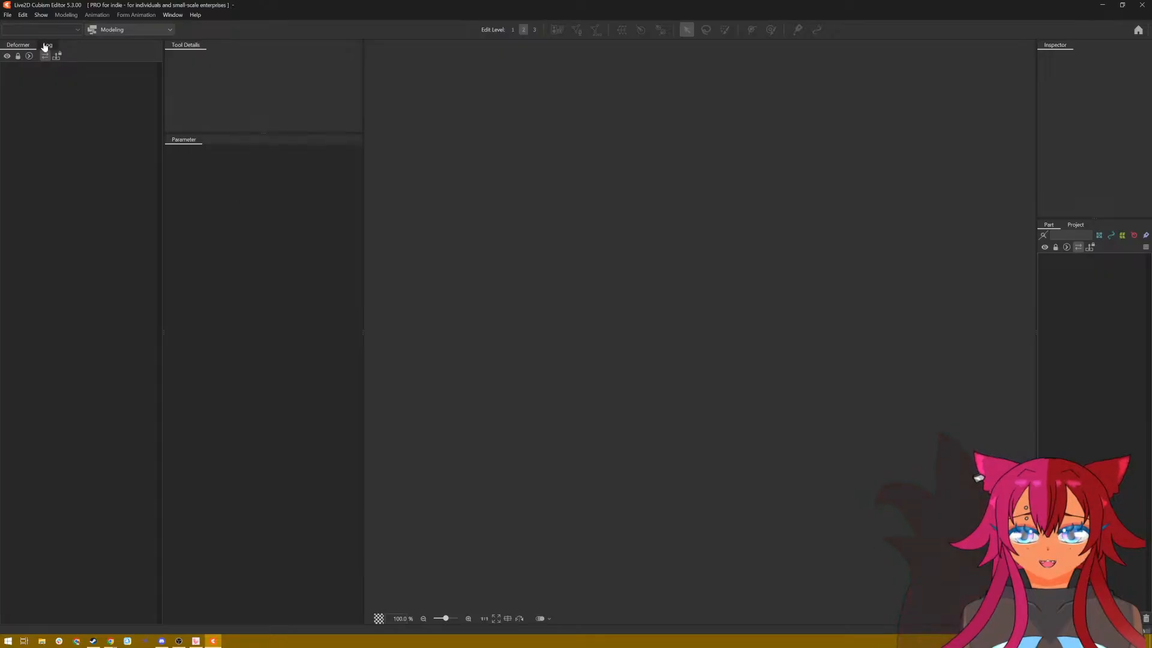
Step: Open the default.cmo3 model from the templates folder
click(8, 15)
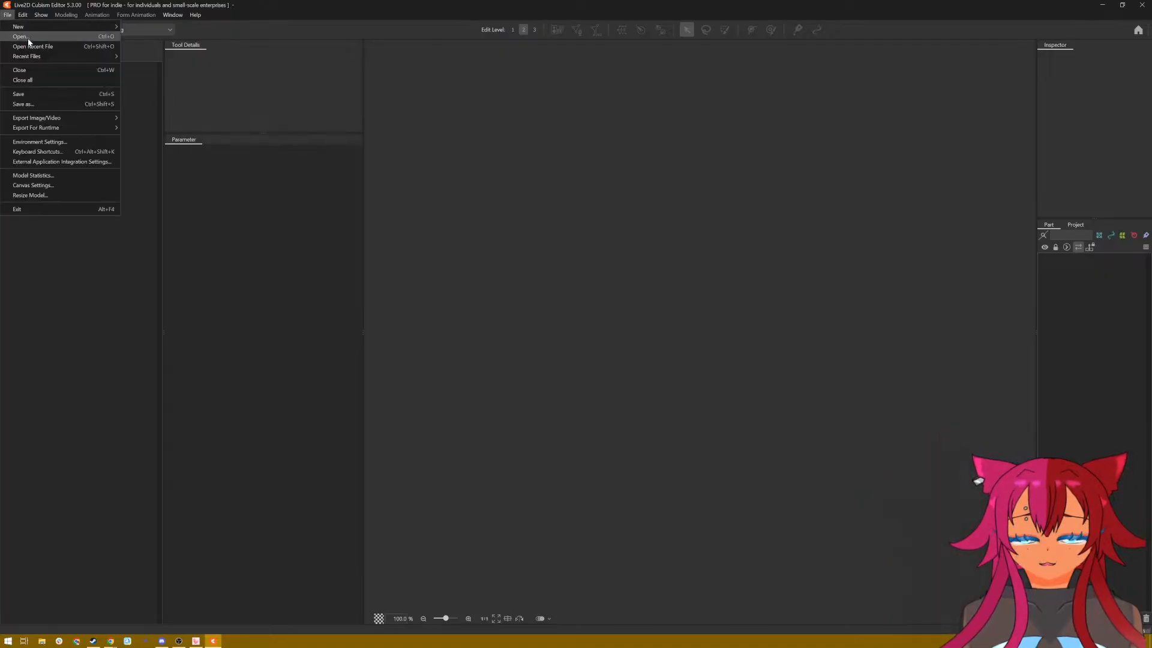
mouse_move(43, 32)
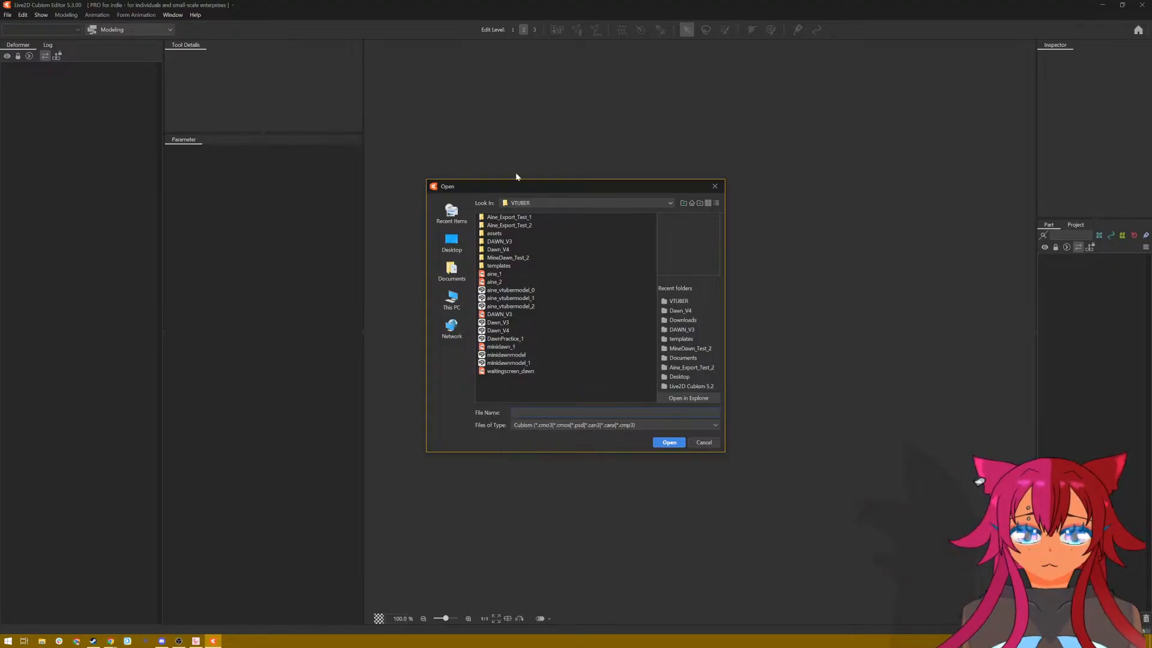
double_click(520, 267)
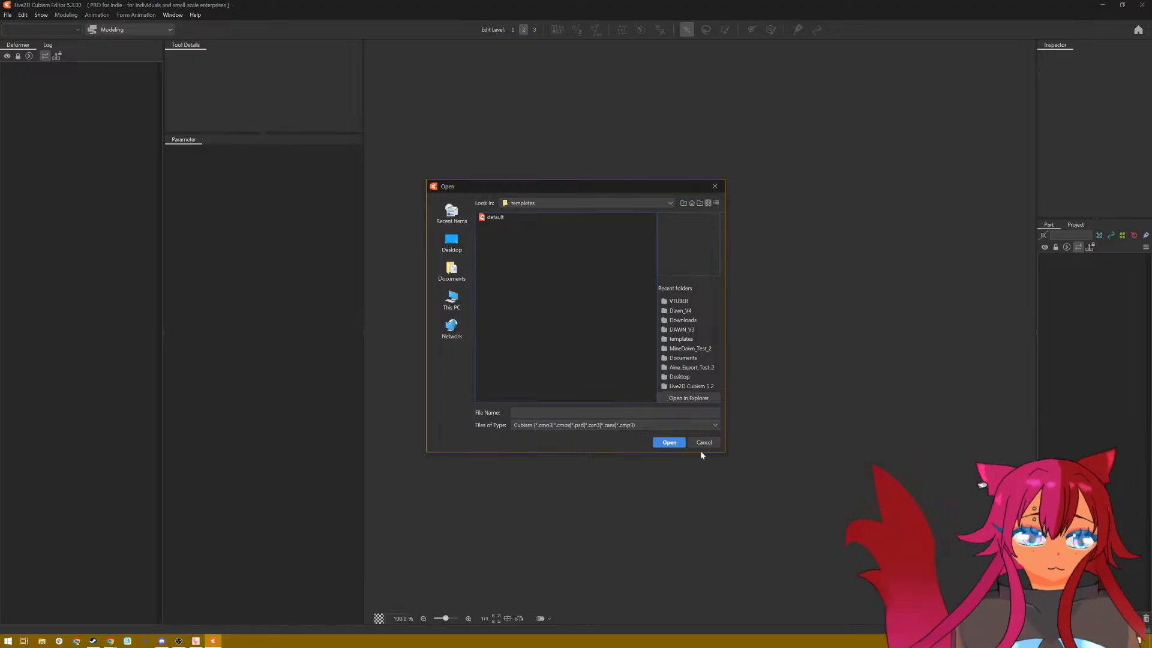
click(494, 218)
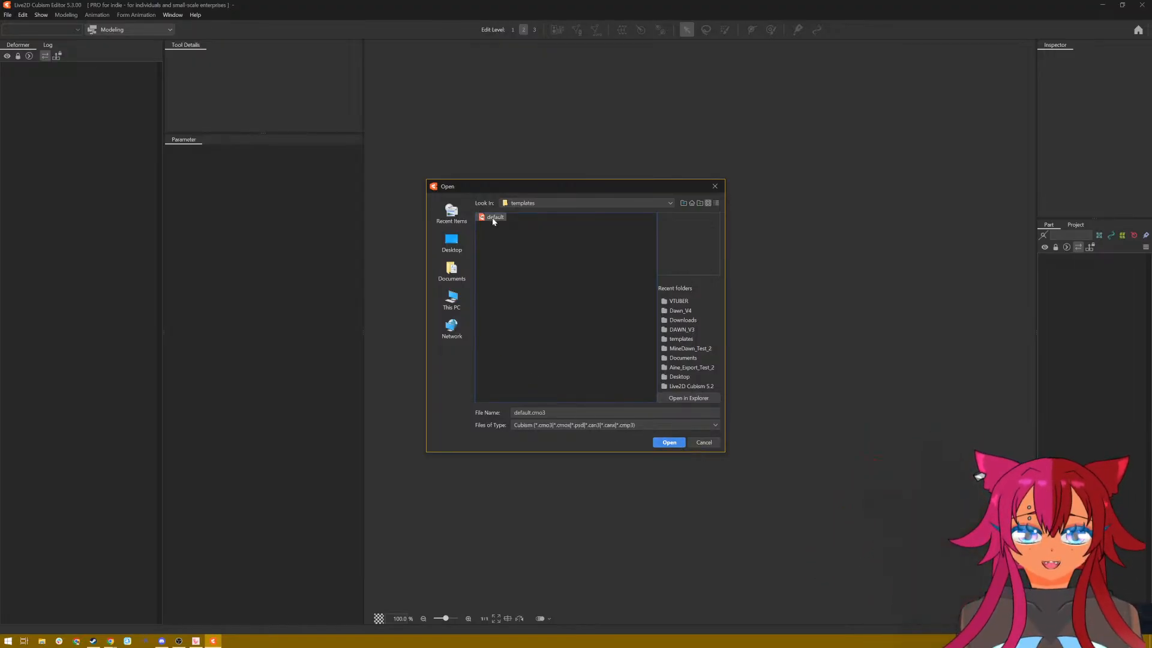
click(656, 444)
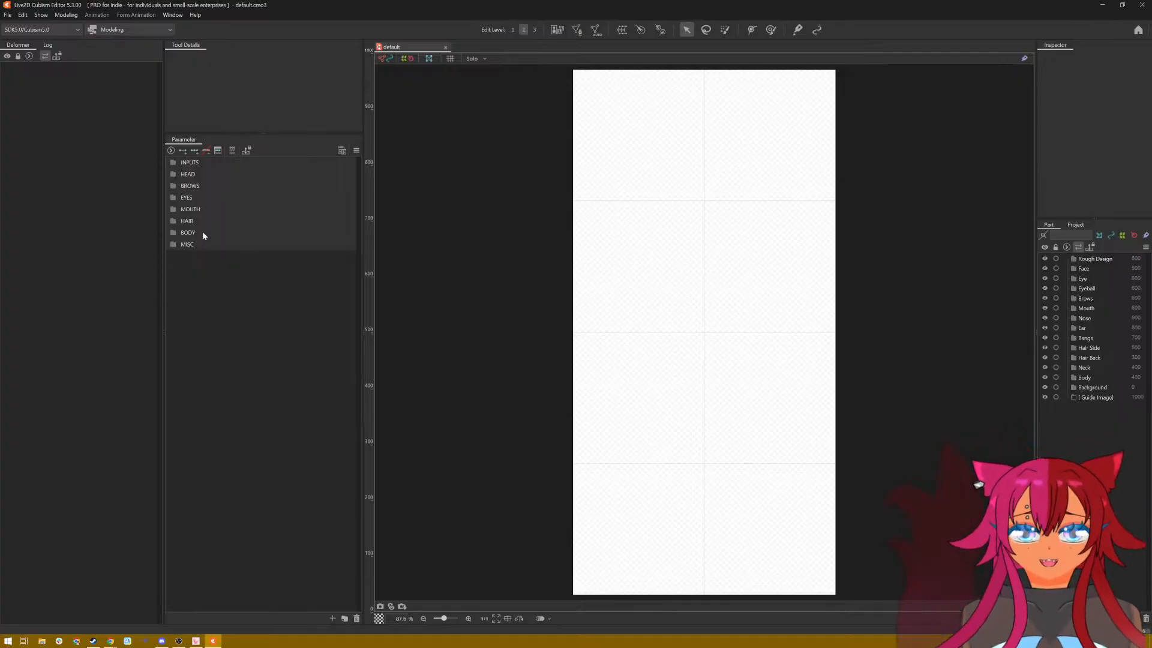
Step: Expand the INPUTS, HEAD, BROWS and EYES parameter groups to examine the template's parameters
click(177, 164)
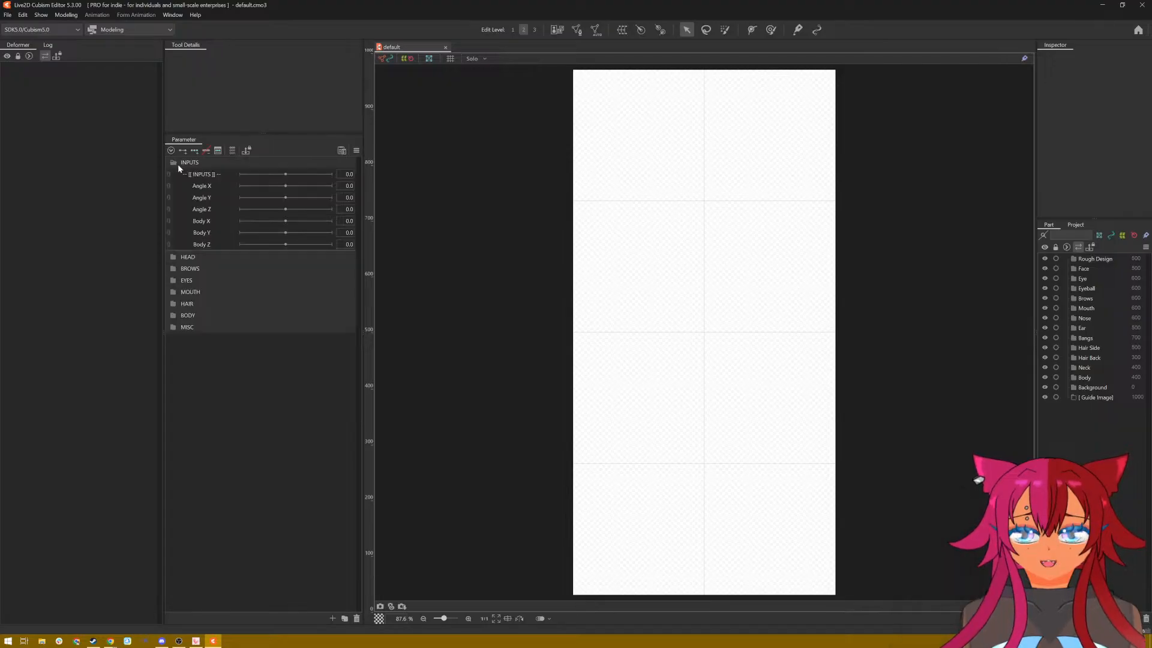
click(174, 258)
click(174, 316)
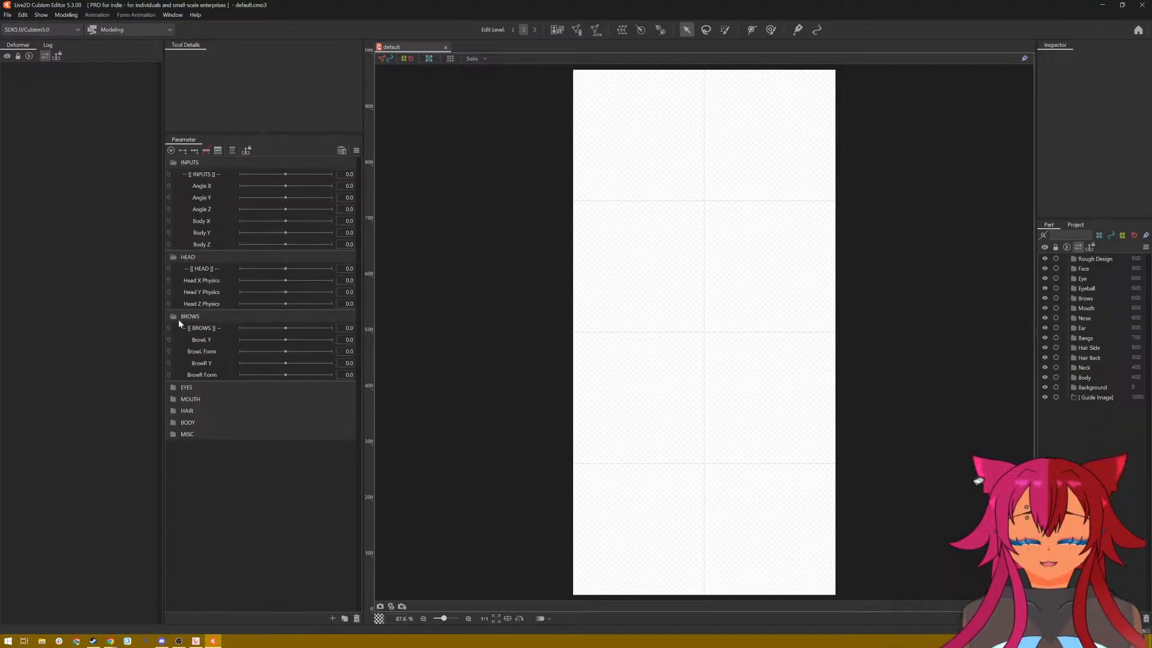
click(173, 387)
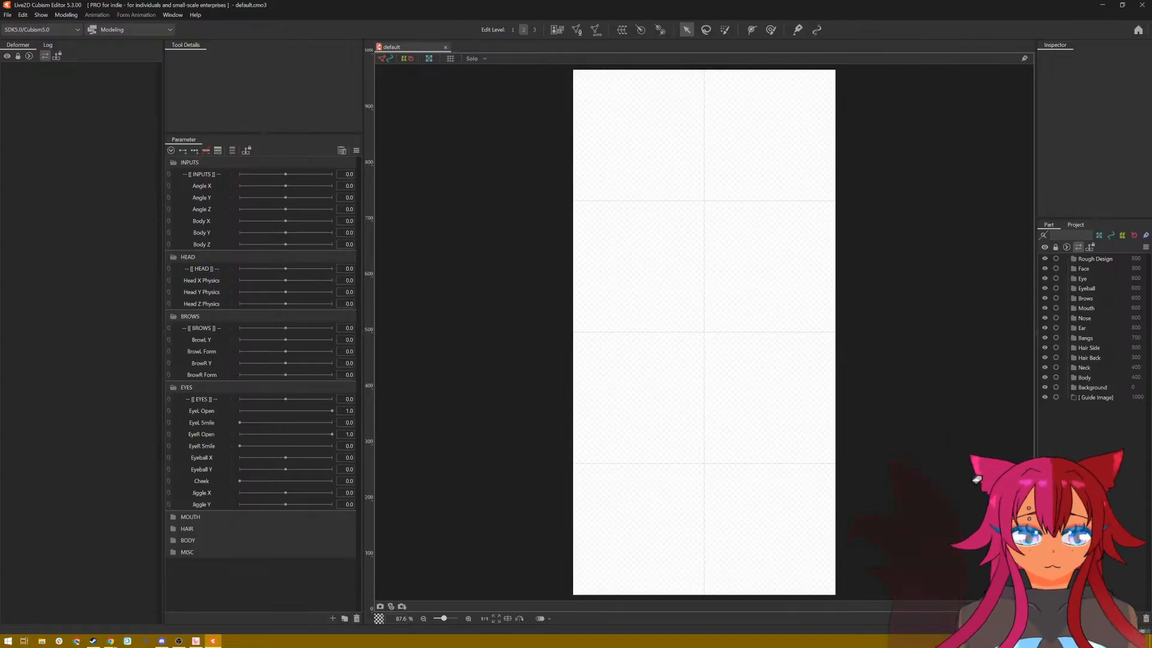
Step: Import DawnPractice_1.psd from the desktop's VTUBER folder into the default model, adding all layers as new ArtMeshes
click(13, 18)
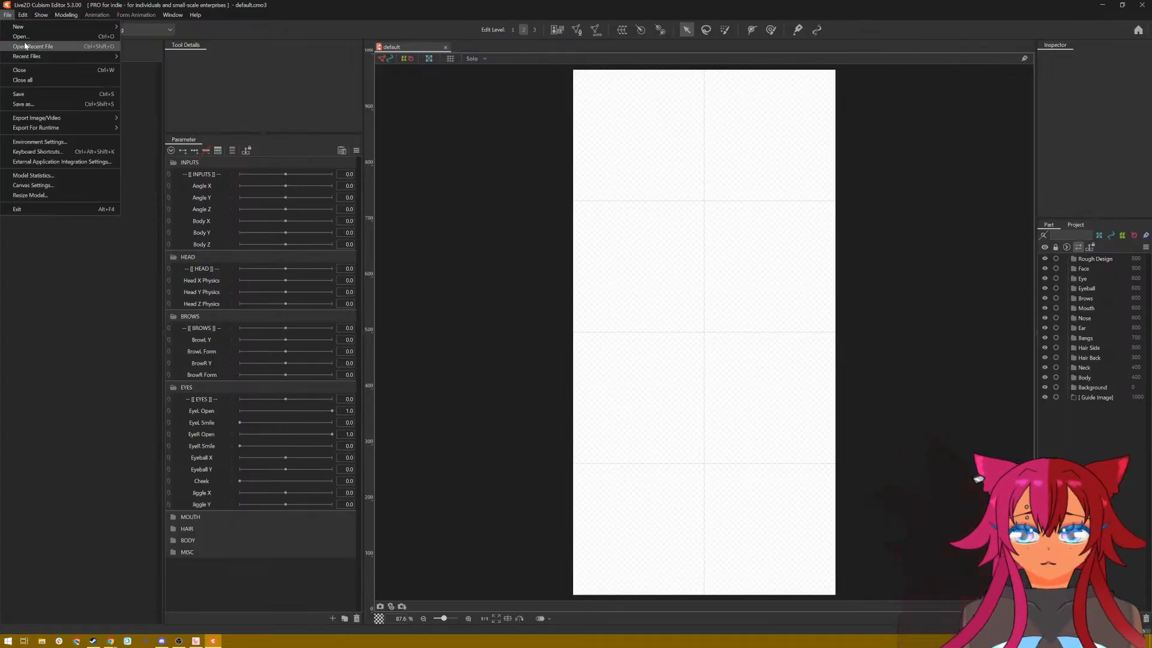
click(24, 37)
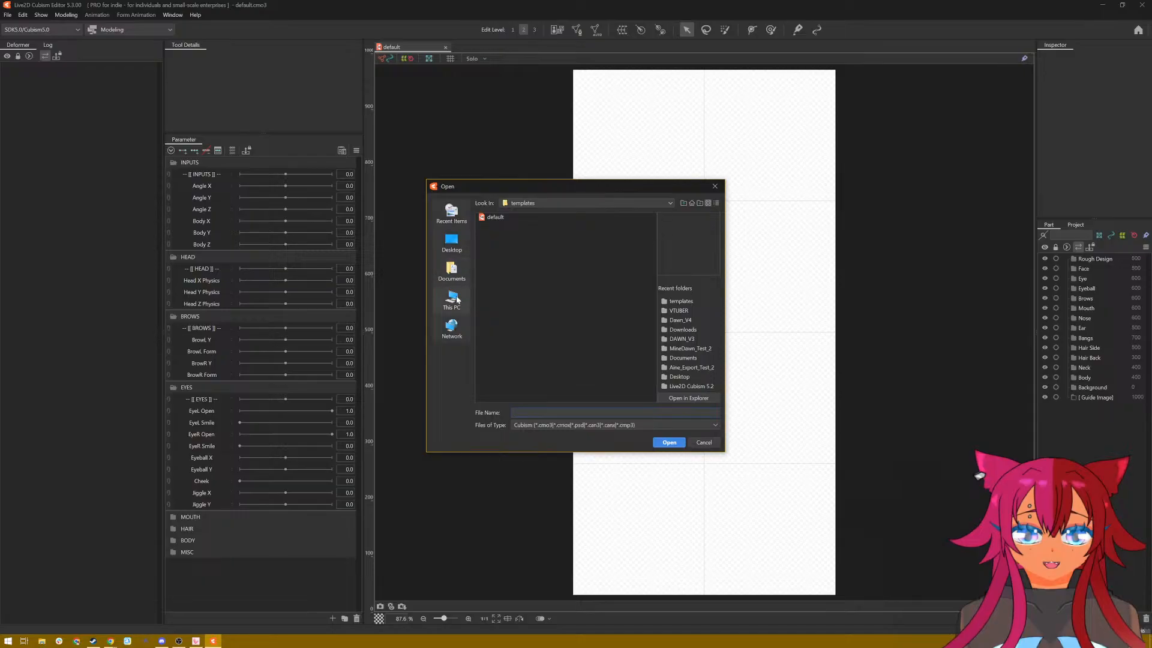
click(450, 252)
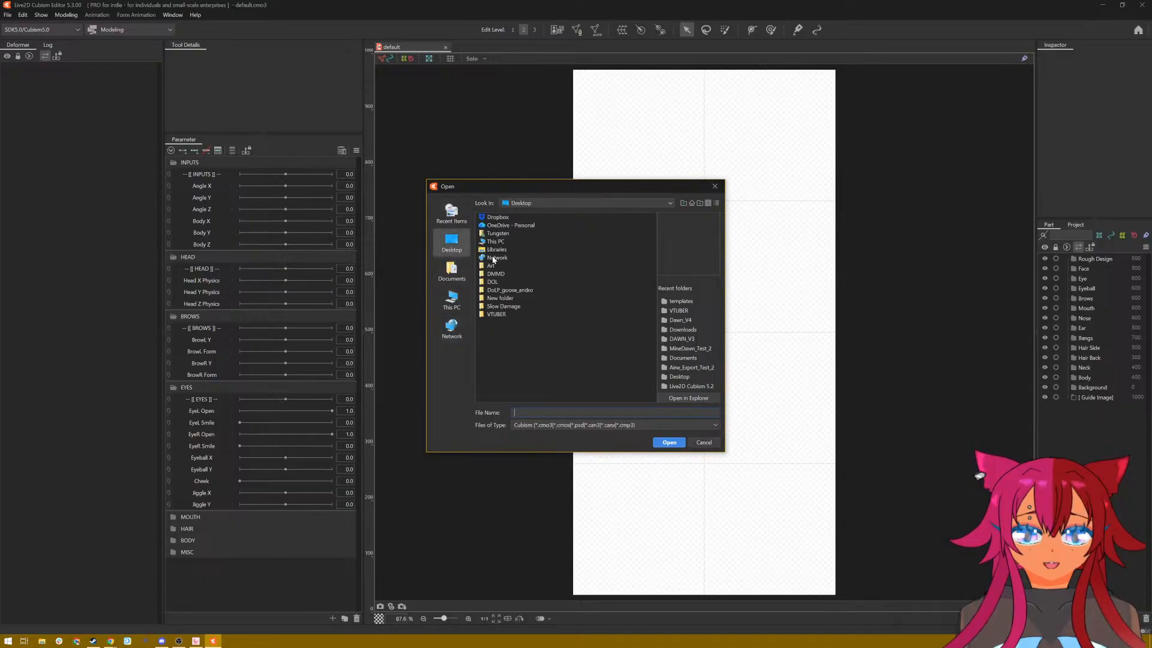
double_click(497, 314)
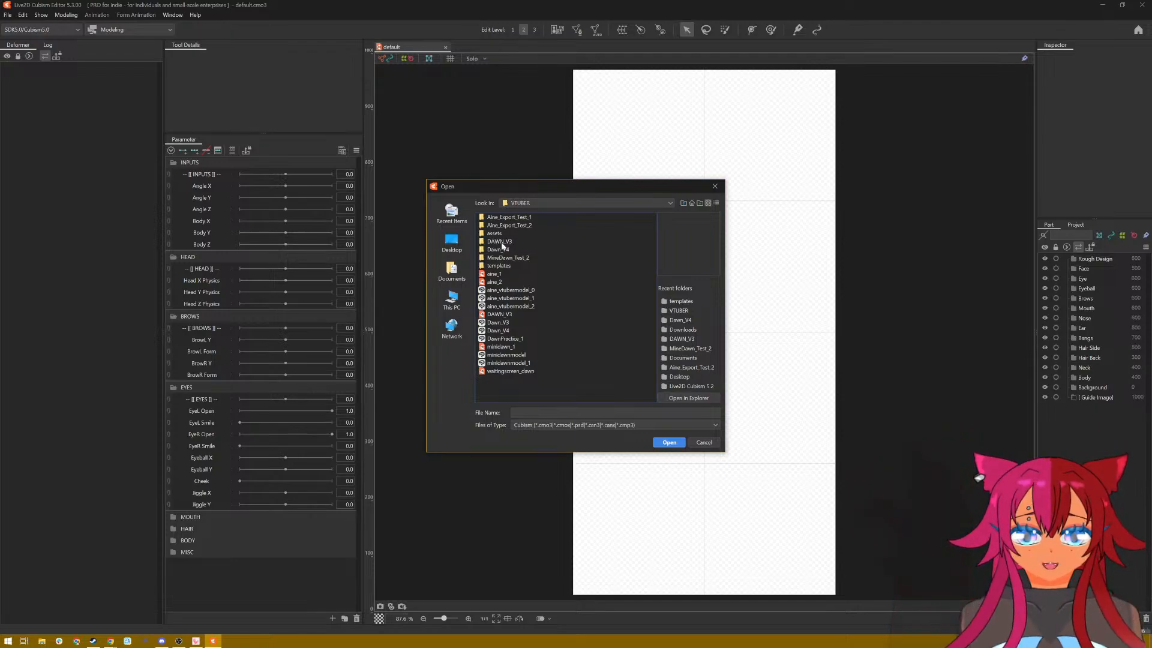
click(518, 338)
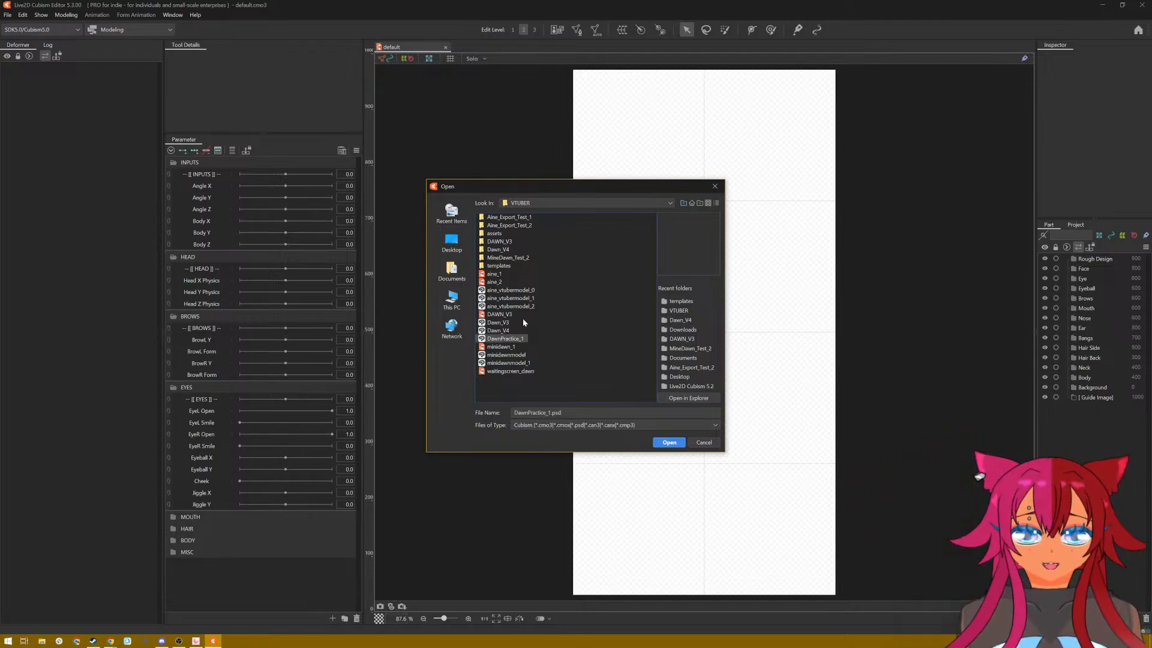
click(669, 443)
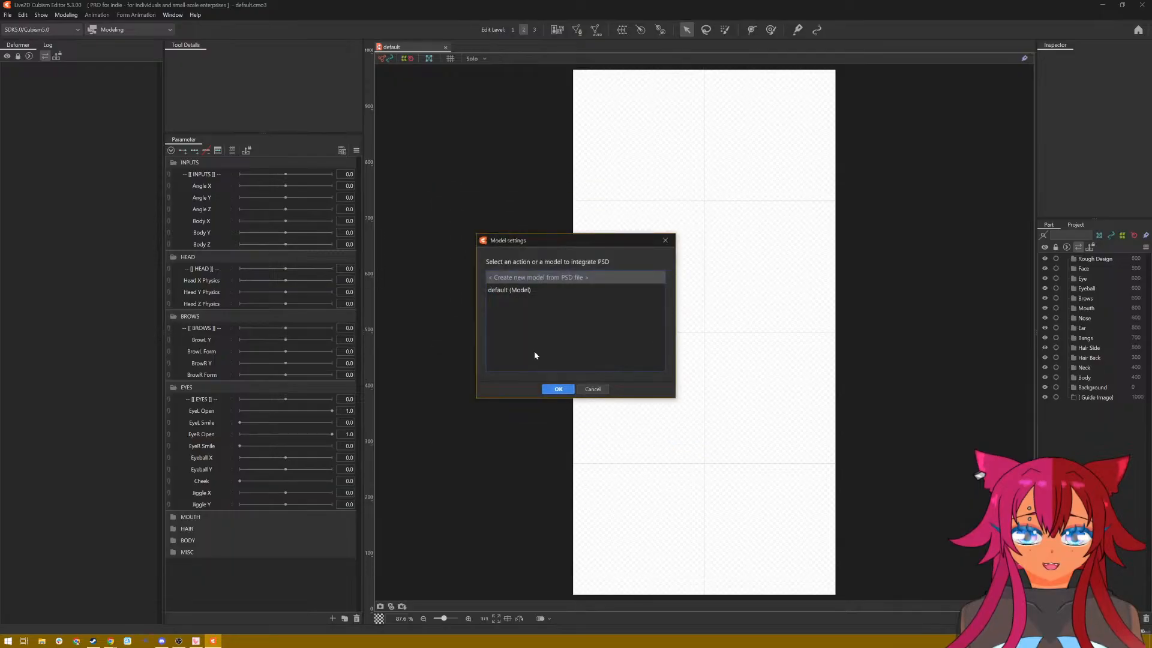
click(530, 292)
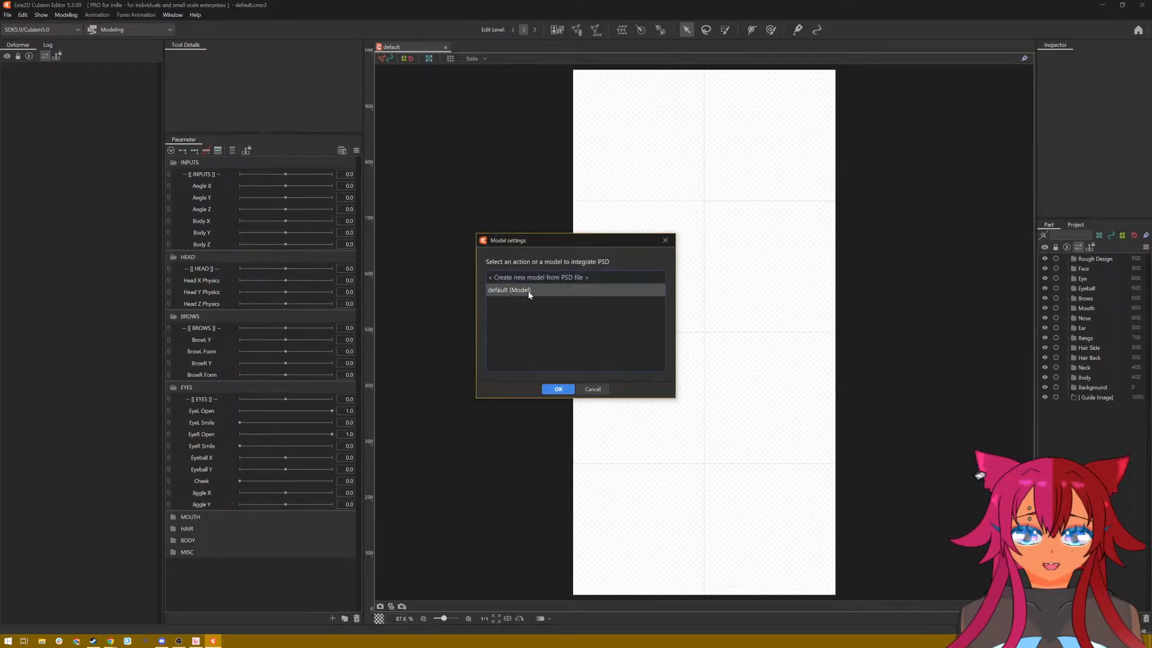
click(557, 390)
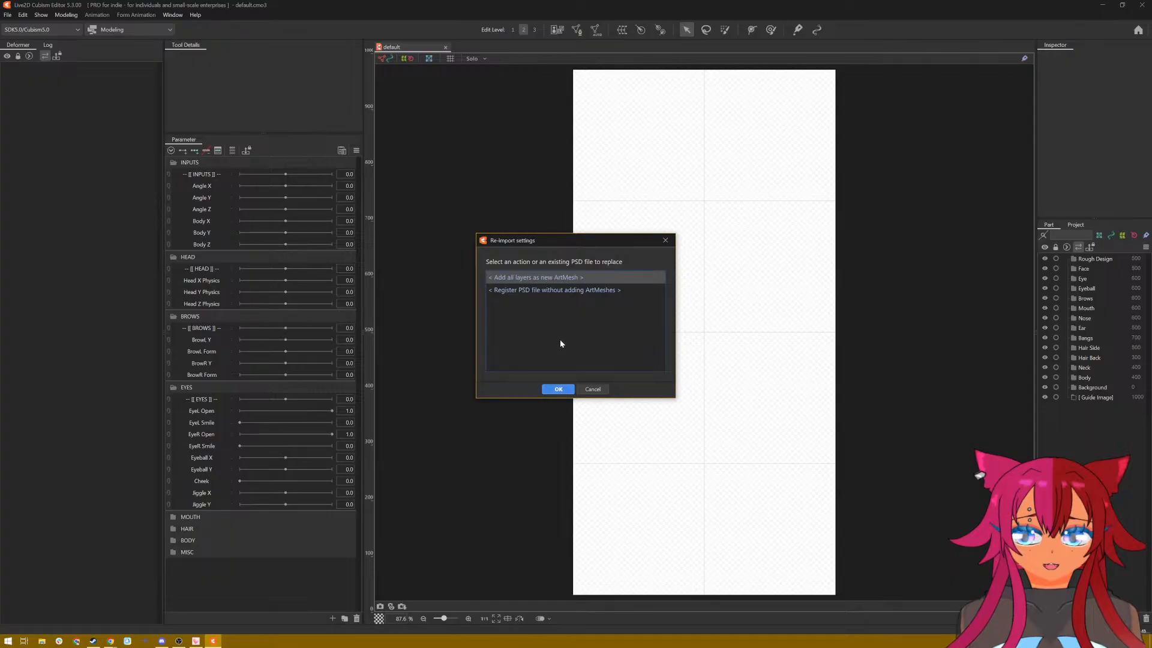
click(565, 390)
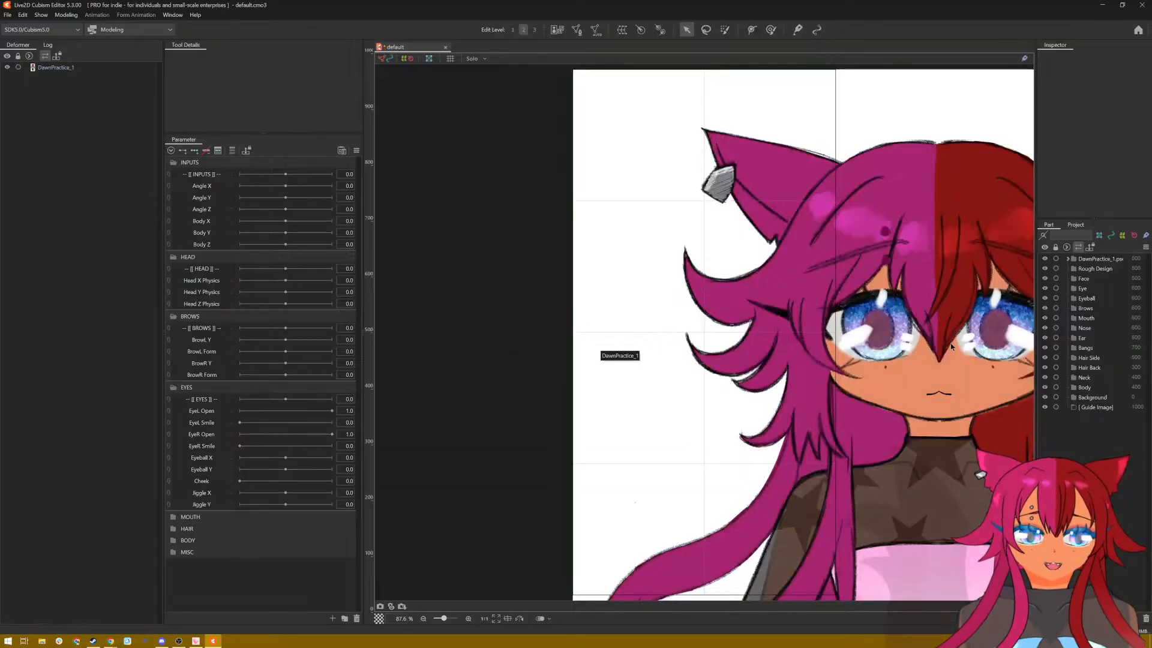
Step: Remove all the template's part folders from Rough Design down to Guide Image, keeping only the imported PSD part
click(1092, 268)
shift+click(1088, 410)
right_click(1087, 409)
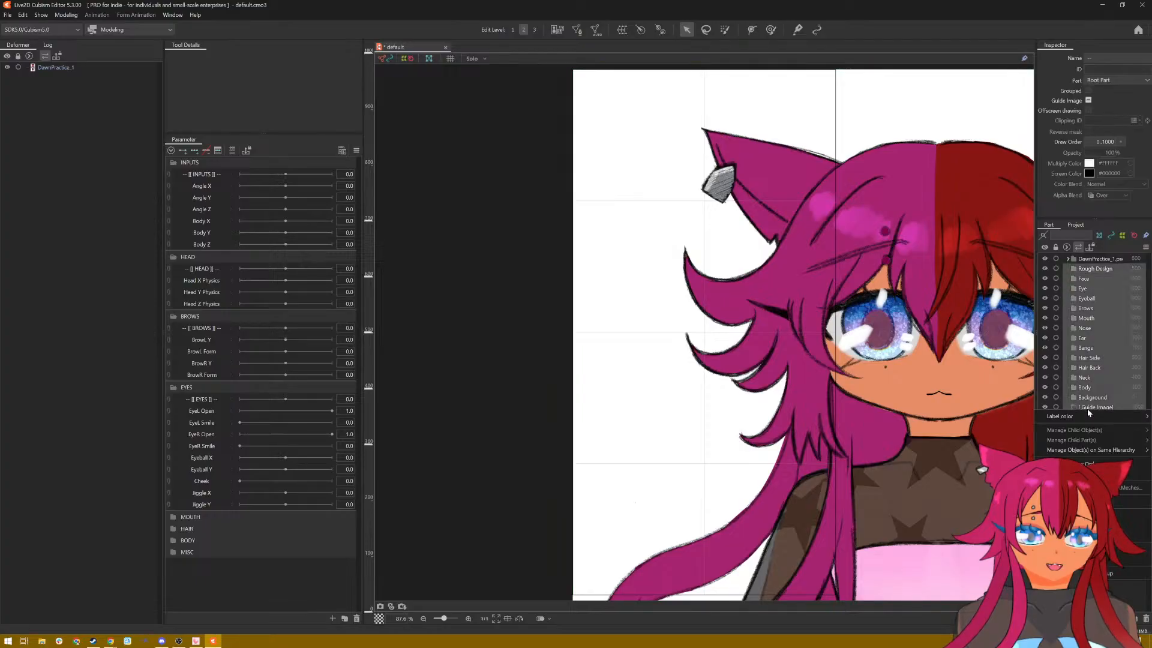
click(1073, 516)
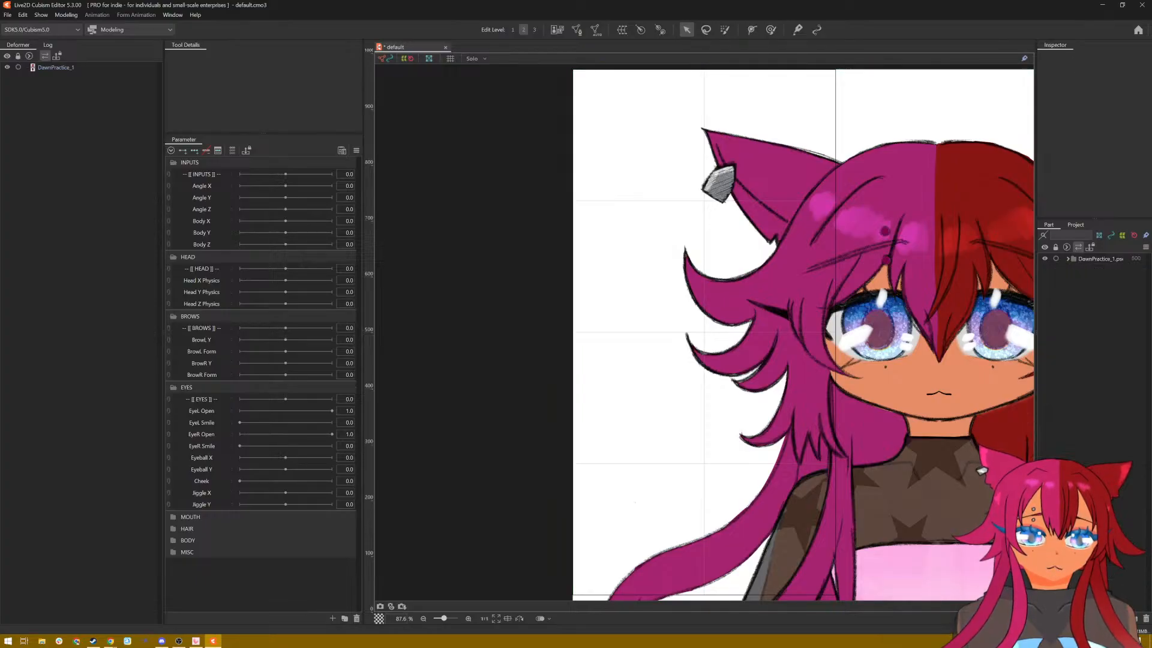
Step: Inspect the imported DawnPractice_1.psd part's contents and cut the part from the model without copying its child objects
click(1067, 260)
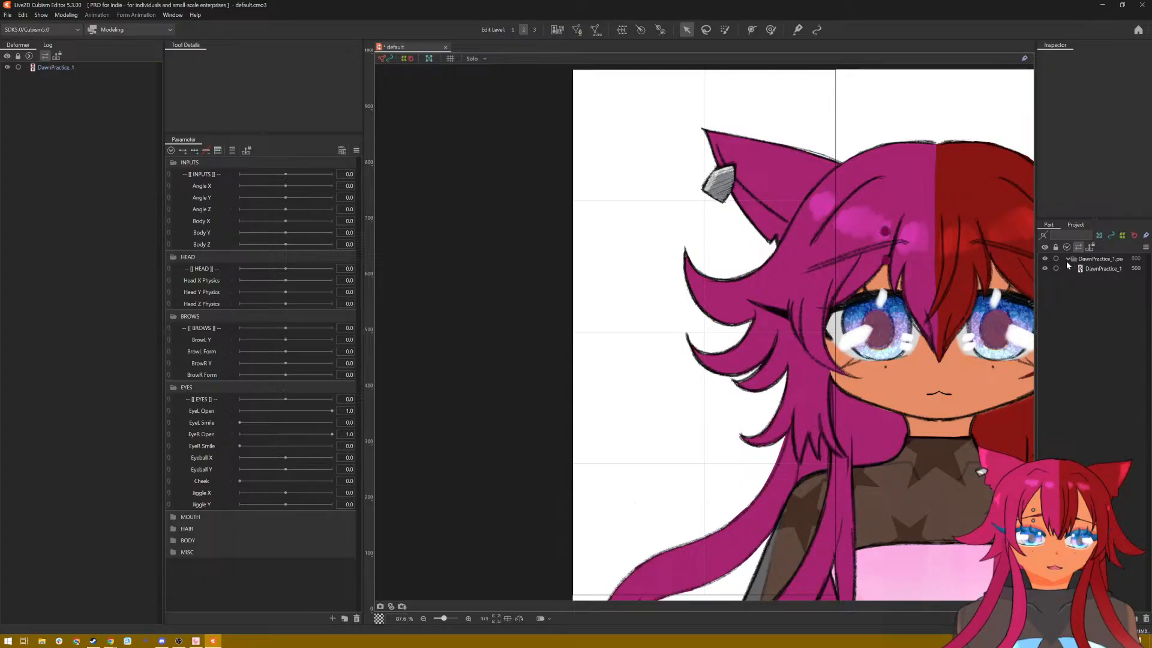
click(1068, 260)
click(1084, 259)
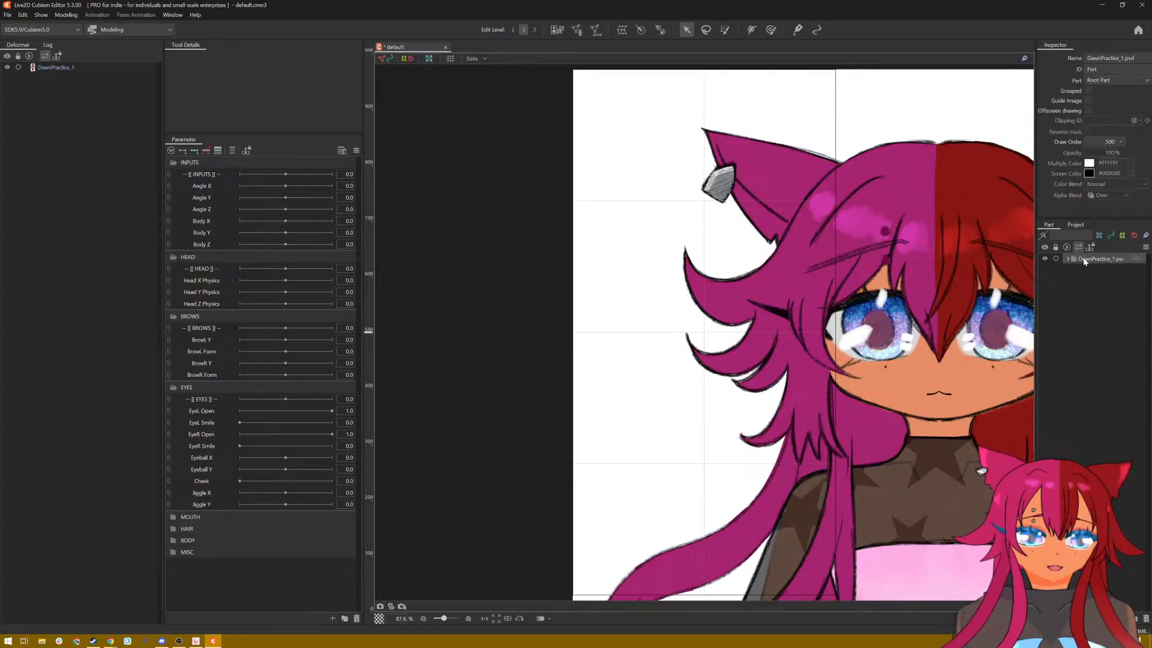
click(1069, 259)
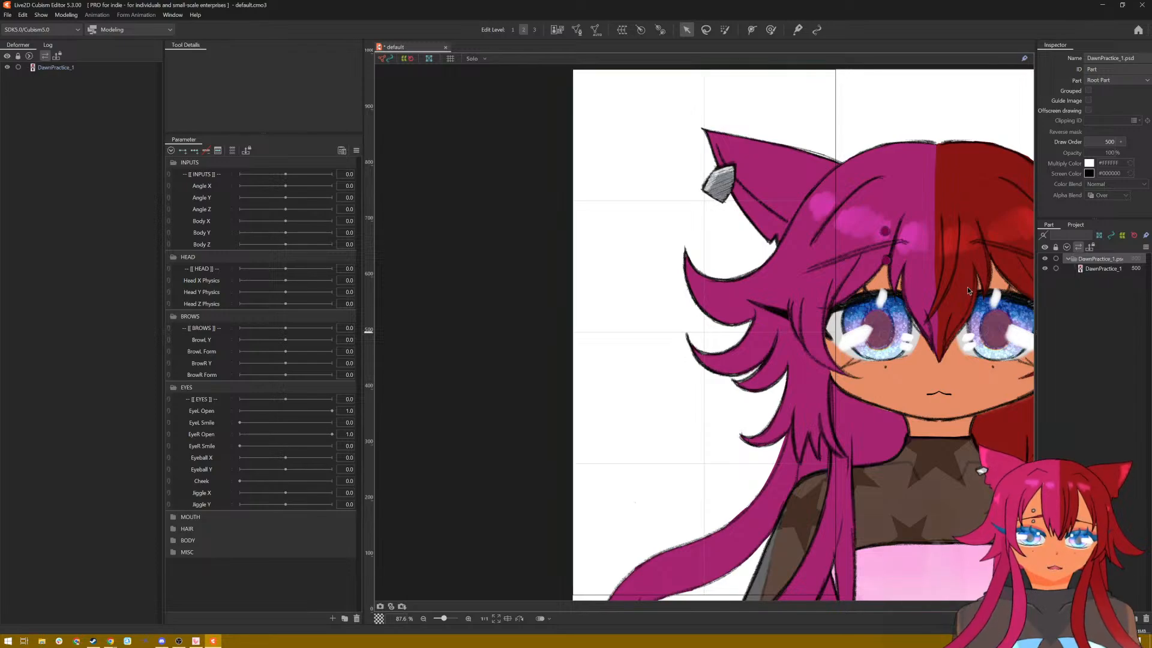
right_click(1093, 259)
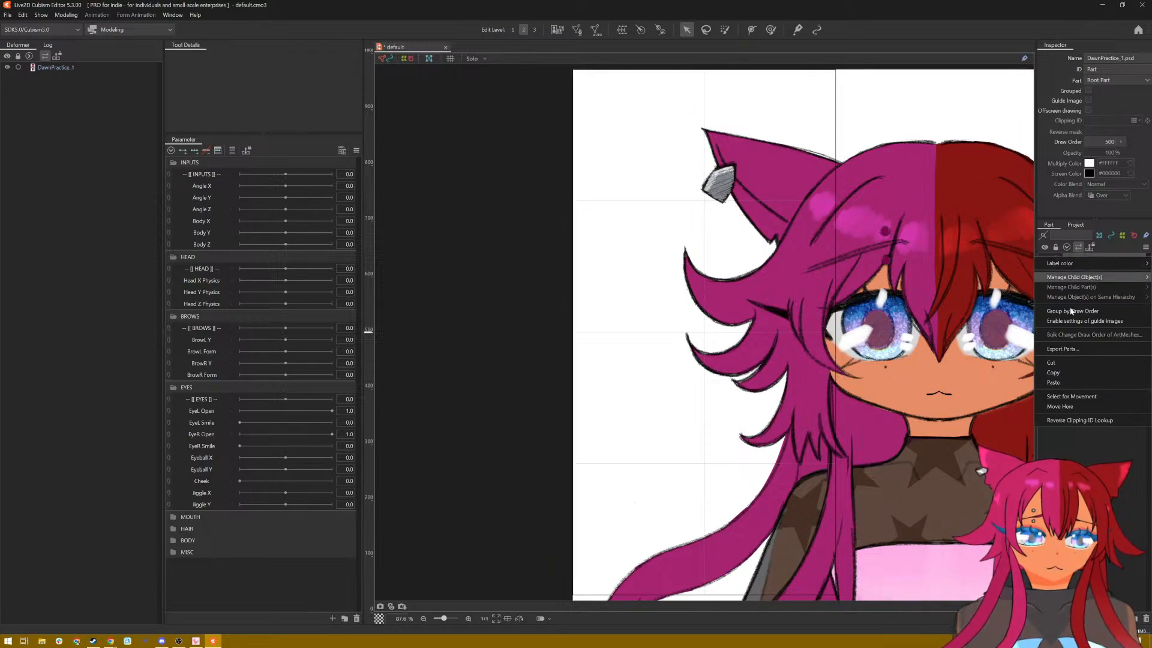
click(1063, 361)
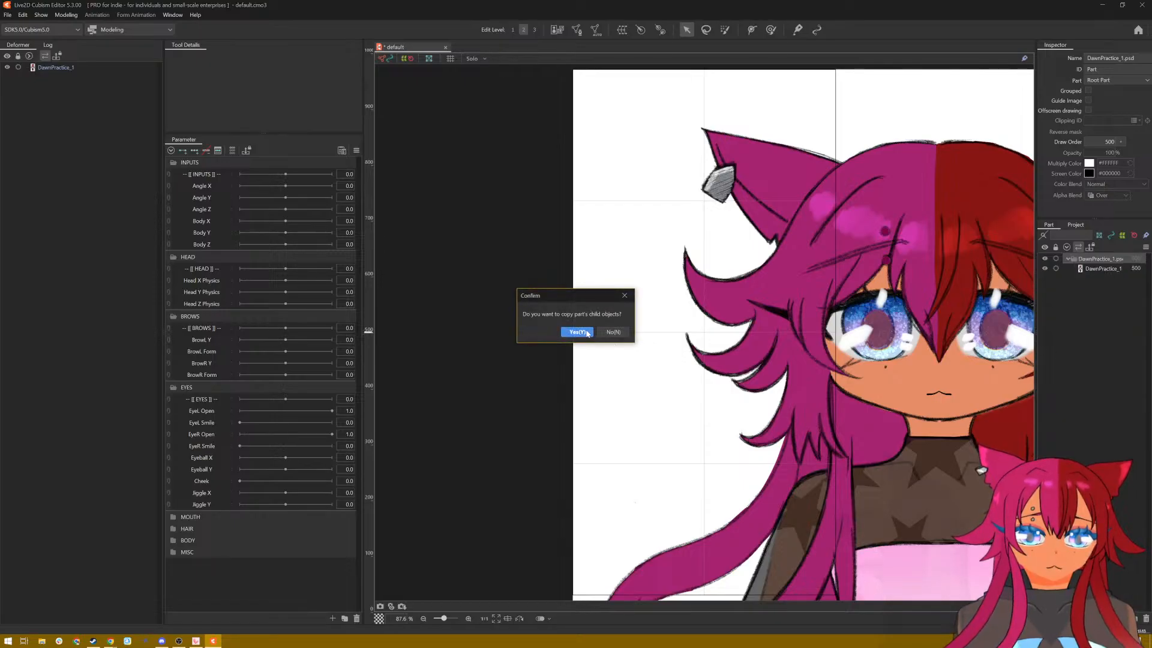
click(618, 332)
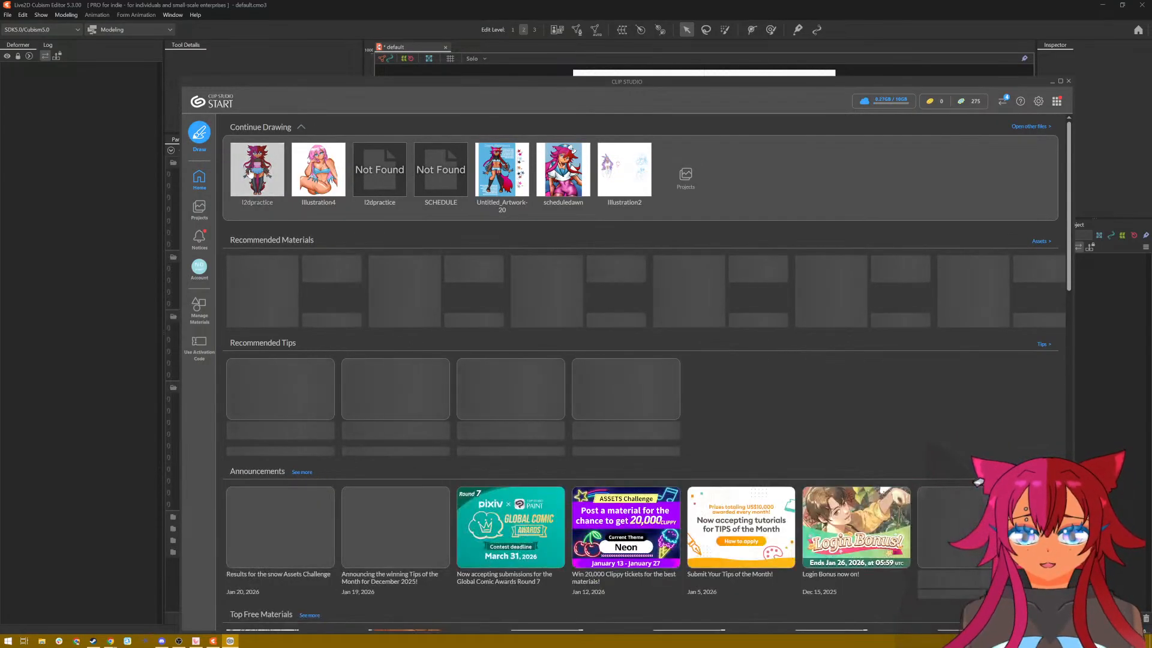
Step: Keep Clip Studio running by declining to quit it, minimise its window and return to Live2D Cubism Editor
click(578, 211)
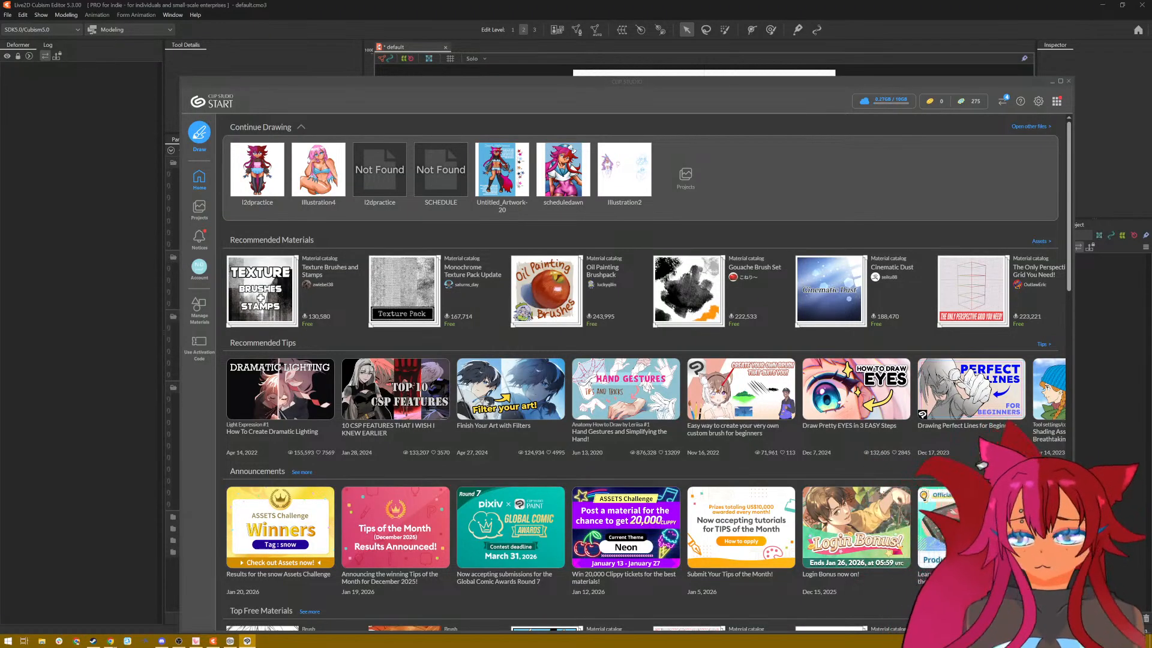
click(1068, 81)
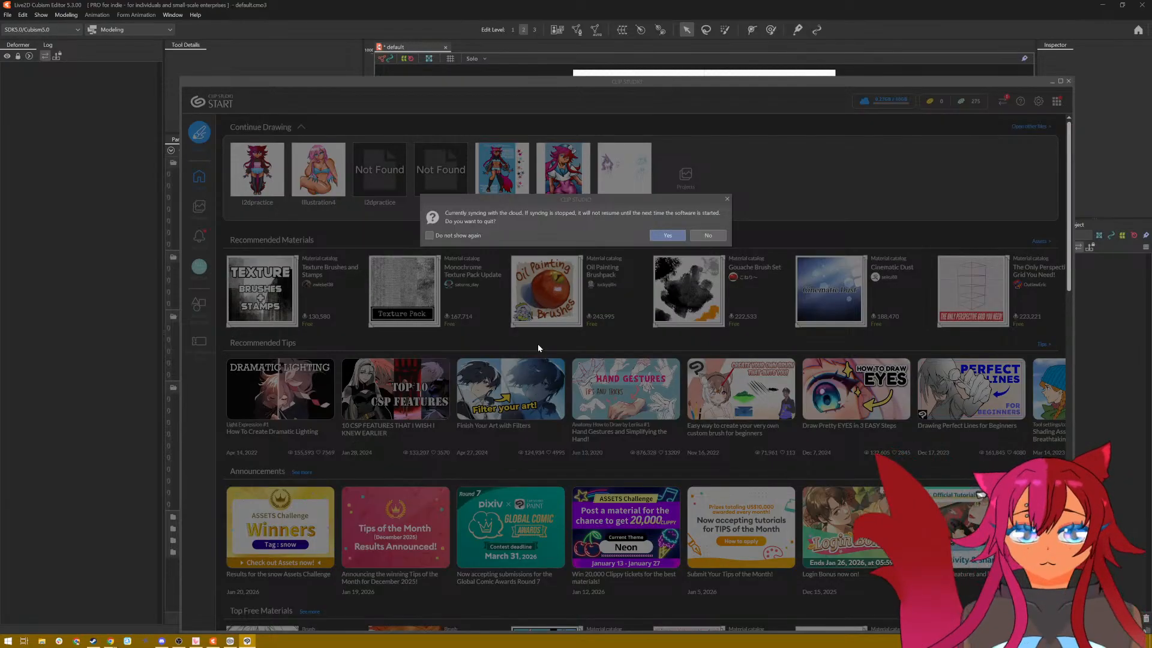
click(708, 235)
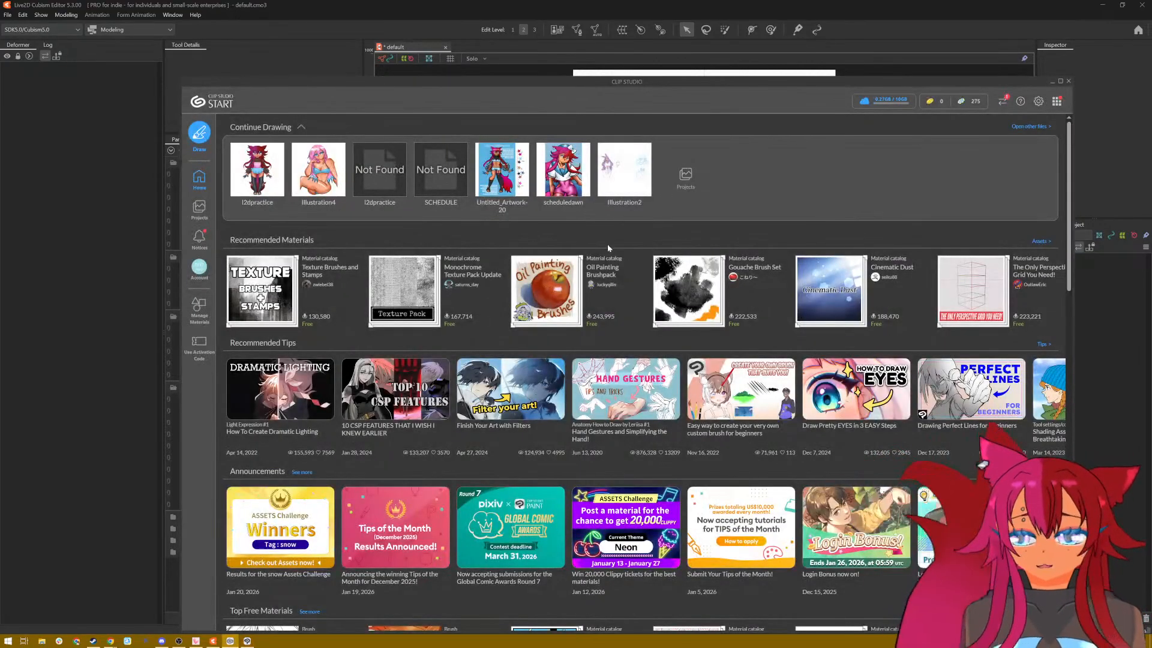
click(1050, 81)
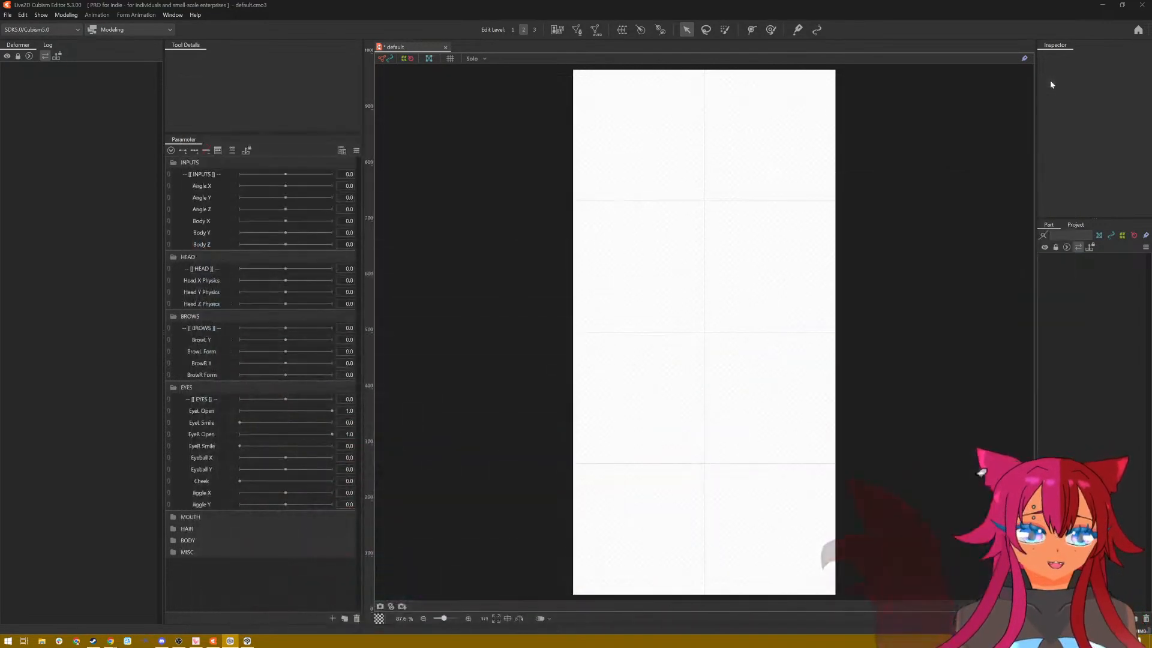
Step: Import DawnPractice_1.psd into the default model again, adding all layers as new ArtMeshes rather than replacing the registered PSD
click(7, 15)
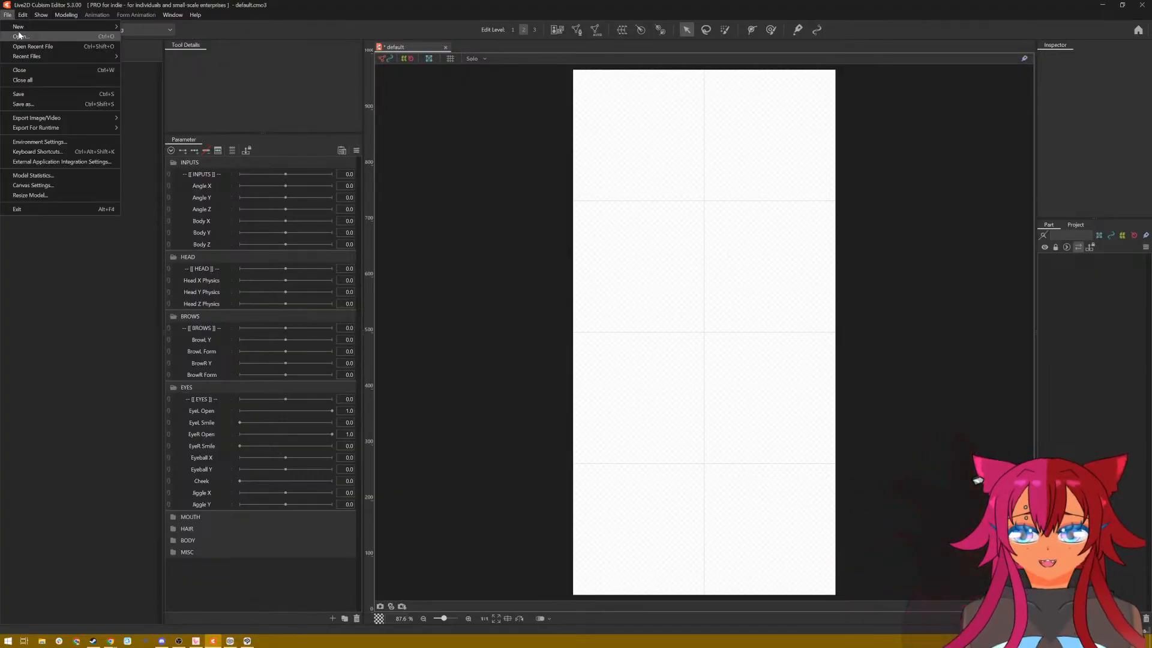
click(47, 37)
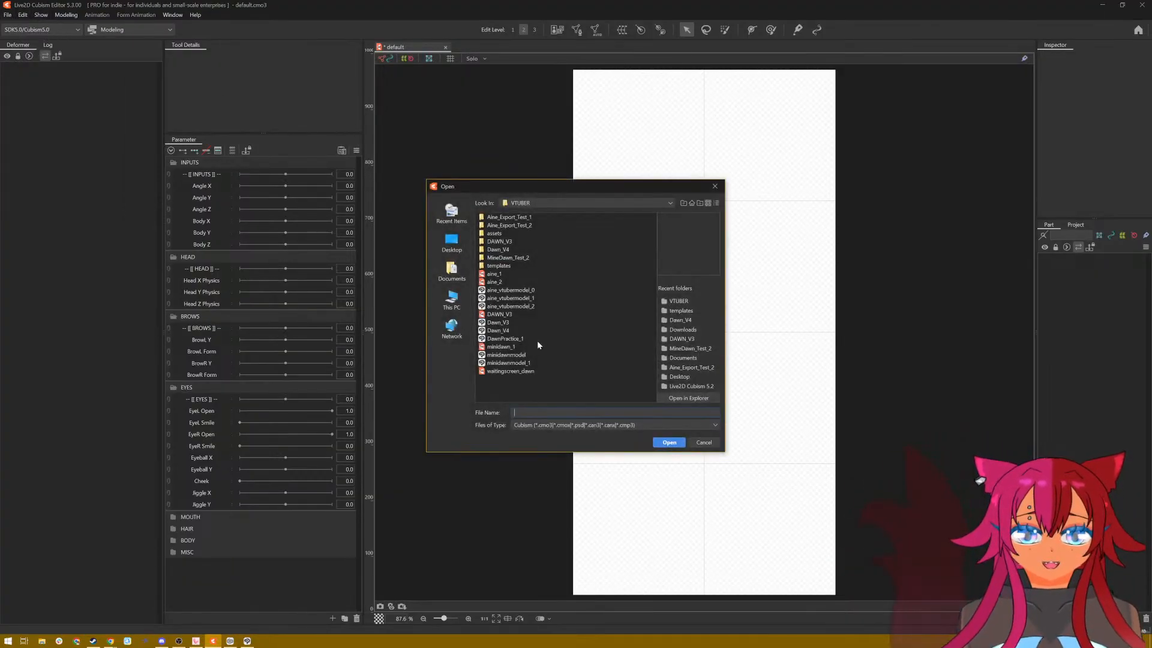
click(522, 339)
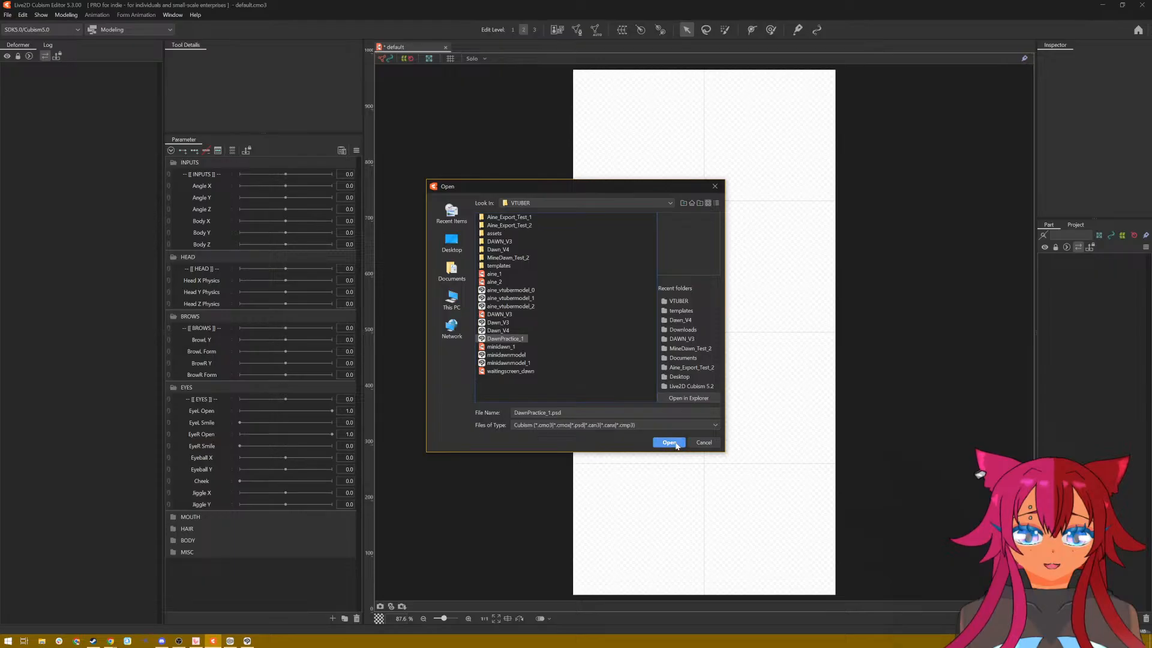
click(669, 442)
click(511, 289)
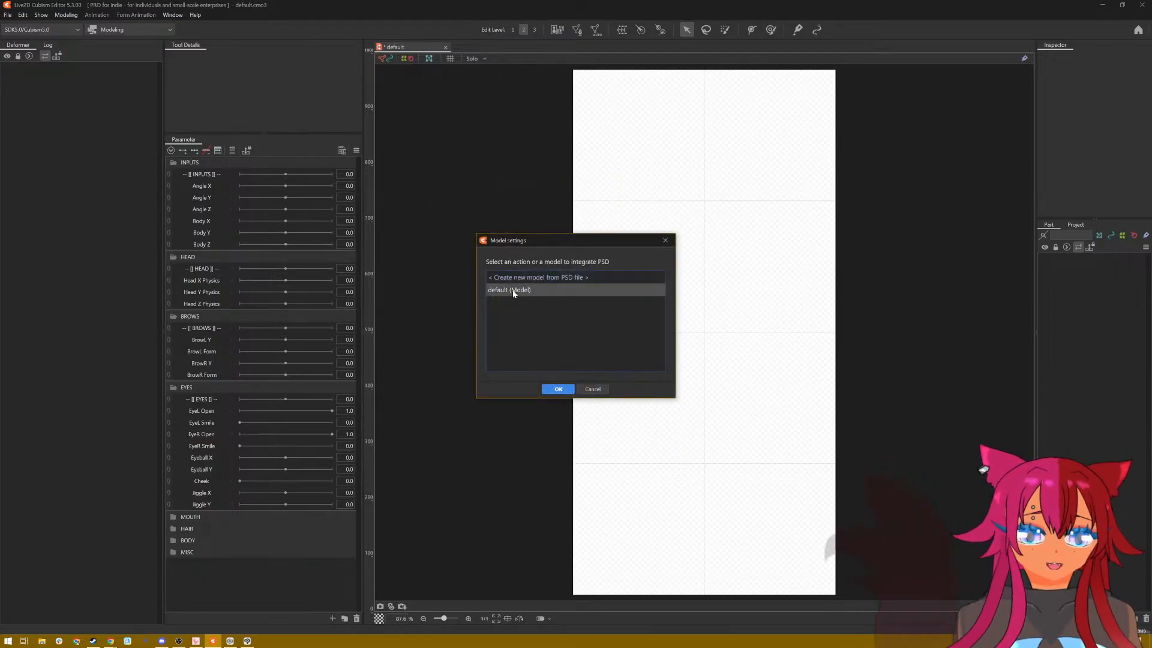
click(558, 390)
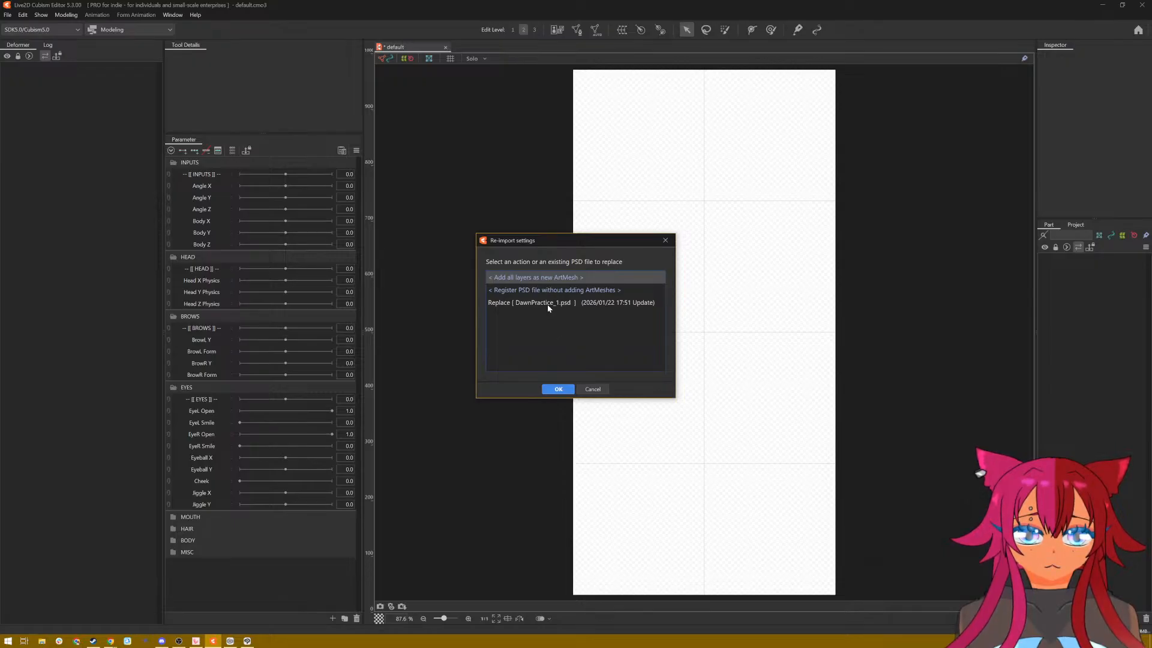
click(559, 388)
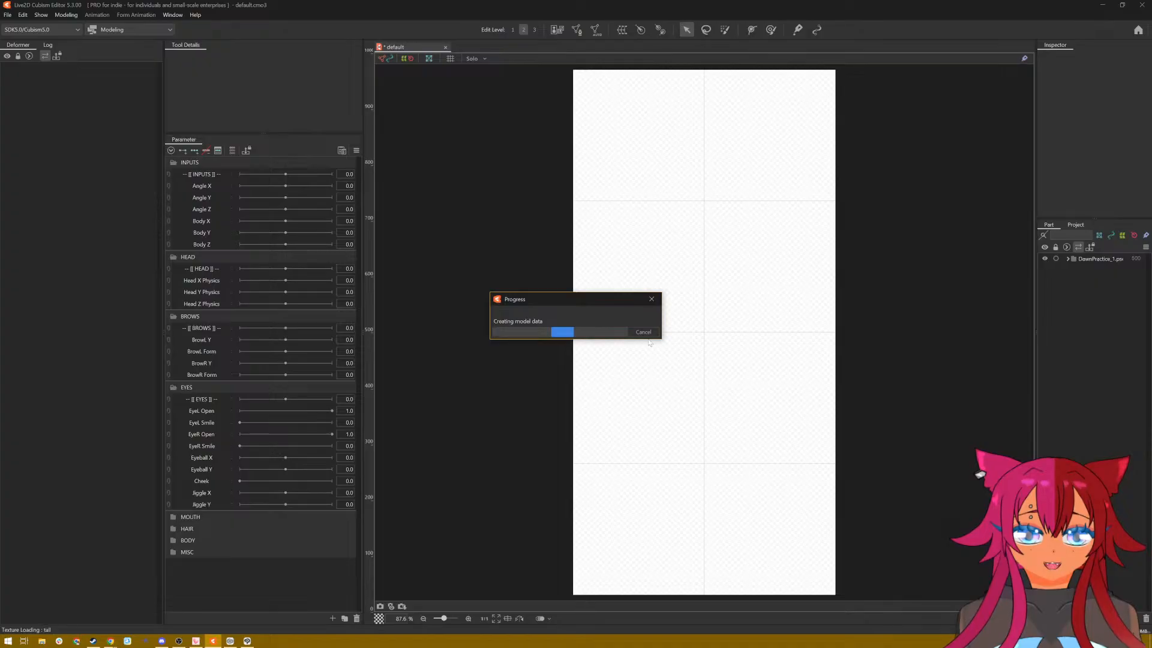
Step: Expand the imported DawnPractice_1.psd part and cut its Paper background layer from the model
click(1068, 259)
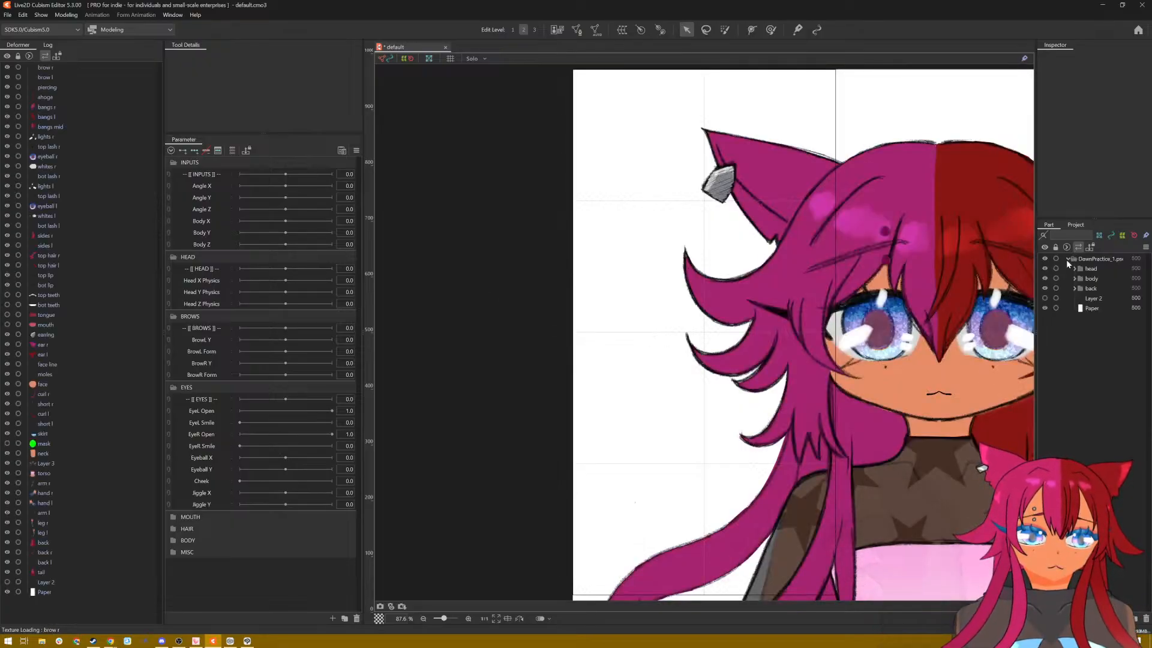
click(1093, 298)
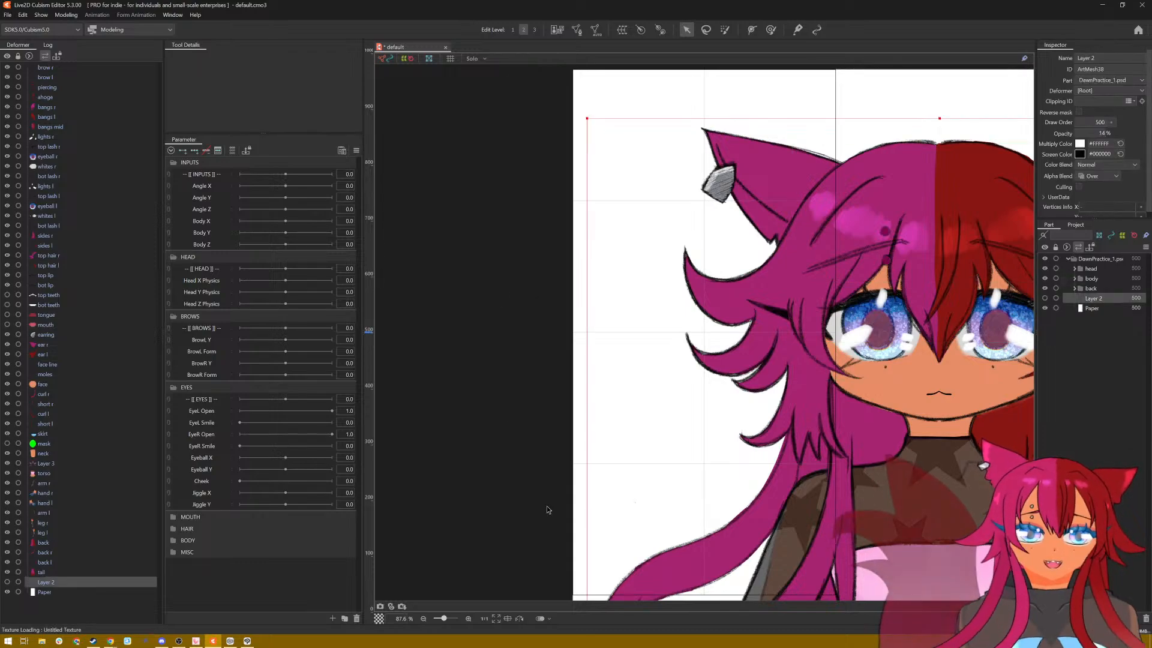
click(1097, 308)
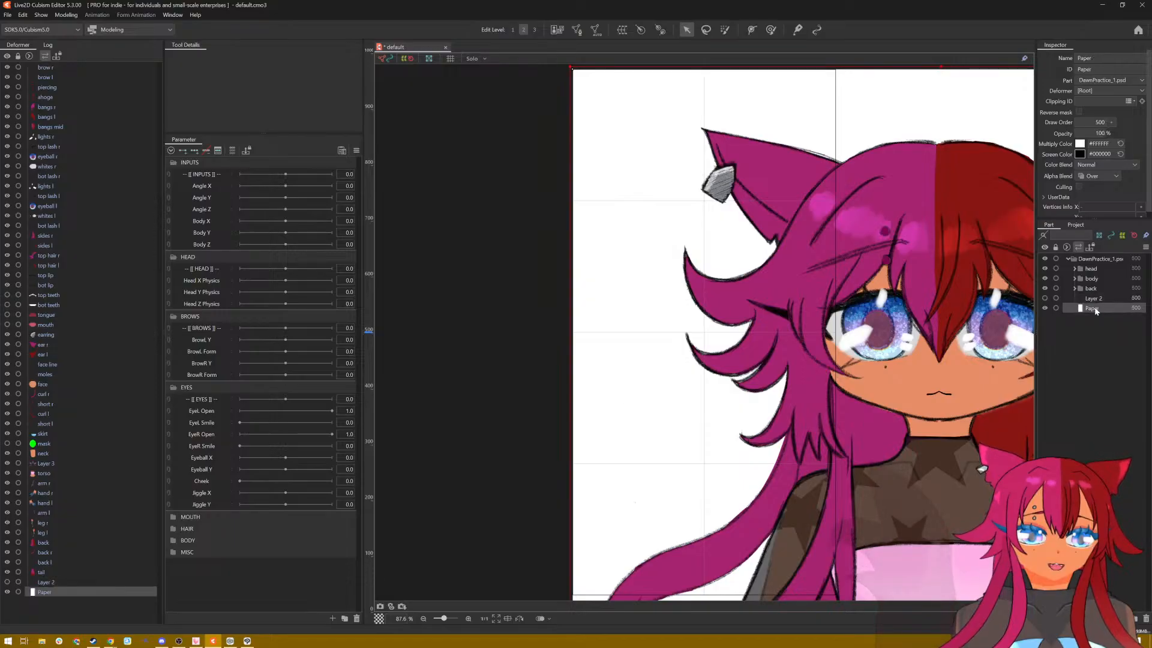
right_click(1097, 308)
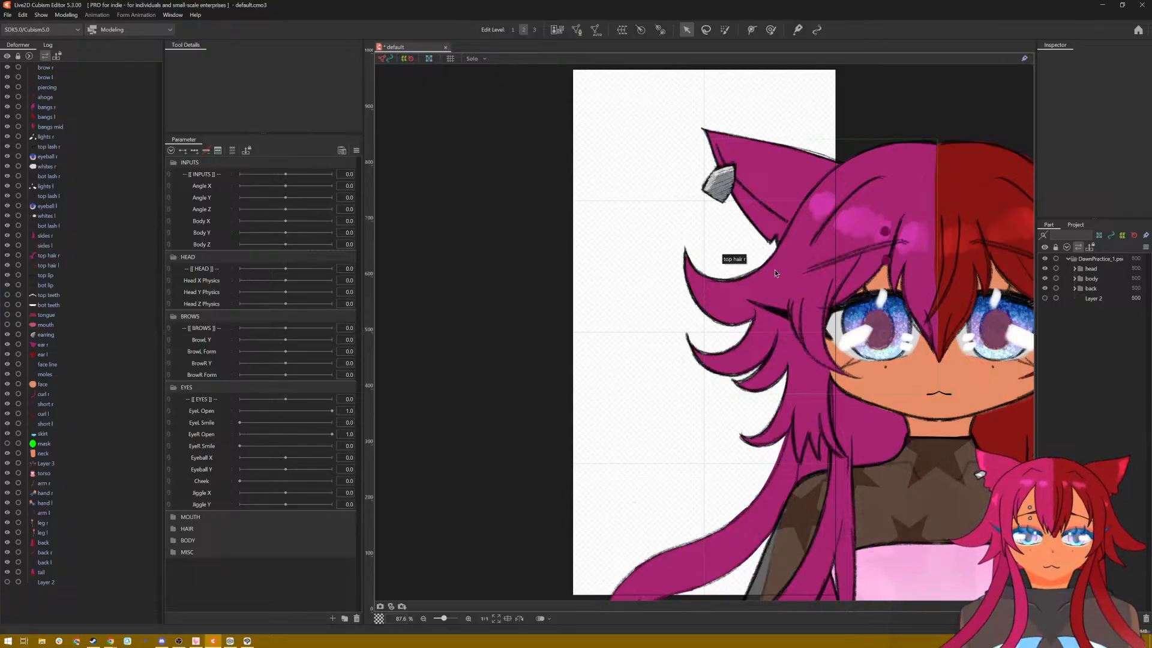
Step: Bring the full character into view and cut the hidden Layer 2 from the DawnPractice_1.psd part
drag(707, 368, 553, 333)
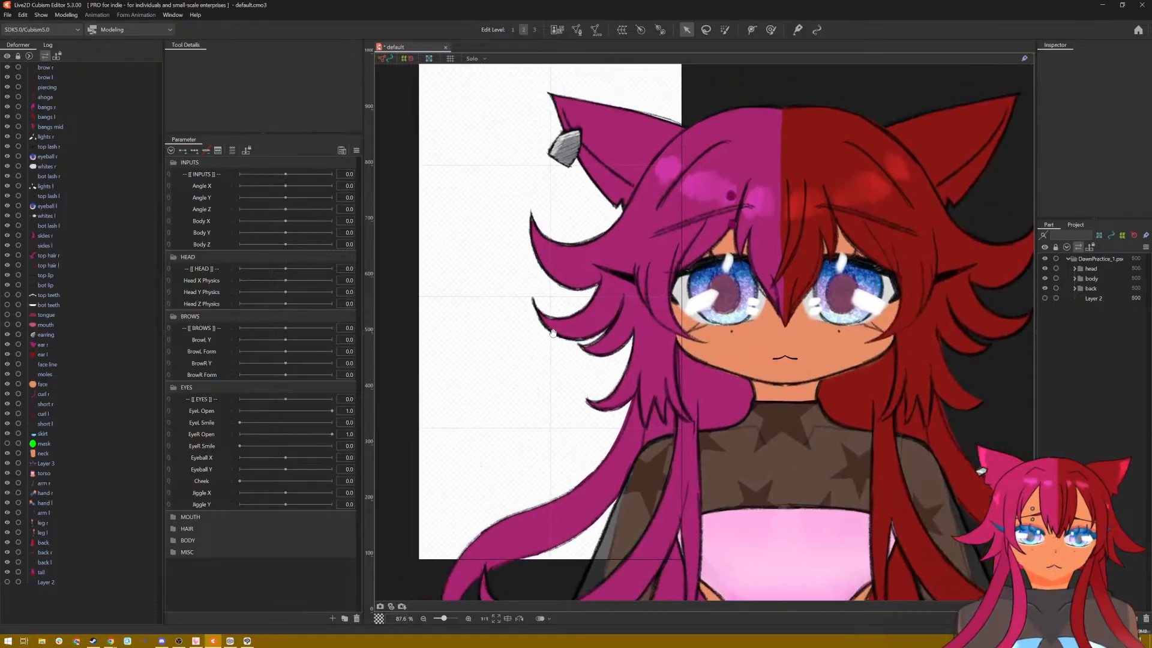
scroll(553, 333, down, 5)
scroll(636, 359, up, 3)
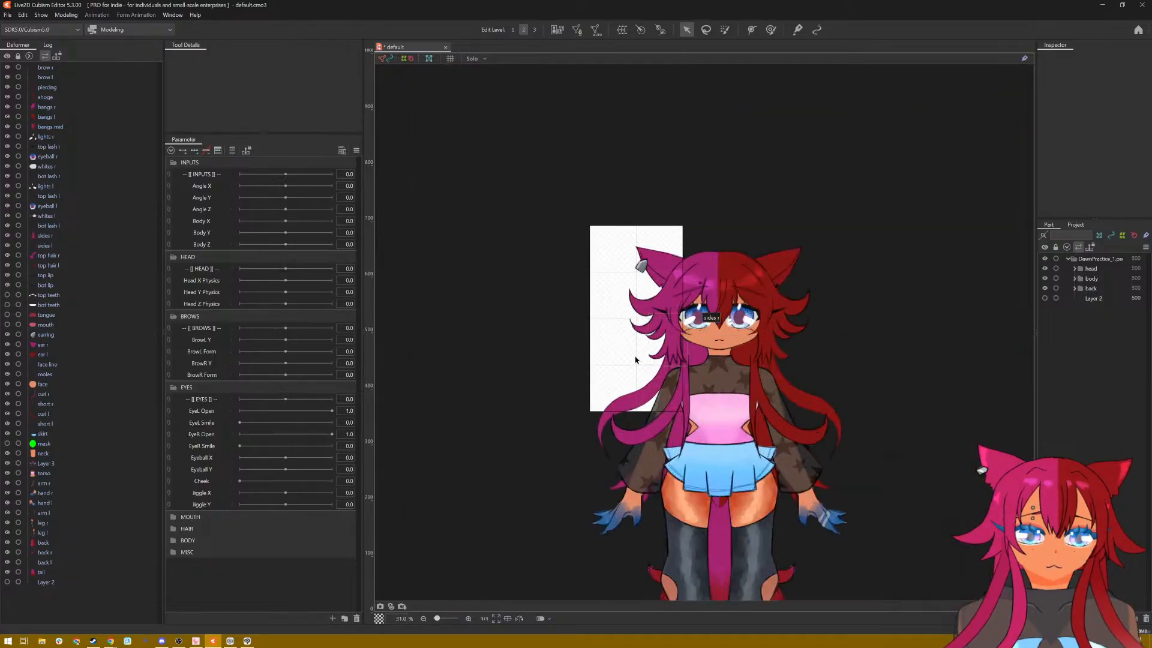
drag(630, 364, 604, 300)
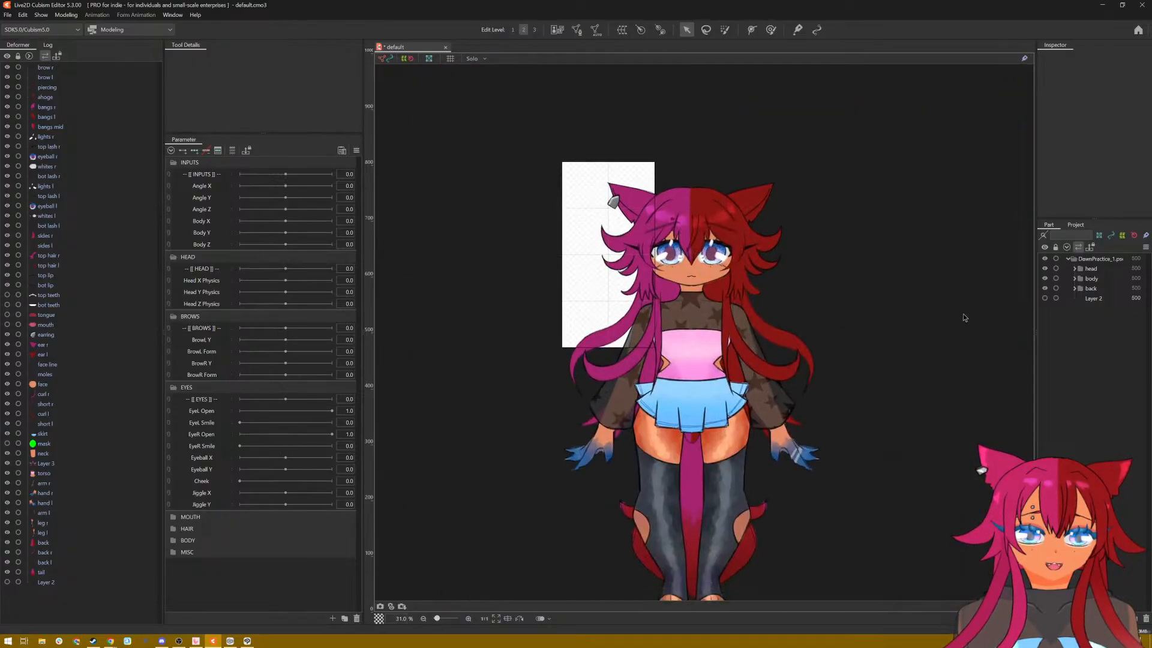
click(1084, 300)
right_click(1086, 300)
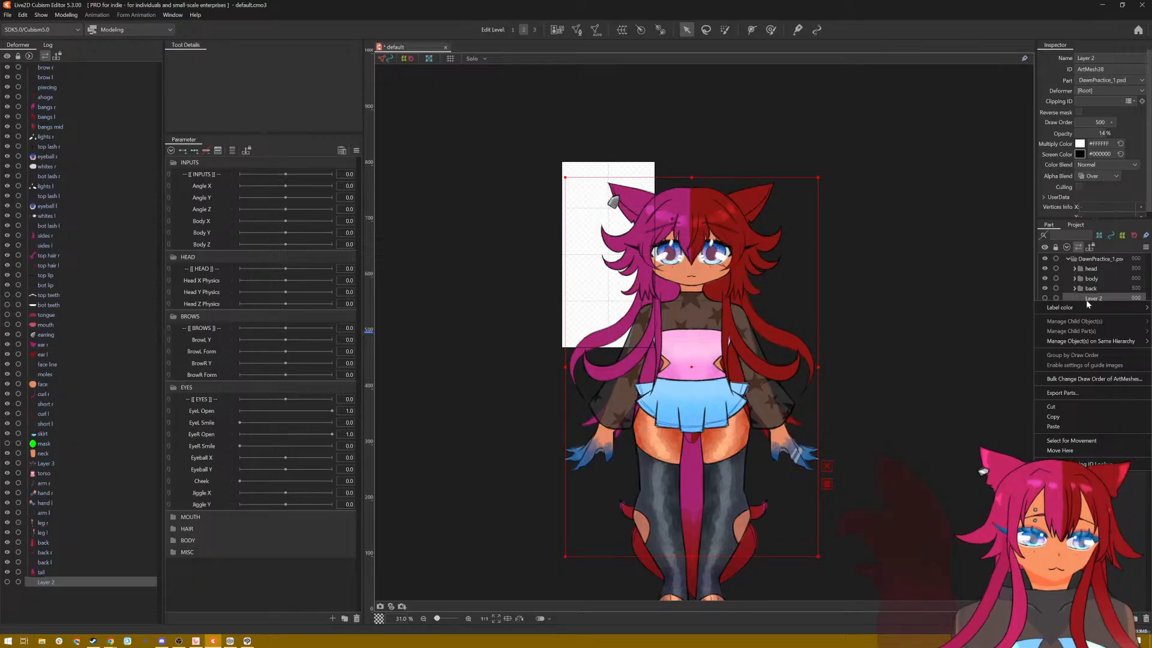
click(1066, 406)
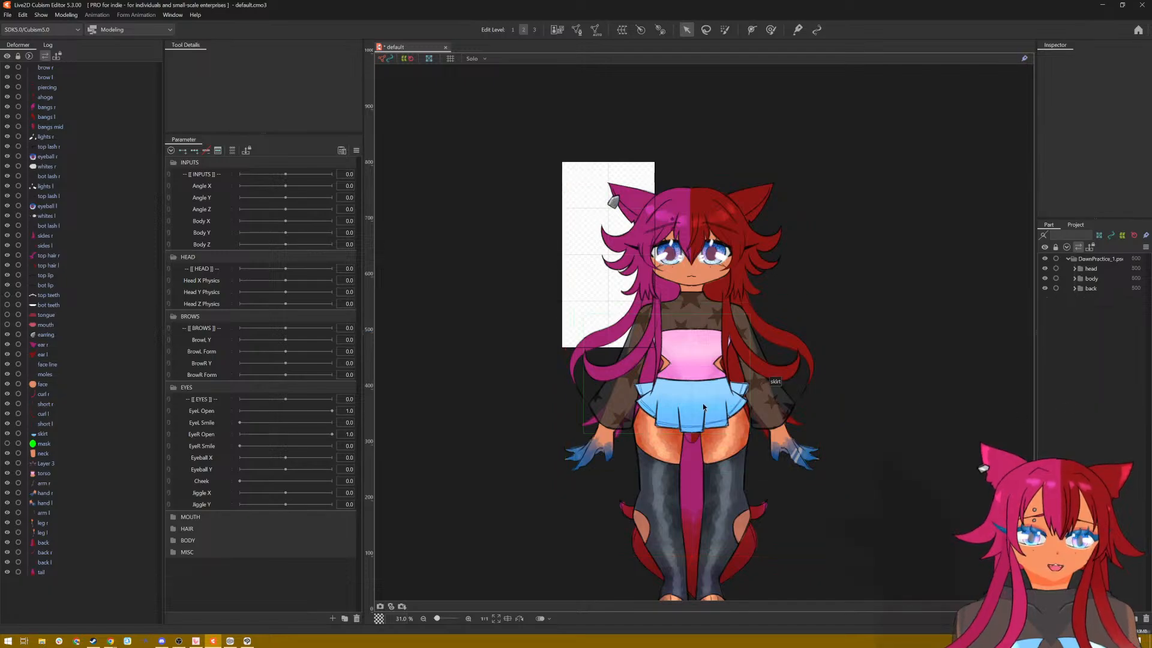
Step: Set the model's canvas size to 6000 pixels wide by 8000 pixels high, keeping the centred placement
scroll(701, 405, up, 3)
scroll(700, 406, down, 3)
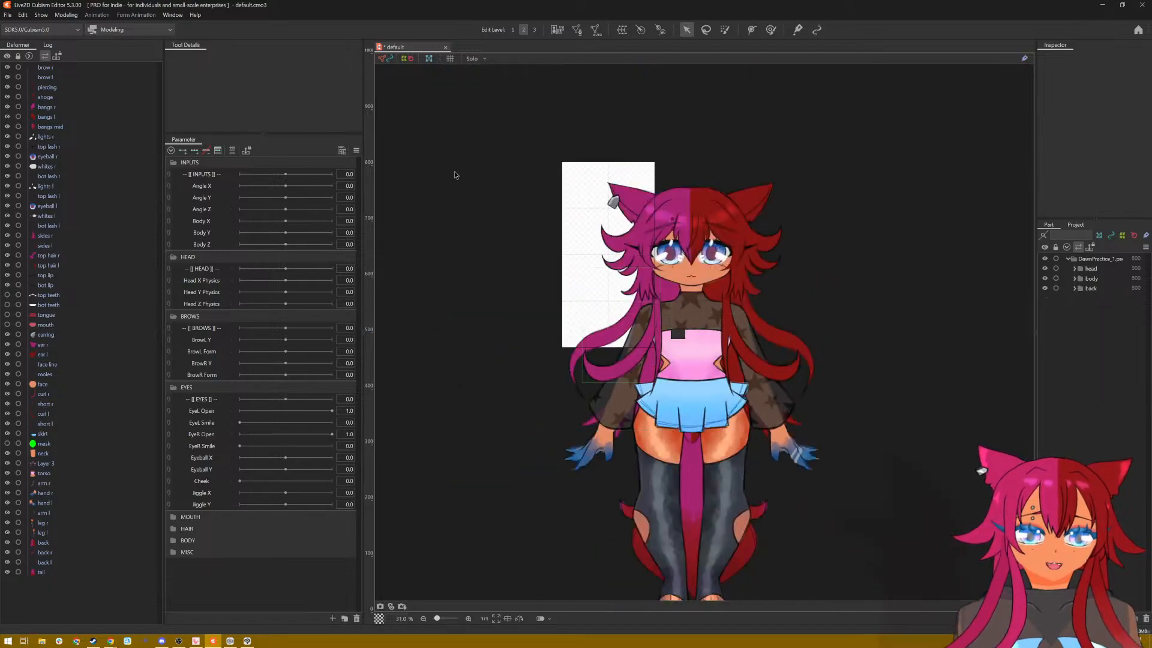
click(22, 14)
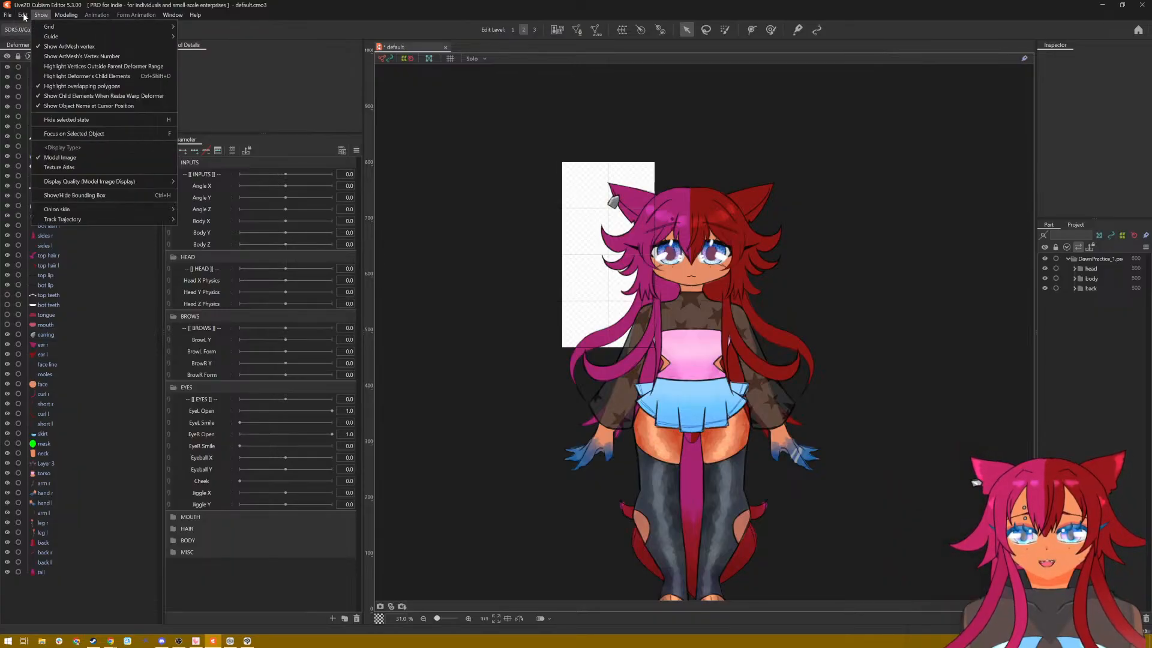
mouse_move(14, 21)
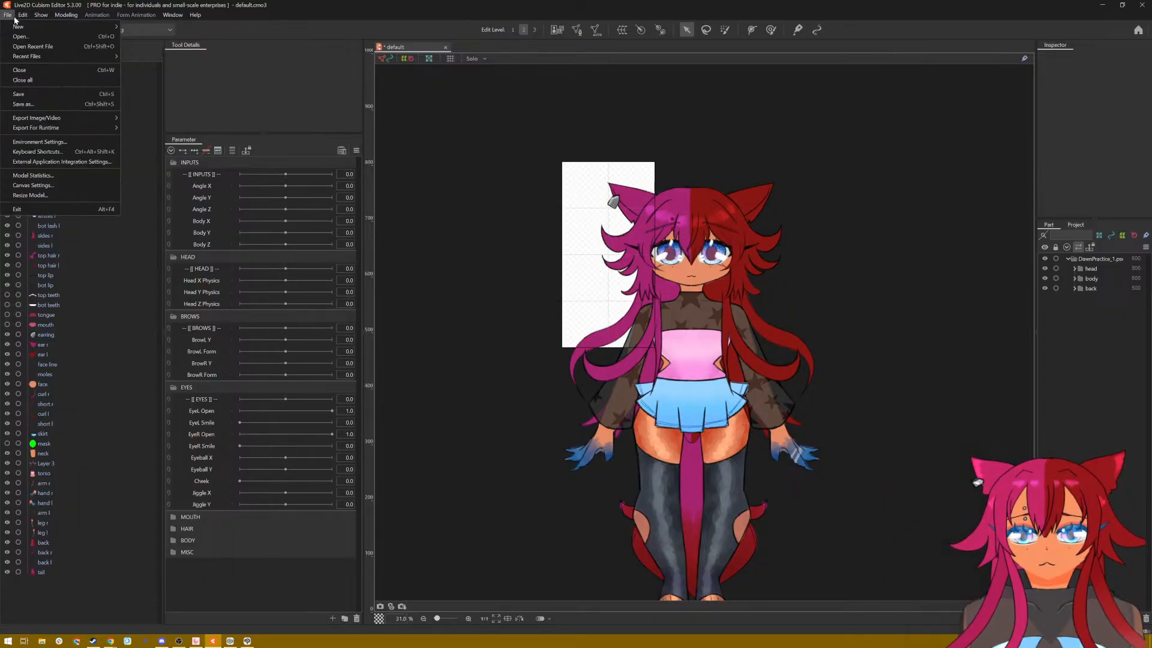
click(63, 184)
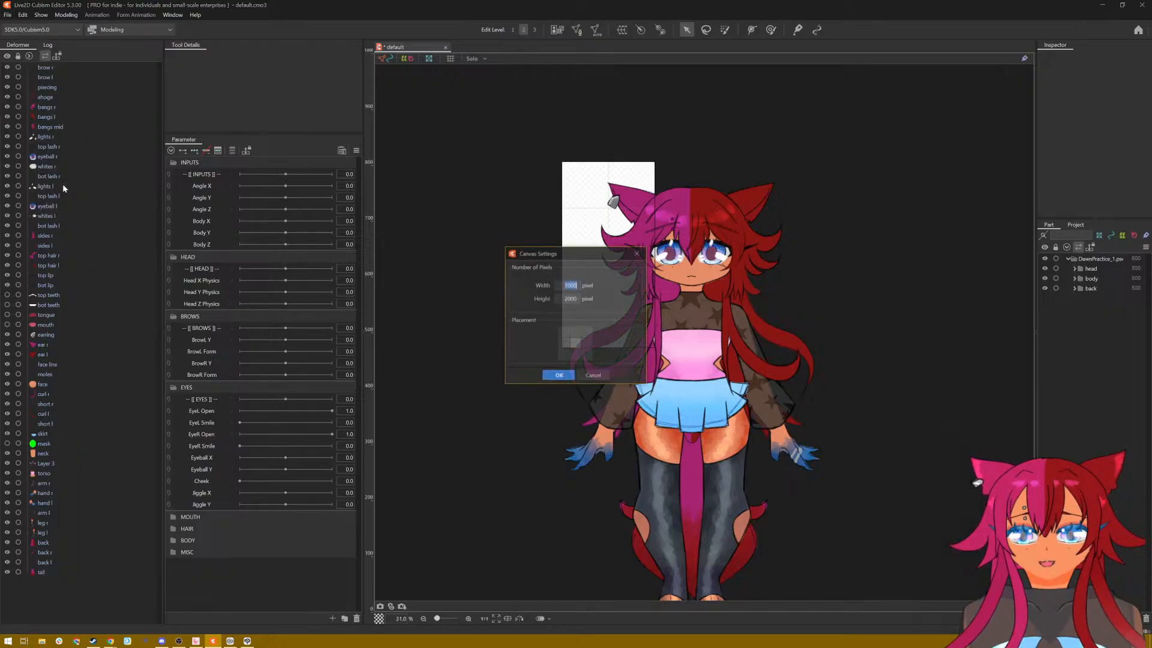
text(8)
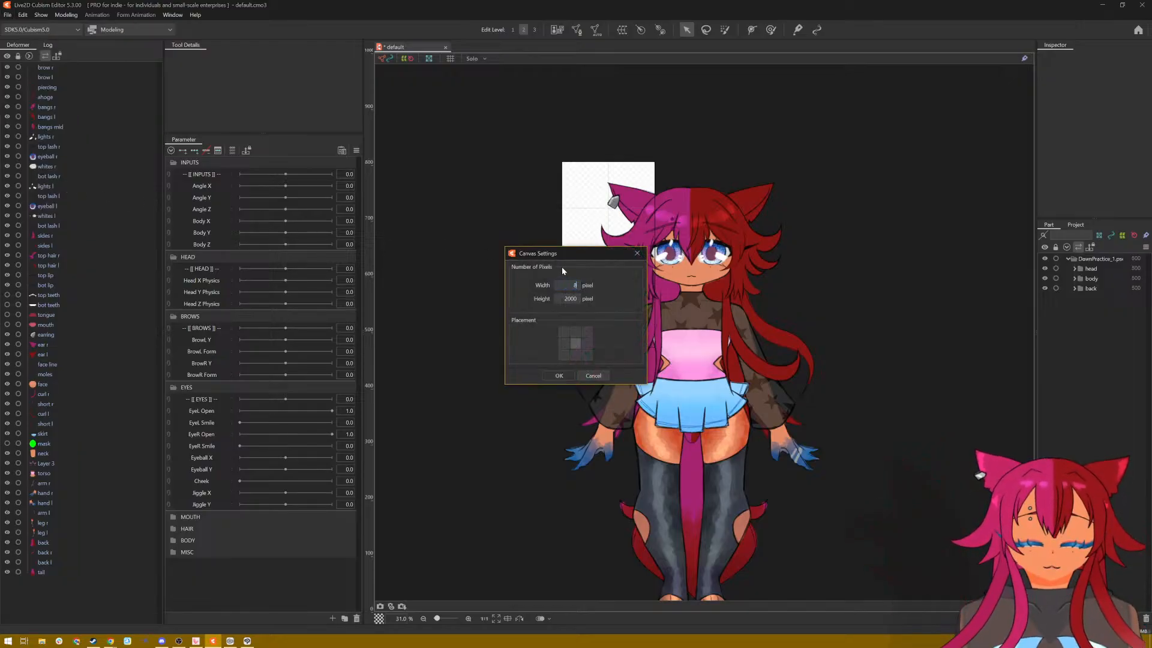
text(000)
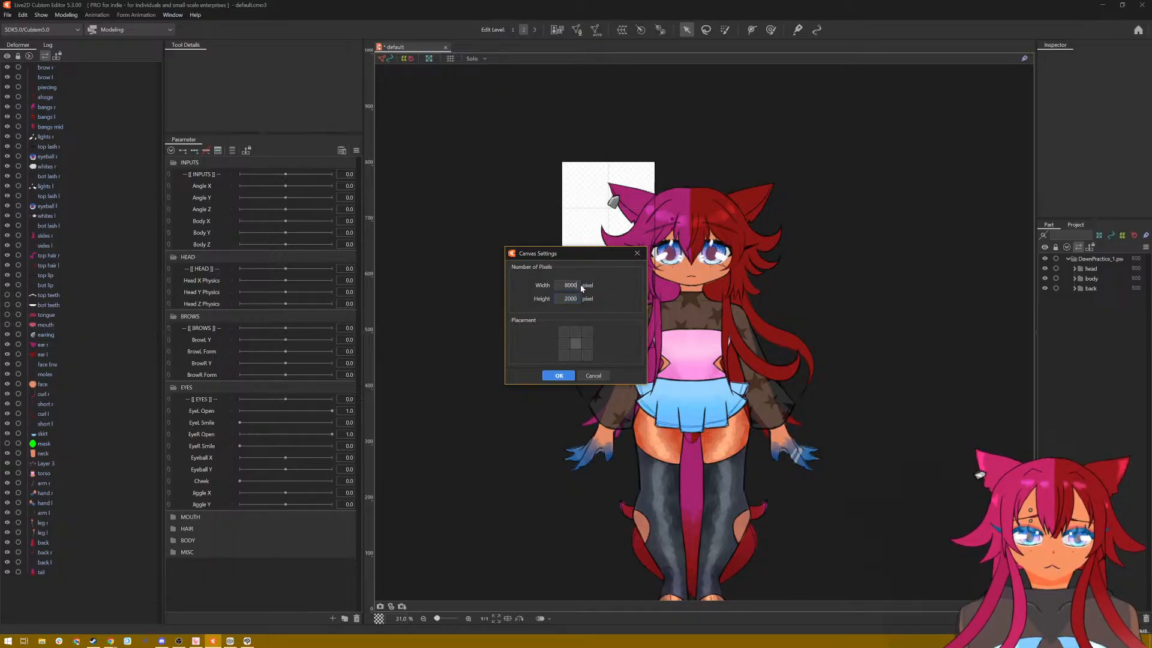
key(BackSpace)
key(BackSpace)
key(BackSpace)
key(BackSpace)
text(600)
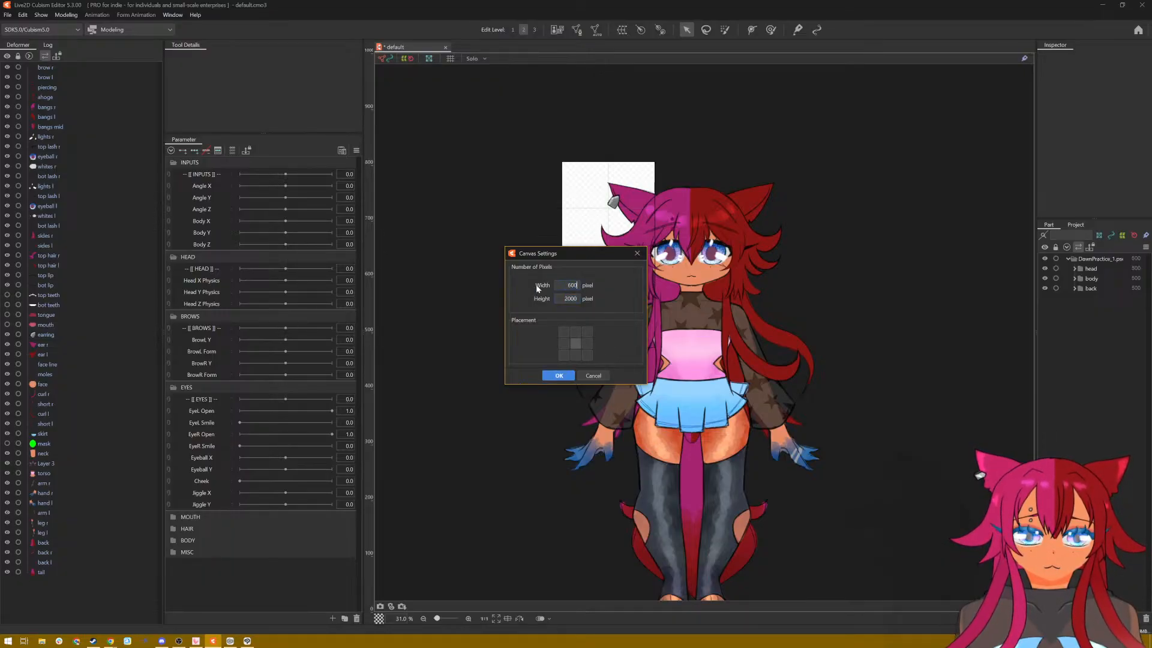
key(BackSpace)
key(BackSpace)
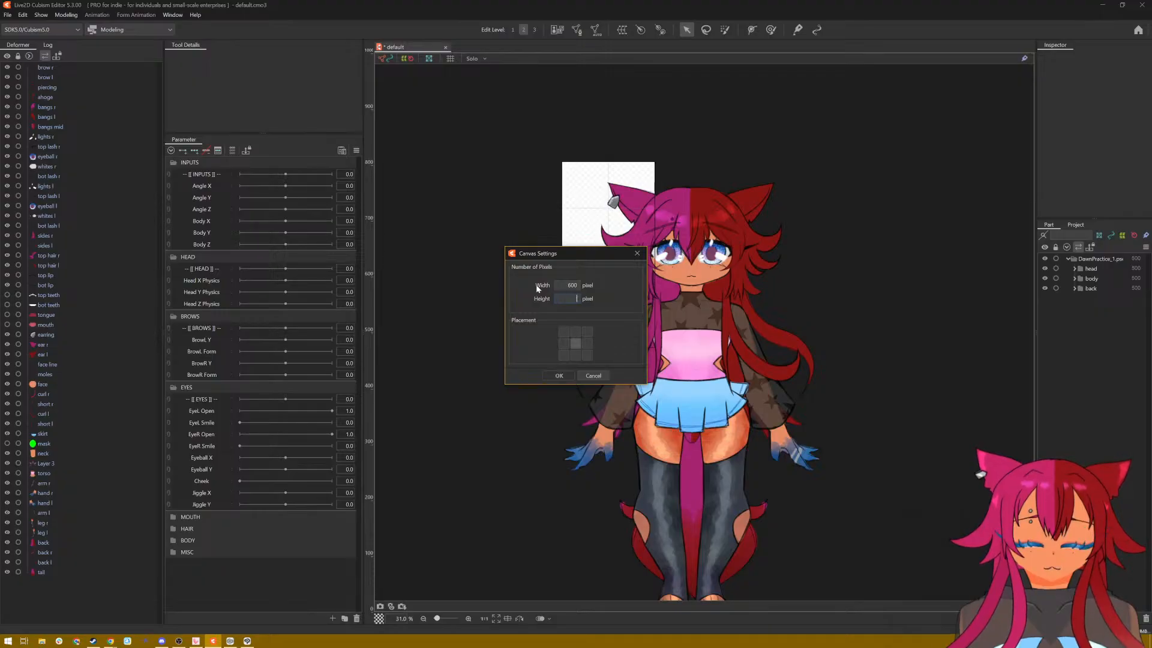
text(800)
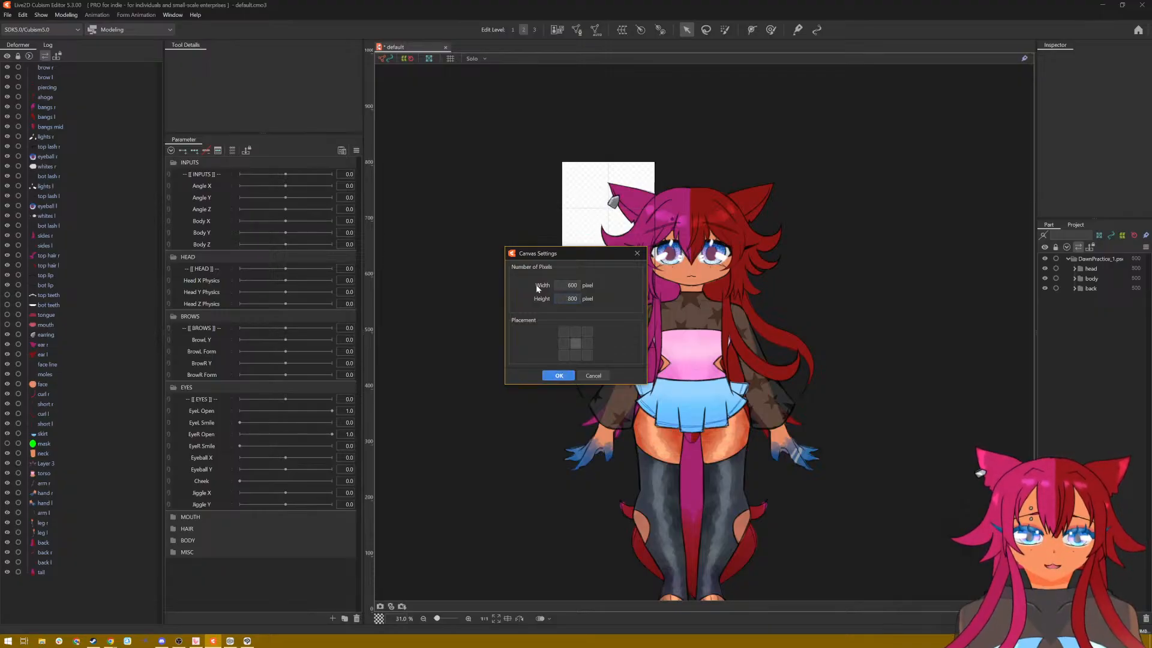
text(00)
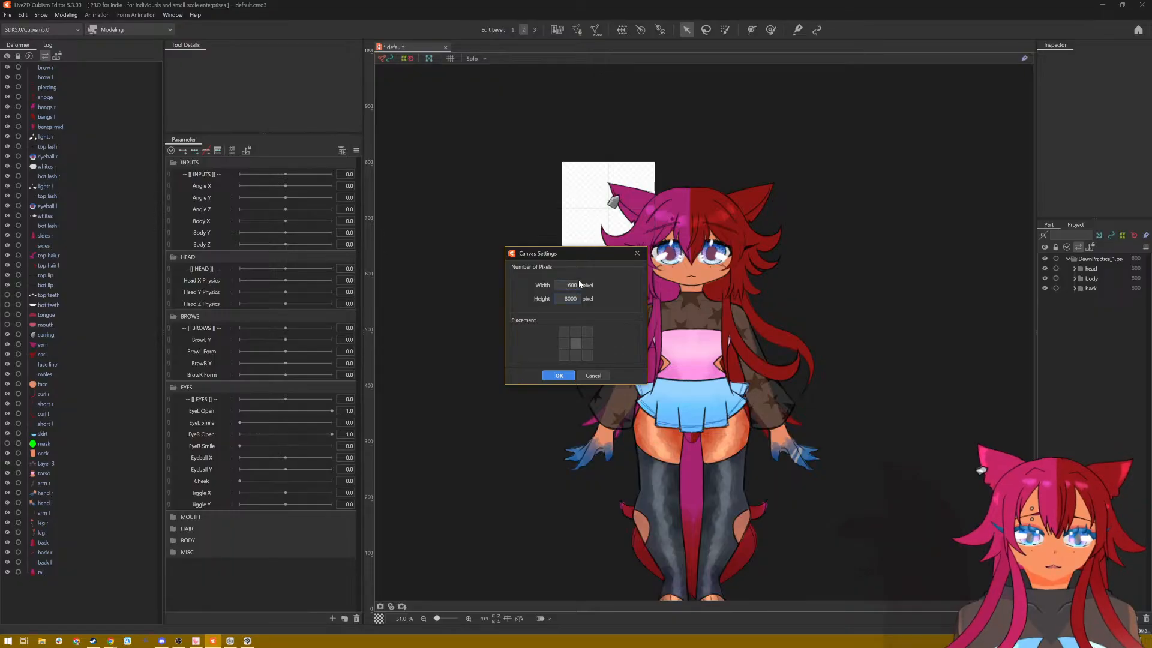
click(559, 376)
Step: Select all the visible ArtMeshes together and move the whole character up and left towards the canvas centre
scroll(779, 304, down, 3)
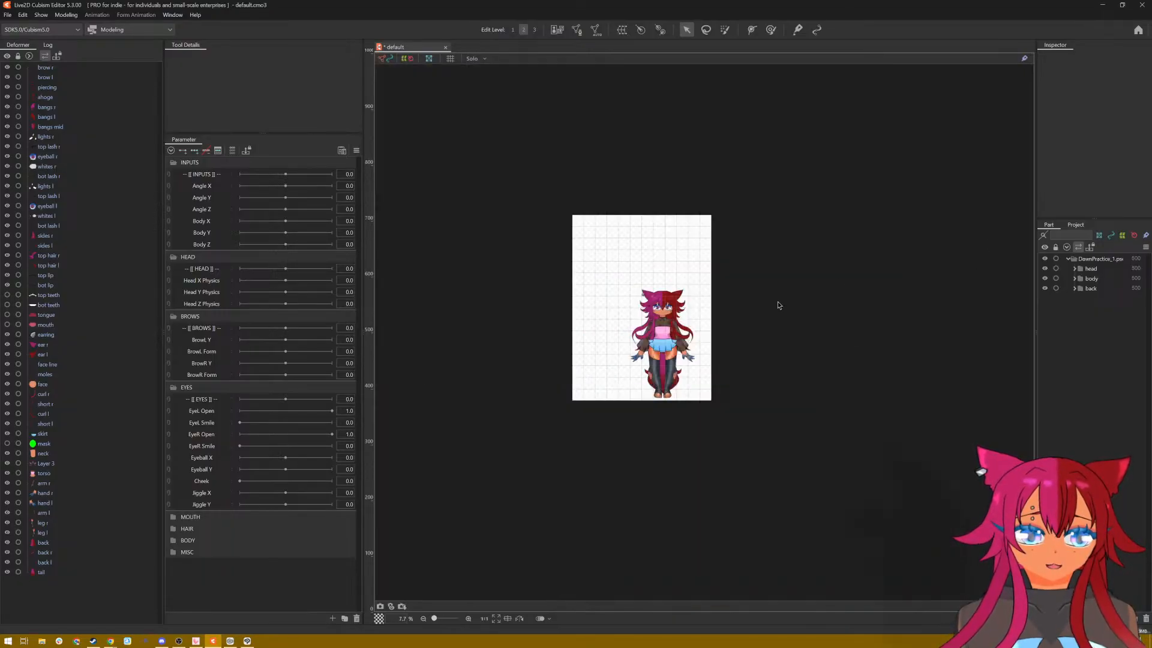
scroll(758, 309, up, 2)
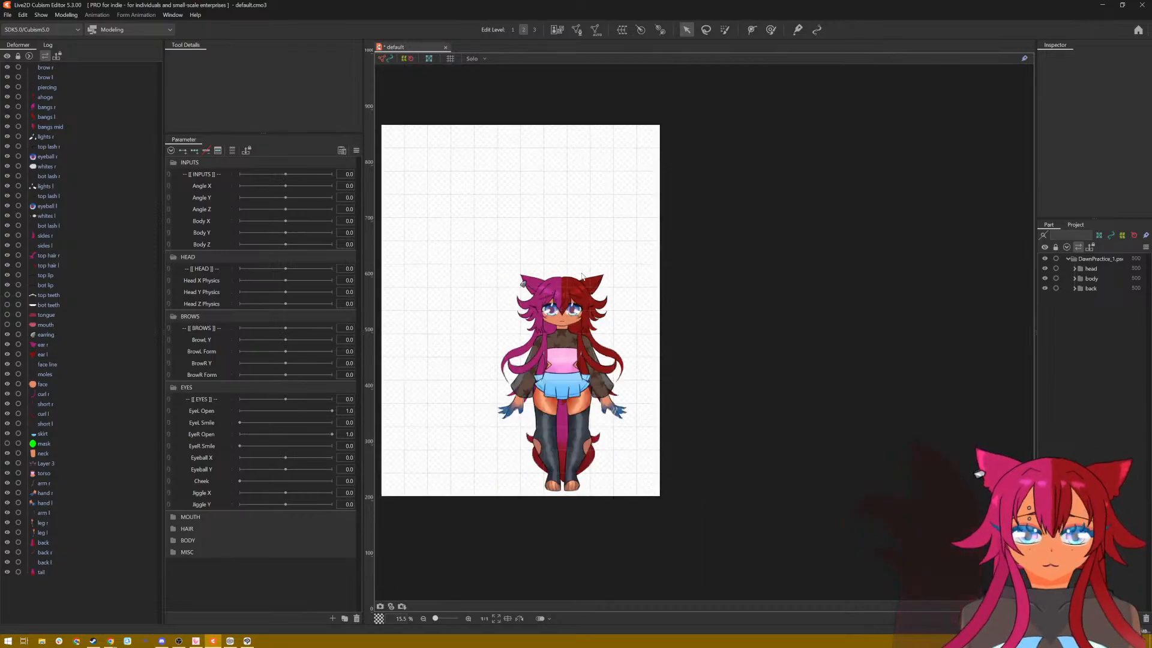
click(1092, 260)
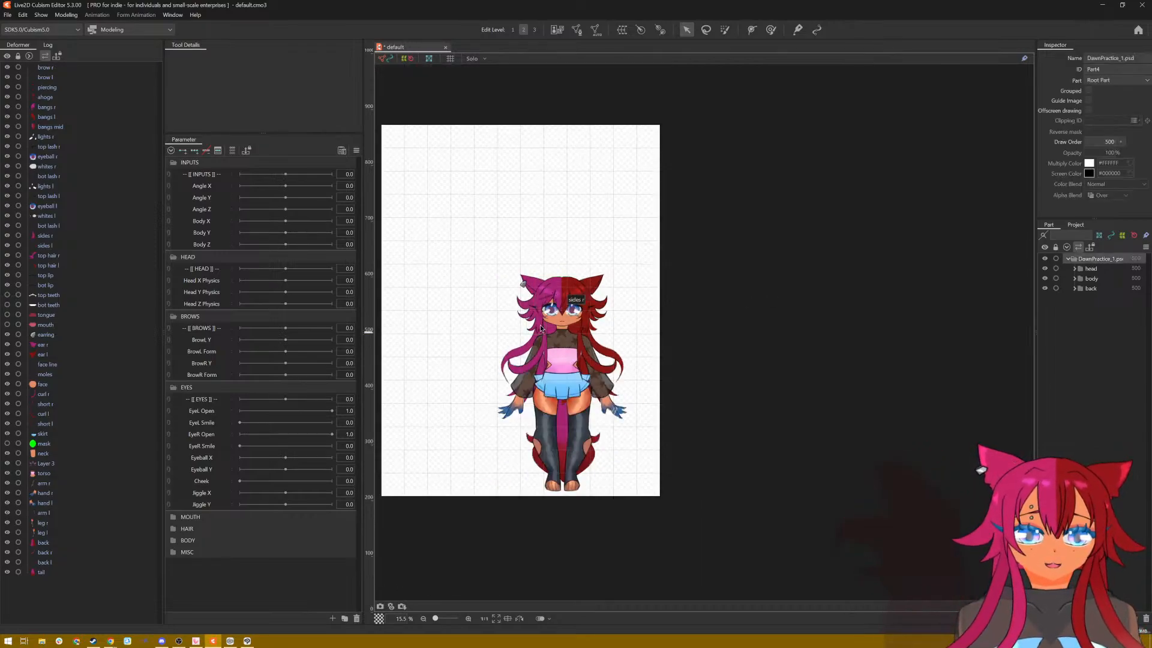
click(87, 69)
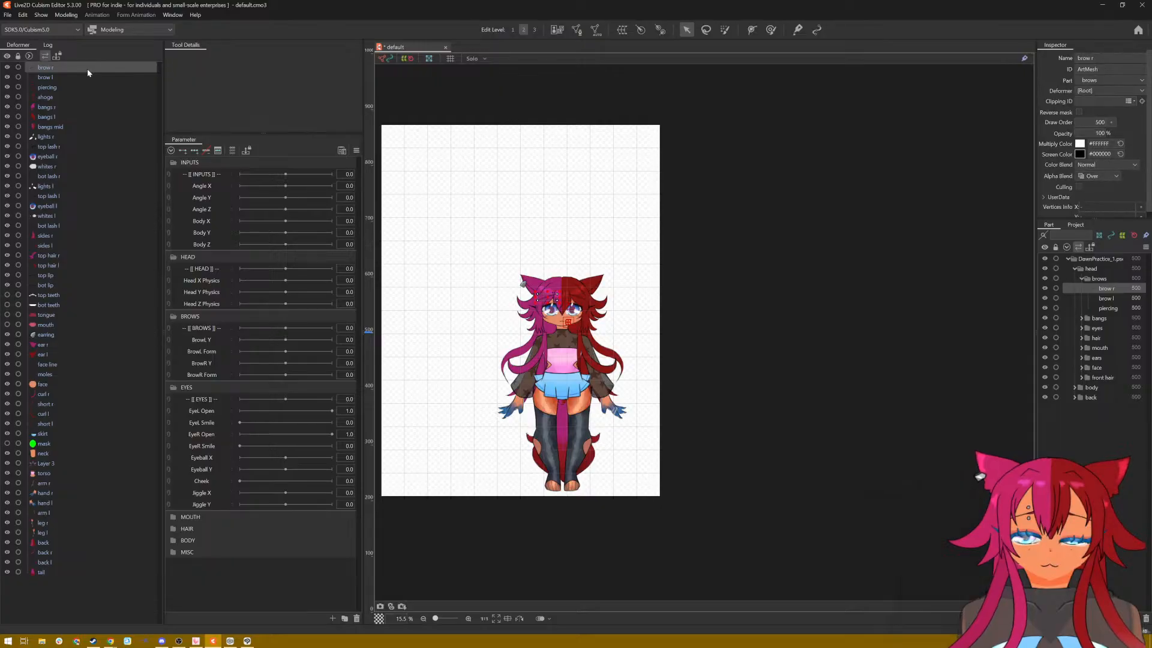
key(ctrl+a)
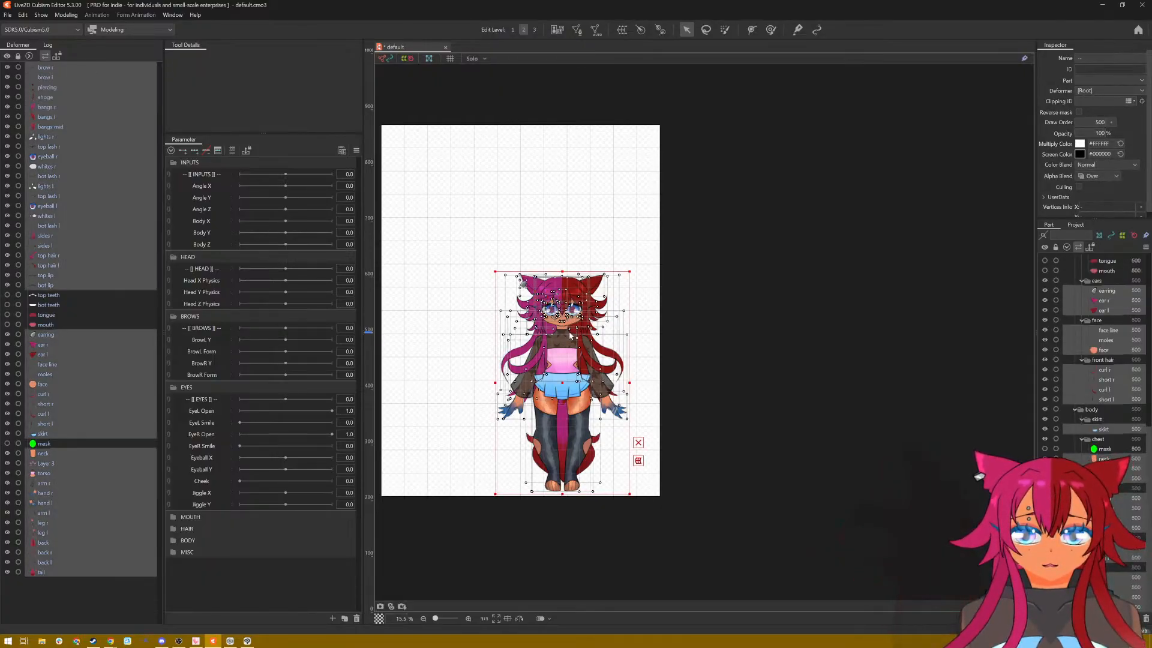
drag(565, 327, 511, 242)
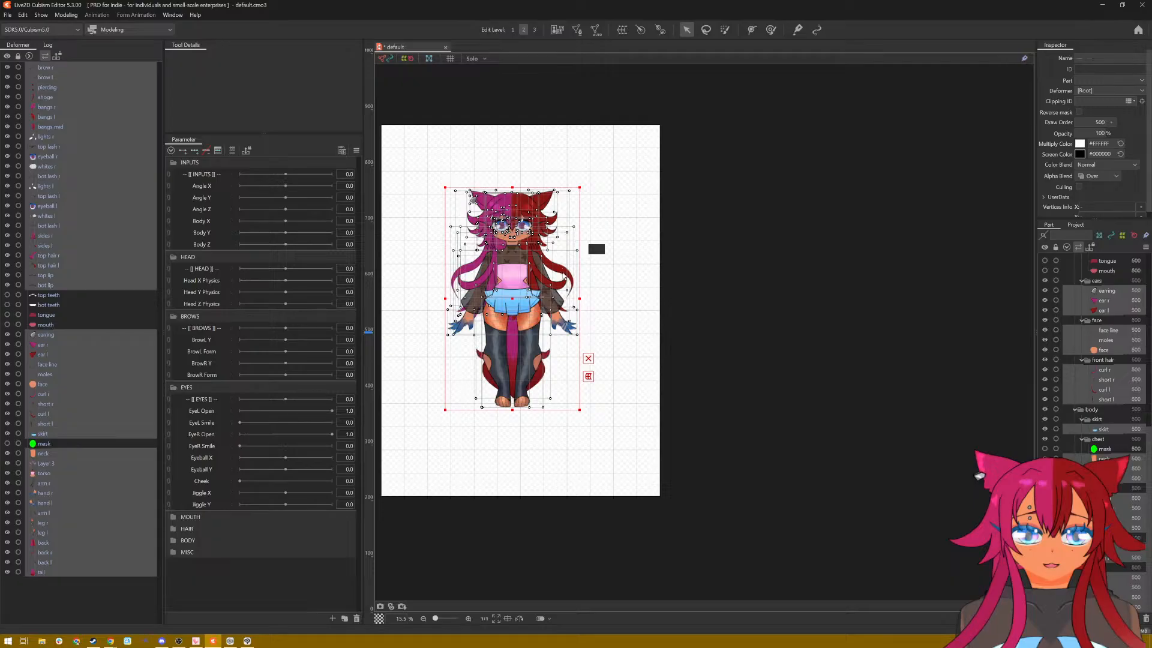
Step: Shift the selected character slightly right and up to line it up with the canvas's vertical centre line
scroll(612, 529, up, 4)
scroll(612, 532, down, 2)
scroll(612, 532, down, 2)
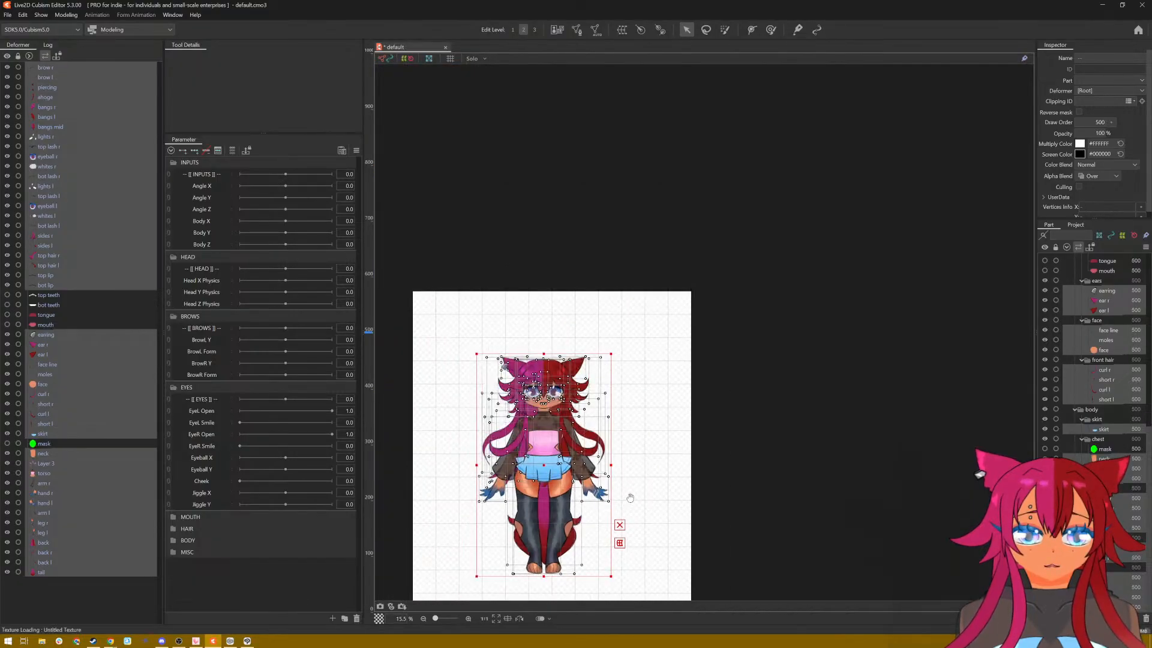
drag(628, 503, 657, 372)
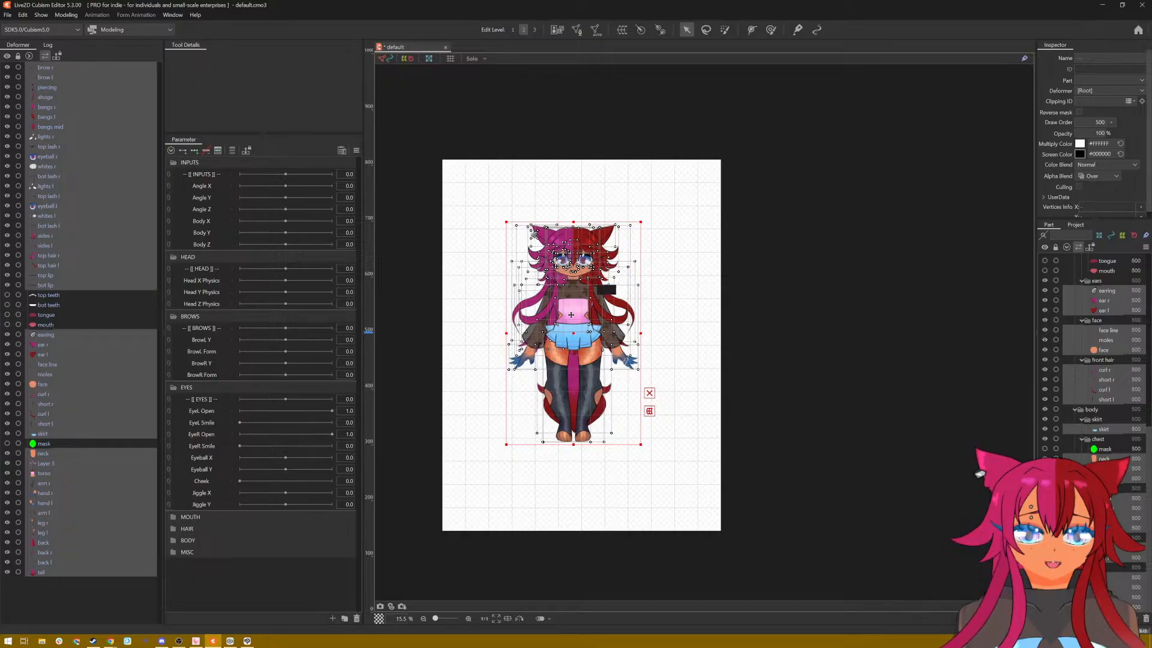
drag(571, 315, 574, 313)
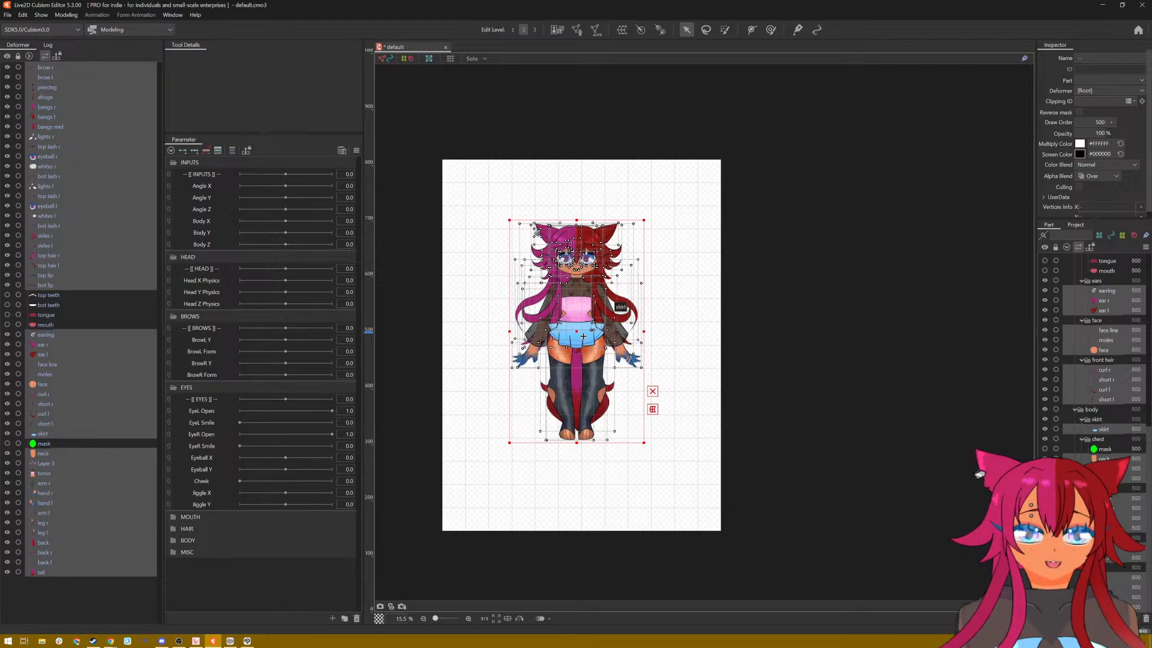
drag(583, 336, 588, 333)
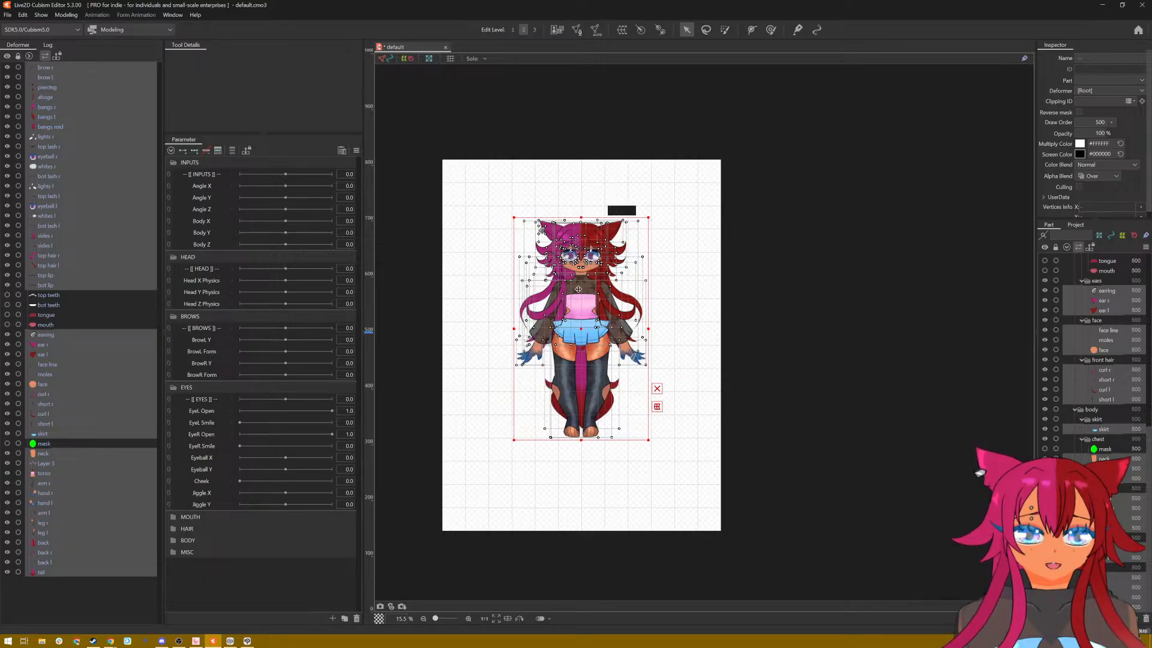
Step: Fine-tune the character's horizontal centring on the canvas with a tiny shift right and clear the selection
scroll(580, 296, up, 5)
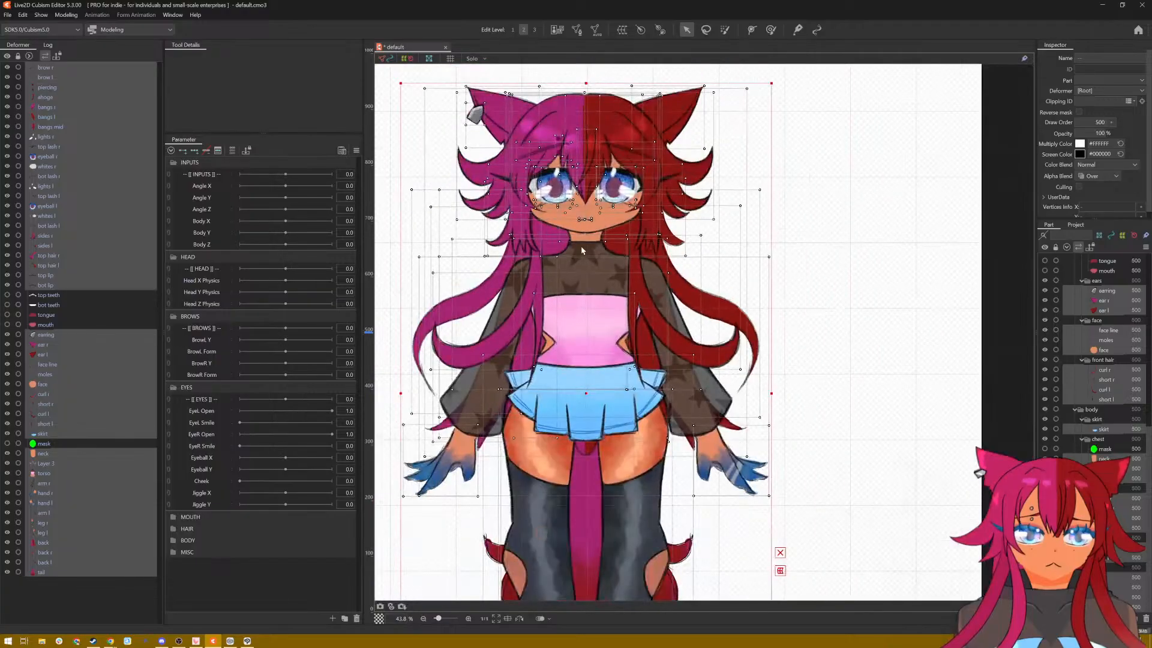
scroll(586, 311, down, 2)
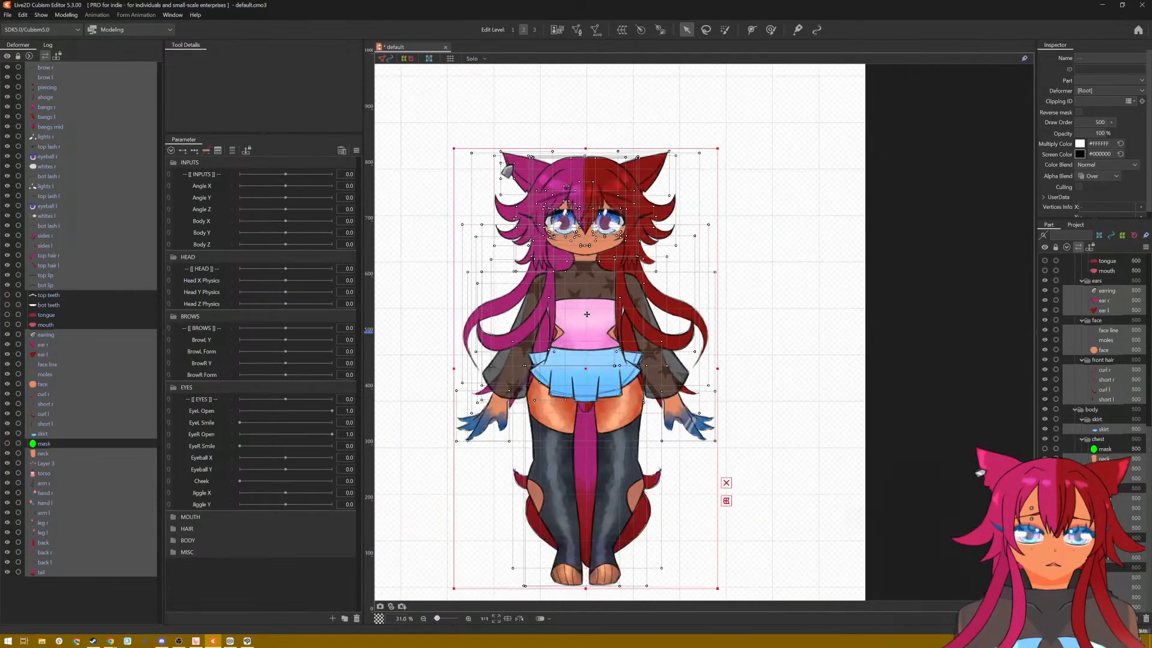
drag(587, 314, 589, 314)
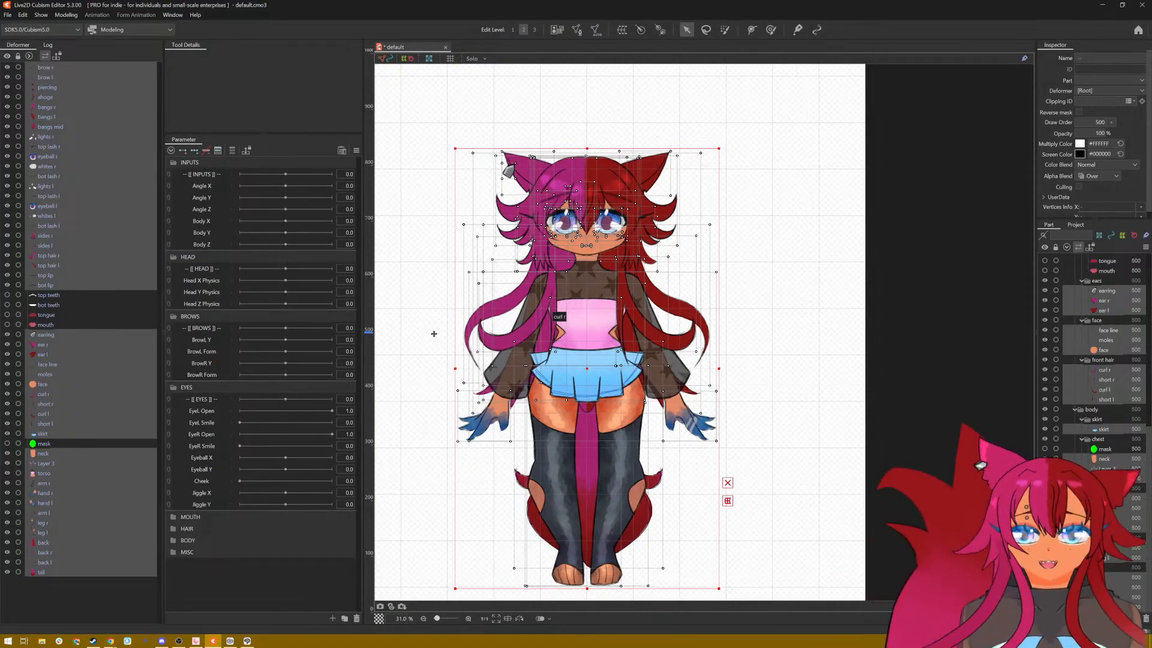
click(781, 344)
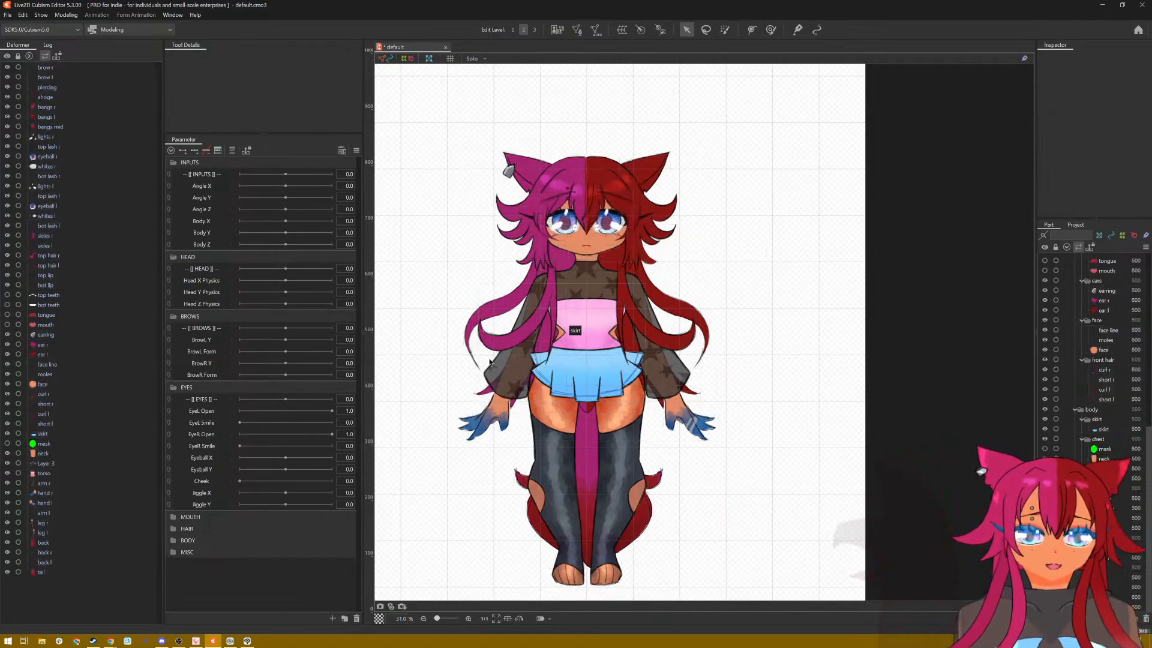
scroll(429, 360, down, 3)
scroll(482, 357, up, 1)
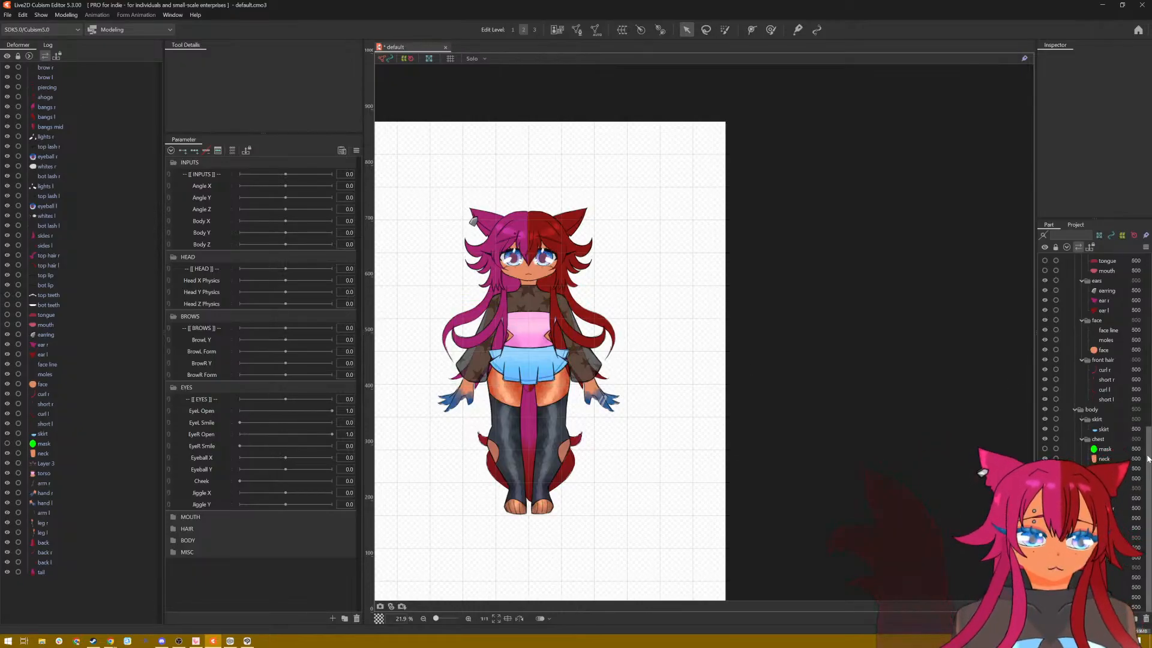
scroll(1136, 360, up, 10)
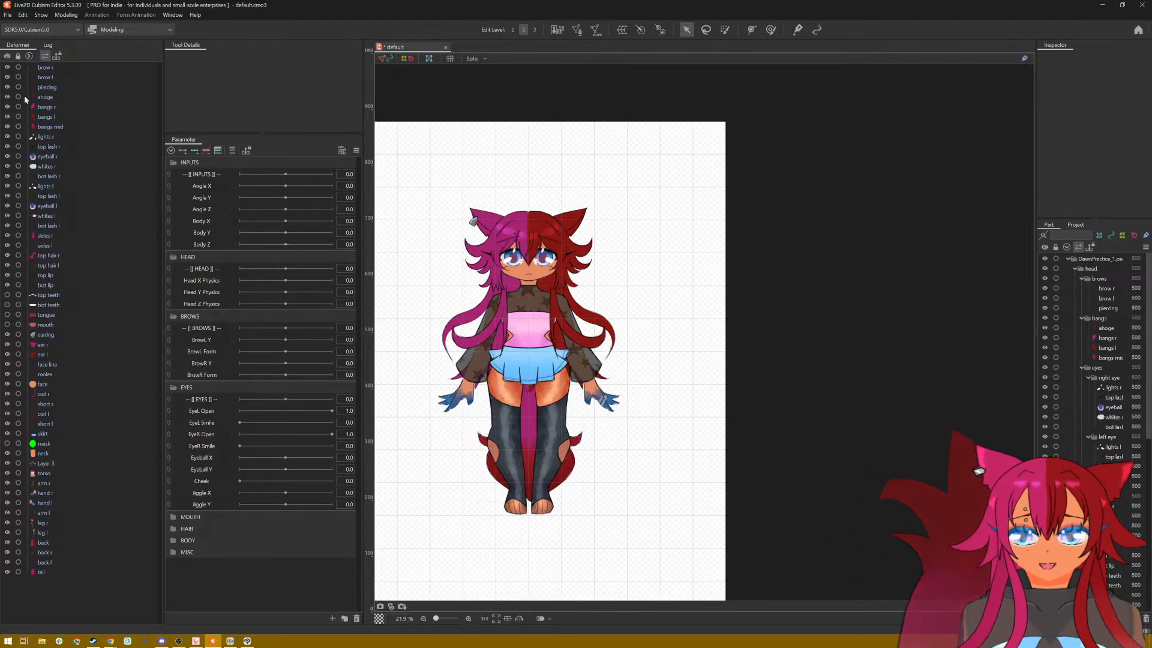
Step: Select all the ArtMeshes and create a 5 × 5 warp deformer named ENTIRE BODY as the parent of the selected objects
click(54, 70)
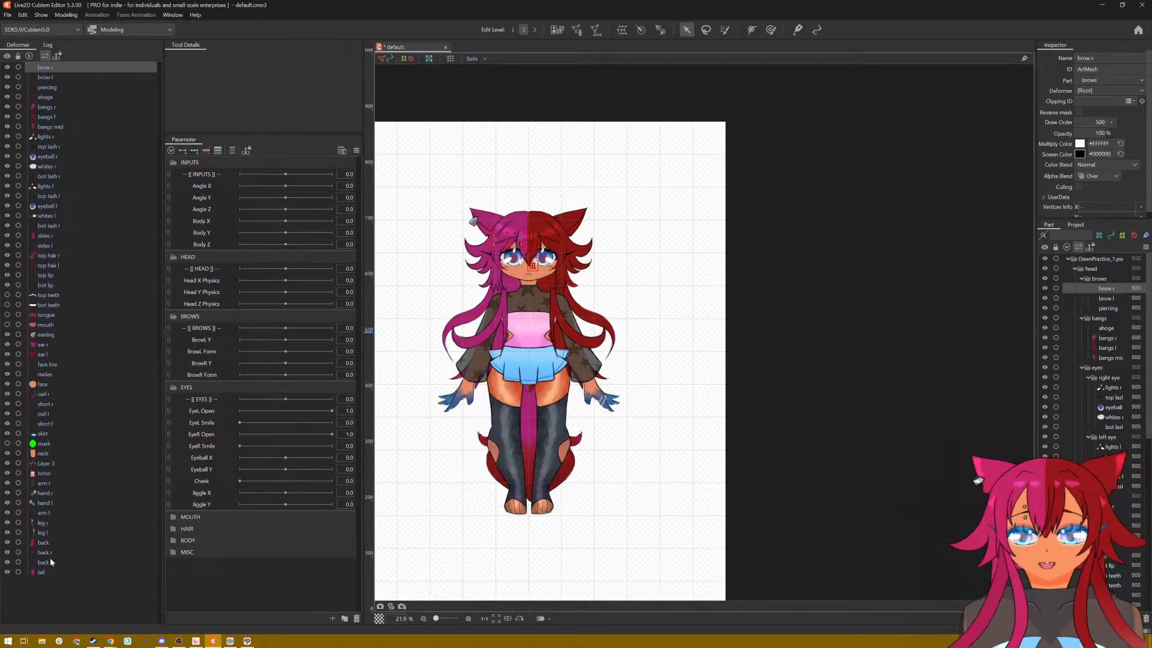
shift+click(53, 573)
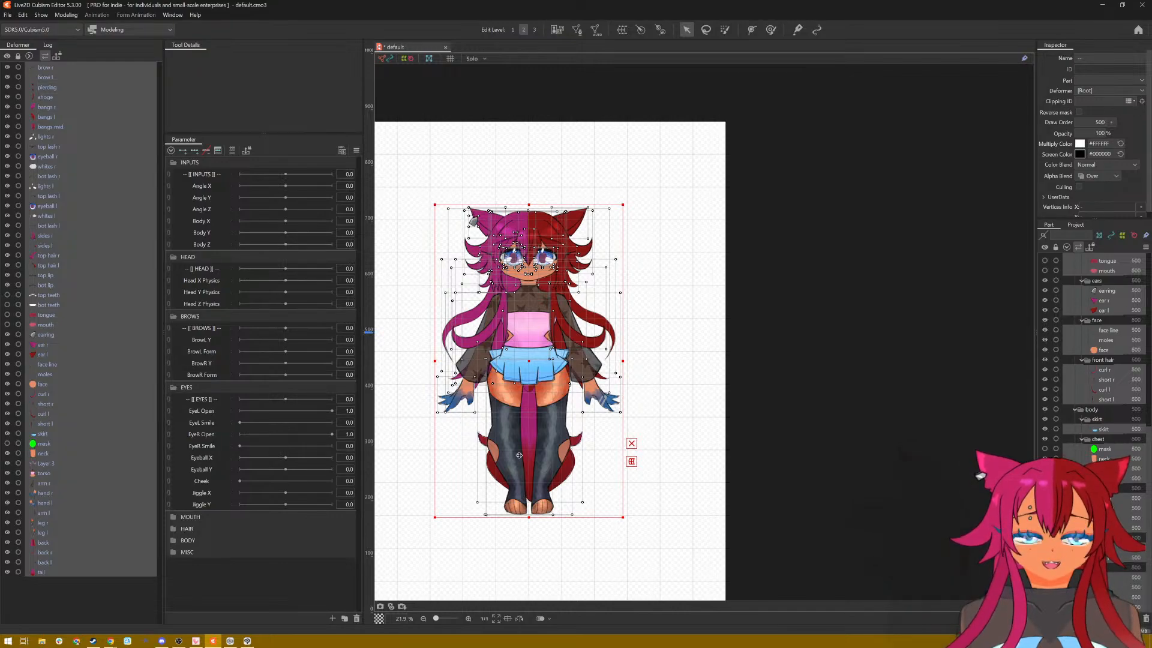
scroll(561, 354, up, 2)
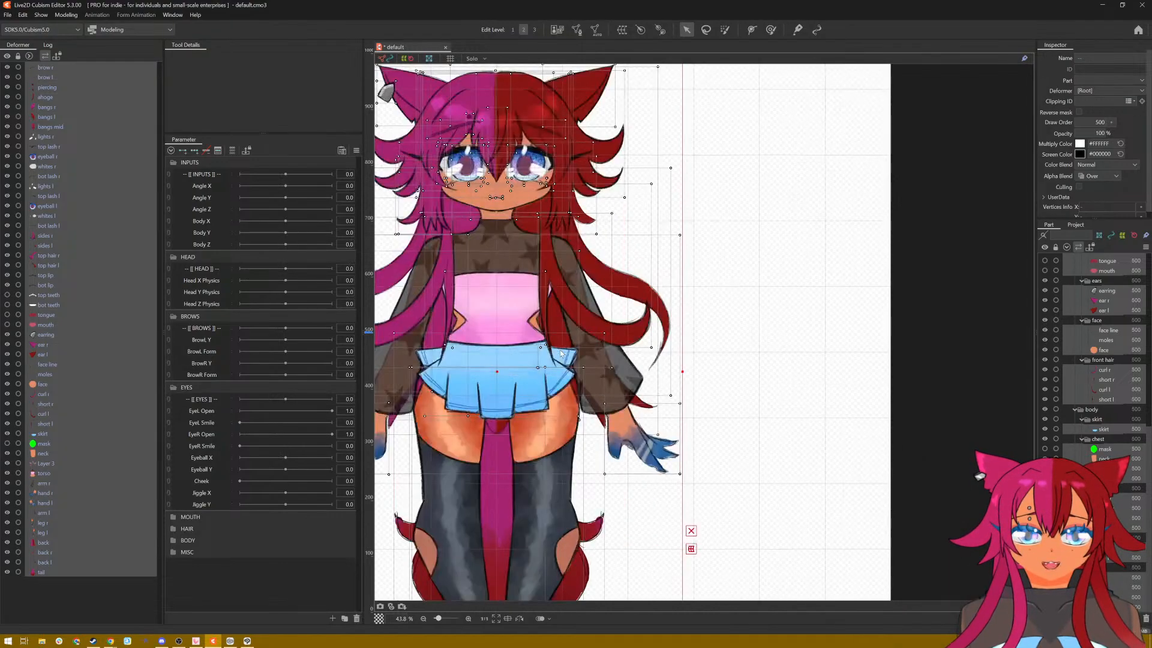
scroll(561, 354, down, 1)
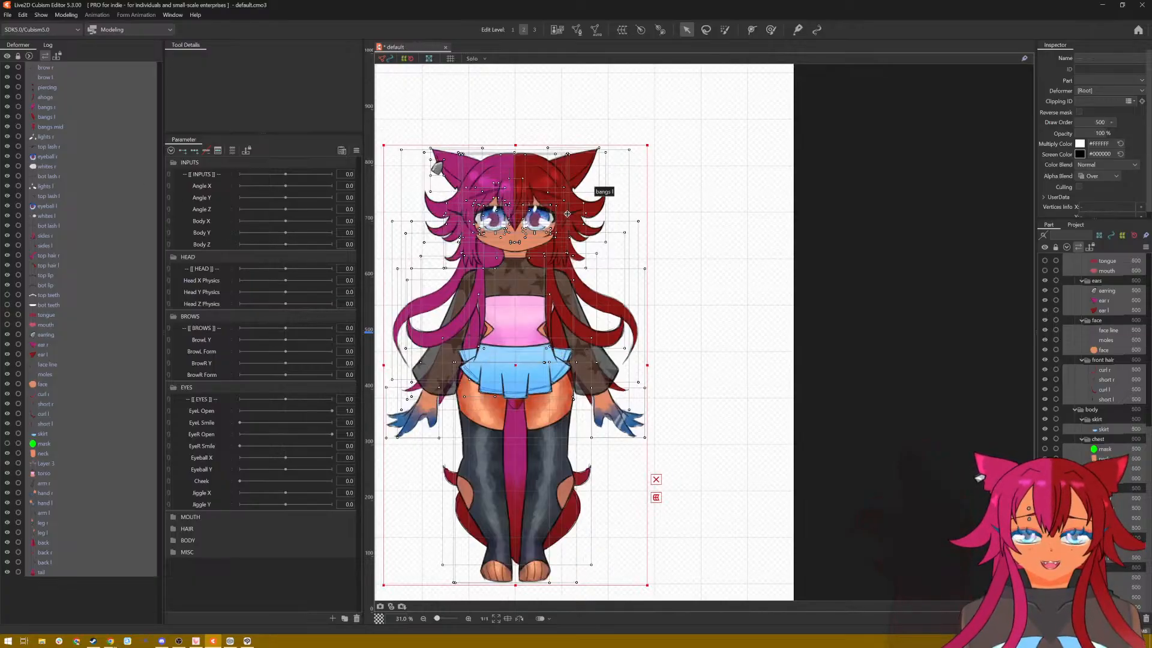
scroll(527, 214, up, 4)
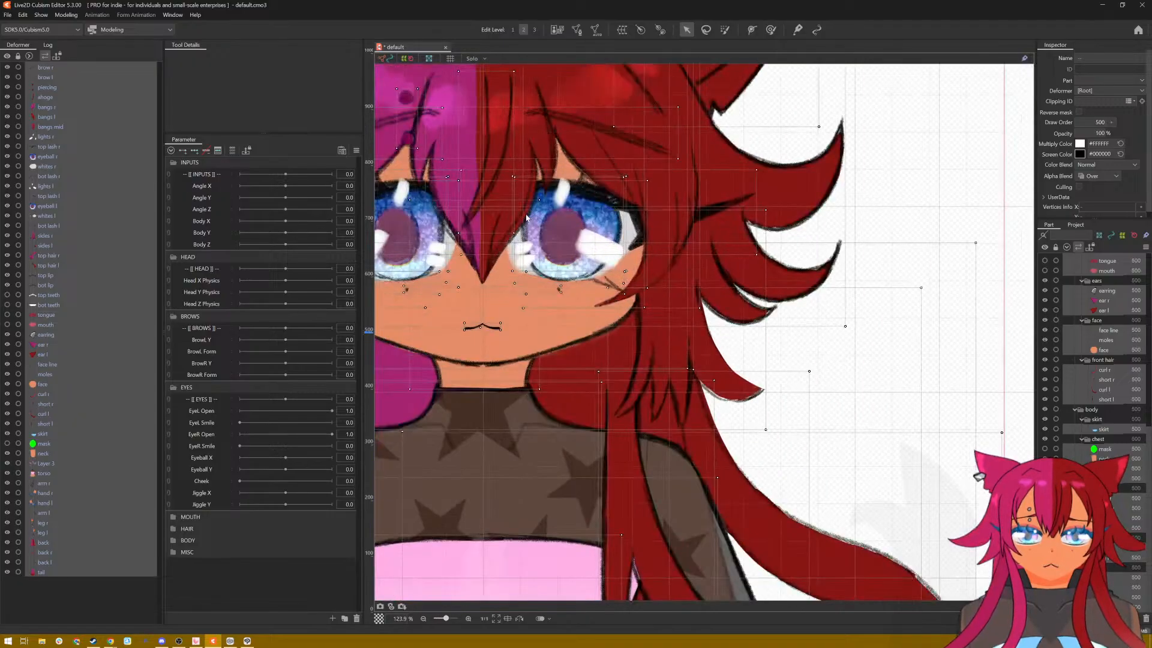
scroll(527, 217, down, 4)
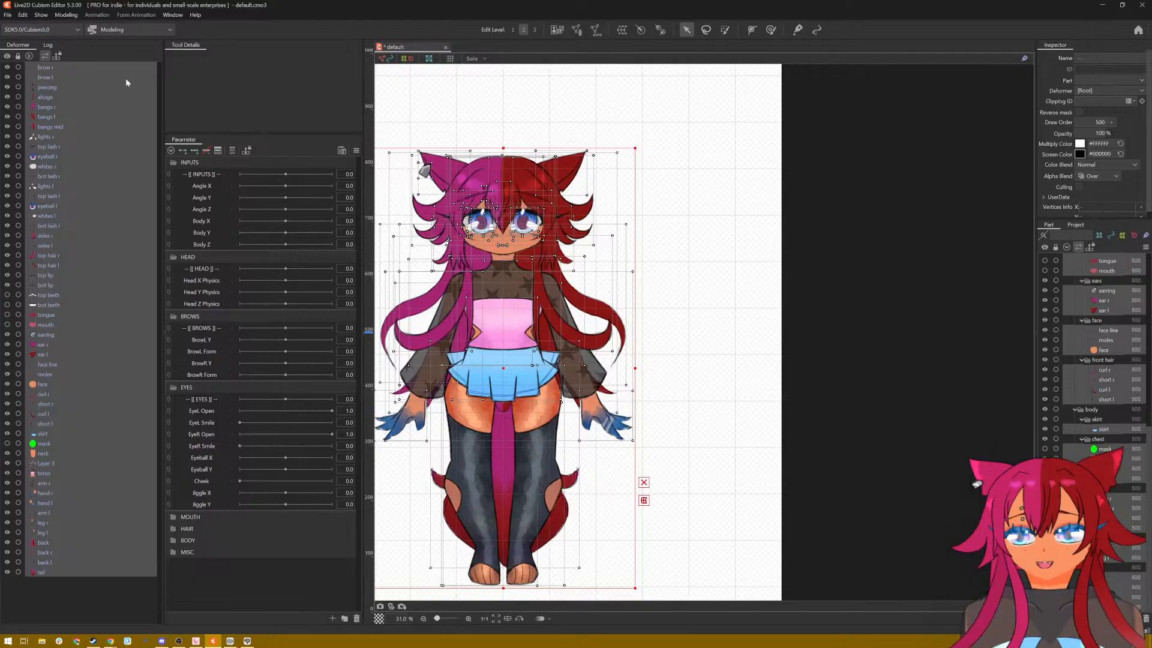
right_click(71, 67)
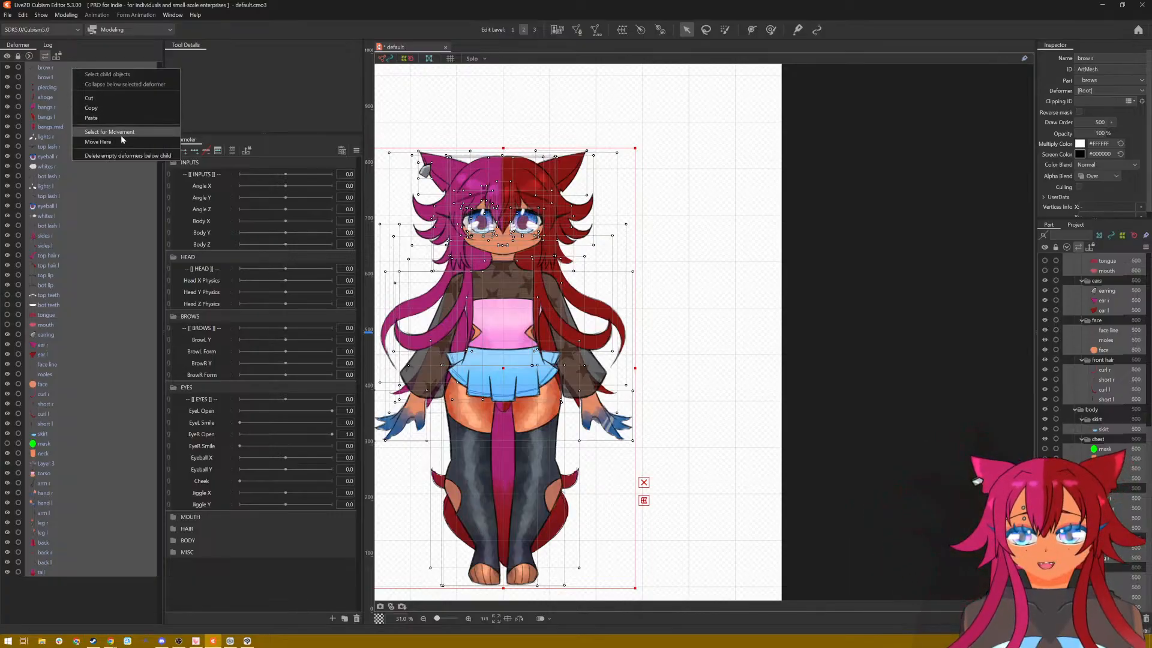
click(448, 13)
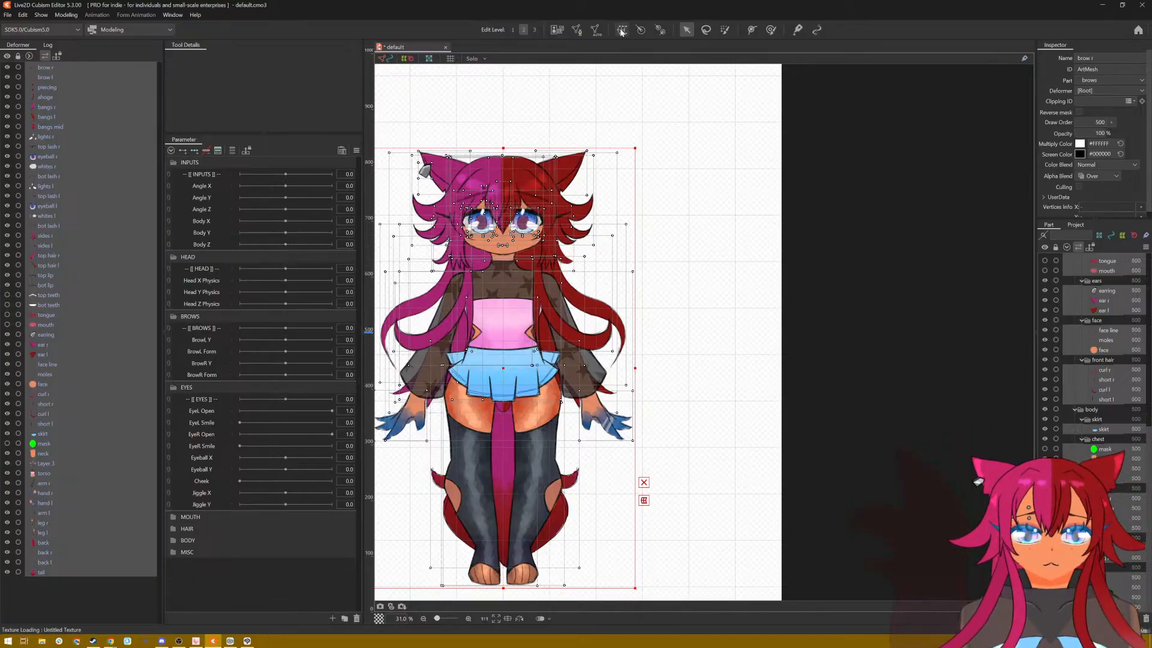
click(621, 31)
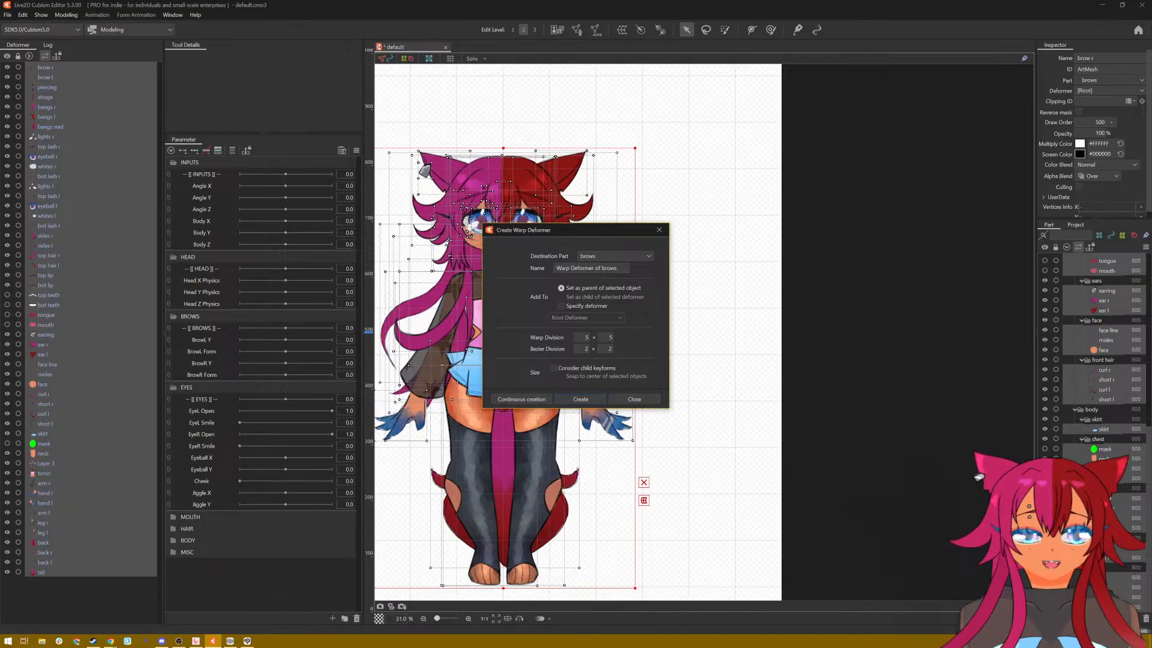
triple_click(608, 269)
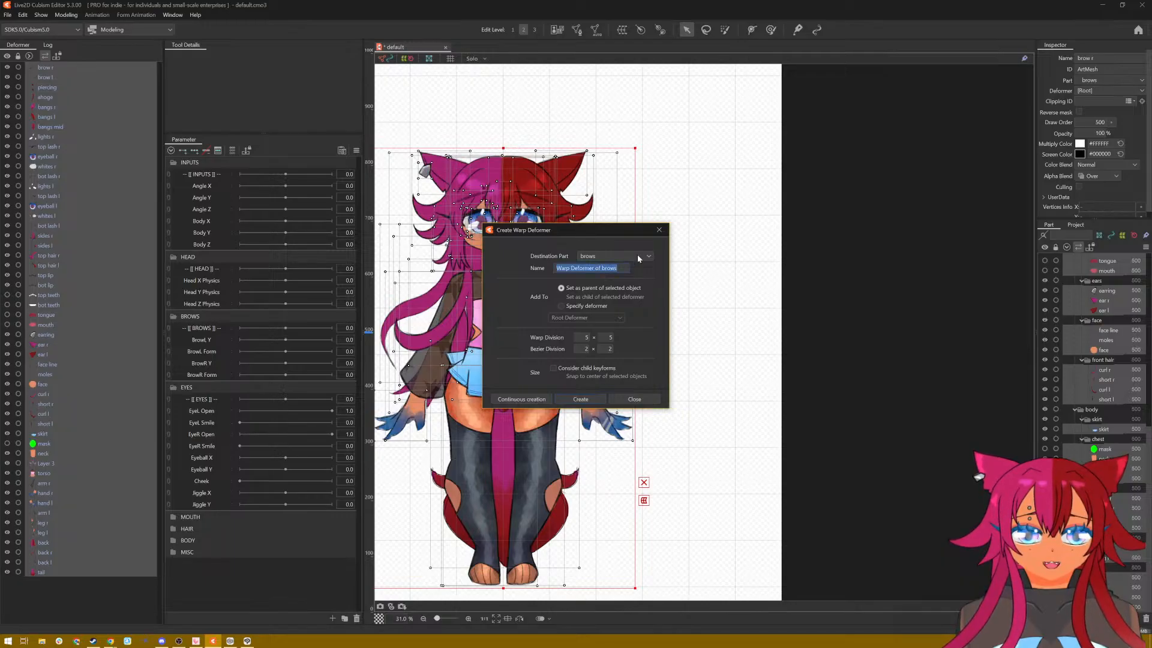
text(ENTIRE BODY)
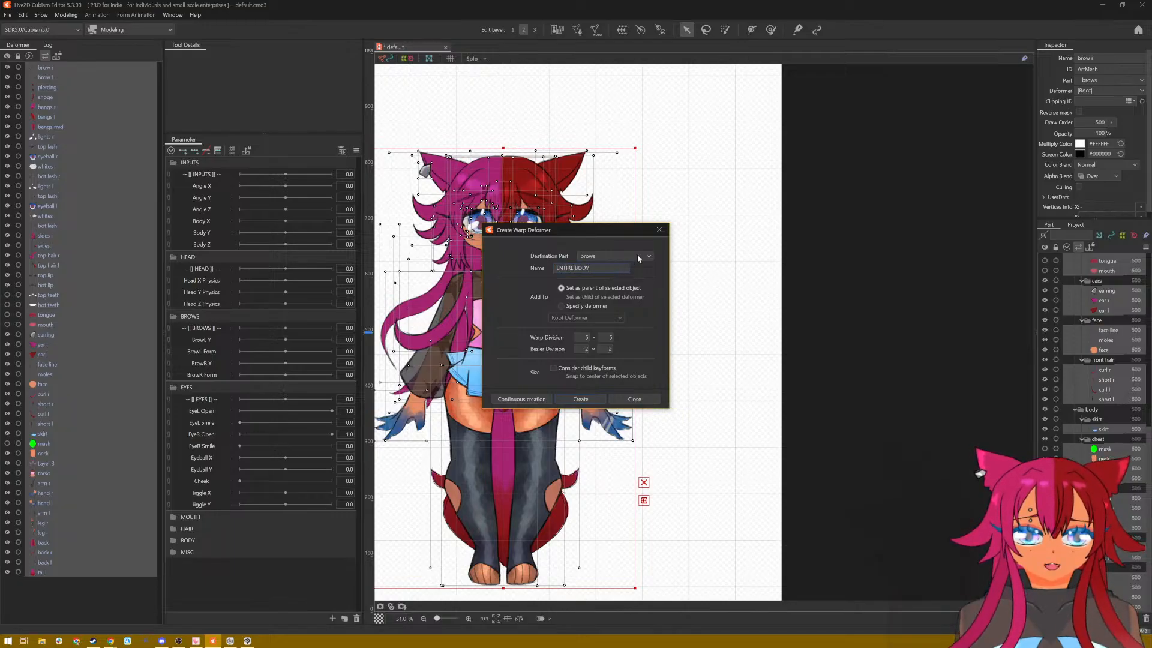
click(595, 399)
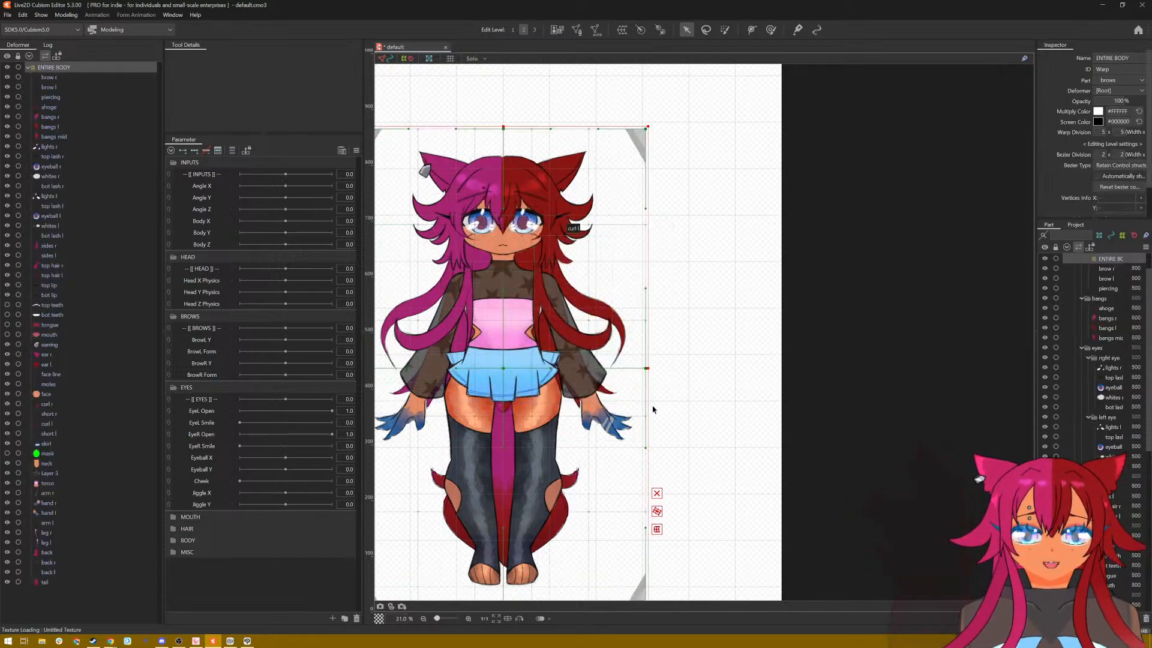
drag(712, 362, 785, 357)
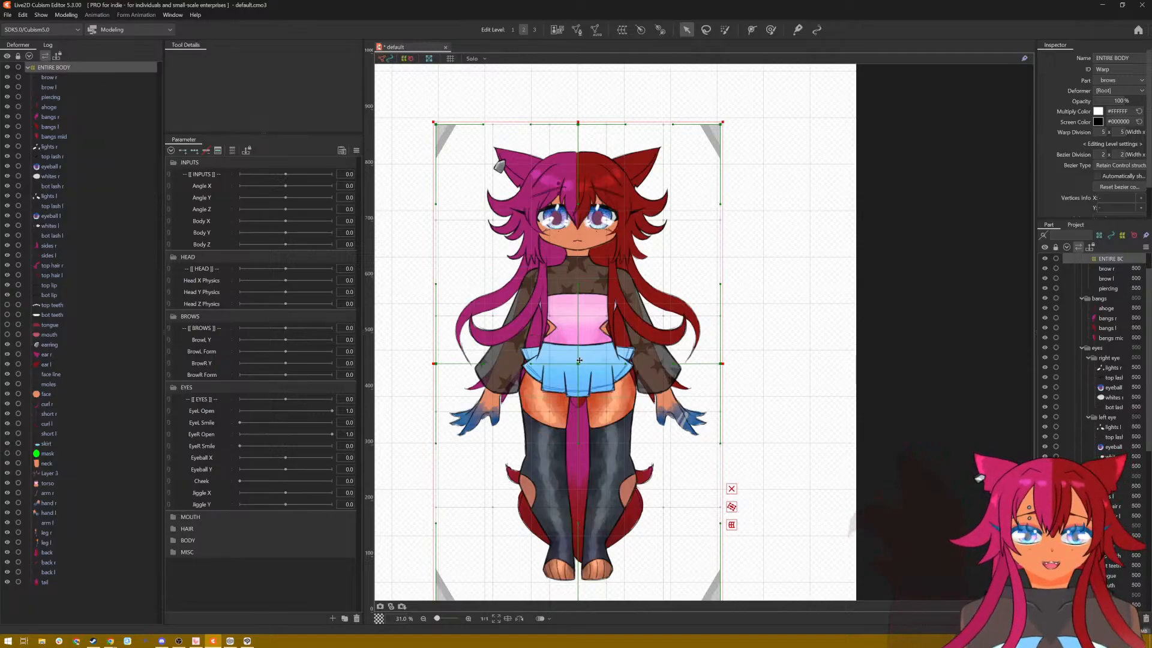
drag(531, 370, 575, 334)
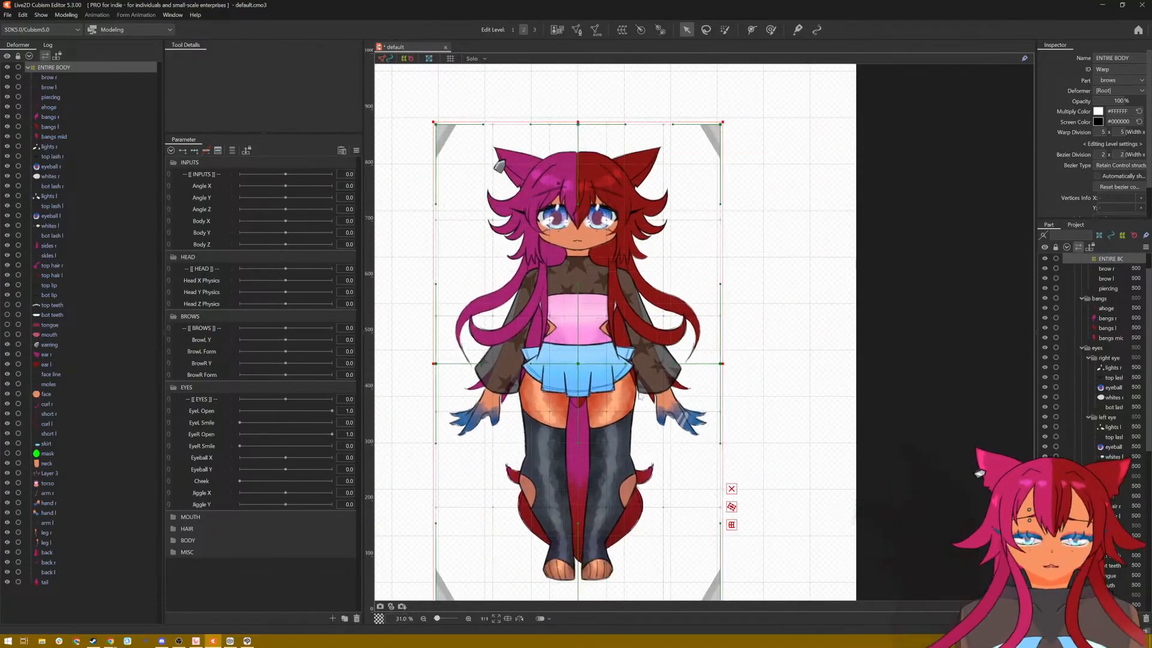
scroll(663, 377, down, 3)
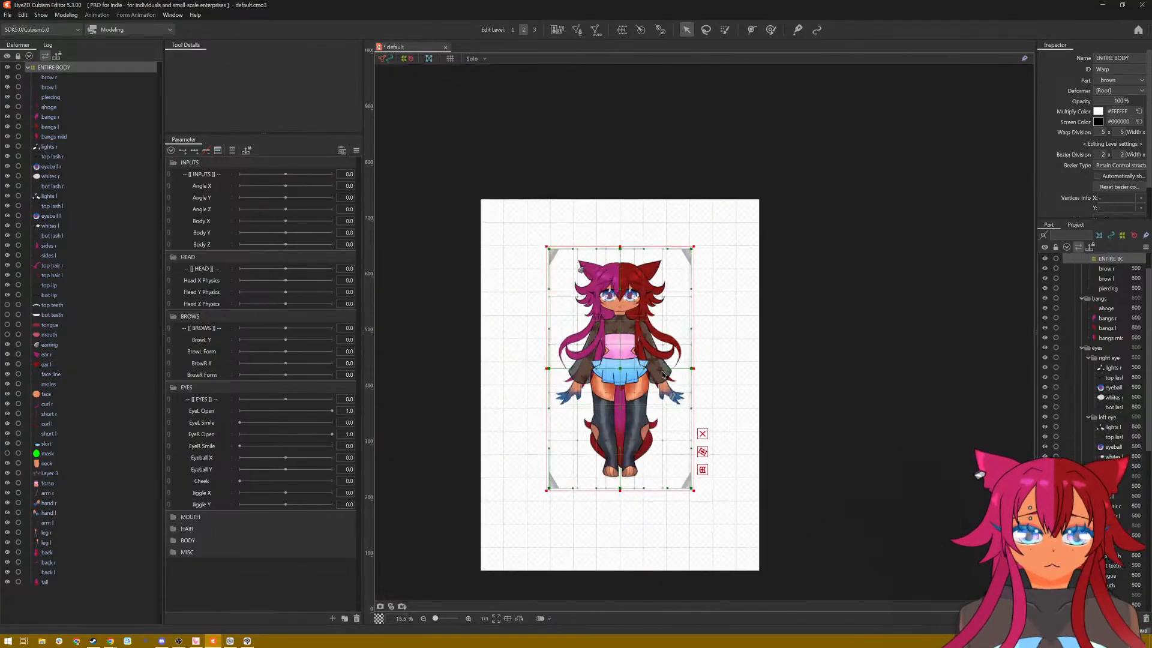
scroll(663, 375, up, 3)
scroll(662, 375, down, 2)
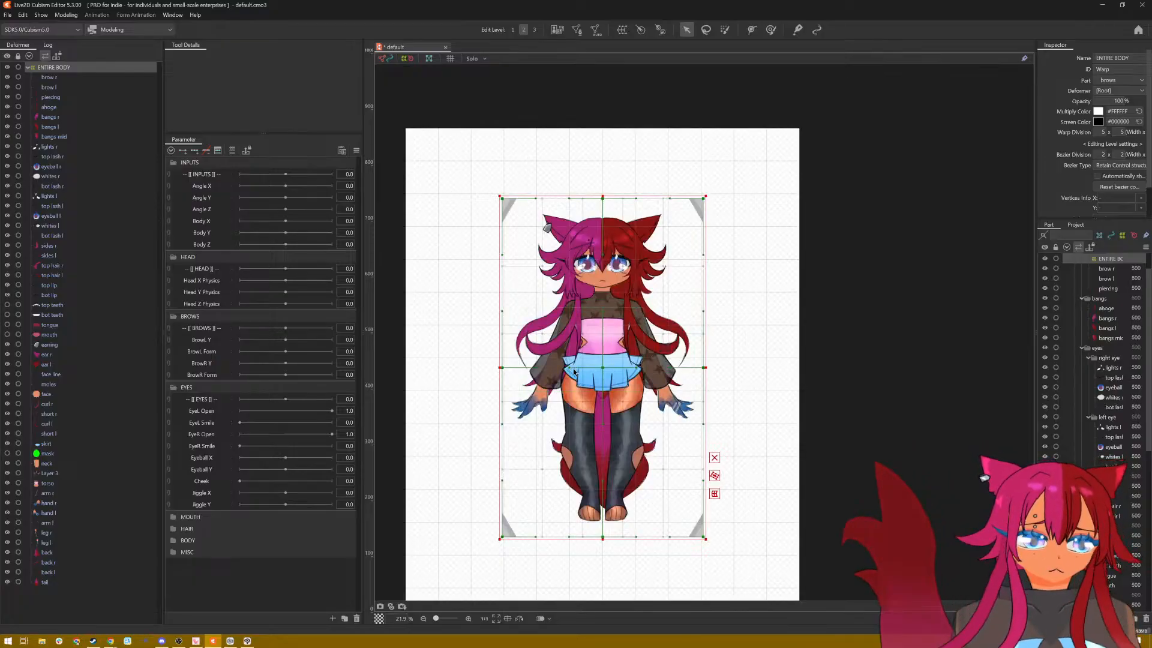
scroll(574, 372, up, 2)
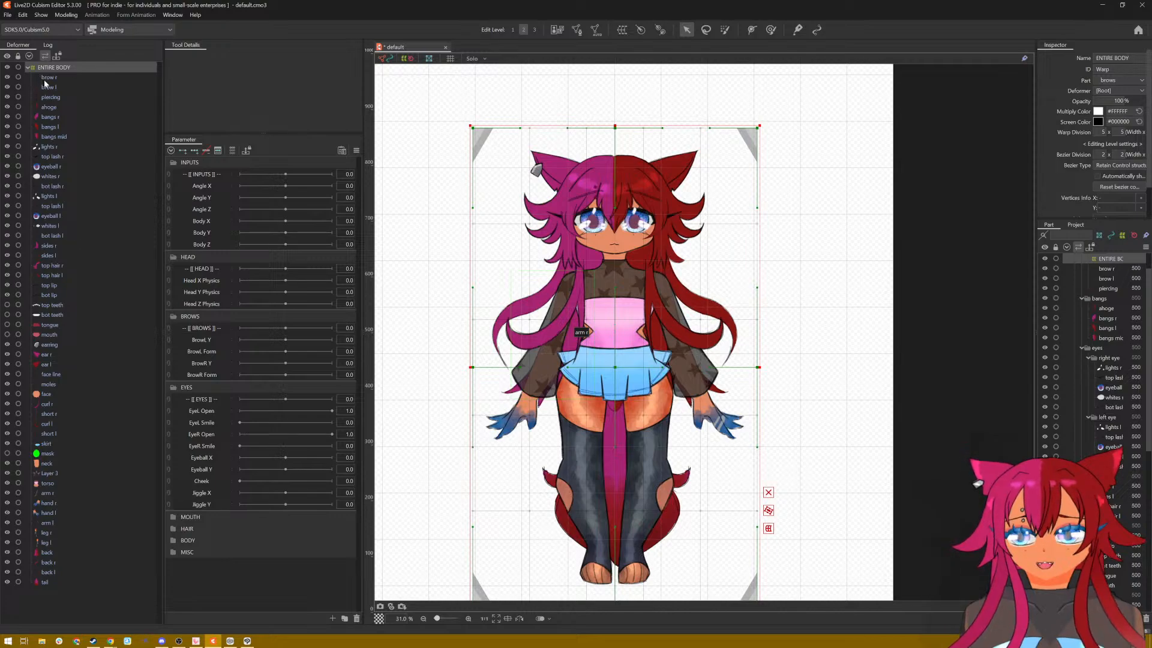
Step: Move the ENTIRE BODY deformer out of the brows part folder to directly under the DawnPractice_1.psd folder, above head
click(47, 78)
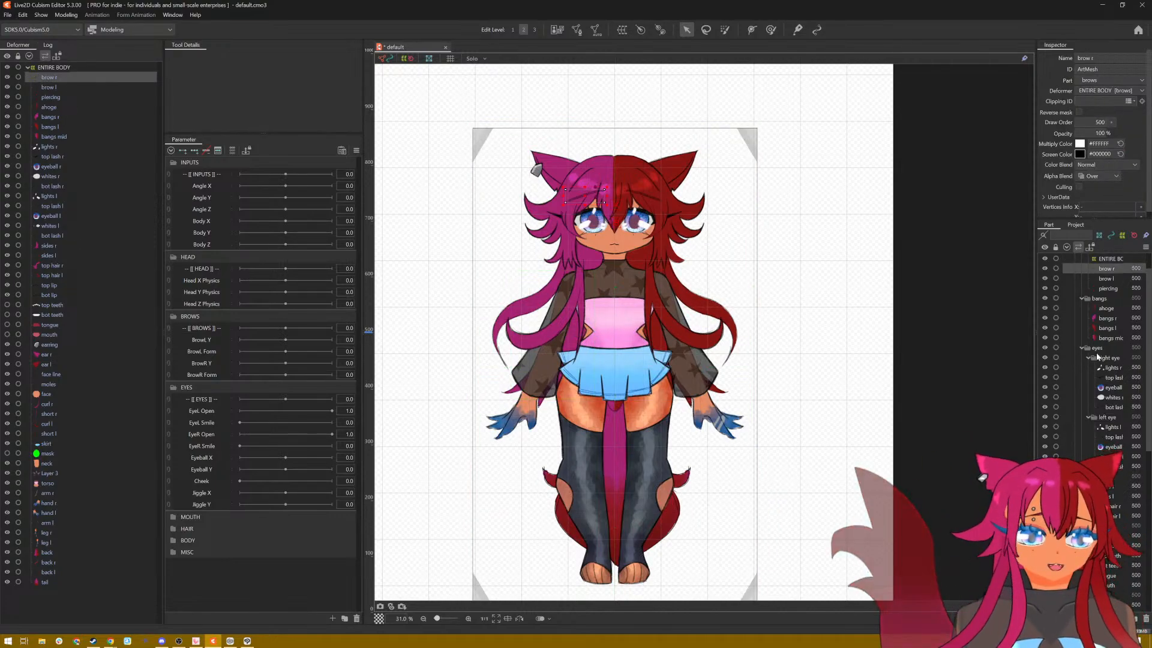
scroll(1097, 357, up, 1)
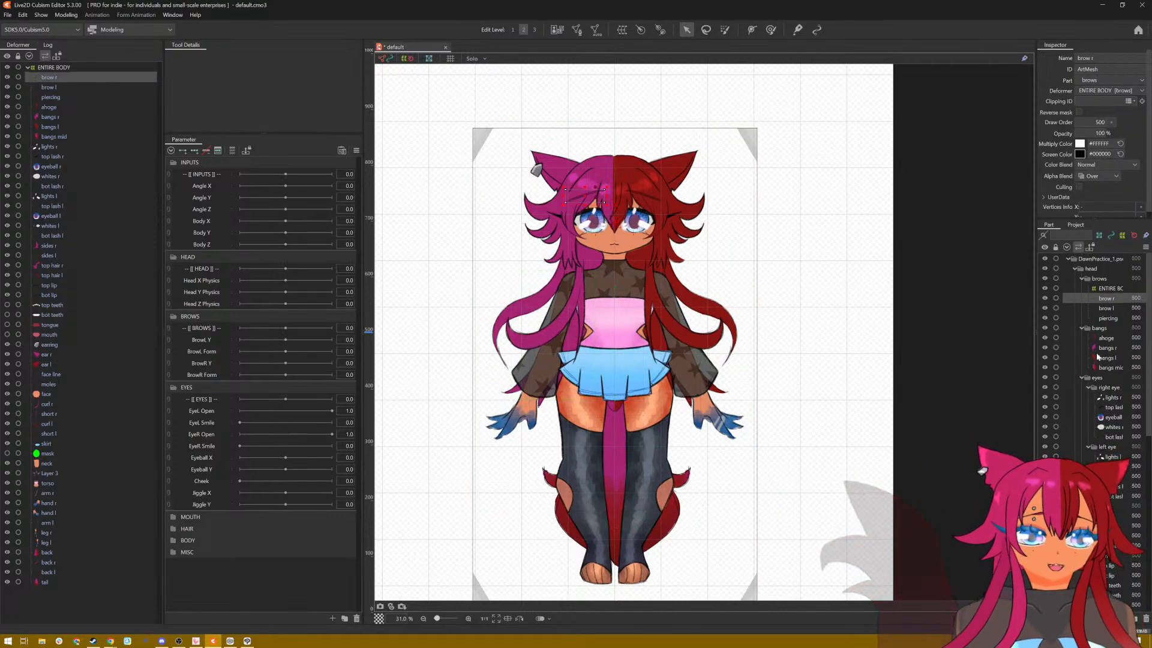
click(1107, 290)
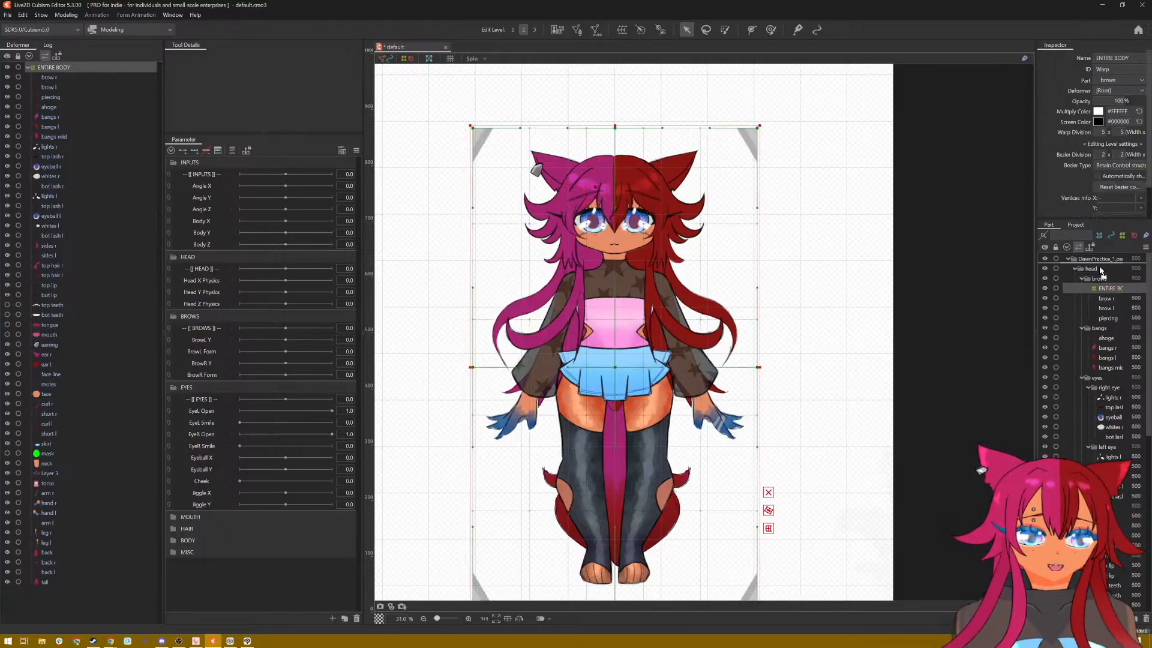
drag(1101, 271, 1097, 277)
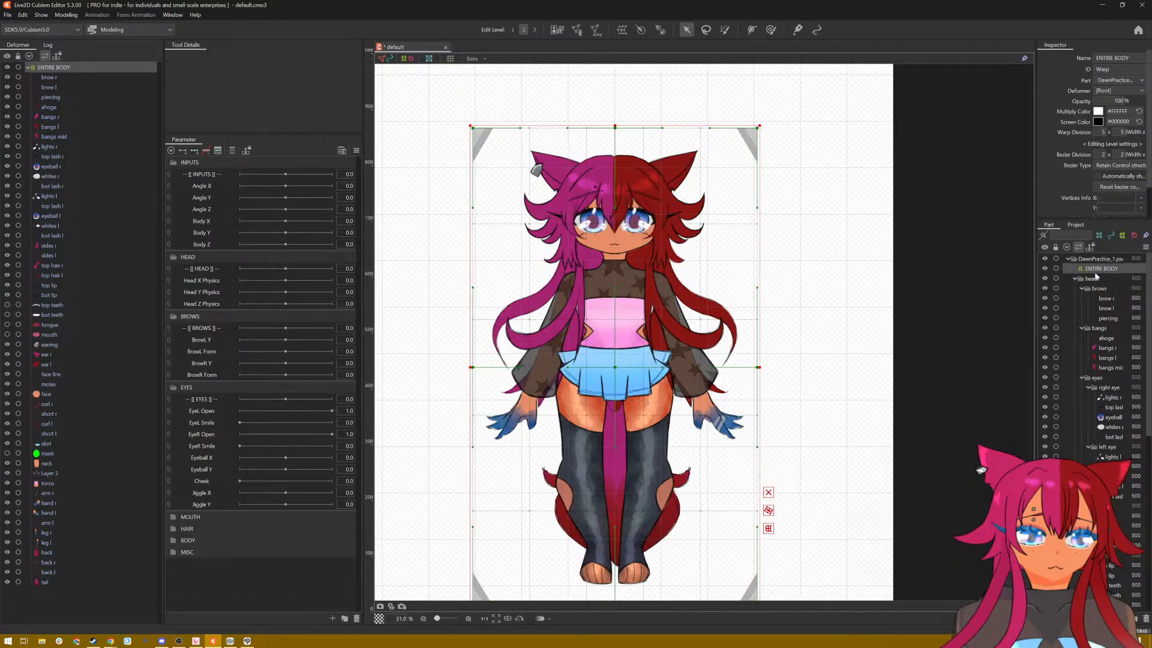
Step: Collapse the head part's subfolders: brows, bangs, eyes, hair, mouth, ears, face and front hair
click(1083, 328)
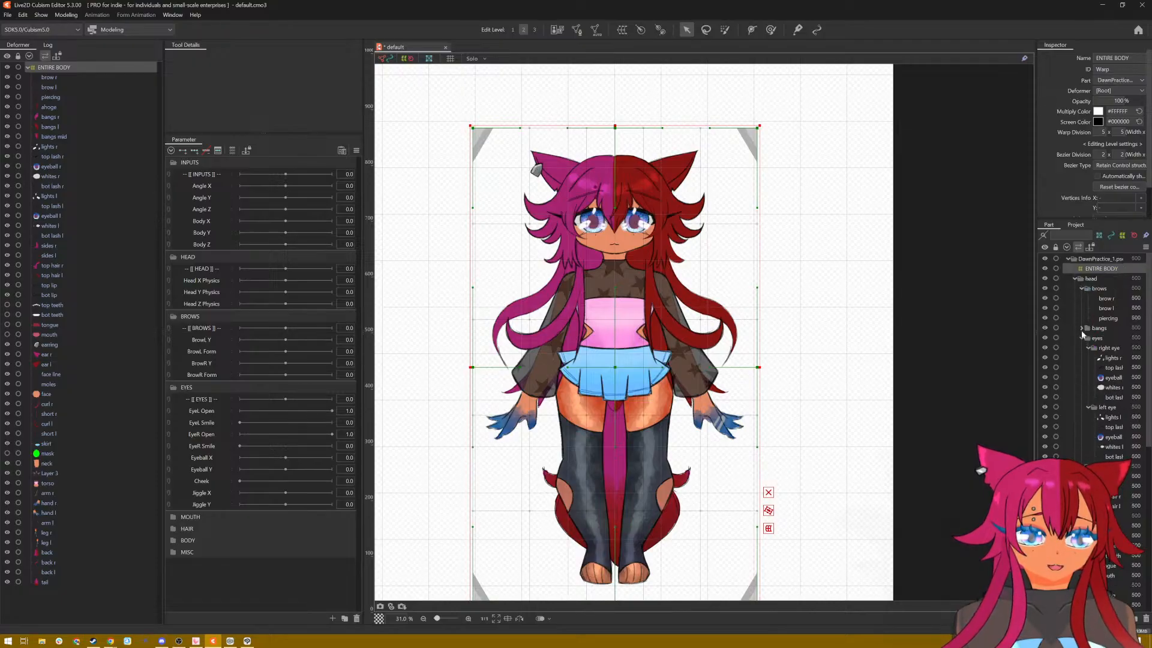
click(1081, 289)
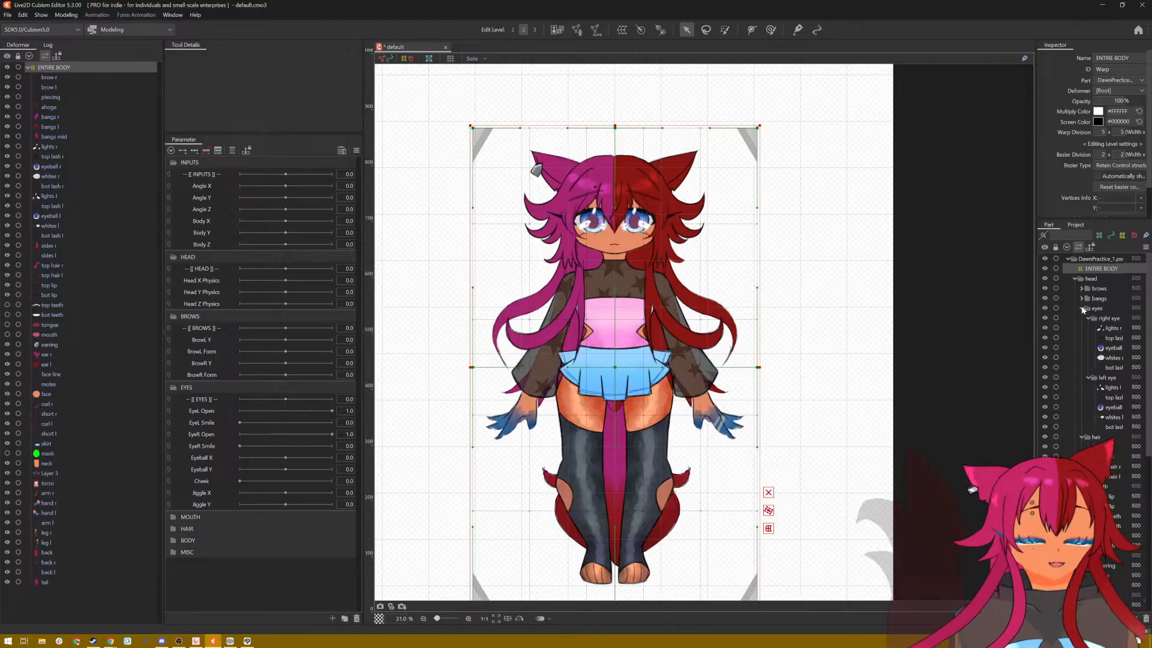
click(1082, 308)
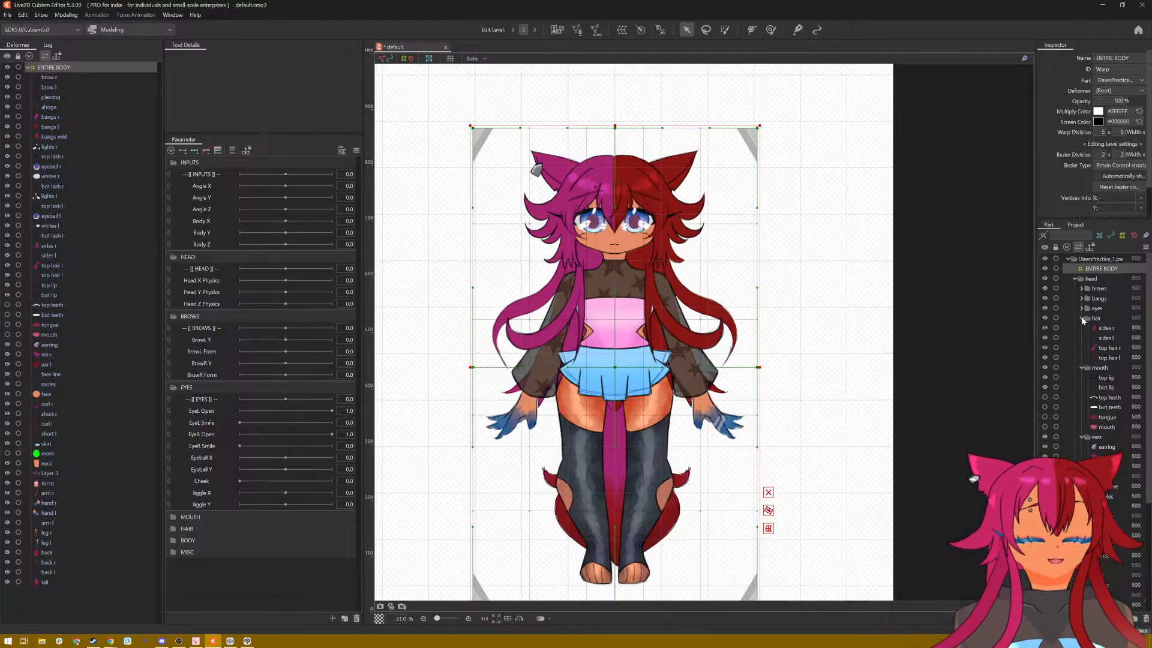
click(1082, 318)
click(1082, 328)
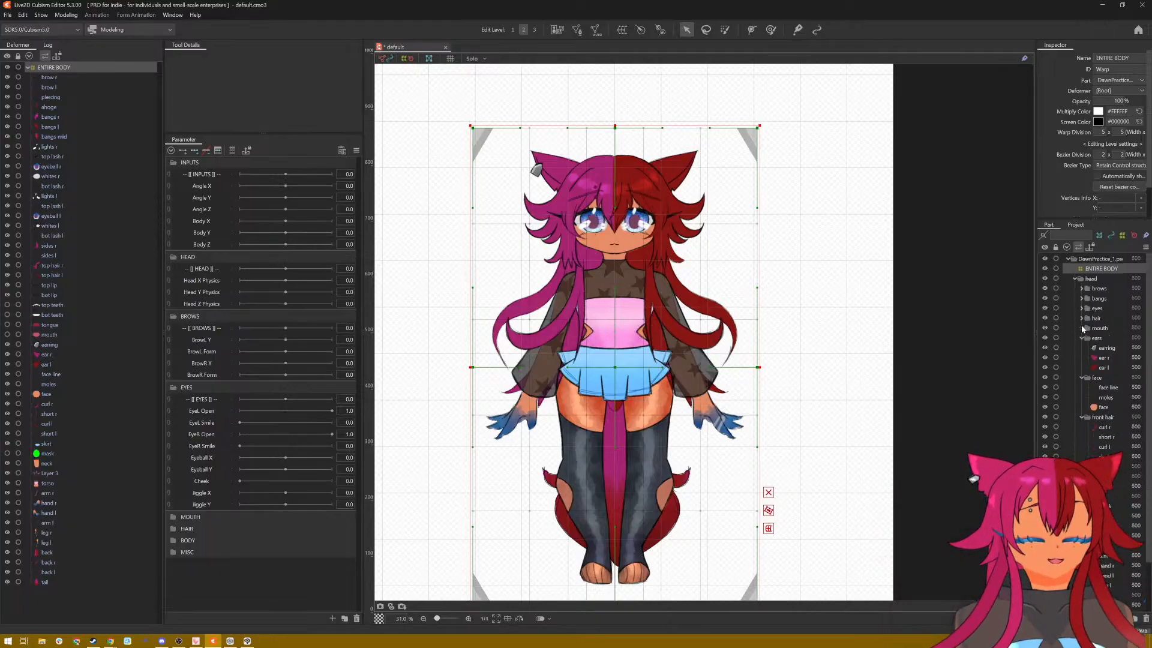
click(1082, 338)
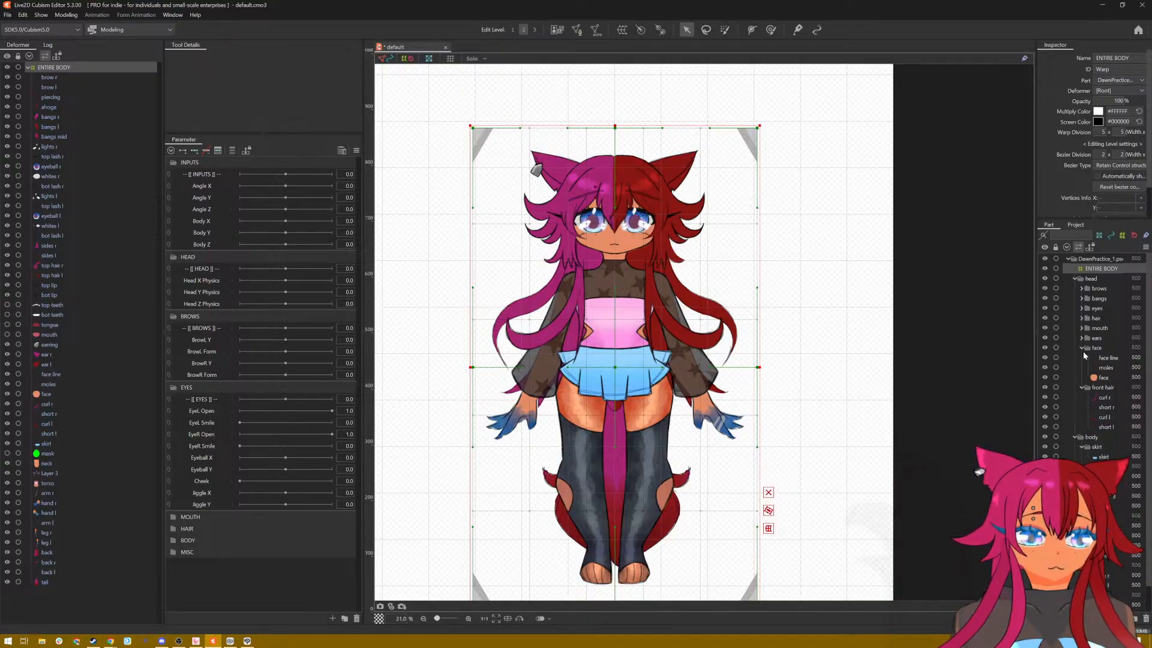
click(1082, 349)
click(1082, 358)
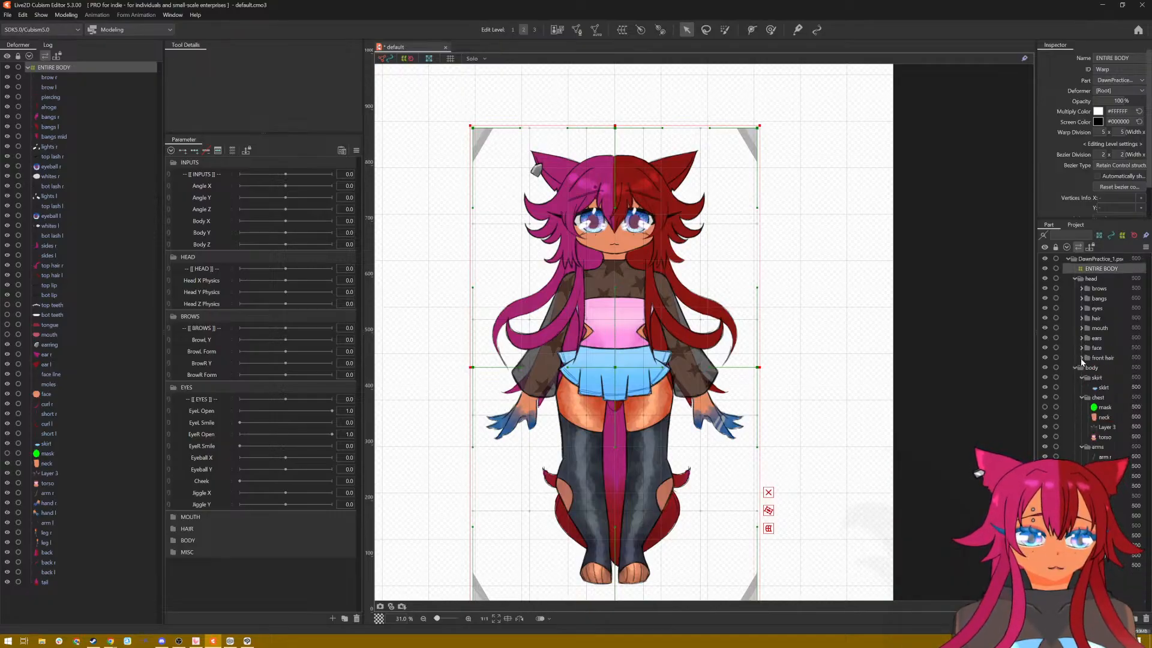
Step: Collapse the body part's skirt, chest, arms and legs subfolders
click(1084, 379)
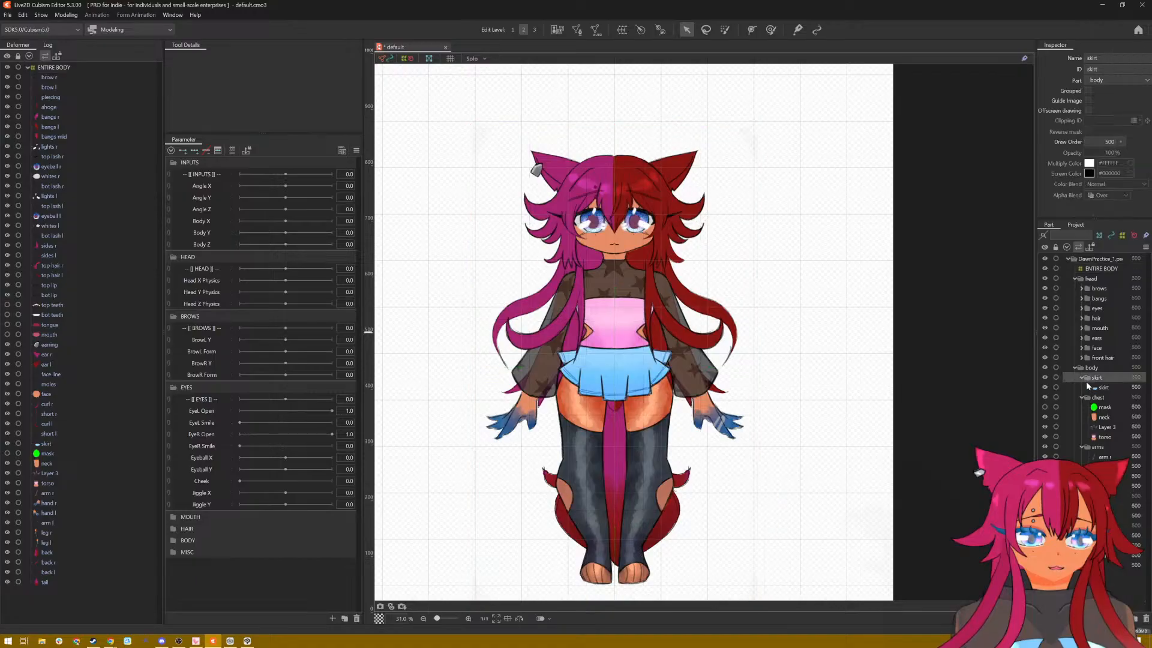
click(1084, 389)
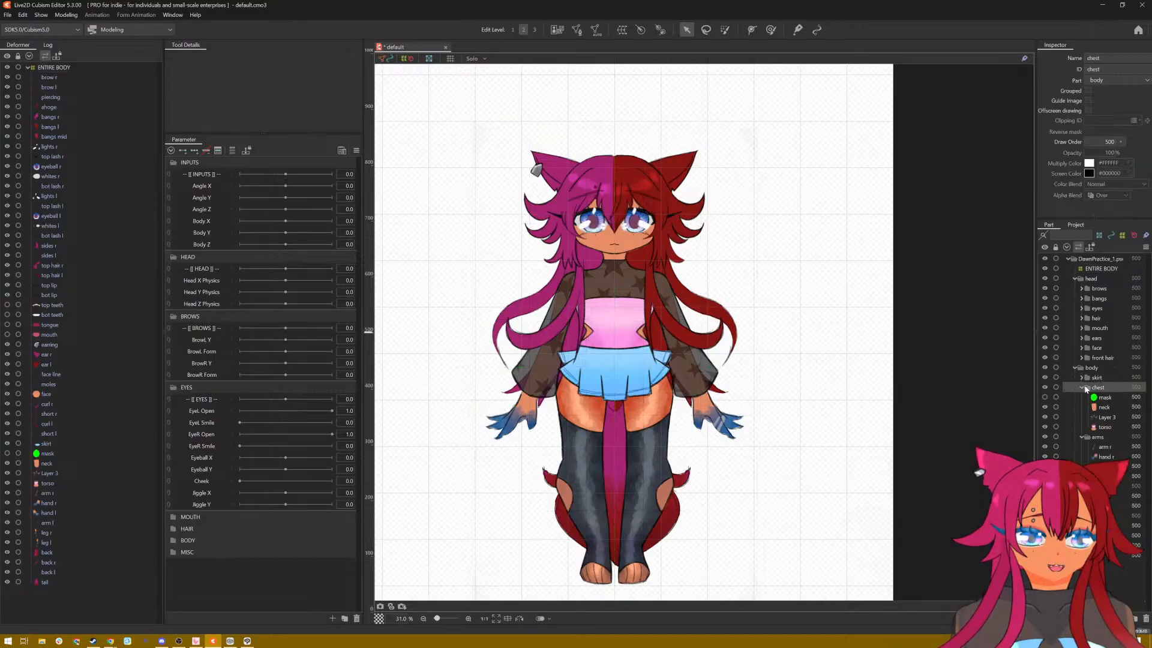
click(1082, 389)
click(1082, 397)
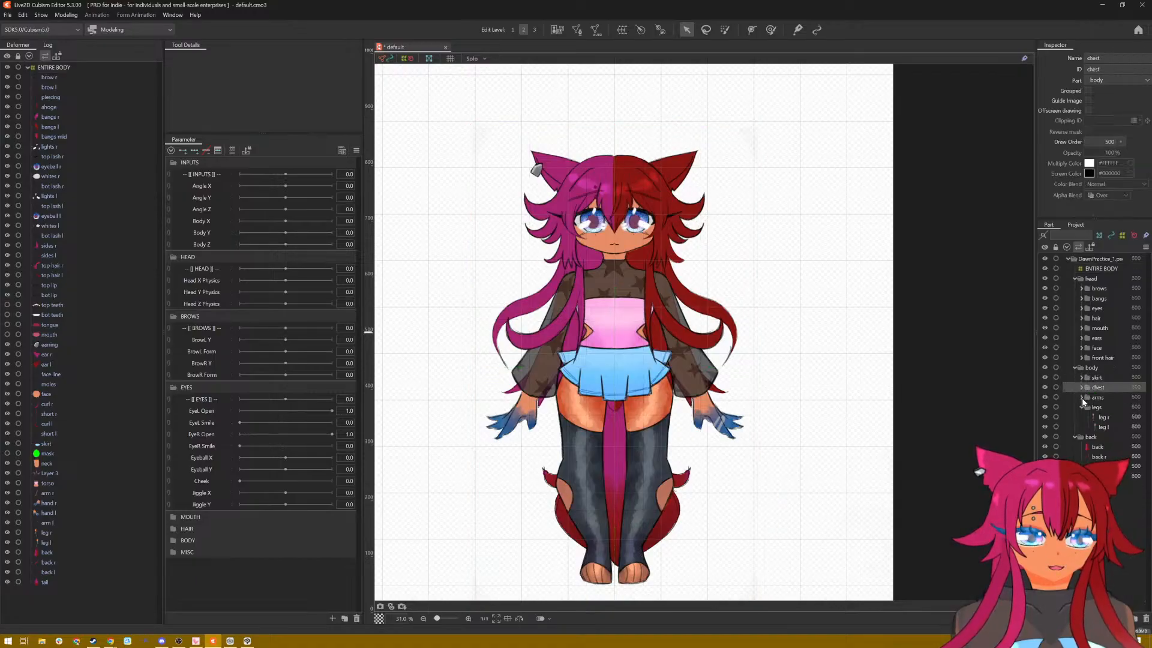
click(1081, 406)
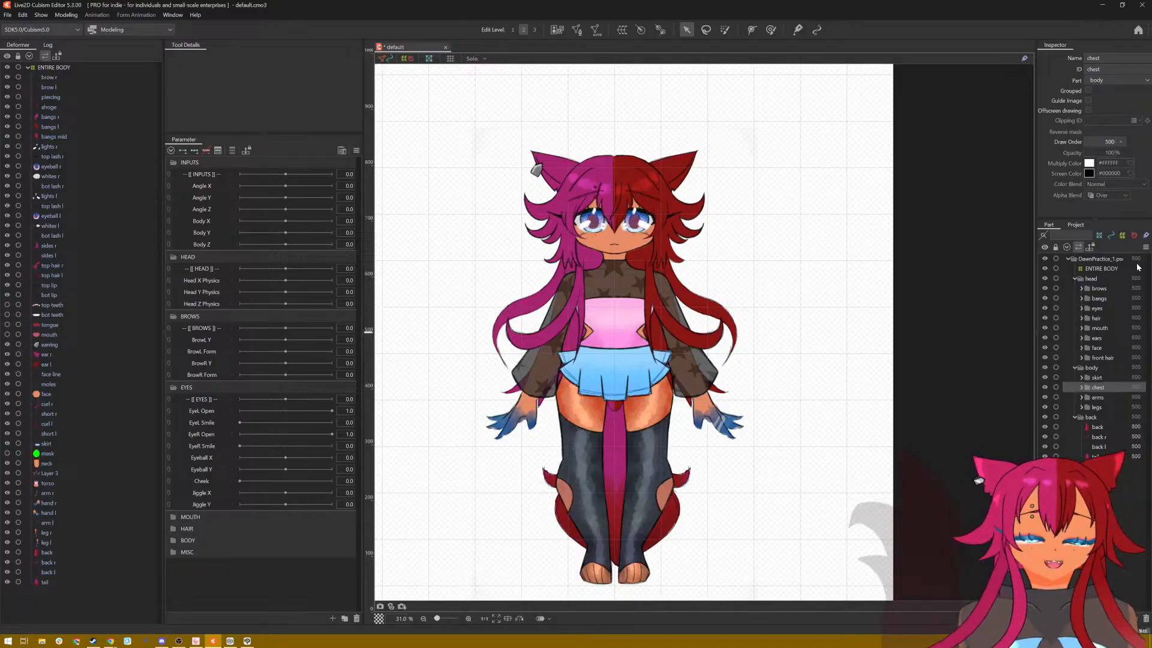
Step: Toggle the visibility of the front hair part folder off and on to check which artwork it contains
click(1091, 279)
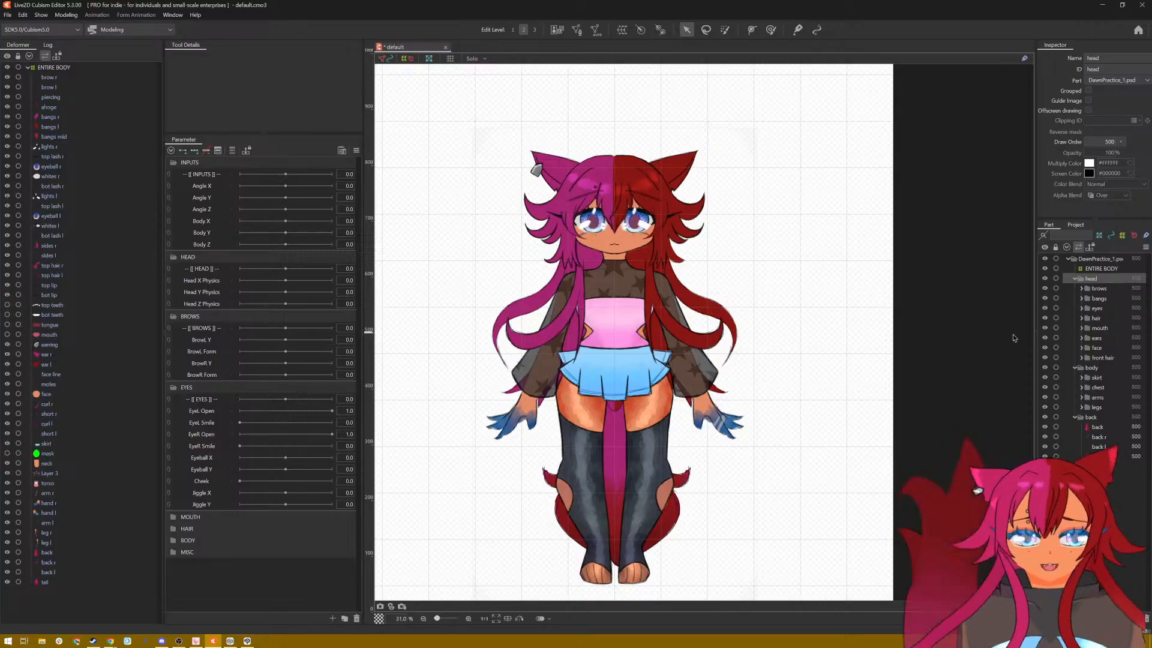
click(1045, 358)
click(1045, 357)
click(1044, 357)
click(1045, 358)
click(1045, 358)
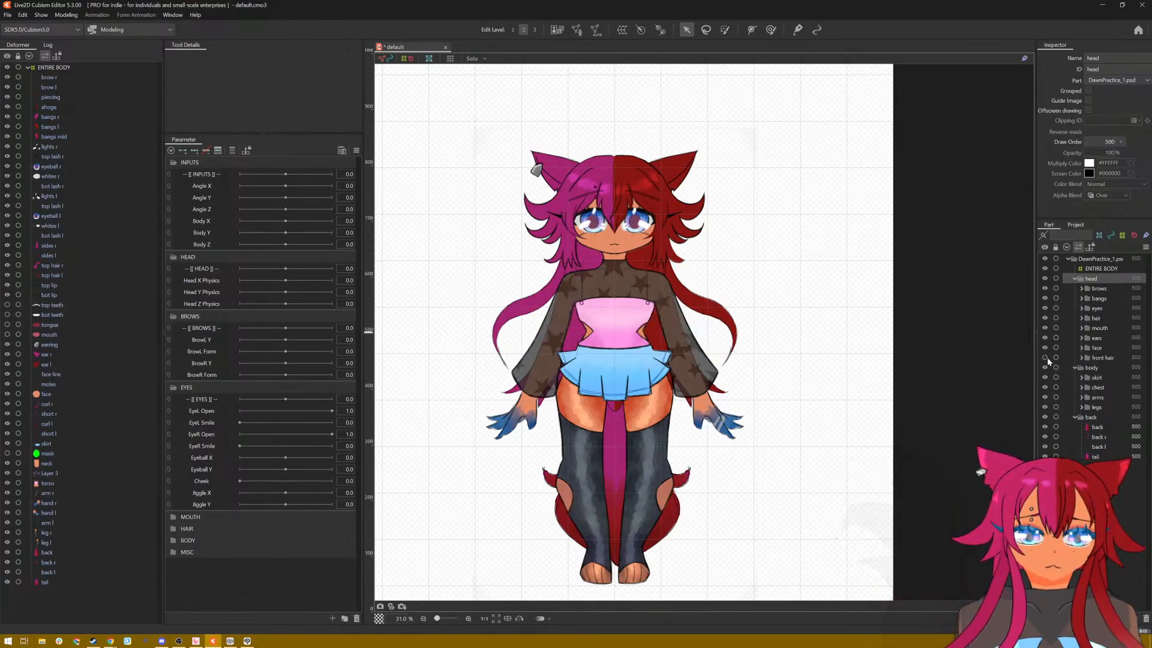
click(1045, 357)
click(1045, 357)
click(1045, 357)
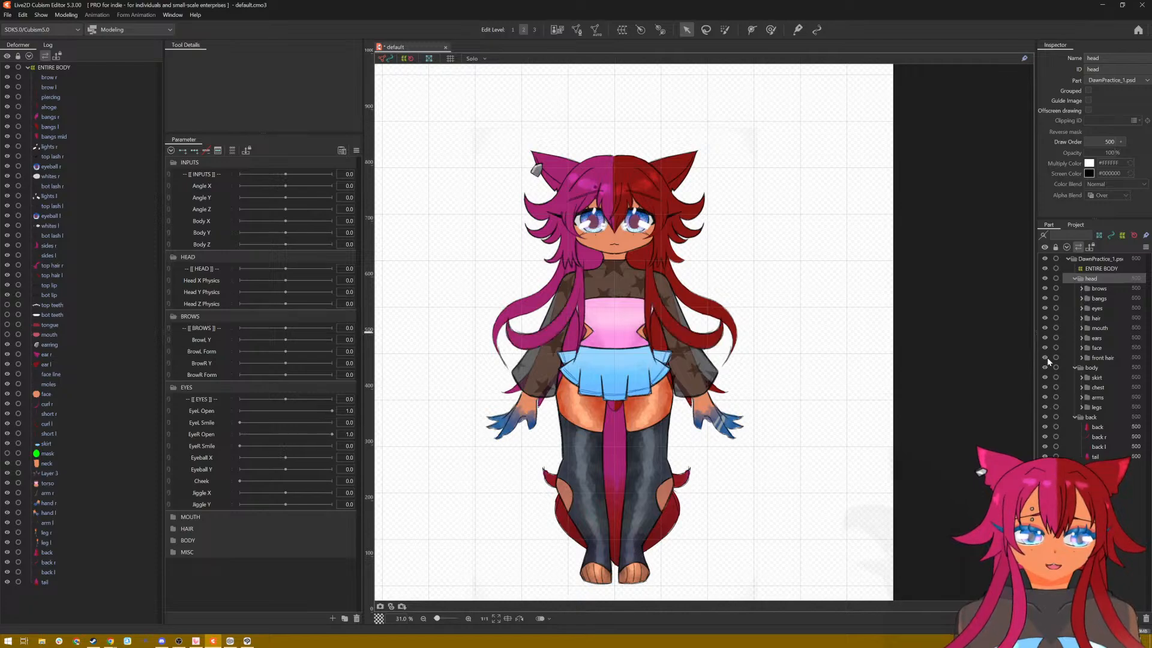
Step: Toggle the visibility of the head's hair part folder off and on to check which strands it contains
click(1045, 320)
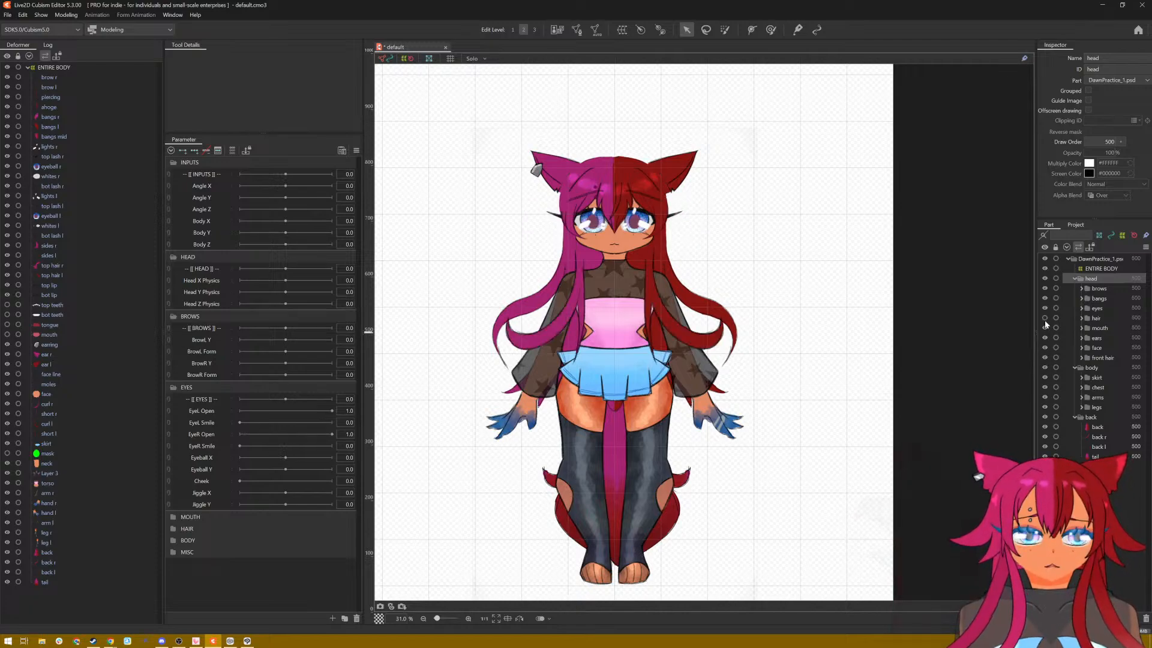
click(1045, 320)
click(1045, 320)
click(1045, 319)
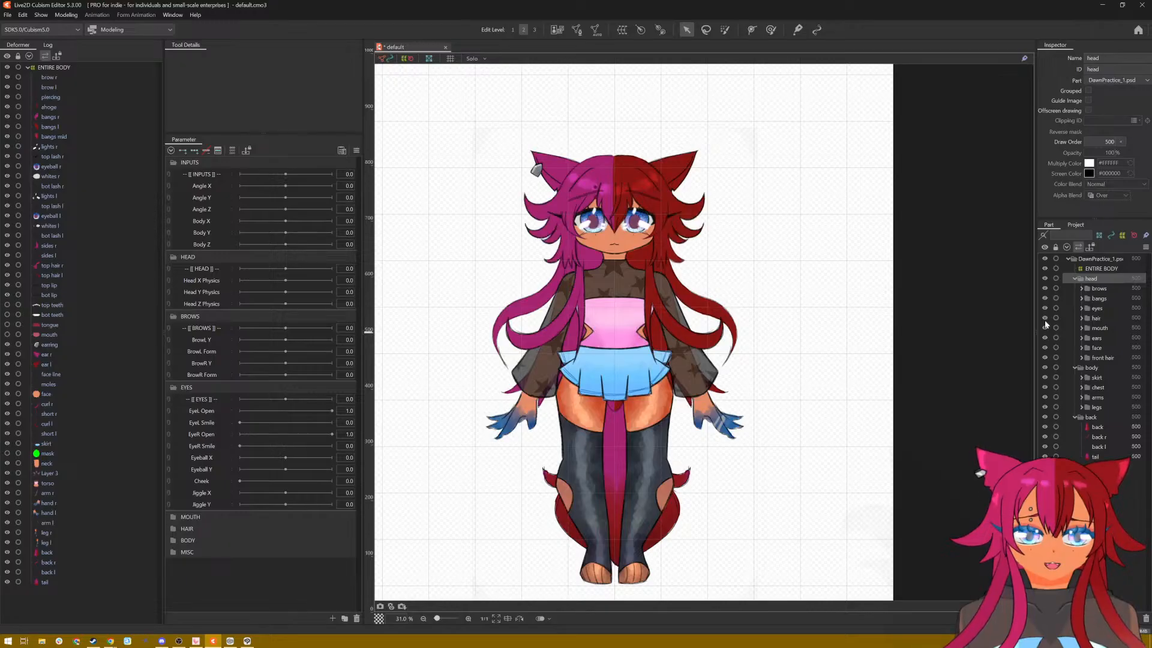
click(1045, 319)
click(1045, 319)
click(1045, 319)
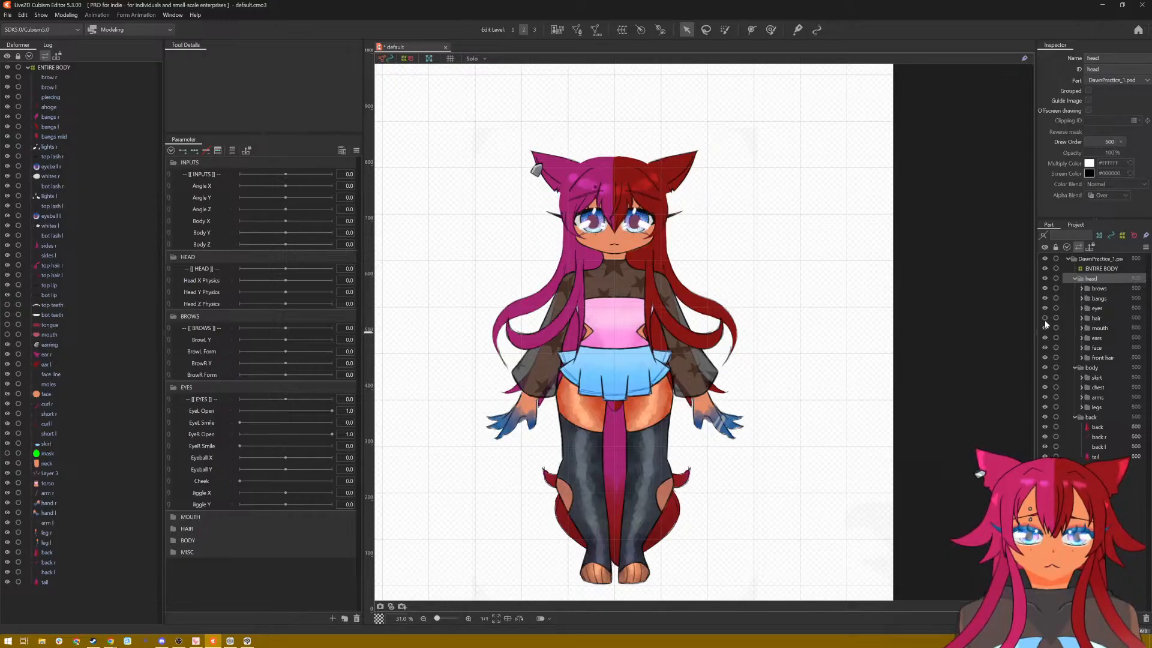
click(1045, 319)
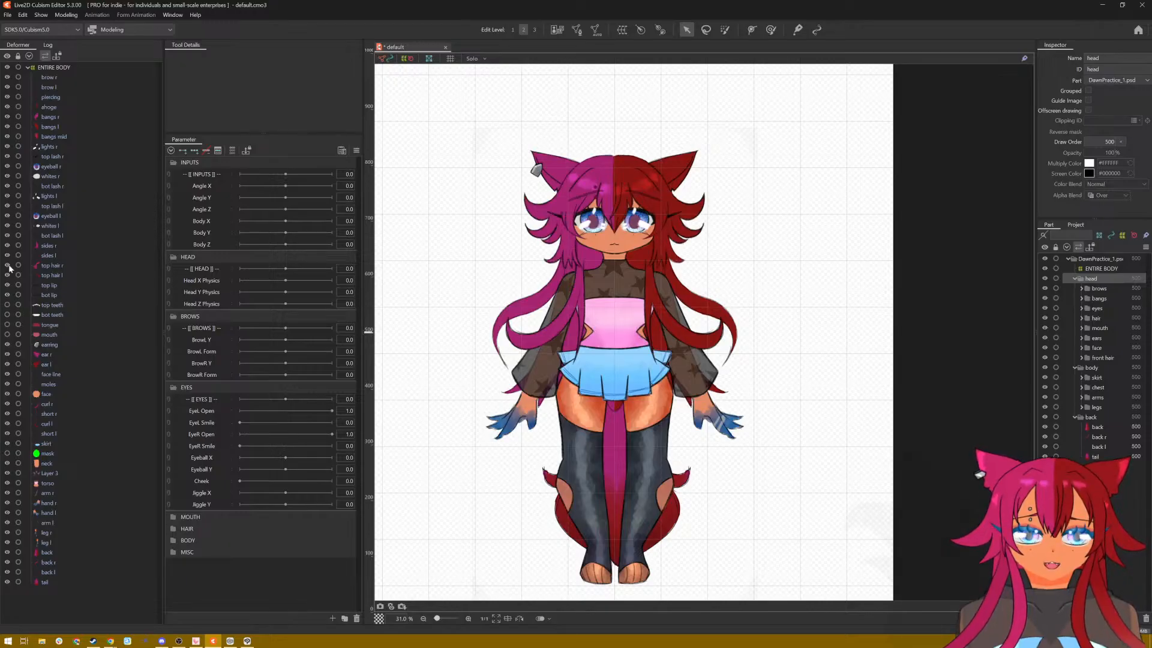
Step: Delete the stray Layer 3 ArtMesh from the chest part folder
click(49, 78)
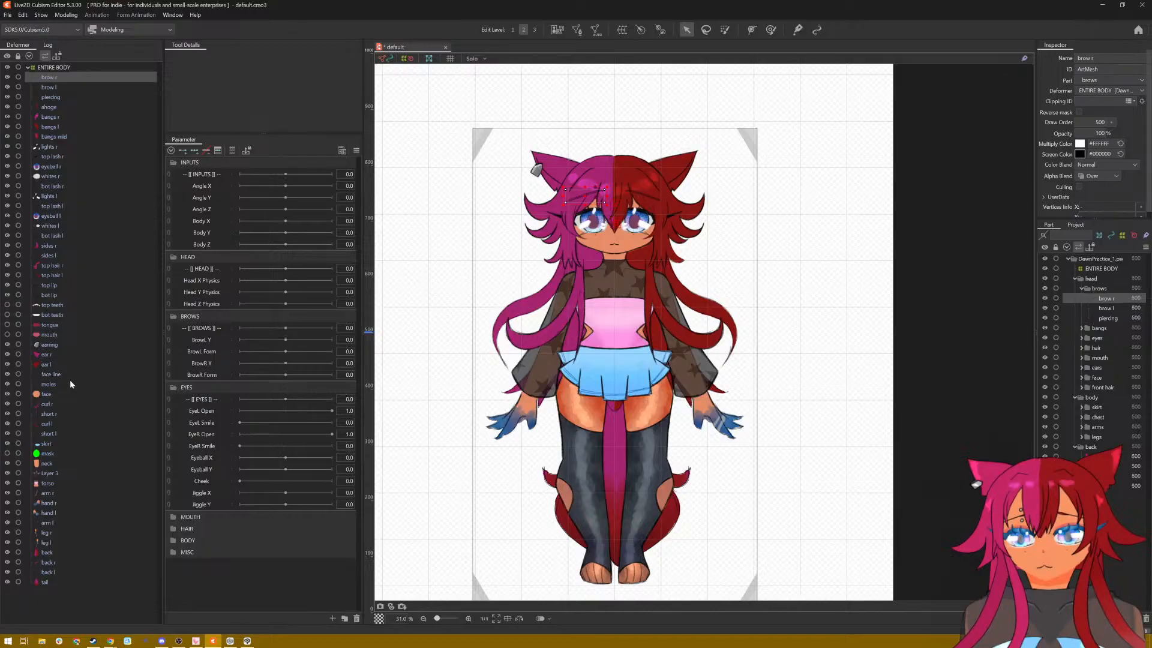
click(53, 473)
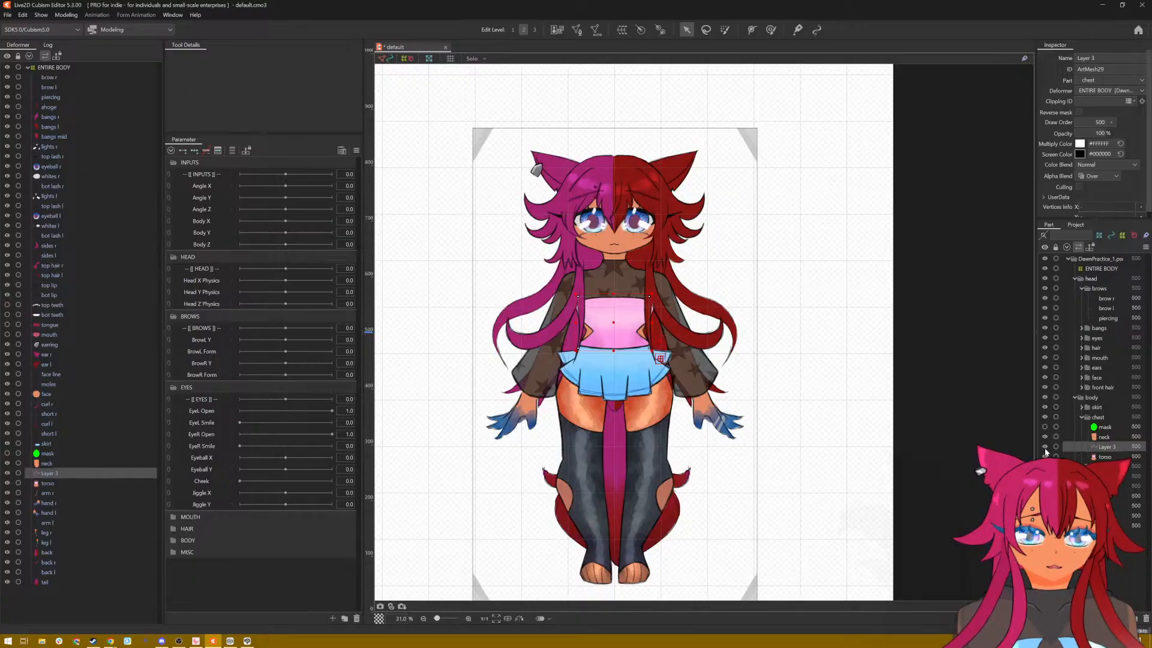
right_click(1114, 448)
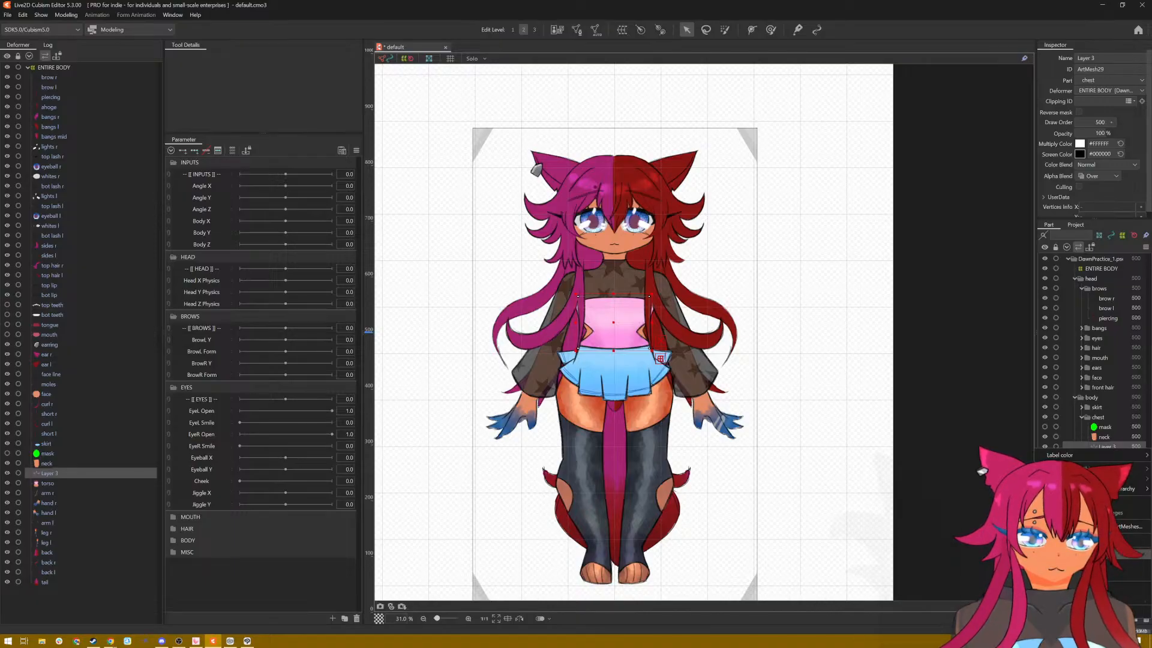
click(1104, 553)
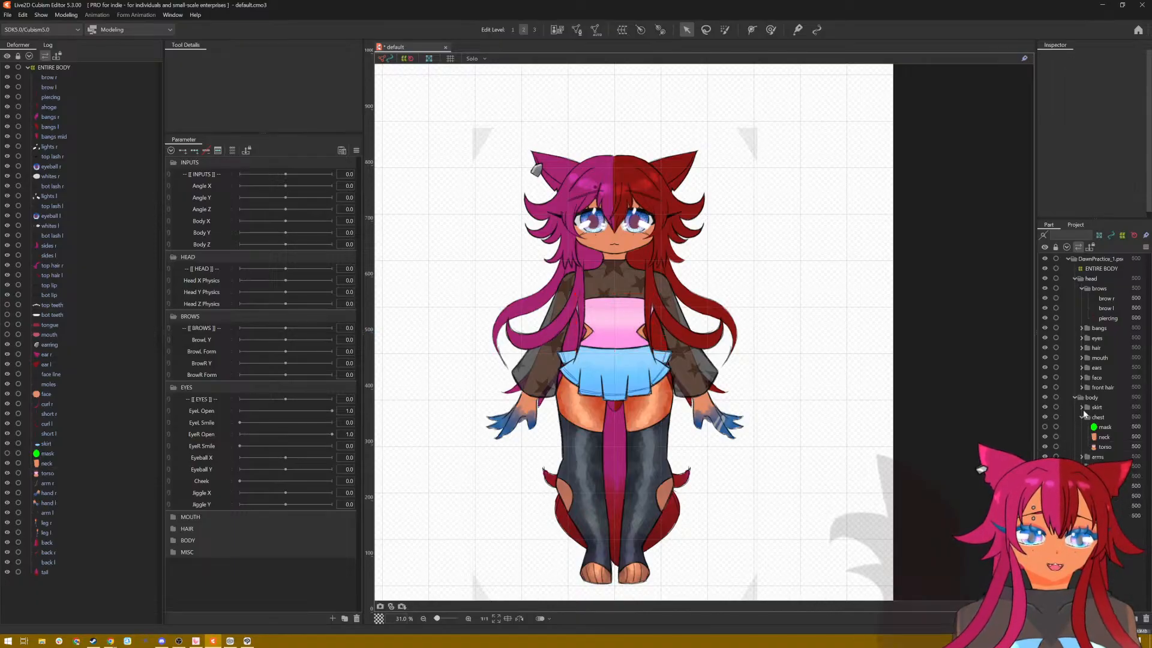
Step: Create a 5 × 5 warp deformer named HEAD as the parent of all head ArtMeshes from brow r through short l
click(47, 78)
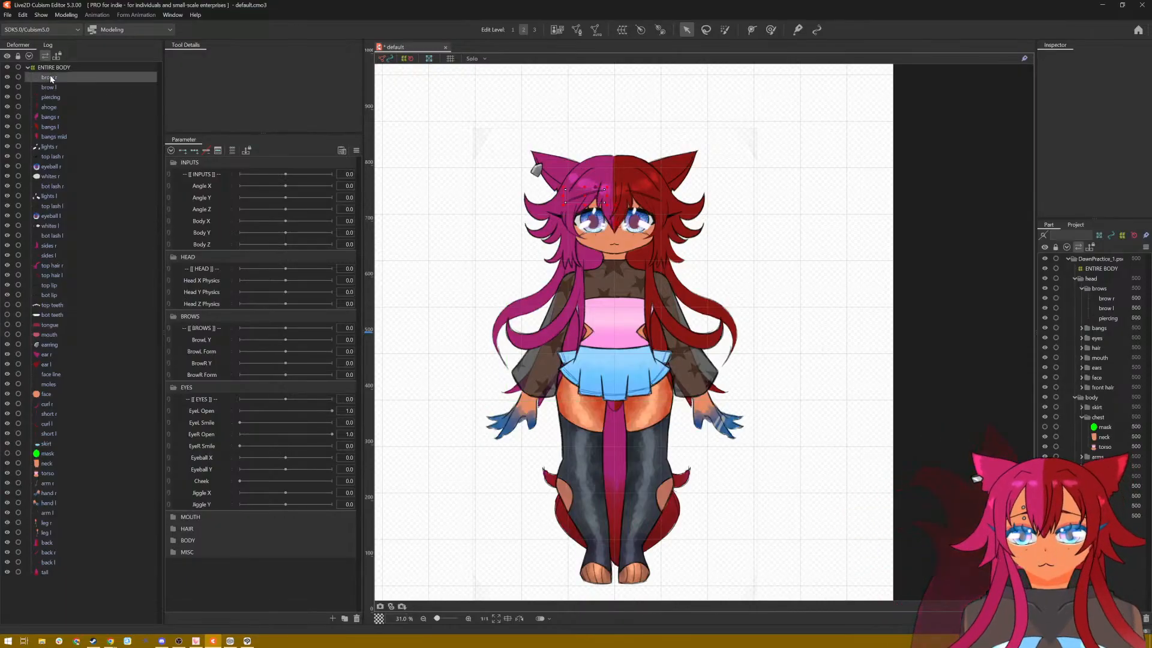
shift+click(54, 430)
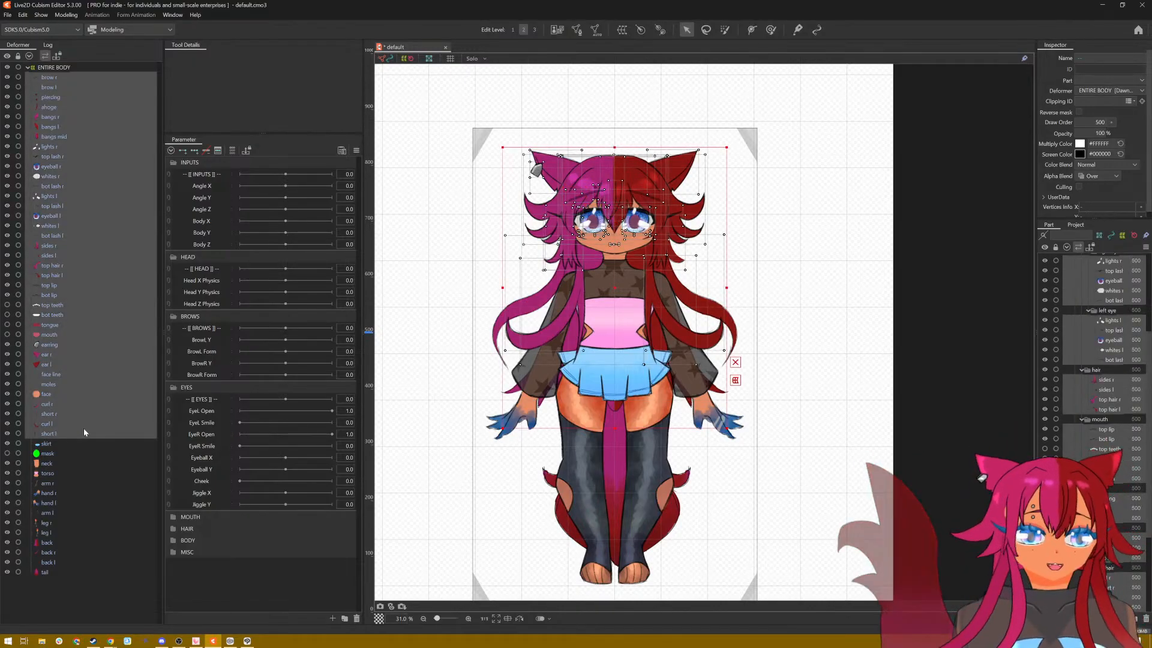
click(622, 31)
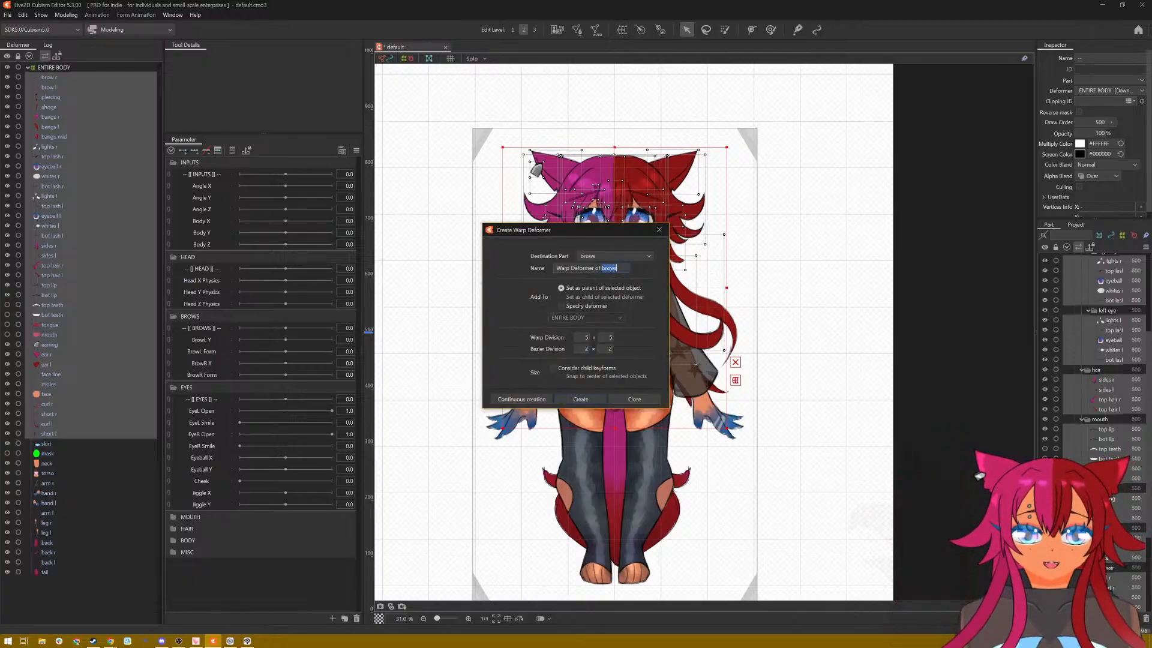
triple_click(618, 268)
click(618, 269)
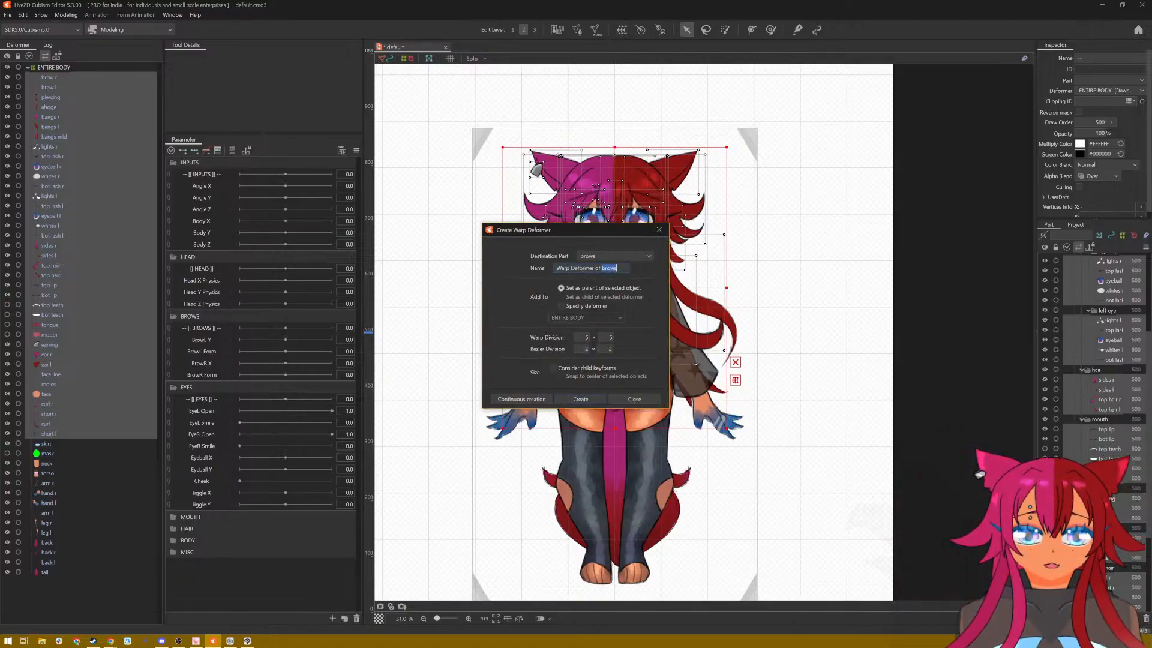
key(ctrl+a)
text(HEAD)
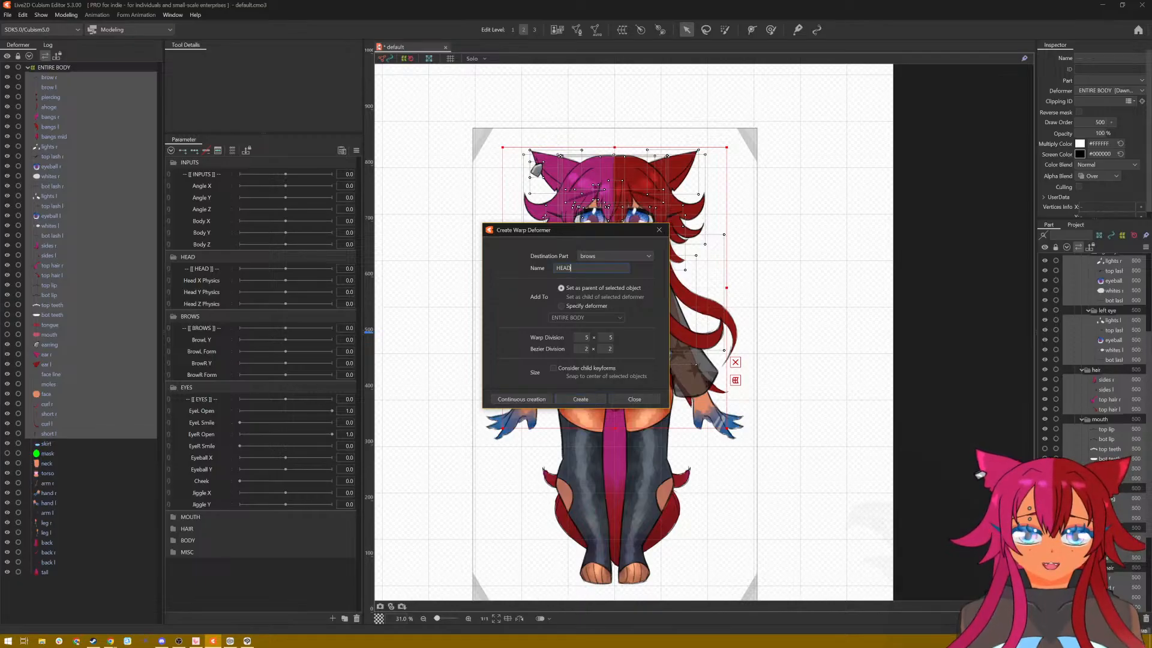
click(580, 399)
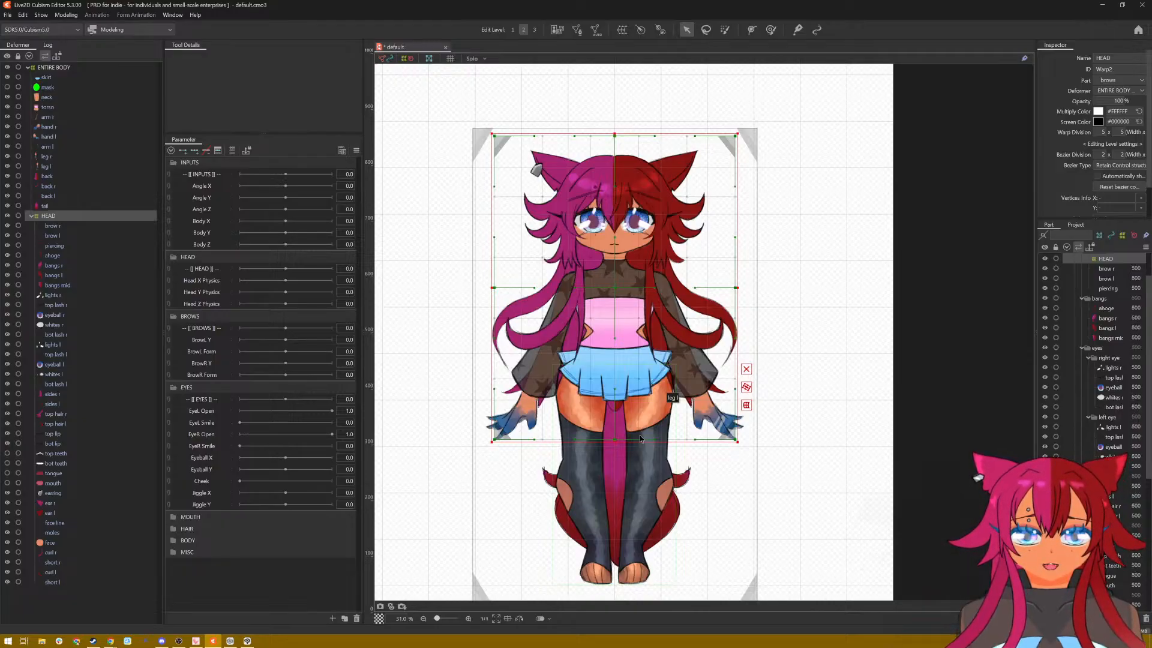
Step: Create a 5 × 5 warp deformer named BODY as the parent of the ArtMeshes from skirt through leg l
scroll(654, 414, up, 3)
scroll(654, 414, down, 3)
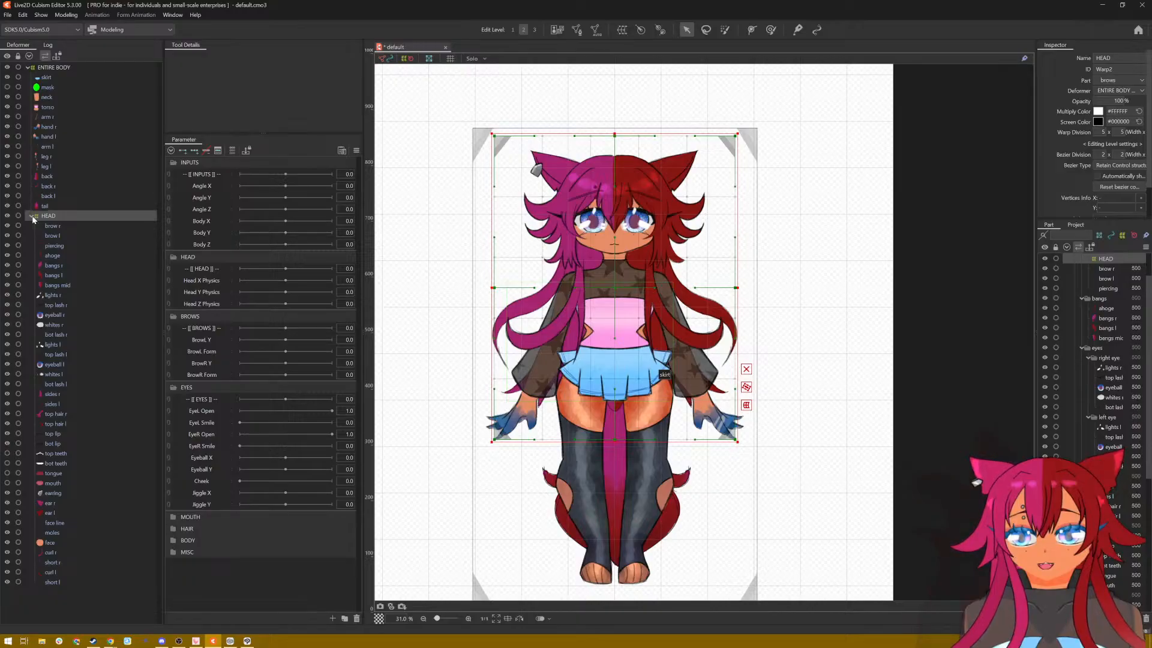
click(51, 77)
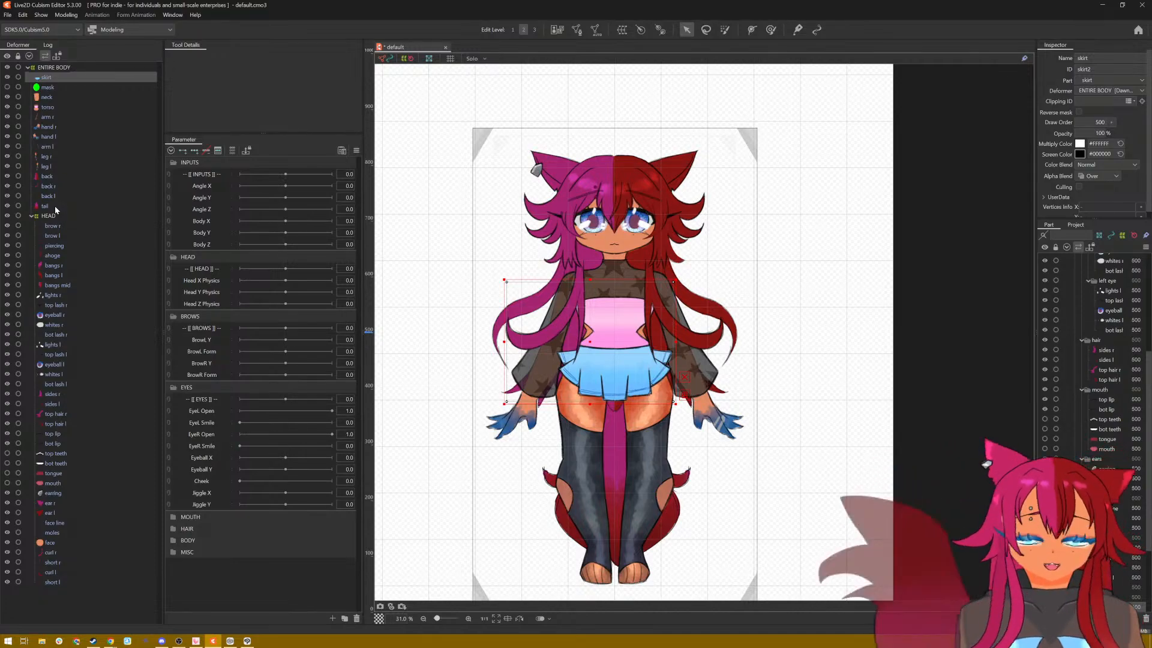
shift+click(52, 165)
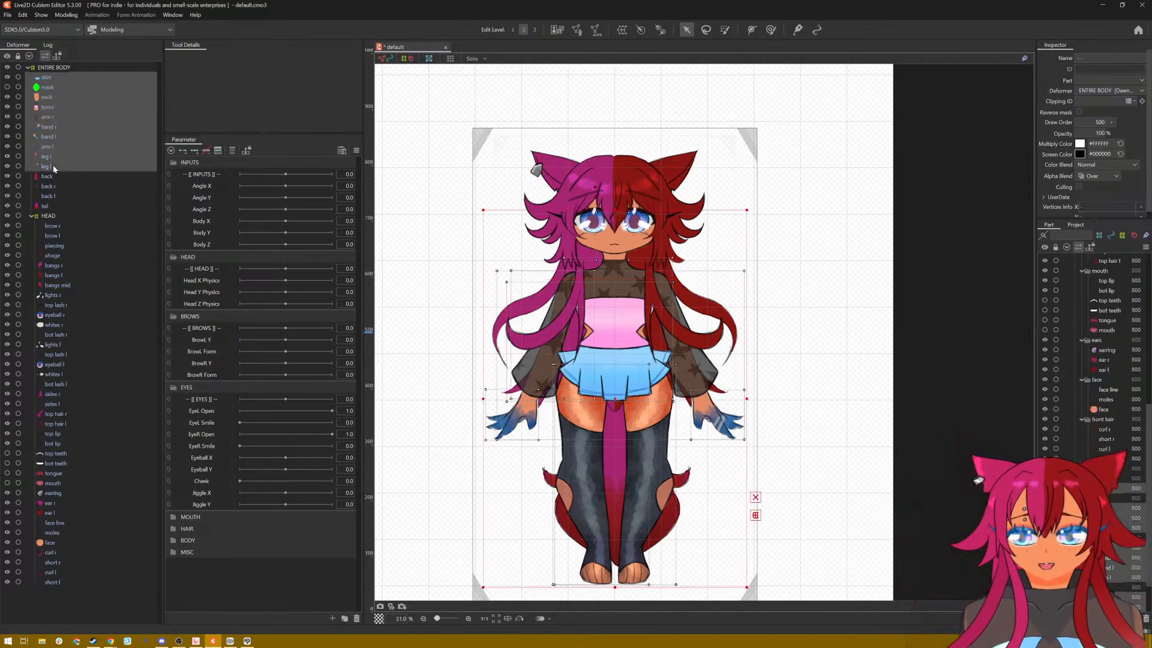
right_click(53, 166)
click(622, 30)
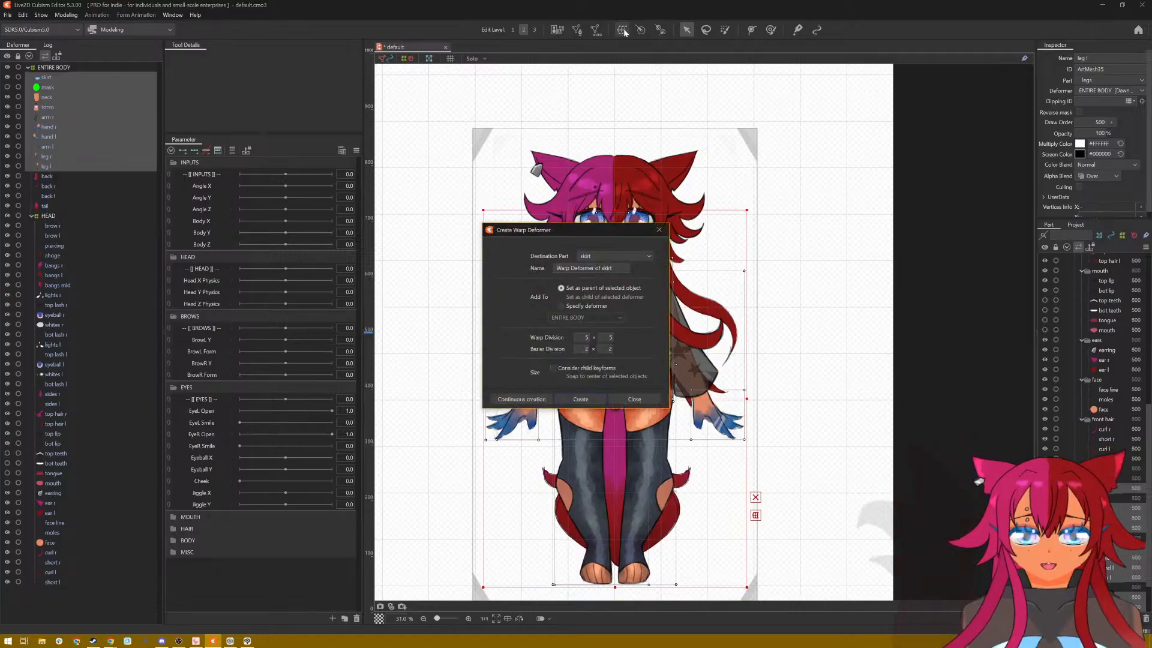
click(611, 268)
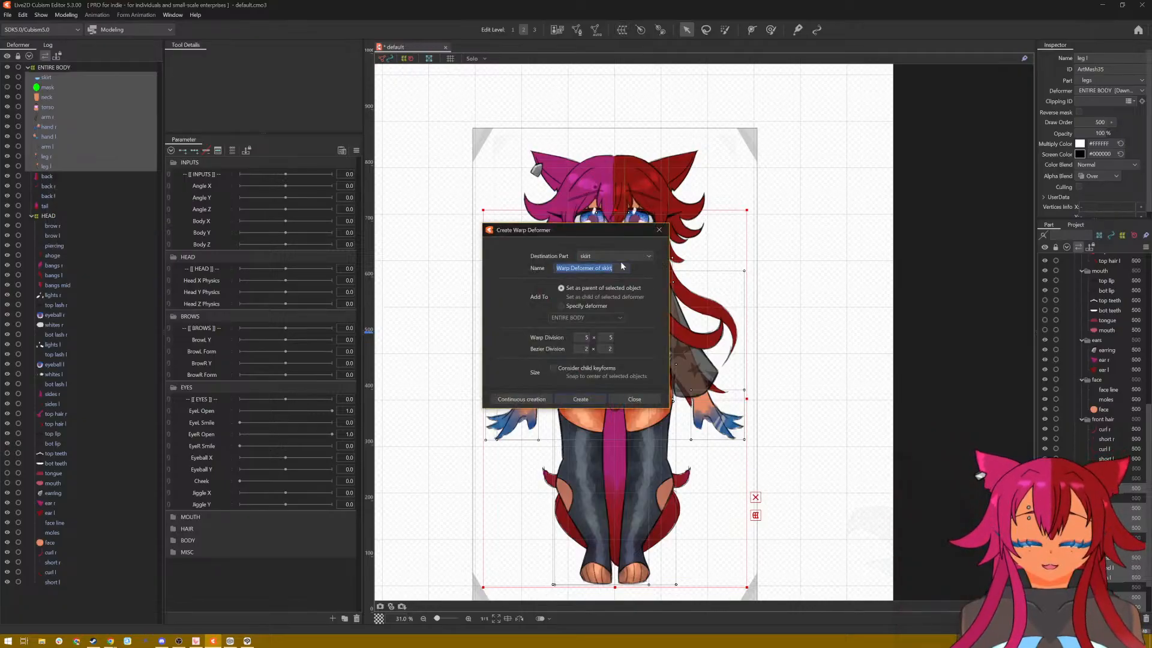
text(BODY)
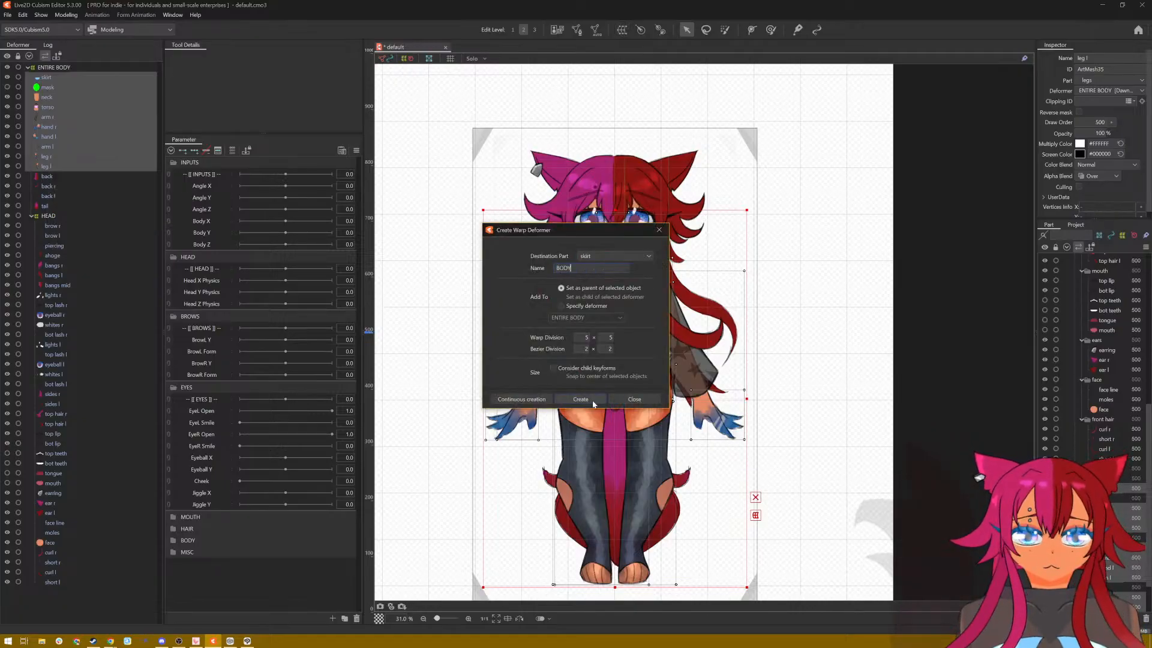
click(581, 399)
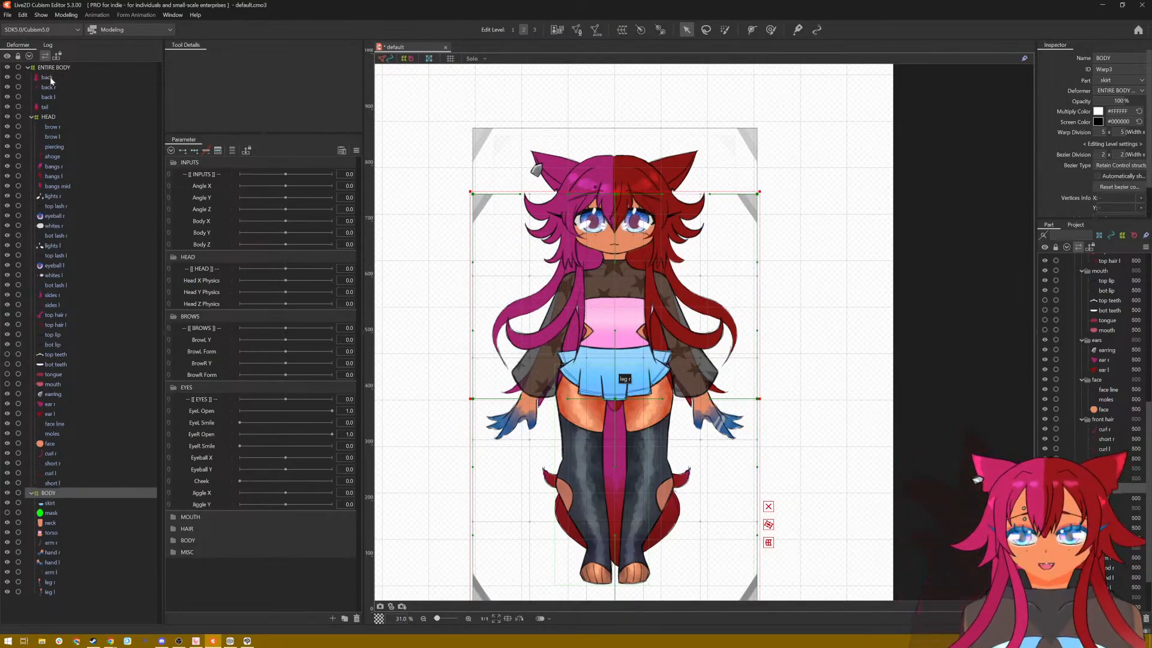
Step: Create a 5 × 5 warp deformer named BACK as the parent of back, back r, back l and tail
click(48, 78)
shift+click(47, 108)
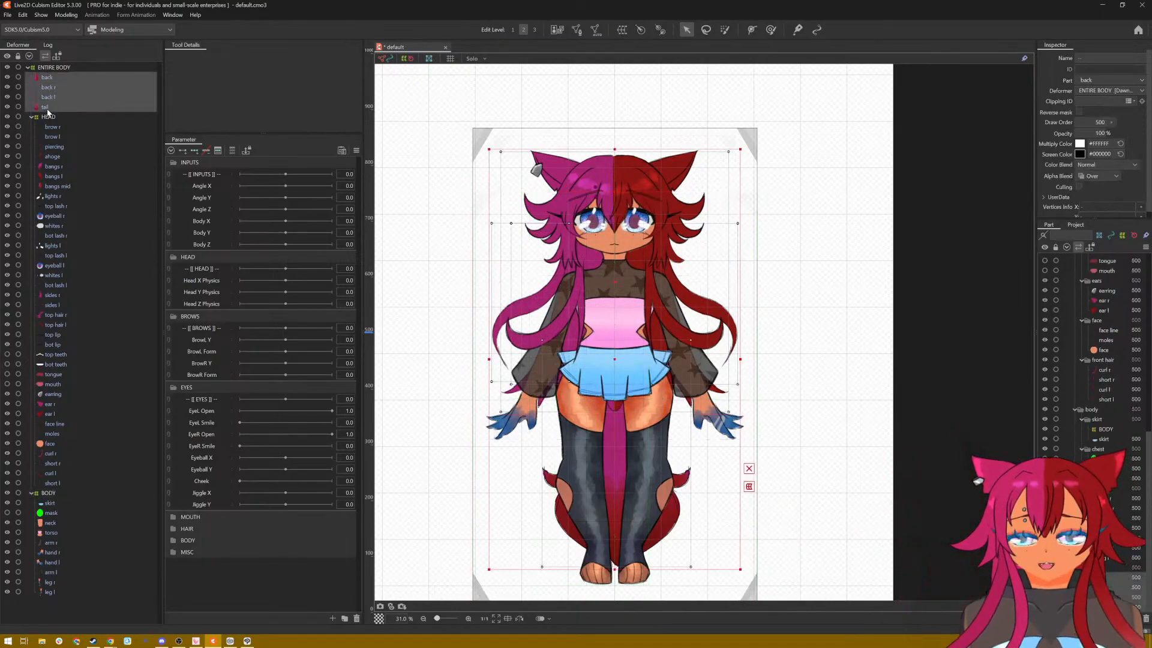
click(622, 30)
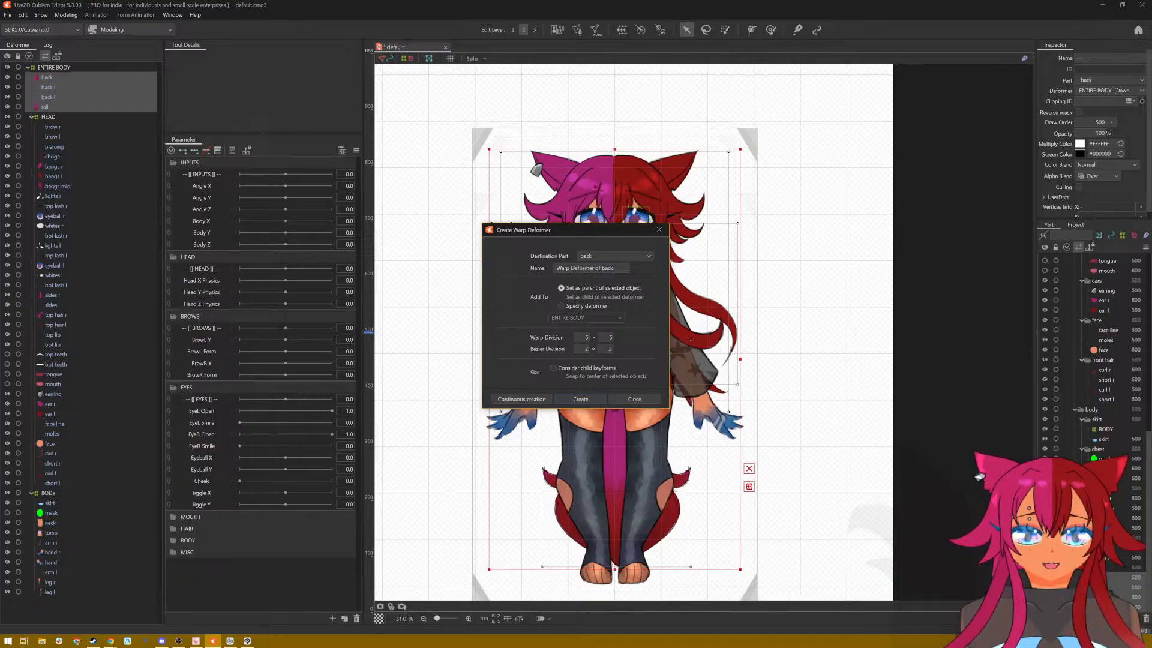
key(ctrl+a)
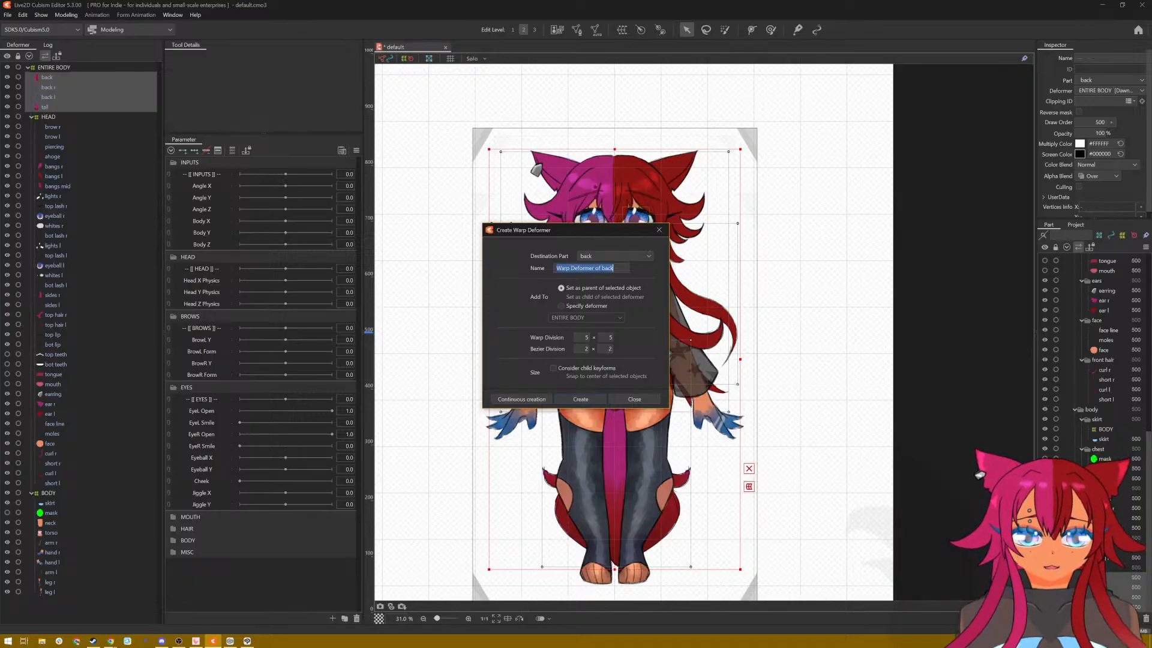
text(BACK)
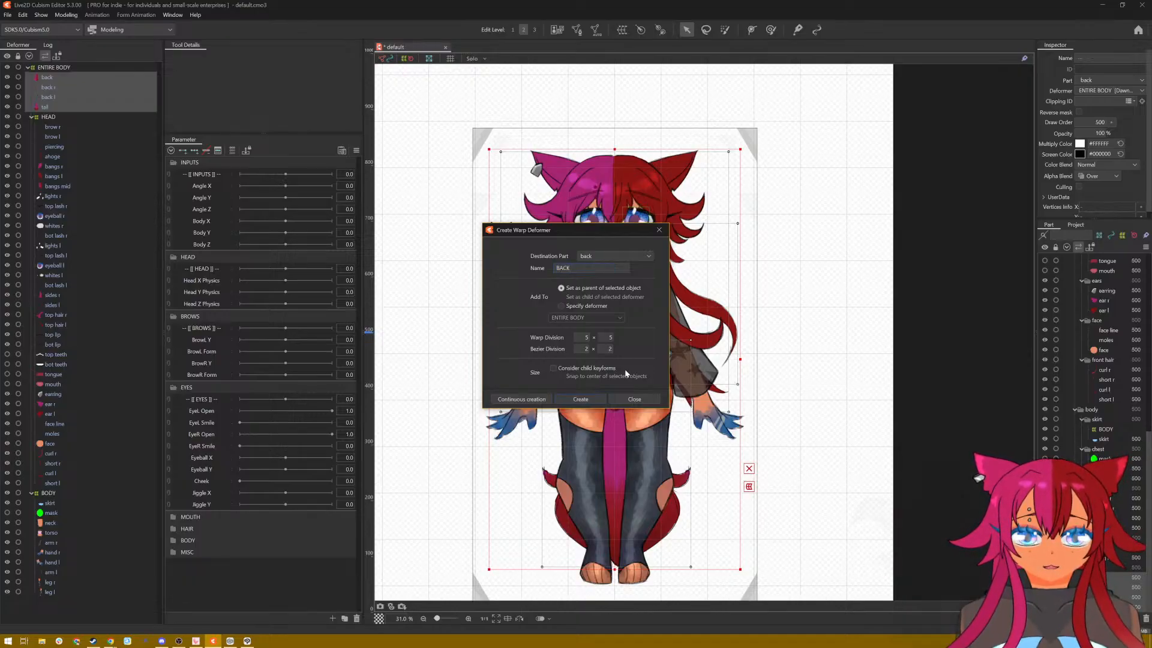
click(581, 399)
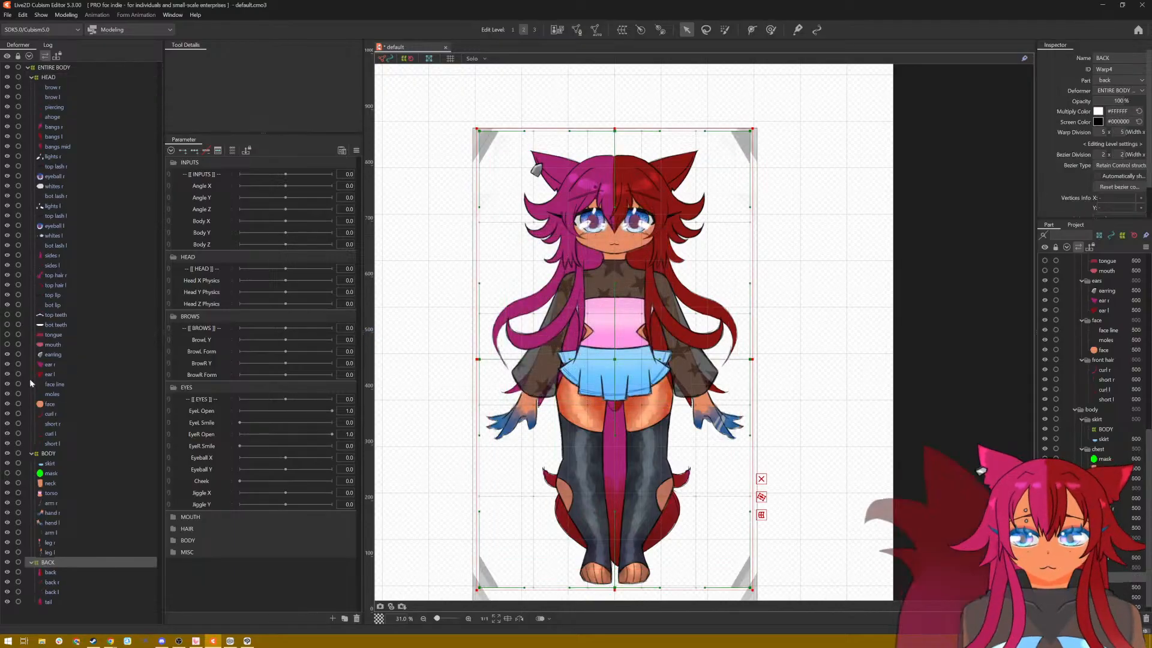
Step: Create a 5 × 5 warp deformer named BROWS inside HEAD as the parent of brow r, brow l and piercing
click(33, 453)
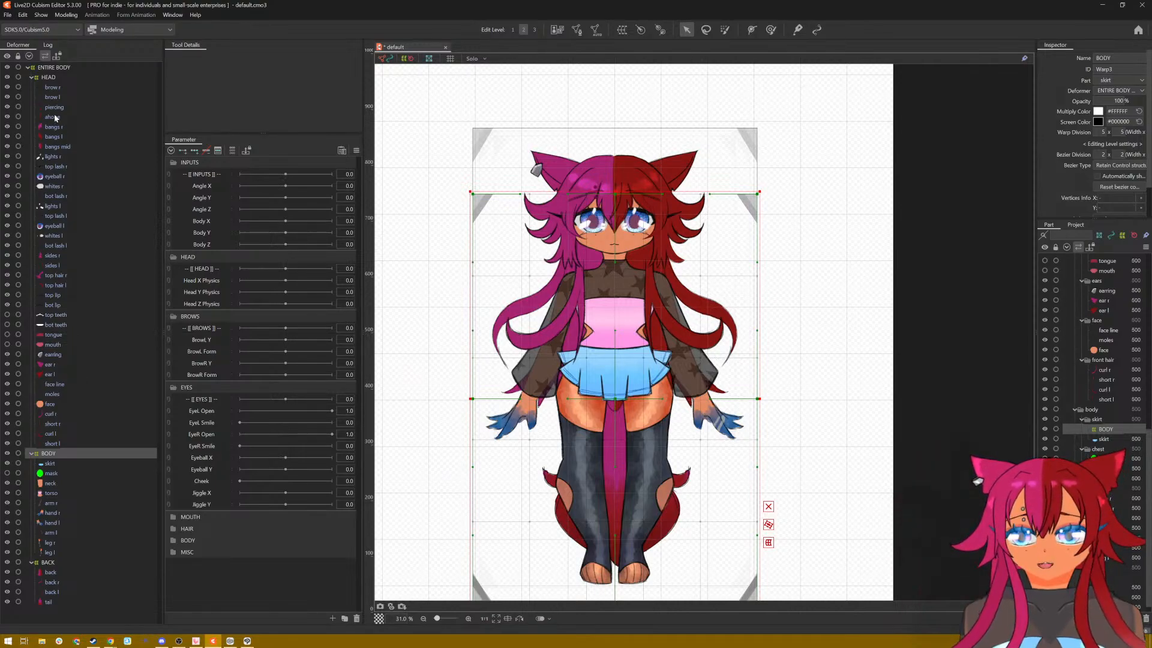
click(53, 87)
shift+click(63, 110)
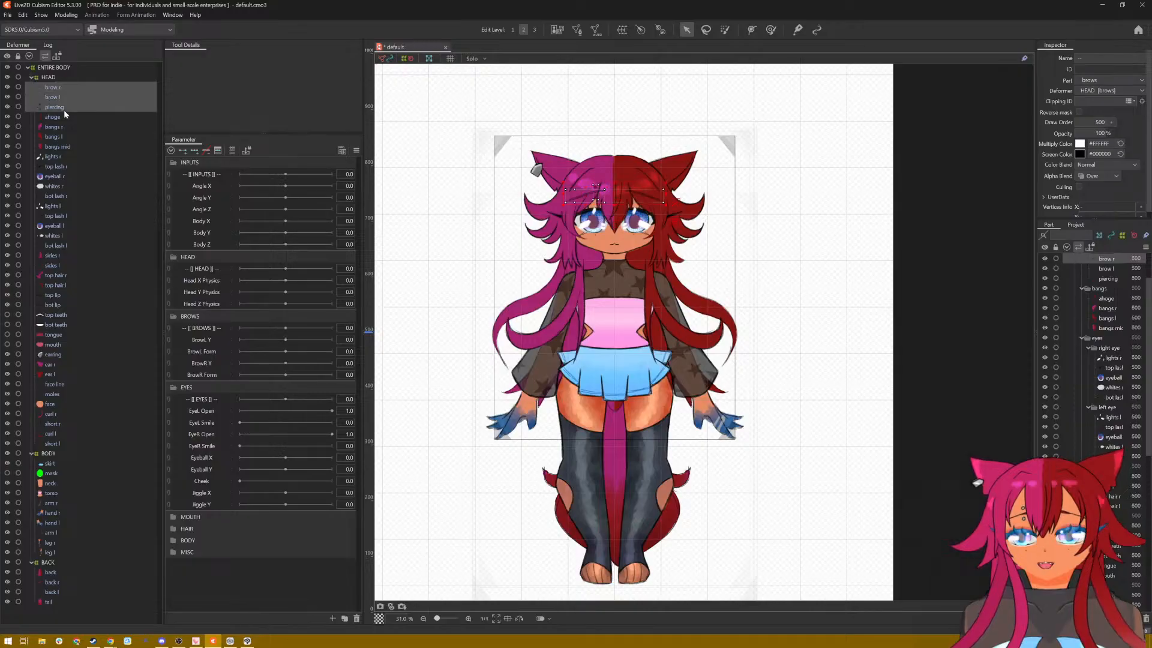
right_click(67, 96)
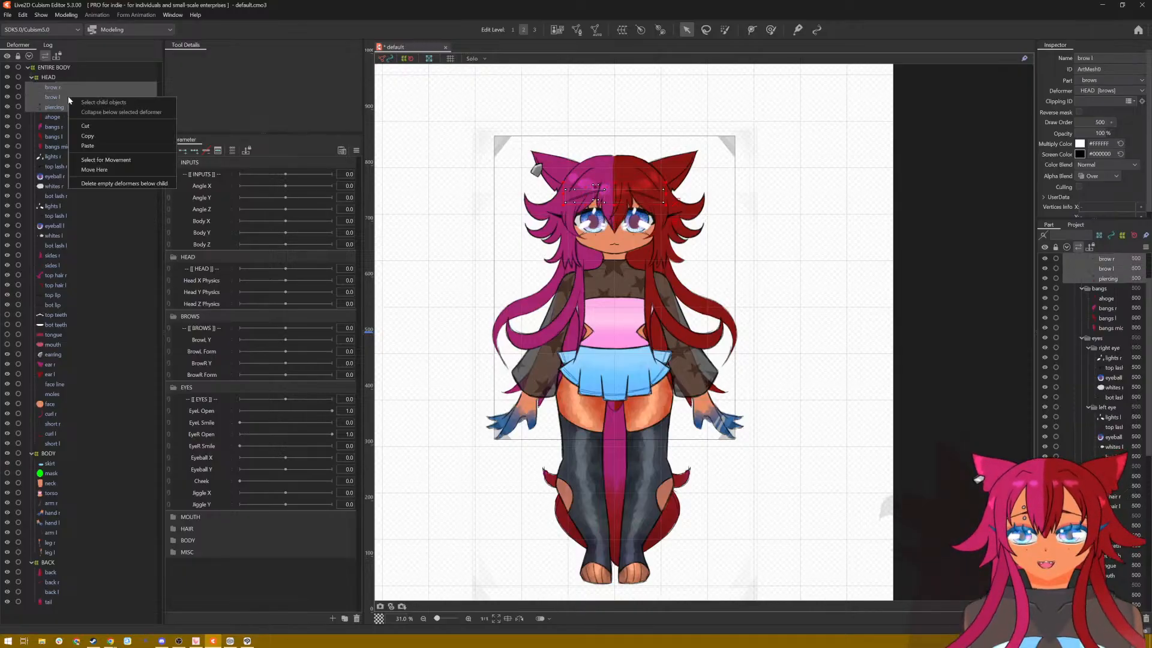
click(622, 30)
mouse_move(619, 269)
mouse_down()
mouse_move(556, 268)
mouse_move(619, 268)
mouse_up()
key(ctrl+a)
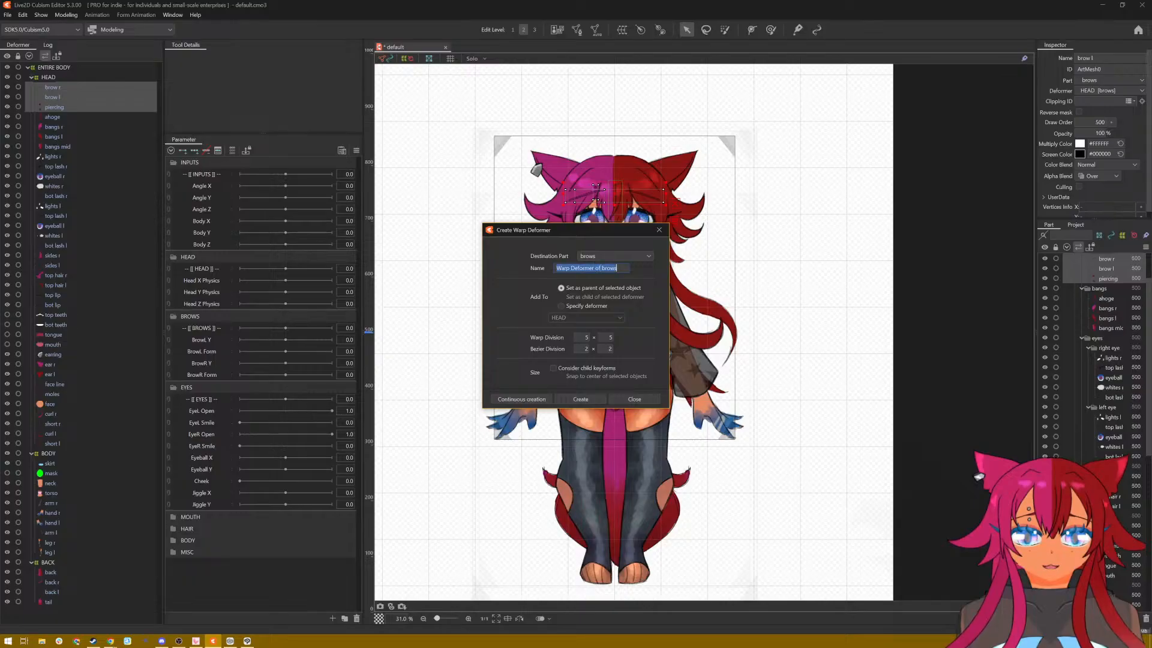
text(BROW)
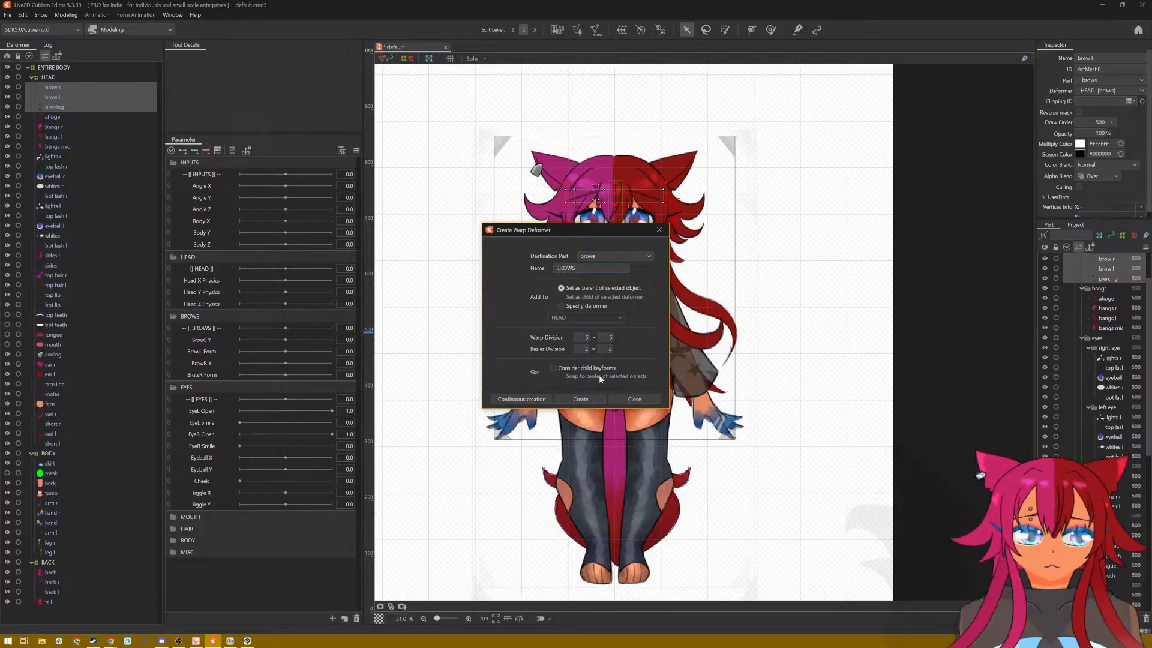
text(S)
click(583, 398)
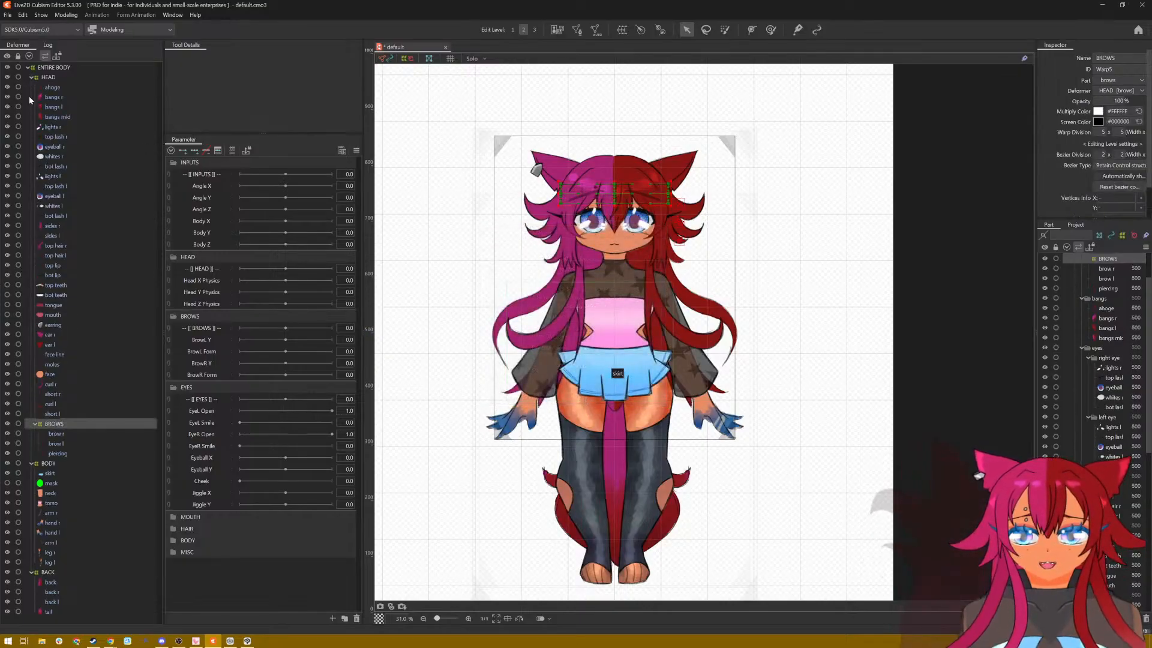
Step: Create a 5 × 5 warp deformer named BANGS inside HEAD as the parent of ahoge, bangs r, bangs l and bangs mid
click(55, 87)
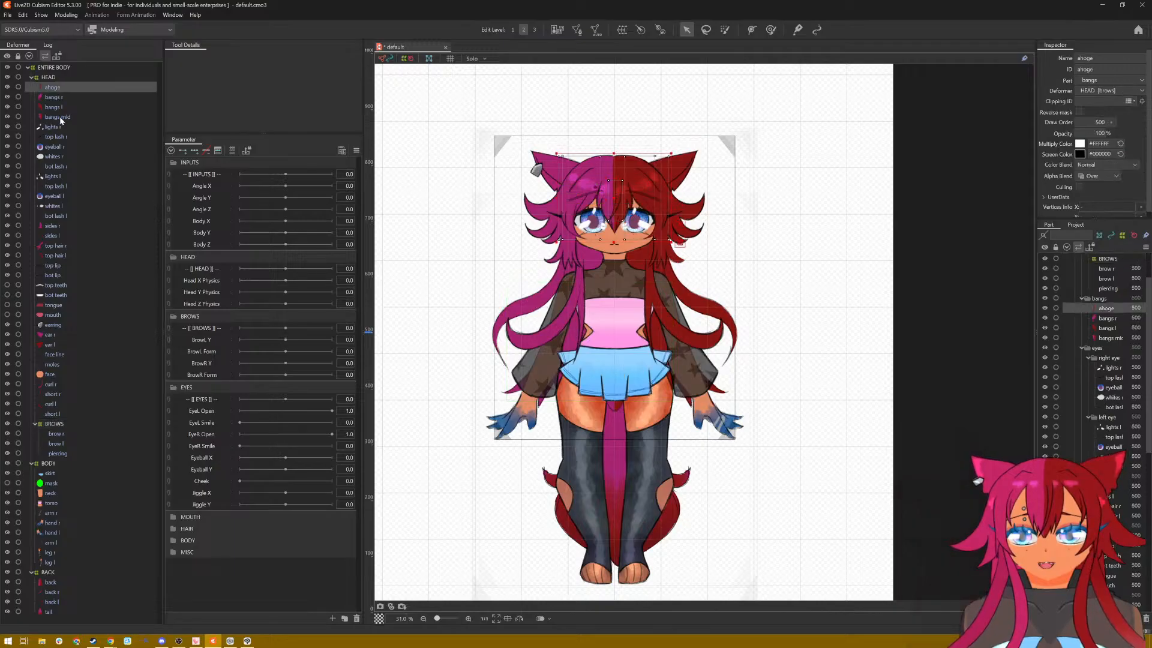
shift+click(60, 116)
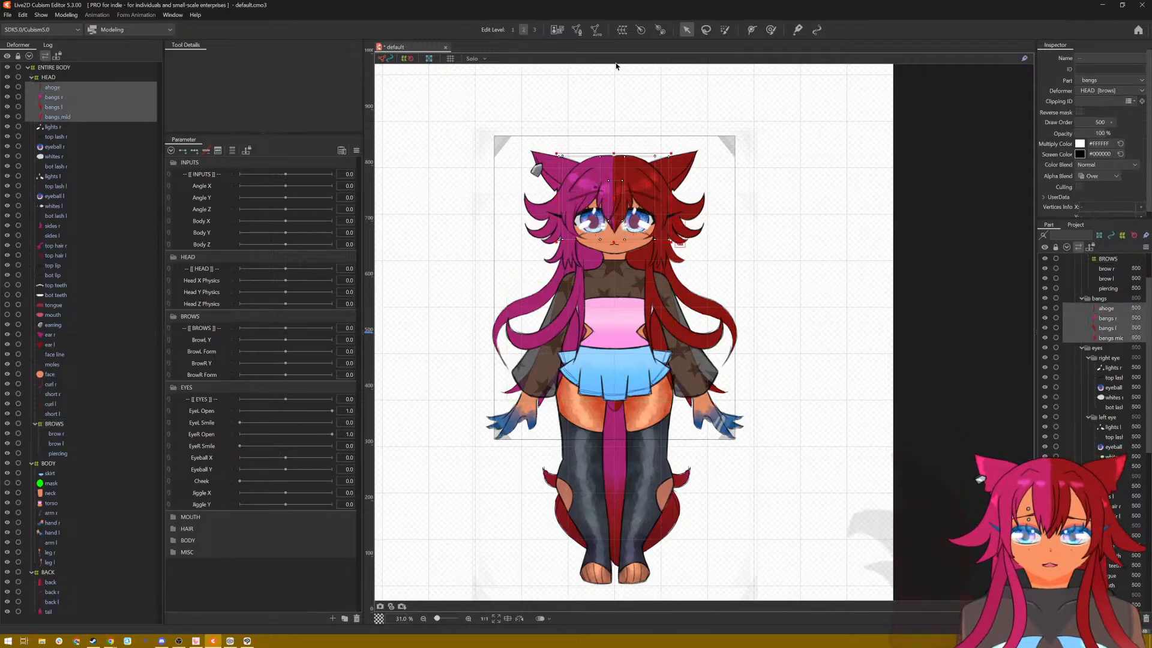
click(658, 30)
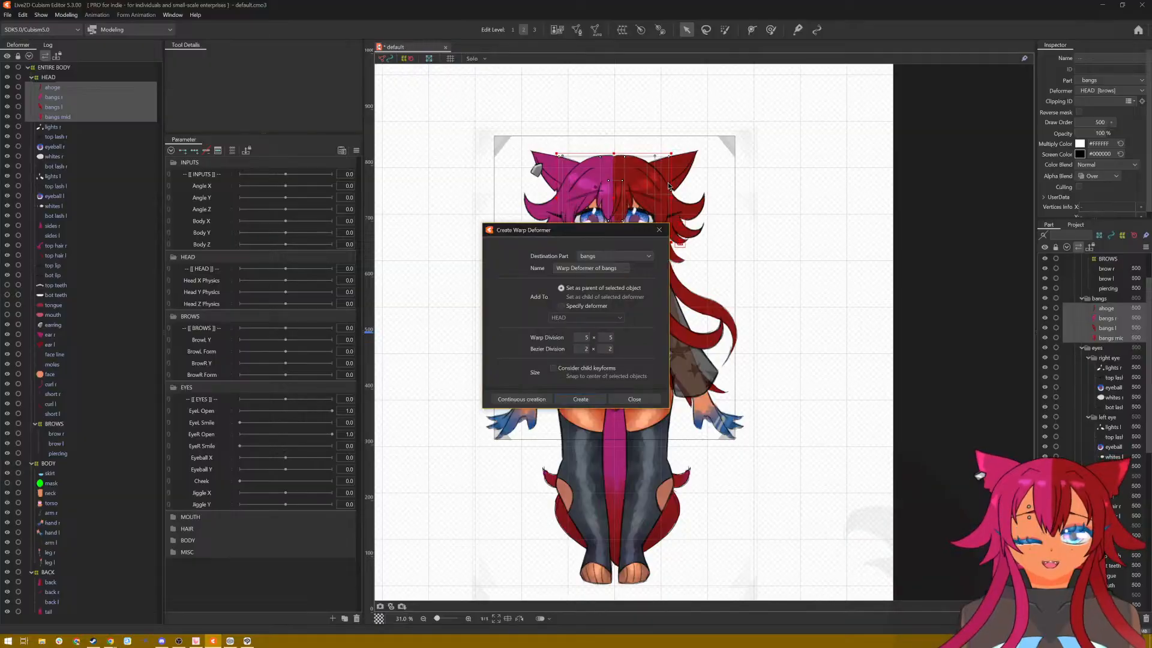
click(589, 268)
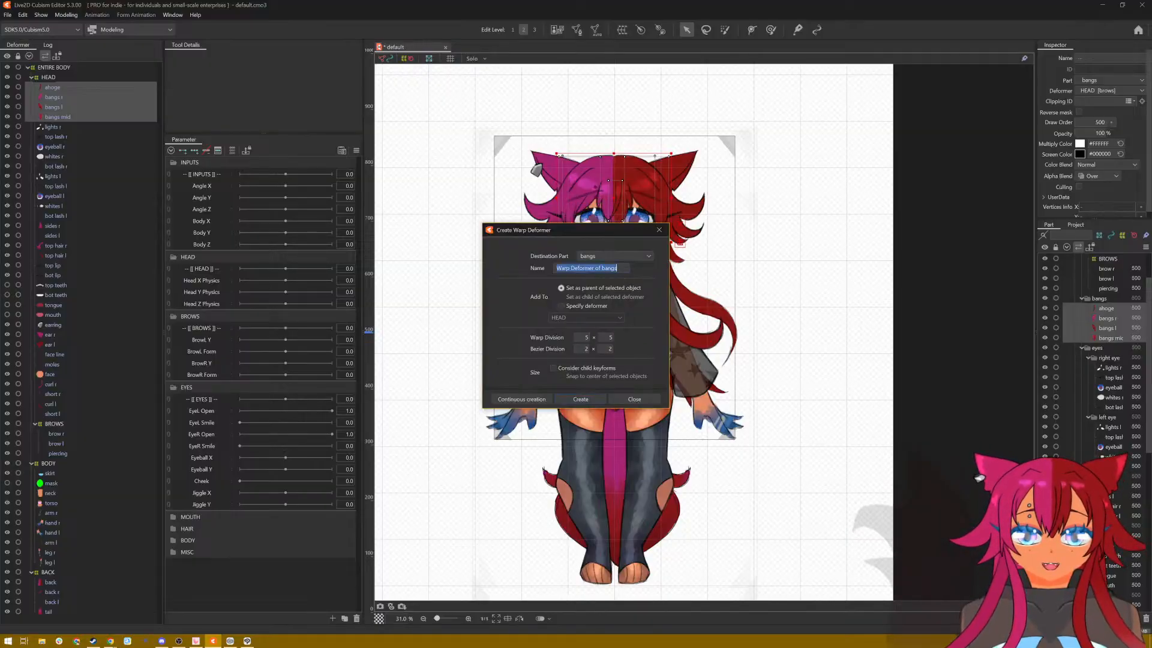
text(BANGS)
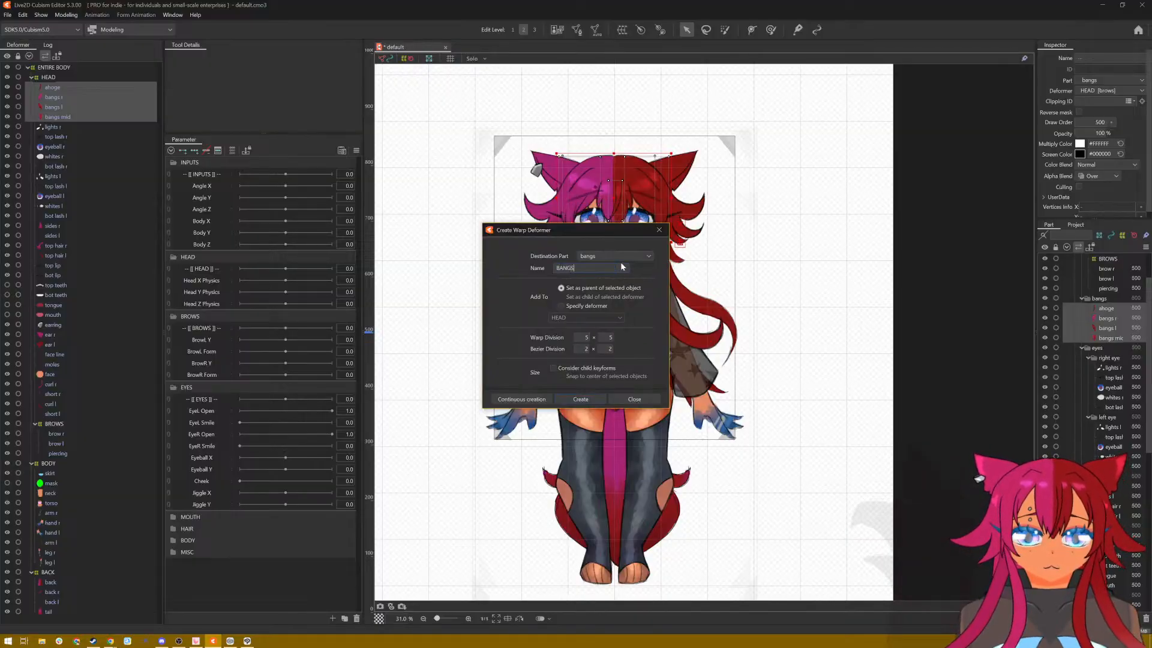
click(581, 400)
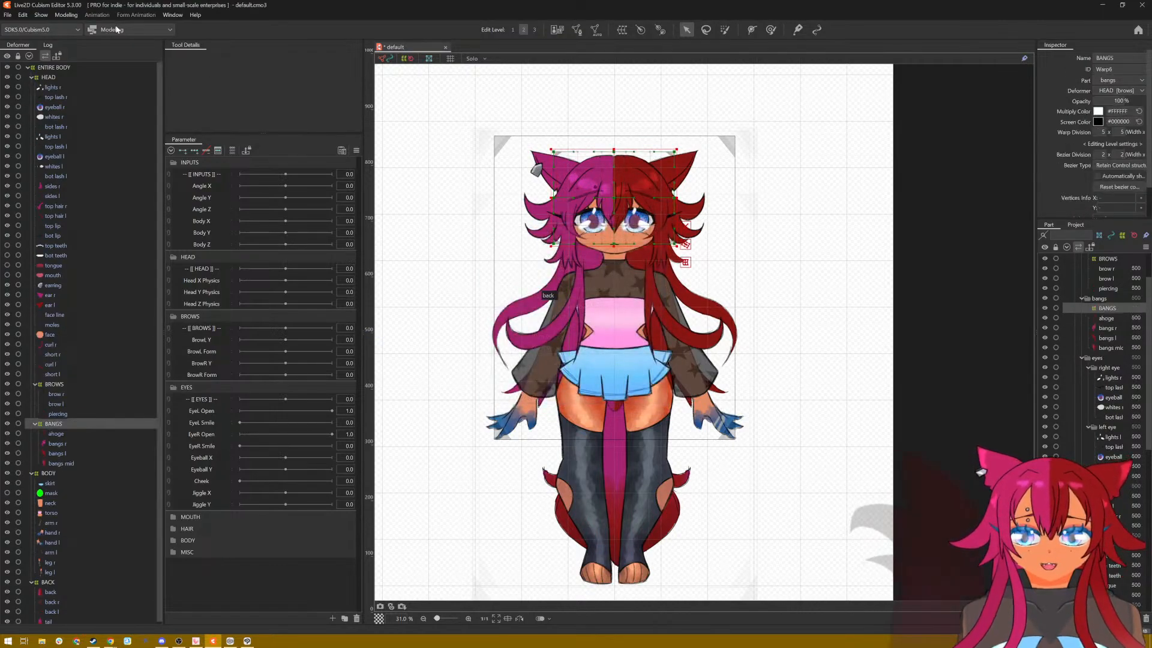
Step: Create a 5 × 5 warp deformer named EYES inside HEAD as the parent of both eyes' ArtMeshes from lights r through bot lash l
click(53, 88)
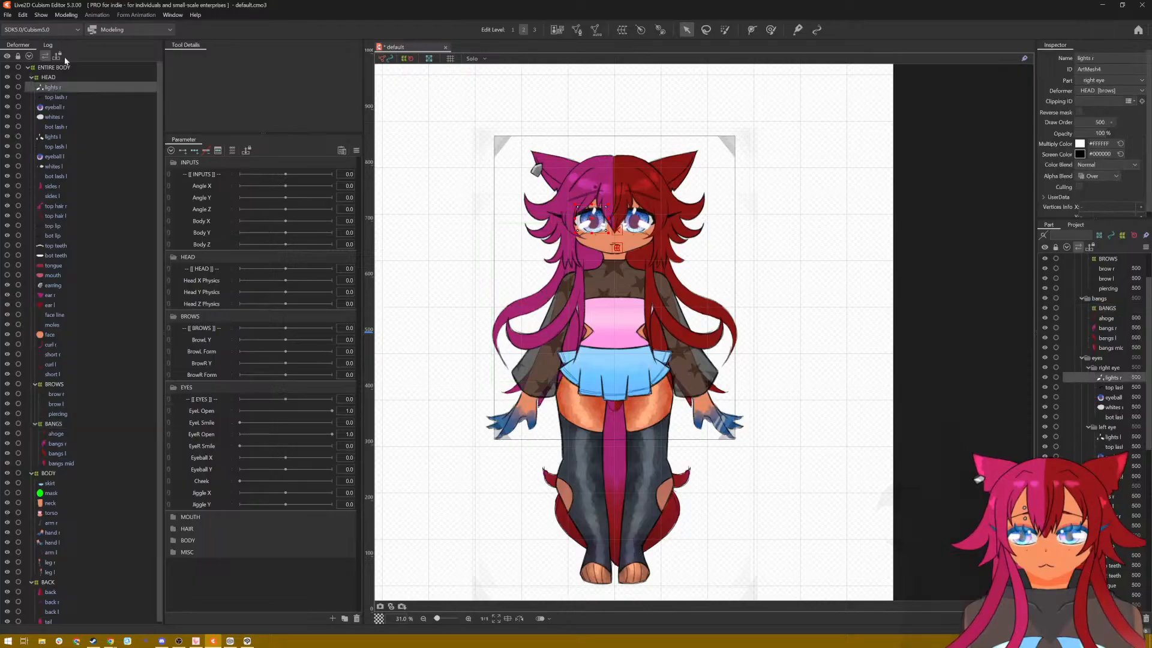
shift+click(60, 177)
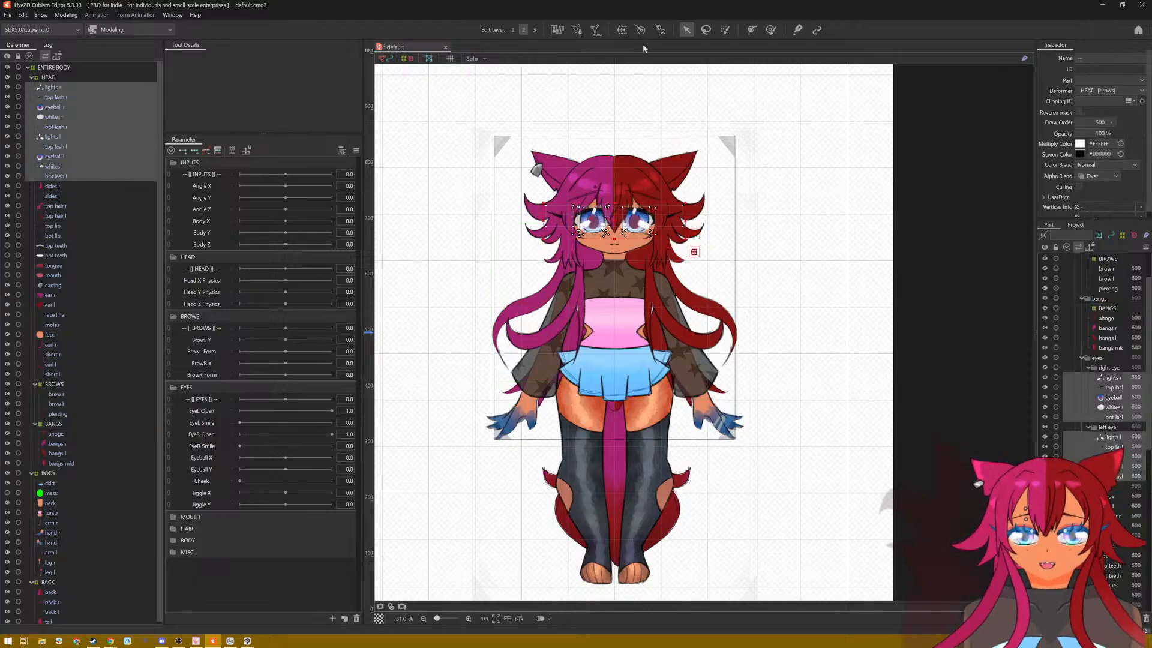
click(622, 29)
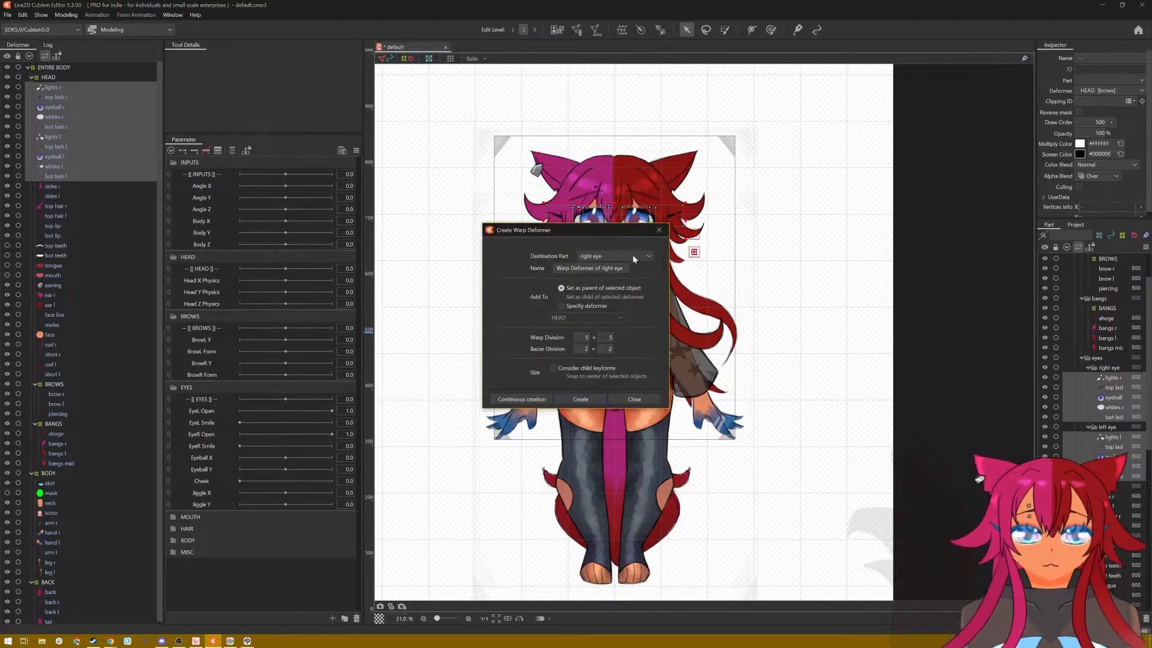
drag(625, 269, 556, 268)
text(EYE)
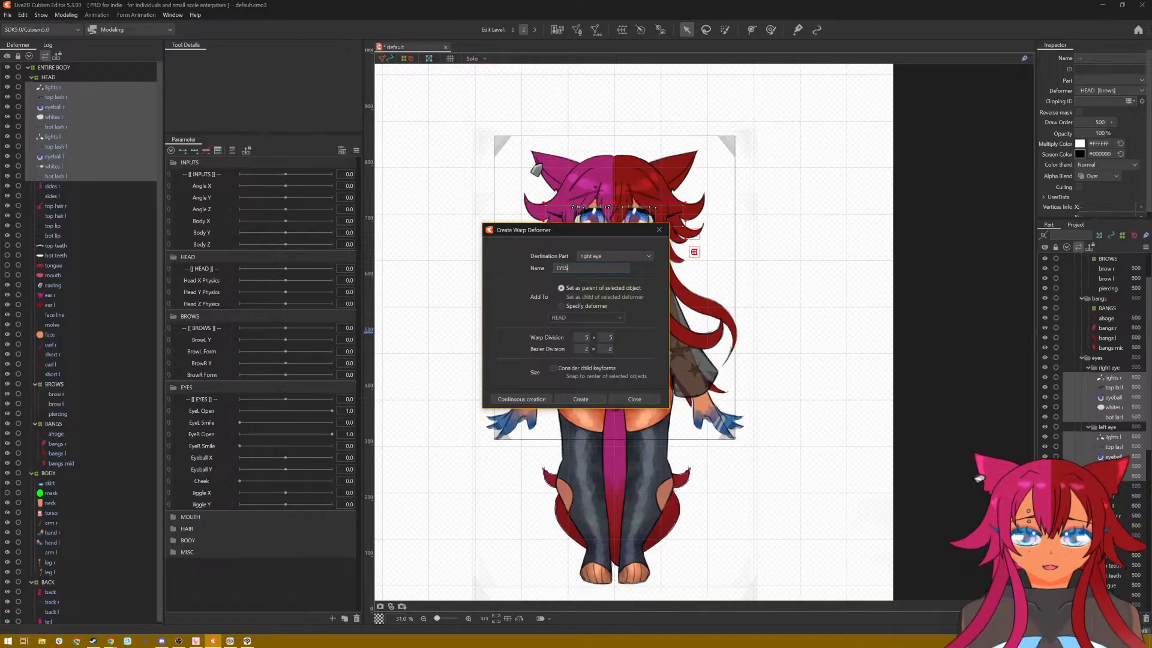
text(S)
click(580, 398)
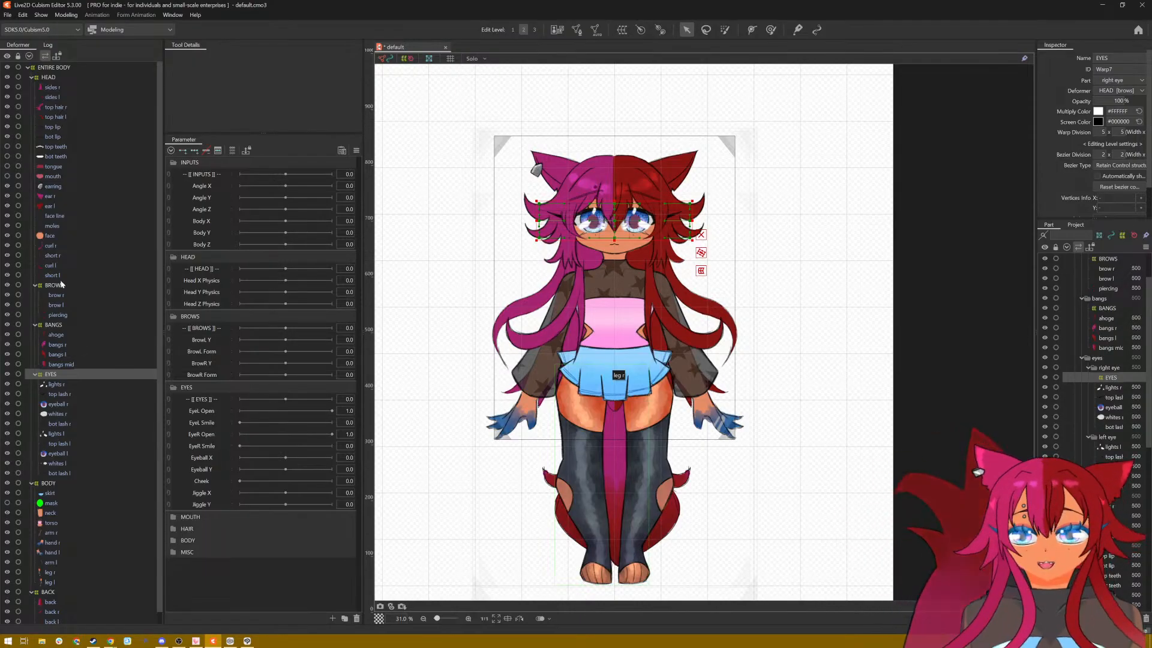
Step: Create a 5 × 5 warp deformer named HAIR inside HEAD as the parent of sides r, sides l, top hair r and top hair l
click(56, 88)
shift+click(56, 120)
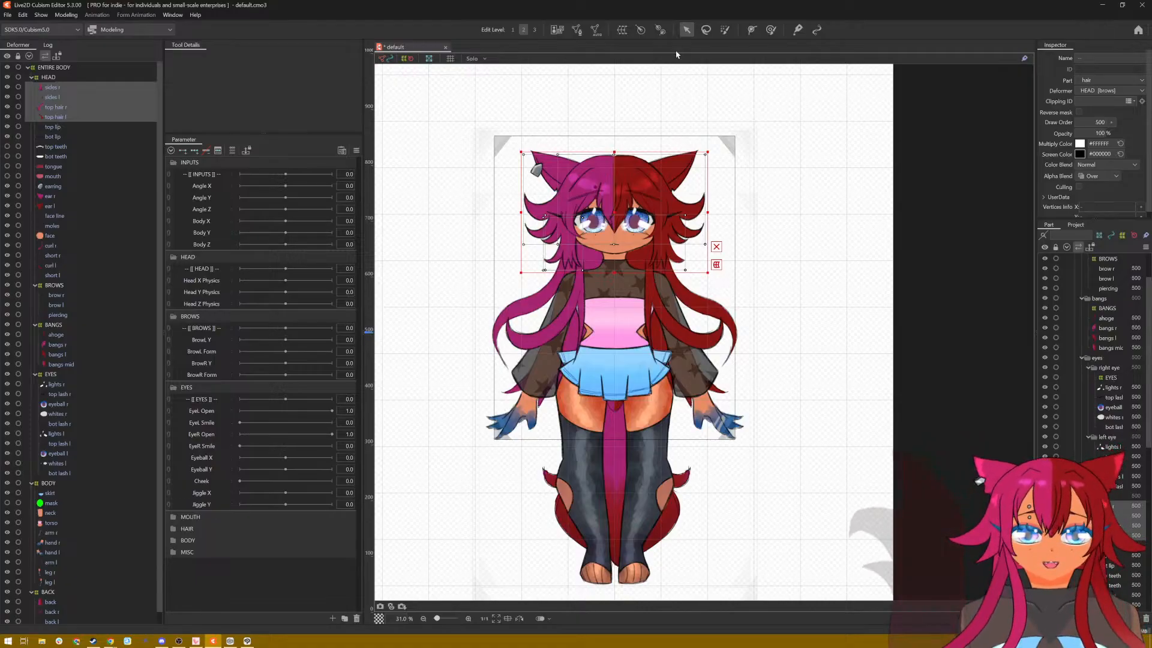
click(624, 31)
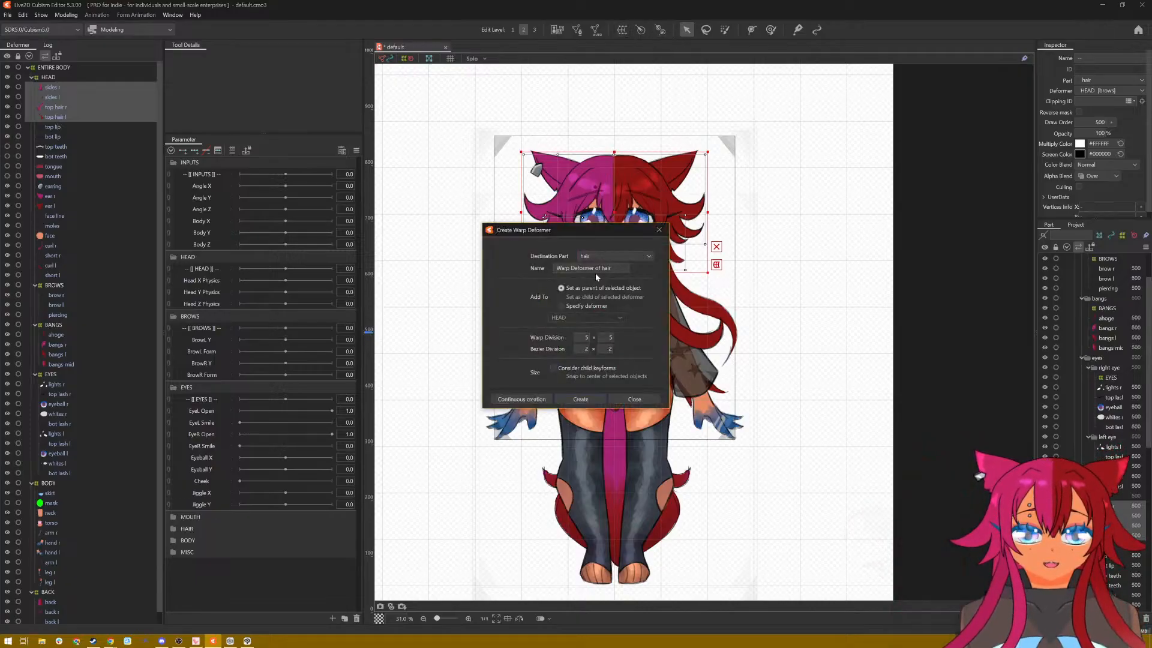
triple_click(596, 269)
text(HAIR)
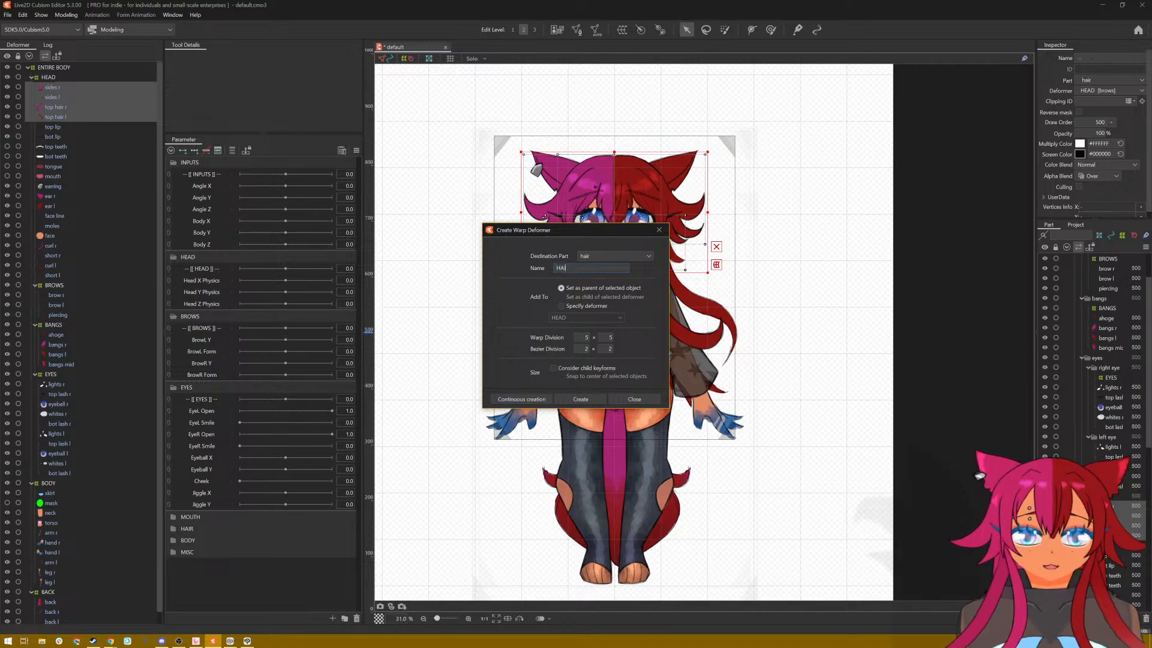
click(594, 396)
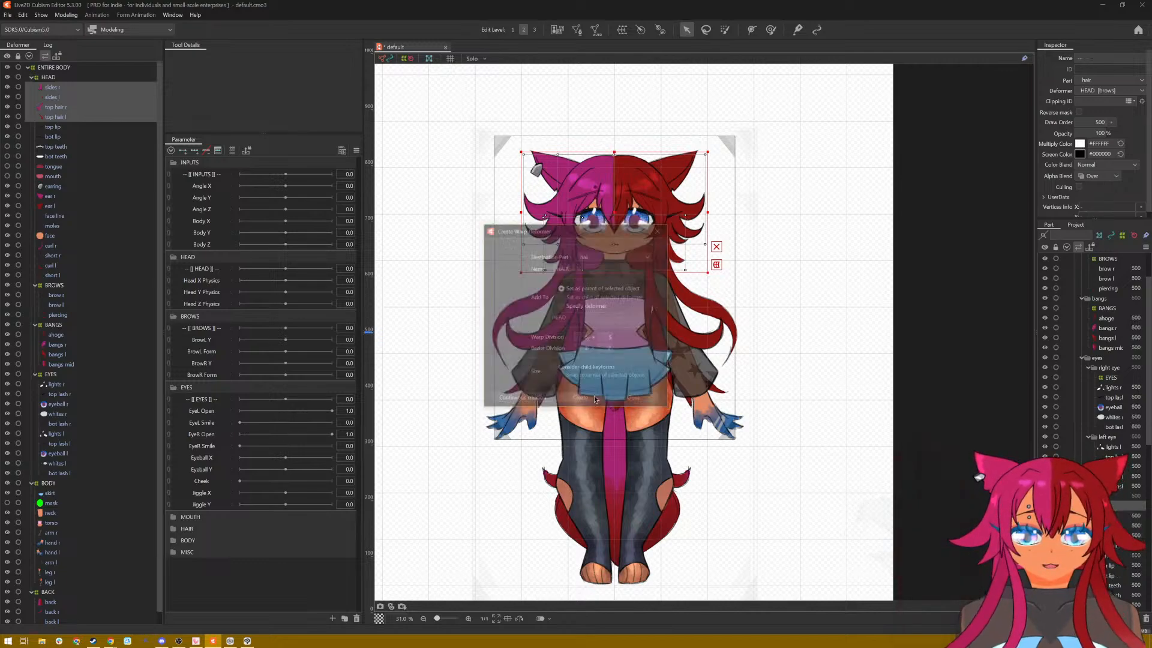
Step: Create a 5 × 5 warp deformer named MOUTH inside HEAD as the parent of the ArtMeshes from top lip through mouth
click(55, 88)
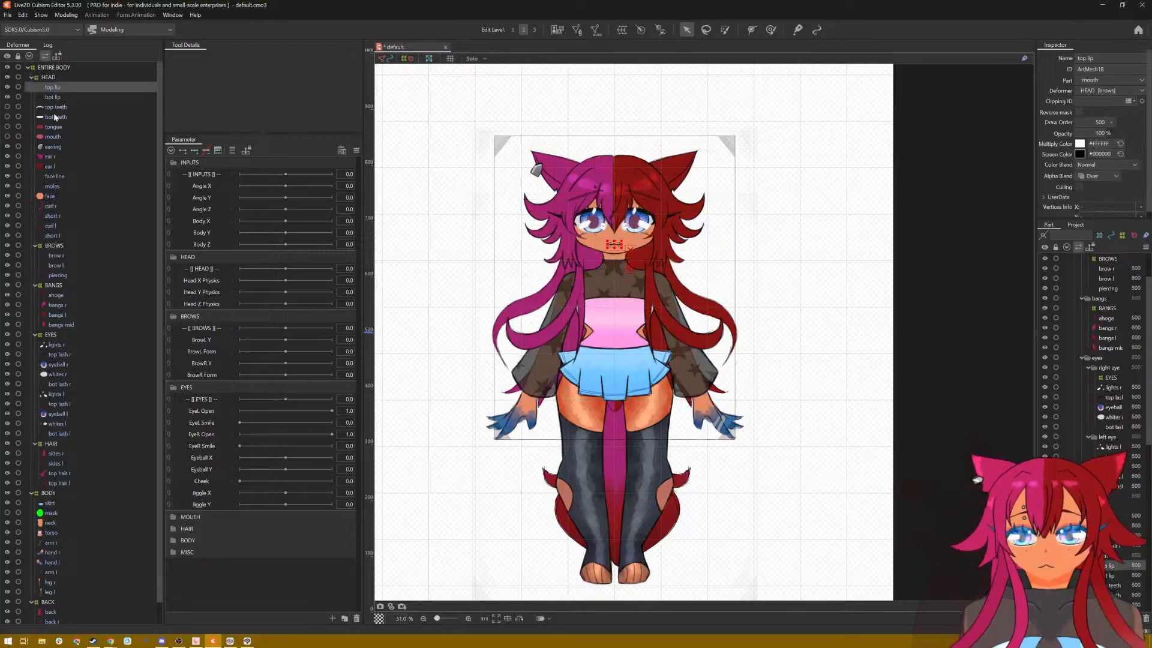
shift+click(55, 138)
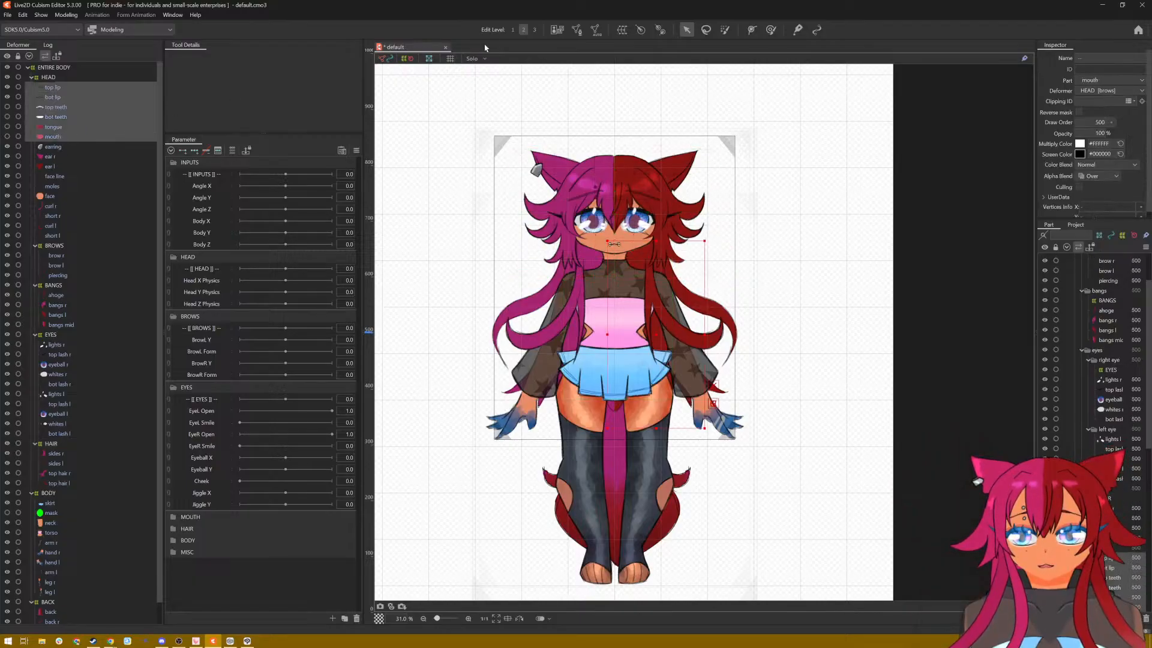
click(622, 30)
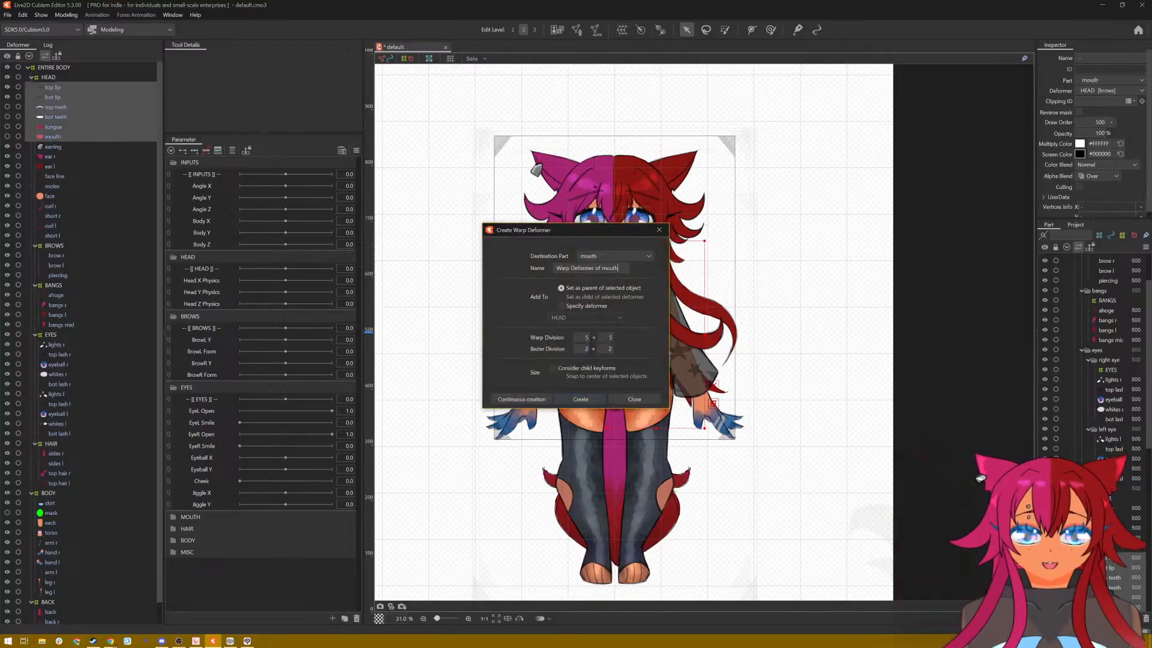
text(MOUTH)
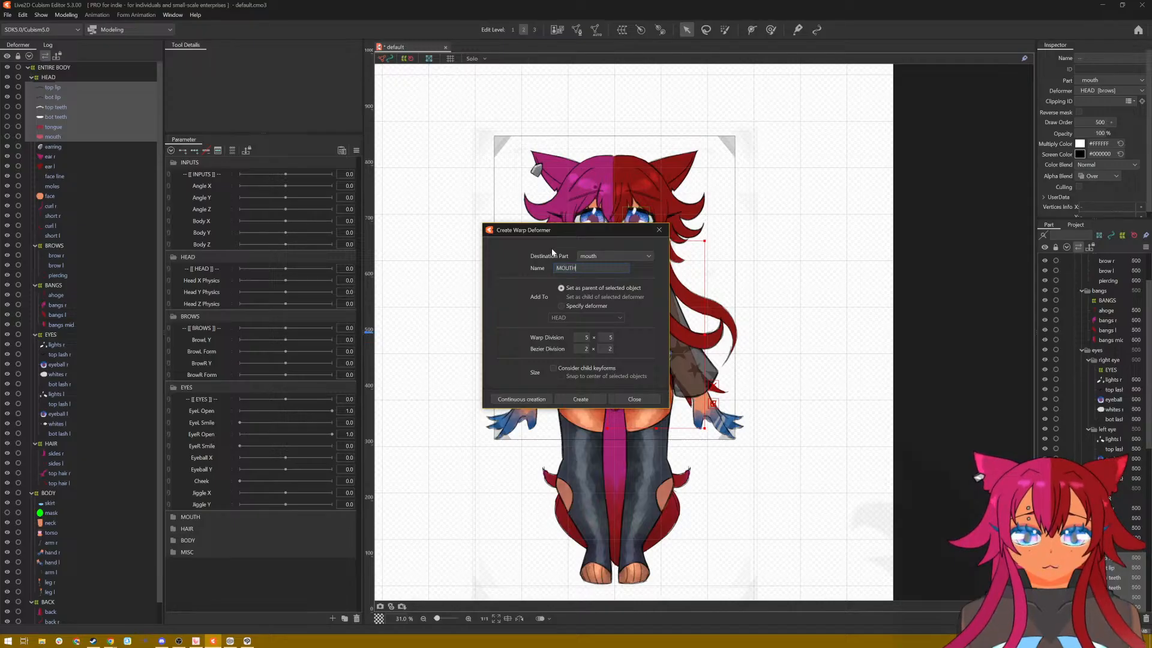
click(586, 399)
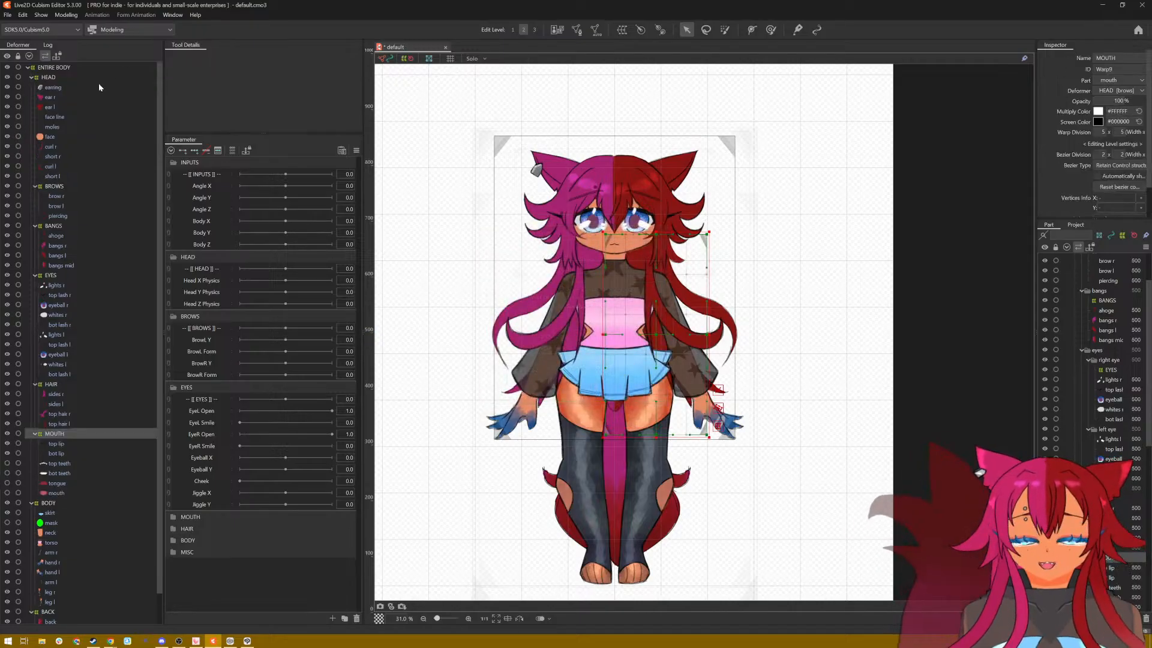
Step: Create a 5 × 5 warp deformer named EARS inside HEAD as the parent of earring, ear r and ear l
click(54, 88)
shift+click(49, 108)
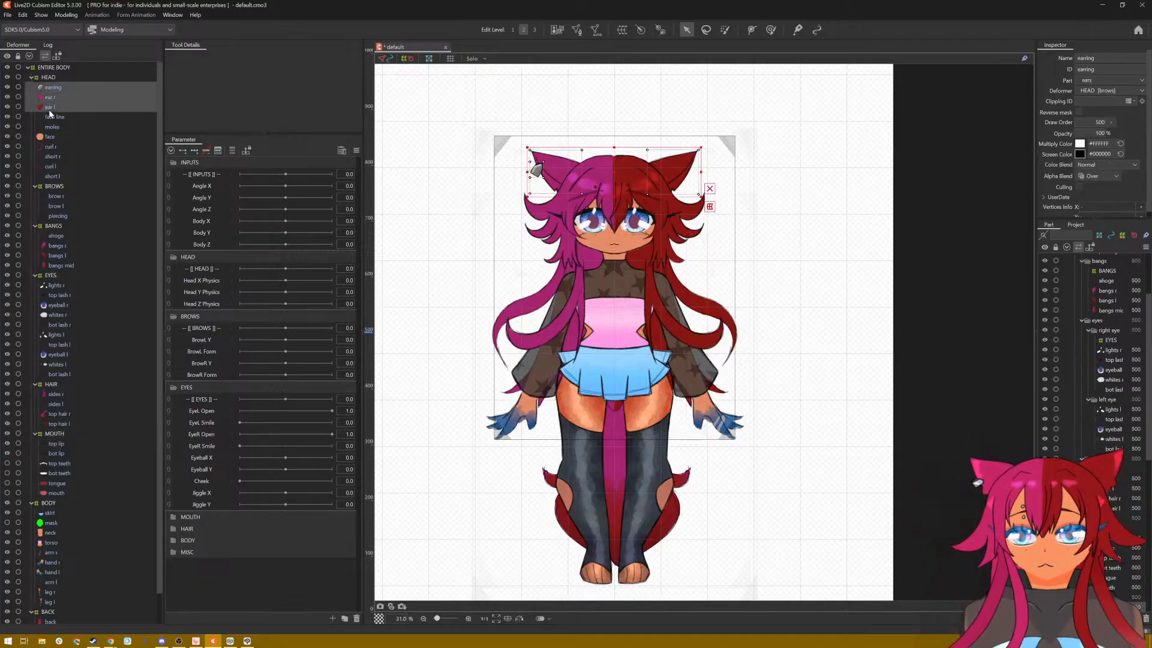
click(618, 33)
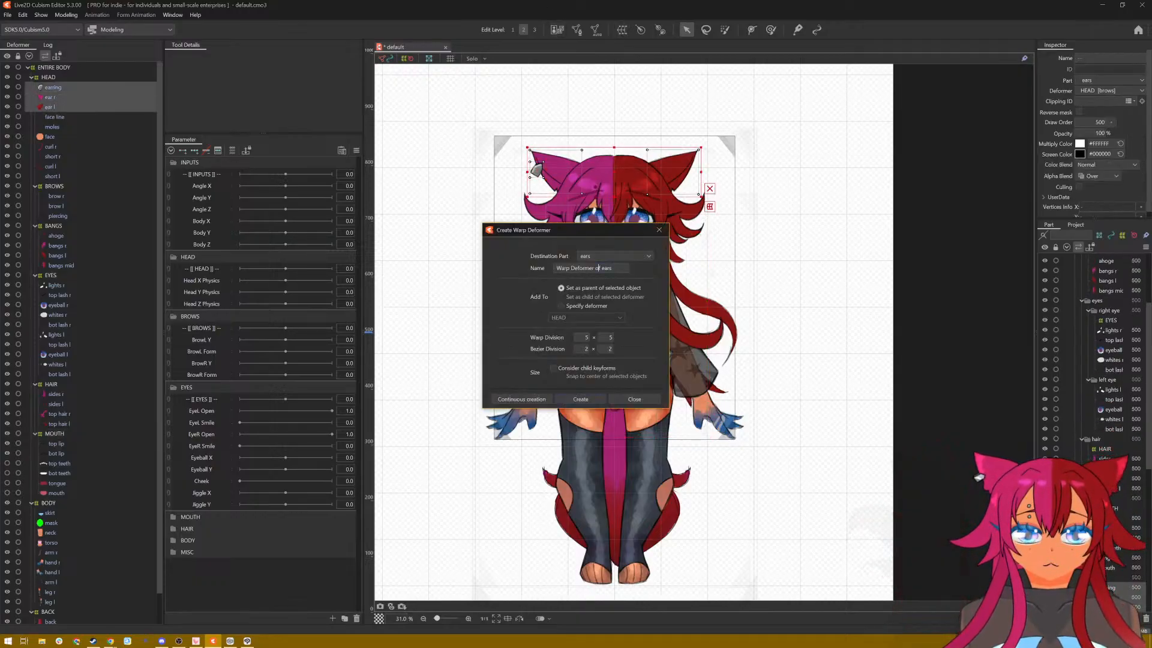
triple_click(597, 268)
text(EARS)
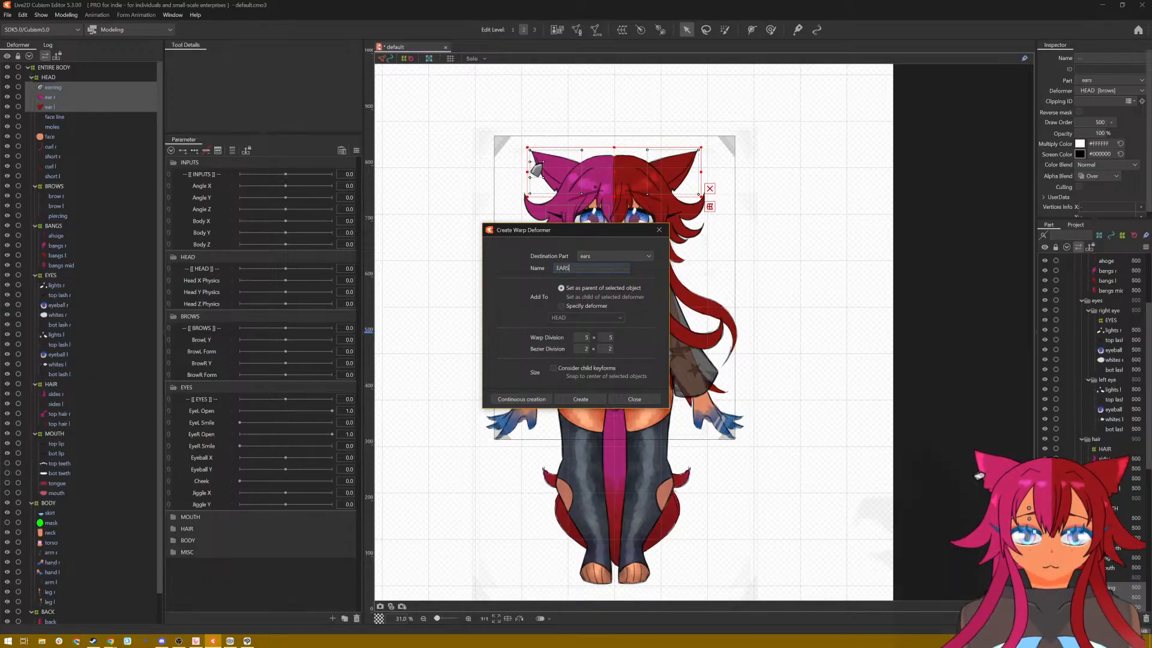
click(598, 399)
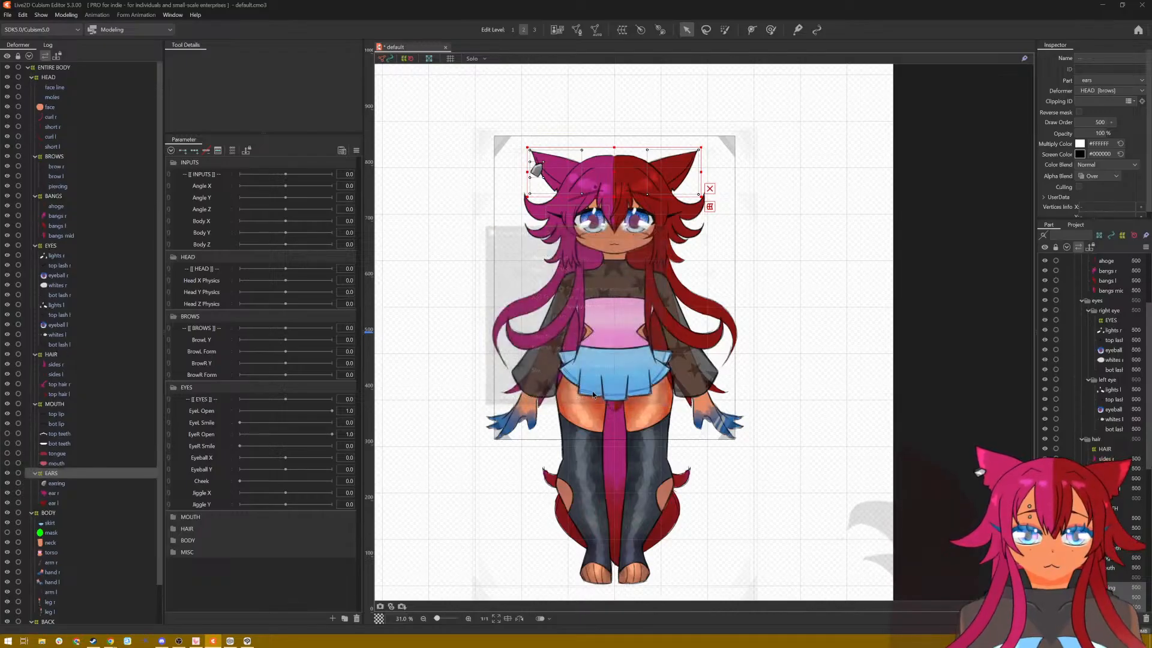
Step: Create a 5 × 5 warp deformer named FACE inside HEAD as the parent of face line, moles and face
click(51, 85)
shift+click(55, 106)
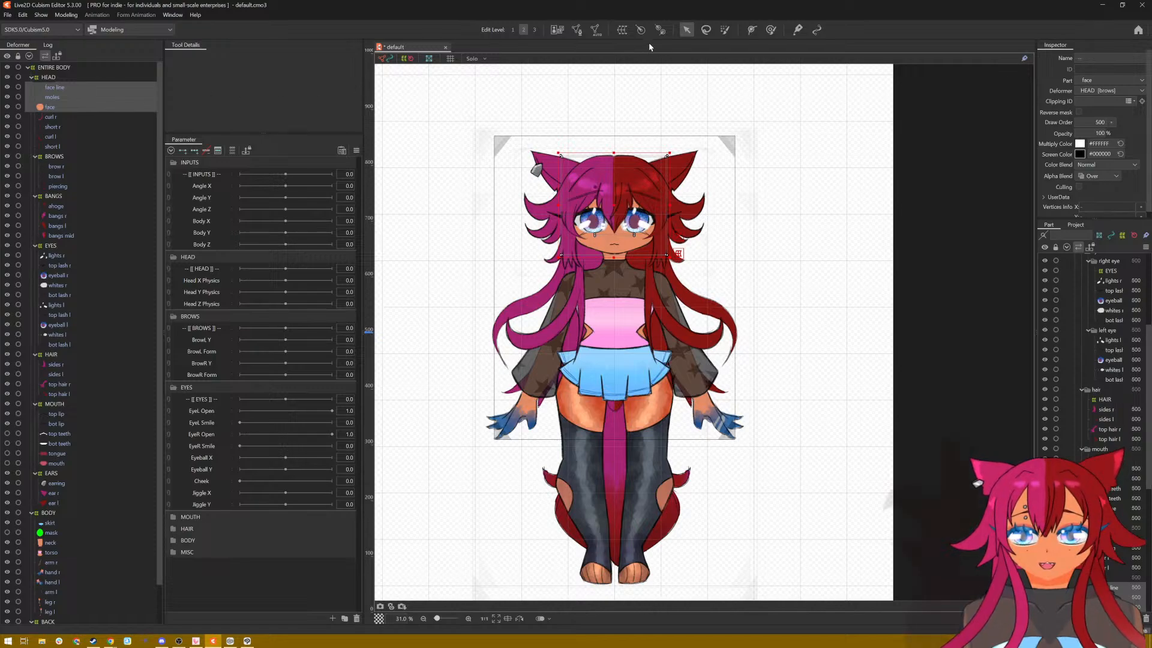
click(622, 29)
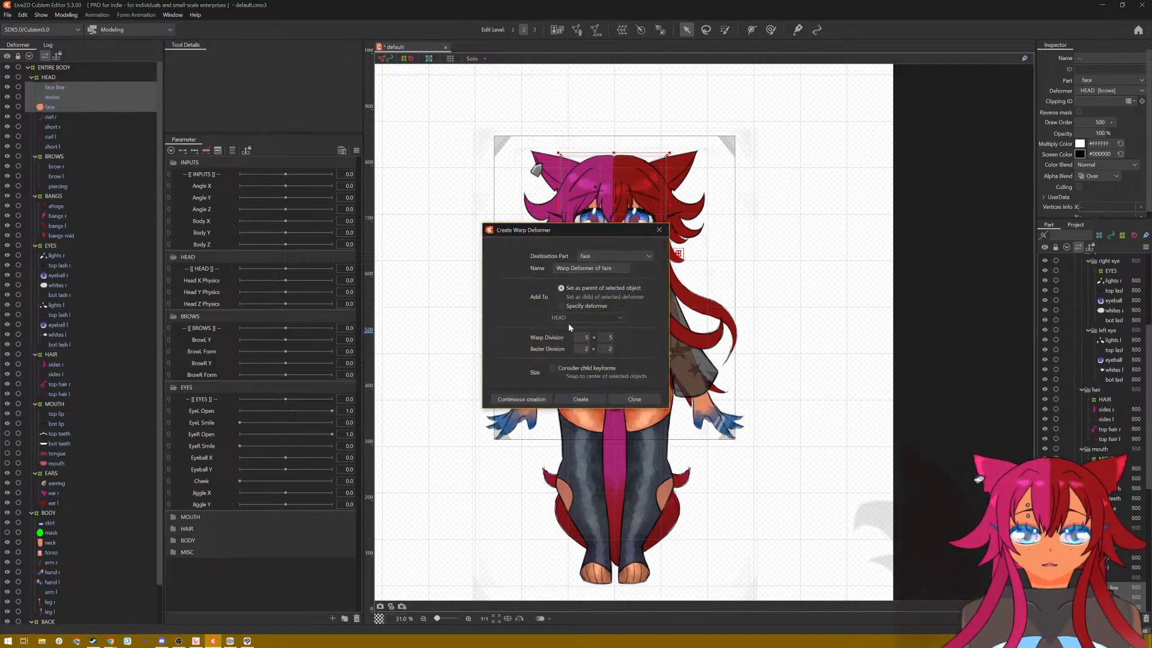
triple_click(610, 268)
text(FAC)
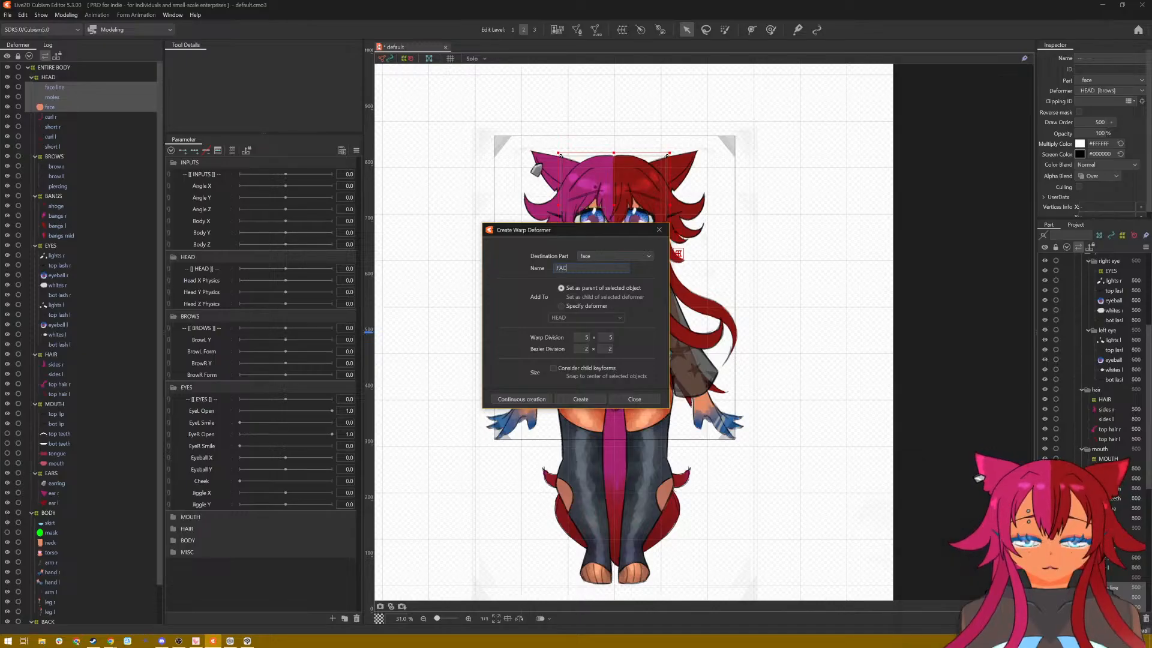
text(E)
click(579, 399)
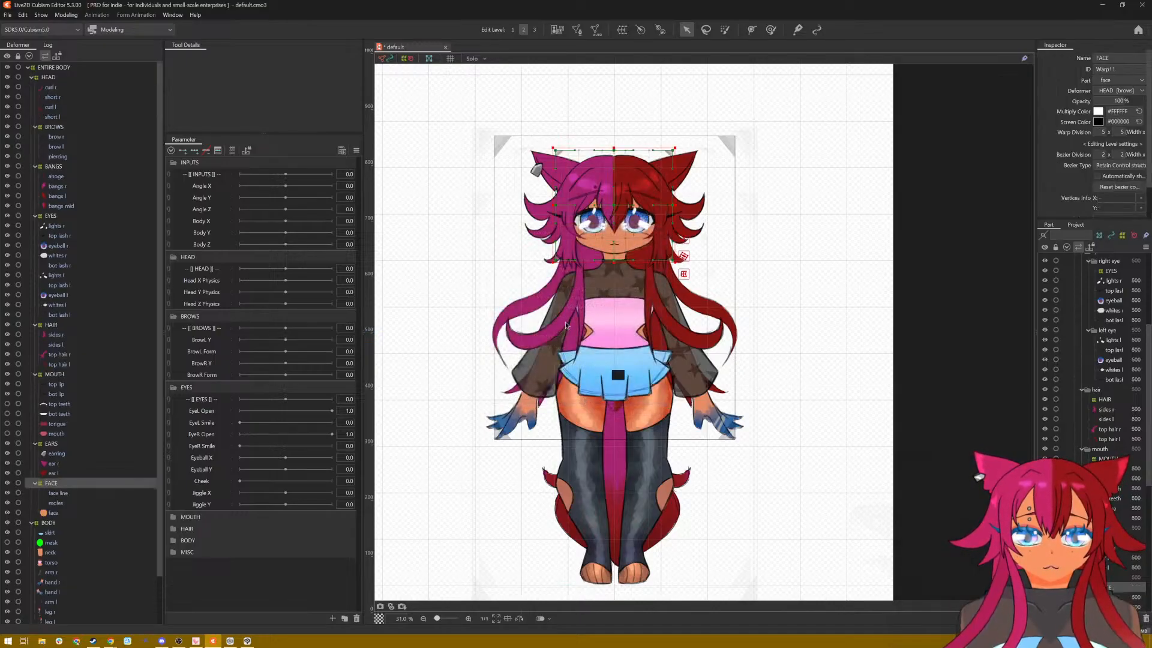
Step: Create a 5 × 5 warp deformer named FRONT HAIR inside HEAD as the parent of curl r, short r, curl l and short l
click(38, 87)
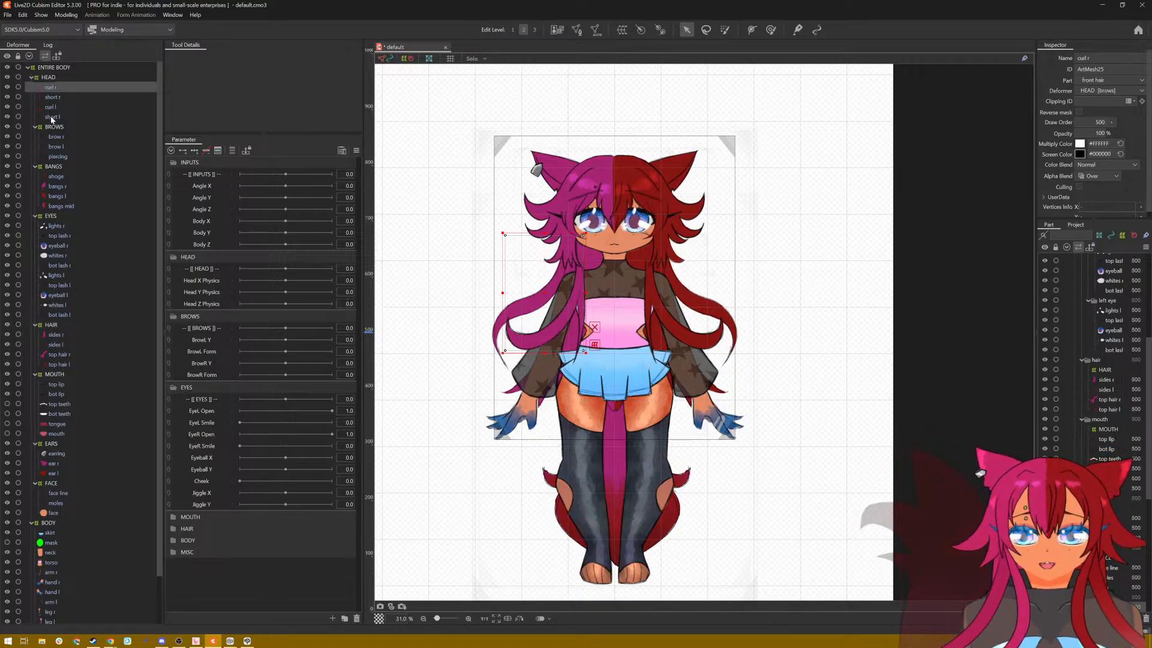
shift+click(51, 116)
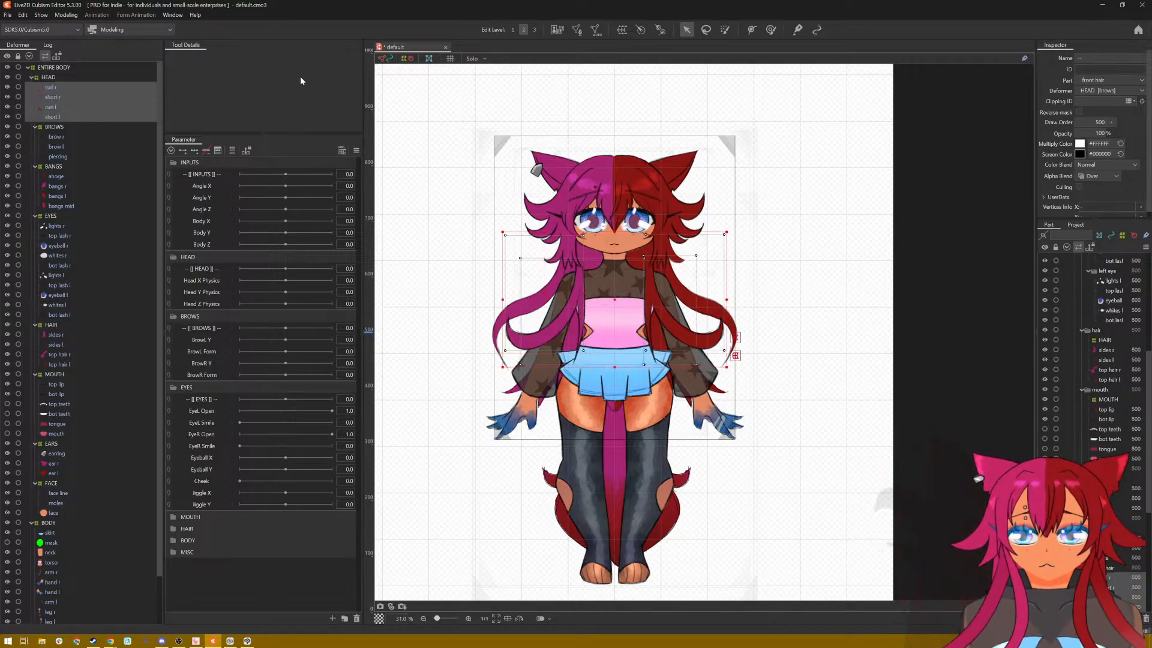
click(622, 29)
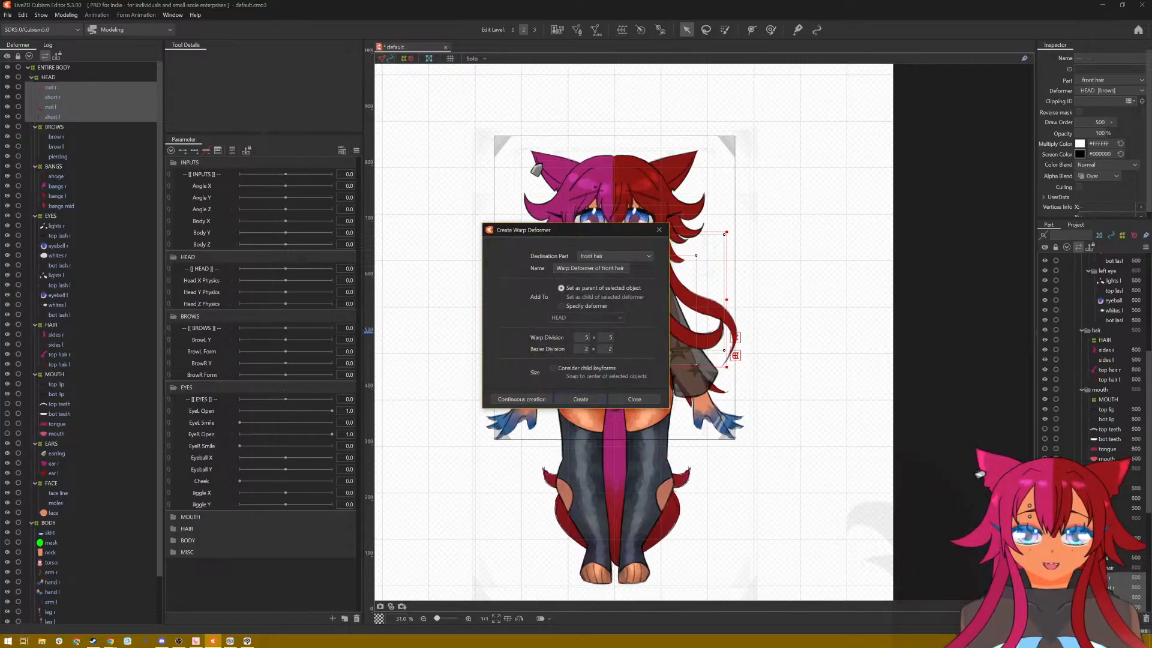
key(ctrl+a)
text(FRONT HAIR)
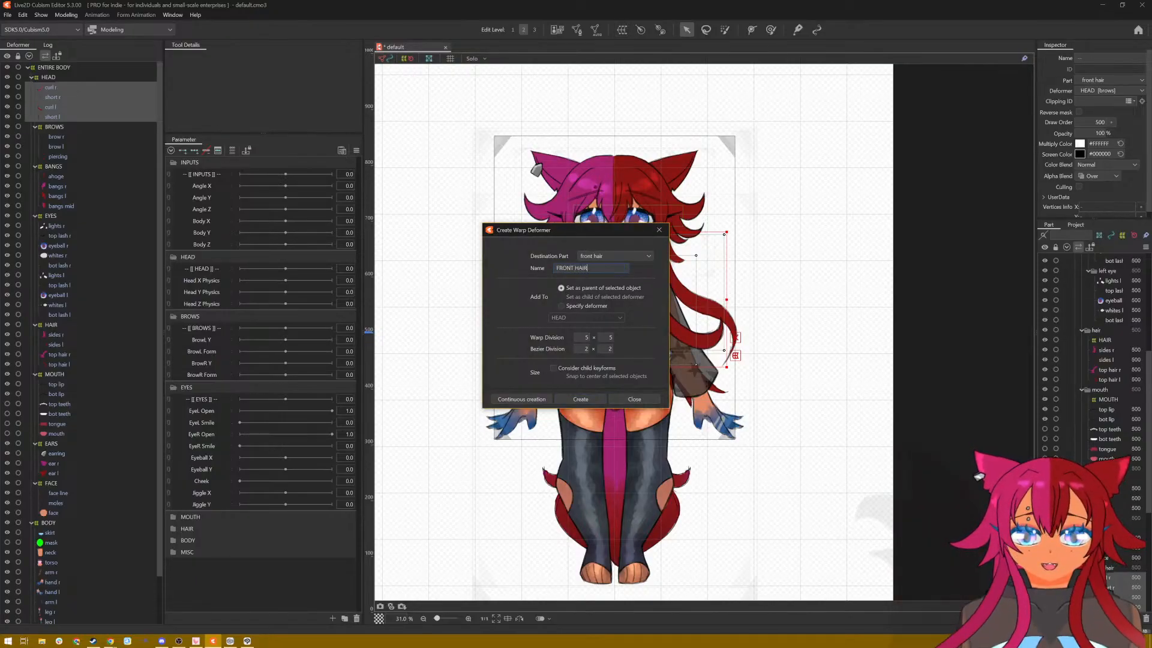
click(581, 399)
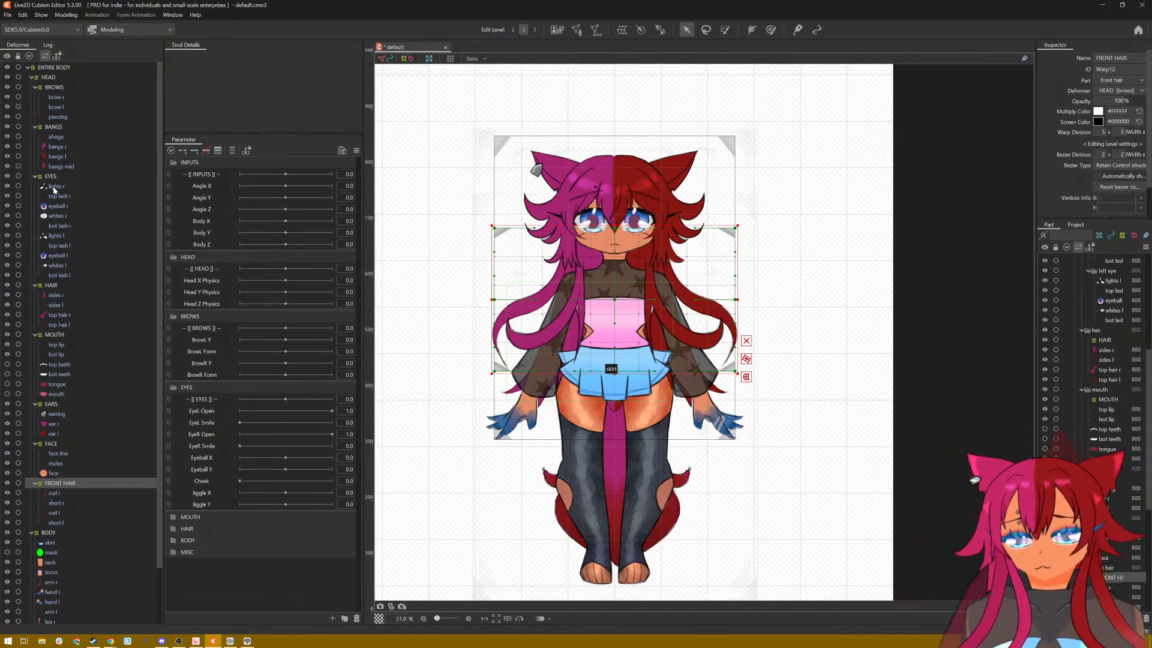
scroll(67, 208, down, 2)
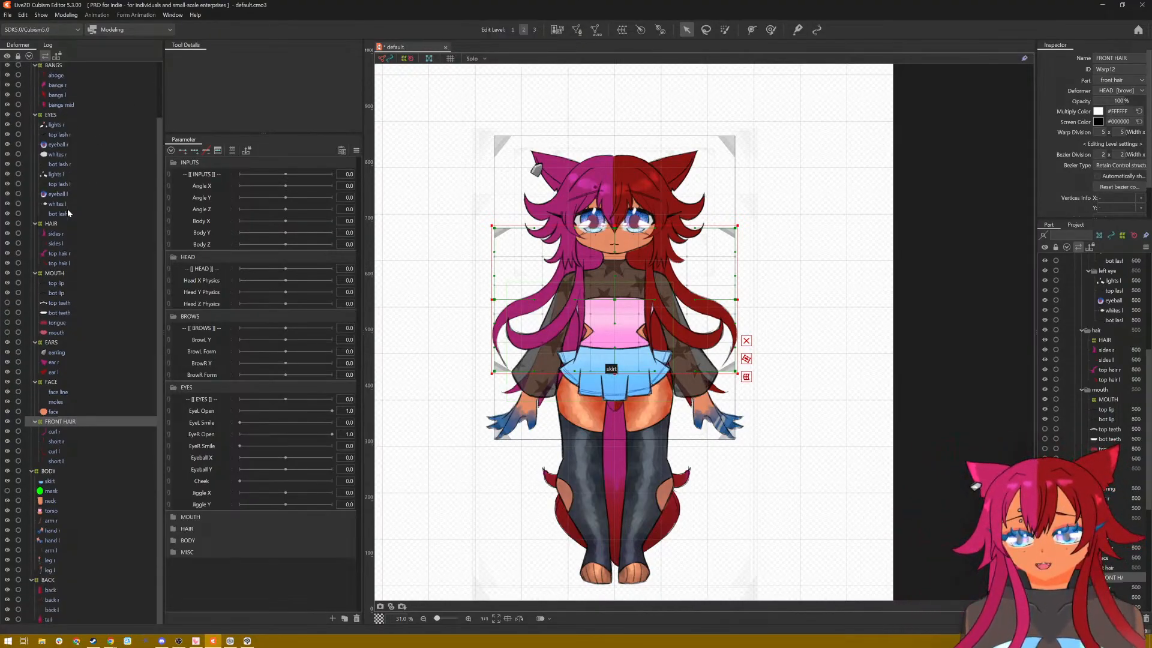
scroll(67, 208, up, 2)
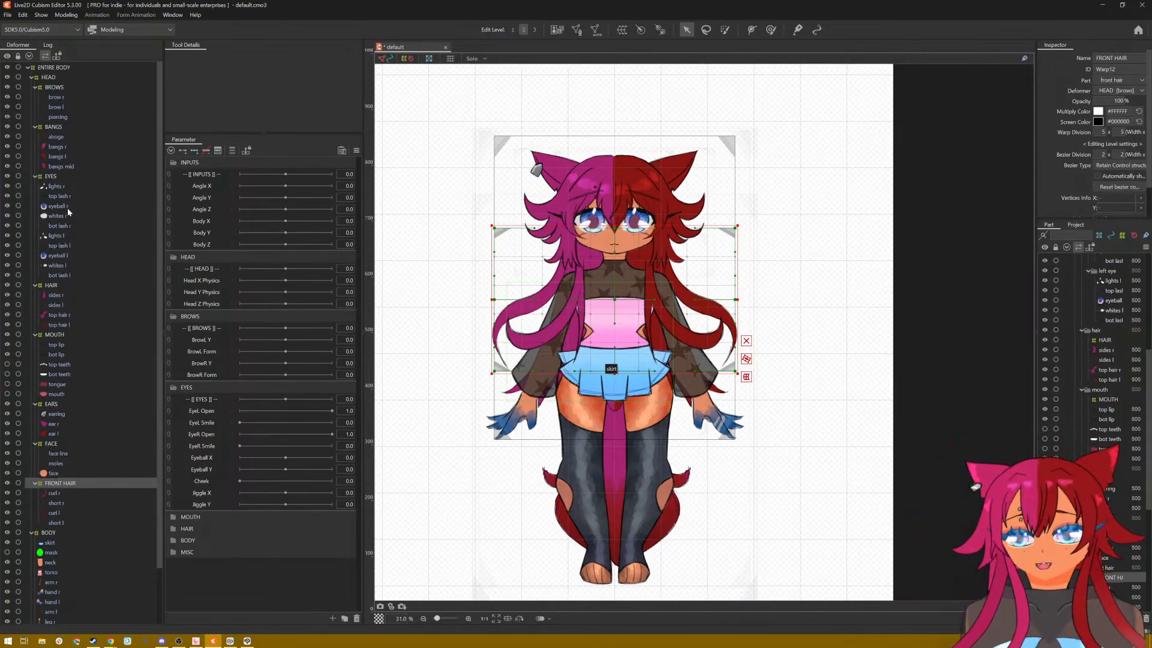
Step: Collapse the BROWS, BANGS, HAIR, MOUTH, EARS, FACE and FRONT HAIR deformers inside HEAD, leaving EYES expanded
click(36, 88)
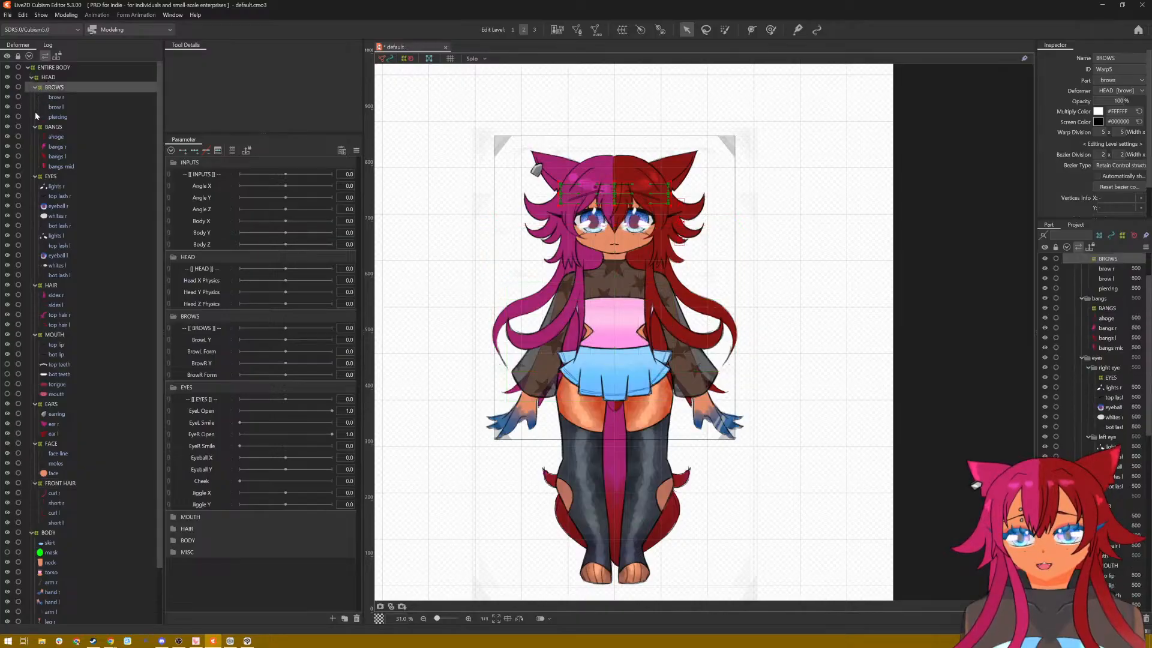
click(33, 128)
click(34, 88)
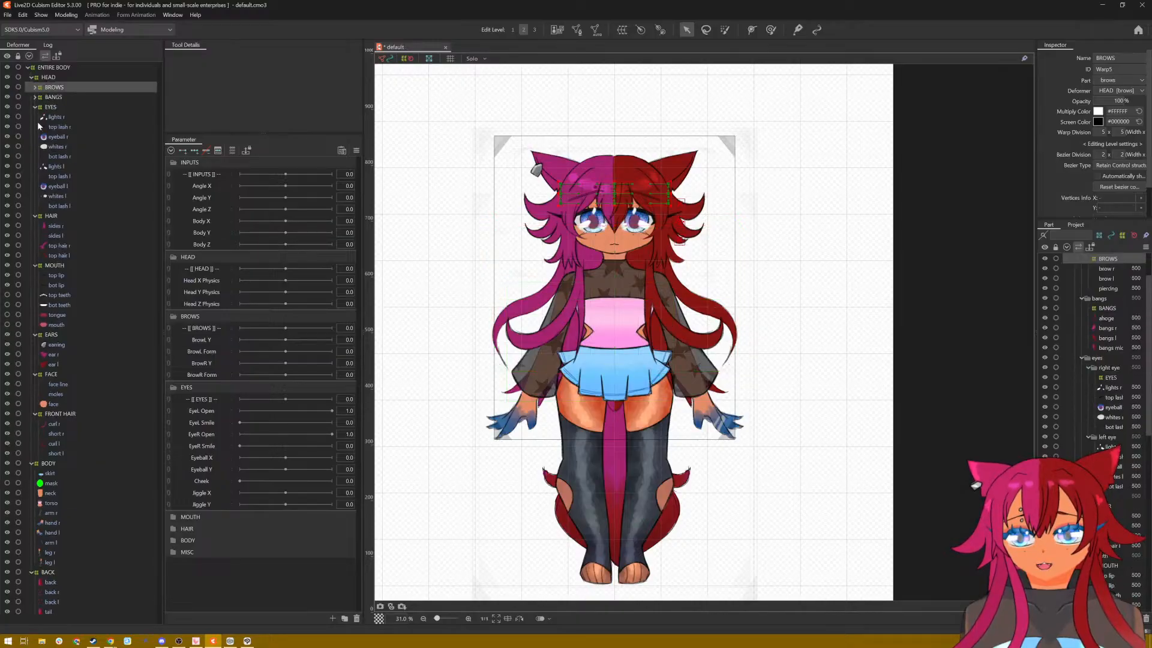
click(35, 217)
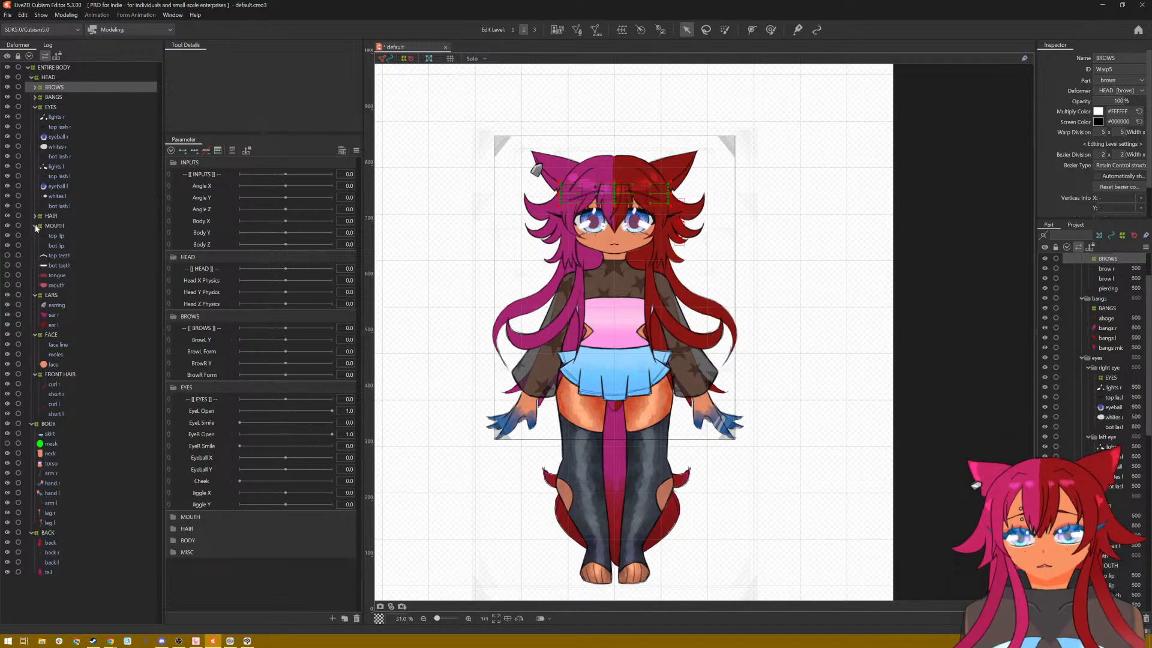
click(35, 226)
click(34, 236)
click(33, 245)
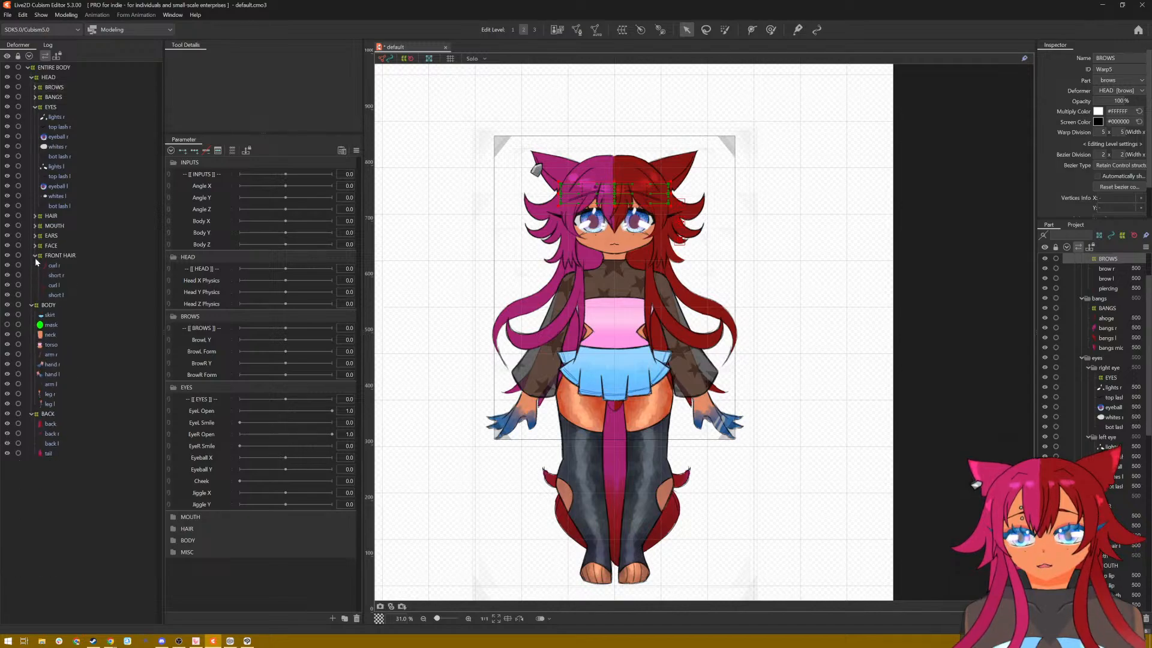
click(35, 256)
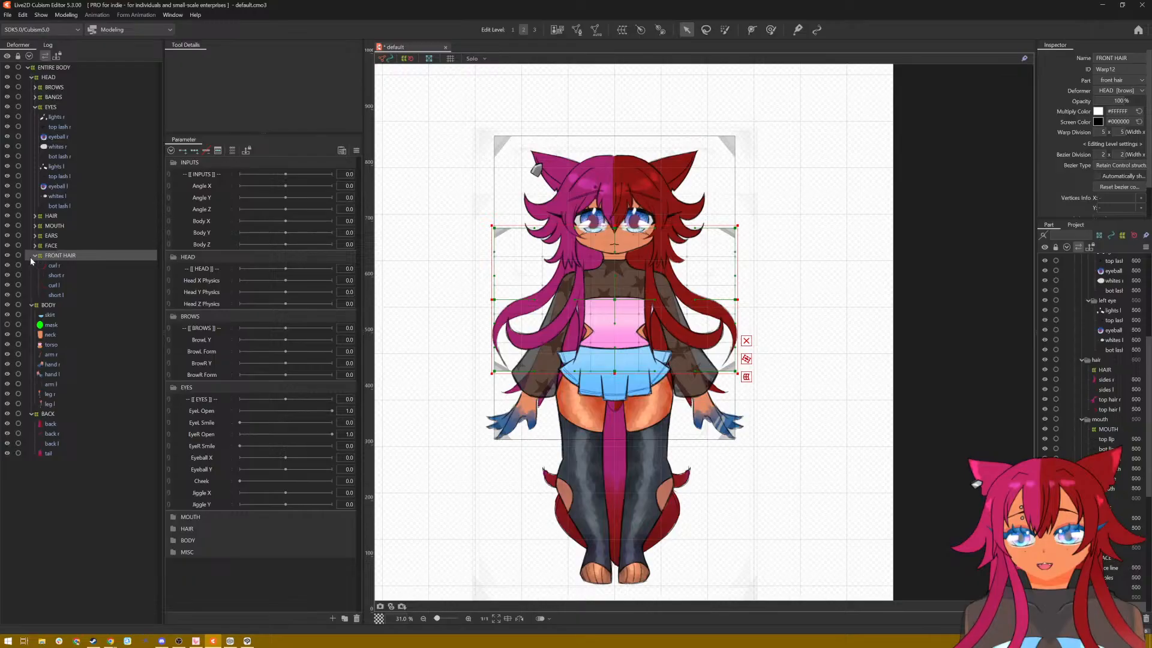
click(35, 255)
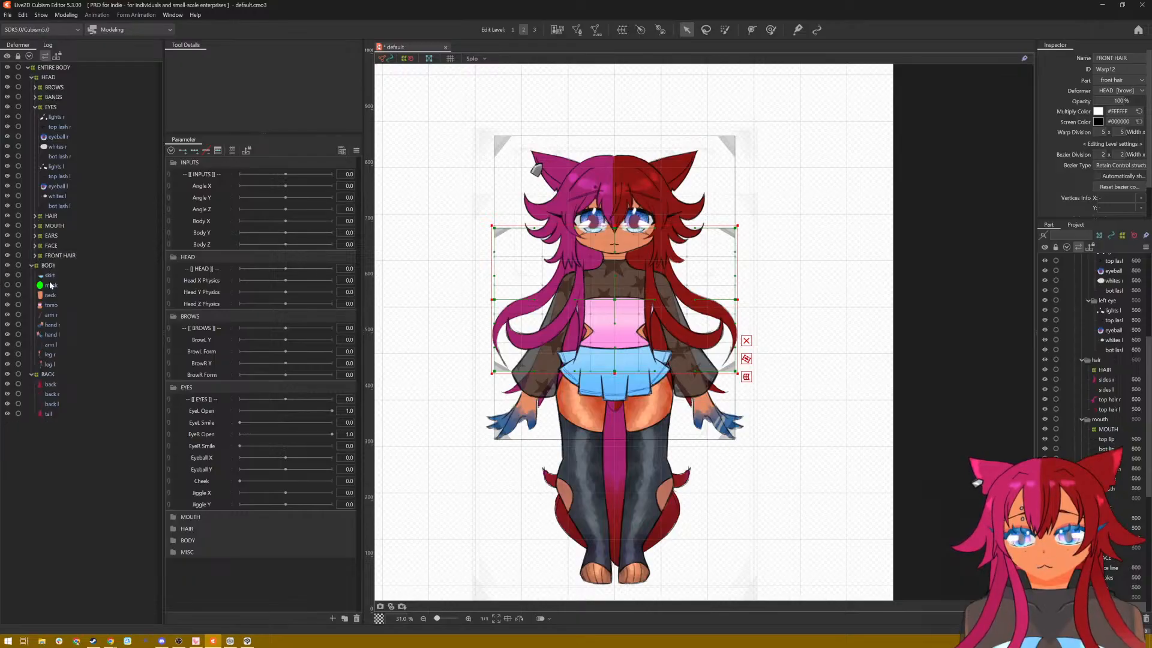
click(63, 315)
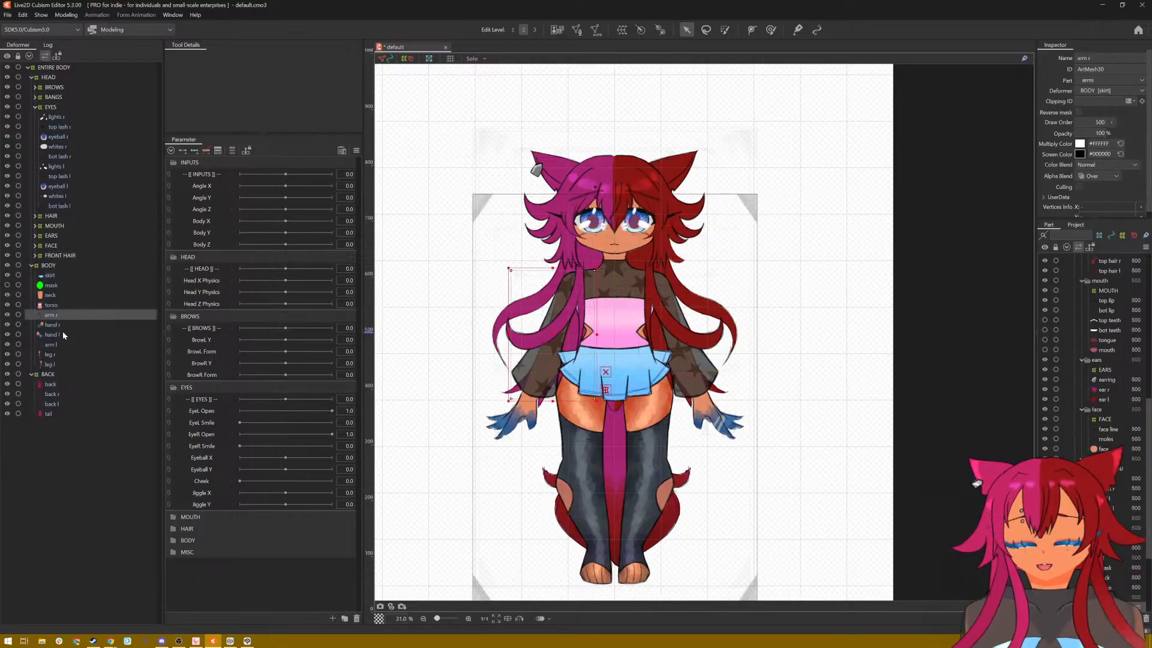
shift+click(63, 344)
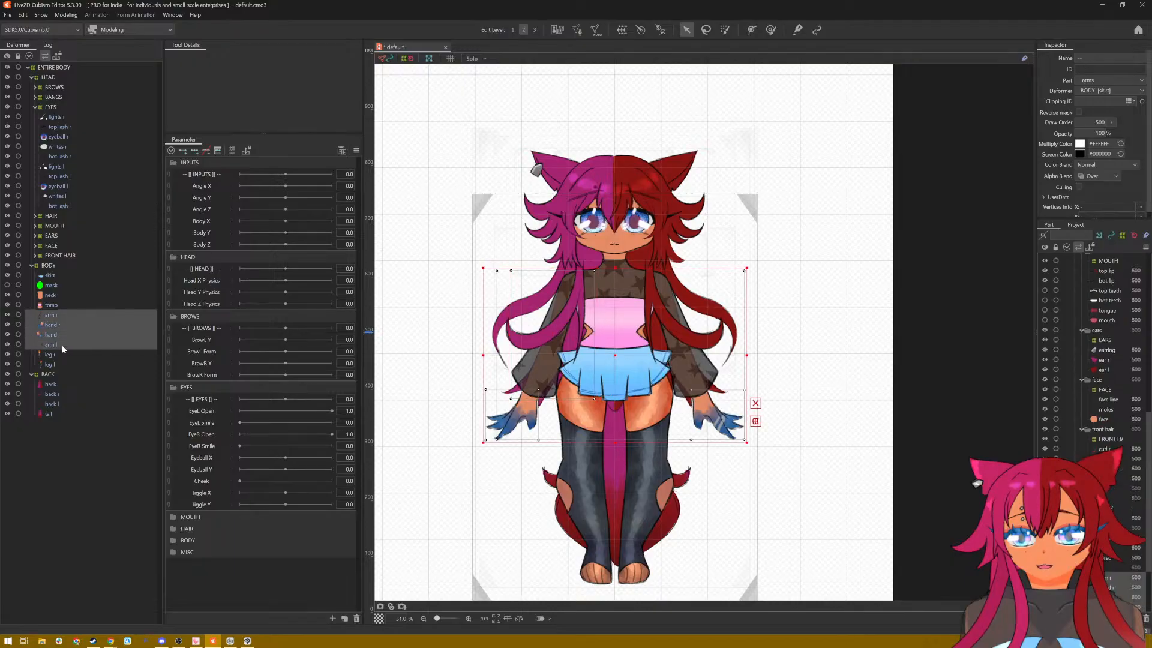
click(621, 30)
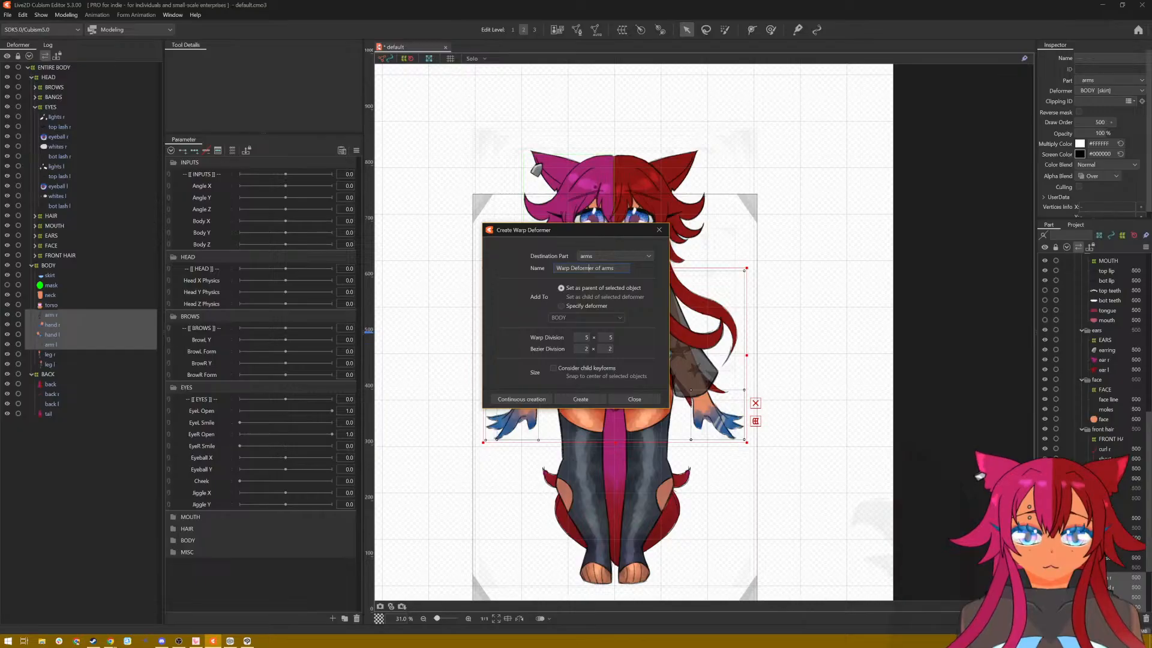
key(ctrl+a)
text(A)
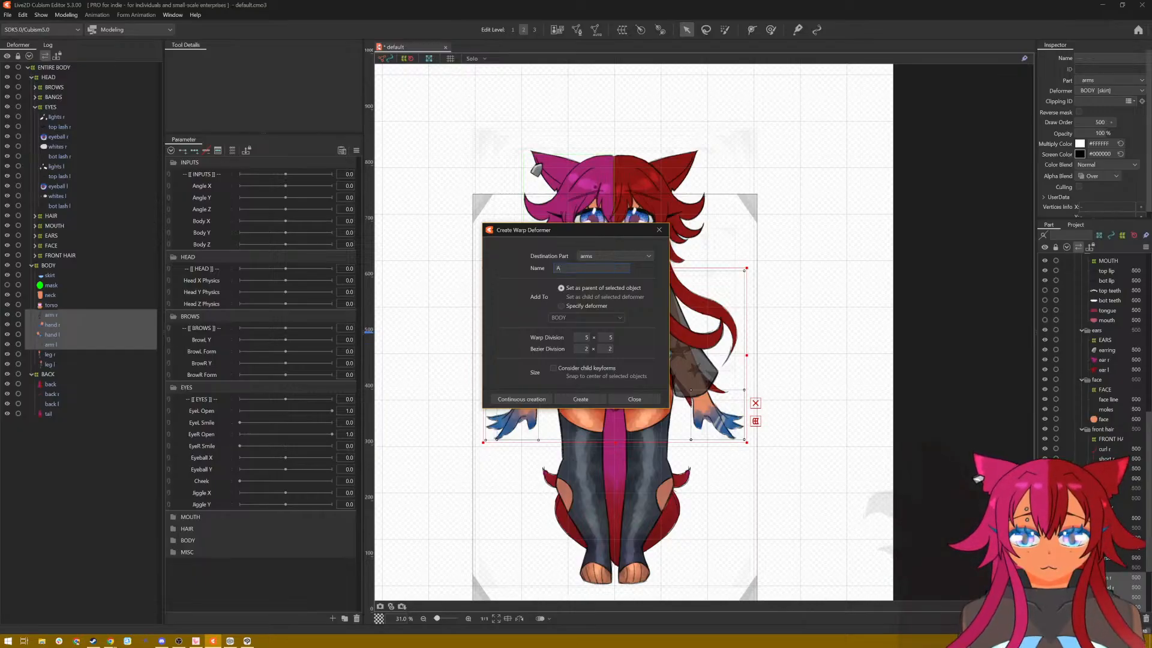
text(RMS)
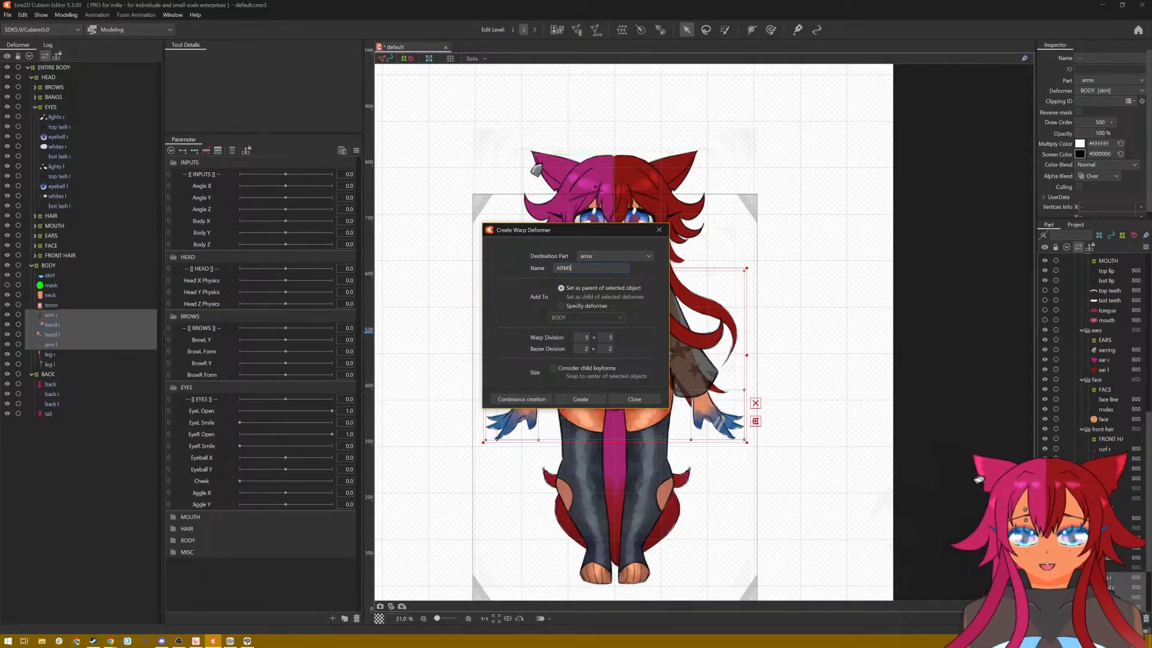
key(Return)
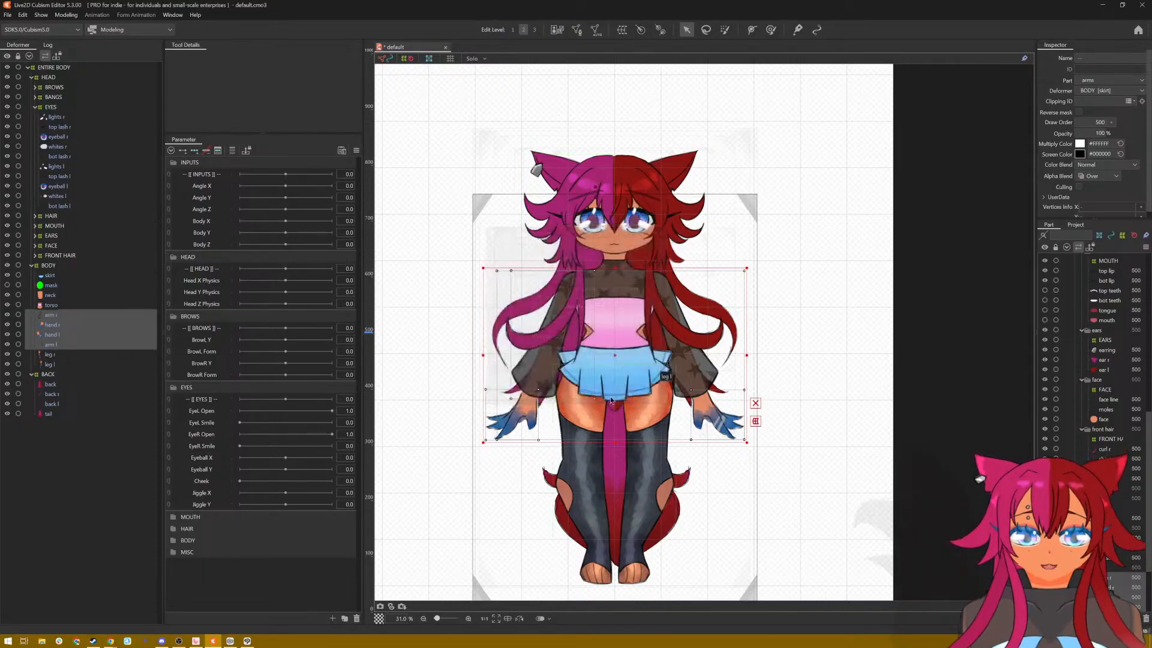
Step: Create a 5 × 5 warp deformer named ARMS inside BODY as the parent of only arm r and arm l
click(66, 316)
ctrl+click(66, 339)
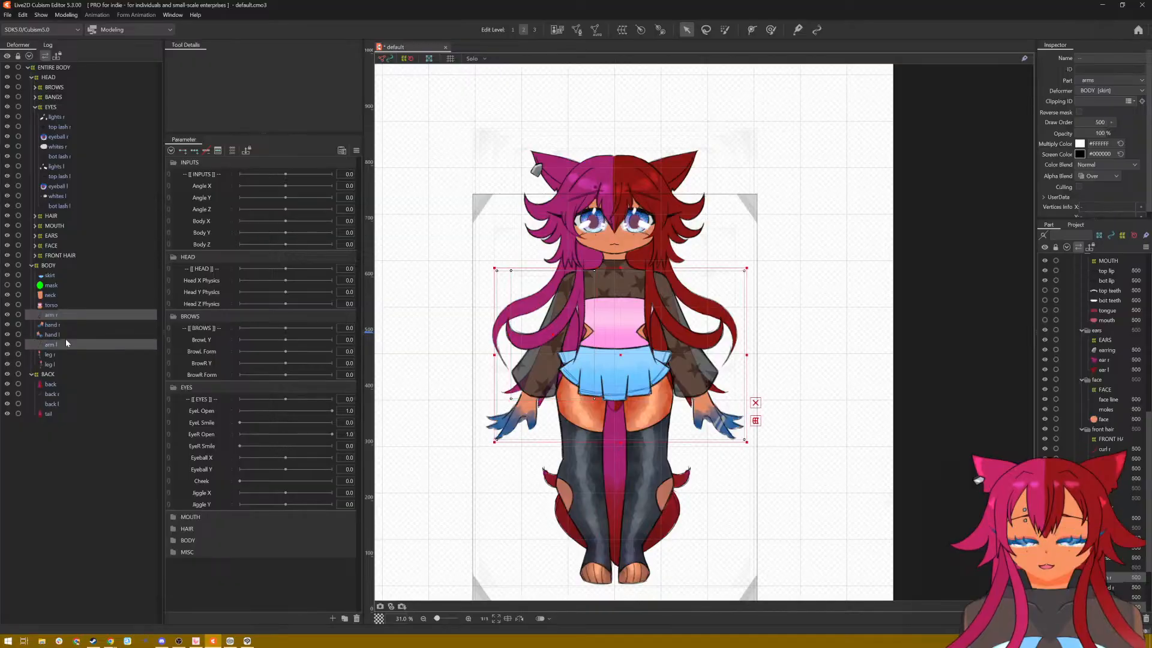
click(622, 30)
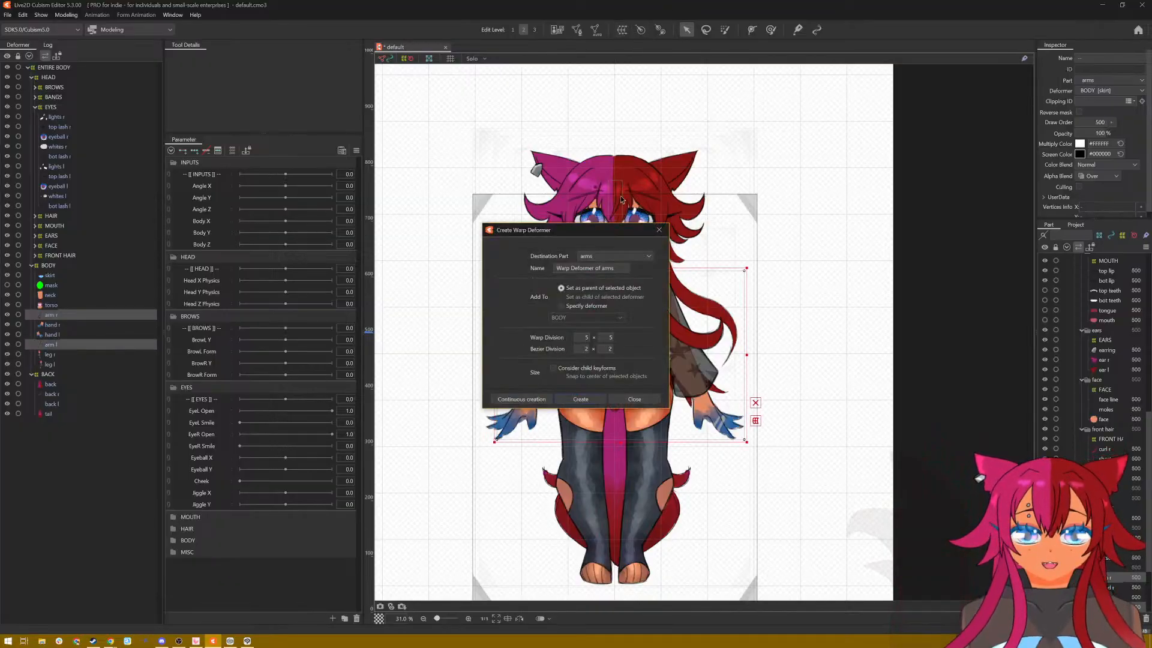
click(619, 268)
key(BackSpace)
key(BackSpace)
key(BackSpace)
key(BackSpace)
key(BackSpace)
key(BackSpace)
key(BackSpace)
key(BackSpace)
key(BackSpace)
key(BackSpace)
key(BackSpace)
key(BackSpace)
key(BackSpace)
key(BackSpace)
key(BackSpace)
key(BackSpace)
key(BackSpace)
key(BackSpace)
key(BackSpace)
key(BackSpace)
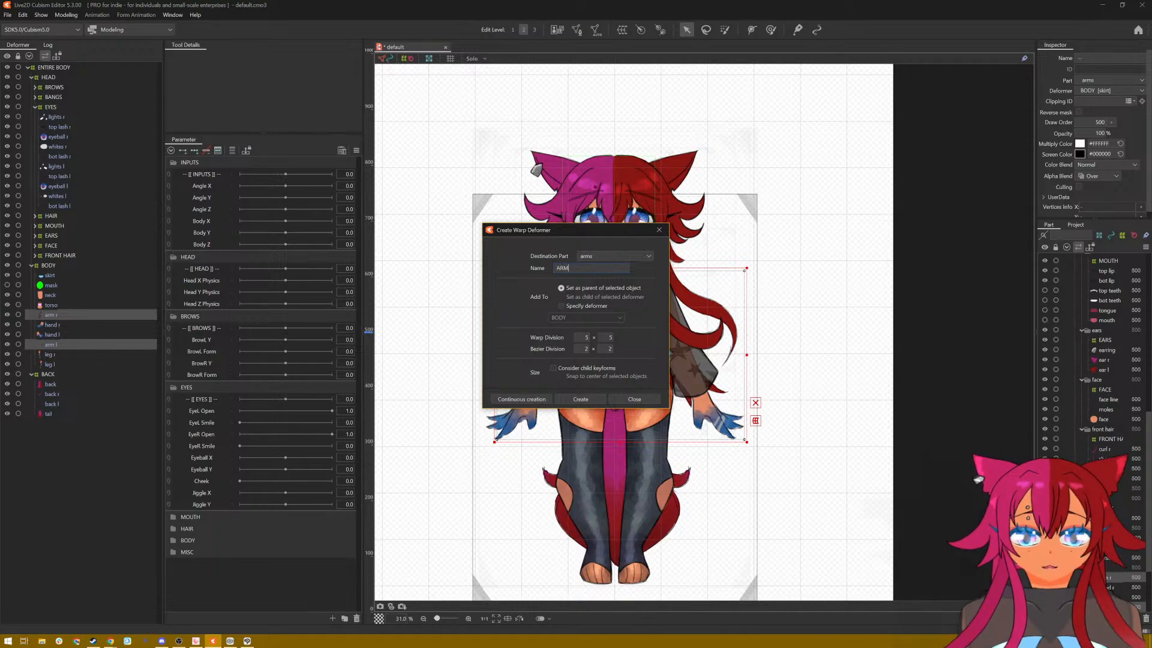
click(598, 401)
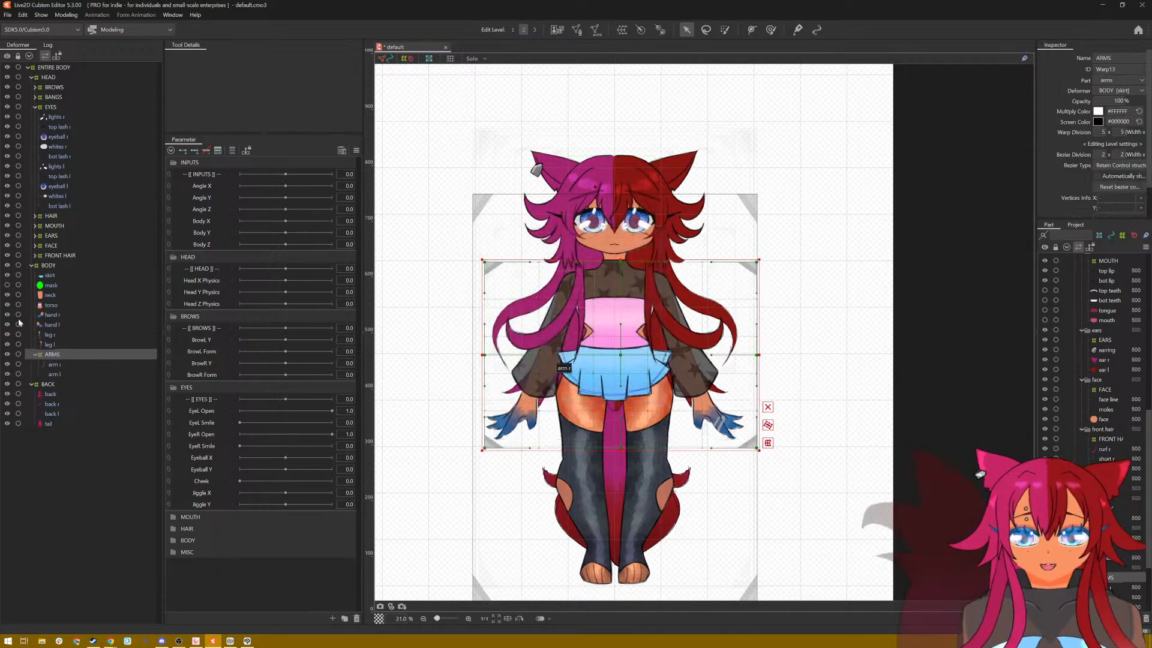
Step: Create a 5 × 5 warp deformer named HANDS inside BODY as the parent of hand r and hand l
click(57, 318)
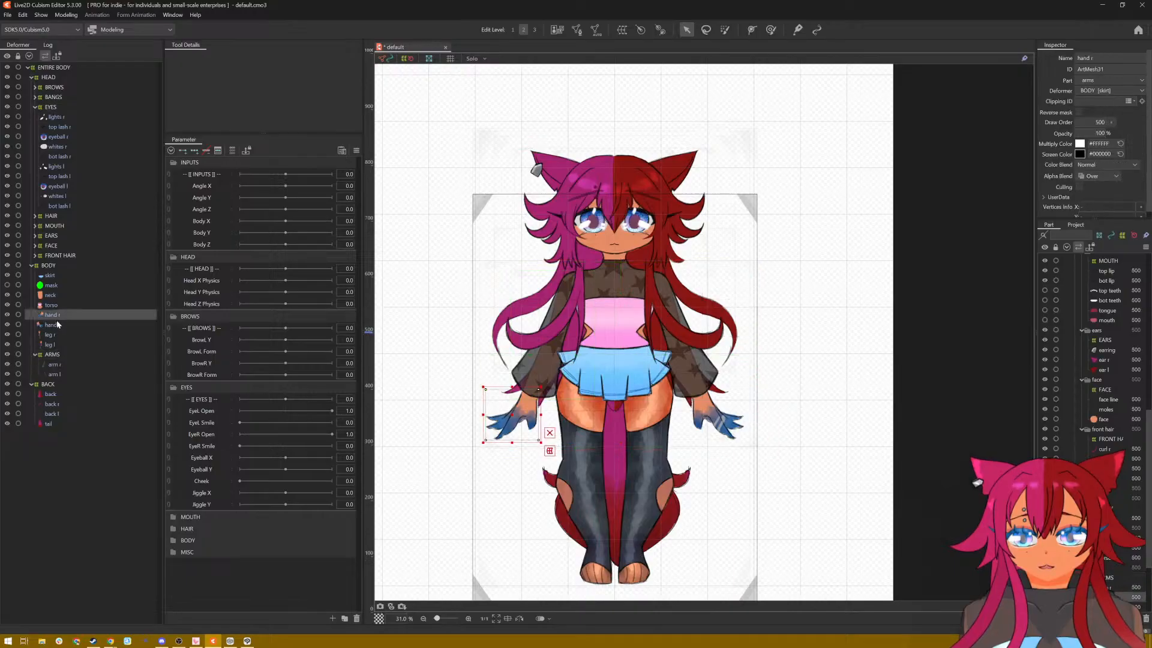
ctrl+click(55, 322)
click(577, 29)
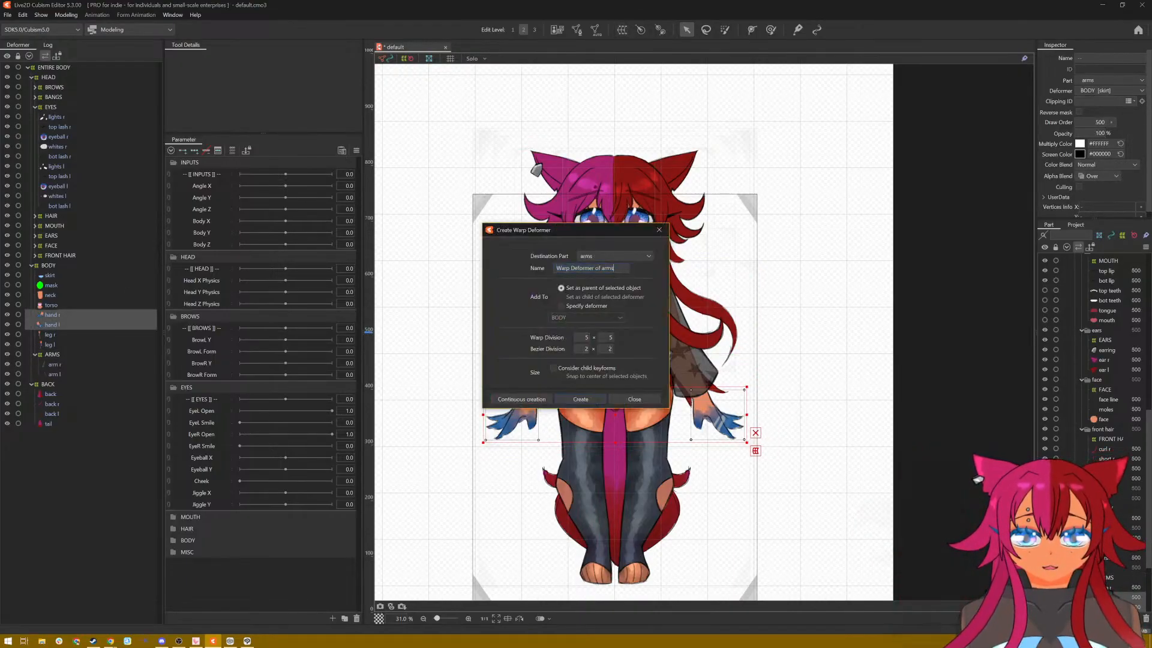
key(ctrl+a)
text(HA)
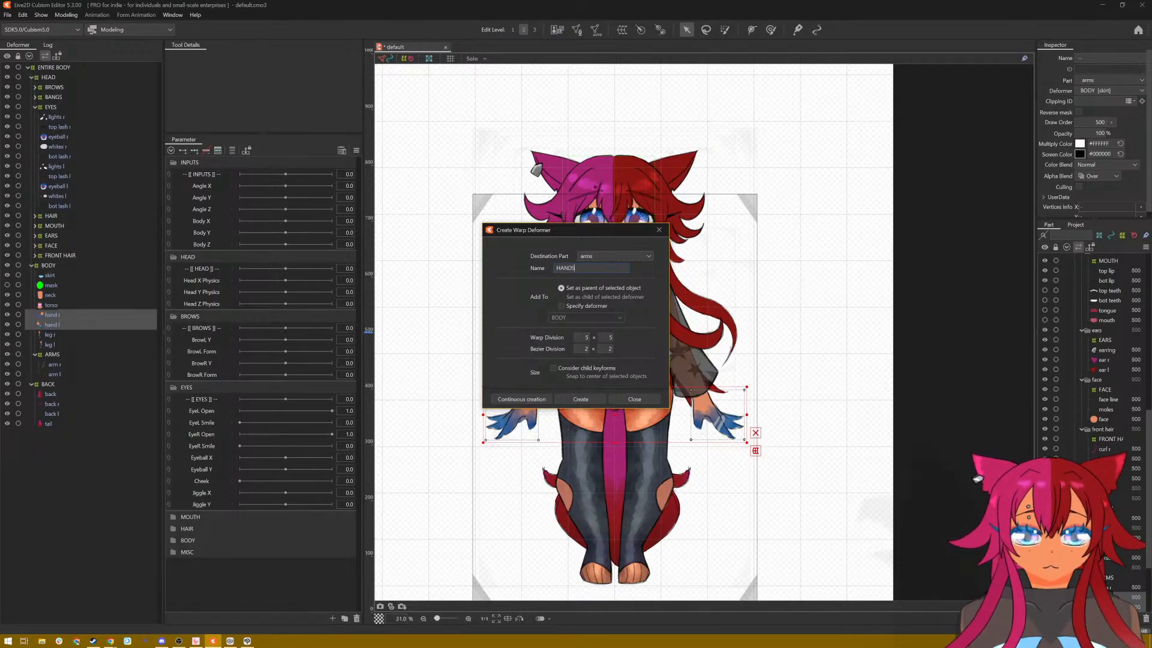
click(581, 399)
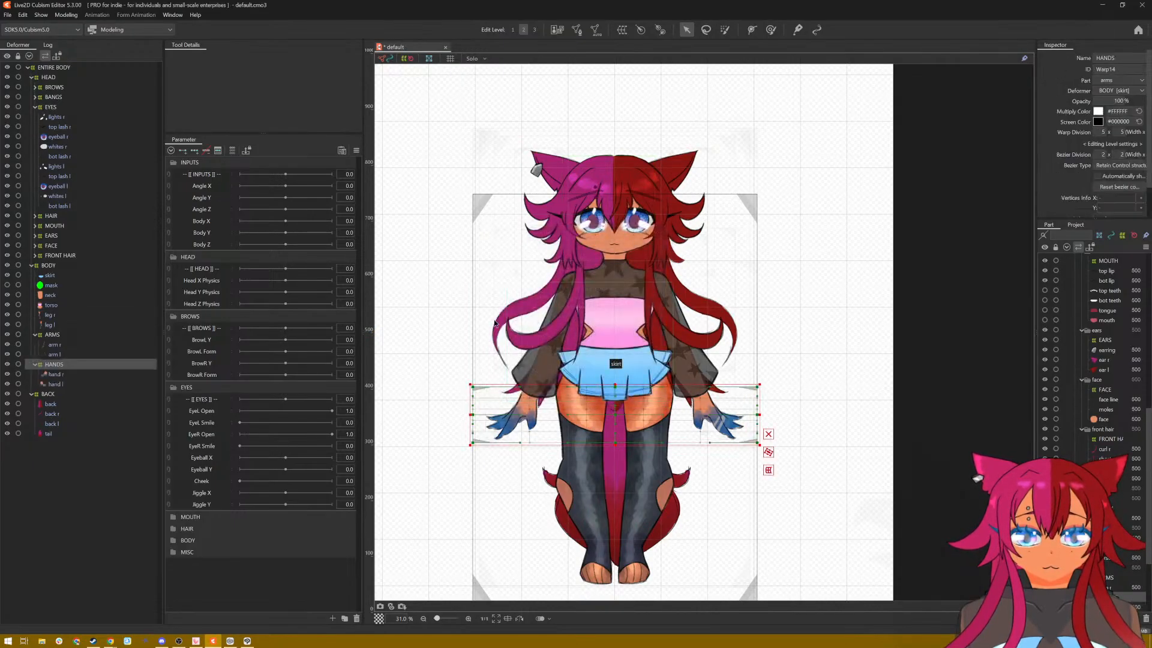
Step: Create a 5 × 5 warp deformer named LEGS inside BODY as the parent of leg r and leg l
click(53, 315)
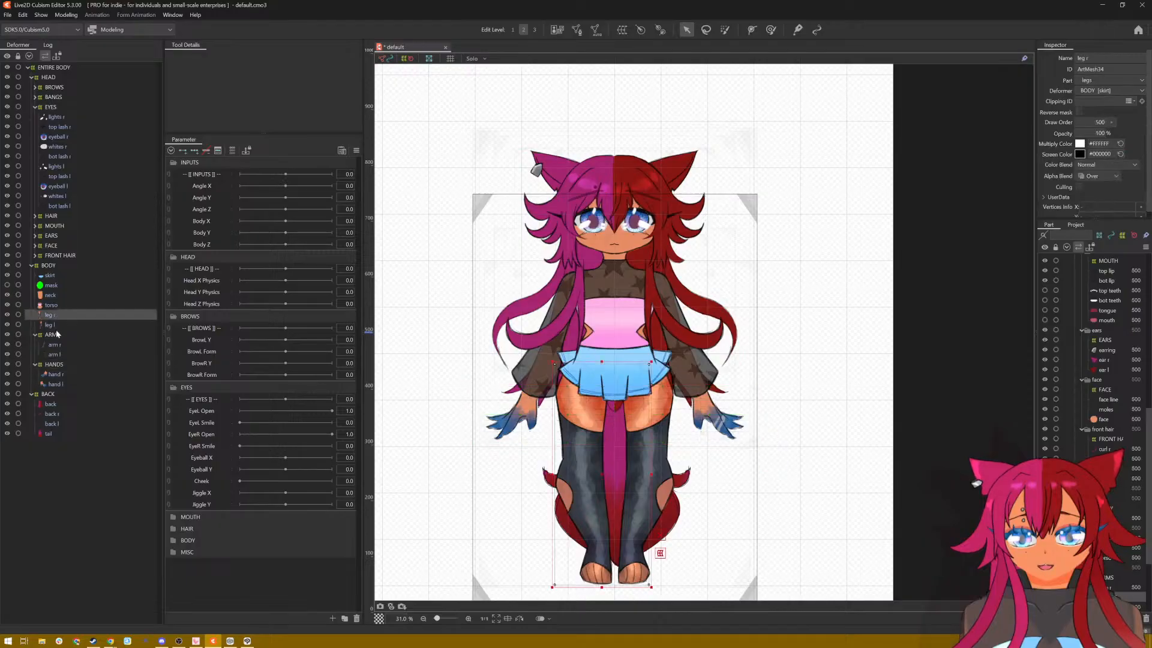
ctrl+click(53, 324)
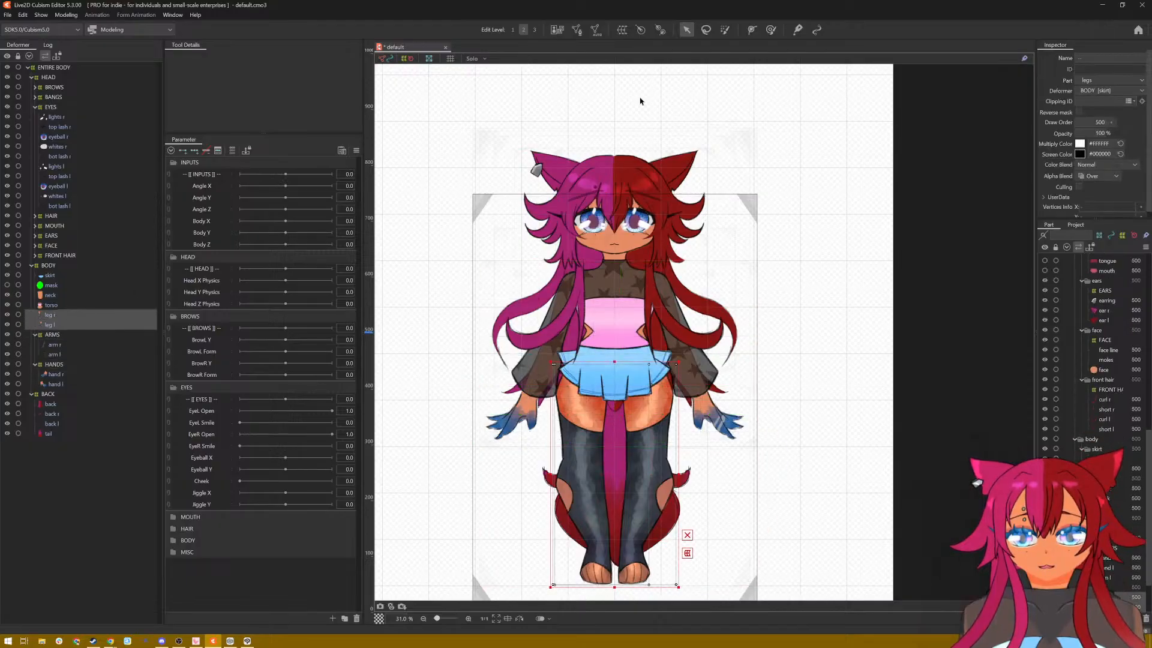
click(629, 31)
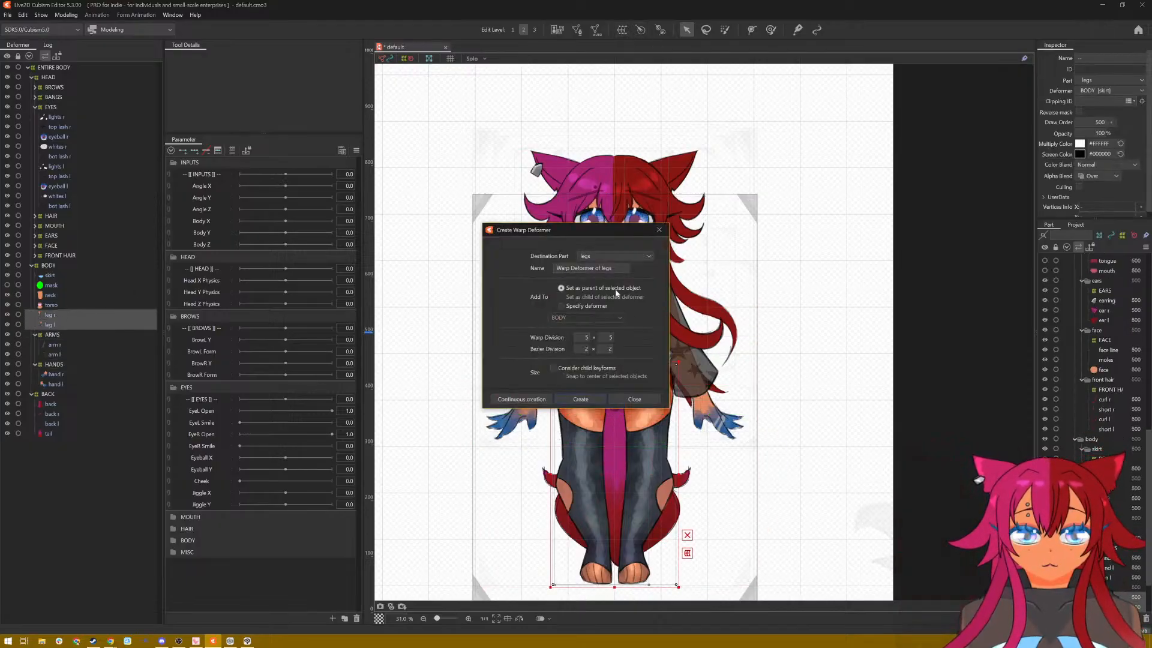
triple_click(608, 268)
text(LEGS)
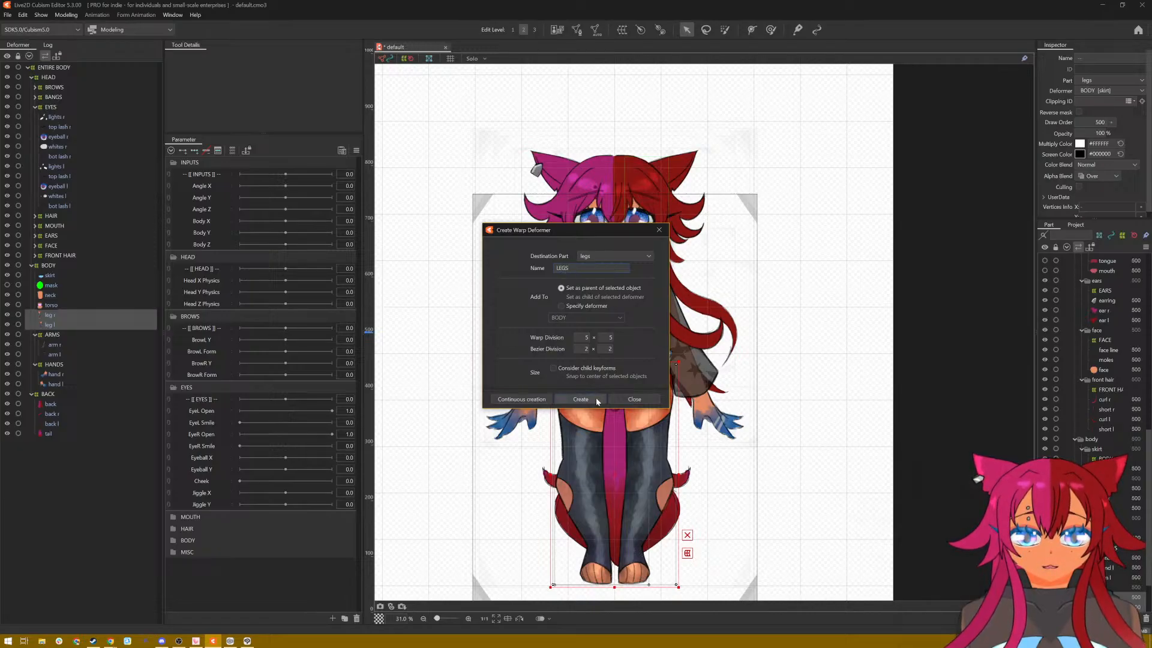
click(603, 400)
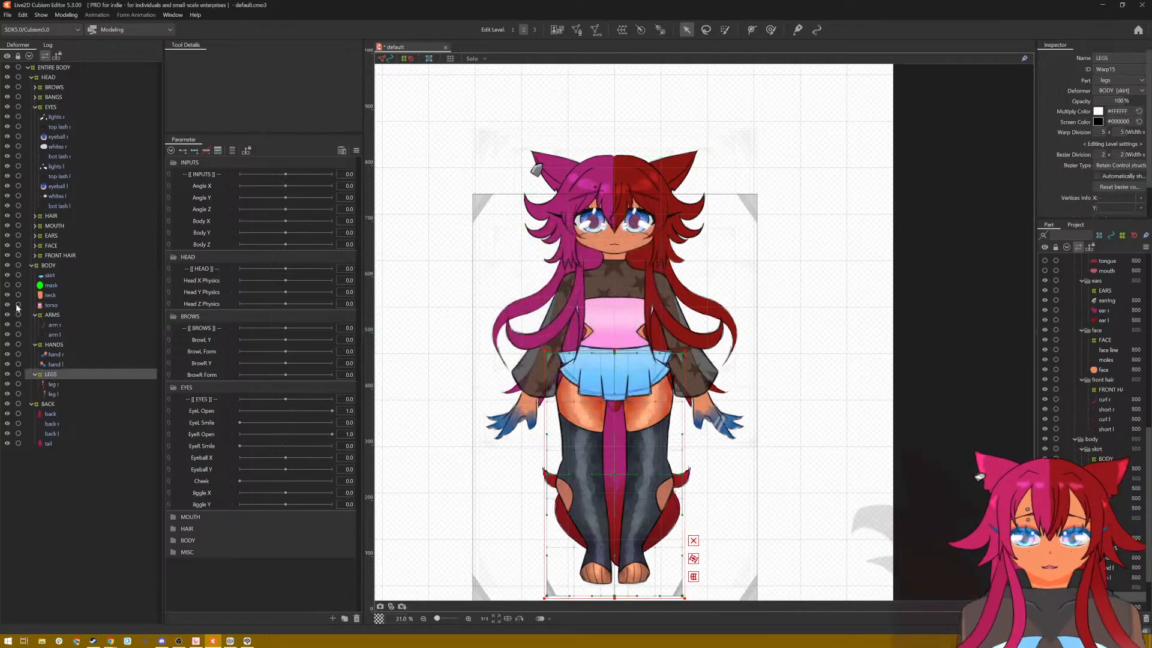
Step: Create a 5 × 5 warp deformer named CHEST inside BODY as the parent of the torso ArtMesh
click(49, 305)
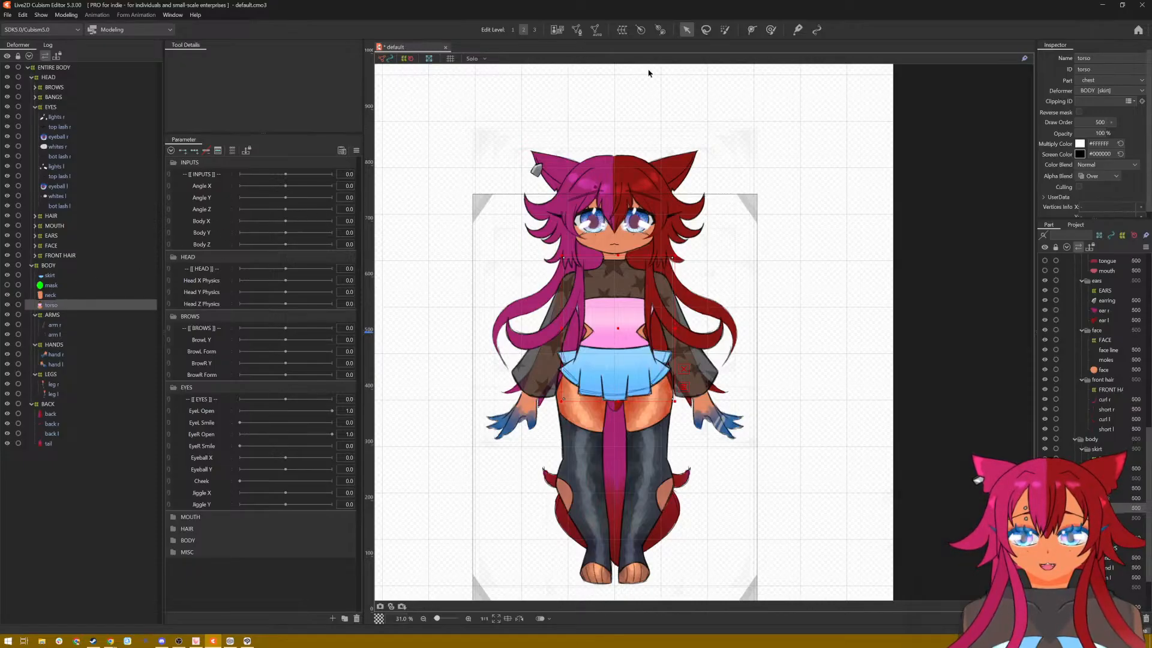
click(623, 35)
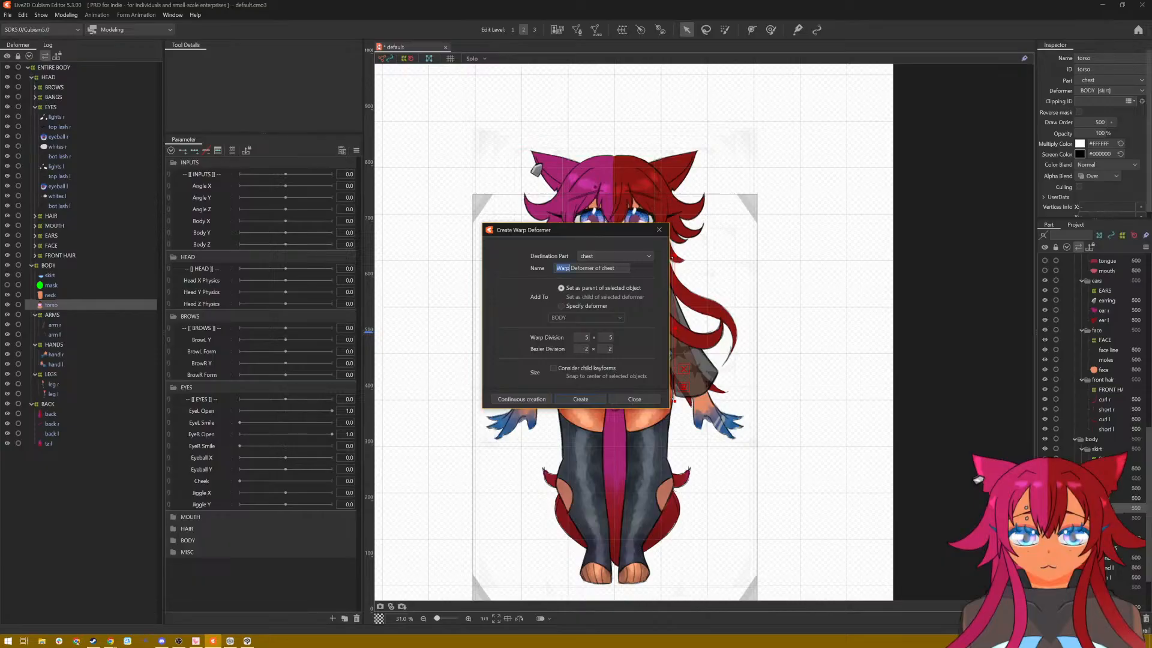
triple_click(564, 268)
text(CHEST)
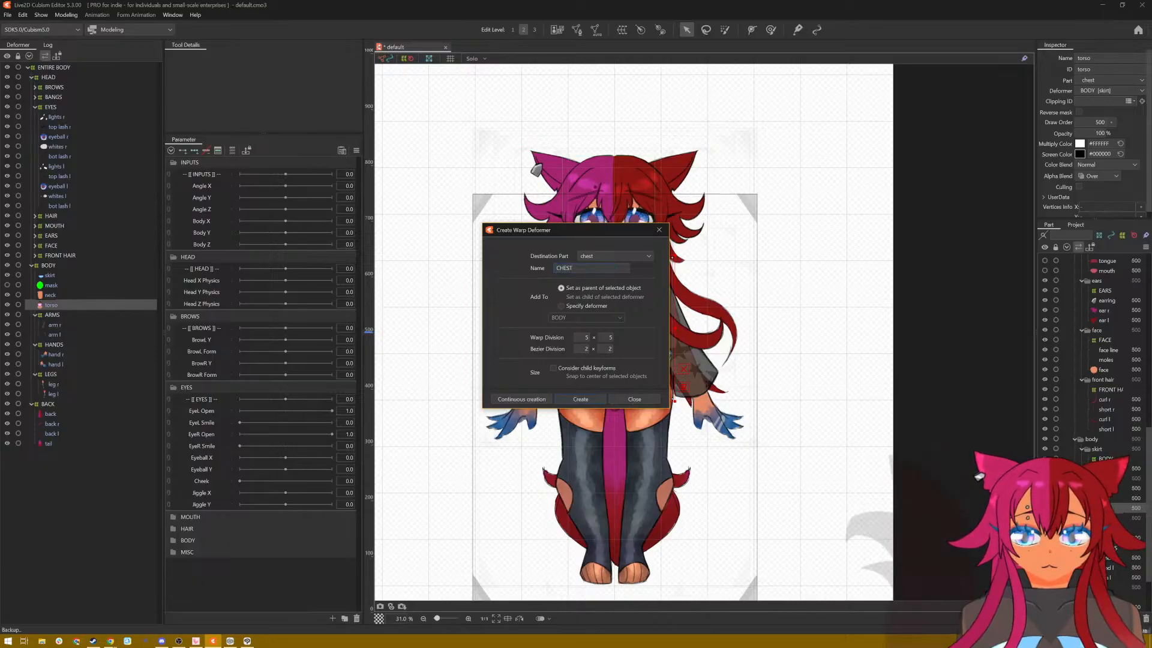
click(585, 393)
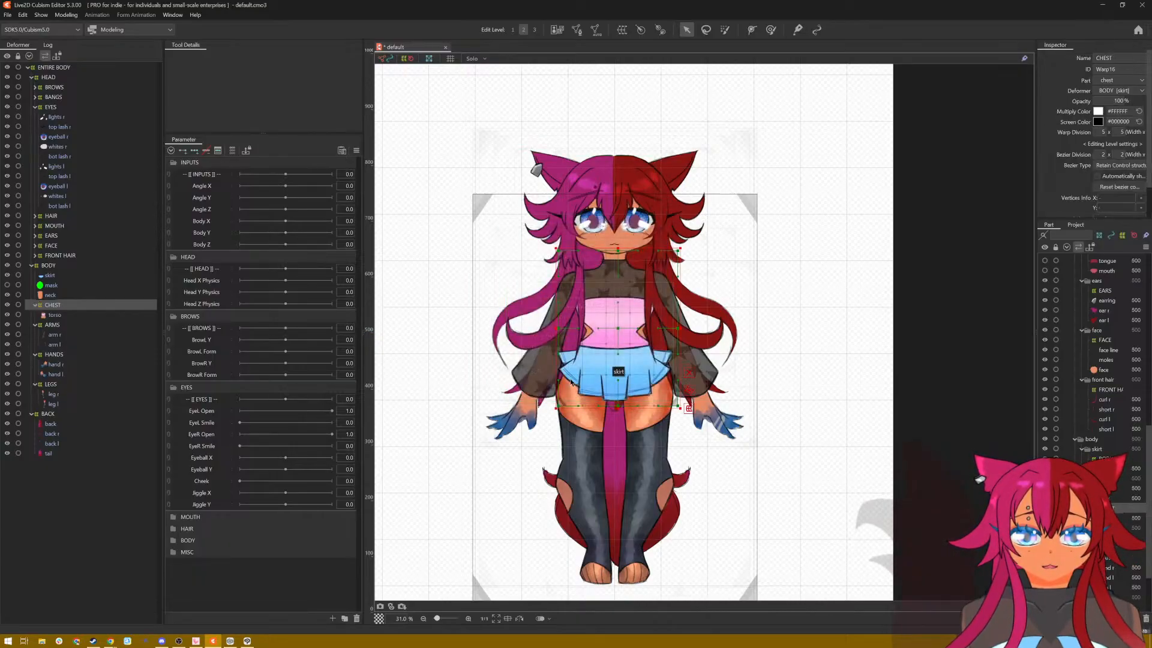
Step: Create a 5 × 5 warp deformer named SKIRT inside BODY as the parent of the skirt ArtMesh
click(57, 277)
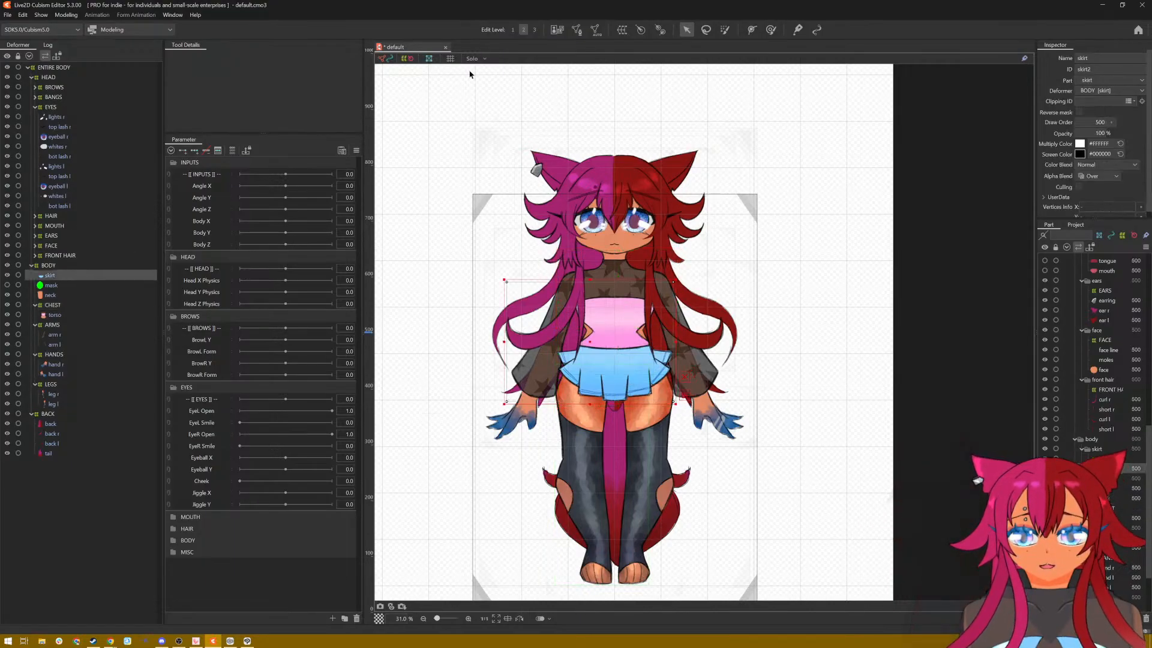
click(623, 30)
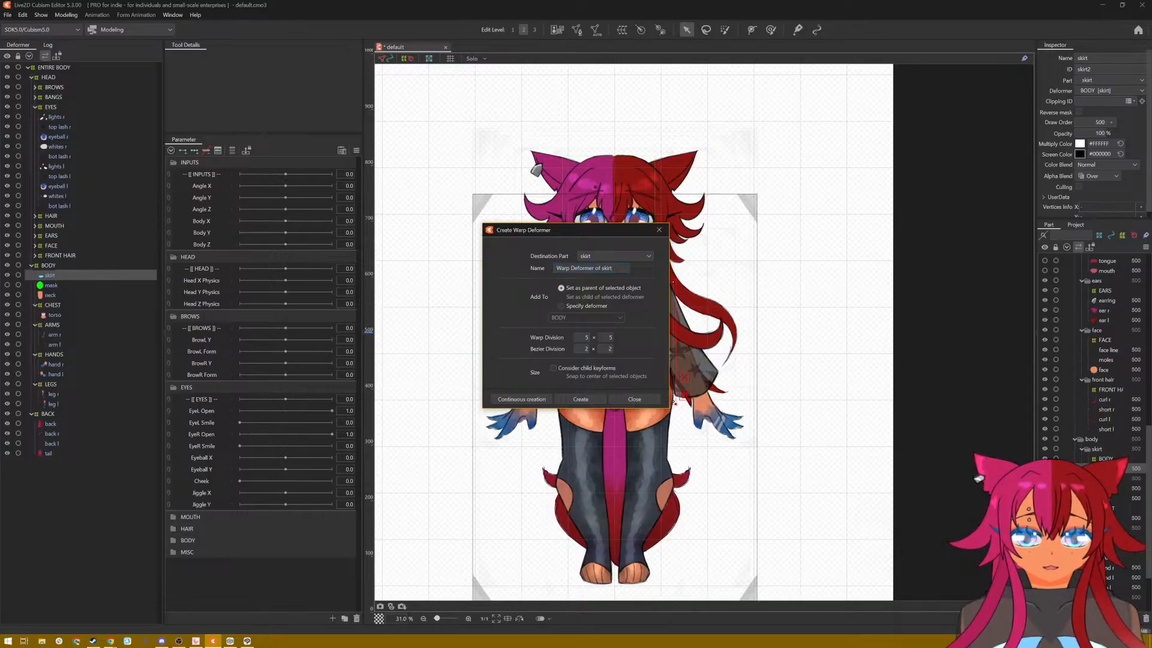
key(ctrl+a)
text(SKIR)
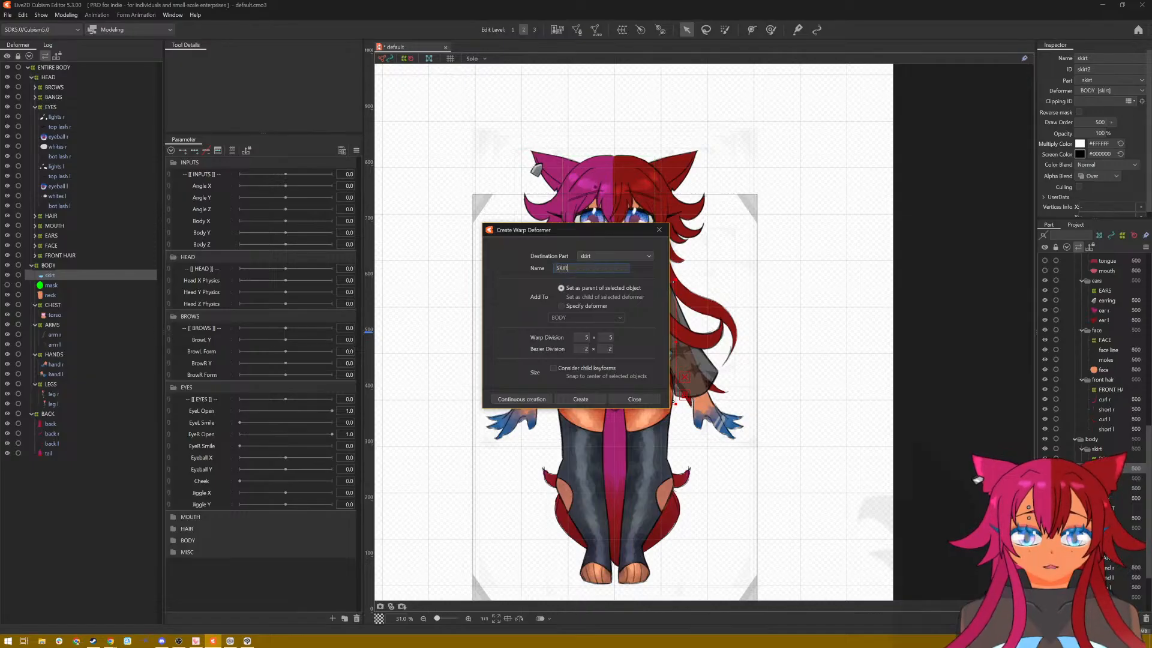
click(580, 399)
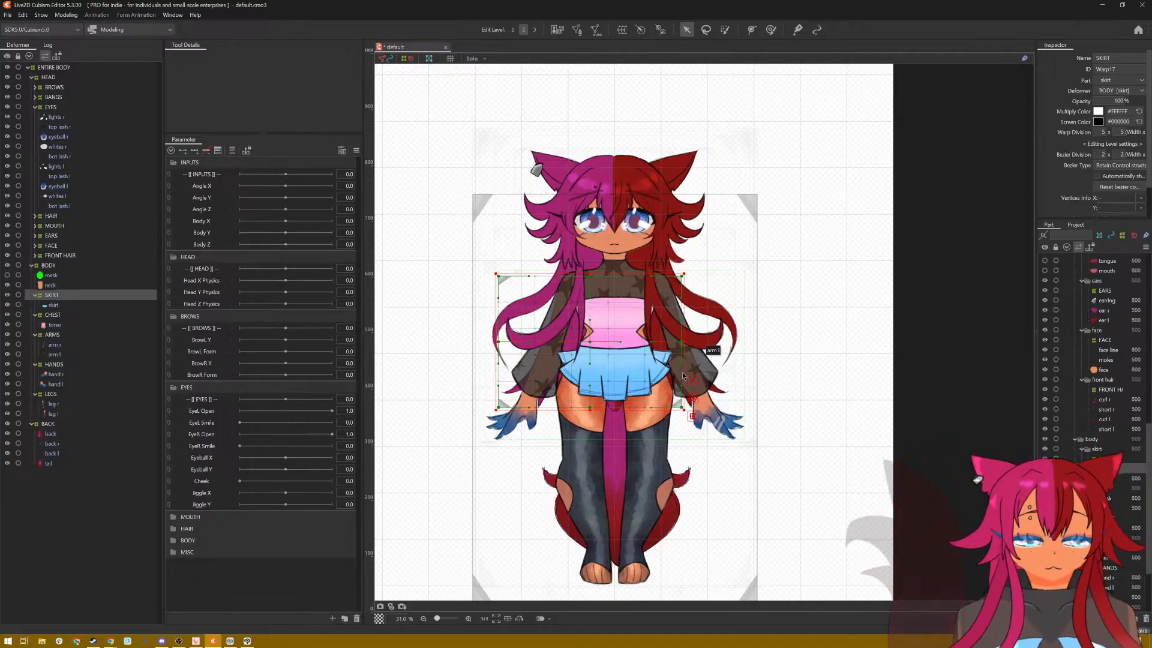
Step: Create a 5 × 5 warp deformer named NECK inside BODY as the parent of the mask and neck ArtMeshes
click(92, 277)
ctrl+click(90, 284)
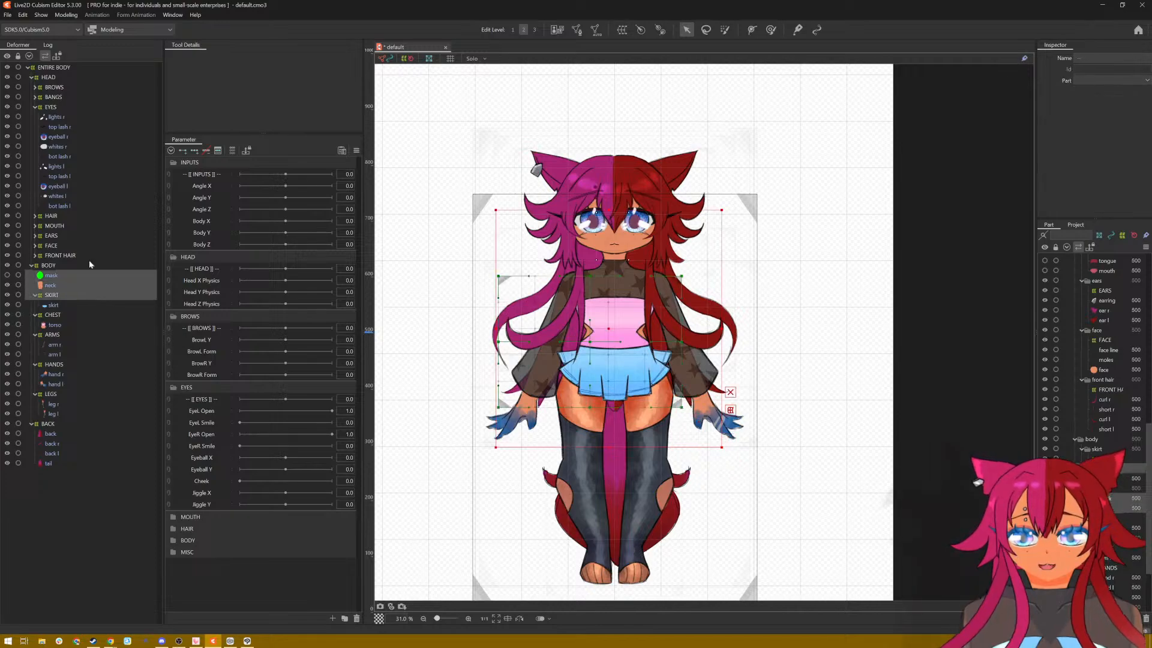
click(63, 276)
ctrl+click(47, 284)
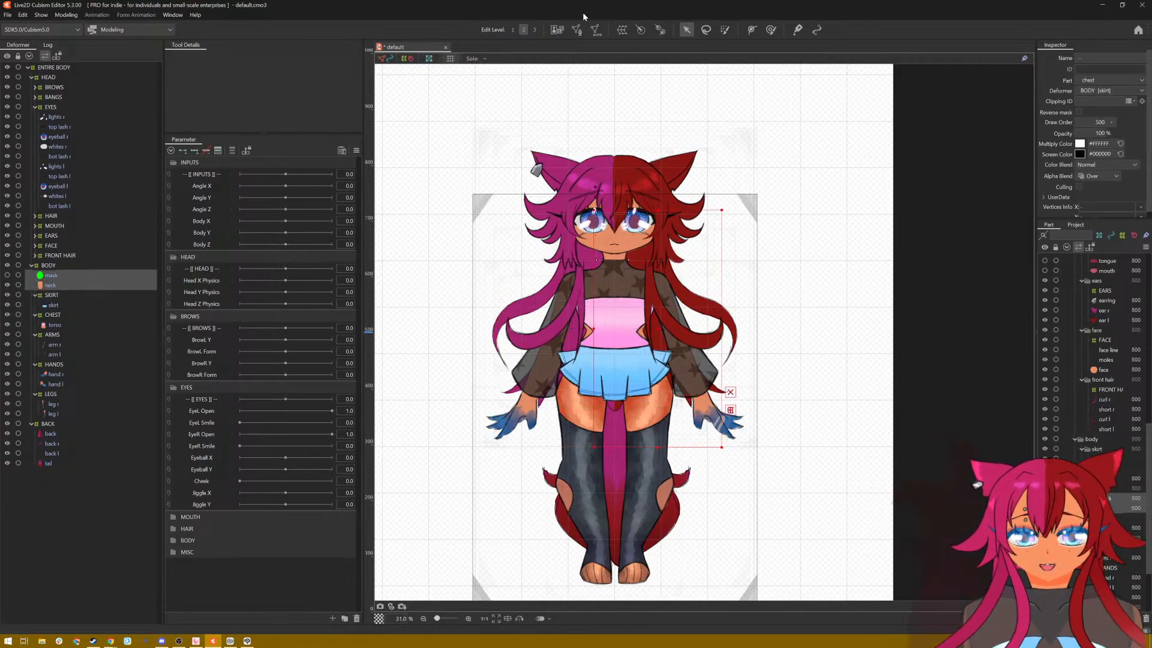
click(622, 29)
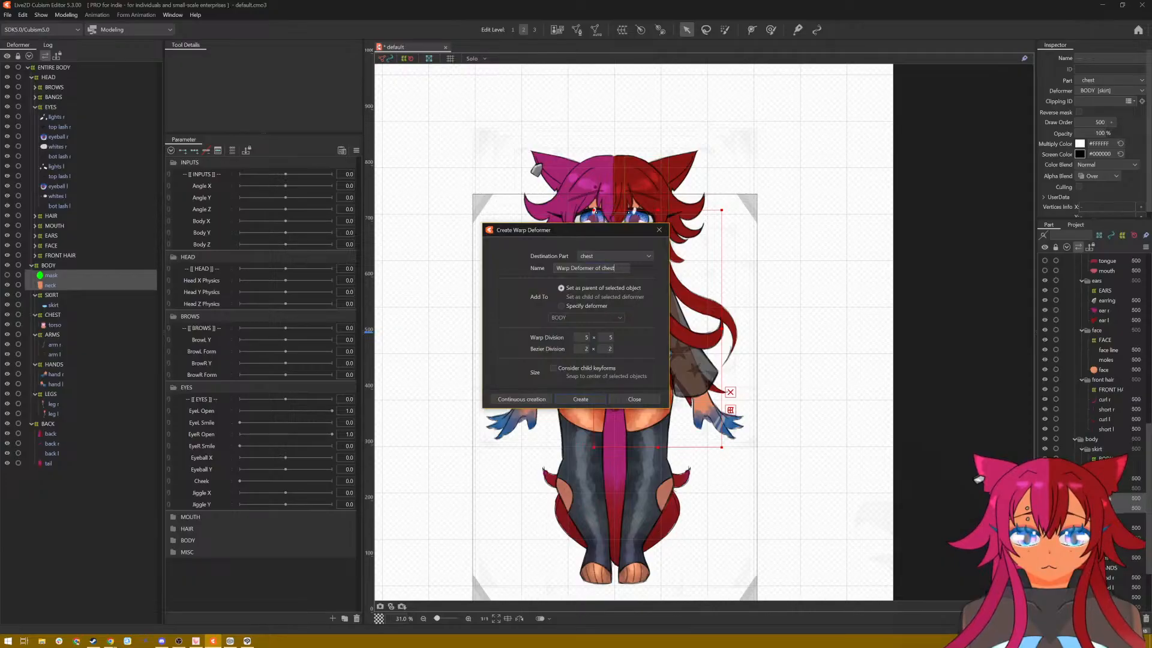
key(ctrl+a)
text(NECK)
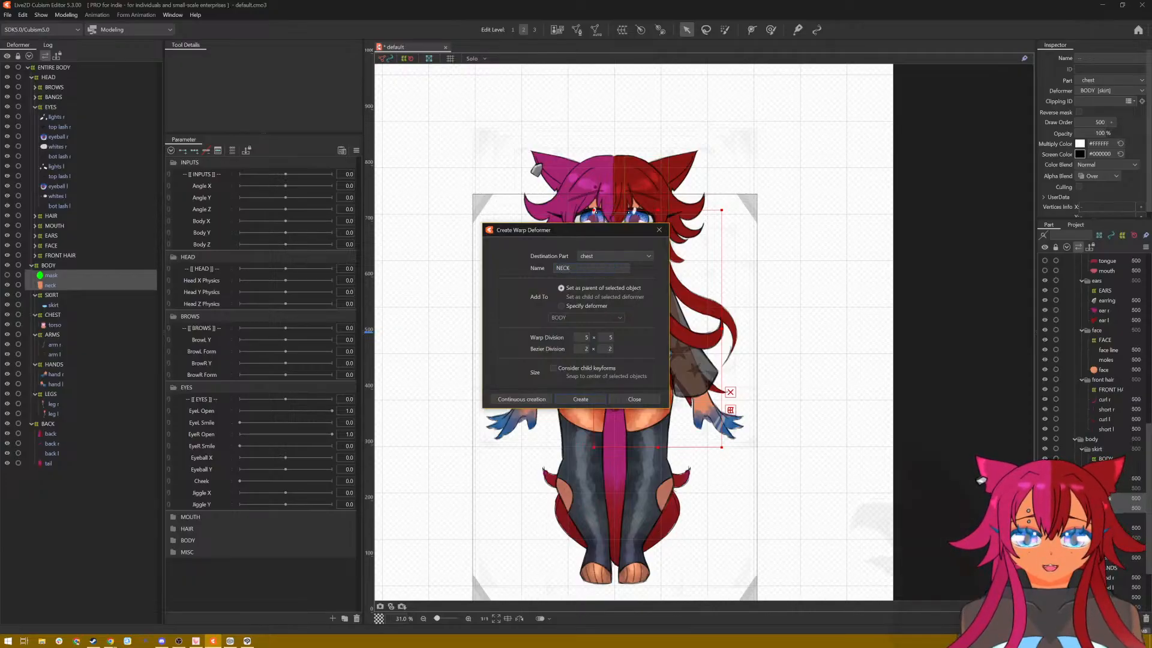
click(574, 399)
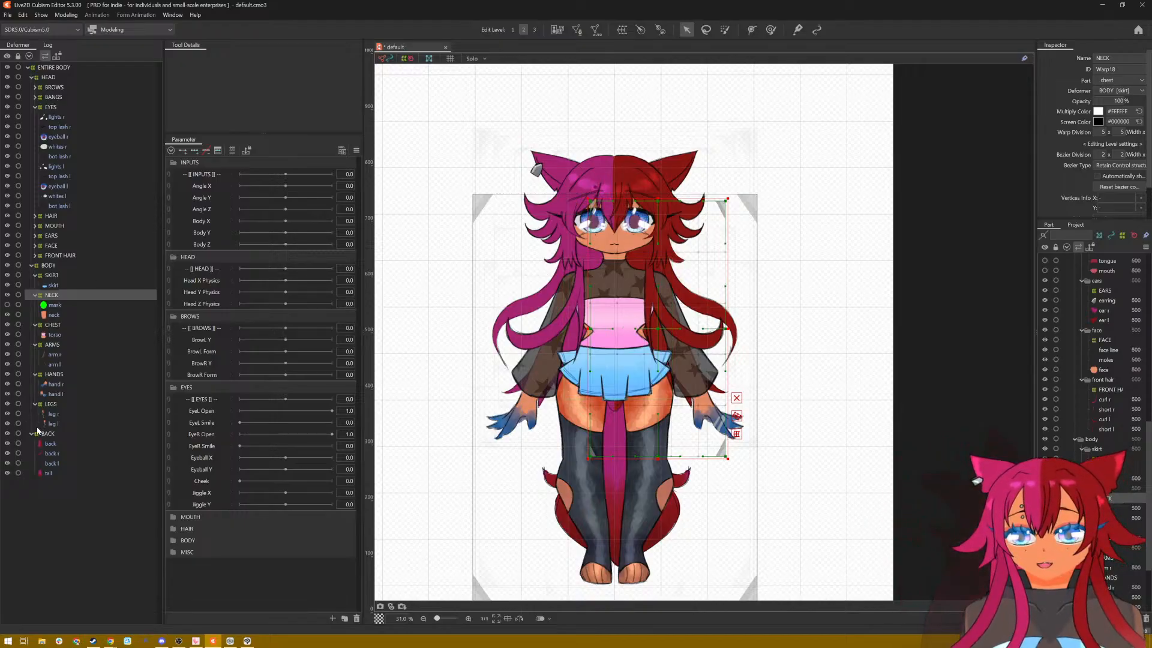
Step: Collapse the BACK deformer and the LEGS, HANDS, ARMS, CHEST, NECK and SKIRT deformers inside BODY in the deformer hierarchy
click(49, 473)
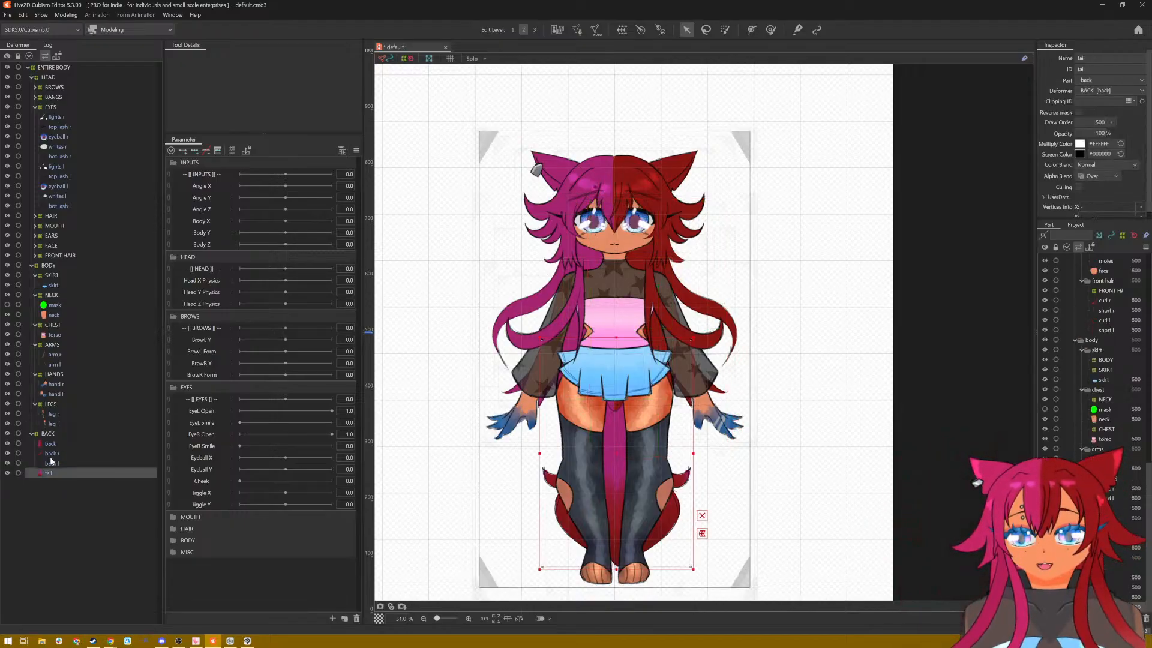
click(51, 463)
click(35, 434)
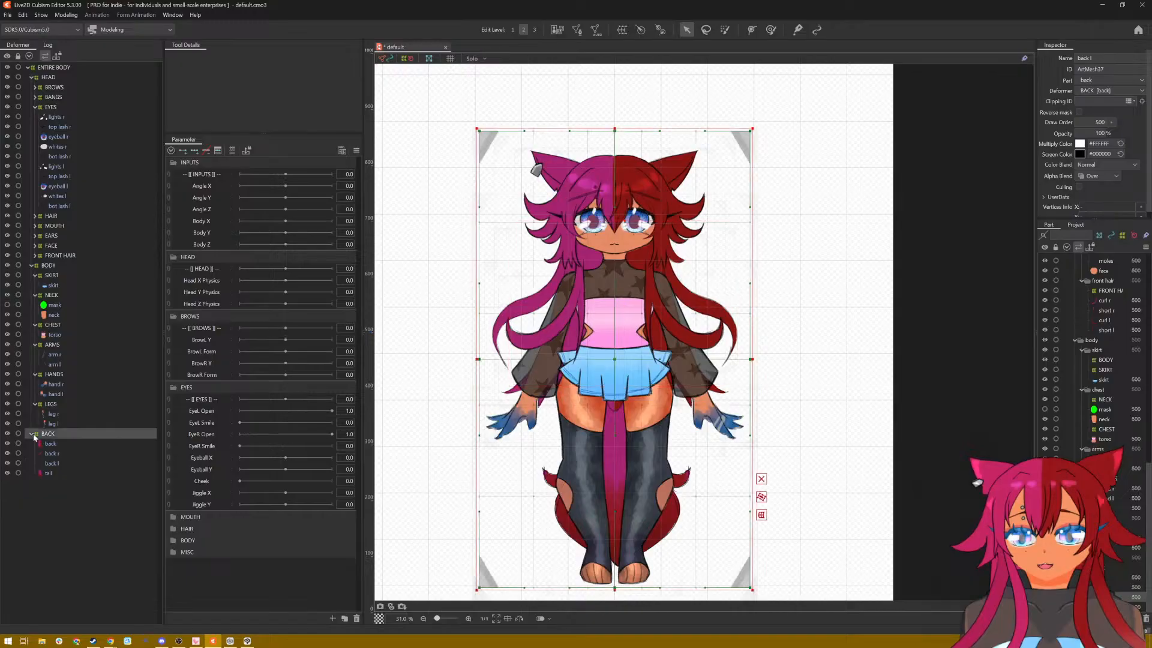
click(32, 434)
click(30, 406)
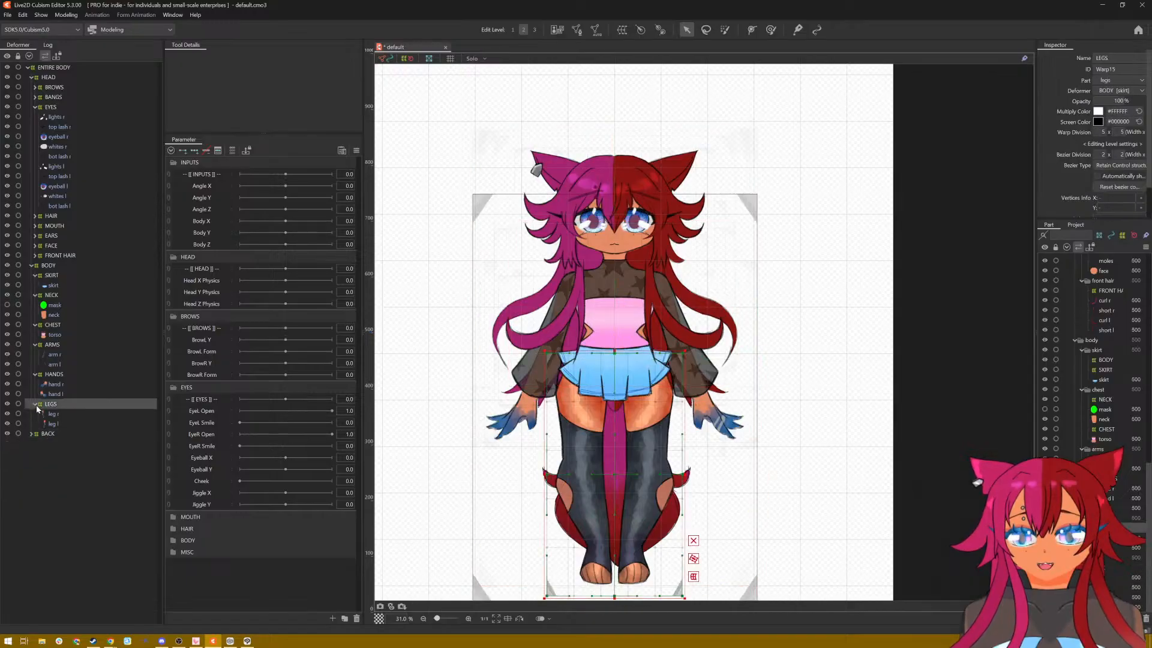
click(34, 403)
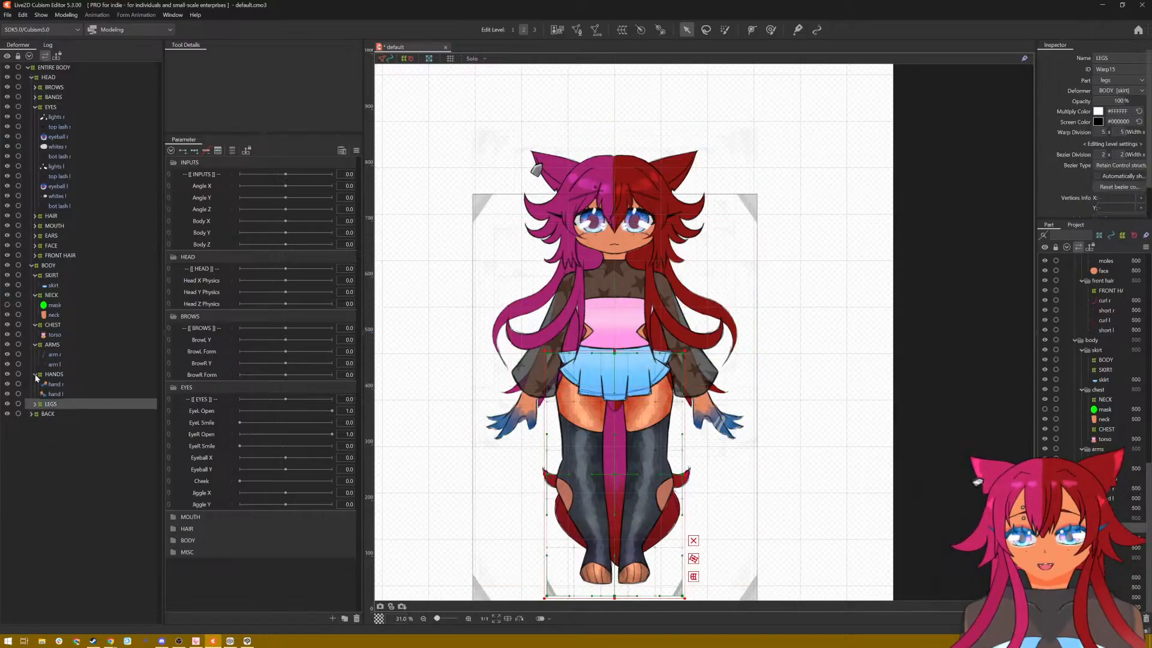
click(35, 374)
click(35, 344)
click(36, 324)
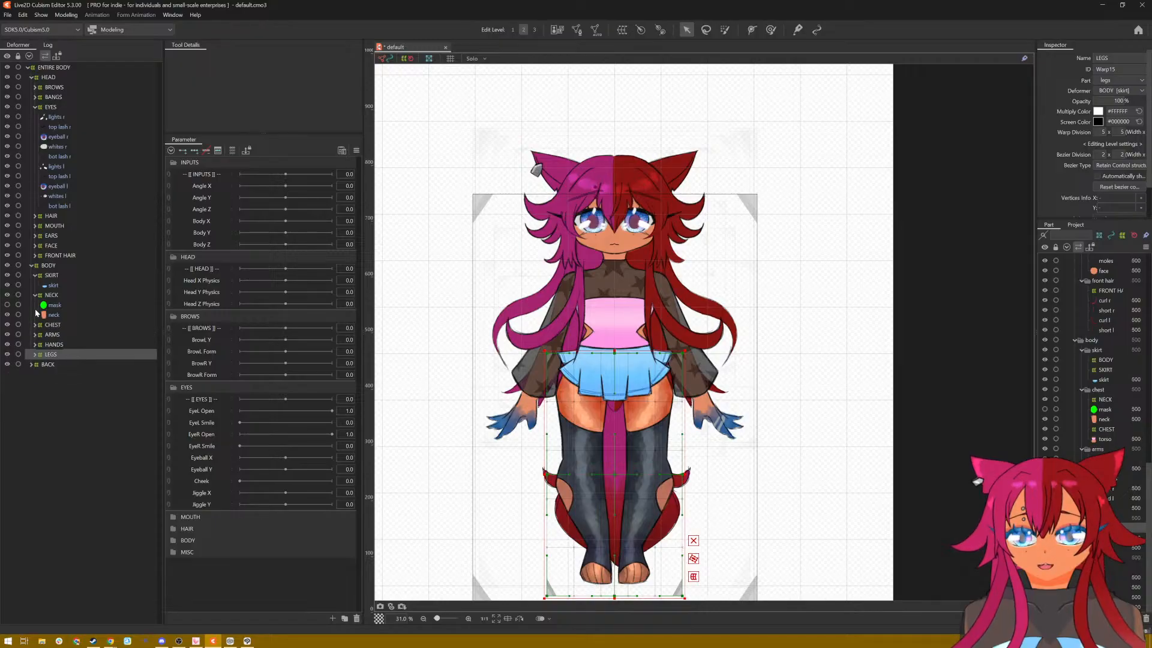
click(36, 305)
click(34, 274)
click(36, 285)
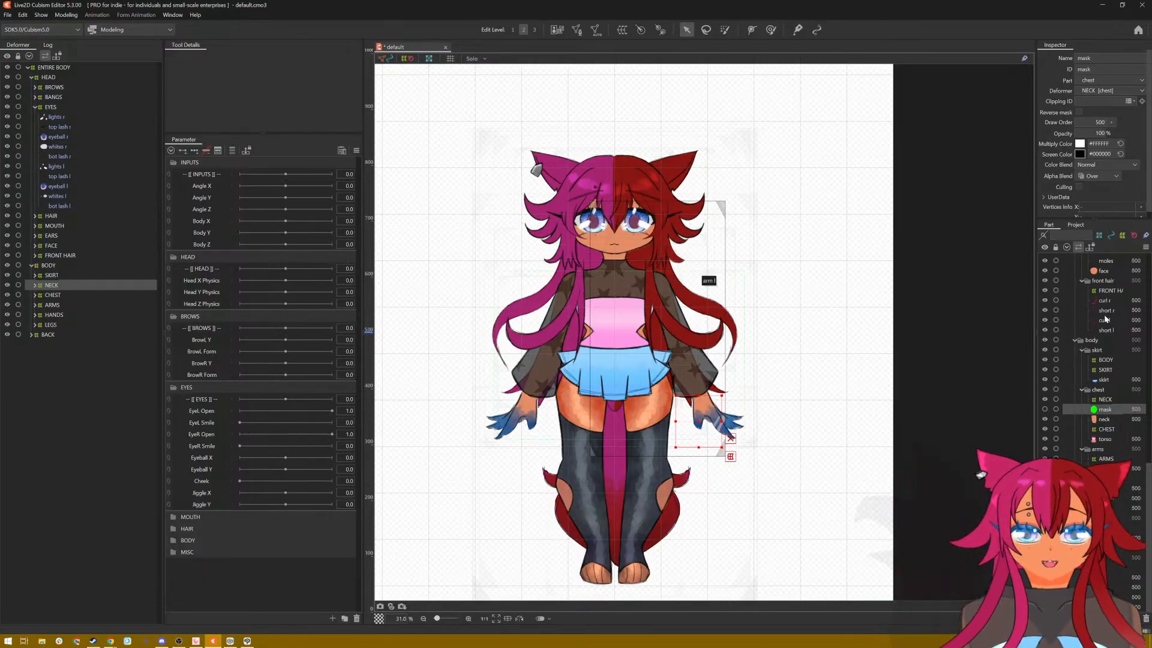
Step: Widen the Inspector and Part palettes so the full object names and properties fit
scroll(1125, 336, up, 5)
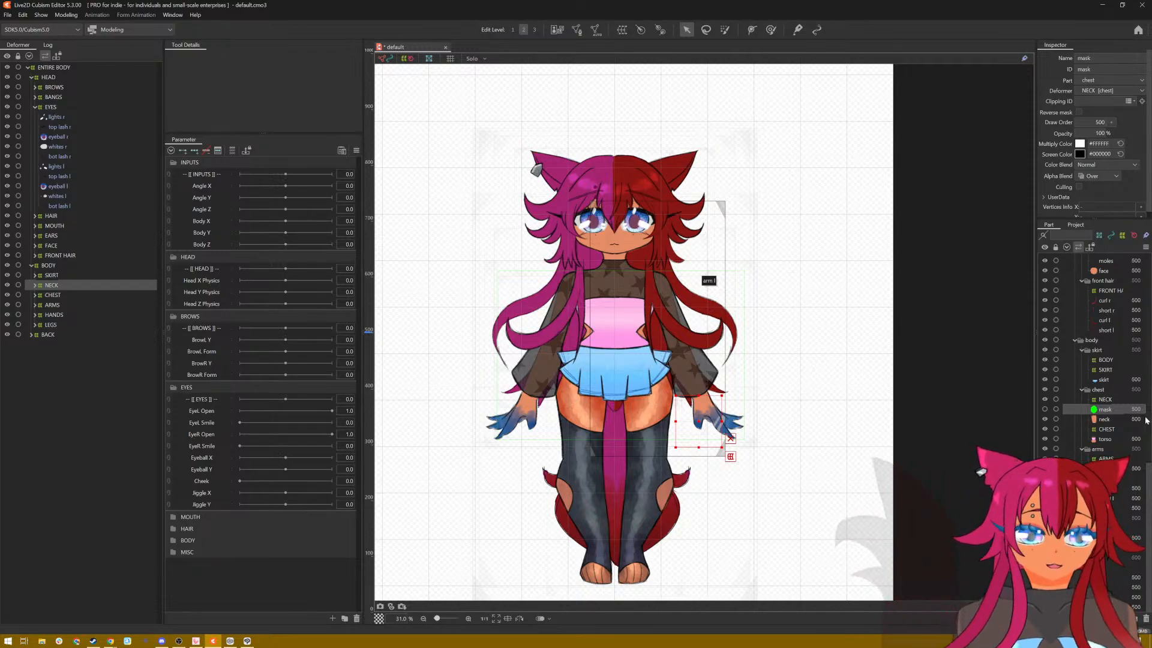
scroll(1120, 422, up, 4)
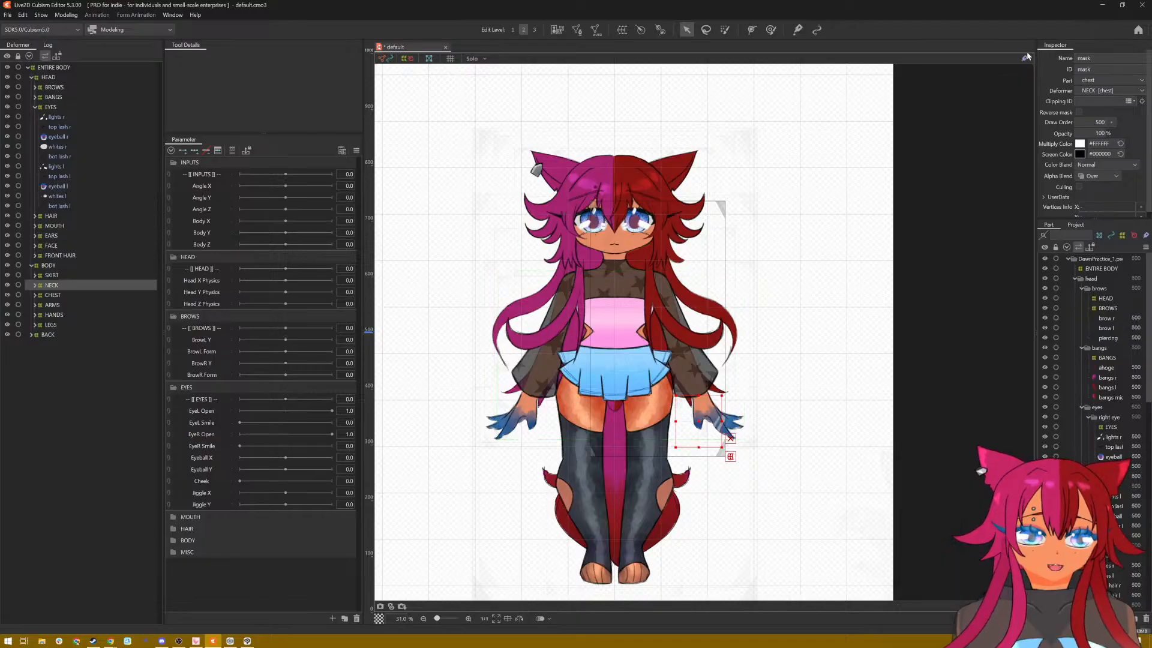
mouse_move(995, 65)
mouse_down()
mouse_move(982, 66)
mouse_move(991, 68)
mouse_up()
scroll(589, 156, up, 3)
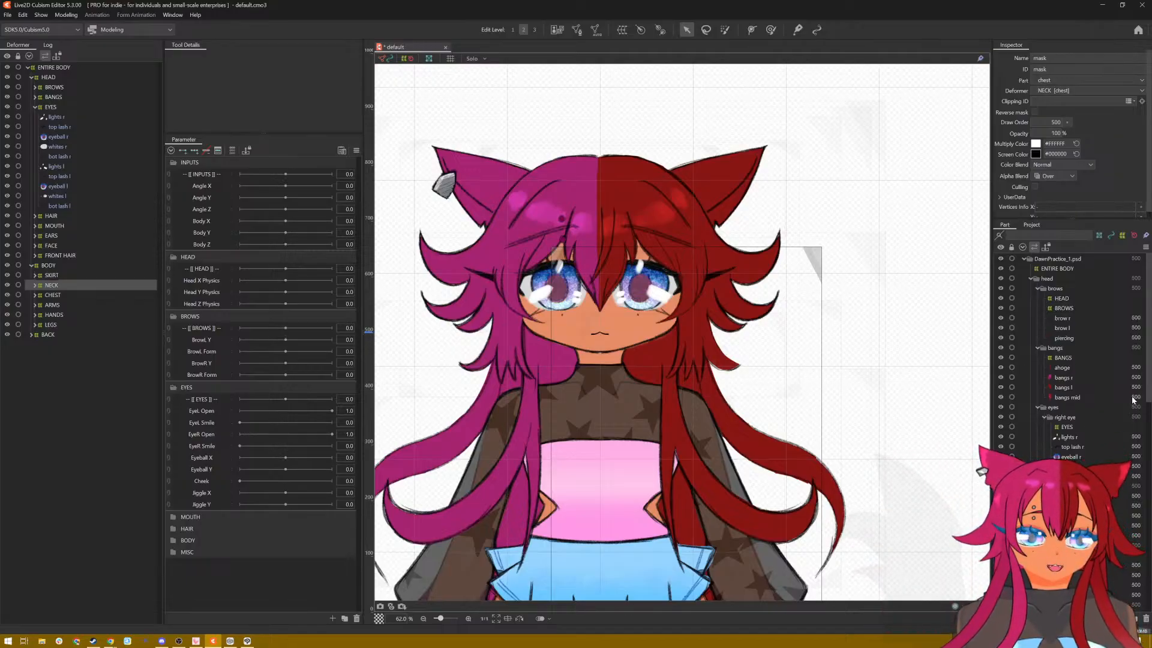
Step: Clip eyeball r to whites r by copying the whites' ID, ArtMesh7, into the eyeball's Clipping ID
click(1061, 440)
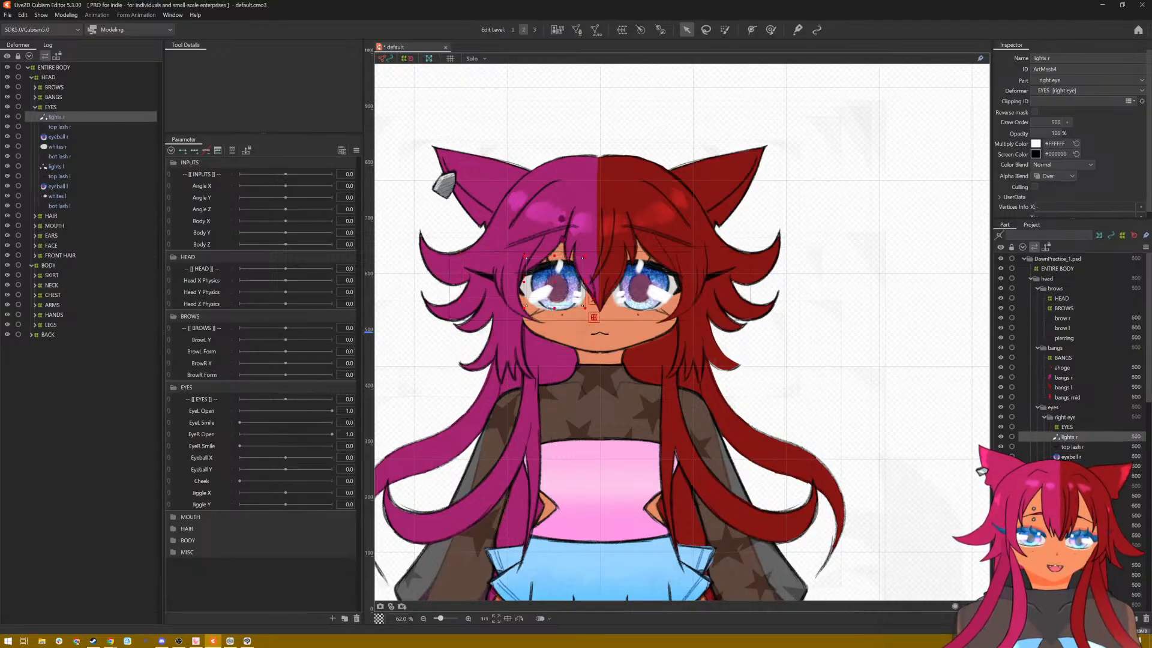
click(1064, 467)
click(1068, 476)
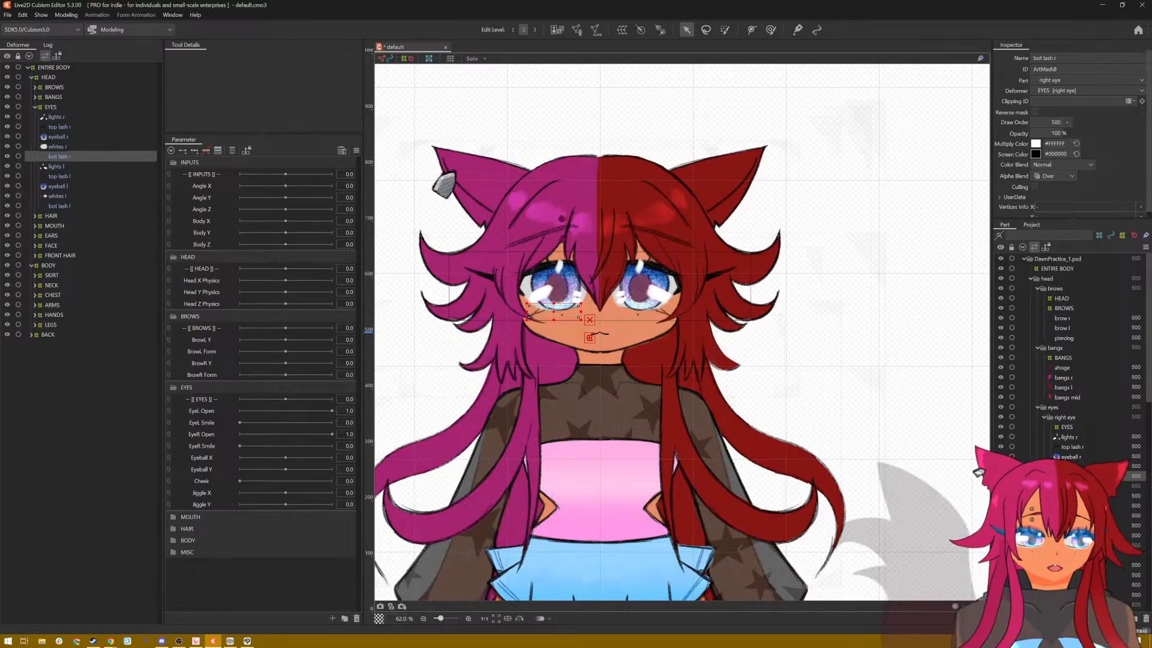
click(1068, 466)
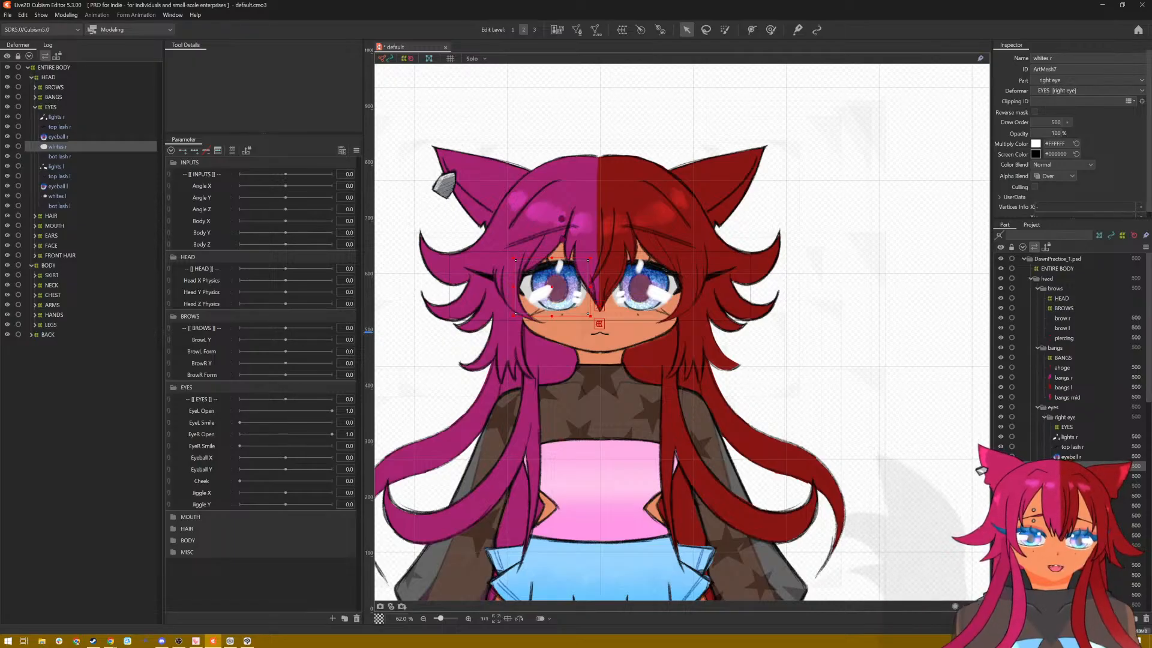
click(1085, 455)
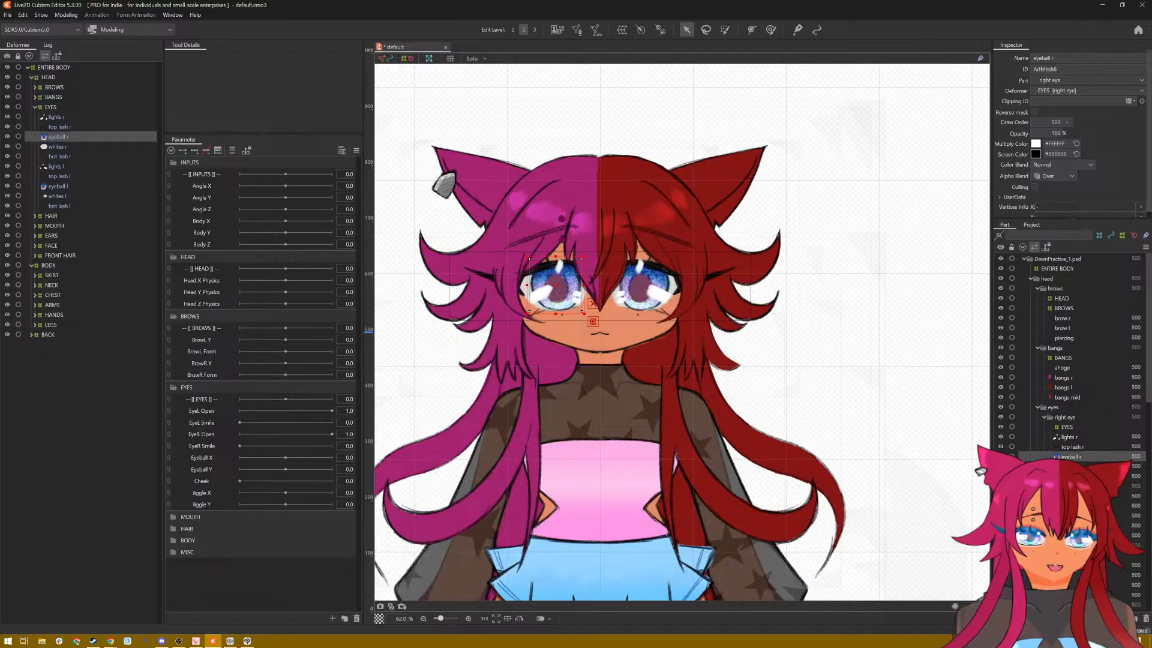
scroll(568, 390, up, 4)
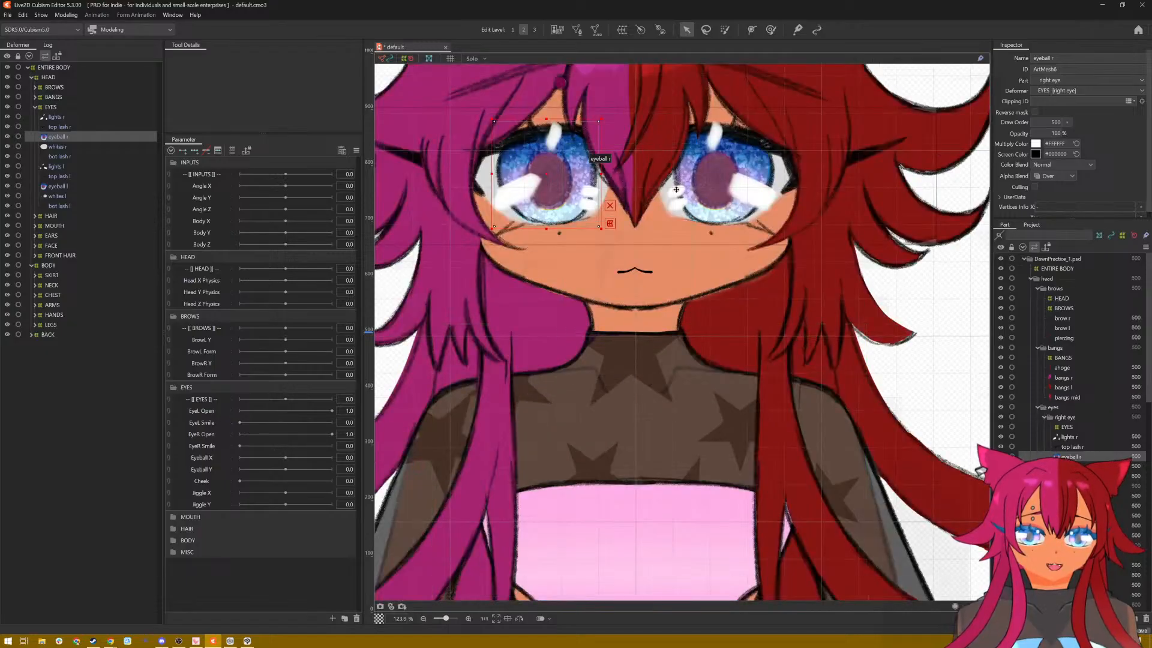
drag(678, 236, 679, 322)
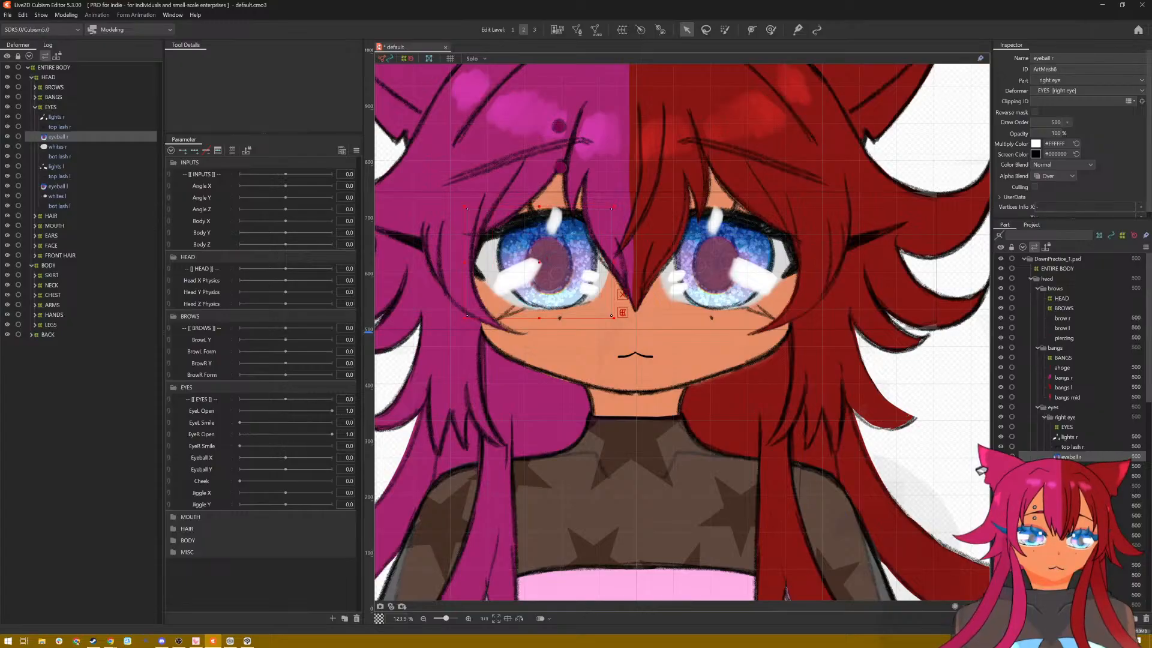
click(1071, 467)
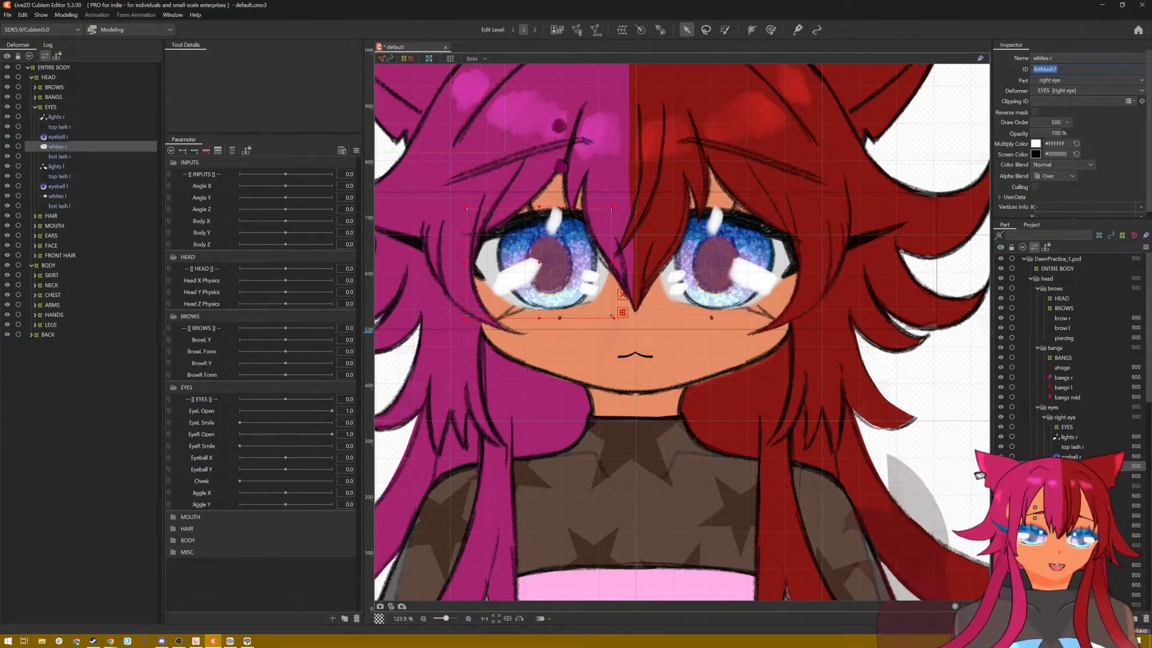
click(1080, 458)
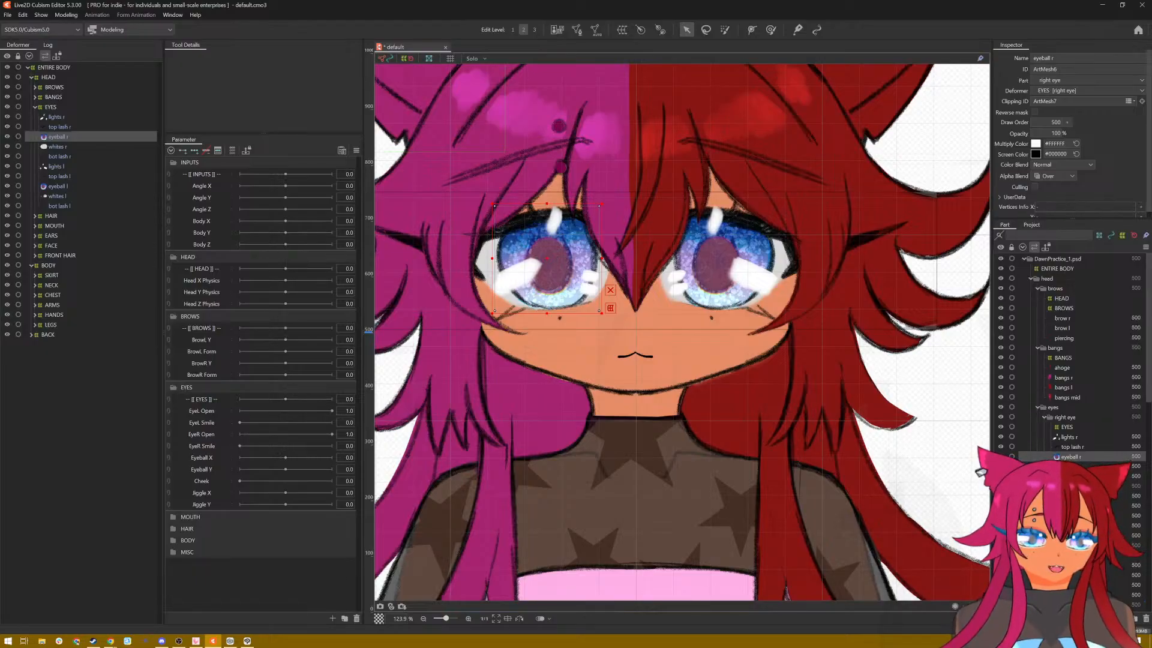
Step: Copy the ID of whites l, ArtMesh12, into the Clipping ID of eyeball l
click(1073, 525)
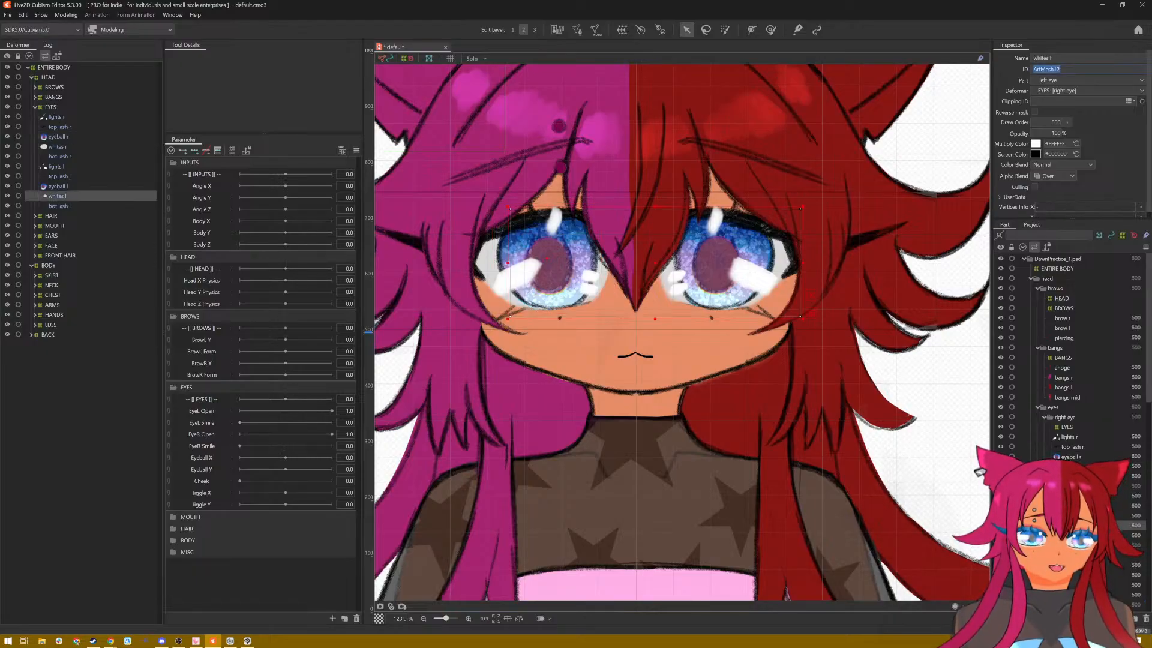
click(1072, 516)
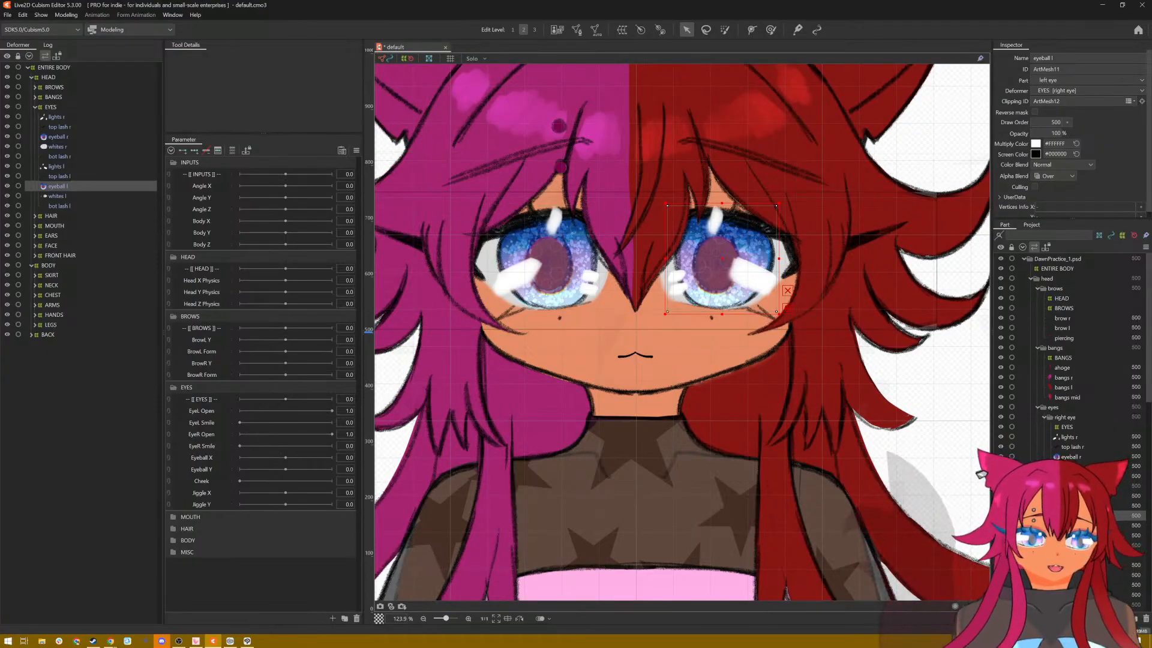
Step: Try moving eyeball r within its eye white to test the clipping, and undo the last two changes
click(57, 137)
mouse_move(551, 259)
mouse_down()
mouse_move(547, 295)
mouse_move(580, 329)
mouse_move(578, 252)
mouse_move(587, 290)
mouse_move(489, 264)
mouse_move(567, 331)
mouse_move(576, 283)
mouse_move(519, 327)
mouse_move(510, 282)
mouse_move(543, 228)
mouse_move(524, 269)
mouse_move(538, 276)
mouse_up()
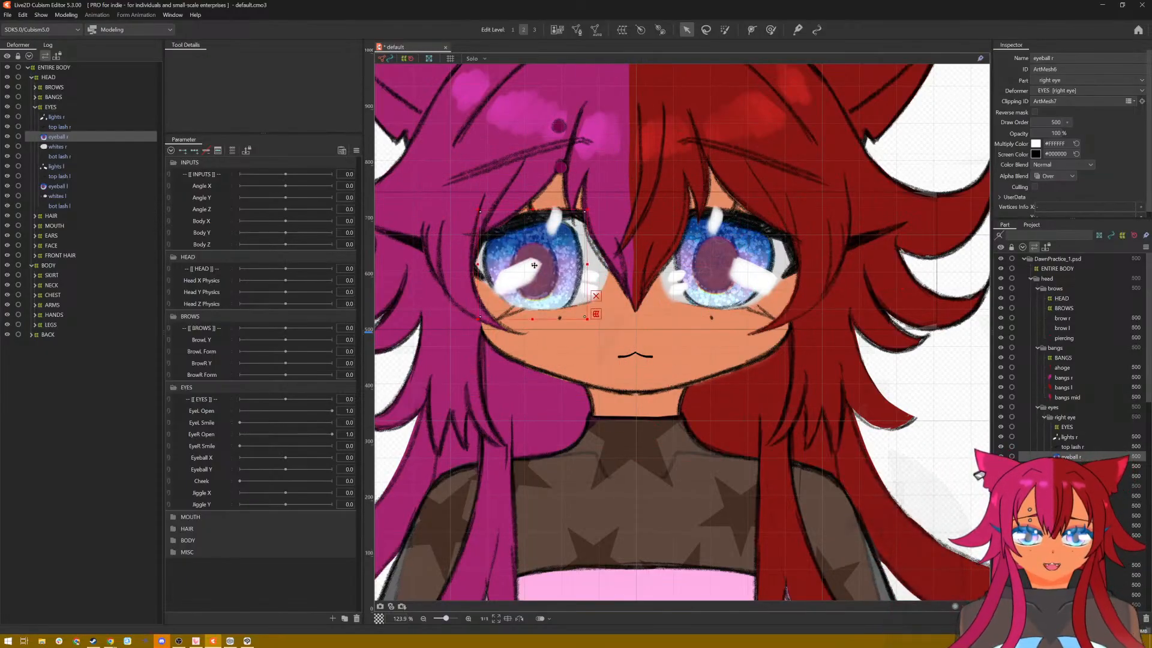
key(ctrl+z)
key(ctrl+z)
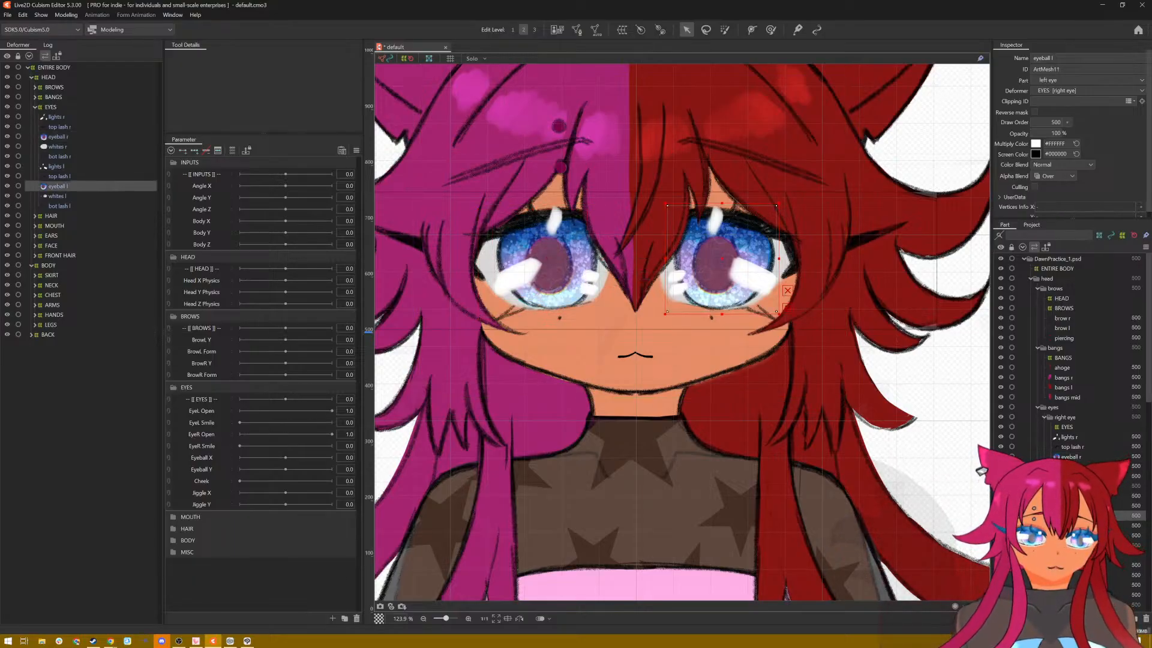
Step: Set the Clipping ID of eyeball l to ArtMesh12 again, using the ID of whites l, and dismiss the volume window
click(1072, 535)
click(1070, 525)
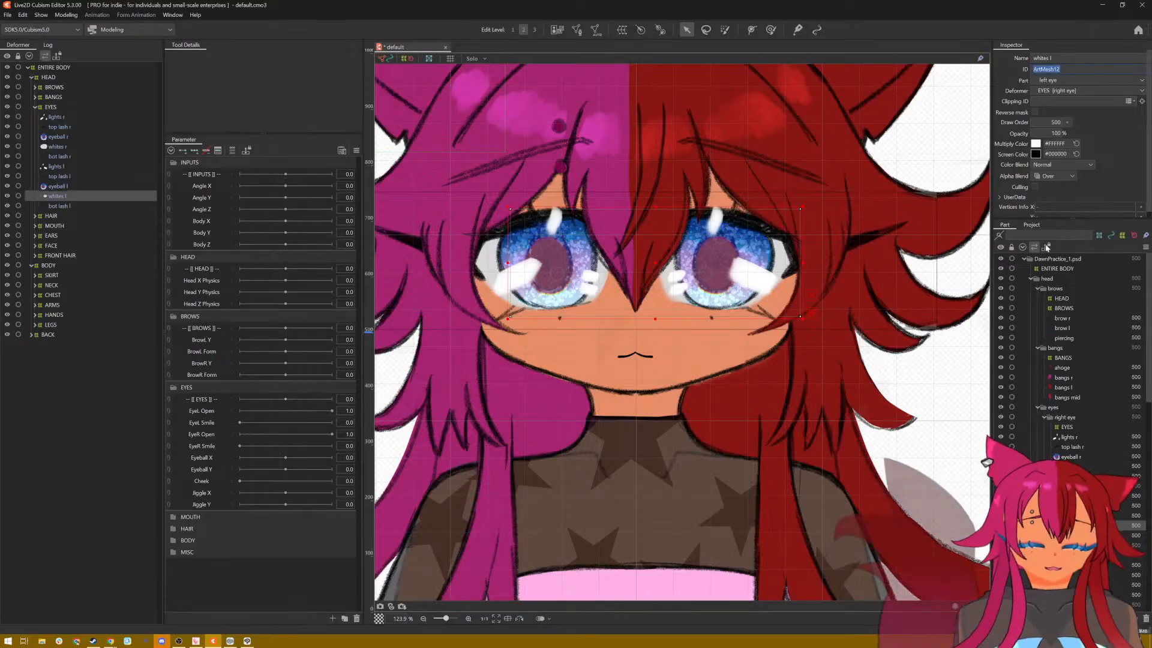
click(1071, 515)
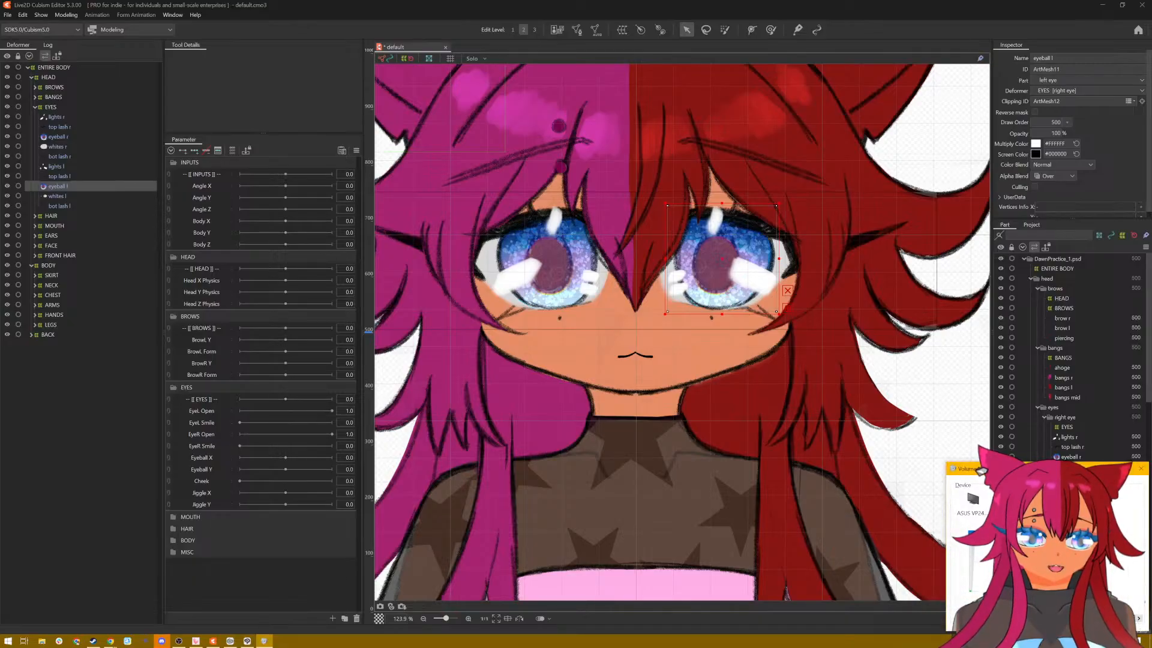
click(1141, 468)
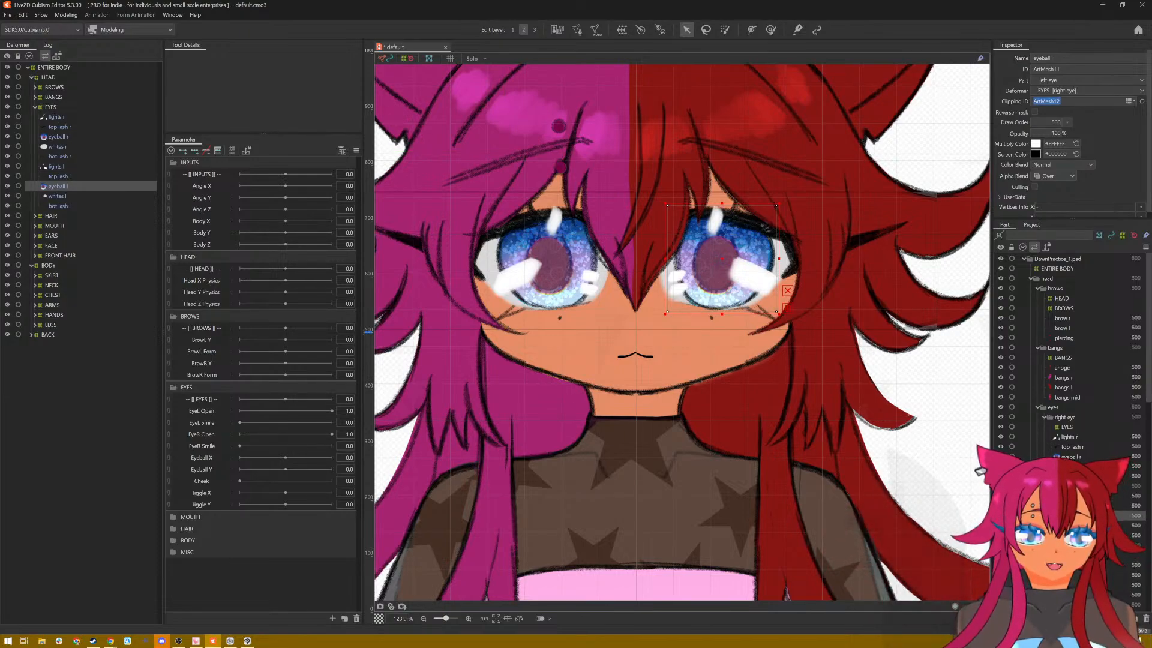
Step: Clear the Clipping ID of eyeball l and nudge the unclipped eyeball slightly up and outward
click(71, 136)
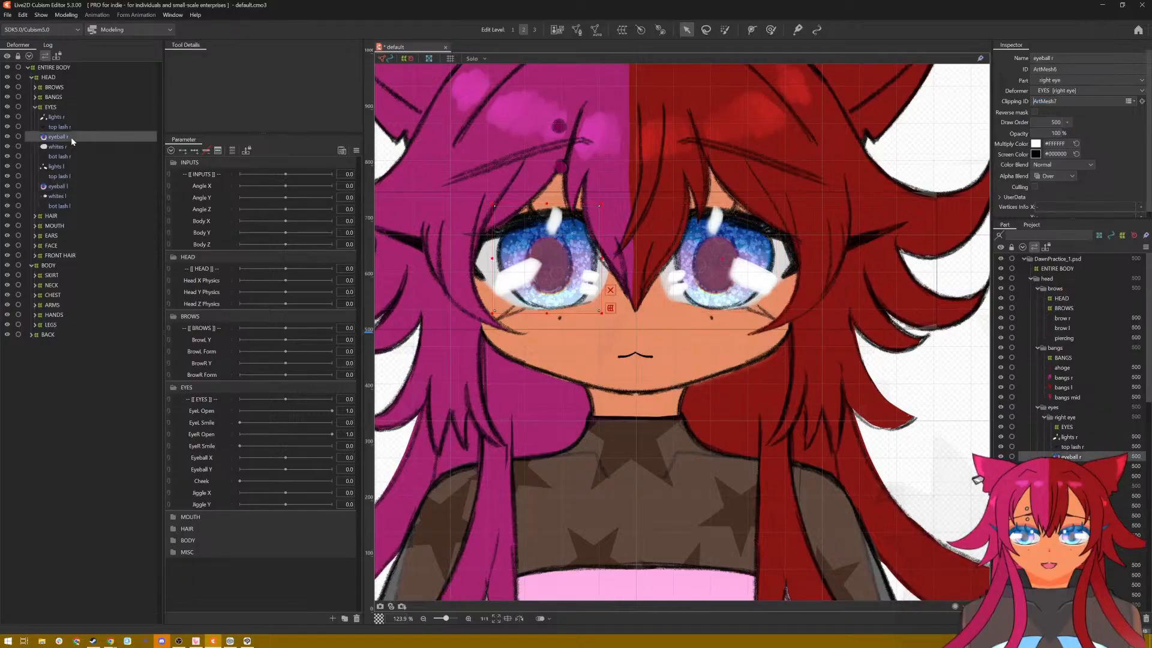
click(737, 264)
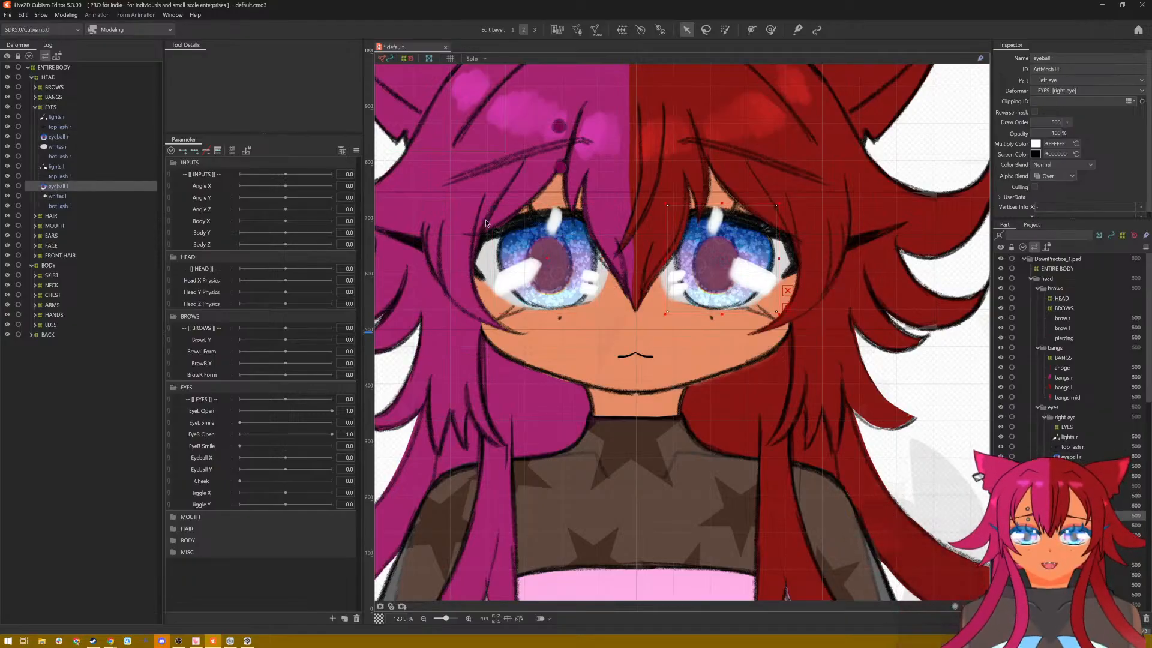
mouse_move(721, 261)
mouse_down()
mouse_move(751, 262)
mouse_move(696, 259)
mouse_move(725, 258)
mouse_up()
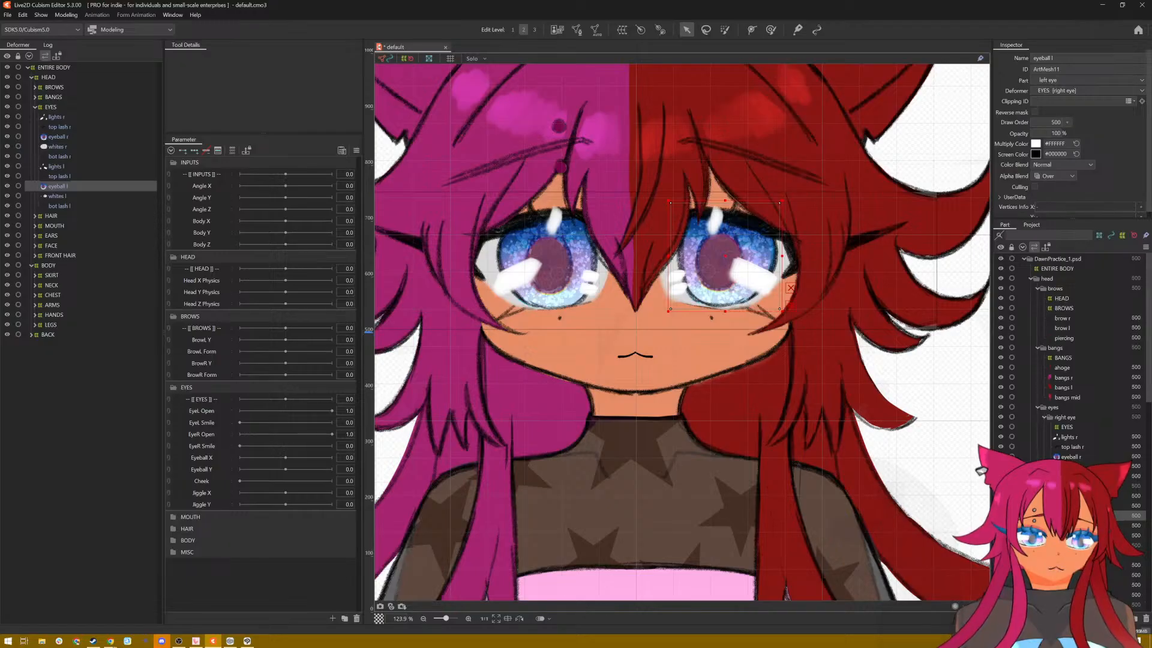
Step: Set the Clipping ID of eyeball l to ArtMesh12, the ID of whites l, and move the clipped eyeball slightly down and inward
click(489, 262)
click(1056, 457)
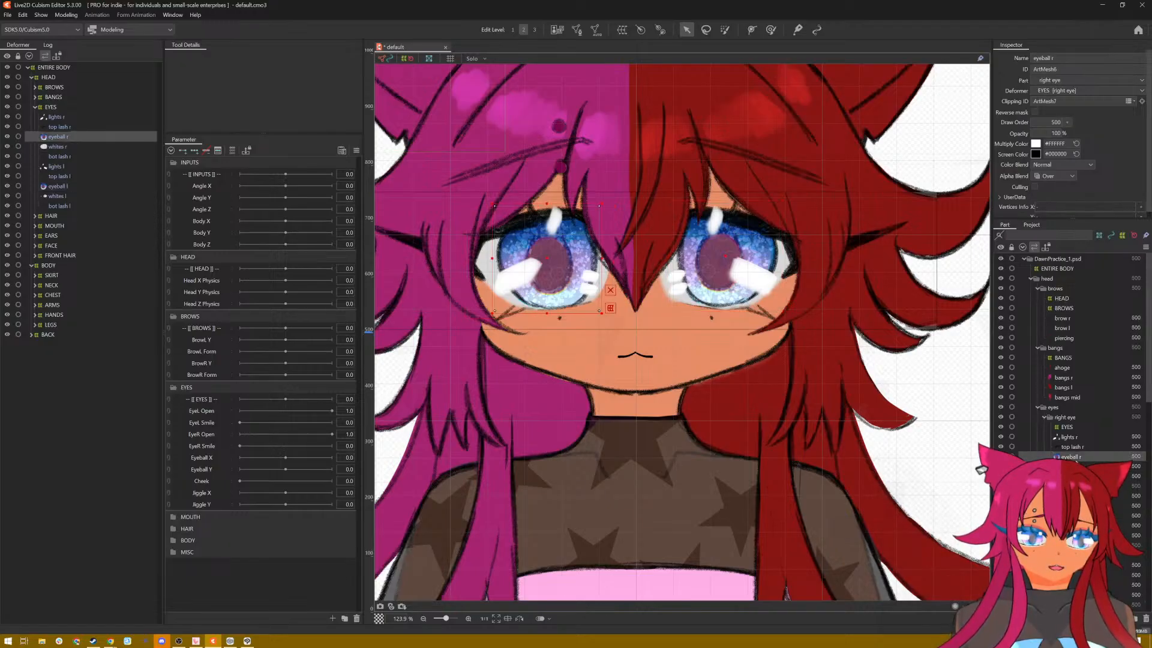
click(1070, 515)
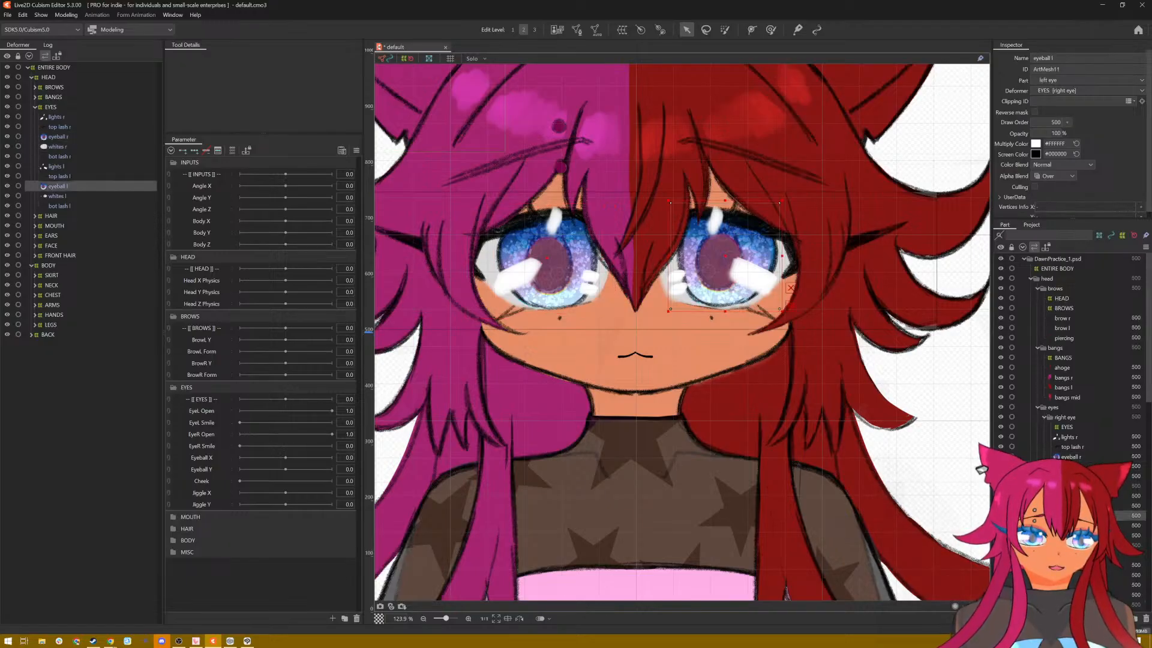
click(57, 196)
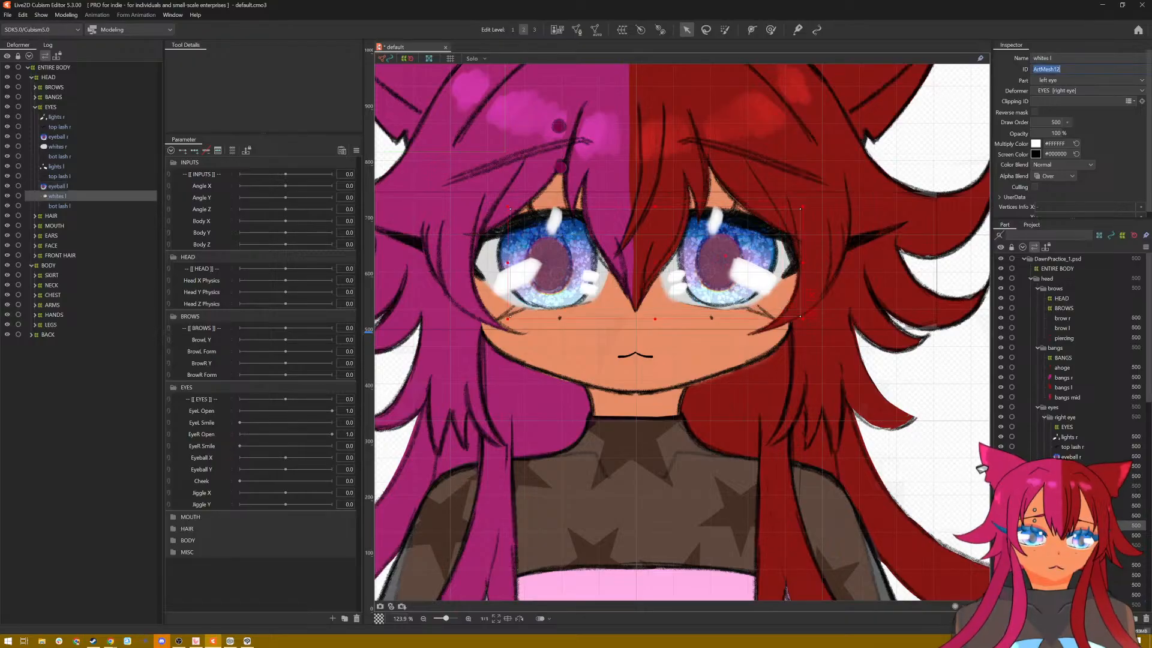
click(59, 186)
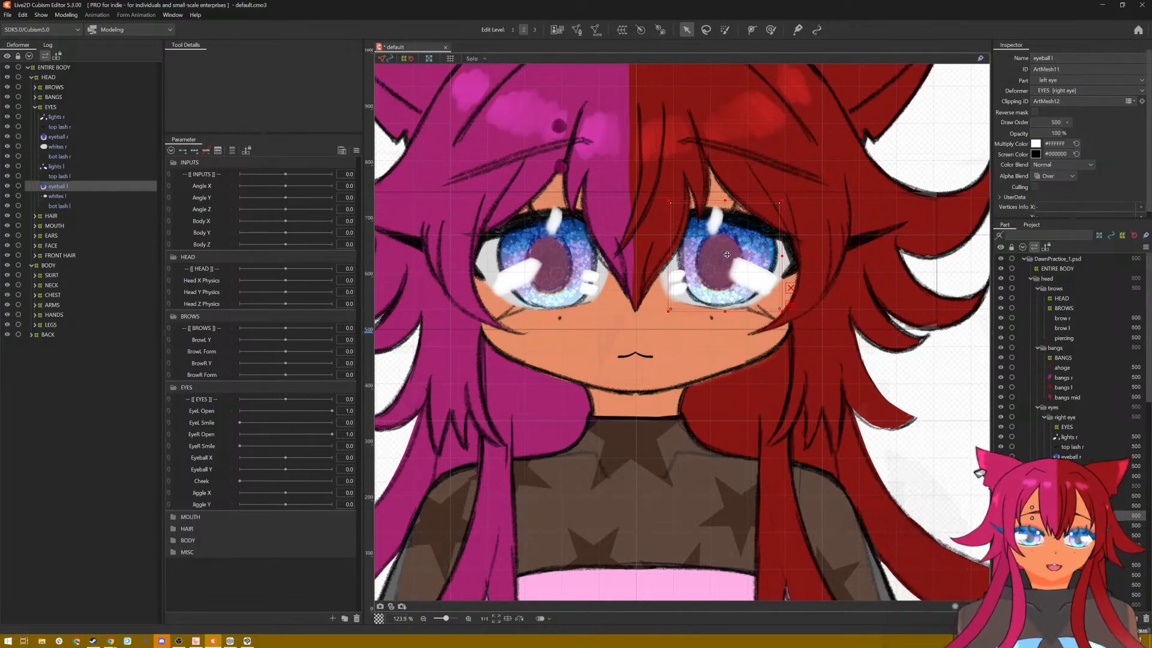
mouse_move(726, 255)
mouse_down()
mouse_move(717, 252)
mouse_move(735, 258)
mouse_move(725, 257)
mouse_up()
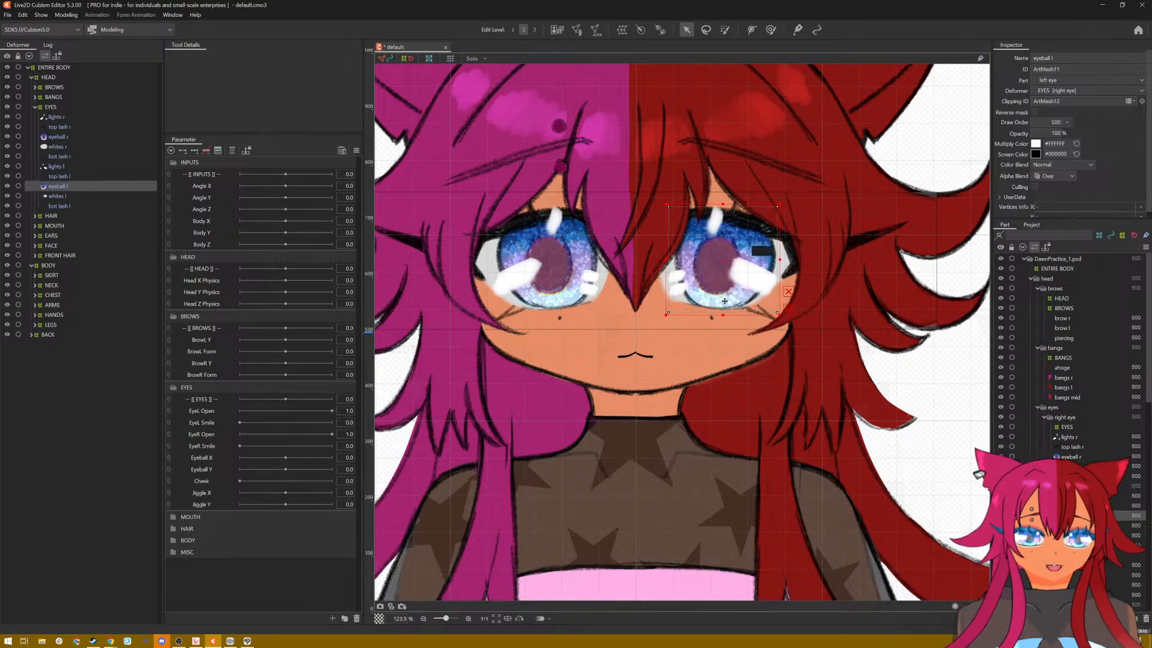
click(703, 350)
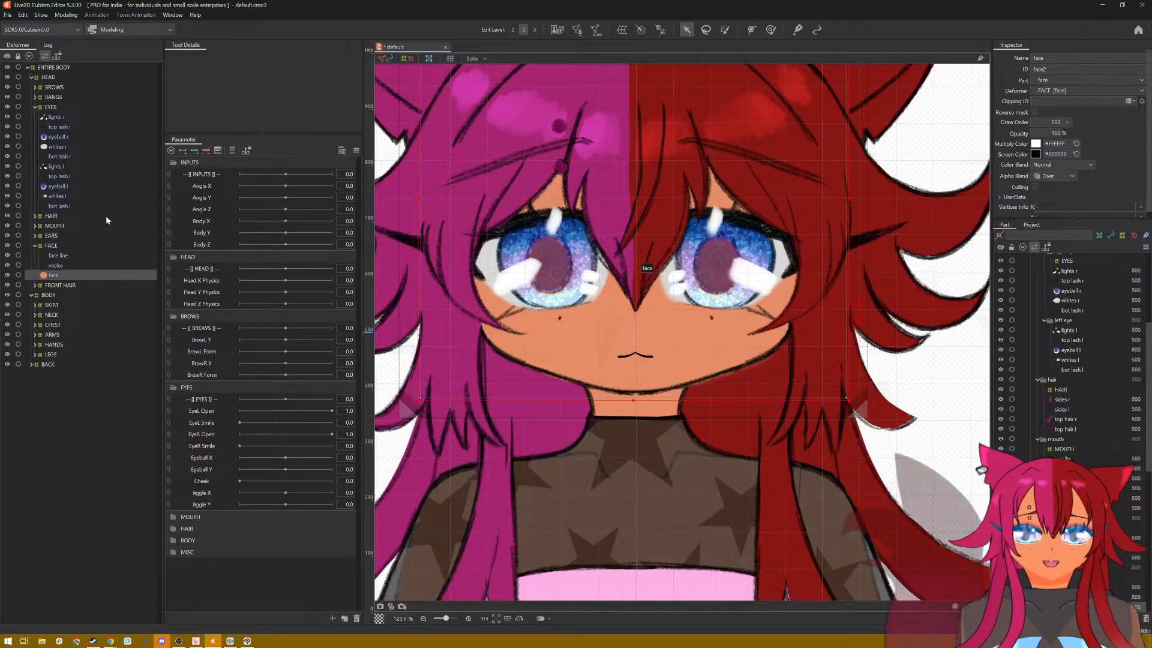
Step: Select bot lash r and check the lights r part by toggling its visibility off and back on
click(60, 156)
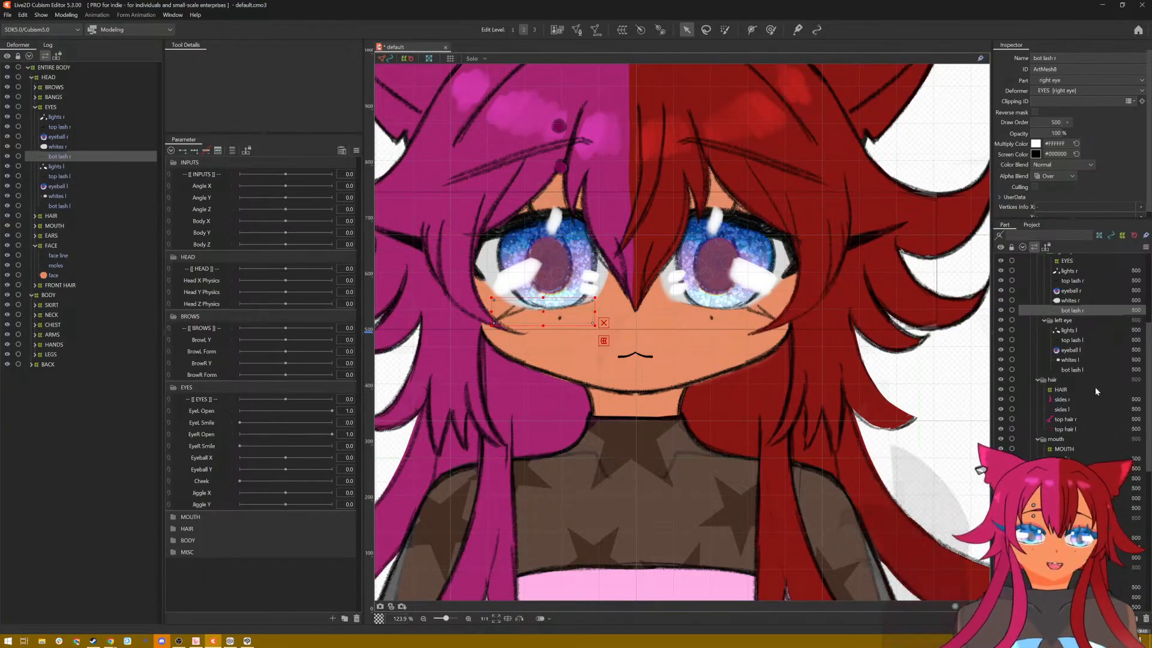
scroll(1050, 390, up, 2)
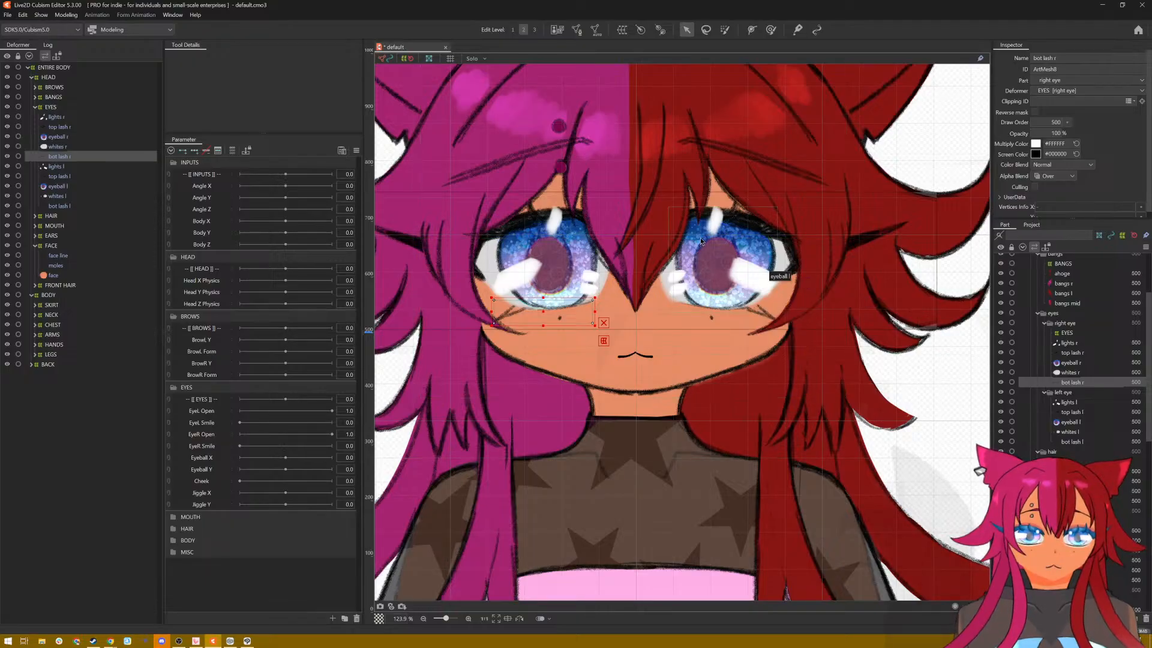
click(1005, 343)
click(1006, 343)
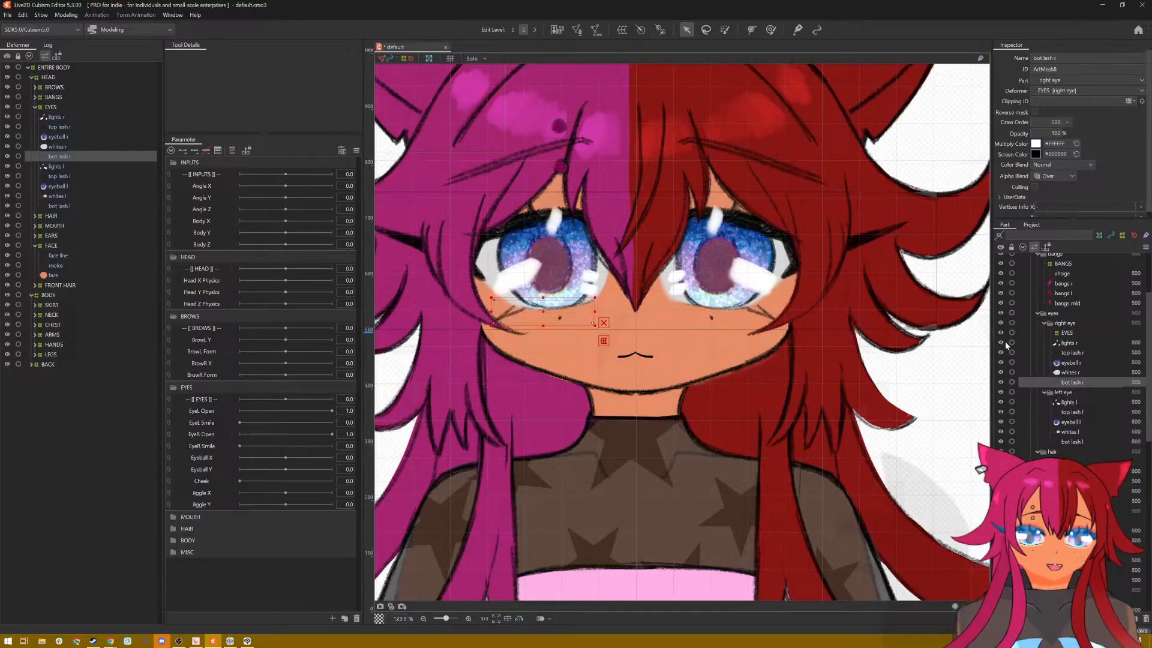
click(1005, 343)
click(1005, 343)
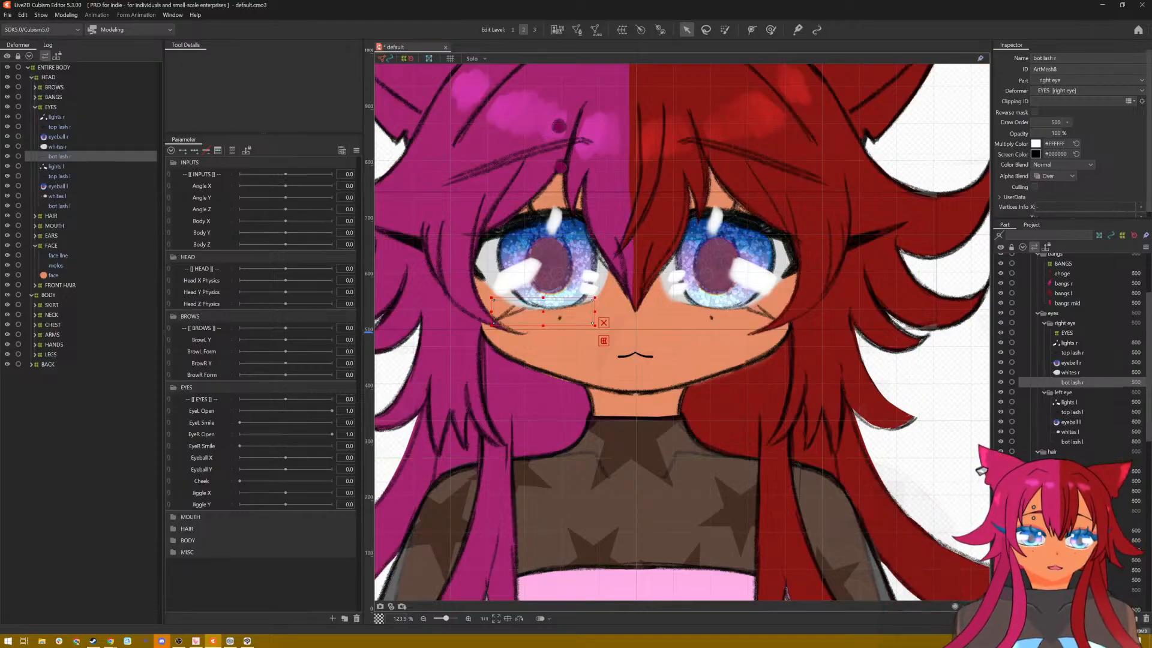
Step: Expand the MOUTH deformer and examine the top teeth, bot teeth, tongue and mouth meshes on the face
scroll(1150, 422, down, 4)
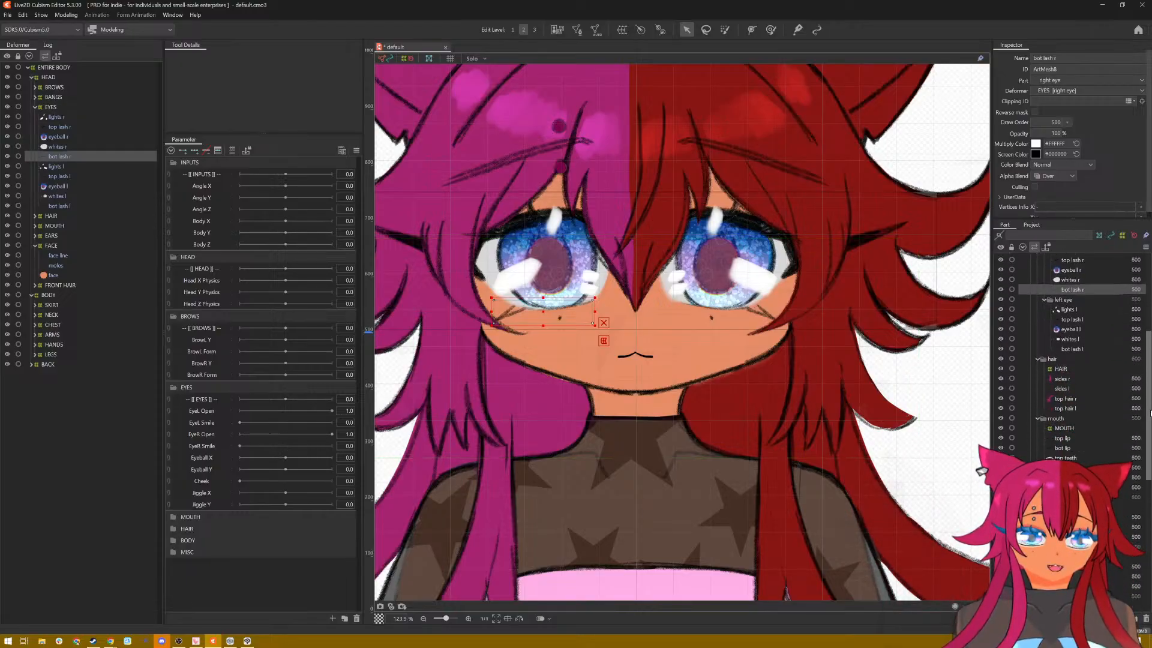
drag(1150, 422, 1149, 424)
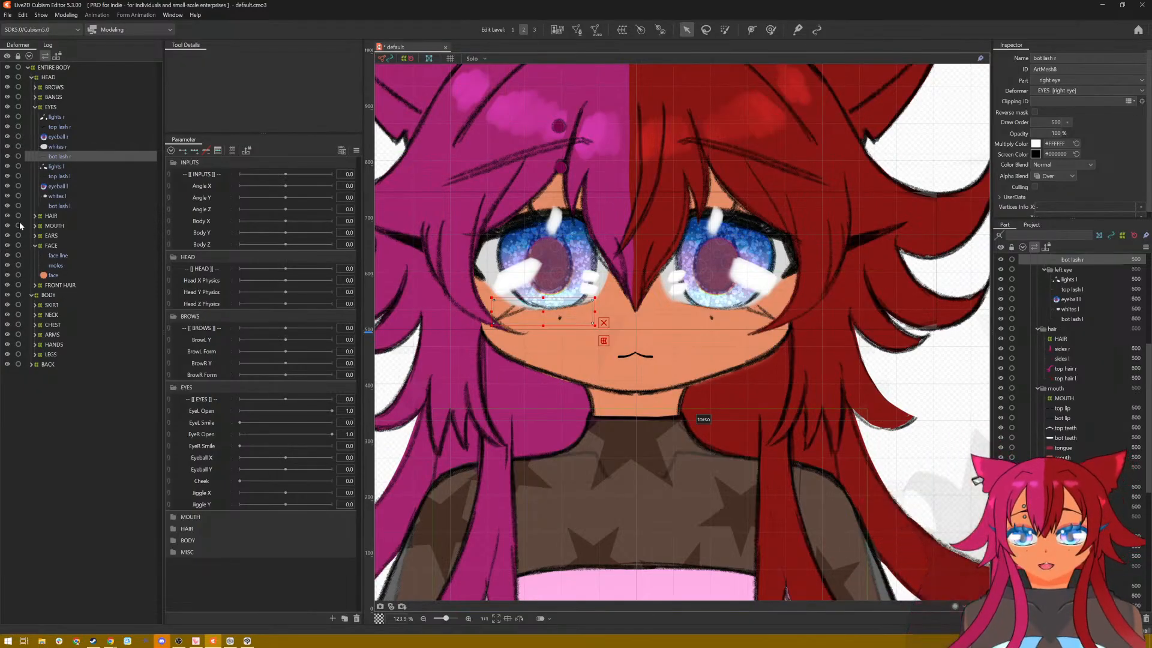
click(35, 226)
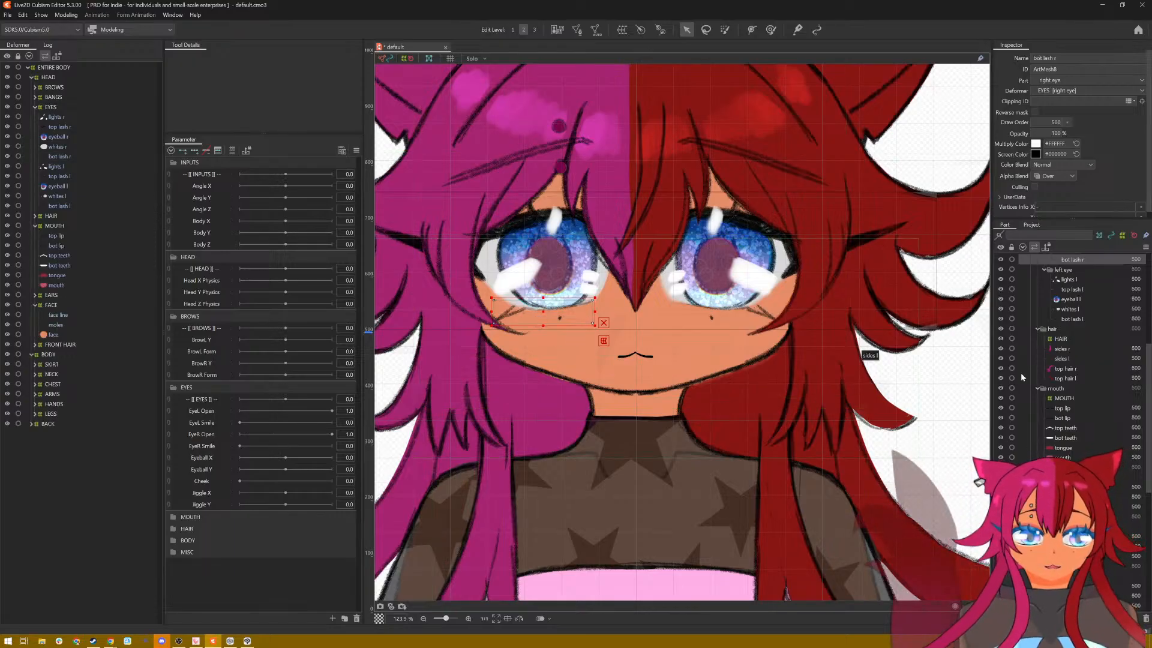
click(1066, 428)
click(1068, 438)
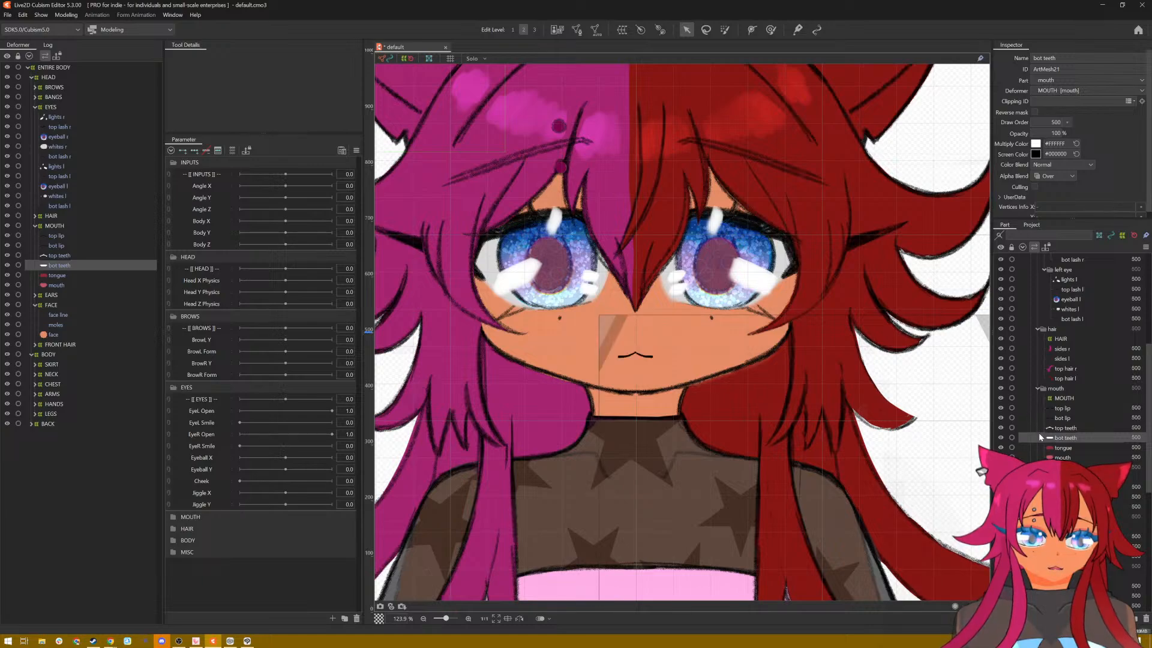
click(1059, 446)
click(1062, 457)
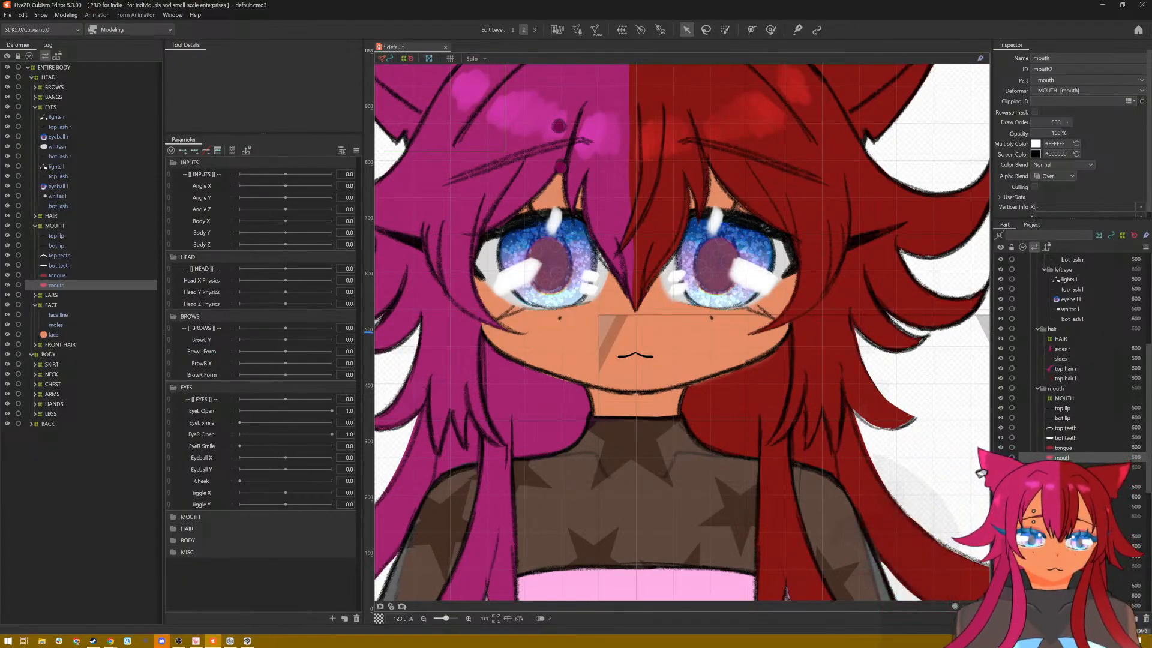
scroll(669, 362, up, 4)
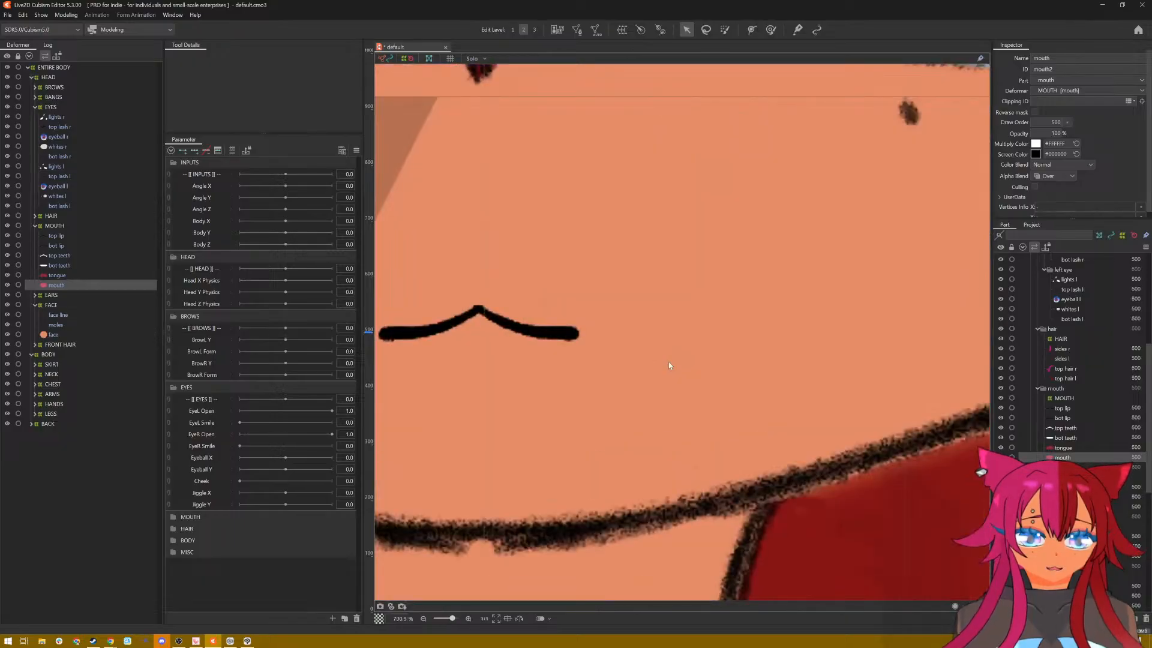
scroll(668, 362, down, 2)
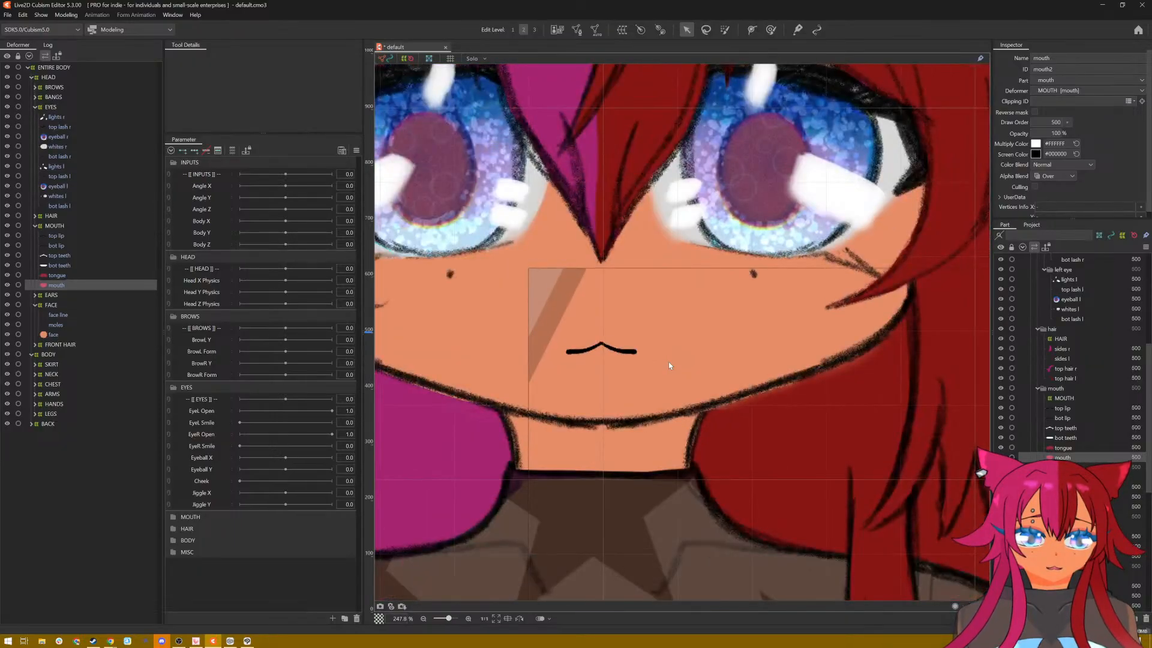
Step: Select top teeth and bot lip, and toggle the visibility of the top lip and bot lip to tell the two apart
click(1071, 429)
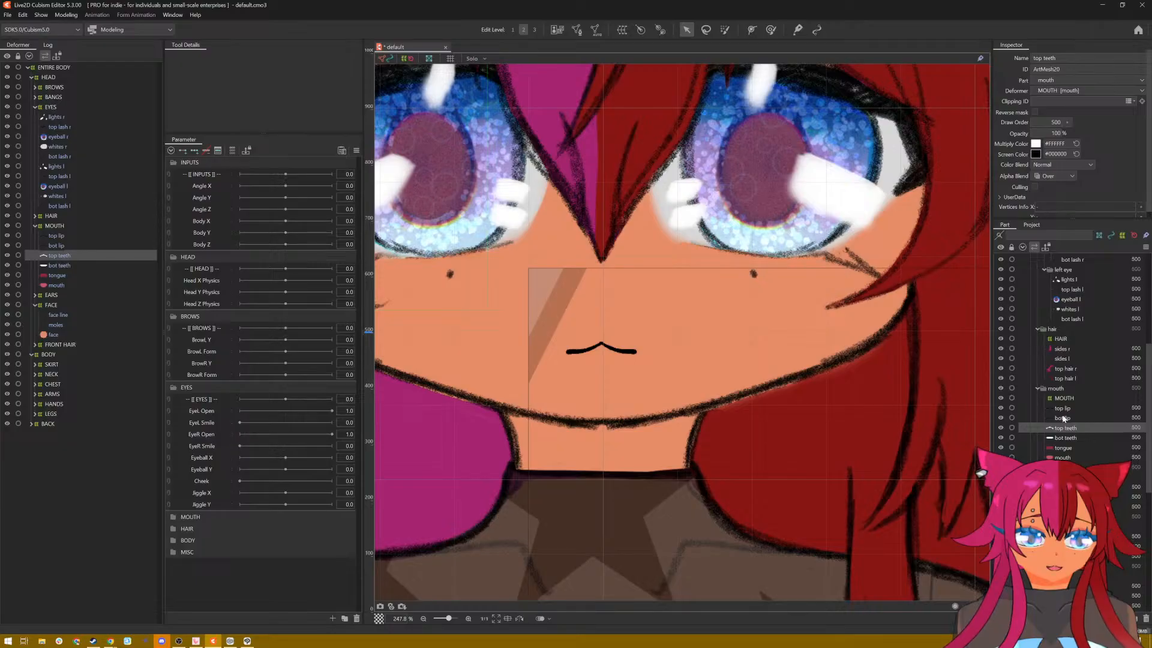
click(1063, 418)
click(1000, 408)
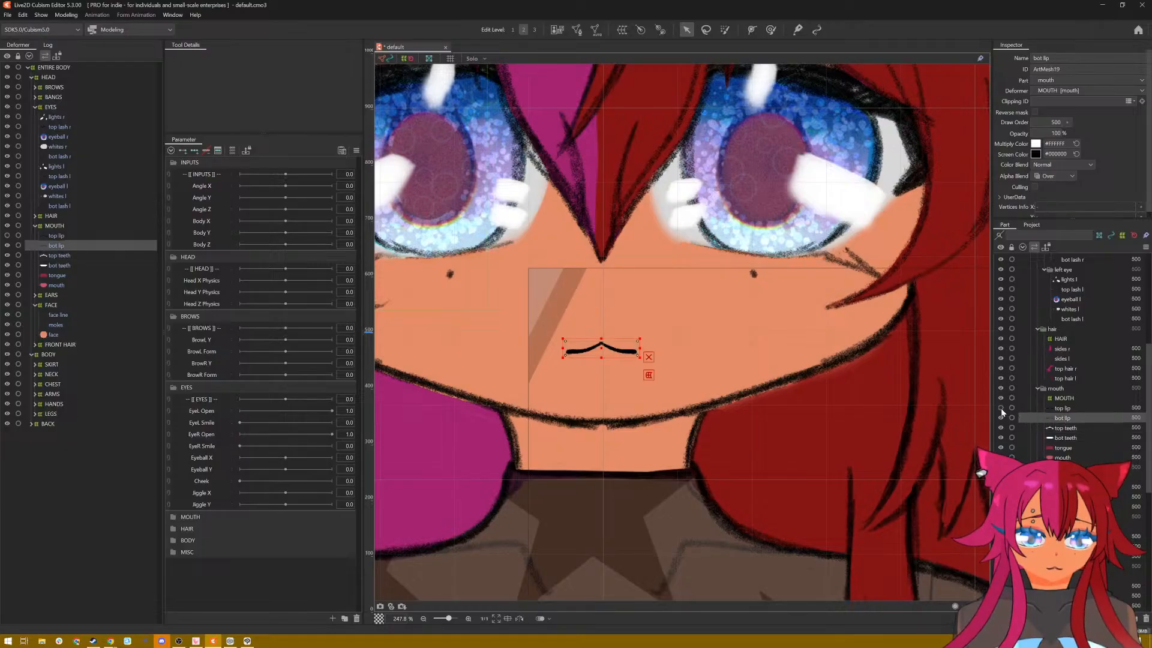
click(1000, 418)
click(1000, 418)
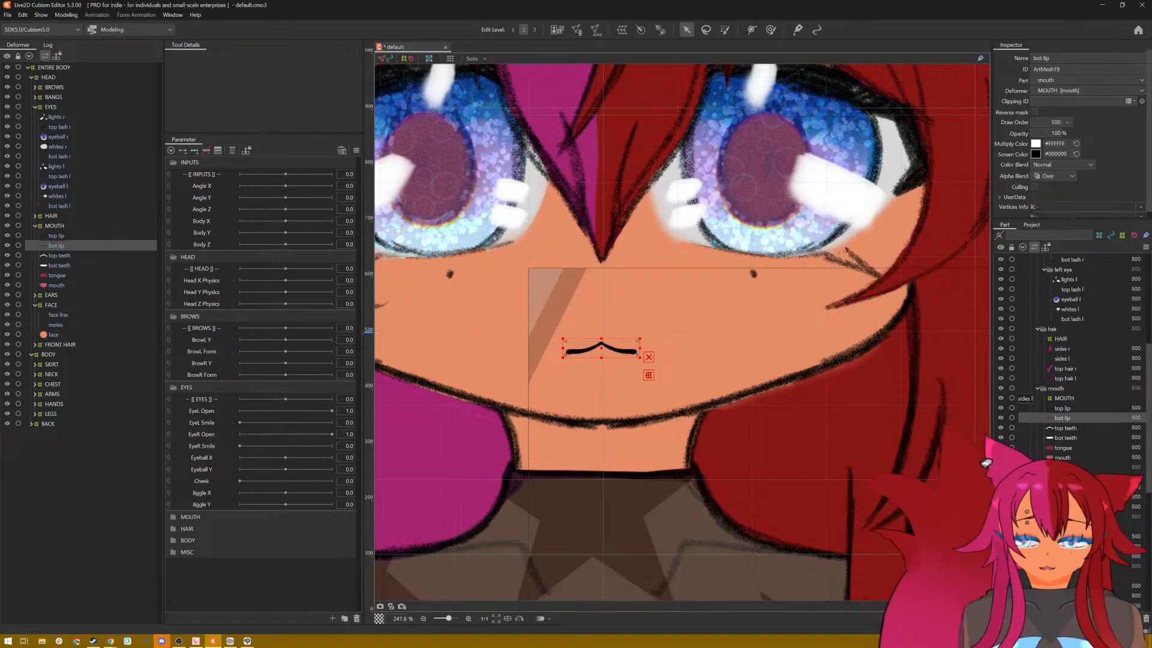
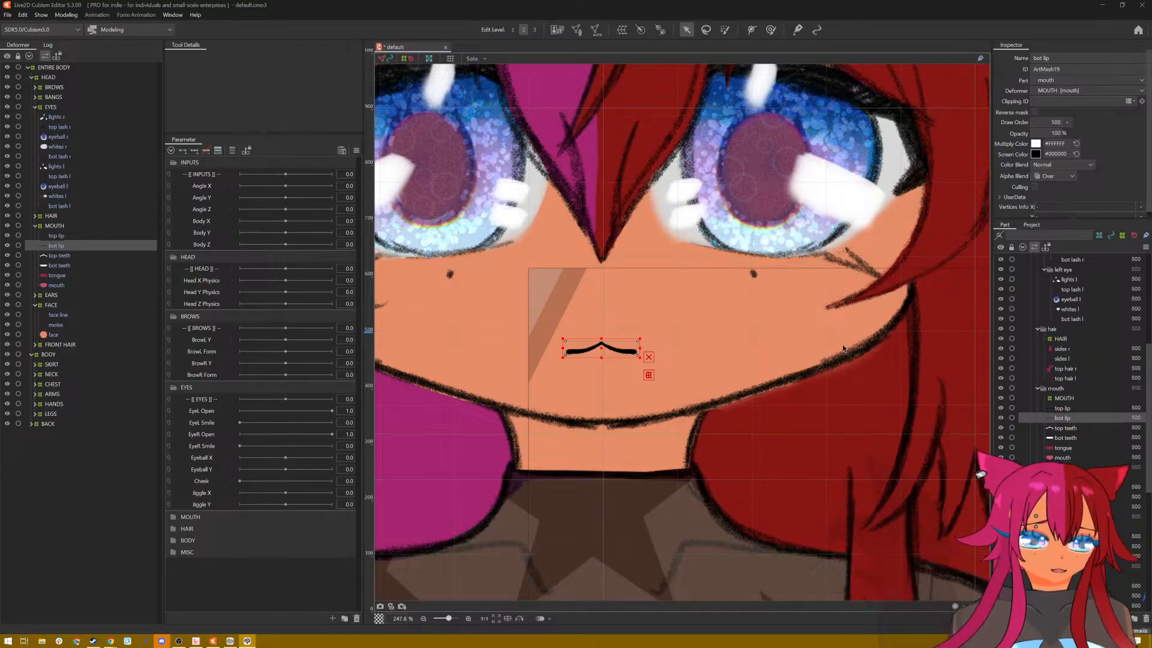
right_click(1067, 420)
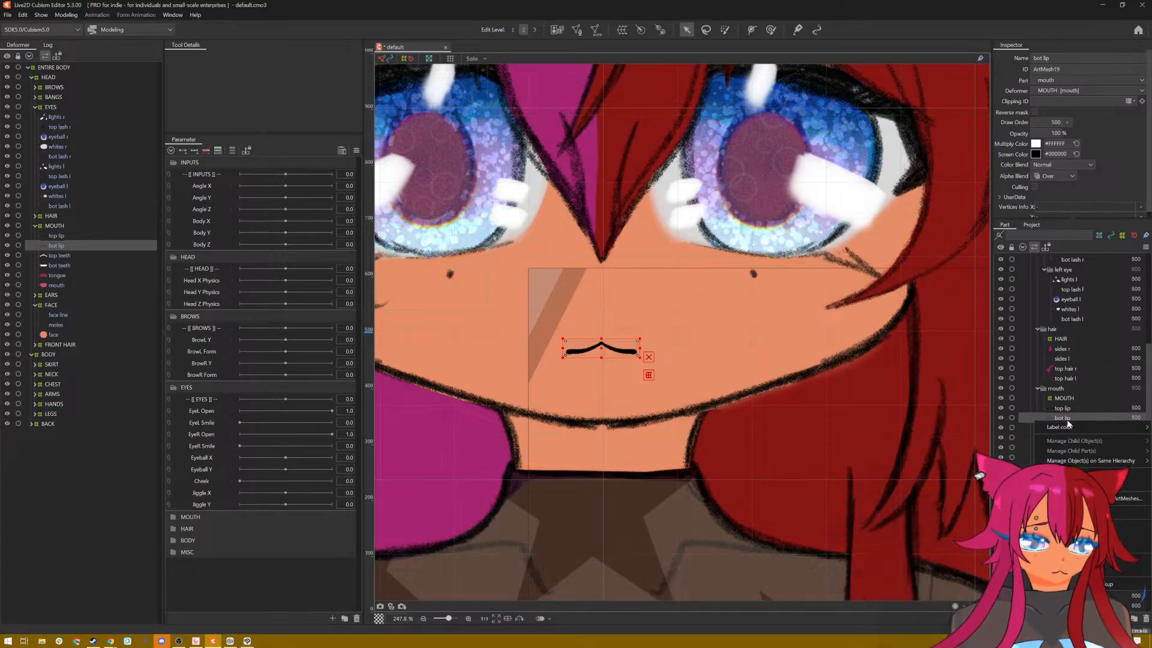
mouse_move(1072, 426)
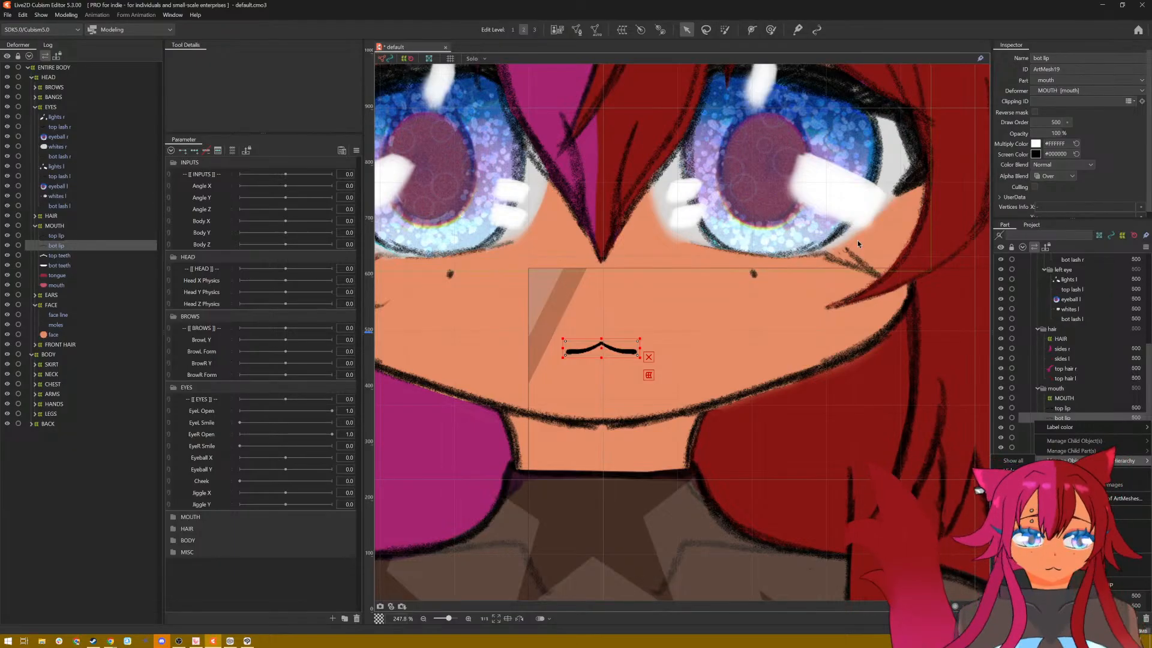
key(alt+Tab)
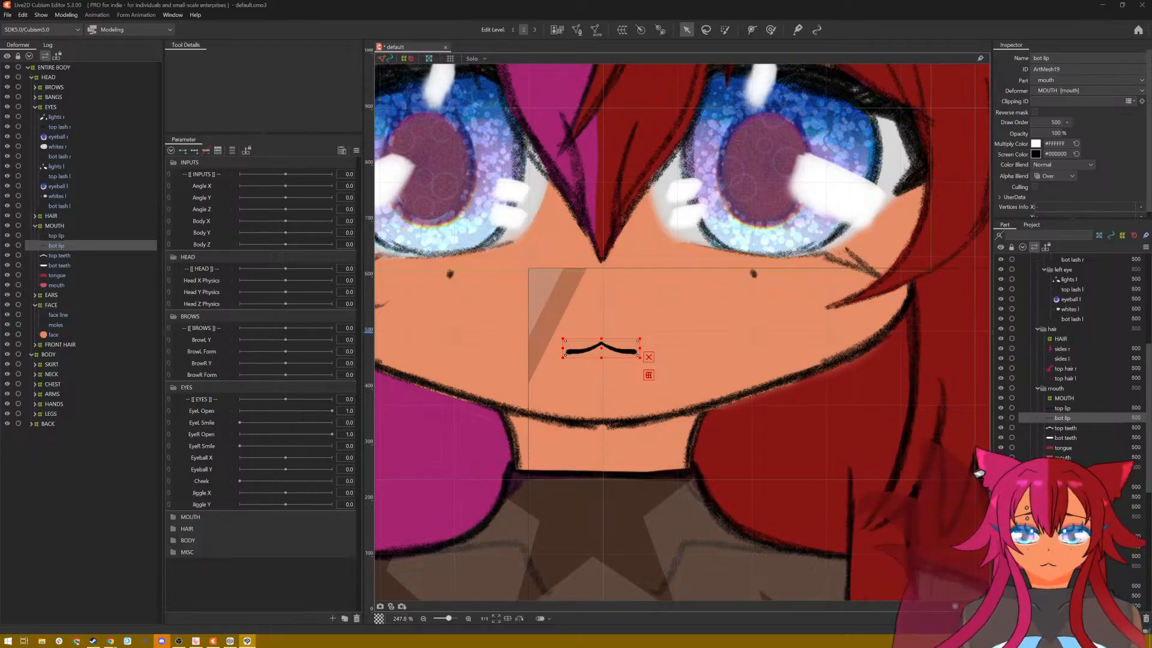
Step: Import the DawnPractice_1 PSD into the default model, adding all its layers as new ArtMeshes
click(8, 14)
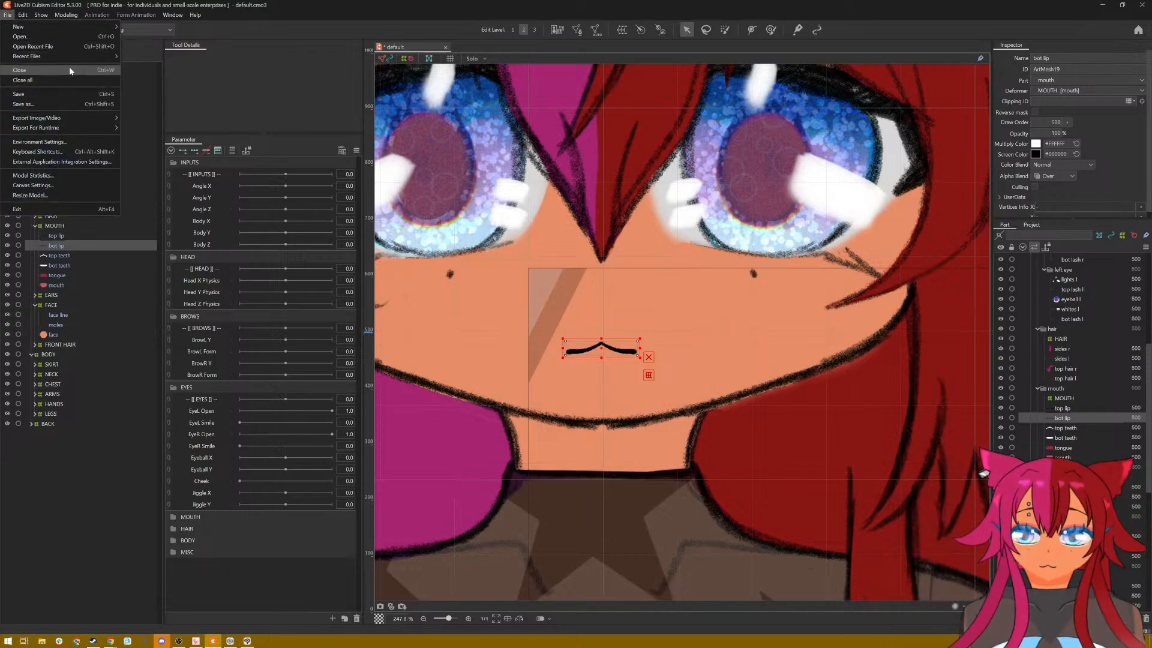
click(70, 36)
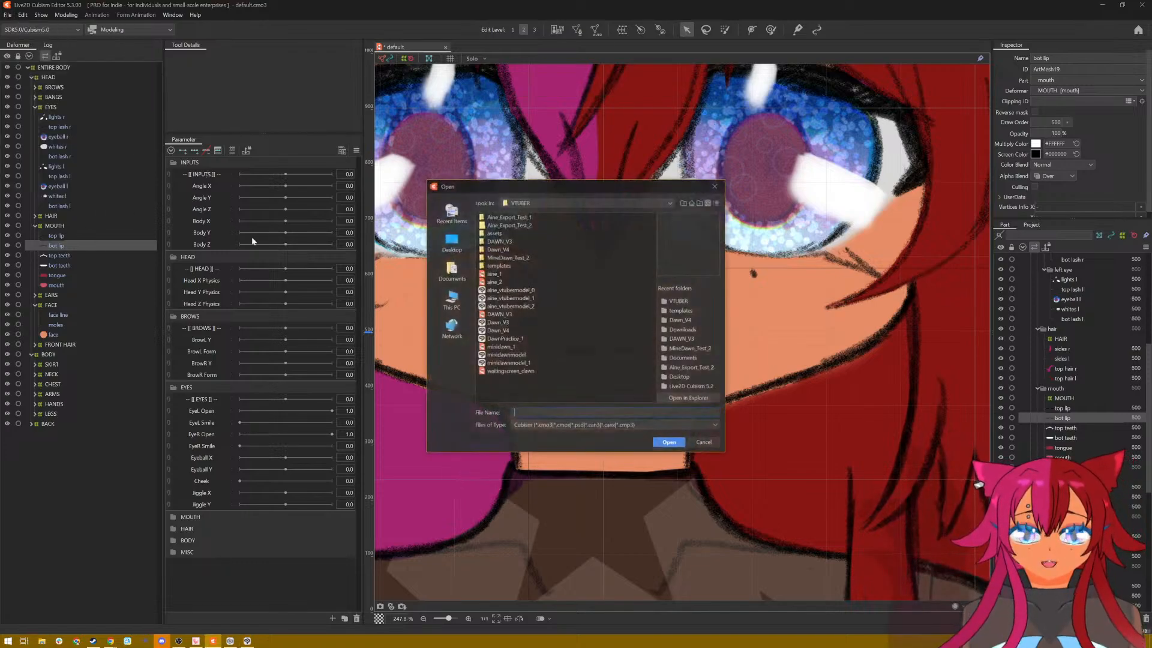
click(519, 337)
click(668, 442)
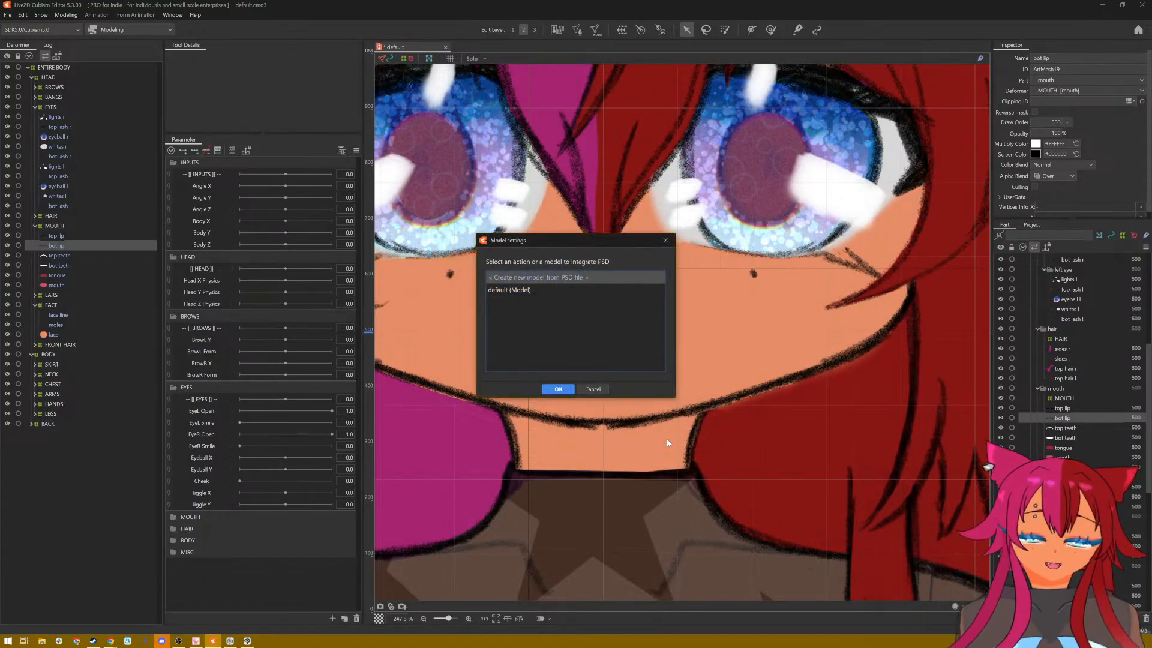
click(513, 290)
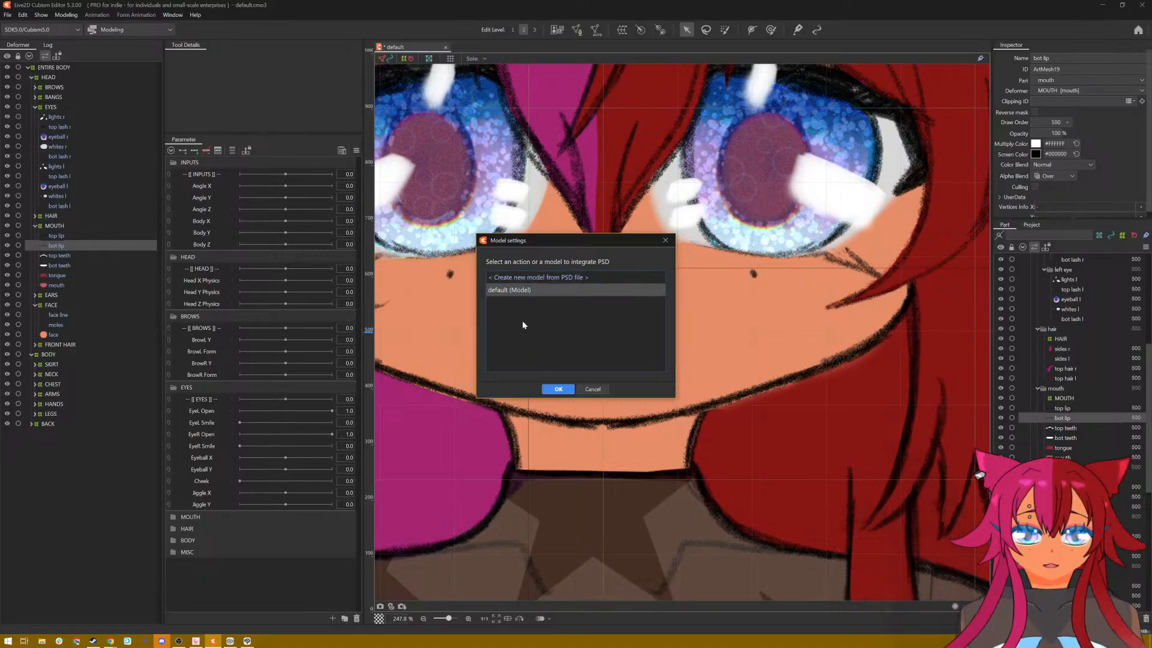
click(548, 393)
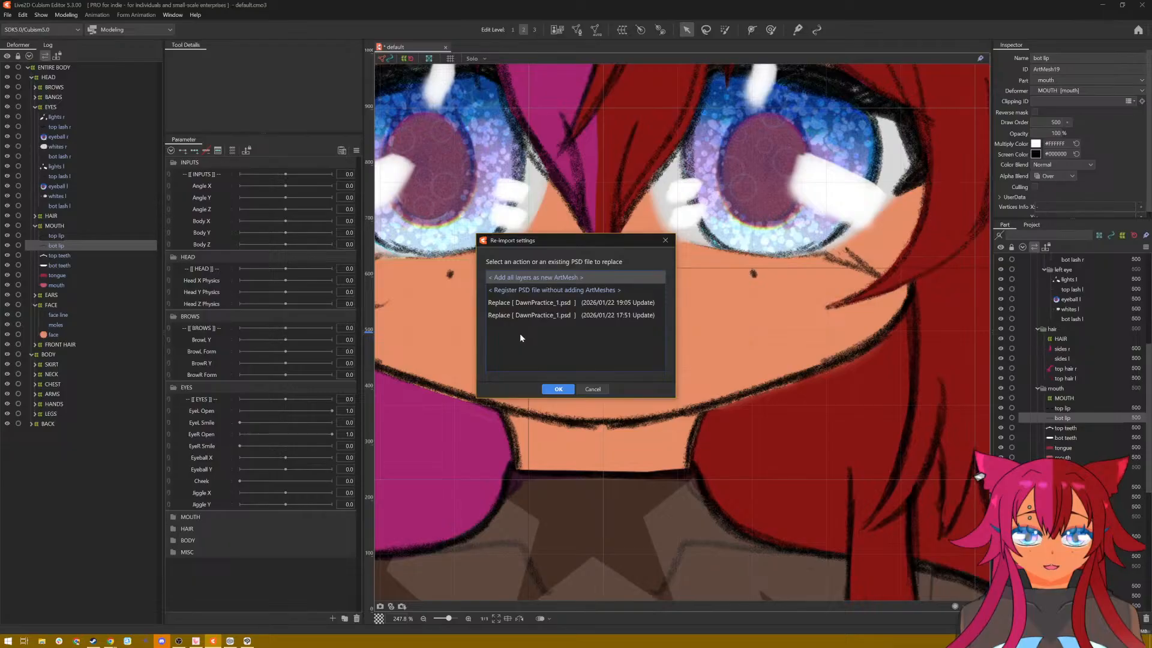
click(542, 304)
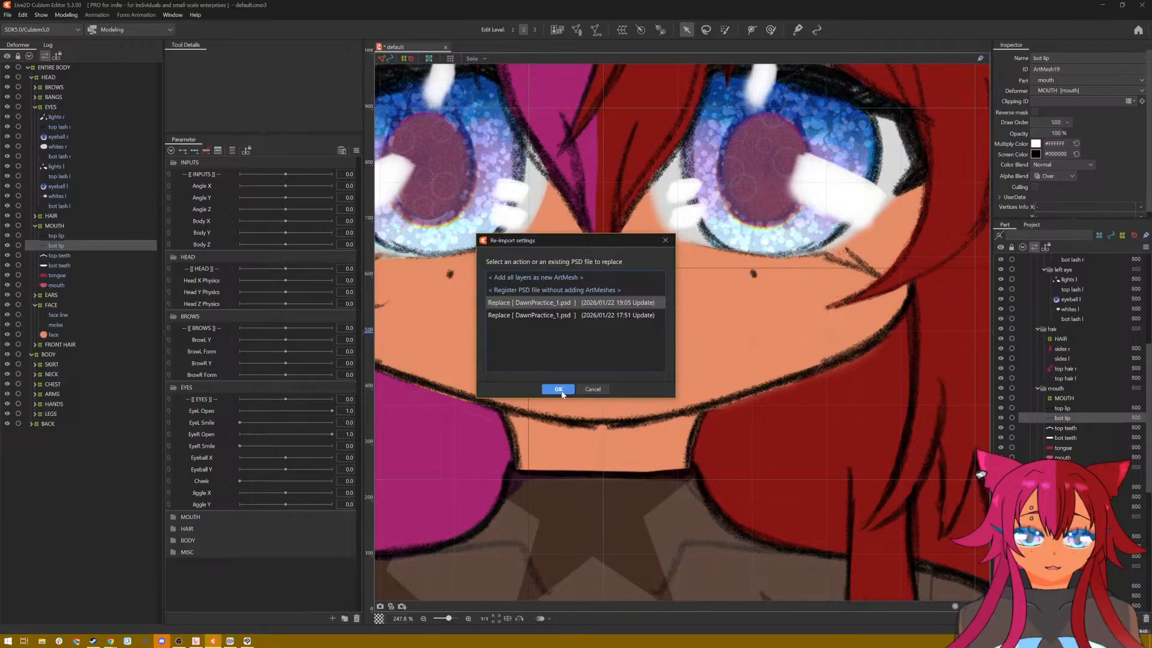
click(559, 278)
click(565, 390)
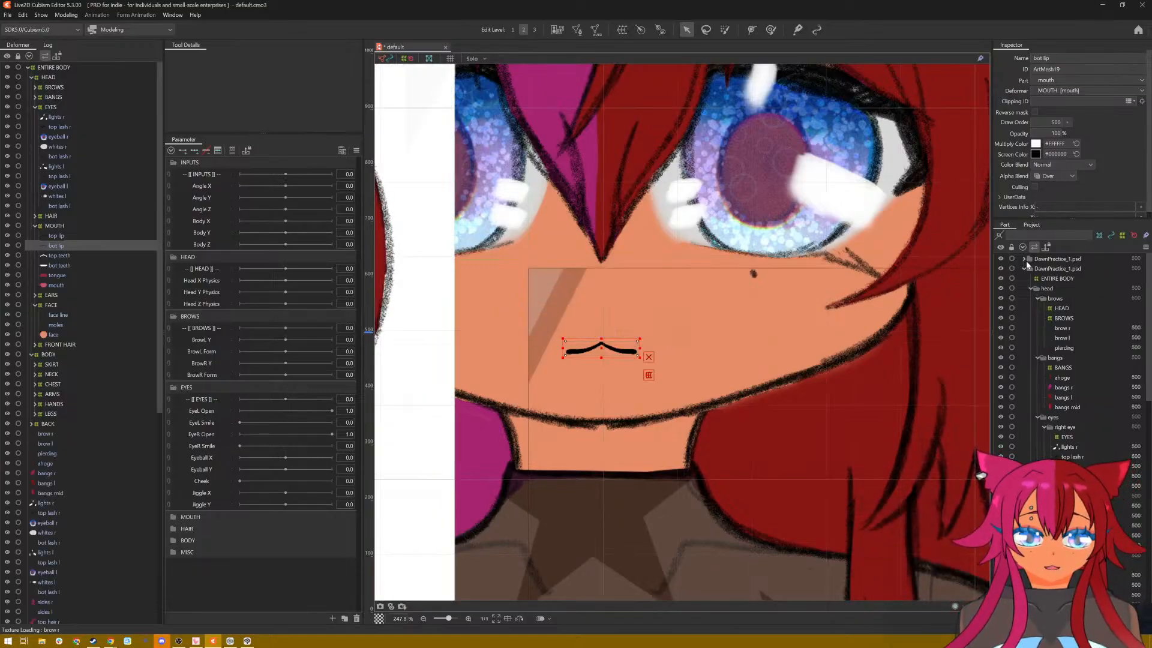
Step: Expand the newly imported DawnPractice_1.psd part and remove its Layer 2 and Paper meshes
click(1026, 260)
click(1024, 259)
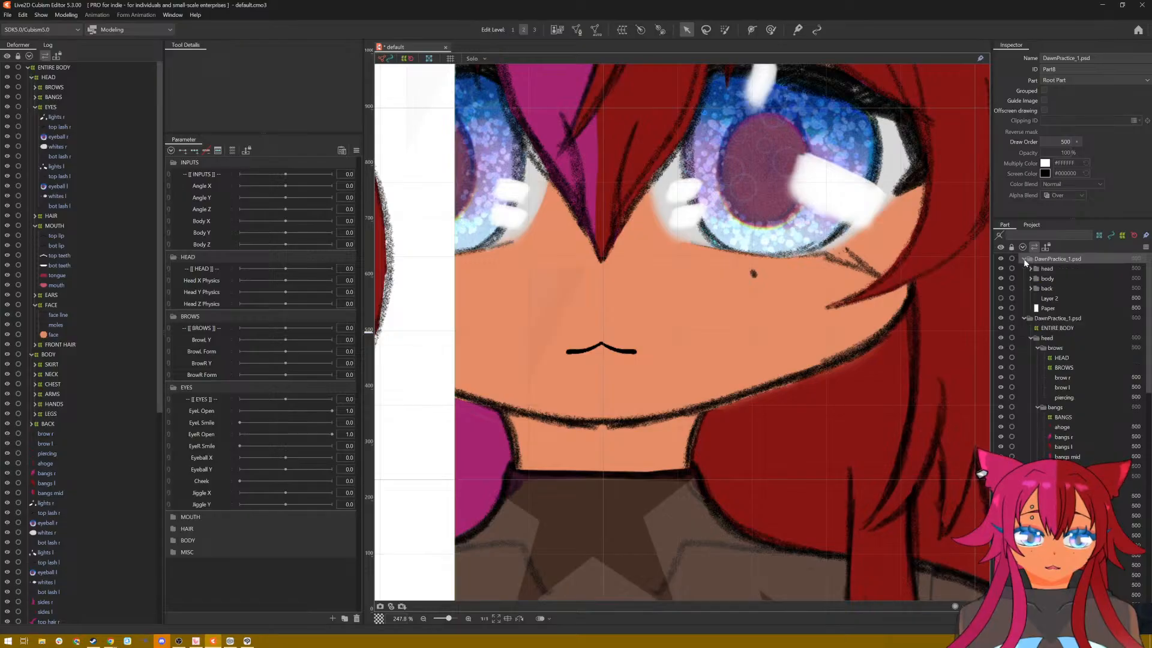
click(1047, 309)
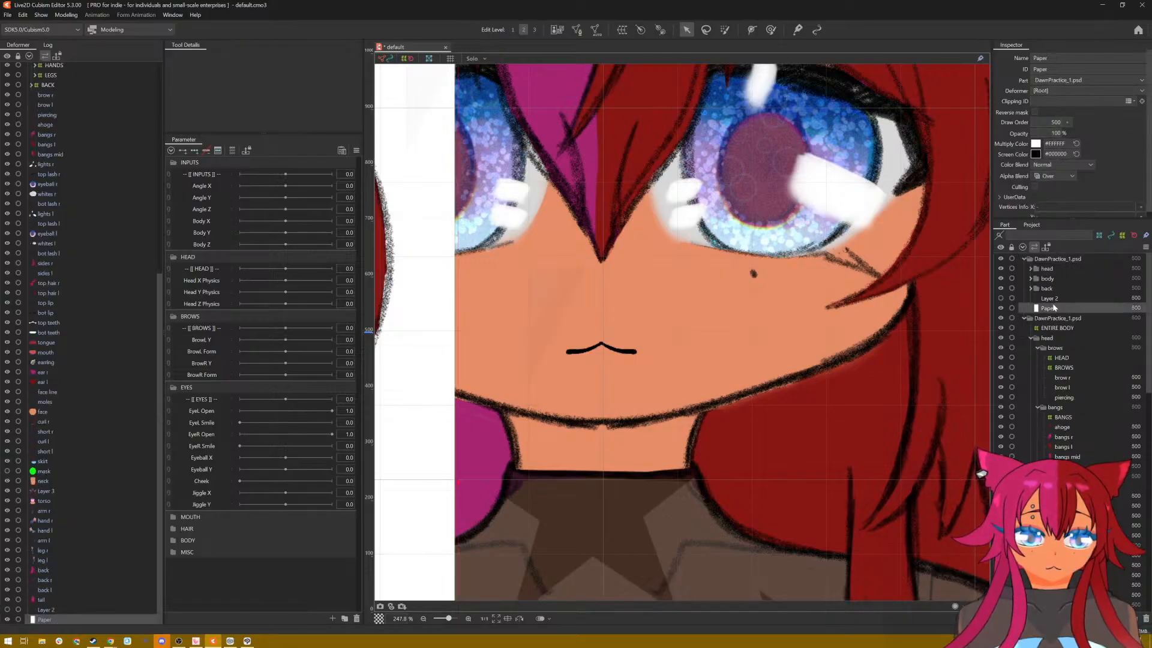
shift+click(1053, 301)
right_click(1052, 301)
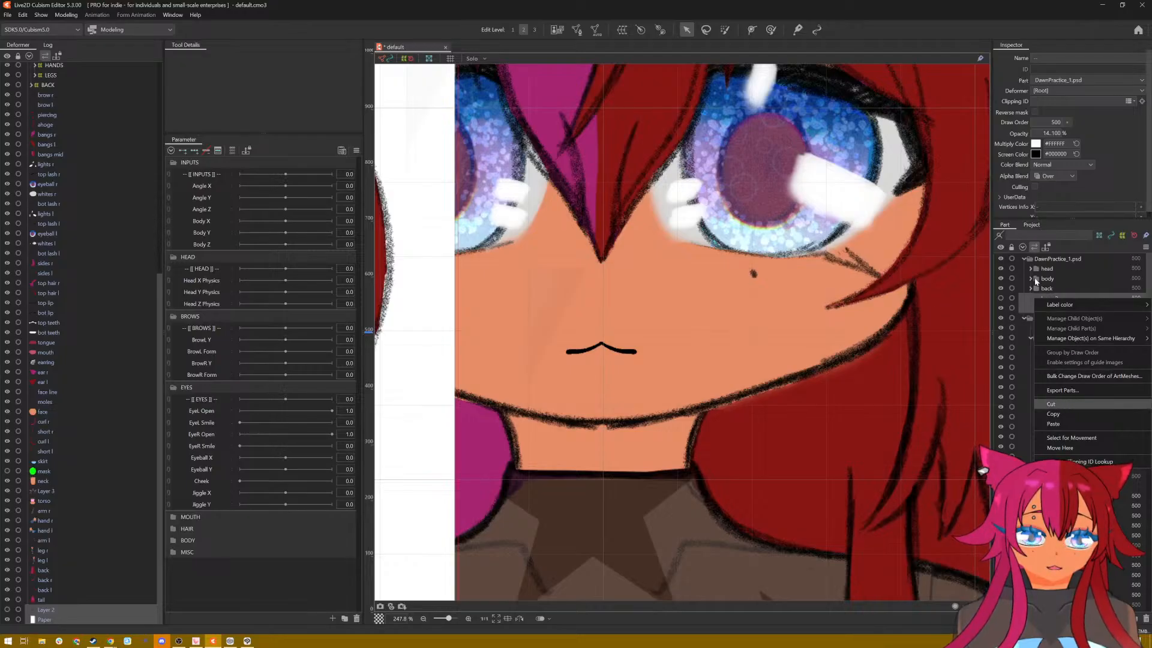
key(Delete)
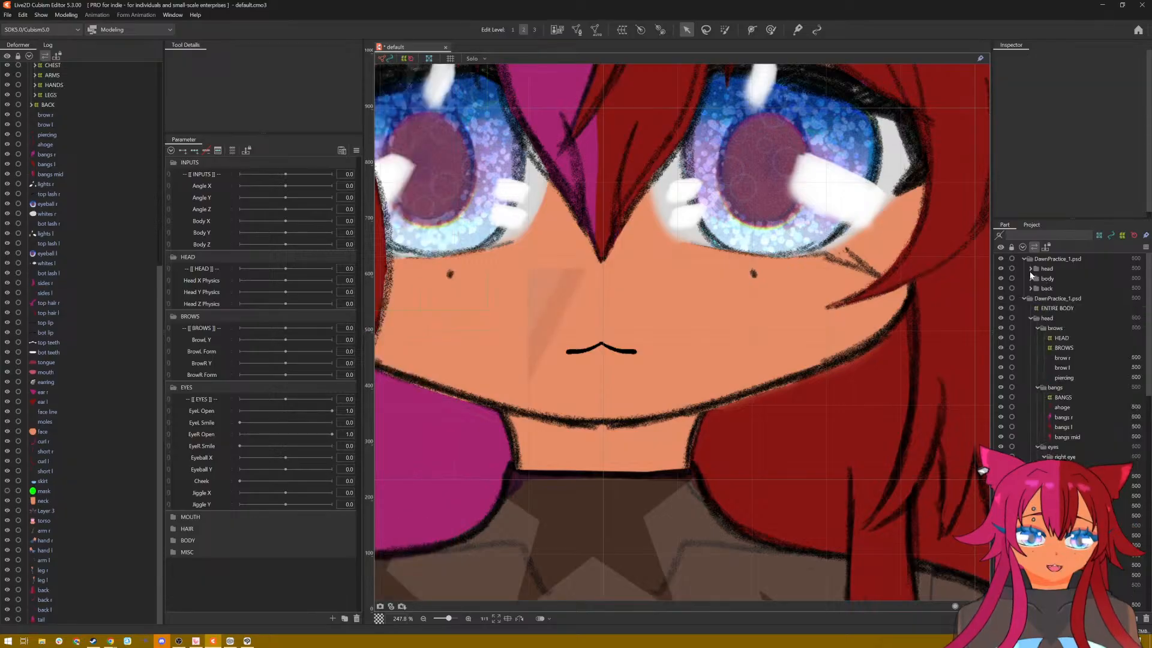
Step: Expand the imported head and mouth parts and select all meshes from top lip to mouth
click(1030, 269)
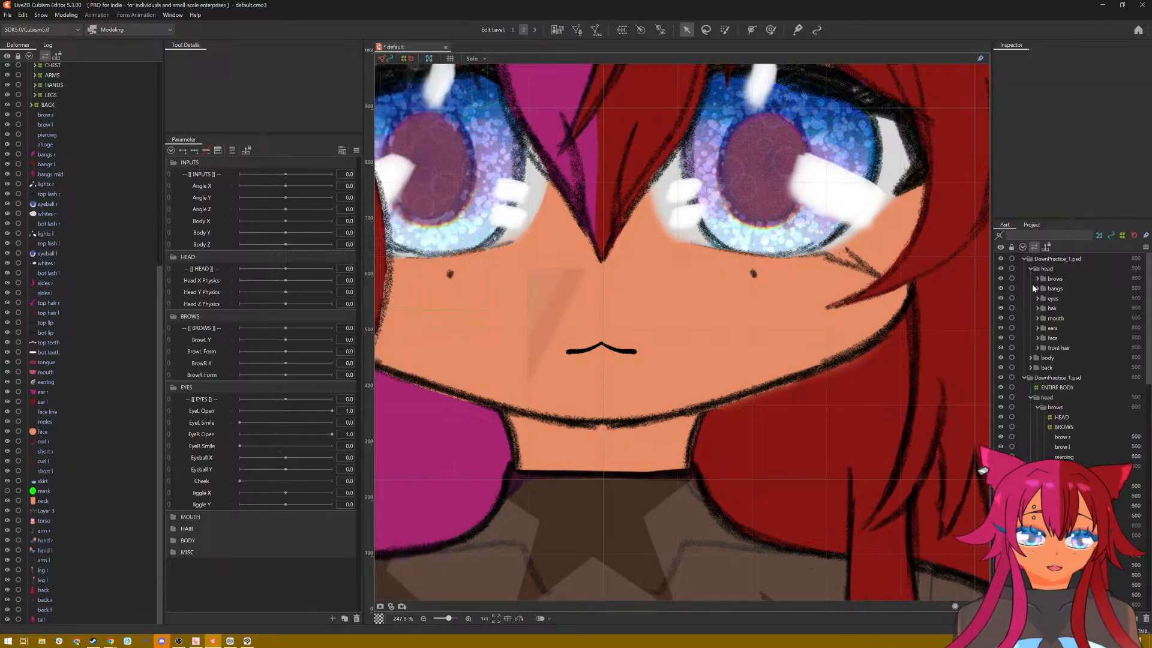
click(1038, 318)
scroll(446, 319, down, 10)
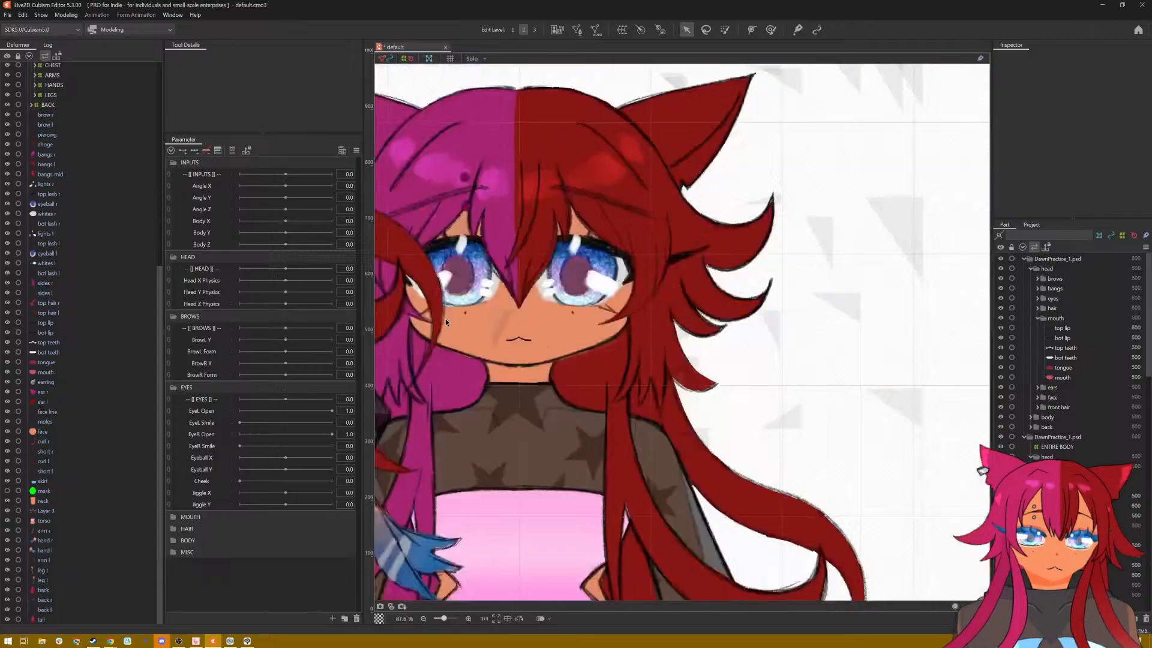
scroll(443, 320, up, 8)
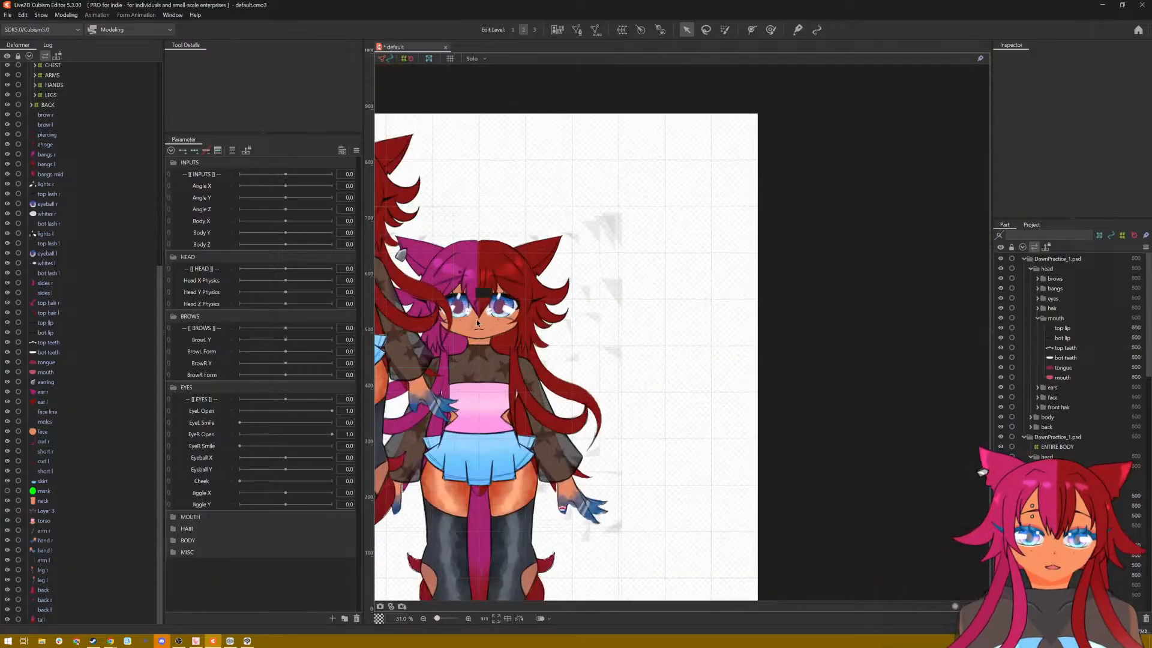
scroll(1031, 353, down, 1)
scroll(809, 349, down, 4)
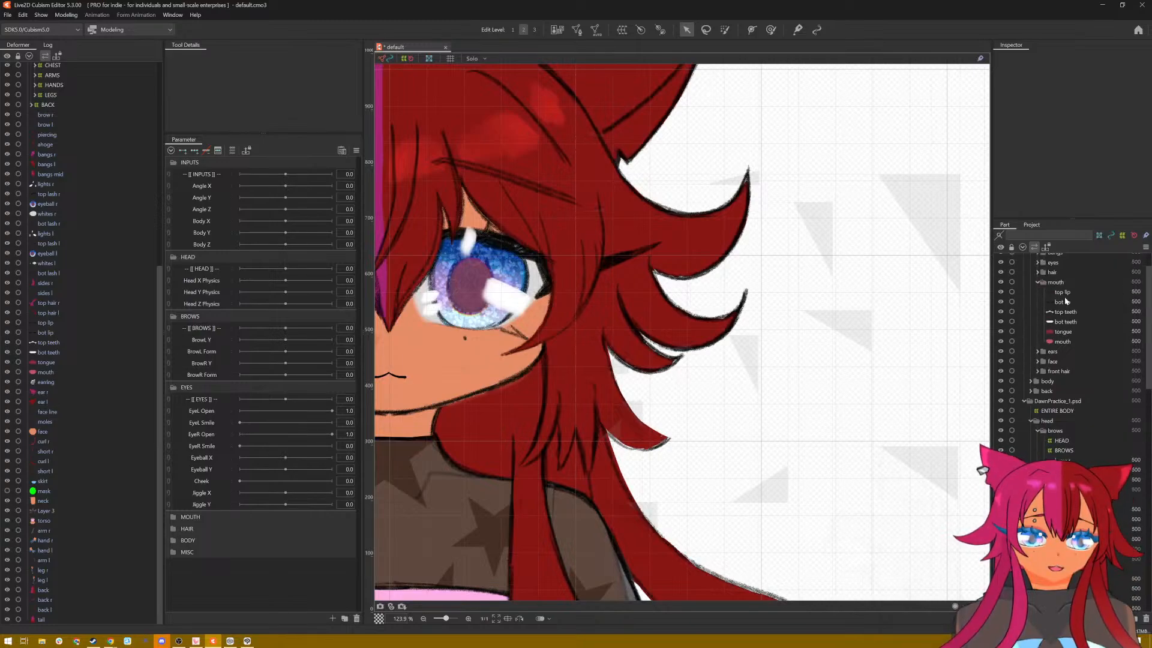
click(1063, 294)
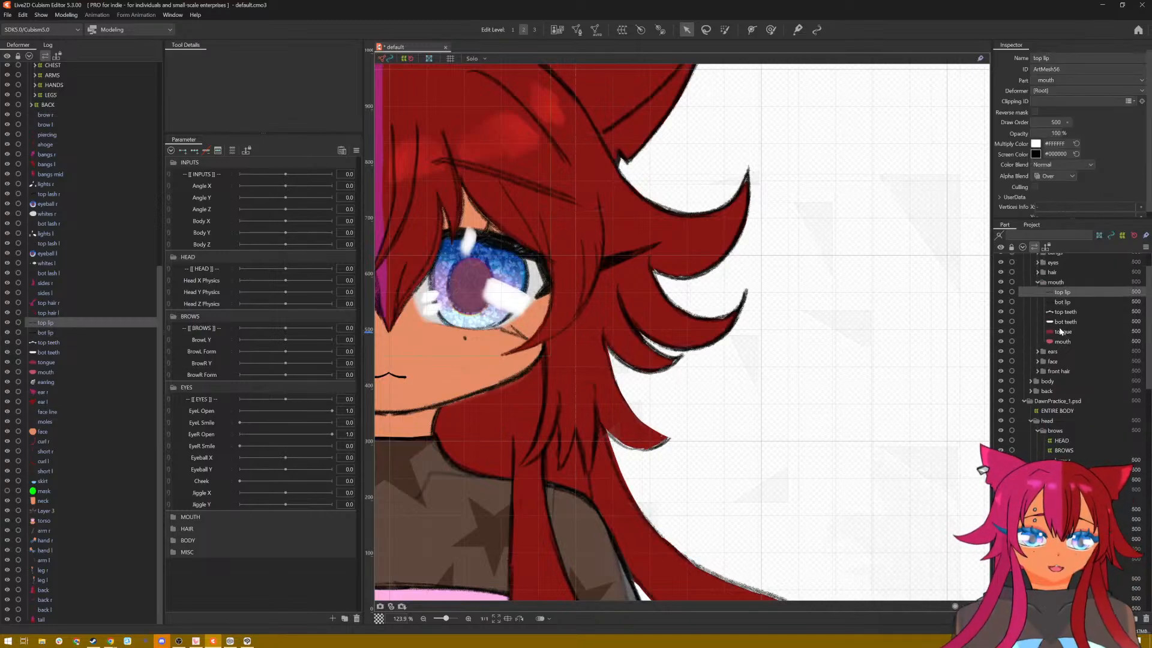
shift+click(1062, 342)
scroll(1061, 338, down, 1)
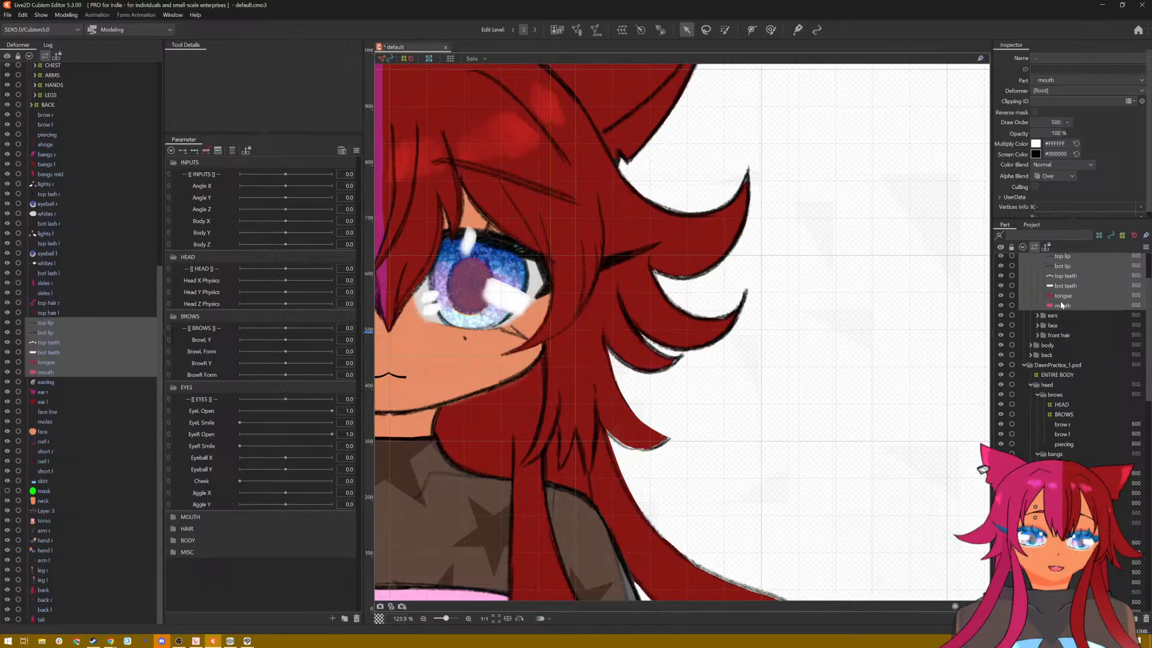
Step: Collapse the original brows, bangs, eyes and hair parts, and cut the original mouth part's meshes from top lip to mouth
click(1038, 395)
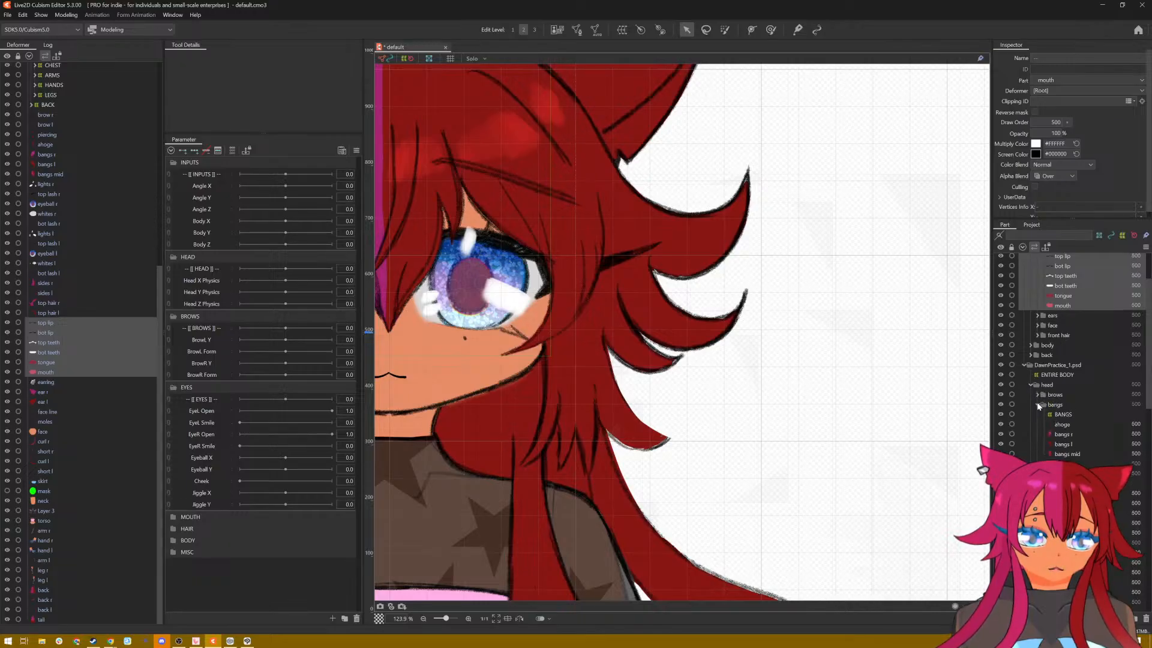
click(1039, 406)
click(1039, 415)
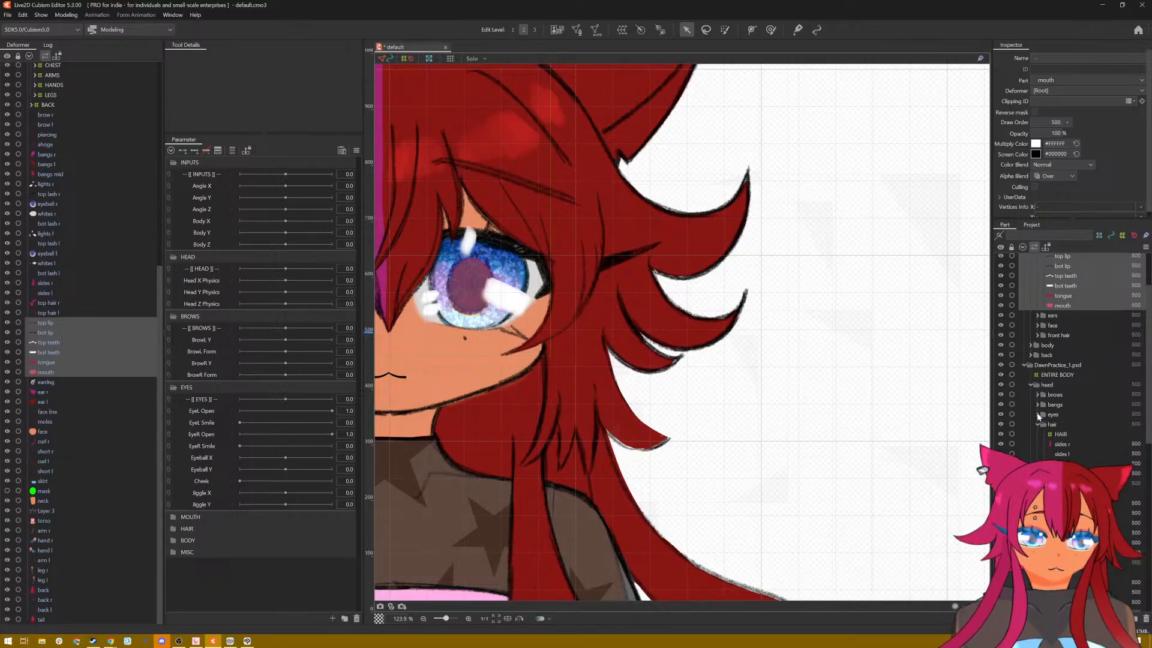
click(1036, 424)
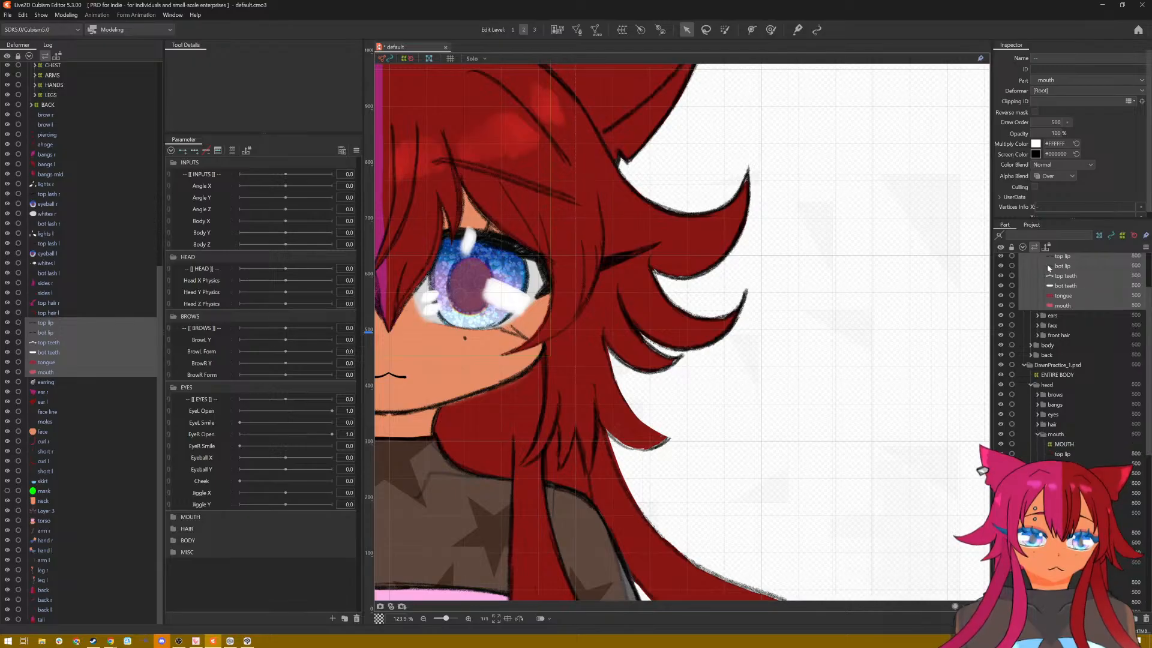
click(1068, 455)
shift+click(1067, 503)
right_click(1067, 503)
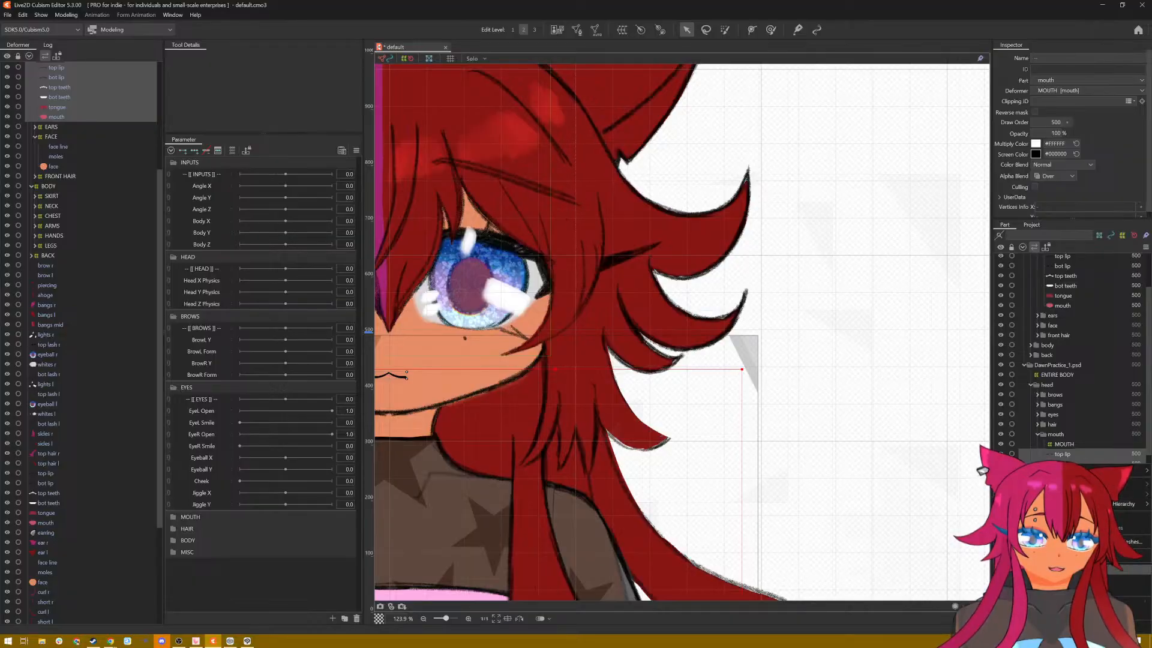
click(1080, 569)
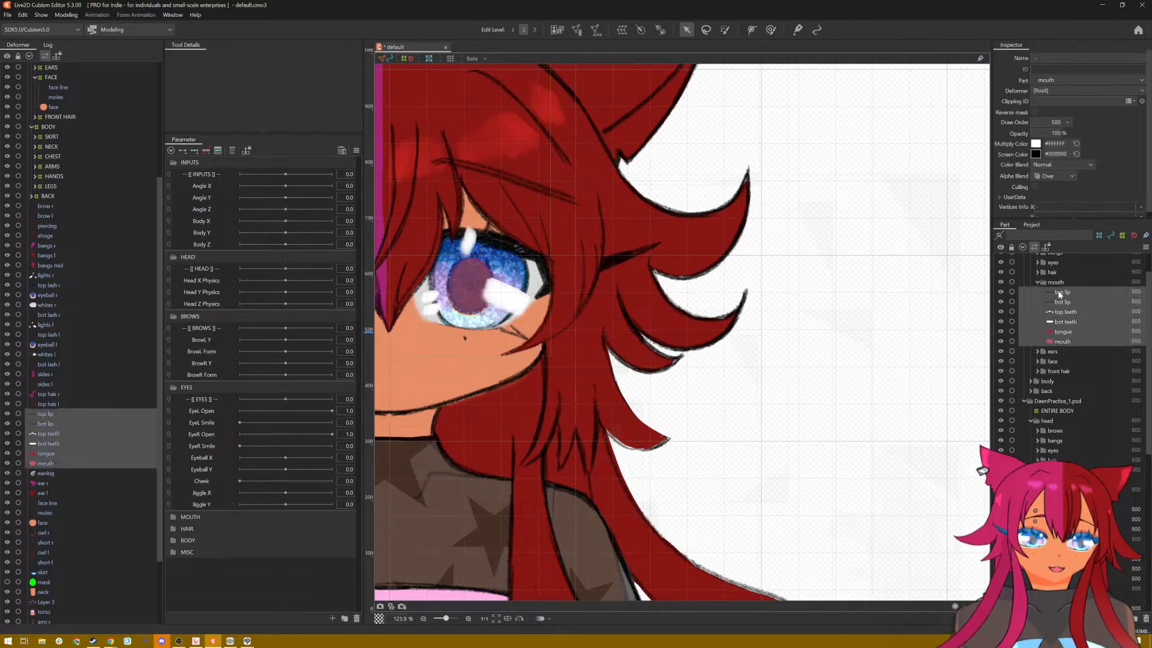
Step: Move the imported mouth meshes into the original head part beneath MOUTH and position them centred on the original character's lower face
drag(1078, 431, 1080, 487)
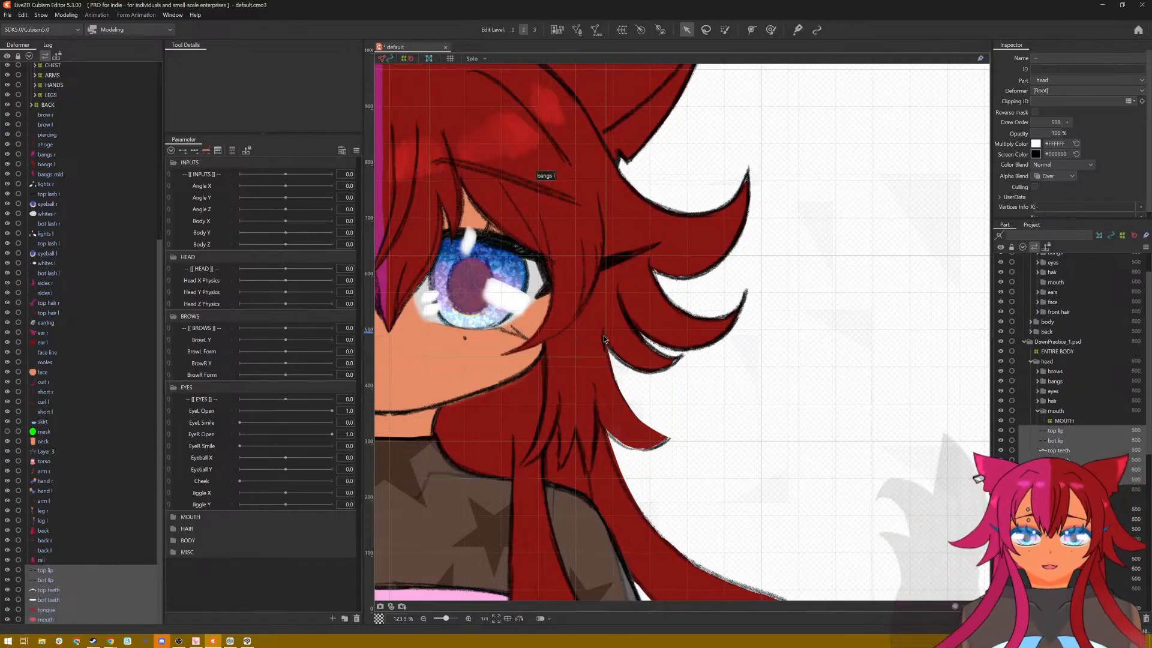
drag(428, 443, 710, 429)
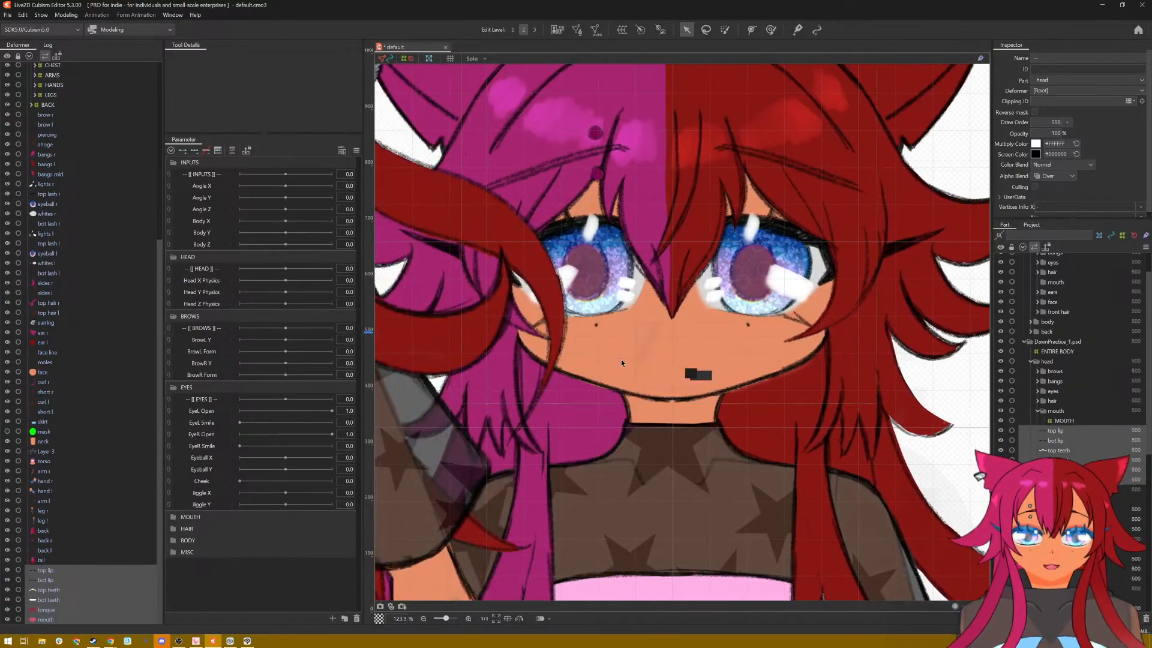
scroll(684, 384, down, 10)
scroll(609, 348, up, 3)
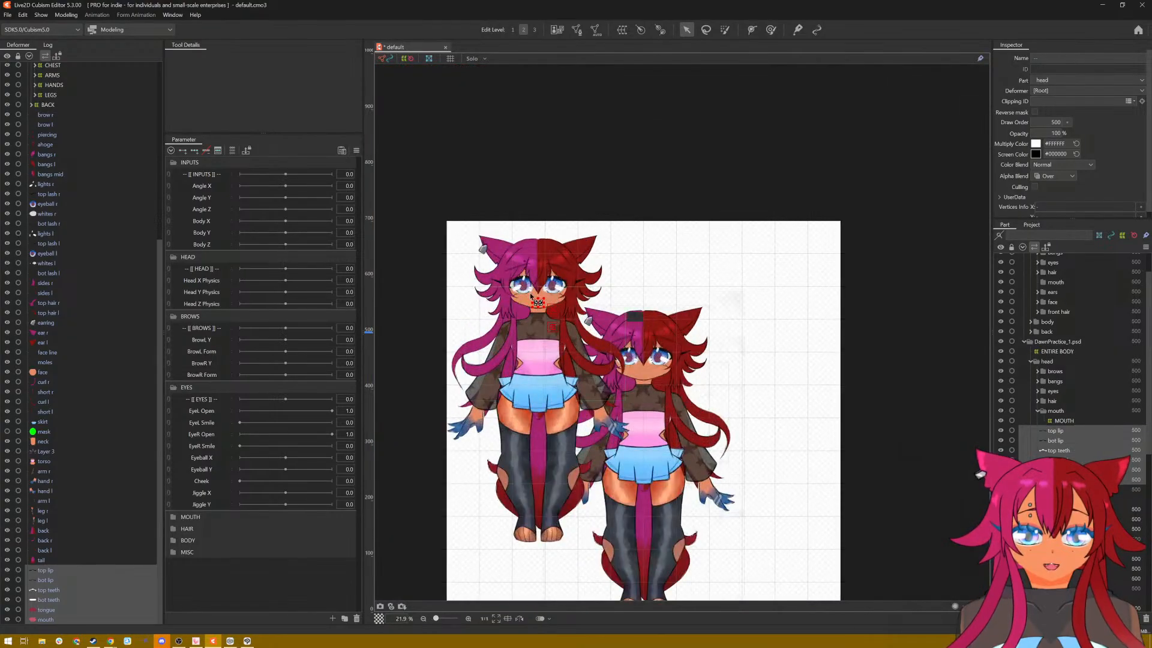
drag(538, 303, 643, 373)
scroll(644, 373, up, 10)
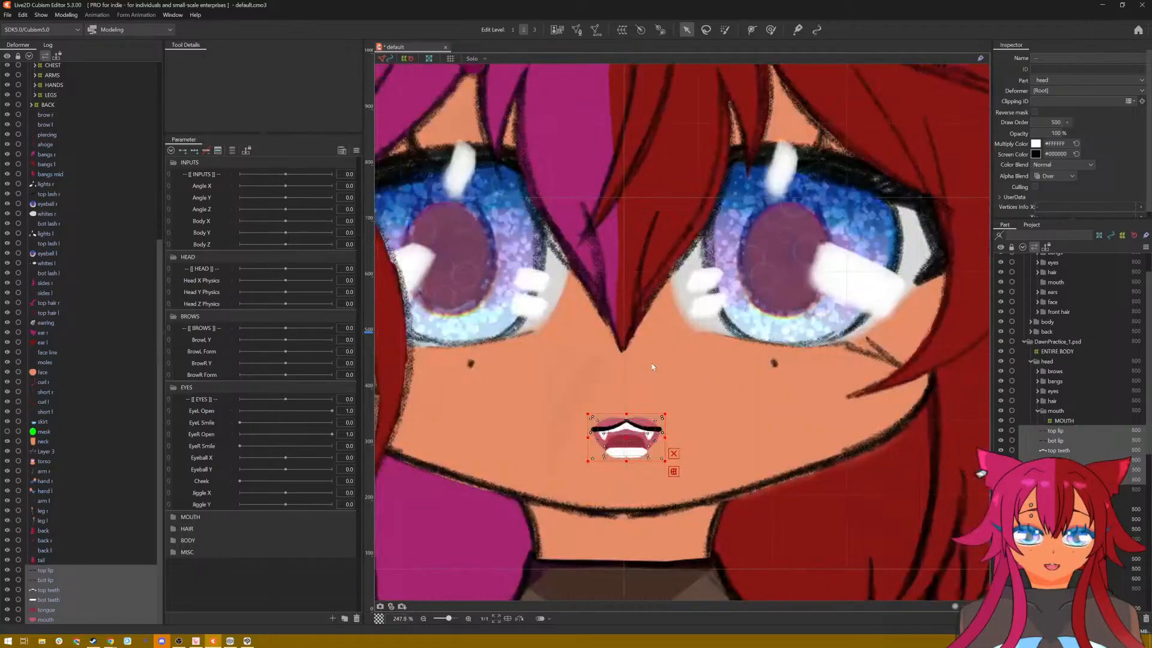
drag(628, 438, 625, 439)
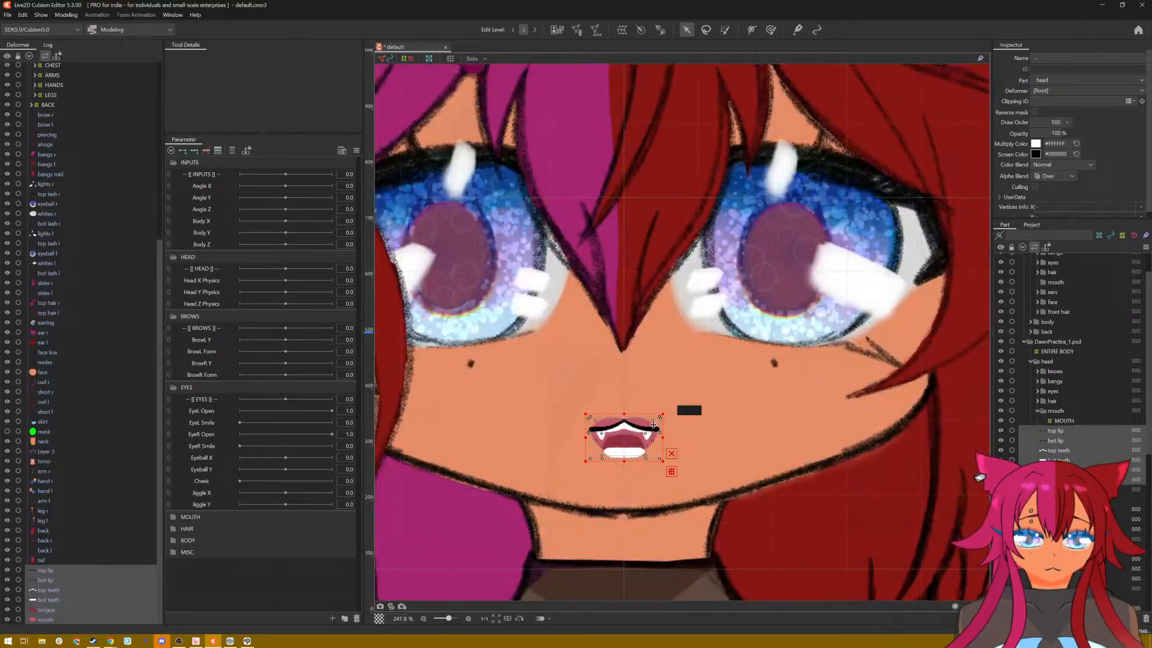
Step: Collapse the leftover imported DawnPractice_1.psd part that has no mouth meshes and cut it together with its child objects
scroll(762, 392, down, 5)
scroll(1080, 348, up, 1)
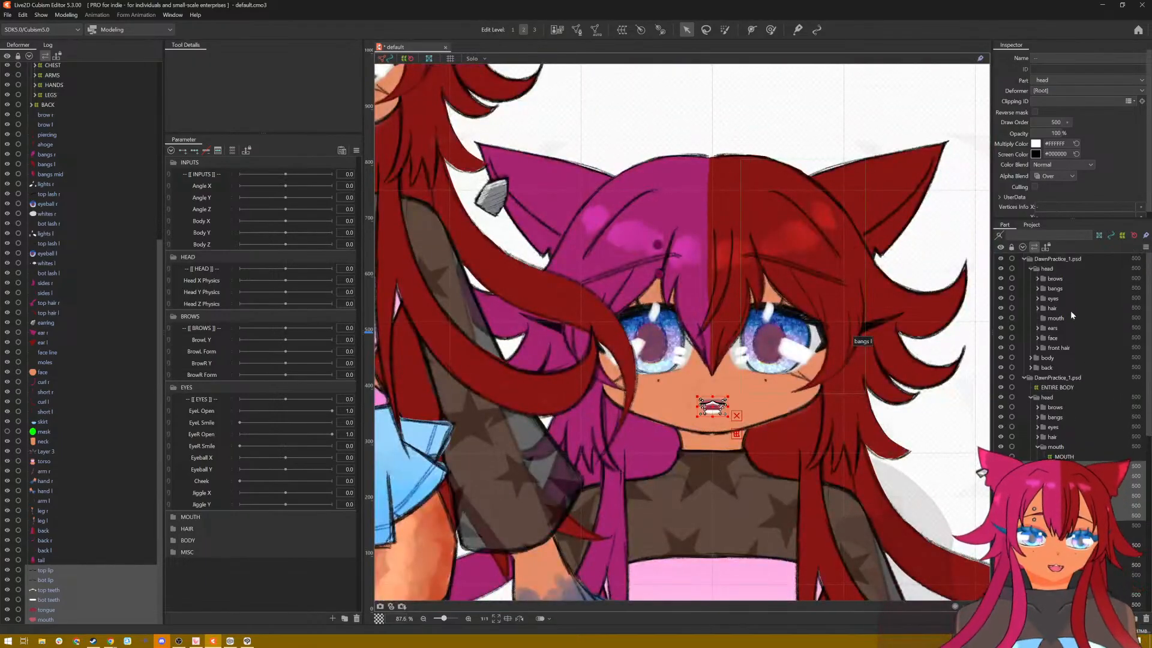
click(1042, 261)
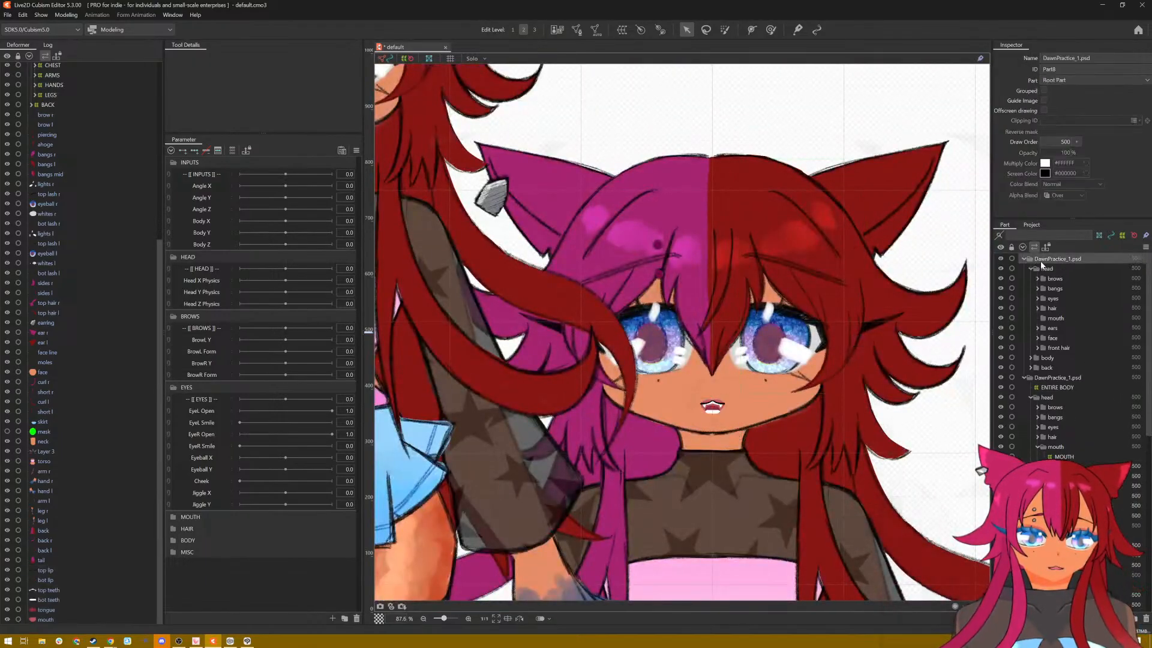
click(1024, 260)
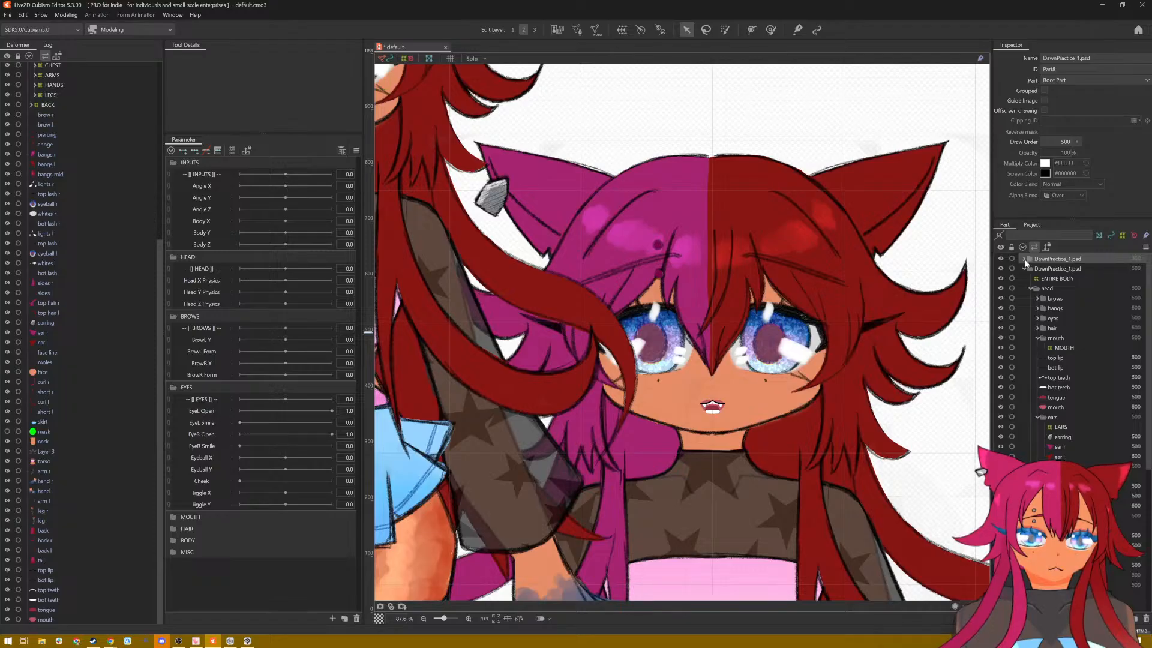
right_click(1039, 260)
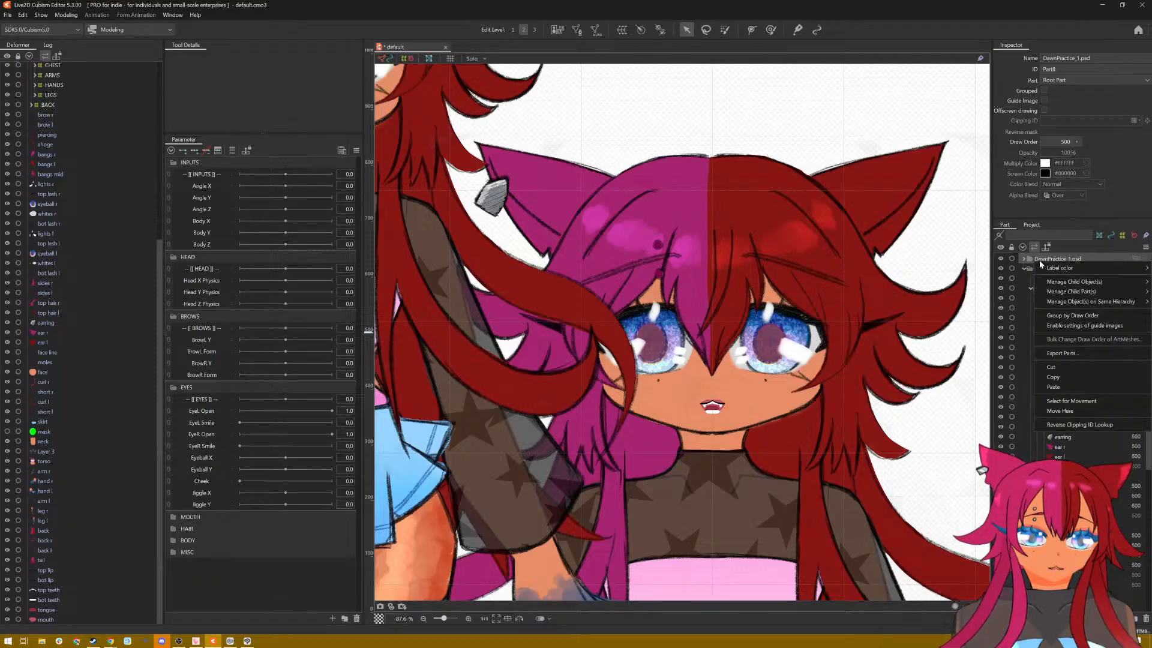
click(1064, 367)
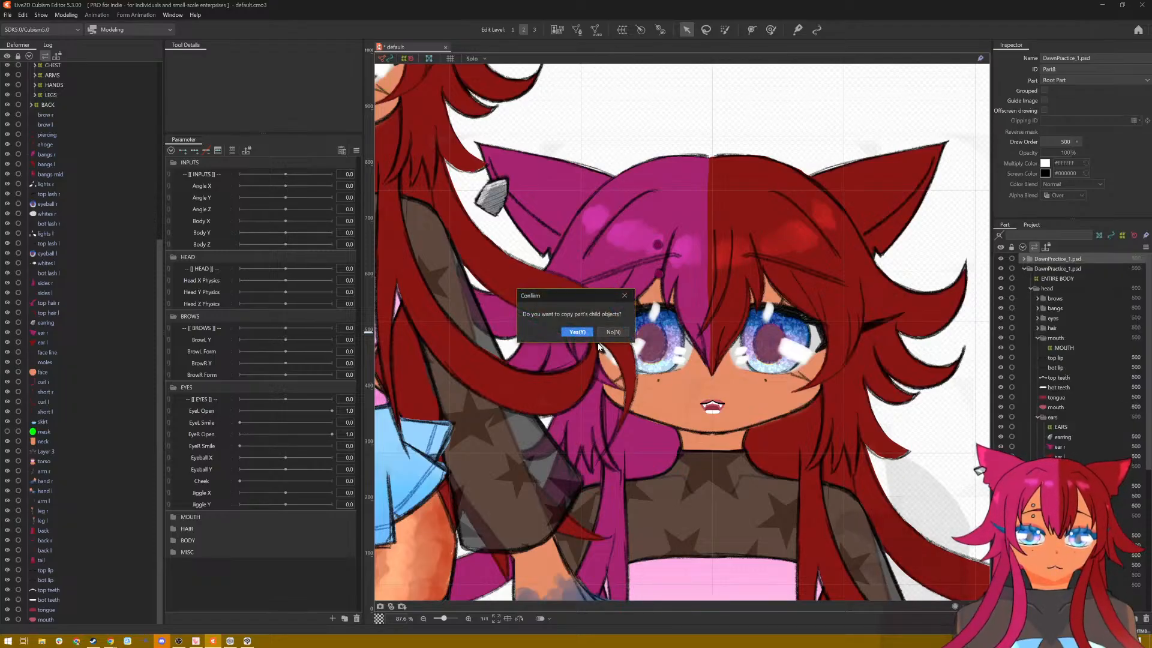
click(577, 331)
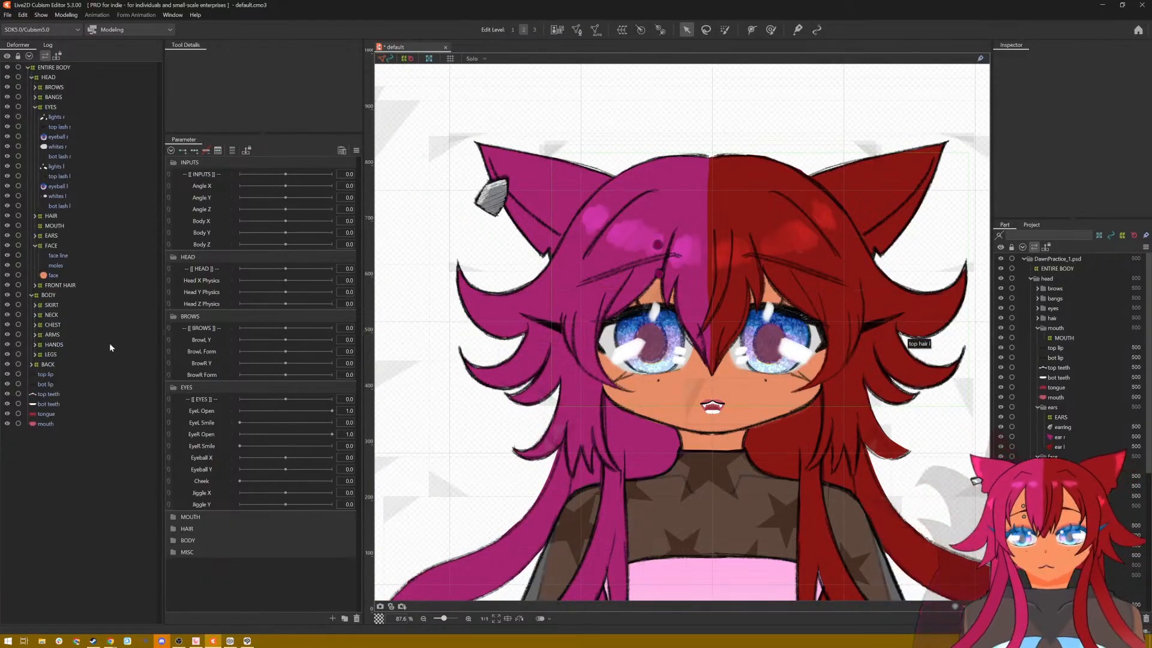
Step: Cut the old, empty MOUTH warp deformer from under HEAD
click(63, 228)
right_click(64, 228)
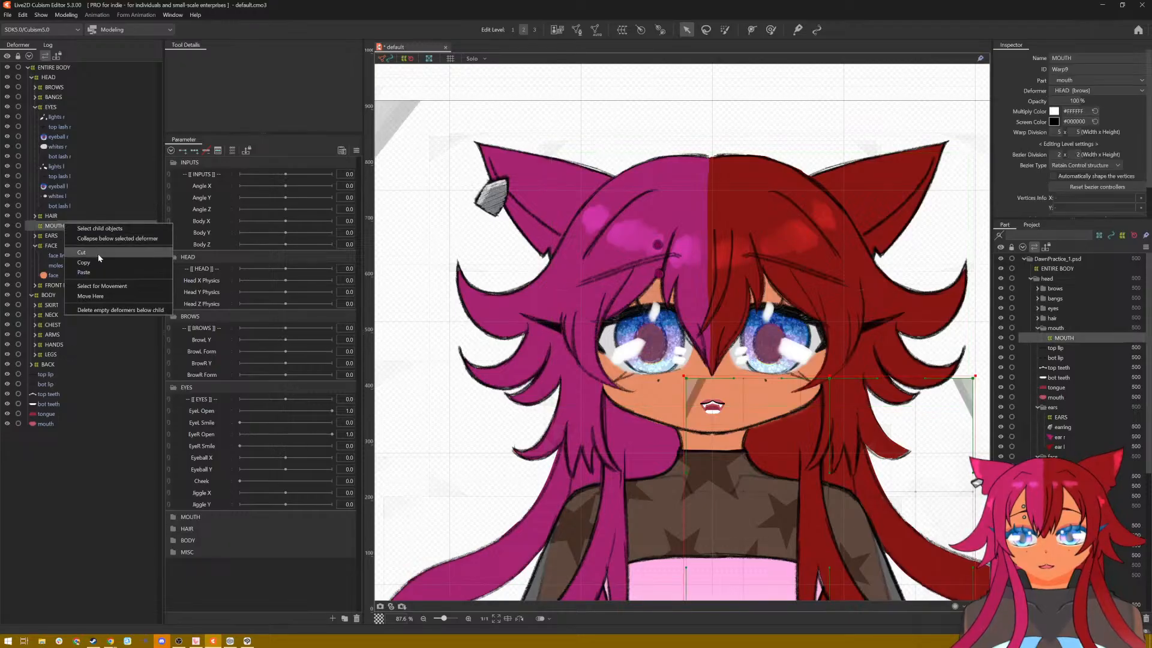
click(99, 254)
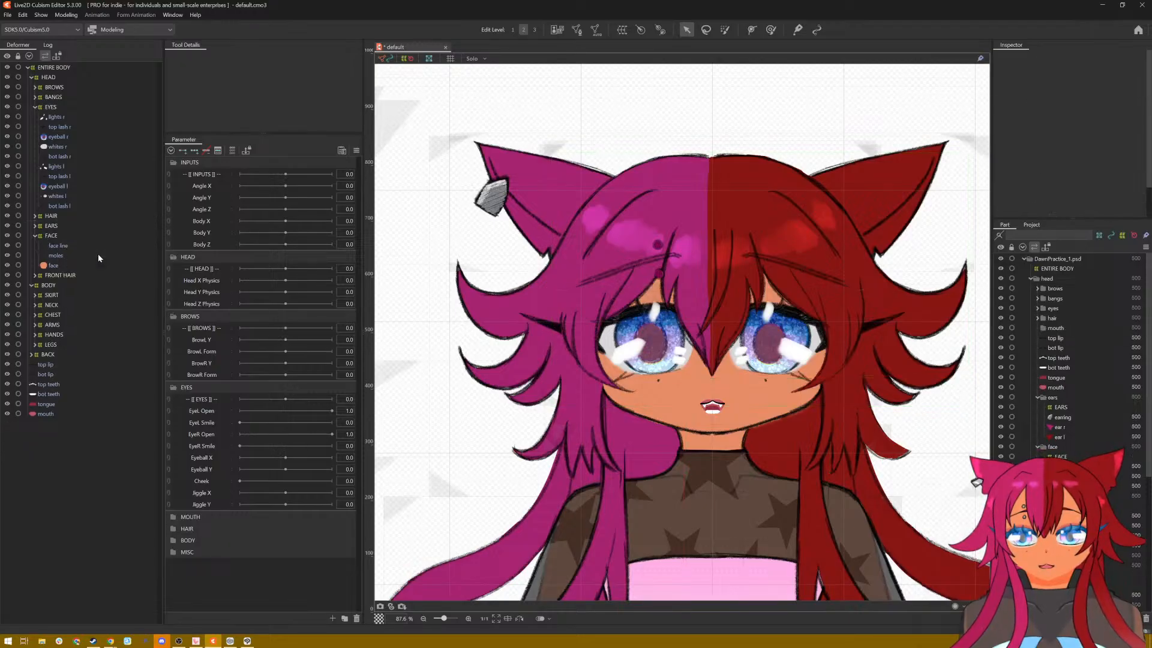
Step: Select the six mouth meshes from top lip to mouth and start a warp deformer with head as its destination part
click(57, 367)
shift+click(56, 413)
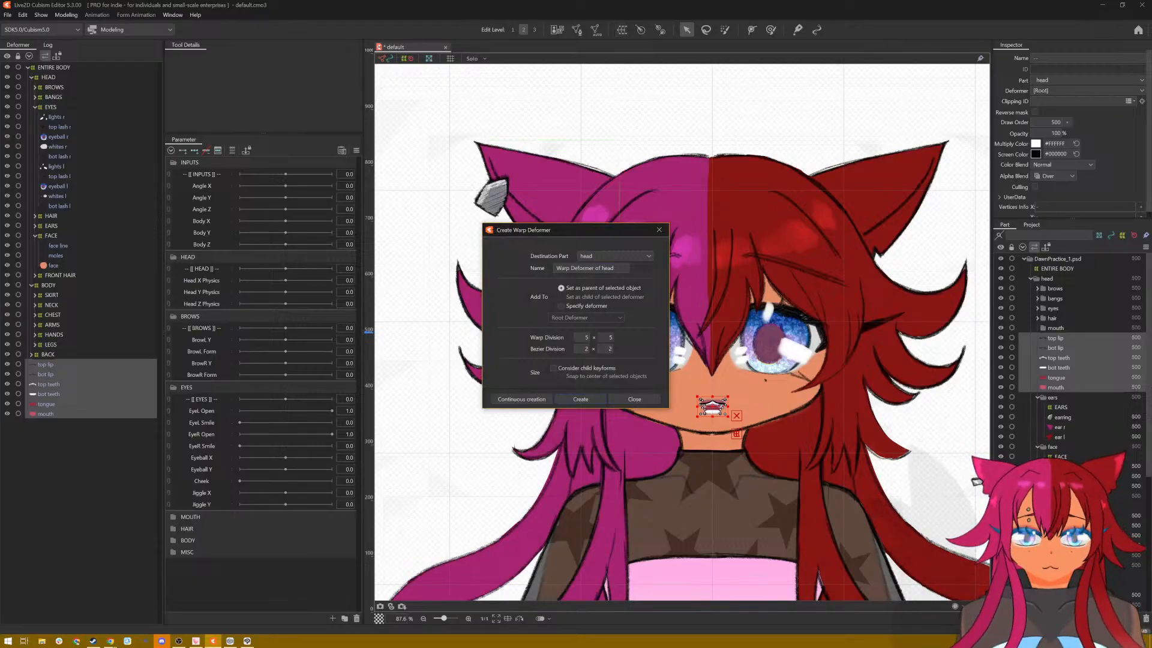
triple_click(604, 268)
text(MOUTH)
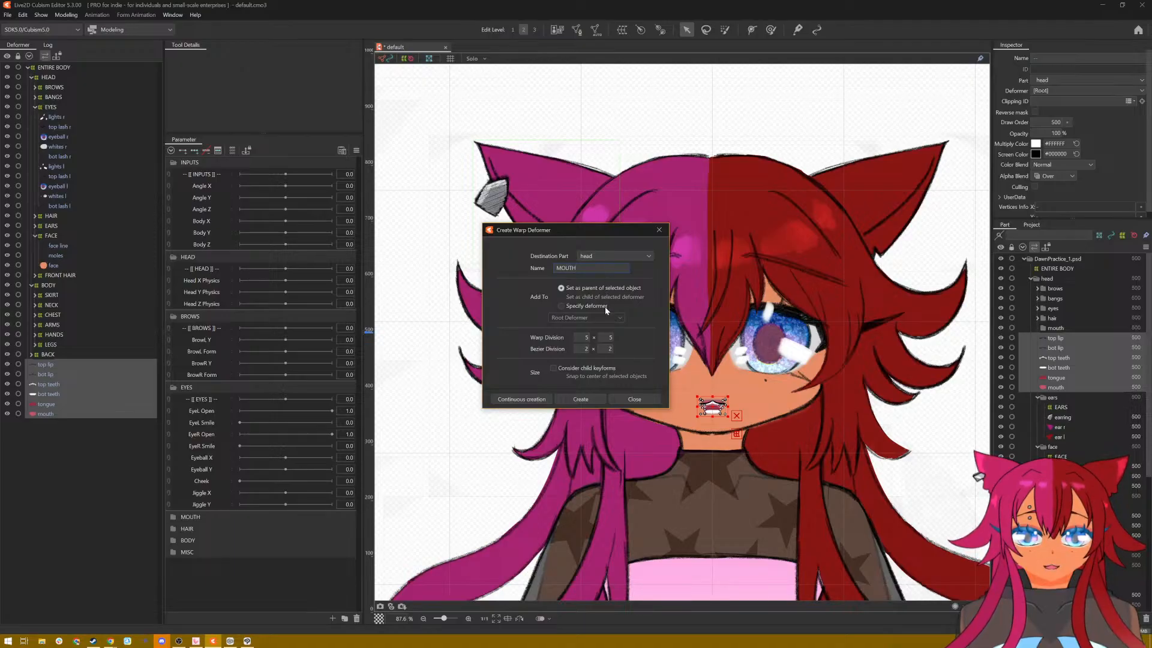
click(618, 254)
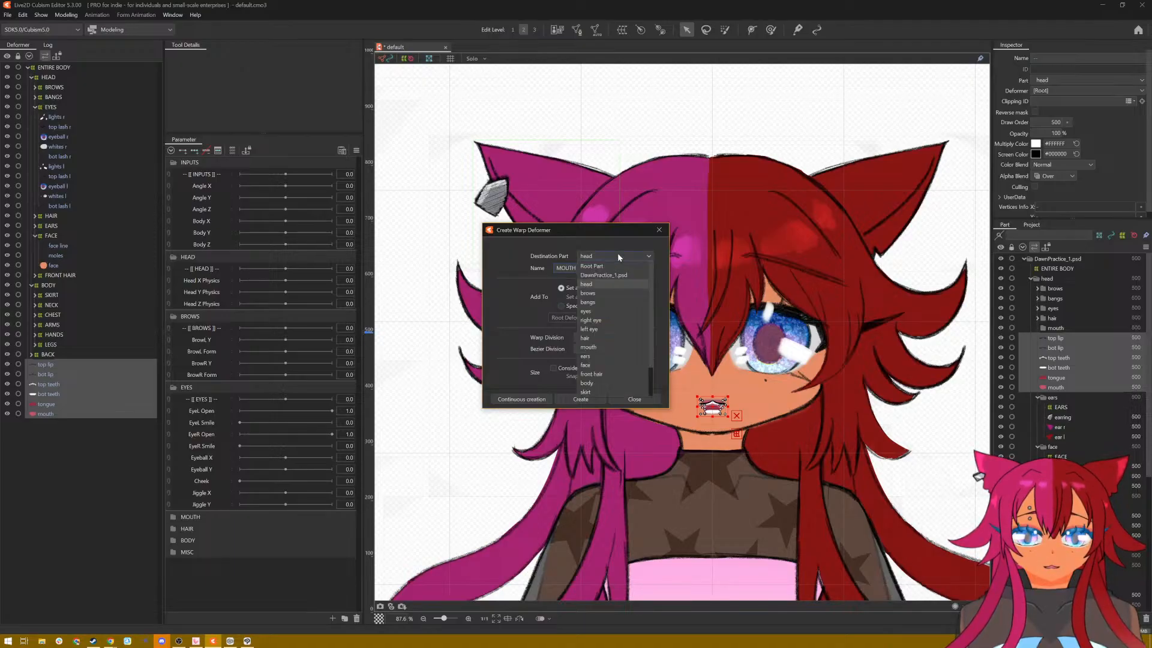
click(617, 285)
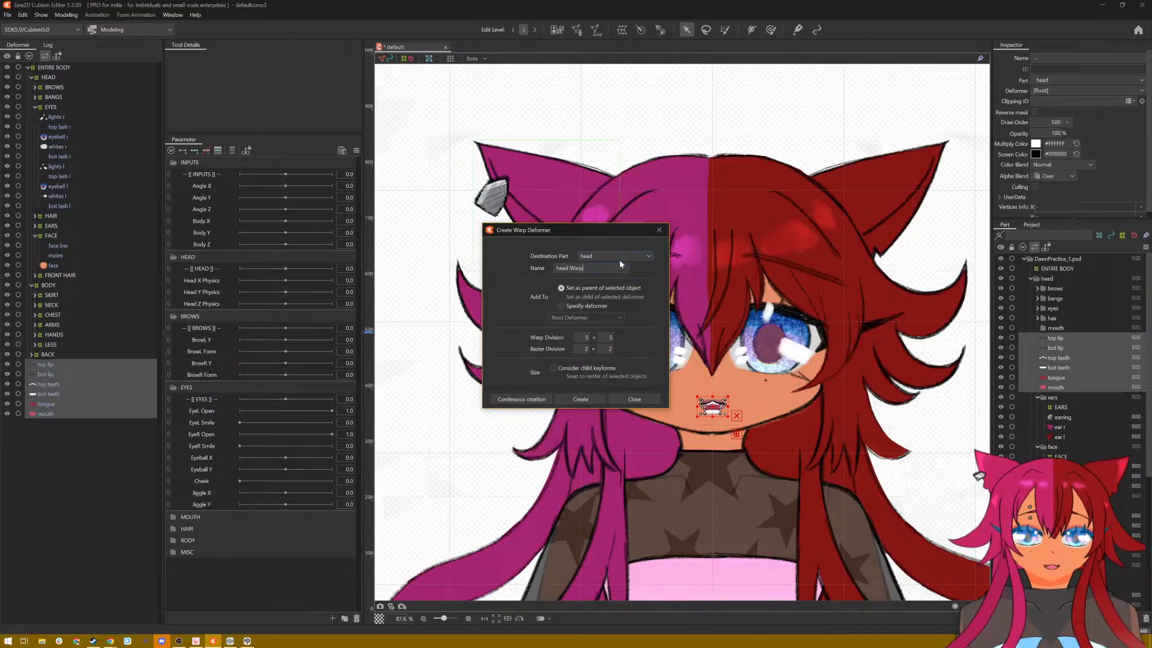
Step: Name the new warp deformer MOUTH, specify HEAD as its parent deformer, and create it in the head part
click(621, 256)
scroll(624, 275, down, 3)
scroll(627, 276, up, 3)
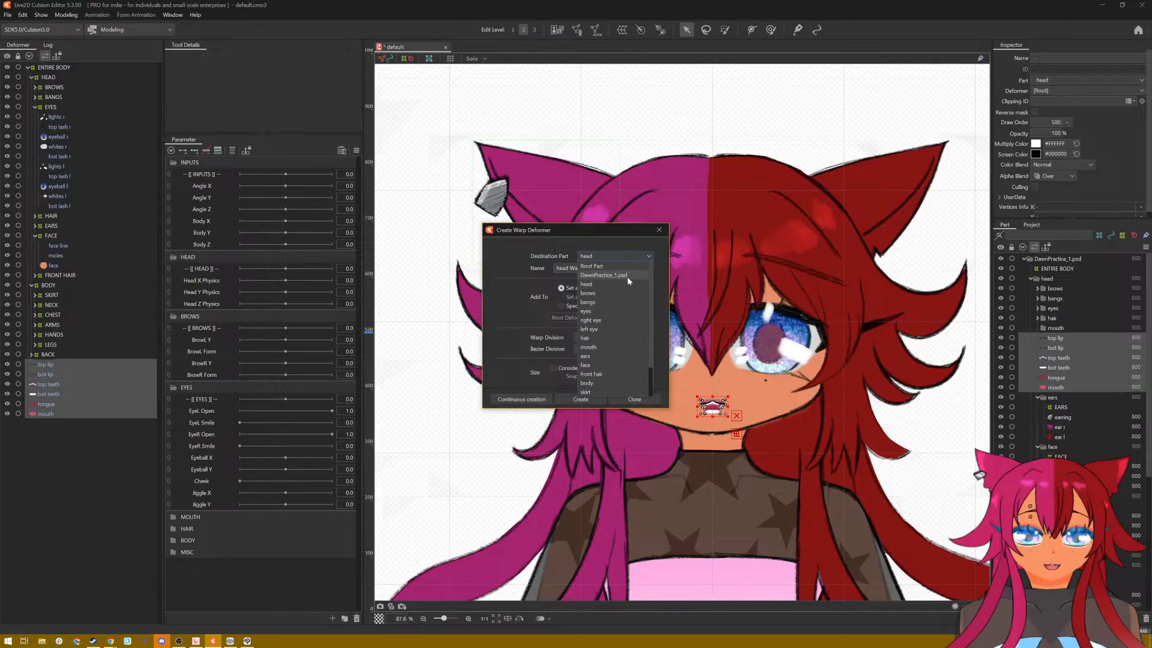
click(516, 247)
click(570, 268)
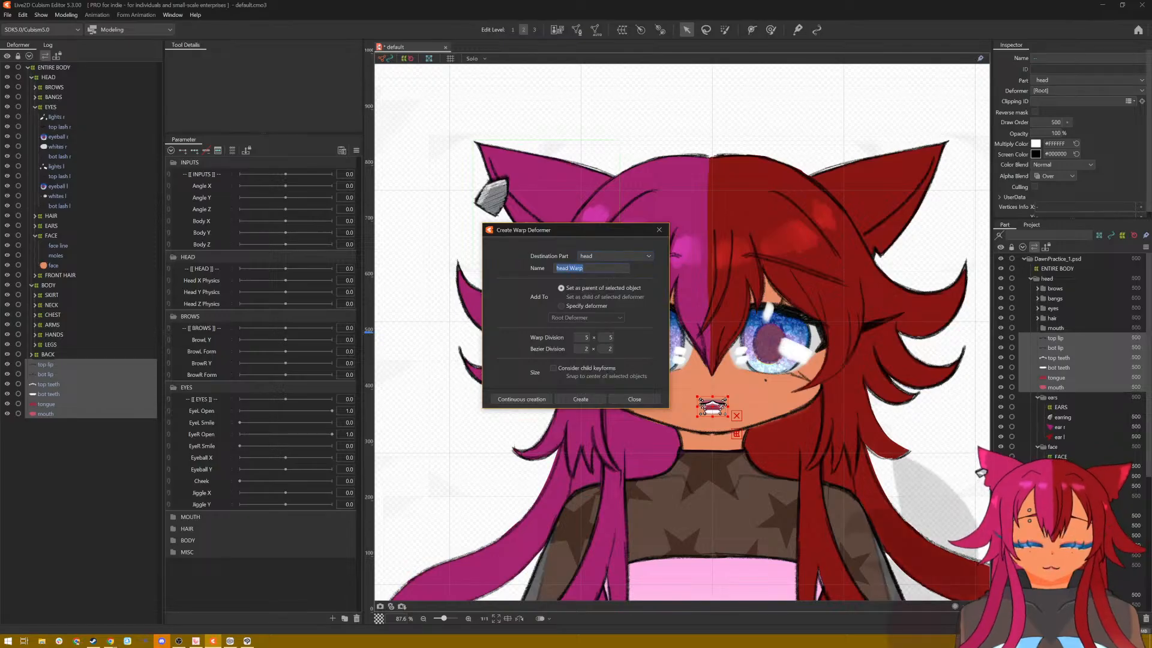
text(MOUTH)
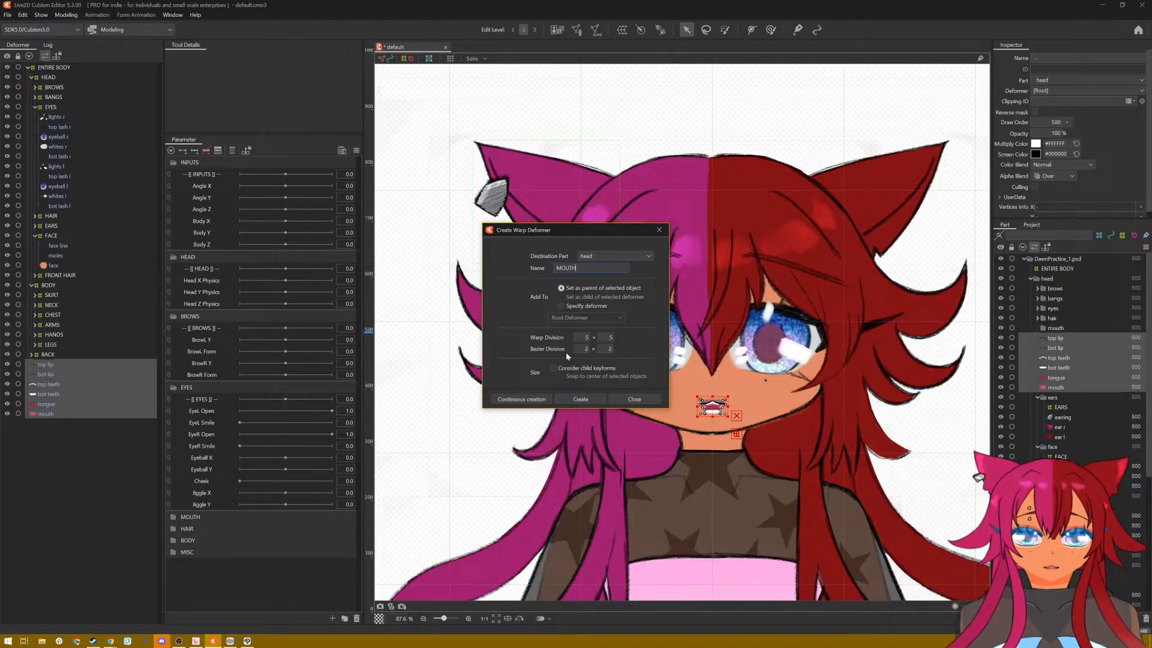
click(579, 305)
click(579, 318)
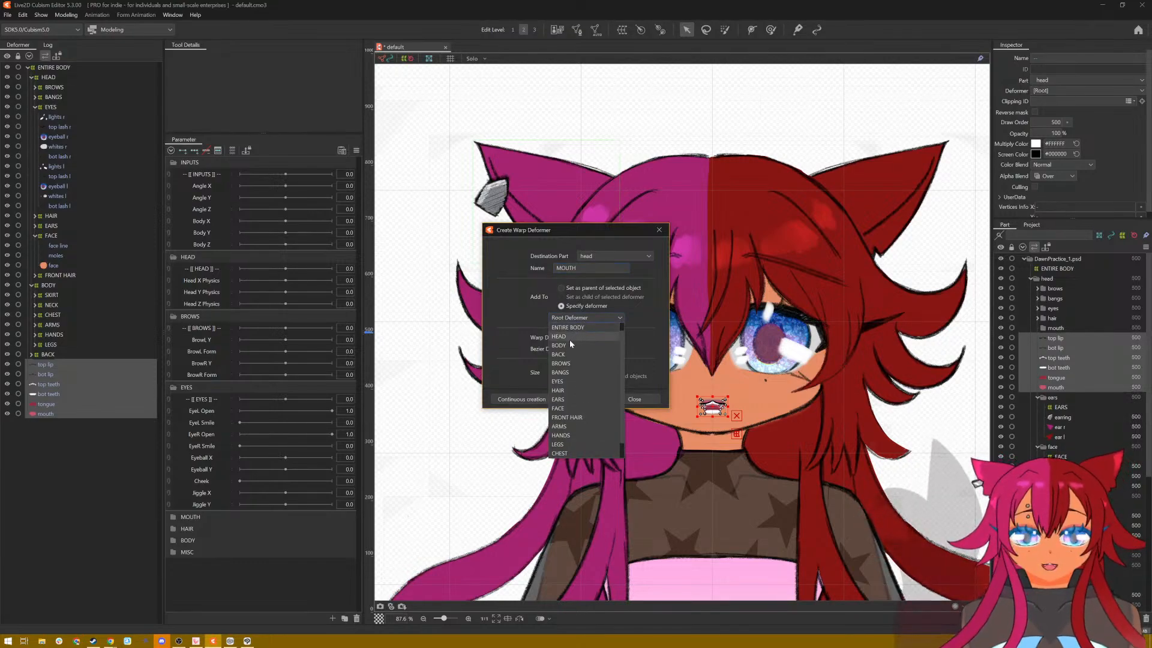
click(567, 337)
click(590, 397)
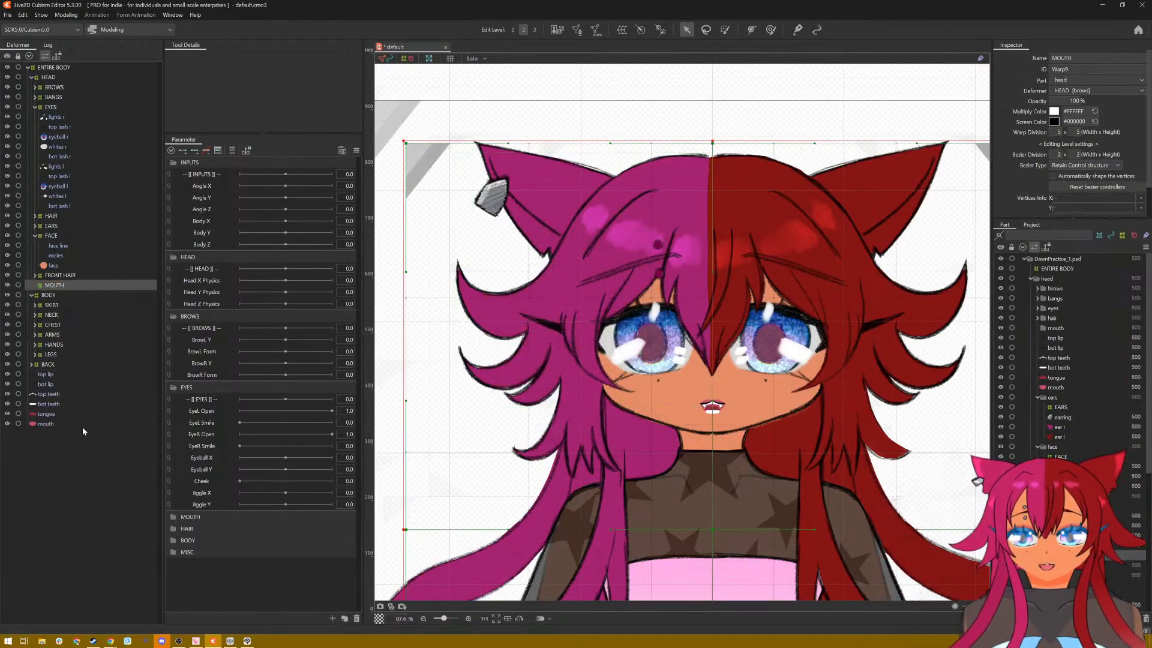
Step: Move the six mouth meshes from top lip to mouth into the MOUTH deformer and expand it
click(45, 374)
shift+click(42, 422)
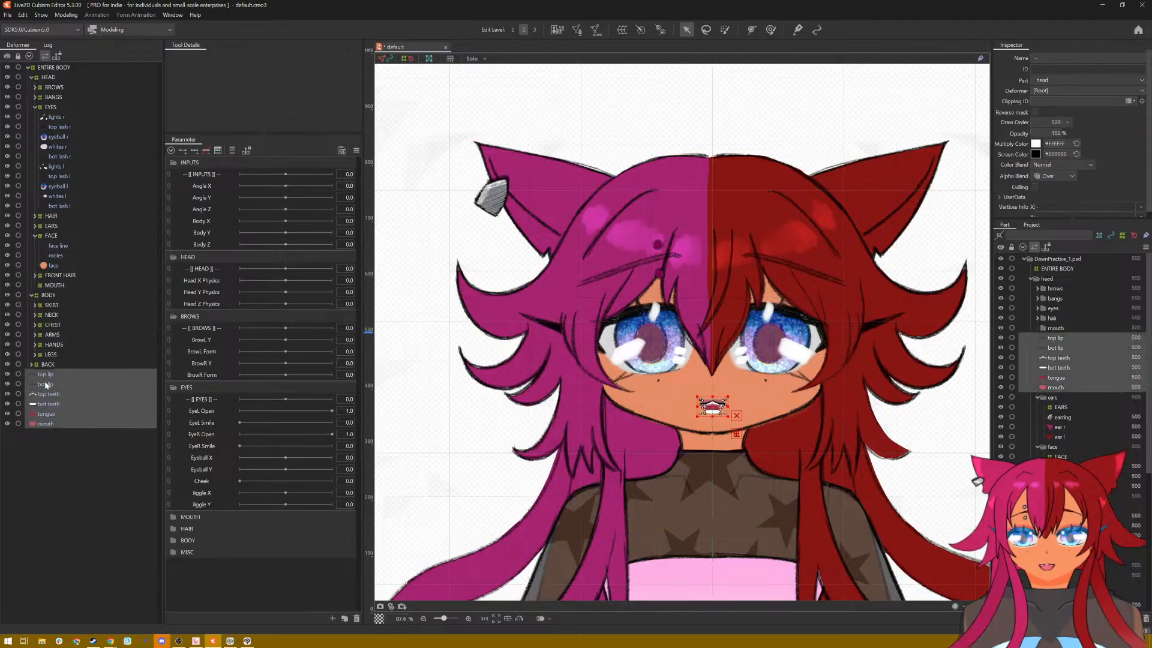
drag(46, 374, 62, 289)
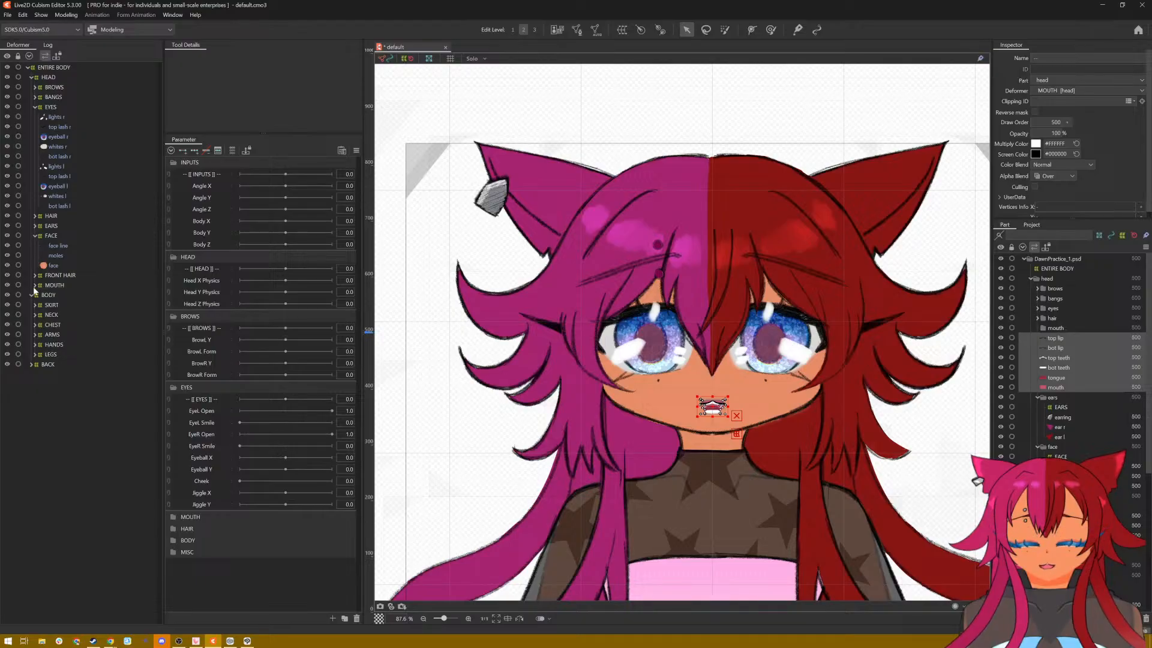
click(34, 286)
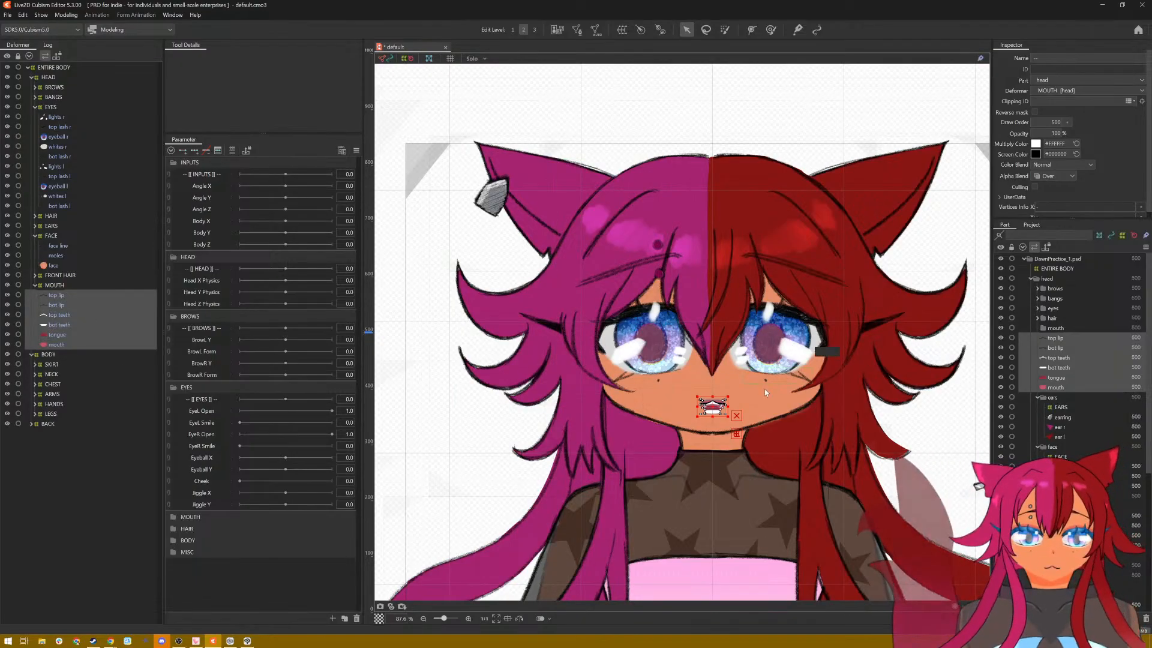
scroll(764, 389, up, 5)
scroll(727, 394, down, 4)
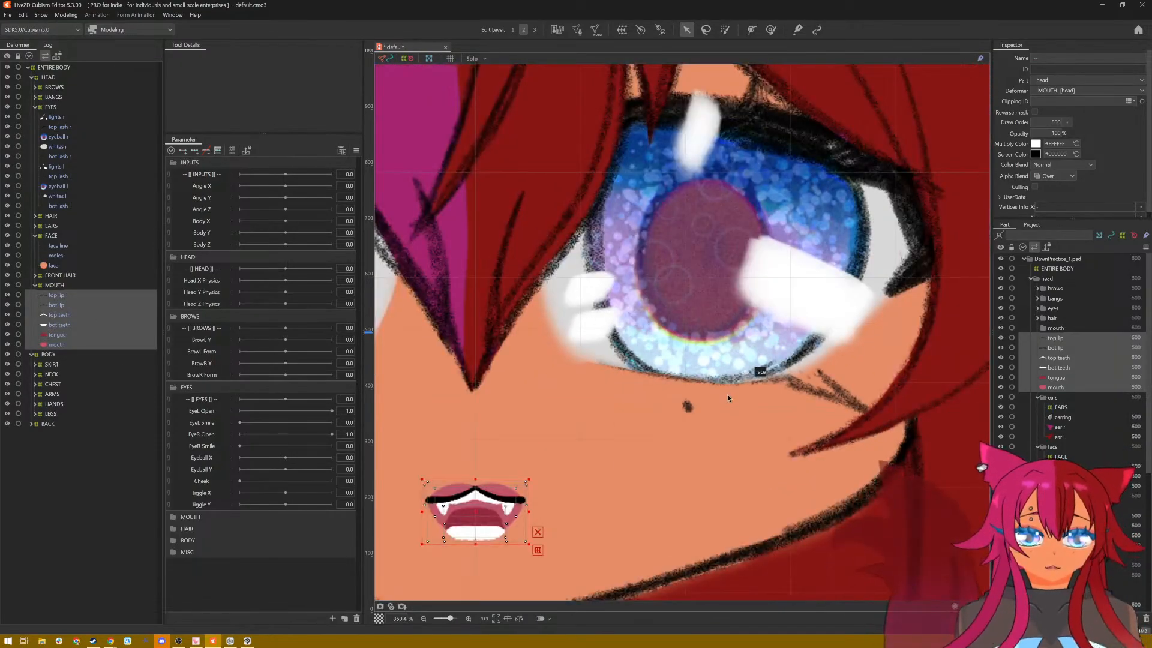
scroll(696, 409, down, 6)
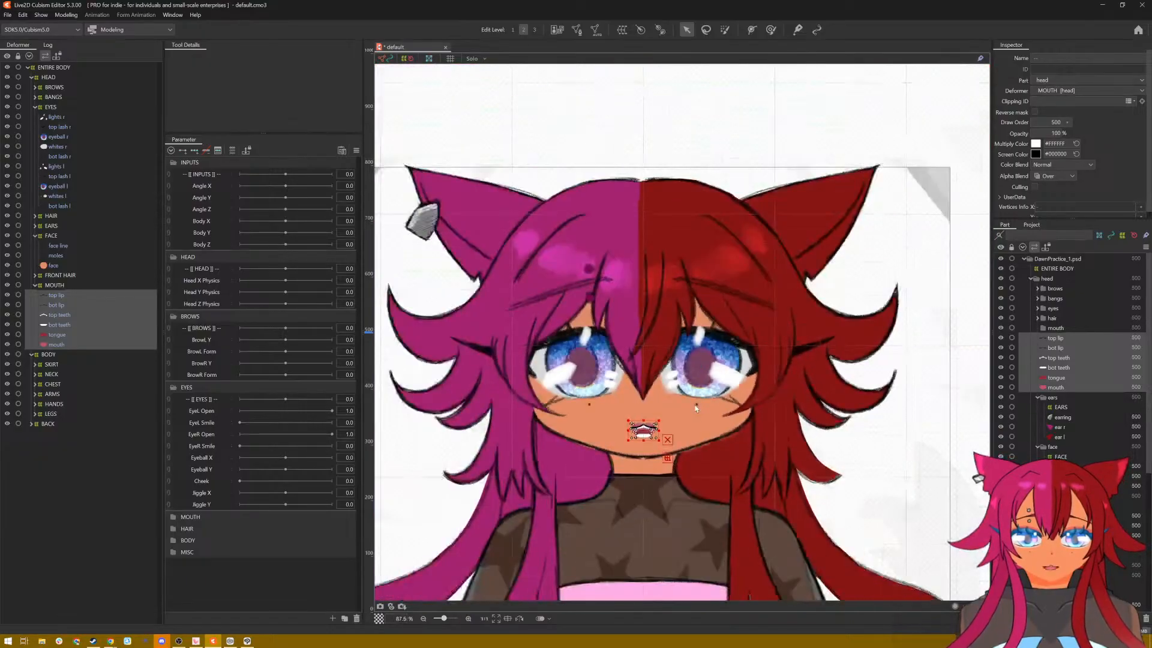
click(64, 66)
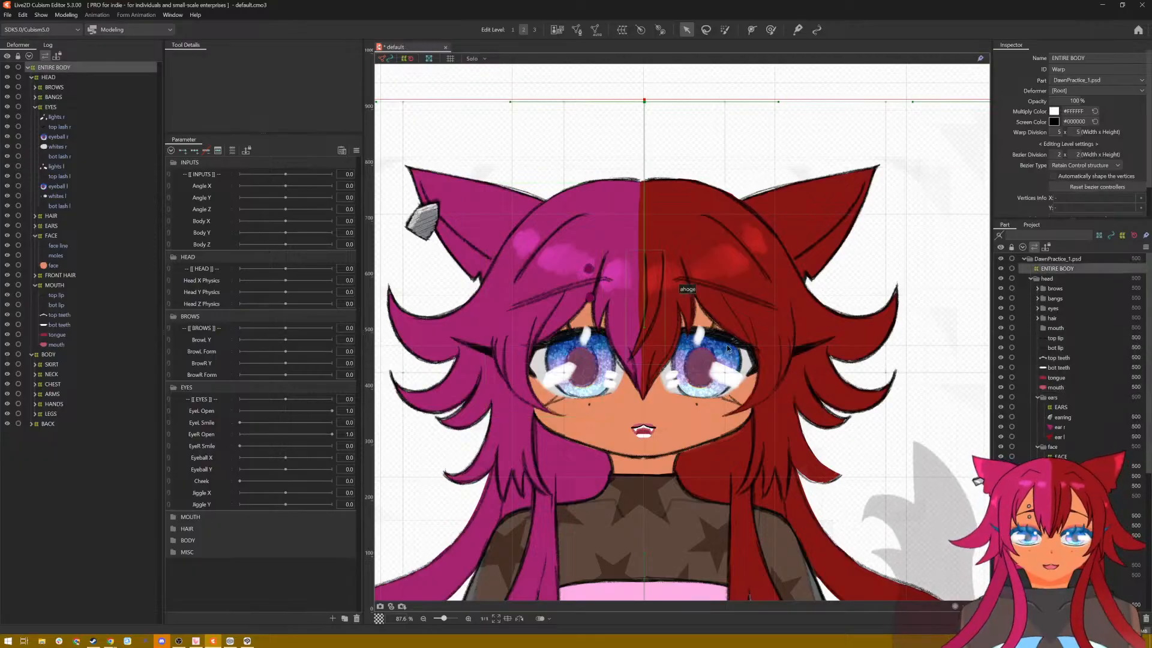
scroll(697, 432, down, 3)
scroll(717, 427, up, 6)
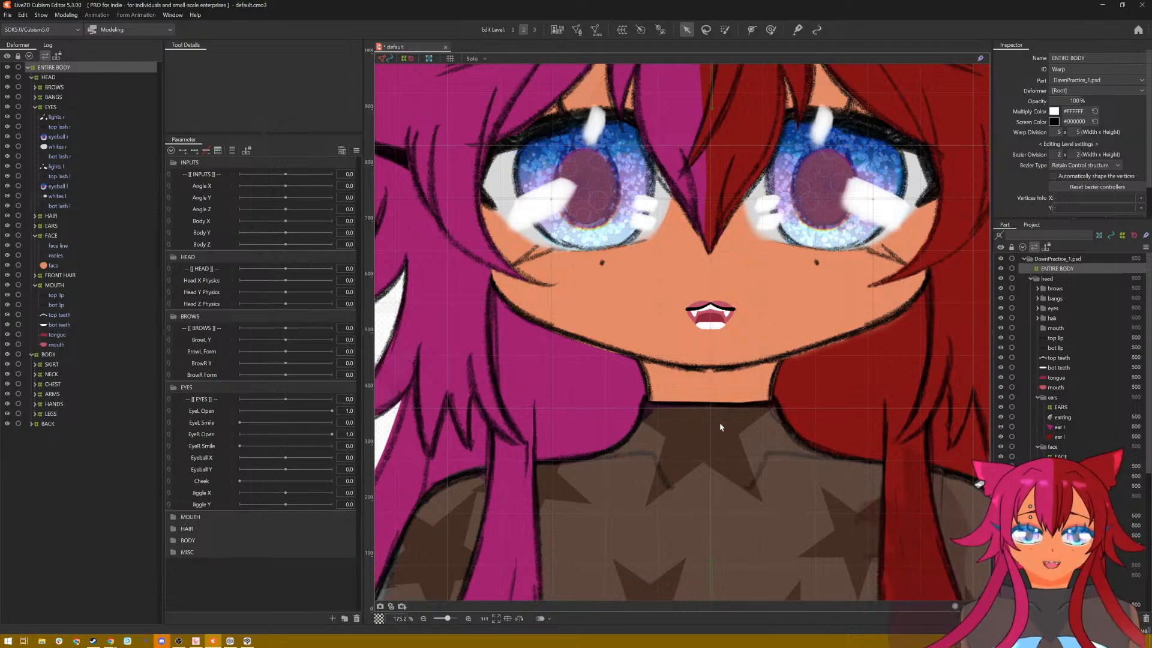
Step: Delete the green mask mesh from the chest part
scroll(1110, 401, down, 5)
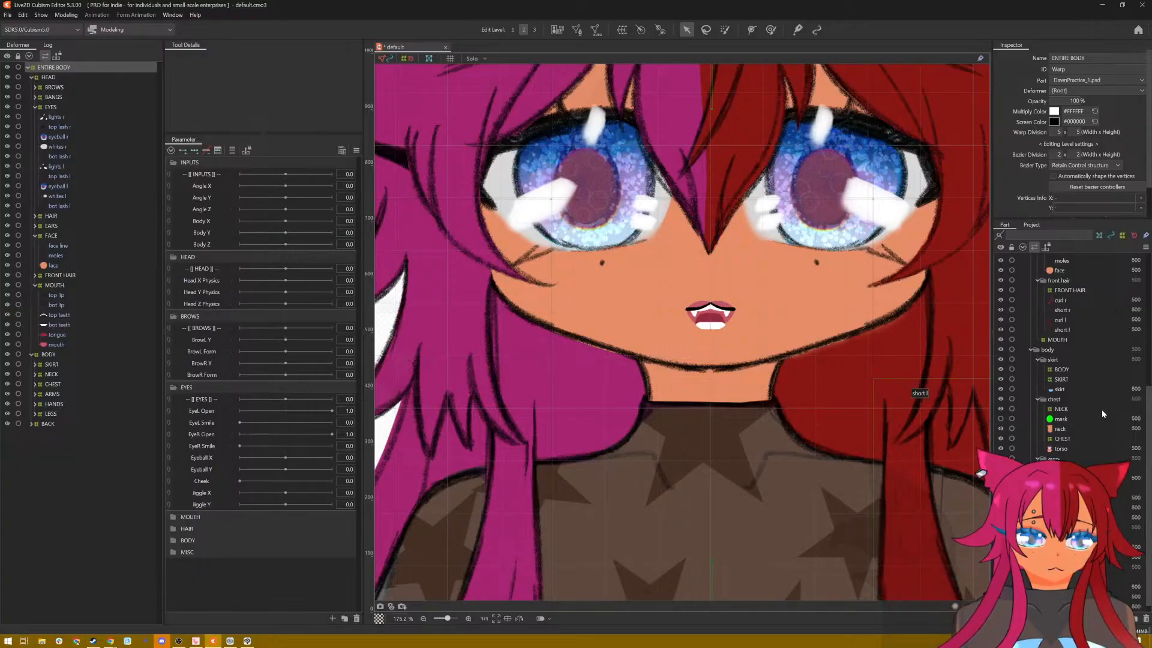
click(1002, 419)
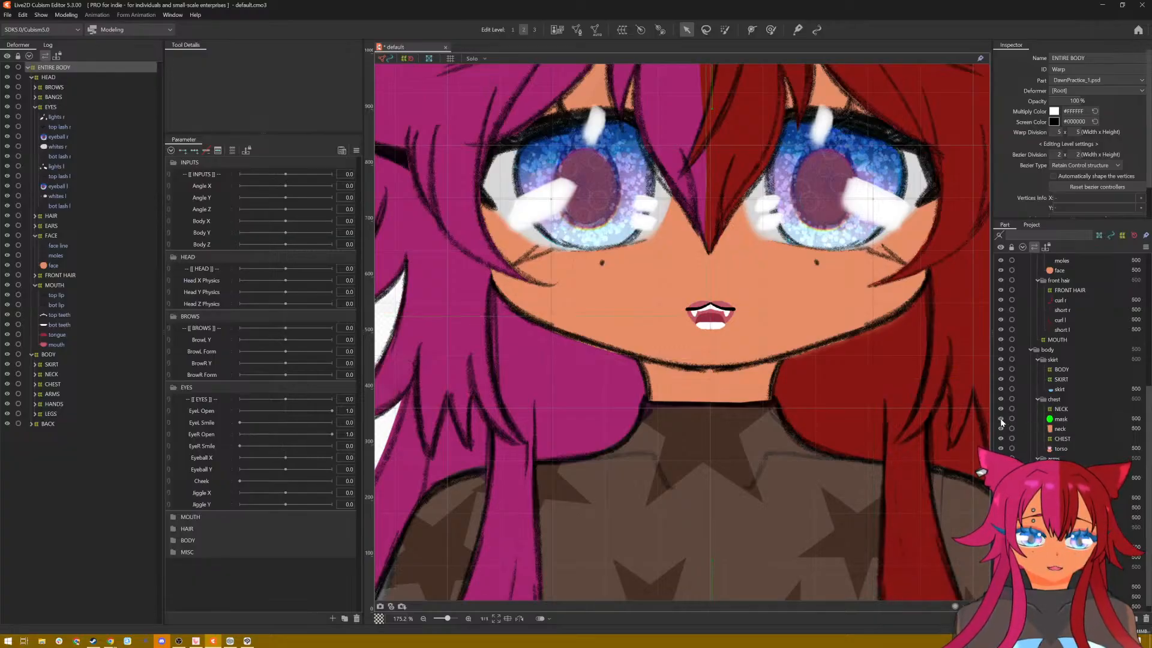
click(1075, 419)
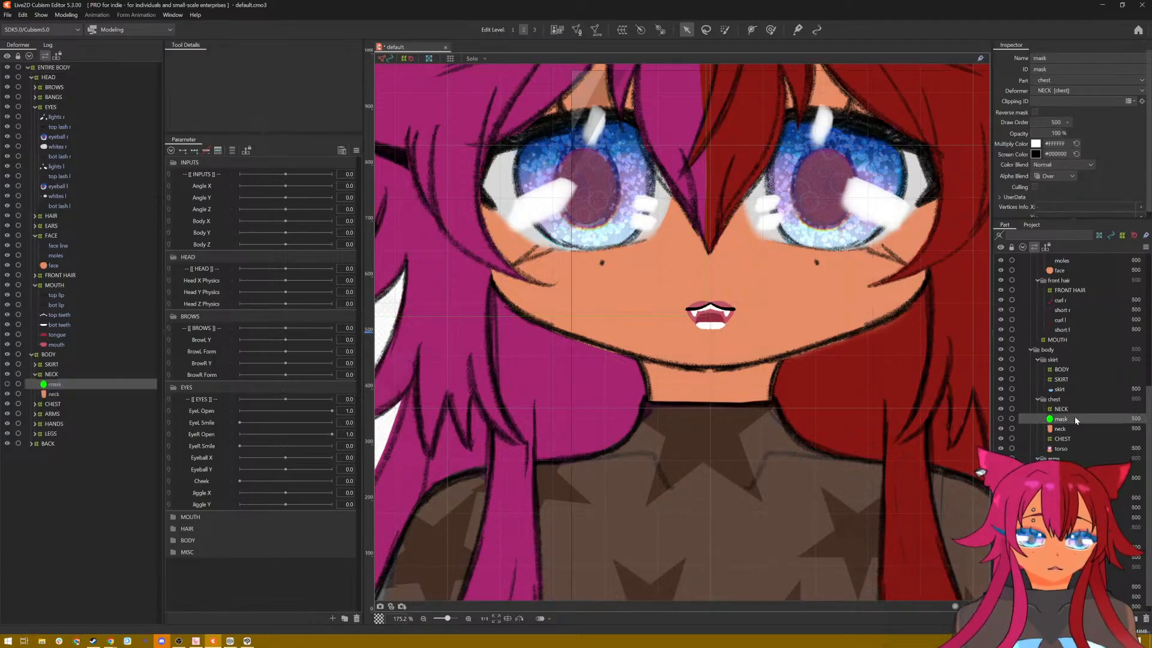
right_click(1074, 417)
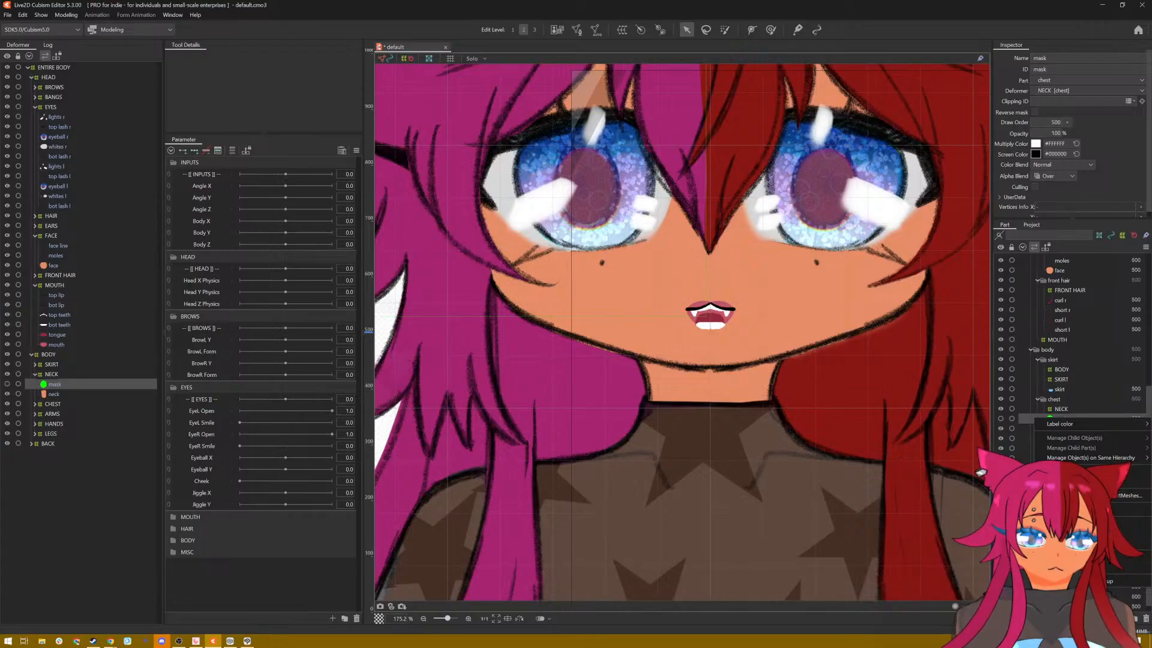
key(Delete)
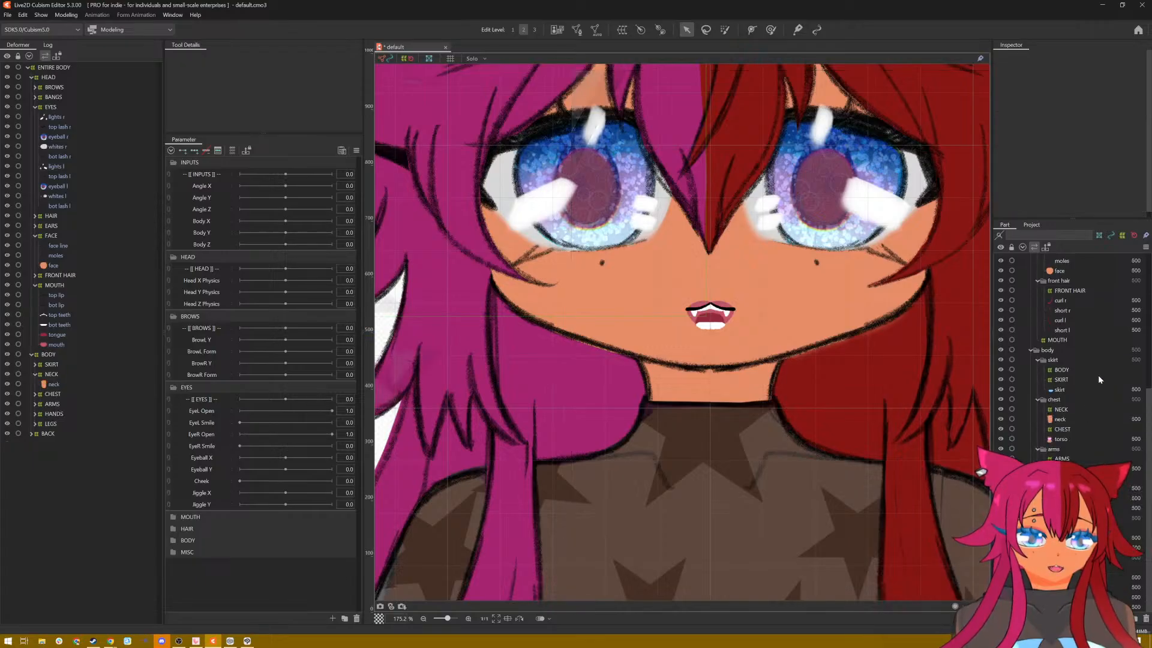
Step: Select the top lip mesh under the MOUTH deformer and hide the warp deformers from the part list
scroll(1098, 375, up, 5)
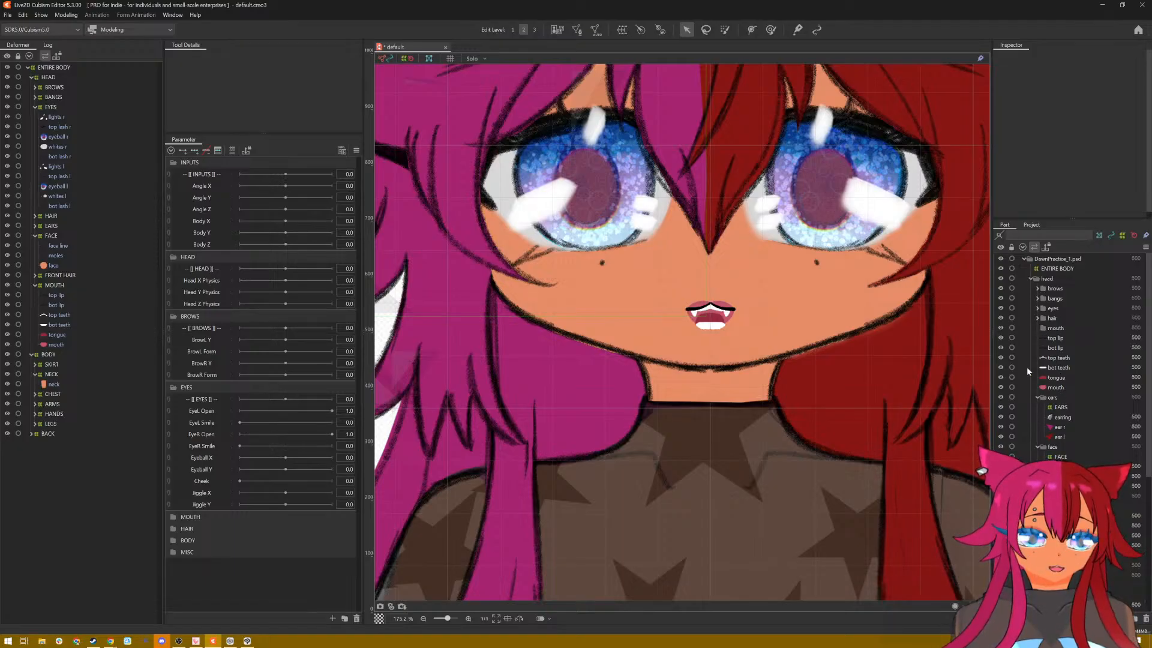
click(54, 286)
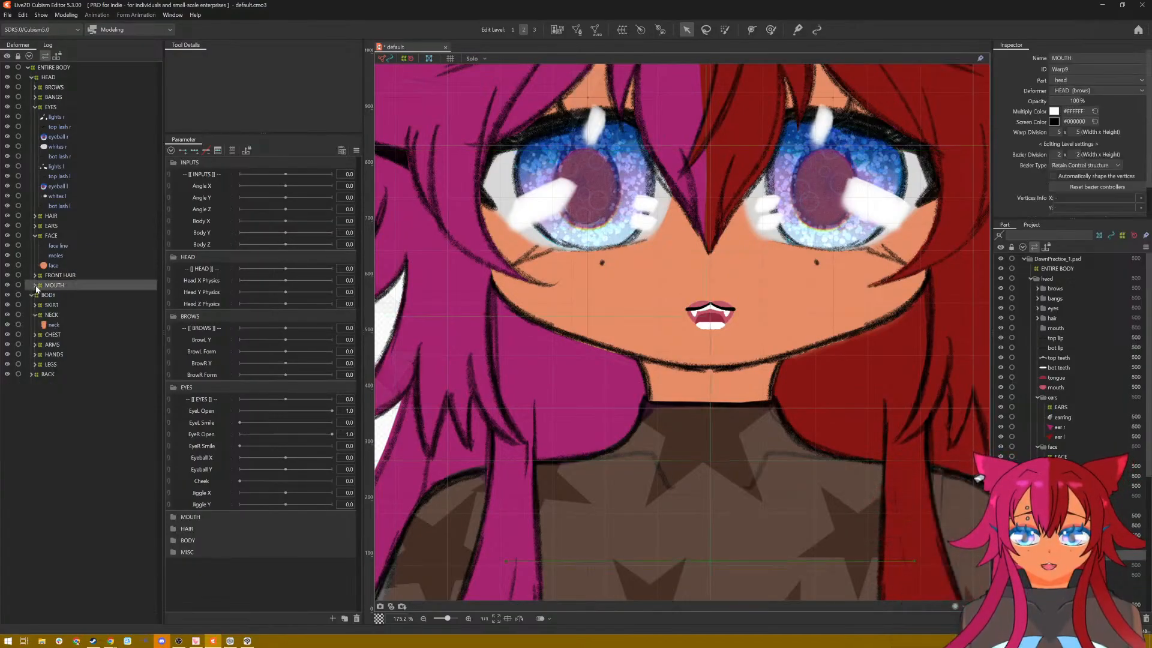
click(47, 296)
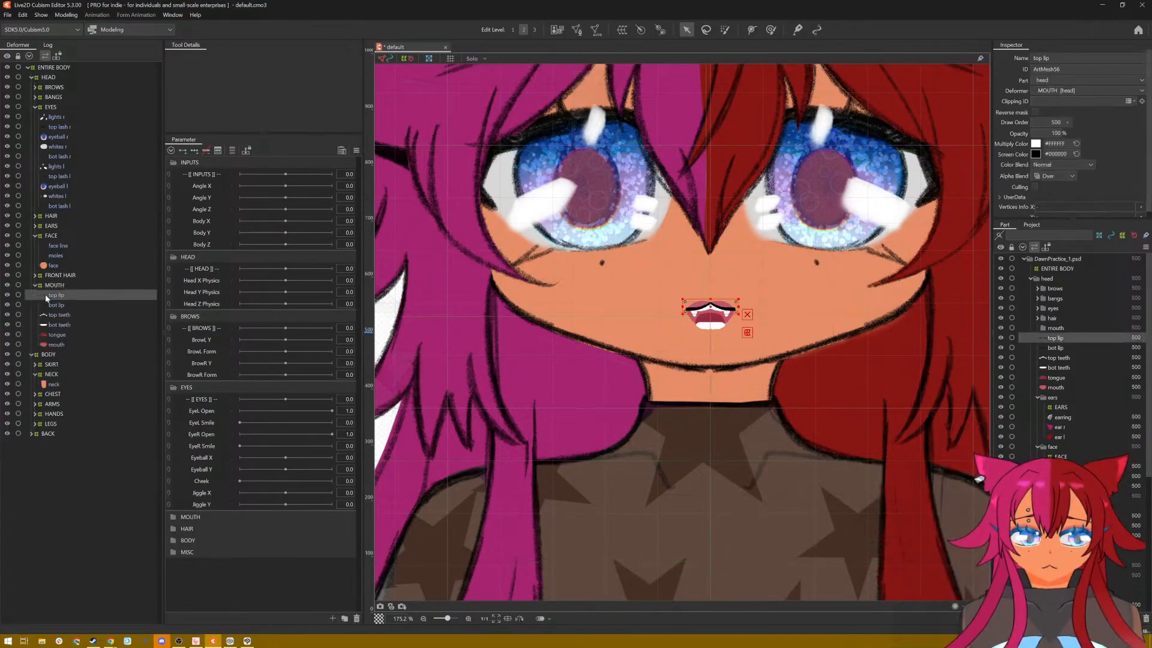
scroll(1107, 361, down, 6)
click(1123, 235)
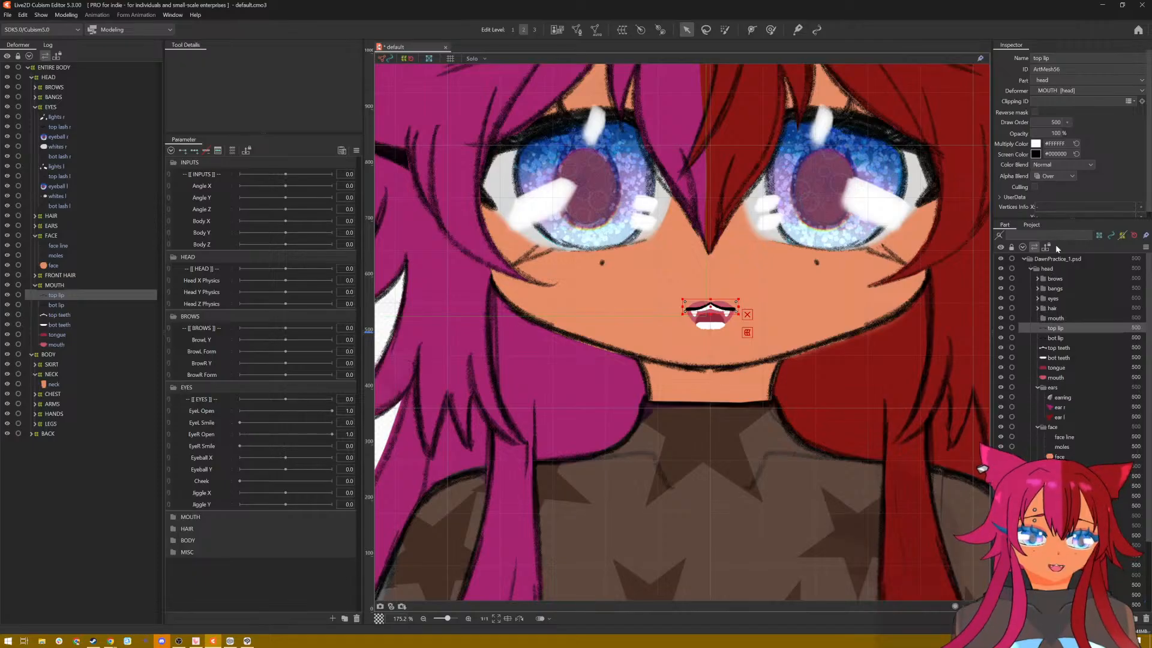
scroll(808, 312, up, 2)
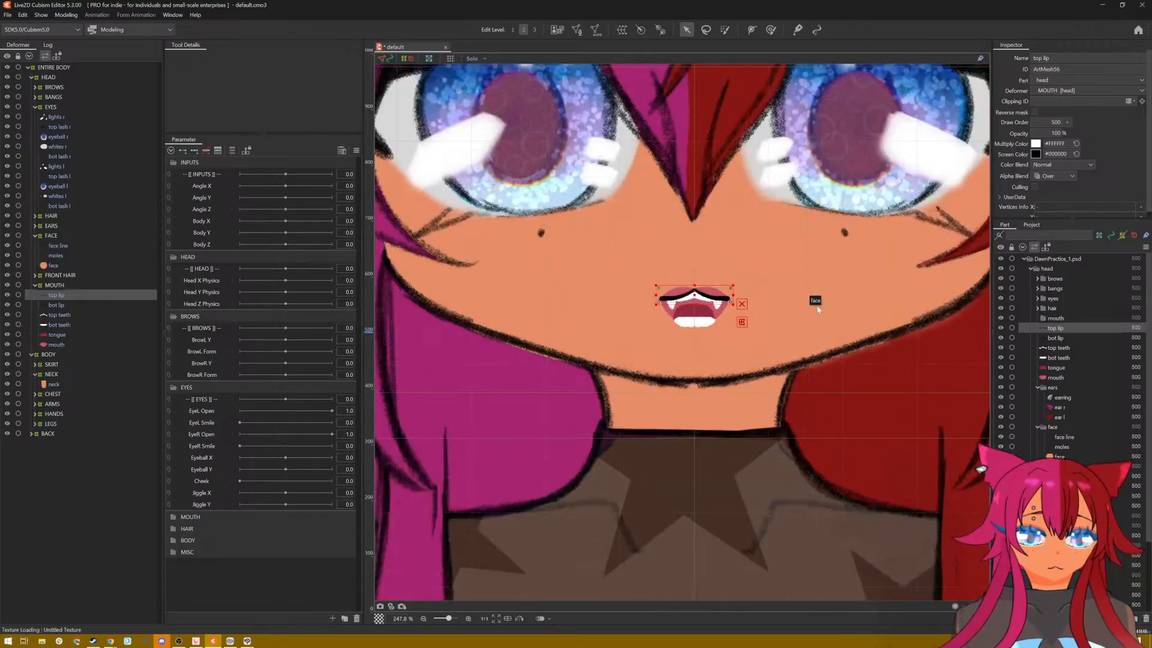
scroll(798, 313, up, 2)
scroll(706, 321, up, 1)
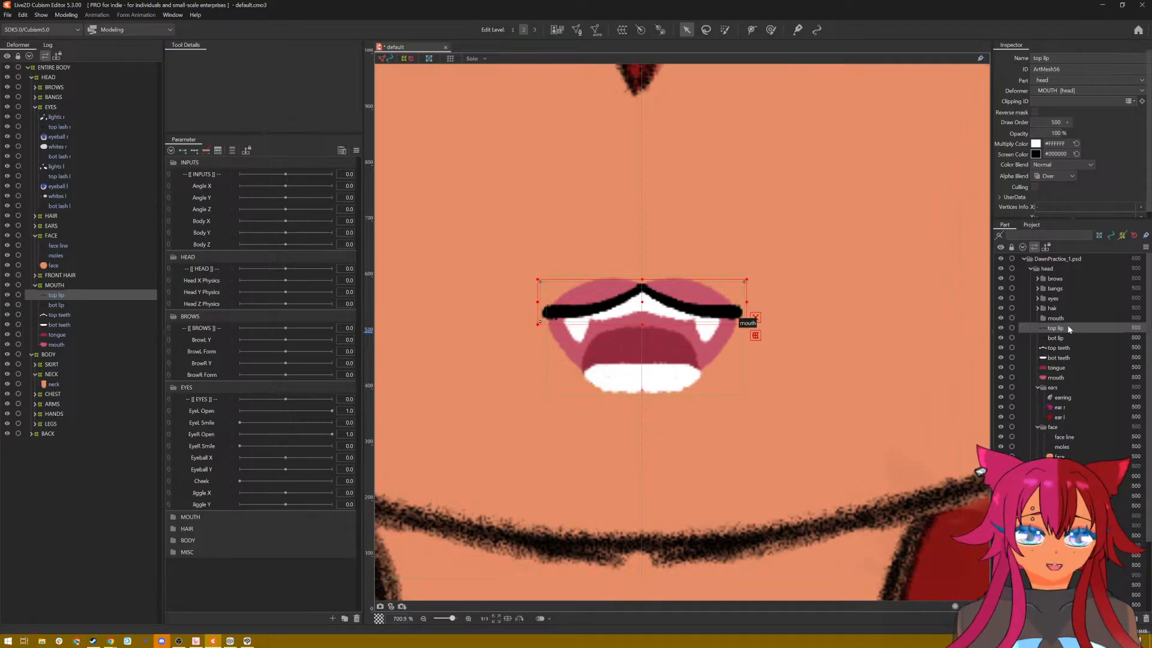
Step: Copy the mouth mesh's ID, mouth4, and set it as the clipping ID of the tongue, bot teeth and top teeth meshes
click(999, 328)
click(999, 329)
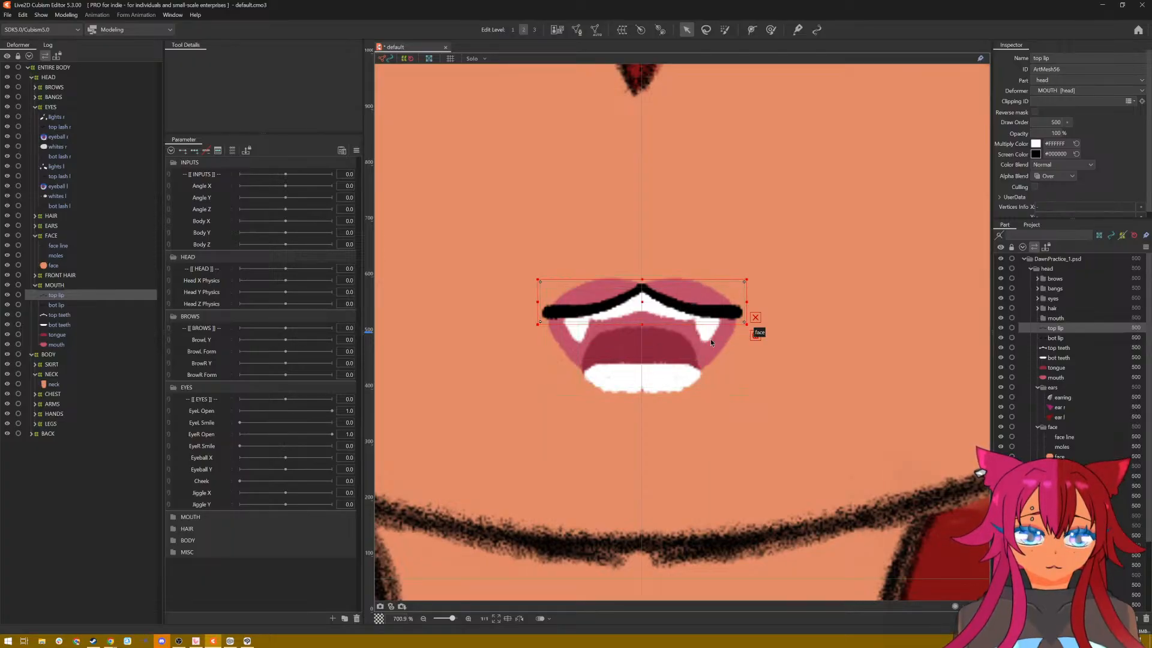
click(1057, 378)
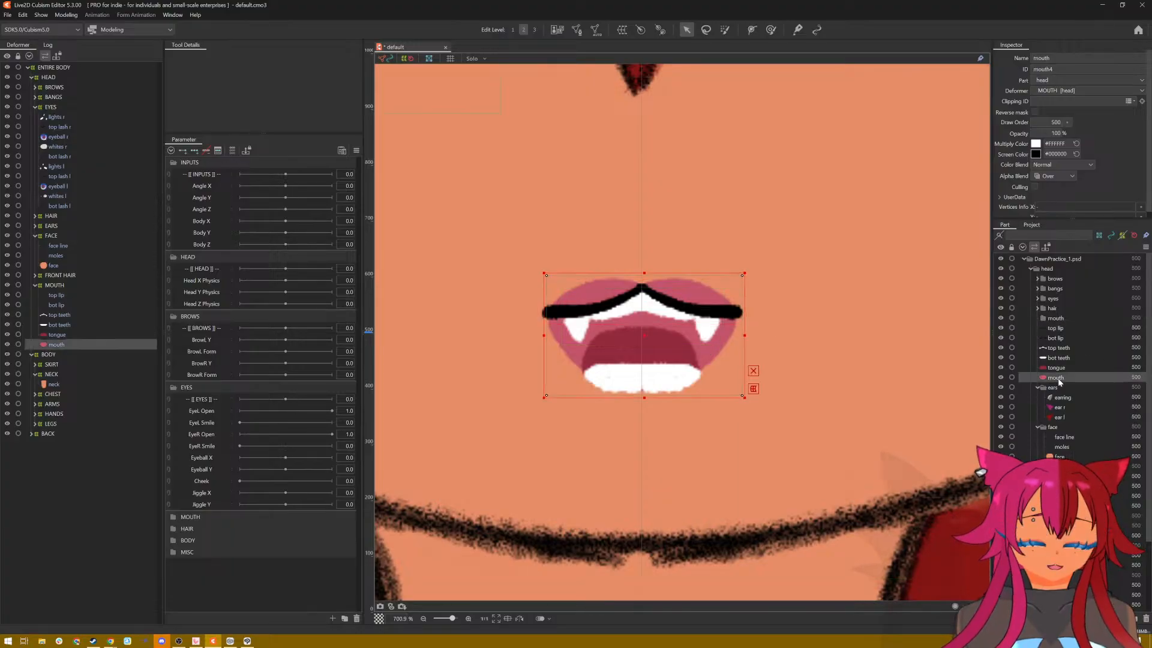
double_click(1064, 70)
key(ctrl+c)
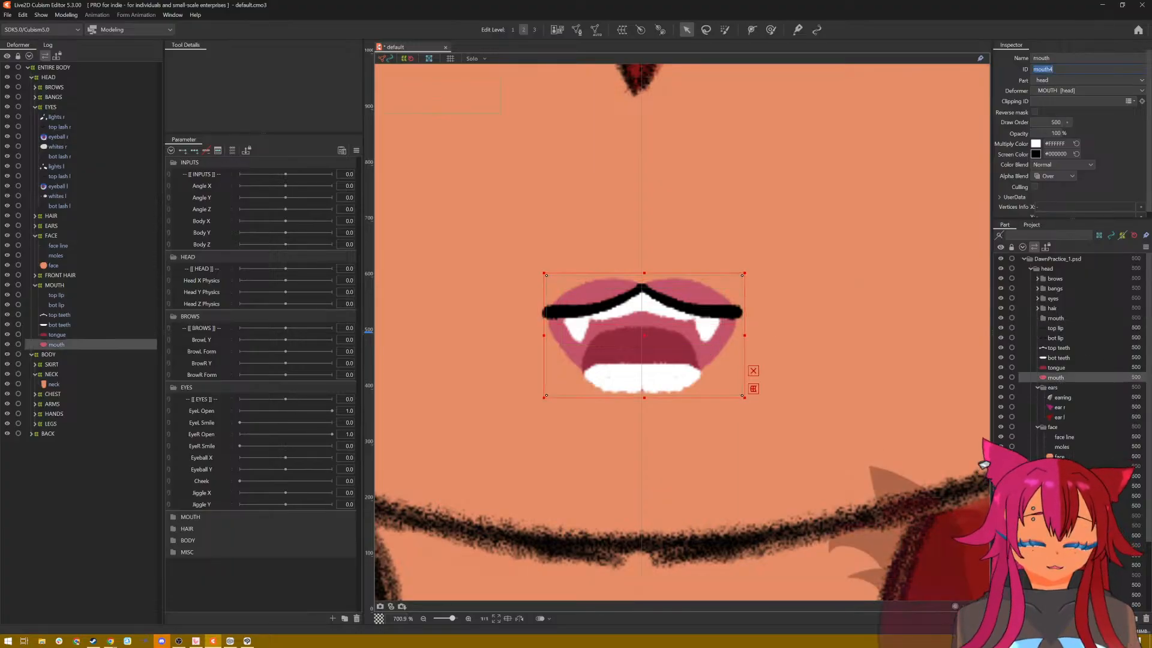
click(1060, 368)
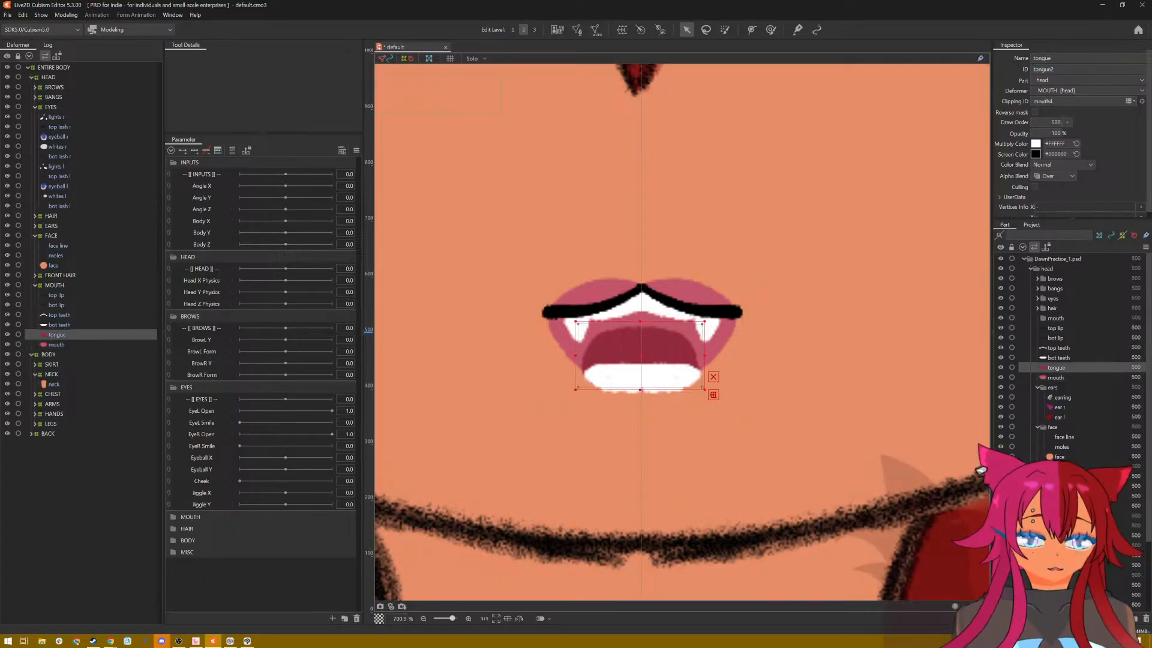
click(1049, 358)
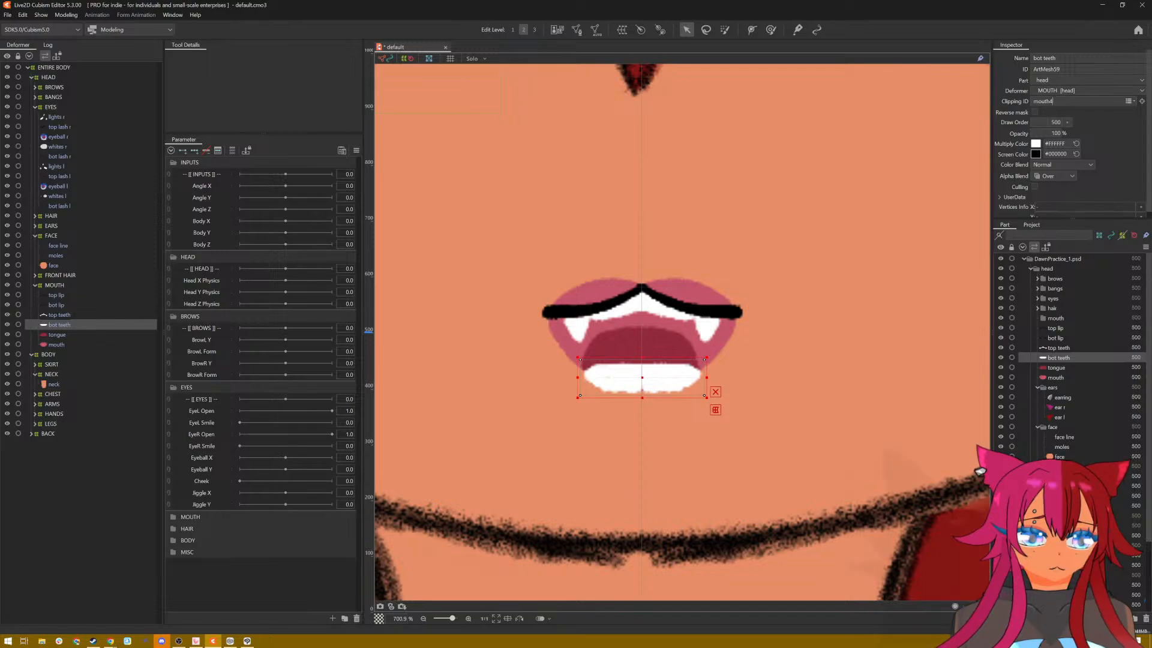
key(Return)
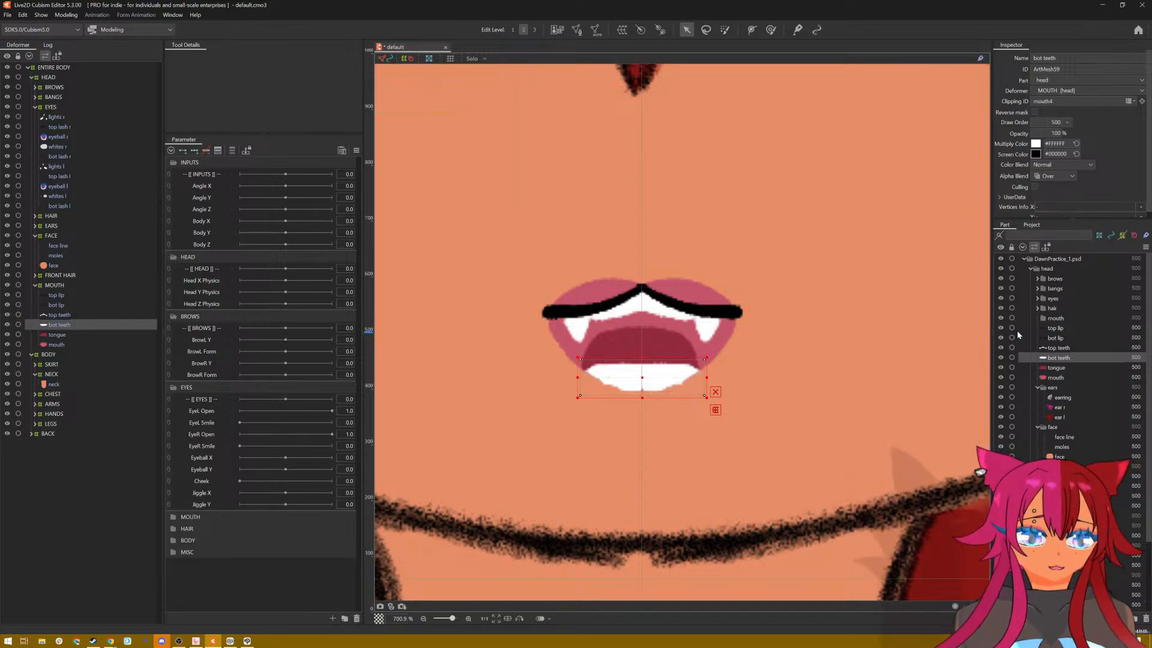
click(1051, 349)
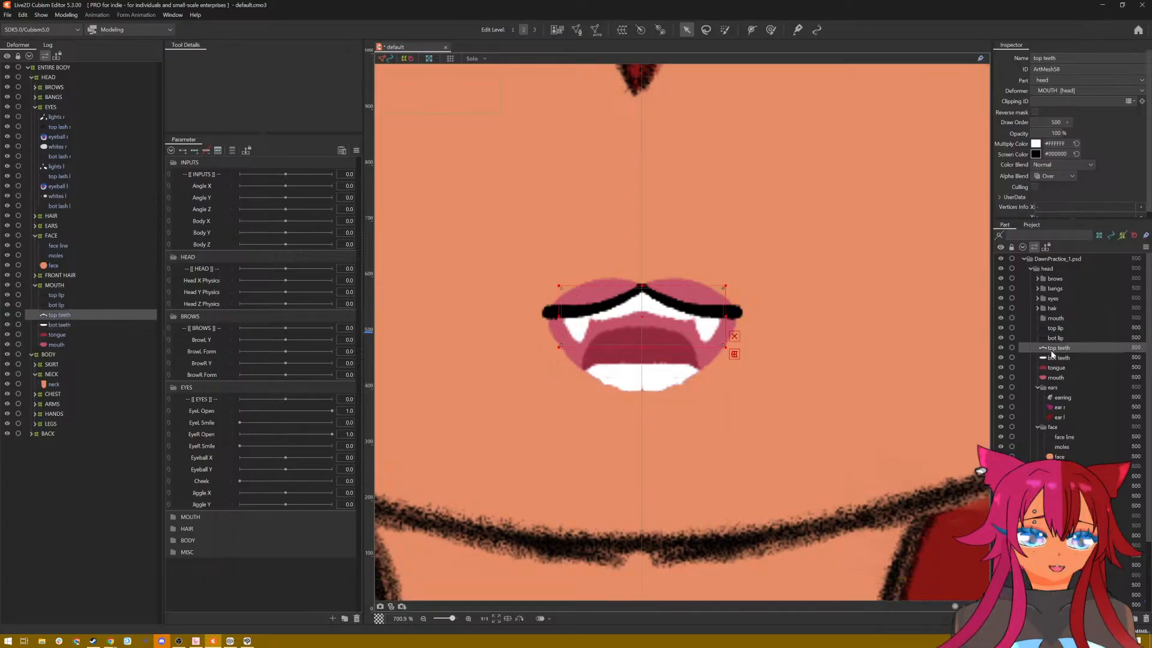
click(1054, 102)
key(ctrl+v)
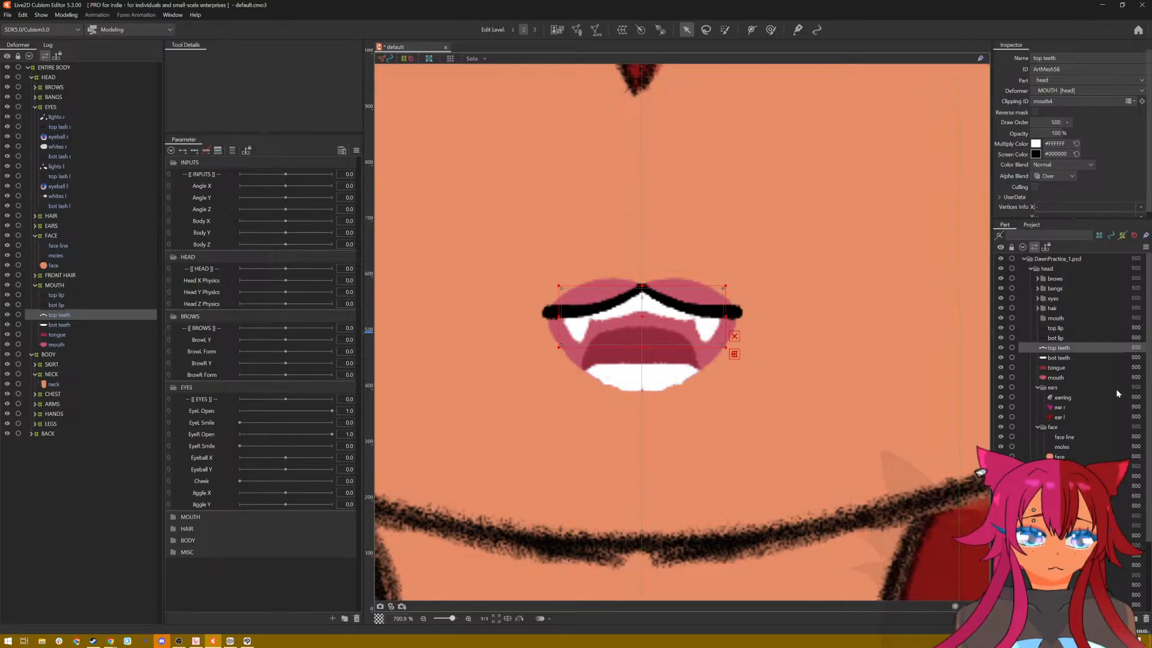
Step: Hide the bangs, brows and eyes parts of the head
scroll(1090, 393, down, 3)
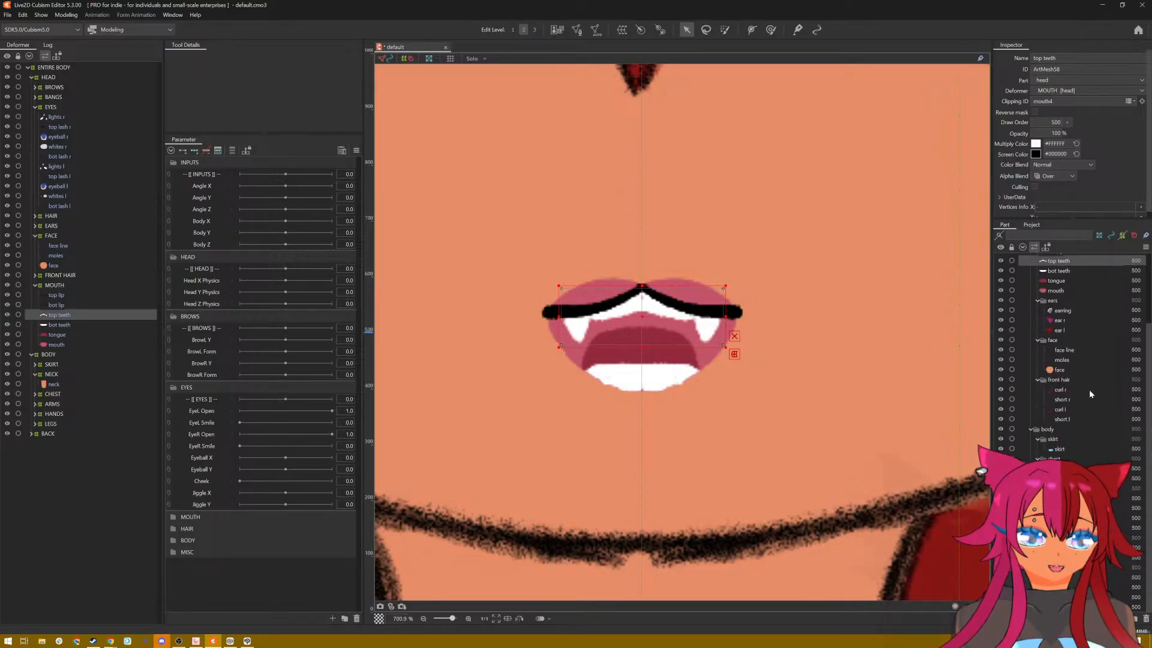
scroll(1089, 390, up, 3)
scroll(666, 274, down, 4)
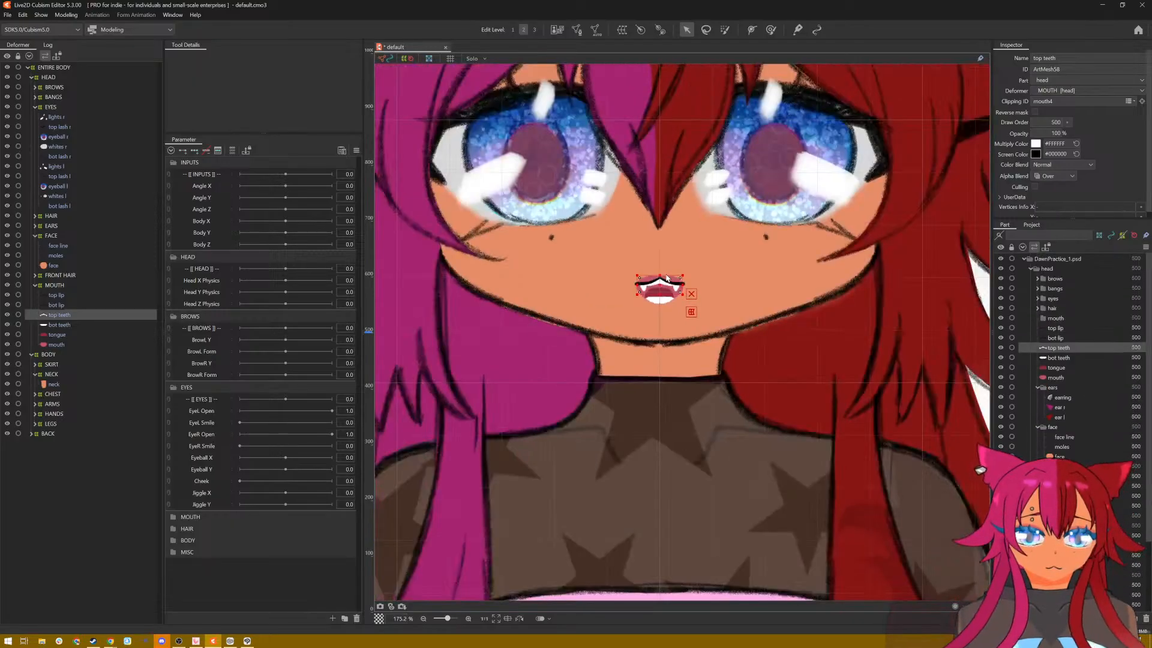
drag(673, 249, 674, 354)
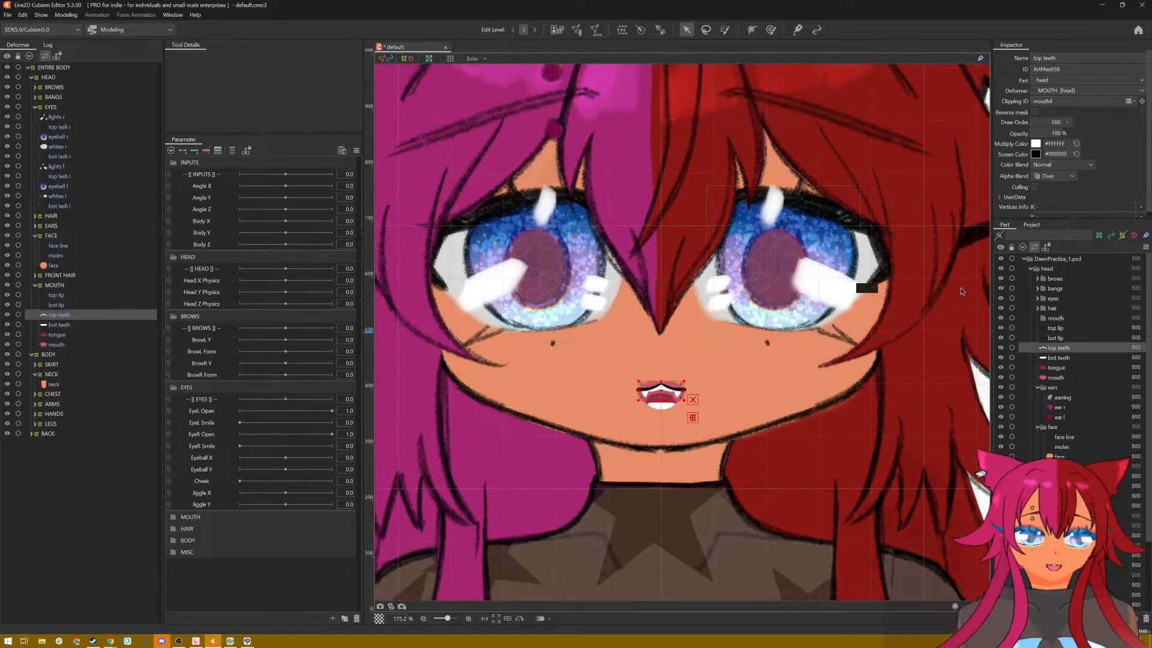
click(1039, 307)
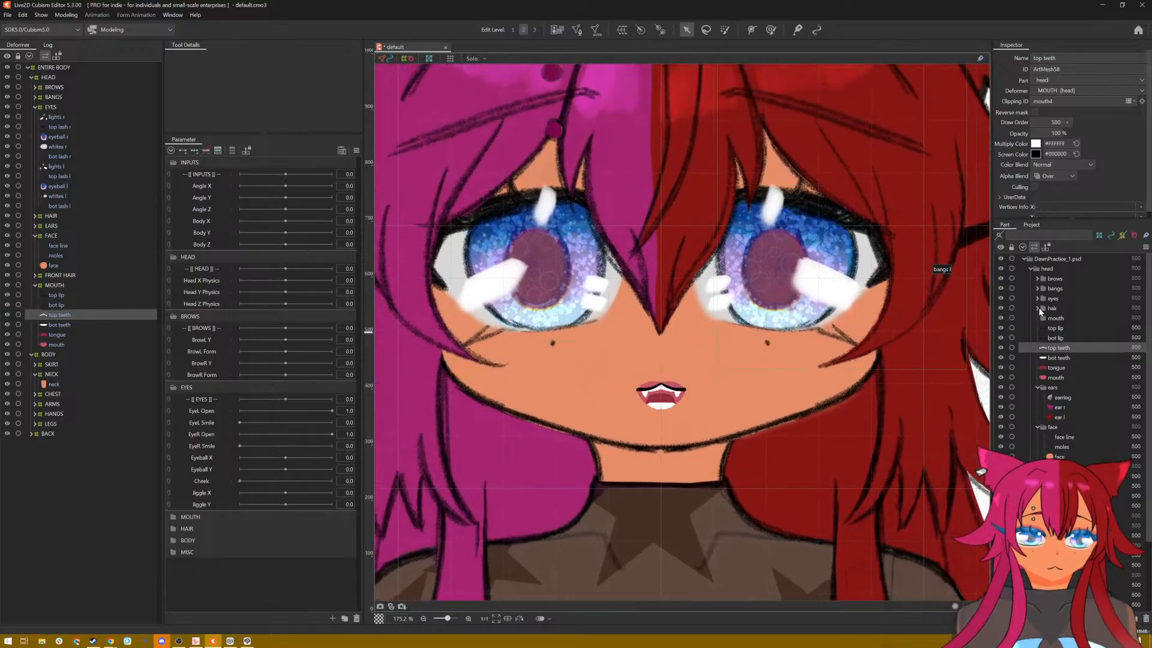
click(1036, 308)
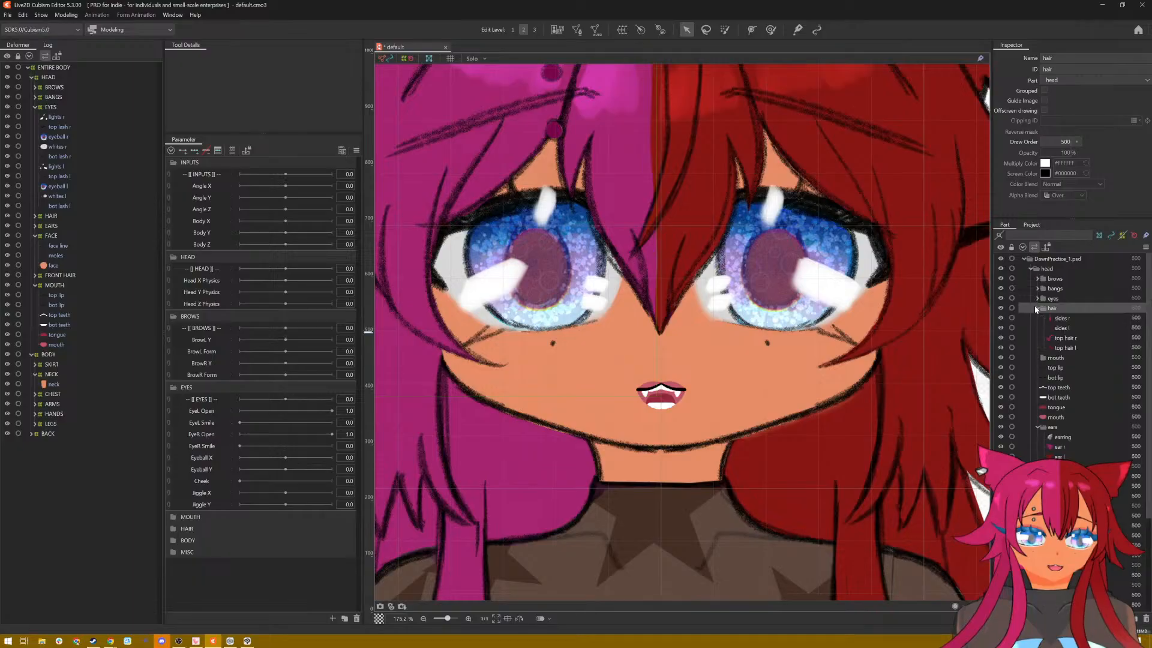
click(1036, 308)
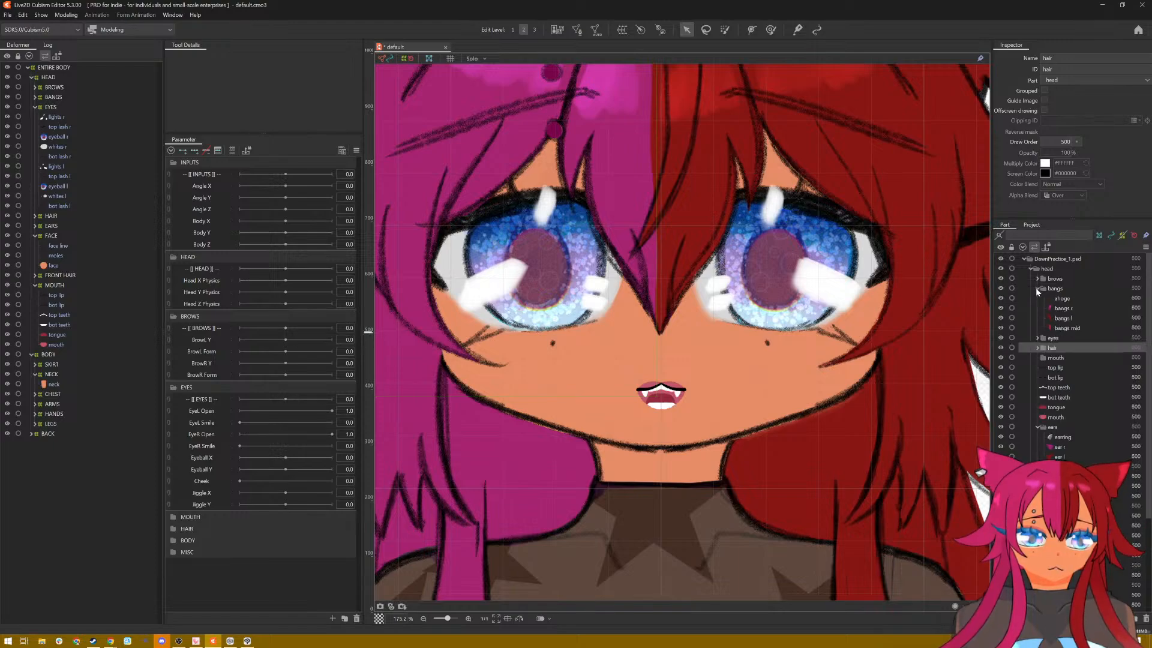
click(1000, 288)
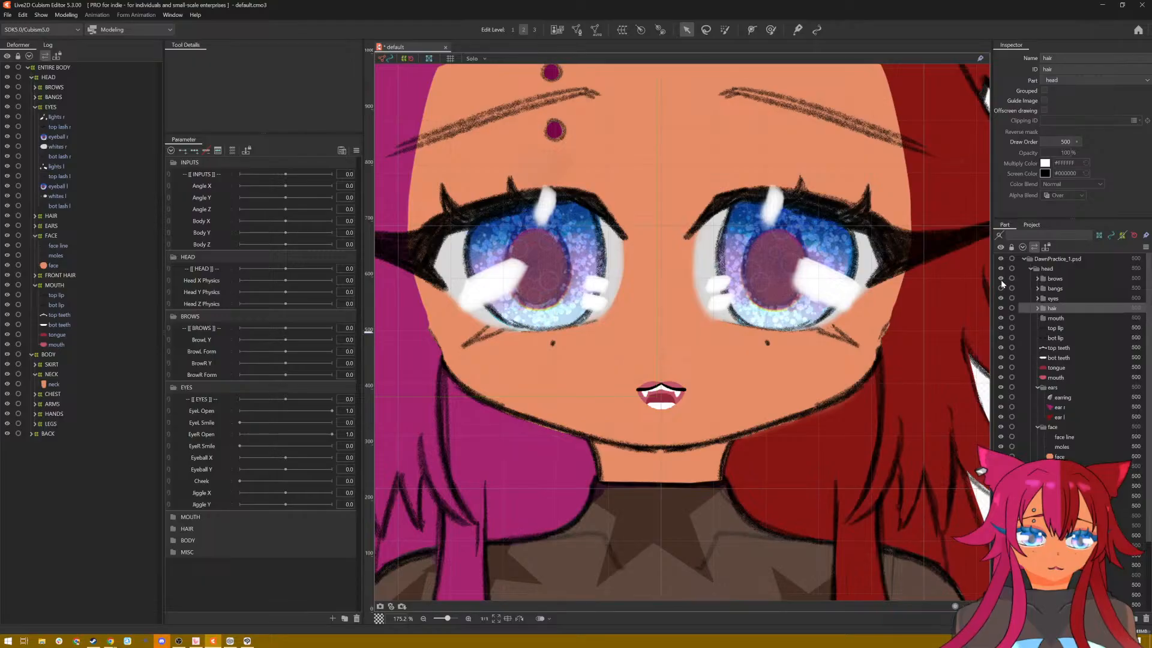
click(1000, 279)
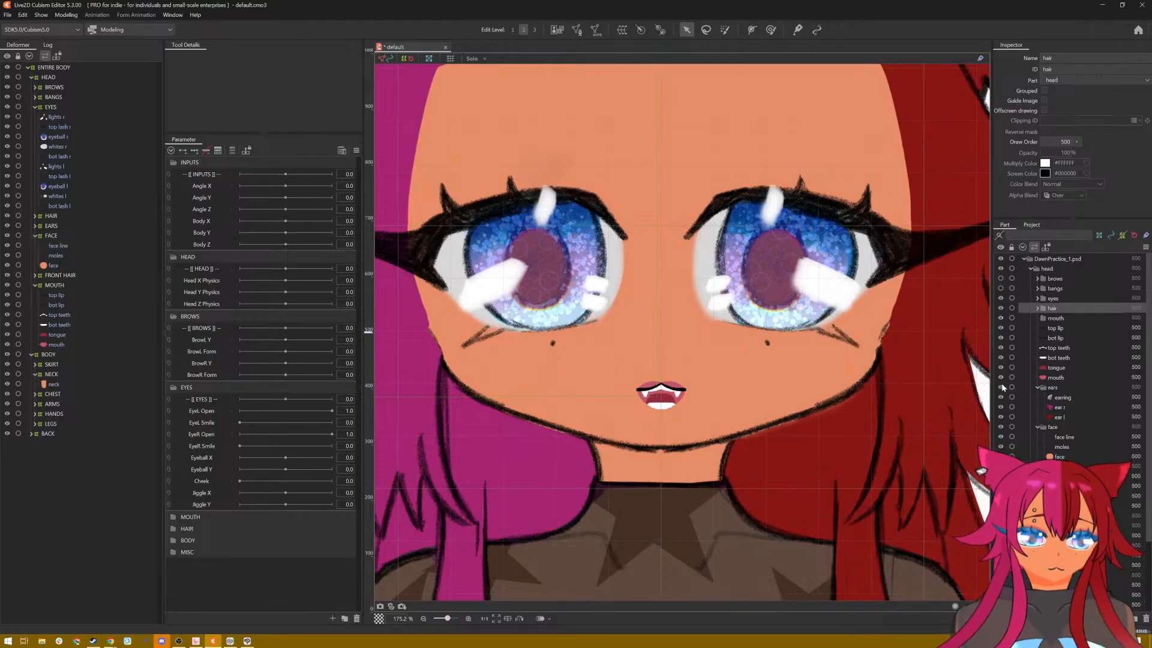
click(1036, 309)
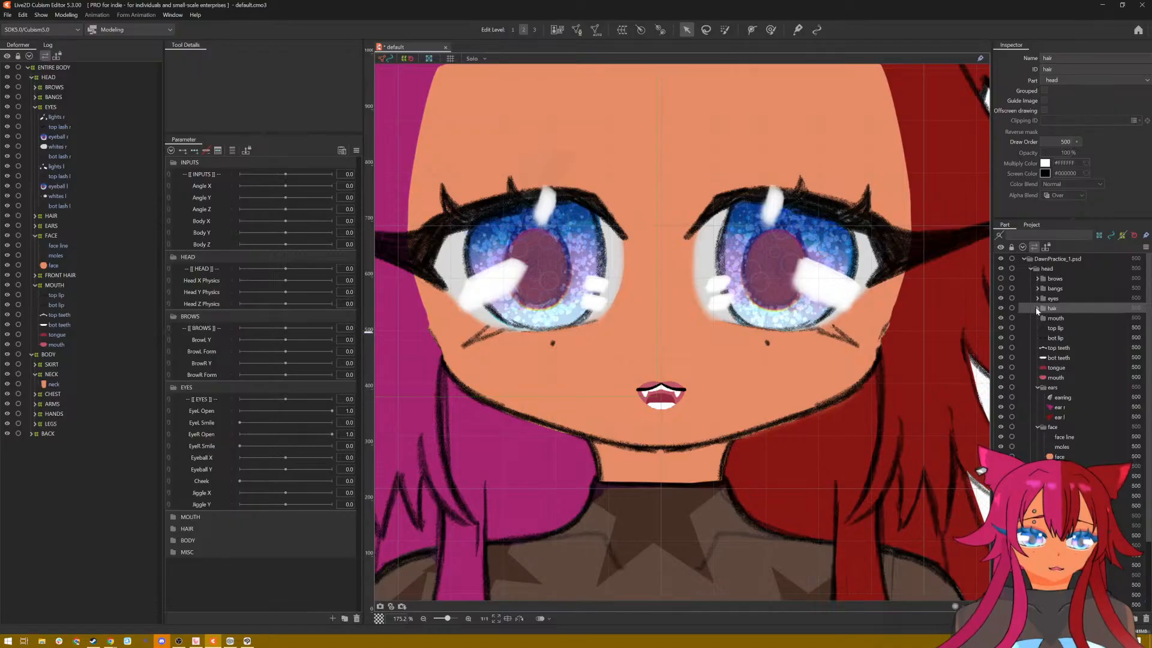
click(1000, 298)
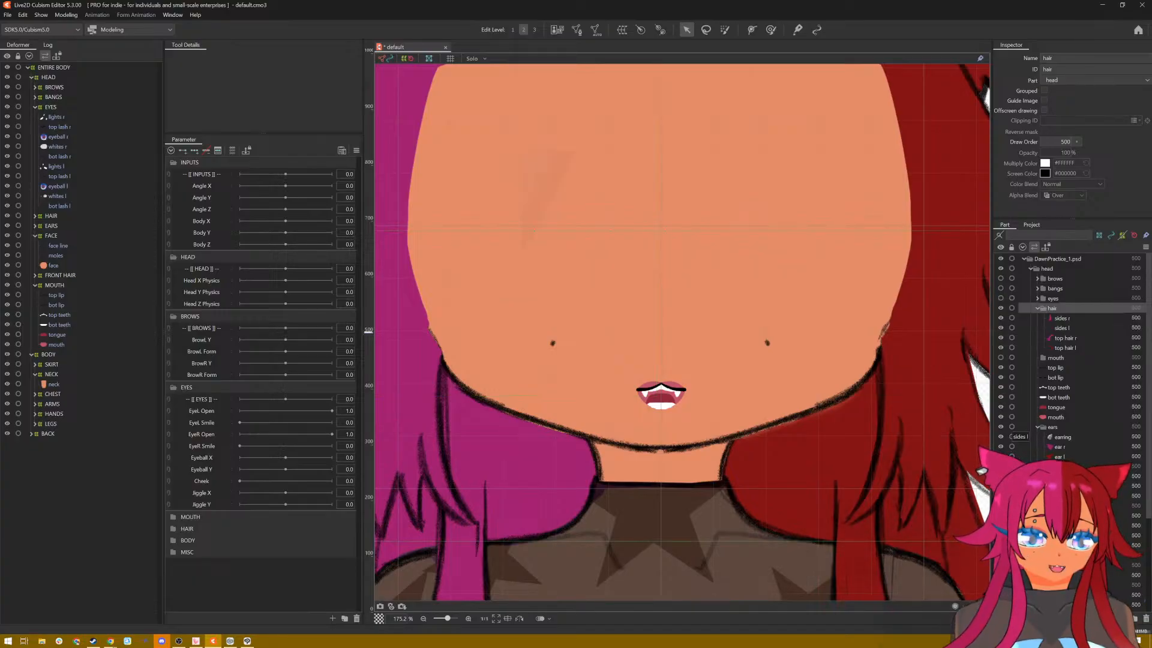
Step: Hide the front hair, hair, ears, back and body parts so only the bare face and mouth are displayed
click(1001, 496)
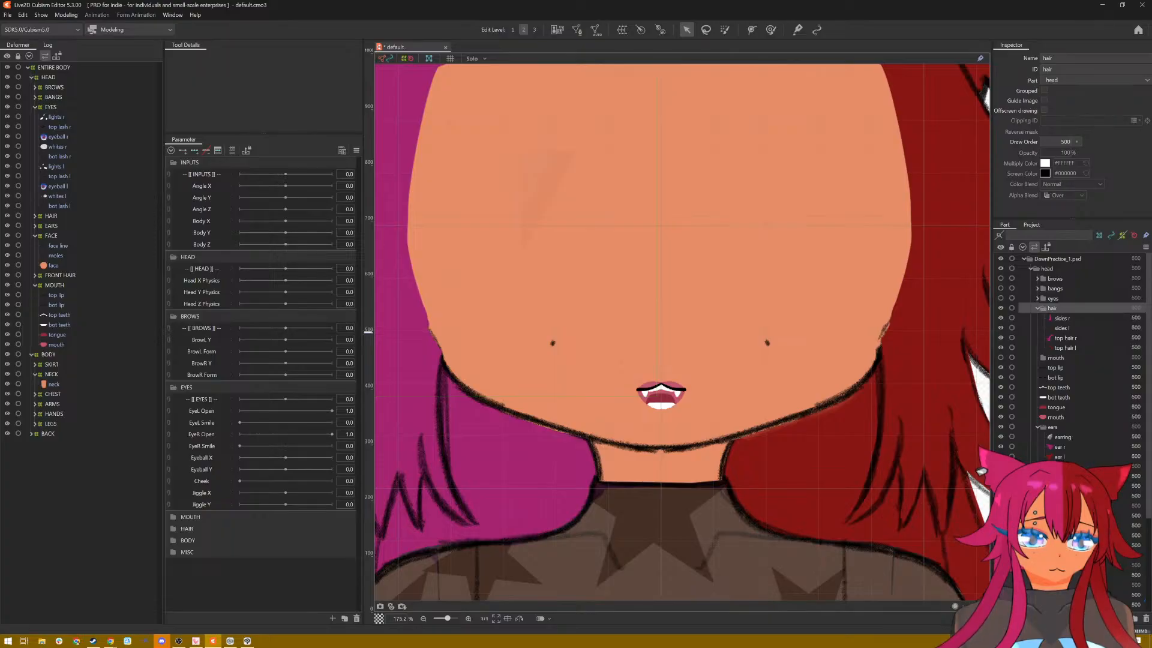
click(1001, 309)
scroll(814, 287, down, 3)
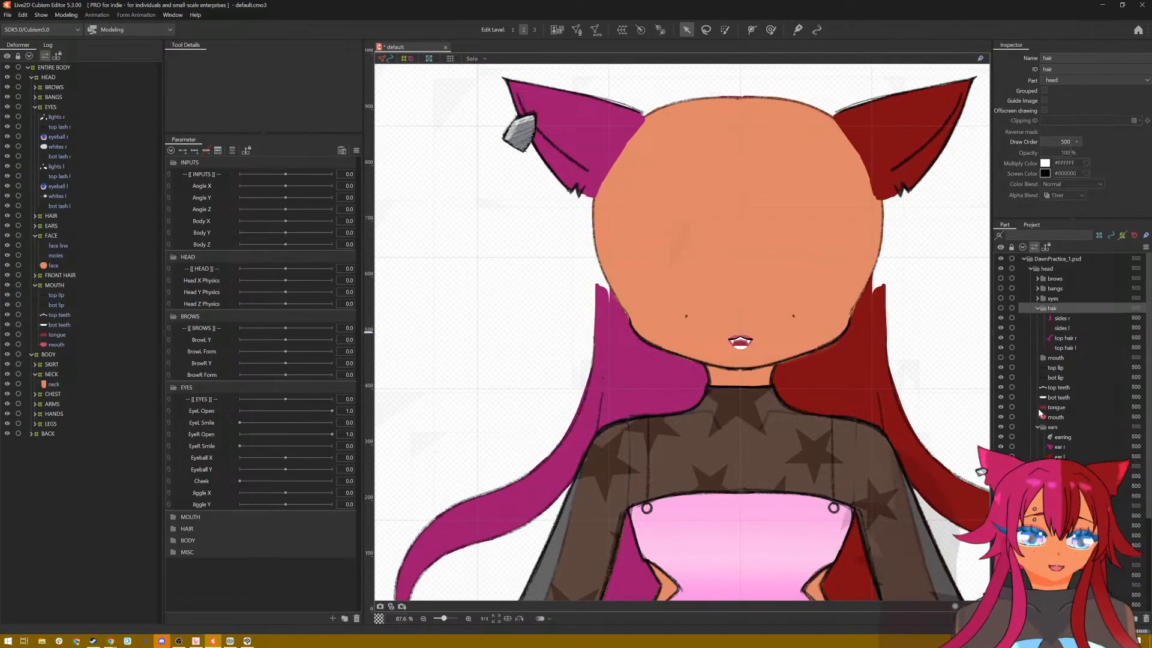
click(1000, 426)
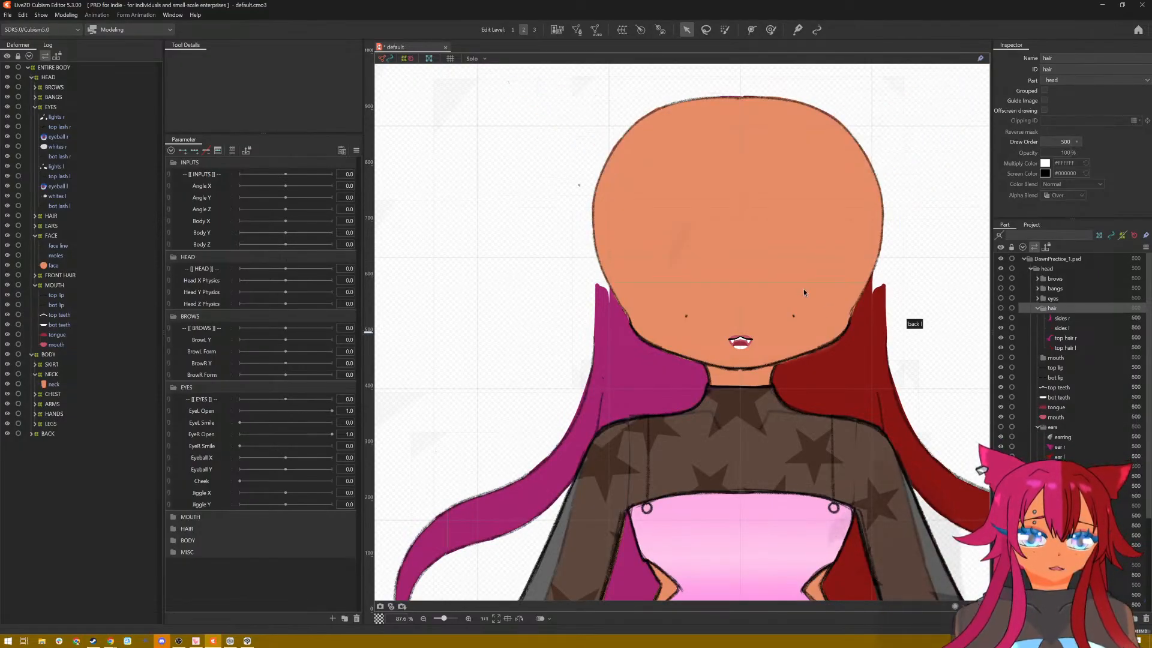
scroll(804, 289, up, 3)
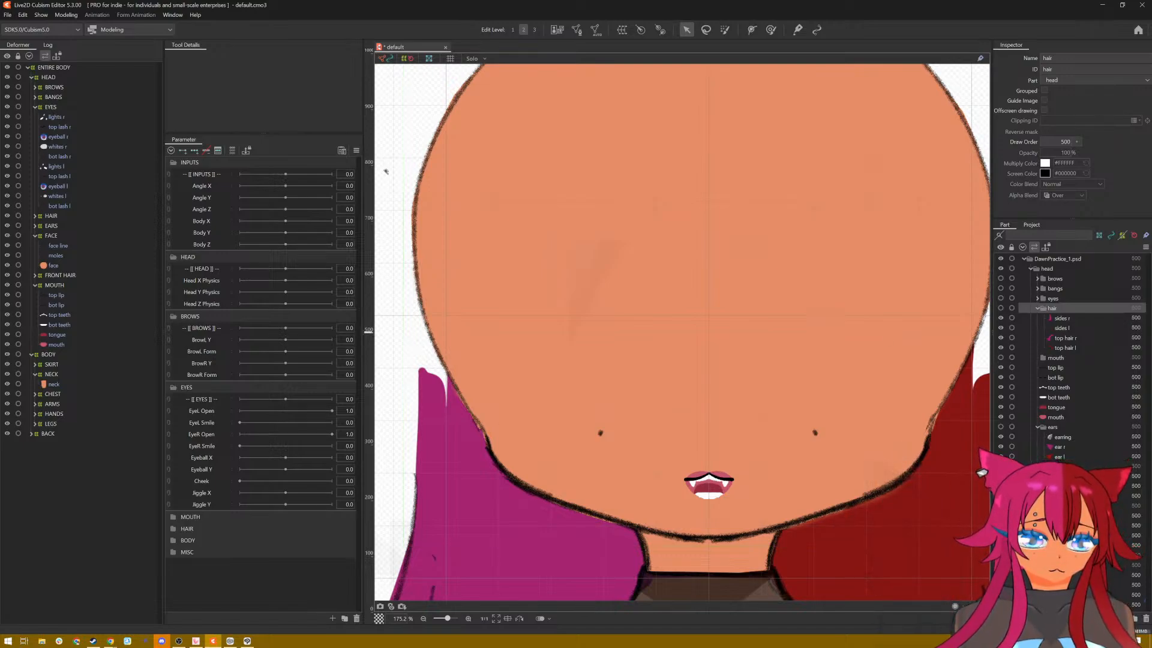
click(1047, 565)
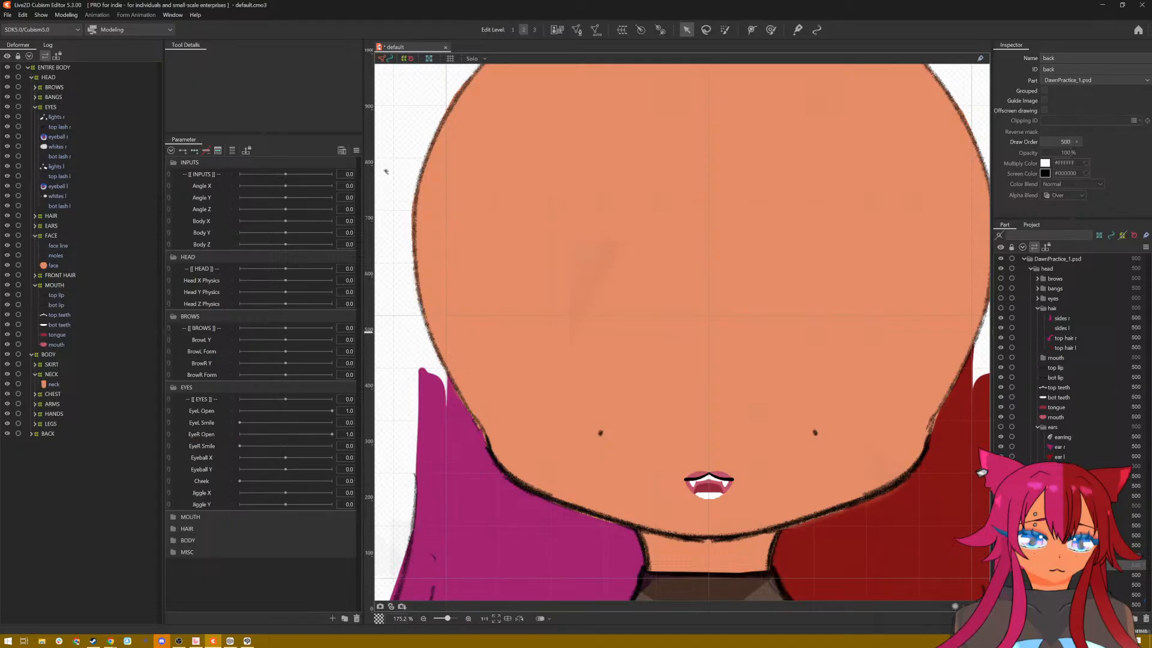
click(1000, 565)
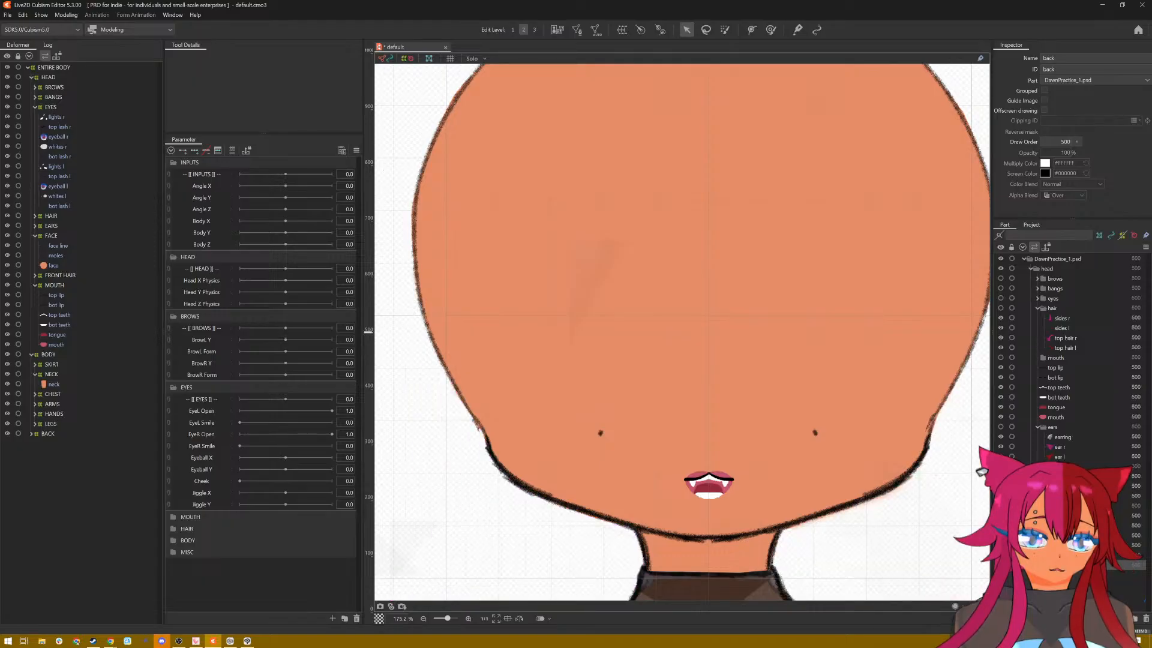
click(1001, 555)
drag(825, 234, 813, 300)
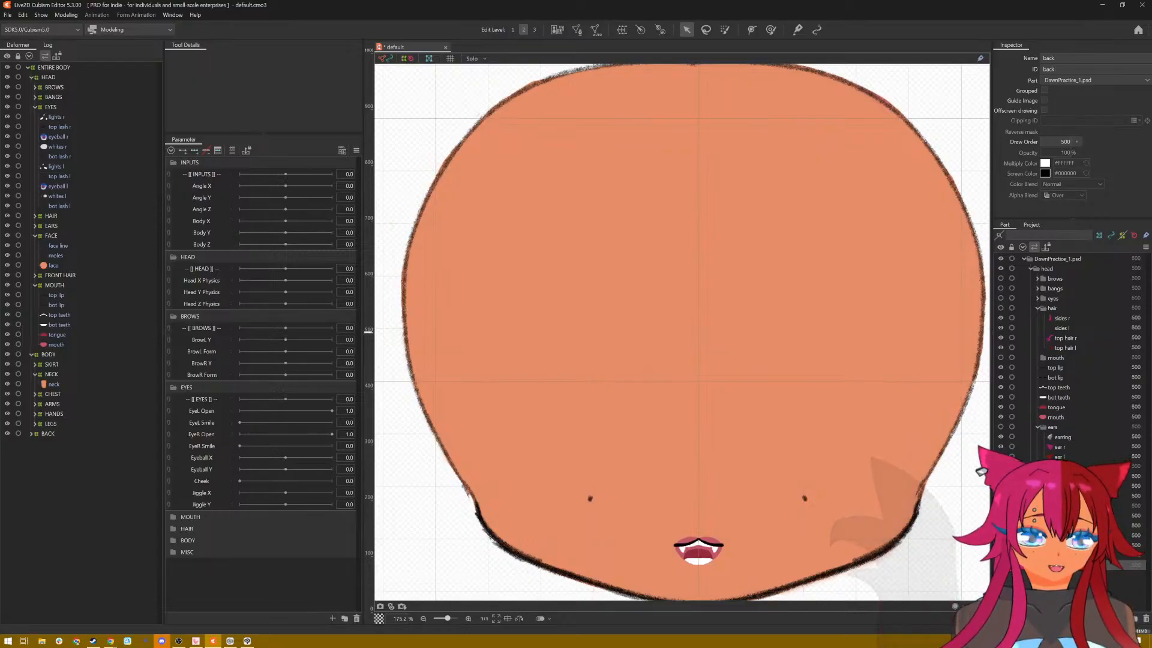
Step: Inspect the face line and face meshes by hiding and reshowing each one, and hide the moles mesh
click(1060, 476)
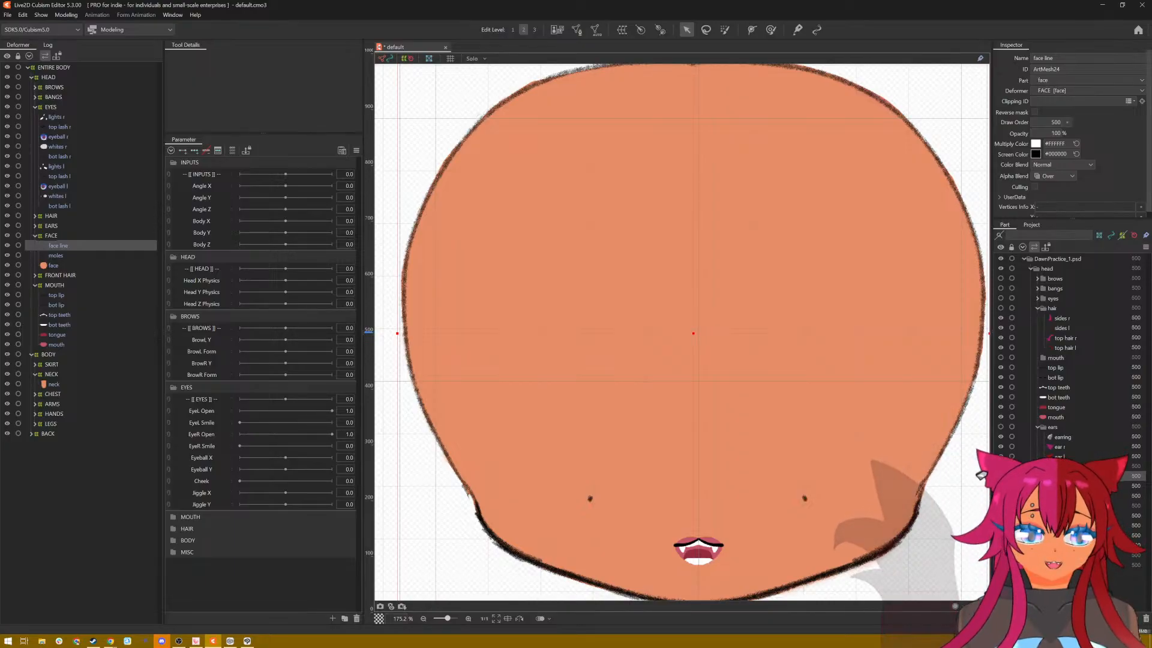
click(7, 246)
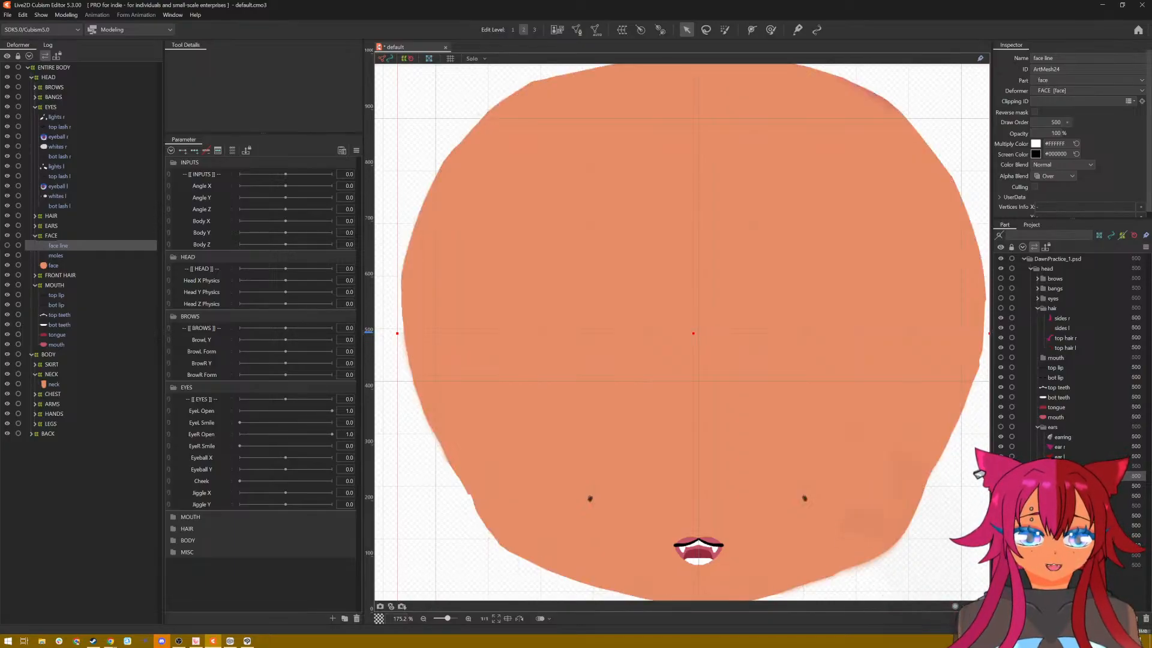
click(7, 245)
click(7, 266)
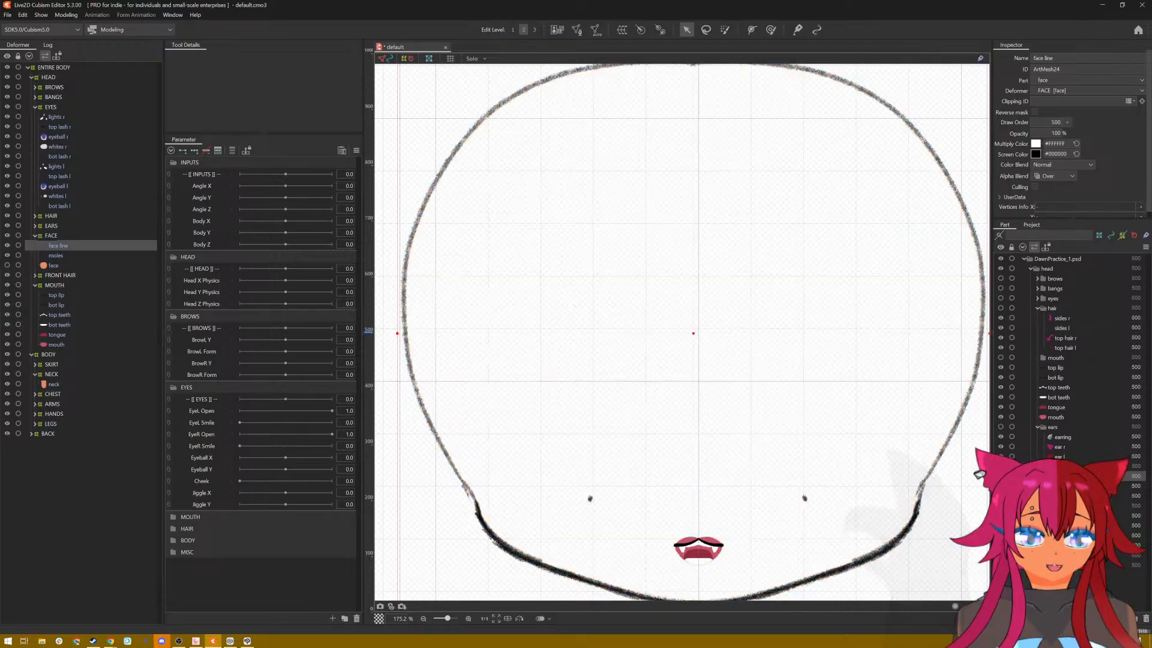
click(8, 265)
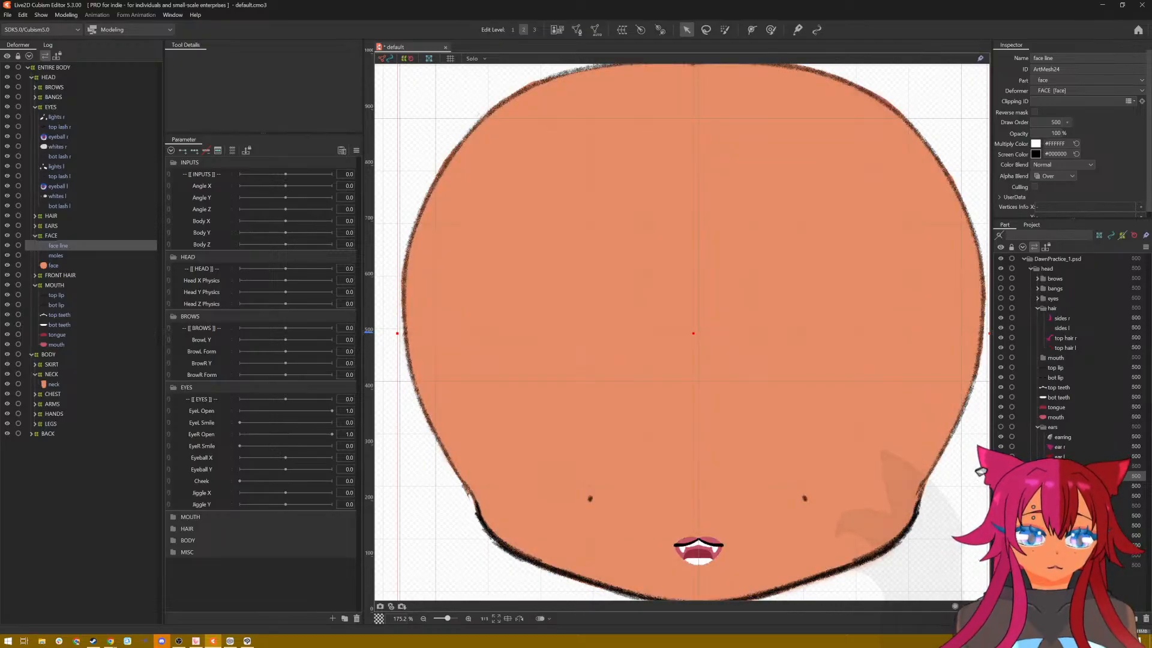
scroll(797, 396, down, 2)
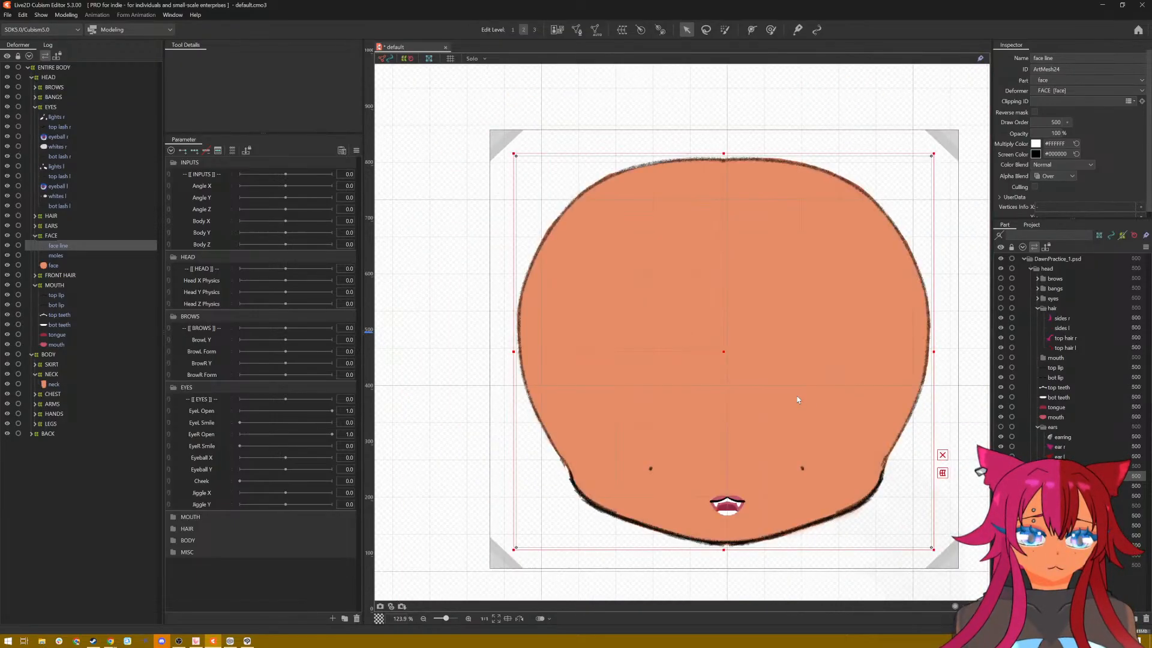
drag(770, 385, 738, 395)
scroll(790, 424, up, 1)
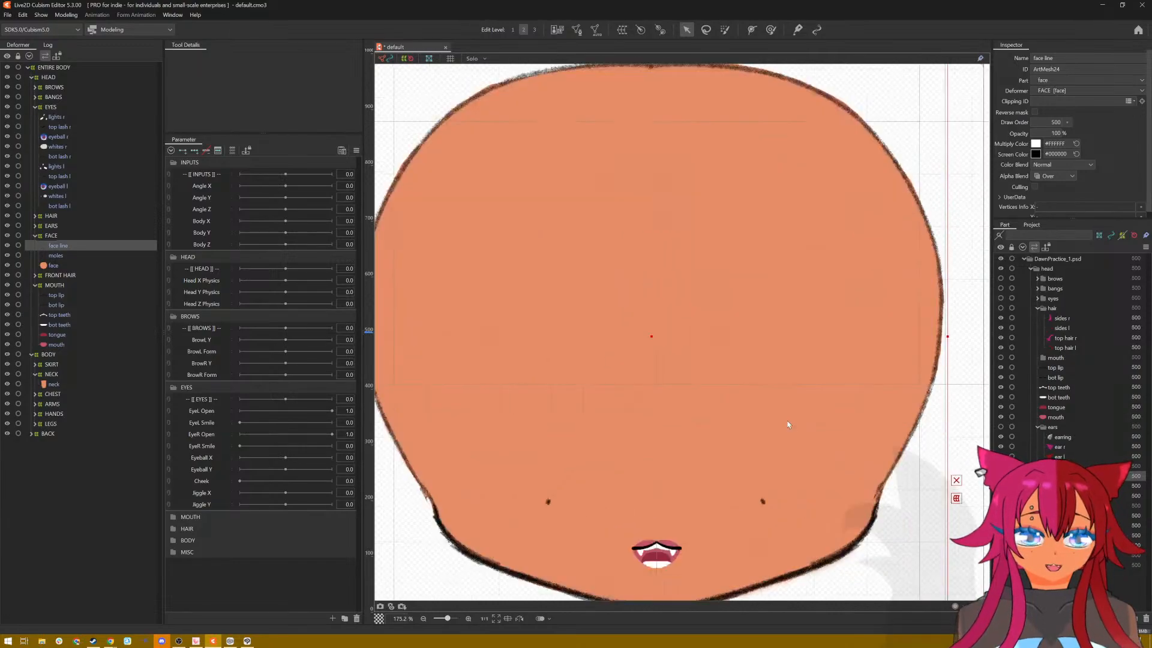
scroll(787, 424, down, 1)
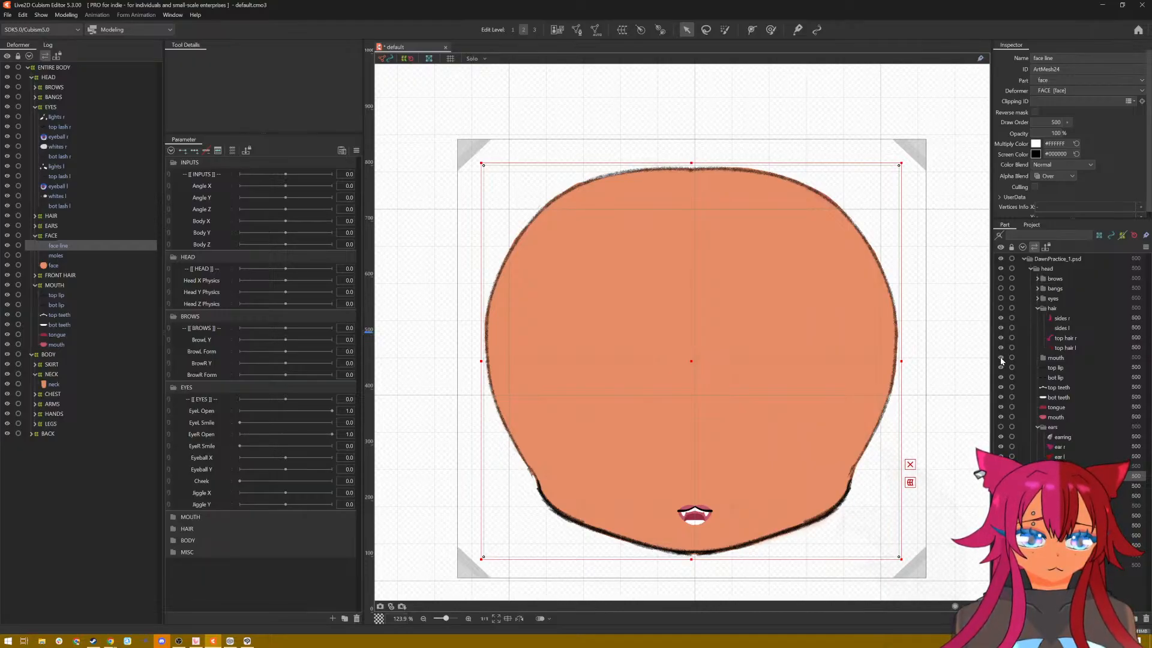
Step: Show the mouth part and move the six mouth meshes, from top lip to mouth, into it
click(1051, 367)
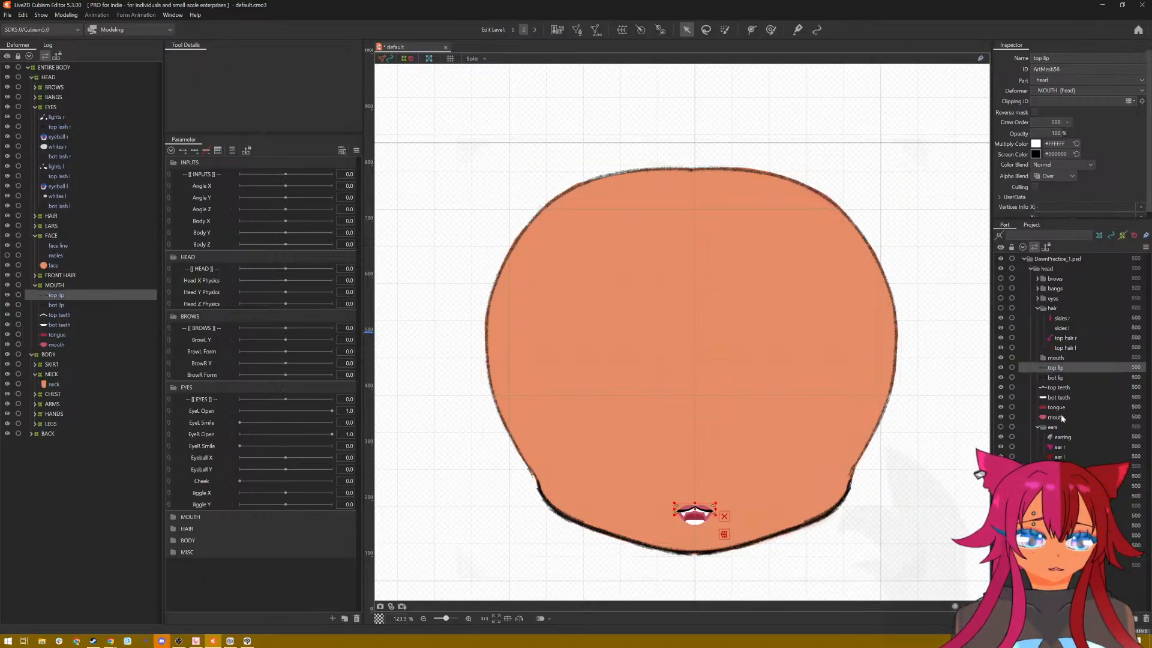
shift+click(1061, 418)
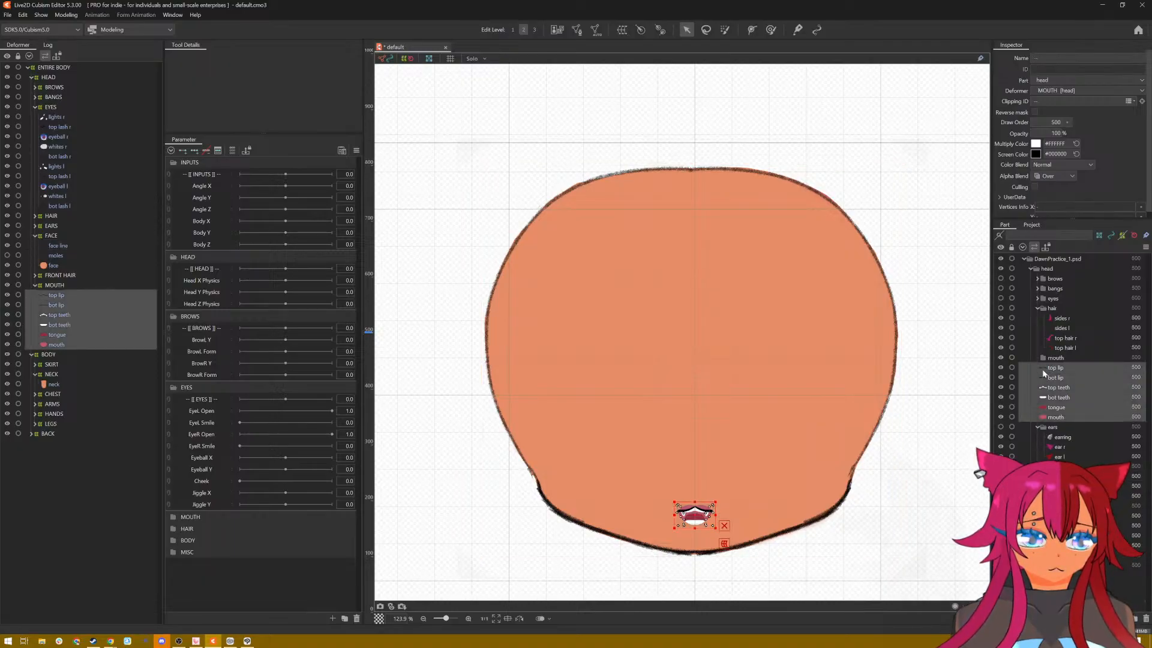
drag(1048, 370, 1056, 362)
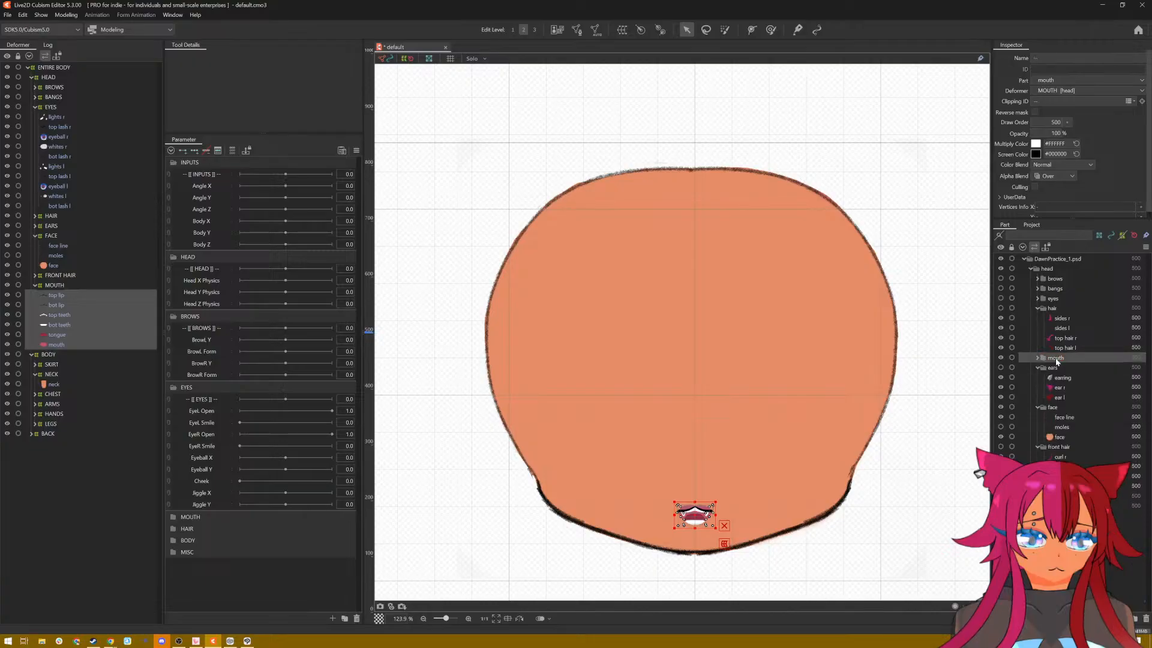
click(1000, 366)
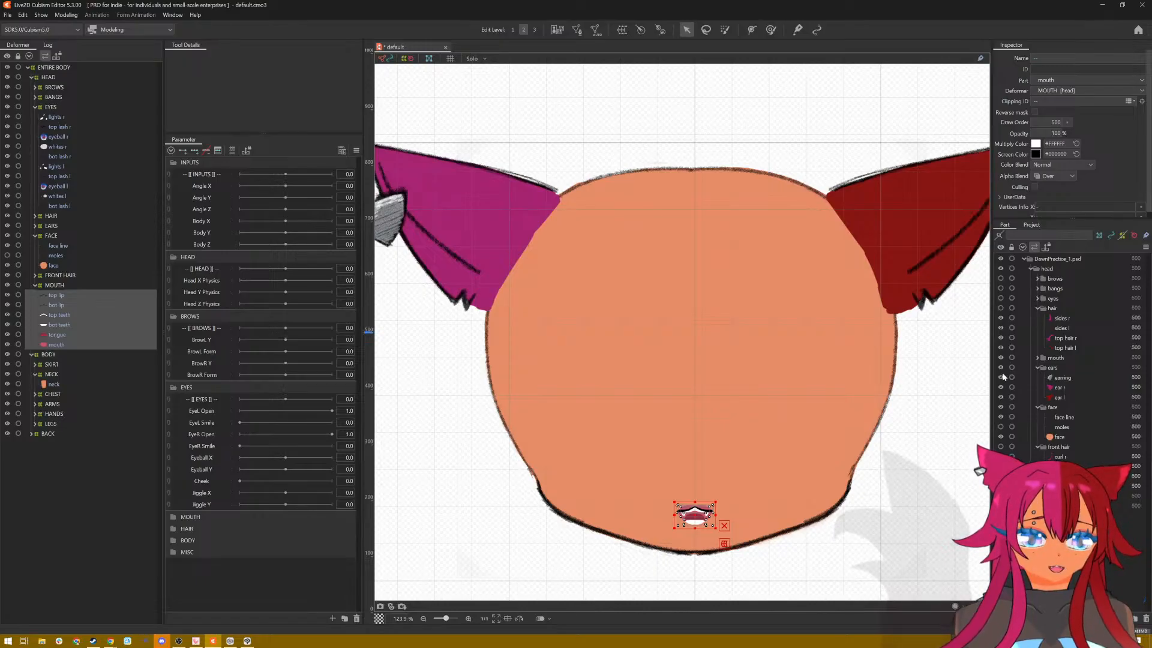
click(1000, 367)
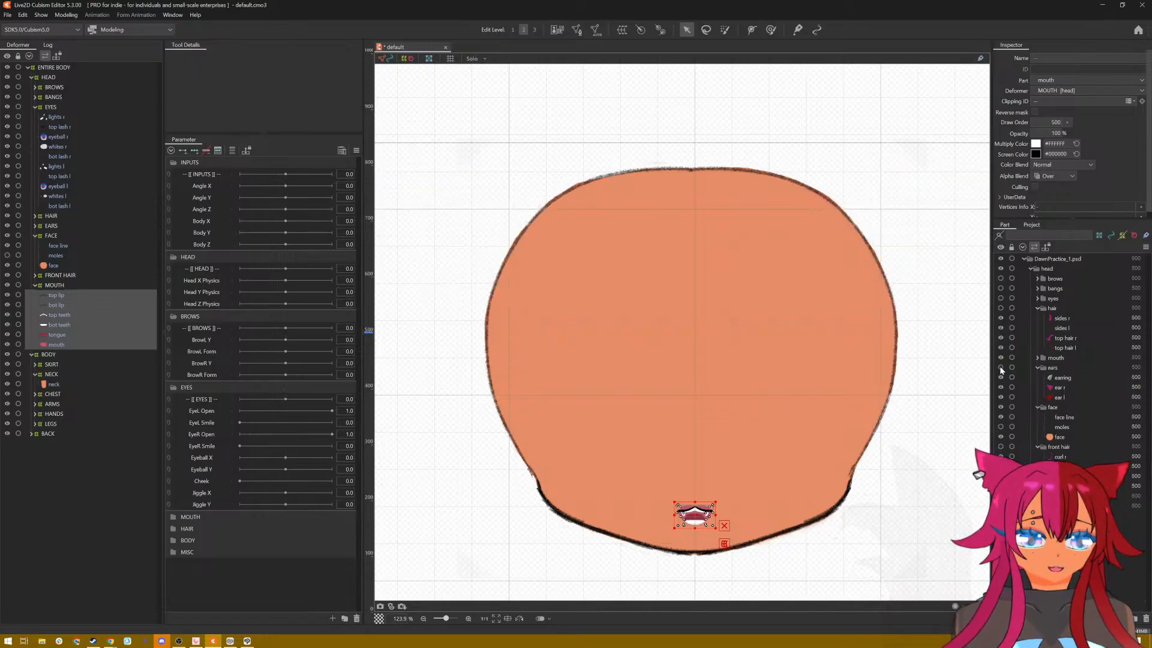
click(879, 461)
click(1060, 426)
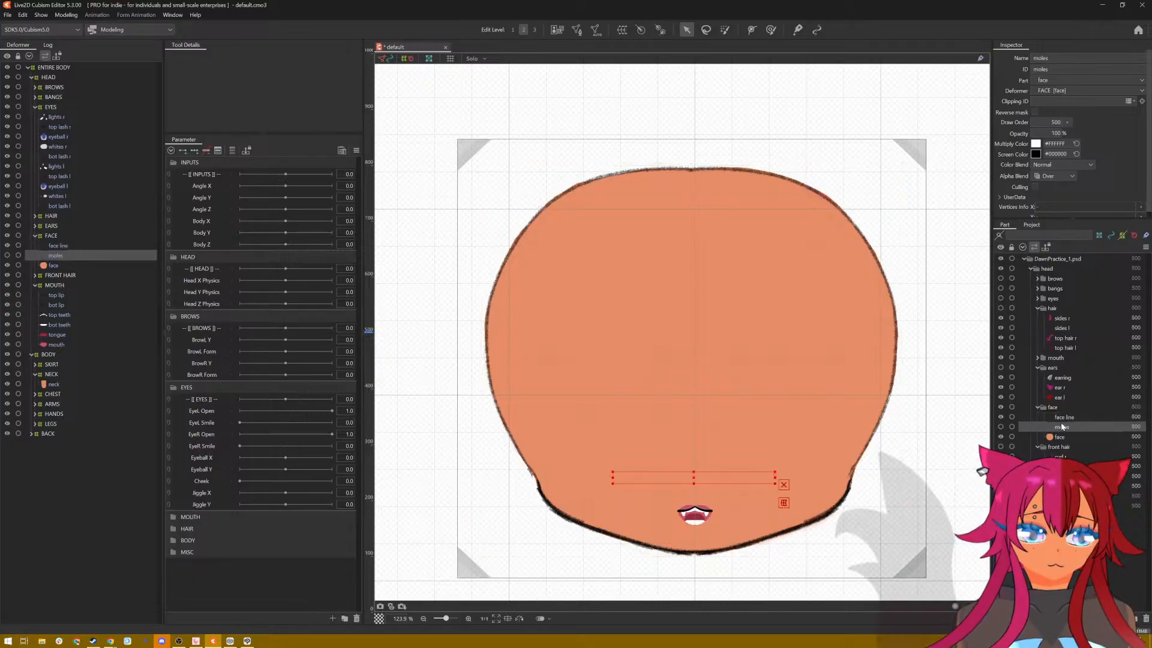
click(1067, 418)
click(1068, 428)
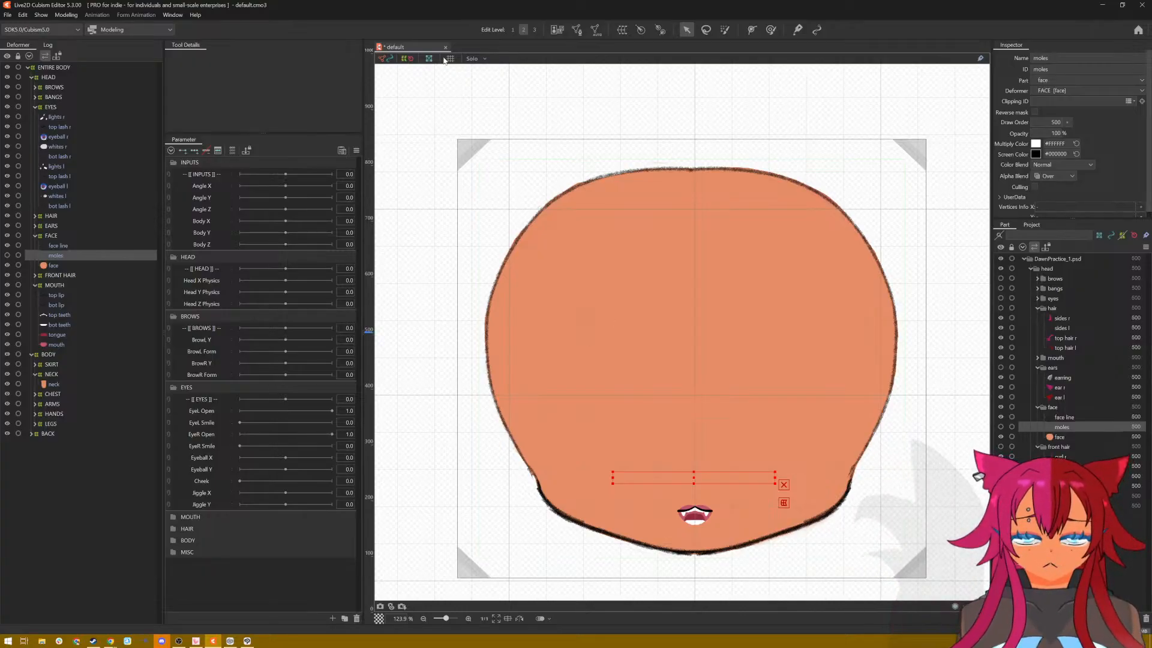
Step: Generate an automatic mesh for the face using the Deformation (Little) preset
click(67, 265)
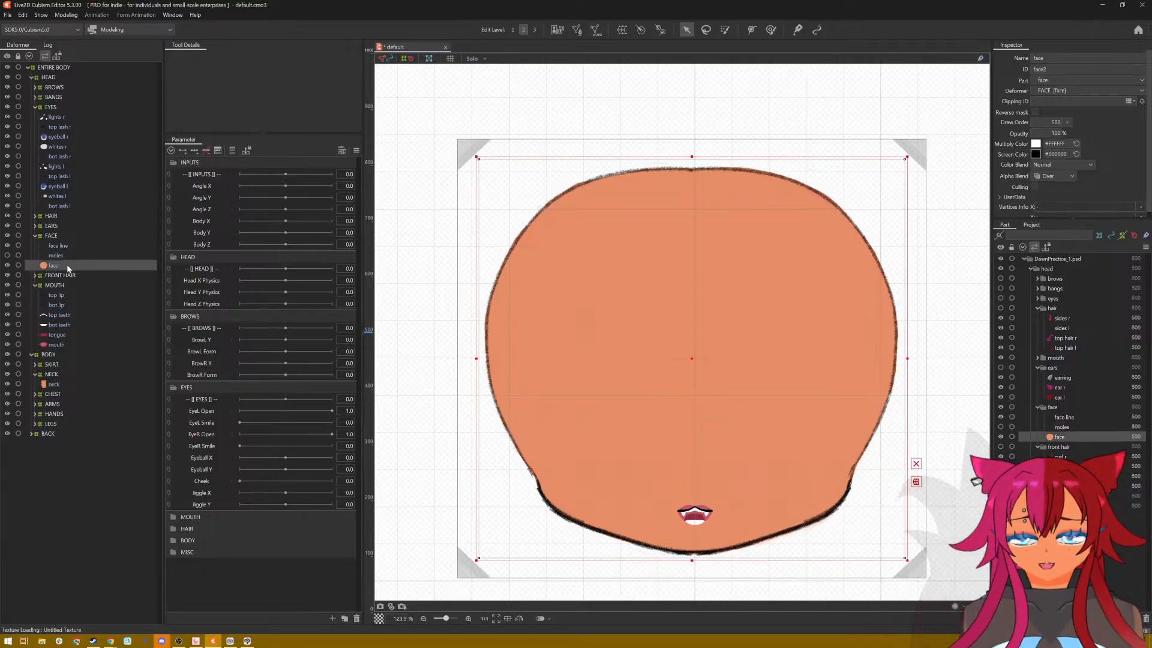
click(598, 31)
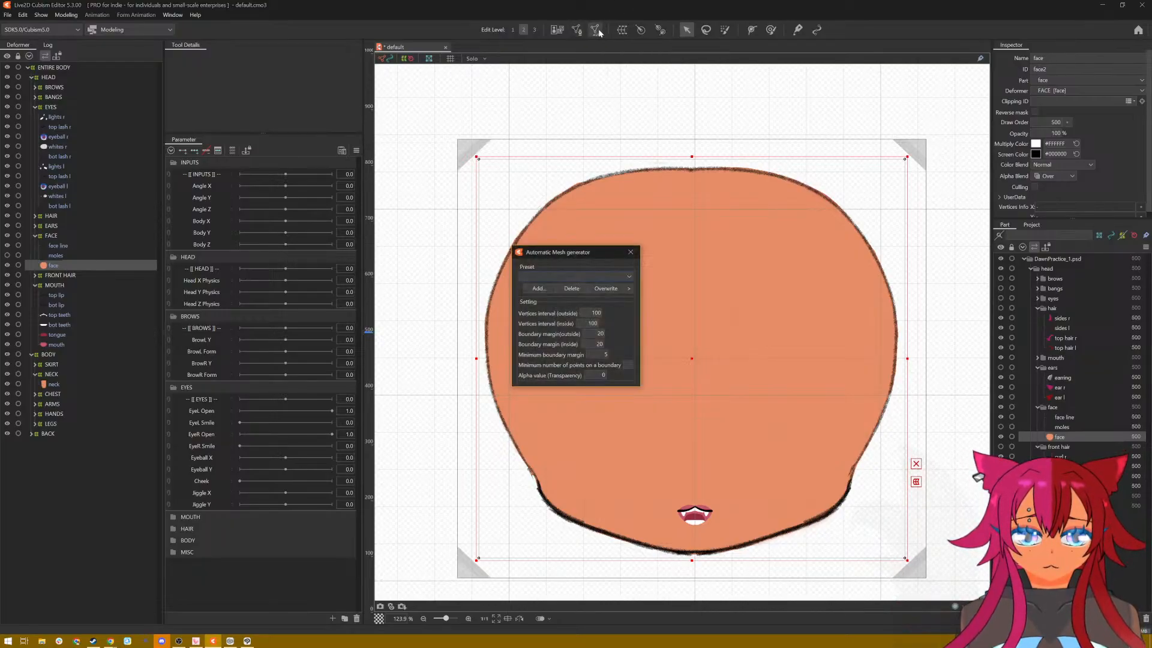
click(570, 256)
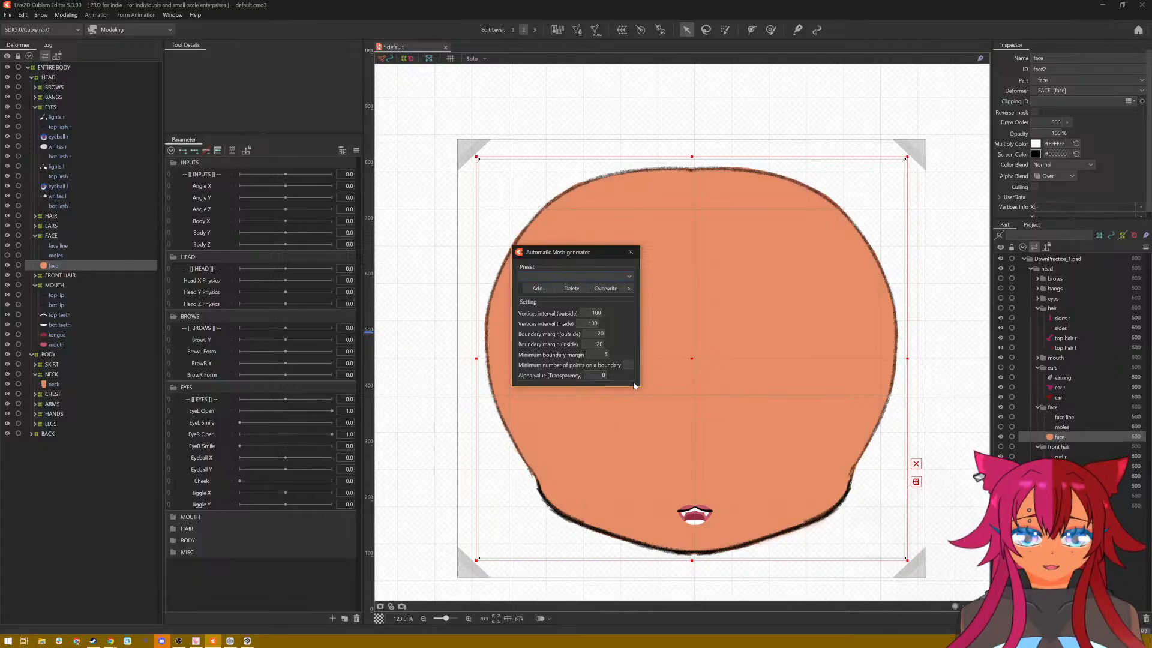
click(627, 278)
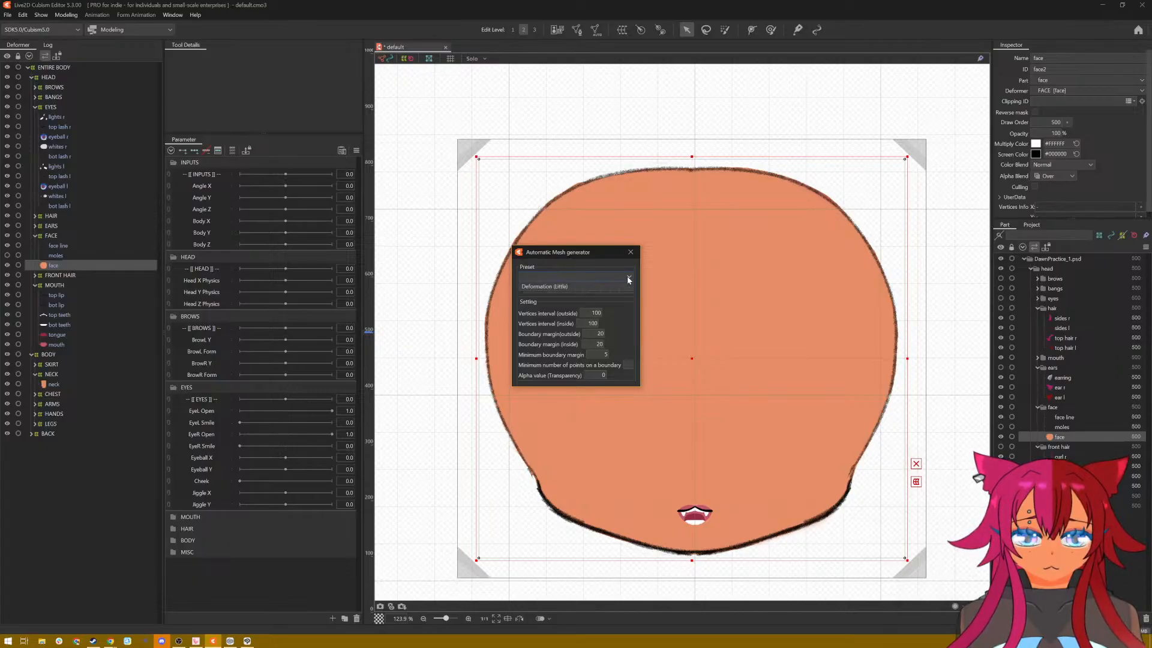
click(622, 283)
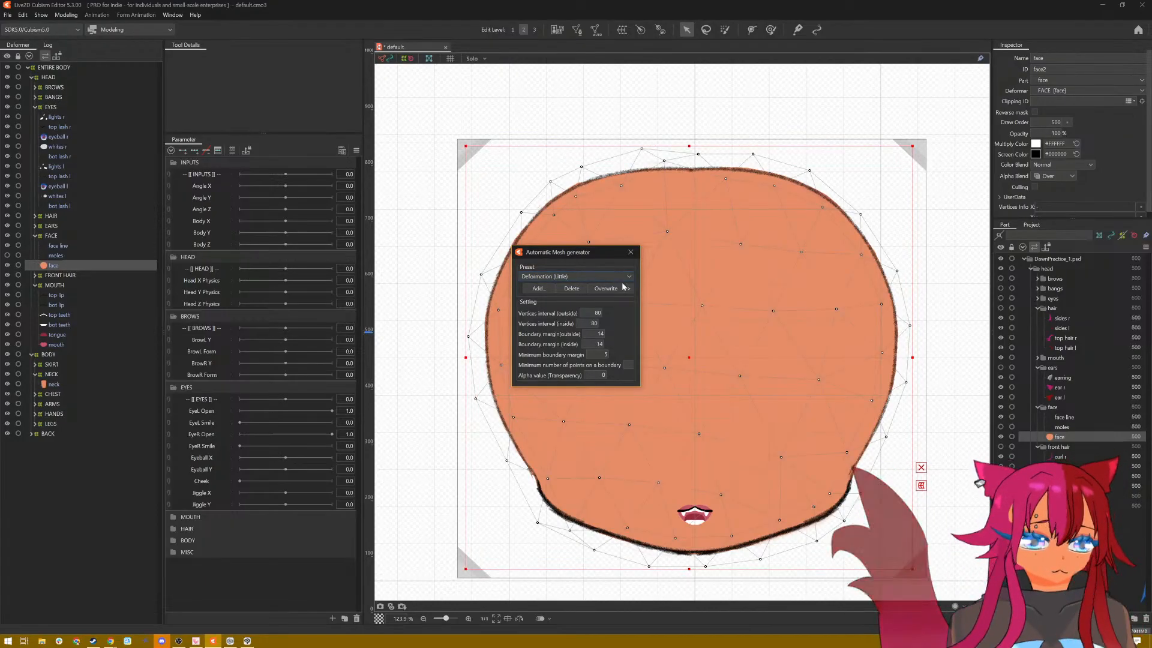
click(621, 277)
click(621, 277)
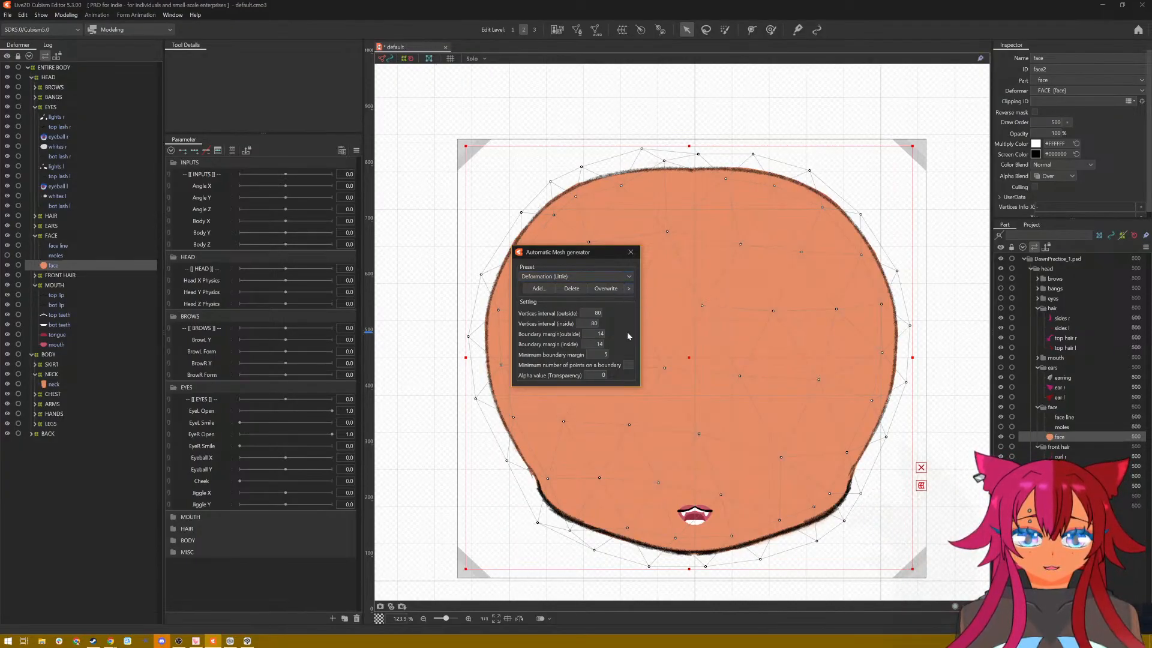
click(630, 252)
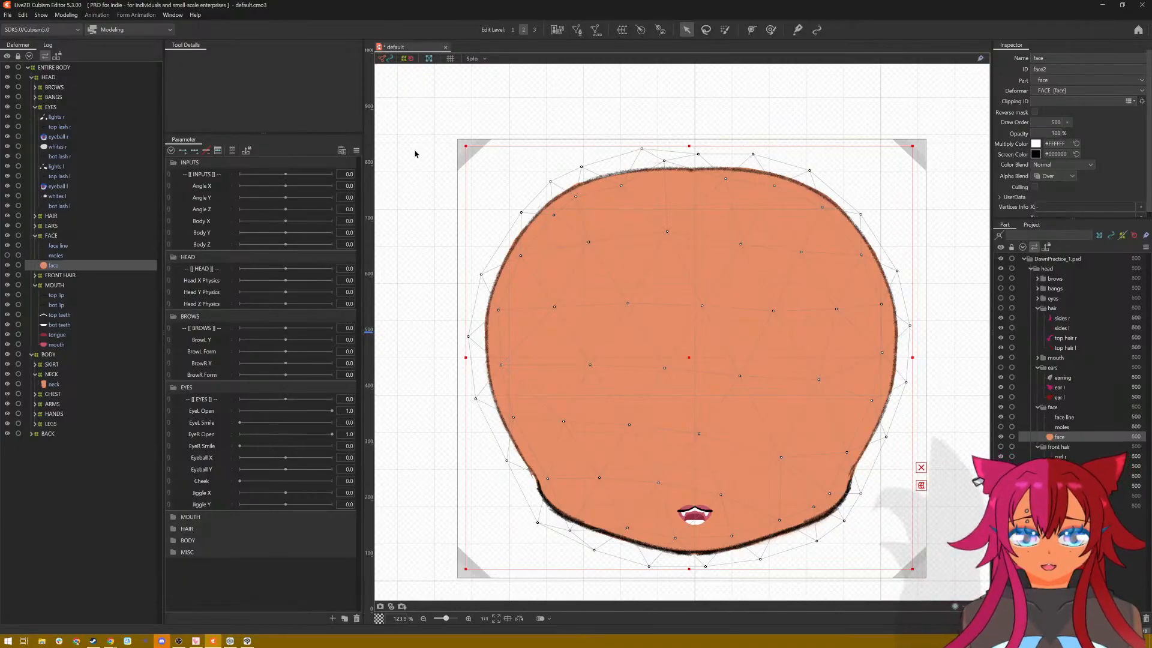
click(577, 30)
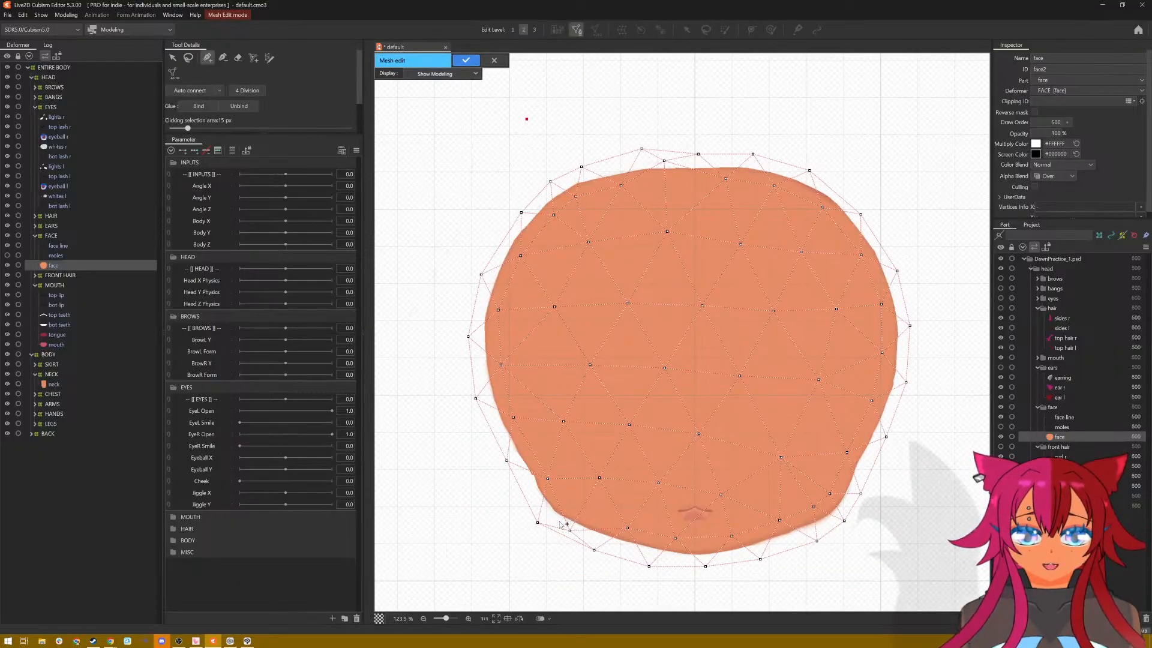
click(187, 60)
mouse_move(604, 116)
mouse_down()
mouse_move(455, 282)
mouse_move(399, 159)
mouse_move(423, 139)
mouse_up()
click(494, 61)
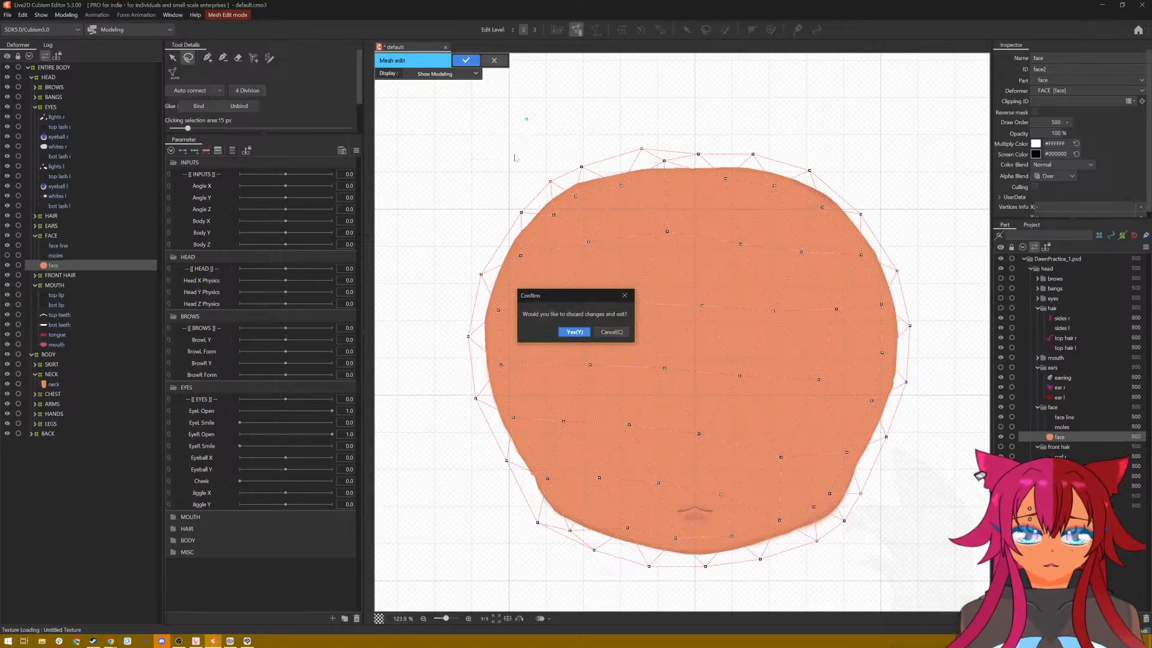
click(579, 333)
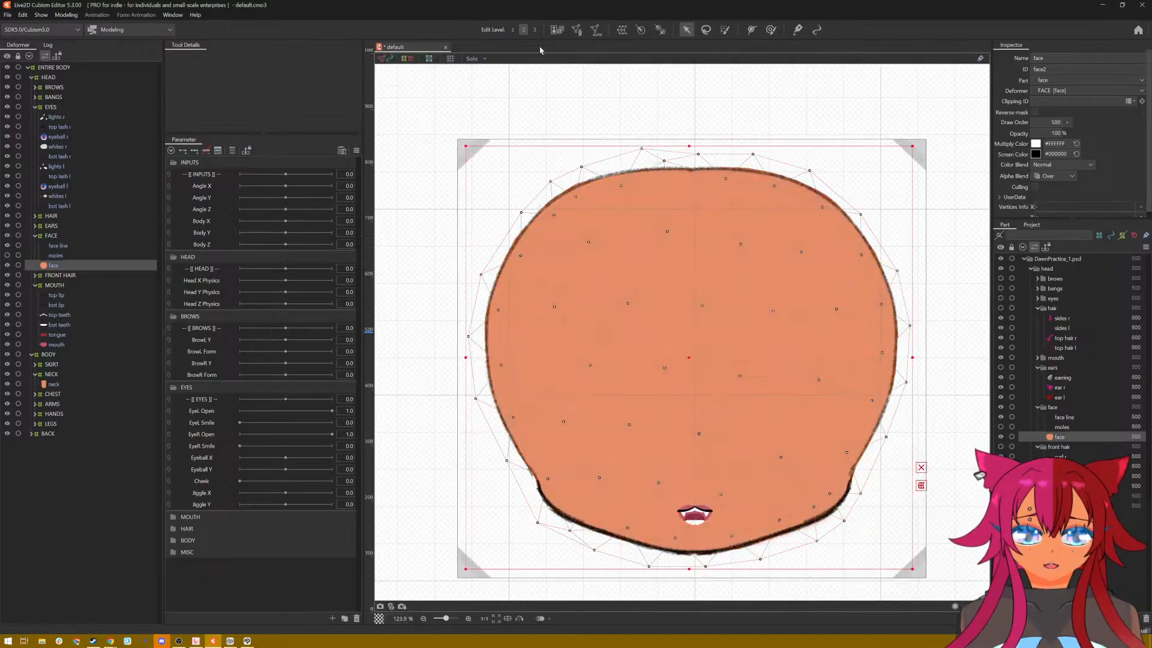
Step: Select and copy all vertices of the face mesh in mesh edit mode
click(576, 34)
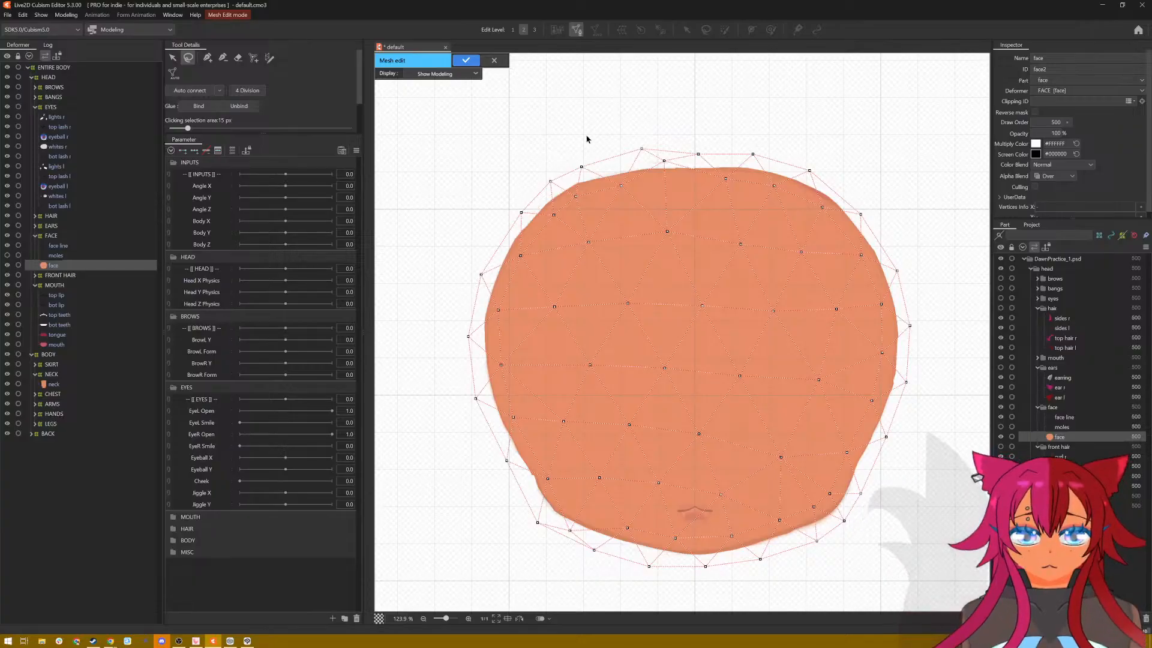
mouse_move(586, 139)
mouse_down()
mouse_move(438, 420)
mouse_move(483, 509)
mouse_move(627, 596)
mouse_move(790, 609)
mouse_move(881, 568)
mouse_move(911, 482)
mouse_move(919, 238)
mouse_move(881, 171)
mouse_move(764, 118)
mouse_up()
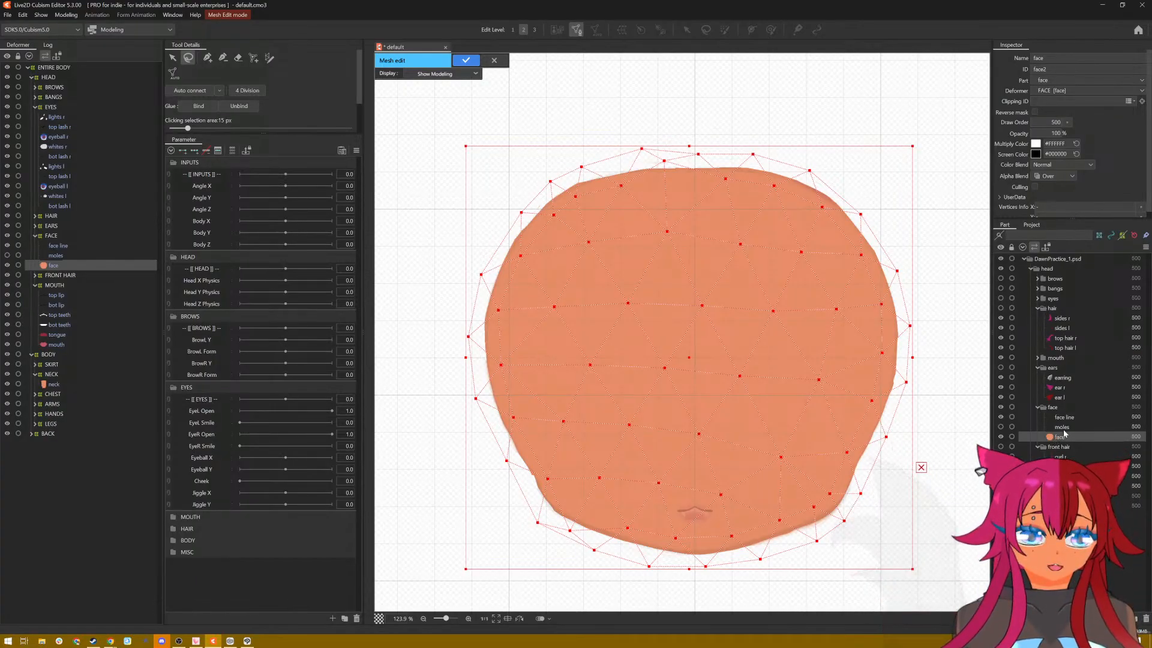
click(466, 60)
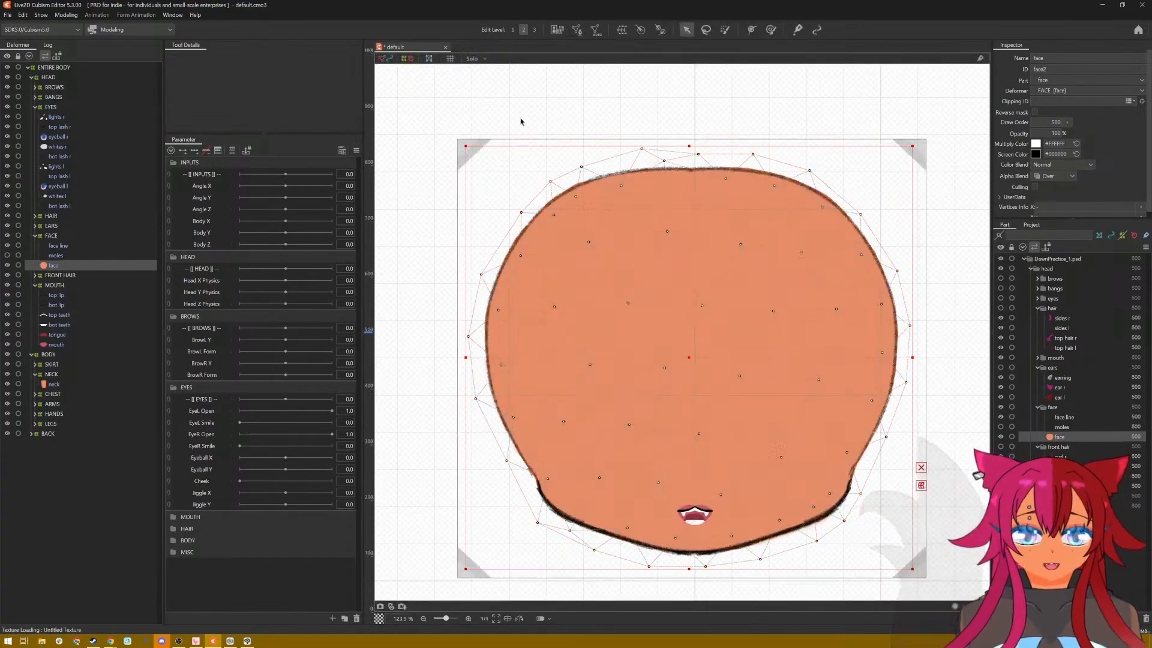
Step: Generate an automatic mesh for the face line using the Deformation (Little) preset
click(1059, 417)
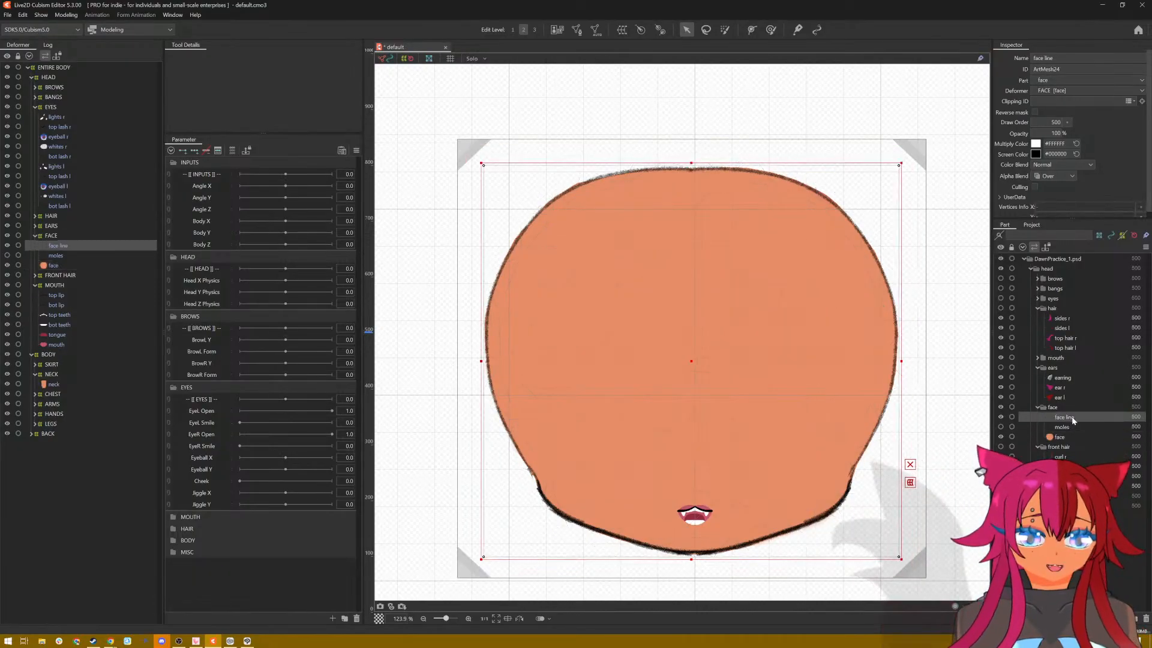
click(594, 31)
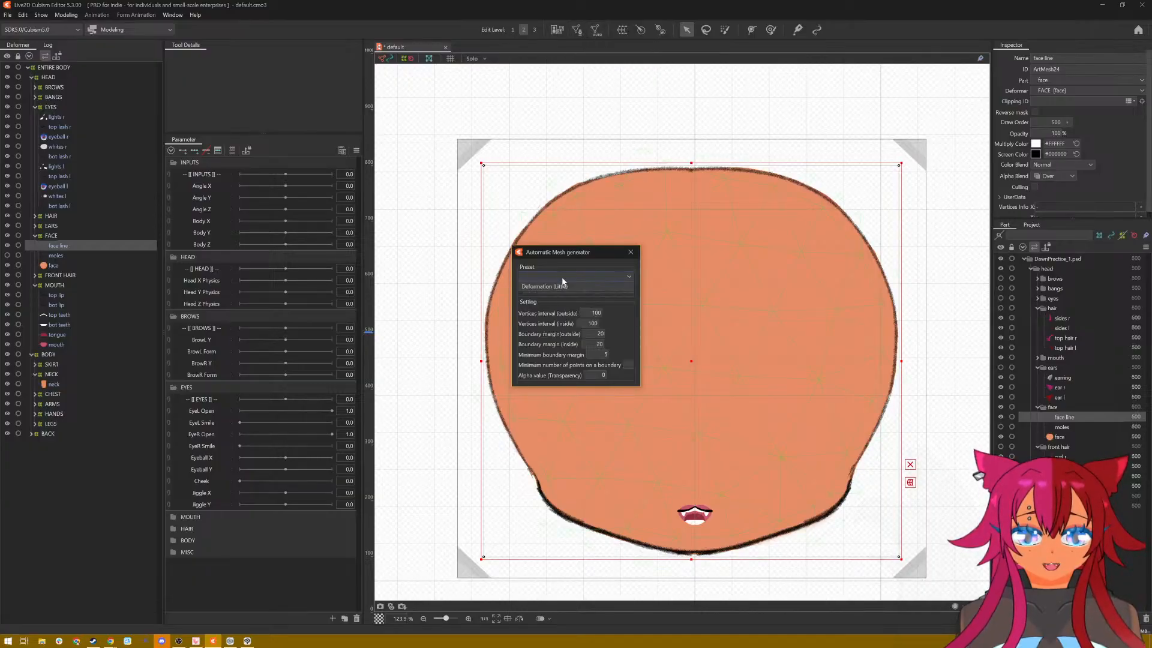
click(563, 286)
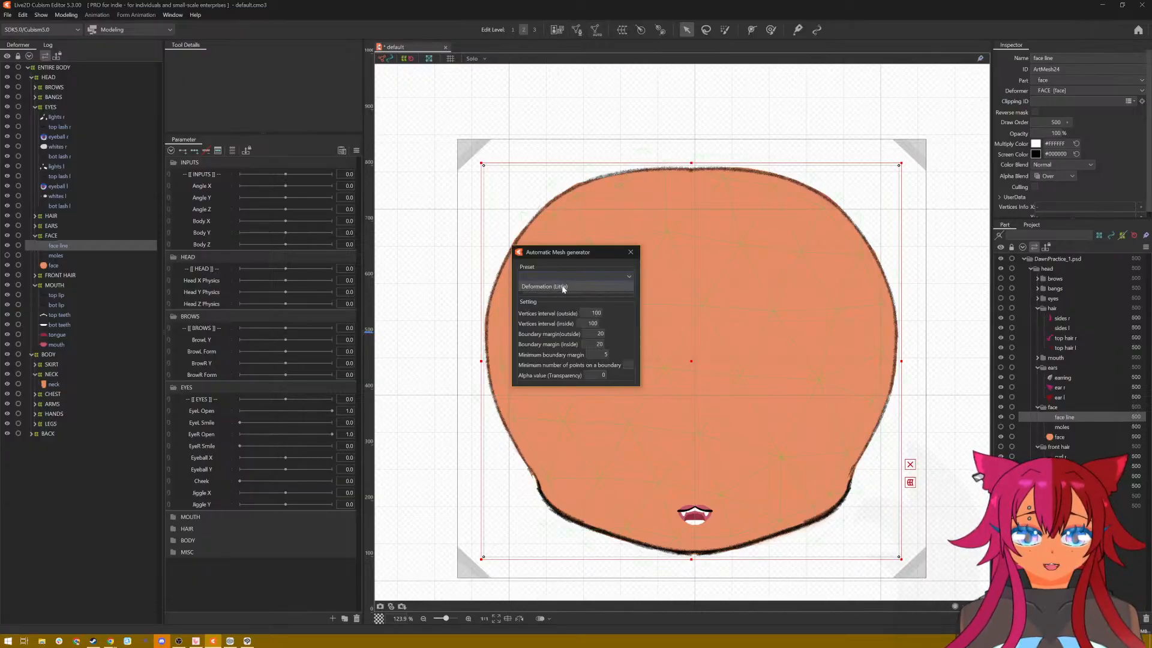
click(636, 255)
Step: Delete all of the face line's mesh vertices and paste the copied face mesh in their place
click(574, 31)
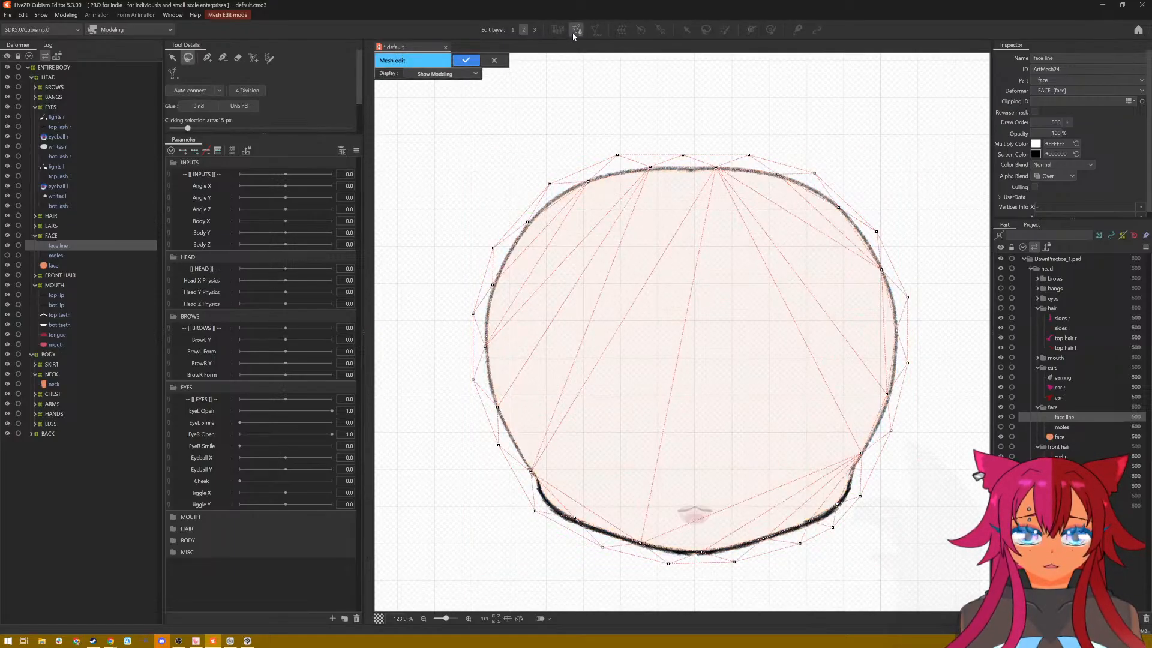
mouse_move(411, 215)
mouse_down()
mouse_move(495, 486)
mouse_move(946, 506)
mouse_move(859, 122)
mouse_move(881, 127)
mouse_move(484, 158)
mouse_move(424, 351)
mouse_move(567, 543)
mouse_move(732, 578)
mouse_move(841, 516)
mouse_move(956, 412)
mouse_move(979, 285)
mouse_move(969, 231)
mouse_up()
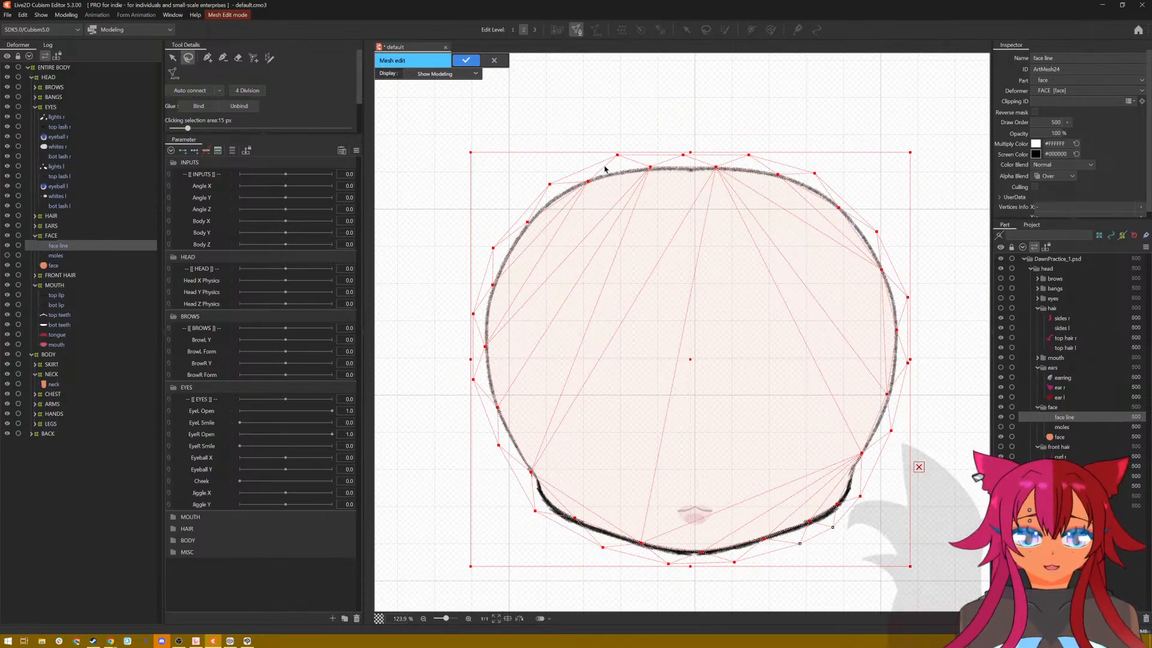
mouse_move(664, 100)
mouse_down()
mouse_move(534, 133)
mouse_move(788, 623)
mouse_move(955, 494)
mouse_move(949, 346)
mouse_move(891, 116)
mouse_up()
key(Delete)
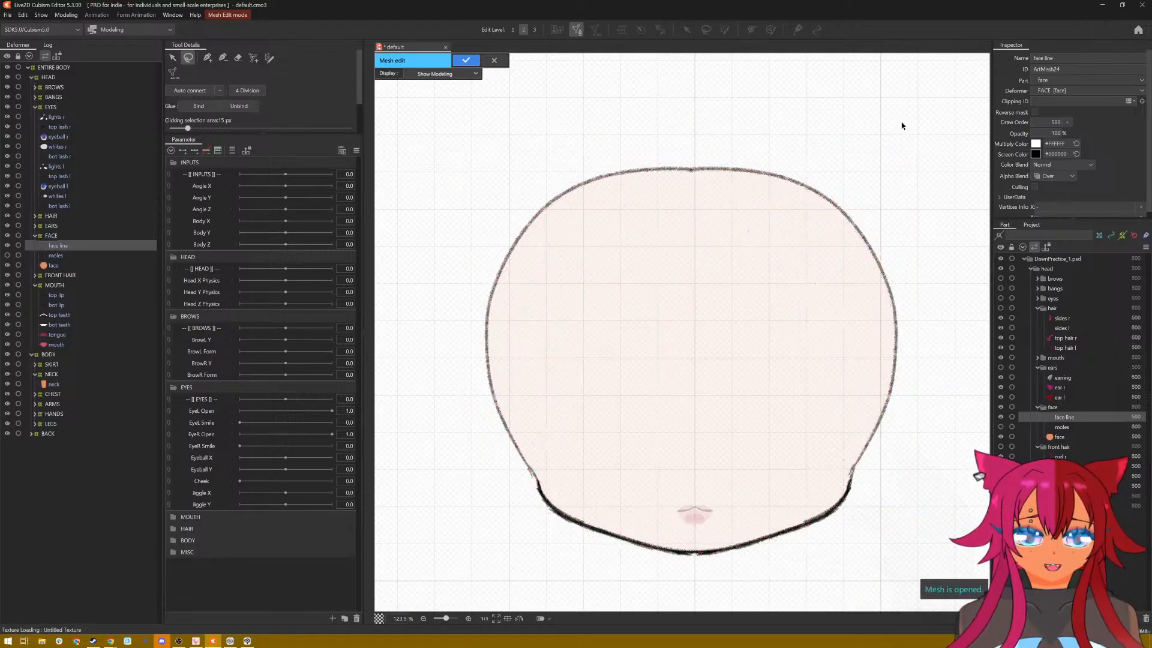
key(ctrl+v)
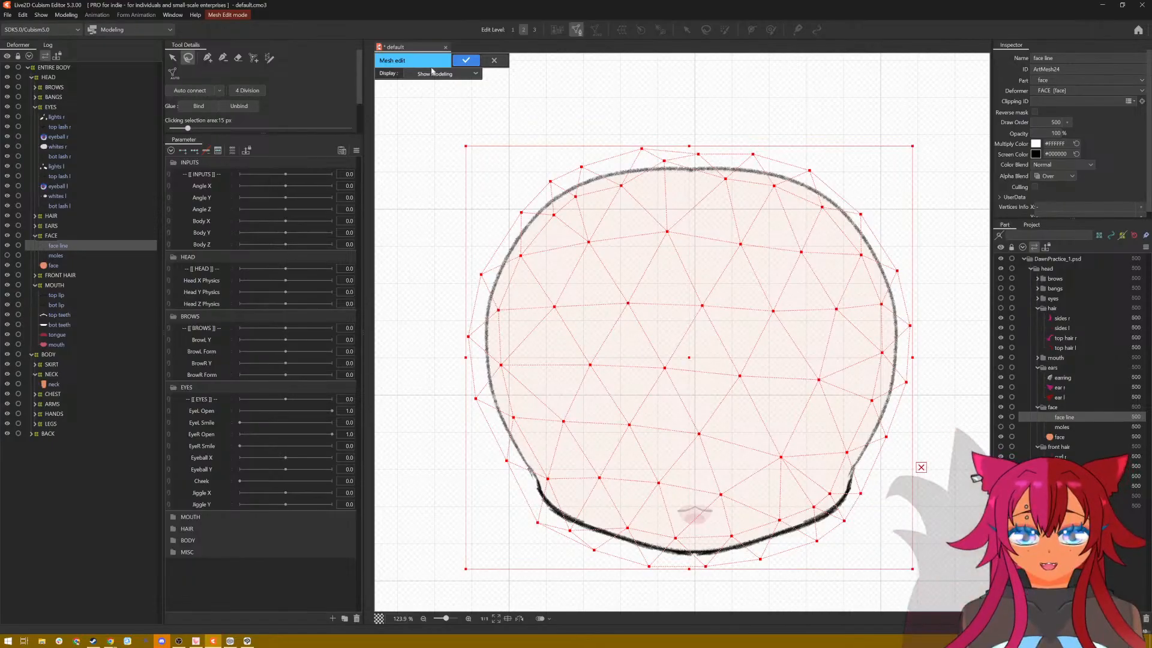
Step: Try to glue-bind the face line to the face within its mesh edit, and accept the face line's new mesh
click(195, 112)
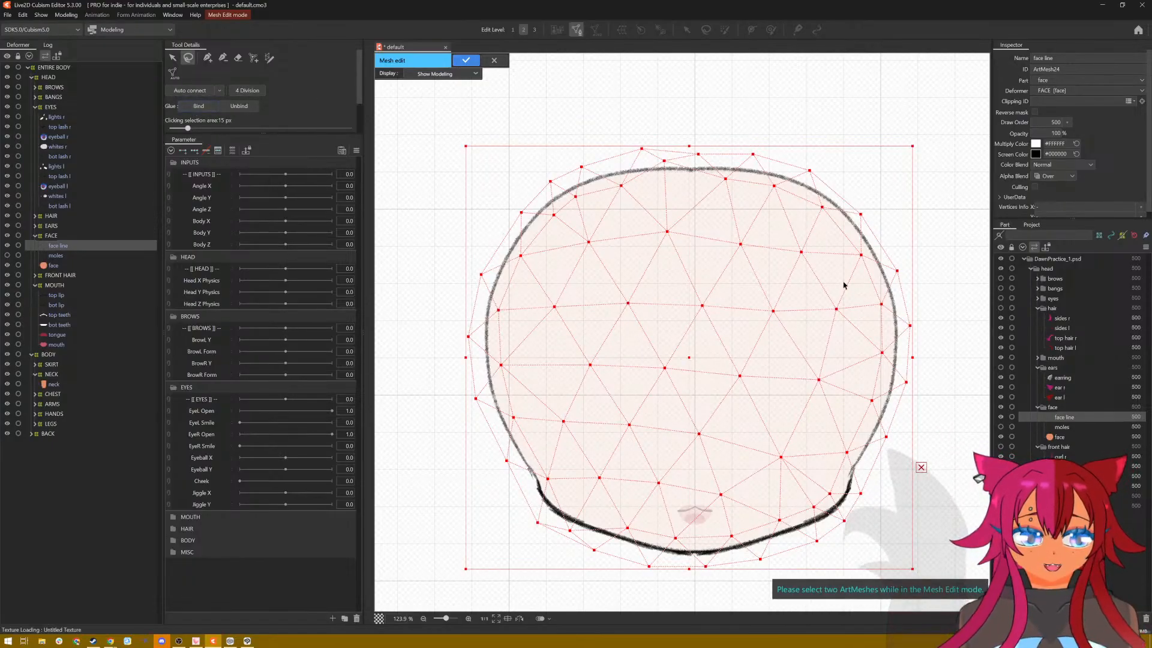
click(1067, 441)
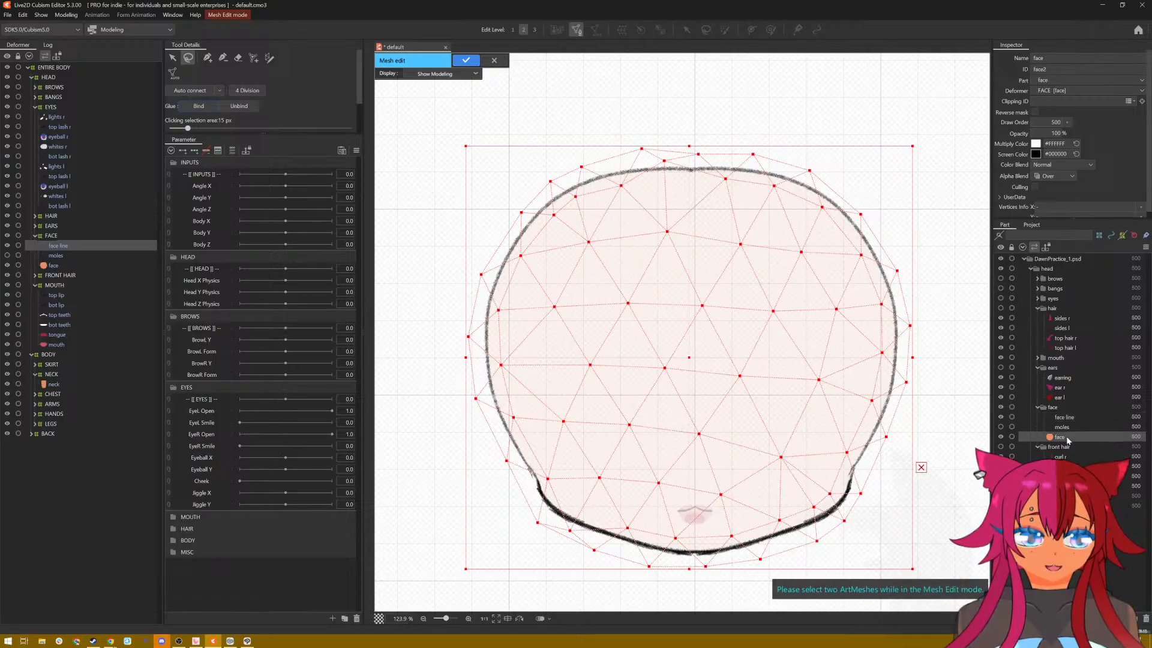
ctrl+click(1071, 419)
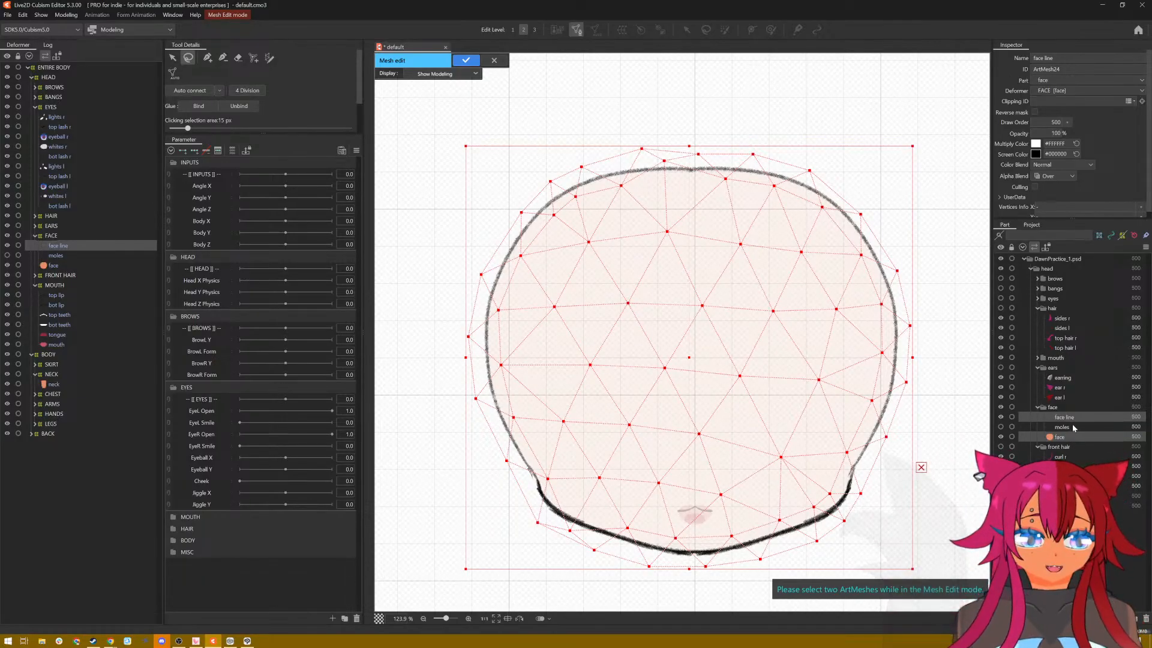
click(201, 106)
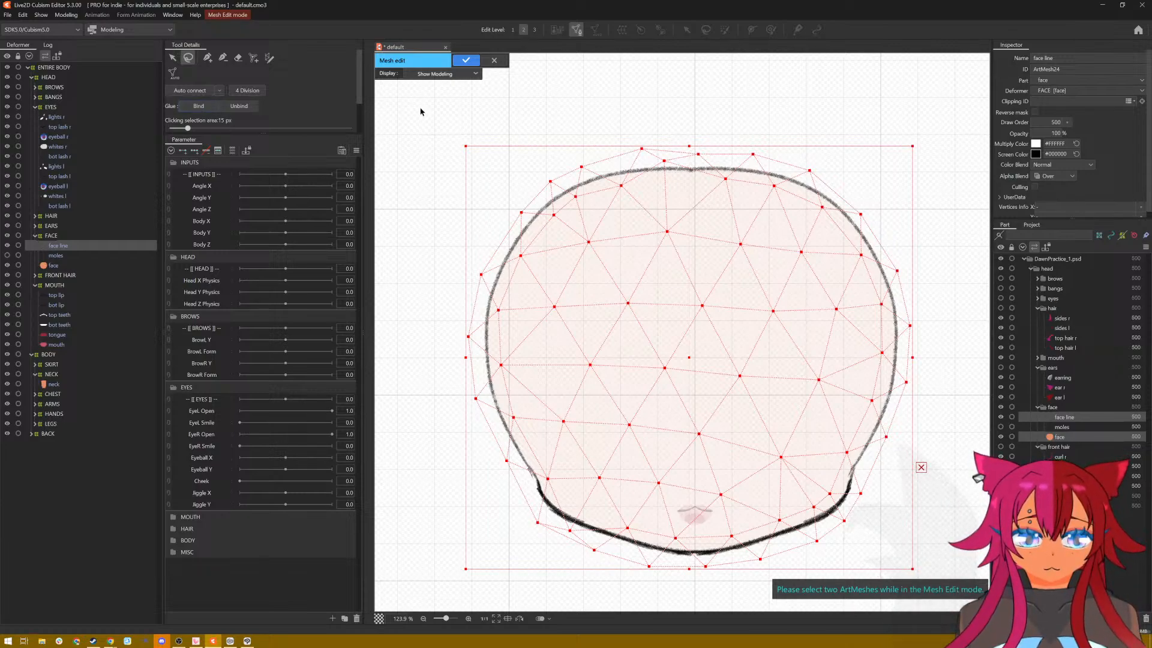
click(466, 60)
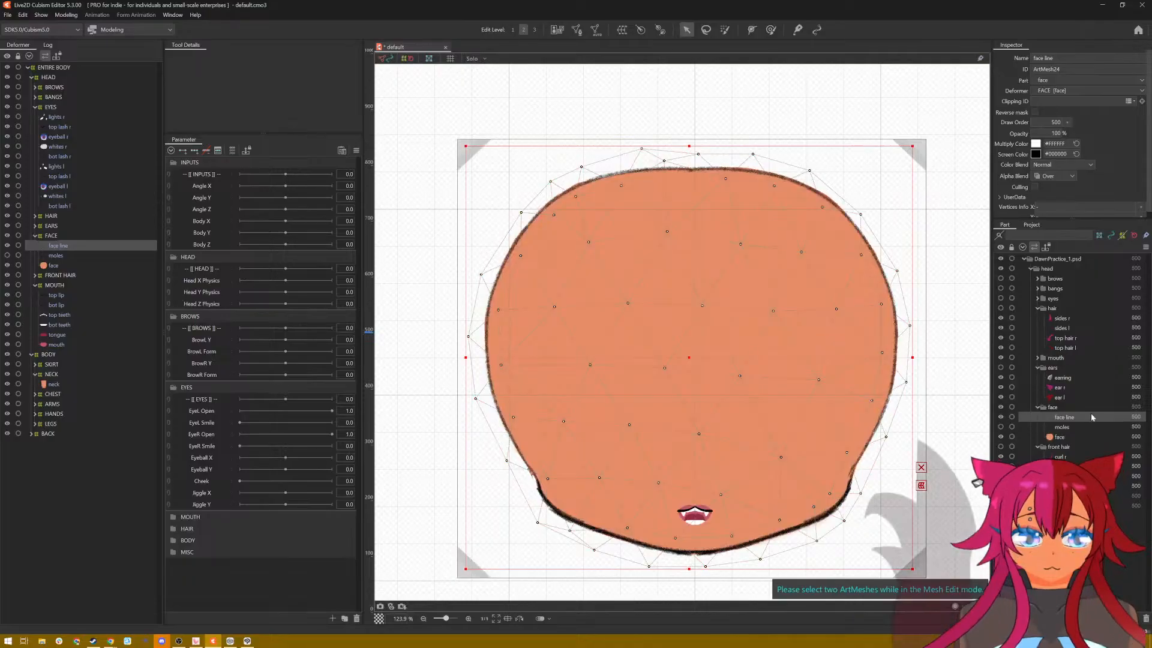
Step: Open the face line and face meshes together in mesh edit, try to bind their vertices, and discard the edit
ctrl+click(1060, 437)
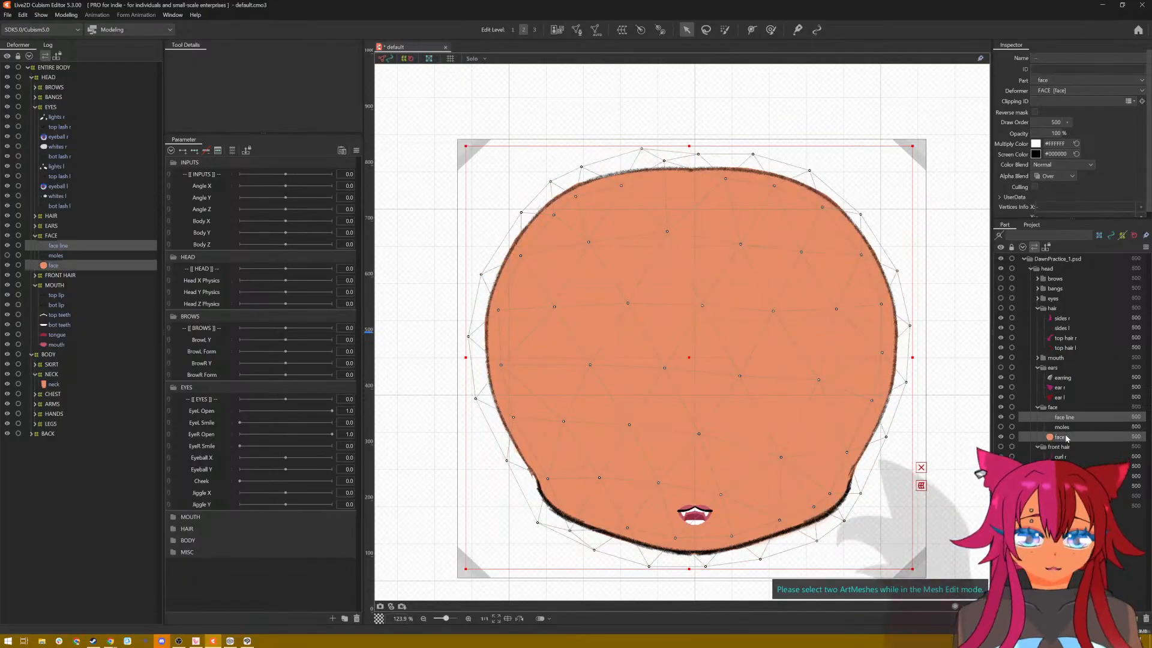
click(576, 32)
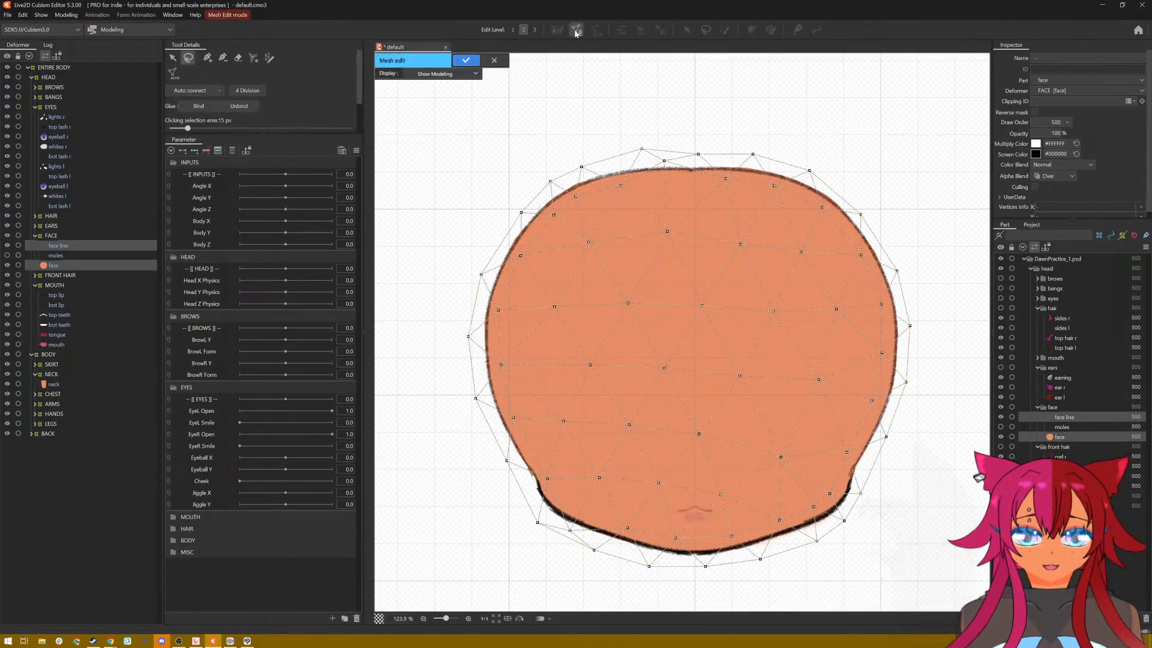
click(214, 109)
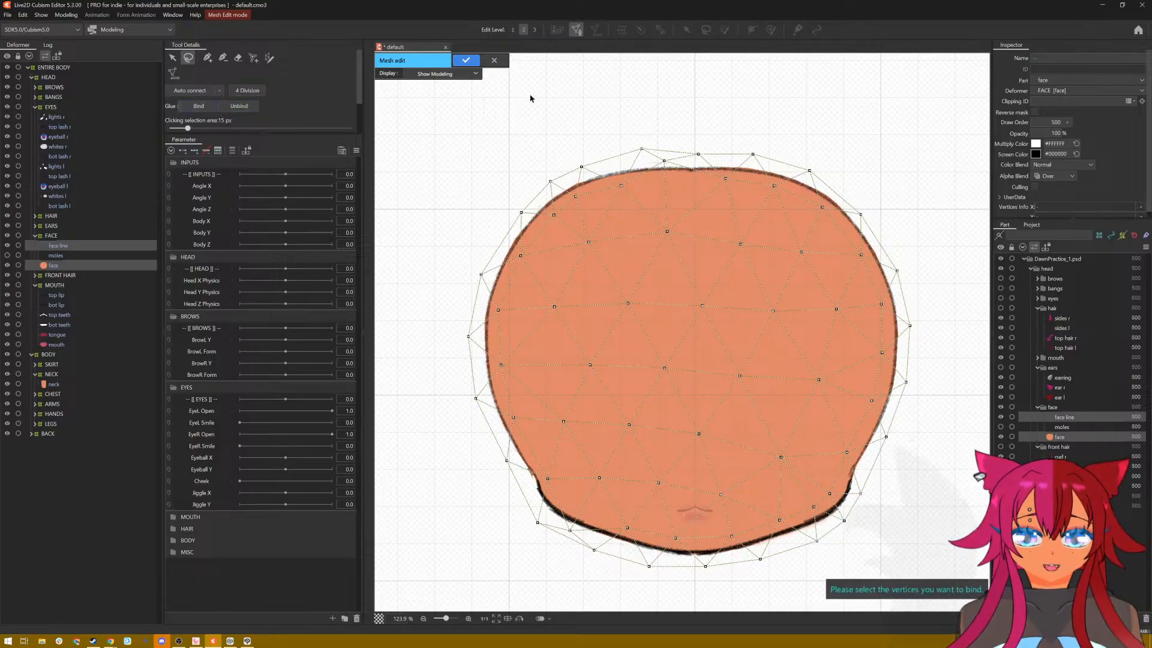
mouse_move(530, 98)
mouse_down()
mouse_move(499, 384)
mouse_move(530, 102)
mouse_up()
mouse_move(636, 83)
mouse_down()
mouse_move(424, 339)
mouse_move(757, 544)
mouse_move(406, 267)
mouse_move(471, 531)
mouse_move(627, 595)
mouse_move(906, 574)
mouse_move(930, 430)
mouse_move(876, 197)
mouse_move(902, 147)
mouse_move(951, 217)
mouse_move(915, 384)
mouse_move(977, 450)
mouse_up()
key(Delete)
mouse_move(678, 93)
mouse_down()
mouse_move(473, 96)
mouse_move(433, 343)
mouse_up()
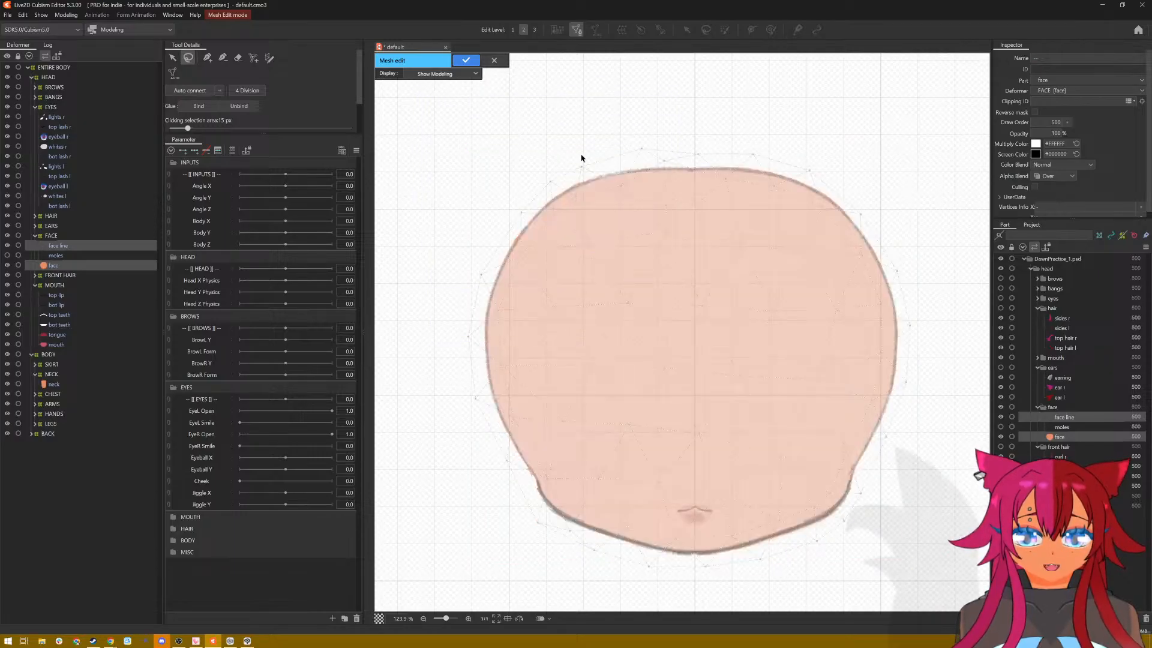
click(1092, 418)
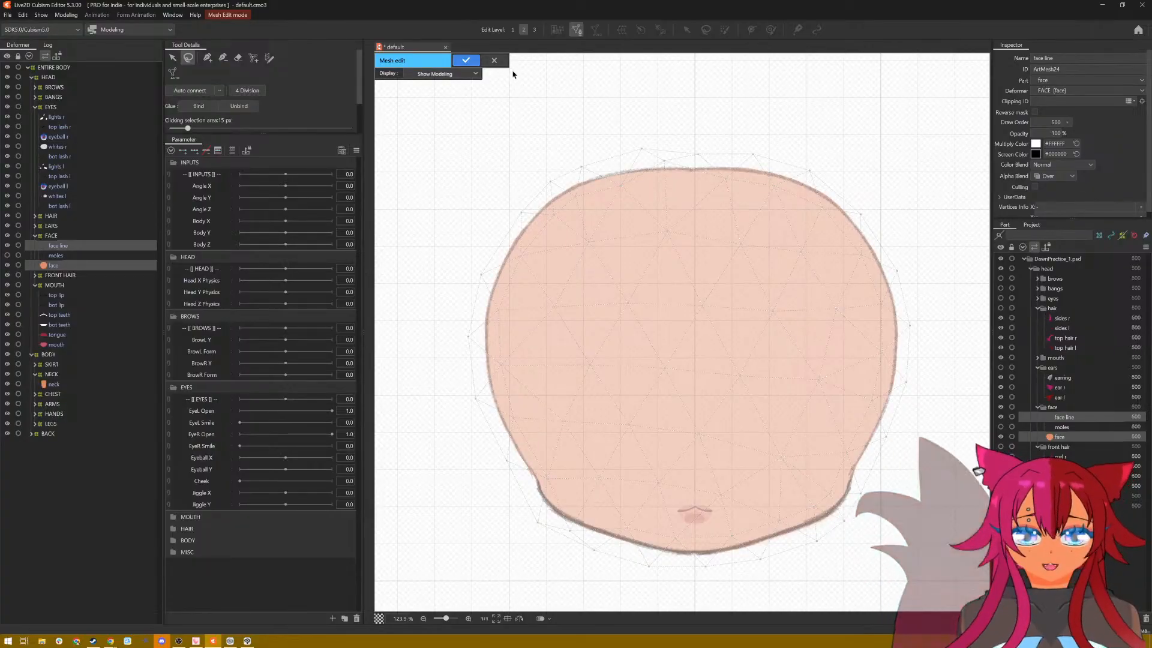
click(494, 60)
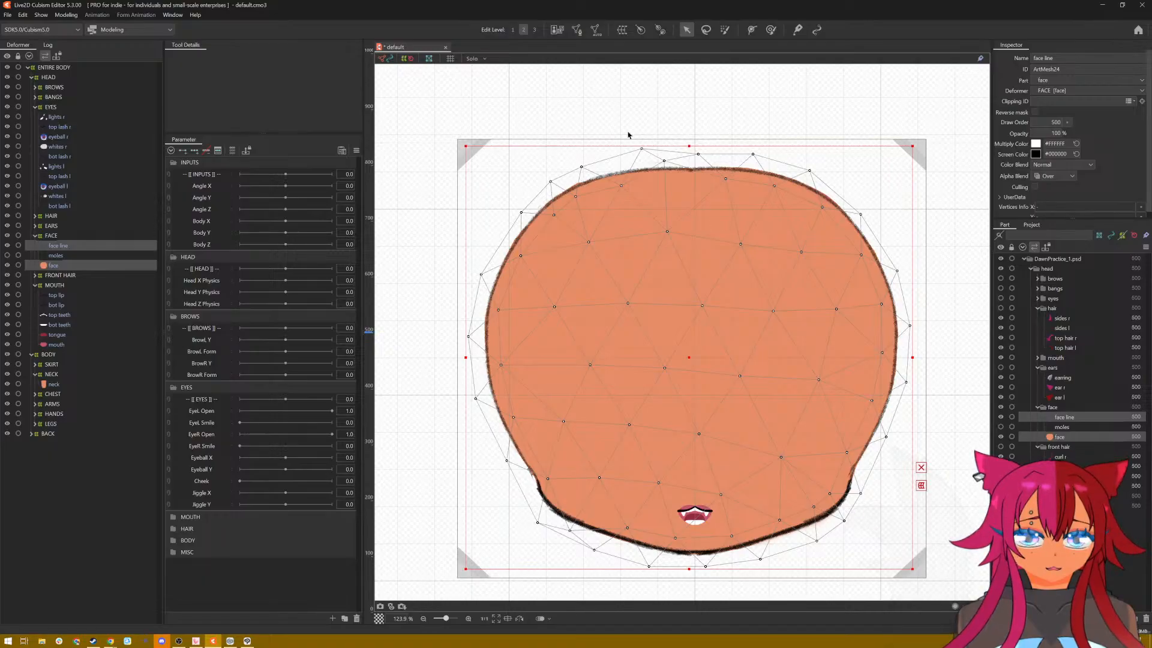
Step: Glue-bind all face line and face vertices in a joint mesh edit, and accept the edit
click(576, 30)
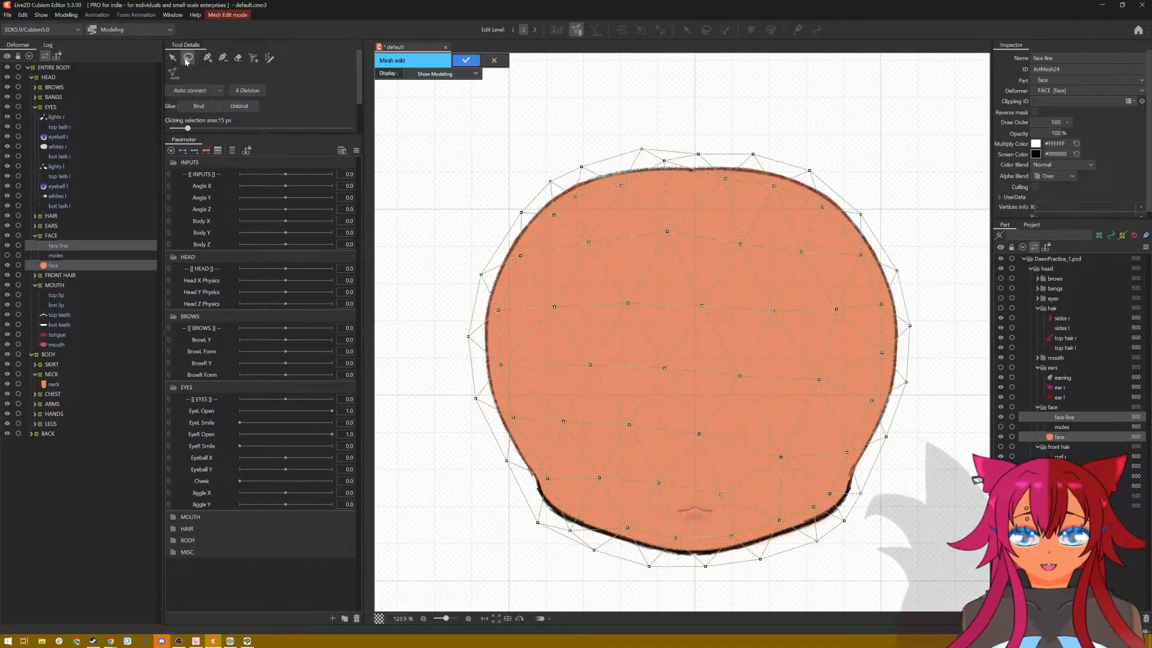
mouse_move(722, 103)
mouse_down()
mouse_move(506, 118)
mouse_move(450, 184)
mouse_move(421, 288)
mouse_move(454, 463)
mouse_move(515, 590)
mouse_move(730, 612)
mouse_move(900, 583)
mouse_move(929, 379)
mouse_move(924, 212)
mouse_move(904, 171)
mouse_up()
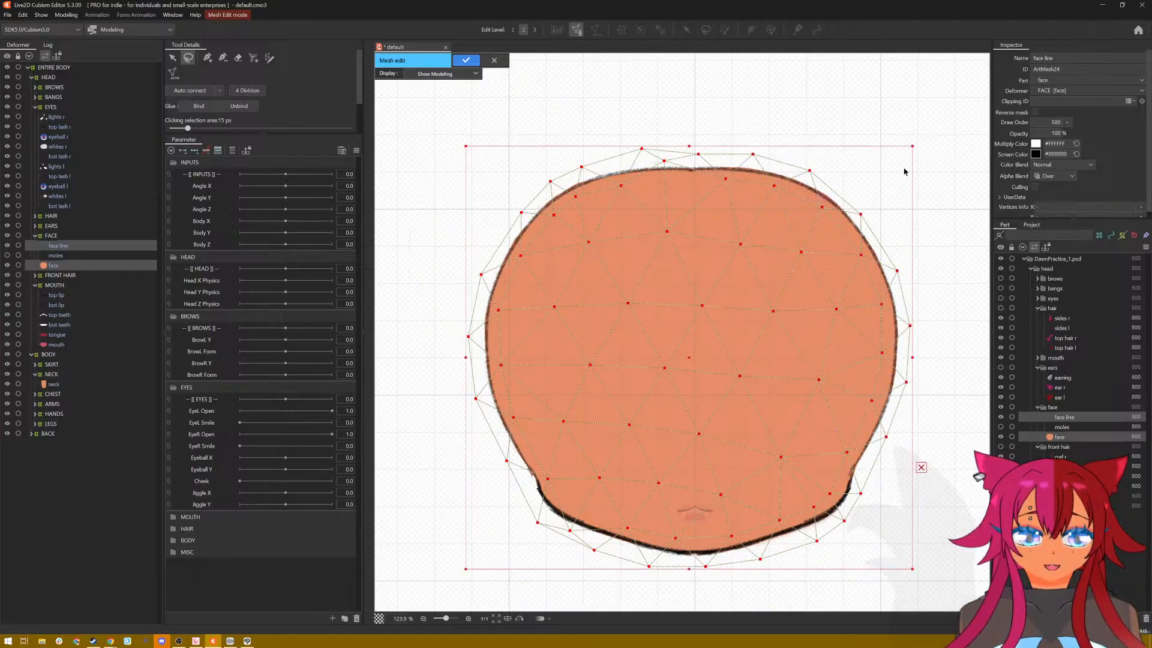
click(198, 107)
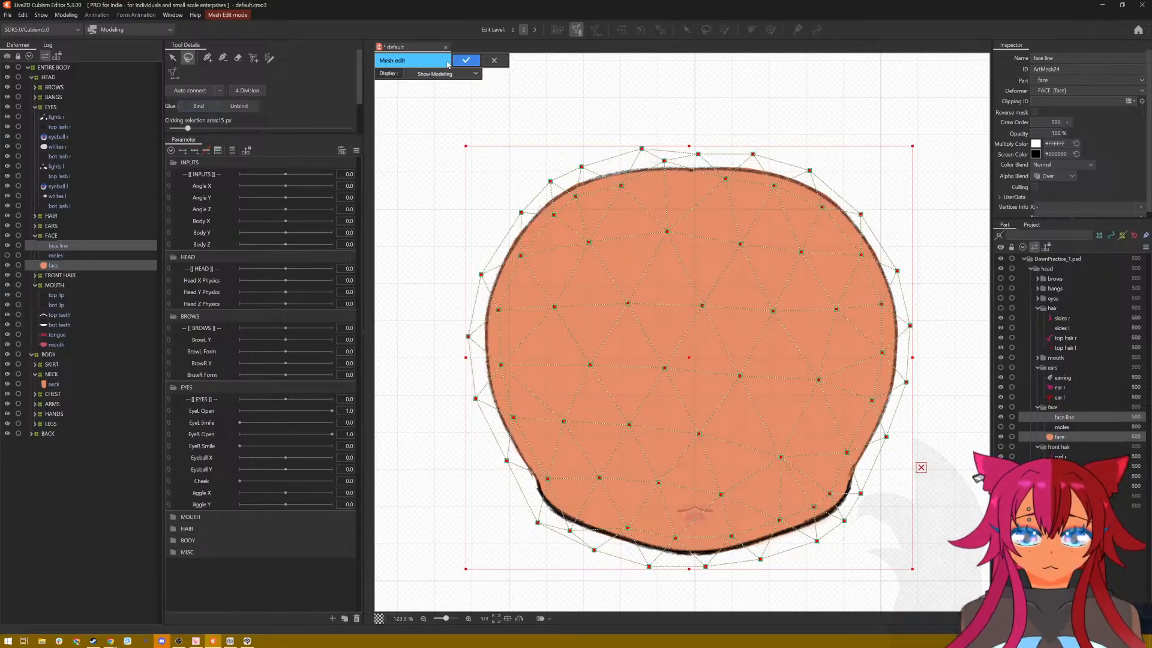
click(467, 61)
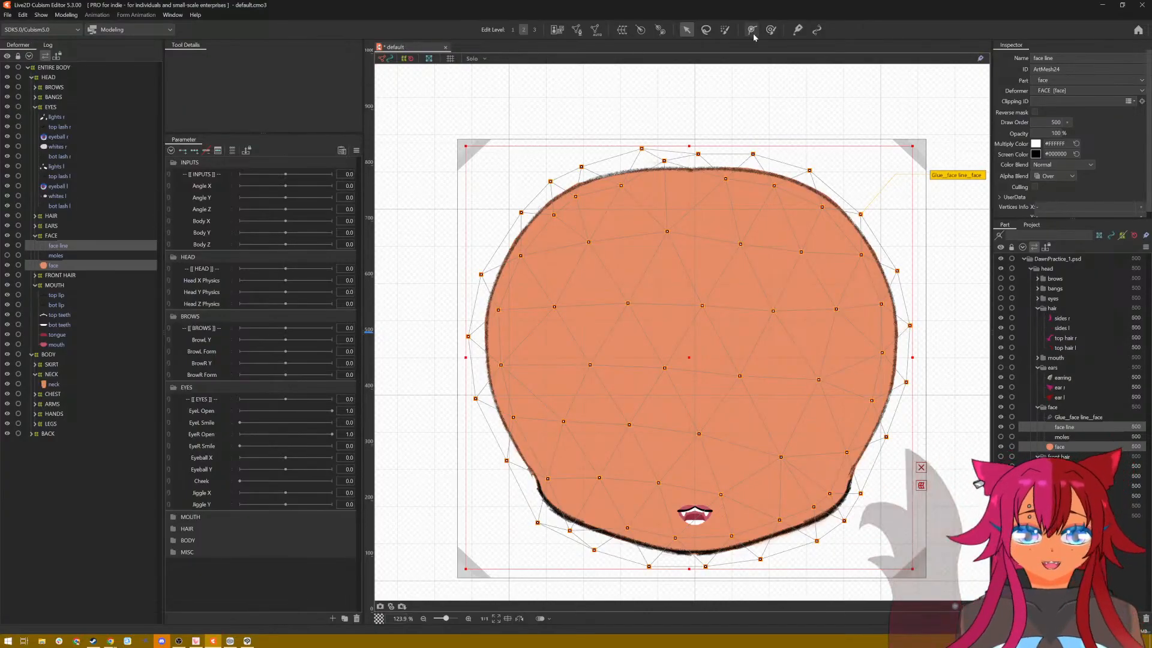
Step: Test the glue by pulling the forehead area of the face with the deform brush, and undo the deformation
click(771, 30)
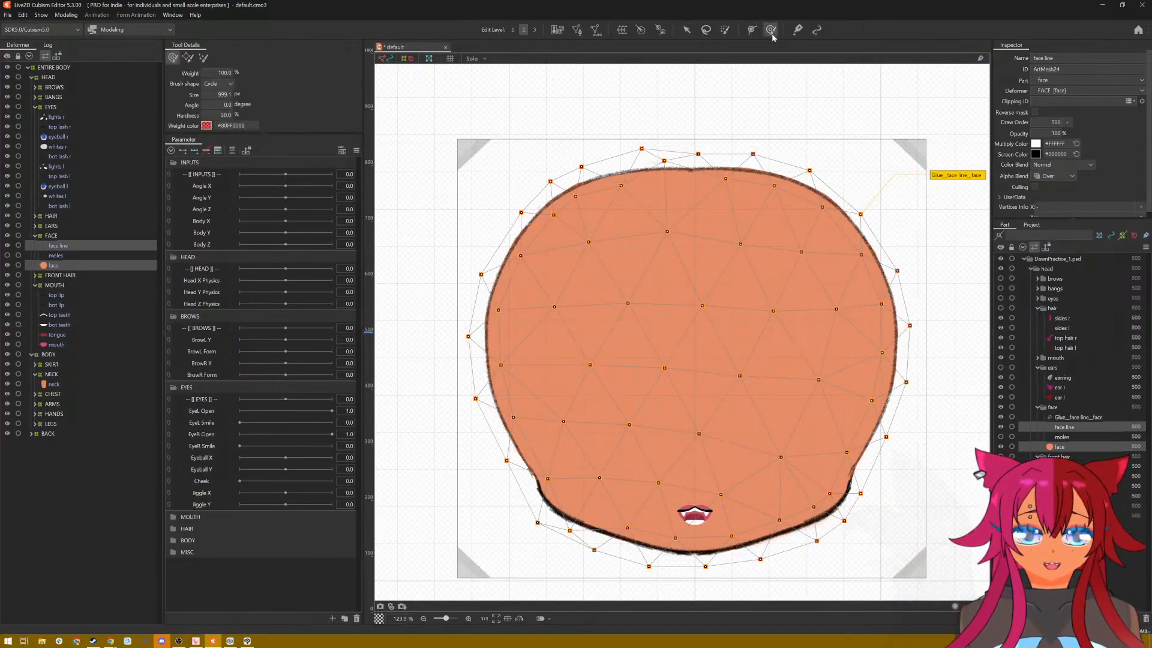
mouse_move(585, 267)
mouse_down()
mouse_move(489, 210)
mouse_move(604, 287)
mouse_move(423, 181)
mouse_move(549, 290)
mouse_move(686, 366)
mouse_move(490, 222)
mouse_move(464, 187)
mouse_move(651, 172)
mouse_move(518, 423)
mouse_move(360, 277)
mouse_move(506, 264)
mouse_move(587, 238)
mouse_move(555, 247)
mouse_move(515, 192)
mouse_move(607, 334)
mouse_move(585, 308)
mouse_move(602, 196)
mouse_up()
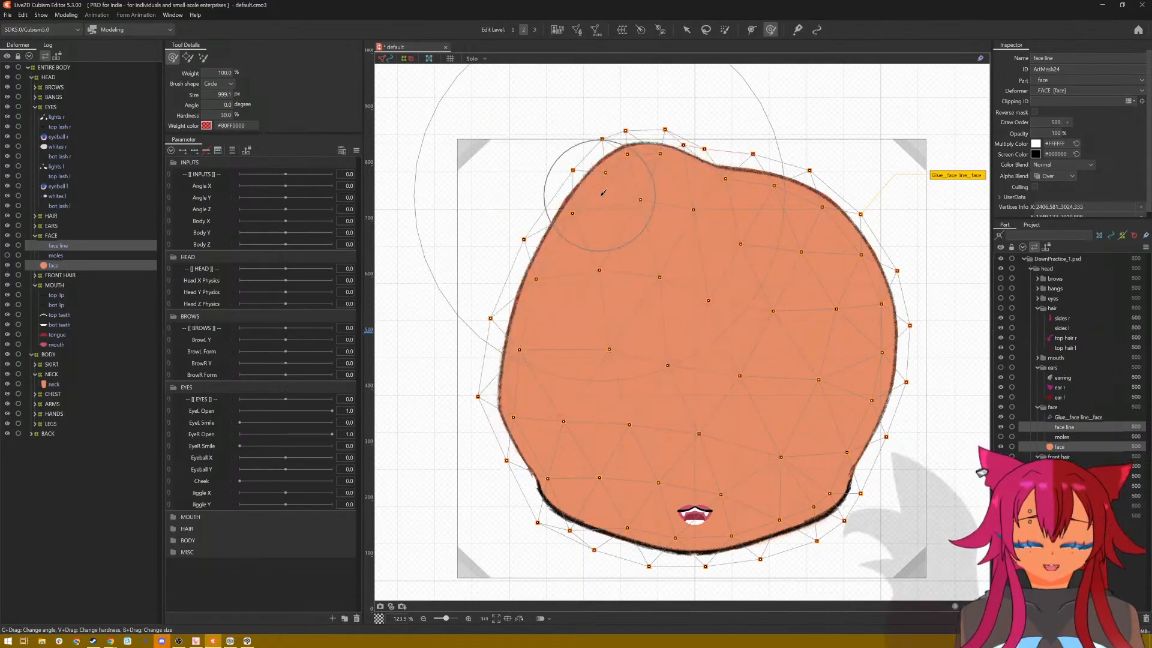
key(ctrl+z)
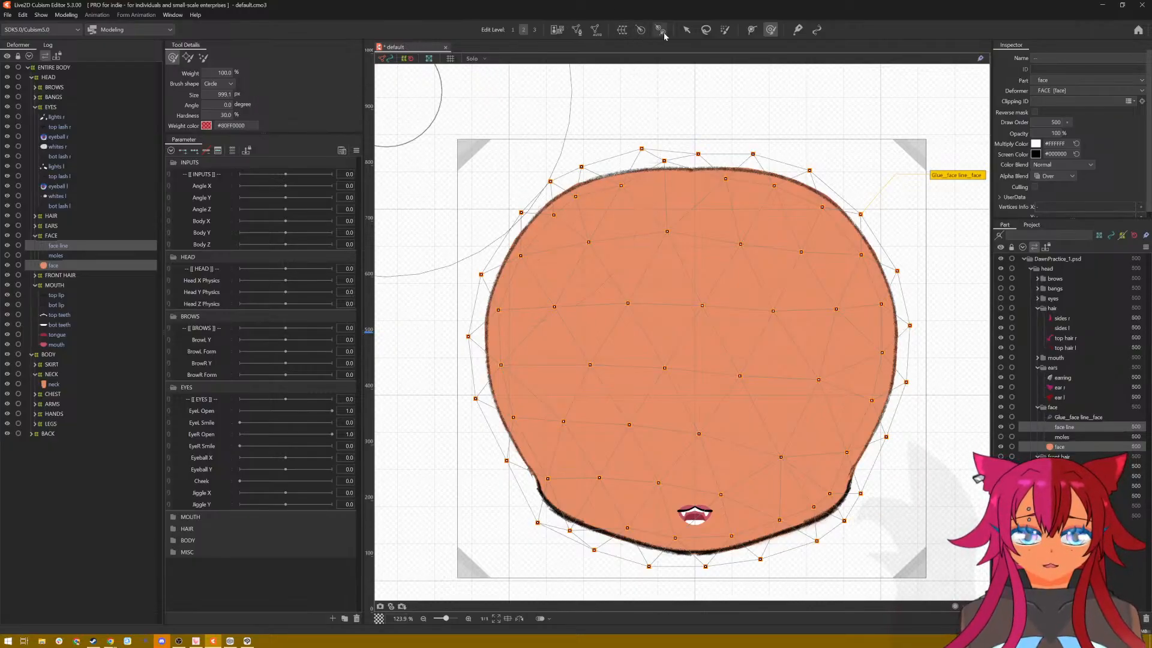
click(685, 30)
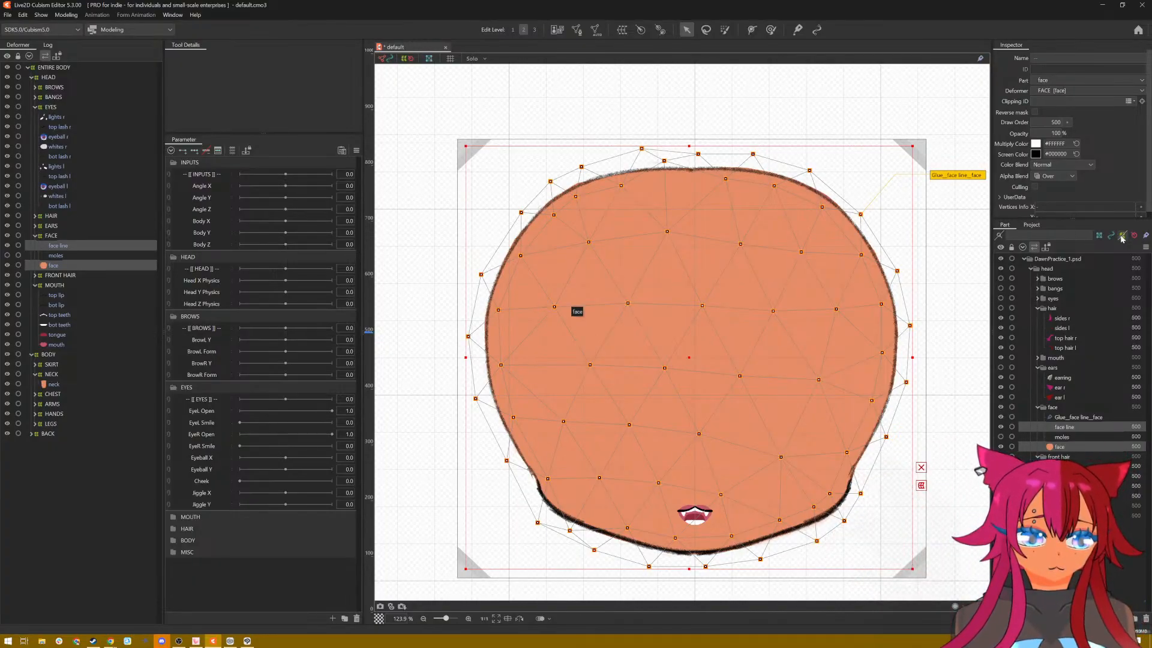
Step: Hide glue entries in the part list and collapse the INPUTS, HEAD, BROWS and EYES parameter groups
click(1146, 237)
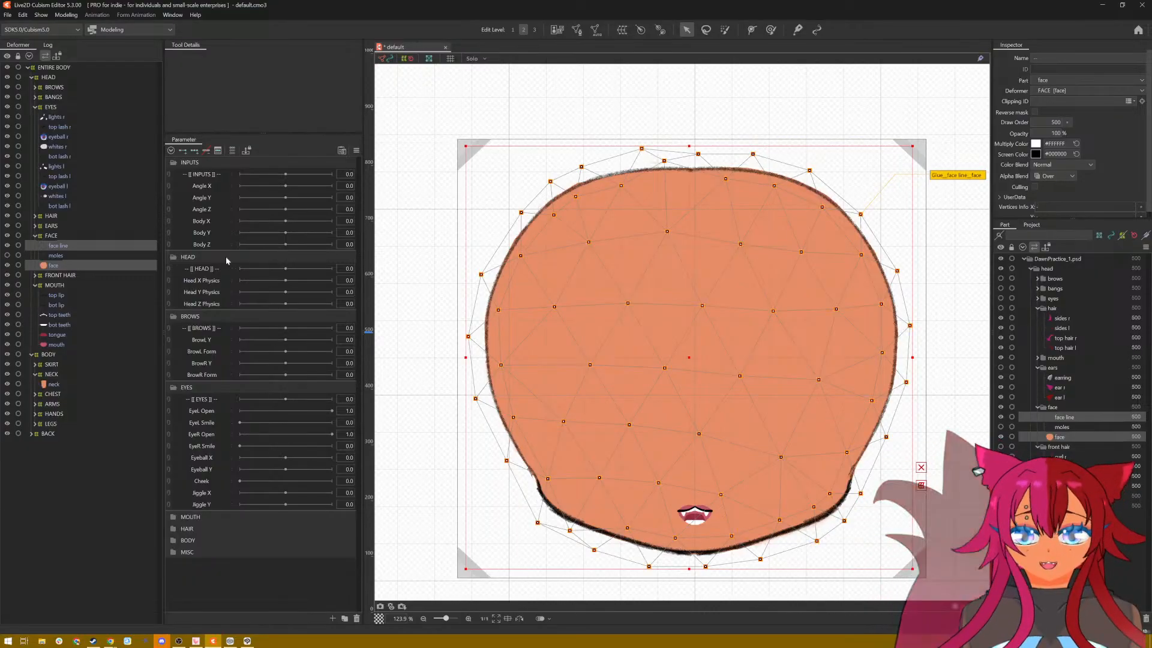
click(180, 163)
click(180, 175)
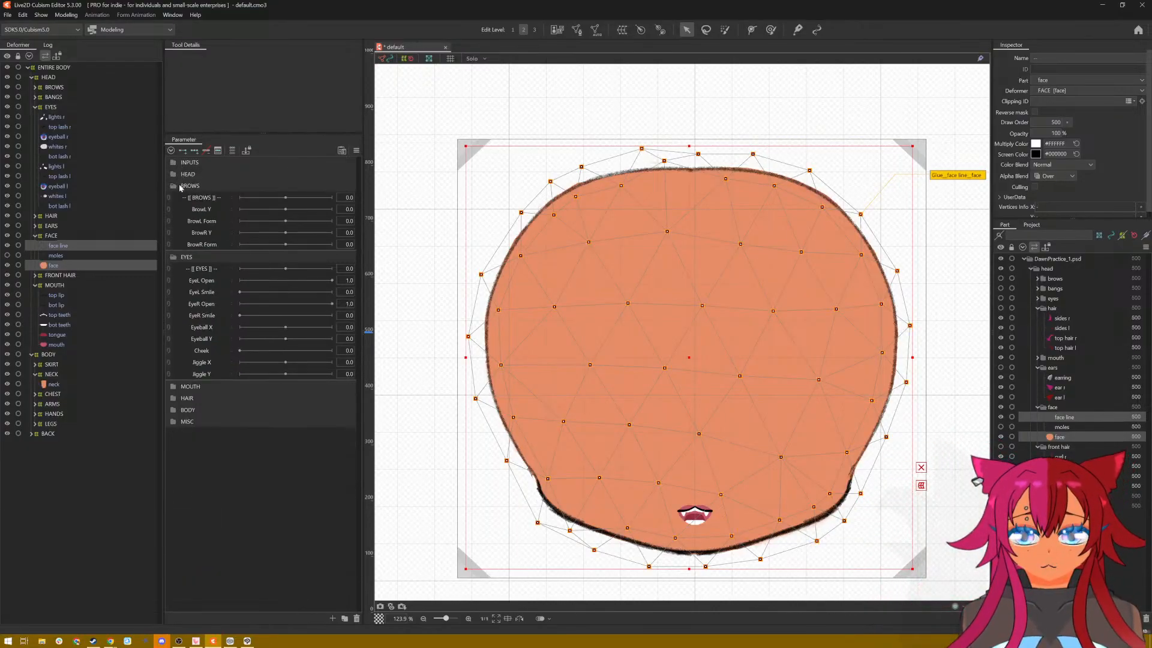
click(180, 186)
click(179, 199)
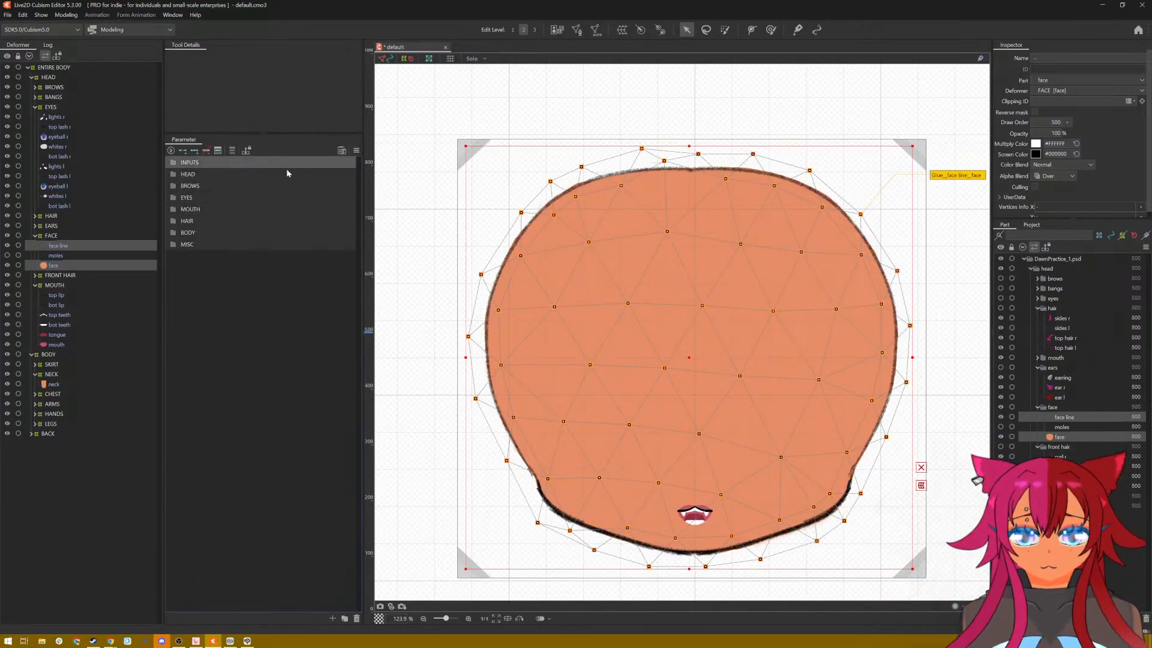
Step: Set the label color of the INPUTS parameter group to Red and the HEAD group to Orange
click(356, 150)
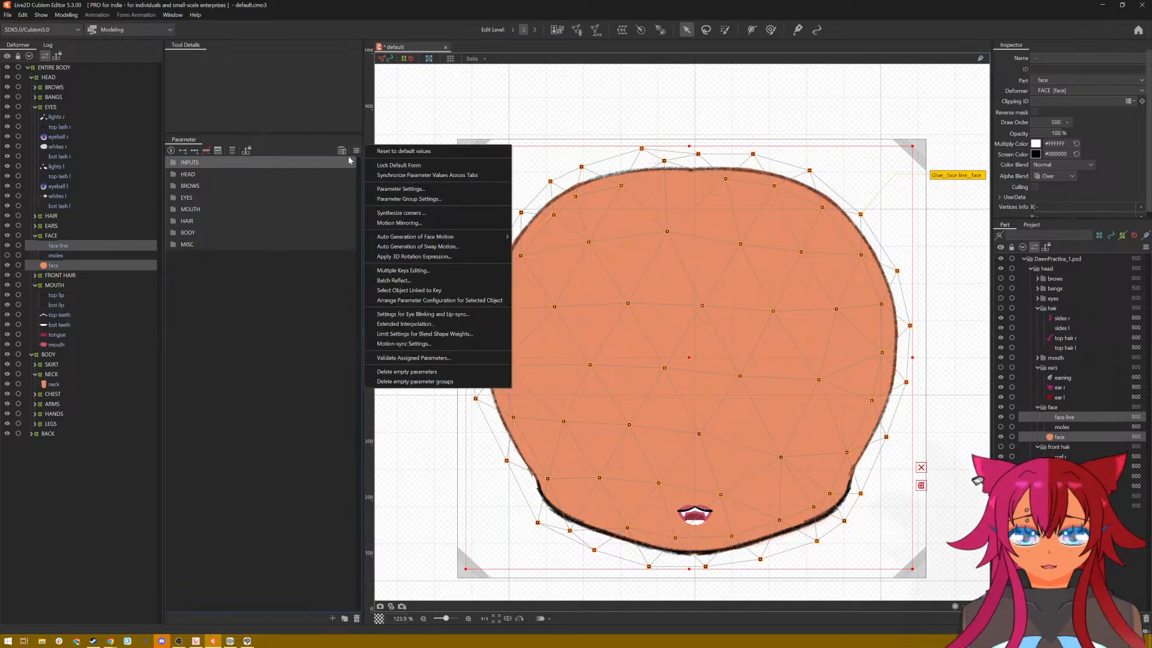
right_click(290, 163)
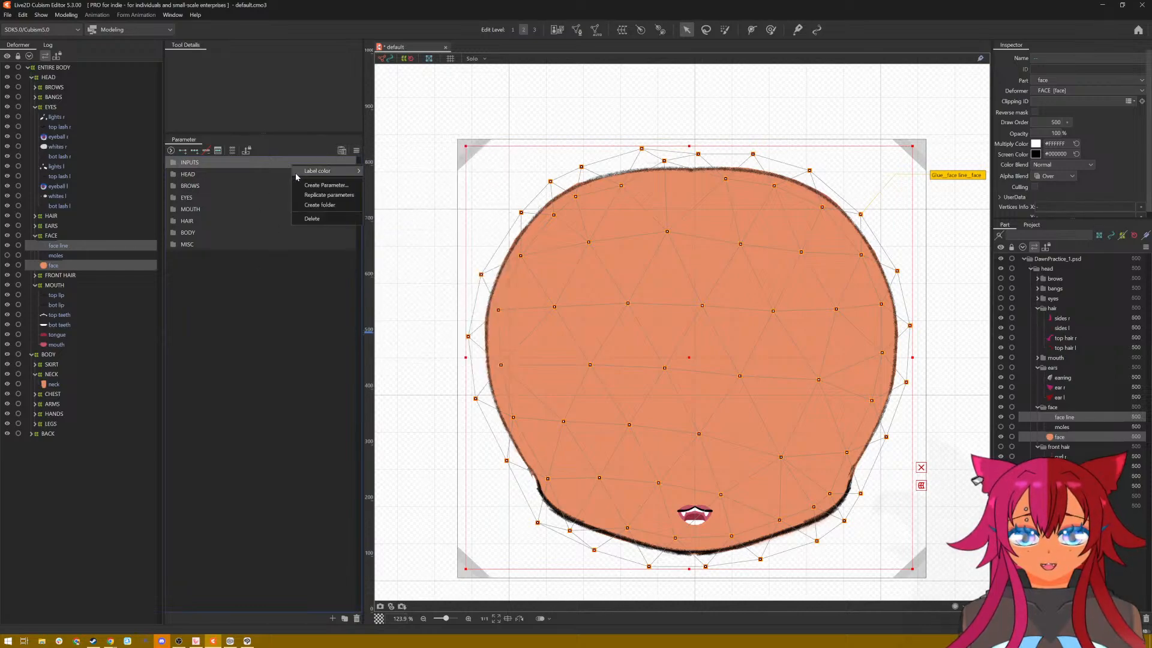
mouse_move(348, 171)
click(378, 182)
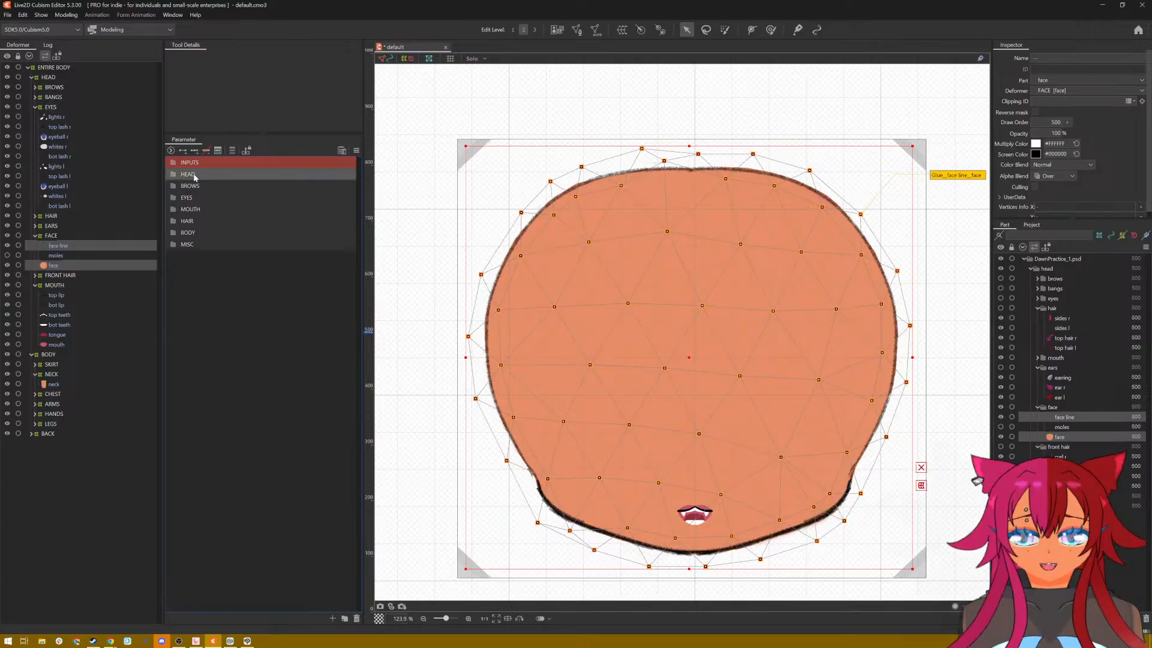
right_click(193, 175)
mouse_move(255, 186)
click(285, 202)
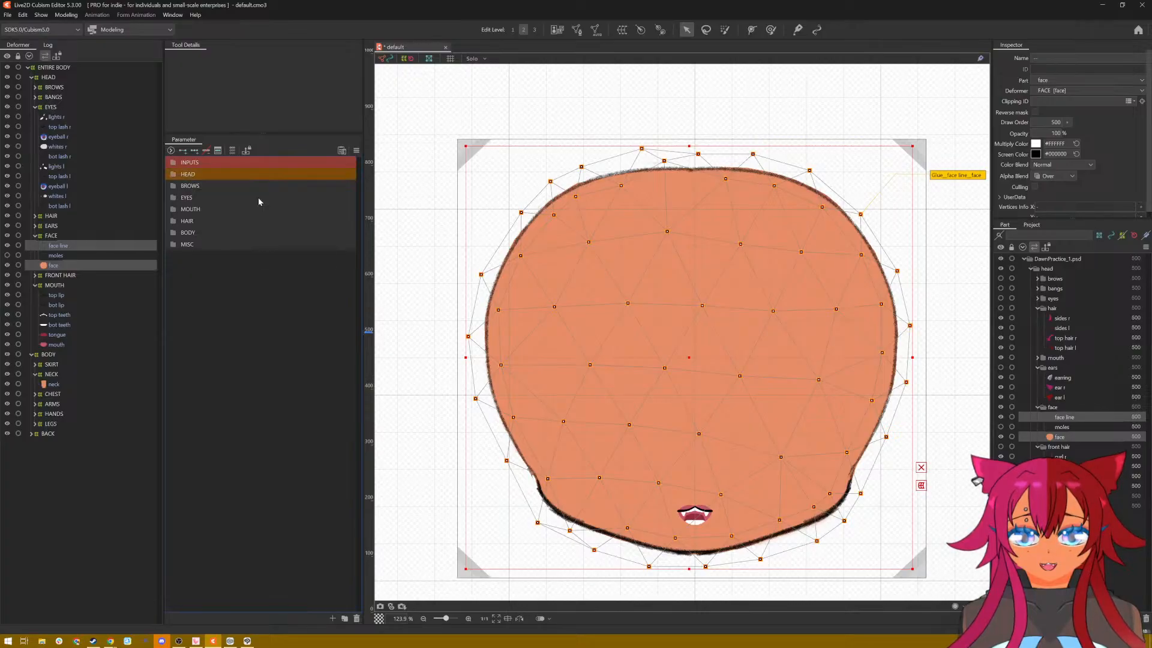
Step: Set the label color of the BROWS parameter group to Yellow
right_click(259, 193)
click(248, 187)
right_click(247, 187)
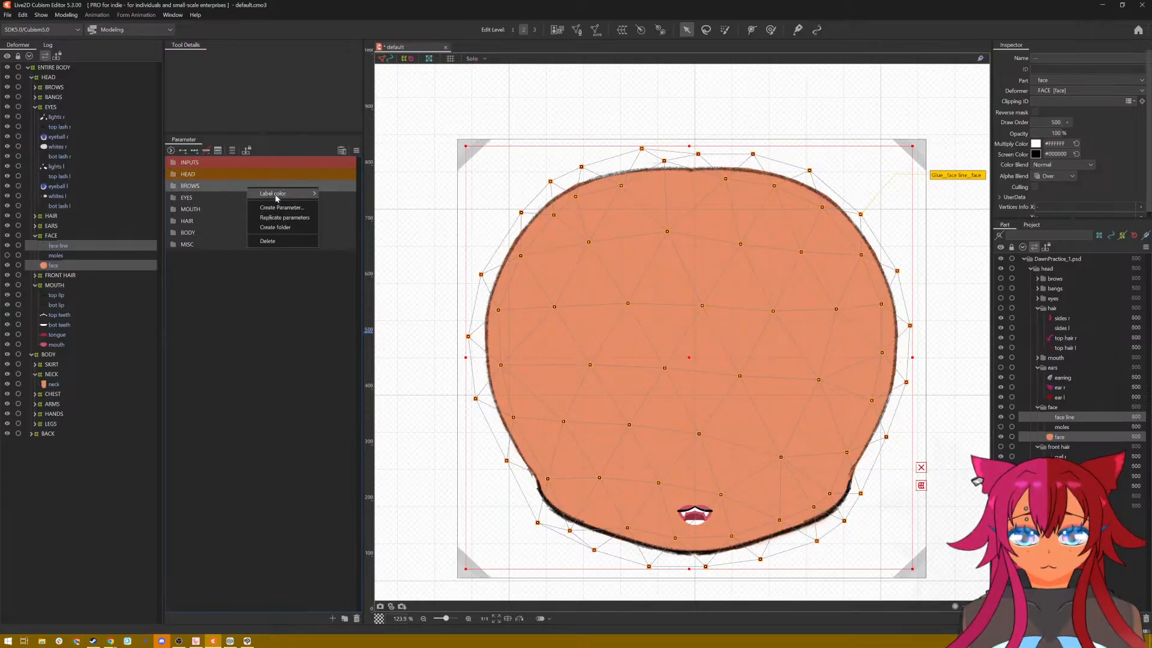
mouse_move(300, 193)
click(347, 214)
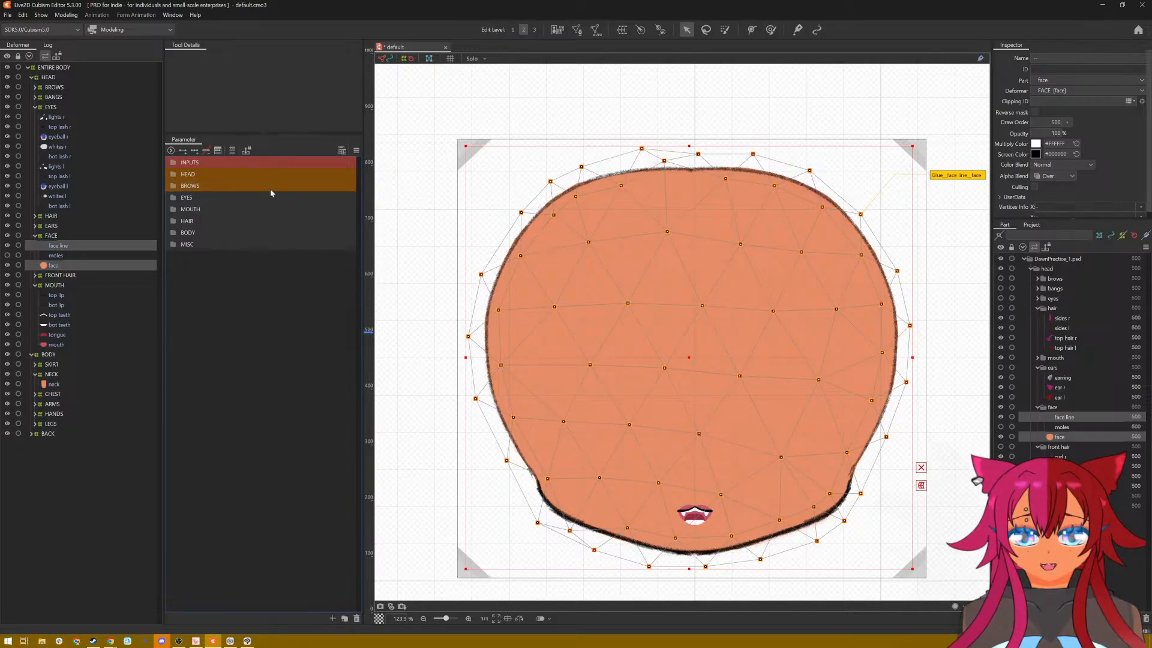
right_click(271, 188)
mouse_move(324, 194)
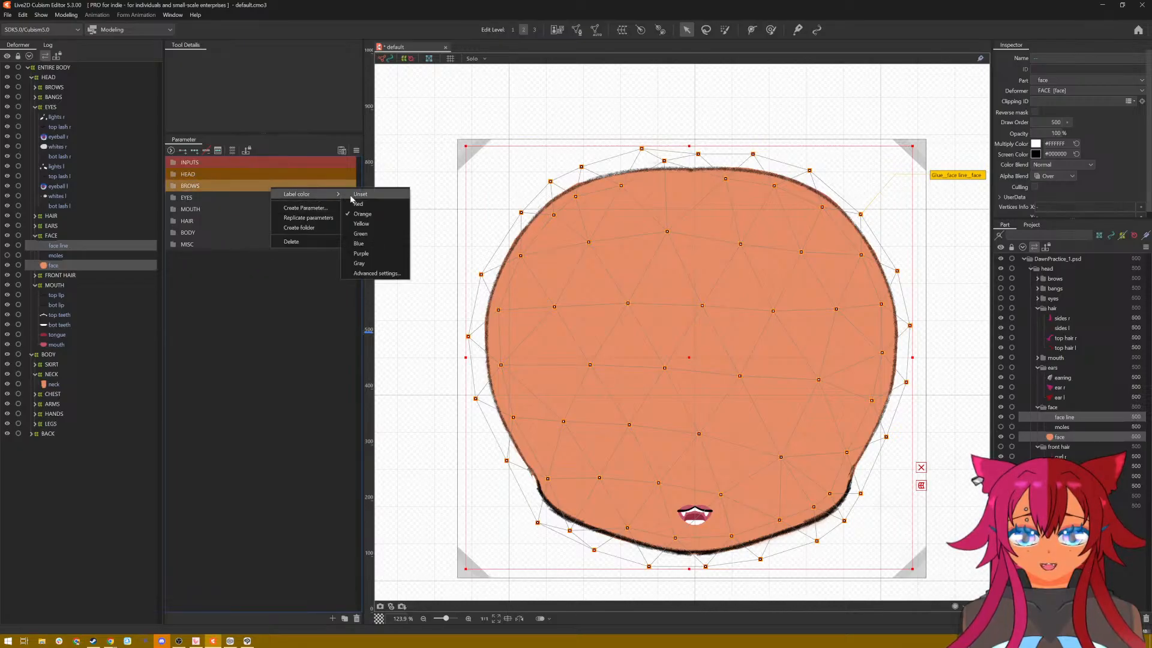
click(361, 223)
Step: Set the label color of the EYES parameter group to Green and the MOUTH group to Blue
click(201, 199)
right_click(201, 198)
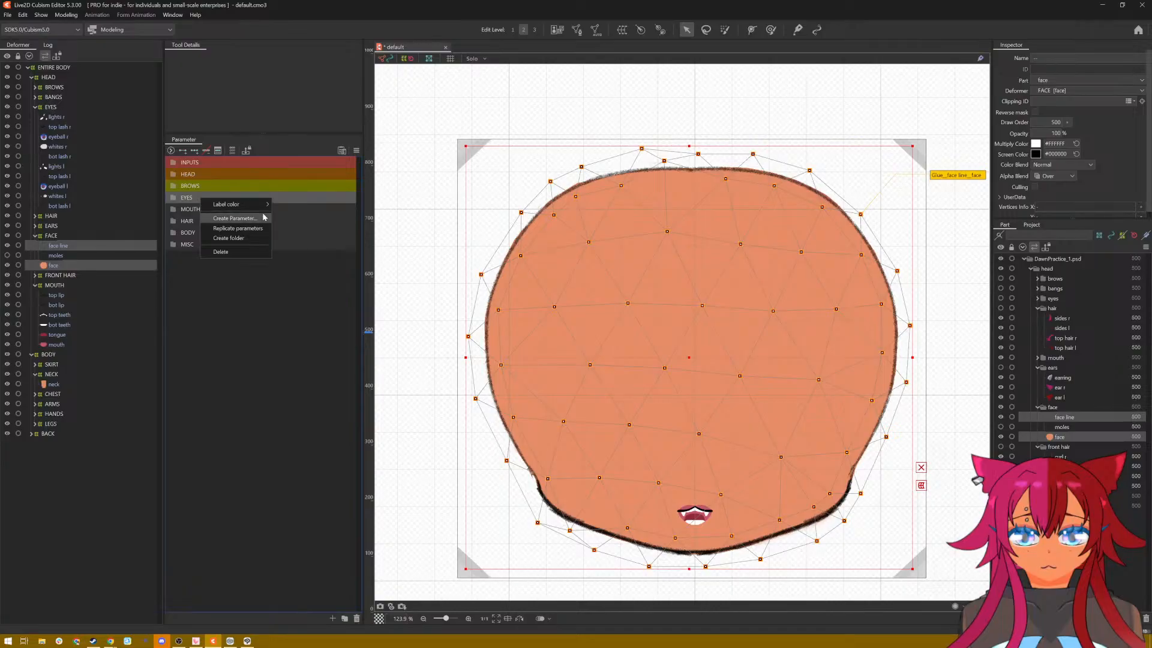
mouse_move(267, 204)
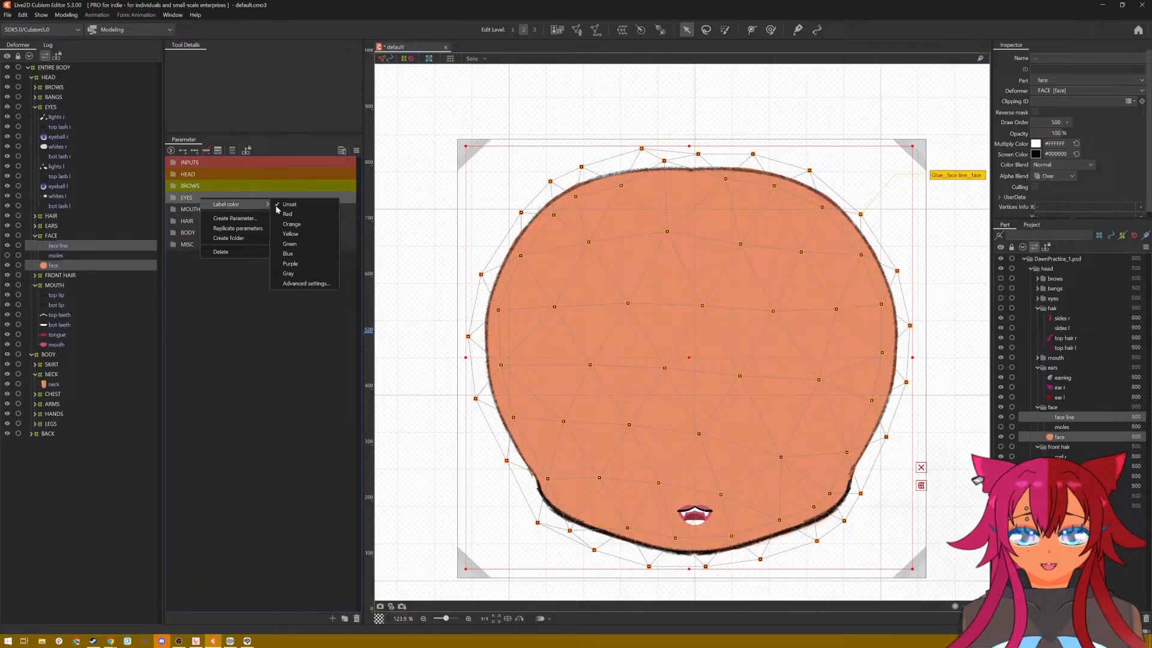
click(303, 244)
right_click(202, 209)
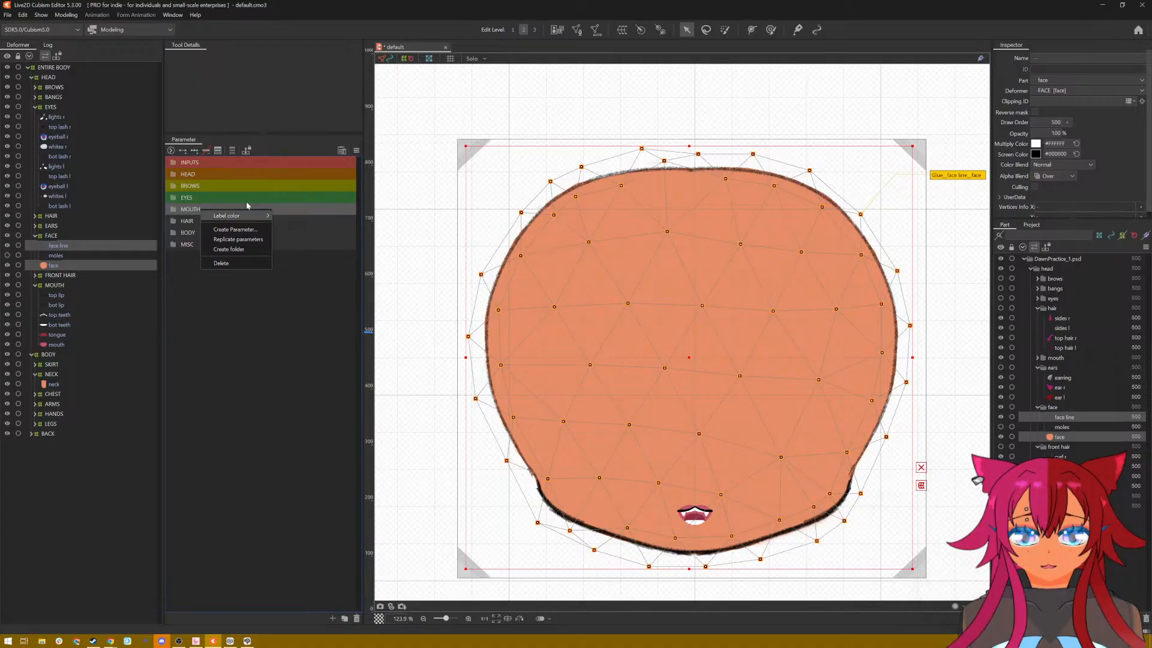
mouse_move(257, 216)
click(300, 266)
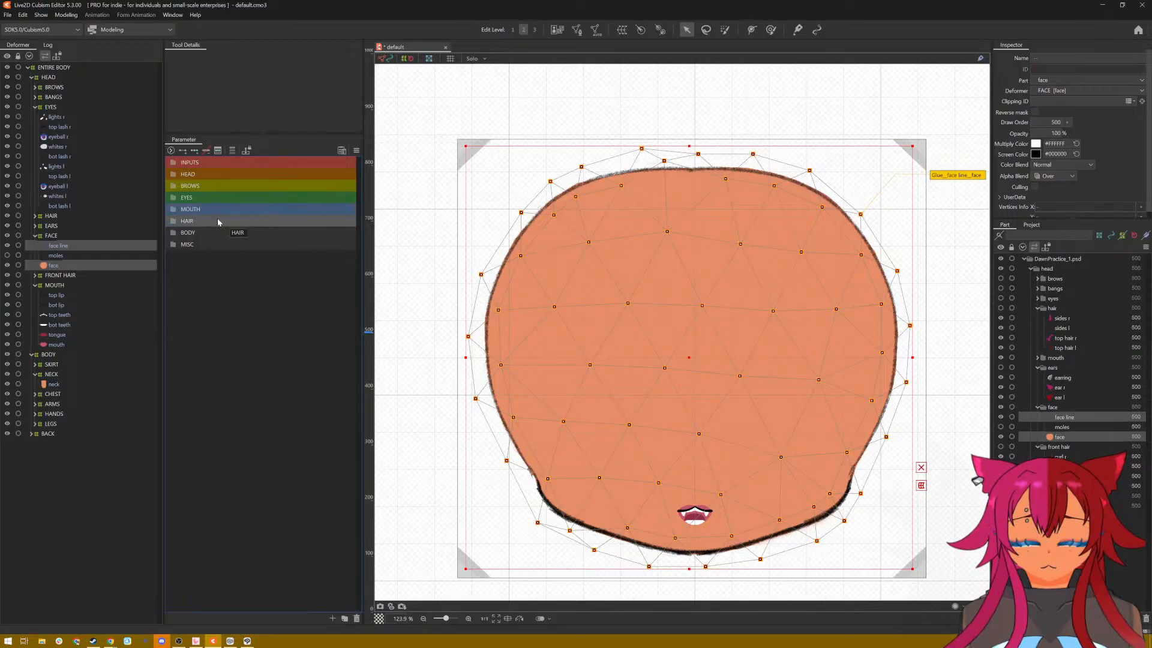
Step: Set the label color of the HAIR parameter group to Purple and the BODY group to Gray
right_click(218, 222)
mouse_move(252, 237)
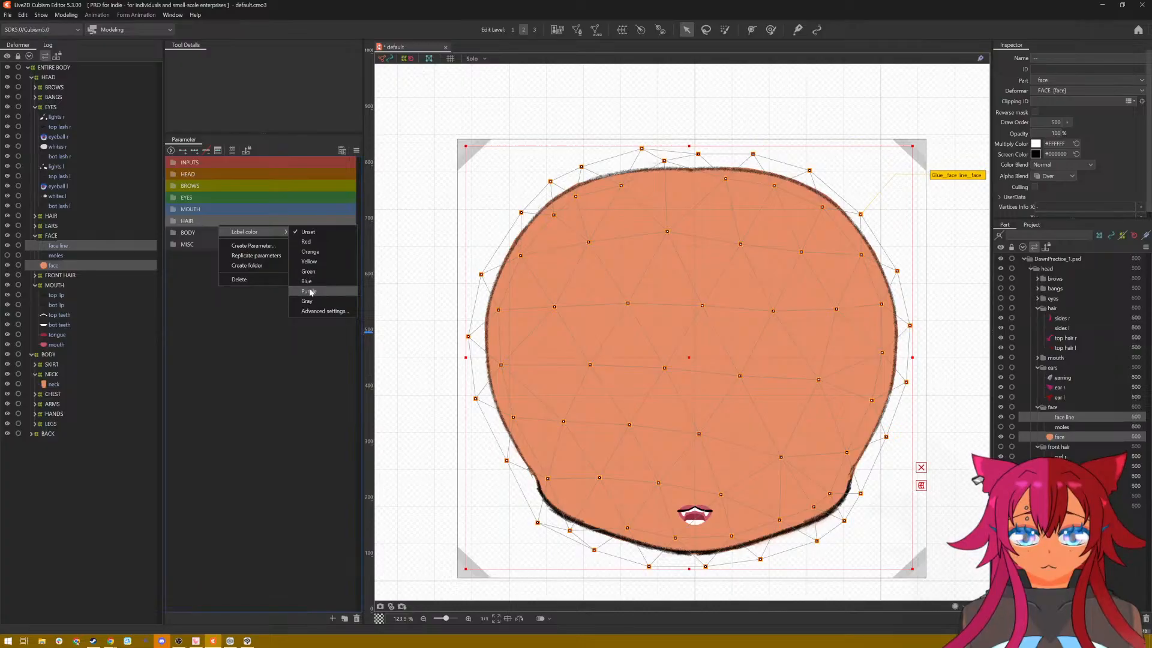
click(310, 291)
right_click(201, 233)
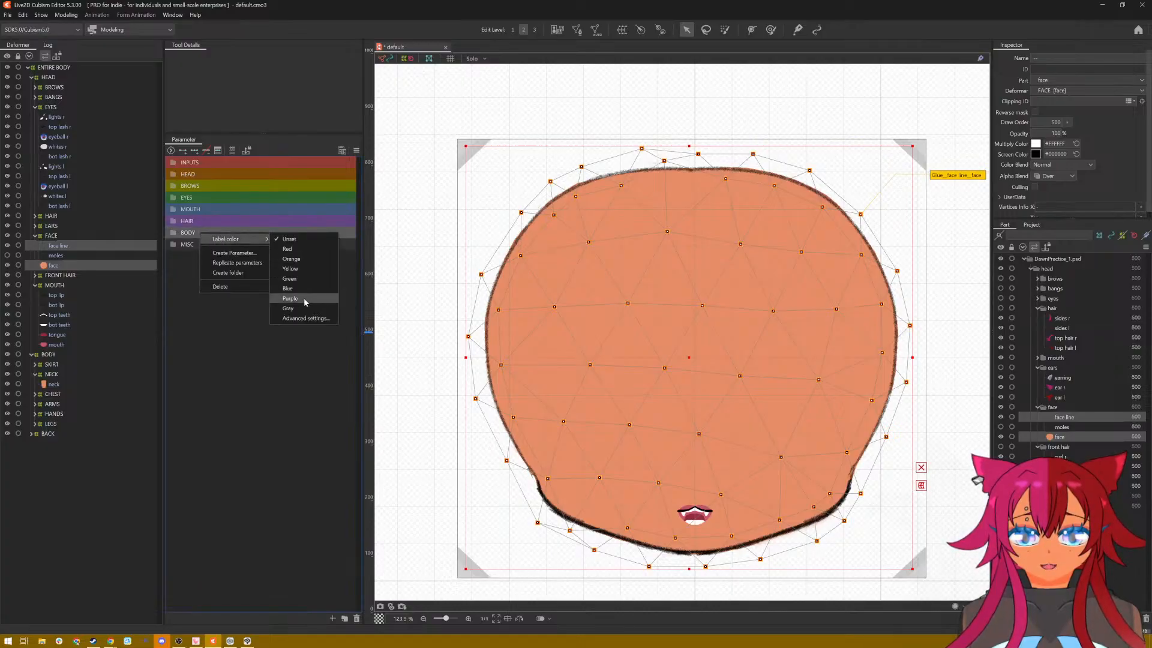
click(290, 308)
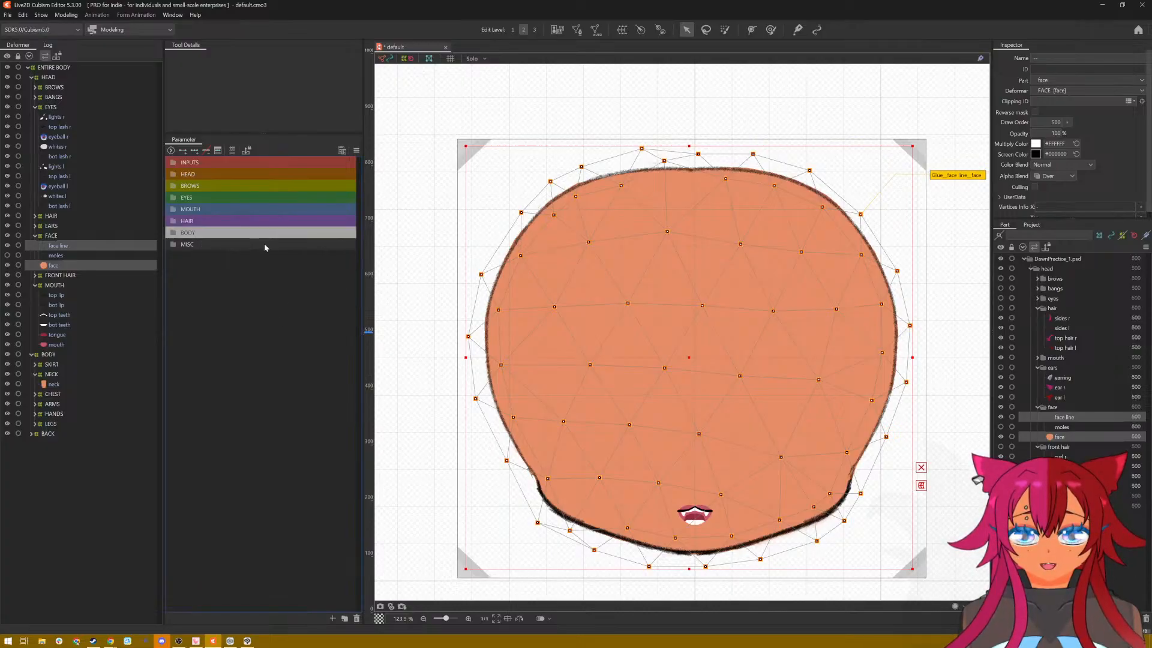
Step: Save the model as a new file named Dawn_Live2d_Practice in the VTUBER folder
click(7, 14)
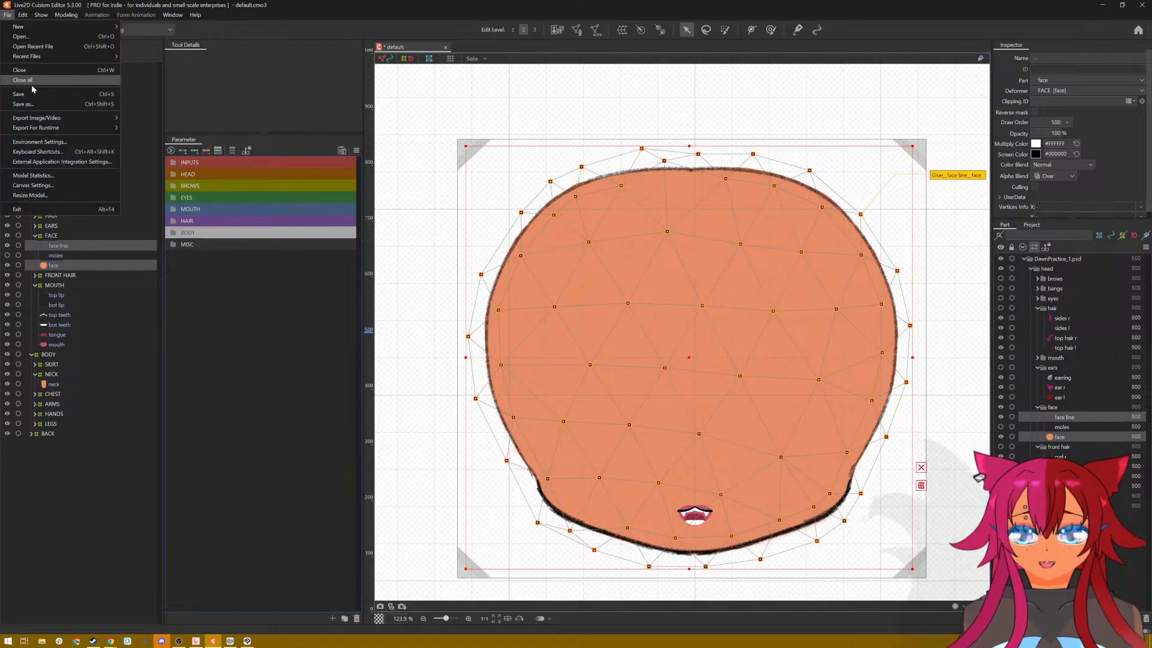
click(35, 105)
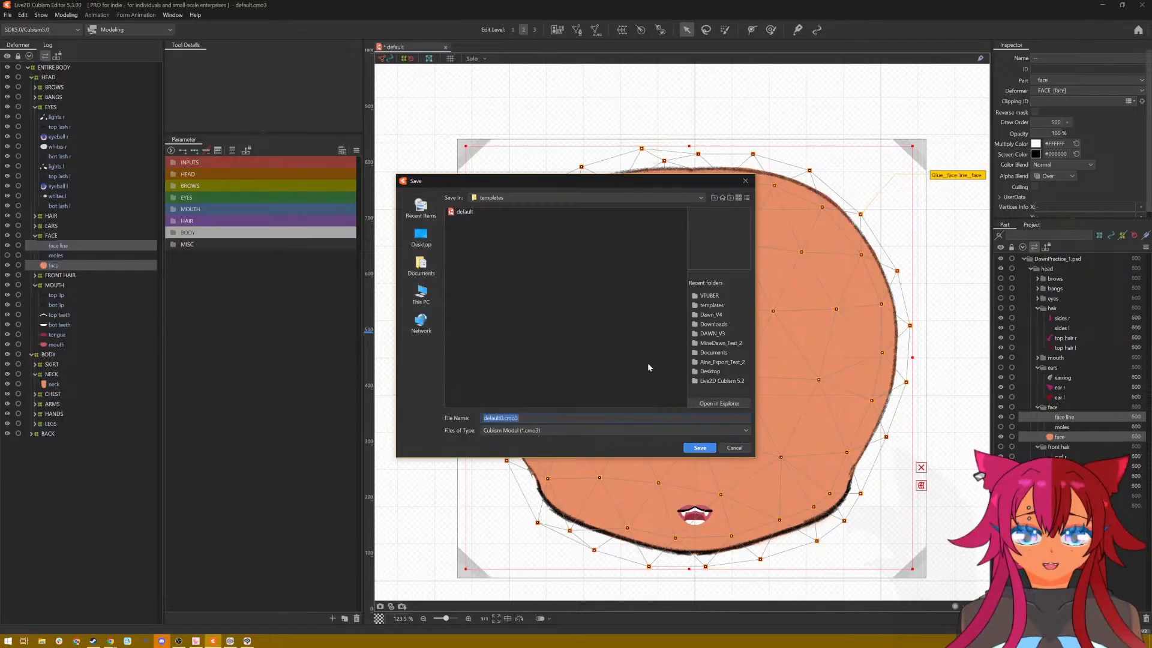
click(720, 296)
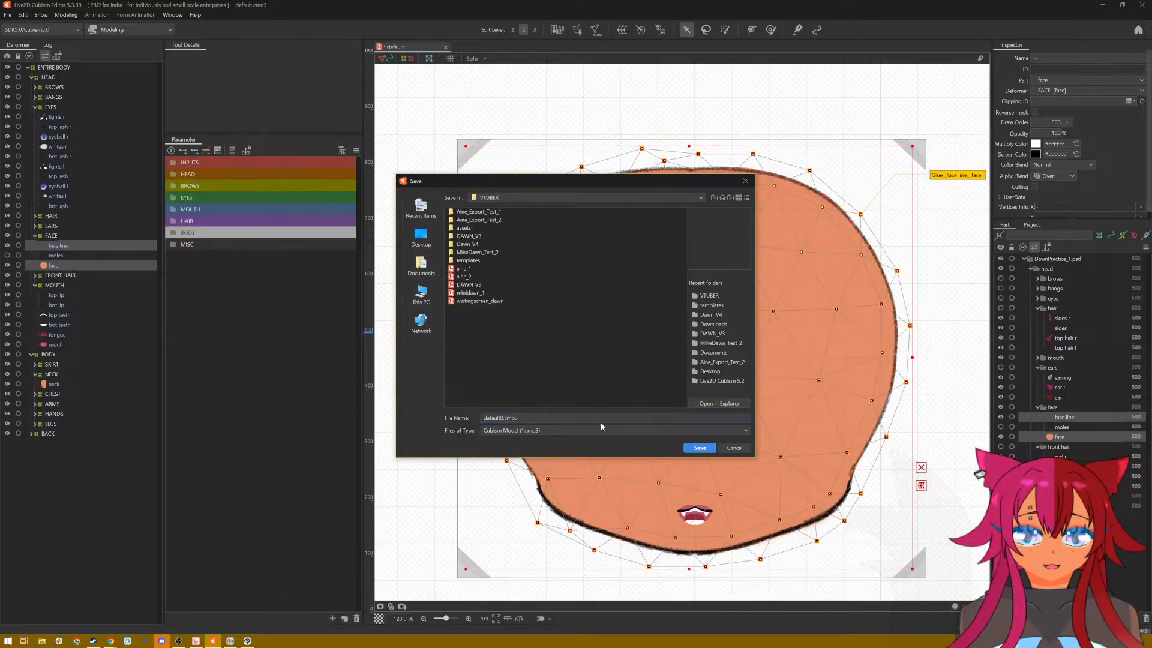
triple_click(519, 418)
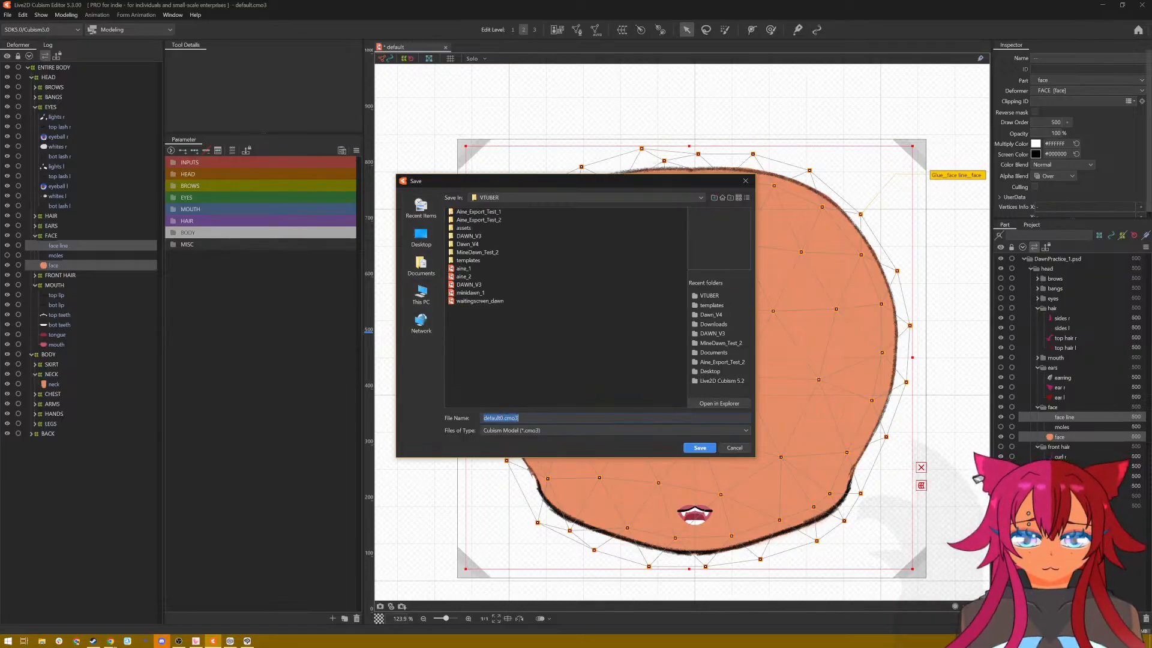
click(519, 418)
key(BackSpace)
key(BackSpace)
key(BackSpace)
key(BackSpace)
key(BackSpace)
key(BackSpace)
key(BackSpace)
key(BackSpace)
key(BackSpace)
key(BackSpace)
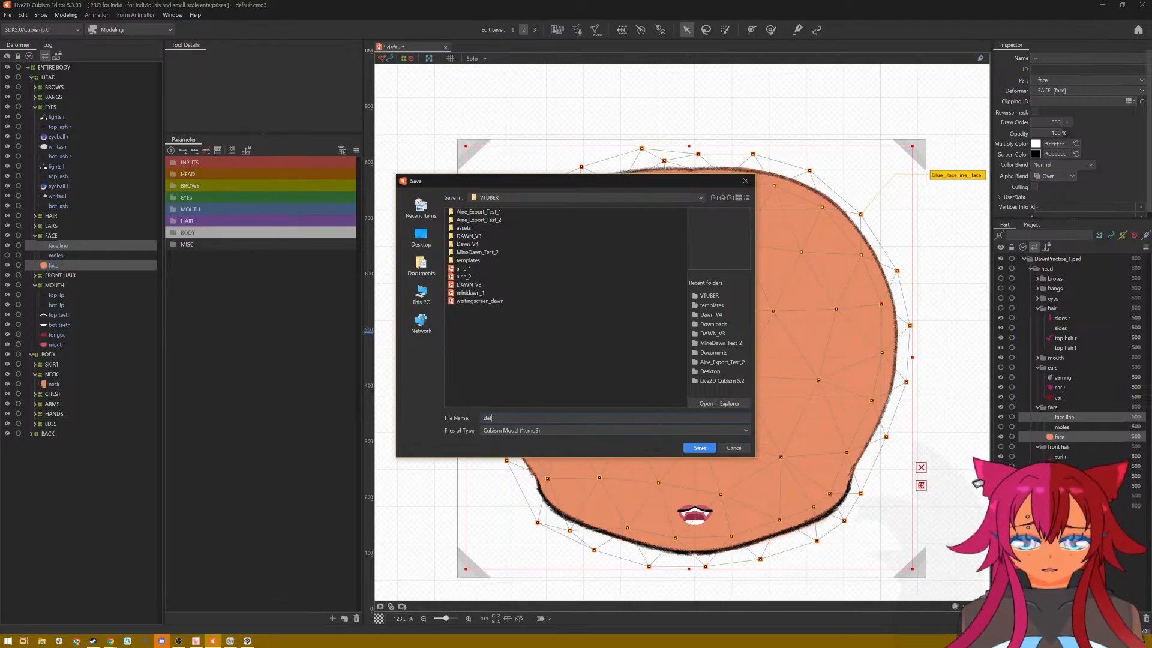
text(Dawn_Live)
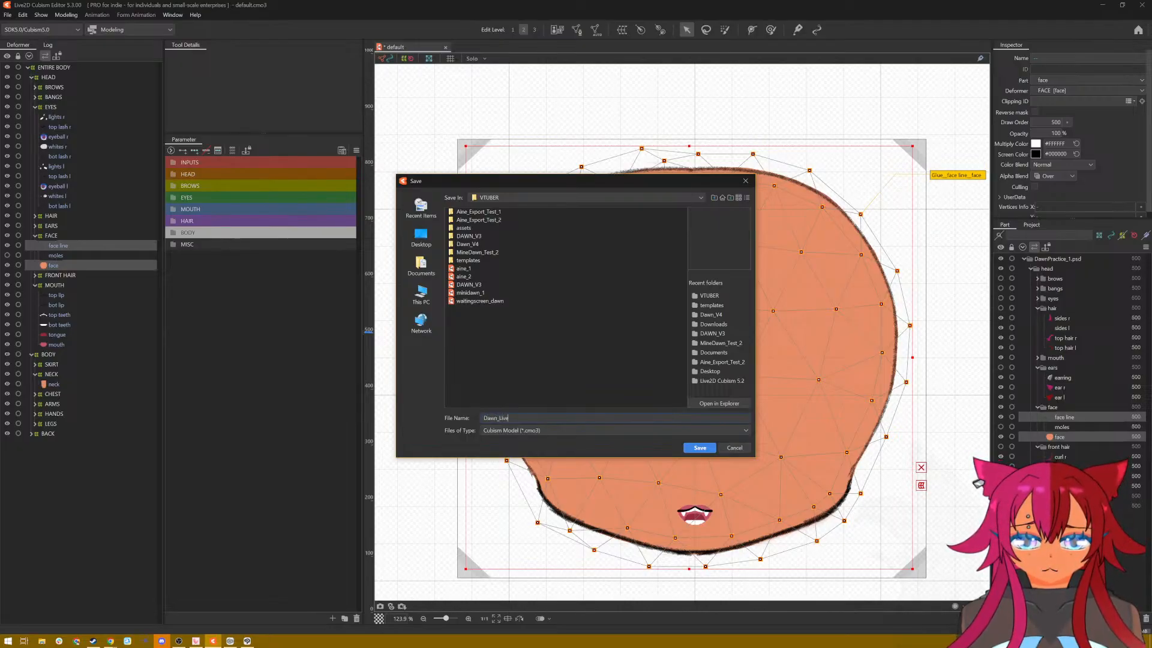
text(2d_F)
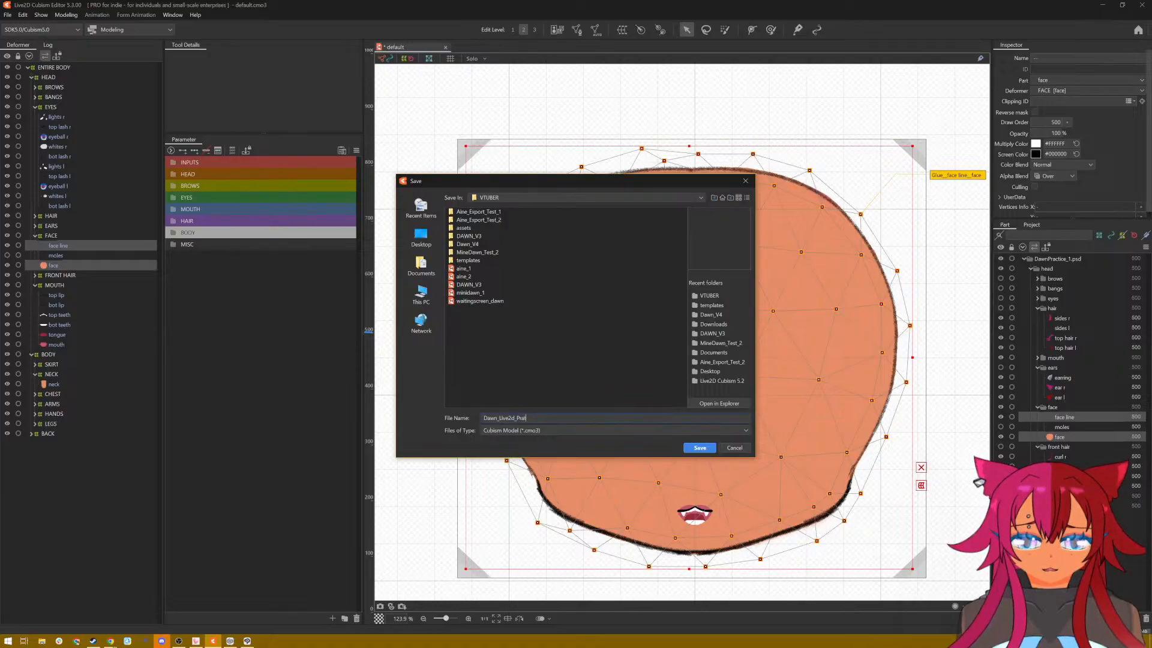
click(698, 447)
click(691, 447)
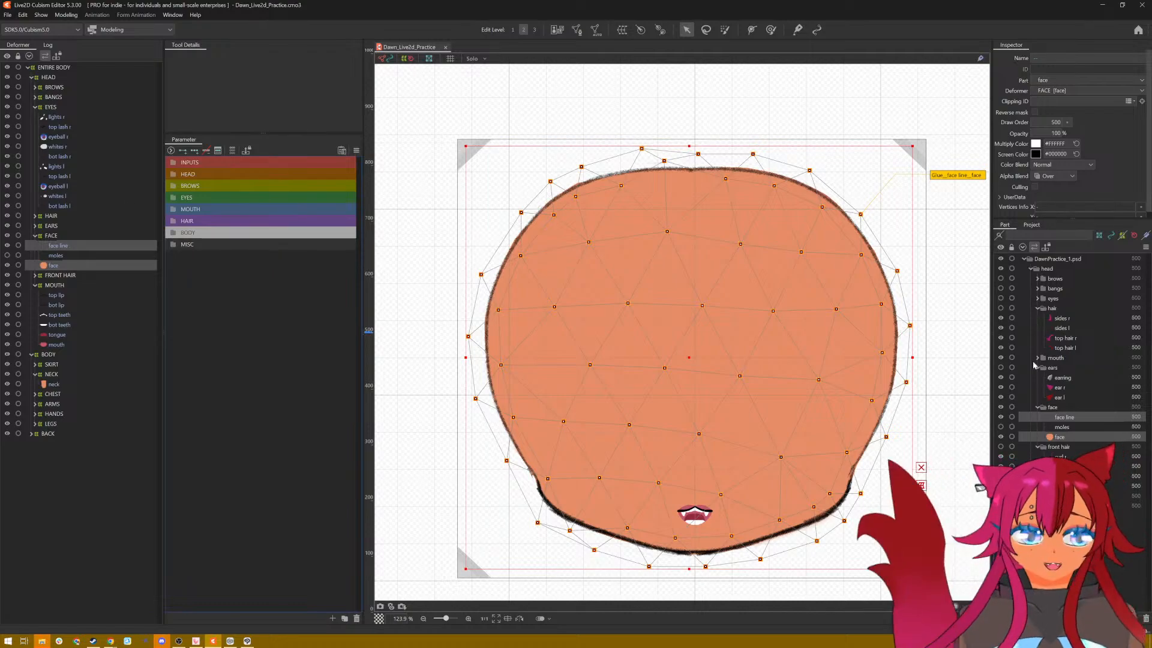
Step: Make the eyes part folder visible on the canvas
click(1038, 298)
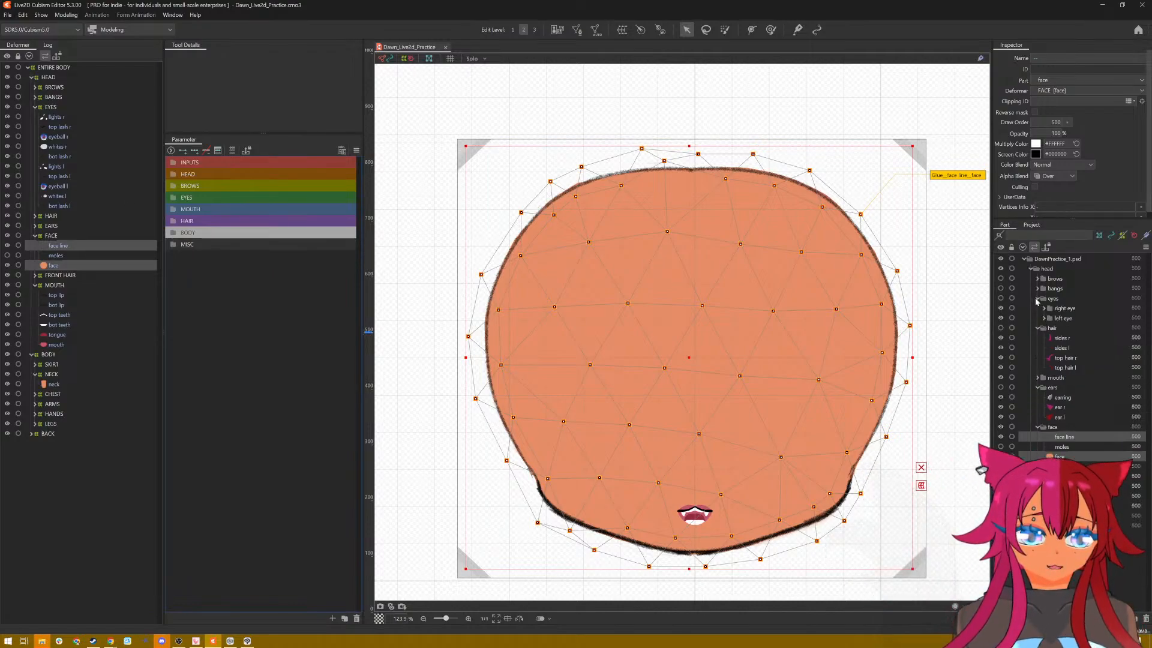
click(1037, 299)
click(1001, 298)
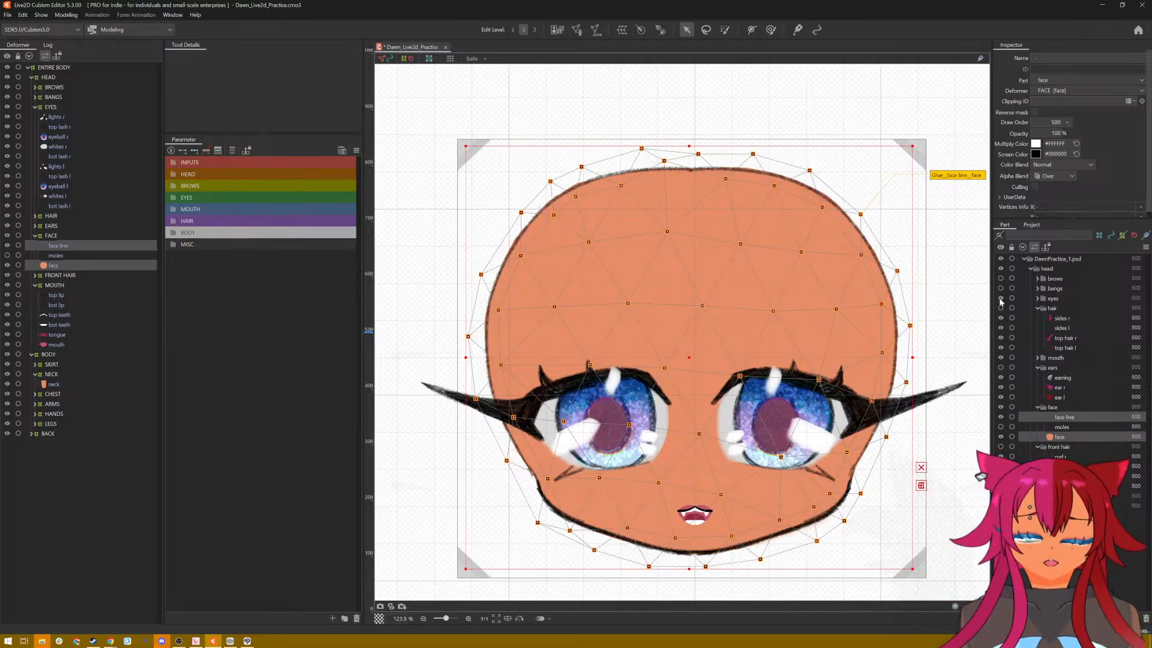
click(66, 120)
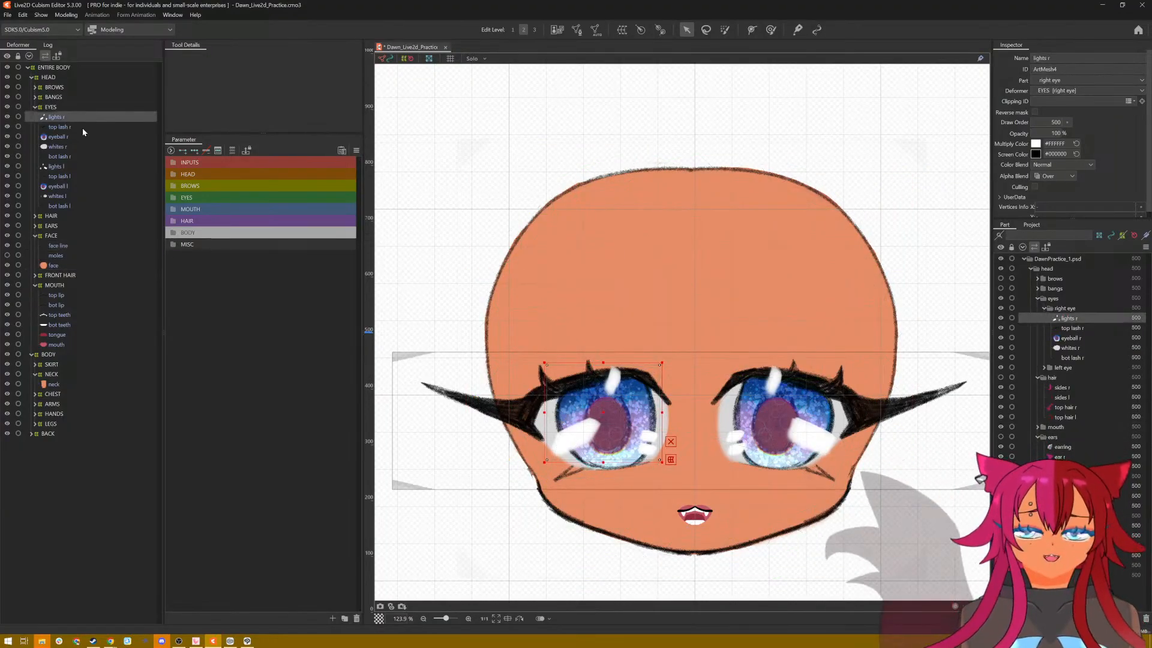
click(67, 176)
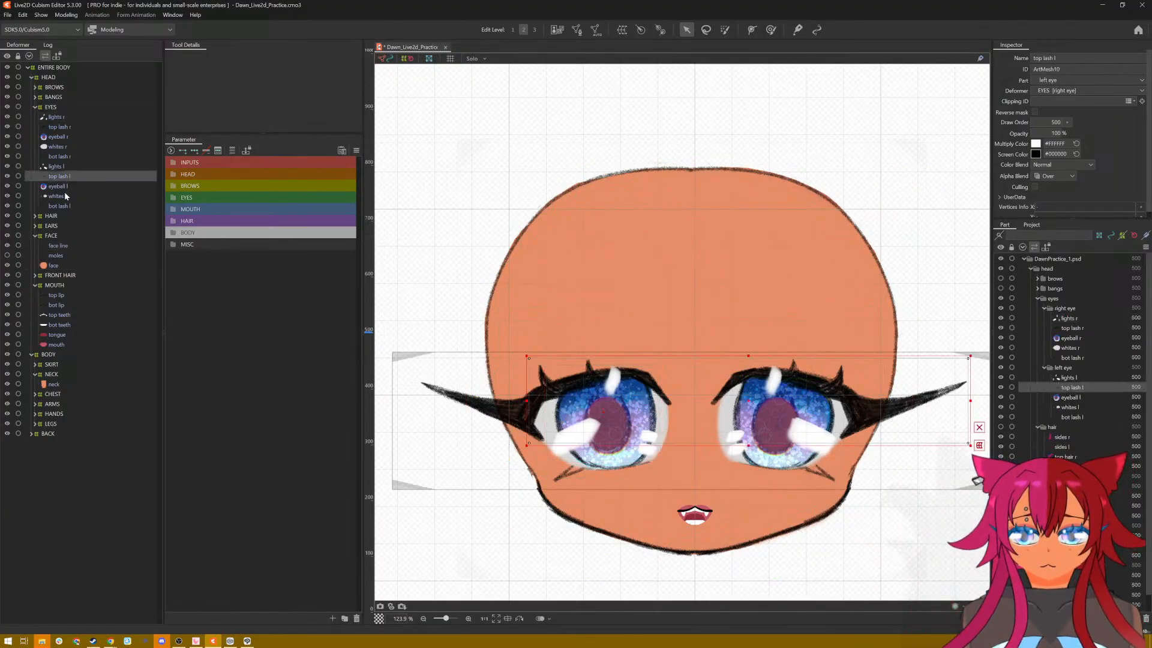
click(65, 196)
click(66, 210)
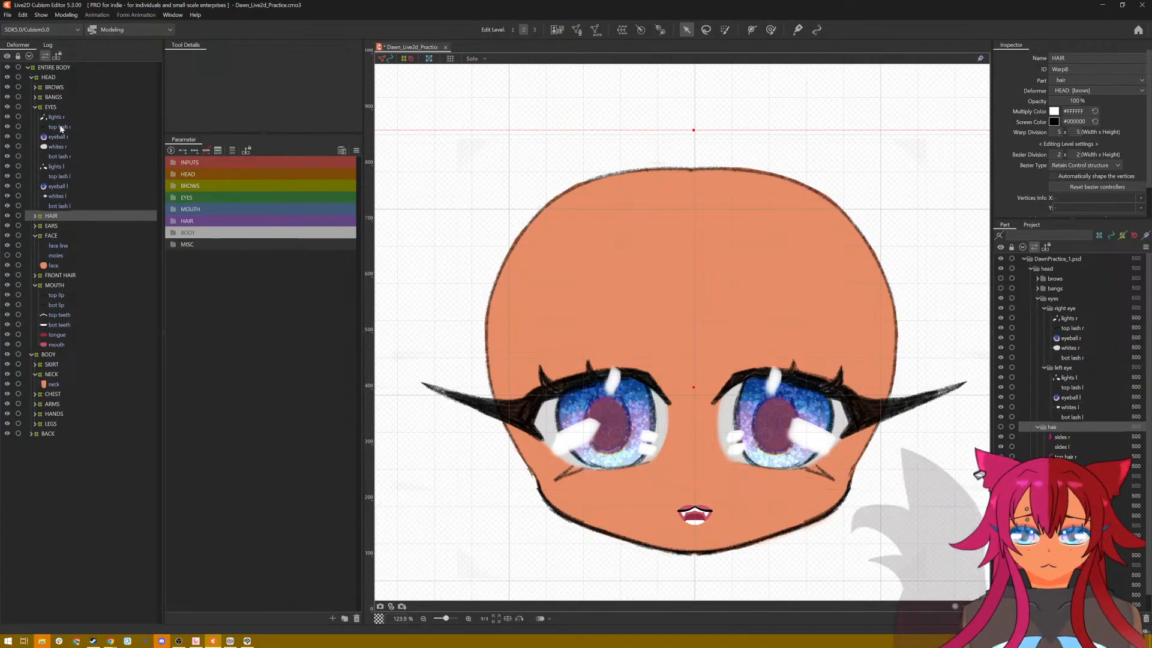
Step: Try adding a RIGHT EYE warp deformer under the EYES deformer for the five right eye meshes, then undo it
click(60, 124)
click(61, 117)
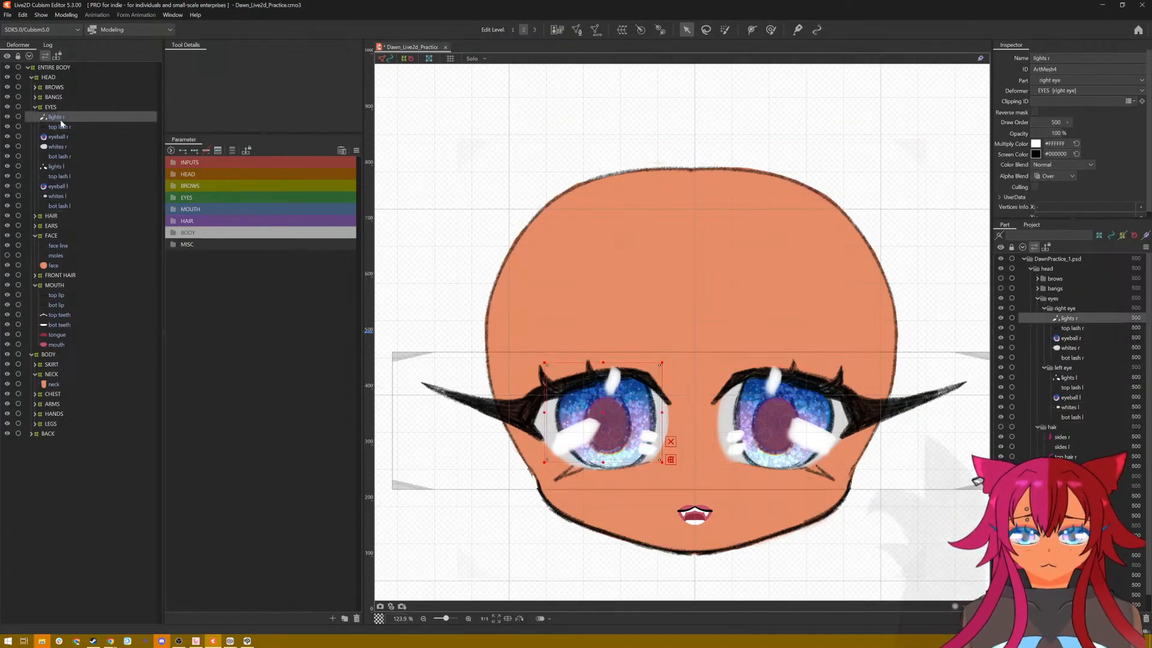
shift+click(70, 157)
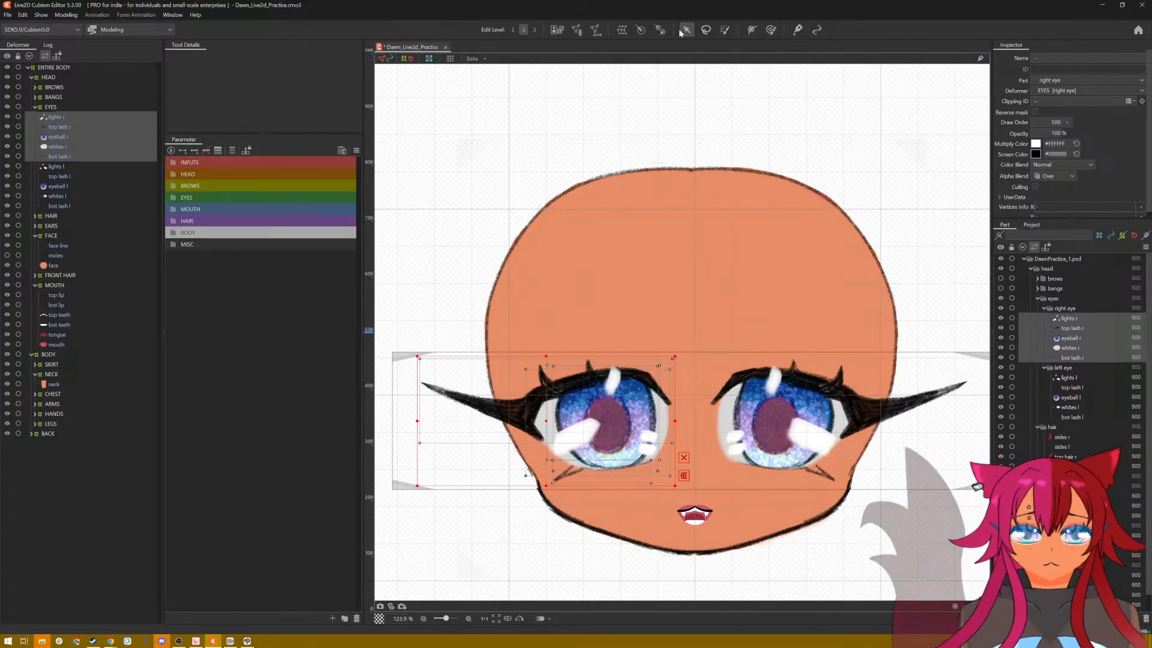
click(624, 31)
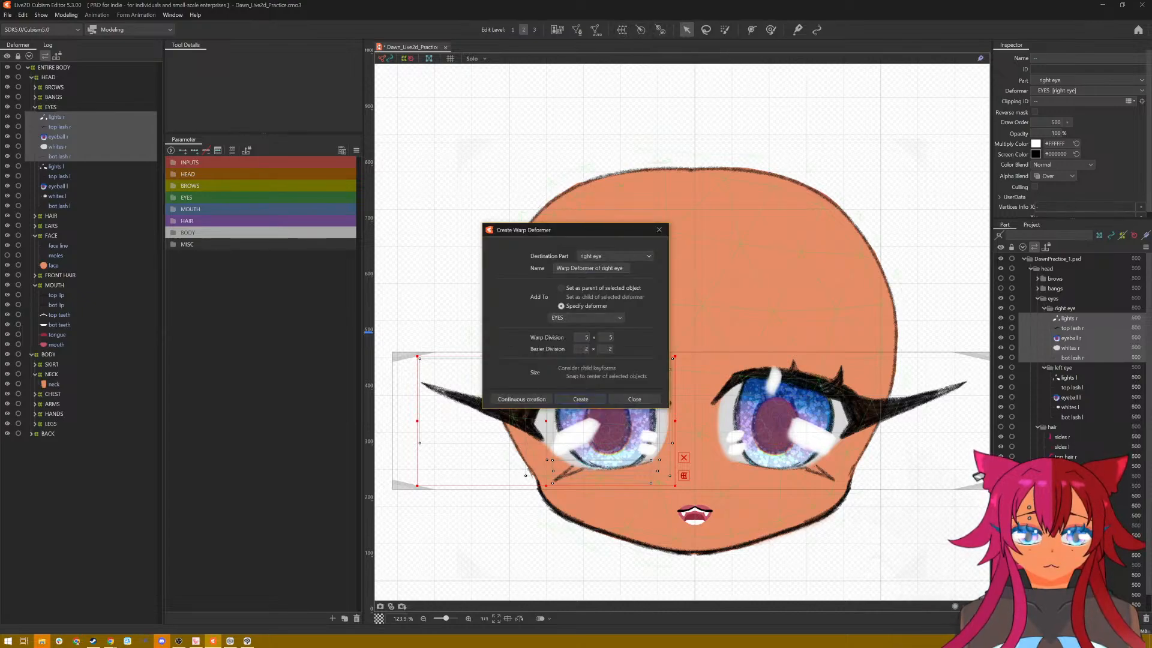
click(597, 268)
click(597, 268)
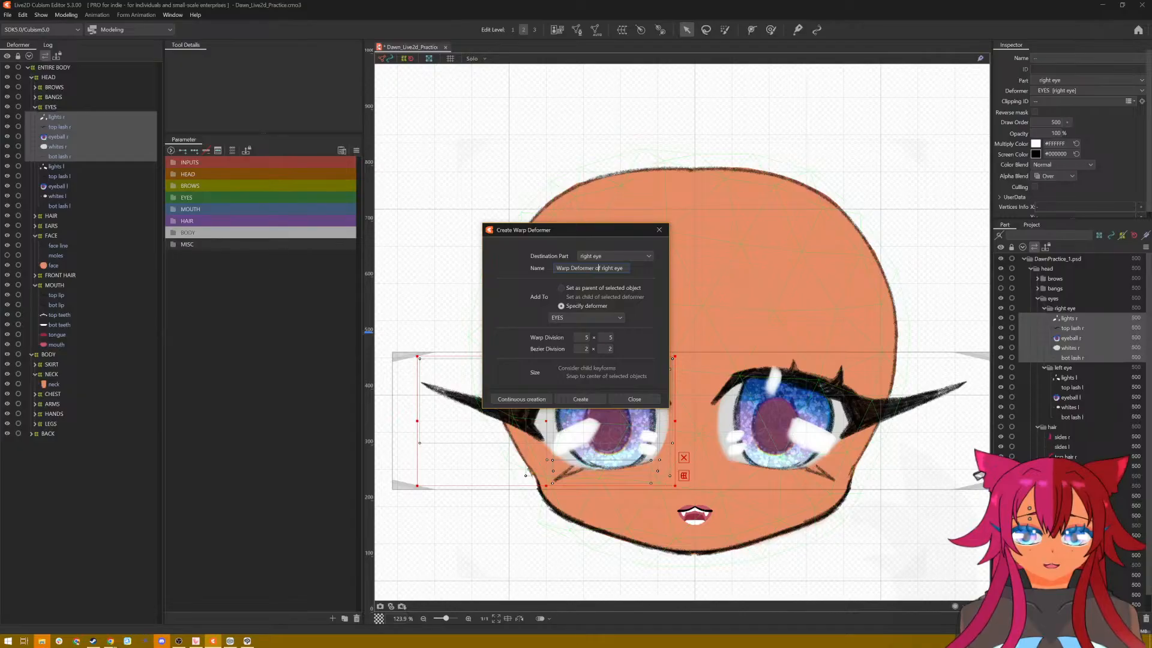
key(ctrl+a)
text(RIGHT EY)
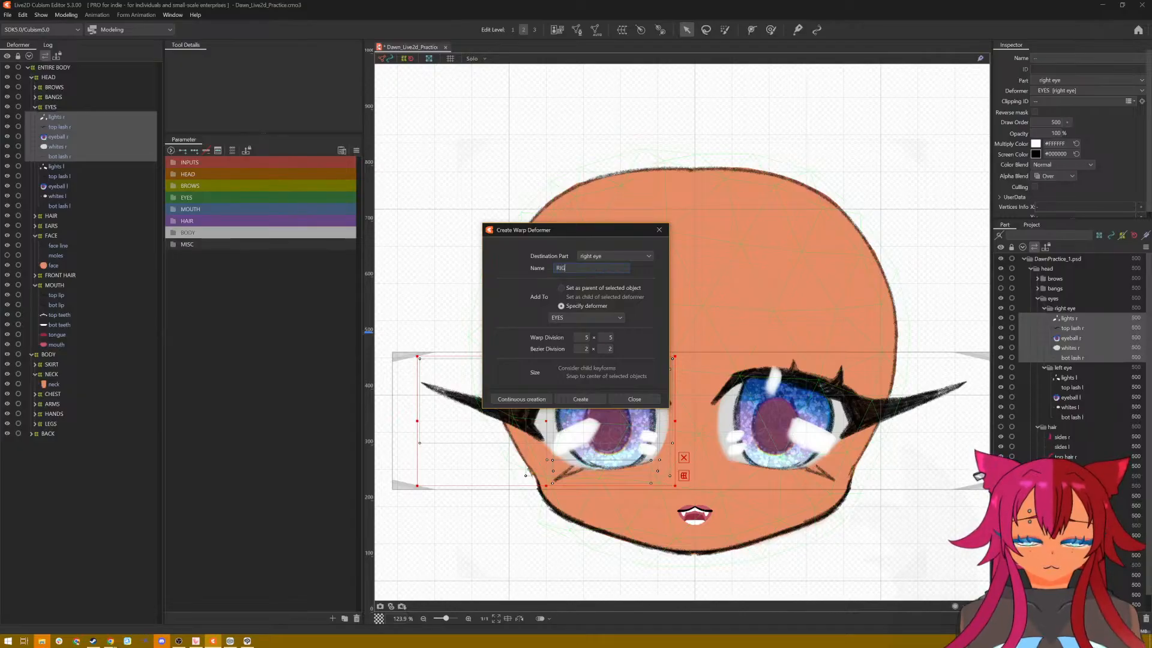
text(E)
click(580, 399)
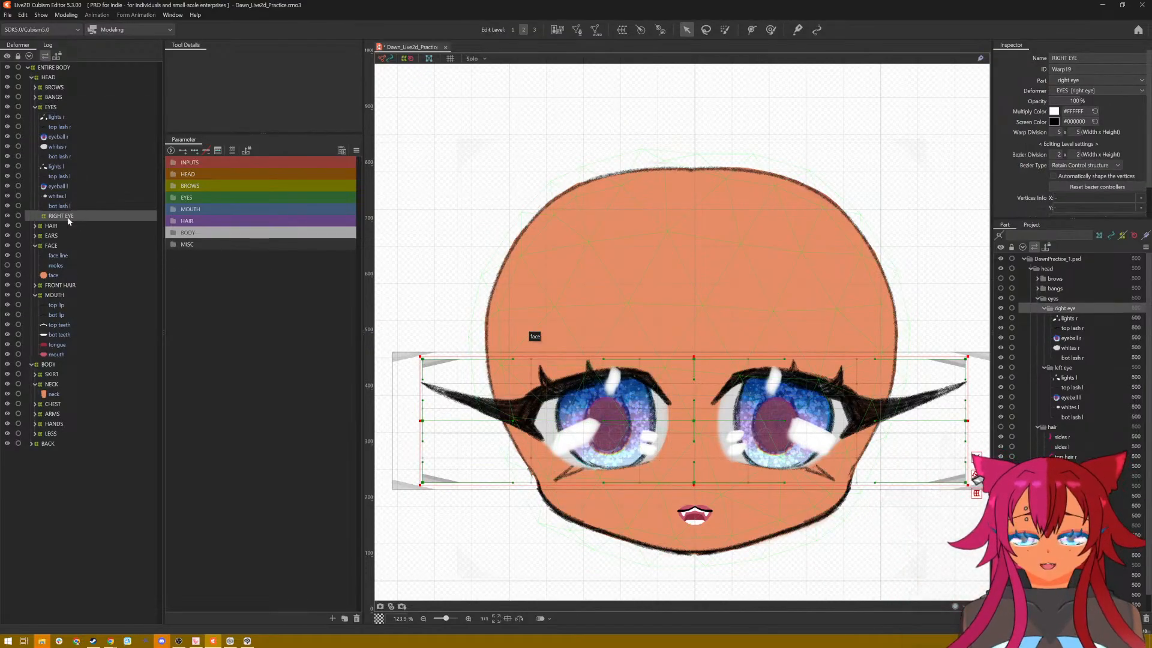
key(ctrl+z)
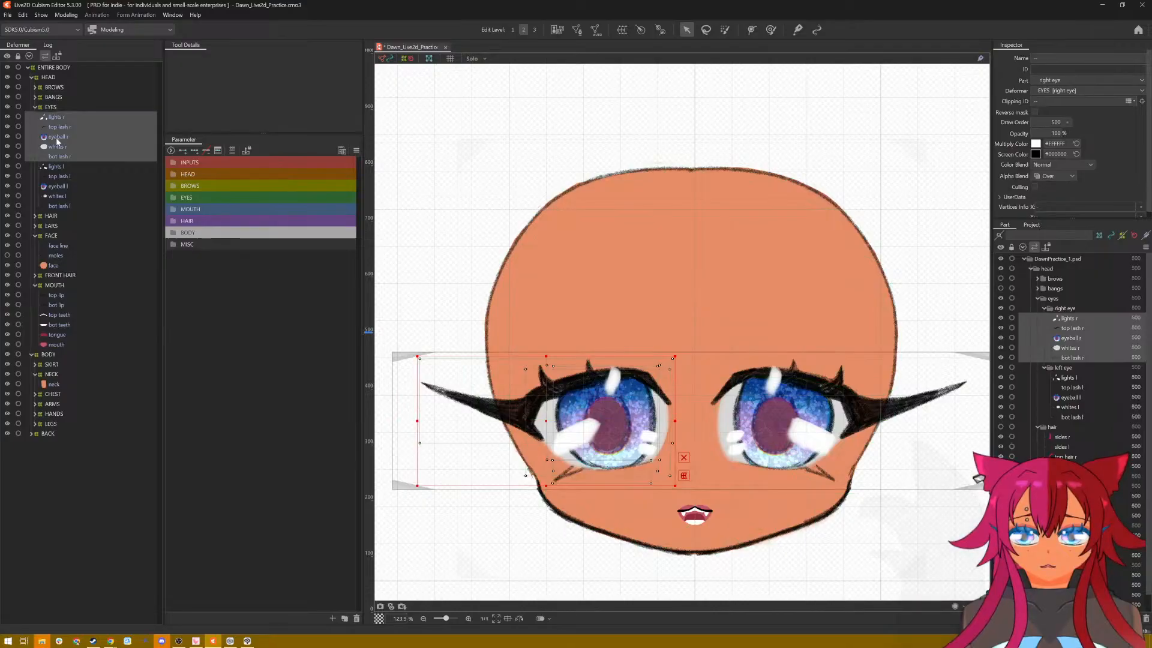
Step: Create a warp deformer named RIGHT EYE as the parent of the five right eye meshes, from lights r to bot lash r
click(59, 158)
click(61, 118)
shift+click(64, 156)
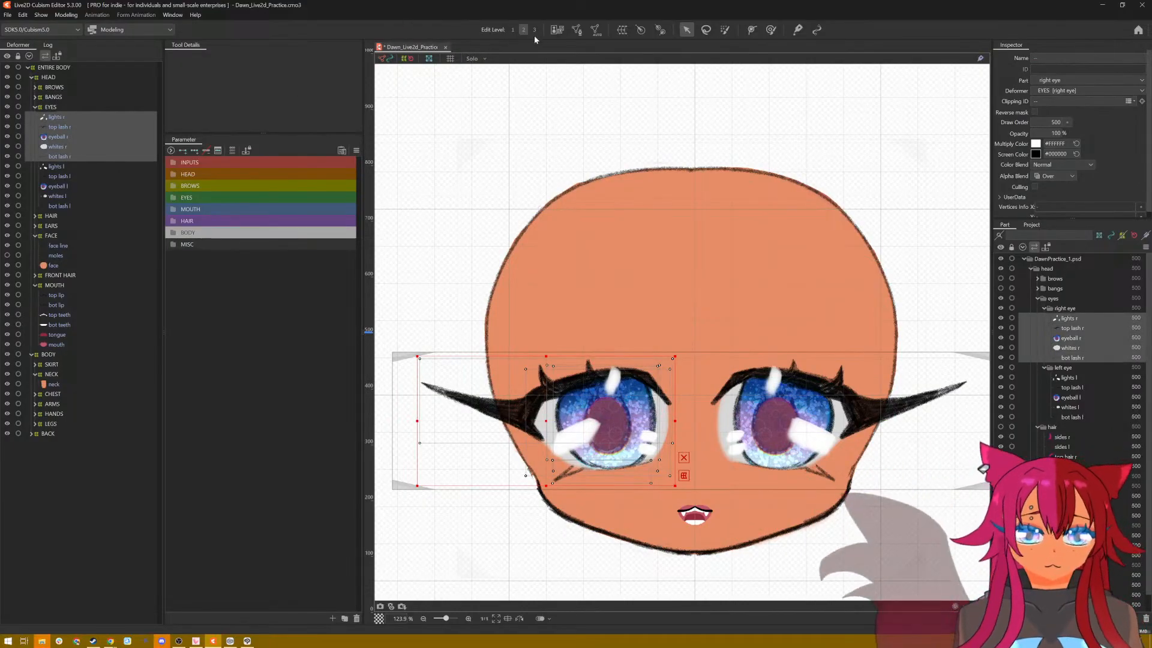
click(623, 31)
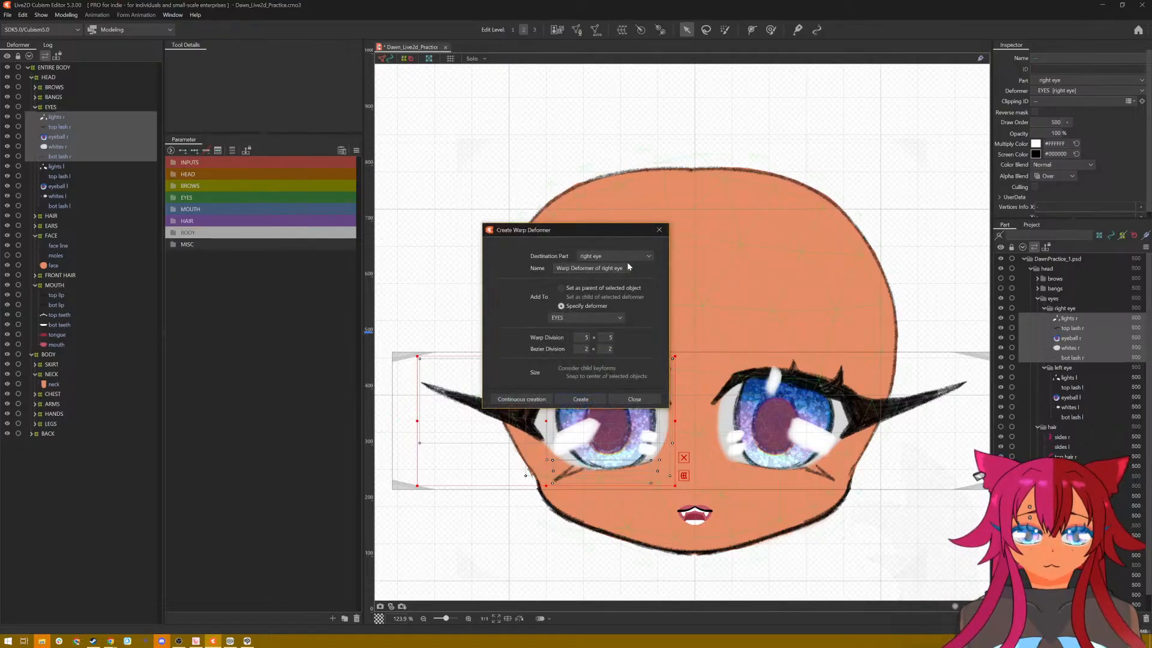
drag(556, 268, 608, 268)
text(Righ)
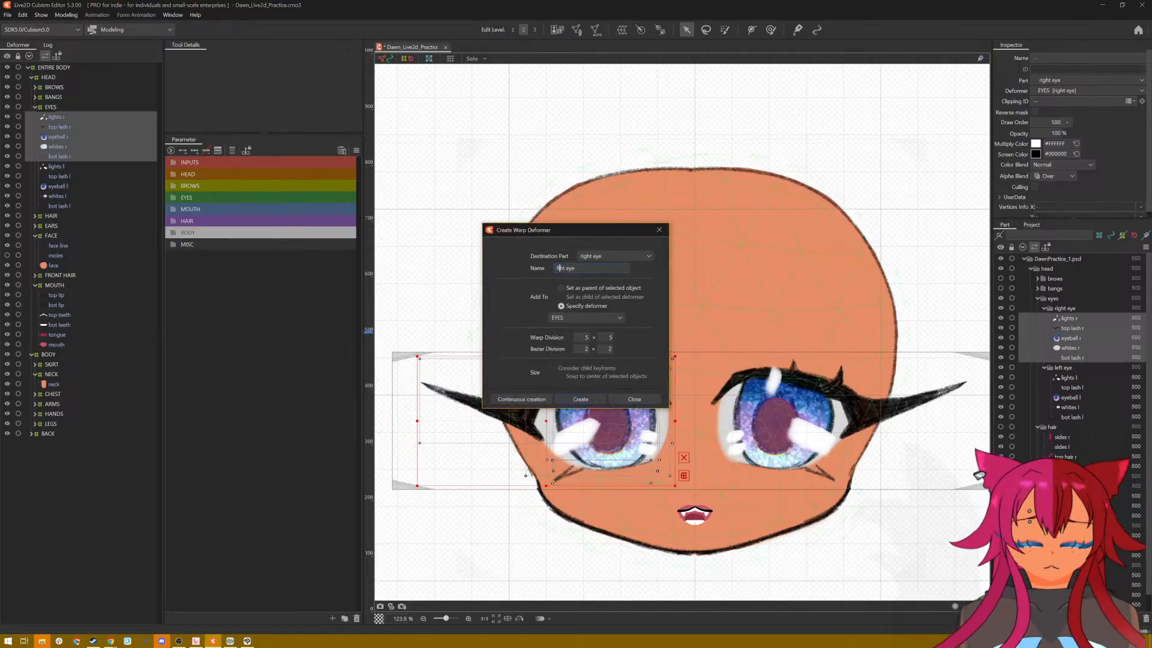
click(609, 288)
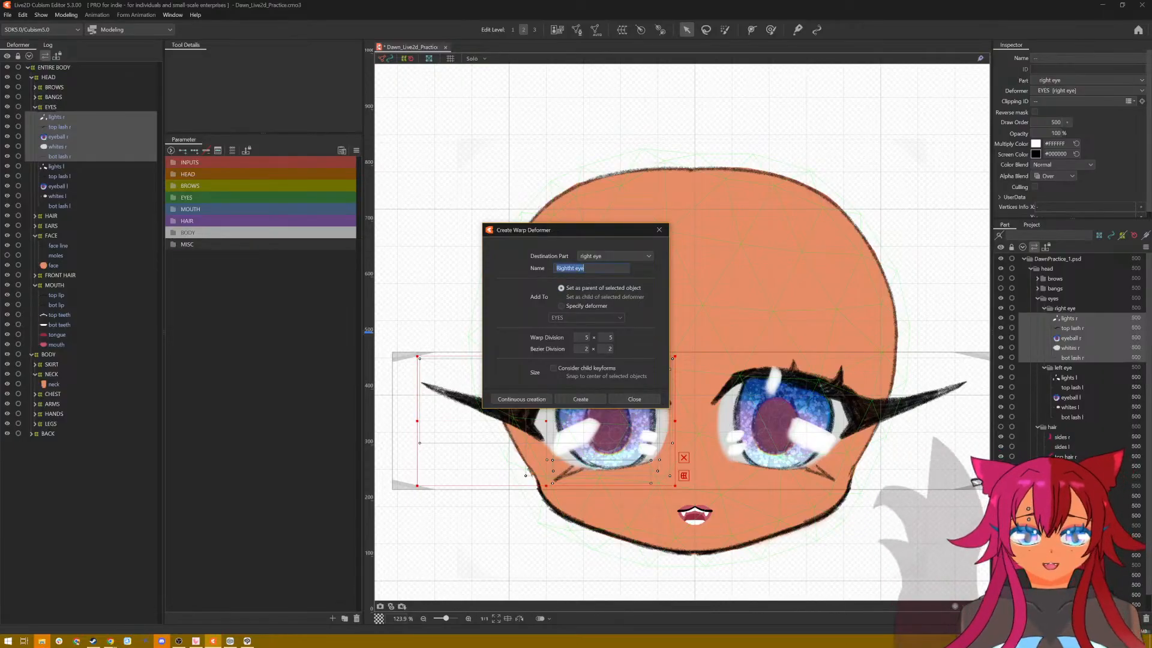
key(ctrl+a)
text(RIGHT)
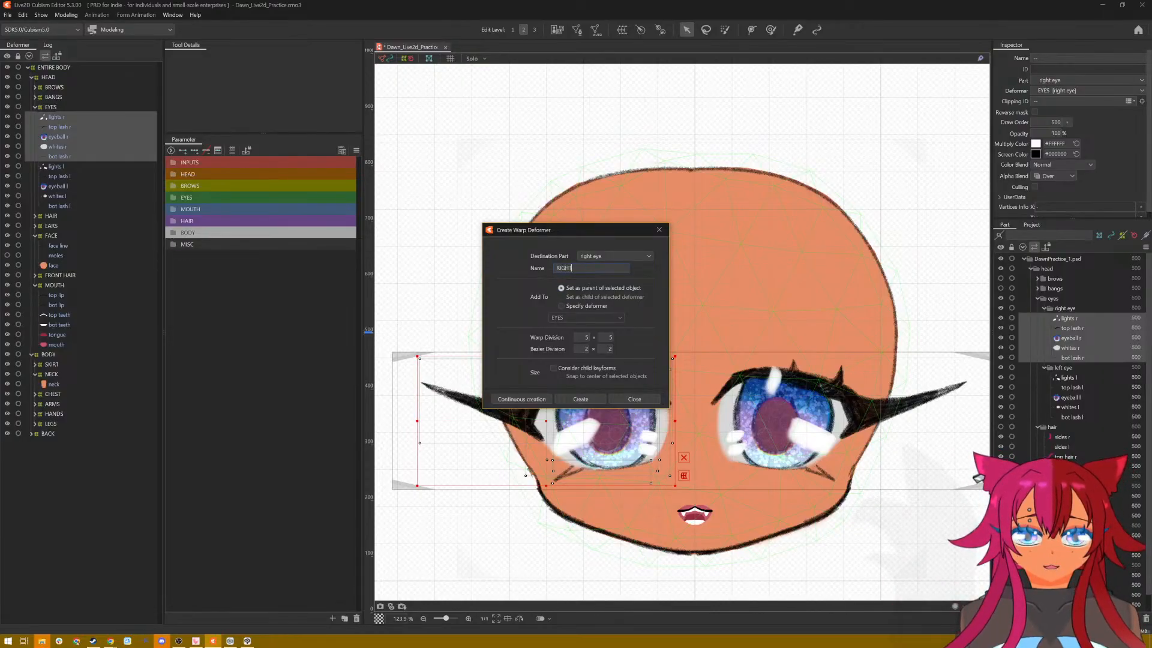
click(593, 401)
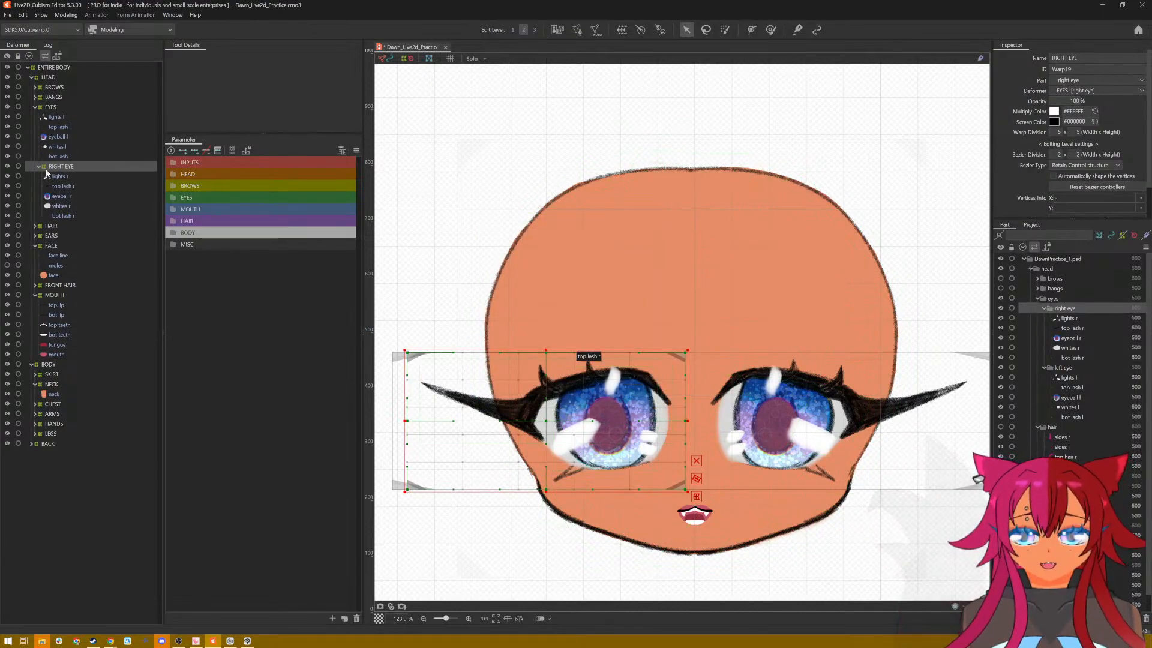
Step: Create a warp deformer named LEFT EYE as the parent of the five left eye meshes, from lights l to bot lash l
click(54, 117)
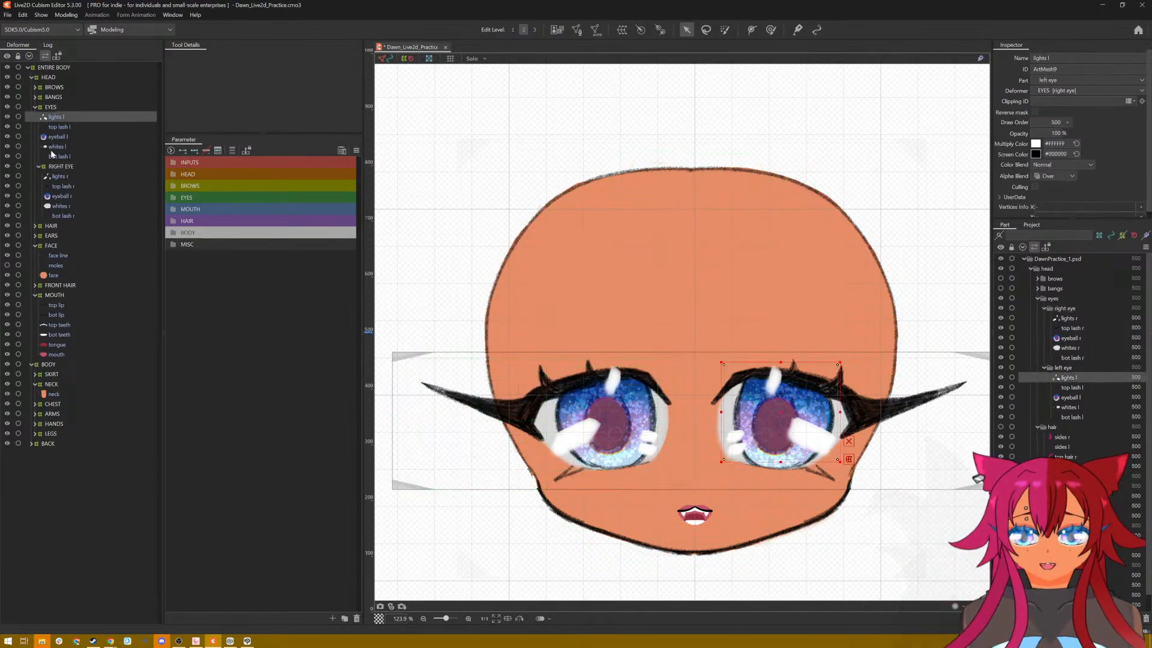
click(622, 30)
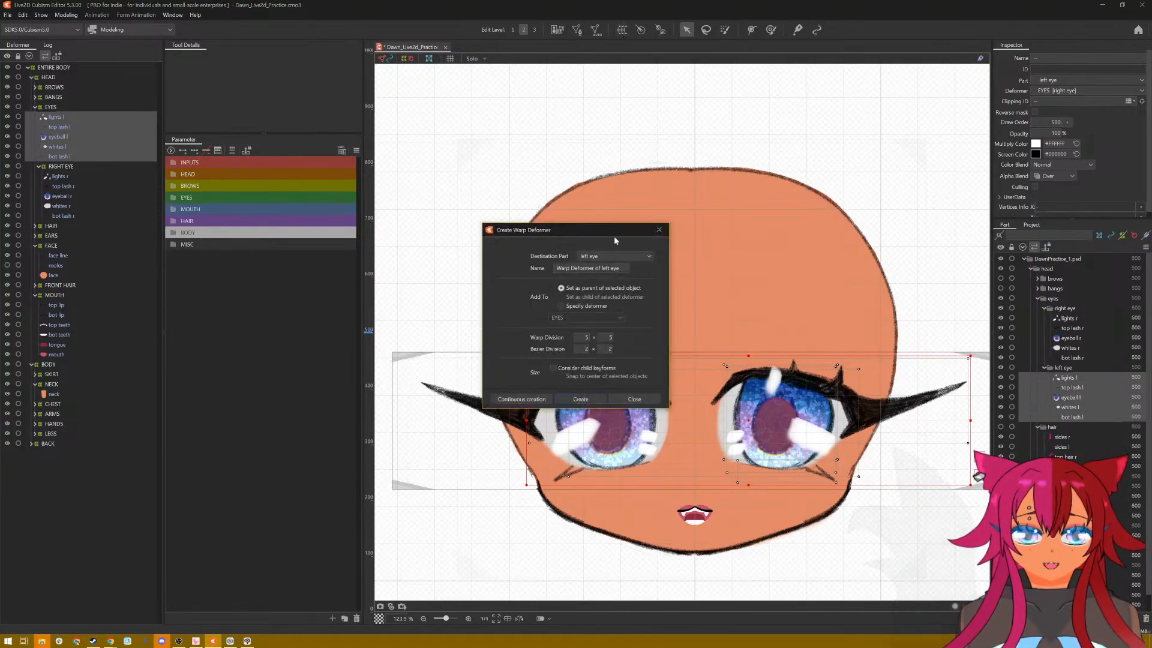
text(LEFT EYE)
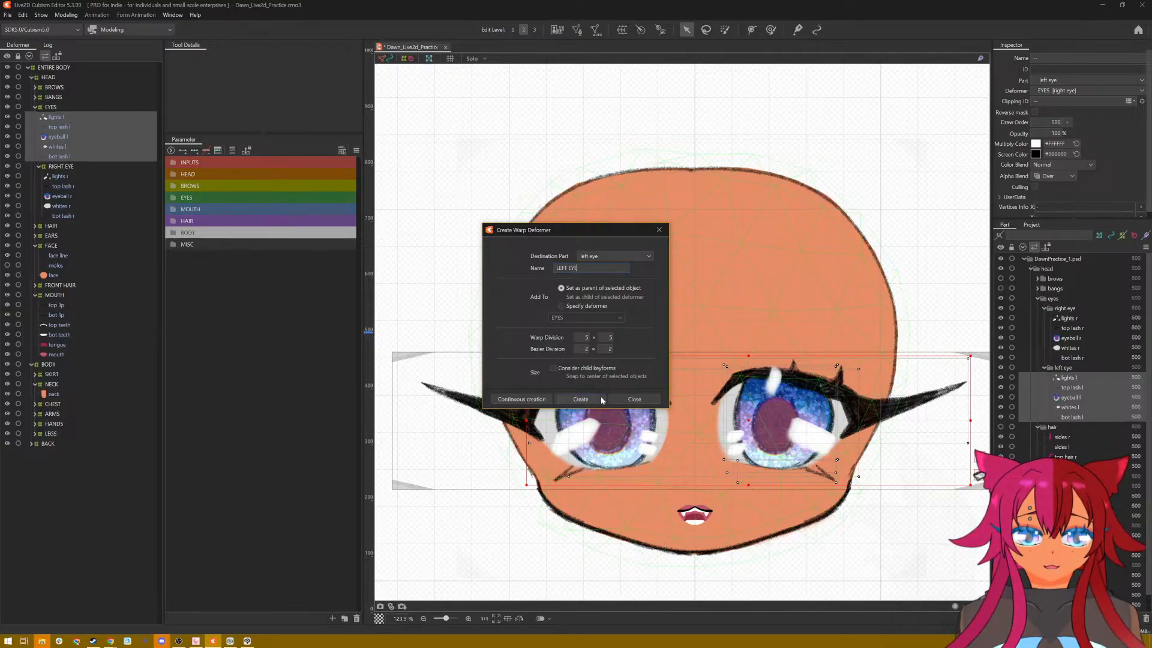
click(600, 396)
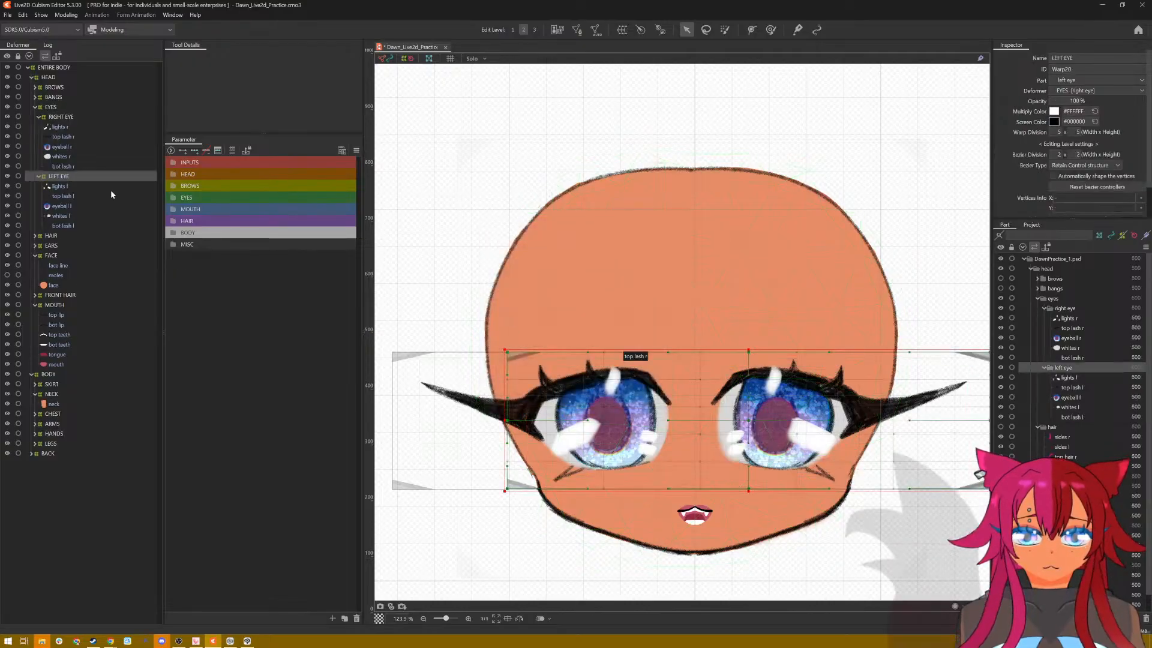
Step: Test the RIGHT EYE deformer by moving the whole right eye up the face and back into place
click(58, 117)
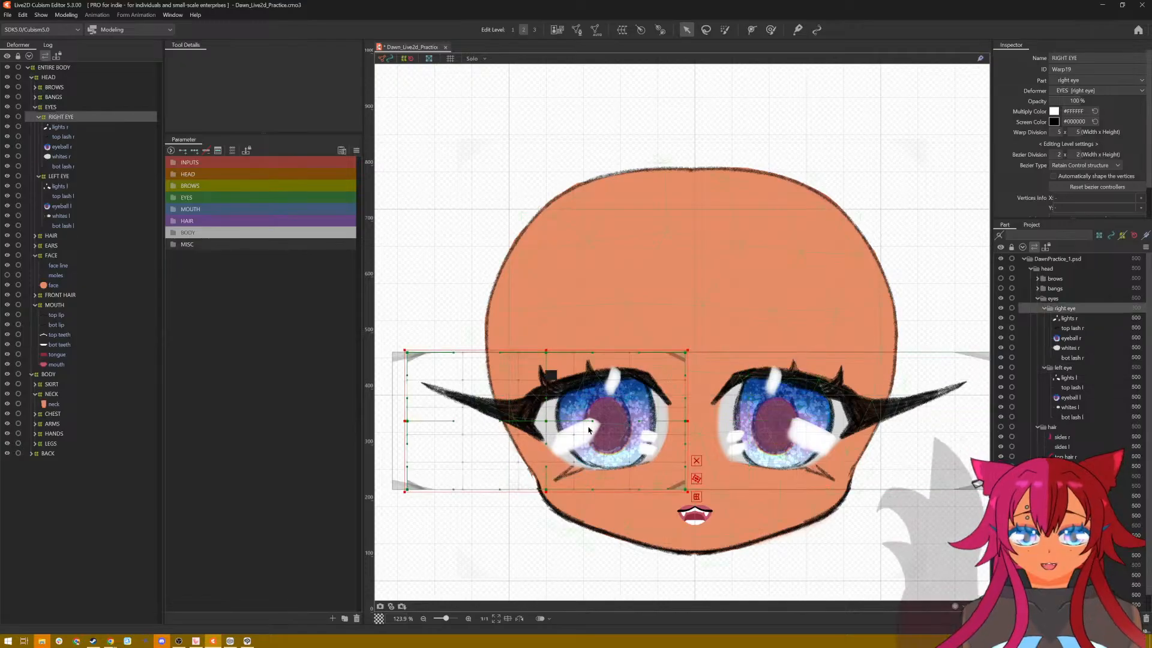
scroll(592, 428, up, 5)
scroll(591, 427, down, 3)
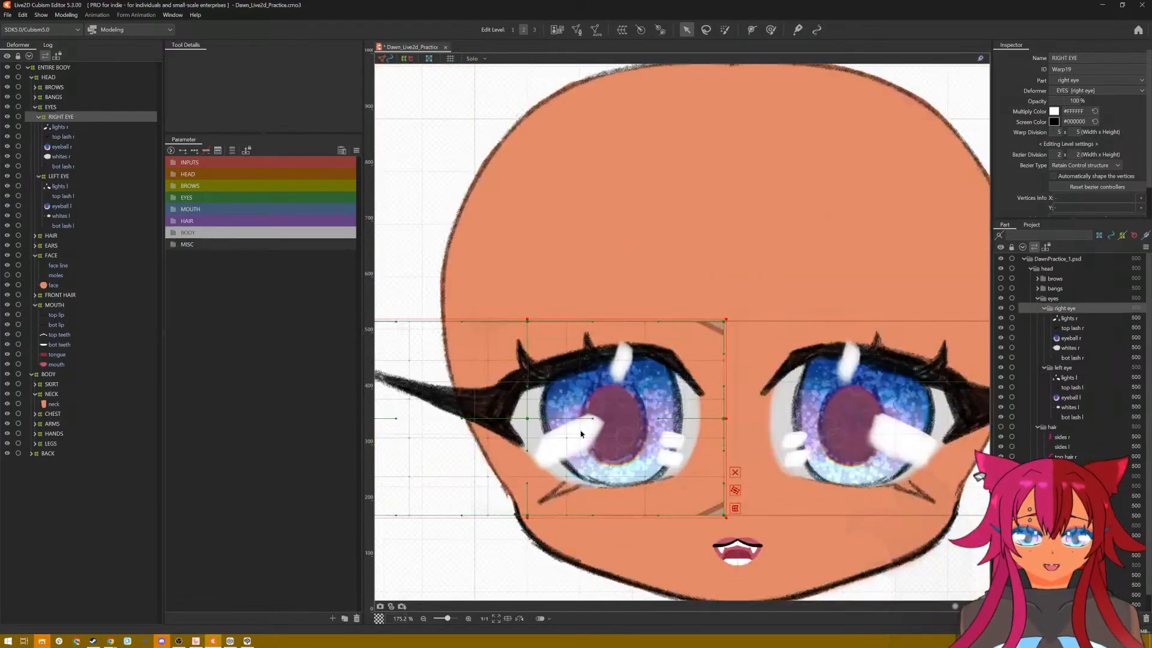
drag(531, 428, 605, 392)
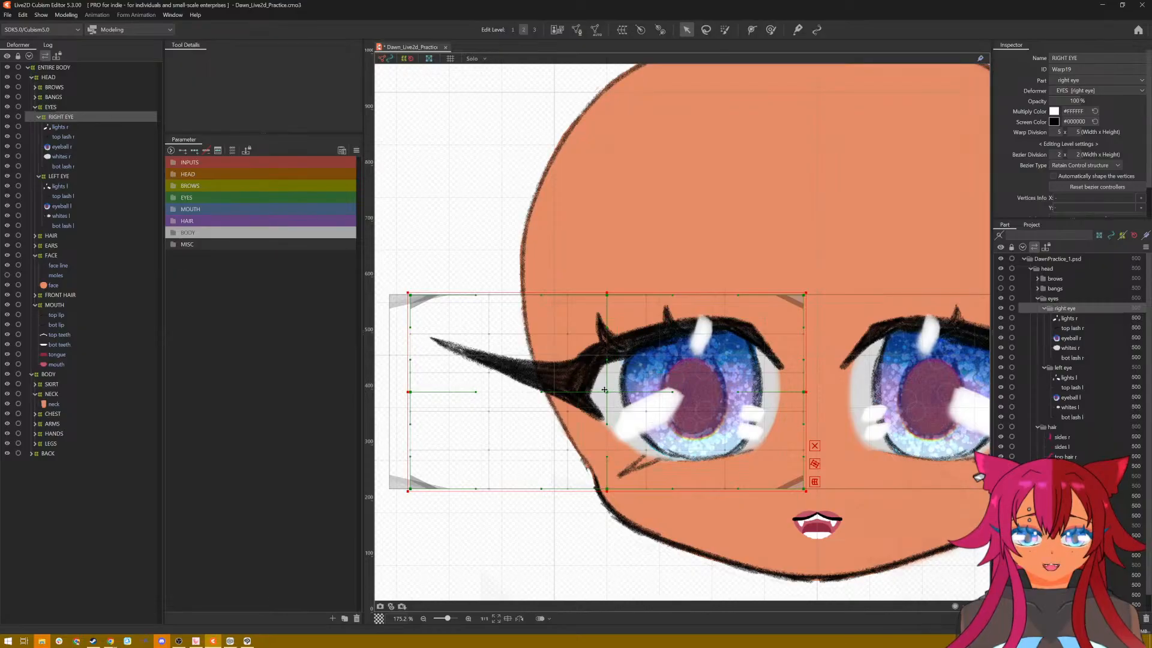
drag(604, 393, 623, 213)
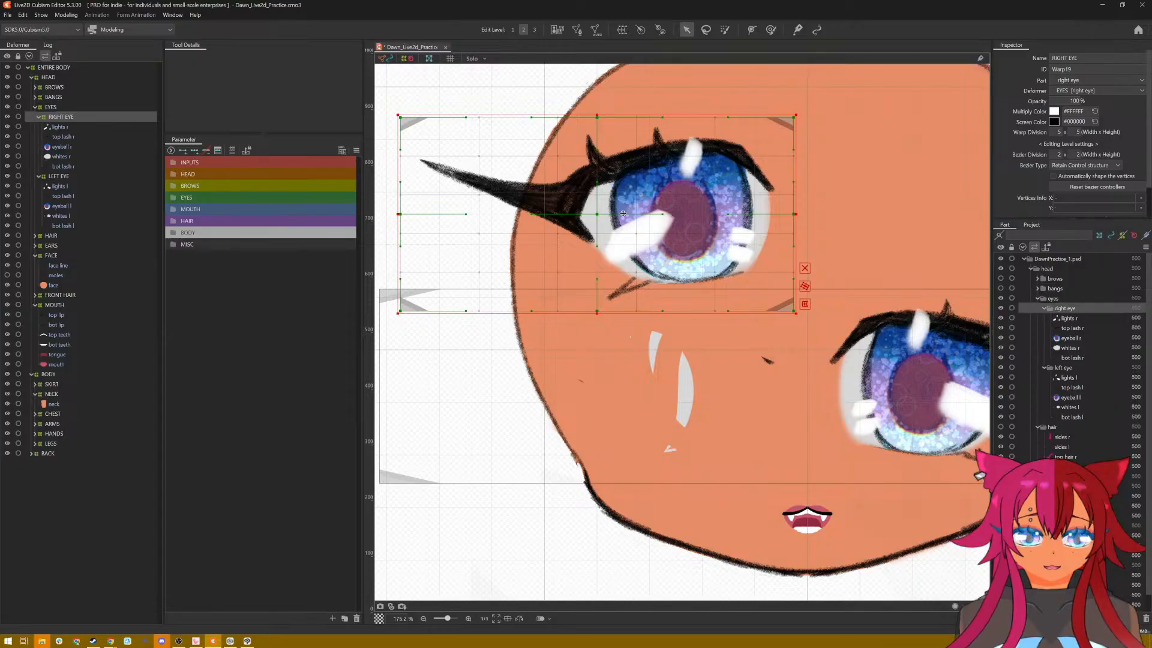
mouse_move(623, 234)
mouse_down()
mouse_move(636, 519)
mouse_move(639, 220)
mouse_up()
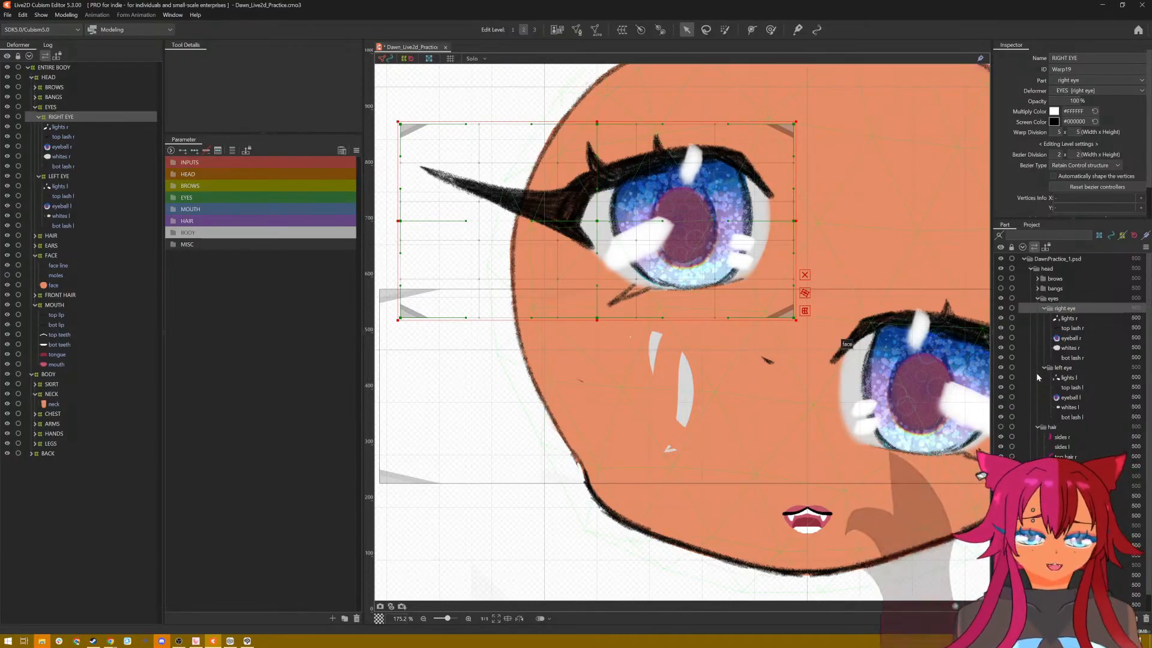
click(1001, 368)
click(1001, 368)
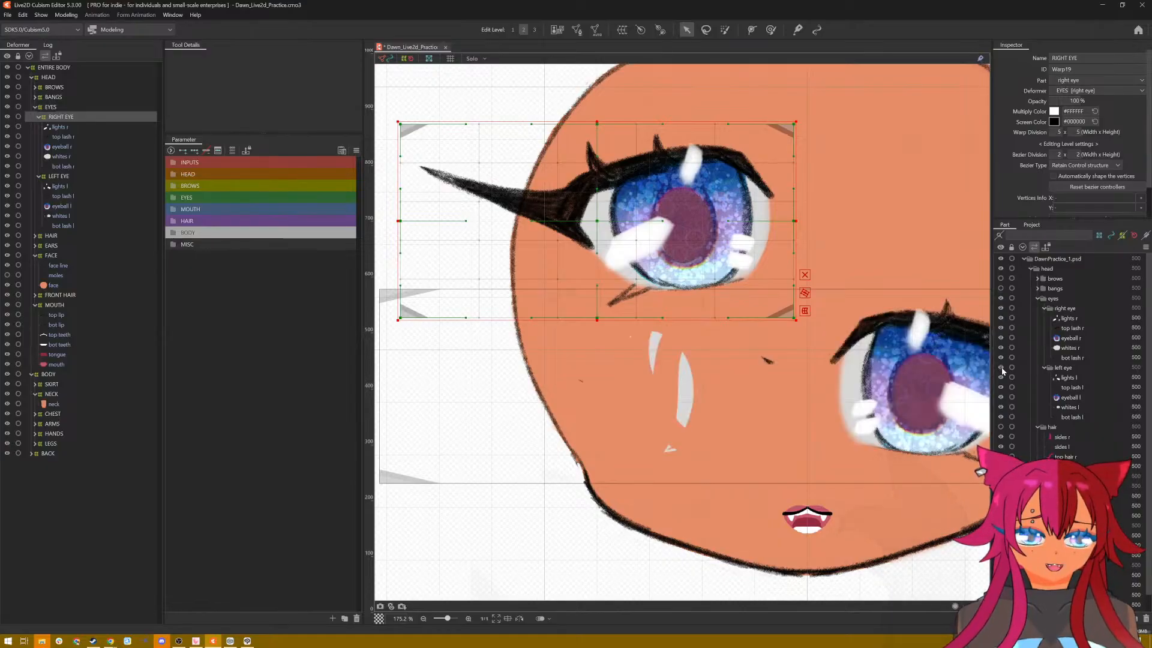
click(1000, 368)
click(1000, 367)
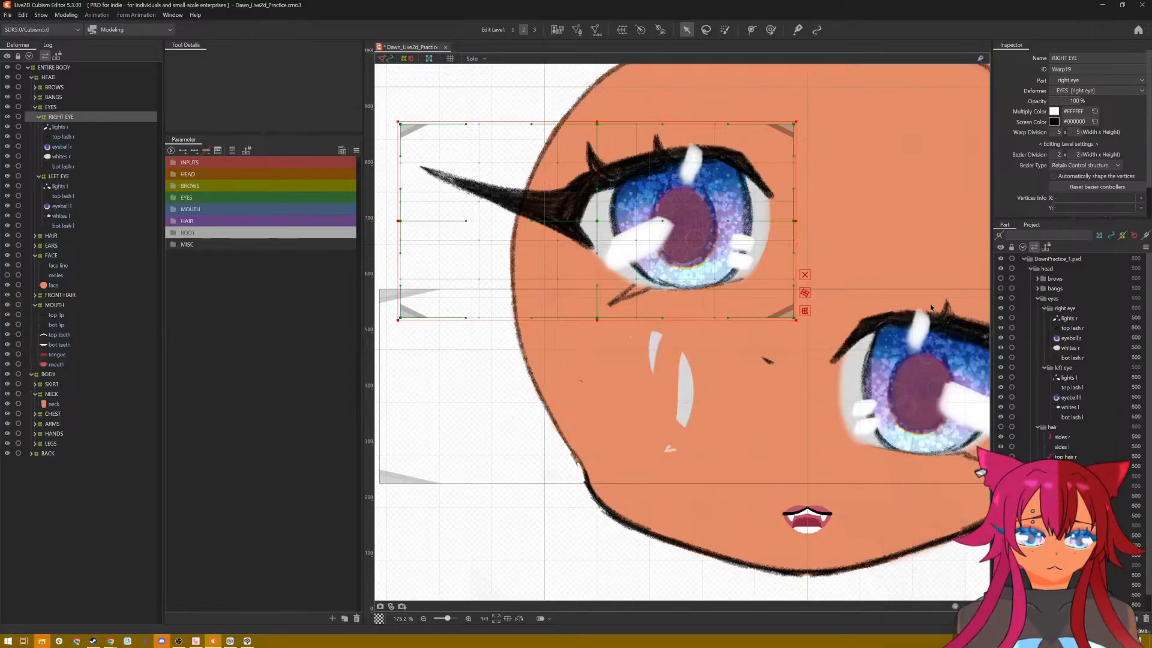
drag(601, 235, 610, 388)
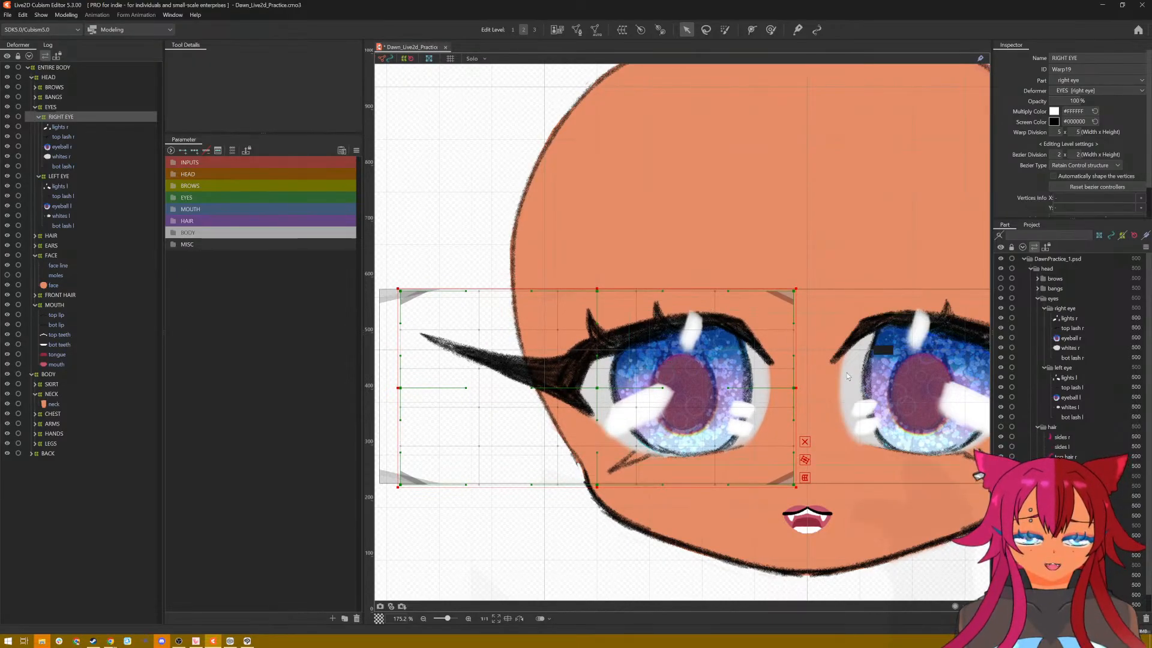
Step: Hide the lights r mesh of the right eye
scroll(780, 384, down, 5)
scroll(848, 377, up, 4)
scroll(848, 377, up, 3)
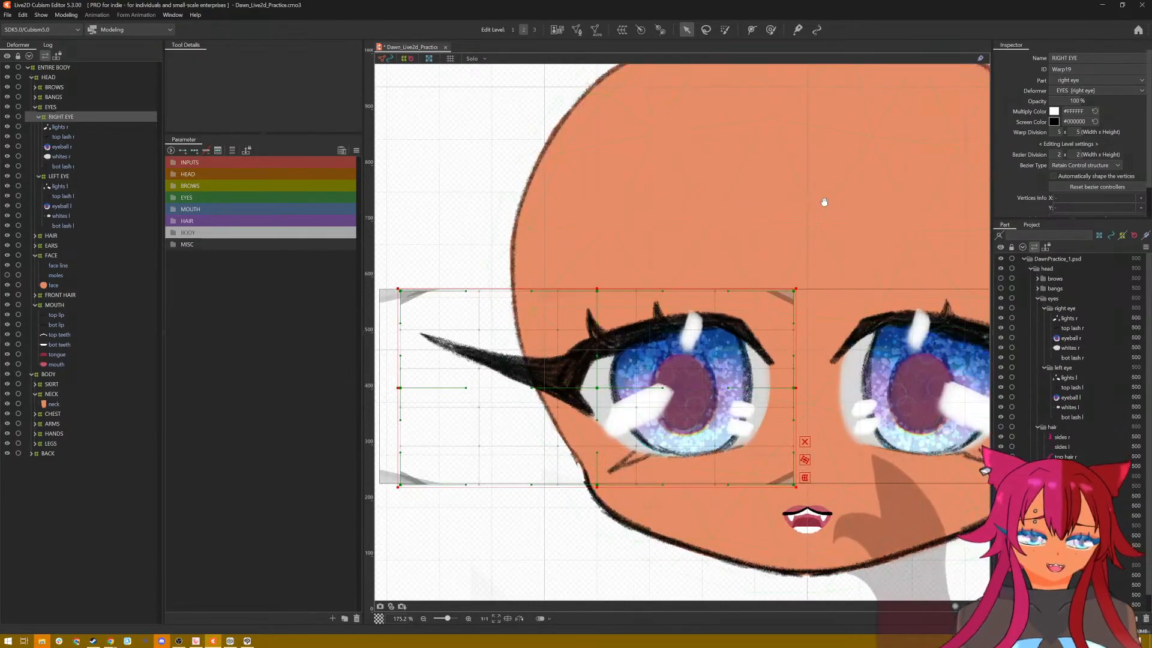
scroll(804, 190, down, 1)
scroll(660, 327, up, 2)
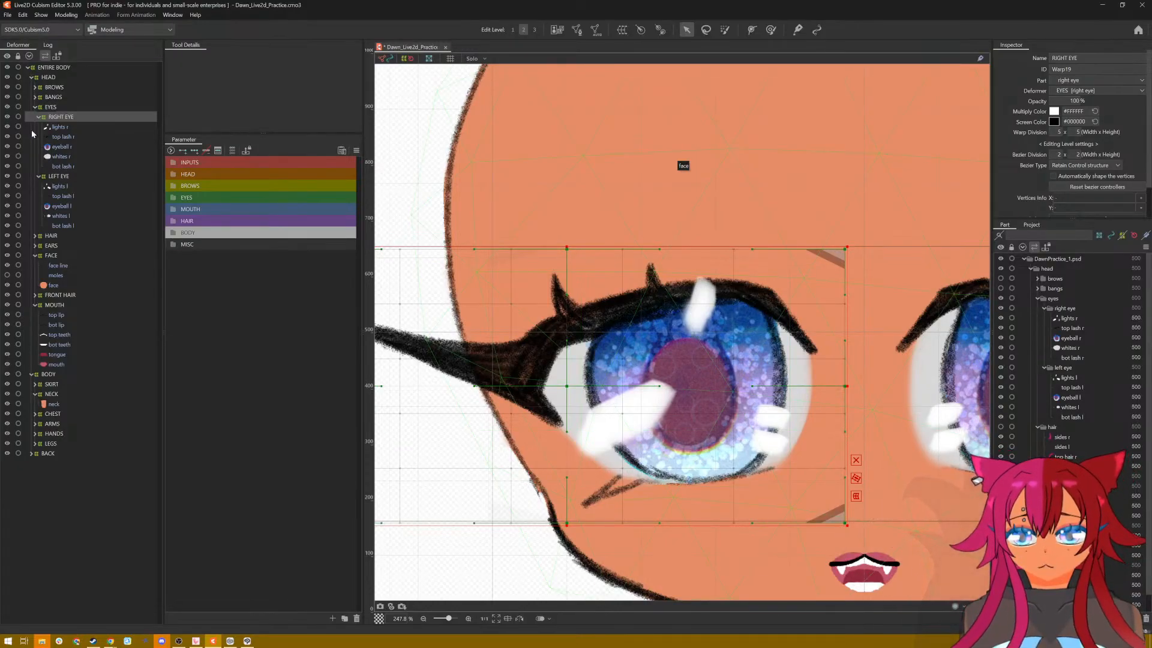
click(8, 127)
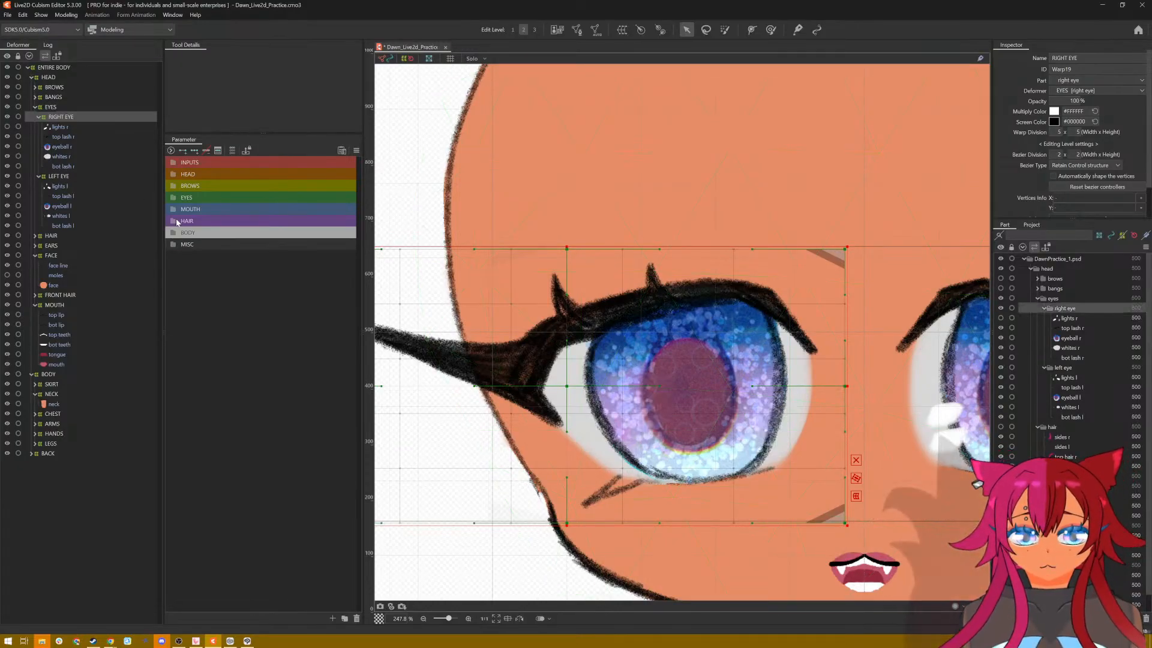
Step: Expand the EYES parameter group to show its individual parameters
double_click(186, 198)
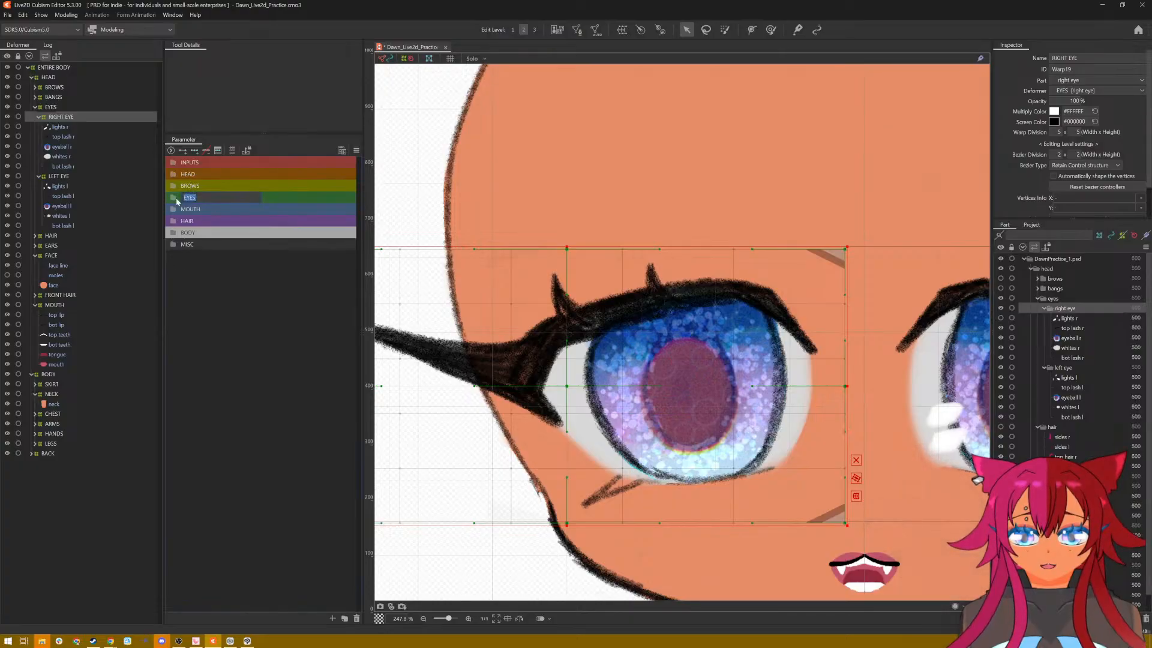
key(Return)
click(175, 197)
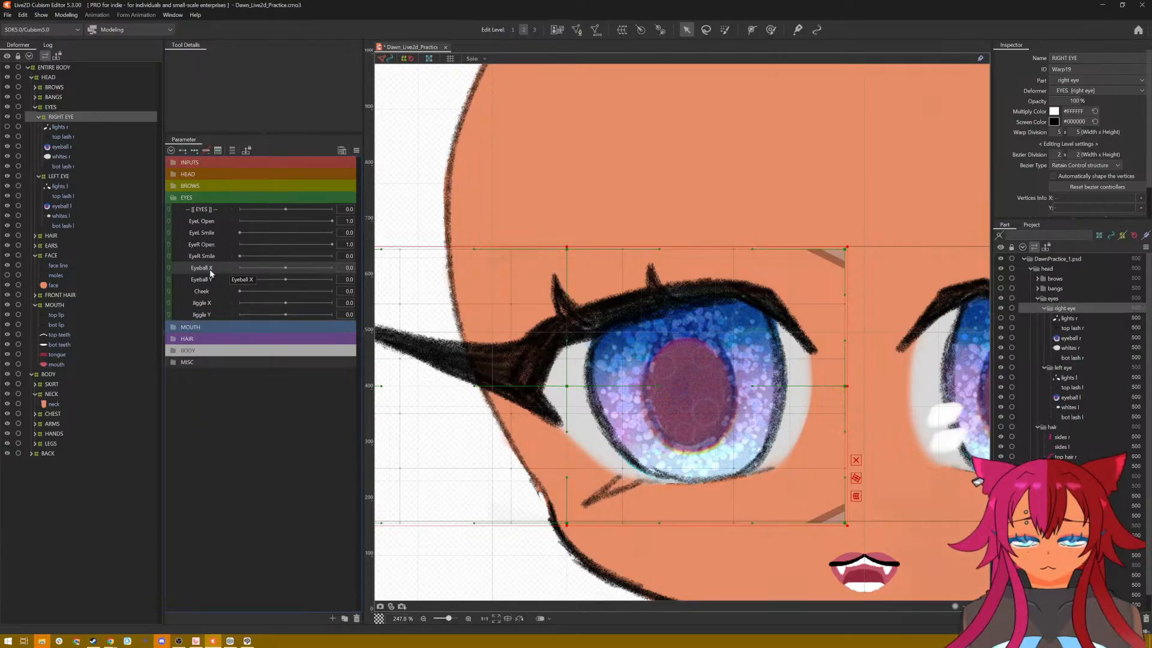
Step: Open the DAWN_V3 model file from the VTUBER folder as a reference
click(8, 15)
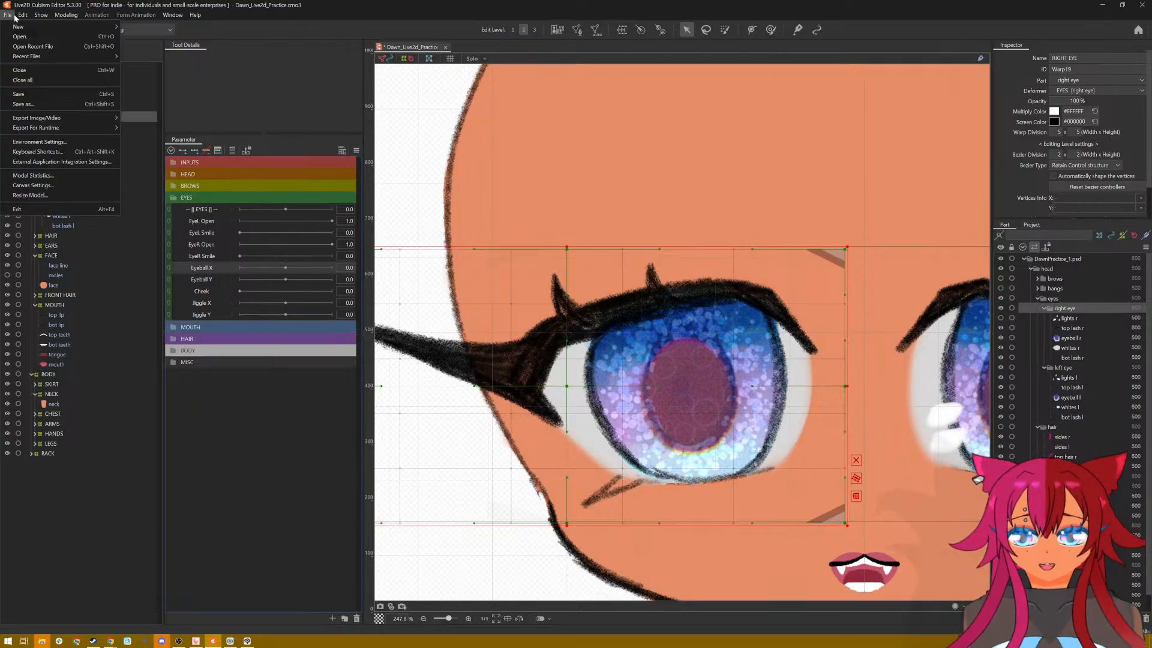
click(25, 37)
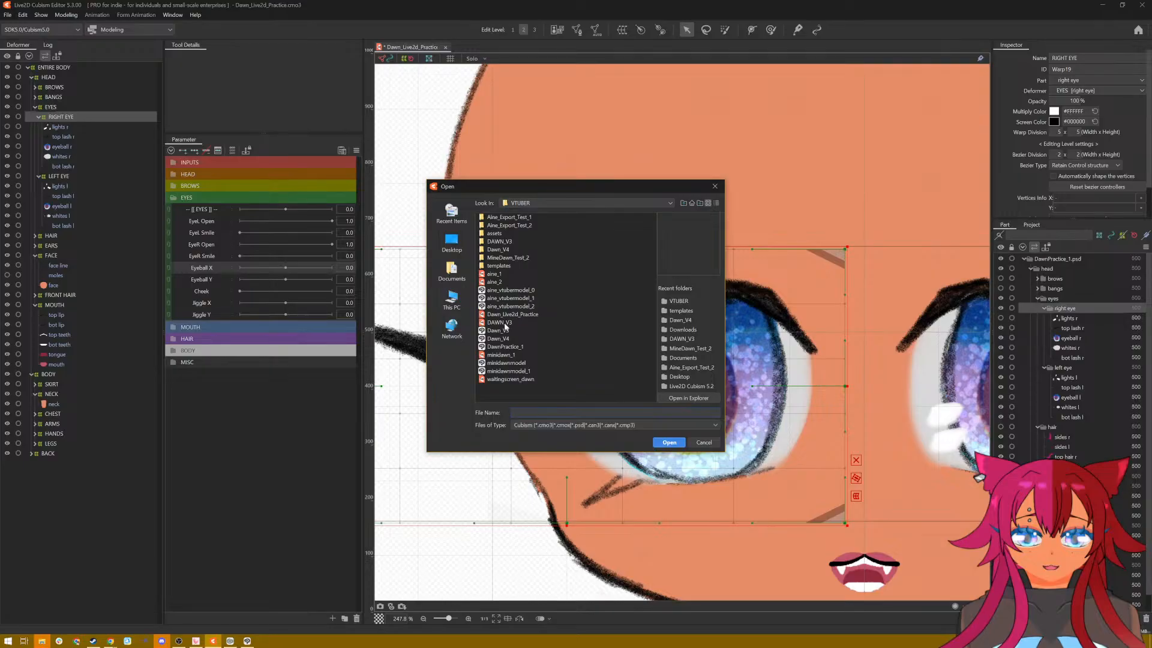
double_click(500, 250)
click(678, 302)
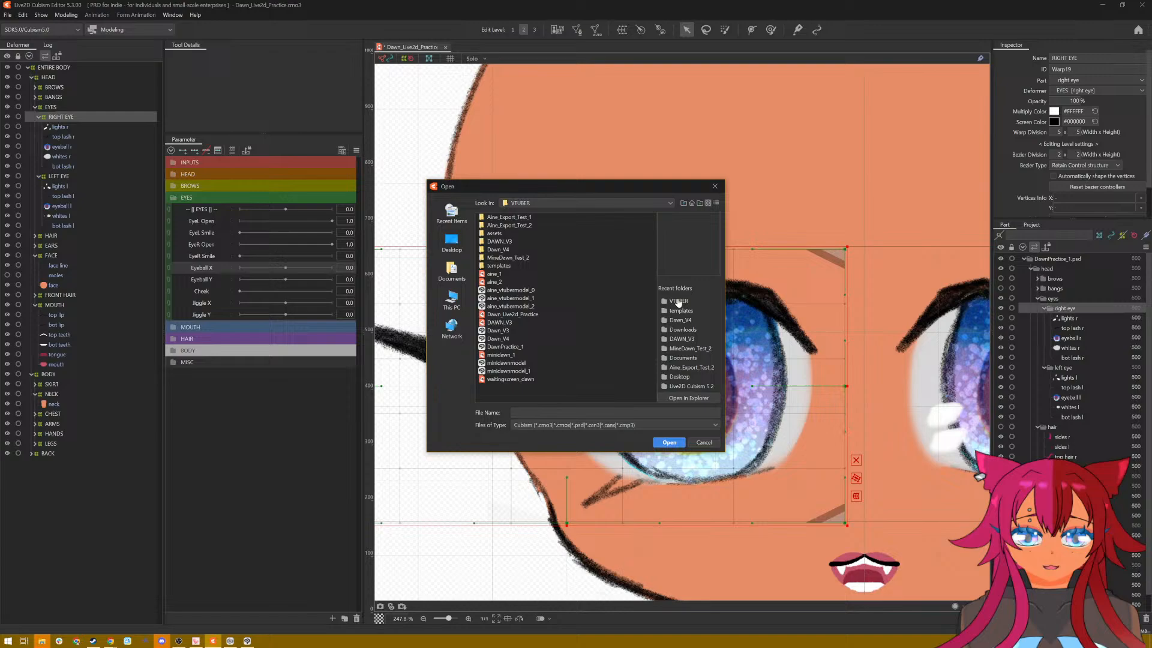
click(510, 322)
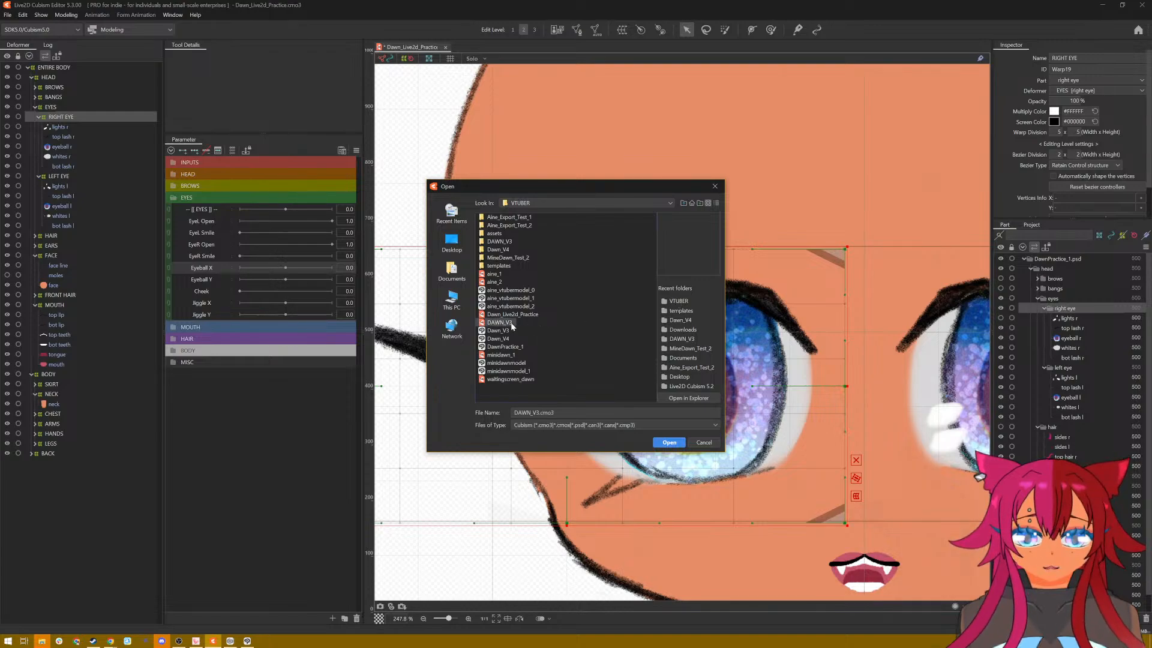
click(667, 443)
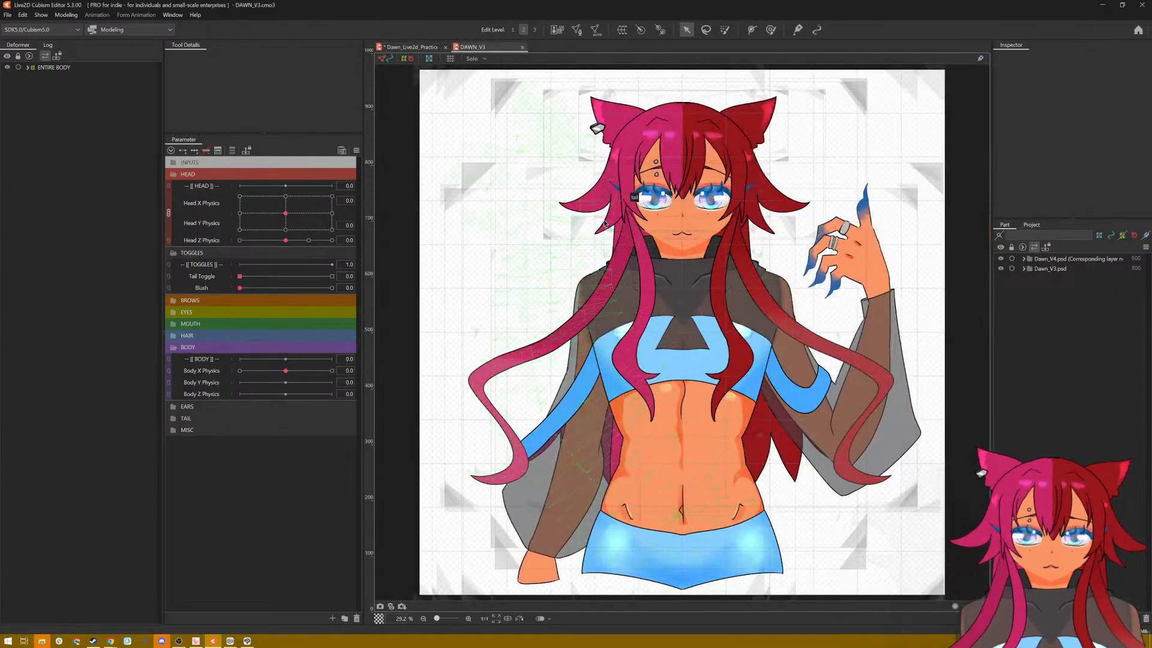
Step: Expand the EYES parameter group of the reference model, with its face in close view
scroll(638, 218, up, 5)
drag(611, 274, 545, 404)
scroll(560, 396, up, 3)
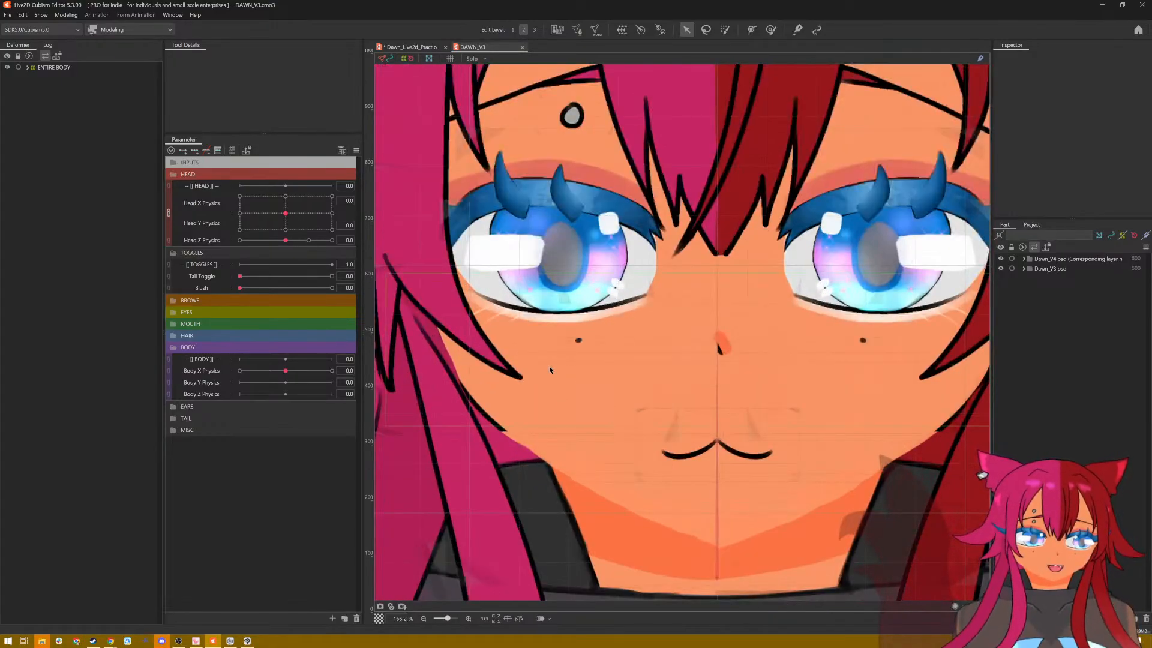
click(180, 312)
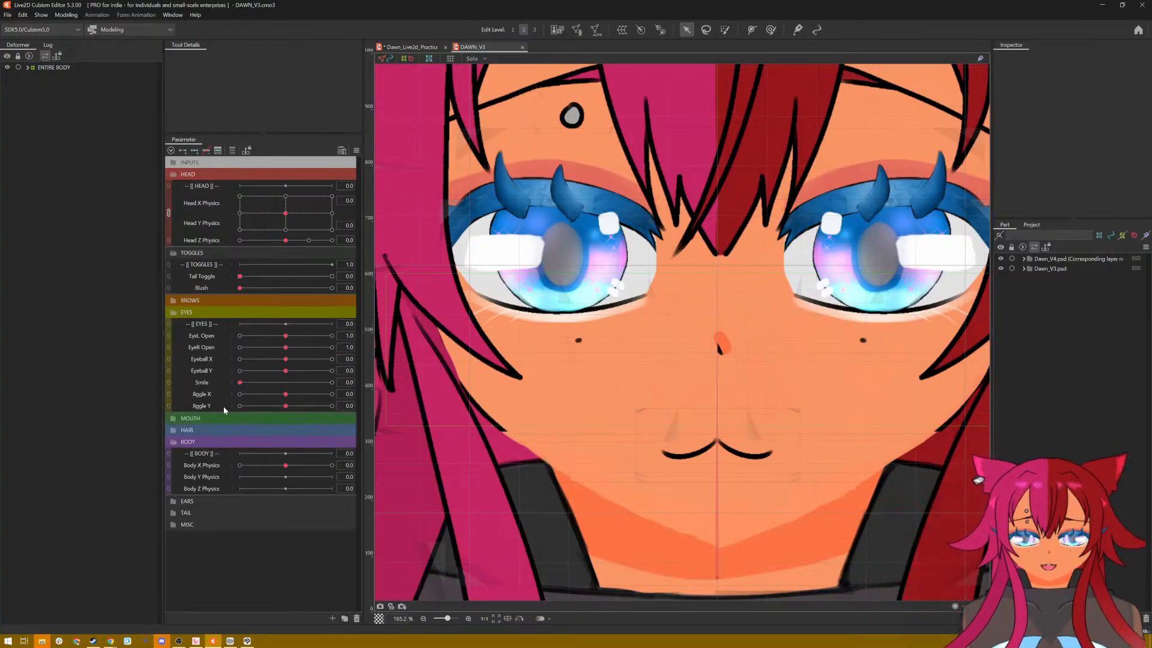
Step: Expand the deformer hierarchy from ENTIRE BODY through HEAD, head z and head xy to examine the meshes inside LEFT EYE
click(31, 67)
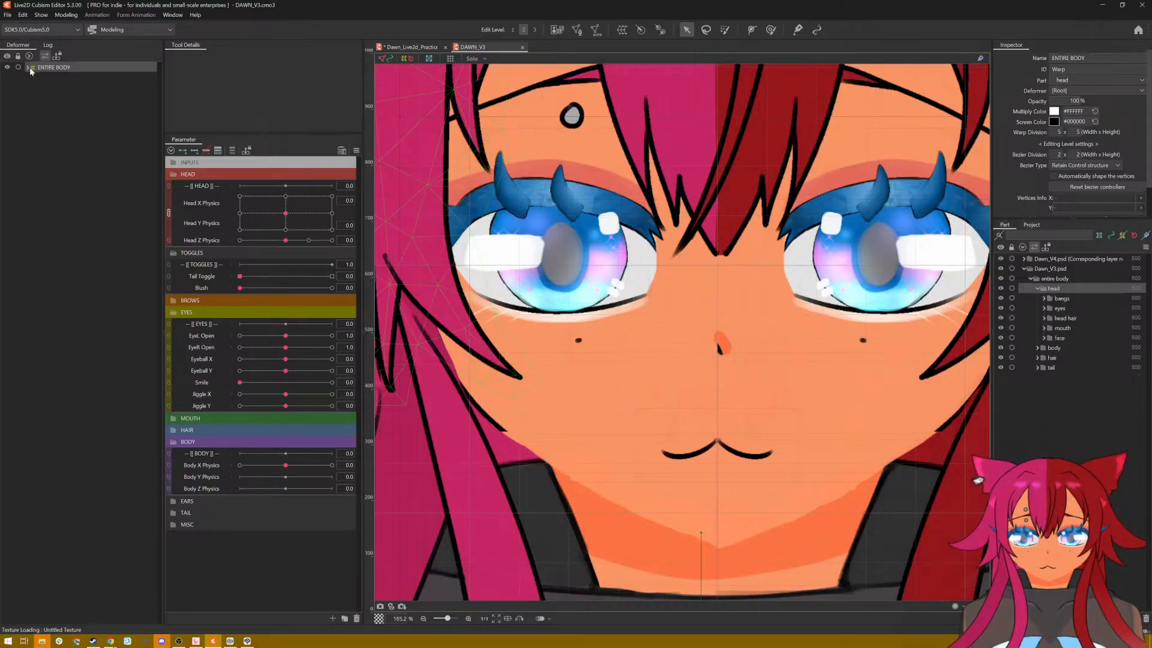
click(27, 68)
click(31, 77)
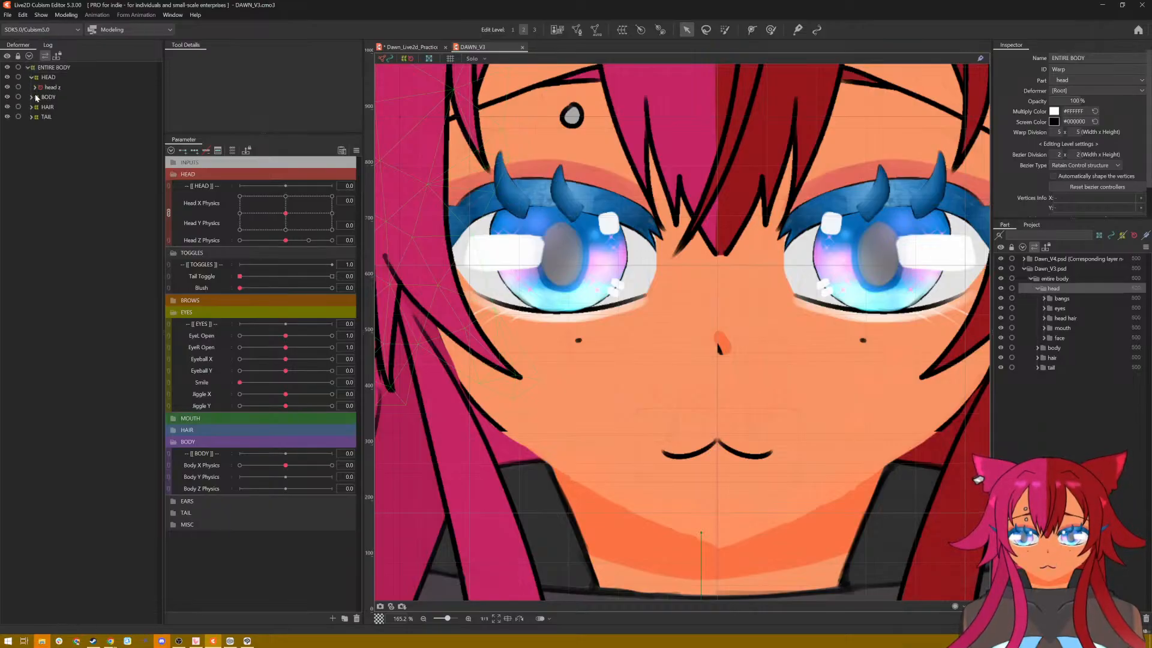
click(35, 88)
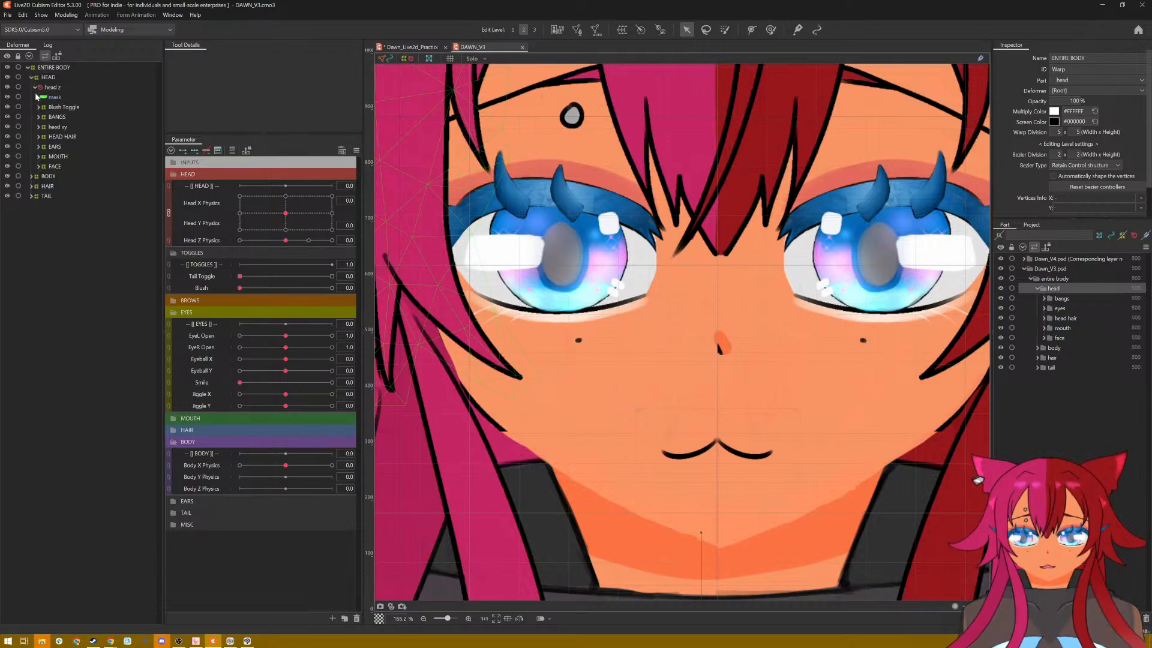
click(41, 128)
click(39, 128)
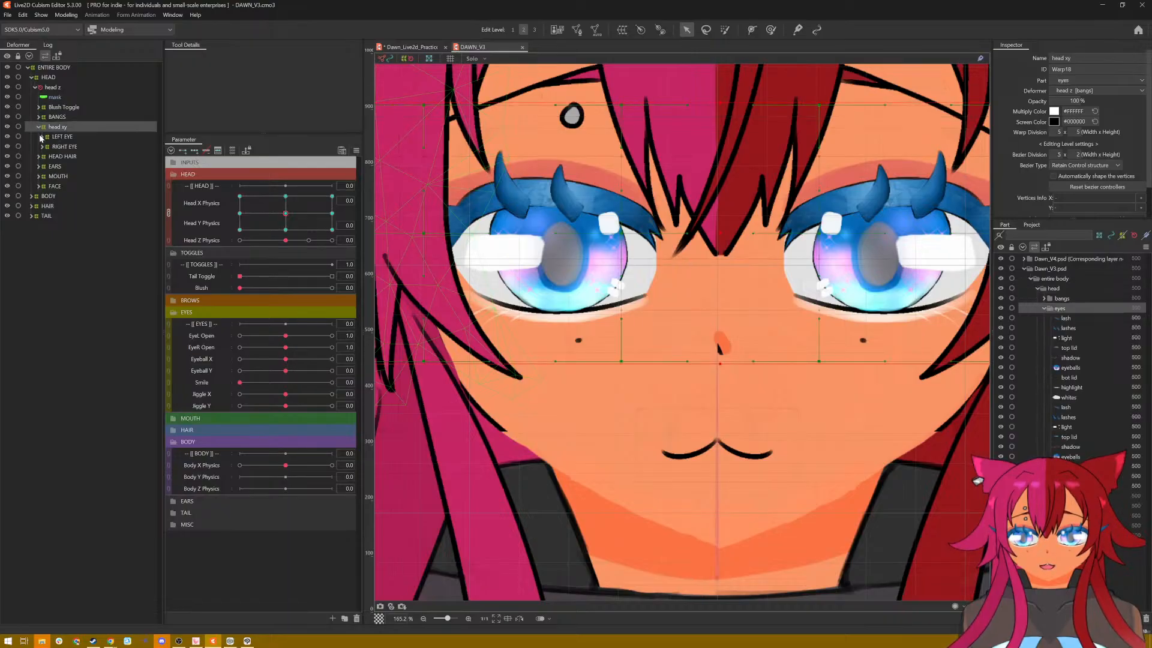
click(42, 137)
click(81, 135)
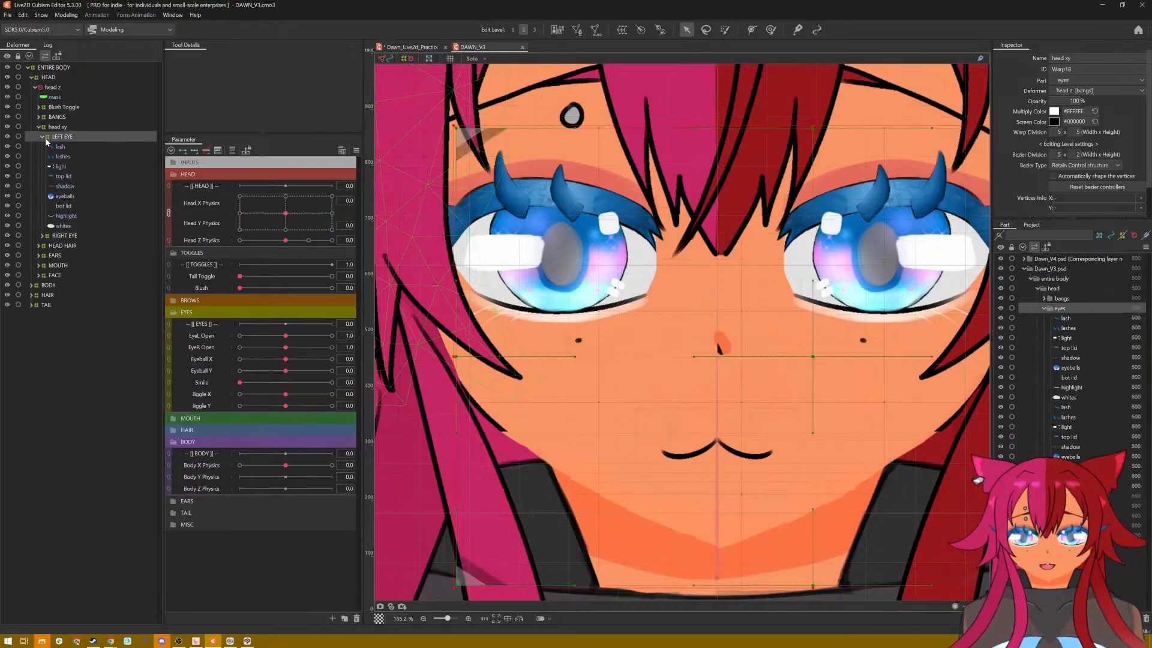
click(56, 128)
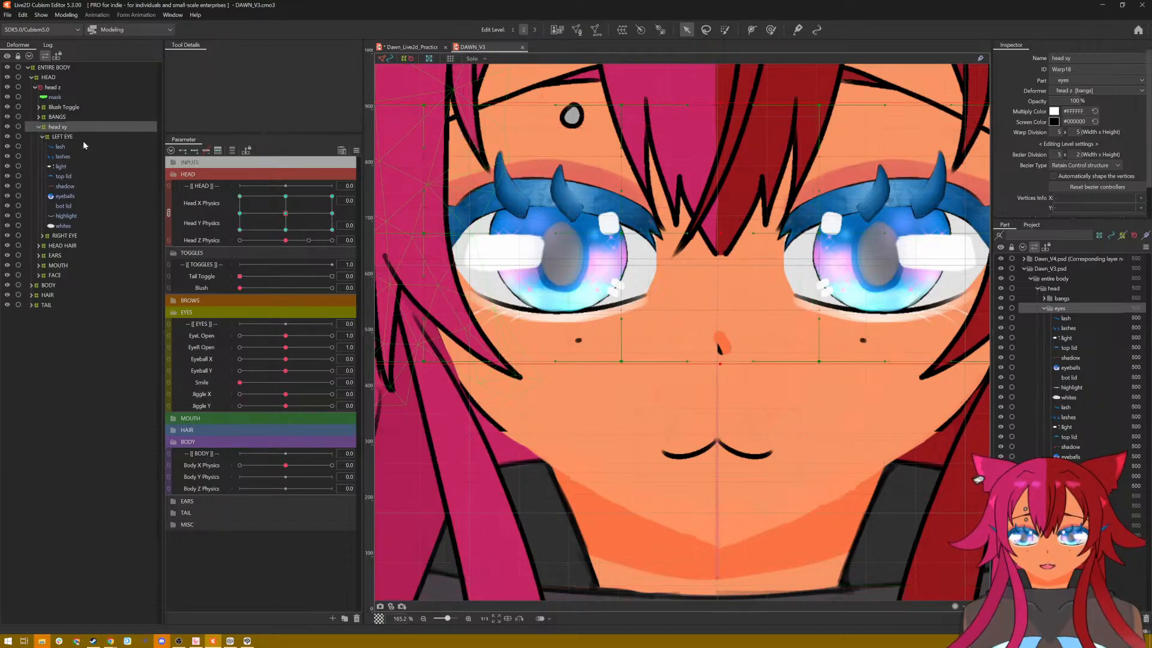
Step: Select the left eye's eyeballs mesh and test its movement with the Eyeball X, Eyeball Y and Jiggle X parameters
click(64, 196)
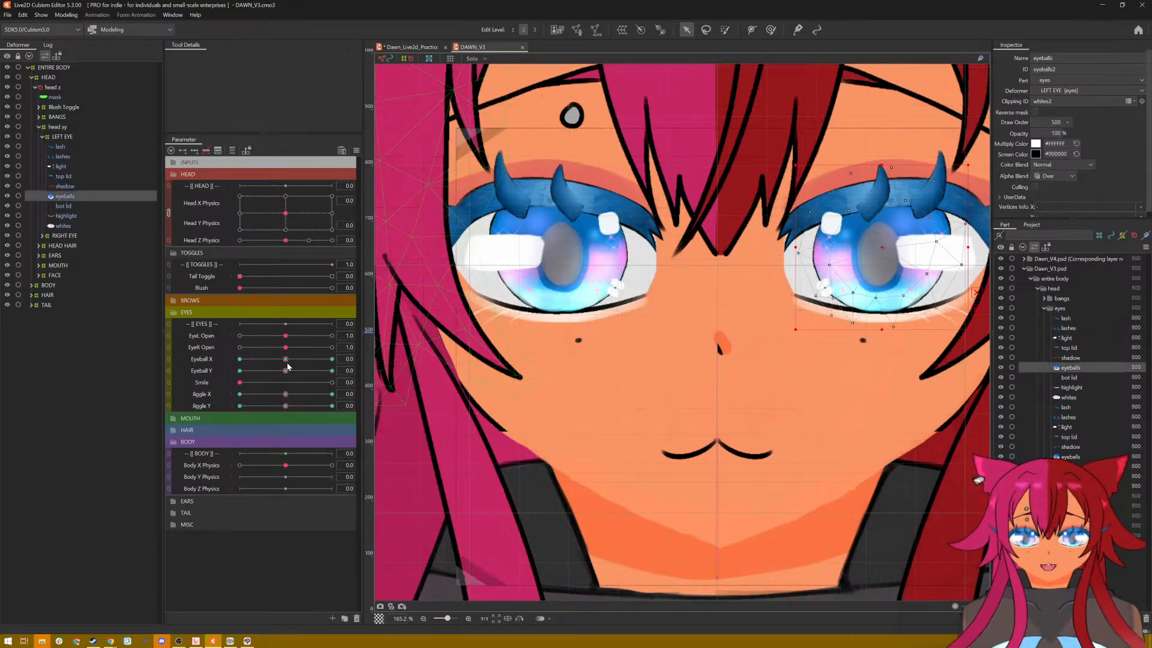
drag(287, 362, 428, 384)
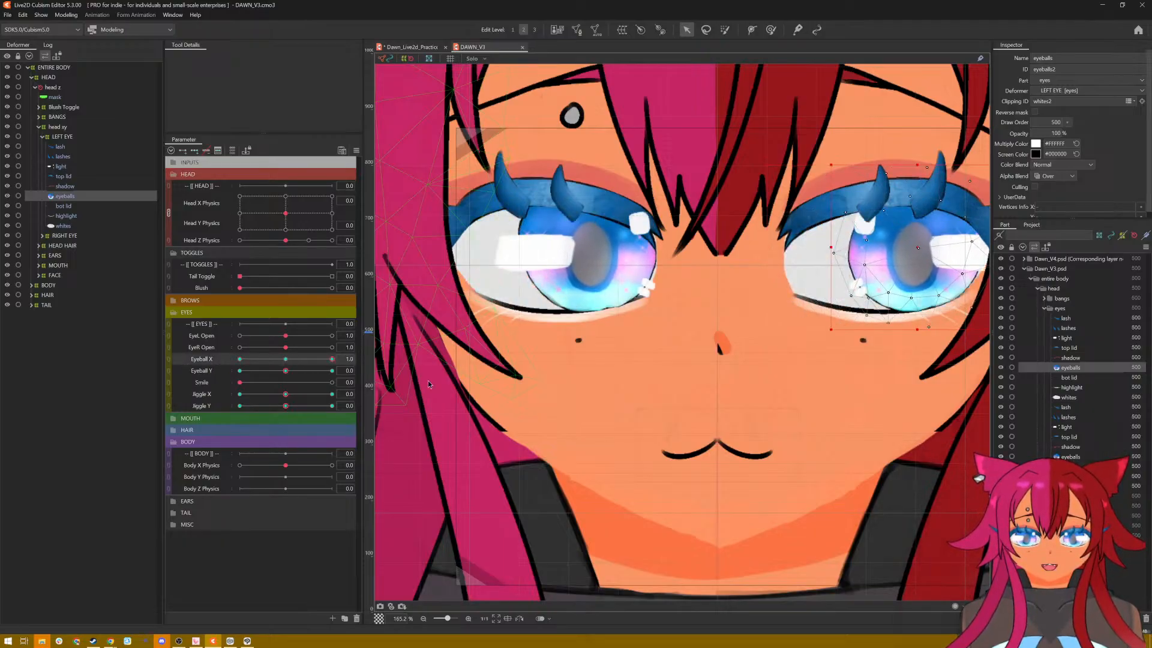
click(286, 362)
drag(286, 374, 290, 396)
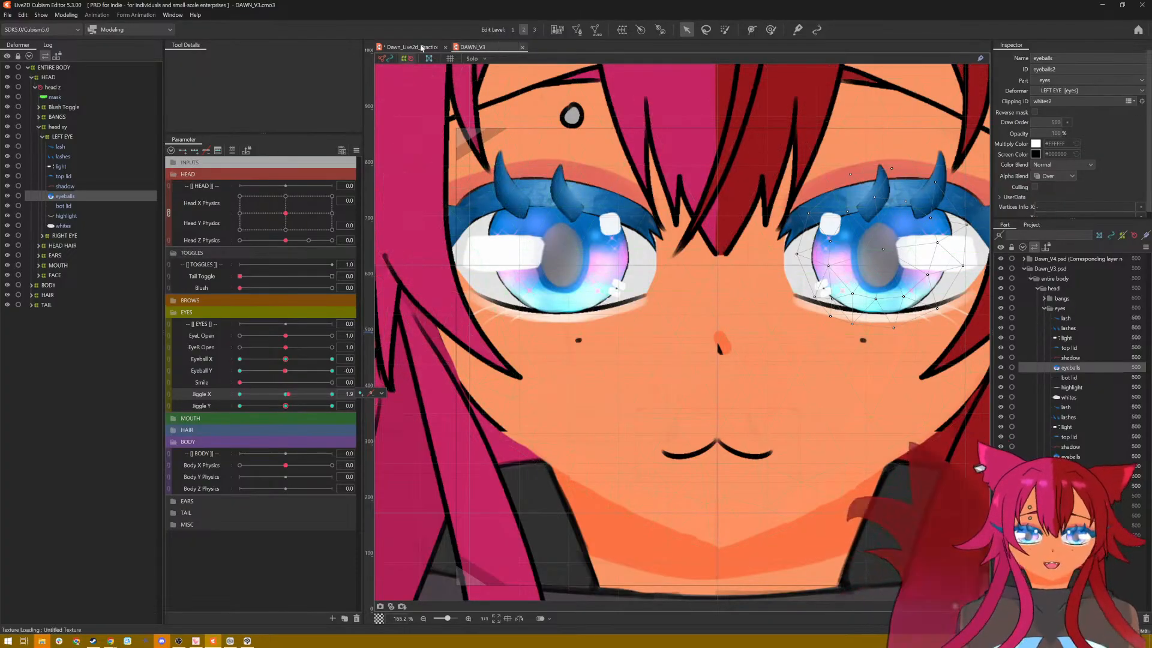
Step: Return to the Dawn_Live2d_Practice model and add three keys on Eyeball X for the eyeball r mesh
click(422, 47)
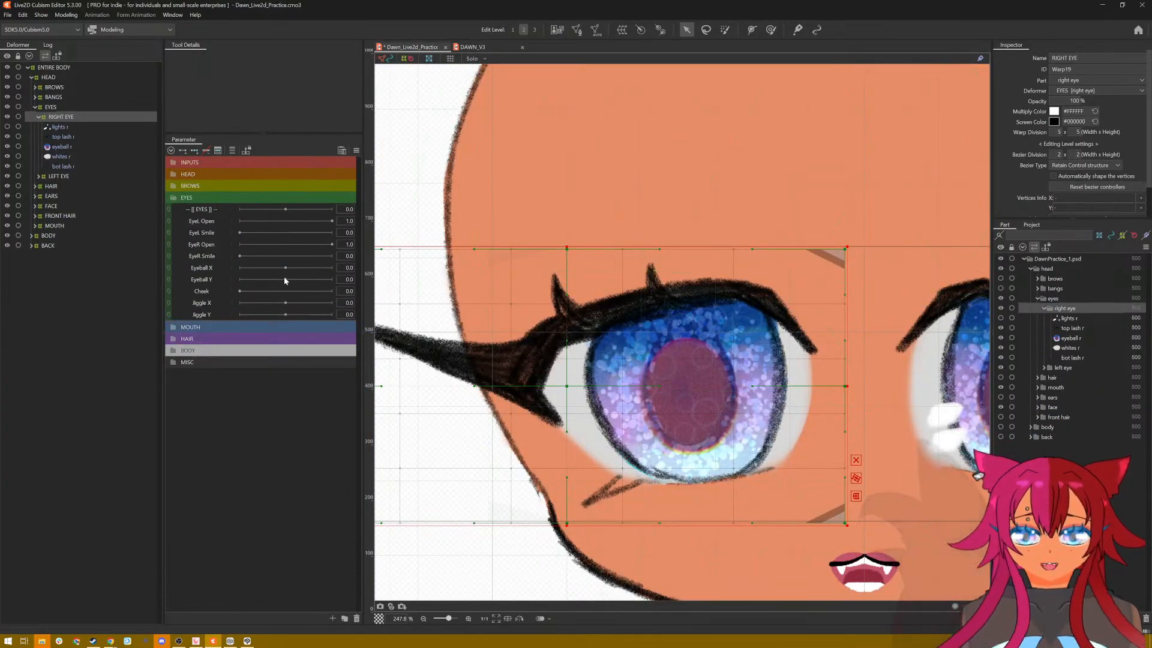
click(77, 146)
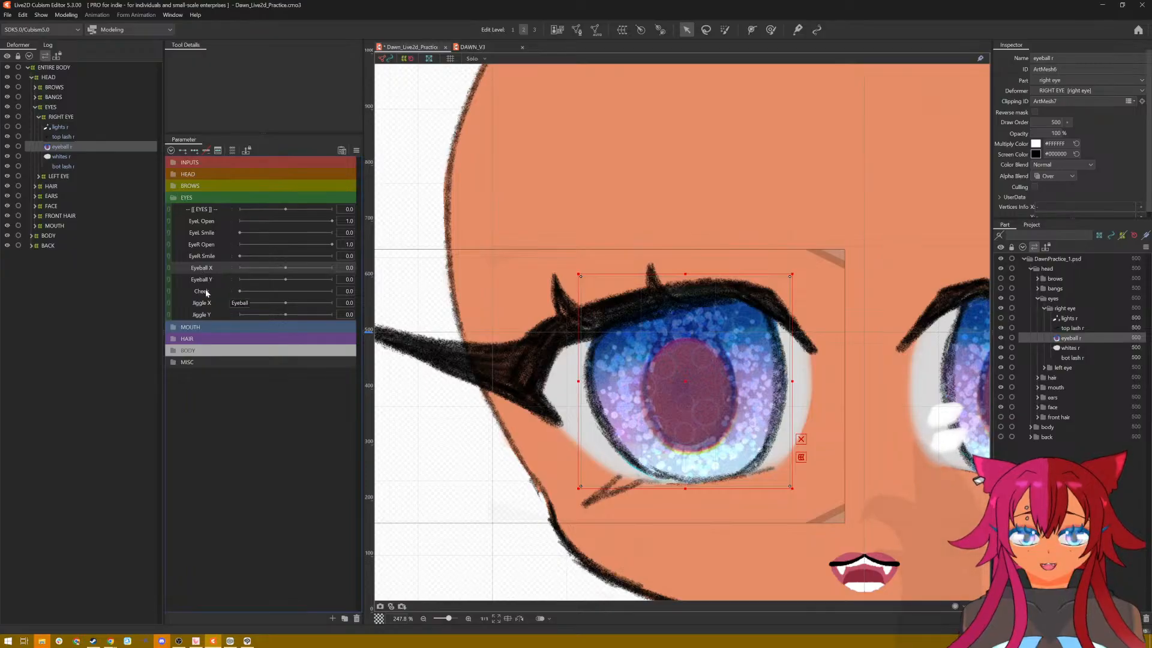
click(197, 154)
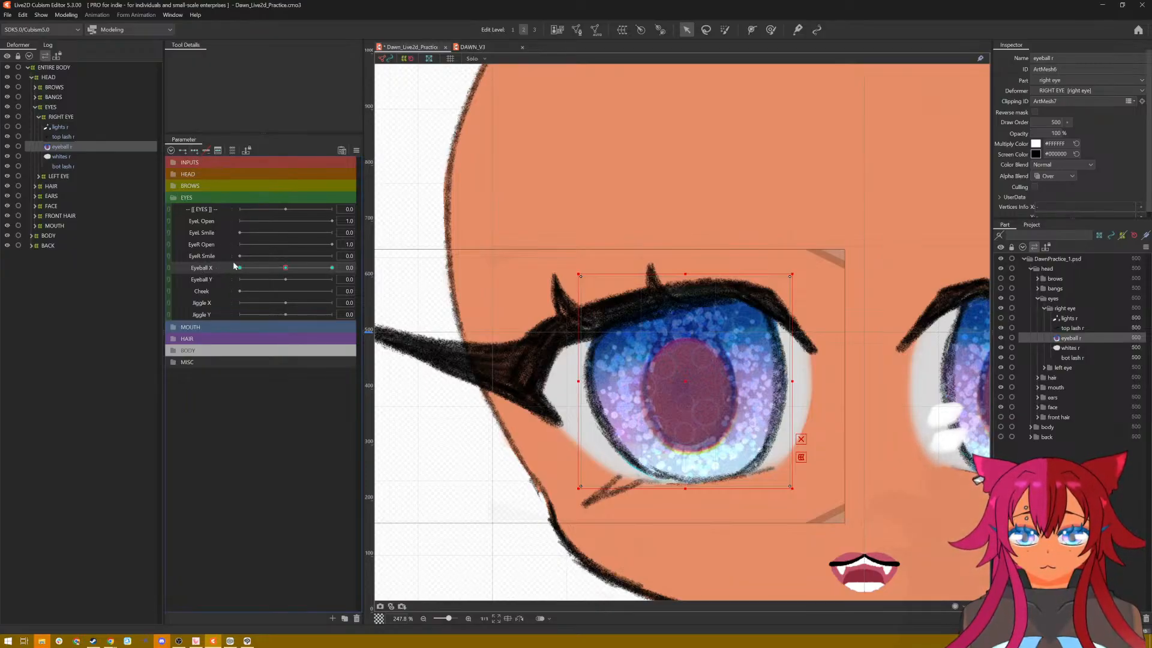
Step: Set Eyeball X to 1.0 and shift the eyeball r mesh sideways toward the nose, up to the inner corner of the eye
click(286, 268)
drag(286, 268, 331, 268)
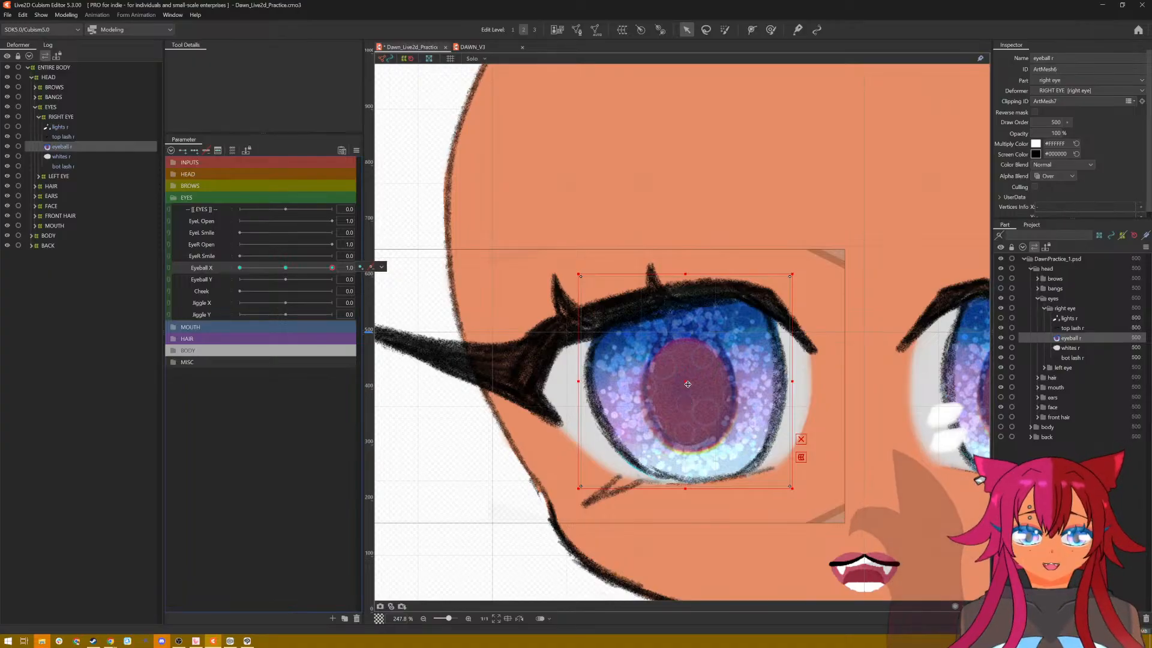
drag(687, 382, 727, 388)
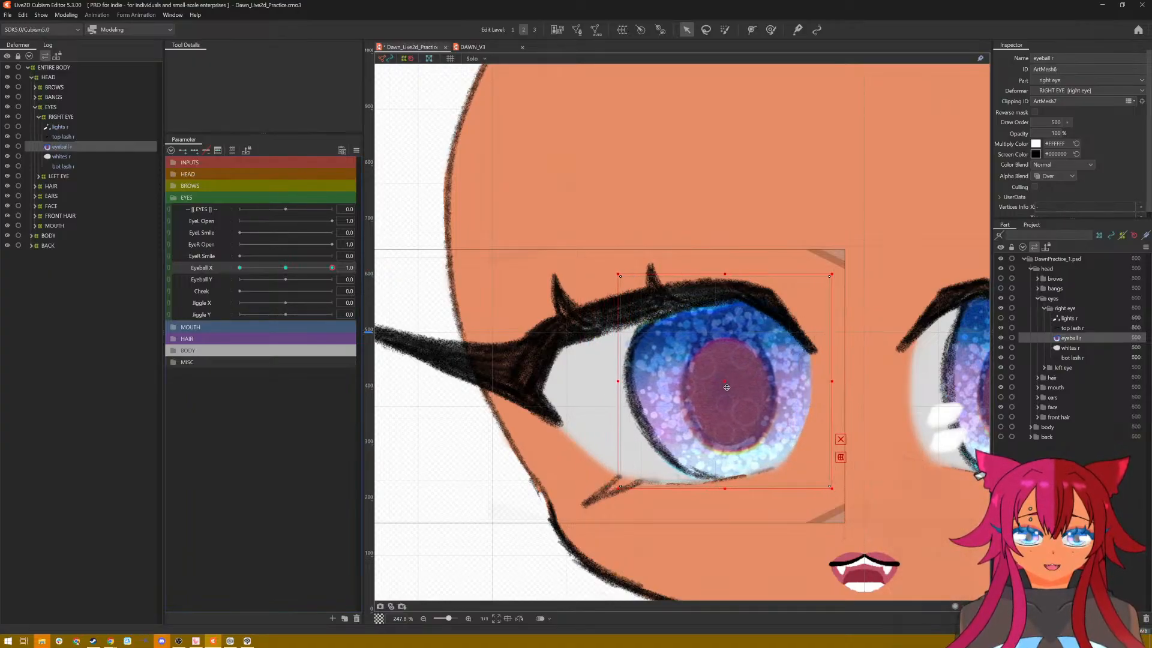
scroll(857, 432, down, 2)
drag(856, 442, 717, 447)
scroll(718, 447, up, 1)
scroll(718, 447, down, 1)
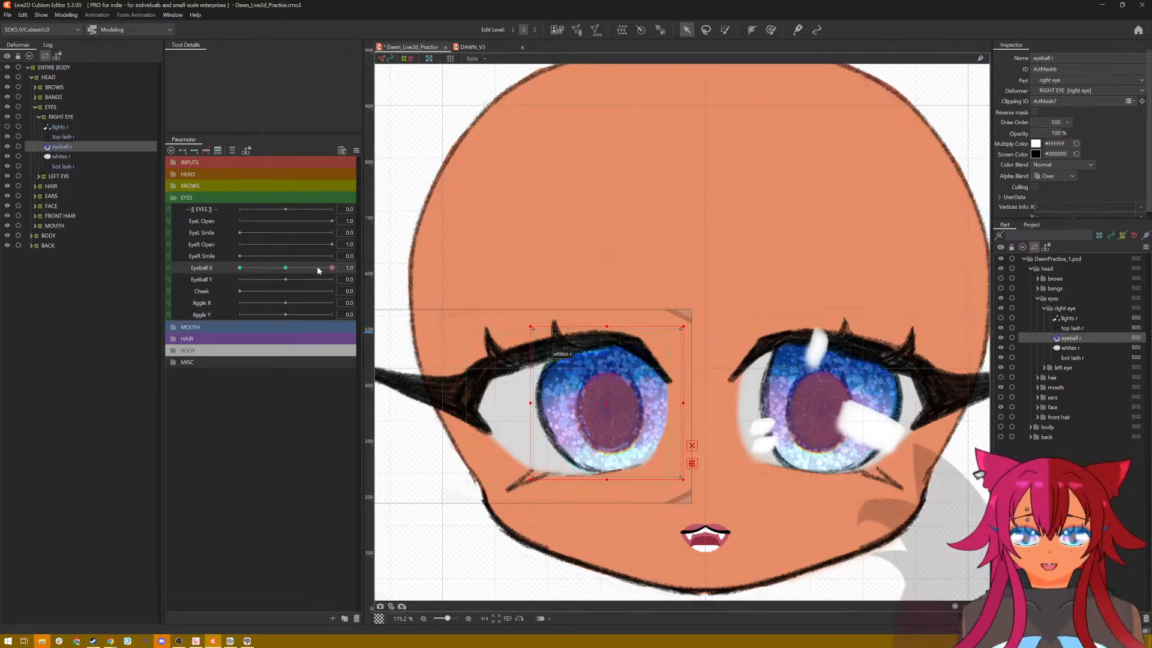
Step: Set Eyeball X to -1.0 and shift the eyeball r mesh sideways to the outer corner of the eye
drag(328, 267, 240, 270)
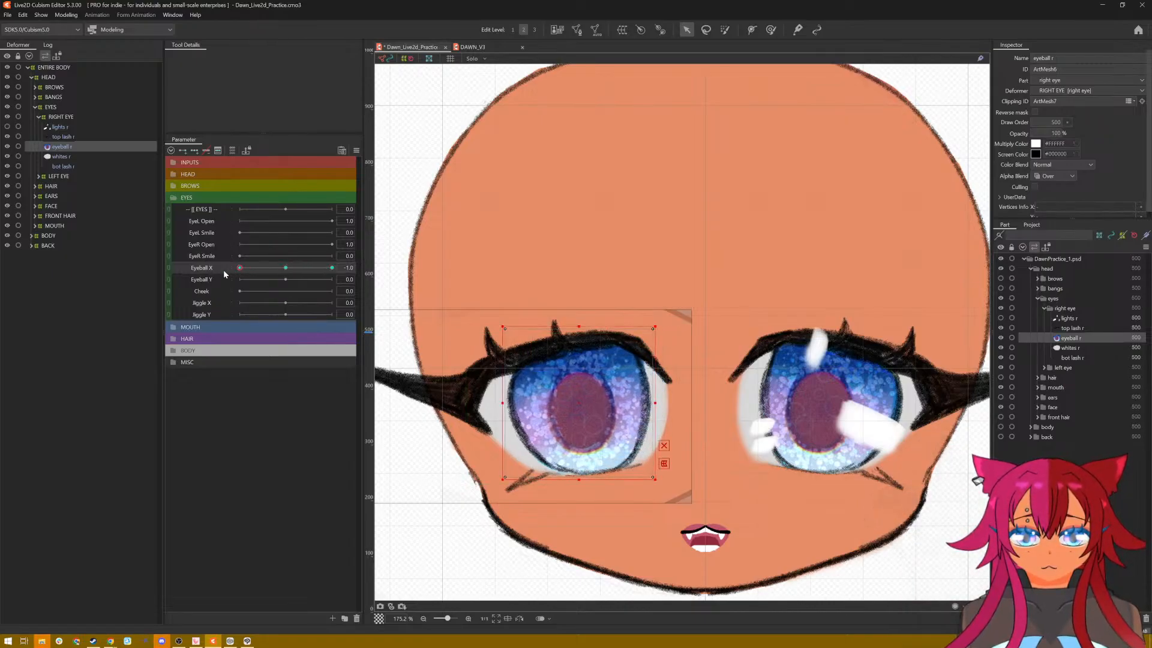
click(582, 407)
drag(582, 407, 548, 408)
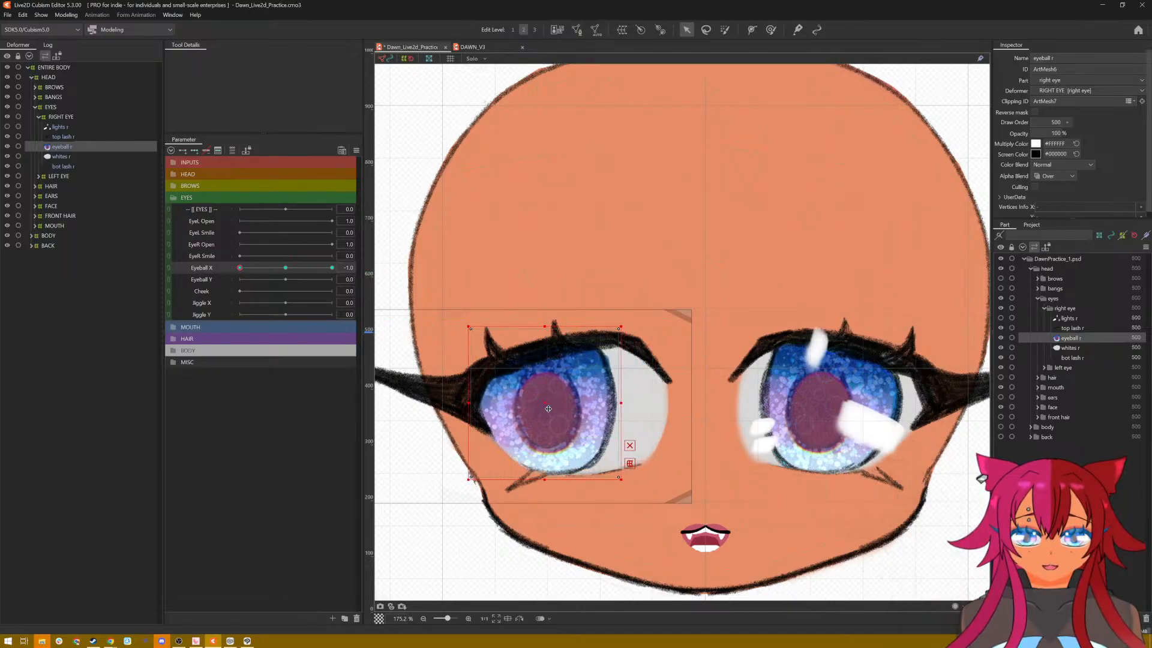
Step: With Eyeball X back at 0, add three keys on Eyeball Y and move eyeball r up at 1.0 and down at -1.0
drag(239, 268, 288, 274)
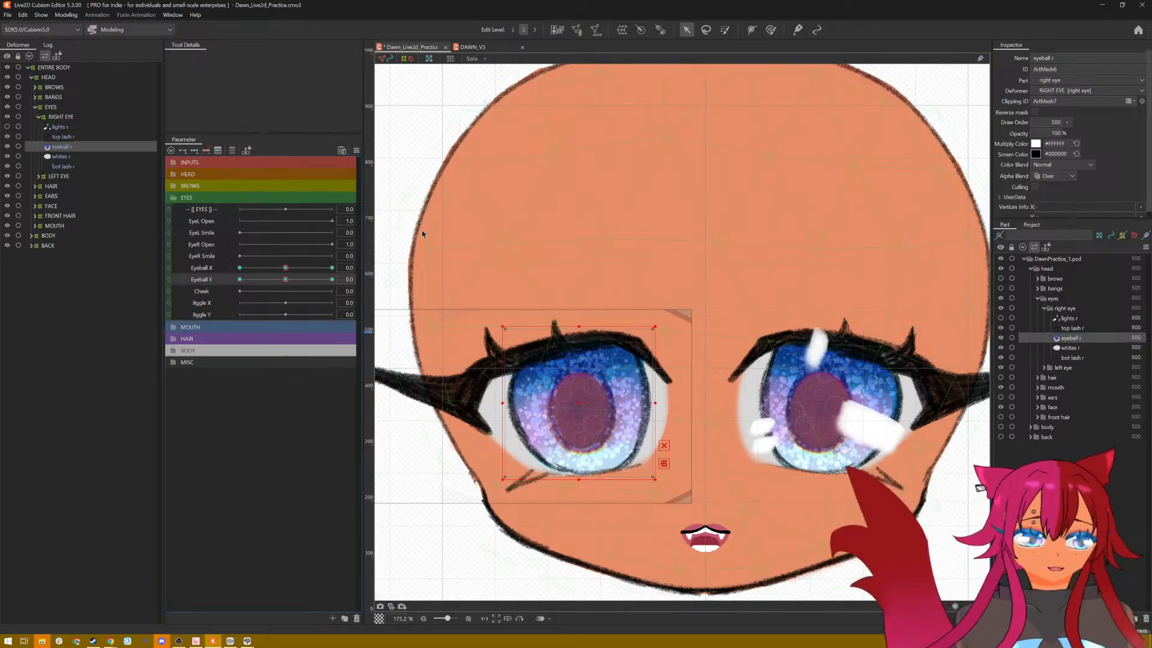
click(332, 279)
drag(573, 412, 577, 365)
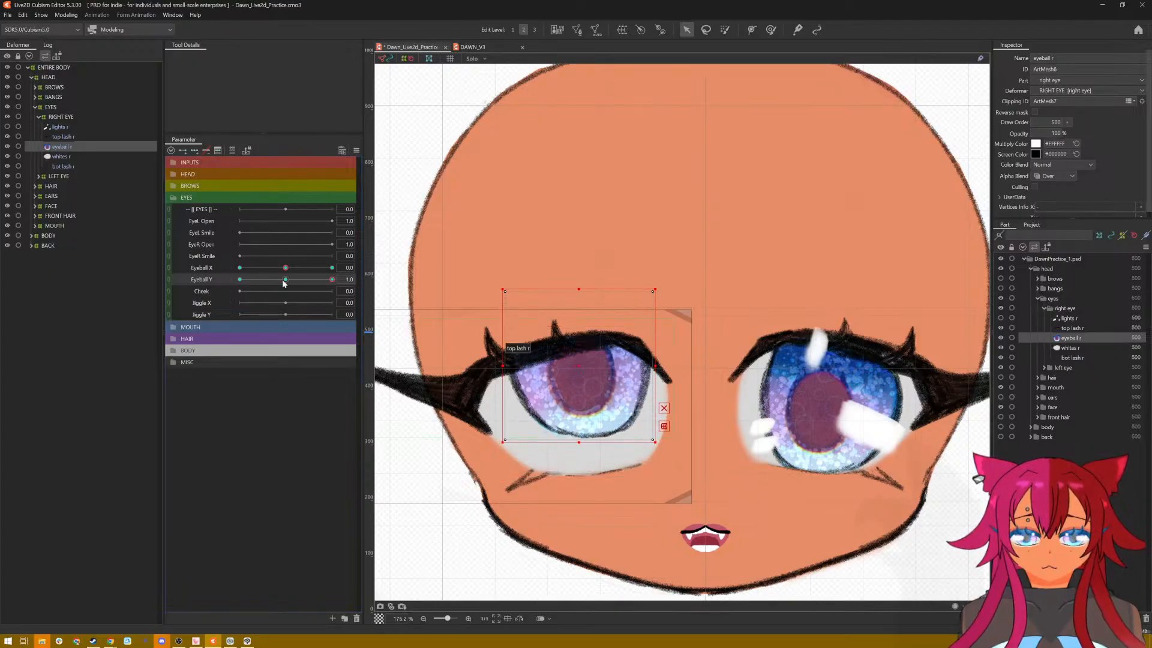
drag(329, 283, 239, 280)
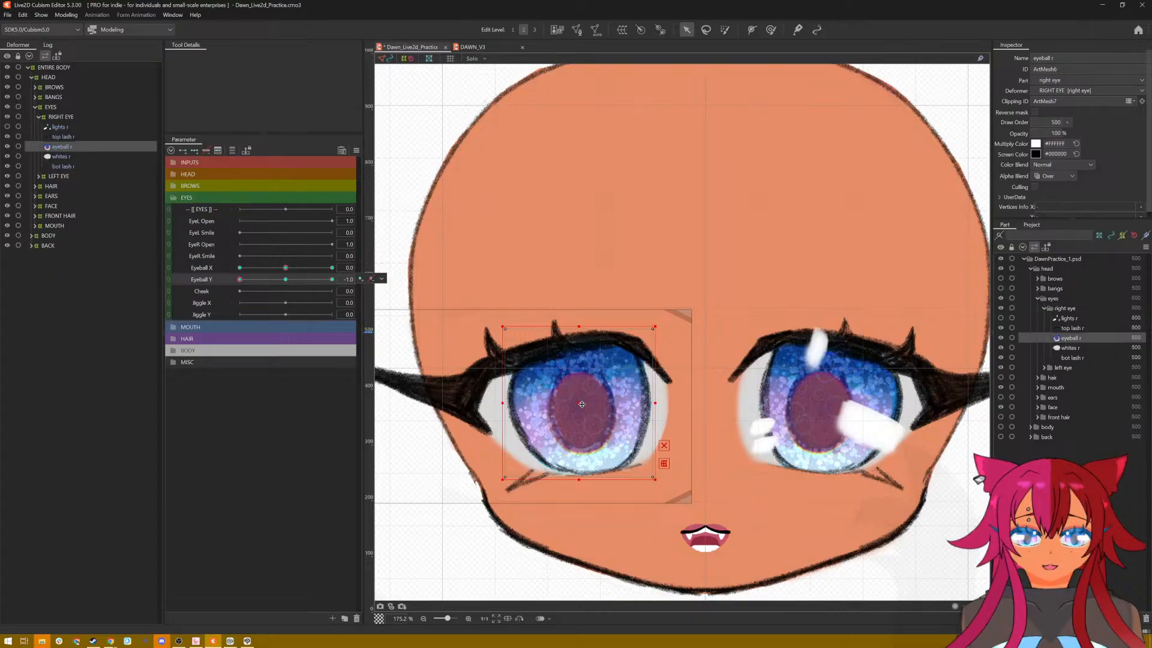
drag(590, 411, 581, 444)
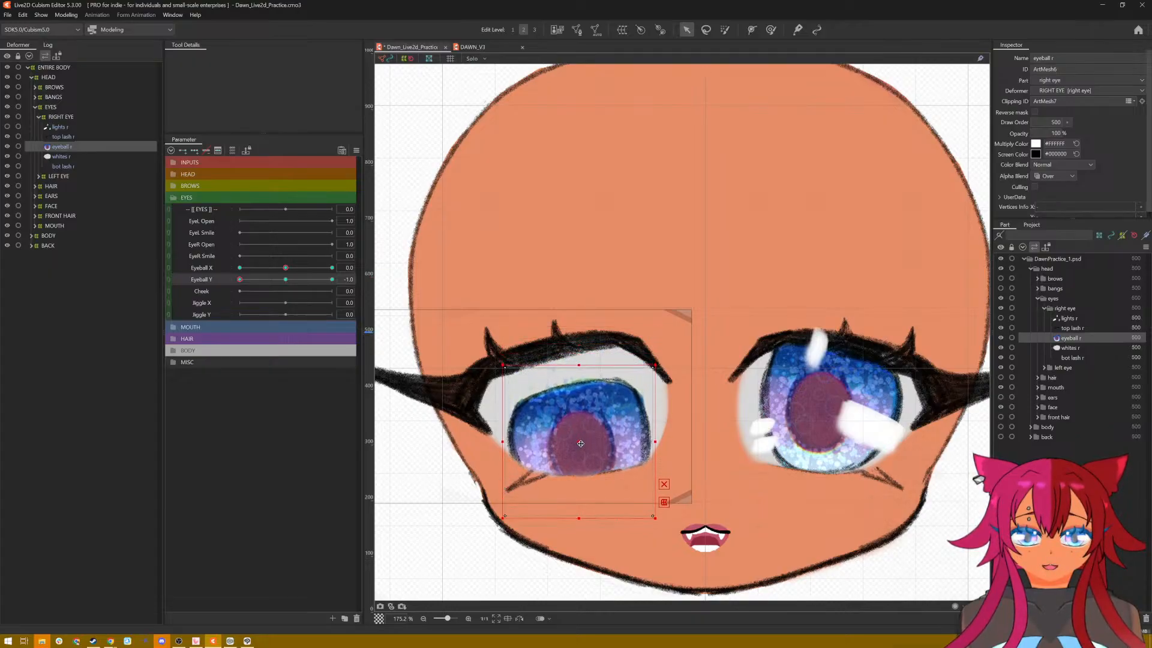
Step: Test the right eyeball's movement with Eyeball Y and Eyeball X, and reset all parameters to their default values
click(322, 279)
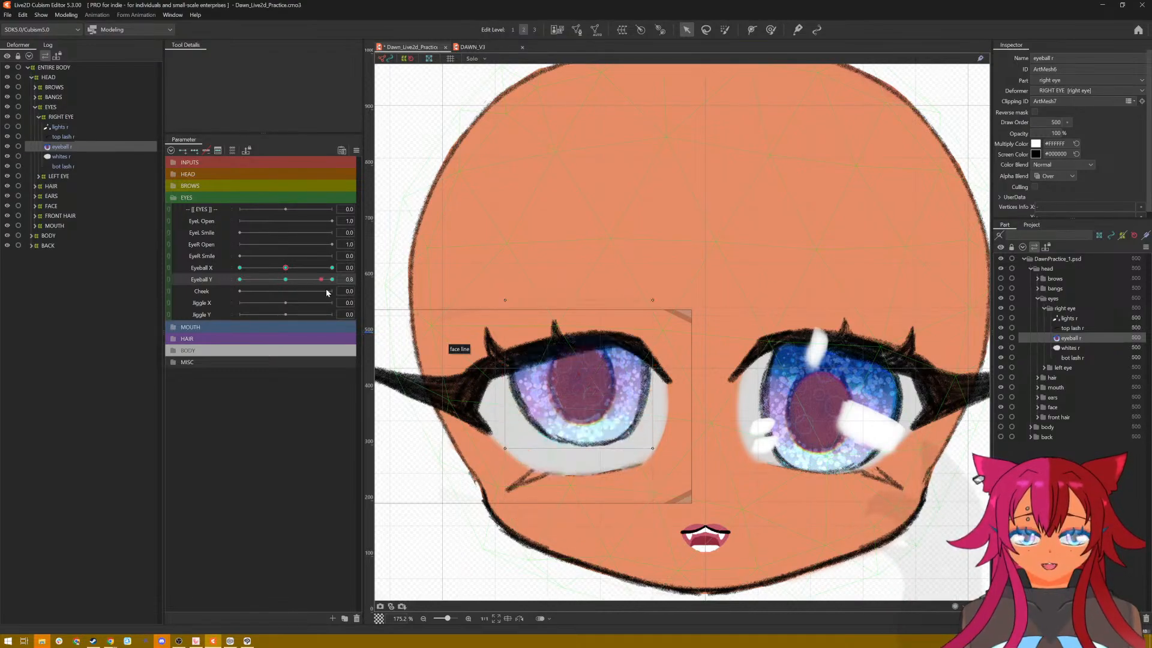
click(332, 279)
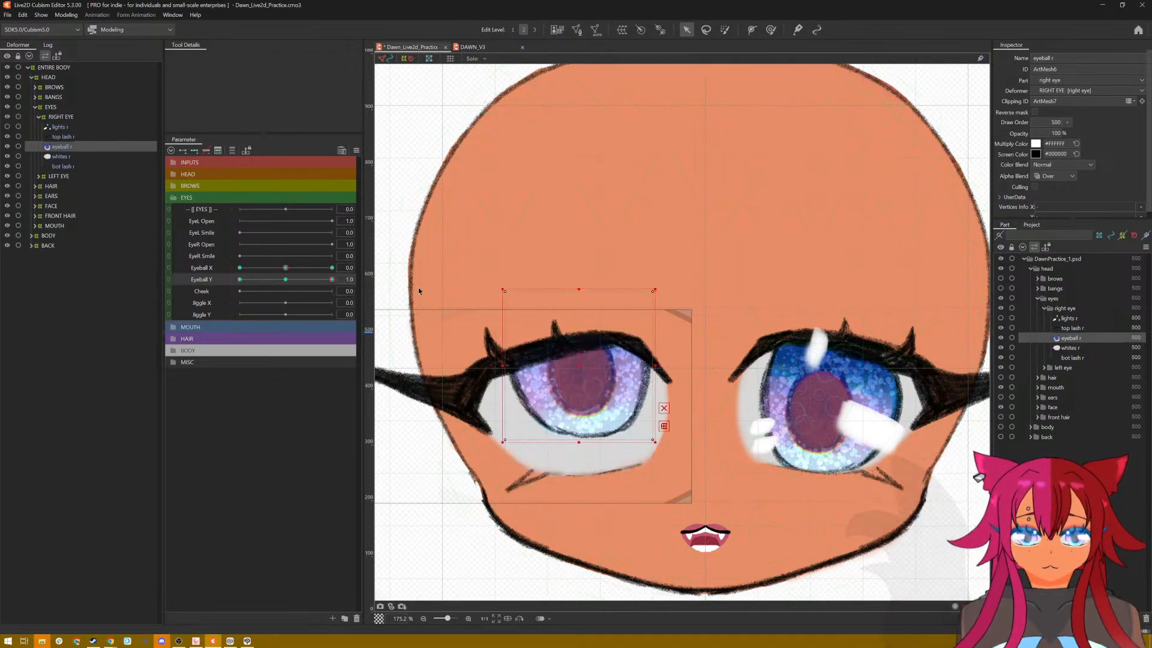
drag(418, 288, 43, 276)
click(356, 150)
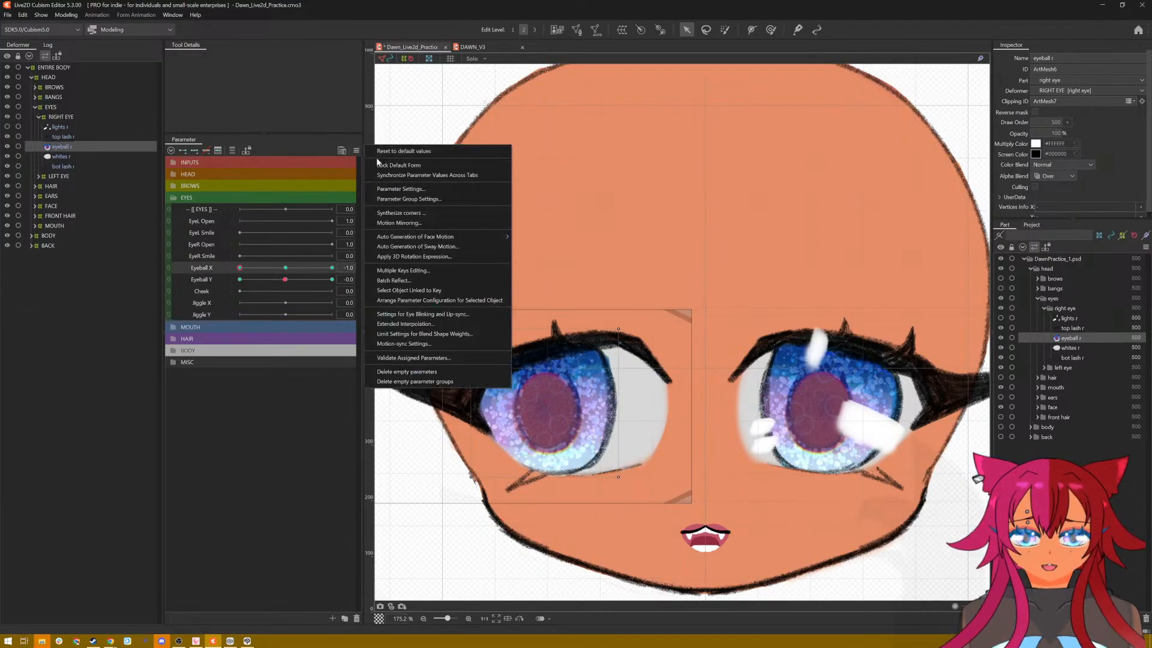
click(378, 154)
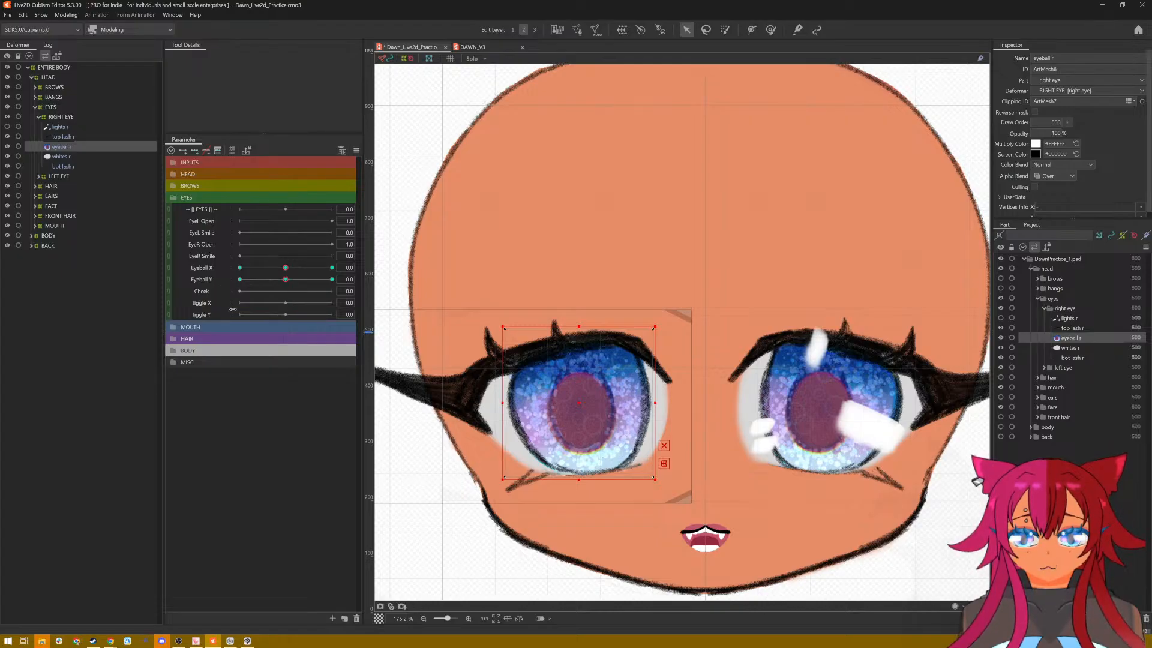
Step: Switch to the DAWN_V3 model, look over its LEFT EYE and RIGHT EYE deformers, and test the EyeL Open parameter up to 1.5
click(473, 47)
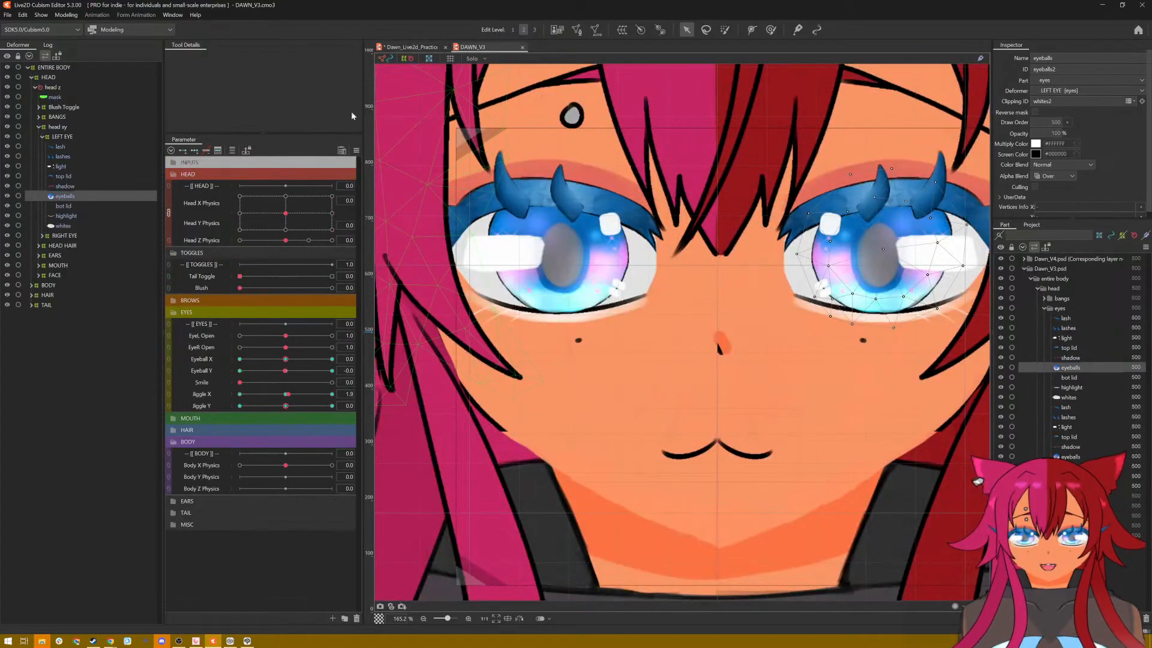
click(62, 136)
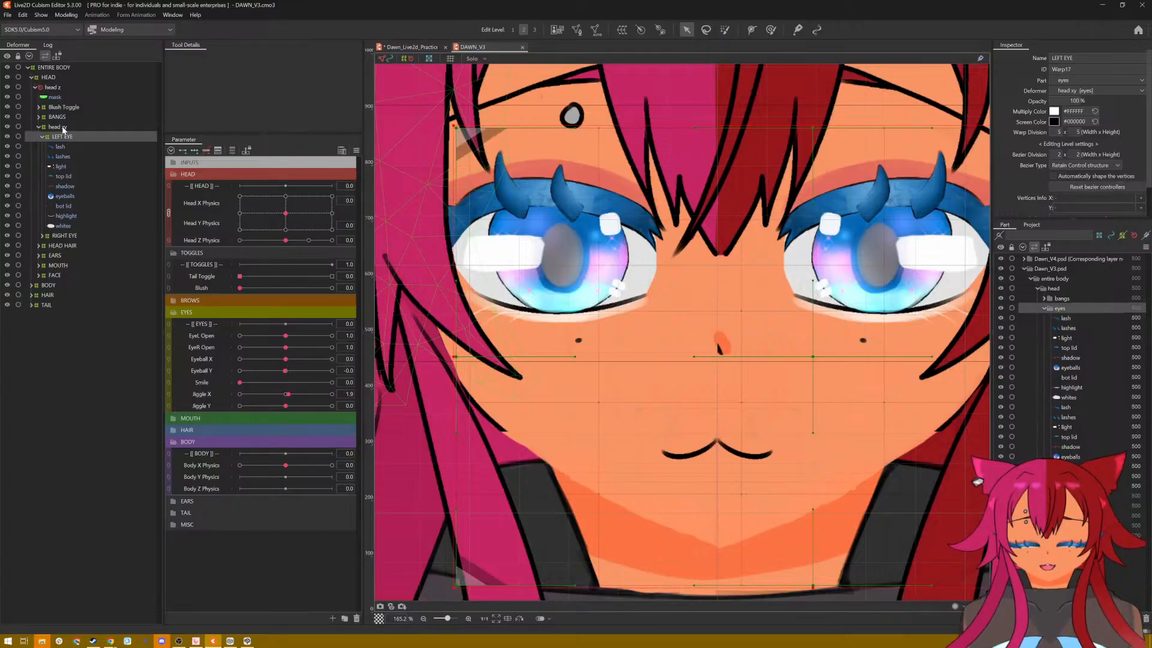
click(64, 128)
click(63, 136)
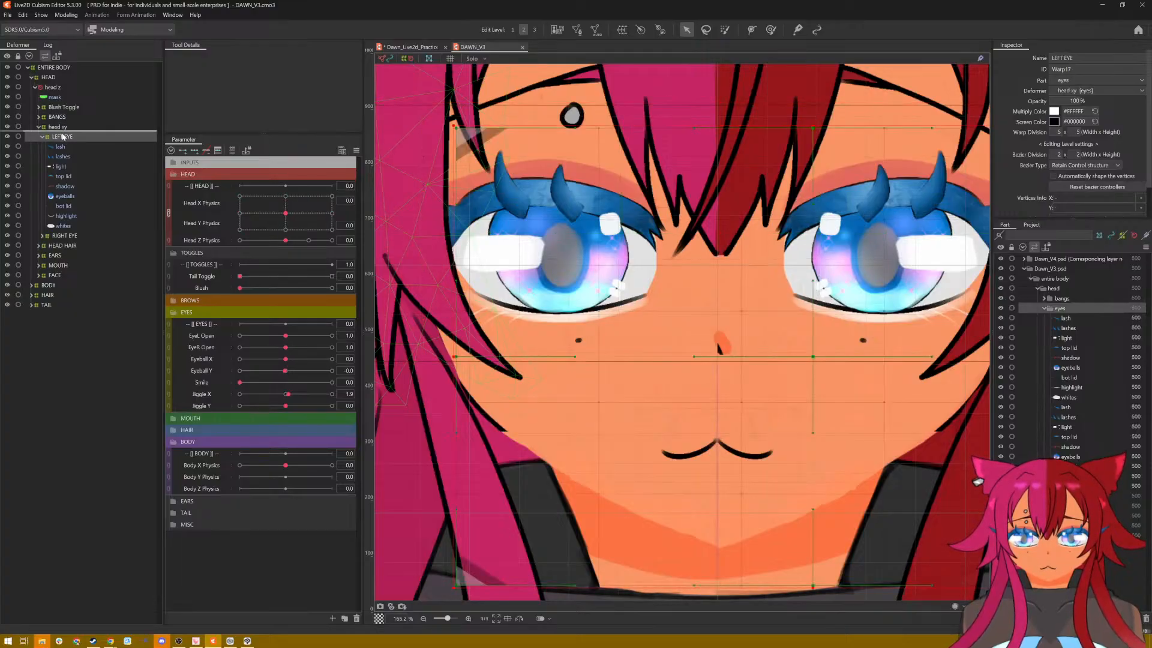
click(59, 236)
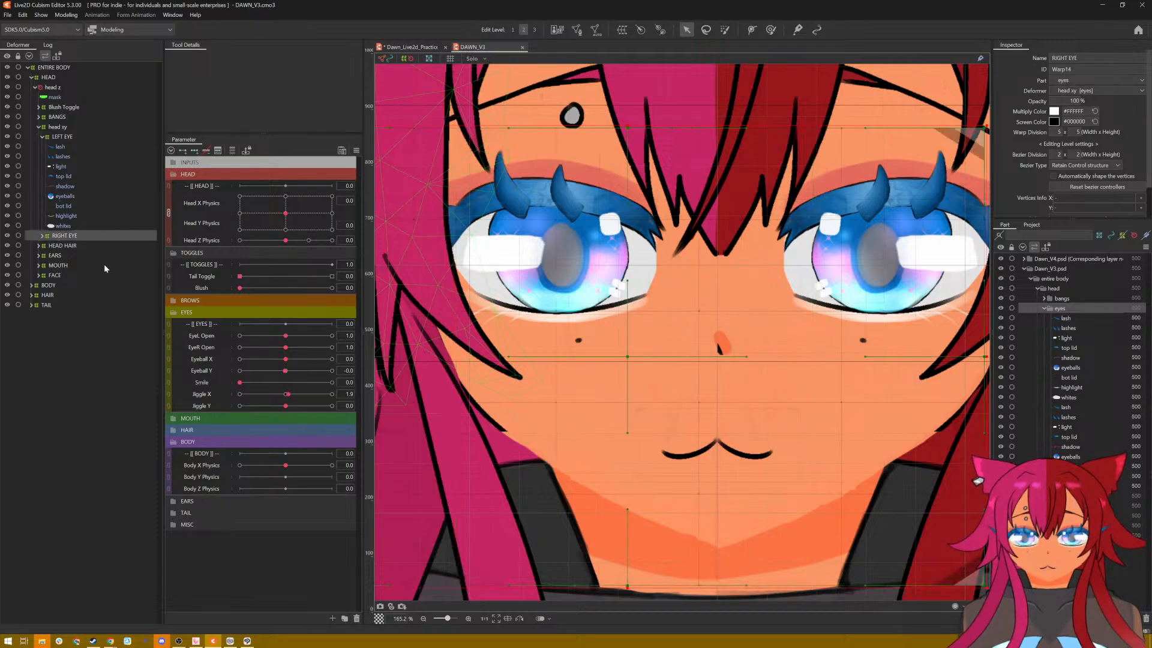
drag(285, 336, 153, 351)
mouse_move(324, 336)
mouse_down()
mouse_move(252, 336)
mouse_move(309, 340)
mouse_up()
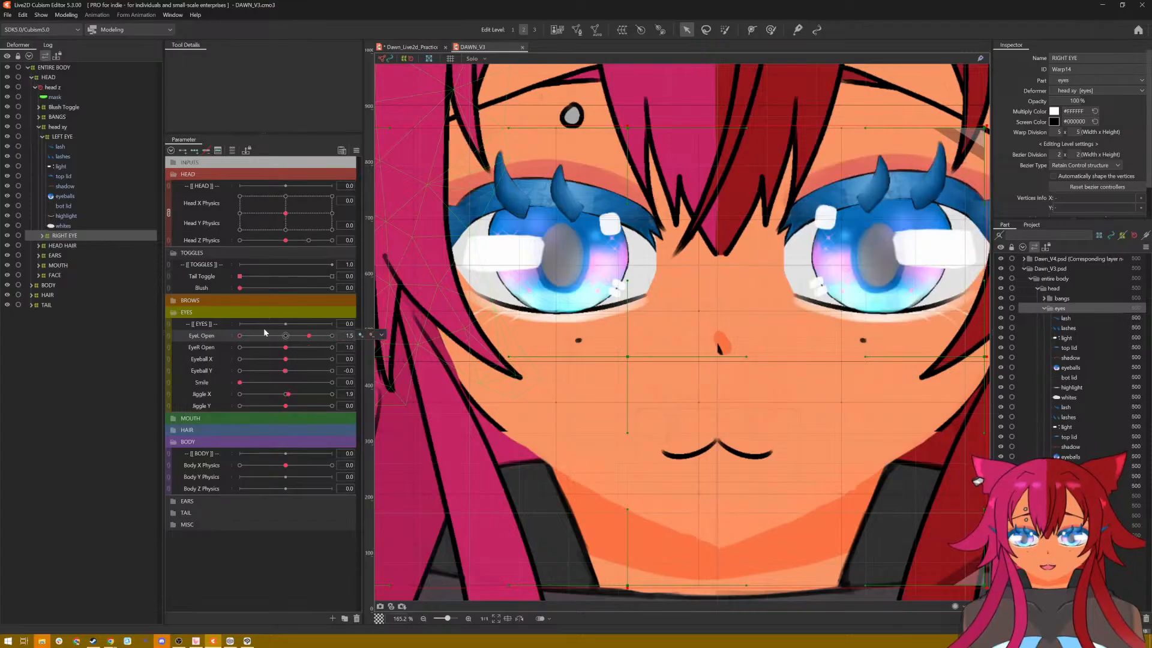
Step: Expand the RIGHT EYE deformer's contents and inspect the eyelid shadow mesh under the LEFT EYE deformer
click(42, 236)
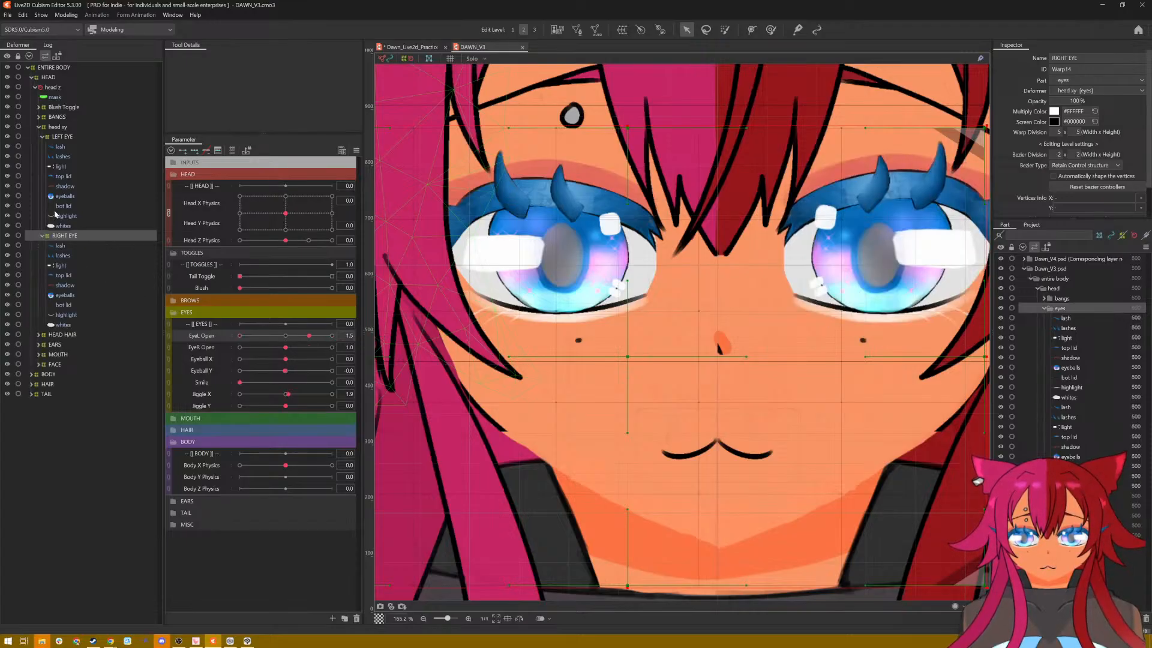
click(67, 187)
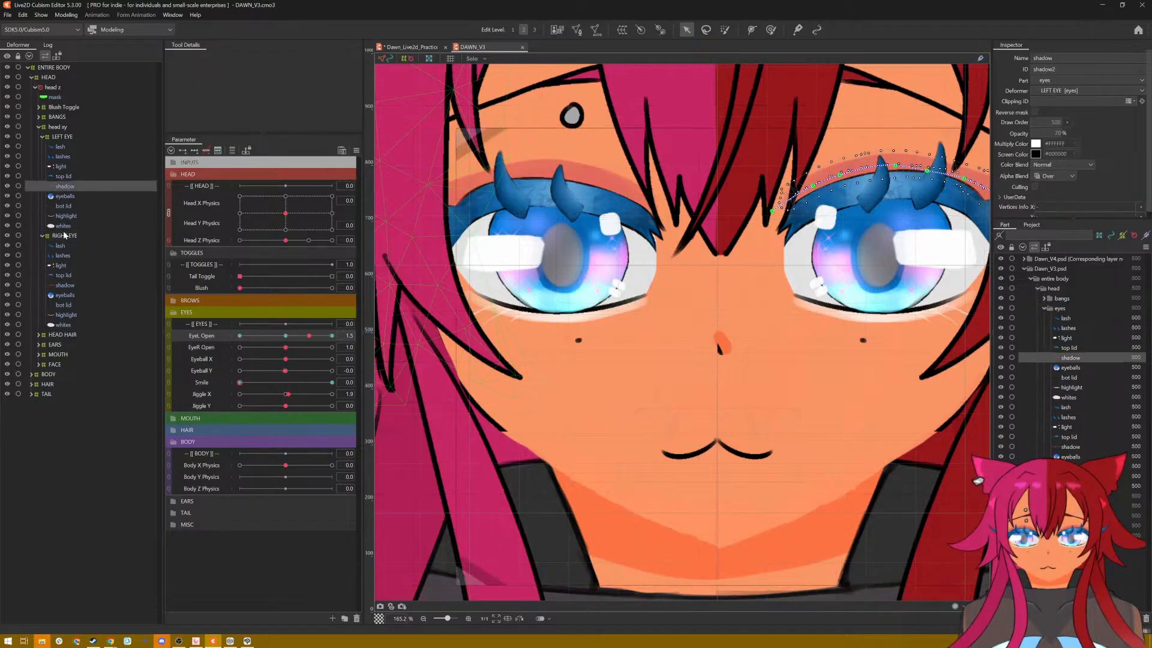
click(64, 235)
click(65, 187)
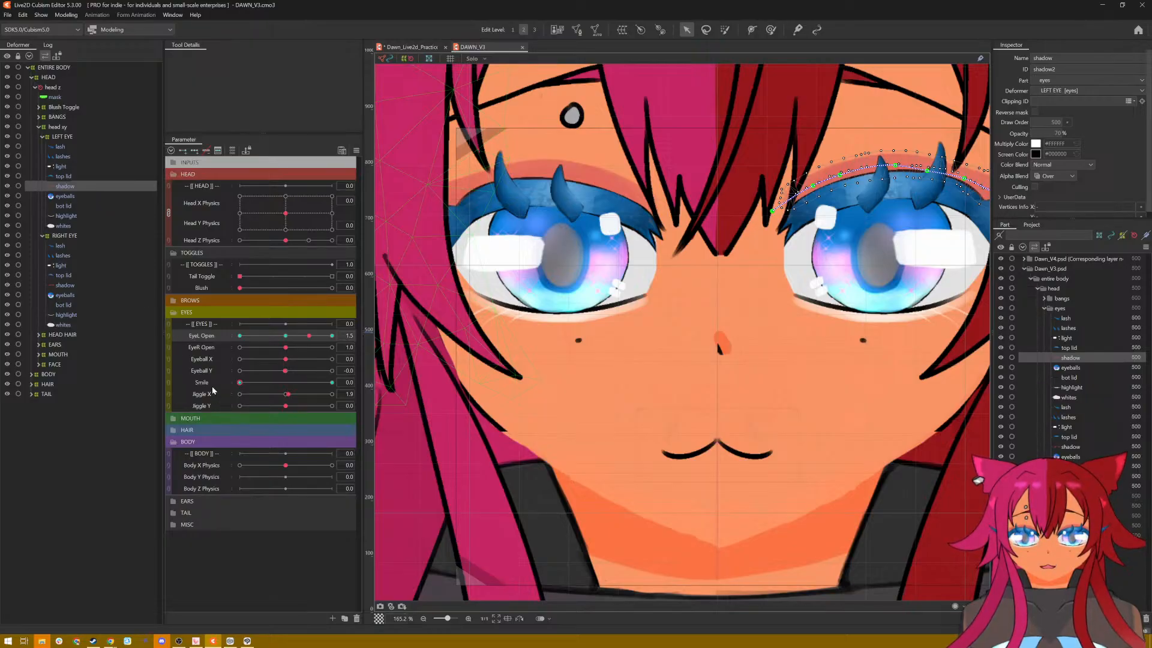
Step: In the Dawn Live2D practice model, move the EyeL Smile and EyeR Smile parameters into the MISC folder and collapse it
click(423, 49)
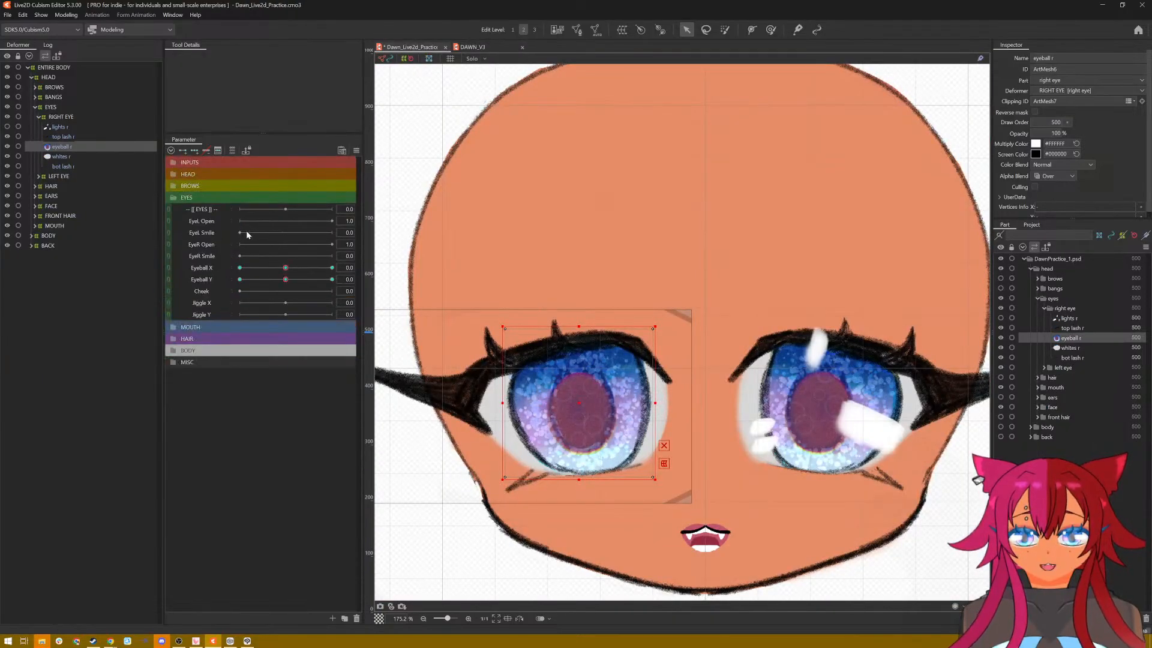
click(212, 234)
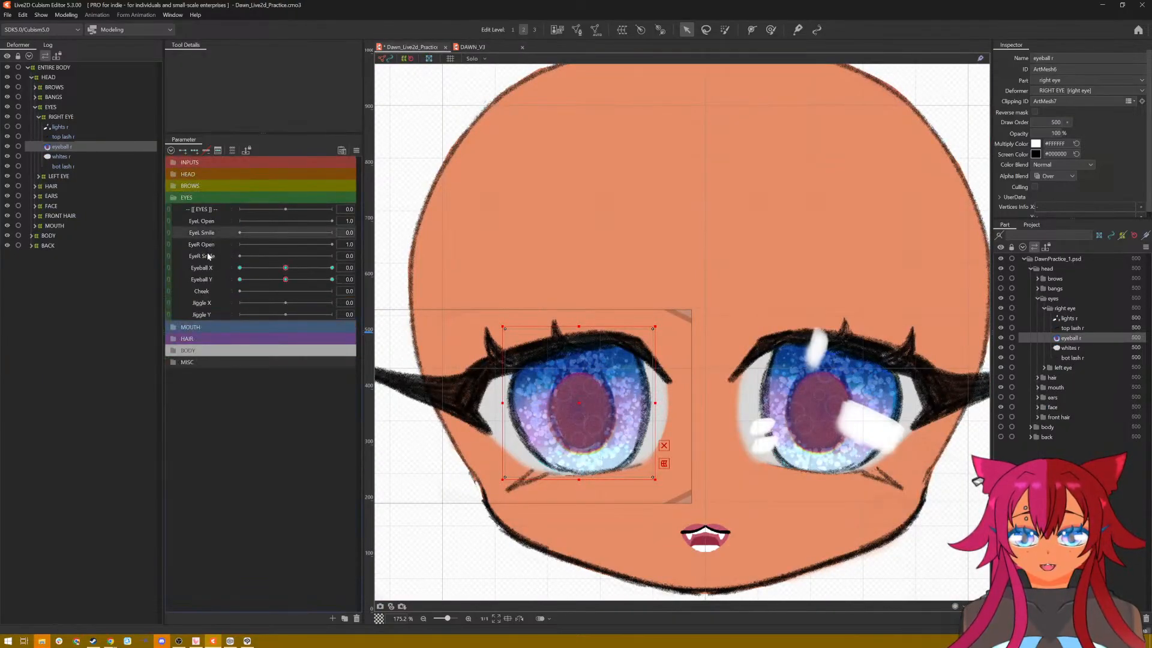
ctrl+click(208, 256)
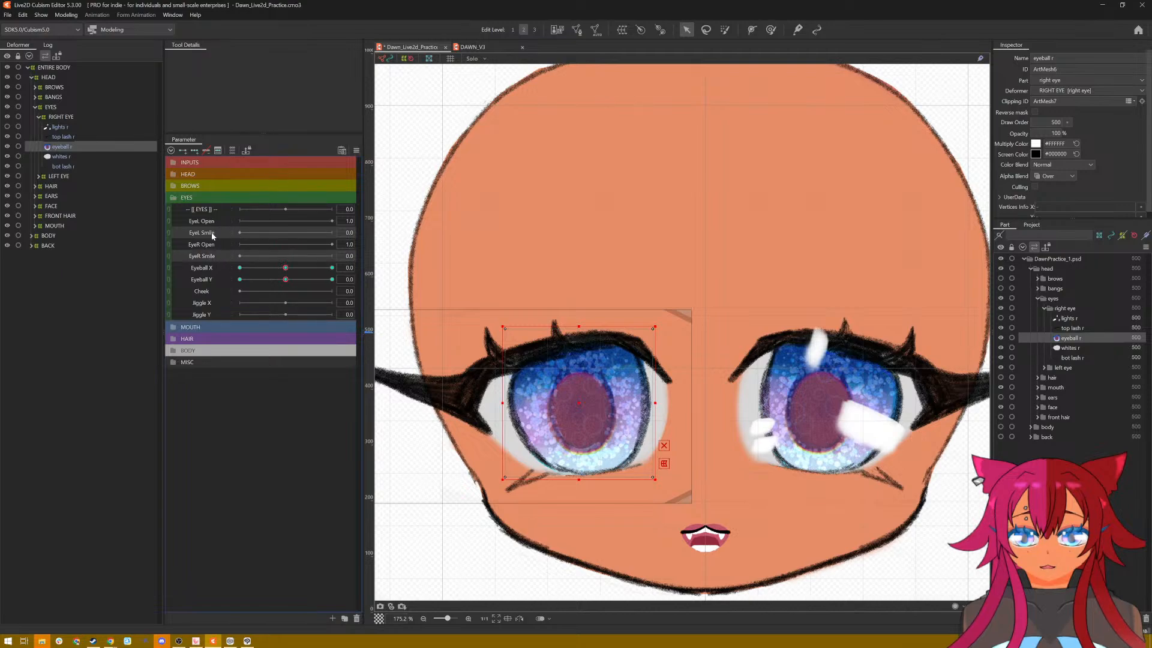
drag(215, 236, 207, 345)
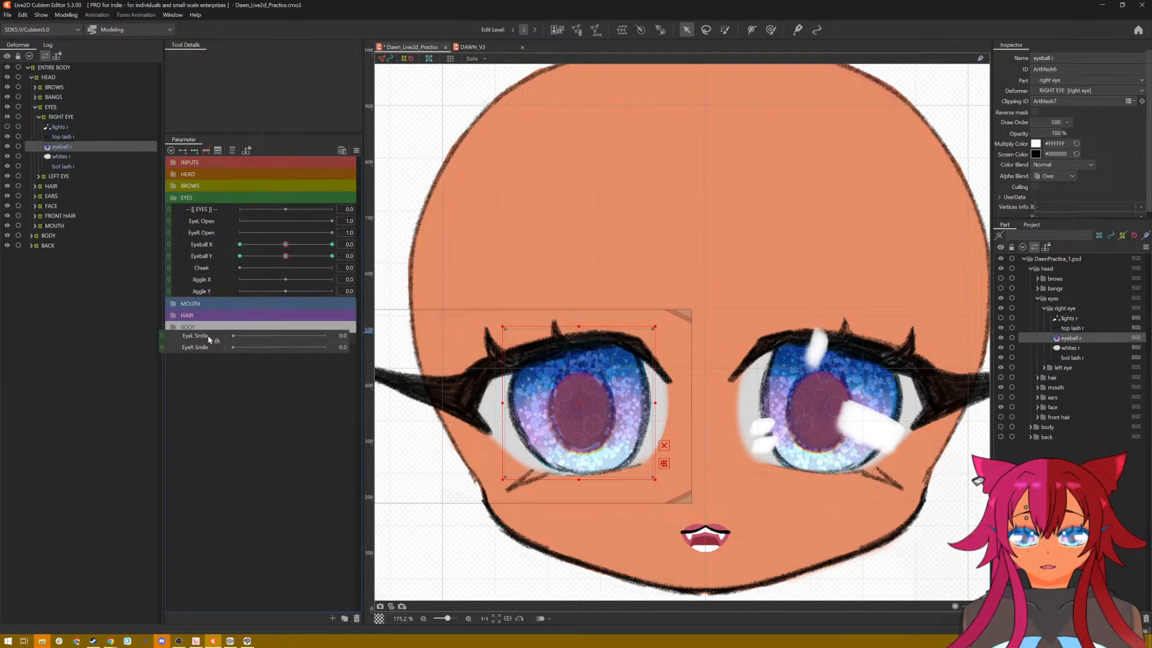
click(201, 339)
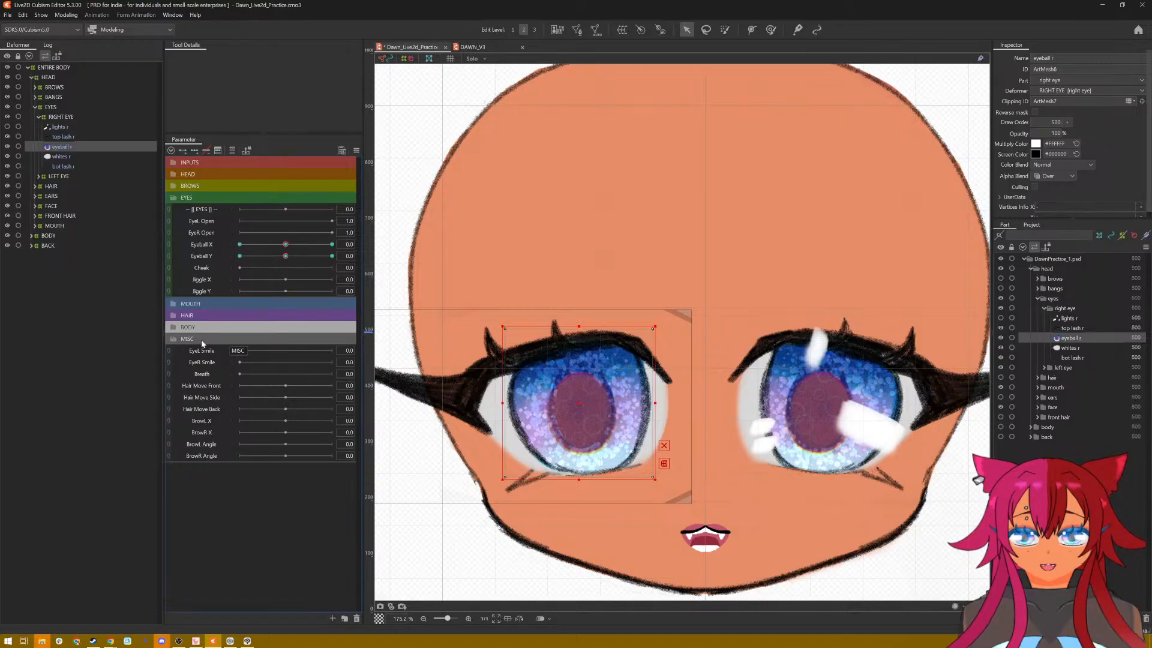
click(200, 340)
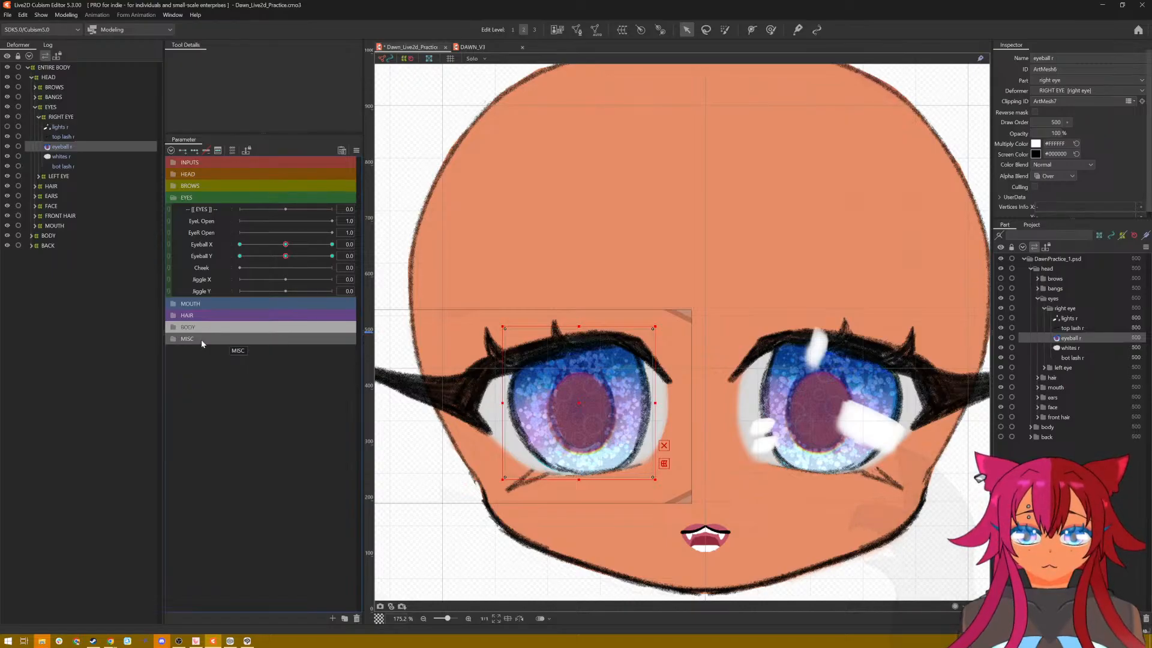
Step: Check the range settings of the practice model's EyeL Open parameter and close them without changes
click(239, 224)
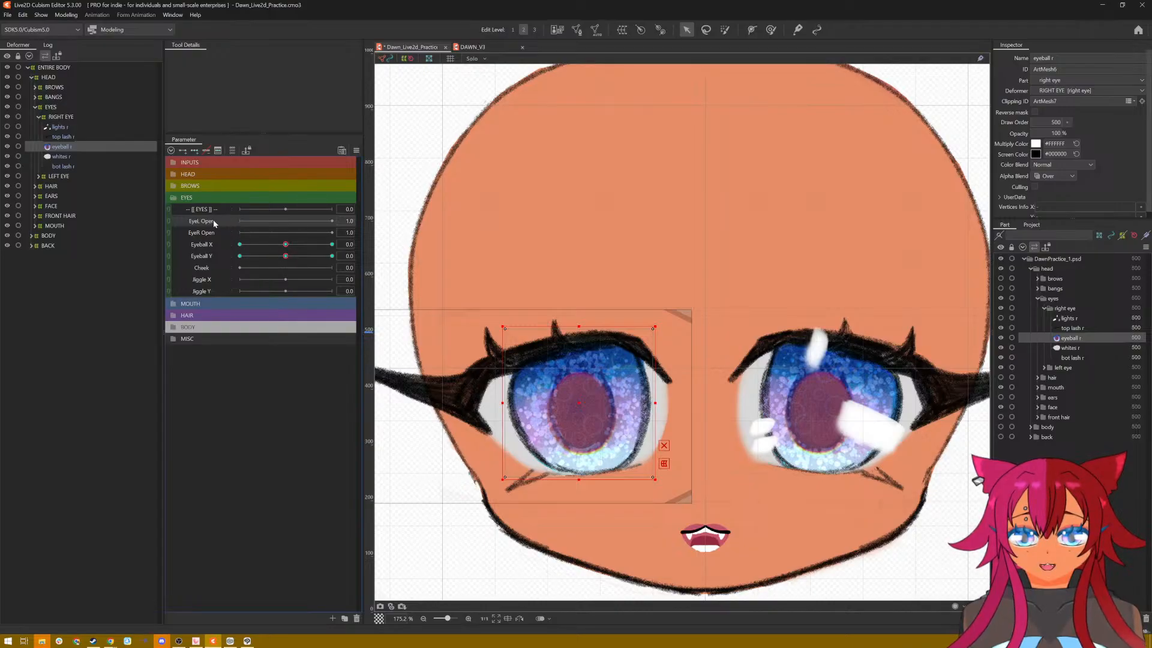
right_click(214, 220)
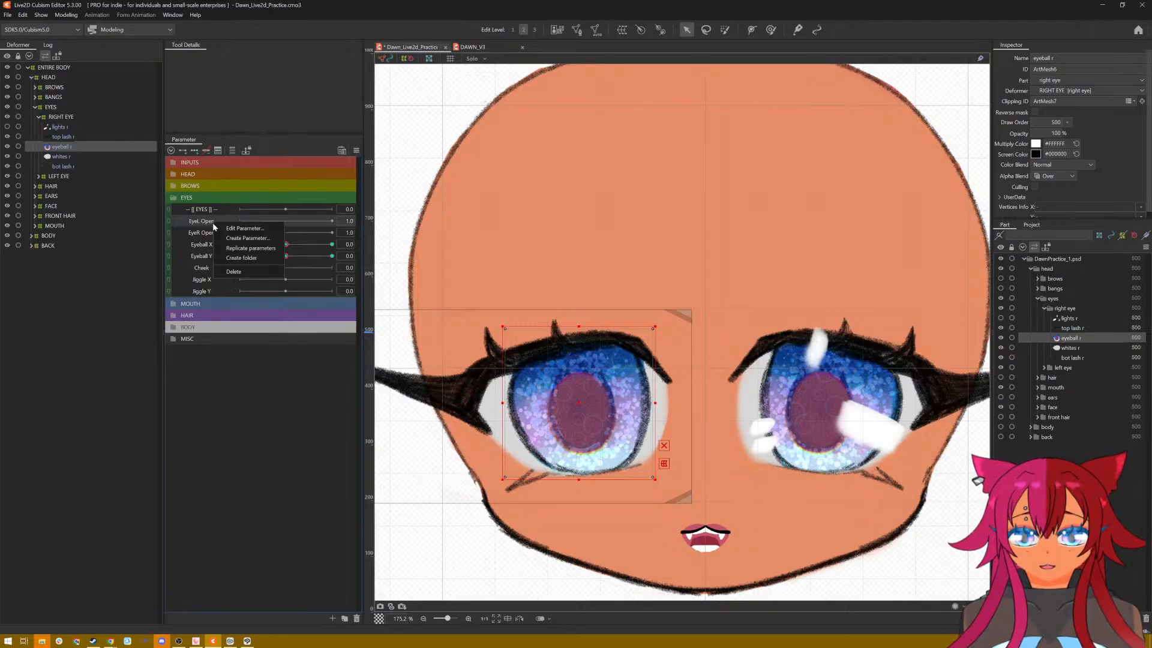
click(253, 230)
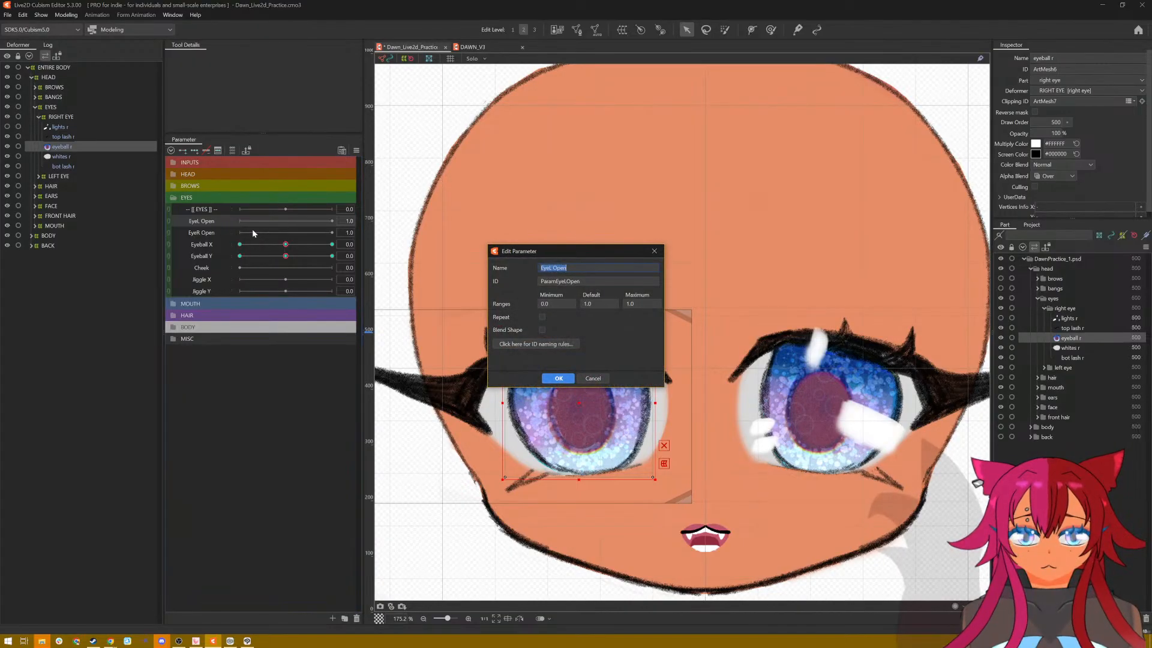
click(597, 379)
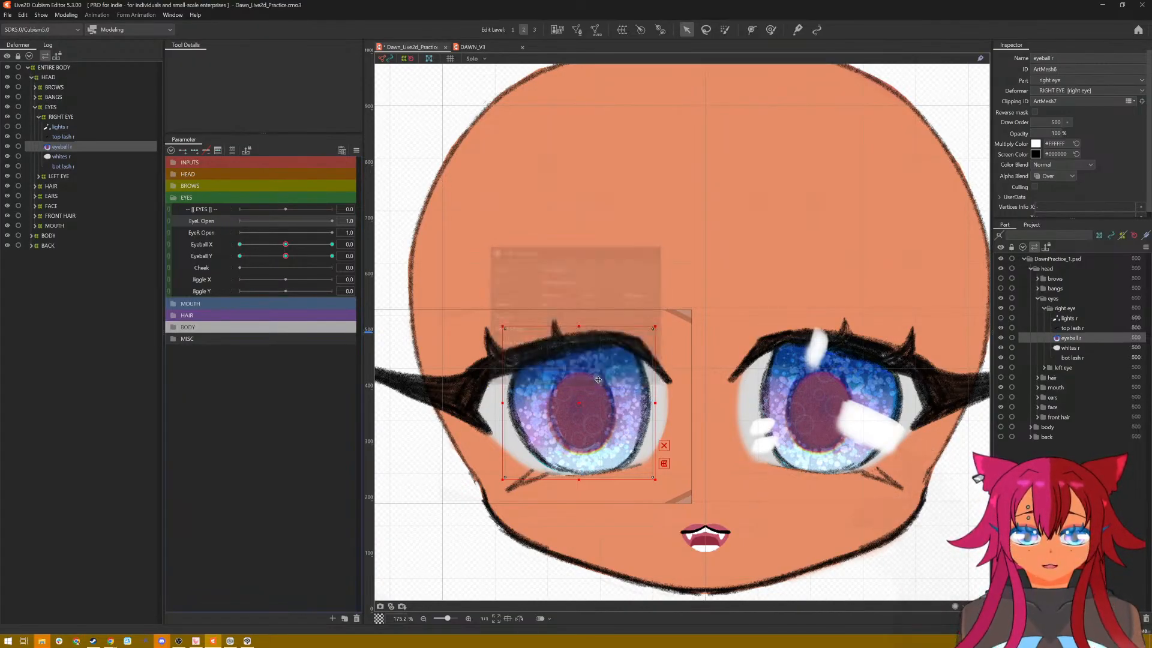
Step: In the DAWN_V3 model, check the EyeL Open parameter's keyforms and its minimum, default and maximum range without changing them
click(471, 58)
click(471, 47)
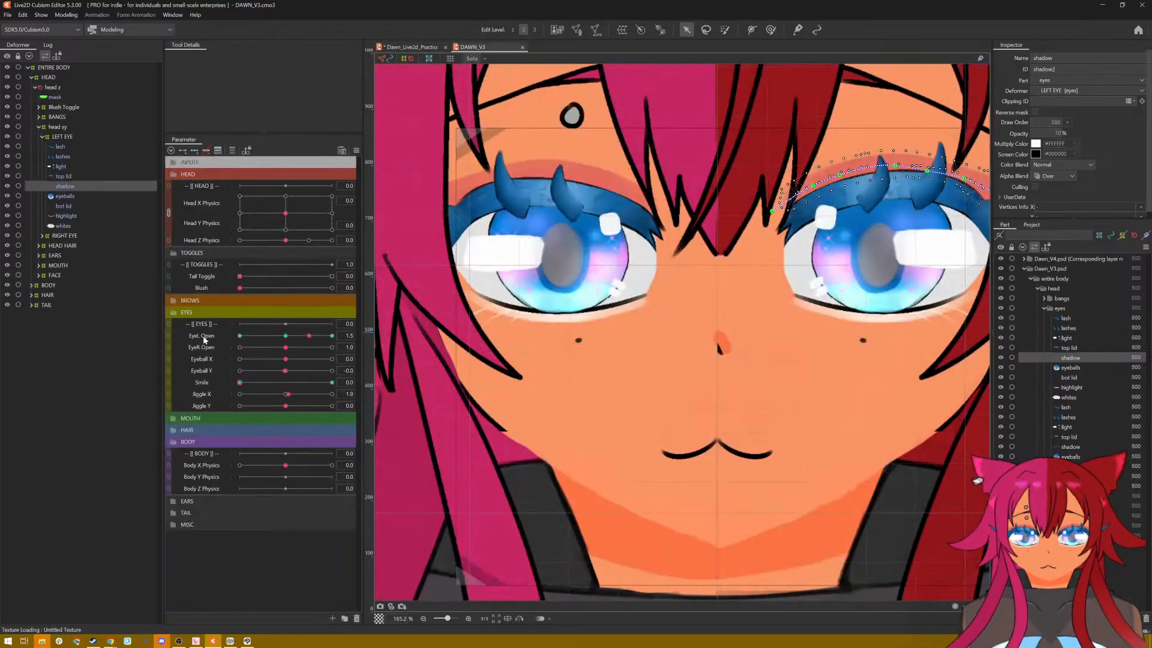
double_click(204, 339)
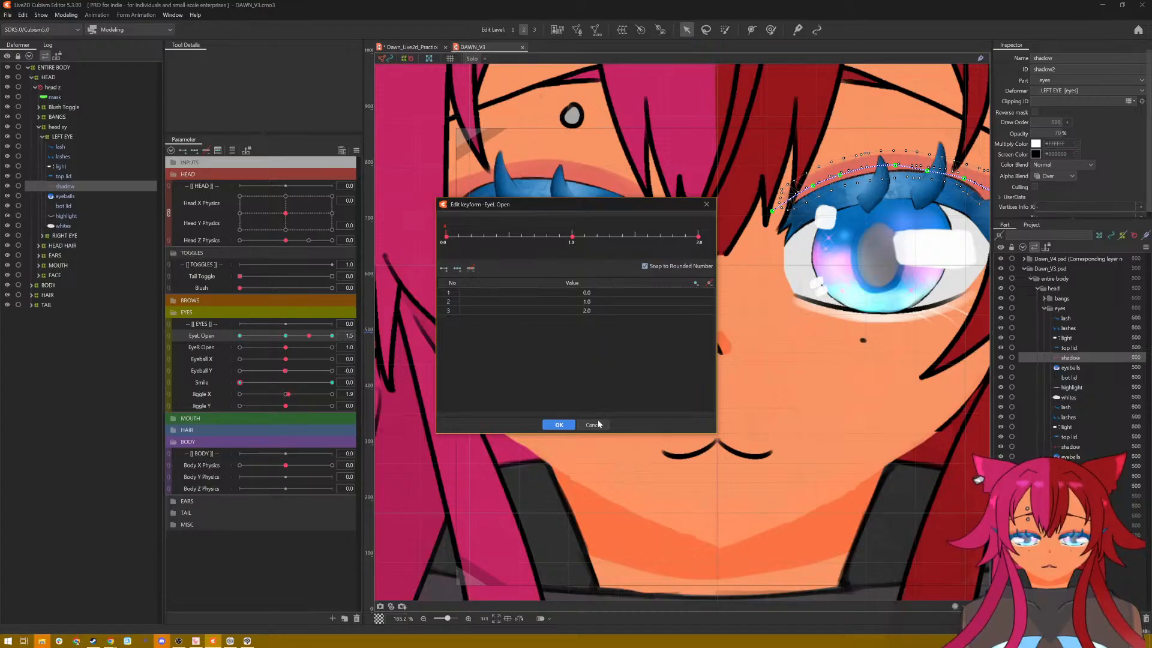
click(594, 425)
right_click(217, 339)
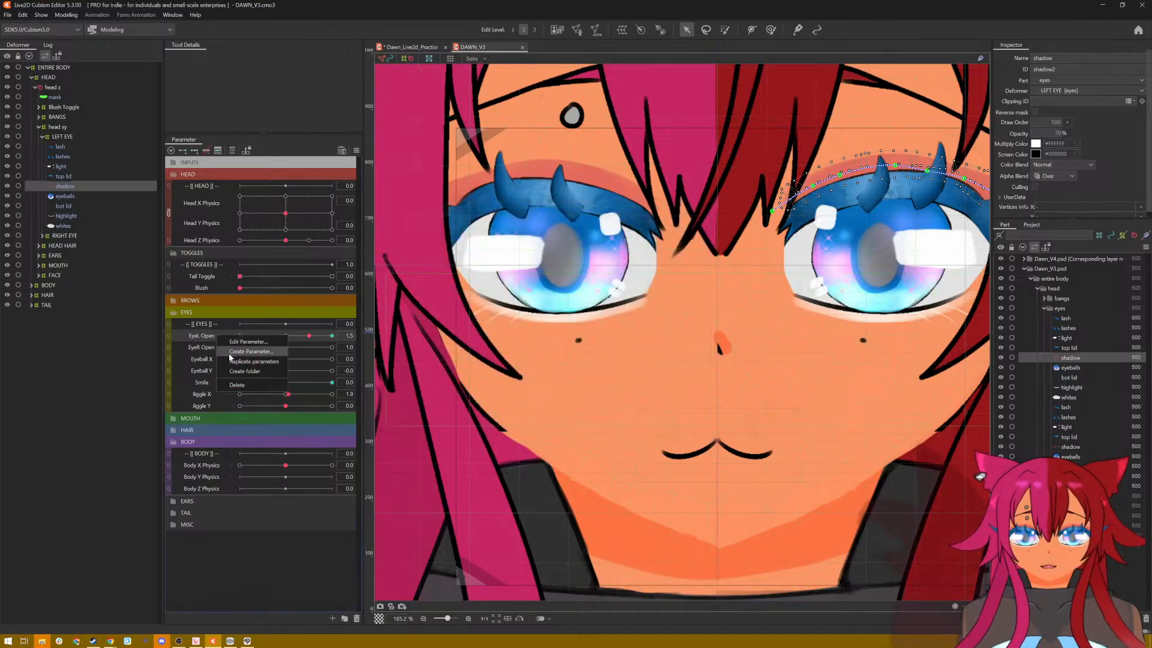
click(237, 349)
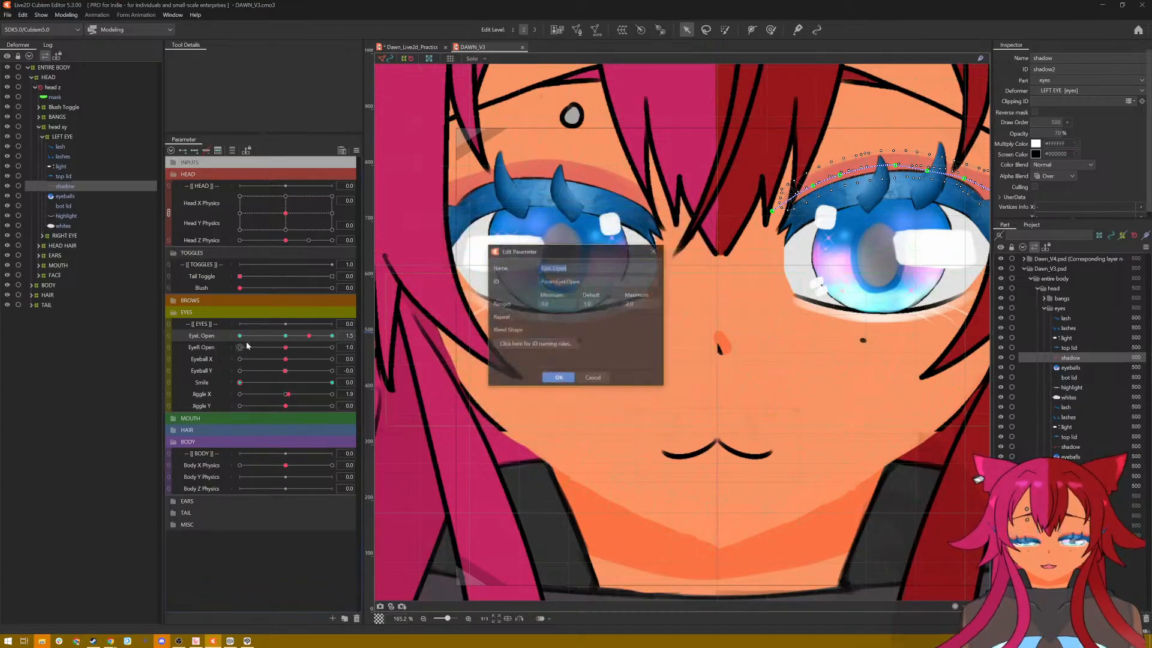
click(602, 380)
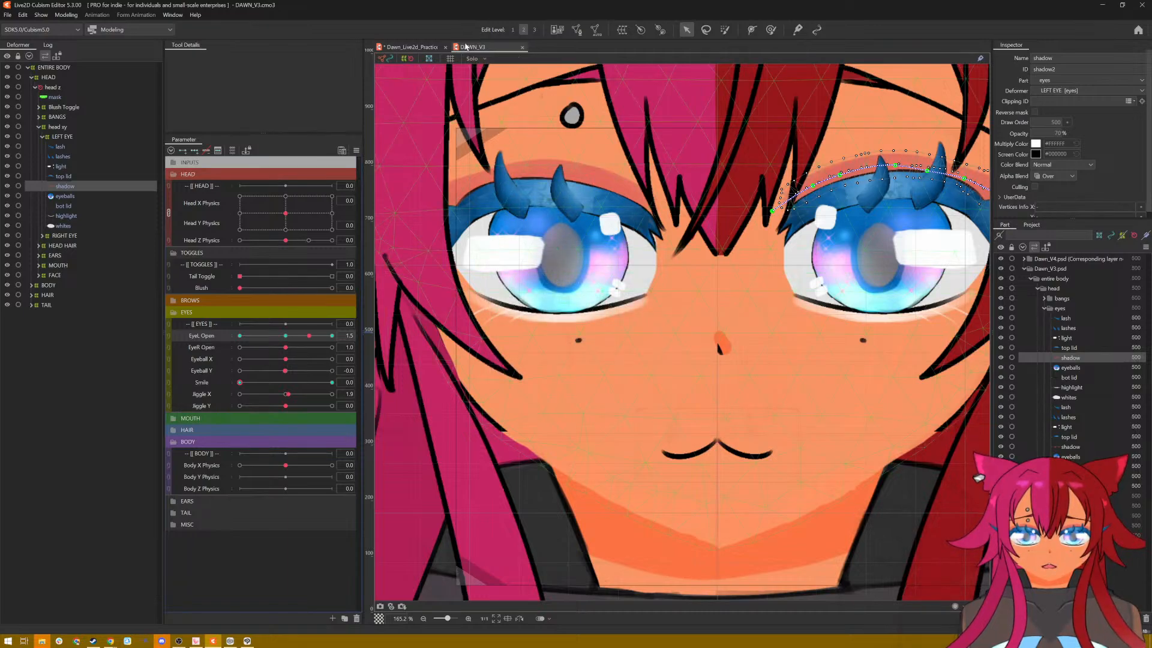
Step: Back in the practice model, set the EyeR Open parameter's maximum to 2.0
click(413, 47)
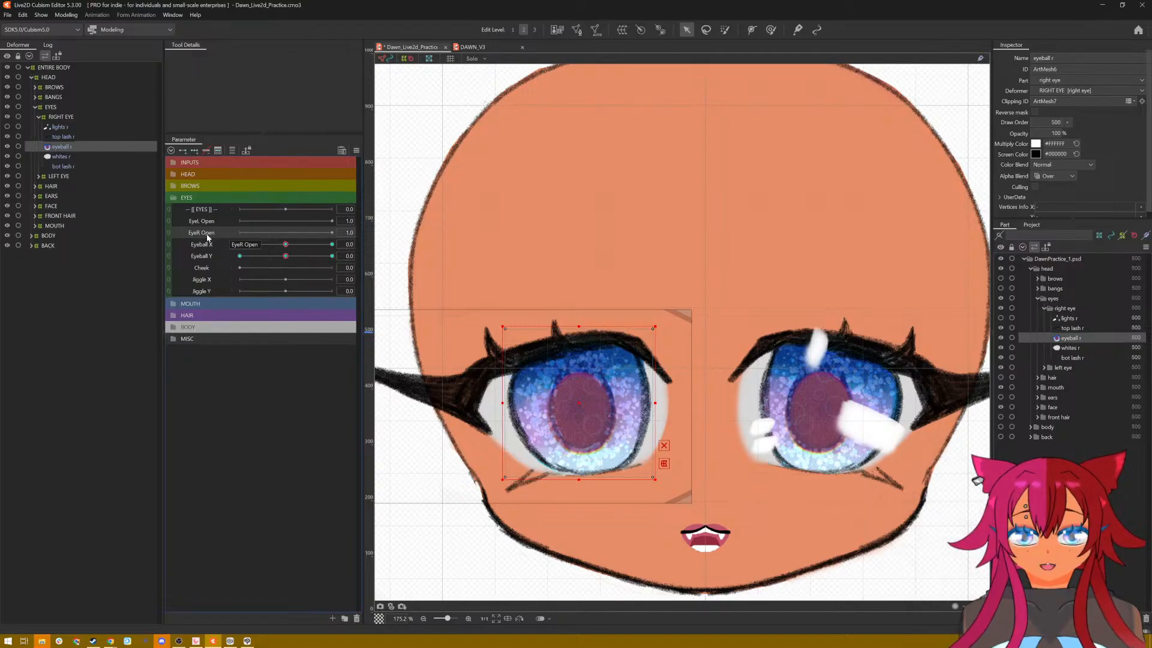
right_click(210, 239)
click(217, 241)
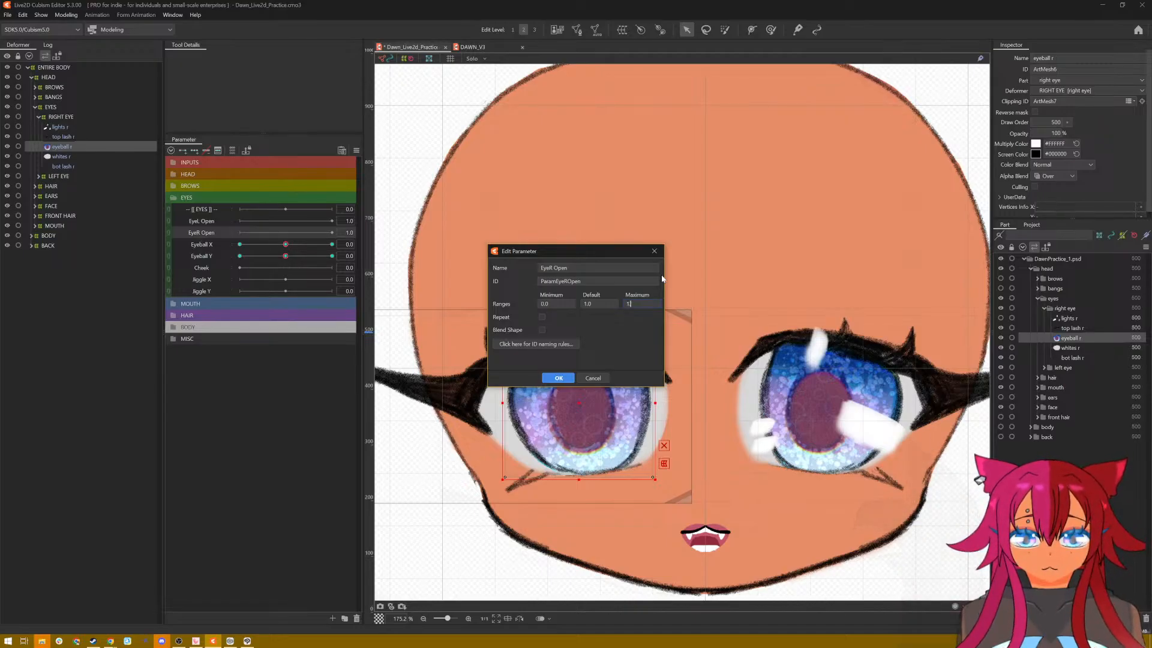
key(BackSpace)
key(BackSpace)
key(BackSpace)
text(2.0)
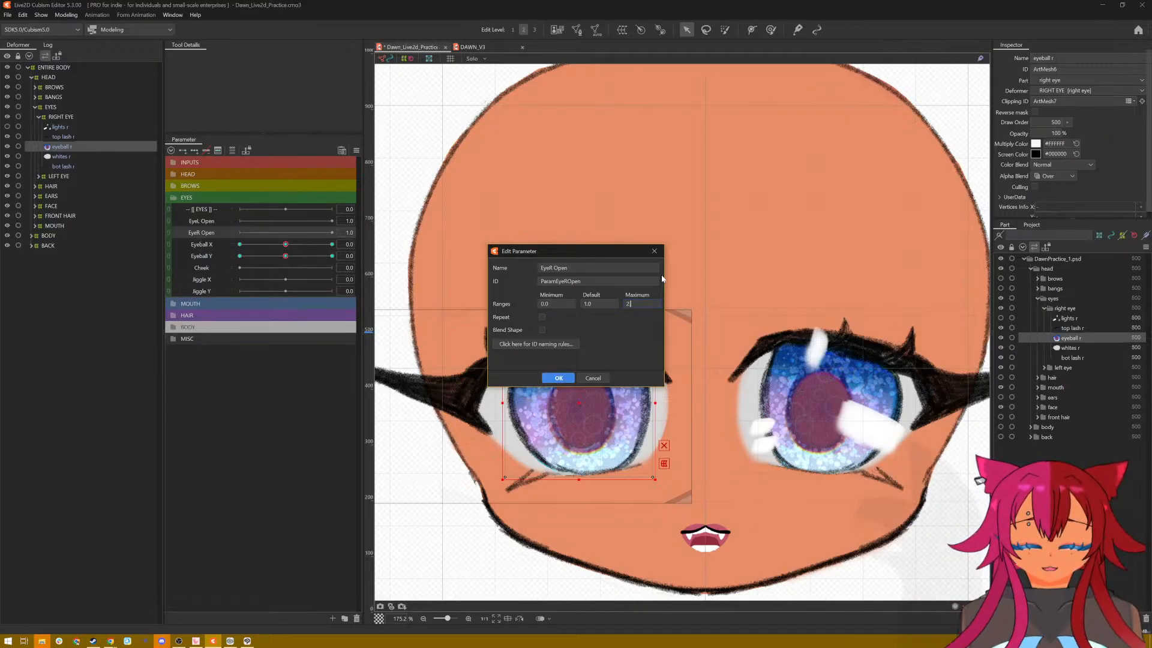
click(556, 378)
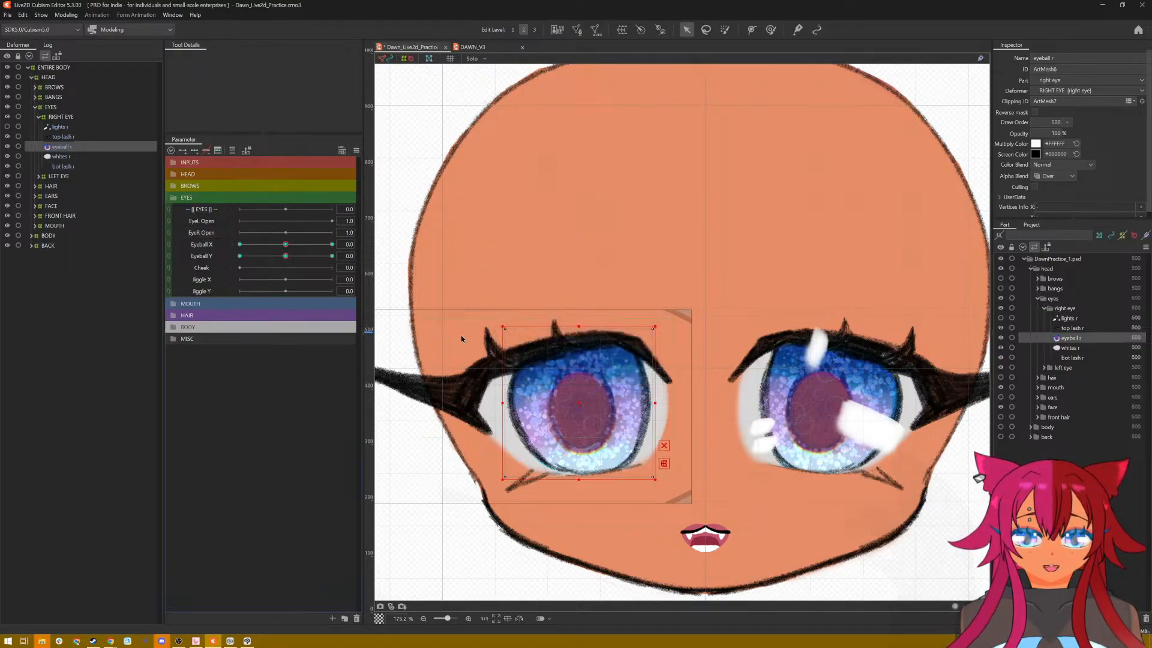
Step: Set the EyeL Open parameter's maximum to 2 as well
click(201, 233)
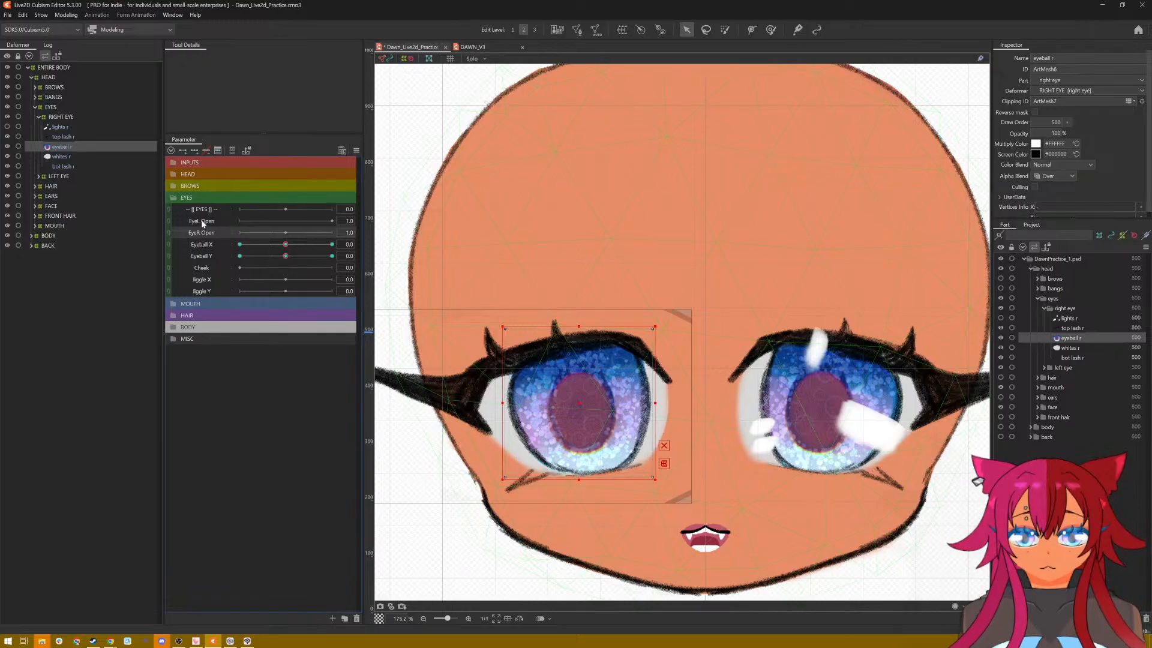
right_click(202, 222)
click(216, 228)
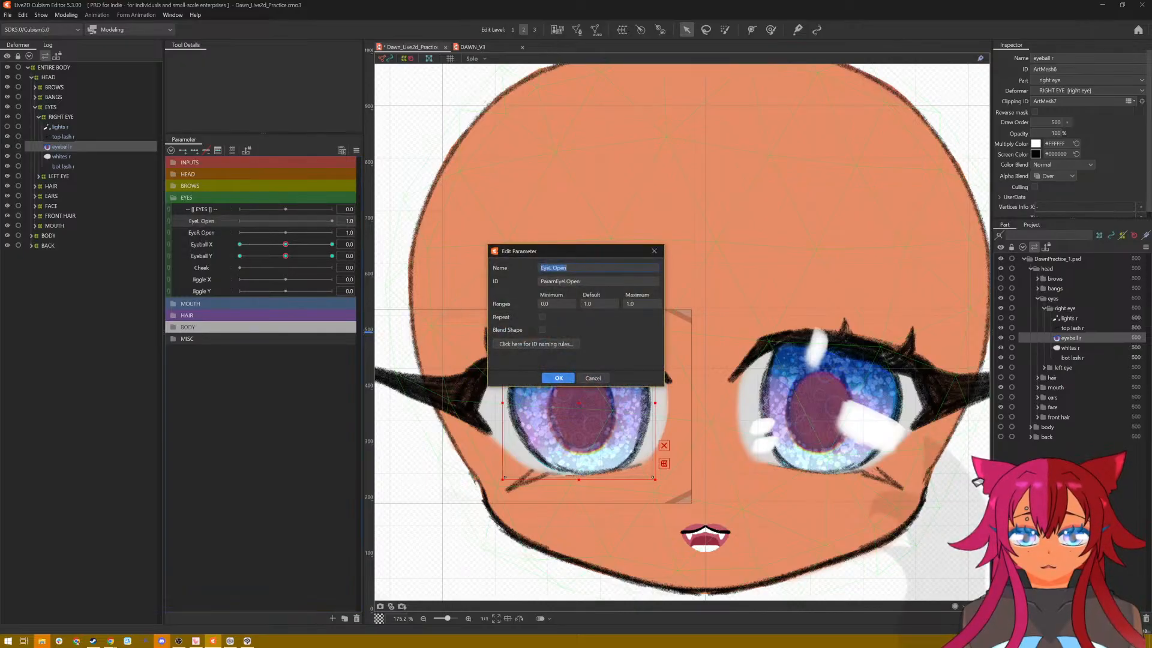
click(627, 304)
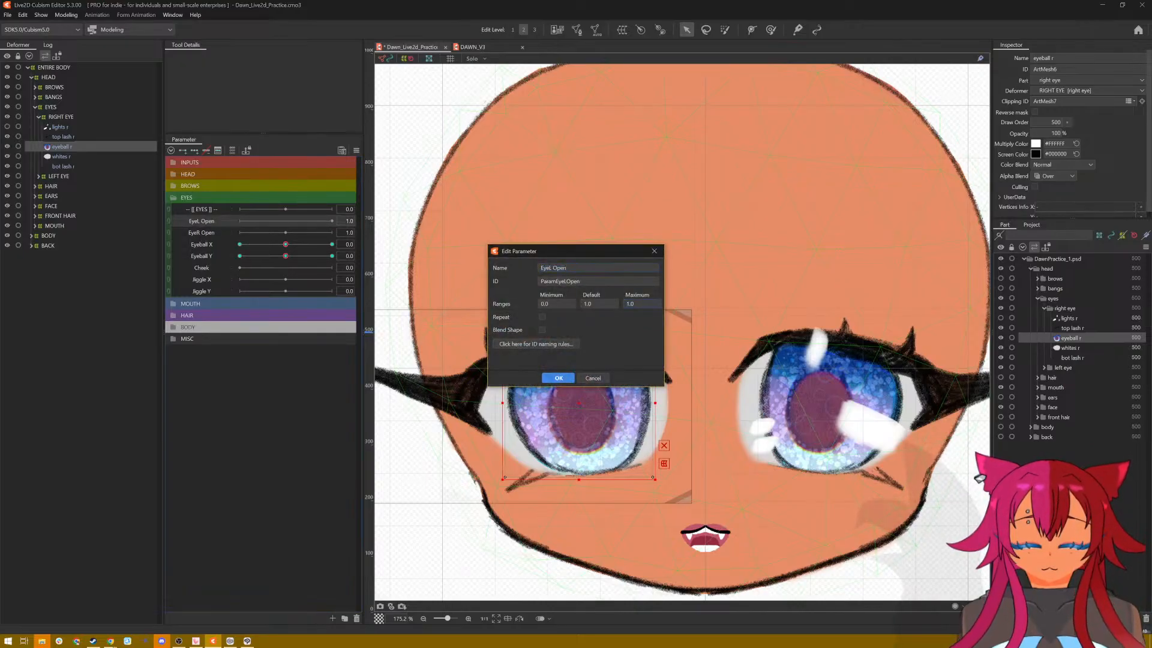
key(BackSpace)
key(BackSpace)
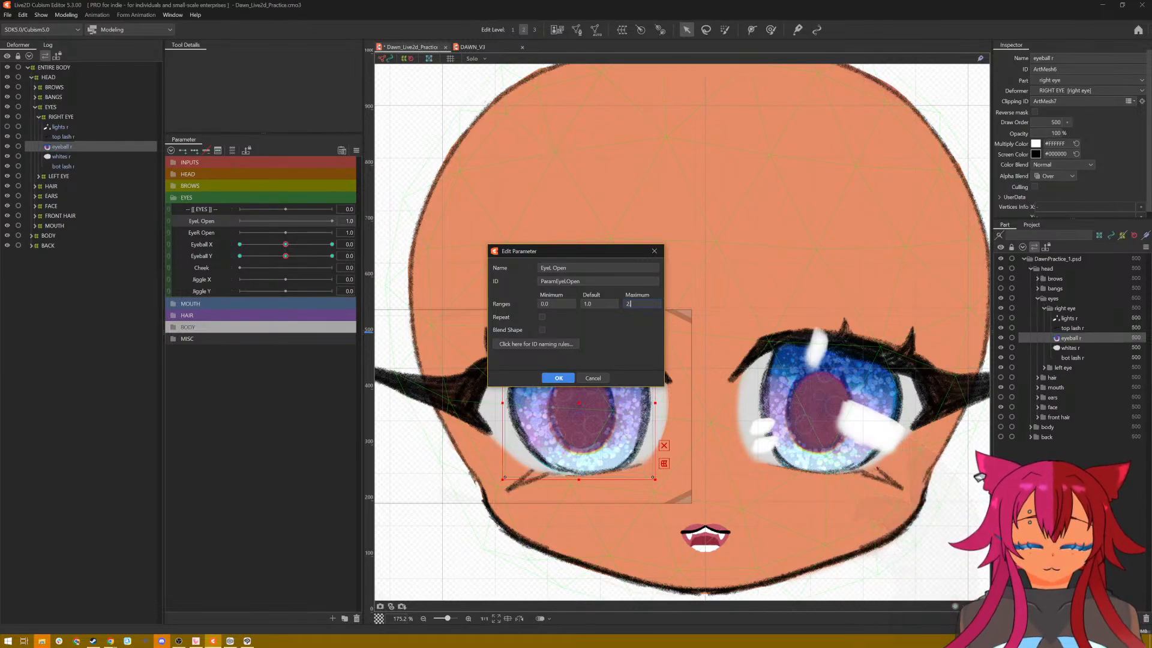
click(565, 377)
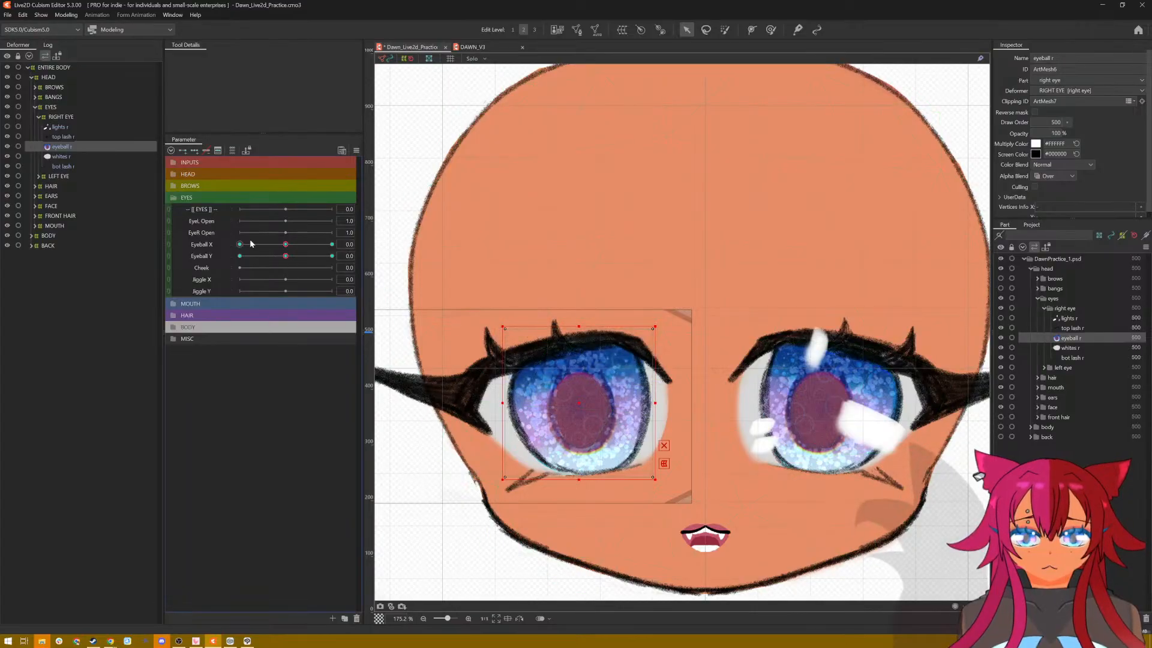
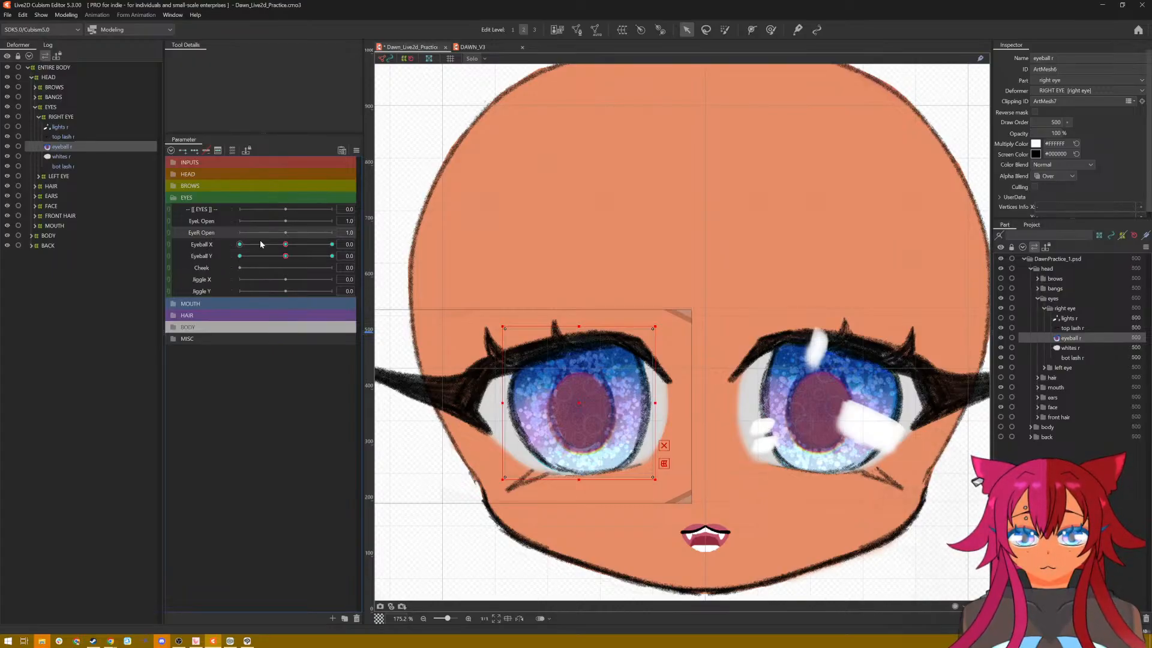
click(195, 151)
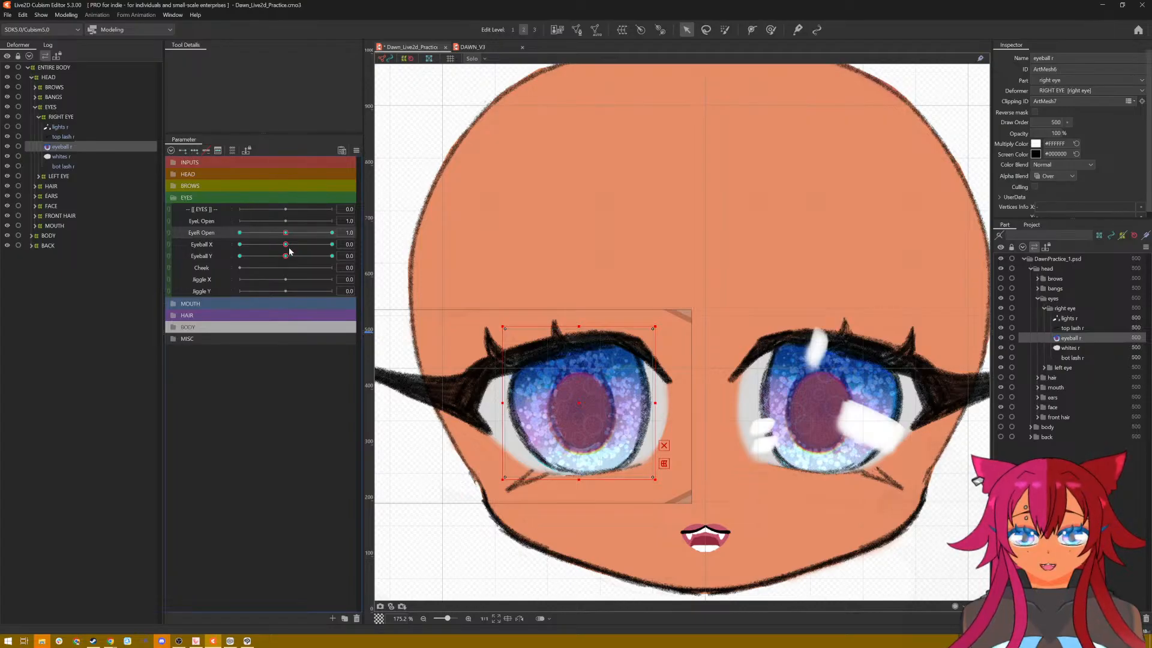
drag(286, 233, 336, 236)
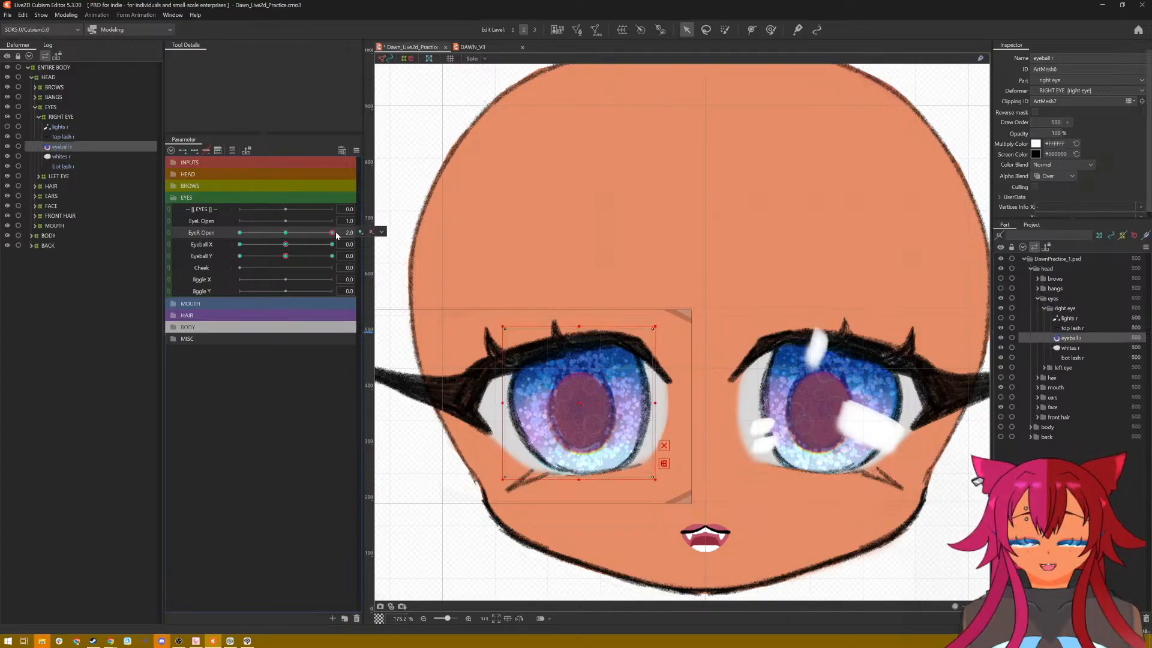
key(ctrl+z)
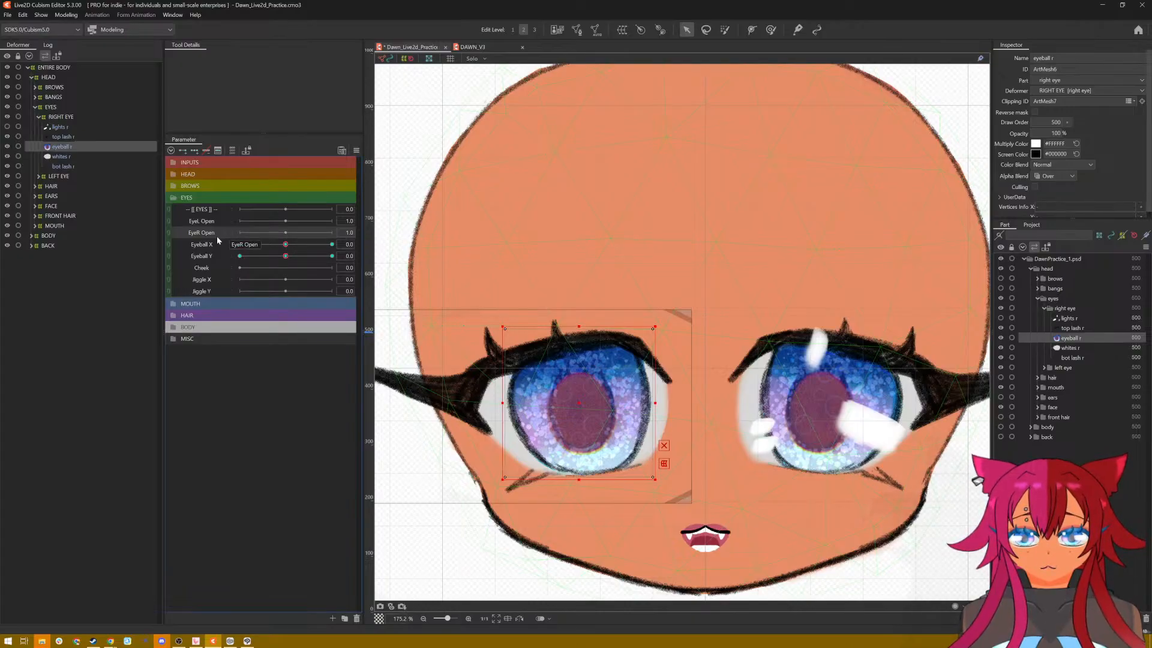
Step: Add three keyforms on the EyeR Open parameter for the top lash r mesh
click(69, 138)
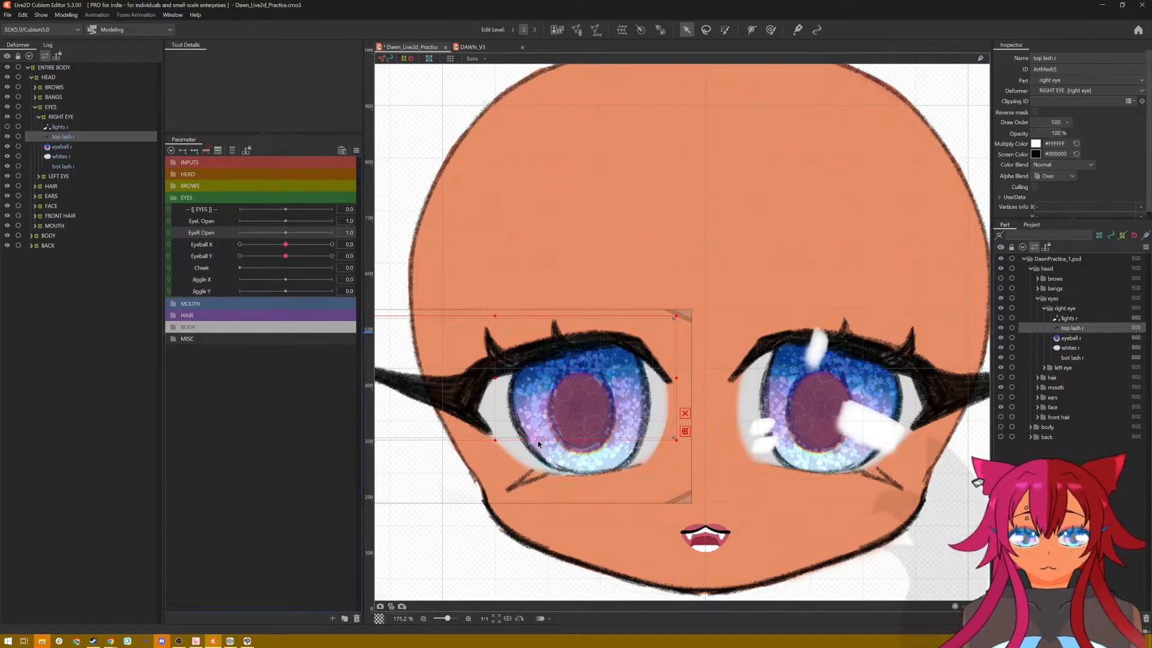
drag(449, 548, 491, 553)
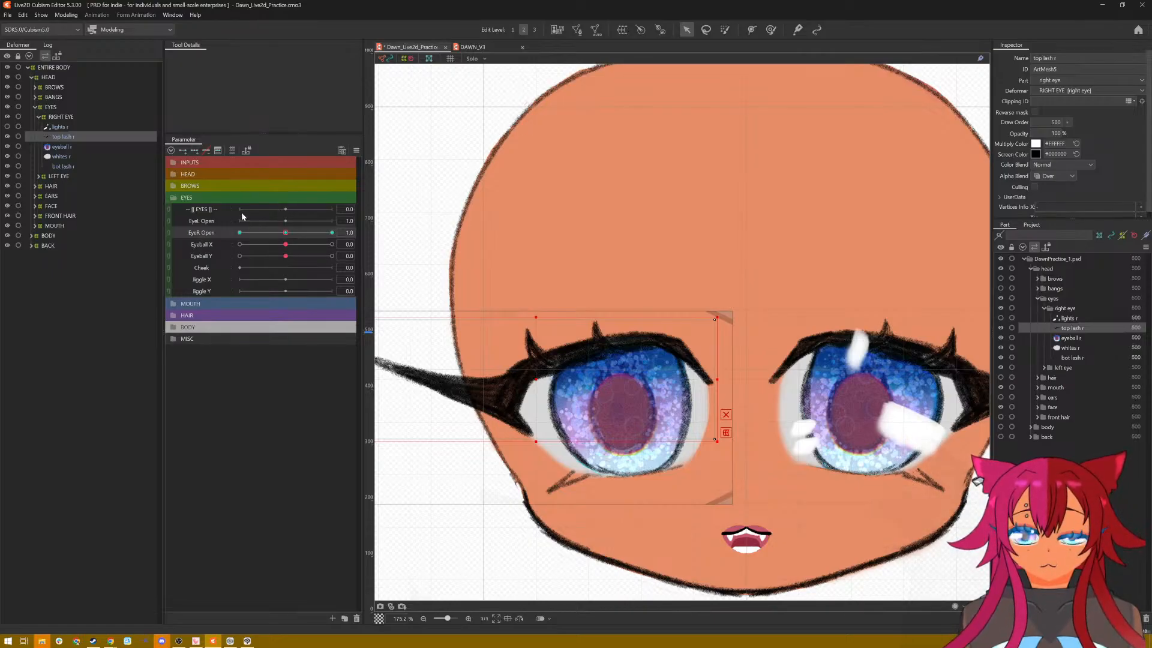
Step: Generate an automatic mesh for the right top lash using the Deformation (Little) preset
click(595, 30)
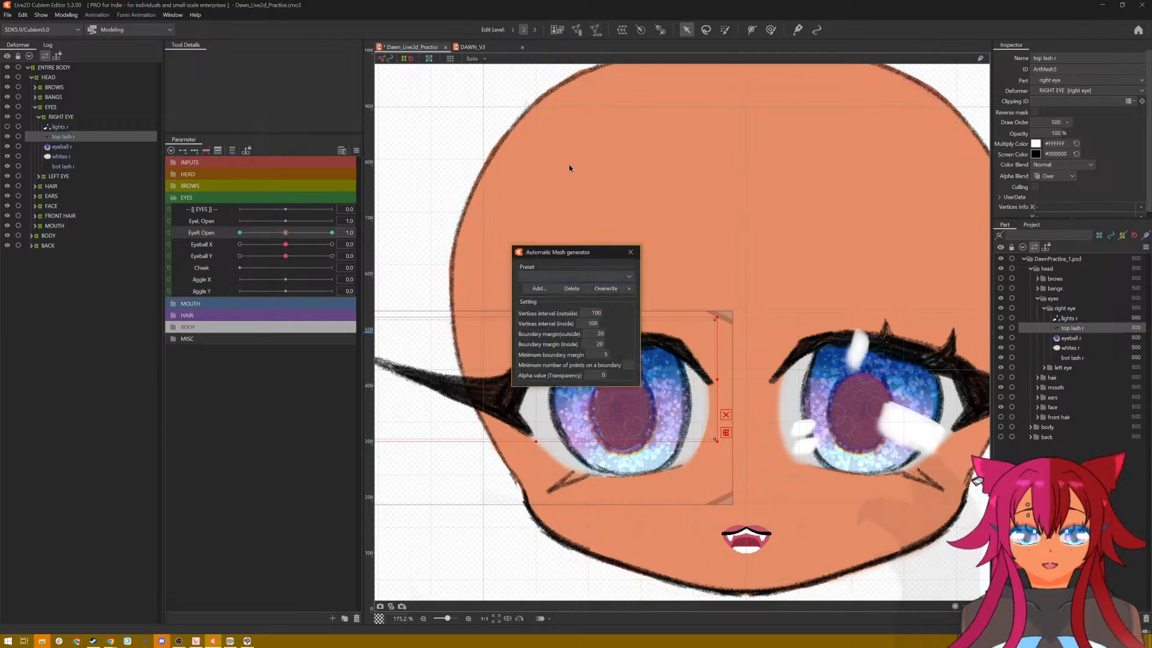
click(557, 276)
click(560, 287)
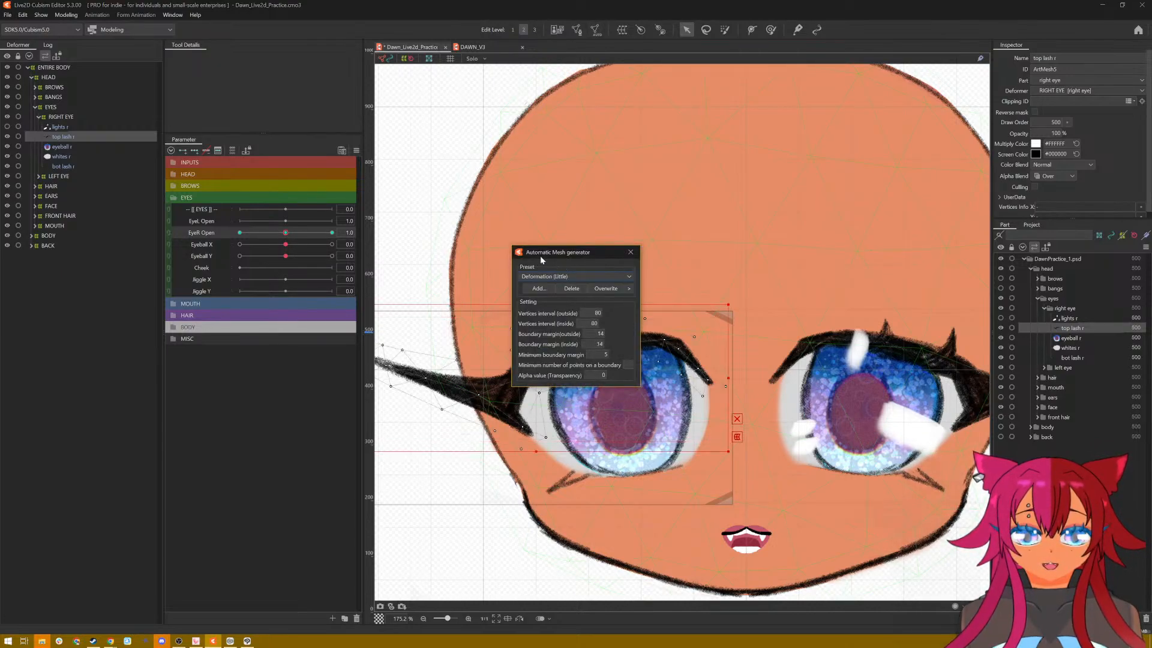
key(space)
drag(466, 305, 538, 253)
click(630, 252)
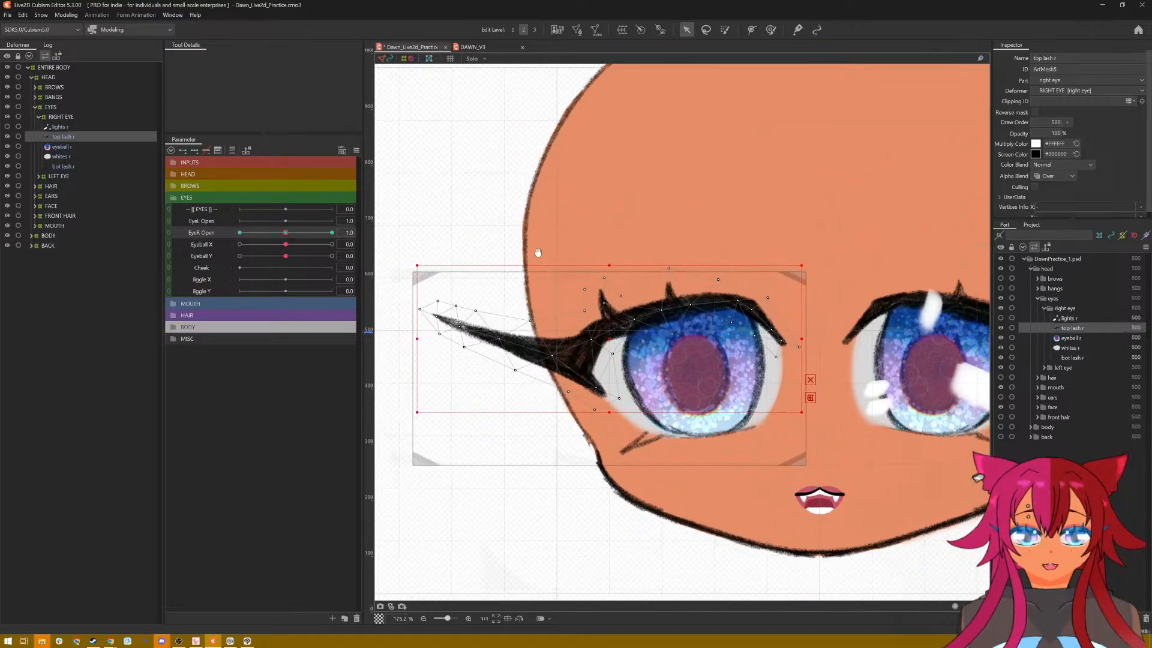
Step: Delete the top lash's existing mesh and place new vertices along the wing's lower edge, from the outer tip to the lower spike
click(576, 30)
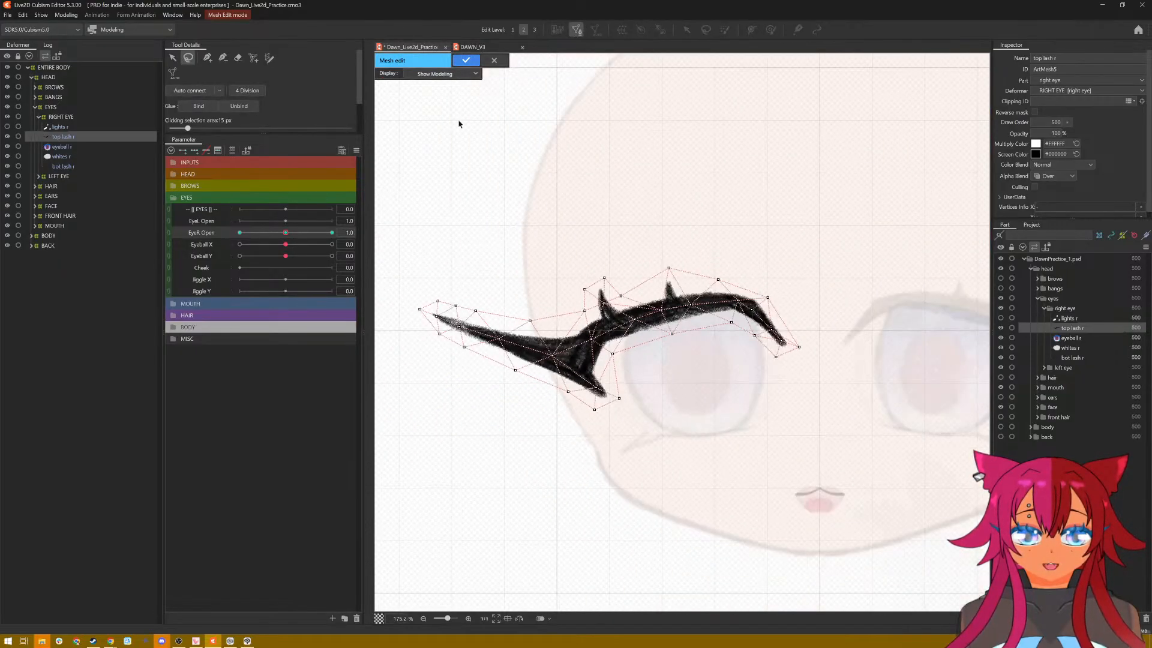
mouse_move(510, 260)
mouse_down()
mouse_move(397, 432)
mouse_move(870, 282)
mouse_move(848, 249)
mouse_move(789, 252)
mouse_up()
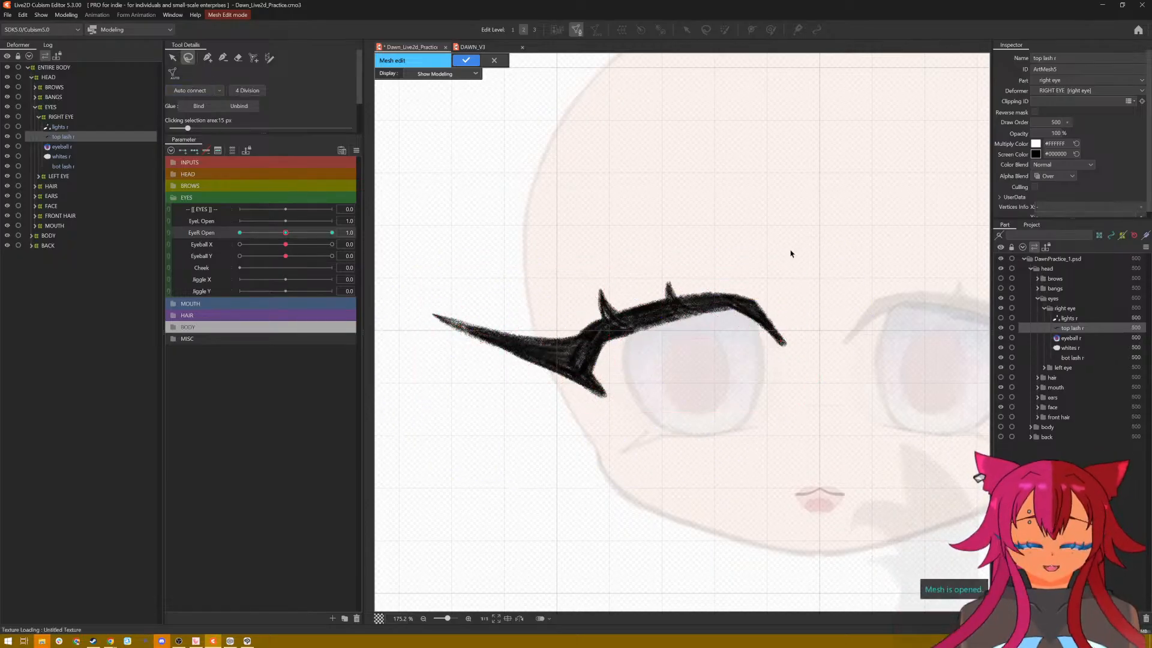
click(208, 58)
click(423, 308)
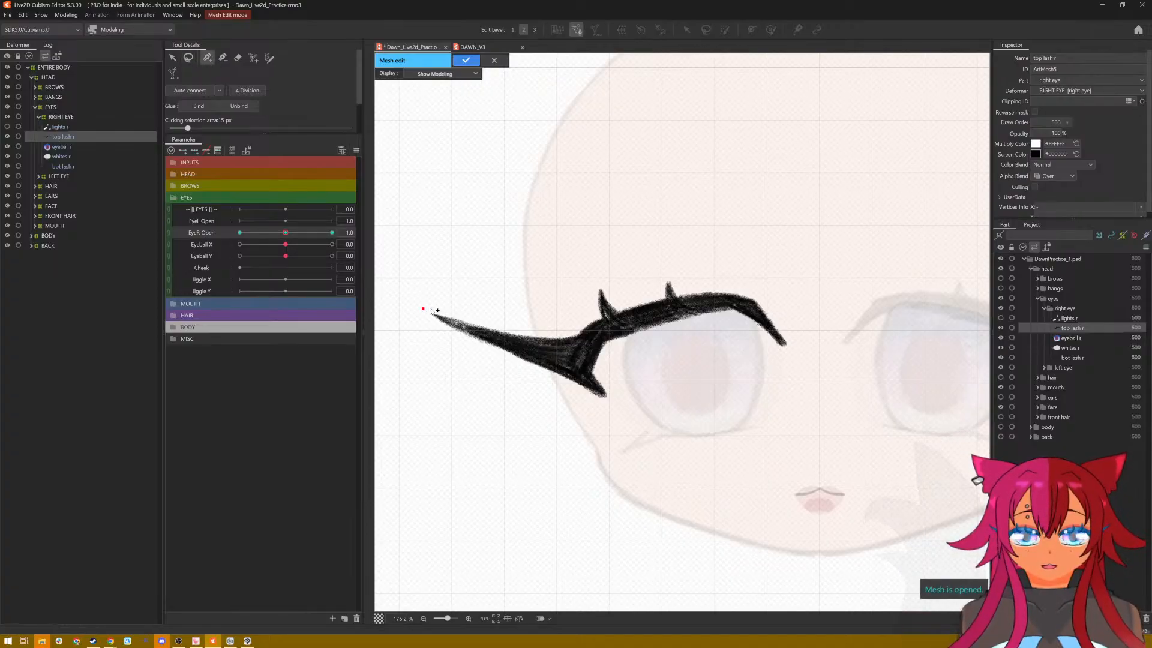
click(439, 329)
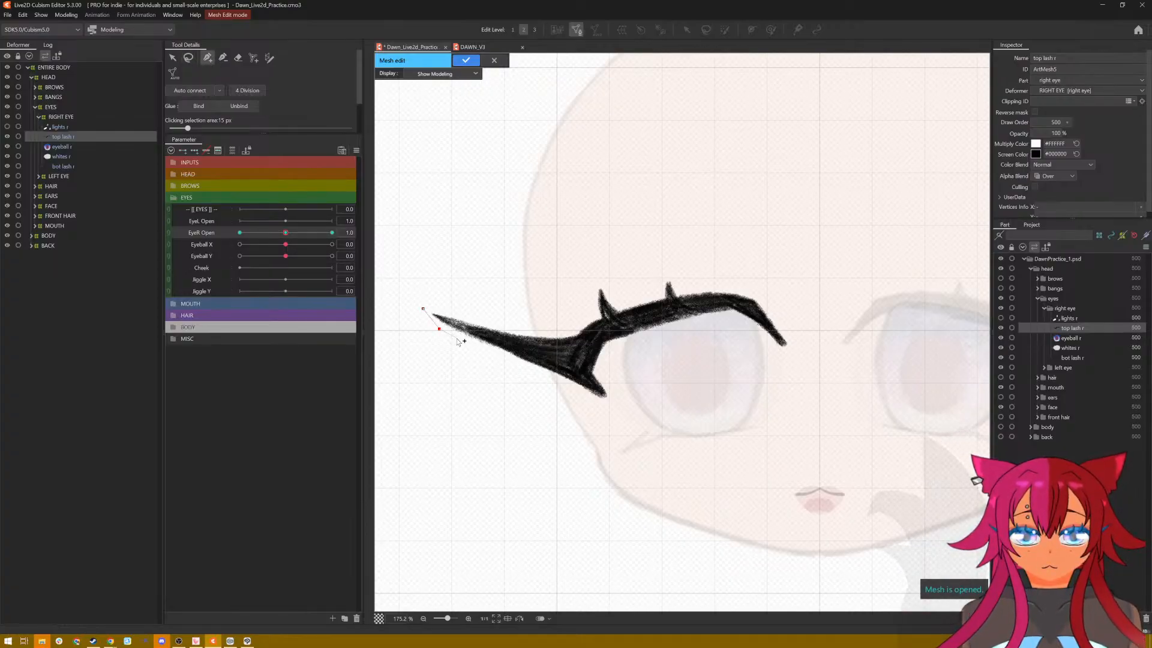
click(457, 338)
click(468, 343)
click(484, 353)
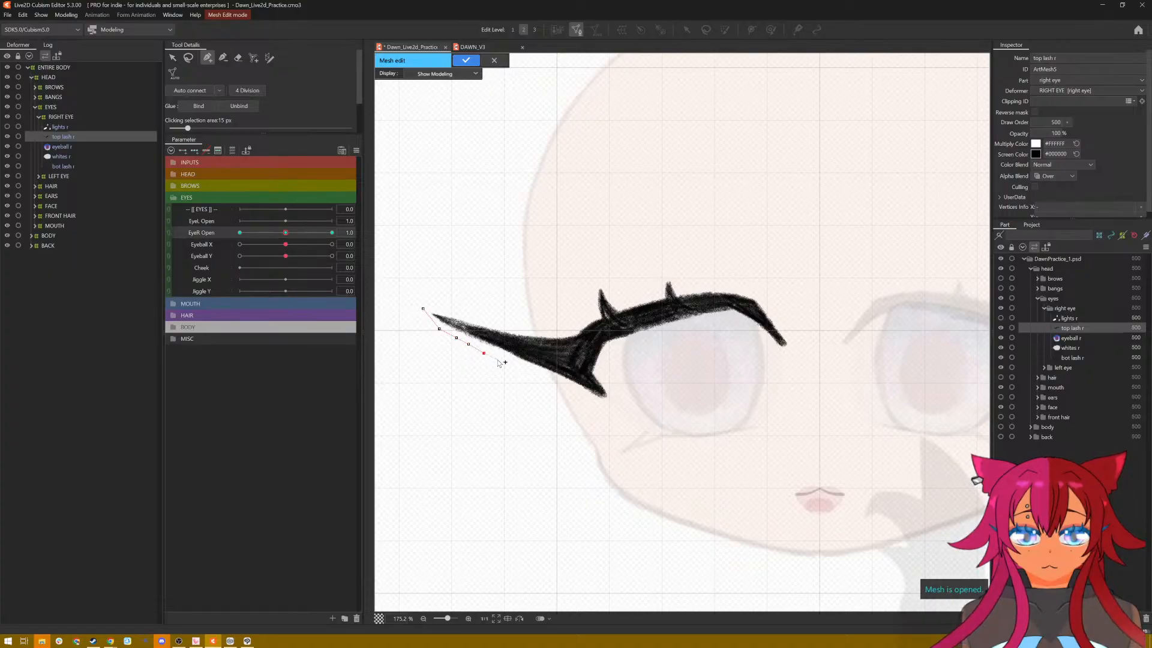
click(498, 360)
click(512, 366)
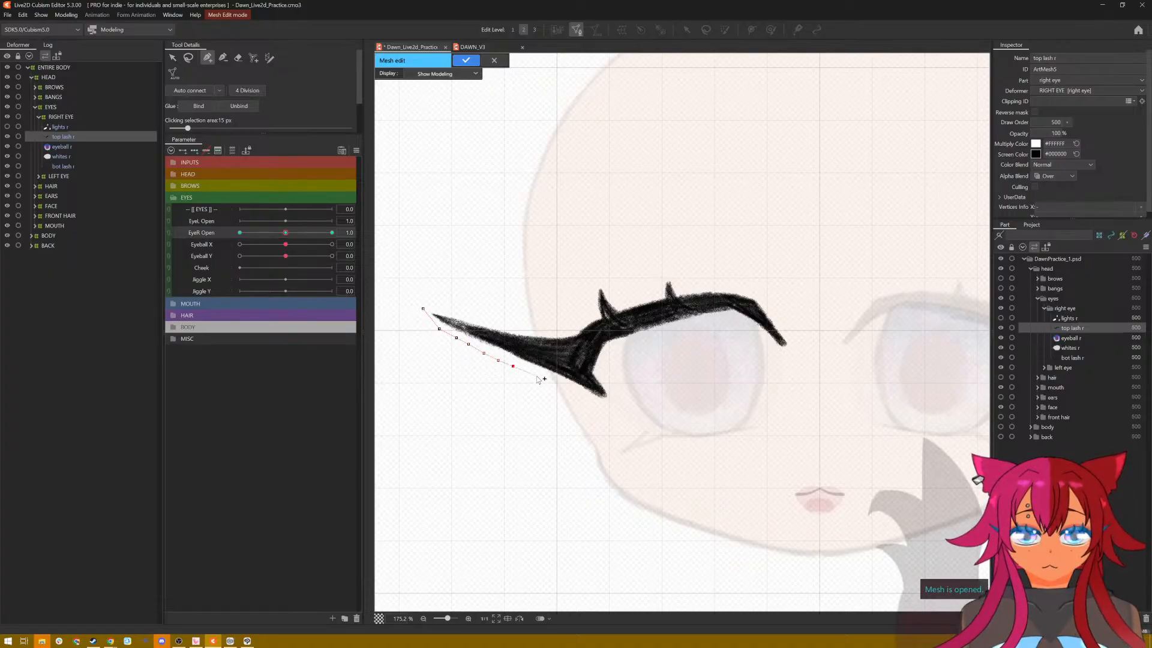
click(537, 375)
click(570, 389)
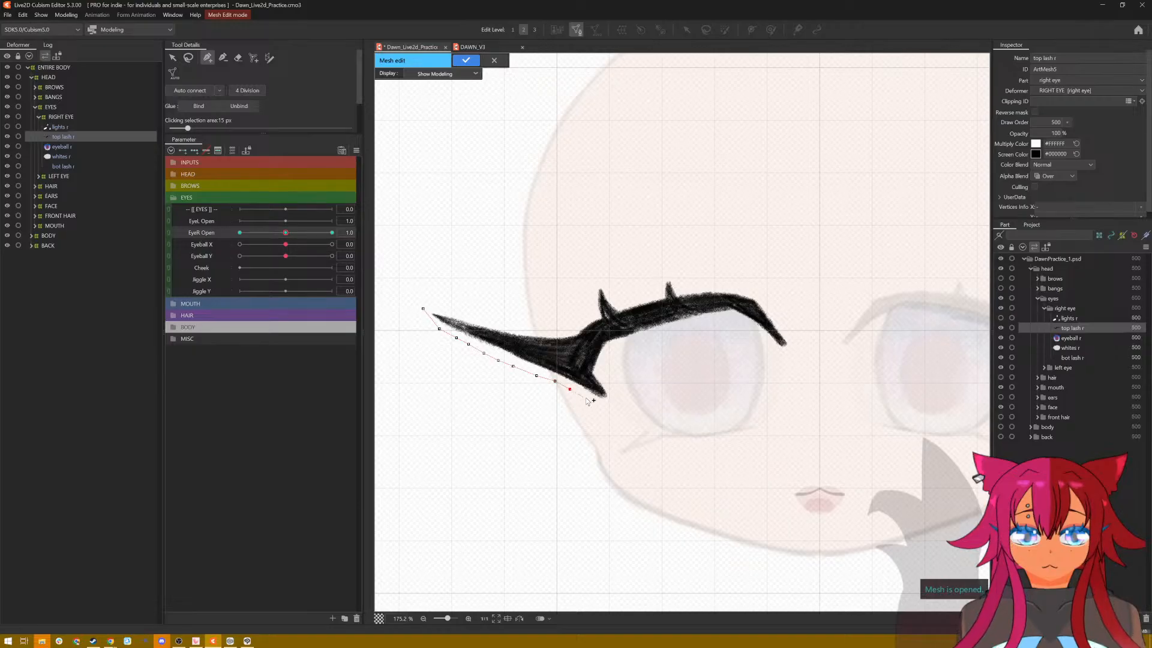
click(604, 402)
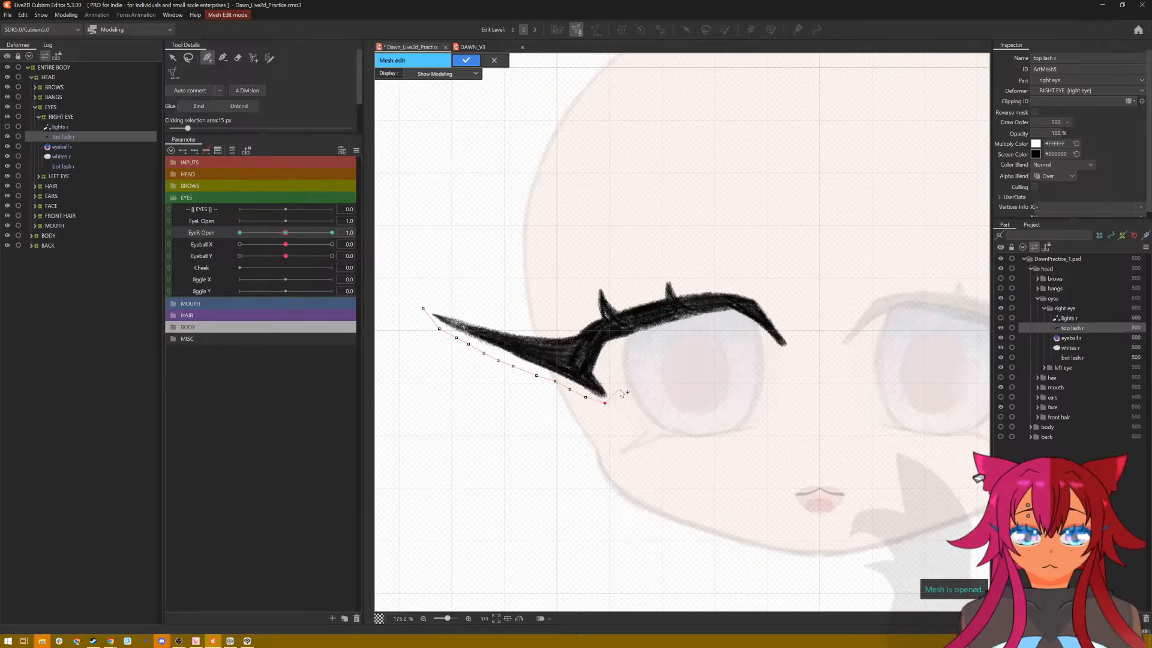
click(617, 405)
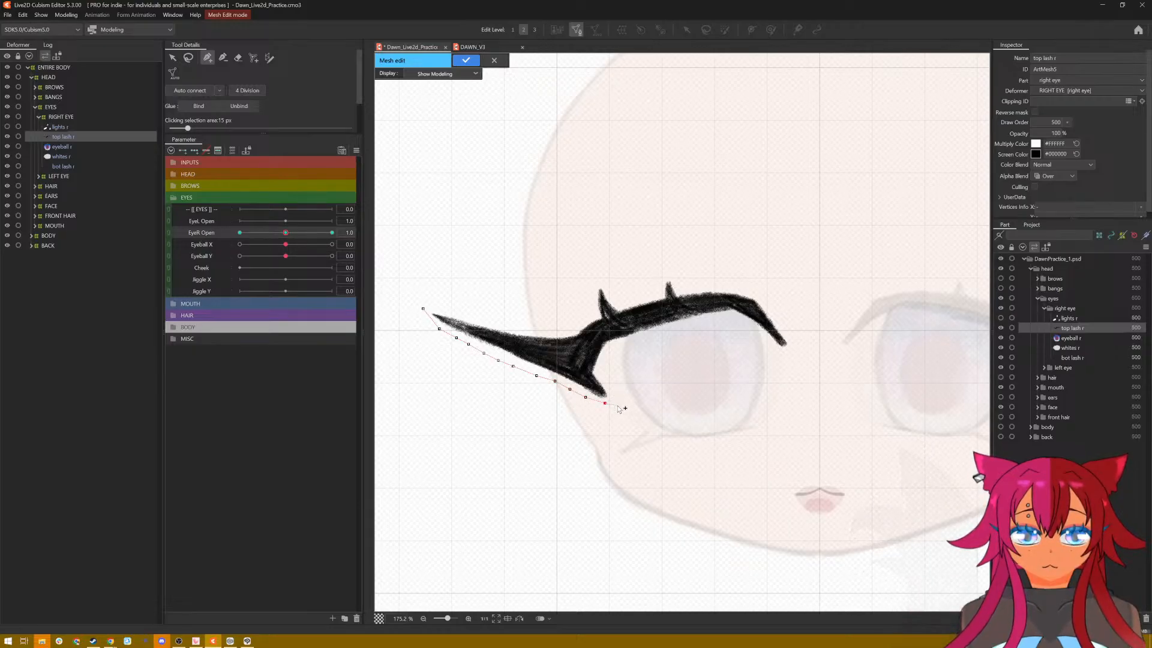
Step: Continue the mesh outline along the underside of the top lash to its end at the inner eye corner
click(603, 370)
click(607, 350)
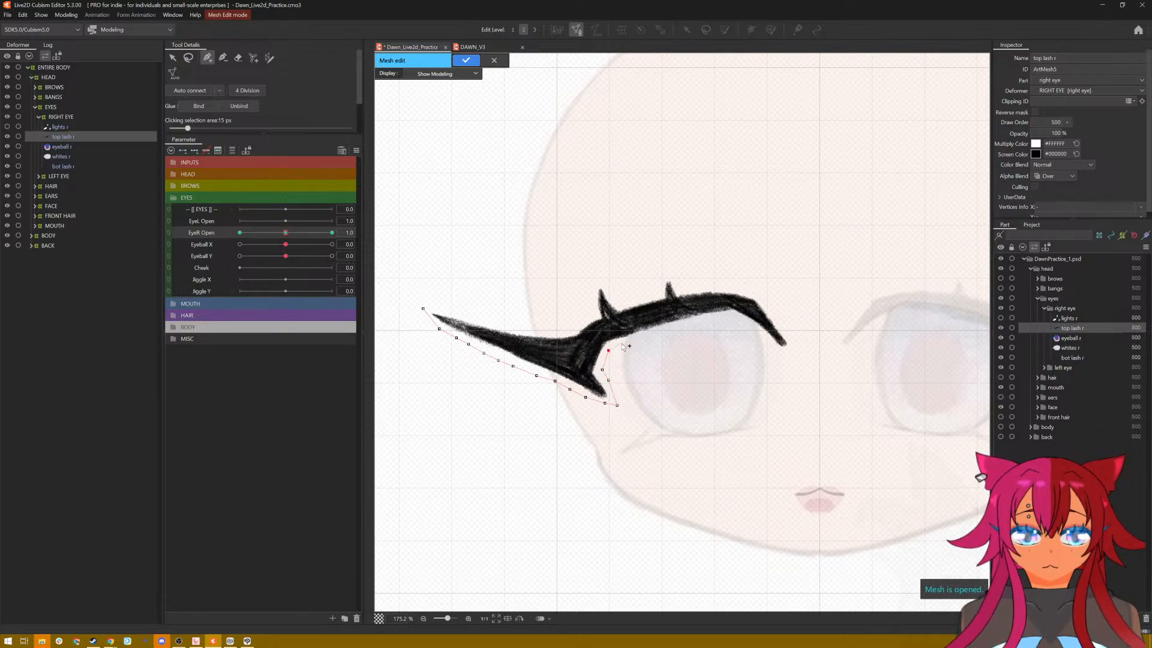
click(621, 343)
click(646, 335)
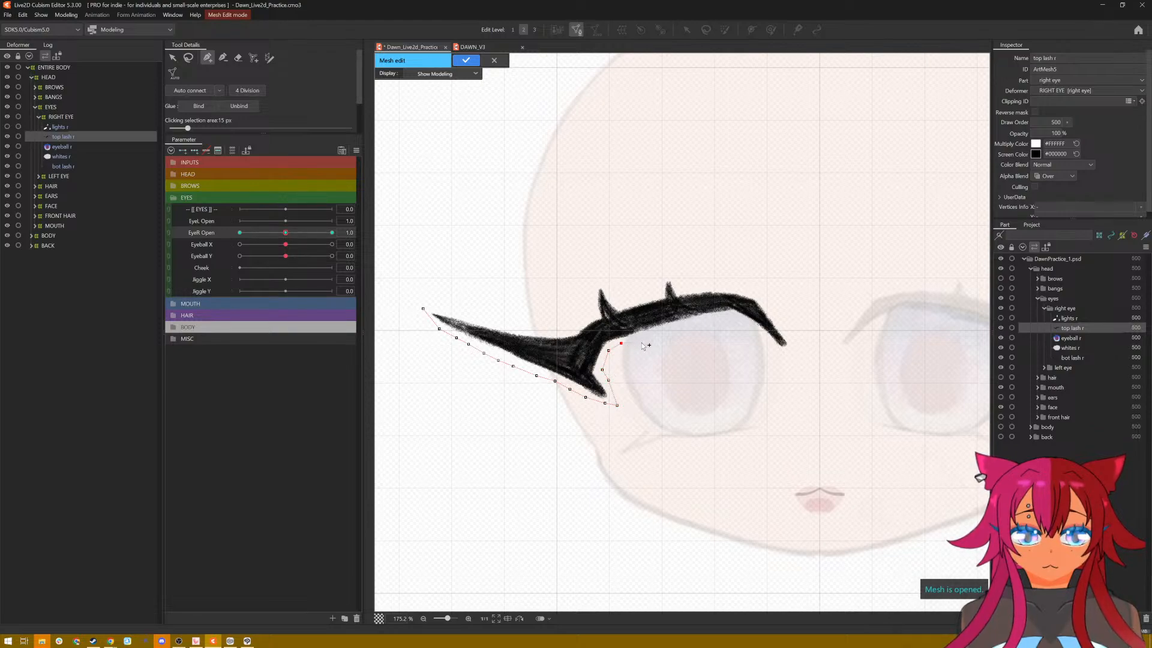
click(677, 327)
click(692, 323)
click(709, 319)
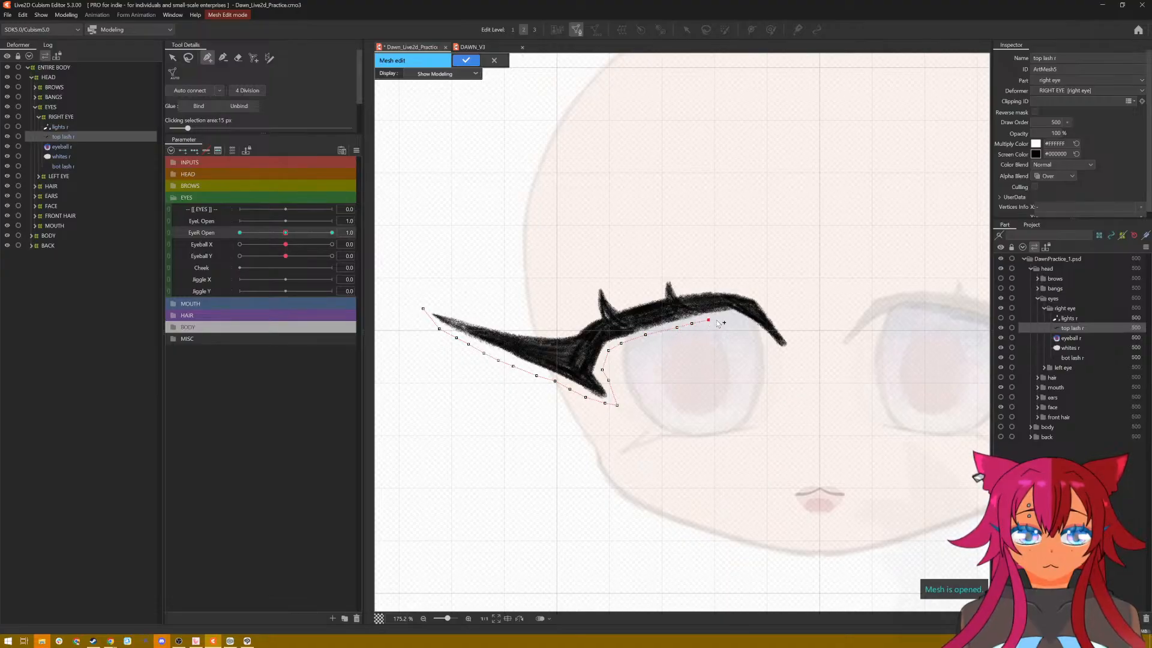
click(724, 317)
click(738, 316)
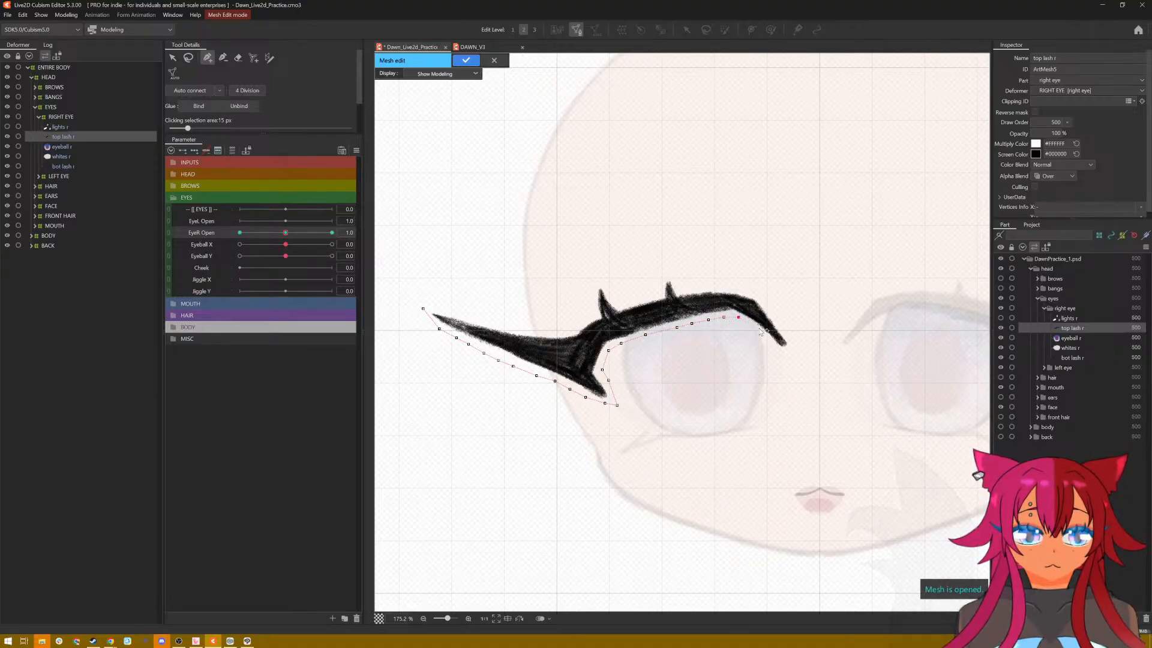
click(757, 328)
click(779, 349)
Step: Outline the upper edge of the top lash from the inner corner to the tip of the middle lash spike
click(787, 330)
click(772, 313)
click(760, 296)
click(742, 289)
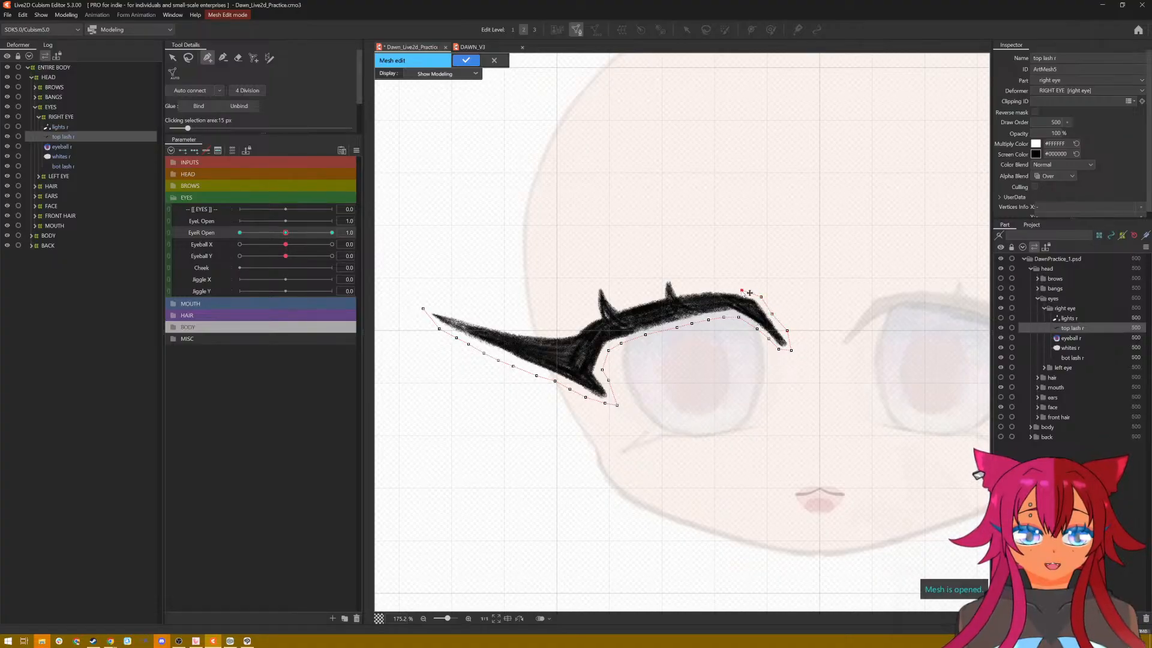
click(724, 289)
click(676, 287)
click(669, 275)
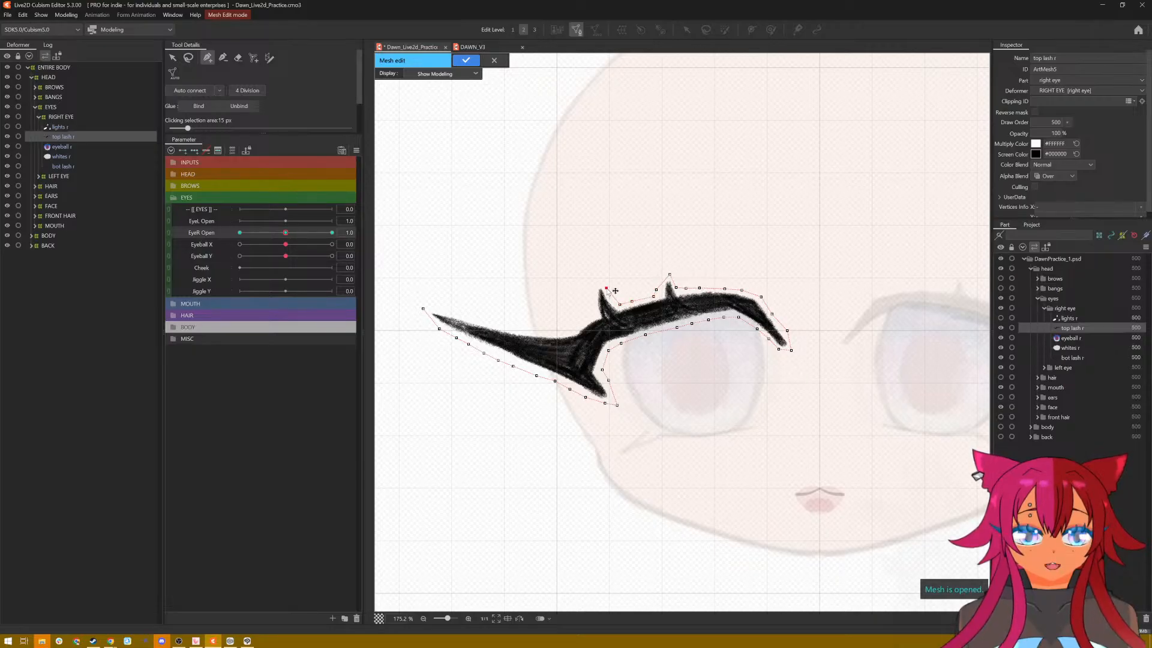
Step: Outline around the outer lash spike and along the wing's upper edge, closing the outline at the outer tip
click(604, 288)
click(600, 285)
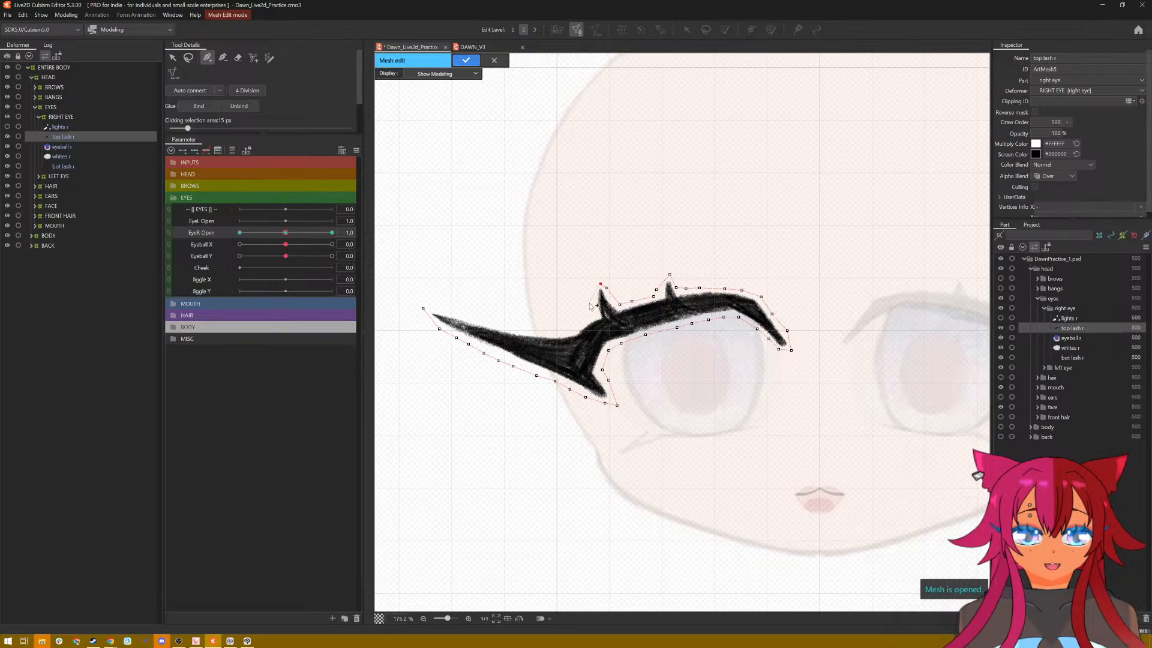
click(588, 302)
click(581, 319)
click(571, 327)
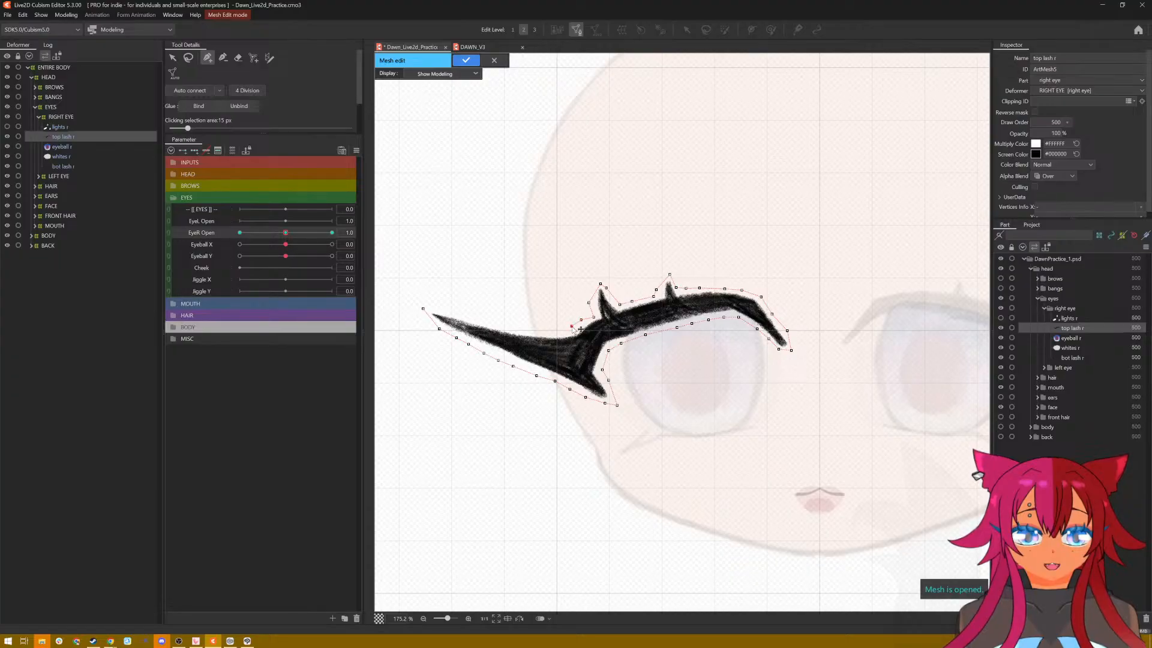
click(543, 329)
click(525, 329)
click(475, 319)
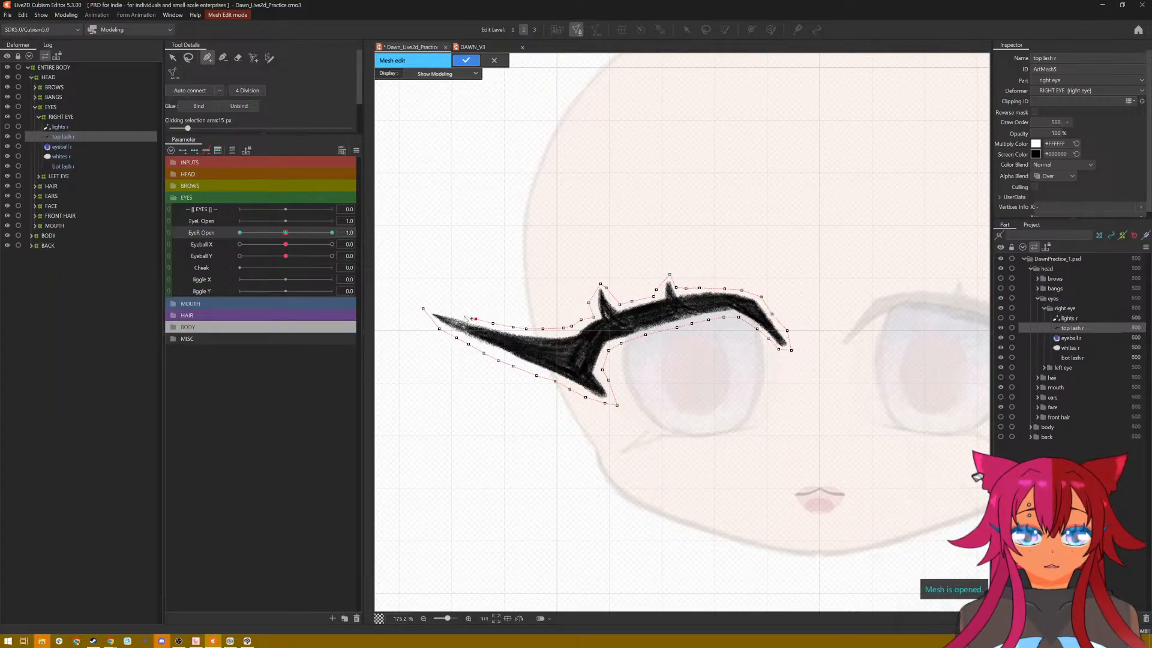
click(423, 309)
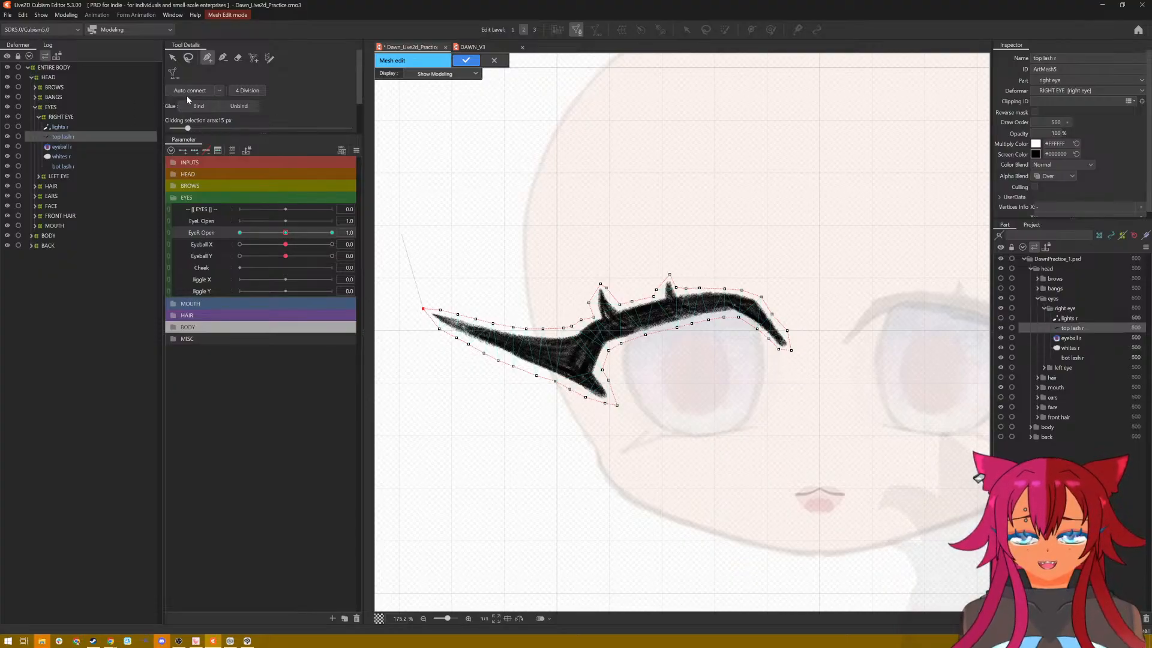
Step: Auto-connect the top lash mesh and add a row of vertices along the lash's centre from outer tip to inner corner
scroll(417, 307, up, 2)
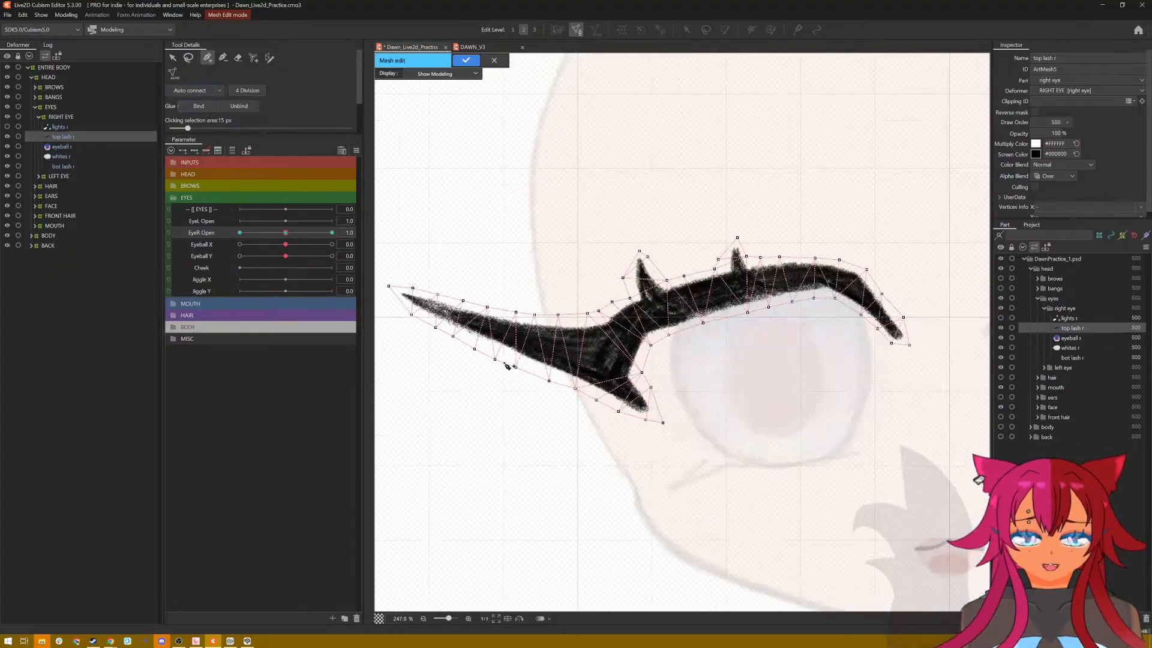
click(412, 300)
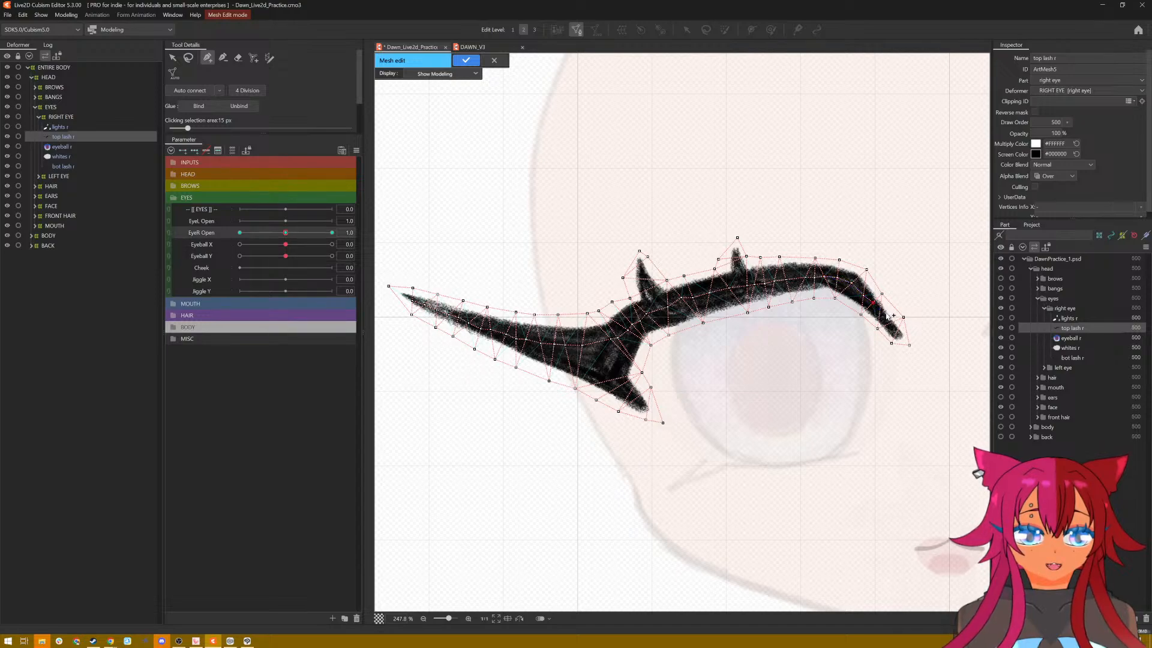
drag(887, 313, 904, 324)
click(898, 329)
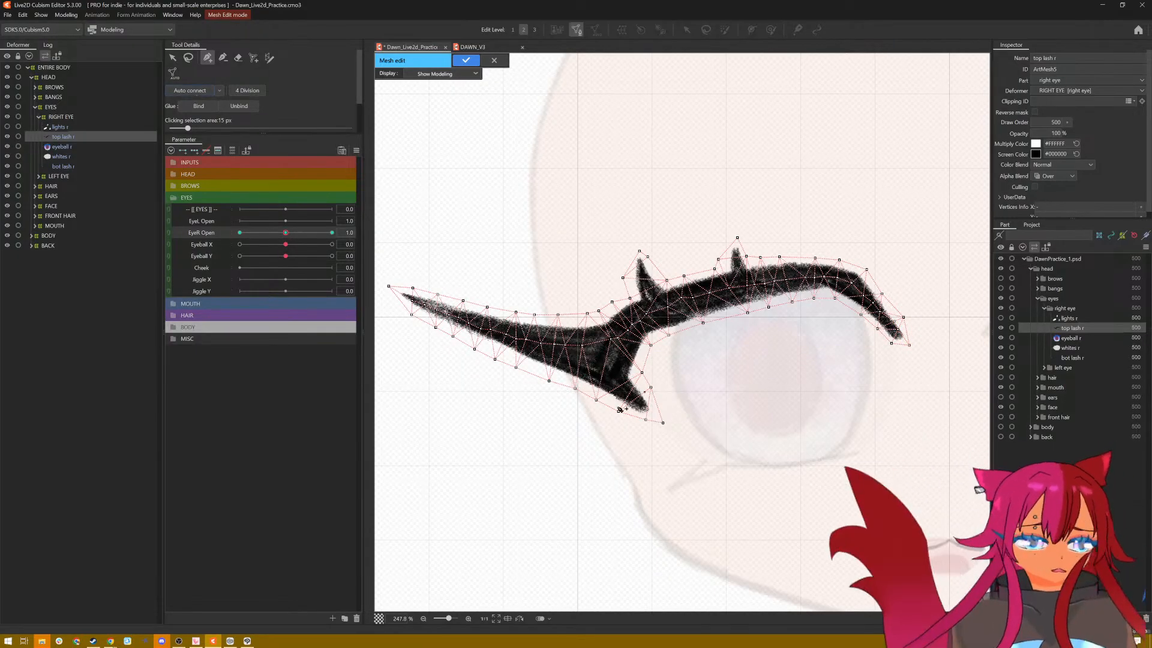
scroll(520, 369, up, 2)
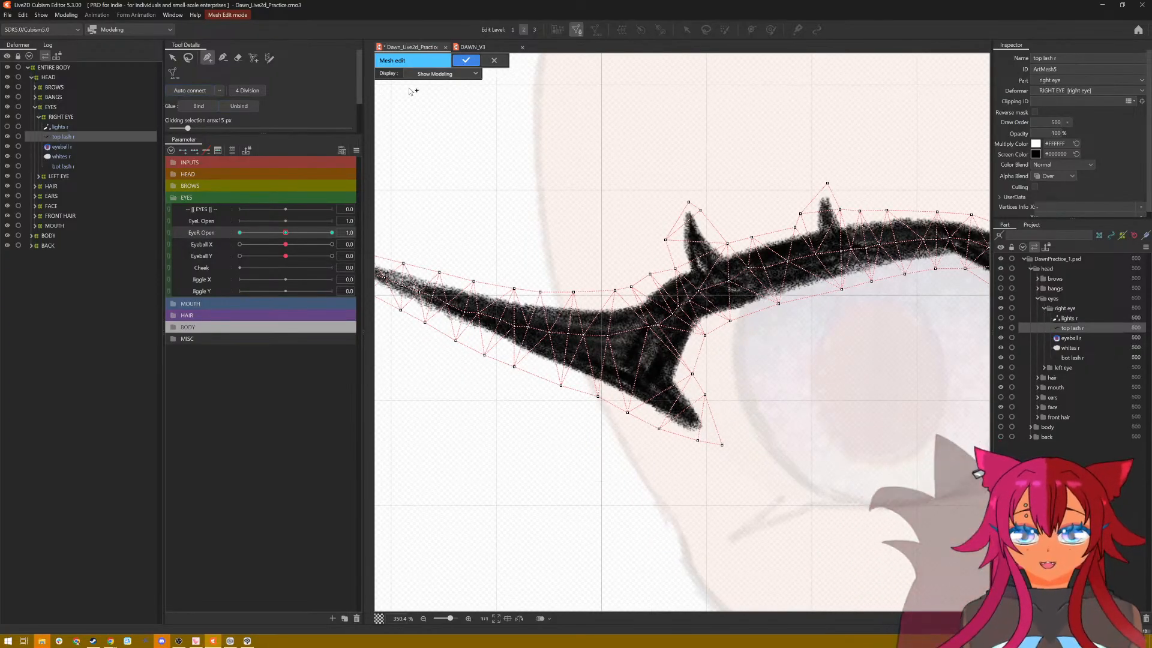
Step: Reposition the centre-row and upper-edge vertices along the top lash's arch to even out the mesh triangles
click(174, 59)
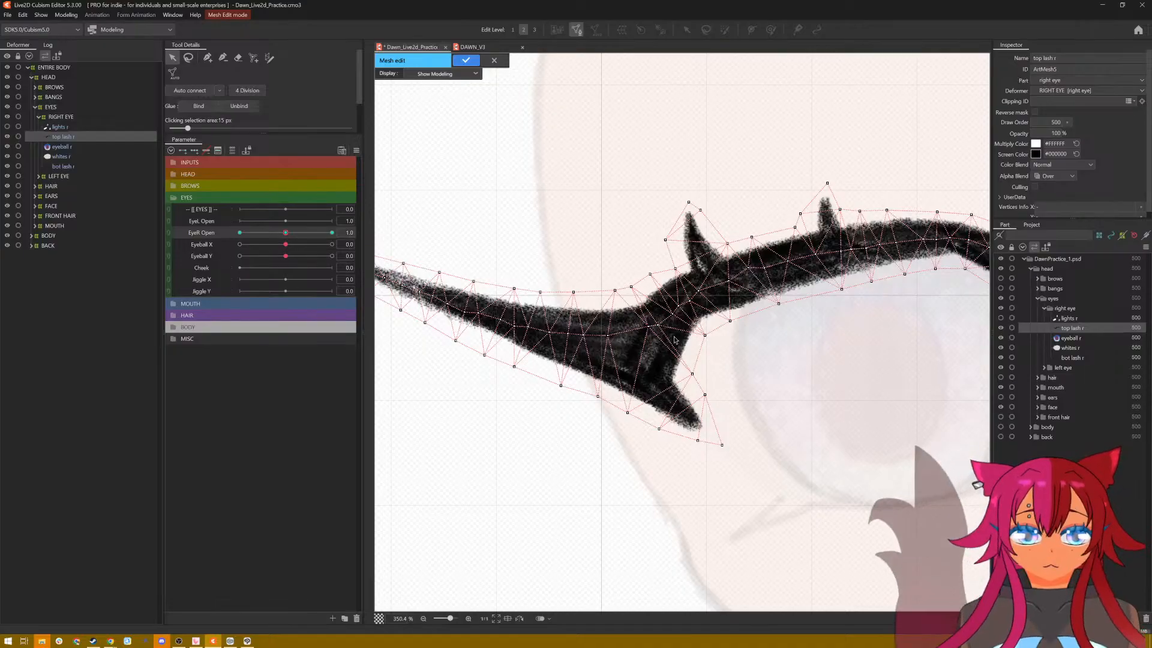
drag(649, 332, 799, 261)
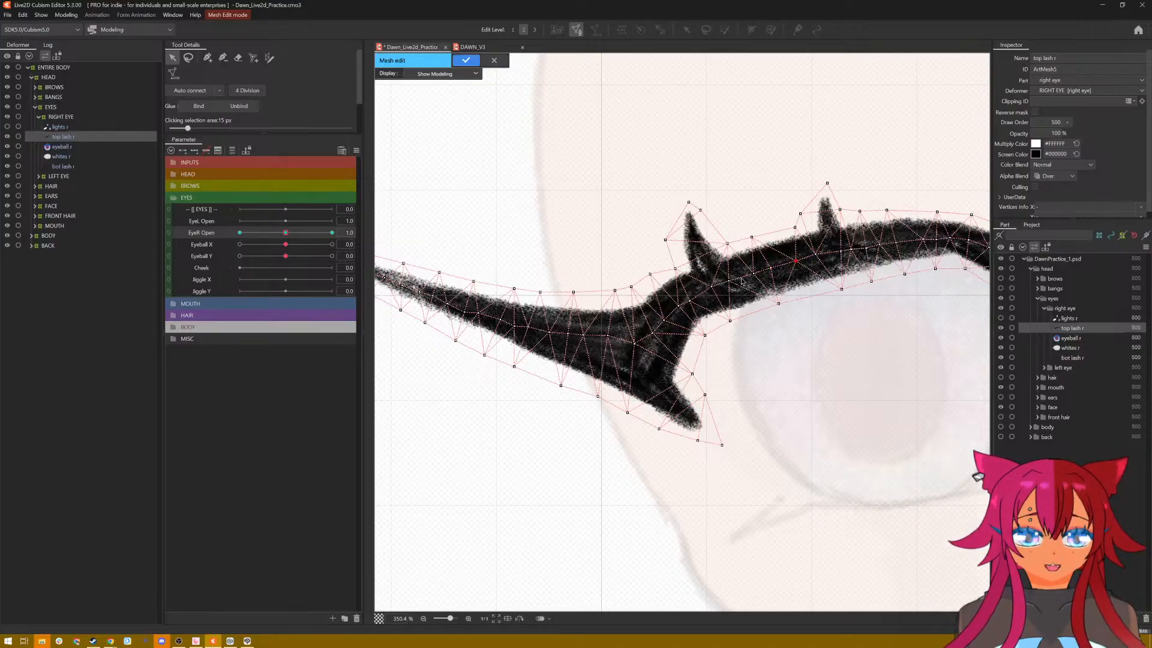
drag(733, 282, 736, 284)
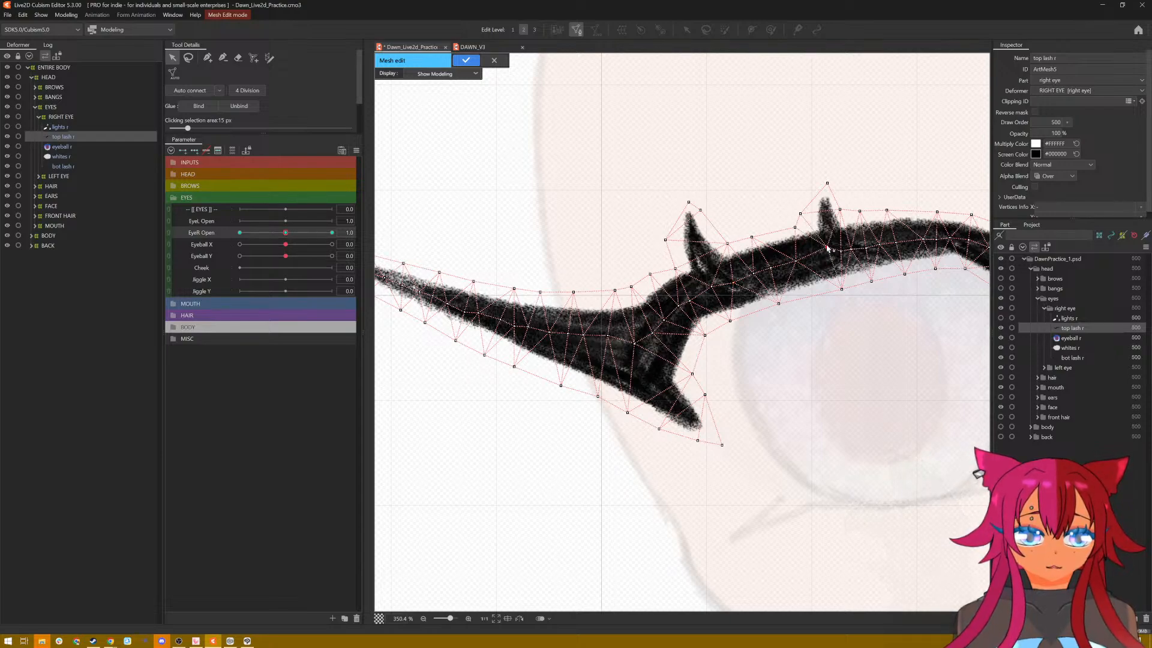
drag(792, 230, 786, 234)
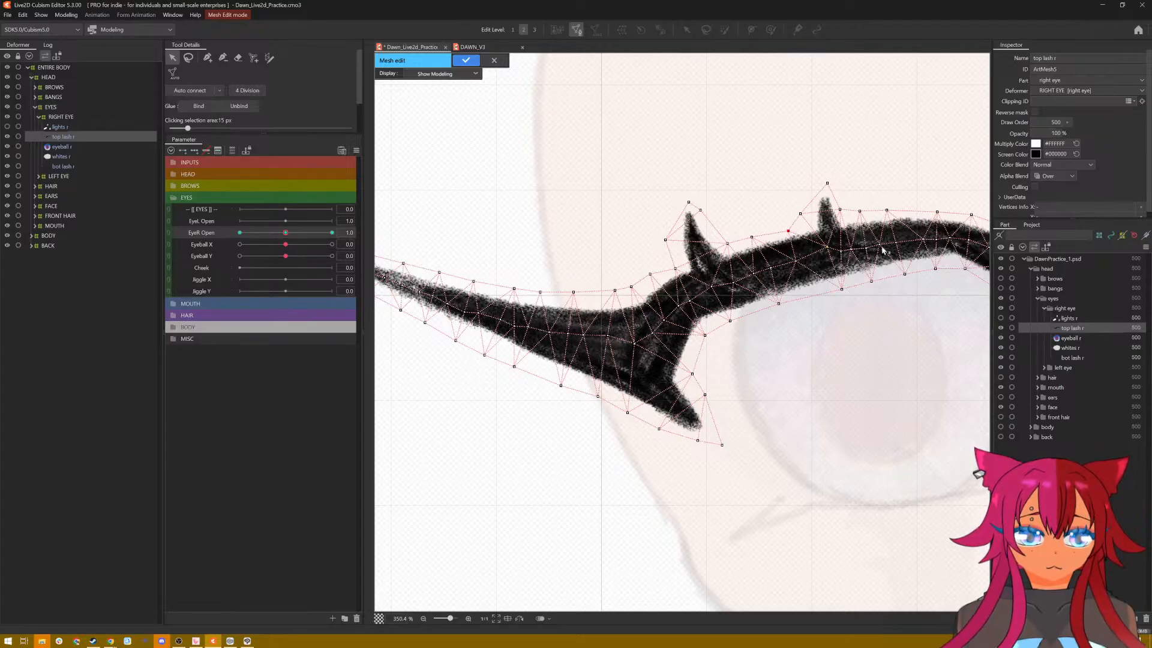
drag(907, 247, 901, 250)
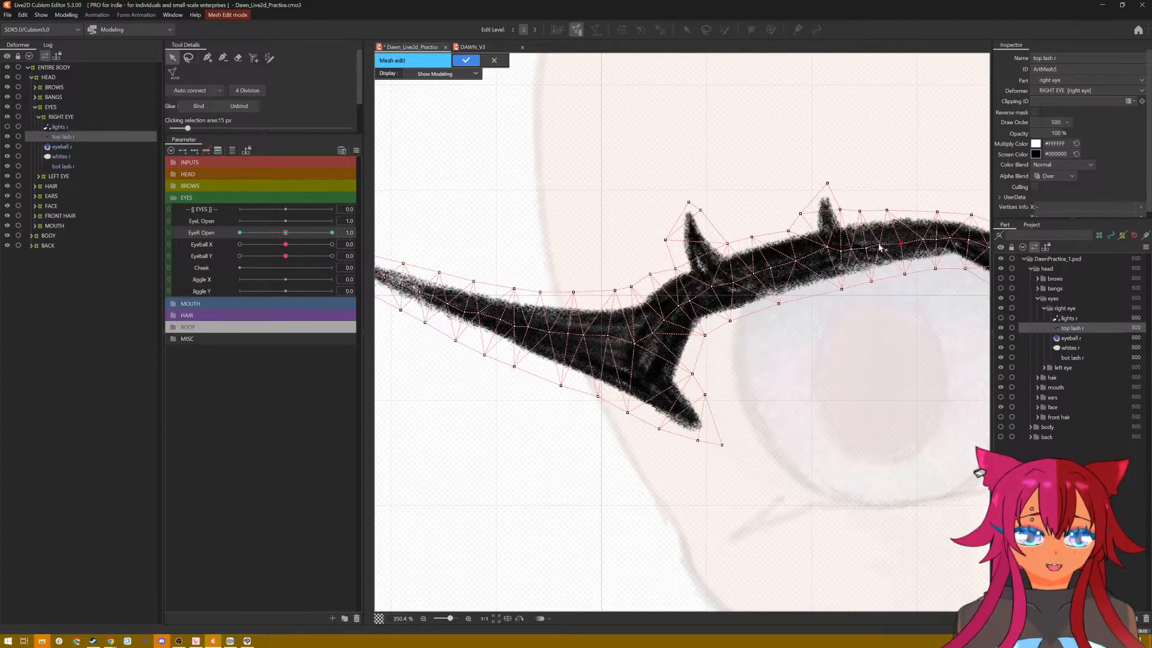
click(886, 245)
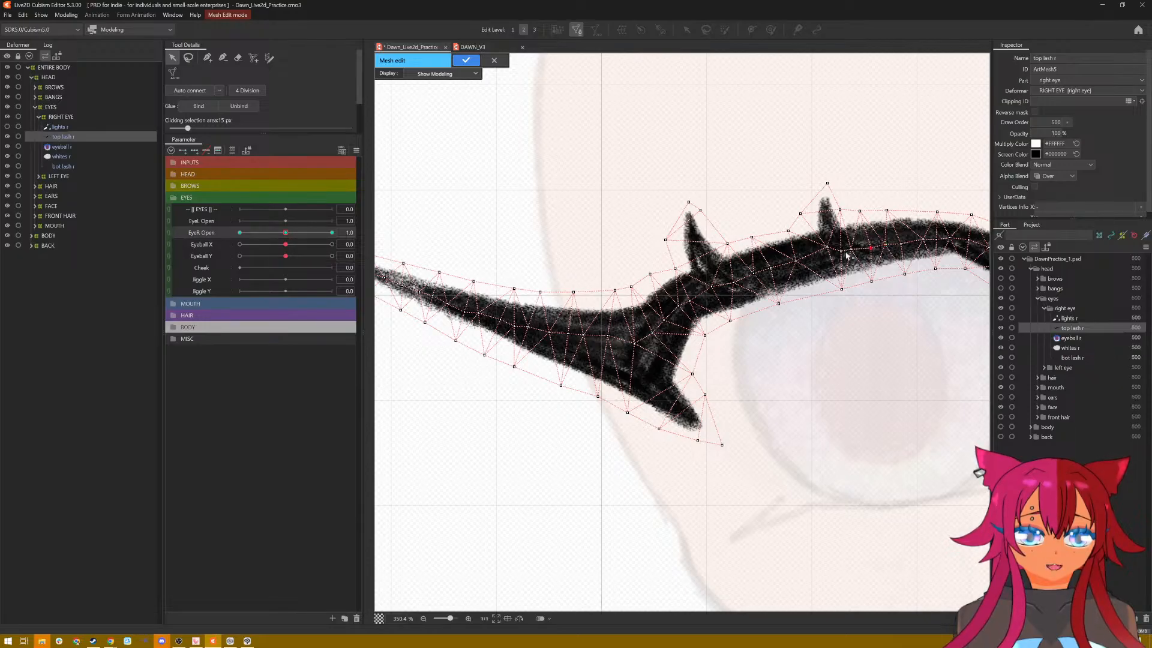
click(863, 248)
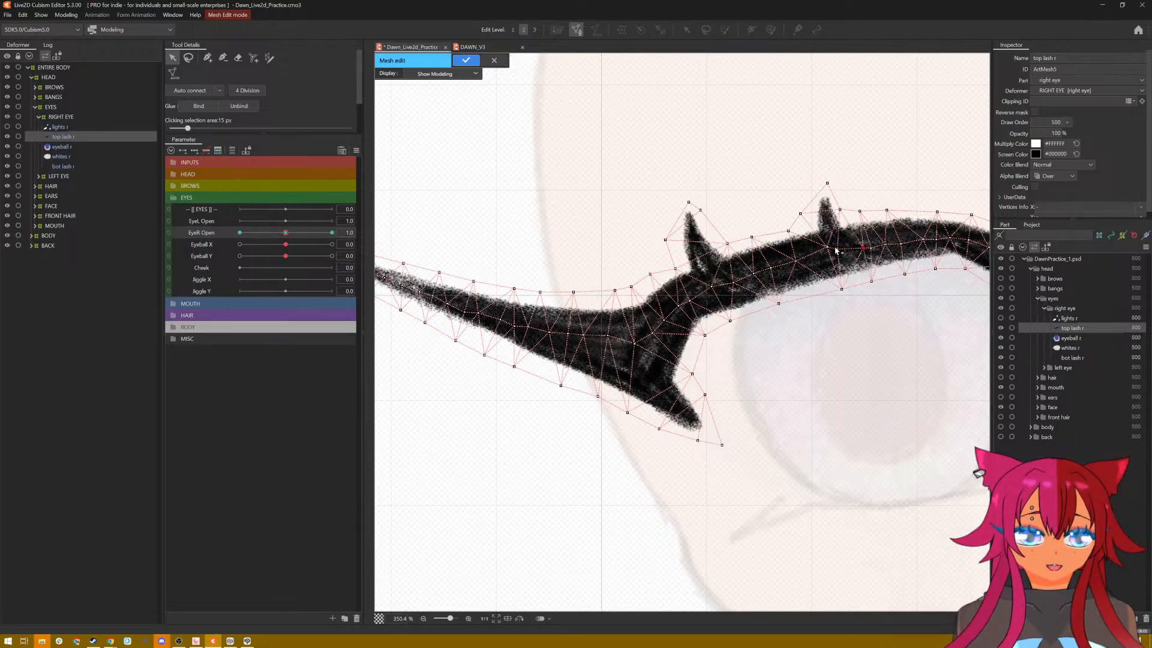
drag(826, 249, 818, 247)
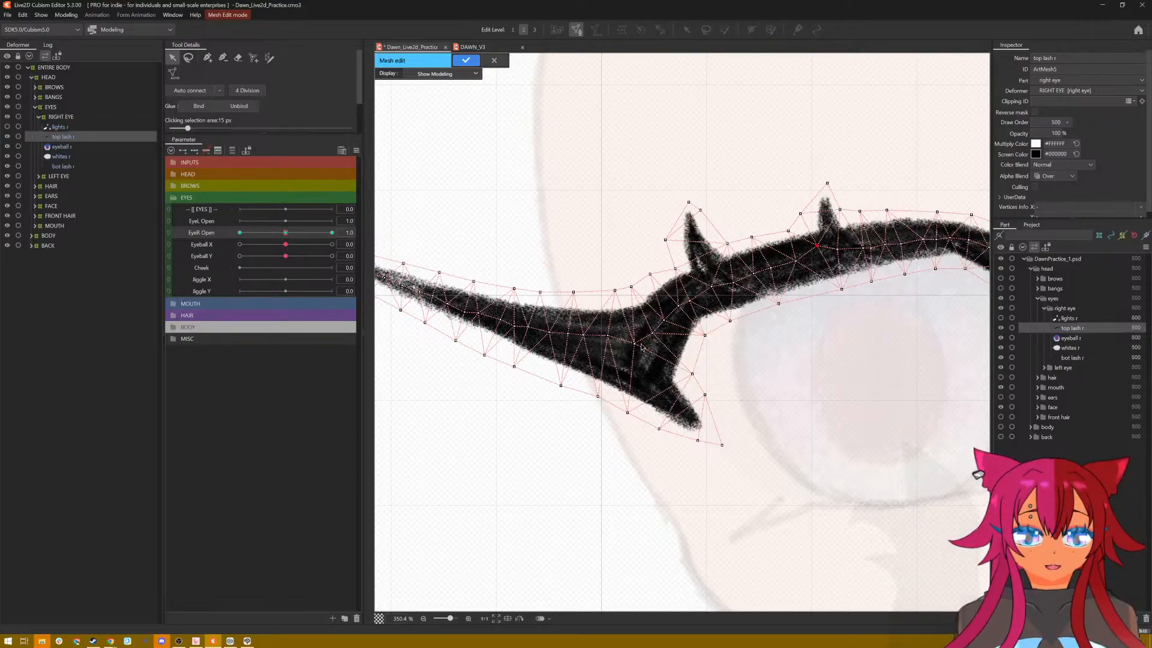
Step: Adjust the vertices where the wing meets the lower lash spike and add vertices inside the spike and at the wing's outer tip
drag(637, 344, 637, 351)
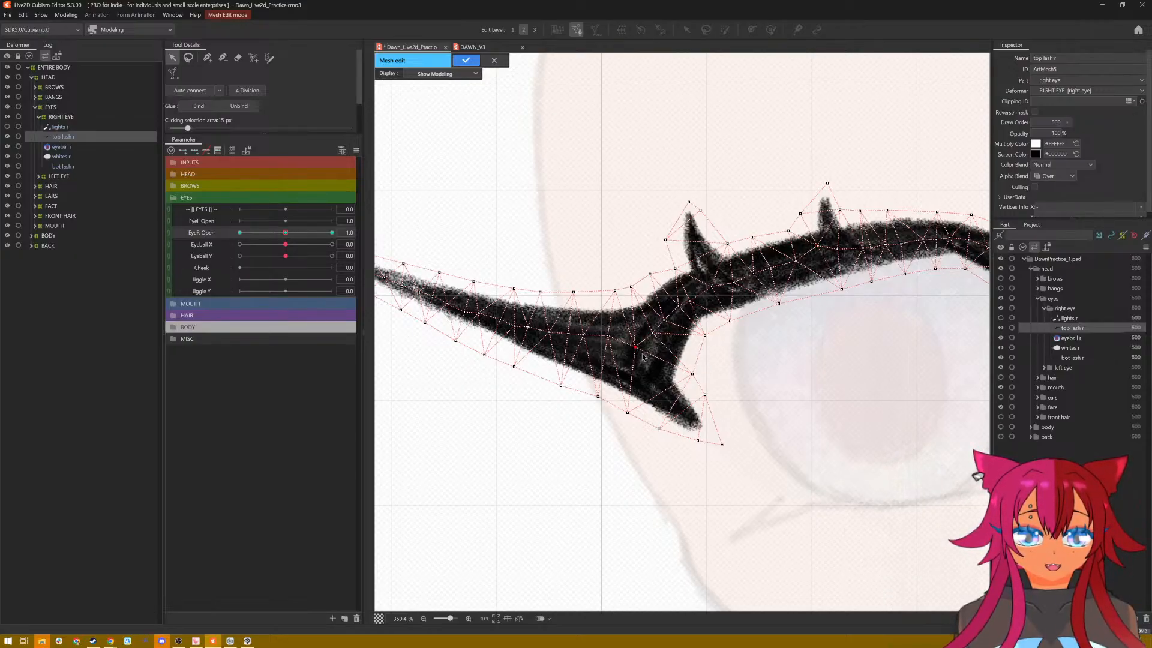
click(207, 59)
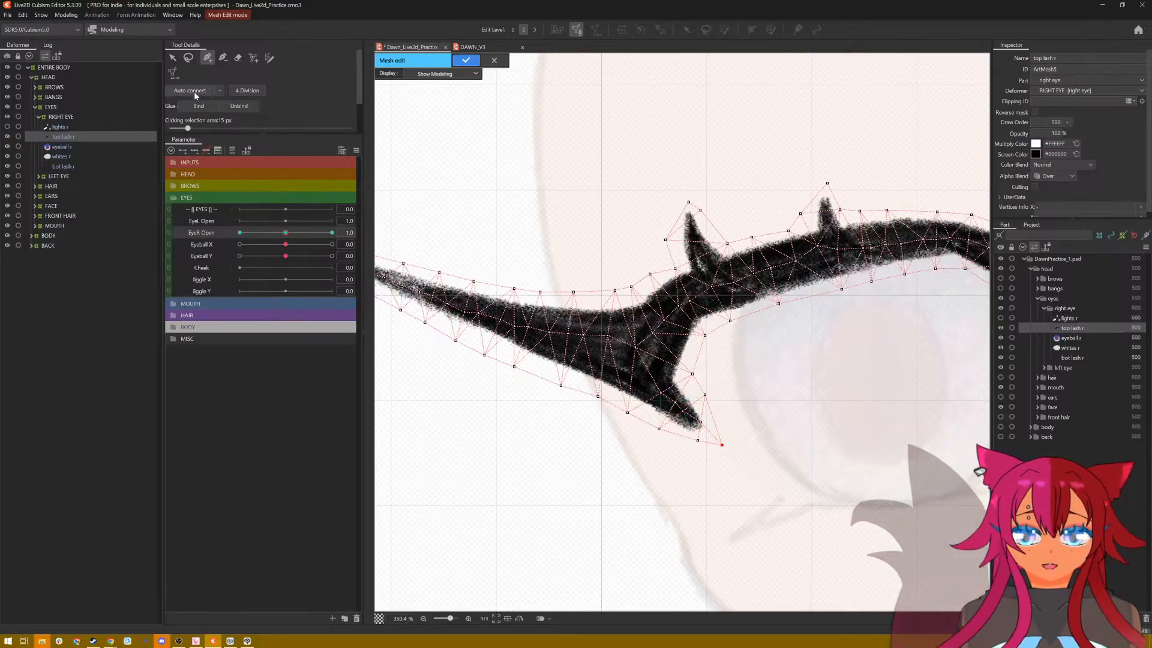
click(648, 336)
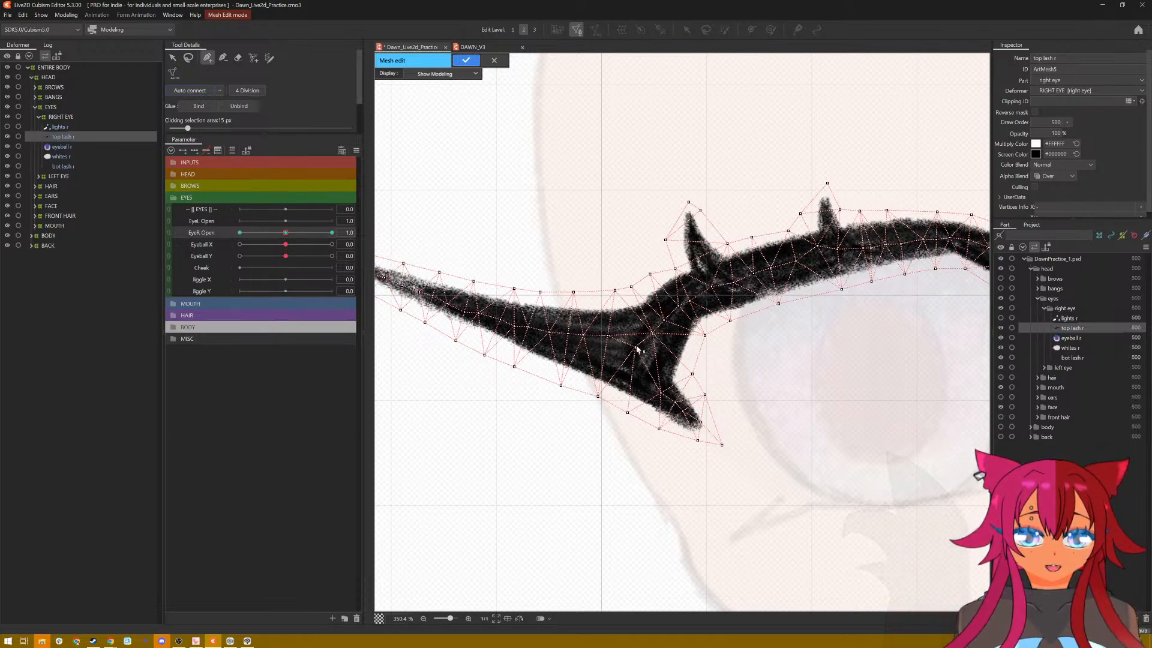
drag(635, 347, 658, 392)
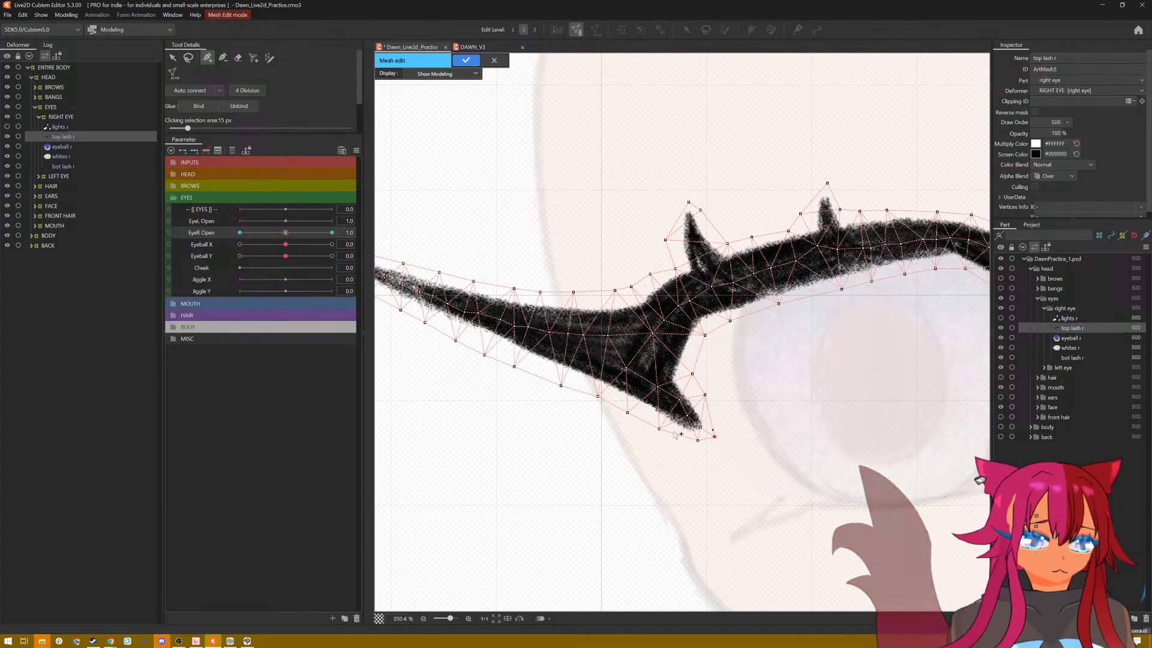
drag(535, 426, 613, 451)
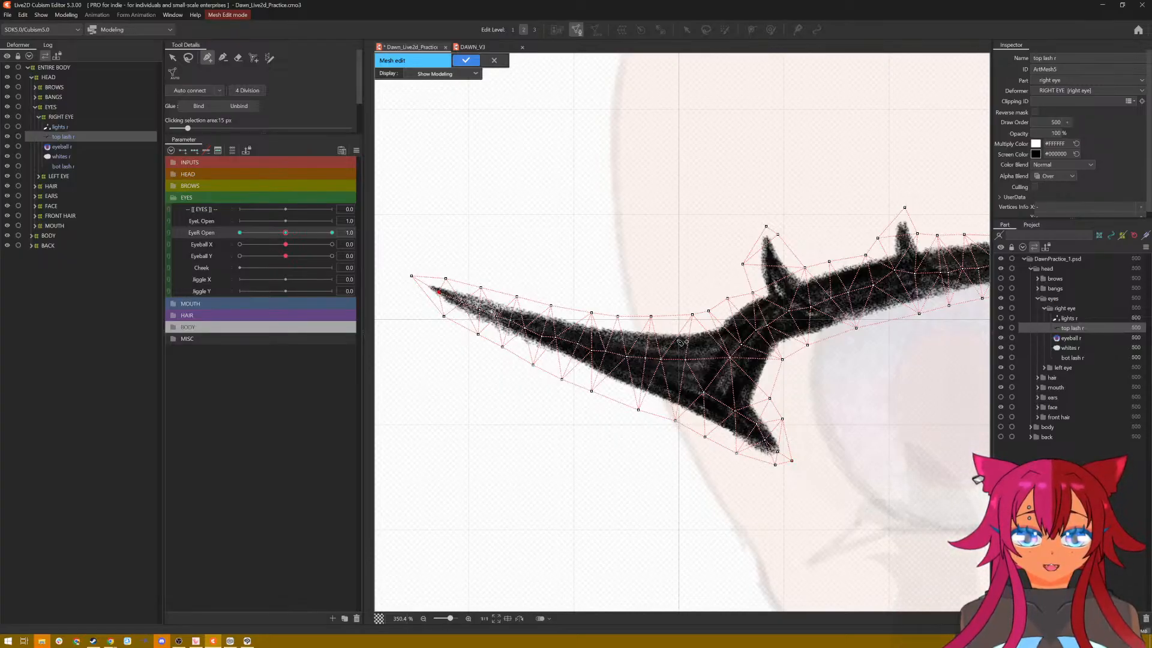
click(930, 372)
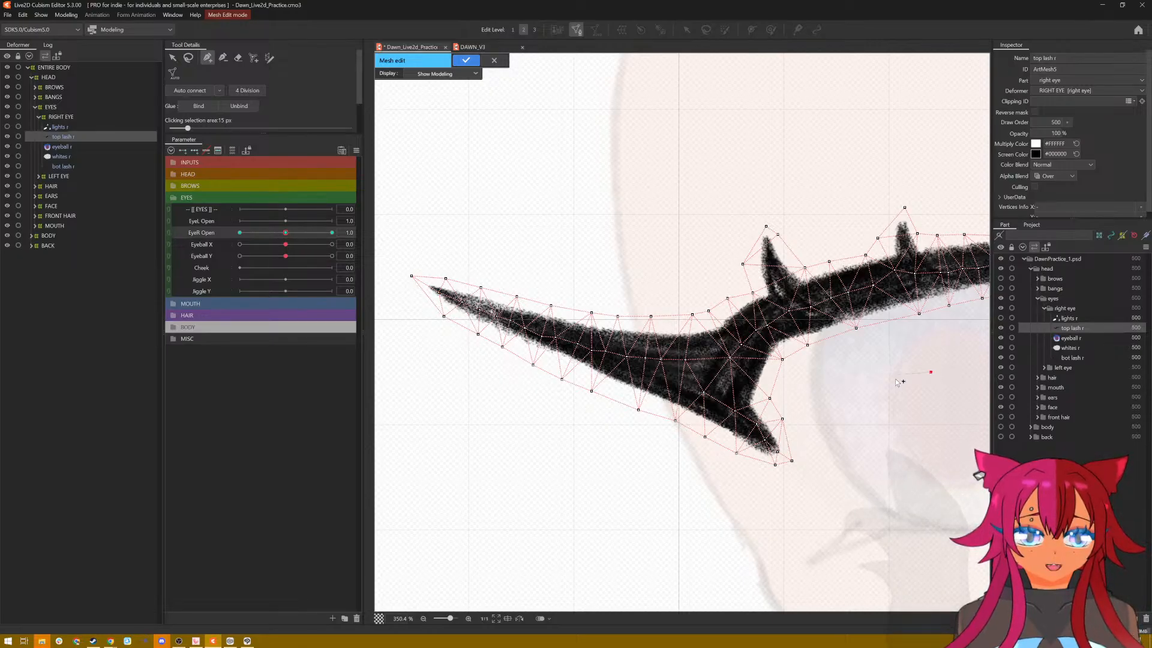
scroll(895, 380, right, 5)
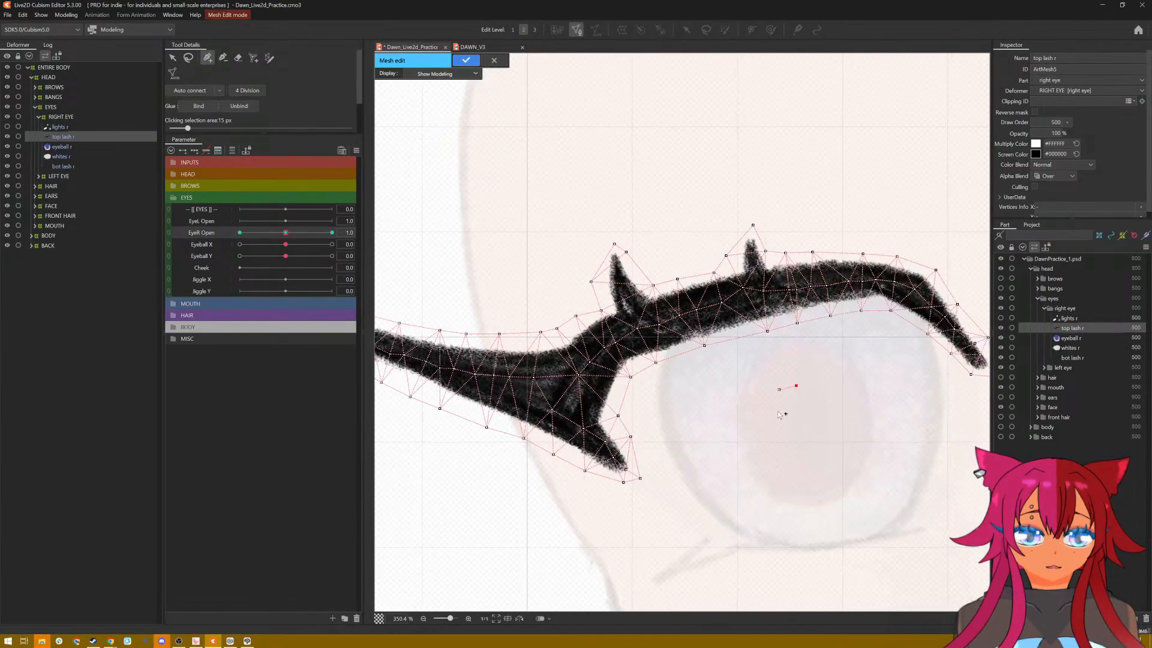
click(192, 59)
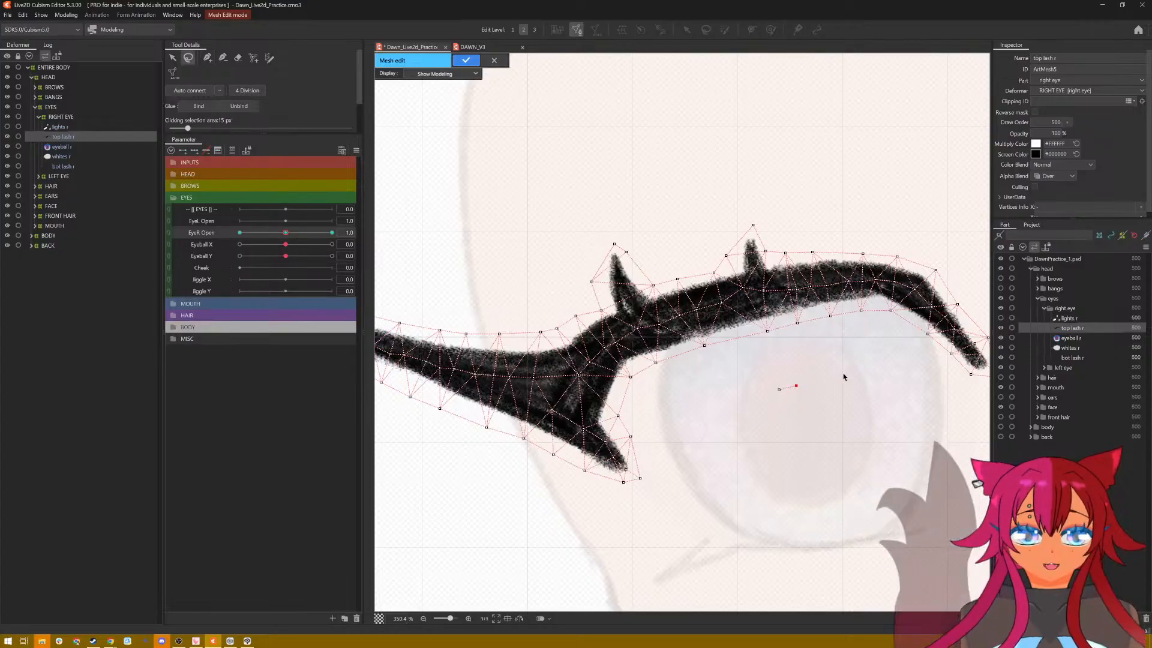
mouse_move(805, 370)
mouse_down()
mouse_move(754, 400)
mouse_move(828, 406)
mouse_up()
key(Delete)
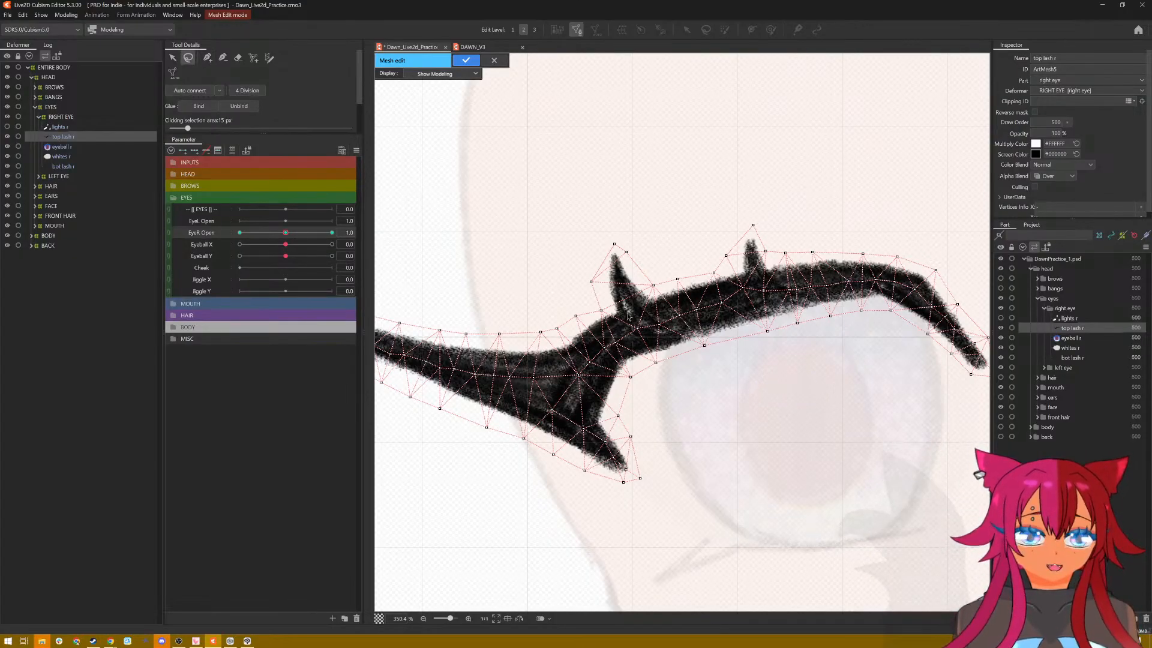
Step: Add mesh vertices inside the outer upward lash spike, from its base towards its tip
click(208, 58)
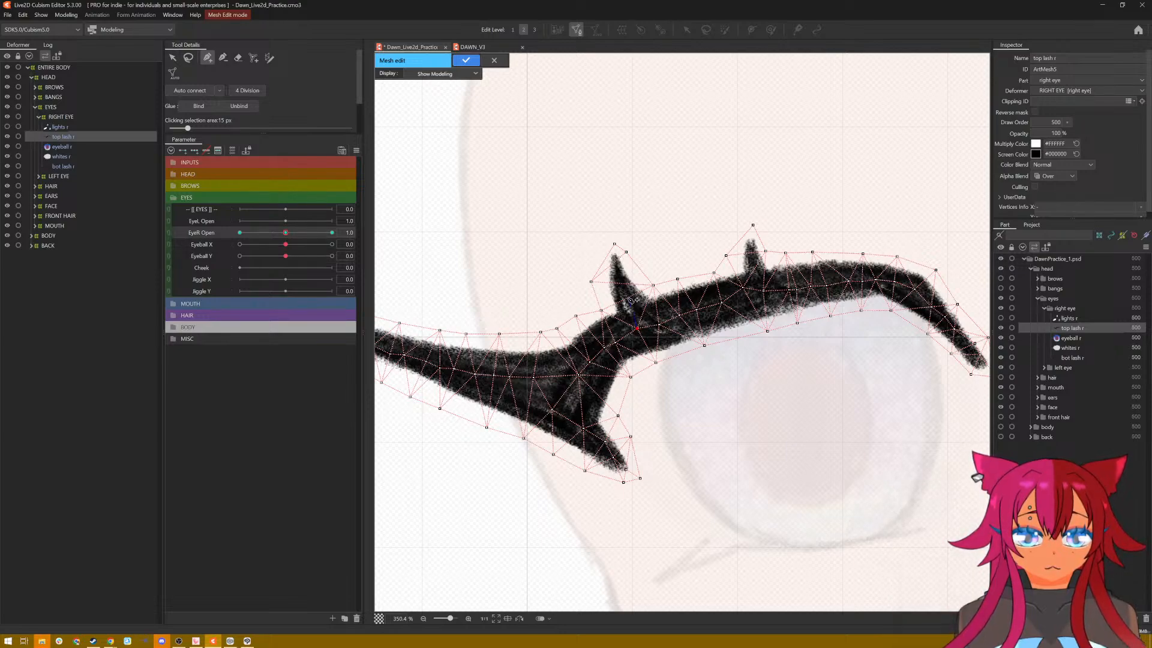
click(628, 298)
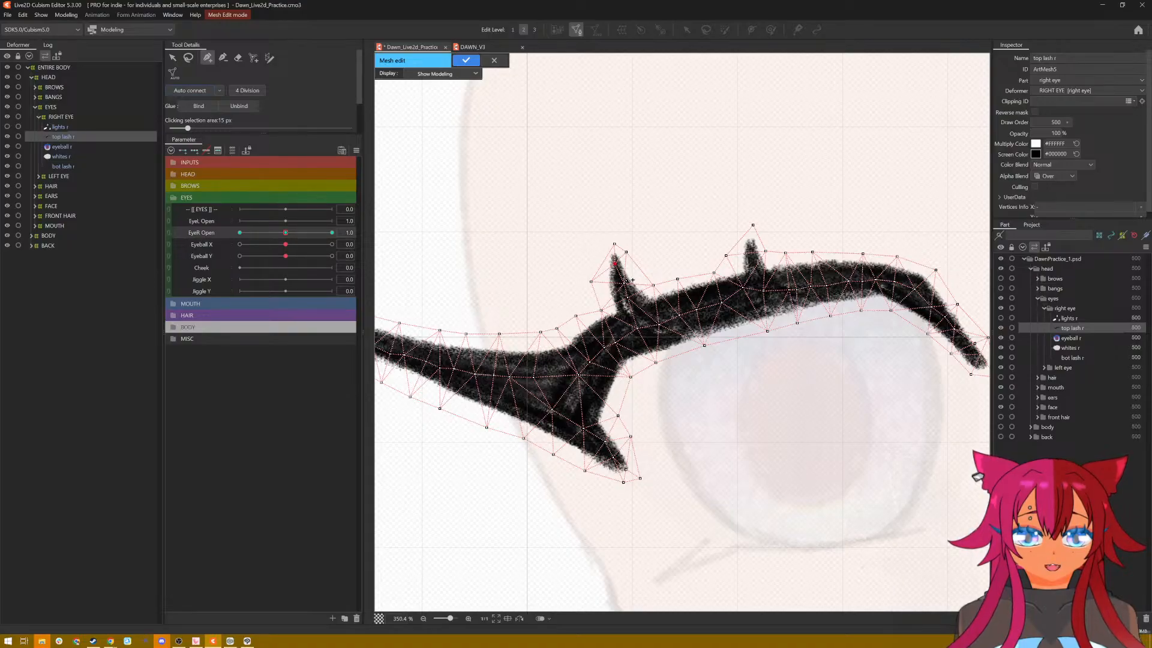
drag(623, 287, 633, 309)
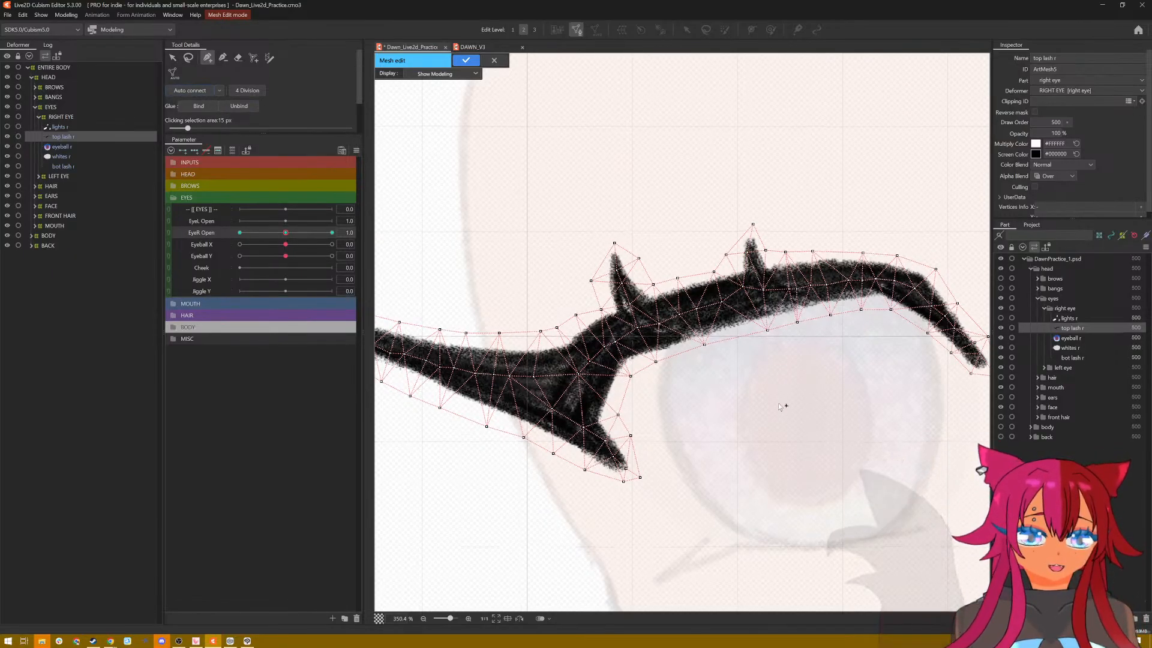
scroll(701, 404, down, 5)
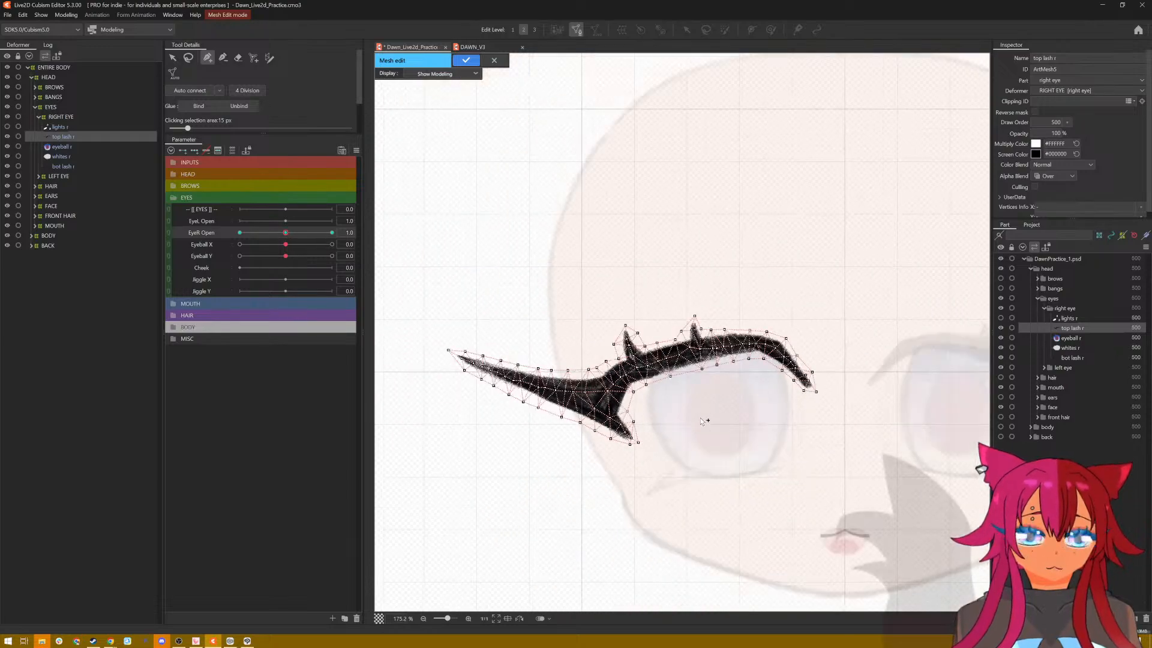
scroll(700, 419, up, 2)
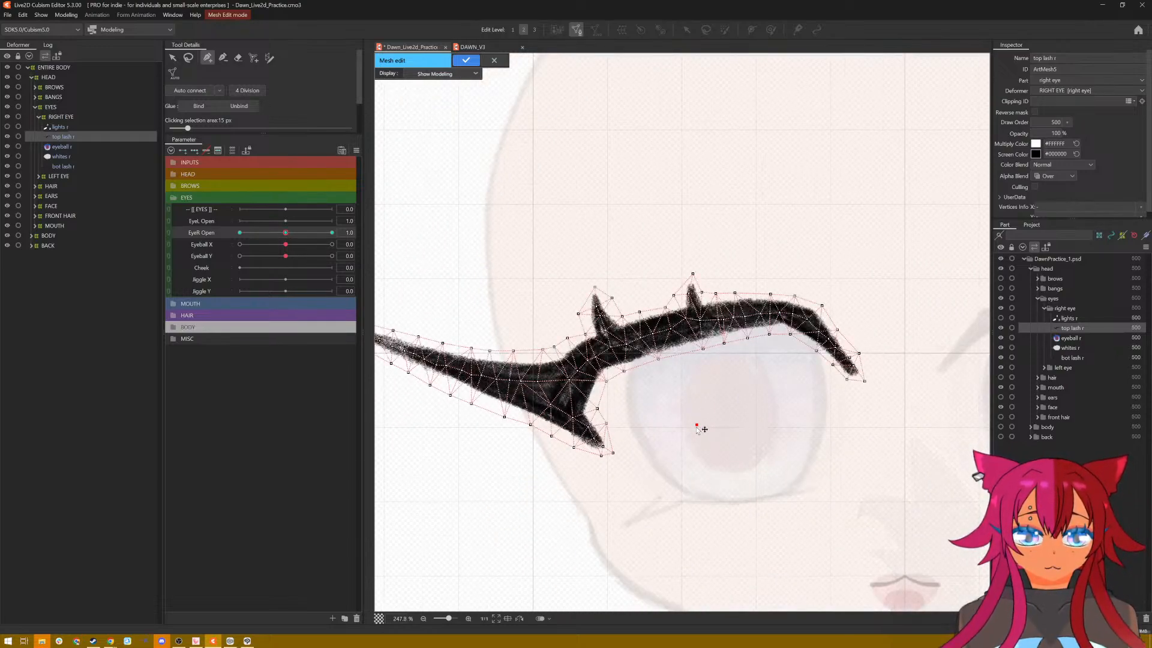
click(701, 444)
click(188, 58)
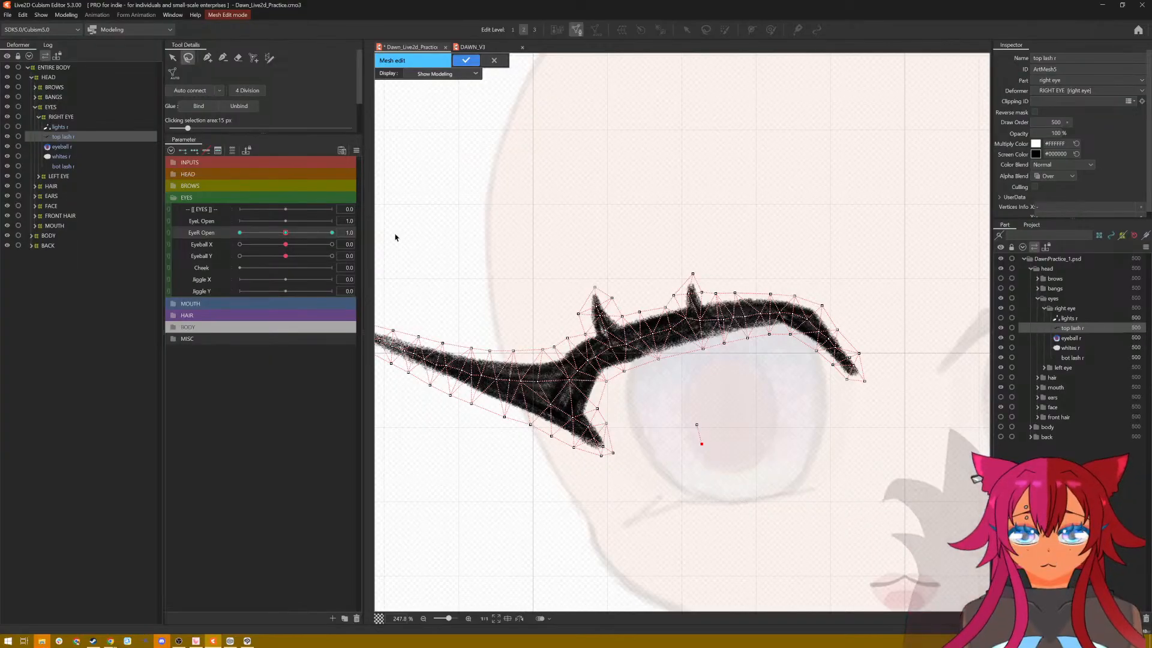
mouse_move(718, 406)
mouse_down()
mouse_move(792, 460)
mouse_move(734, 432)
mouse_move(774, 425)
mouse_up()
key(Delete)
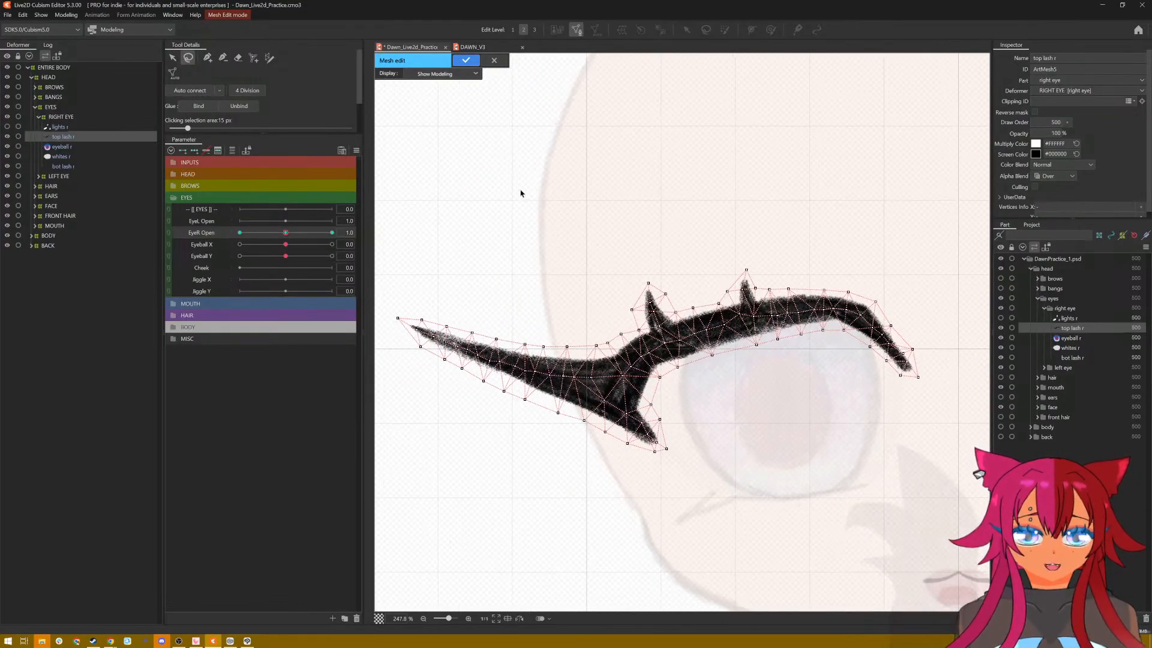
Step: Apply the mesh edit and, with EyeR Open at 2.0, raise the whole top lash above the iris
click(466, 60)
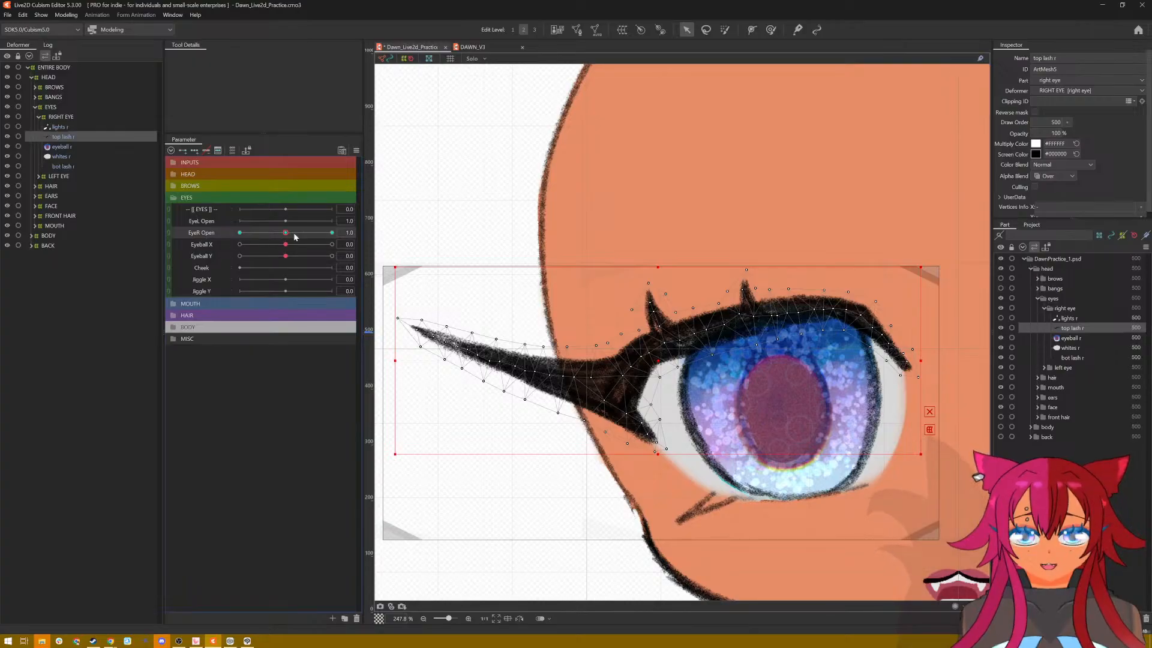
drag(284, 234, 331, 233)
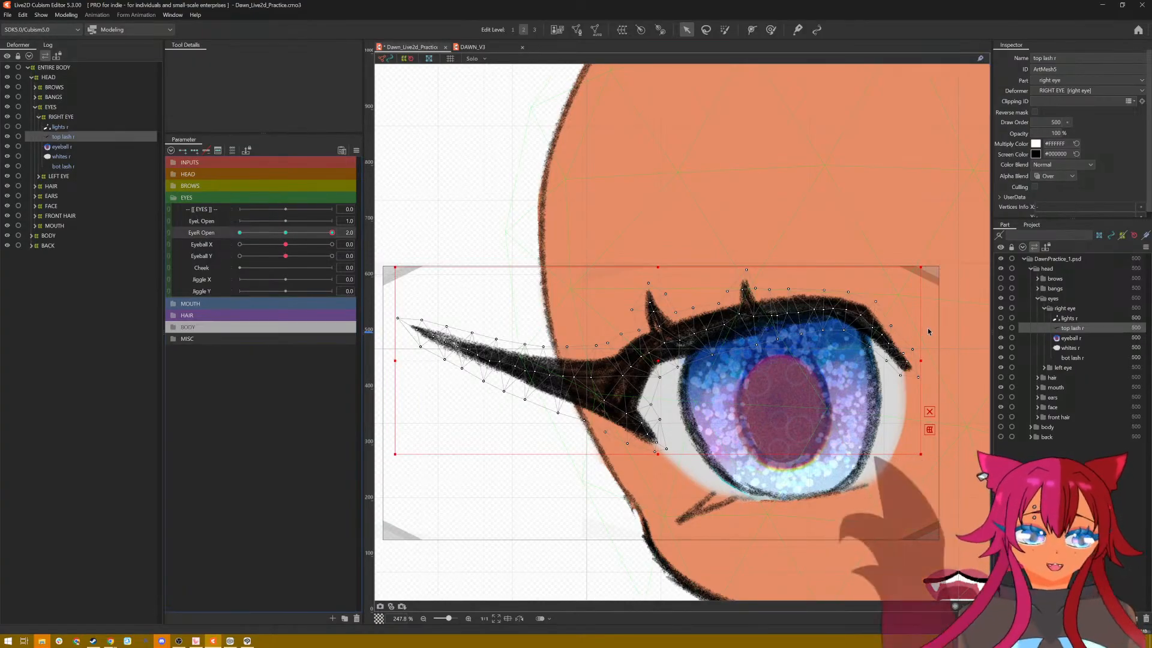
drag(549, 498, 494, 496)
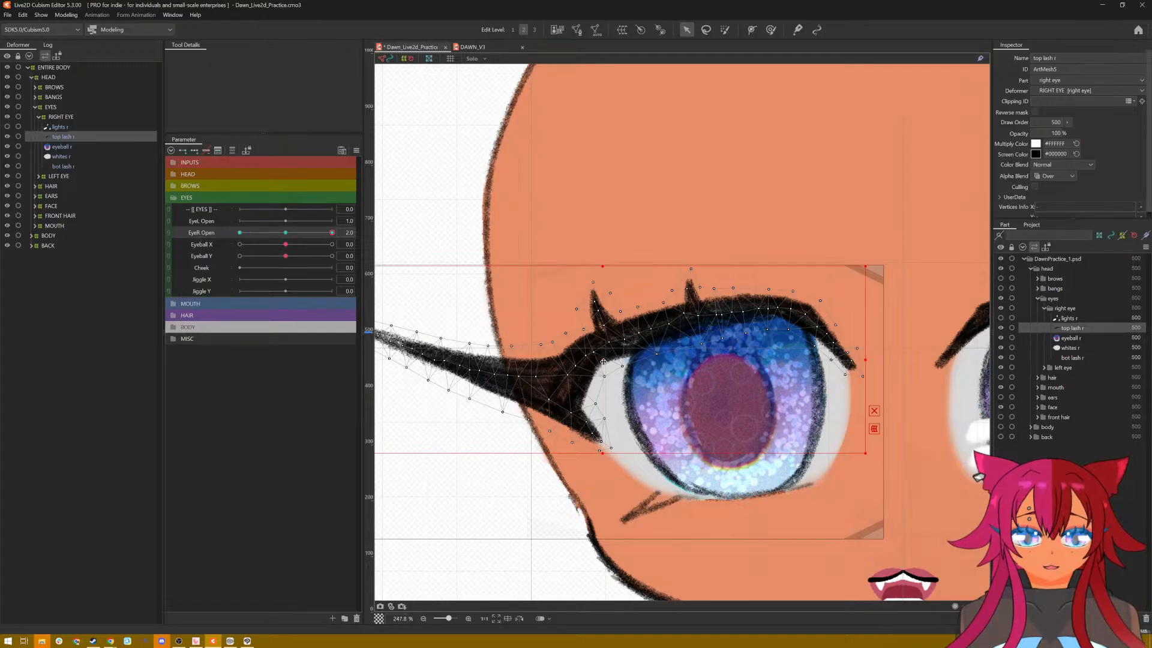
drag(603, 362, 601, 333)
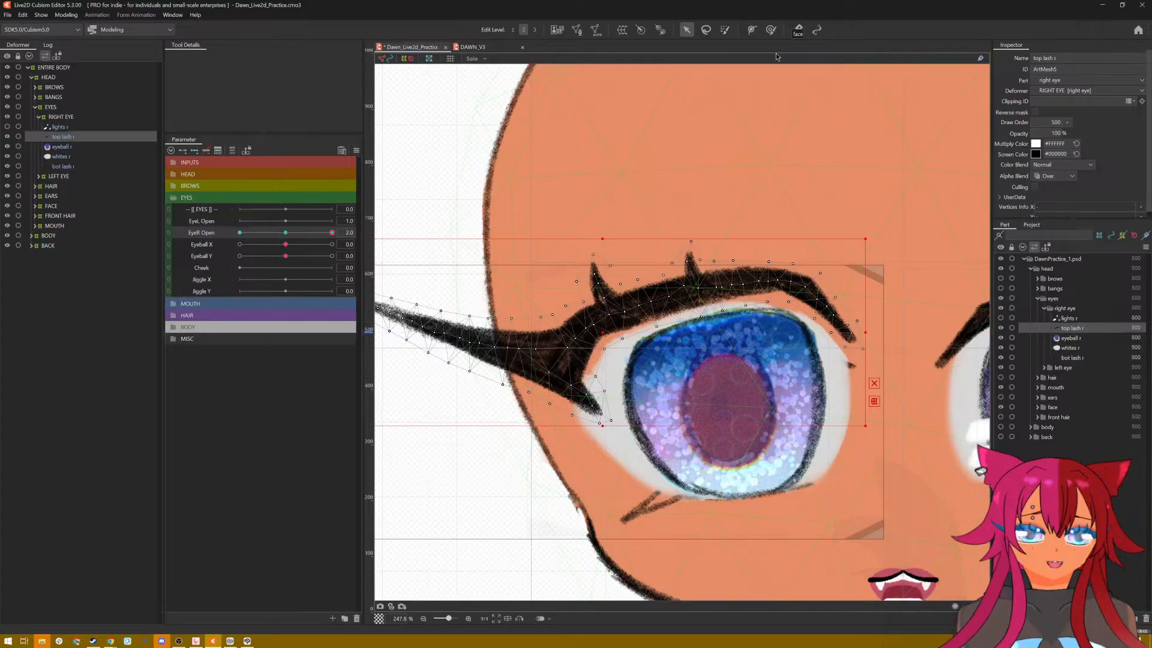
Step: Start a deform path on the top lash, placing points from the wing's outer tip through its base to below the outer upward spike
click(769, 30)
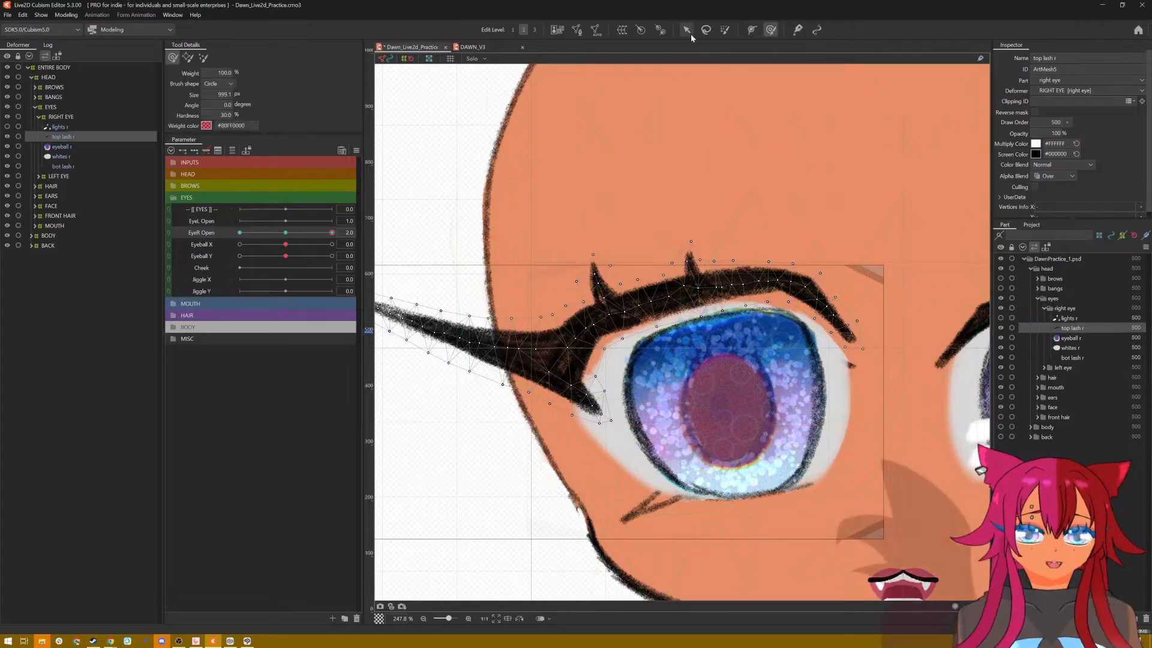
drag(556, 221, 621, 198)
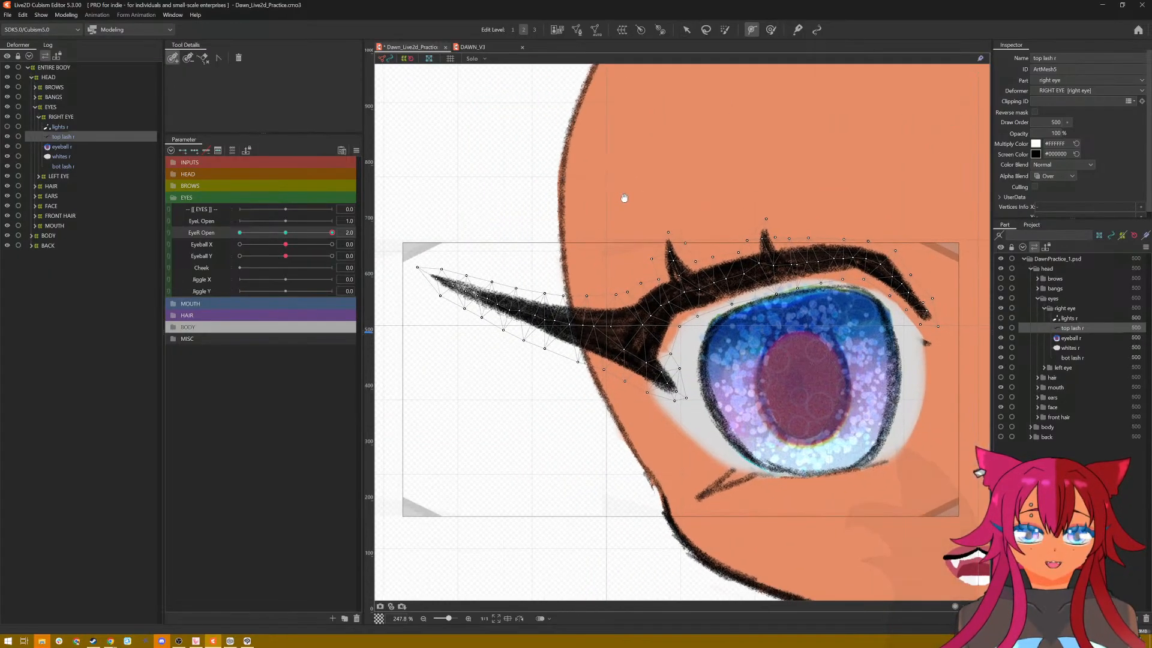
click(403, 270)
click(502, 305)
click(596, 331)
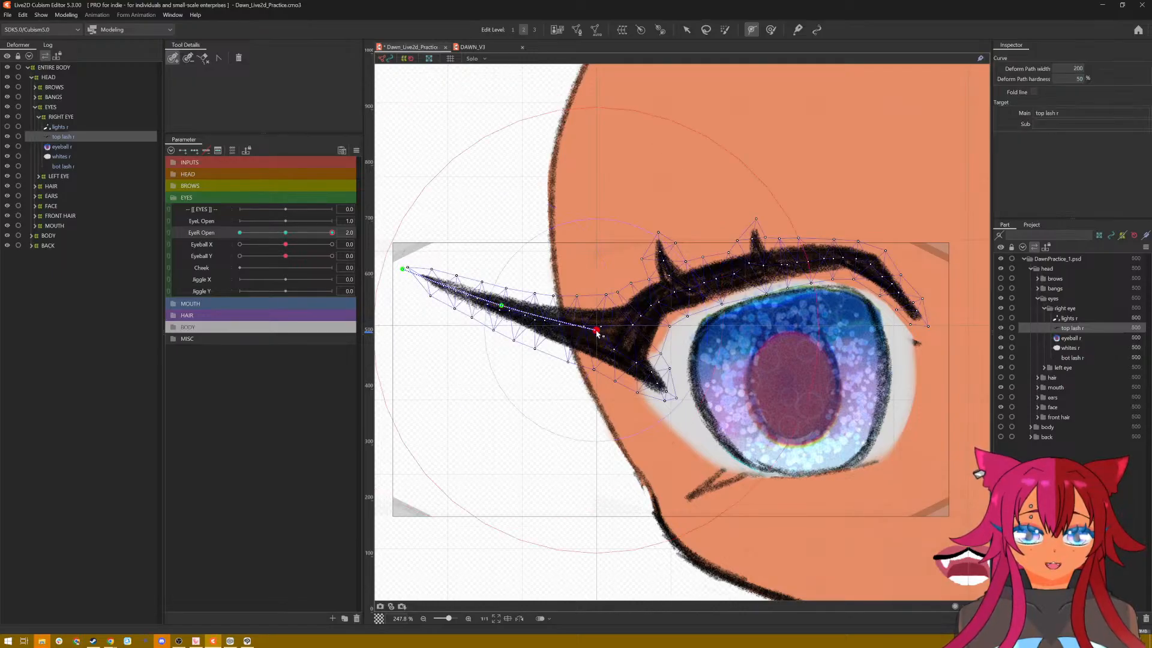
click(632, 339)
click(684, 295)
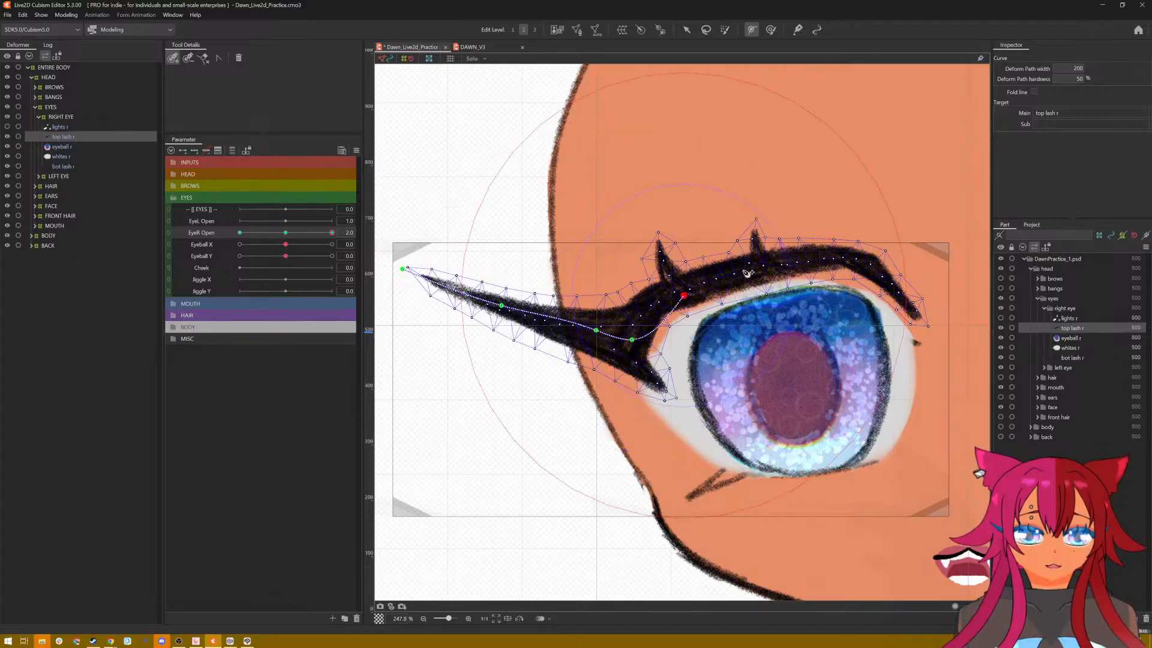
Step: Continue the deform path over the lash's arch and down past its end at the inner eye corner
click(748, 269)
click(814, 260)
click(867, 262)
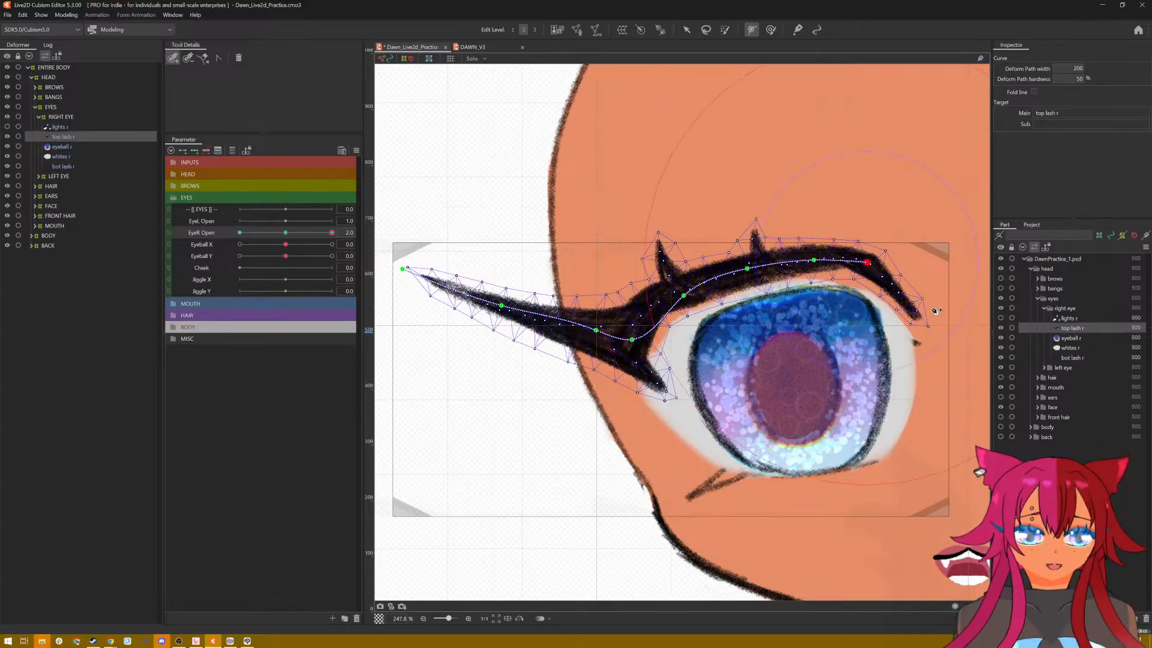
click(916, 320)
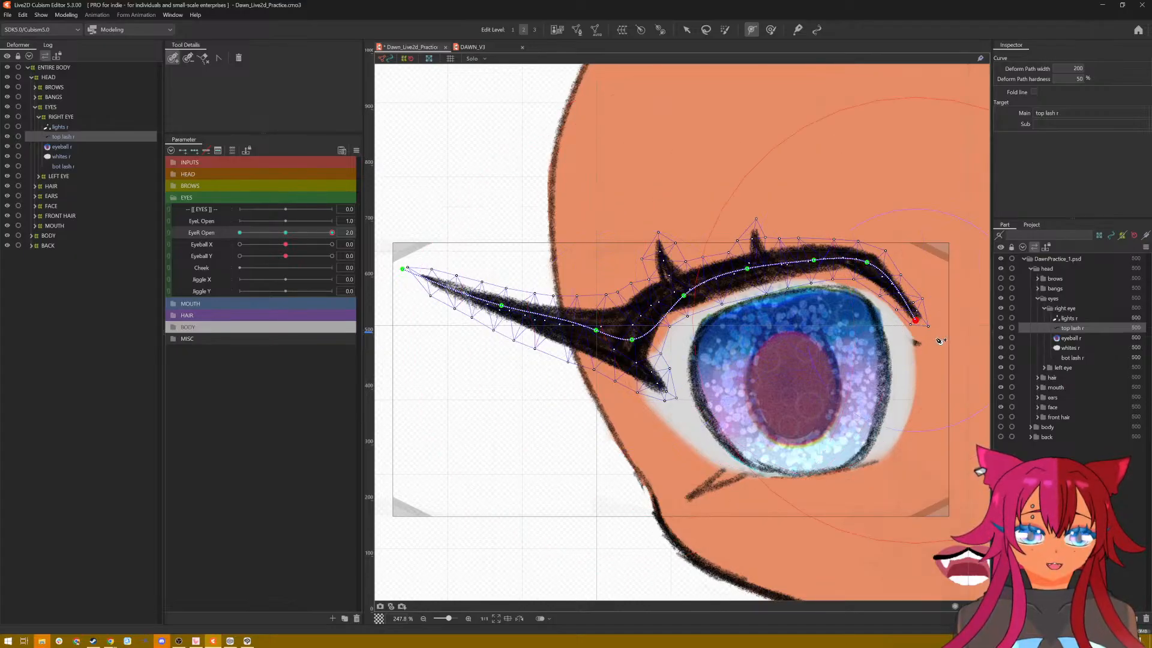
click(934, 338)
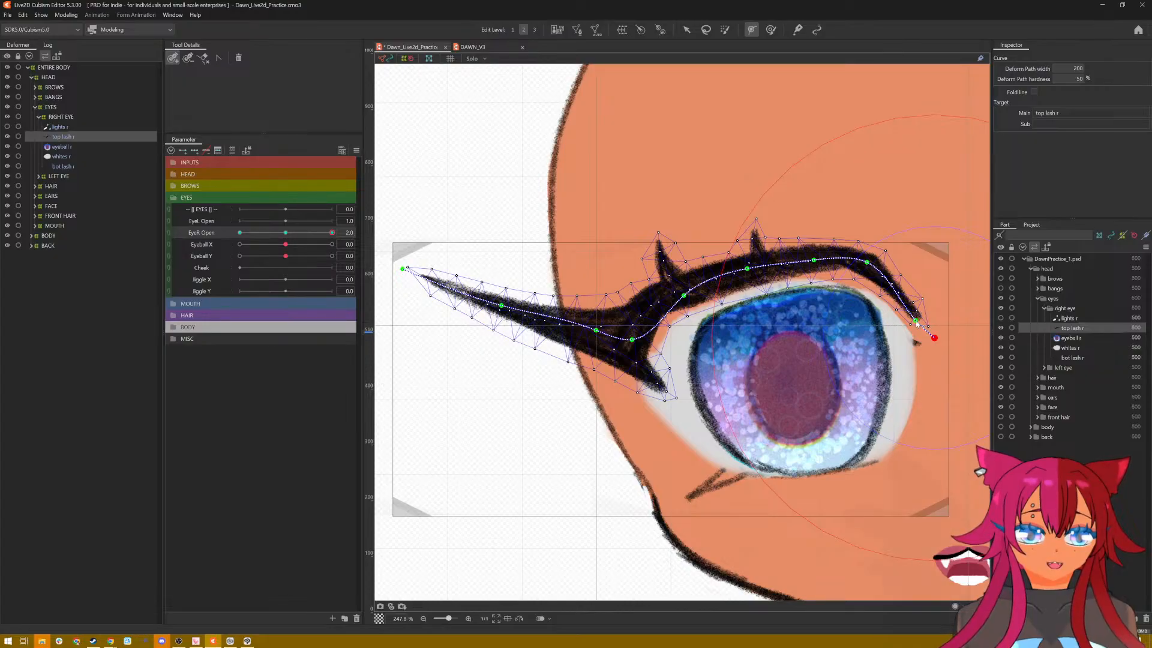
Step: Reposition the deform path points at the top lash's inner end, below the outer spike and along the wing to centre the path
drag(916, 321, 918, 315)
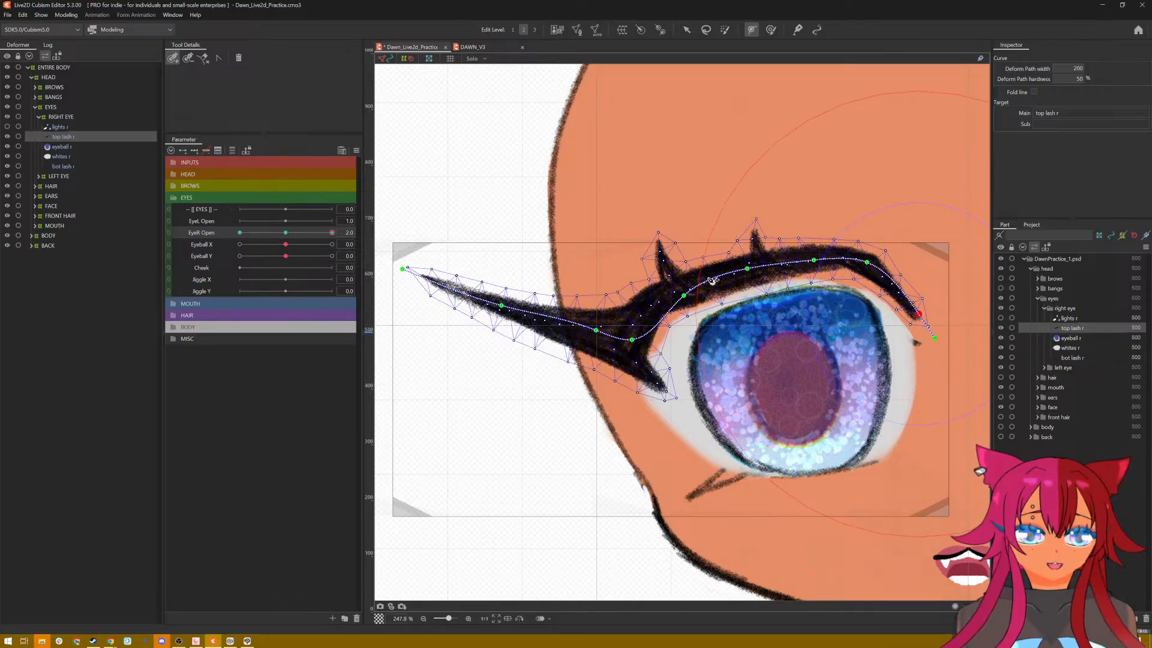
drag(681, 302, 669, 302)
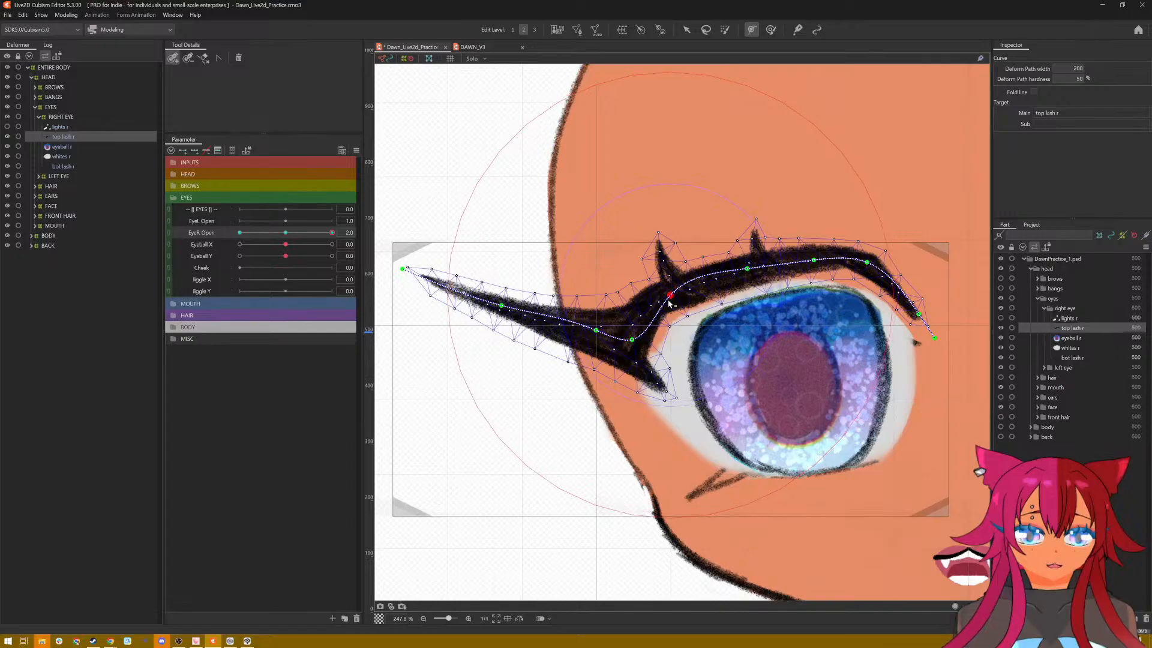
drag(633, 341, 574, 331)
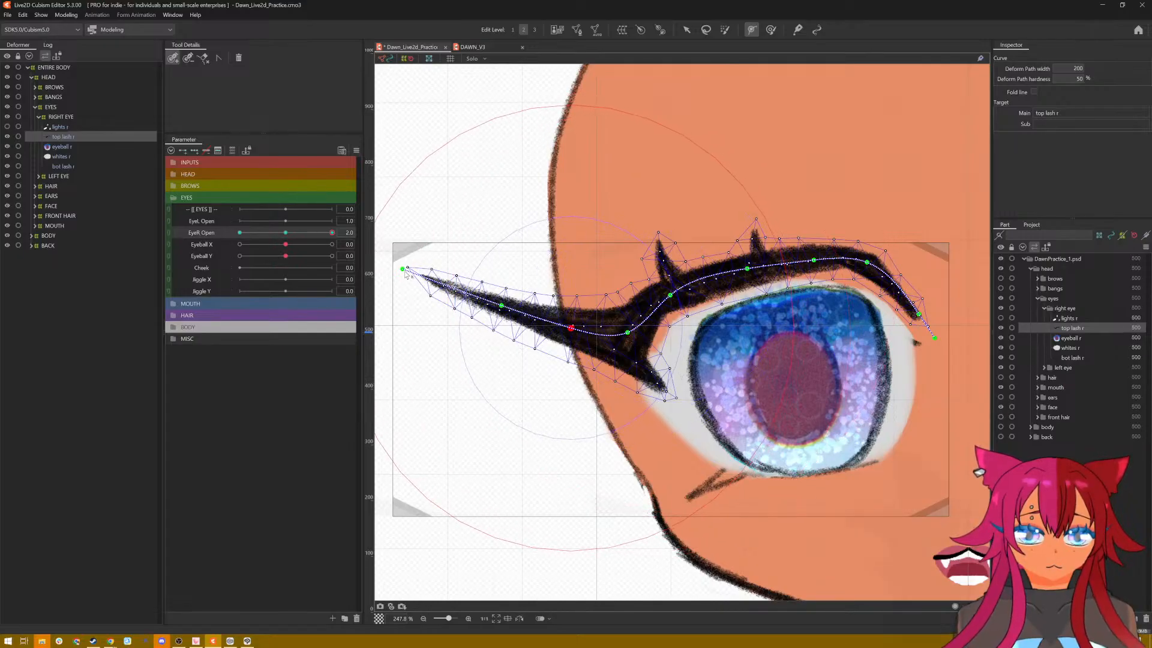
drag(402, 269, 412, 273)
drag(502, 304, 495, 306)
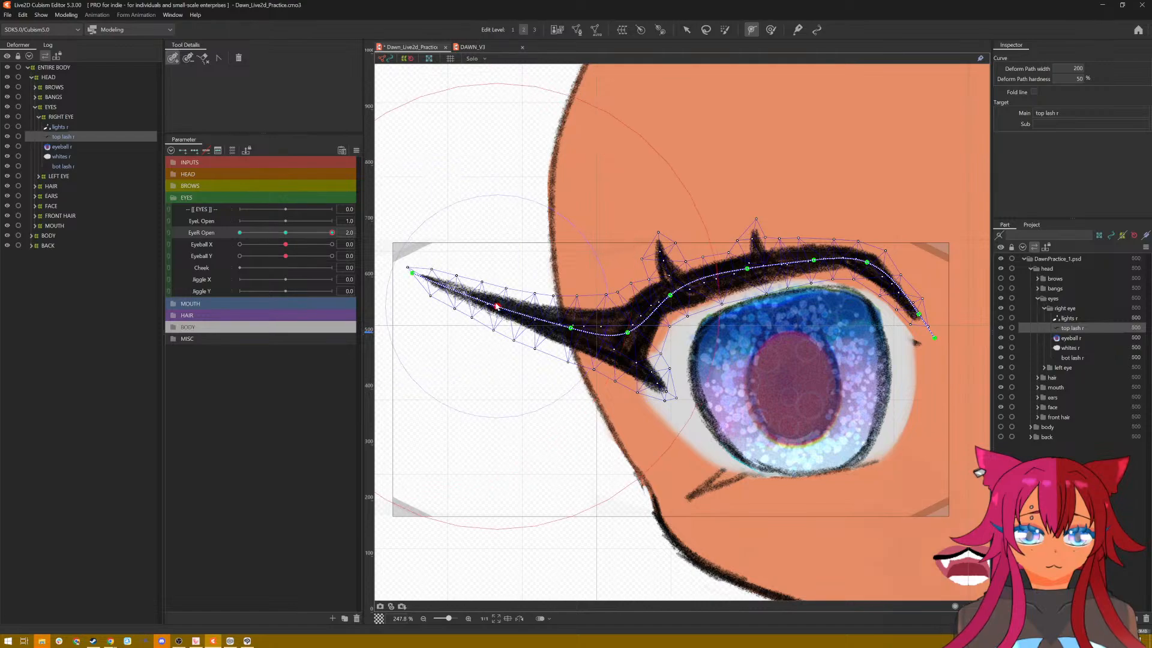
drag(628, 332, 629, 330)
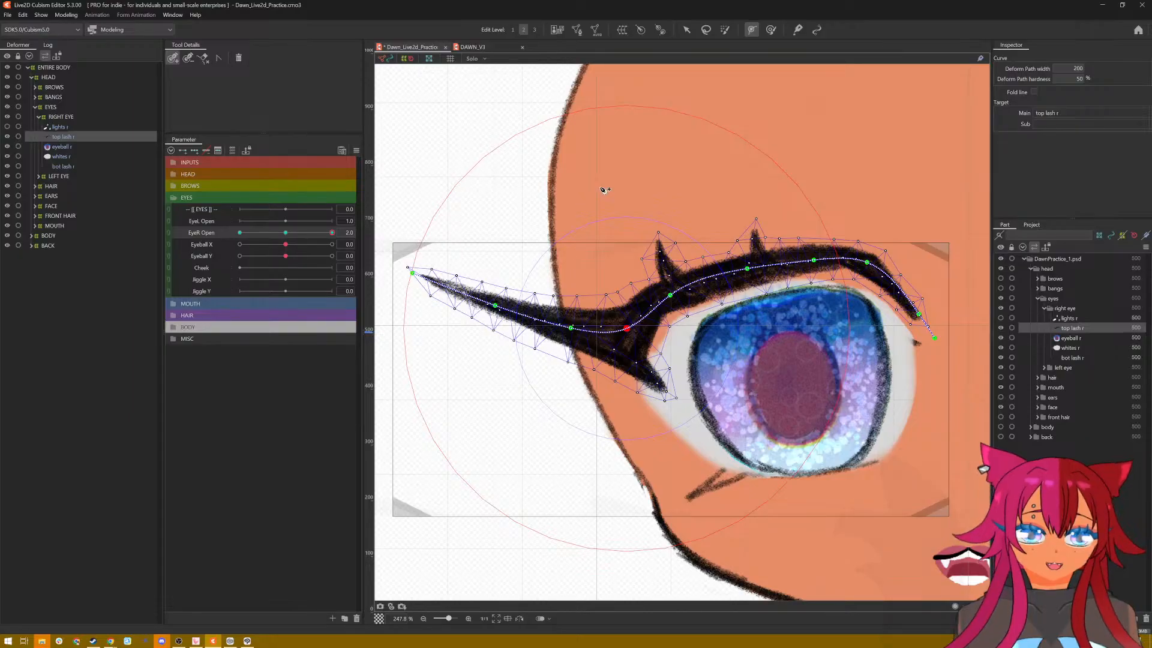
Step: Reshape the top lash's arch with its deform path points, raising it at the inner spike and adjusting the slope towards the inner corner
click(687, 30)
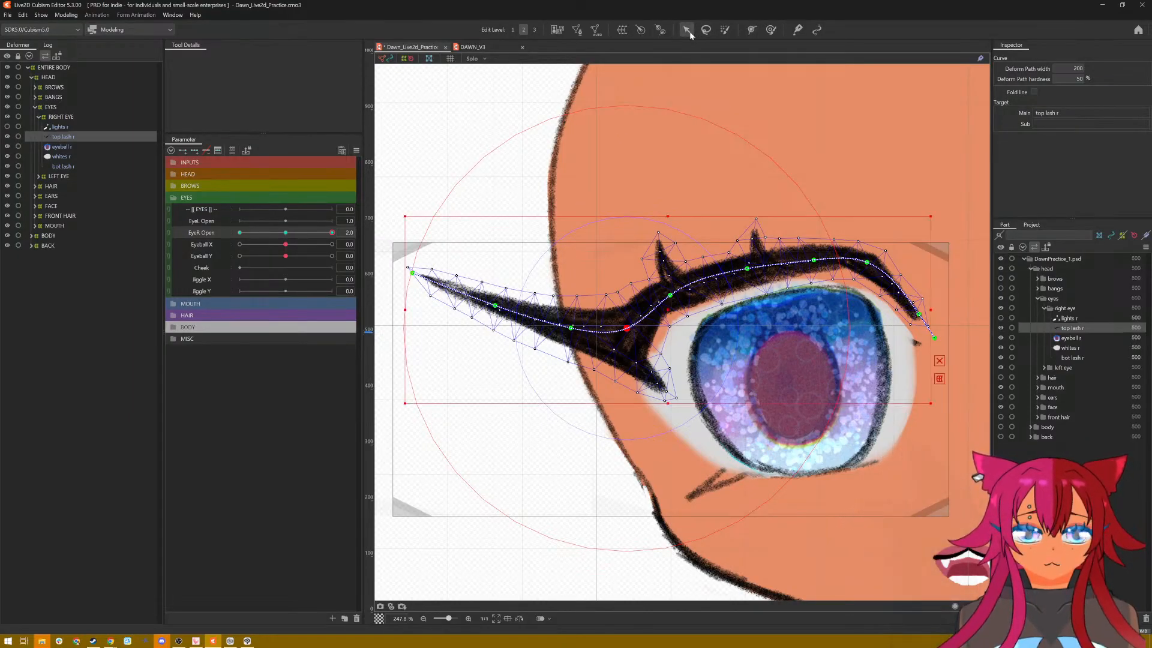
click(747, 269)
drag(749, 269, 873, 264)
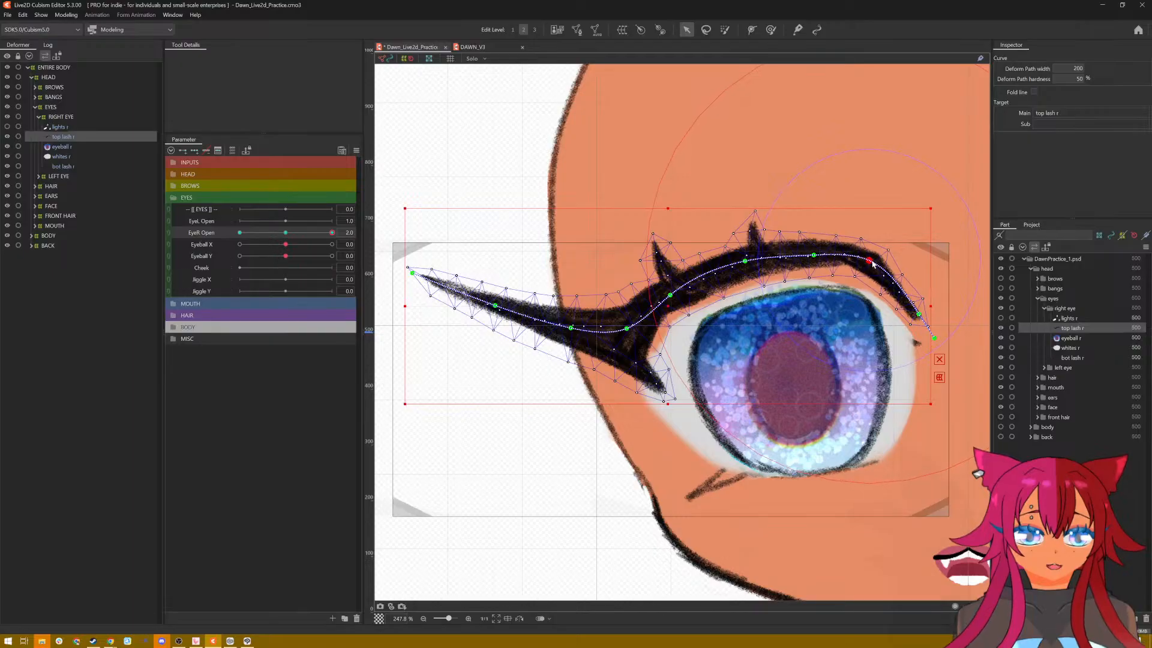
drag(919, 315, 917, 318)
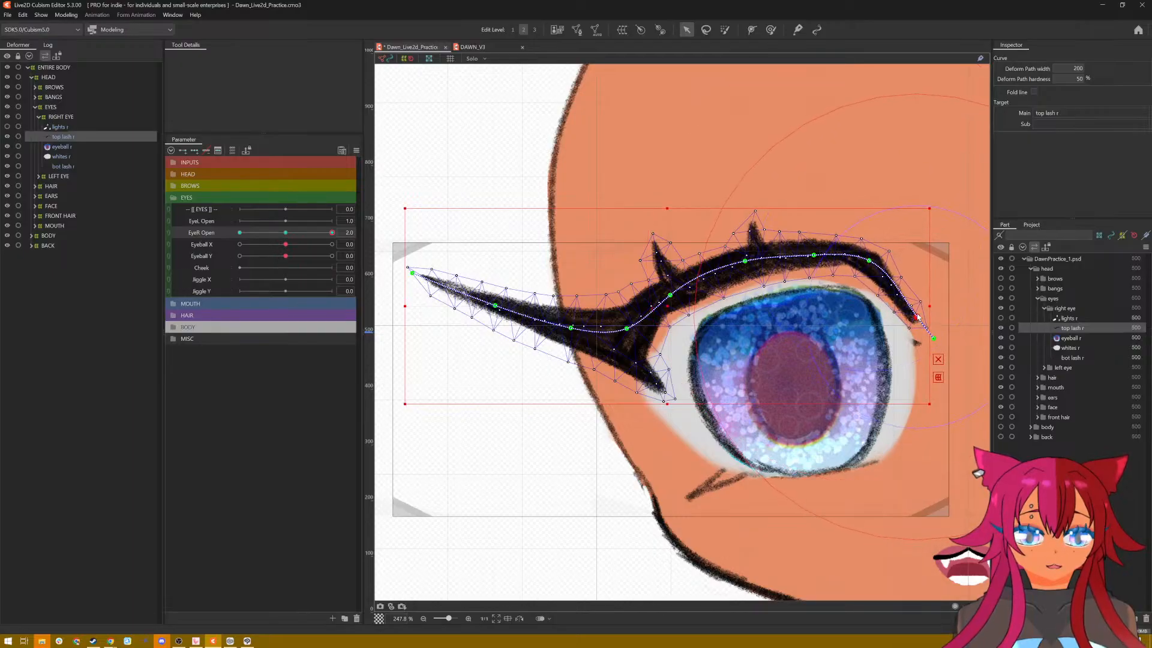
drag(869, 261, 873, 262)
drag(917, 317, 923, 314)
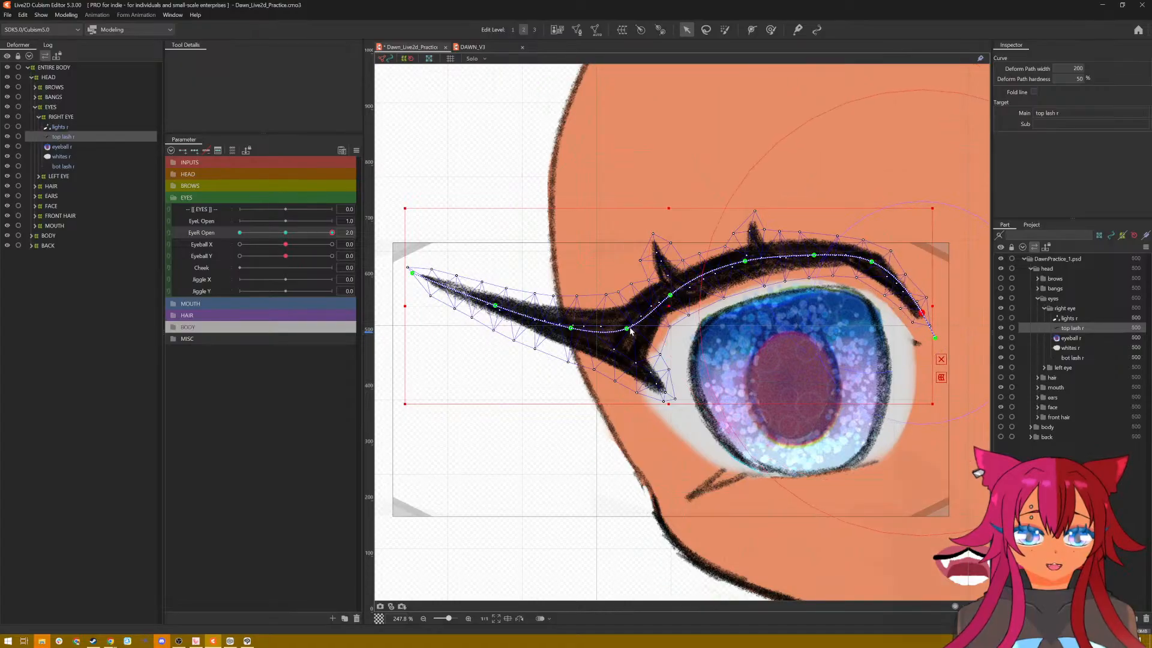
Step: Nudge the deform path points around the base of the lash wing to smooth the outer corner's curve
drag(627, 329, 625, 327)
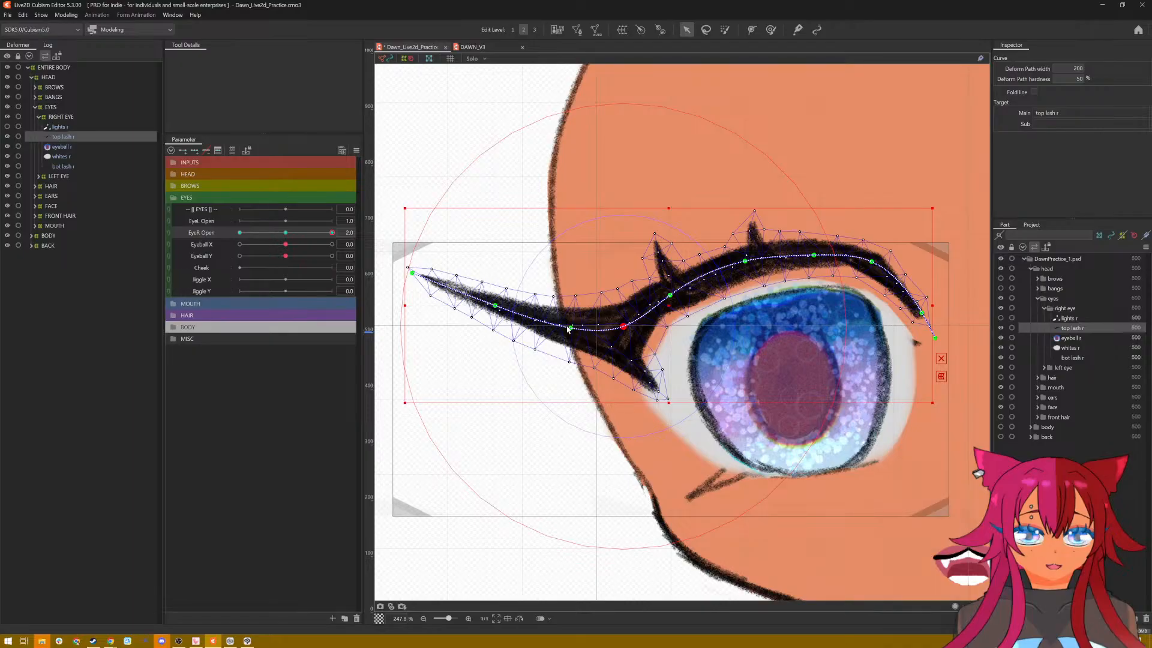
drag(568, 328, 564, 327)
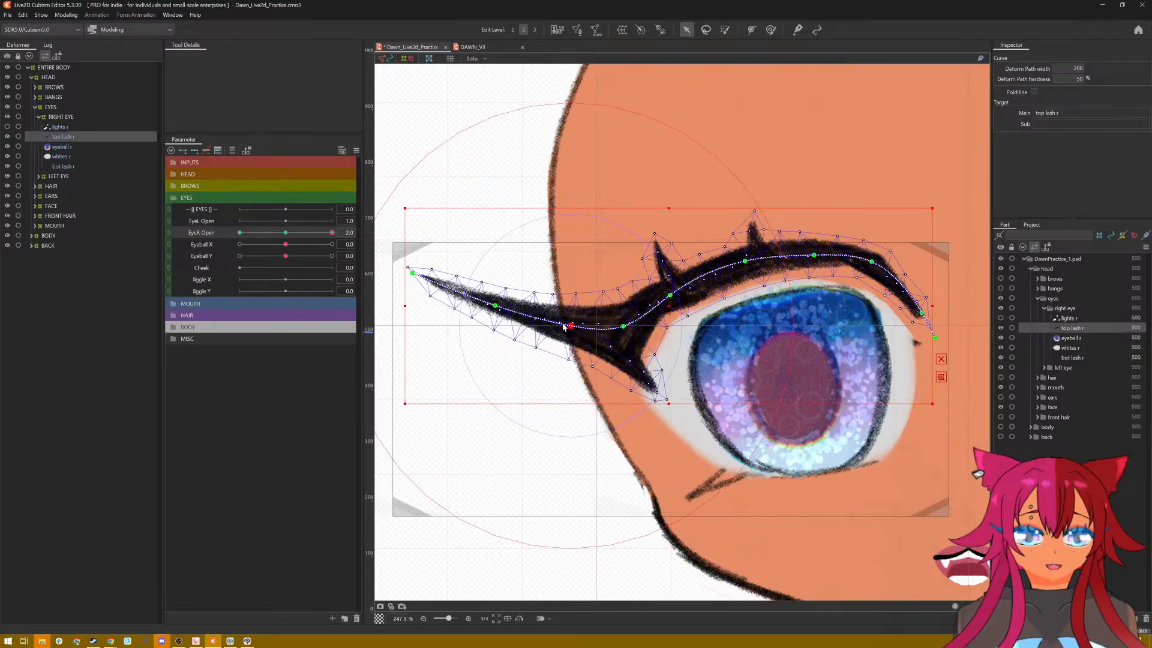
click(498, 309)
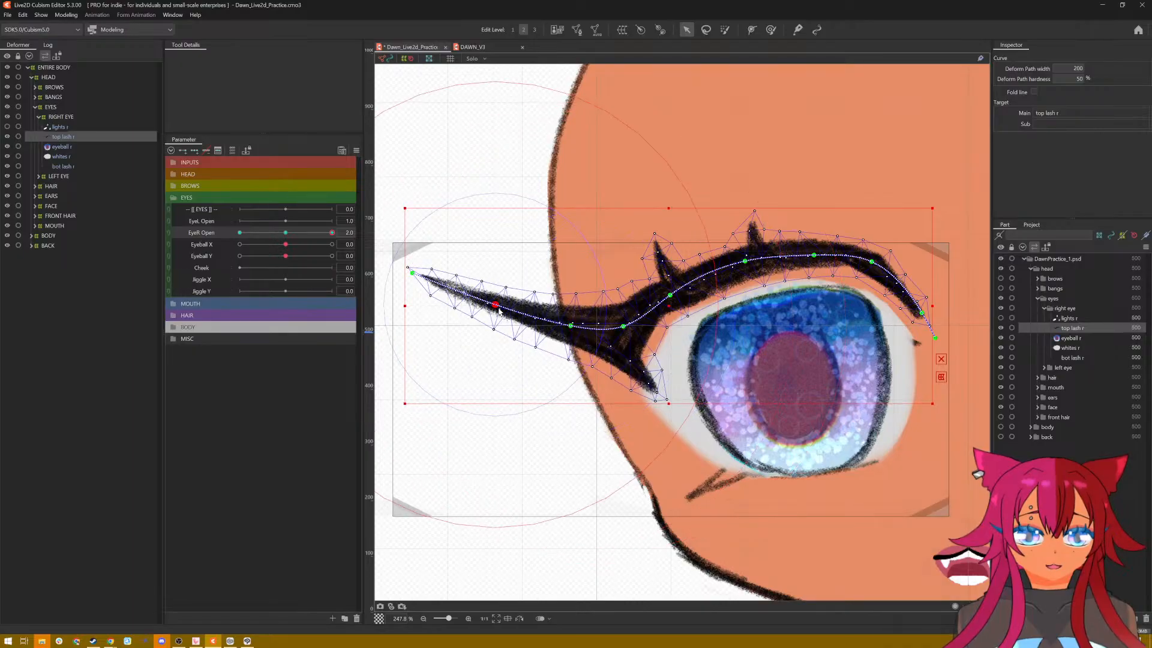
click(671, 296)
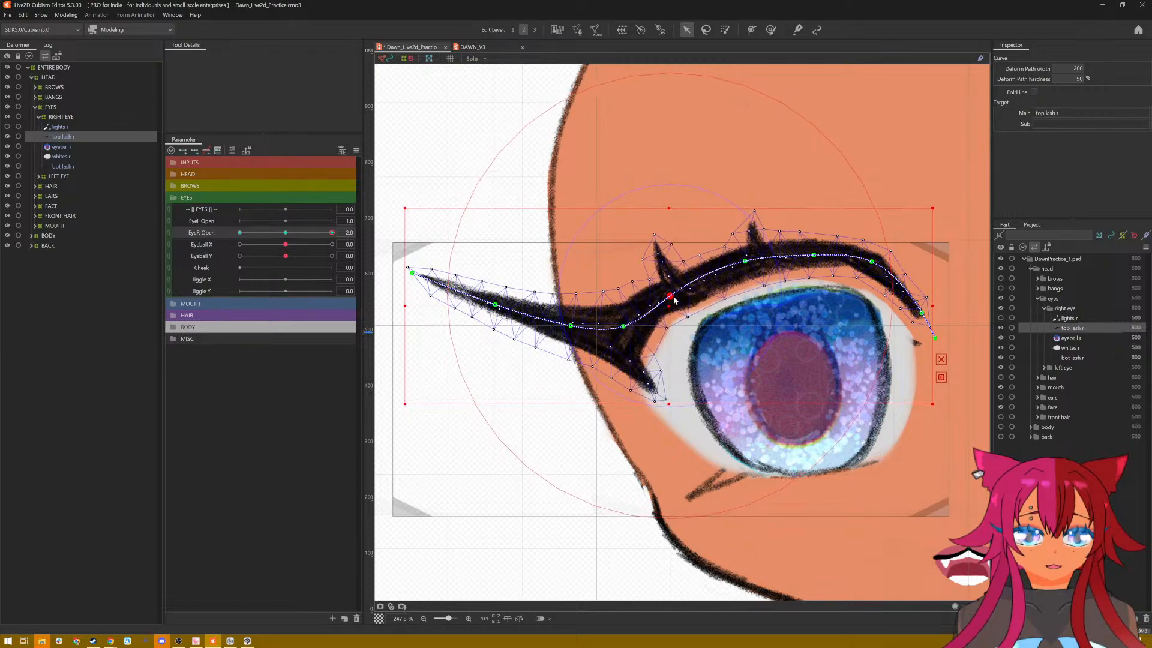
mouse_move(675, 300)
mouse_down()
mouse_move(682, 293)
mouse_move(673, 299)
mouse_up()
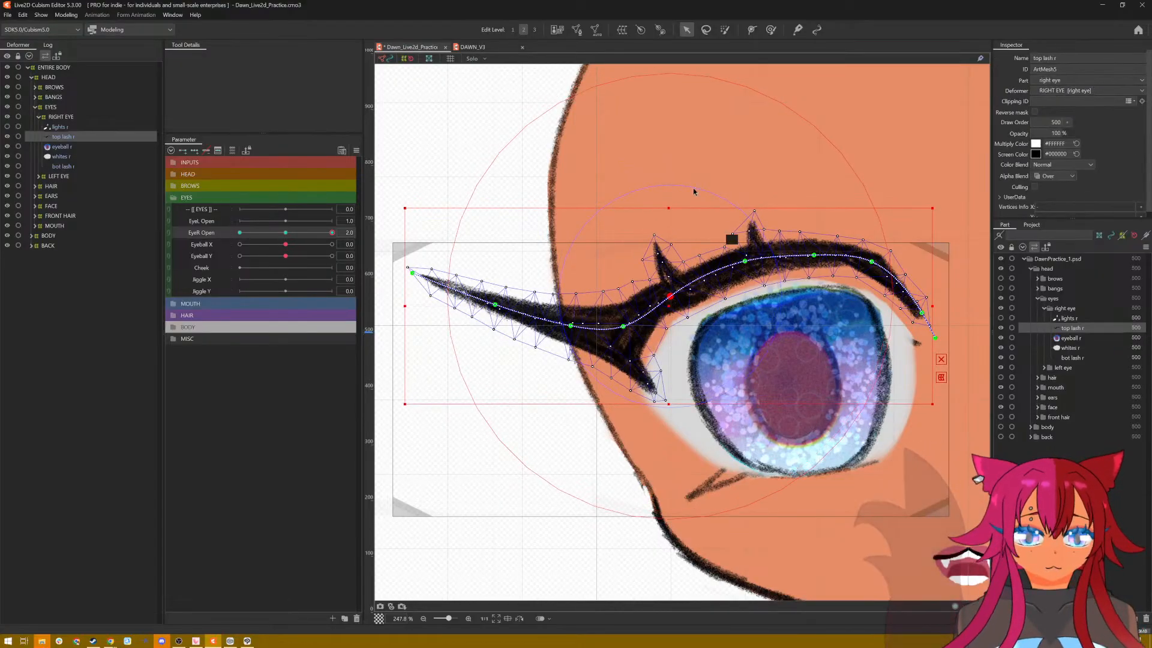
Step: Add two deform path points on the top lash, one between the two upward spikes and one on the slope to the inner corner
click(751, 30)
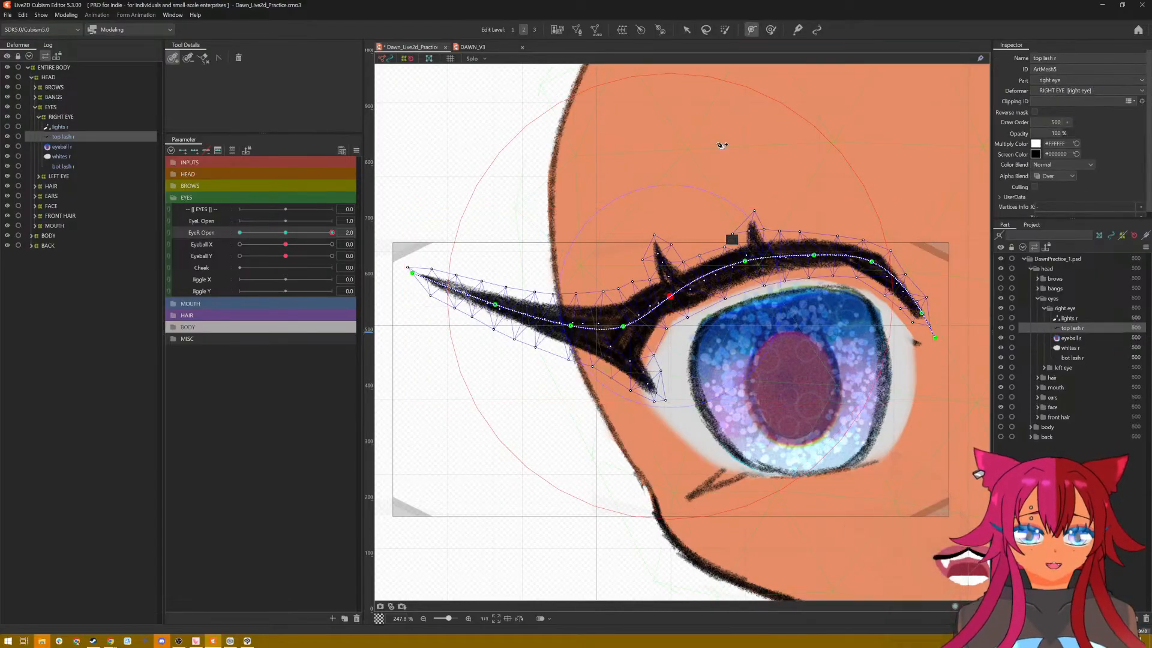
click(708, 276)
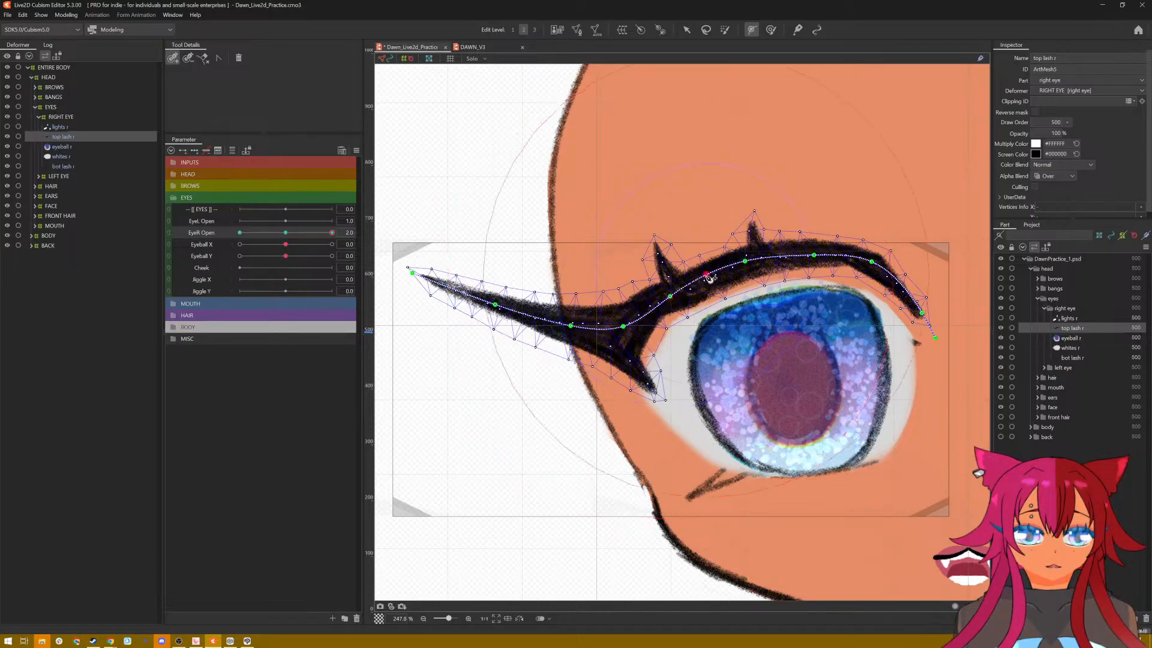
click(901, 284)
Step: Raise the top lash's arch slightly from the outer spike to the middle and refine the curve at the wing's base
click(686, 29)
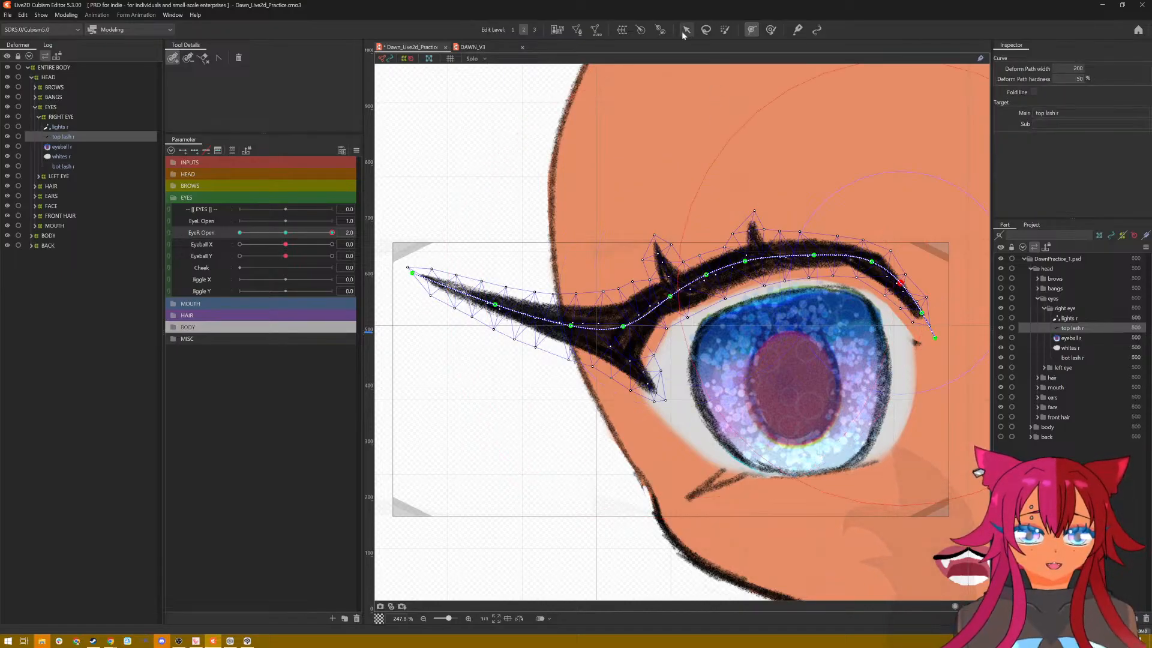
drag(671, 297, 744, 257)
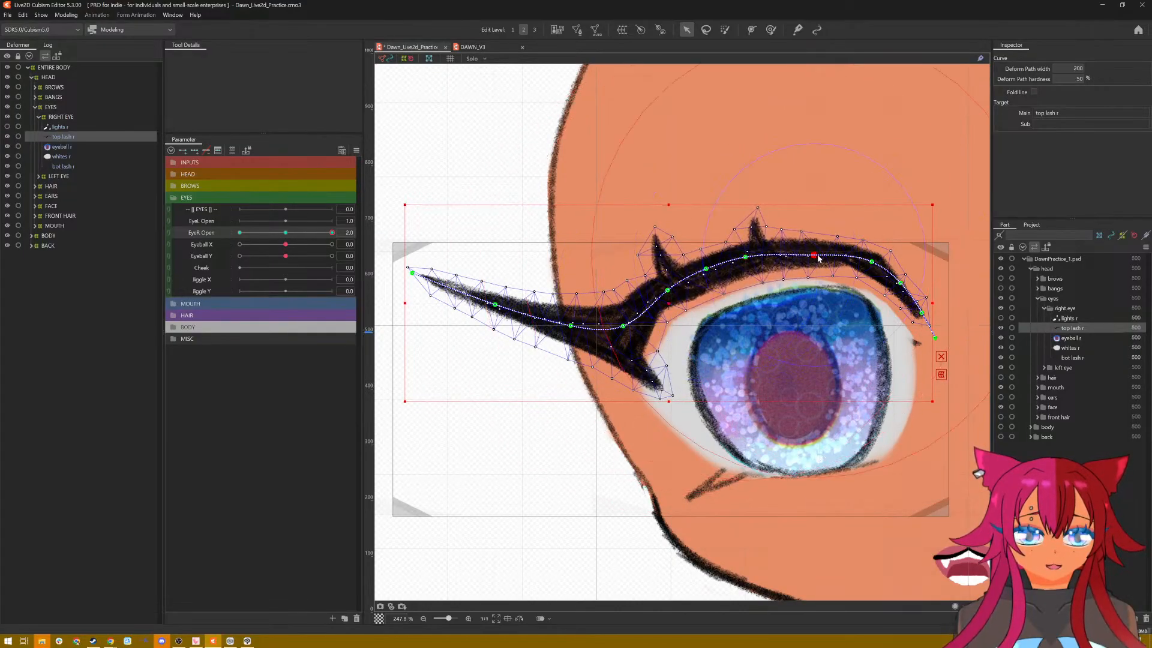
drag(817, 256, 818, 252)
drag(624, 326, 623, 329)
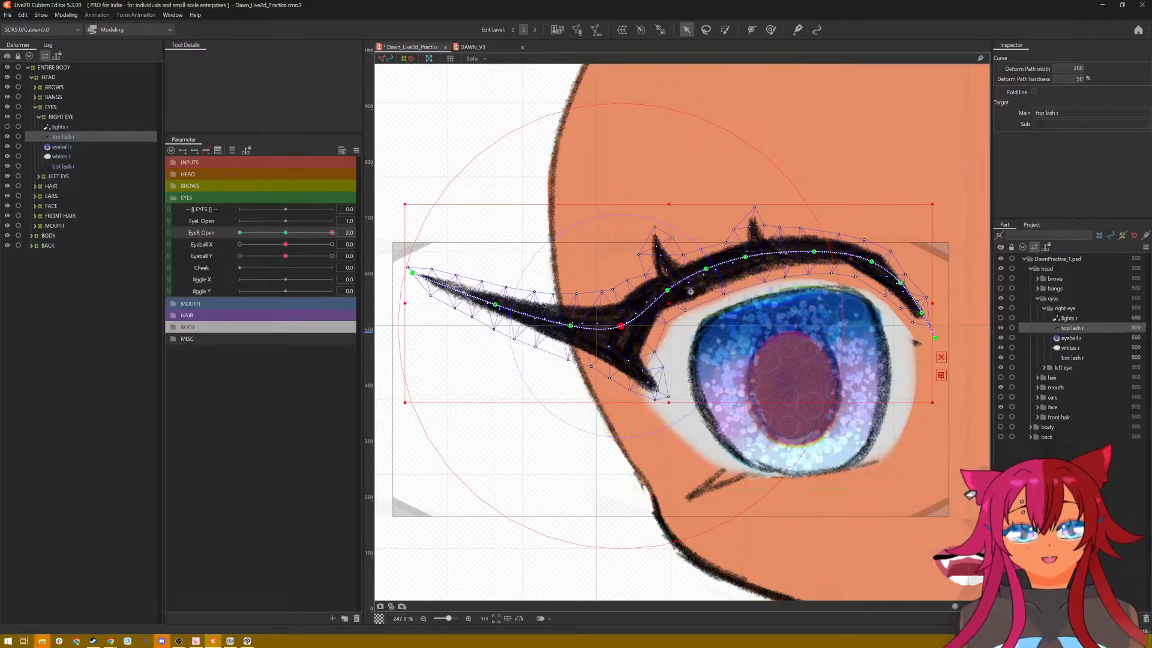
Step: Lower the whole top lash closer to the iris at EyeR Open 2.0 and preview the lash motion with the parameter
drag(670, 304, 677, 317)
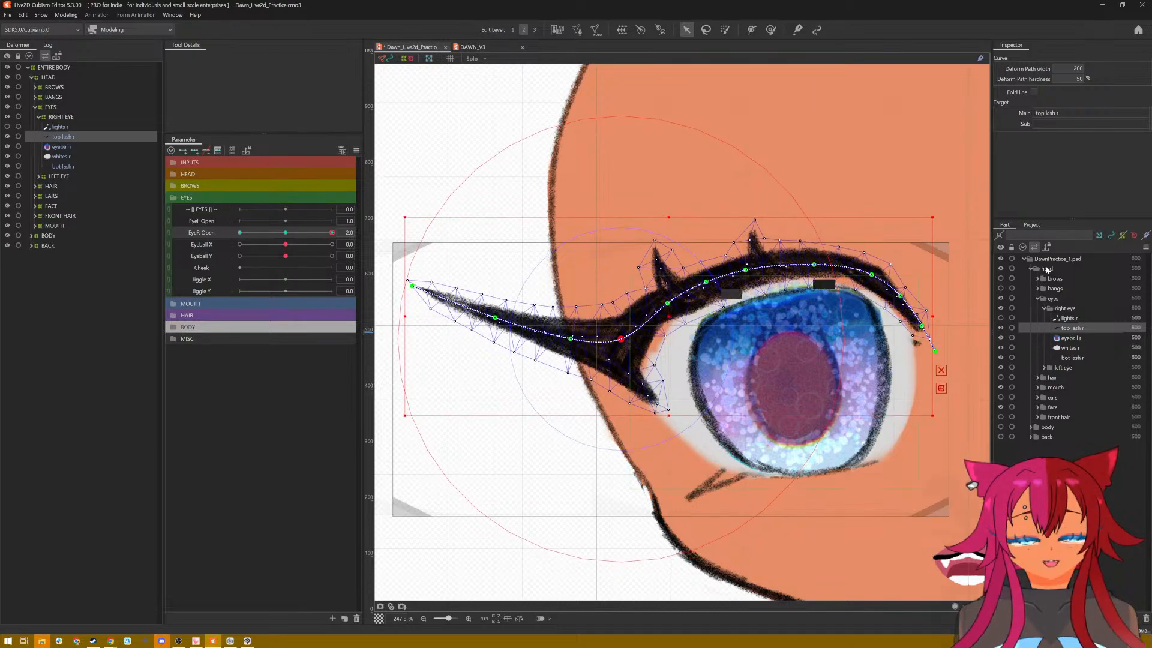
scroll(956, 340, down, 4)
scroll(956, 340, up, 2)
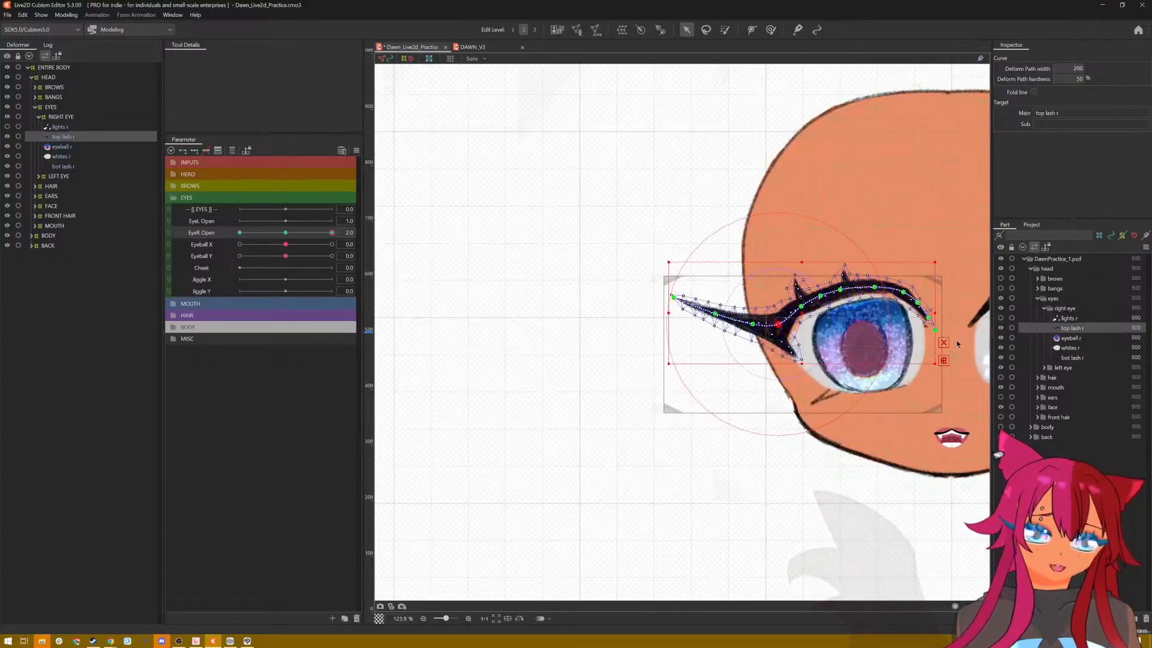
drag(957, 343, 791, 342)
scroll(772, 334, up, 1)
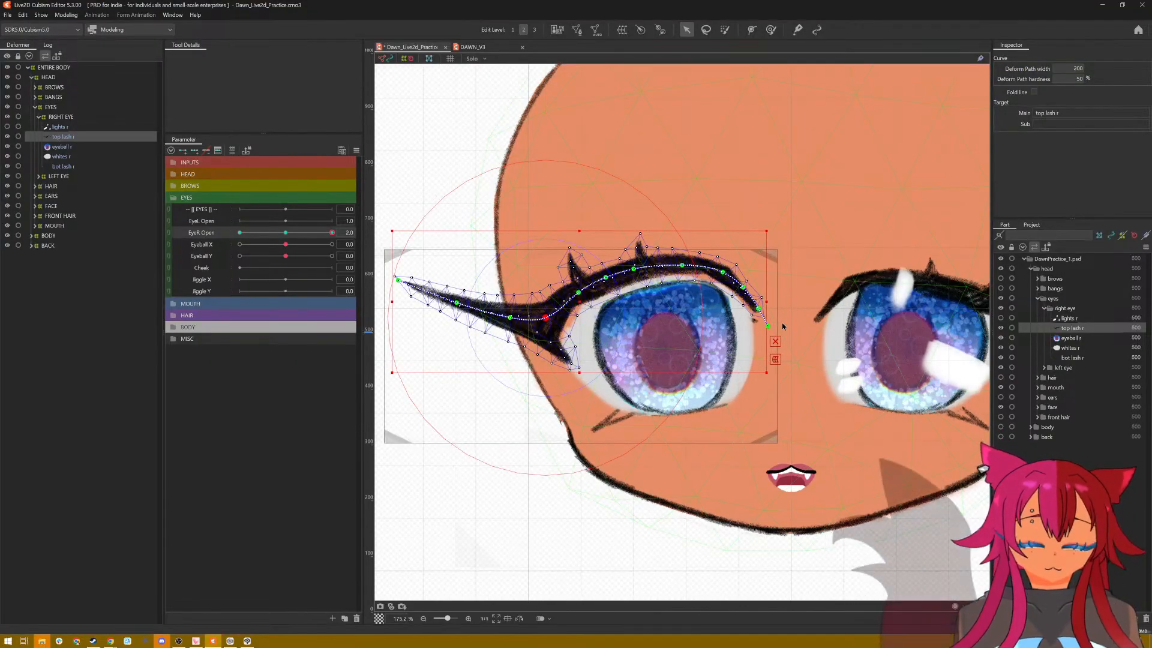
scroll(629, 288, up, 1)
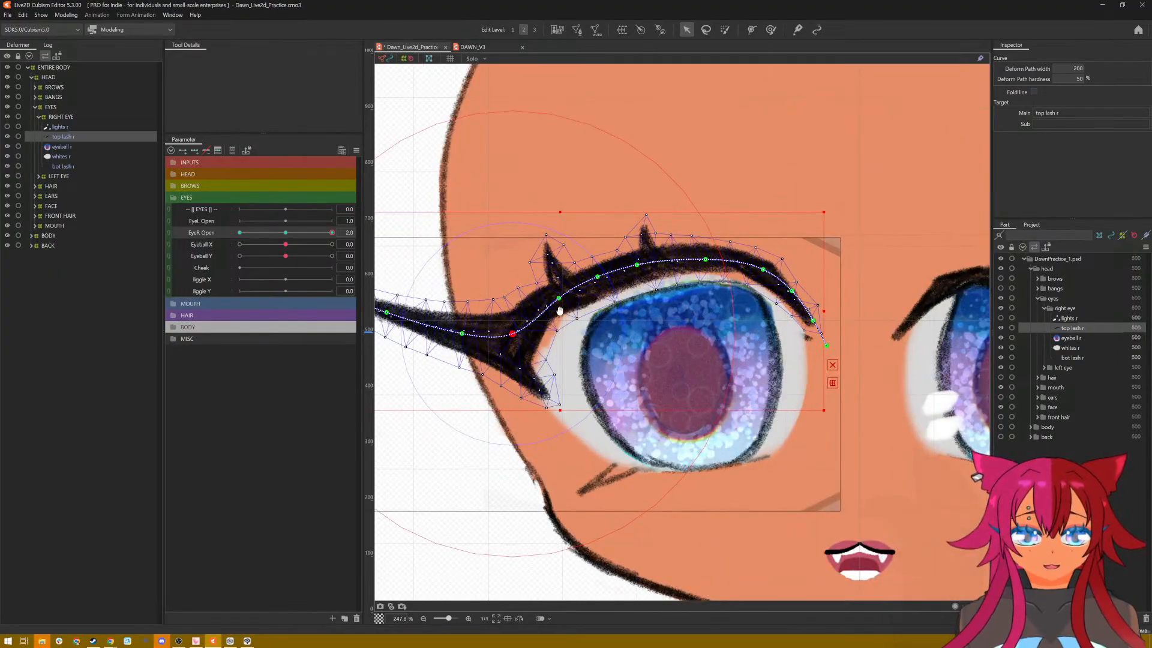
drag(559, 311, 559, 314)
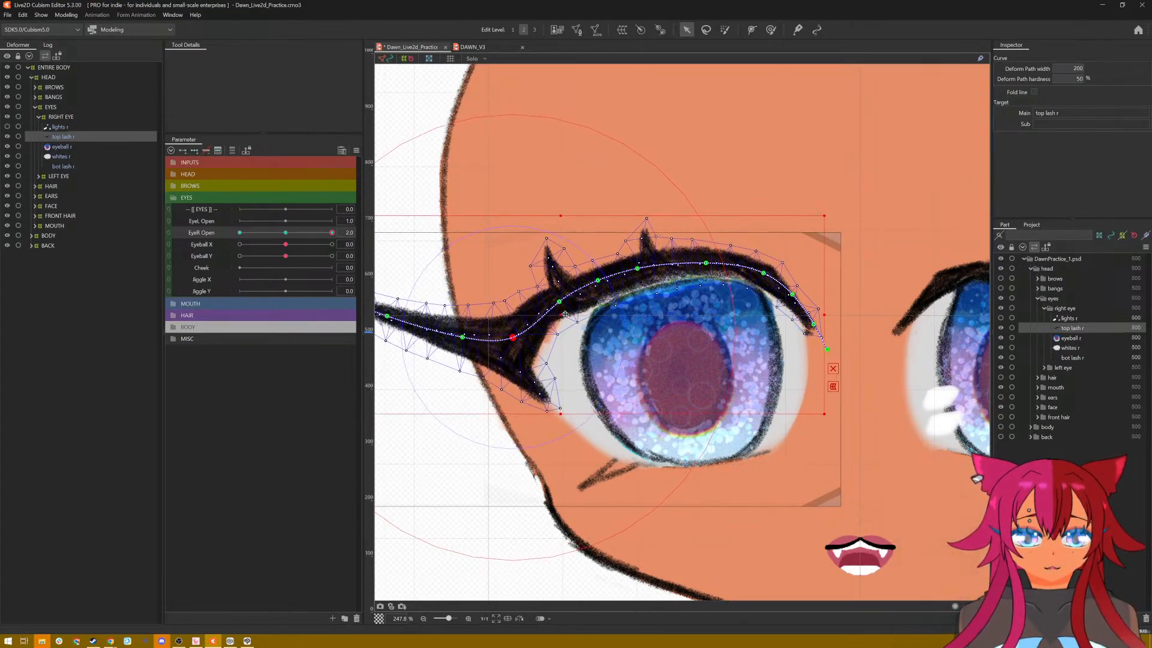
scroll(868, 381, down, 5)
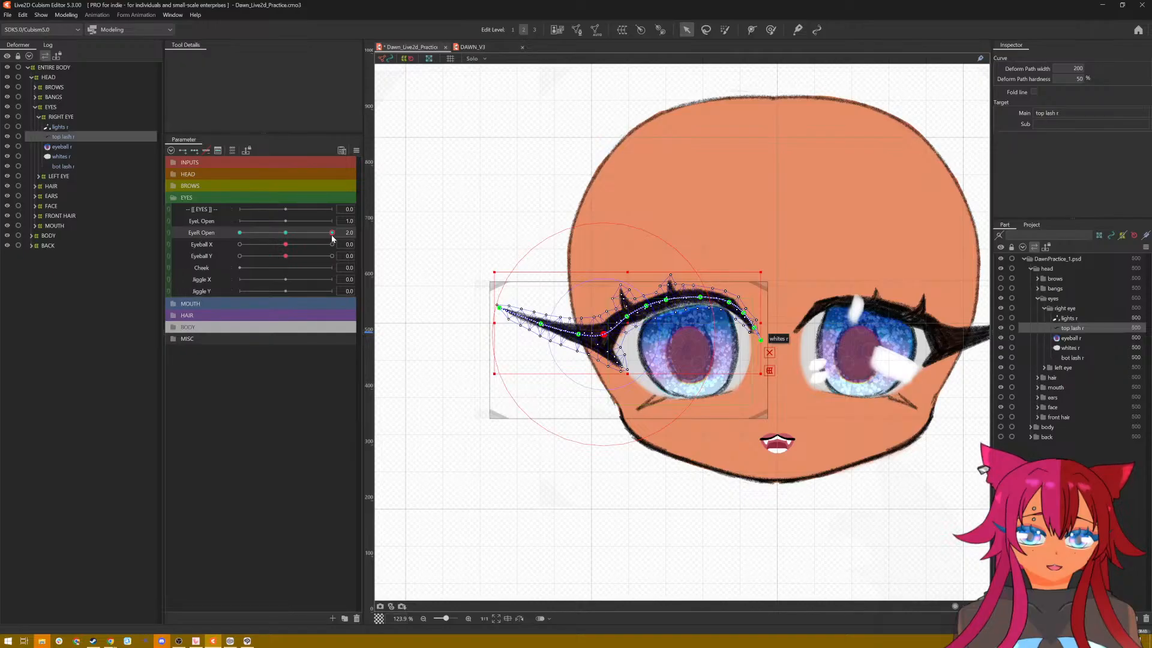
drag(331, 235, 368, 238)
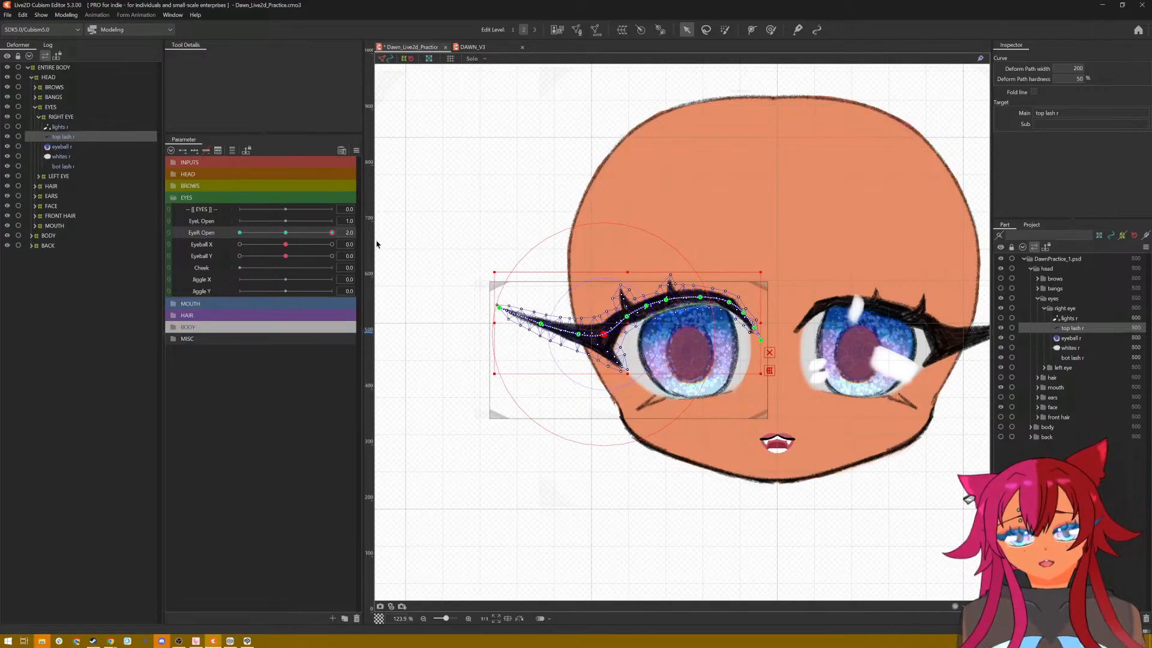
scroll(595, 275, up, 3)
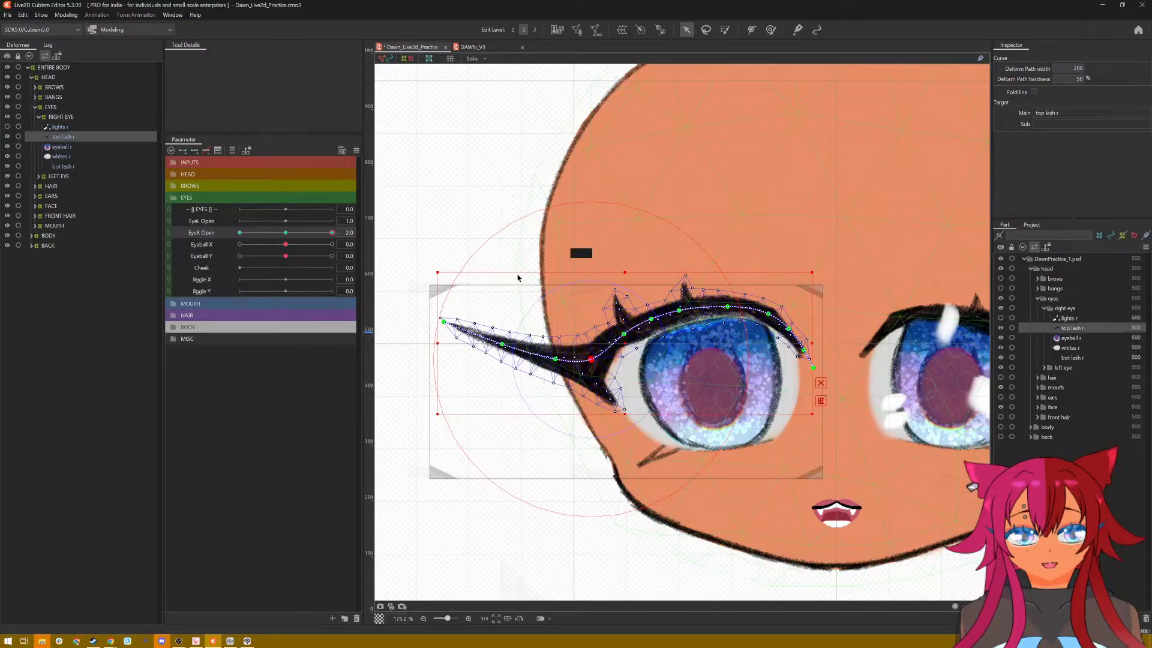
Step: Generate an automatic mesh for the right eye's whites using the Deformation (Little) preset
click(60, 156)
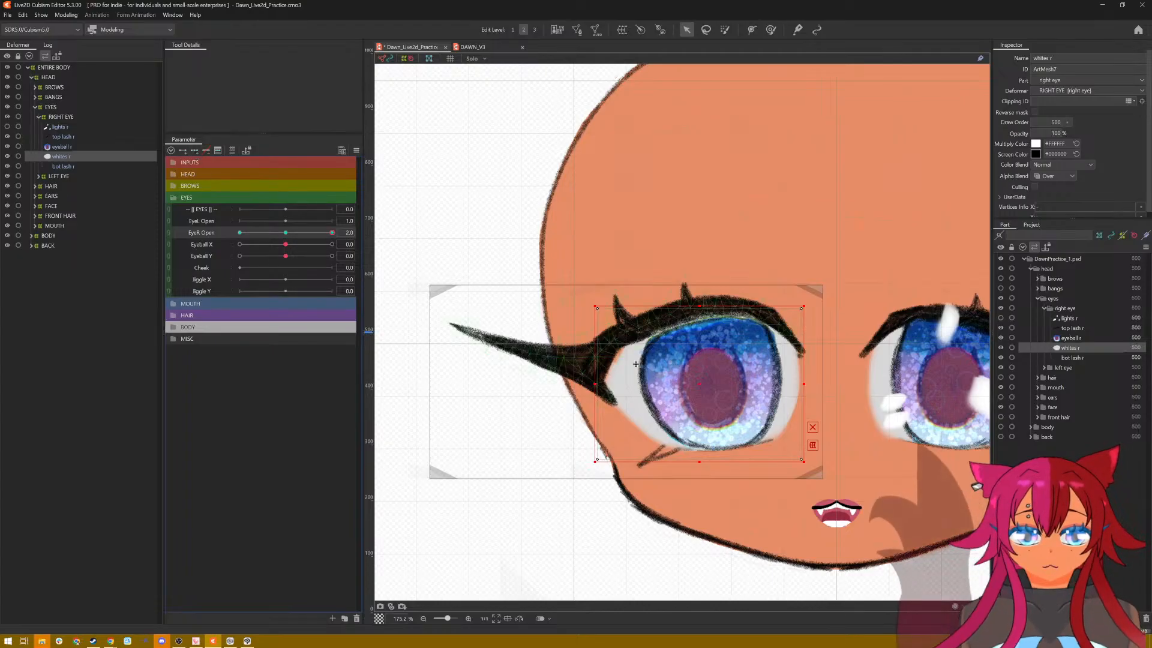
click(594, 30)
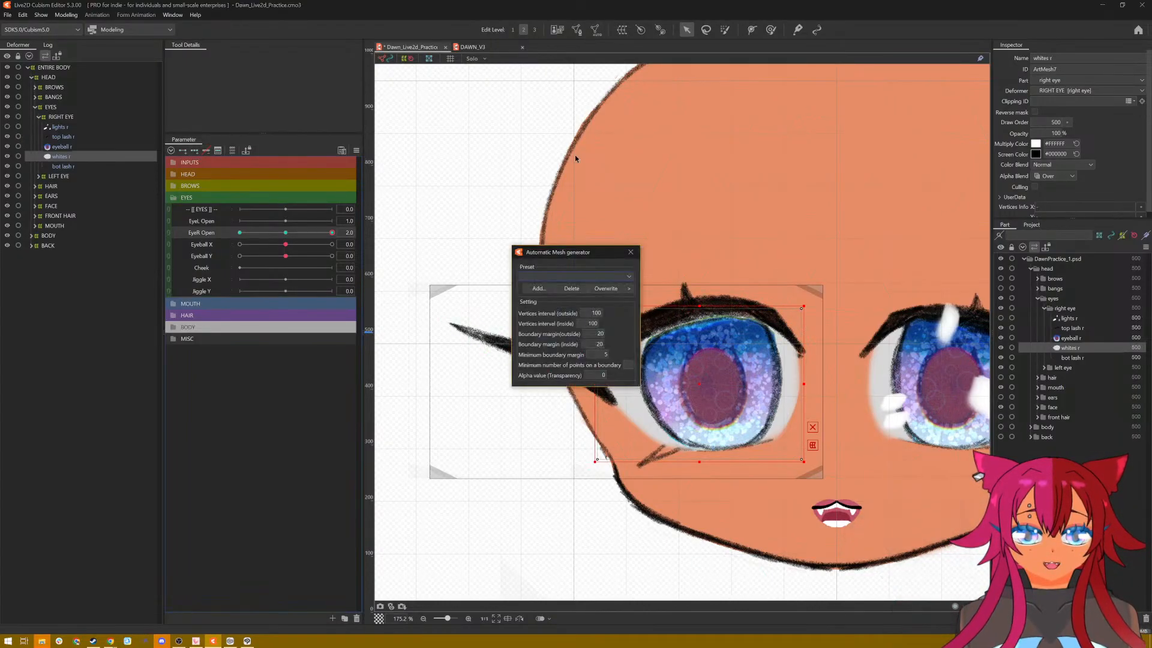
click(571, 287)
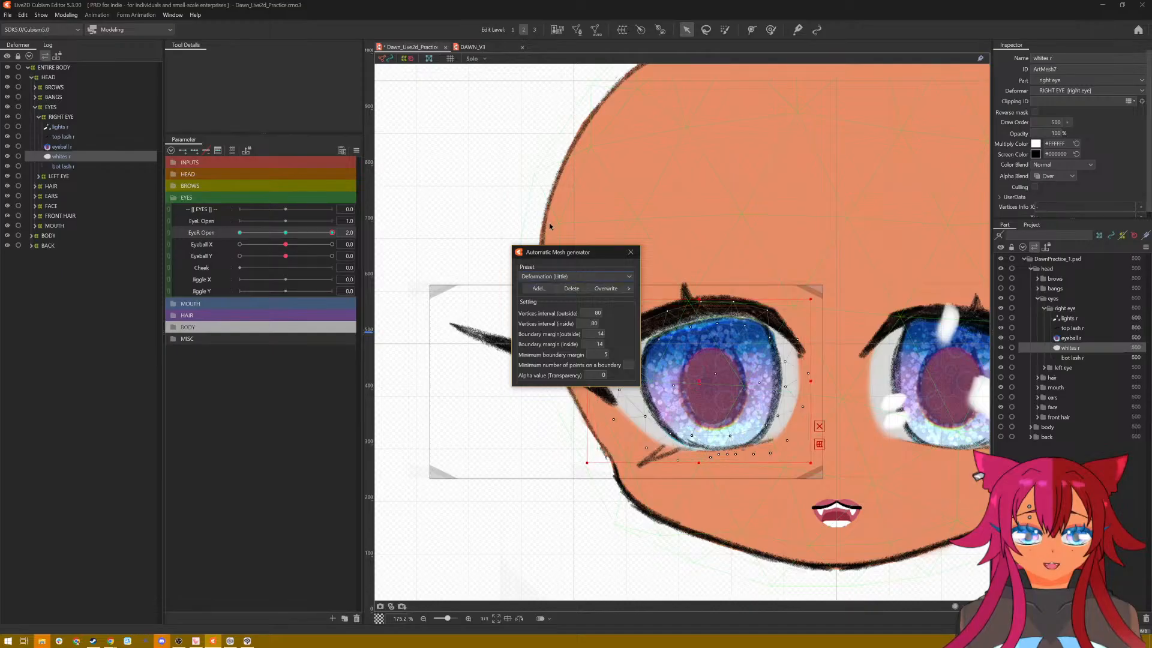
click(633, 252)
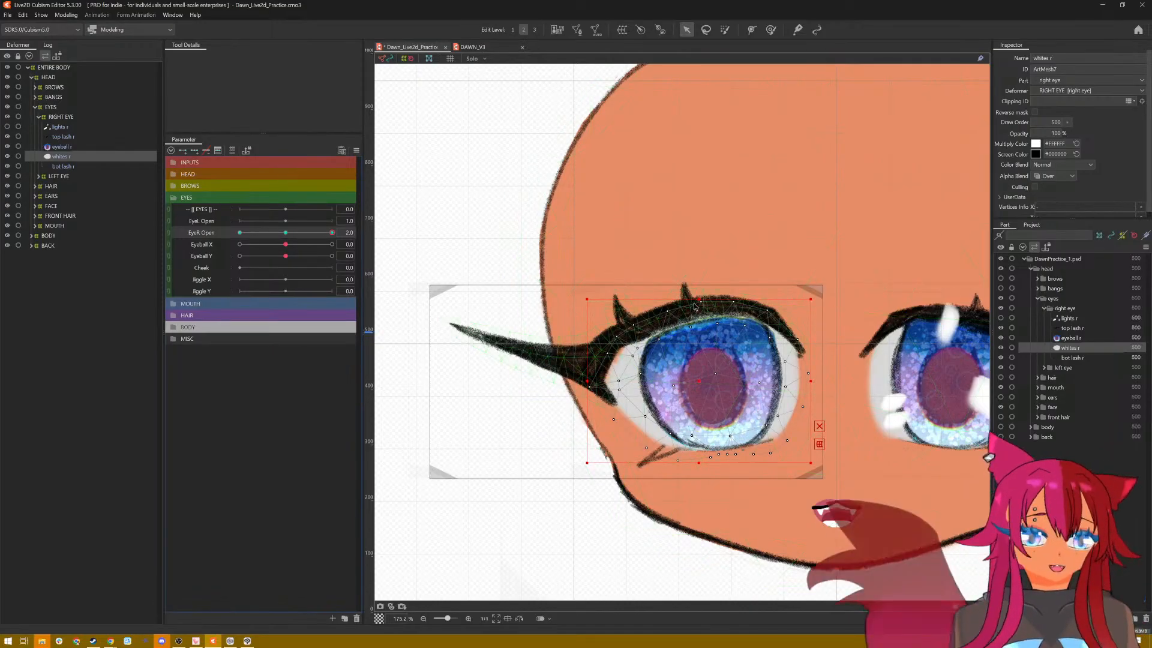
Step: Stretch the right eye's whites upward and slightly outward at EyeR Open 2.0, and preview the parameter with the top lash selected
drag(699, 299, 698, 283)
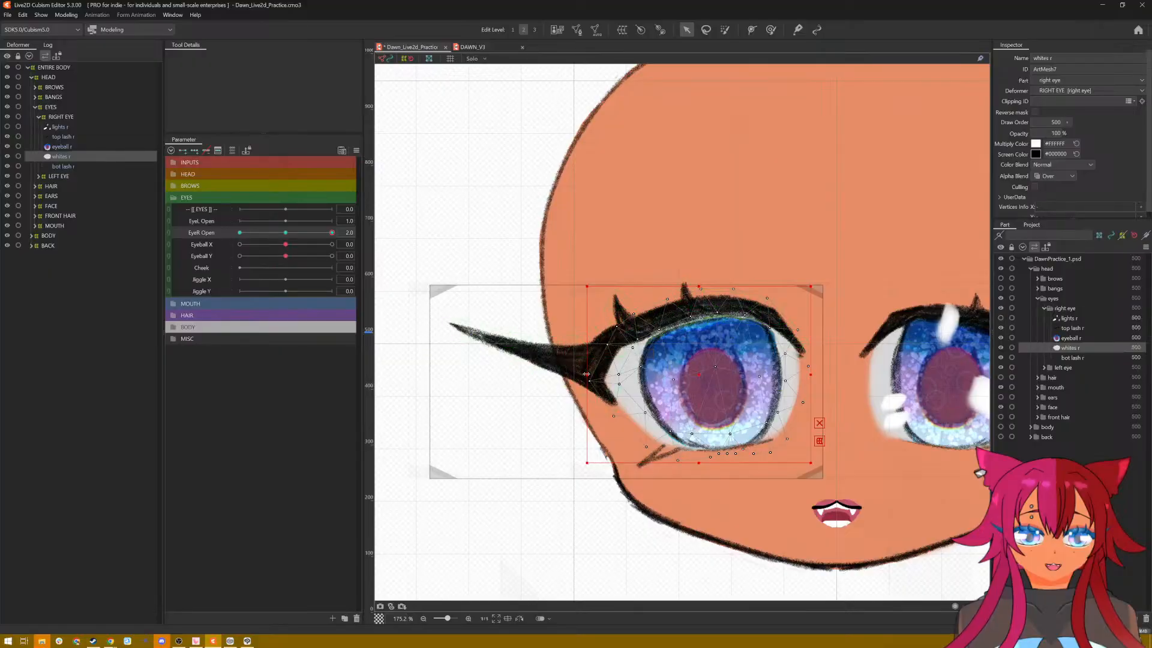
drag(586, 374, 580, 372)
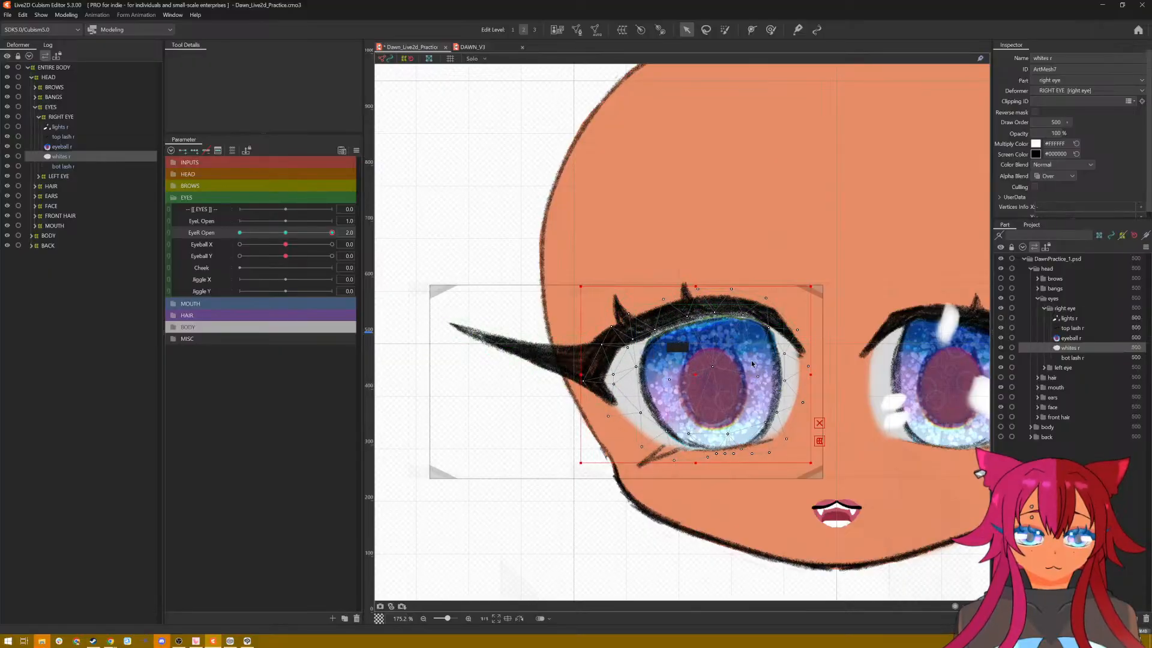
click(66, 138)
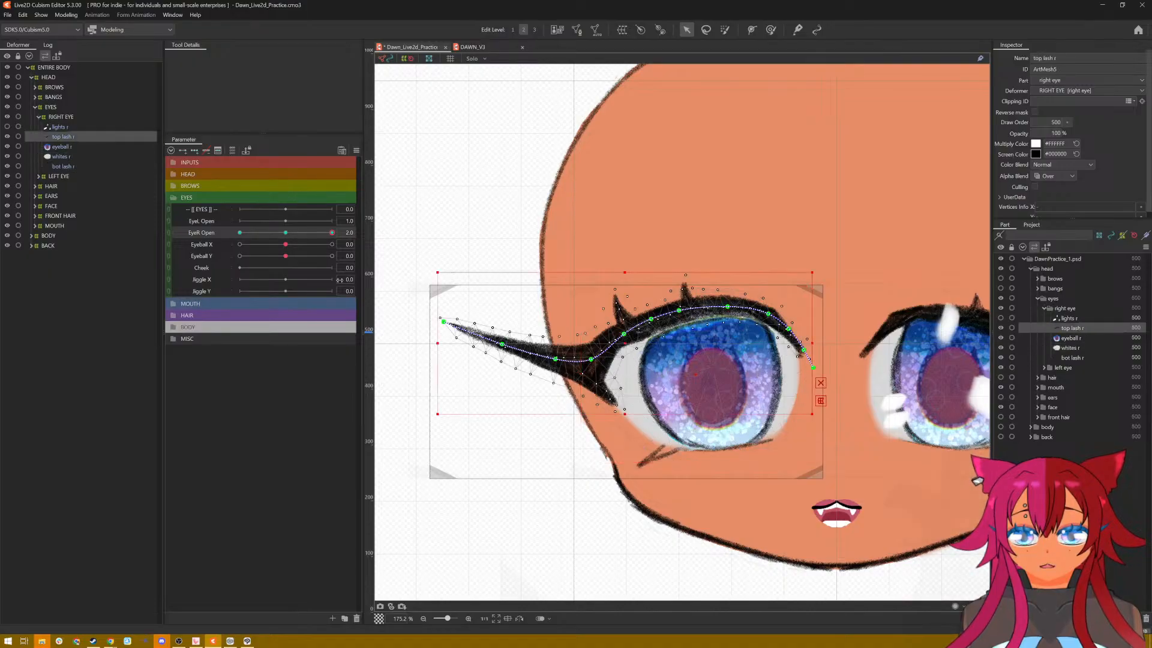
drag(331, 234, 369, 237)
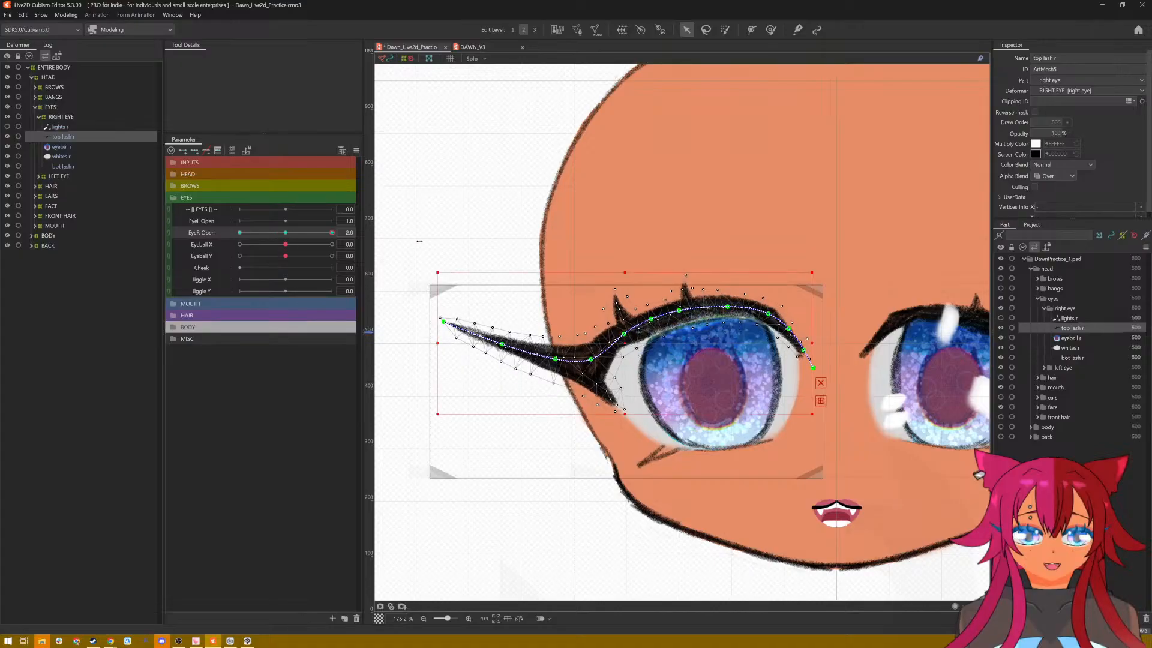
Step: Preview the right top lash's motion by varying EyeR Open with the selection hidden, checking both the eye and the whole face
scroll(702, 324, down, 2)
scroll(700, 321, up, 2)
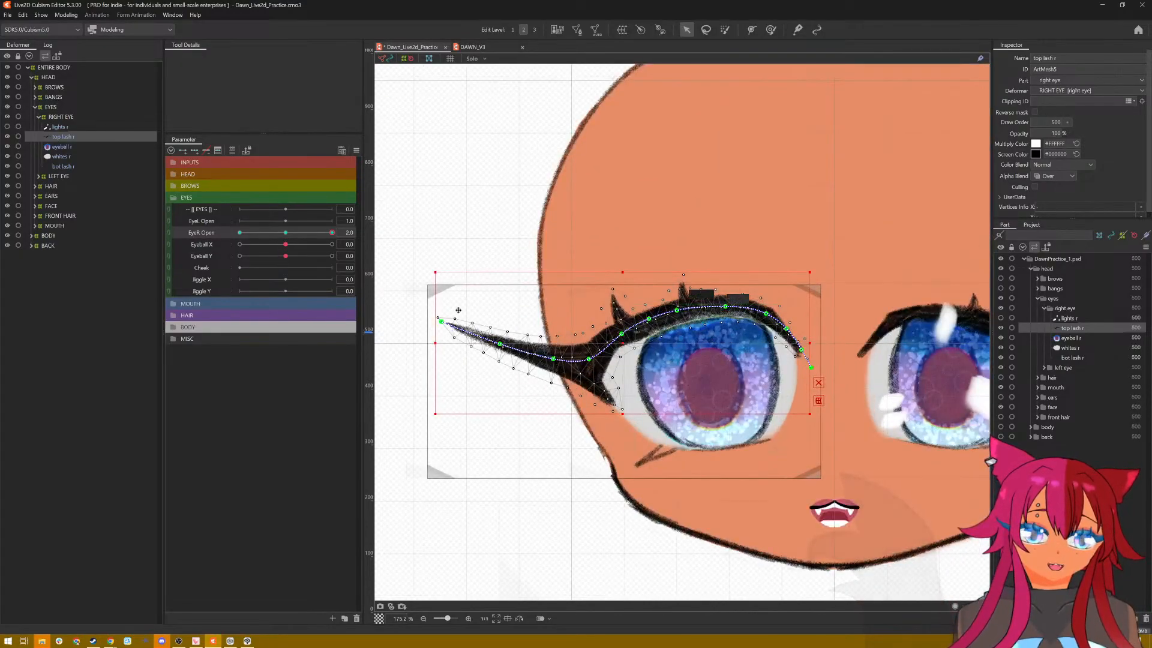
drag(328, 238, 387, 248)
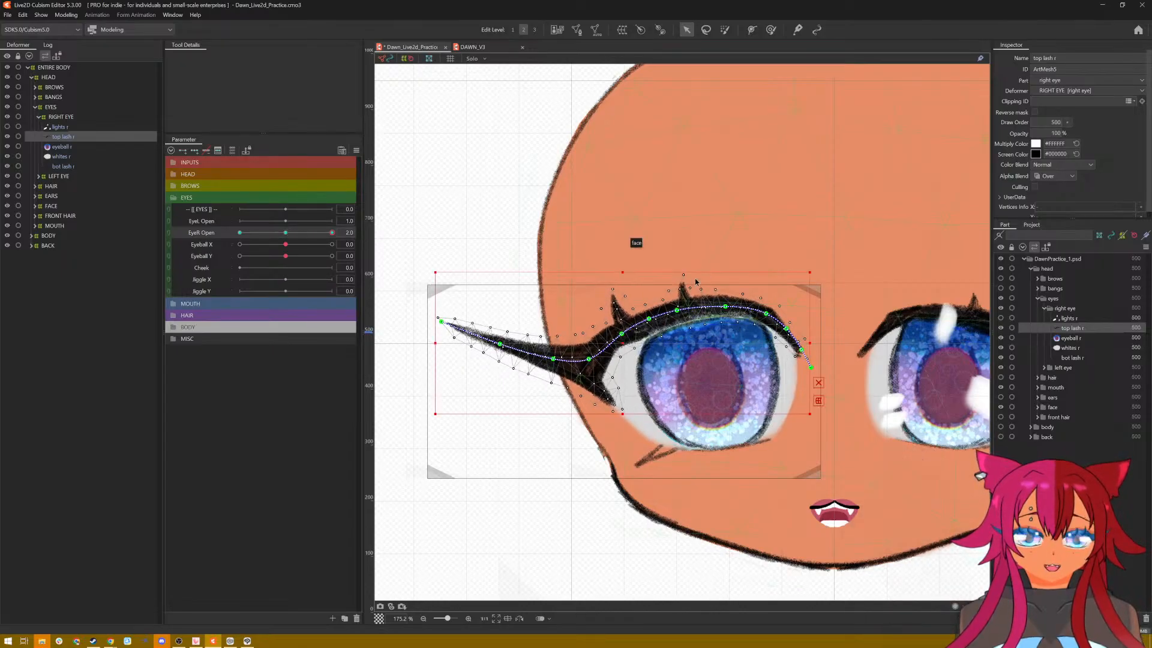
key(ctrl+h)
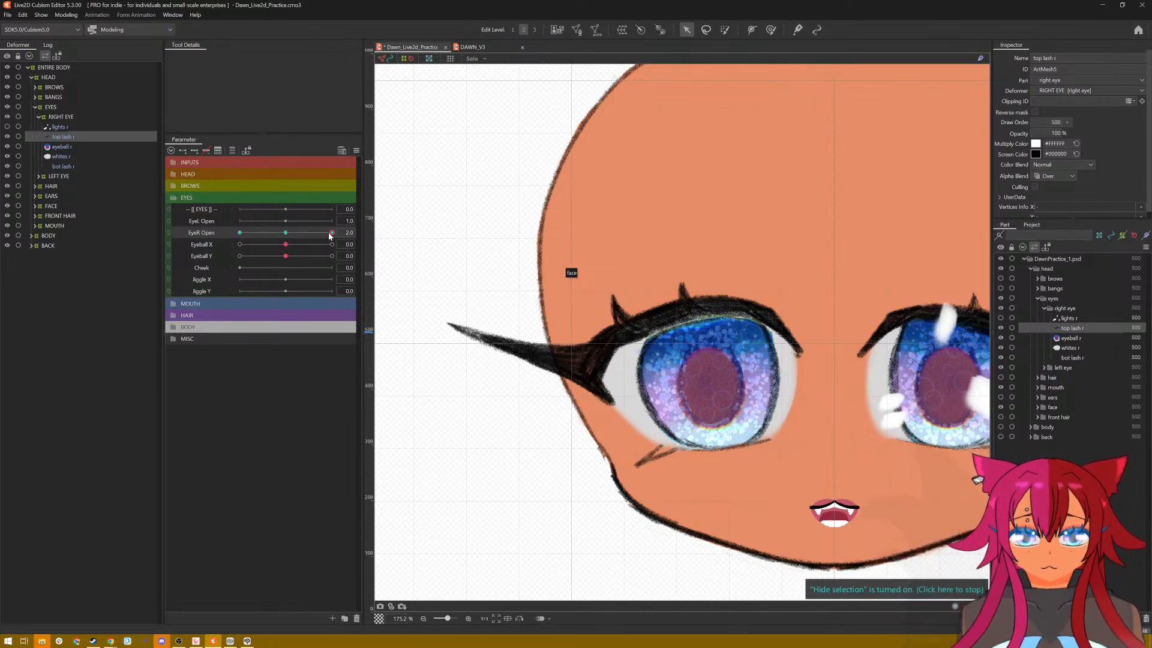
drag(329, 235, 464, 242)
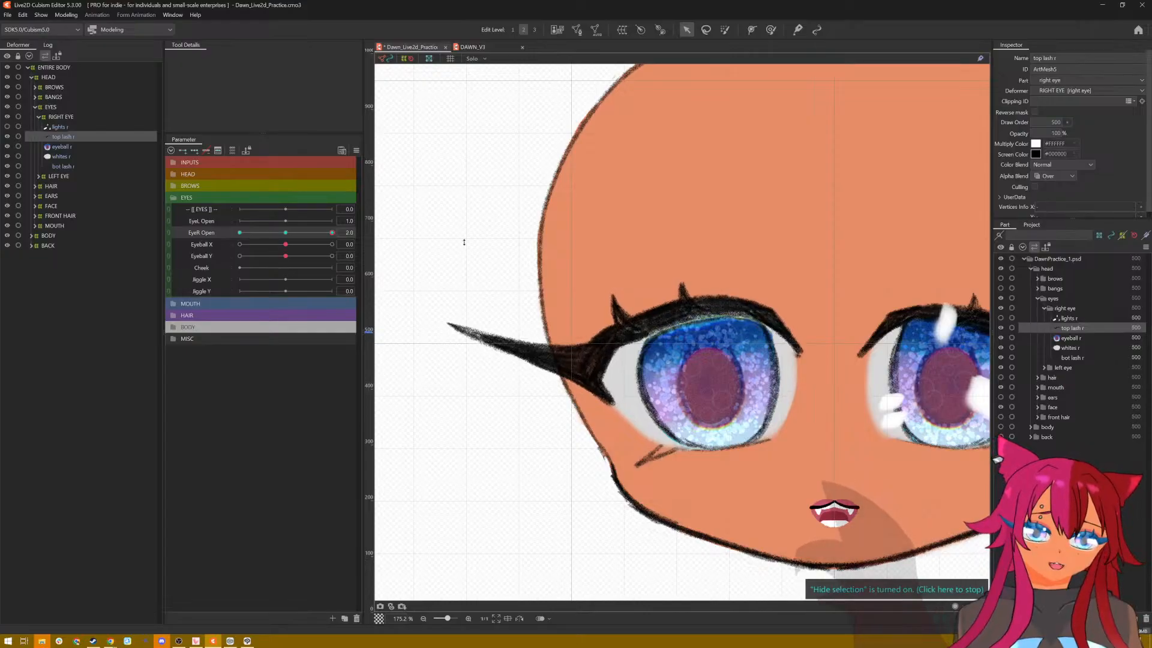
scroll(822, 289, down, 5)
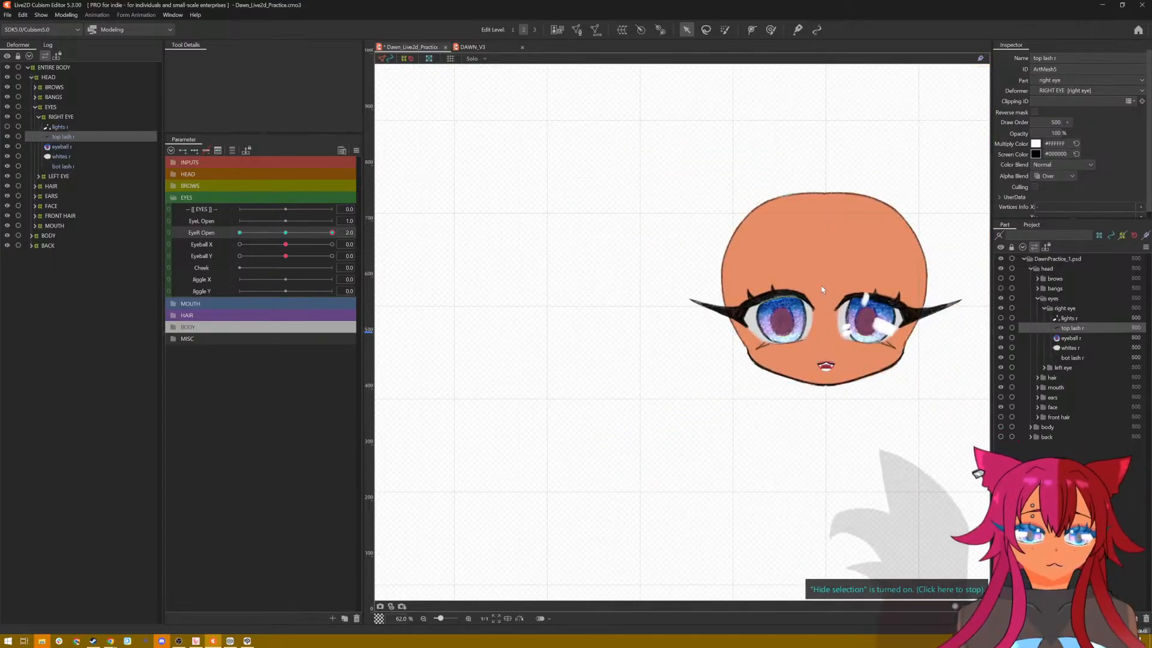
drag(331, 234, 382, 260)
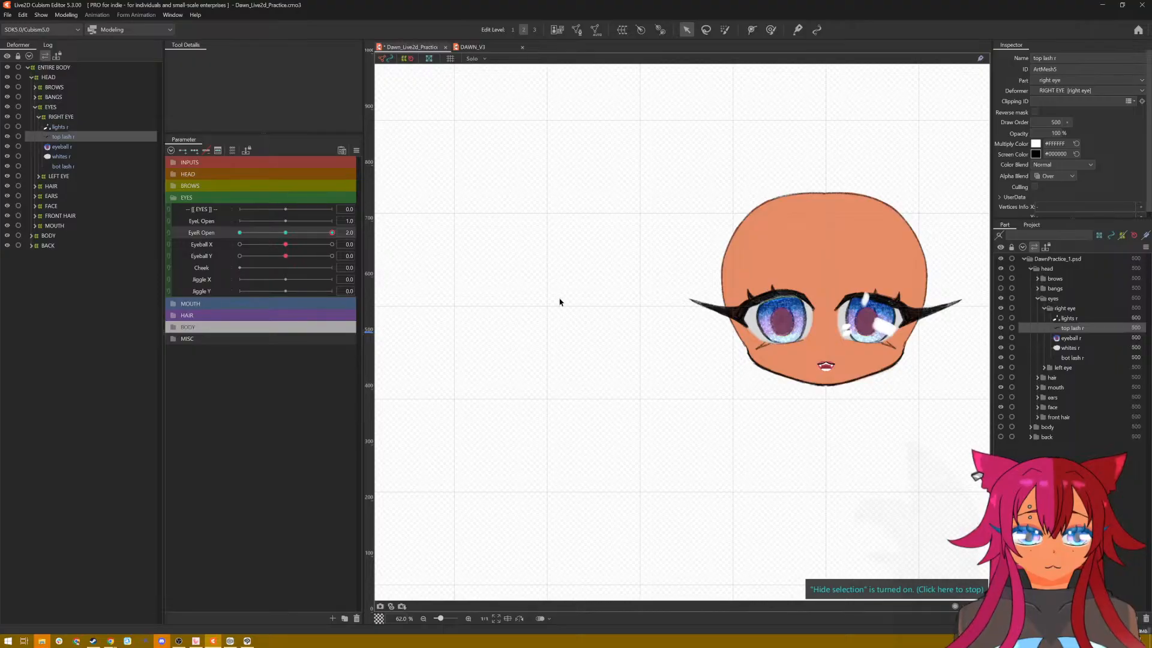
scroll(820, 279, up, 6)
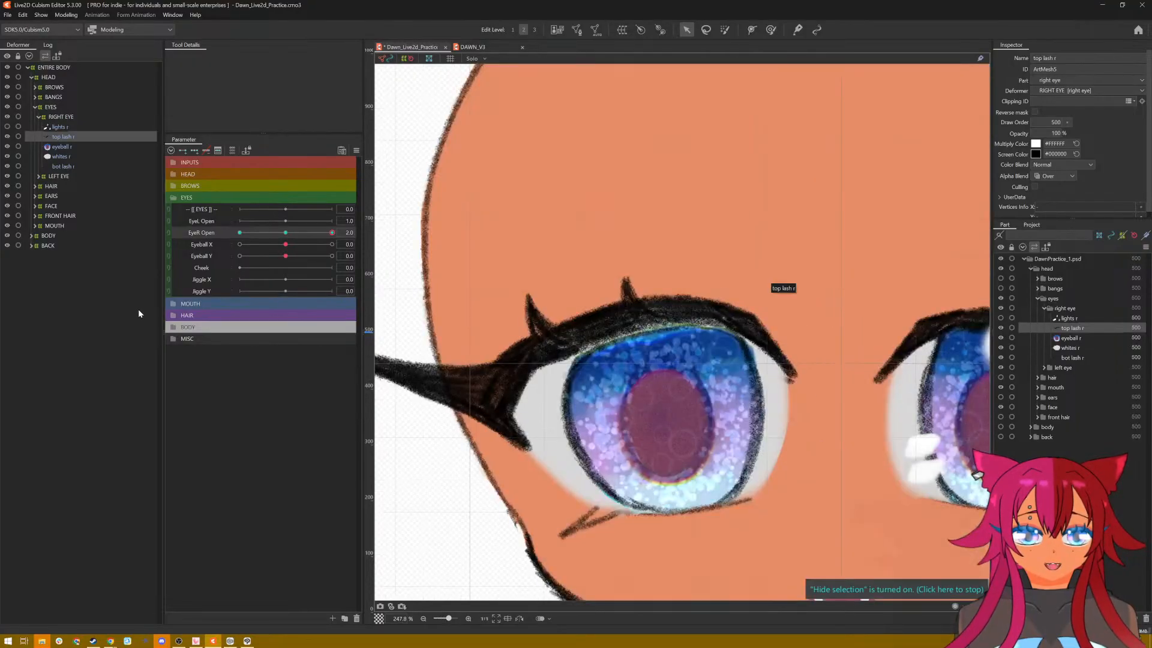
Step: Set EyeR Open to 0.0 and lower the whole right top lash to the bottom of the iris
drag(331, 234, 281, 236)
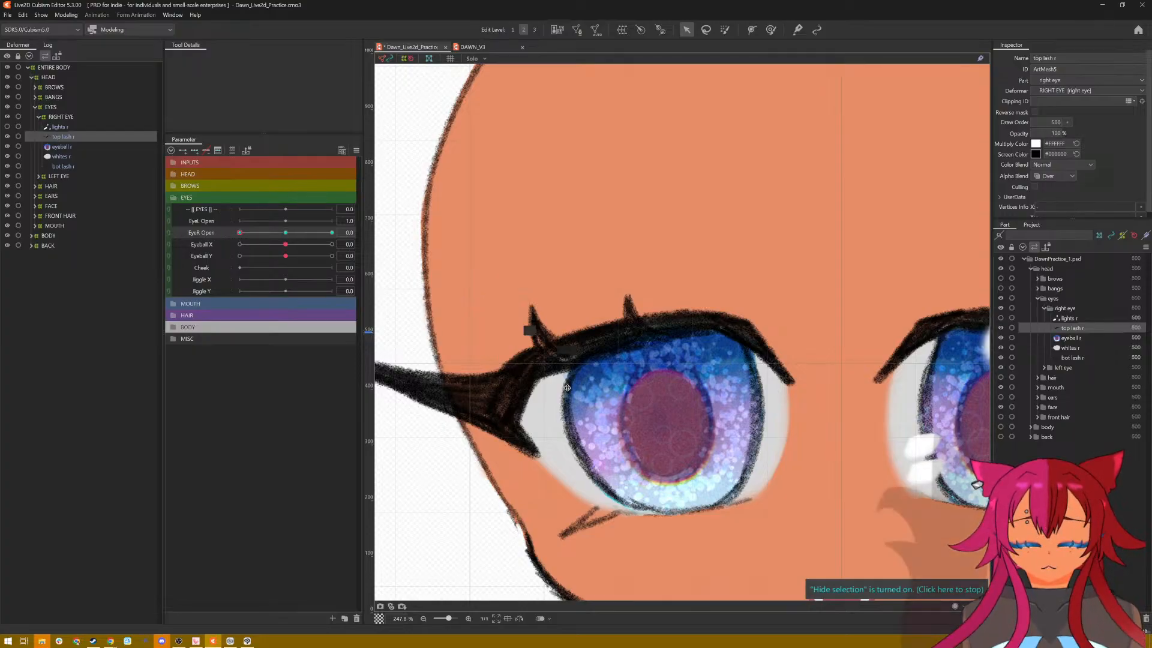
click(626, 430)
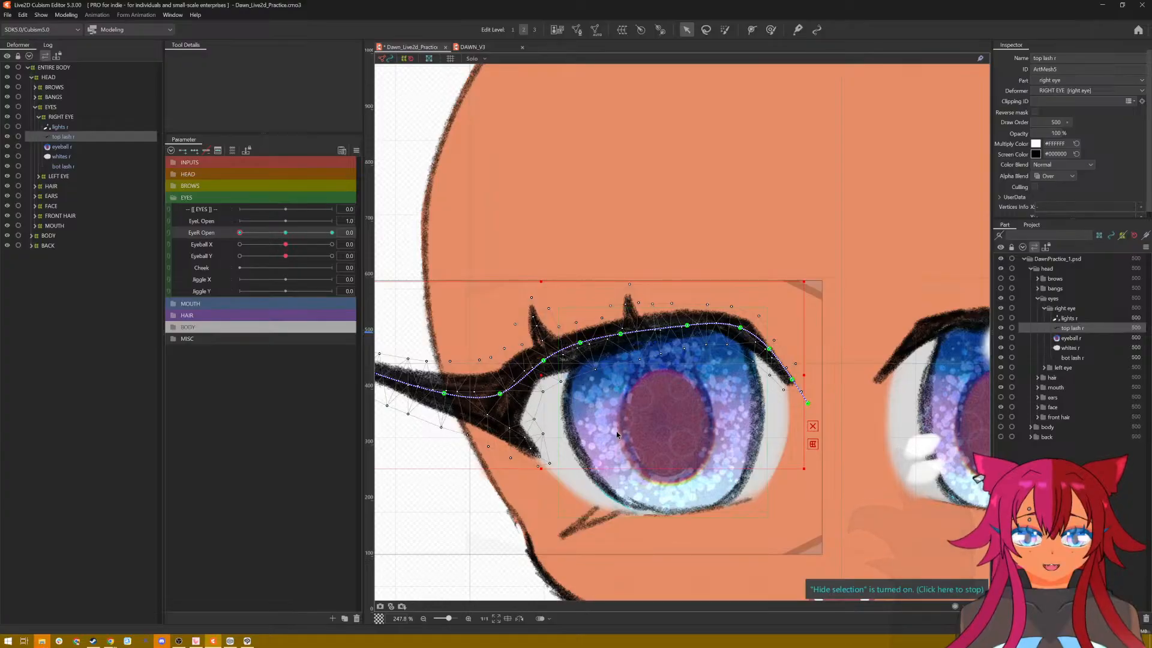
scroll(617, 431, down, 2)
scroll(616, 430, up, 2)
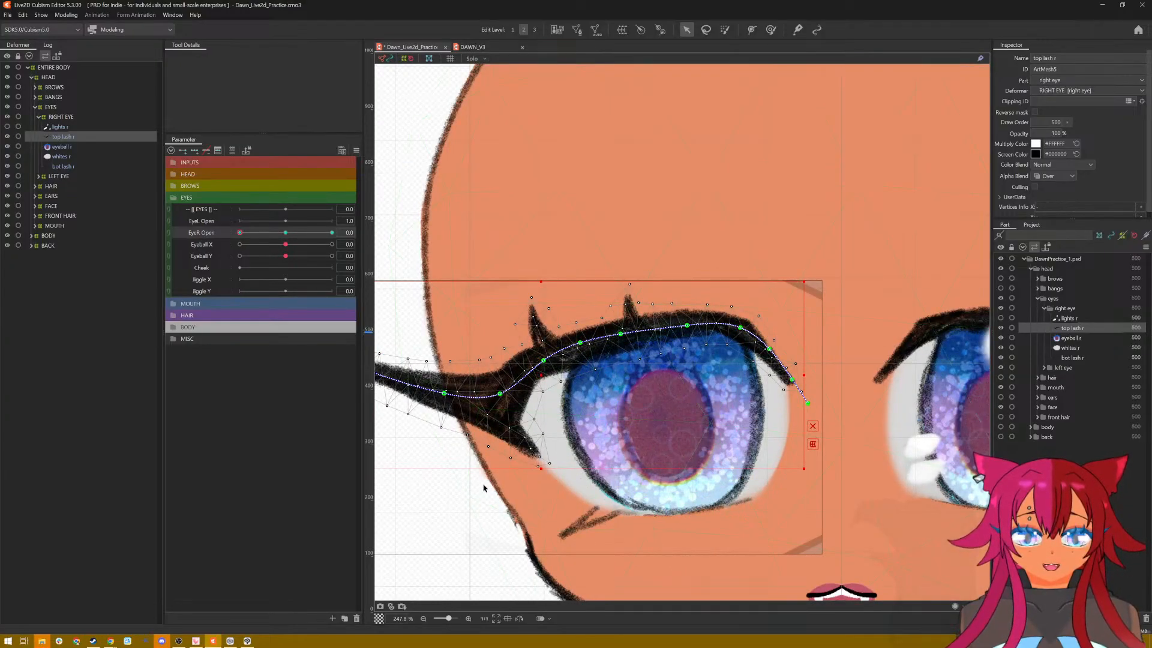
drag(479, 502, 503, 424)
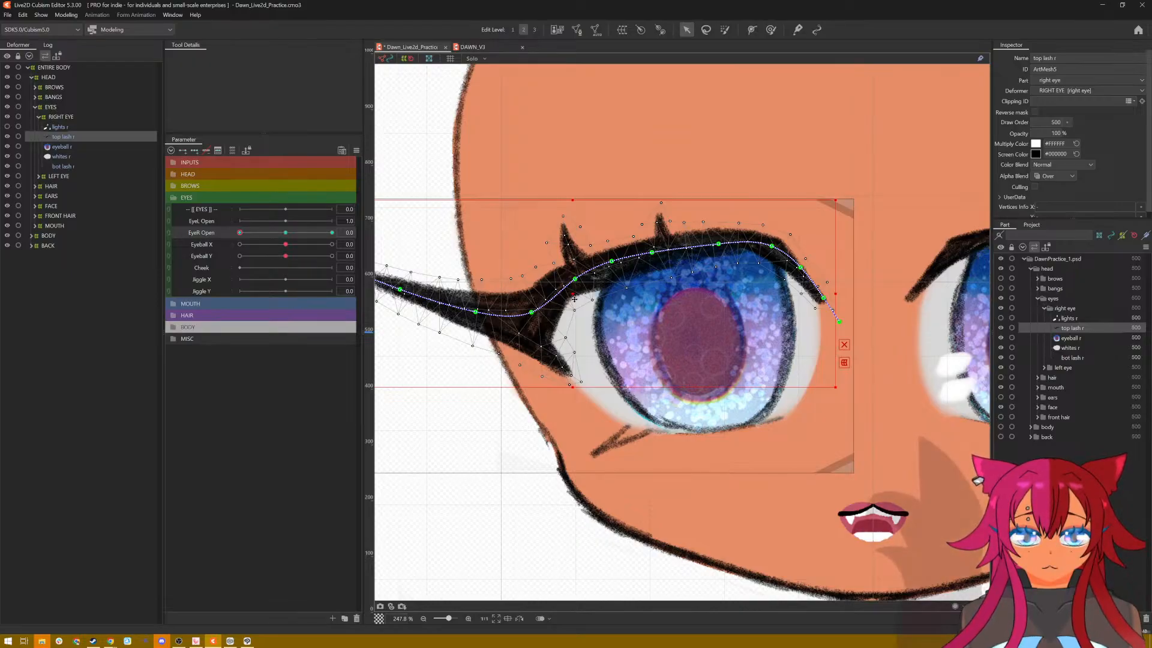
drag(574, 294, 586, 455)
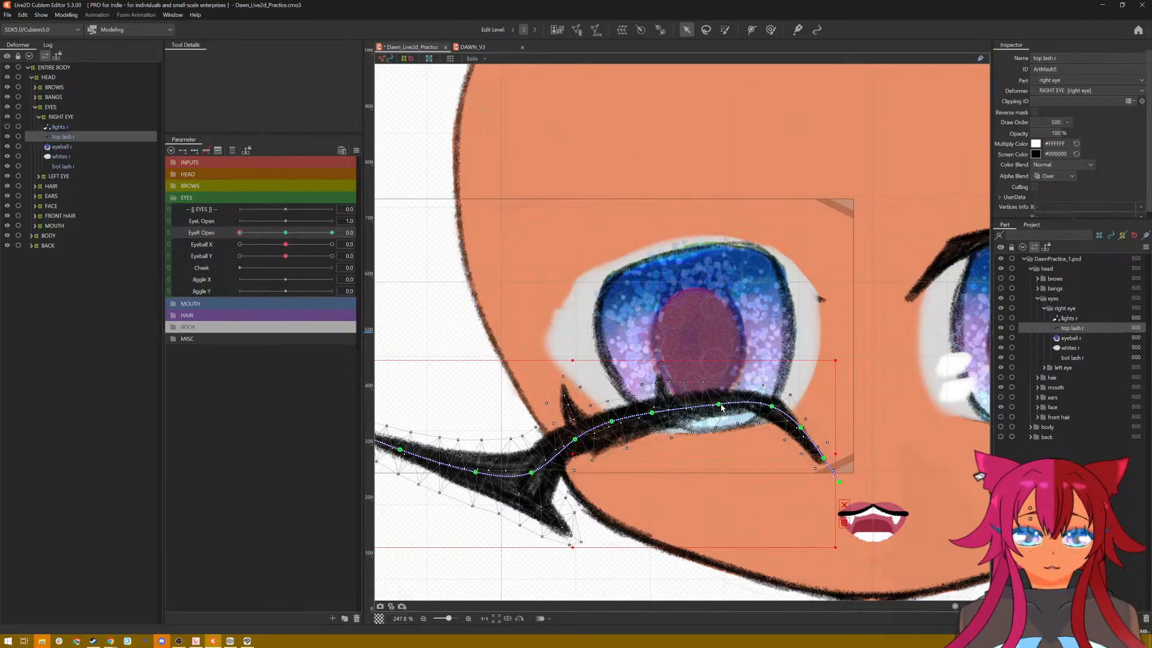
Step: Flatten the closed lash's middle and raise its inner end along the deform path, then lift the path at the wing's base slightly
drag(722, 408, 801, 425)
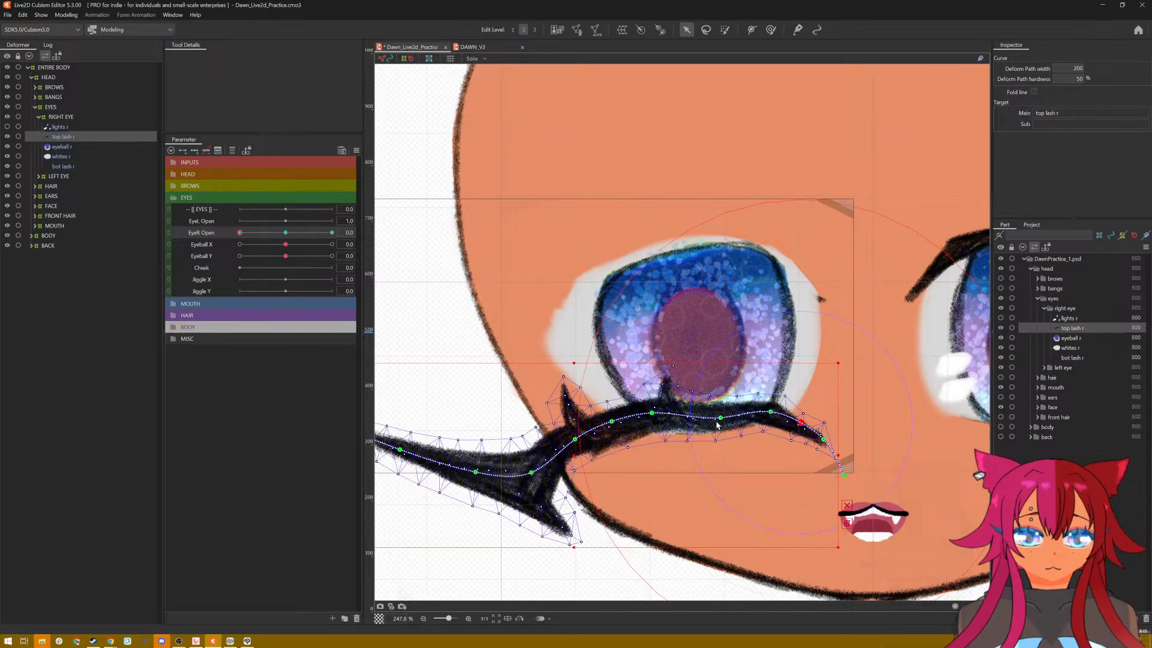
drag(719, 420, 721, 421)
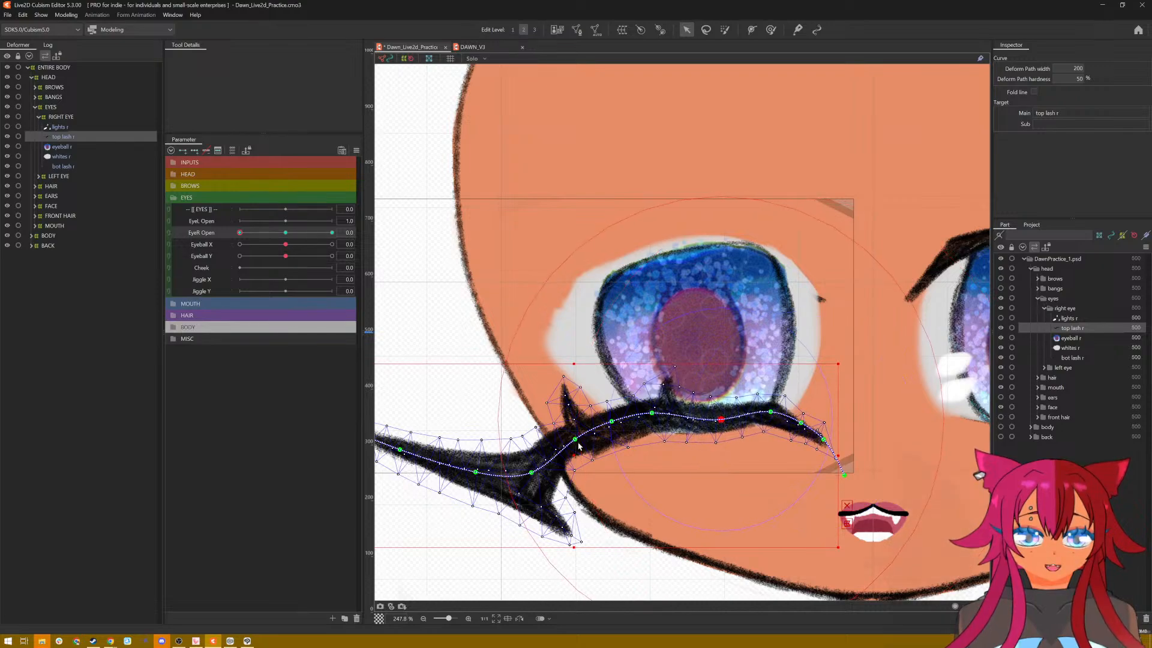
drag(579, 445, 659, 421)
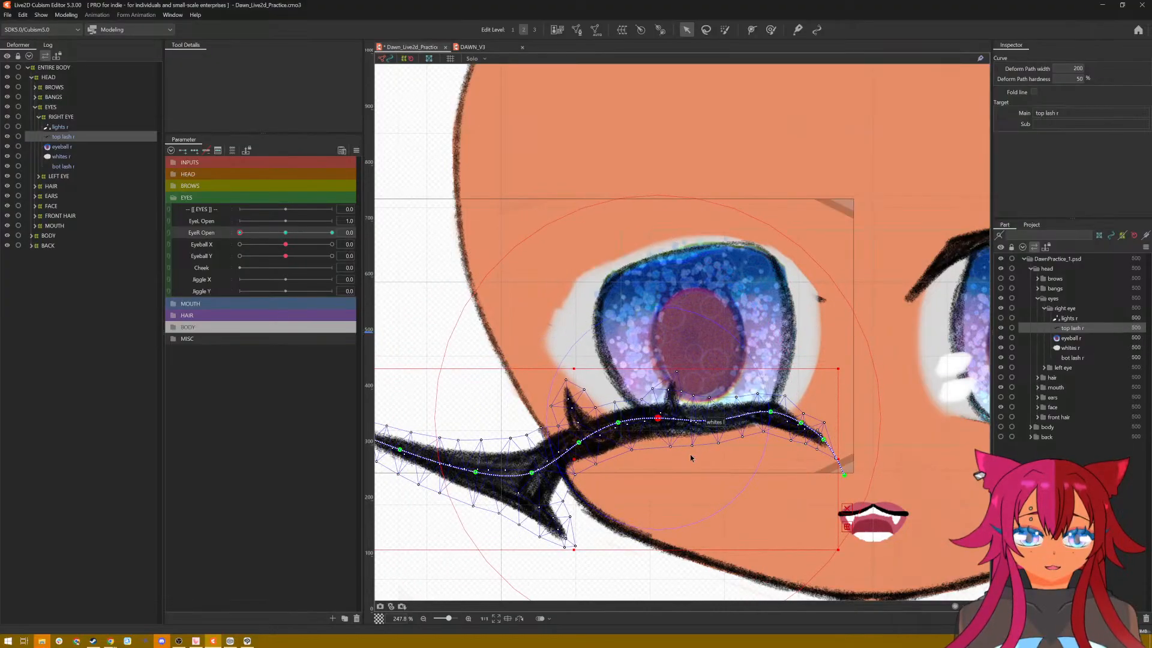
drag(531, 473, 530, 467)
scroll(465, 499, down, 2)
drag(440, 522, 503, 498)
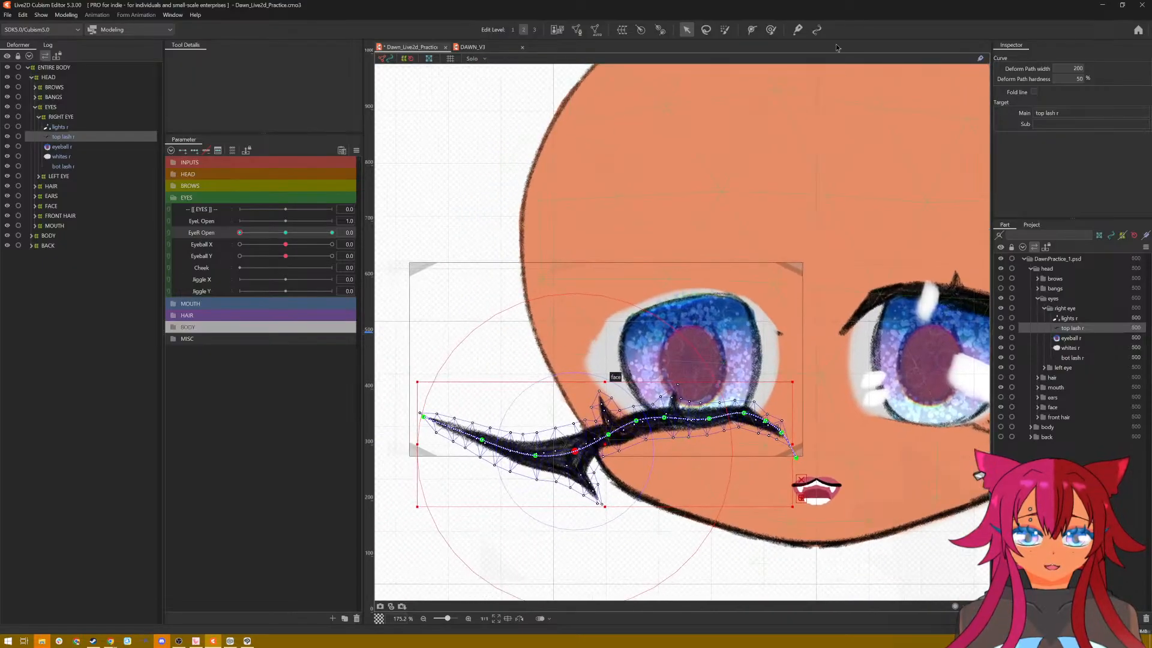
Step: Reduce the deform brush to about 337 px and push the lash's outer wing upward toward the eye's lower corner
click(770, 30)
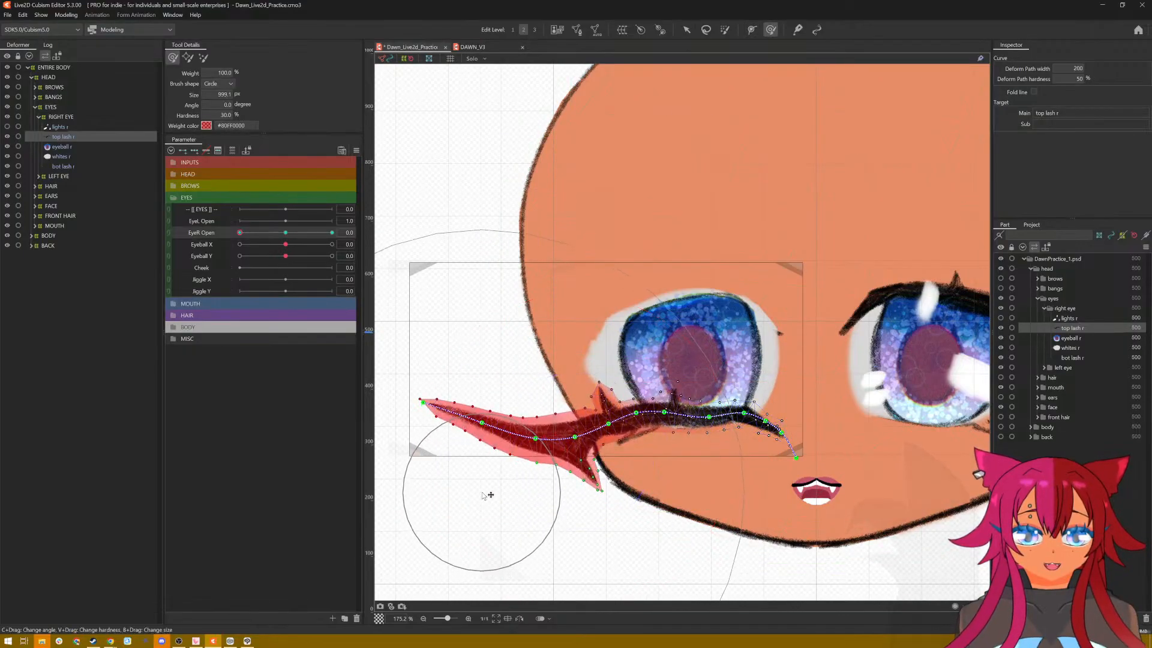
drag(481, 492, 487, 508)
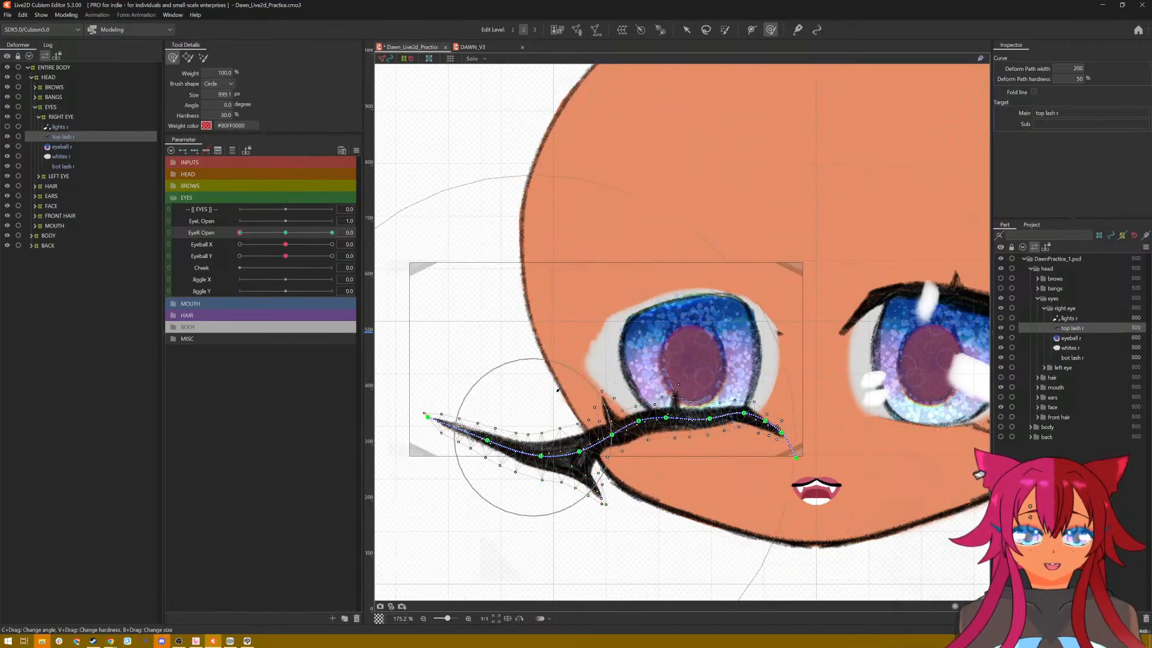
mouse_move(601, 359)
mouse_down()
mouse_move(602, 291)
mouse_move(602, 398)
mouse_move(599, 249)
mouse_move(591, 277)
mouse_up()
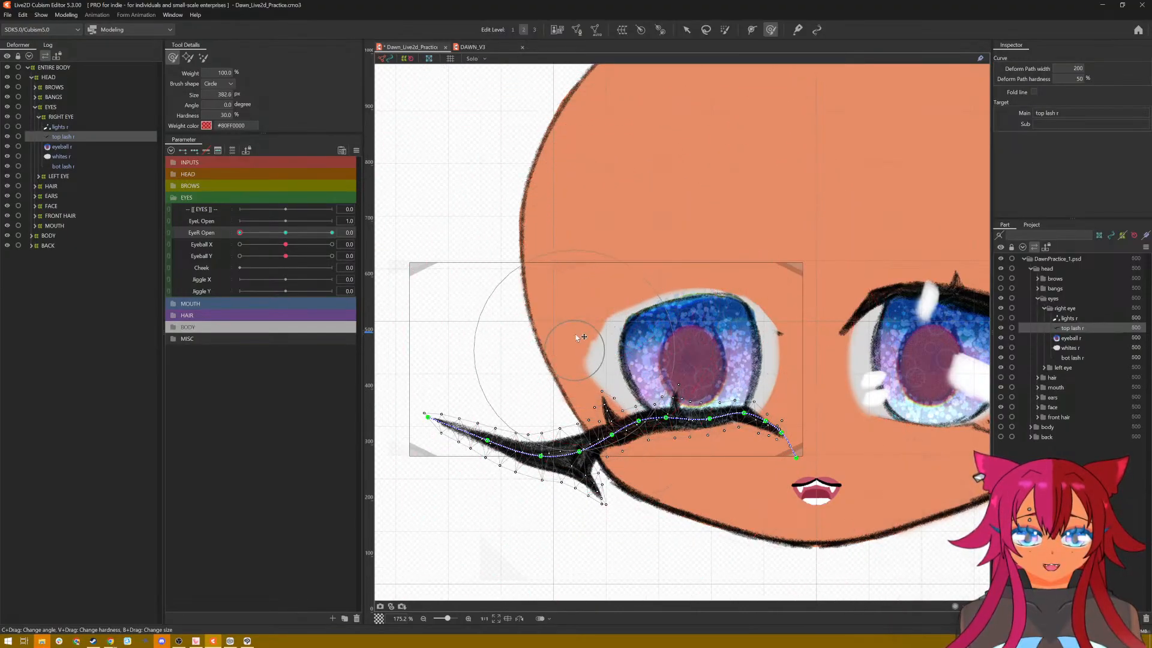
drag(576, 338, 575, 327)
mouse_move(469, 483)
mouse_down()
mouse_move(452, 406)
mouse_move(528, 444)
mouse_move(550, 438)
mouse_up()
drag(596, 499, 603, 494)
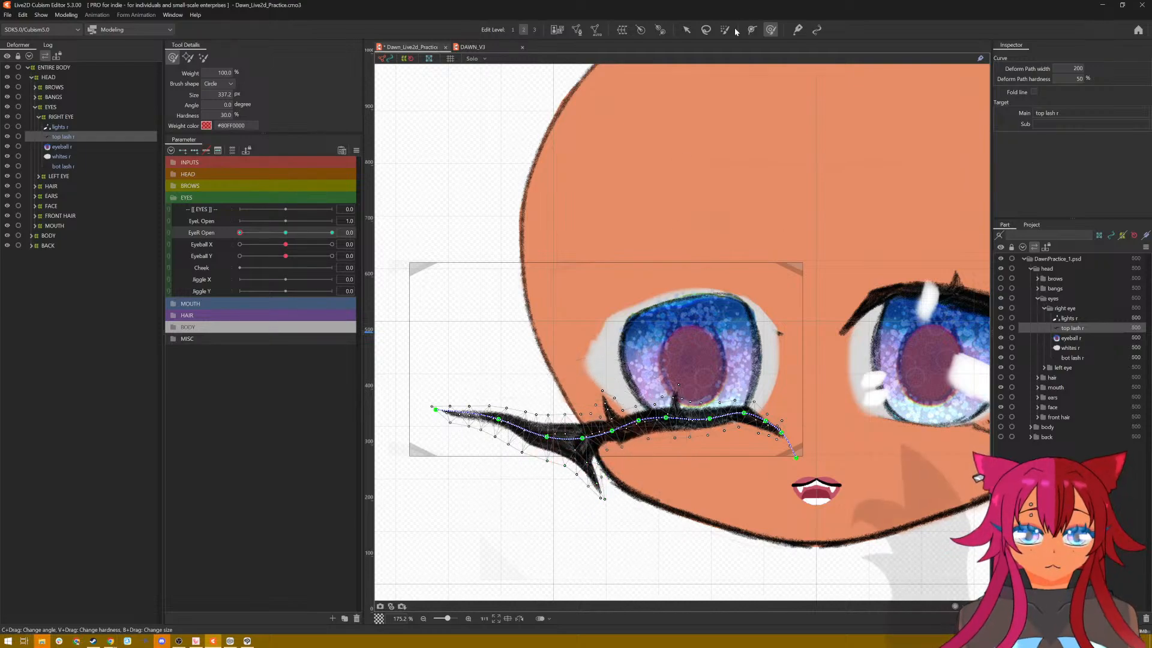
Step: Reshape the lash's deform path, dipping the middle, raising the wing tip and lifting the points around the wing's base
click(686, 29)
drag(619, 431, 714, 421)
drag(581, 440, 449, 373)
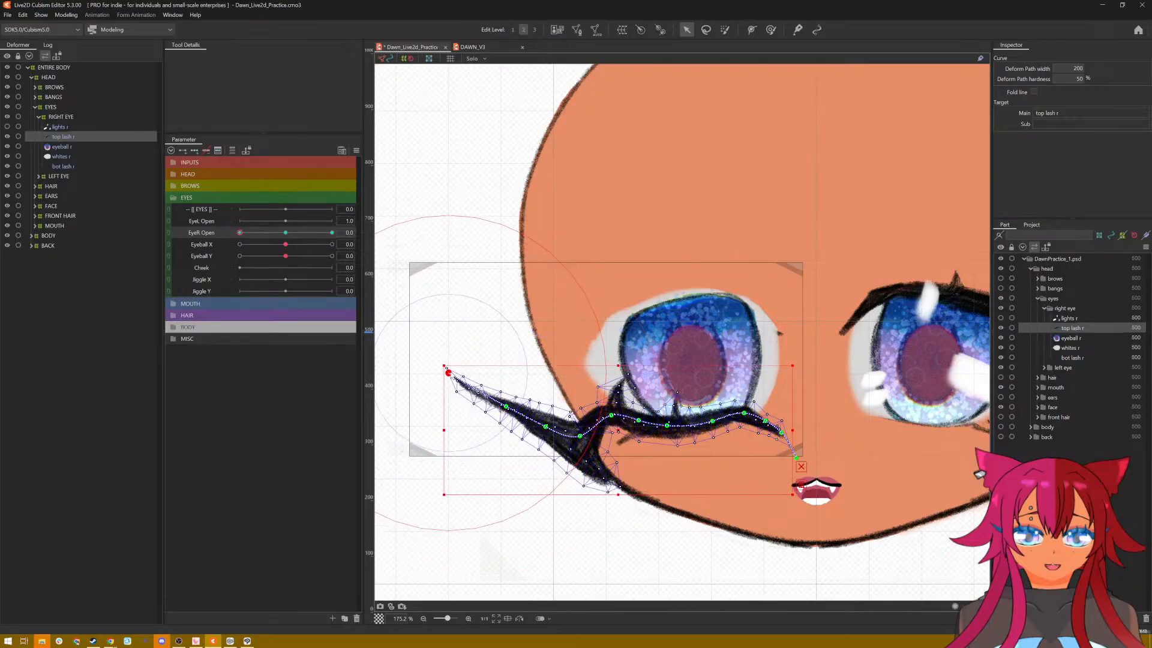
click(550, 429)
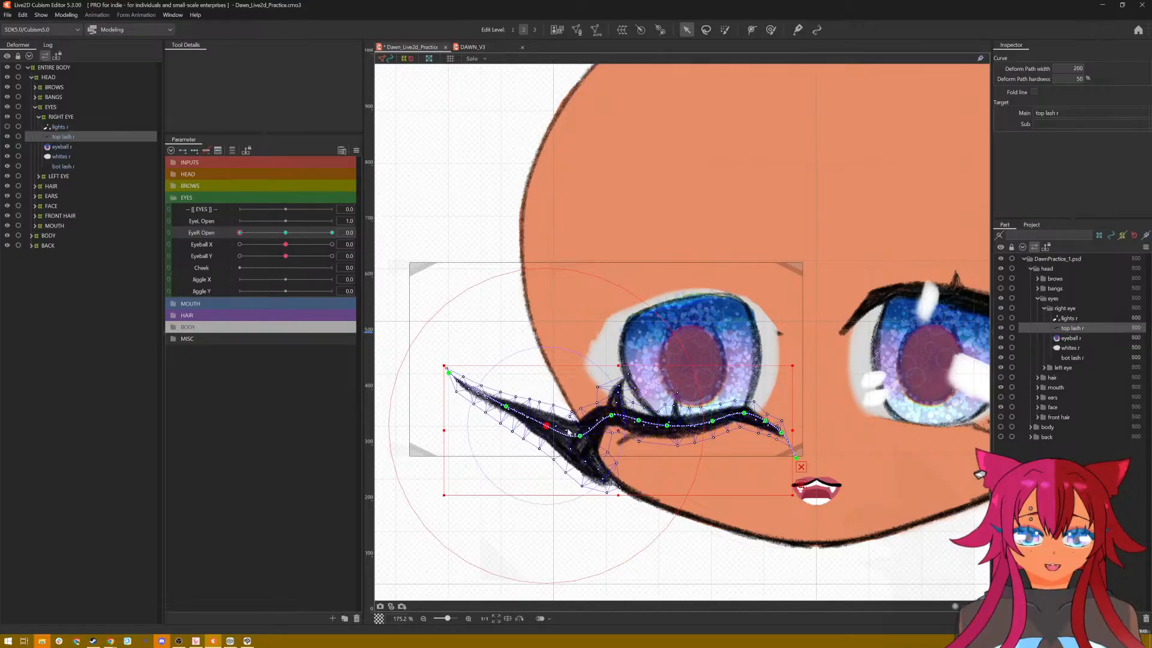
drag(582, 439, 582, 421)
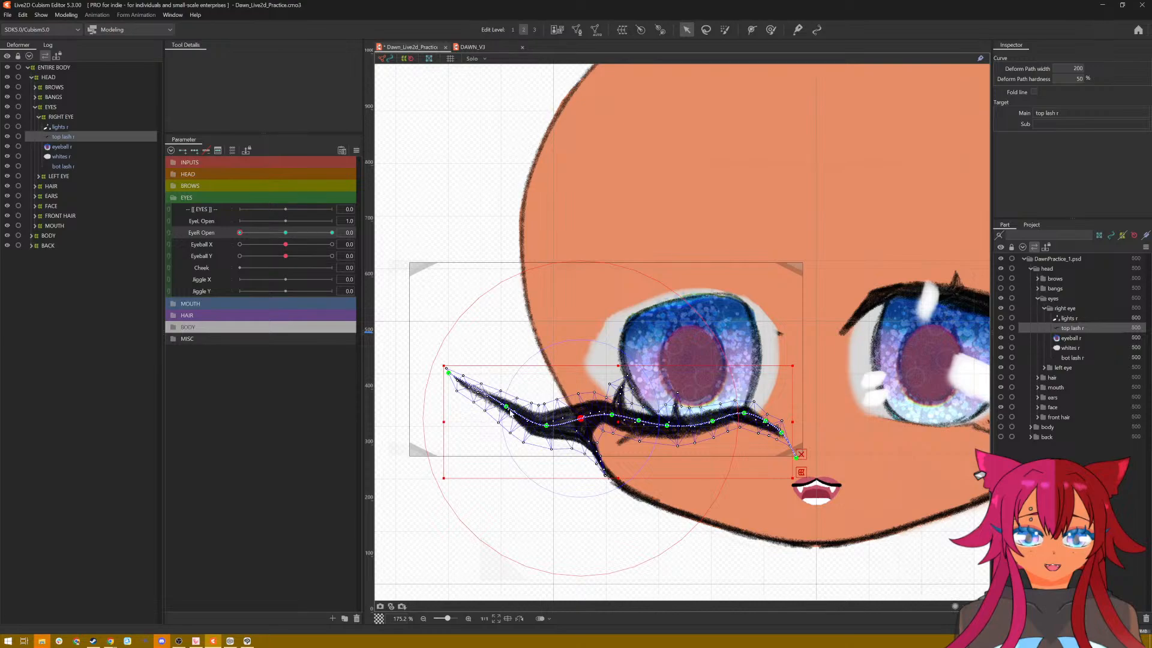
Step: Lower the wing tip and the path points beside it so the wing extends almost horizontally outward
drag(508, 408, 505, 433)
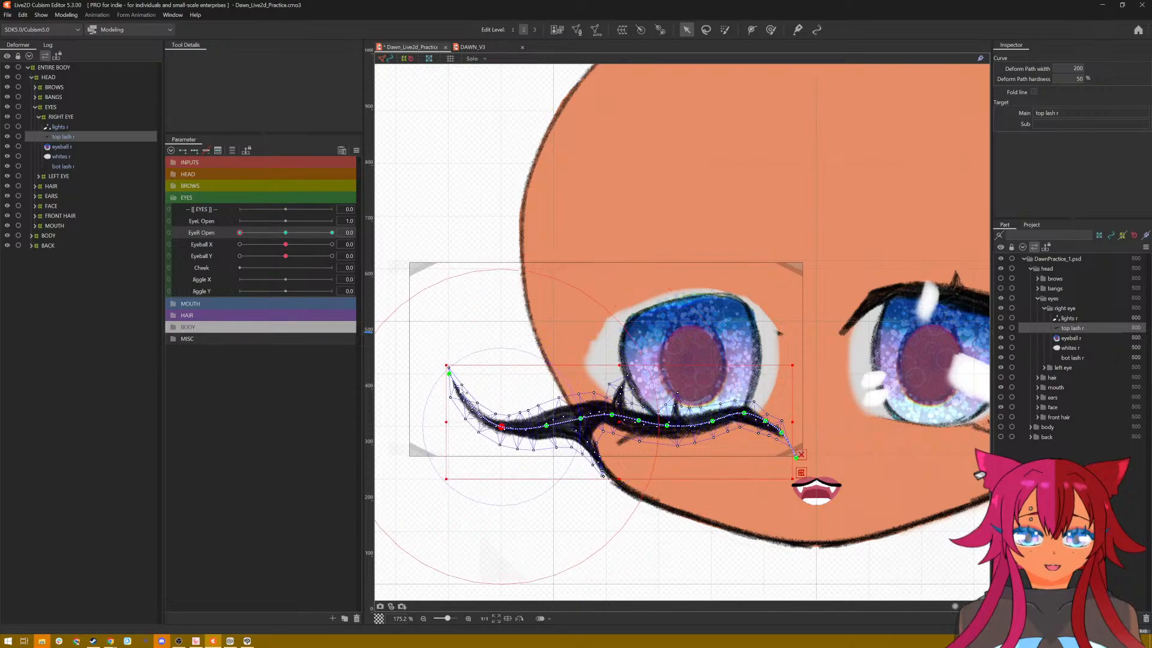
drag(453, 380, 441, 440)
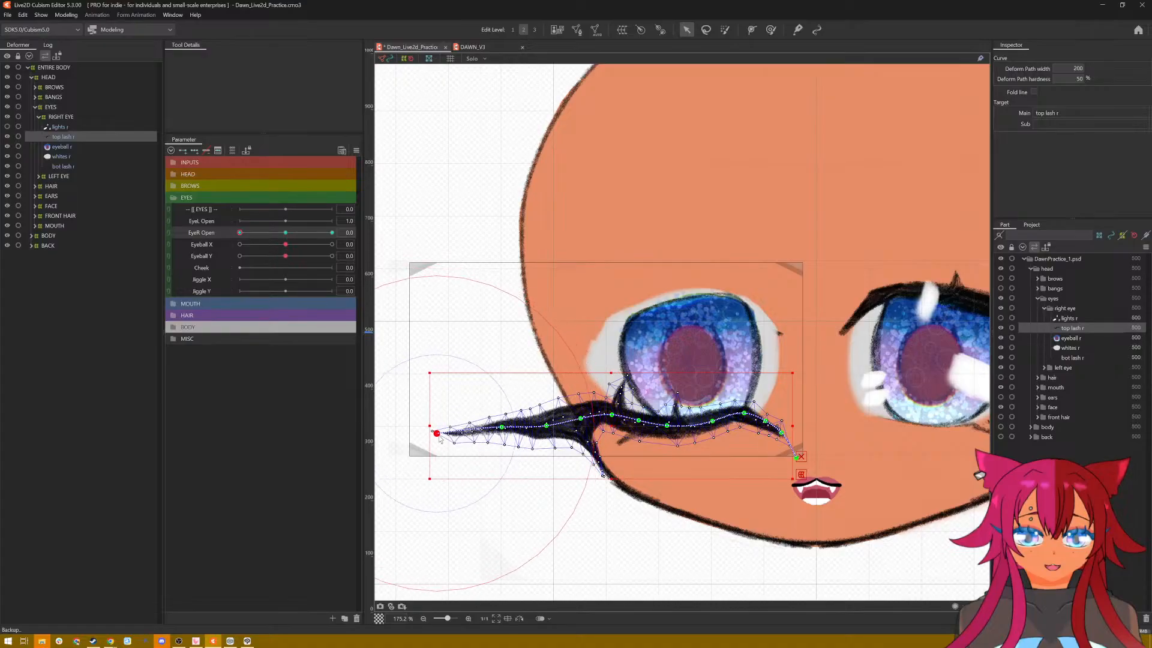
click(551, 426)
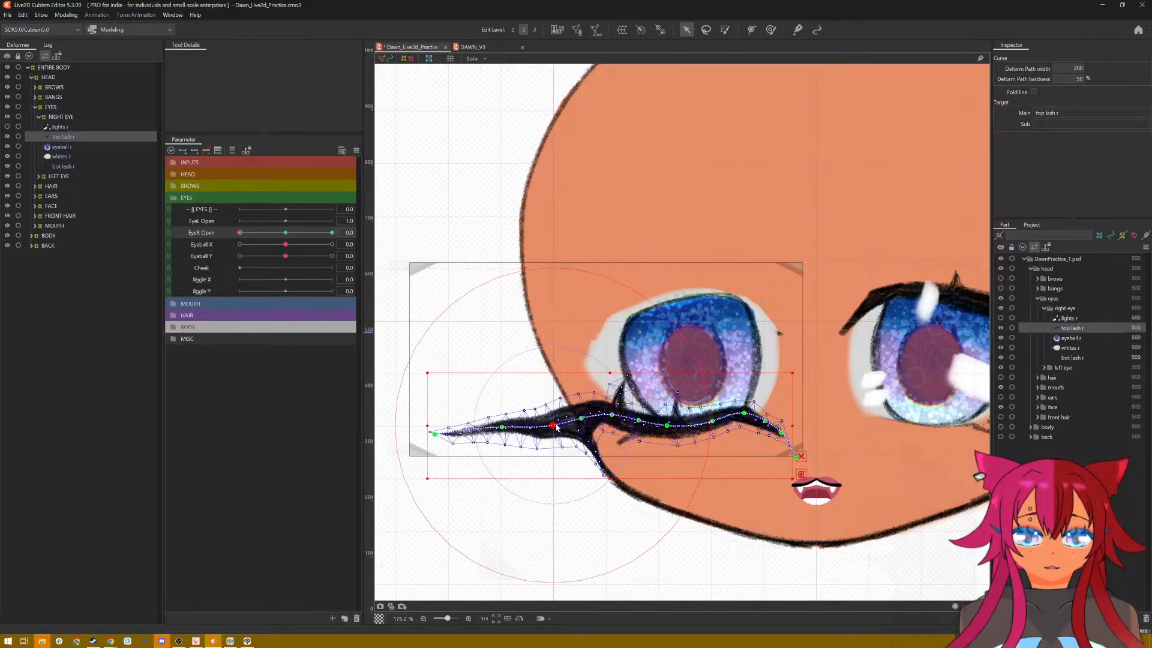
drag(501, 427, 501, 437)
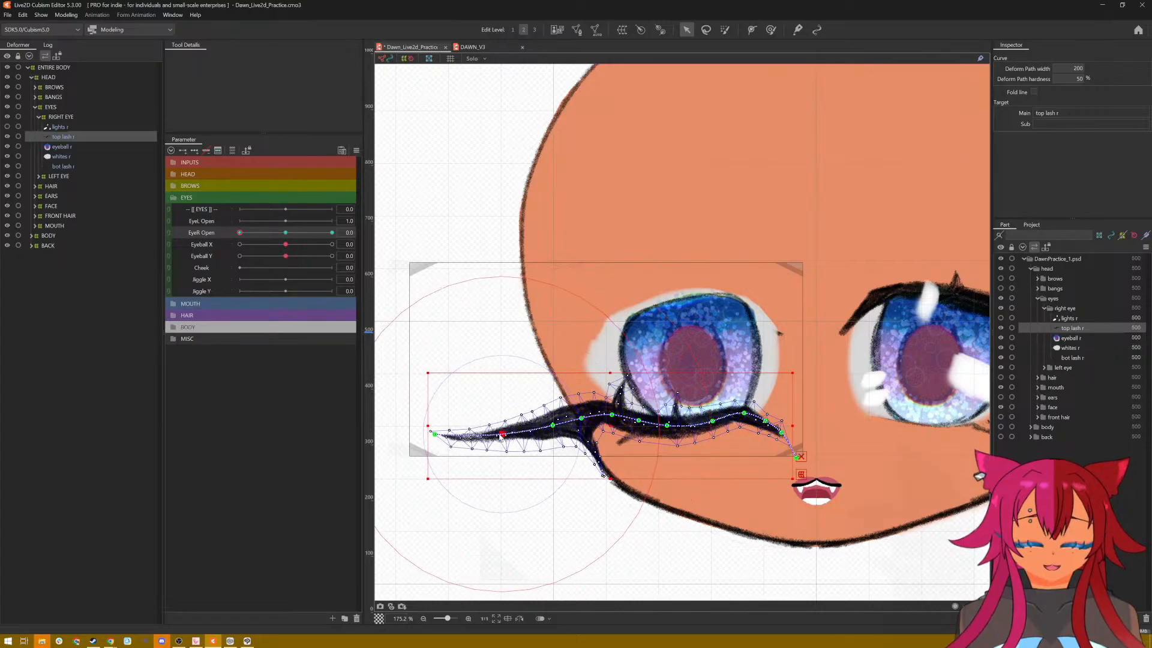
Step: Slant the lash's wing downward and outward from its base, extending the tip below the eye's lower edge
key(ctrl+t)
key(ctrl+t)
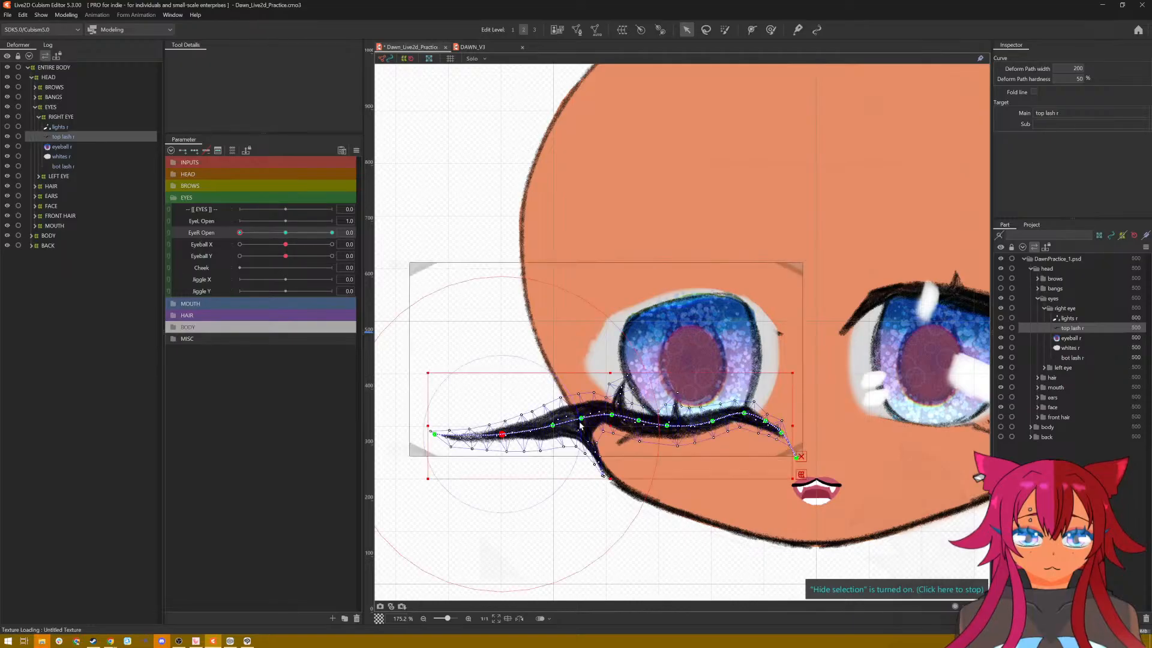
drag(580, 424, 443, 466)
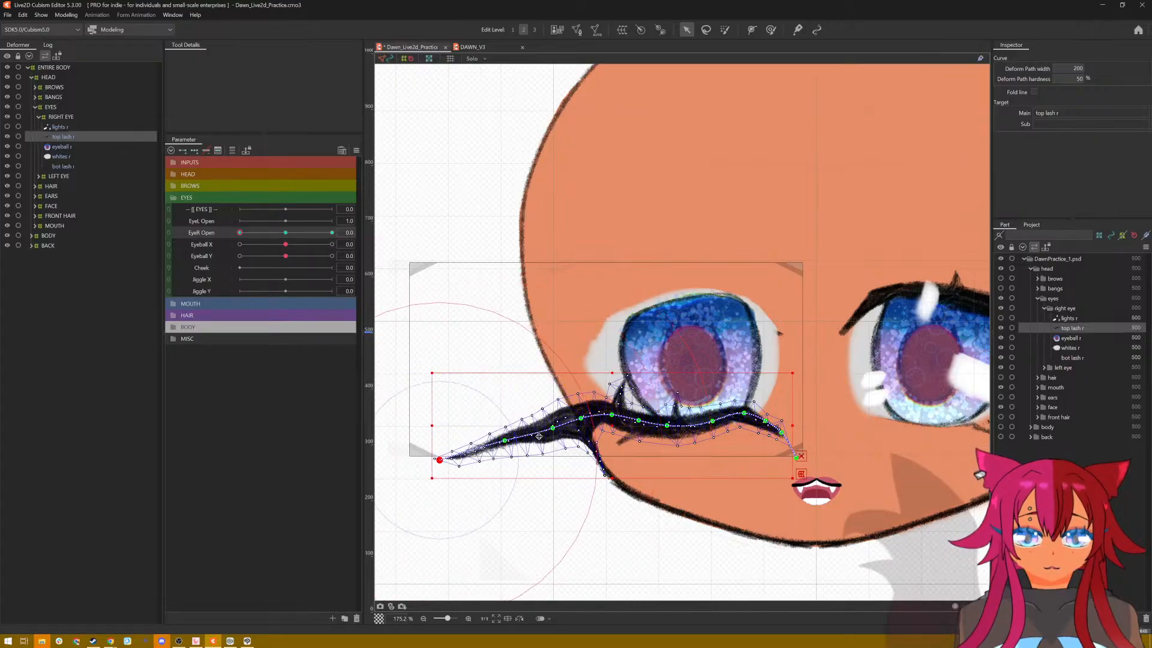
drag(507, 440, 431, 468)
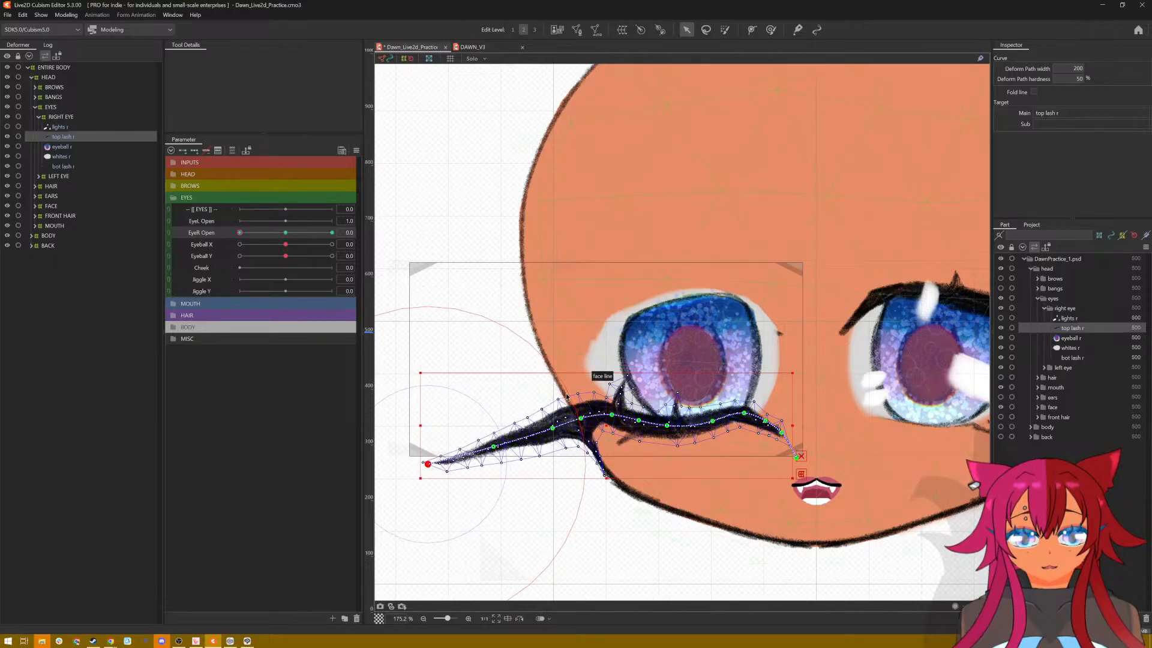
Step: Reduce the deform brush to about 144 px and nudge the lash's wing and the thin spur below its base
click(771, 29)
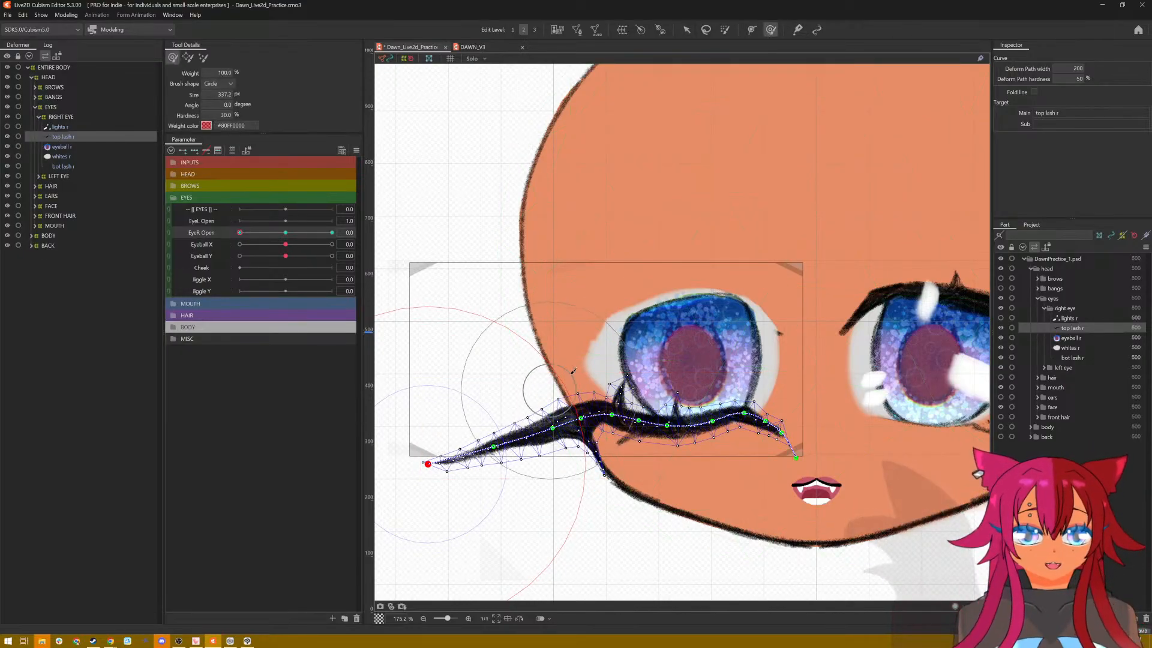
drag(569, 371, 573, 382)
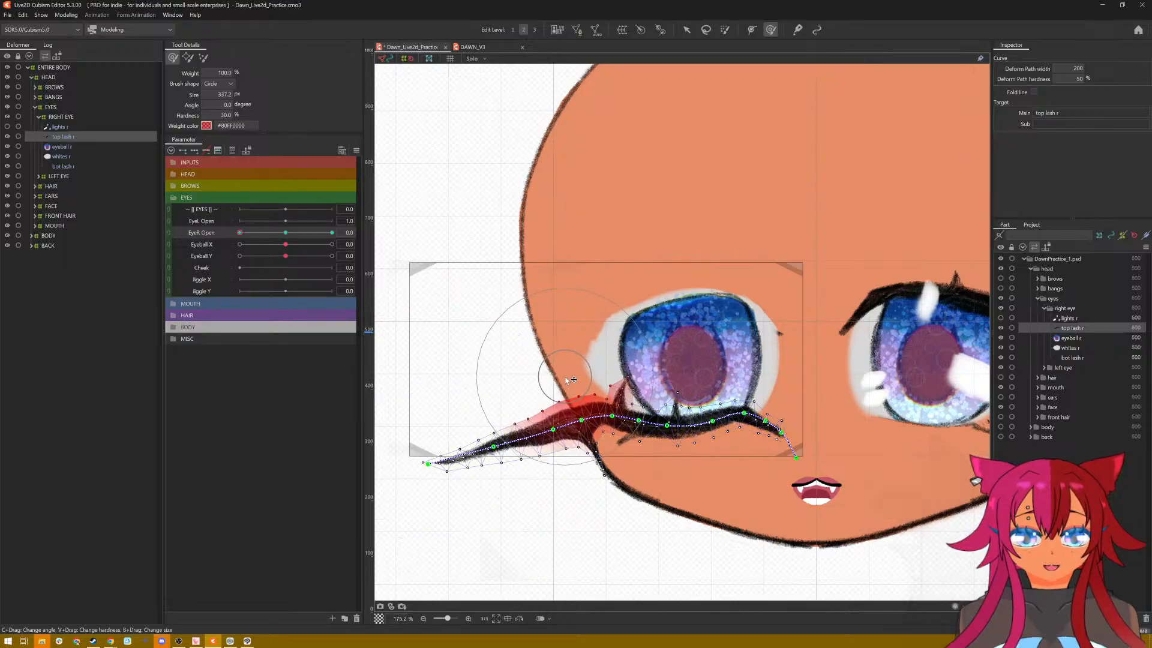
key(ctrl+z)
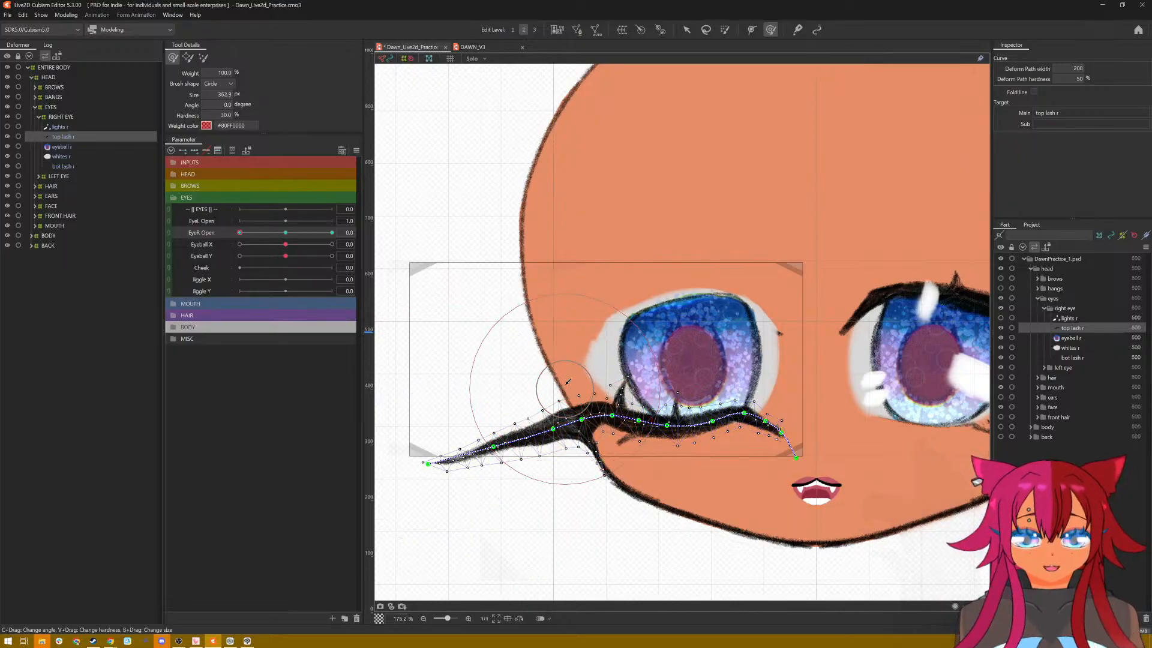
drag(568, 378, 546, 302)
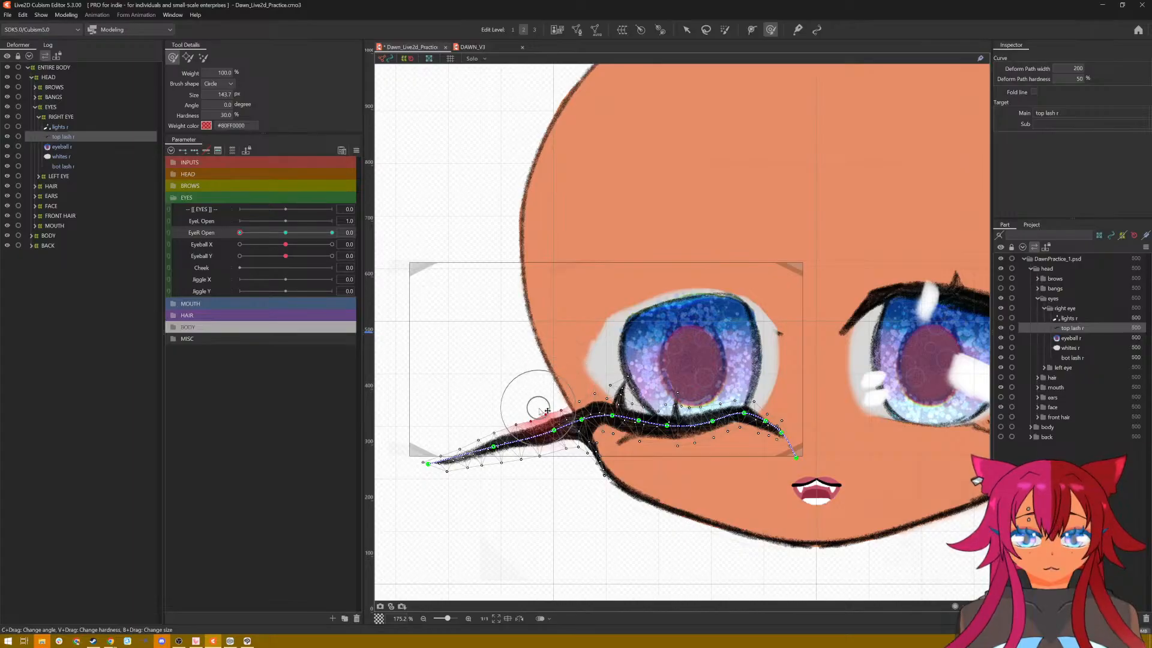
scroll(616, 432, up, 3)
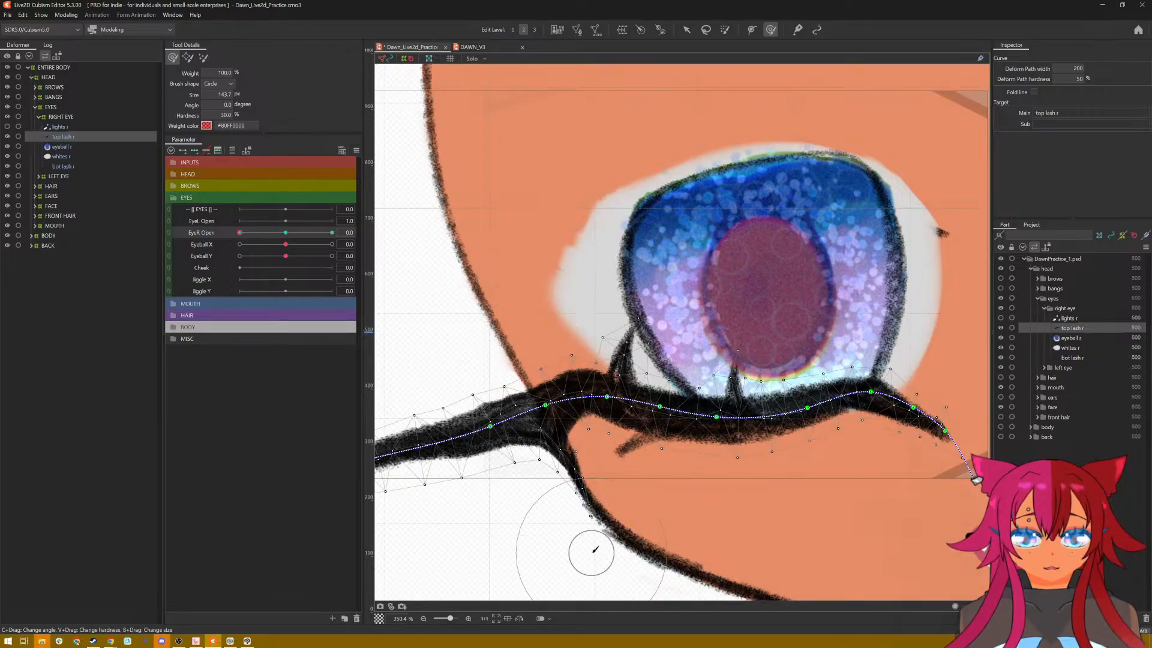
mouse_move(585, 490)
mouse_down()
mouse_move(598, 474)
mouse_move(581, 489)
mouse_move(579, 461)
mouse_up()
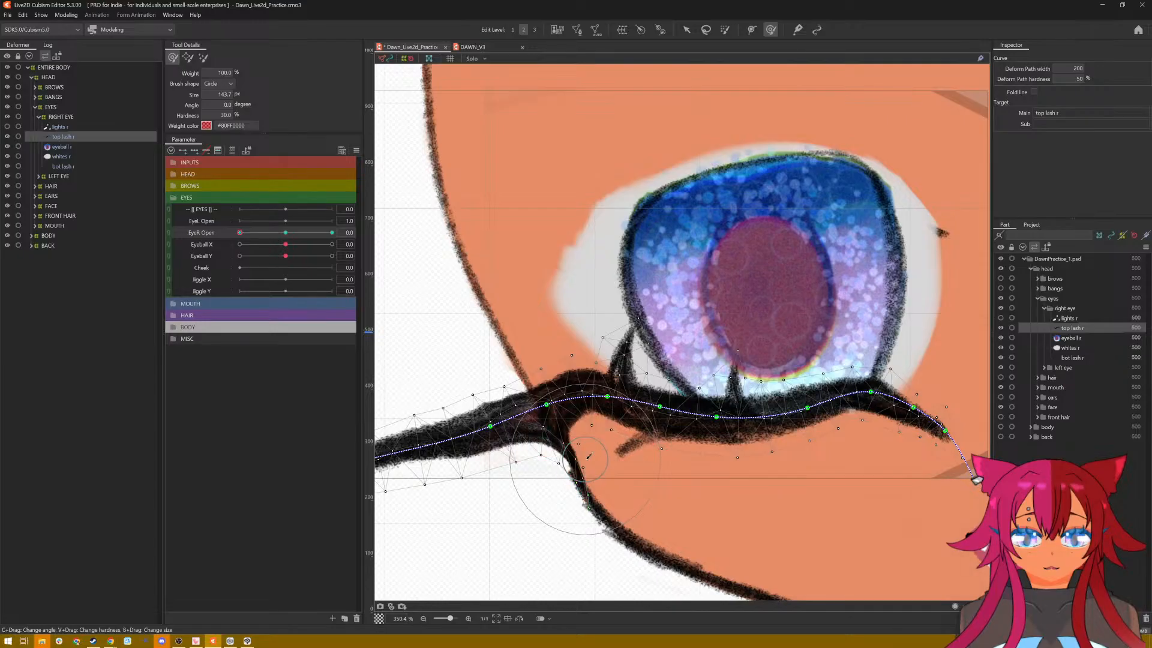
scroll(705, 456, down, 4)
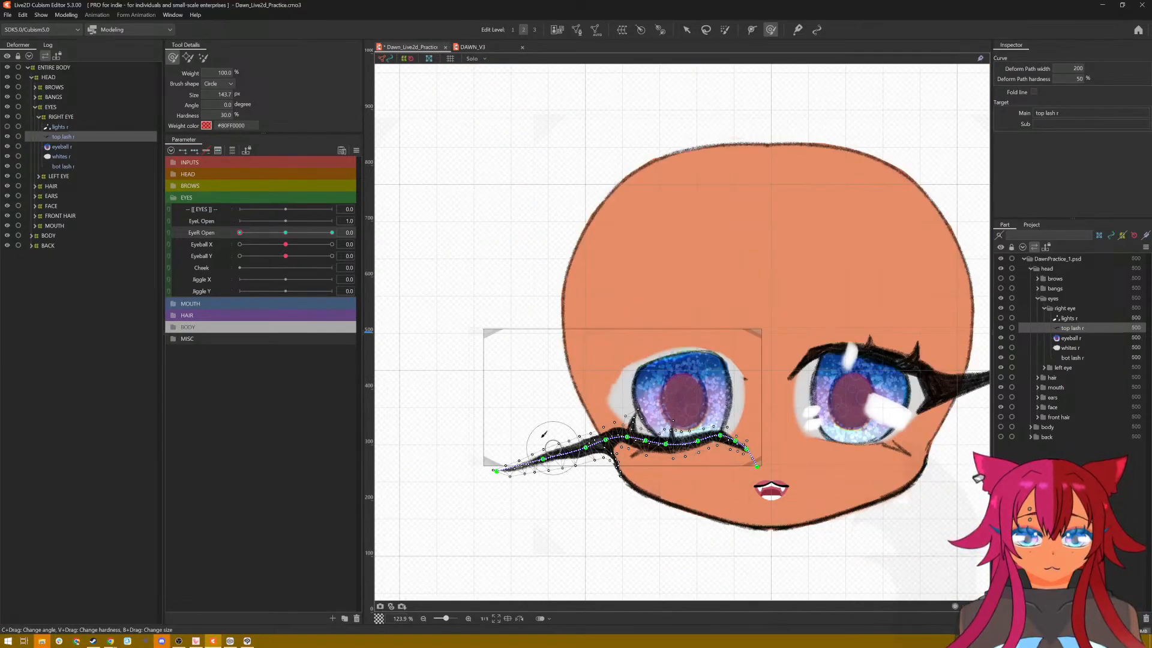
drag(543, 438, 545, 439)
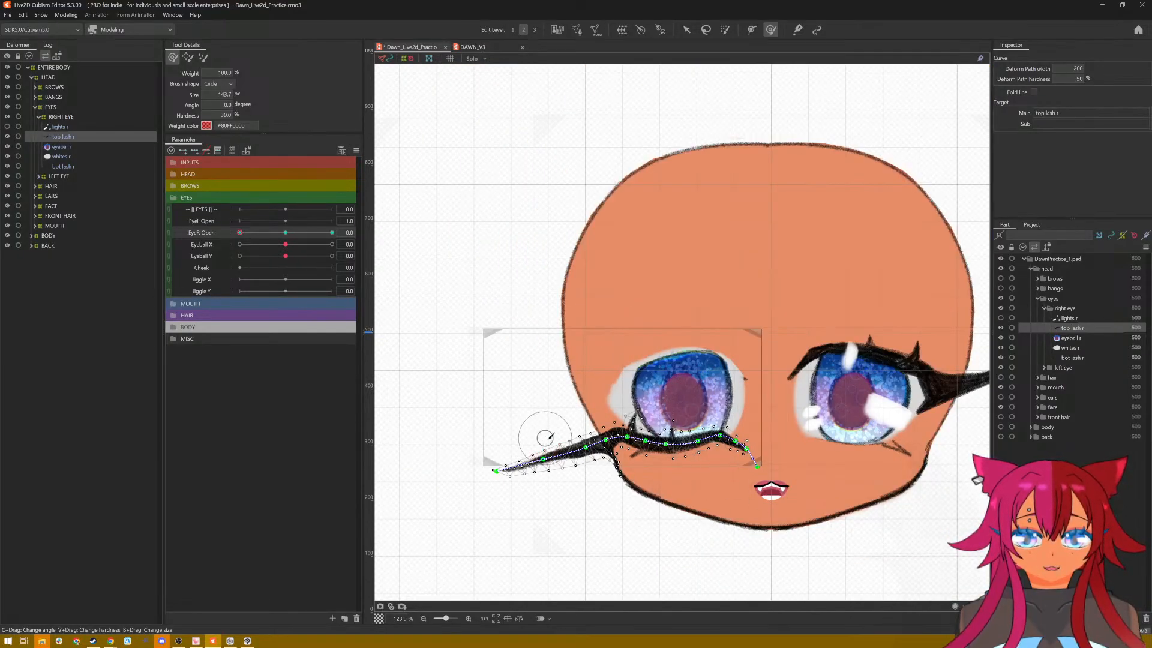
Step: Scrub the EyeR Open parameter from 0.0 and back to review the top lash's closing motion with the selection hidden
drag(239, 232, 262, 345)
scroll(621, 411, up, 2)
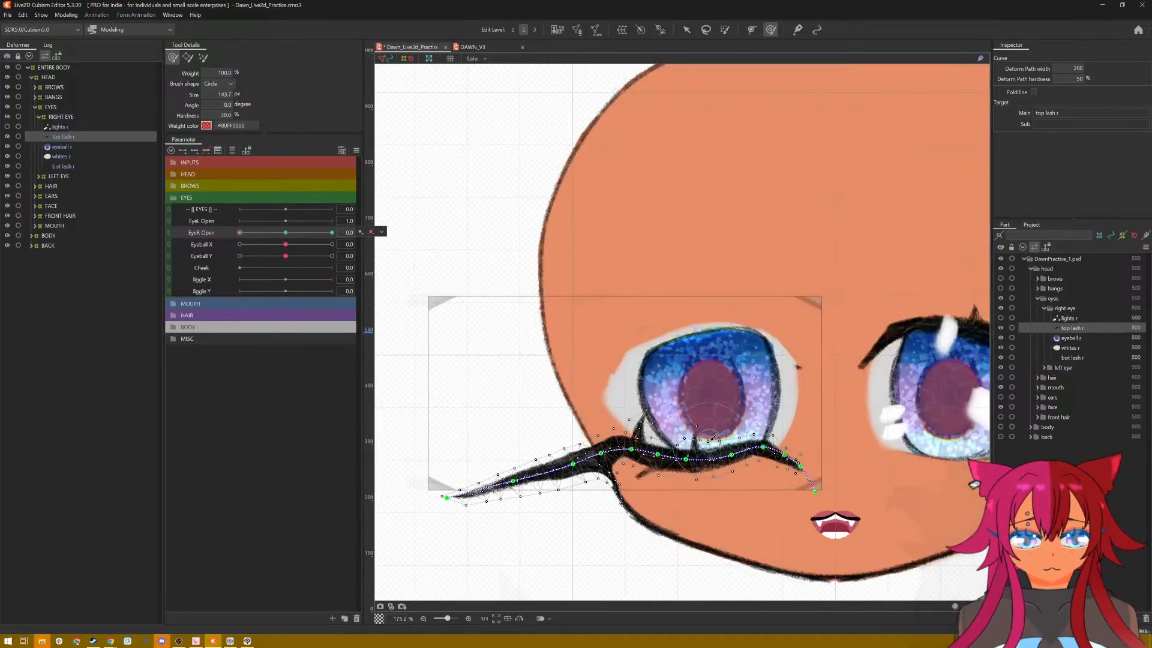
drag(762, 536, 699, 540)
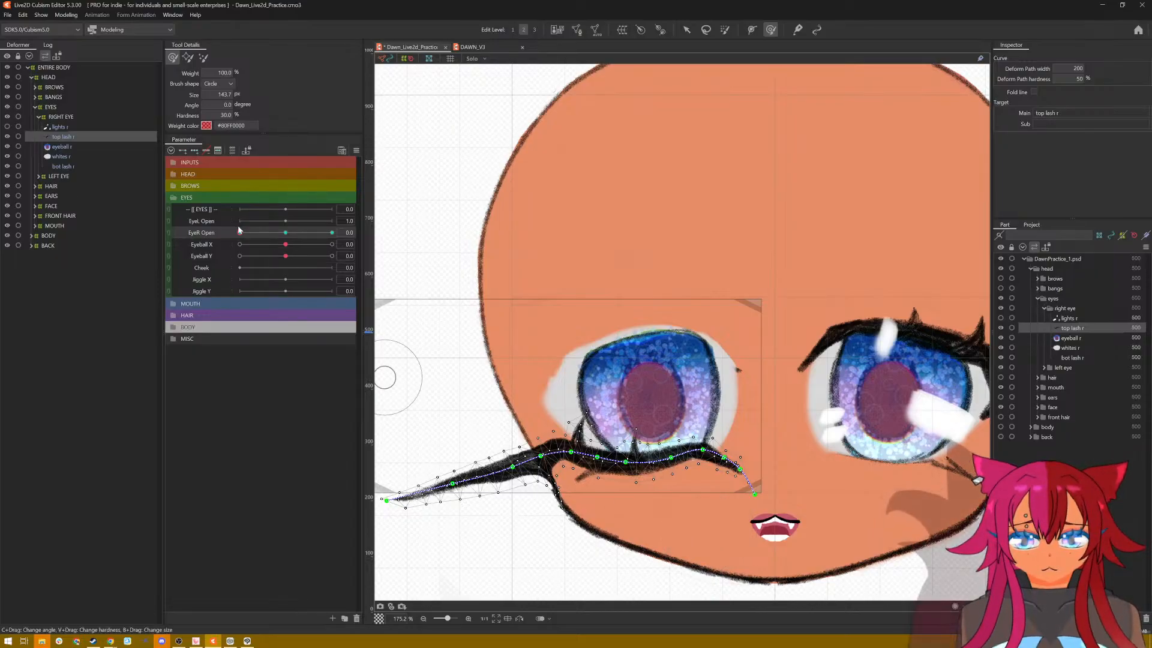
drag(240, 233, 224, 273)
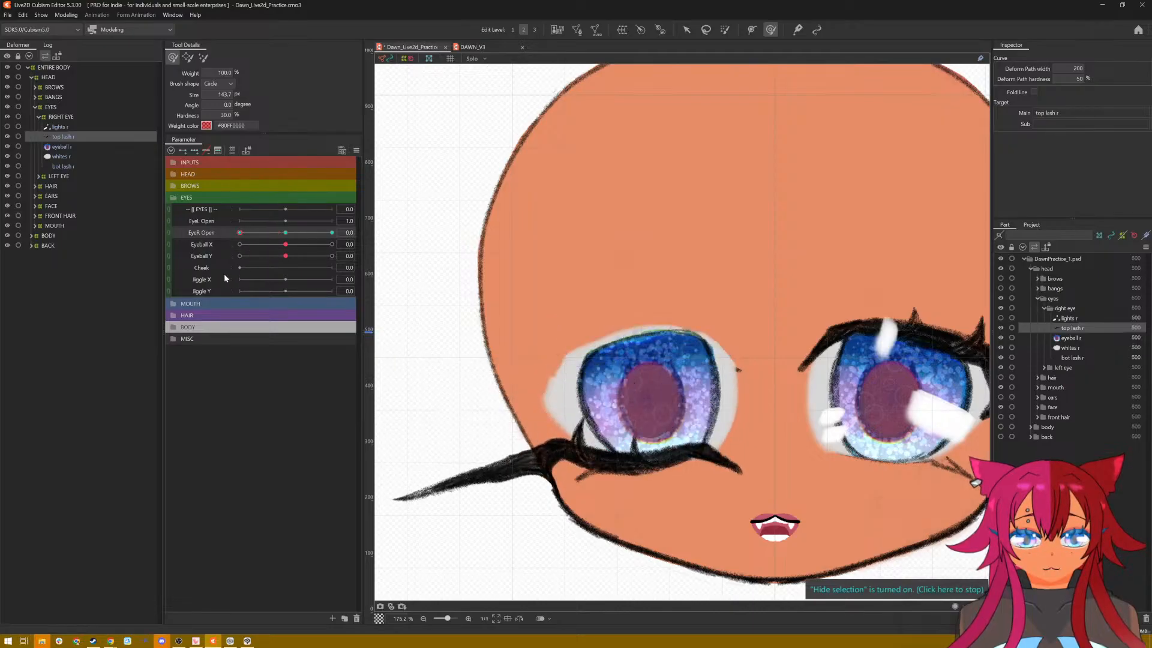
mouse_move(224, 274)
mouse_down()
mouse_move(322, 272)
mouse_move(268, 285)
mouse_move(233, 321)
mouse_up()
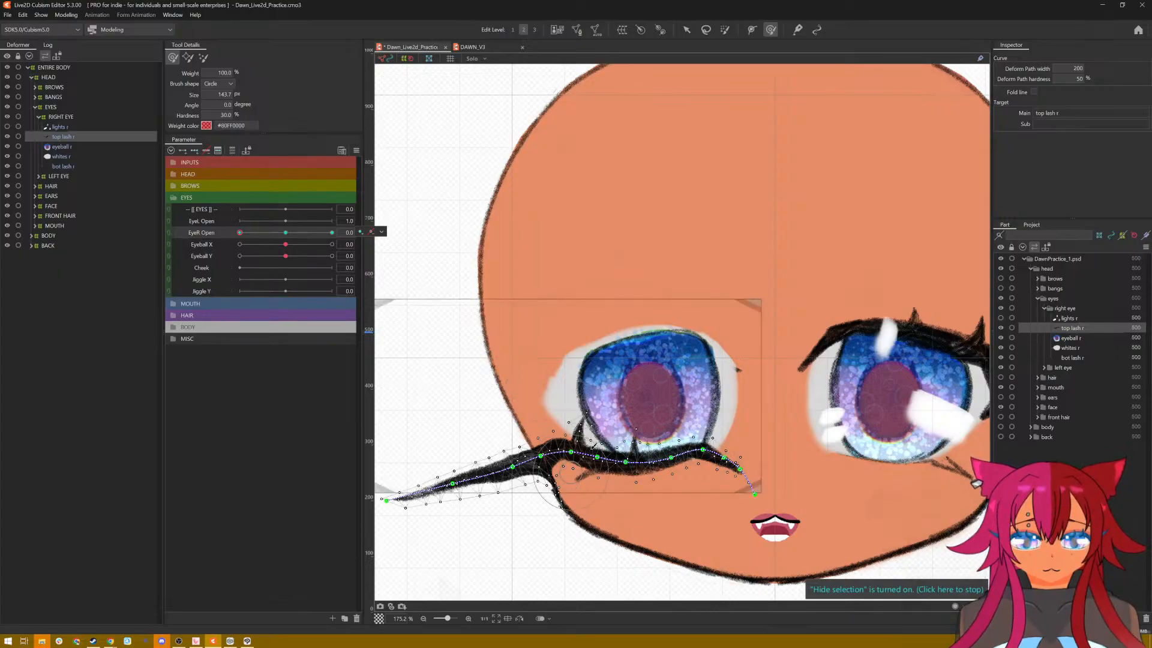
Step: Fold the thin spur under the wing's base up toward the lash, reducing the deform brush to about 63 px
scroll(587, 456, up, 4)
mouse_move(565, 527)
mouse_down()
mouse_move(577, 447)
mouse_move(552, 469)
mouse_move(577, 488)
mouse_move(551, 503)
mouse_move(607, 485)
mouse_move(603, 468)
mouse_up()
drag(524, 445, 521, 438)
mouse_move(591, 449)
mouse_down()
mouse_move(576, 438)
mouse_move(592, 455)
mouse_up()
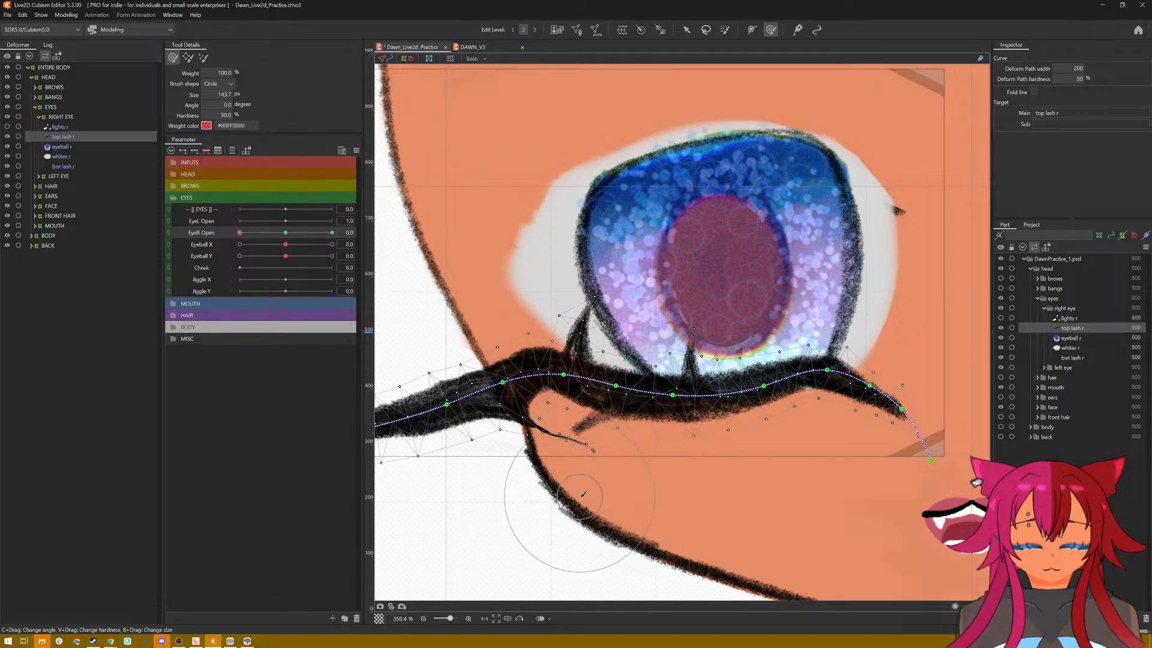
drag(570, 516, 556, 500)
mouse_move(583, 446)
mouse_down()
mouse_move(585, 432)
mouse_move(547, 437)
mouse_up()
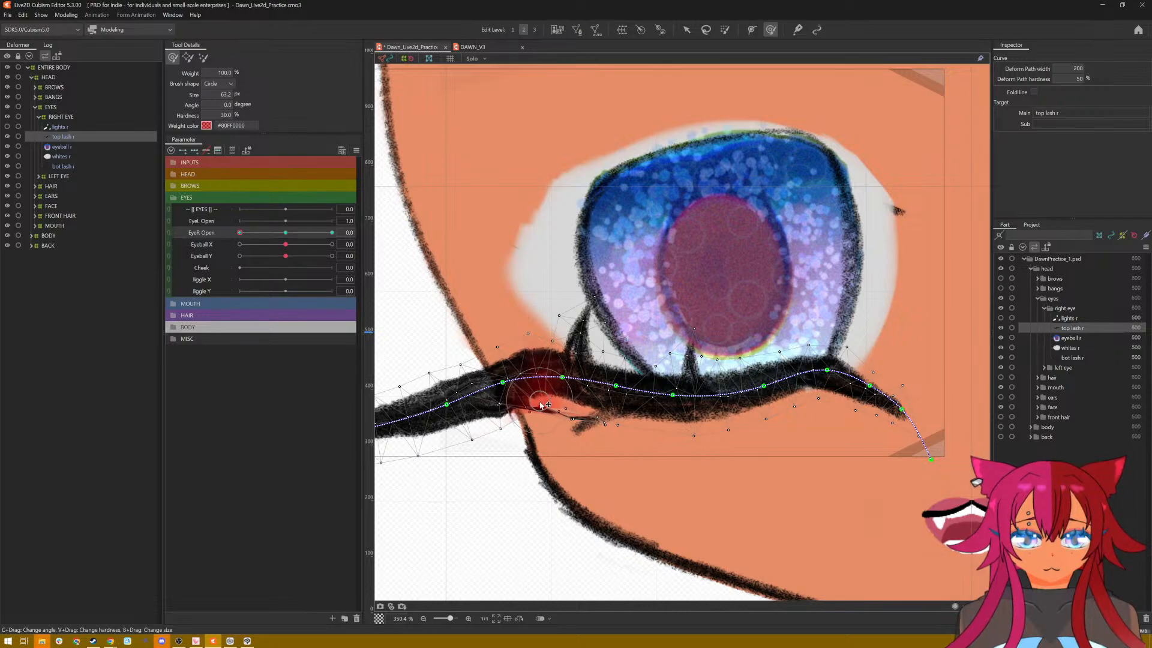
Step: Flatten the folded spur beneath the lash with fine deform-brush strokes at about 26 px
drag(546, 416, 542, 409)
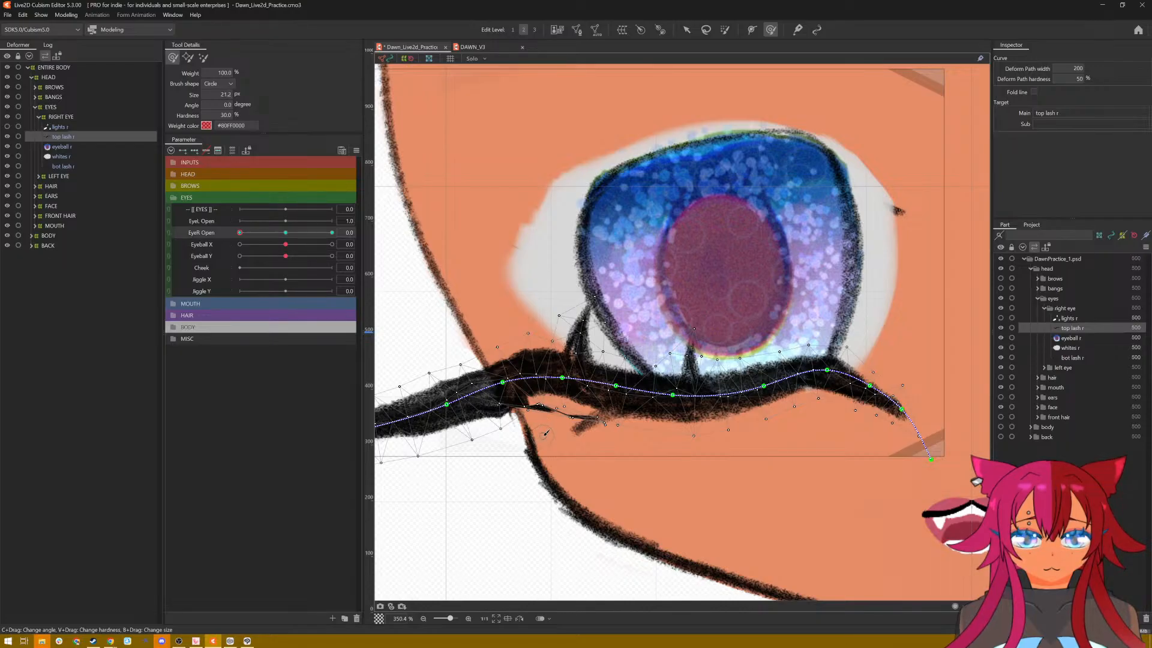
mouse_move(546, 407)
mouse_down()
mouse_move(579, 417)
mouse_move(564, 420)
mouse_up()
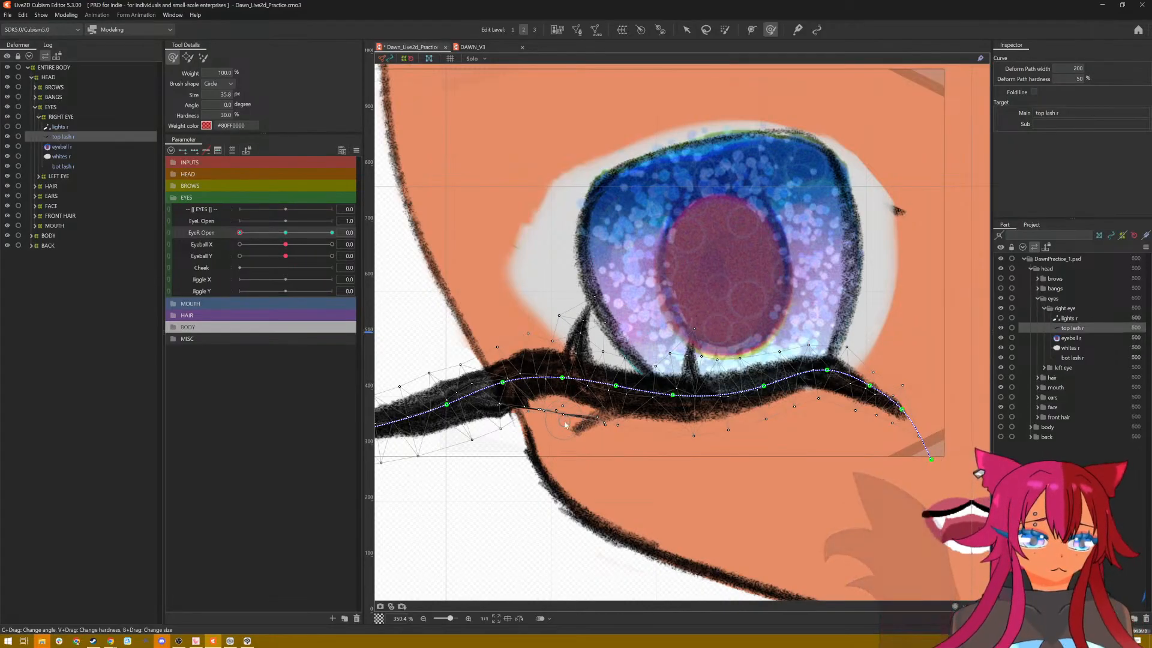
scroll(565, 421, down, 2)
scroll(573, 422, up, 6)
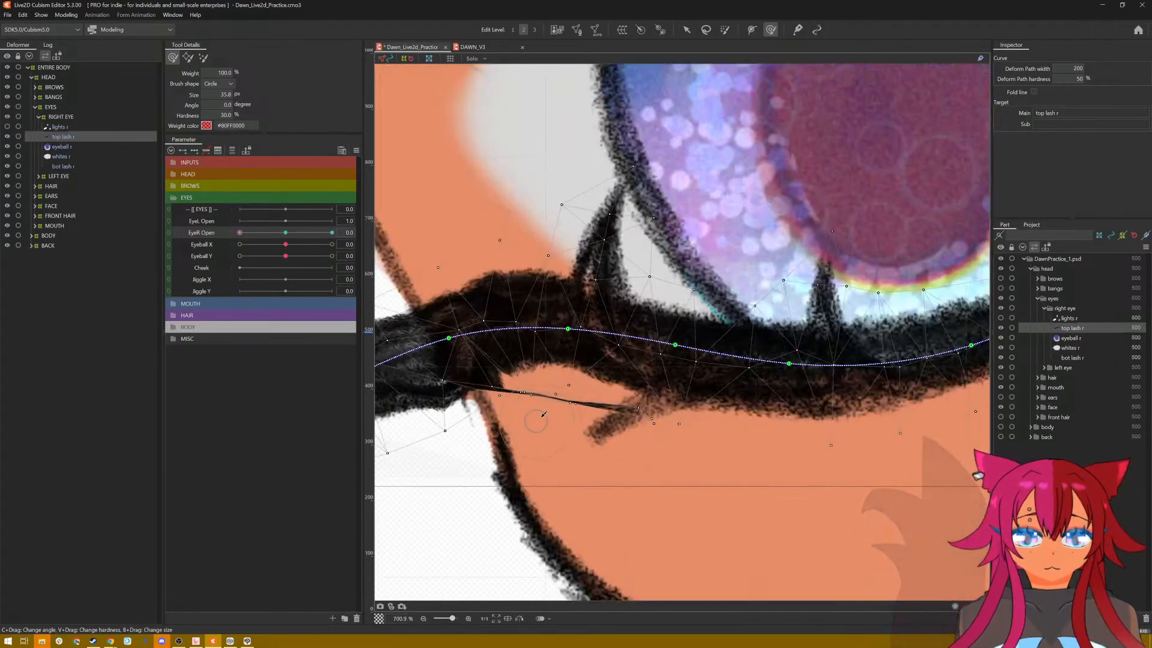
drag(569, 408, 566, 410)
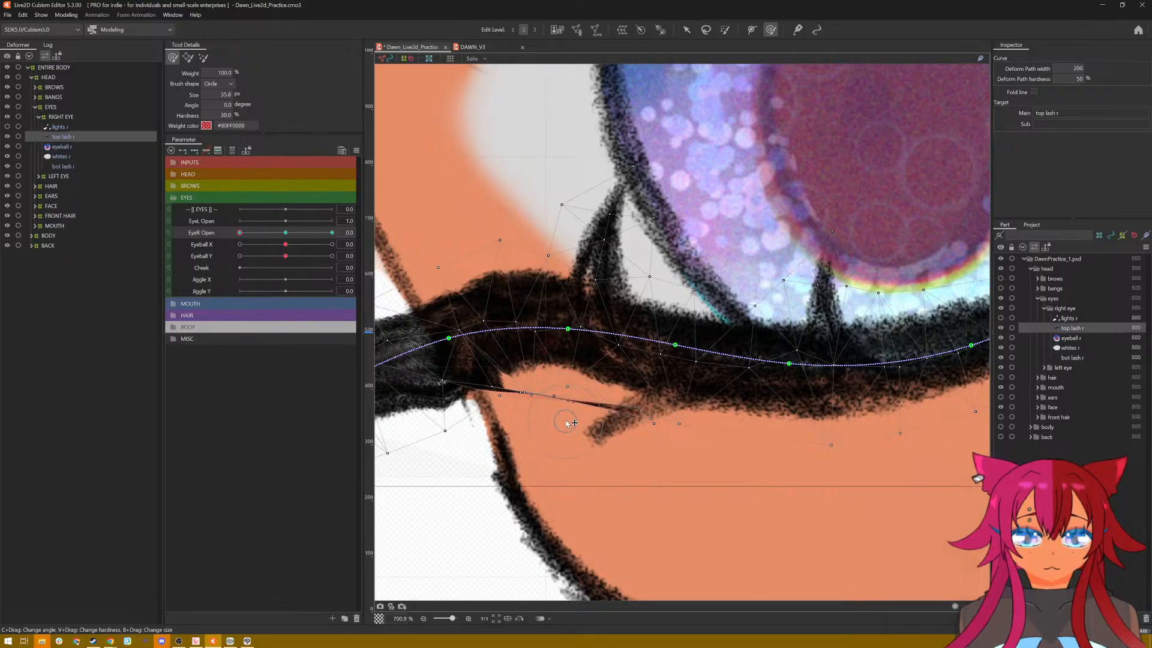
mouse_move(567, 398)
mouse_down()
mouse_move(568, 358)
mouse_move(562, 414)
mouse_up()
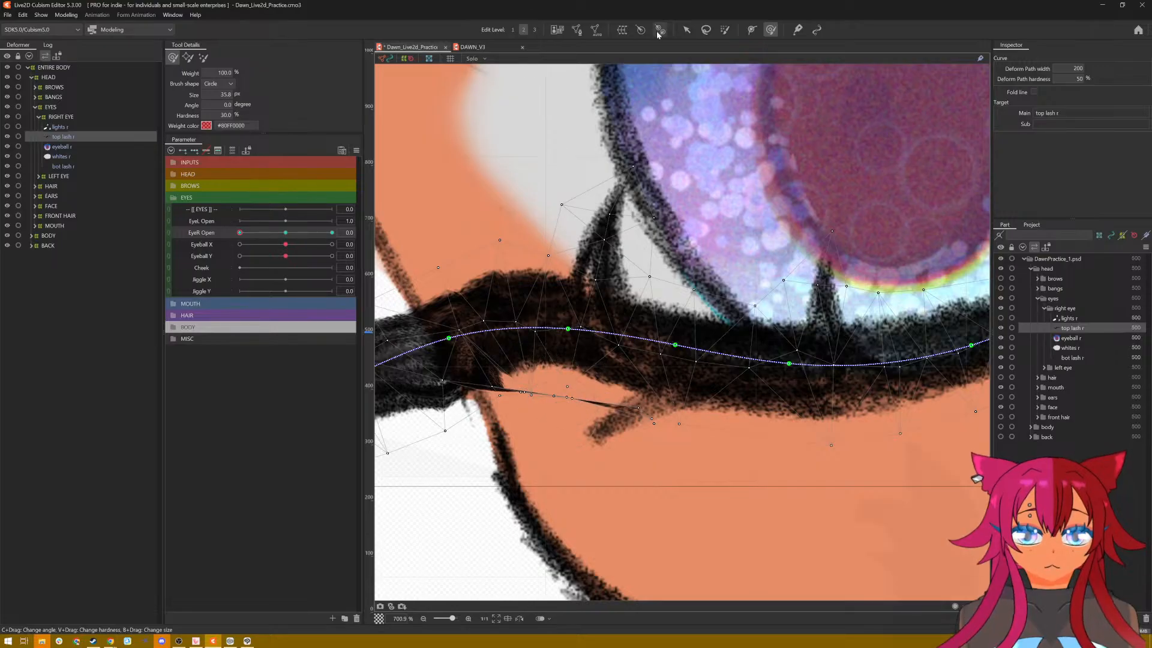
Step: Move the spur's individual mesh points up into the lash body so the spur is tucked inside the black line
key(v)
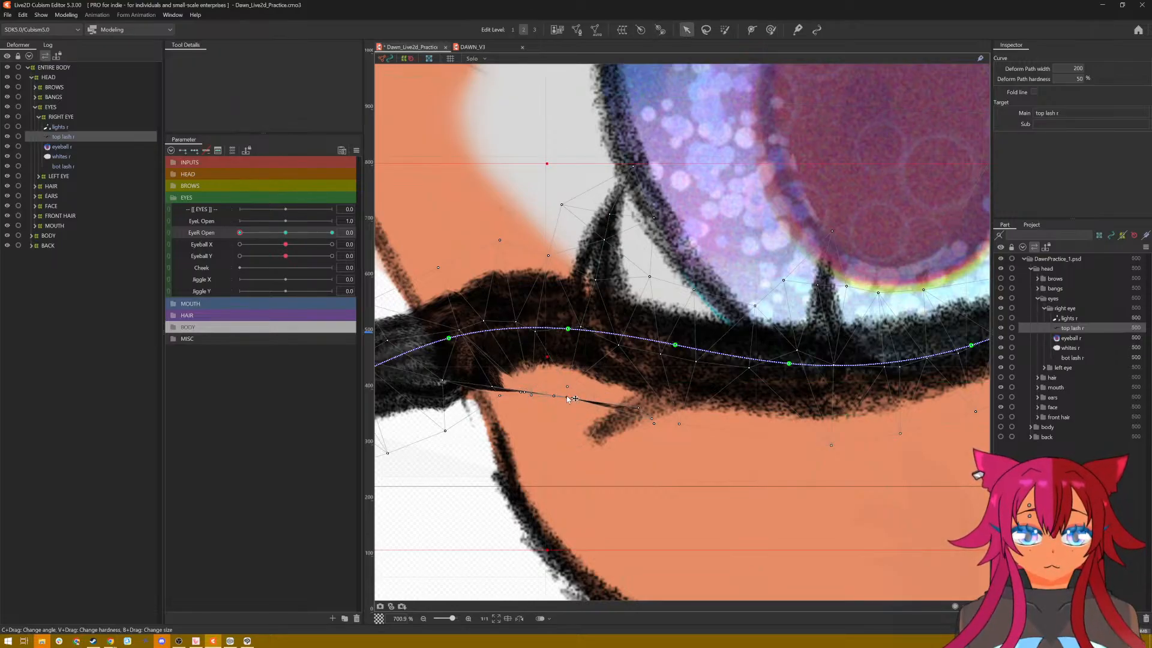
drag(566, 398, 505, 370)
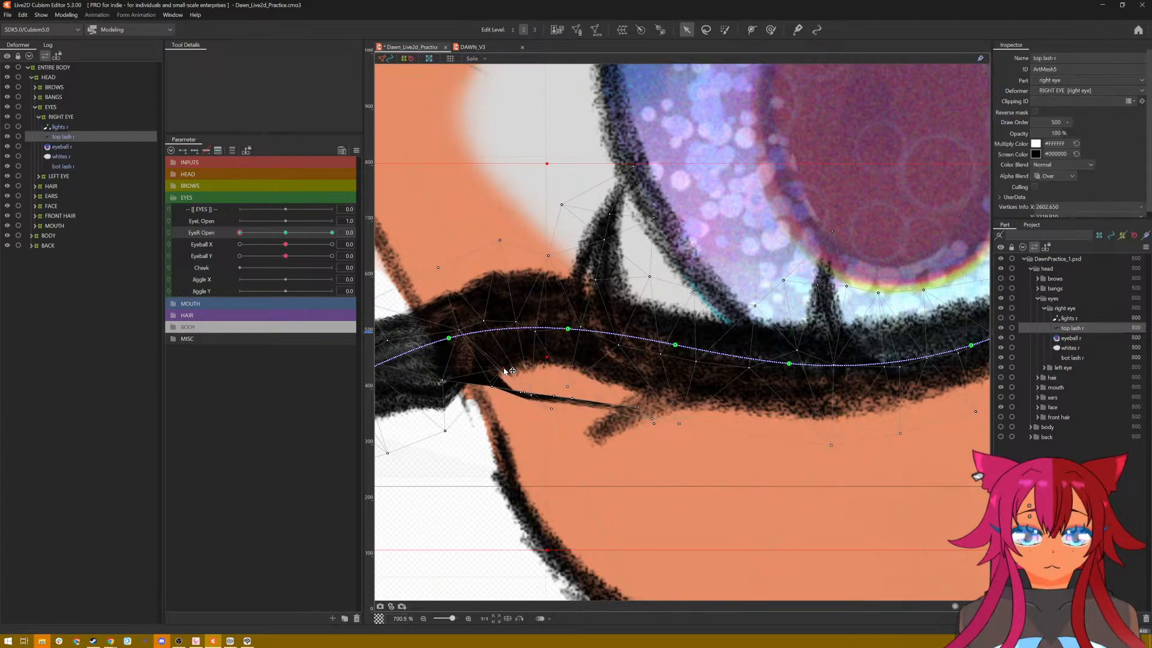
drag(504, 408, 536, 388)
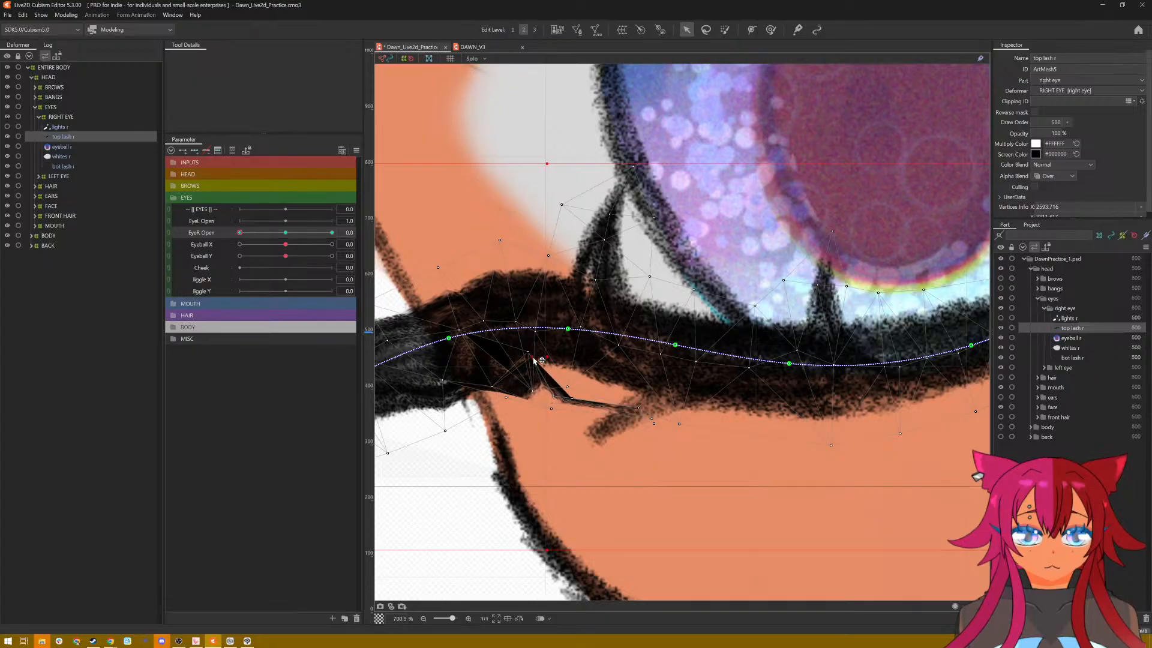
drag(546, 384, 525, 395)
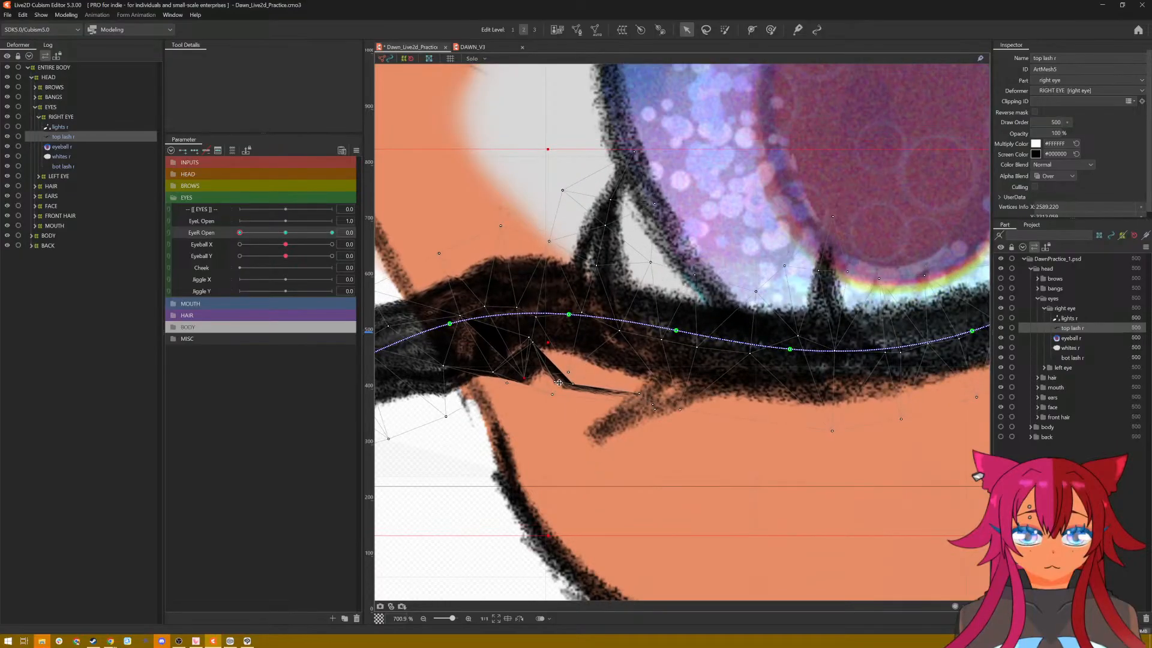
drag(553, 396, 658, 395)
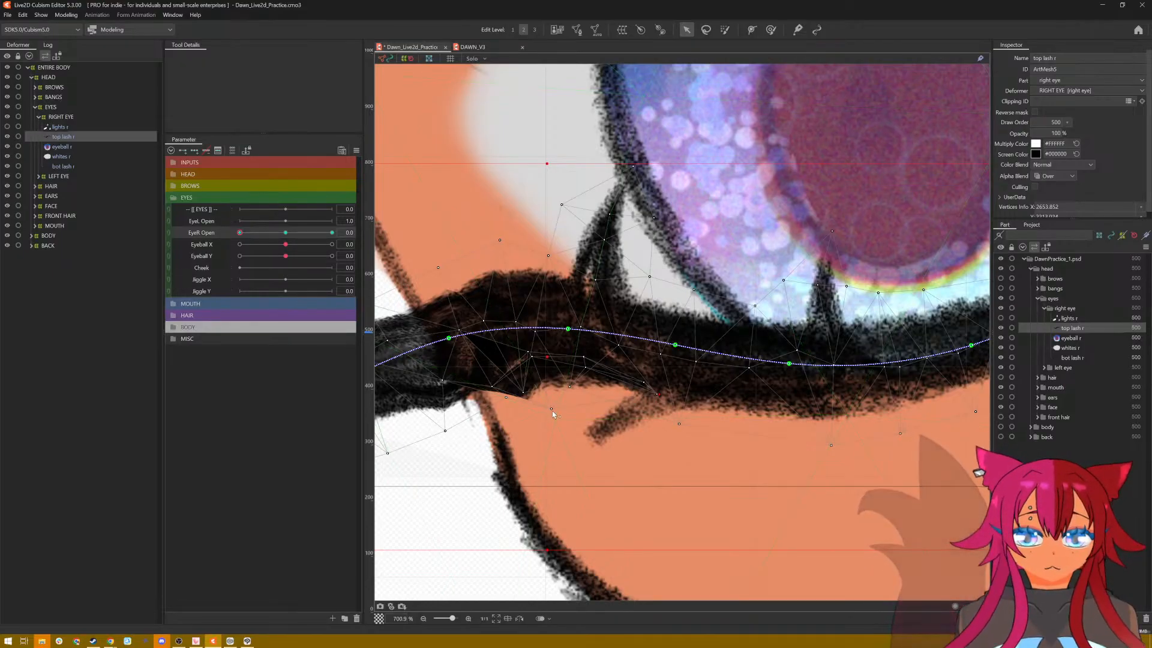
Step: Reposition the mesh points along the underside of the wing's base to round out the lash's lower edge
drag(552, 410, 506, 411)
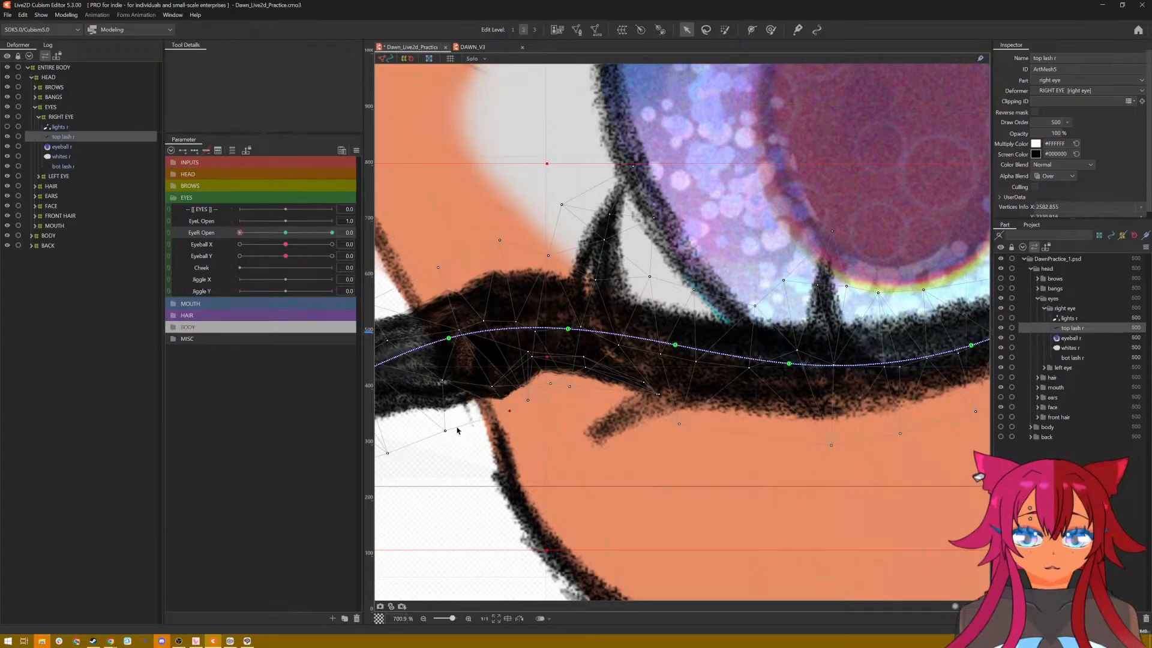
drag(445, 434, 450, 440)
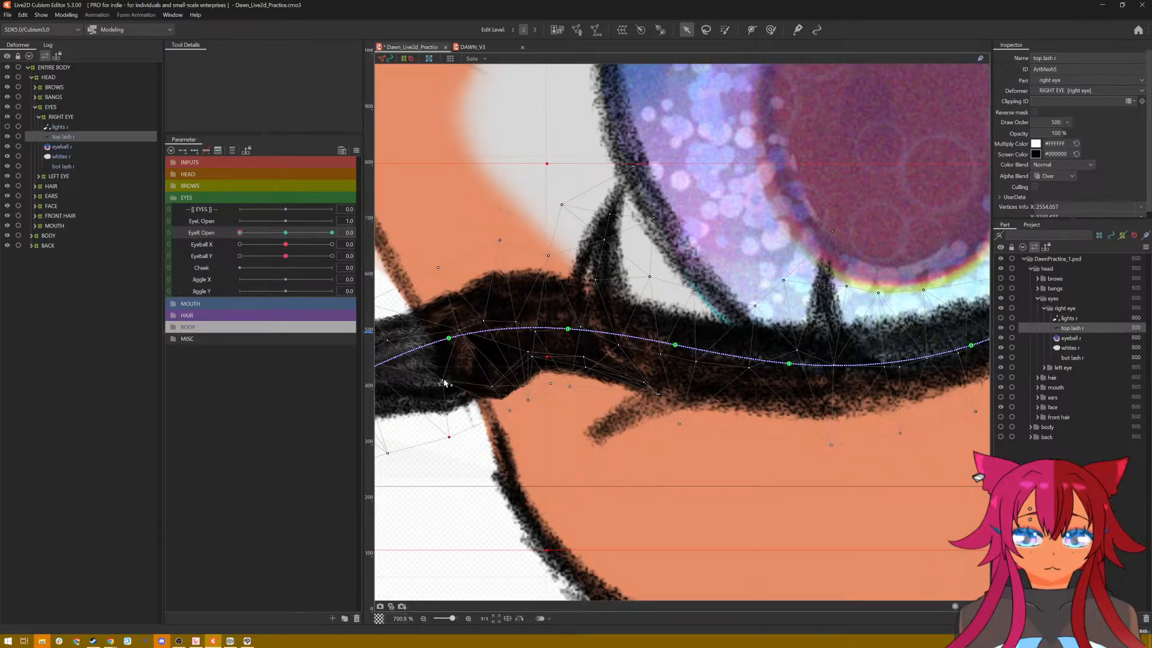
drag(444, 382, 445, 391)
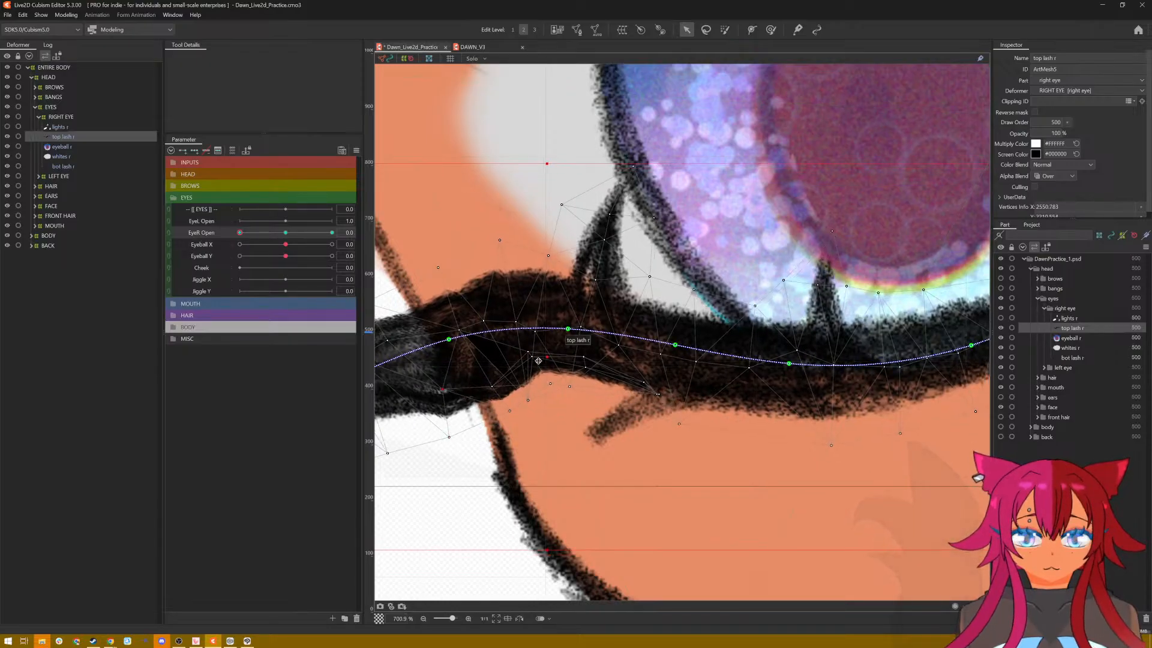
click(532, 363)
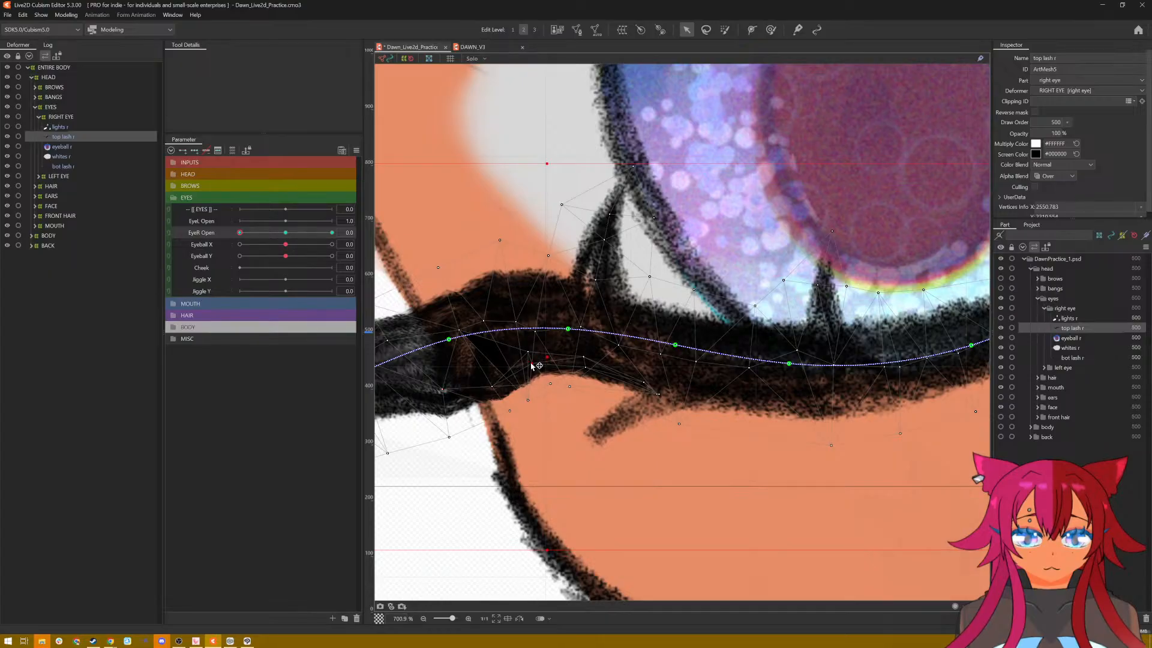
drag(531, 364, 528, 358)
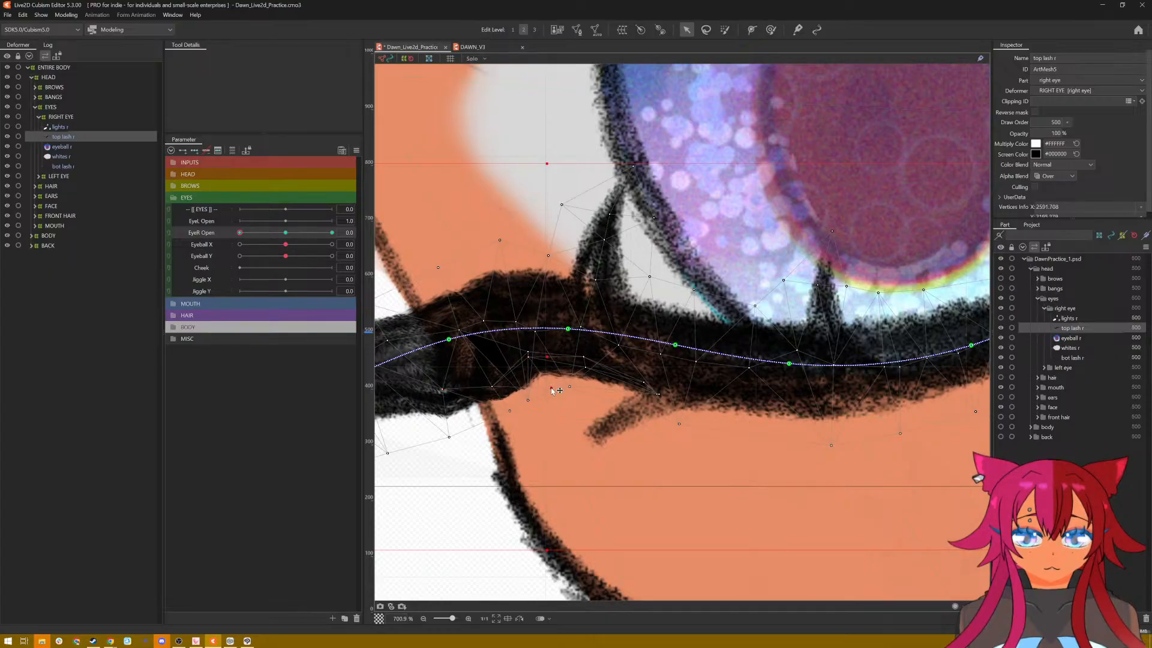
Step: Enlarge the deform brush to about 58 px and push the small spikes on the lash's upper edge down to shorten them
scroll(558, 388, down, 6)
scroll(586, 308, up, 6)
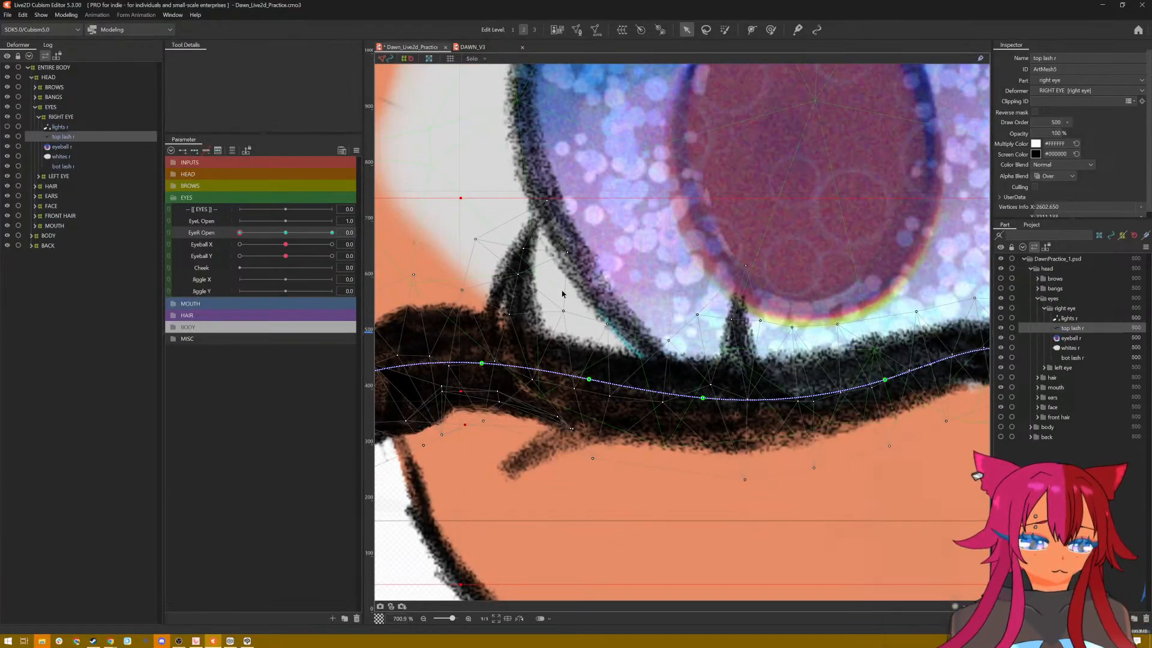
scroll(562, 294, down, 1)
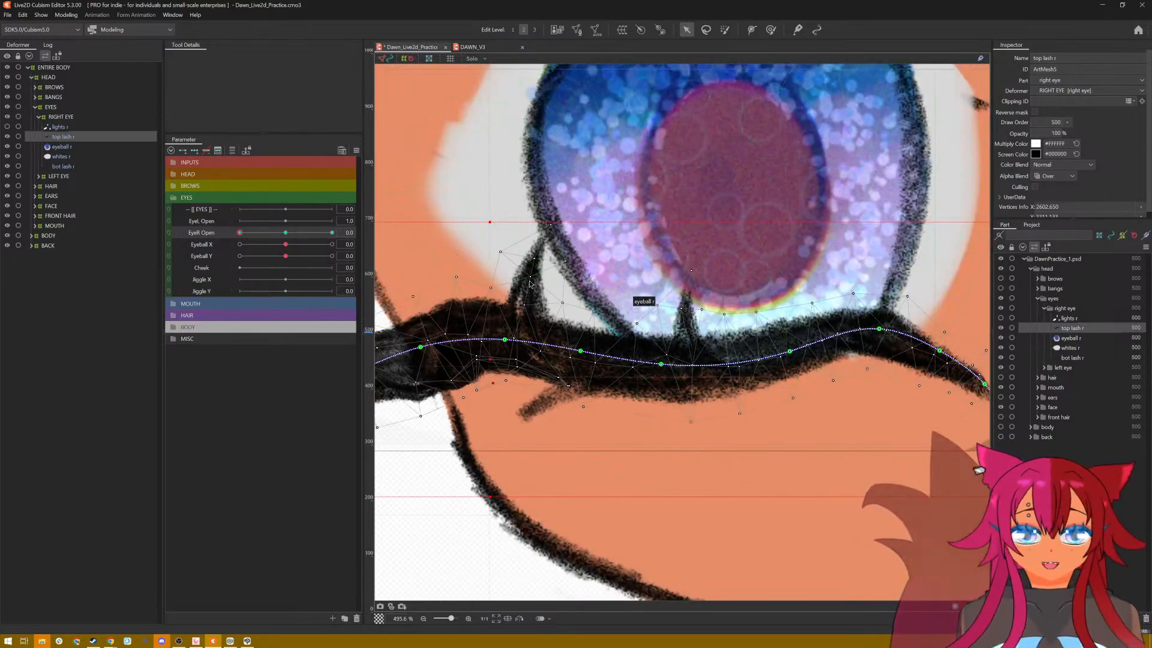
click(752, 33)
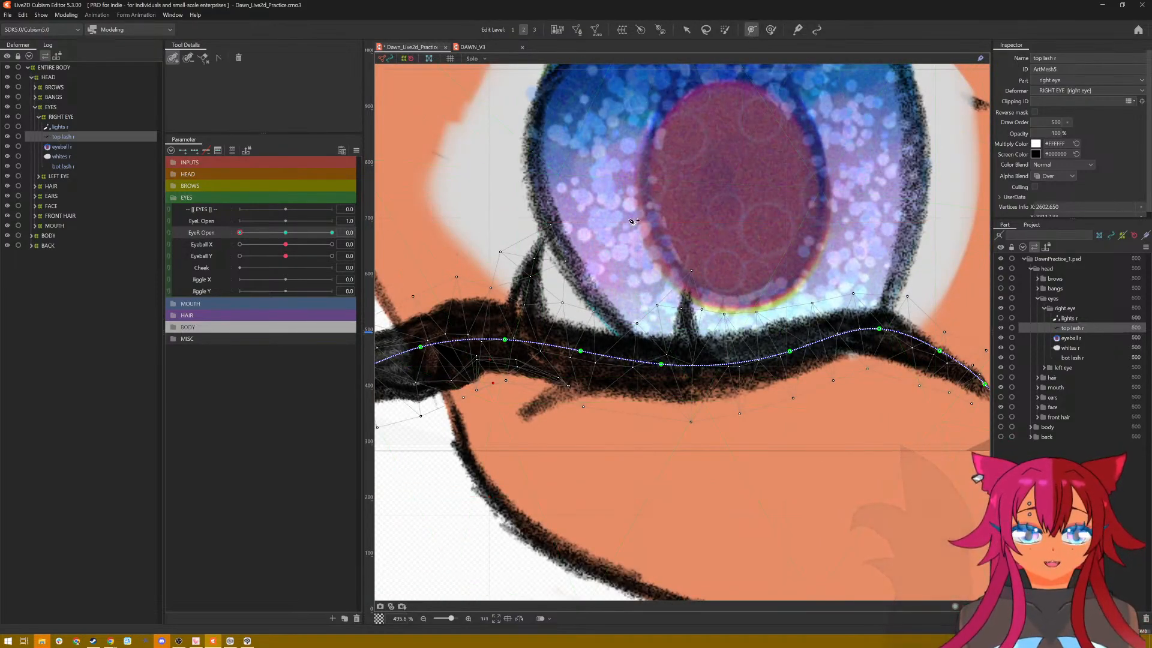
click(773, 34)
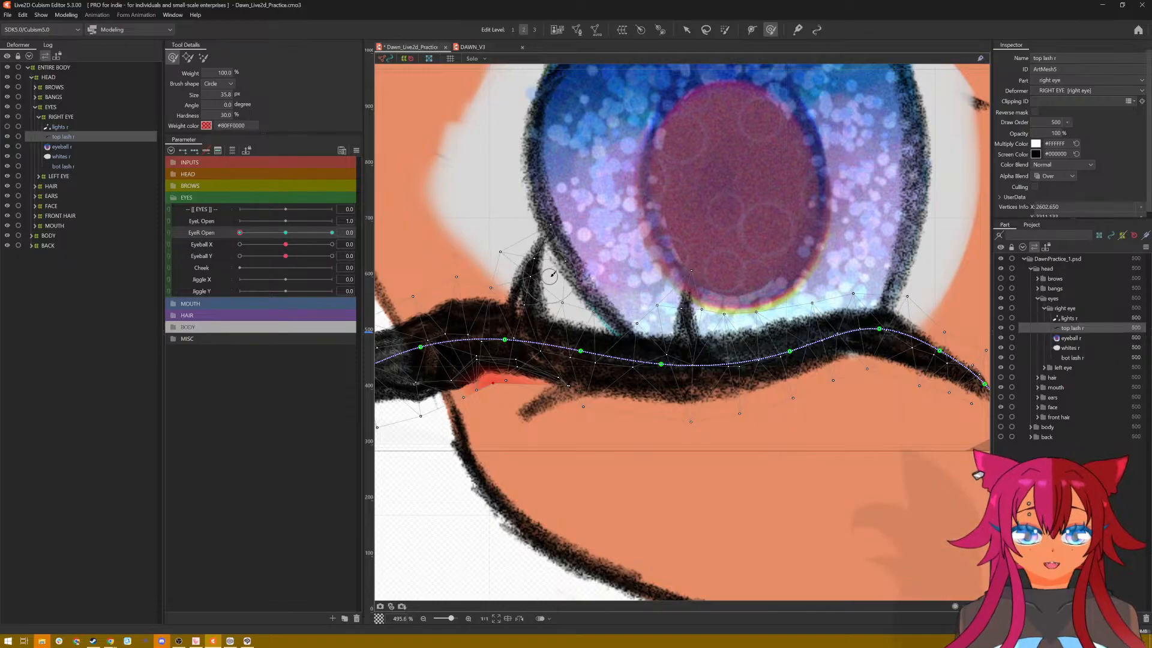
key(b)
mouse_move(571, 307)
mouse_down()
mouse_move(587, 306)
mouse_move(558, 281)
mouse_up()
mouse_move(566, 223)
mouse_down()
mouse_move(519, 246)
mouse_move(511, 277)
mouse_move(531, 302)
mouse_move(558, 299)
mouse_move(541, 228)
mouse_move(538, 295)
mouse_move(580, 305)
mouse_up()
mouse_move(719, 303)
mouse_down()
mouse_move(677, 284)
mouse_move(660, 300)
mouse_up()
mouse_move(518, 252)
mouse_down()
mouse_move(516, 276)
mouse_move(537, 282)
mouse_move(522, 284)
mouse_up()
Step: Smooth the lash's underside where the wing meets the face outline with short deform-brush strokes
scroll(654, 260, down, 3)
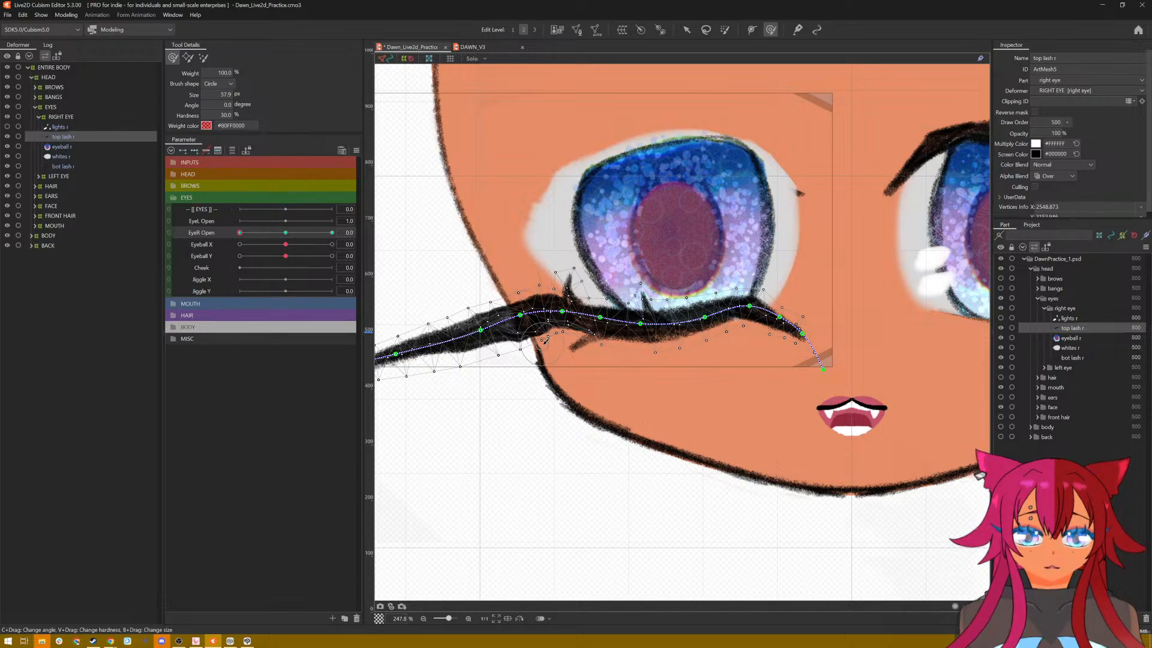
drag(542, 343, 546, 341)
drag(528, 355, 510, 337)
scroll(459, 368, down, 2)
scroll(461, 372, up, 2)
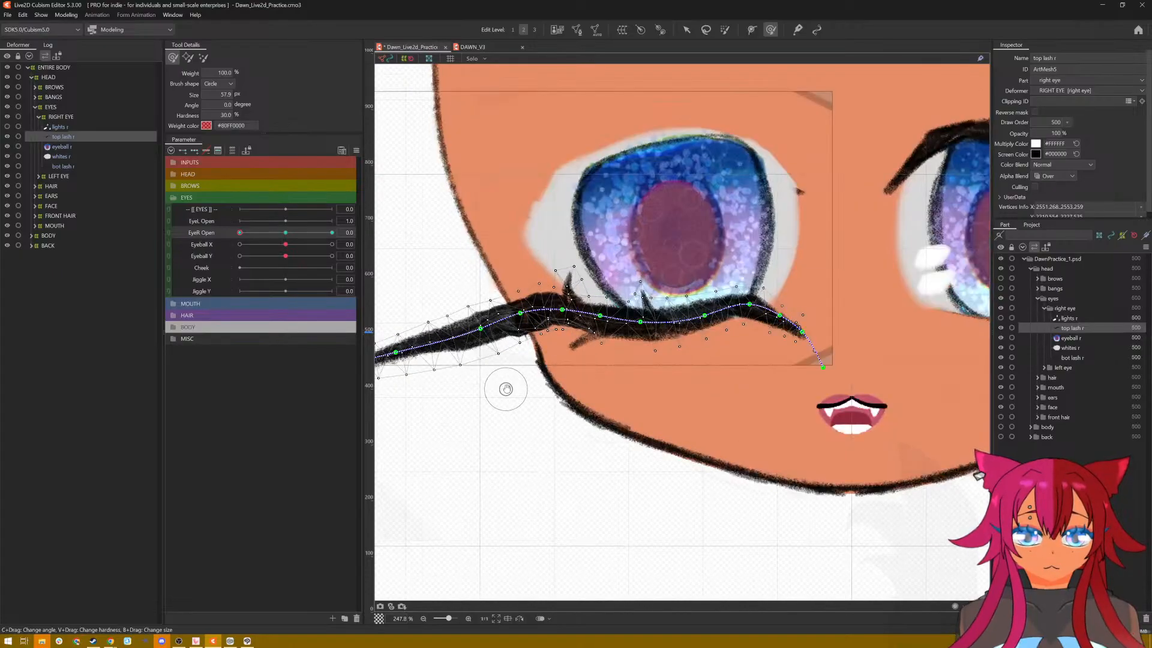
Step: Nudge the closed top lash near the wing's base and face outline with a few small deform-brush strokes
drag(505, 389, 569, 393)
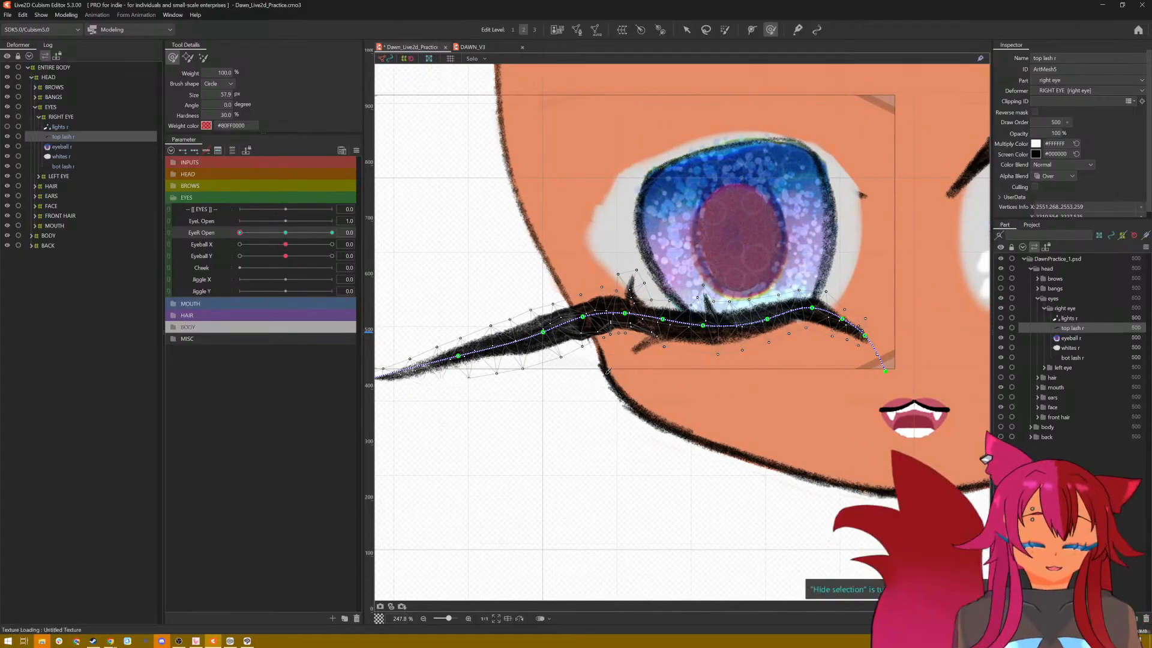
scroll(733, 348, down, 4)
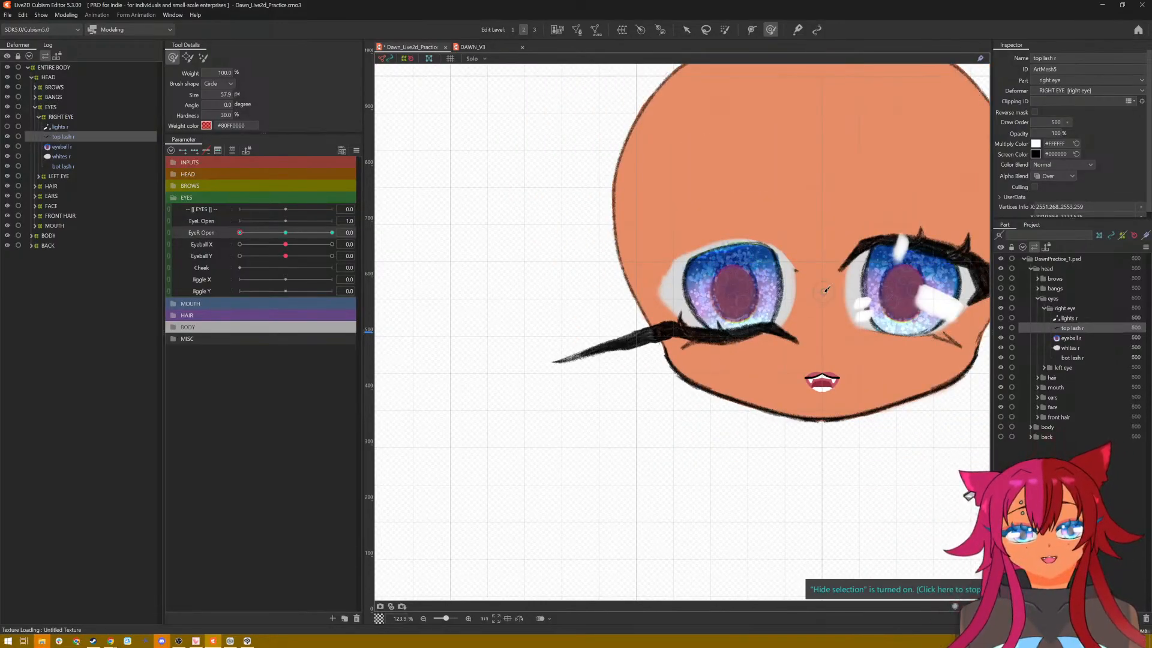
scroll(769, 290, up, 4)
drag(610, 347, 606, 350)
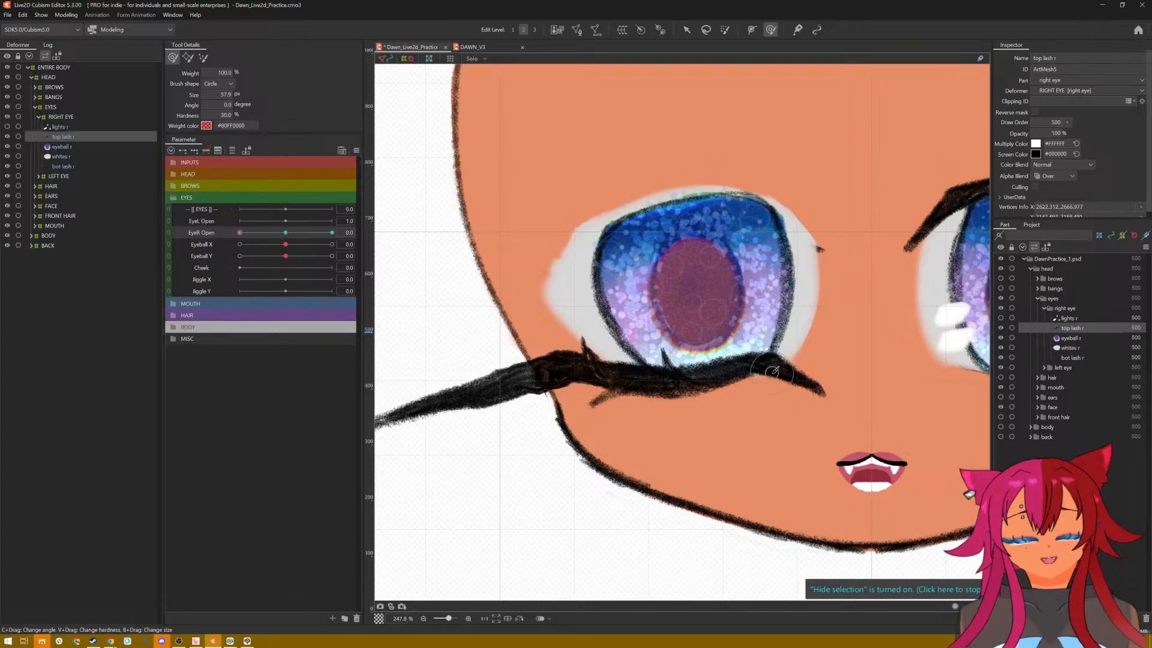
scroll(773, 372, down, 5)
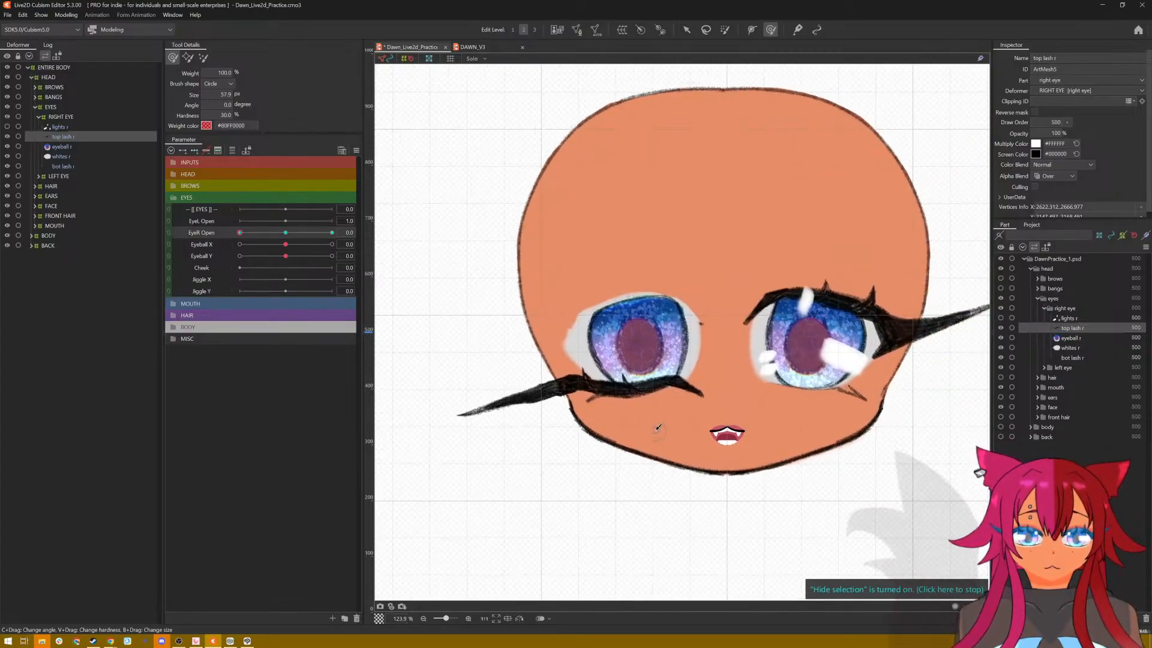
scroll(658, 428, up, 2)
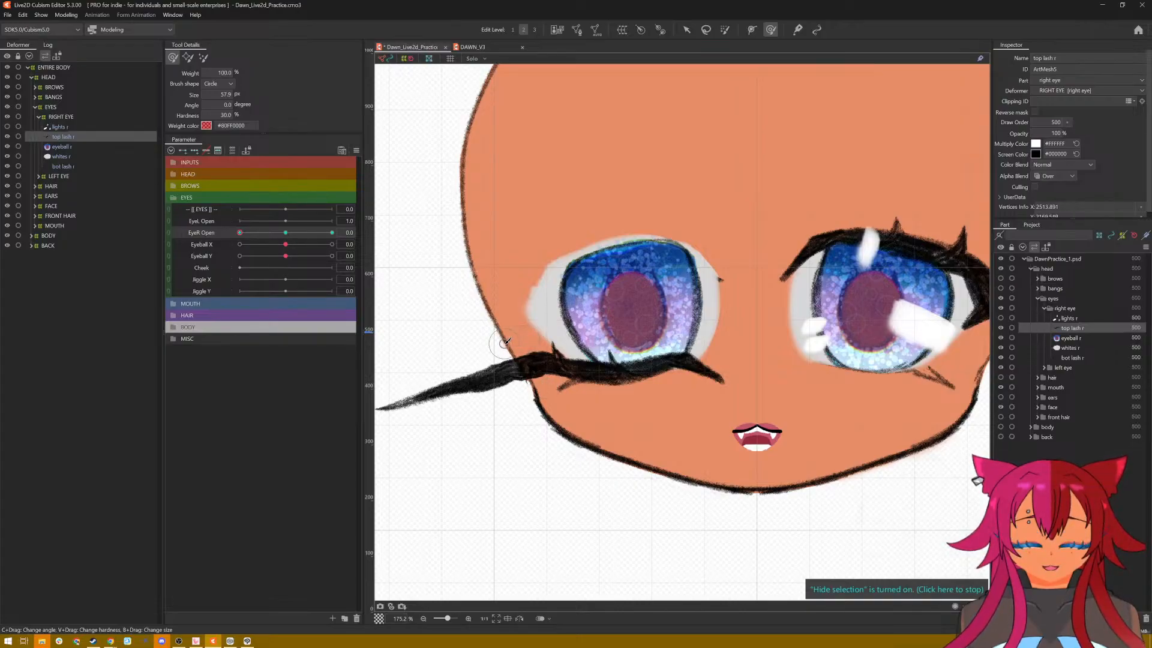
drag(496, 351, 496, 354)
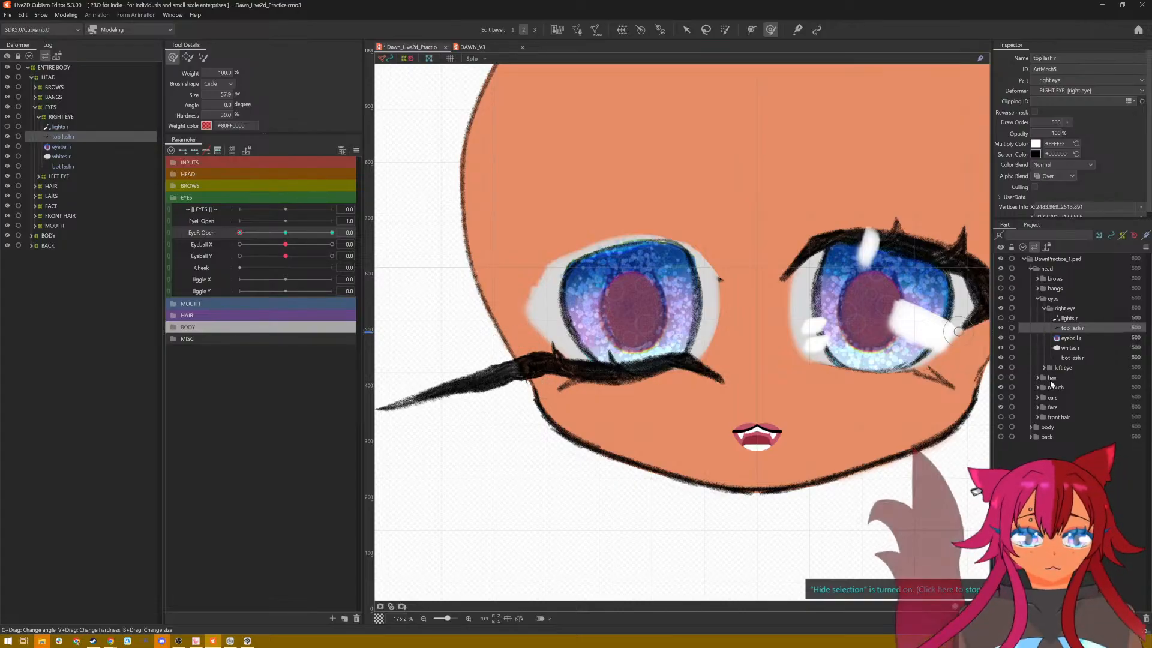
Step: Show the hair and bangs parts to examine how the closed lash sits beneath them, and hide both again
click(1000, 378)
click(1000, 377)
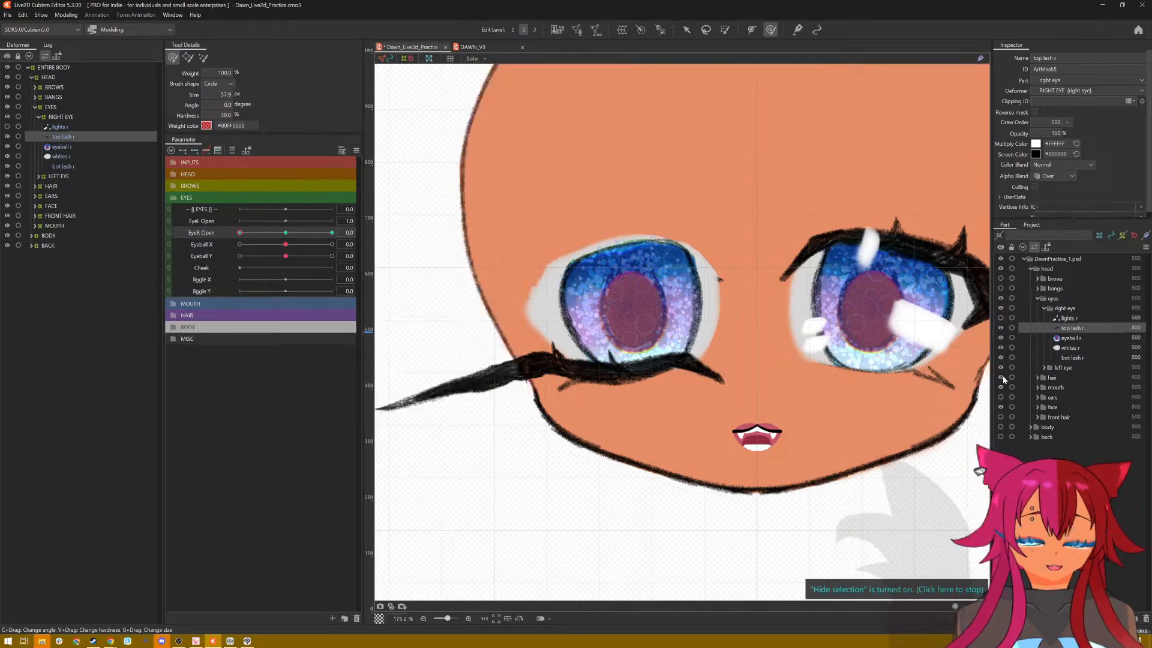
click(1001, 377)
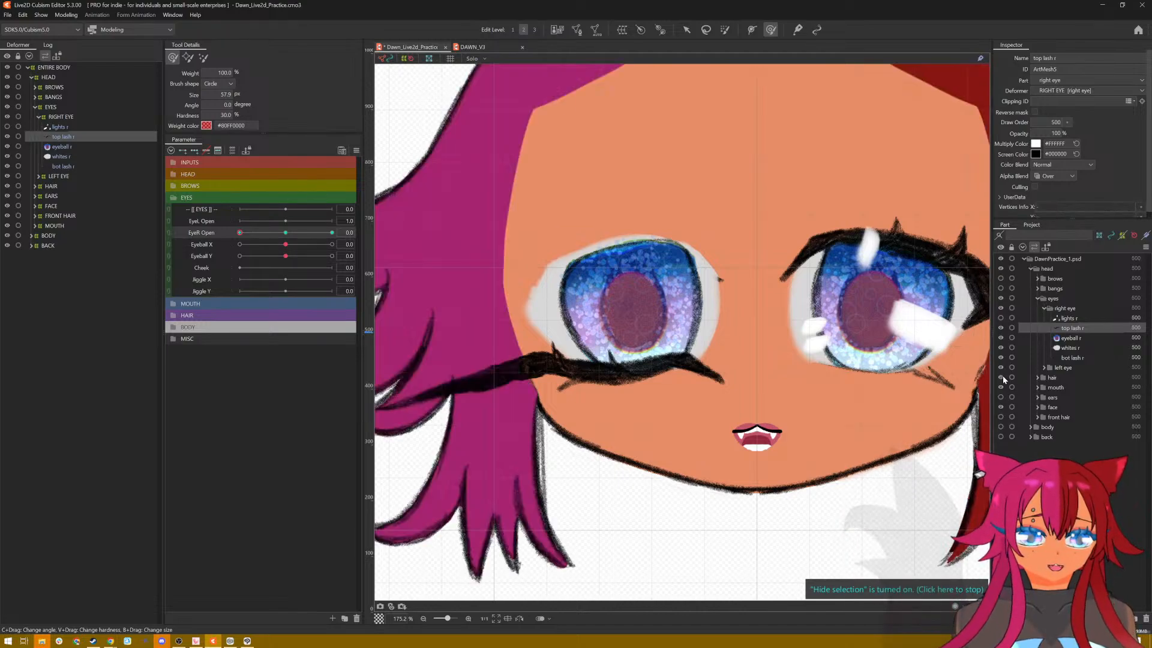
click(1000, 289)
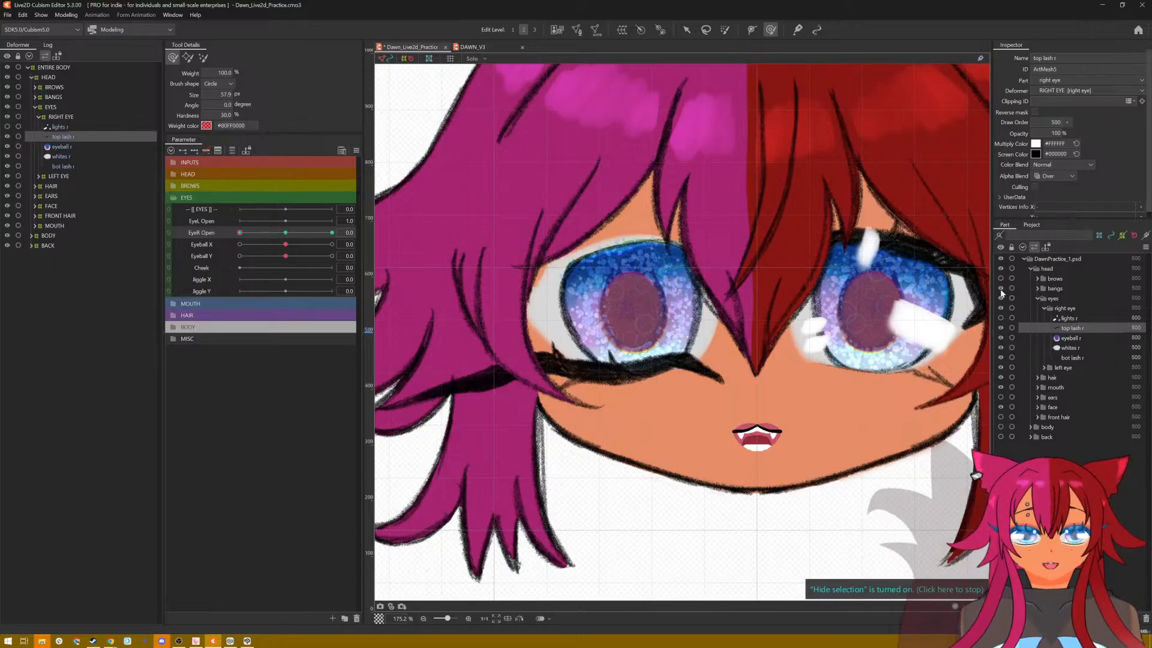
click(1001, 290)
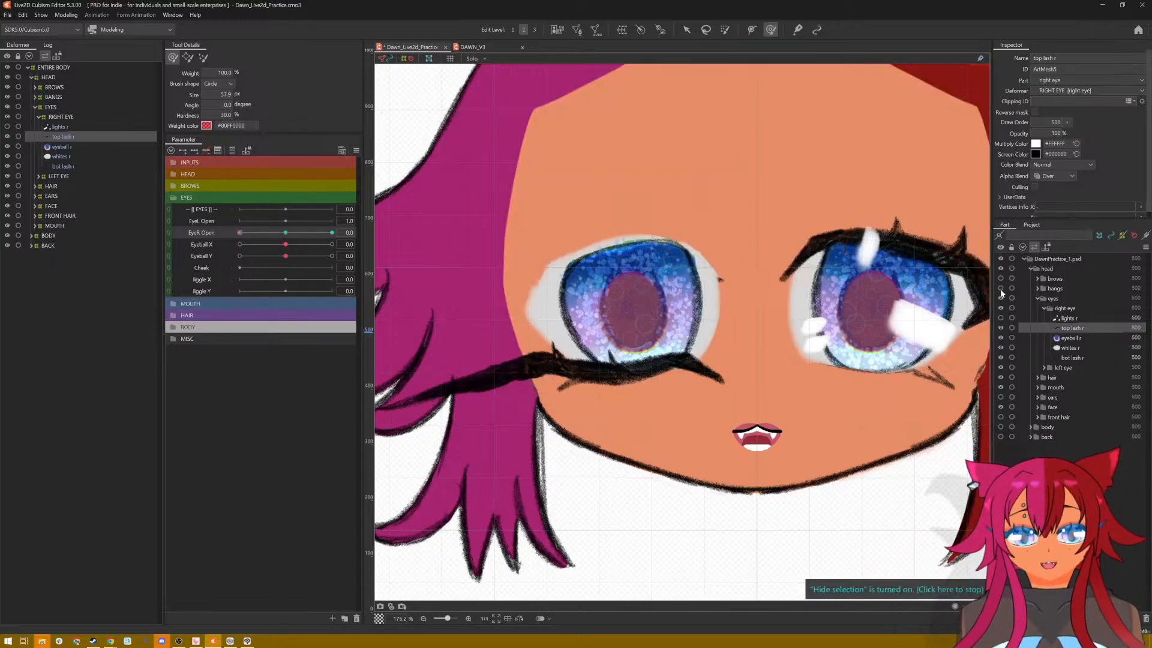
click(1000, 290)
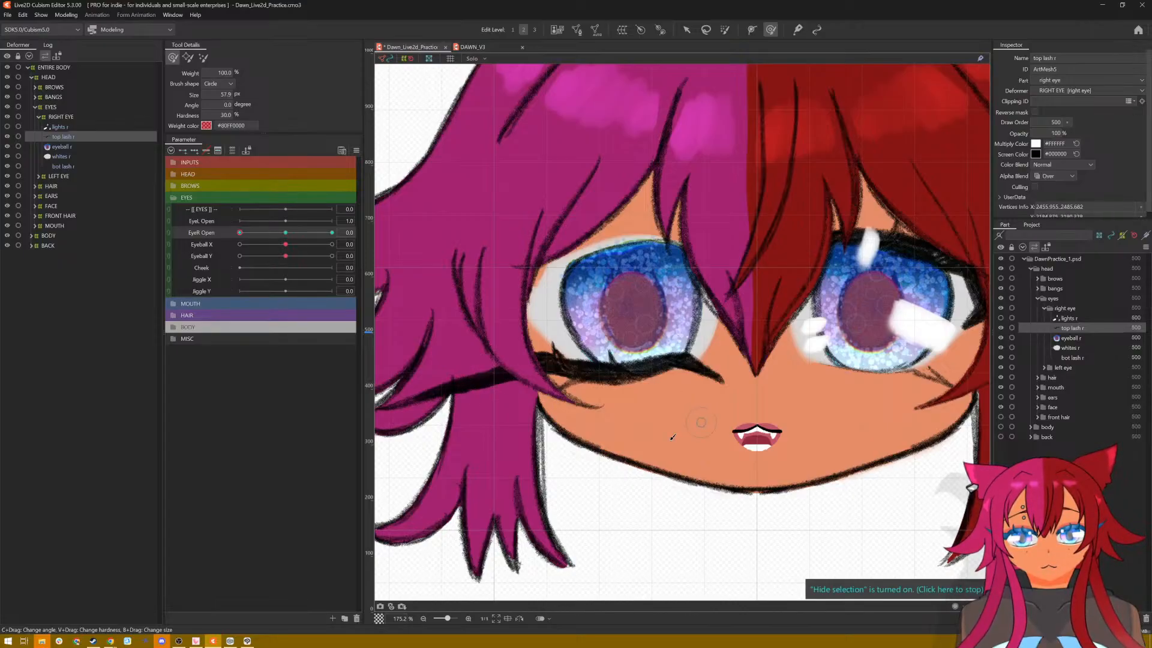
scroll(673, 438, down, 2)
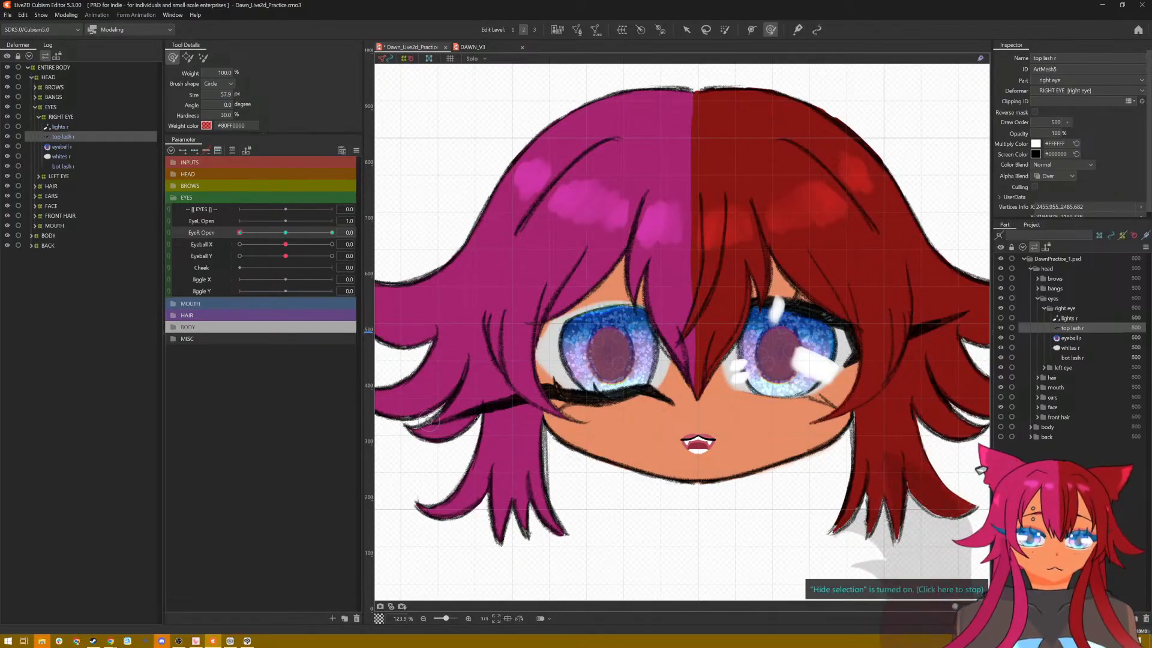
scroll(558, 402, up, 1)
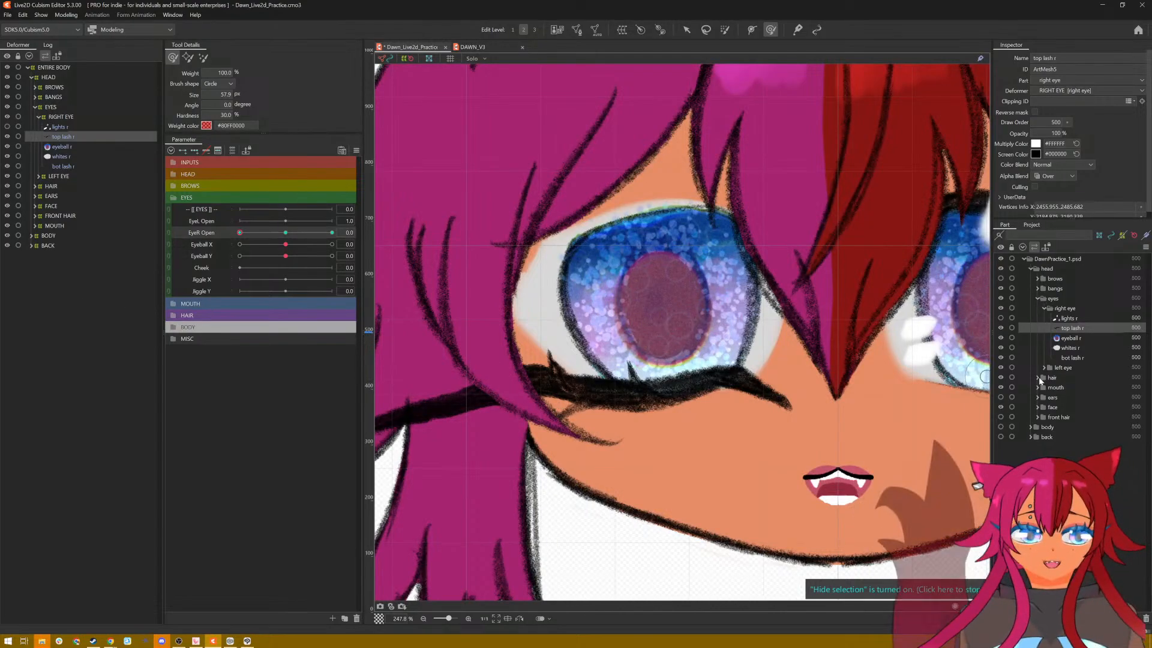
click(1001, 378)
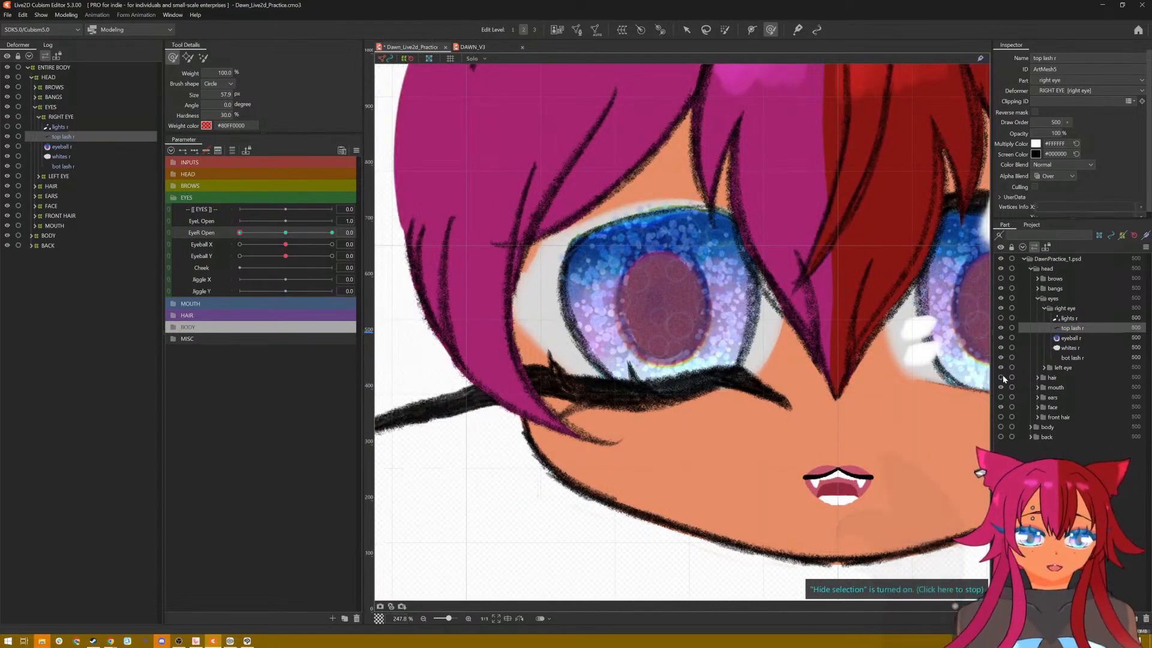
click(1000, 289)
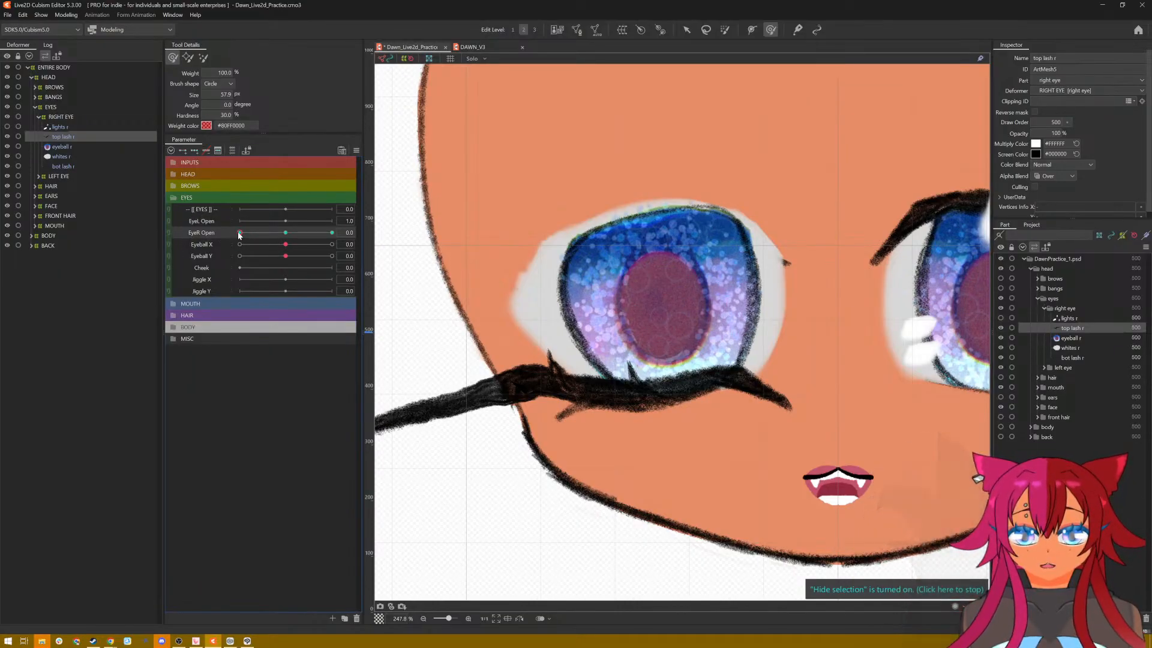
Step: Preview the lash across the EyeR Open range, and add EyeR Open keyforms at 0.0, 1.0 and 2.0 to the right eyeball
drag(238, 232, 177, 243)
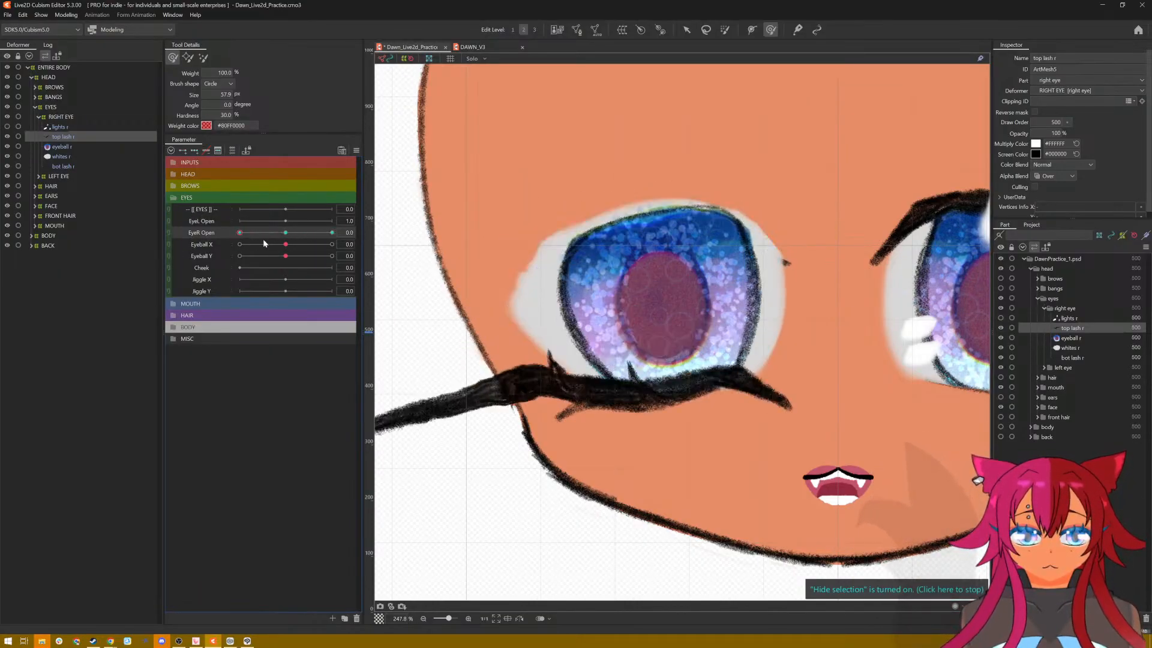
drag(262, 242, 341, 246)
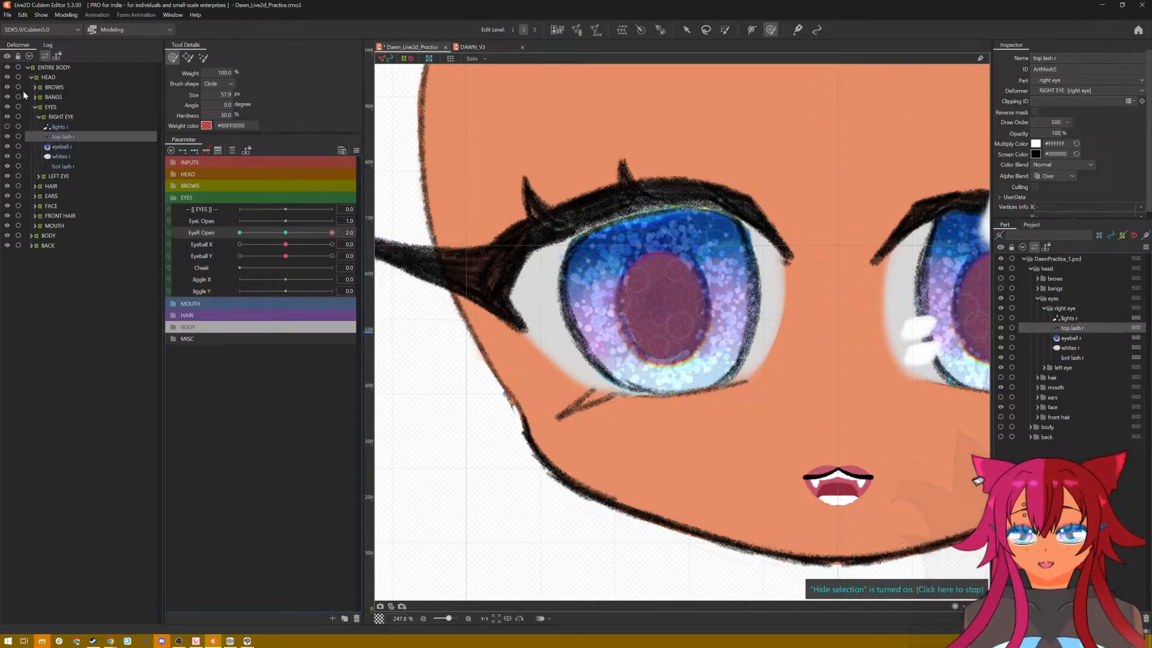
click(62, 156)
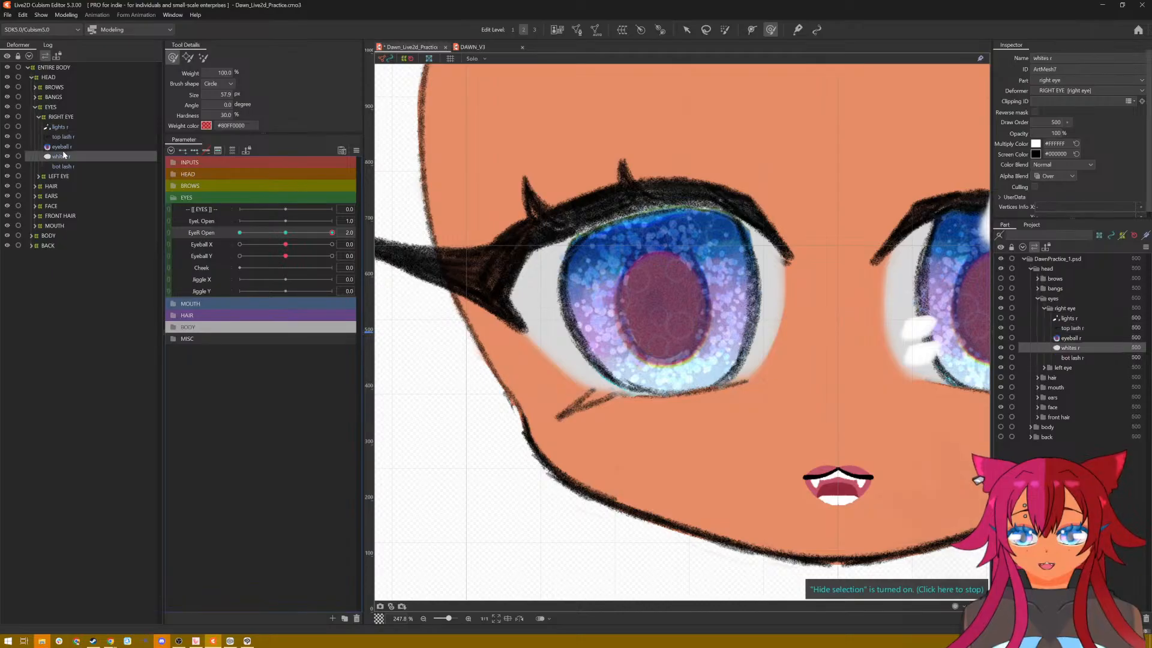
click(62, 146)
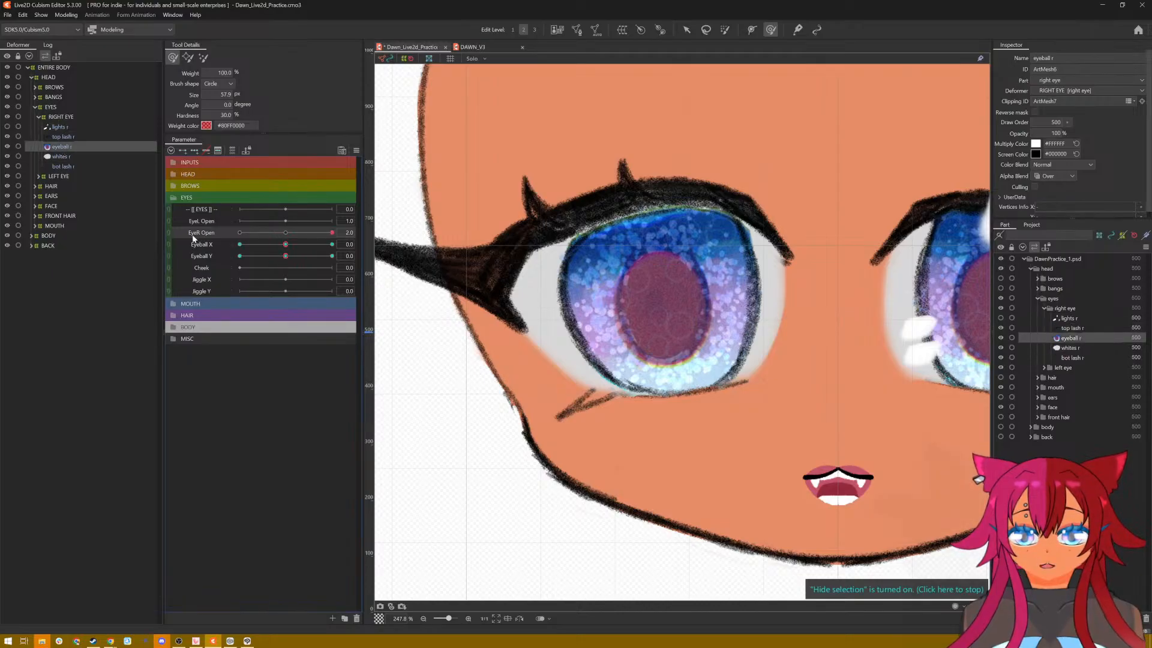
click(282, 232)
click(286, 234)
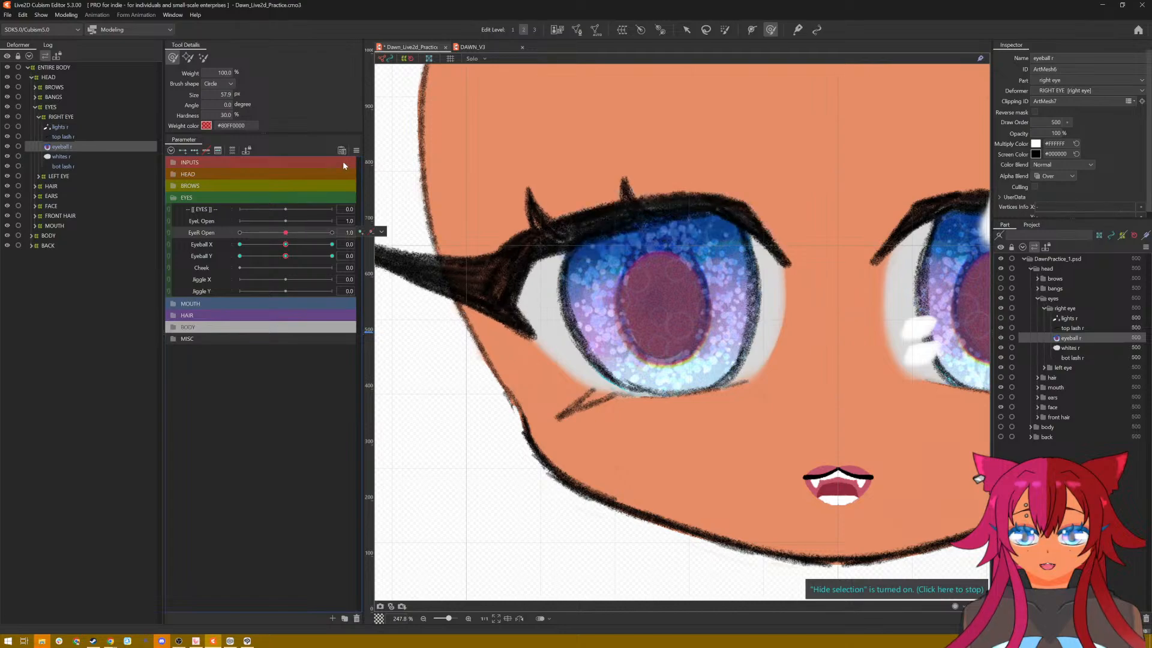
click(356, 150)
click(204, 232)
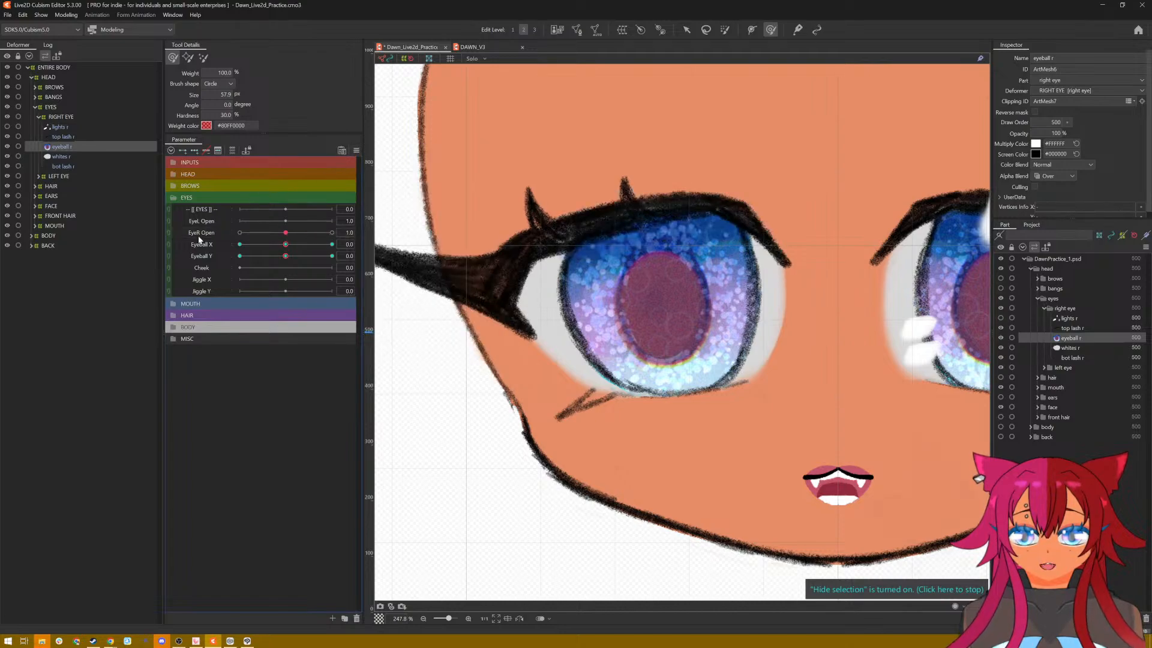
click(199, 236)
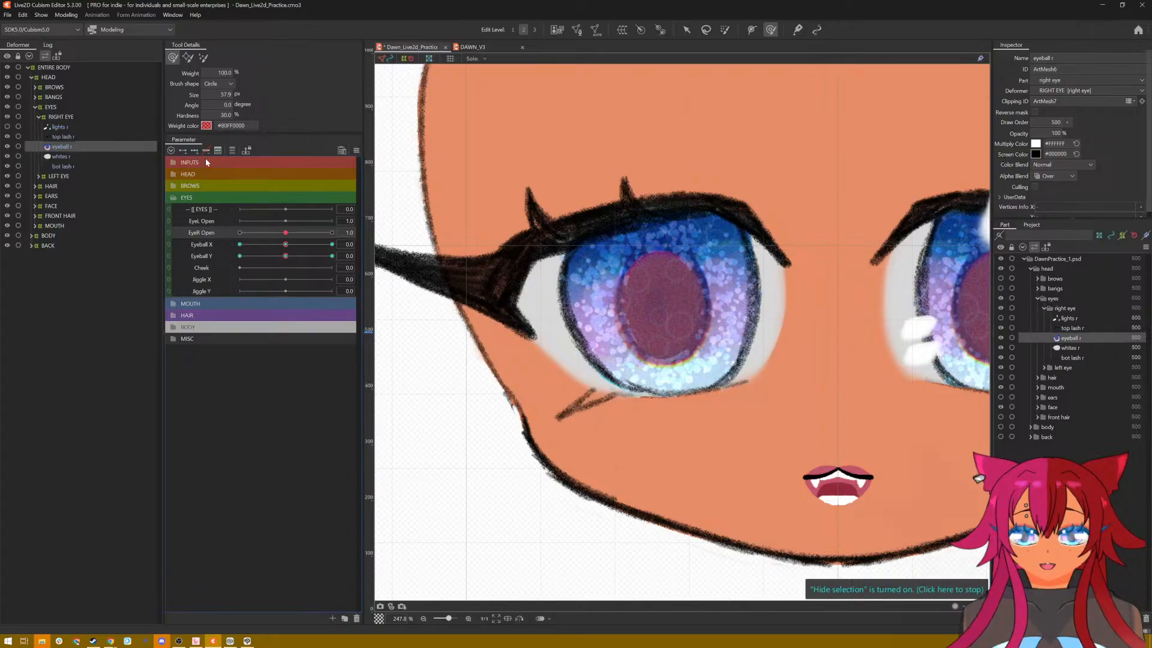
click(206, 250)
click(206, 237)
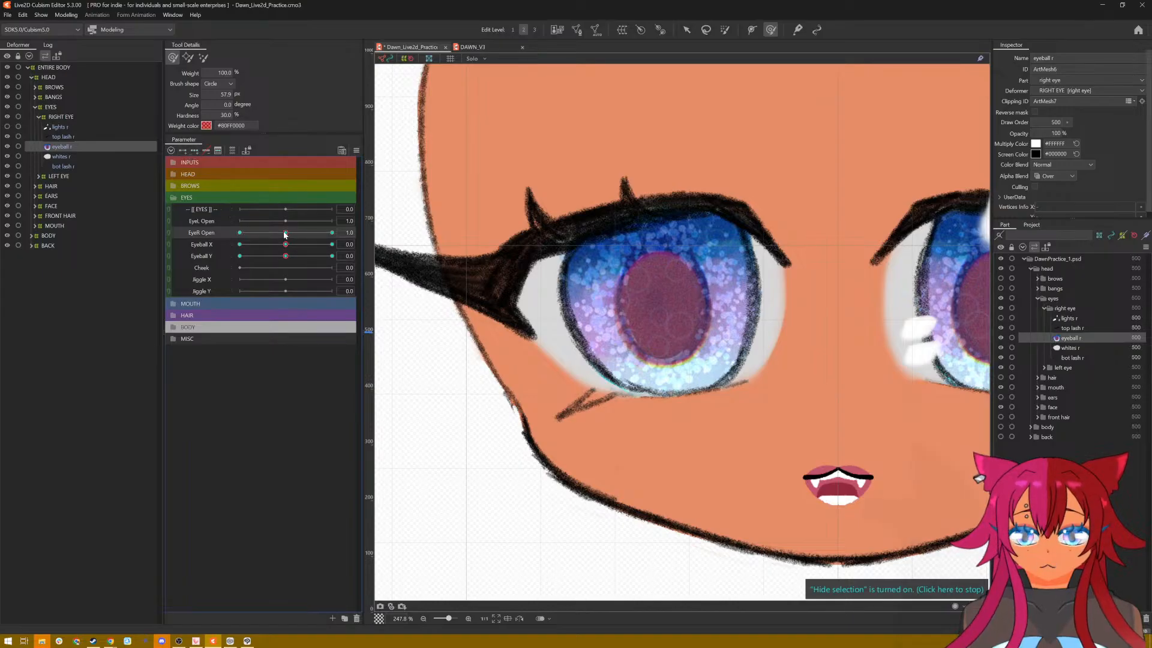
Step: Set EyeR Open to 2.0 and switch to the arrow tool for reshaping the right eyeball
drag(285, 234, 331, 234)
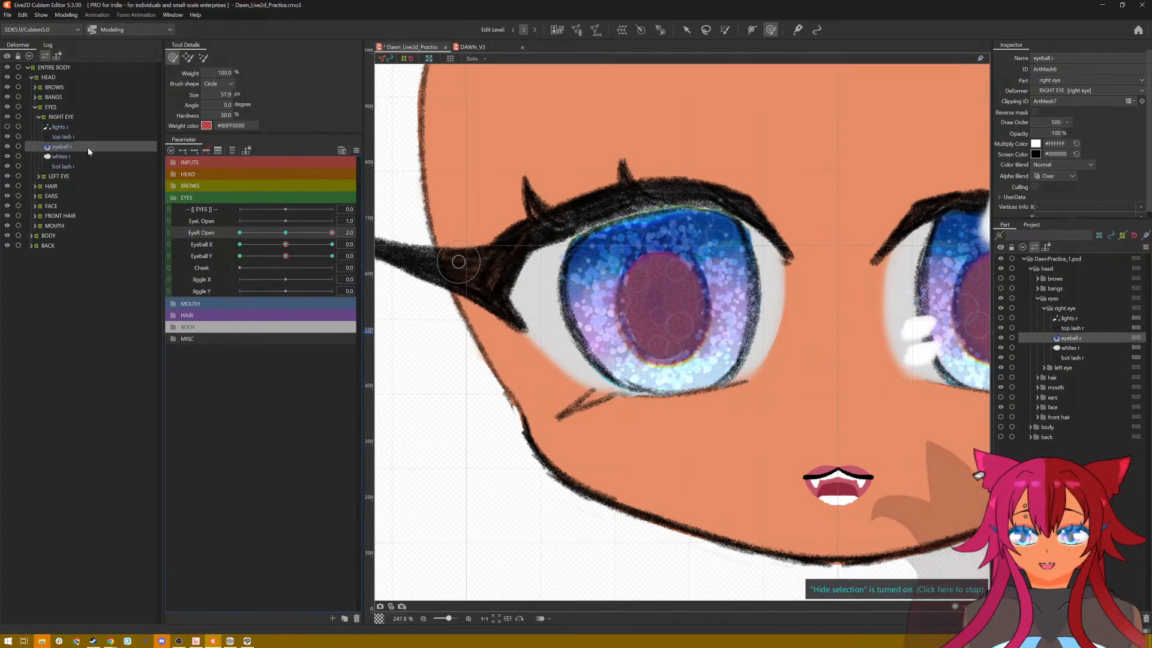
click(685, 31)
click(621, 30)
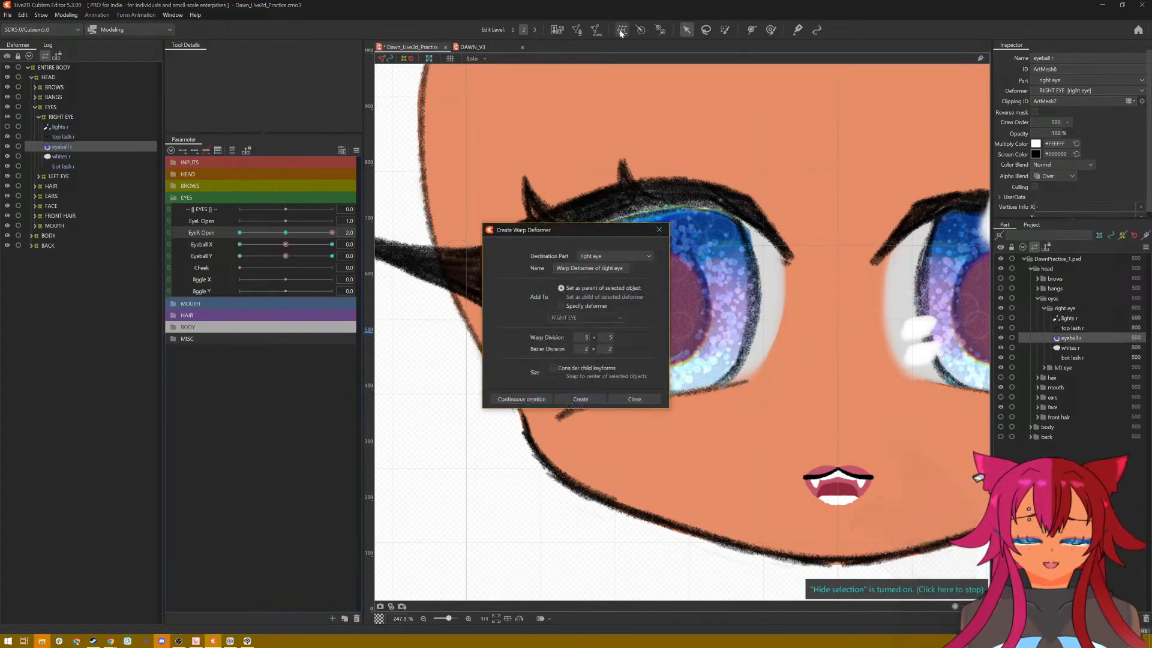
click(634, 399)
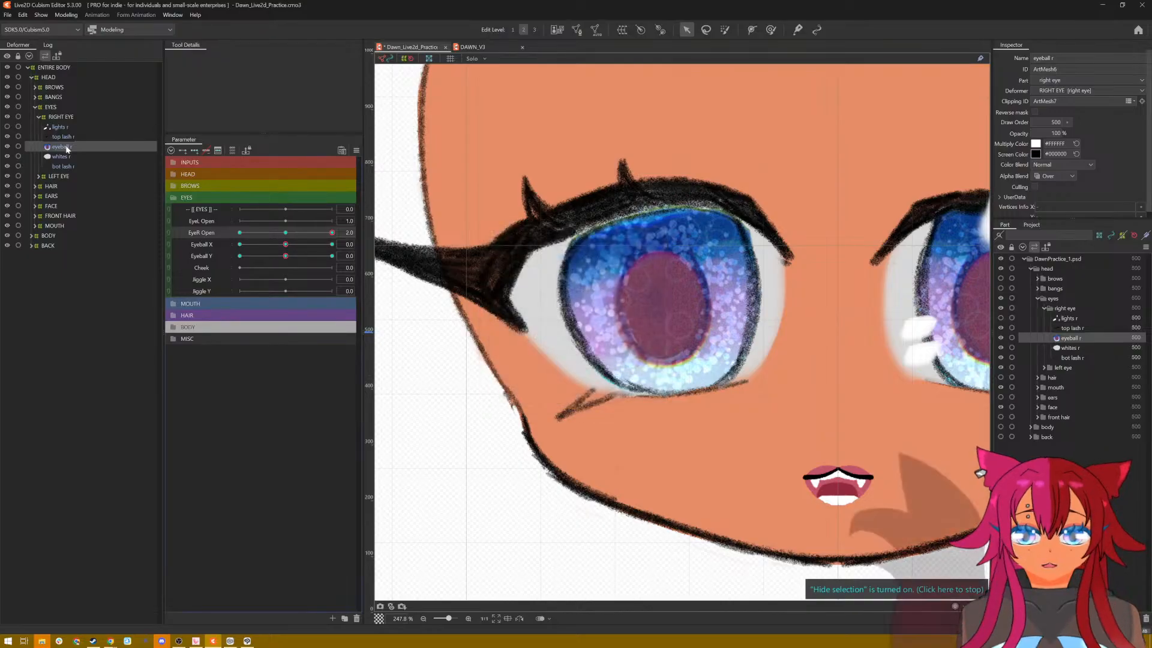
click(595, 31)
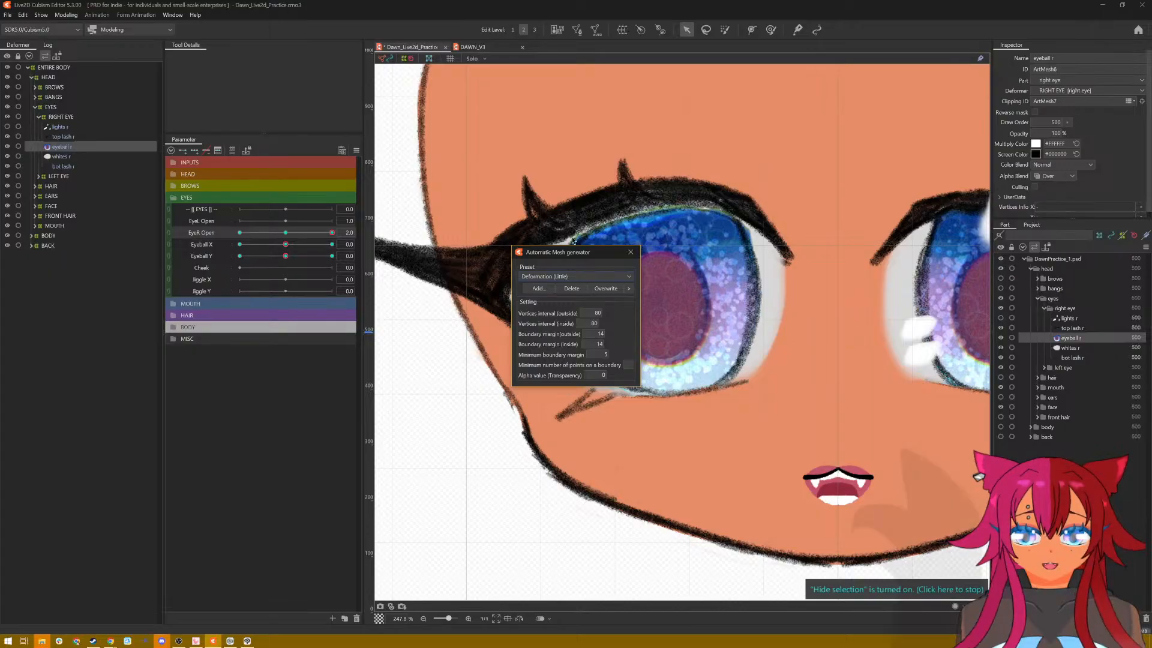
click(630, 252)
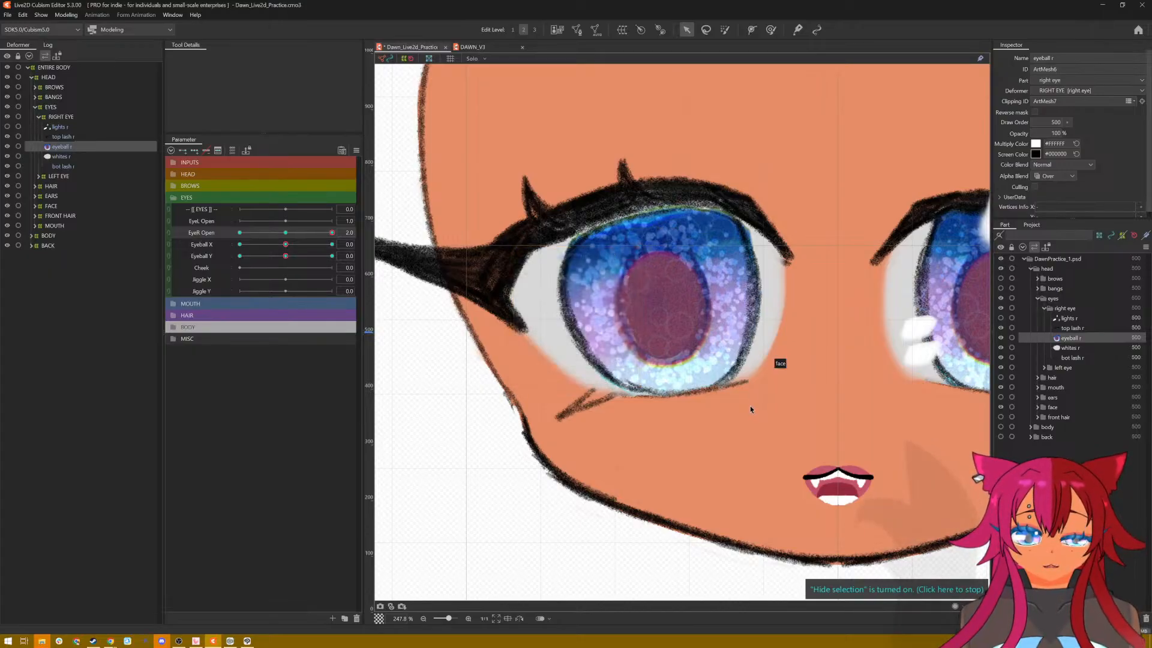
Step: Unhide the selection display and stretch the right eyeball slightly upward toward the top lash at EyeR Open 2.0
key(ctrl+t)
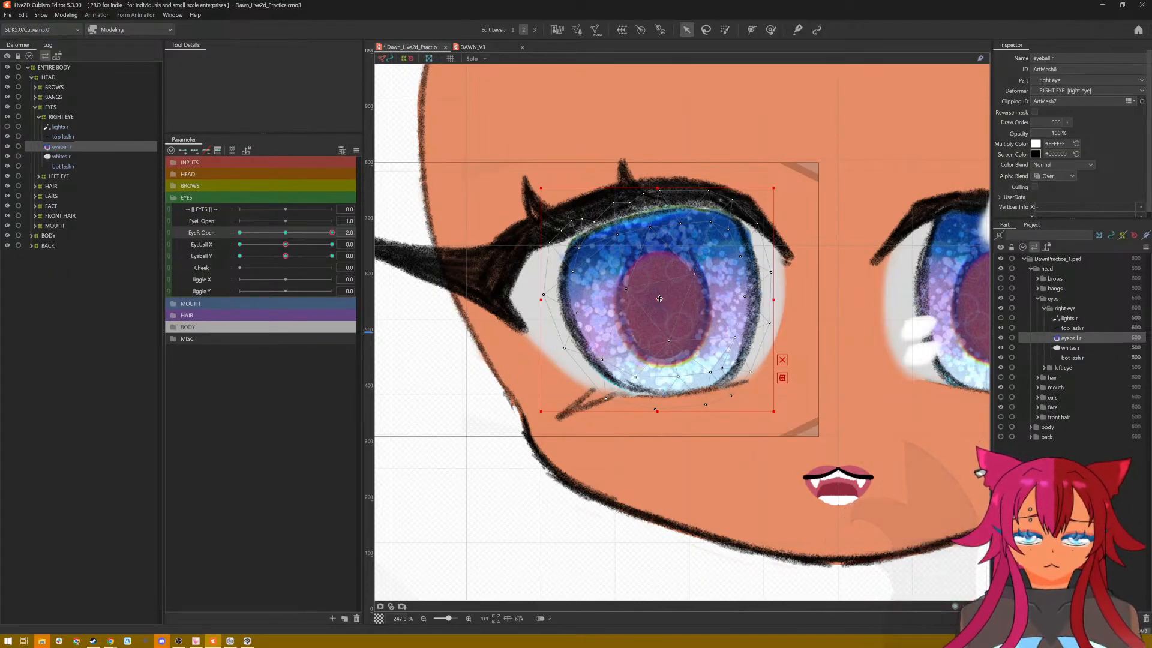
drag(659, 299, 659, 295)
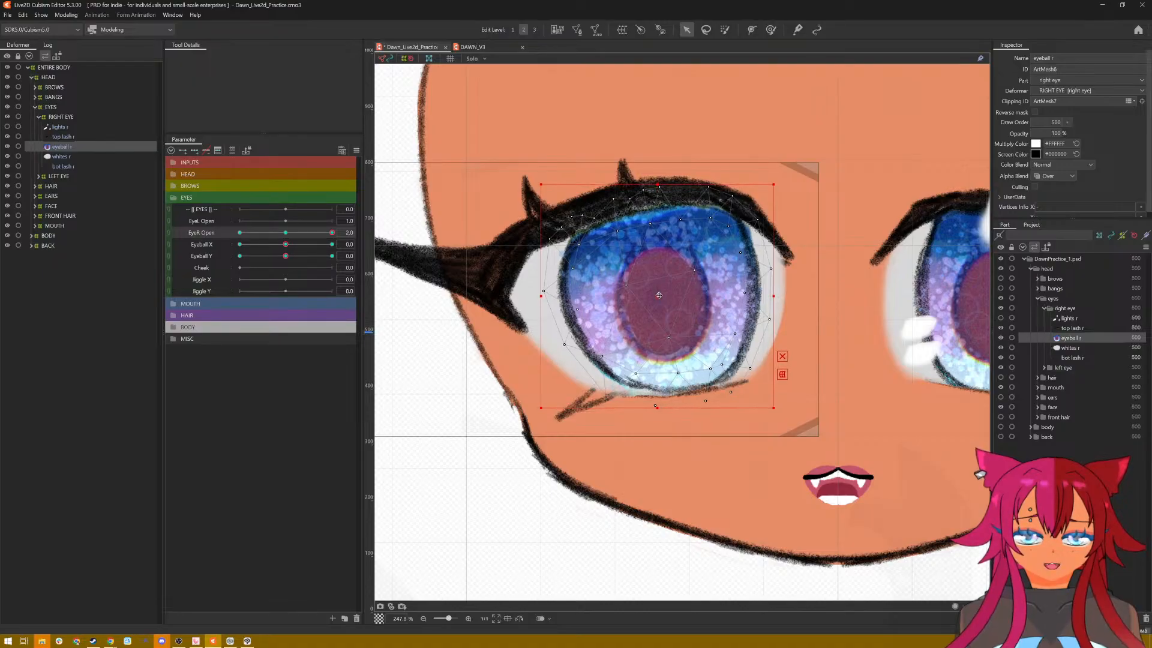
key(ctrl+z)
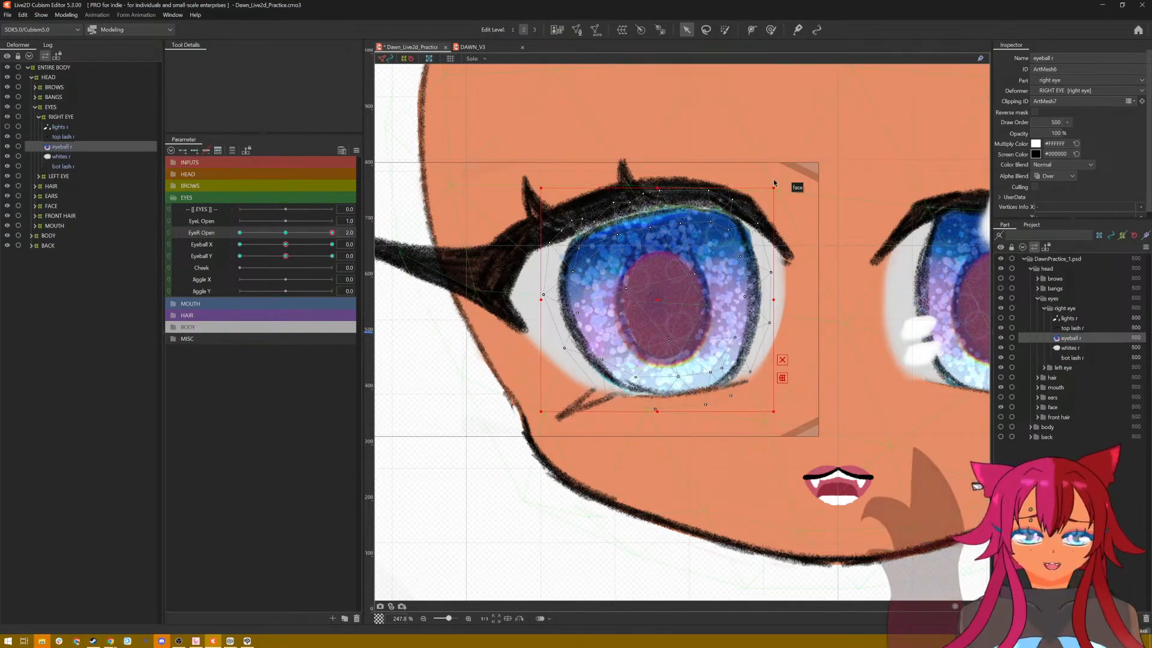
drag(776, 188, 778, 180)
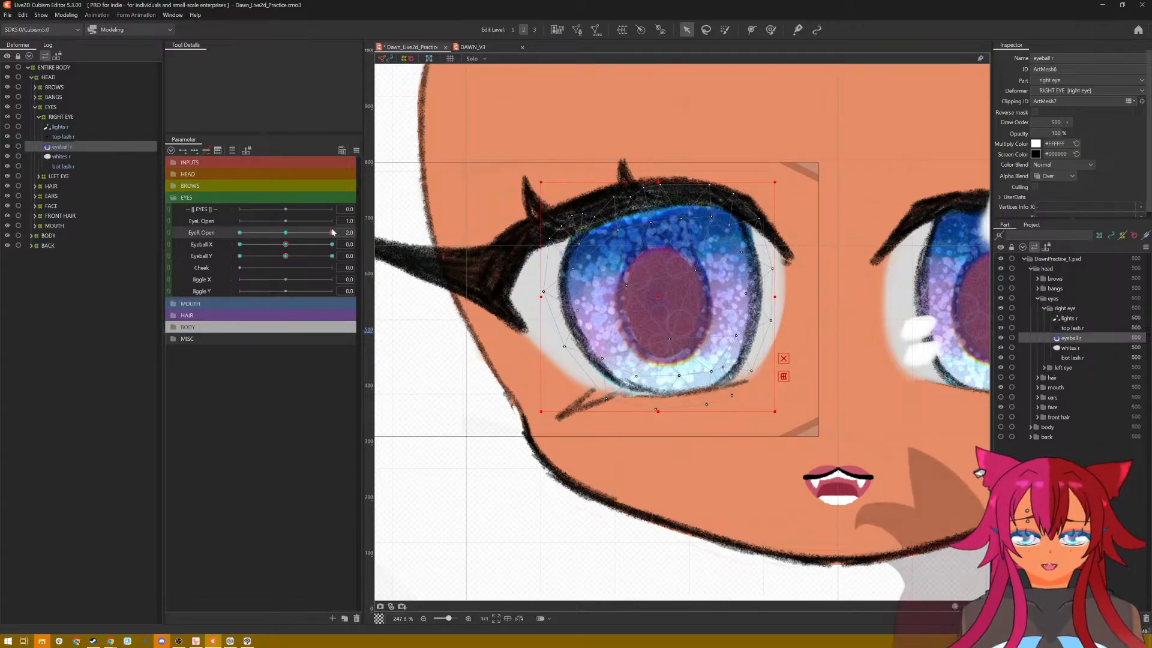
Step: At EyeR Open 0.0, squash the right eyeball down behind the closed lash and preview the blink at slight opening
drag(332, 233, 238, 258)
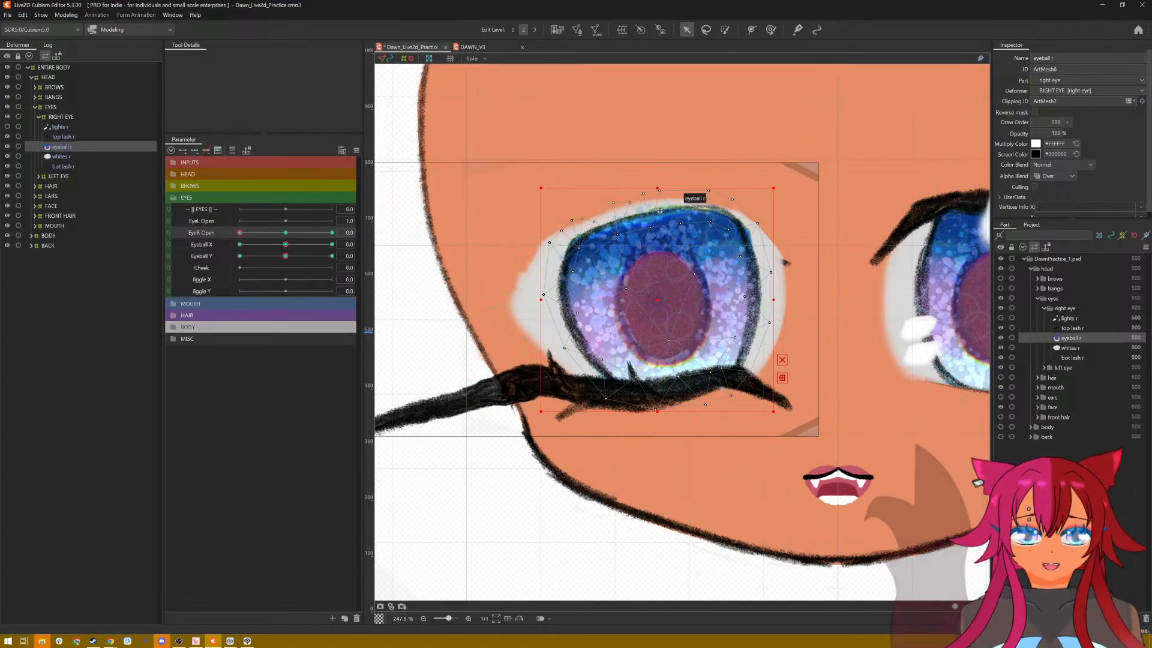
drag(657, 188, 657, 375)
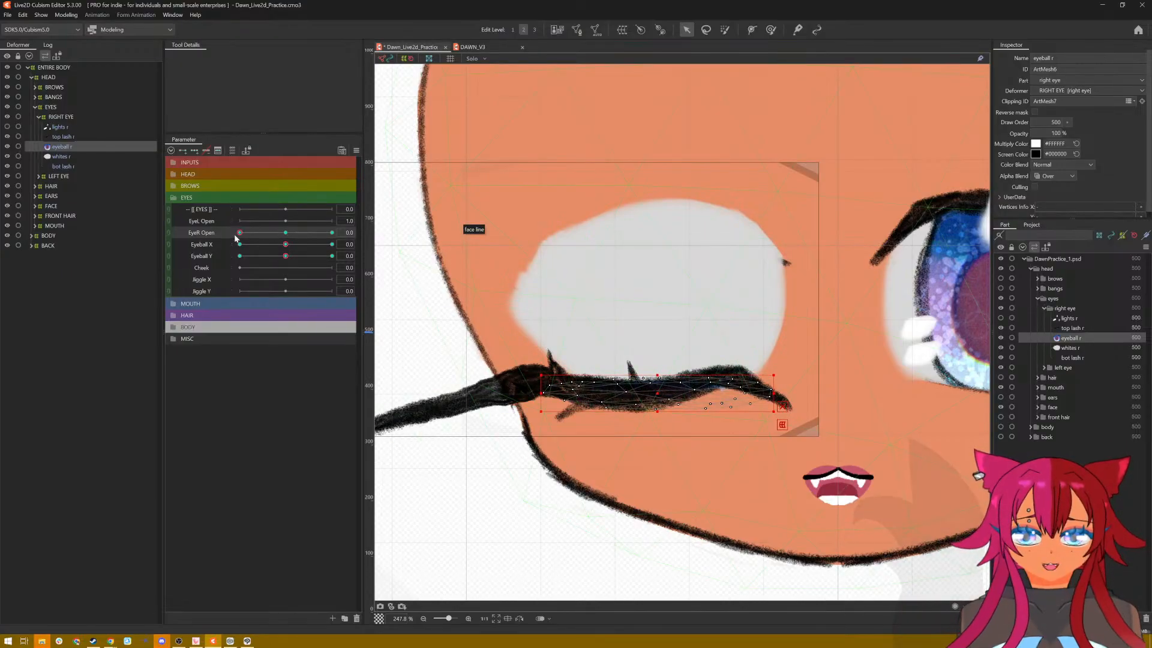
drag(235, 238, 248, 258)
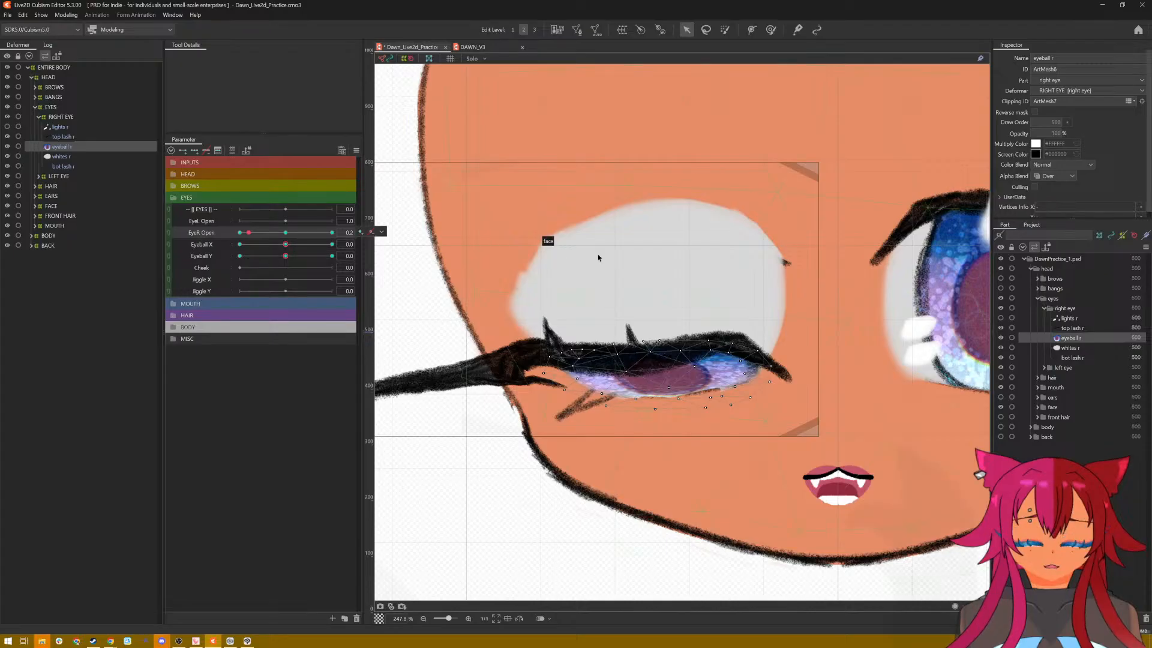
Step: Undo the right eyeball's squash at EyeR Open 0.0 and switch to the Deform Brush for reshaping it
scroll(597, 253, down, 5)
scroll(602, 245, up, 3)
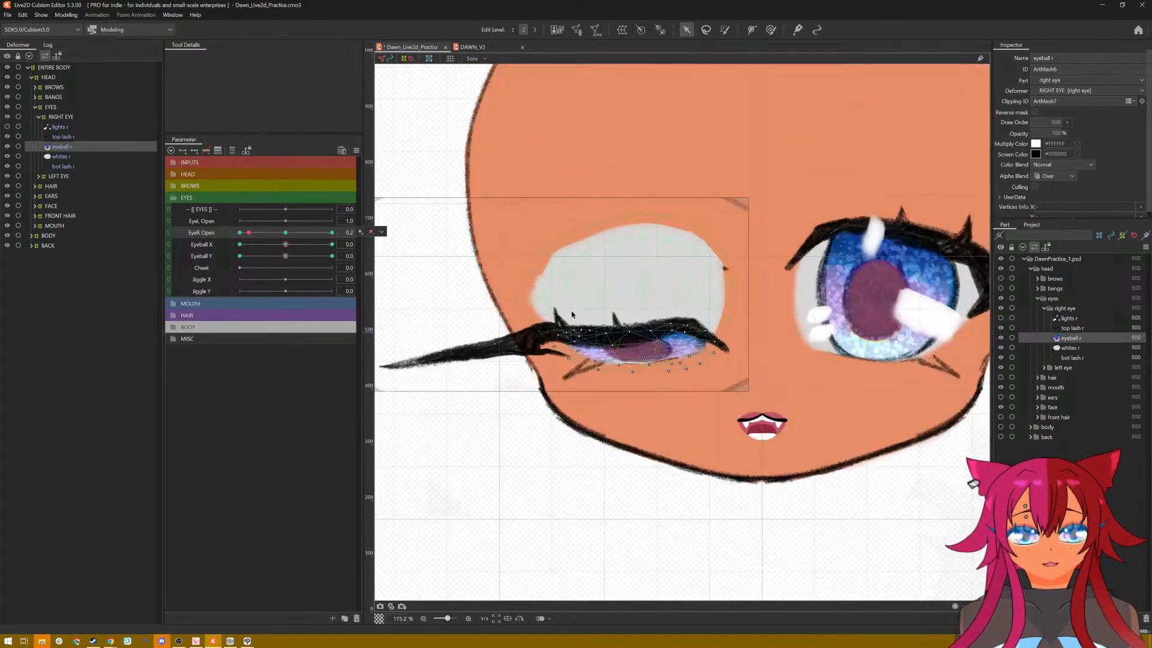
key(ctrl+z)
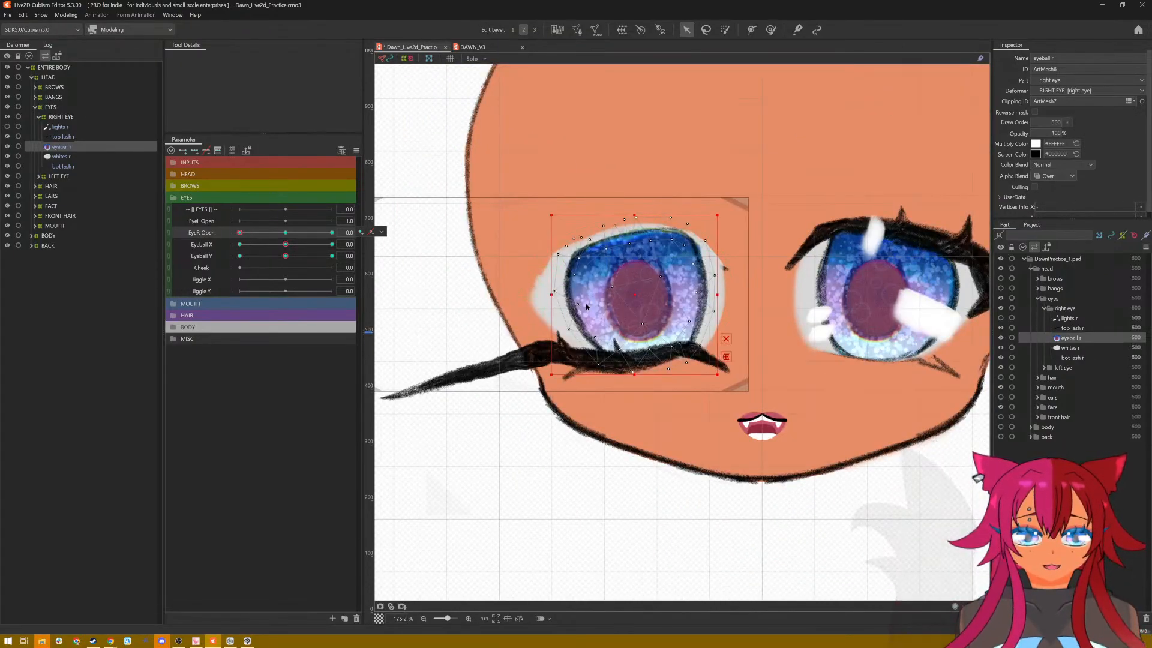
drag(240, 233, 172, 233)
click(771, 30)
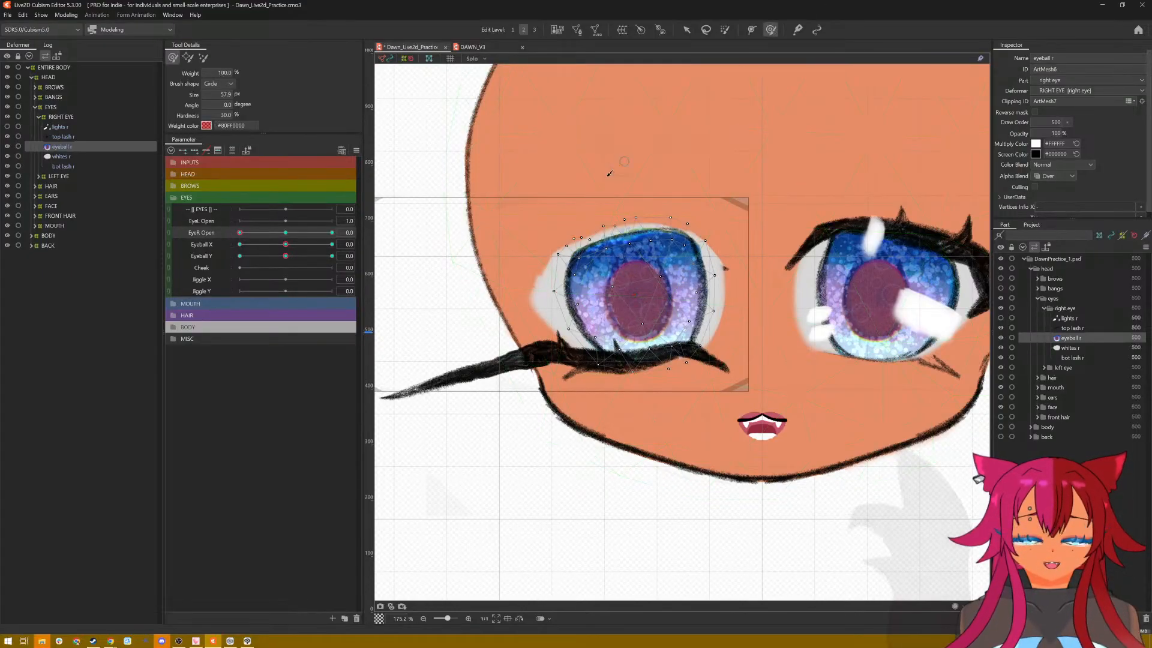
Step: Enlarge the Deform Brush to about 328 px and push the right eyeball's upper part down toward the closed lash at EyeR Open 0.0
mouse_move(609, 162)
mouse_down()
mouse_move(608, 305)
mouse_move(622, 226)
mouse_up()
mouse_move(634, 178)
mouse_down()
mouse_move(632, 206)
mouse_move(603, 214)
mouse_up()
mouse_move(703, 201)
mouse_down()
mouse_move(689, 230)
mouse_move(661, 221)
mouse_move(569, 259)
mouse_up()
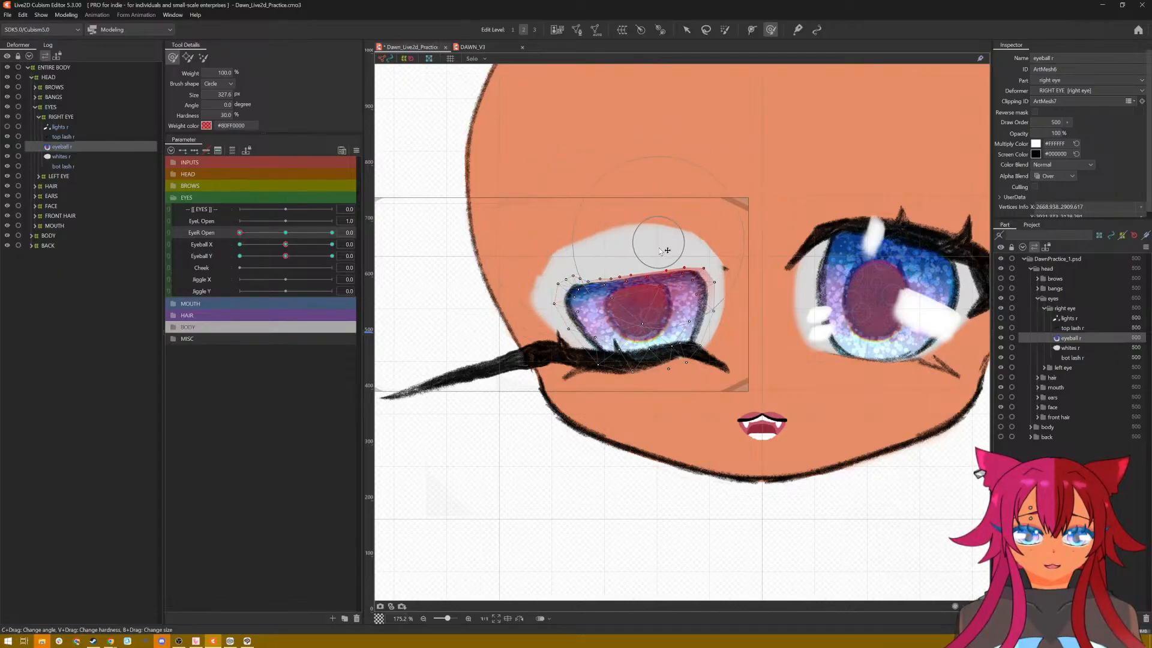
mouse_move(660, 250)
mouse_down()
mouse_move(701, 239)
mouse_move(701, 265)
mouse_up()
mouse_move(576, 255)
mouse_down()
mouse_move(580, 273)
mouse_move(637, 279)
mouse_up()
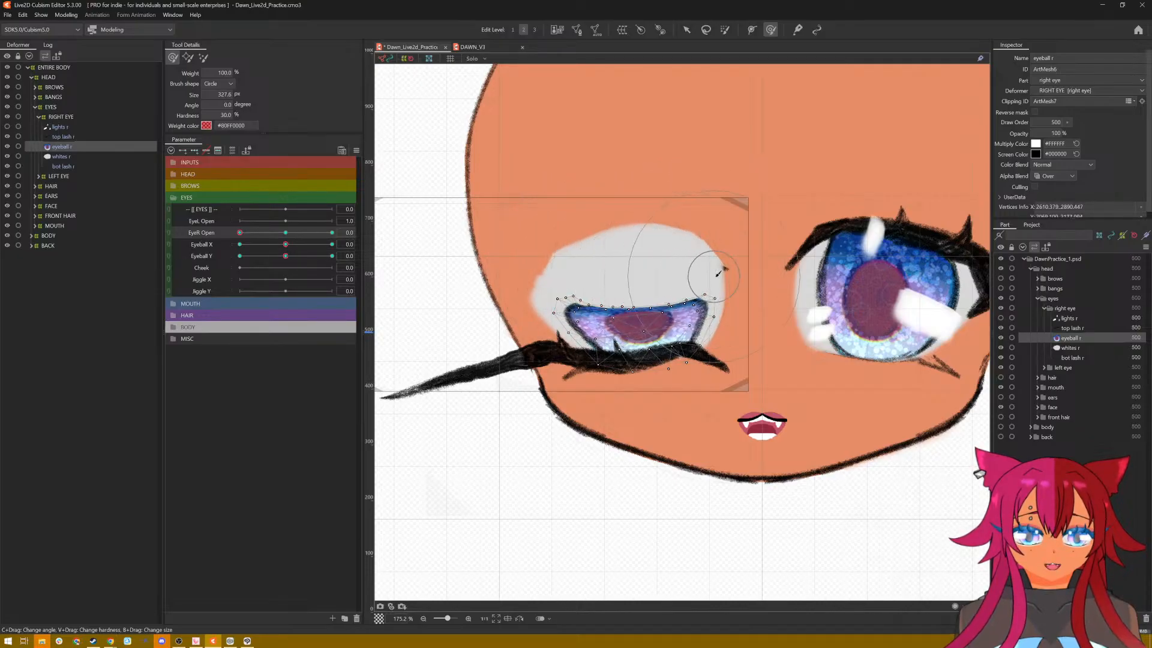
Step: Tuck the right eyeball's remaining upper edge and corners behind the closed lash, reducing the brush to about 201 px, and check EyeR Open 0.0
drag(550, 281, 552, 305)
drag(622, 279, 630, 290)
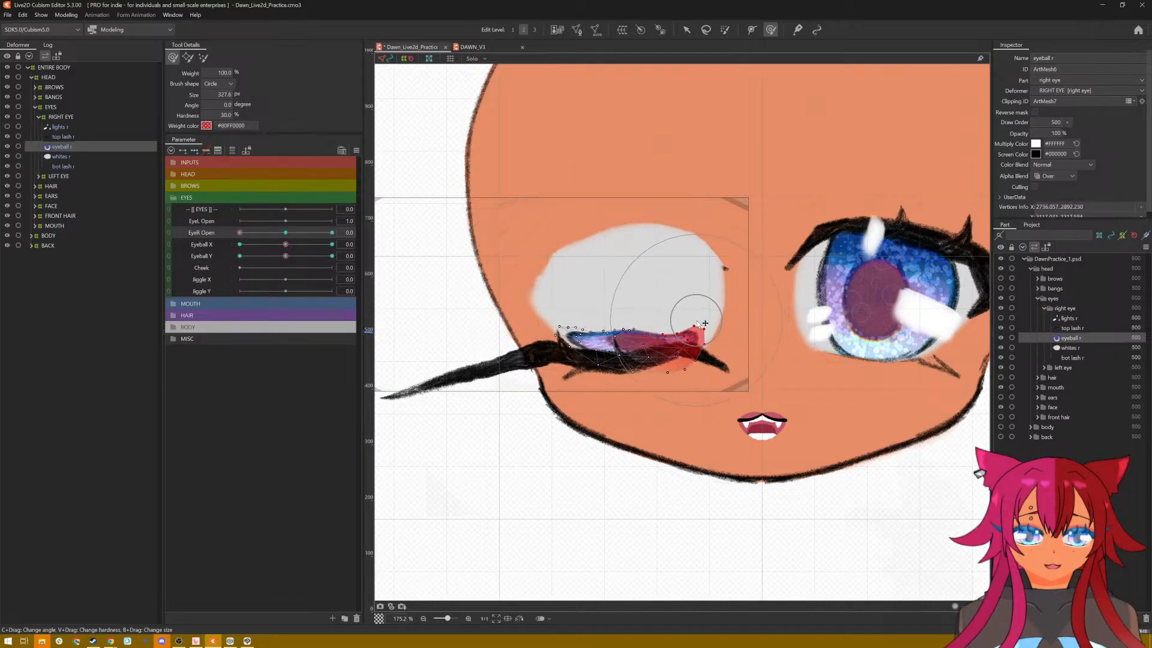
mouse_move(633, 320)
mouse_down()
mouse_move(578, 338)
mouse_move(632, 345)
mouse_move(694, 329)
mouse_move(695, 344)
mouse_move(689, 256)
mouse_up()
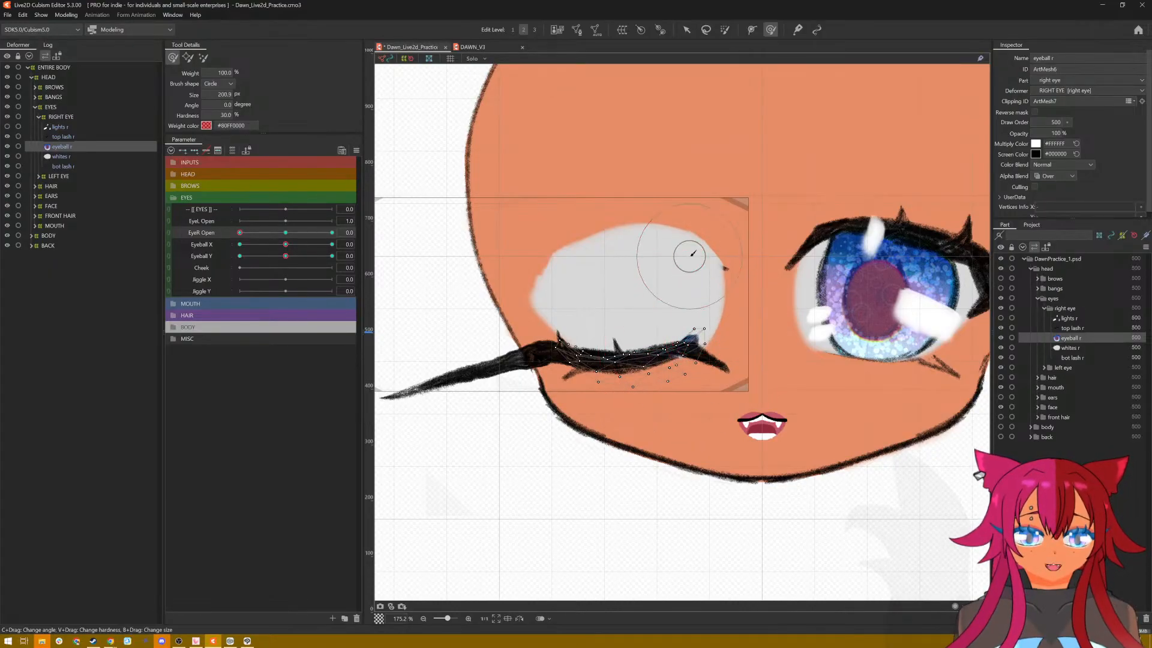
drag(689, 308, 696, 329)
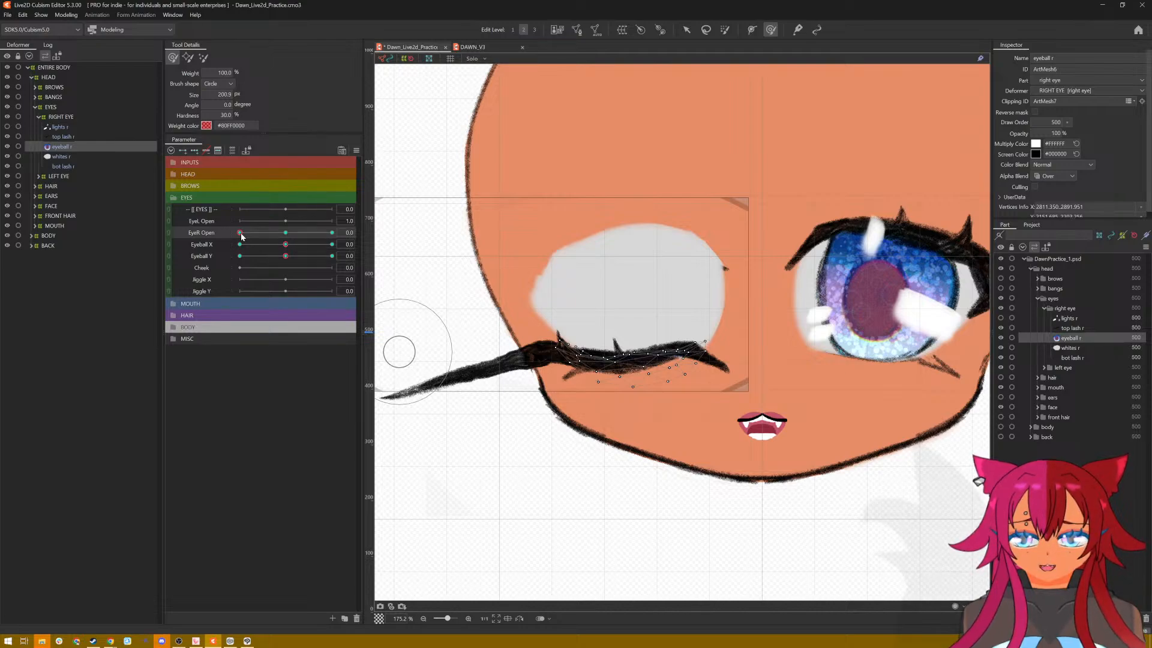
drag(240, 233, 195, 276)
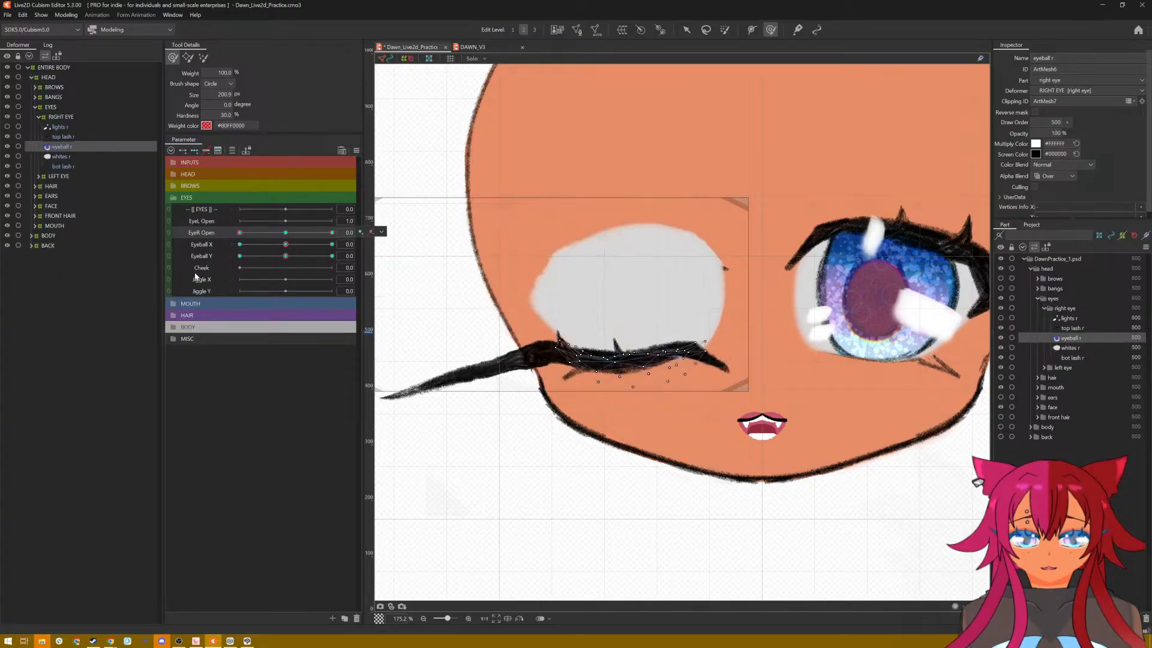
Step: Squash the right eye whites vertically into a thin strip behind the closed lash at EyeR Open 0.0
click(82, 156)
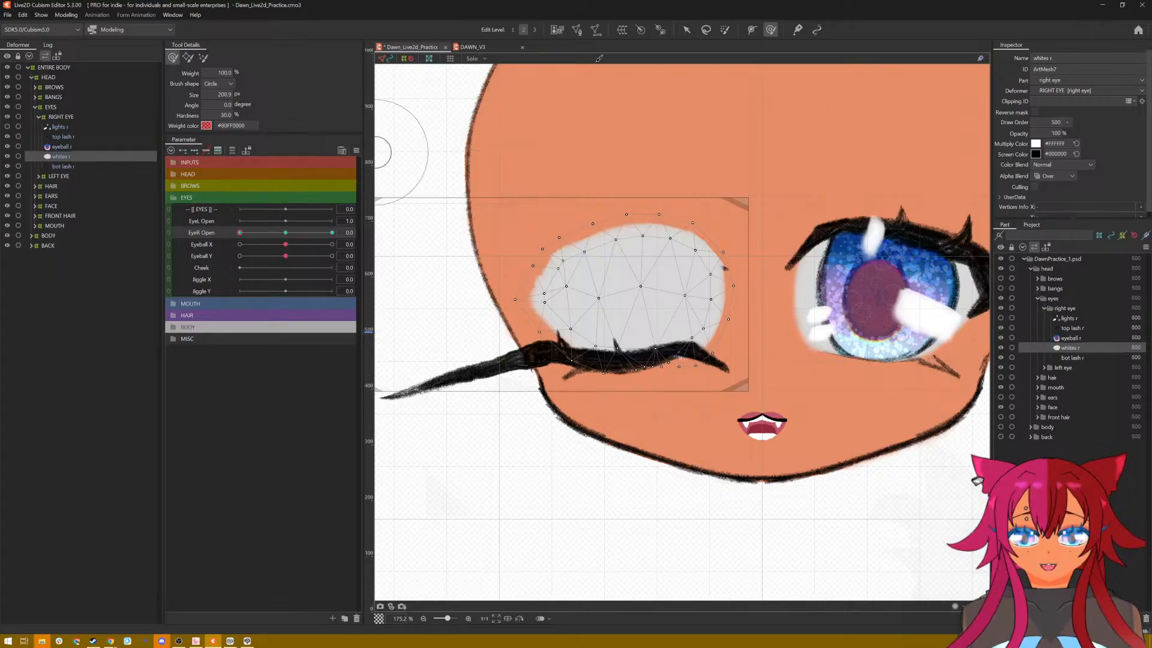
key(v)
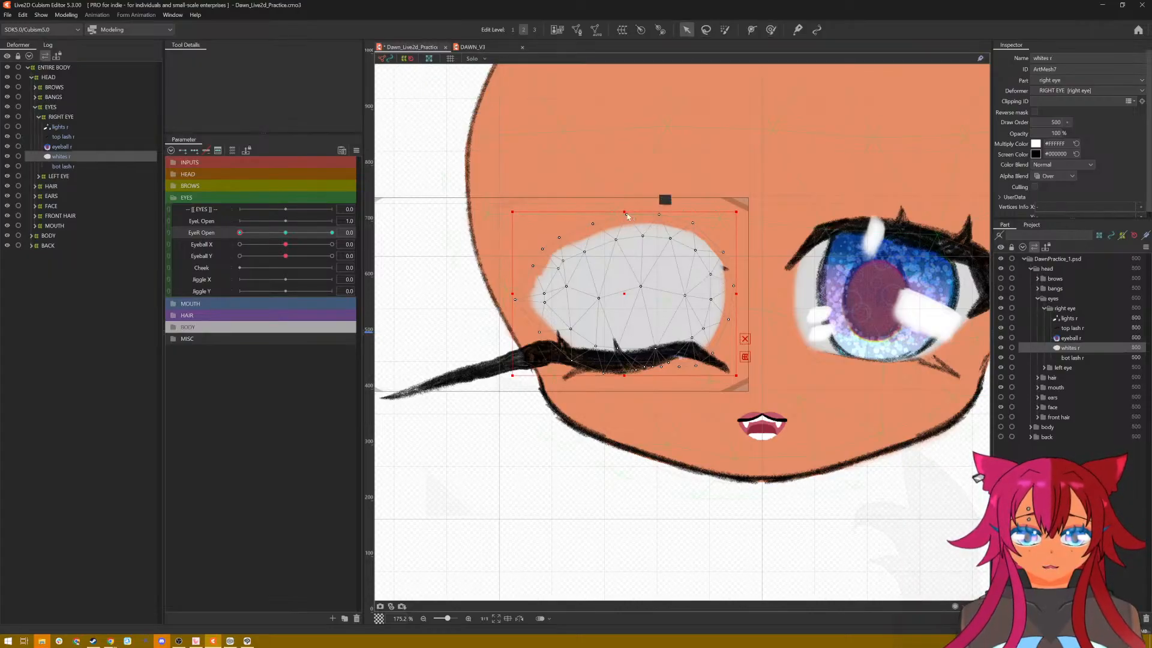
drag(627, 214, 620, 246)
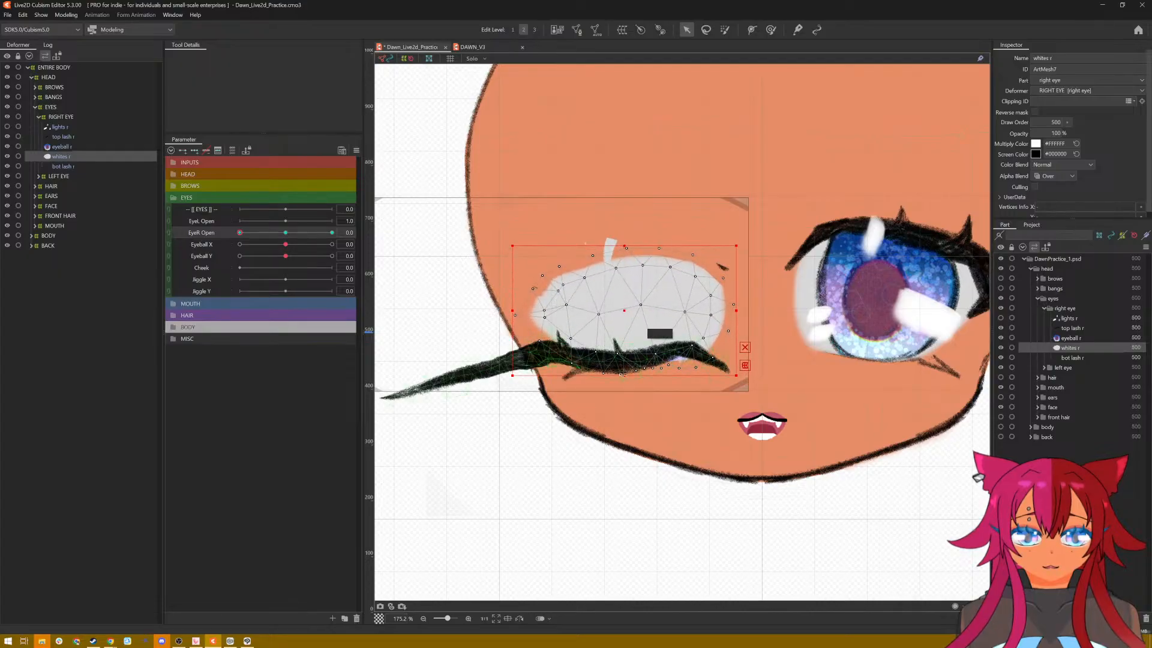
drag(624, 375, 625, 369)
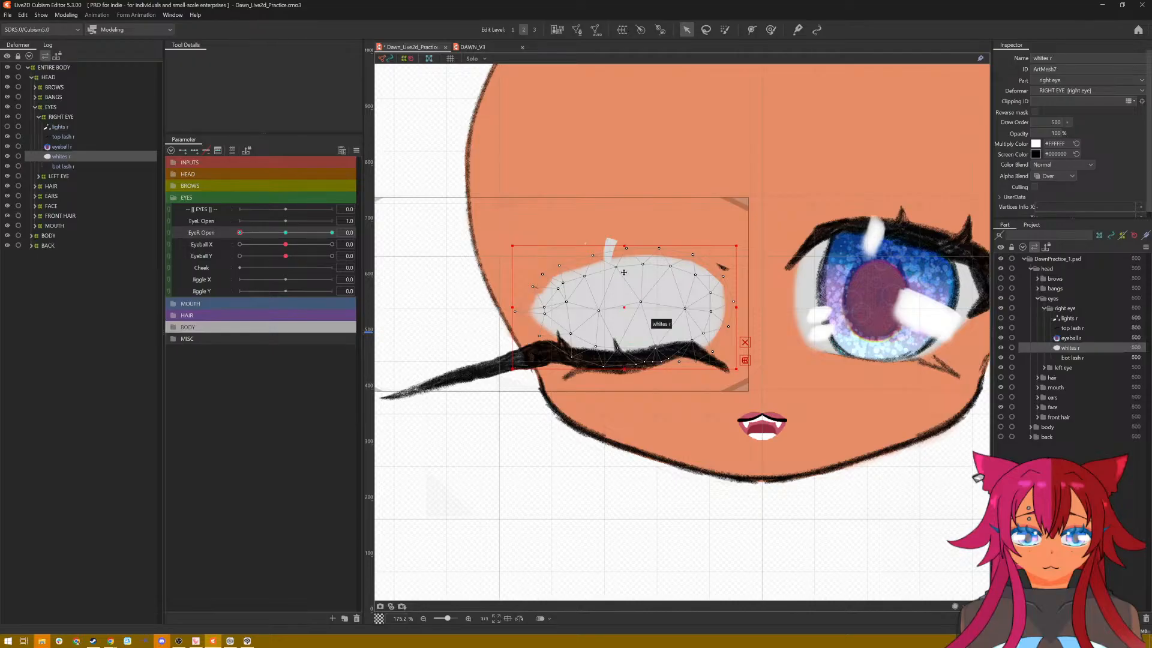
drag(625, 246, 625, 362)
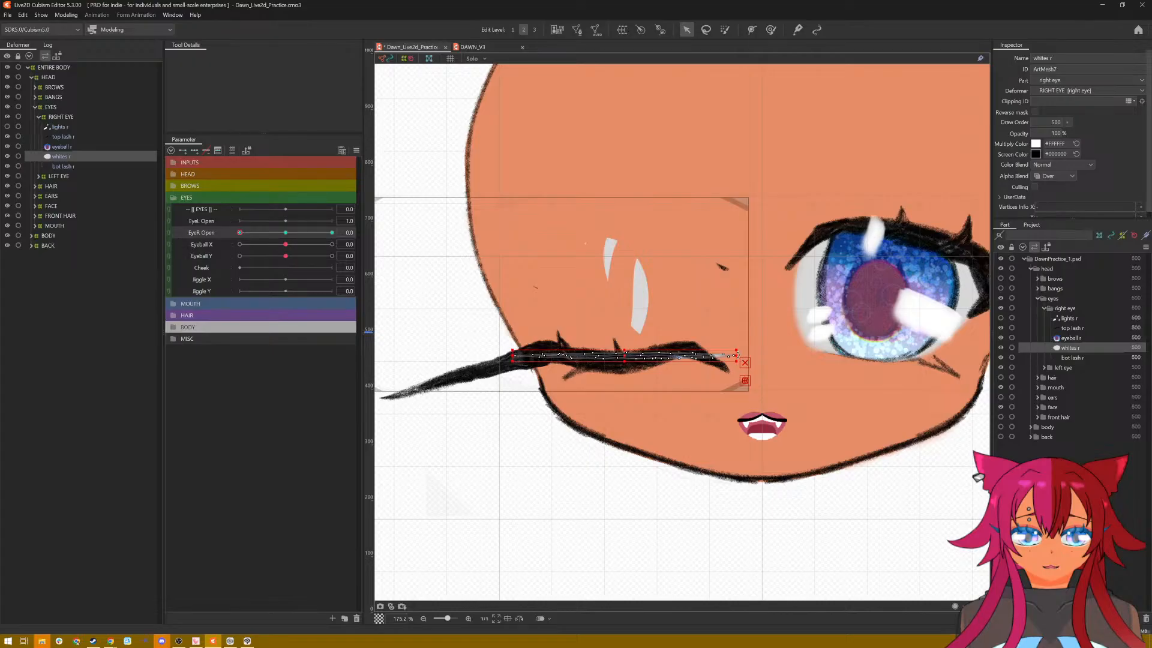
Step: Narrow the flattened whites from the inner corner, nudge them up slightly and thin them further to fit inside the closed lash
drag(736, 355, 714, 357)
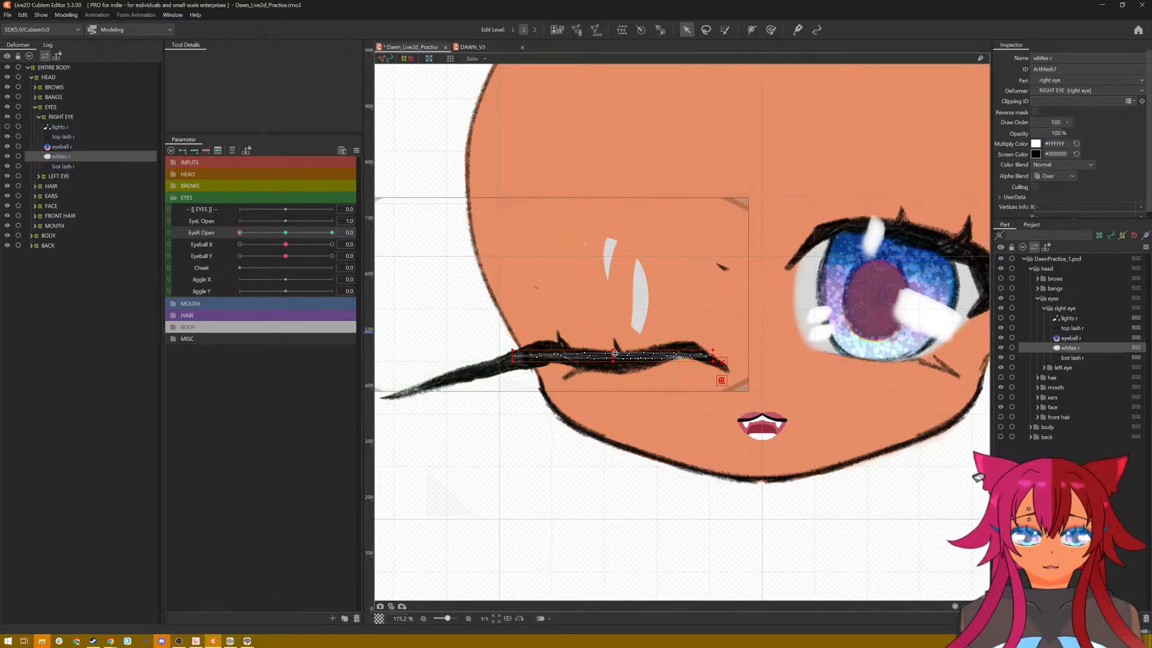
drag(615, 354, 615, 350)
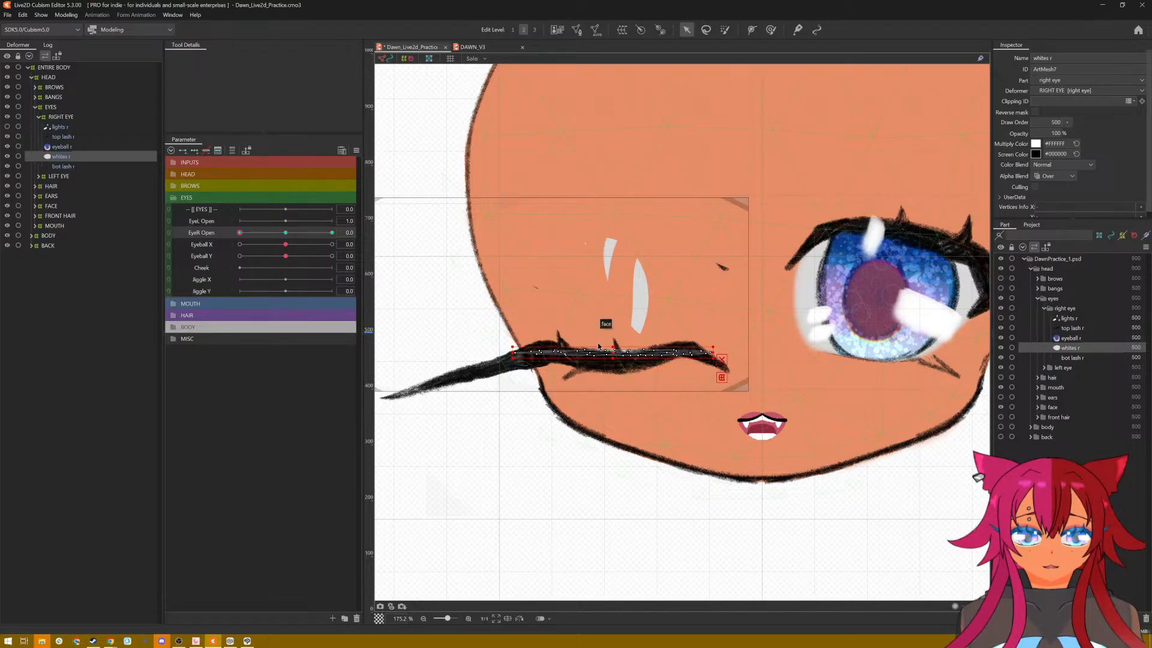
drag(614, 347, 613, 351)
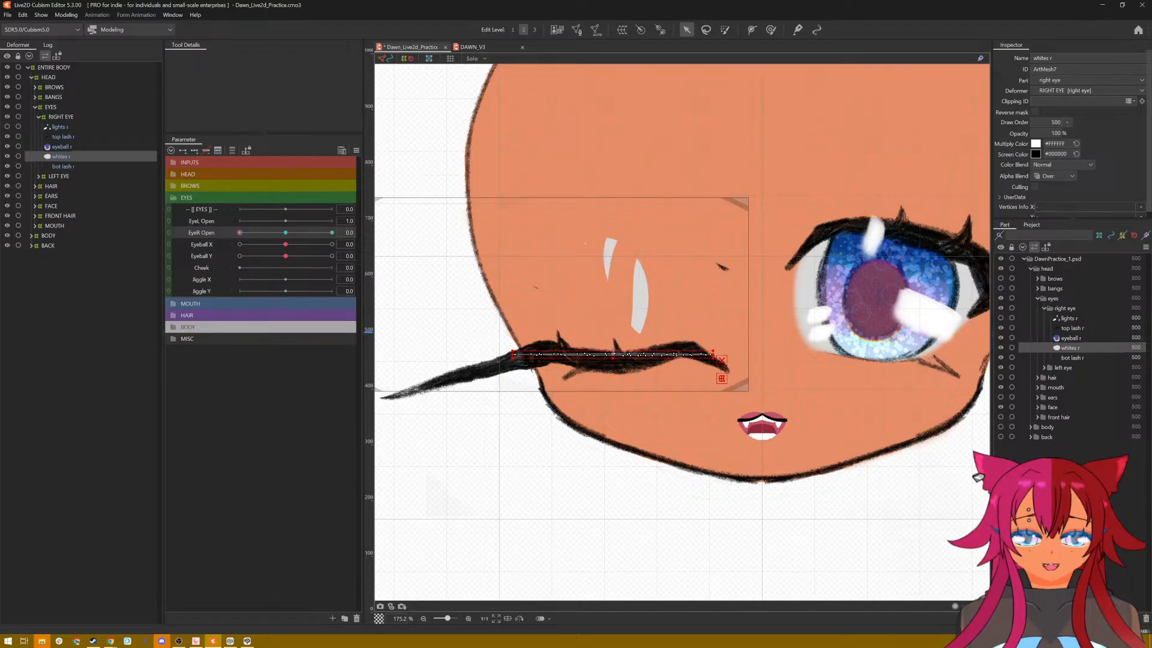
Step: Hide the selection display and preview the right eye opening from EyeR Open 0.0 to 1.8
drag(245, 236, 222, 243)
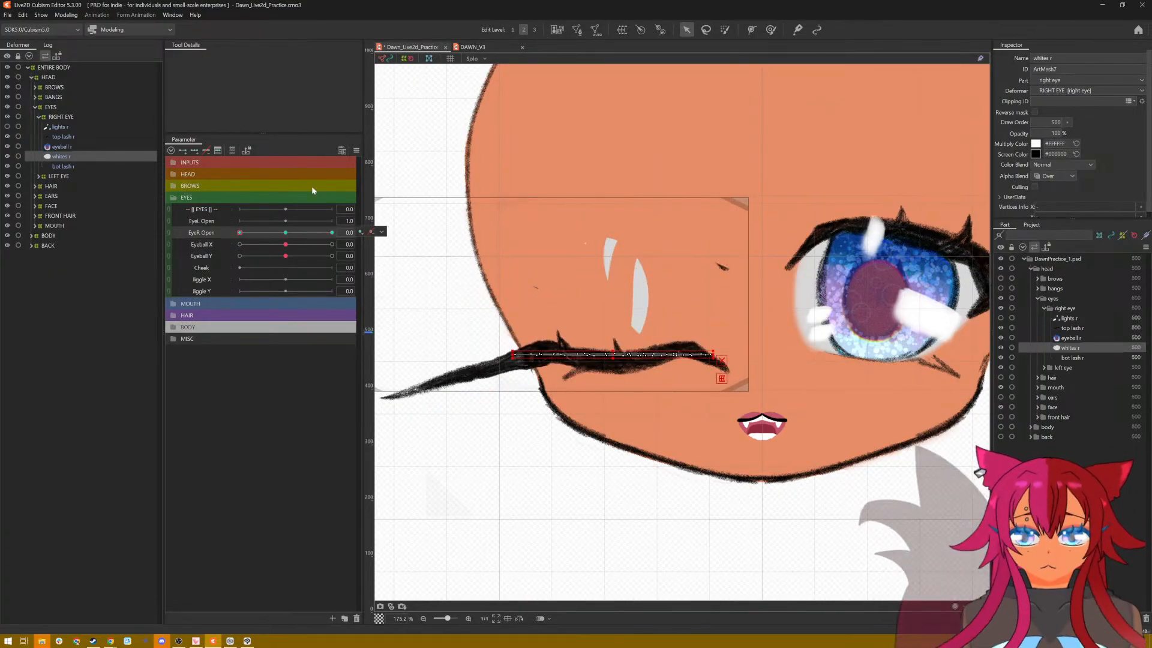
key(ctrl+t)
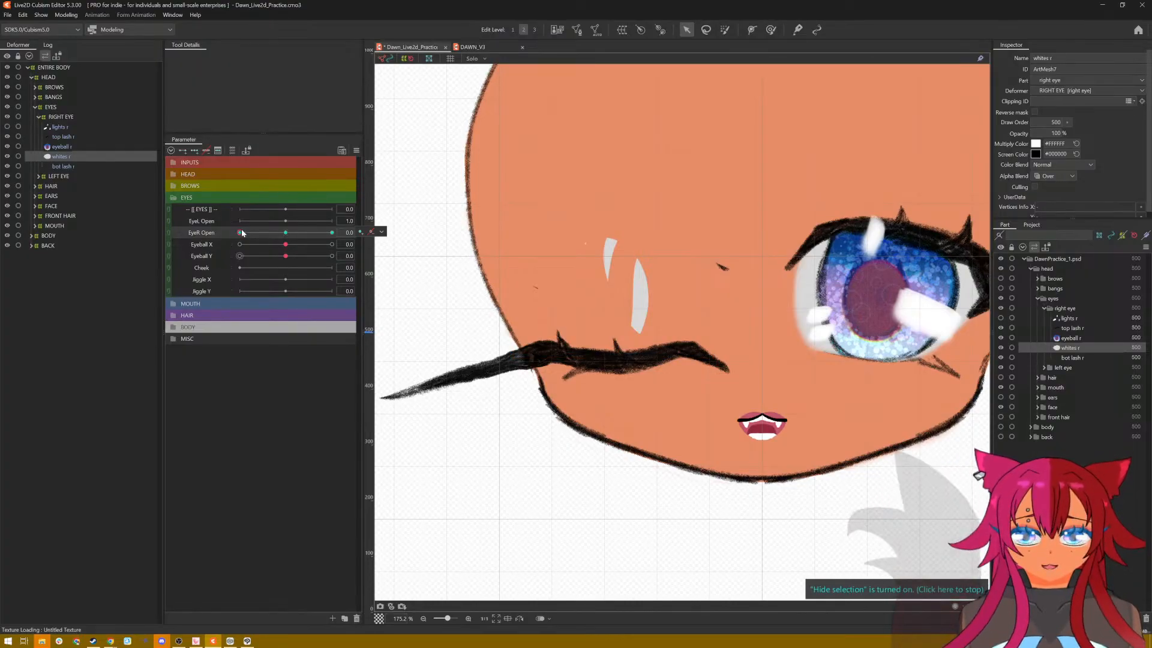
mouse_move(240, 233)
mouse_down()
mouse_move(296, 244)
mouse_move(210, 256)
mouse_move(321, 253)
mouse_up()
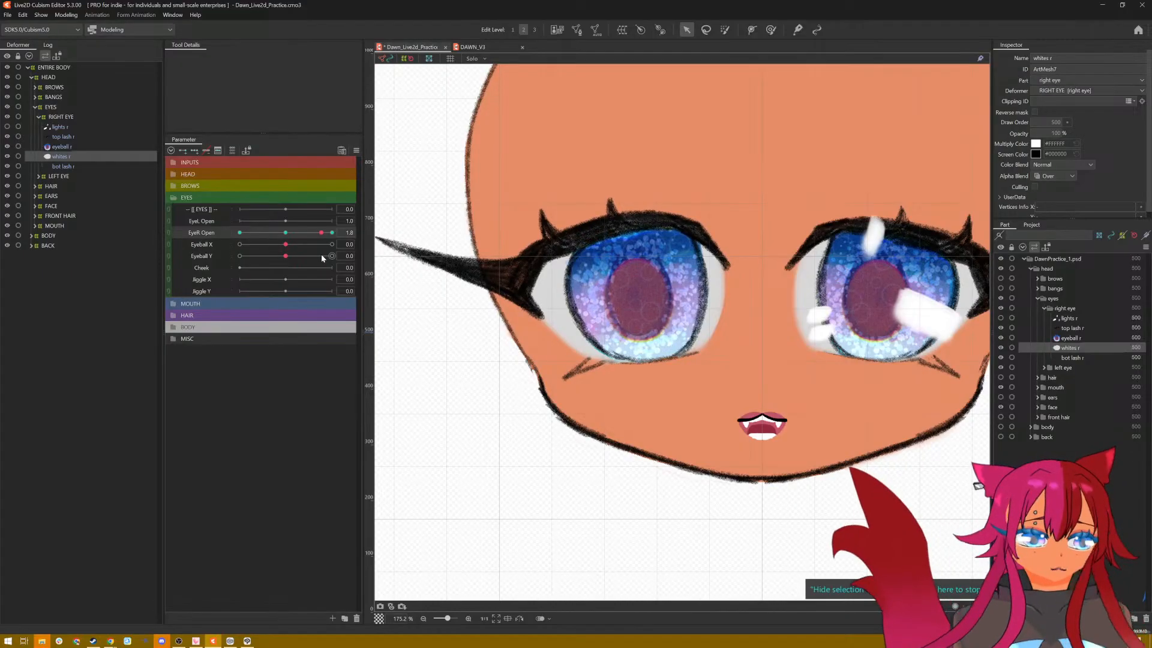
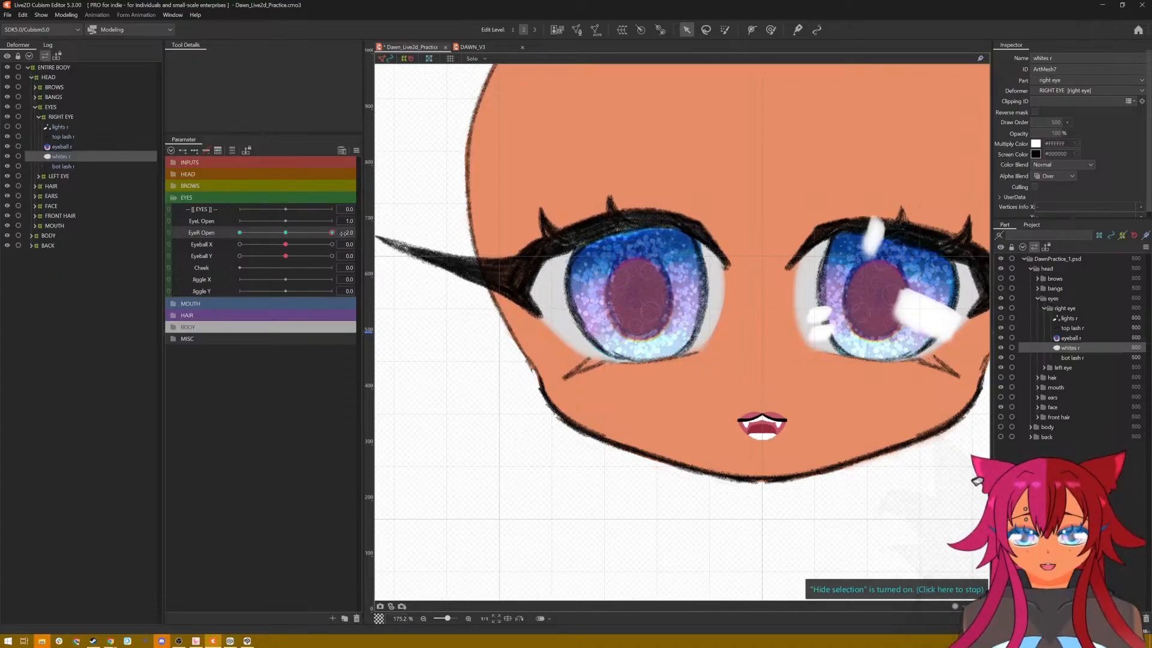
Step: Return EyeR Open to 2.0 after checking the eye motion and rename the Cheek parameter to Smile
drag(327, 237, 355, 258)
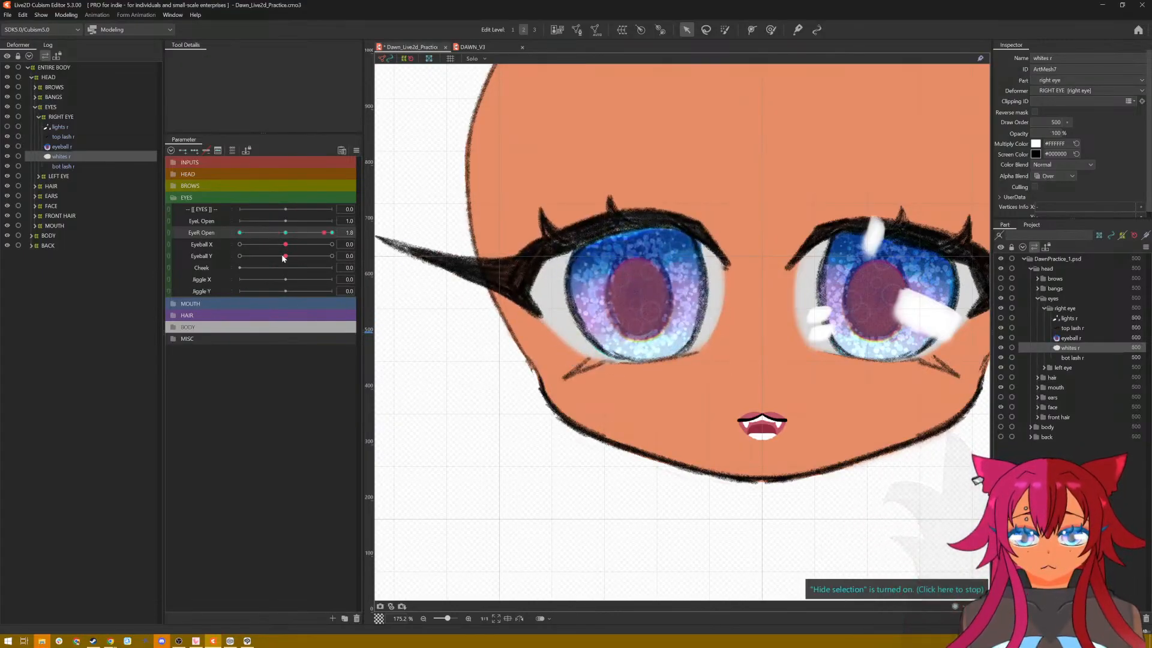
mouse_move(284, 257)
mouse_down()
mouse_move(228, 264)
mouse_move(294, 273)
mouse_up()
click(206, 271)
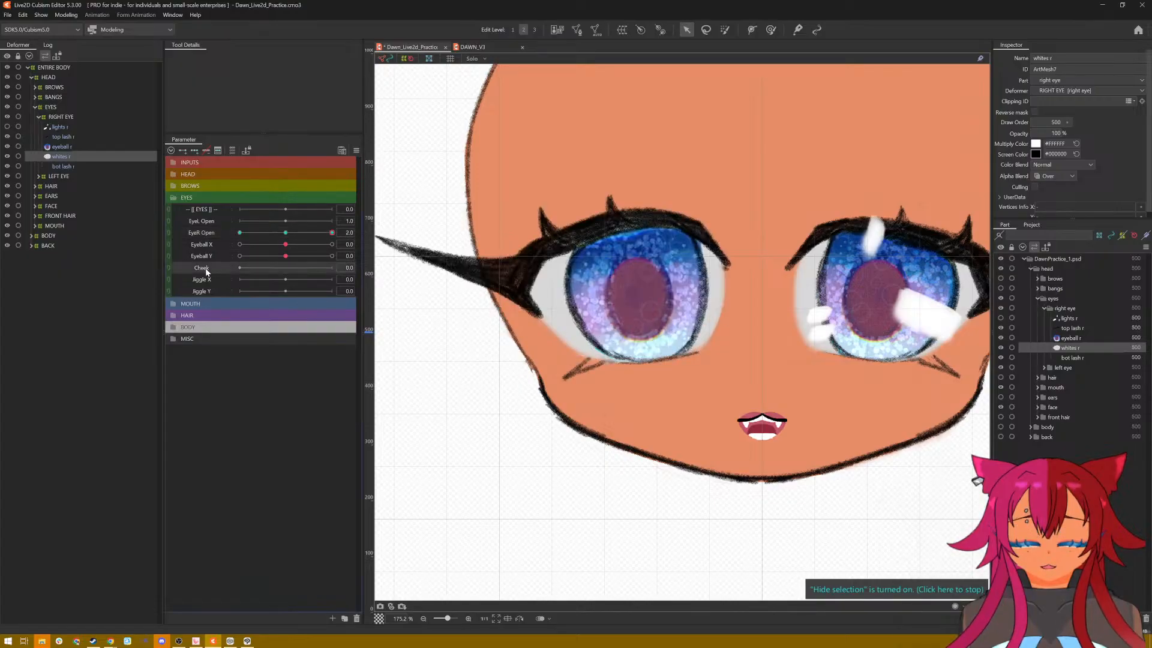
right_click(207, 271)
click(237, 275)
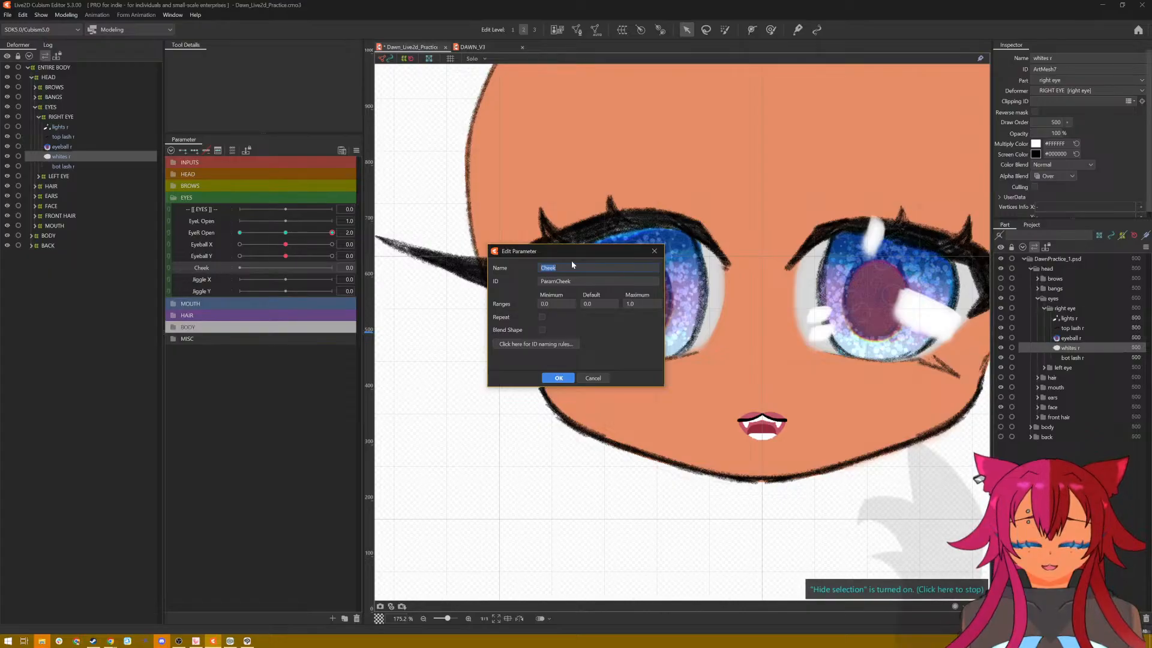
click(564, 378)
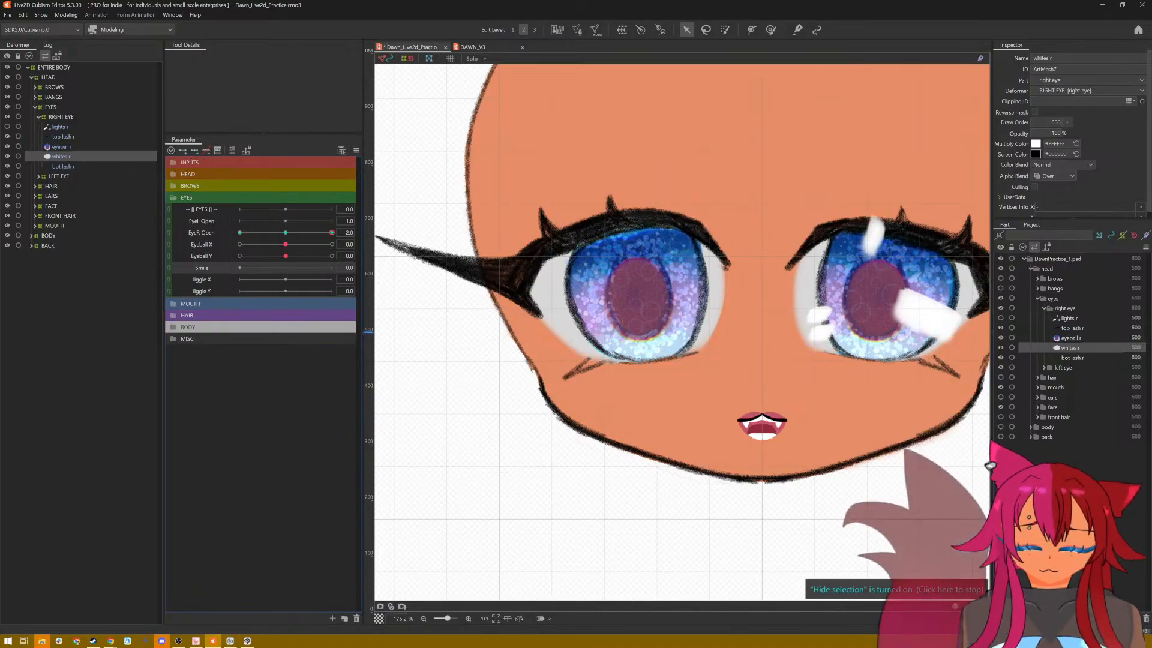
Step: Switch to VTube Studio, enlarge the avatar for a close look at its eyes, shrink it again and return to Cubism Editor
click(196, 641)
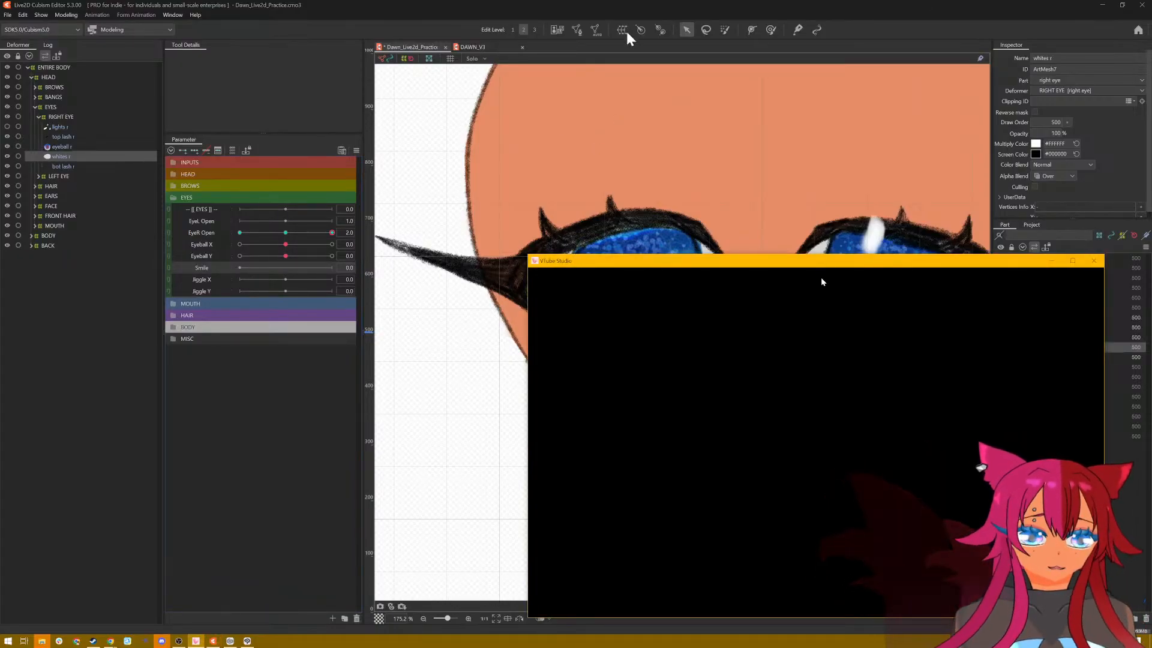
drag(1000, 542, 804, 465)
scroll(804, 463, up, 5)
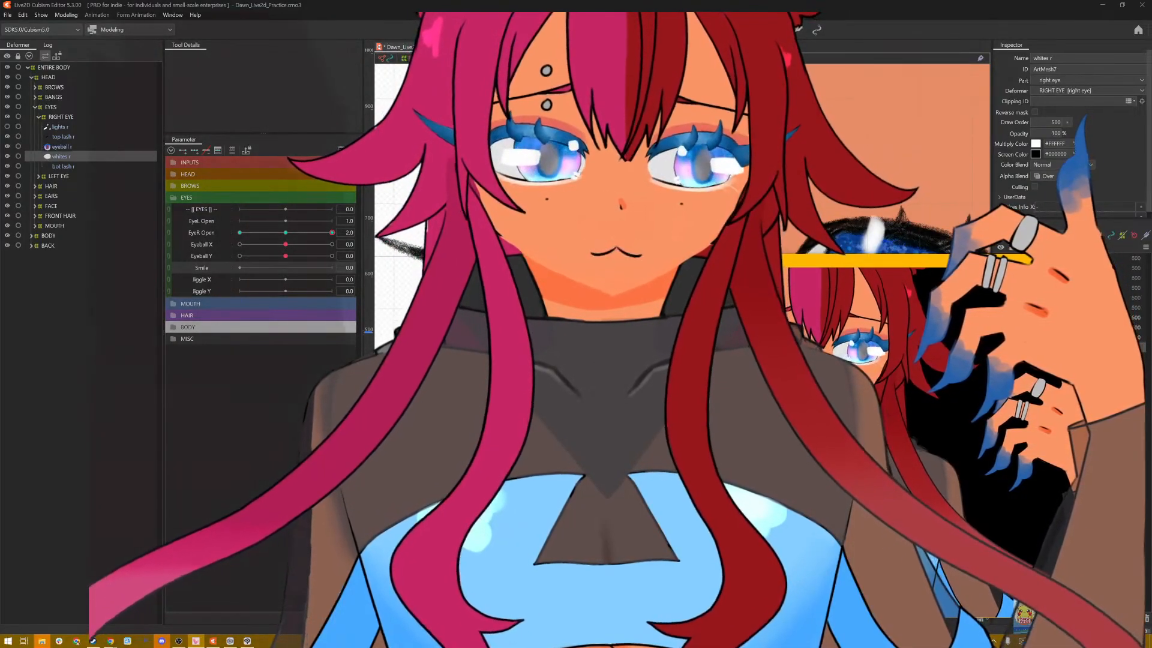
drag(617, 247, 983, 441)
scroll(844, 509, down, 5)
scroll(888, 355, down, 3)
click(348, 487)
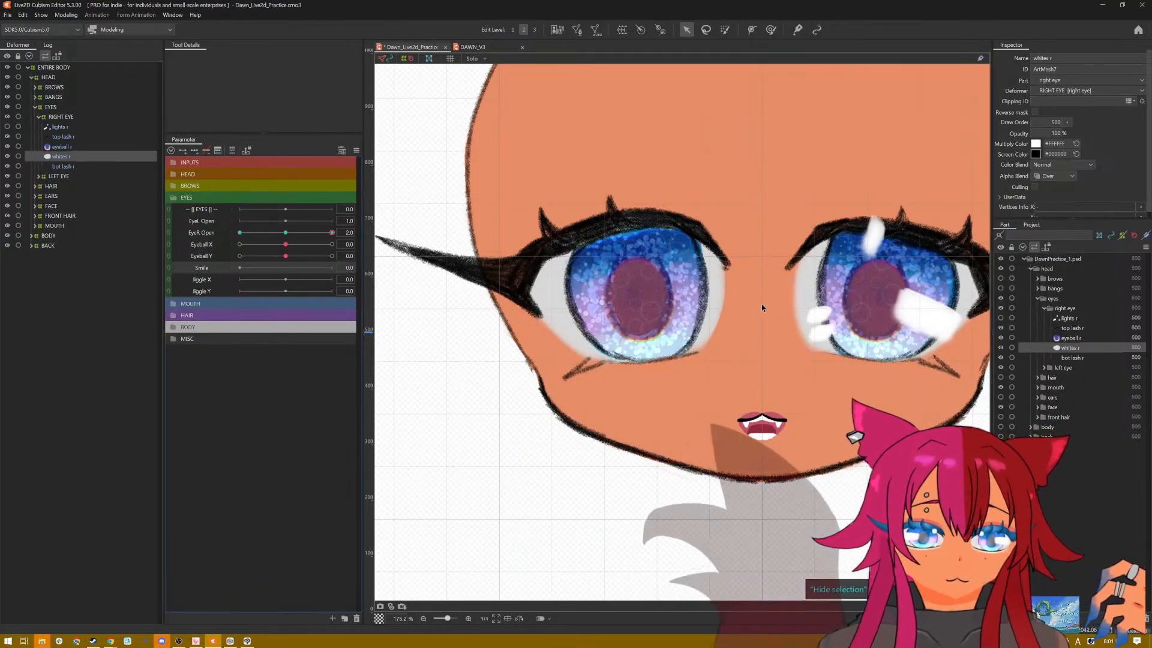
scroll(761, 304, up, 2)
scroll(762, 303, down, 2)
scroll(761, 304, up, 2)
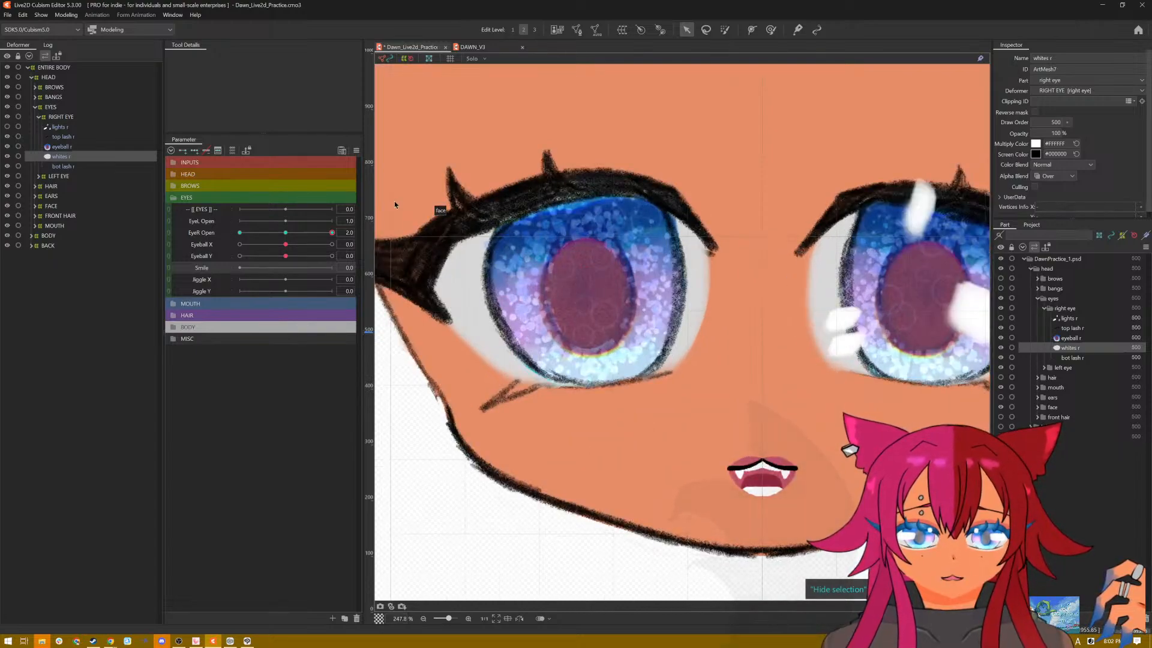
scroll(528, 231, down, 2)
drag(506, 453, 576, 475)
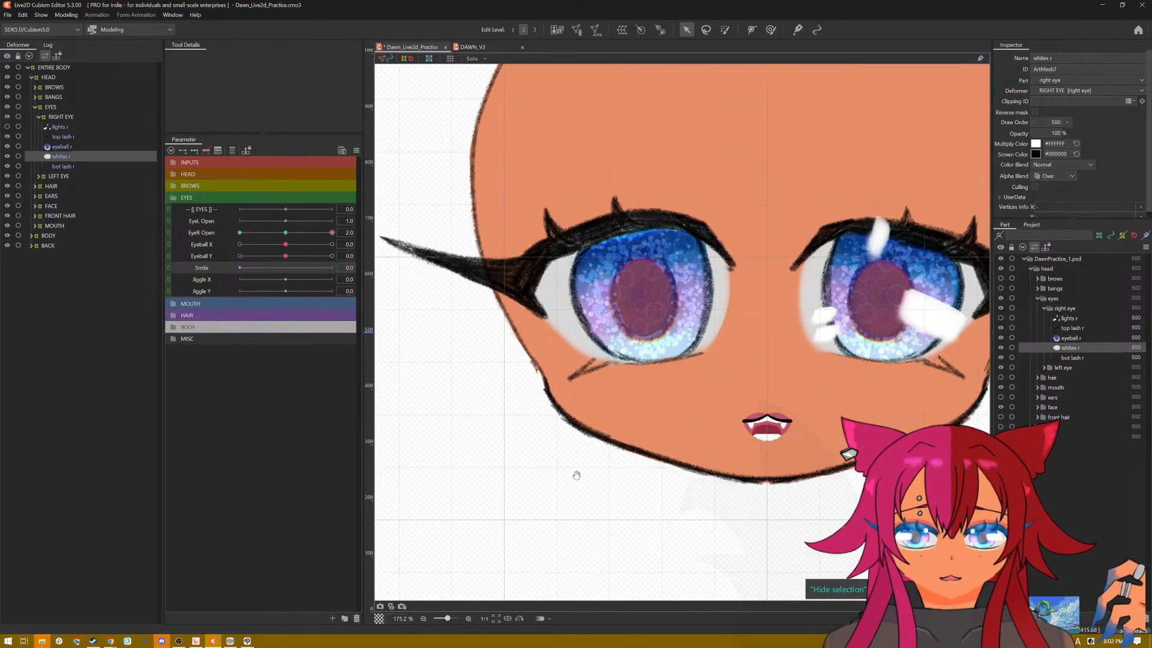
Step: Inspect the Smile parameter's settings and preview Smile at 1.0 in the DAWN_V3 model for reference
right_click(209, 271)
click(264, 286)
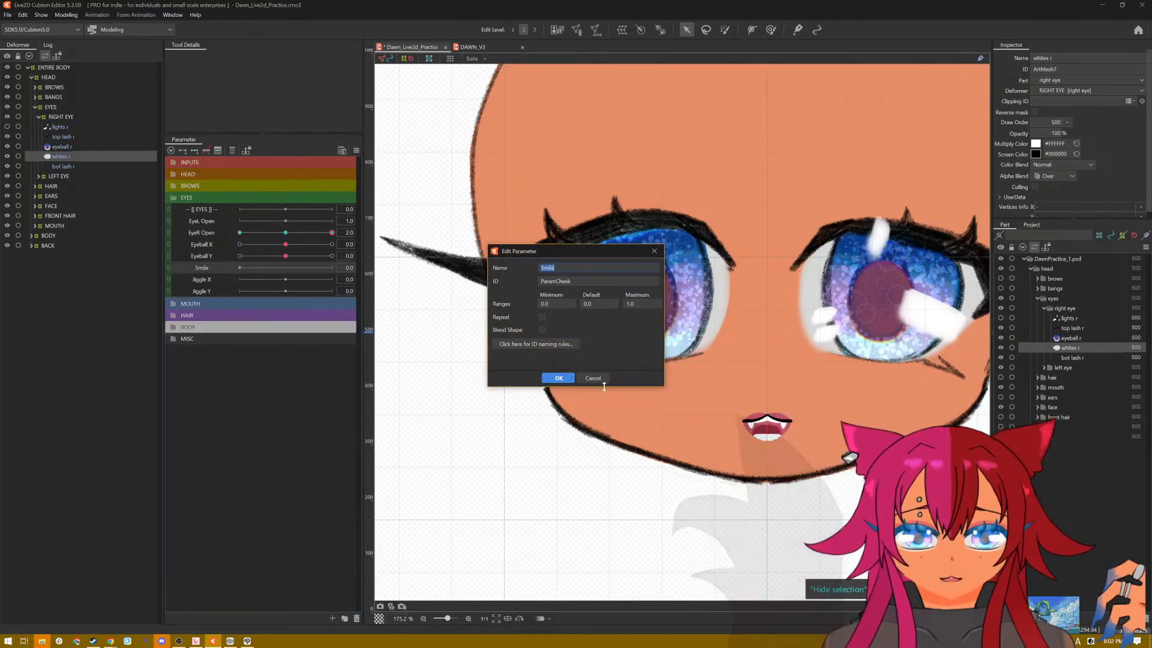
click(588, 378)
click(470, 48)
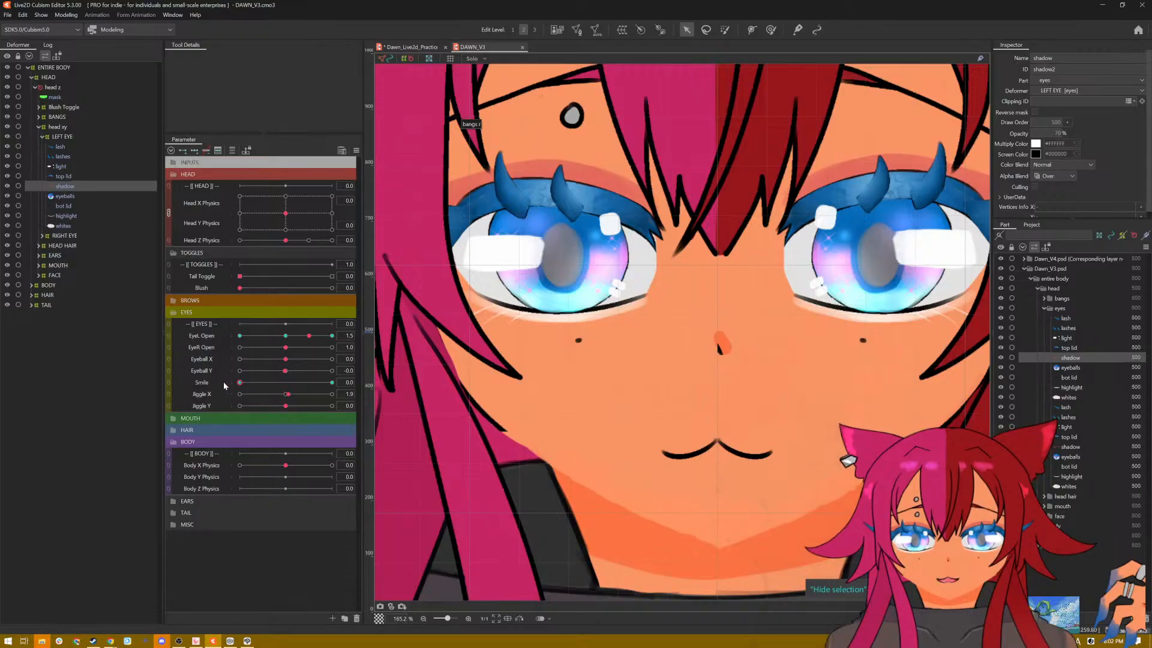
click(332, 382)
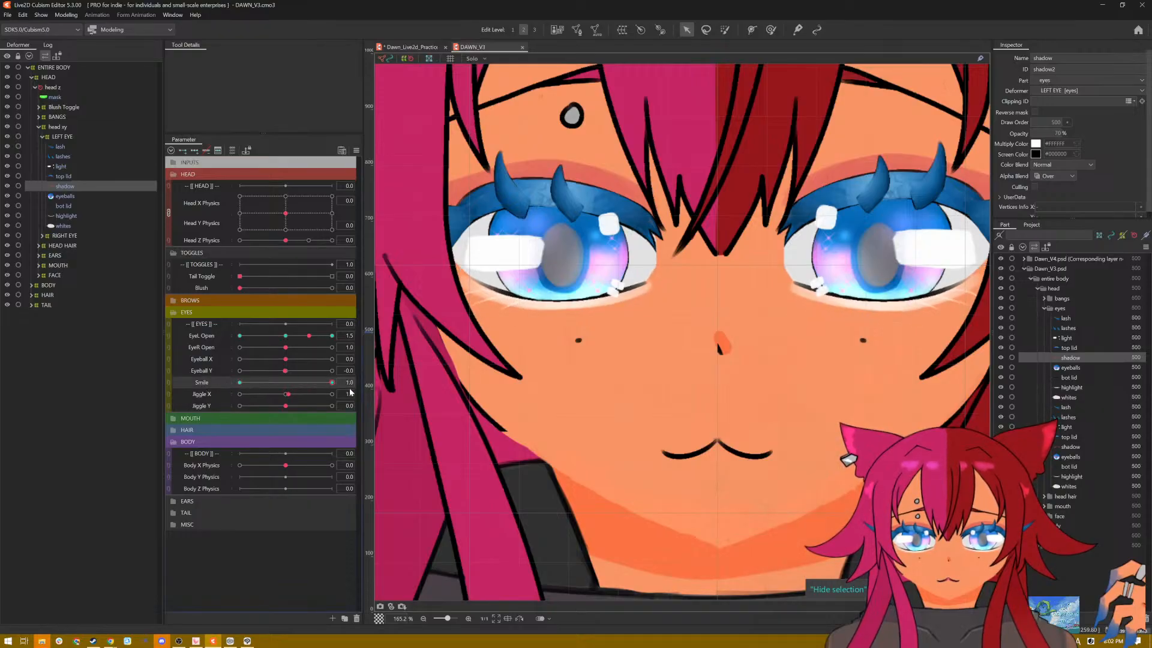
right_click(198, 386)
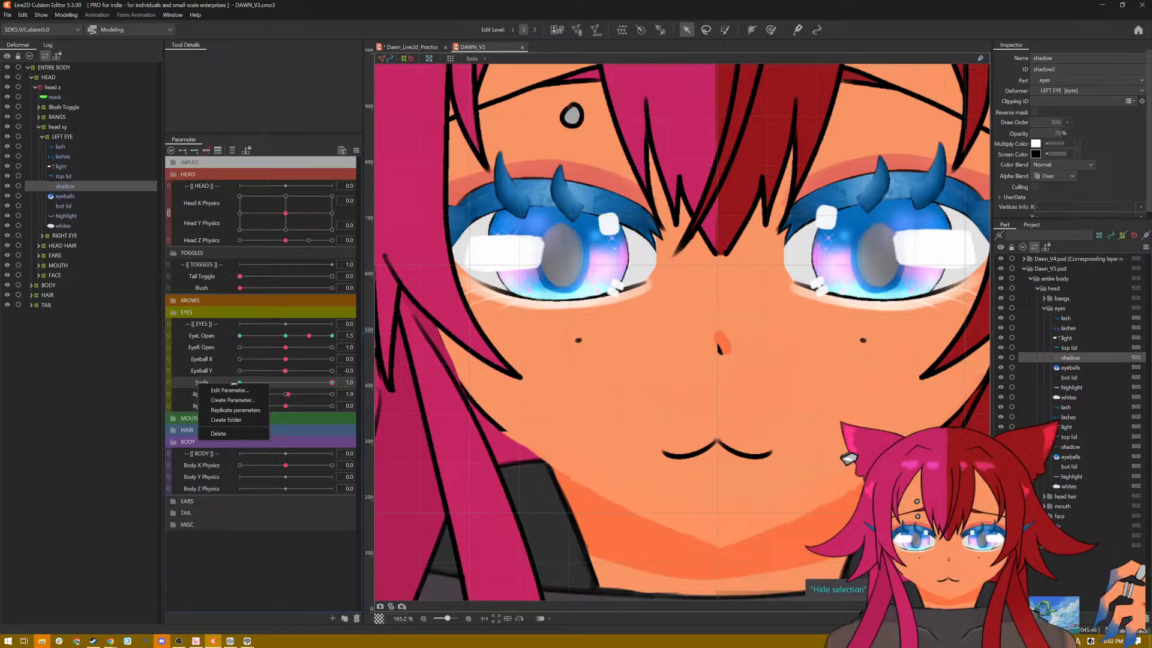
click(409, 48)
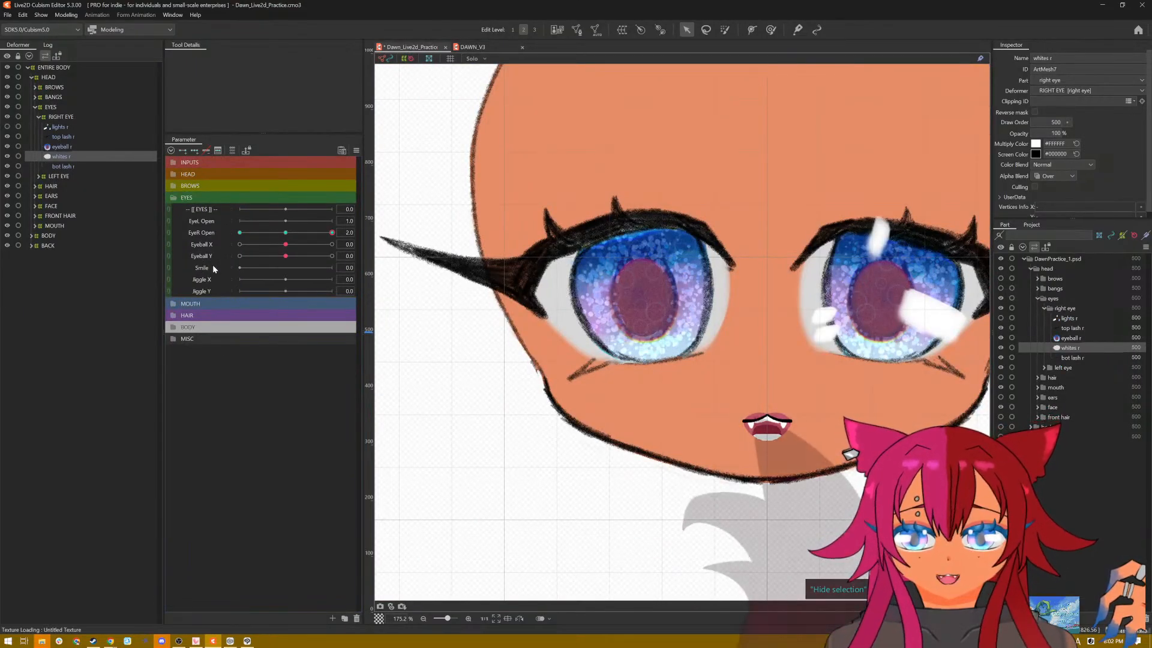
Step: Raise the right eye's bottom lash at Smile 1.0 and reorder bot lash r directly above eyeball r
click(213, 267)
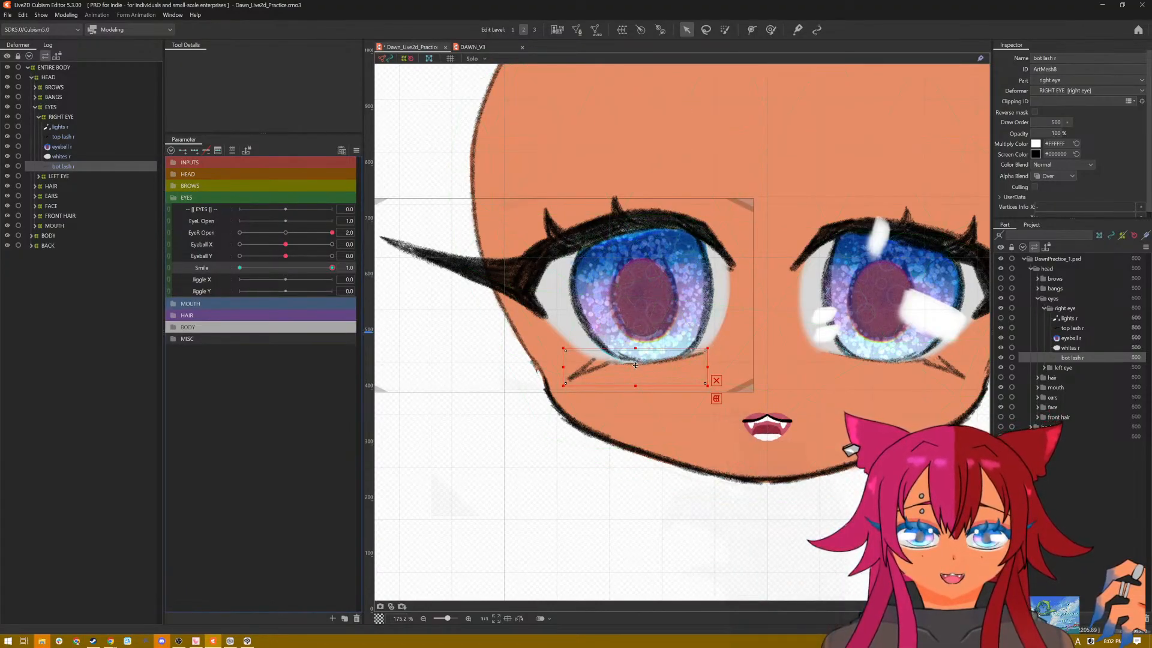
drag(636, 365, 635, 354)
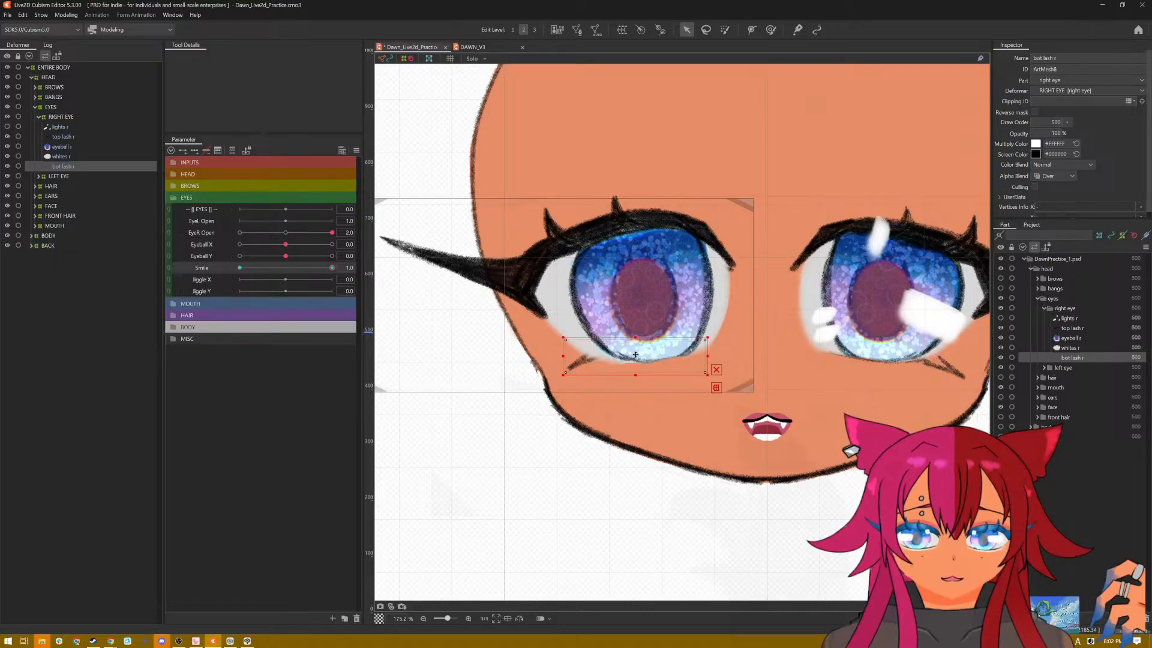
drag(635, 354, 636, 350)
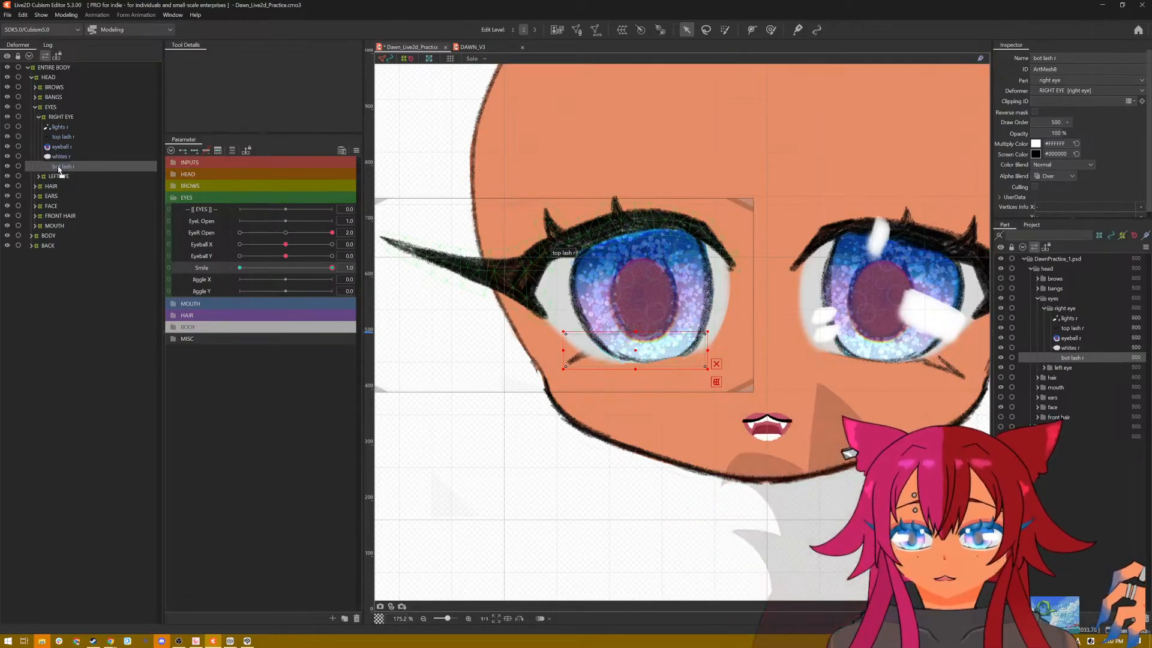
drag(59, 167, 72, 146)
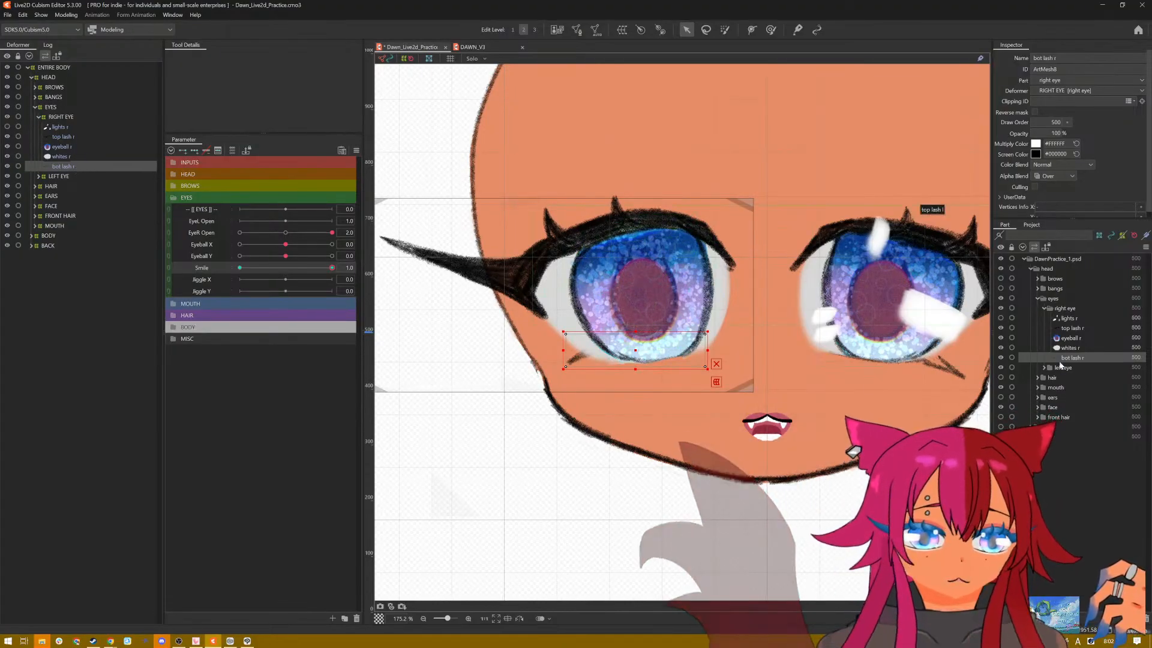
drag(1071, 357, 1072, 338)
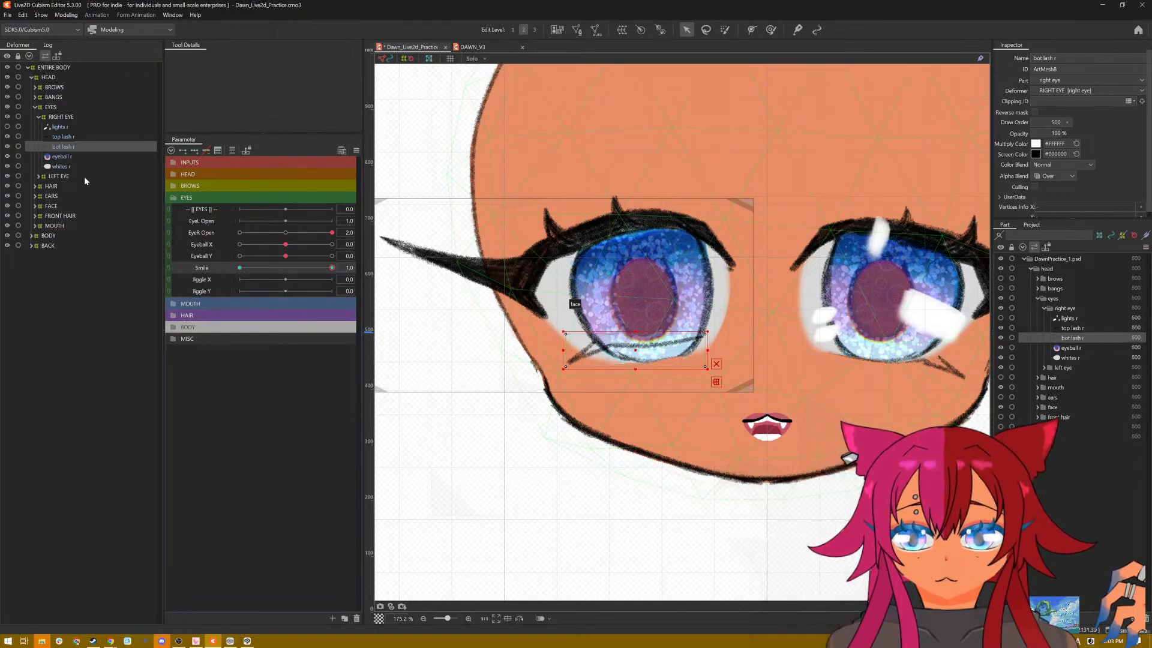
Step: Pull the lower edge of whites r up to the raised bottom lash at Smile 1.0 and preview the Smile motion
click(60, 167)
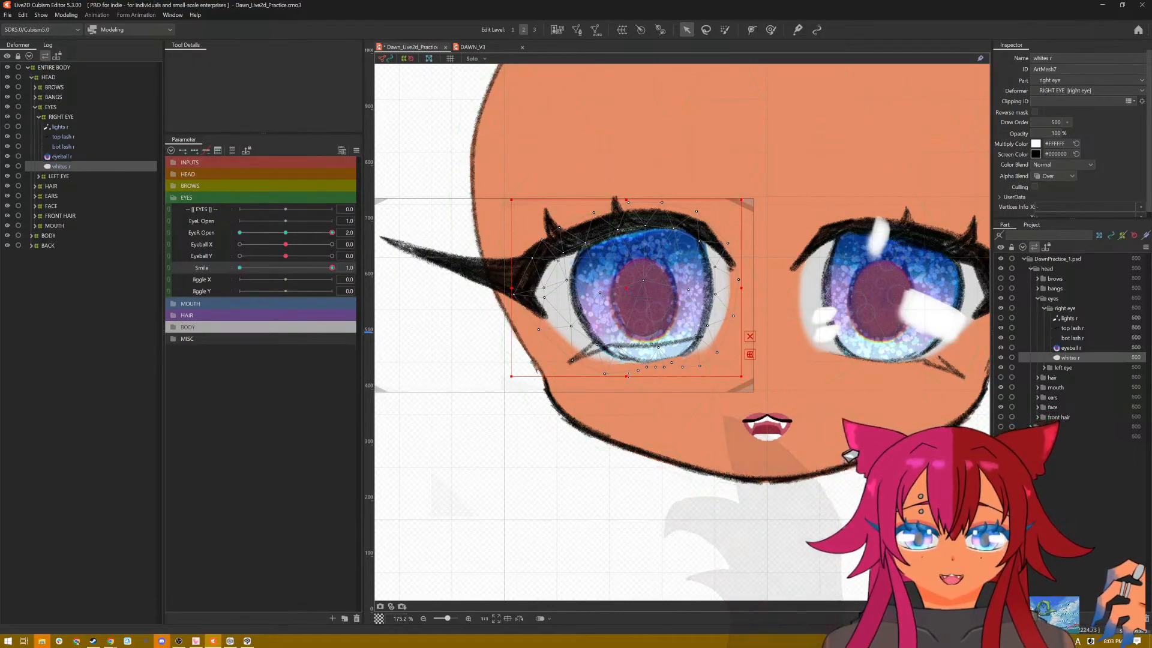
drag(626, 375, 627, 356)
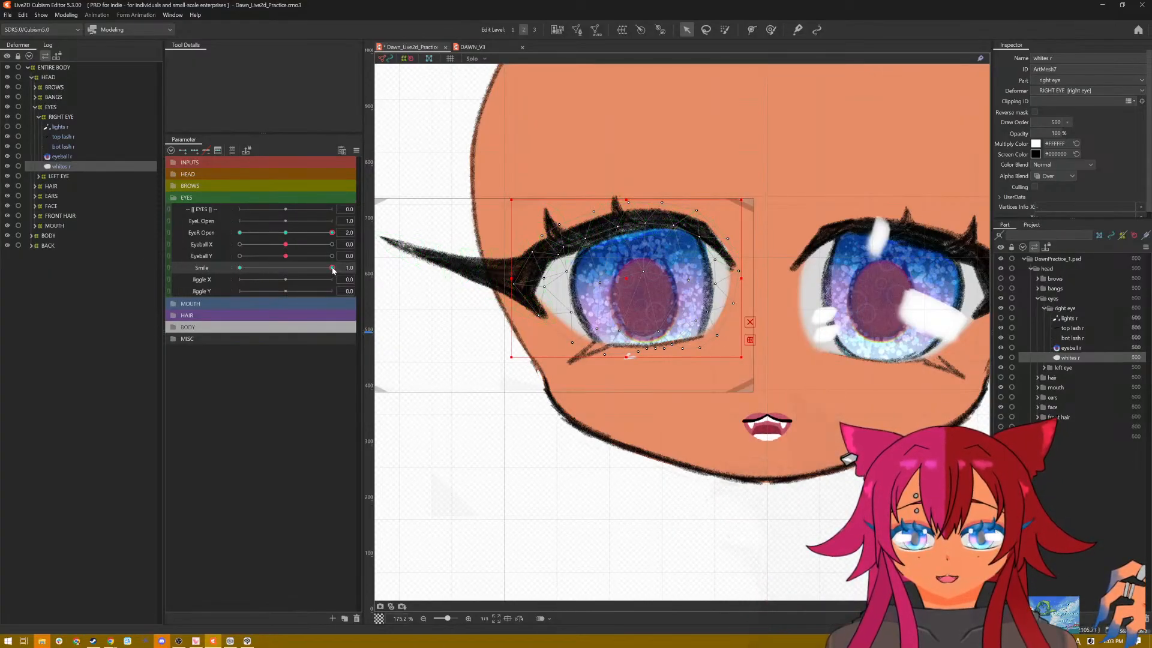
drag(333, 270, 421, 276)
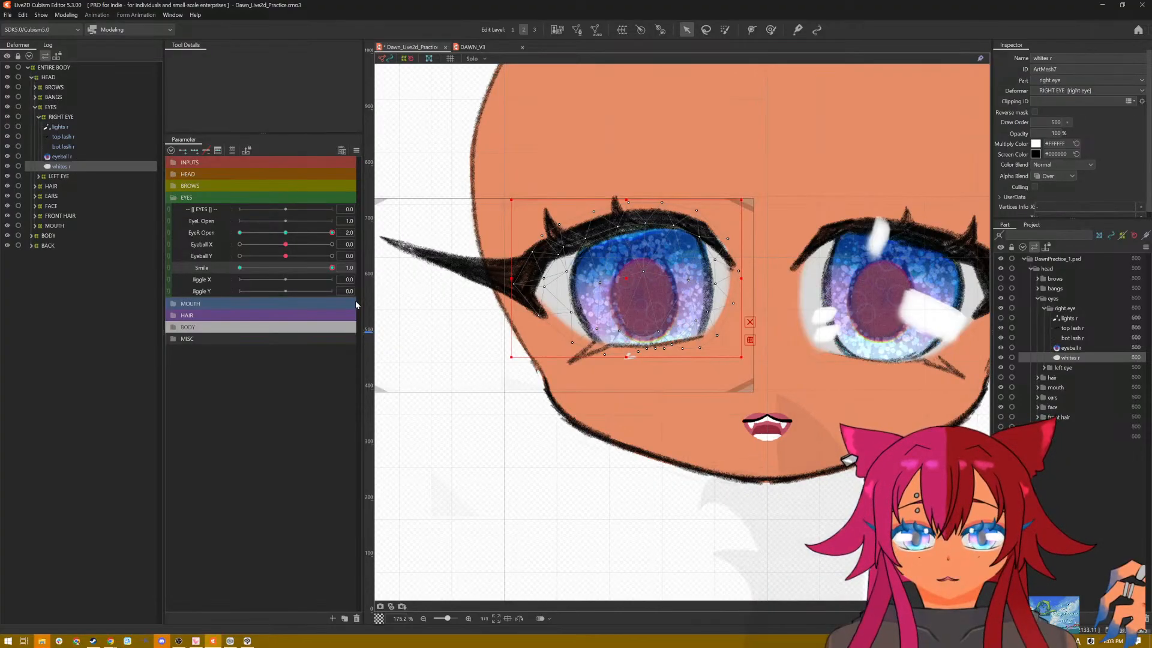
Step: Show lights r, shift it upward and widen it slightly on both sides at Smile 1.0, and preview the Smile motion
click(57, 127)
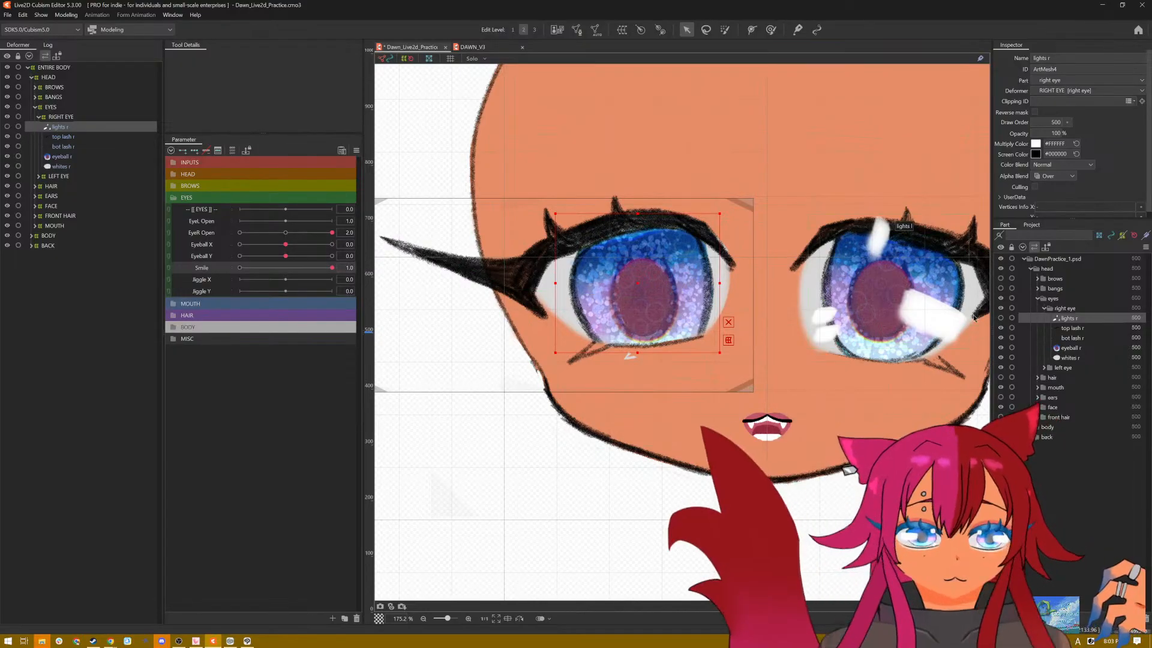
click(1000, 318)
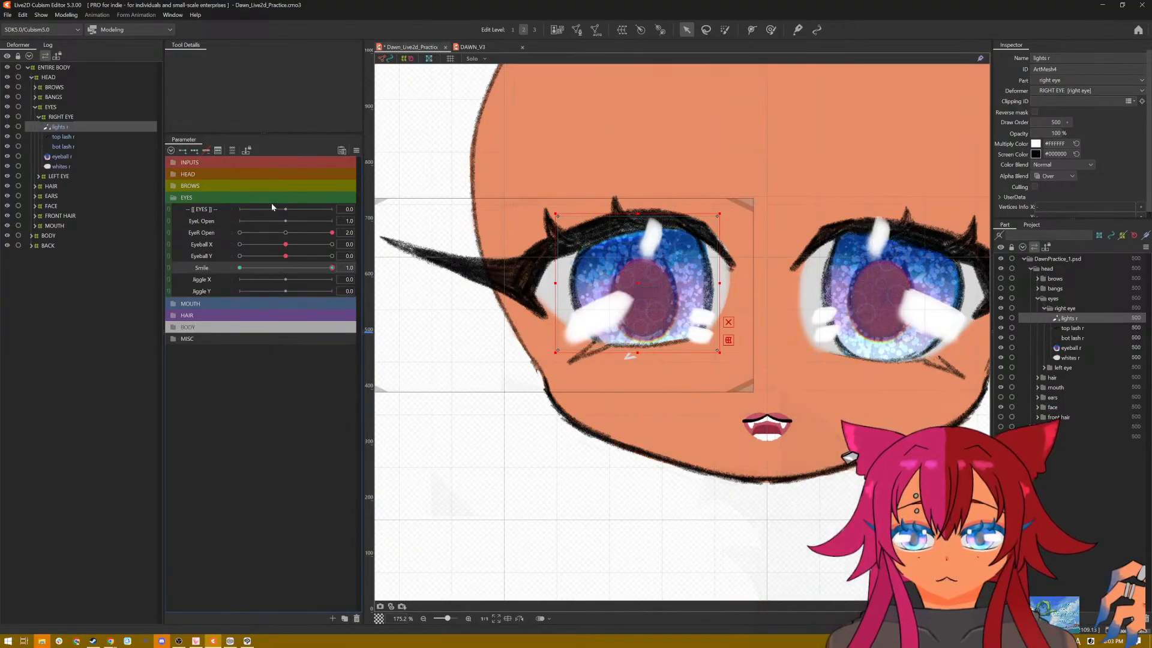
drag(638, 283, 638, 270)
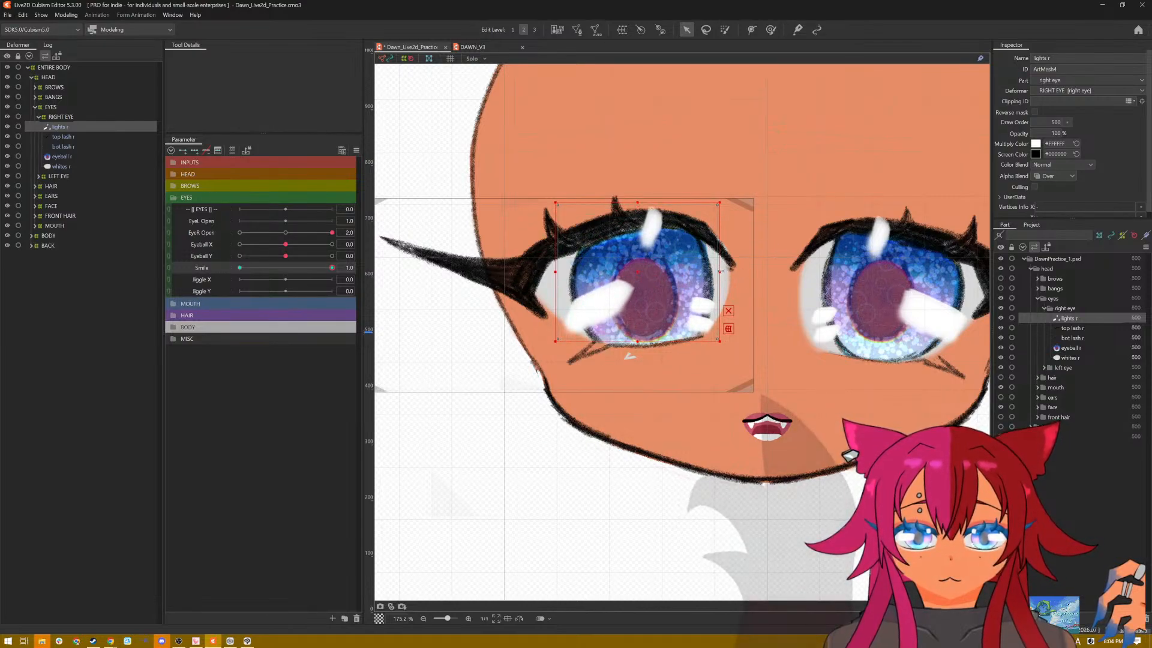
drag(720, 272, 729, 271)
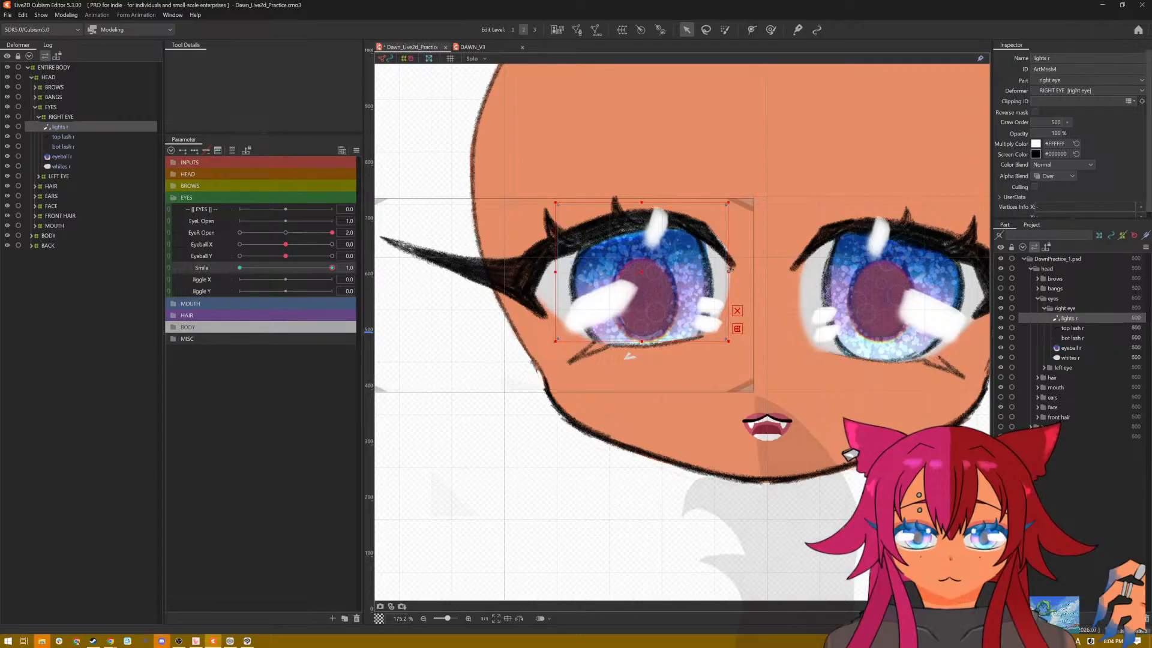
drag(556, 271, 548, 272)
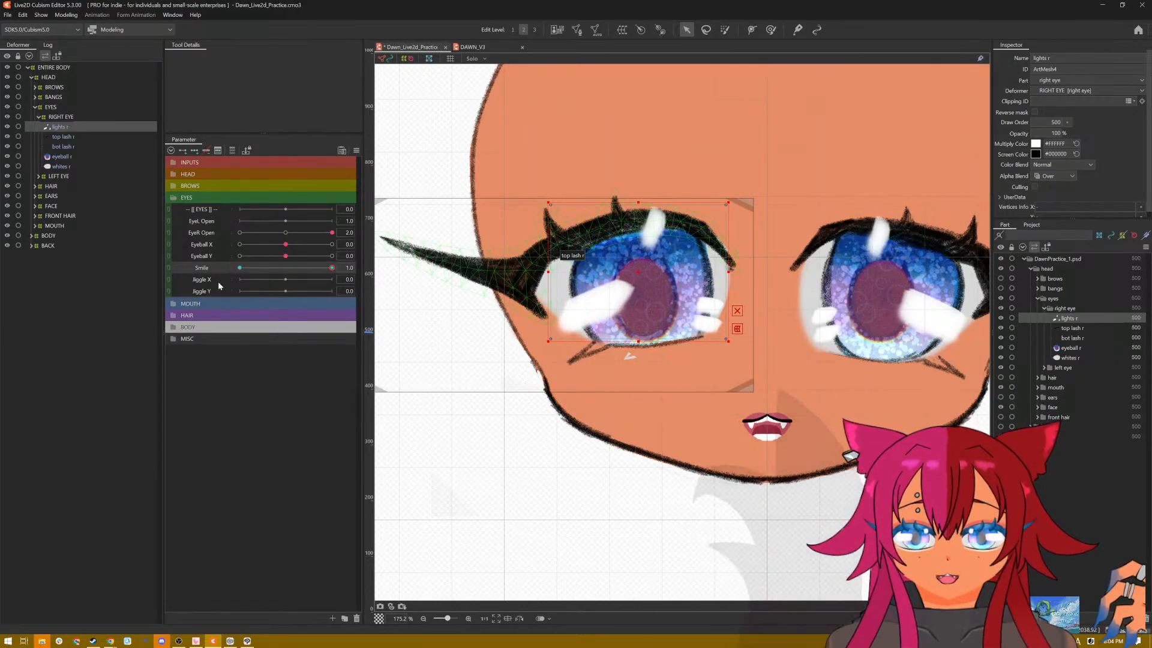
drag(331, 270, 361, 279)
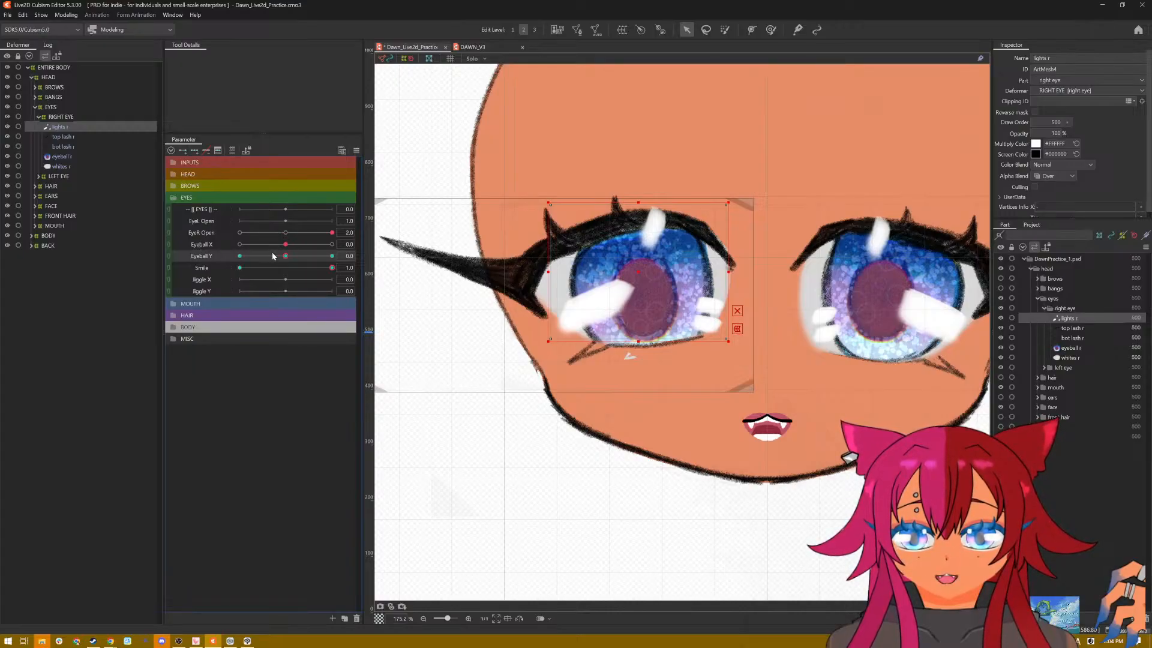
Step: With Smile at 1.0, raise lights r at Eyeball Y 1.0, and lower and flatten it over the eyeball at Eyeball Y -1.0
drag(273, 256, 332, 256)
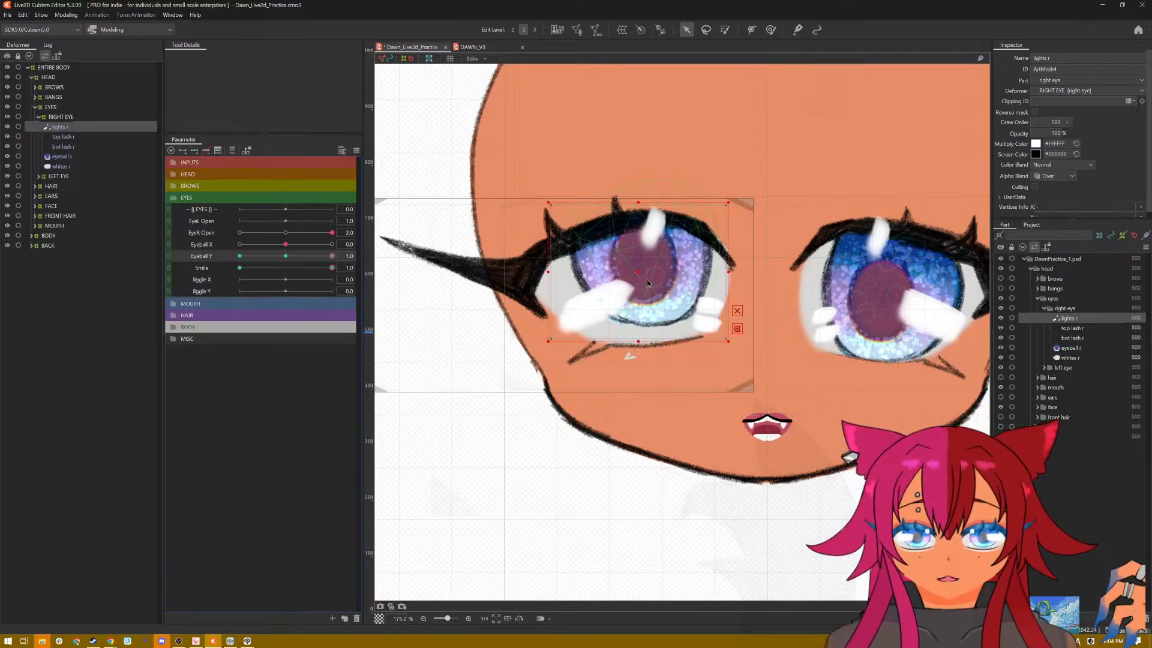
drag(638, 272, 632, 244)
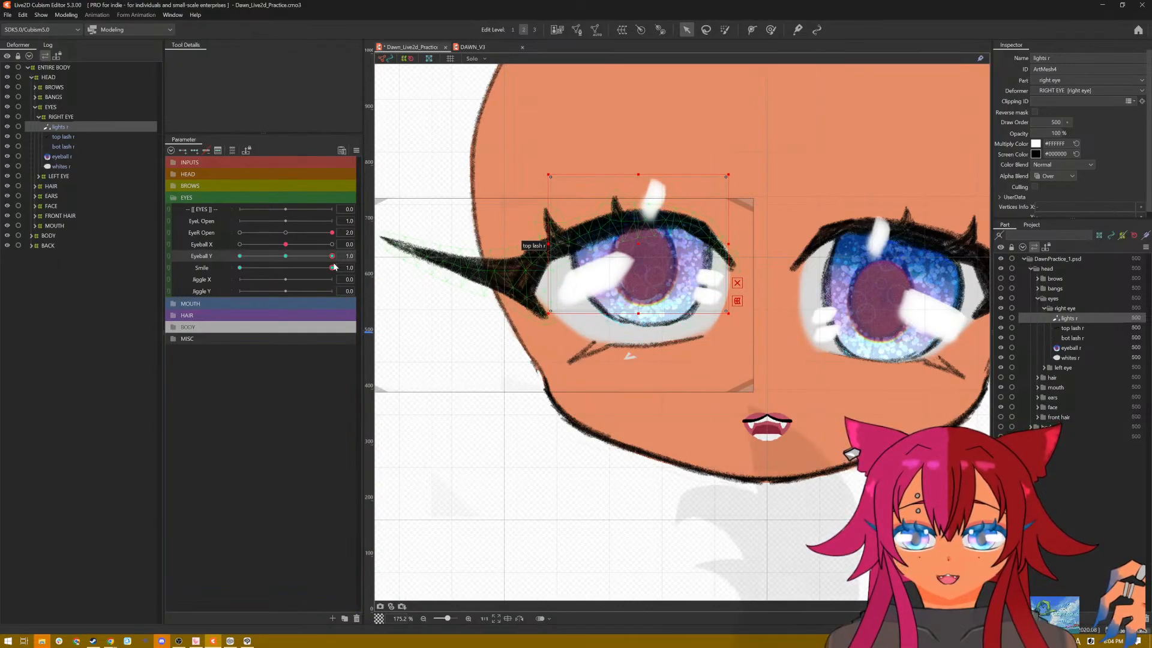
drag(332, 256, 240, 258)
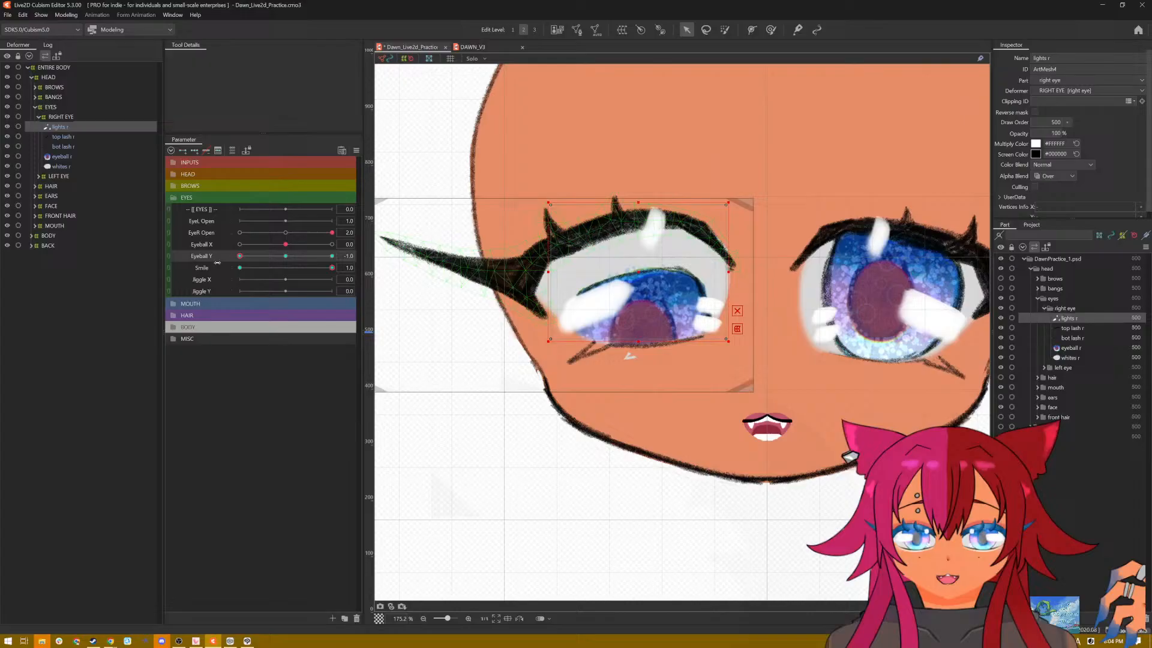
click(640, 274)
drag(640, 273, 639, 285)
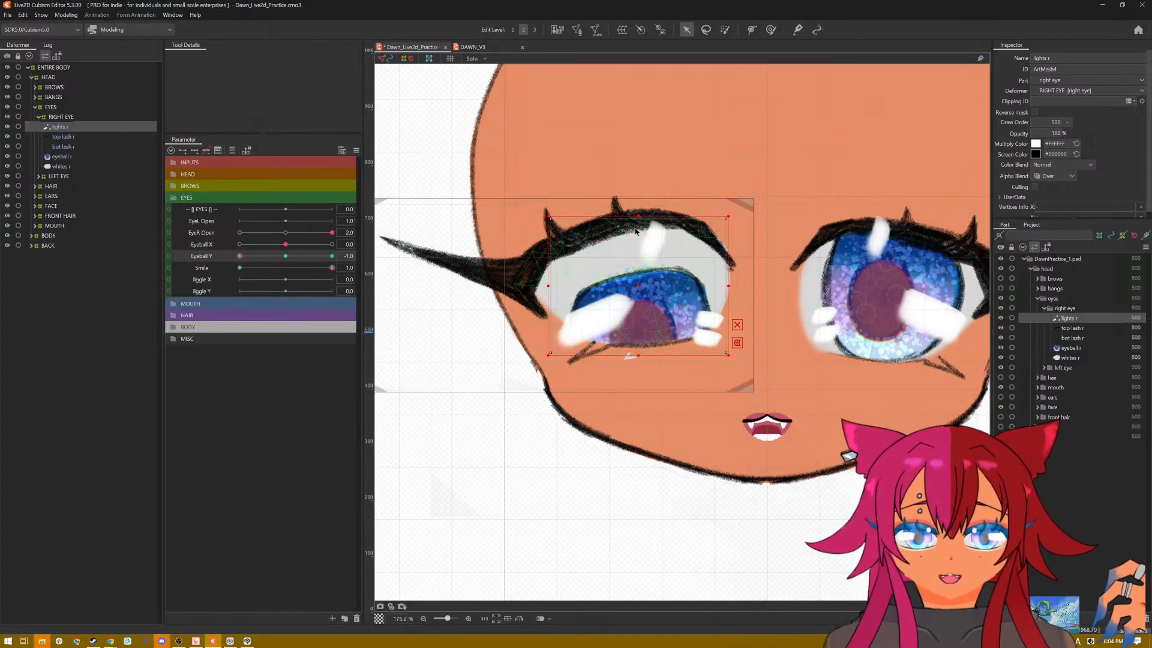
drag(640, 217, 638, 250)
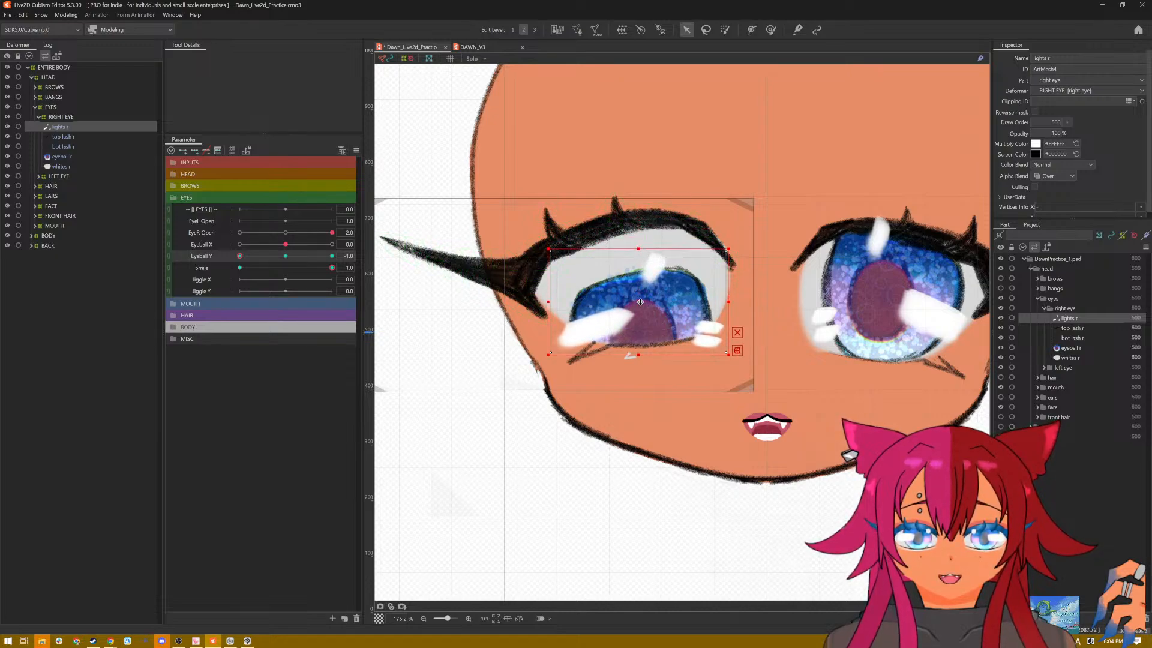
drag(640, 302, 640, 291)
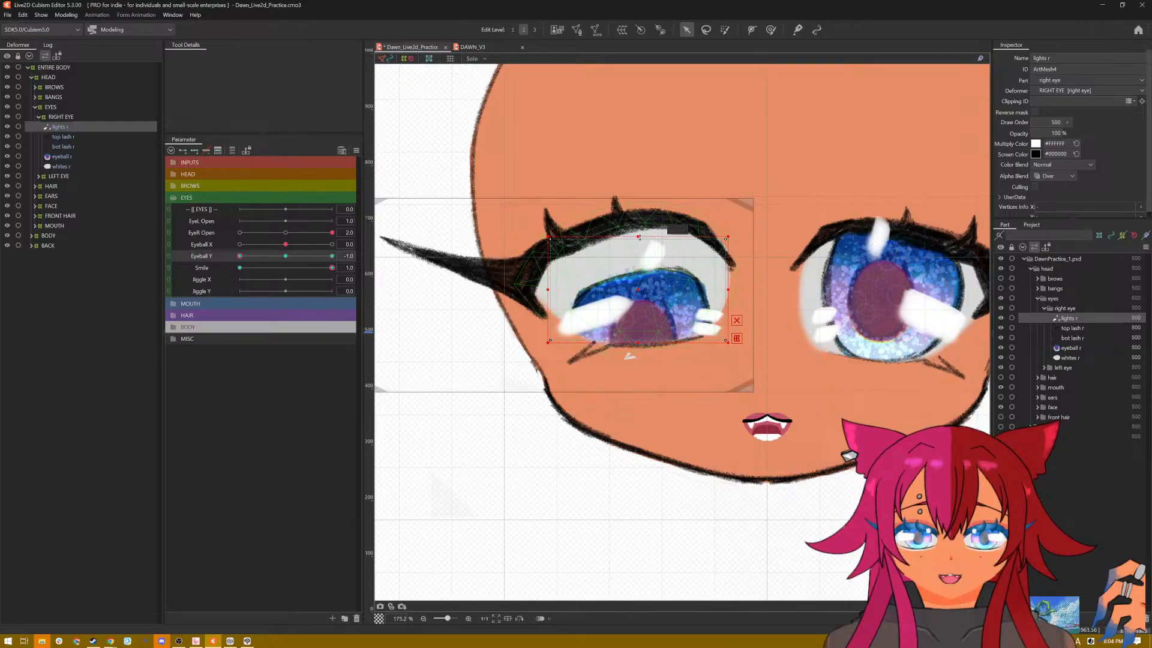
drag(639, 237, 637, 255)
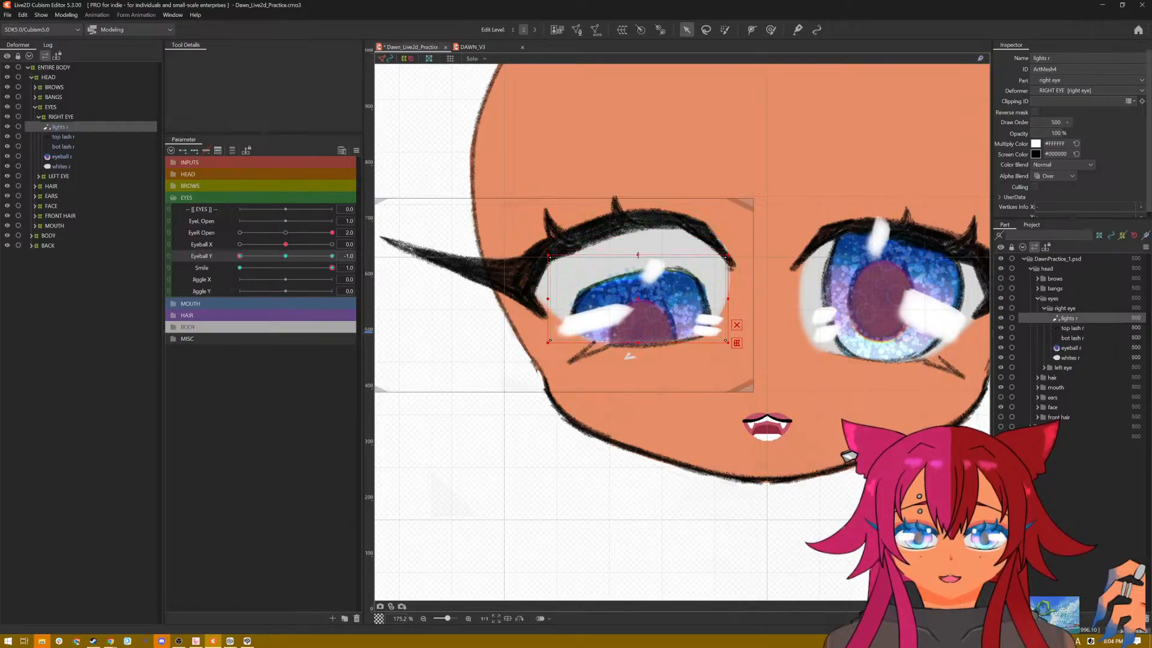
Step: With Smile at 1.0, nudge lights r left at Eyeball Y -1.0, lower and shrink it at Eyeball Y 1.0, and preview Eyeball Y
drag(638, 298, 632, 298)
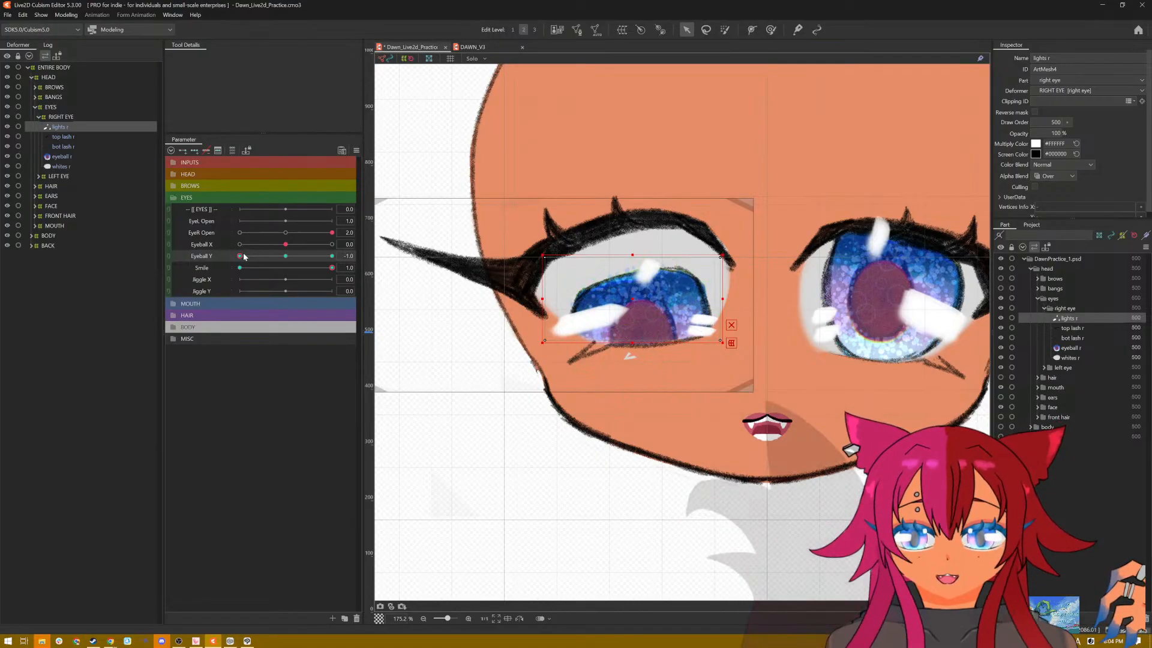
drag(239, 256, 342, 259)
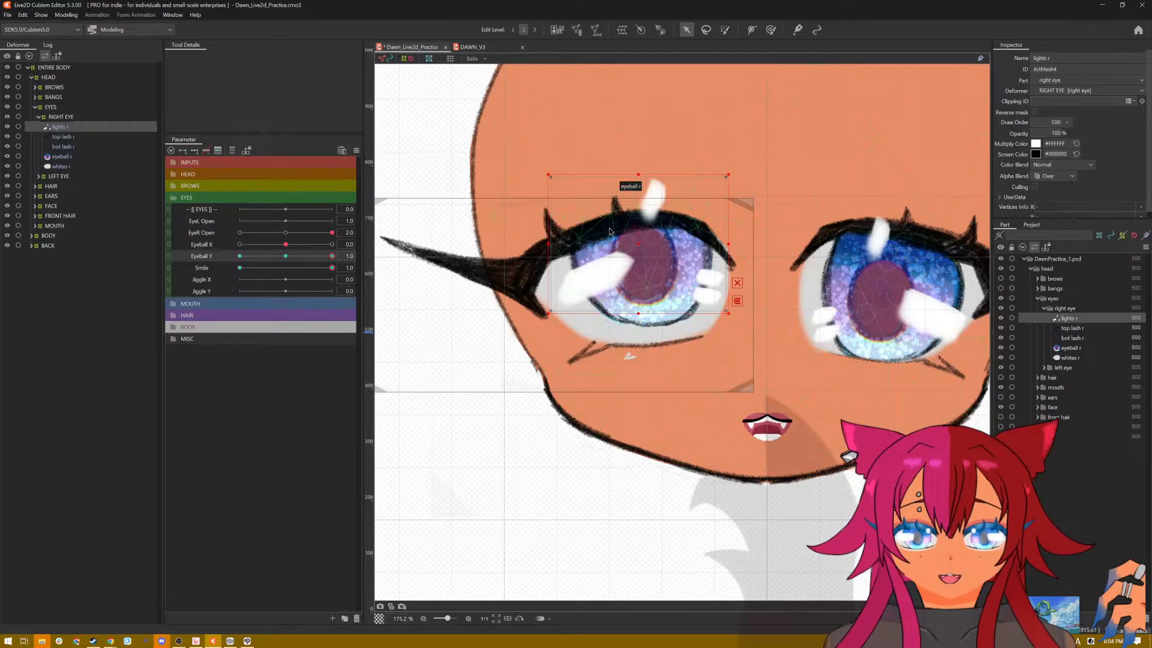
drag(637, 246, 638, 265)
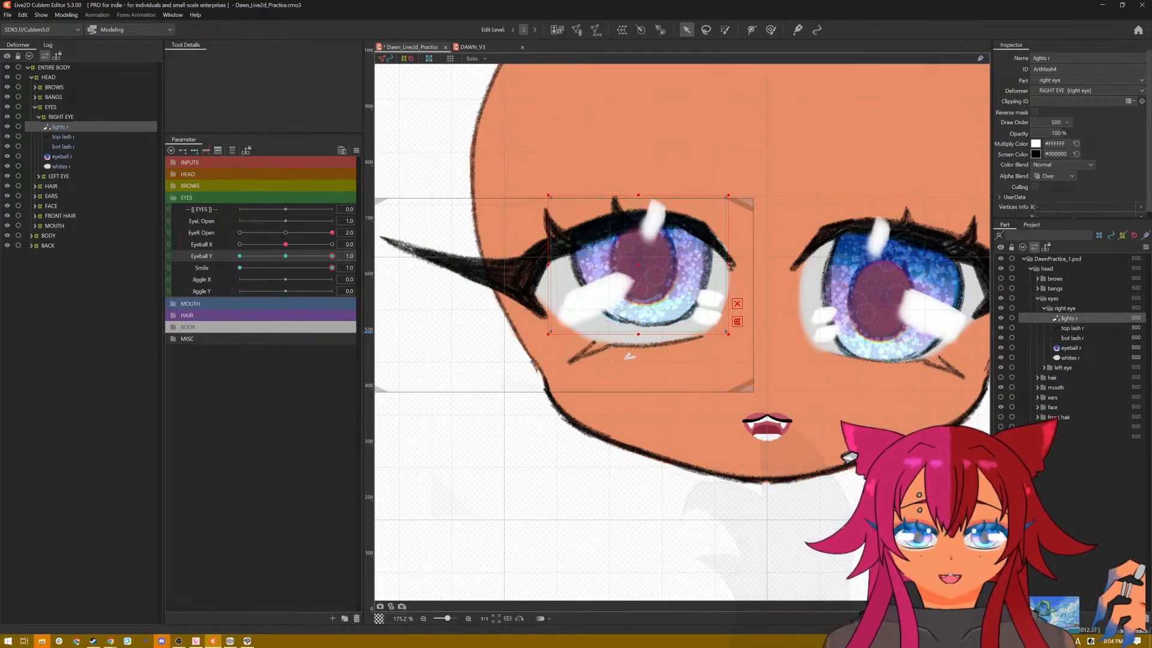
drag(728, 264, 718, 263)
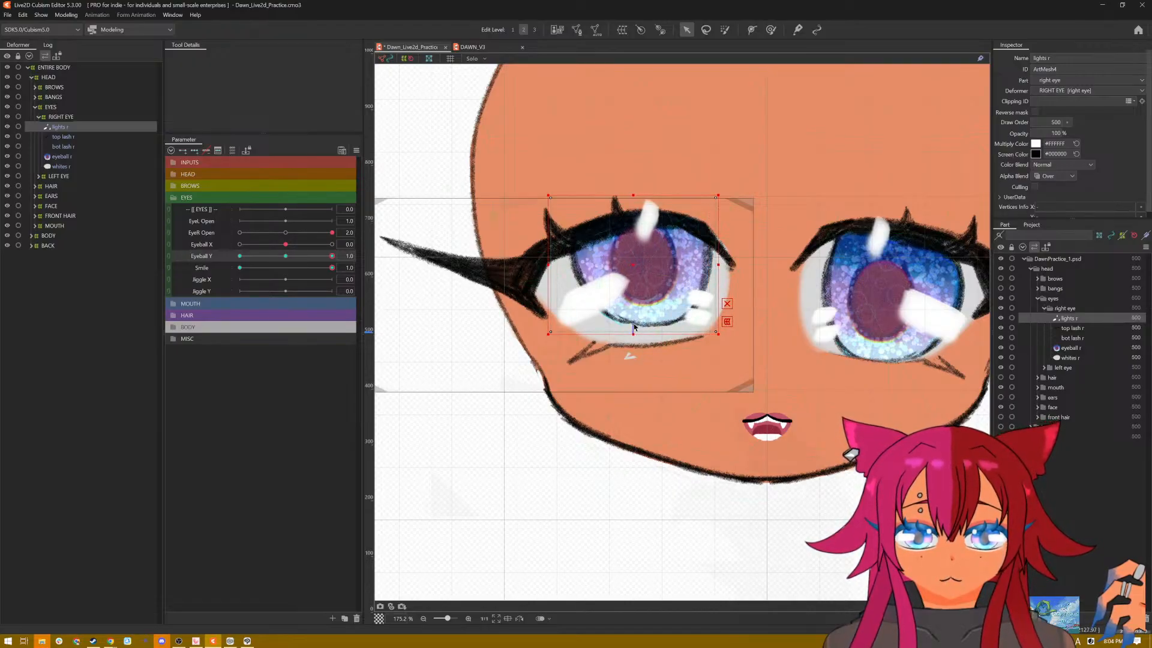
drag(633, 333, 634, 316)
drag(331, 256, 202, 268)
drag(274, 260, 372, 257)
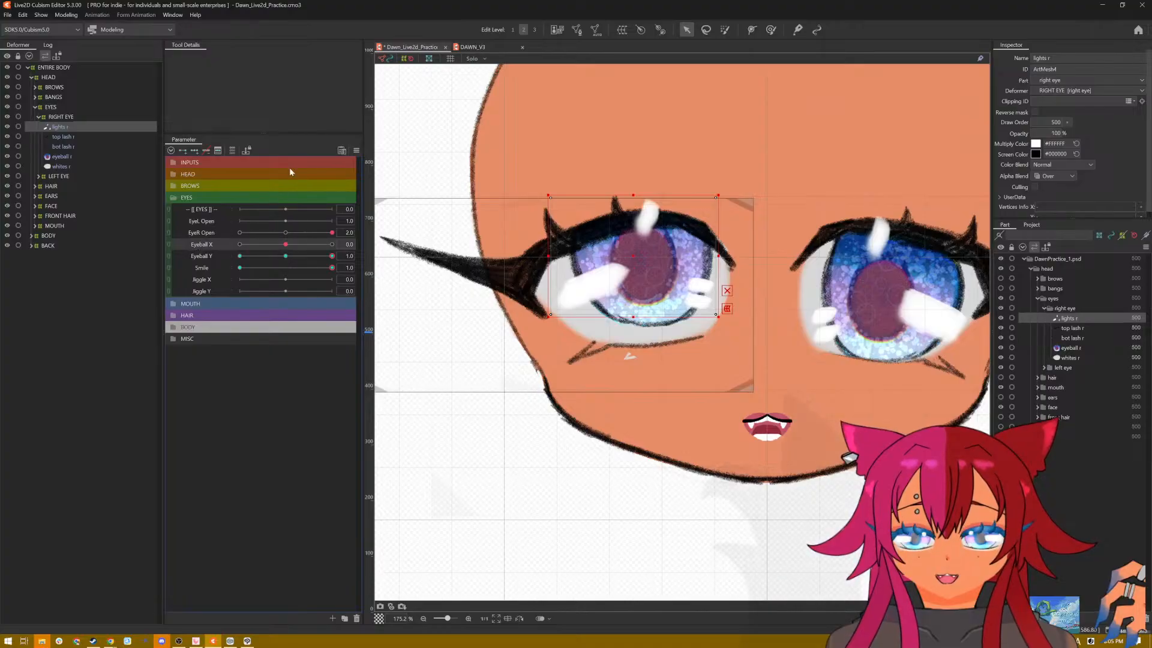
Step: Reset the parameters and key lights r at three Eyeball X points, shifting it right at 1.0 and left and slightly wider at -1.0
click(356, 151)
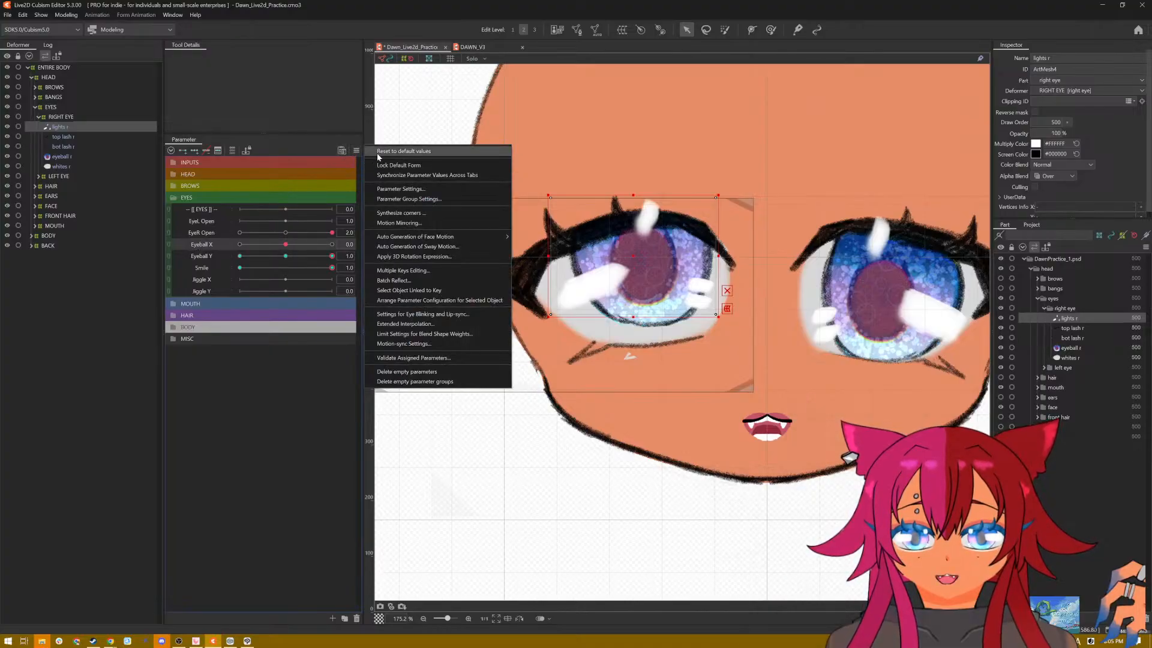
click(384, 150)
click(216, 243)
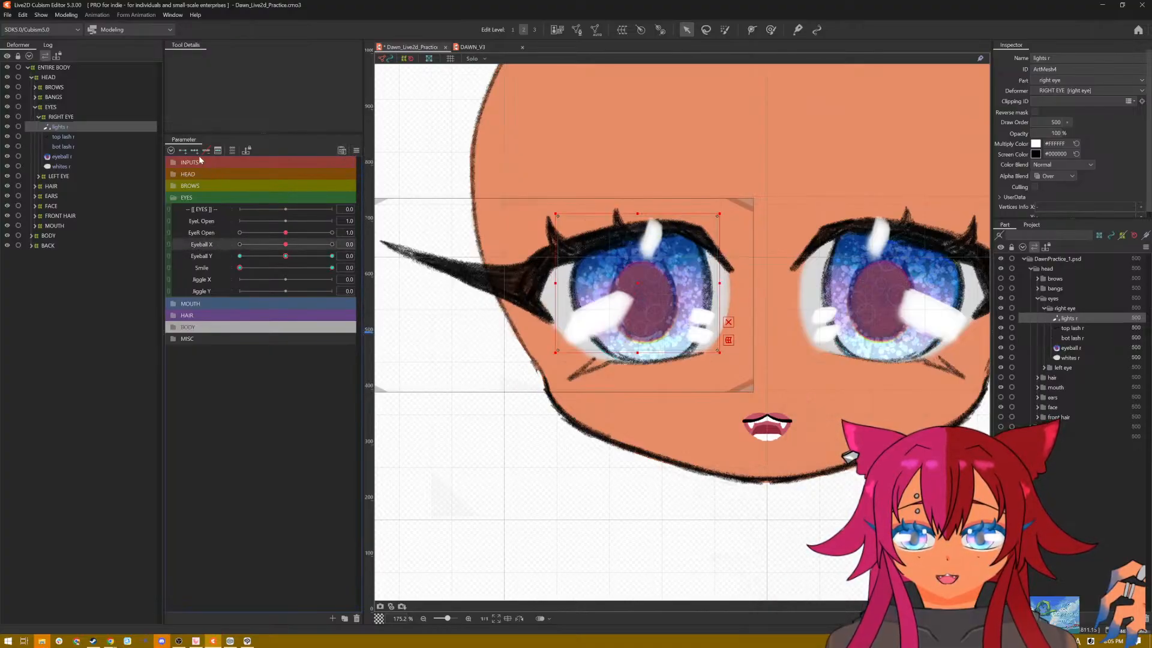
drag(276, 244, 660, 284)
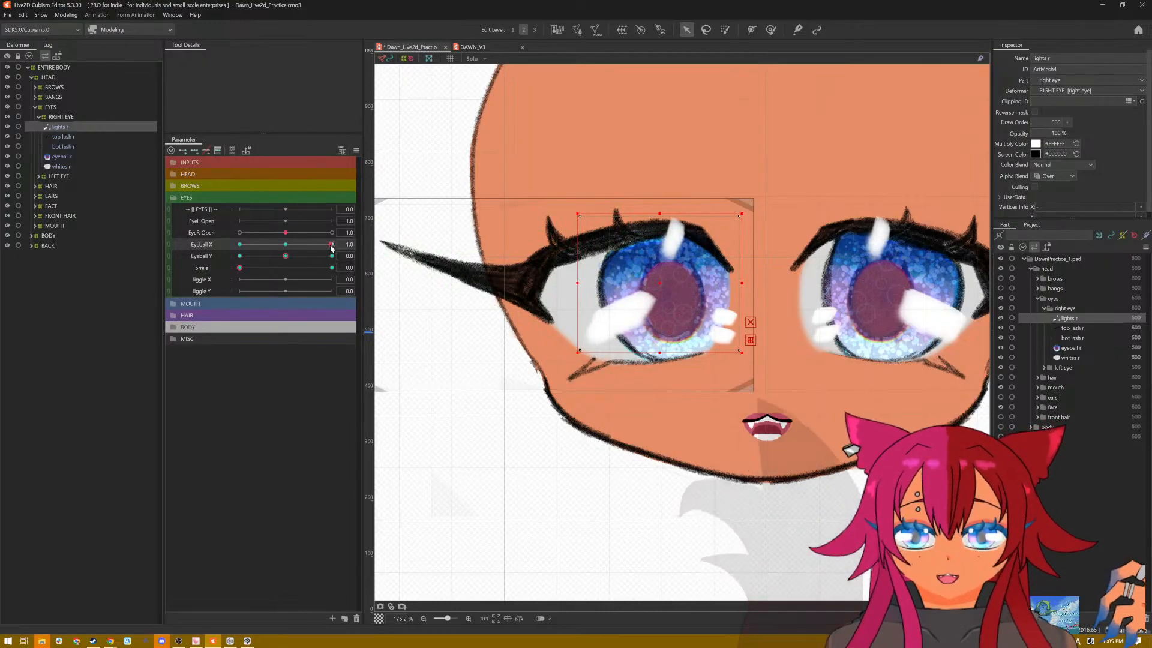
drag(332, 244, 228, 257)
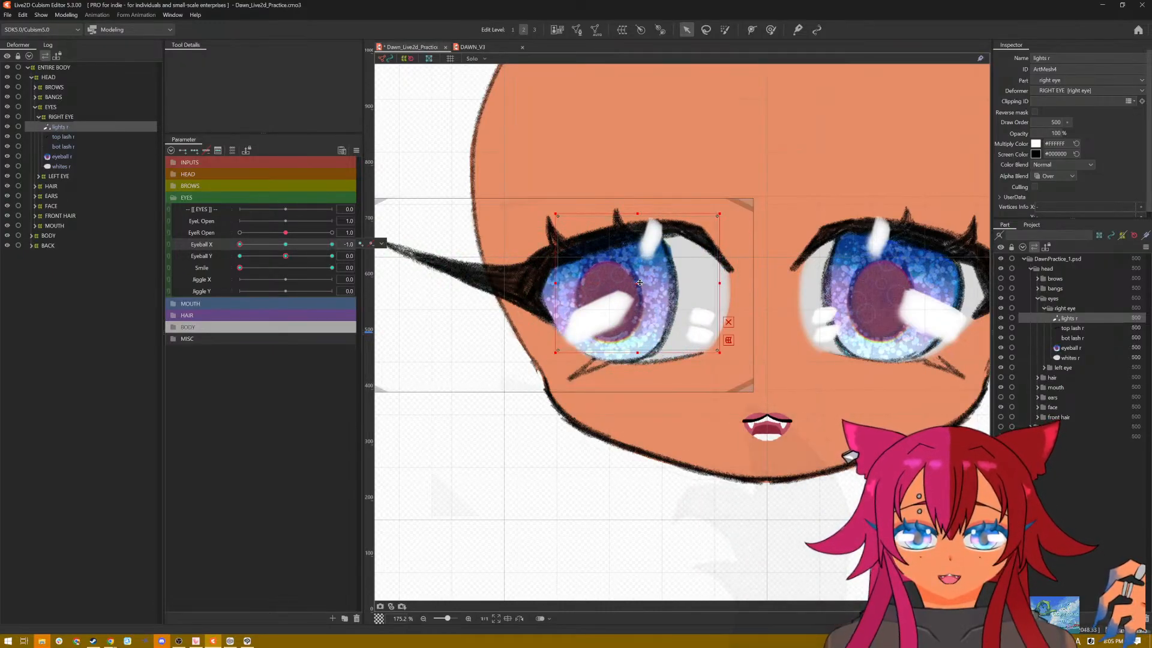
drag(640, 282, 598, 285)
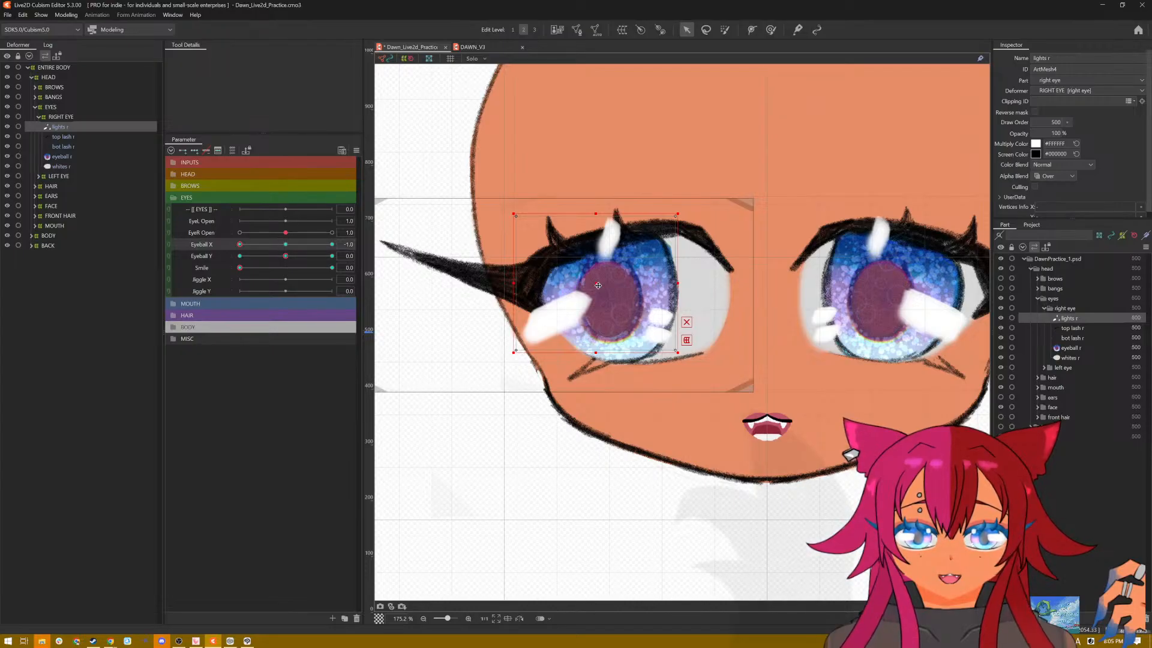
drag(678, 281, 685, 280)
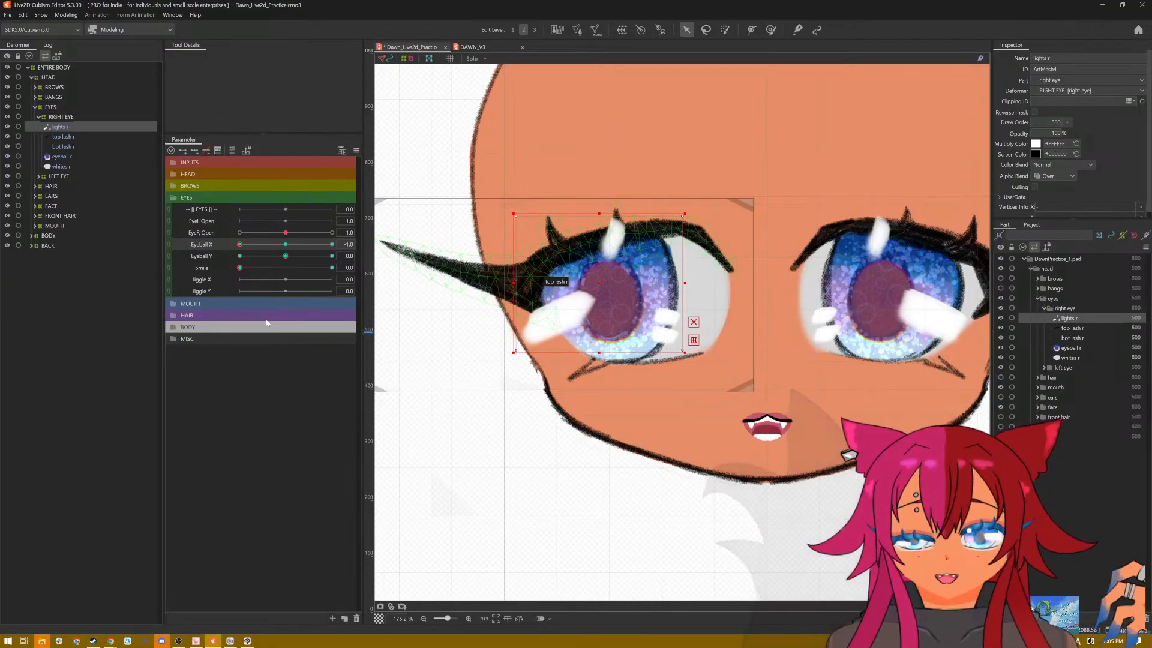
Step: Preview the right eye's combined motion across varied eye parameter values, starting from and returning to the default values
click(357, 151)
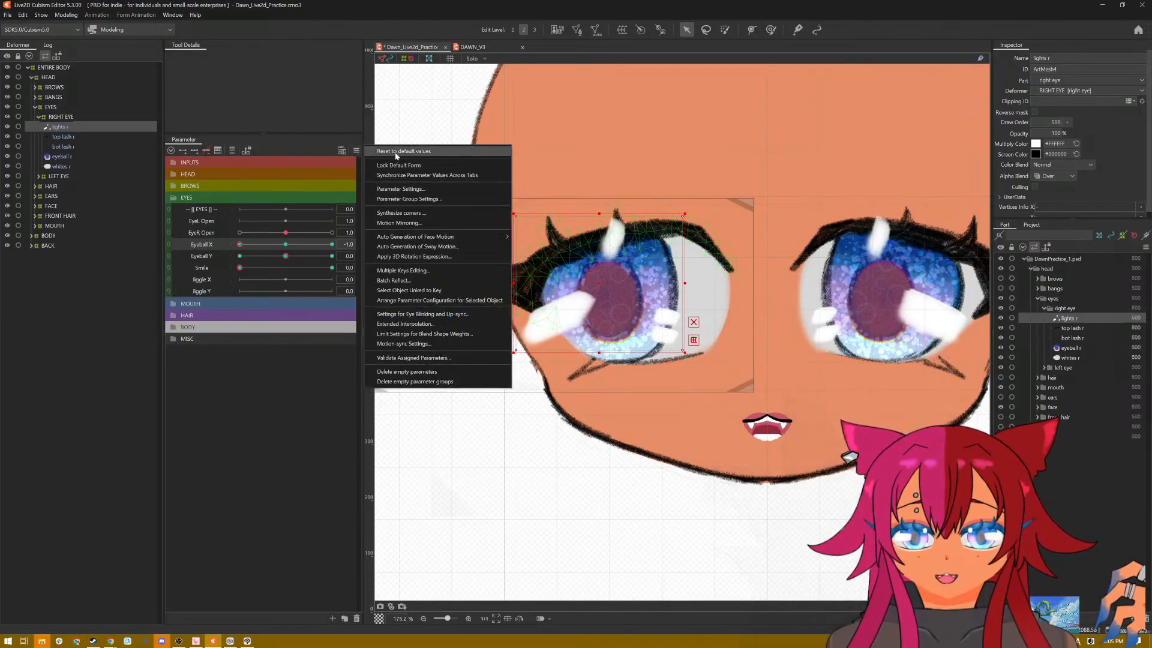
click(394, 156)
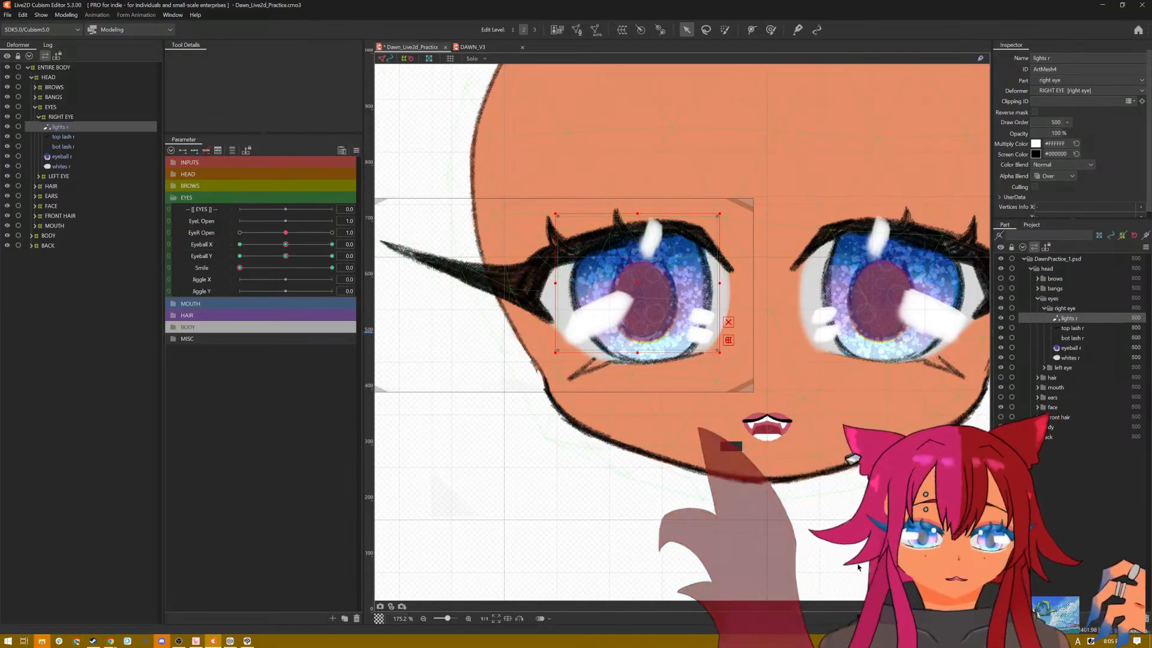
key(ctrl+s)
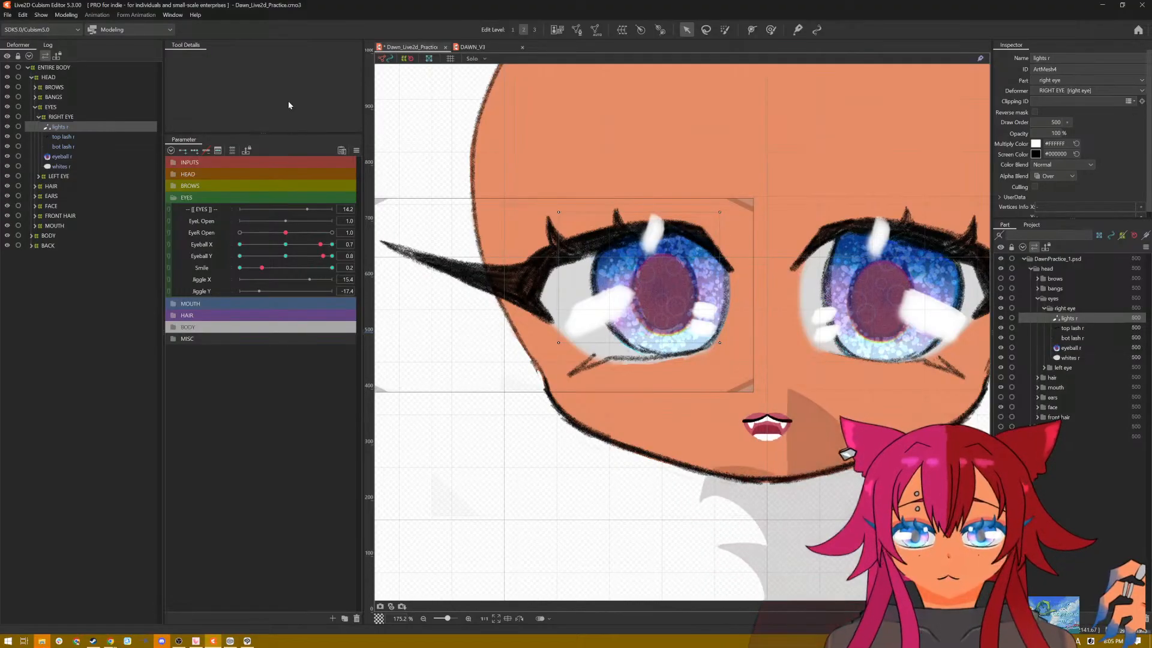
click(356, 151)
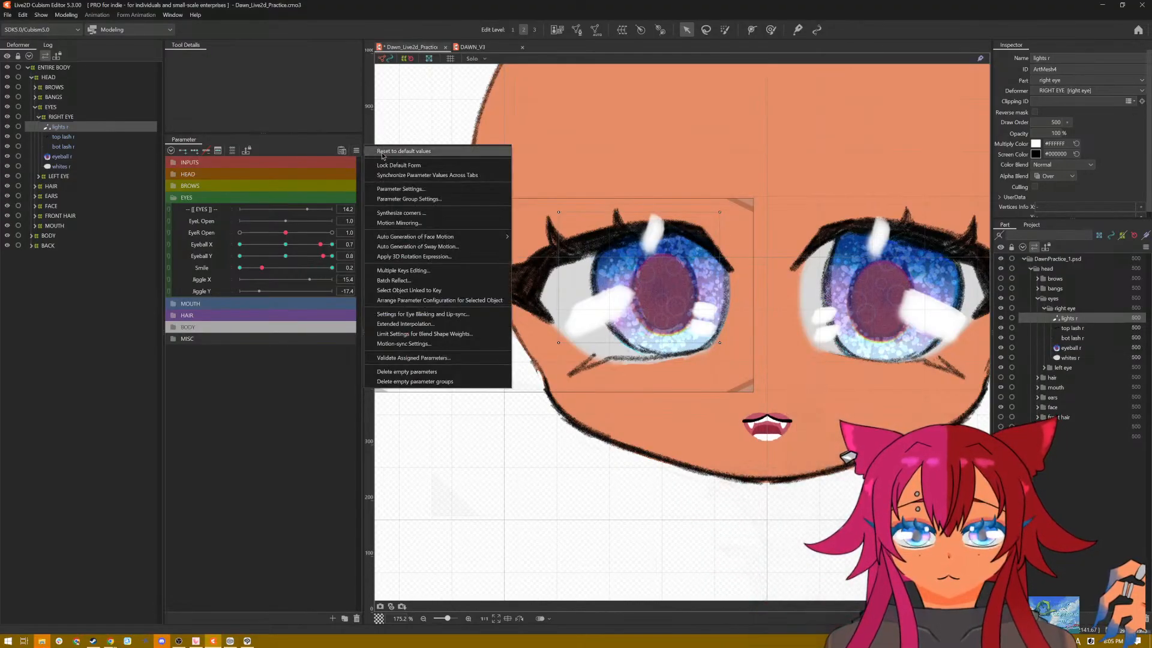
click(384, 157)
Step: Add Smile keys at 0.0 and 1.0 to eyeball r and raise its lower edge to the bottom lash at Smile 1.0
click(63, 166)
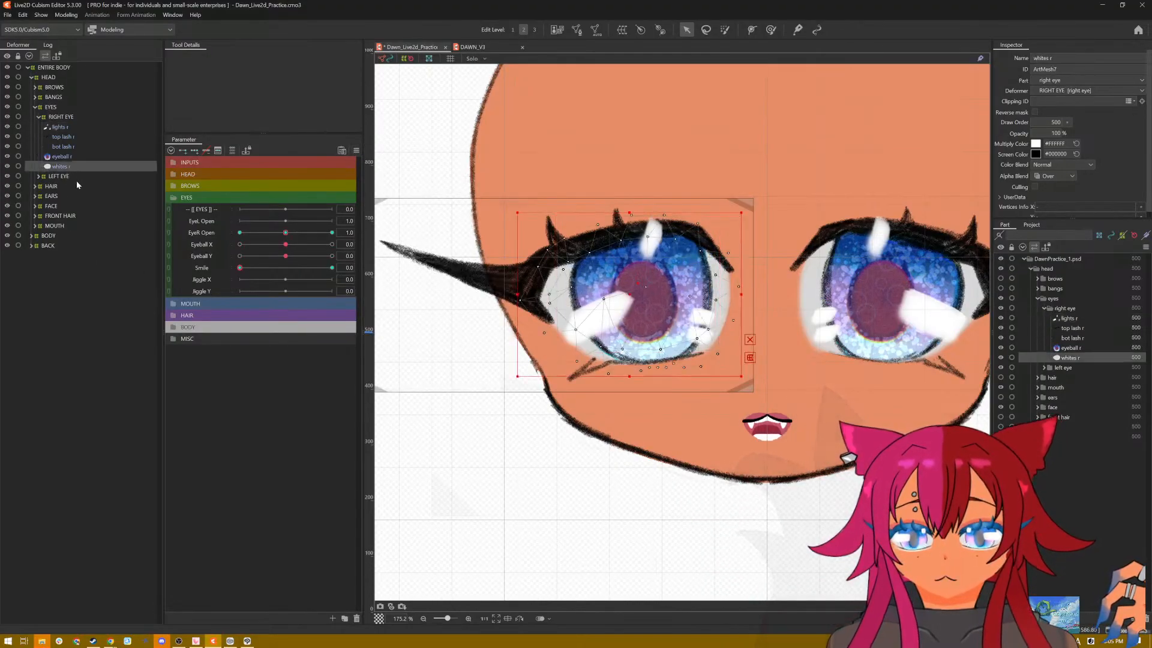
click(62, 157)
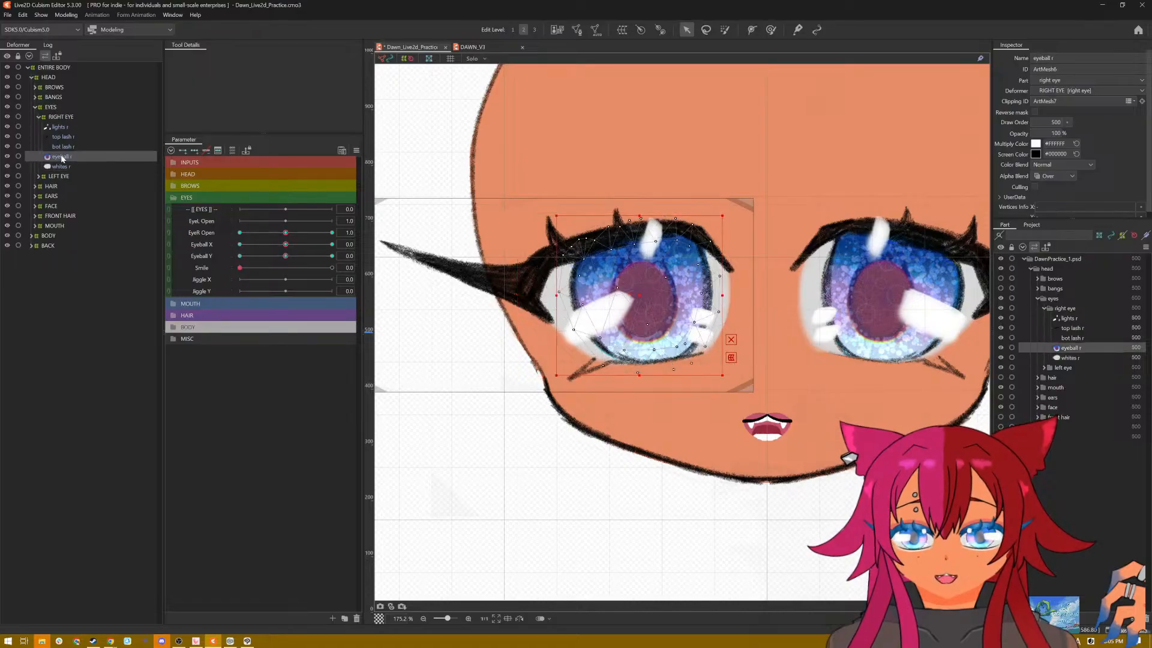
click(60, 166)
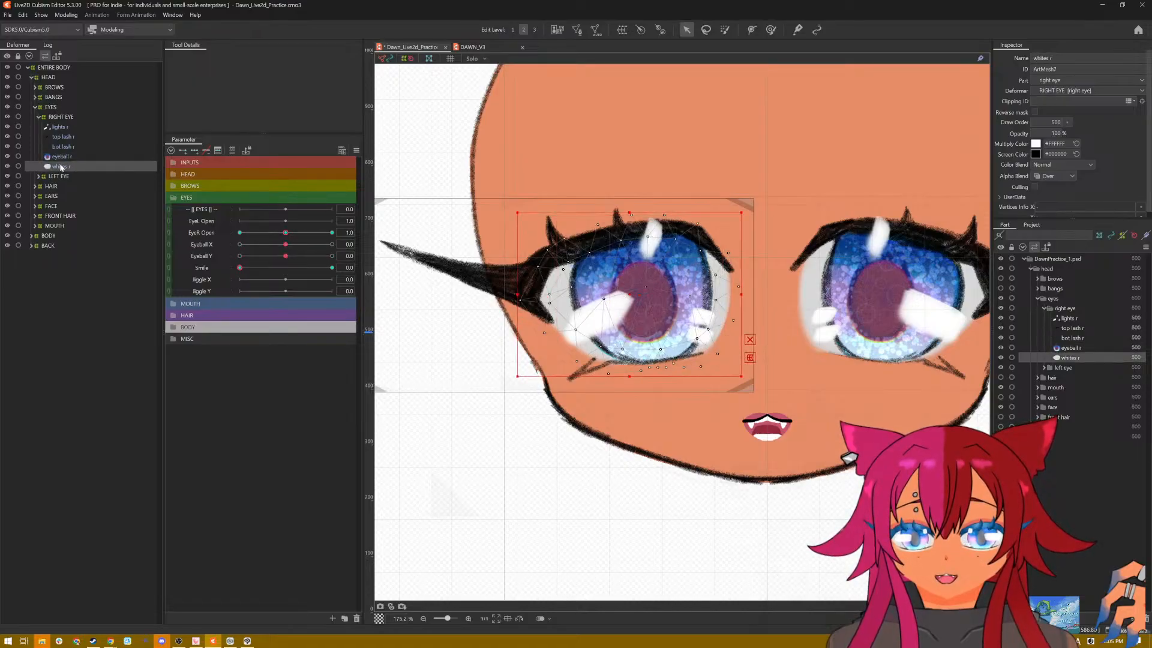
click(62, 159)
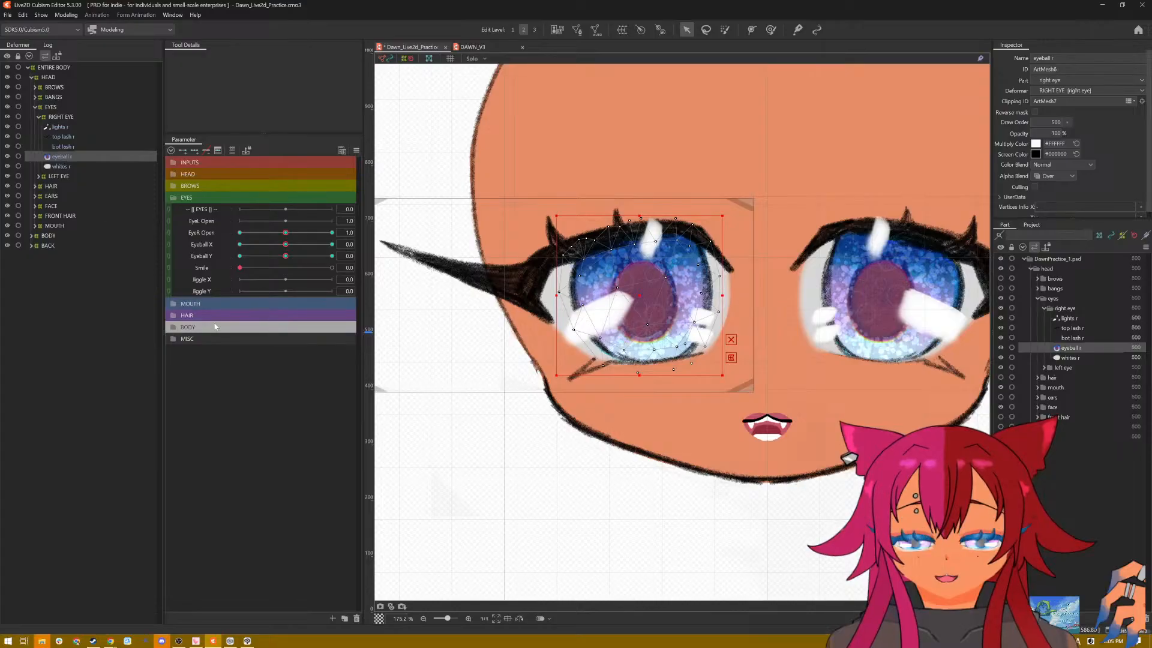
click(67, 166)
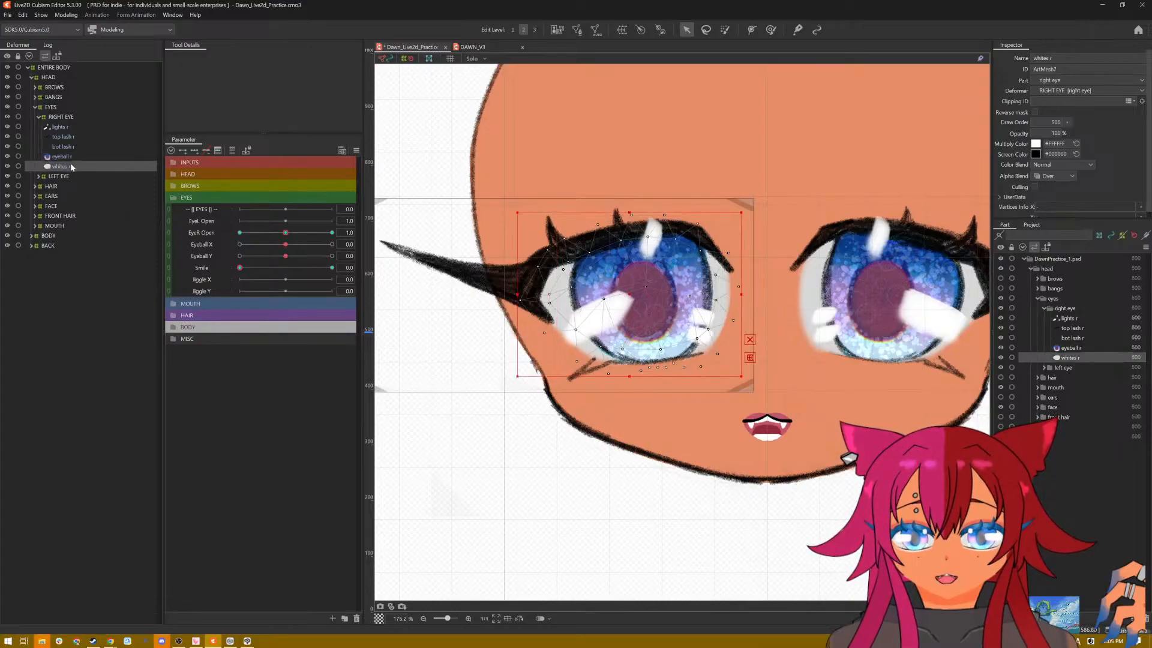
click(61, 157)
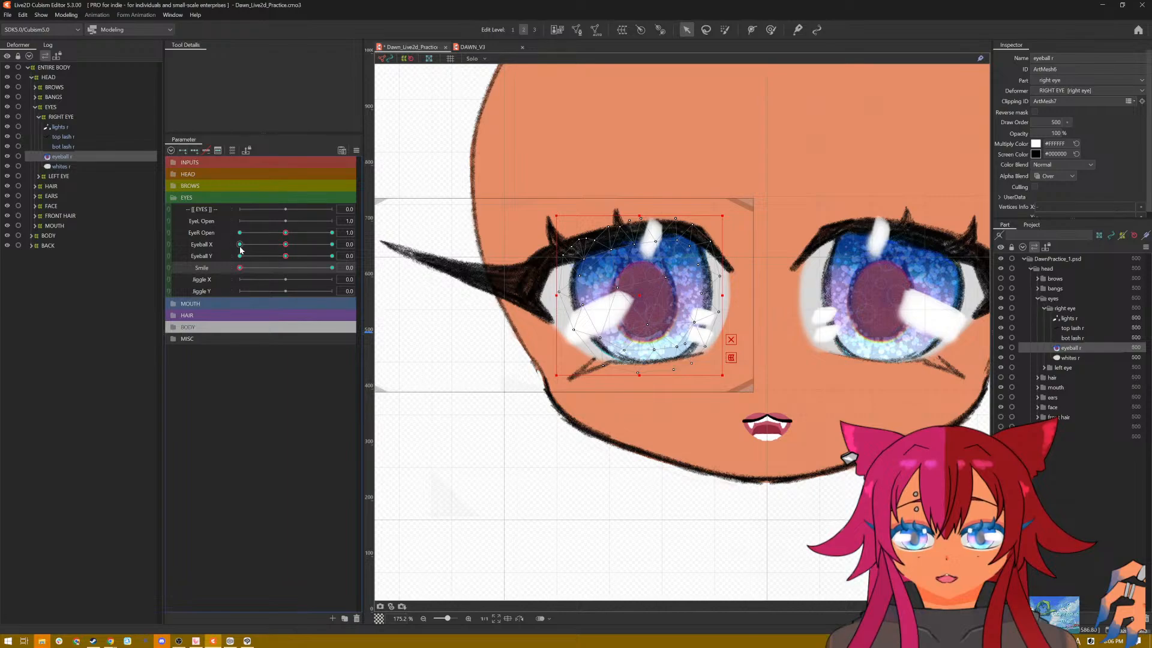
drag(239, 269, 376, 273)
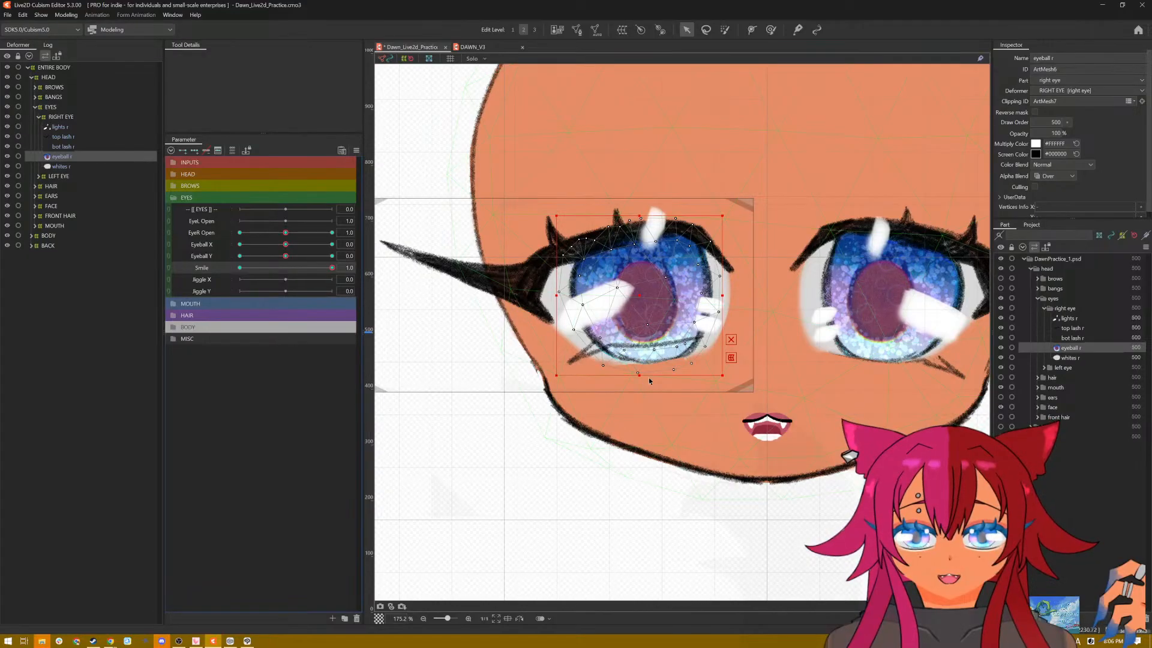
drag(639, 375, 637, 355)
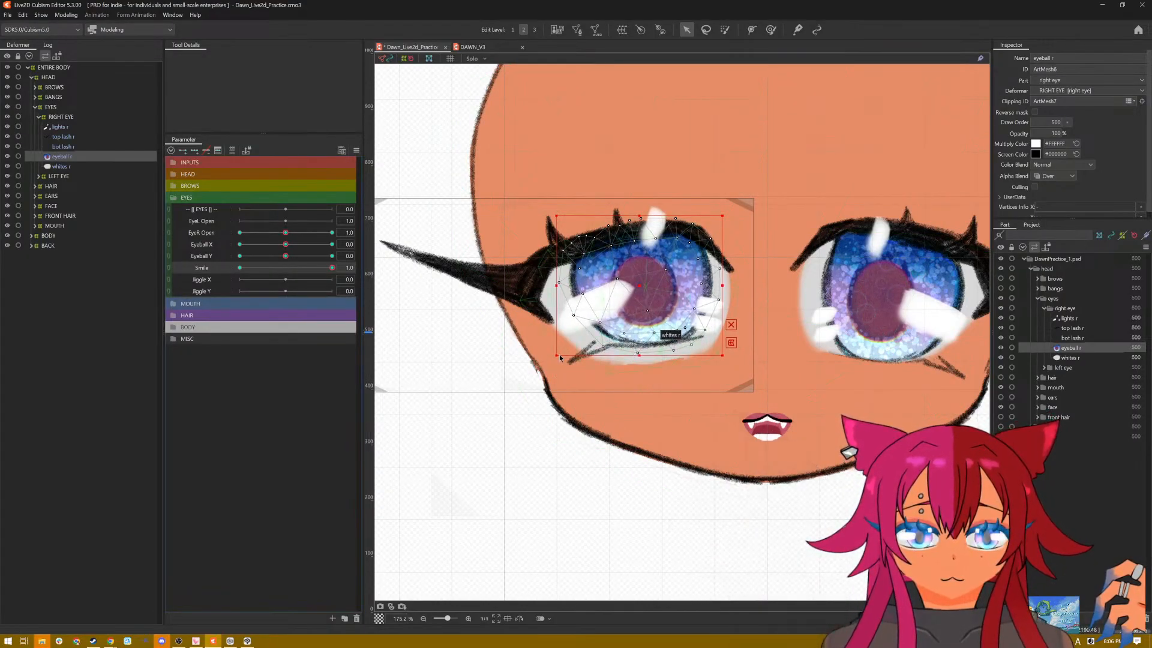
Step: Raise the lower edge of whites r to just below the bottom lash at Smile 1.0 and reset all parameters to default
click(62, 168)
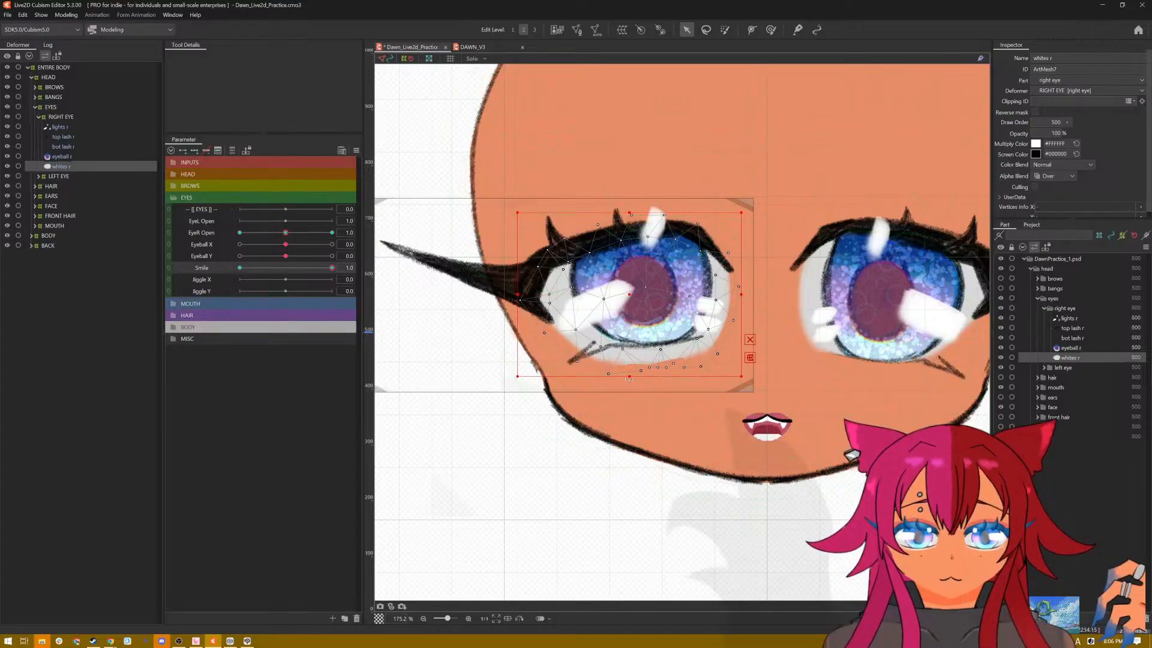
drag(628, 376, 629, 357)
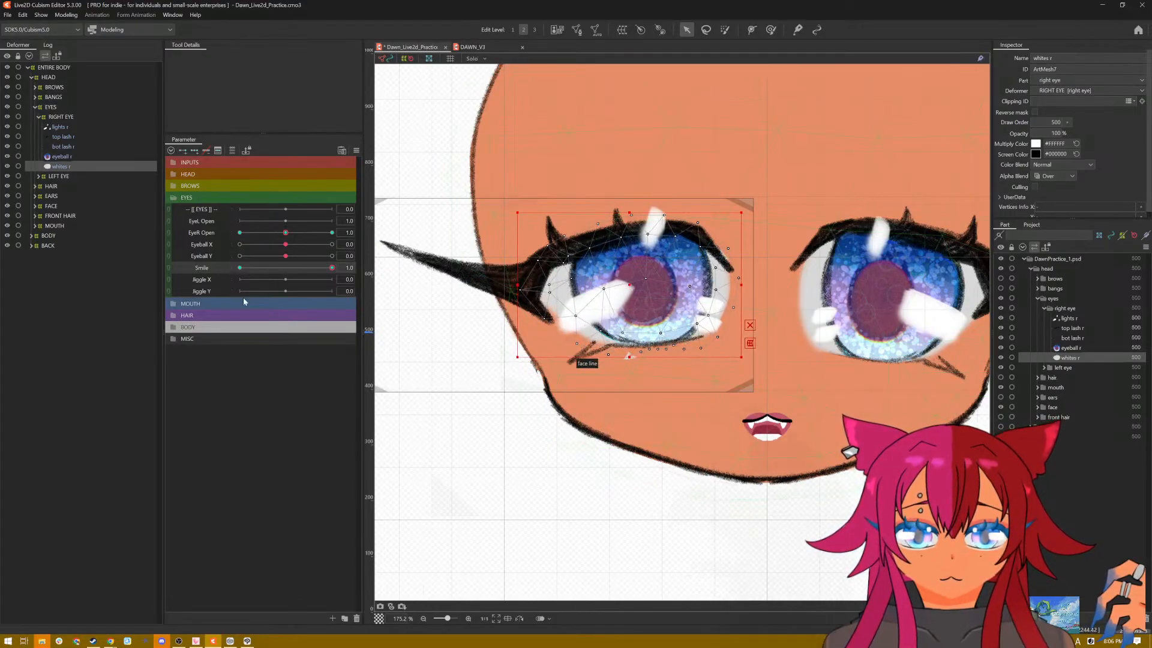
click(356, 151)
click(372, 153)
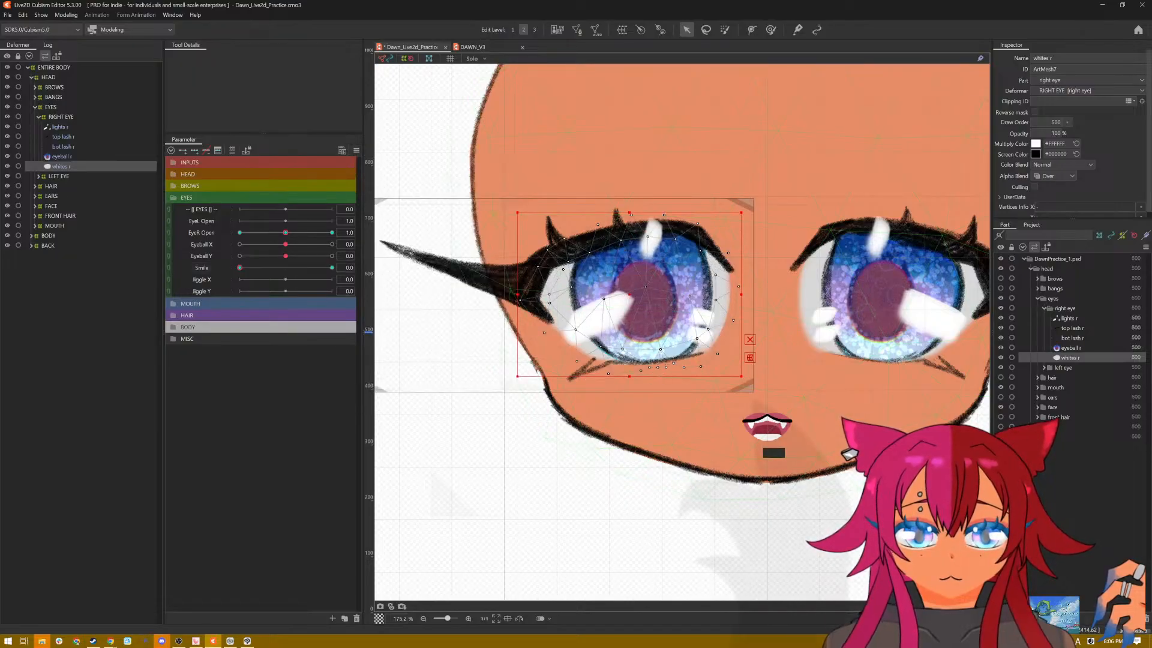
Step: Preview the corrected eye under mixed Eyeball X, Eyeball Y and Smile values with the selection hidden, and restore the default values
key(n)
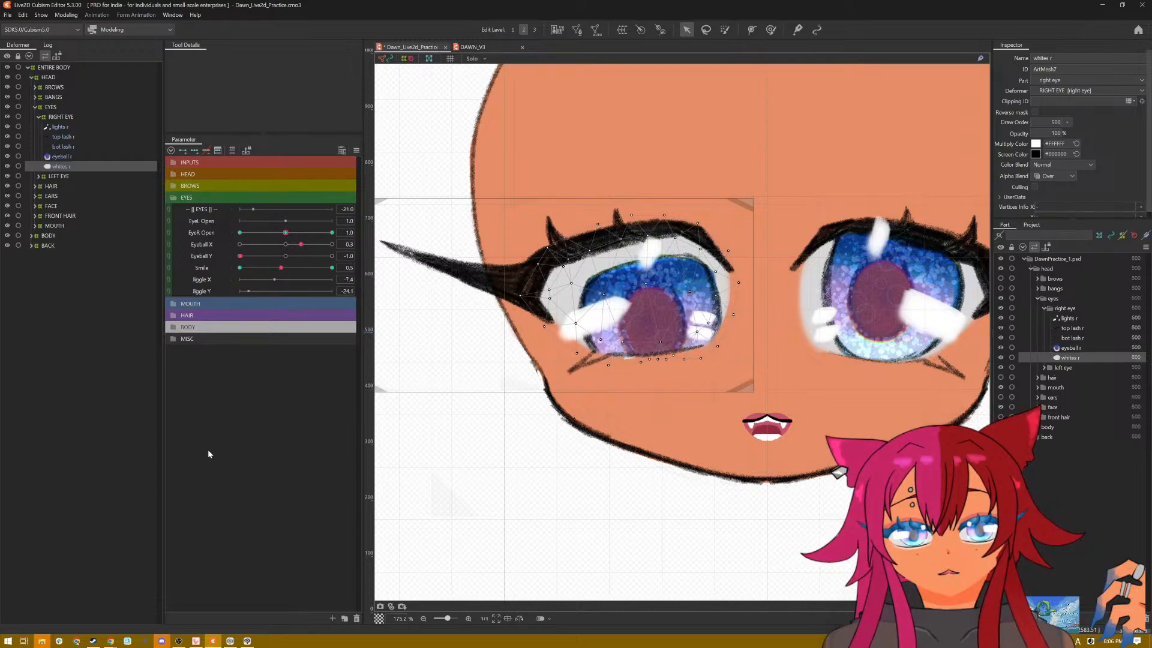
key(ctrl+h)
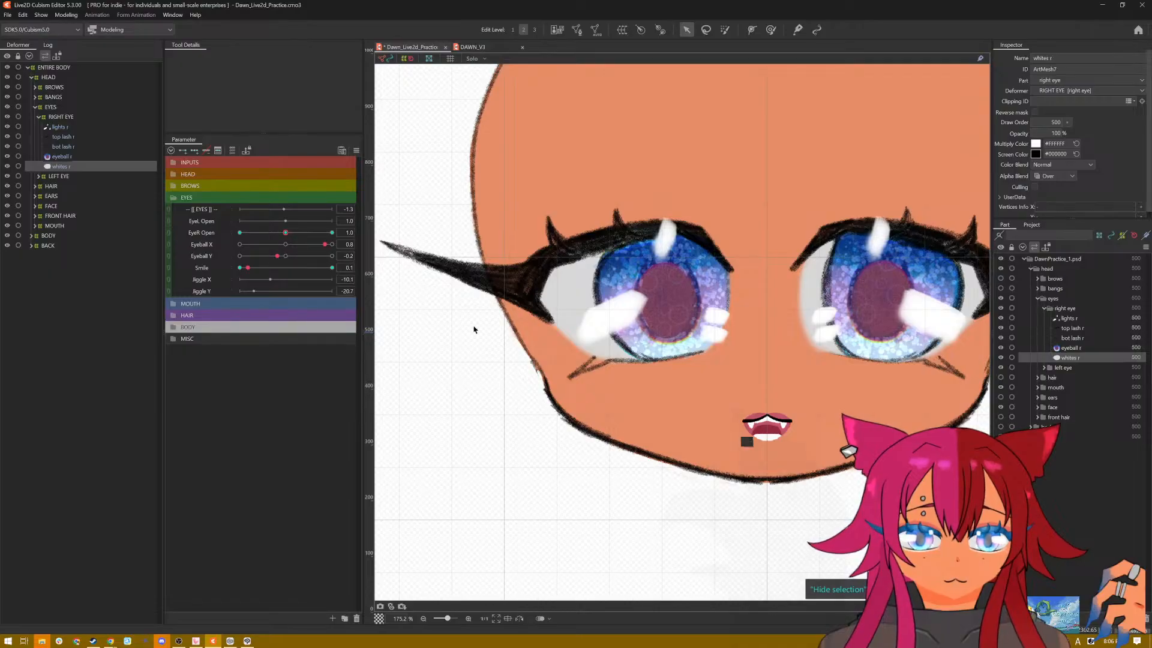
click(357, 151)
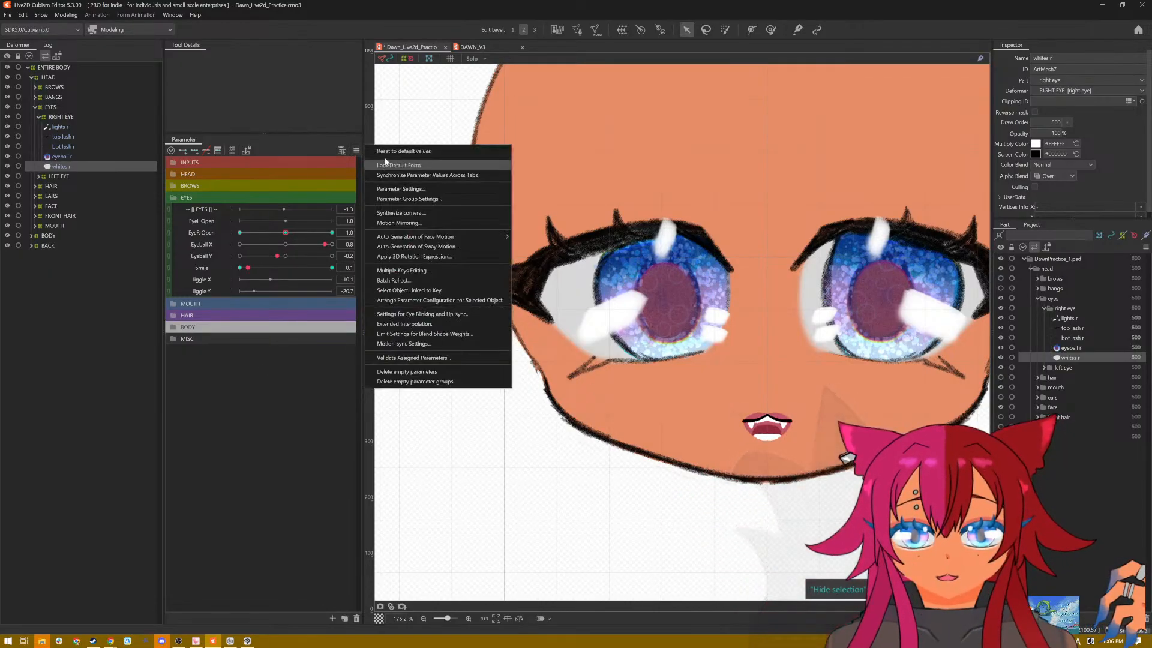
click(386, 163)
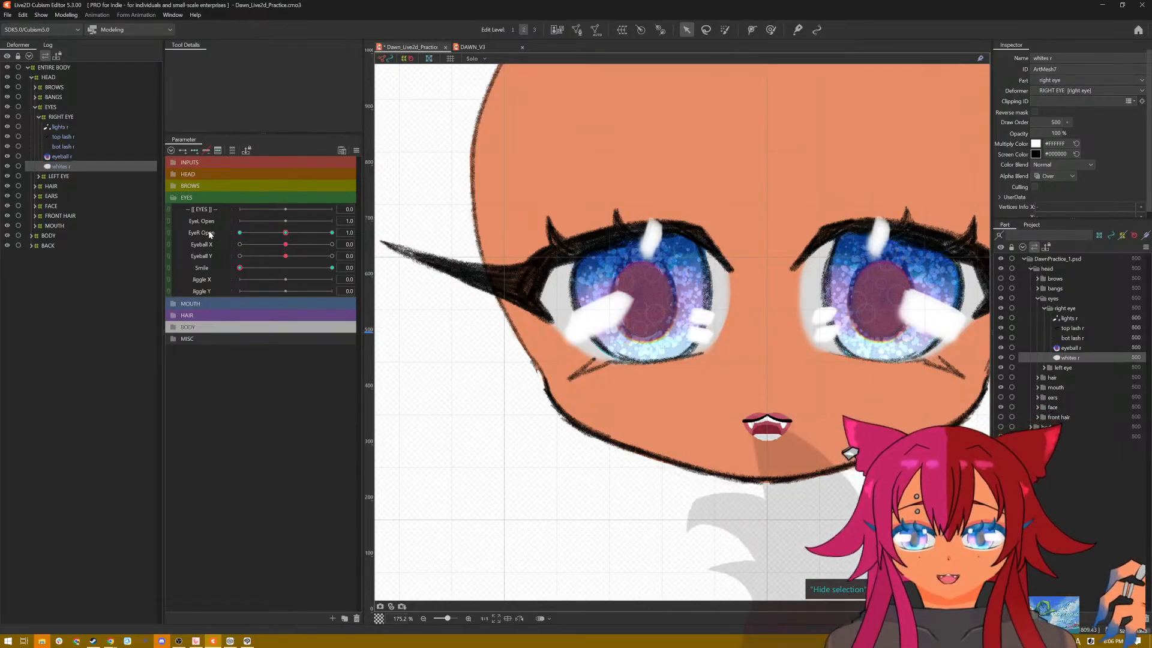
Step: Add three EyeR Open keys to lights r and stretch its upper edge slightly upward at EyeR Open 2.0
click(59, 127)
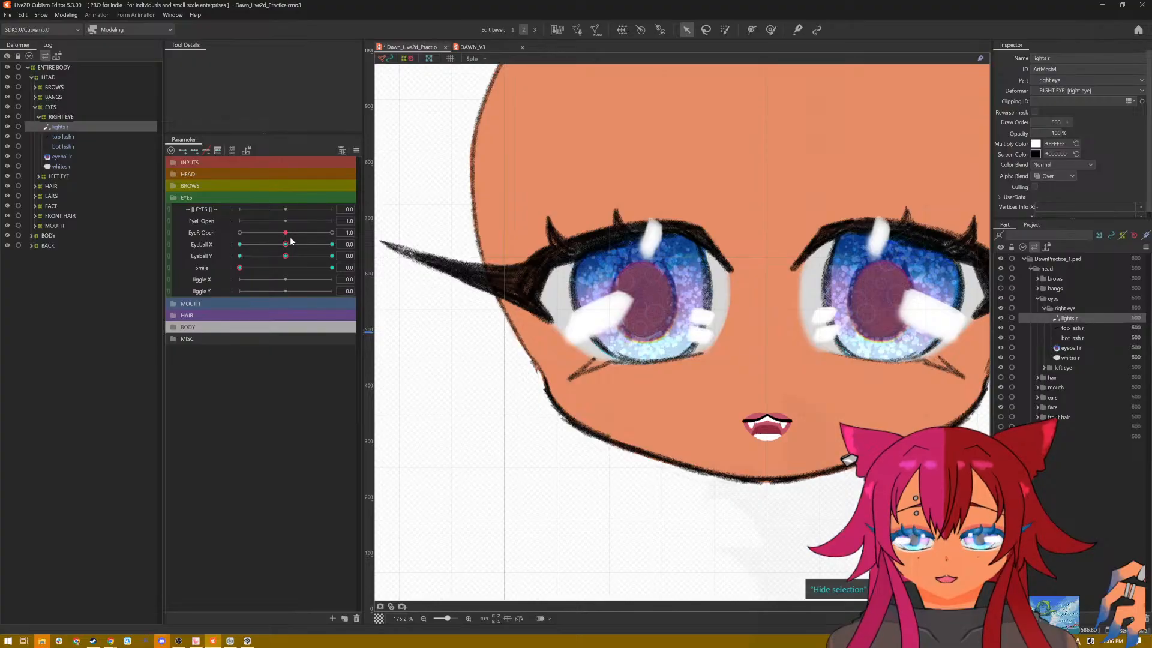
click(209, 236)
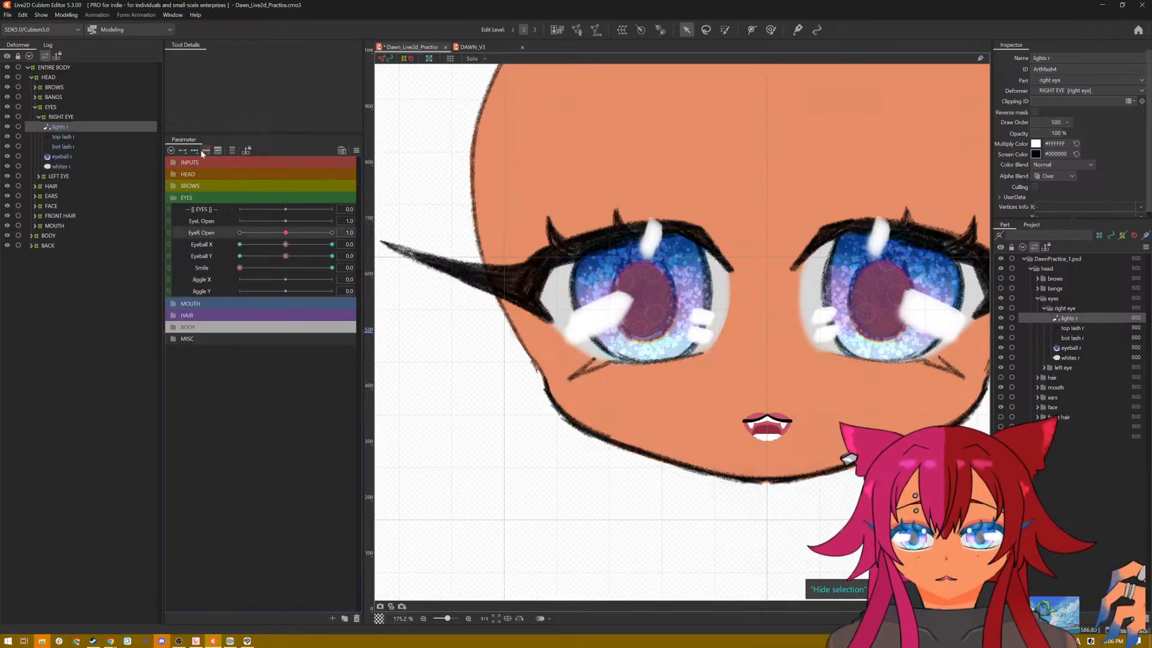
drag(287, 234, 332, 232)
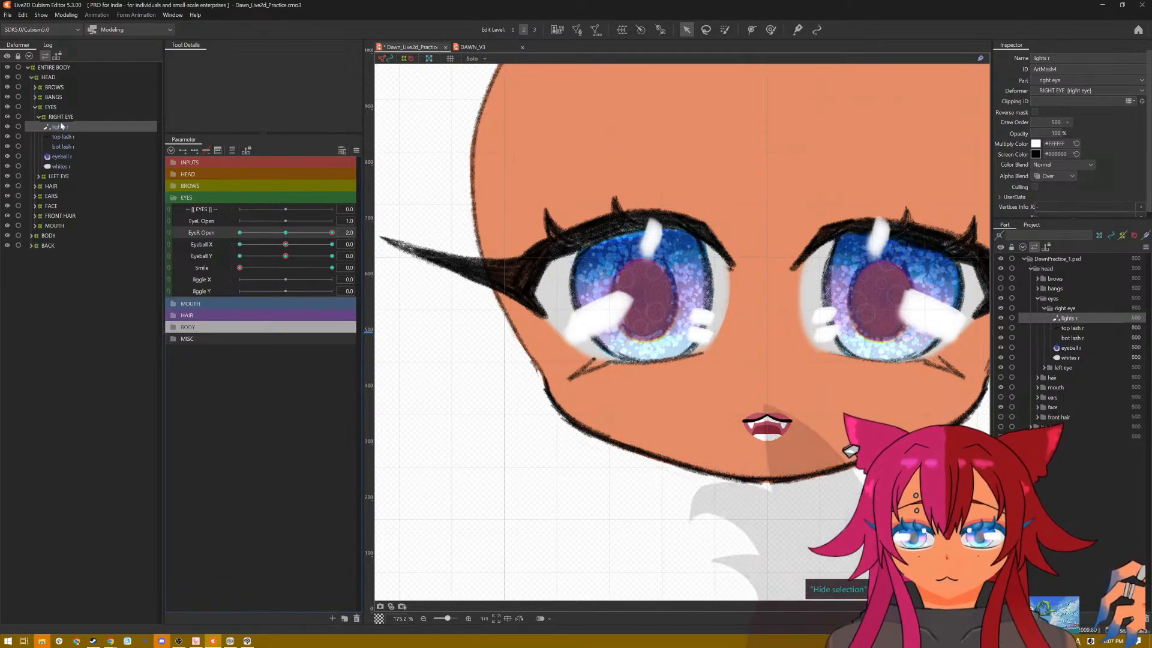
click(598, 323)
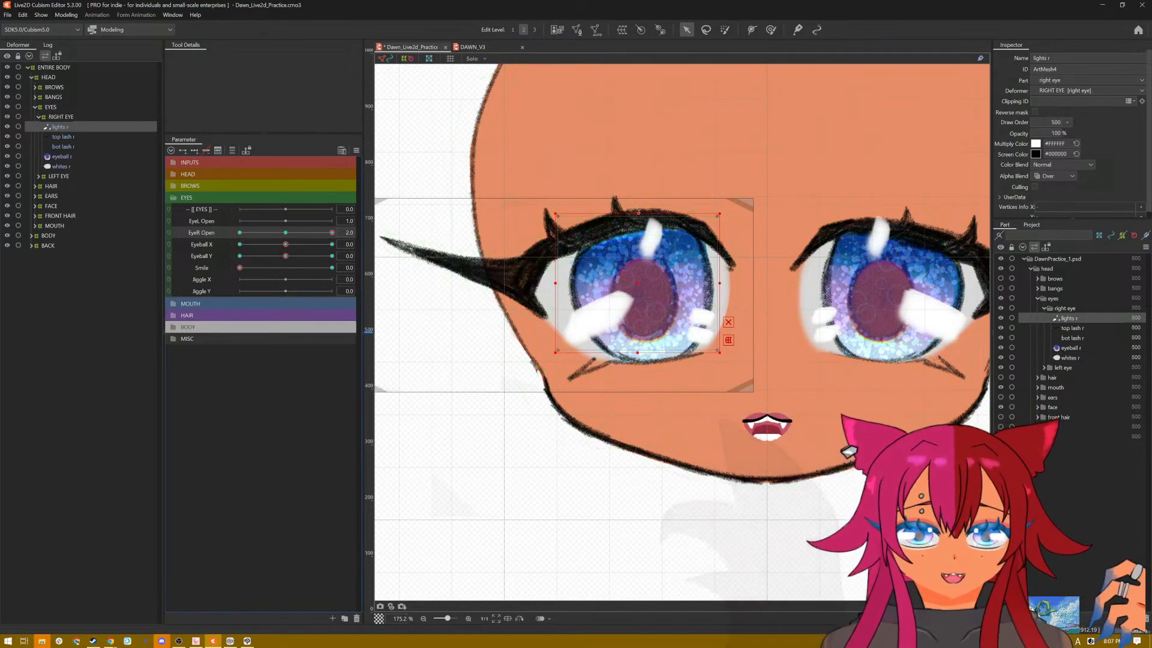
drag(637, 212, 637, 200)
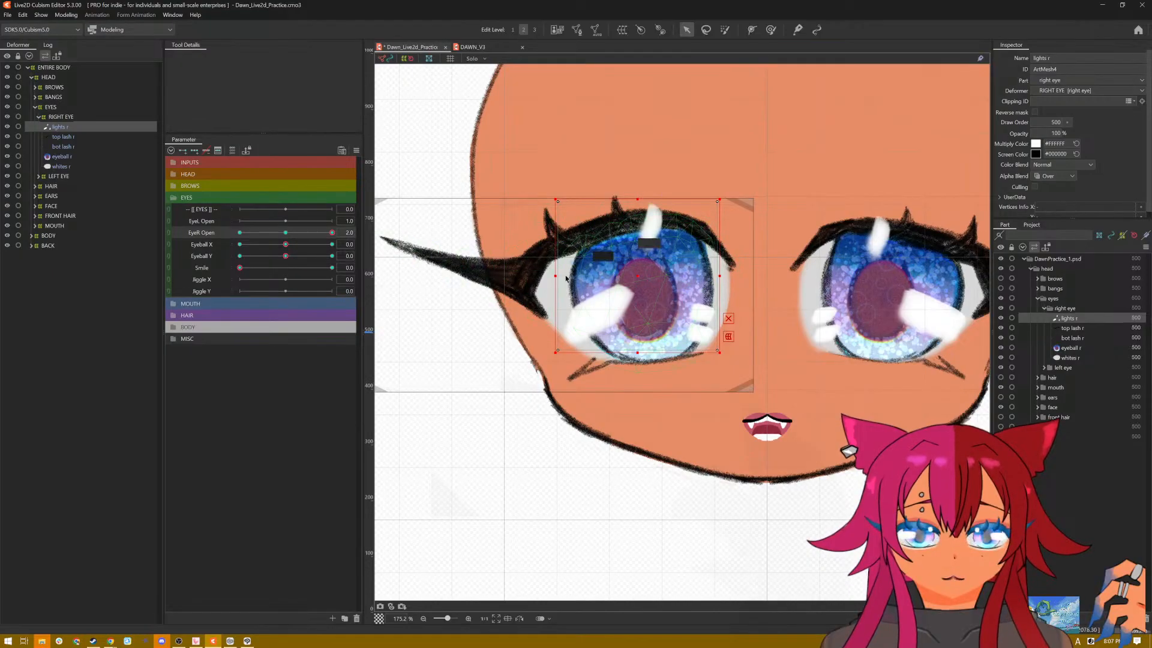
Step: Widen lights r on both sides at EyeR Open 2.0, flatten it onto the closed lash at EyeR Open 0.0, and restore default parameters
drag(554, 276, 540, 276)
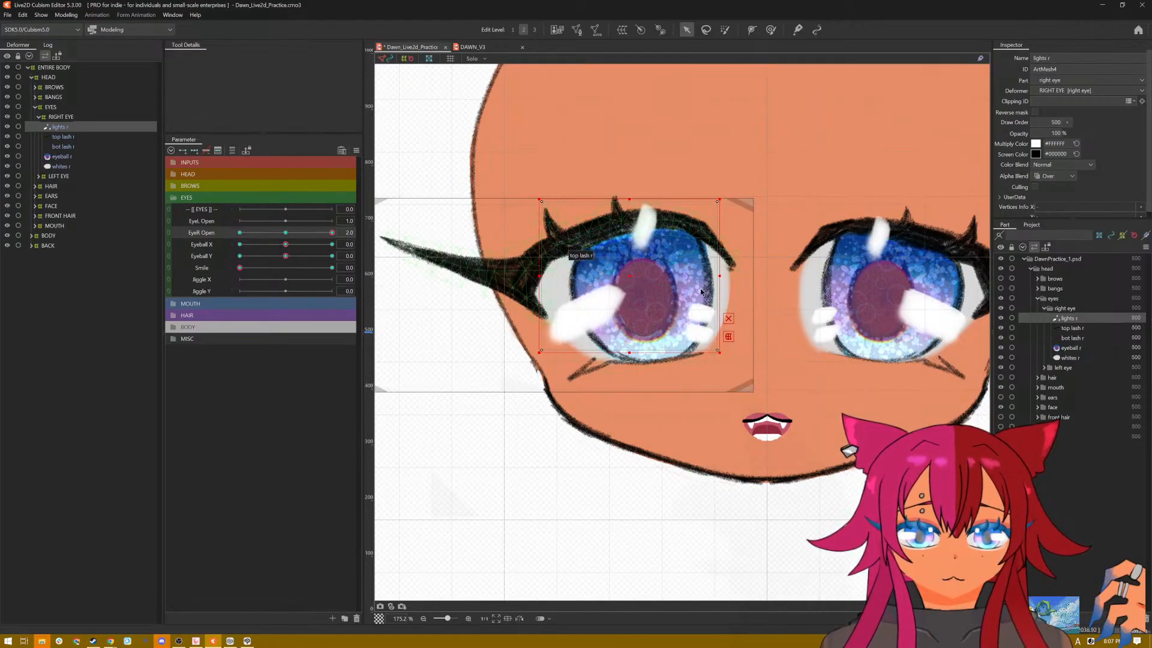
drag(719, 276, 730, 276)
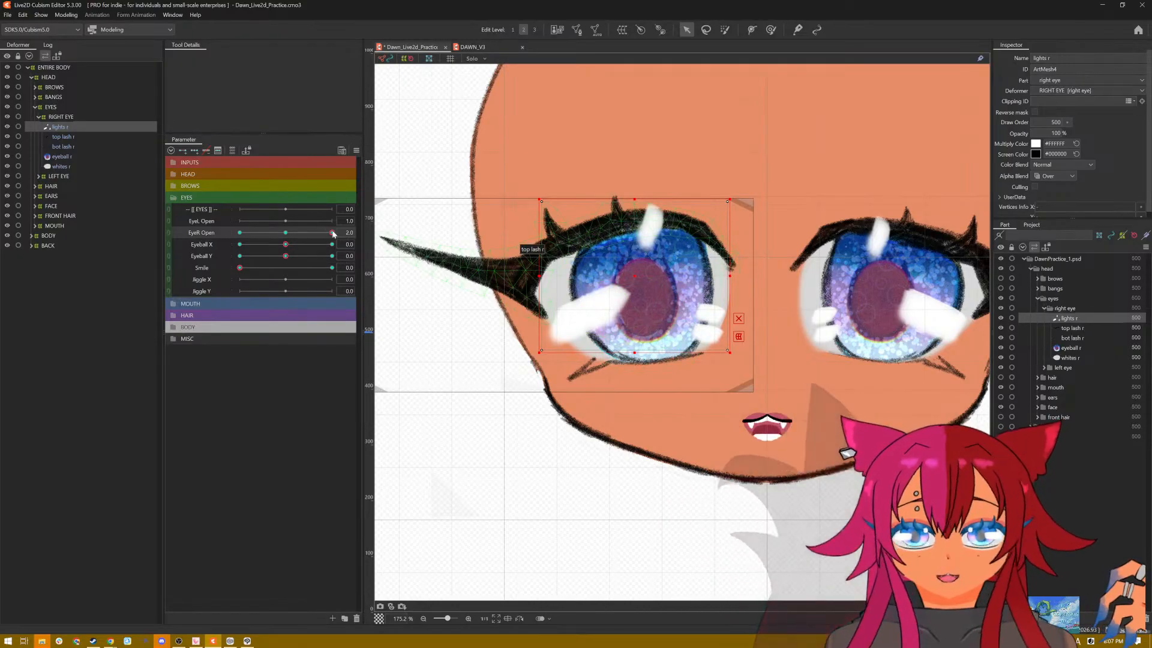
drag(332, 233, 239, 234)
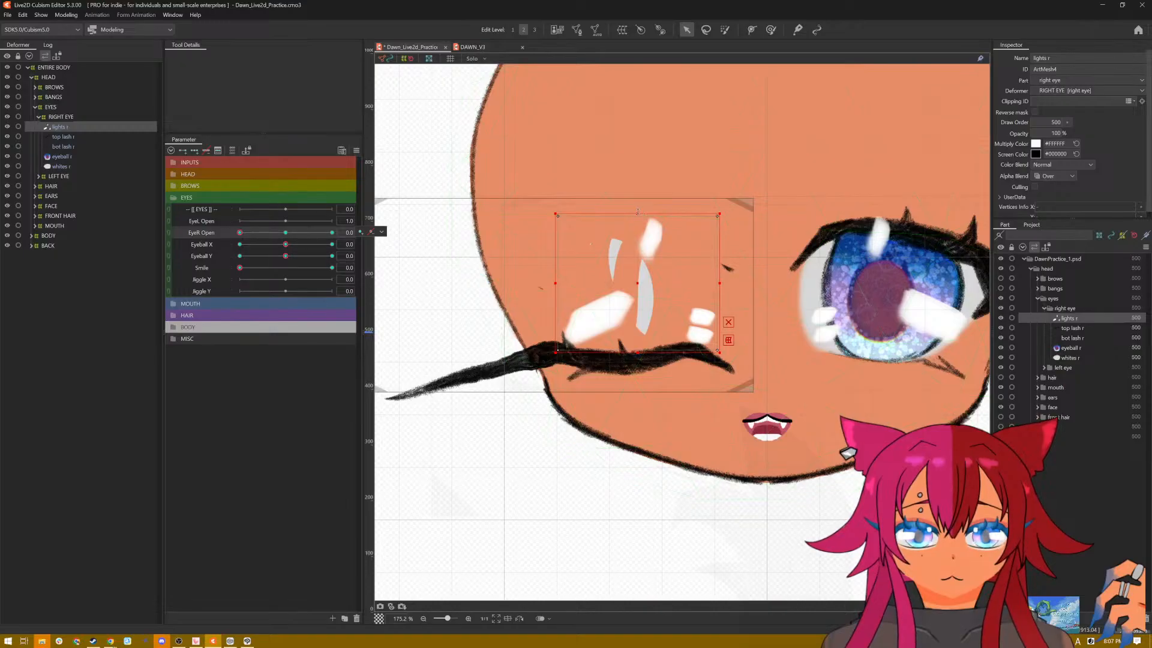
drag(638, 211, 639, 358)
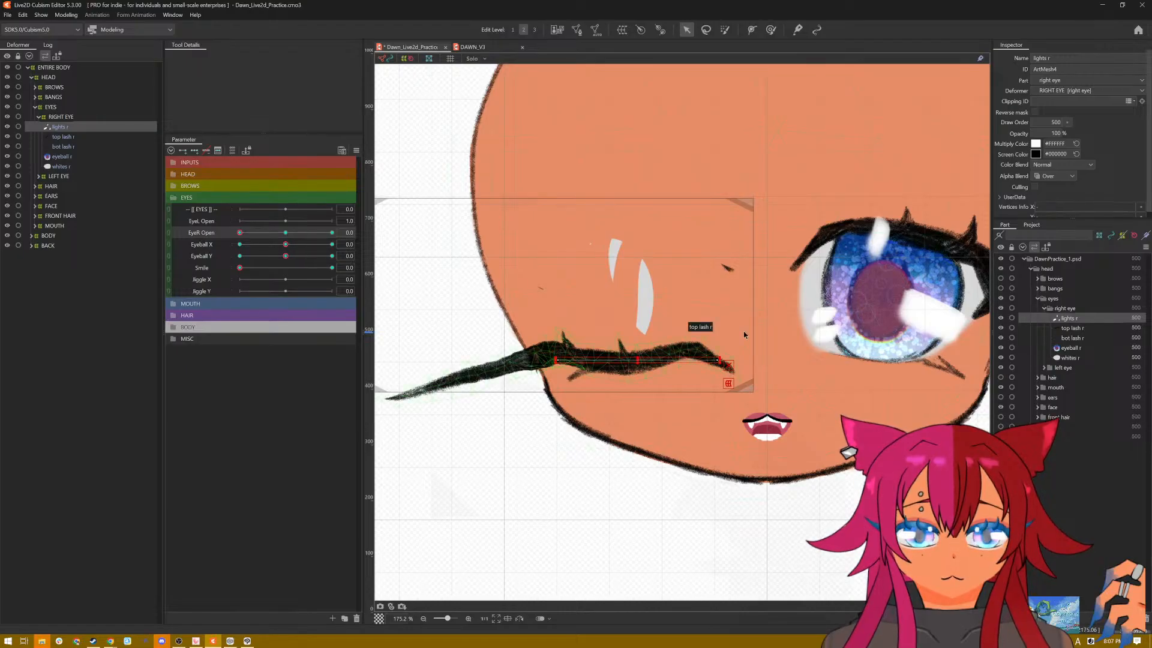
click(356, 151)
click(372, 152)
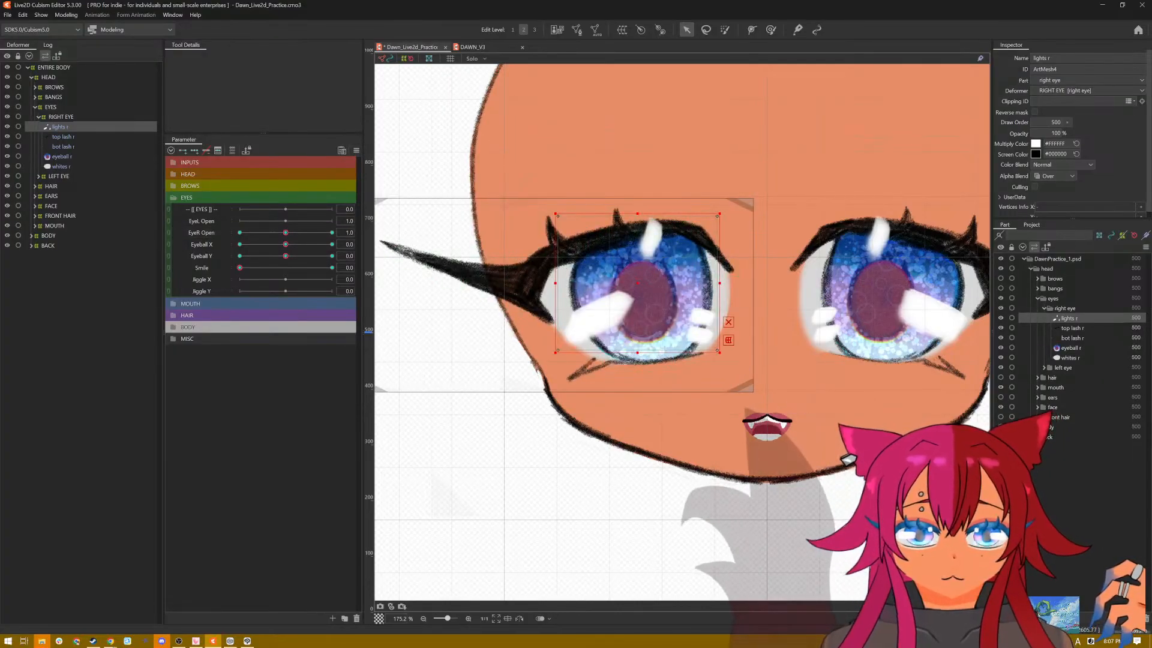
Step: Preview the right eye under mixed EyeR Open, Eyeball and Smile values, save the model, and reset all parameters to default
click(240, 233)
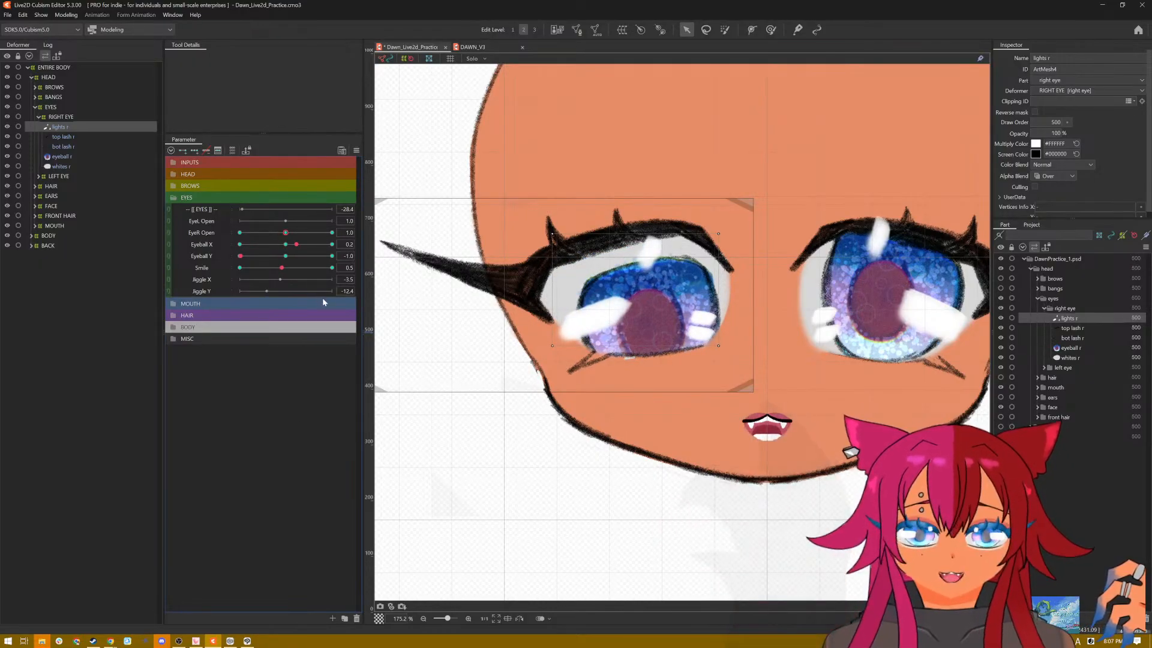
key(ctrl+s)
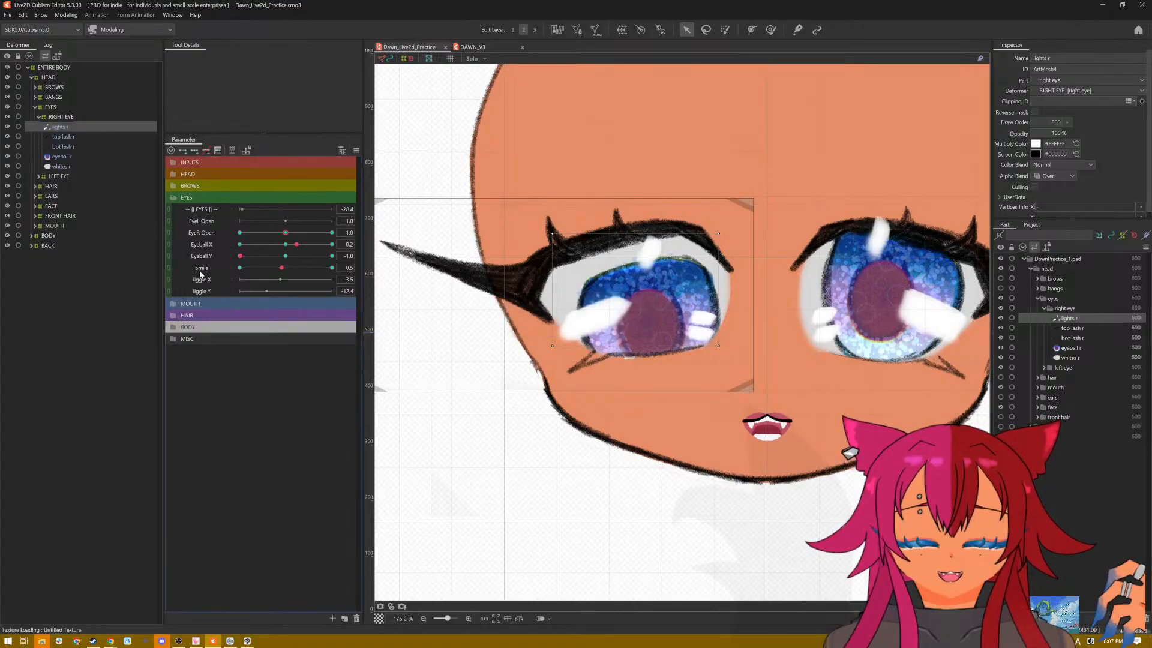
click(357, 150)
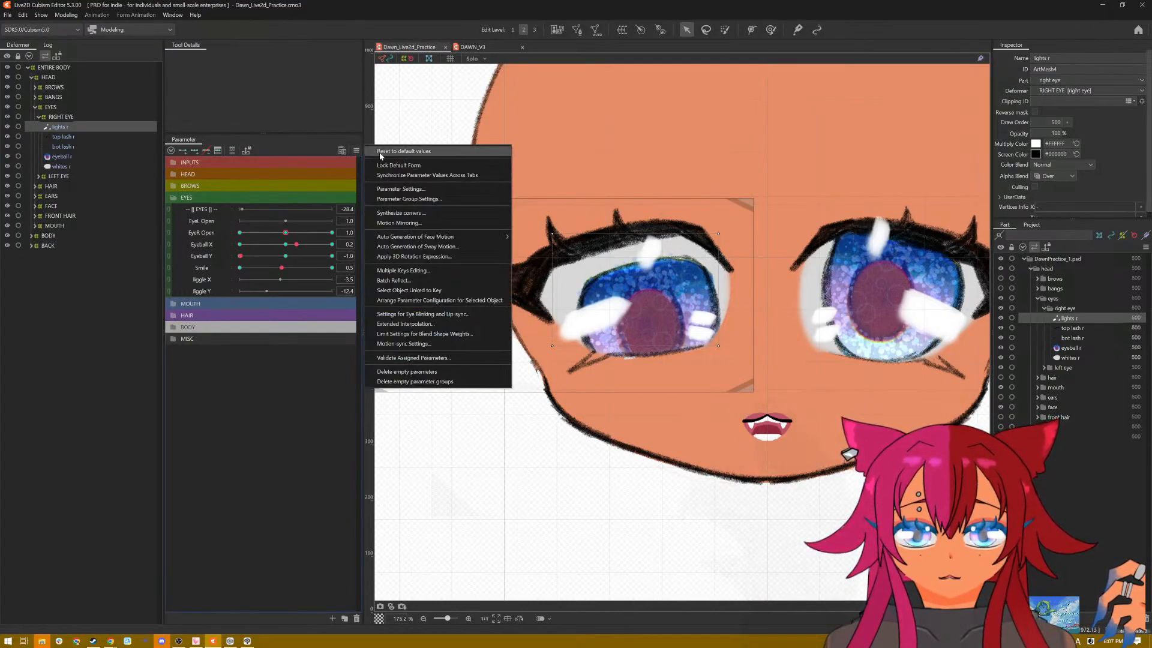
click(379, 155)
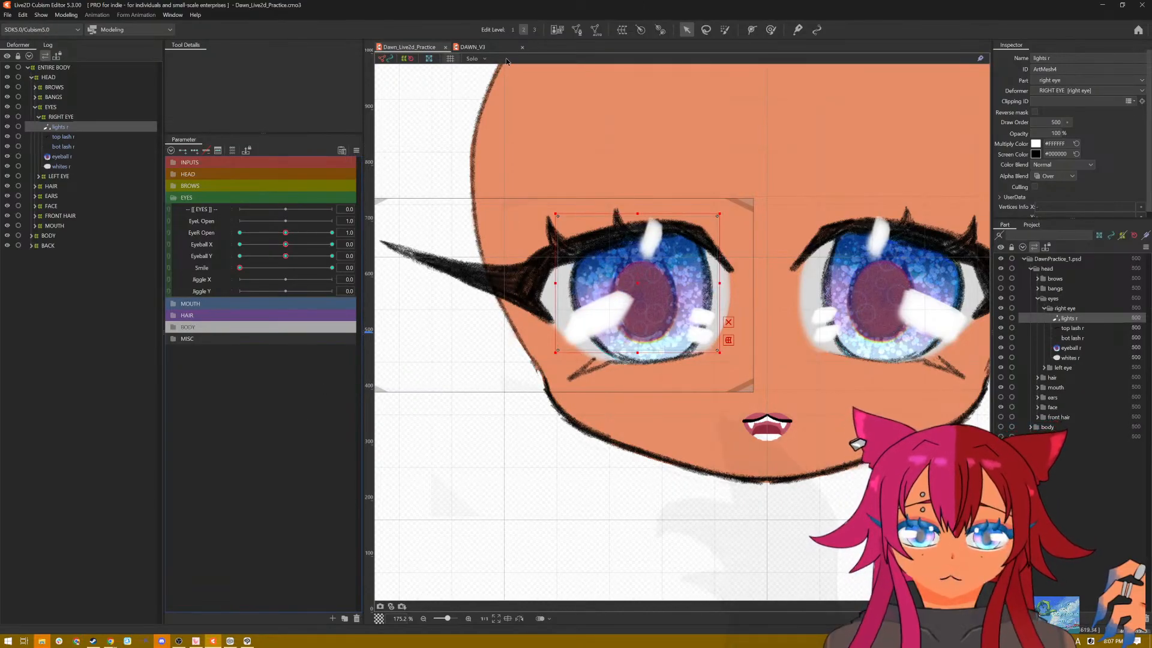
Step: Switch to the DAWN_V3 model, expand its eye deformers, and preview its eyes at Jiggle X 30.0 and Jiggle Y 30.0
click(472, 47)
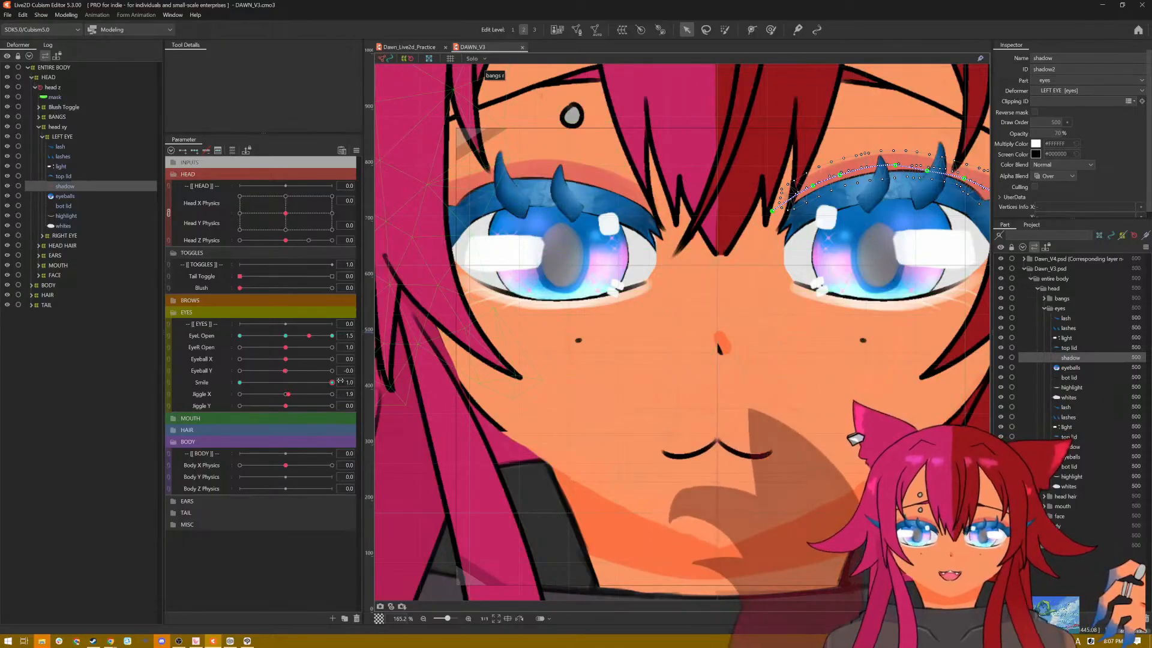
click(60, 136)
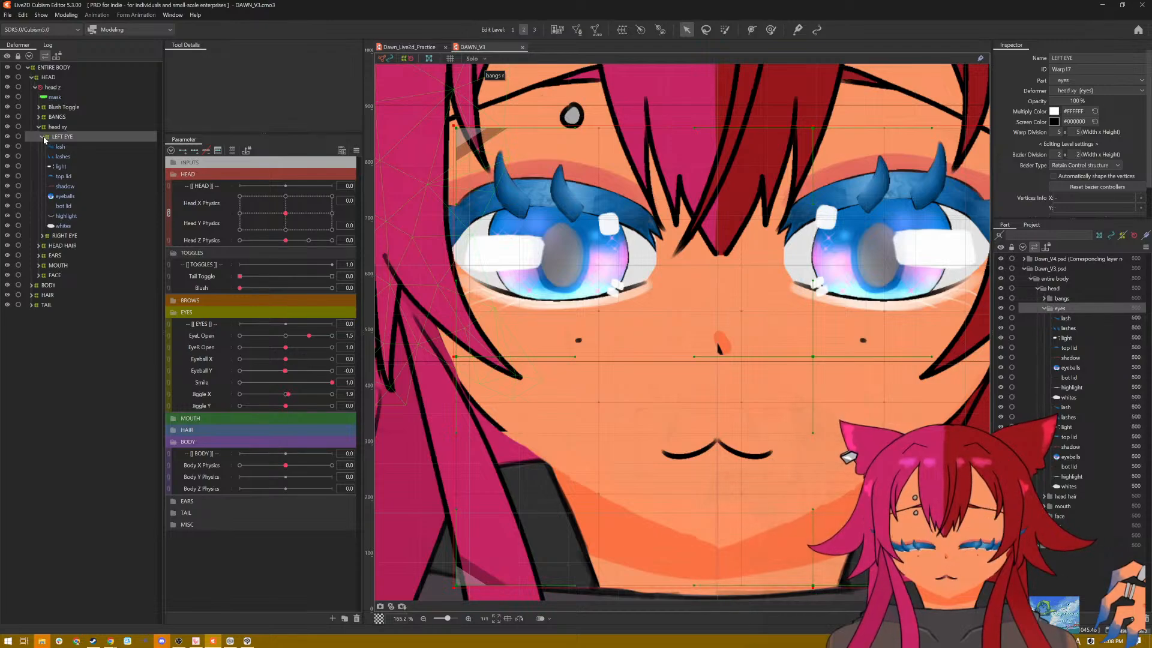
click(41, 235)
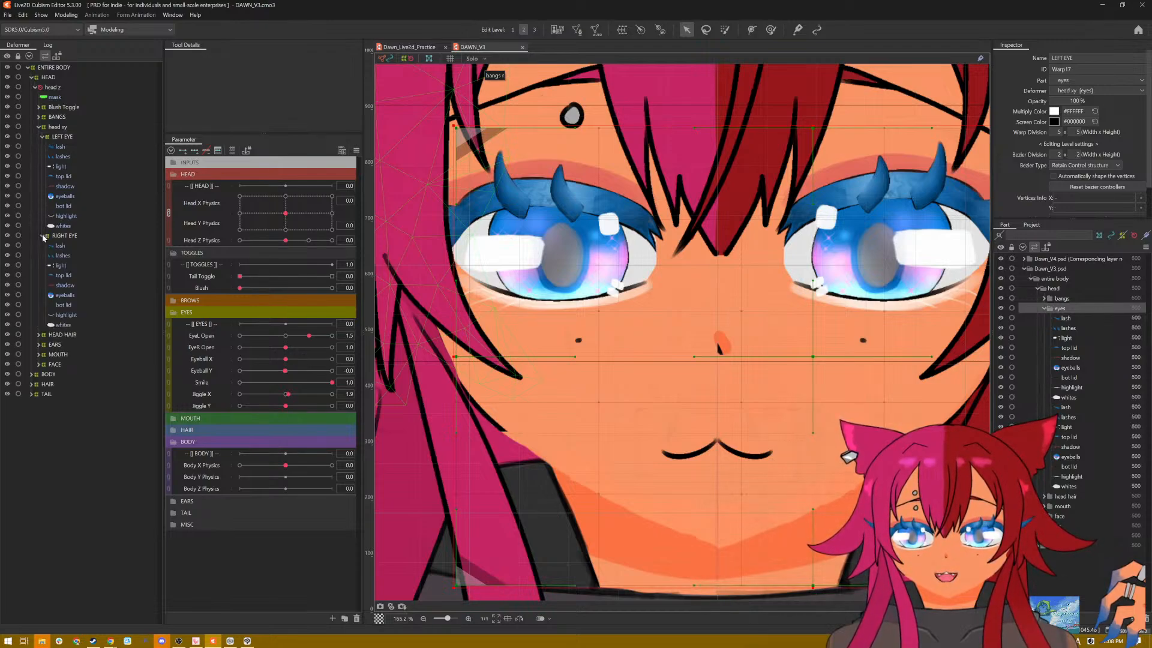
click(39, 128)
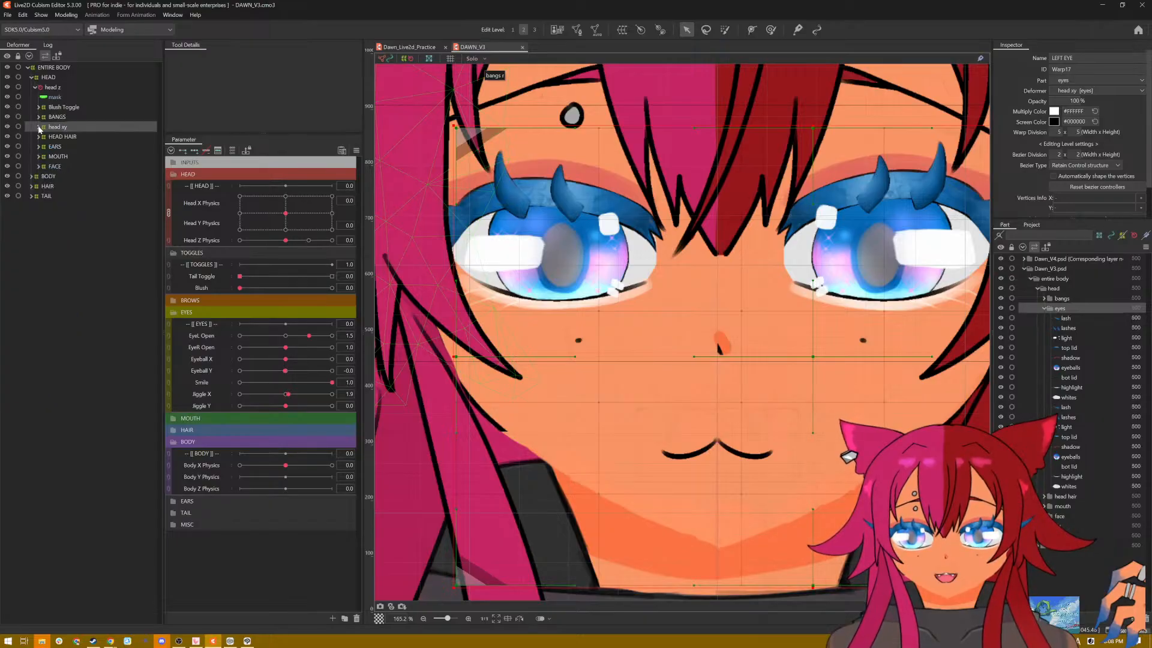
click(39, 127)
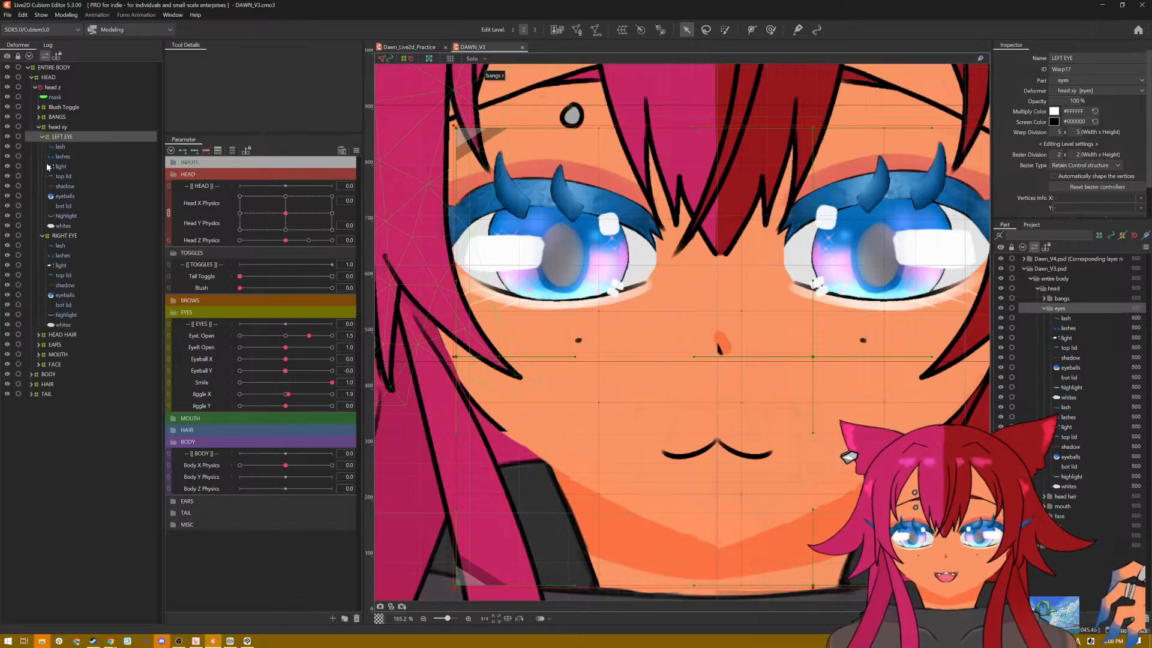
drag(288, 394, 358, 419)
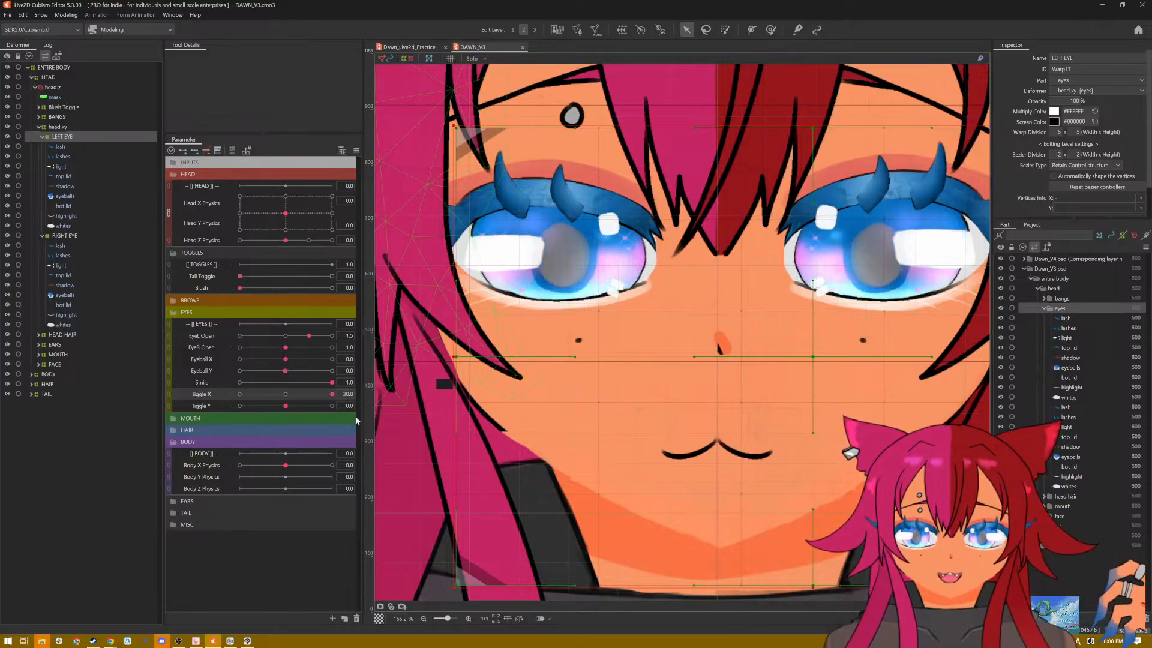
drag(287, 408, 339, 406)
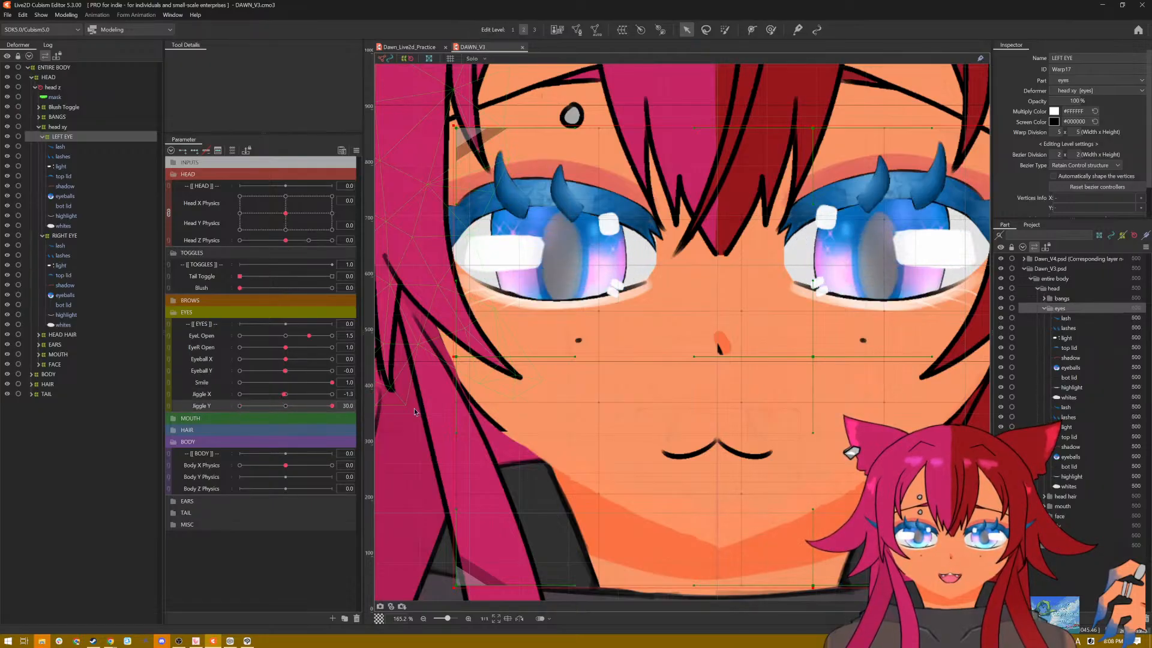
Step: In Dawn_Live2d_Practice, add three Jiggle X keys to eyeball r and widen it symmetrically at Jiggle X 30.0
click(409, 47)
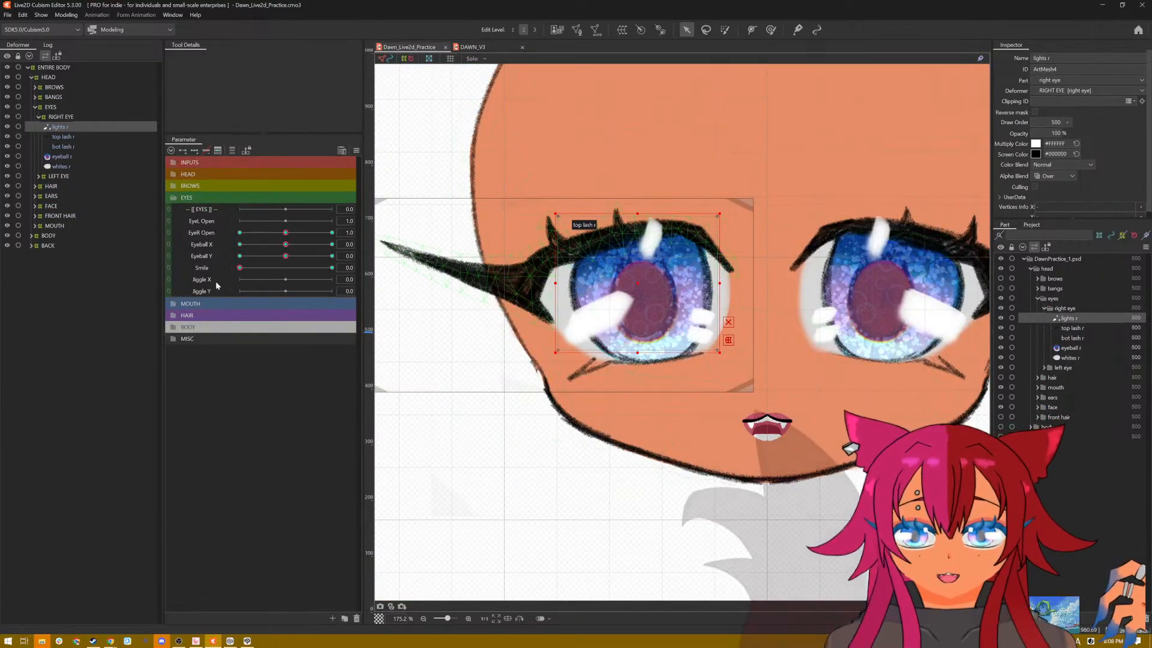
click(79, 157)
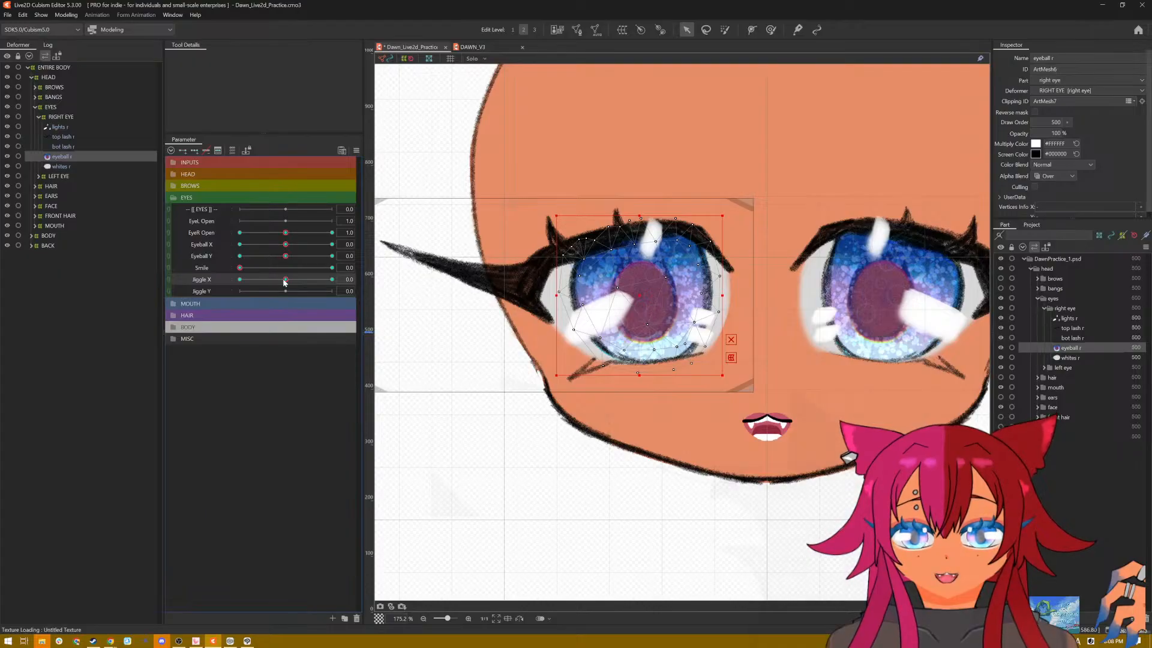
drag(285, 282, 355, 282)
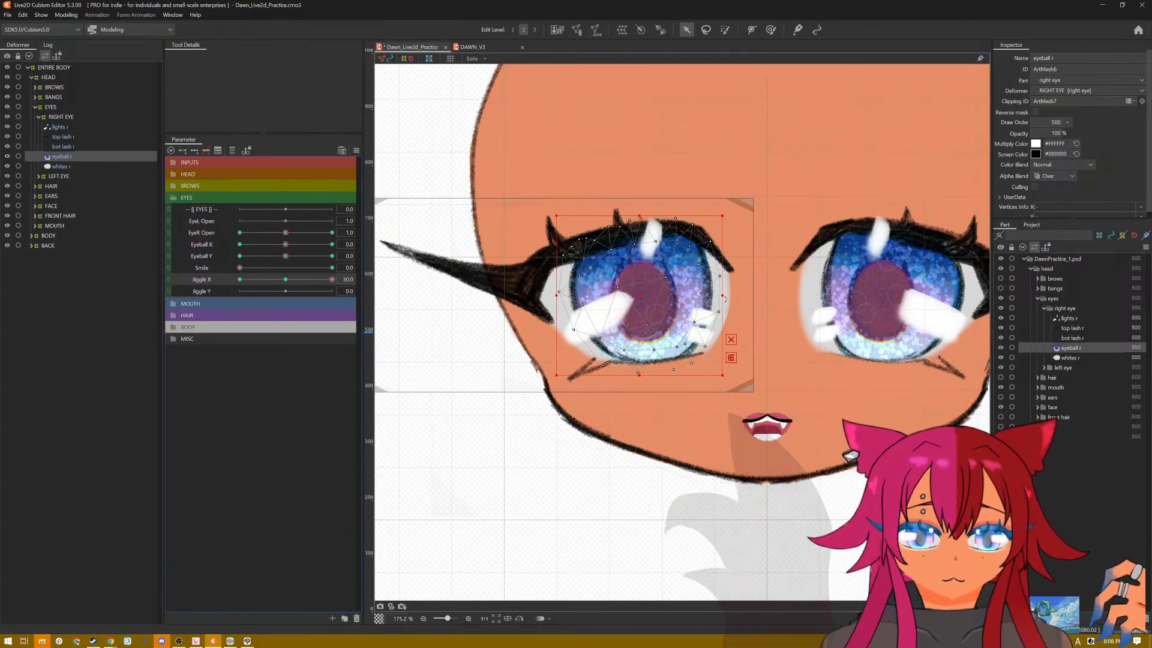
drag(721, 295, 728, 296)
key(ctrl+z)
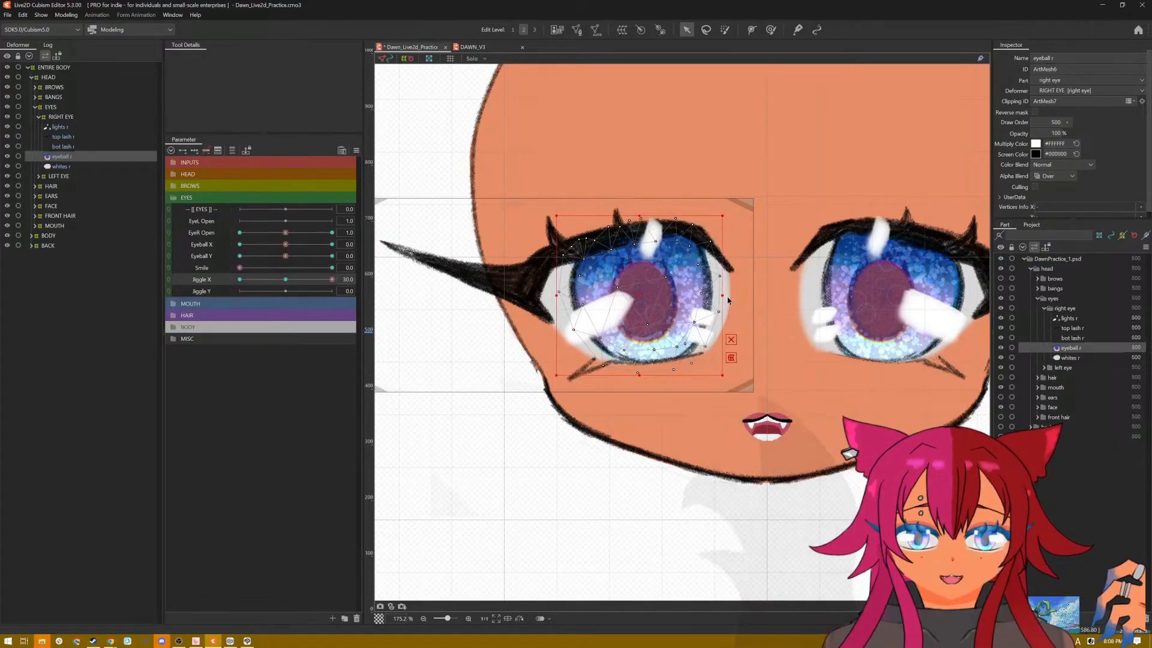
drag(724, 296, 723, 295)
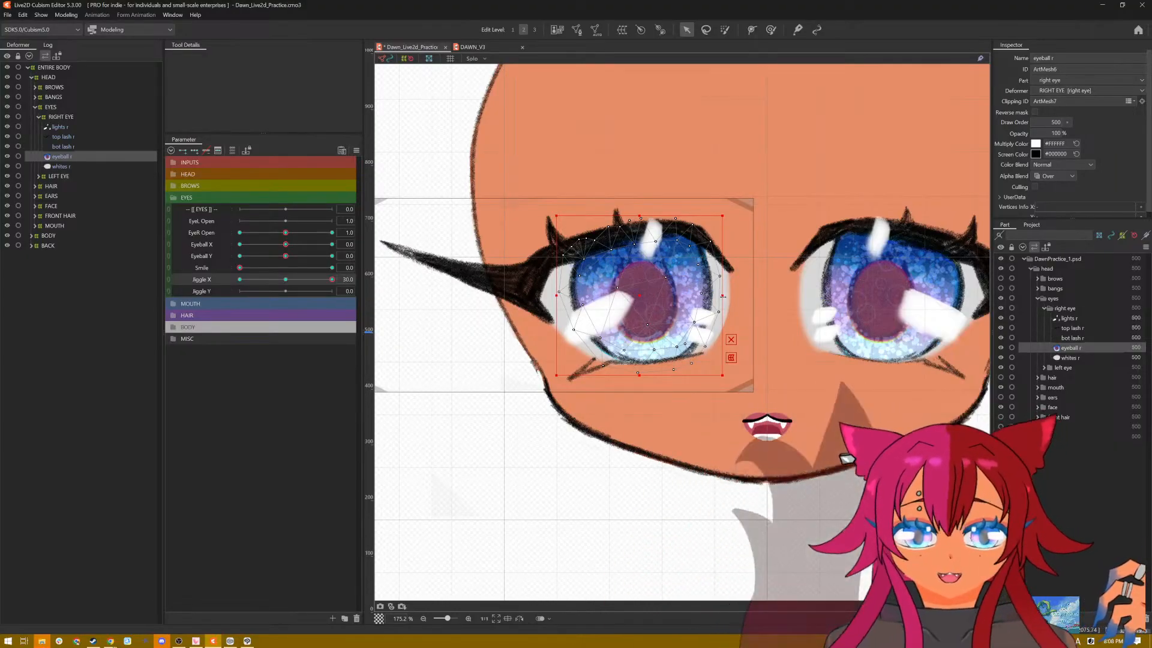
drag(722, 295, 738, 295)
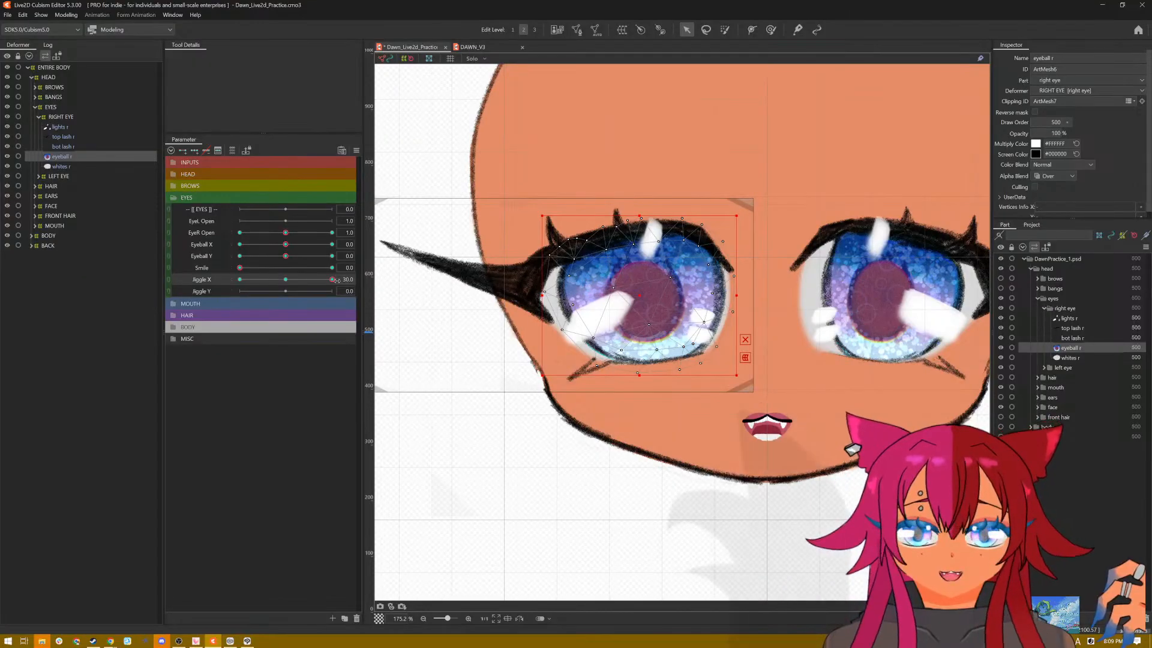
Step: Narrow eyeball r symmetrically at Jiggle X -30.0 and reset all parameters to default
drag(332, 279, 221, 290)
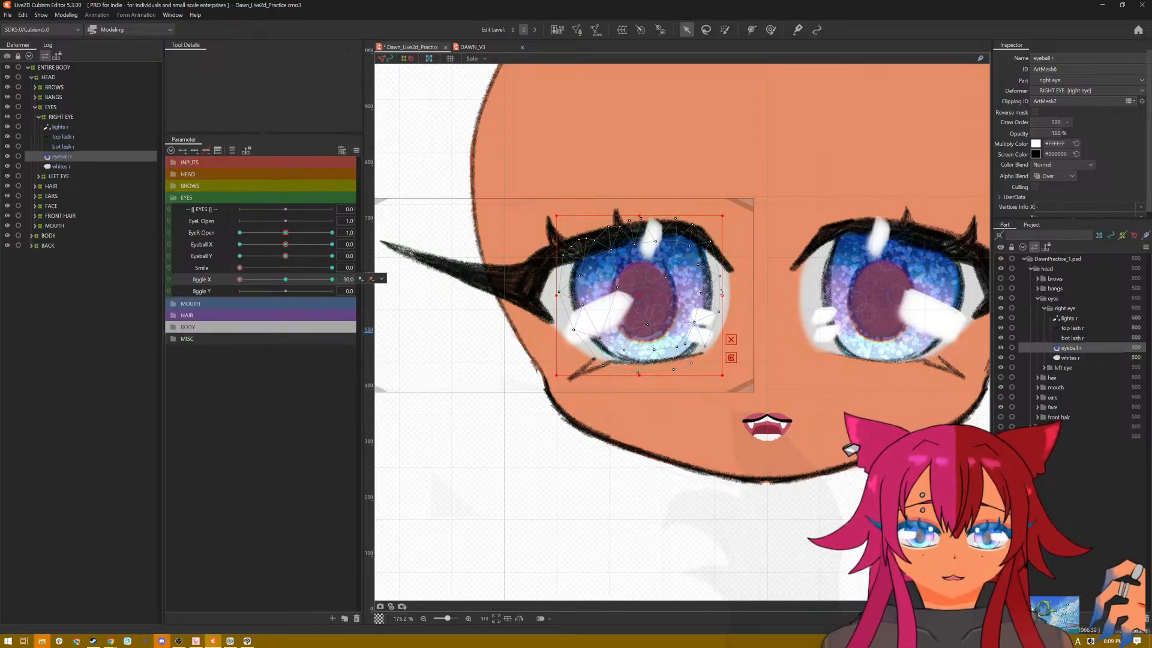
drag(723, 295, 698, 296)
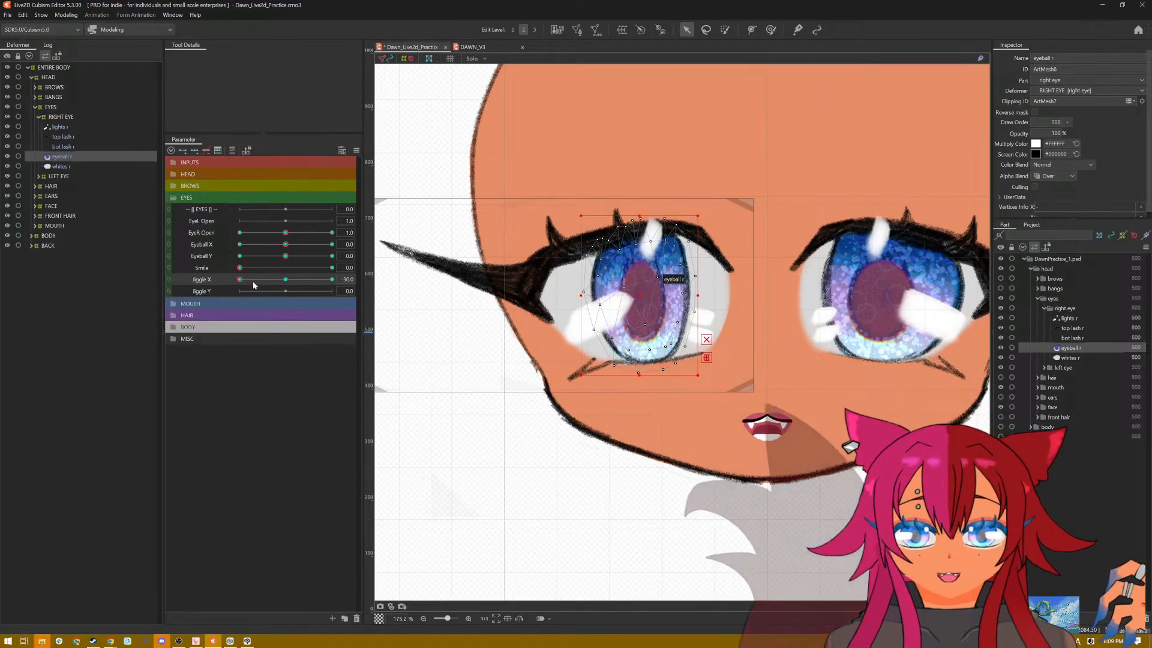
drag(241, 280, 210, 284)
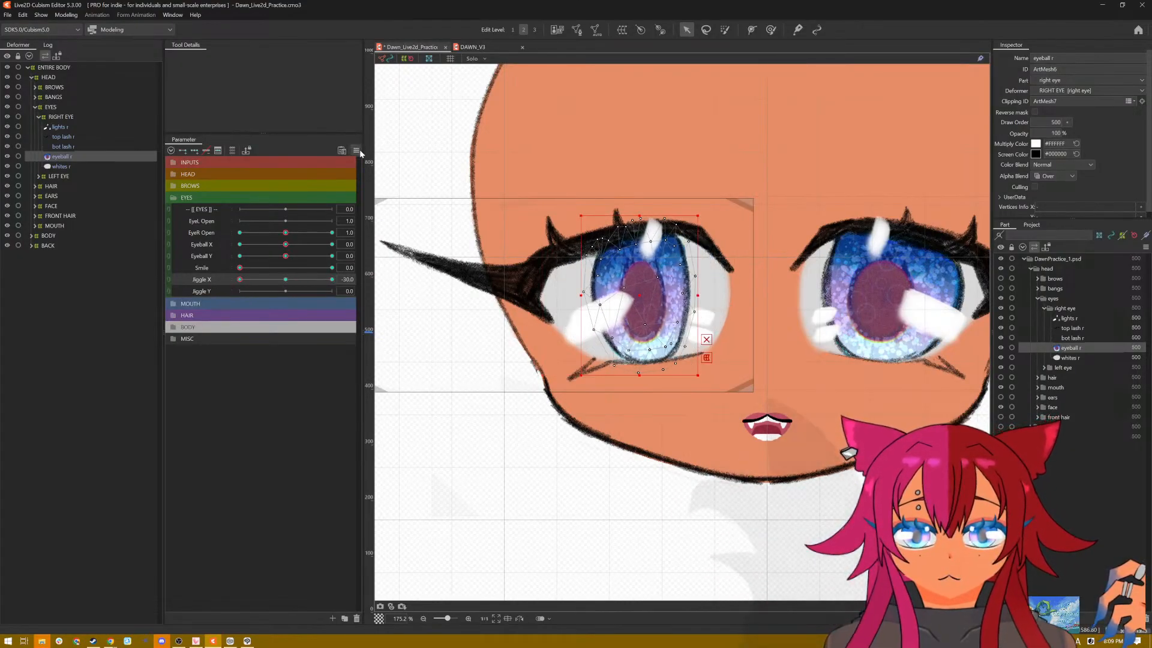
click(359, 150)
click(383, 153)
Step: Add three Jiggle Y keys to eyeball r and stretch it vertically from its center at Jiggle Y 30.0
click(218, 291)
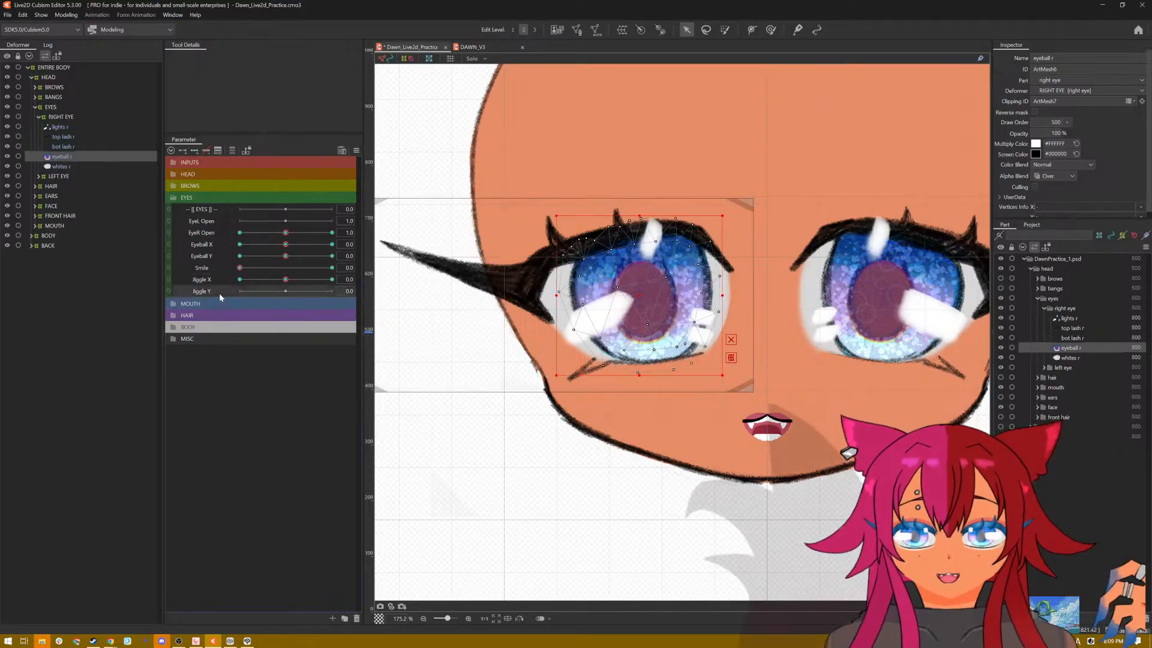
click(195, 151)
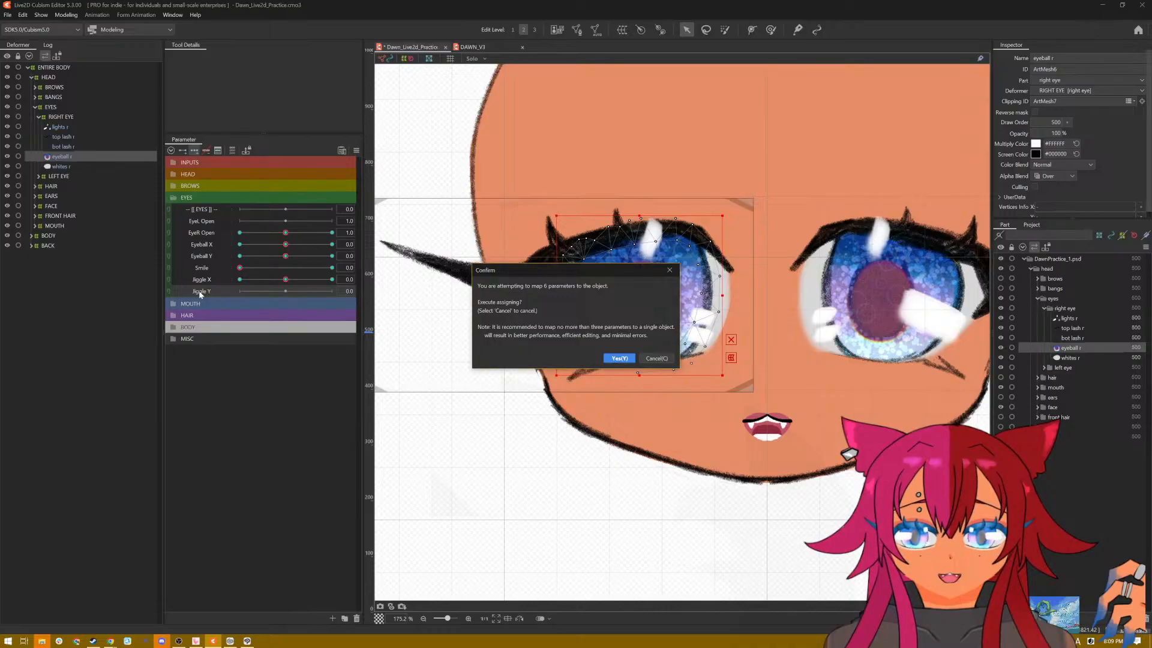
click(610, 358)
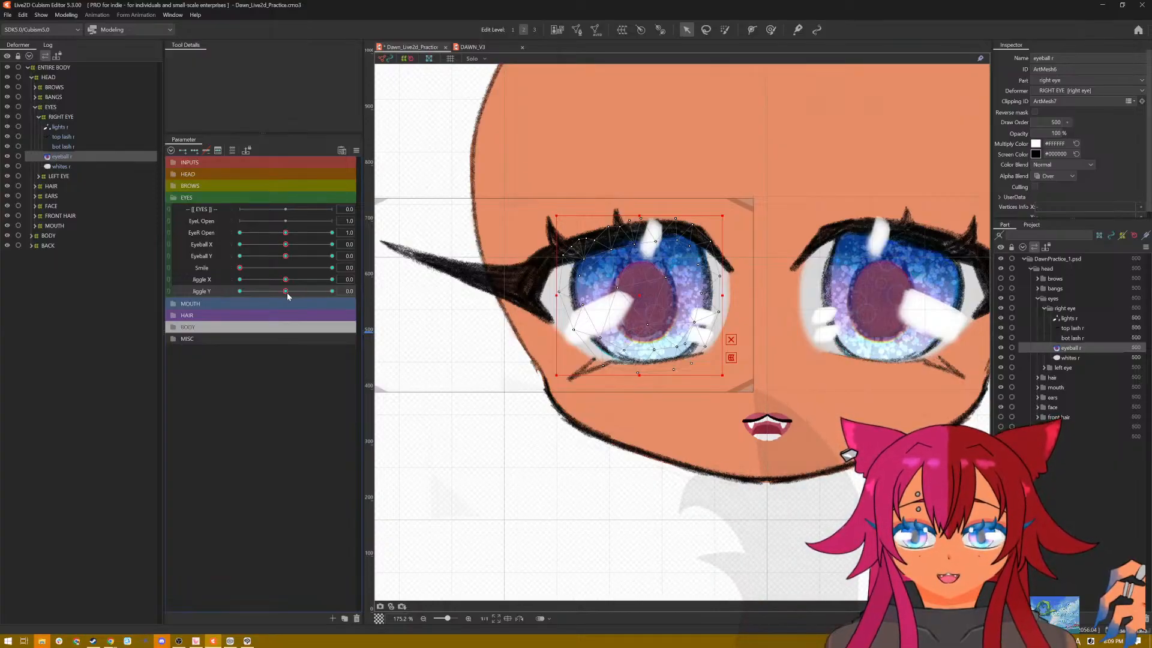
drag(286, 292, 340, 290)
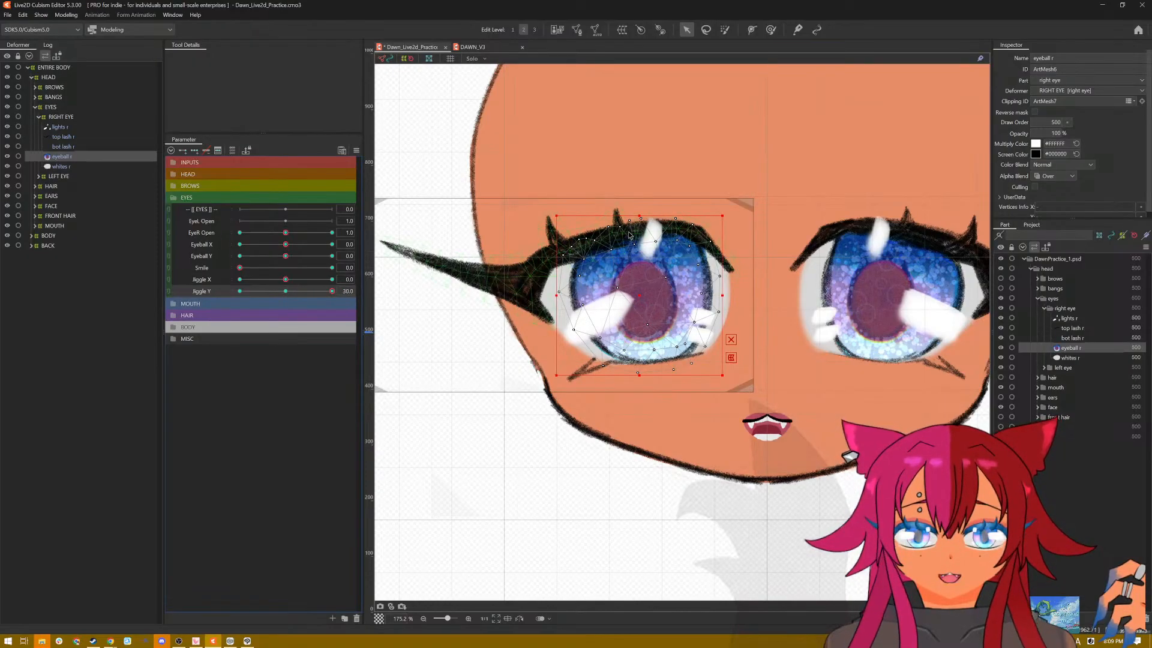
drag(640, 214, 638, 184)
Step: Squash eyeball r vertically toward its center at Jiggle Y -30.0 and restore the default parameter values
drag(329, 290, 232, 293)
drag(639, 214, 640, 254)
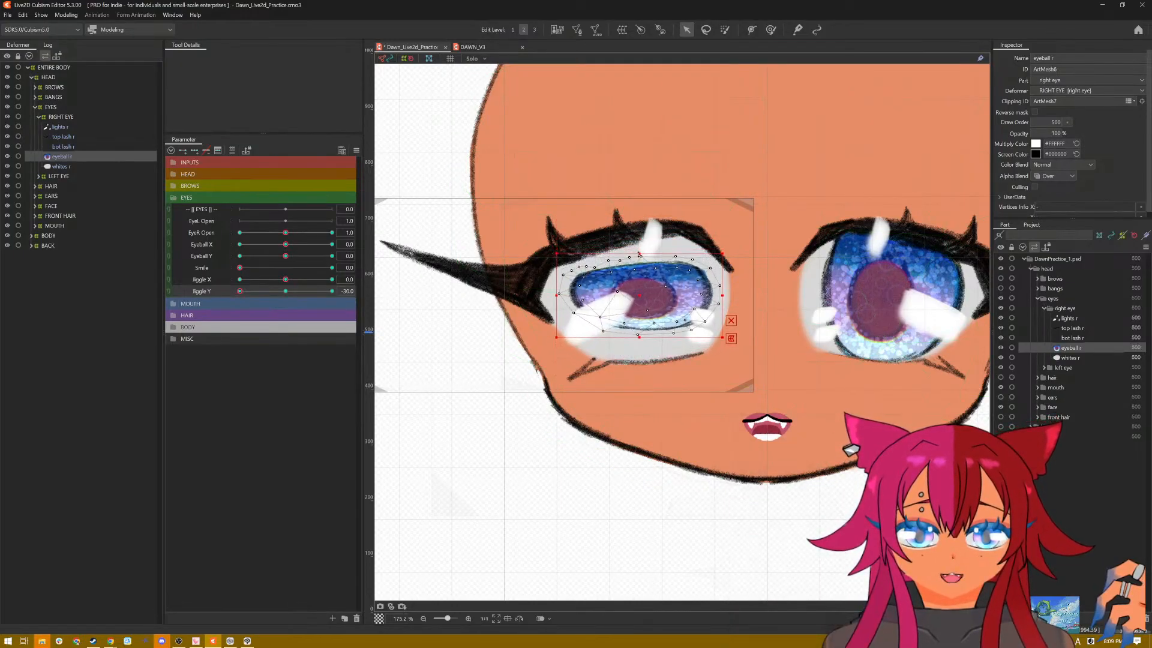
click(356, 151)
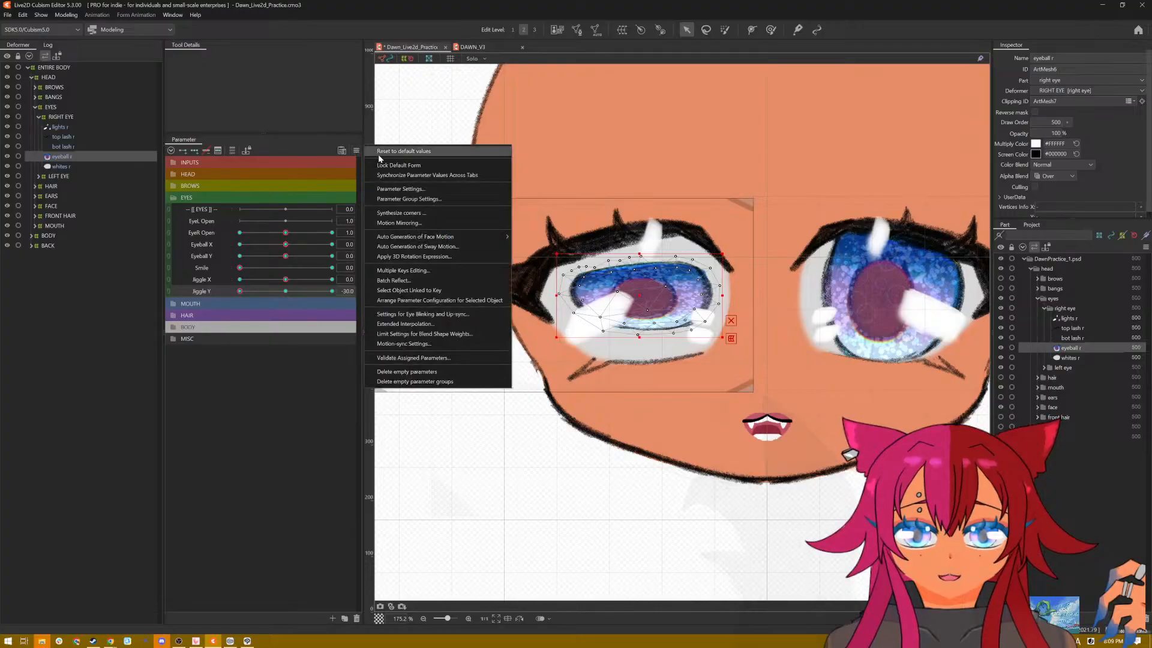
click(399, 165)
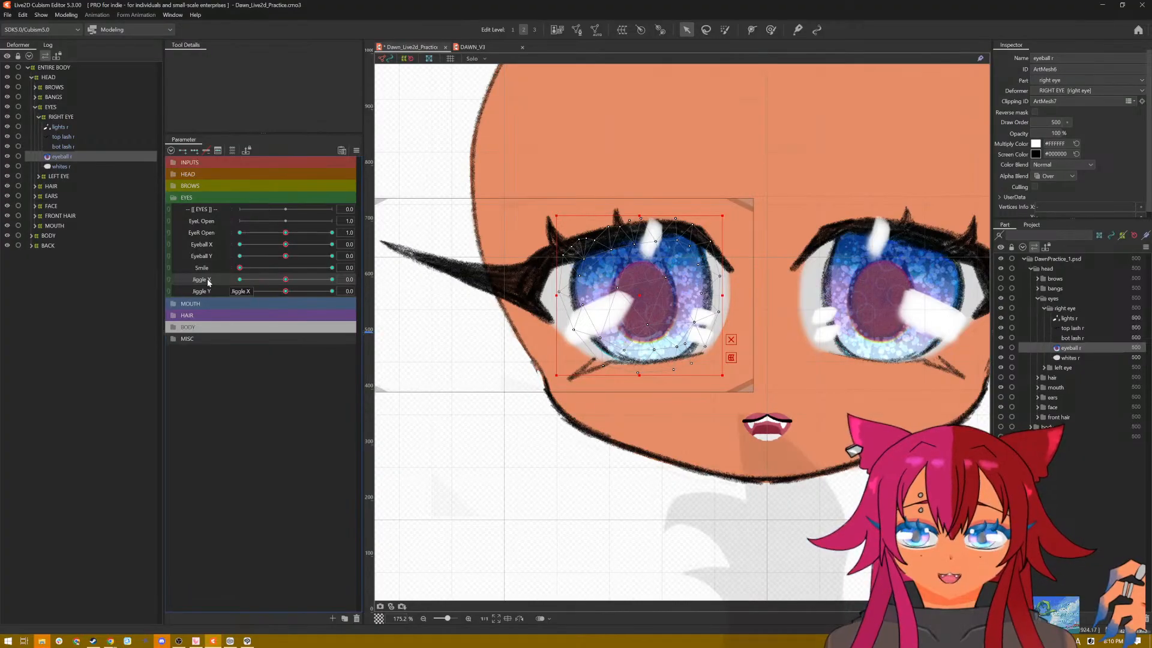
Step: Add three Jiggle X keys to lights r and widen it symmetrically at Jiggle X 30.0
click(37, 127)
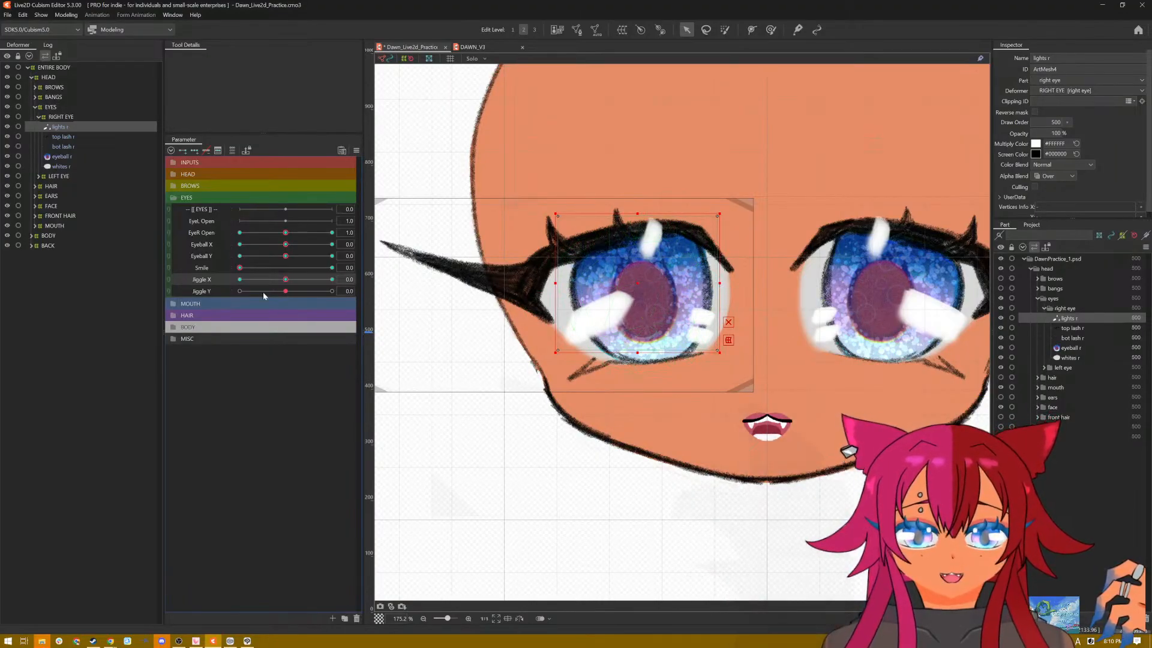
drag(287, 285, 332, 279)
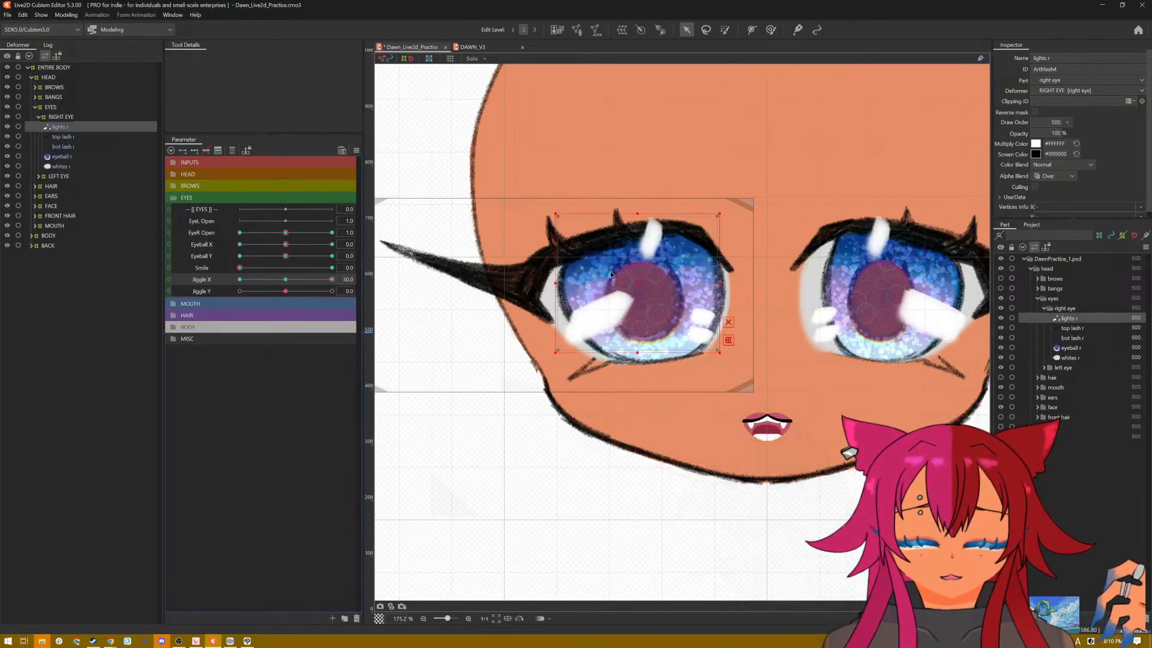
drag(725, 283, 739, 283)
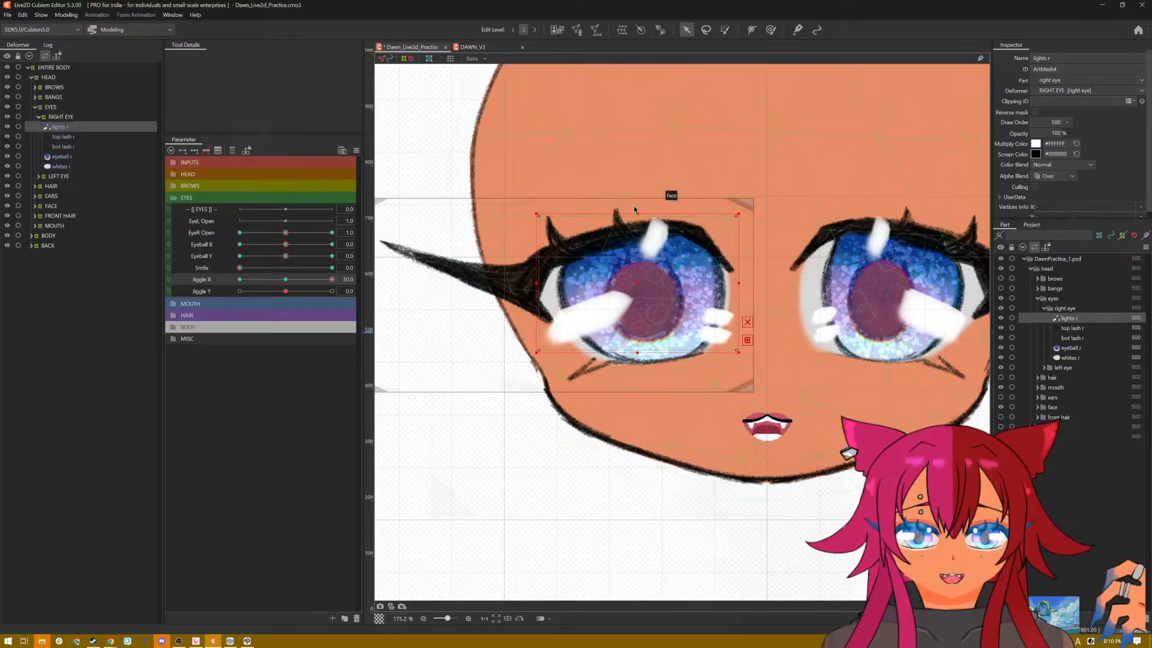
Step: Rotate lights r slightly clockwise at Jiggle X 30.0, and narrow and tilt it counter-clockwise over the narrowed iris at Jiggle X -30.0
drag(636, 211, 642, 211)
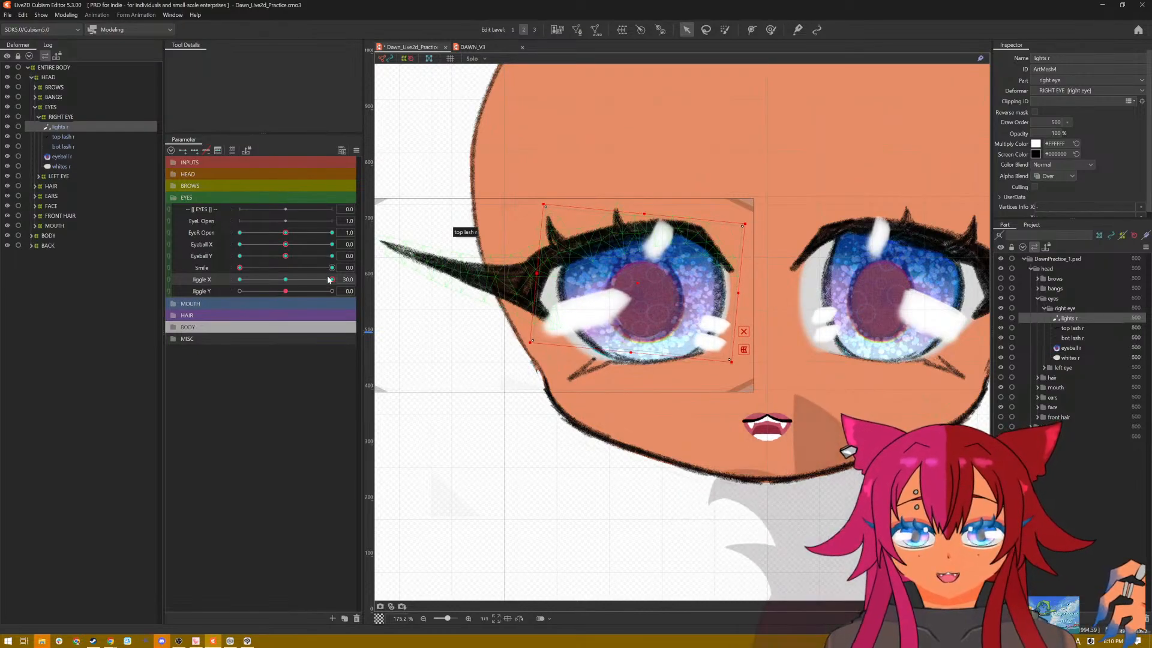
drag(332, 279, 217, 286)
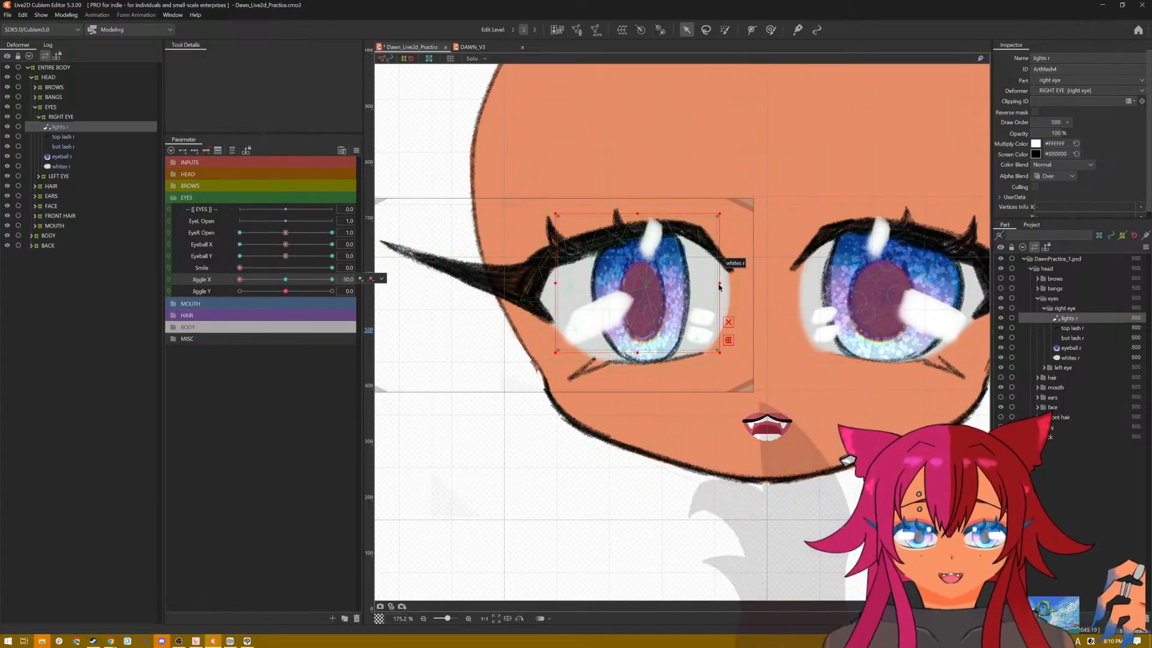
drag(721, 282, 694, 283)
drag(656, 217, 618, 210)
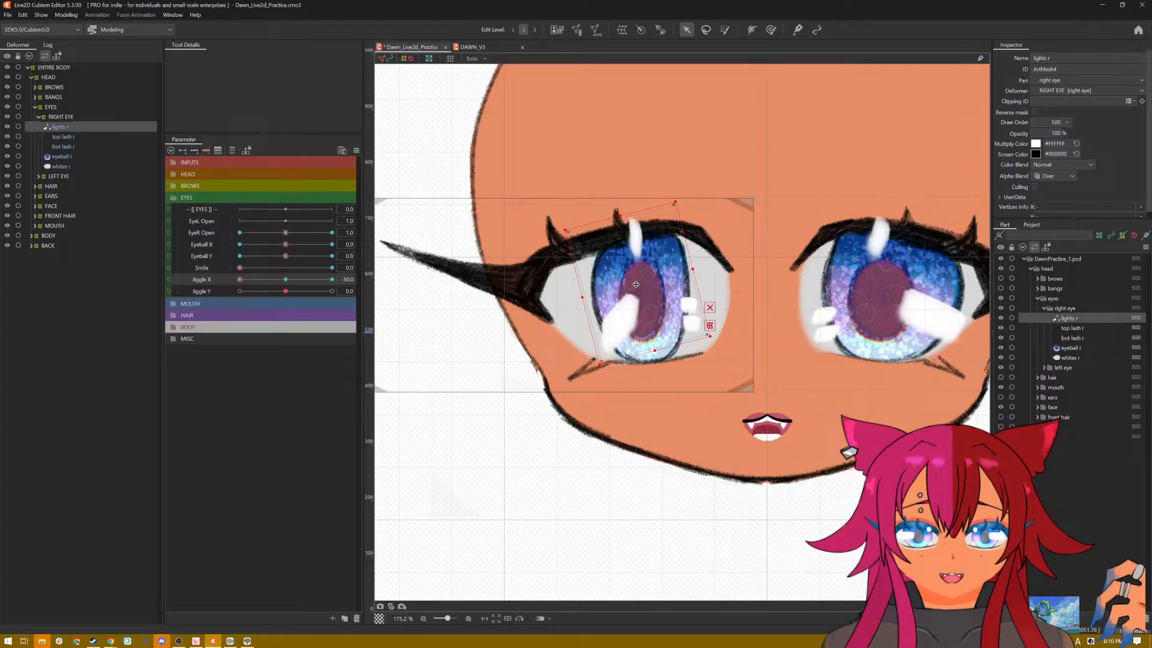
drag(636, 284, 631, 284)
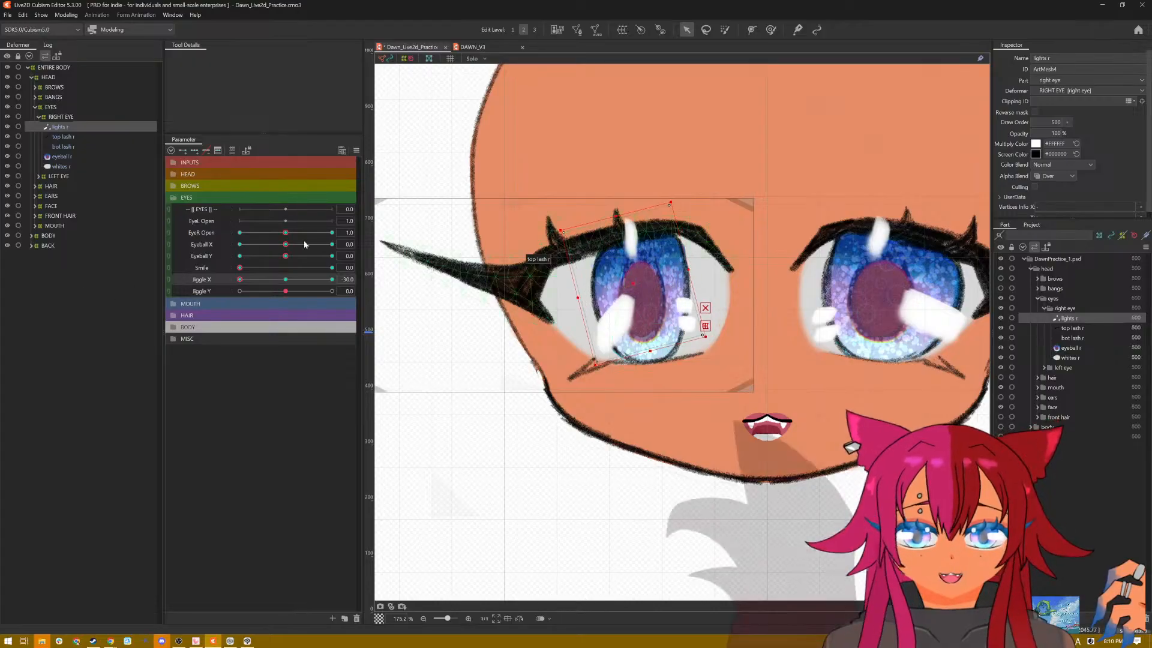
Step: Restore the default parameter values and add three Jiggle Y keys to lights r
click(353, 152)
click(385, 157)
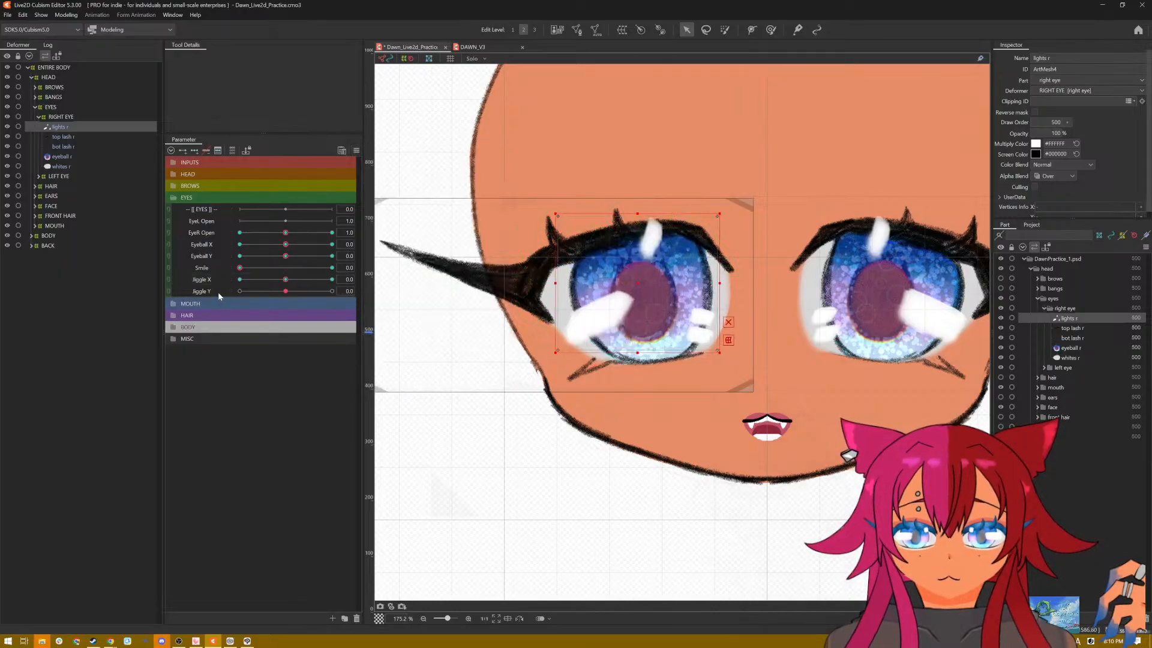
click(193, 151)
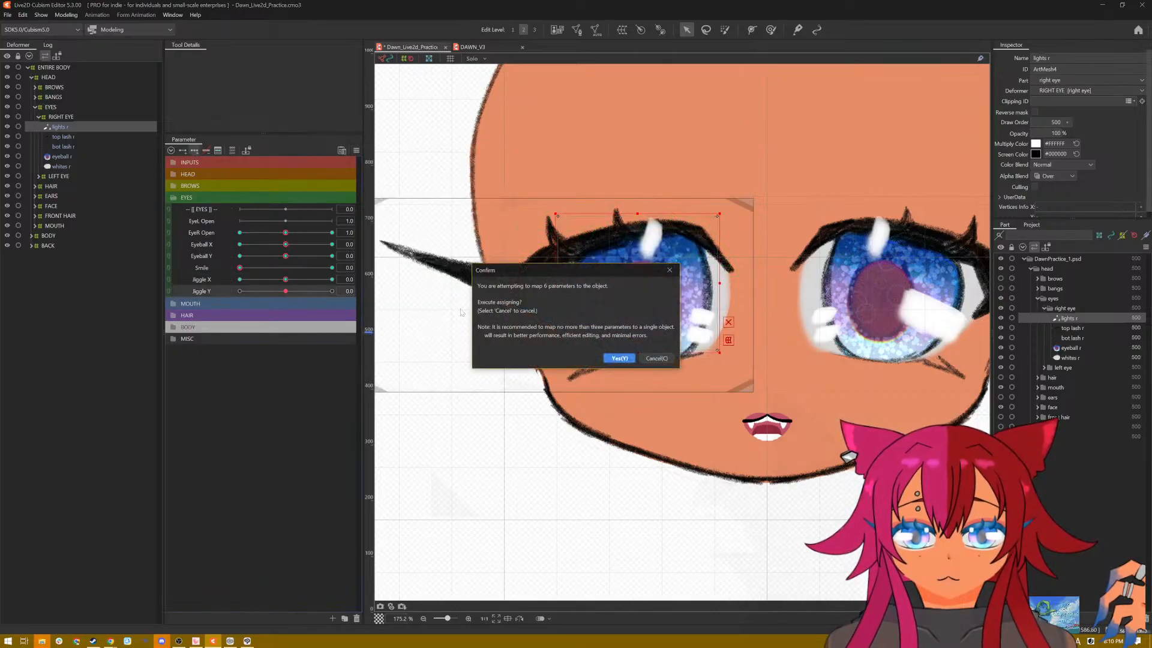
click(614, 356)
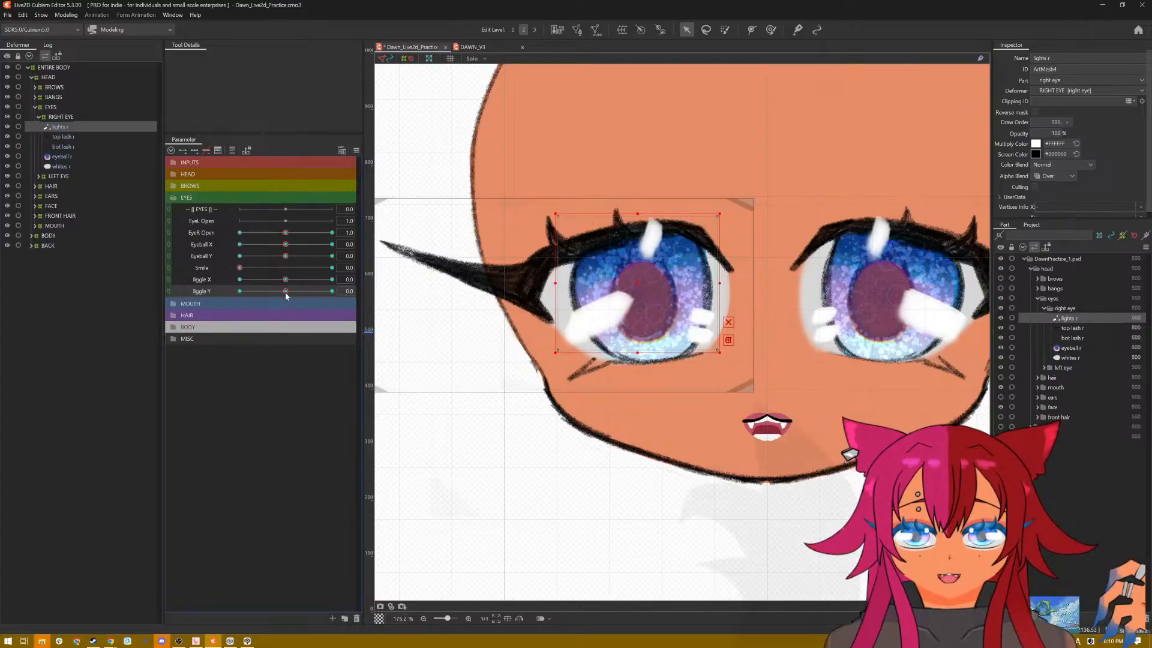
Step: Stretch lights r vertically from its center at Jiggle Y 30.0 and tilt it slightly counter-clockwise
drag(286, 292, 332, 291)
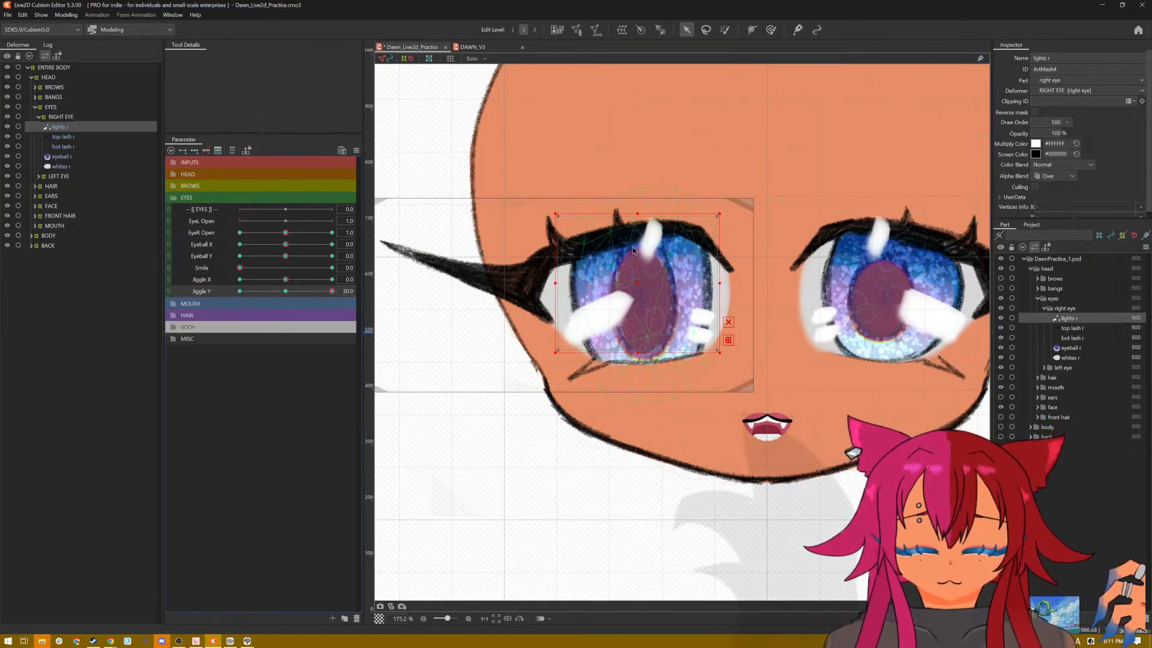
drag(637, 212, 636, 183)
click(635, 179)
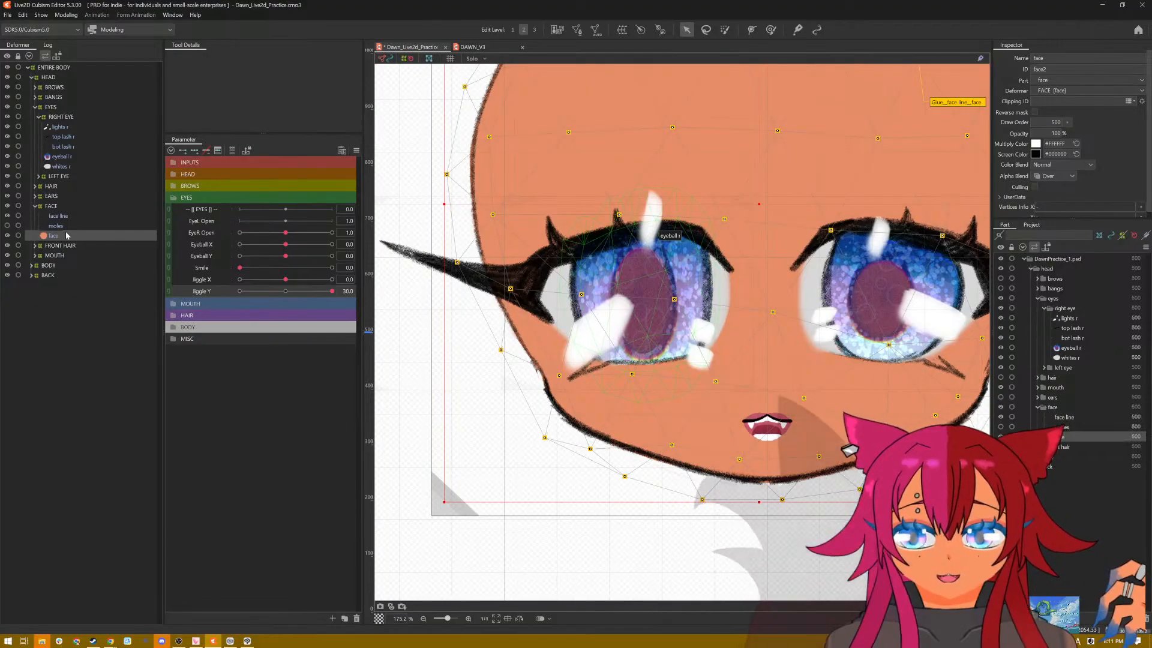
click(60, 167)
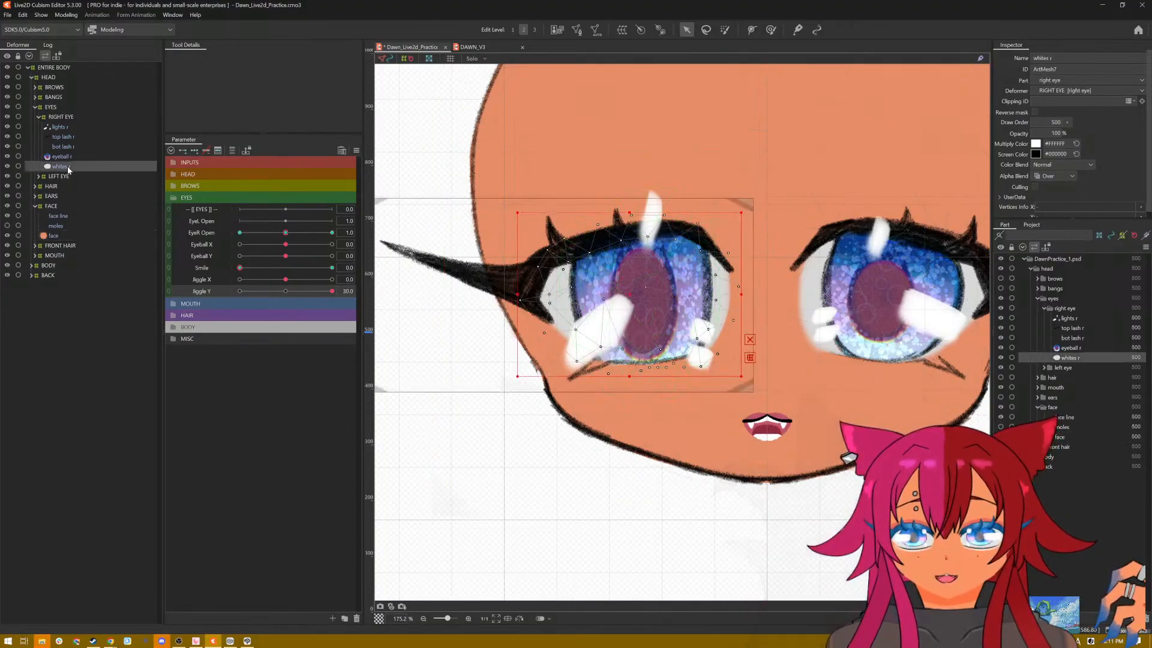
click(70, 129)
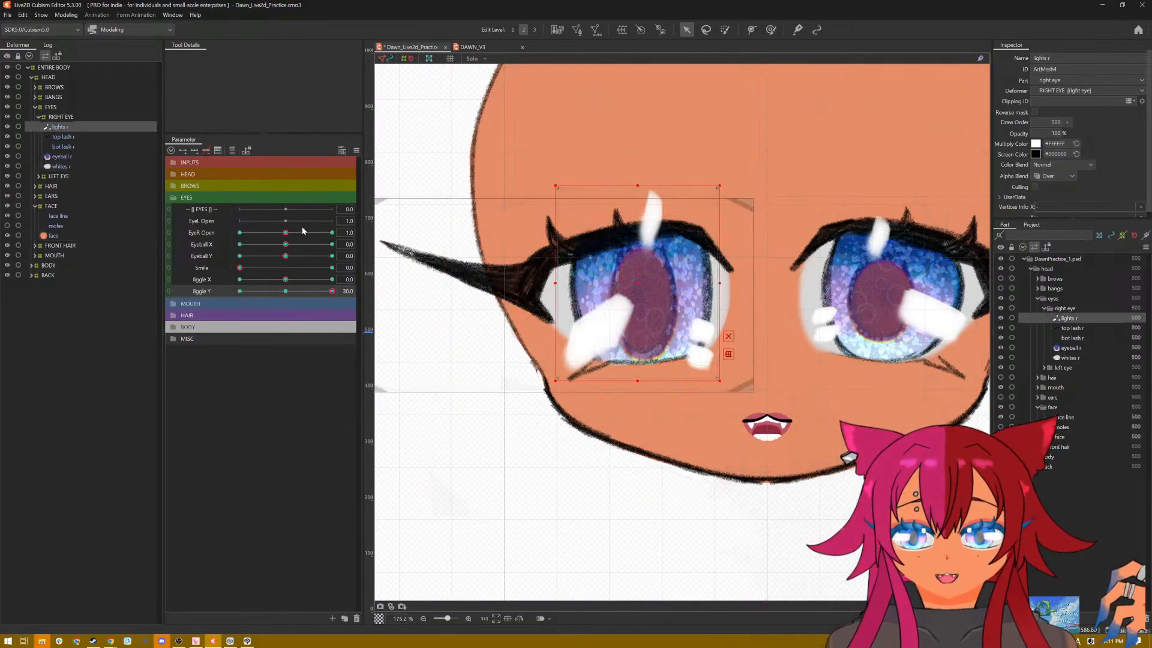
click(54, 236)
click(60, 127)
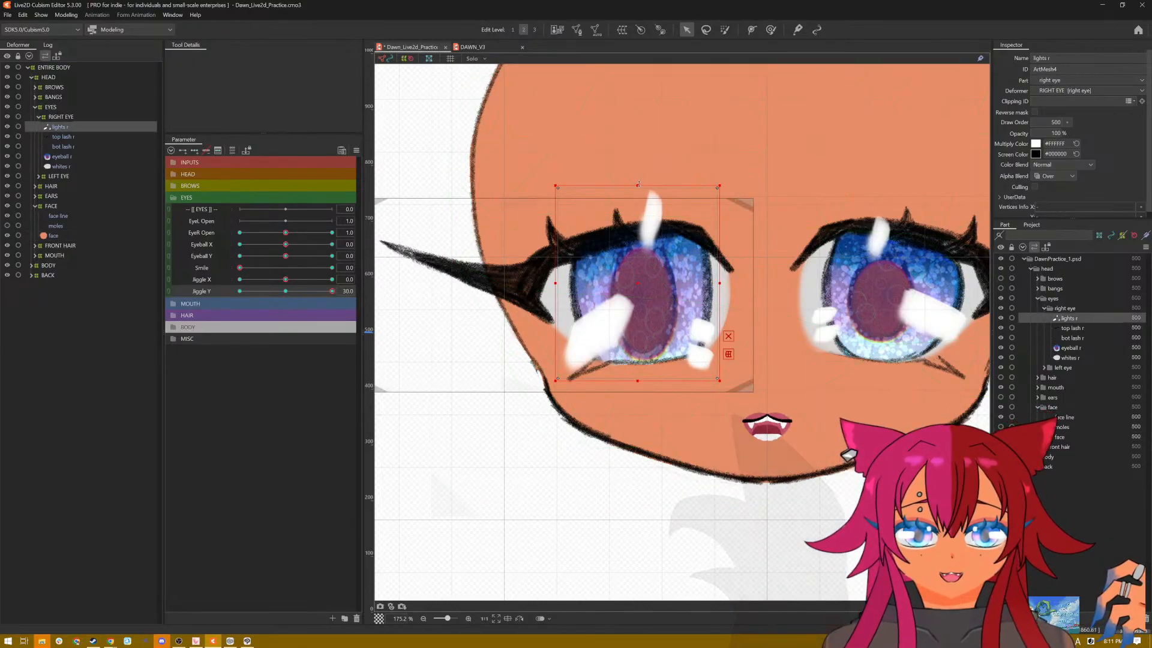
drag(638, 183, 618, 183)
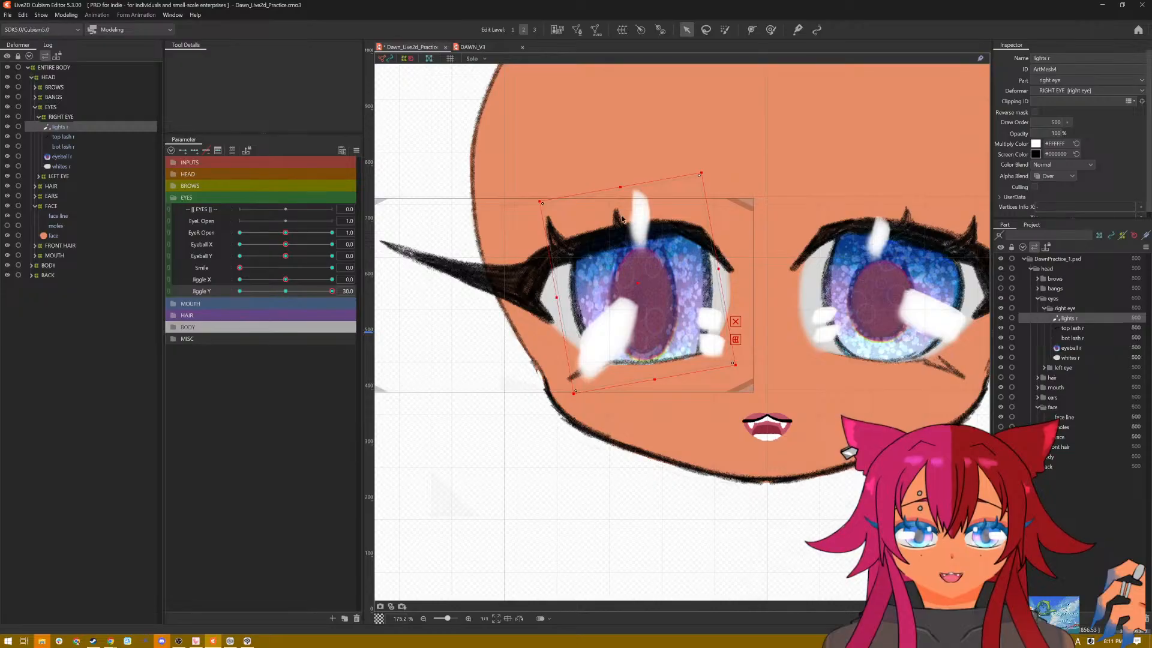
drag(640, 283, 633, 283)
Step: Squash lights r vertically and tilt it slightly clockwise at Jiggle Y -30.0, and restore the default parameter values
drag(332, 291, 233, 291)
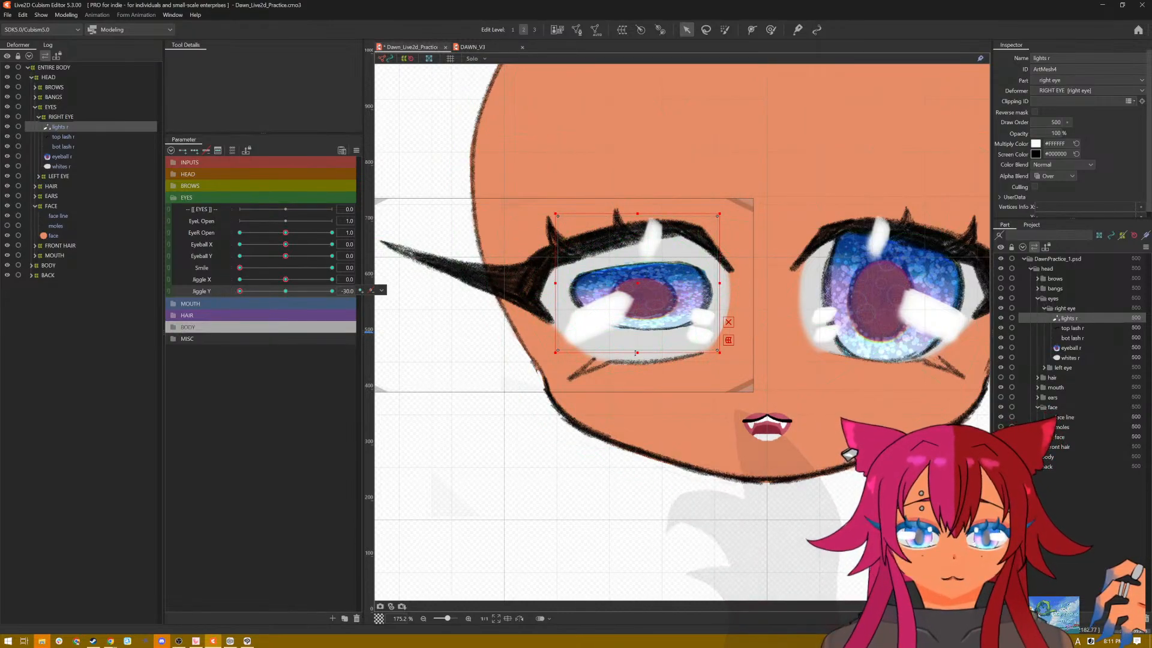
drag(637, 352, 637, 322)
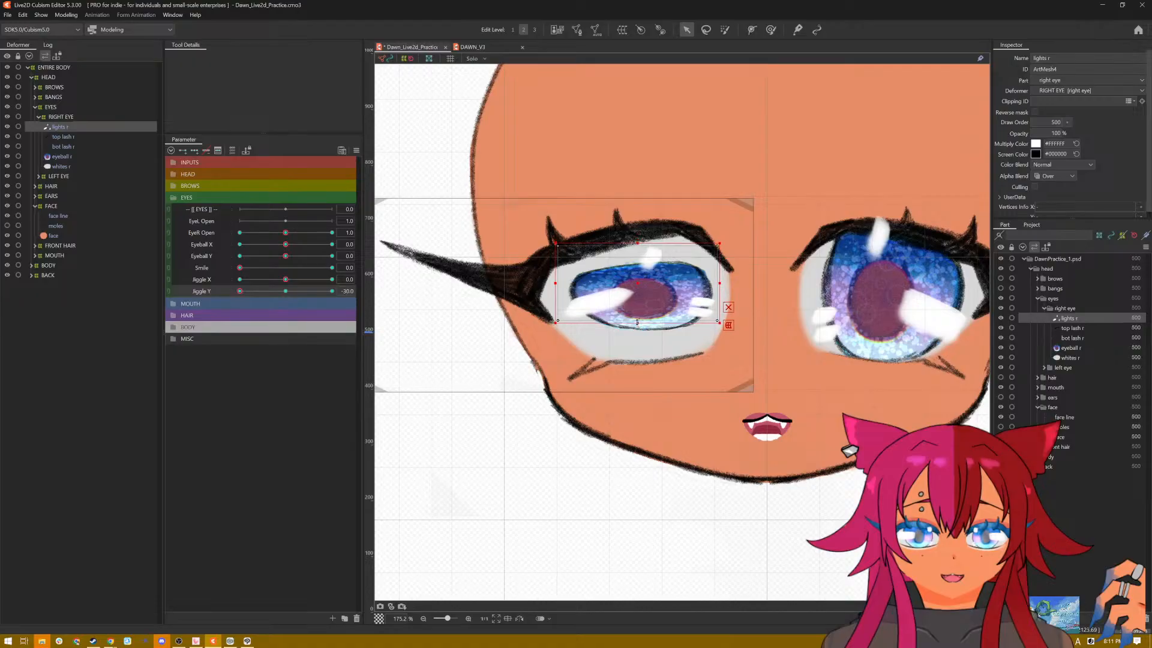
drag(637, 281, 637, 290)
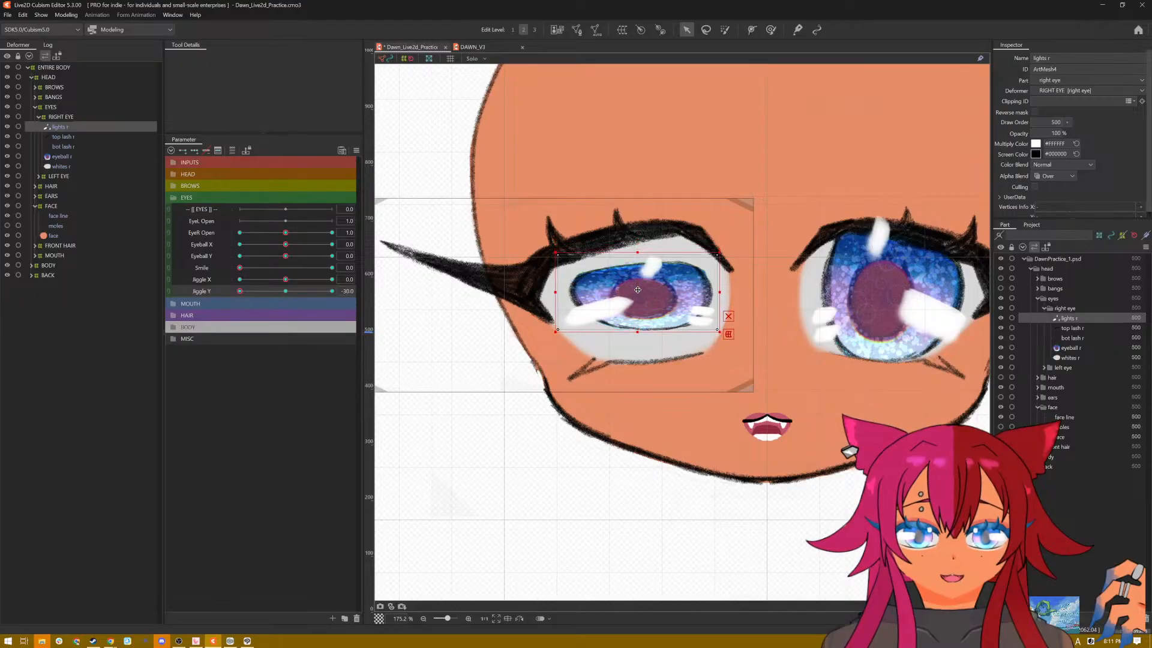
drag(635, 249, 645, 250)
drag(636, 290, 635, 282)
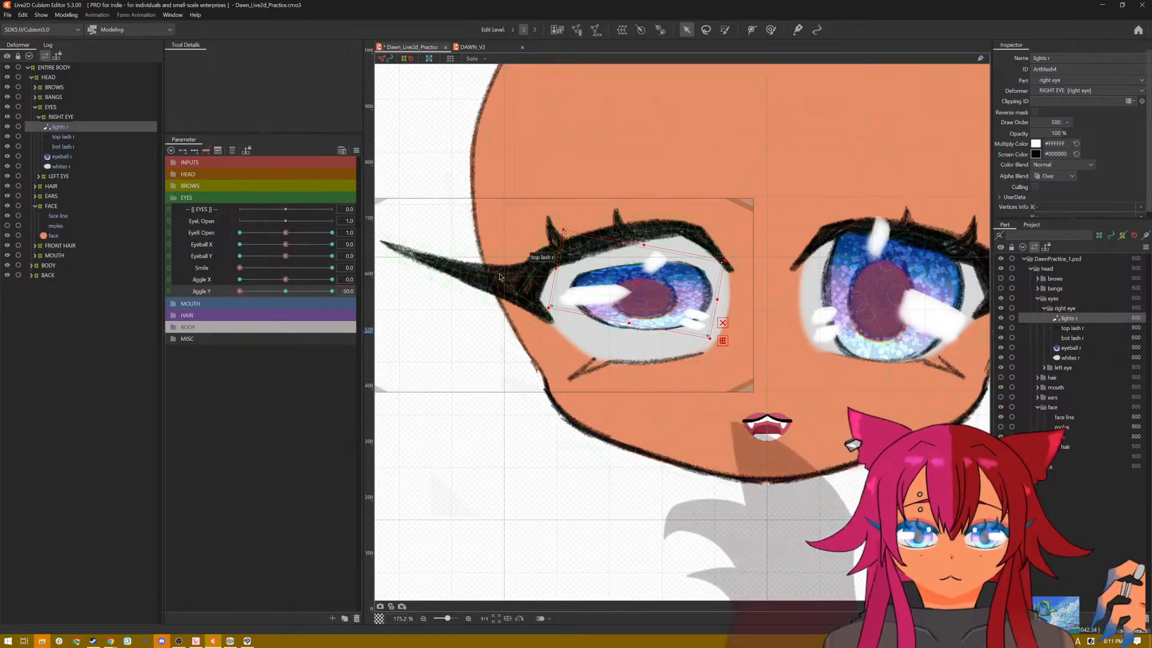
click(359, 153)
click(376, 158)
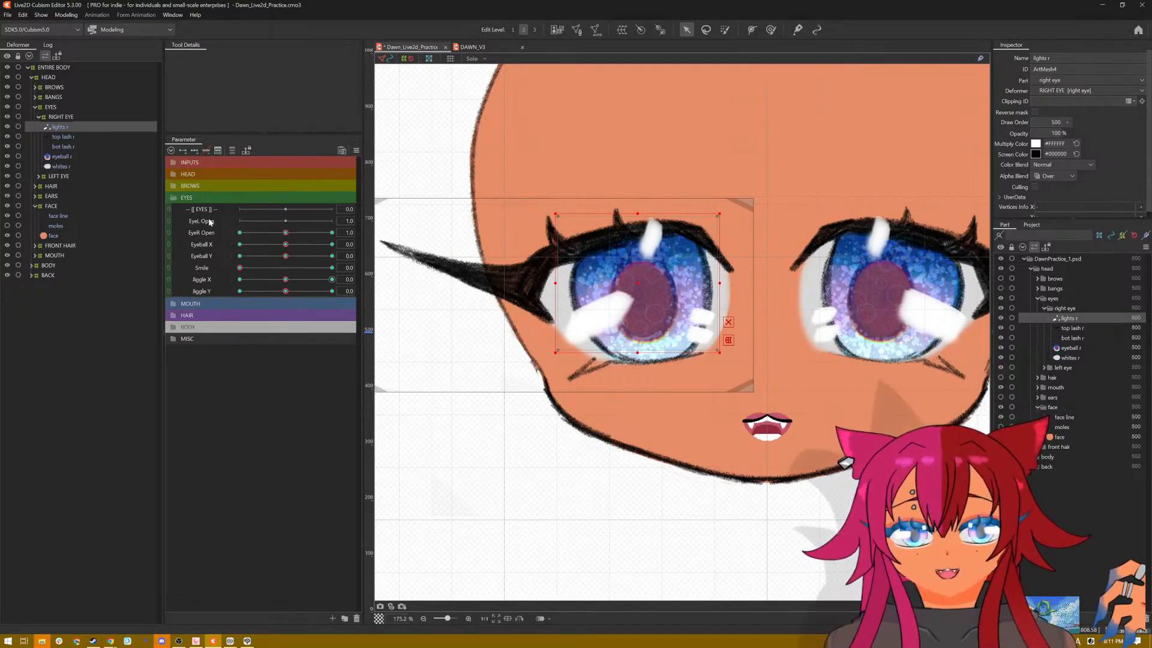
Step: Open the practice model's physics settings with the head framed in the preview
scroll(752, 236, down, 2)
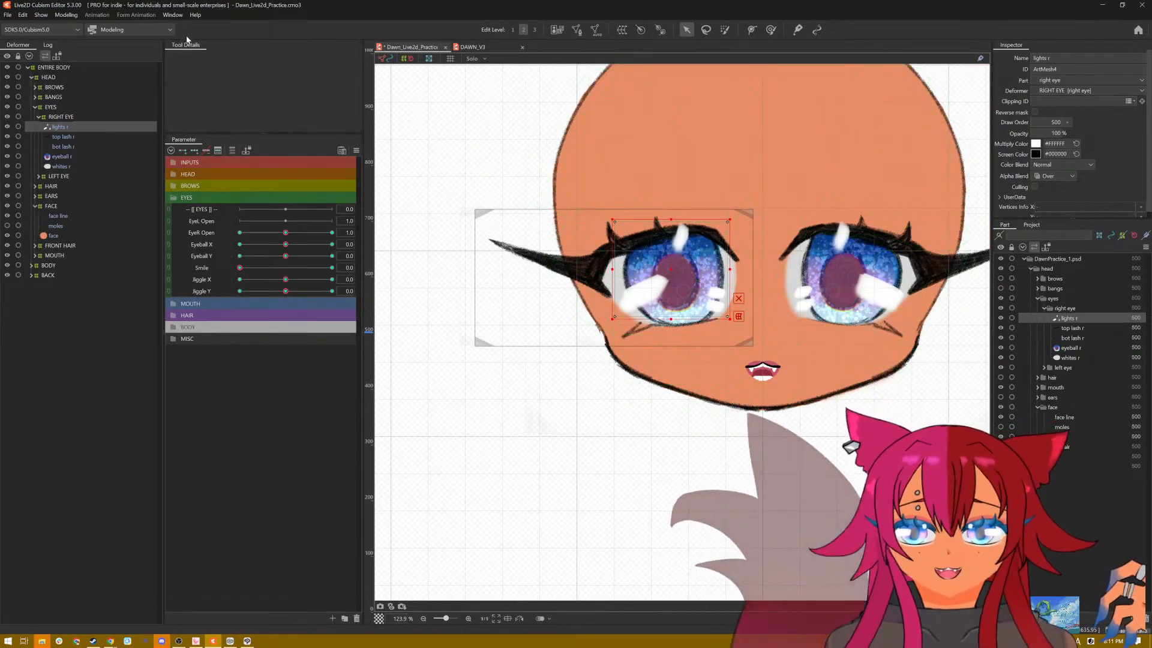
click(60, 15)
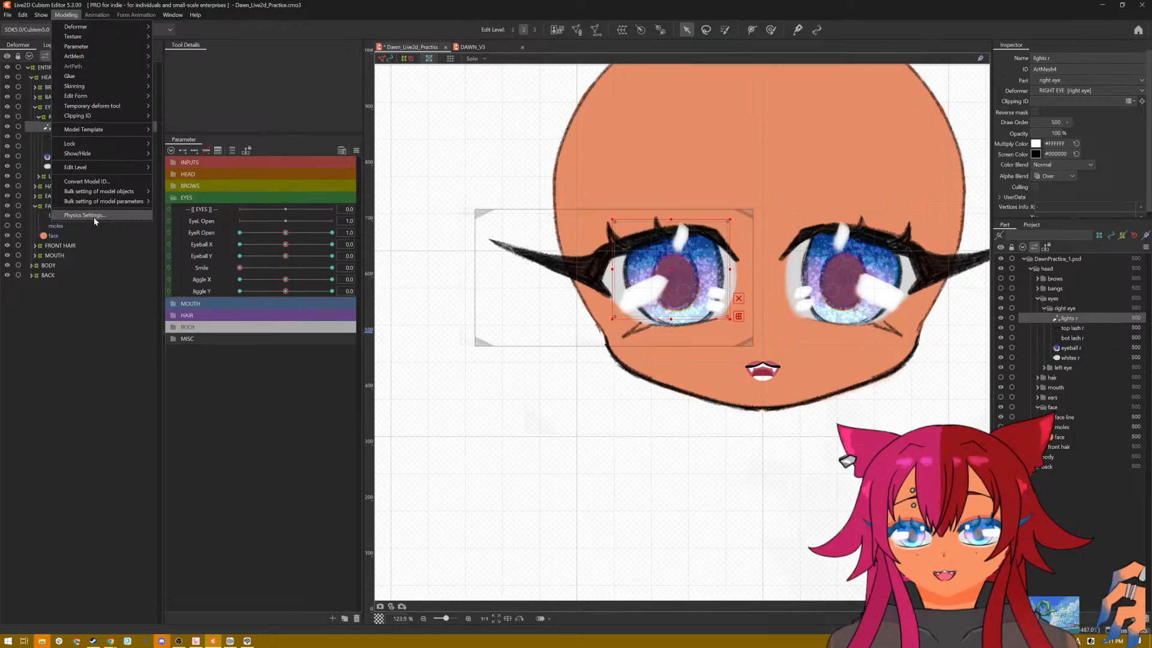
click(84, 215)
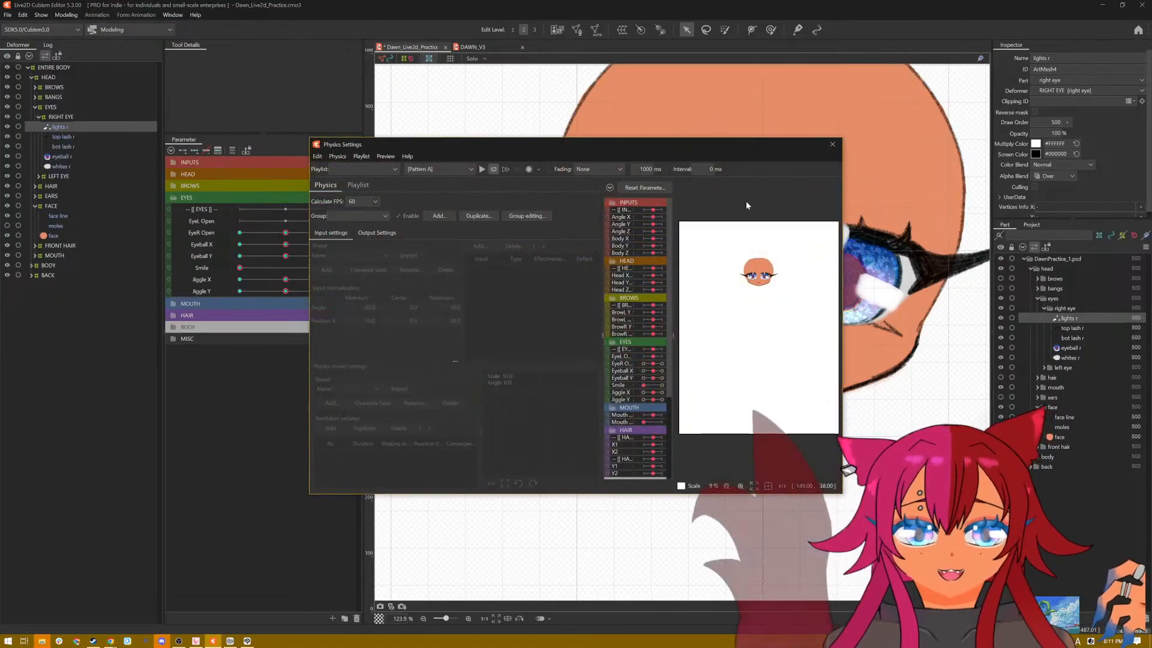
scroll(759, 392, up, 5)
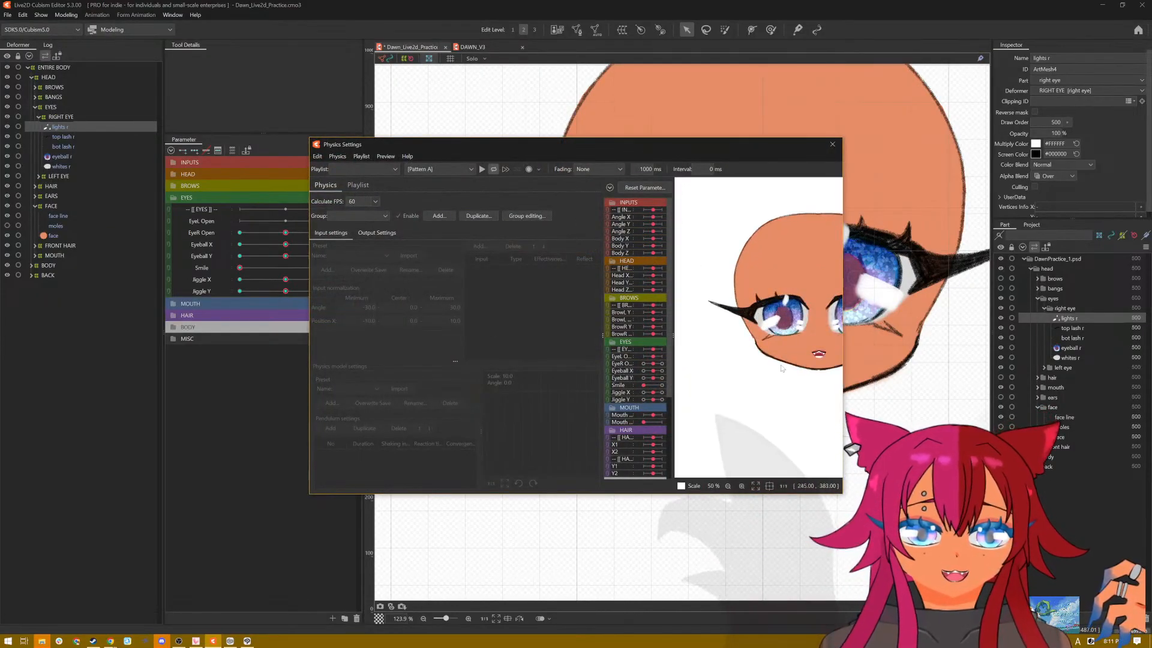
drag(759, 391, 722, 397)
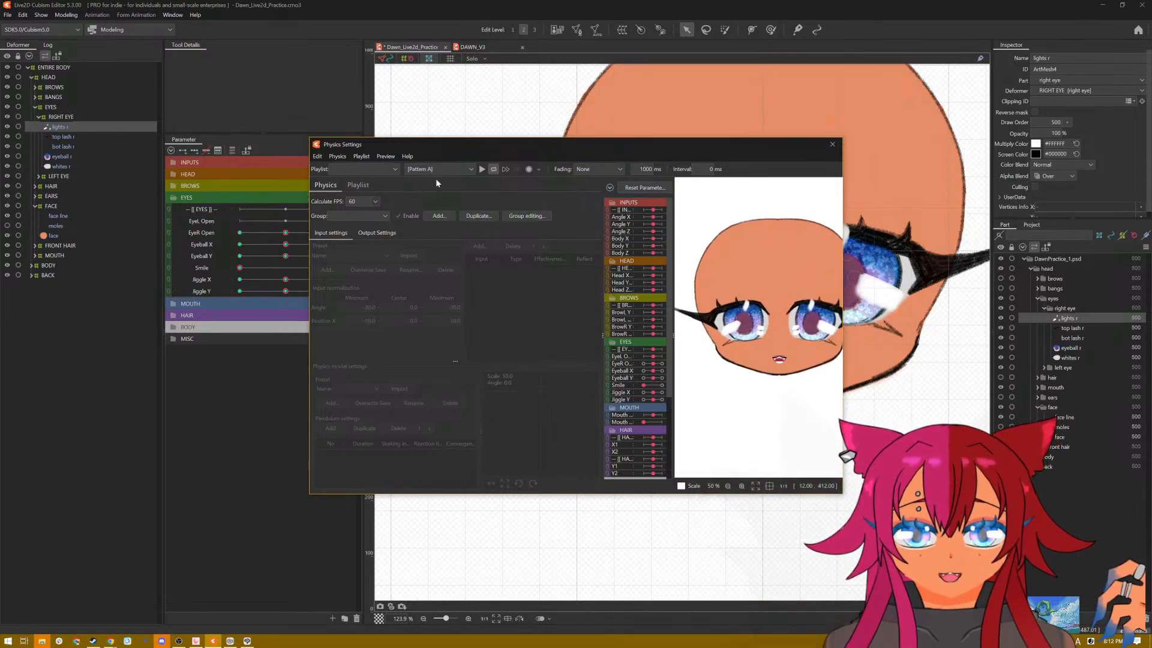
Step: Add a physics group named Eye Jiggle with the input and physics model presets left empty
click(381, 215)
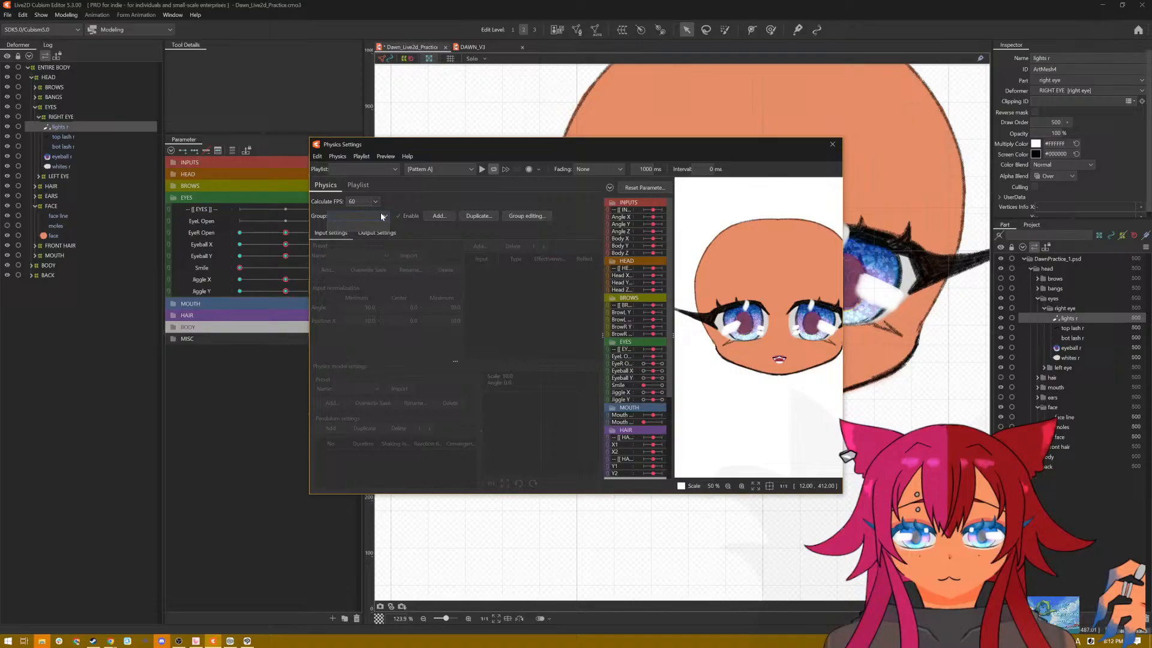
click(429, 218)
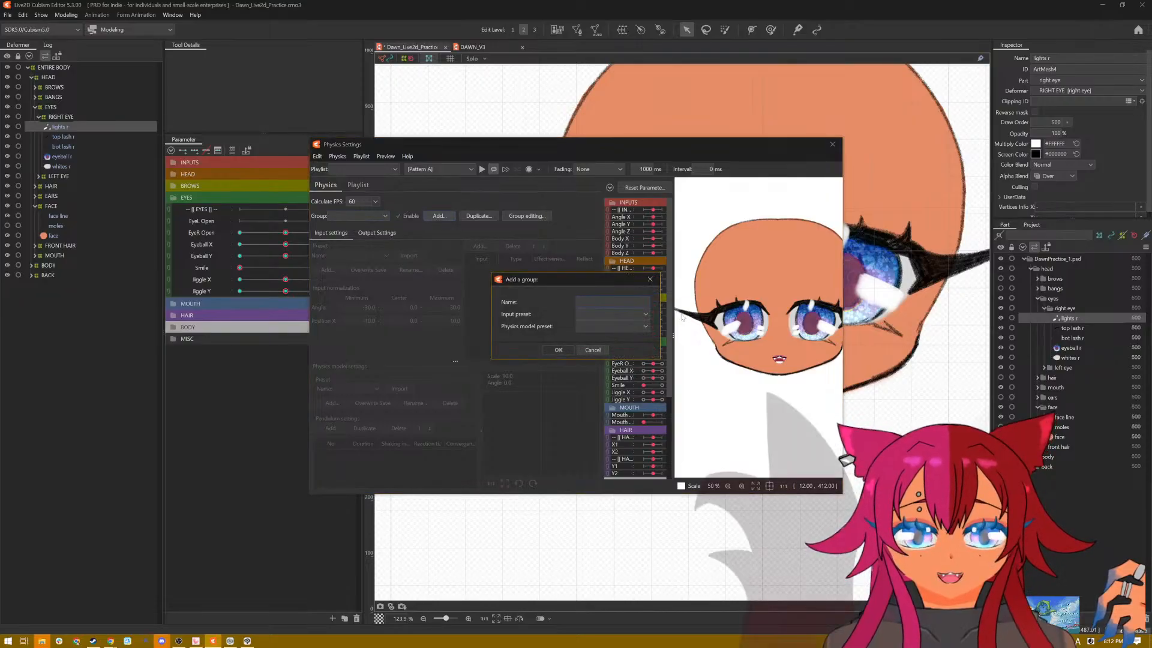
text(Eye Jiggle)
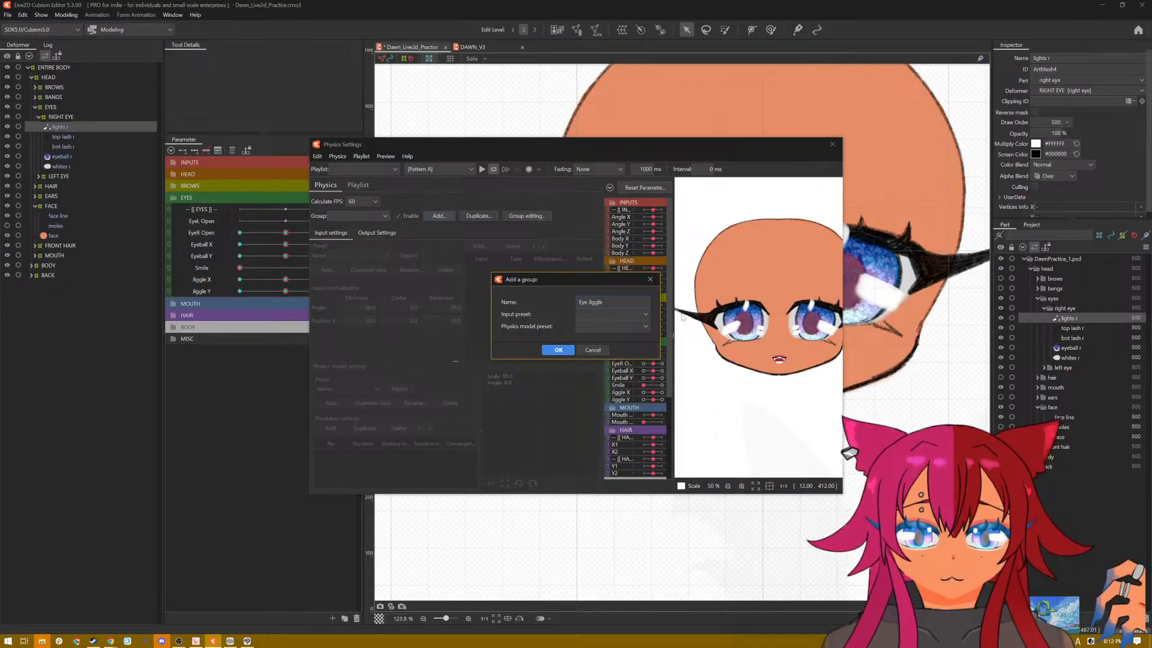
click(592, 316)
click(602, 346)
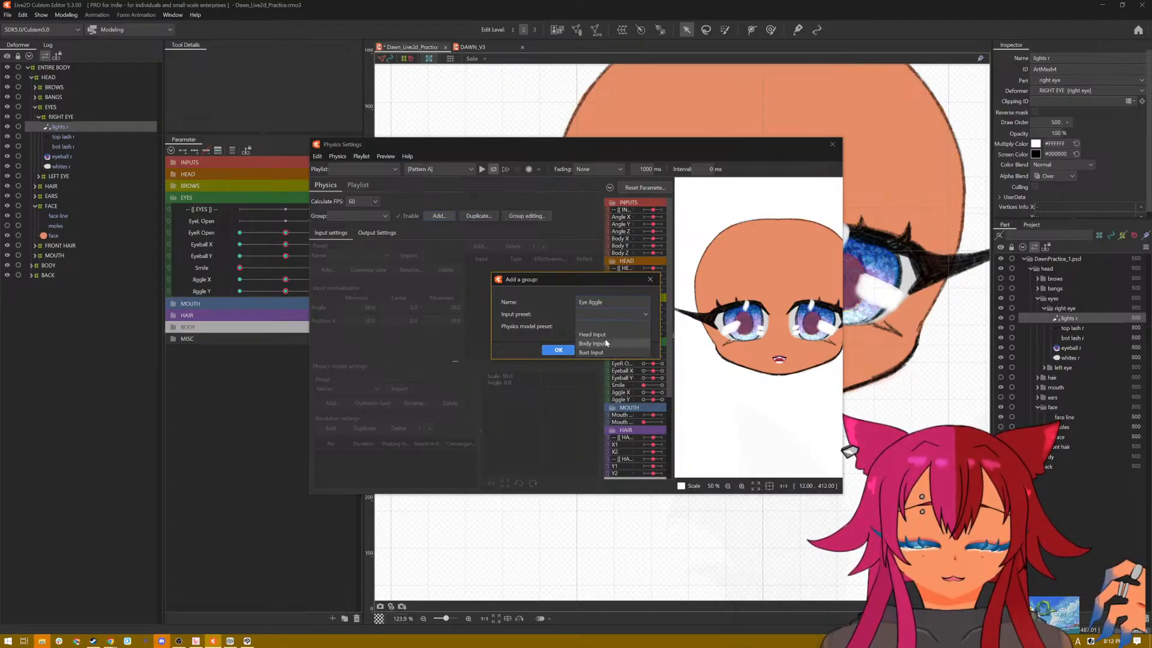
click(606, 327)
click(535, 318)
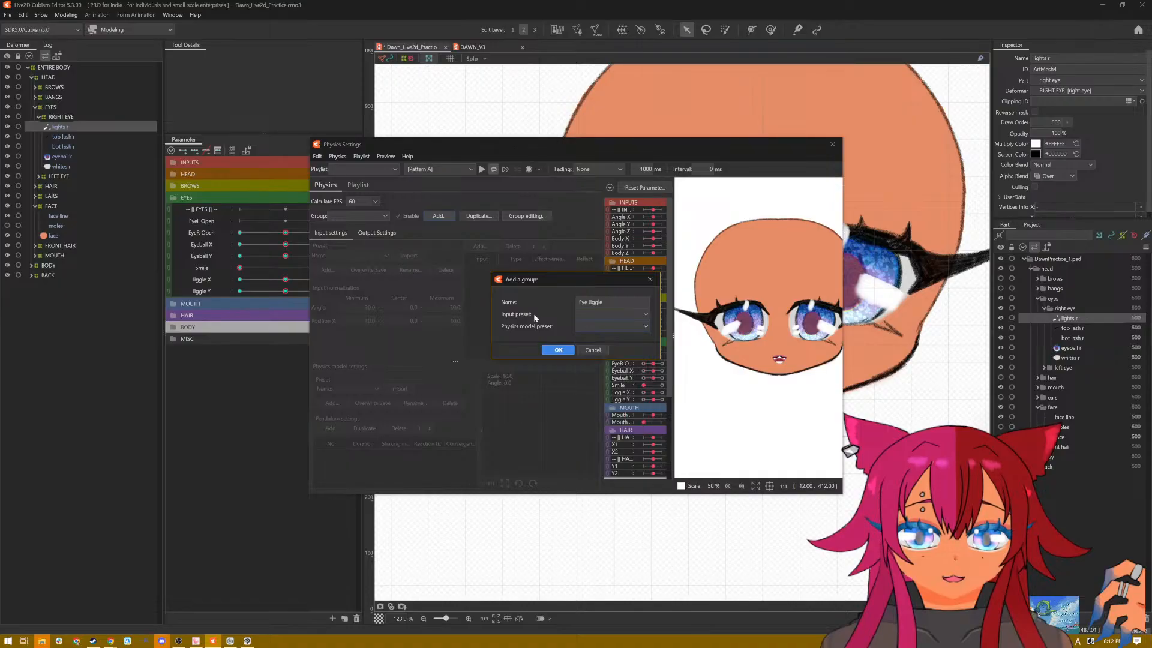
click(586, 319)
click(551, 312)
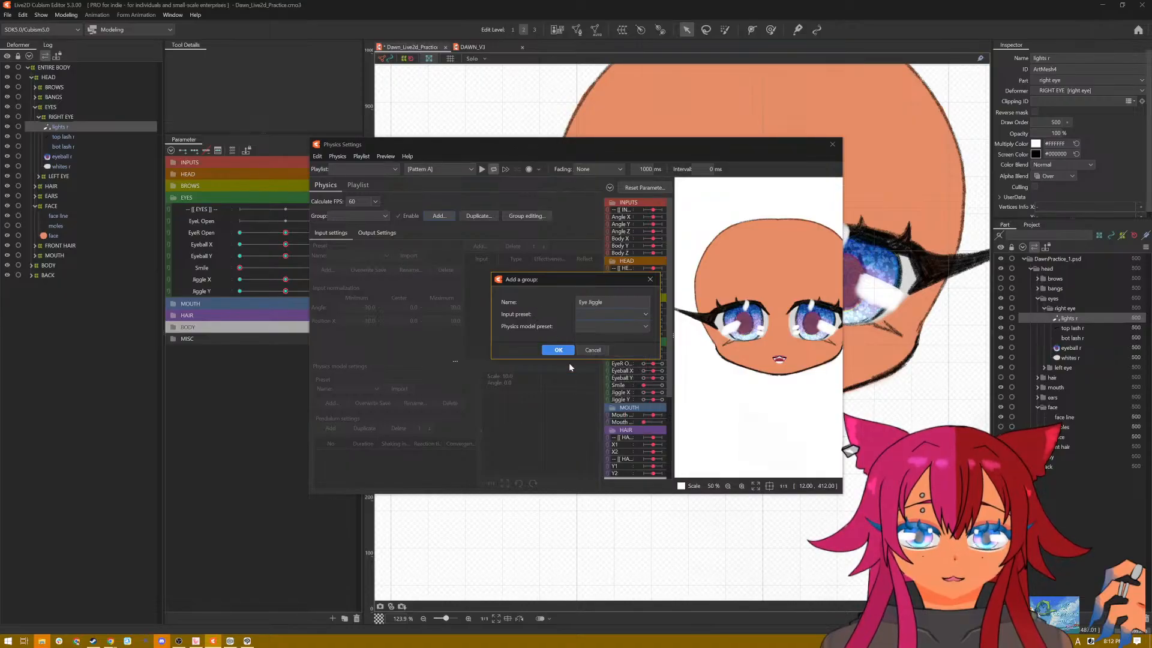
click(559, 351)
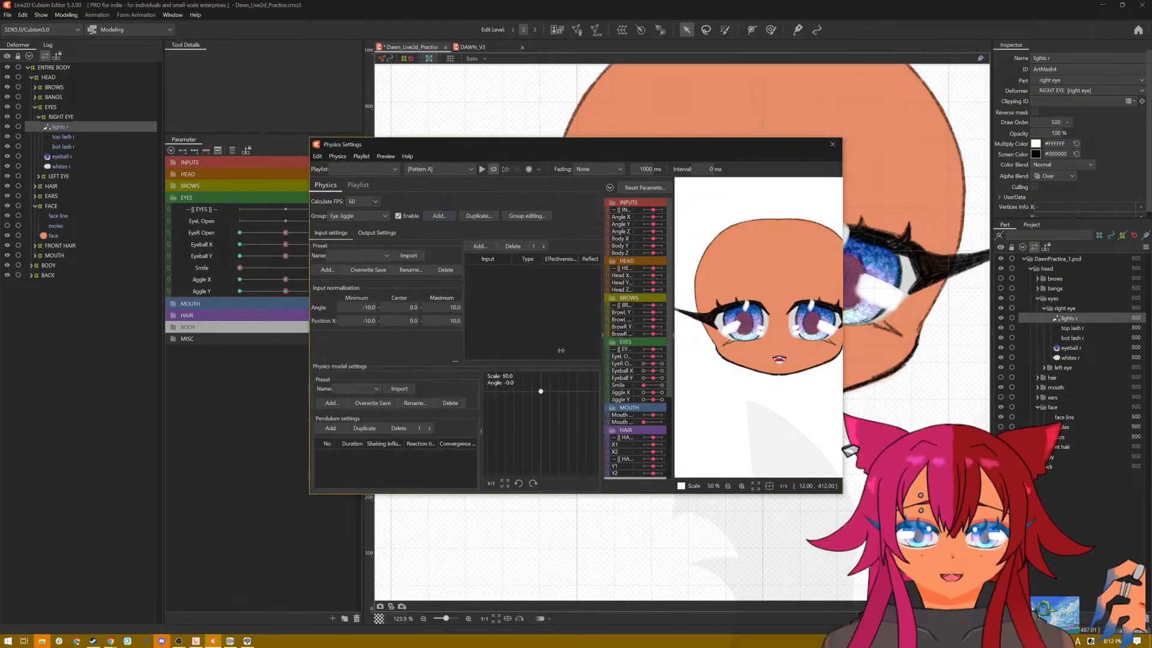
Step: Close the practice model's physics settings without adding inputs and open the physics settings of the DAWN_V3 model for reference
click(480, 246)
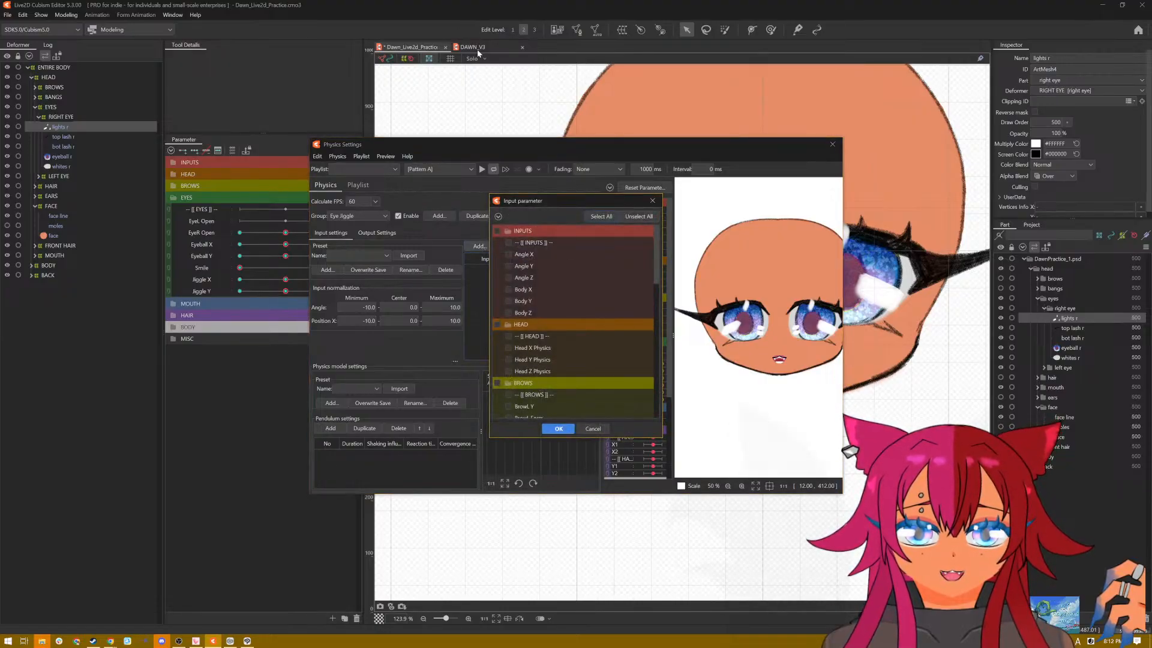
click(601, 427)
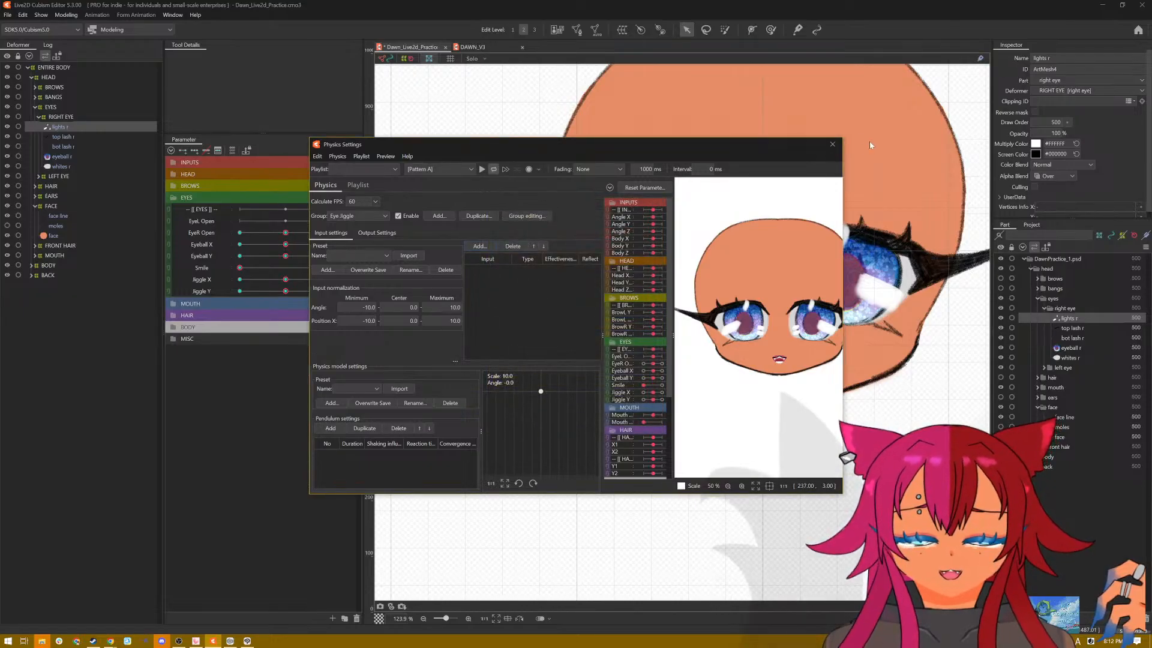
click(833, 145)
click(473, 46)
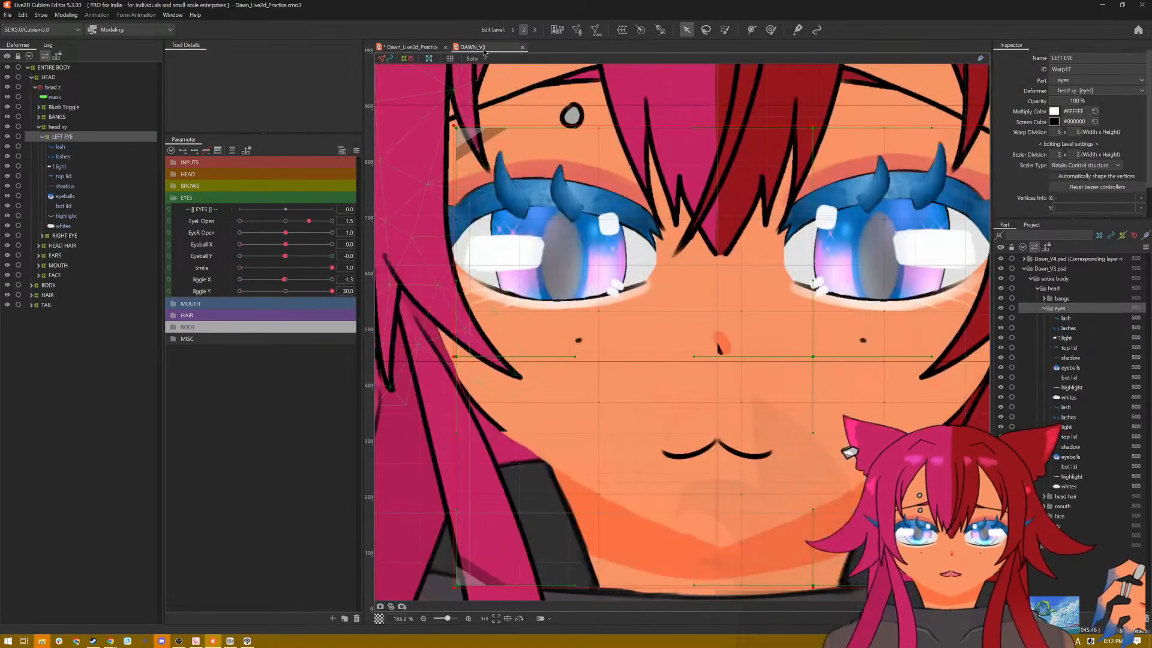
click(41, 14)
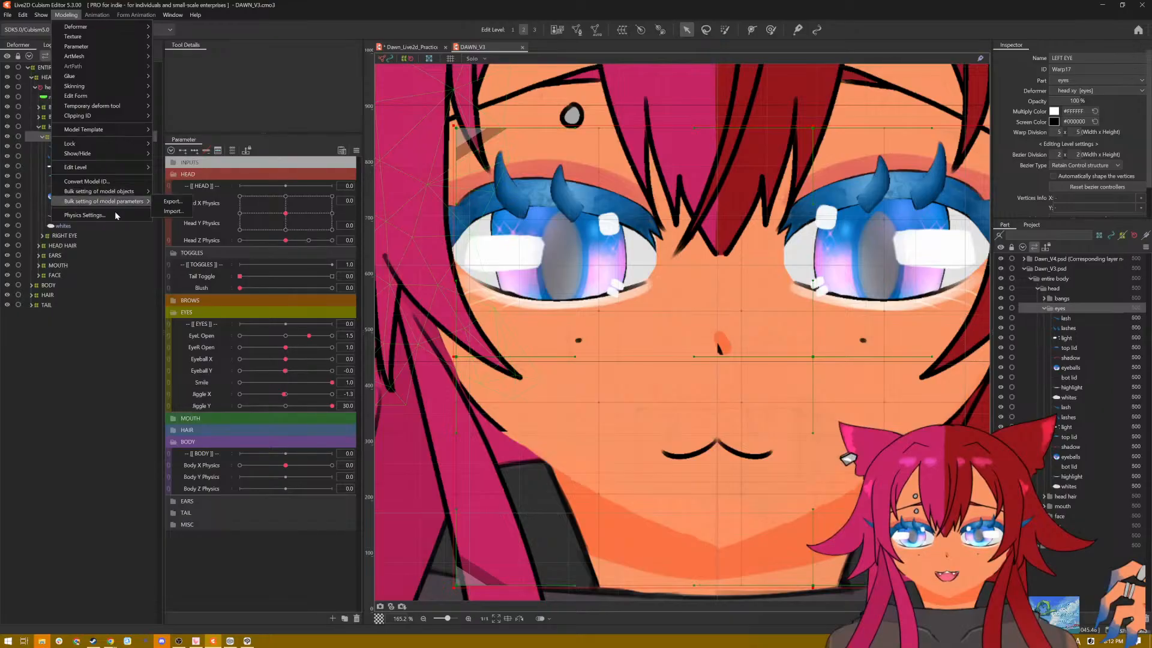
click(115, 217)
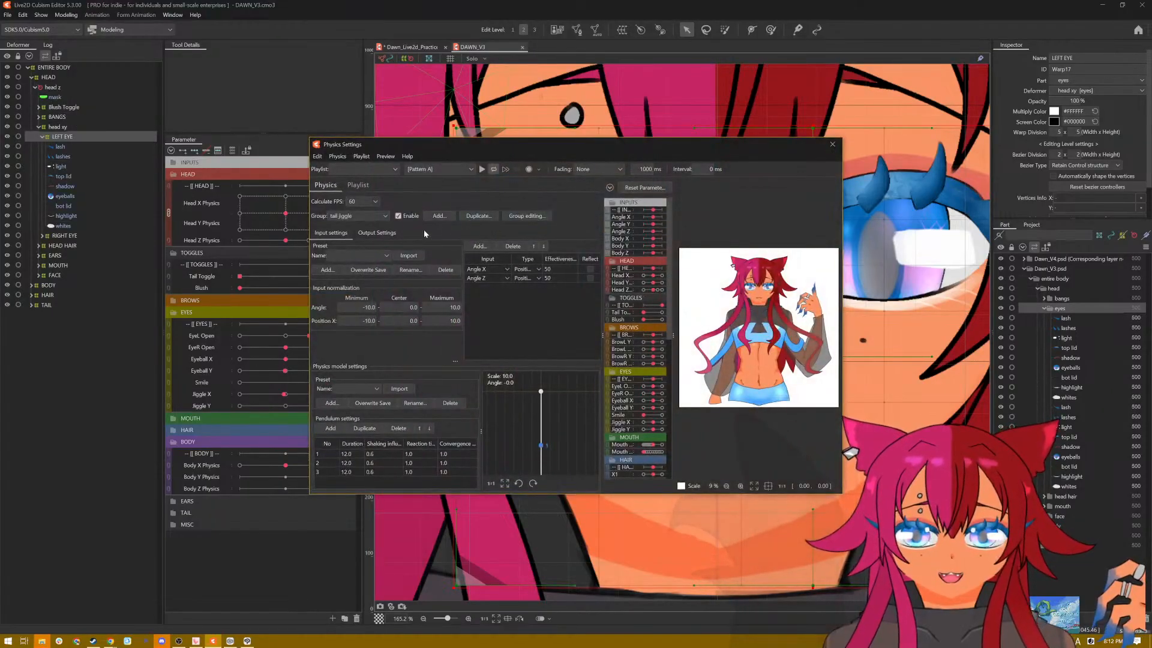
Step: Examine the input and output settings of the eye jiggle group in the DAWN_V3 physics settings
click(372, 217)
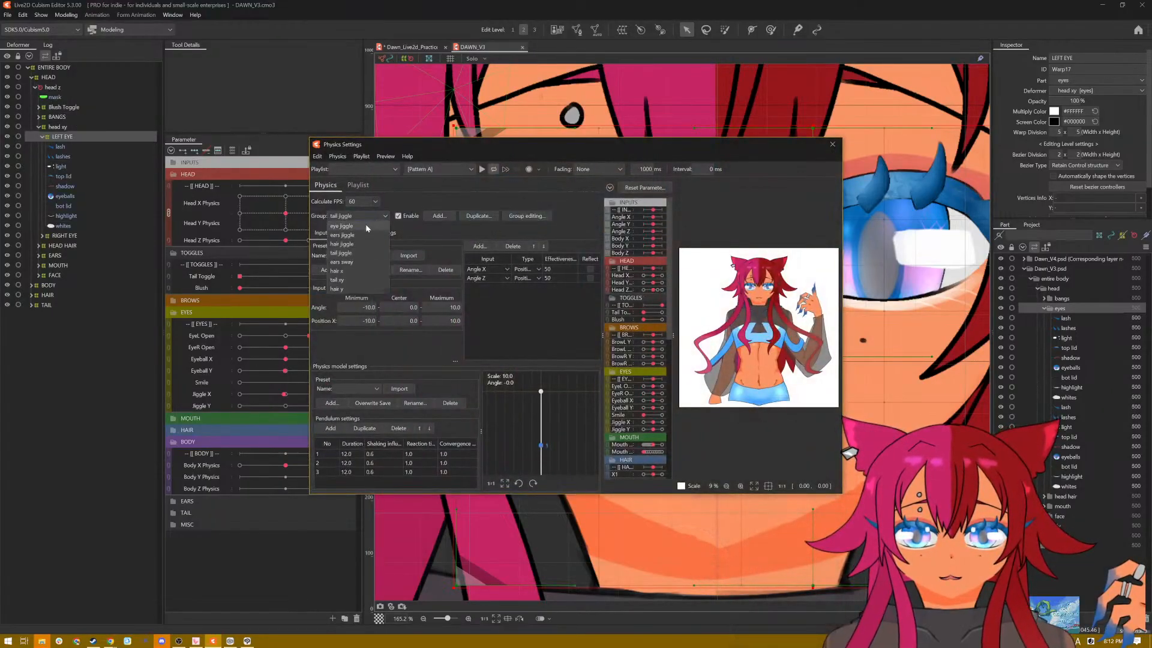
click(365, 224)
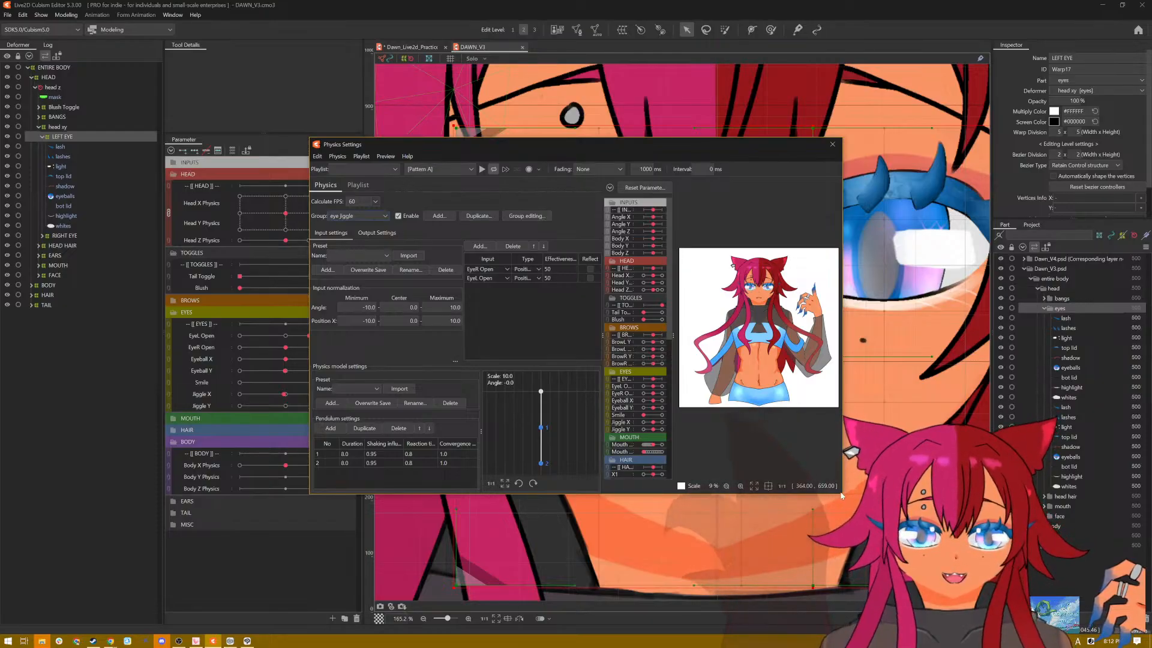
drag(843, 494, 914, 557)
scroll(783, 280, up, 5)
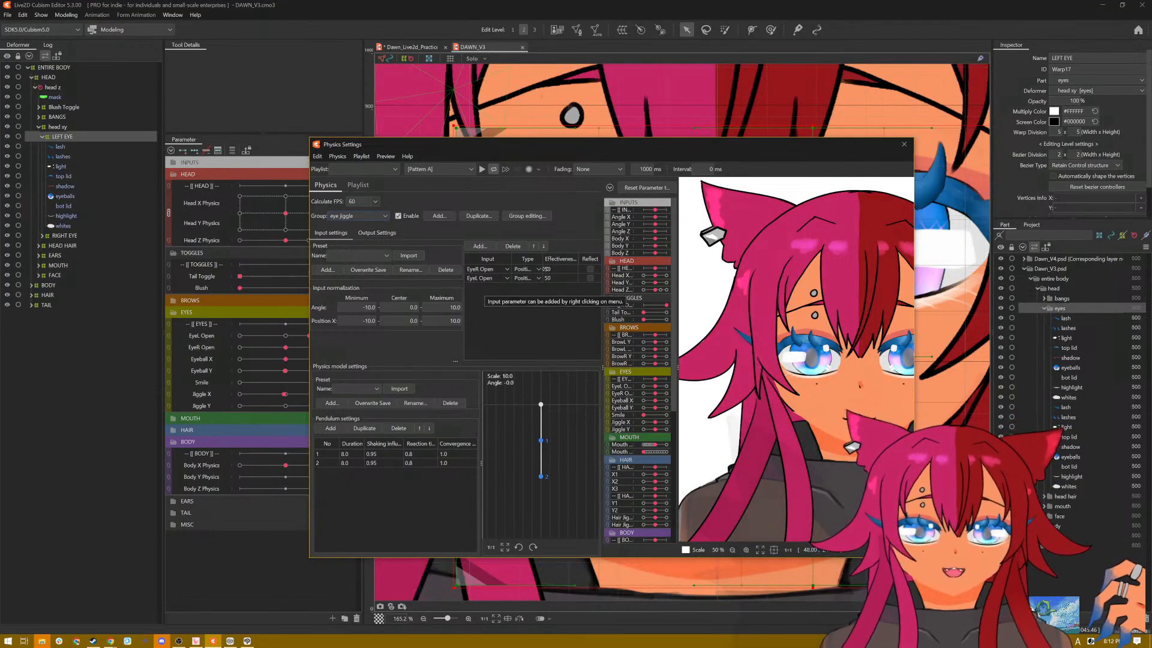
click(377, 233)
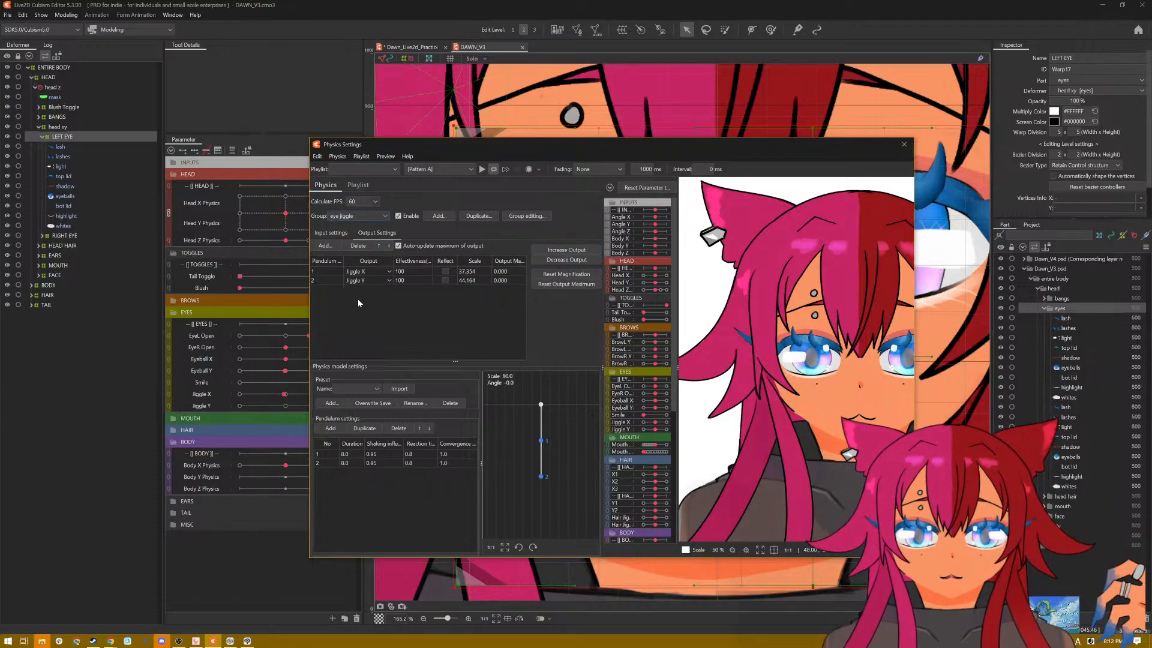
click(331, 234)
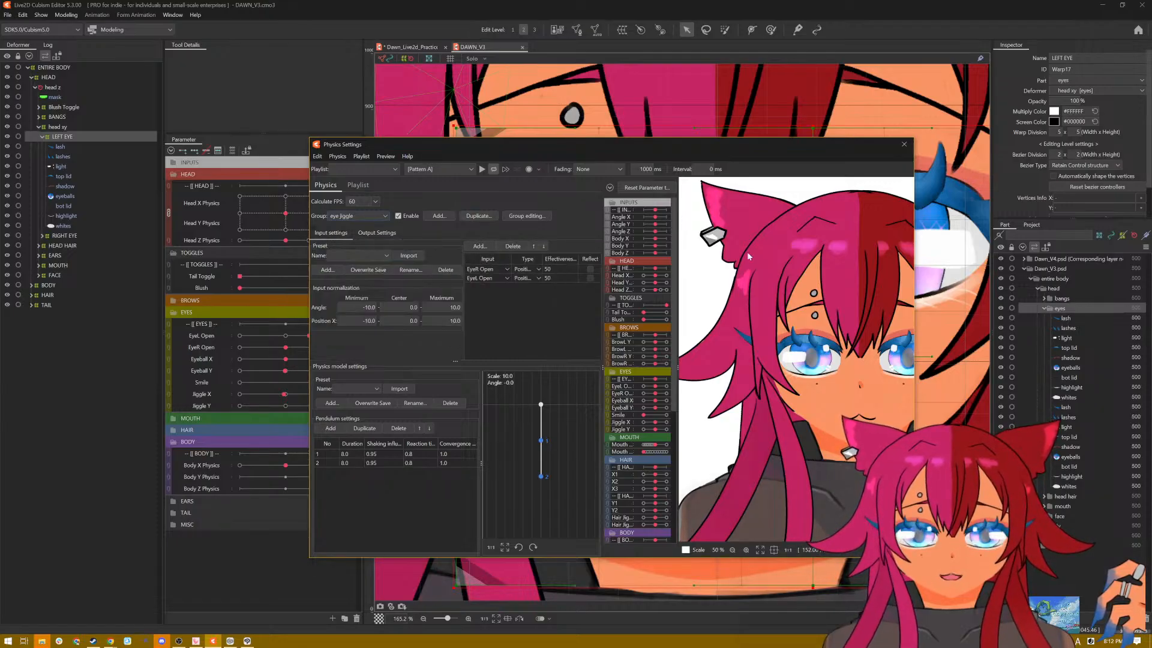
click(386, 233)
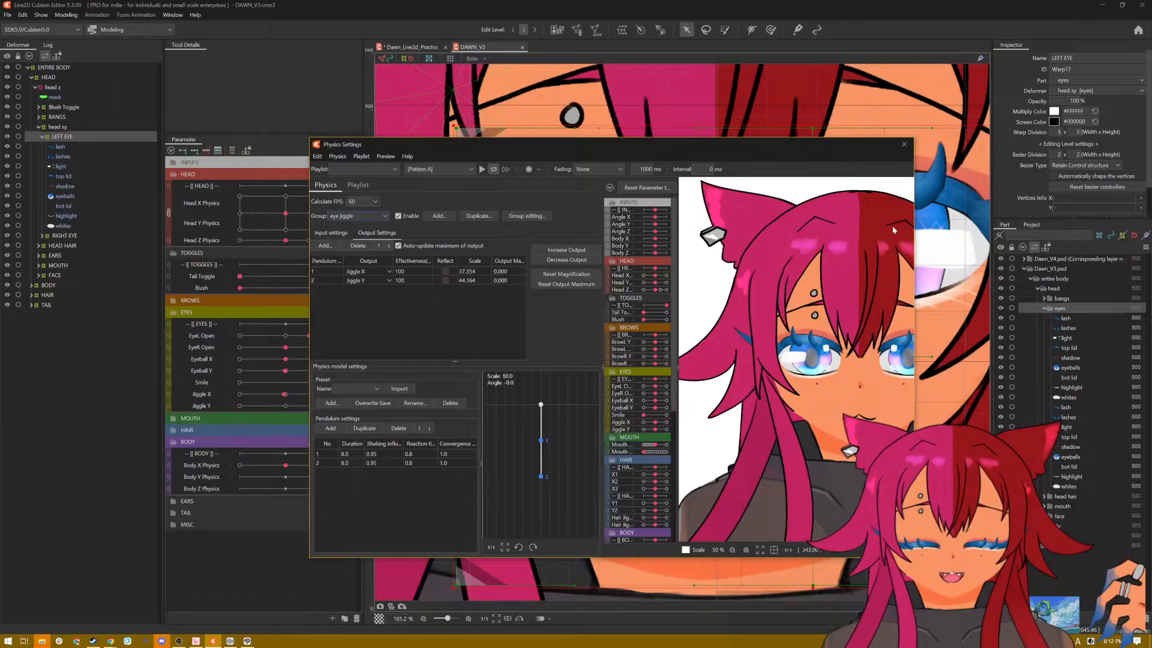
Step: Close the DAWN_V3 physics settings and reopen the physics settings of the Dawn_Live2d_Practice model
click(904, 147)
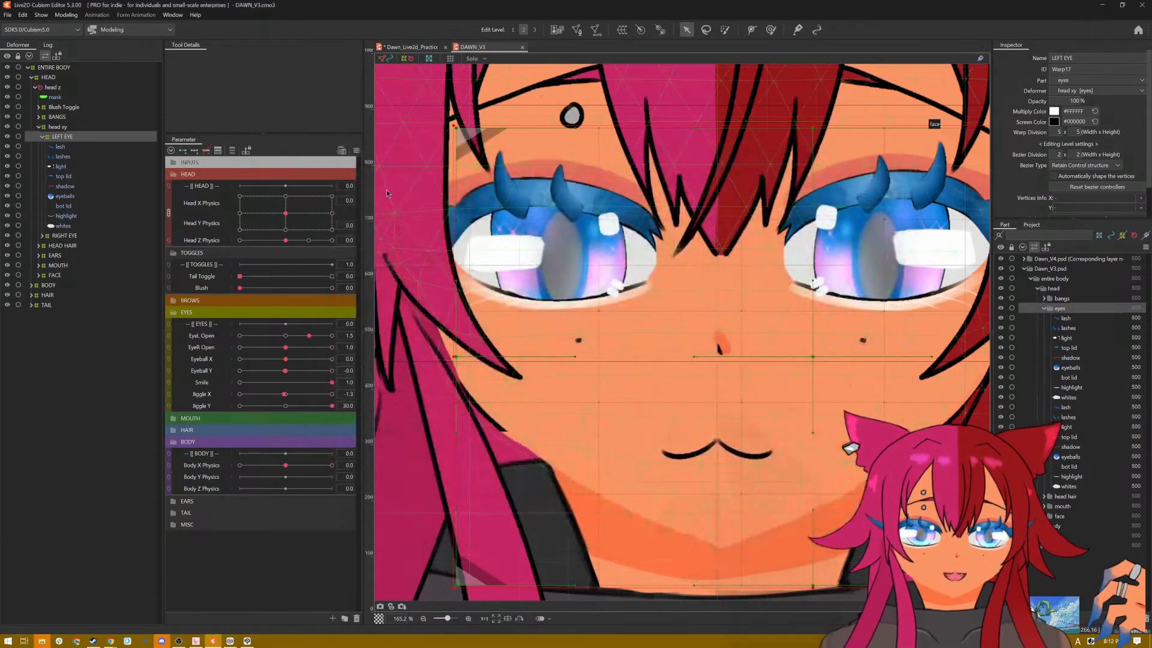
click(414, 48)
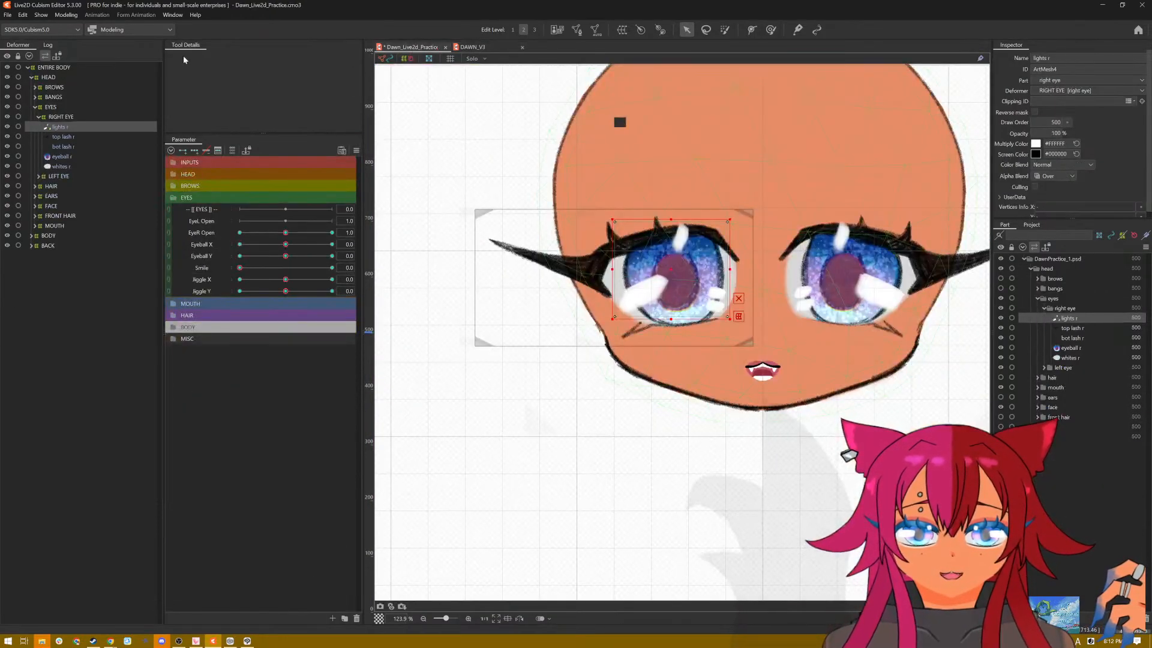
click(66, 14)
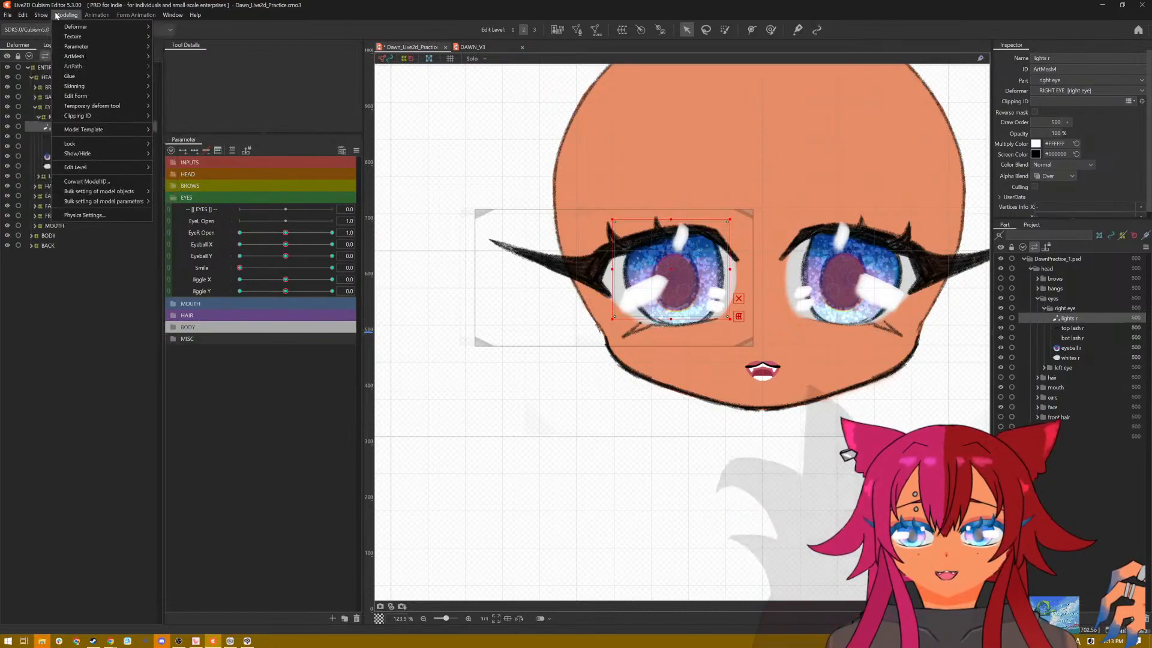
click(61, 214)
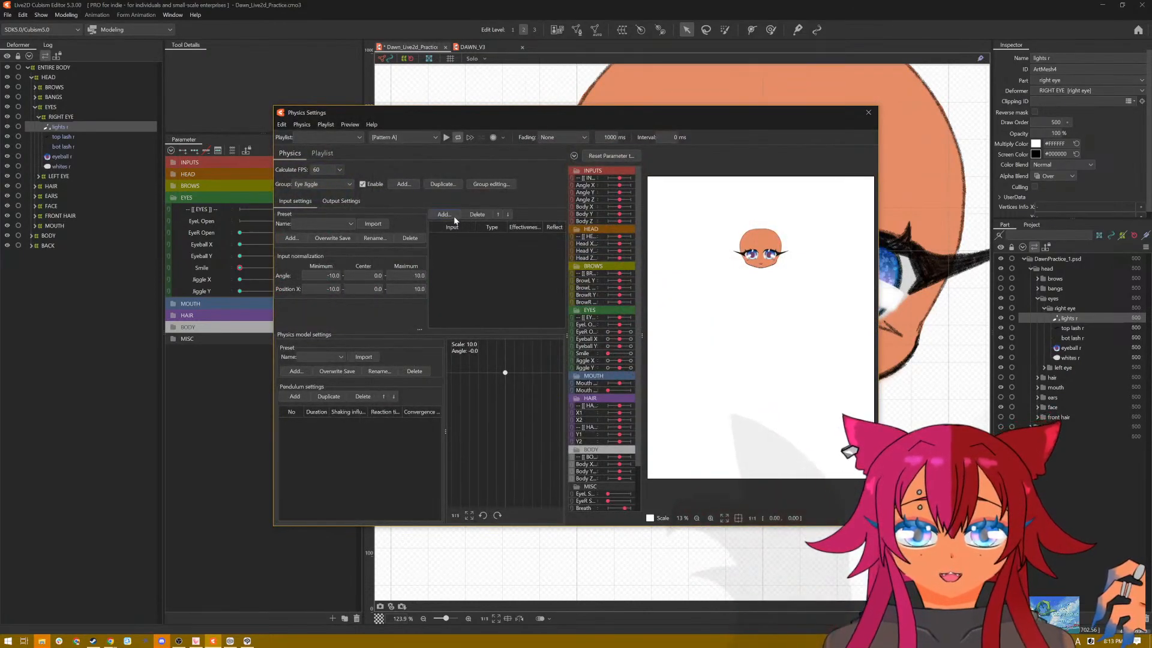
Step: Add EyeL Open and EyeR Open as inputs of the Eye Jiggle group with effectiveness 50 each, and show its output settings
click(444, 214)
scroll(553, 324, down, 2)
scroll(553, 324, down, 3)
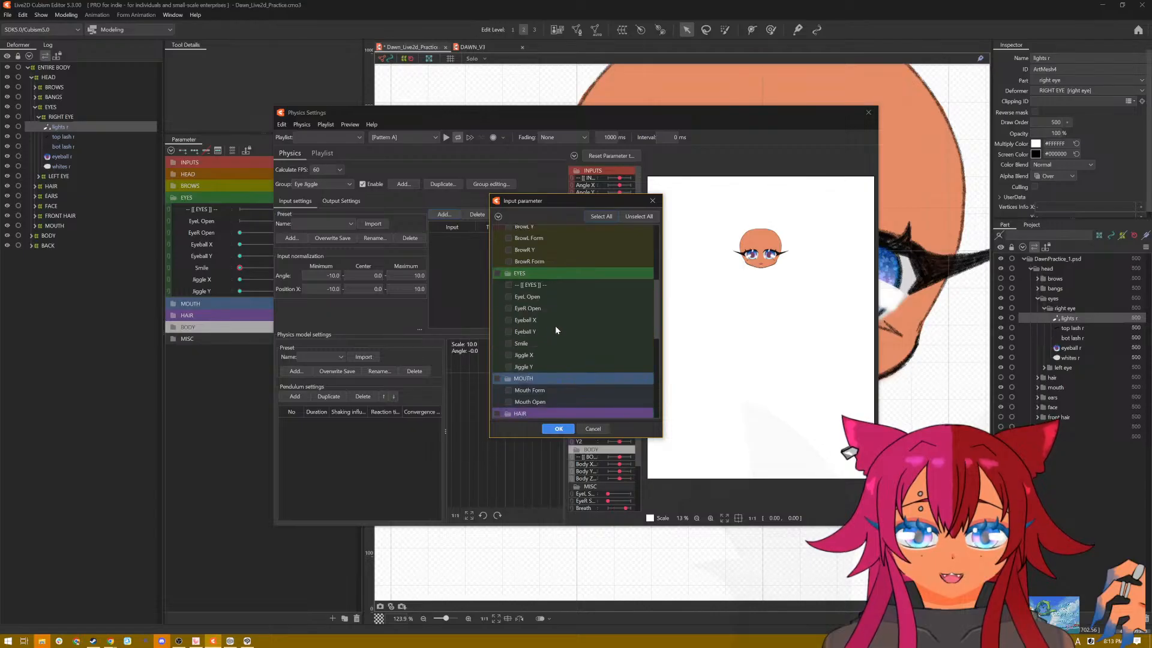
click(559, 429)
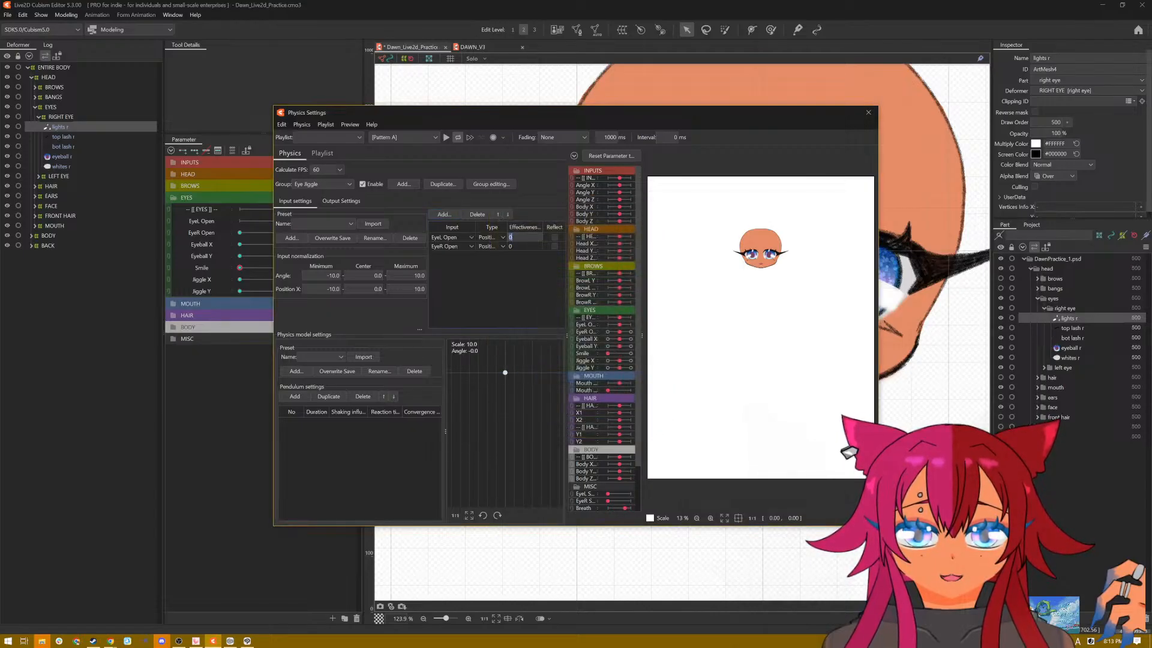
click(526, 246)
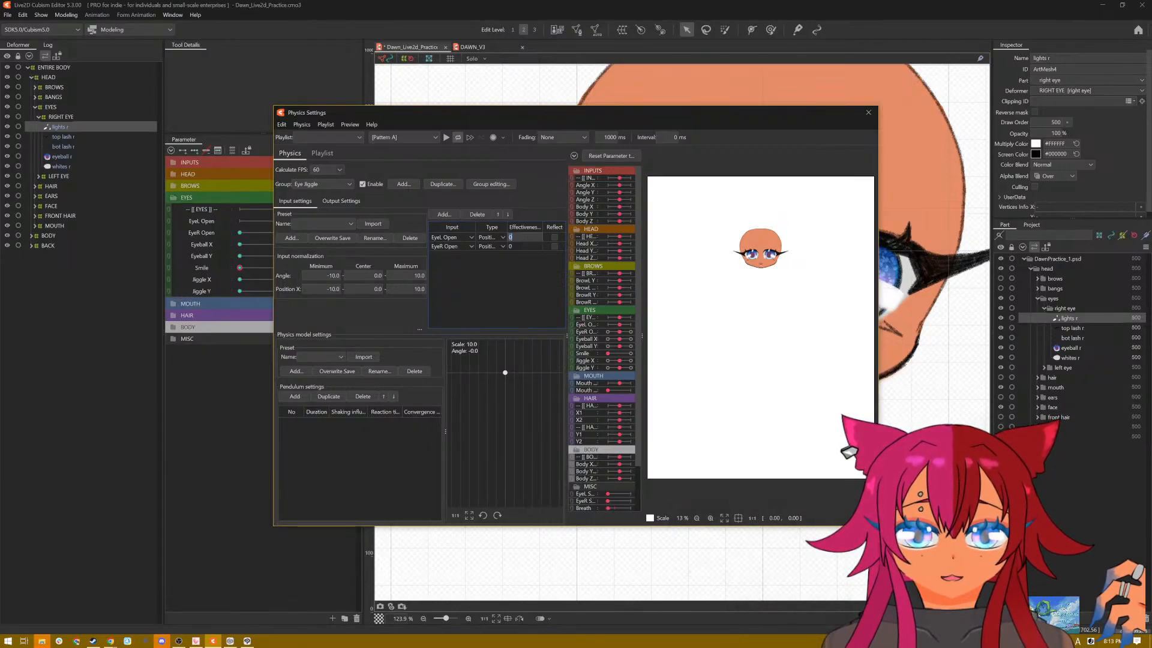
text(50)
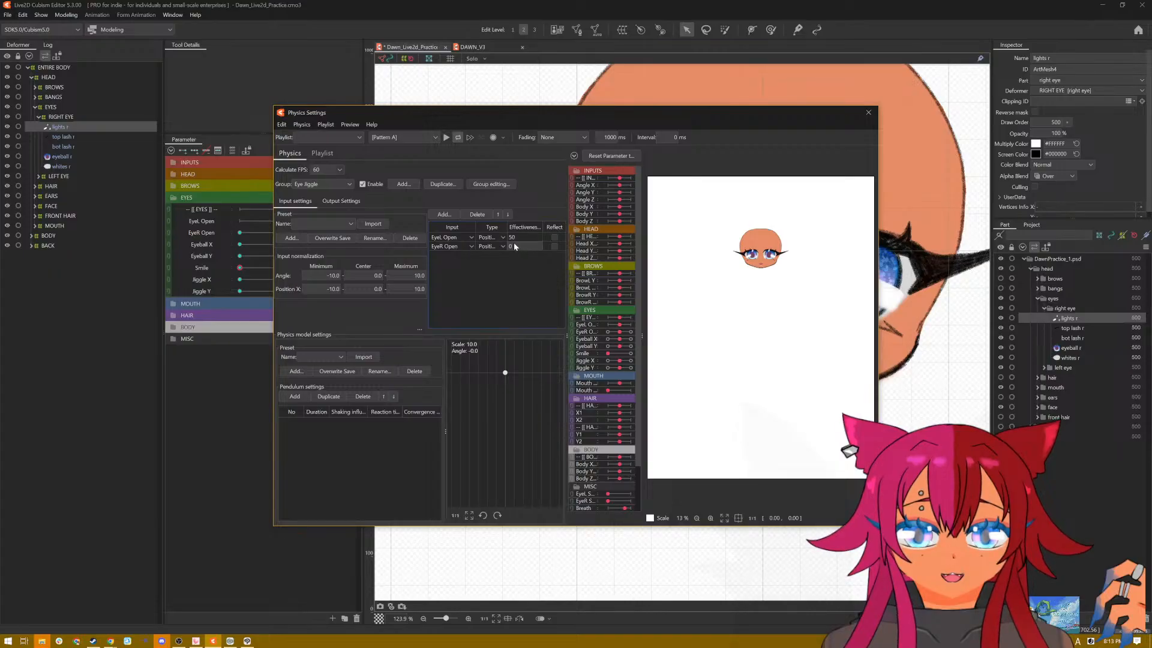
text(50)
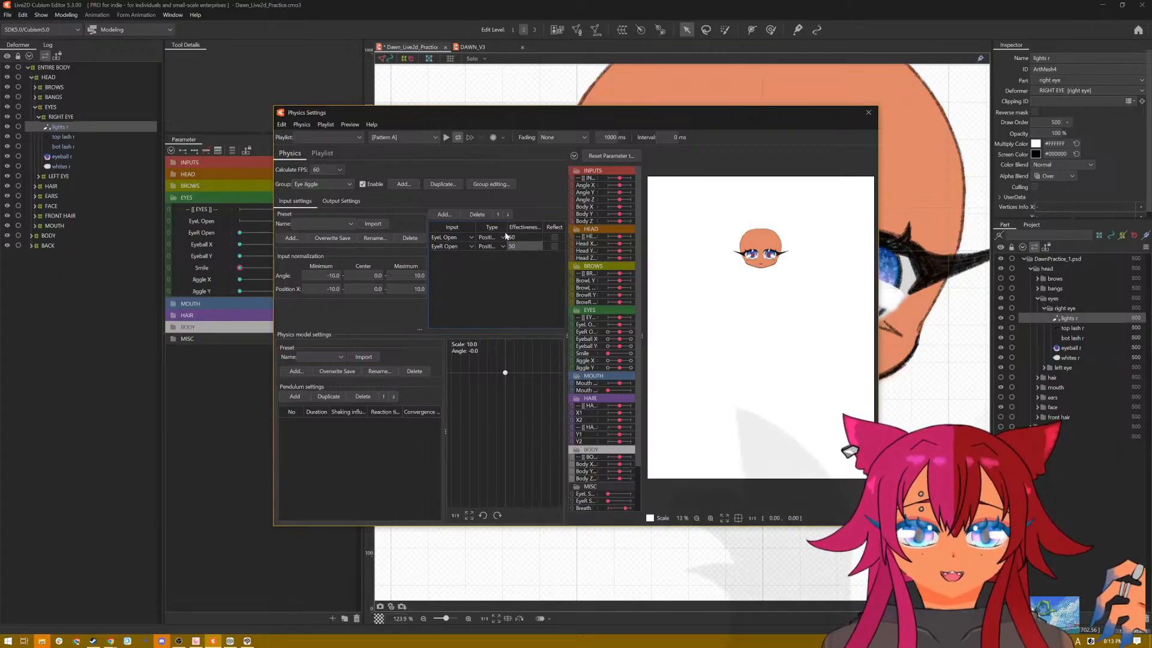
click(341, 201)
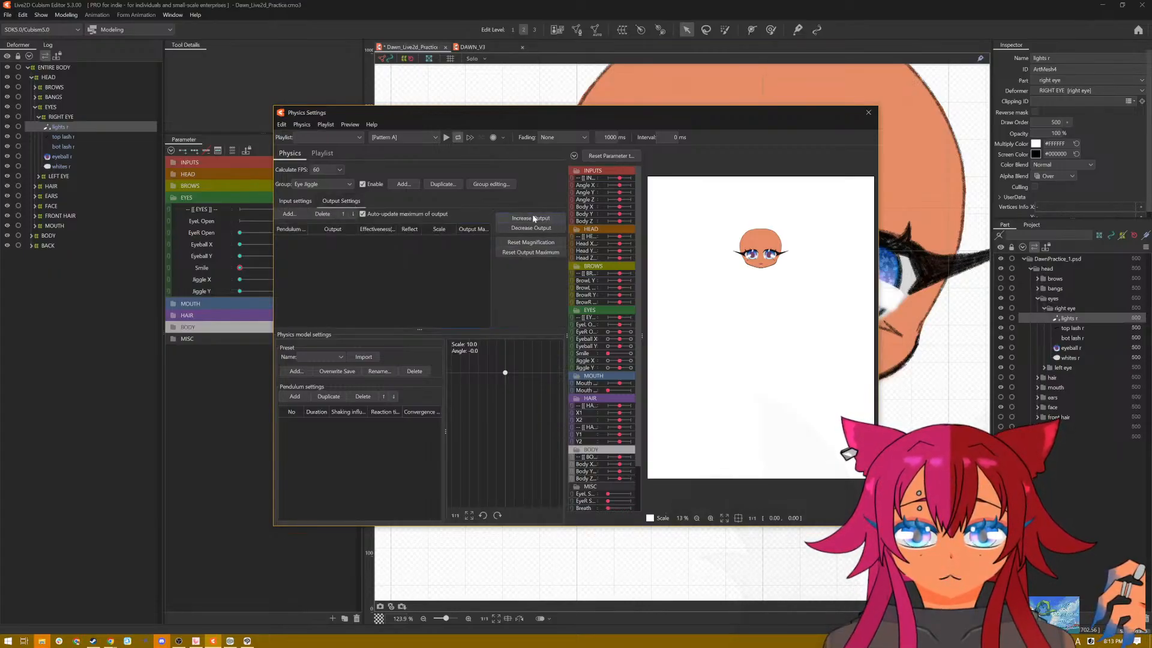
click(301, 213)
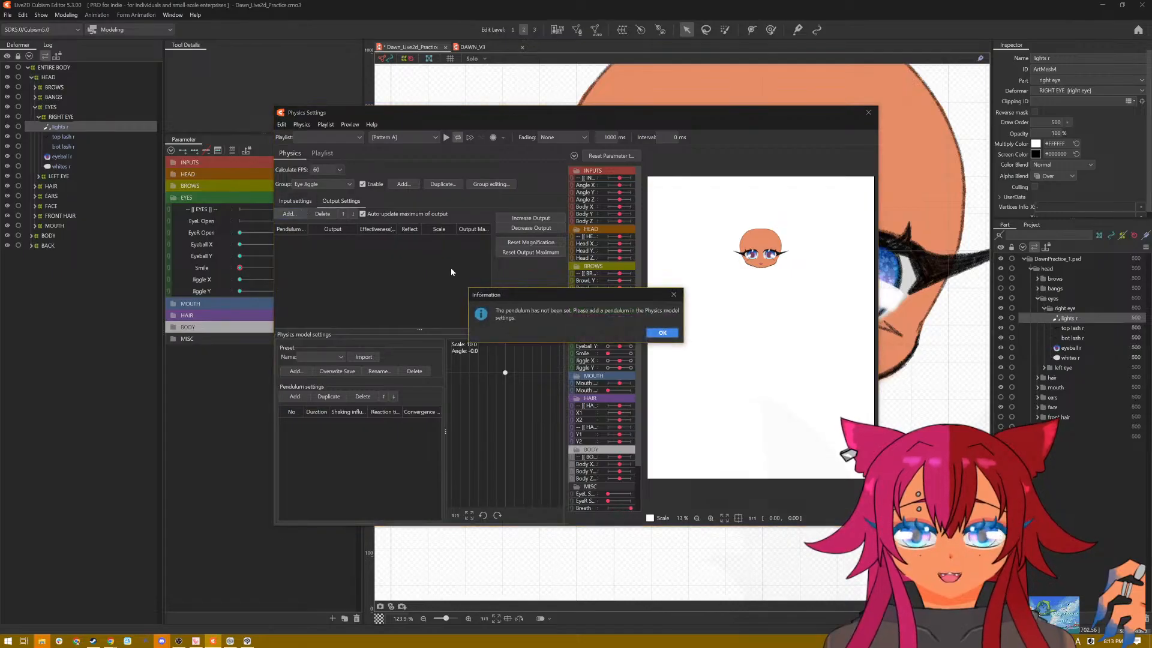
click(665, 323)
click(295, 371)
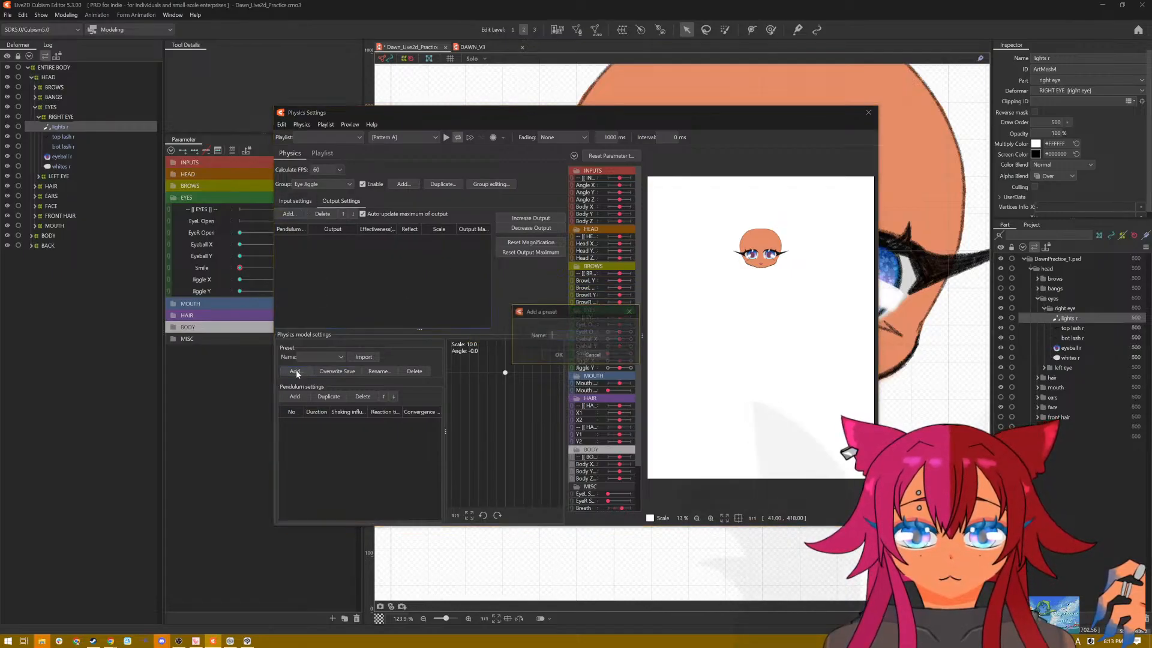
text(1)
click(562, 354)
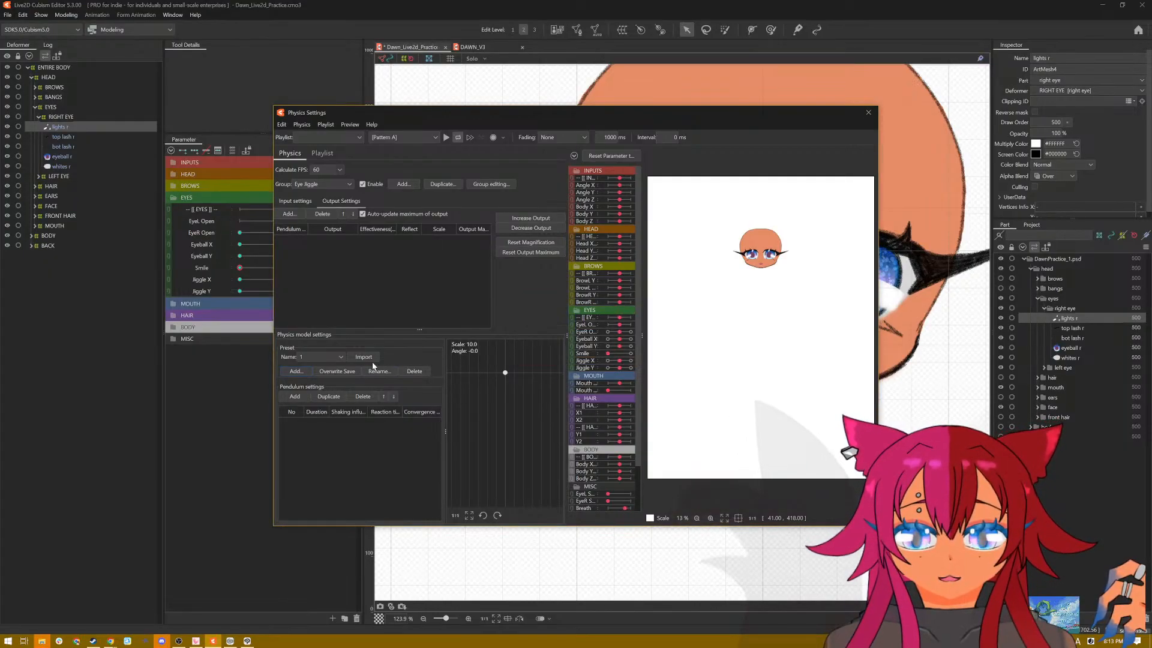
click(334, 356)
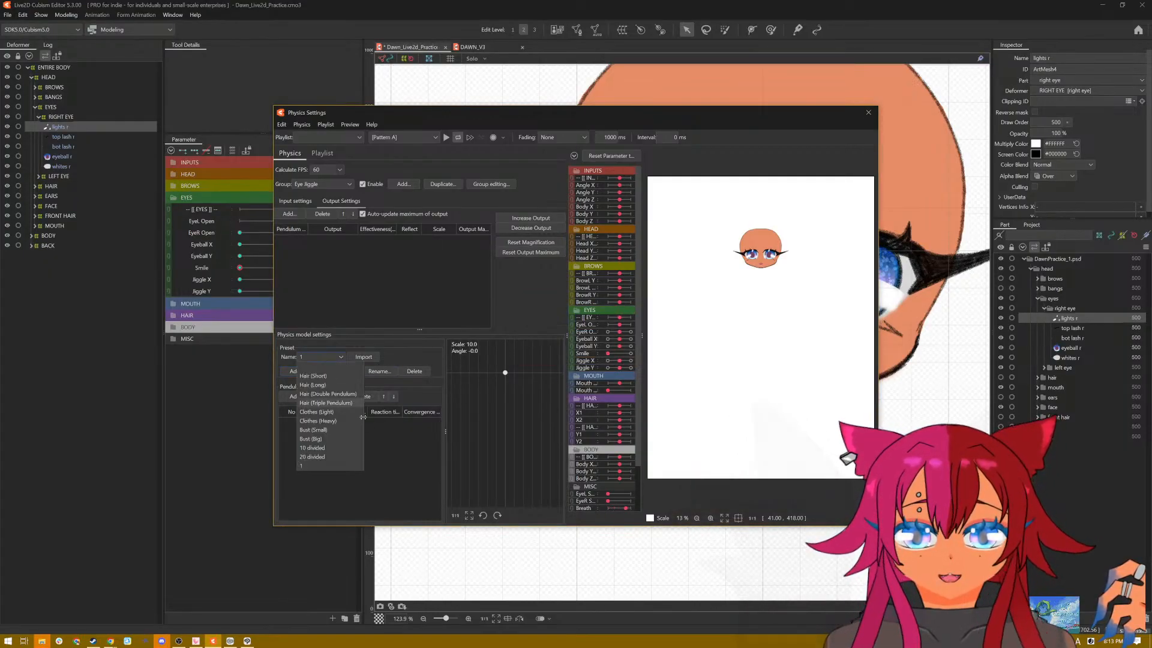
click(309, 357)
click(304, 355)
click(354, 449)
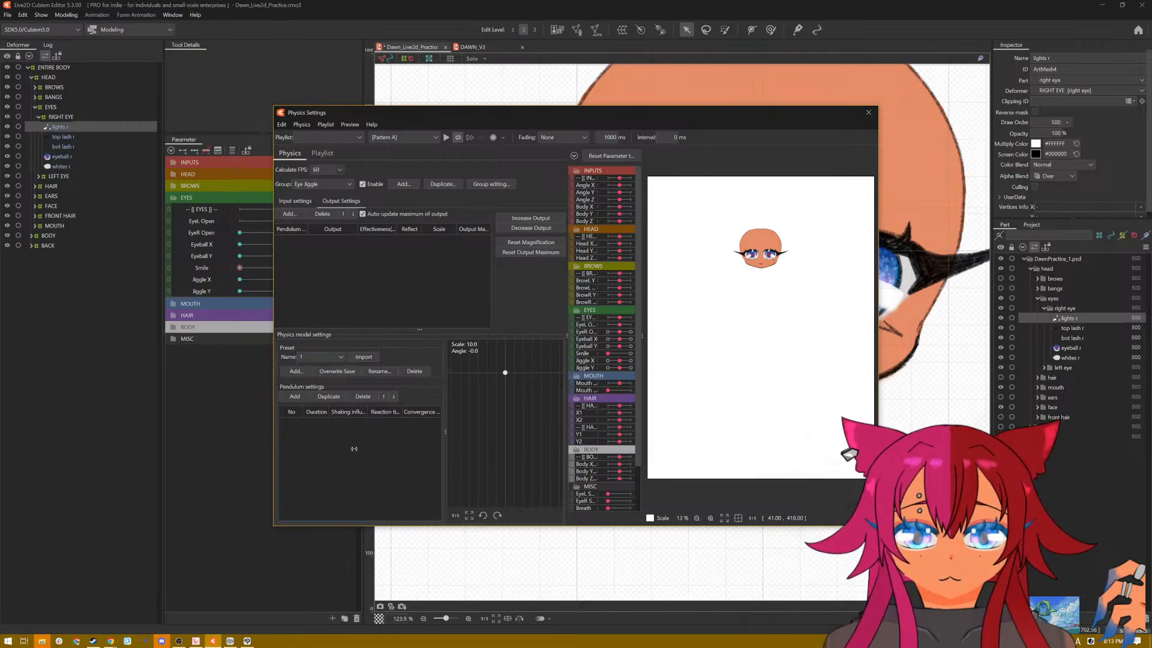
click(313, 358)
click(336, 459)
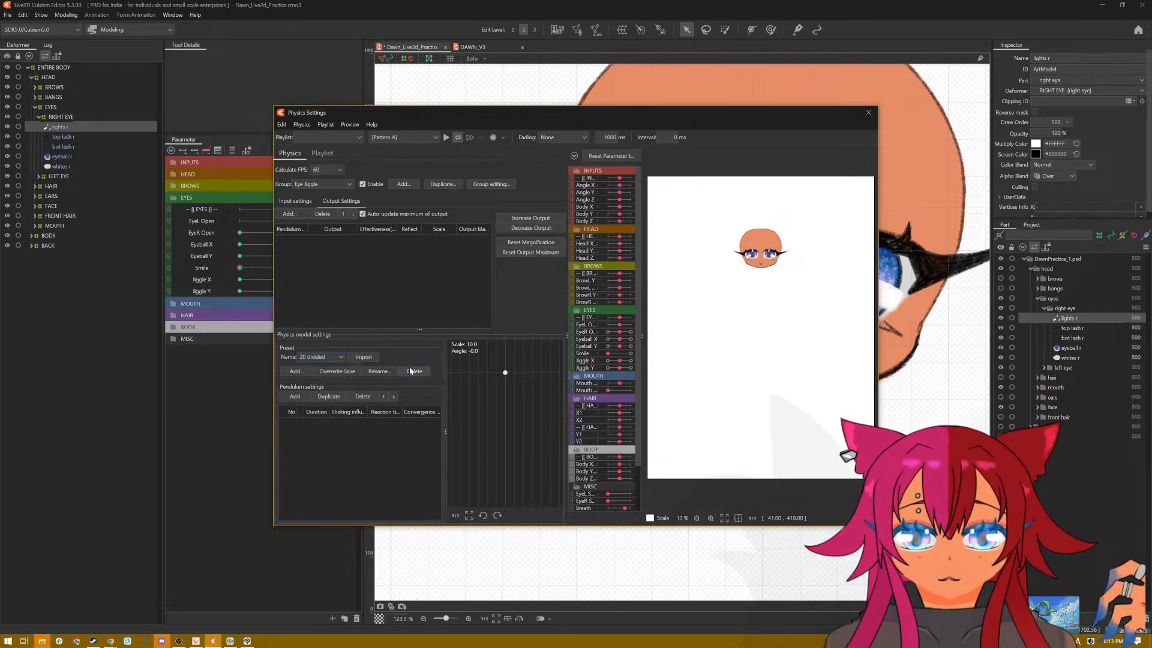
click(413, 371)
click(611, 332)
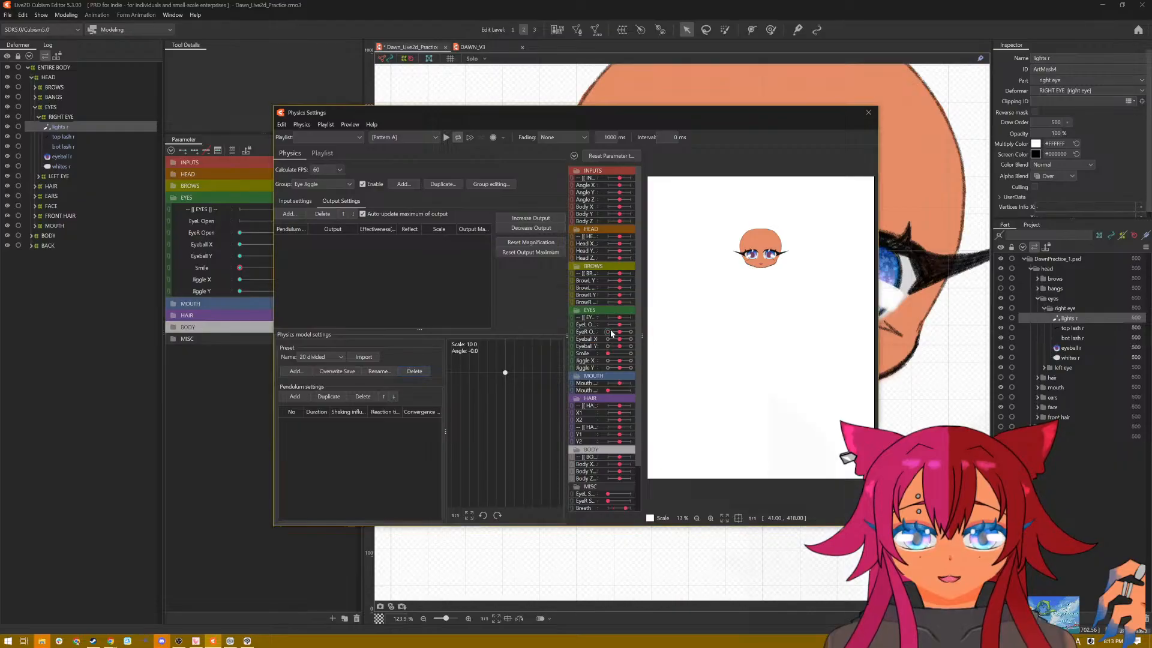
click(334, 355)
click(325, 460)
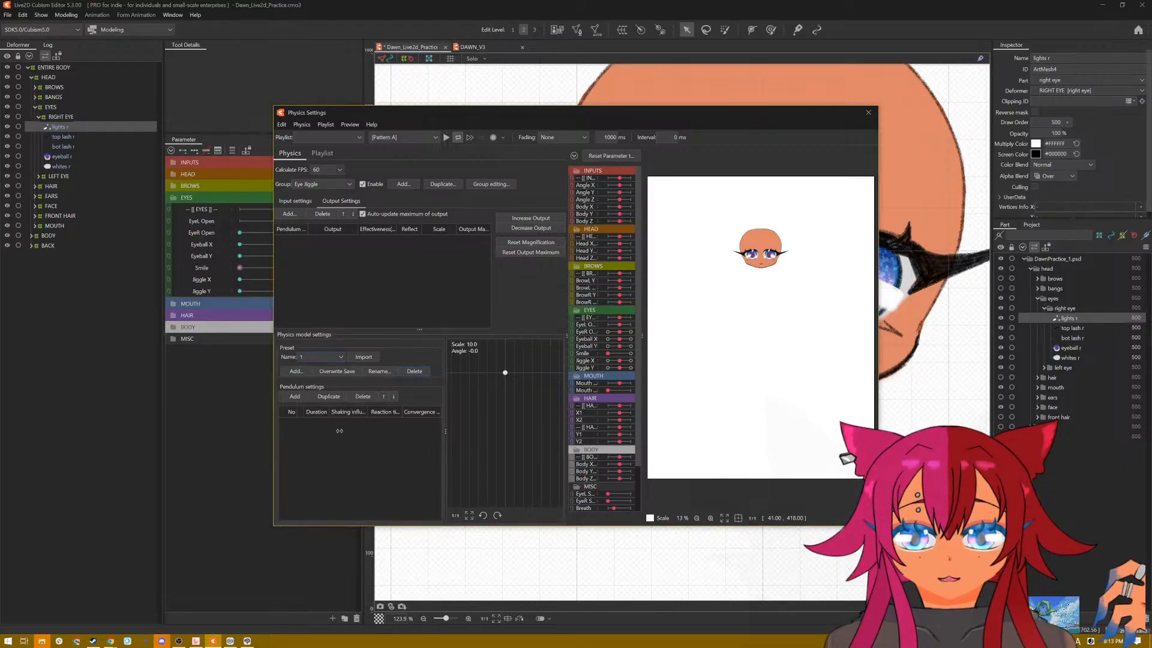
click(410, 371)
click(574, 332)
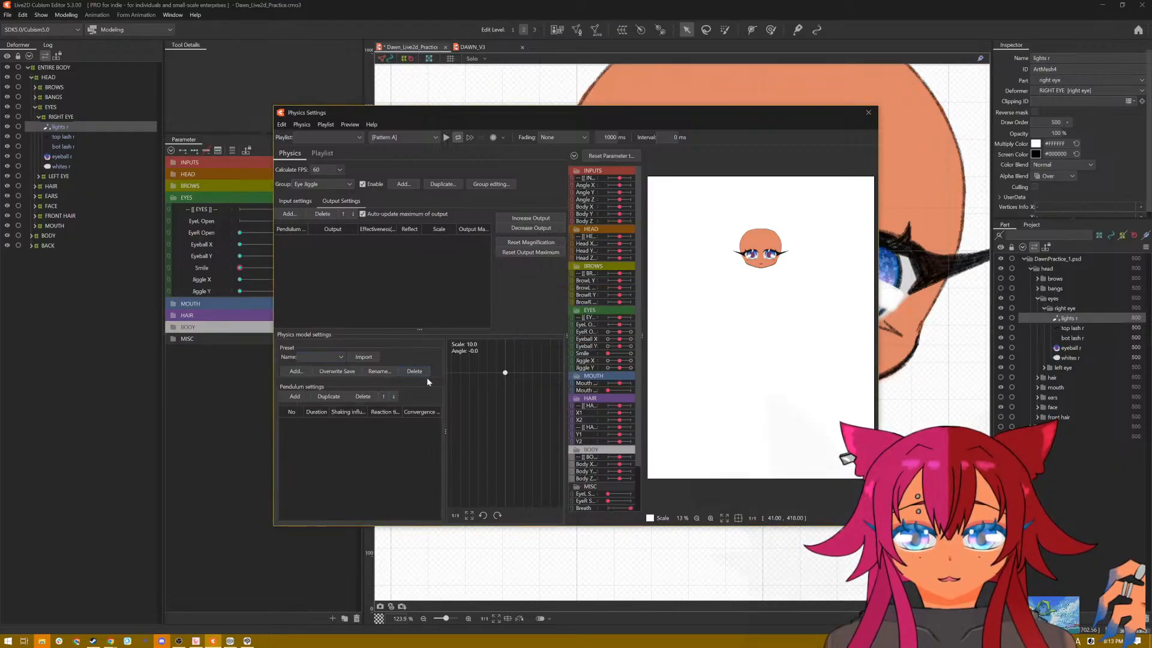
Step: Add two pendulums to the Eye Jiggle group and add Jiggle X and Jiggle Y as its outputs
click(301, 401)
click(300, 401)
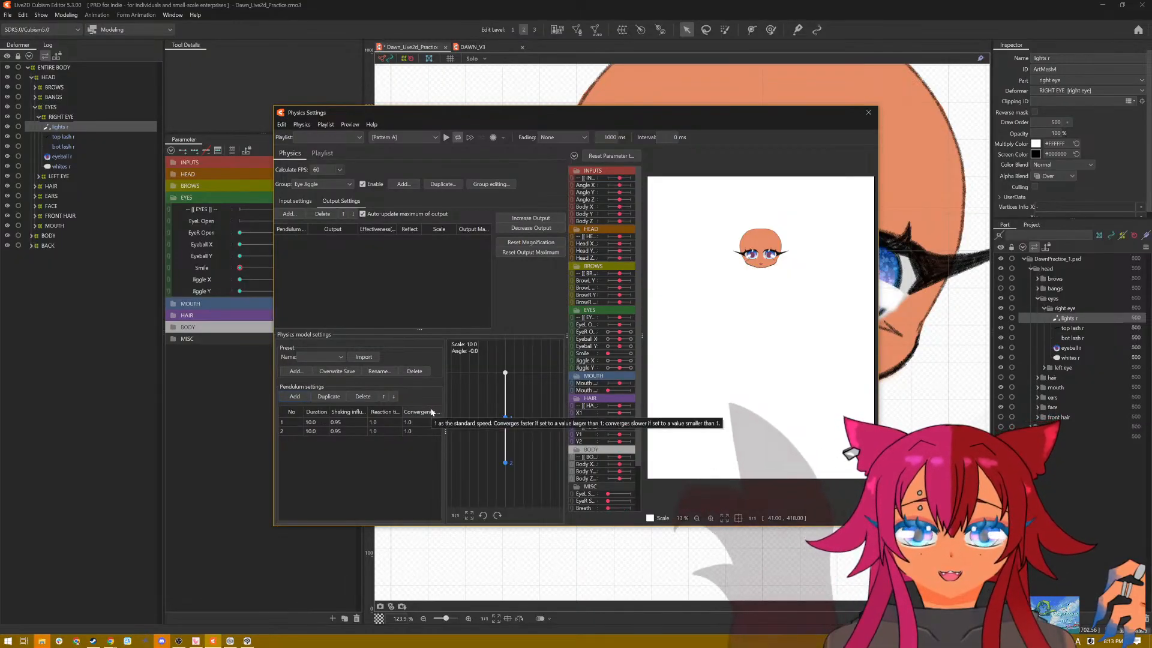
click(303, 214)
scroll(564, 270, down, 5)
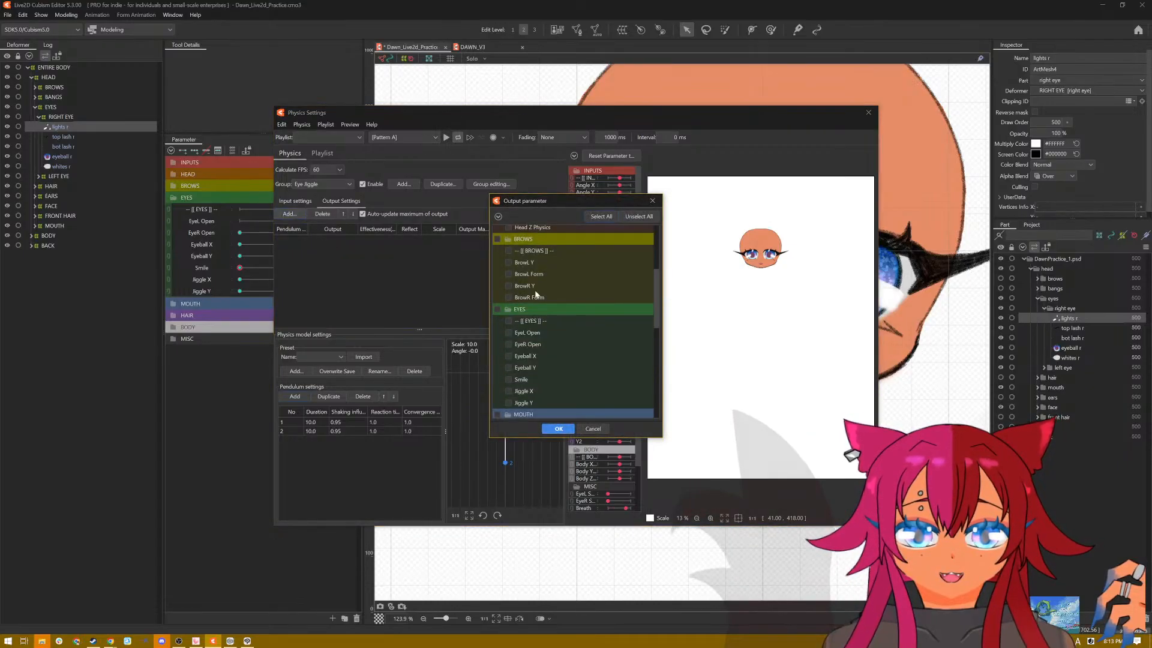
scroll(539, 318, down, 1)
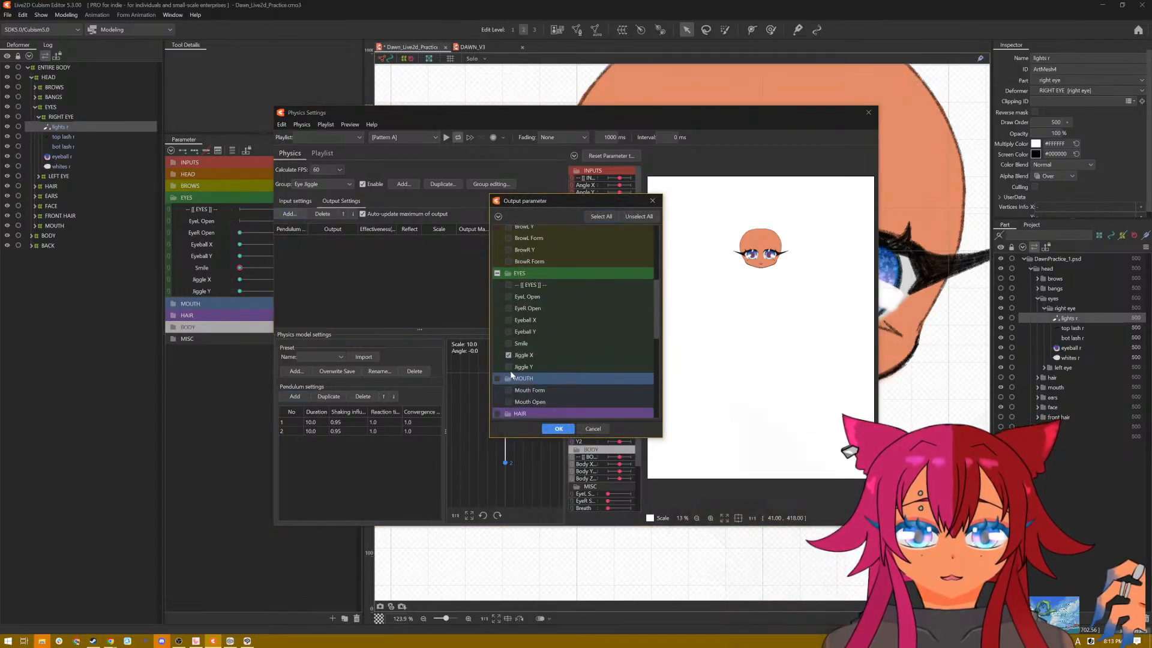
click(557, 429)
Step: Try to fit the magnification of the Jiggle X and Jiggle Y outputs to the parameter range
scroll(718, 256, up, 3)
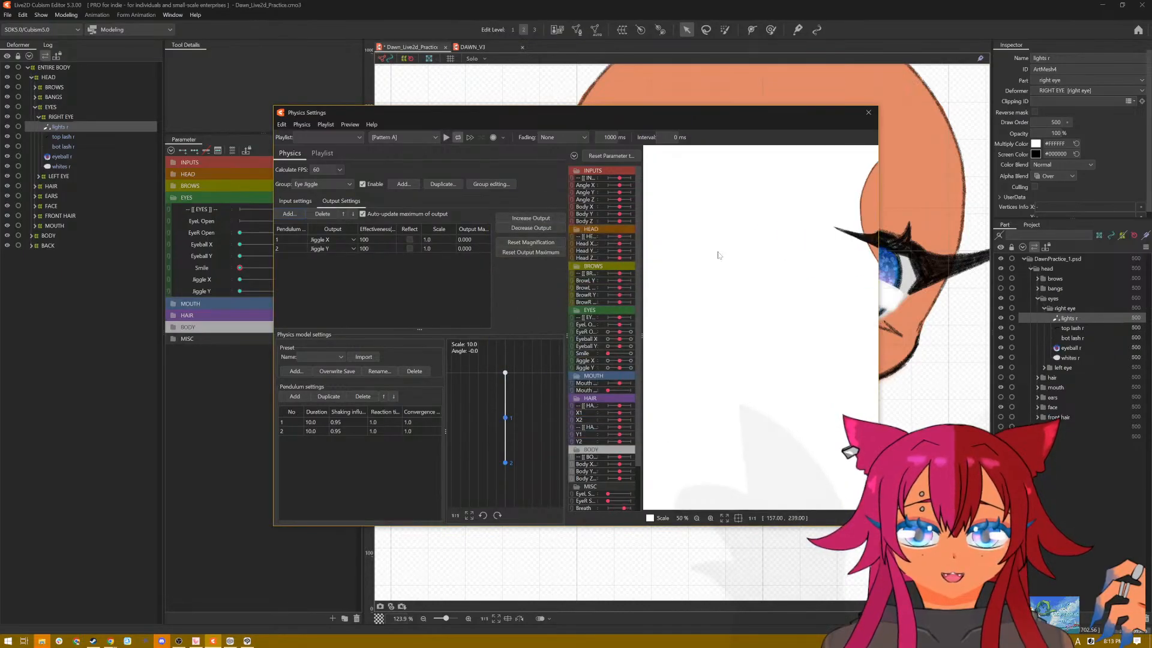
drag(751, 270, 559, 359)
scroll(750, 285, up, 2)
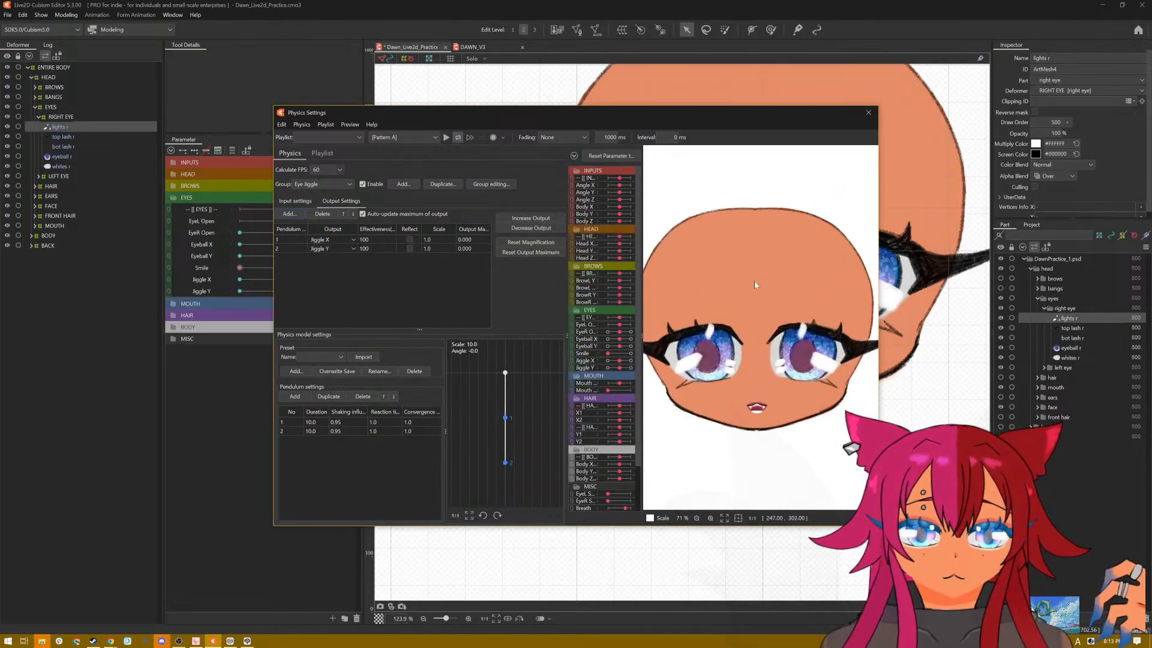
drag(737, 297, 810, 179)
scroll(755, 252, up, 2)
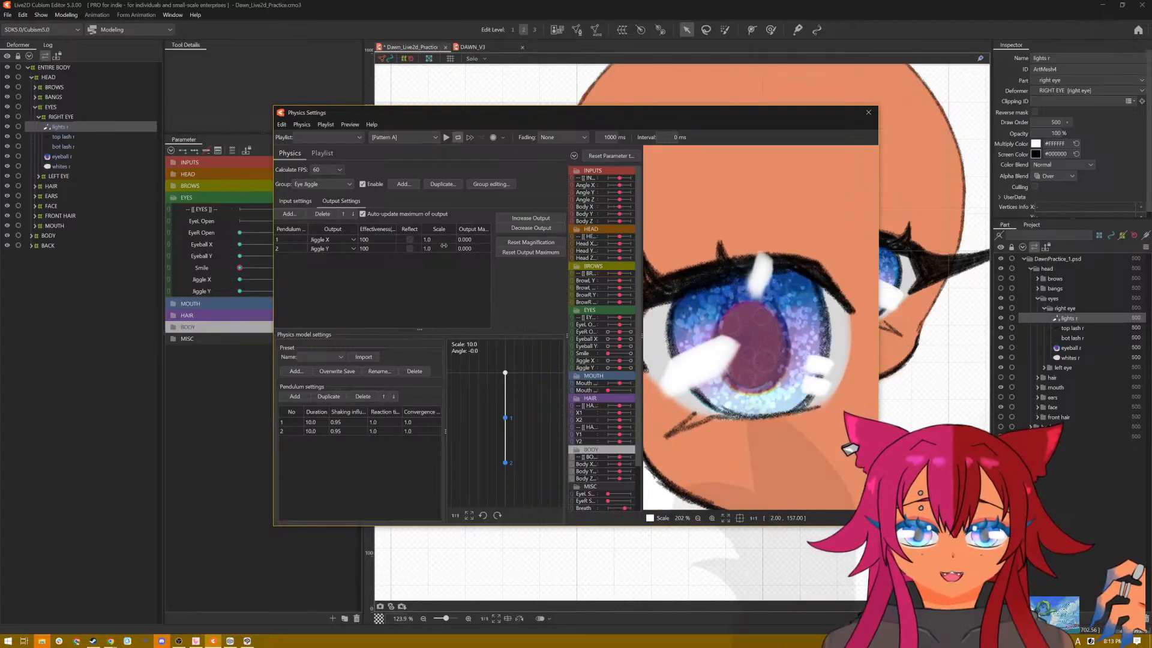
click(550, 218)
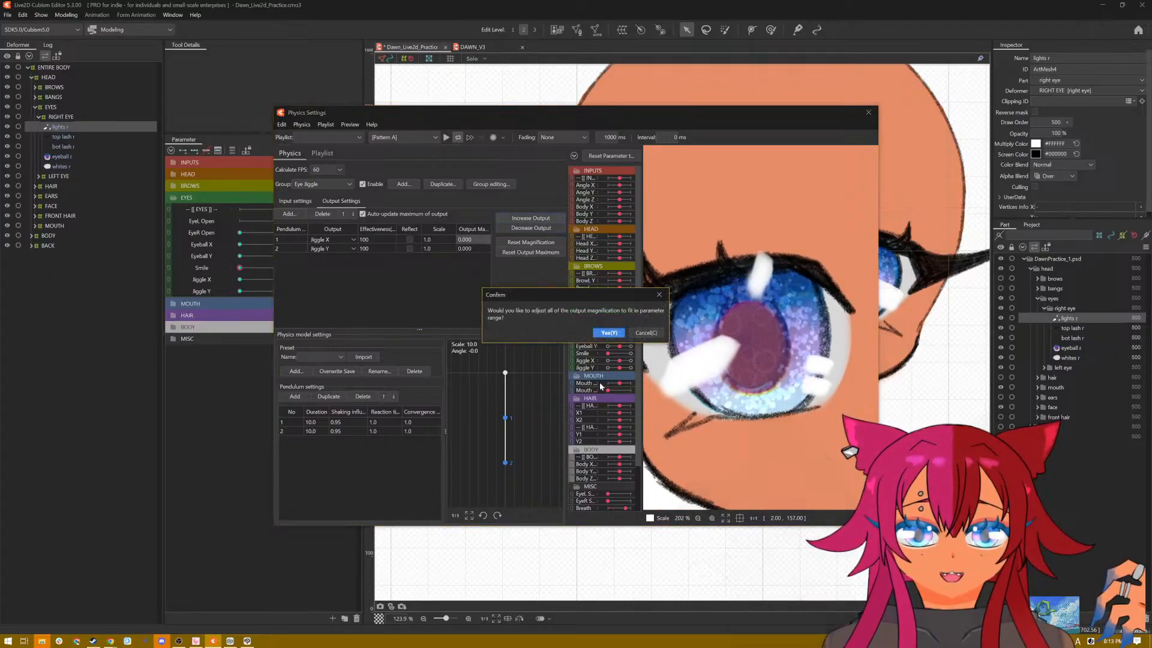
click(609, 333)
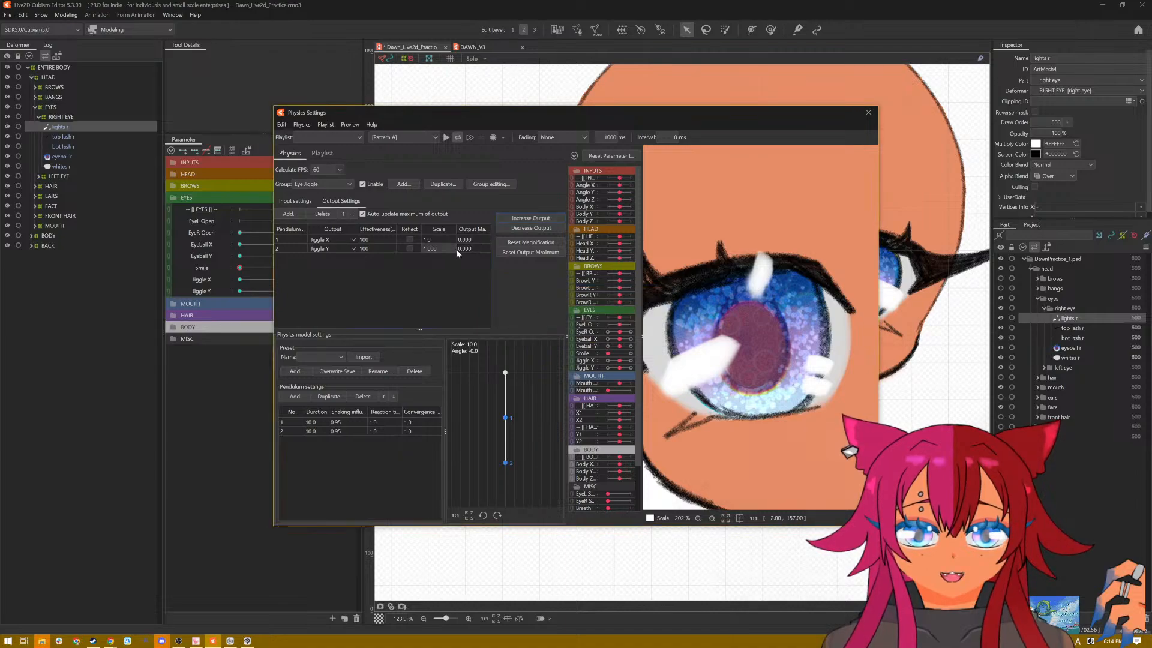
click(516, 228)
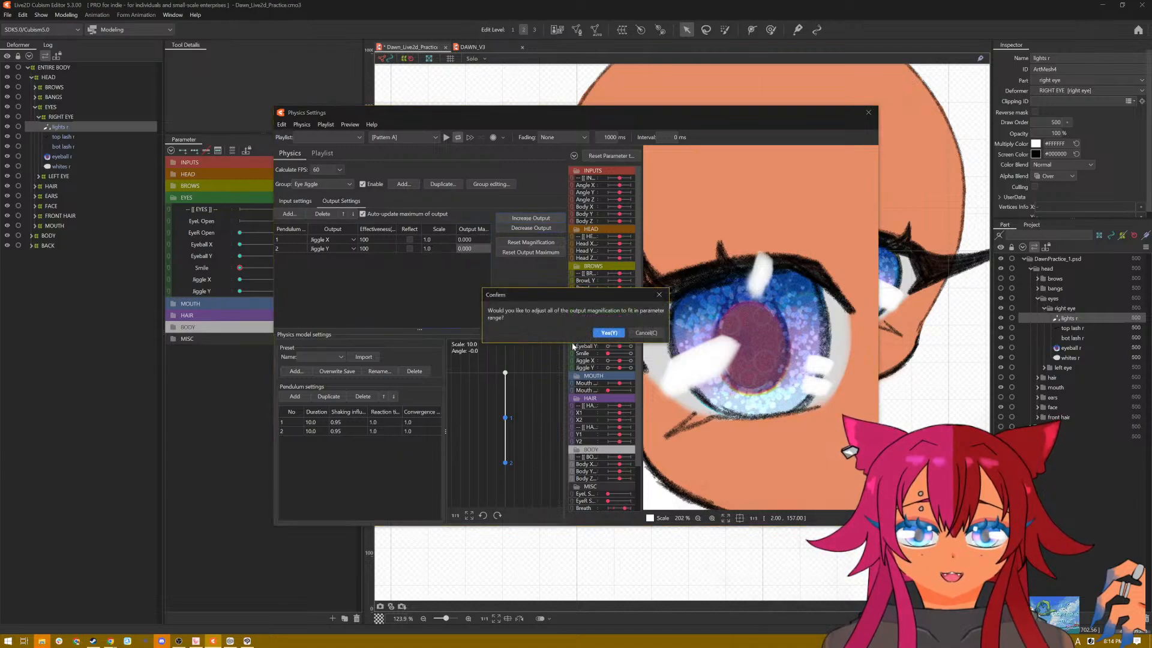
click(609, 333)
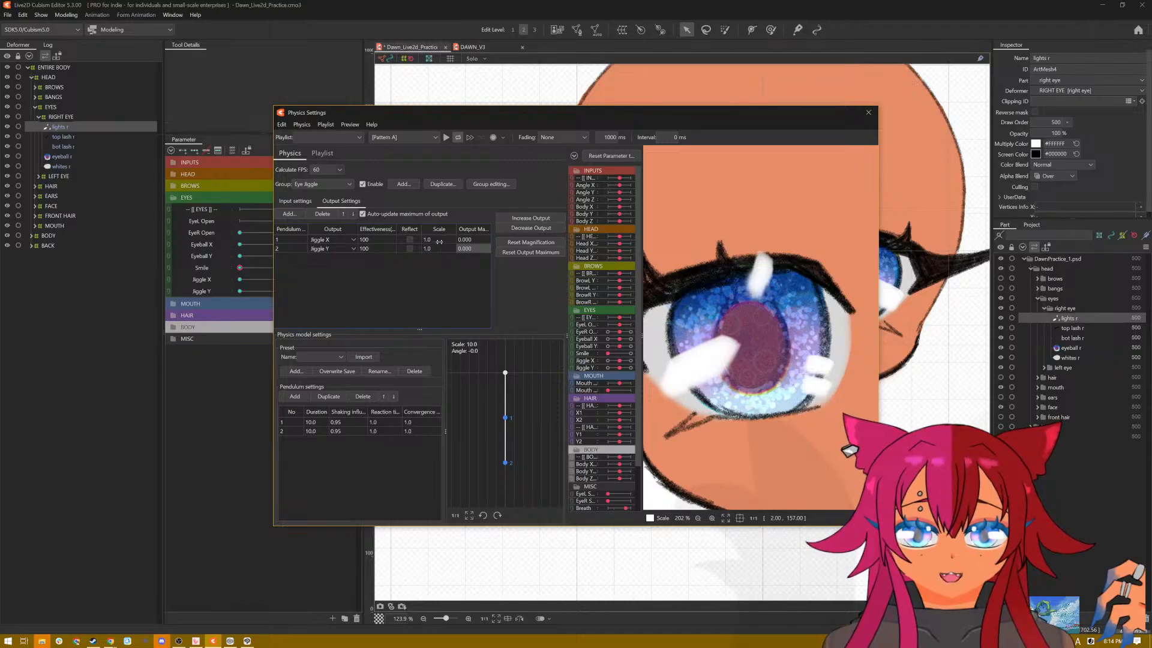
Step: Retry fitting all output magnifications of the Eye Jiggle group to the parameter range
click(513, 229)
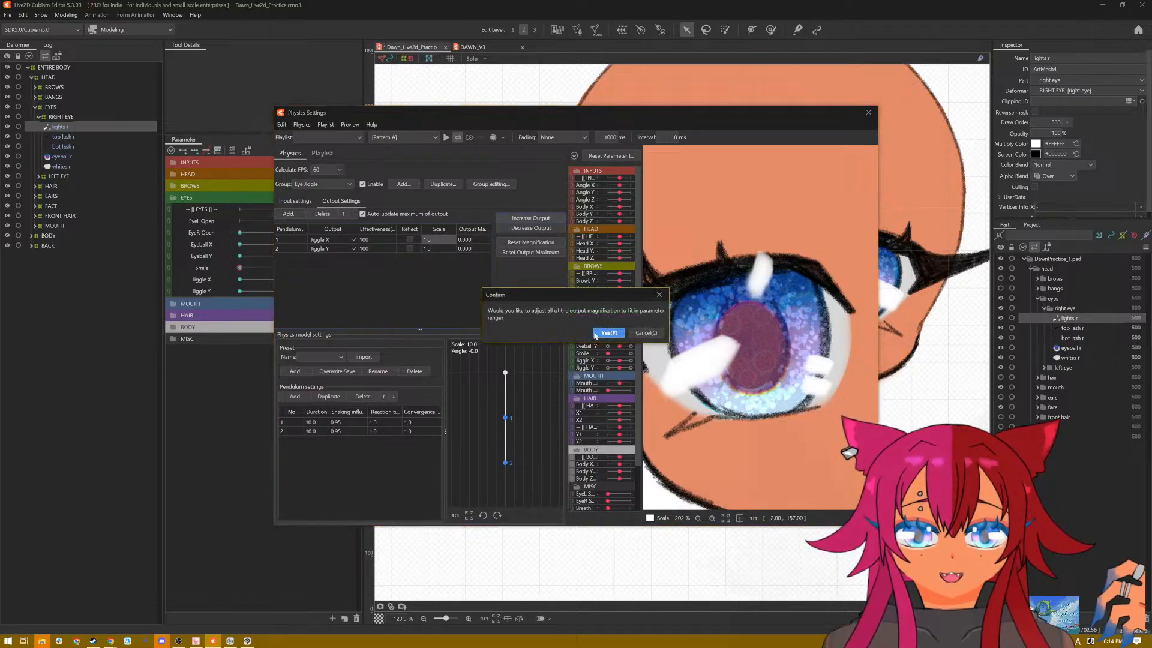
click(608, 333)
double_click(428, 248)
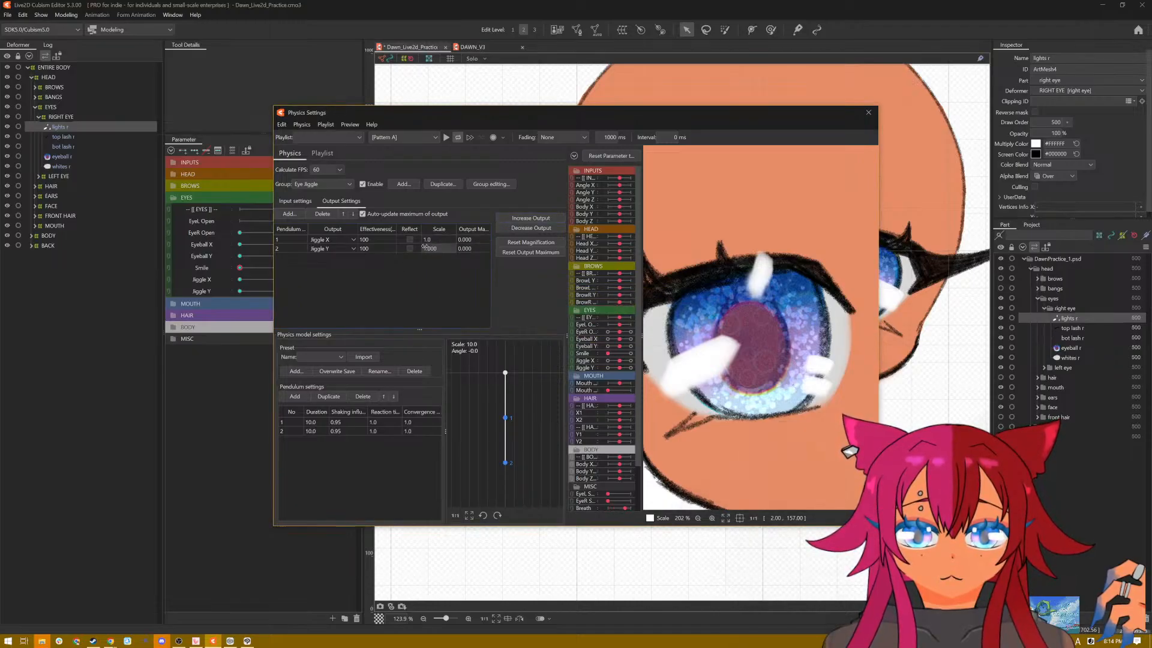
click(507, 219)
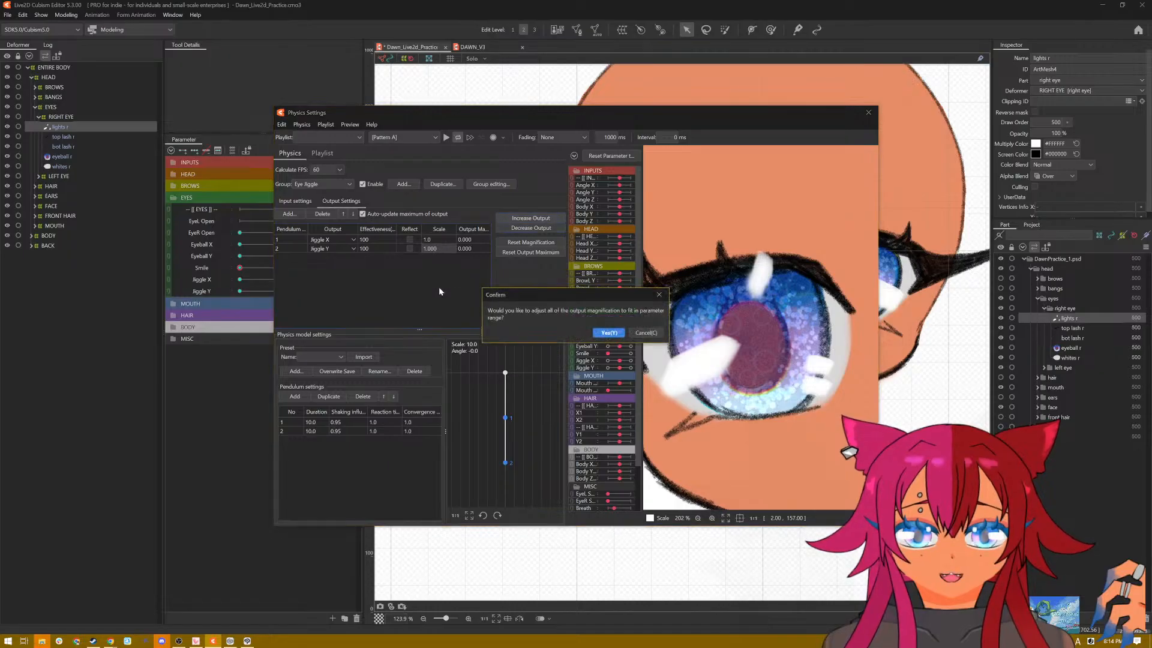
click(600, 333)
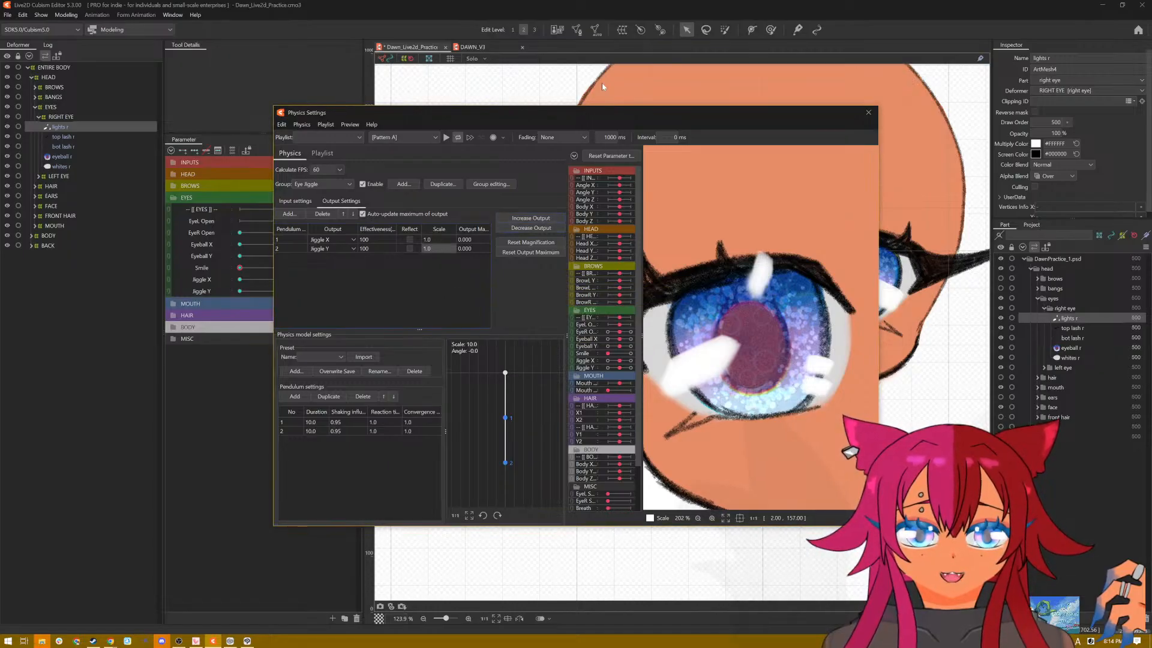
Step: Preview the Eye Jiggle physics with the Pattern A and Posing motions, and close the physics settings
drag(604, 108, 604, 82)
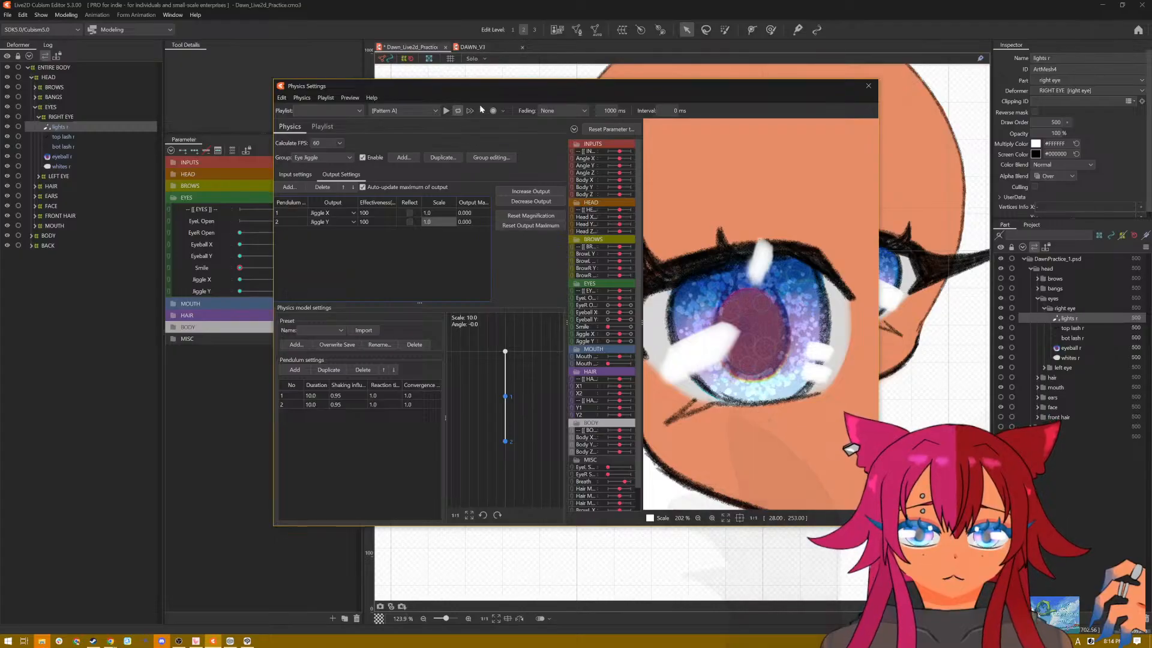
click(445, 113)
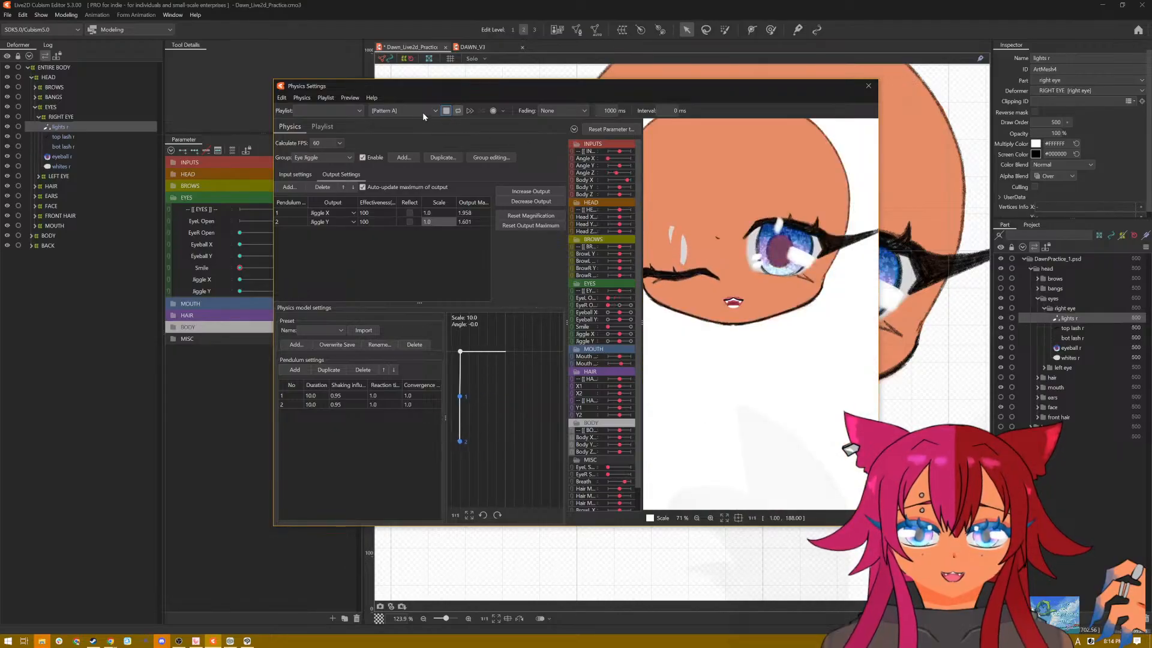
click(423, 111)
click(421, 139)
scroll(650, 156, up, 3)
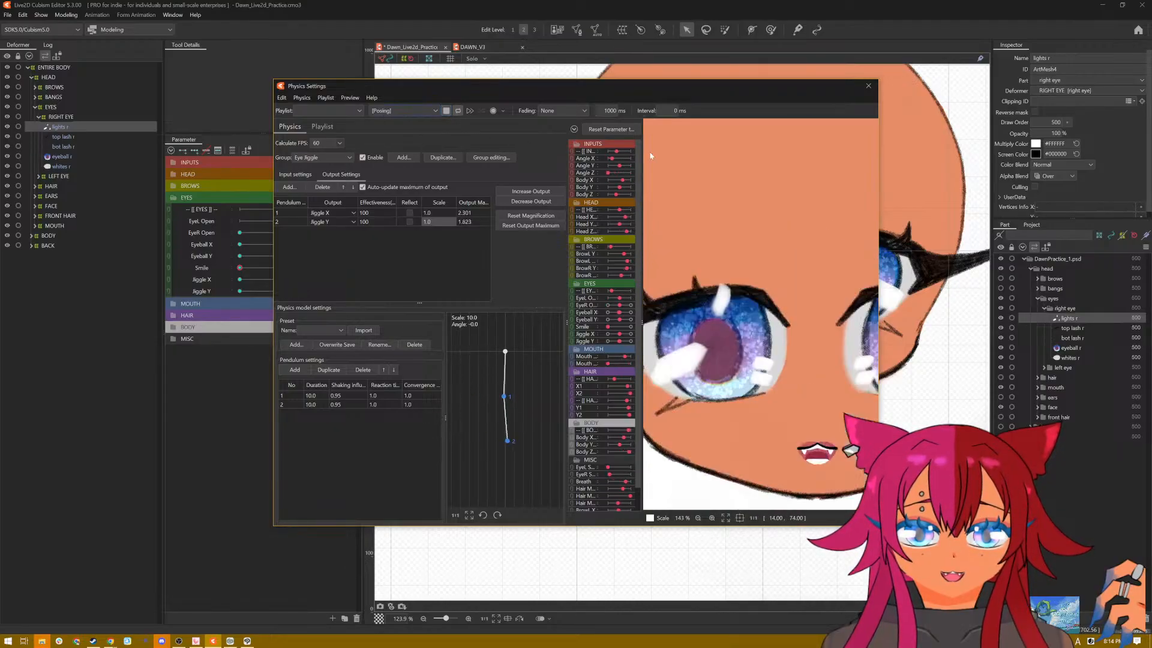
click(868, 86)
Step: Switch to the DAWN_V3 model, open its physics settings and show the eye jiggle group
click(474, 48)
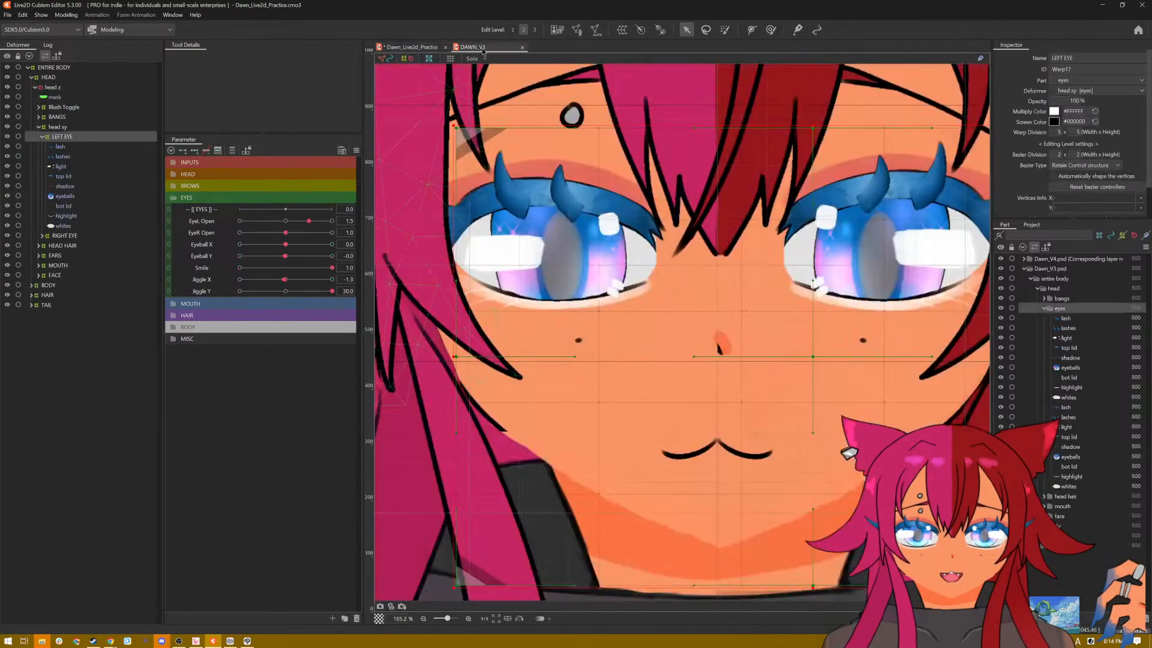
click(49, 18)
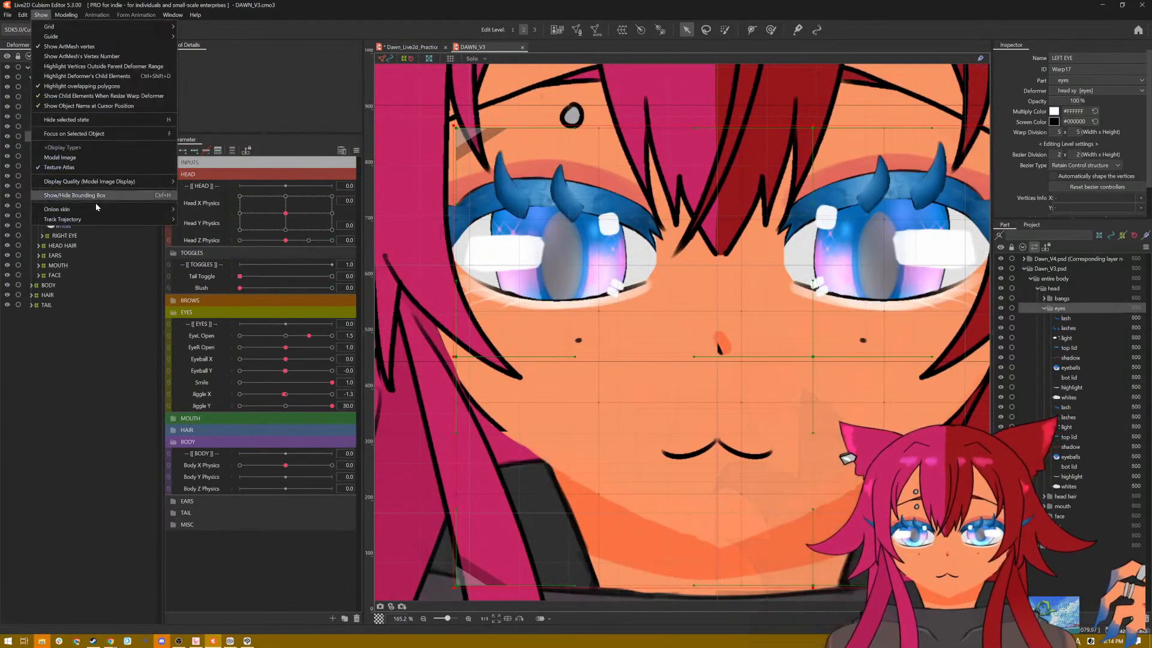
mouse_move(66, 14)
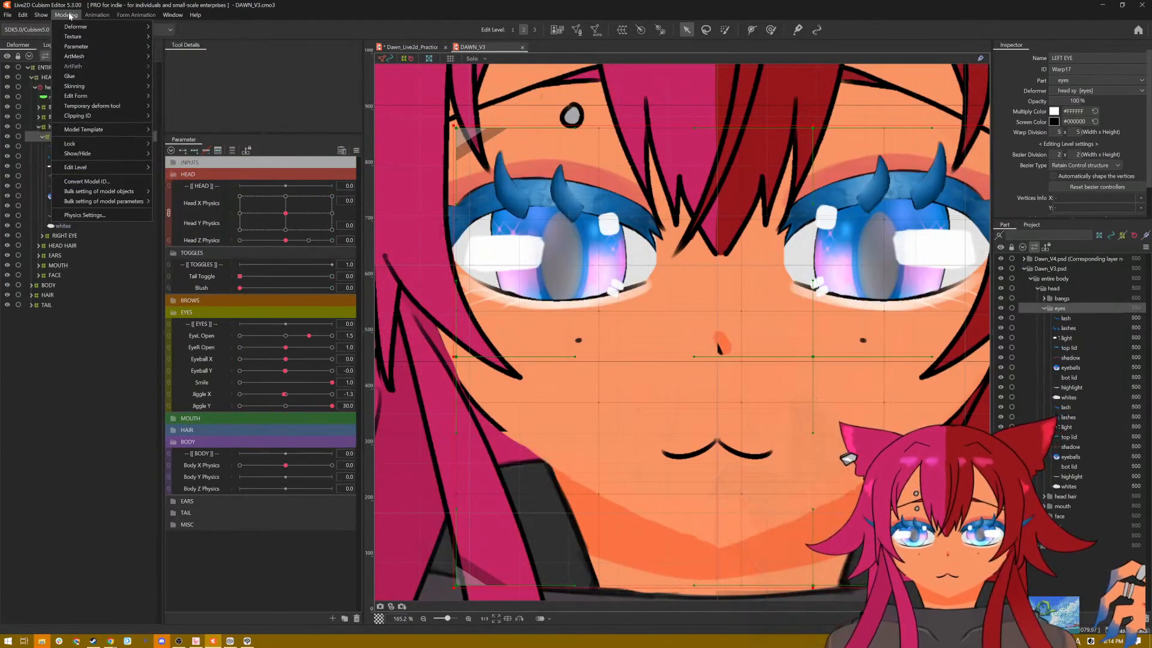
click(114, 217)
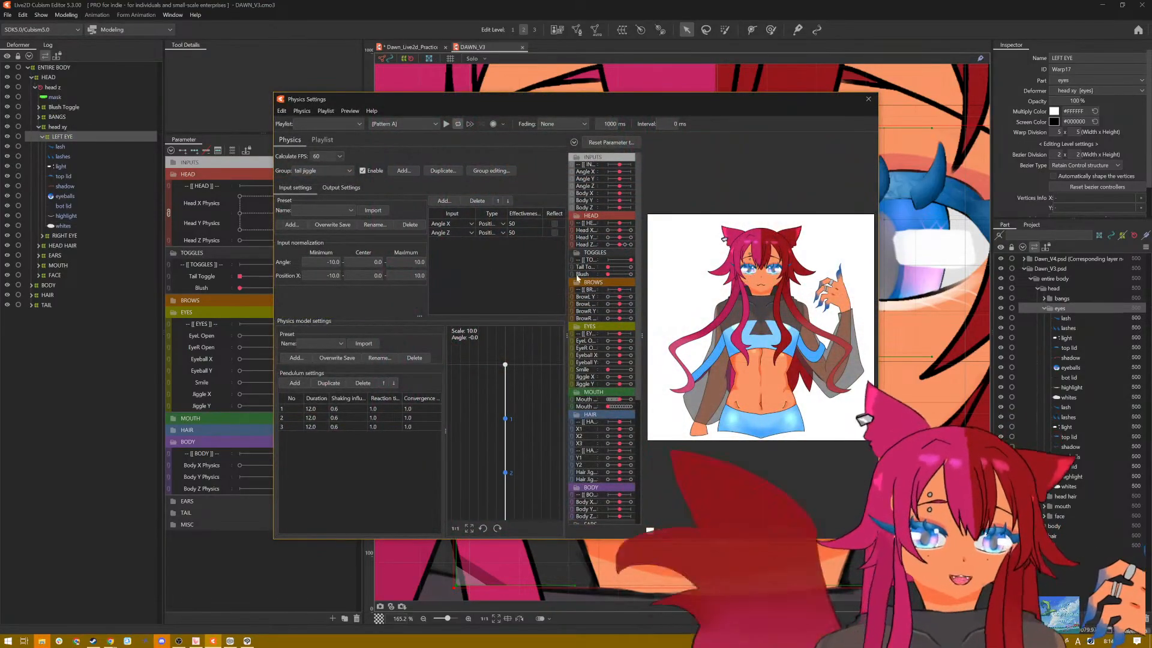
click(345, 173)
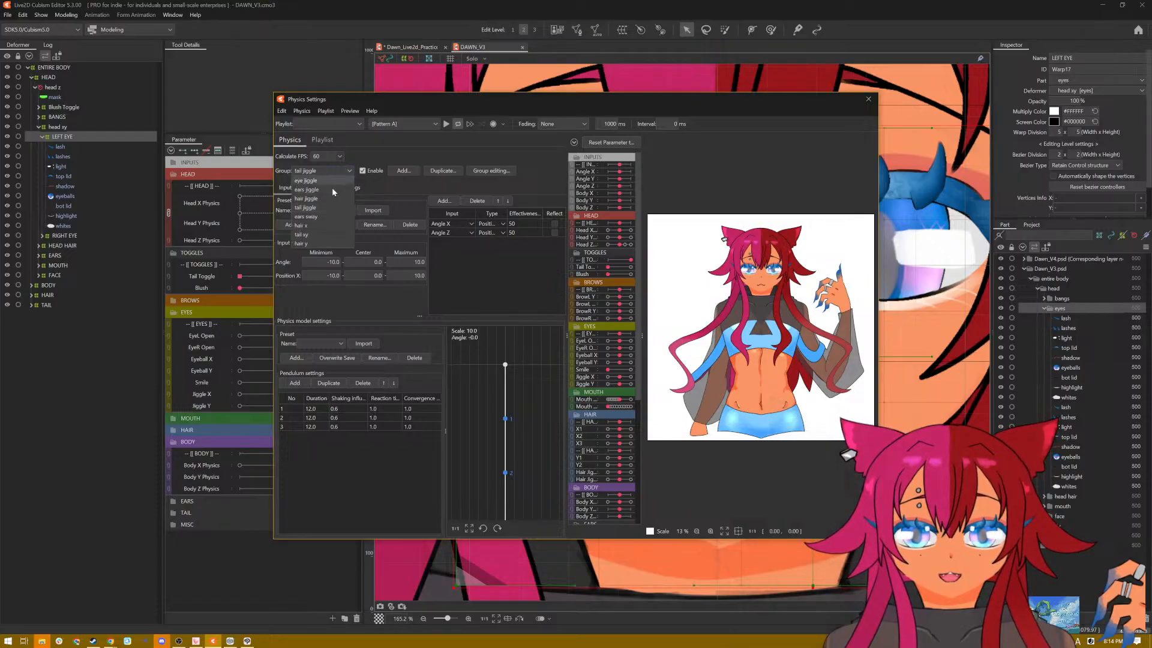
click(331, 180)
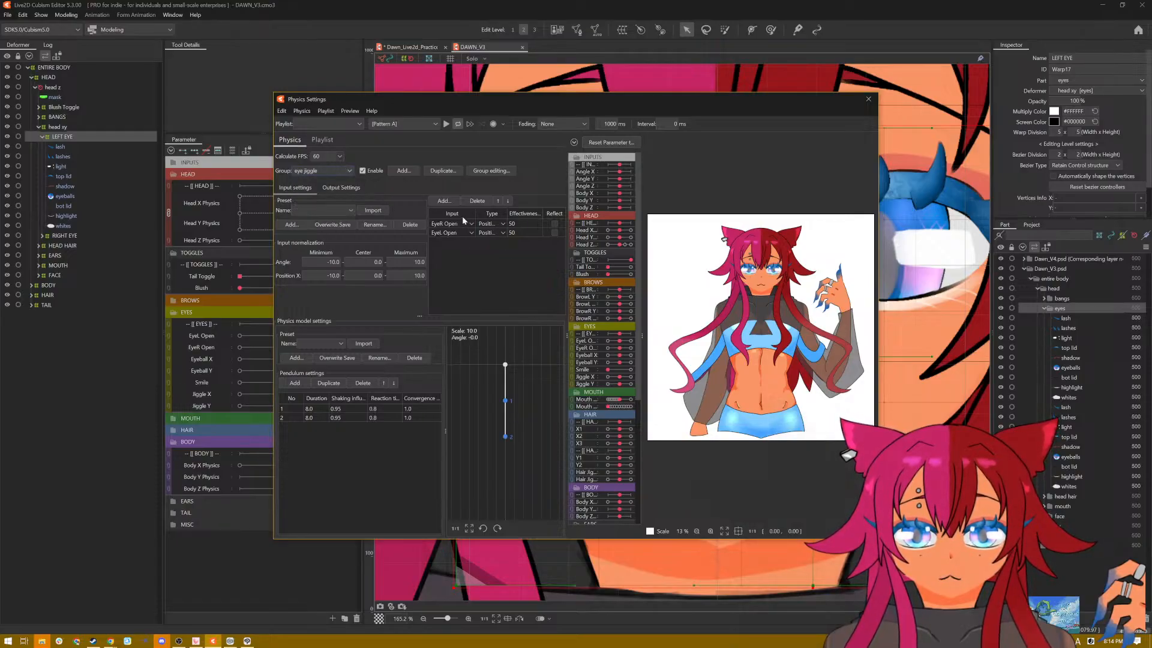
Step: Examine the eye jiggle group's output settings in DAWN_V3, preview its motion on the face, and close the physics settings
click(341, 187)
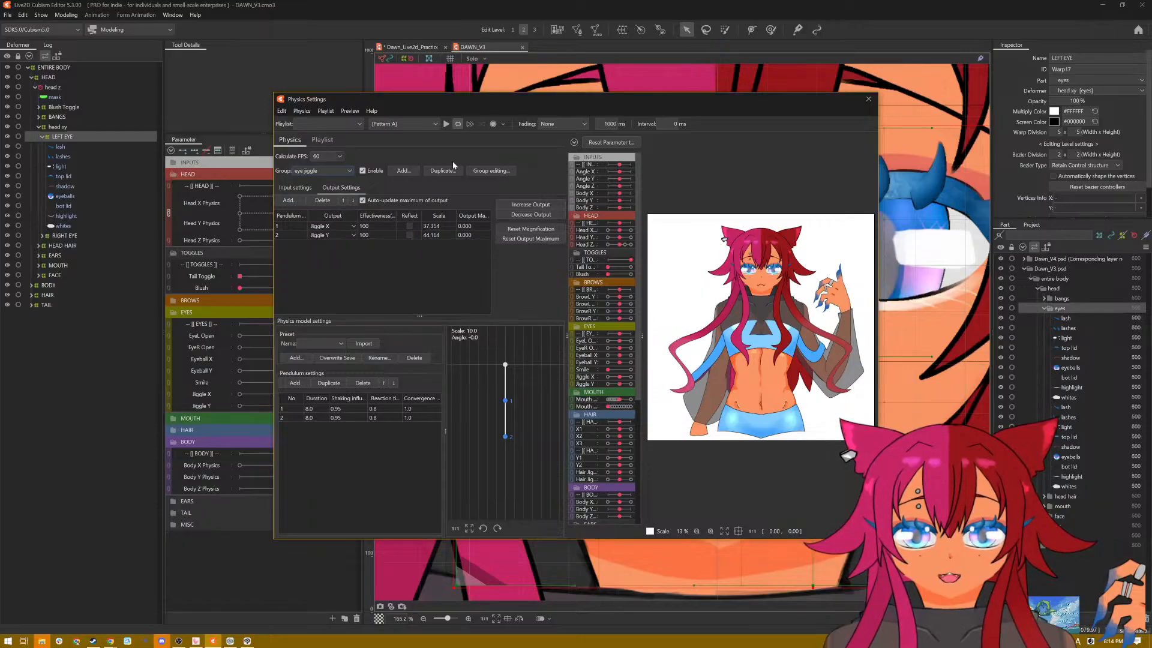
click(459, 123)
scroll(782, 264, up, 5)
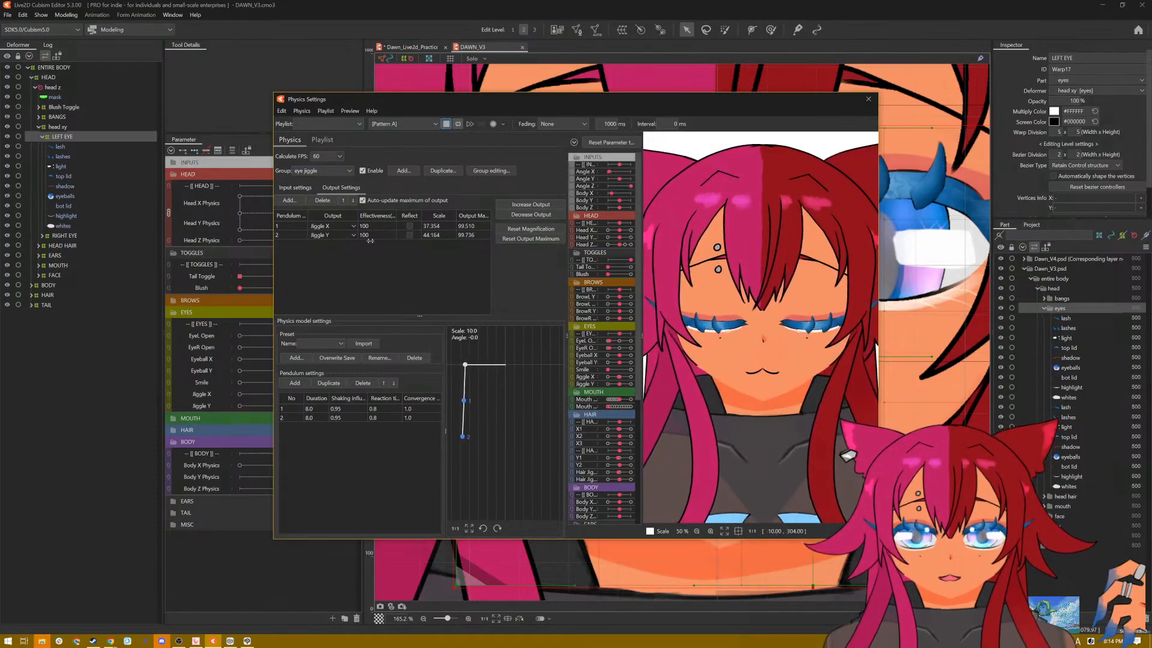
click(868, 100)
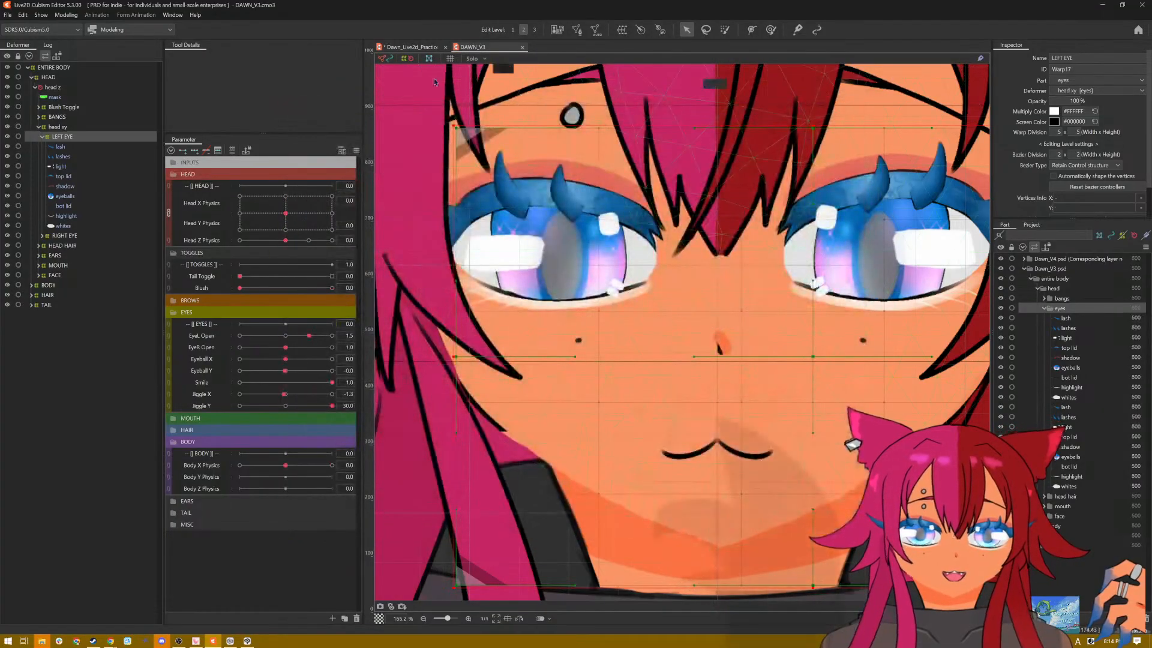
Step: Return to the Dawn_Live2d_Practice model, reopen its physics settings and check the Eye Jiggle group's input and output settings
click(424, 48)
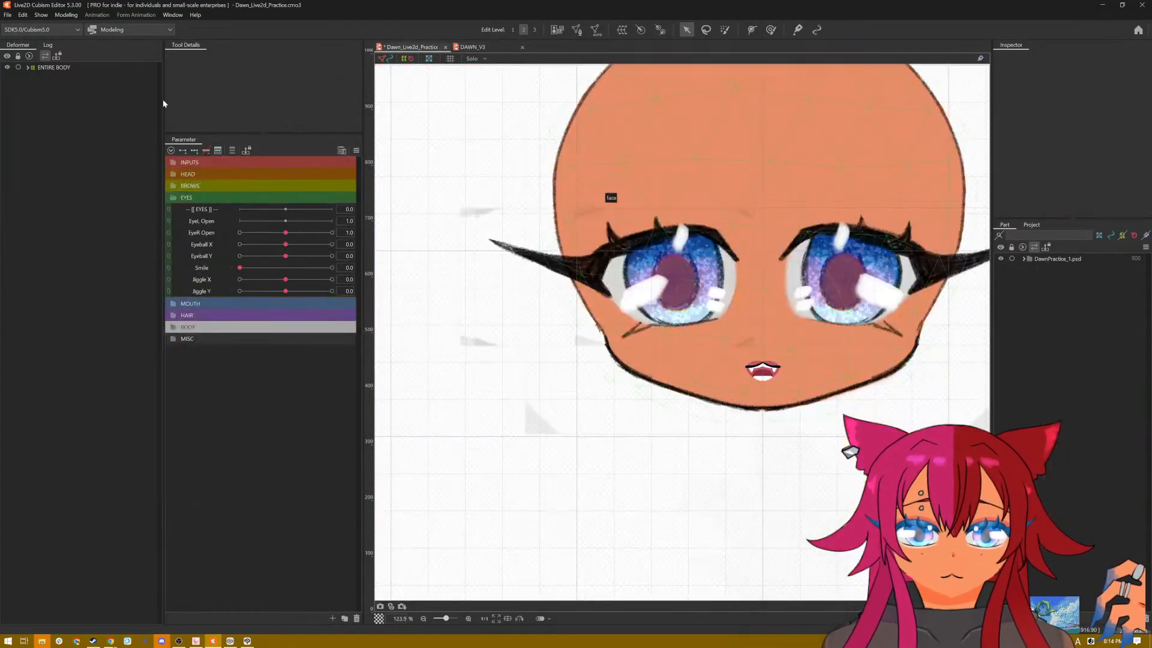
click(66, 14)
mouse_move(41, 14)
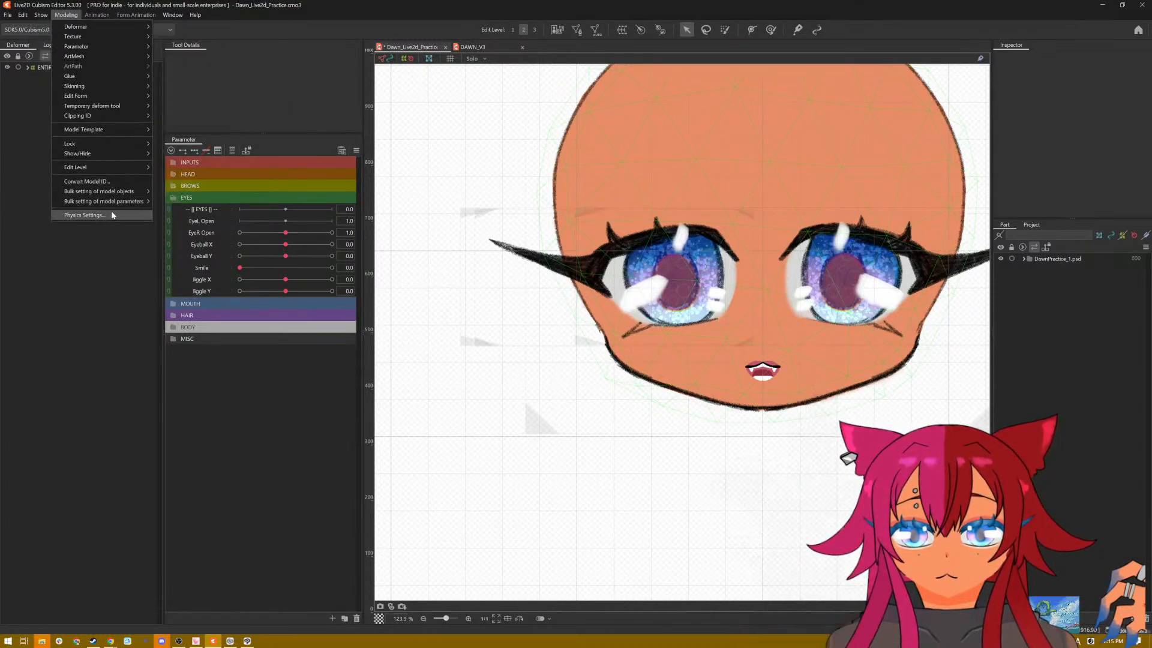
click(113, 215)
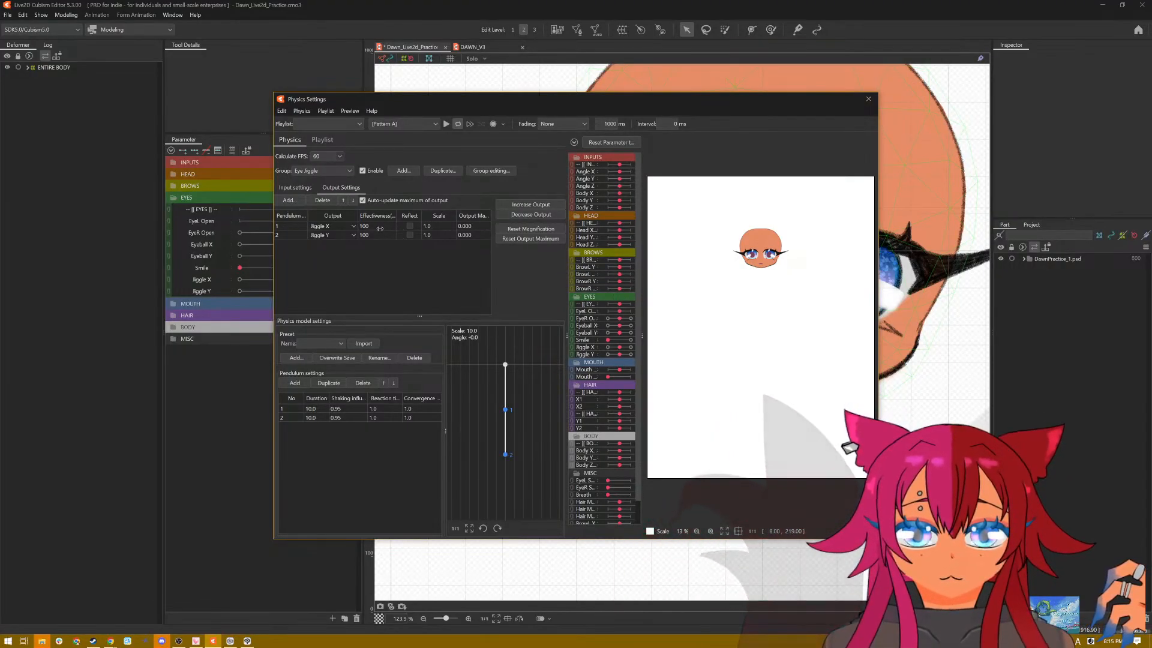
click(294, 188)
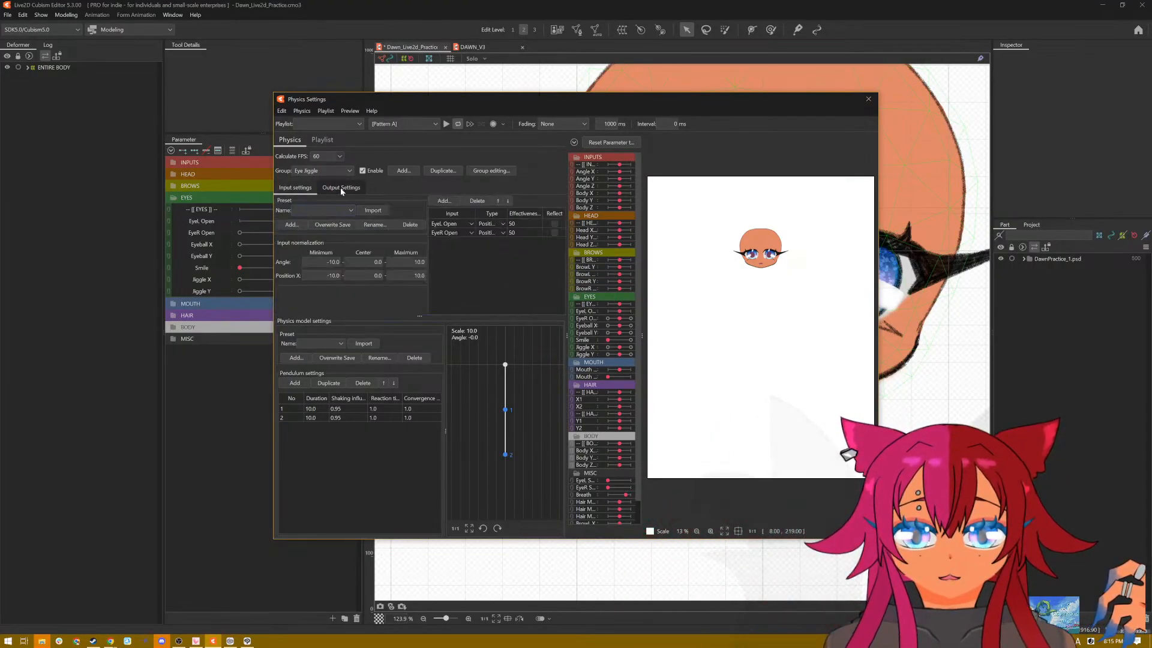
click(340, 188)
Step: Set the scale of the Jiggle X and Jiggle Y outputs to 10 each
click(513, 205)
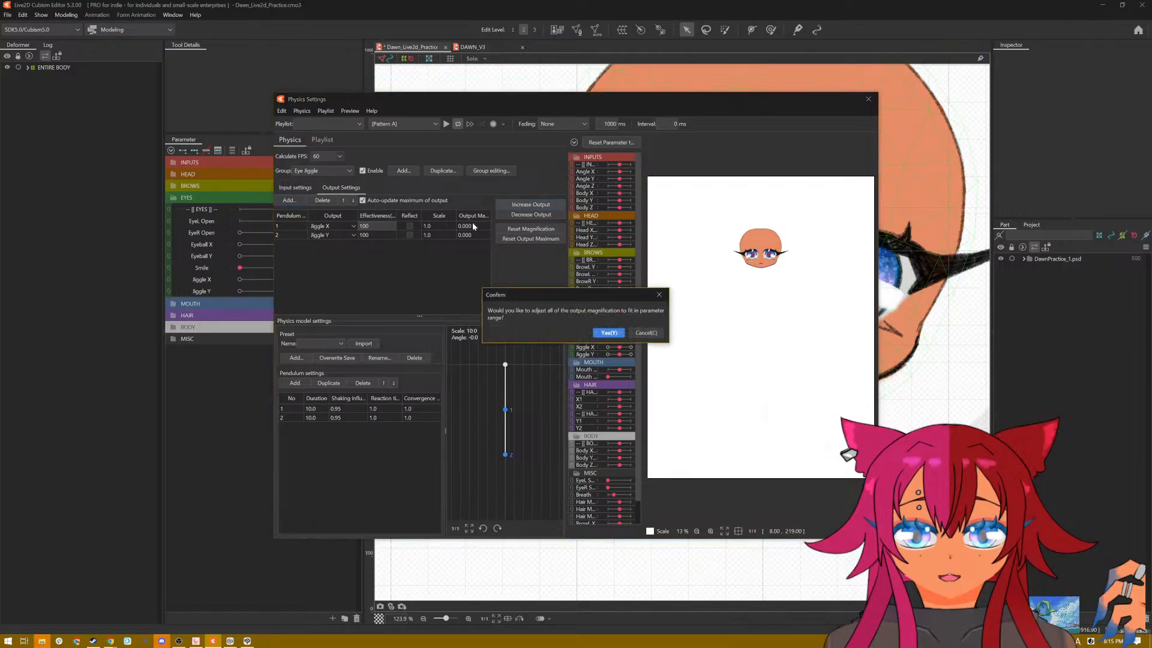
click(609, 333)
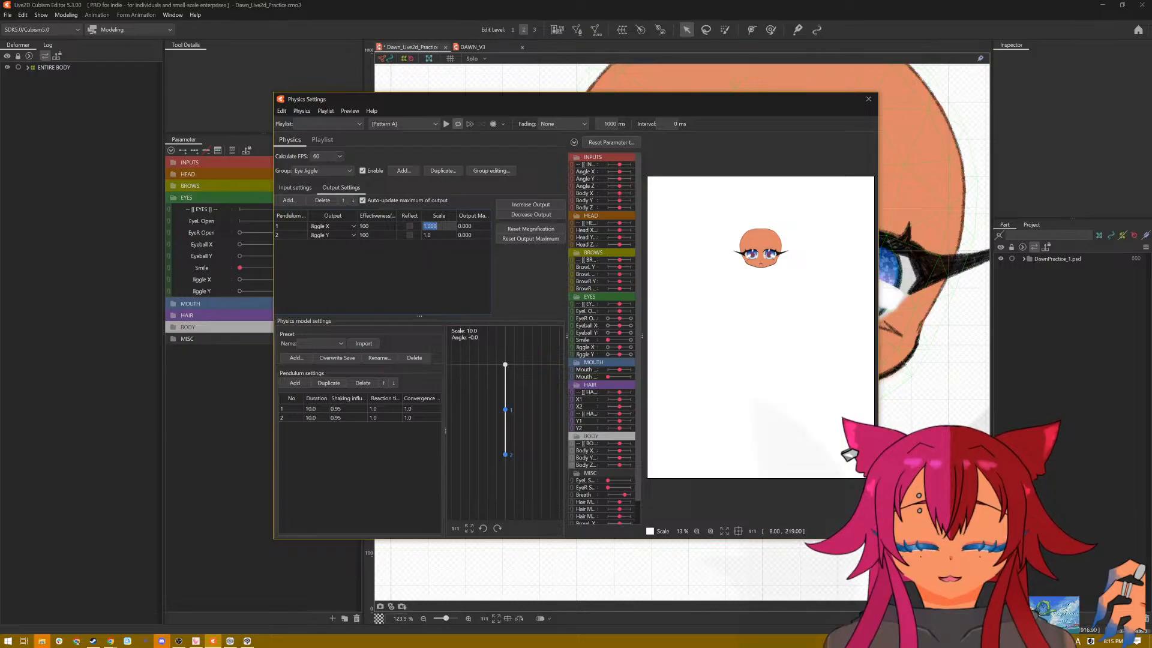
text(10)
key(Return)
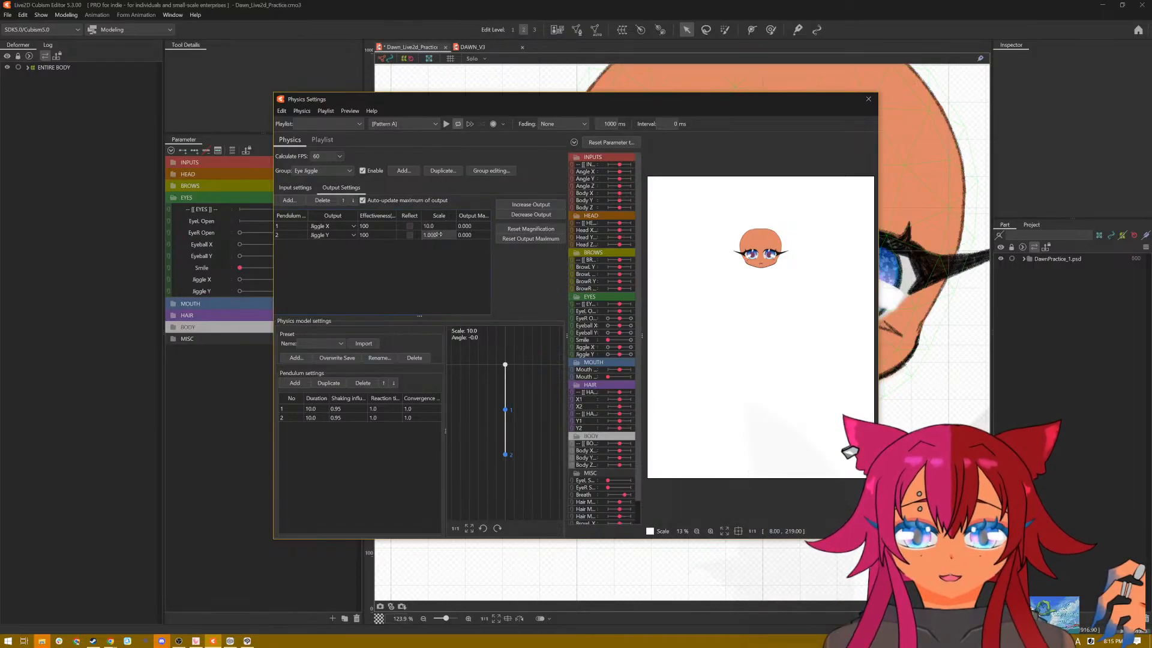
text(10)
key(Return)
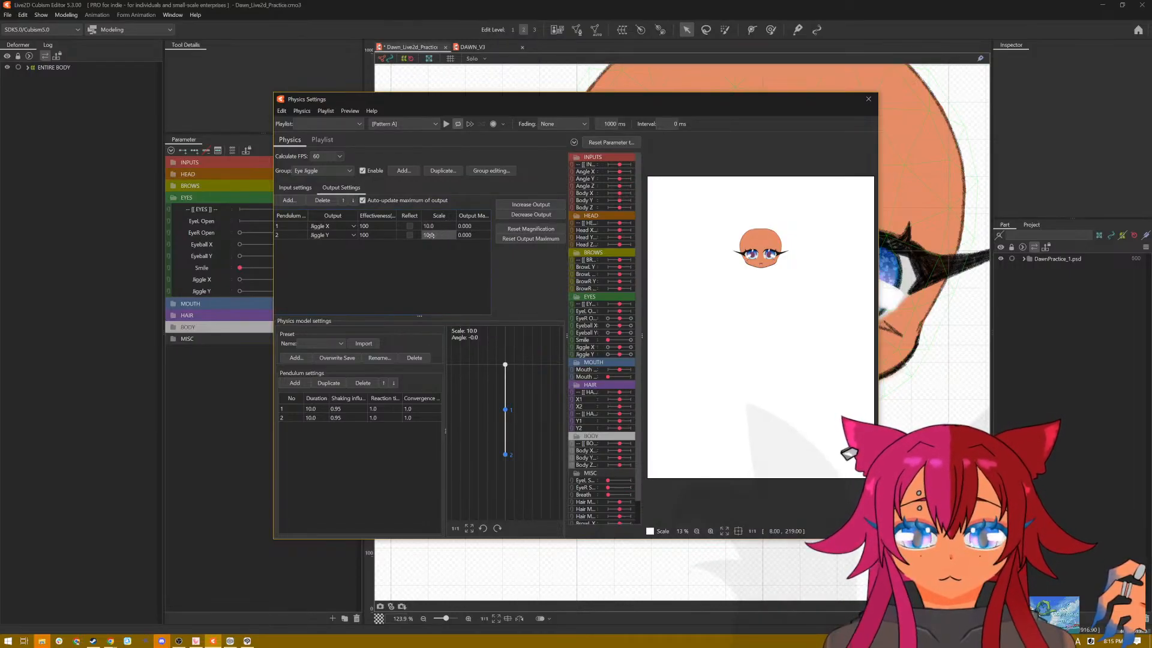
Step: Play the physics preview with Pattern A and switch it to Posing, with the face enlarged to check the eye jiggle
click(446, 123)
scroll(750, 264, up, 8)
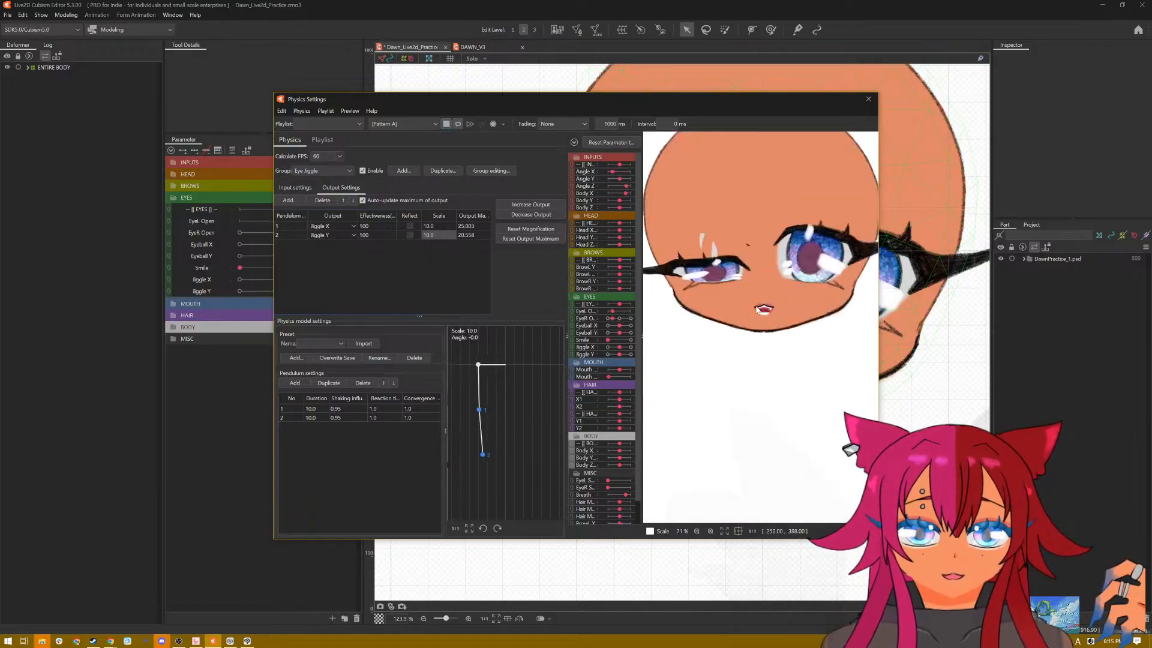
drag(717, 301, 733, 347)
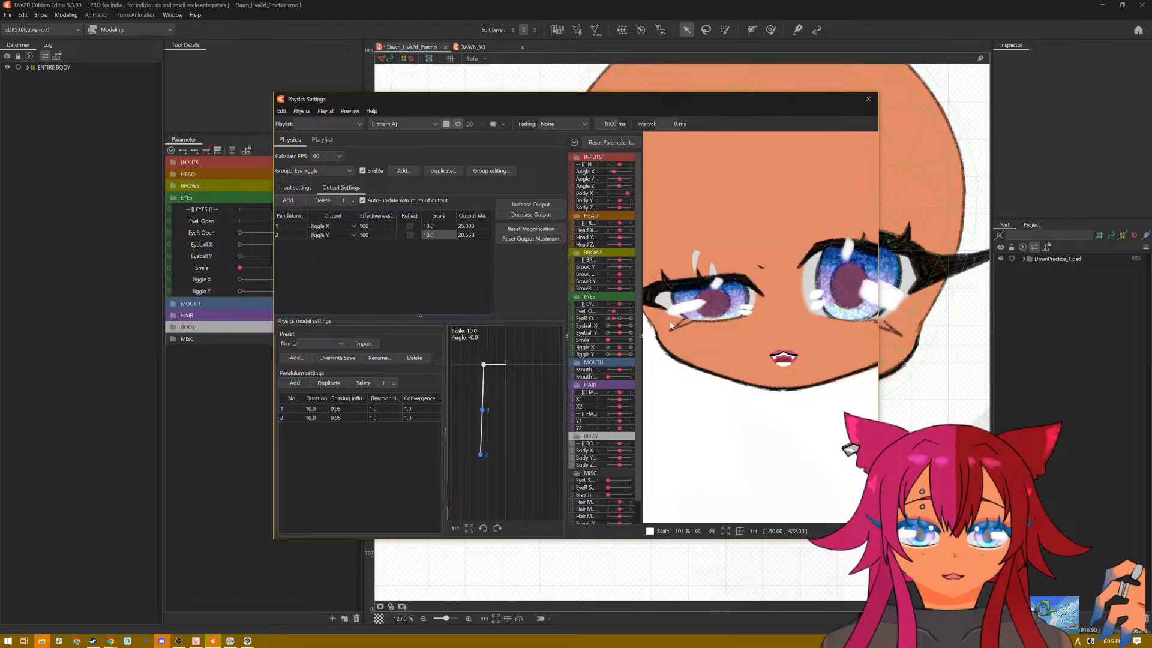
click(413, 124)
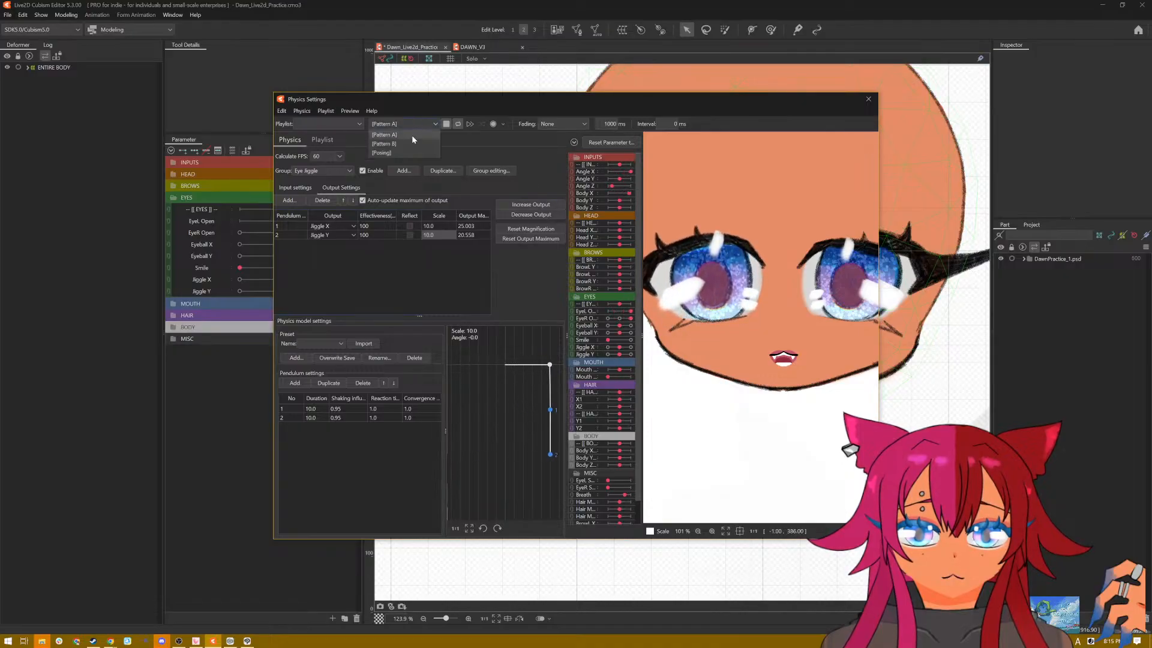
click(411, 152)
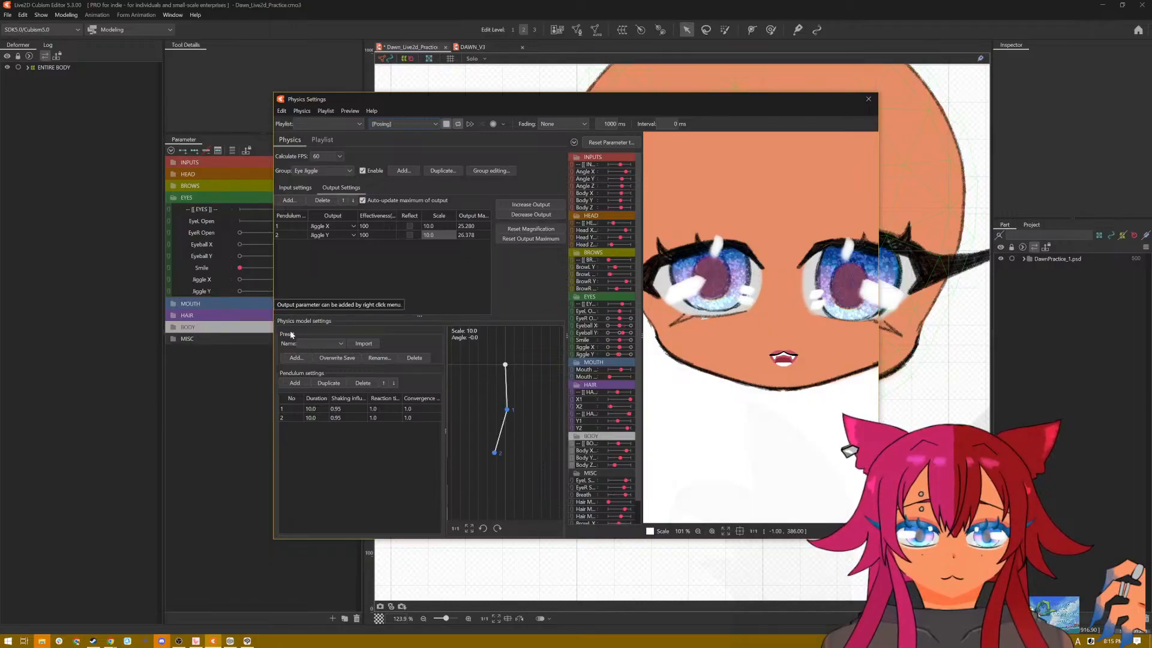
Step: Set the duration of both Eye Jiggle pendulums to 8
double_click(313, 409)
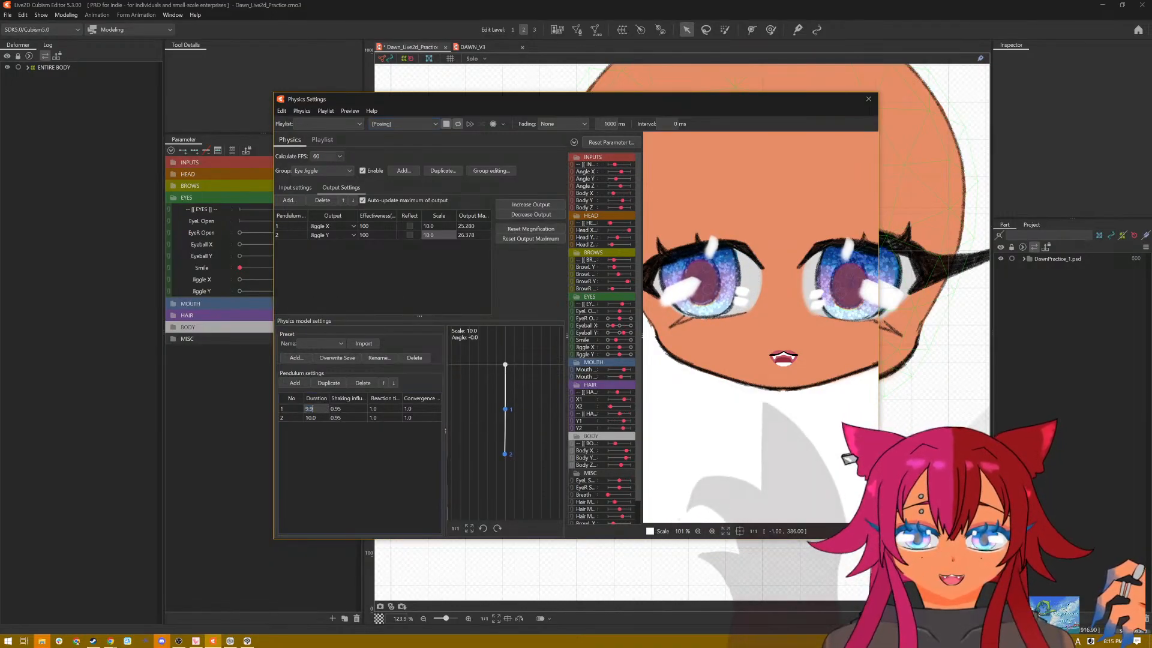
text(8)
key(Return)
double_click(317, 416)
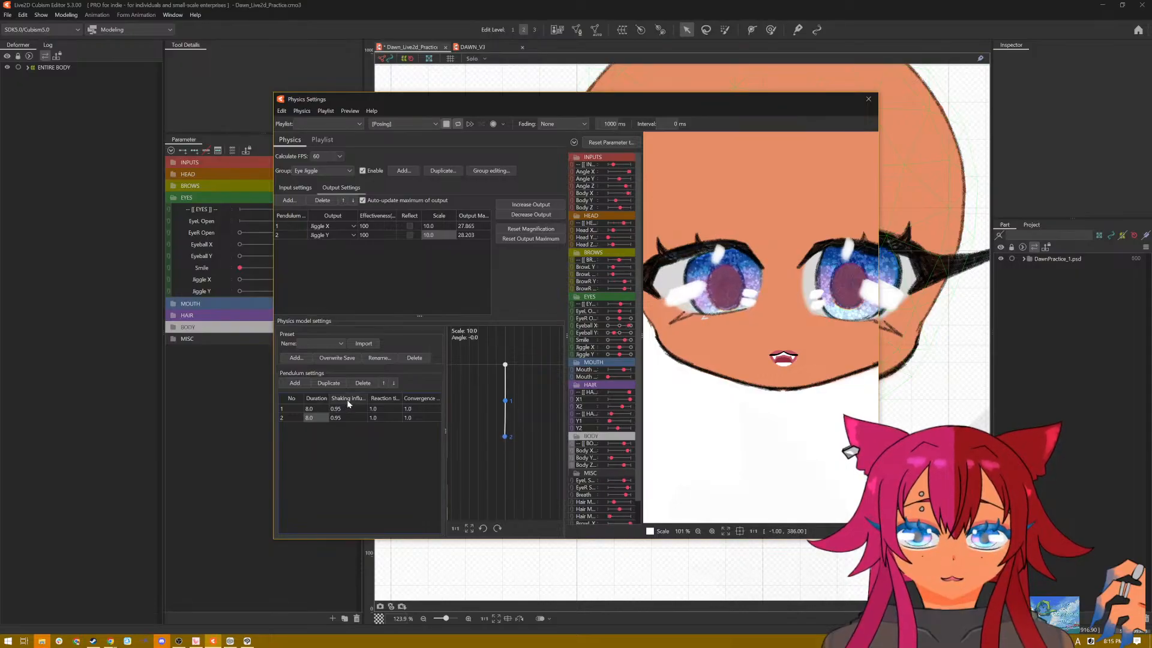
Step: Set the shaking influence of both Eye Jiggle pendulums to 1 and close the physics settings
mouse_move(347, 400)
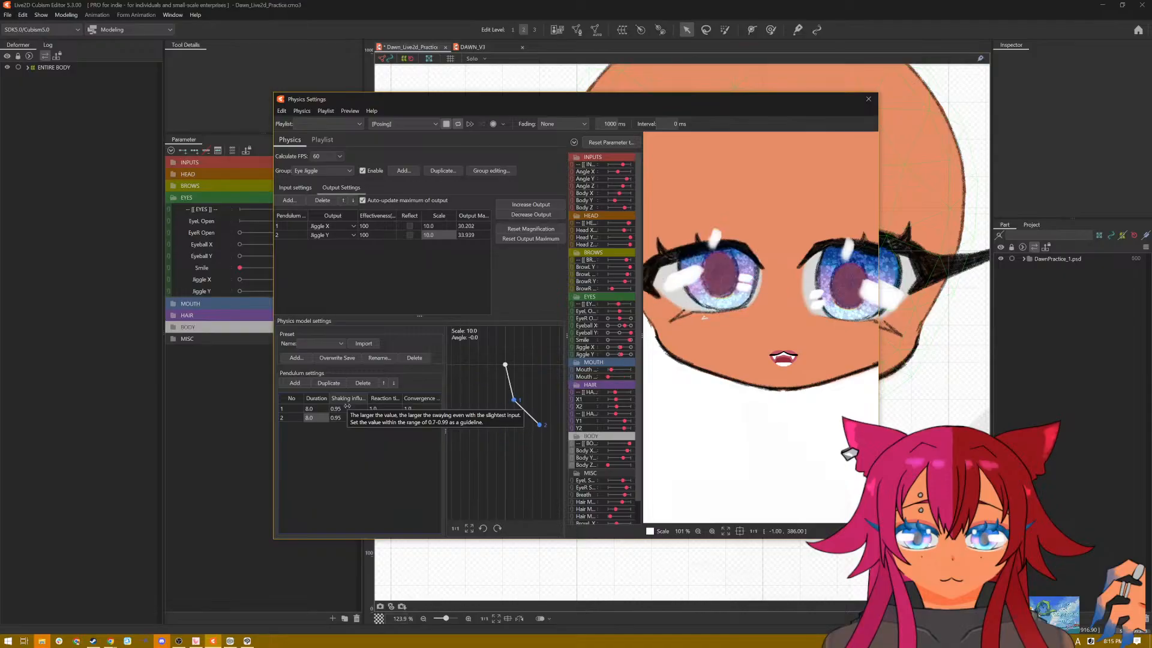
click(348, 409)
text(1)
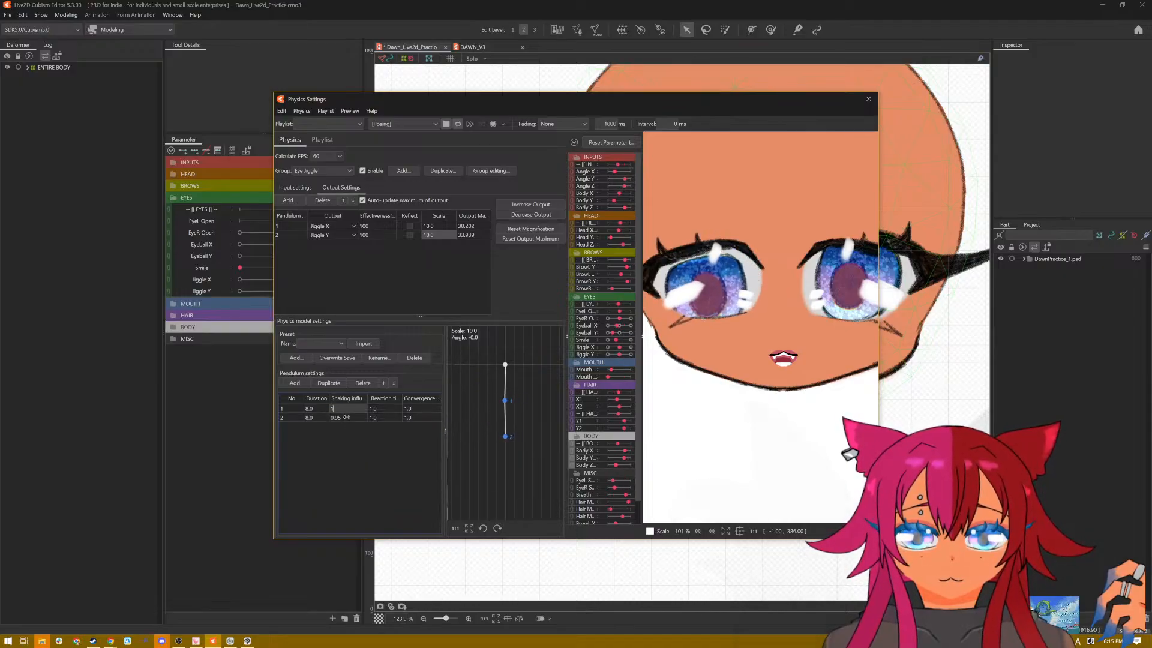
double_click(347, 416)
text(1)
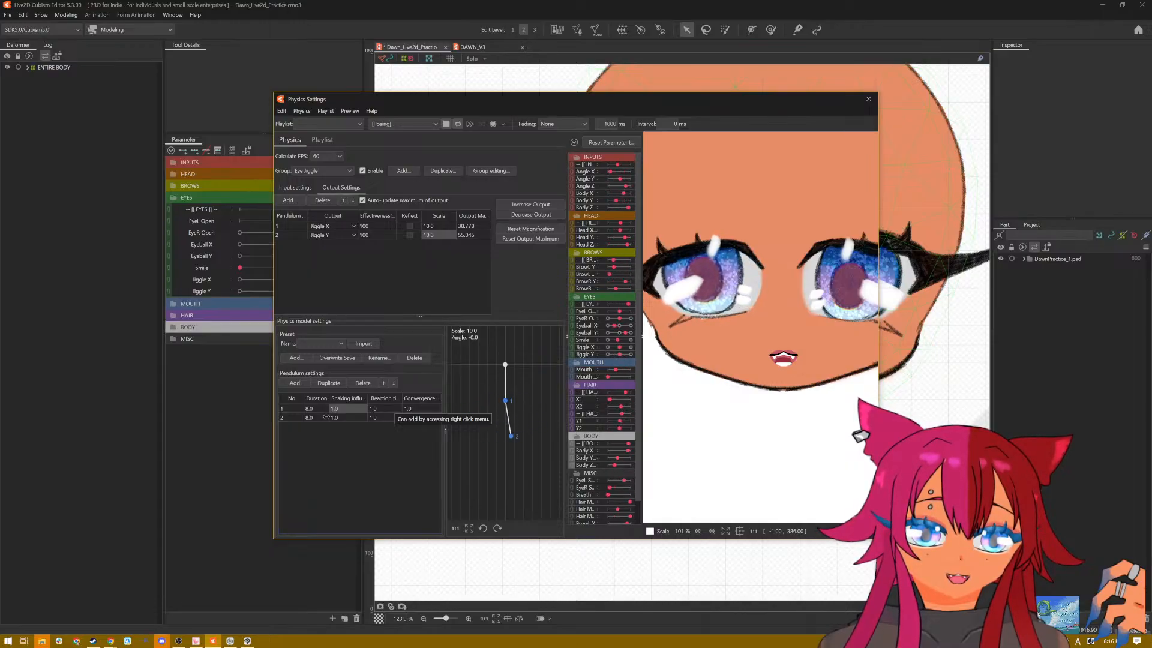
scroll(696, 318, down, 3)
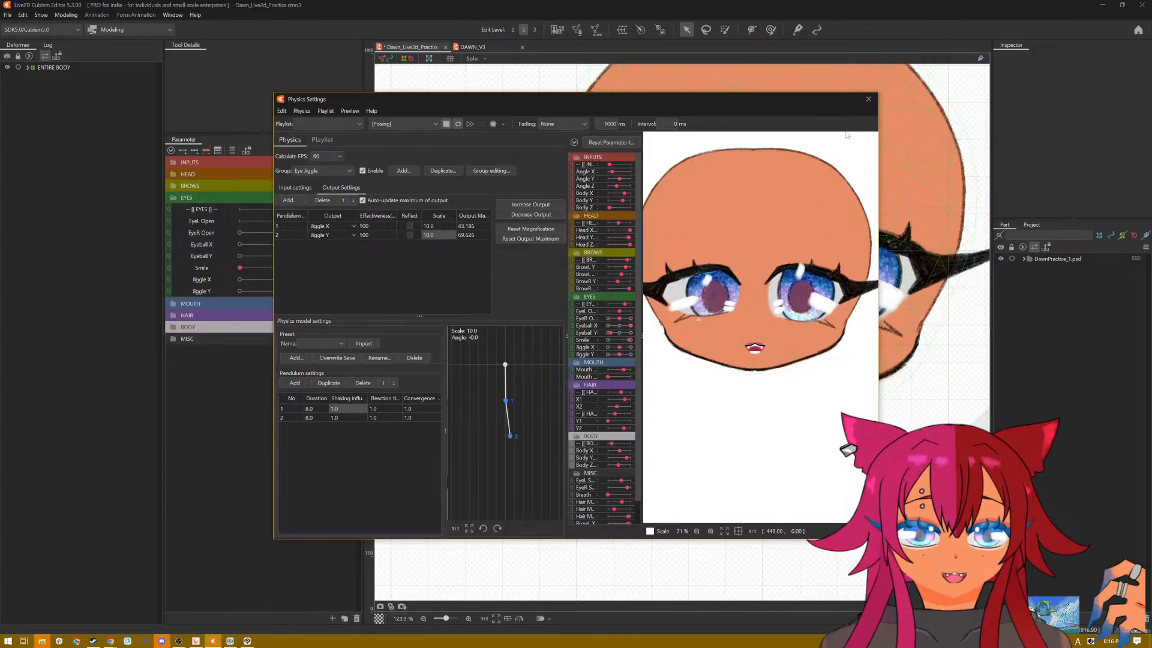
click(867, 99)
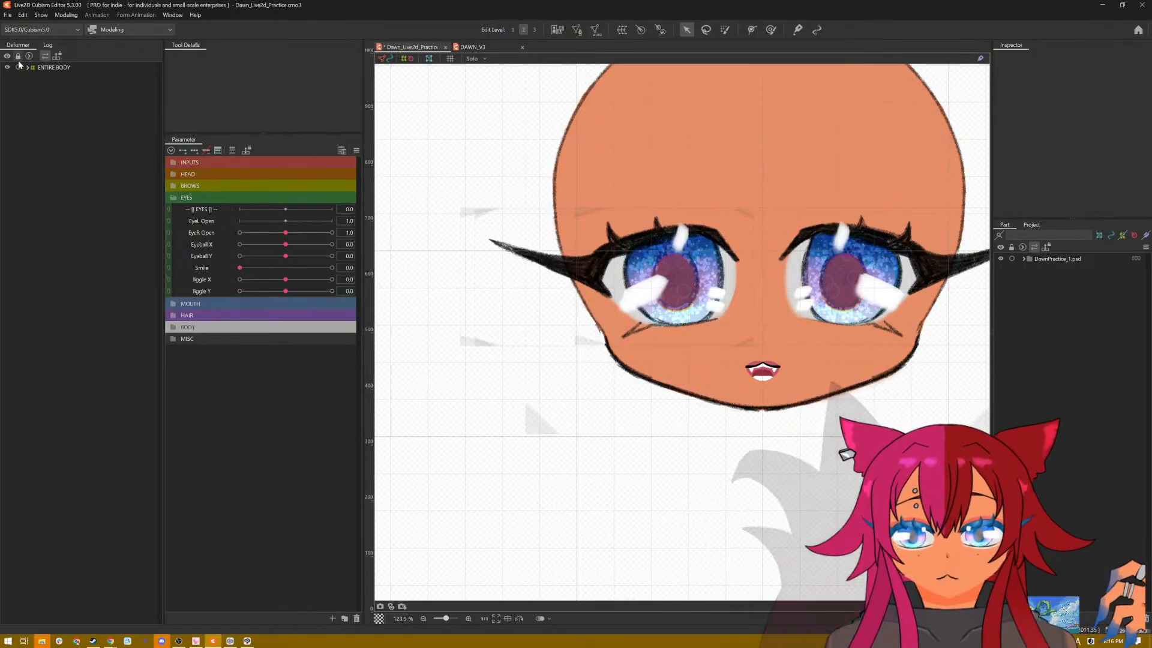
Step: Expand the HEAD, EYES, RIGHT EYE and LEFT EYE deformers and select the right eye's highlight mesh, lights r
click(28, 76)
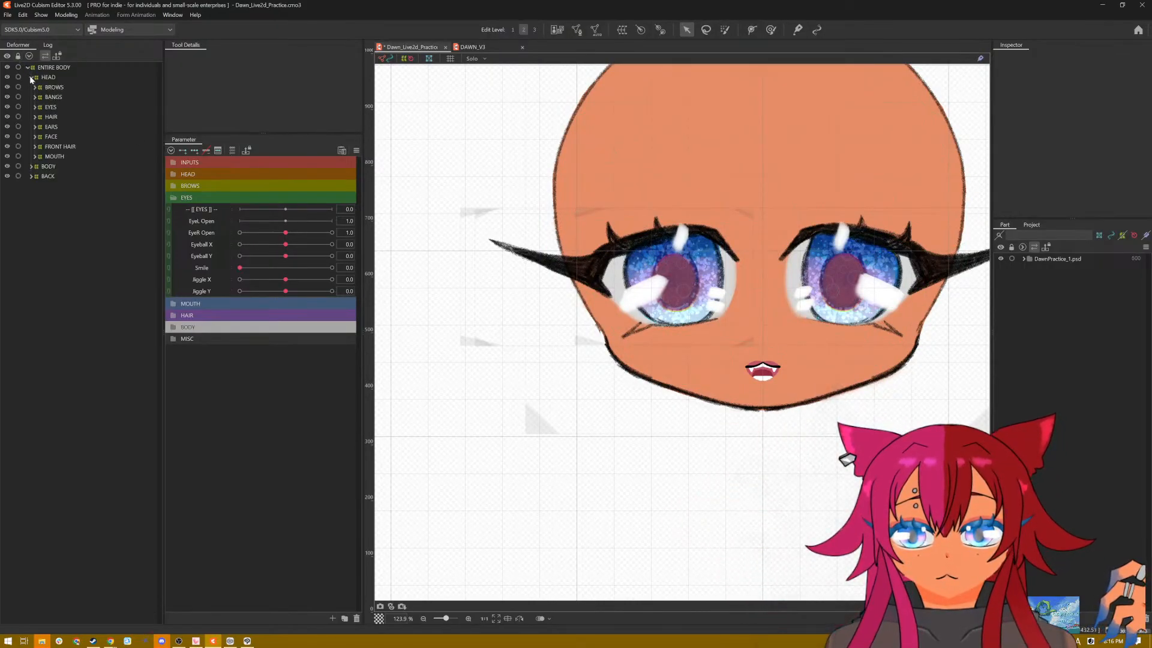
click(31, 107)
click(34, 108)
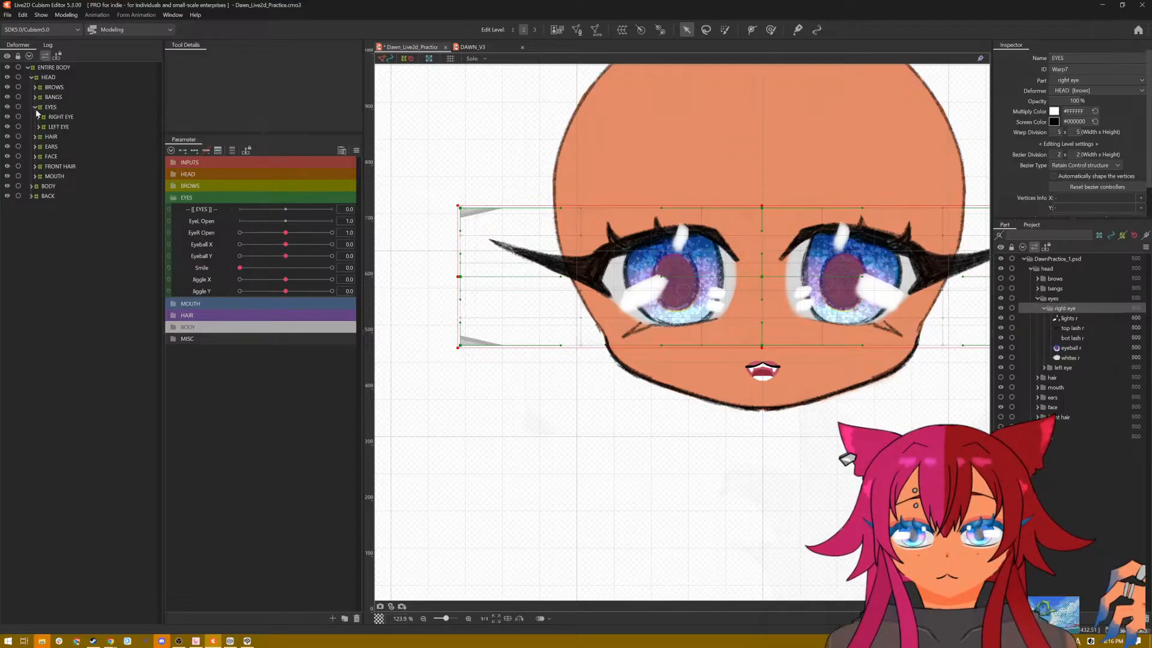
click(39, 127)
click(37, 117)
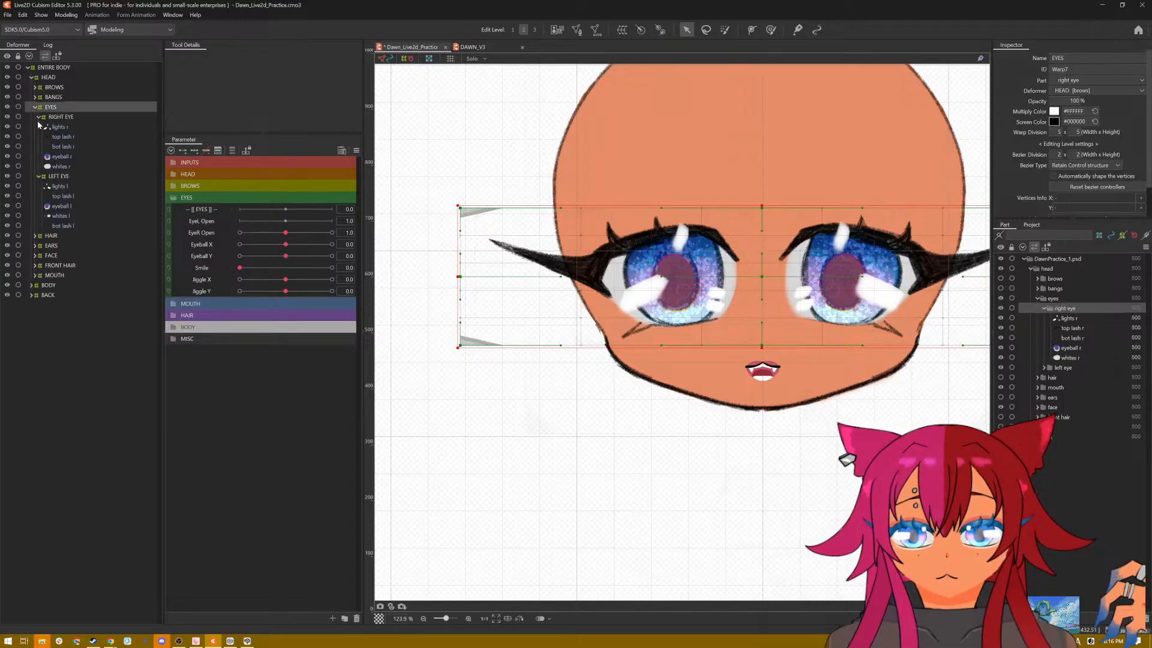
click(48, 118)
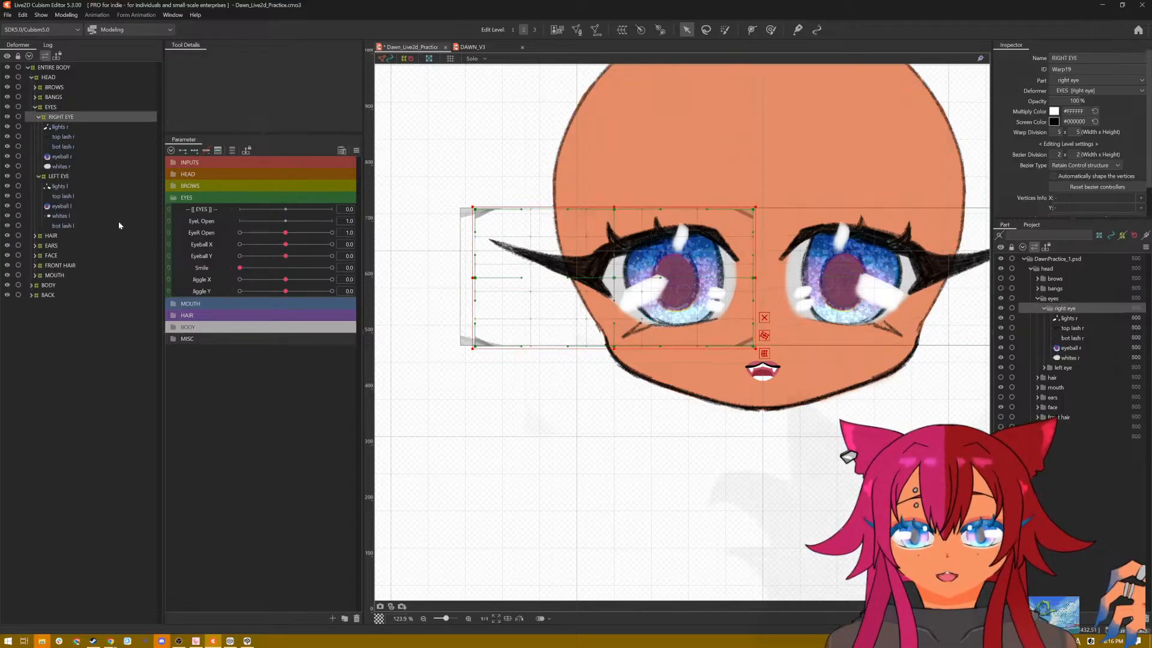
click(60, 147)
click(57, 158)
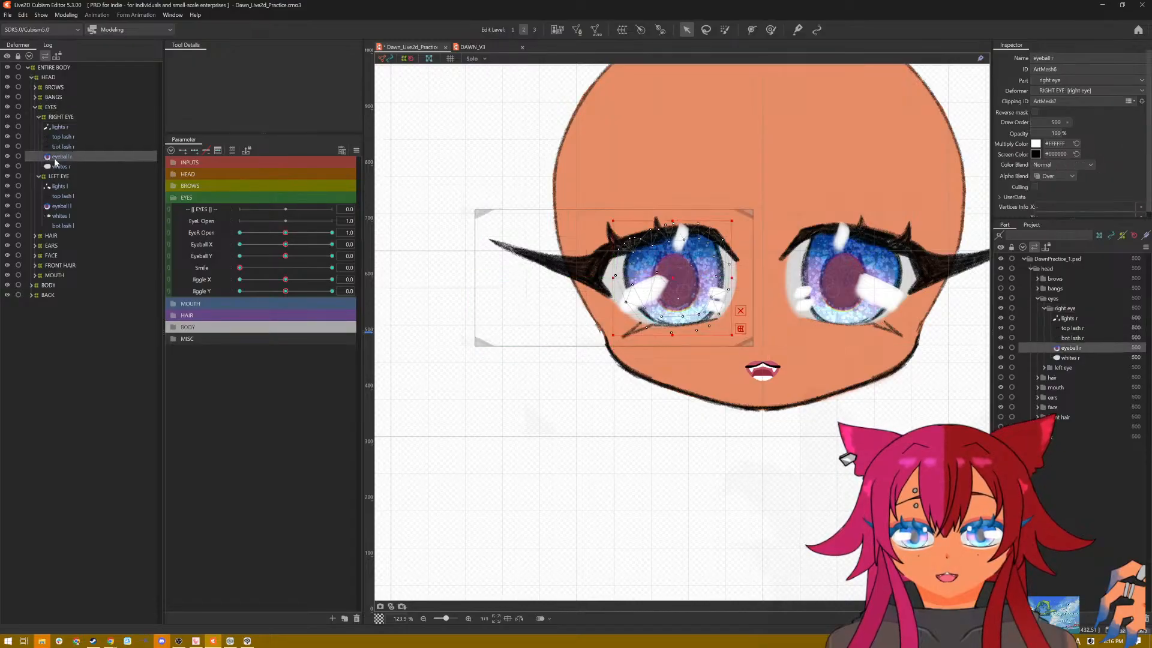
click(60, 127)
Step: Check the right eye's highlights at Eyeball X 1.0 and reset all parameters to their default values
mouse_move(289, 246)
mouse_down()
mouse_move(243, 255)
mouse_move(251, 268)
mouse_move(257, 256)
mouse_move(289, 260)
mouse_move(211, 250)
mouse_move(347, 253)
mouse_move(236, 264)
mouse_move(285, 256)
mouse_up()
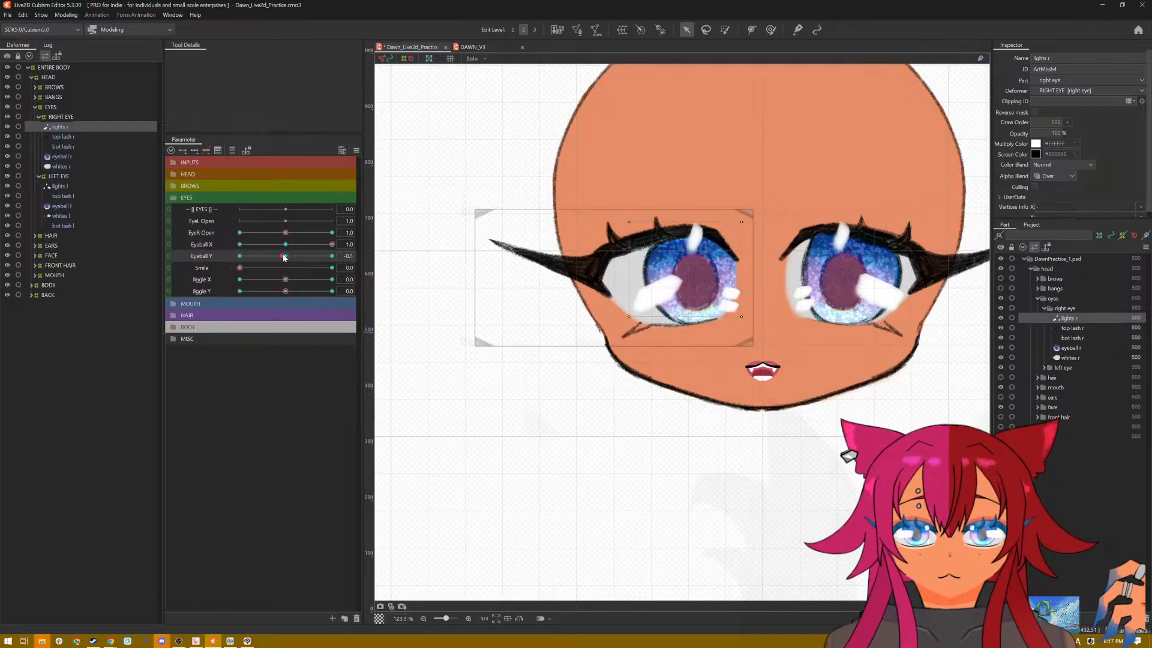
click(356, 152)
click(384, 157)
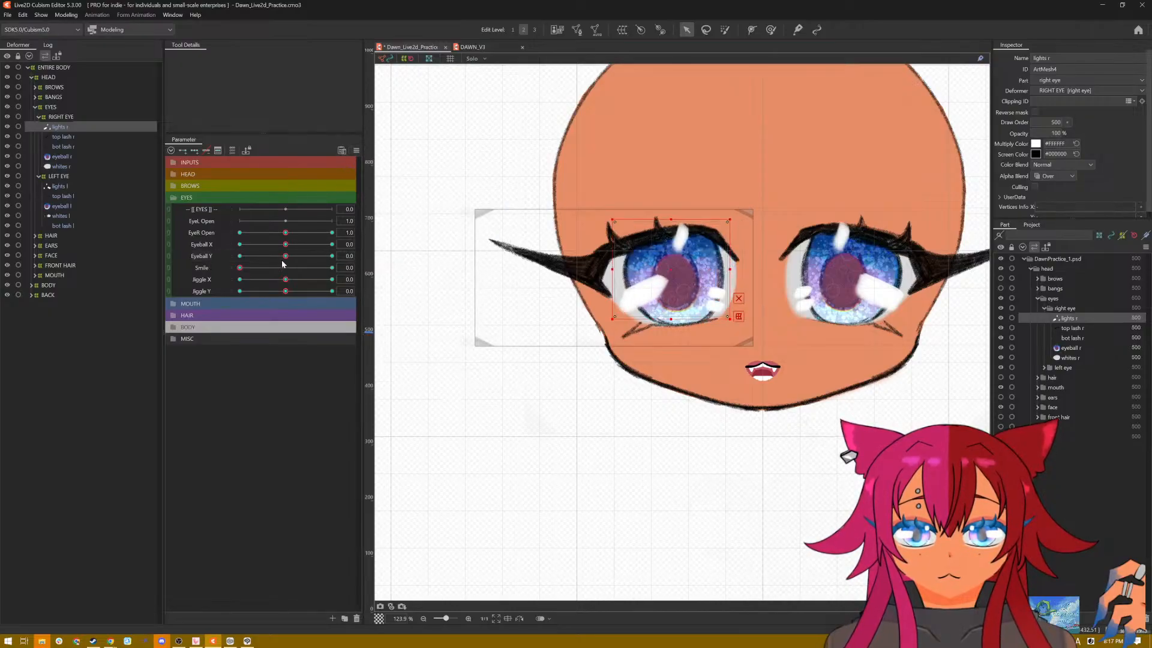
Step: At Eyeball Y 1.0, raise the right eye's highlights and squash them vertically to fit the iris
drag(285, 256, 368, 260)
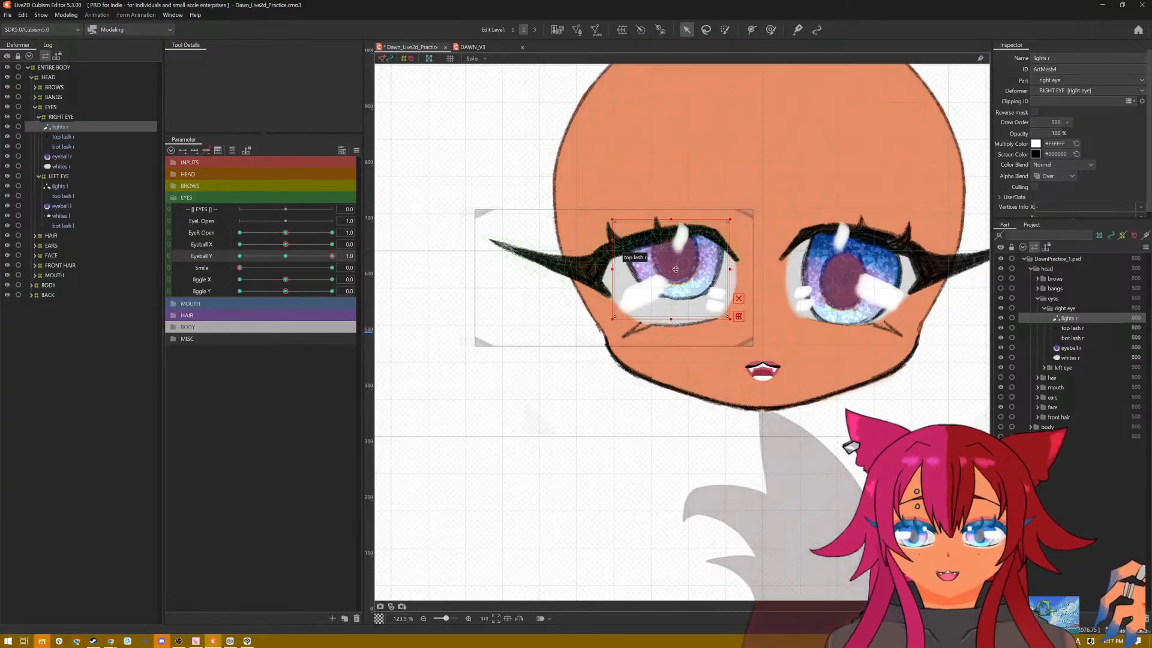
drag(672, 270, 671, 247)
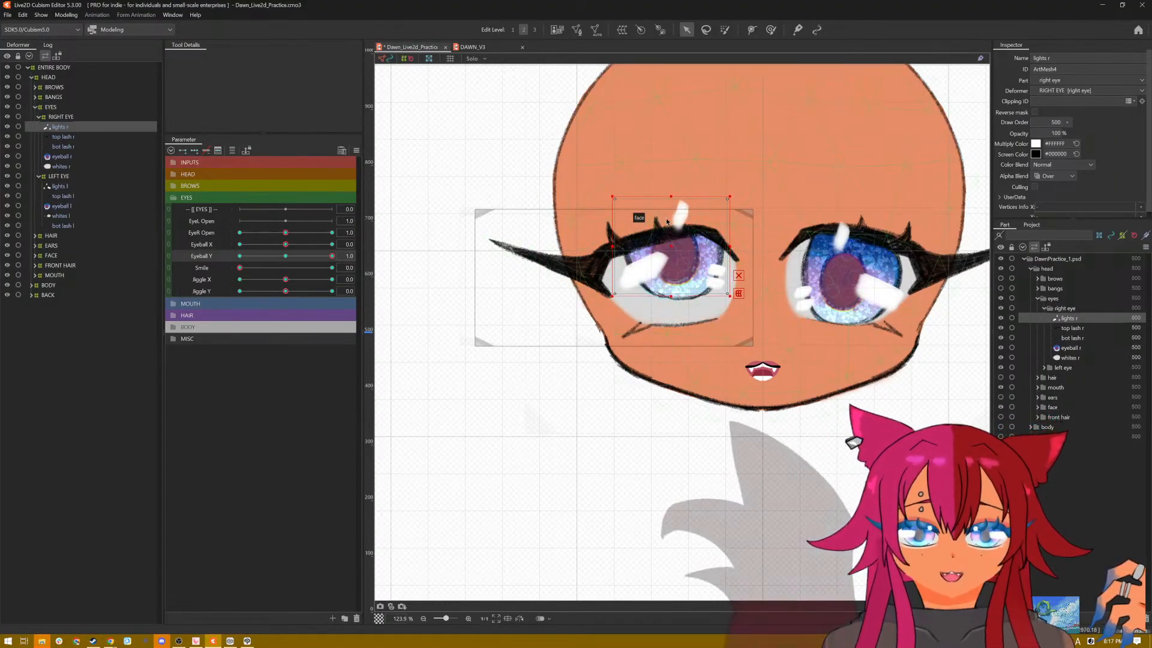
drag(670, 197, 665, 223)
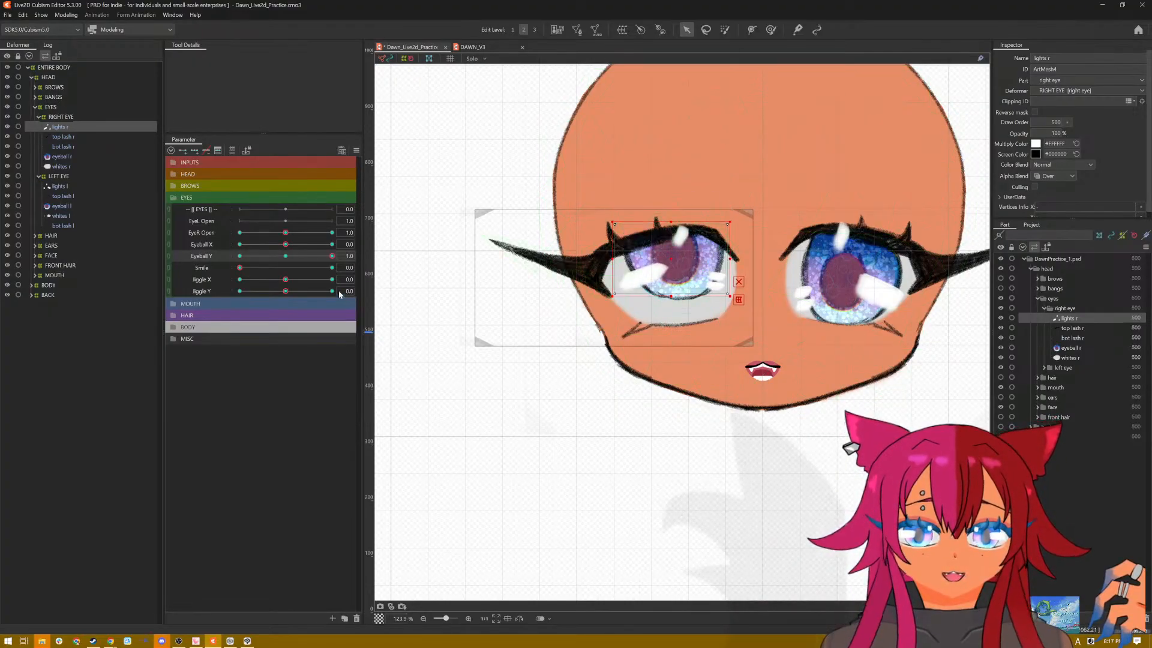
Step: At Eyeball Y -1.0, lower the right eye's highlights, flatten and widen them, and reset the parameters to default values
drag(333, 256, 239, 256)
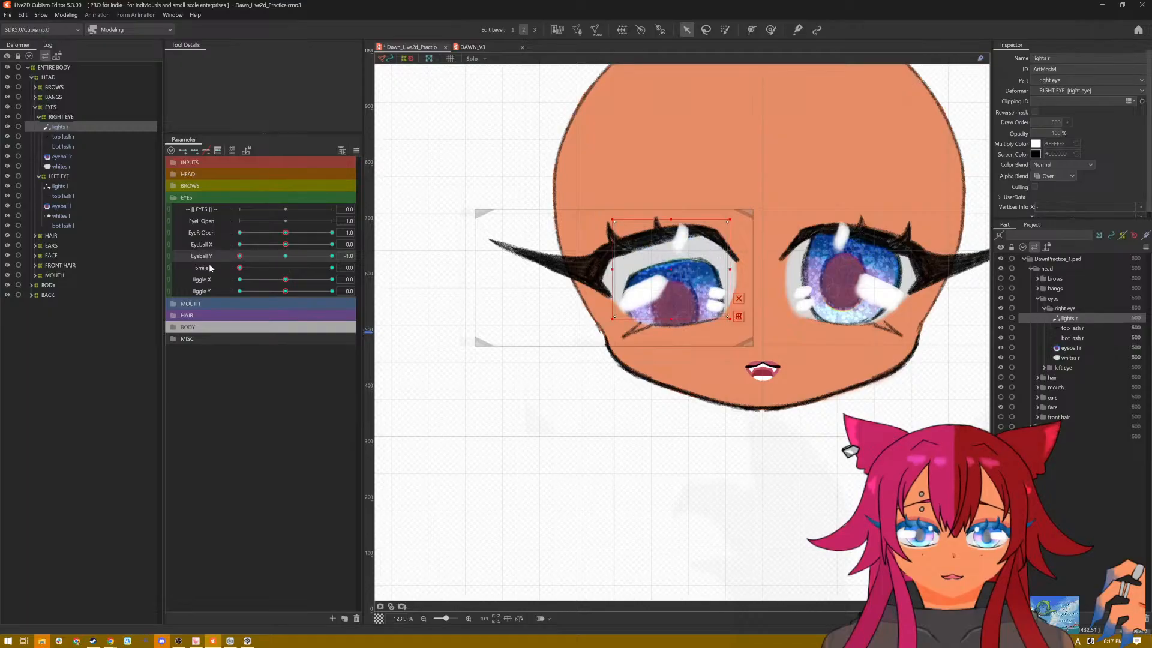
drag(674, 270, 675, 292)
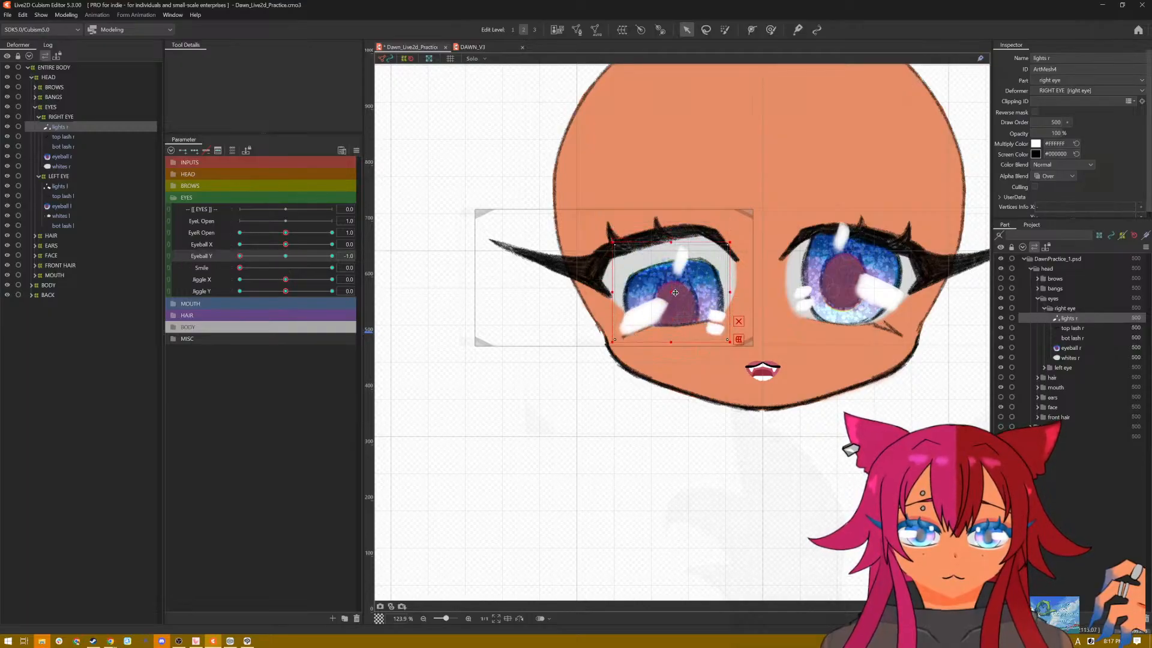
drag(679, 247, 591, 290)
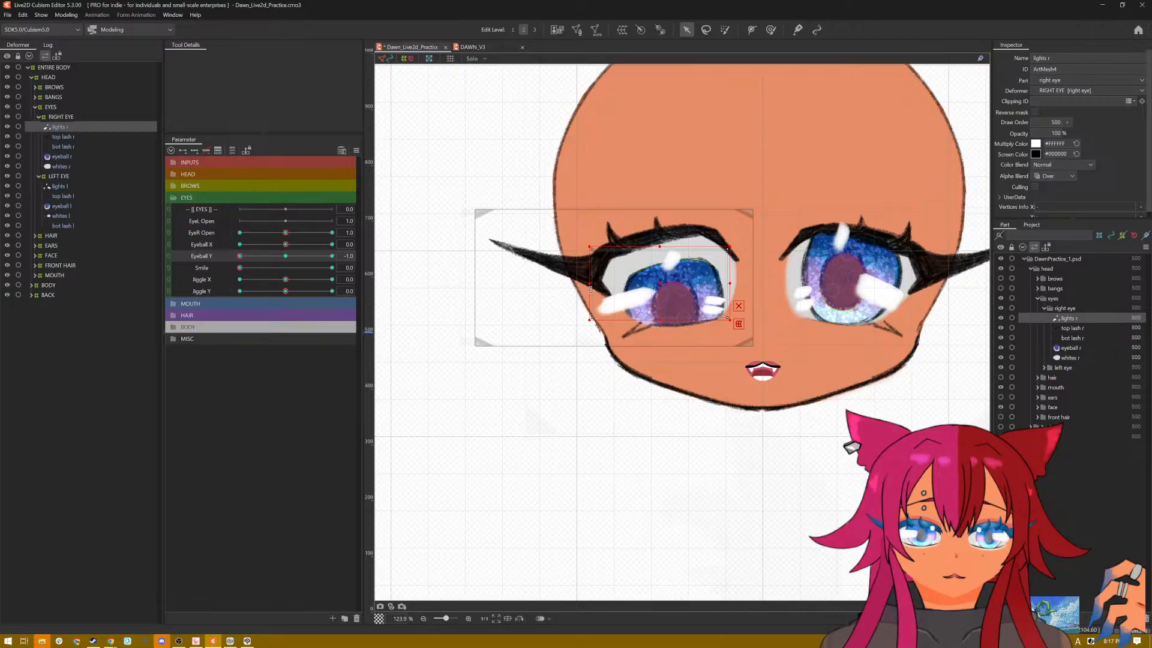
drag(730, 283, 746, 283)
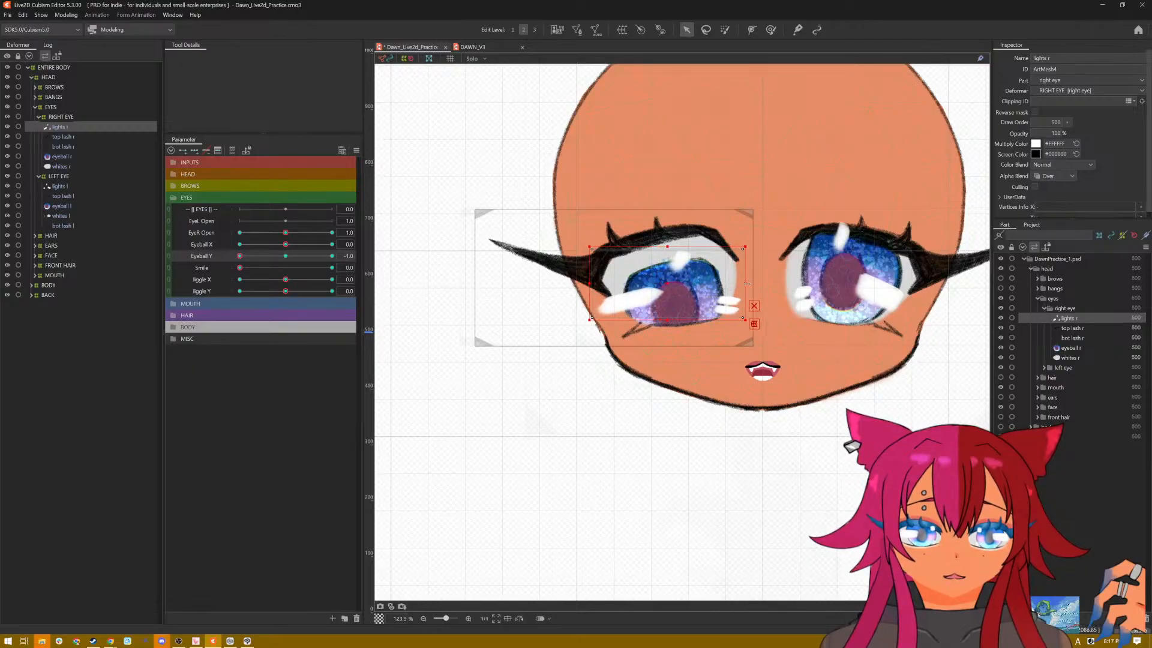
click(356, 150)
click(381, 155)
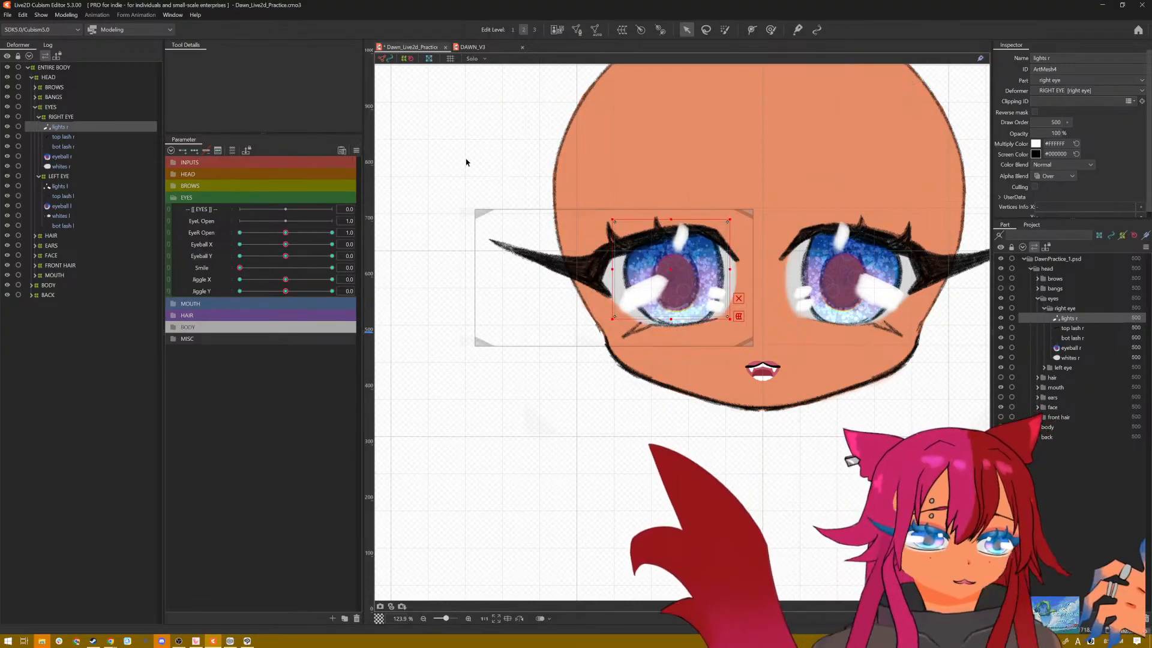
Step: Play the Eye Jiggle physics preview in Posing mode with the face enlarged, and close the physics settings
click(65, 15)
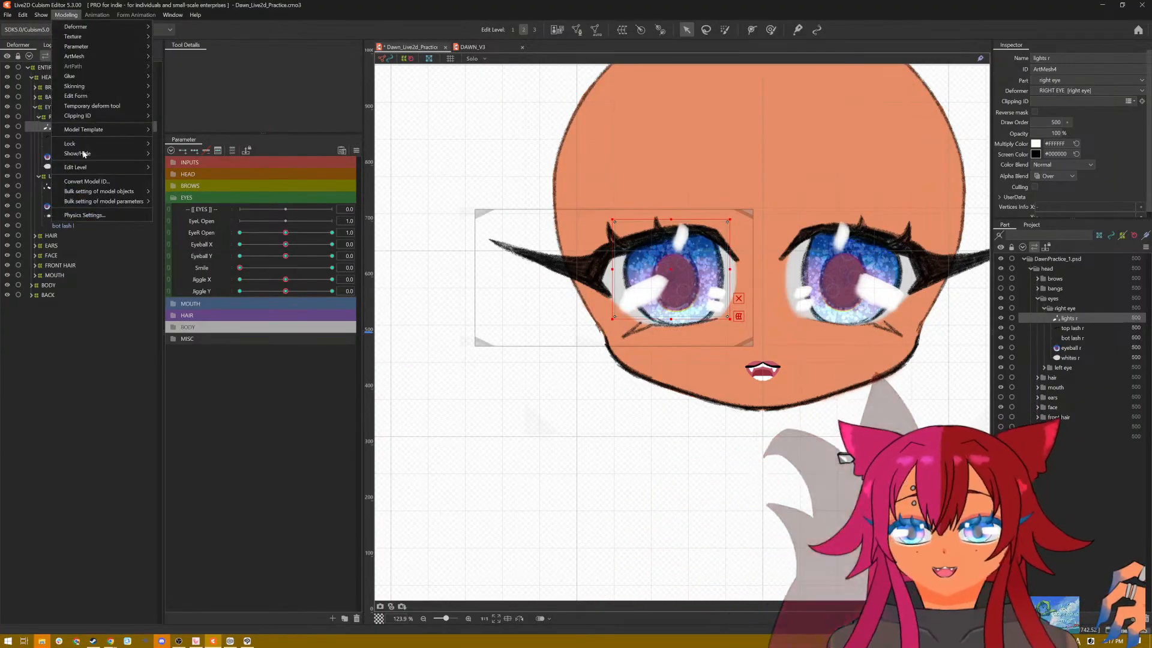
click(90, 214)
scroll(761, 248, up, 5)
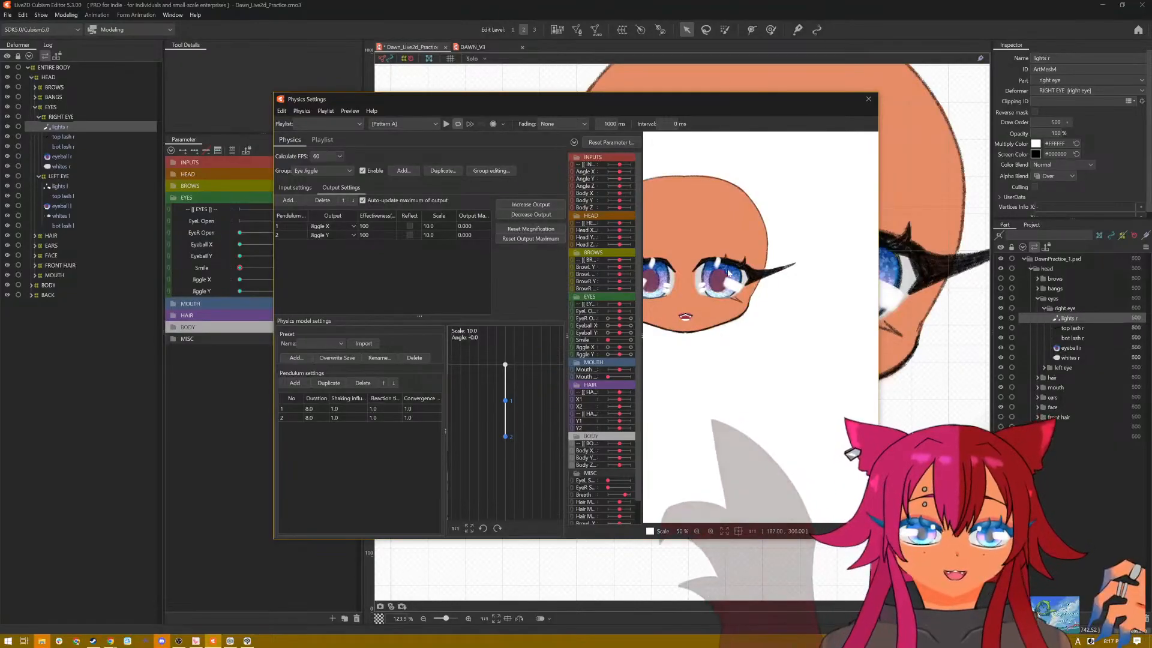
scroll(864, 278, up, 2)
scroll(864, 278, down, 2)
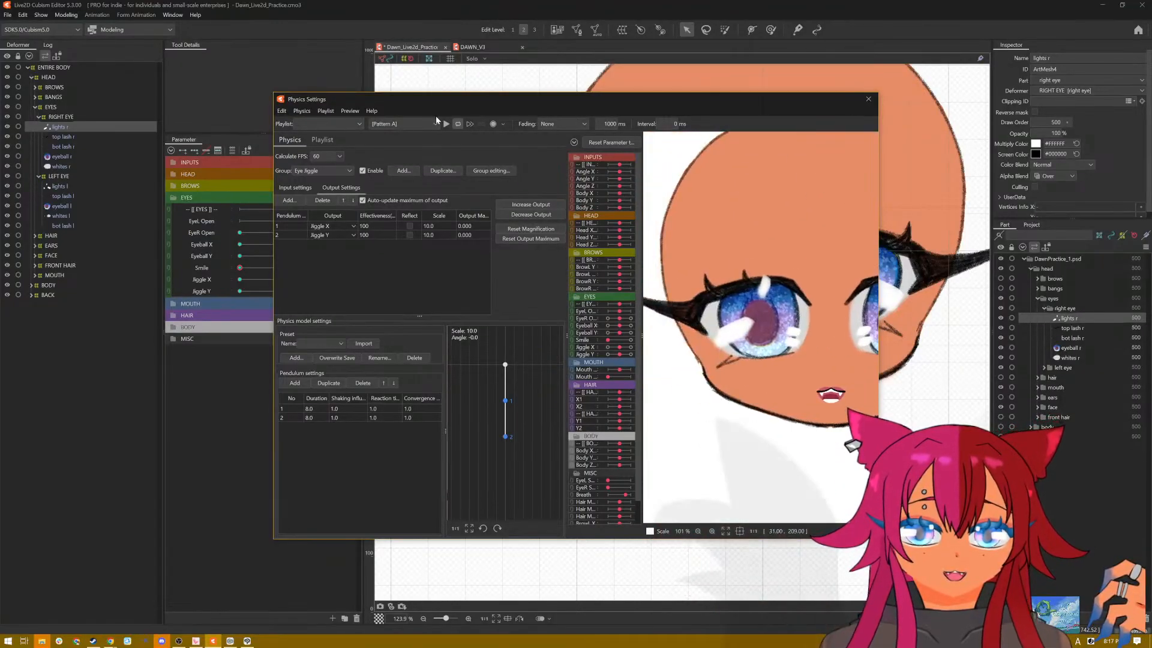
click(429, 122)
click(407, 152)
click(446, 123)
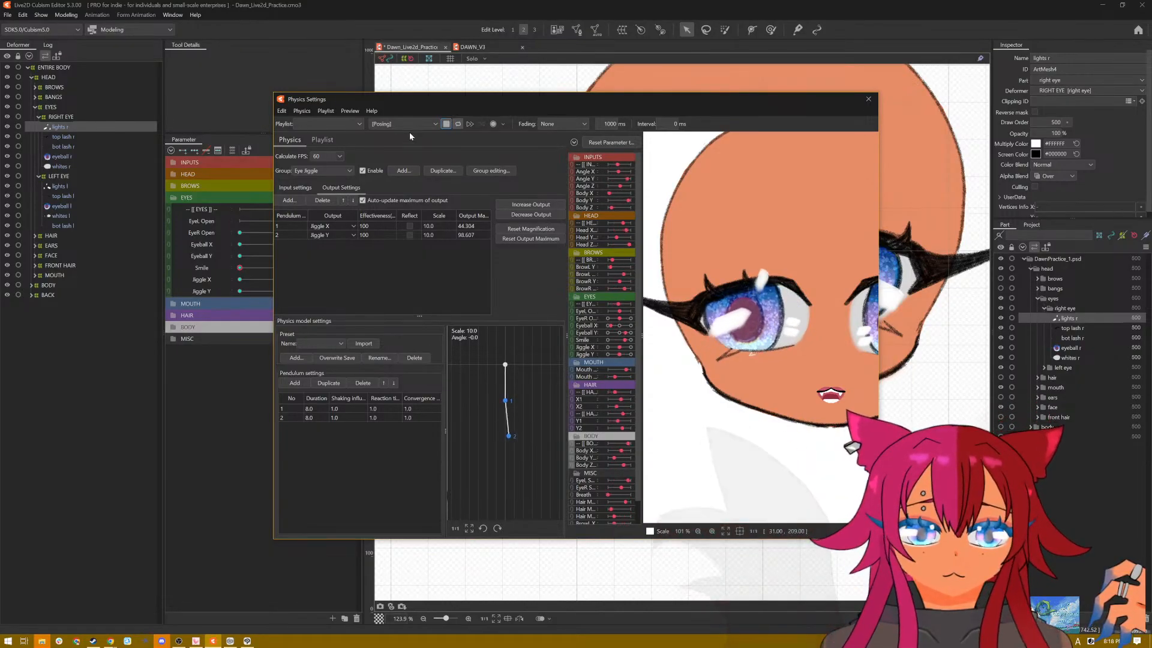
click(435, 123)
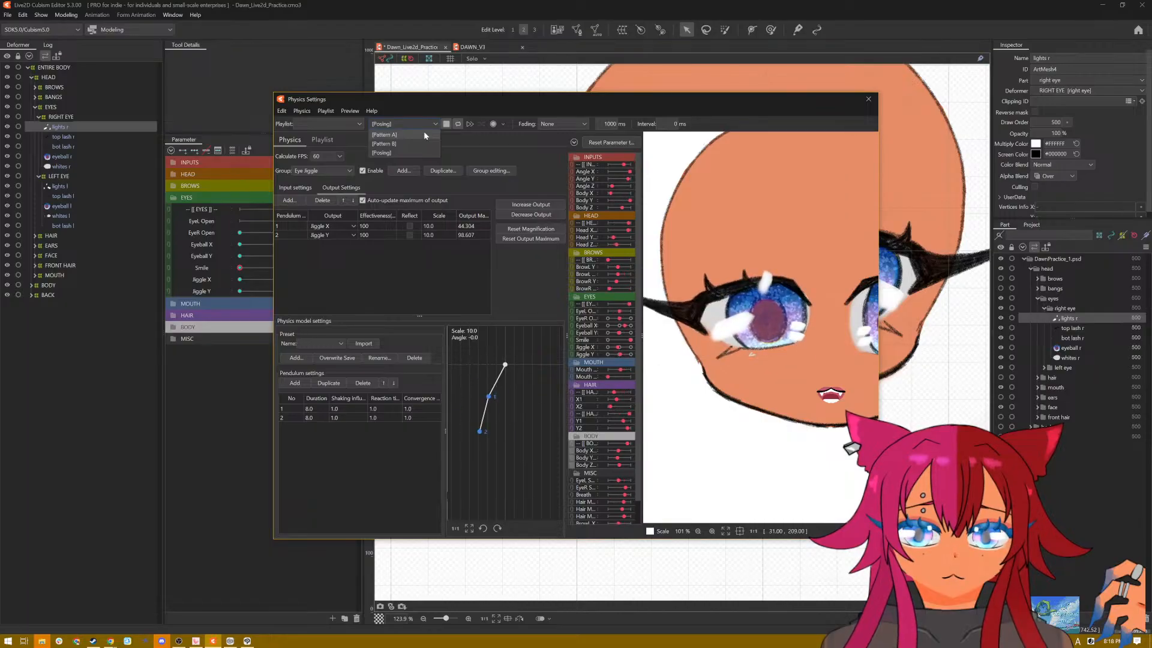
click(866, 96)
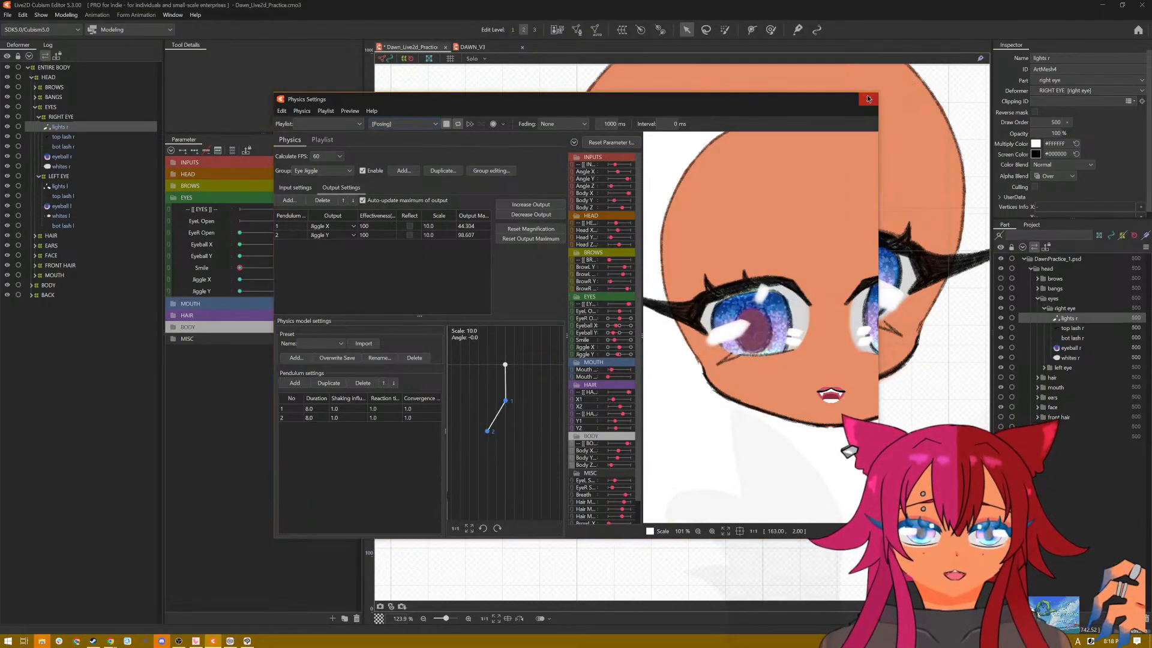
click(868, 98)
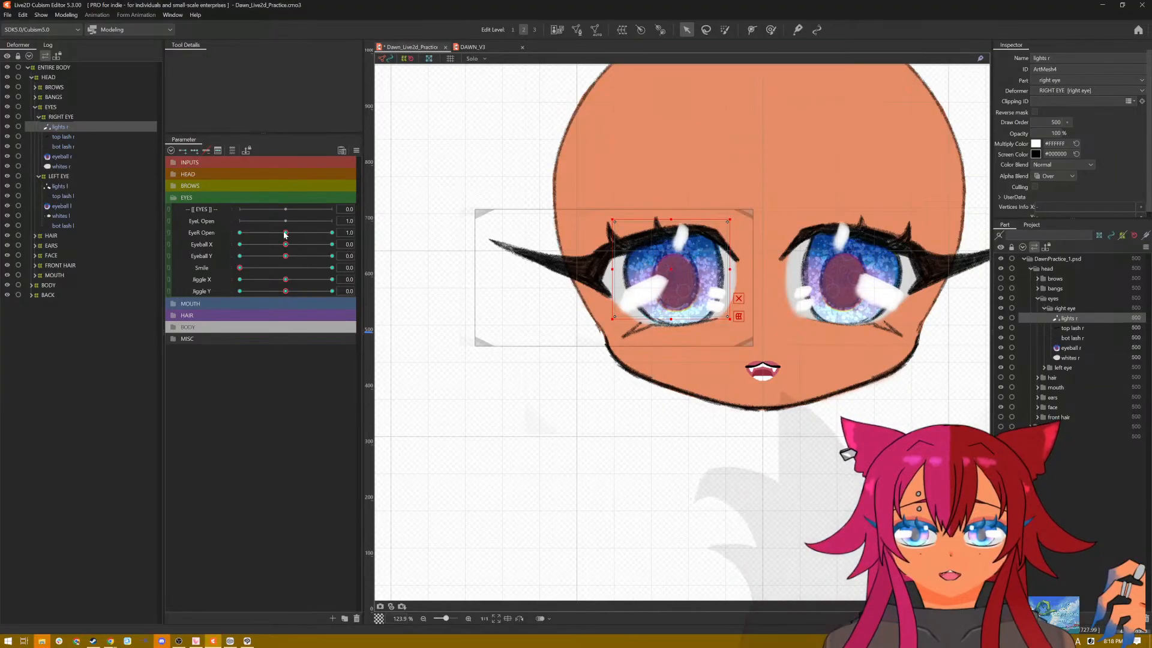
Step: Check the right eye's highlights across EyeR Open, Eyeball X and Eyeball Y, resetting parameters to defaults after each
drag(286, 232, 391, 230)
drag(251, 233, 427, 220)
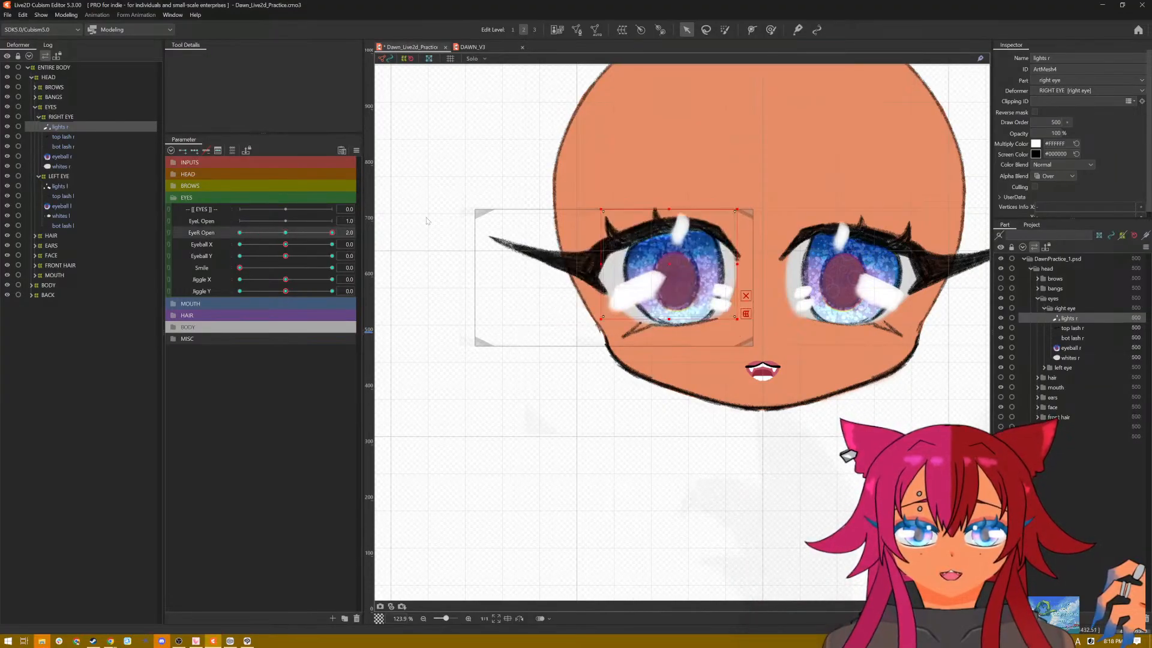
click(357, 151)
click(384, 154)
drag(286, 244, 164, 258)
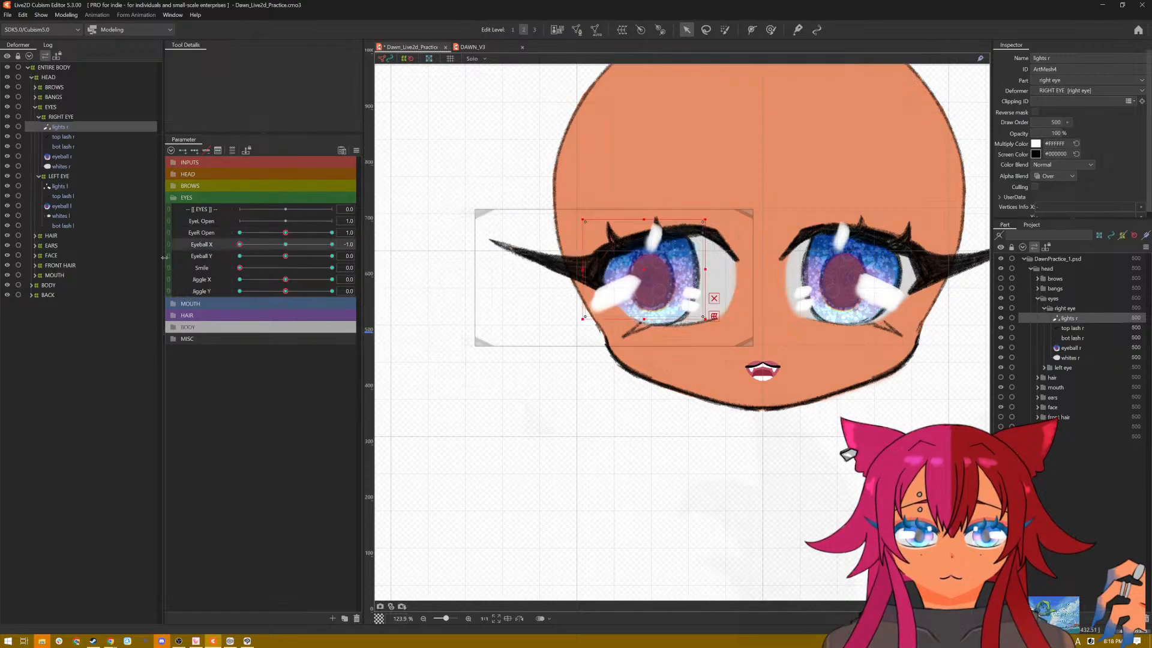
click(357, 150)
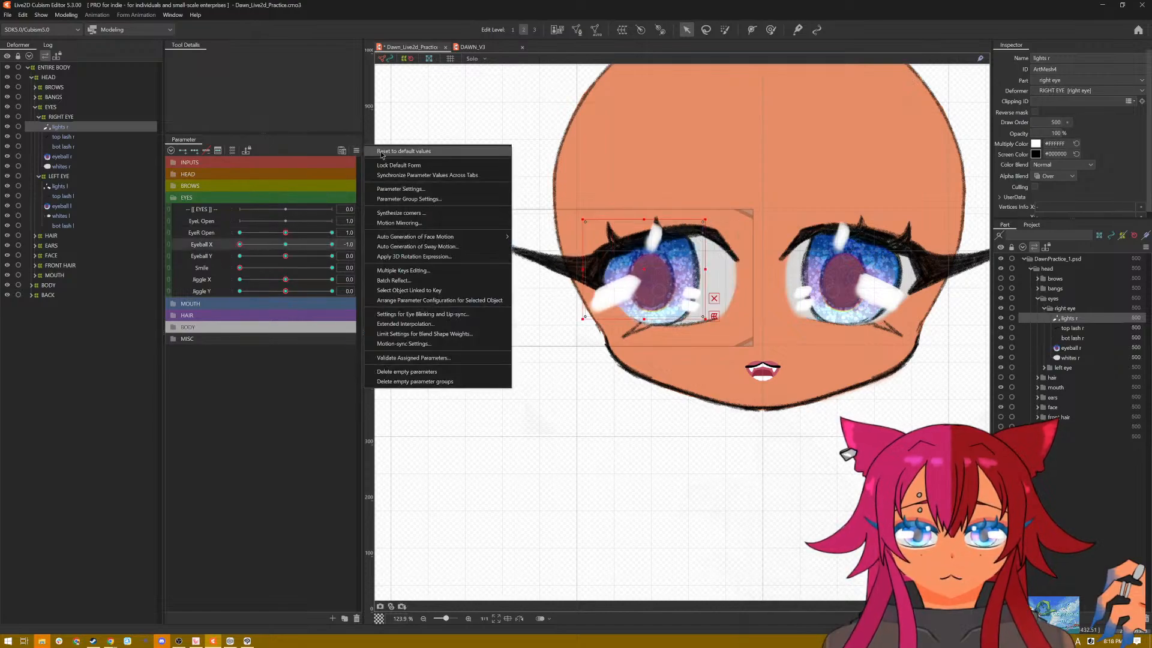
click(384, 154)
drag(293, 256, 150, 262)
click(357, 151)
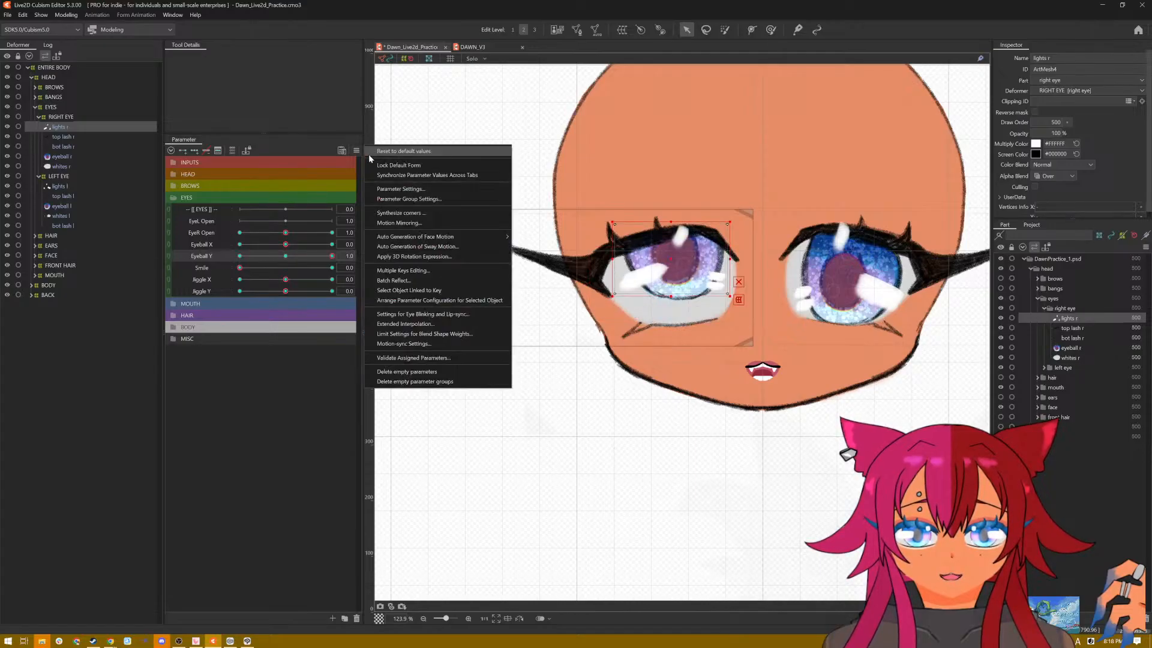
click(374, 153)
Step: With Smile, Eyeball Y and Eyeball X all at 1.0, move the right eye's highlights down and sideways onto the iris
drag(239, 269, 361, 273)
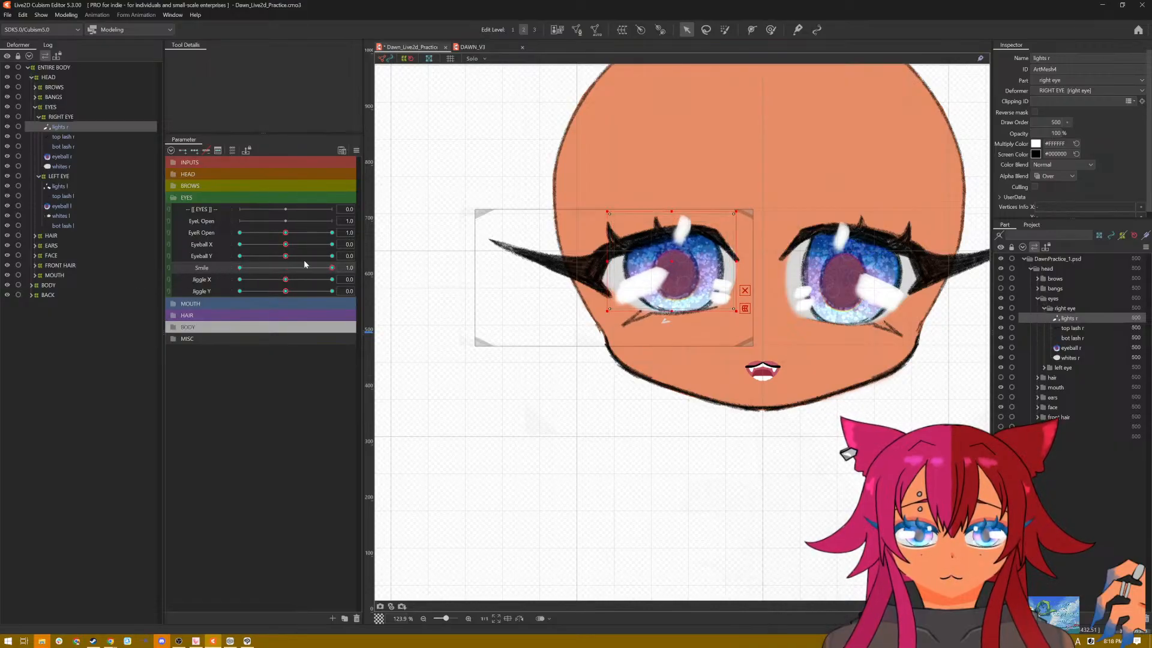
drag(286, 257, 377, 258)
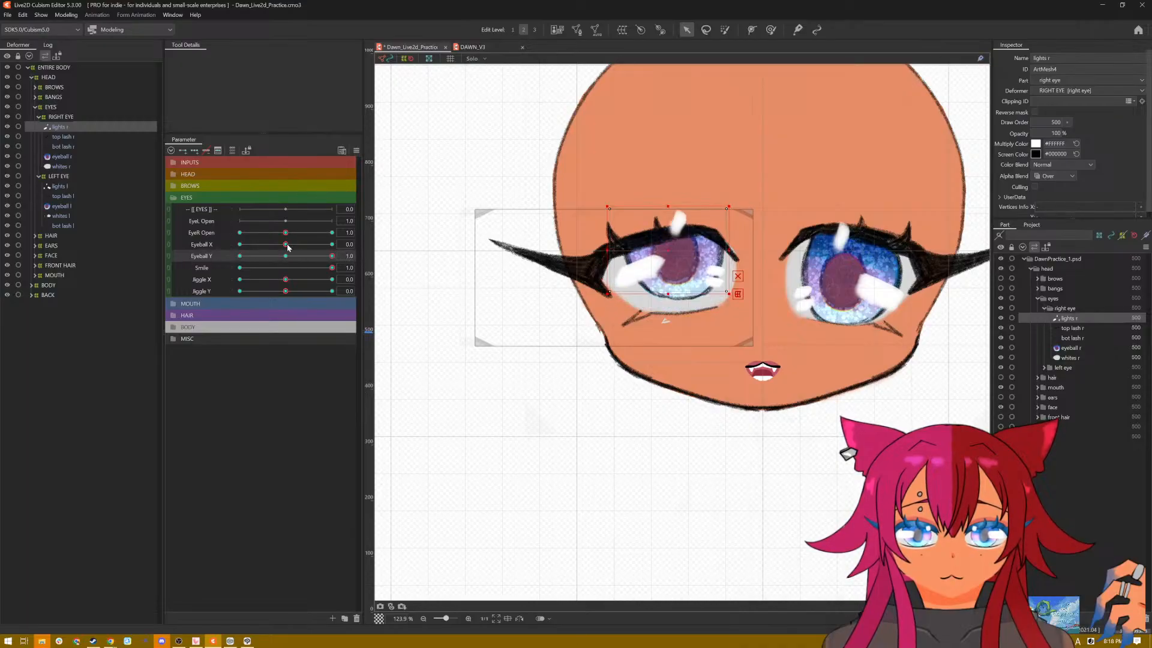
drag(287, 247, 350, 246)
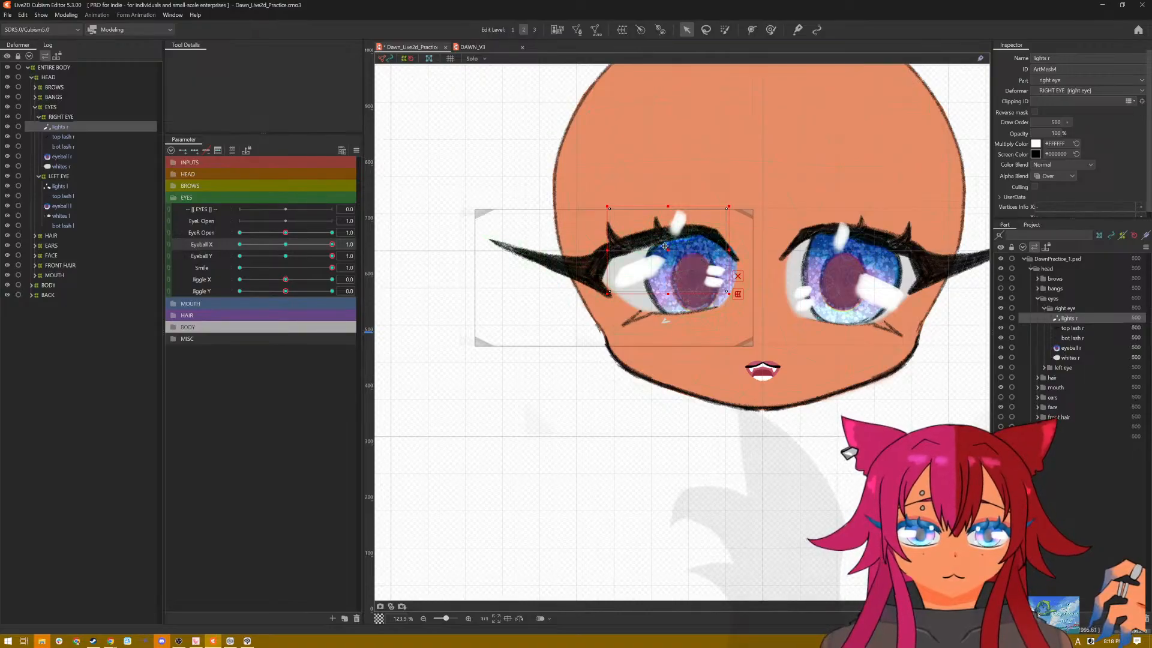
drag(665, 246, 672, 269)
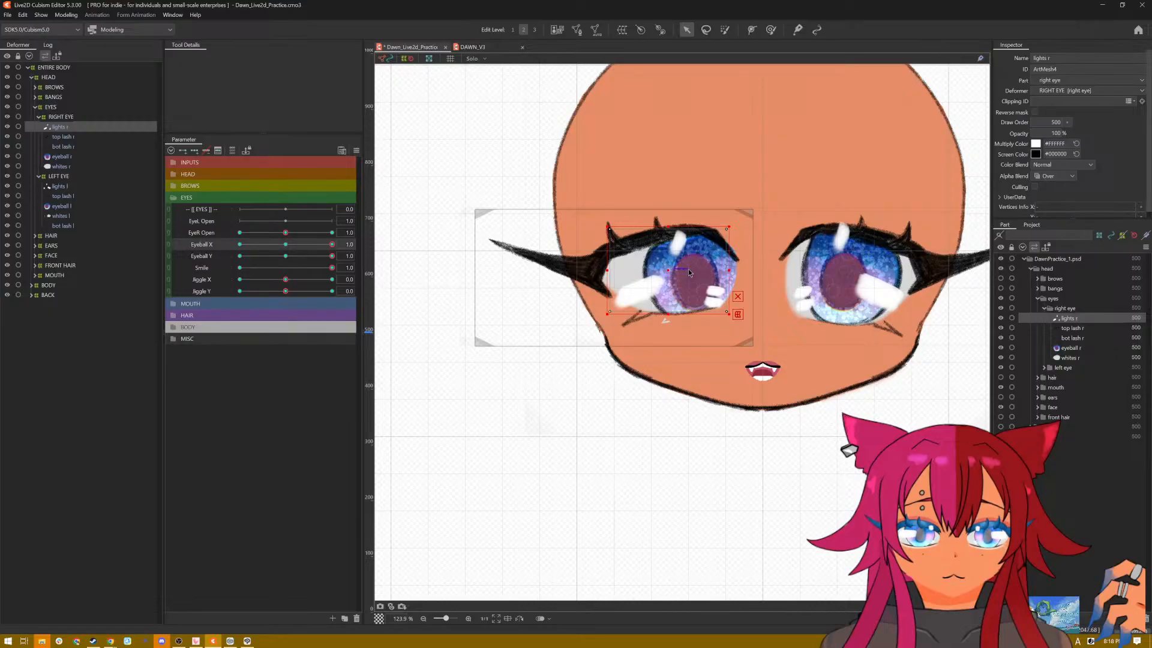
drag(672, 270, 684, 269)
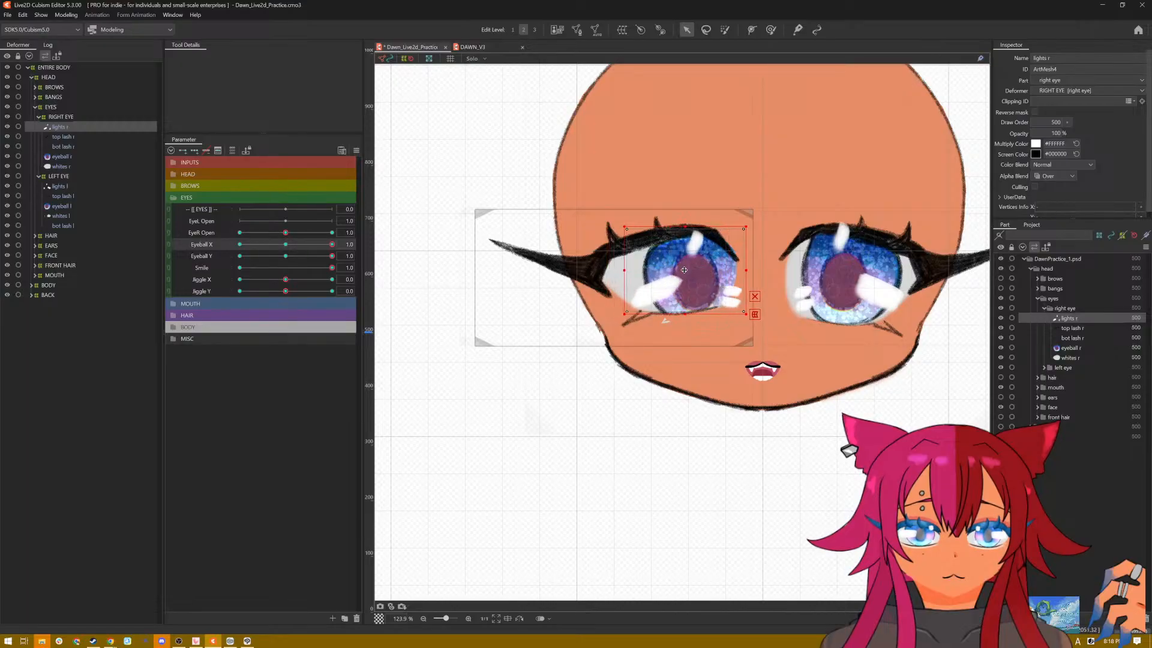
Step: With Smile at 1.0 and Eyeball X at -1.0, align the right eye's highlights with the iris at Eyeball Y 1.0 and 0.0
drag(332, 248, 188, 249)
drag(654, 242, 711, 271)
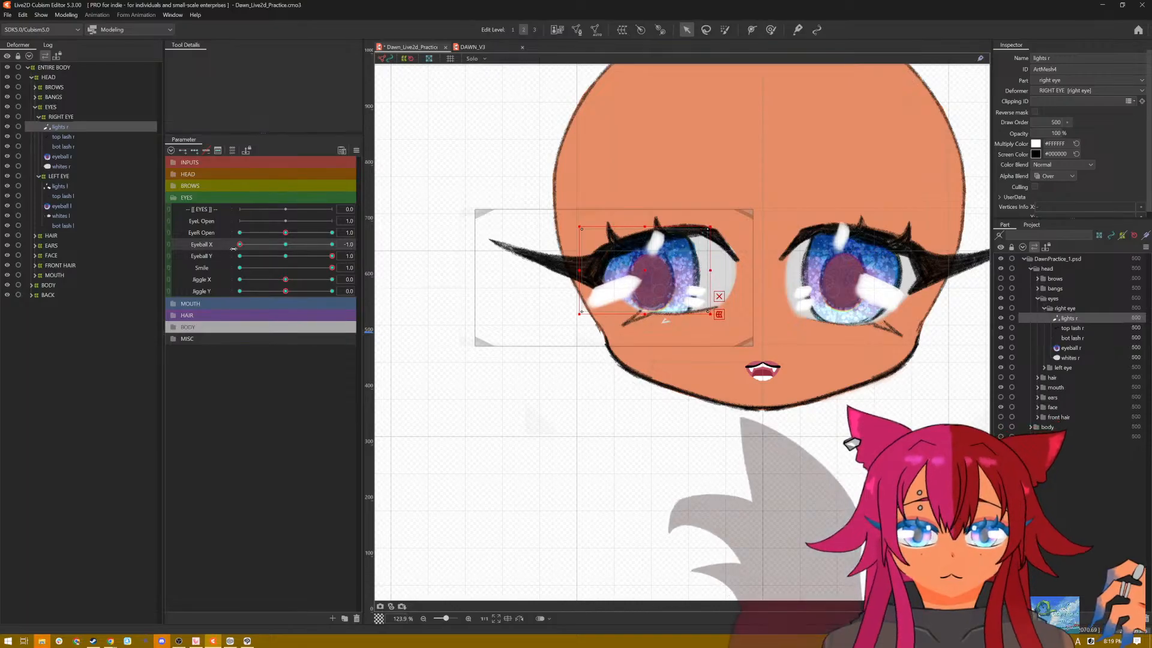
mouse_move(240, 244)
mouse_down()
mouse_move(340, 245)
mouse_move(246, 255)
mouse_up()
drag(327, 259, 286, 259)
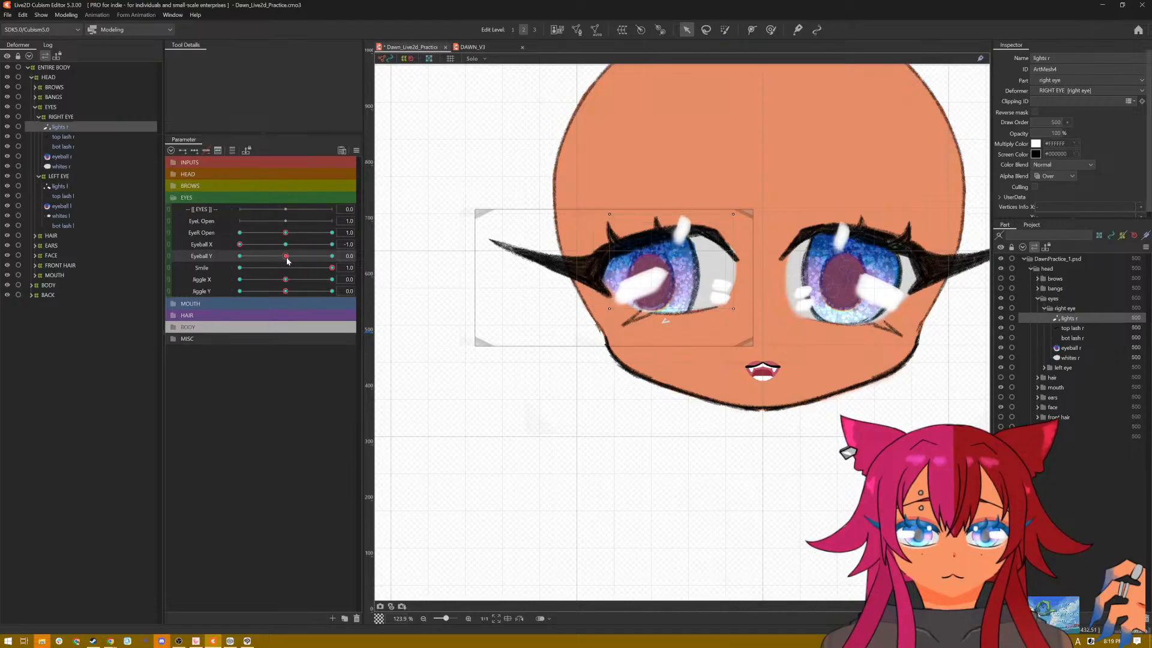
click(655, 261)
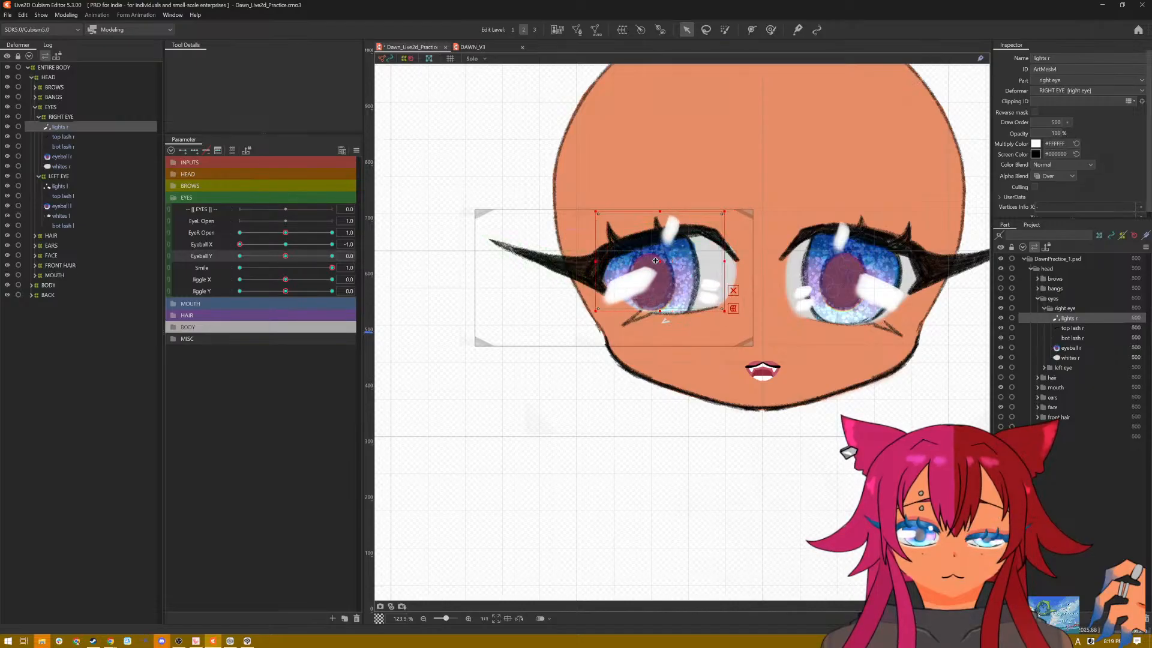
drag(655, 260, 644, 273)
Step: With Smile and Eyeball X at 1.0 and Eyeball Y at 0.0, move the right eye's highlights onto the iris and flatten them
drag(240, 244, 348, 246)
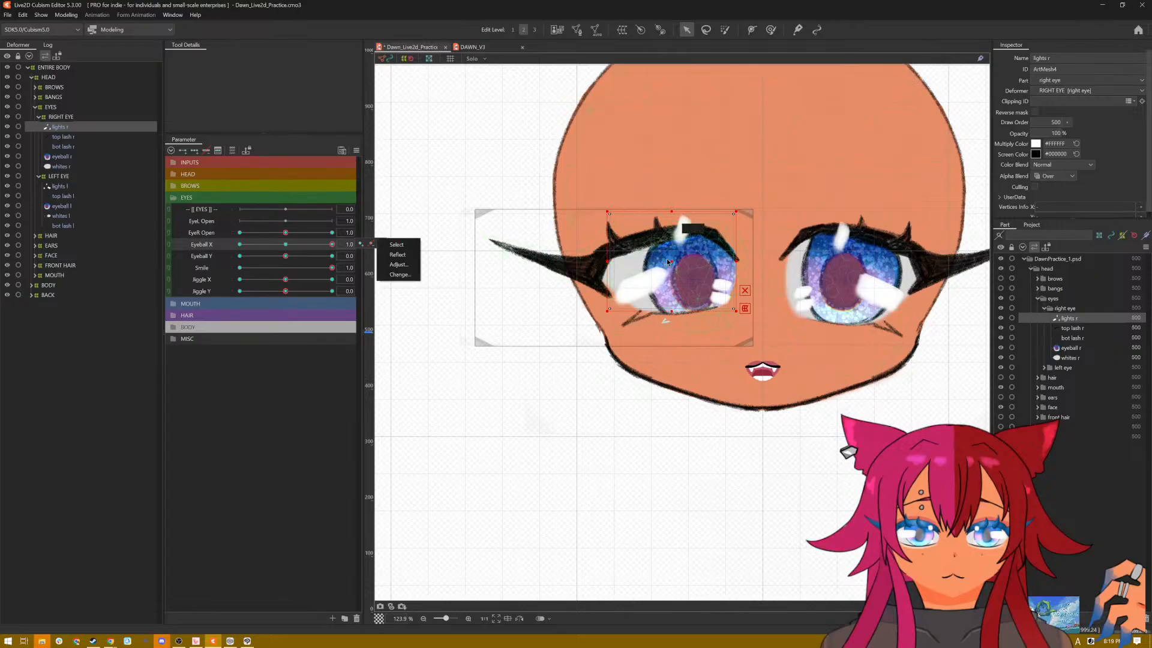
drag(671, 260, 742, 267)
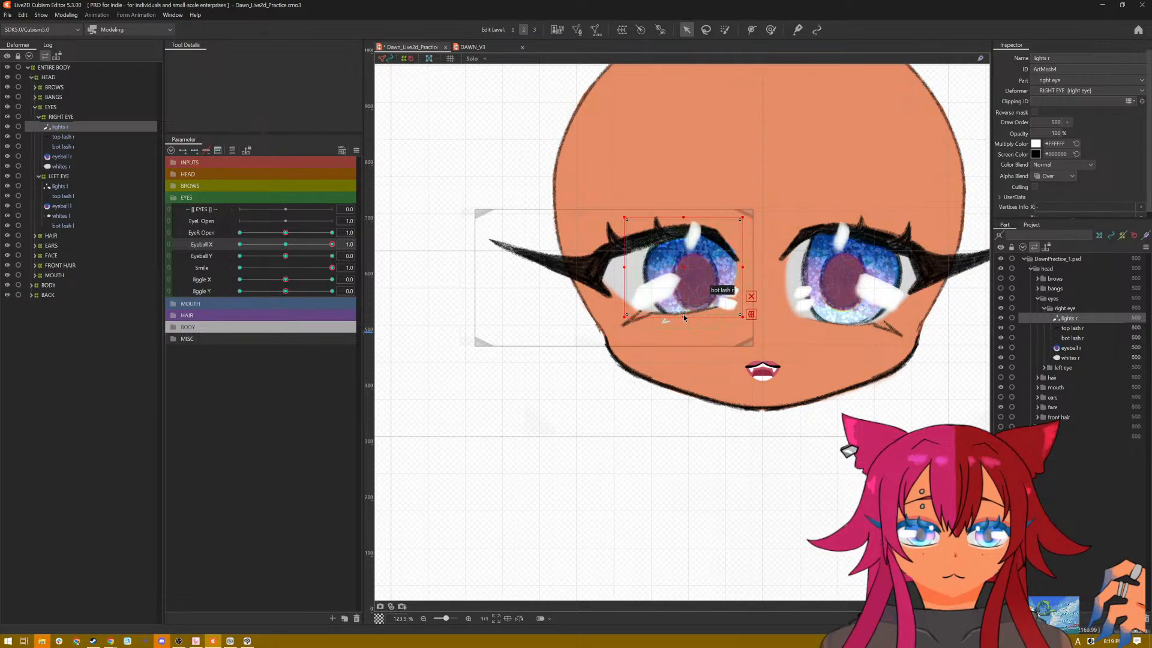
drag(683, 313, 683, 307)
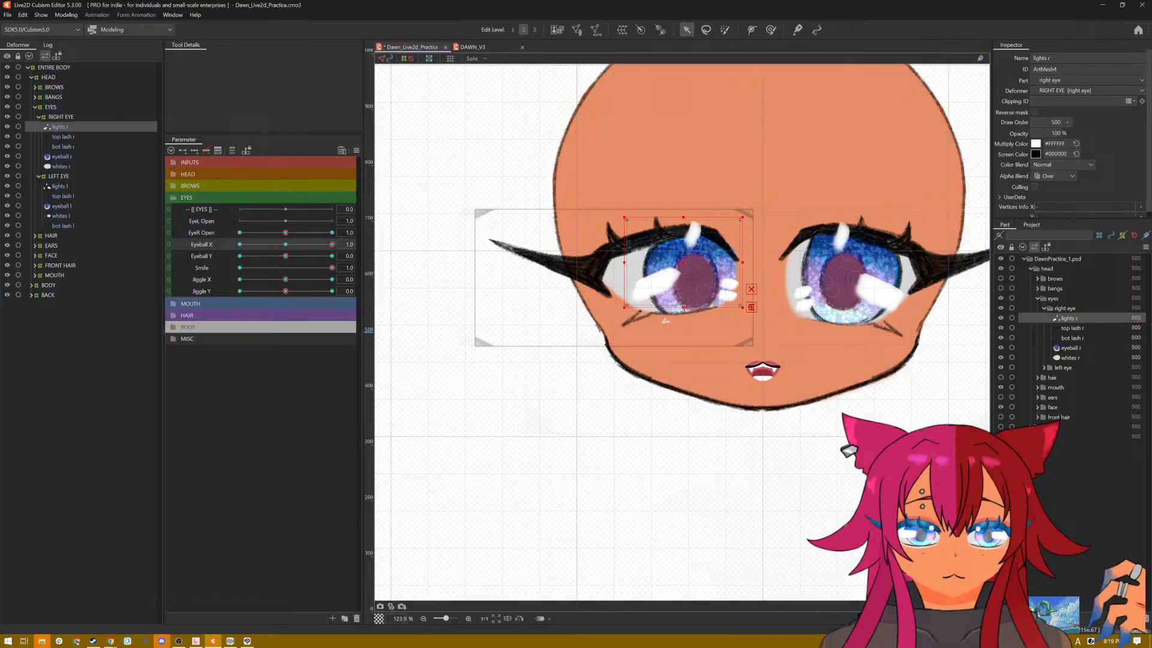
drag(683, 217, 683, 225)
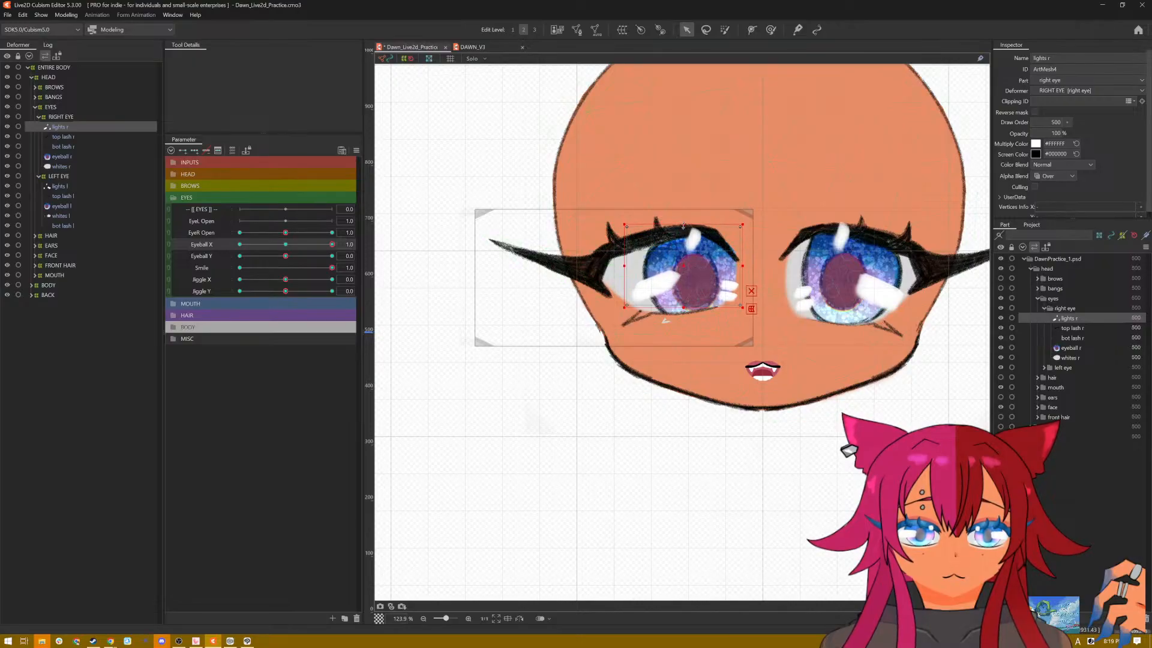
Step: With Smile at 1.0 and Eyeball X and Eyeball Y at -1.0, move the right eye's highlights onto the iris and stretch them upward
mouse_move(332, 244)
mouse_down()
mouse_move(239, 255)
mouse_move(358, 253)
mouse_move(221, 258)
mouse_move(338, 262)
mouse_up()
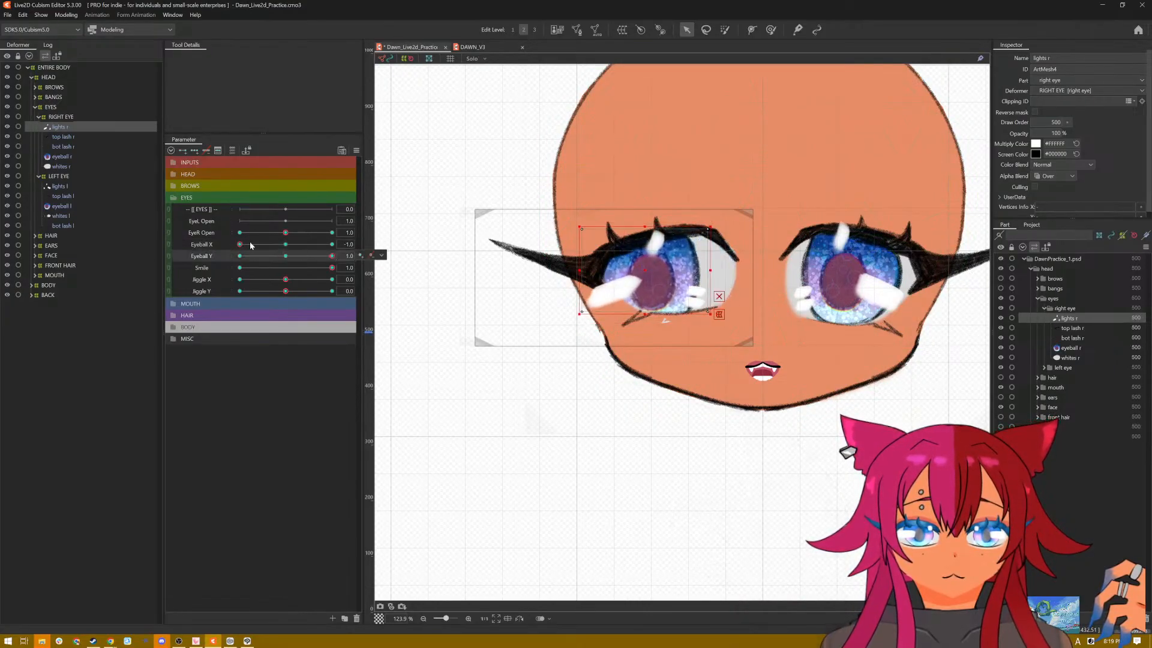
drag(243, 244, 200, 247)
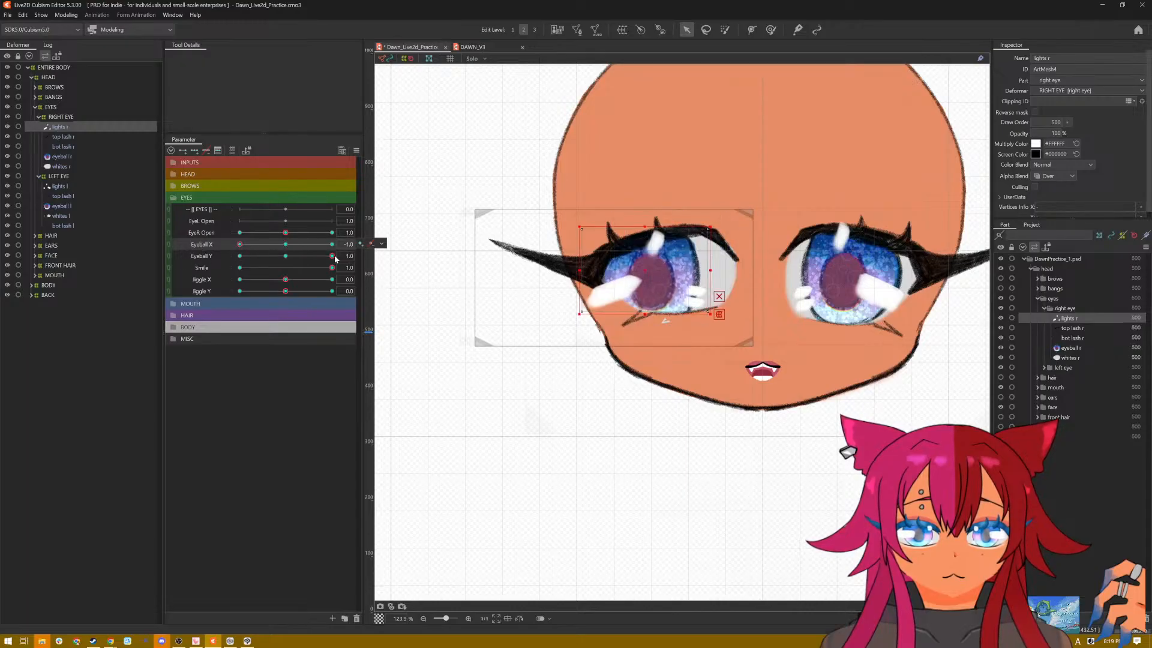
drag(332, 256, 227, 260)
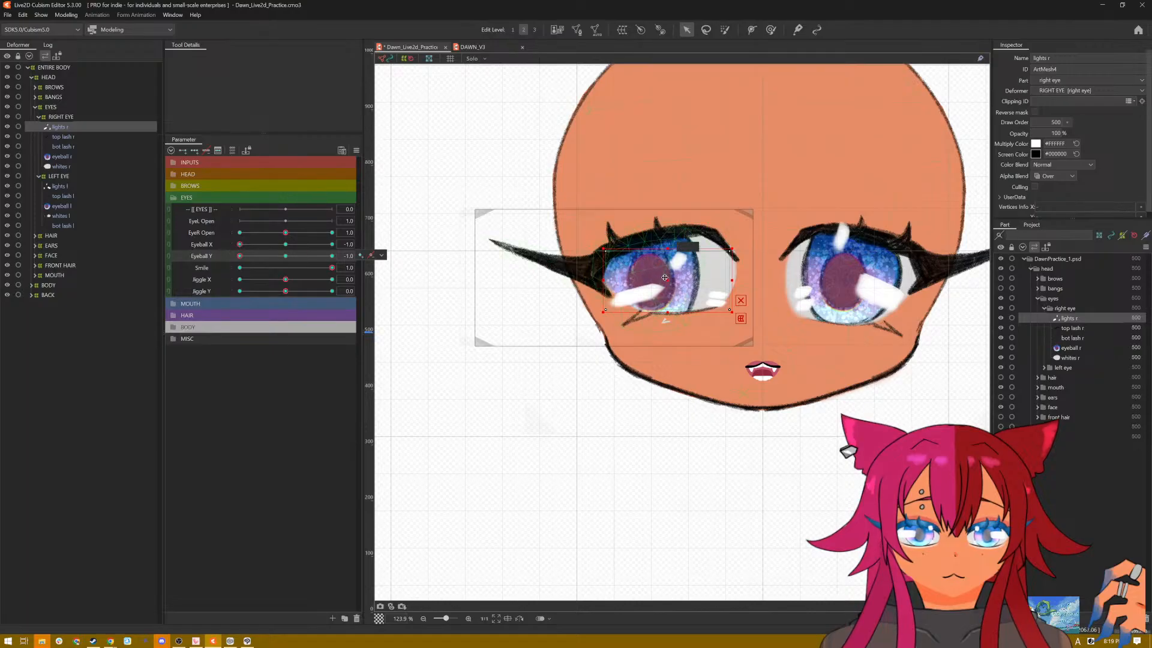
drag(665, 277, 642, 278)
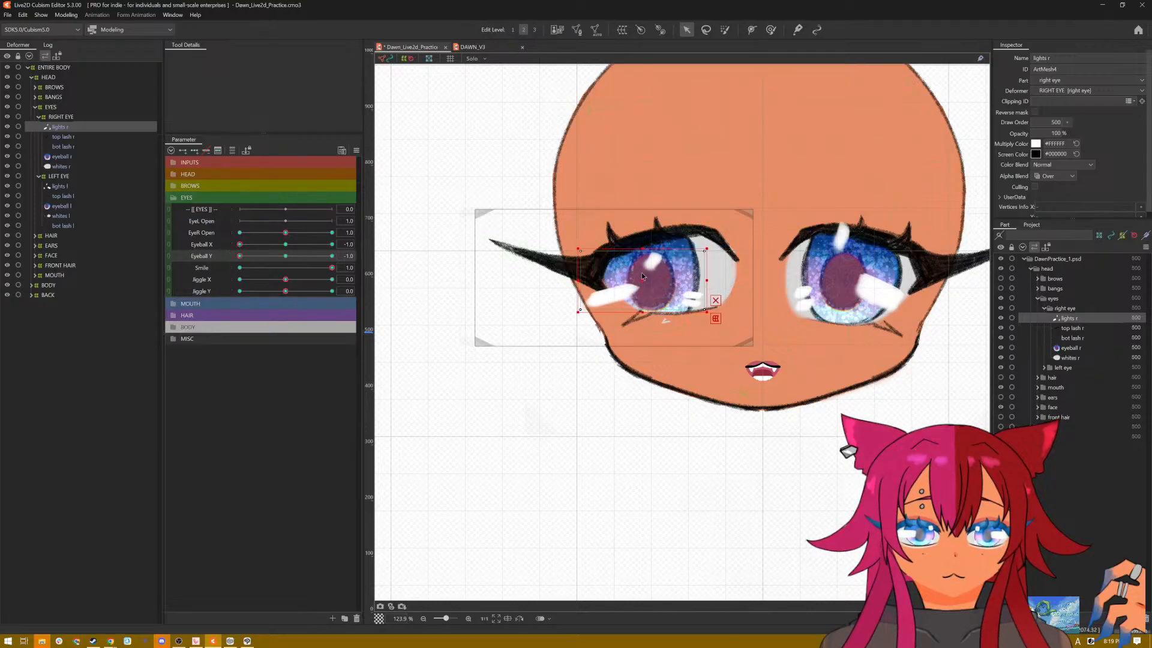
drag(643, 248, 645, 230)
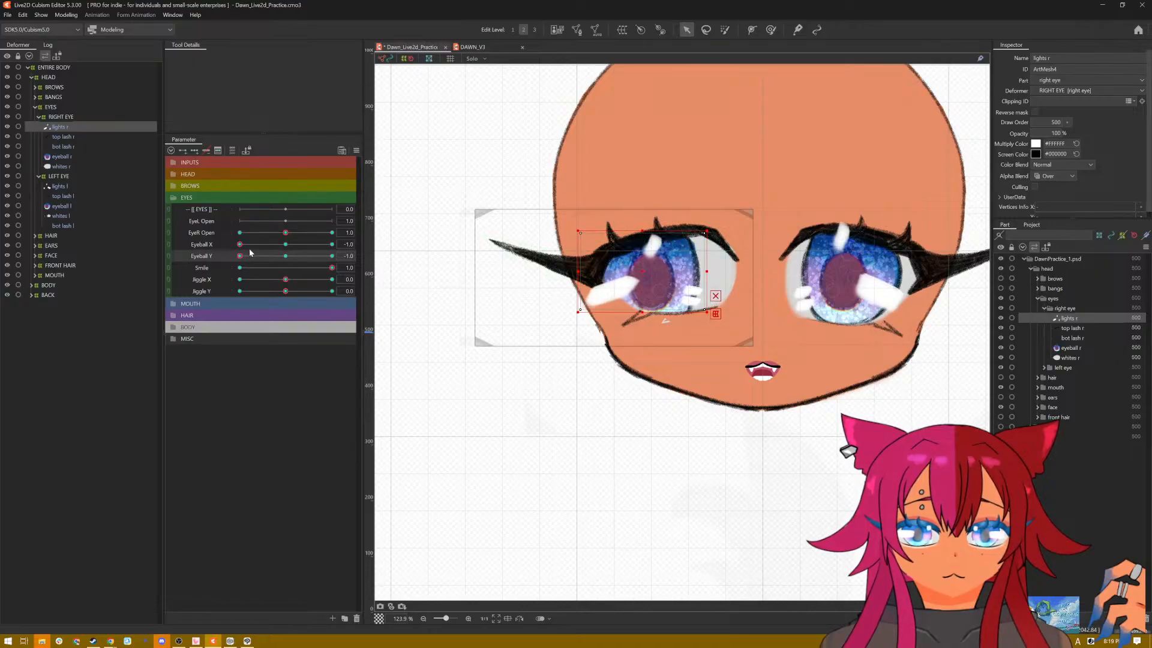
Step: With Smile and Eyeball X at 1.0 and Eyeball Y at -1.0, shift and heighten the right eye's highlights, and reset the parameters to defaults
drag(241, 246, 360, 249)
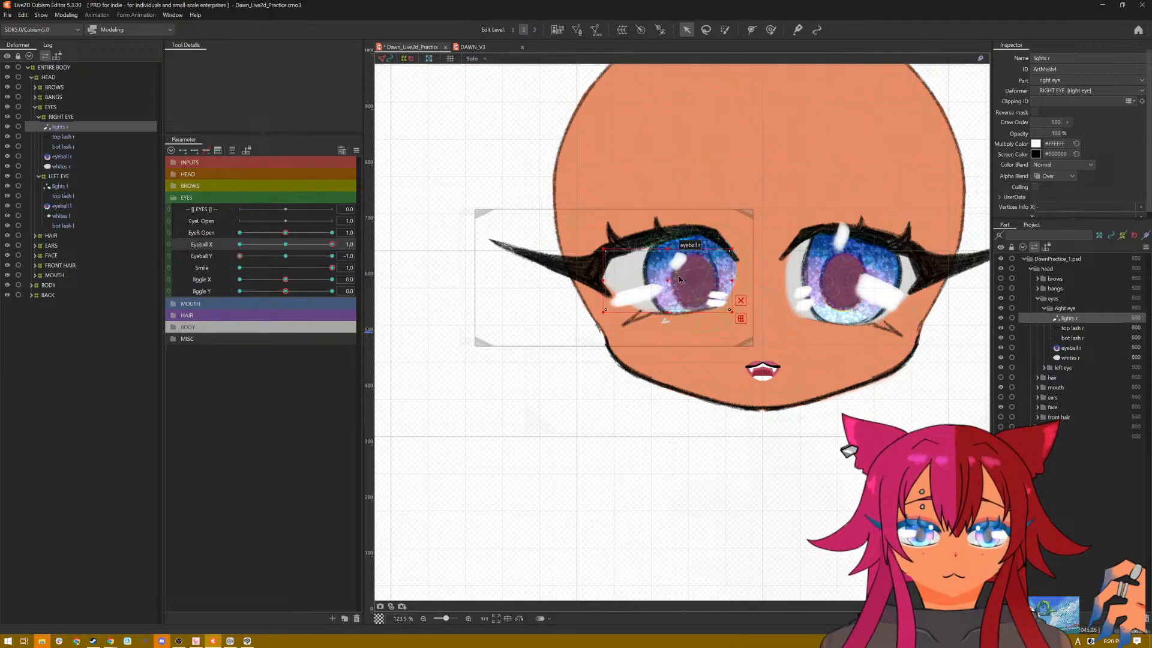
drag(667, 278, 678, 278)
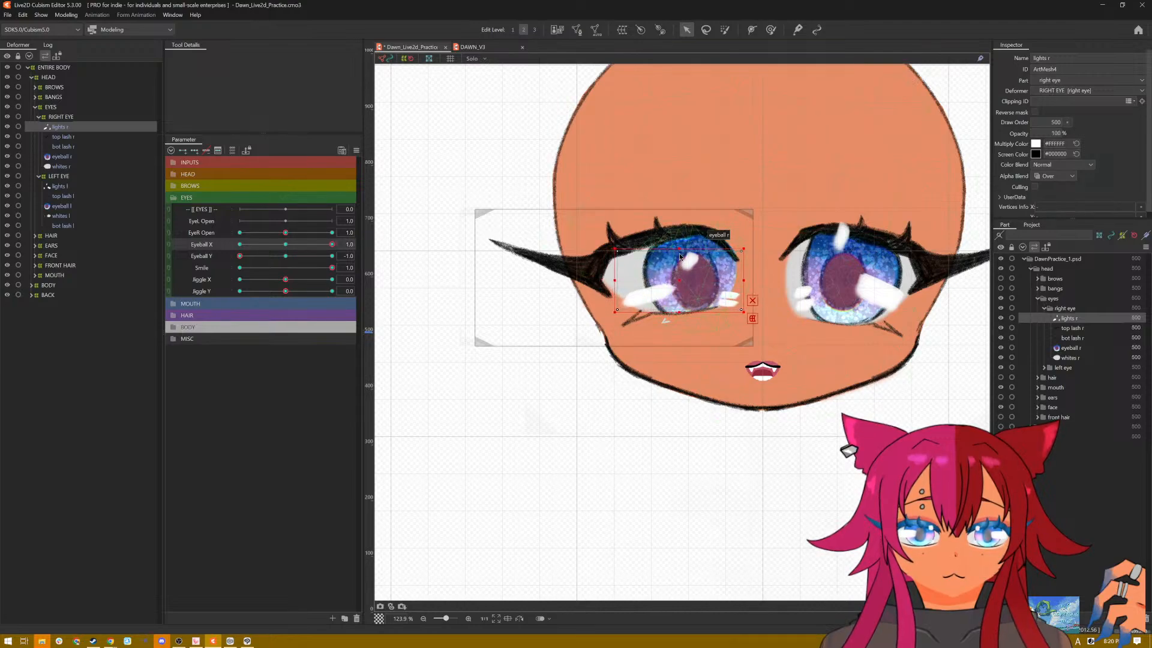
drag(679, 246, 679, 225)
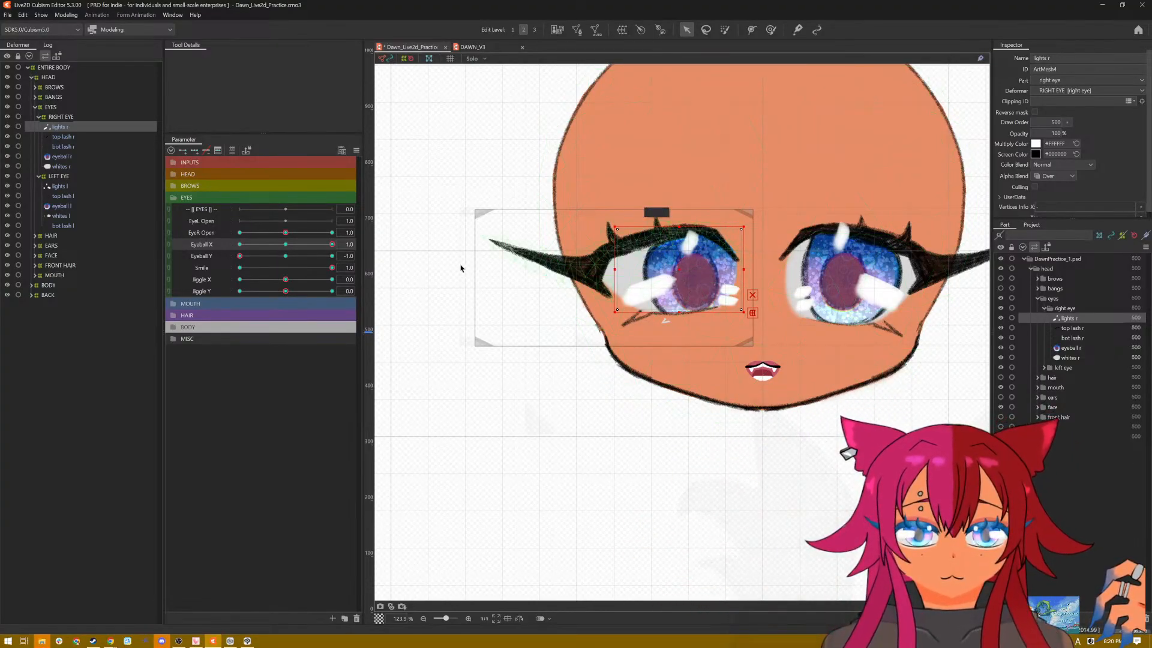
click(332, 244)
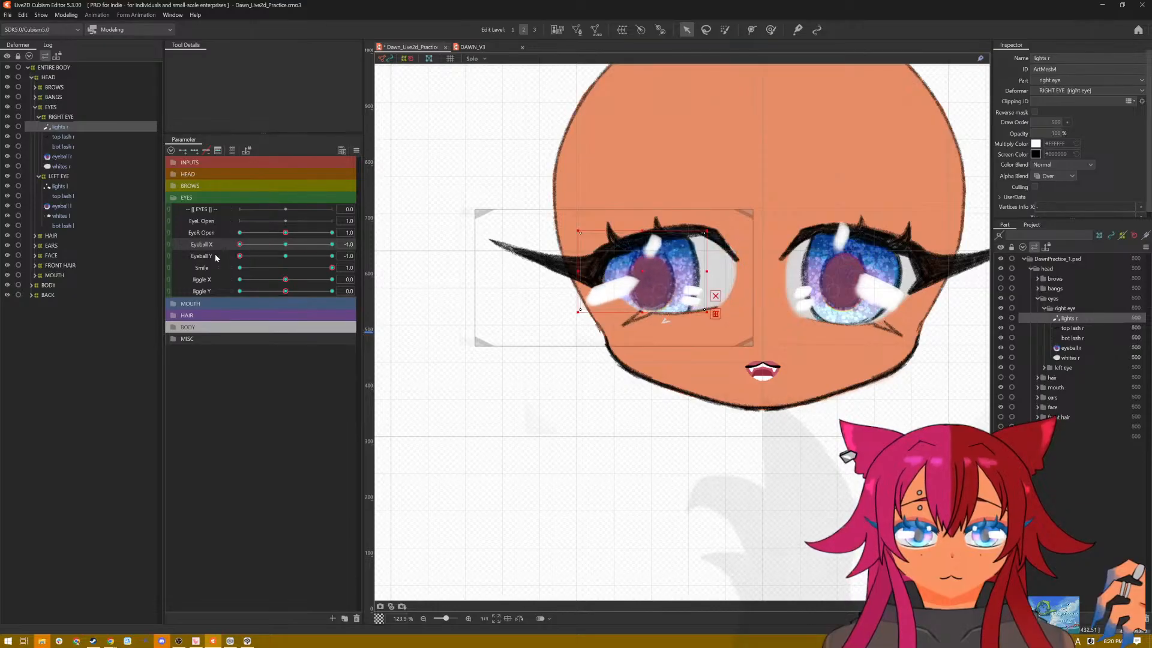
drag(356, 253, 396, 257)
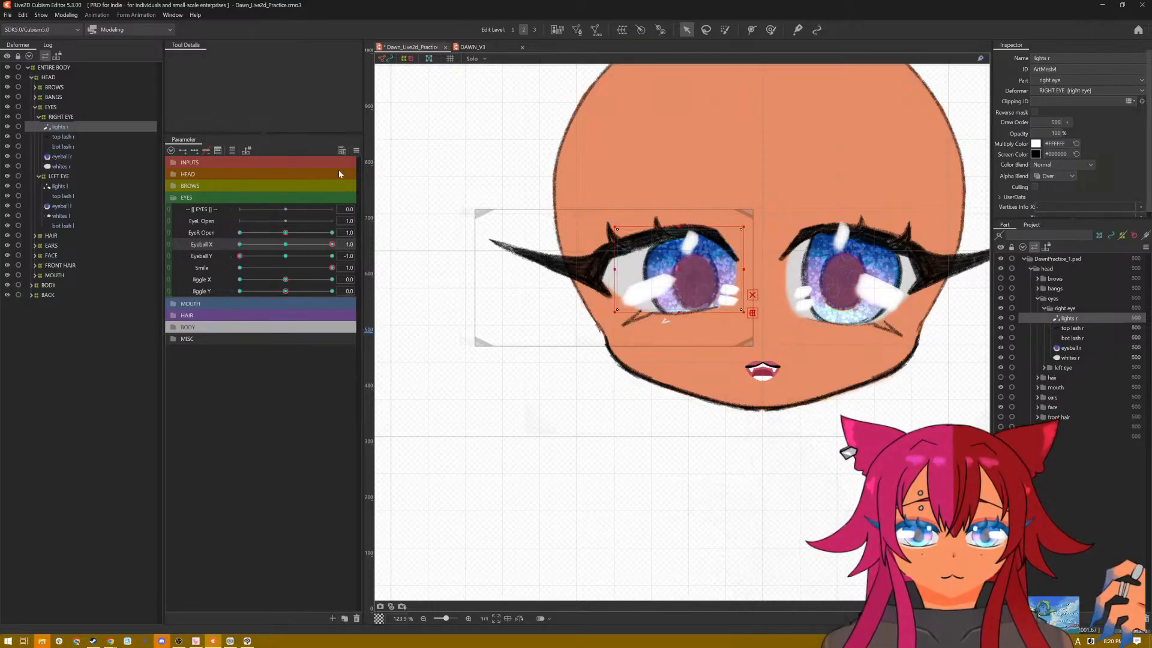
click(354, 155)
click(384, 154)
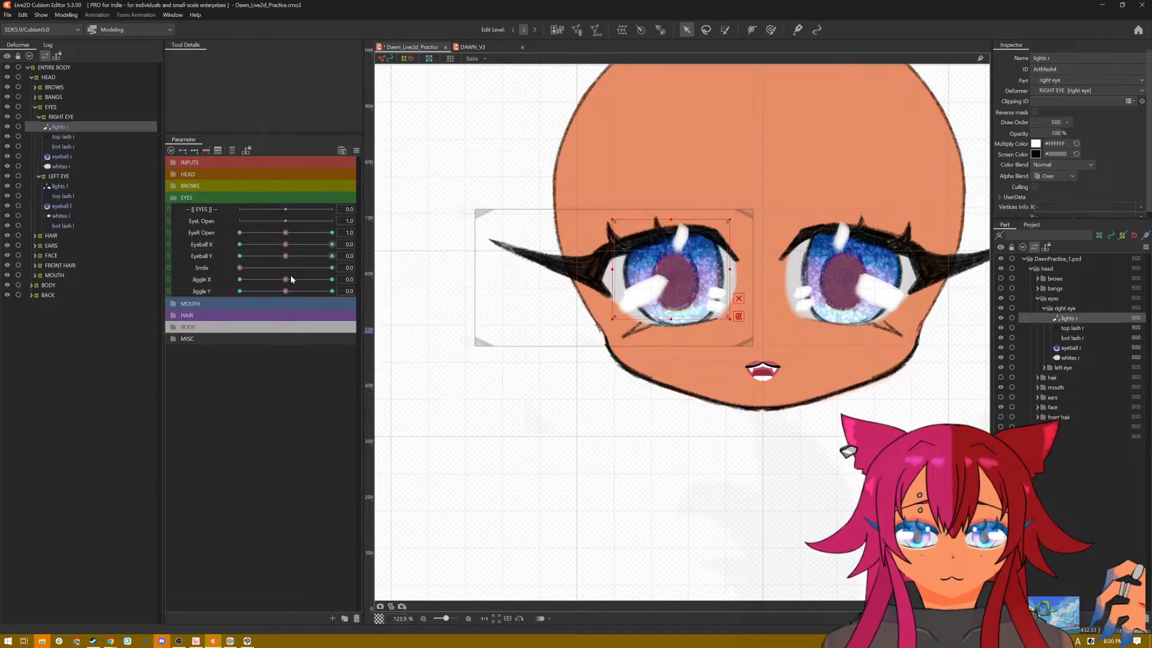
Step: With Smile at 0.0 and Eyeball Y at 1.0, align the right eye's highlights with the iris at Eyeball X 1.0 and -1.0
drag(280, 258, 332, 245)
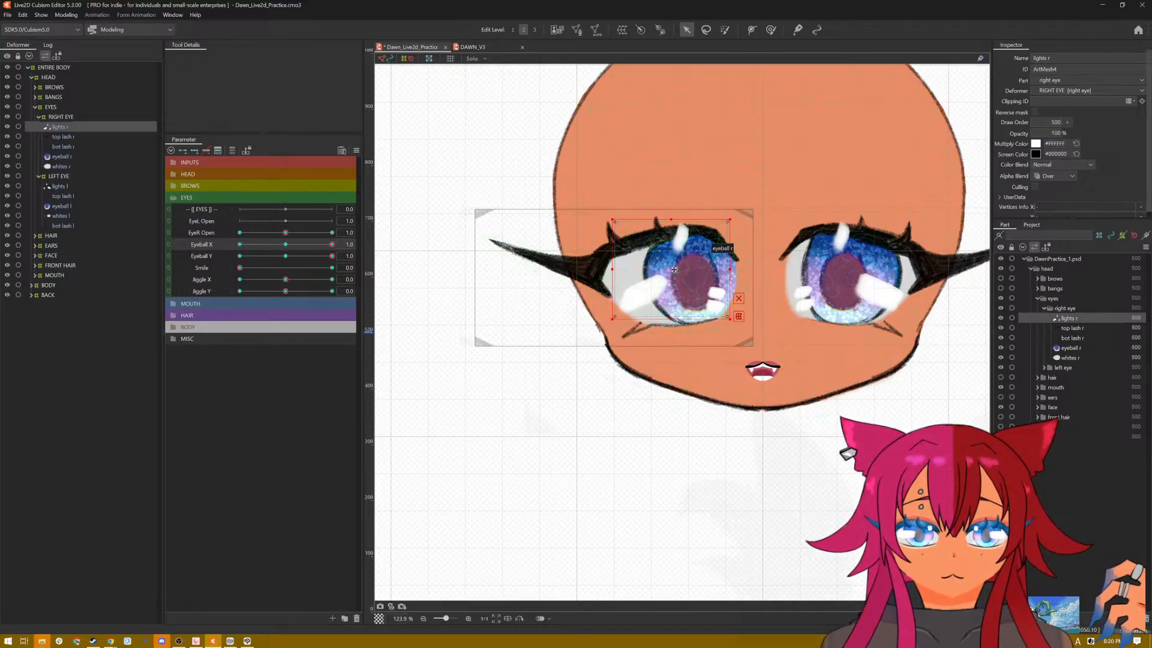
drag(669, 268, 685, 270)
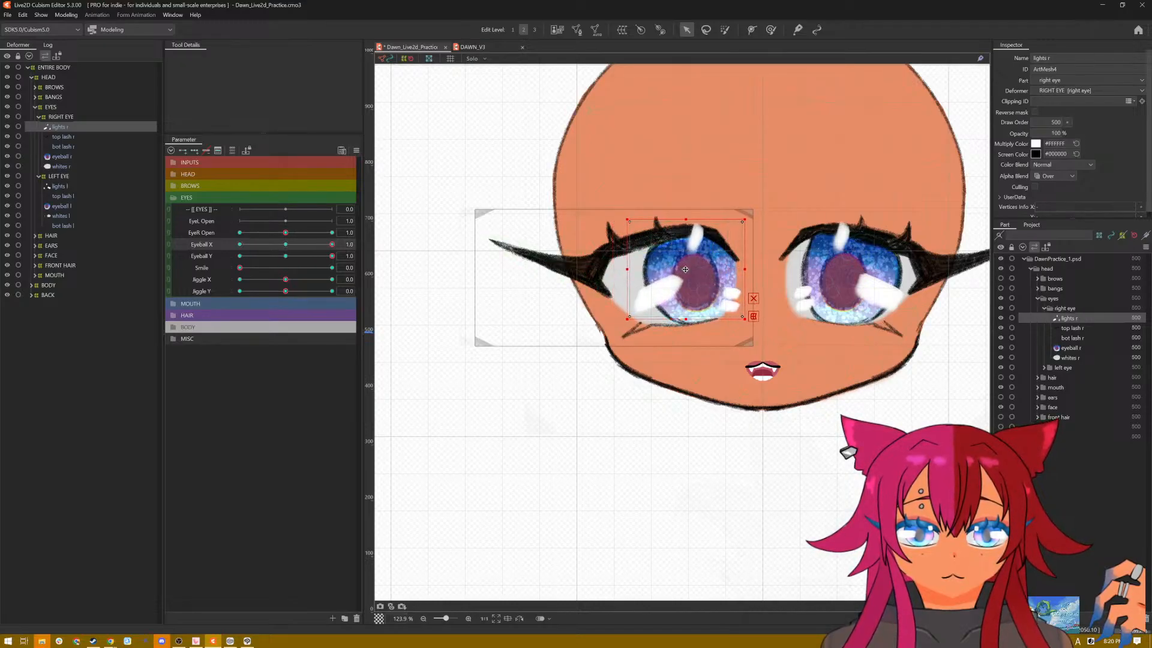
drag(335, 251, 239, 250)
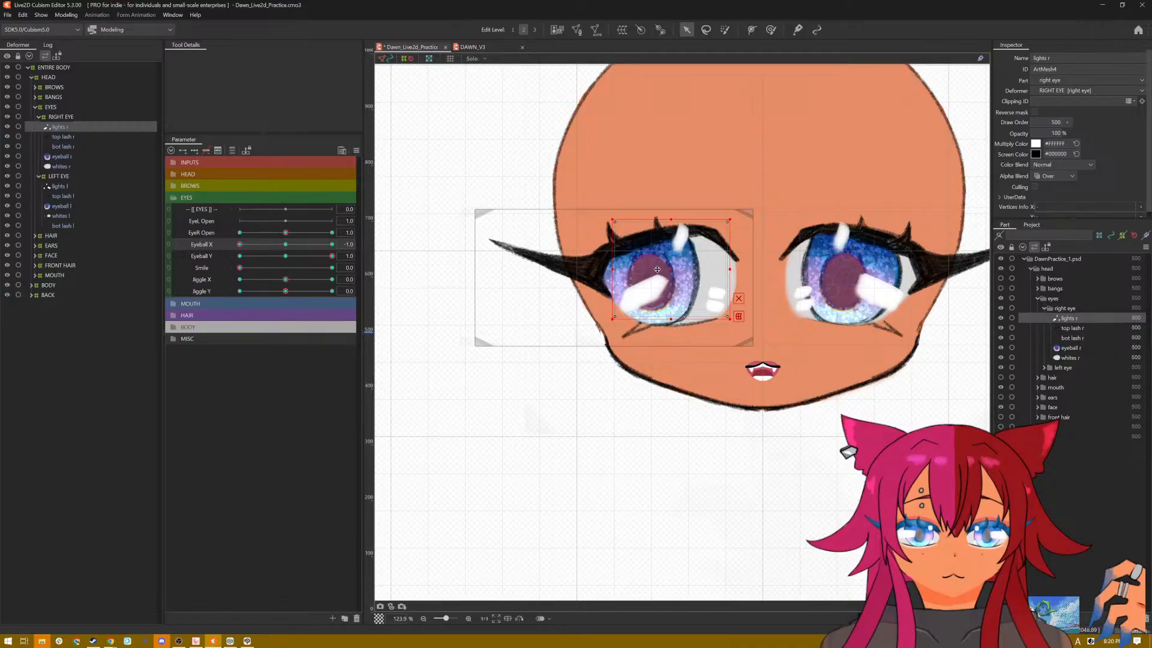
drag(671, 269, 709, 269)
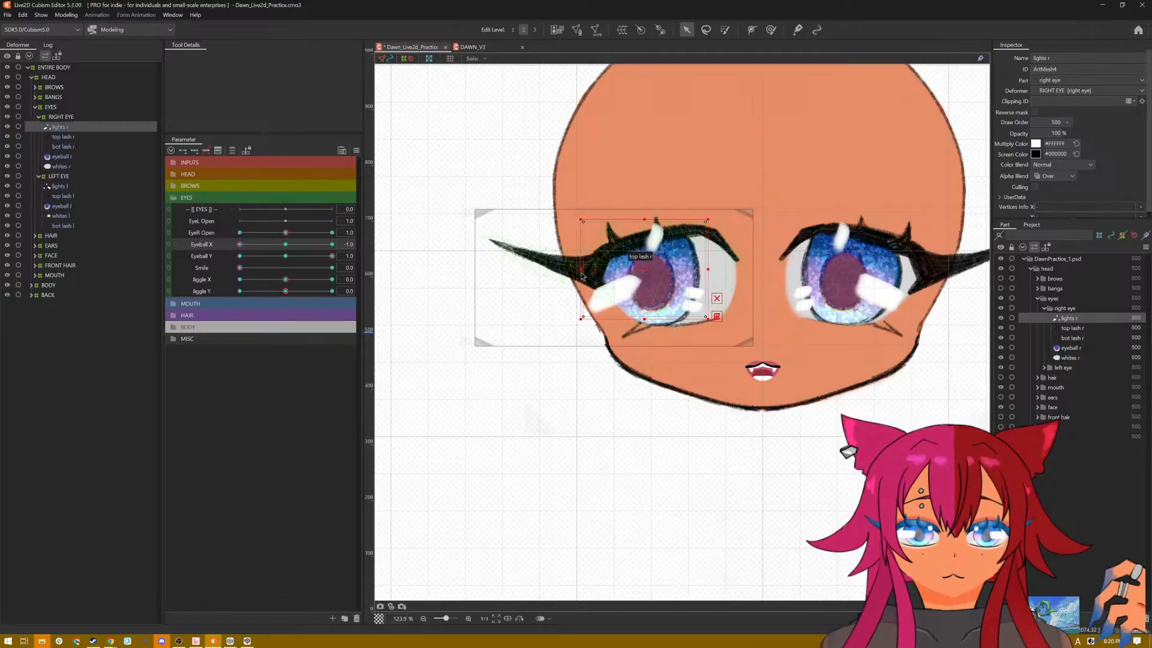
drag(581, 269, 571, 269)
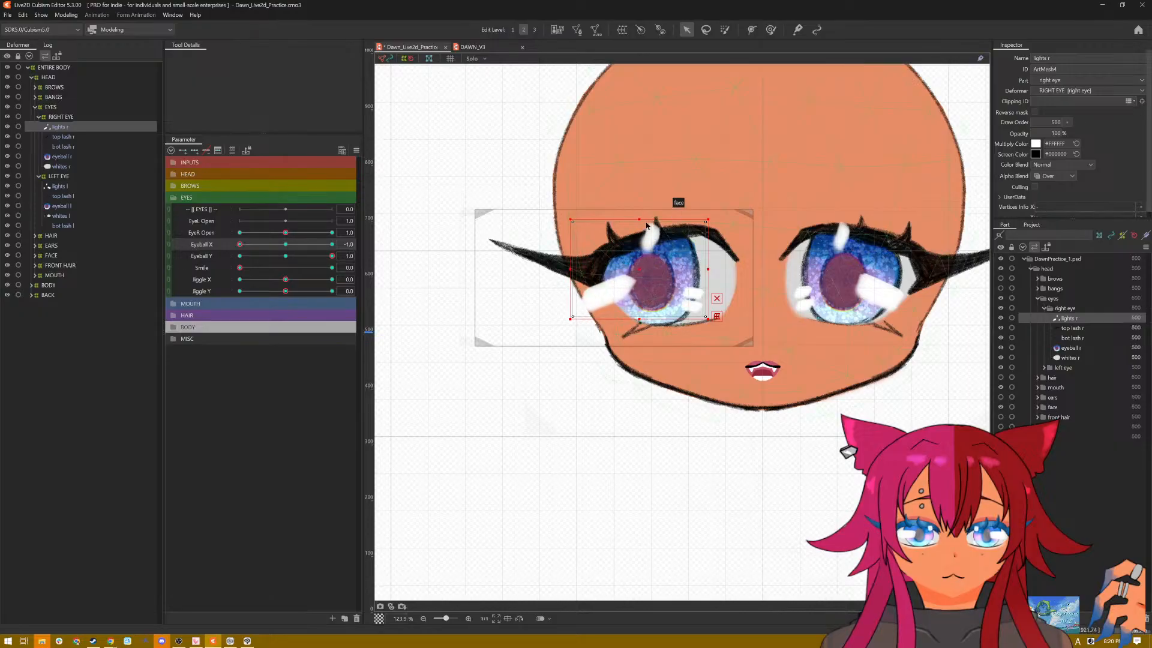
drag(640, 220, 639, 230)
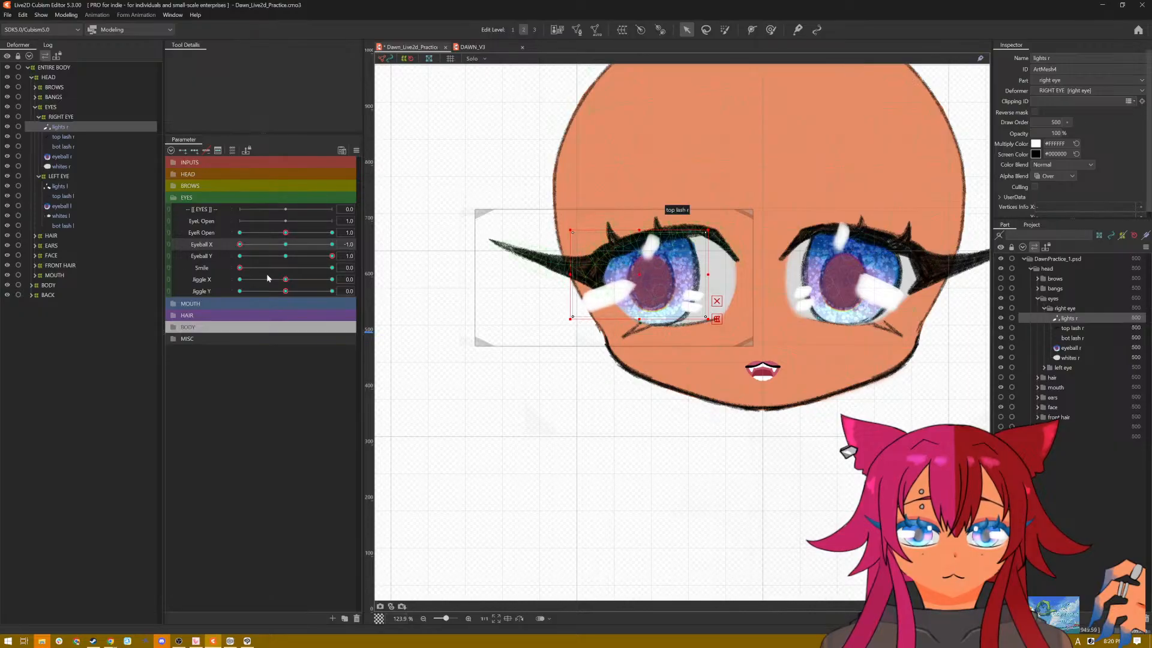
Step: With Smile at 0.0 and Eyeball X and Eyeball Y at -1.0, move the right eye's highlights onto the iris, lower their upper edge and widen them slightly
drag(242, 248, 189, 254)
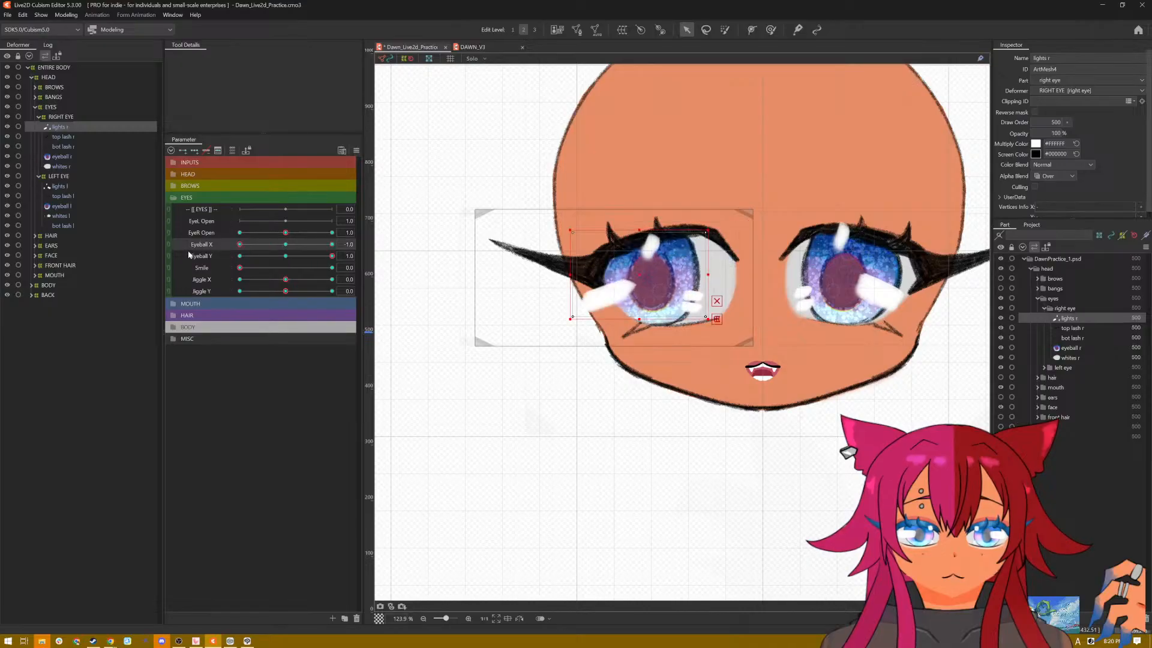
drag(331, 256, 183, 246)
drag(285, 257, 231, 259)
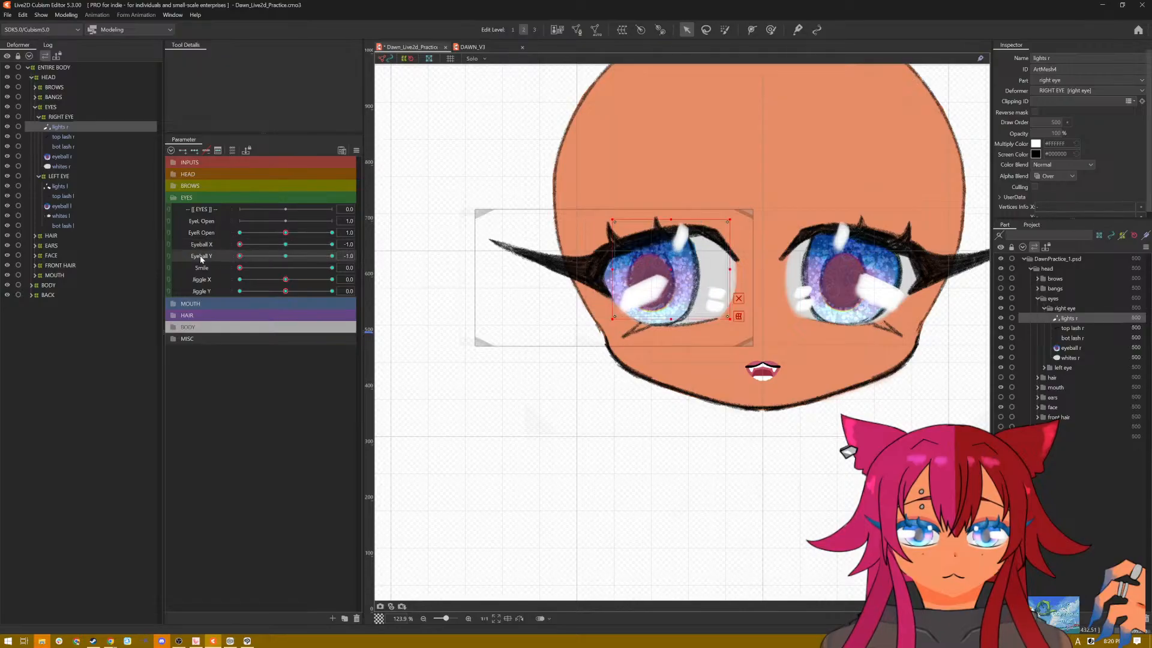
click(239, 246)
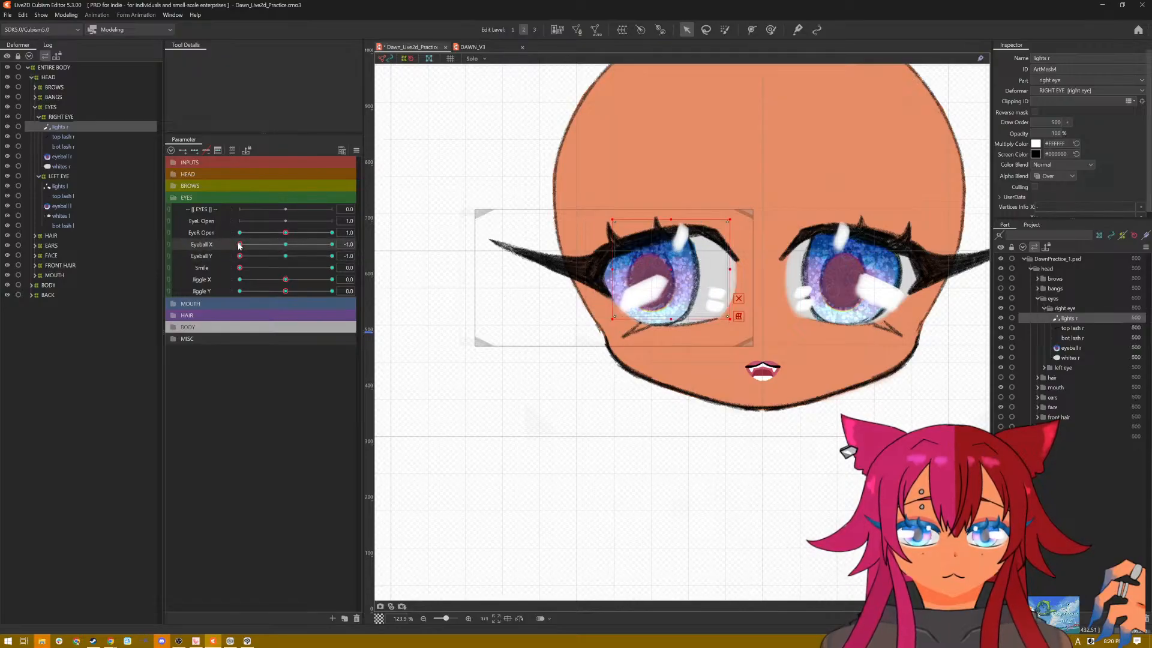
drag(673, 269, 711, 270)
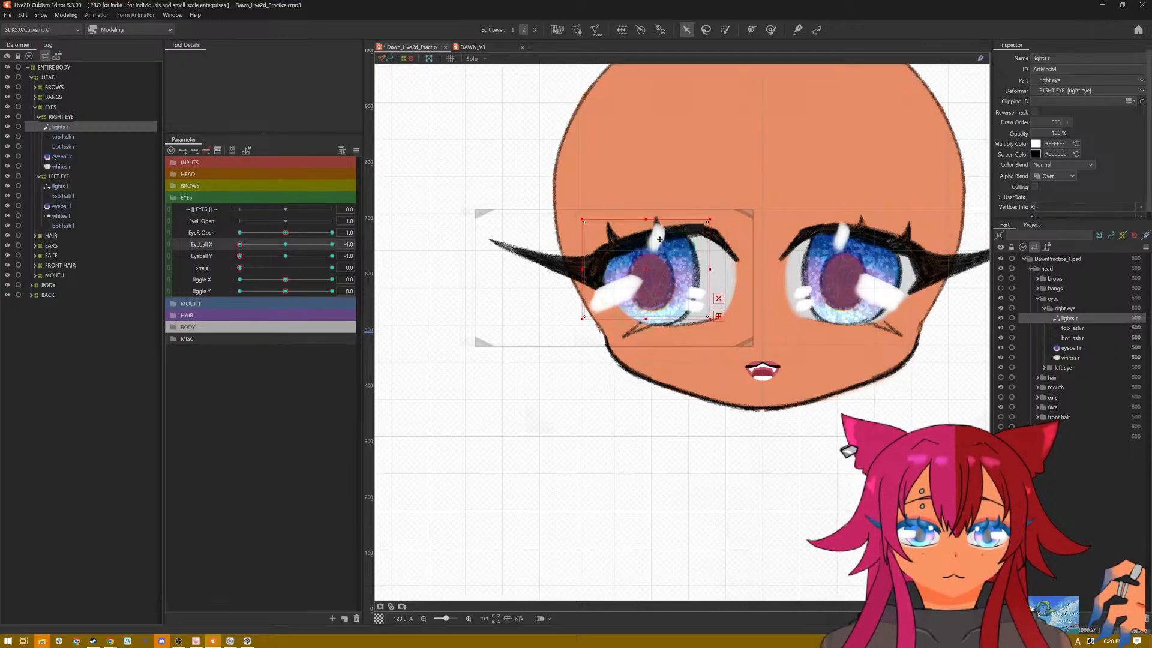
drag(647, 220, 641, 229)
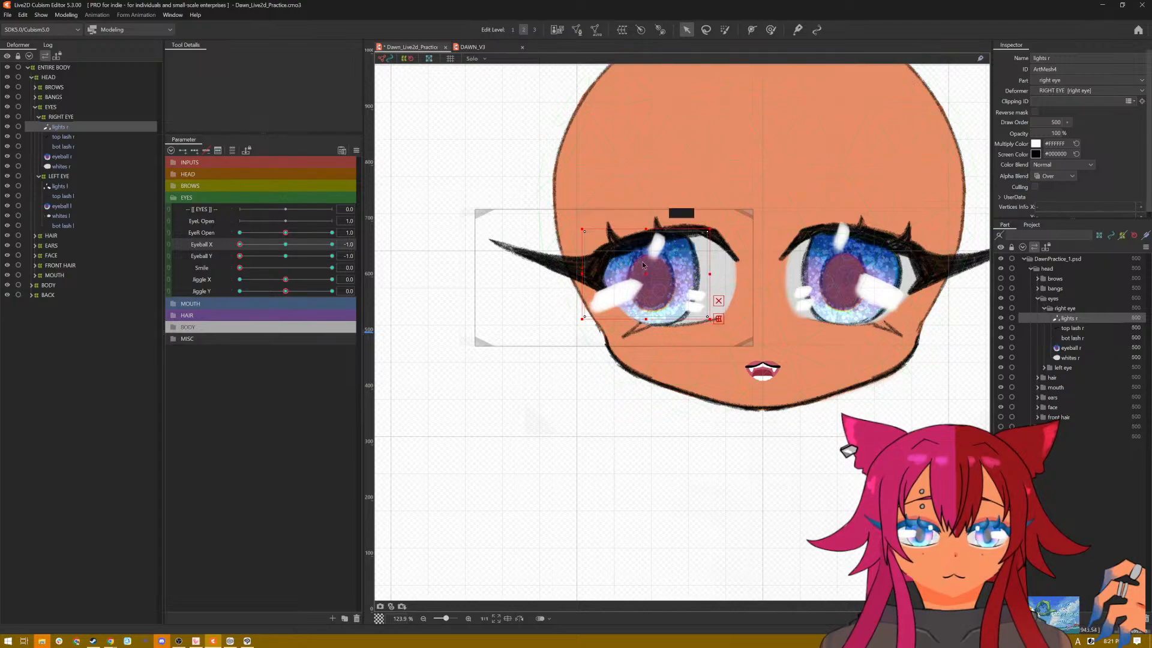
drag(582, 274, 576, 274)
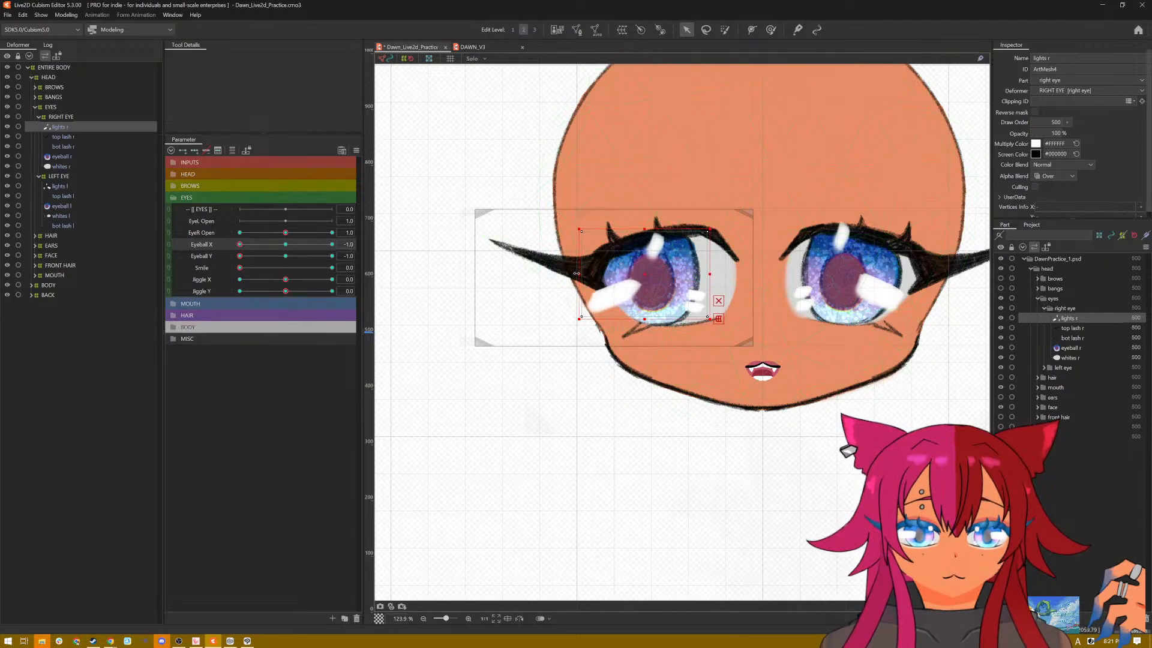
Step: With Eyeball X at 1.0 and Eyeball Y at -1.0, widen the right eye's highlights toward the nose, and reset all parameters to defaults
drag(239, 244, 341, 250)
drag(730, 269, 751, 269)
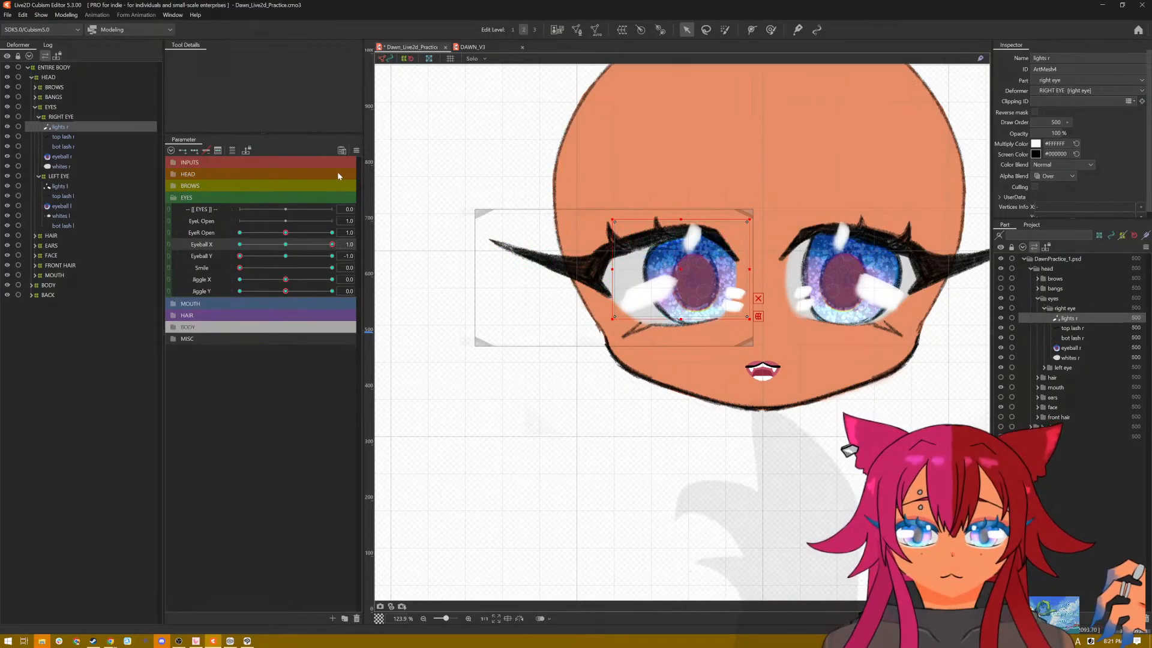
click(356, 151)
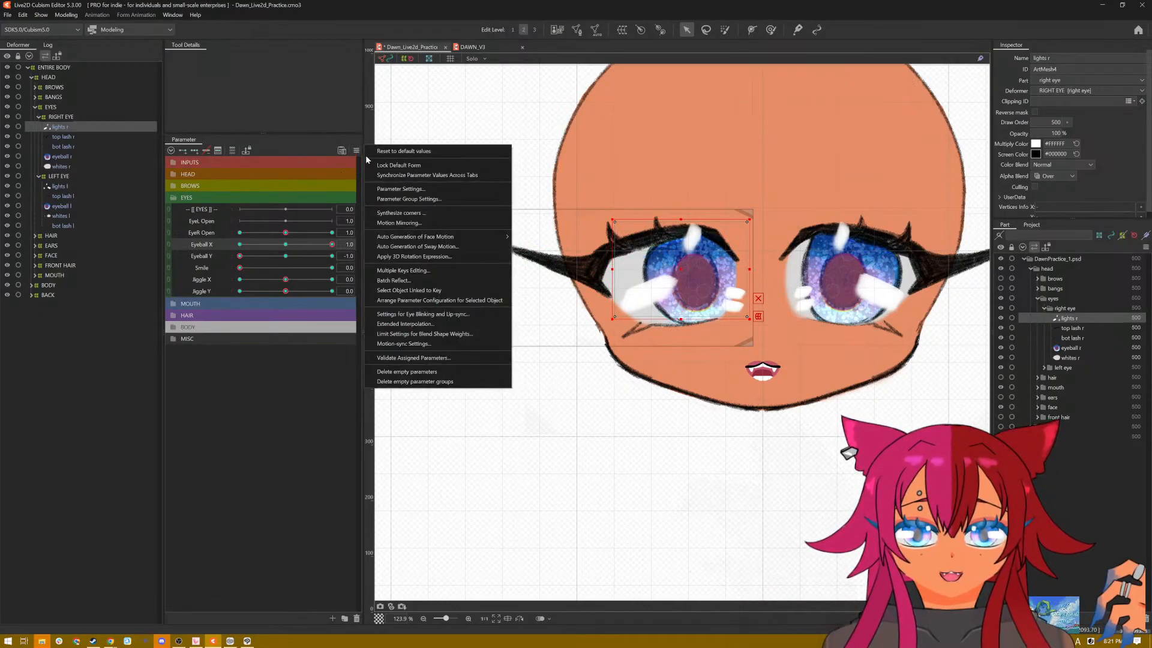
click(375, 155)
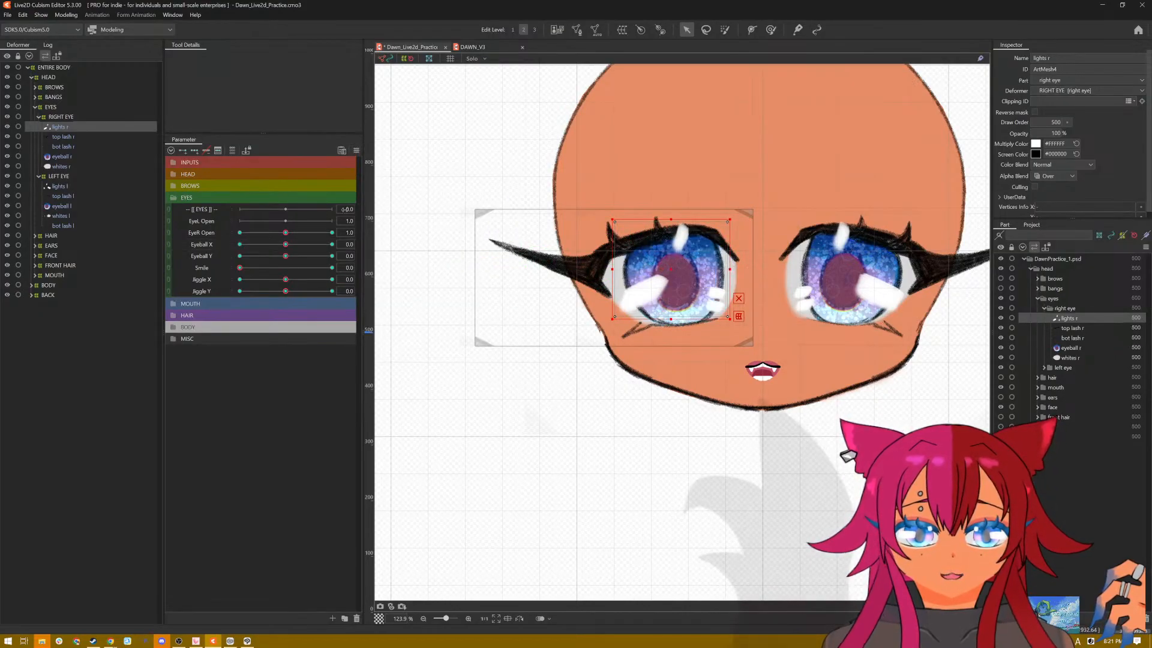
Step: Open the physics settings, enlarge the right eye in the preview, and play the Eye Jiggle physics in Posing mode
click(66, 14)
click(89, 215)
scroll(843, 270, up, 5)
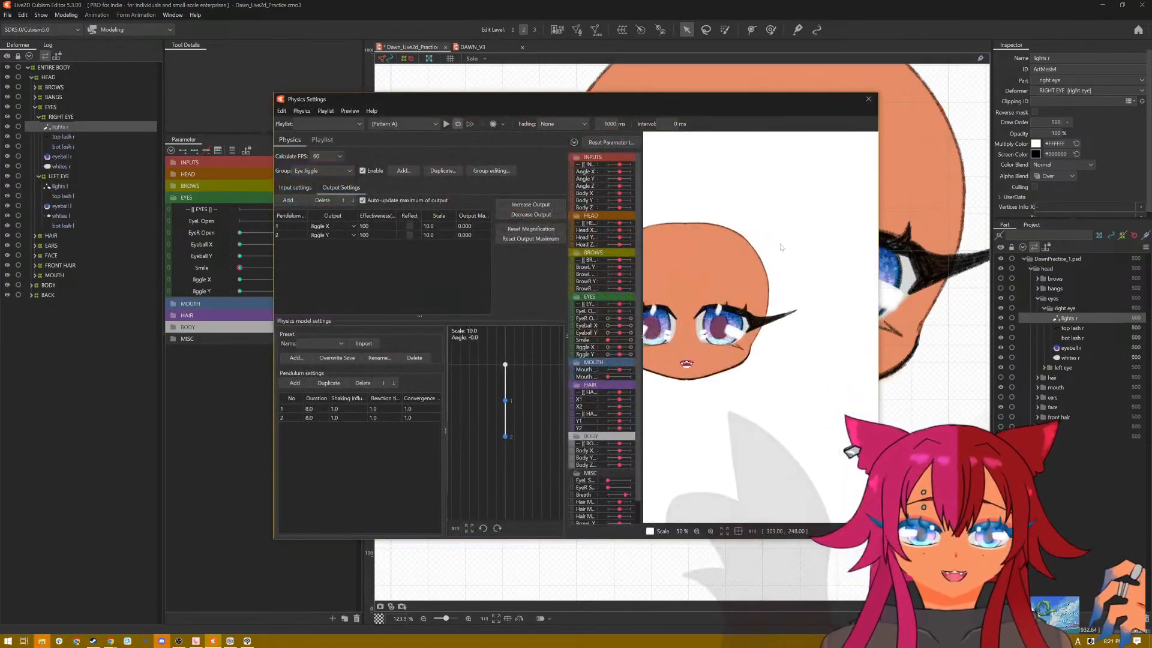
scroll(833, 262, up, 5)
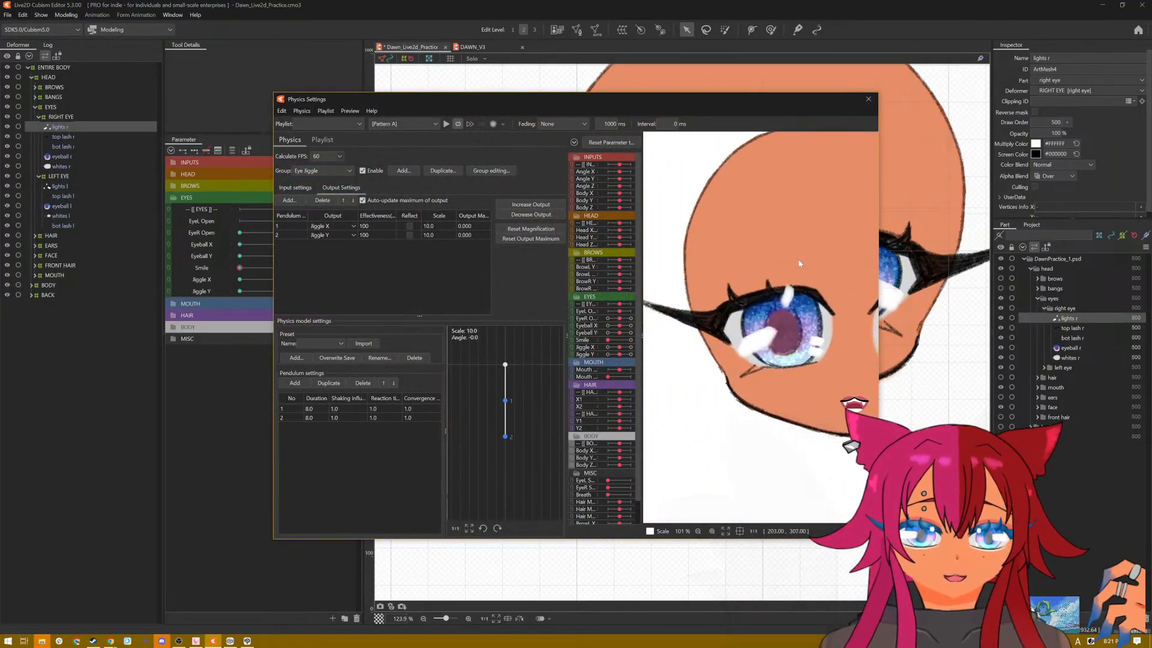
scroll(778, 203, down, 5)
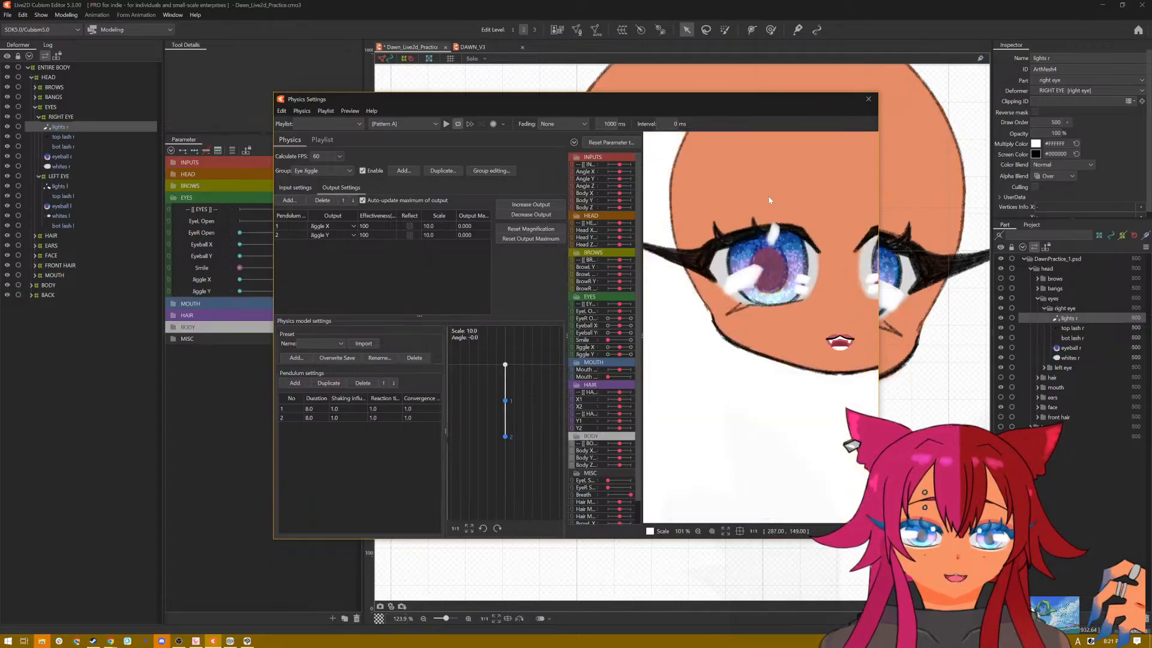
click(403, 123)
click(401, 151)
click(446, 124)
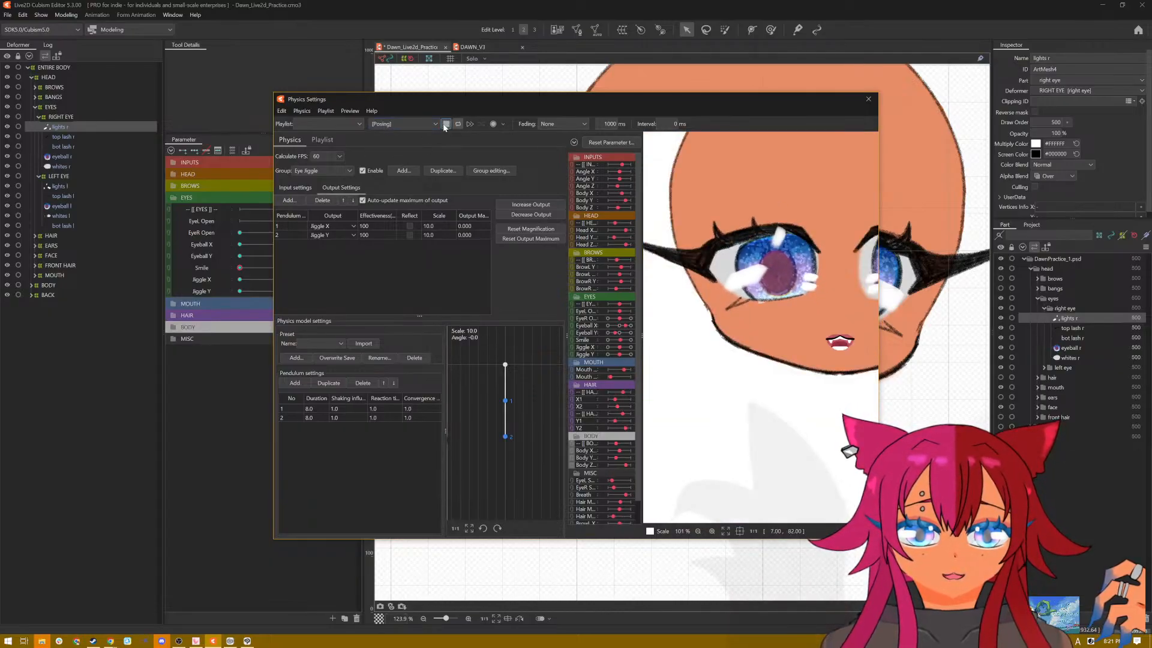
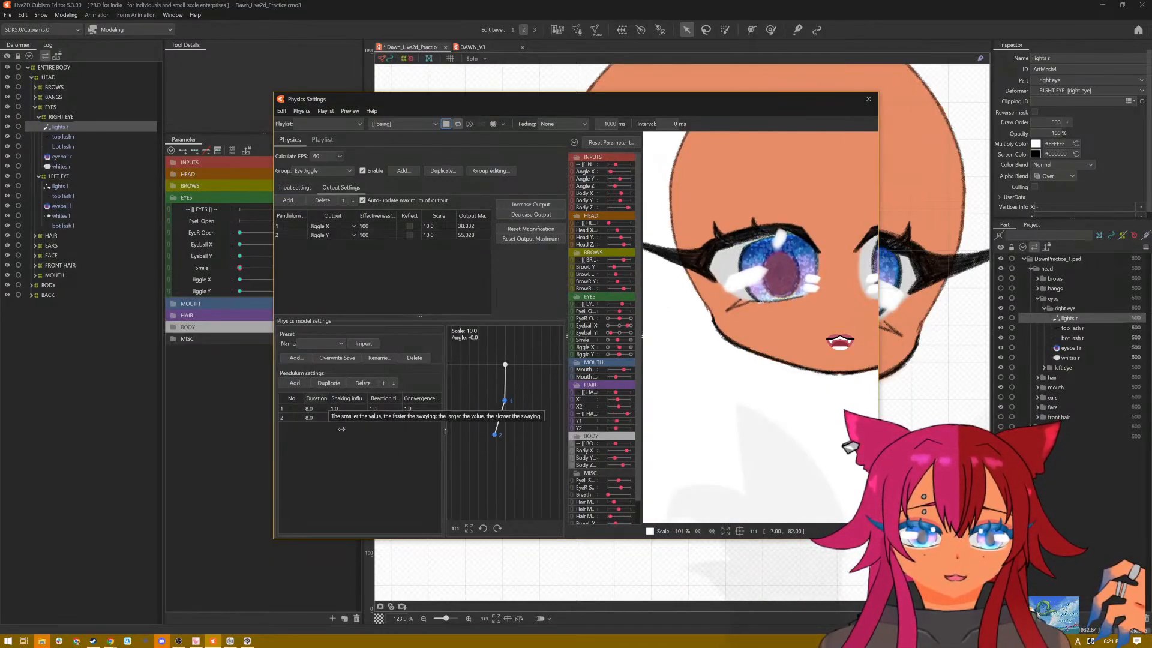
Step: Add a third pendulum to the Eye Jiggle physics group and set its duration to 9
click(293, 383)
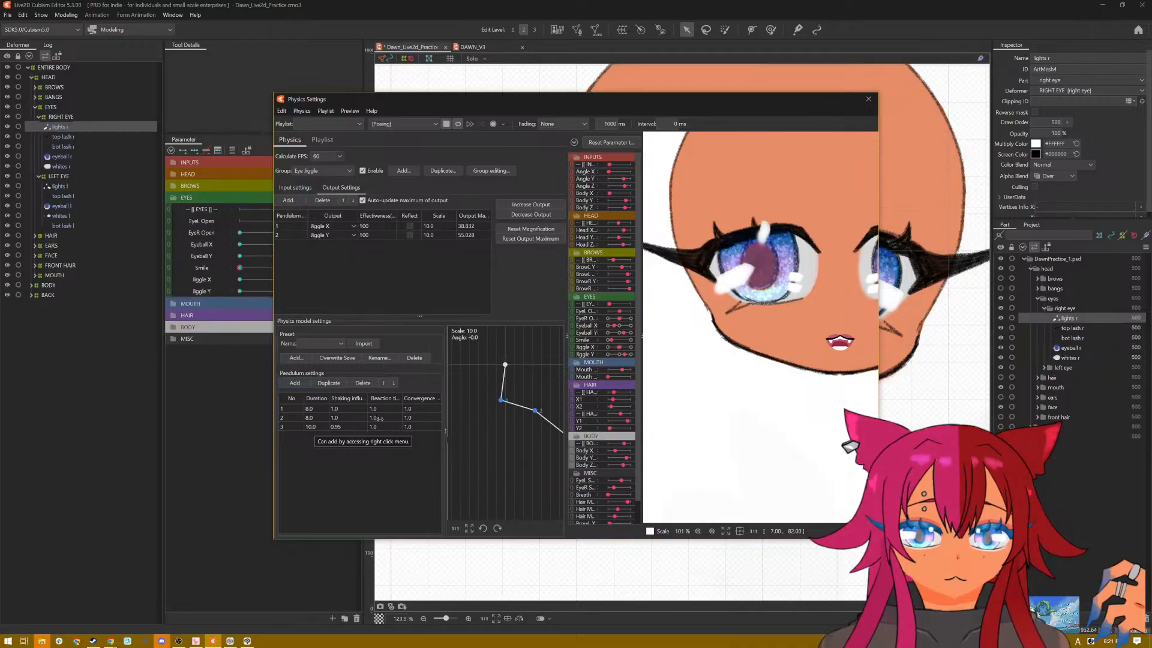
double_click(312, 426)
text(9)
key(Return)
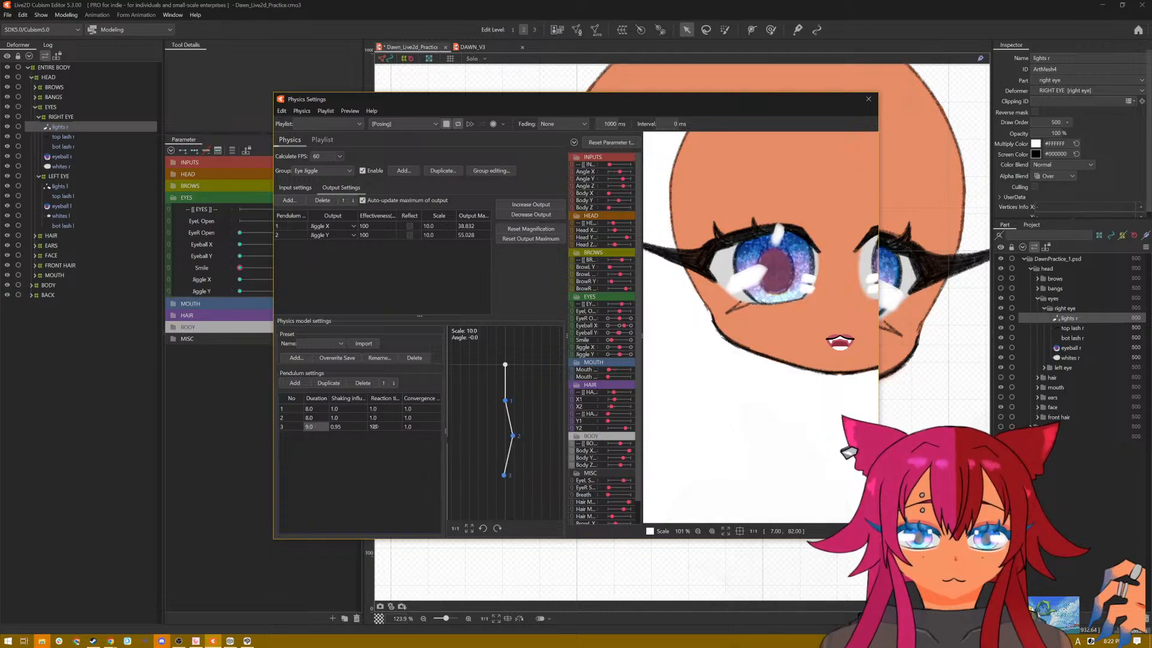
Step: Try a reaction time of 2 on the third pendulum and return it to 1
double_click(374, 427)
text(2)
key(Return)
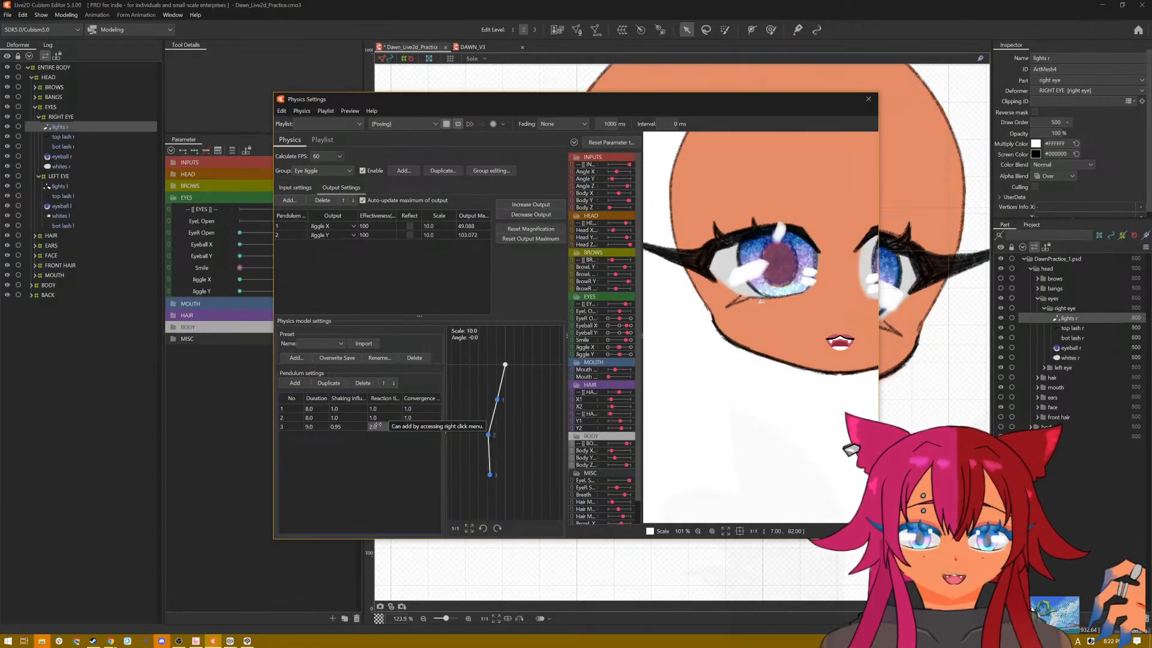
double_click(377, 426)
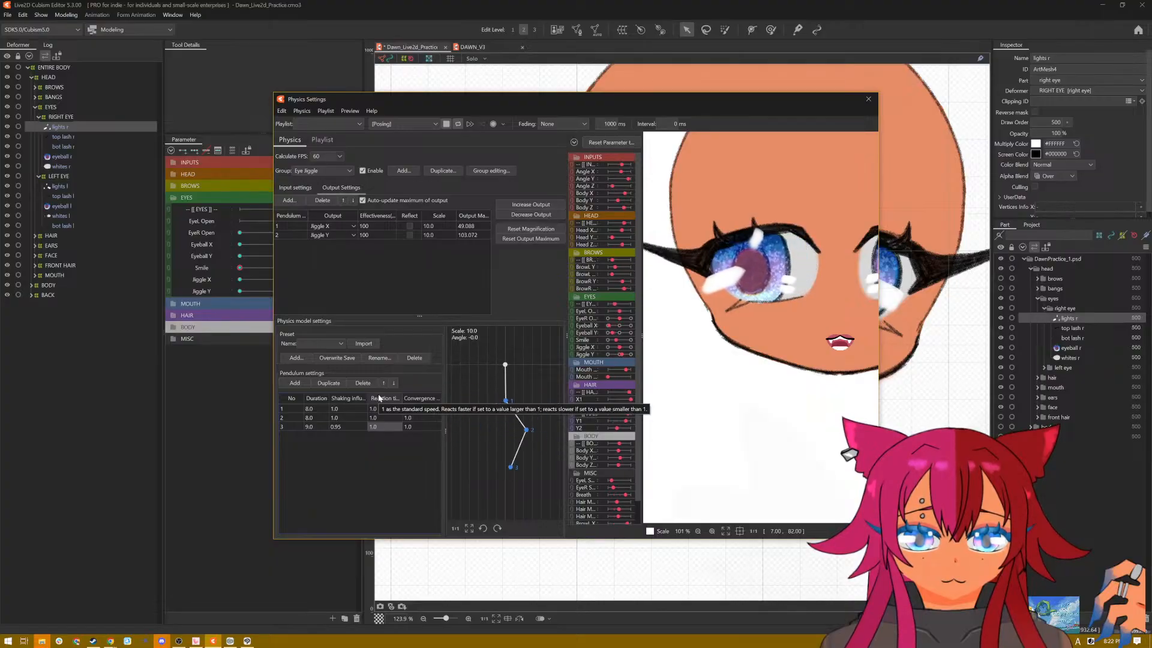
Step: Set the reaction time of all three Eye Jiggle pendulums to 0.8
double_click(383, 409)
text(0.8)
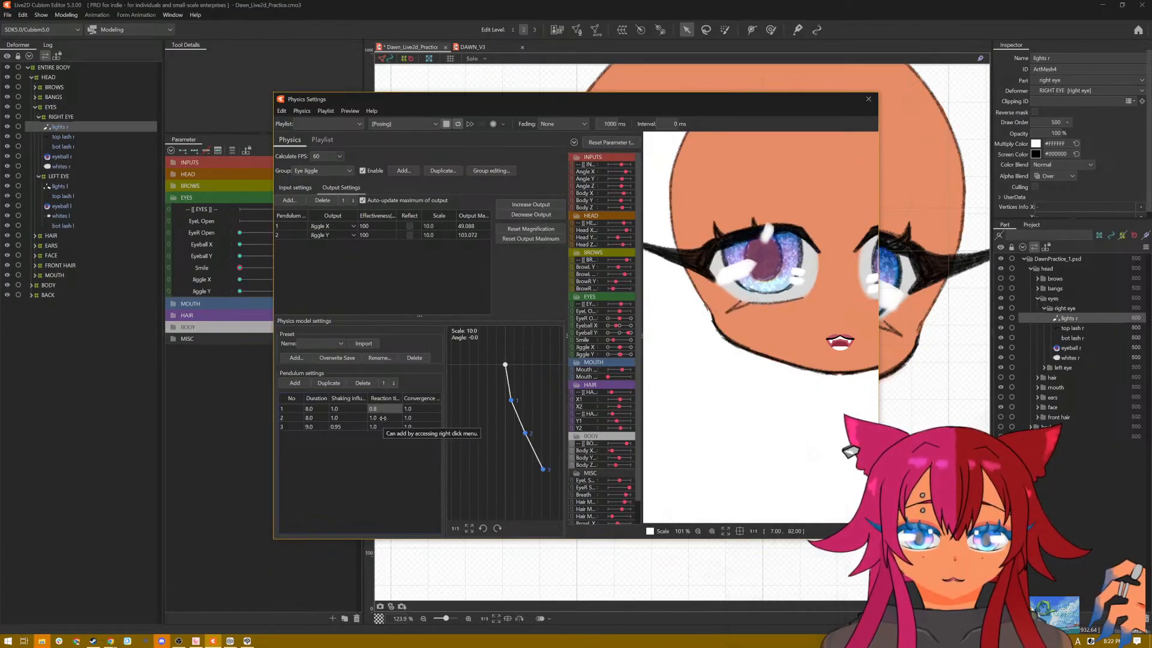
double_click(382, 418)
text(0.8)
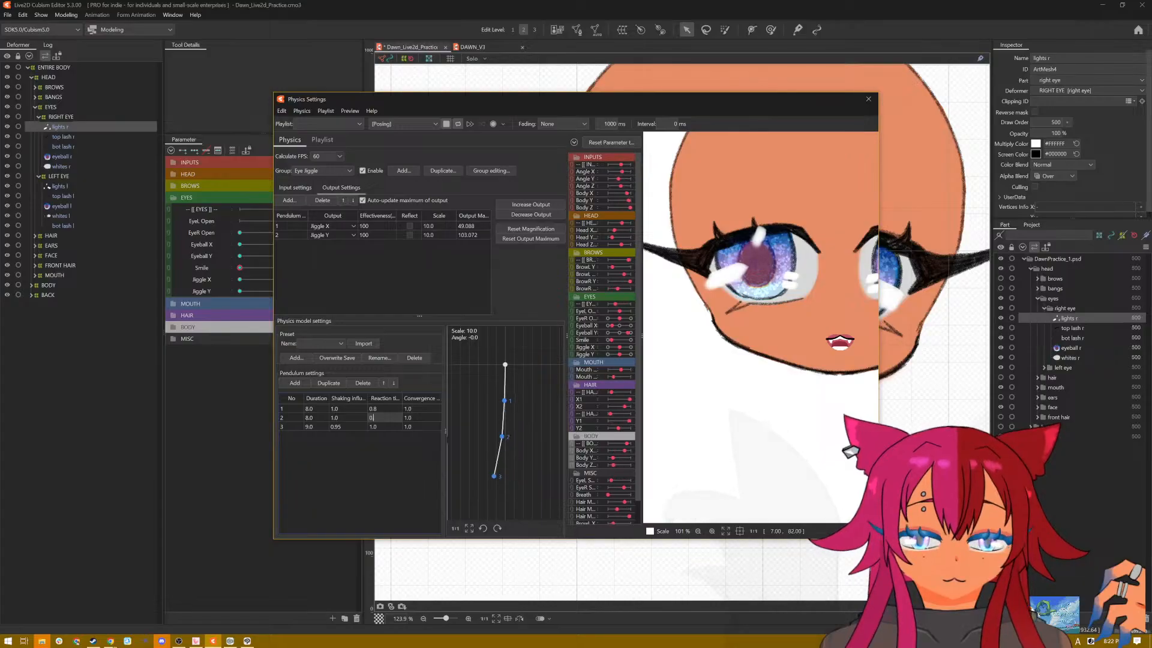
double_click(375, 427)
text(0.8)
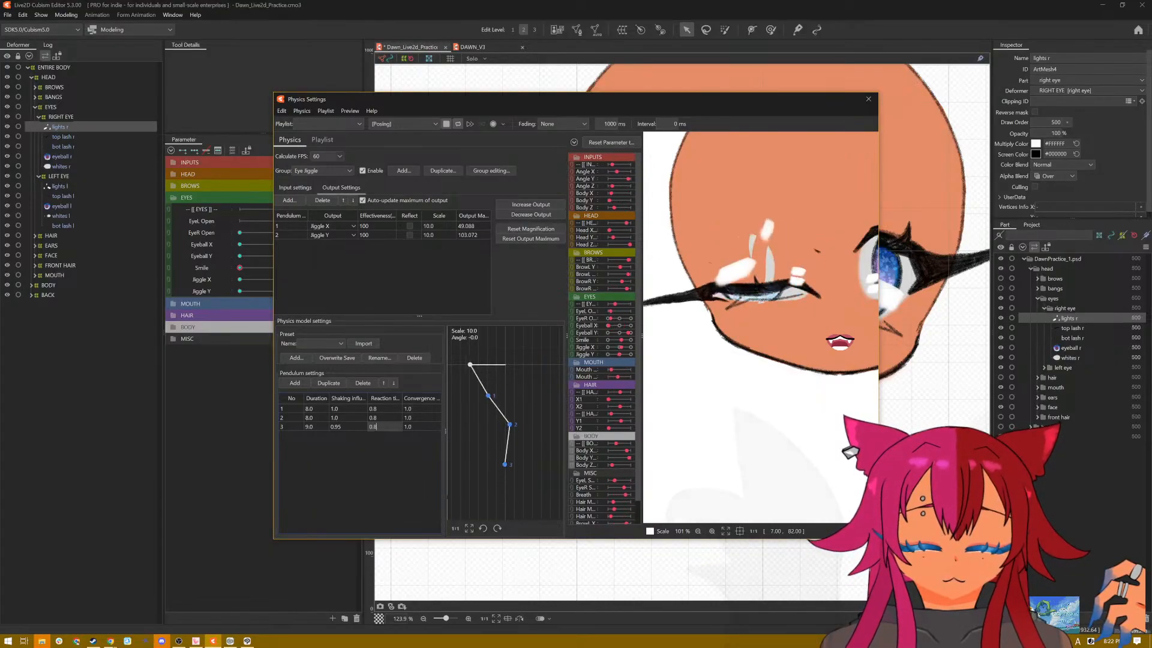
Step: Set the shaking influence to 0.7 for the second pendulum and 0.8 for the first
double_click(345, 418)
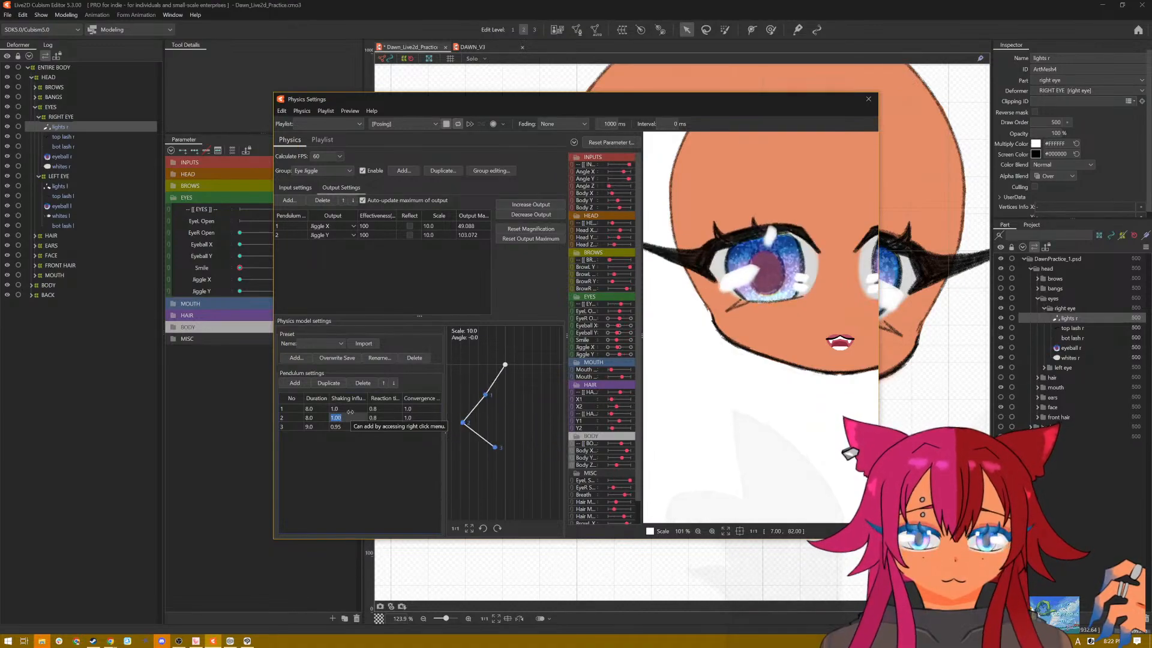
text(0)
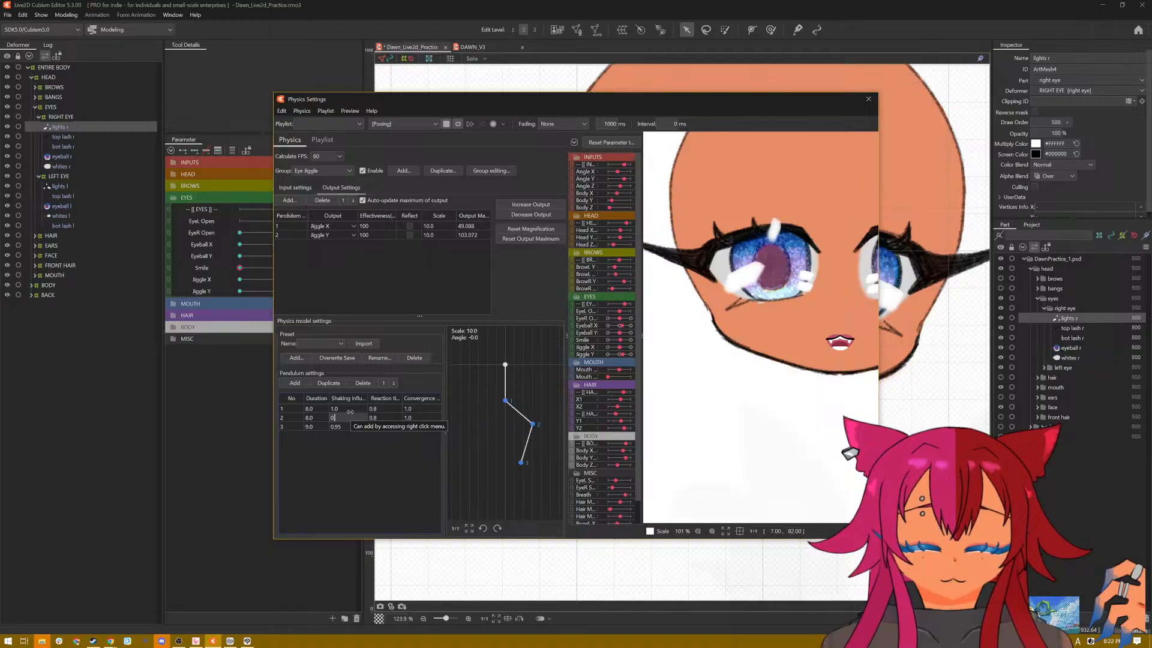
text(.7)
double_click(349, 410)
text(0)
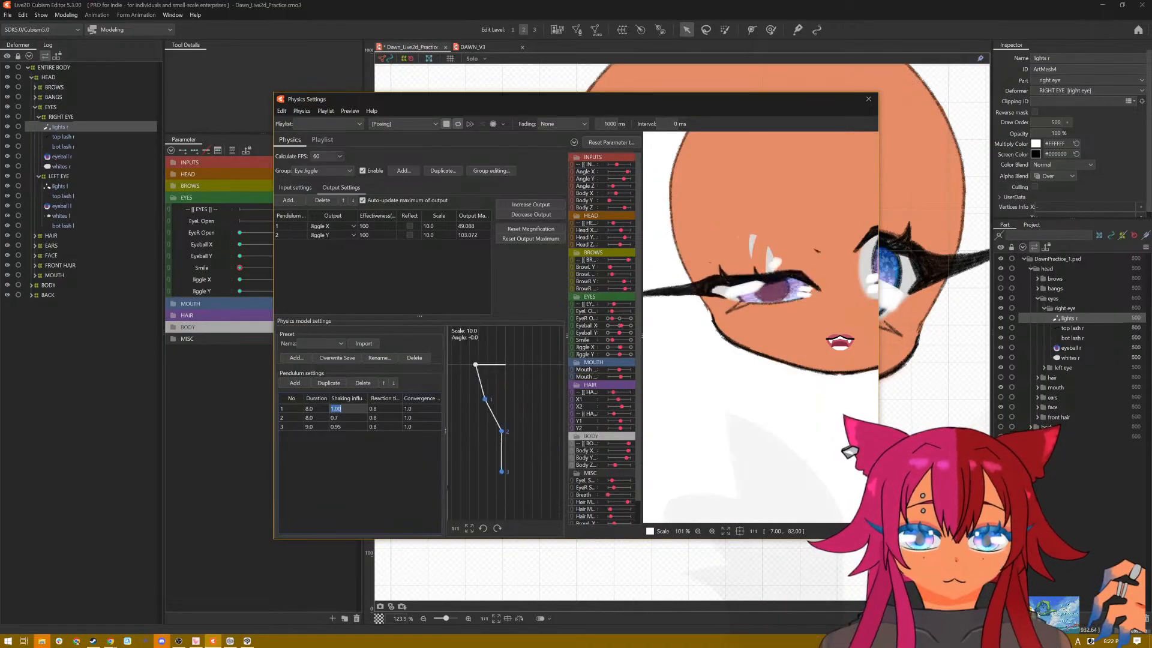
text(.8)
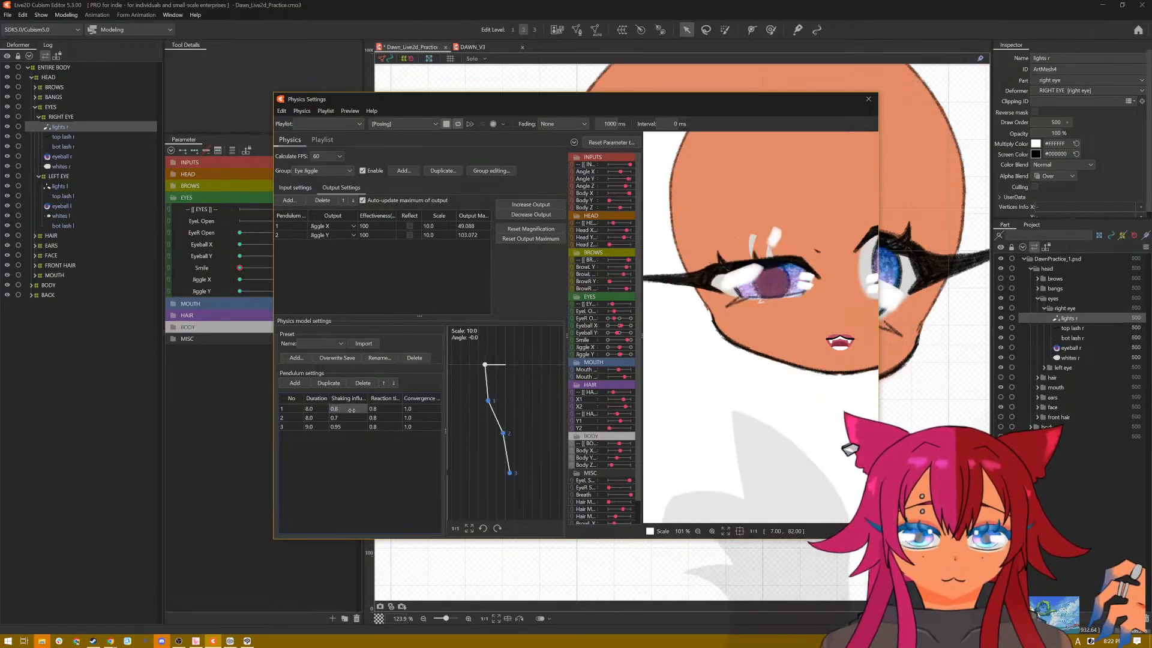
Step: Try a shorter duration of about 7 on the first pendulum and return it to 8
double_click(309, 409)
text(7.0)
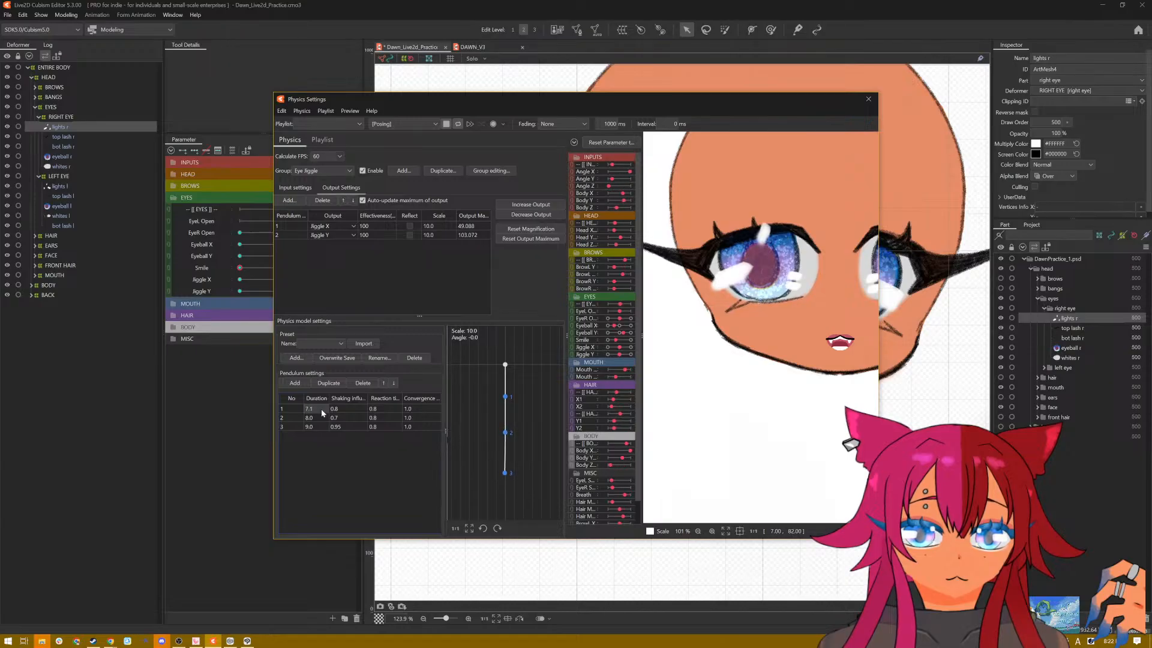
double_click(321, 409)
text(8)
key(Return)
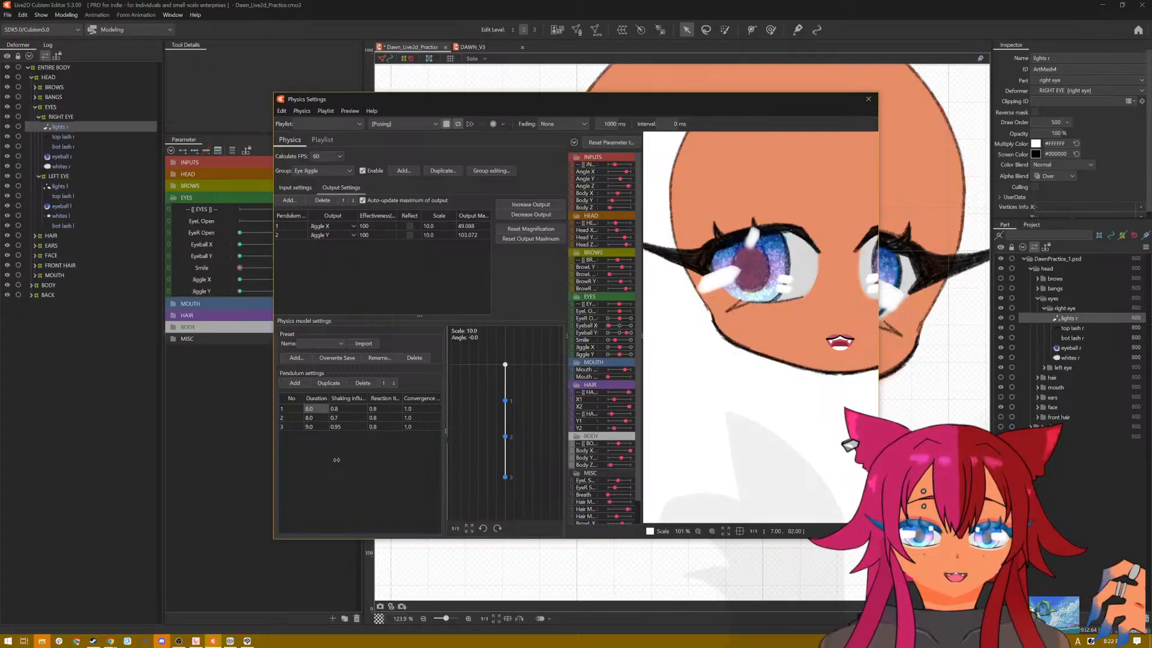
Step: Increase the output magnification to fit the parameter range, once with the Jiggle X output selected and once with Jiggle Y
click(477, 226)
click(530, 206)
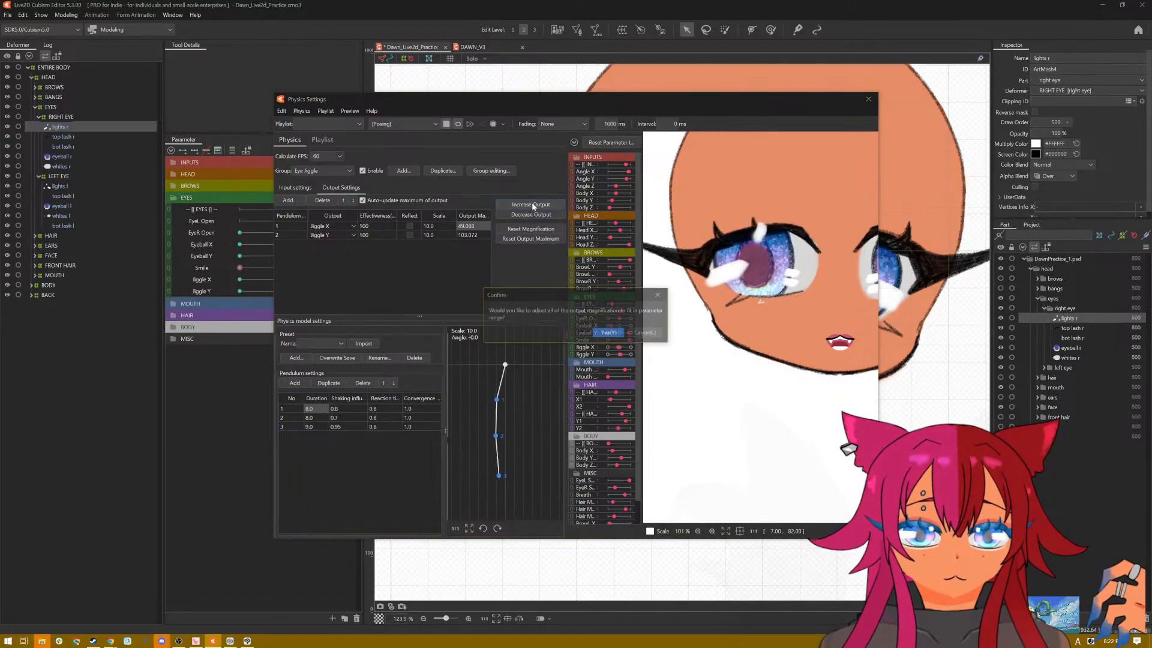
click(609, 335)
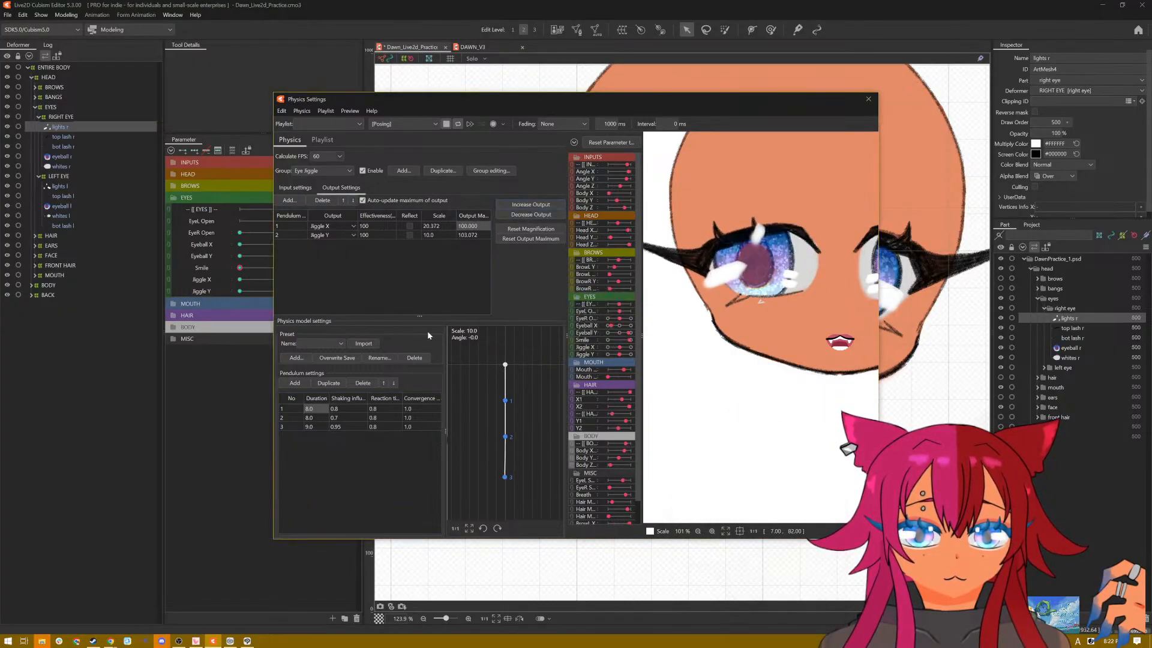
click(445, 235)
click(522, 205)
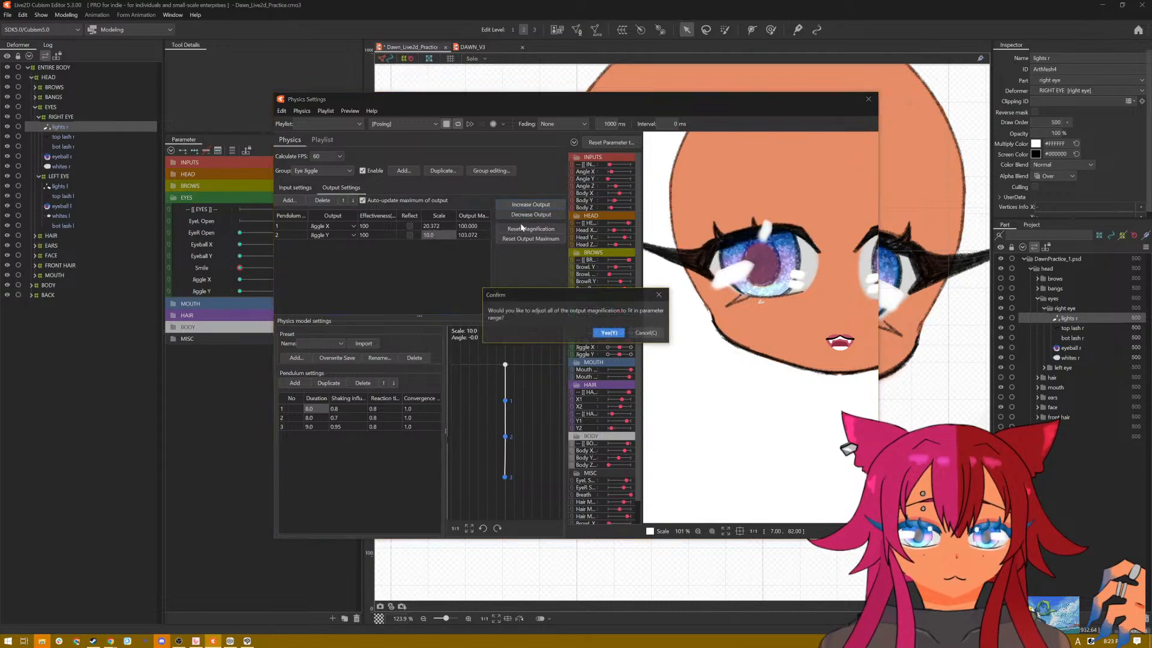
click(599, 332)
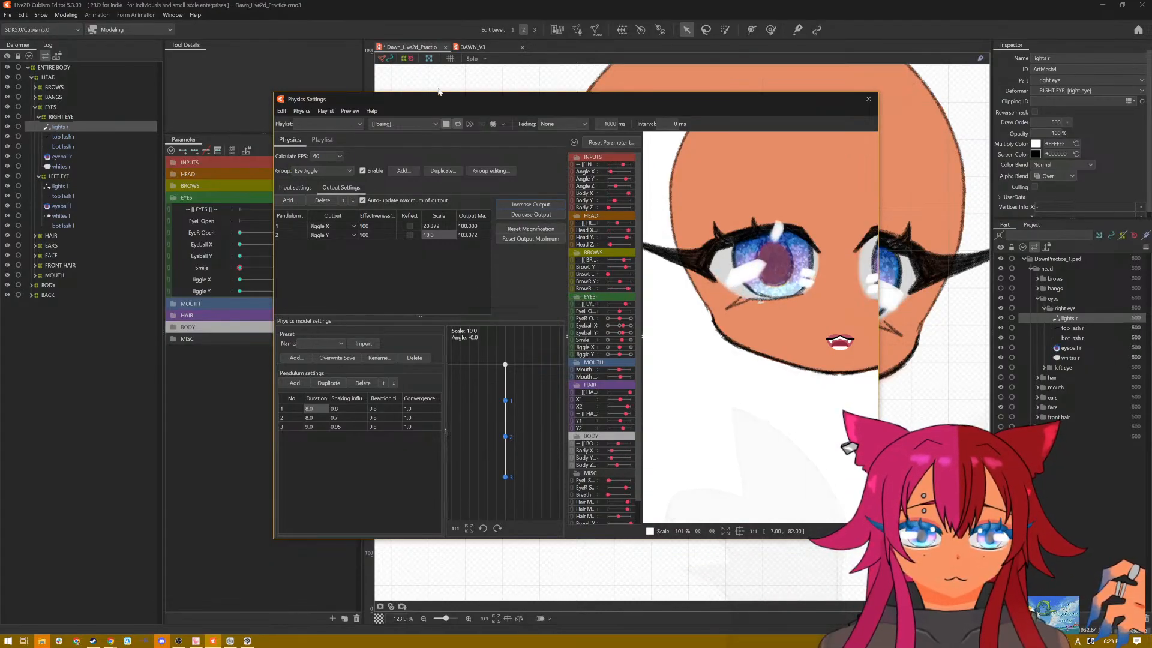
Step: Preview the eye jiggle with Pattern A and Pattern B, and return to the original preview motion
click(424, 123)
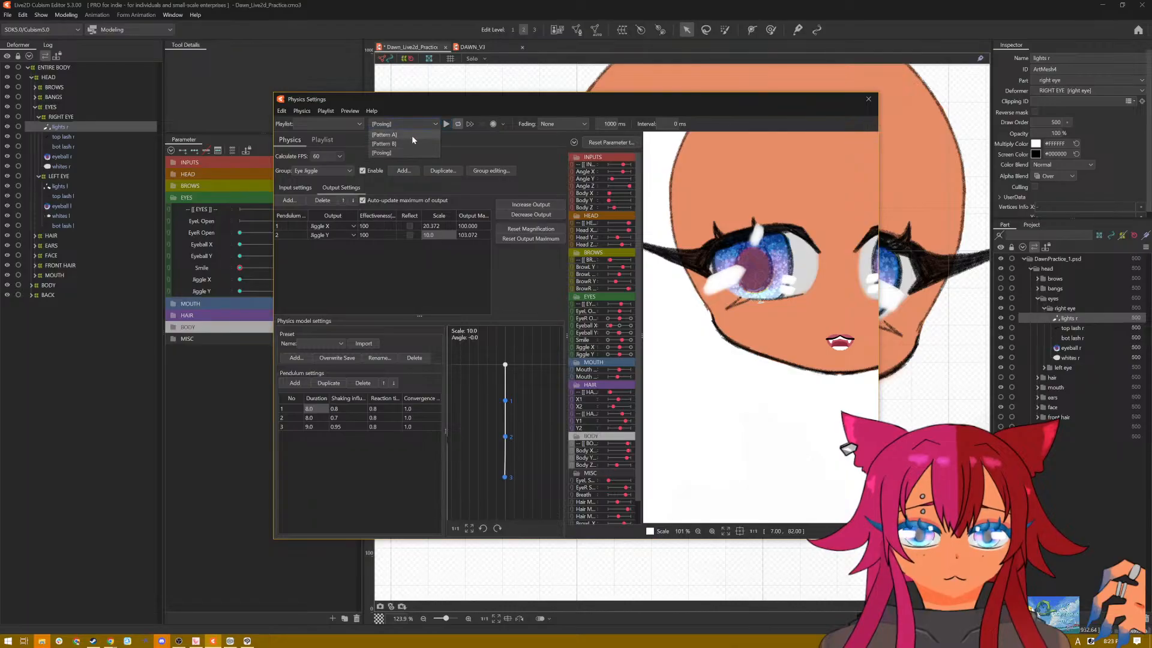
click(412, 135)
click(446, 126)
click(413, 122)
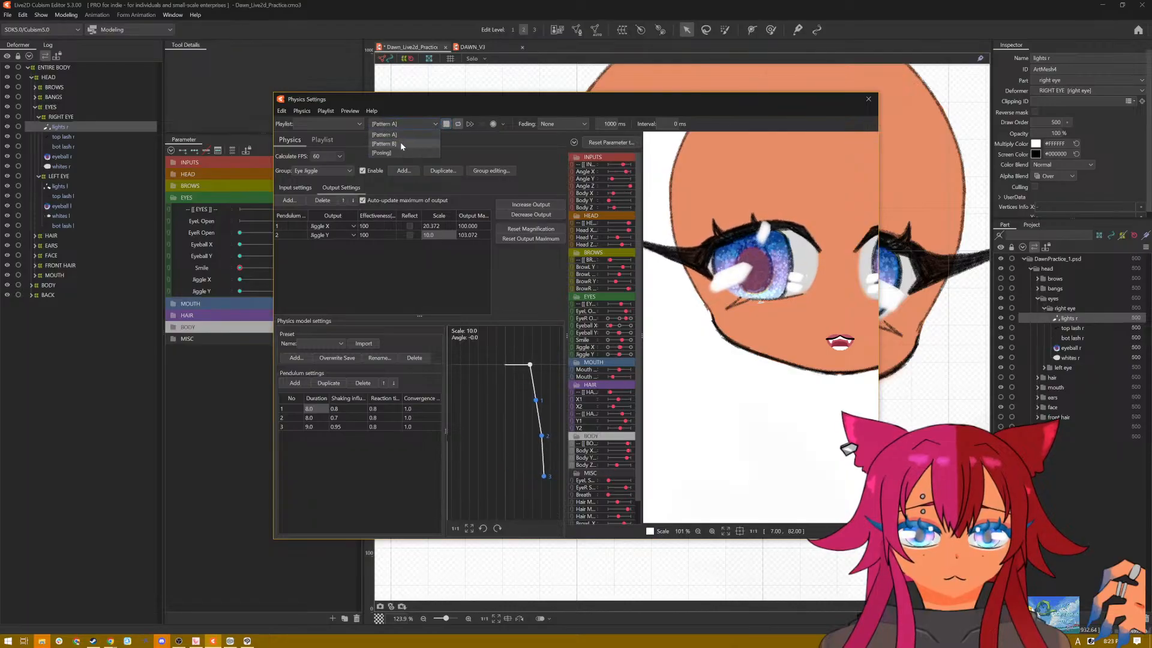
click(401, 141)
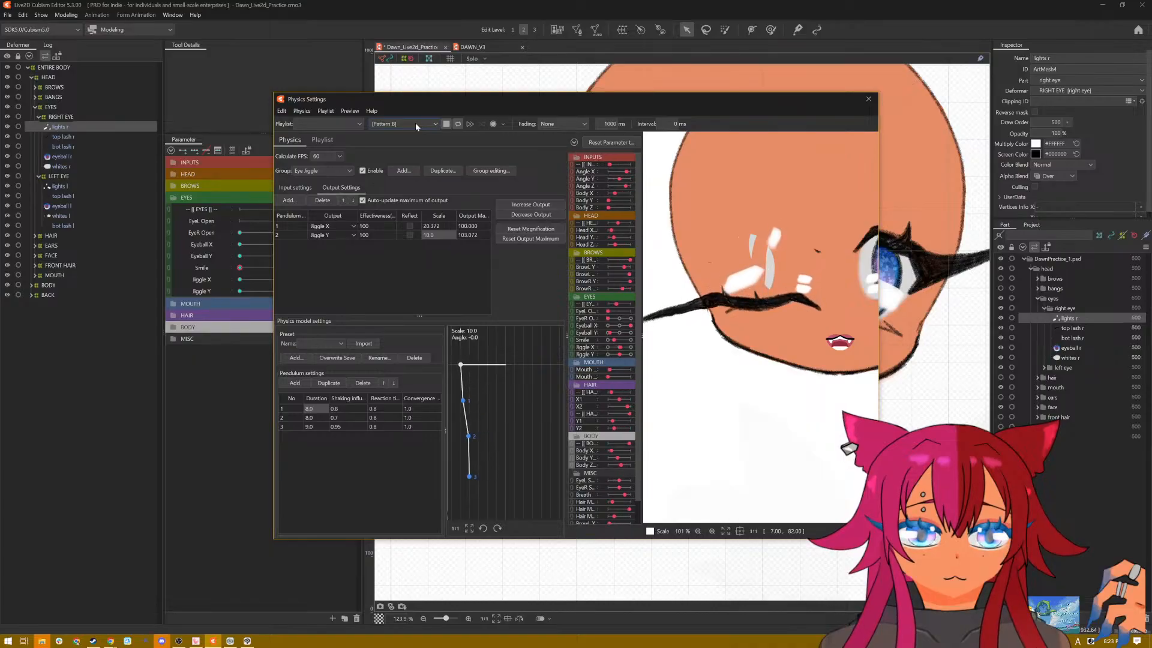
click(415, 122)
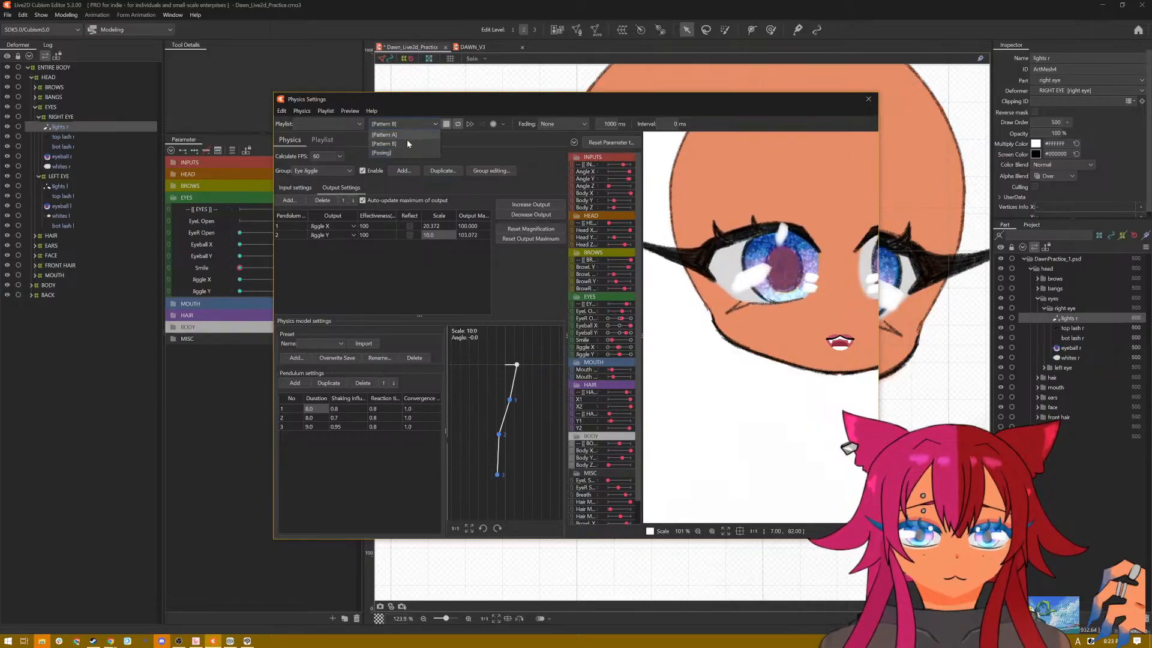
click(404, 152)
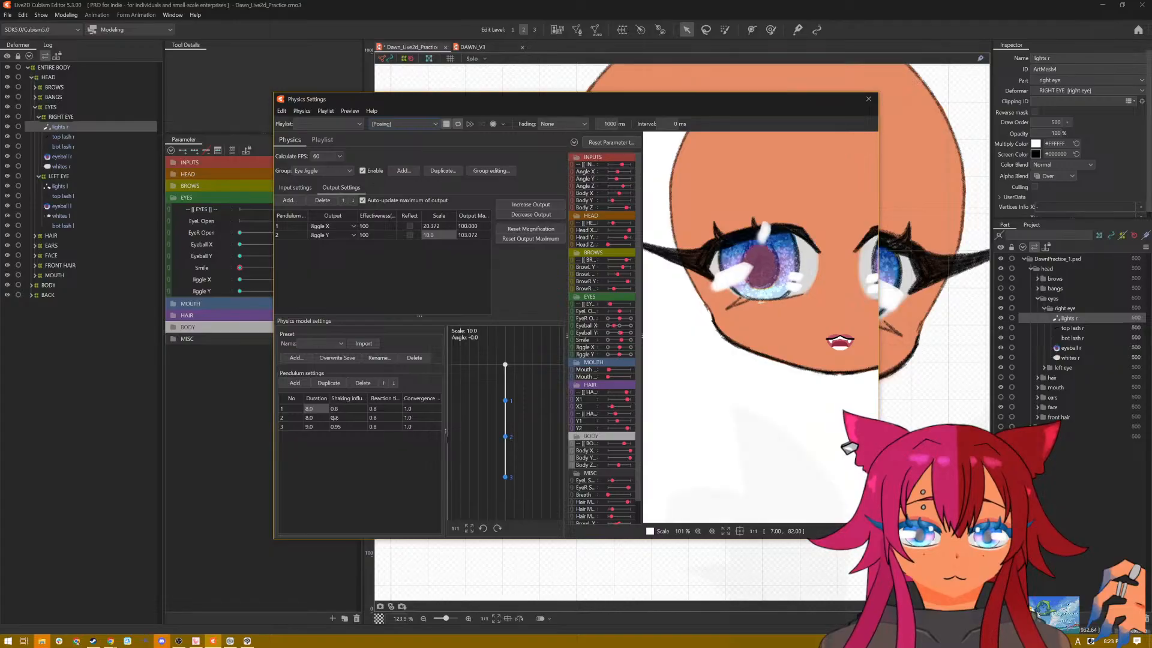
Step: Set the first pendulum's reaction time to 1
click(374, 417)
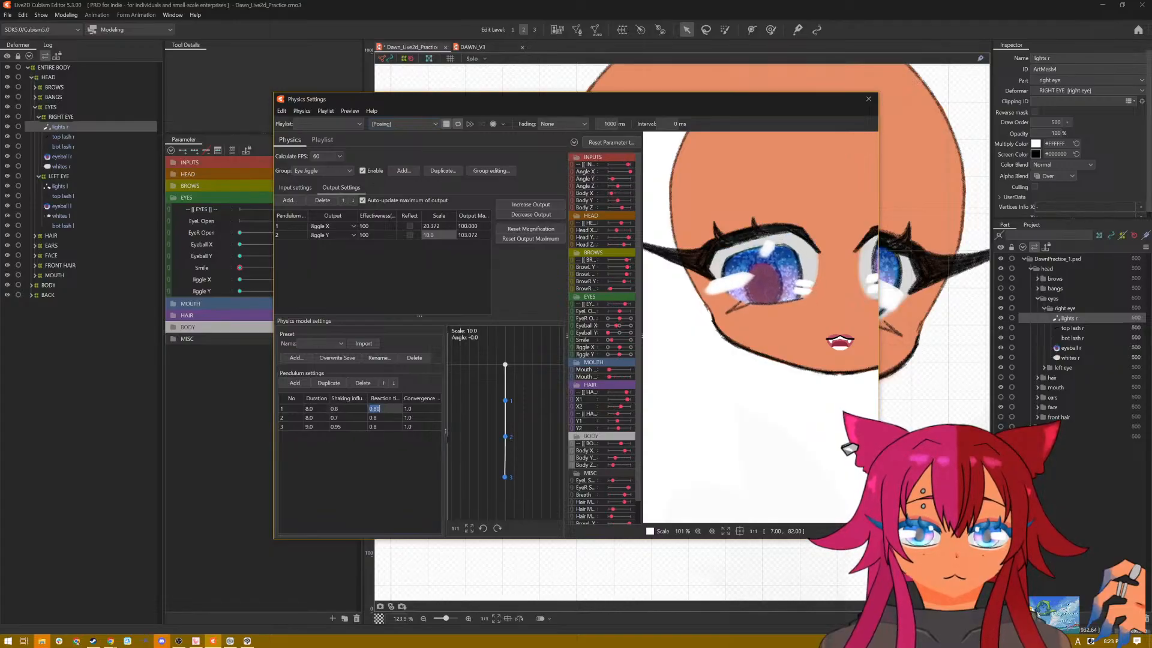
click(373, 417)
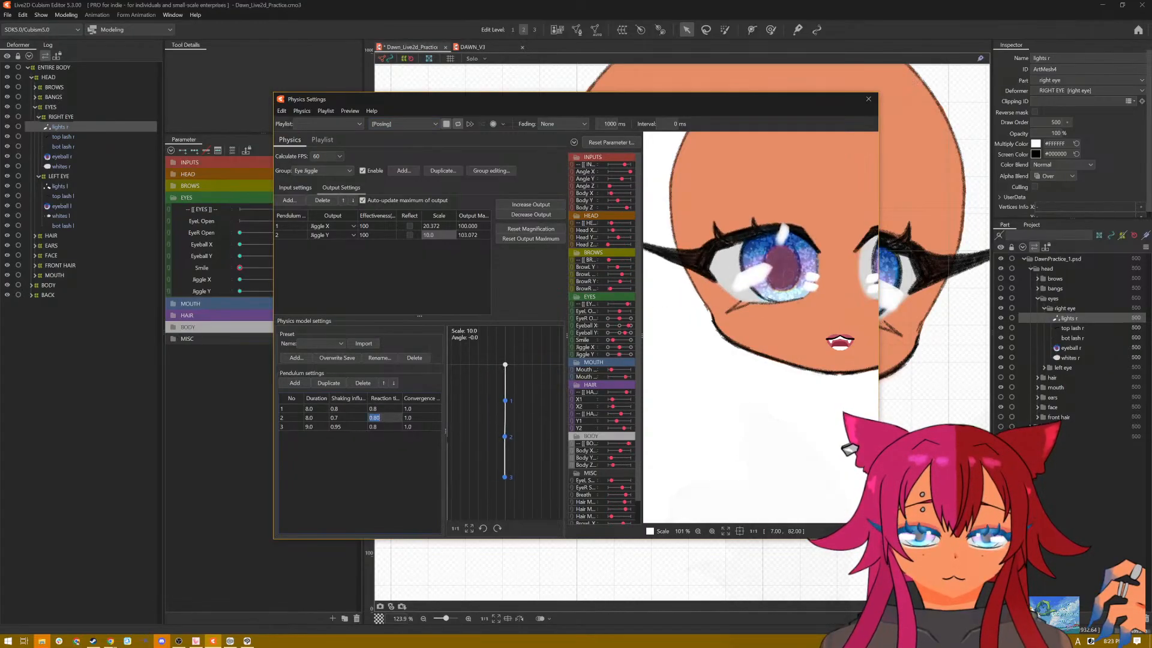
double_click(384, 408)
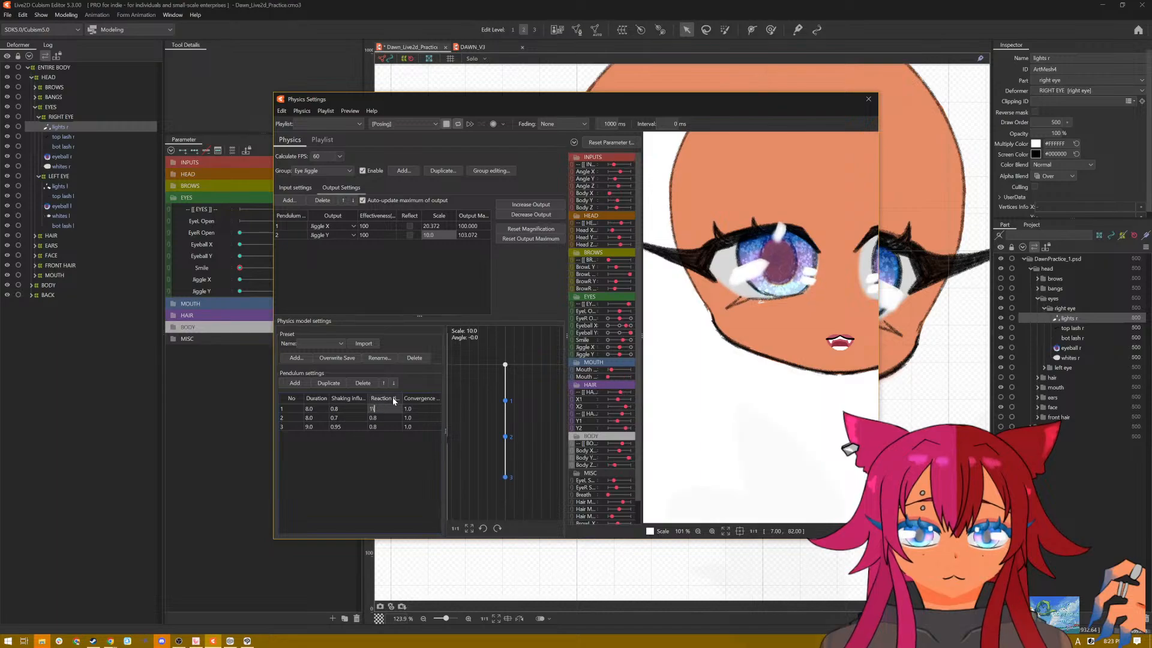
text(1)
key(Return)
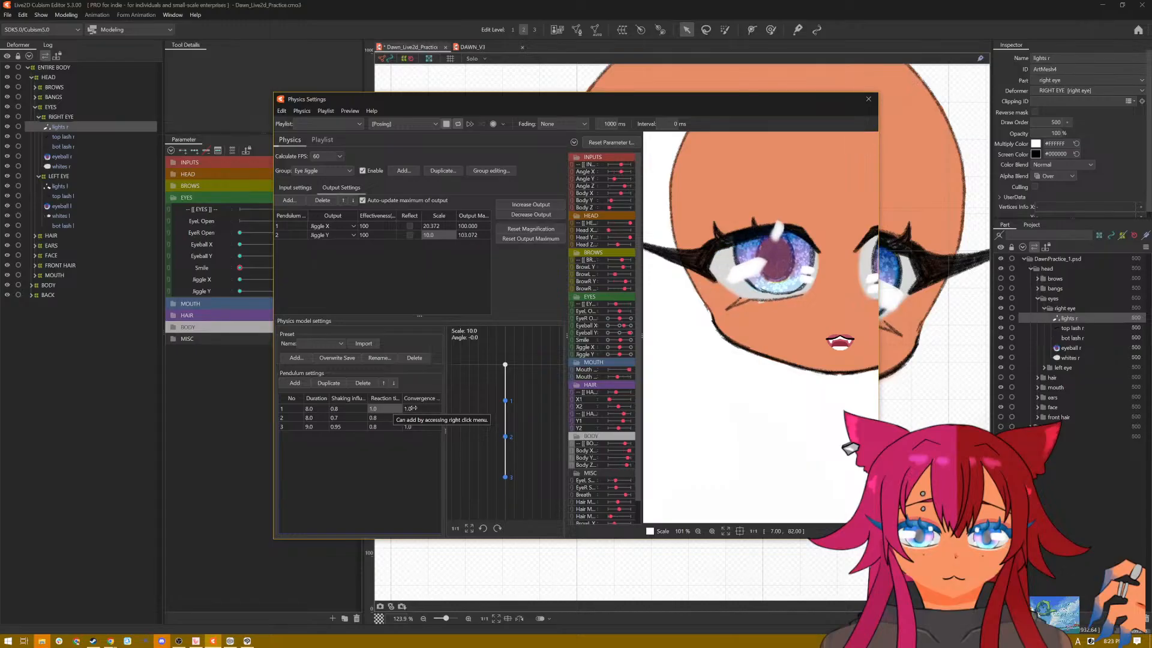
Step: Set the convergence of all three pendulums to 0.9 and close the physics settings
click(413, 408)
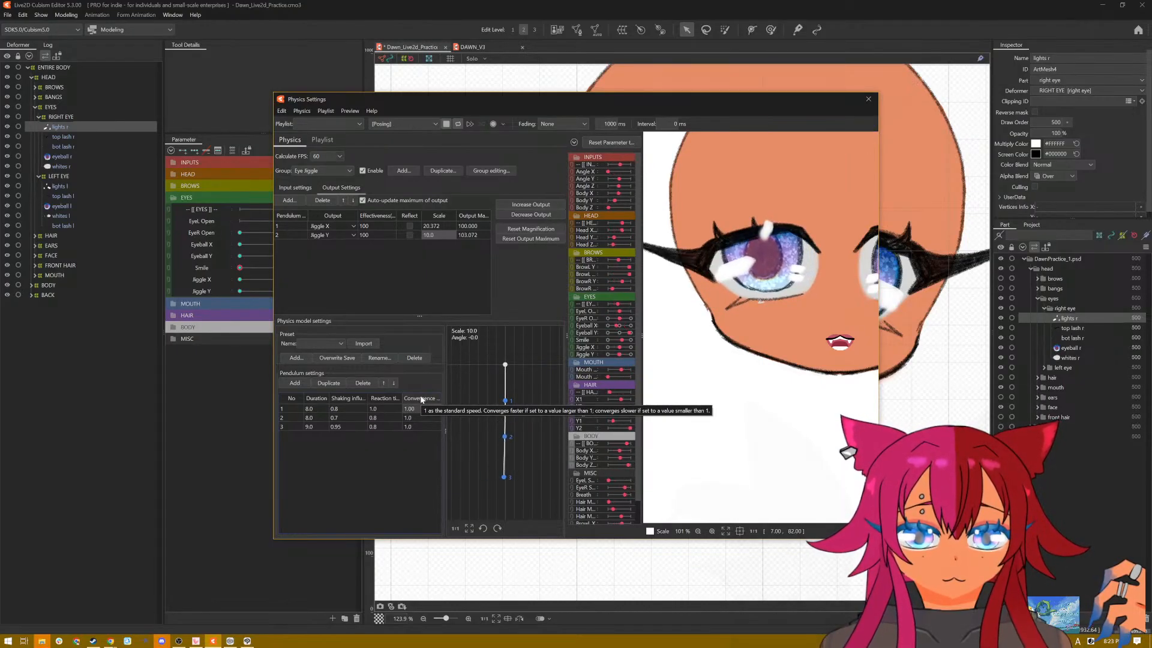
text(1.01)
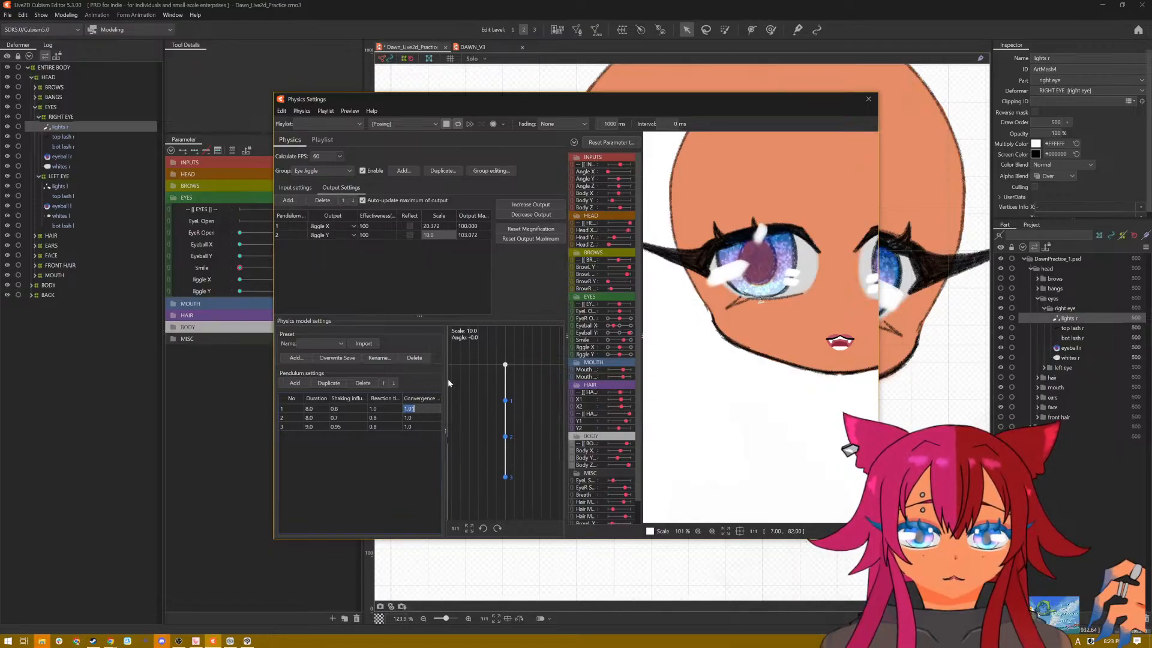
text(0.9)
key(Return)
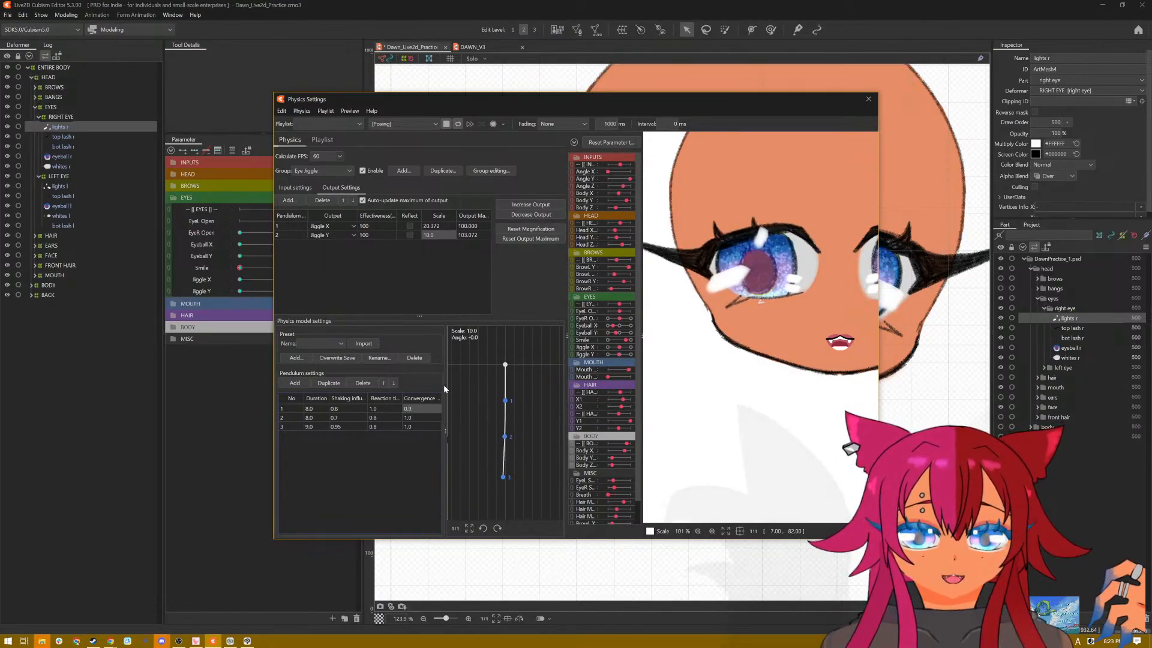
double_click(420, 418)
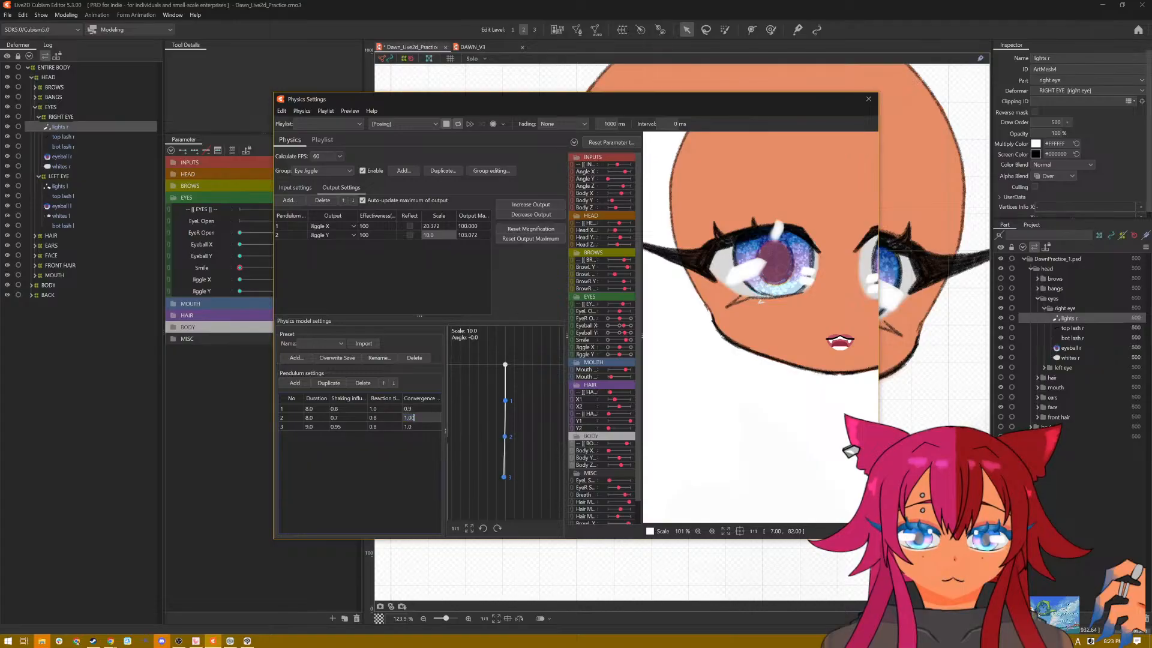
text(0)
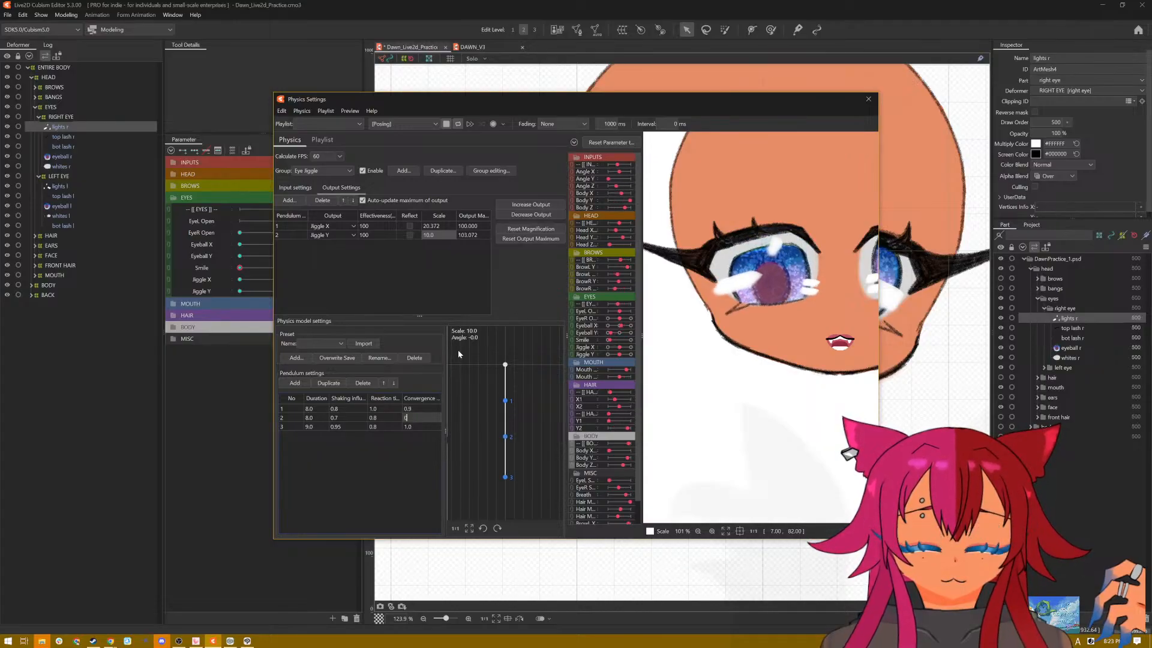
text(.9)
key(Return)
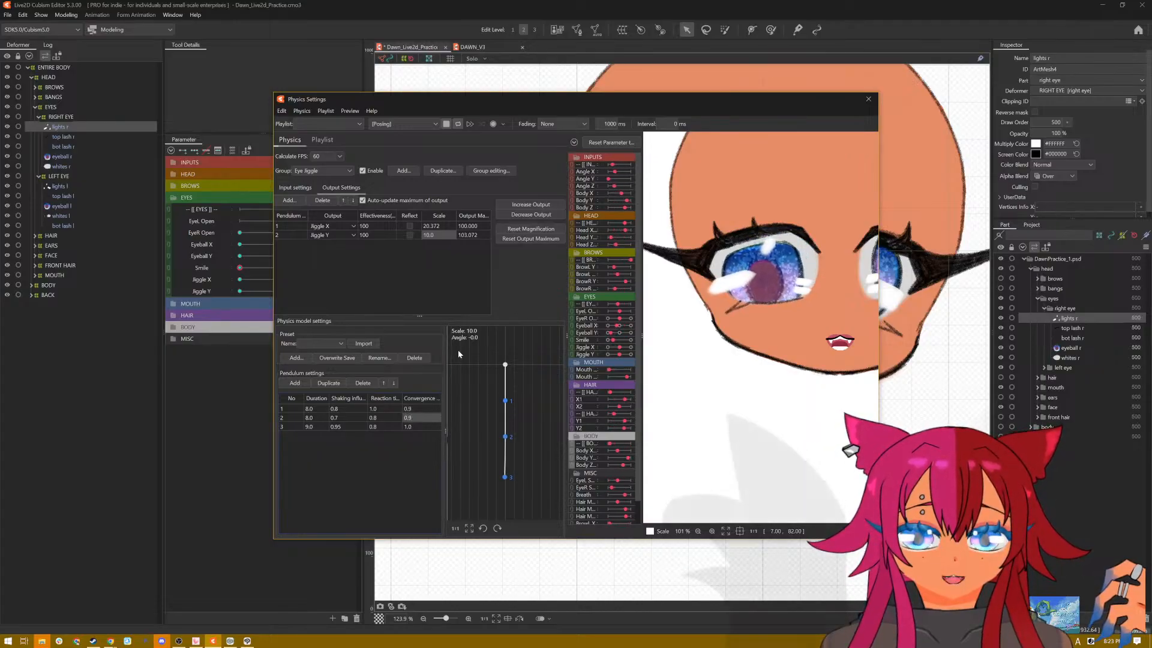
double_click(424, 427)
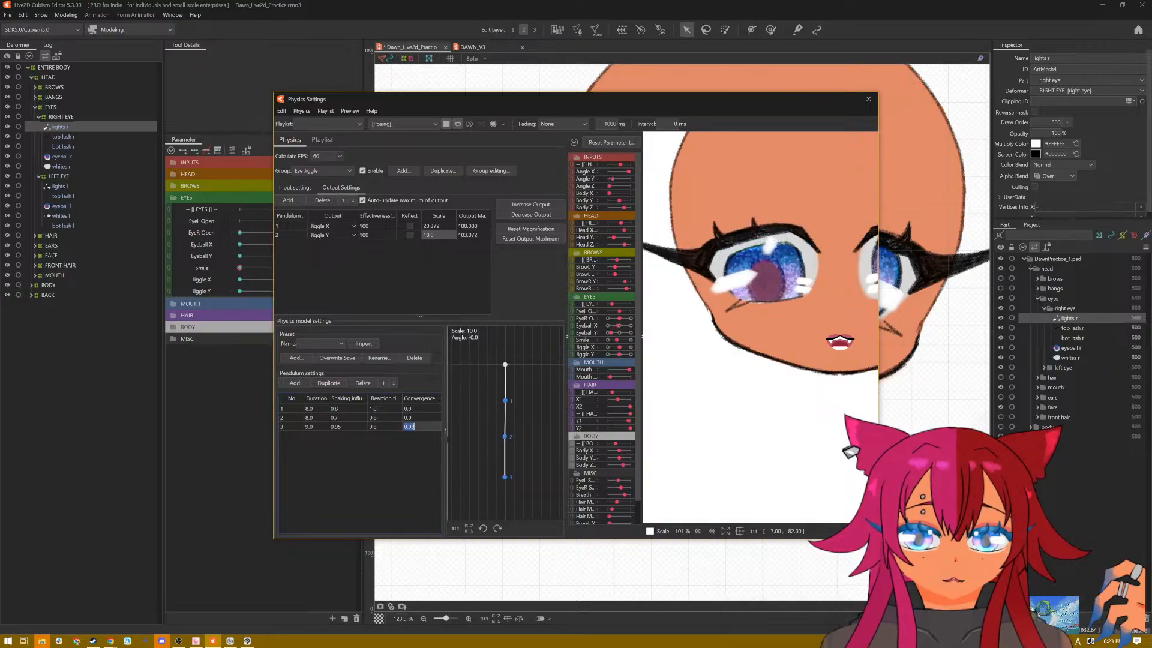
text(0.9)
key(Return)
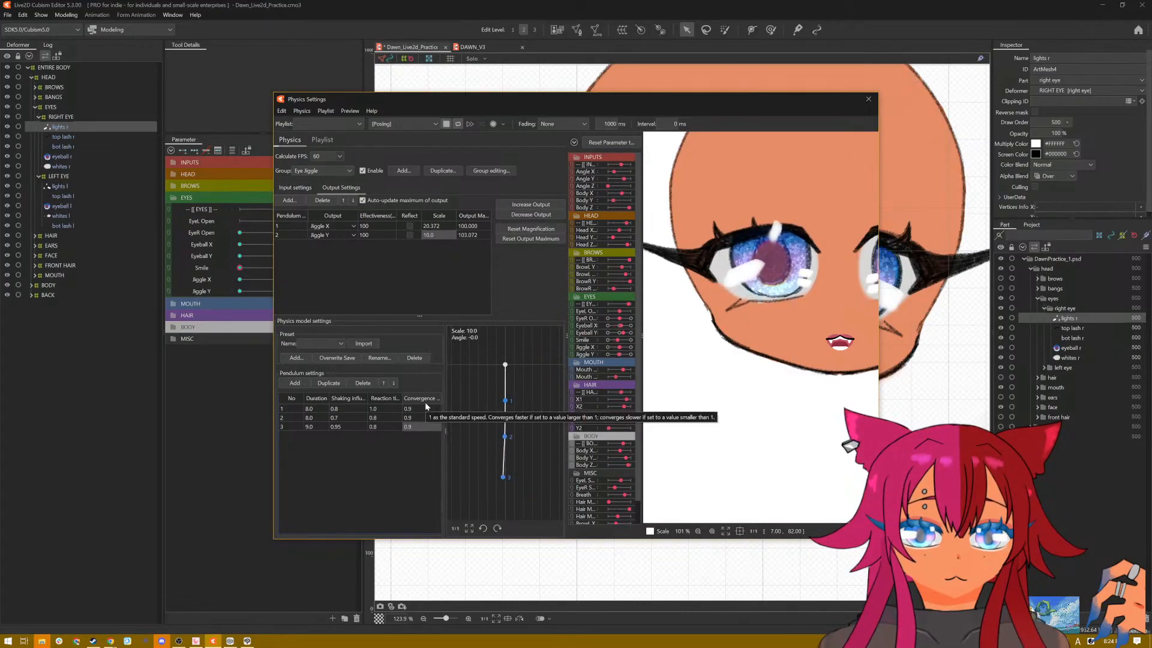
click(869, 99)
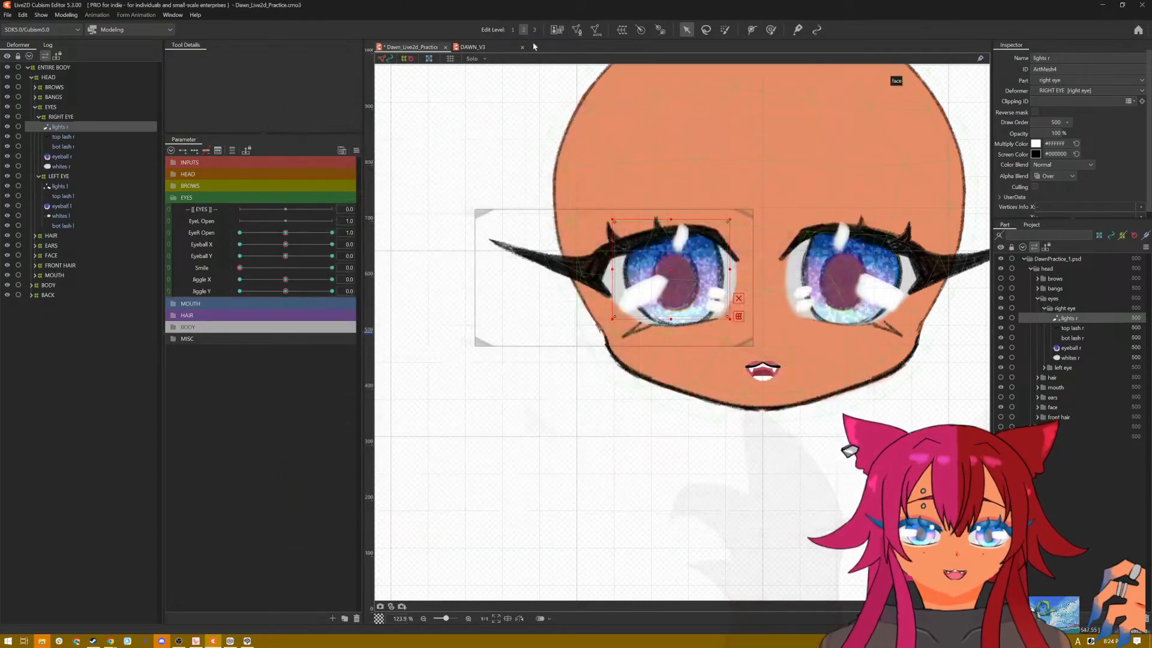
Step: Examine the pendulum settings of the eye jiggle physics group in the DAWN_V3 model, and close its physics settings
click(484, 47)
click(66, 15)
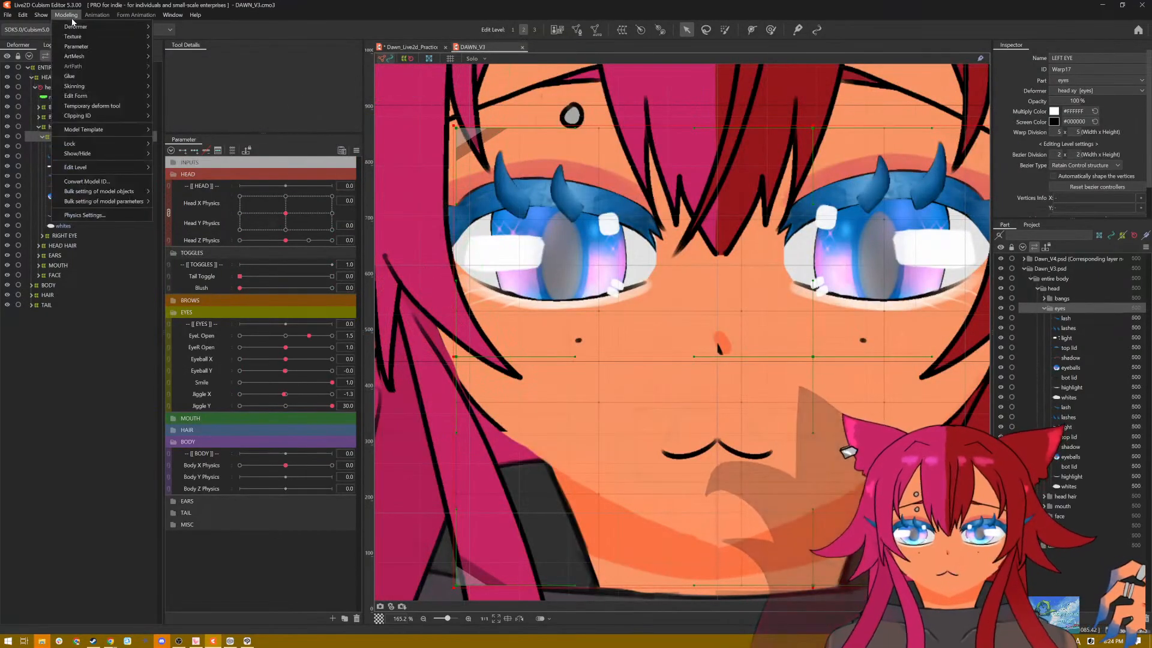
click(81, 215)
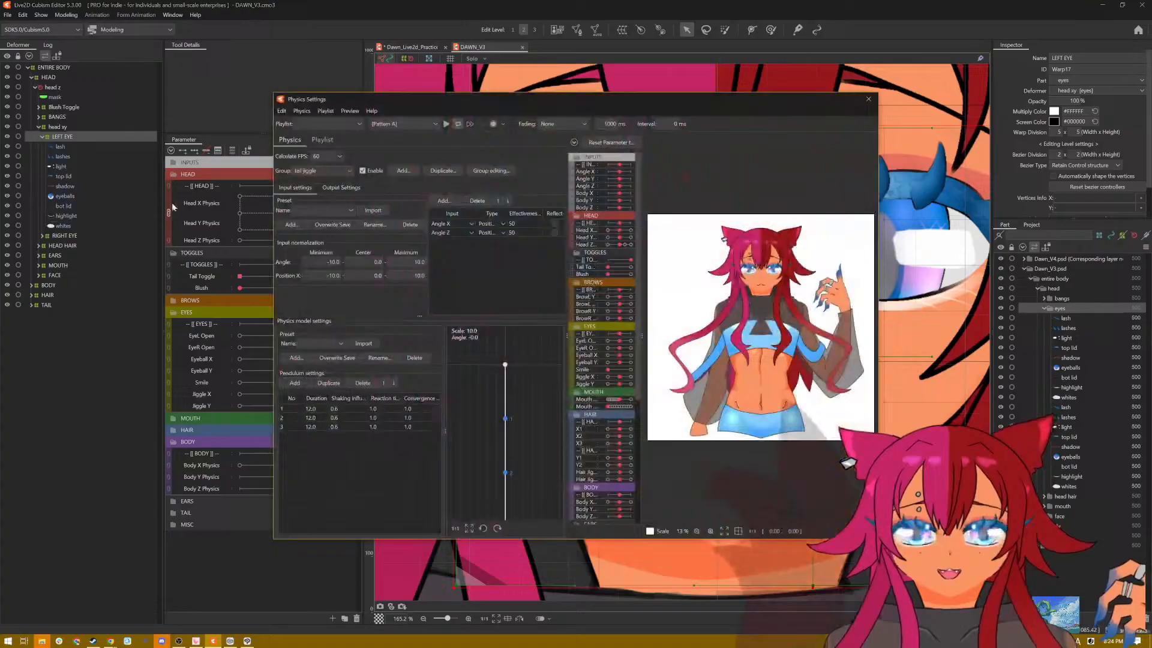
click(336, 171)
click(335, 182)
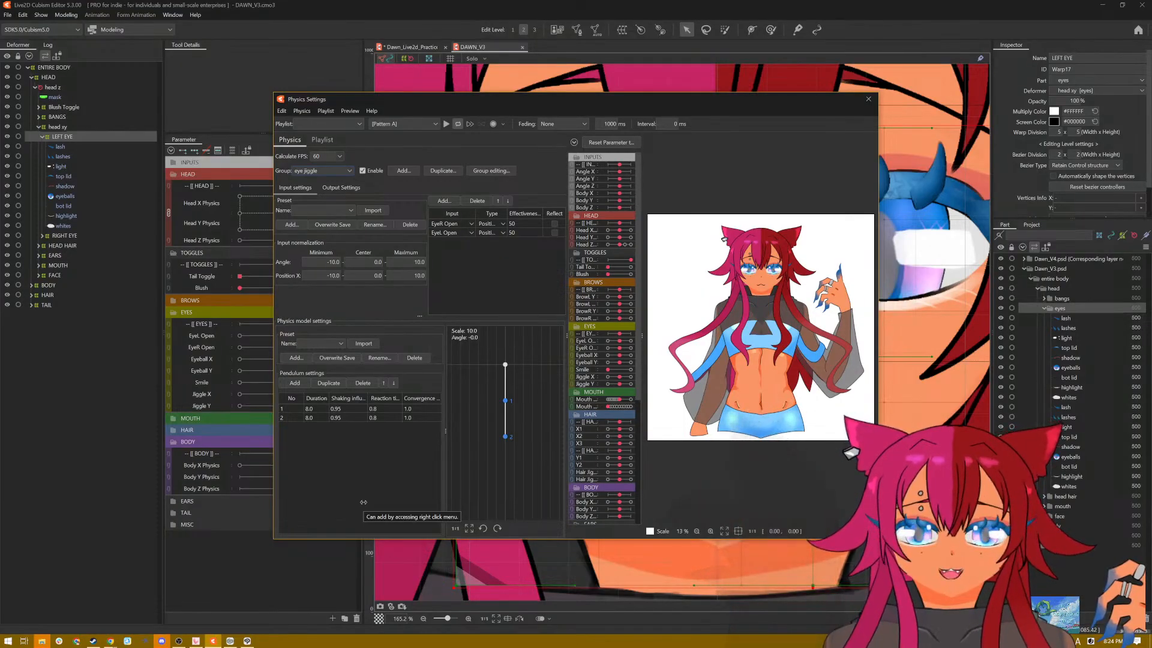
click(868, 99)
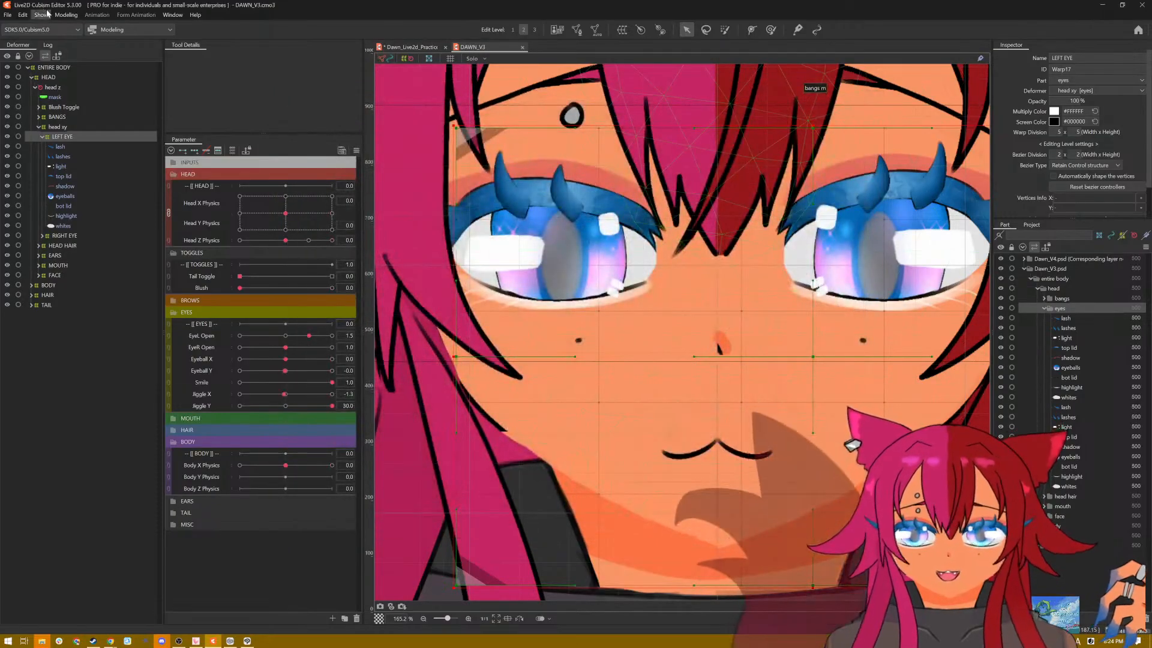
Step: In the Dawn_Live2d_Practice physics settings, set the first Eye Jiggle pendulum's shaking influence to 0.95, reaction time to 0.8 and convergence to 1.0
click(415, 49)
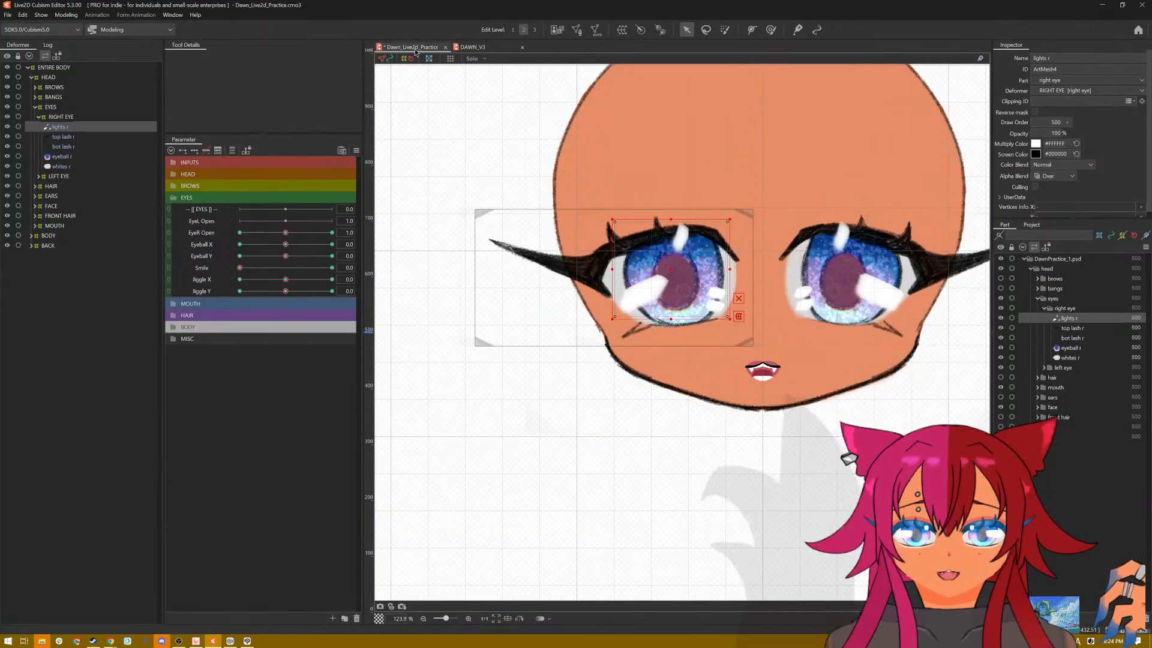
click(66, 15)
click(75, 214)
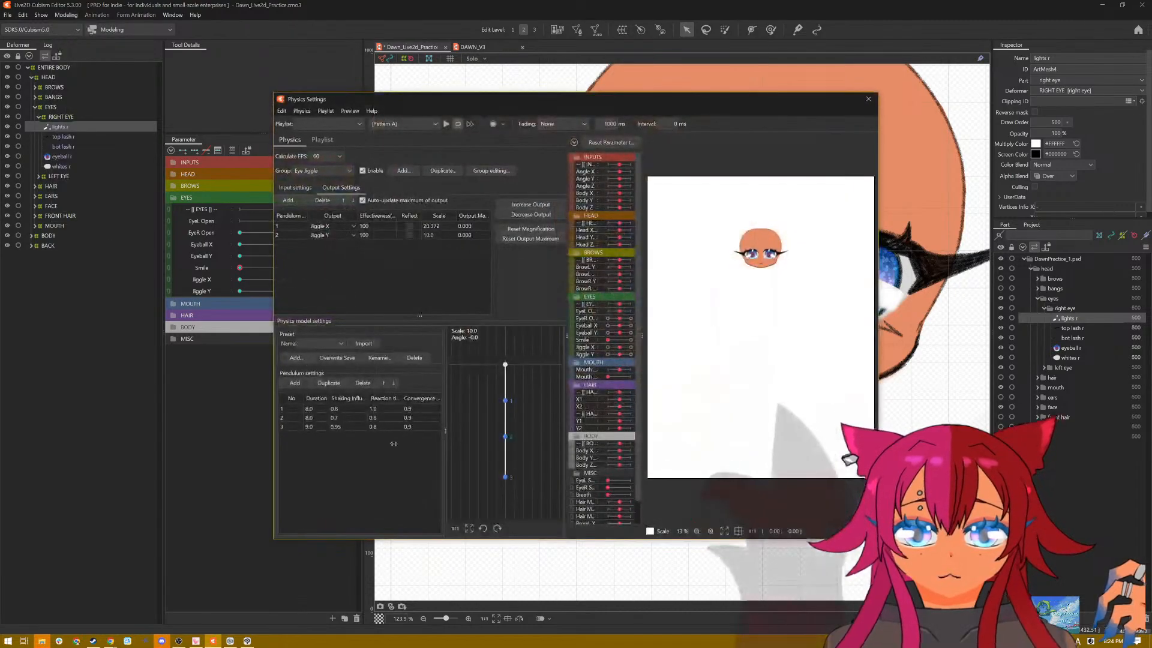
double_click(339, 410)
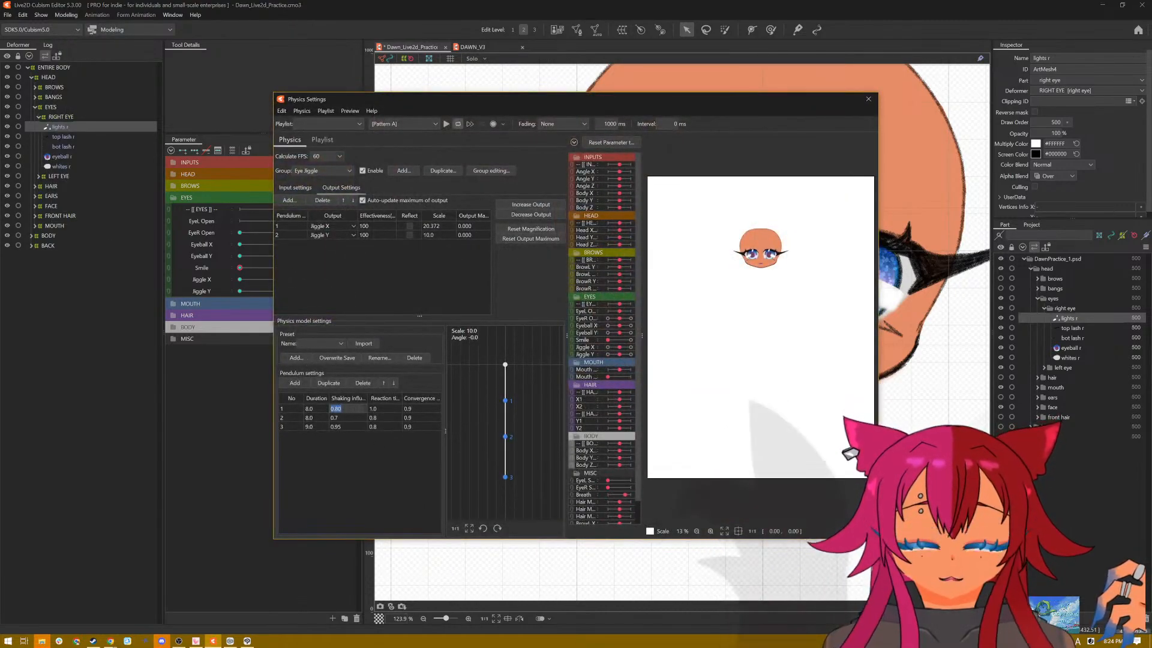
text(0.96)
key(Return)
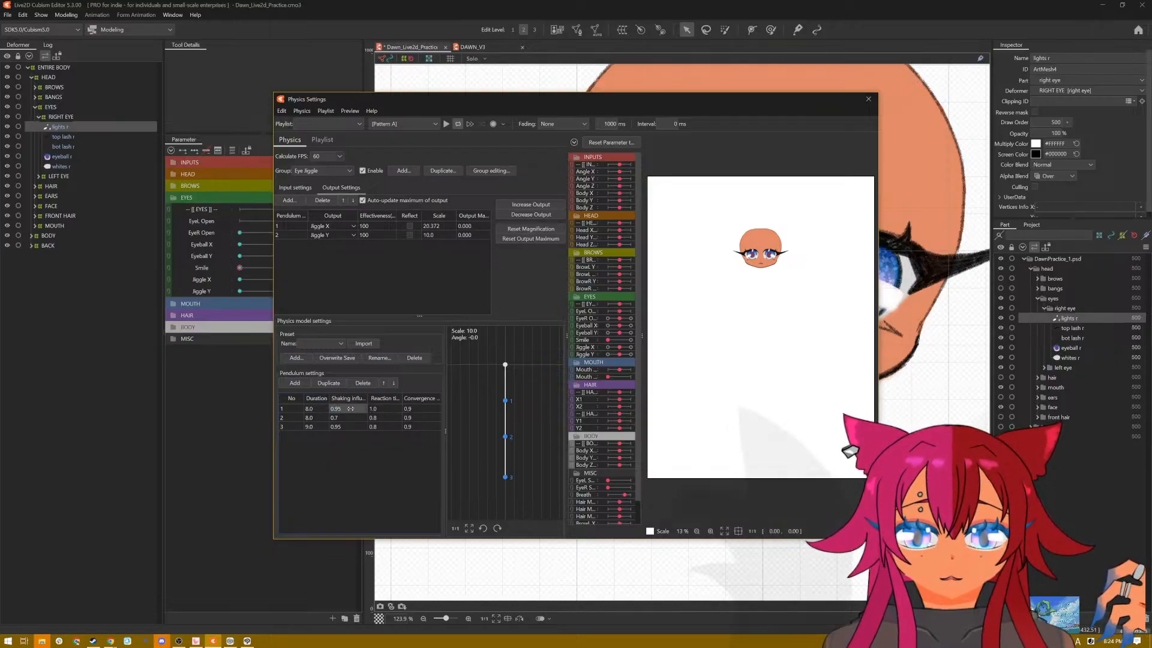
double_click(389, 409)
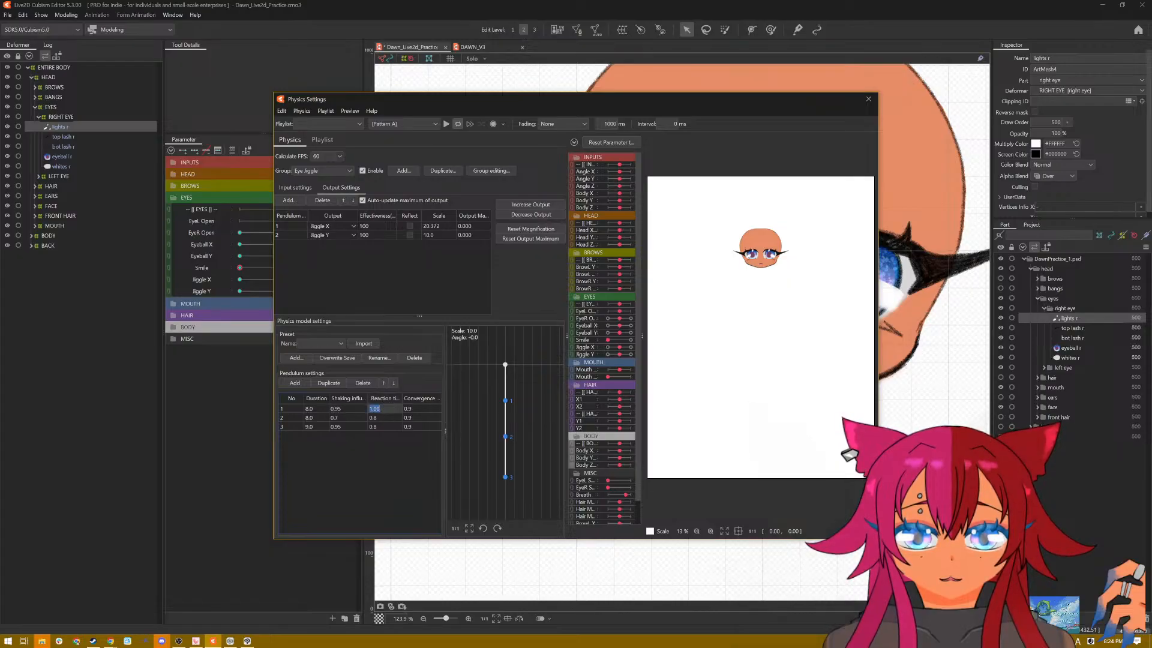
text(0.8)
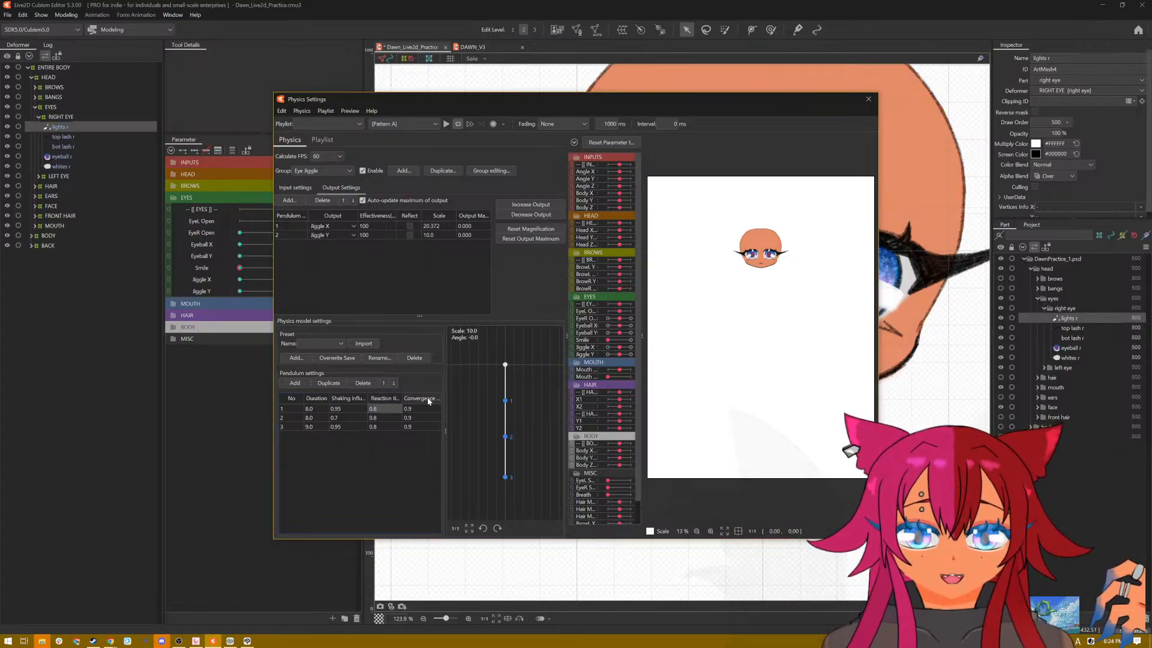
double_click(418, 409)
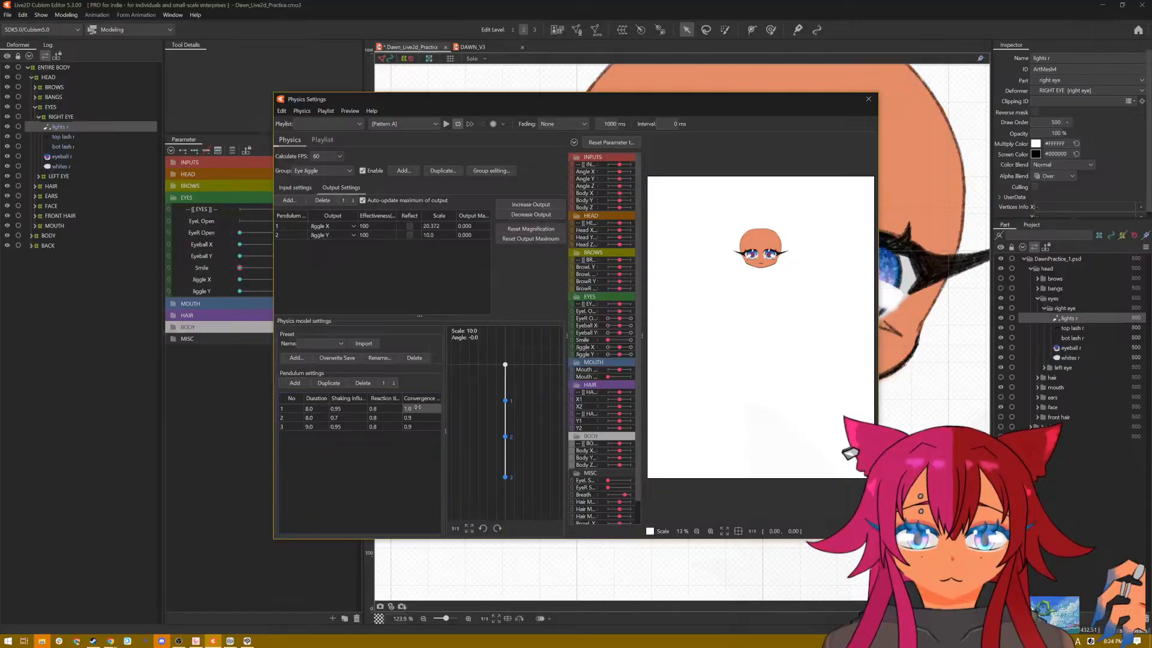
Step: Set the second pendulum's shaking influence to 0.95 and its convergence to 1.0
double_click(344, 417)
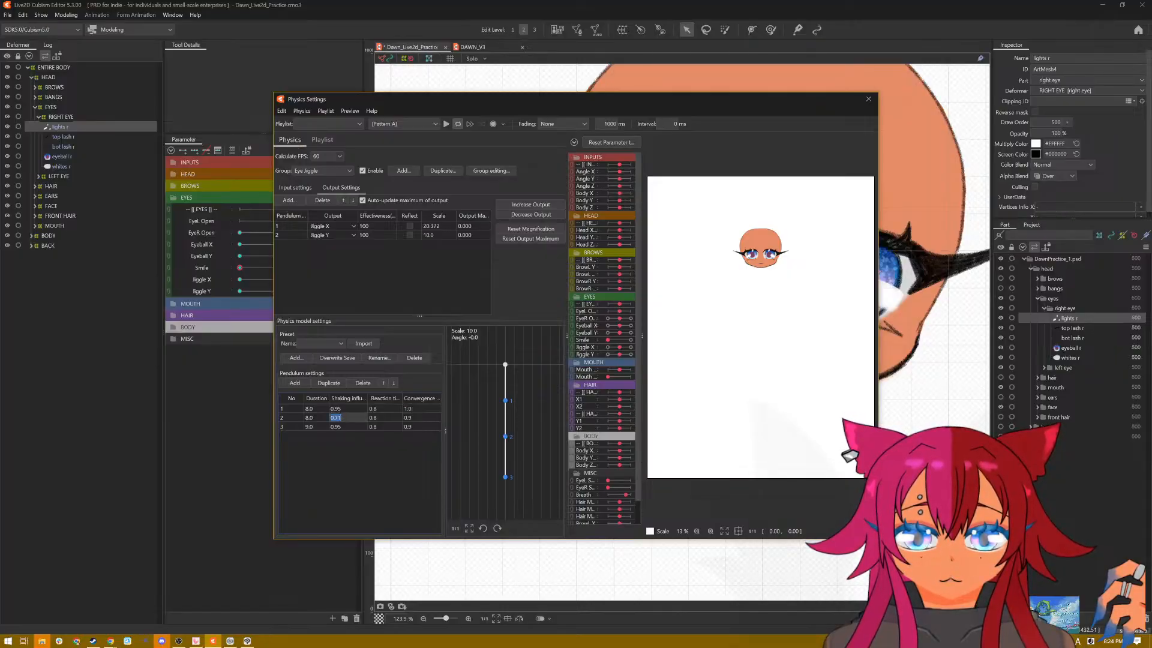
text(0.95)
key(Return)
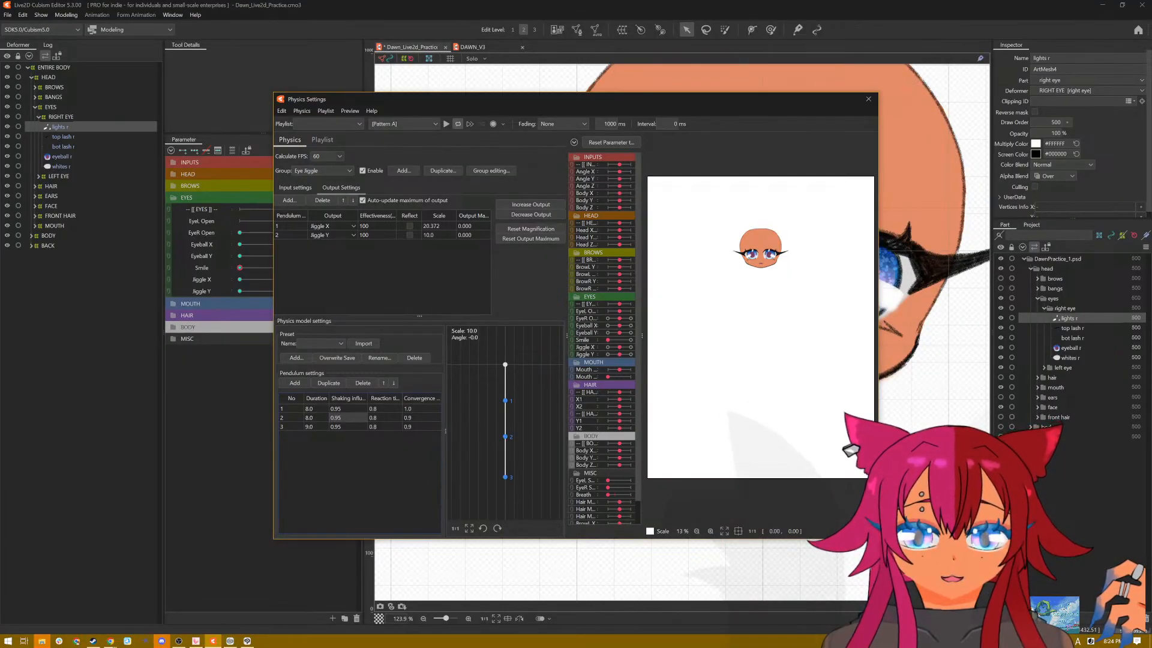
double_click(414, 418)
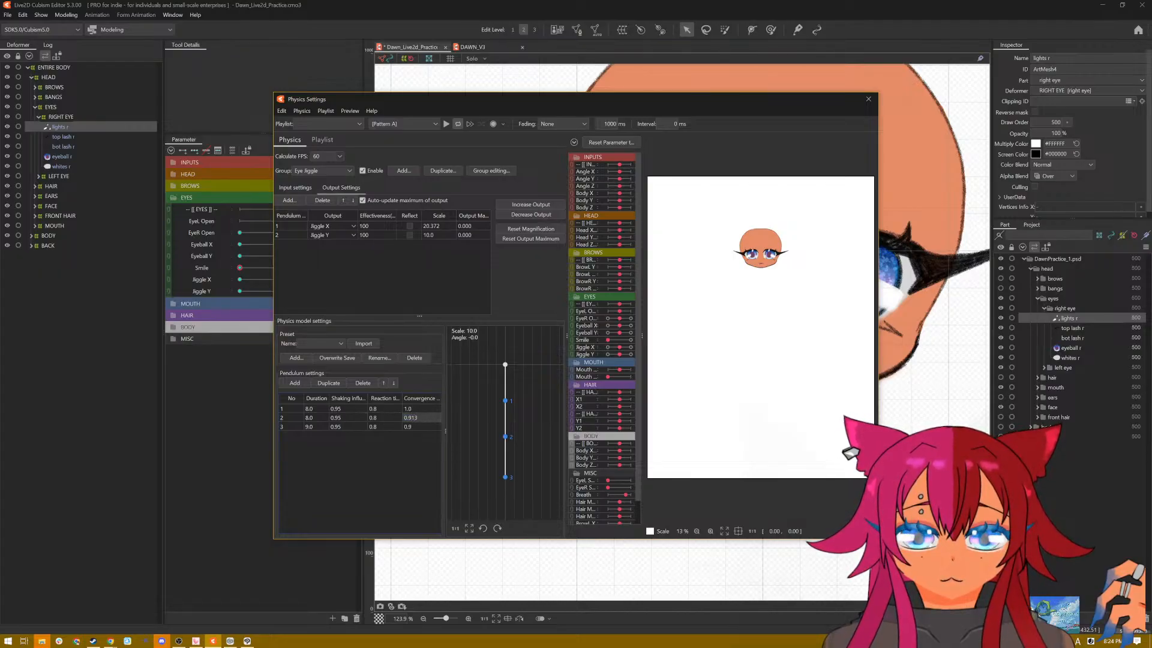
Step: Delete the third pendulum from the Eye Jiggle physics group
double_click(398, 430)
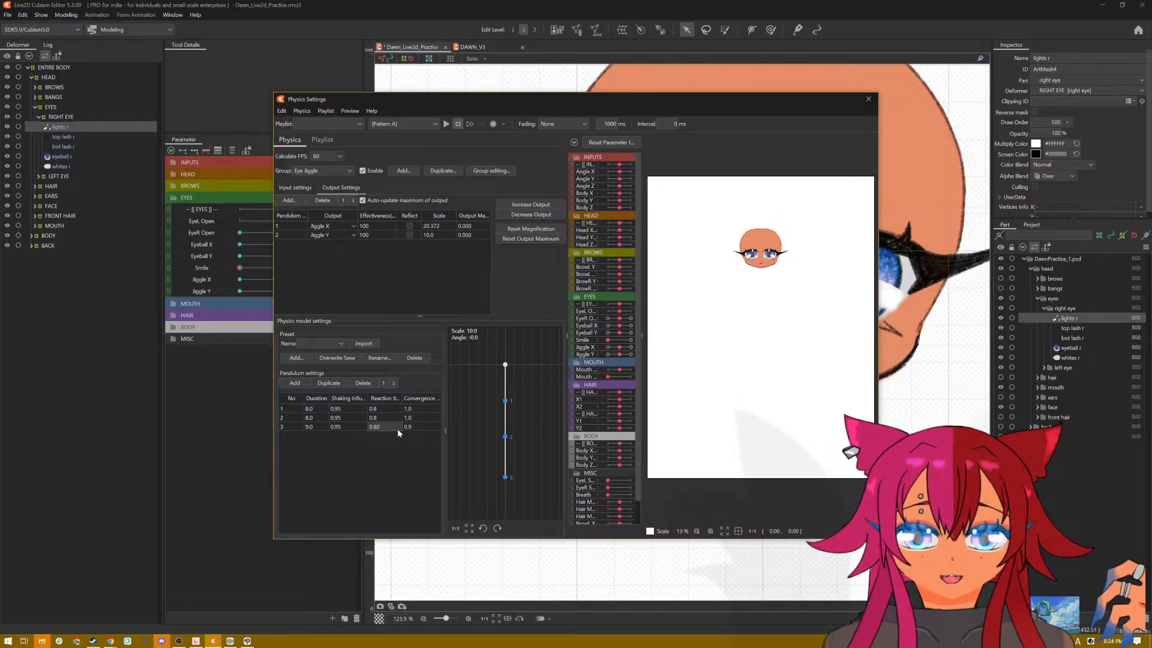
click(415, 358)
click(613, 332)
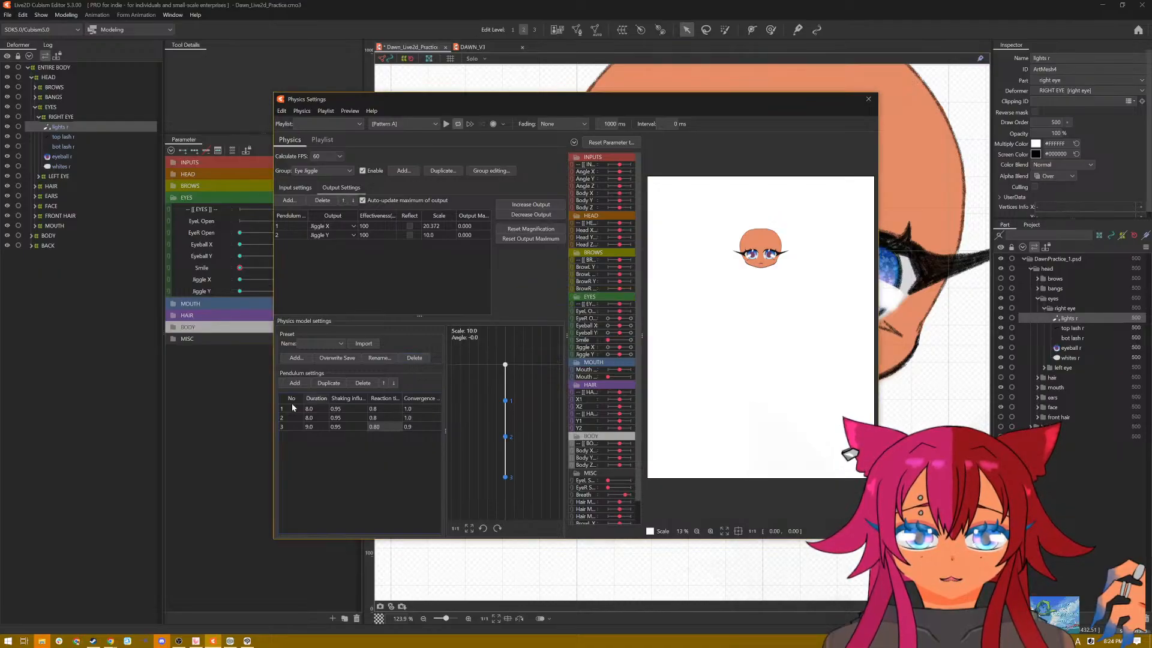
click(351, 383)
Step: Preview the eye jiggle up close with Pattern A and with the Posing motion
click(446, 124)
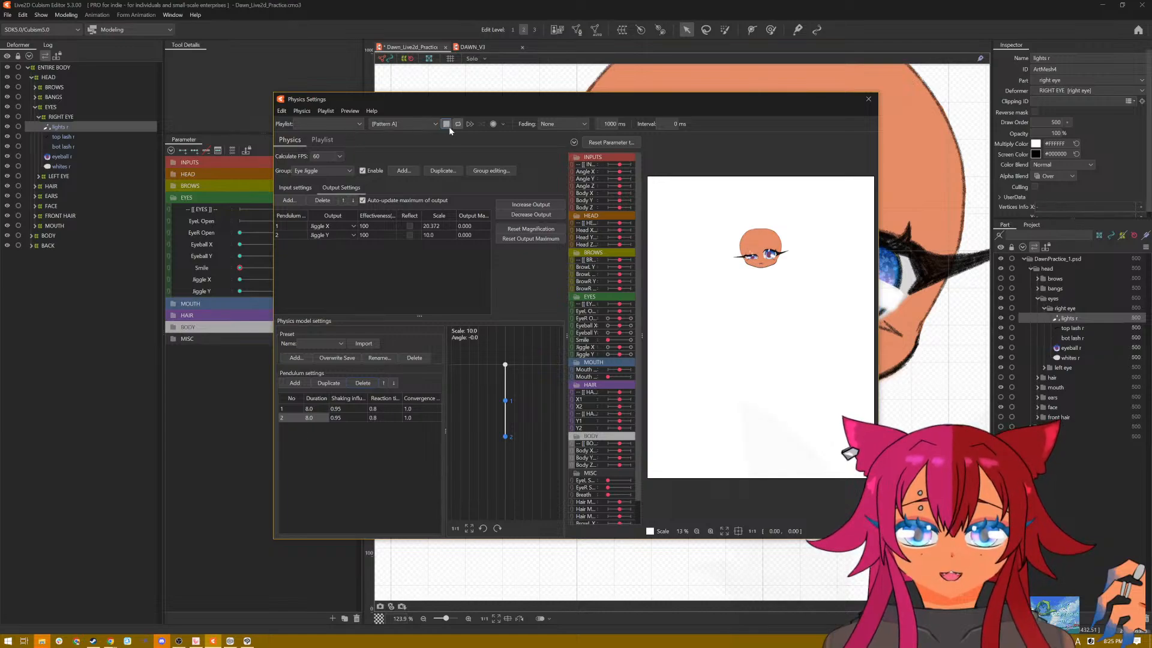
scroll(757, 238, up, 6)
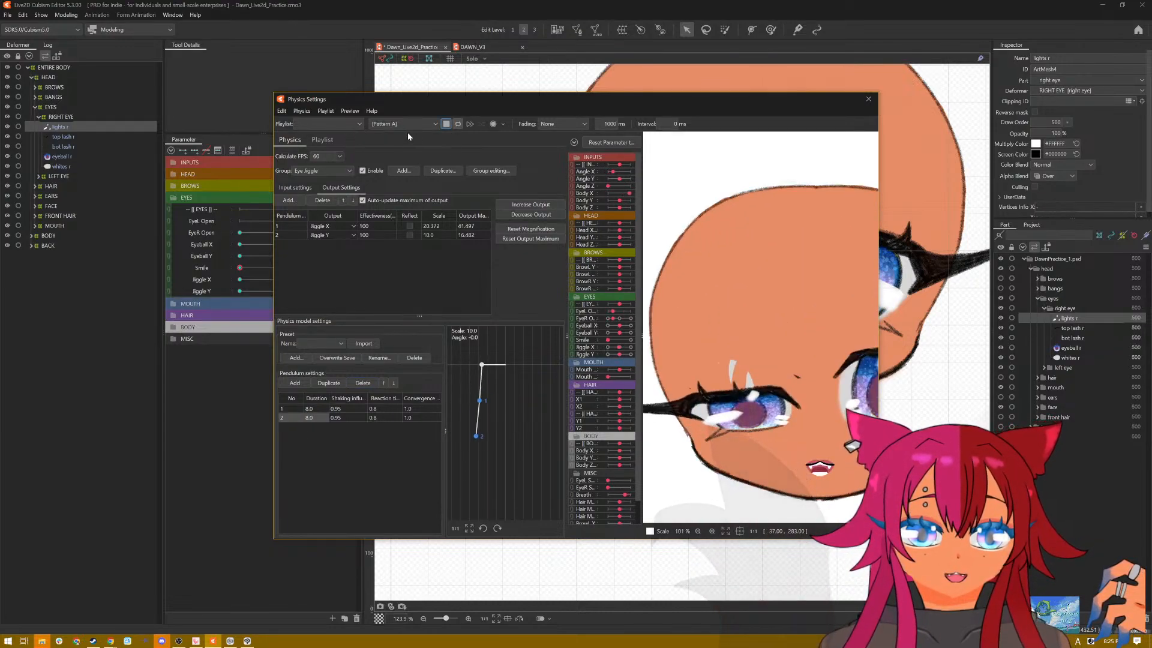
click(387, 124)
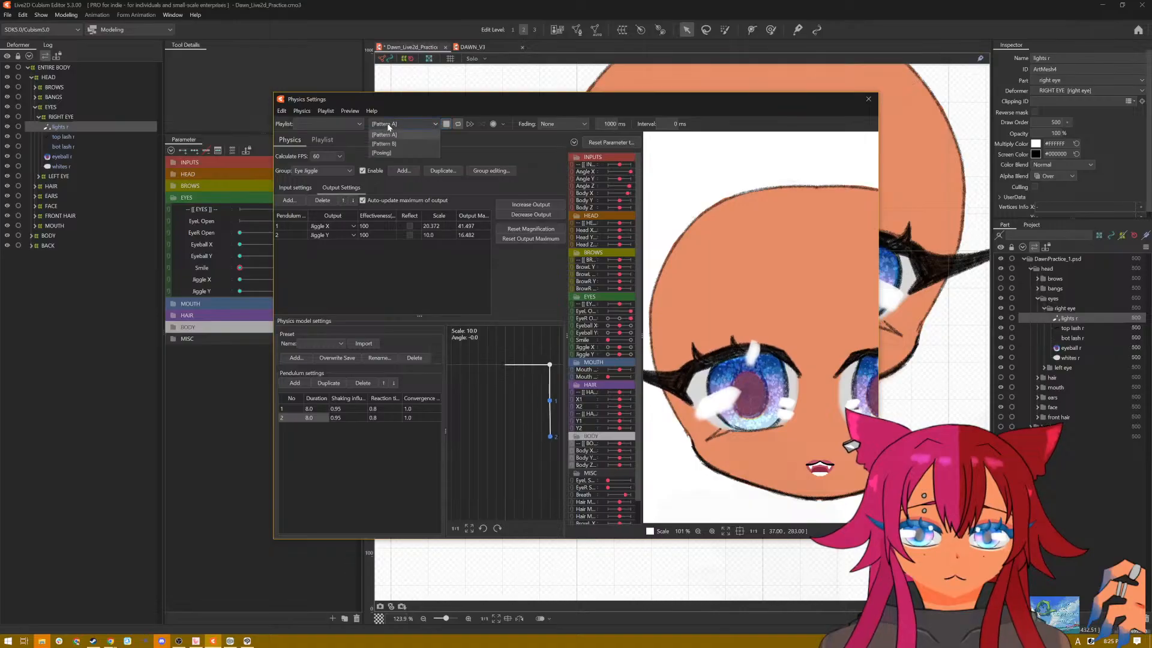
click(391, 150)
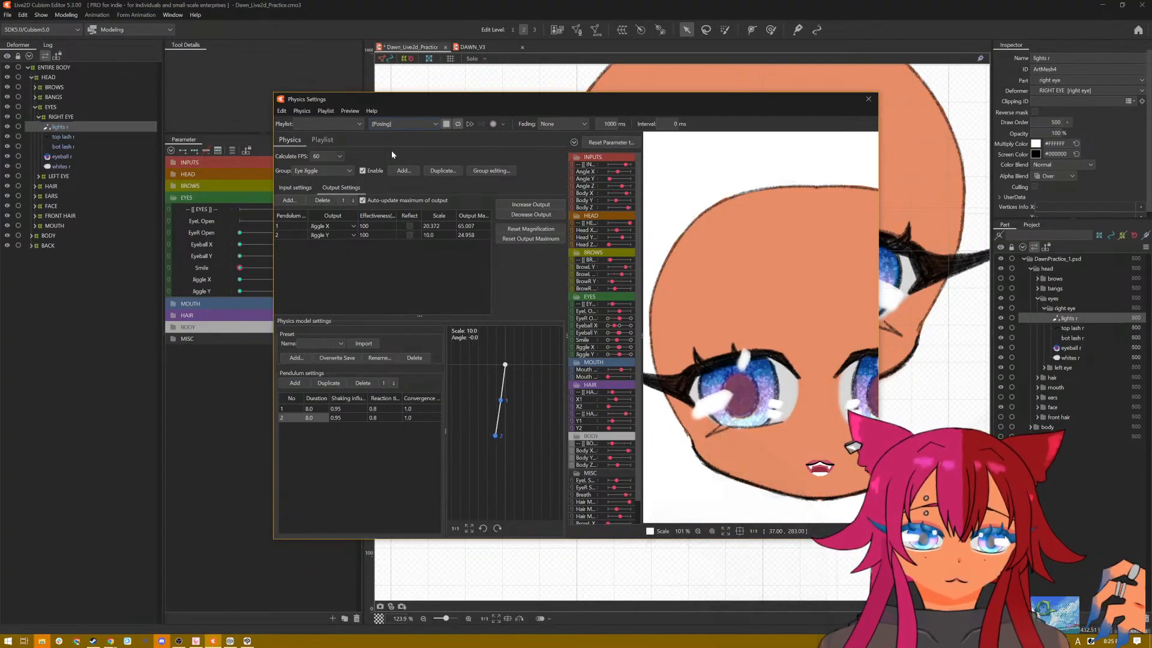
Step: Close the physics settings and save the practice model
click(868, 99)
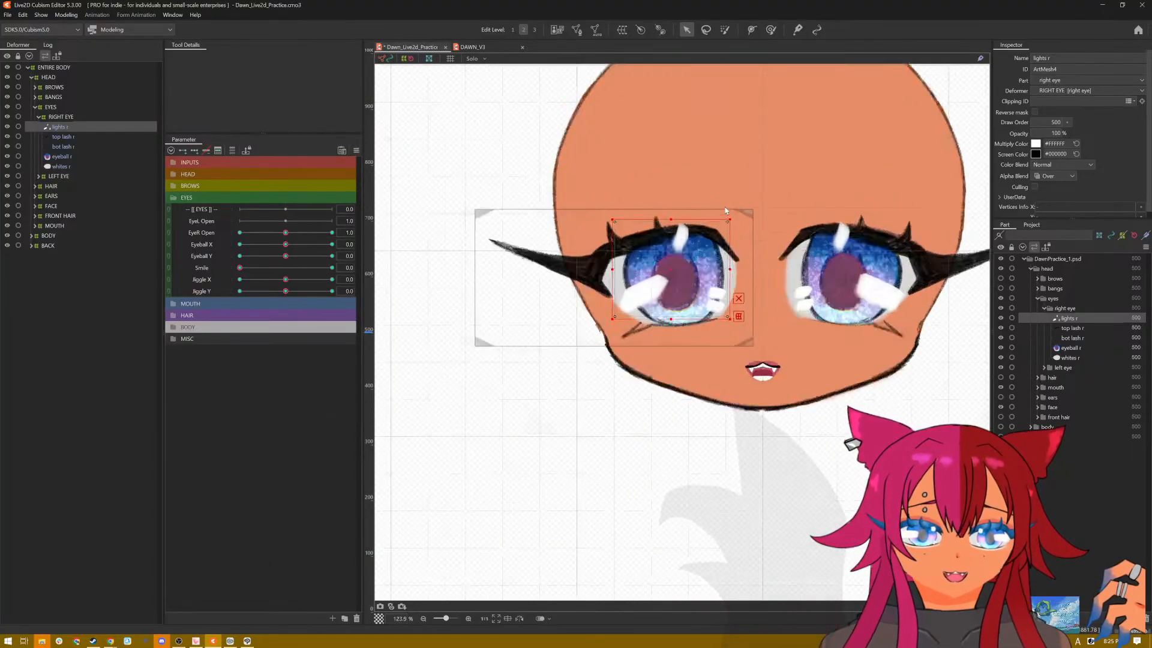
drag(777, 170, 729, 244)
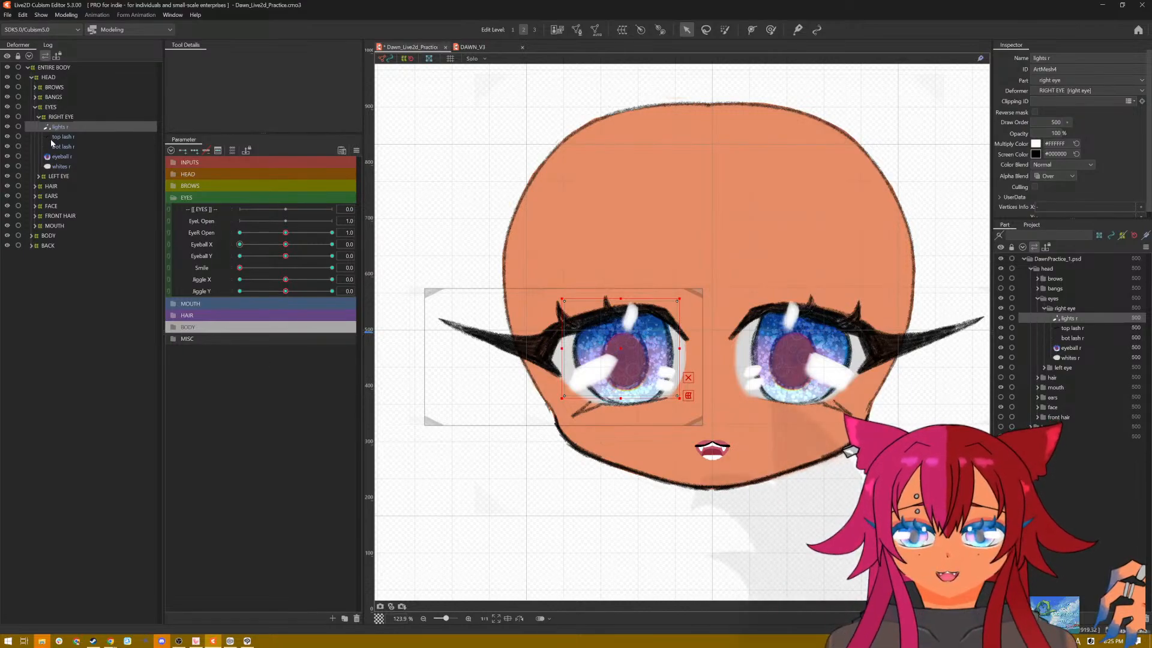
key(ctrl+s)
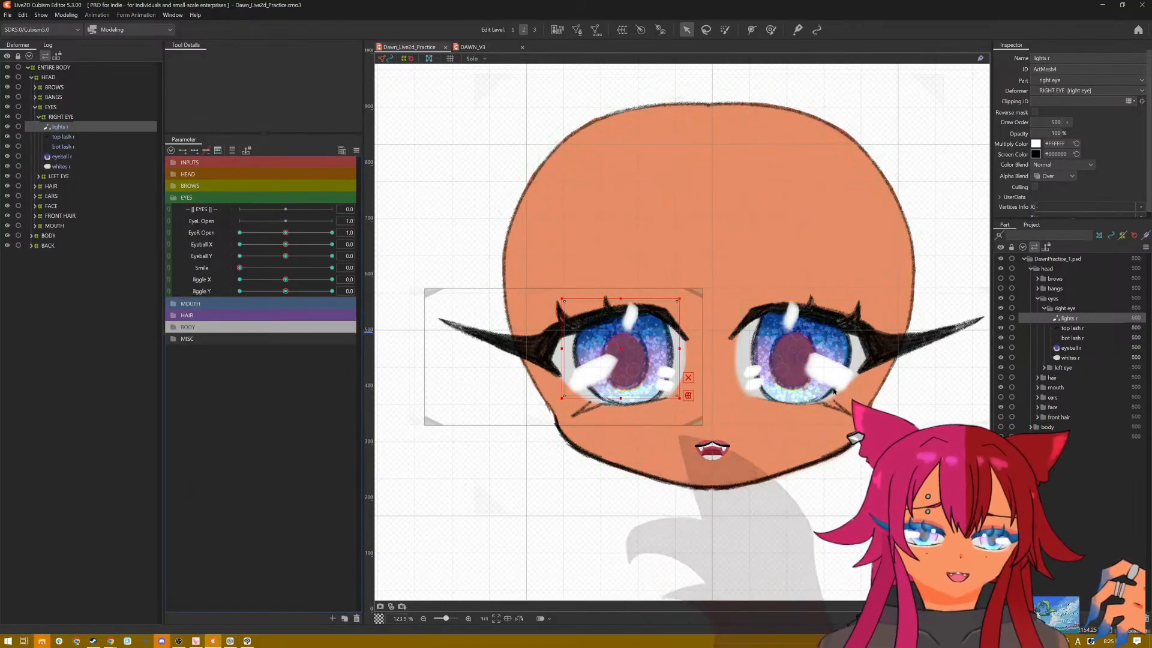
Step: Cut the left eye part together with its child objects from the model
click(1060, 368)
right_click(1060, 369)
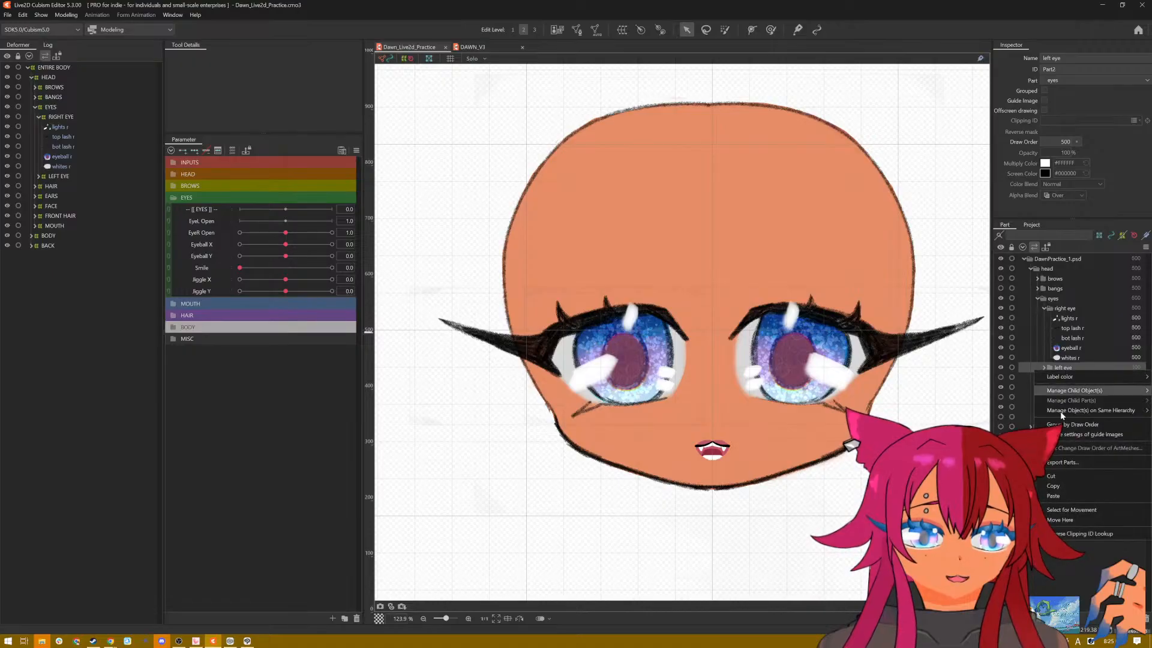
click(1059, 475)
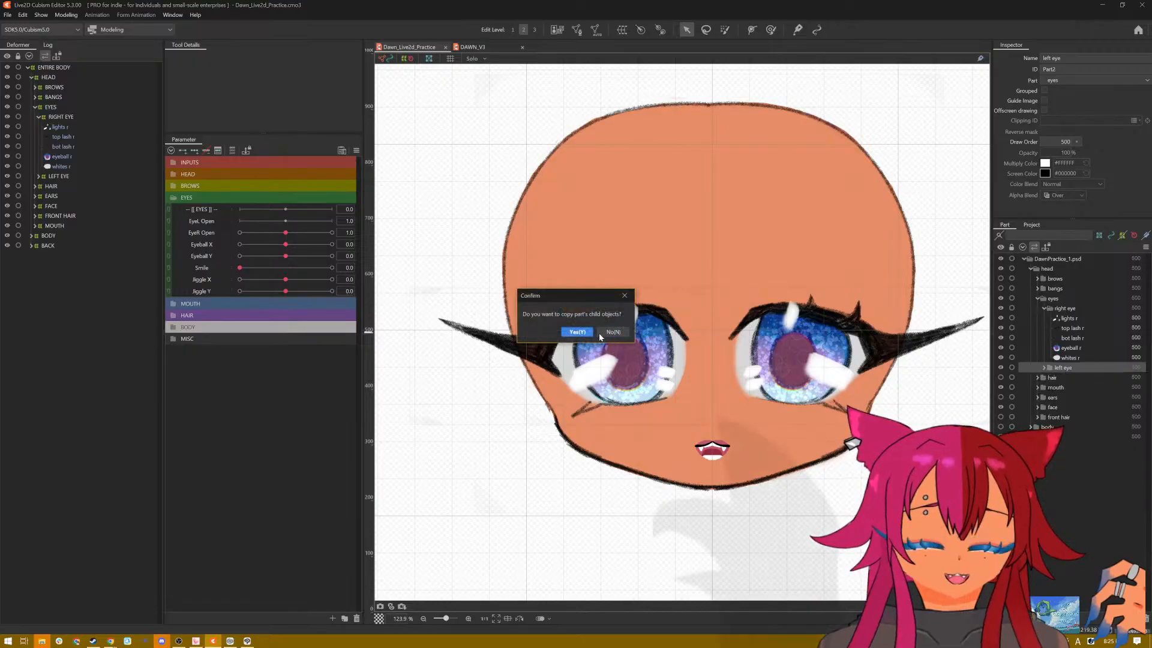
click(577, 332)
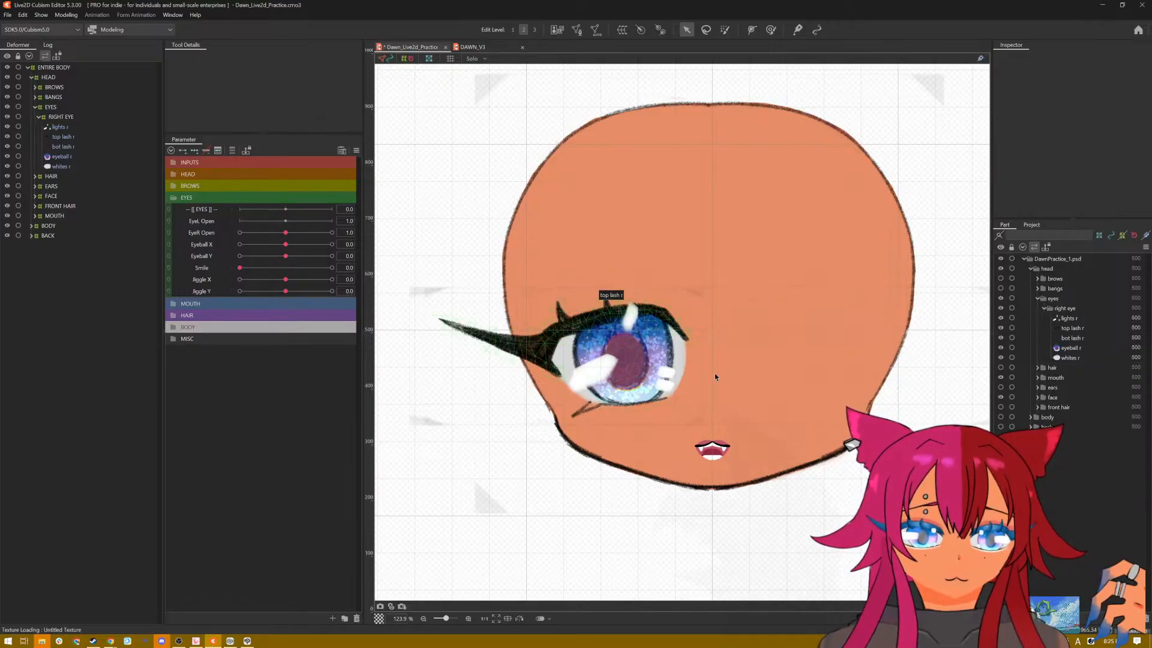
Step: Try to duplicate only the right eye's lights, lashes, eyeball and whites meshes, and undo the paste
click(58, 119)
click(60, 127)
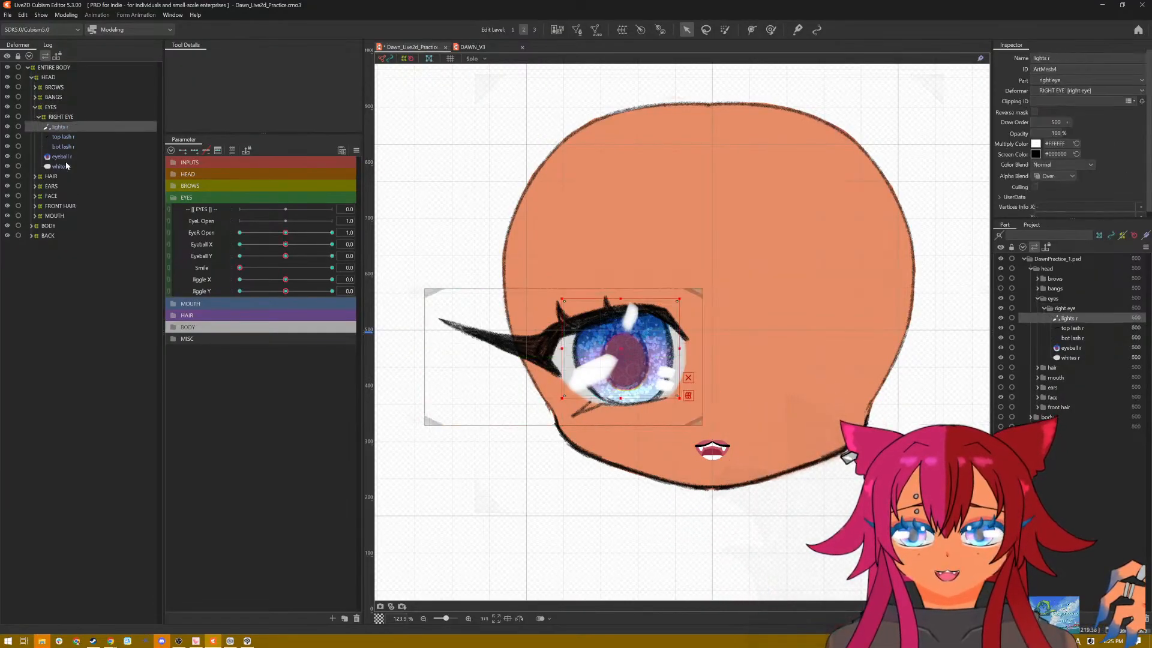
shift+click(66, 166)
right_click(66, 162)
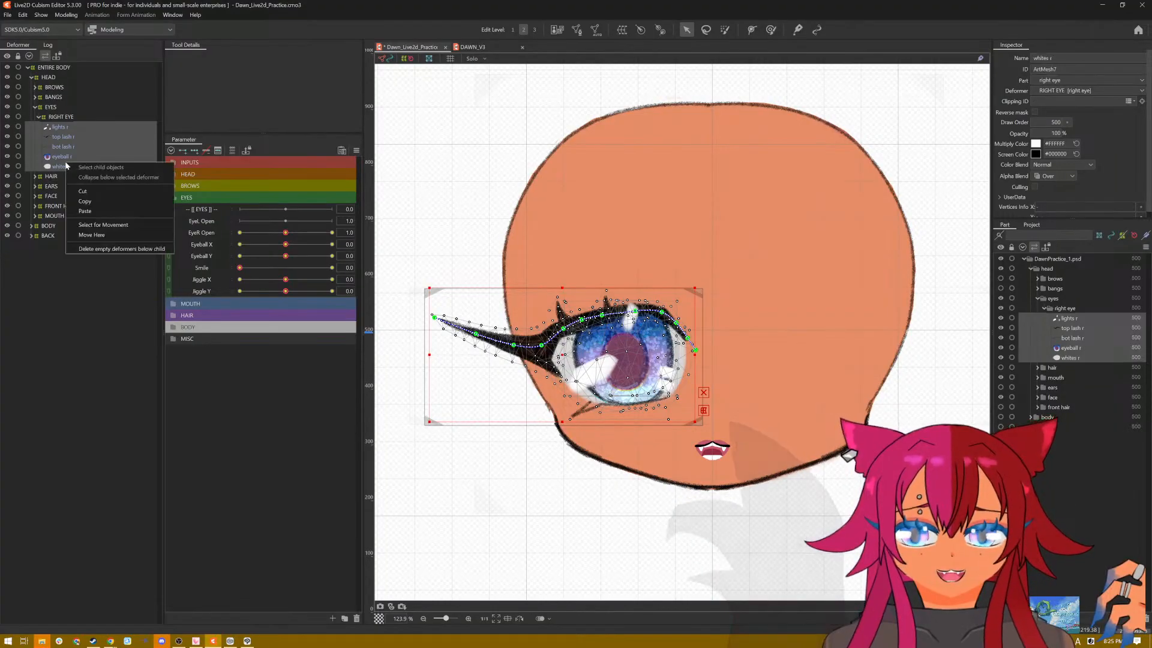
right_click(557, 400)
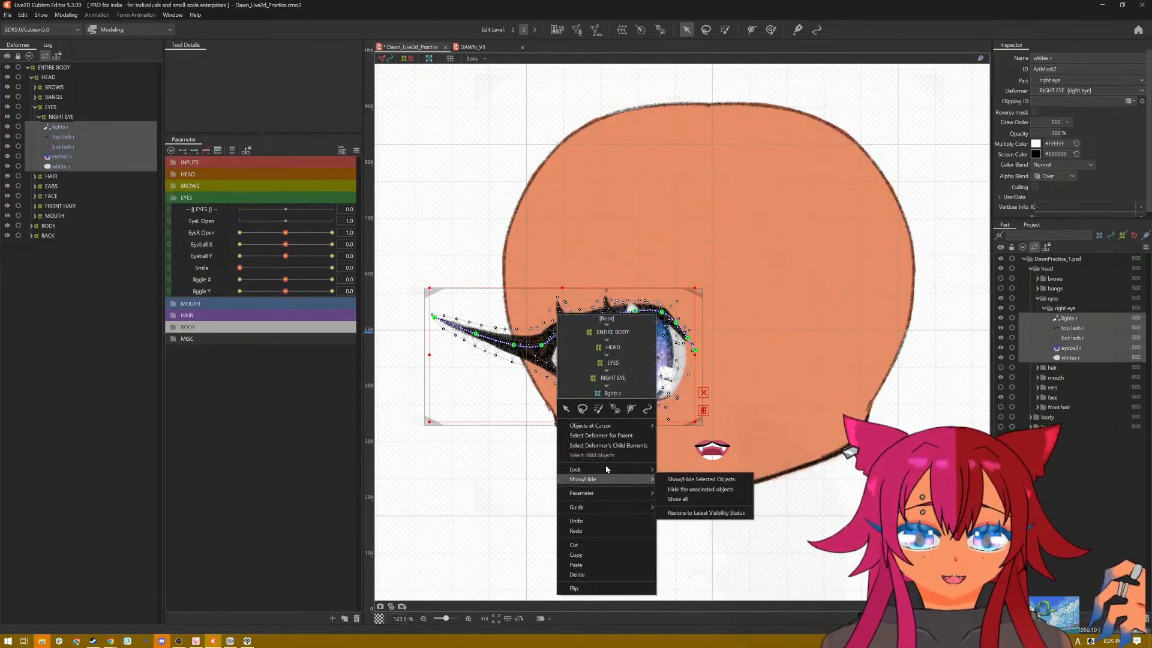
click(608, 556)
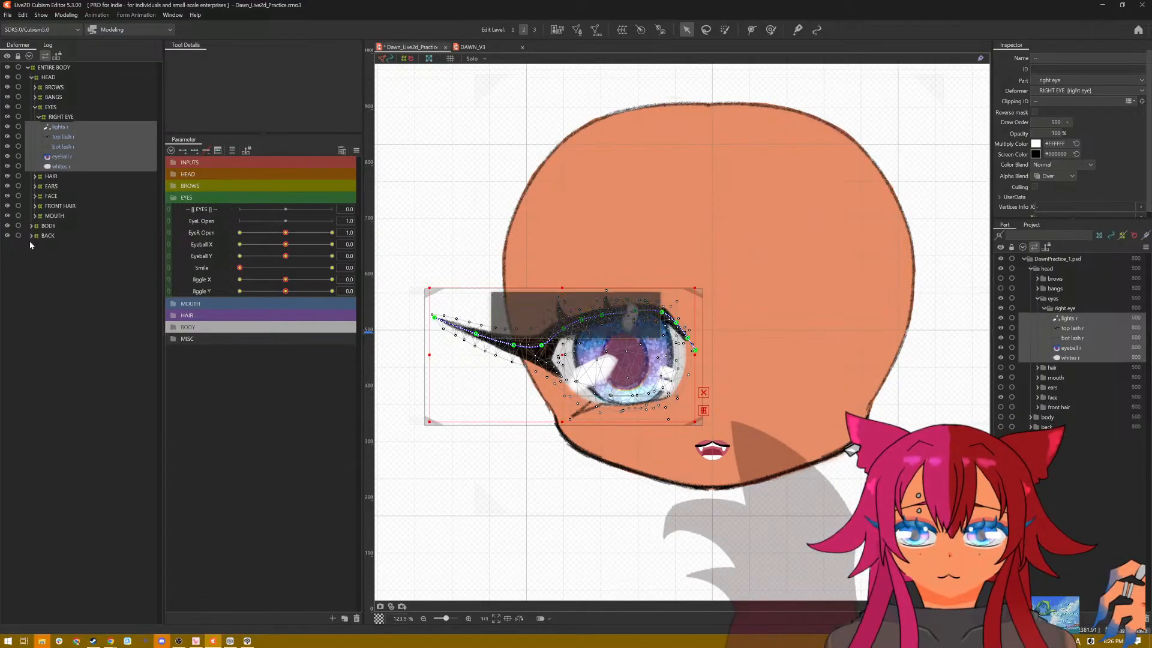
key(ctrl+v)
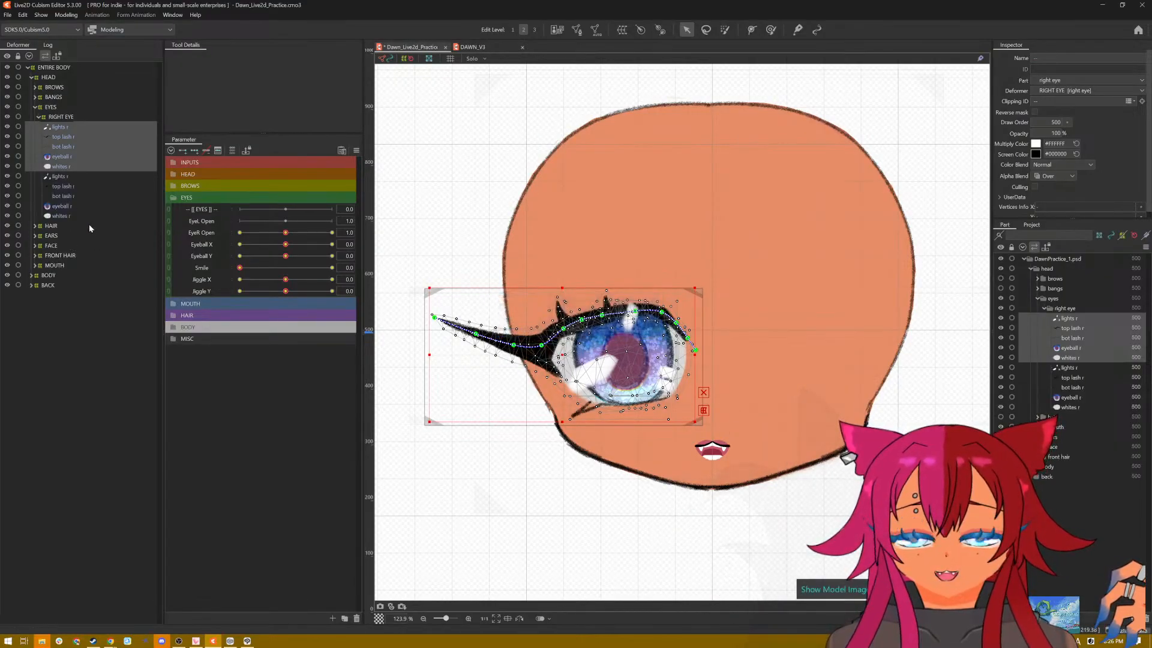
key(ctrl+z)
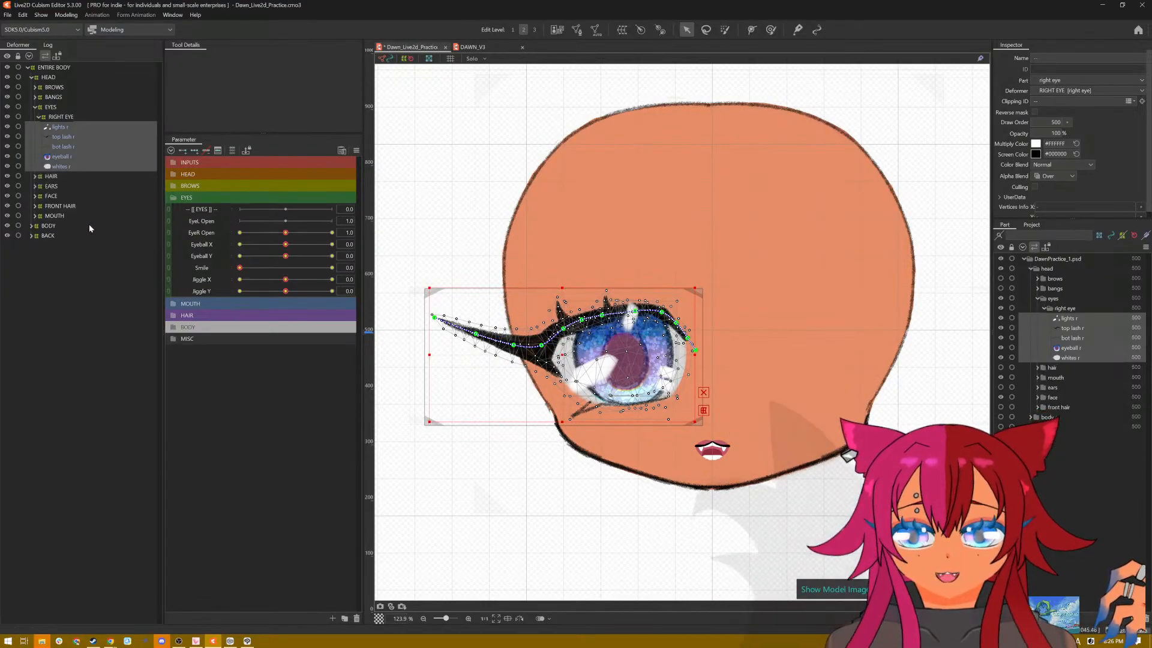
Step: Duplicate the RIGHT EYE deformer together with its lights, lashes, eyeball and whites meshes
click(67, 116)
shift+click(66, 167)
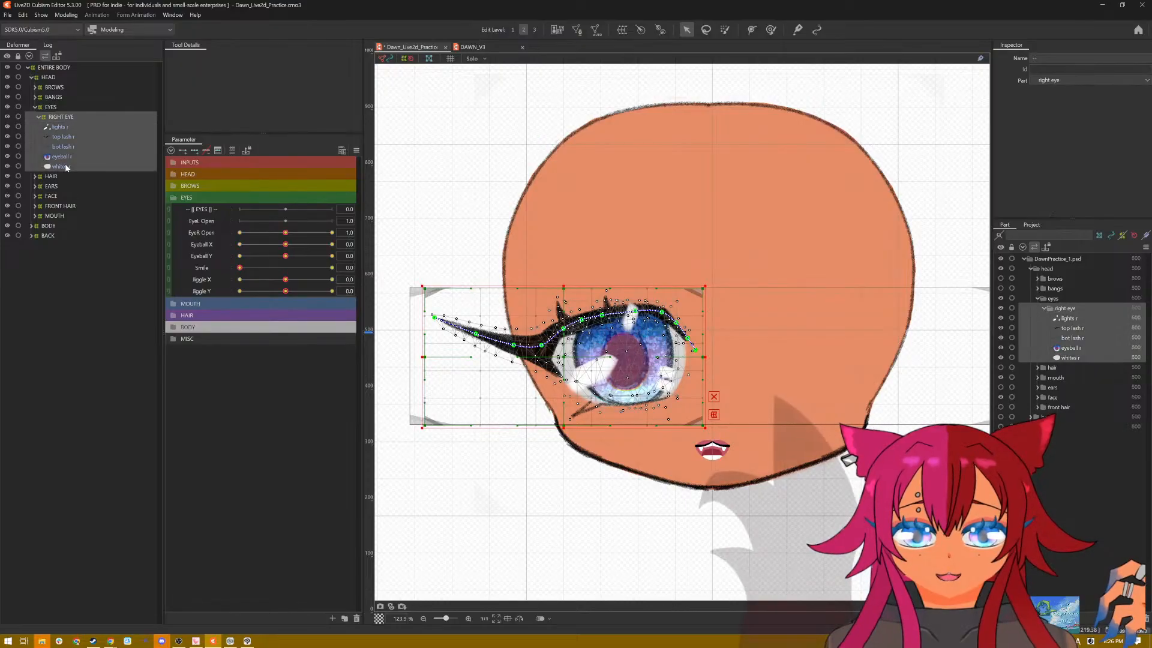
key(ctrl+v)
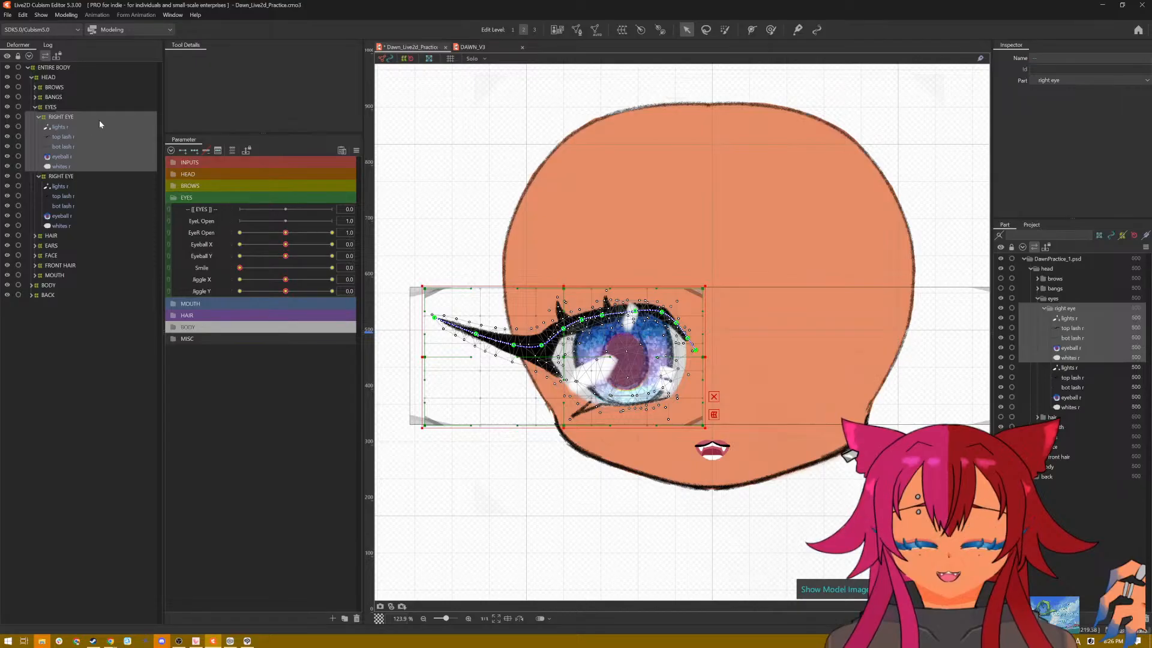
right_click(100, 118)
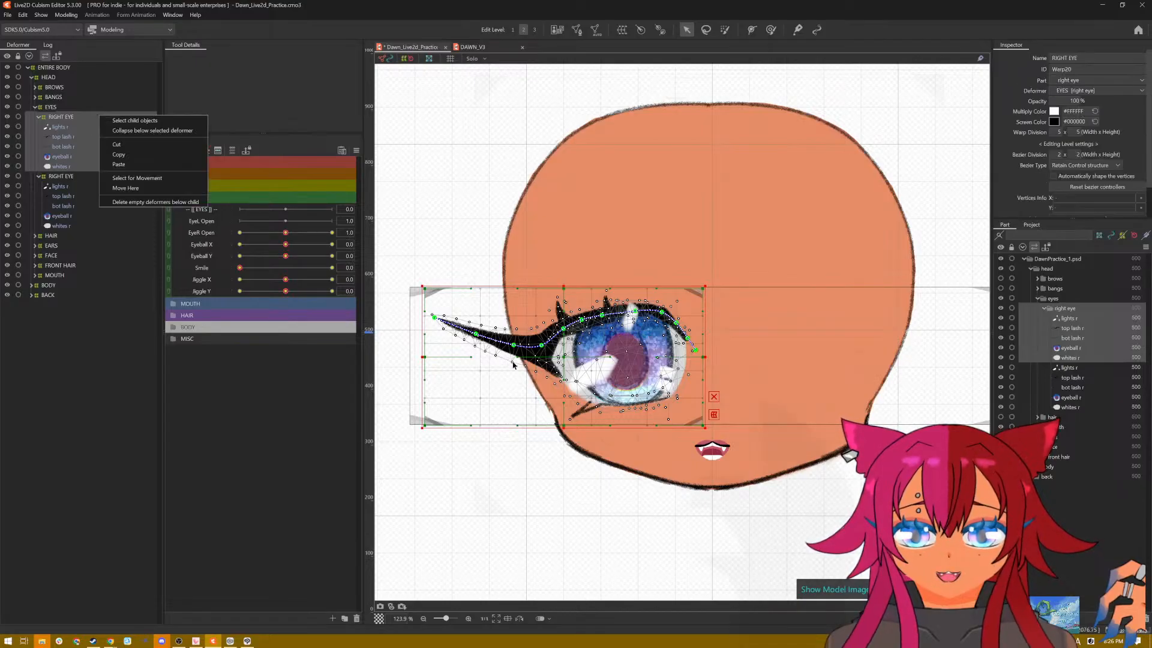
Step: Try to flip the duplicated RIGHT EYE deformer and its meshes vertically, and undo the flip
click(512, 364)
right_click(621, 290)
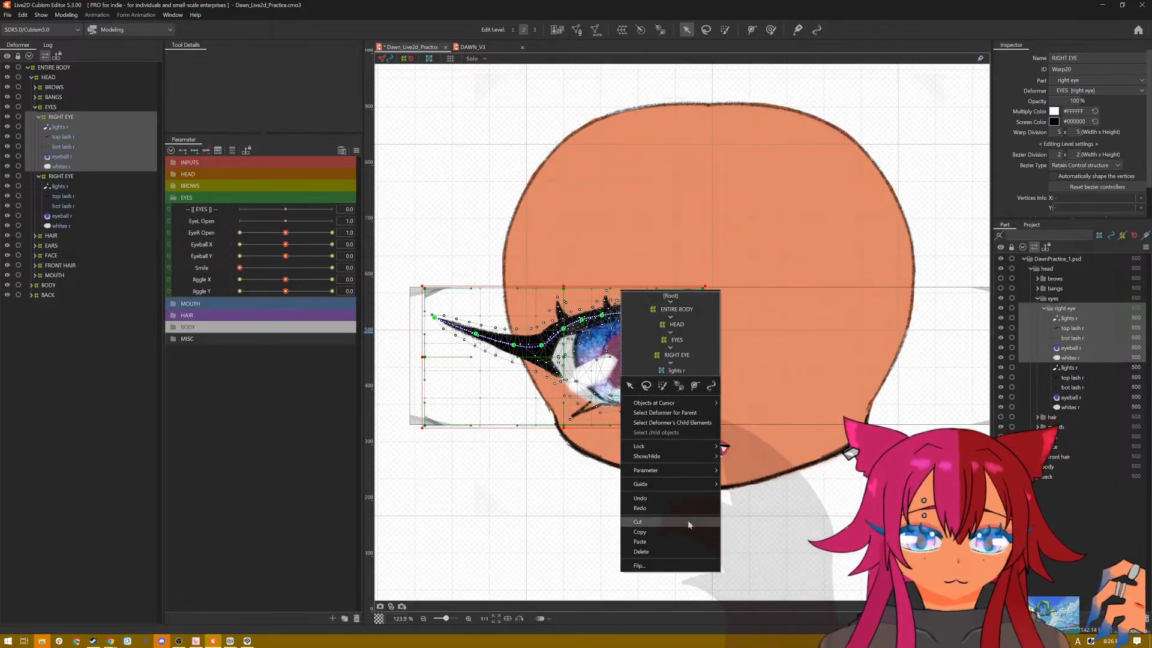
click(679, 565)
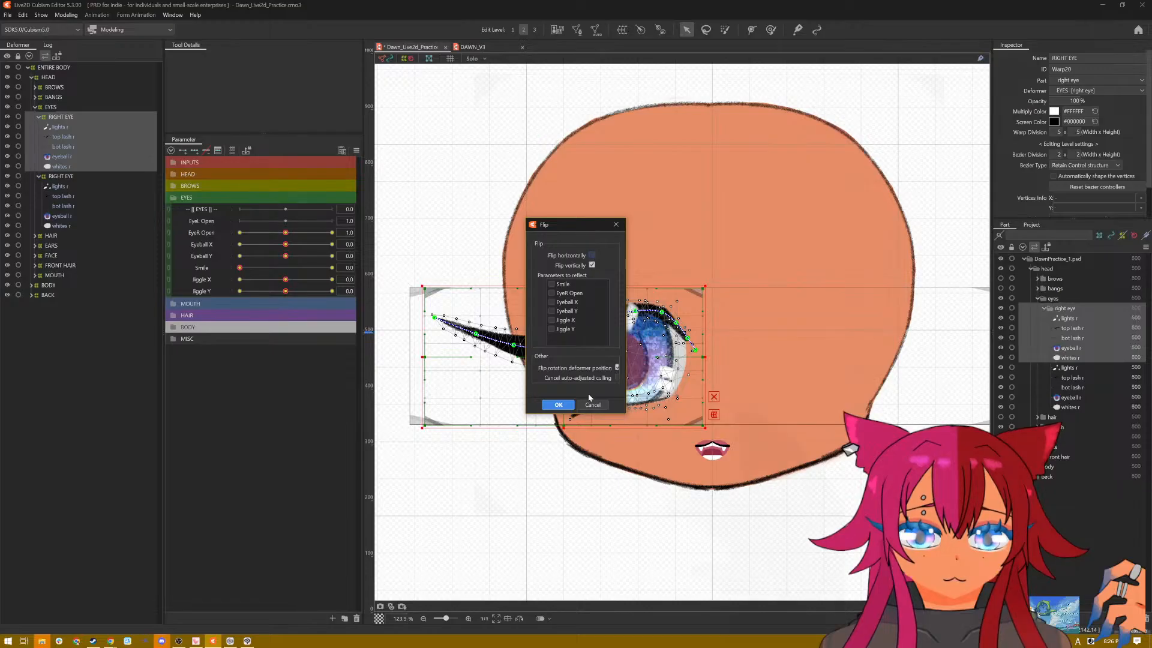
click(558, 405)
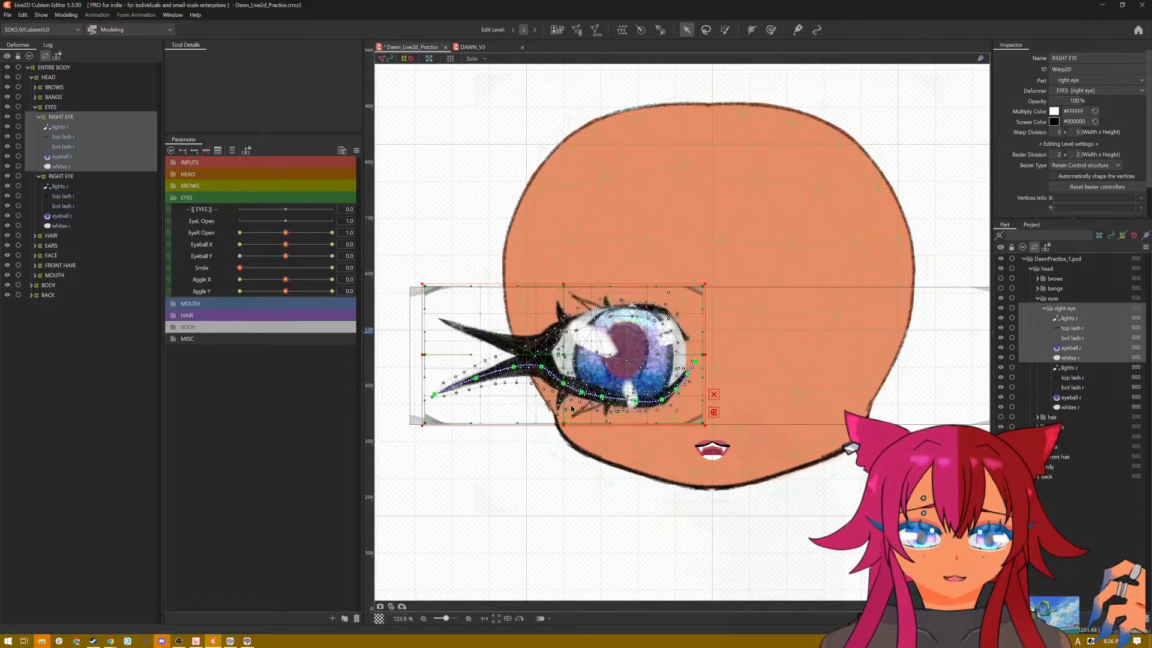
key(ctrl+z)
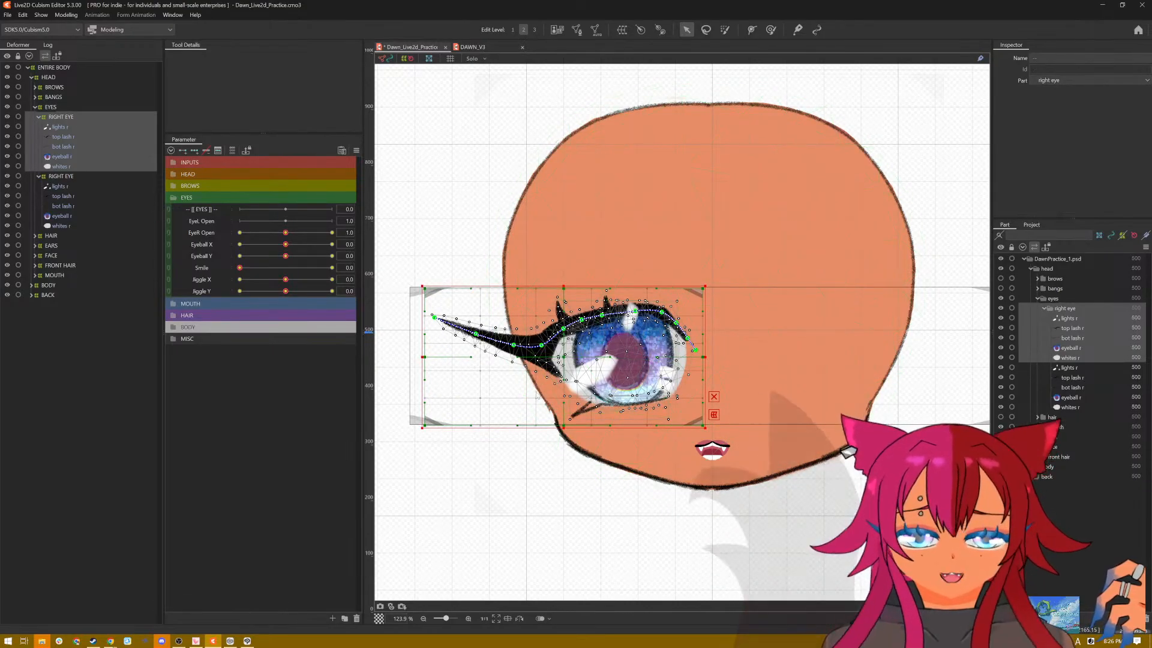
Step: Flip the duplicated RIGHT EYE deformer and its meshes horizontally to place them on the opposite side of the face
right_click(536, 397)
click(571, 587)
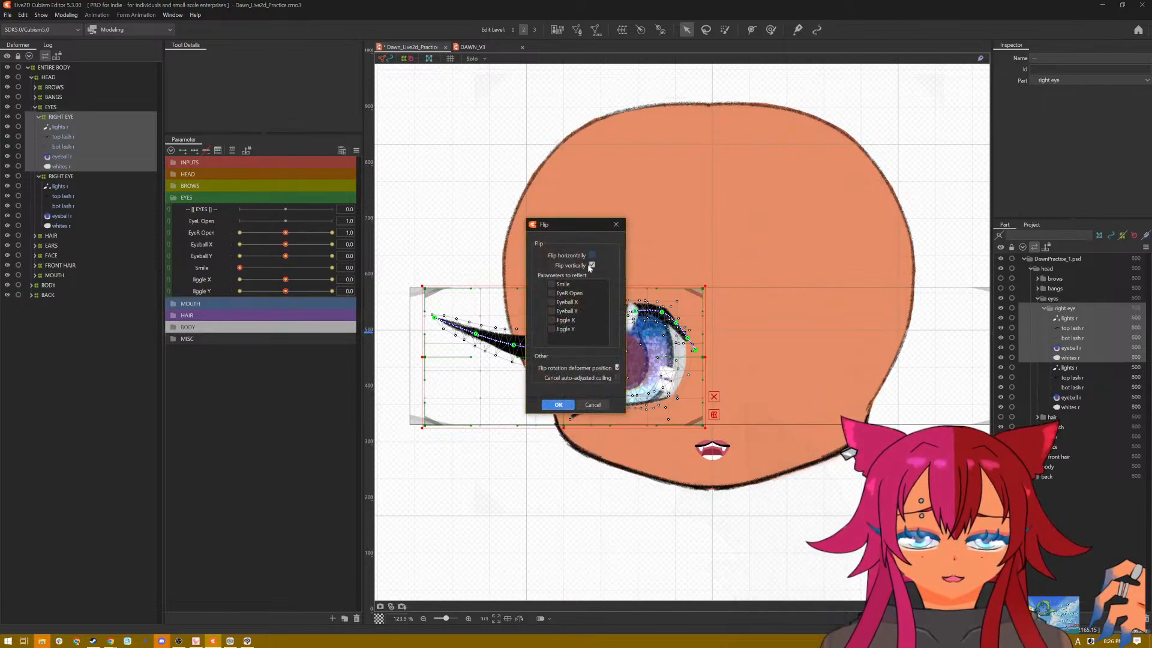
click(567, 407)
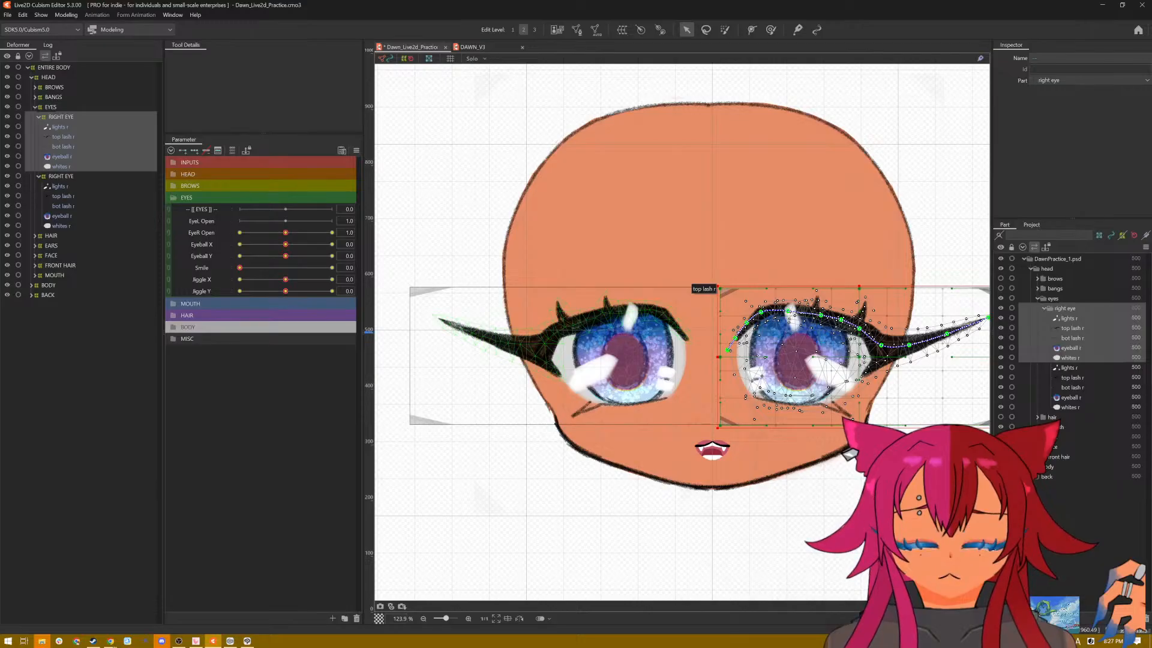
Step: Try to move the EyeR Open keys of both eyes' meshes to the EyeL Open parameter and test it at 2.0
click(371, 232)
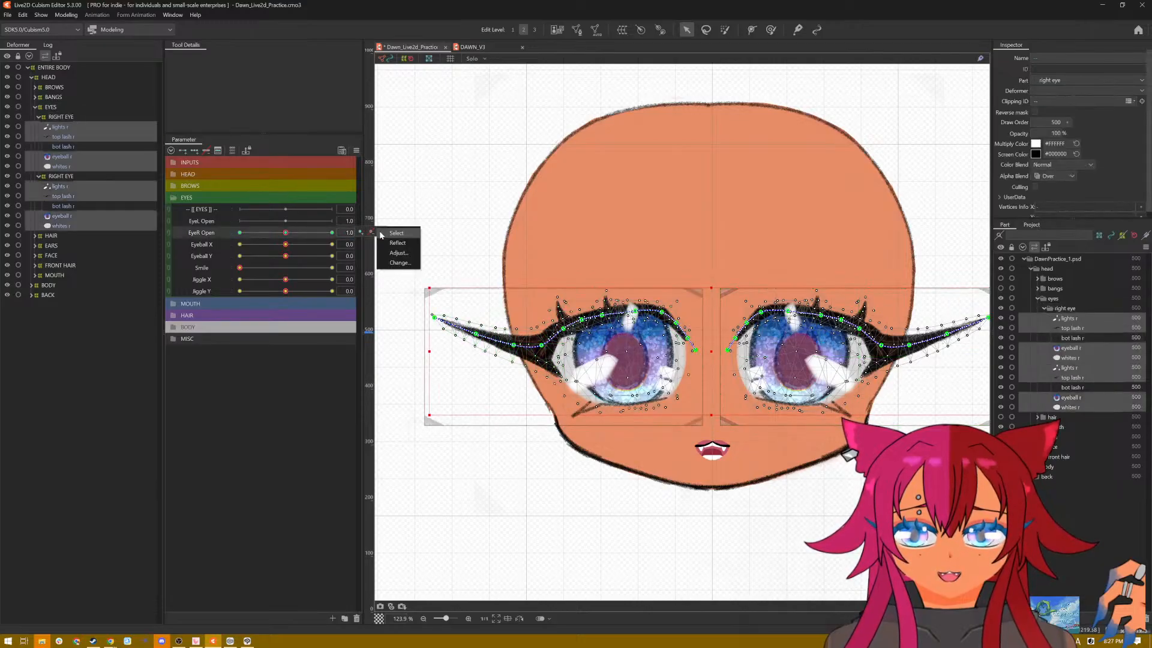
click(396, 265)
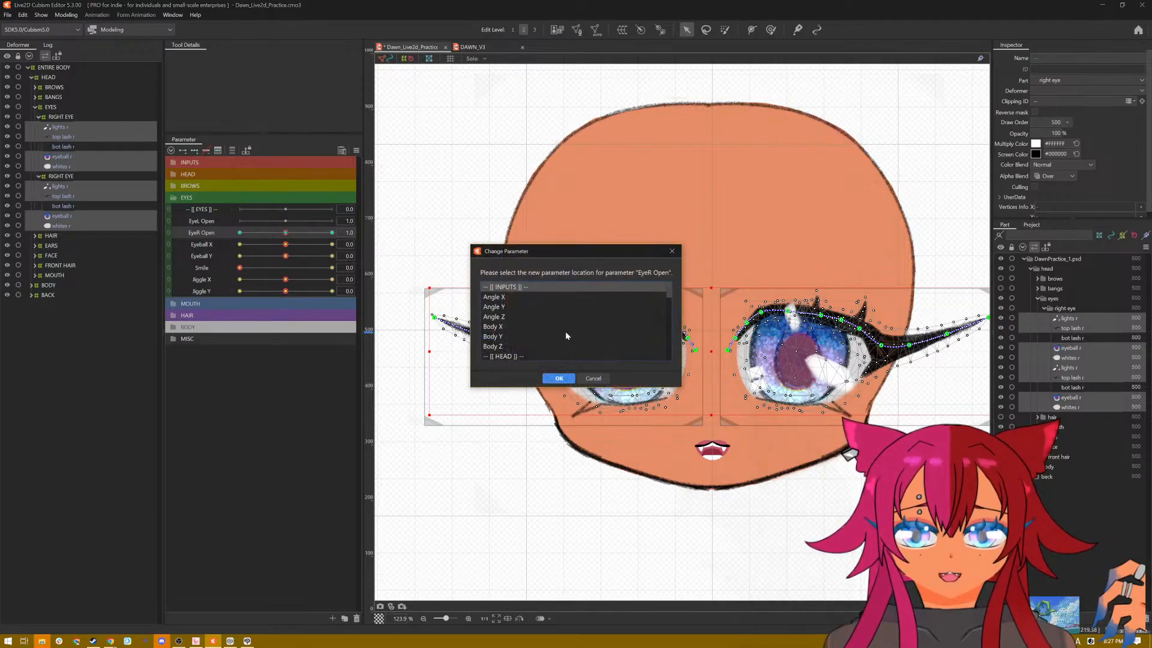
scroll(565, 331, down, 6)
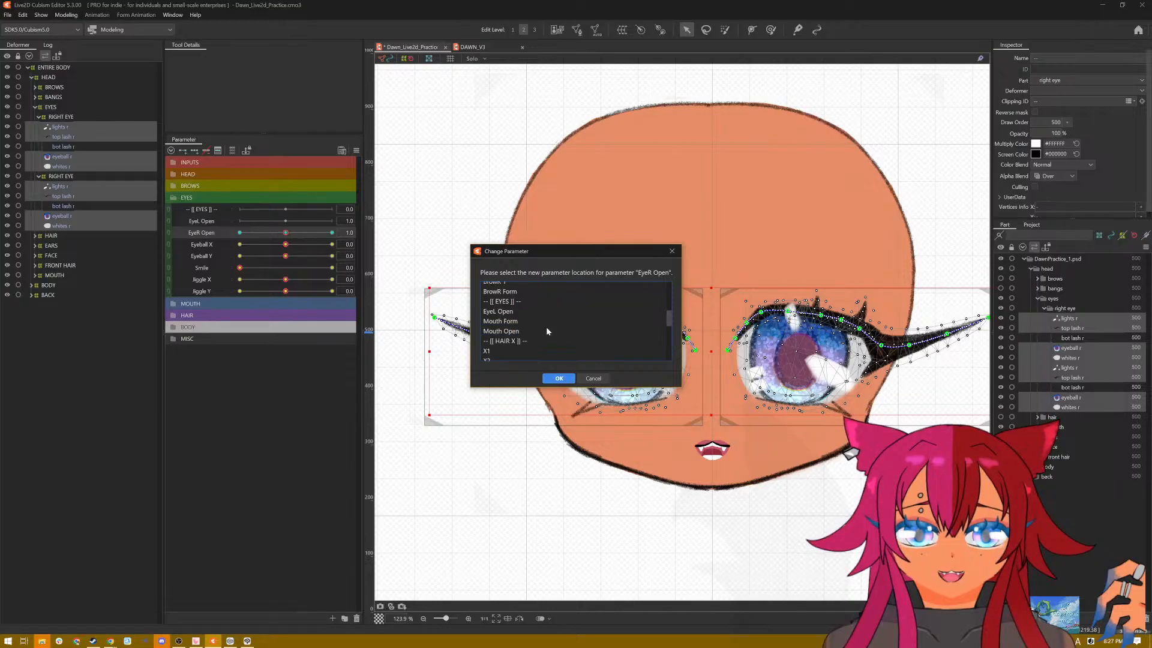
click(510, 312)
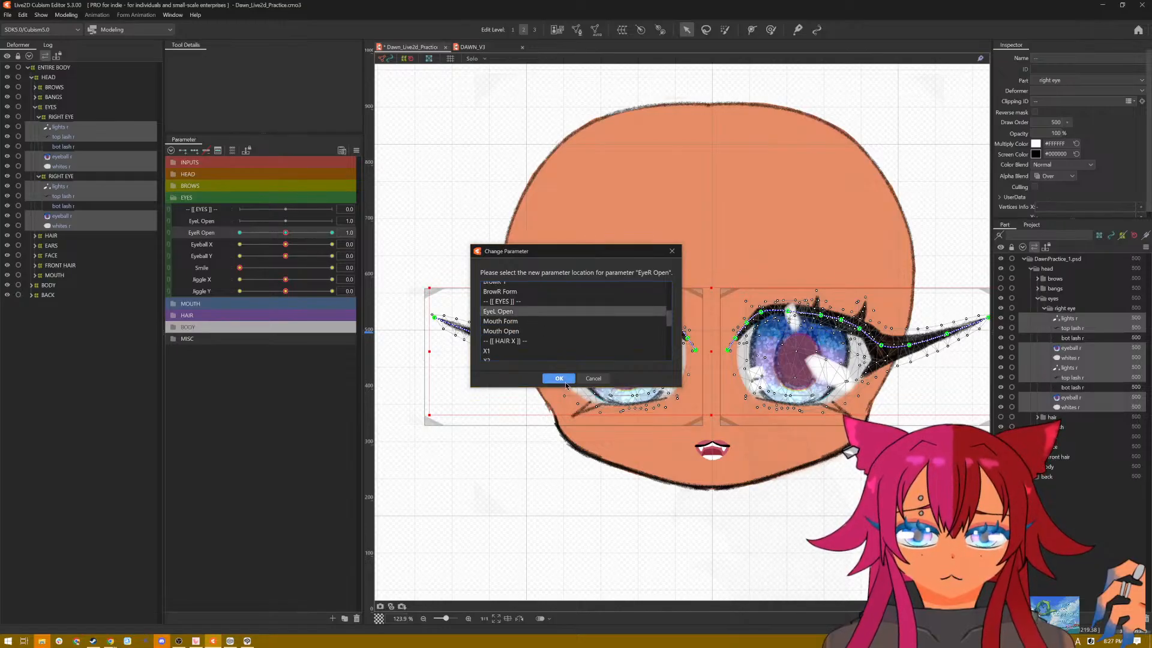
click(558, 378)
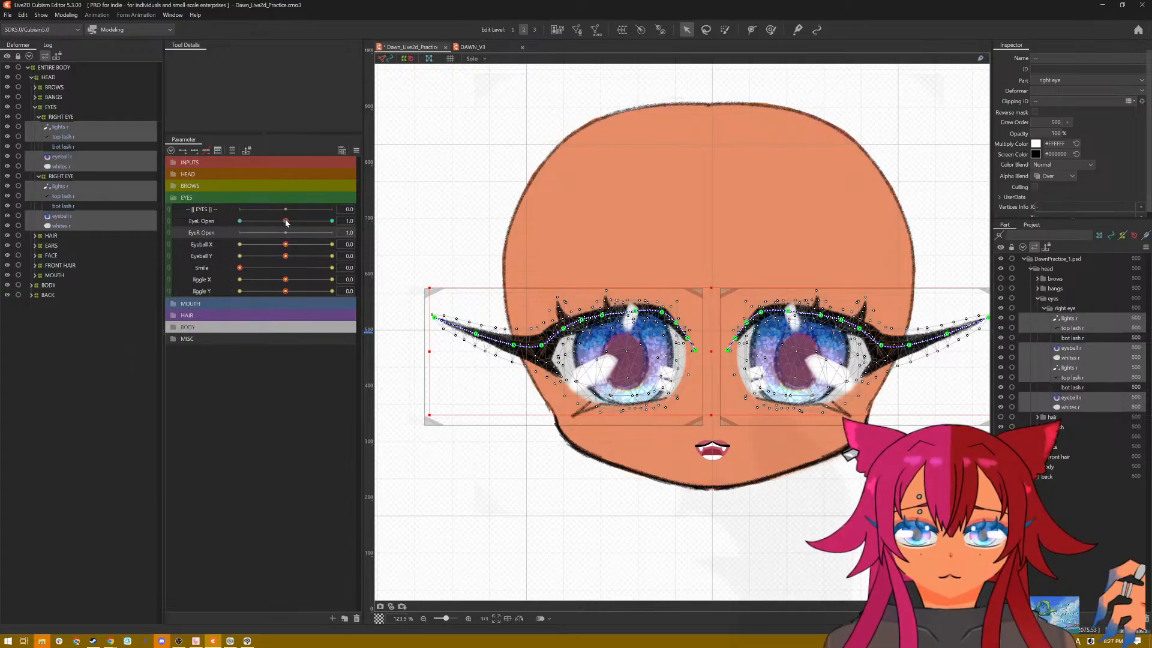
drag(286, 222, 342, 220)
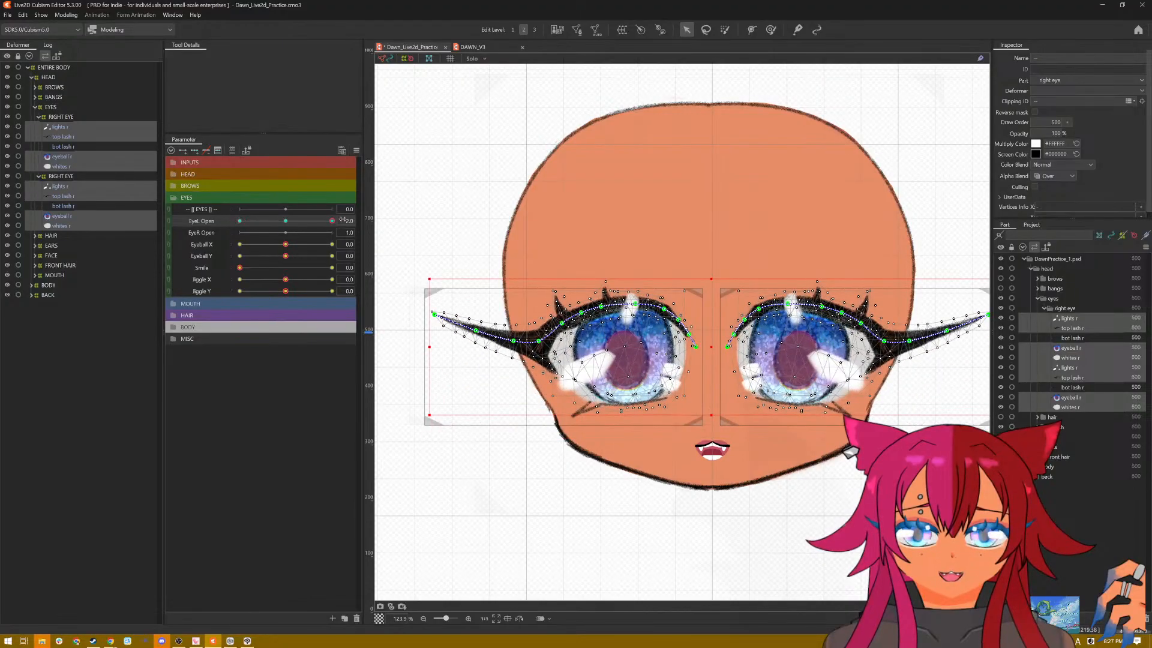
Step: Check both RIGHT EYE deformers for EyeL Open keys and undo the parameter change made on both eyes' meshes
click(60, 116)
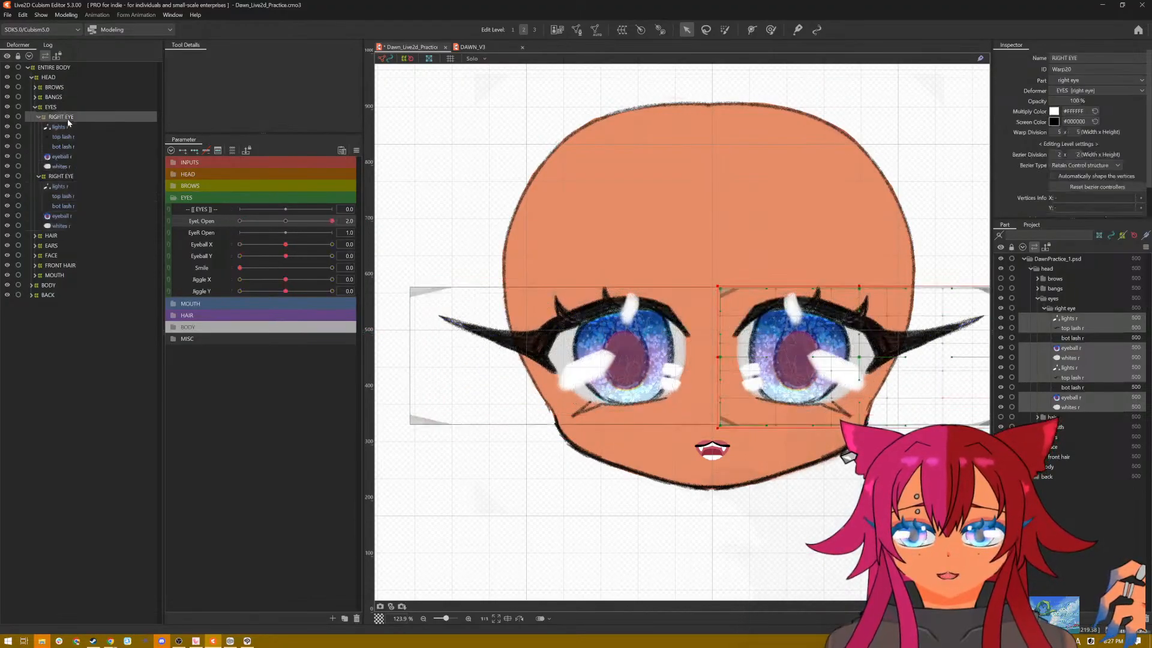
click(61, 176)
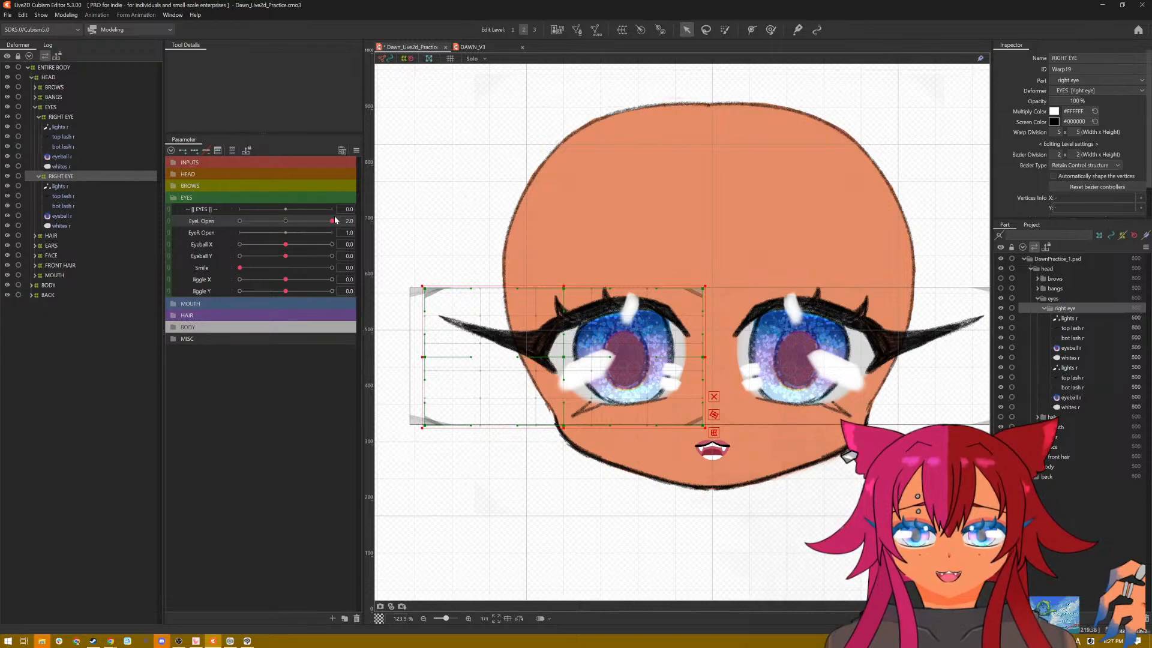
drag(333, 221, 361, 221)
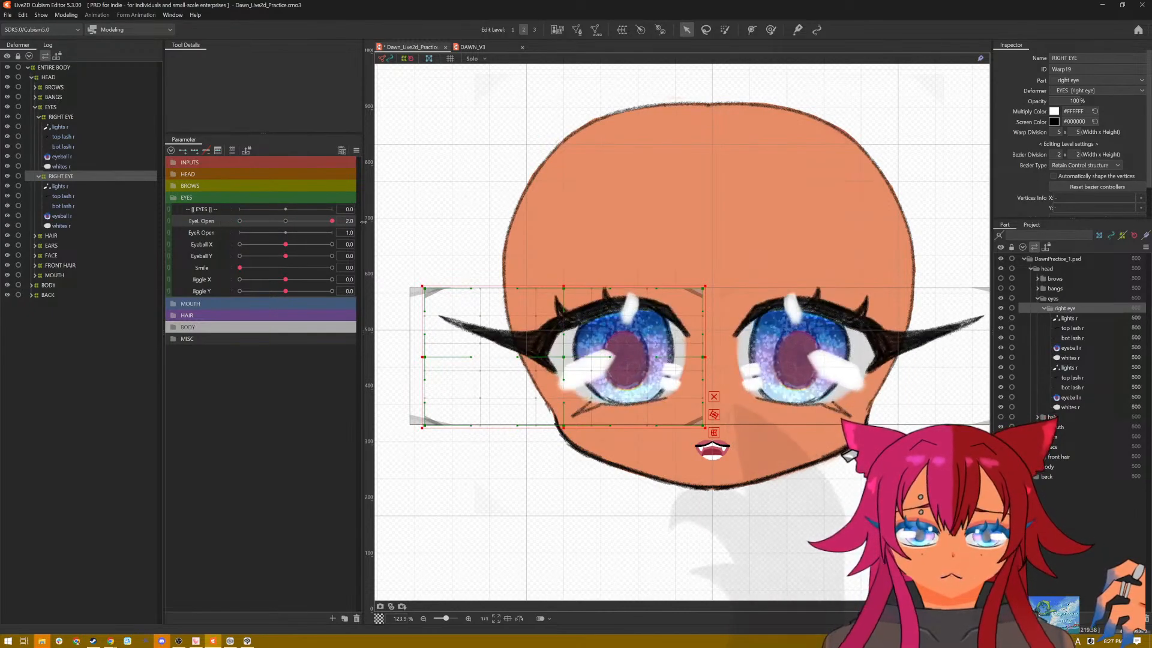
click(55, 117)
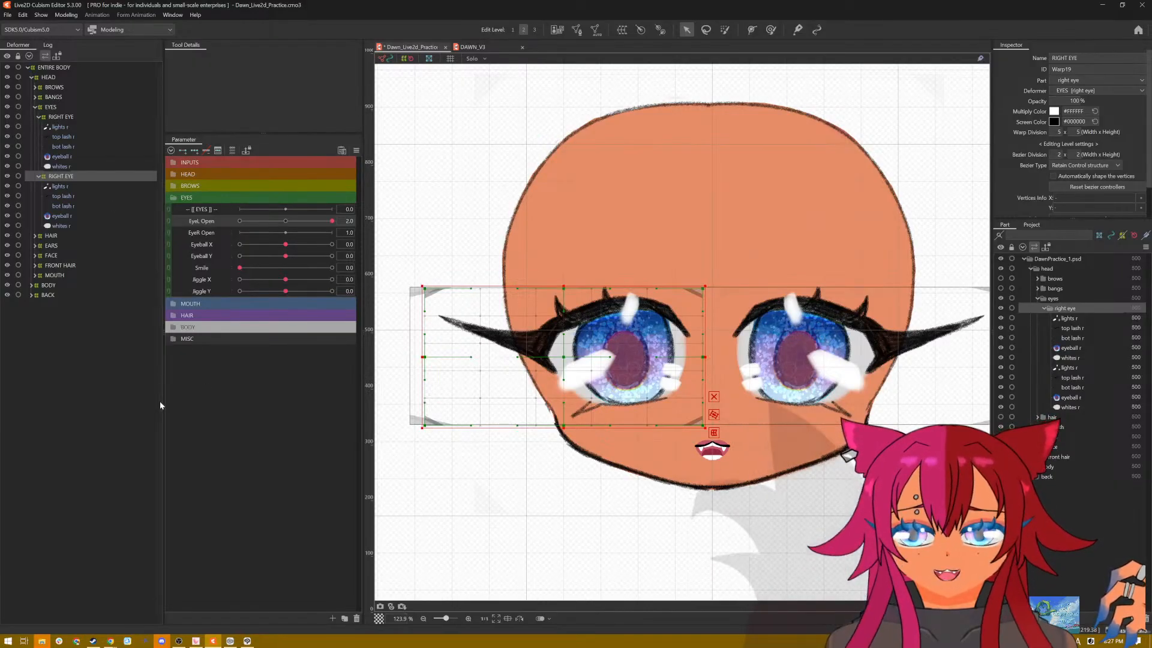
key(ctrl+z)
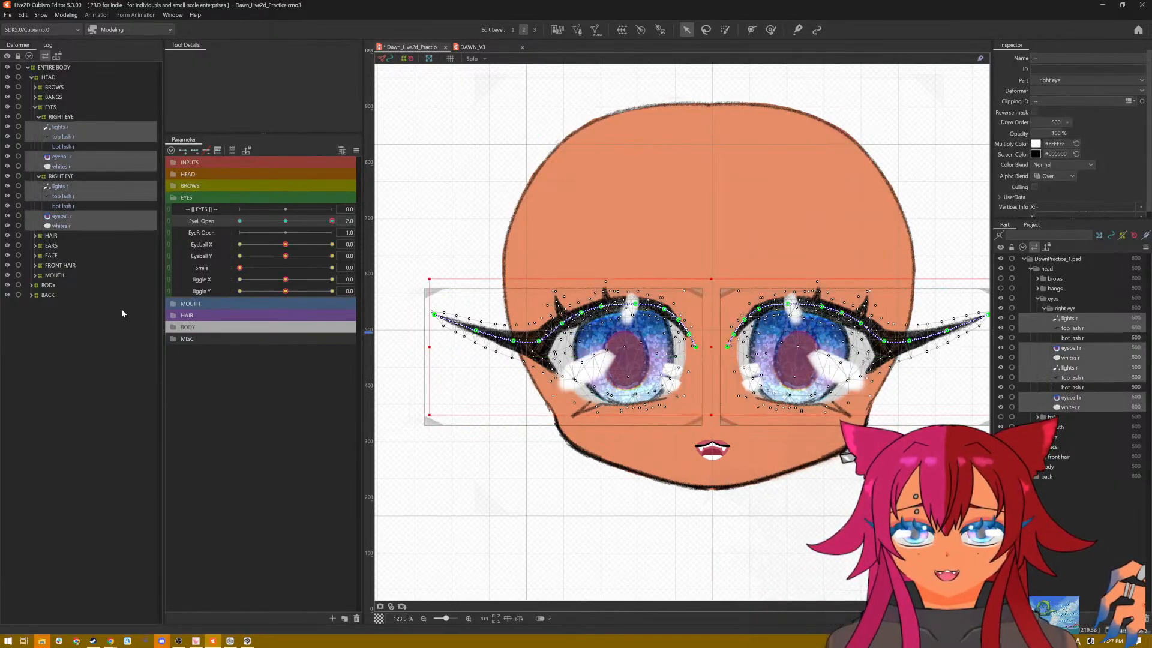
key(ctrl+z)
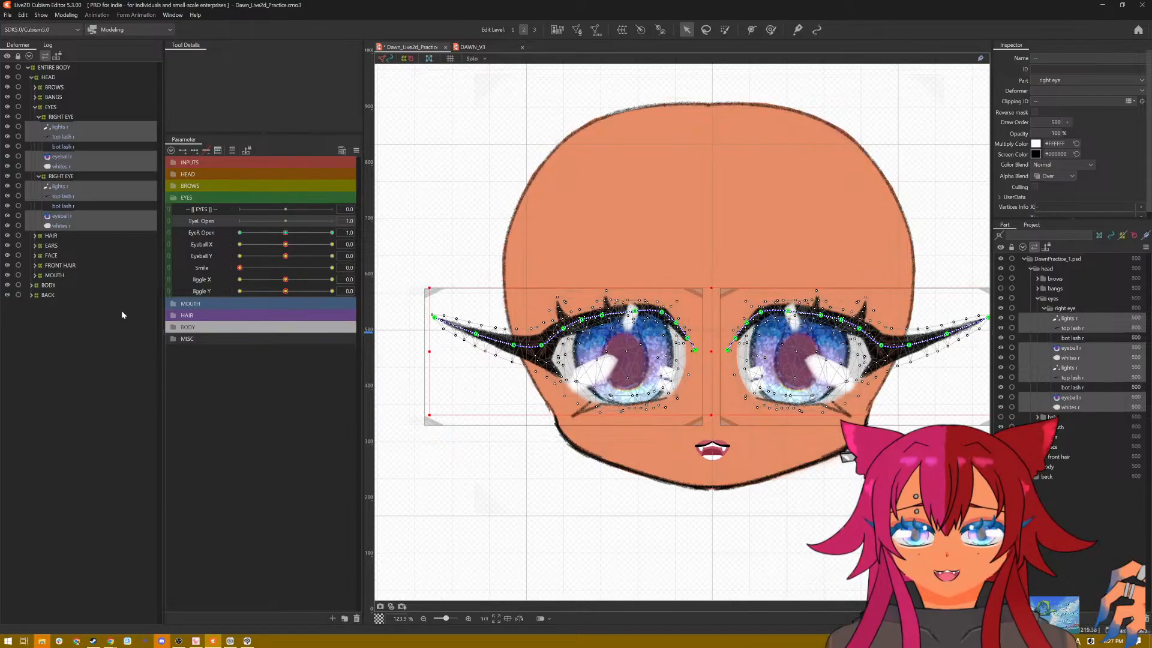
Step: Change the parameter from EyeR Open to EyeL Open for only the flipped RIGHT EYE deformer and its child meshes
click(70, 117)
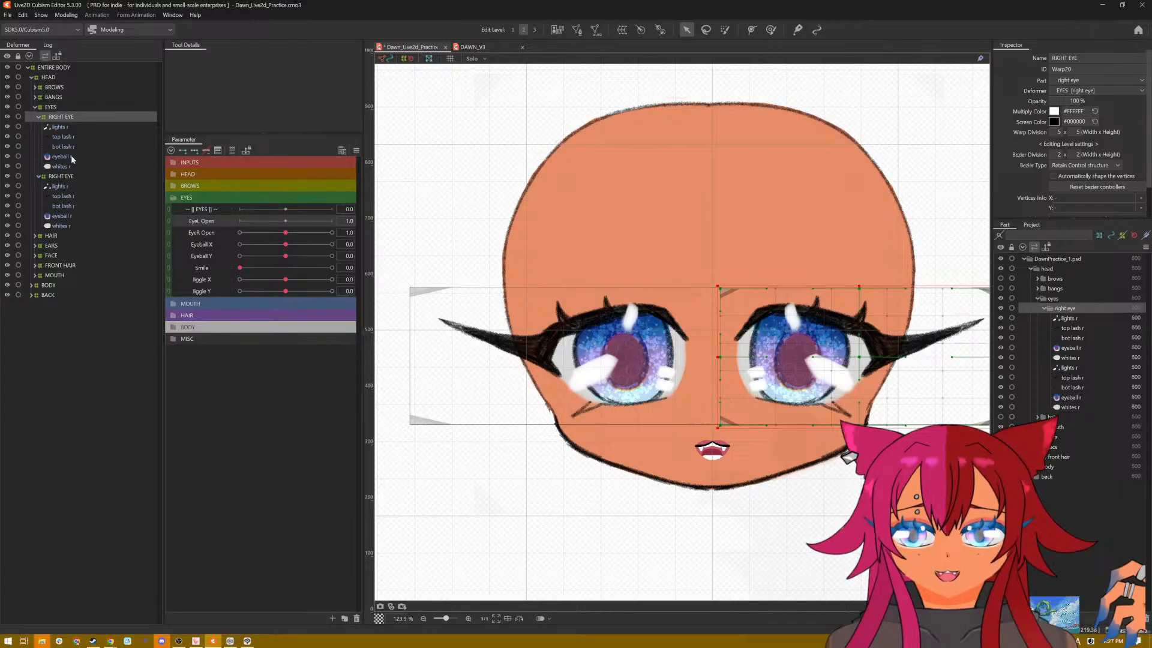
click(65, 125)
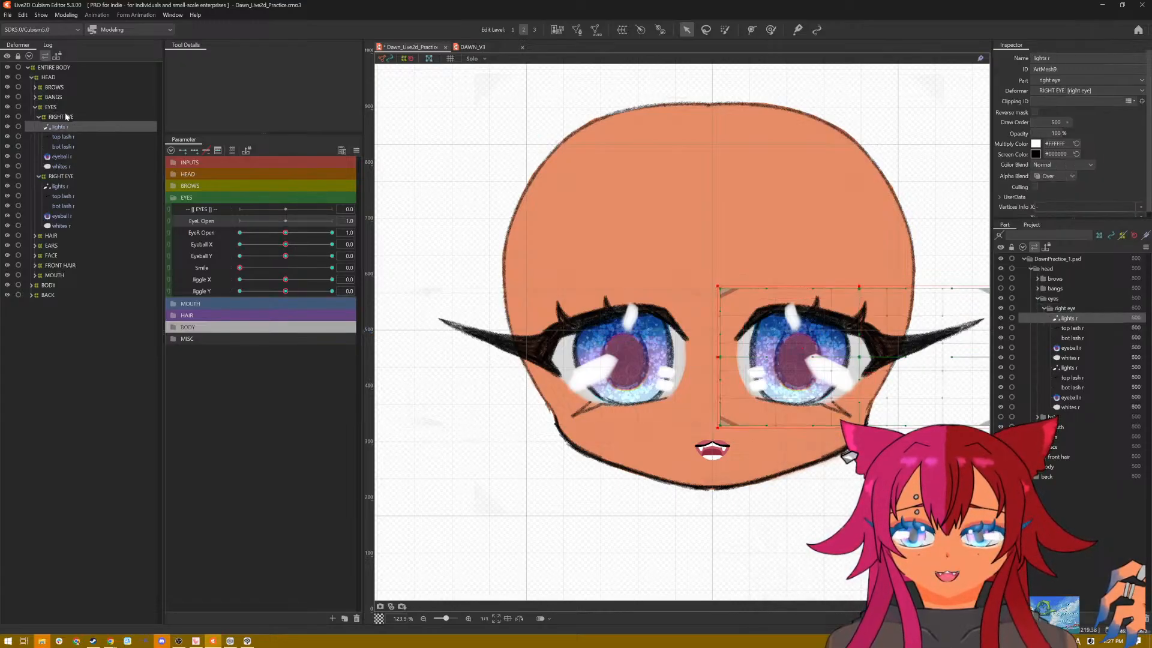
shift+click(63, 168)
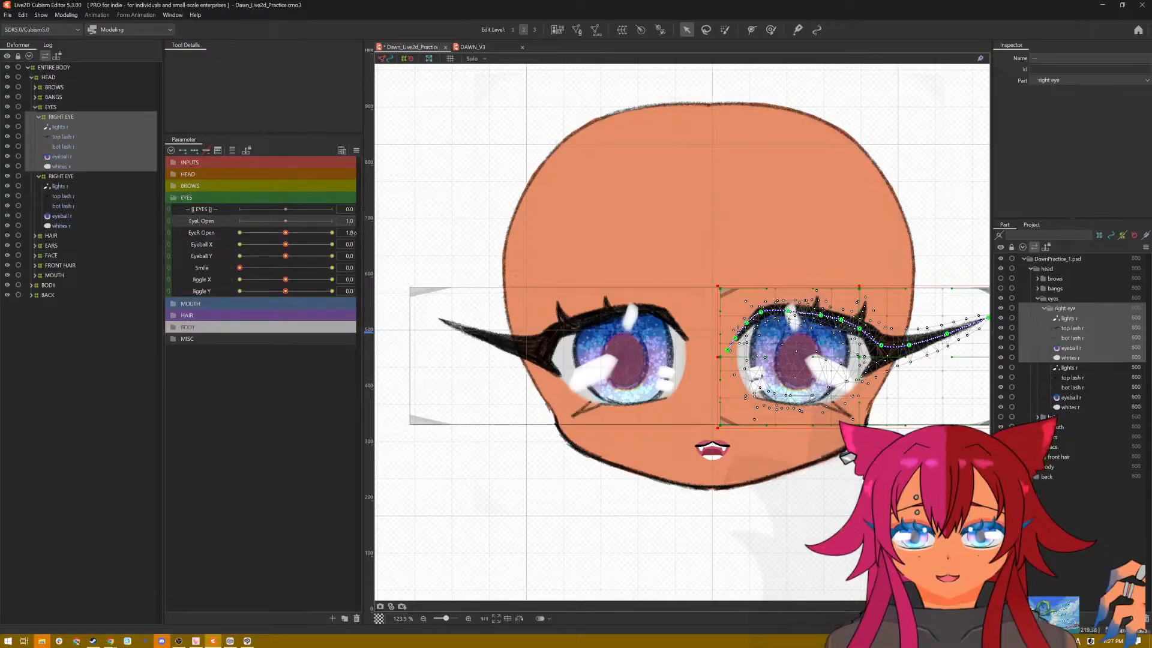
right_click(376, 233)
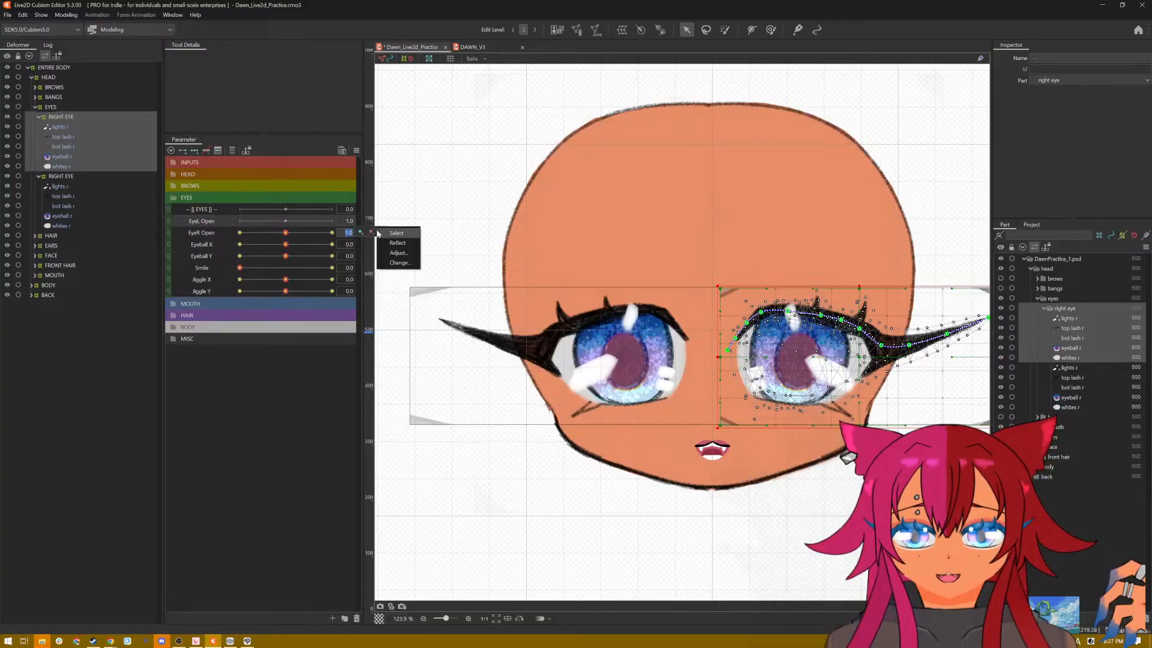
click(400, 263)
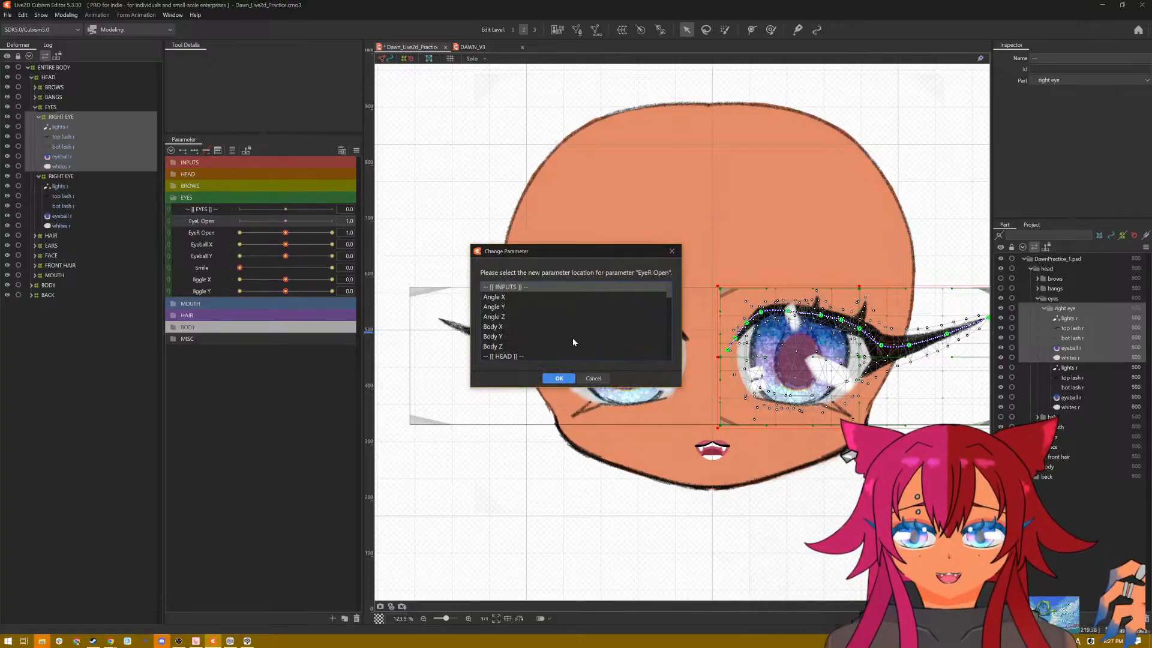
scroll(564, 331, down, 6)
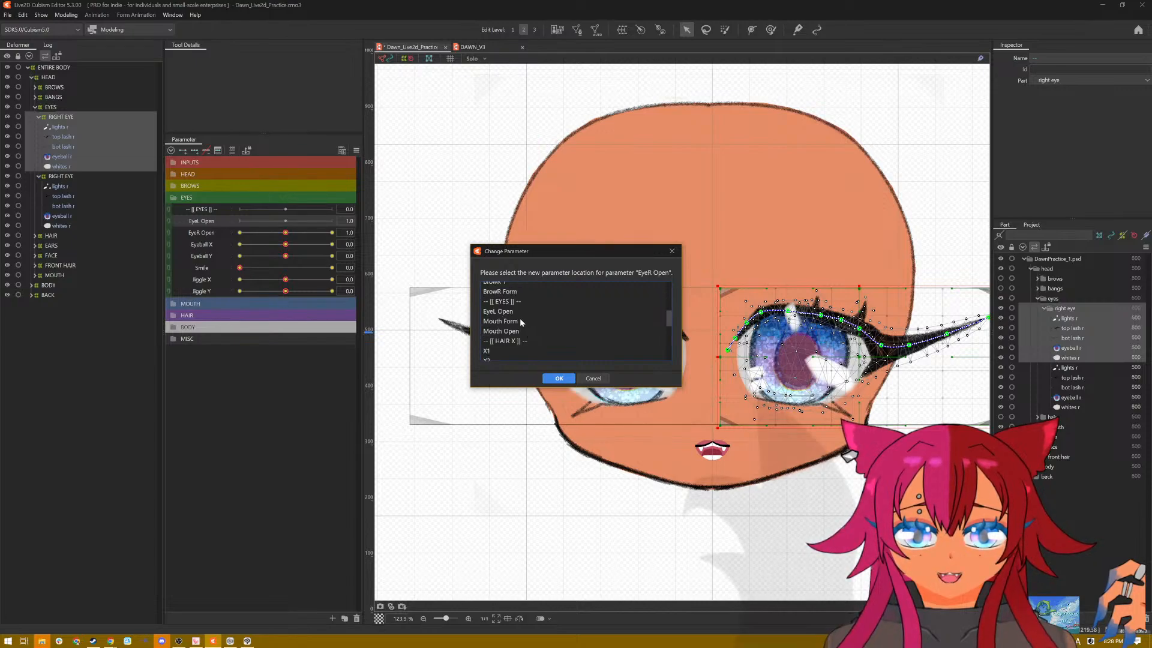
click(513, 313)
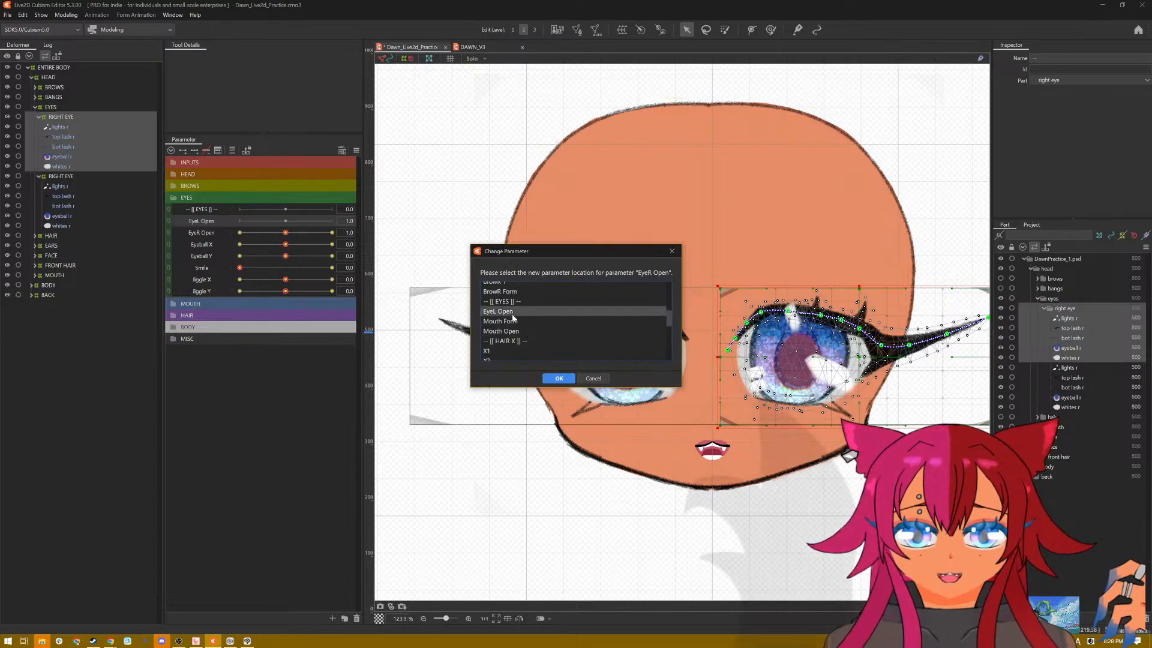
click(563, 380)
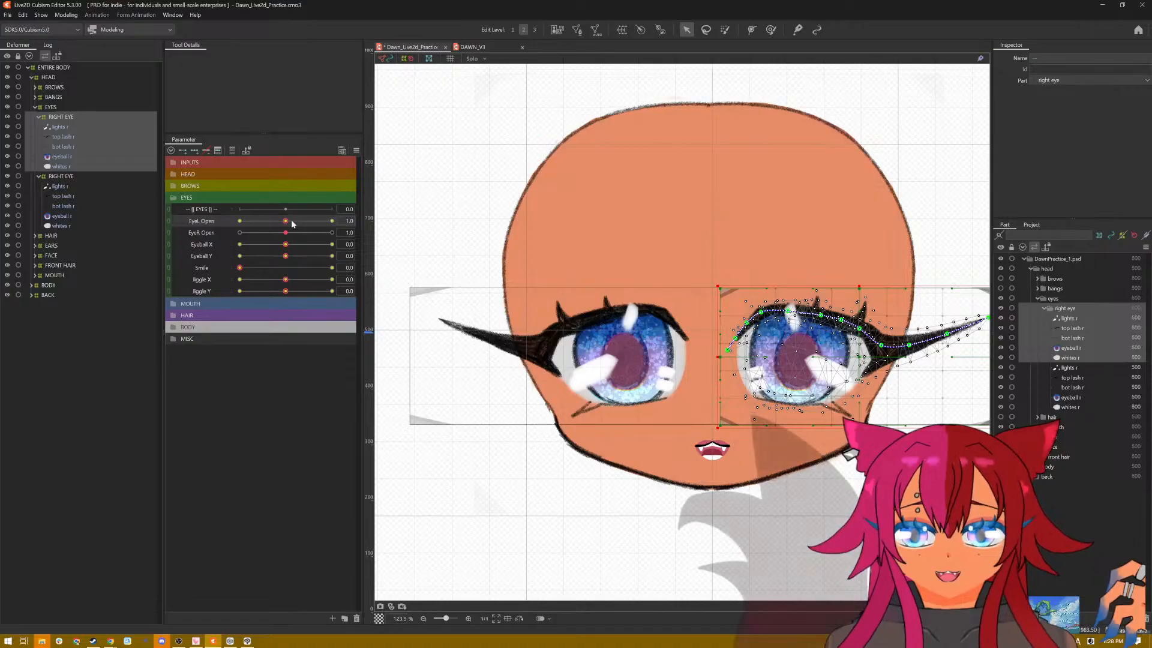
Step: Test the flipped eye's closing with EyeL Open at 0.0 and reset the parameters to their defaults
drag(285, 220, 180, 223)
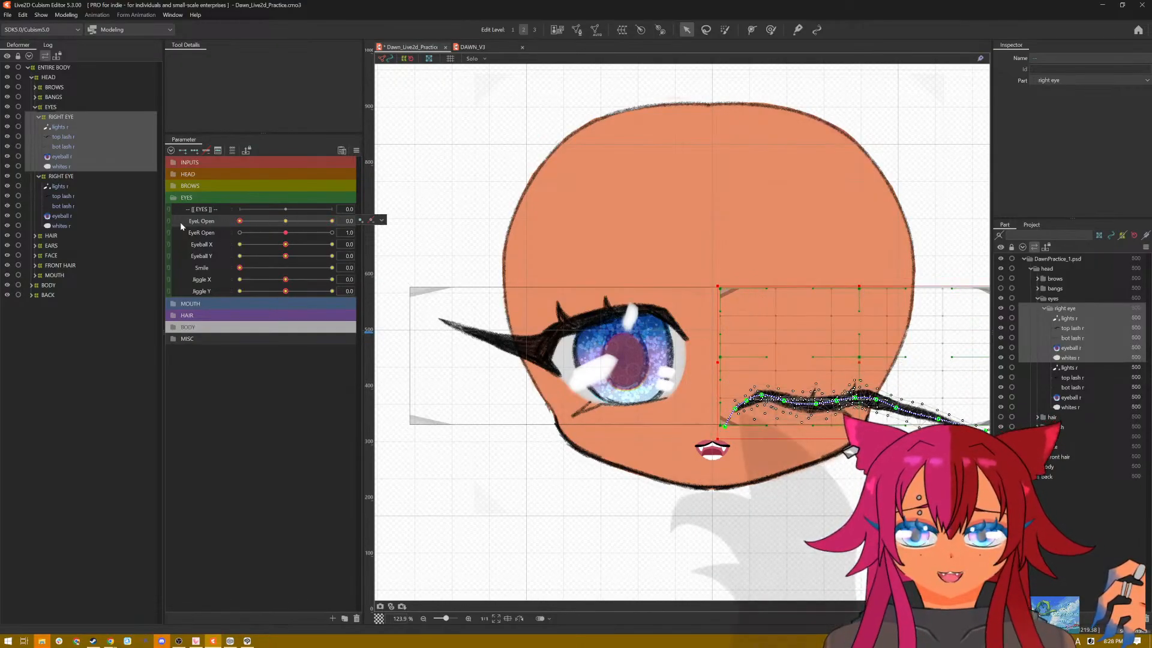
click(356, 150)
click(384, 158)
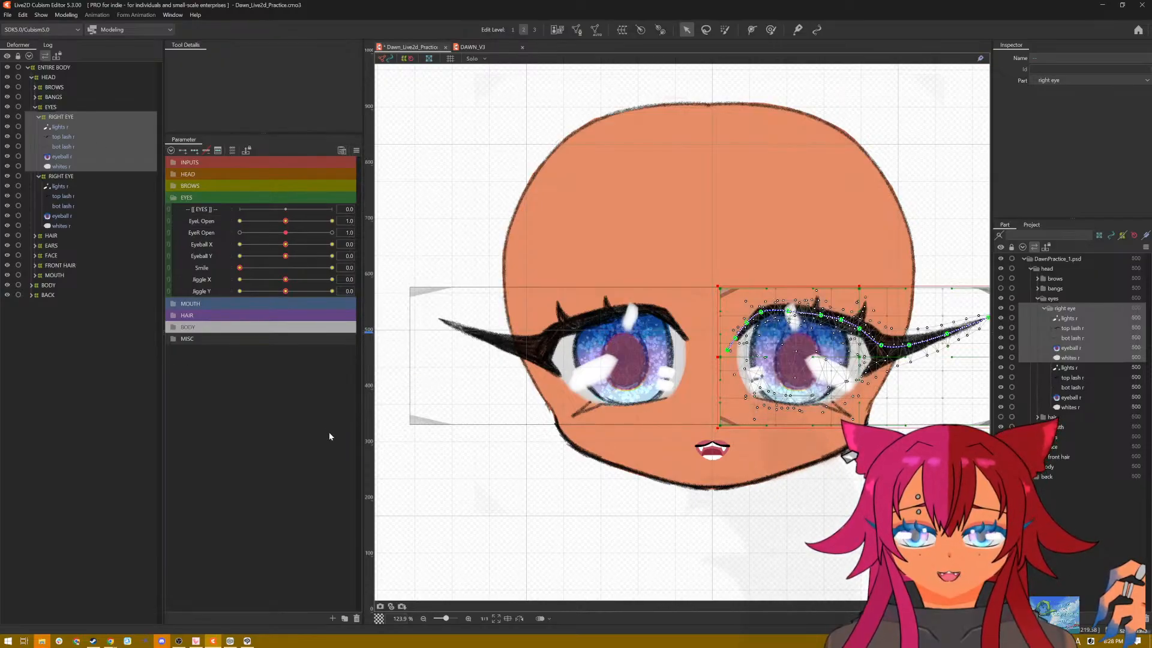
Step: Open the physics settings and preview the Eye Jiggle group with the [Posing] pattern, examining the motion of both eyes
click(69, 17)
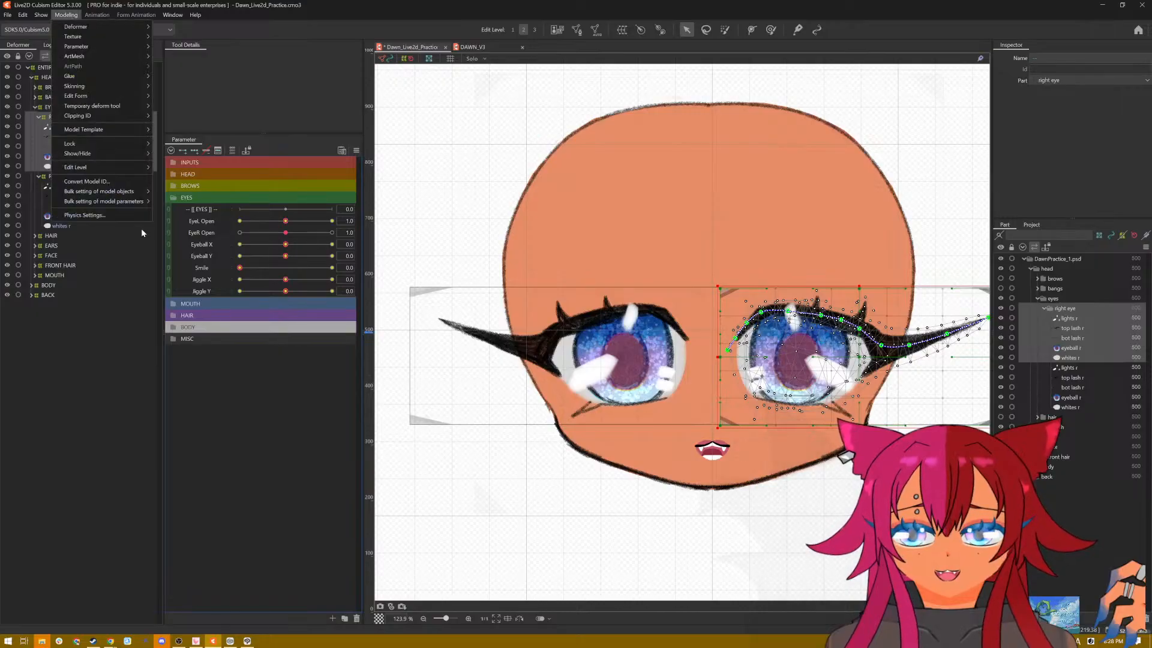
click(134, 217)
scroll(759, 249, up, 10)
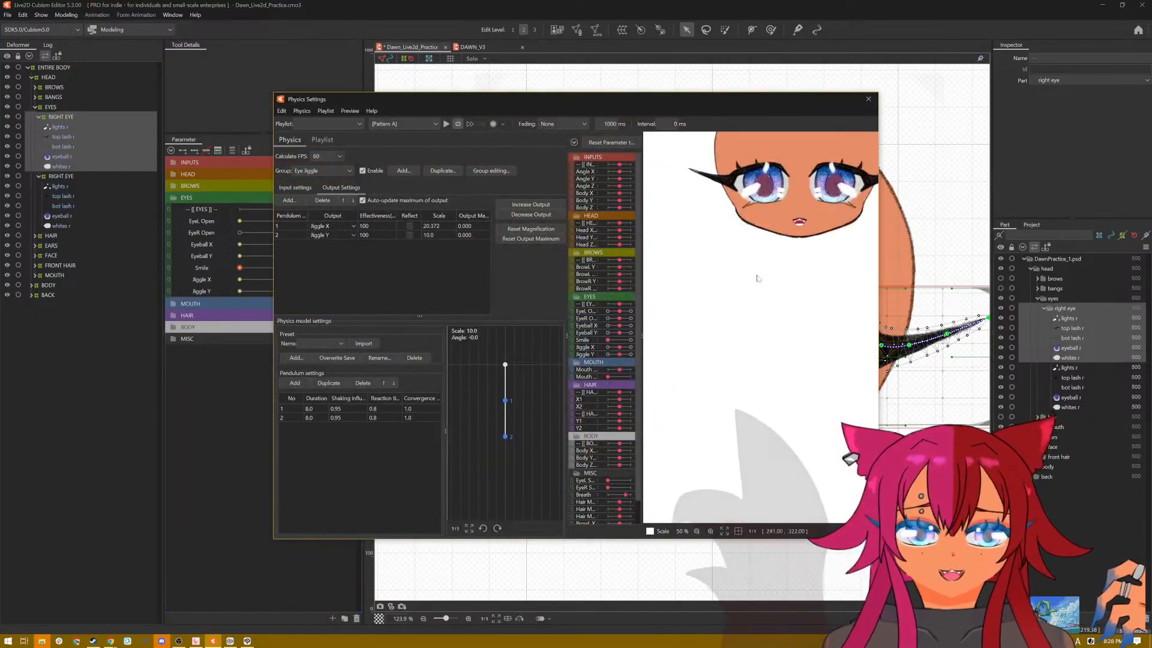
scroll(774, 516, down, 5)
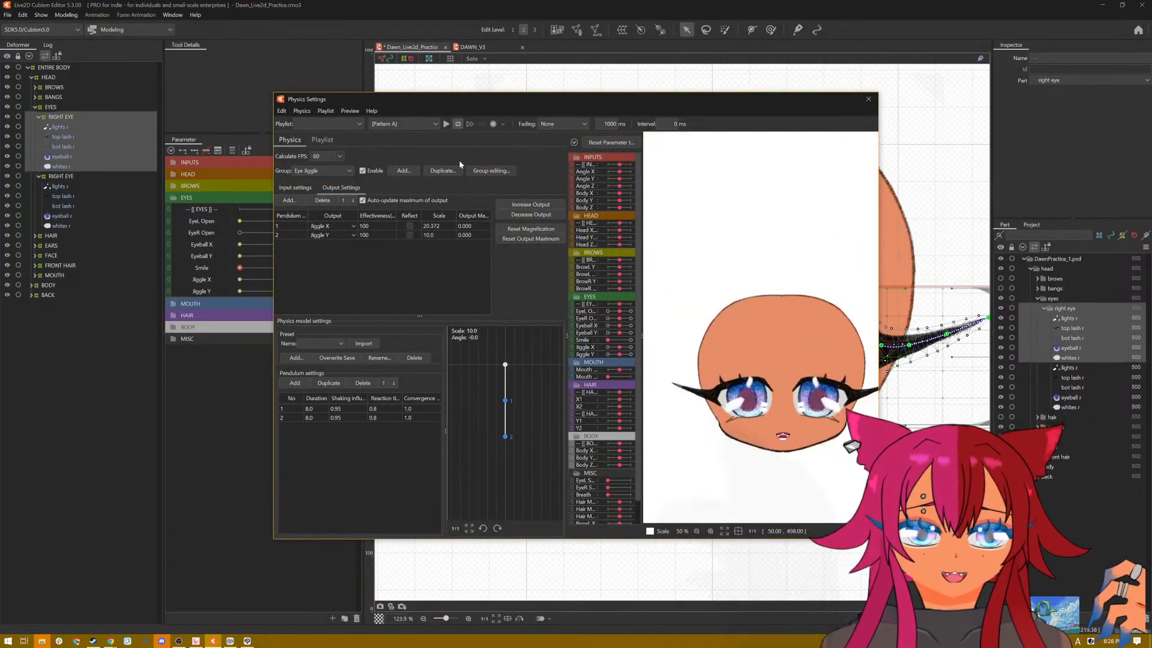
click(426, 123)
click(428, 152)
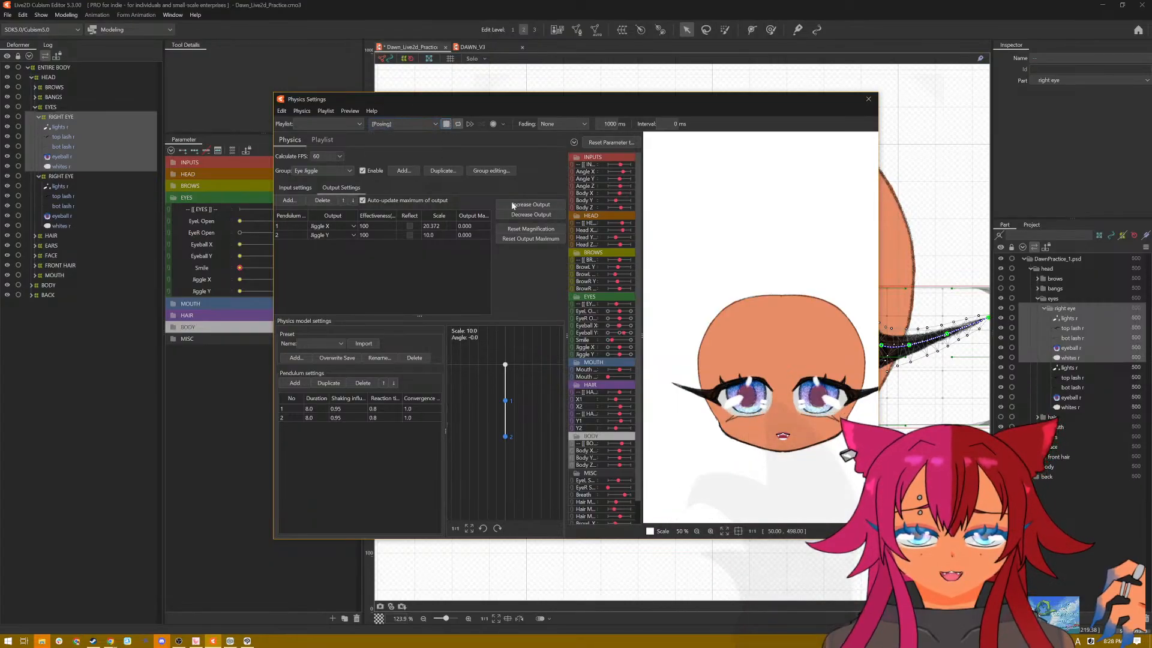
scroll(766, 430, up, 3)
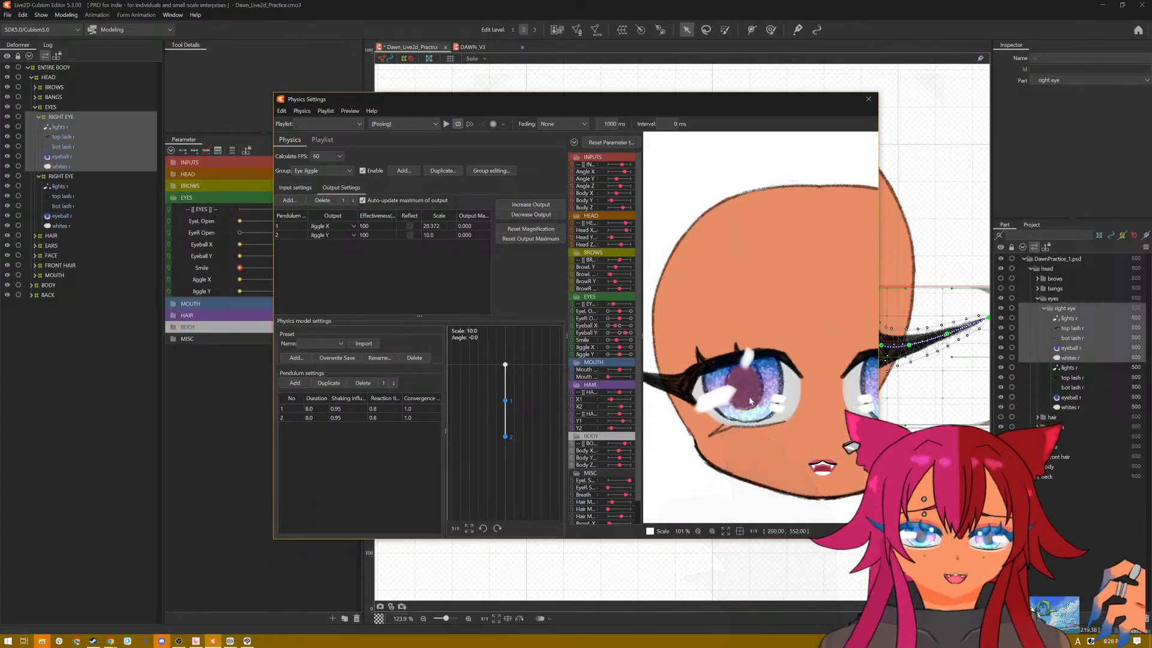
scroll(781, 455, down, 2)
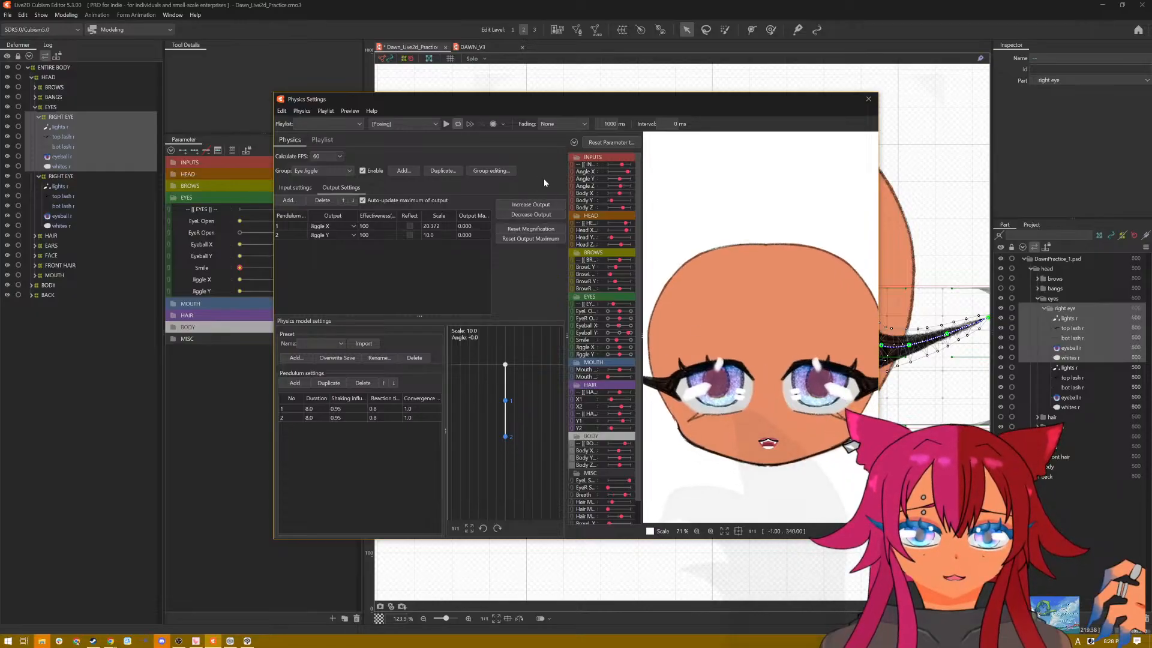
click(427, 124)
click(422, 153)
click(446, 124)
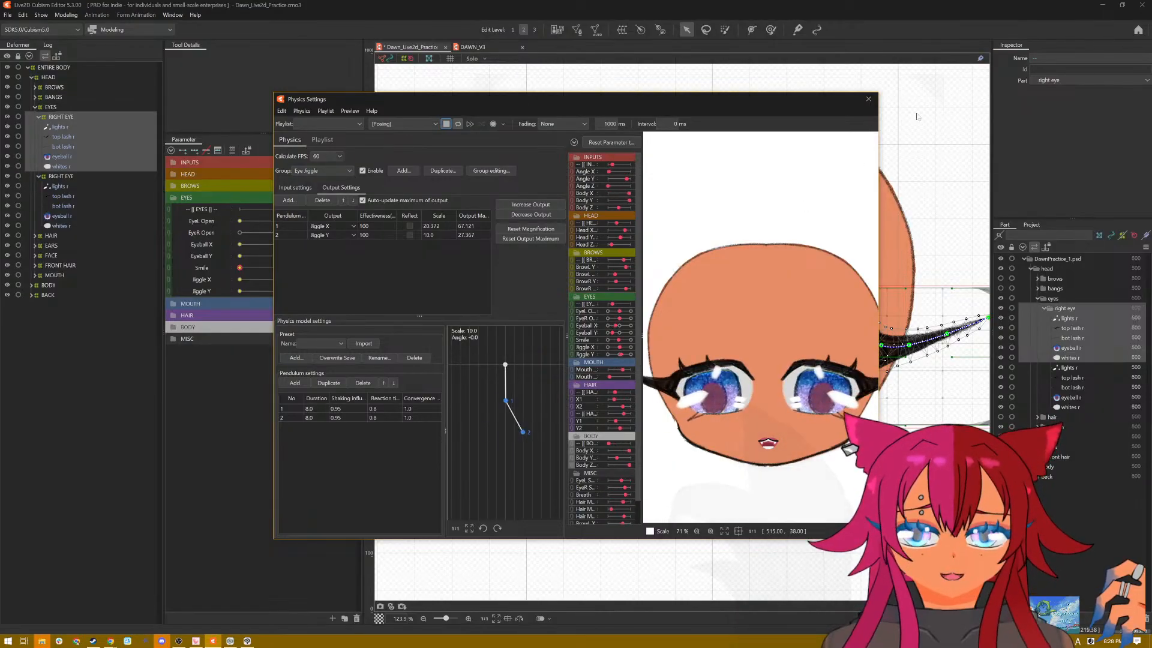
Step: Close the physics settings and select the objects keyed to the EyeR Open parameter to check which meshes use it
click(866, 96)
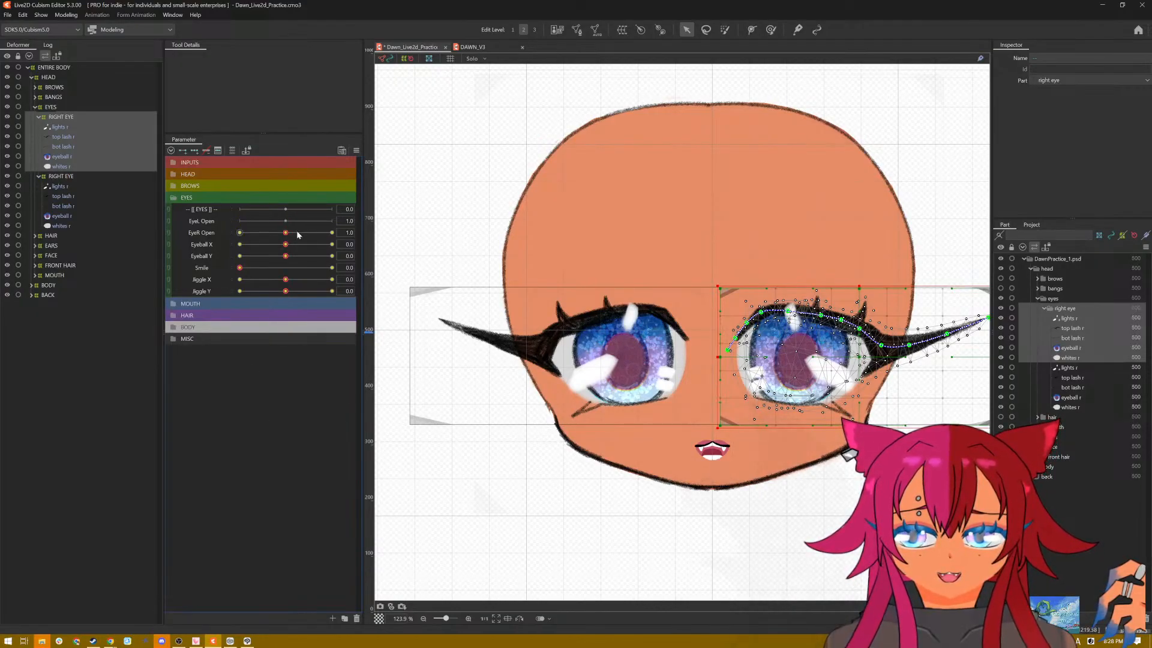
click(352, 233)
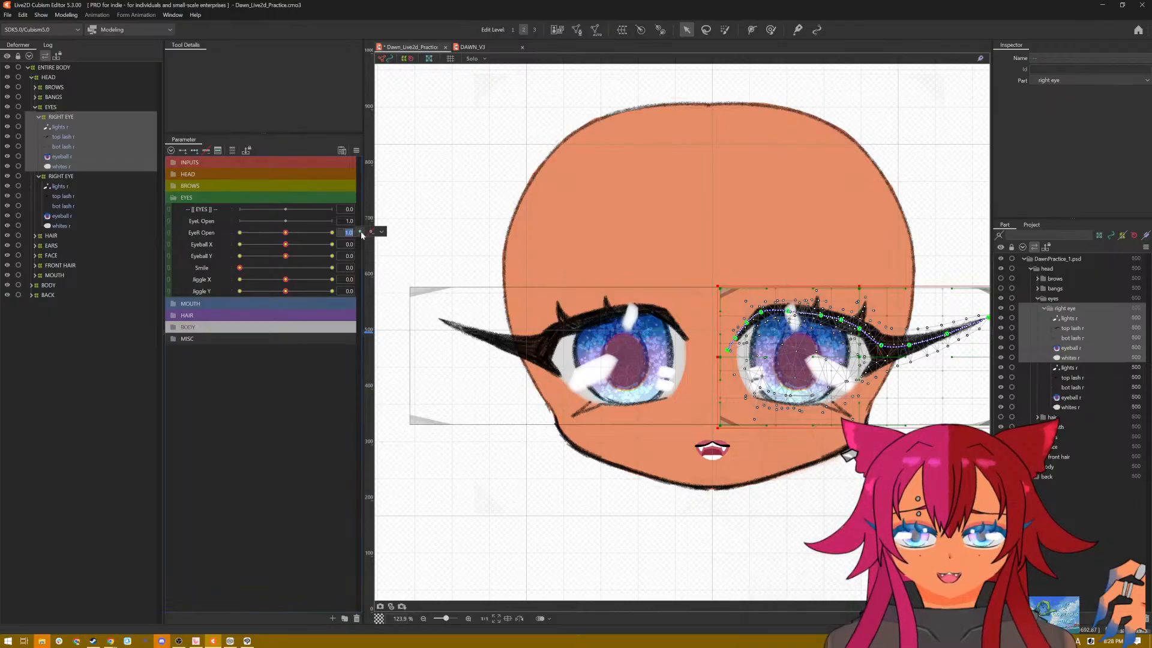
click(382, 232)
click(388, 242)
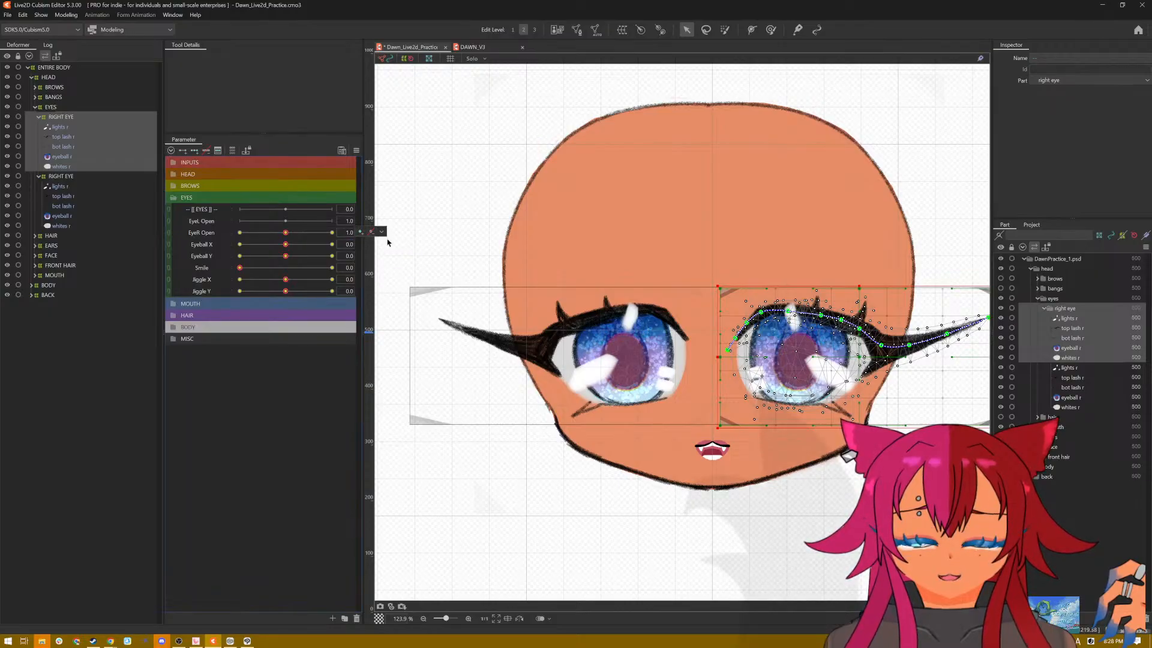
click(383, 233)
click(388, 242)
click(382, 233)
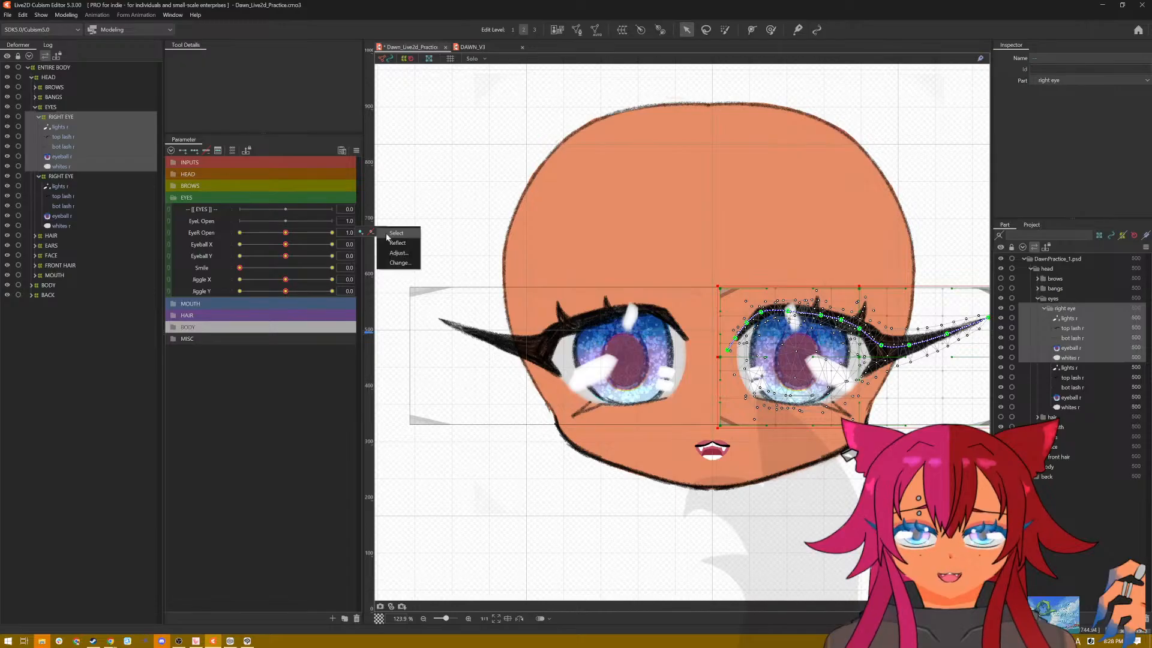
click(387, 234)
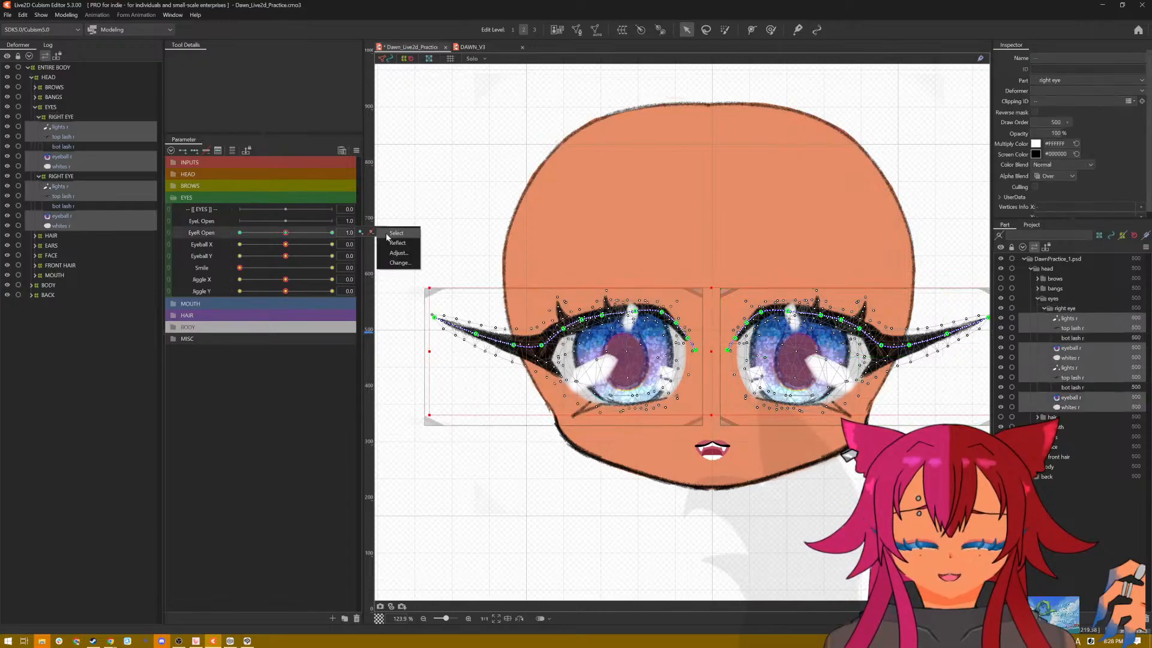
Step: Undo the horizontal flip of the duplicated RIGHT EYE deformer and its child meshes
click(74, 128)
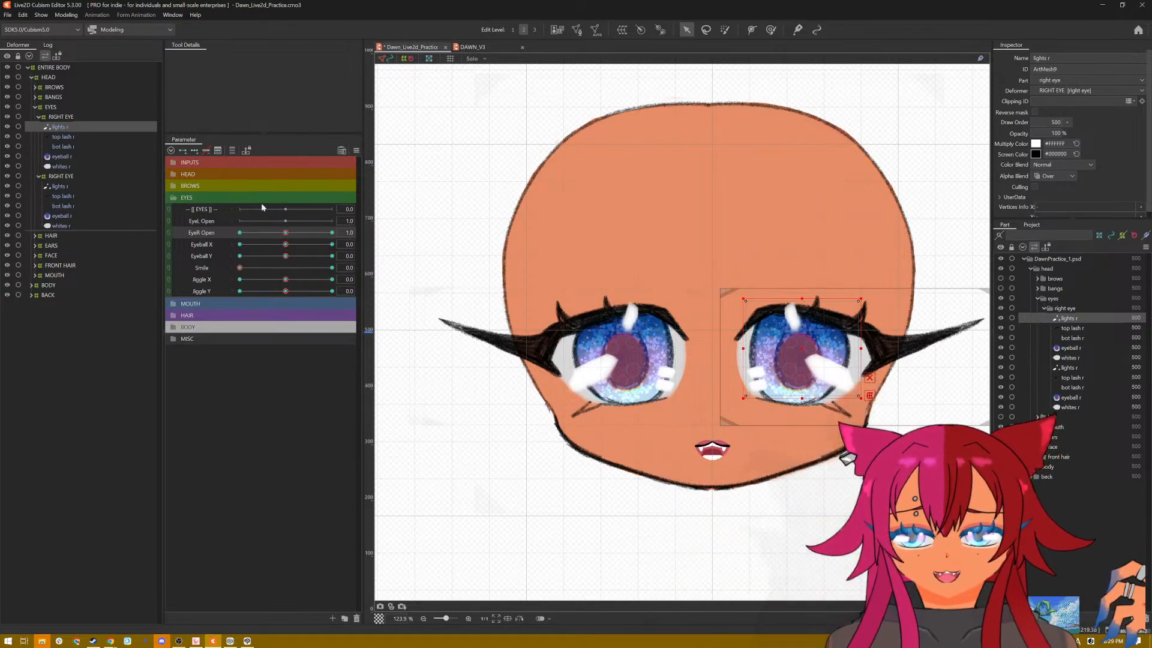
click(241, 378)
key(ctrl+a)
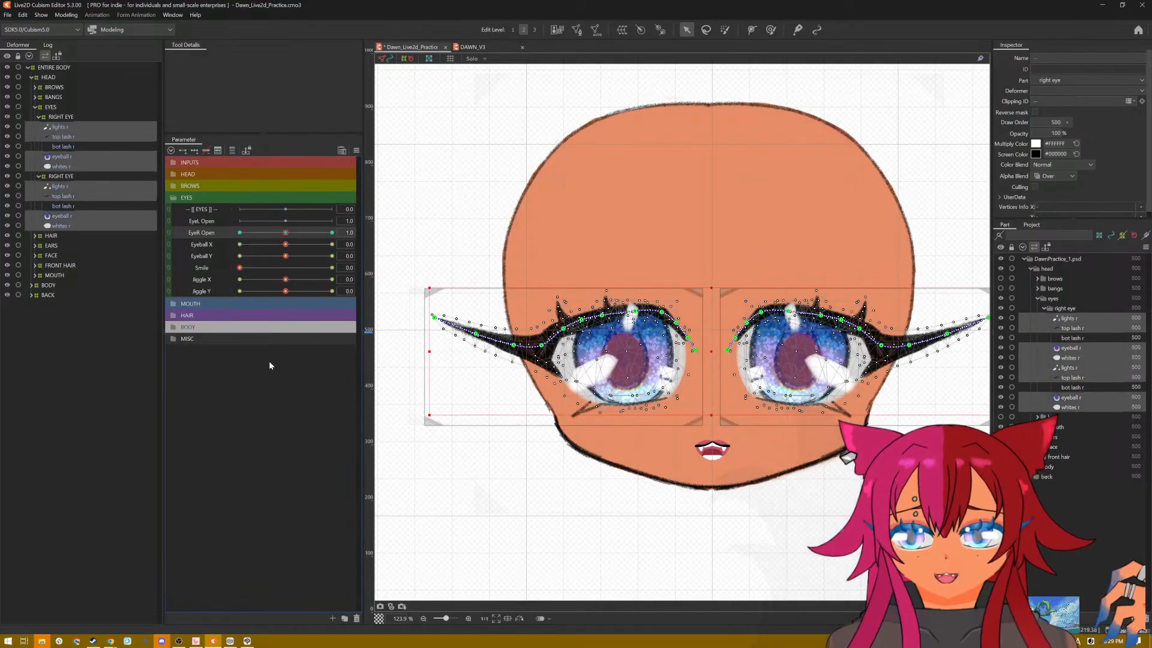
key(ctrl+z)
key(ctrl+z)
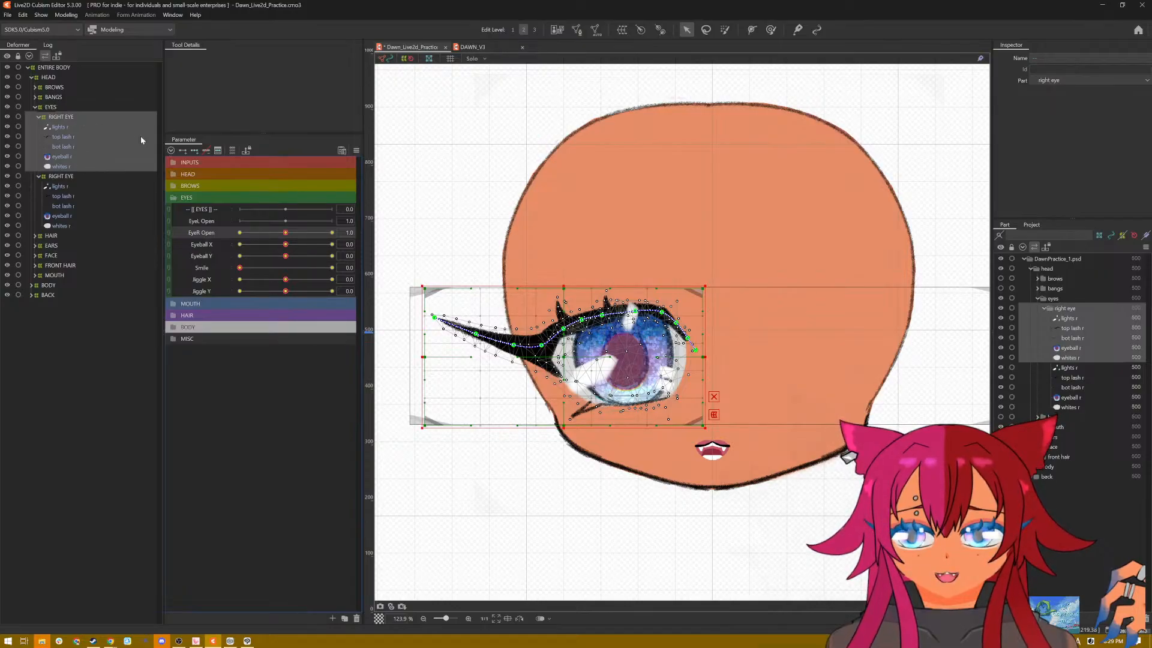
Step: Flip the duplicated RIGHT EYE deformer and its meshes horizontally, reflecting the Eyeball X and Jiggle X parameters
right_click(628, 289)
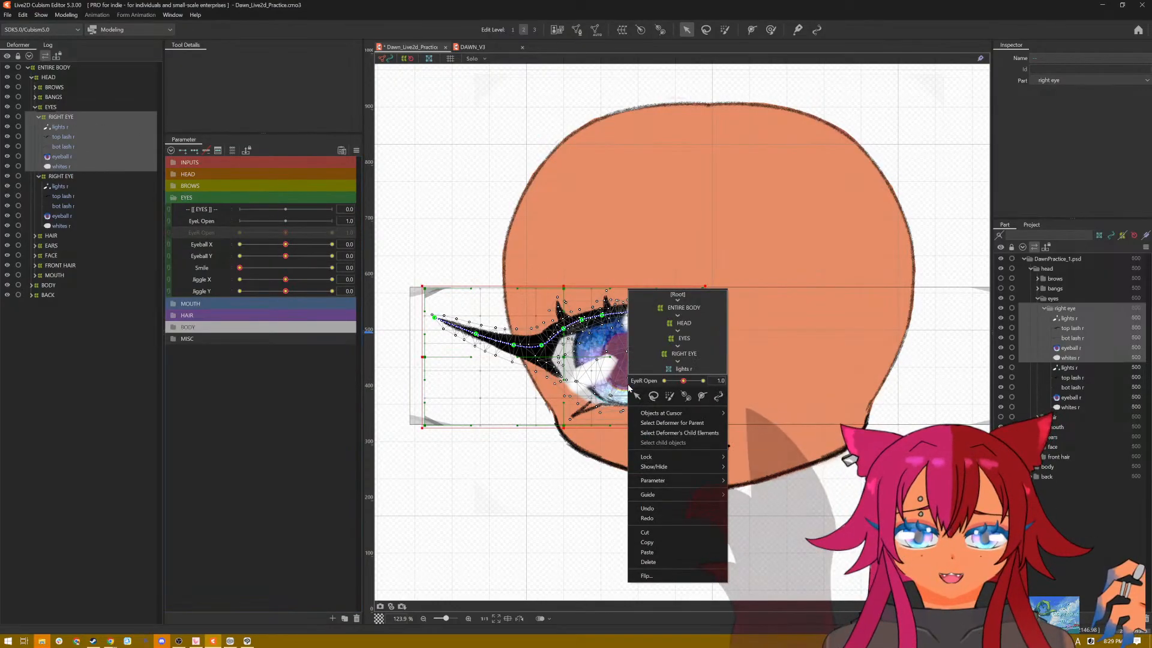
click(699, 576)
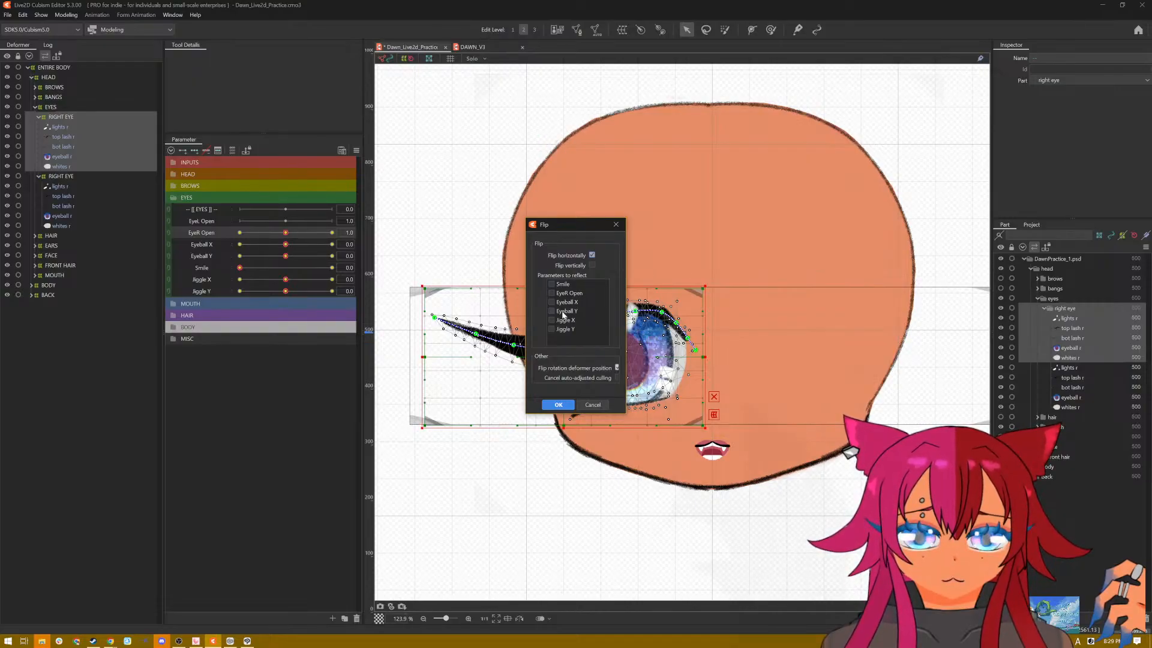
click(550, 302)
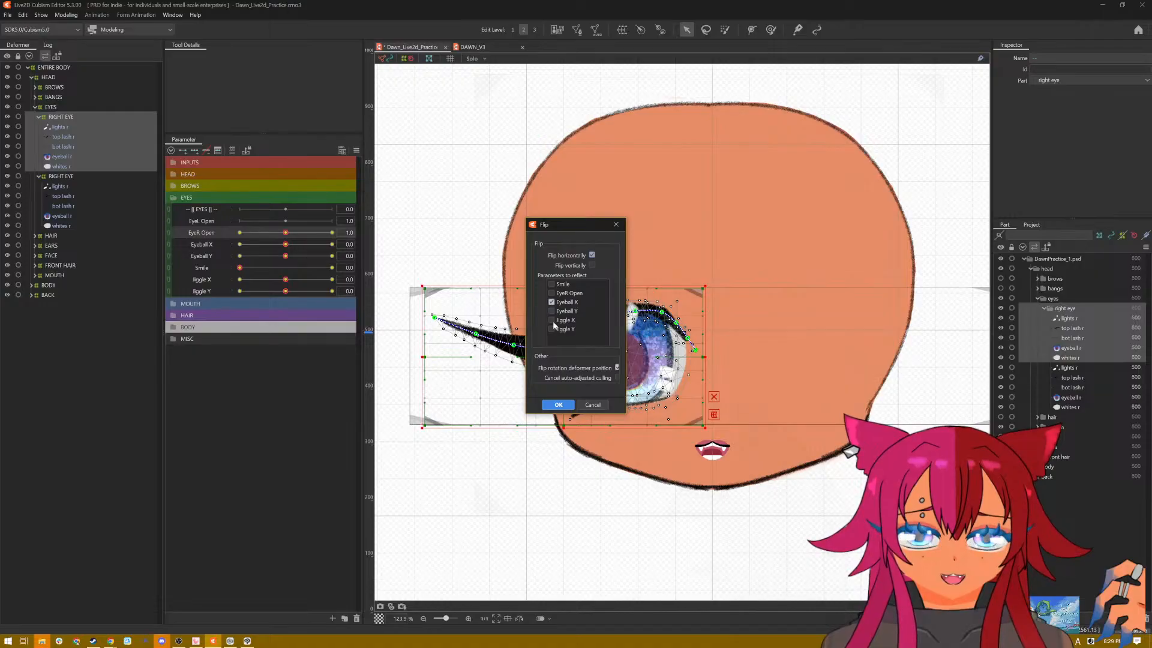
click(551, 320)
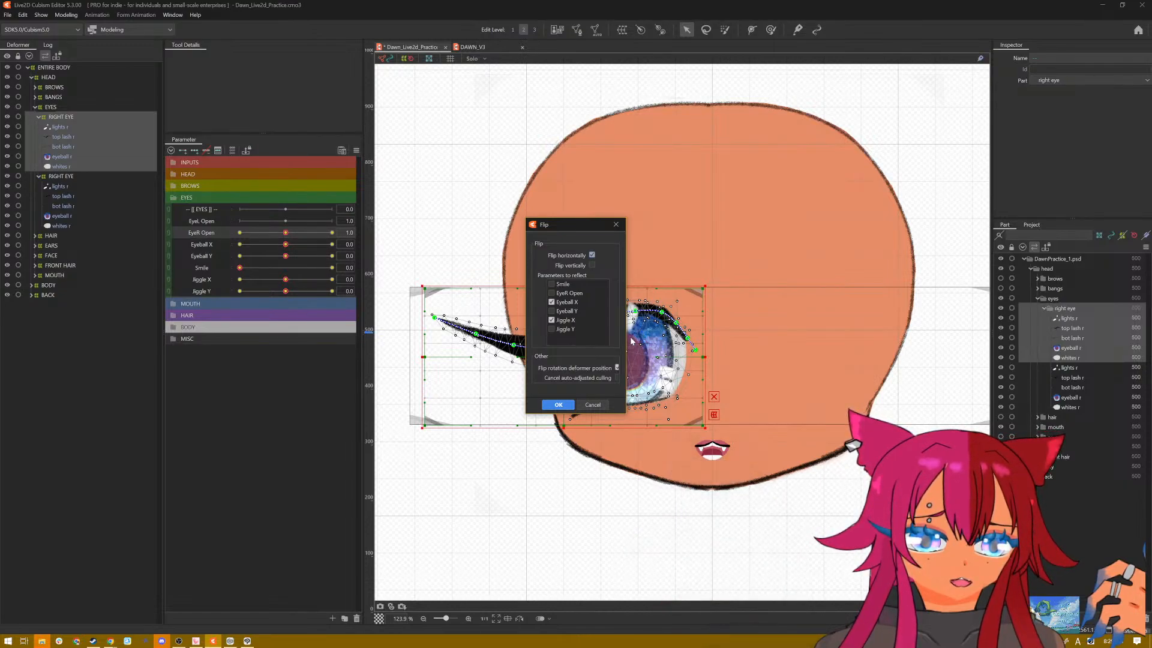
click(564, 405)
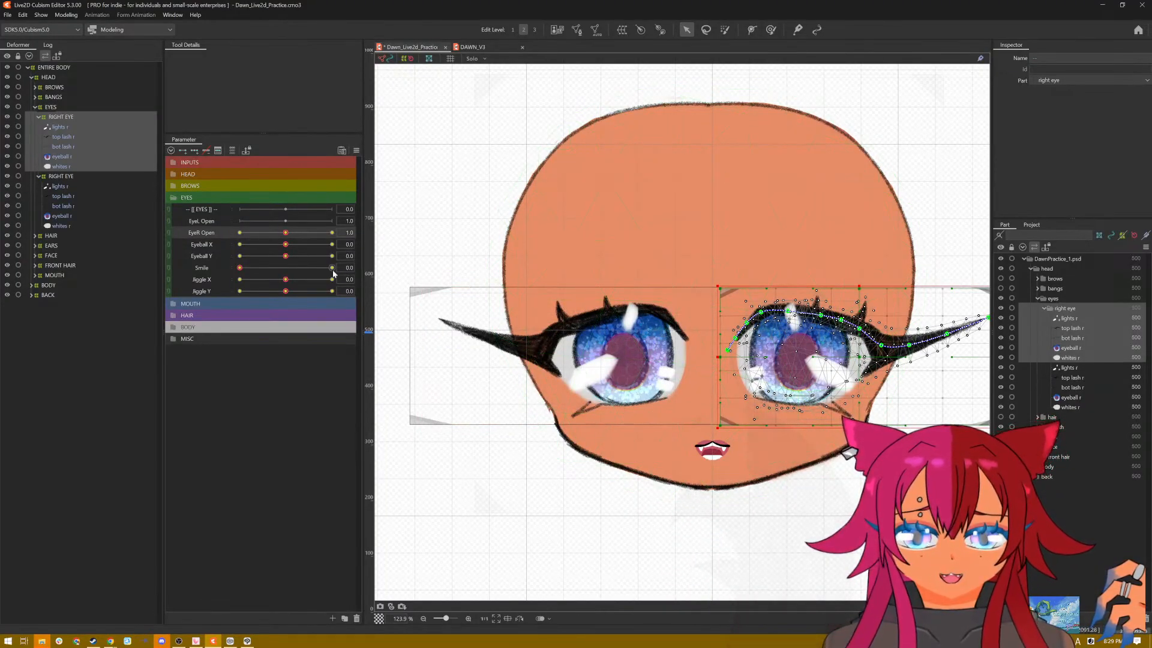
Step: Change the flipped eye's parameter from EyeR Open to EyeL Open and test its deformer with EyeL Open at 2.0
click(351, 233)
click(380, 233)
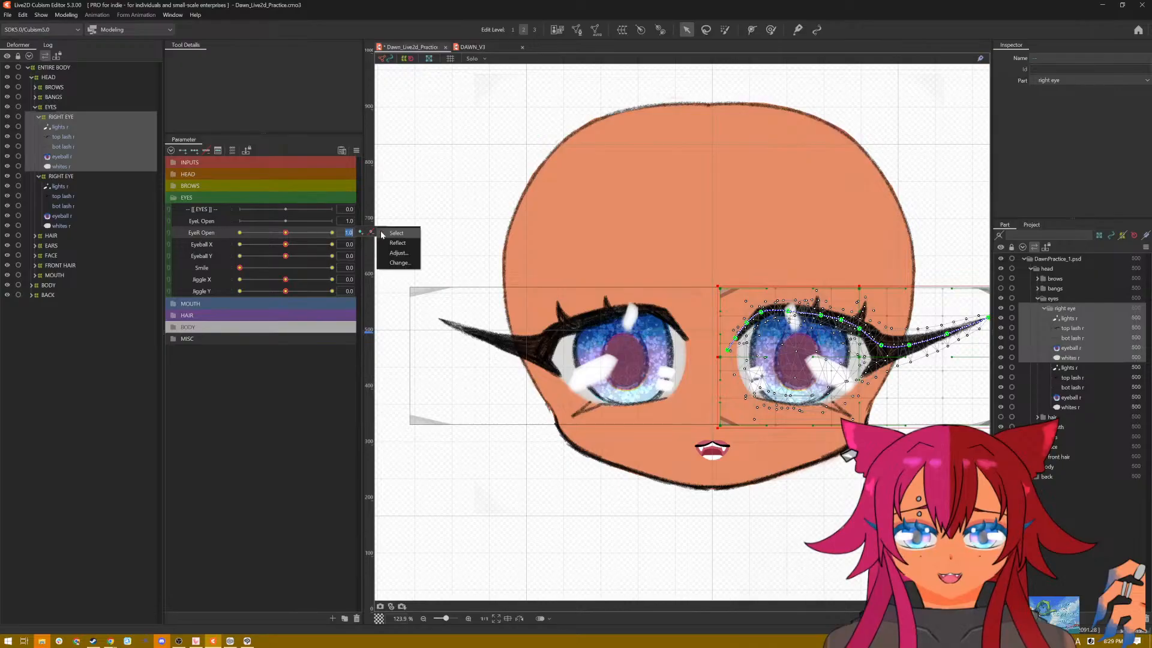
click(398, 263)
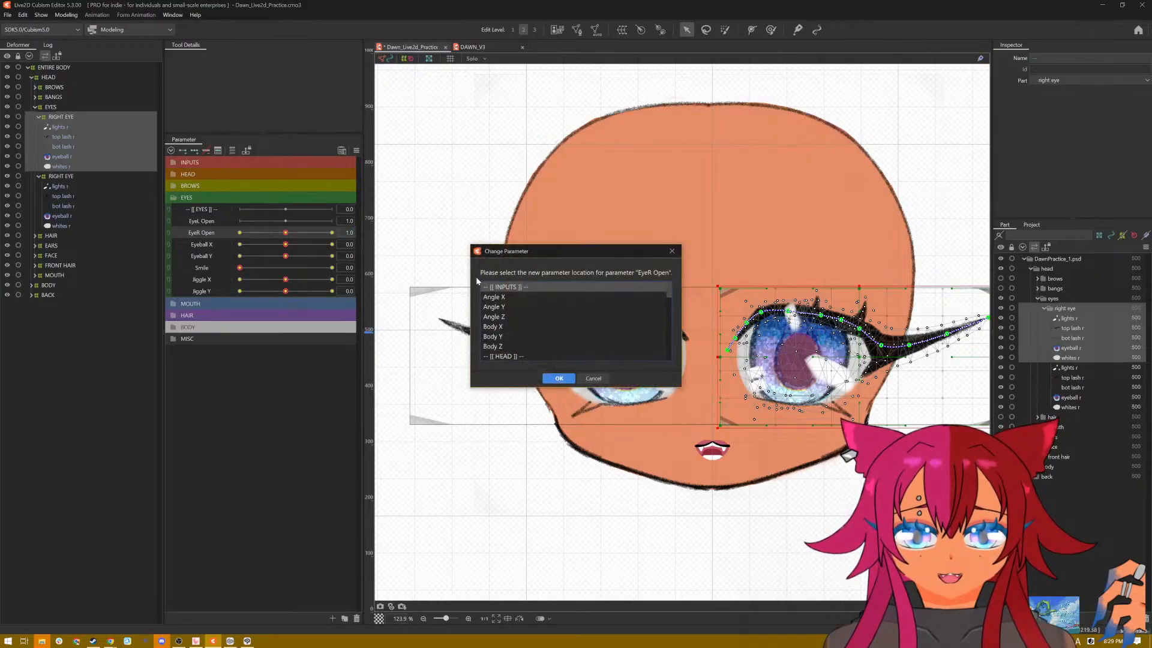
scroll(516, 330, down, 5)
click(511, 312)
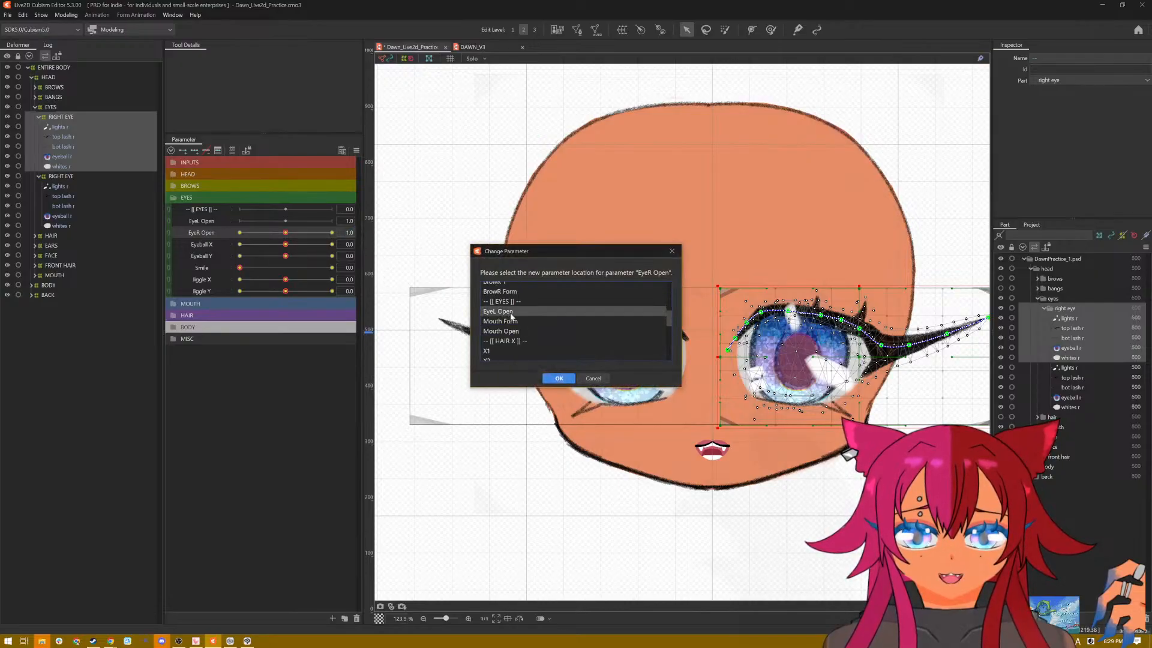
click(557, 378)
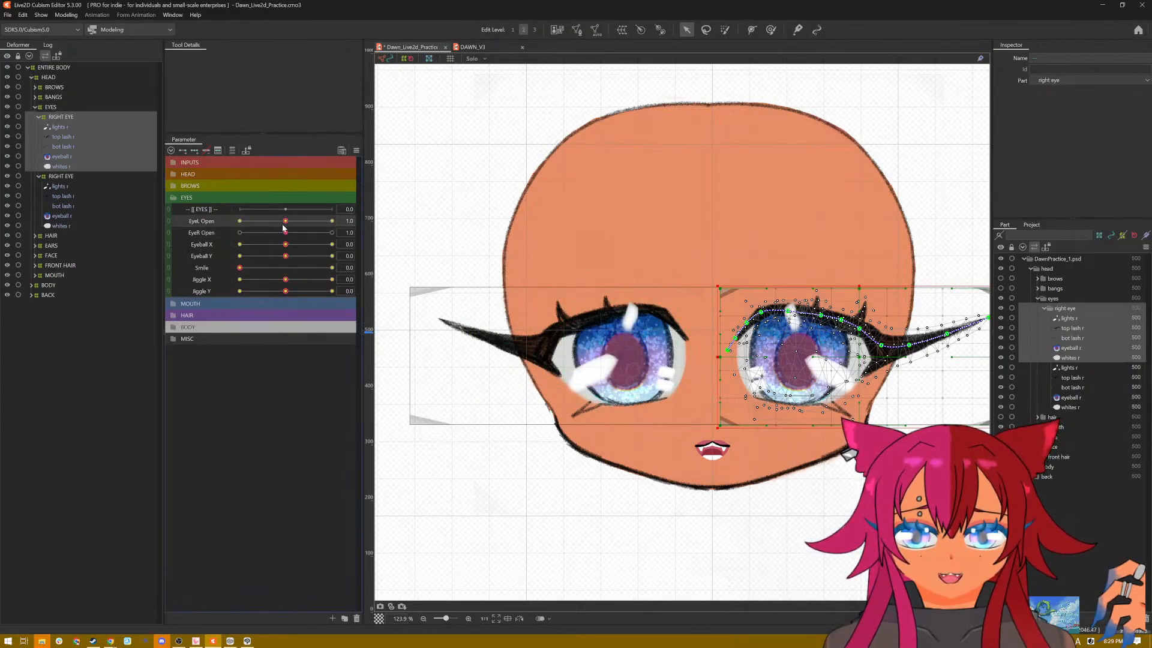
click(74, 117)
drag(285, 223, 437, 232)
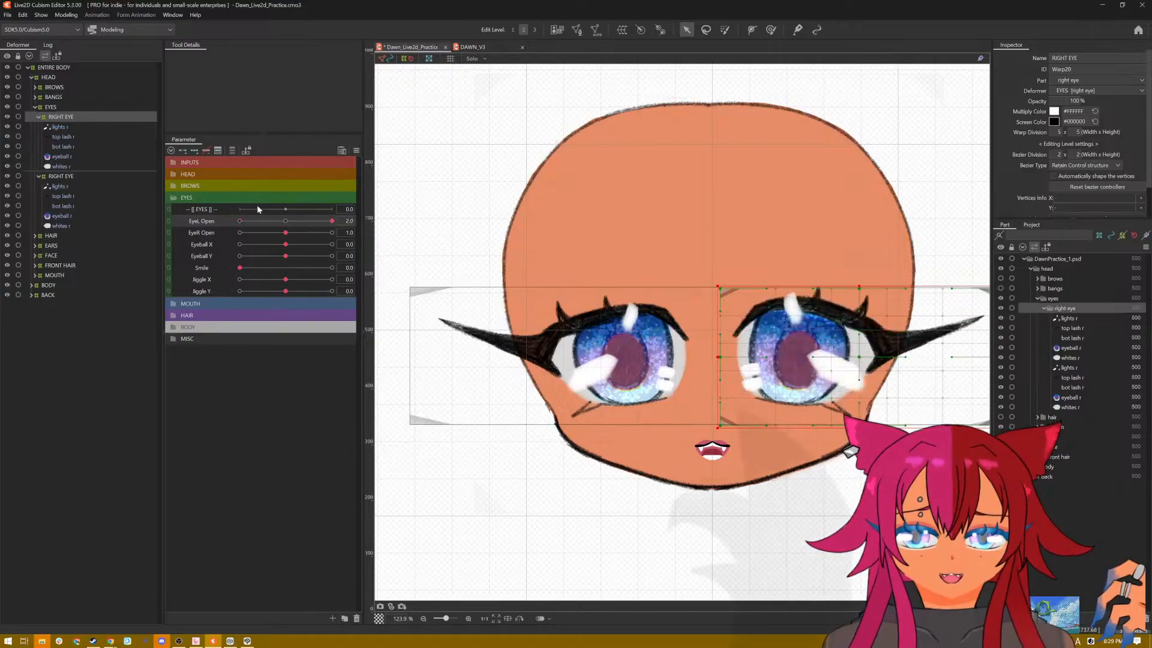
Step: Preview the Eye Jiggle physics with the [Posing] pattern, examining the motion of both eyes, and close the physics settings
click(66, 14)
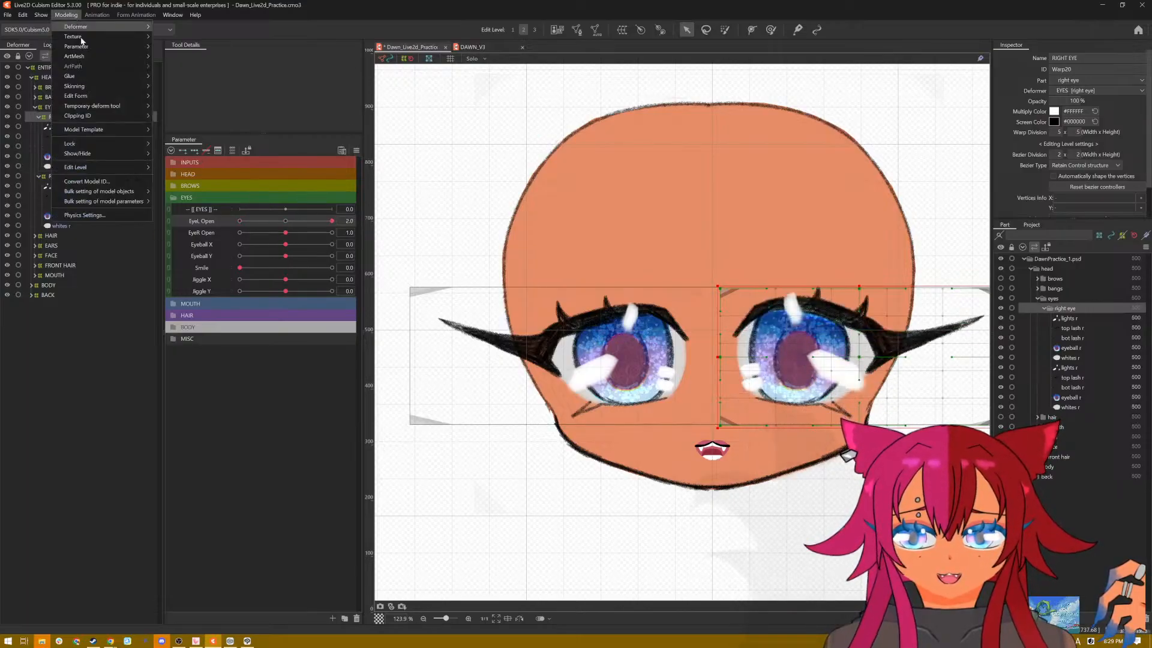
click(116, 213)
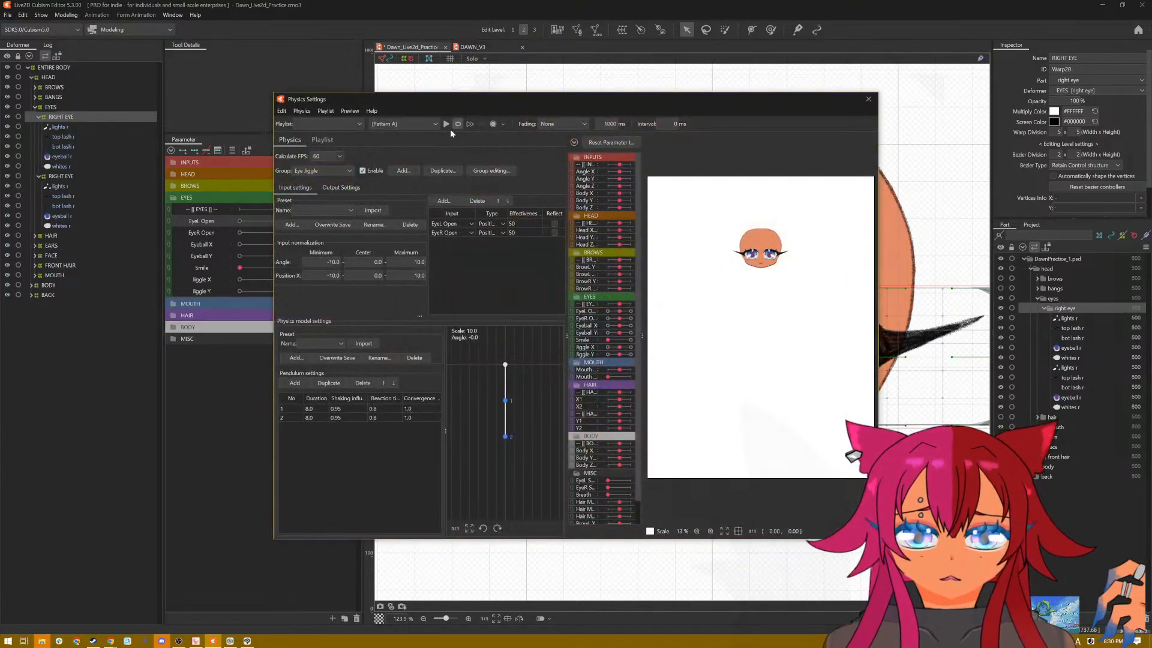
click(423, 121)
click(419, 153)
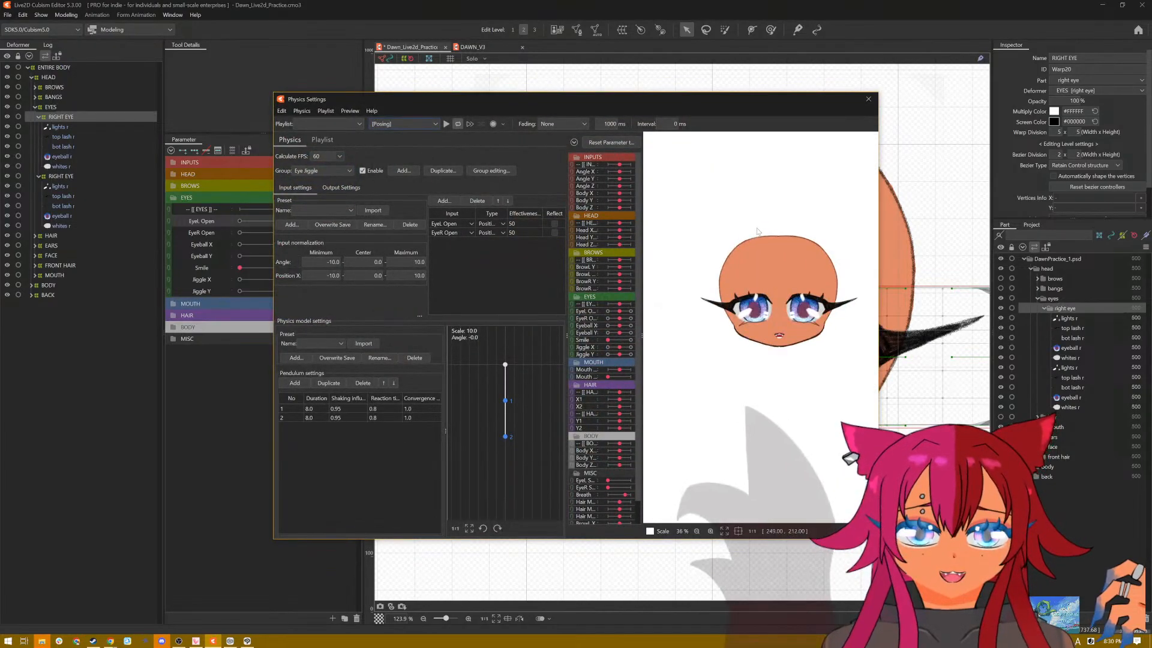
click(446, 124)
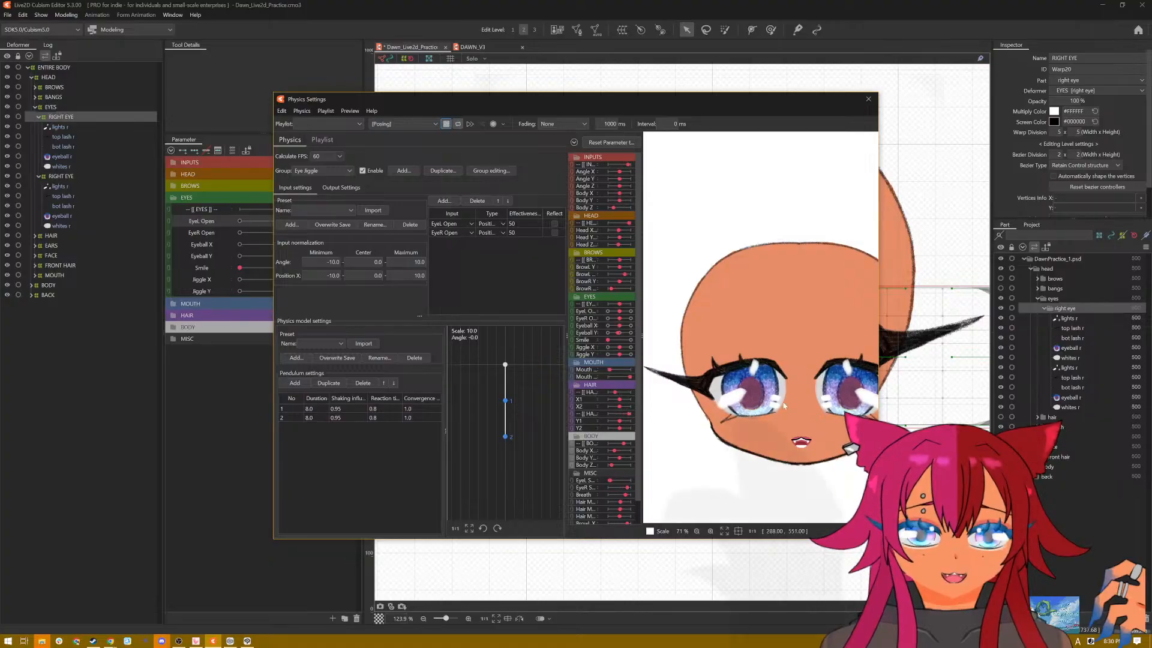
drag(791, 429, 688, 228)
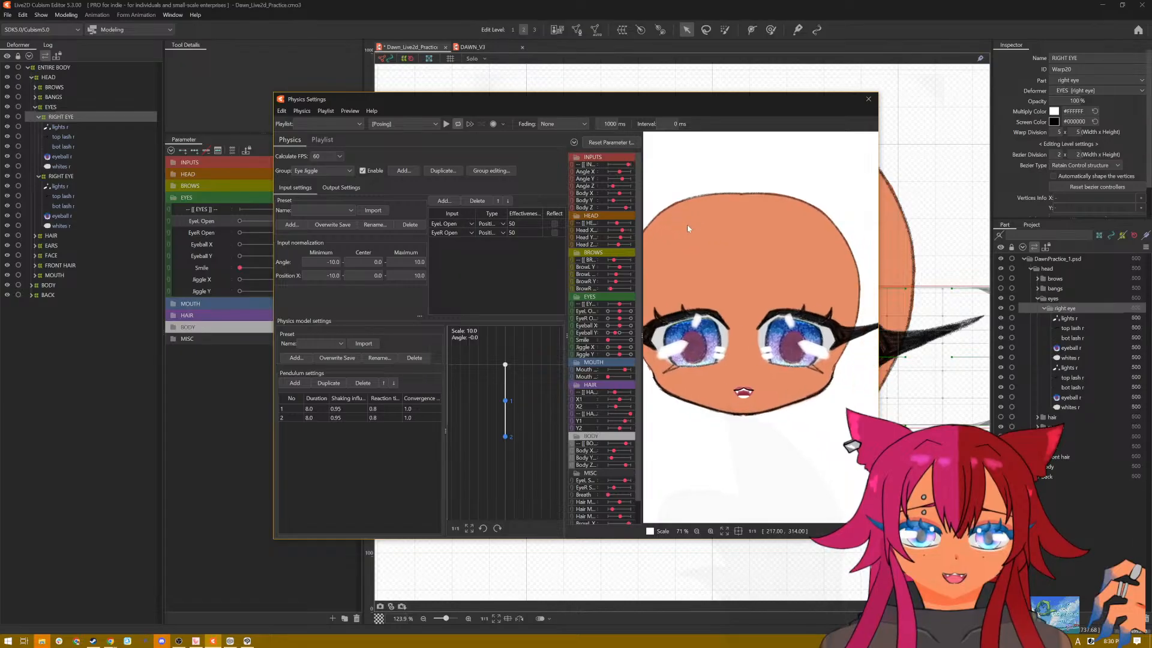
click(447, 123)
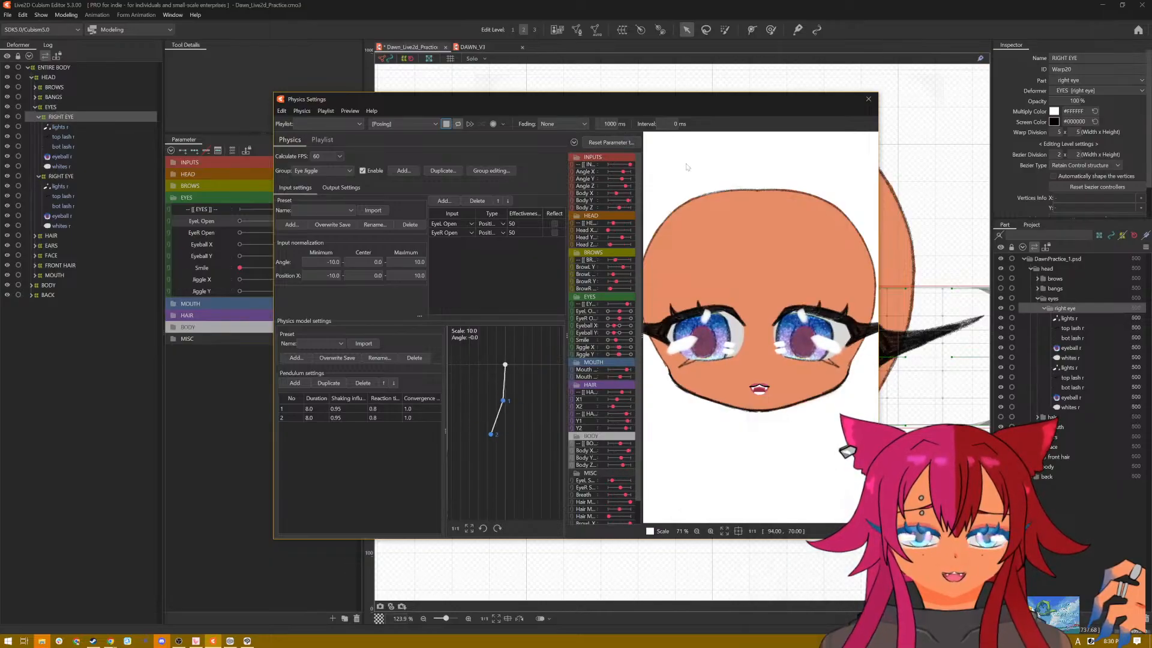
click(868, 99)
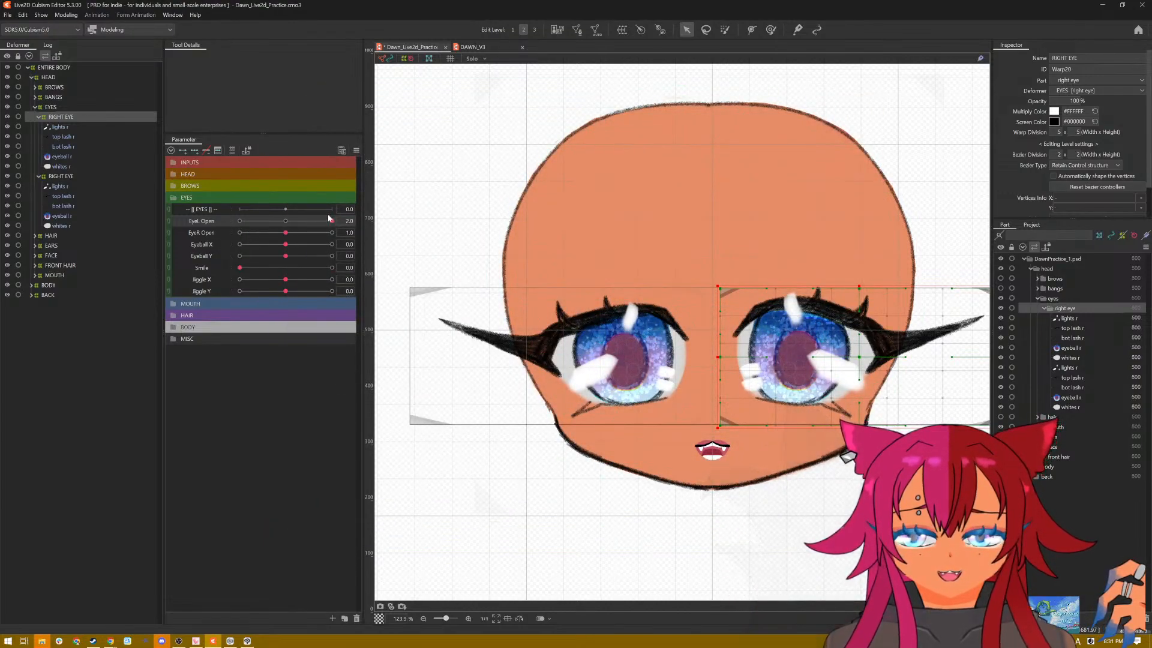
Step: Show the hidden bangs, brows, hair and ears parts of the head
drag(334, 223, 514, 231)
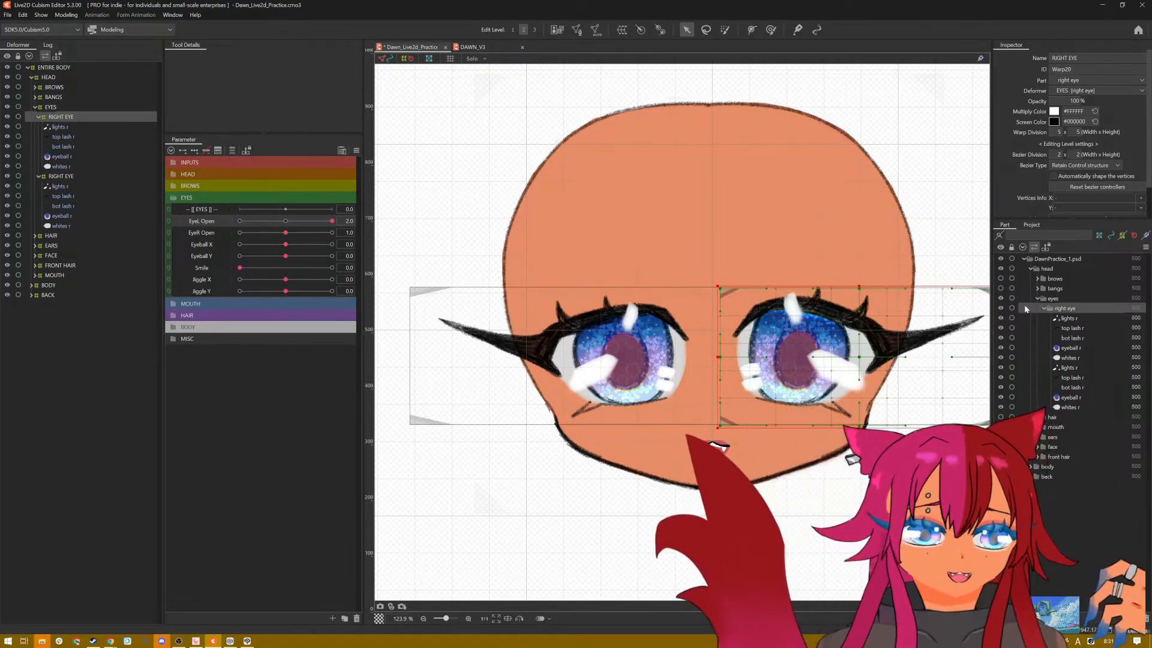
click(1000, 289)
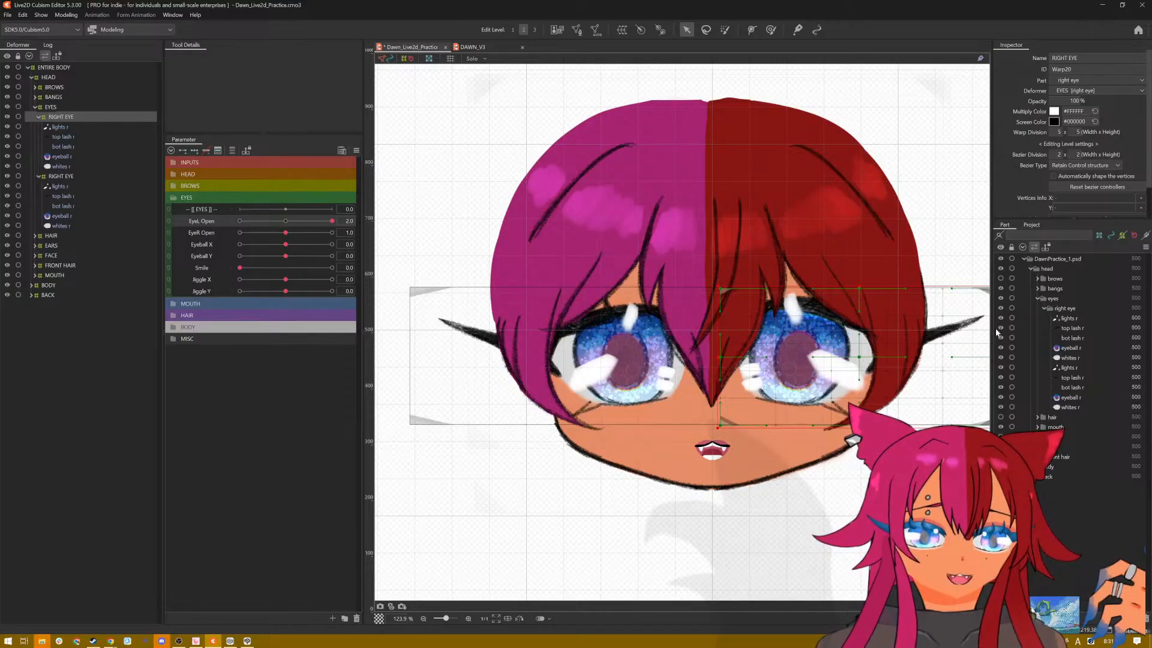
click(1000, 278)
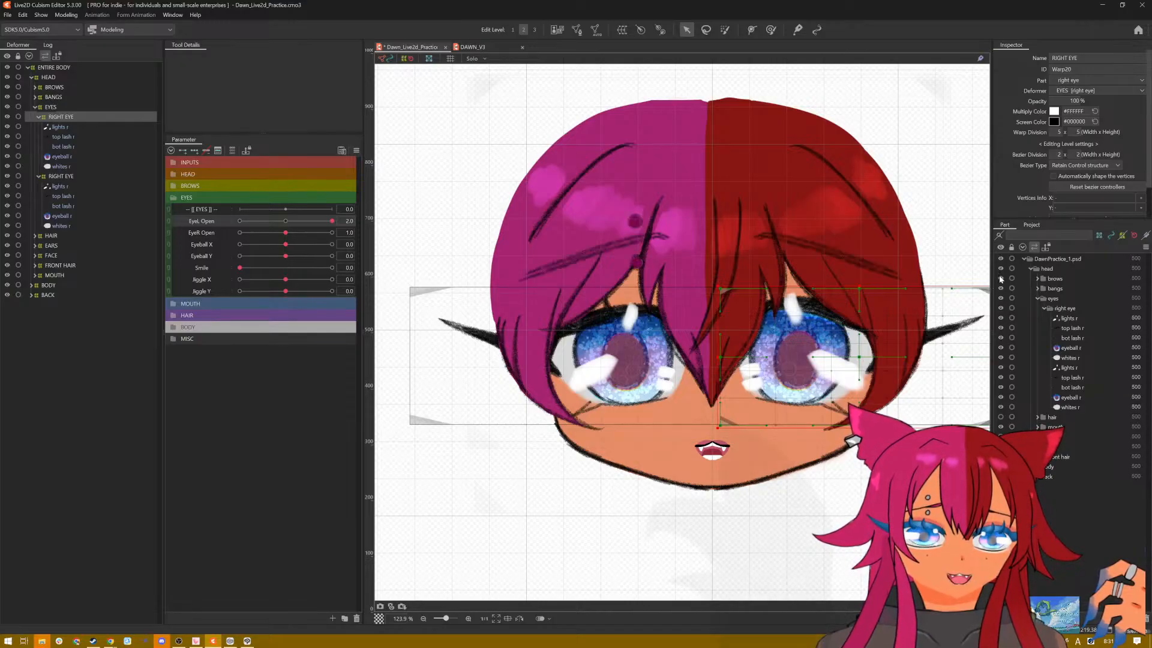
click(1000, 417)
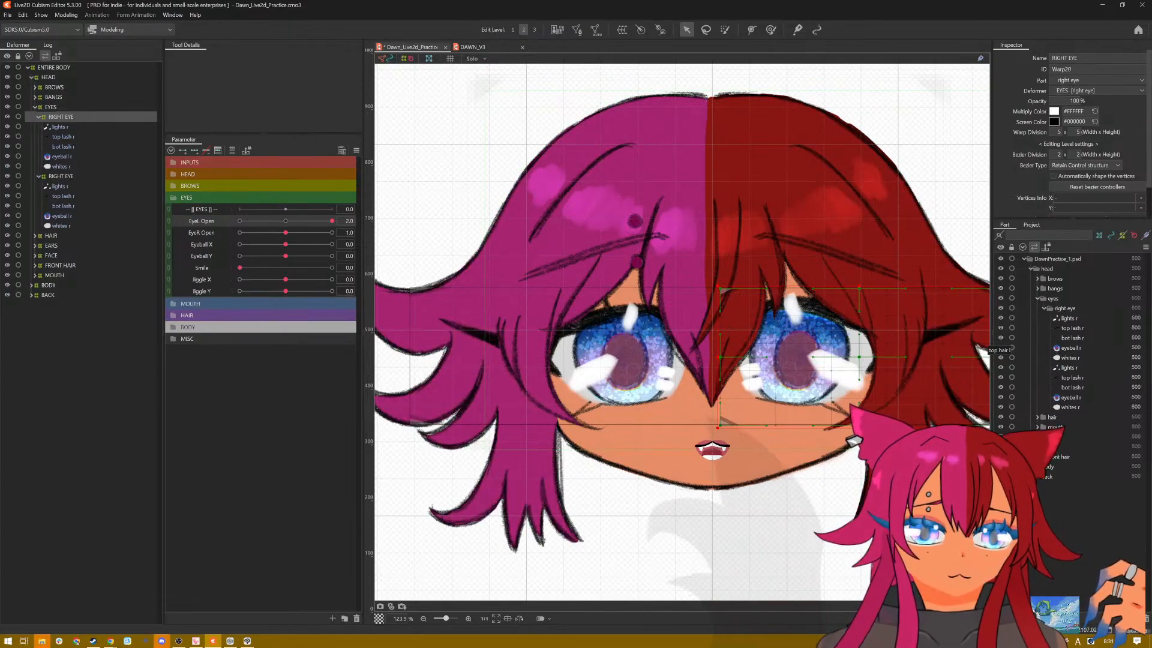
click(1000, 437)
Step: Reopen the physics settings and preview the Eye Jiggle group on the full head using the [Posing] pattern
click(66, 15)
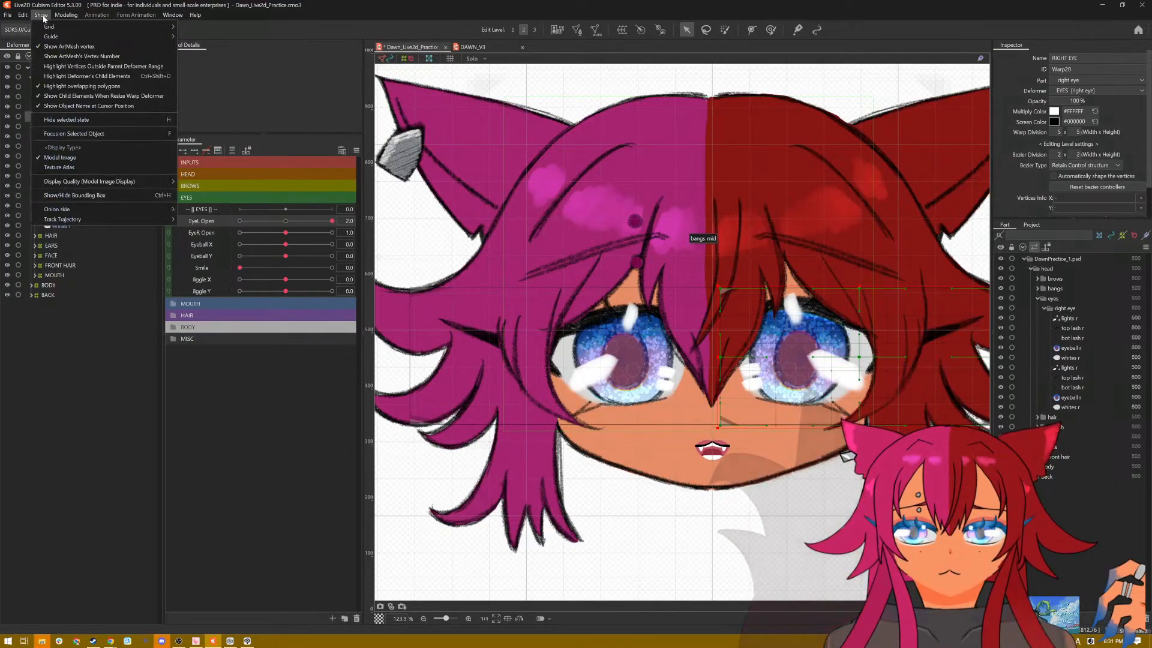
click(115, 214)
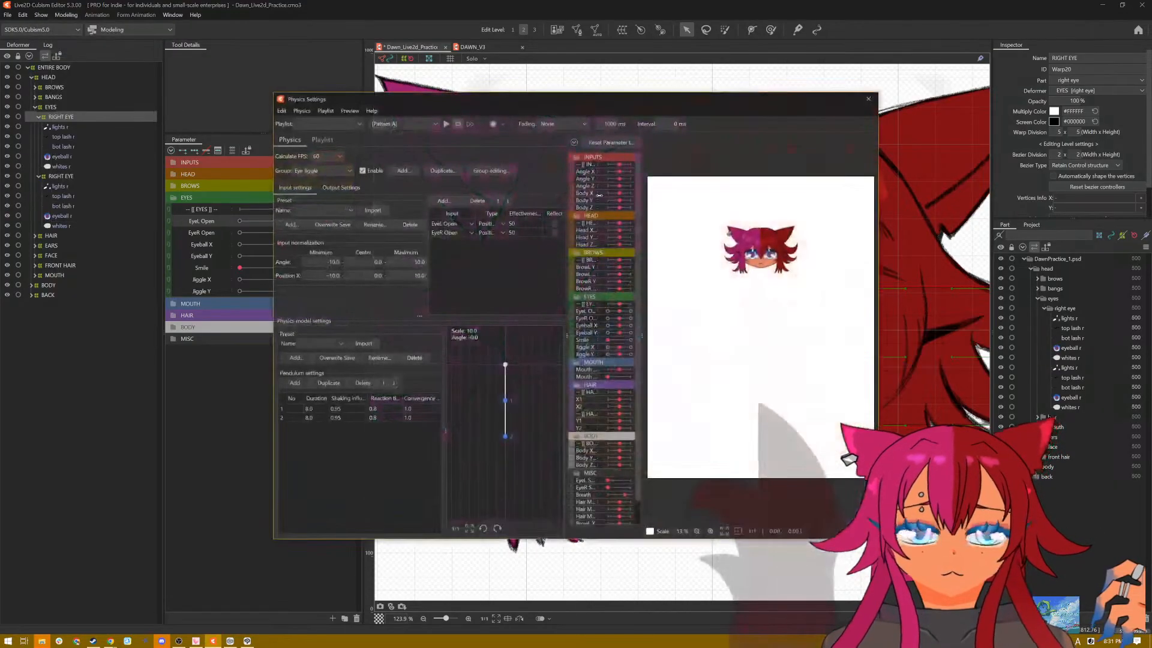
scroll(757, 239, up, 5)
scroll(757, 239, down, 4)
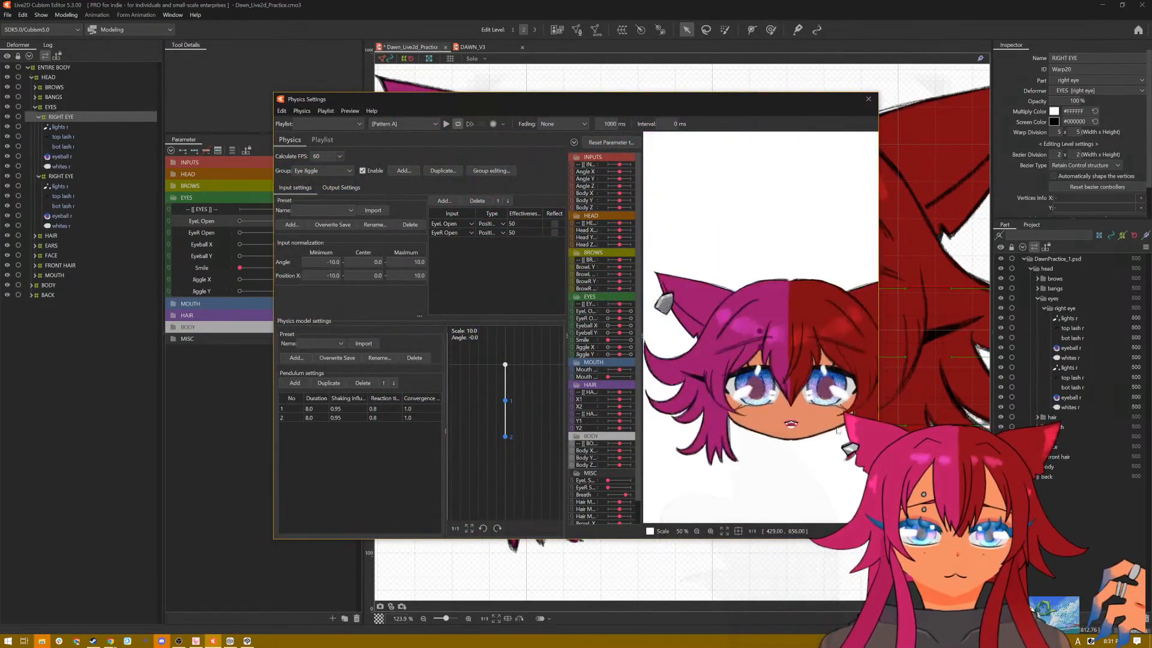
scroll(813, 406, up, 3)
click(402, 124)
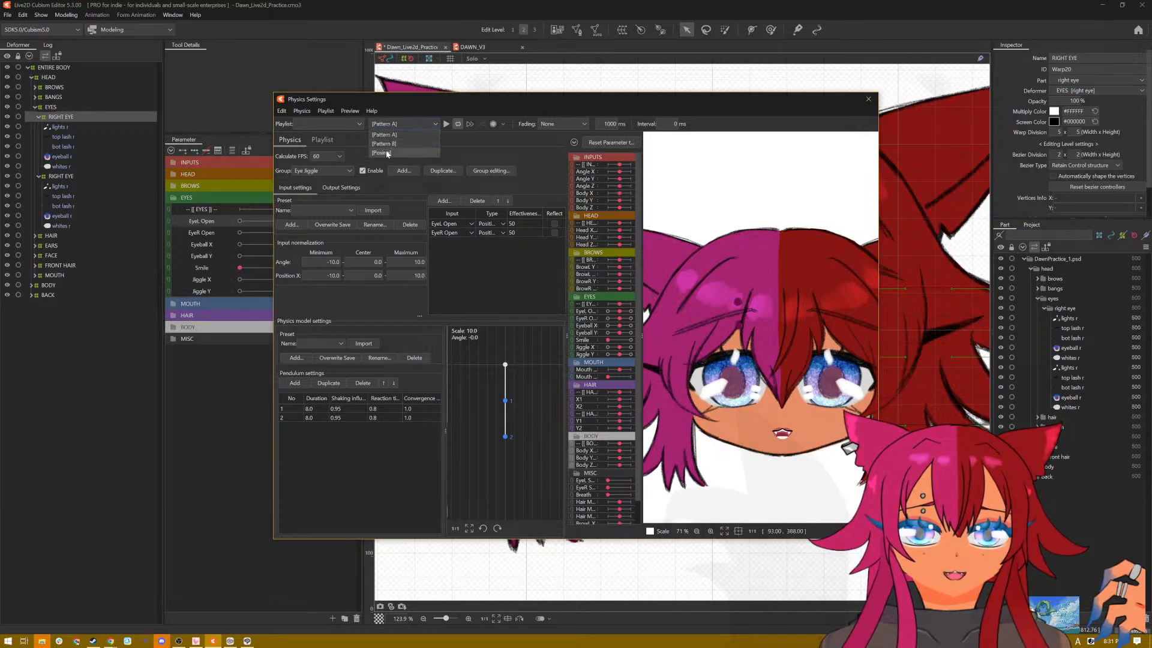
click(396, 147)
drag(821, 393, 680, 296)
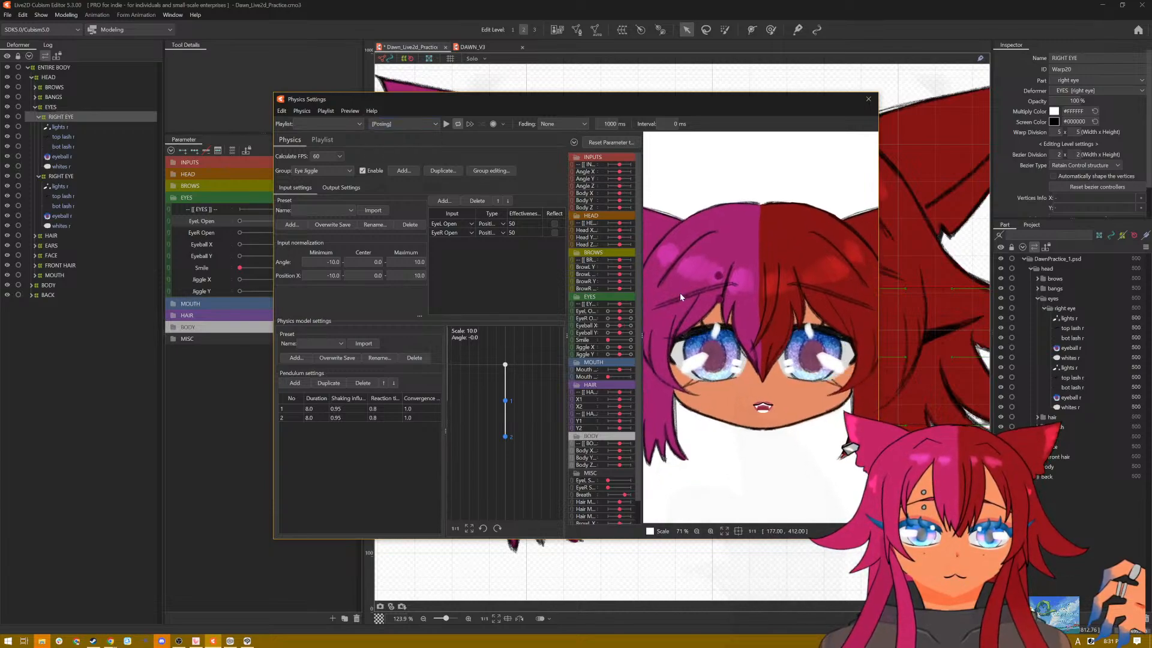
click(446, 124)
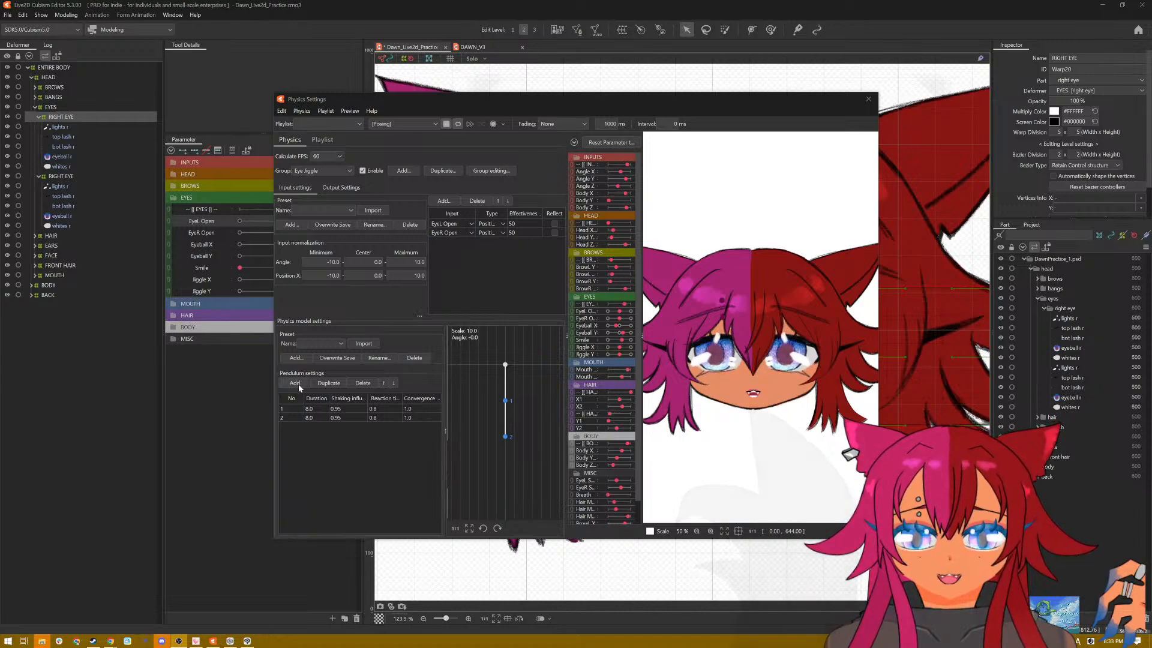
Step: Try a Shaking Influence of 1.0 for both pendulum points of the Eye Jiggle group
click(338, 418)
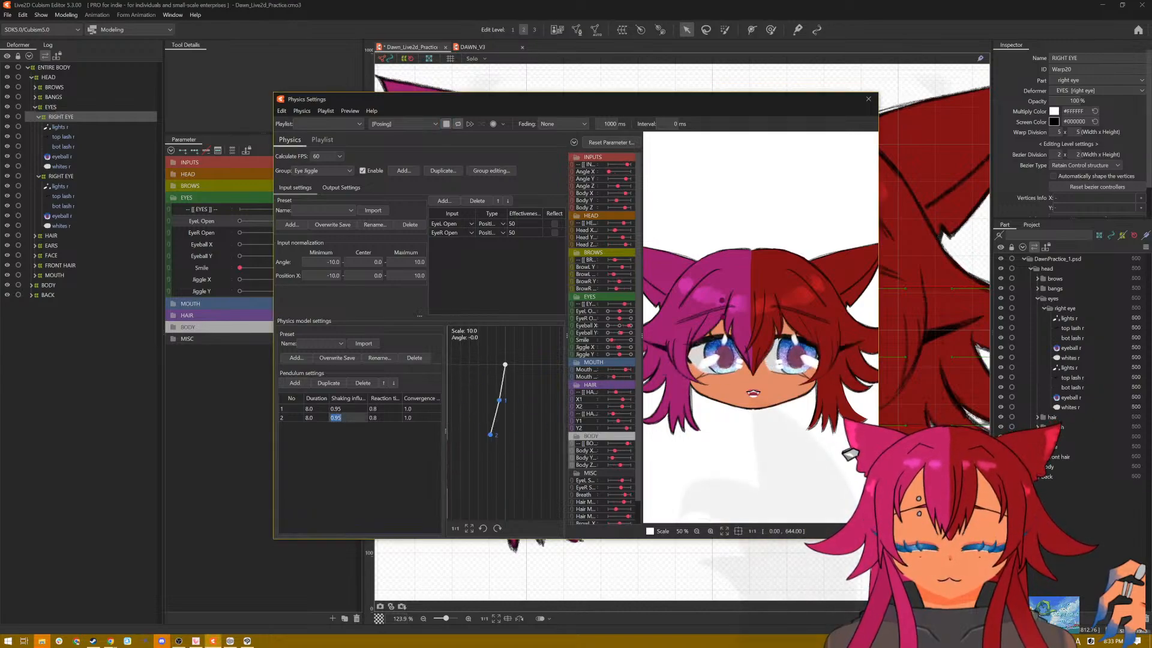
text(2)
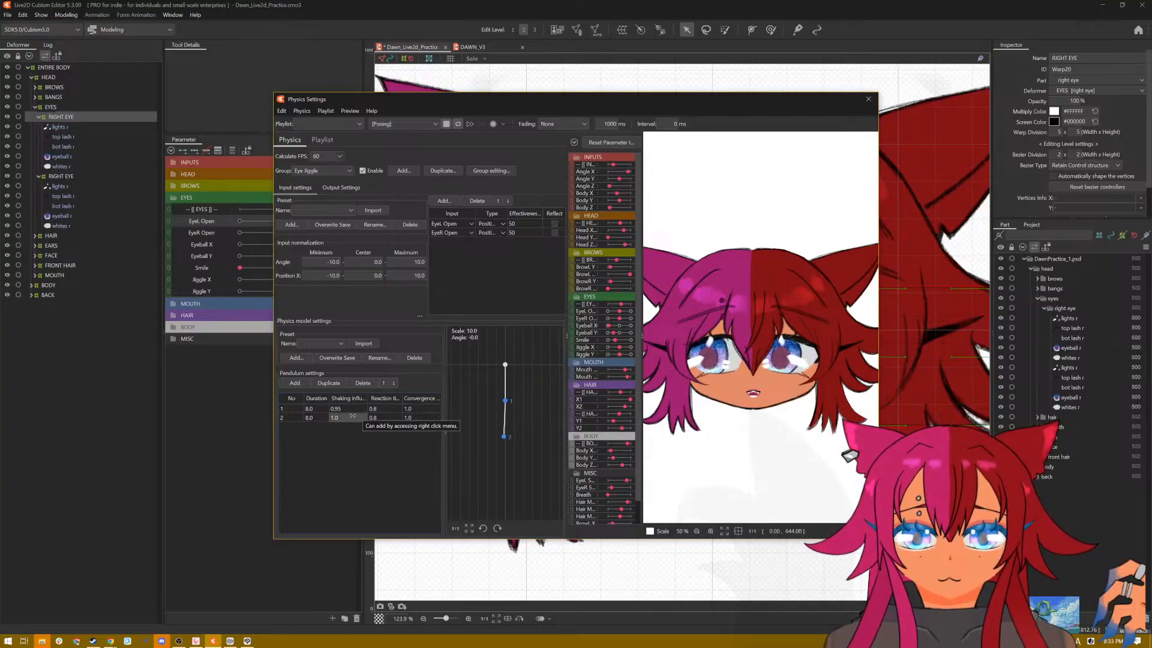
text(2)
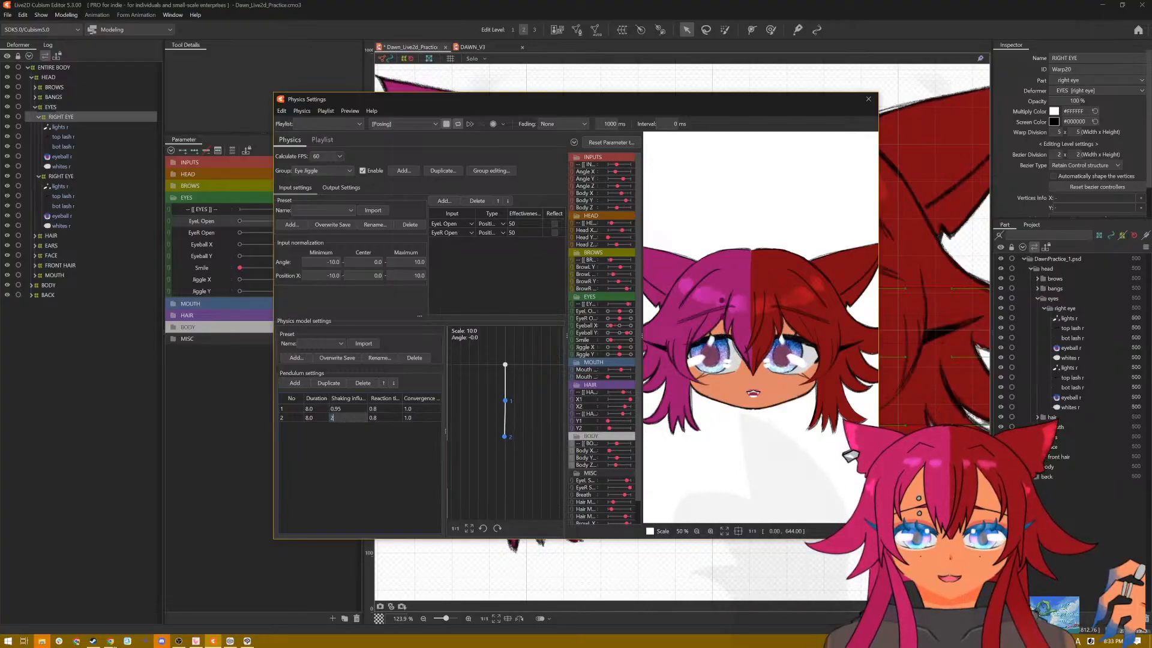
key(Return)
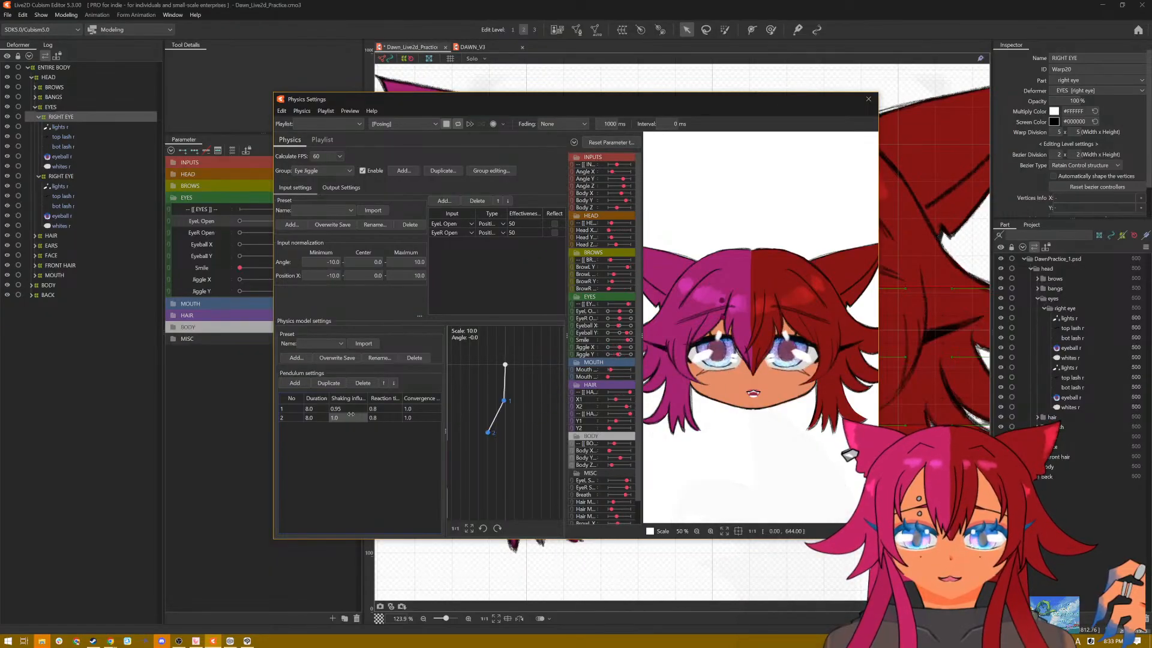
double_click(347, 408)
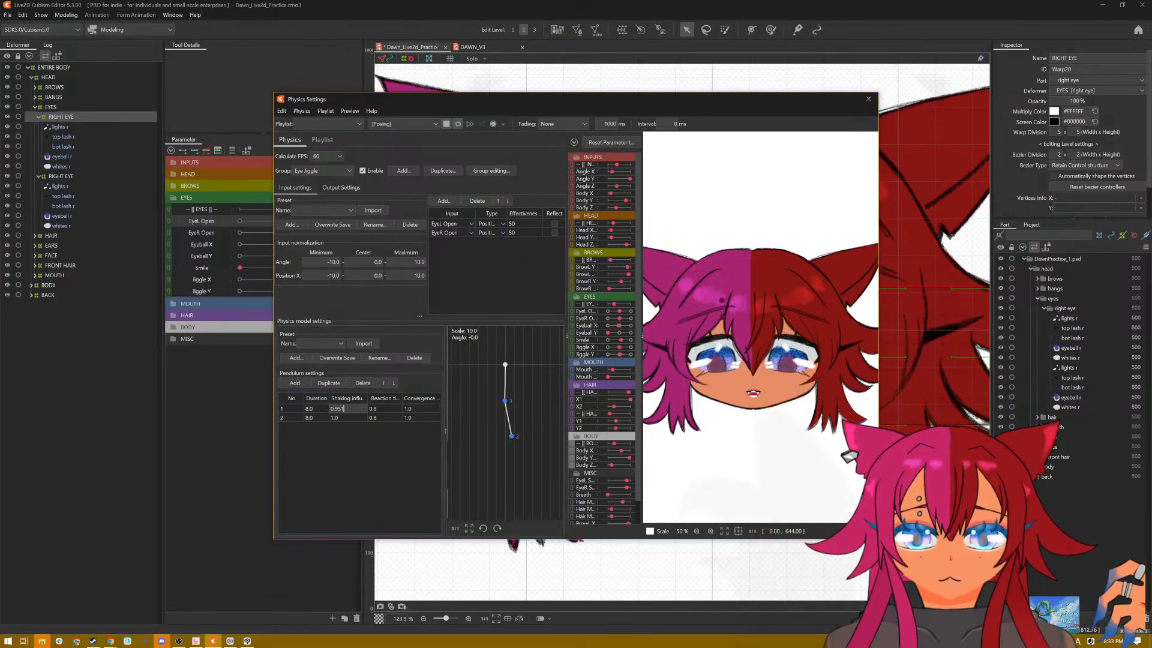
key(Return)
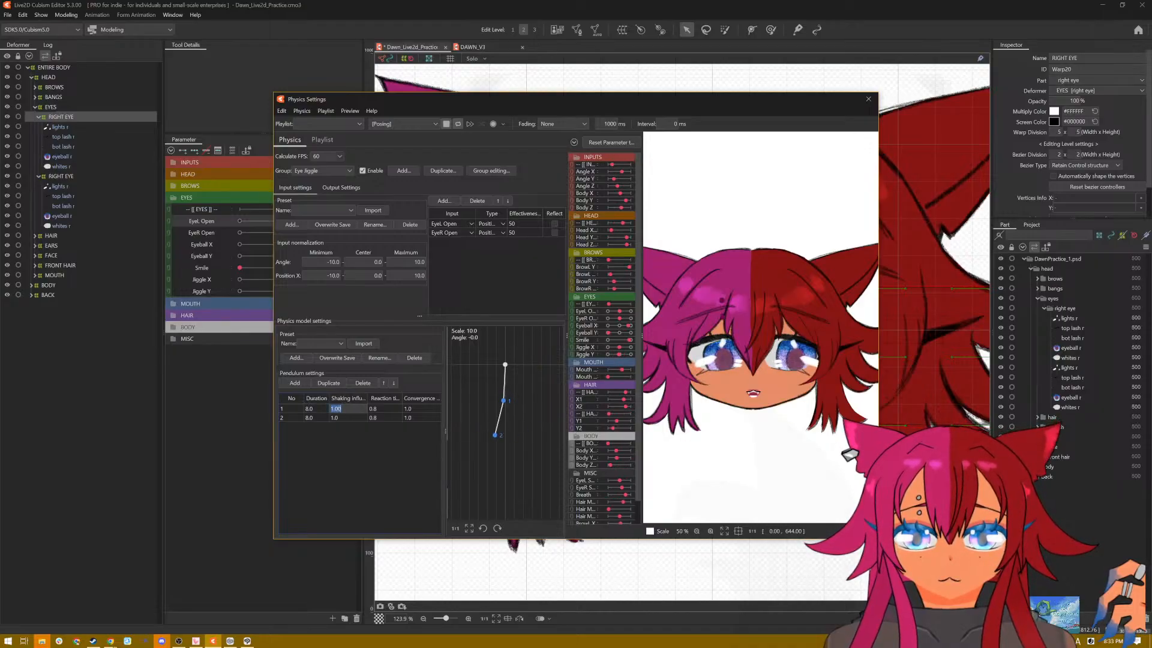
Step: Try a Shaking Influence of 0.5 for both Eye Jiggle pendulum points
text(0.5)
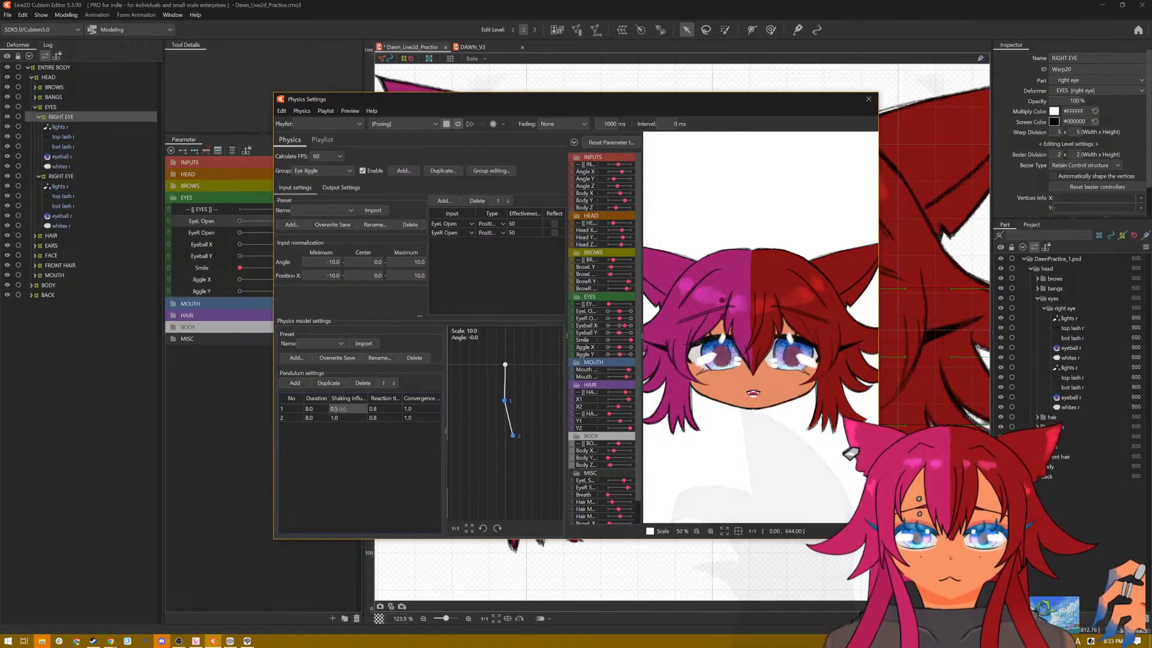
click(338, 417)
text(0.5)
key(Return)
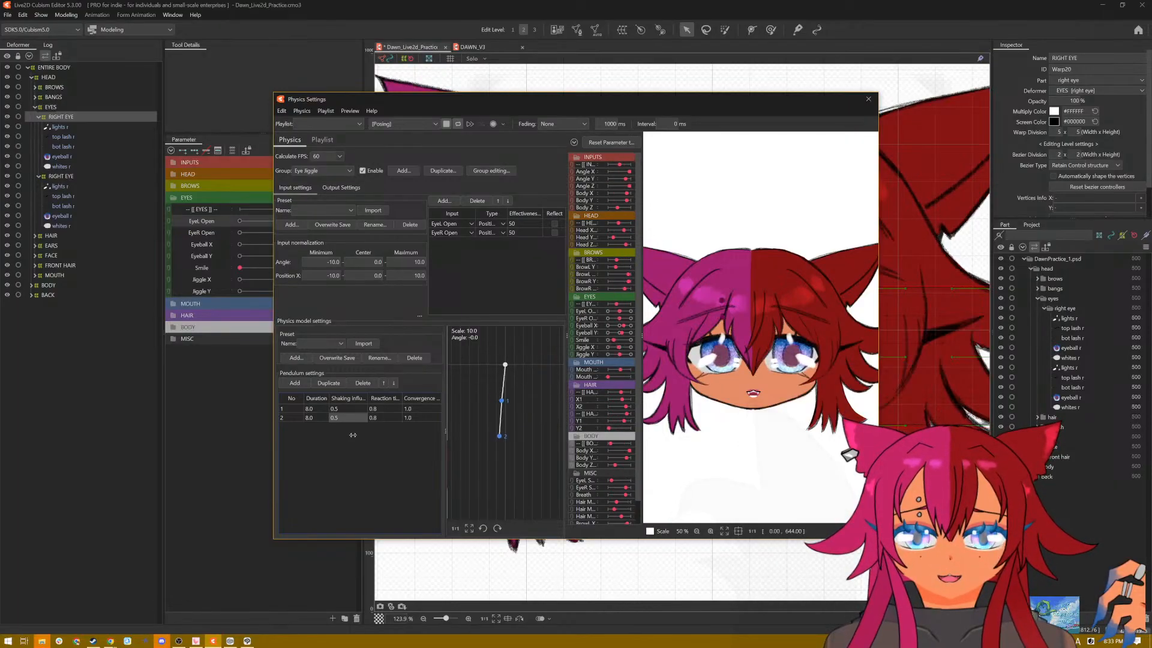
Step: Set the Shaking Influence of both Eye Jiggle pendulum points to 0.95
double_click(354, 409)
text(5)
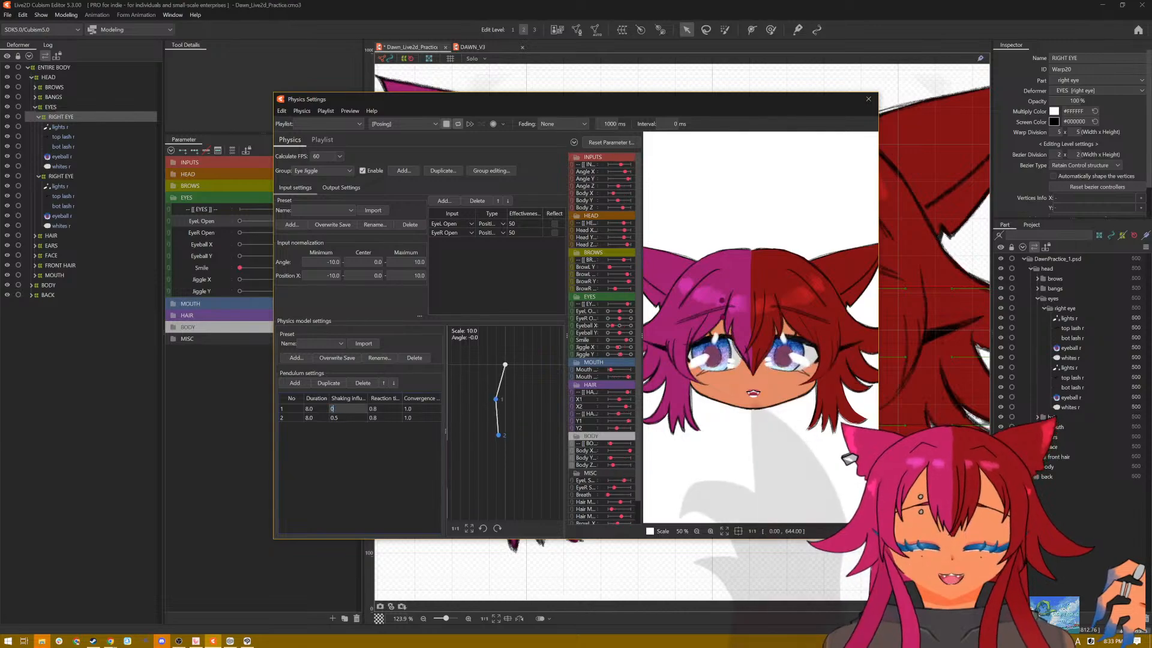
text(.99)
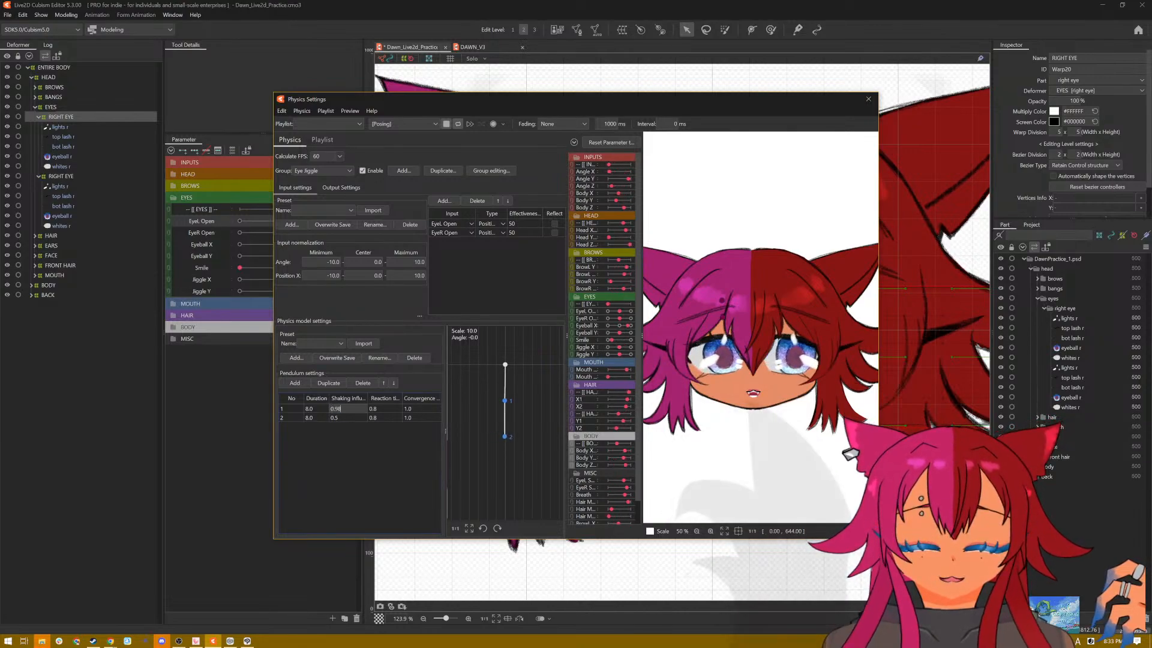
double_click(351, 418)
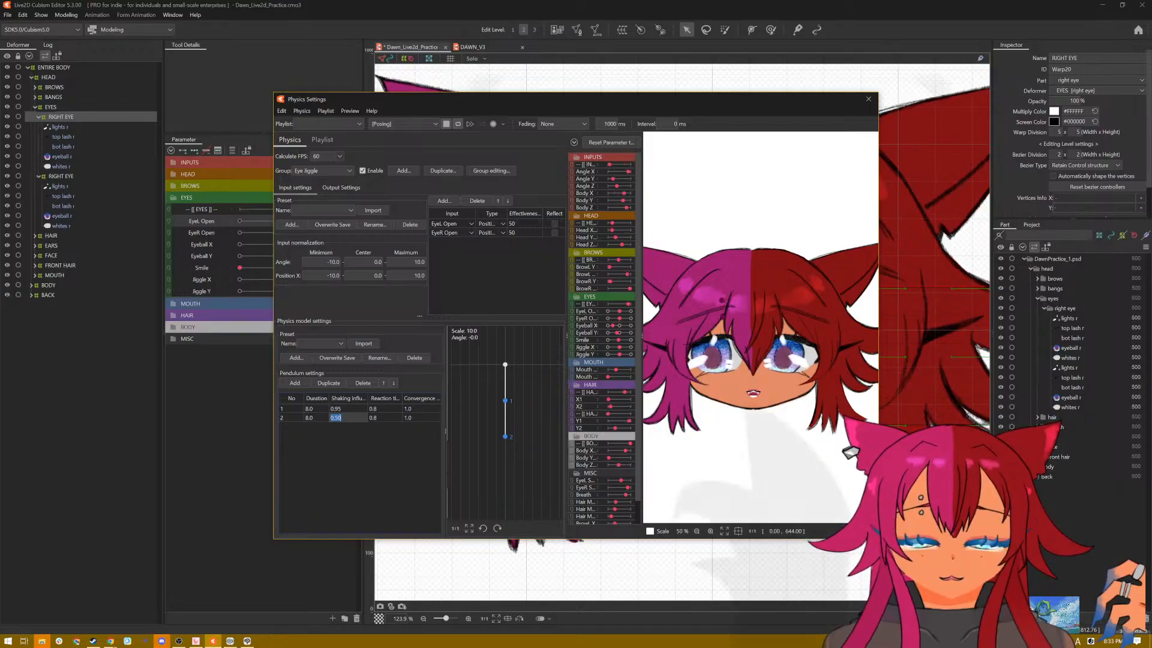
text(0)
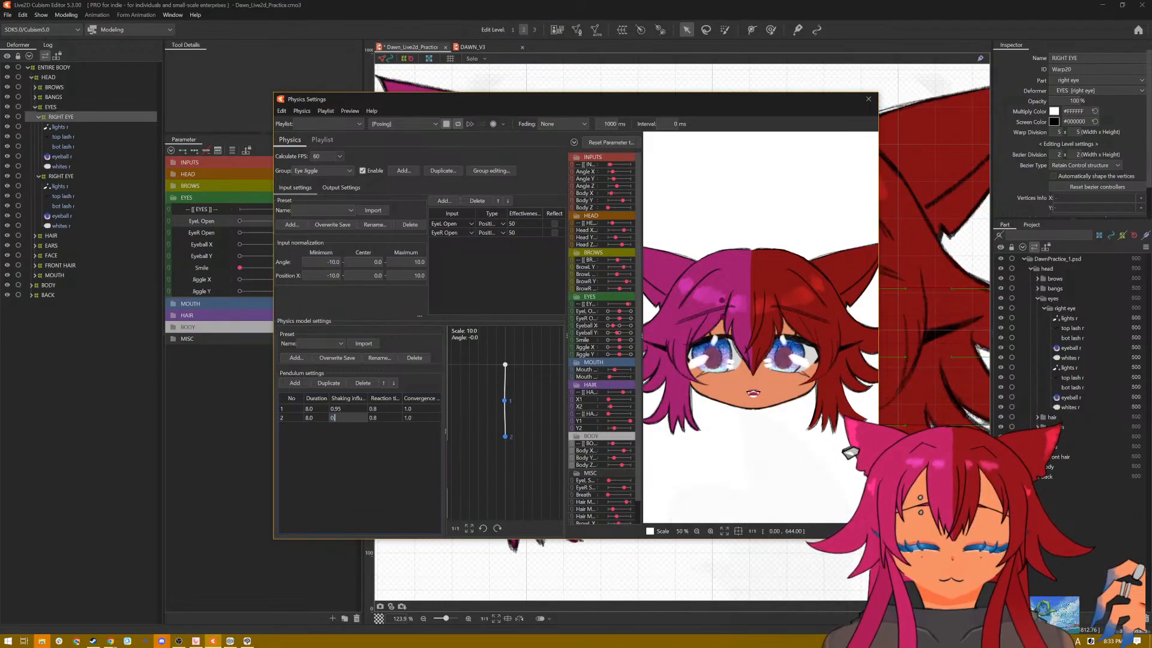
text(.90)
click(372, 411)
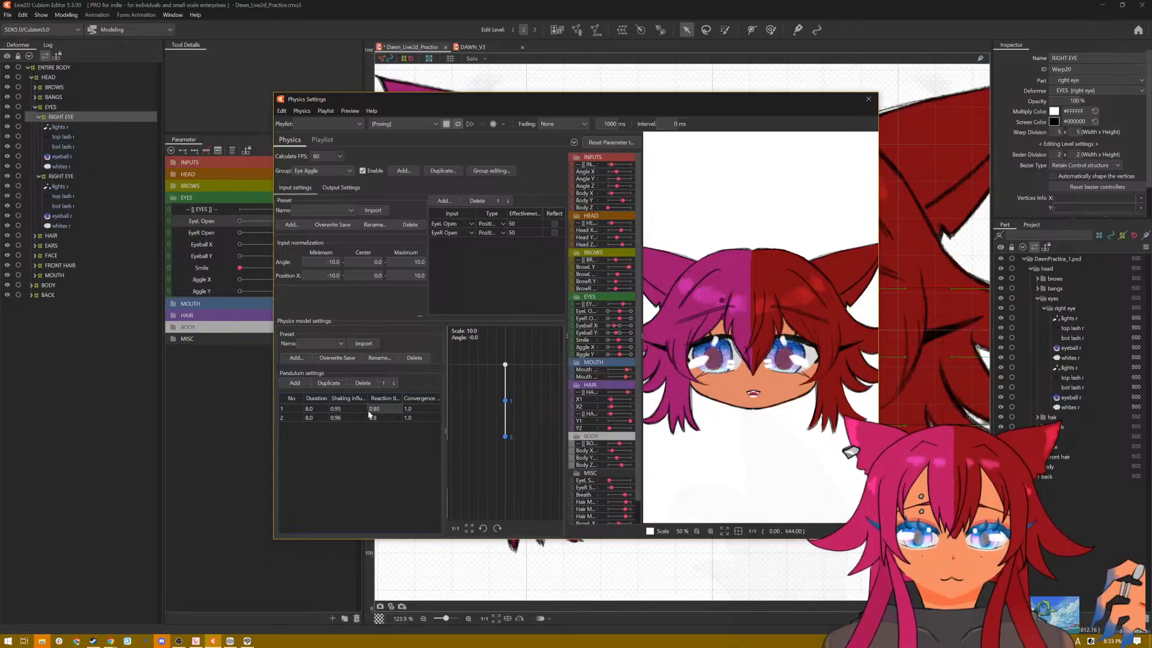
drag(346, 418, 349, 418)
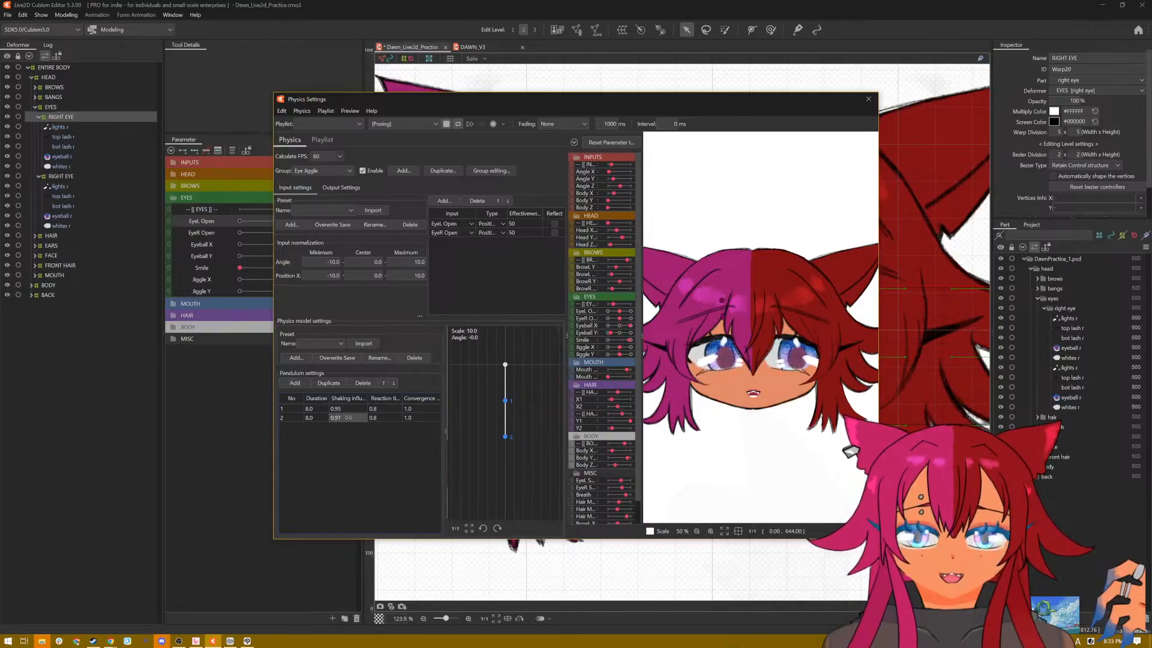
double_click(348, 418)
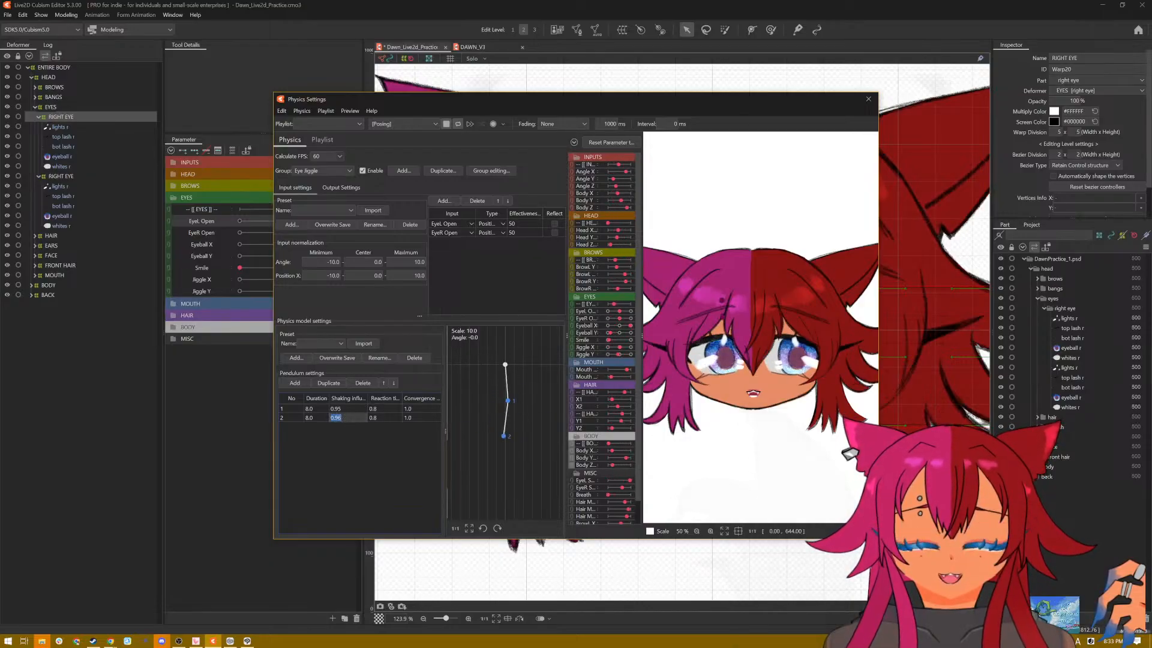
click(346, 418)
key(BackSpace)
text(5)
key(Return)
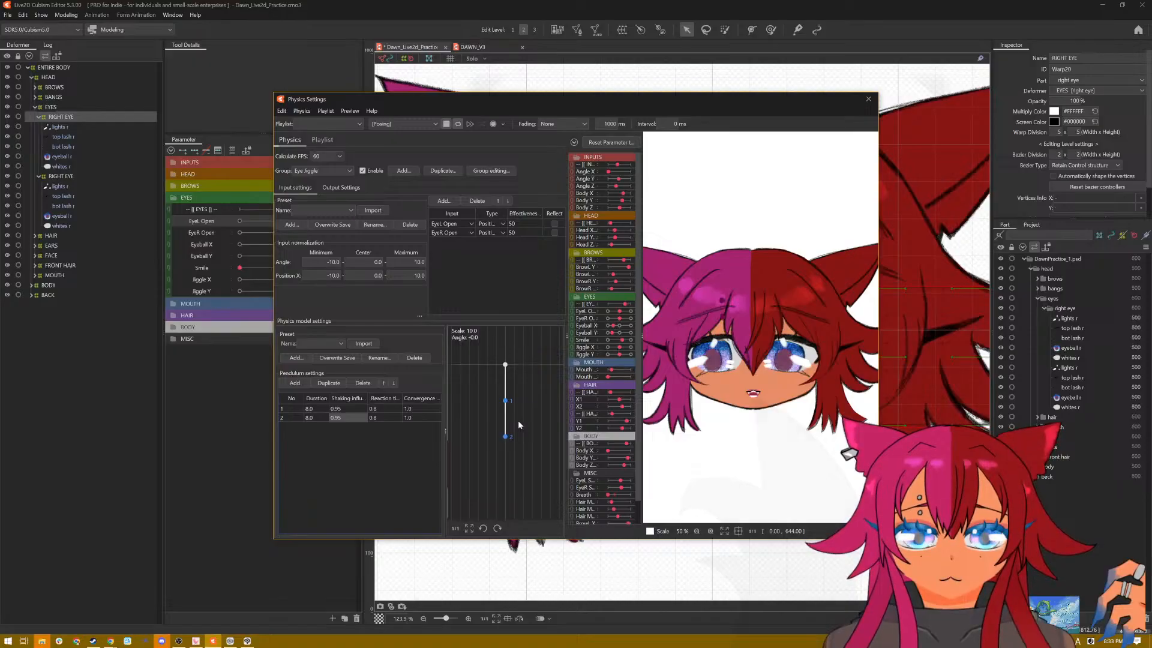
Step: Examine the Eye Jiggle motion on the previewed face up close and from afar, and close the physics settings
scroll(767, 376, up, 2)
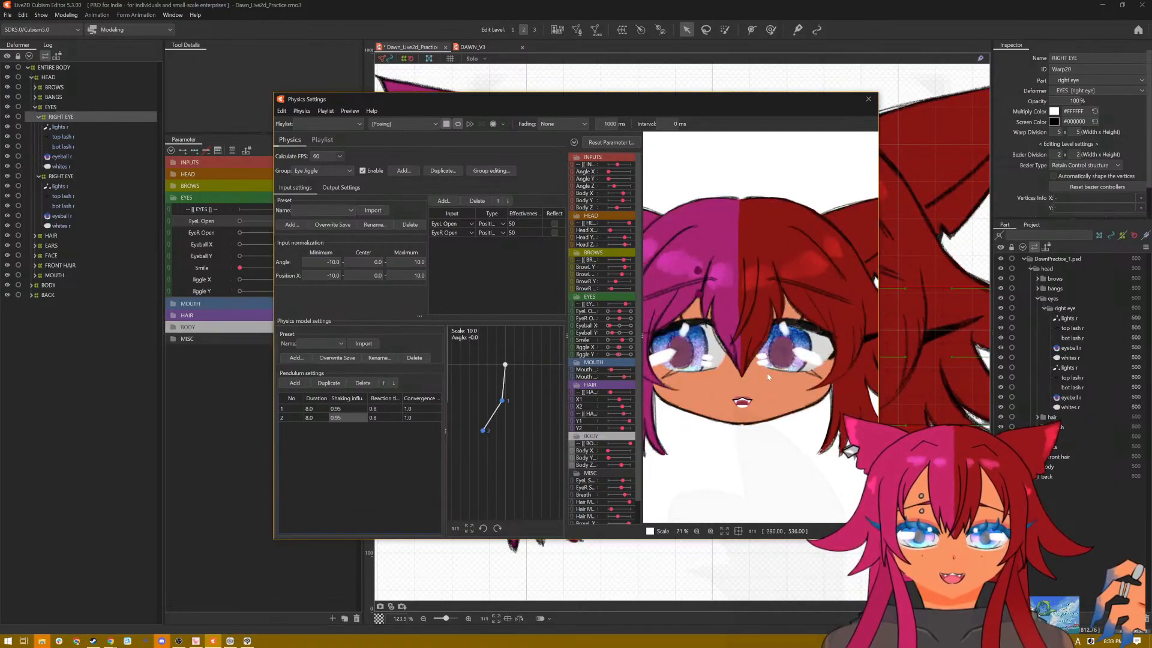
scroll(729, 367, up, 2)
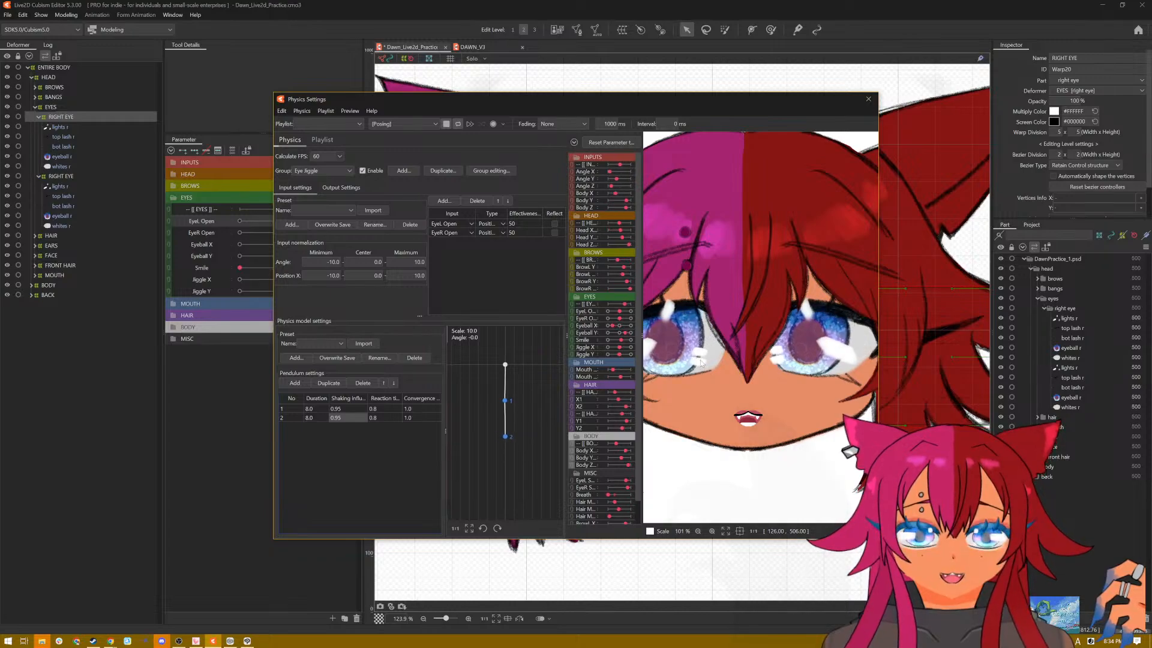
scroll(700, 362, down, 6)
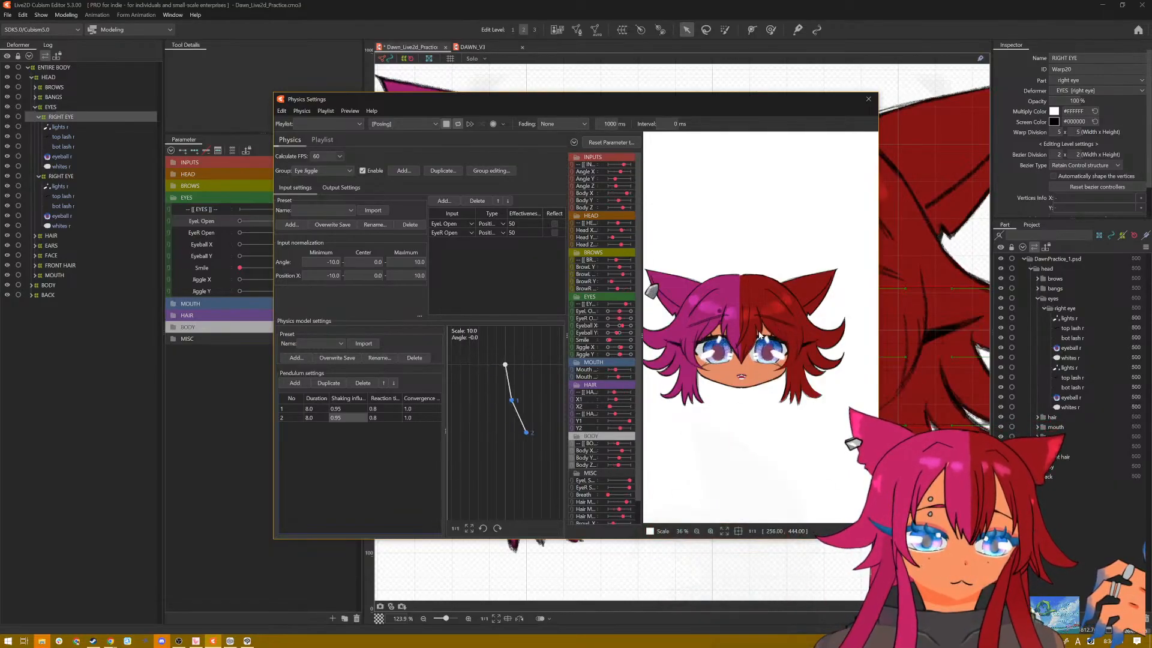
scroll(759, 333, up, 3)
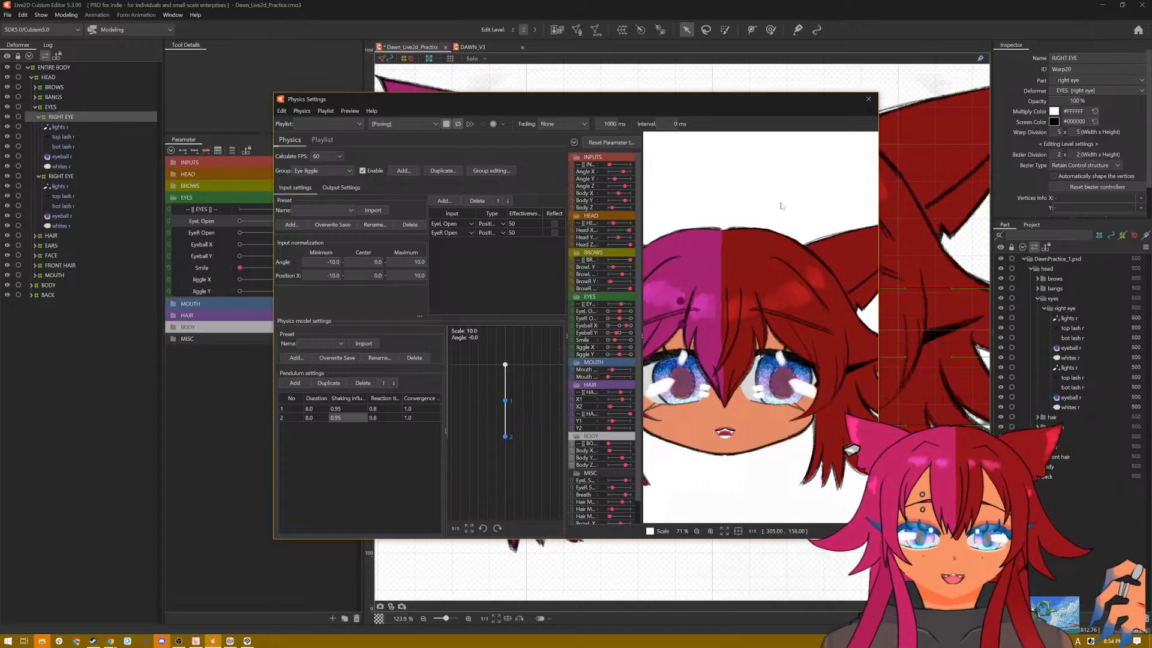
click(402, 123)
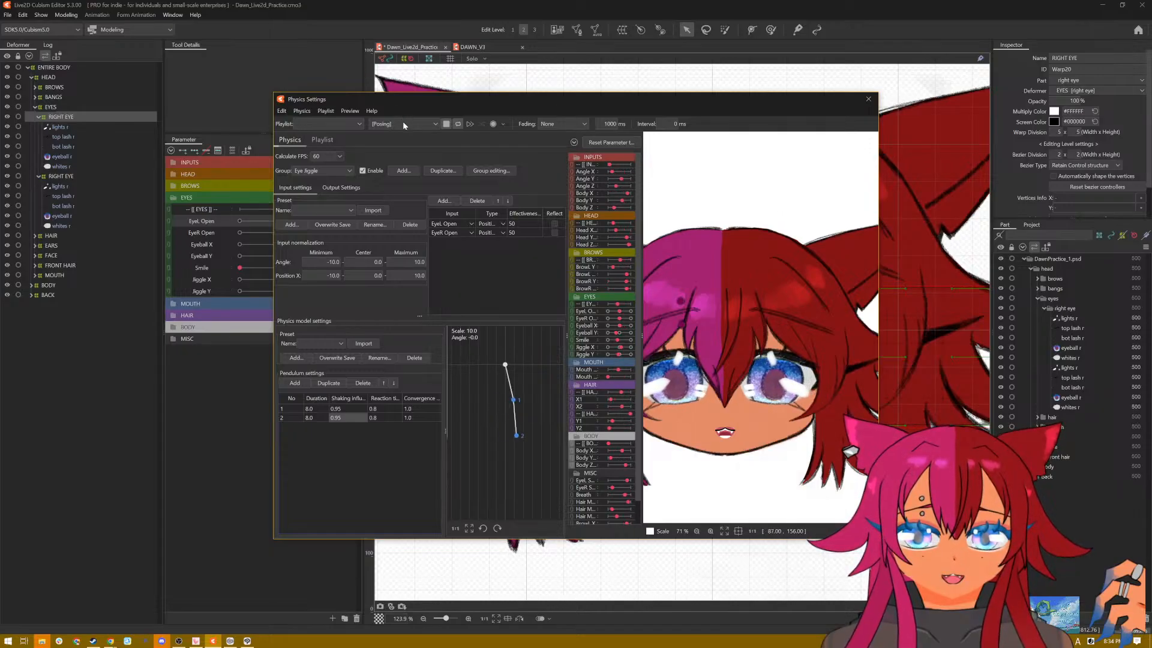
click(868, 96)
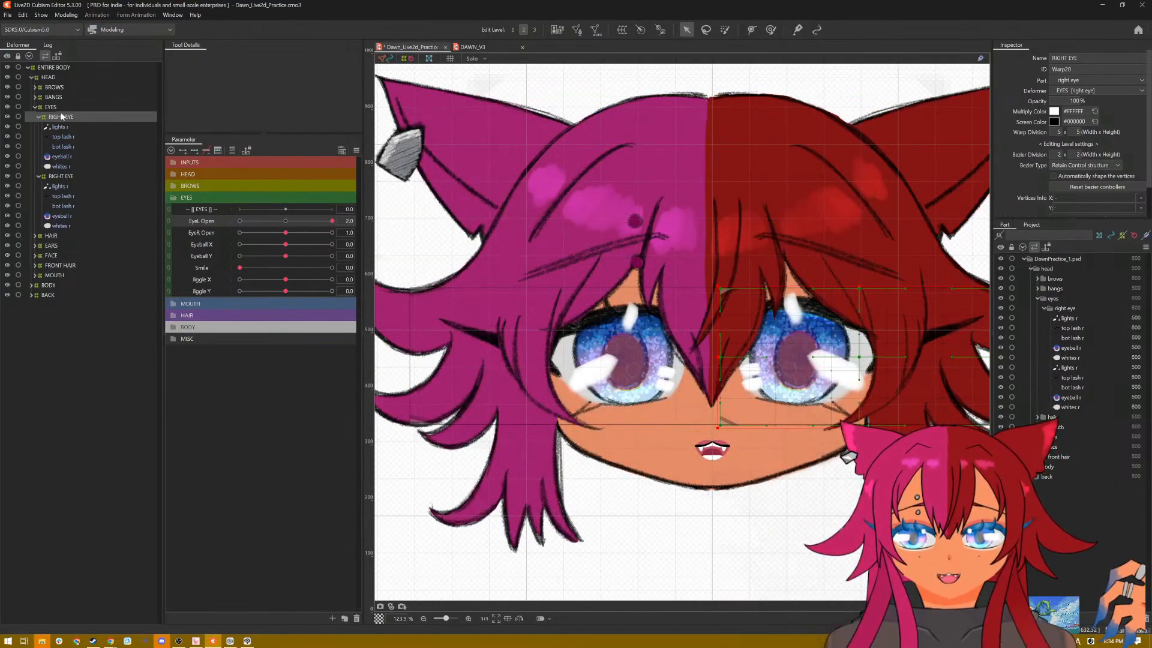
Step: Close both eyes by setting EyeL Open and EyeR Open to 0.0
drag(333, 221, 194, 227)
drag(286, 233, 240, 233)
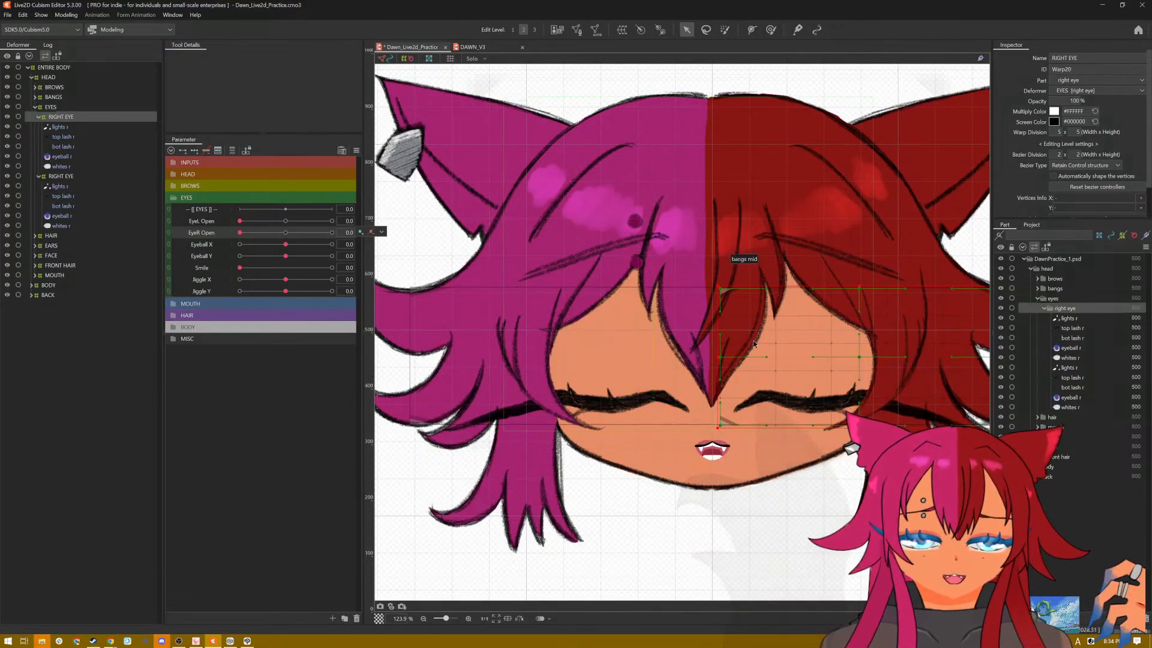
scroll(760, 344, up, 2)
scroll(760, 343, down, 3)
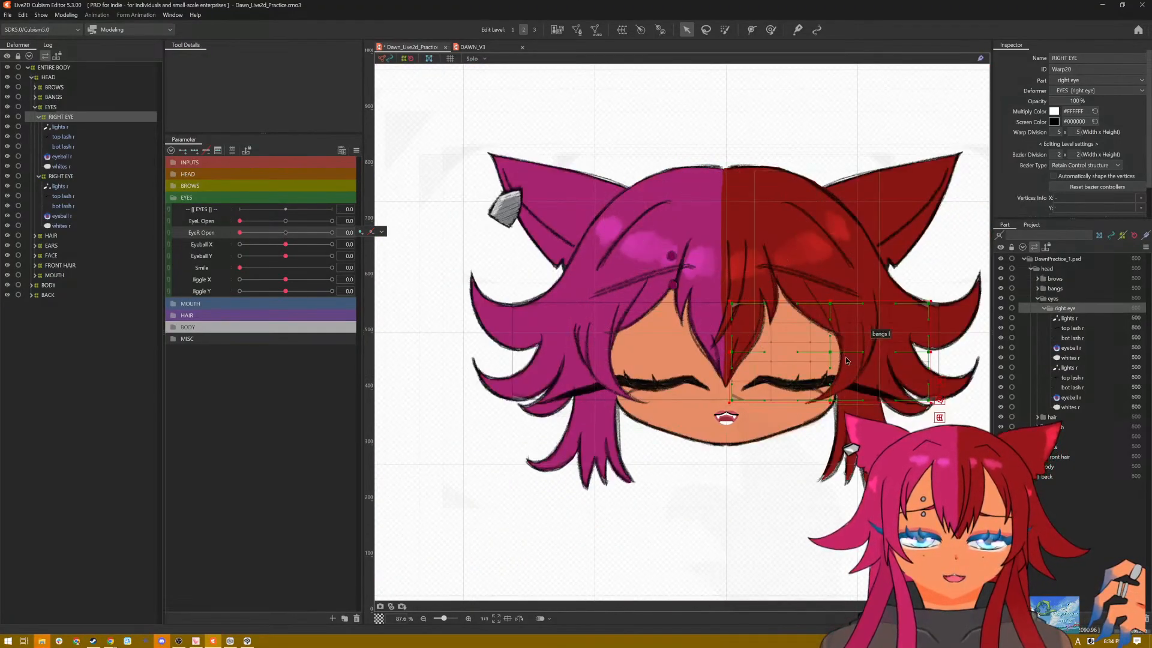
scroll(846, 360, up, 1)
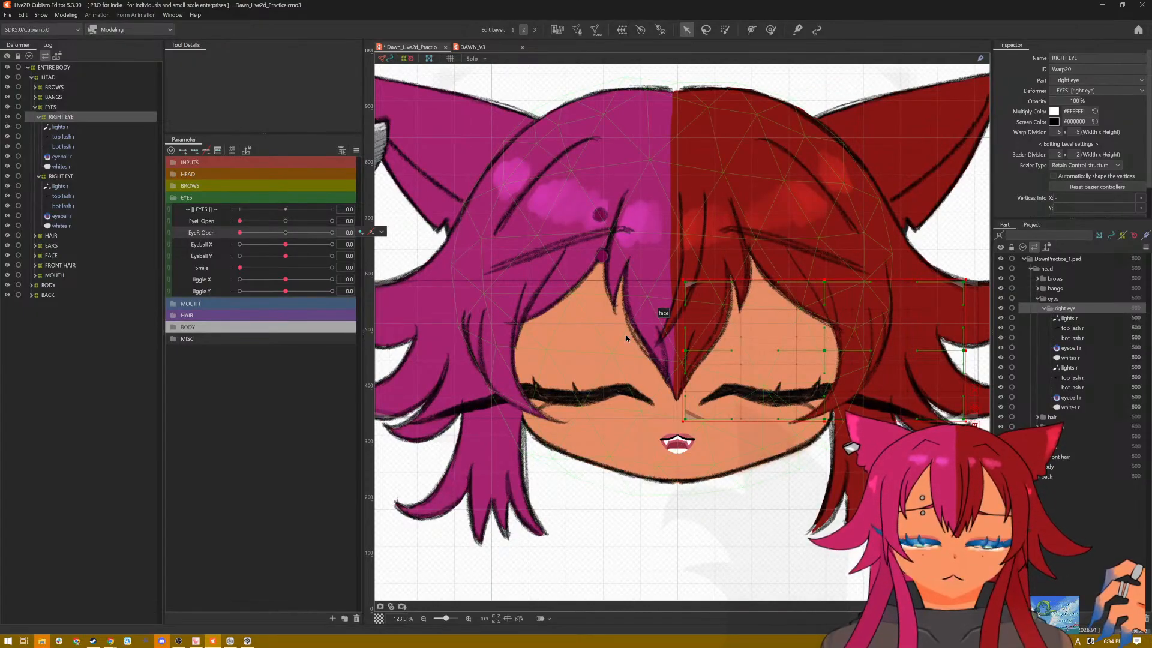
click(382, 231)
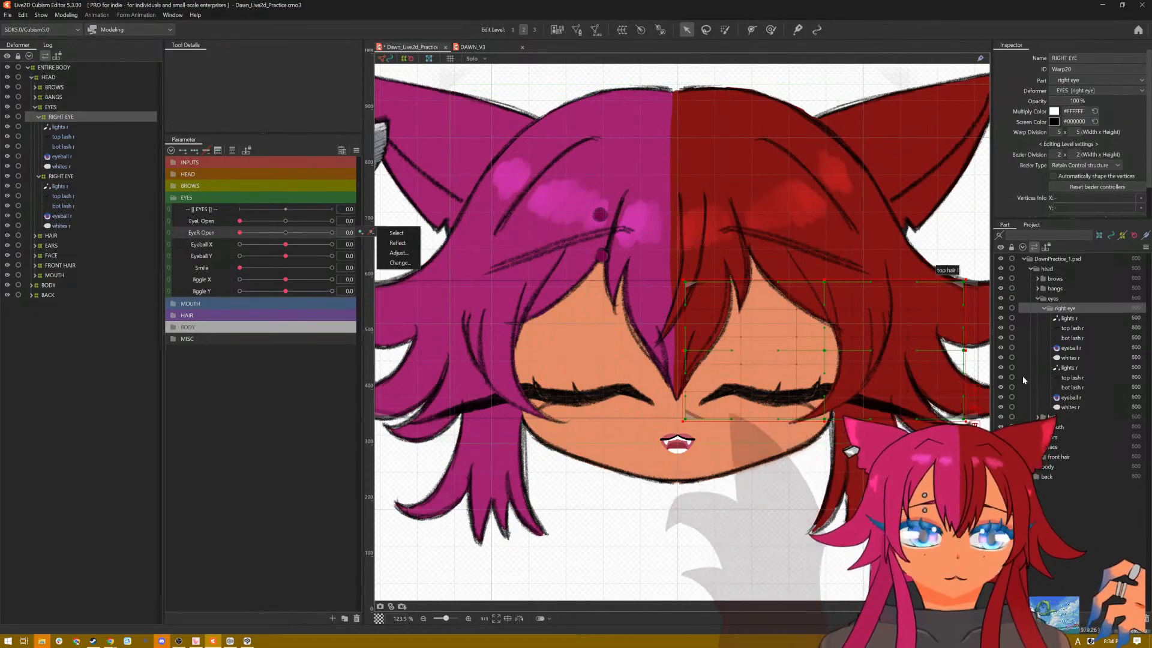
Step: Collapse the eyes part folder and hide the hair, ears and bangs parts of the head
click(1038, 298)
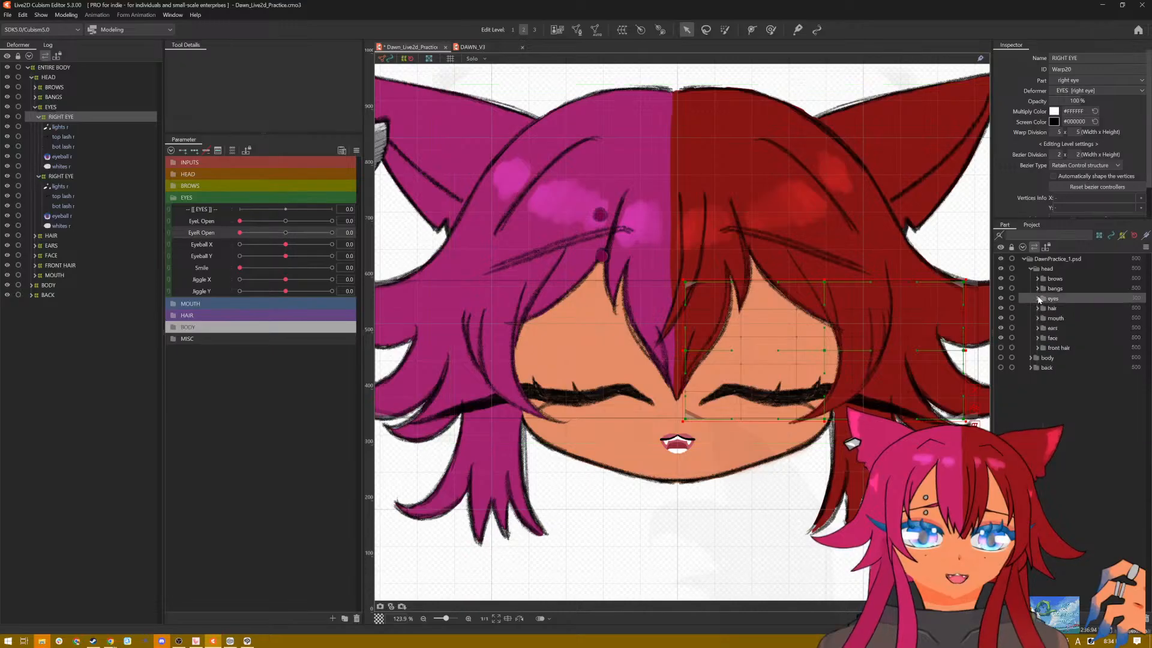
click(1000, 308)
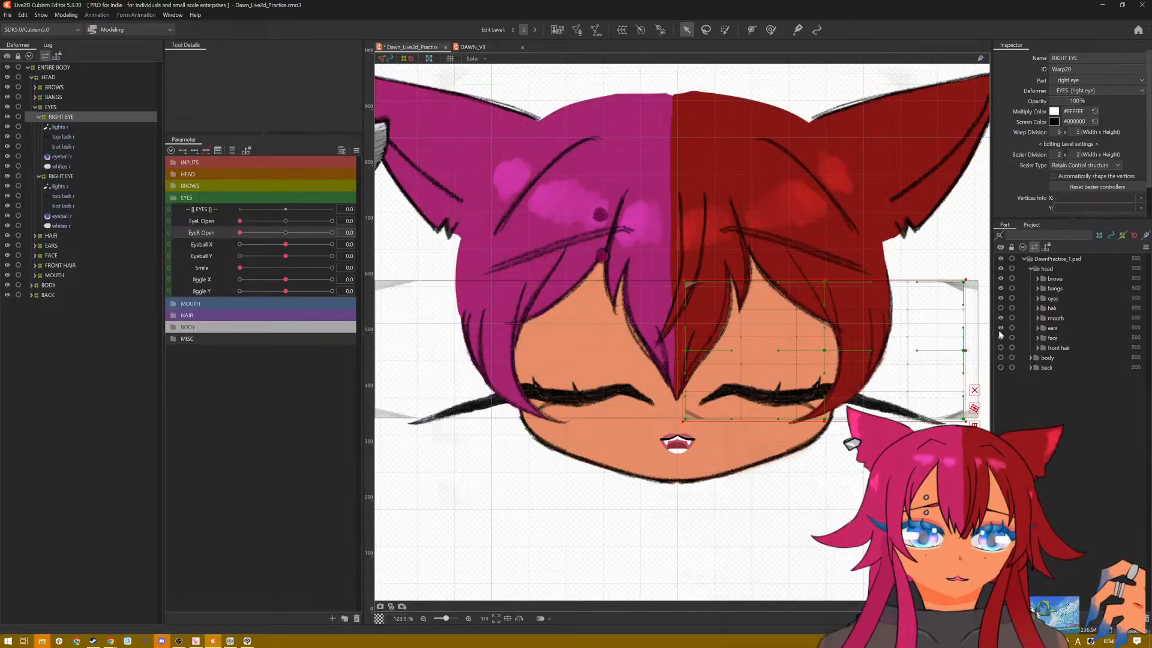
click(1000, 327)
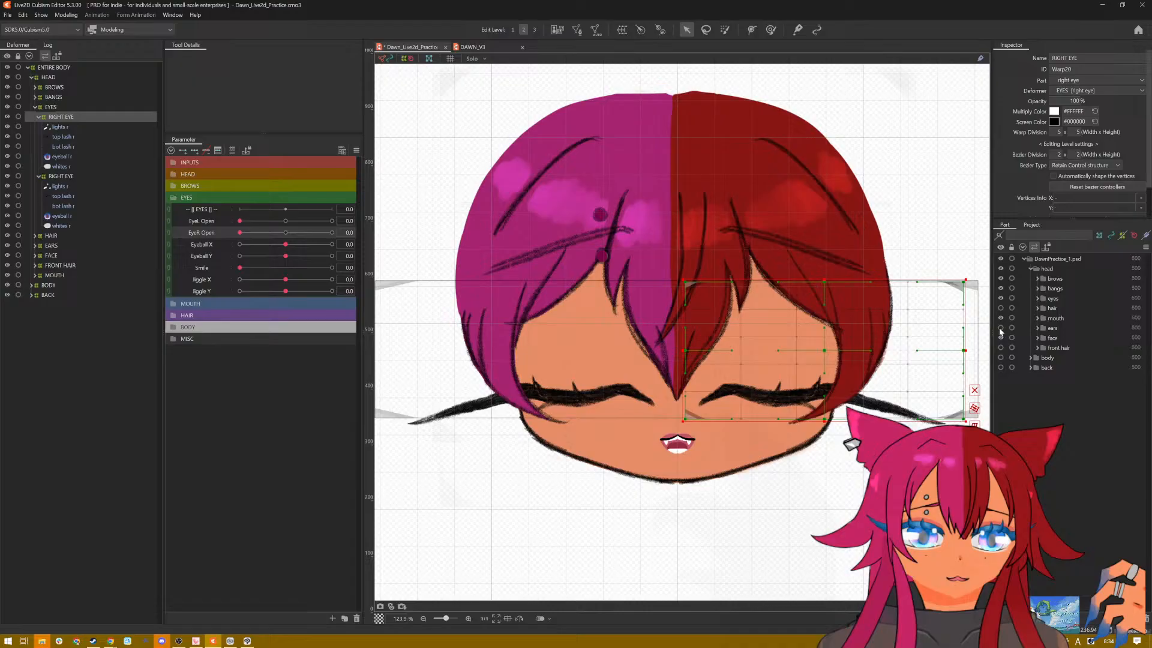
click(1000, 289)
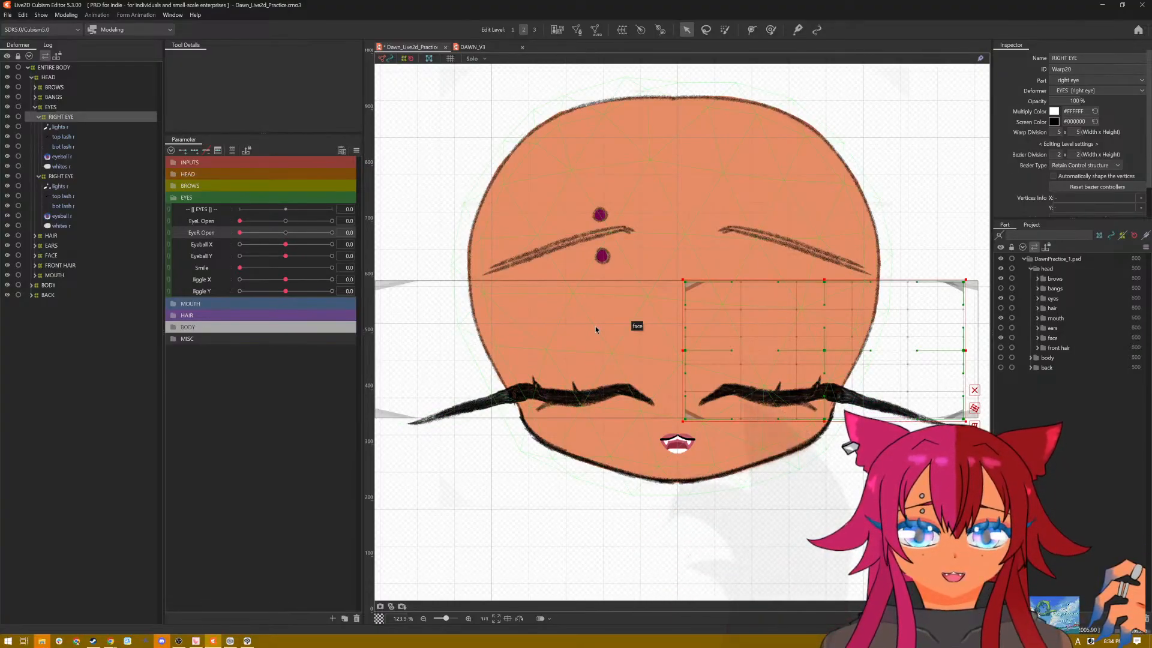
Step: Switch to the DAWN_V3 model and test its left brow with BrowL Y at 1.0 and BrowL Form at -1.0
click(490, 49)
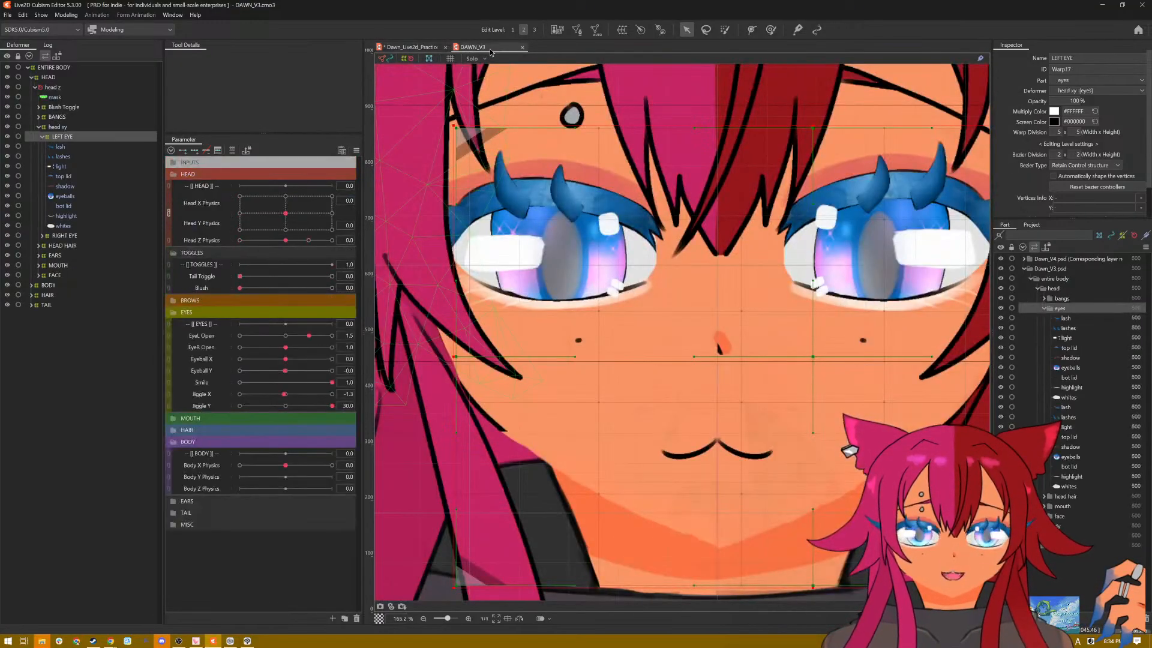
scroll(535, 183, down, 3)
drag(540, 203, 547, 322)
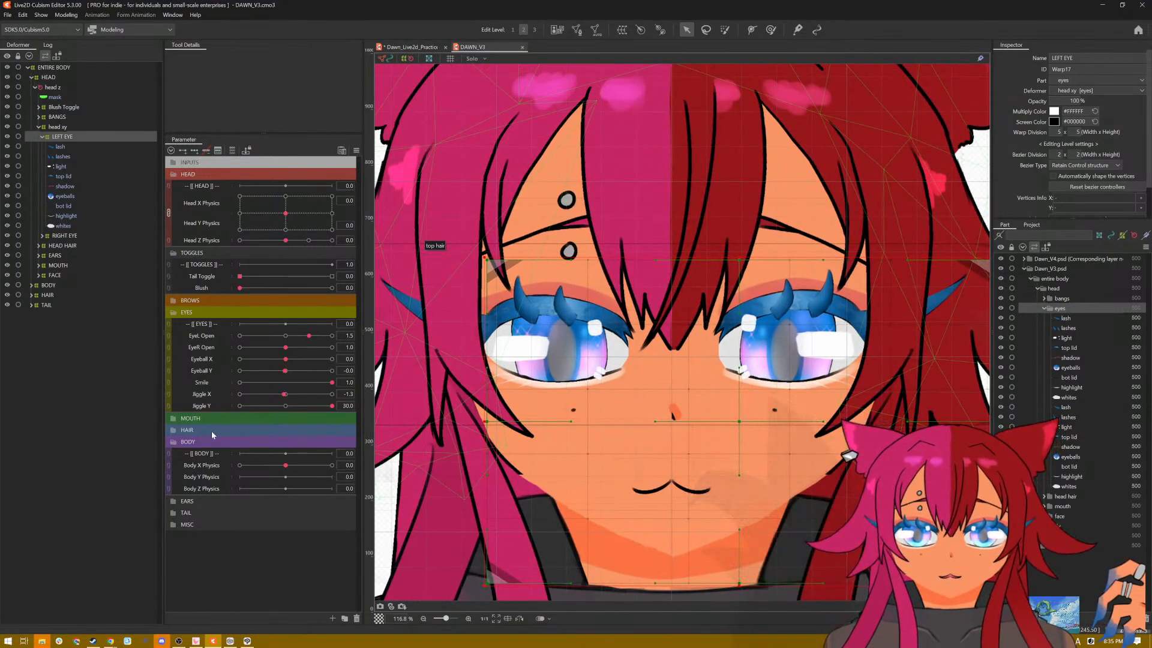
click(213, 301)
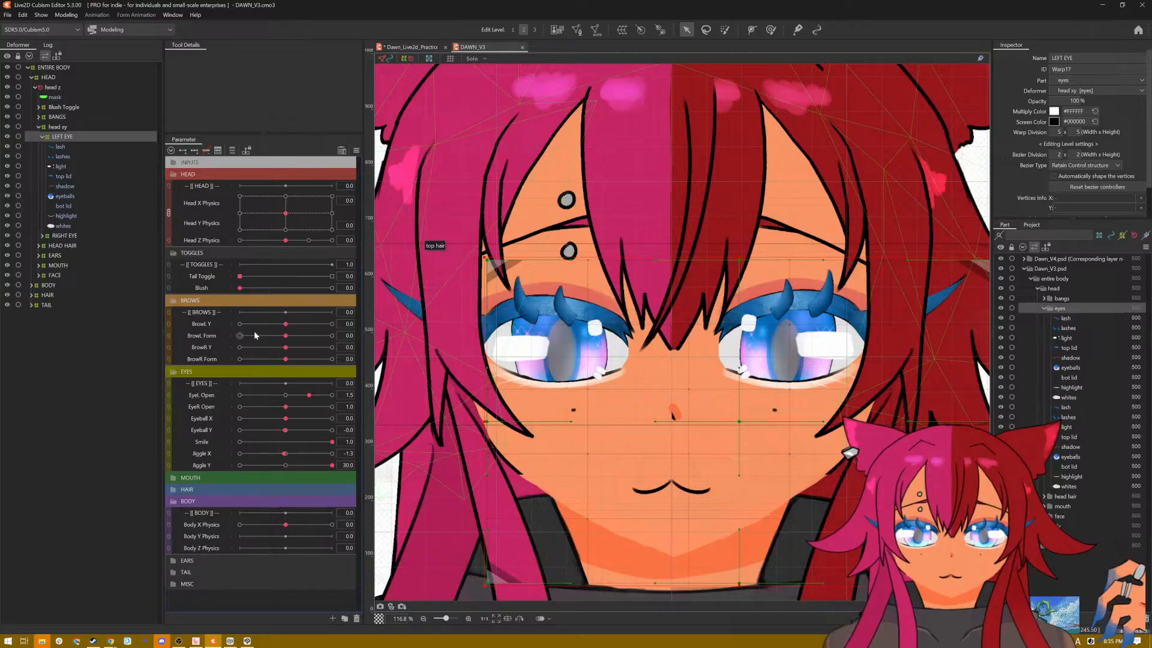
drag(285, 329, 387, 332)
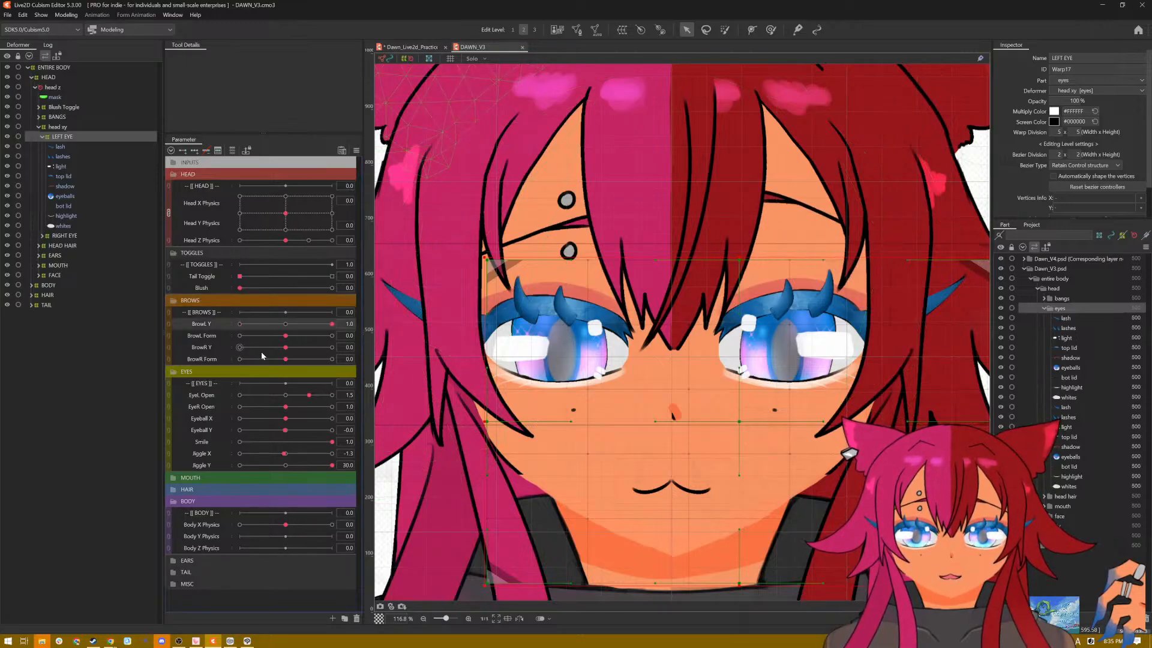
drag(282, 337, 207, 340)
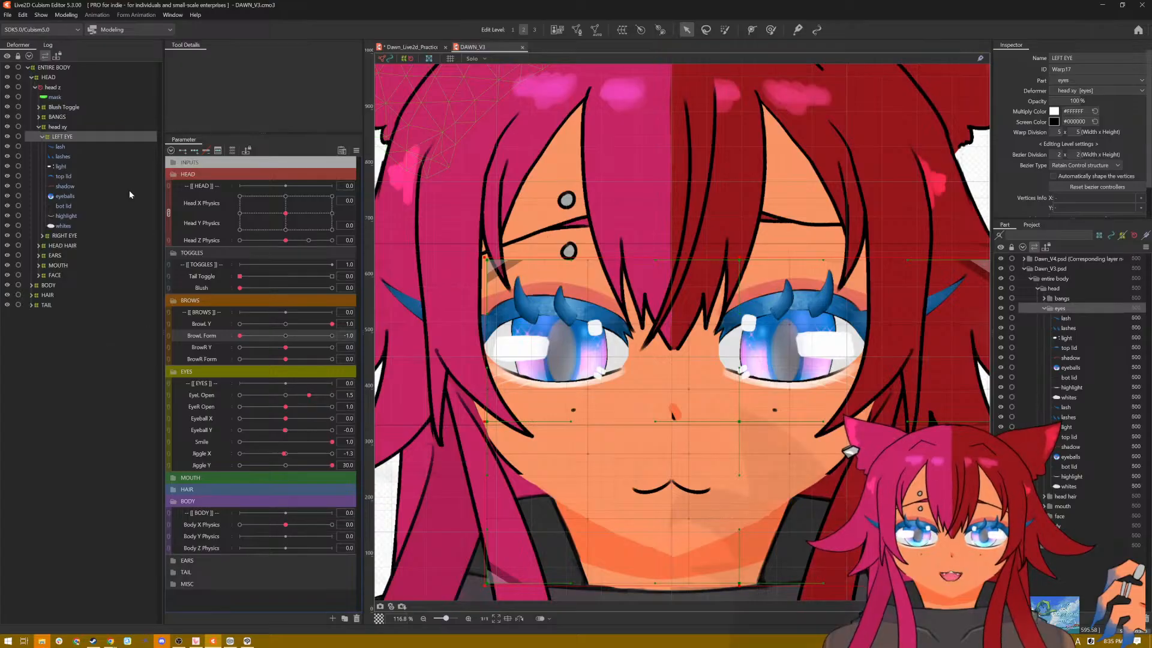
Step: Return to the Dawn_Live2d_Practice model and expand its BROWS parameter group and the BROWS deformer
click(411, 48)
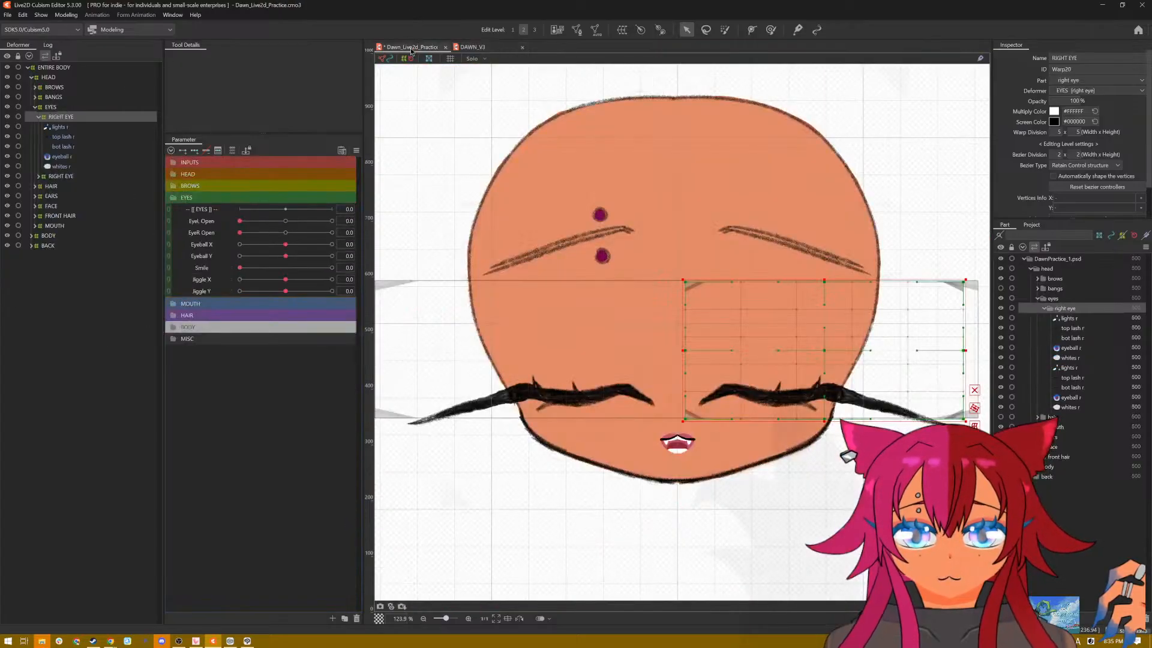
click(214, 186)
click(210, 209)
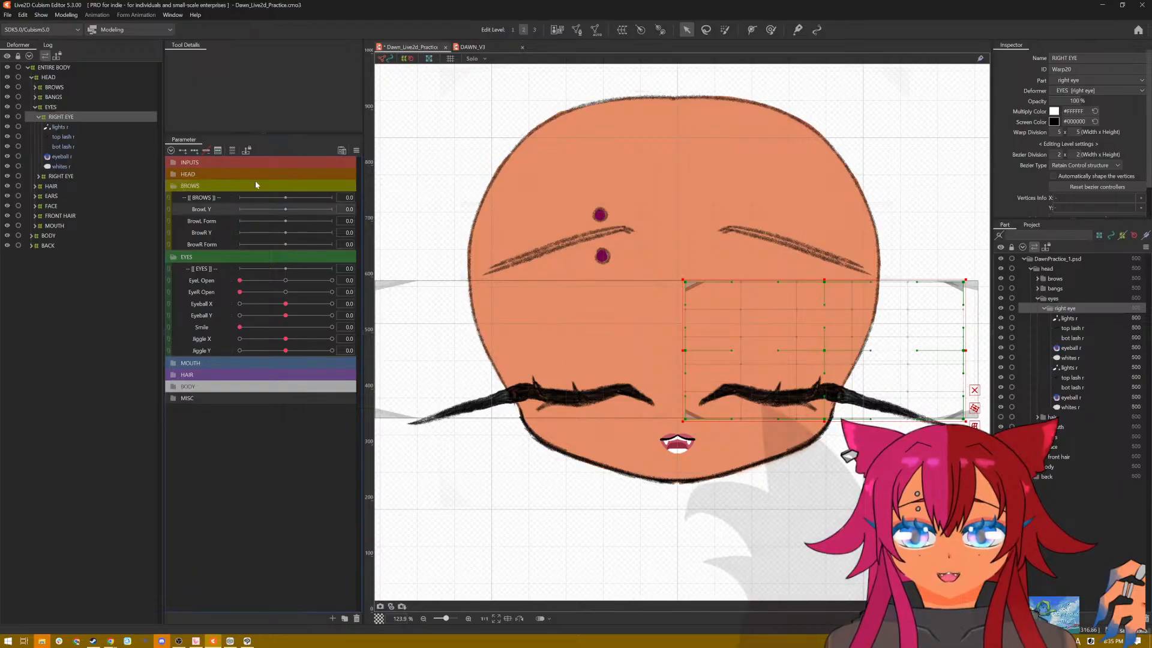
click(40, 90)
click(34, 88)
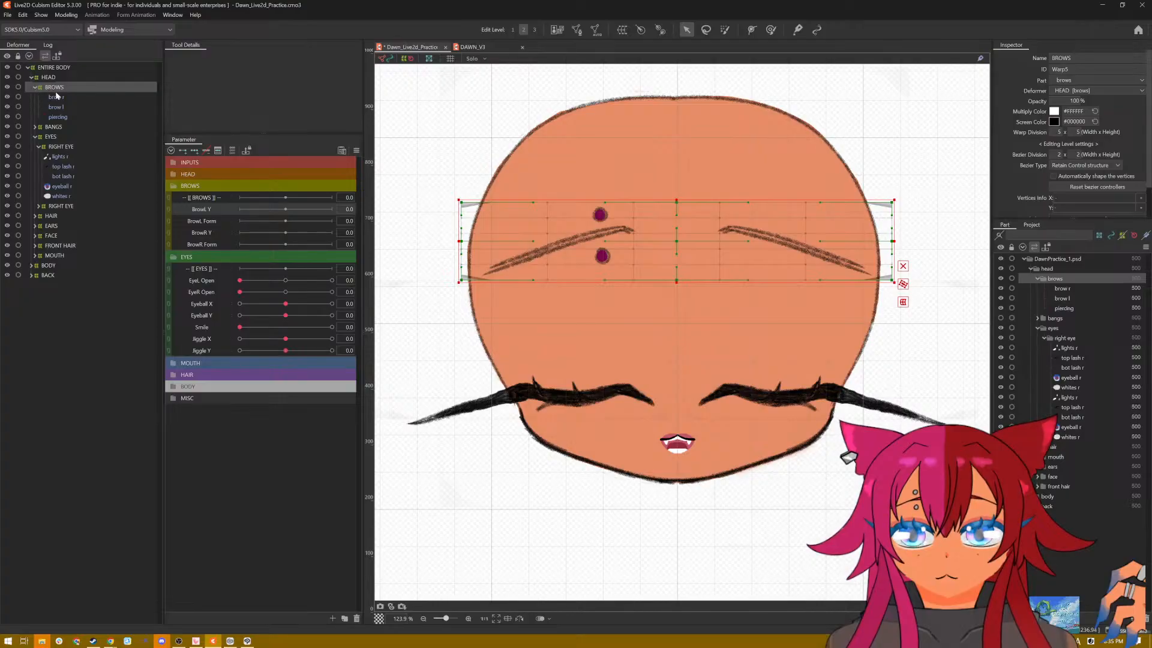
Step: Select the brow r mesh and give it three keys on the BrowR Y parameter, at -1.0, 0.0 and 1.0
click(58, 96)
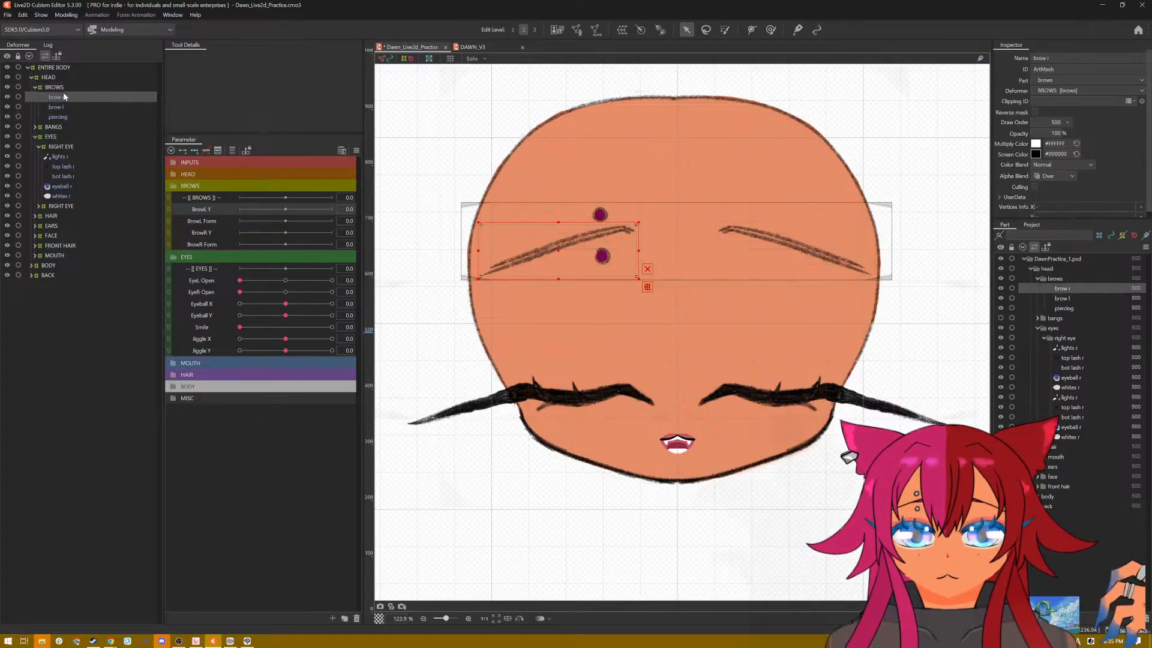
click(59, 108)
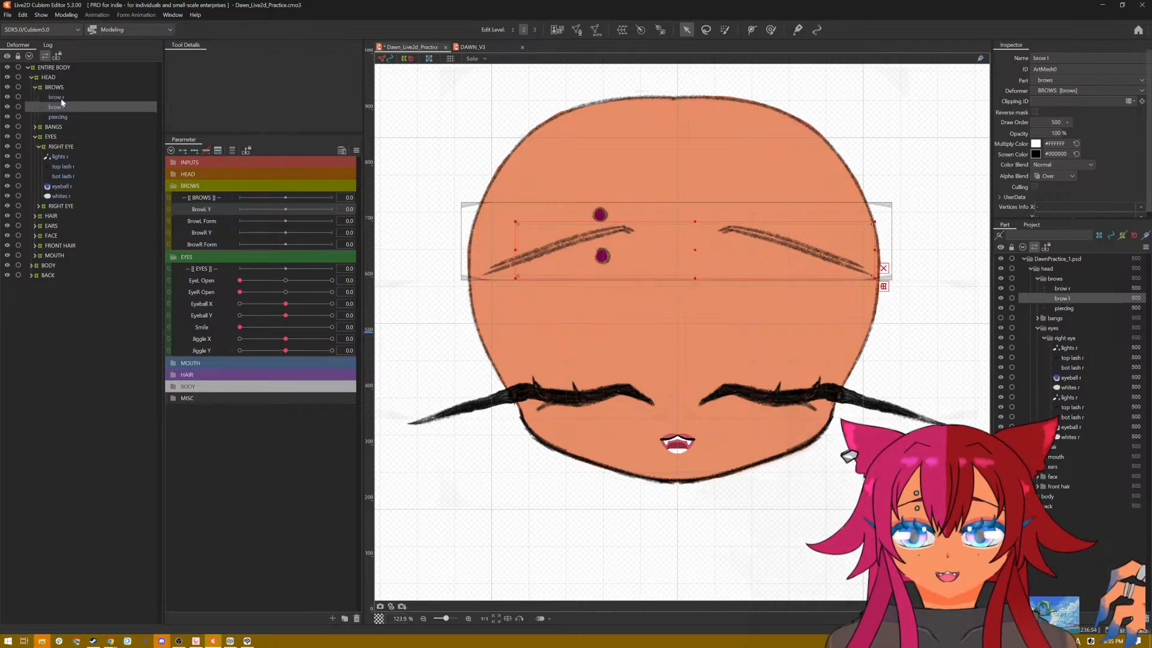
click(61, 100)
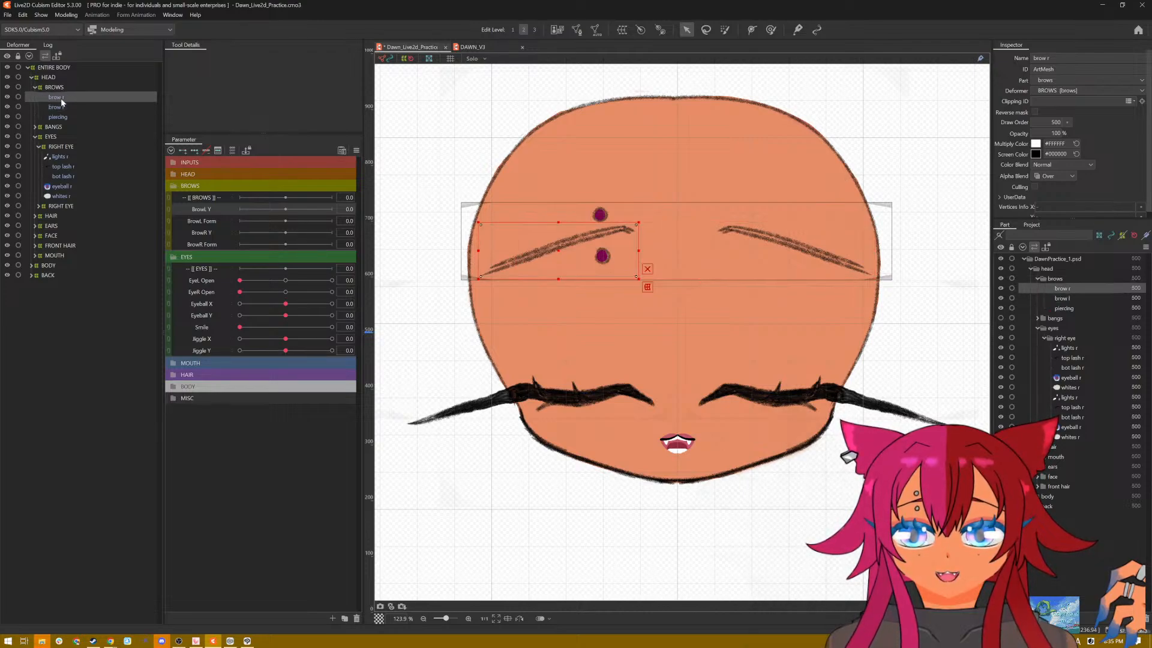
right_click(196, 233)
click(219, 238)
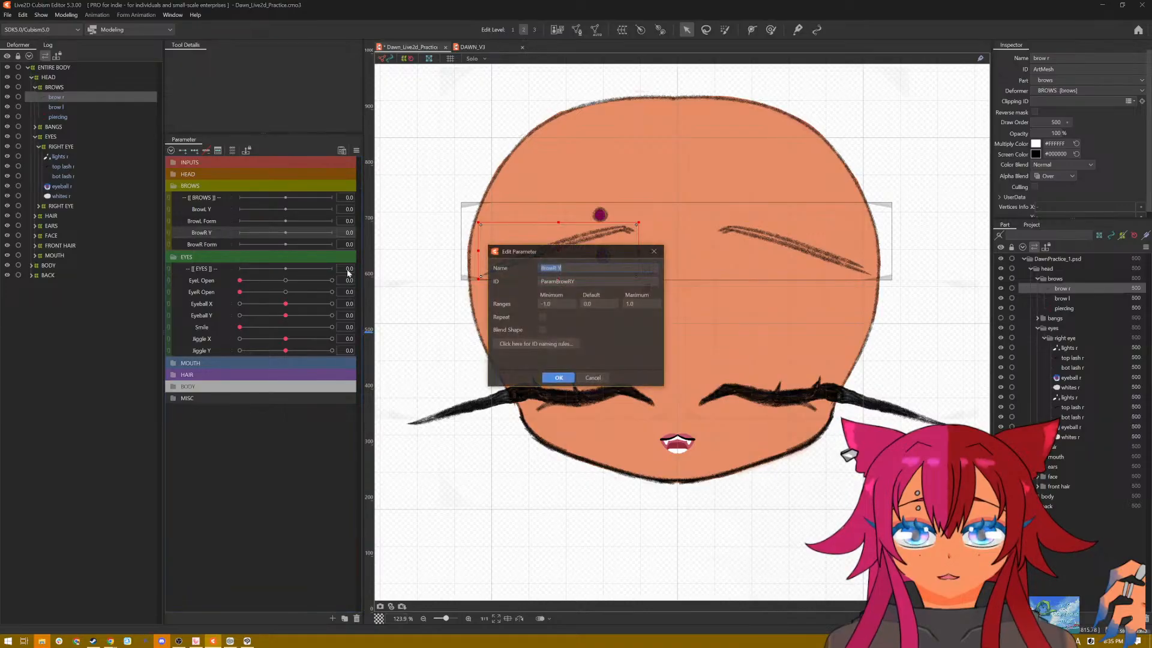
click(595, 378)
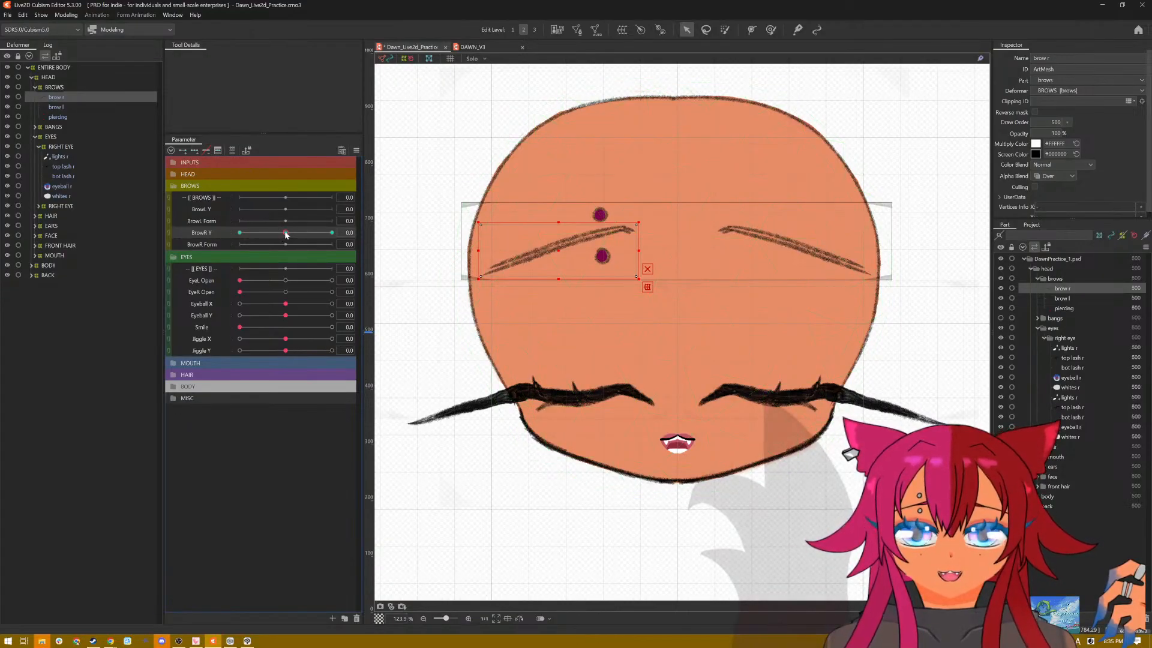
Step: Show the bangs part again and raise brow r on the forehead with BrowR Y at 1.0
click(1001, 319)
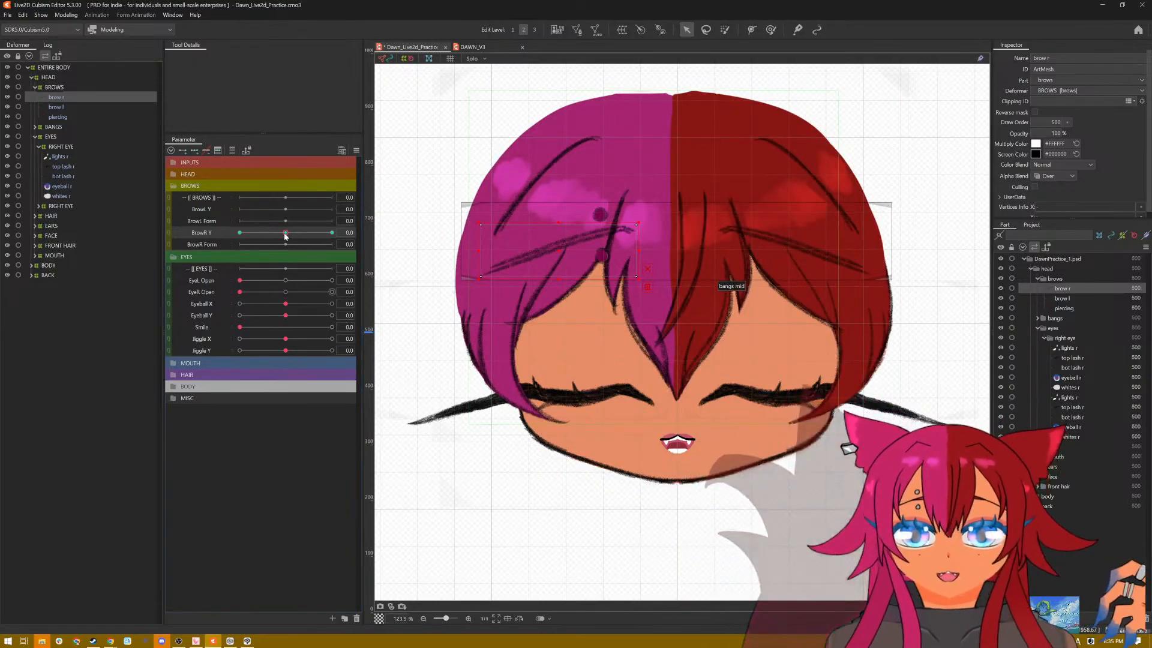
click(332, 232)
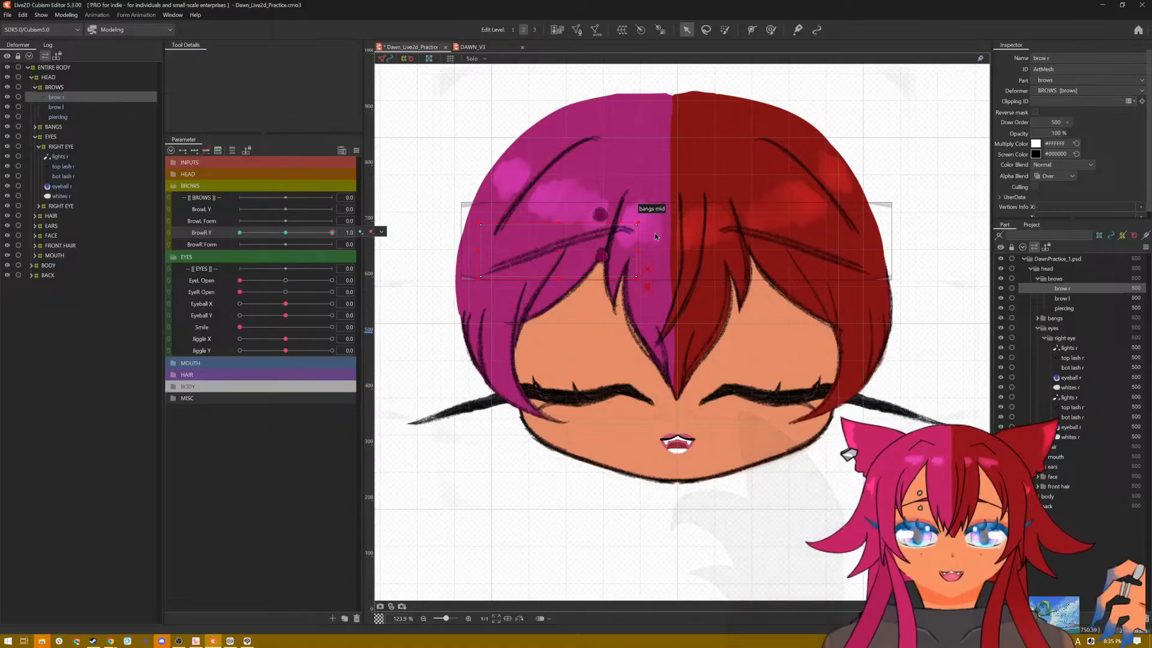
drag(558, 248, 556, 242)
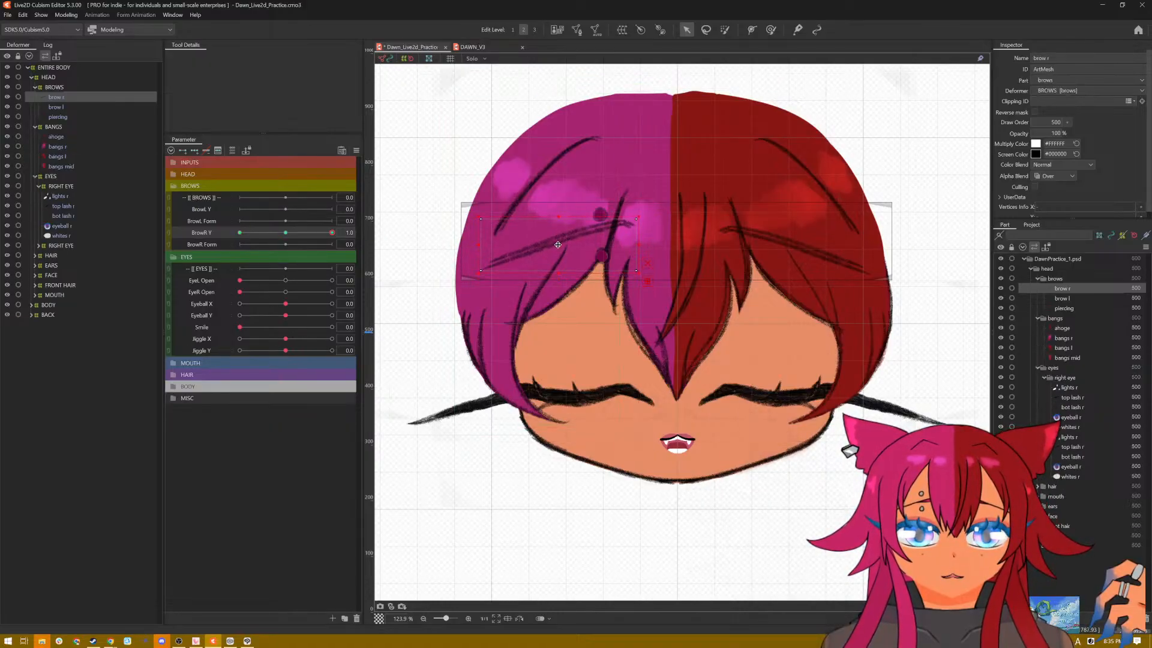
drag(558, 244, 559, 229)
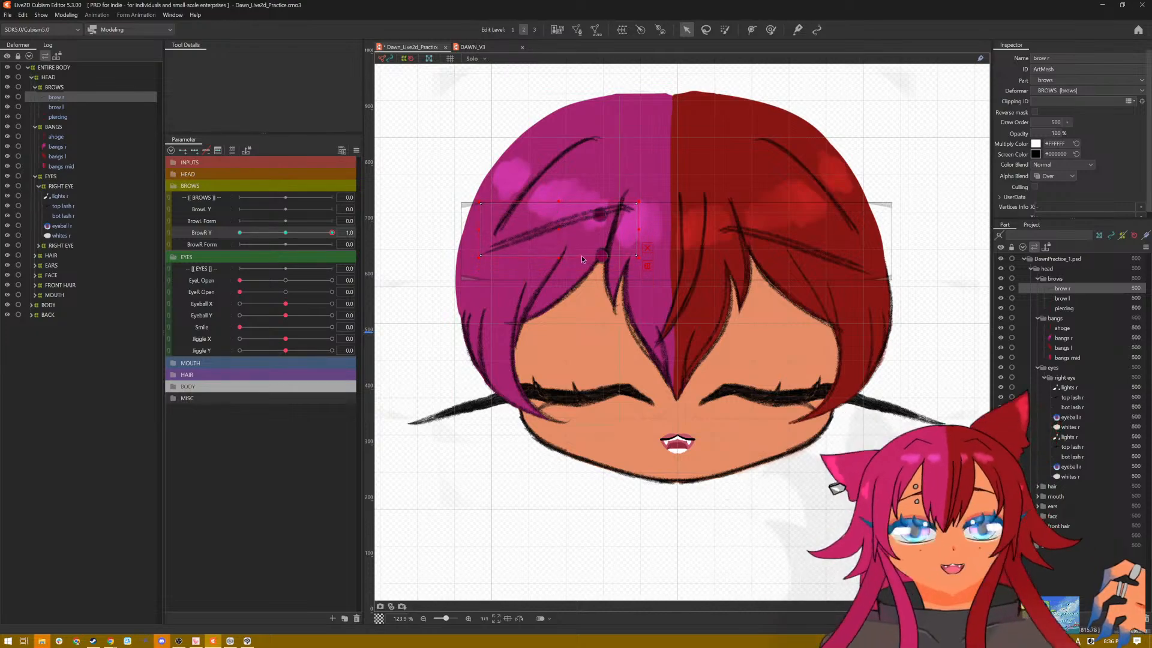
Step: Lower brow r toward the eye with BrowR Y at -1.0, and test the brow's vertical movement across the range
drag(332, 234, 237, 235)
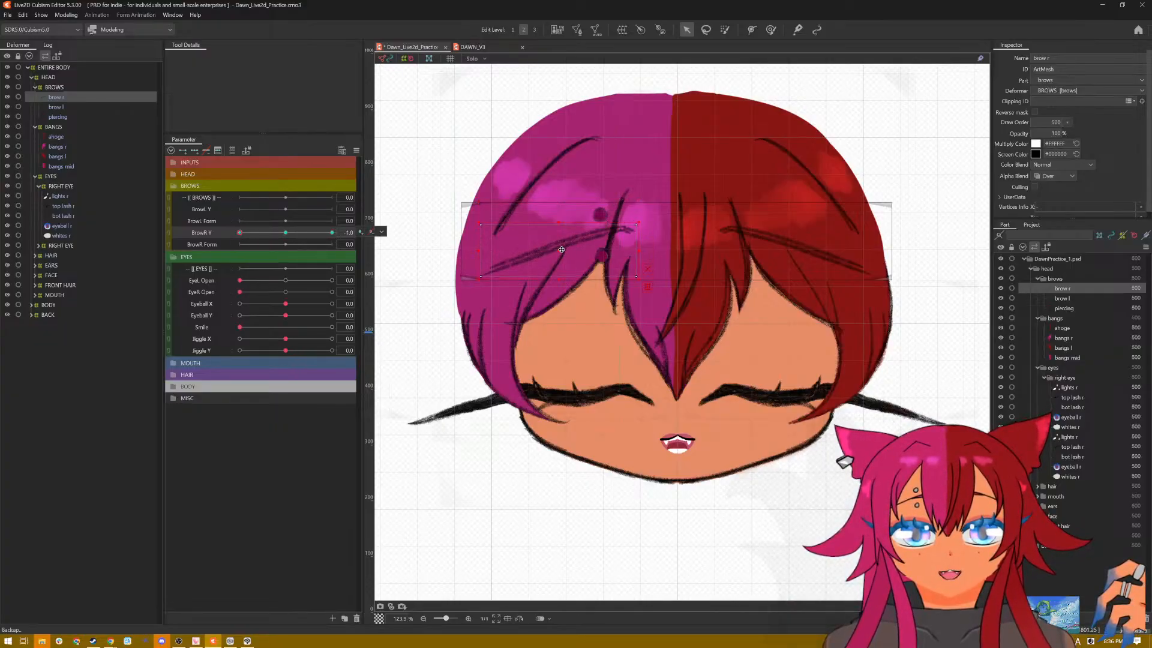
drag(557, 250, 558, 285)
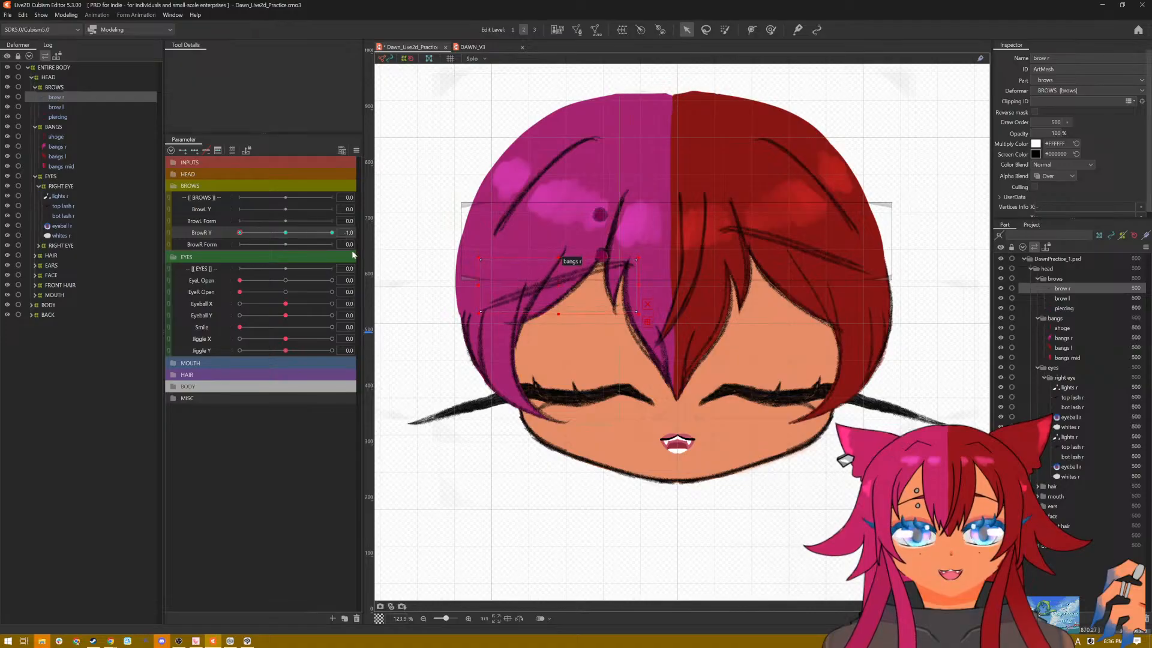
mouse_move(249, 236)
mouse_down()
mouse_move(340, 234)
mouse_move(238, 235)
mouse_up()
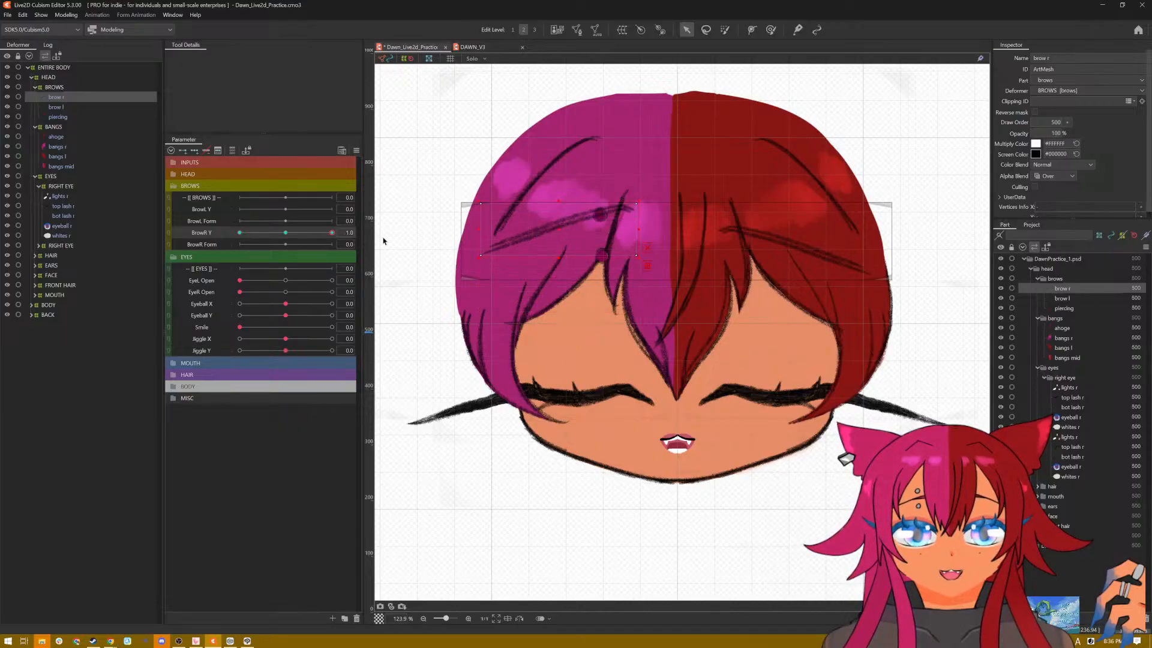
drag(207, 254, 441, 239)
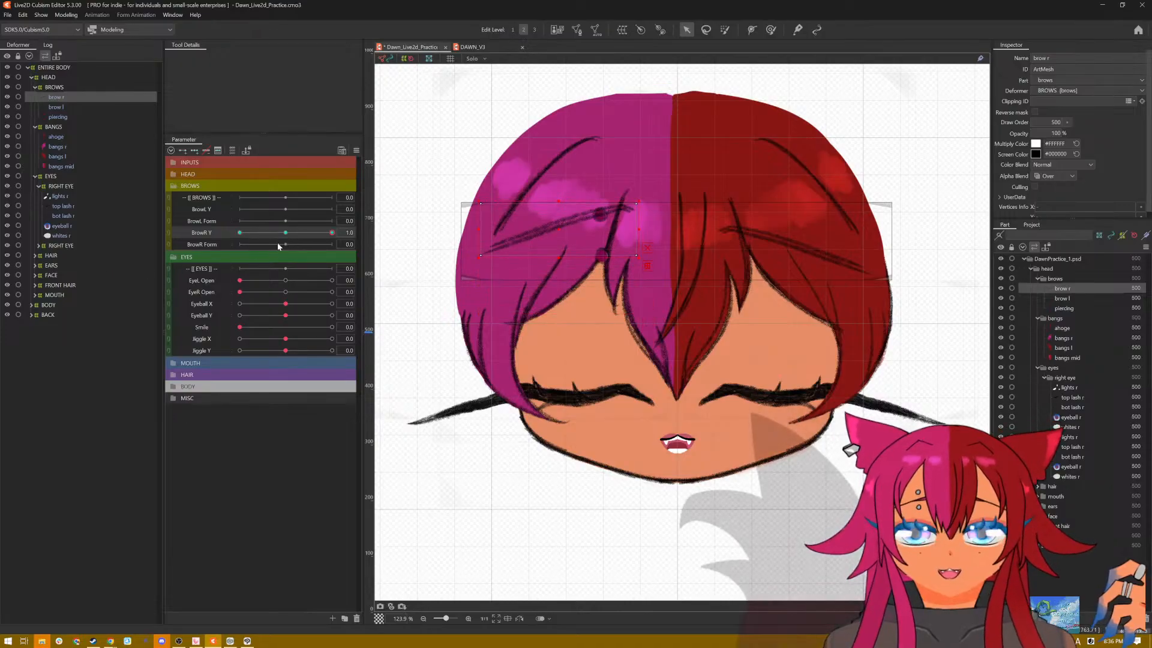
Step: Give brow r three keys on the BrowR Form parameter, and reset all parameters to their default values
click(356, 150)
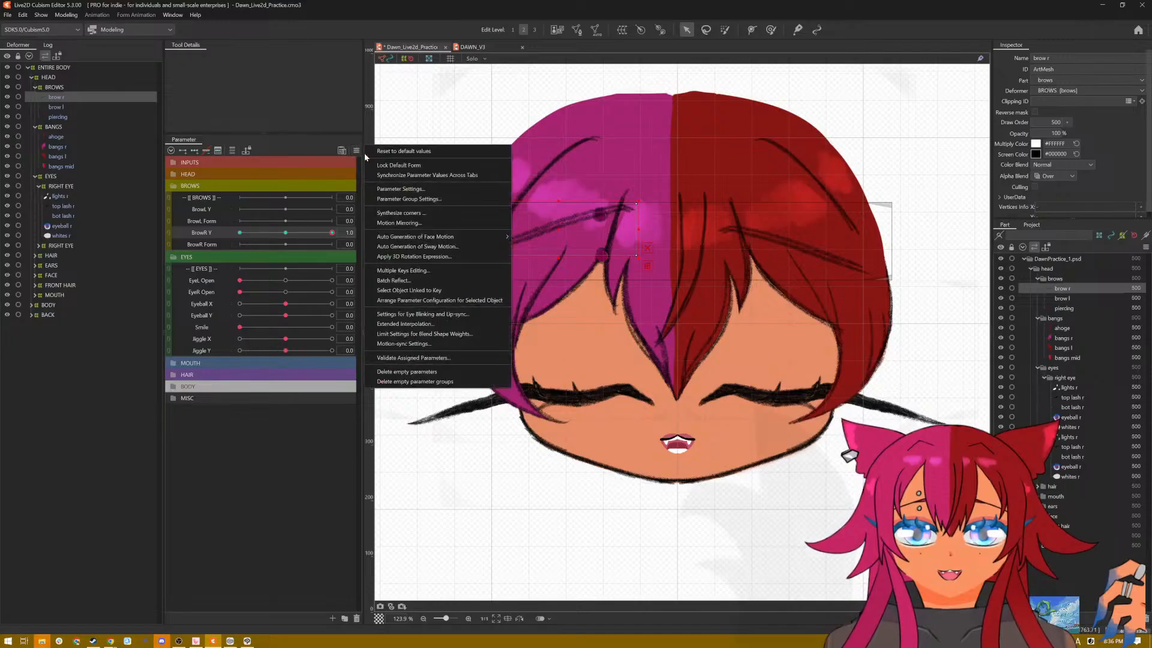
click(368, 154)
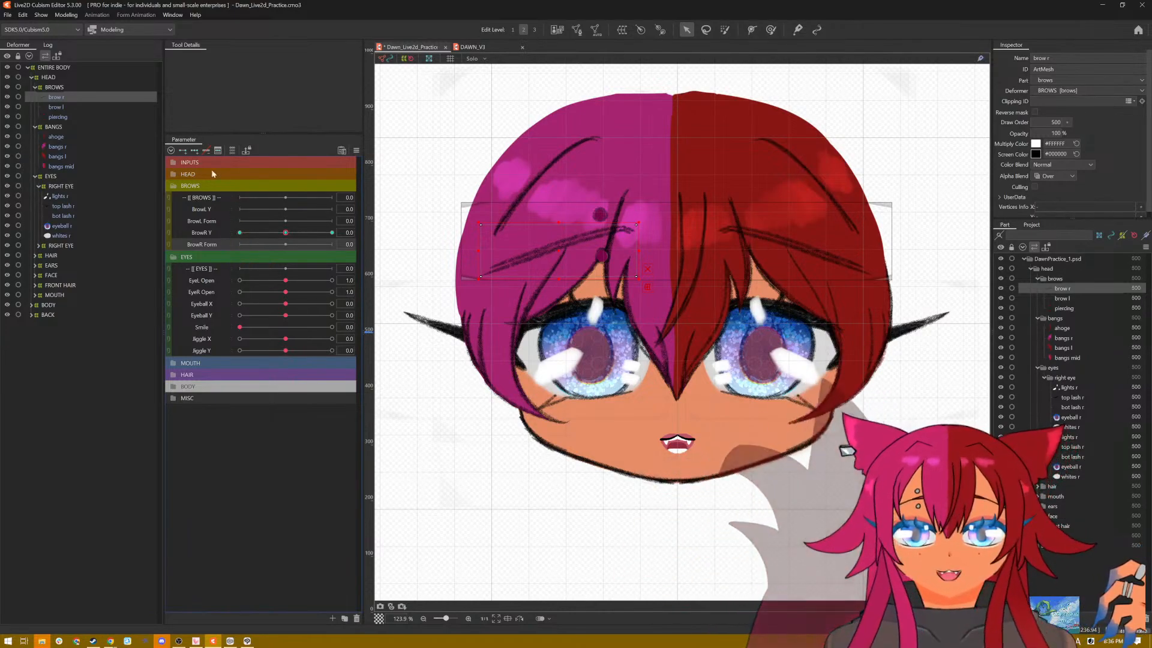
click(195, 150)
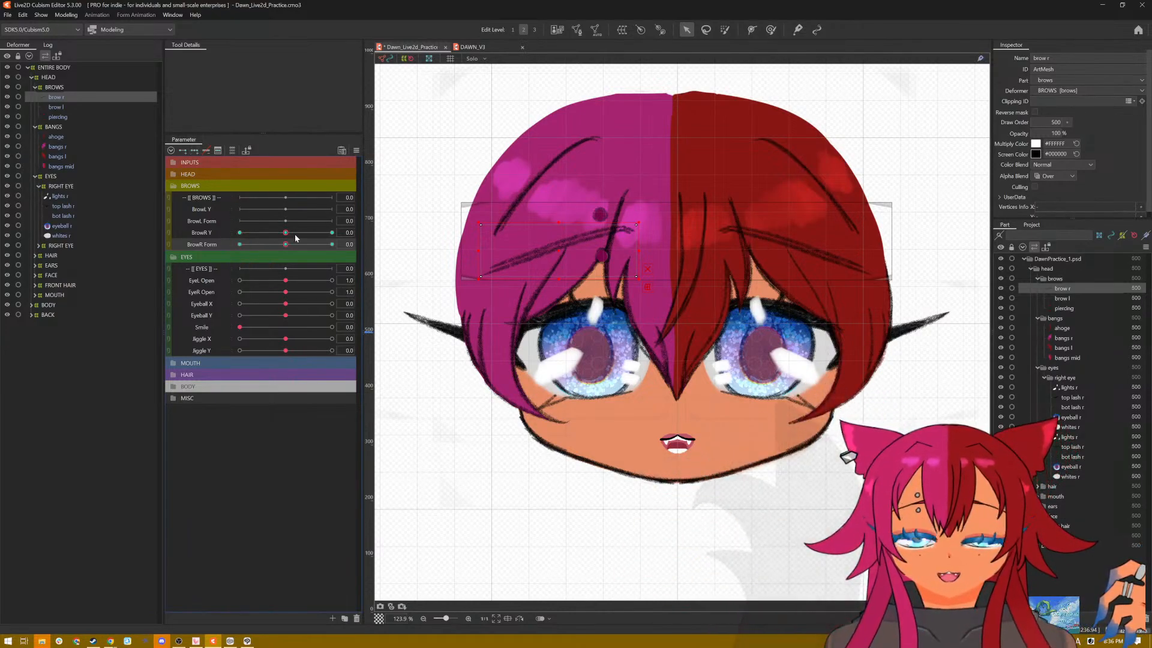
drag(286, 245, 330, 247)
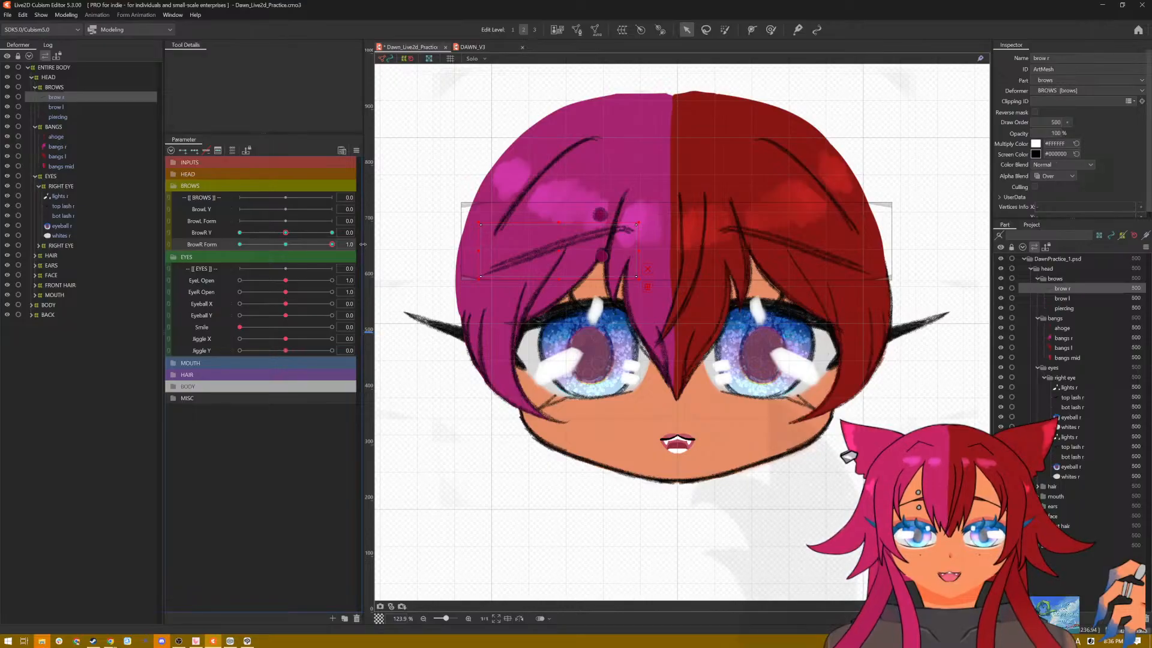
click(358, 151)
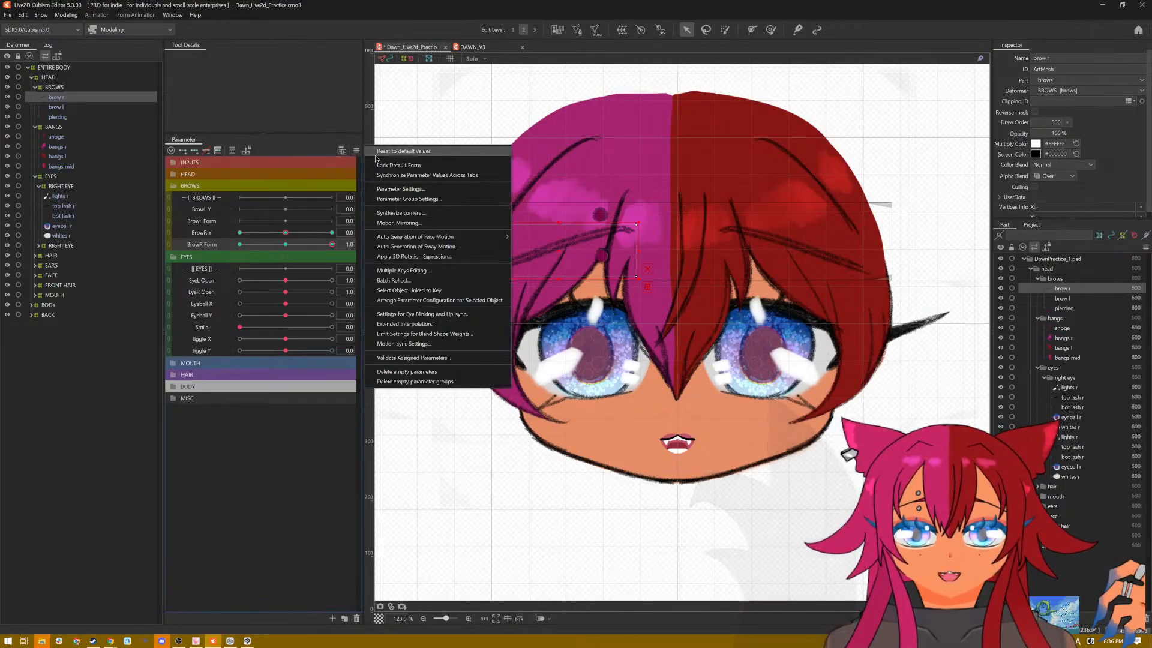
click(384, 151)
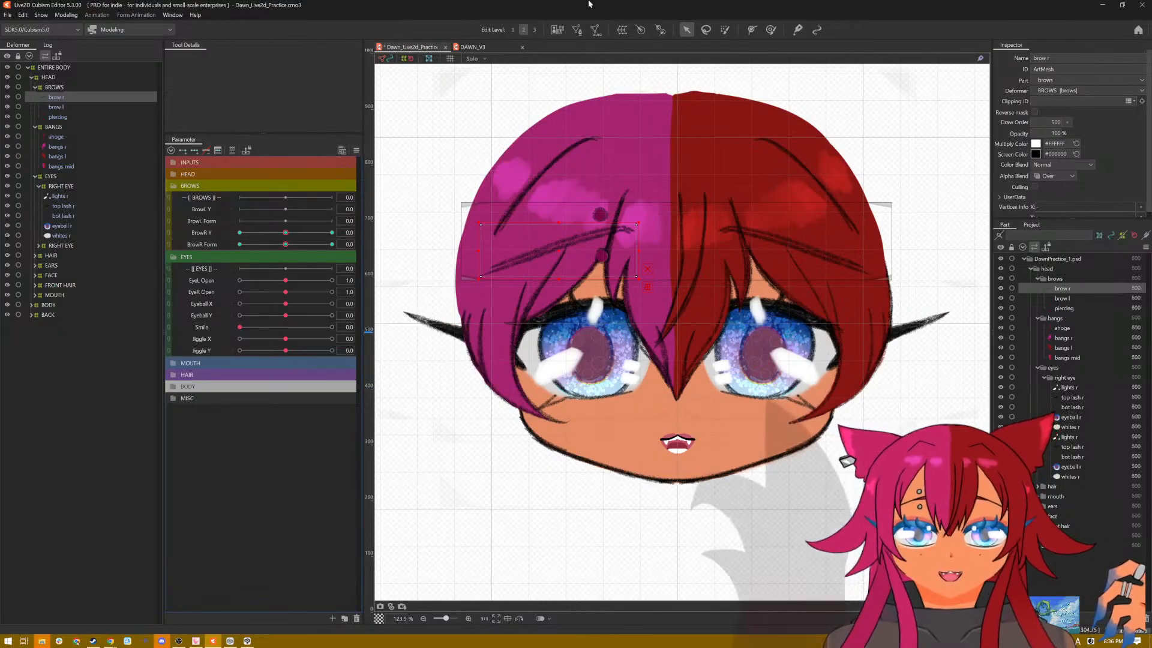
Step: Generate an automatic mesh for brow r using the Deformation (Little) preset
click(595, 29)
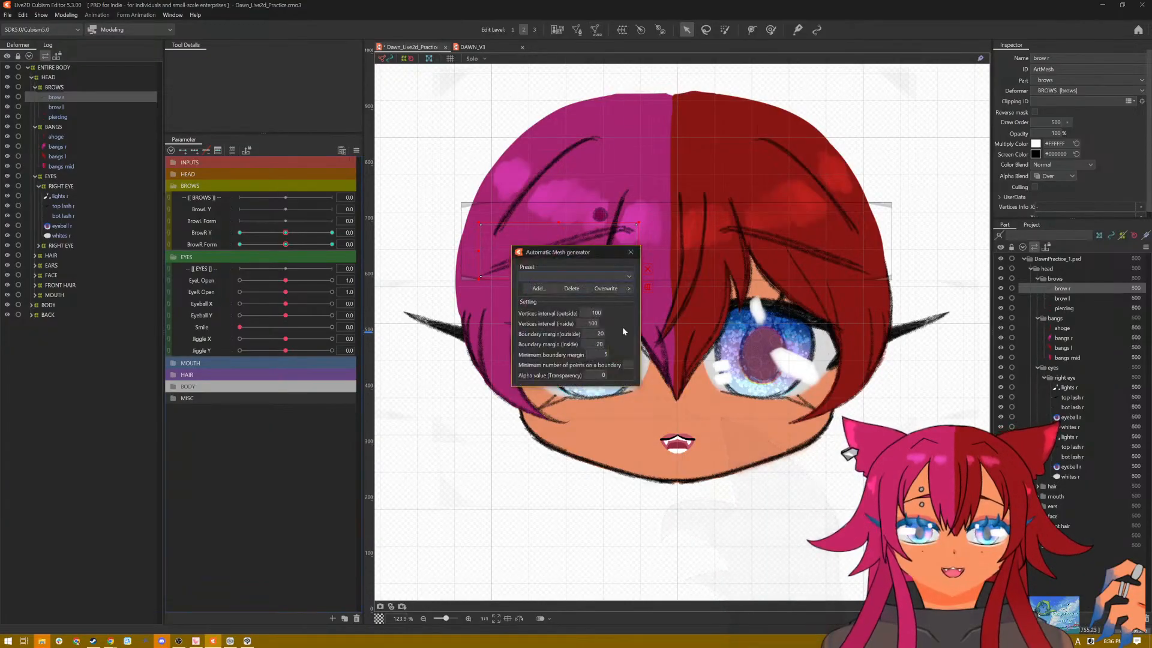
click(608, 276)
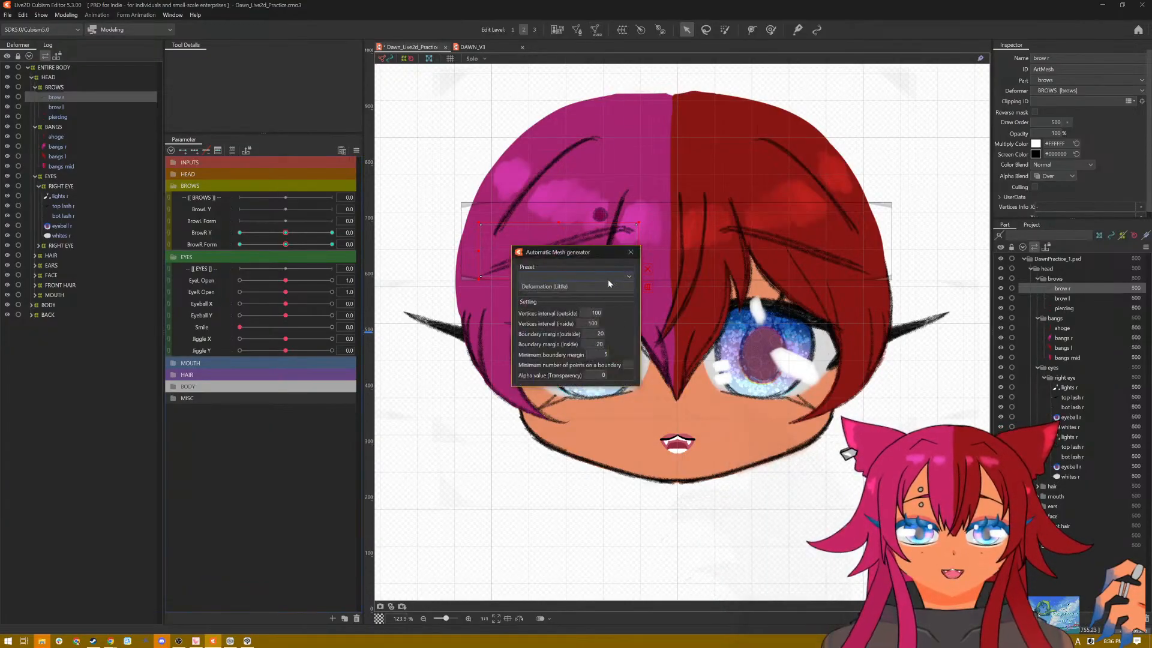
click(633, 254)
scroll(596, 247, up, 5)
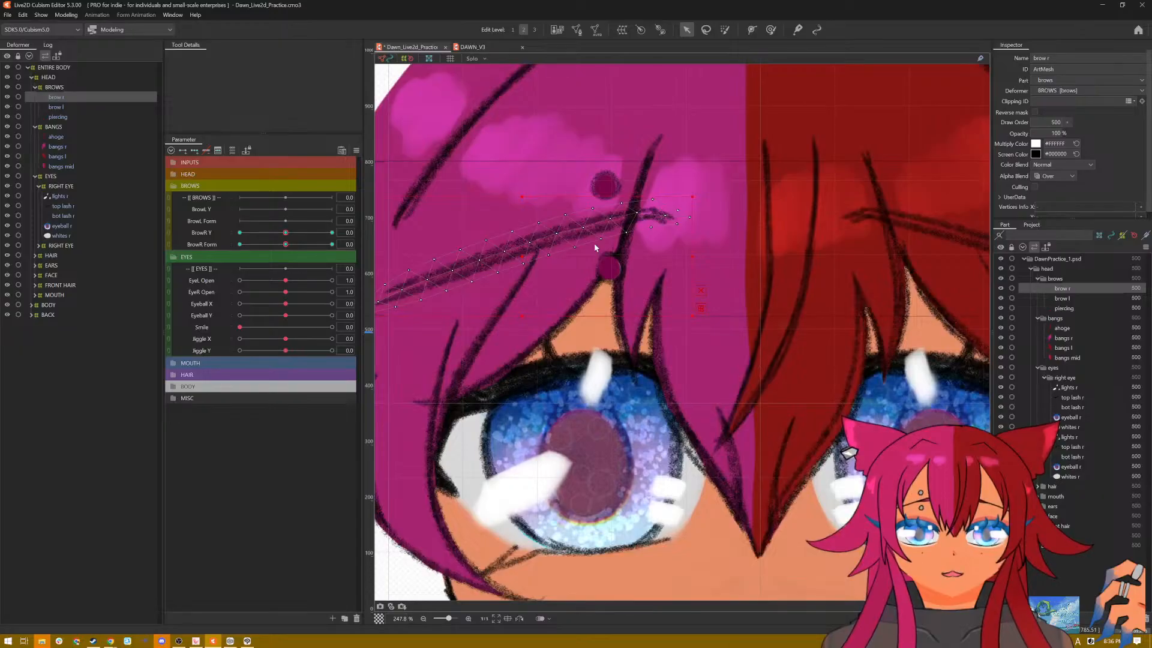
scroll(595, 247, down, 3)
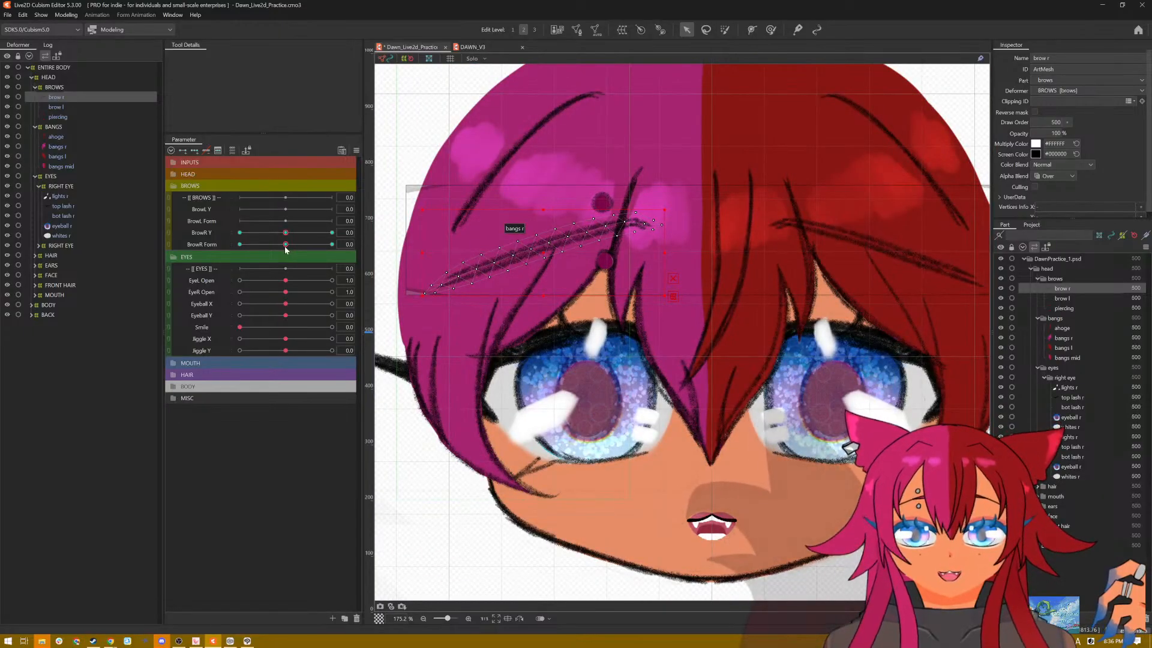
Step: With BrowR Form at 1.0, draw a seven-point deform path along brow r from its outer tip past its inner end
click(332, 244)
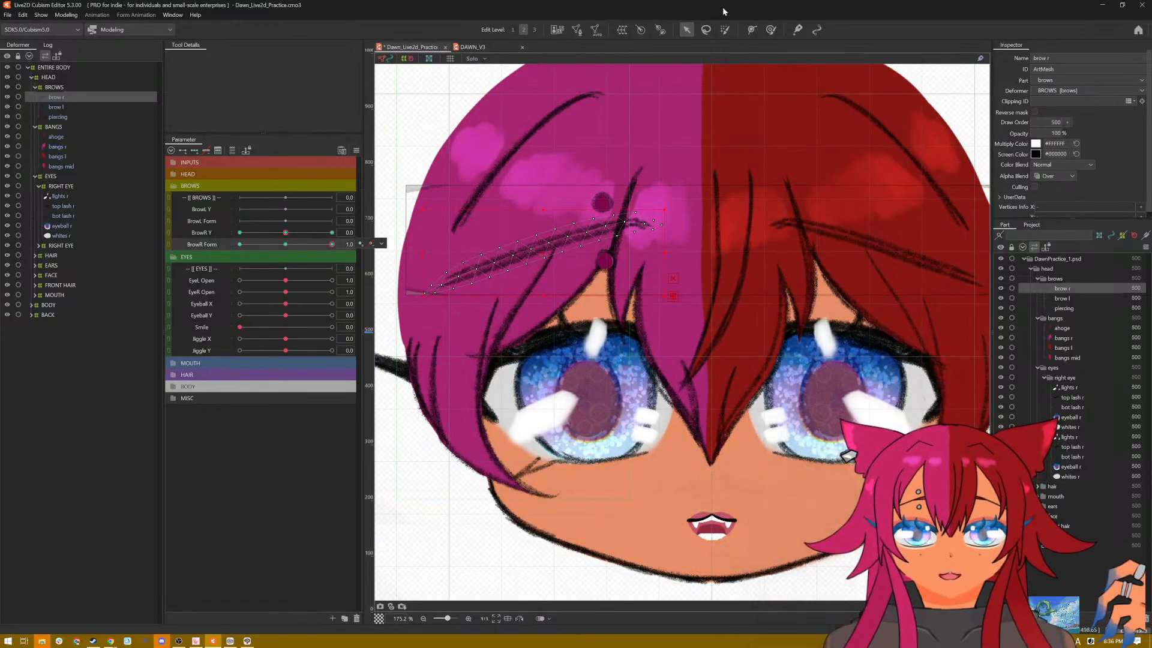
click(752, 29)
click(413, 303)
click(473, 273)
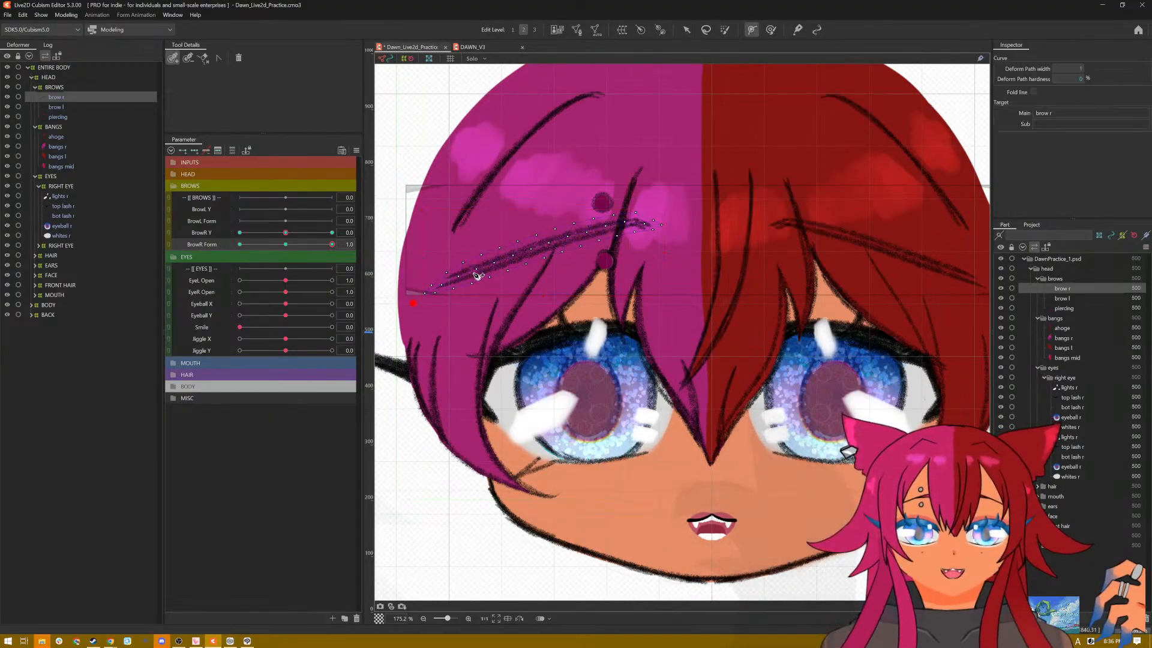
click(525, 253)
click(606, 230)
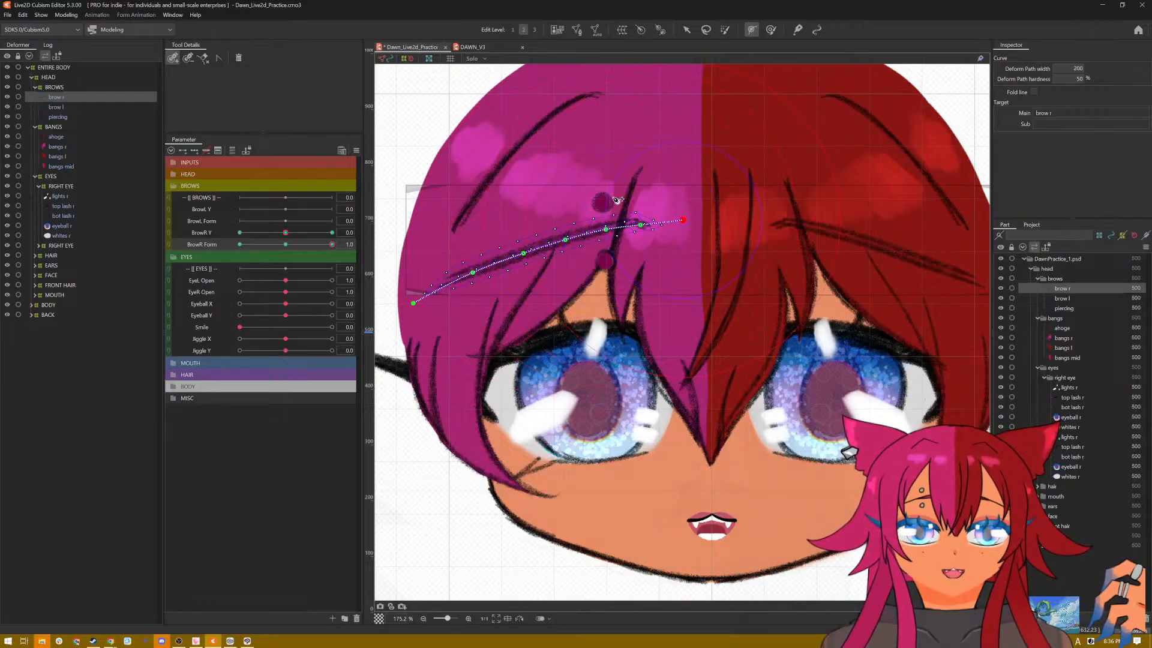
click(687, 30)
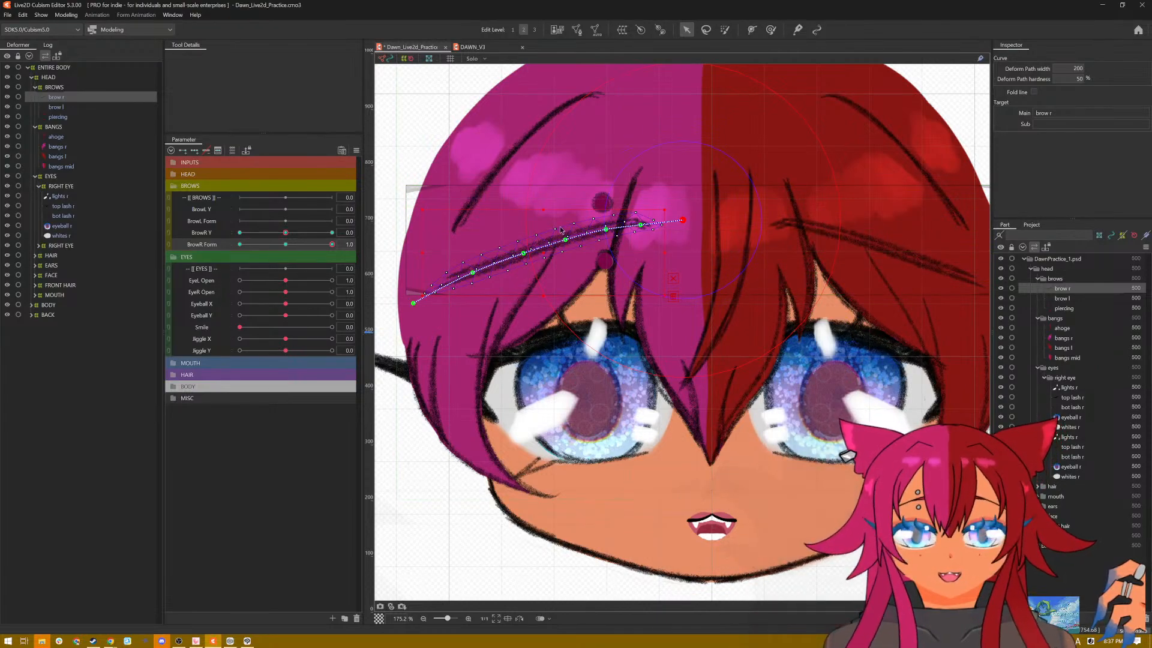
Step: With BrowR Form at 1.0, bend brow r's deform path into a peak near its inner end, and turn the inner tip downward
drag(606, 228, 475, 265)
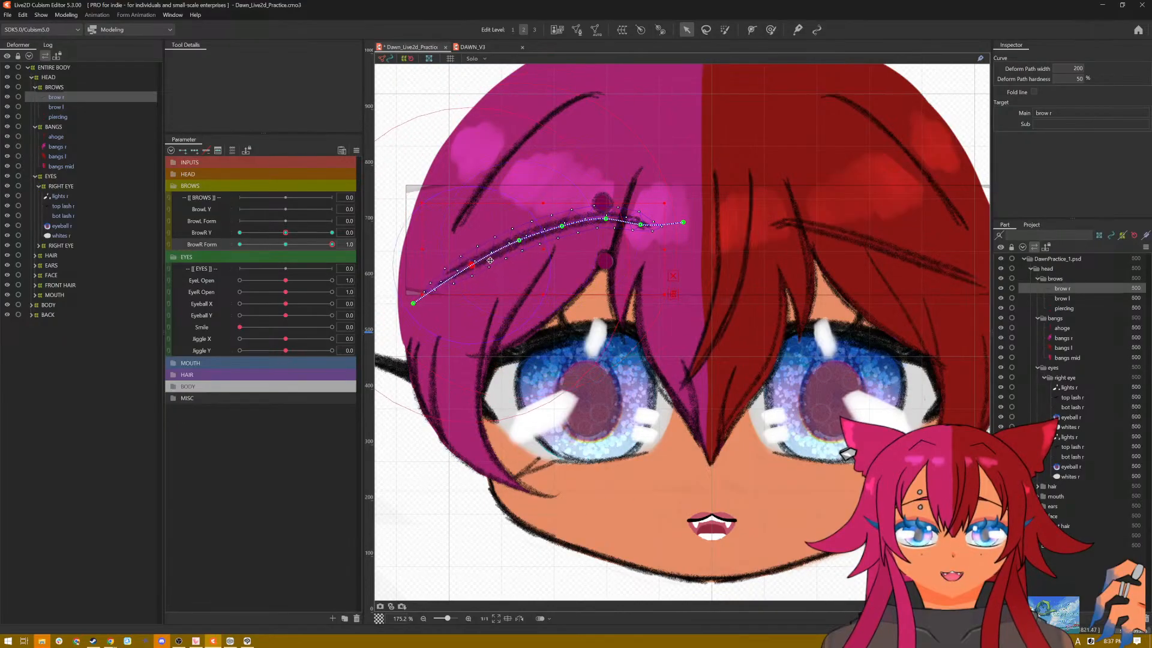
drag(608, 221, 607, 216)
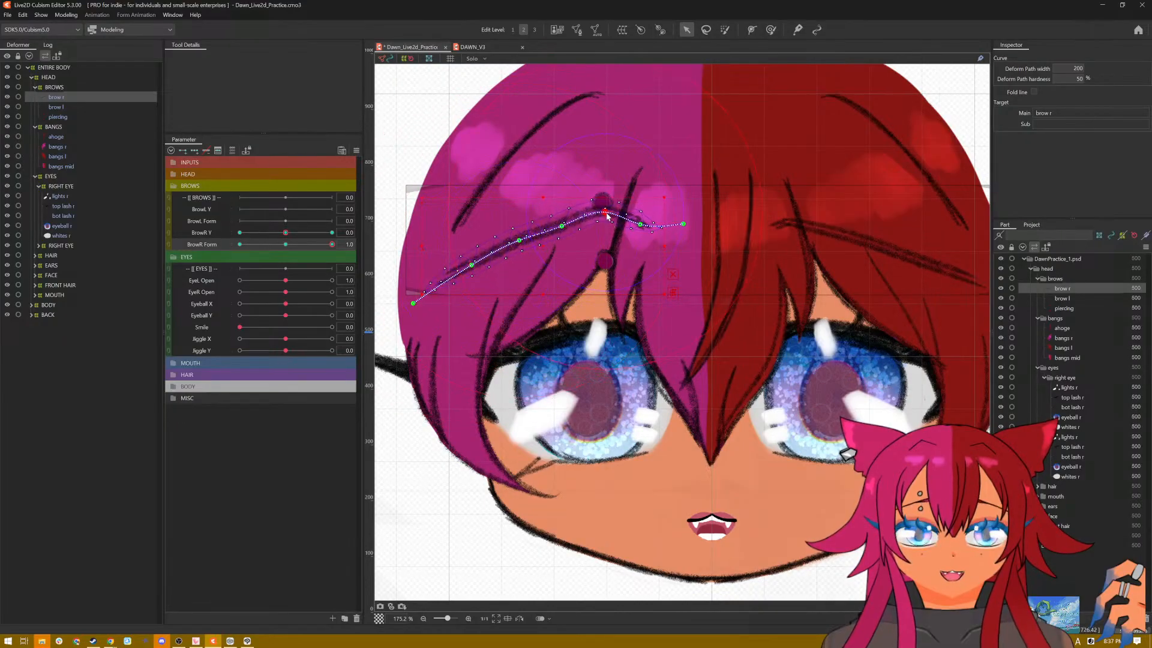
drag(524, 243, 473, 273)
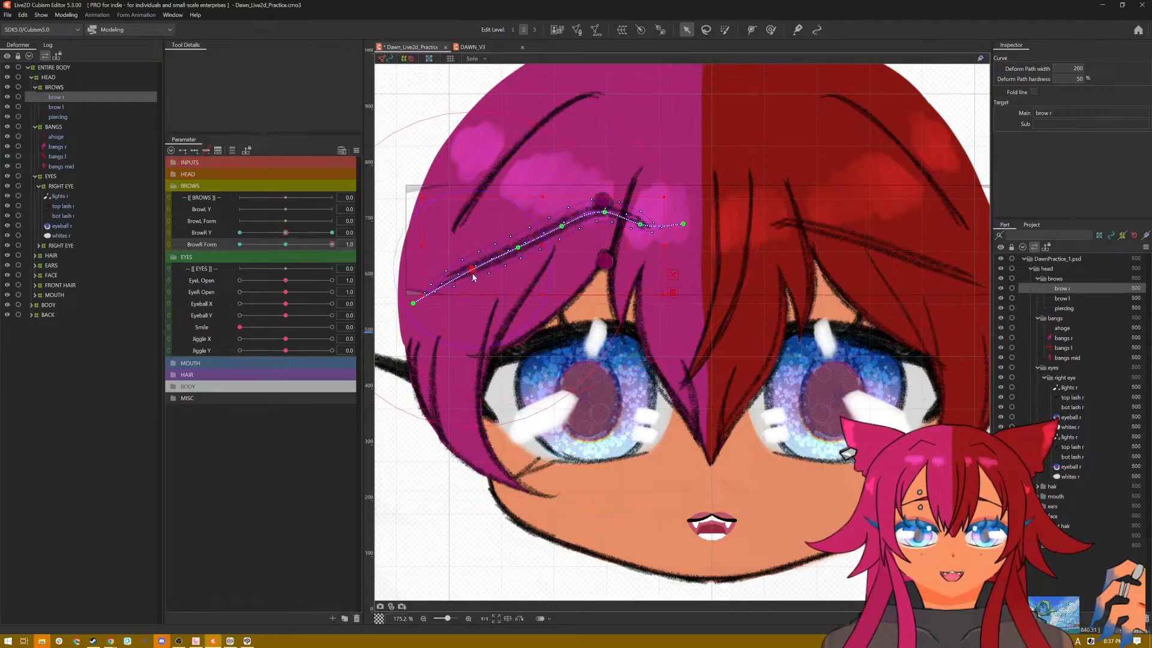
drag(641, 224, 672, 257)
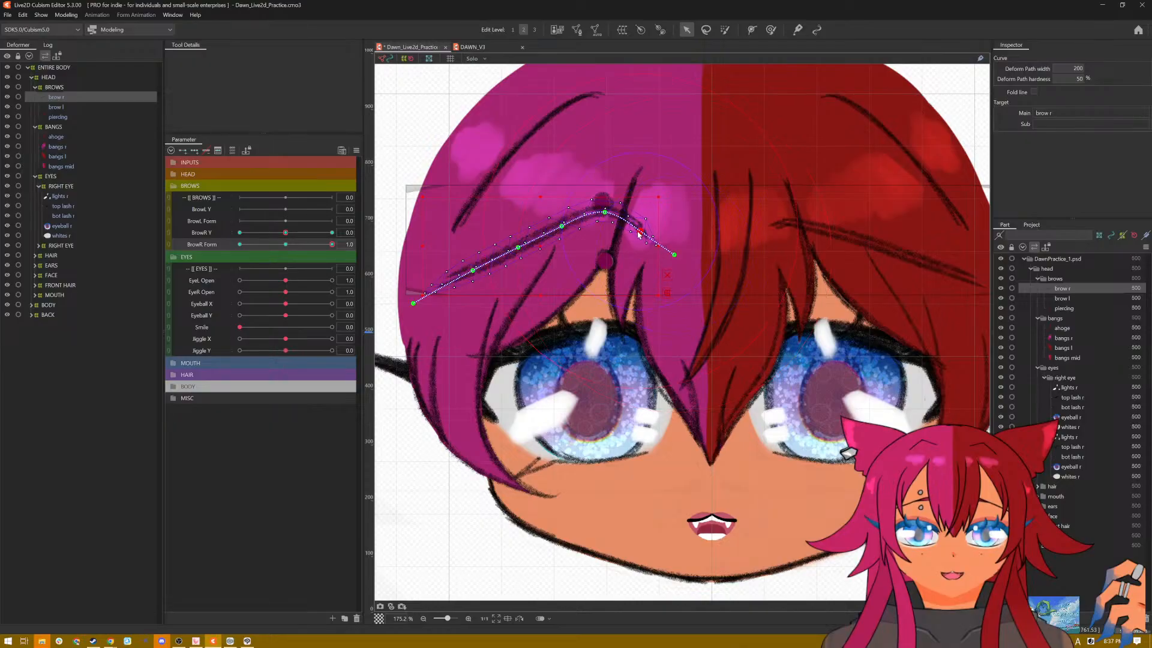
drag(633, 236, 628, 237)
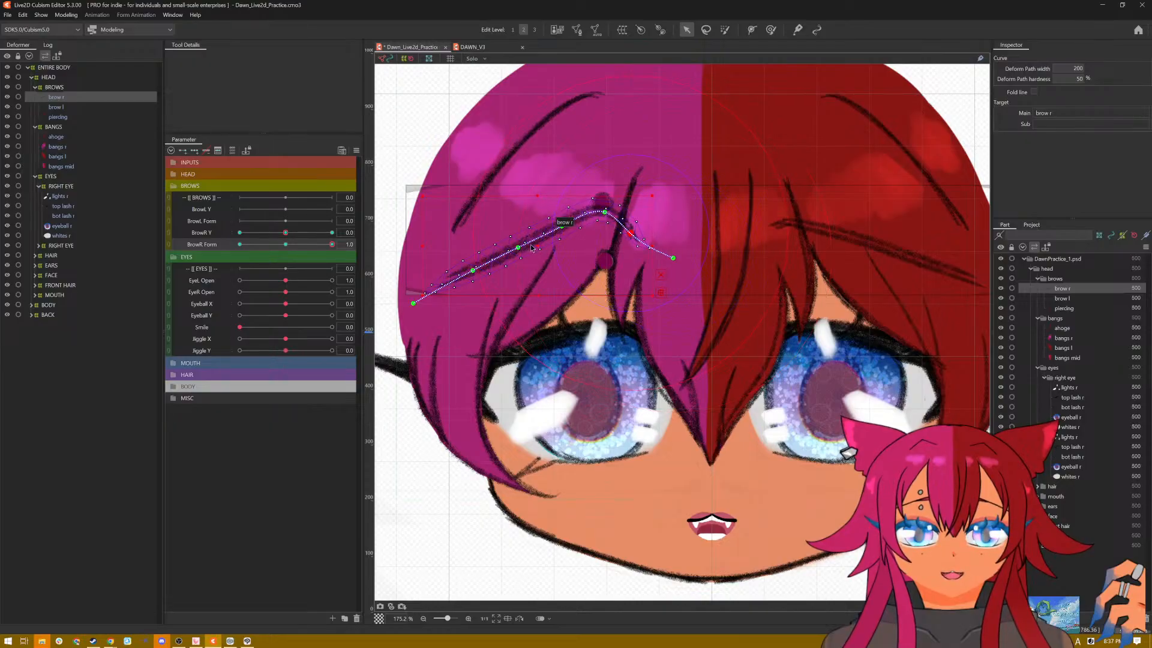
Step: Move the whole brow r slightly lower, smooth its path into a rounder arch, and check the shape without the selection overlay
drag(534, 244, 535, 260)
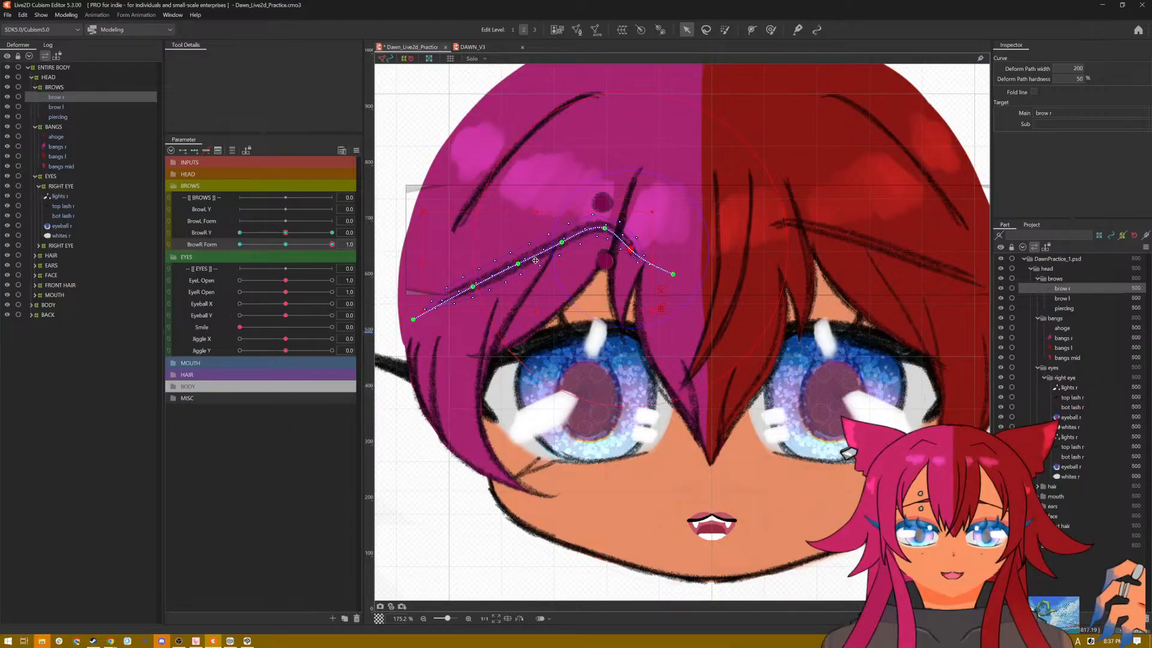
drag(633, 251, 648, 237)
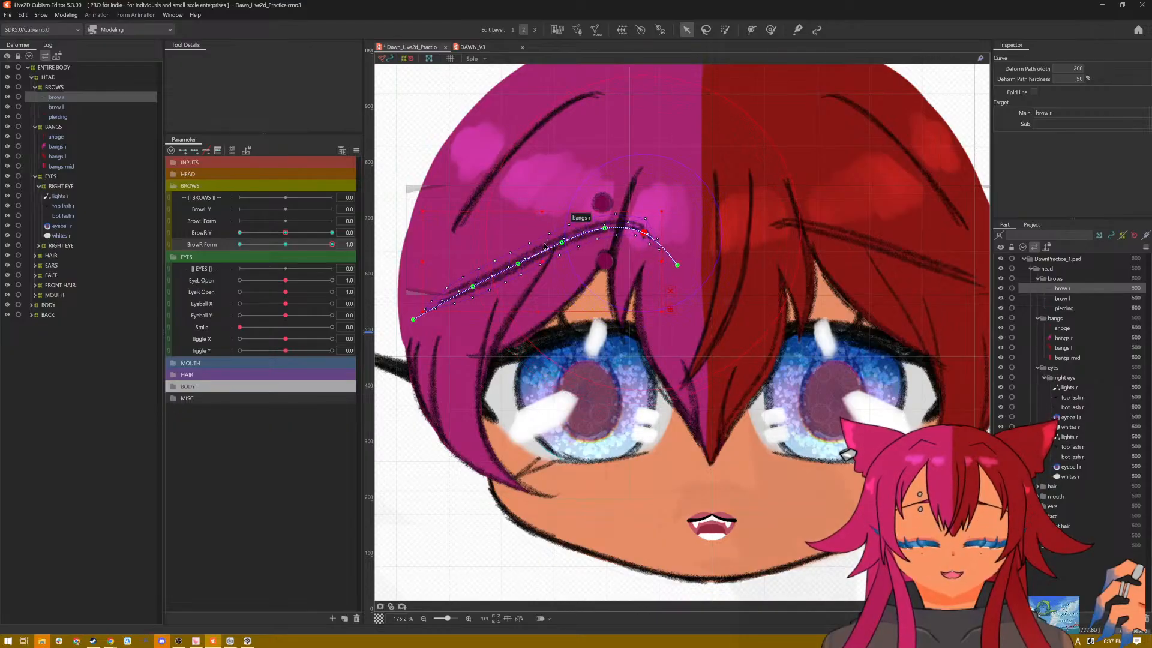
drag(518, 264, 563, 237)
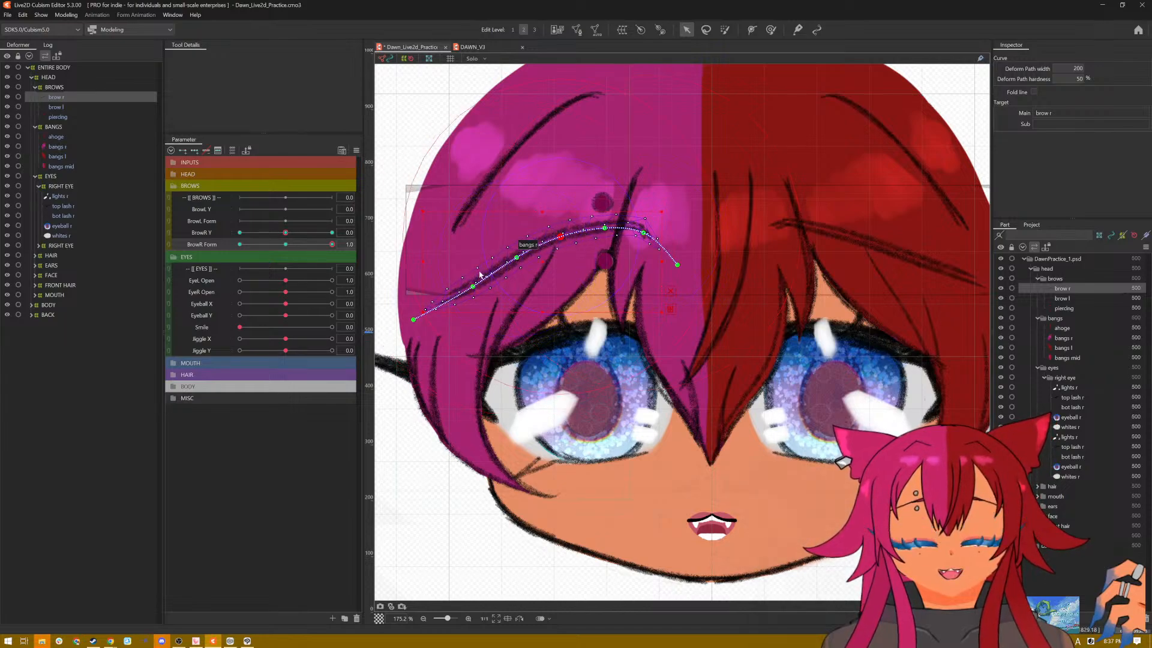
drag(474, 286, 466, 283)
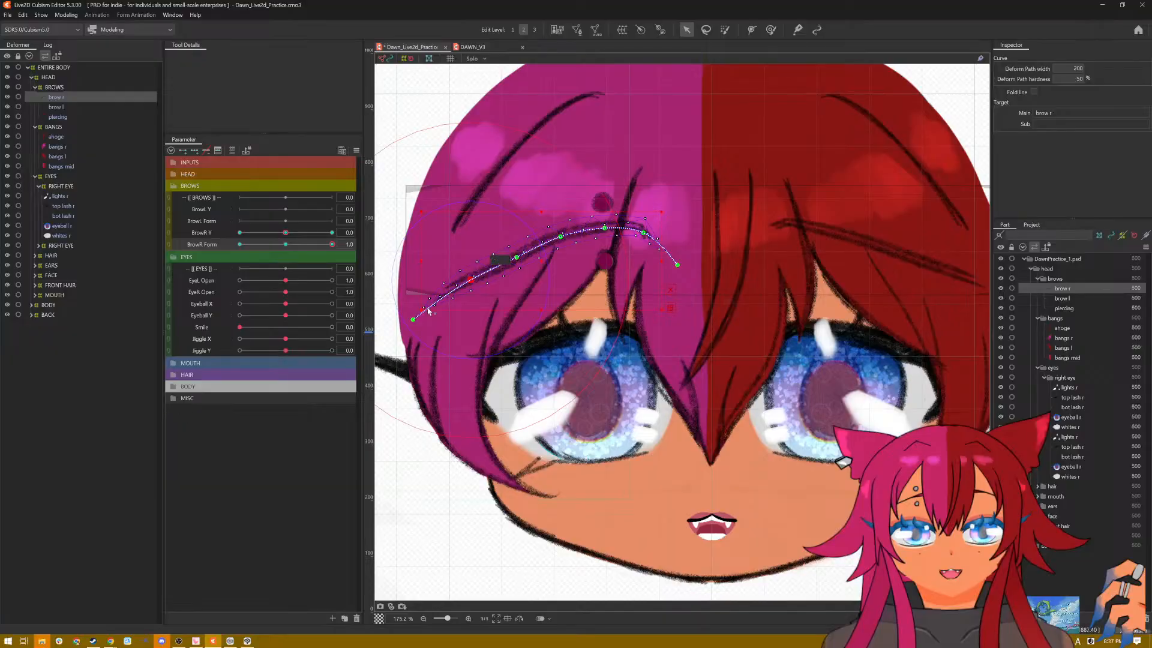
drag(417, 322, 425, 337)
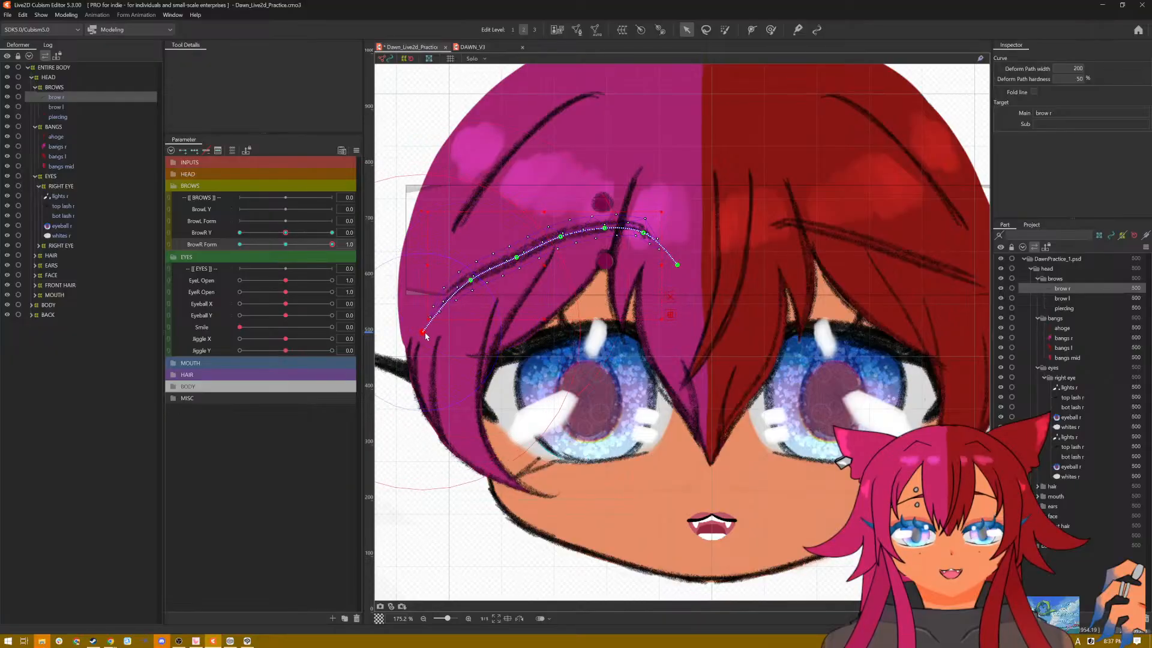
drag(520, 258, 604, 228)
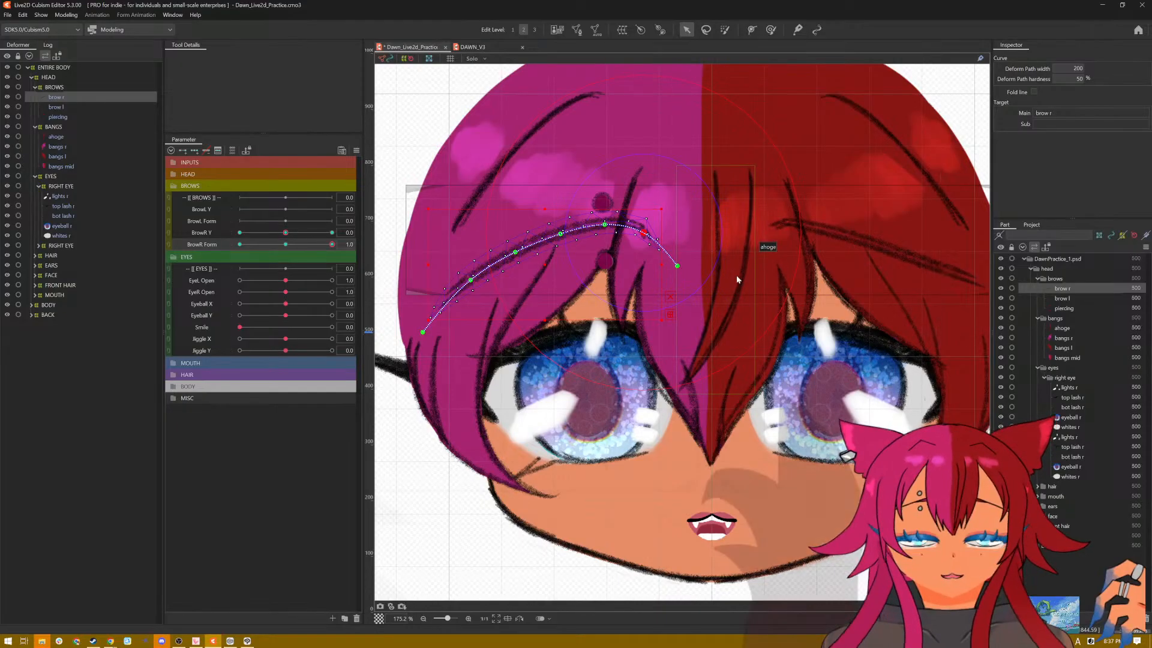
key(ctrl+h)
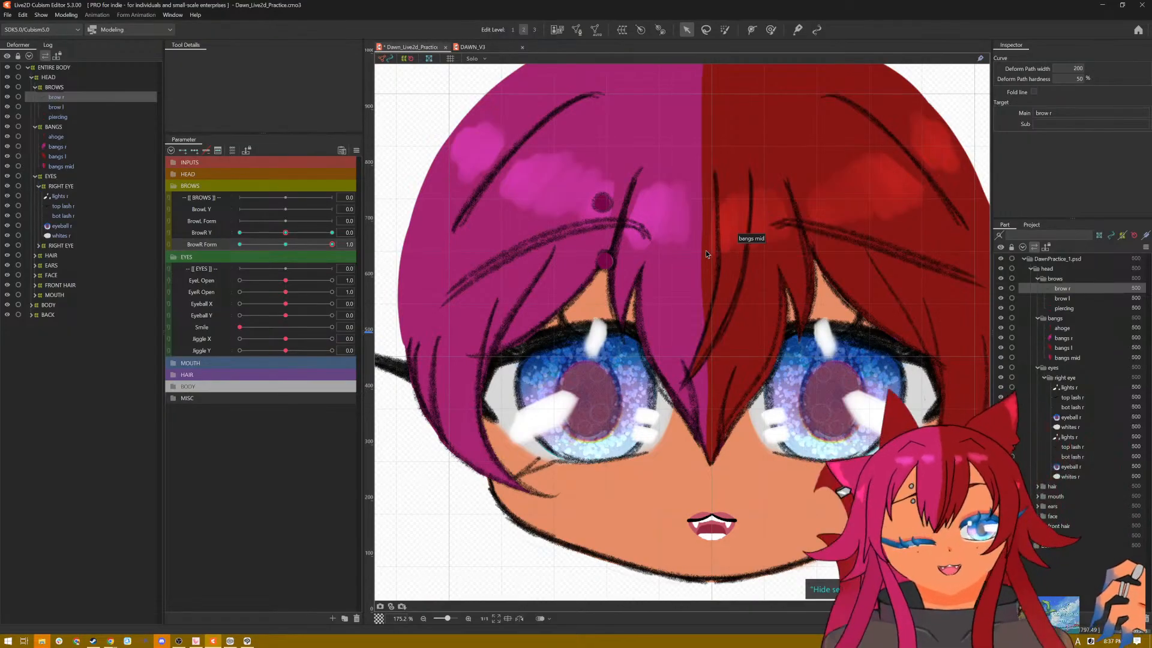
key(ctrl+h)
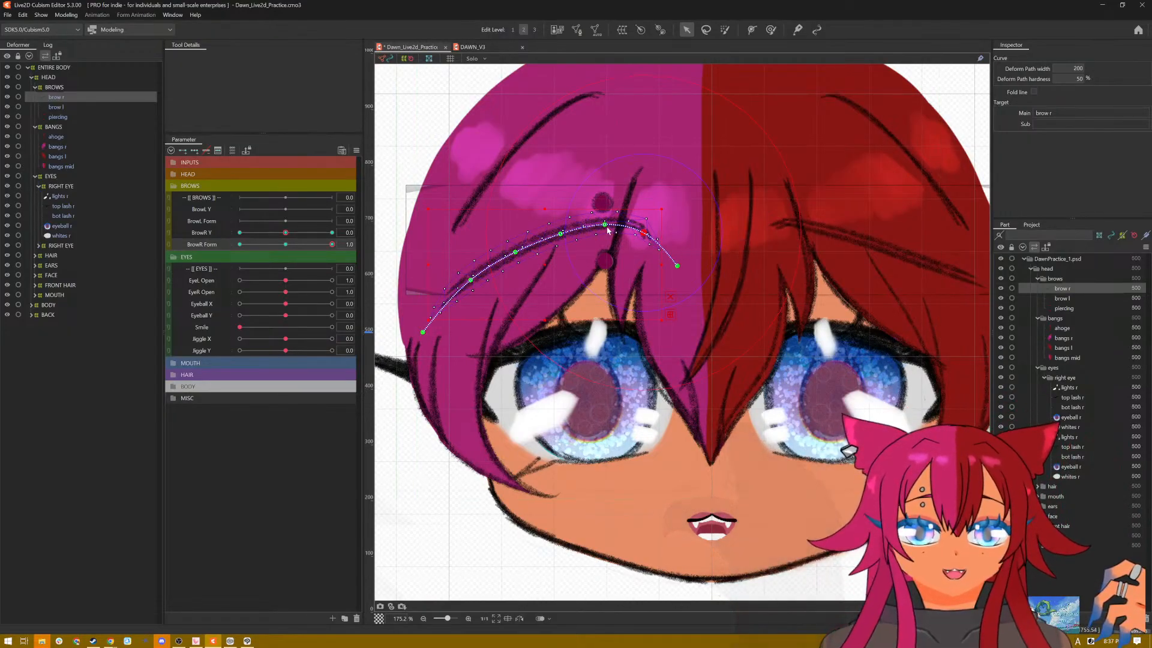
Step: Strengthen brow r's arch by raising its middle and pulling the outer tip down and inward, checking the shape without the selection overlay
drag(602, 223, 513, 251)
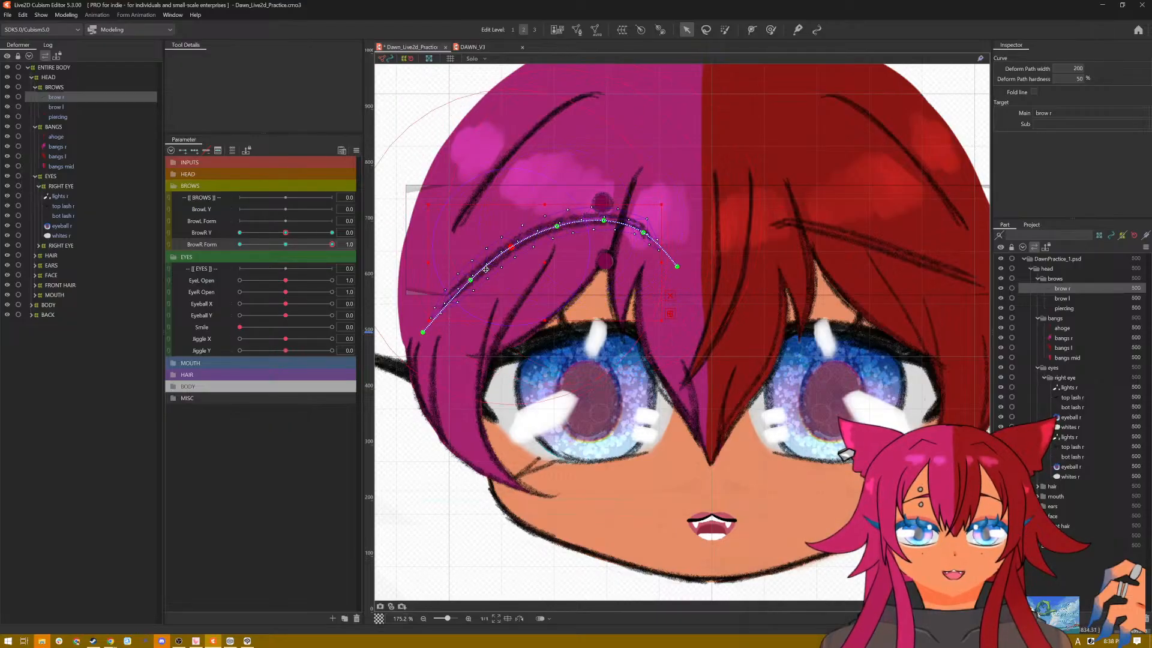
key(ctrl+t)
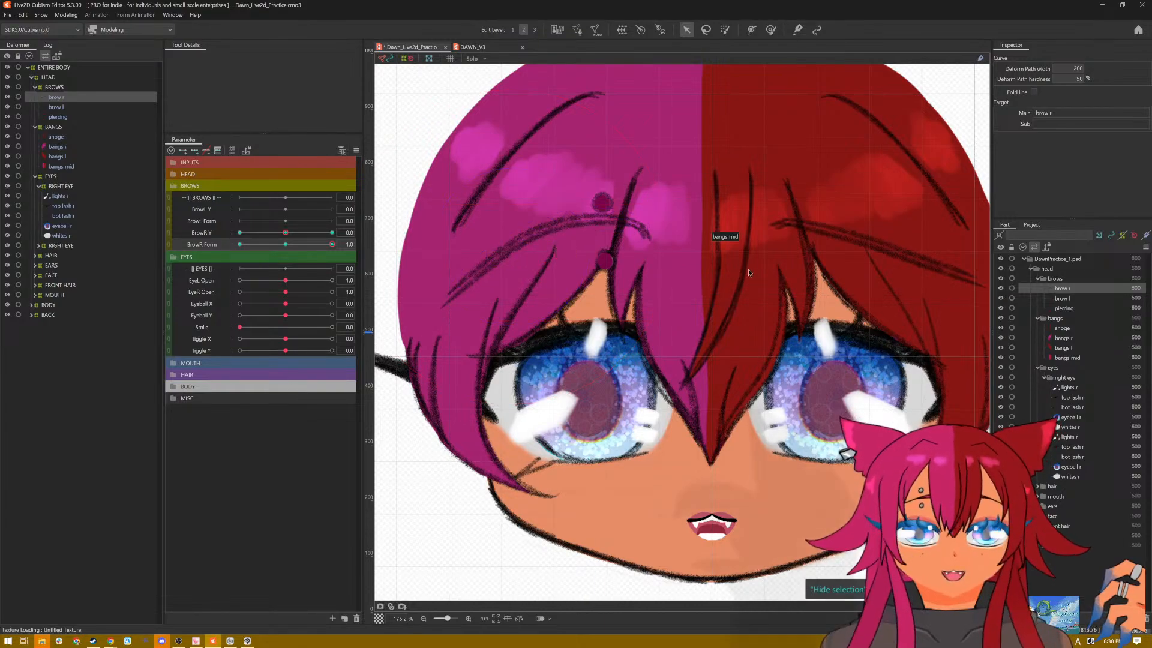
key(ctrl+t)
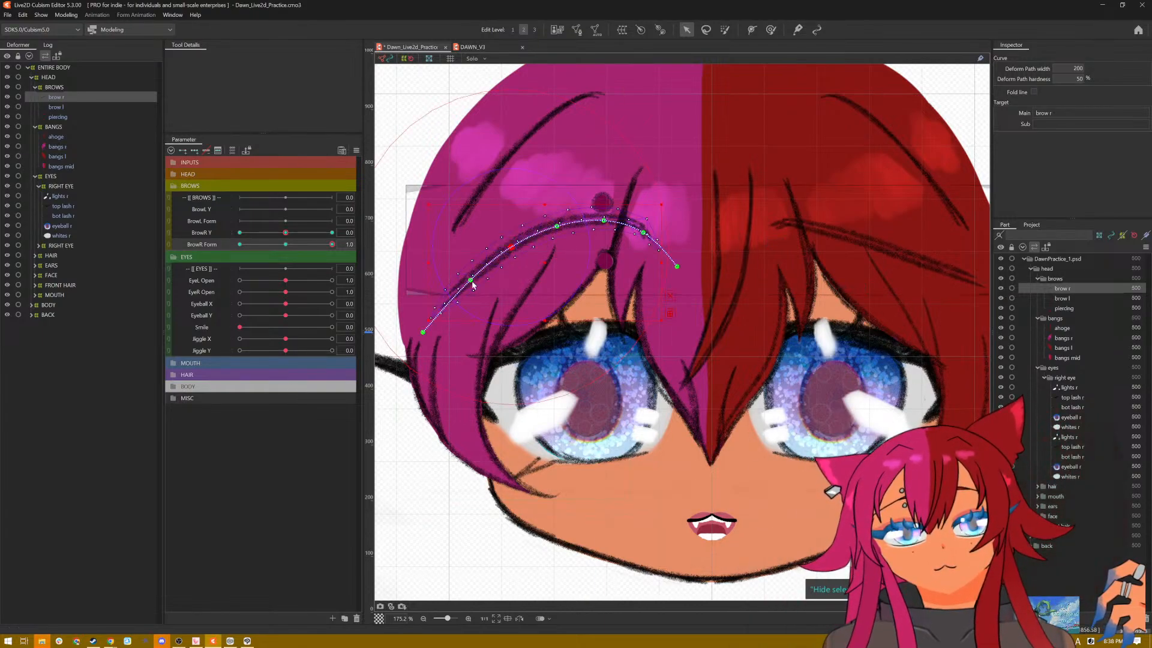
drag(472, 282, 474, 290)
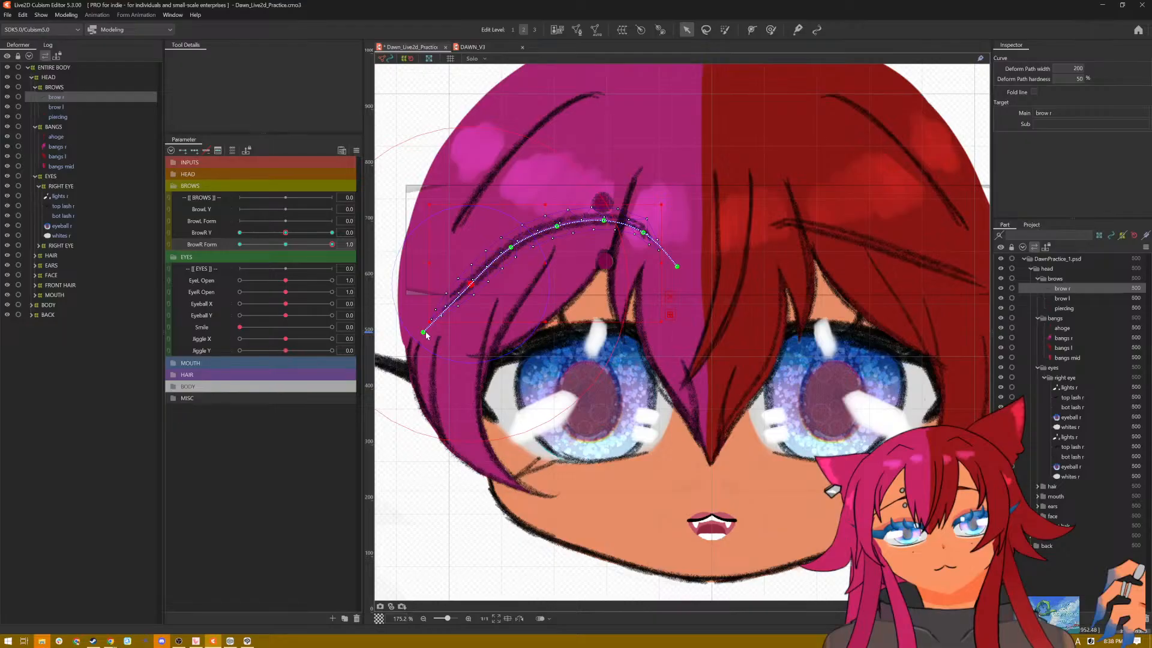
drag(426, 333, 436, 345)
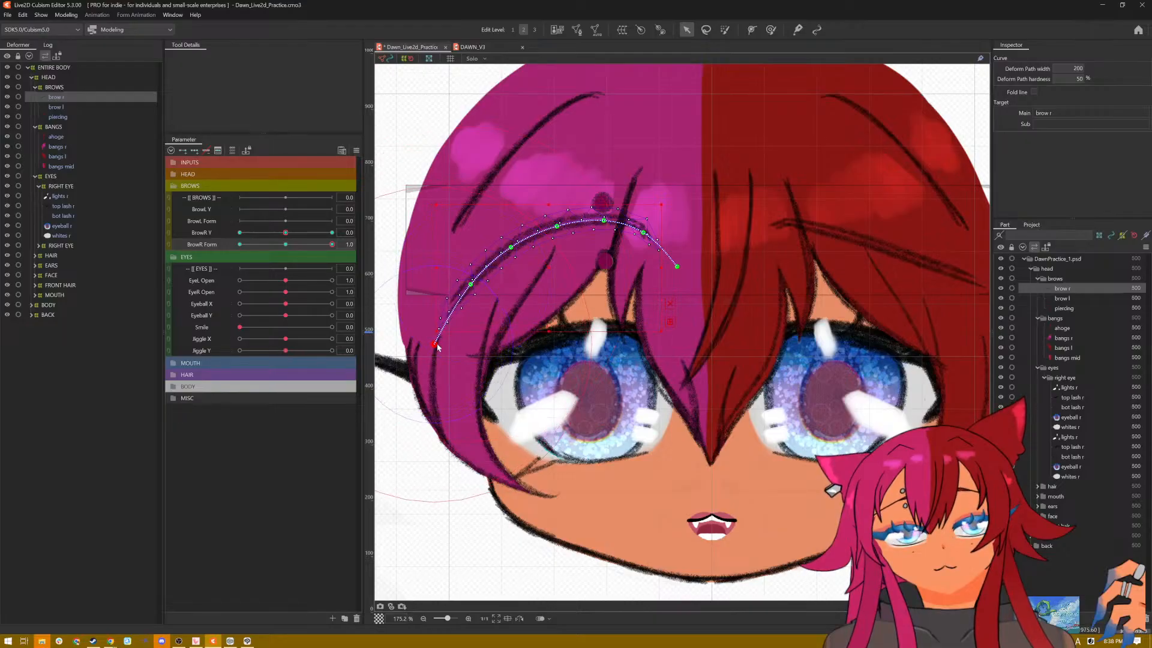
key(ctrl+t)
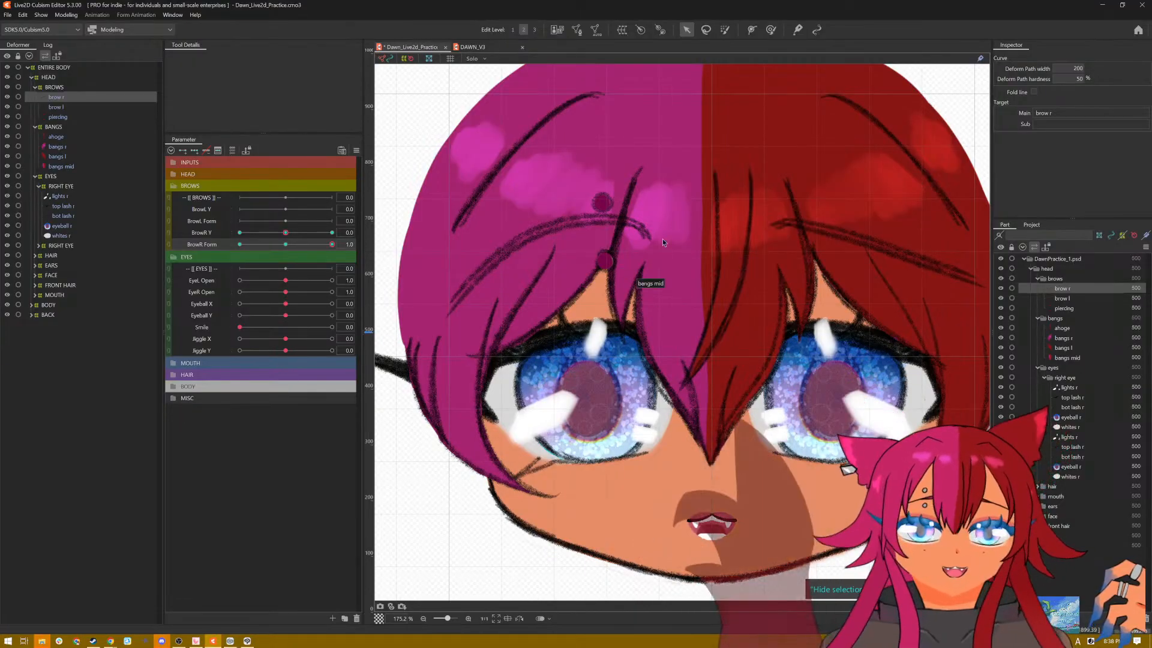
key(ctrl+t)
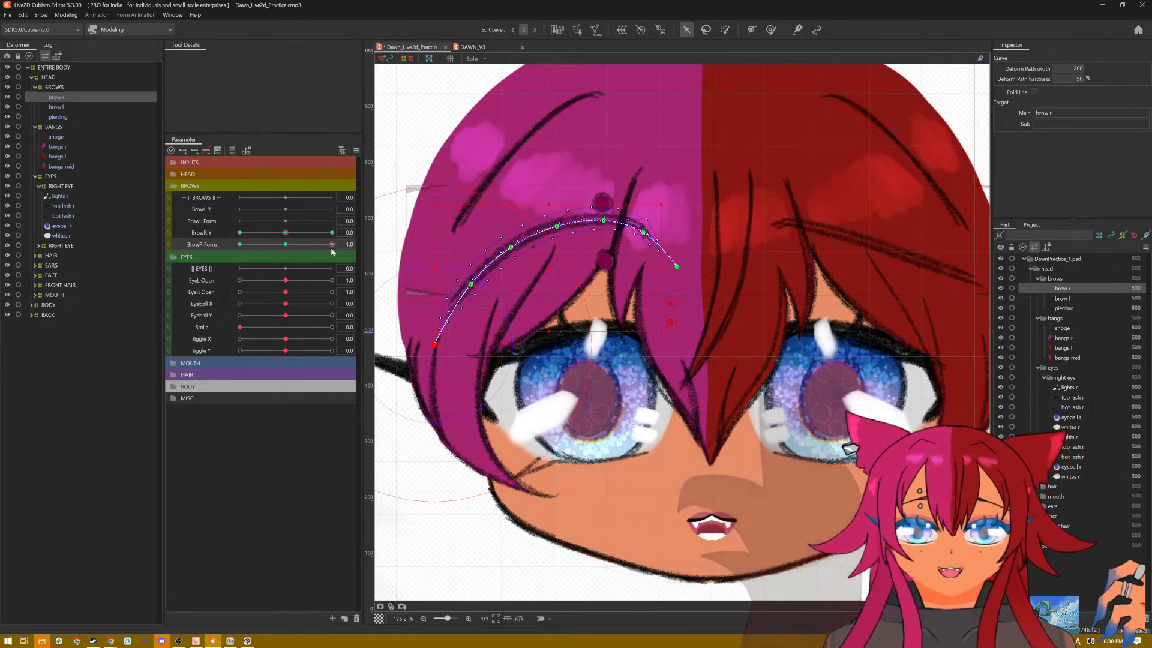
Step: With BrowR Form at -1.0, lower the middle of brow r into a flatter line, adjusting the inner path points to match
drag(331, 244, 280, 261)
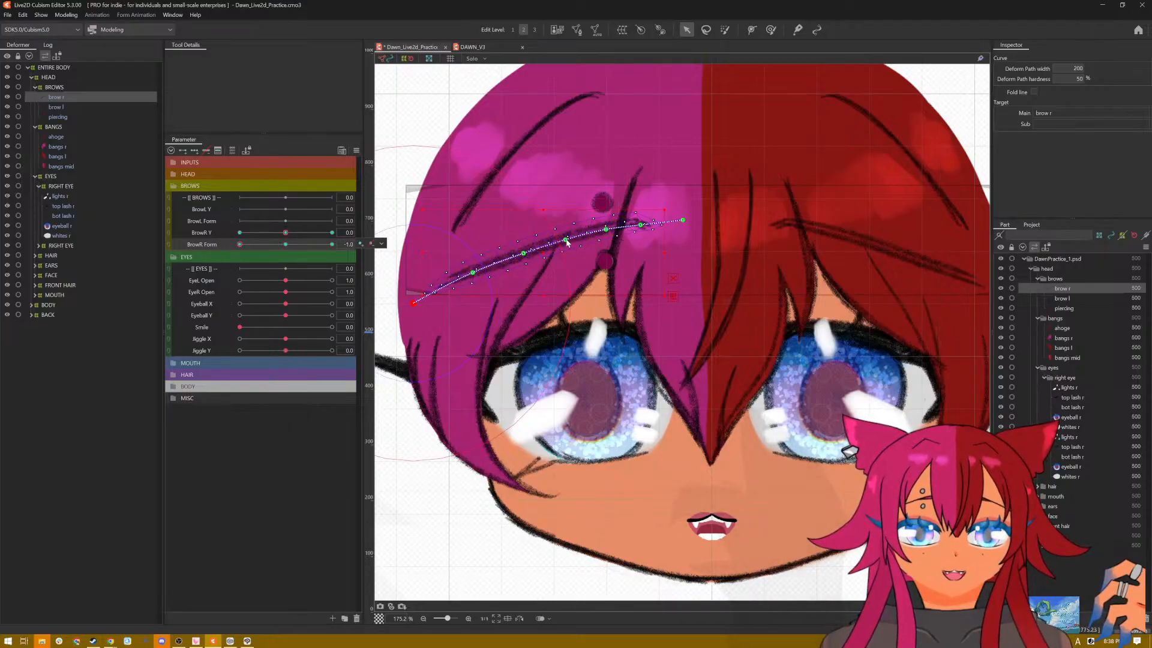
drag(565, 239, 525, 274)
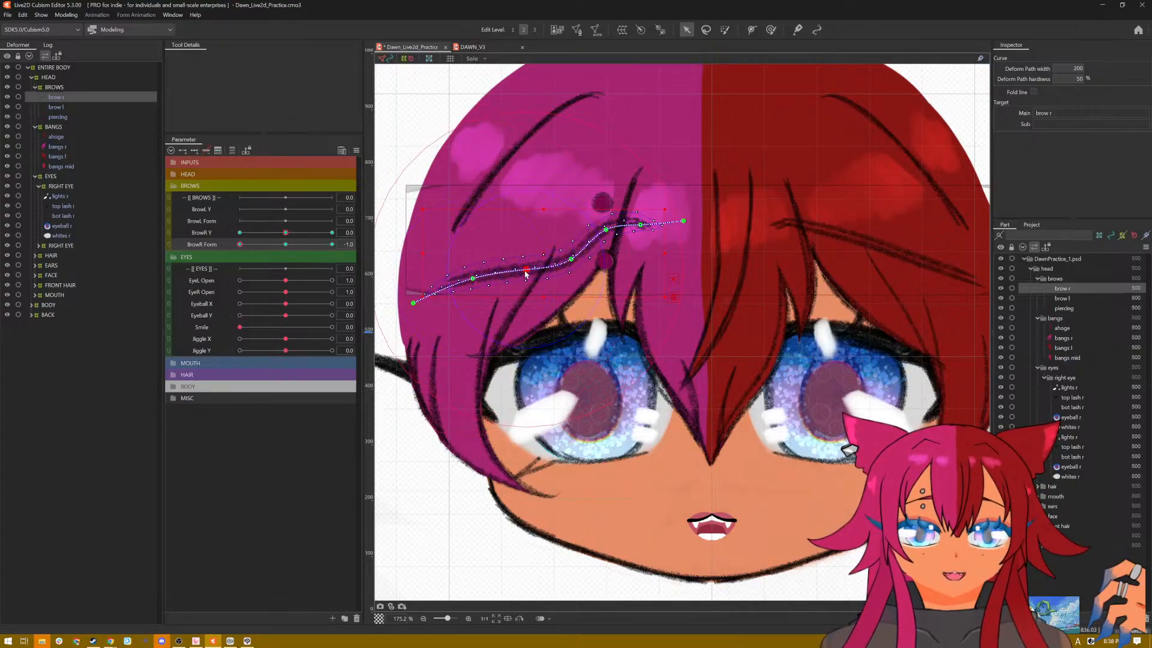
drag(603, 232, 633, 218)
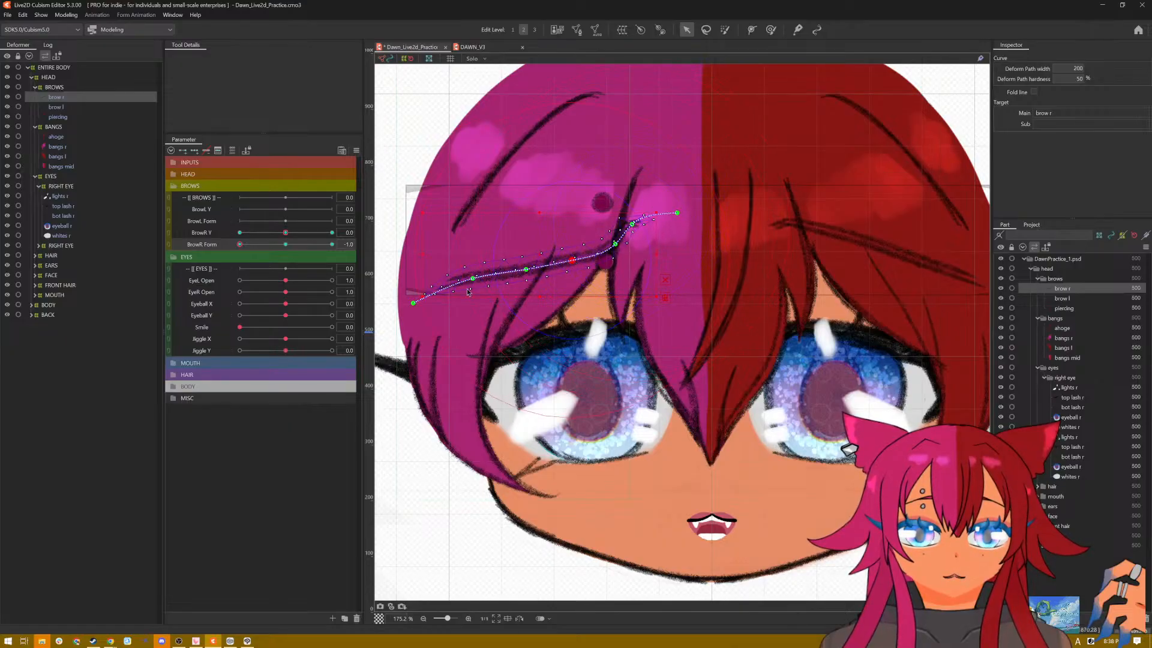
drag(474, 281, 475, 286)
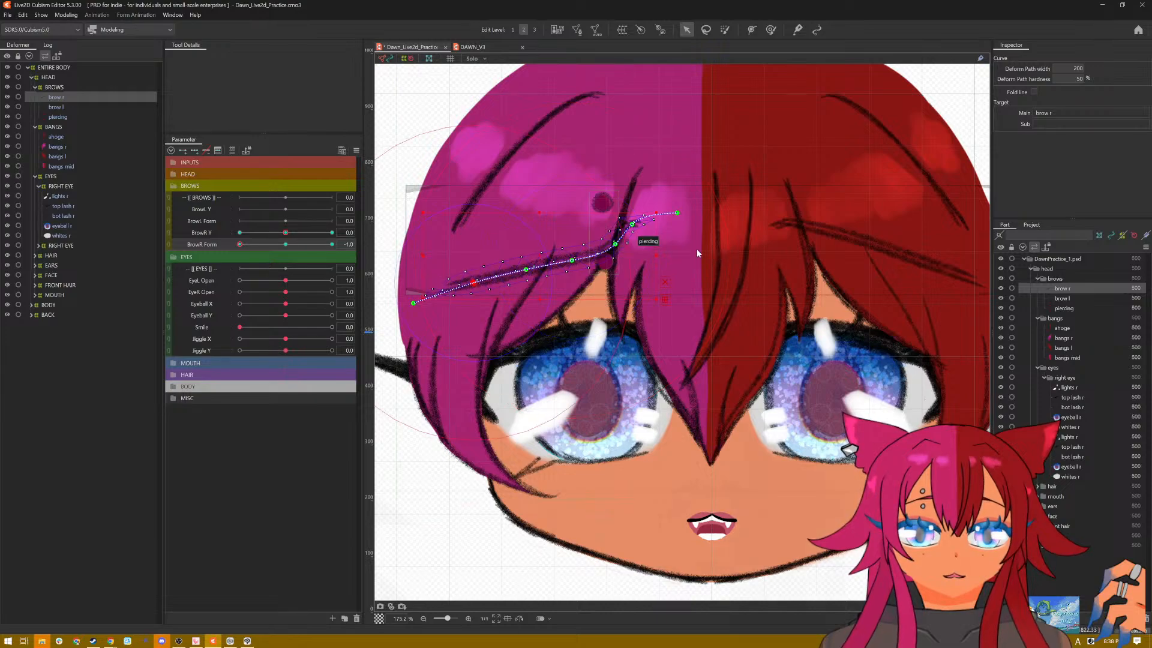
key(ctrl+t)
key(ctrl+t)
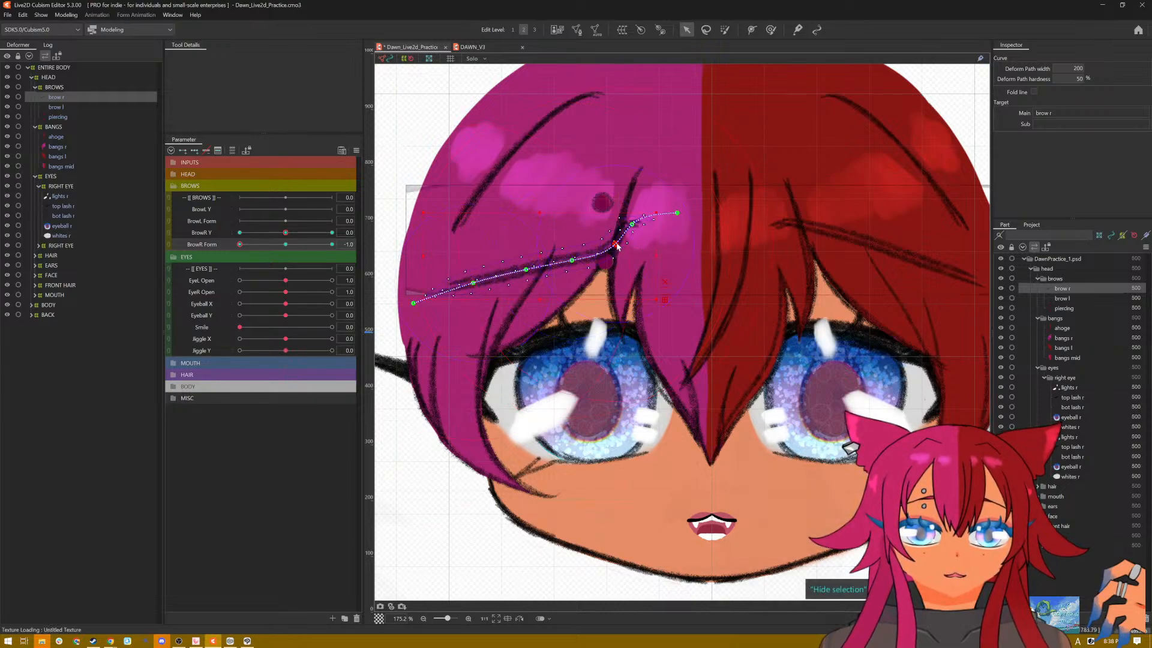
Step: Reshape brow r's inner end into a smooth upward curve at BrowR Form -1.0, and check it without the selection overlay
drag(617, 244, 645, 237)
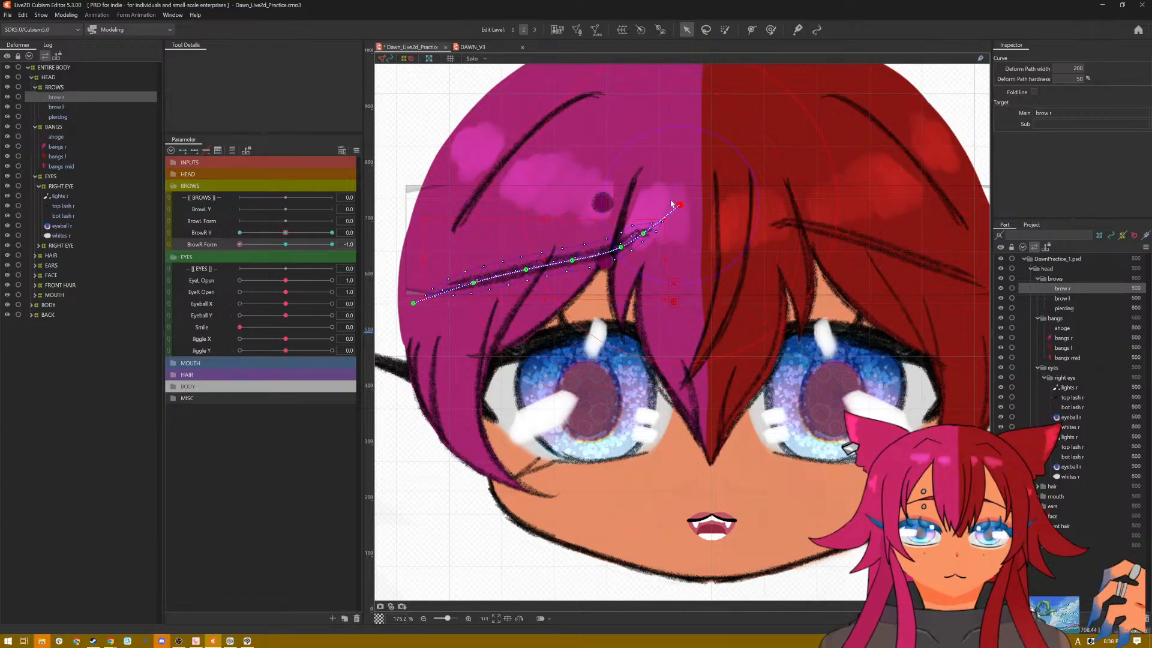
drag(624, 252, 629, 256)
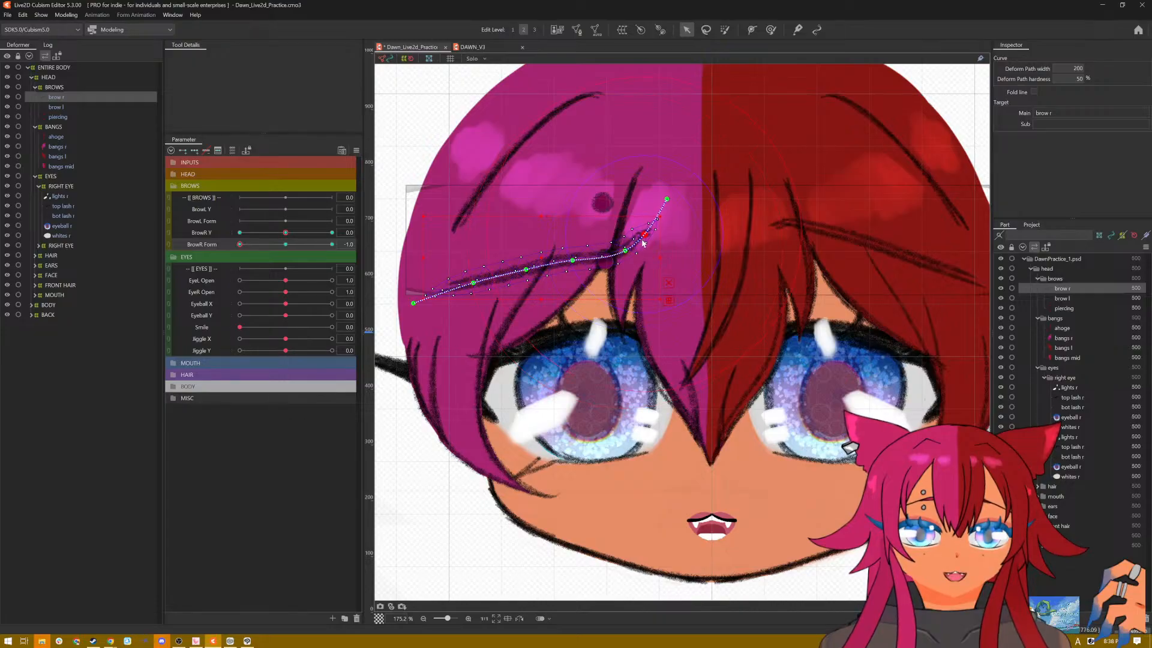
key(ctrl+h)
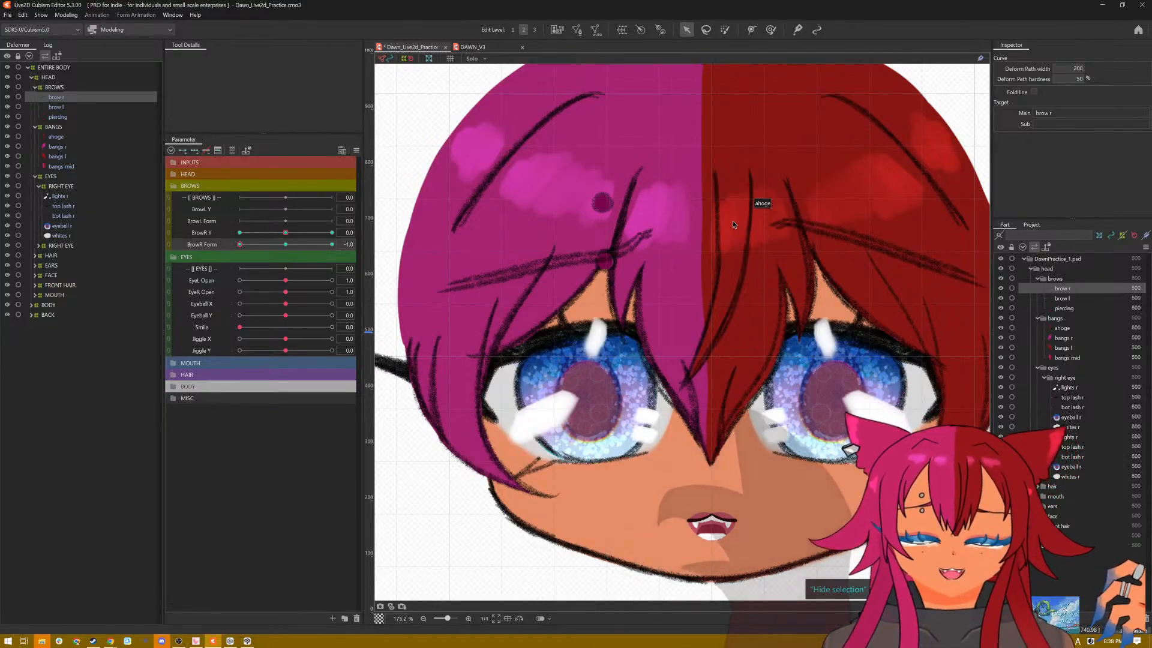
key(ctrl+h)
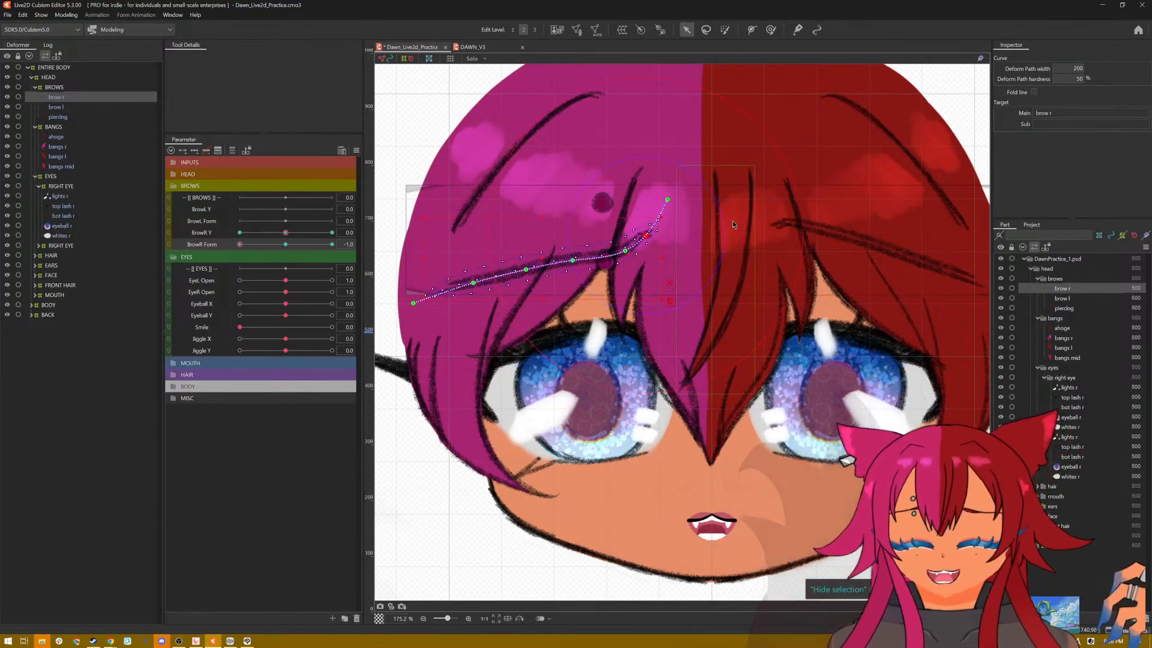
Step: Hide the piercing while testing BrowR Form across its range, and reset all parameters to their default values
drag(240, 245, 364, 241)
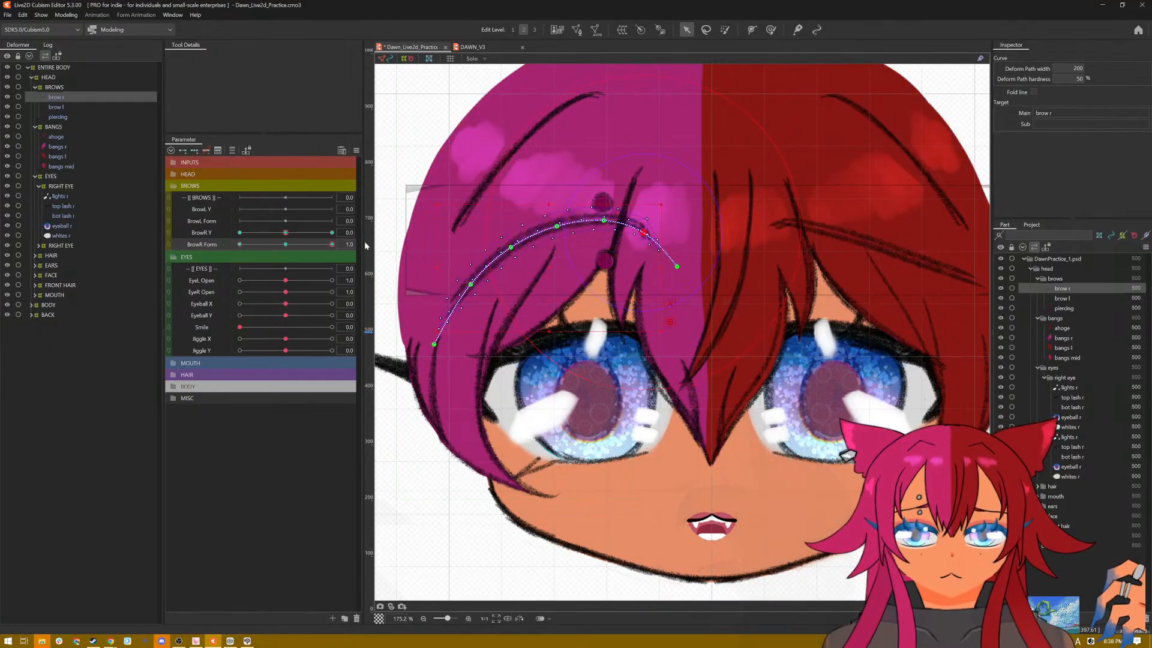
click(1000, 309)
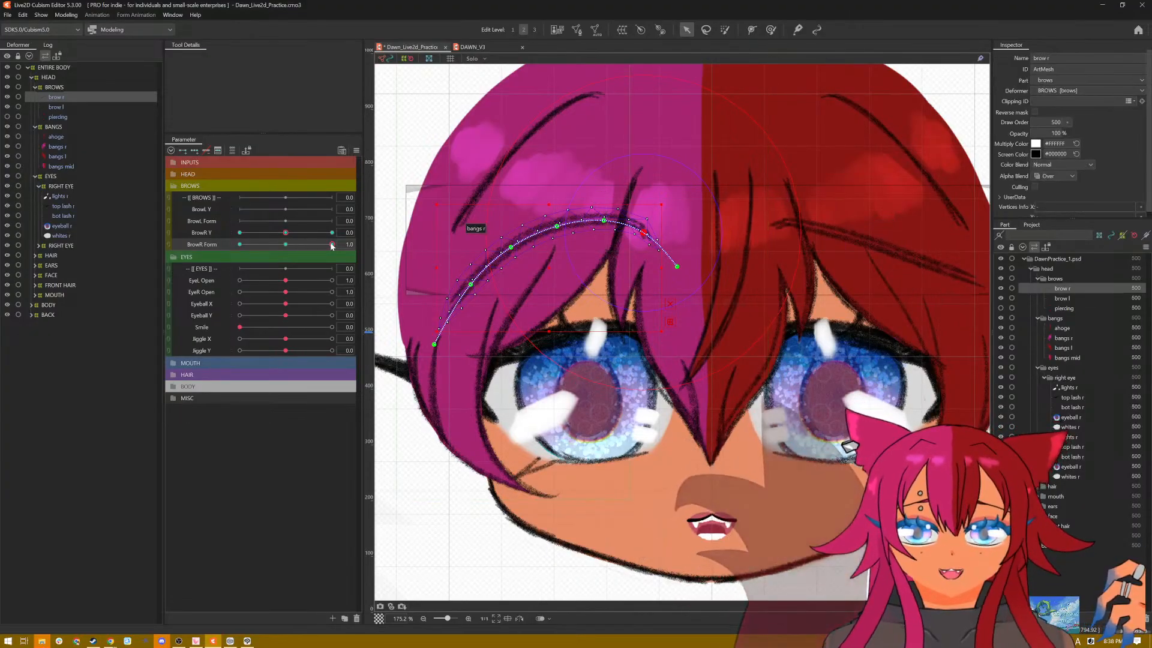
drag(332, 245, 347, 152)
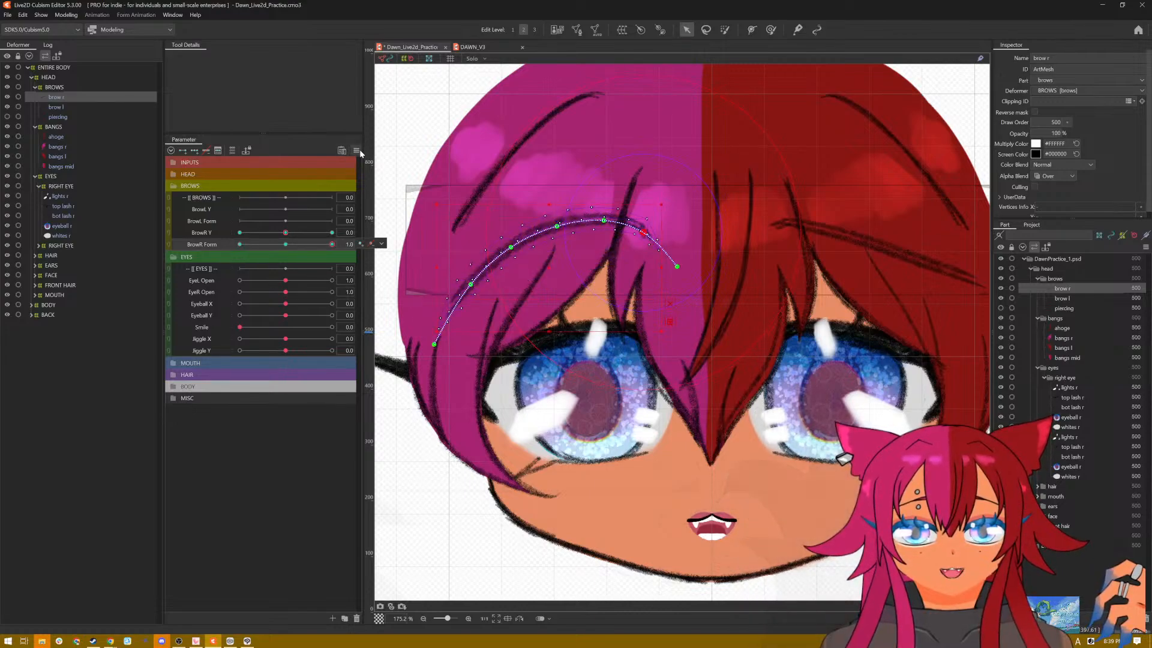
click(357, 151)
click(385, 154)
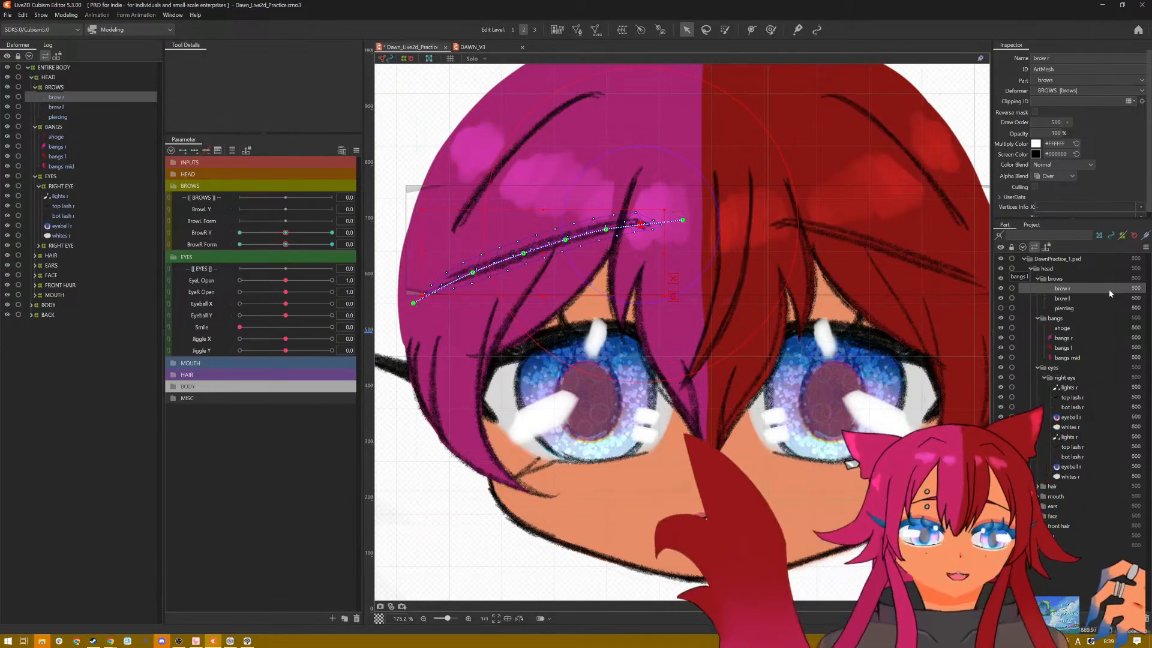
Step: Remove the original brow l art mesh from the brows part by cutting it
click(1063, 300)
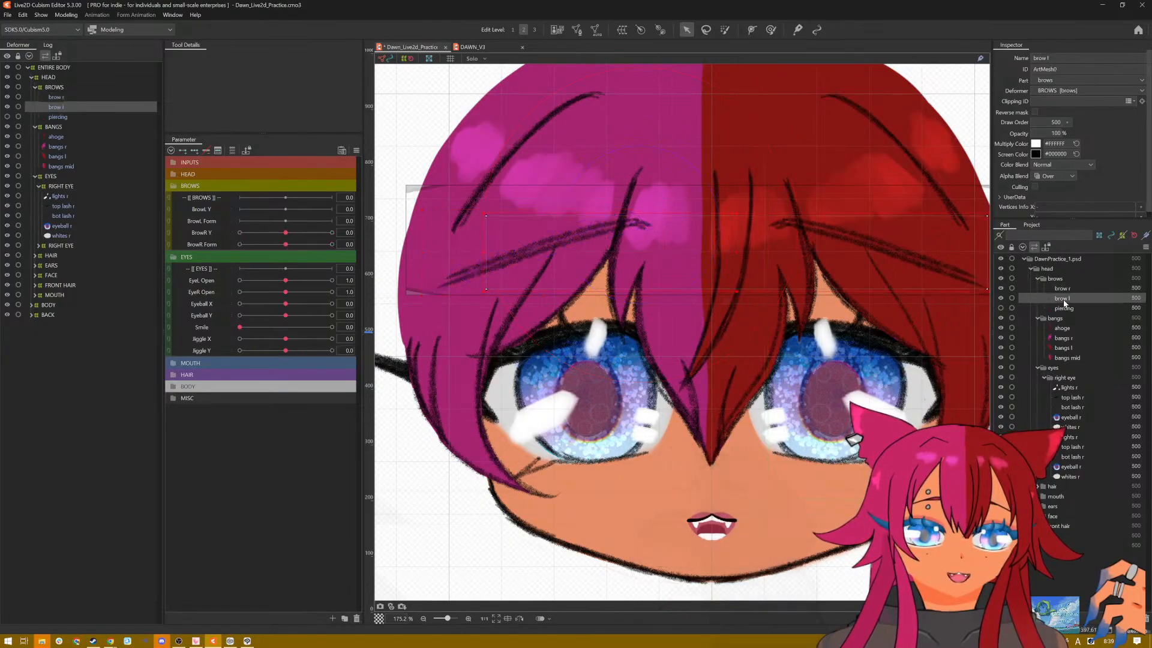
click(1062, 289)
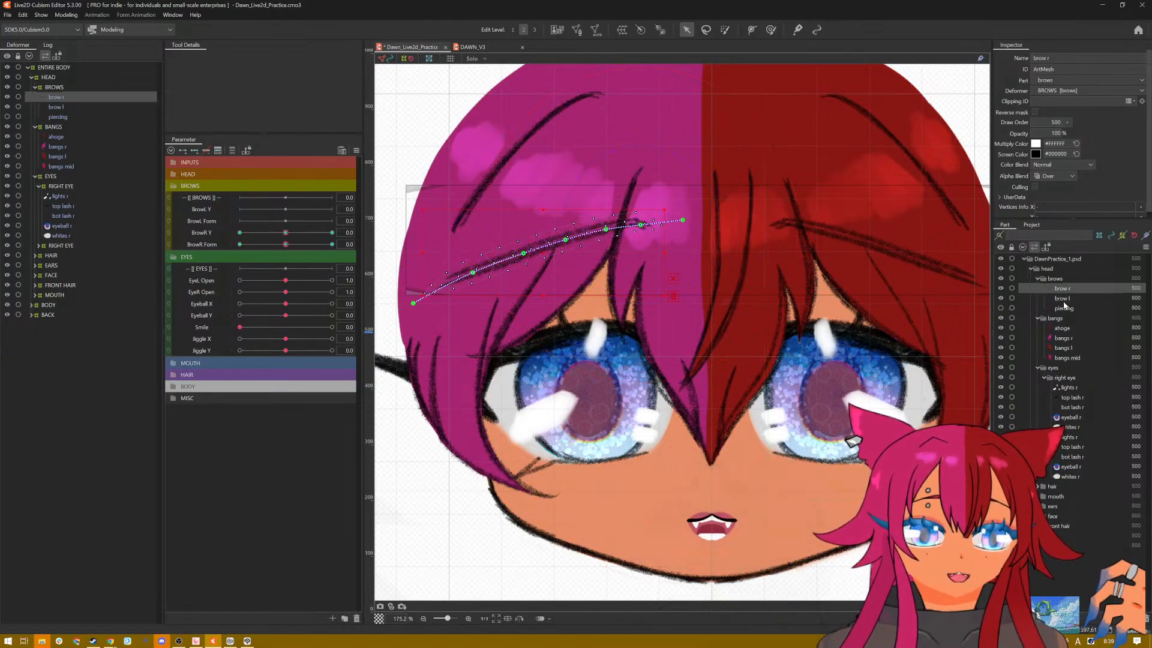
click(1066, 300)
right_click(1034, 299)
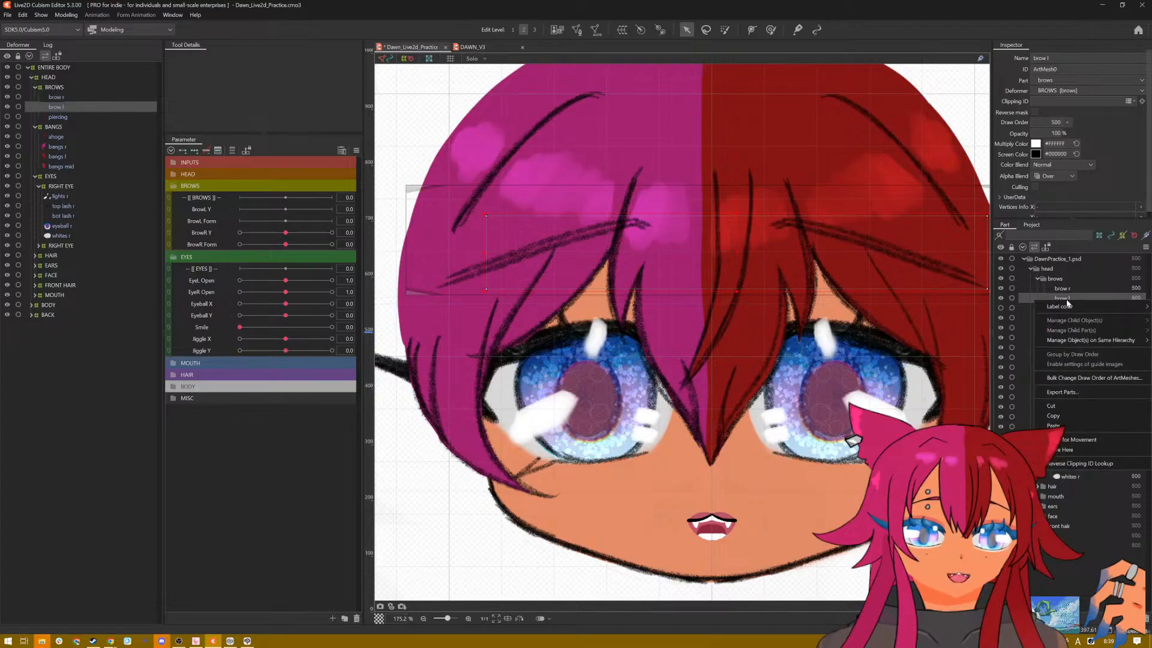
click(1060, 406)
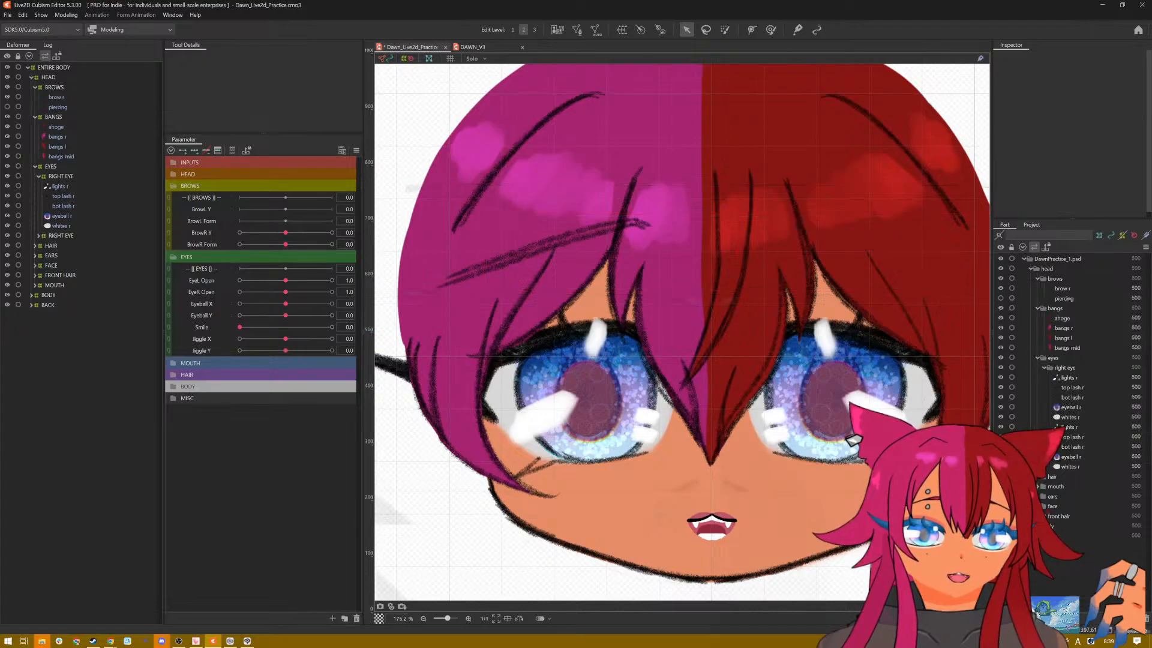
Step: Duplicate brow r and flip the copy horizontally to the opposite side of the face, with no parameters reflected
click(56, 98)
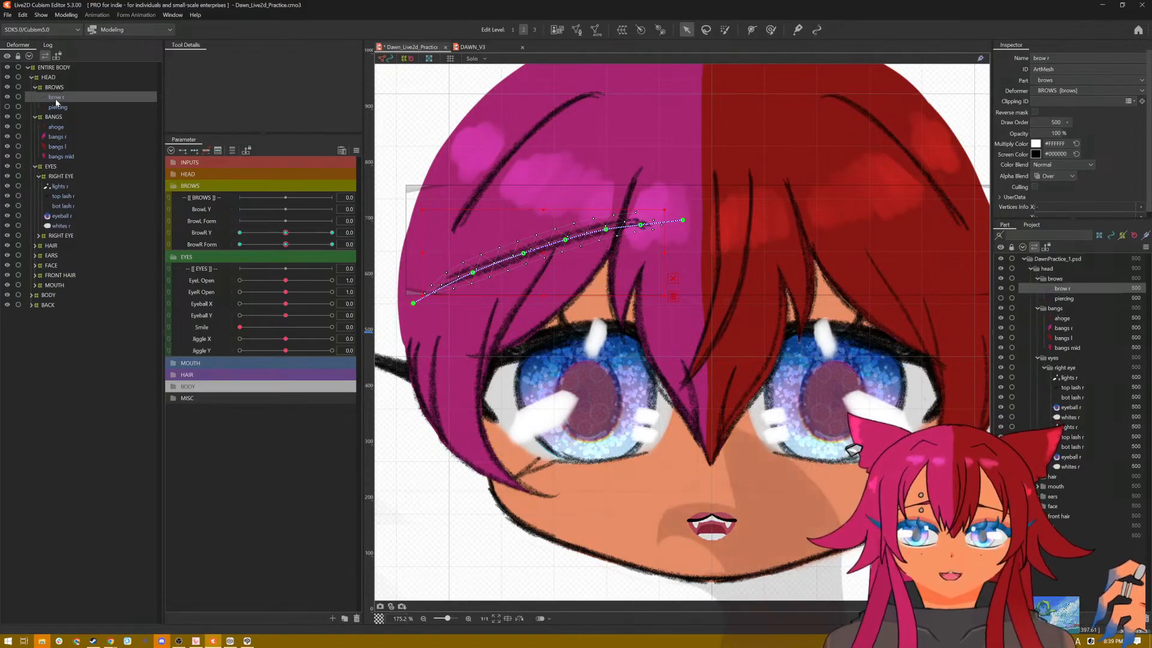
key(ctrl+c)
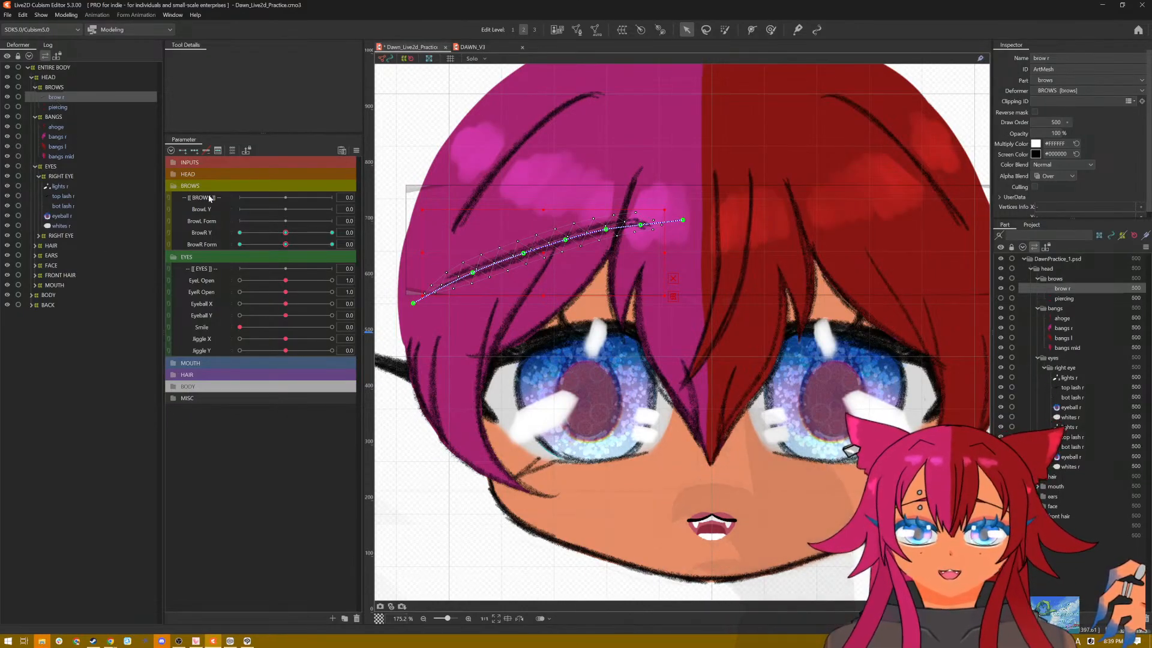
key(ctrl+v)
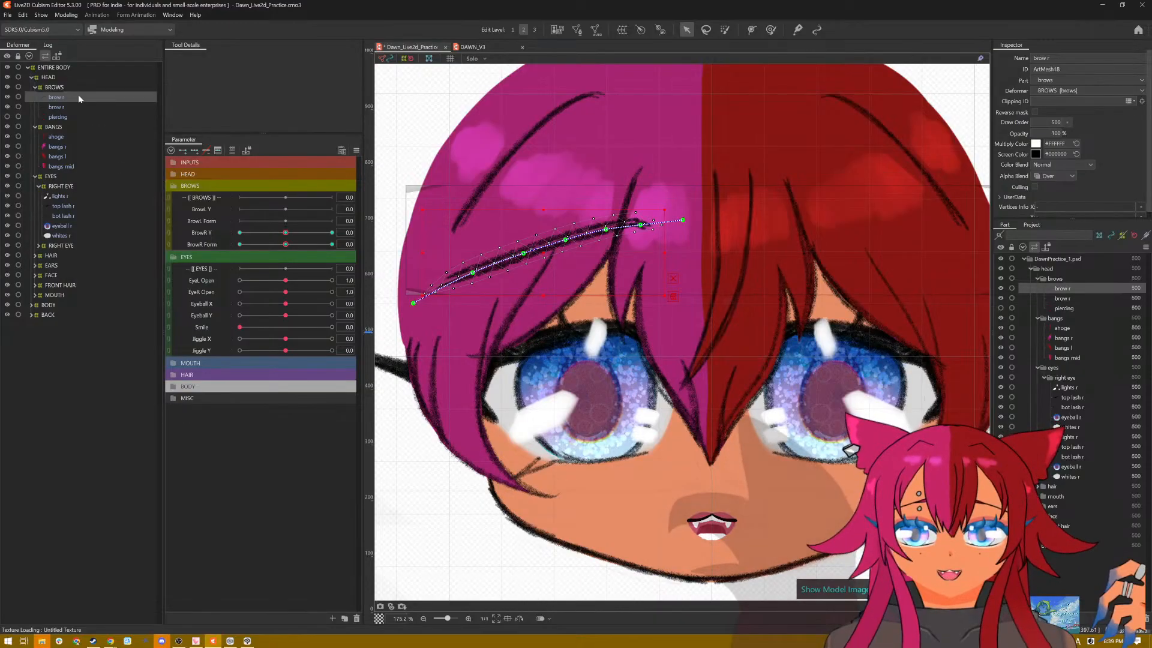
right_click(546, 256)
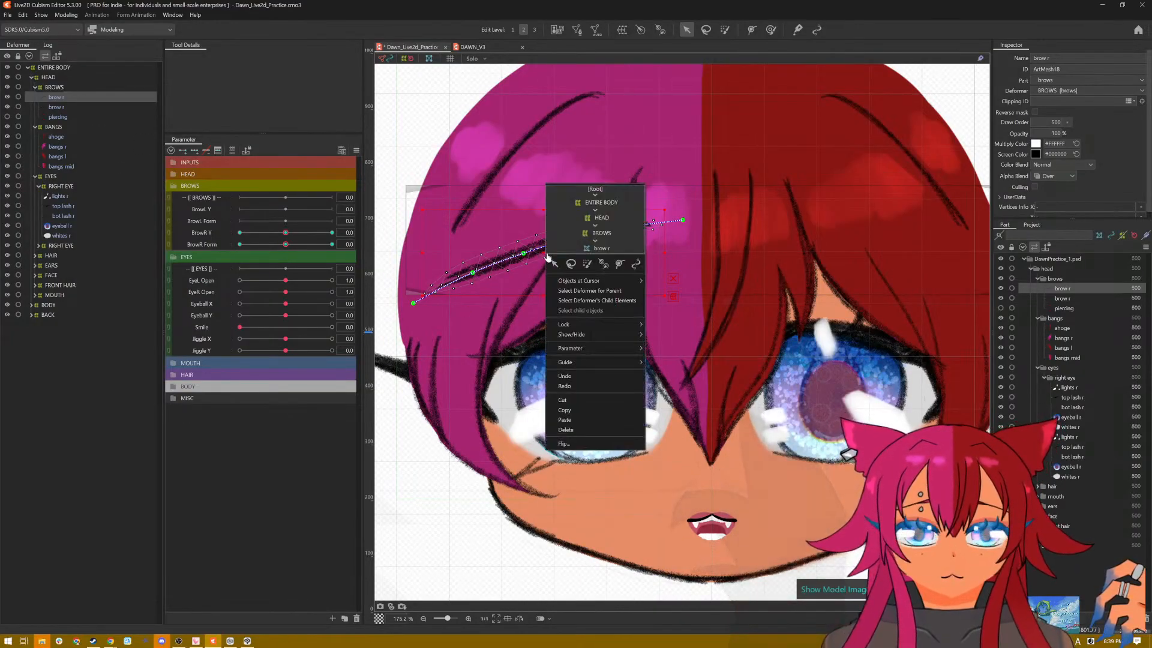
click(563, 444)
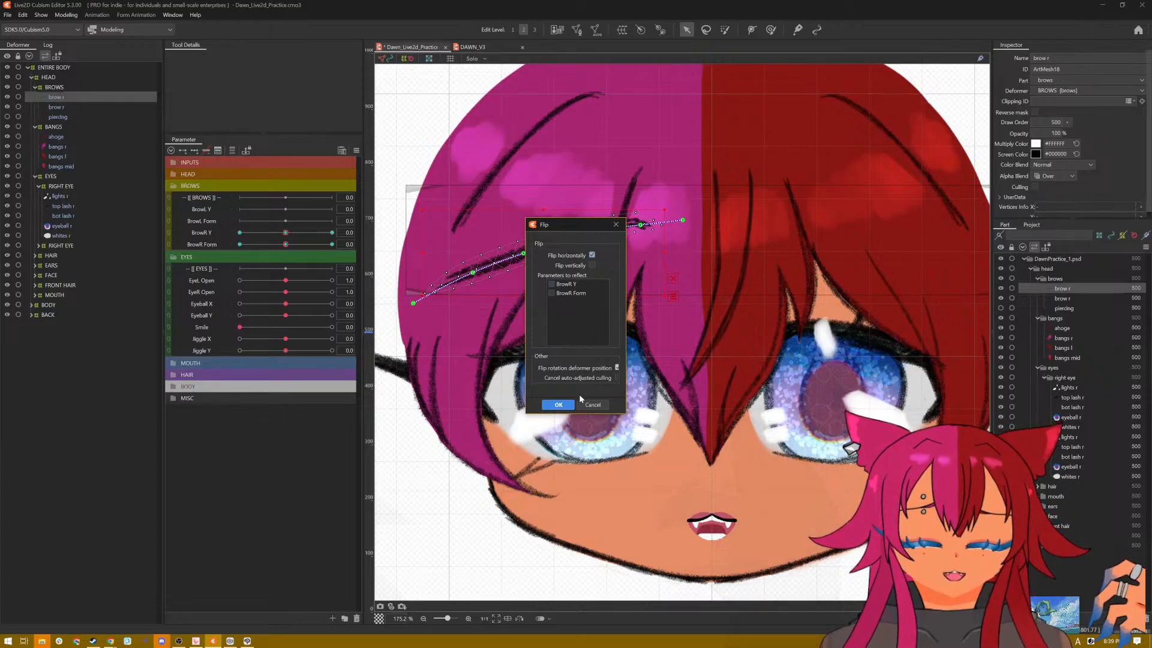
click(558, 404)
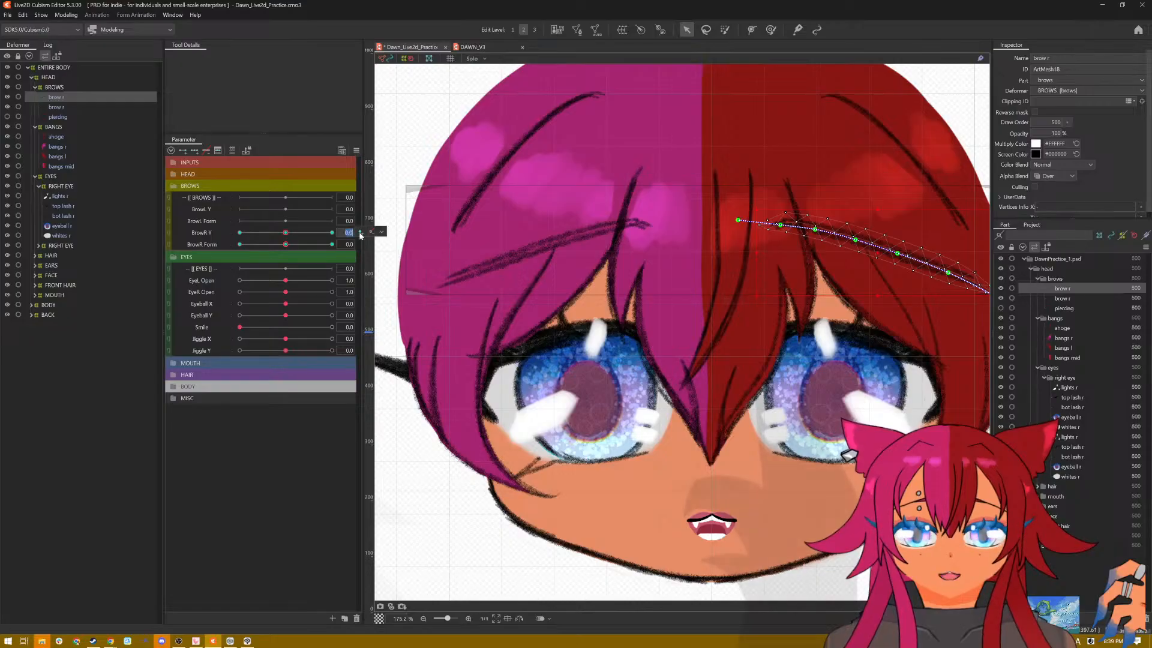
Step: Transfer the mirrored brow's keys from the BrowR Y parameter to BrowL Y
right_click(378, 226)
click(391, 267)
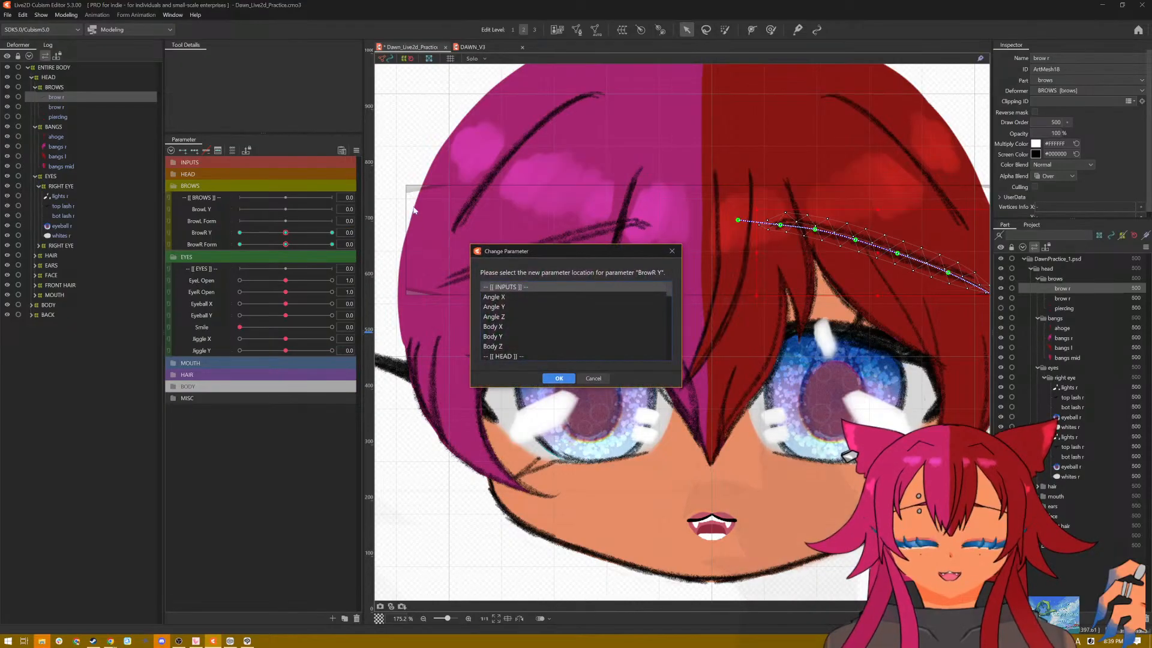
scroll(524, 344, down, 3)
click(497, 336)
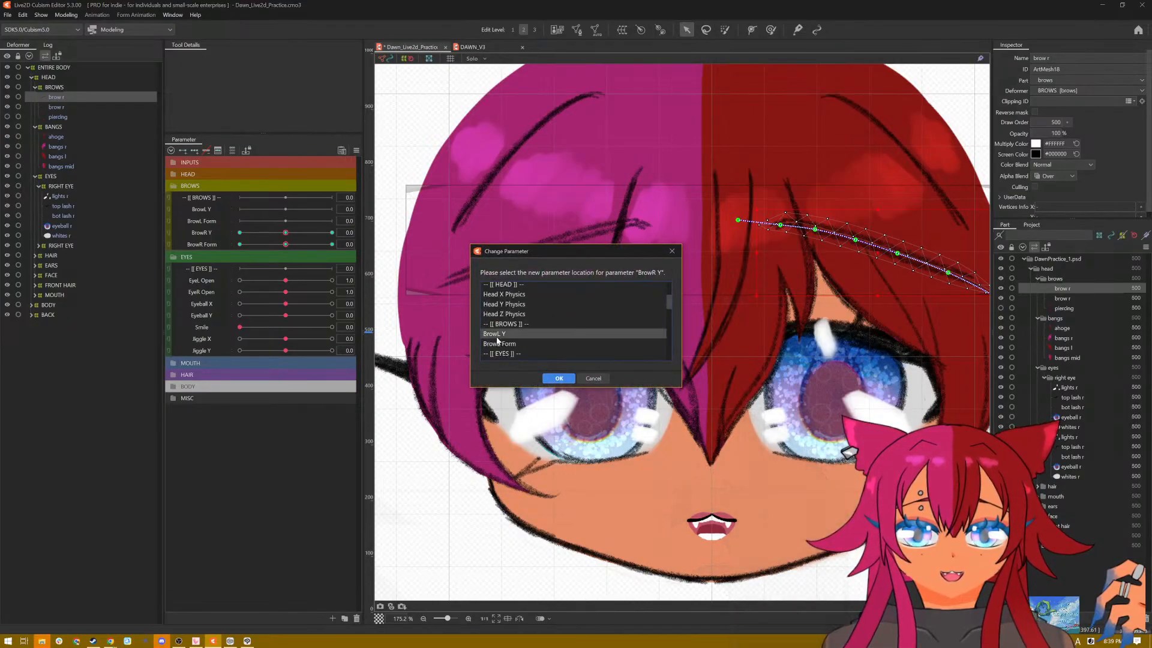
click(556, 379)
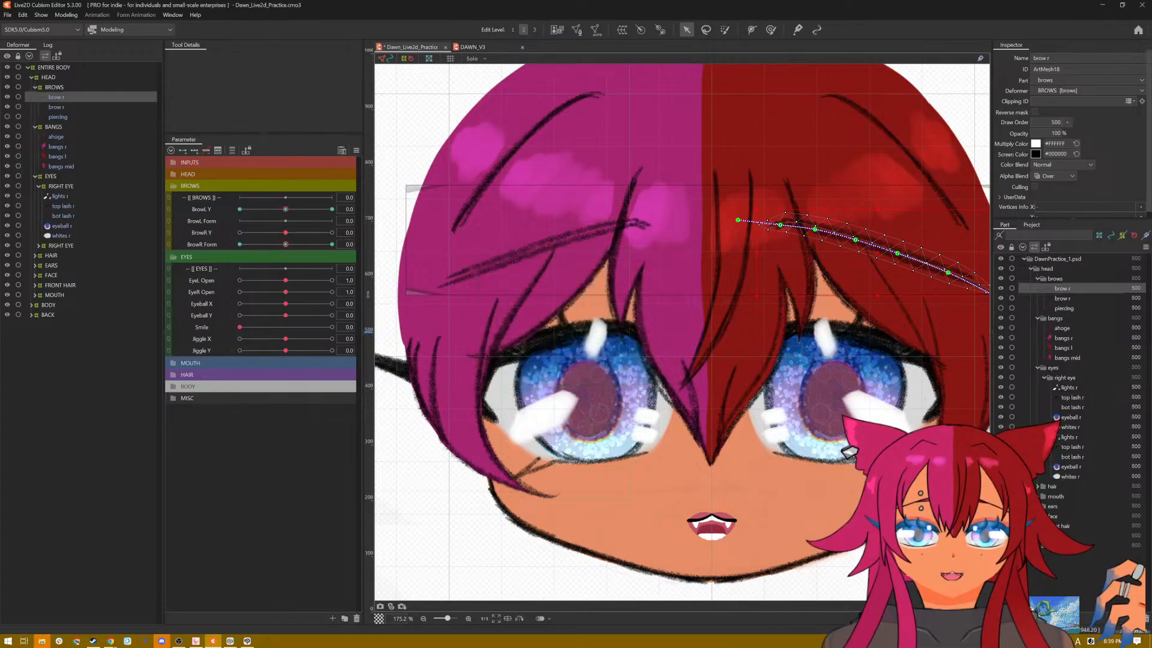
Step: Transfer the mirrored brow's keys from the BrowR Form parameter to BrowL Form
click(354, 243)
click(349, 244)
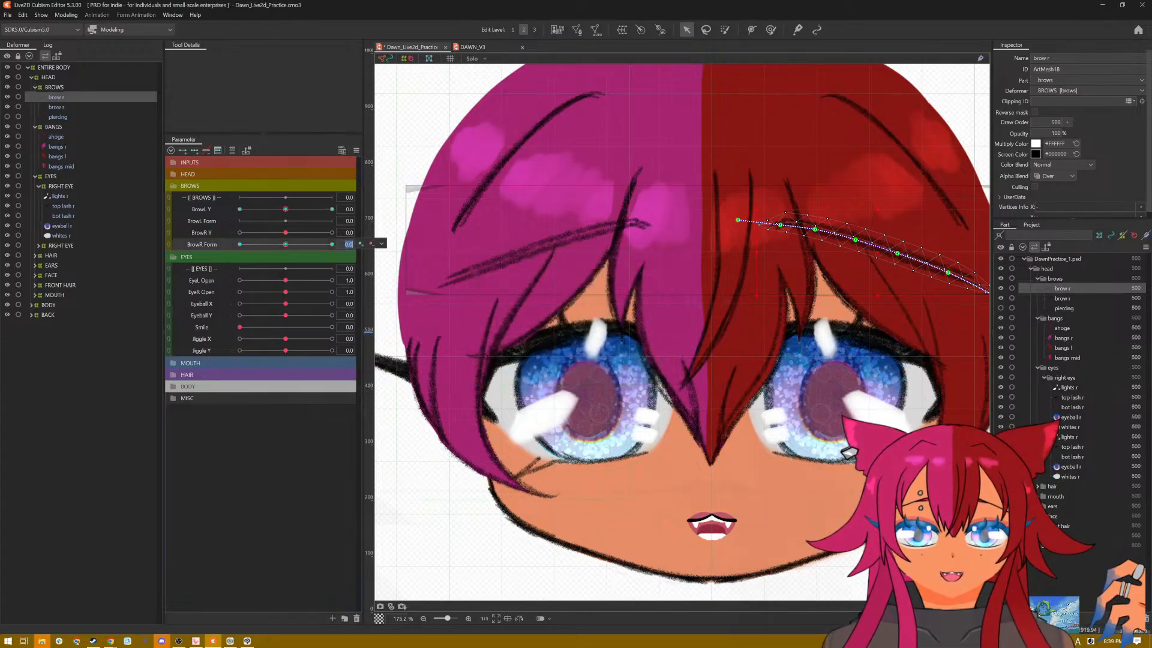
click(382, 243)
click(388, 276)
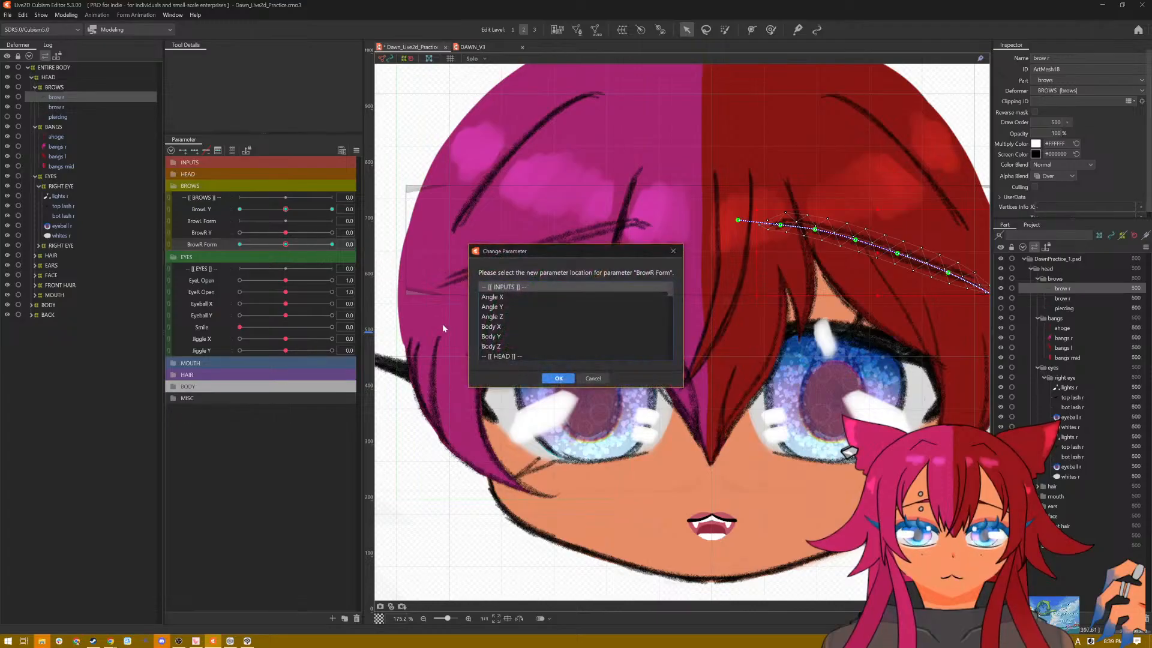
scroll(505, 334, down, 3)
click(512, 298)
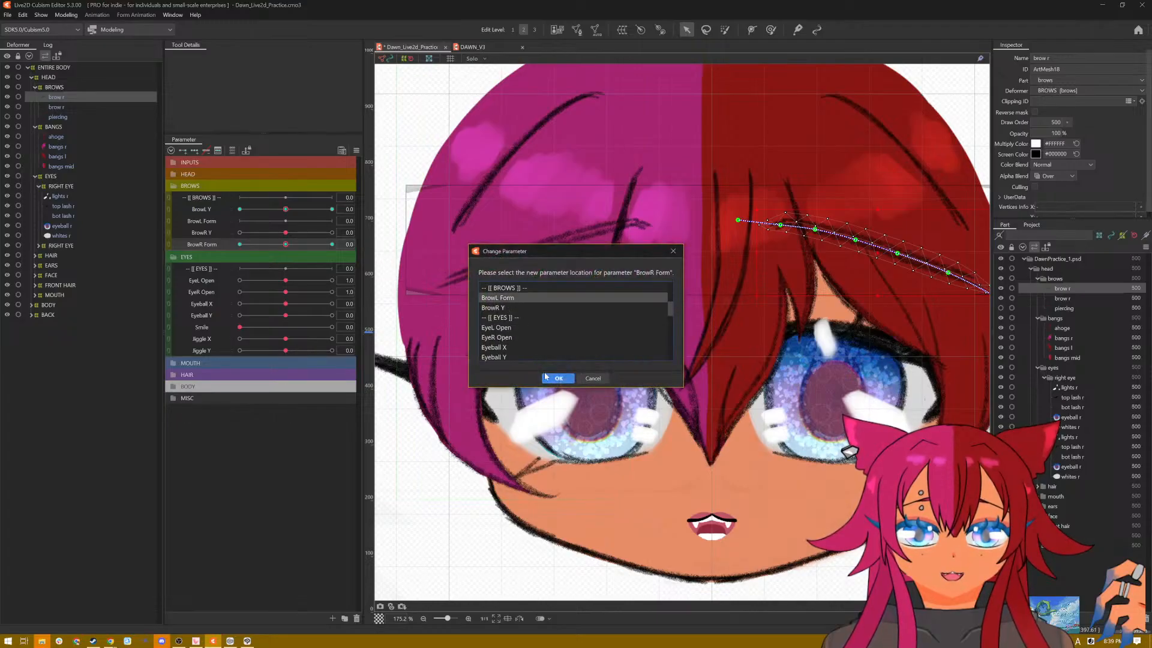
click(550, 378)
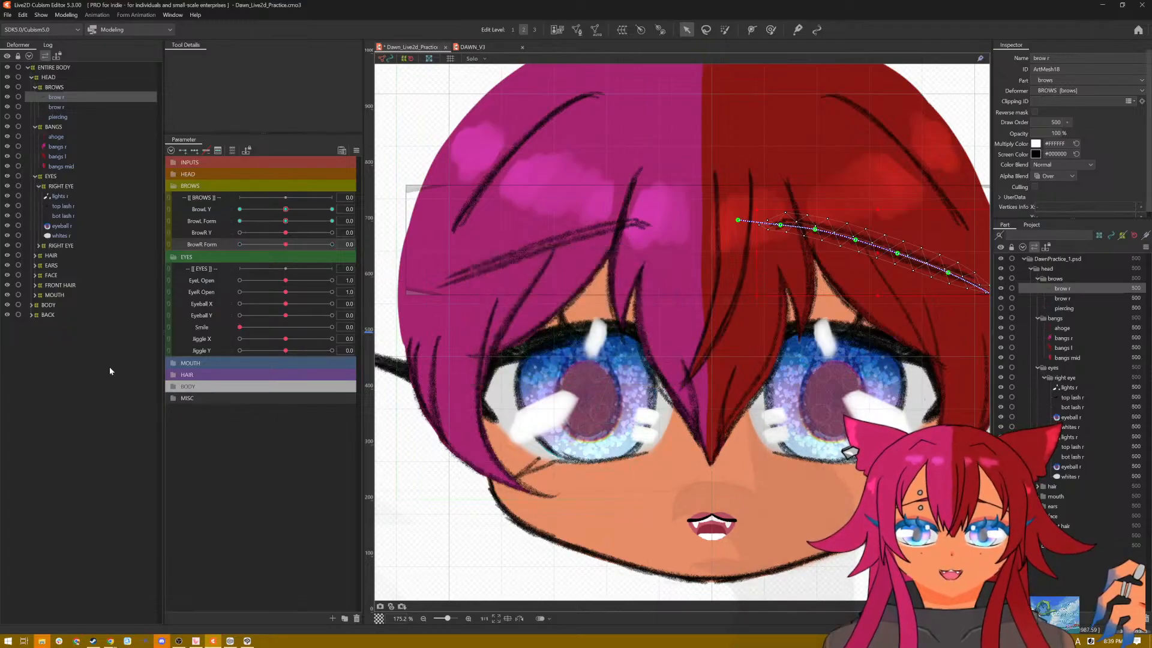
Step: Test the mirrored brow at BrowL Form -1.0, reset all parameters to default, and preview both brows in motion without the selection overlay
drag(287, 222, 200, 233)
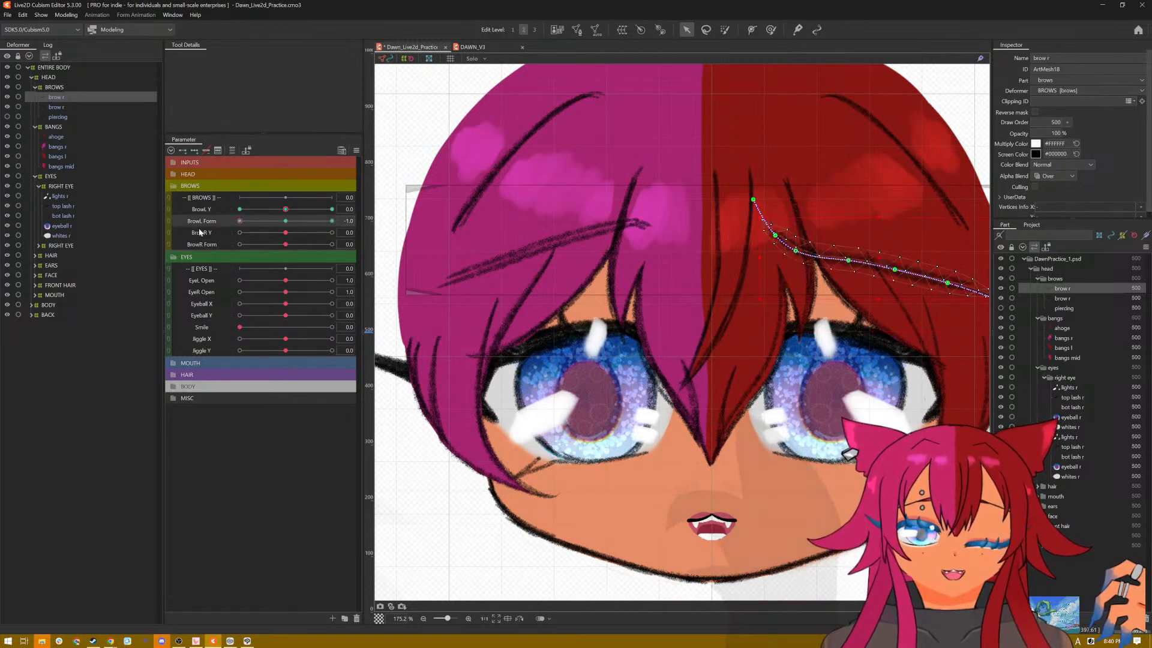
click(356, 150)
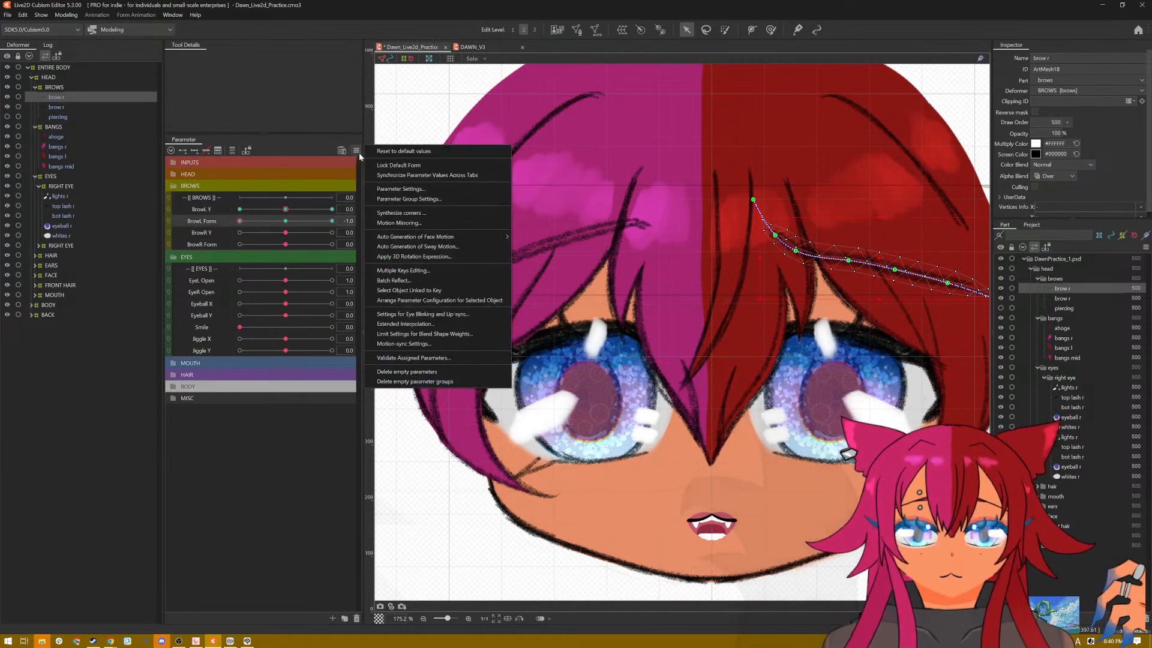
click(372, 151)
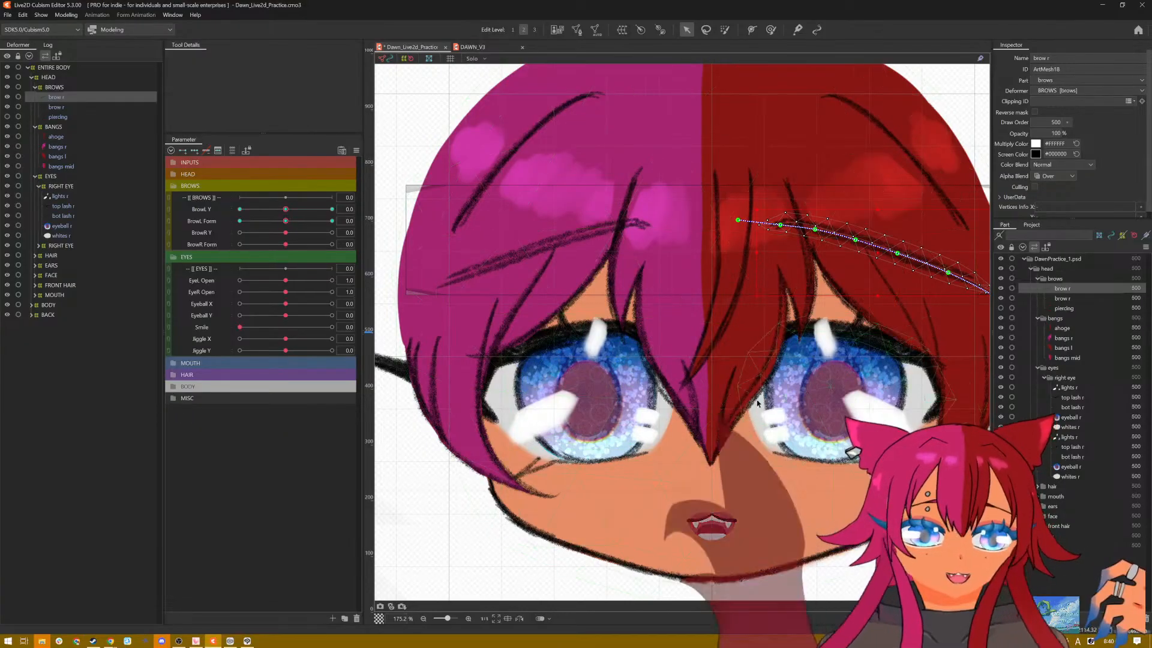
scroll(758, 402, down, 2)
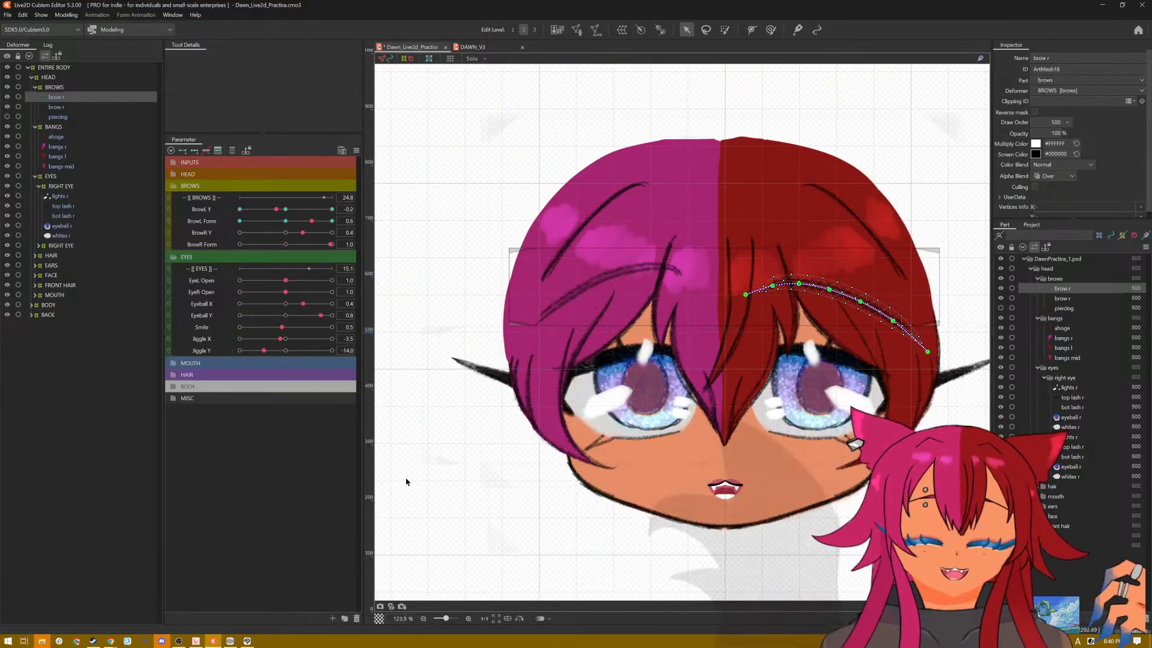
key(ctrl+h)
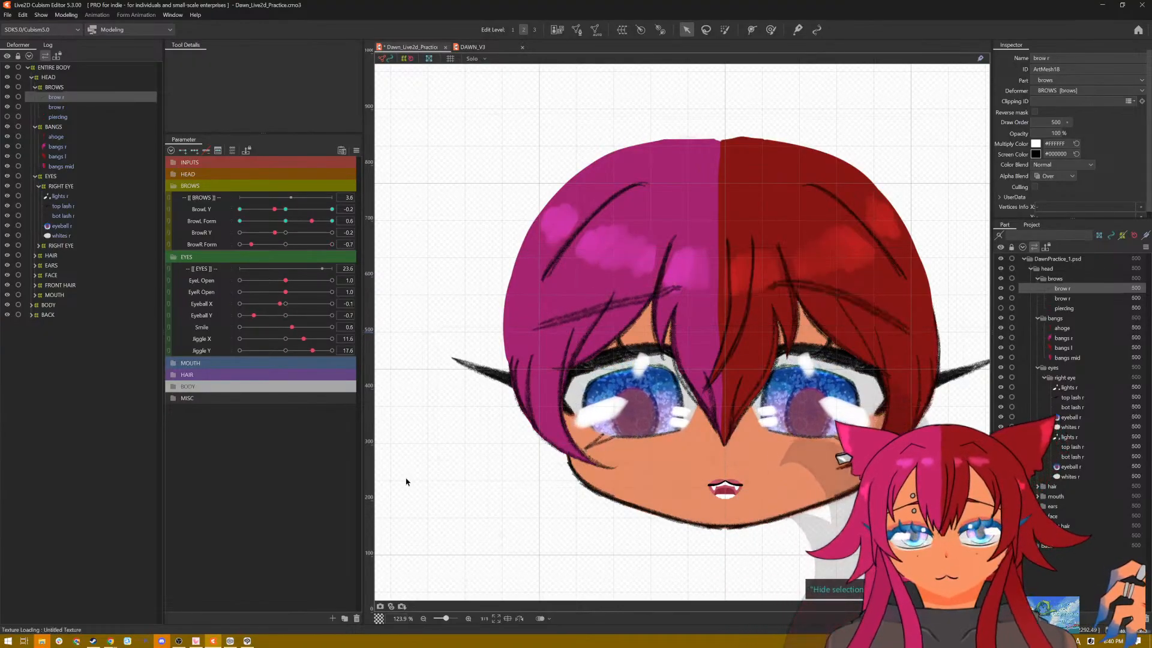
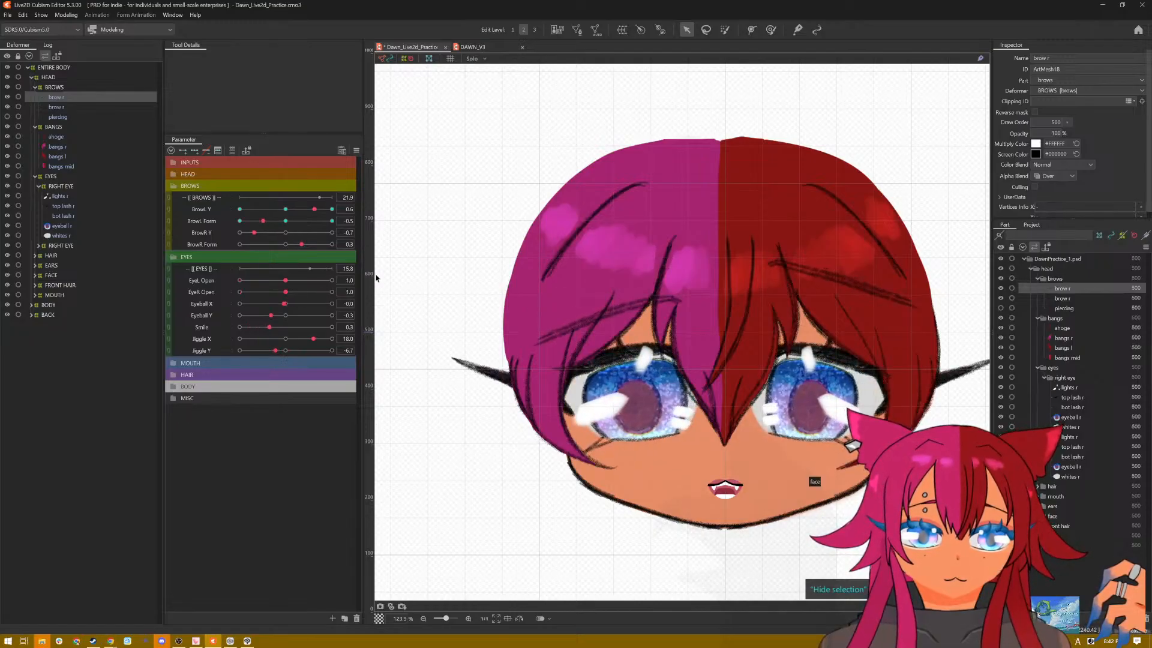
Step: Reset all parameters to their default values and show the hidden piercing mesh
right_click(364, 145)
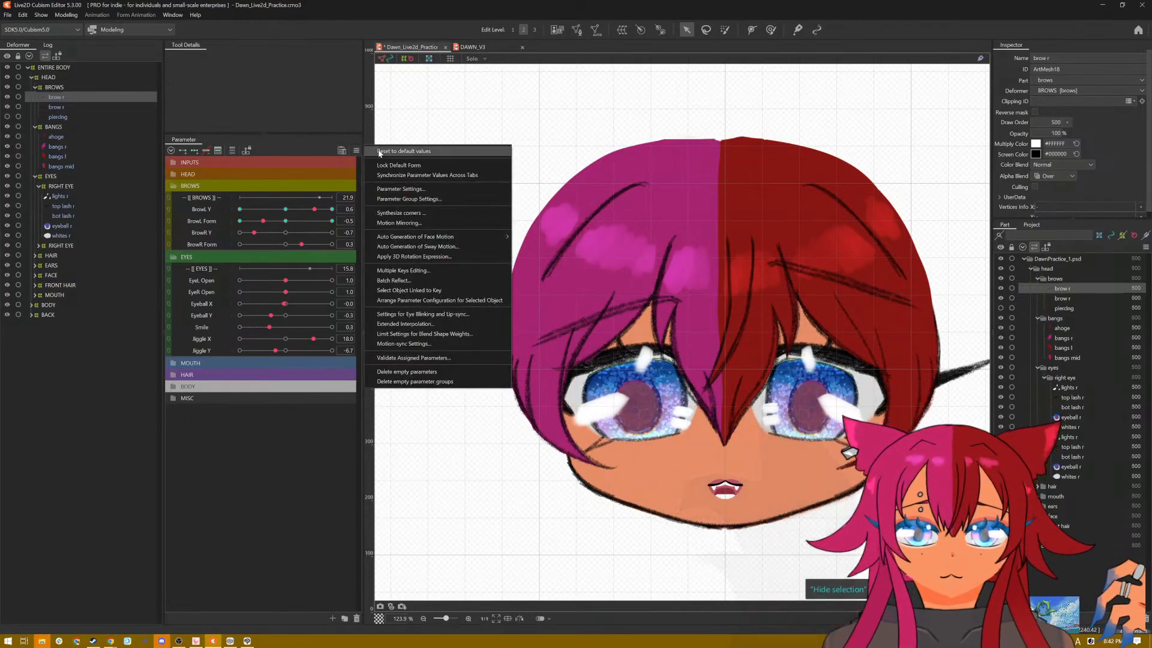
click(379, 154)
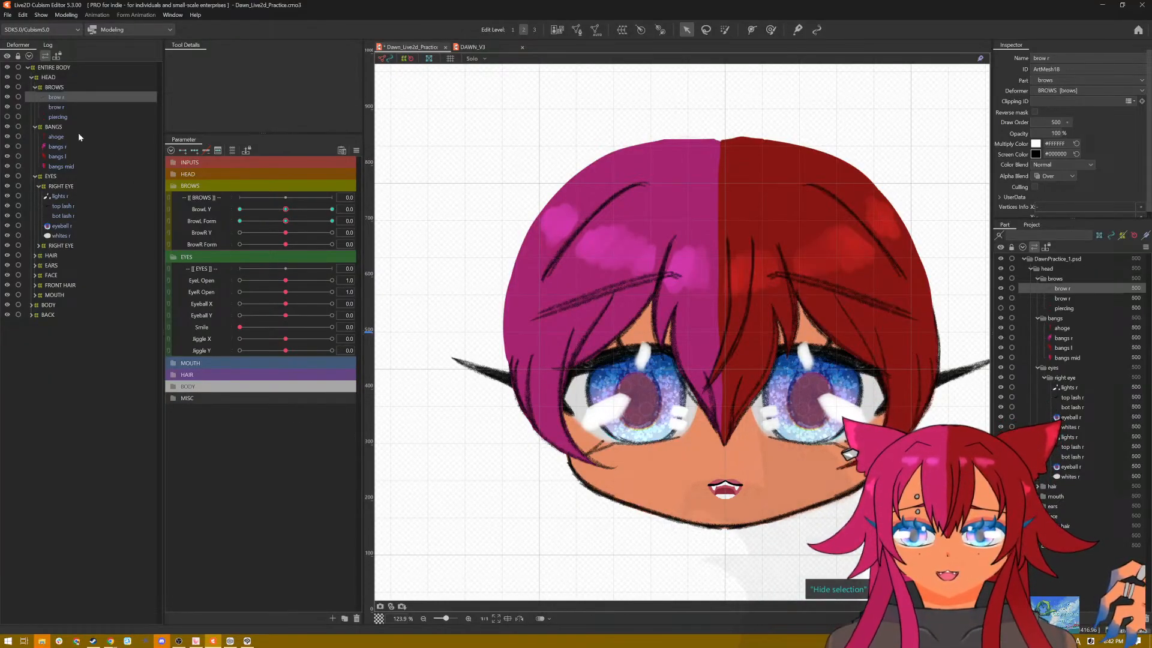
click(1000, 309)
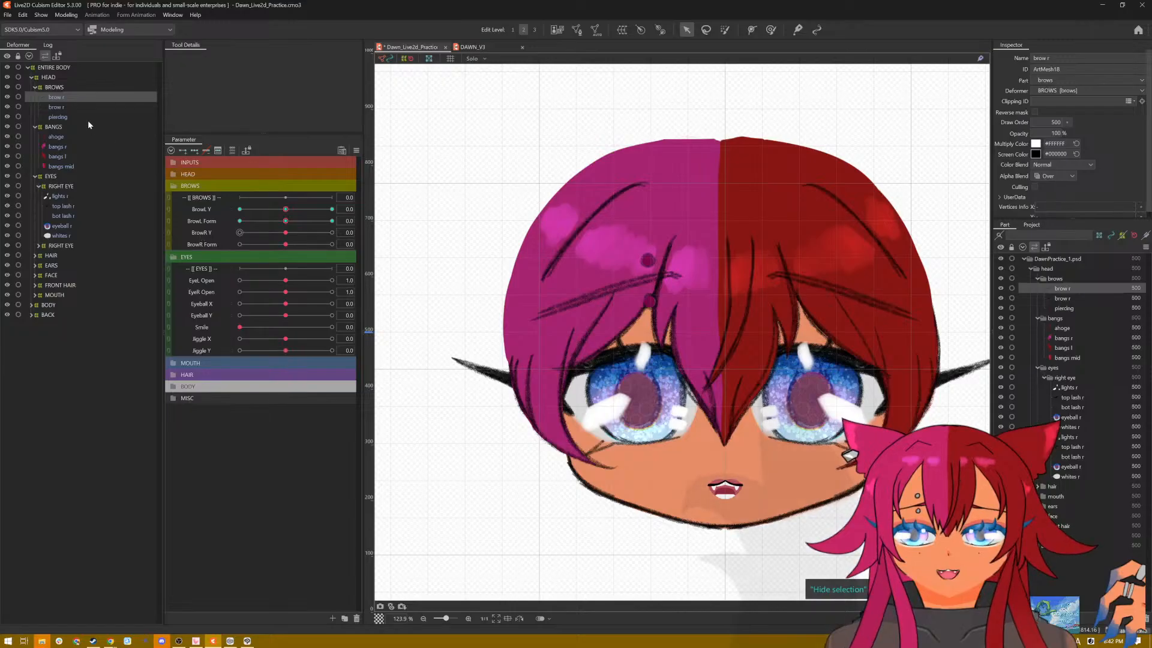
Step: Rename the mirrored copy of brow r in the BROWS deformer as brow l
click(67, 109)
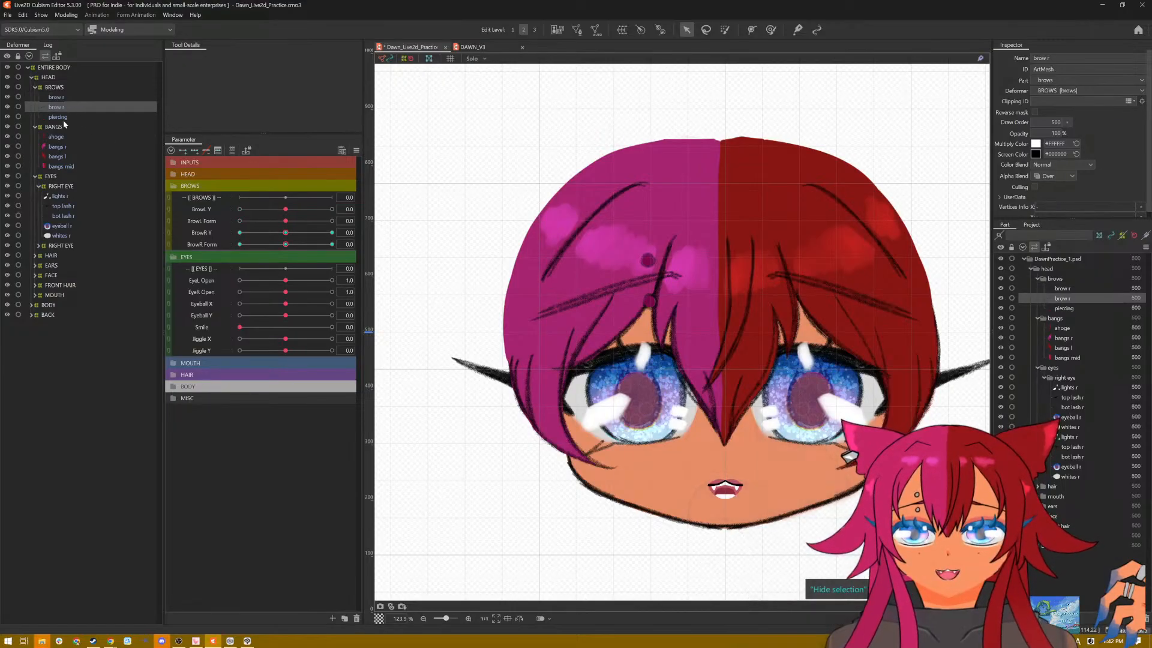
click(60, 117)
click(63, 97)
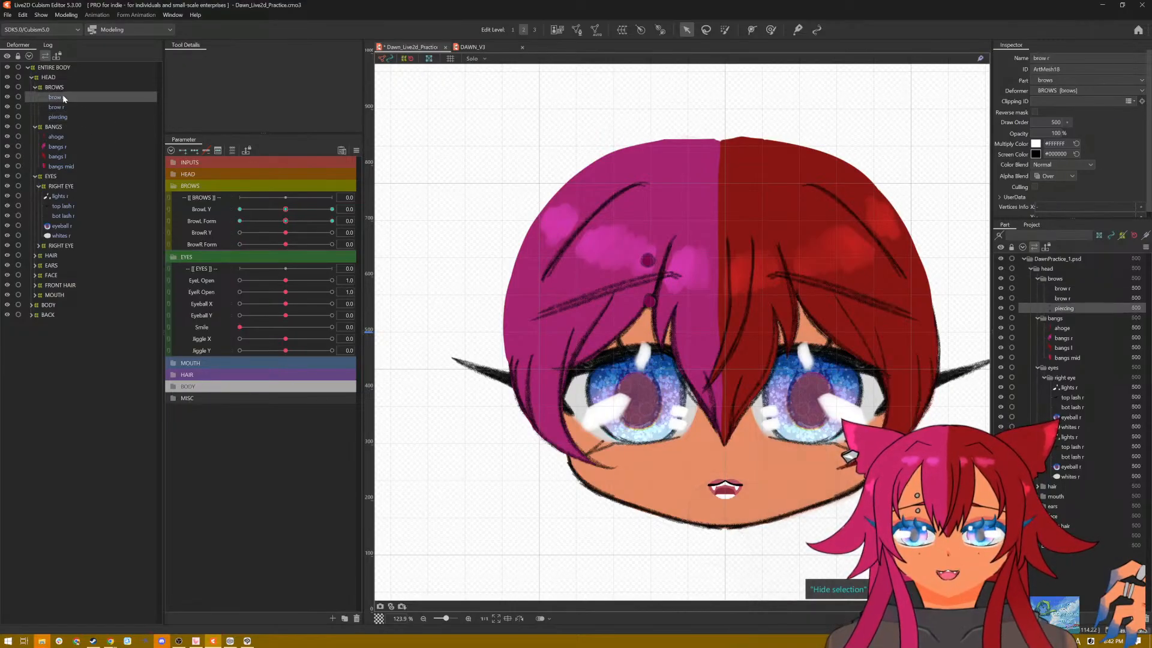
right_click(64, 98)
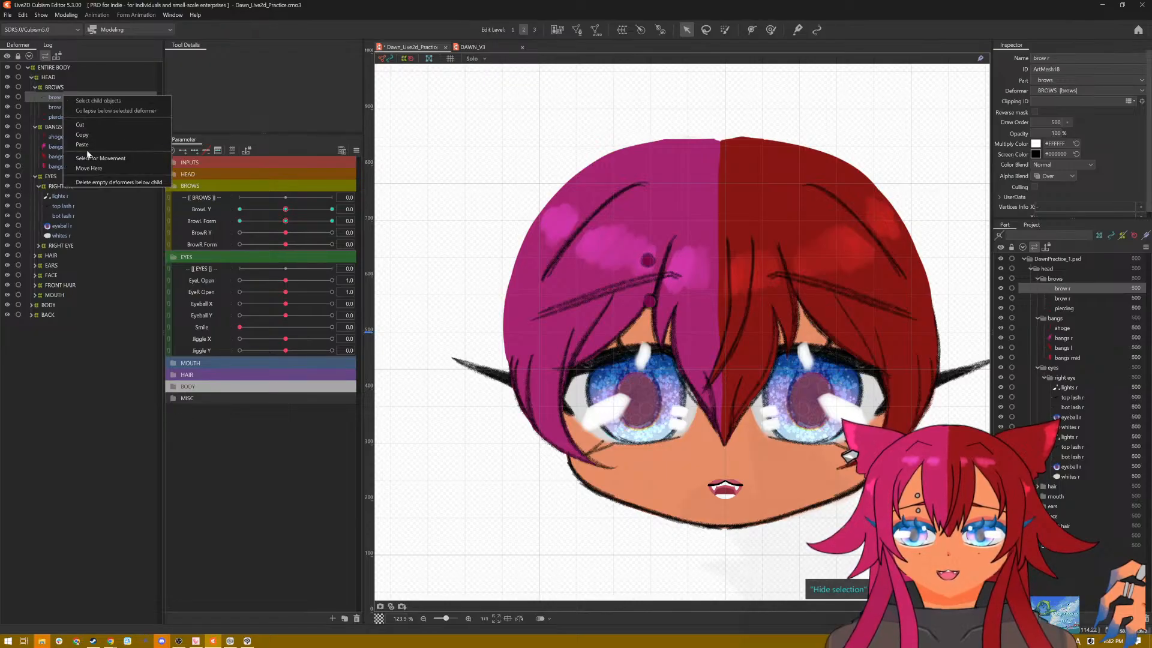
click(1063, 58)
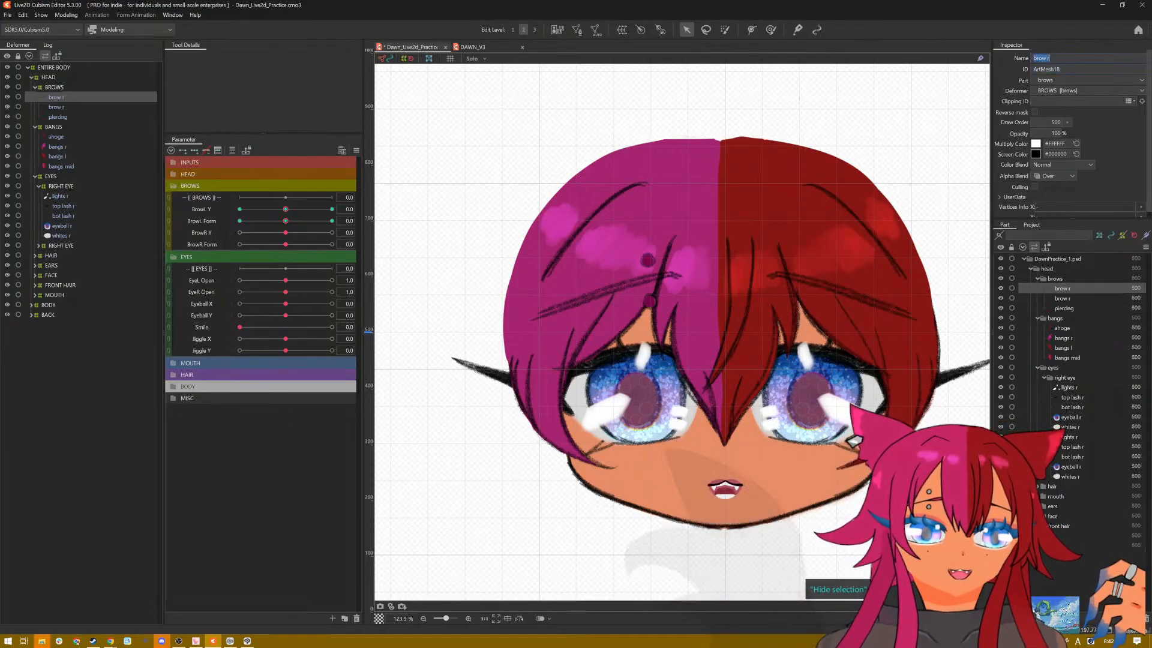
key(BackSpace)
text(l)
key(Return)
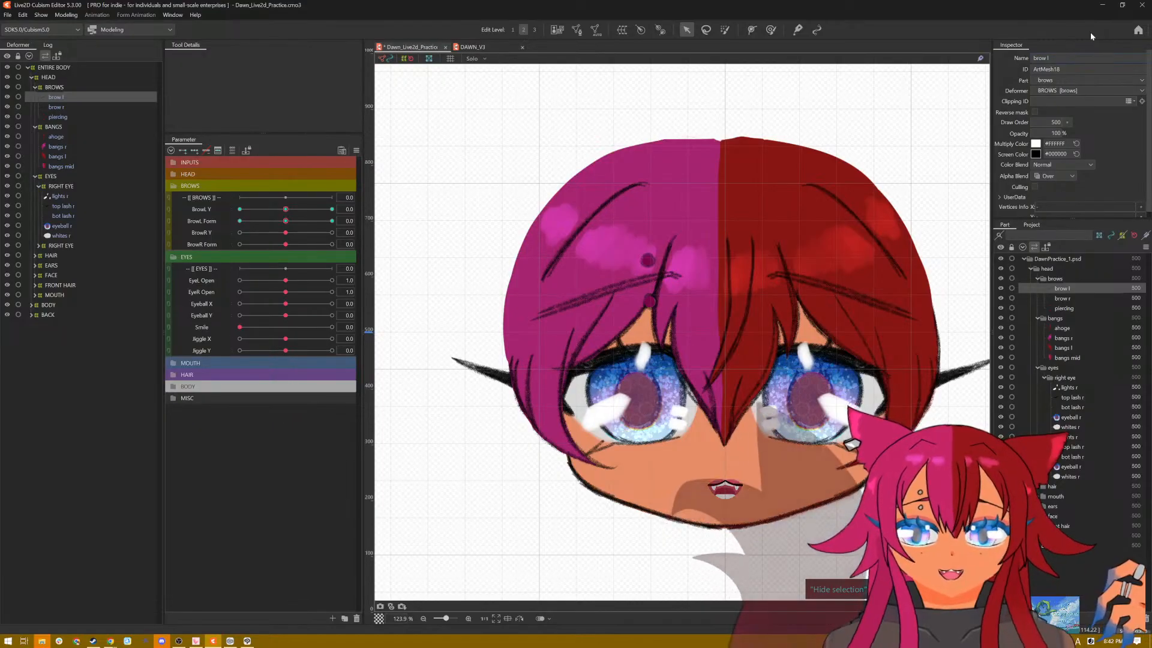
Step: Add three keys to the piercing on BrowR Y, set BrowR Y to 1.0, and auto-generate its mesh with the Deformation (Little) preset
click(60, 116)
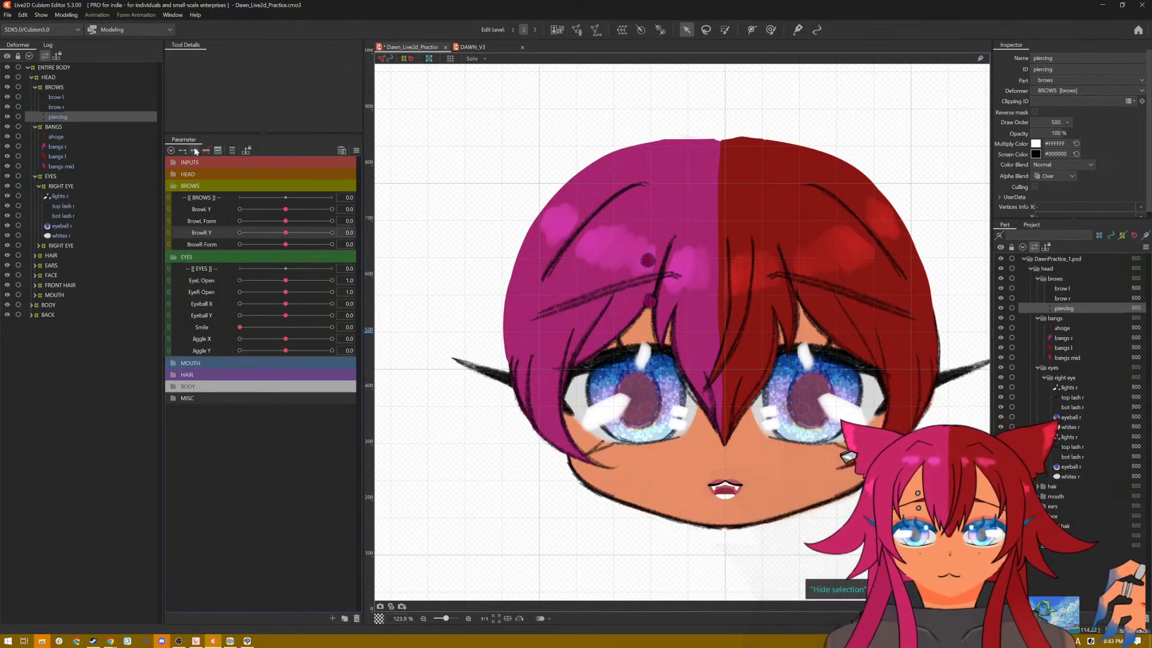
drag(287, 233, 334, 234)
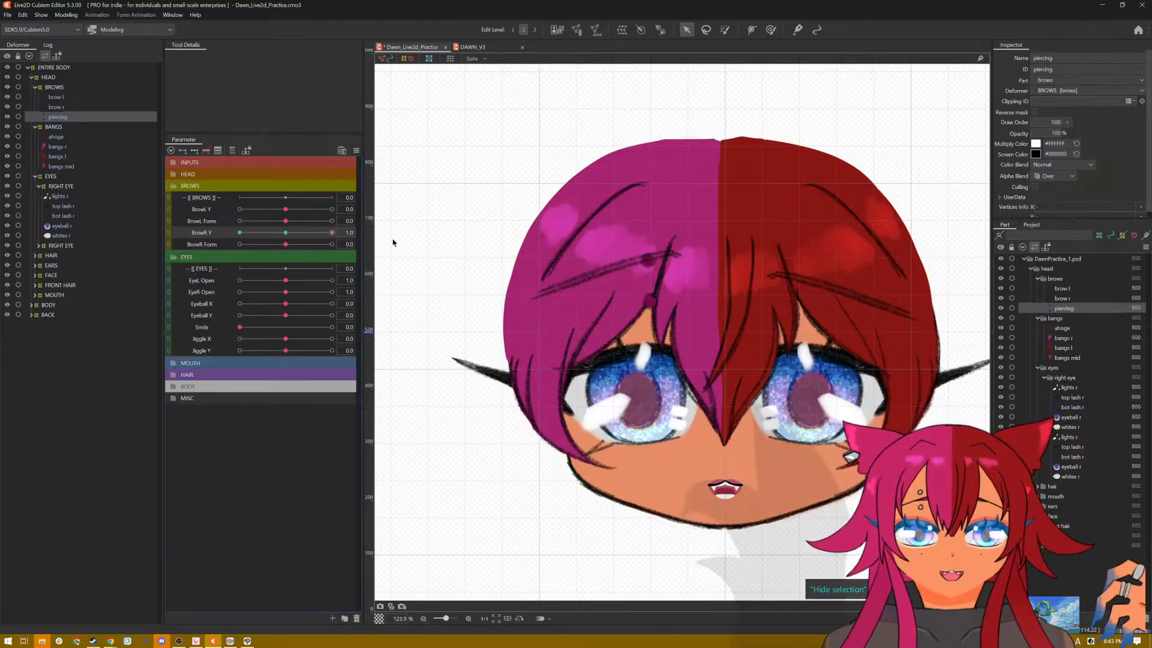
click(595, 33)
click(581, 278)
click(581, 284)
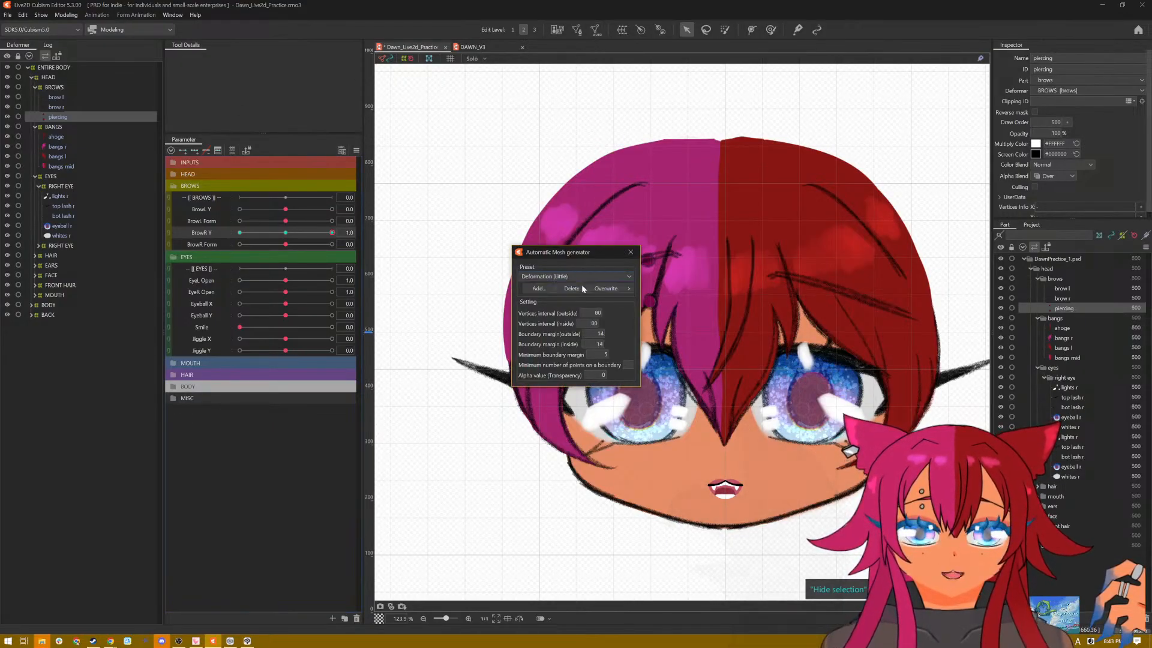
key(Return)
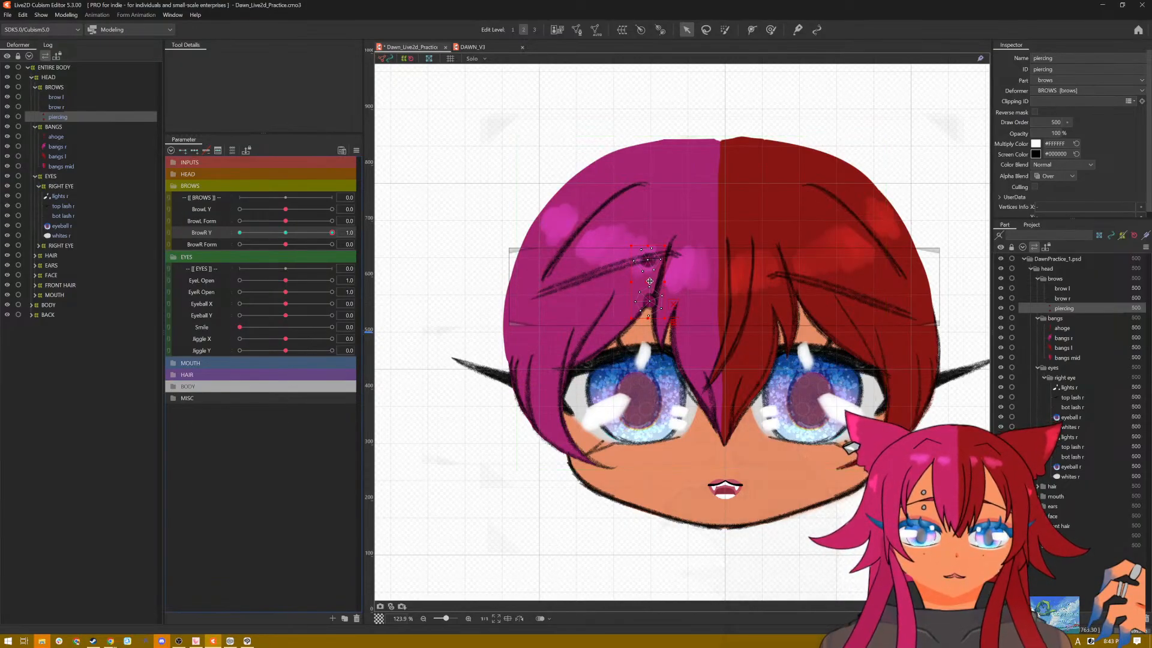
Step: Move only the piercing upward at BrowR Y 1.0 so it follows the raised right brow
shift+click(651, 277)
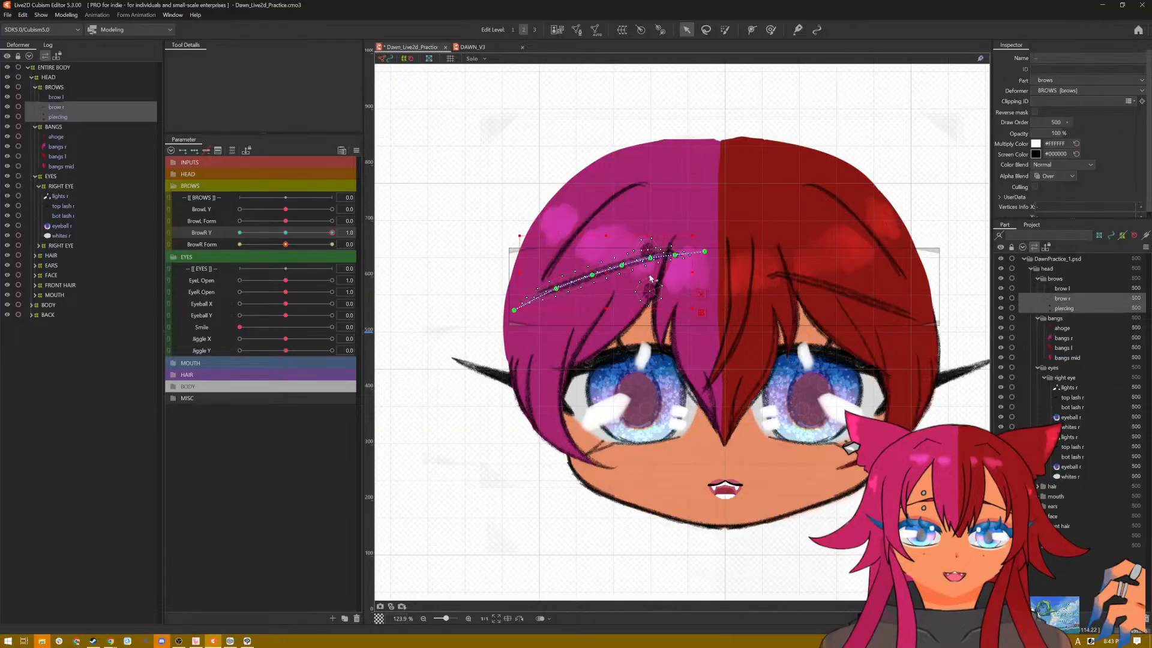
click(67, 114)
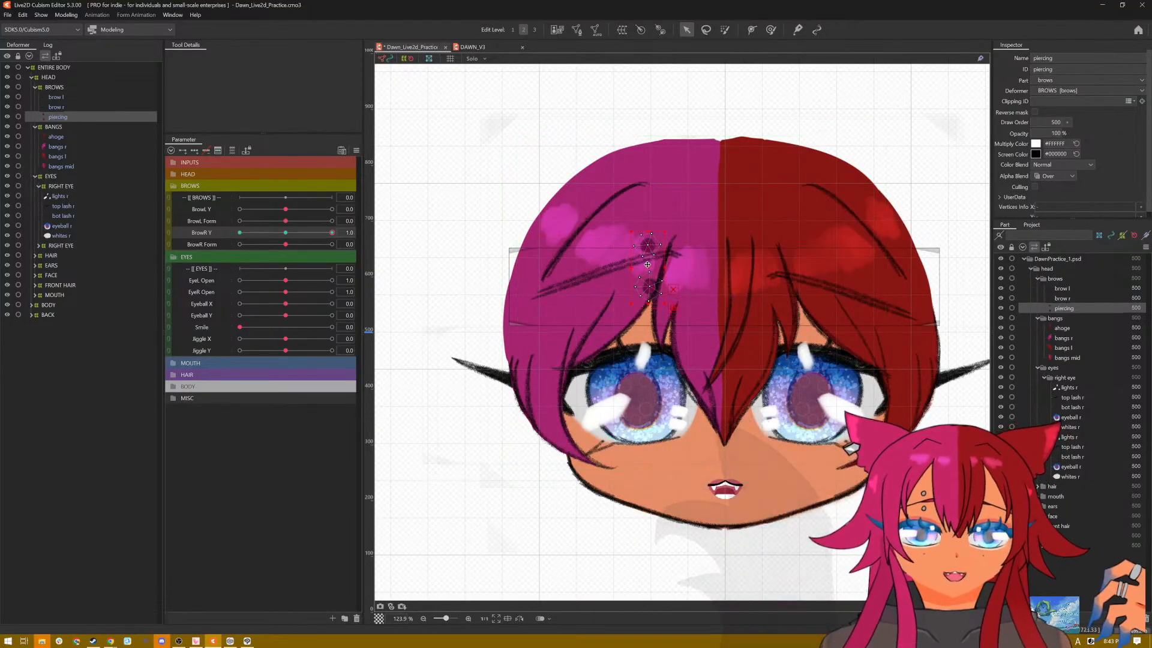
drag(649, 270, 647, 258)
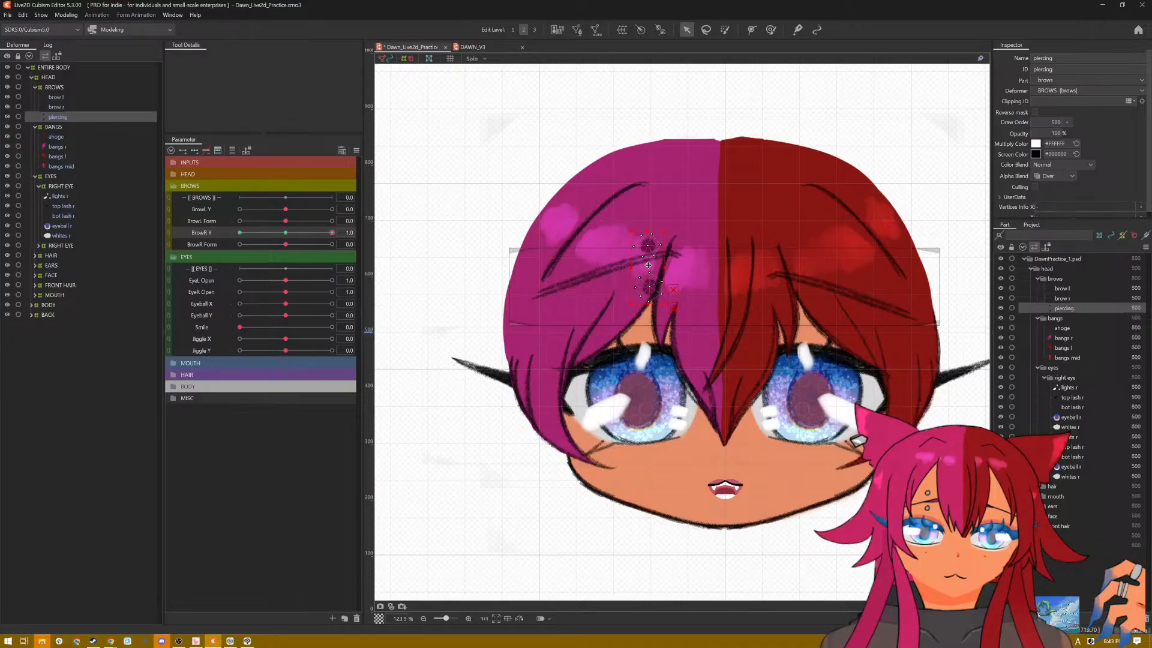
double_click(649, 264)
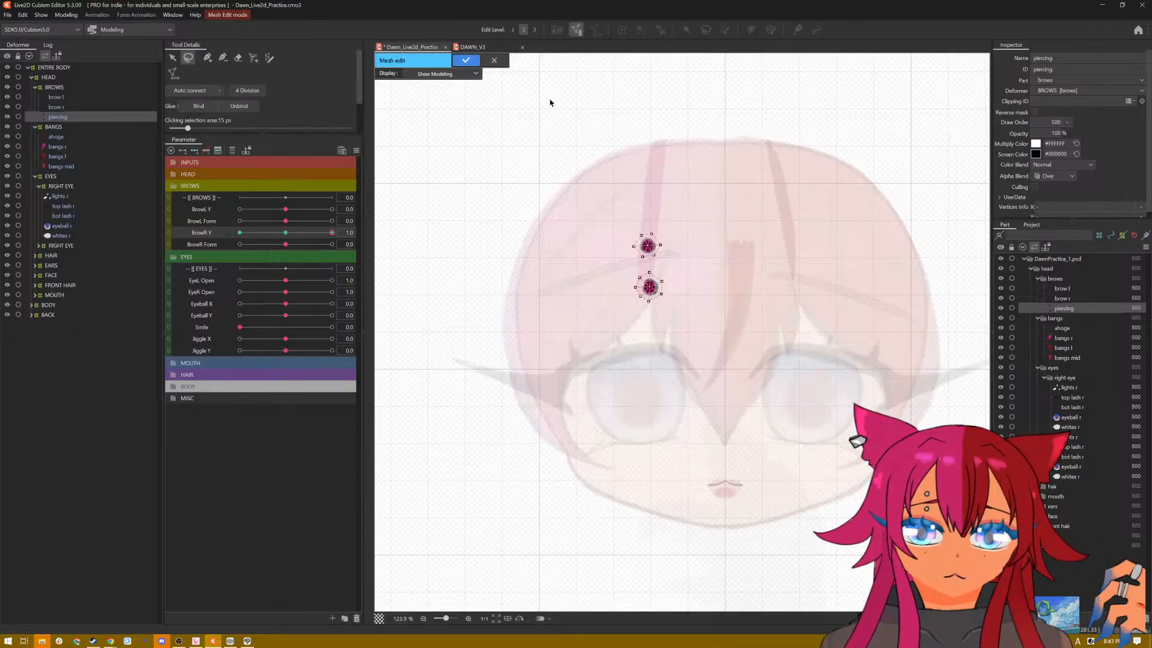
key(Return)
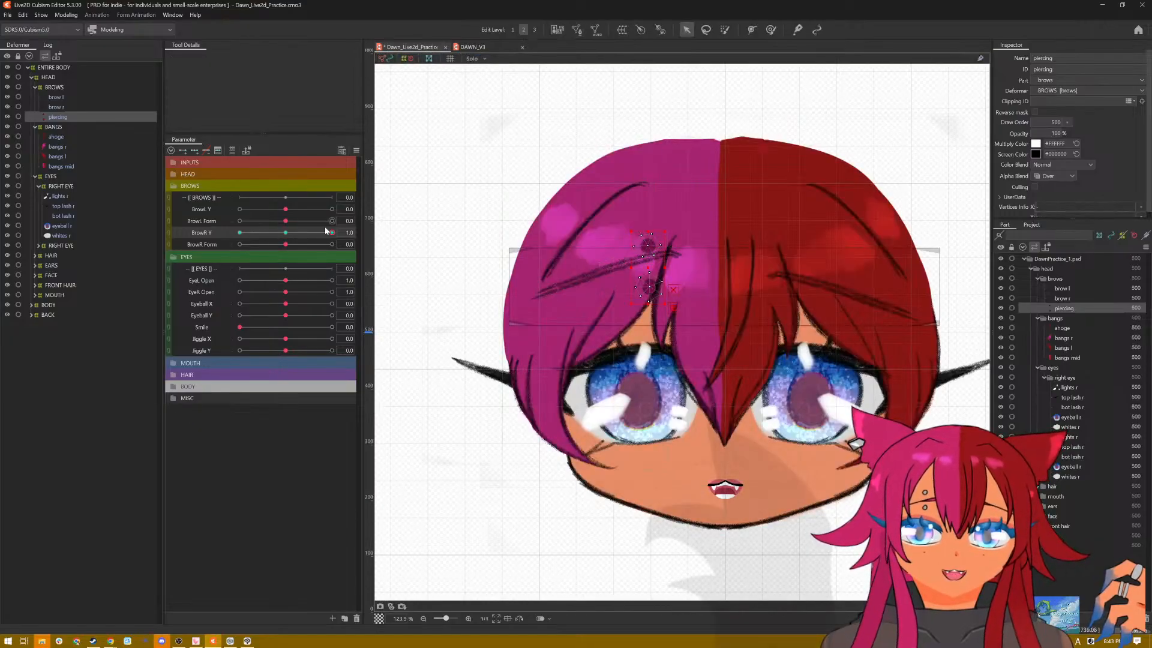
Step: Move the piercing down to the lowered brow at BrowR Y -1.0, and reset all parameters to default
drag(332, 232, 236, 242)
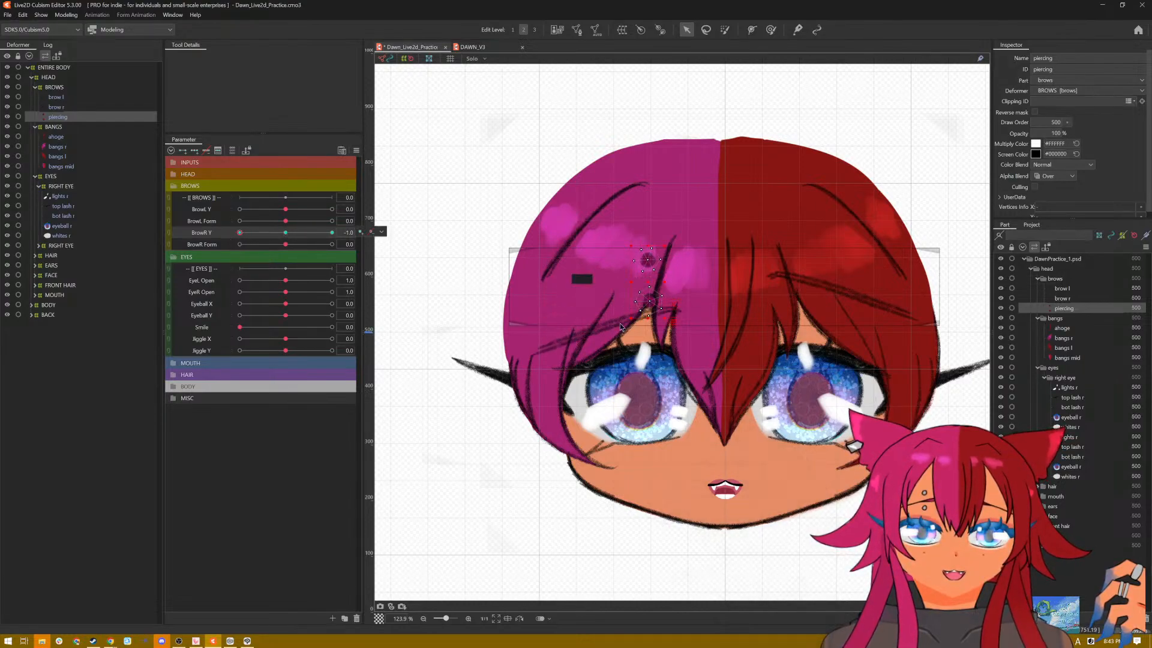
drag(650, 296, 650, 311)
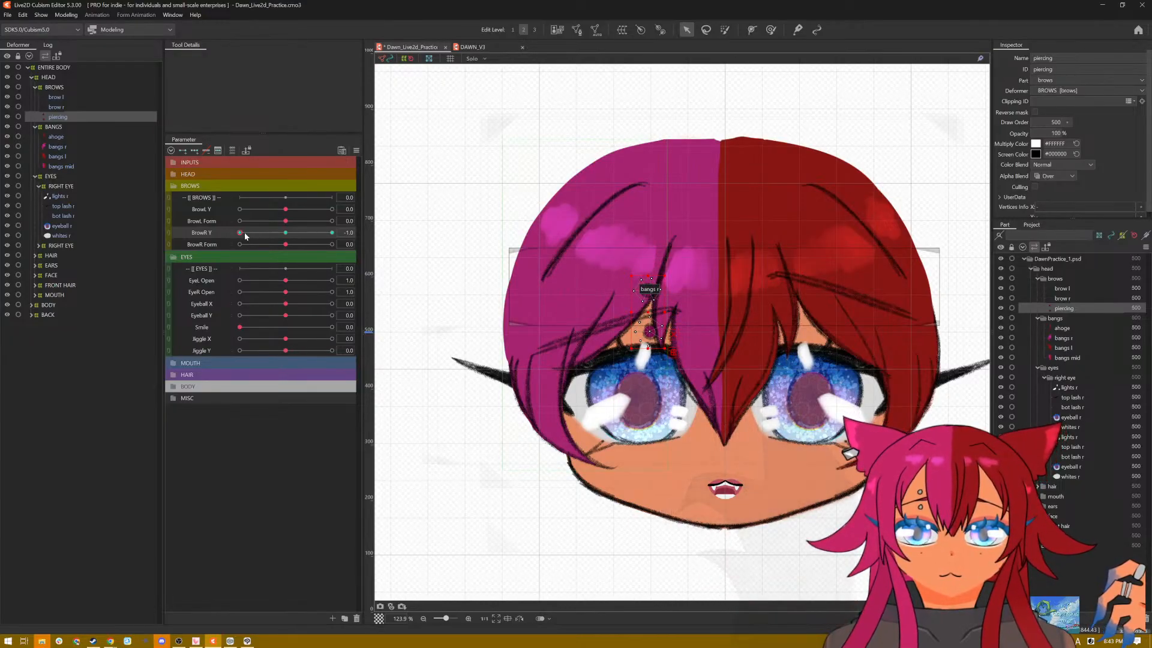
mouse_move(240, 232)
mouse_down()
mouse_move(294, 242)
mouse_move(228, 250)
mouse_up()
click(355, 153)
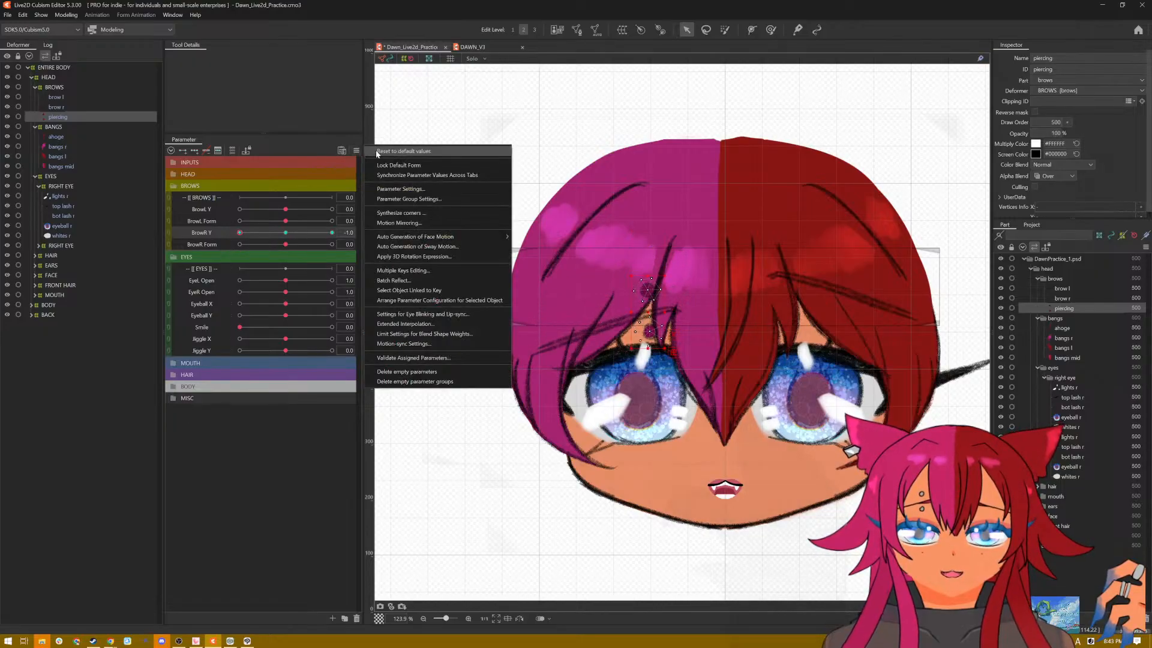
click(378, 152)
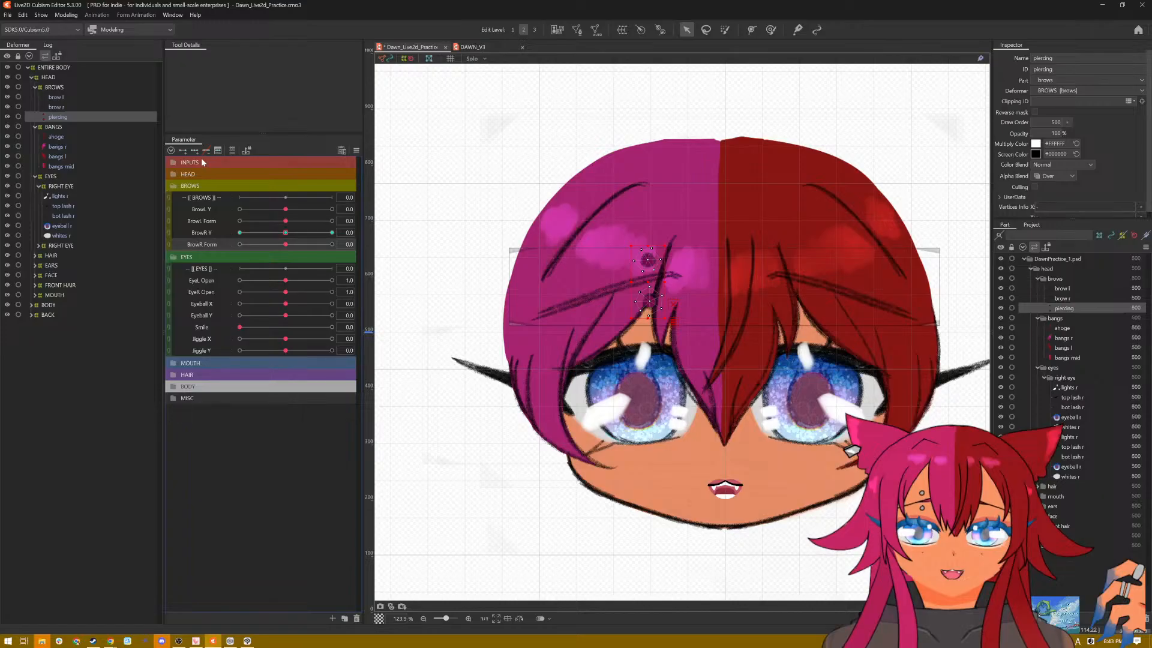
Step: Key the piercing on BrowR Form, lower it at -1.0, check it with BrowR Y at -1.0, and reset all parameters
drag(285, 246, 245, 252)
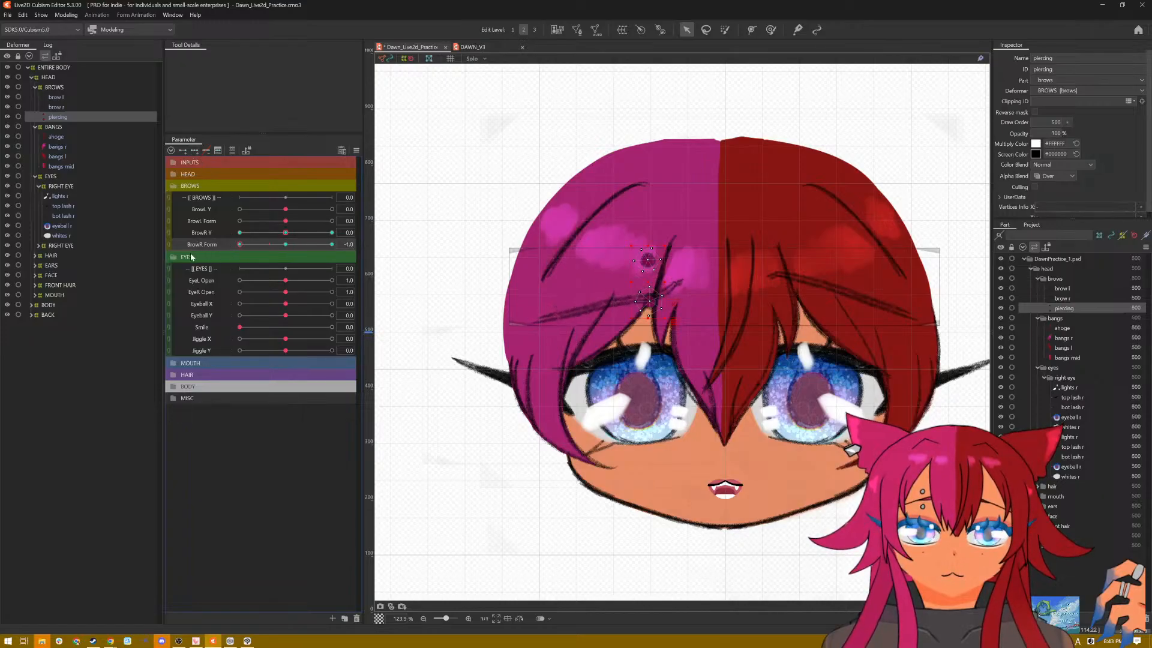
drag(649, 278, 649, 294)
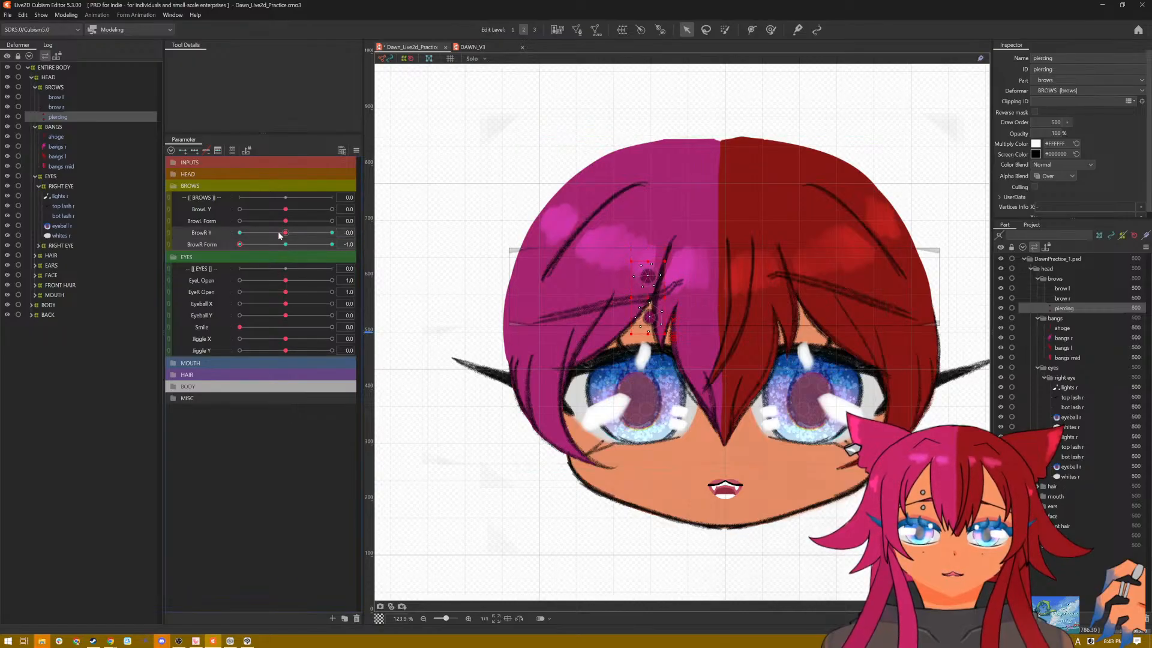
drag(285, 232, 235, 247)
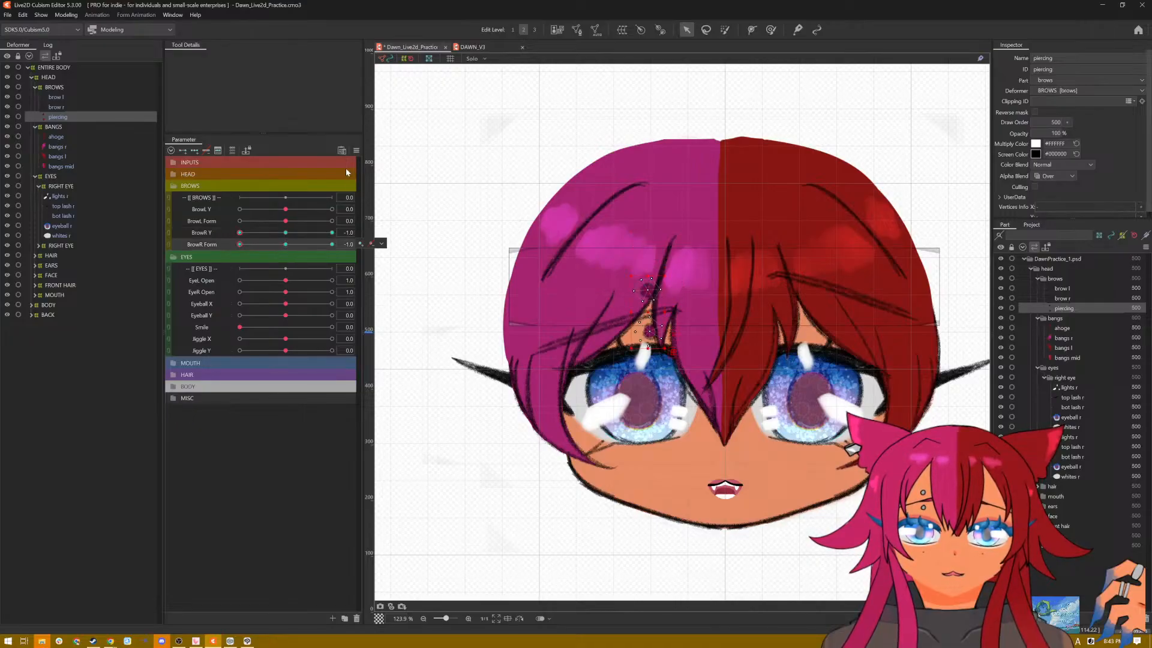
click(356, 151)
click(384, 151)
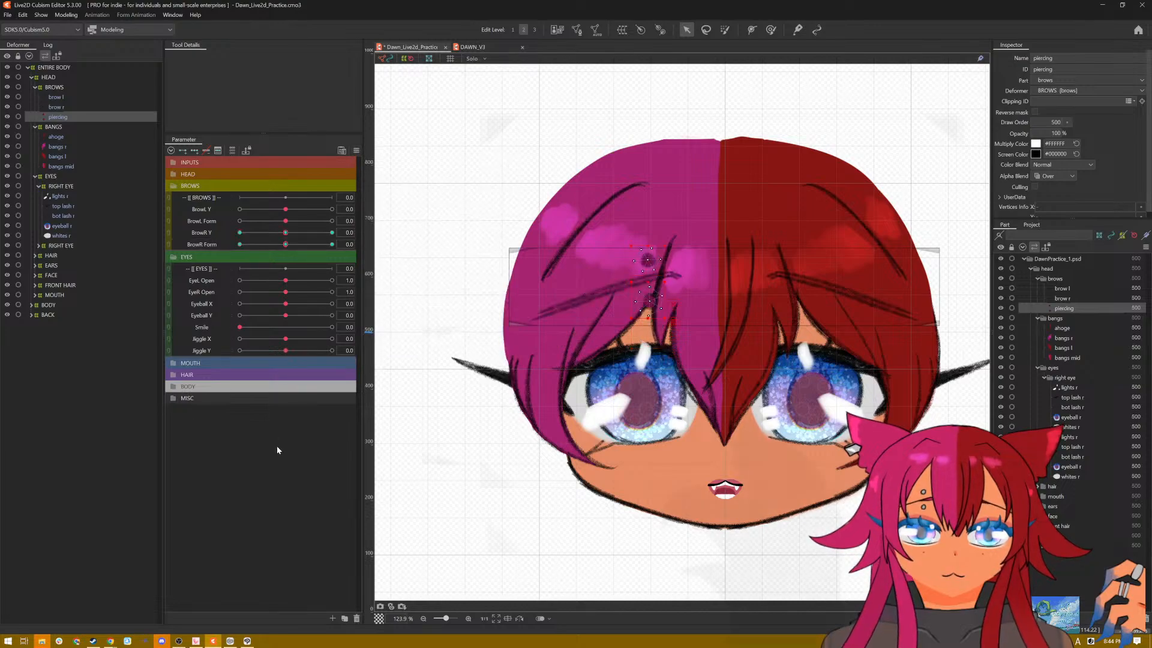
Step: Save the model, preview the brows and piercing in motion, and reset all parameters to default
key(ctrl+s)
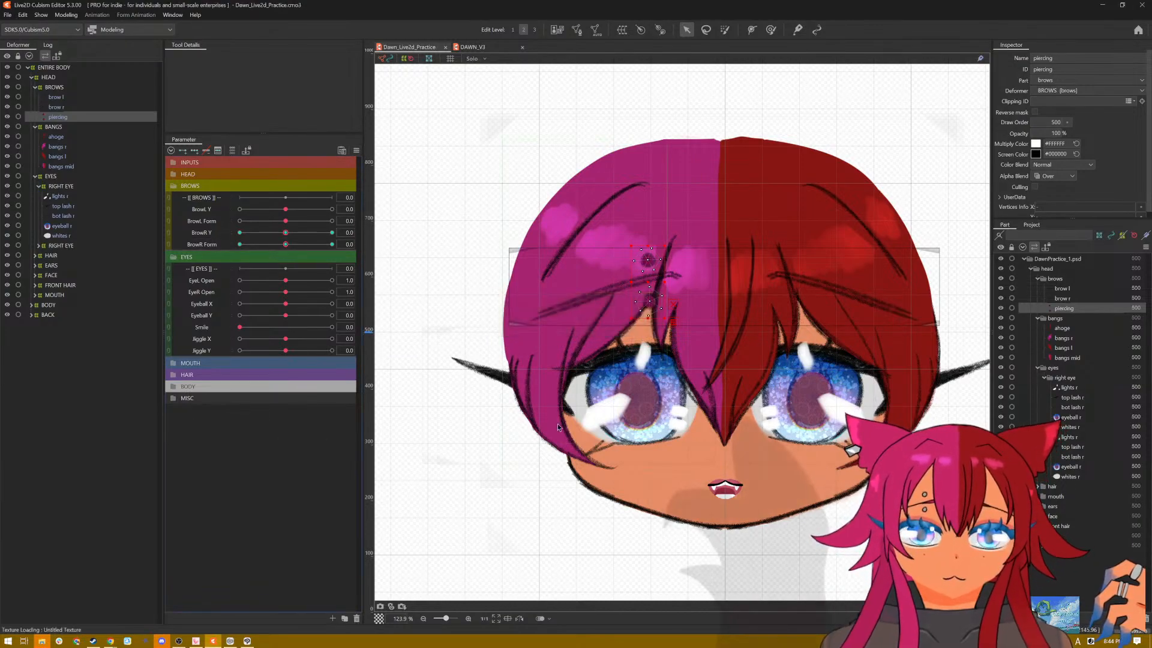
key(r)
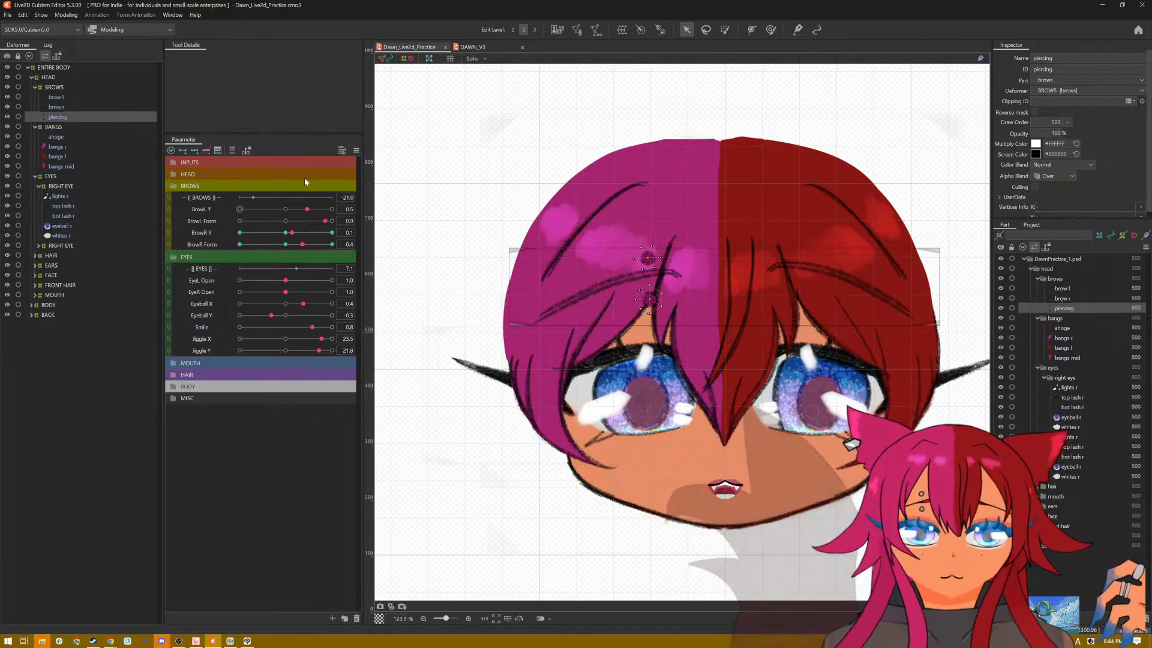
click(356, 152)
click(376, 154)
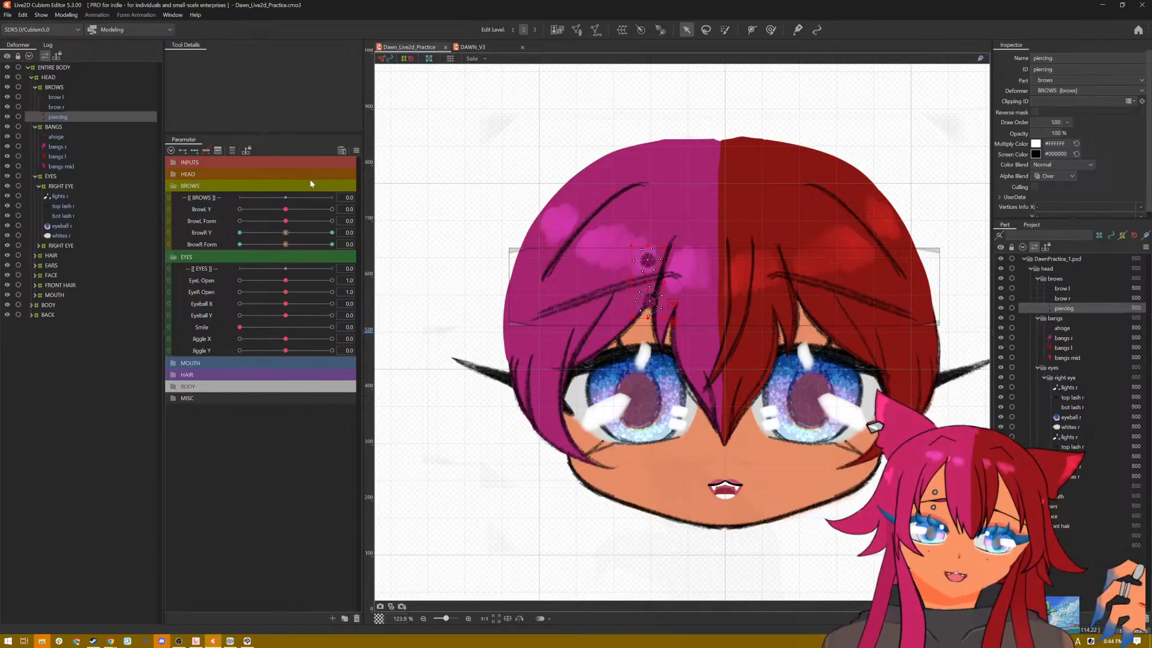
Step: Collapse the BROWS and EYES parameter groups and expand the MOUTH group to show Mouth Form and Mouth Open
click(178, 186)
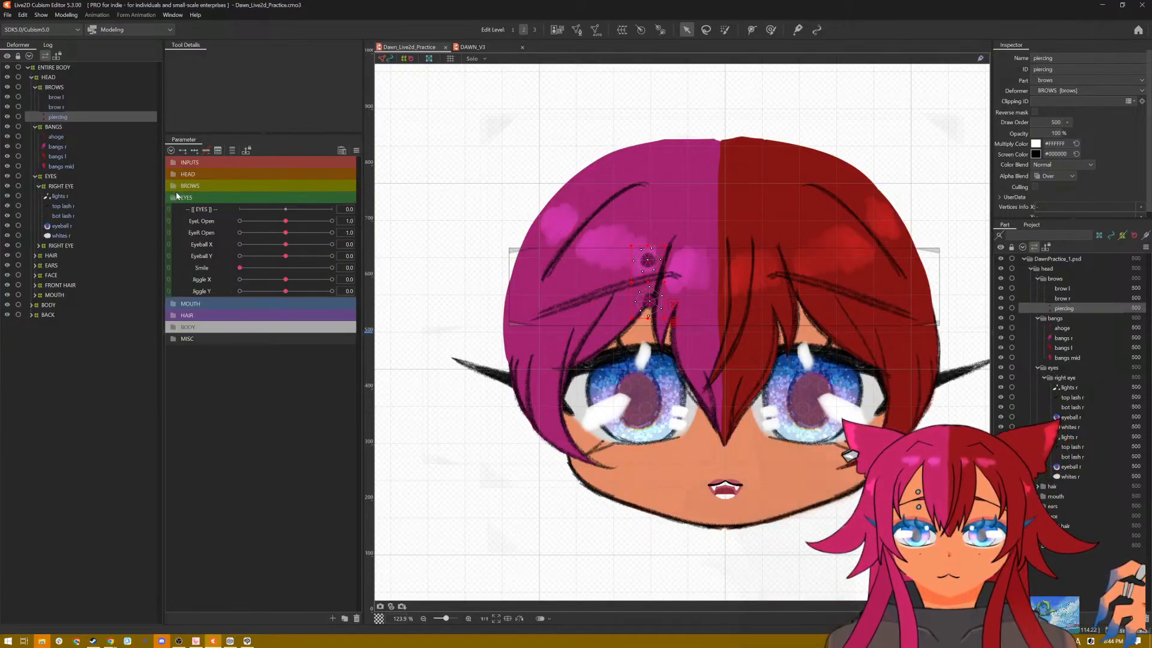
click(175, 200)
click(174, 208)
click(174, 209)
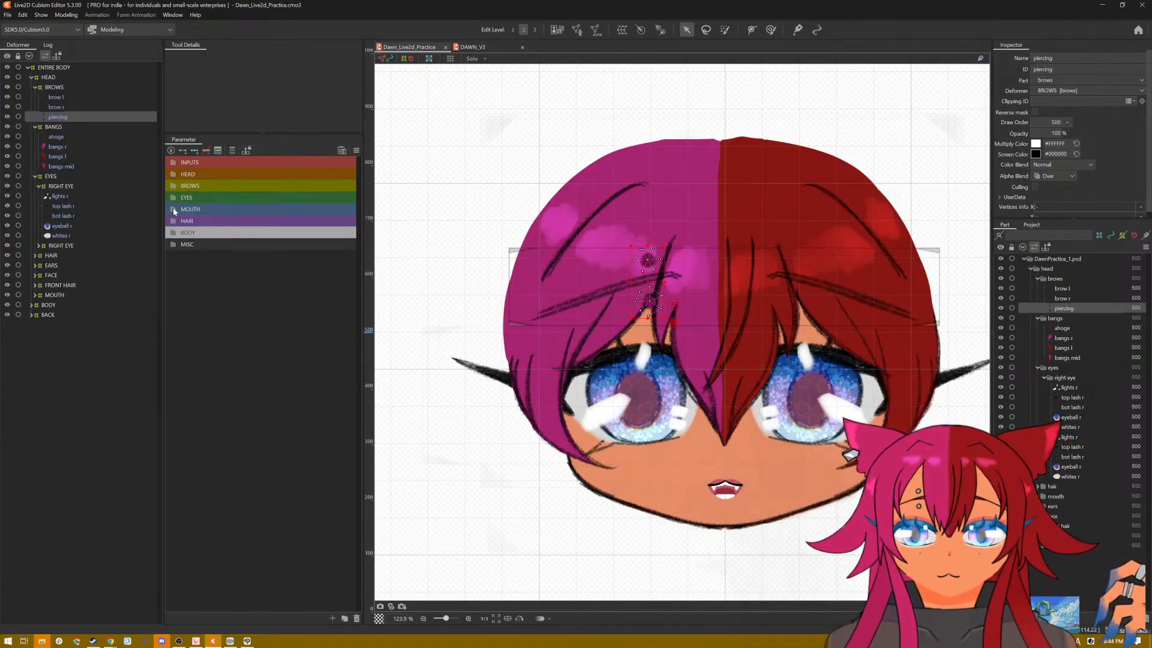
click(173, 210)
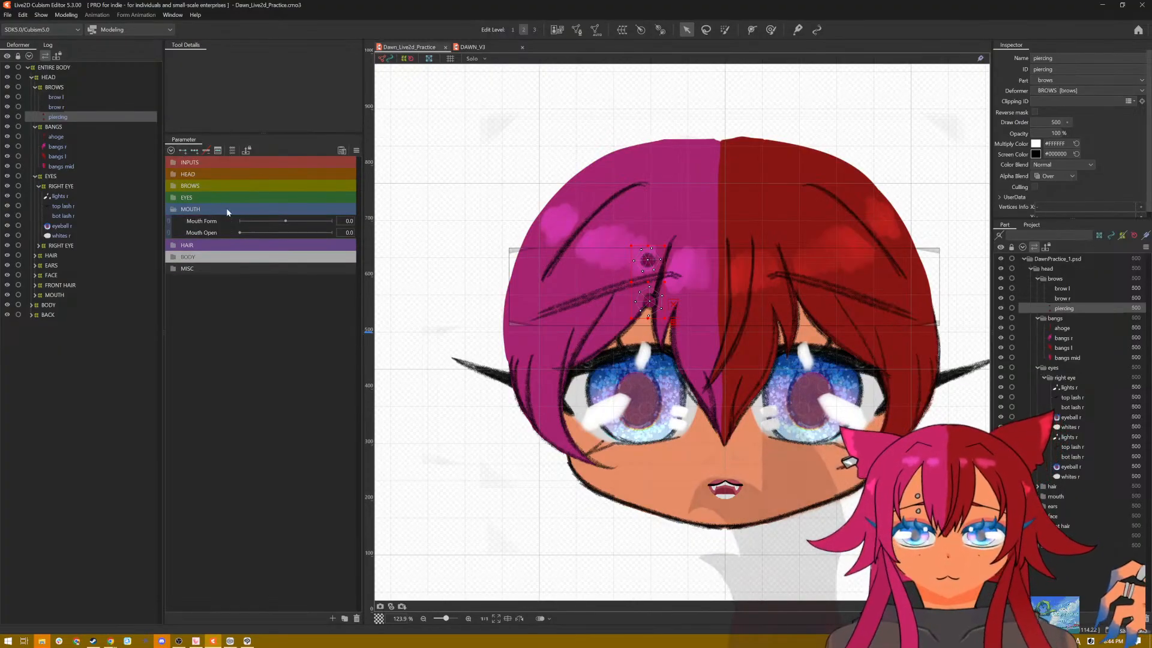
Step: Expand the MOUTH deformer to show its parts and select the top lip
scroll(805, 531, up, 6)
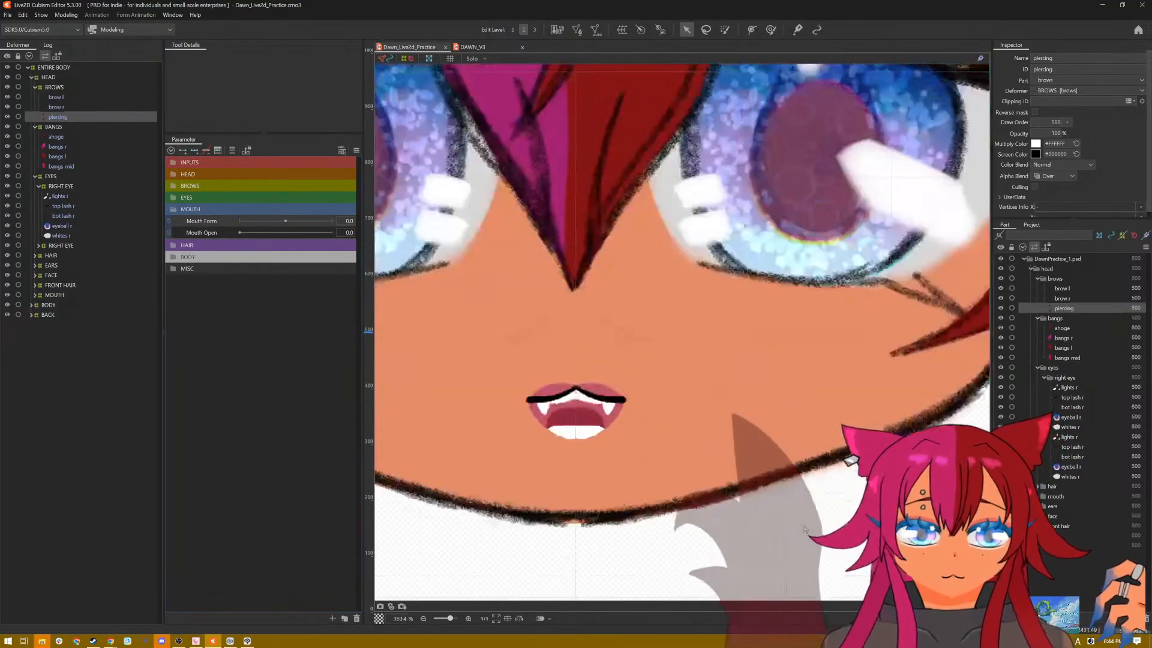
drag(630, 459, 732, 467)
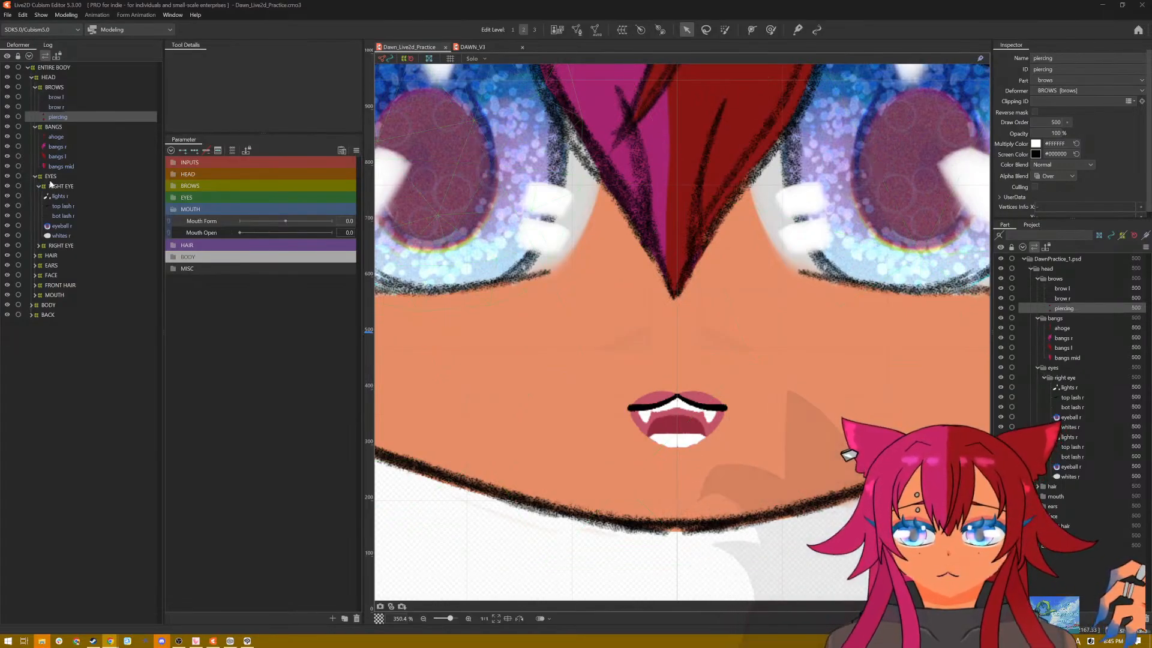
click(35, 296)
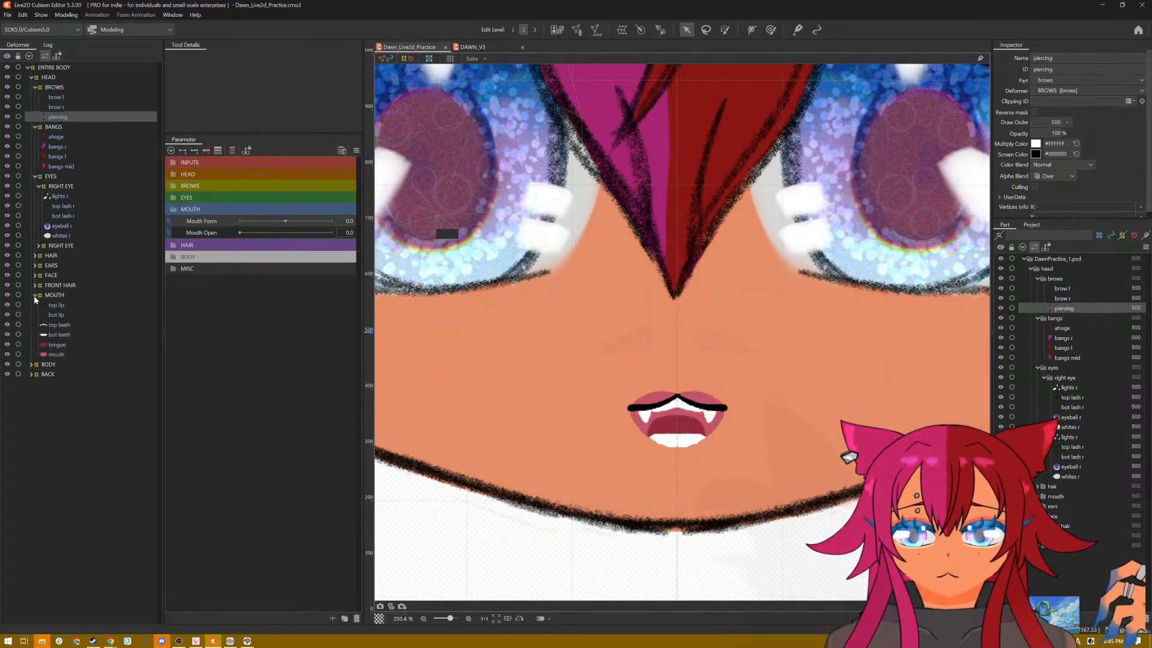
click(58, 313)
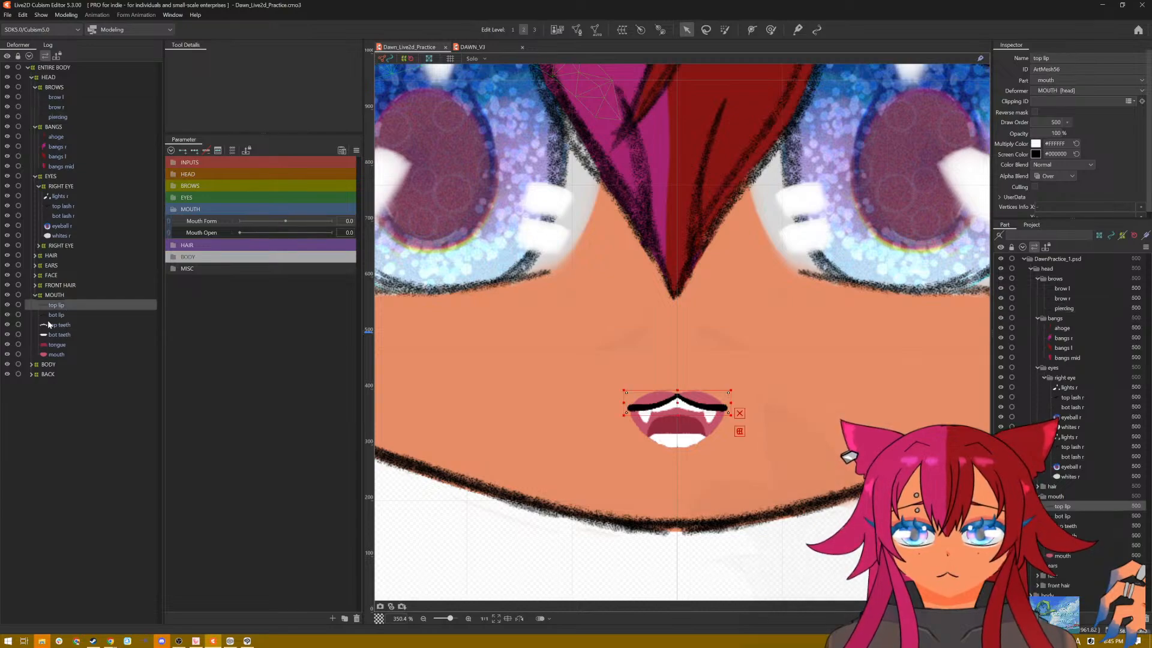
click(50, 306)
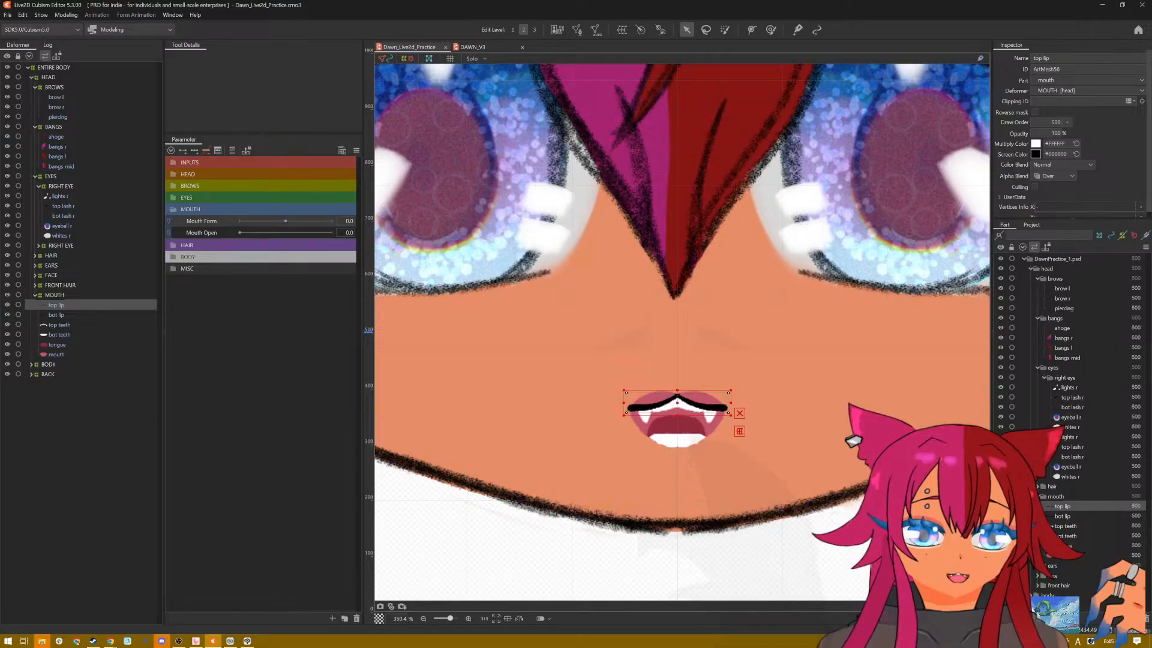
Step: Hide the top teeth, bottom teeth, tongue and mouth so only the lip lines remain
click(8, 324)
click(7, 335)
click(7, 344)
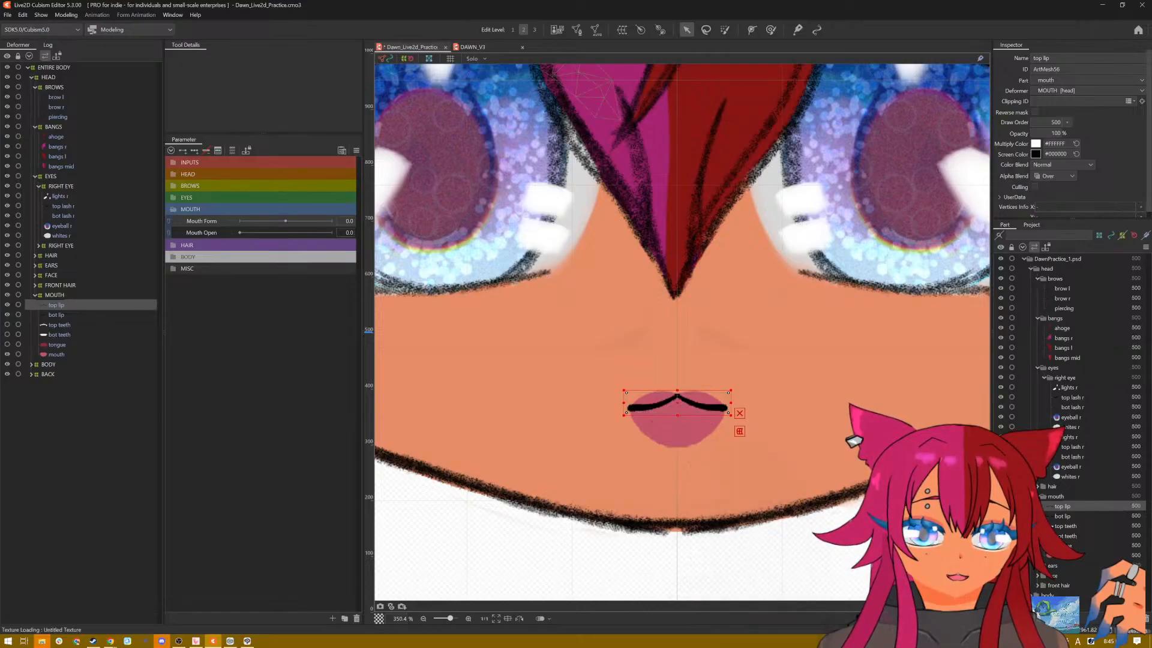
click(7, 354)
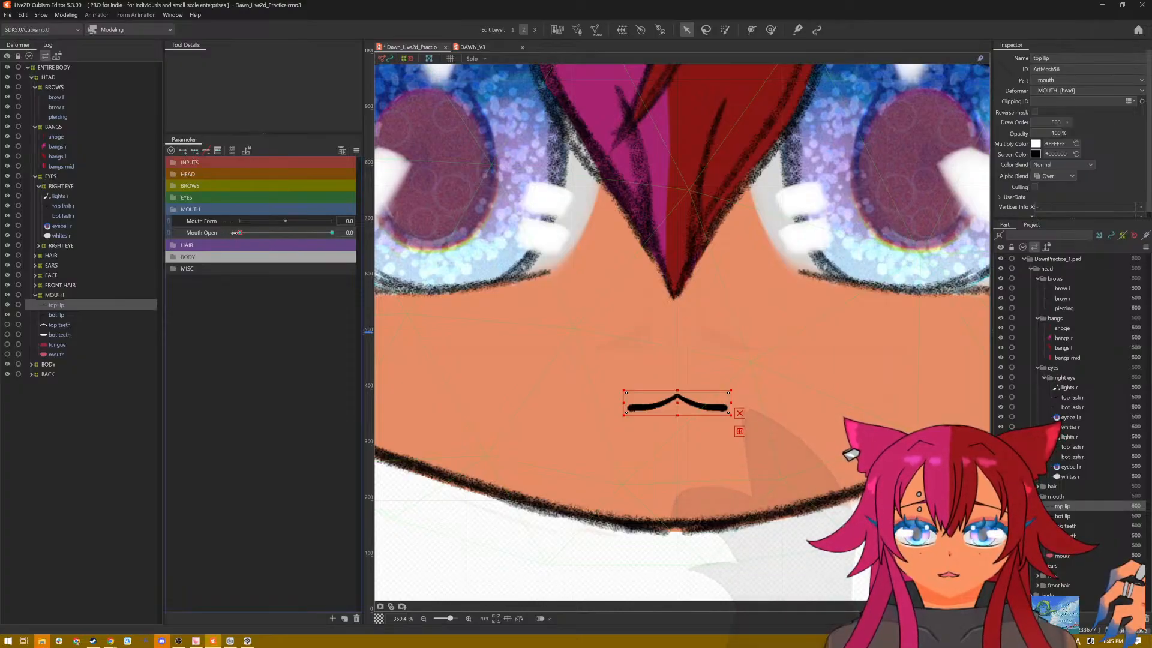
Step: At Mouth Open 1.0, raise the top lip slightly and move the bottom lip down below it
drag(239, 233, 332, 232)
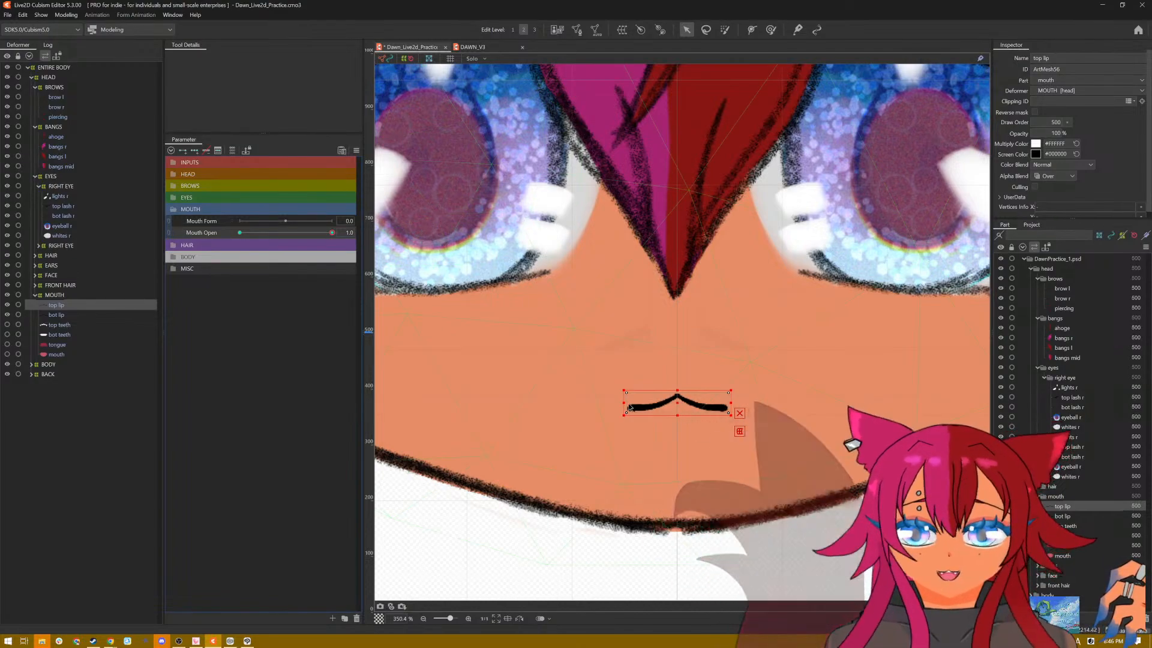
drag(680, 400, 678, 395)
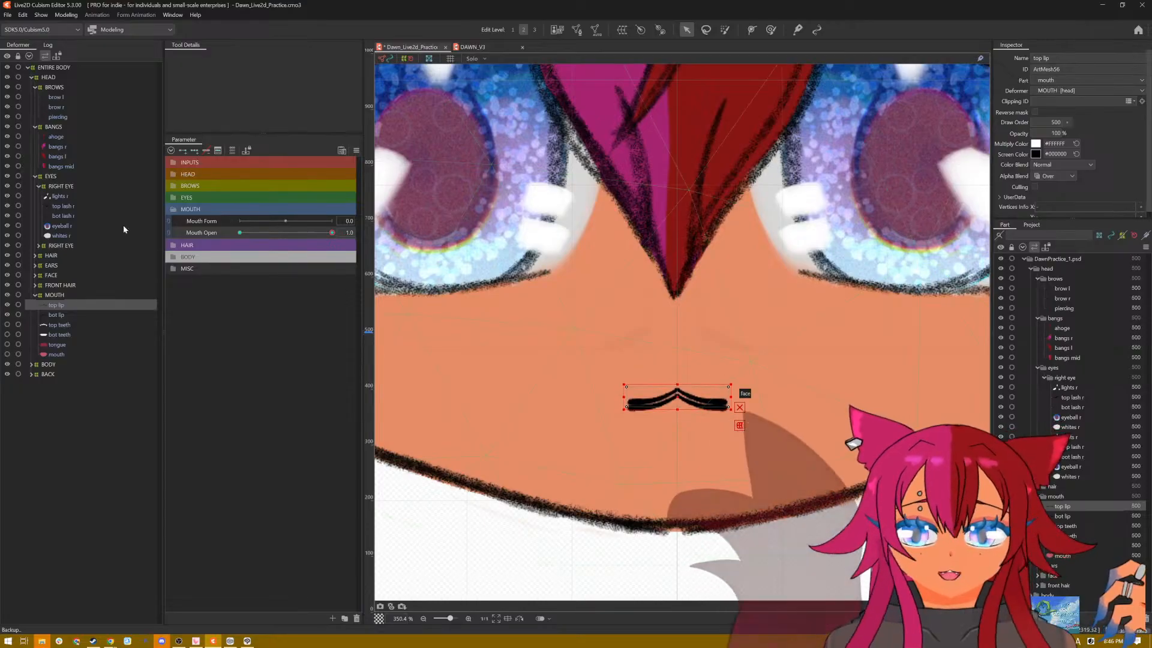
click(73, 317)
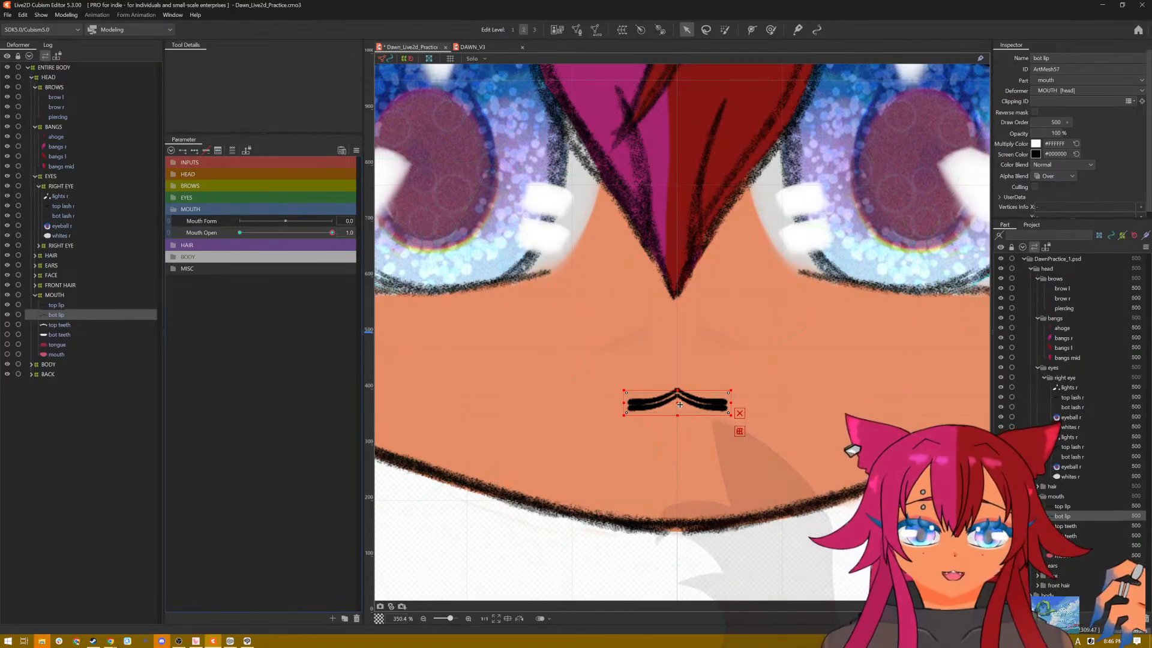
drag(678, 406, 680, 427)
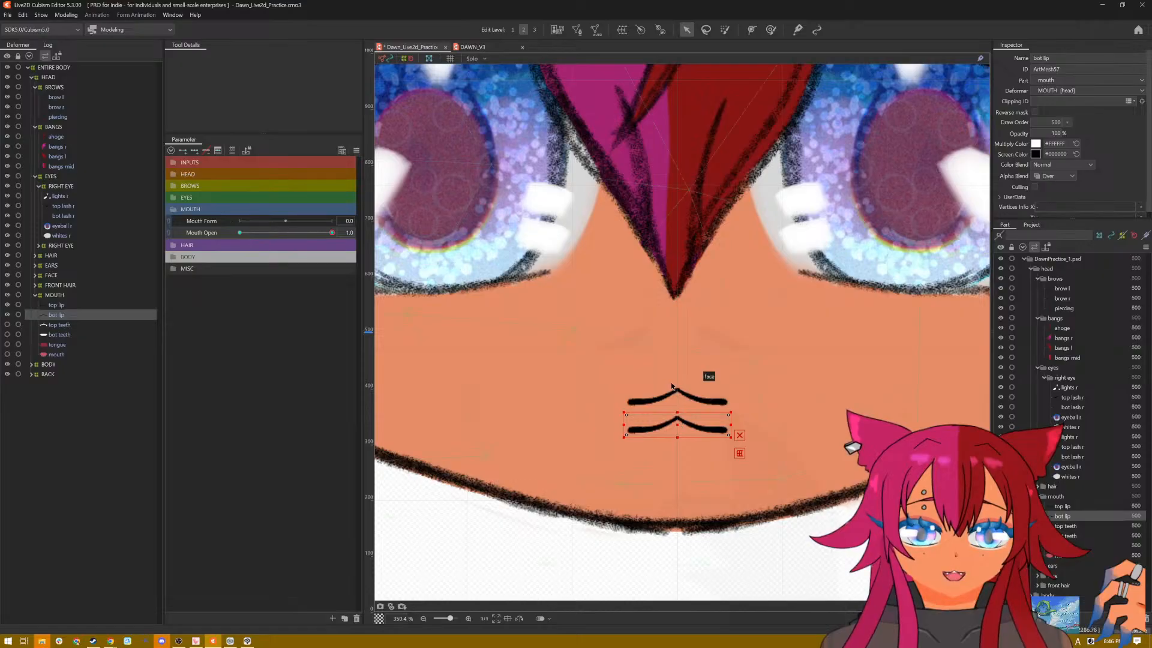
Step: Generate an automatic mesh for the bottom lip with the Deformation (Little) preset
click(596, 29)
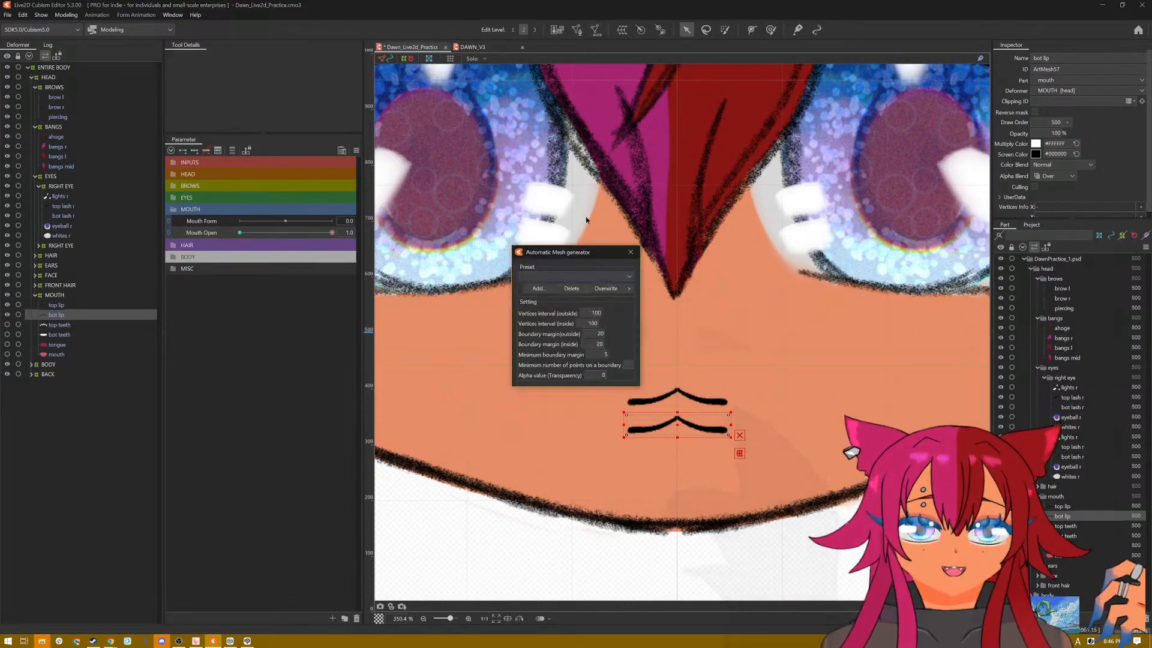
click(581, 275)
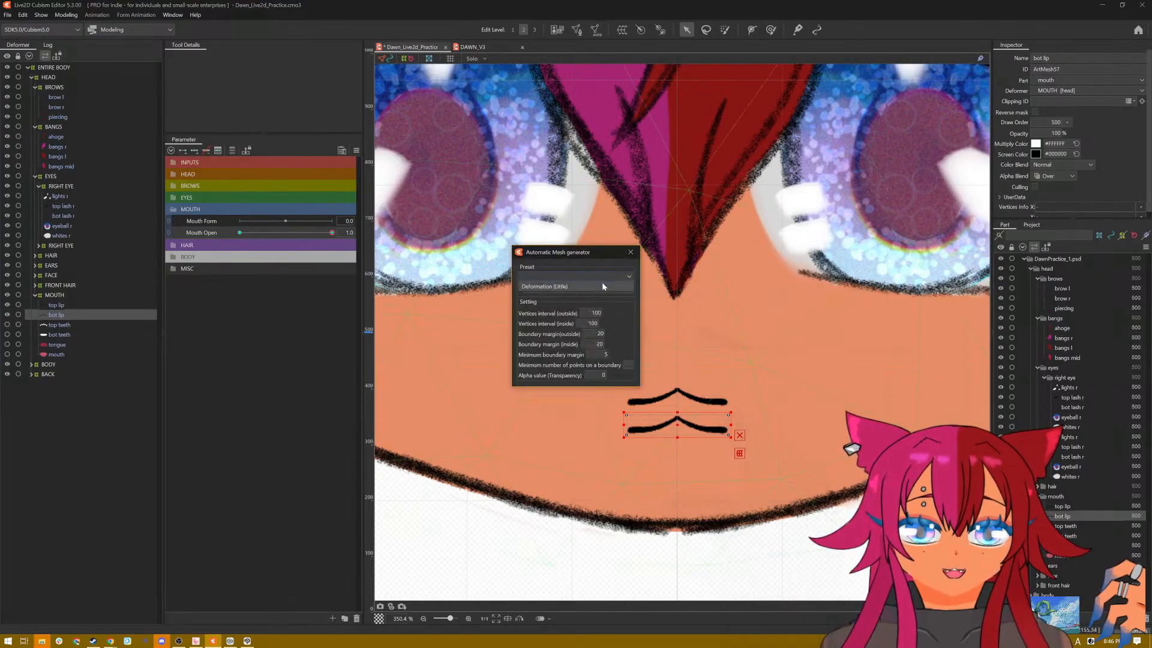
click(602, 286)
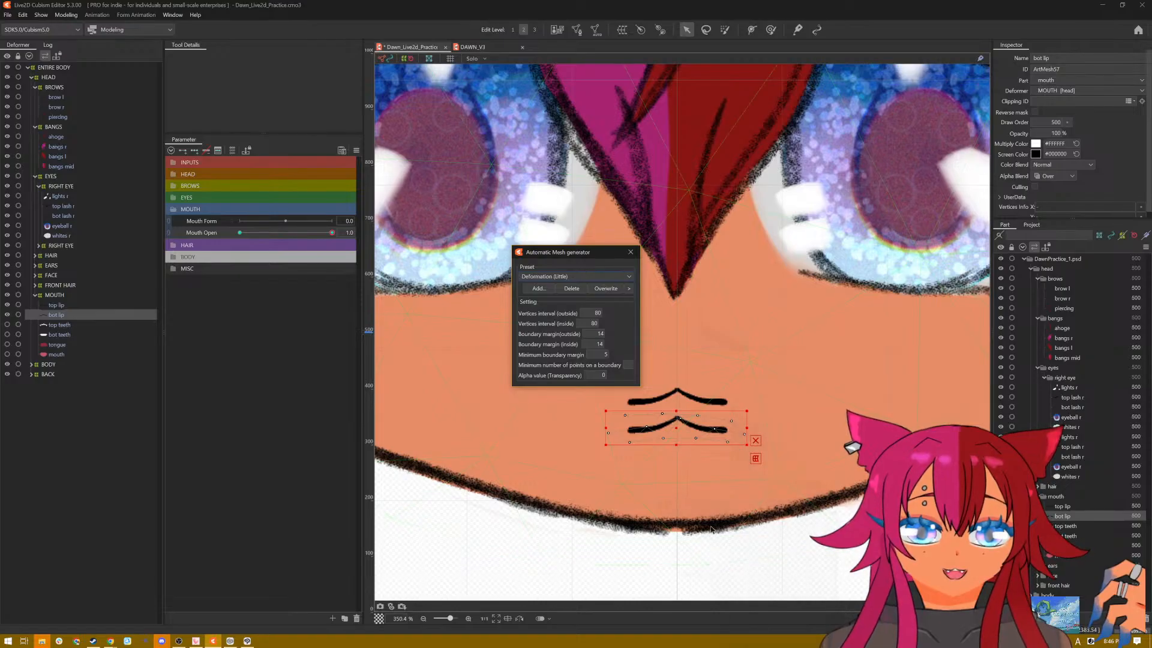
scroll(711, 529, up, 2)
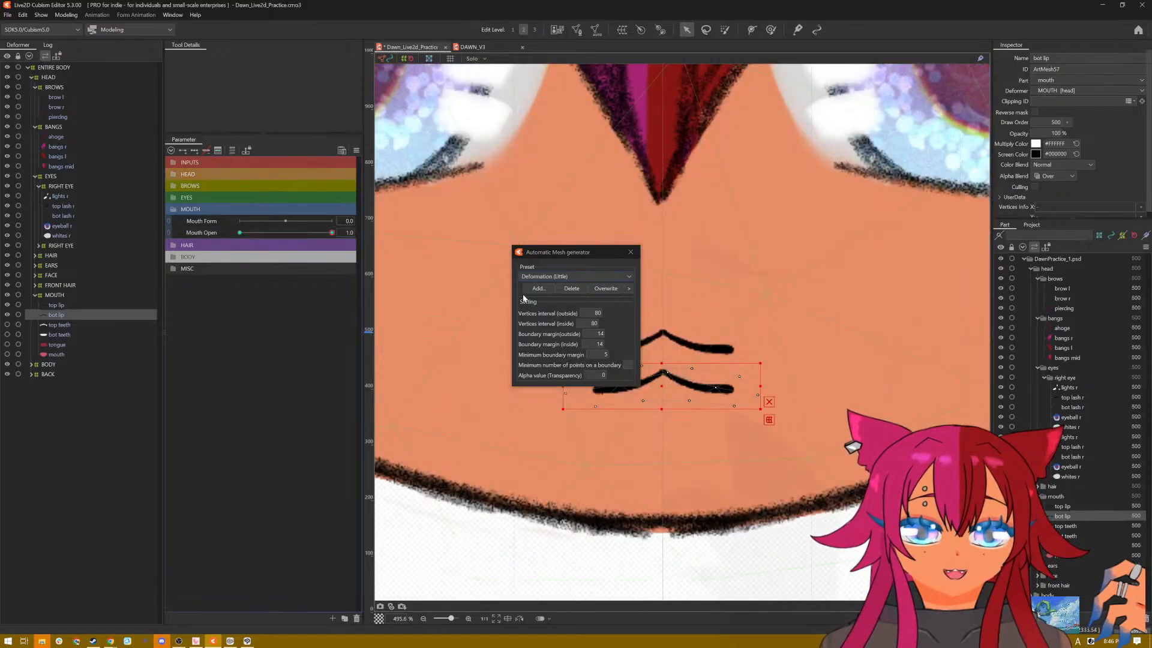
click(631, 251)
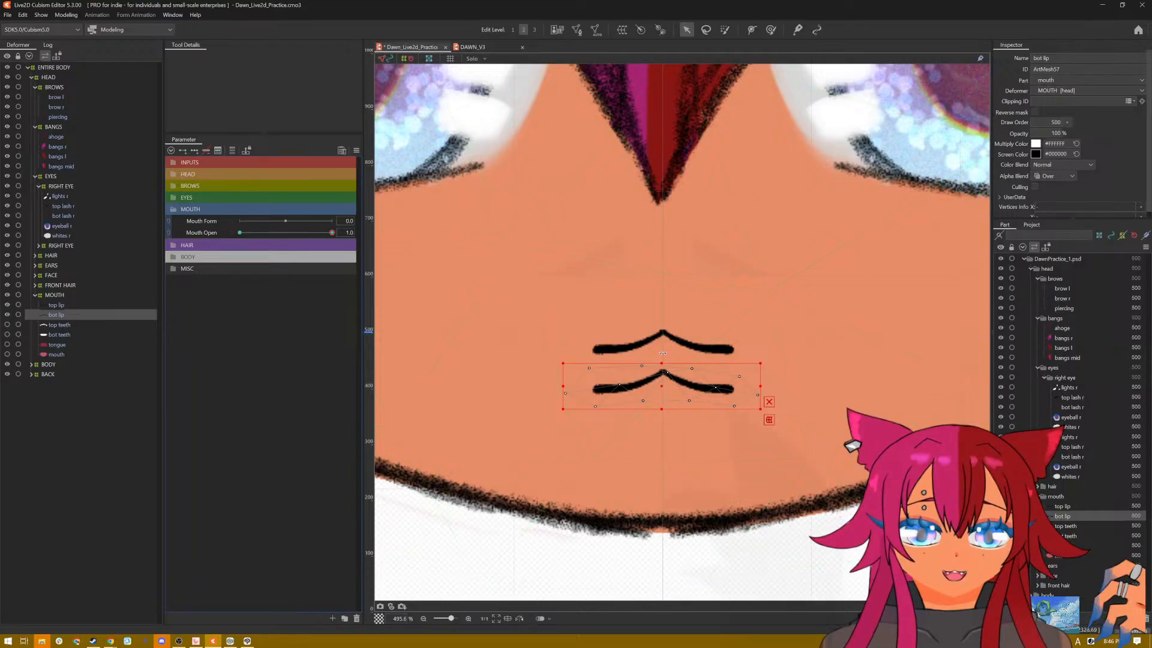
Step: Draw a five-point deform path along the bottom lip from one corner through its centre peak to the other corner
click(771, 30)
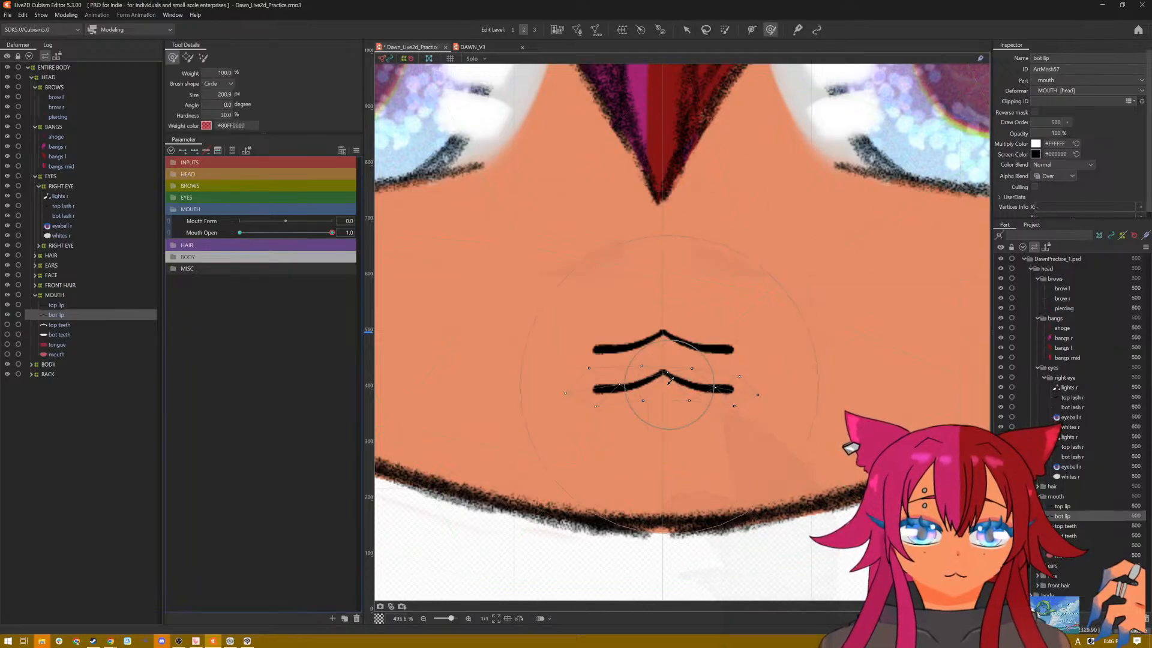
click(752, 31)
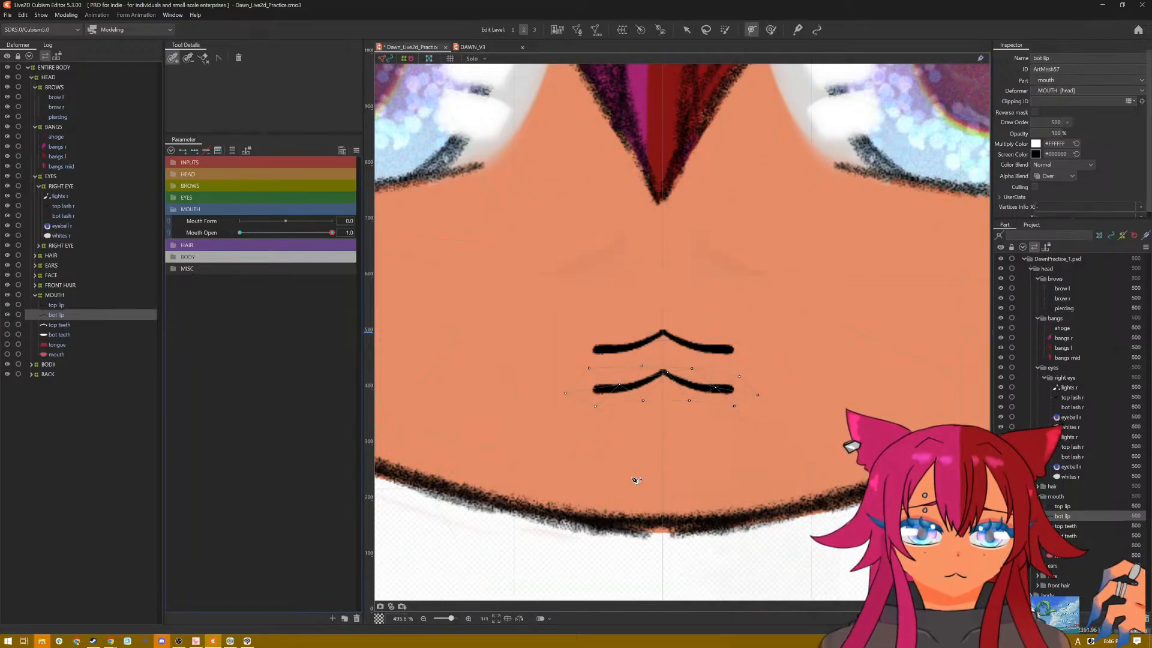
click(577, 393)
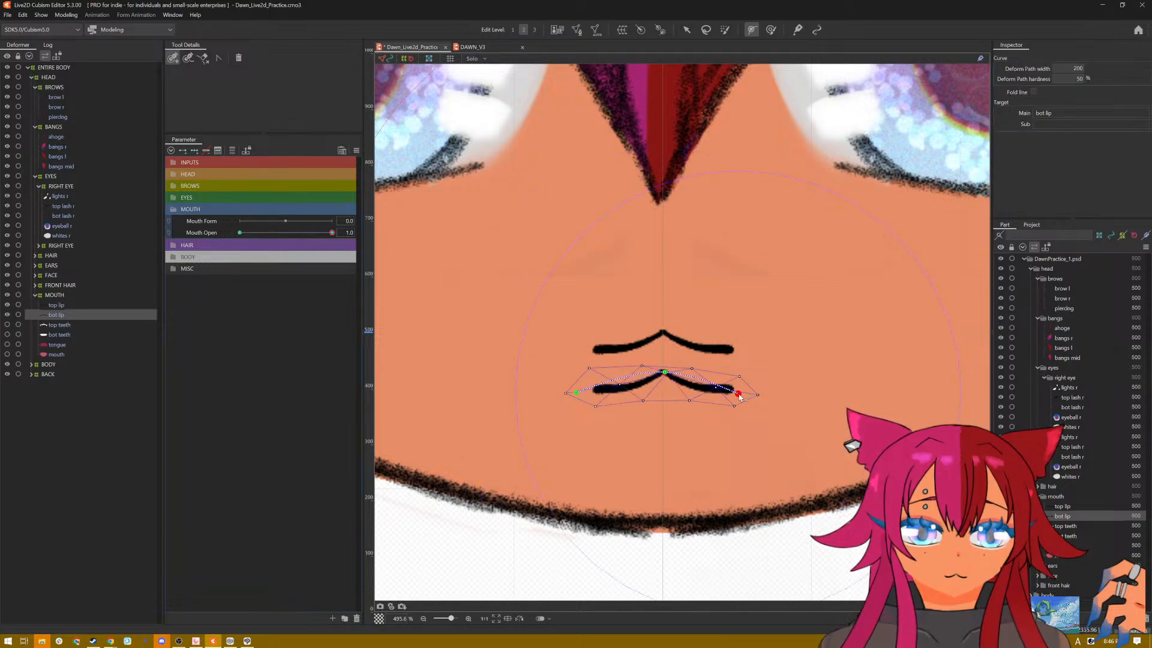
key(ctrl+z)
key(ctrl+z)
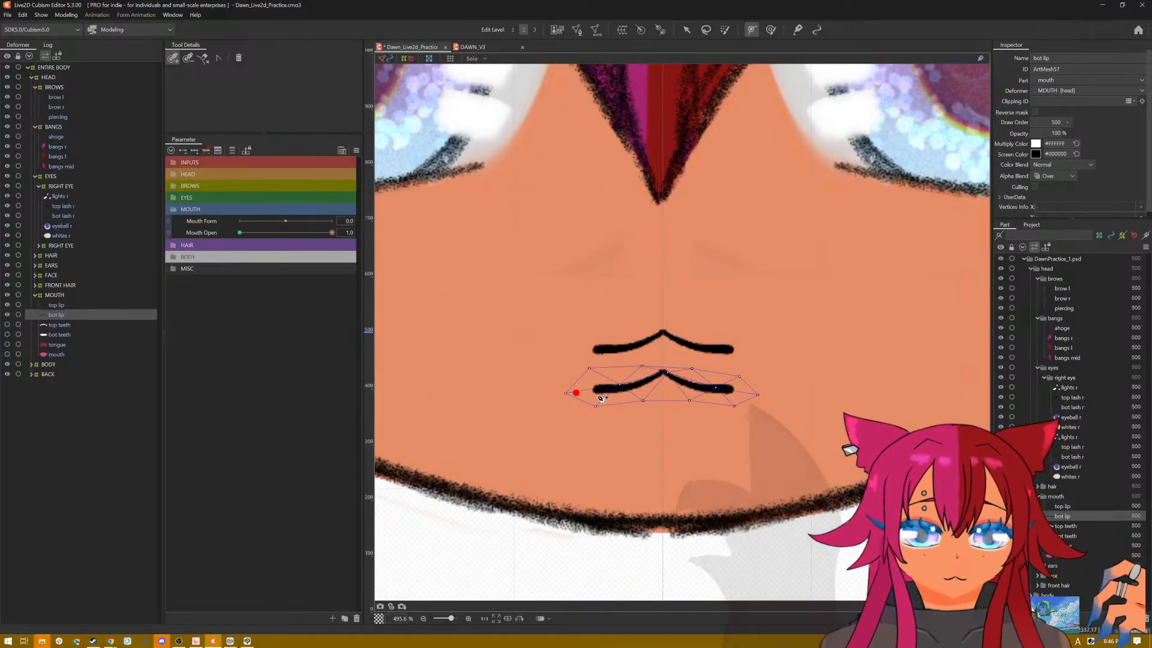
click(591, 391)
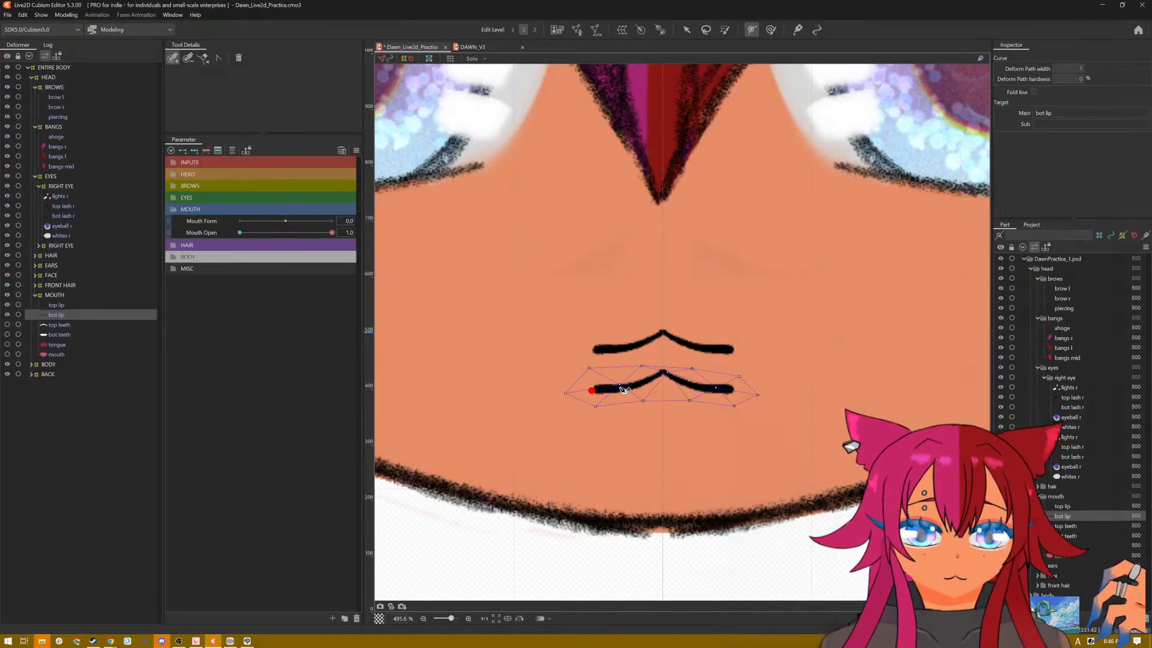
click(660, 372)
click(691, 387)
click(731, 390)
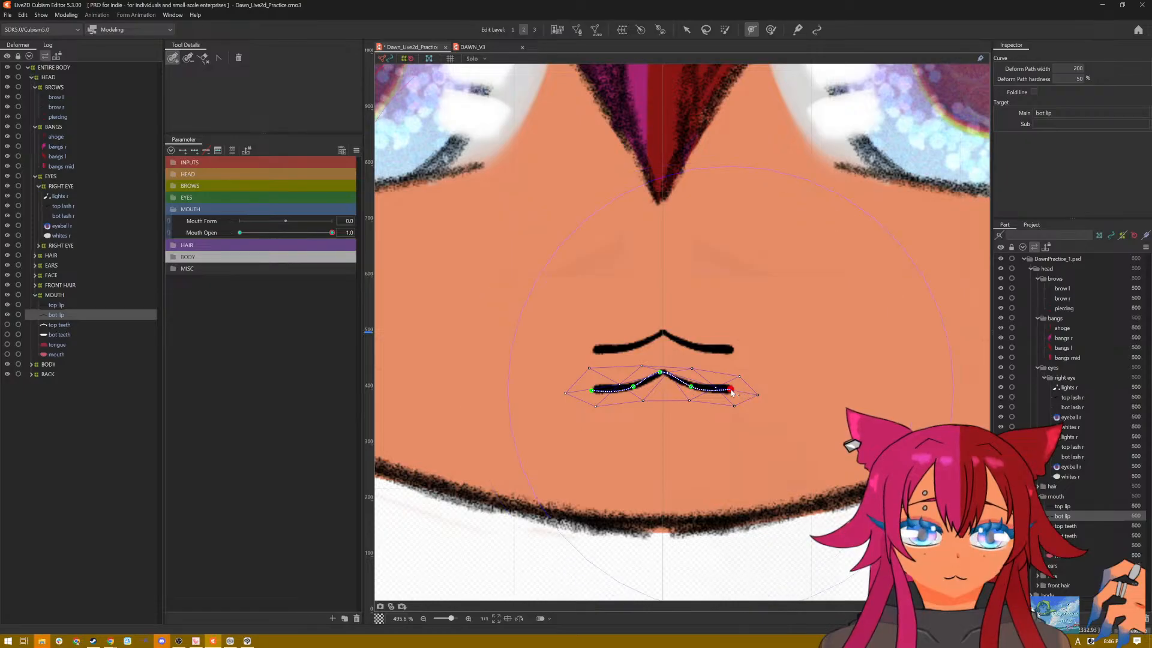
click(661, 372)
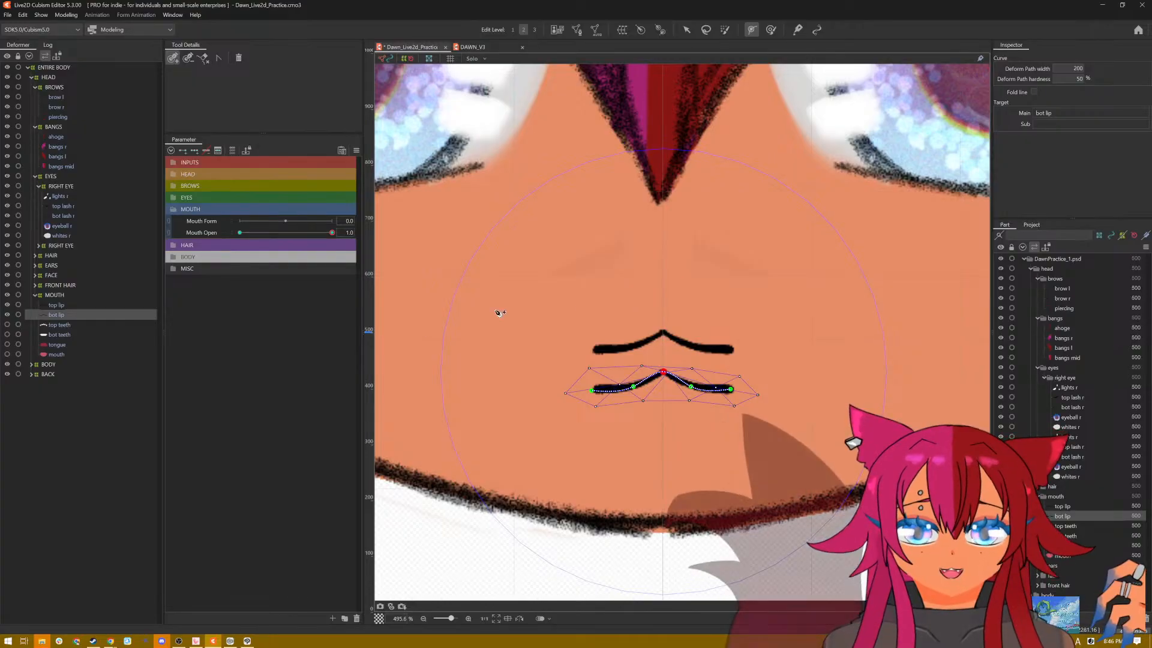
Step: Try to bend the bottom lip into a U-shaped curve at Mouth Open 1.0 by moving its deform path points
key(v)
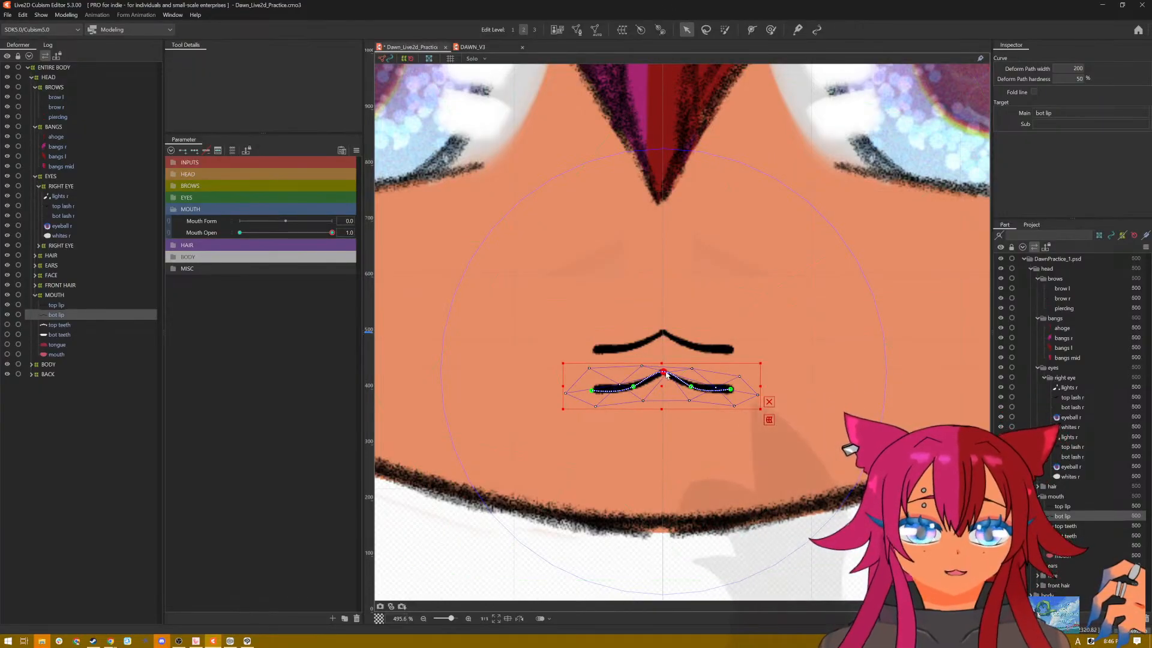
drag(665, 378, 665, 389)
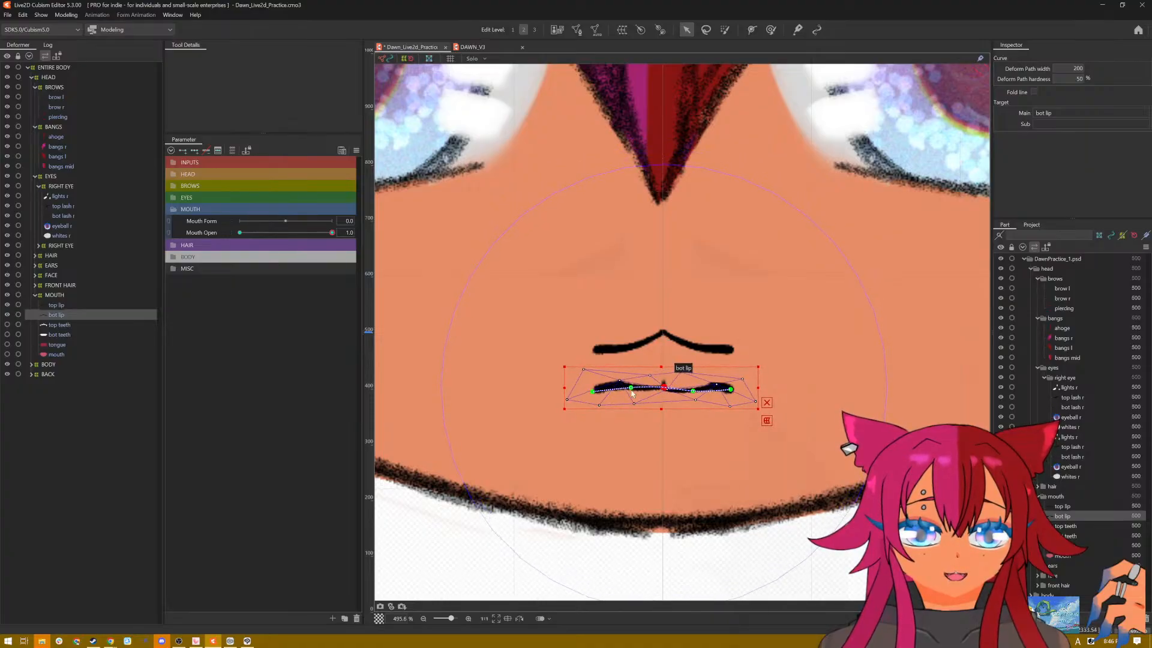
drag(596, 395, 596, 376)
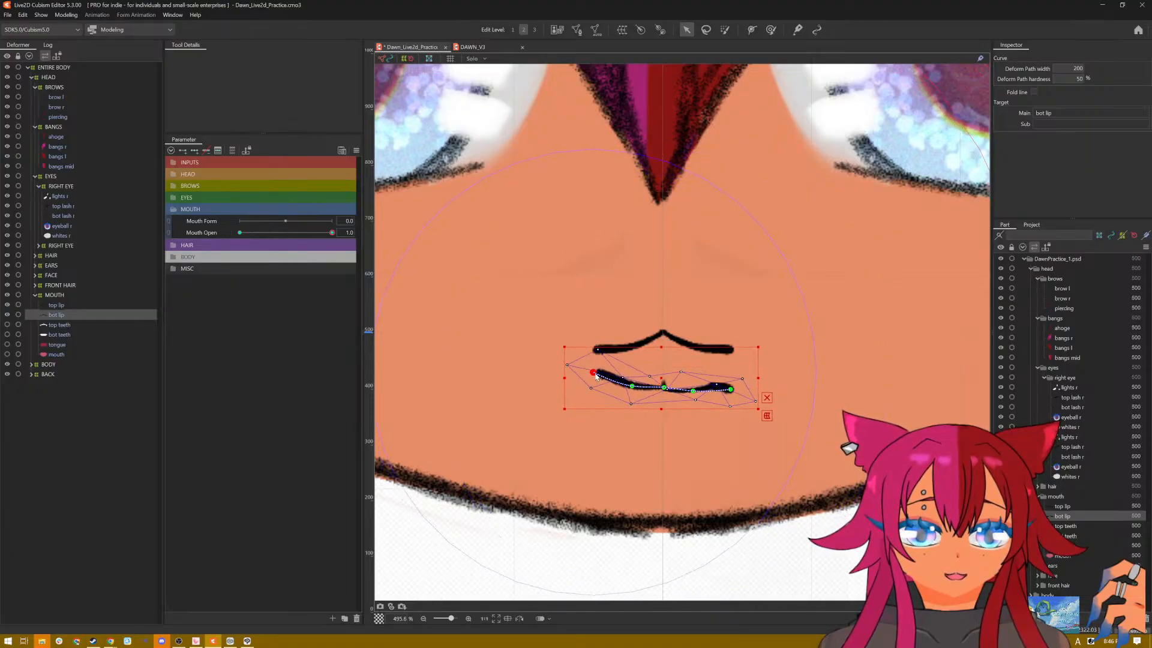
drag(631, 395, 662, 396)
click(766, 404)
drag(733, 394, 664, 401)
click(661, 397)
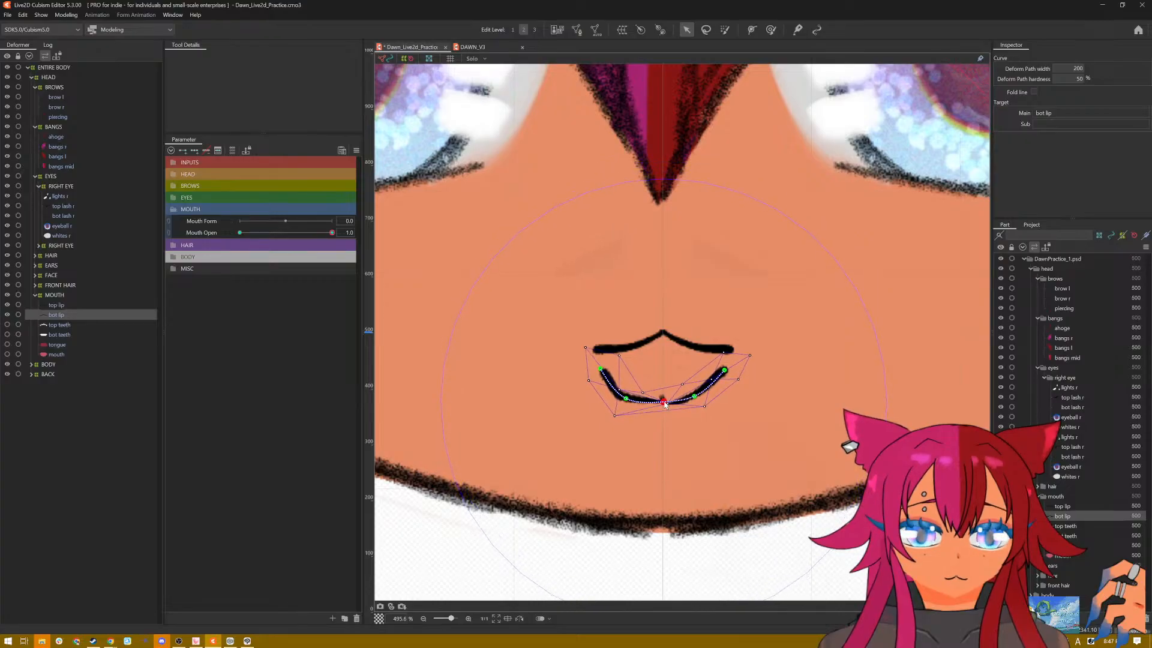
Step: Undo all the bottom lip's bending edits back to the freshly drawn deform path
key(ctrl+z)
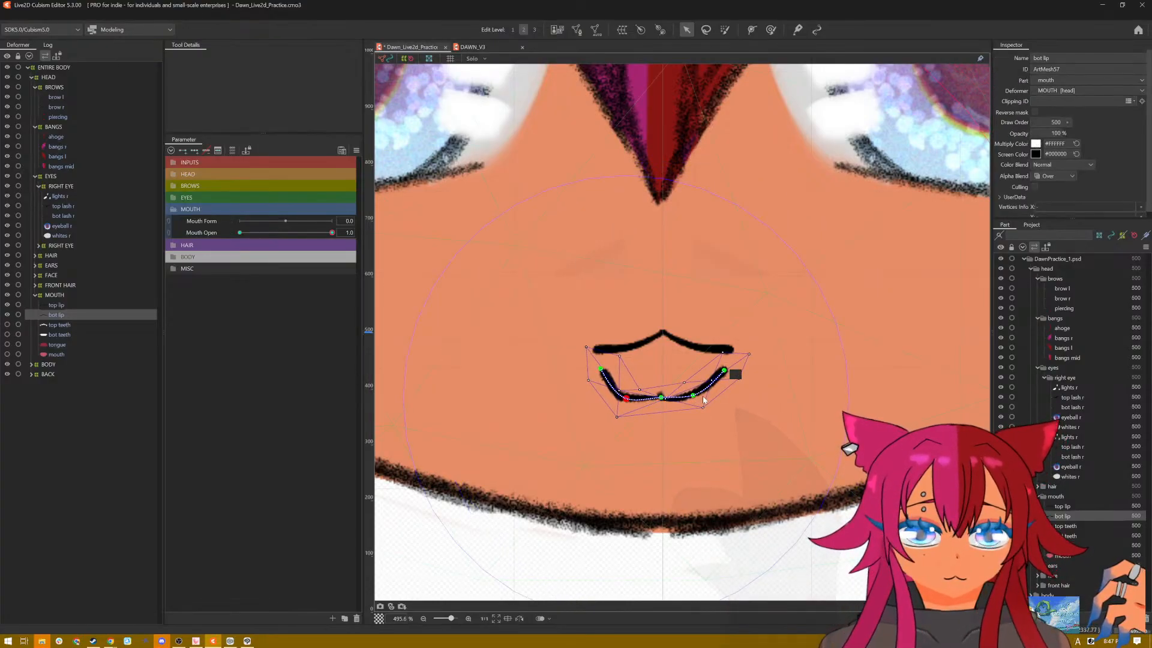
key(ctrl+z)
key(ctrl+z)
key(ctrl+z)
key(ctrl+z)
key(ctrl+z)
key(ctrl+z)
key(ctrl+z)
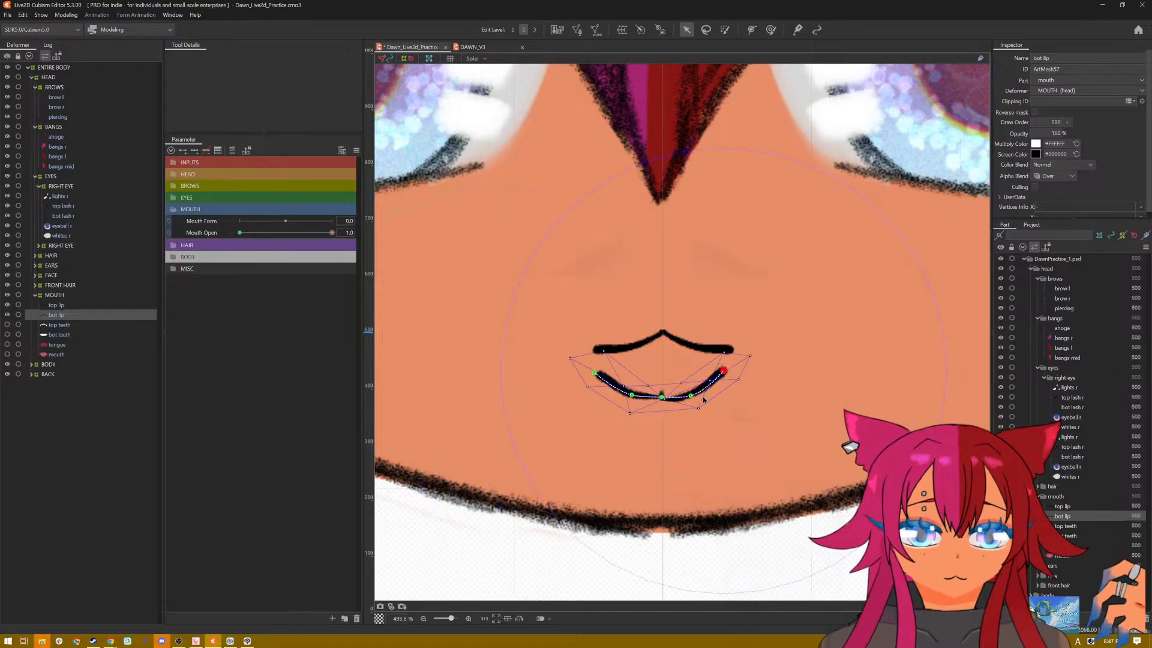
key(ctrl+z)
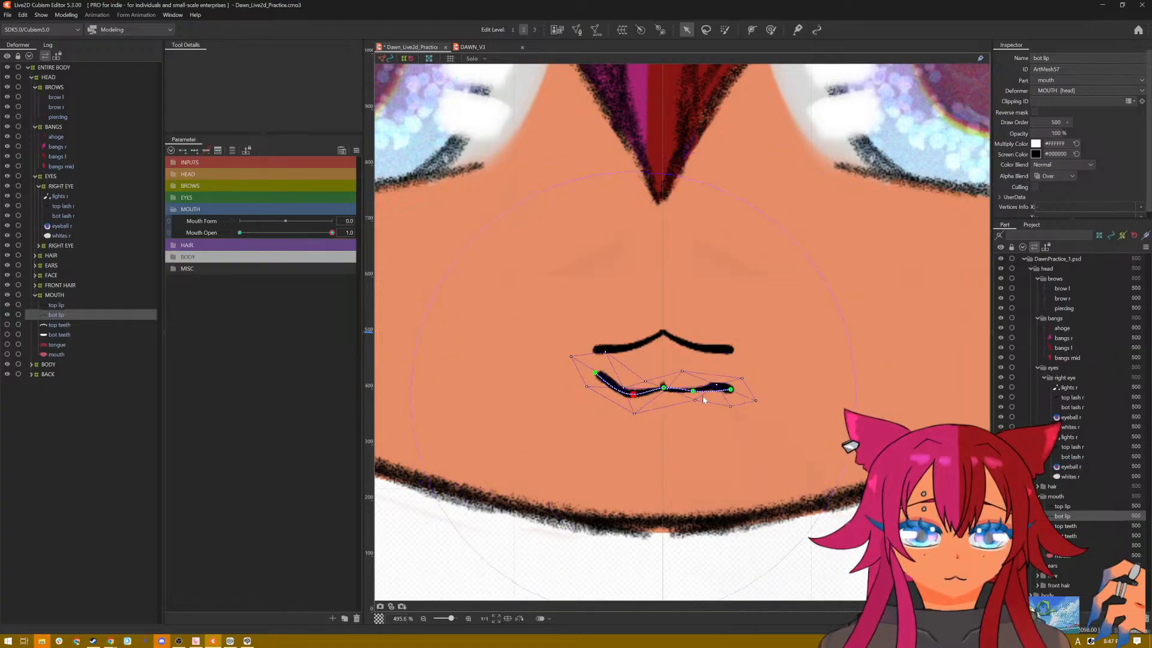
key(ctrl+z)
key(ctrl+z)
key(ctrl+z)
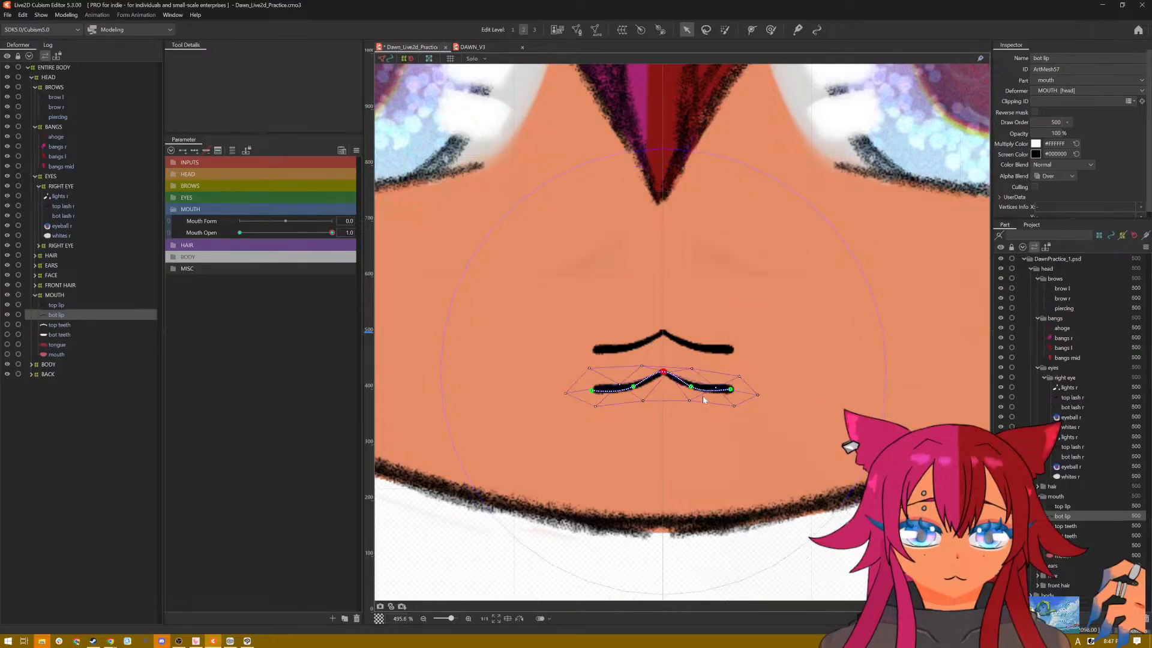
Step: Try to flip the bottom lip with the Flip command, and undo the flip
right_click(679, 380)
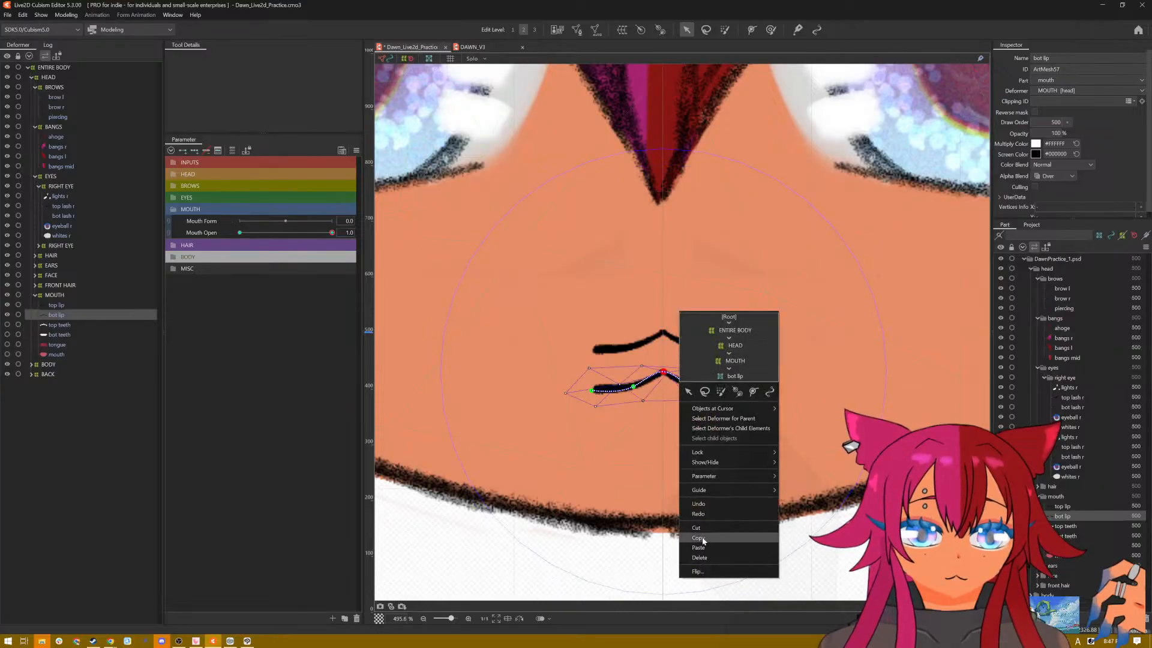
click(718, 569)
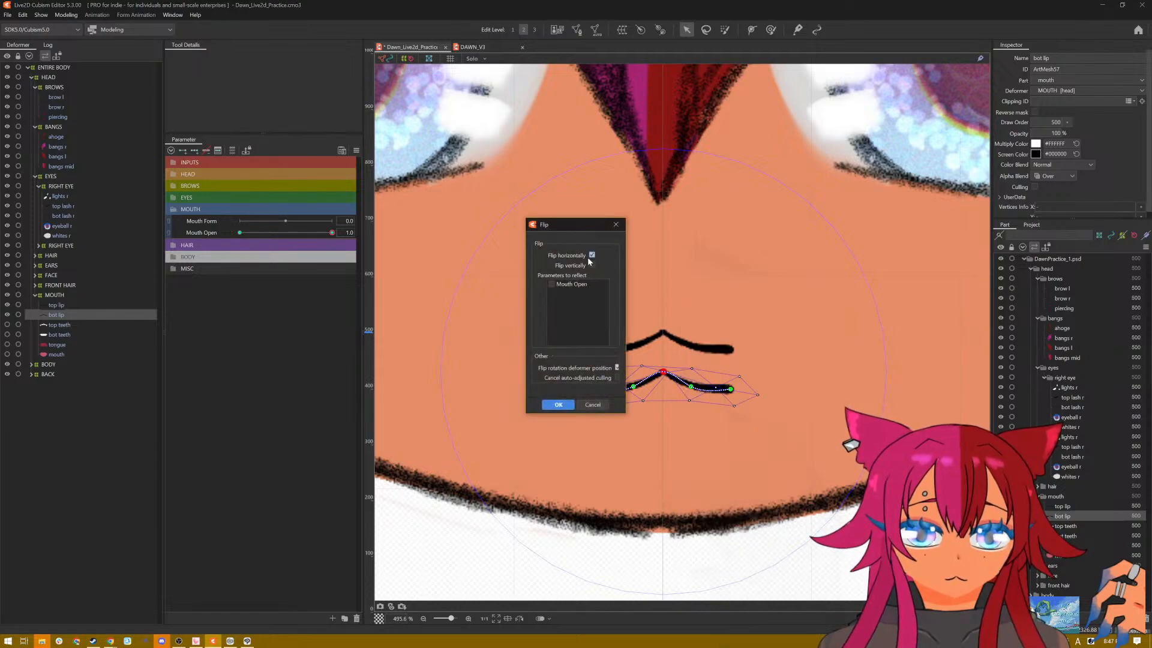
click(566, 402)
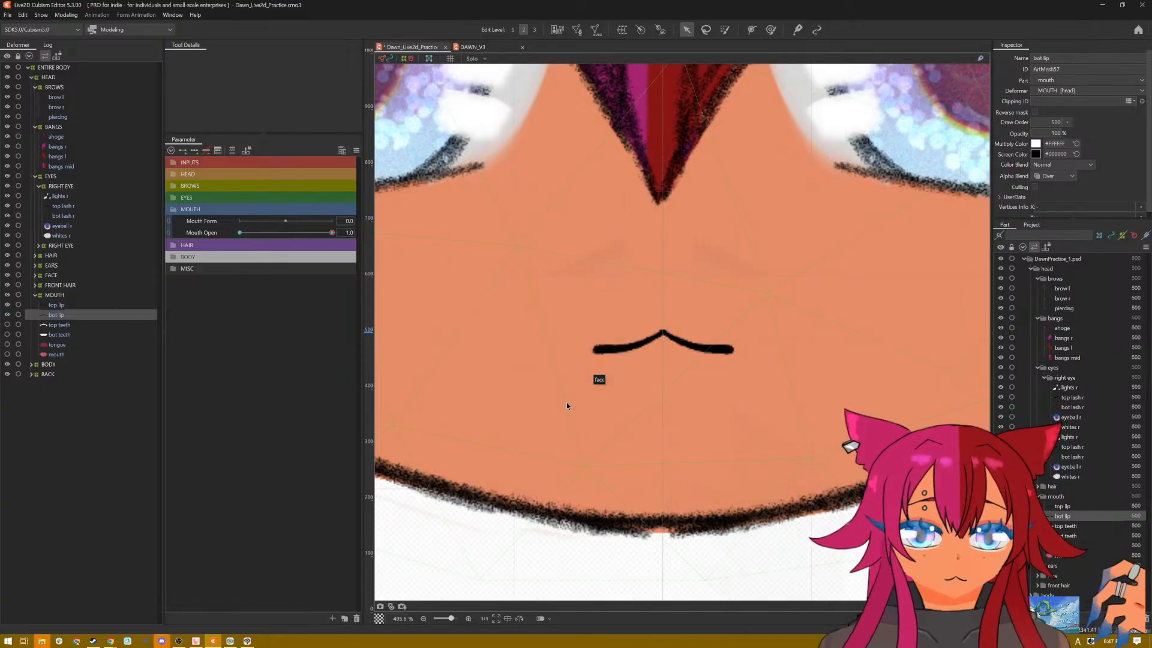
key(ctrl+z)
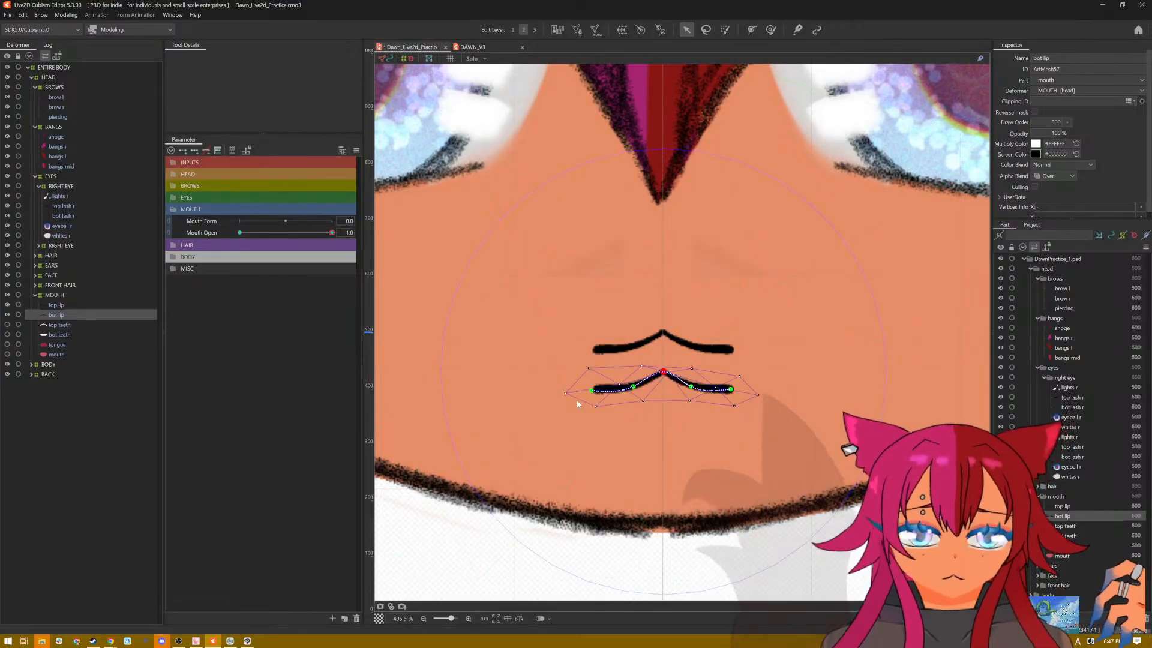
Step: Try to reshape the centre peak of the bottom lip by moving the middle point of its deform path
click(663, 375)
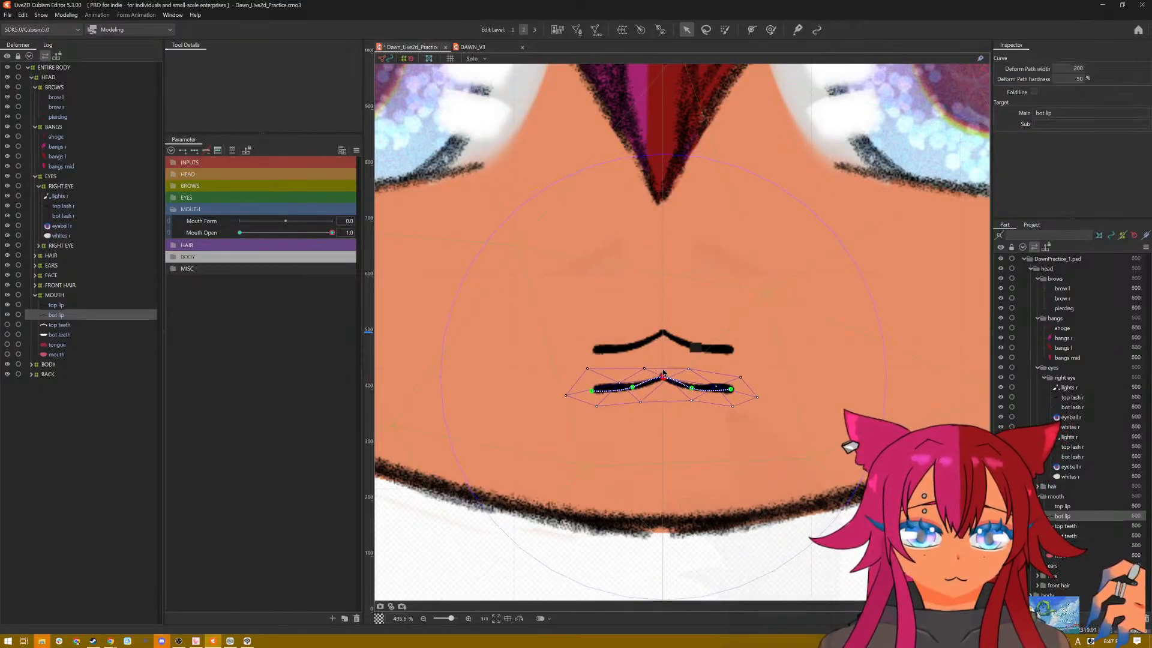
click(690, 352)
click(666, 380)
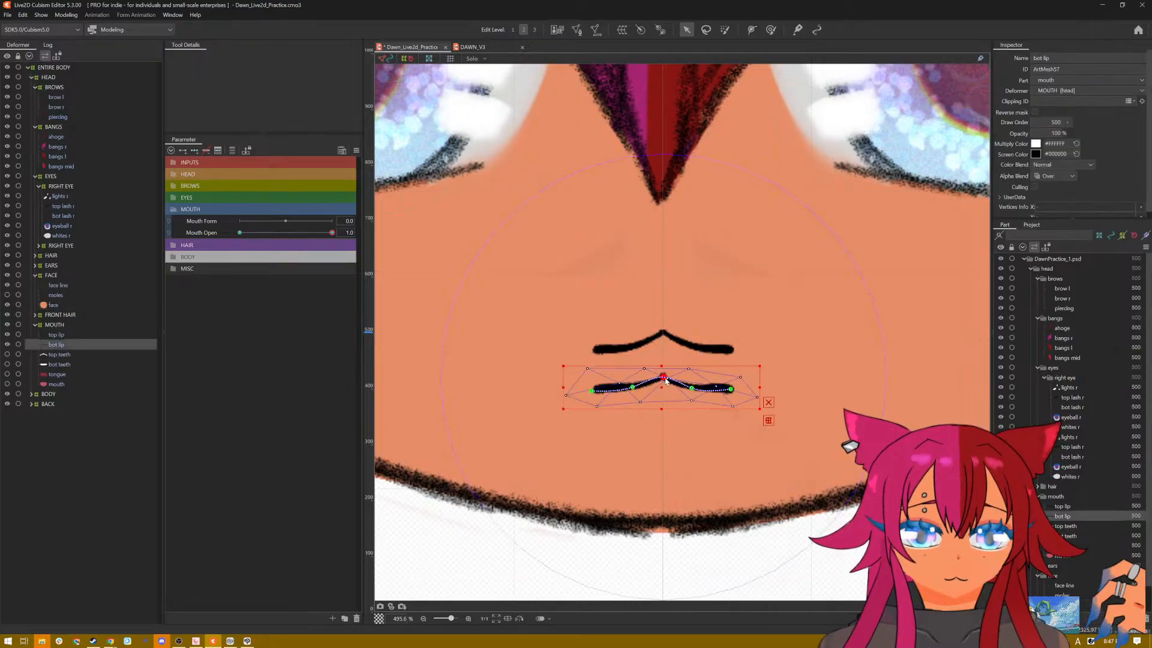
drag(665, 378, 663, 375)
key(ctrl+z)
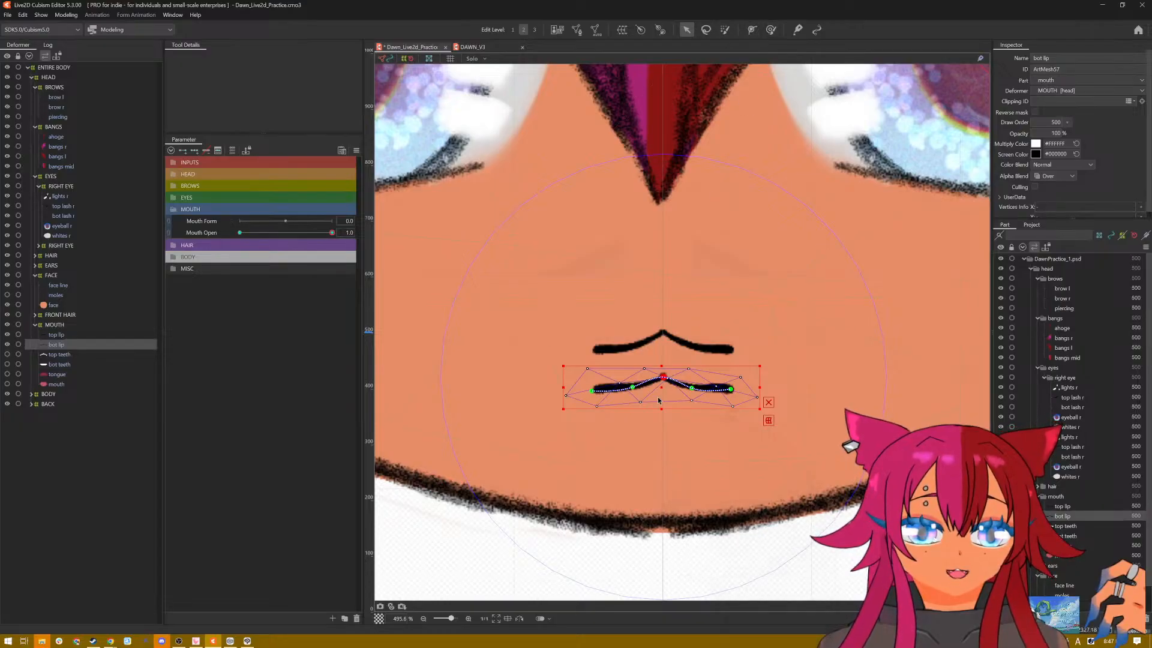
drag(663, 379, 663, 379)
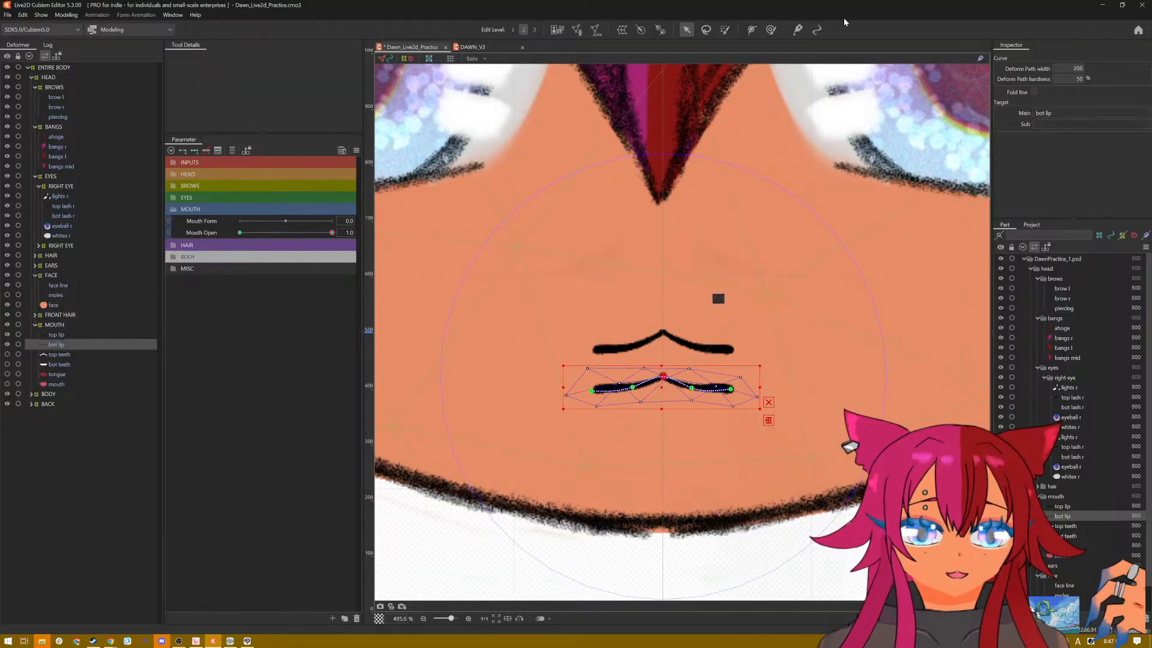
Step: Try to reposition the deform path's middle point above the bottom lip's peak, and bend the lip with it
click(755, 30)
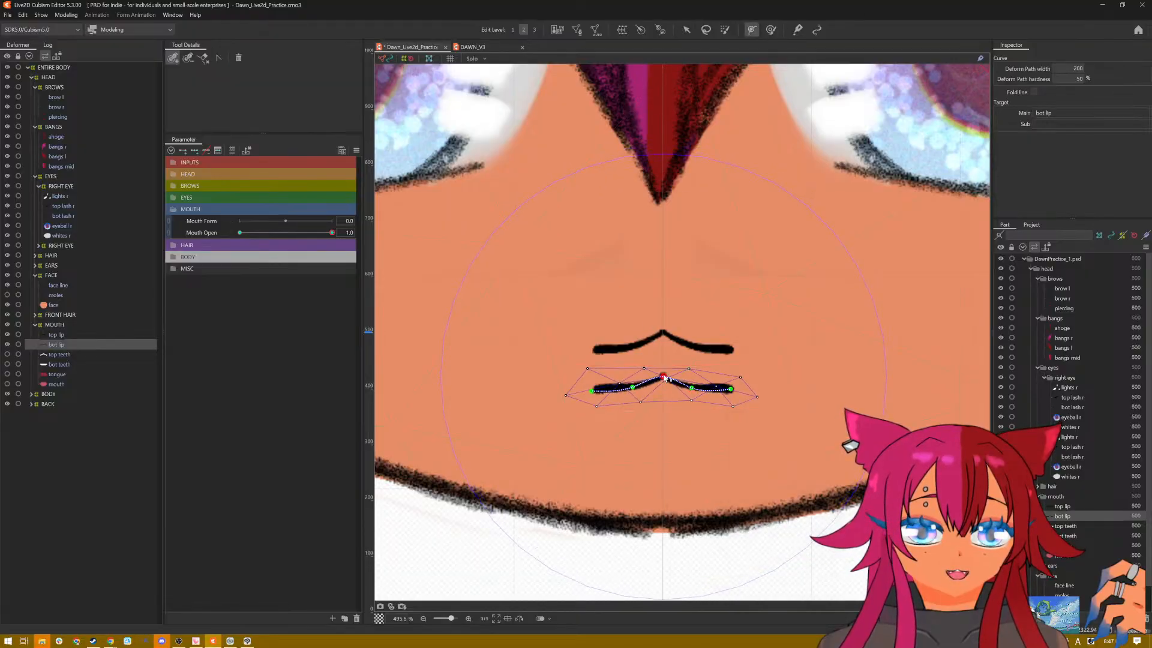
drag(665, 379, 664, 372)
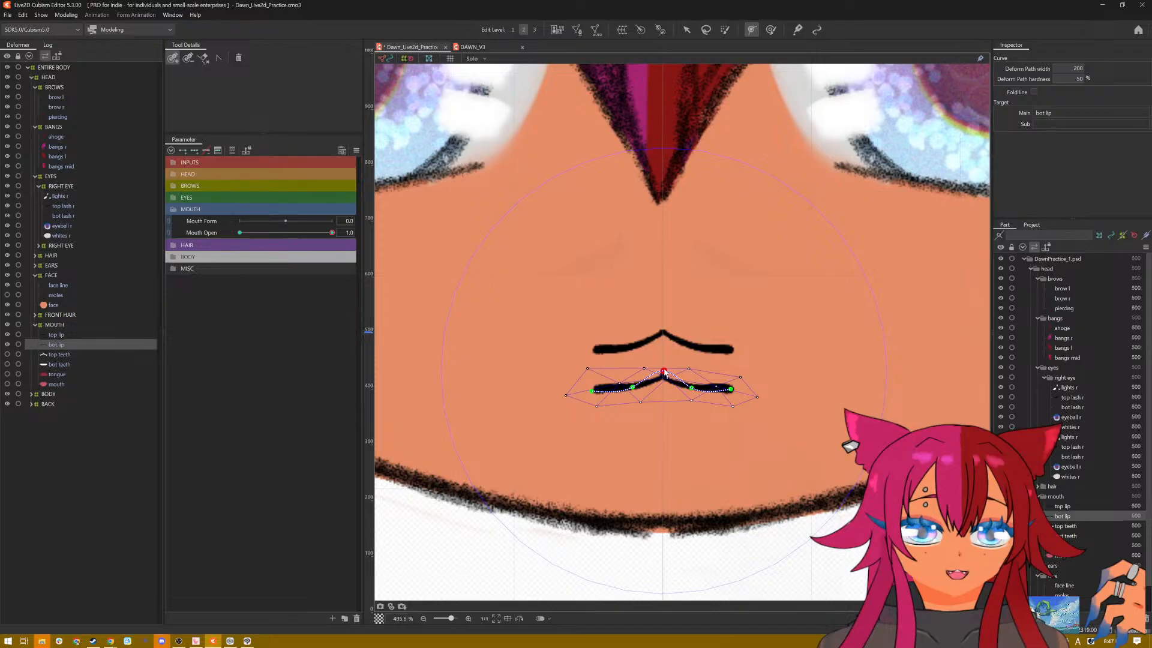
click(687, 29)
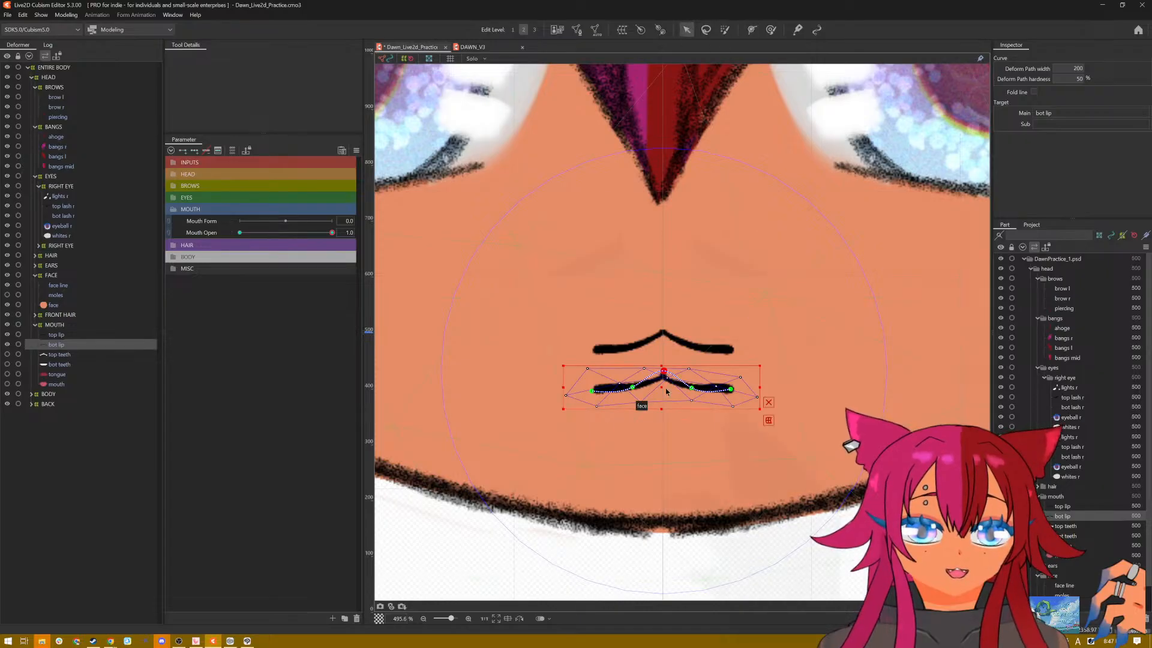
drag(664, 371, 663, 375)
Step: Undo the middle point edits and the previously drawn deform path on the bottom lip
key(ctrl+z)
key(ctrl+z)
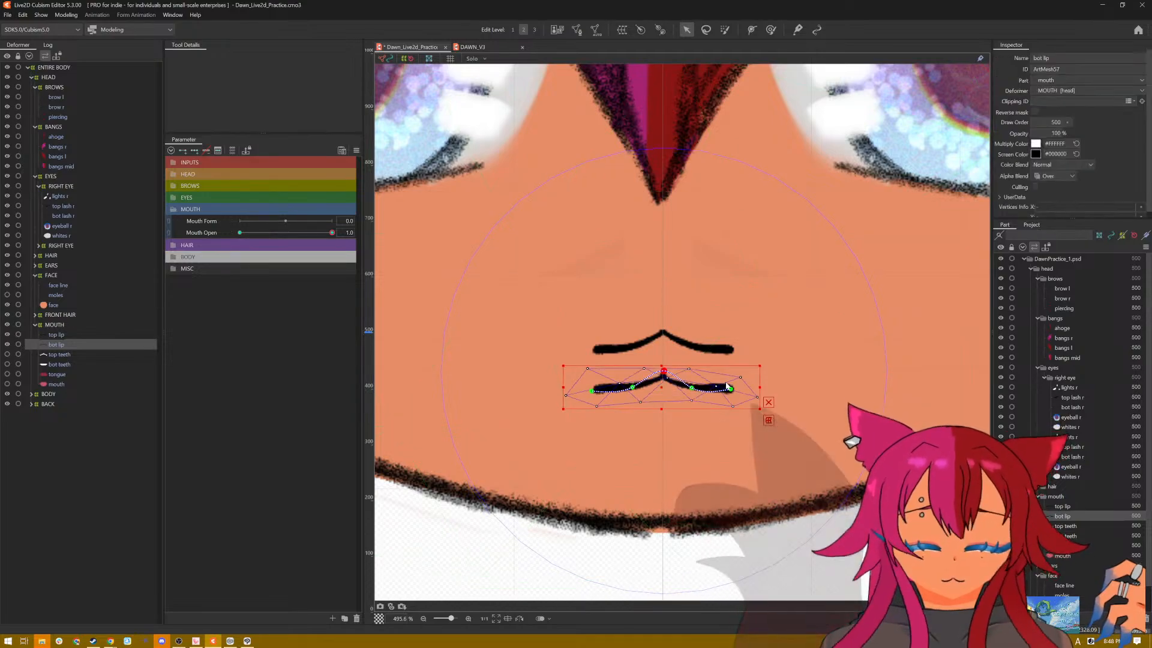
key(ctrl+z)
key(ctrl+z)
key(ctrl+z)
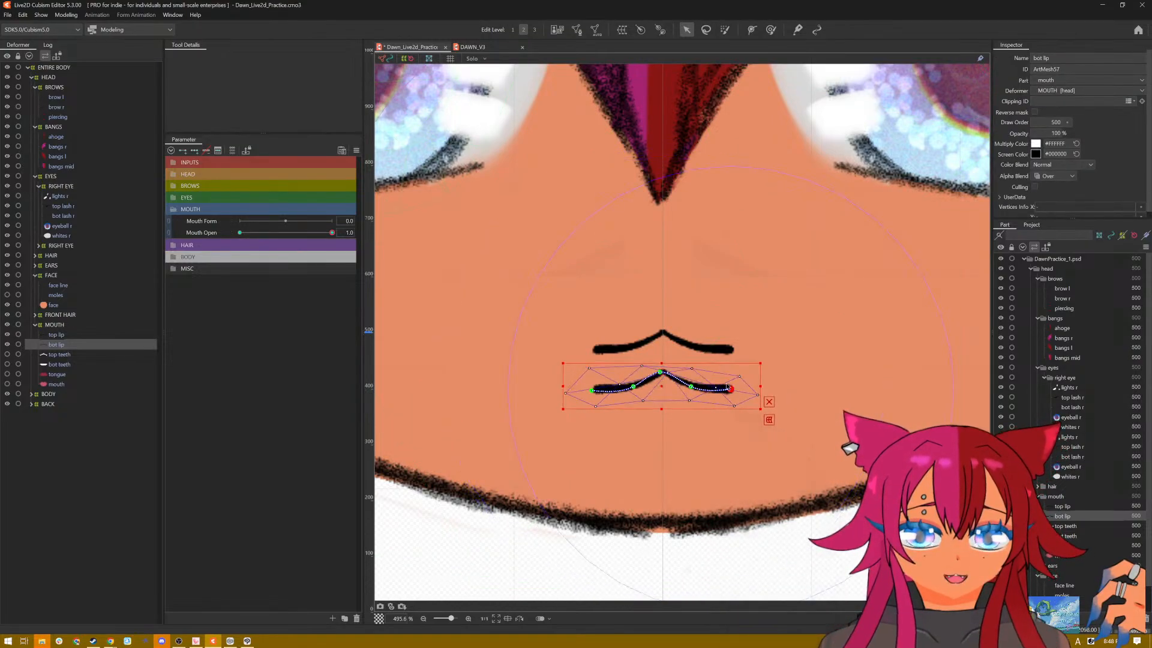
key(ctrl+z)
key(ctrl+z)
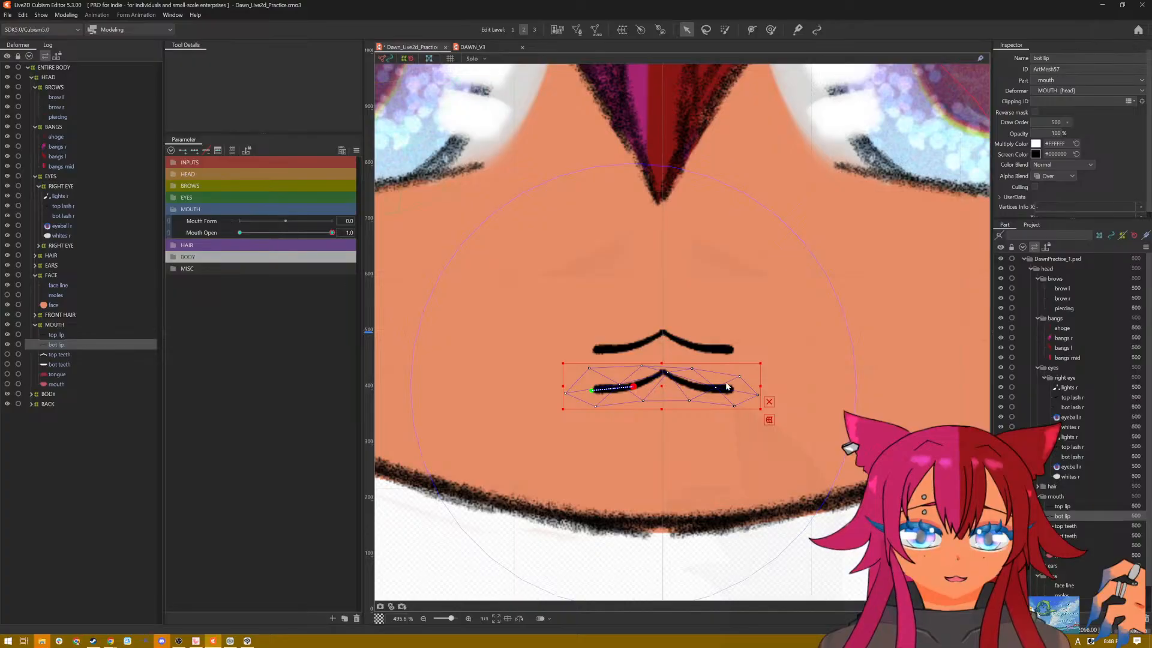
Step: Redraw a five-point deform path along the bottom lip from corner to corner, and even out its two intermediate points
click(754, 31)
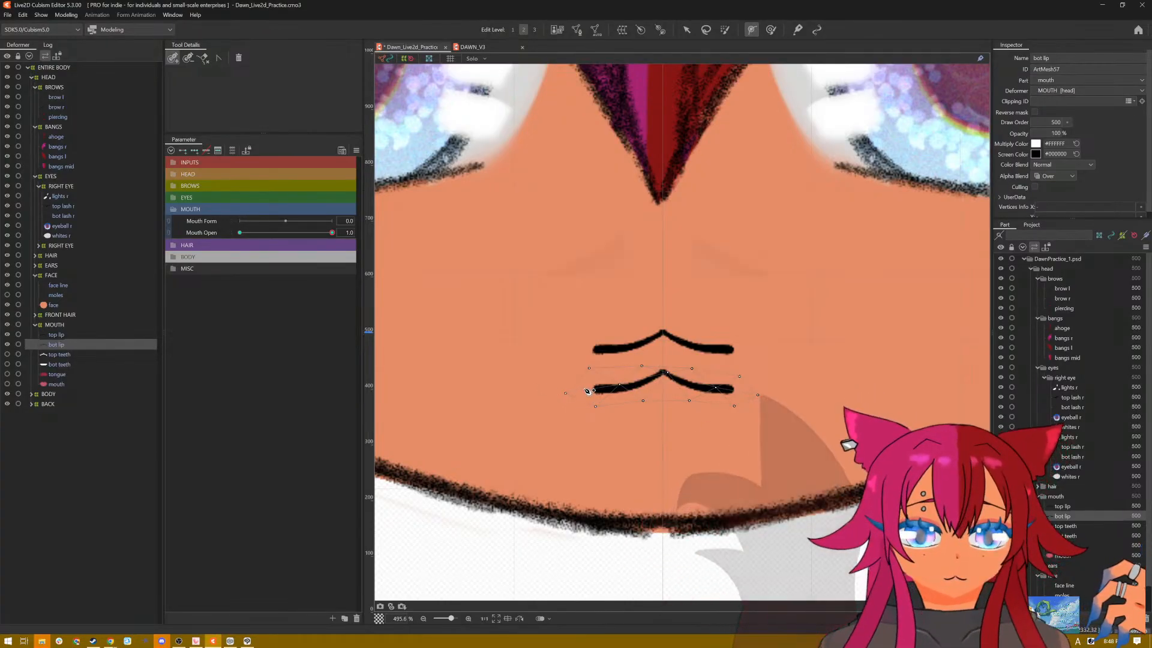
click(594, 389)
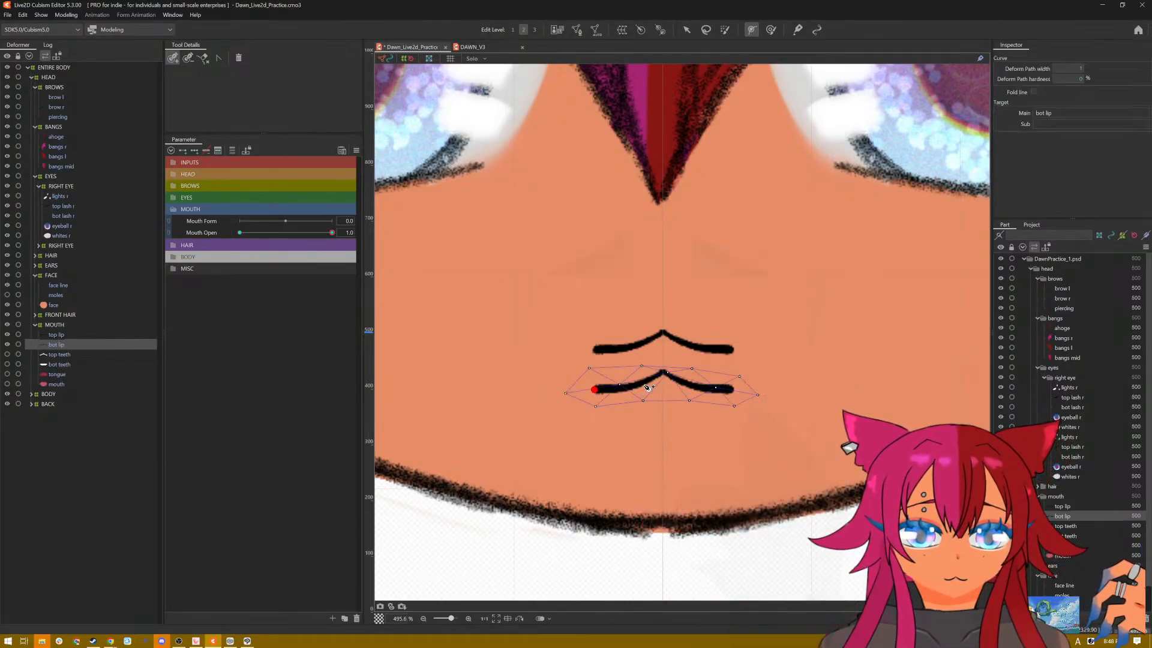
click(638, 384)
click(664, 366)
click(678, 379)
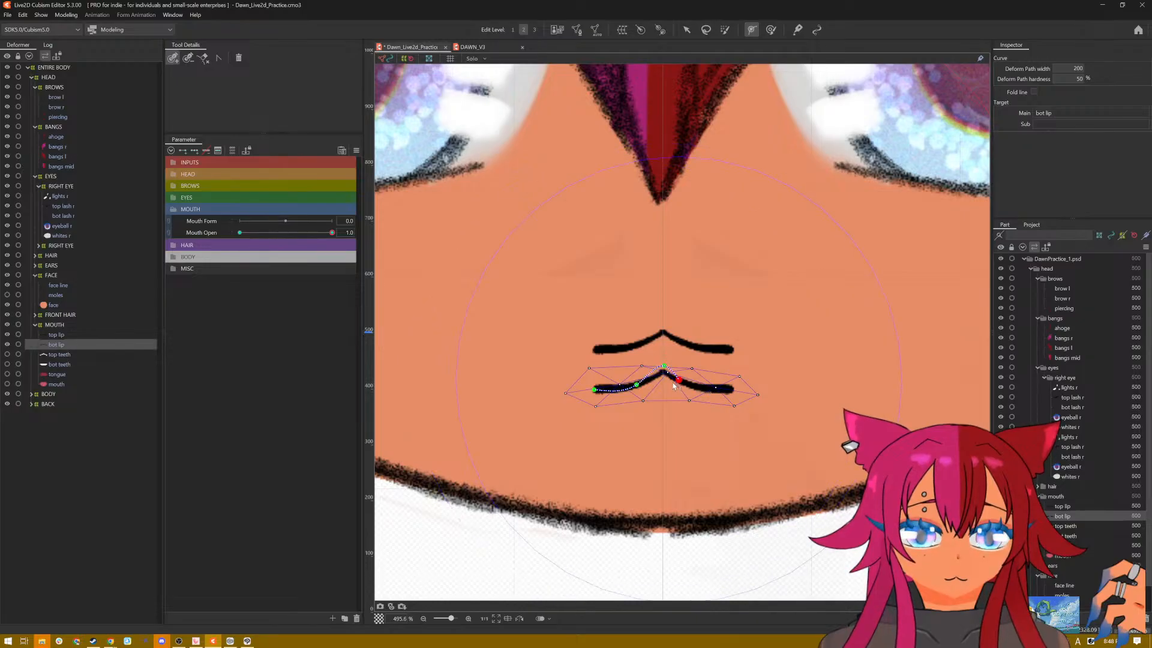
drag(683, 382, 689, 387)
click(737, 392)
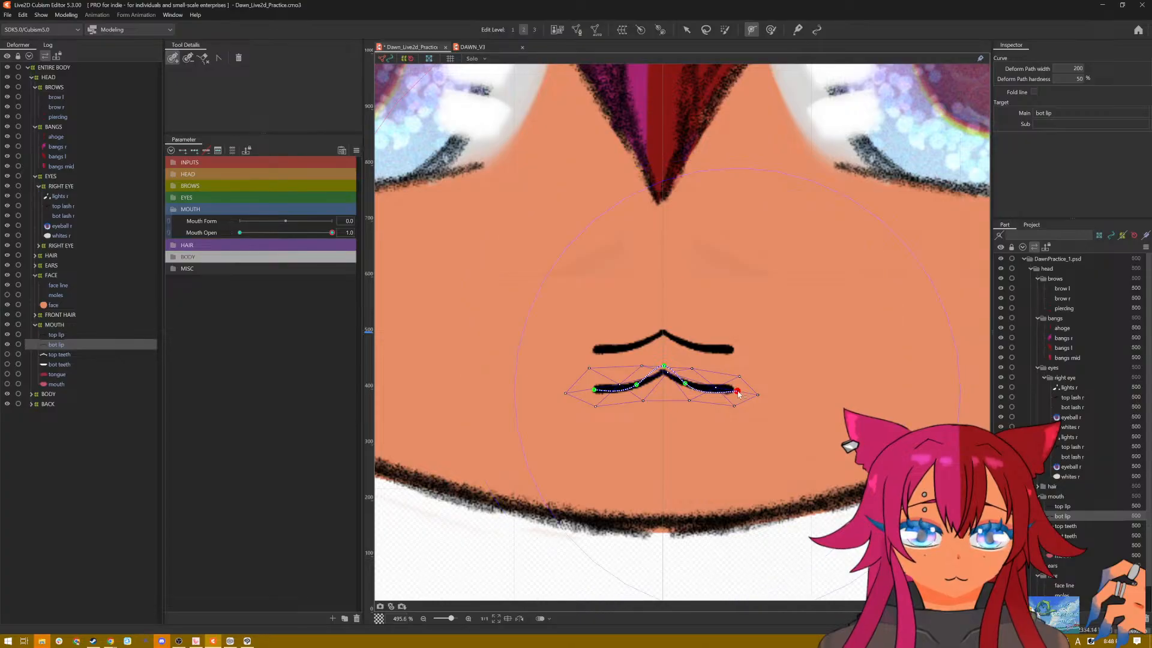
drag(684, 388, 635, 390)
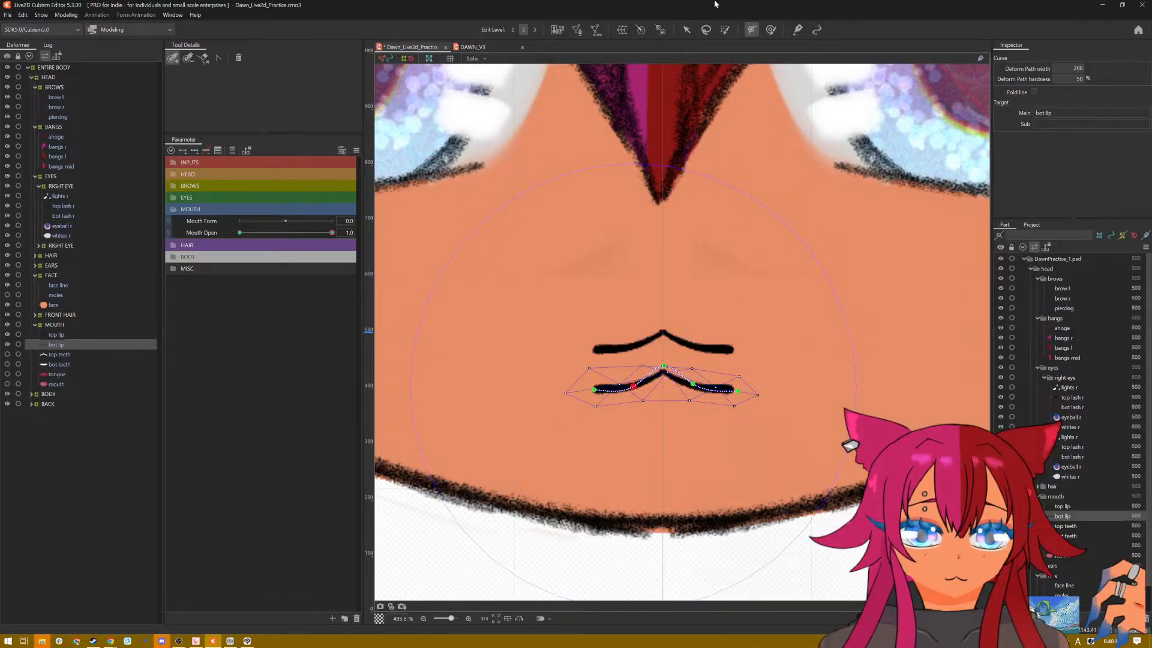
Step: Raise both bottom lip corners toward the top lip's ends at Mouth Open 1.0, and stretch the lip slightly downward
click(686, 29)
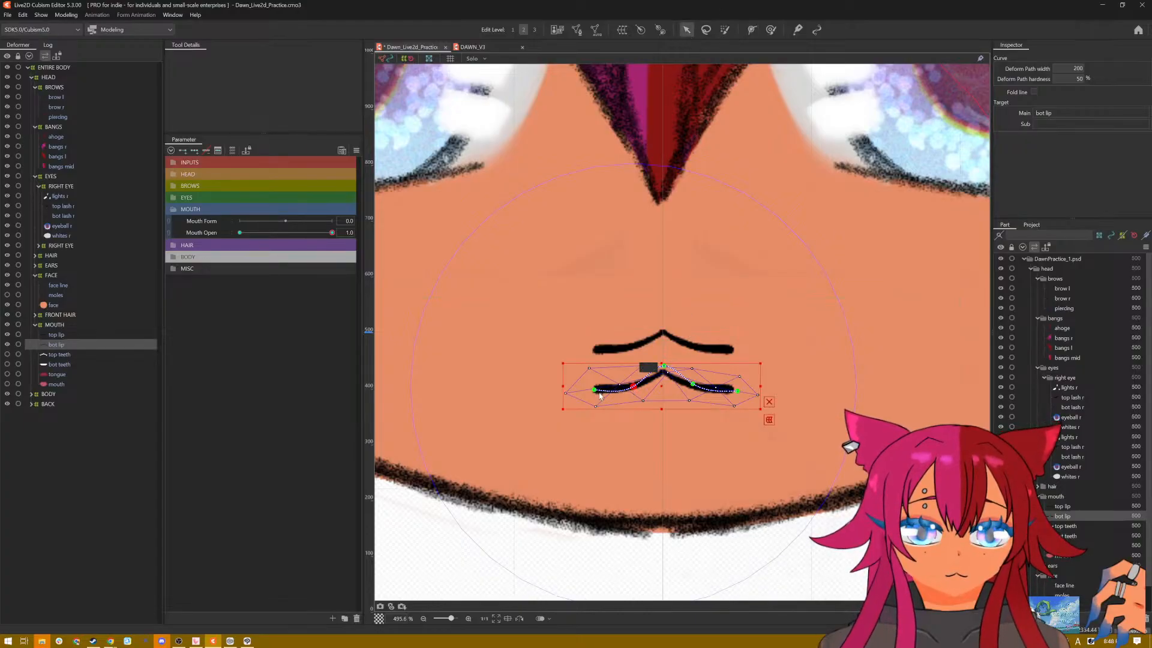
drag(595, 390, 596, 368)
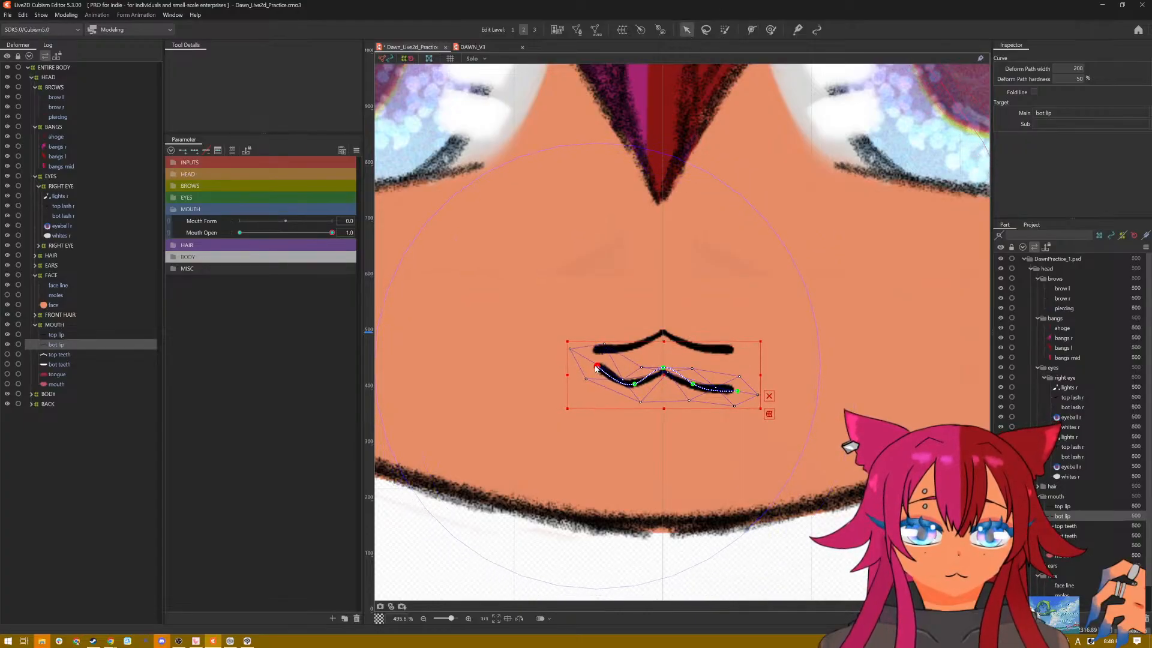
drag(737, 392, 737, 349)
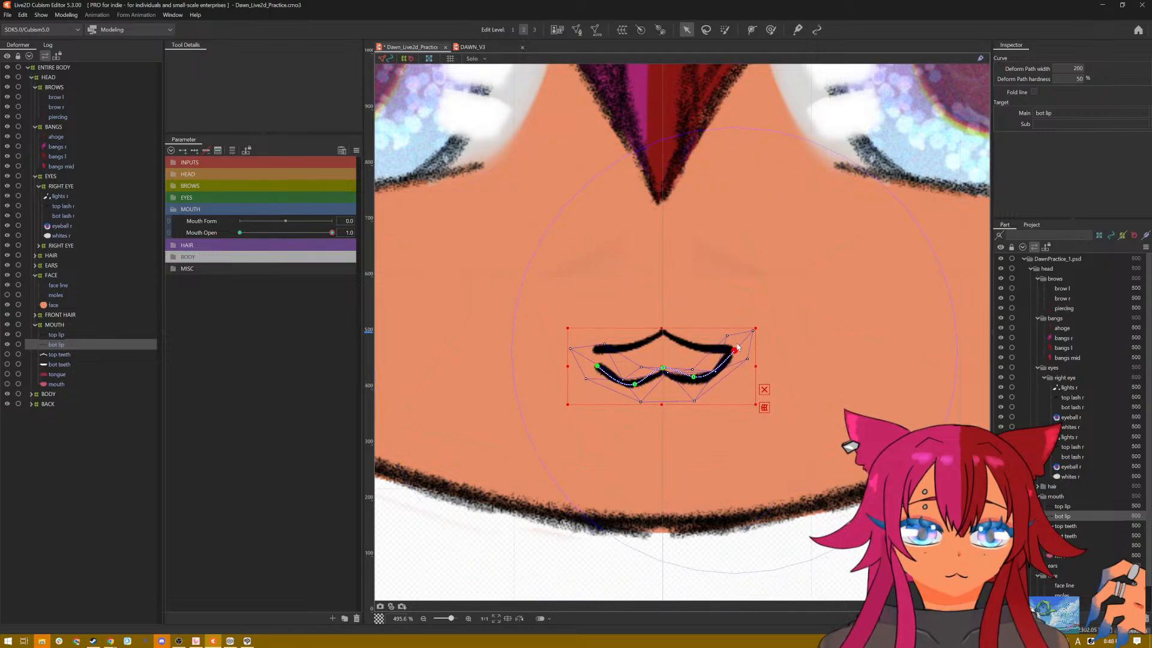
drag(595, 367, 592, 353)
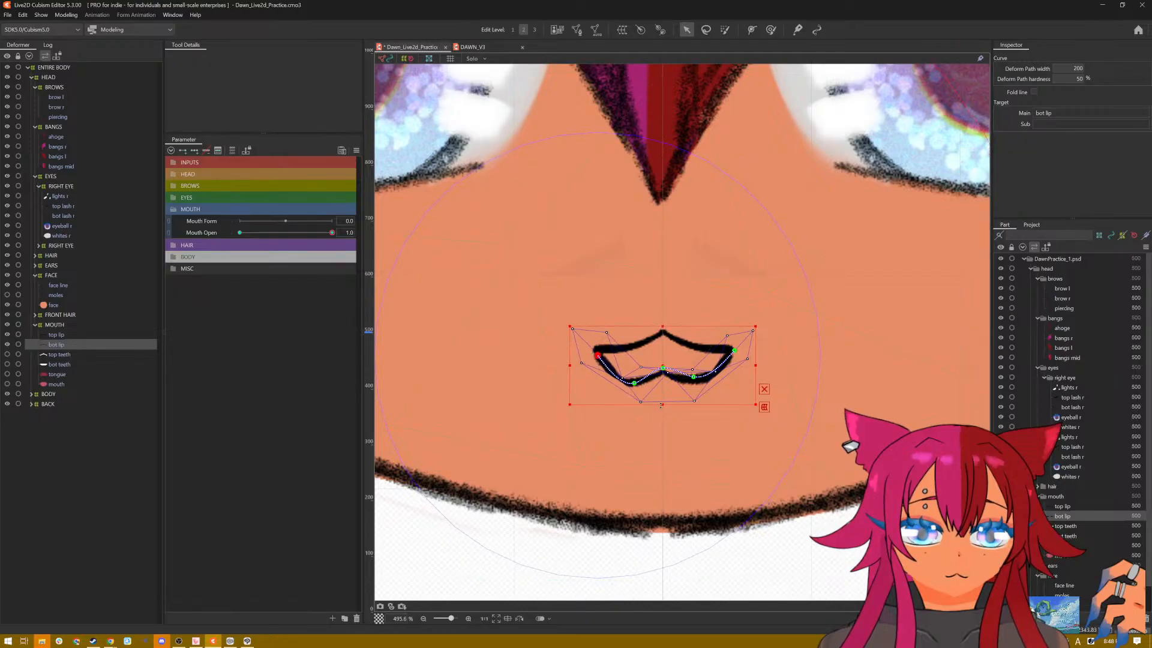
drag(662, 405, 663, 413)
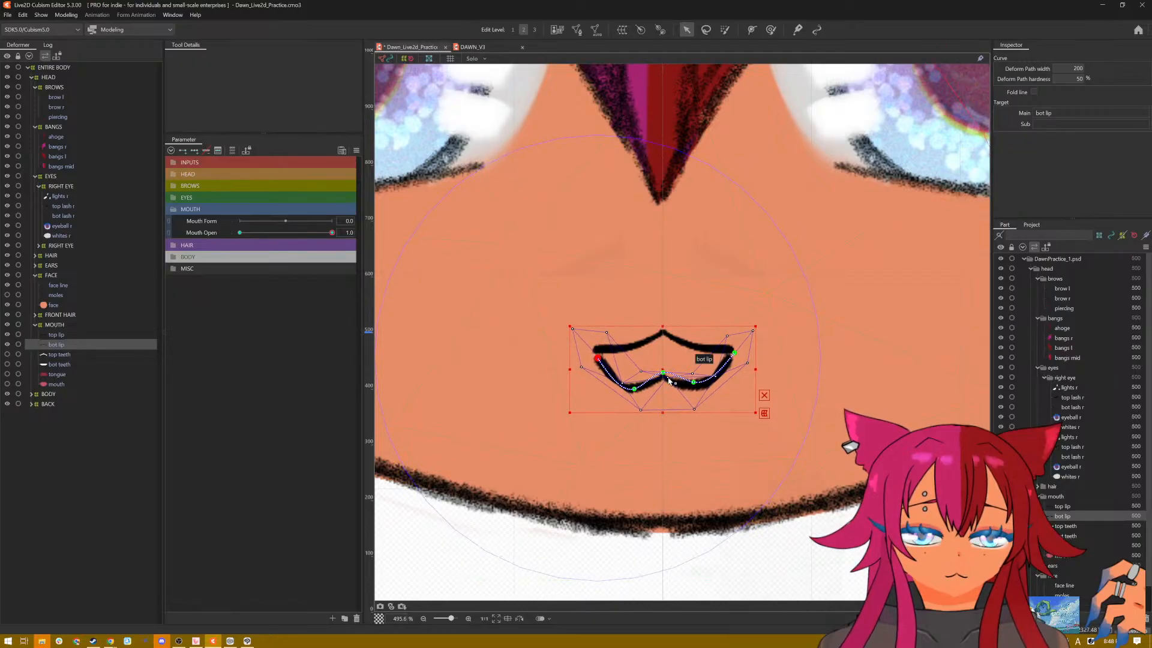
Step: Try to pull the bottom lip's centre down into a smooth U-shaped curve, and preview it with the selection hidden
drag(663, 374, 663, 379)
key(ctrl+z)
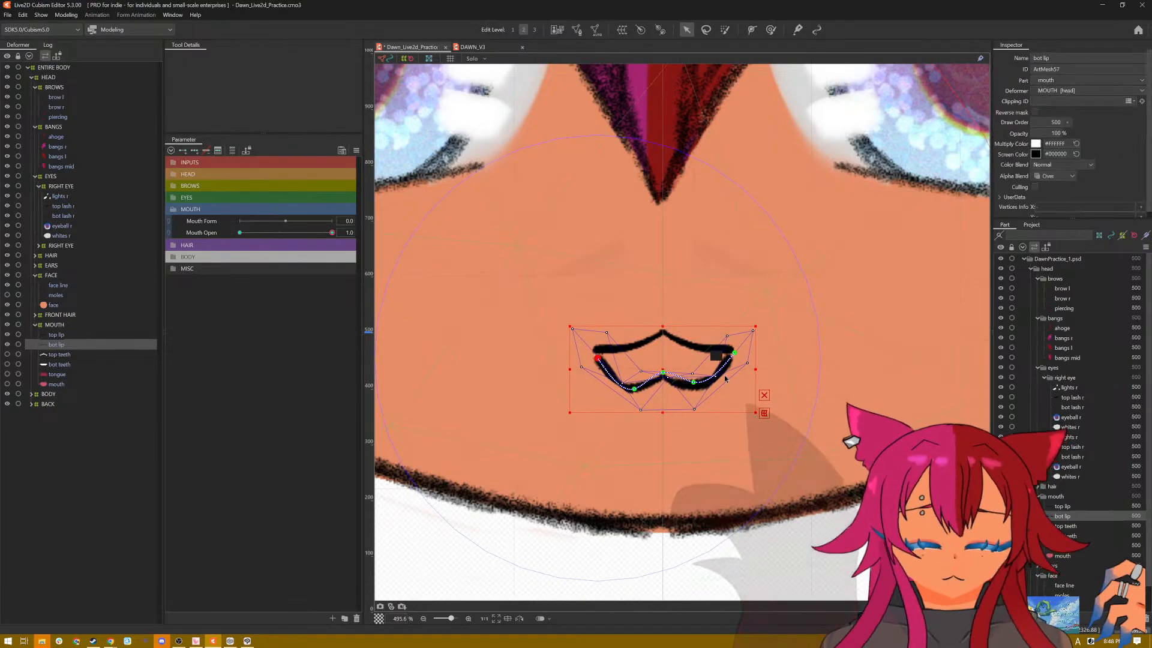
click(764, 396)
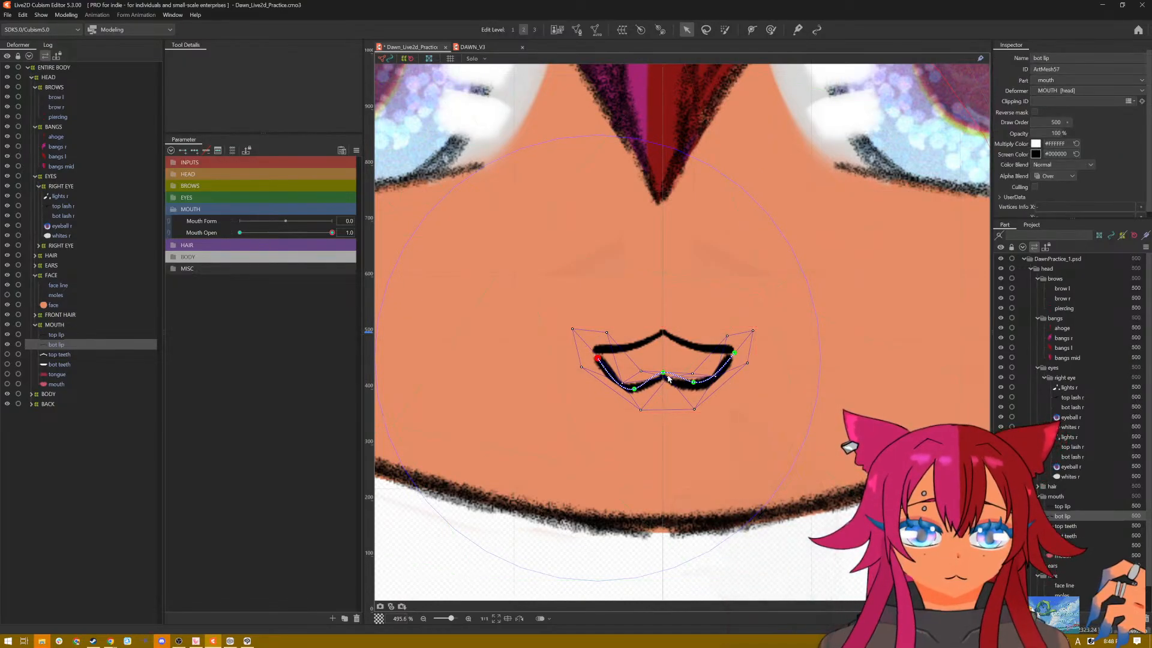
drag(664, 376, 658, 389)
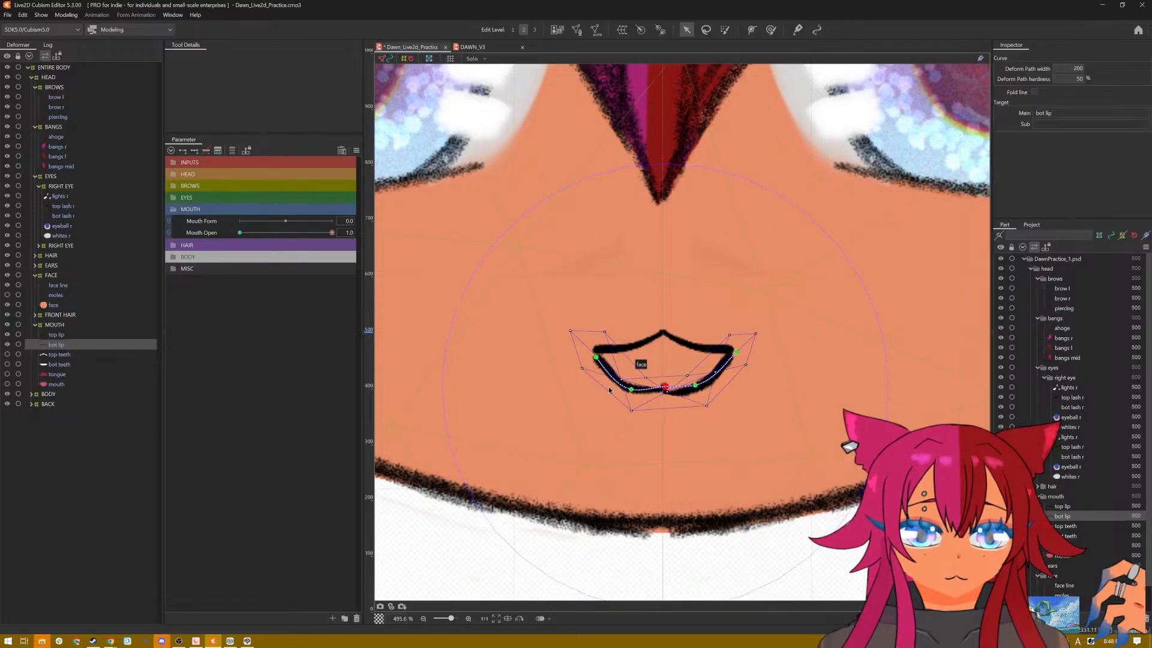
click(631, 390)
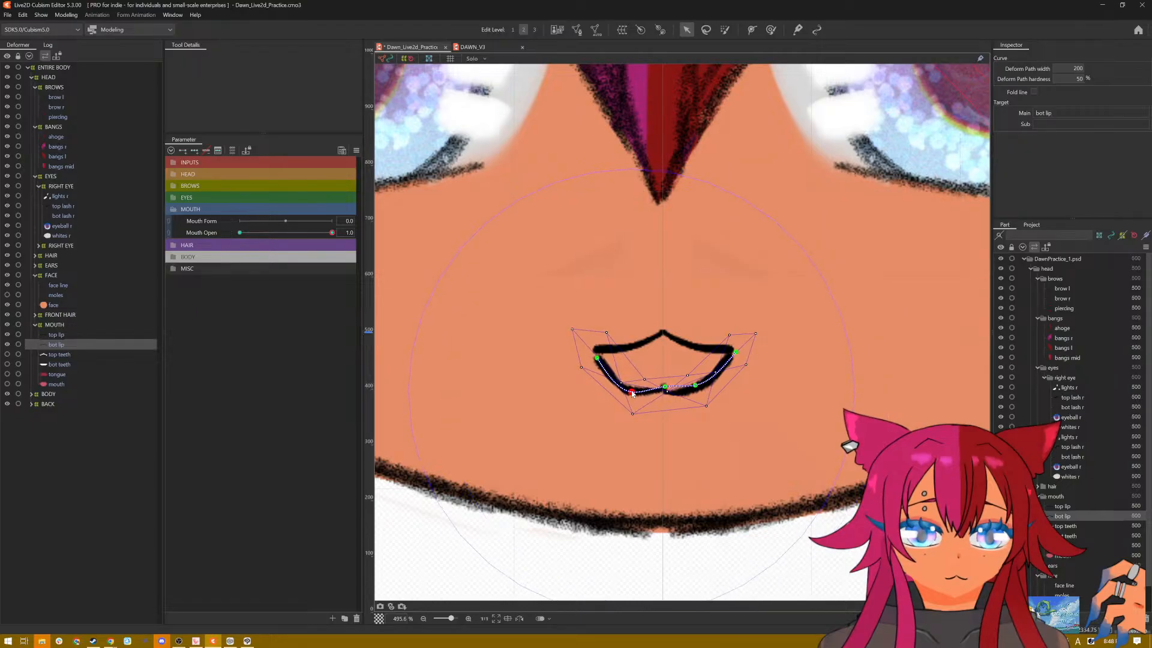
drag(665, 386, 665, 396)
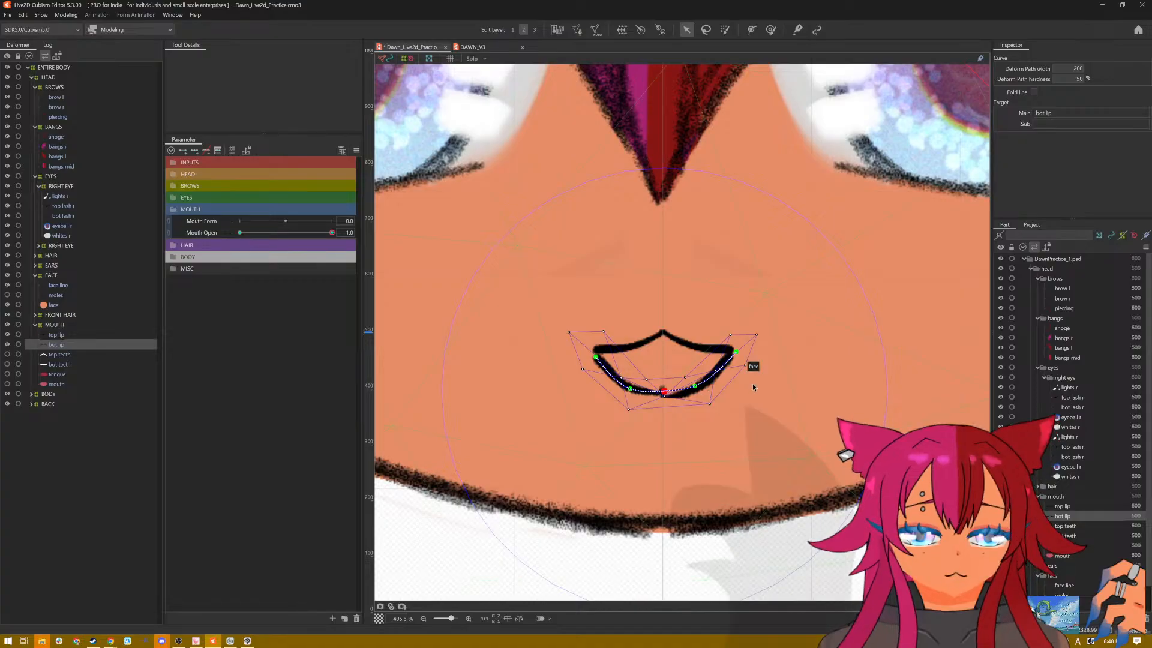
key(ctrl+t)
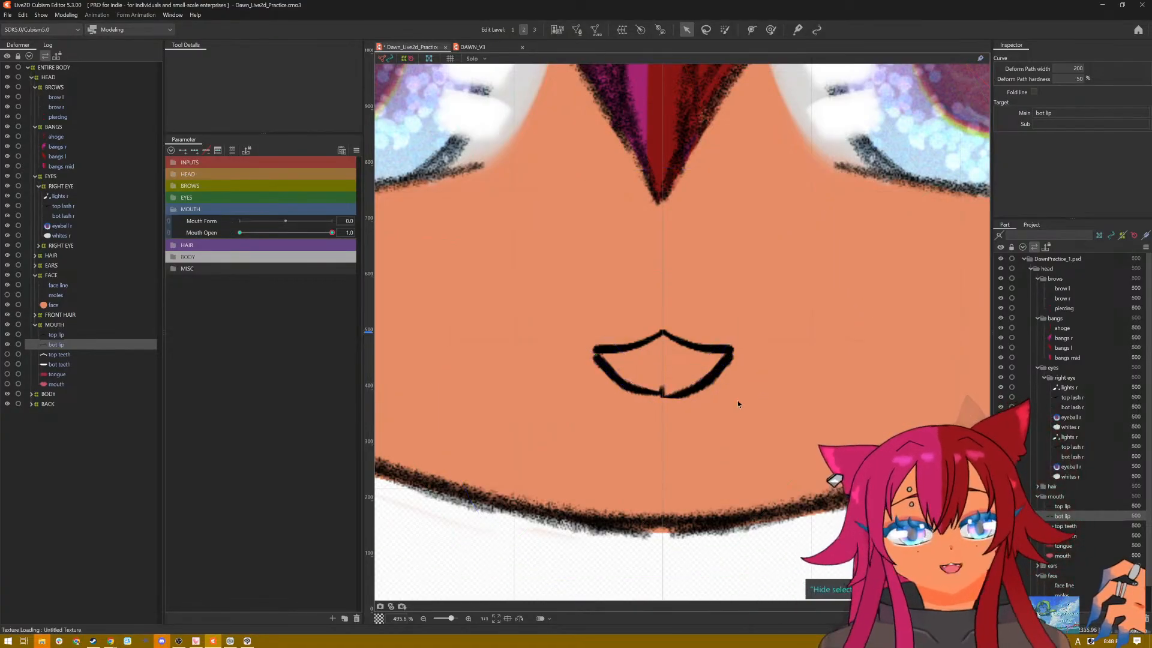
key(ctrl+t)
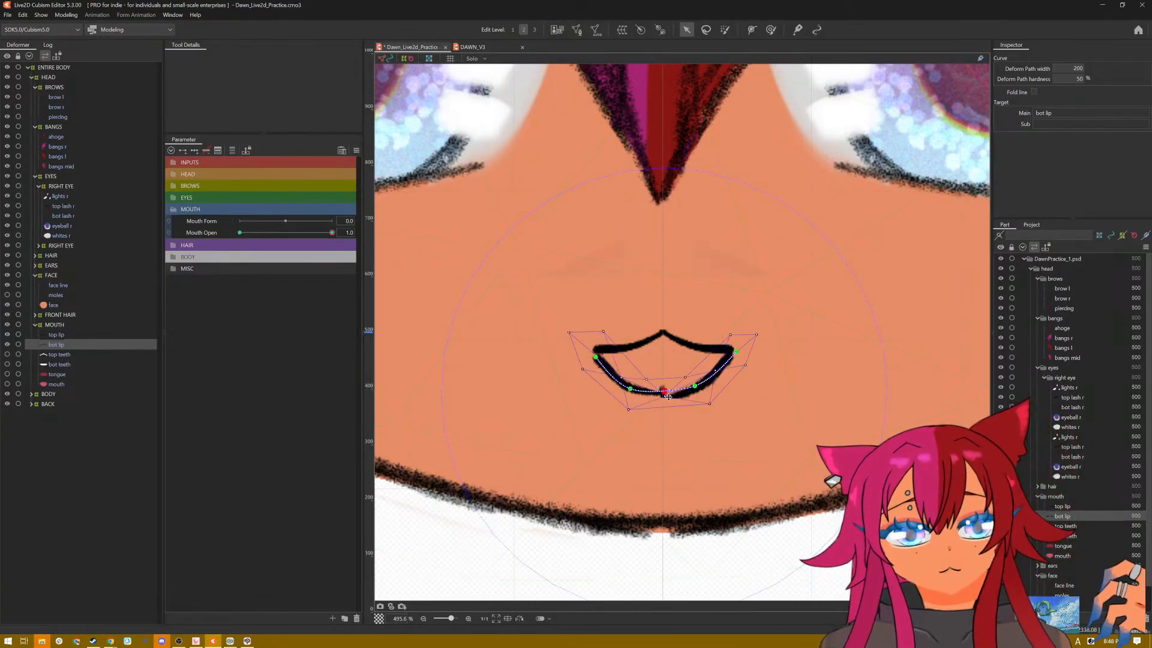
Step: Raise the bottom lip's centre point to form a W-shaped lip, and preview the mouth with the selection hidden
drag(667, 393, 669, 377)
key(ctrl+t)
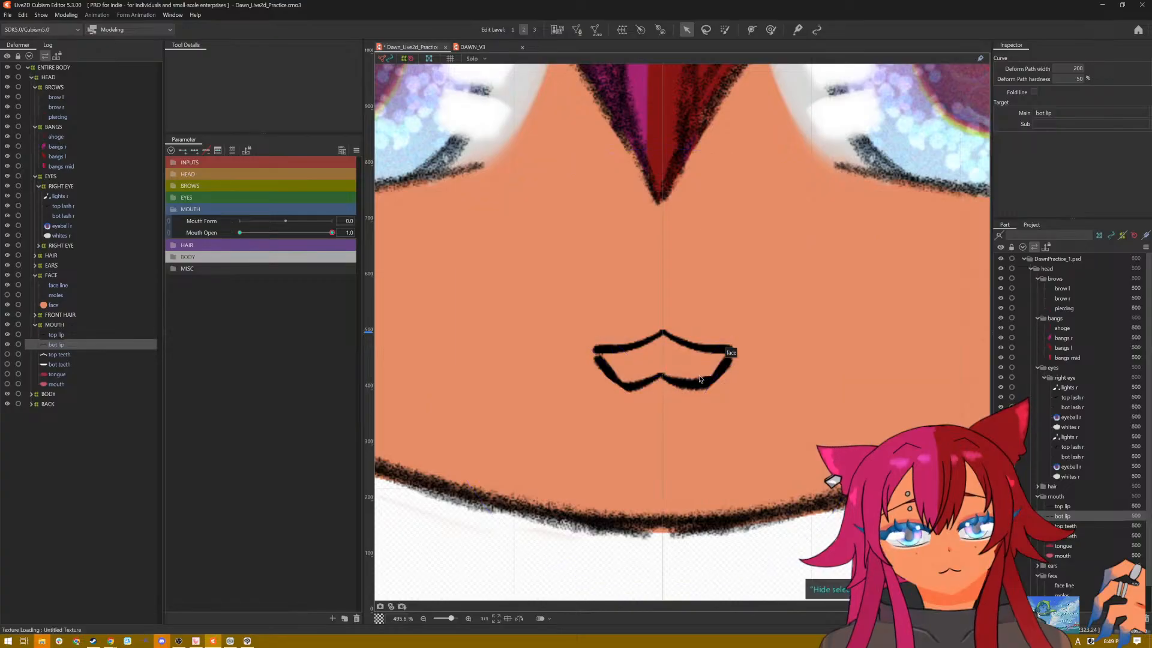
scroll(749, 377, down, 3)
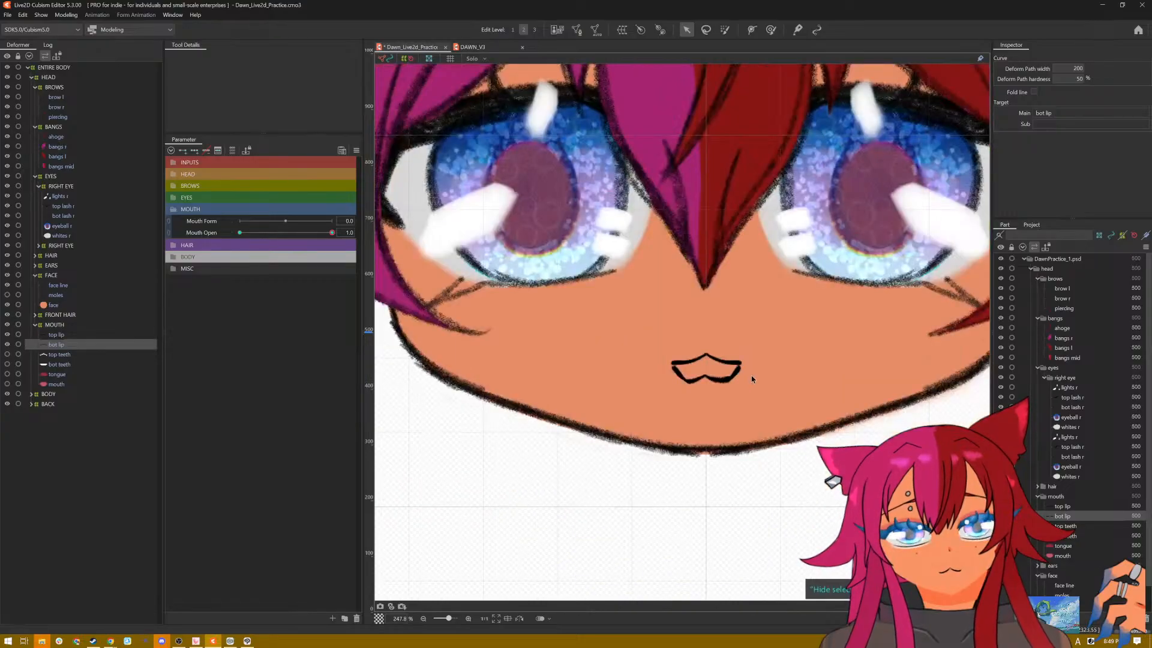
scroll(753, 374, up, 5)
key(ctrl+t)
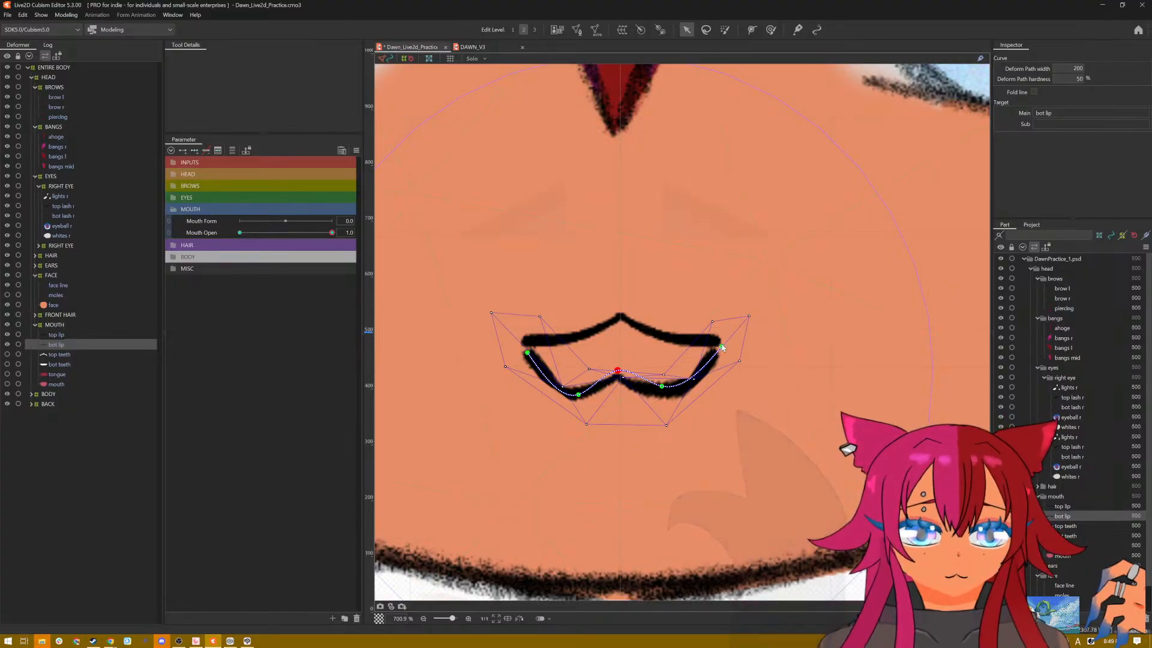
Step: Join the bottom lip's corners to the top lip's ends, lower its two side curves, and preview with the selection hidden
drag(722, 345, 724, 343)
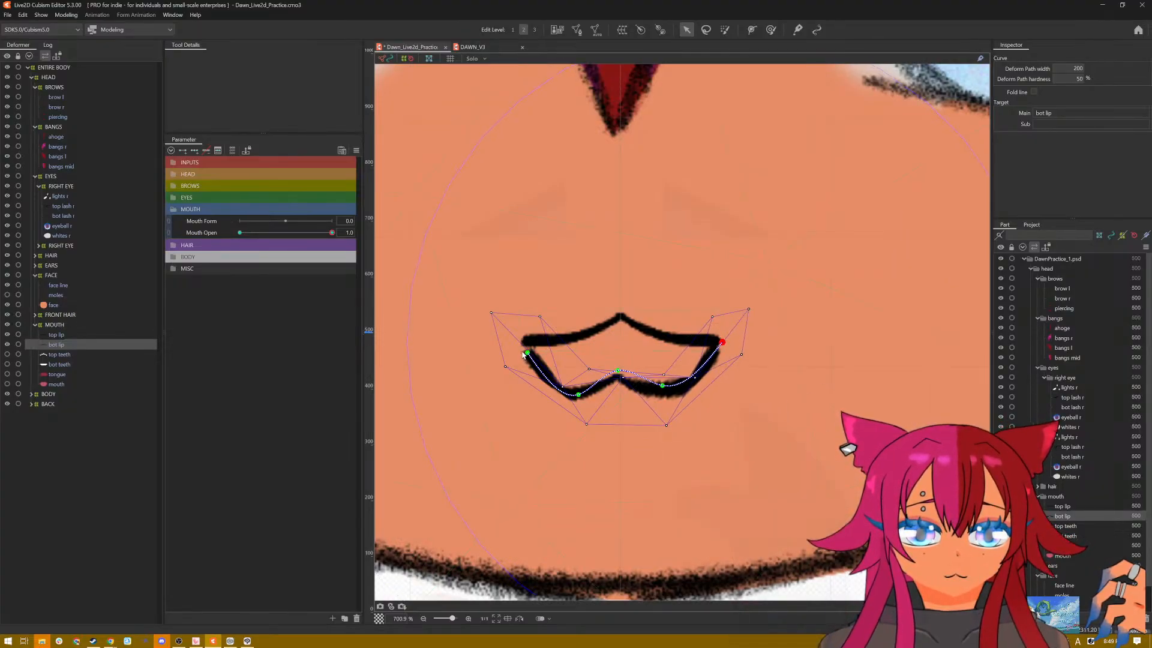
drag(523, 354, 522, 348)
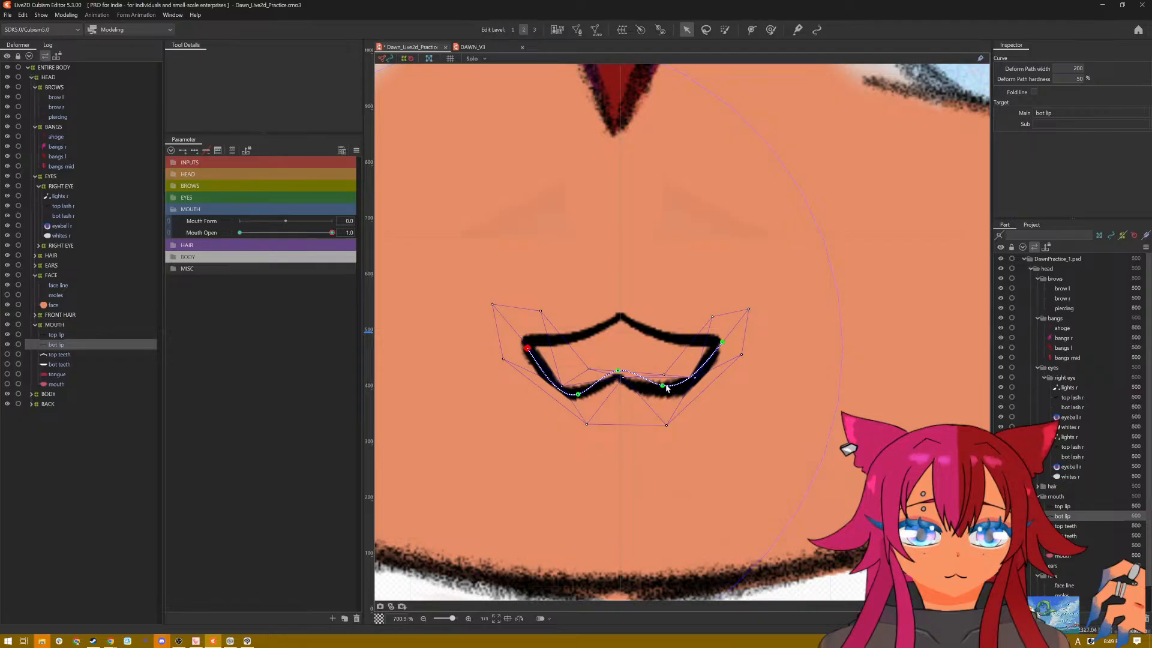
drag(665, 386, 669, 389)
drag(576, 395, 564, 408)
drag(617, 375, 626, 381)
mouse_move(567, 403)
mouse_down()
mouse_move(549, 393)
mouse_move(572, 407)
mouse_up()
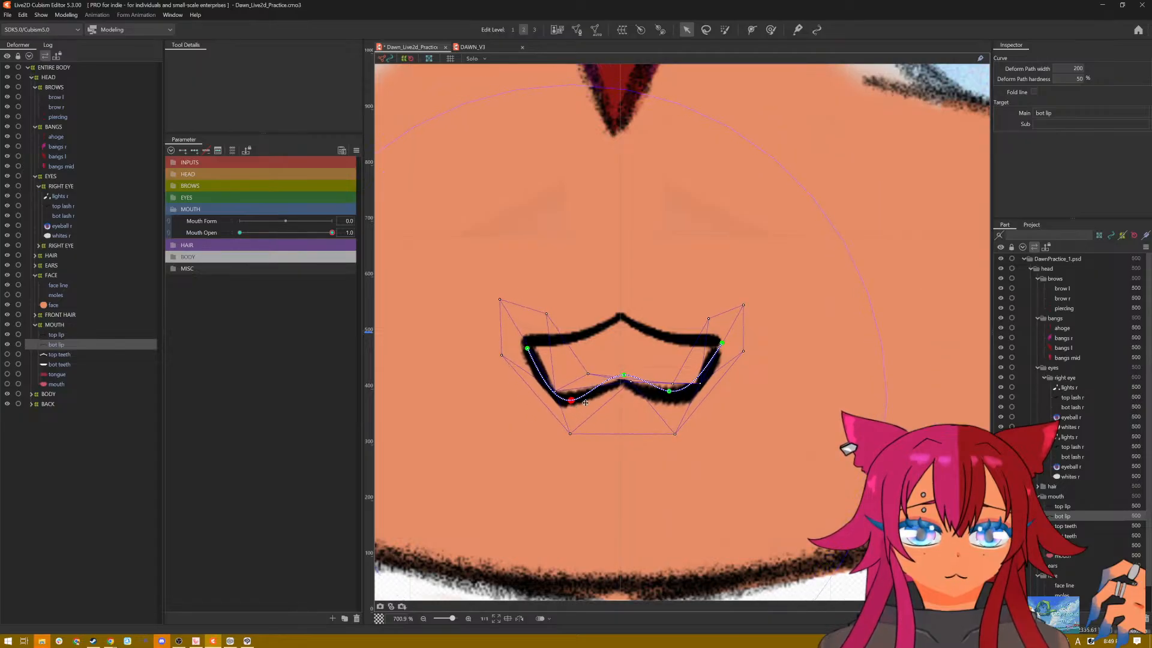
drag(722, 347, 720, 339)
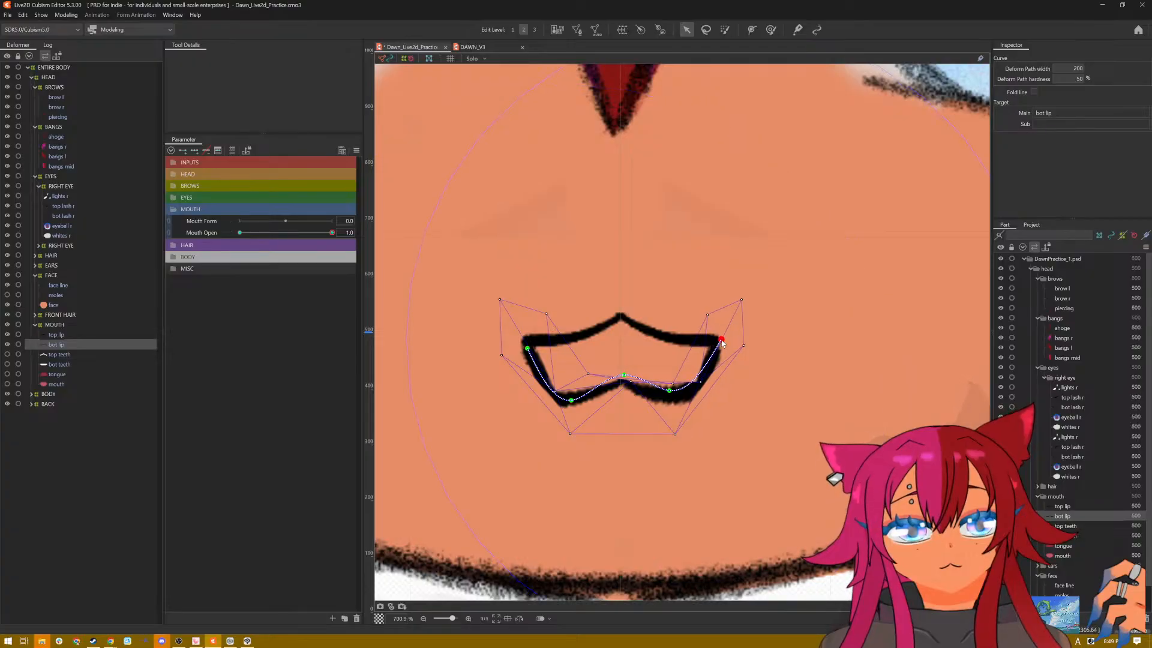
key(ctrl+h)
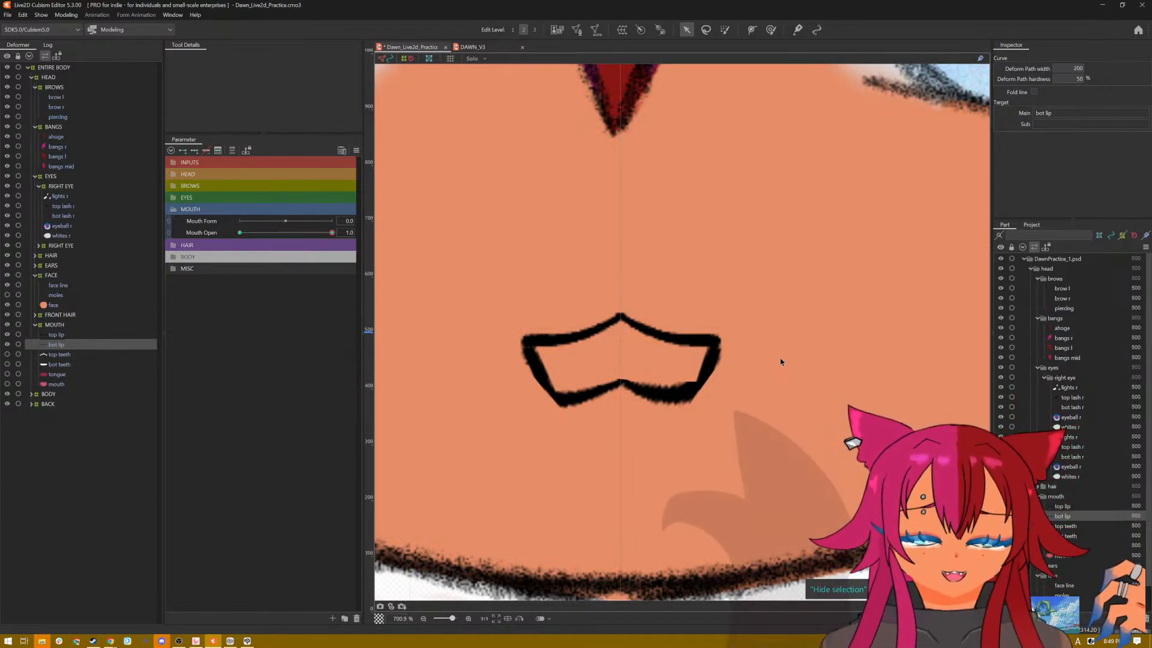
Step: Undo all the bottom lip's Mouth Open deformations and remove its deform path
key(ctrl+h)
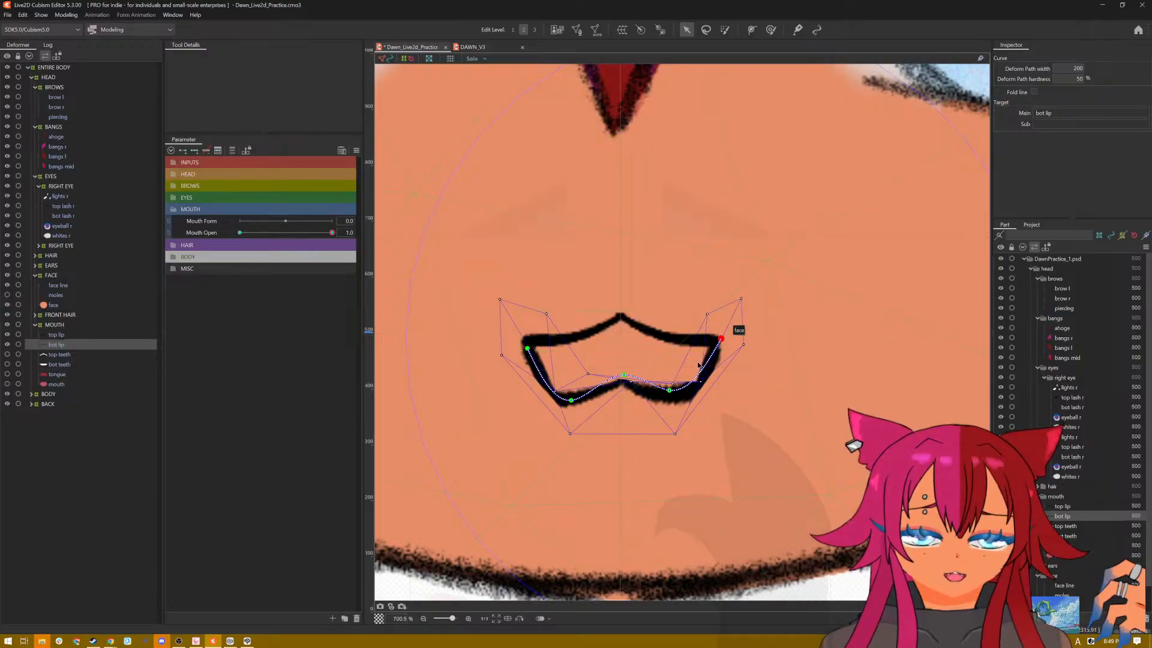
key(ctrl+z)
key(ctrl+z)
key(ctrl+z)
key(ctrl+z)
key(ctrl+z)
key(ctrl+z)
key(ctrl+z)
key(ctrl+z)
key(ctrl+z)
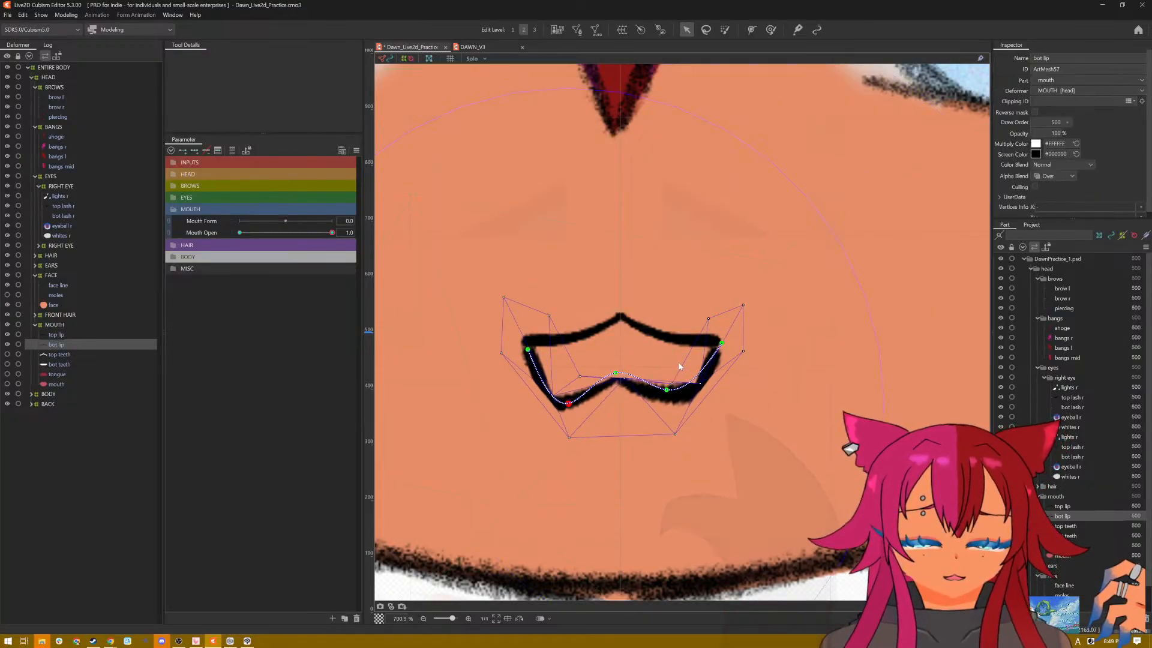
key(ctrl+z)
key(ctrl+z)
key(ctrl+z)
key(ctrl+z)
key(ctrl+z)
key(ctrl+z)
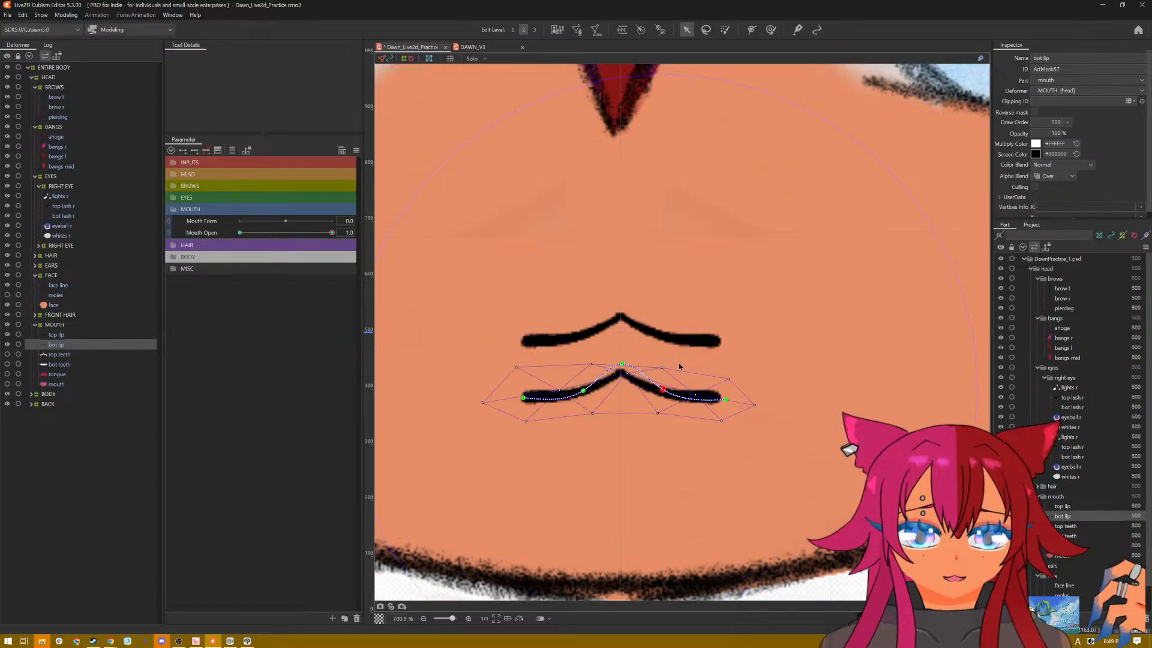
key(ctrl+z)
key(ctrl+z)
key(ctrl+z)
key(ctrl+z)
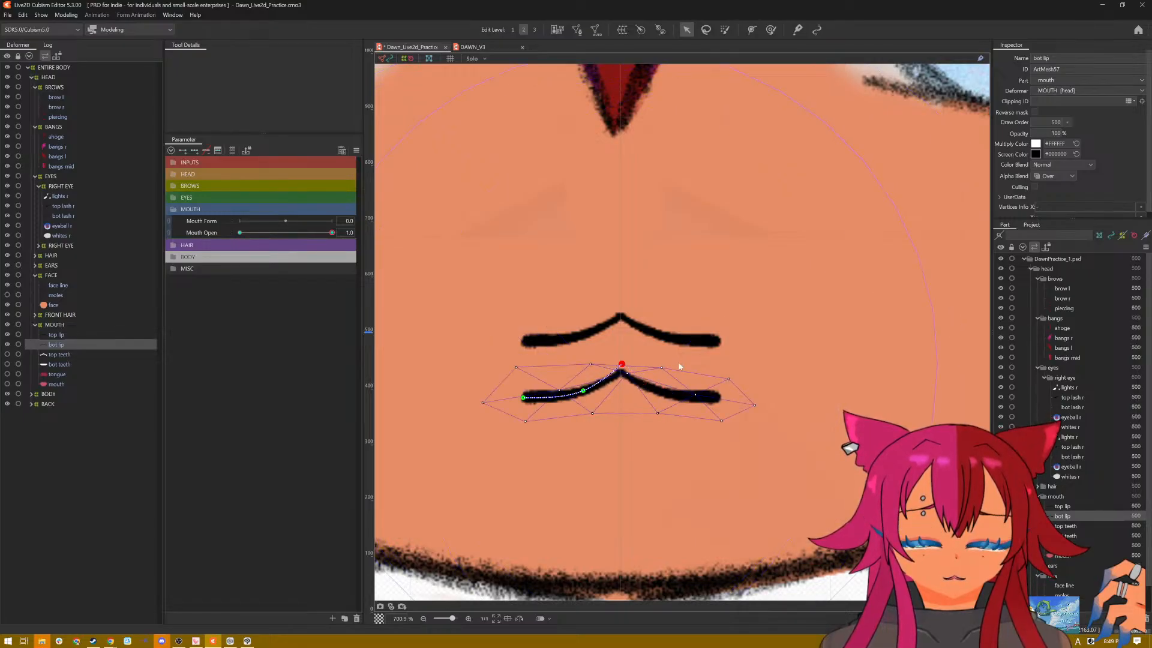
key(ctrl+z)
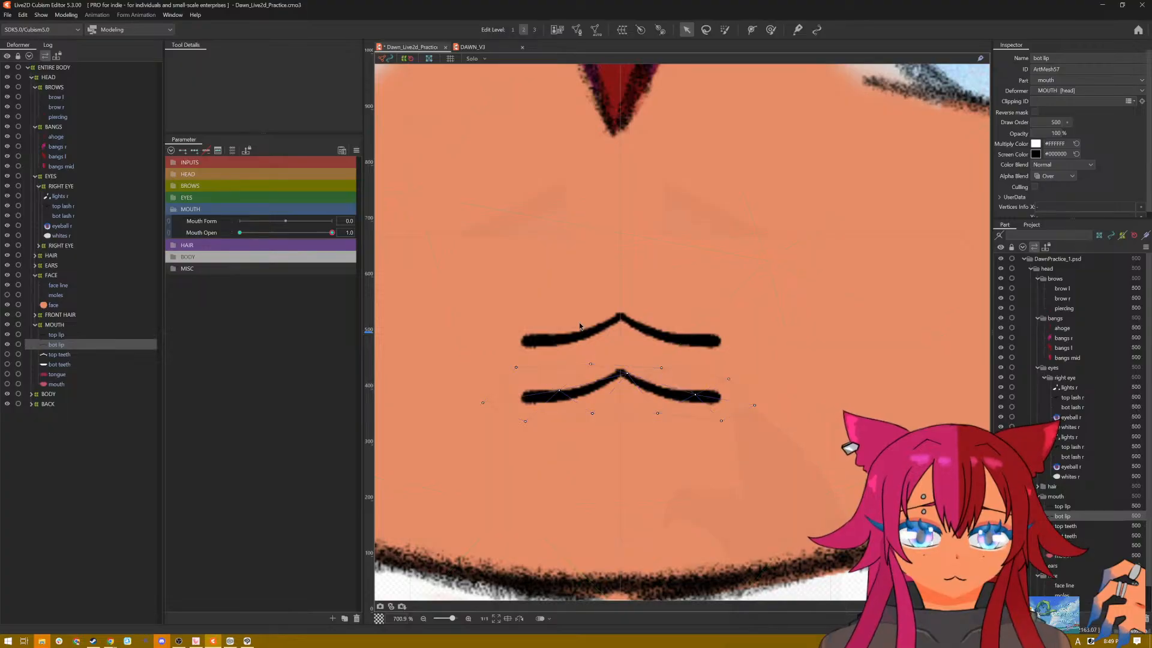
Step: Open the bottom lip's mesh for editing and delete all of its existing vertices
click(474, 47)
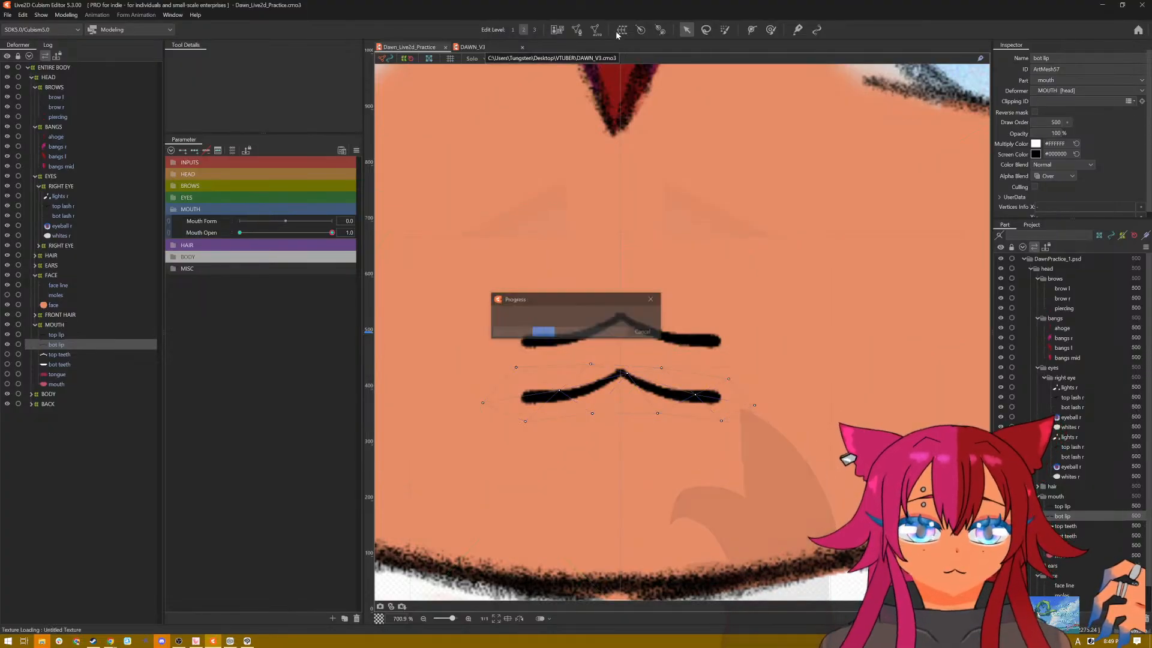
click(577, 29)
mouse_move(498, 336)
mouse_down()
mouse_move(453, 430)
mouse_move(934, 317)
mouse_move(762, 309)
mouse_up()
key(Delete)
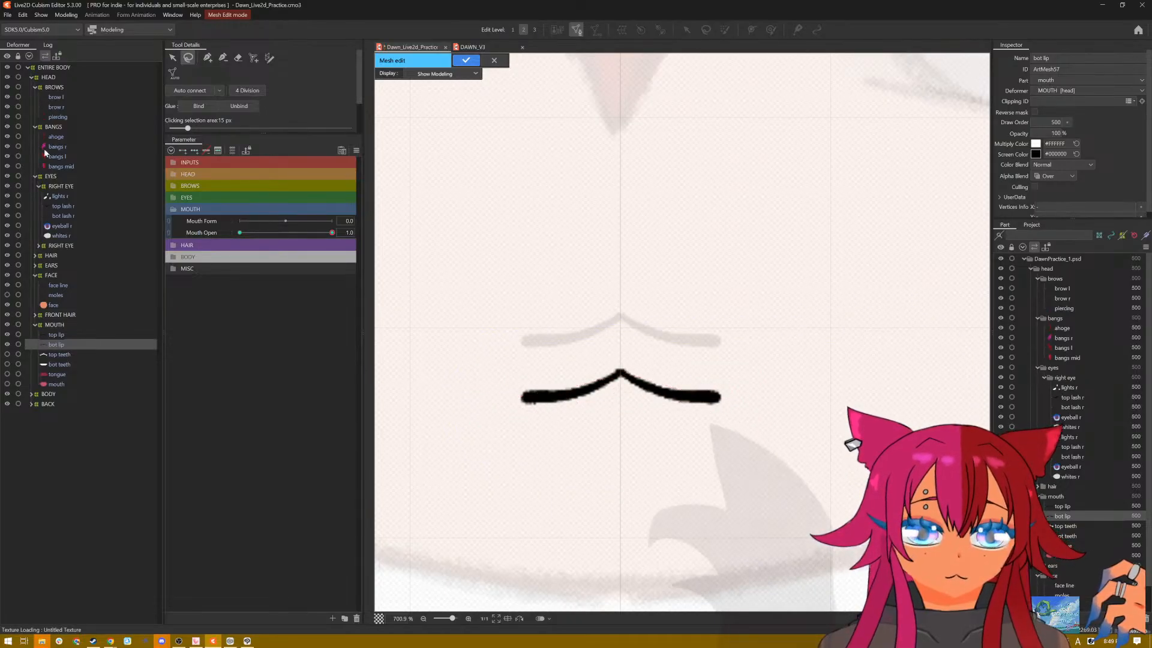
Step: Outline the bottom lip's stroke with a dense, closed ring of new mesh vertices
click(208, 58)
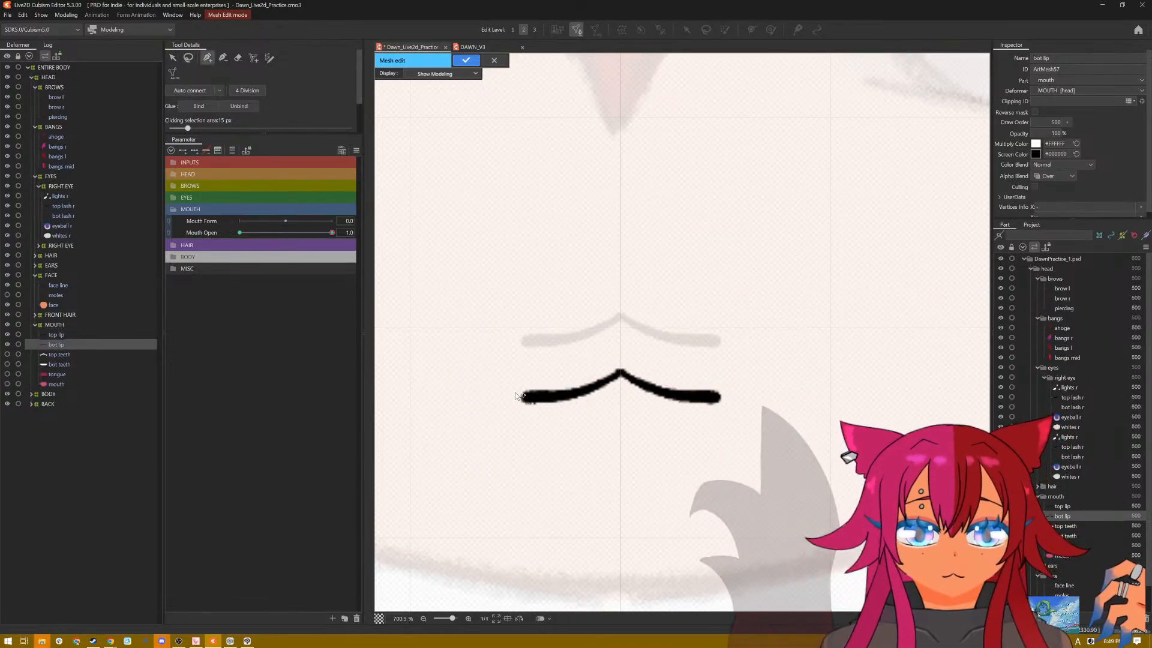
click(511, 393)
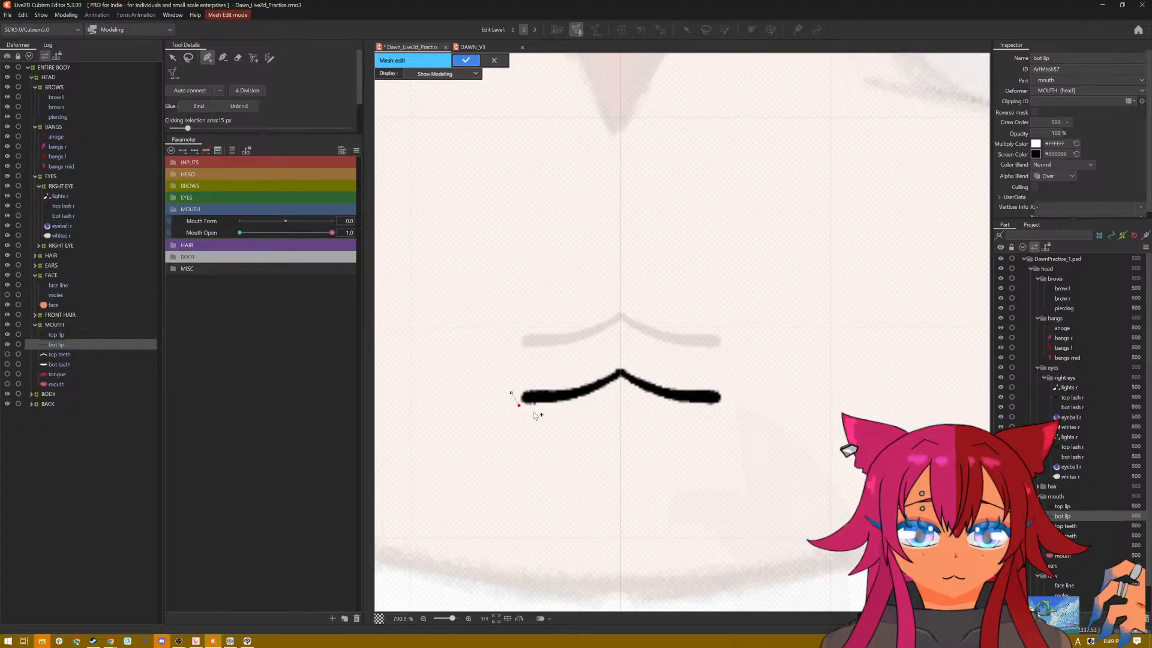
click(562, 407)
click(580, 402)
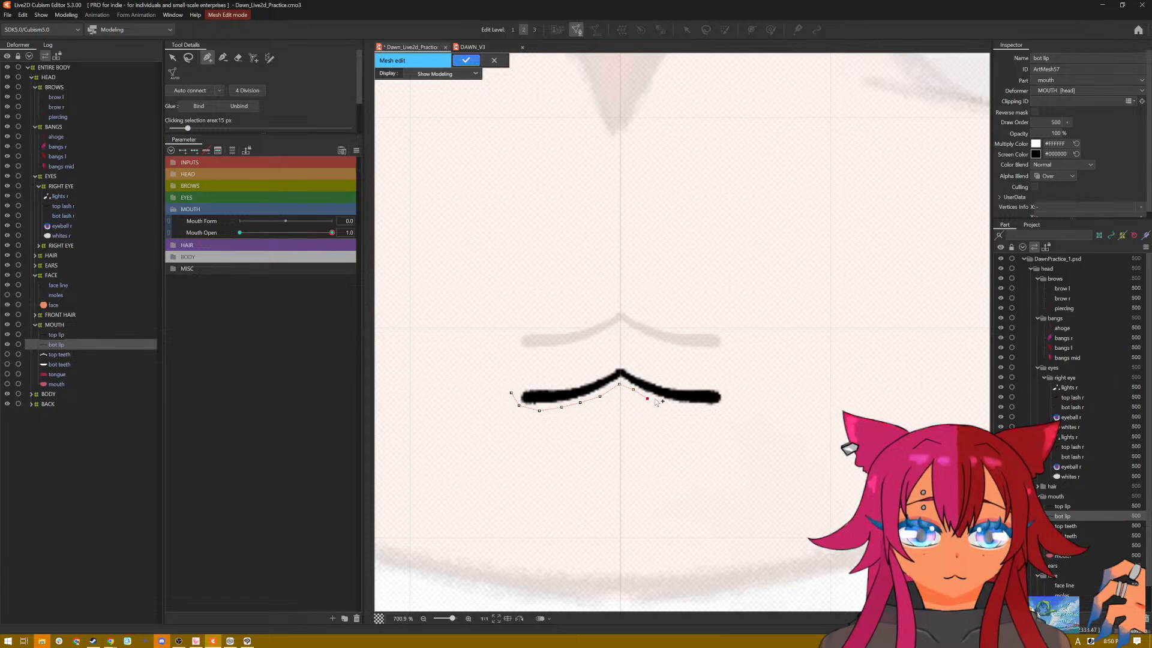
click(693, 408)
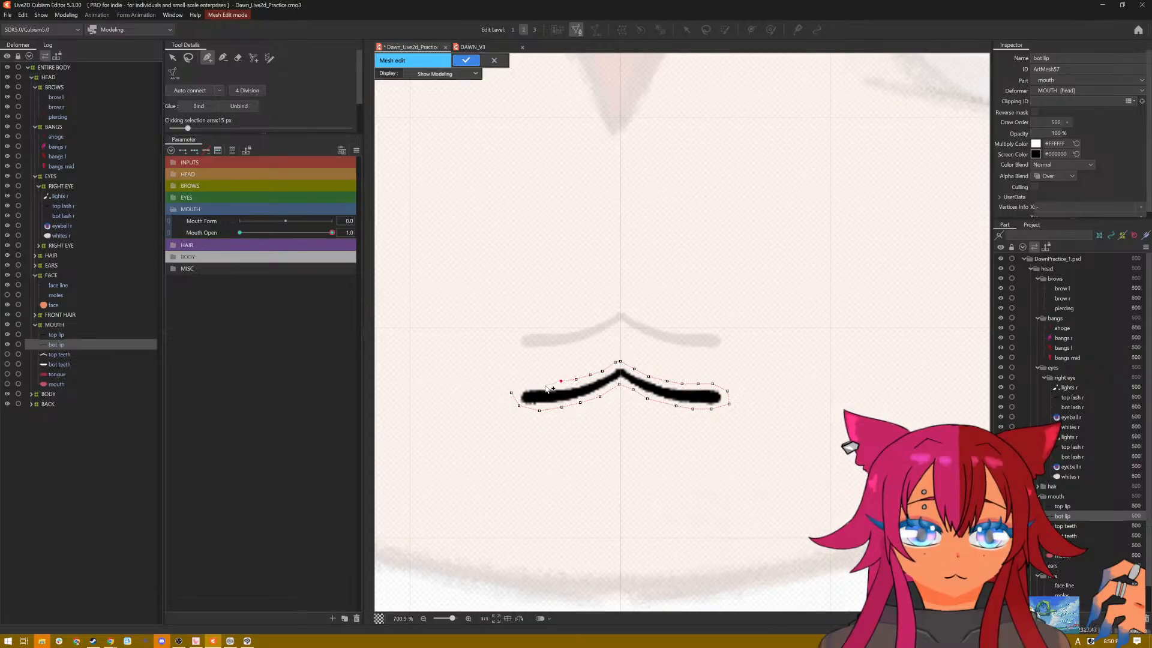
click(544, 385)
click(529, 382)
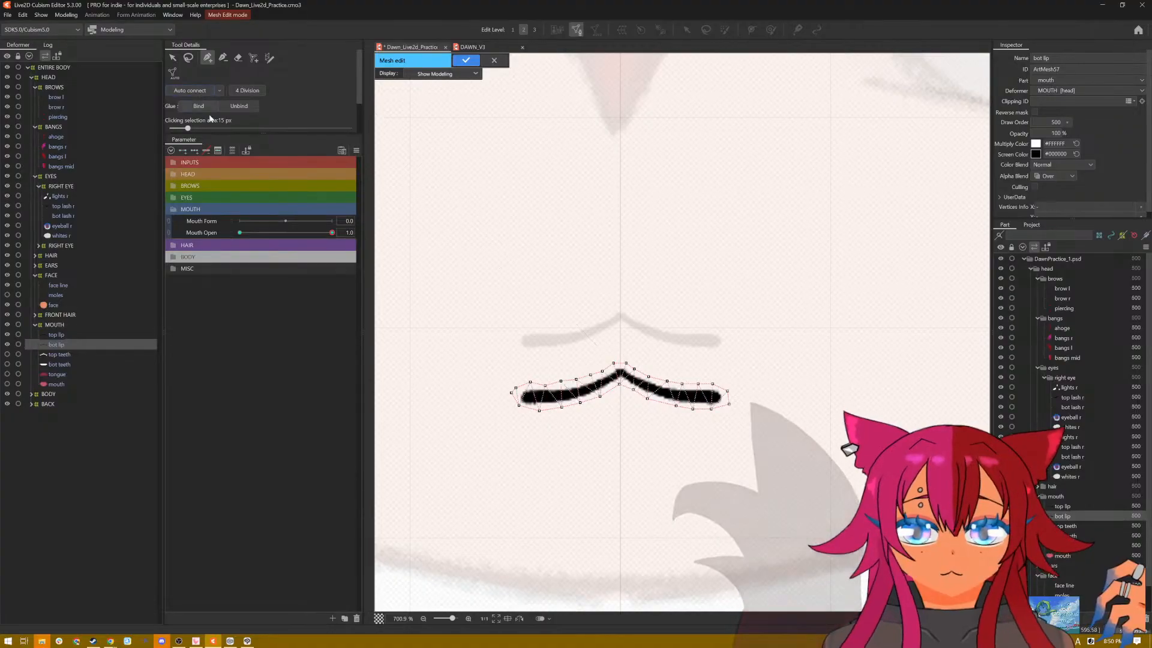
Step: Add a row of vertices along the bottom lip's centre line, auto-connect the mesh, and apply it
scroll(544, 388, up, 5)
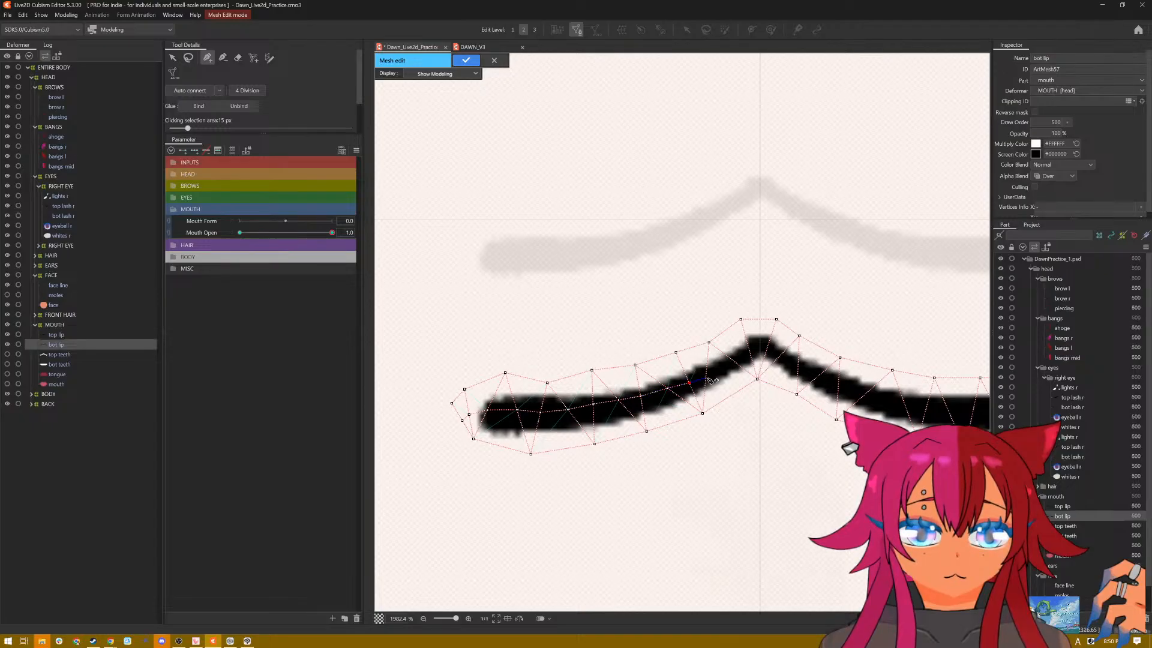
click(749, 351)
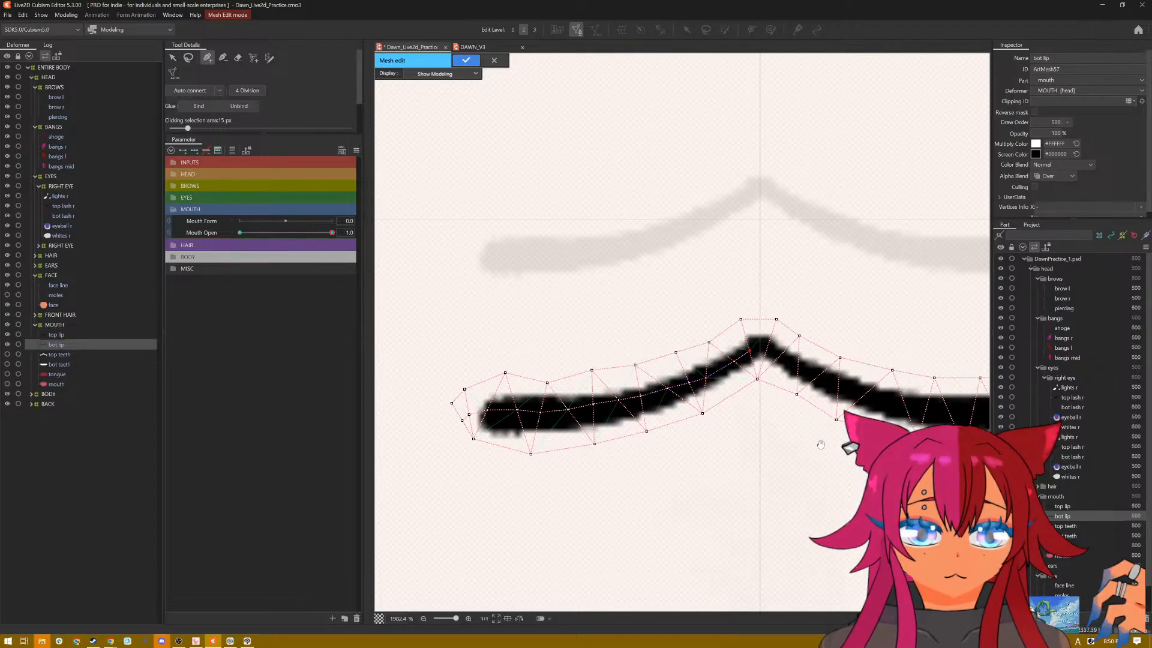
drag(792, 455, 627, 458)
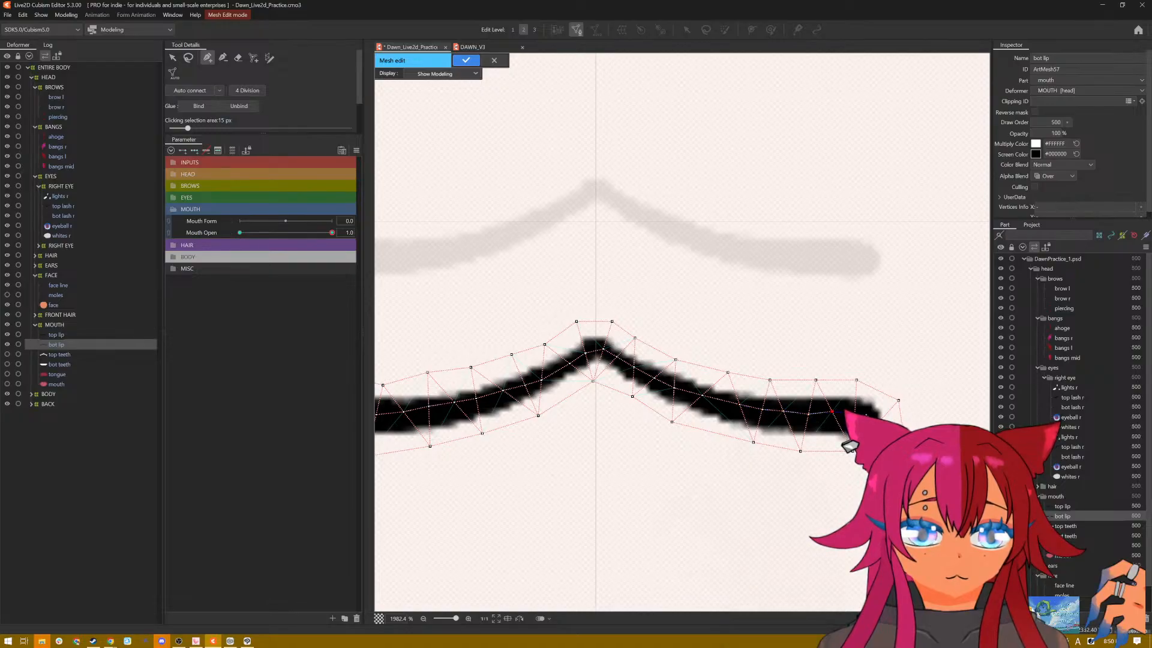
click(190, 90)
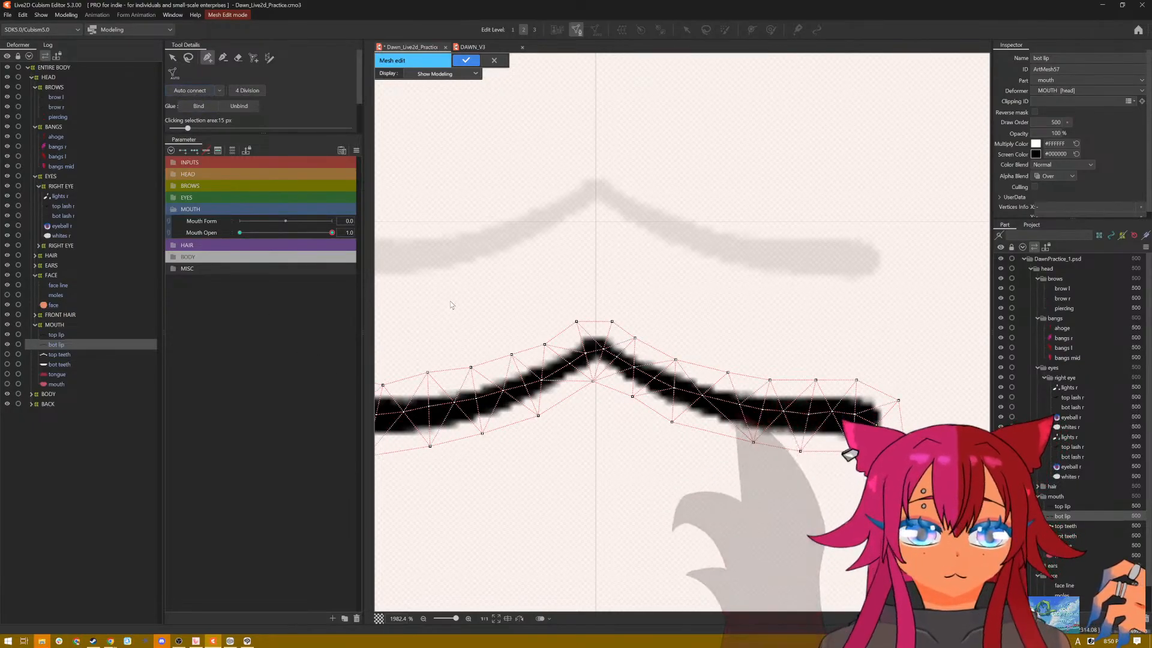
scroll(452, 302, down, 3)
click(466, 61)
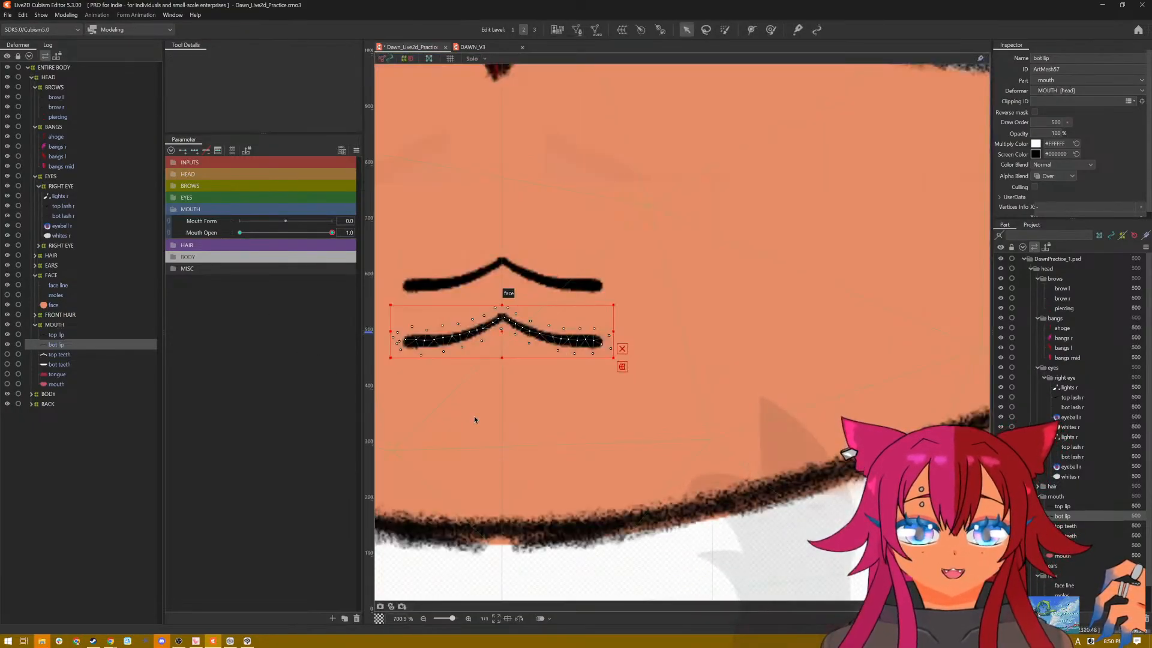
Step: Create a seven-point deform path along the bottom lip, extending past both corners with one point on the centre peak
mouse_move(483, 417)
mouse_down()
mouse_move(593, 462)
mouse_move(629, 464)
mouse_up()
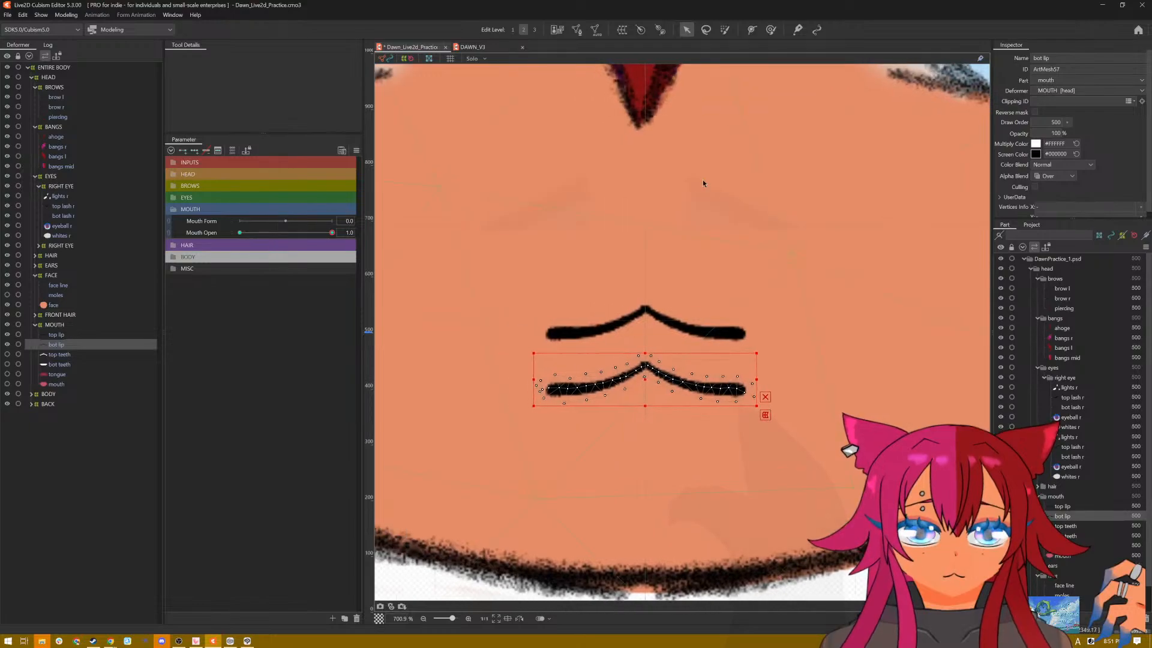
click(752, 29)
scroll(474, 494, up, 1)
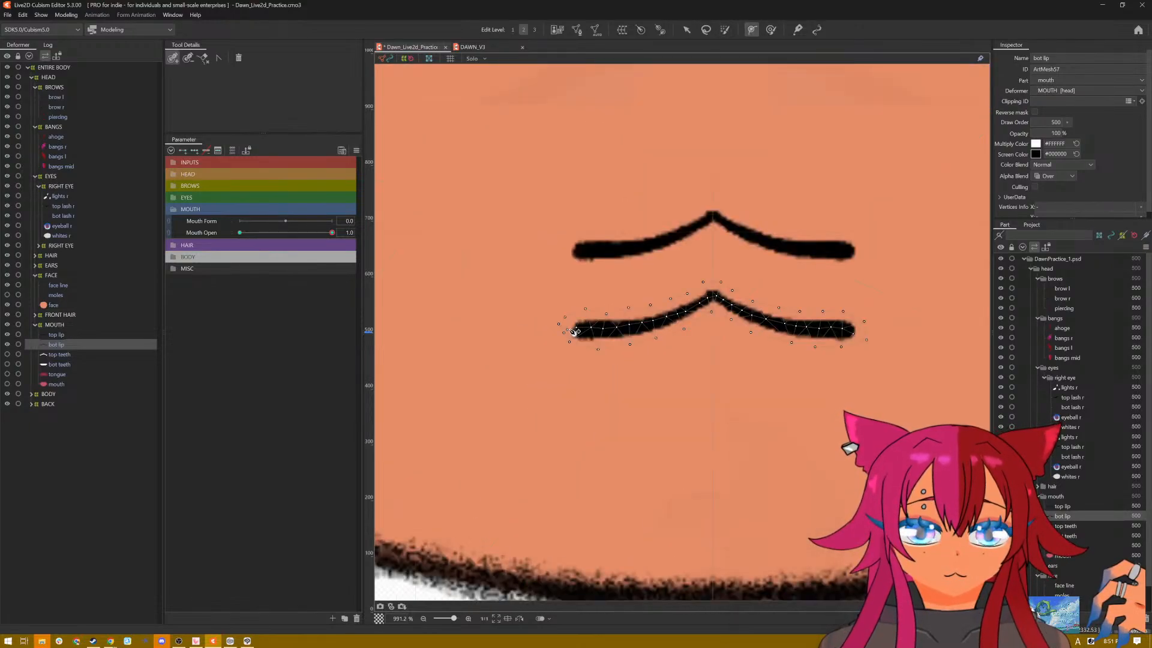
click(549, 331)
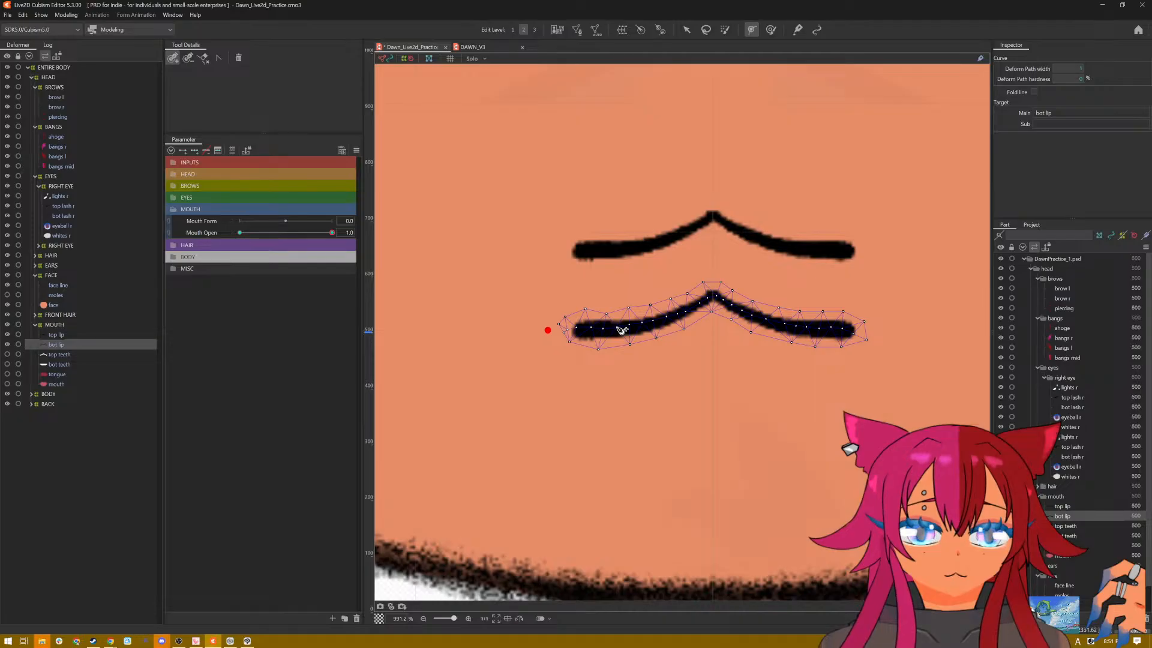
click(616, 327)
click(667, 317)
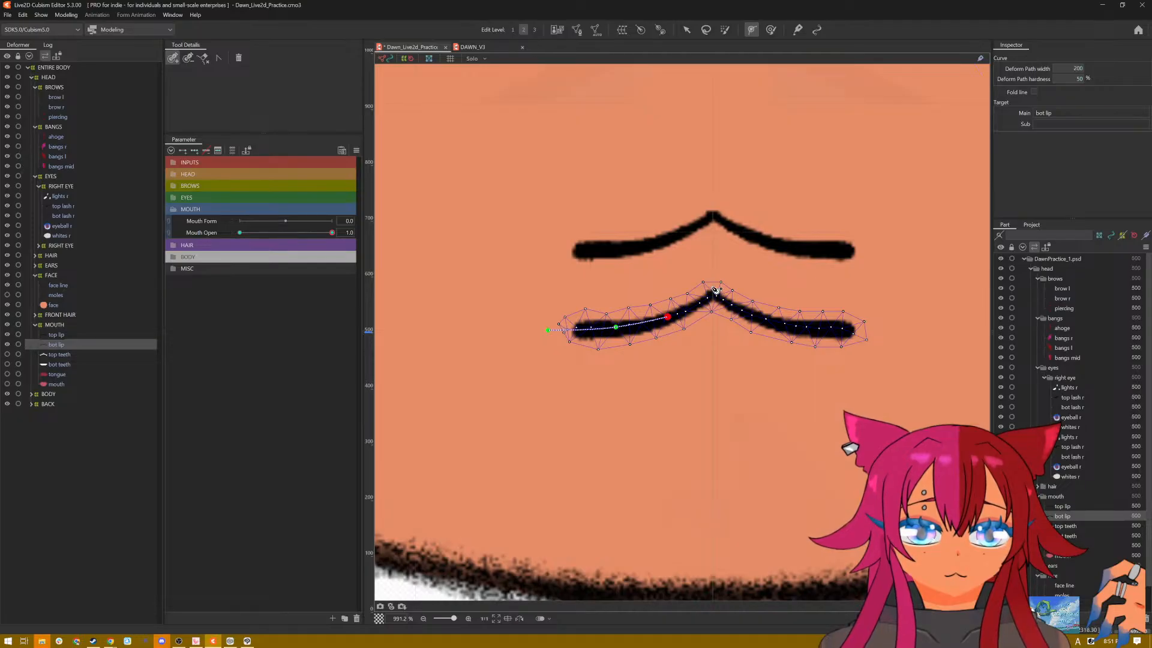
click(714, 286)
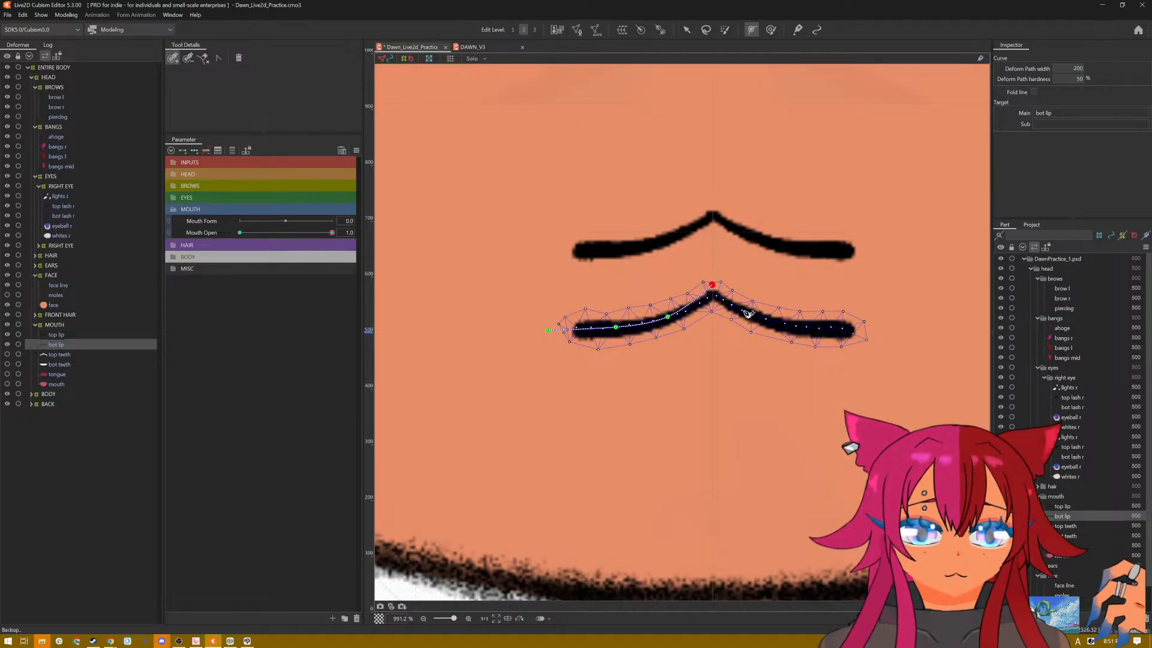
click(744, 311)
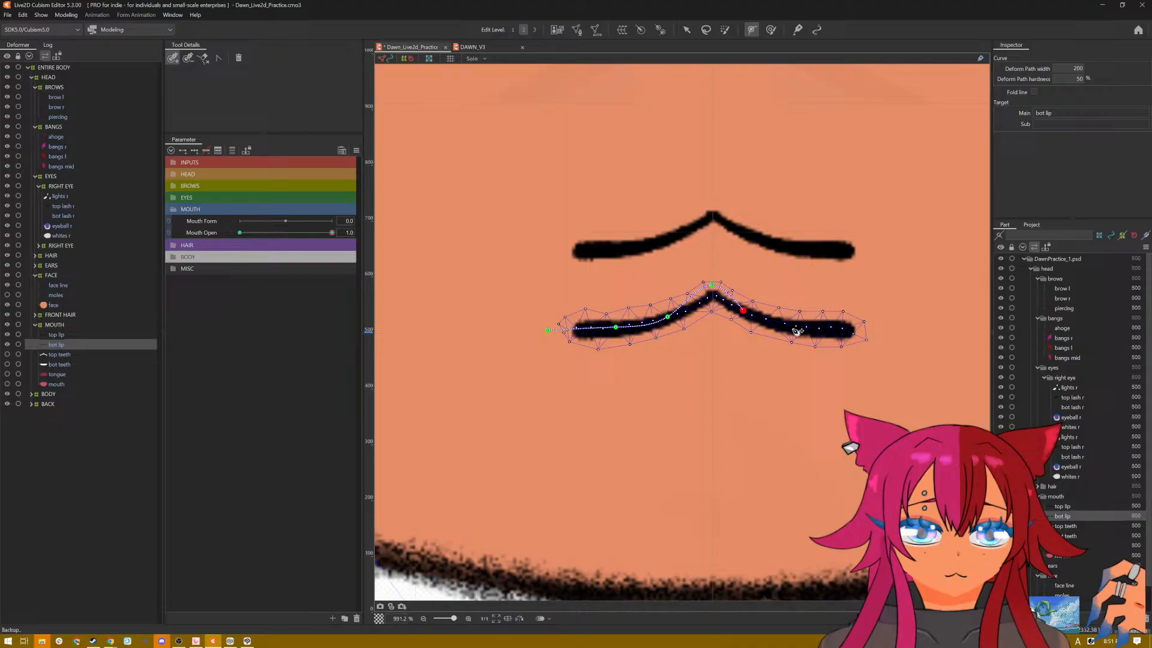
click(868, 330)
scroll(851, 325, down, 3)
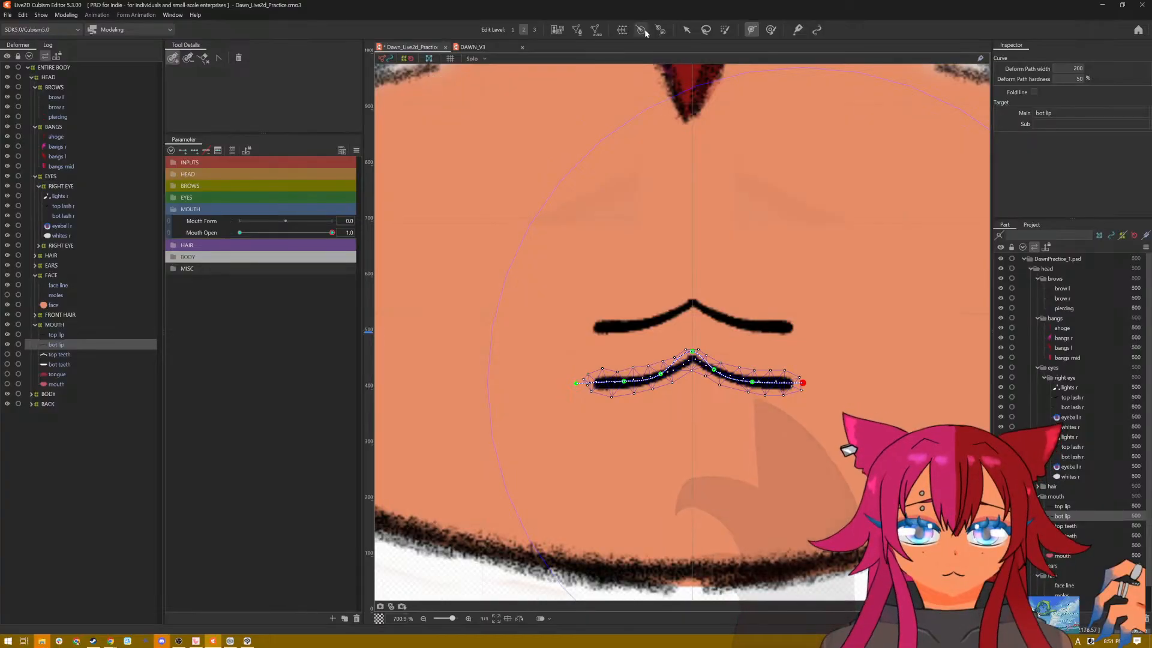
click(686, 30)
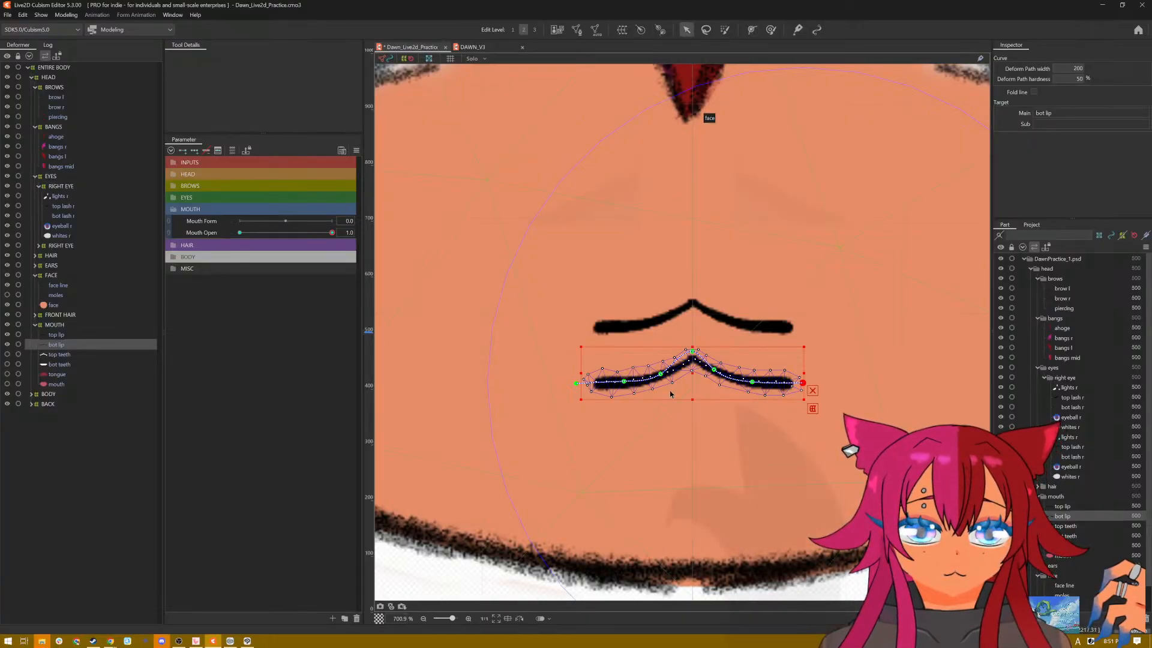
mouse_move(693, 353)
mouse_down()
mouse_move(696, 375)
mouse_move(691, 367)
mouse_up()
key(ctrl+z)
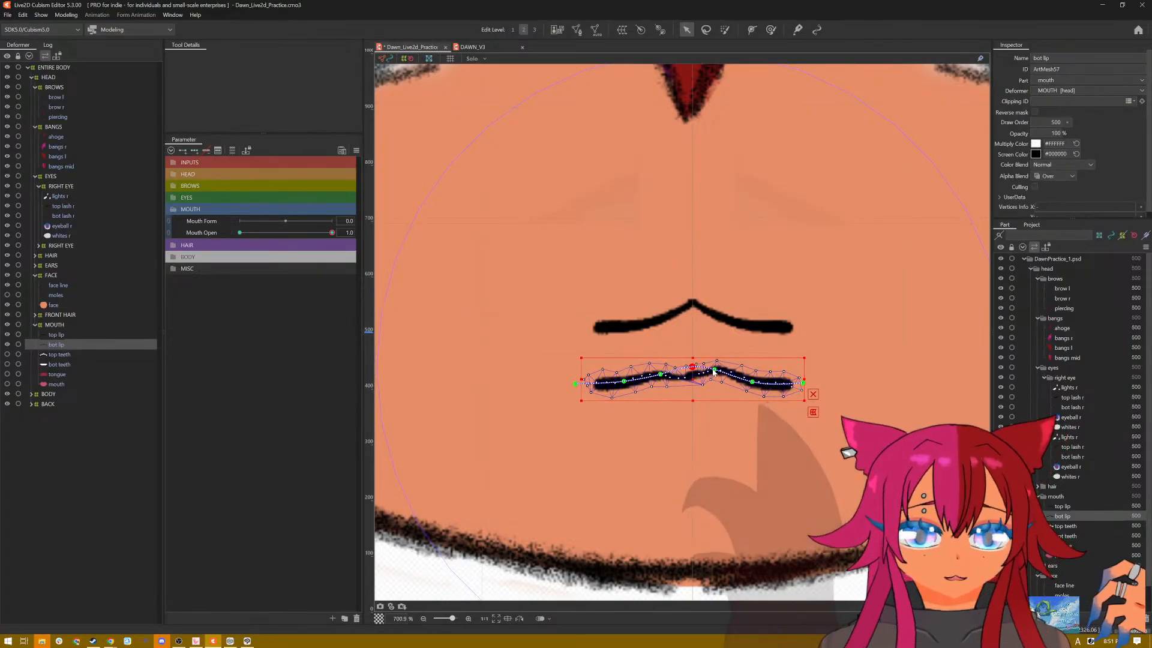
key(ctrl+z)
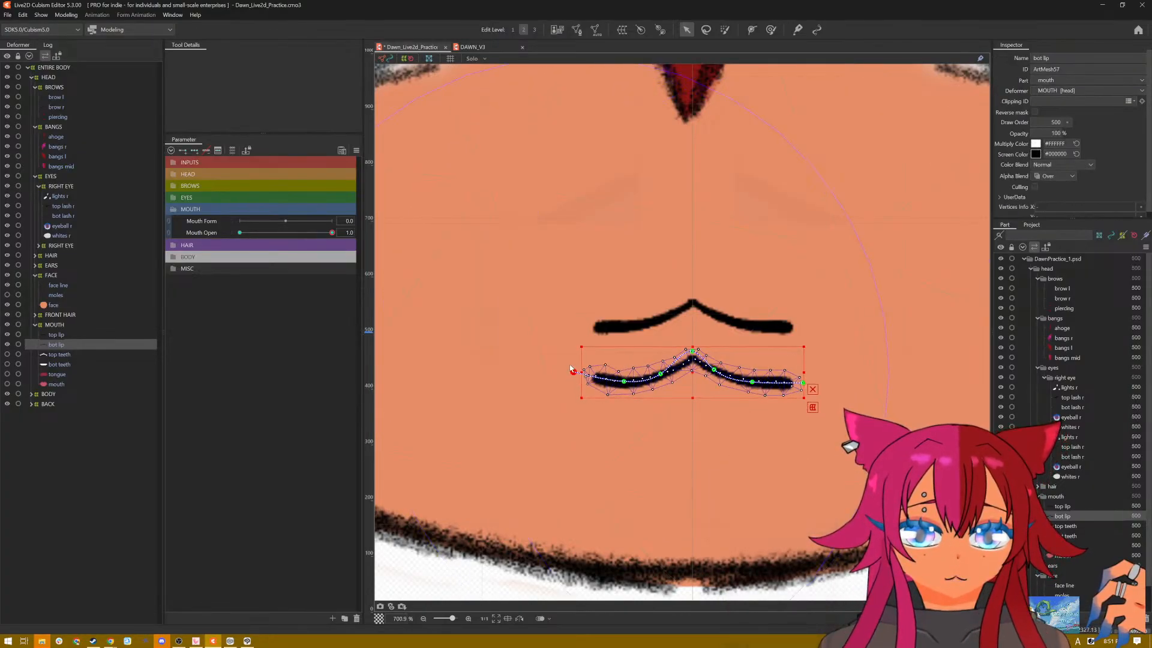
Step: Raise both ends of the bottom lip's deform path and slightly lower its centre peak and adjacent points at Mouth Open 1.0
drag(573, 369, 583, 350)
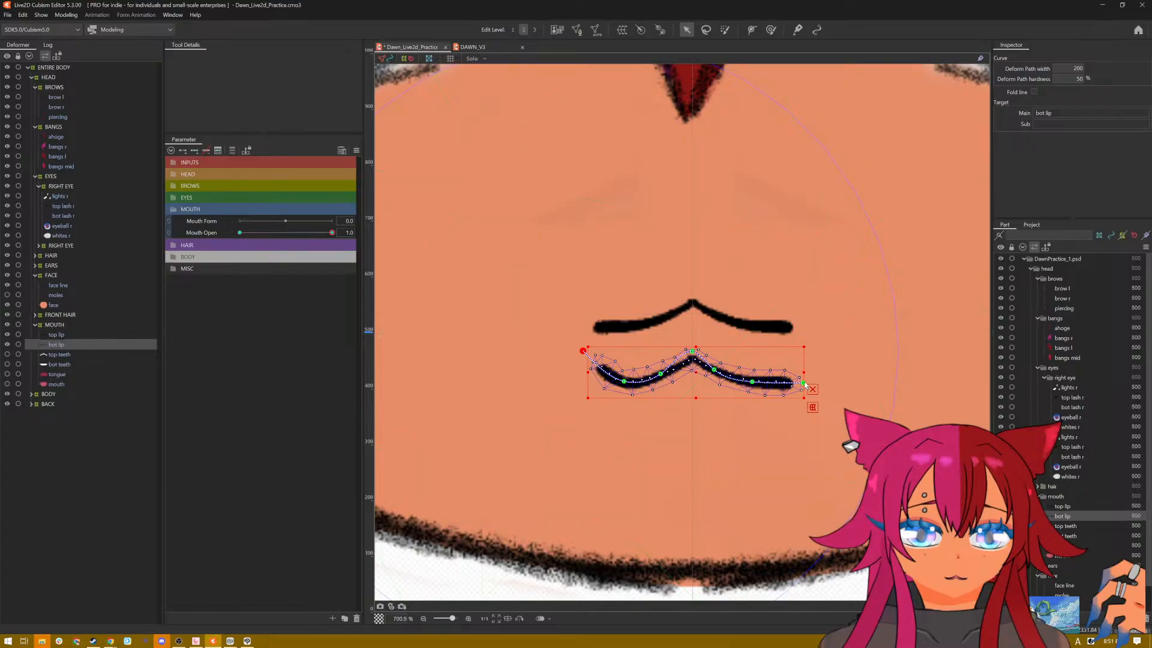
drag(803, 383, 803, 354)
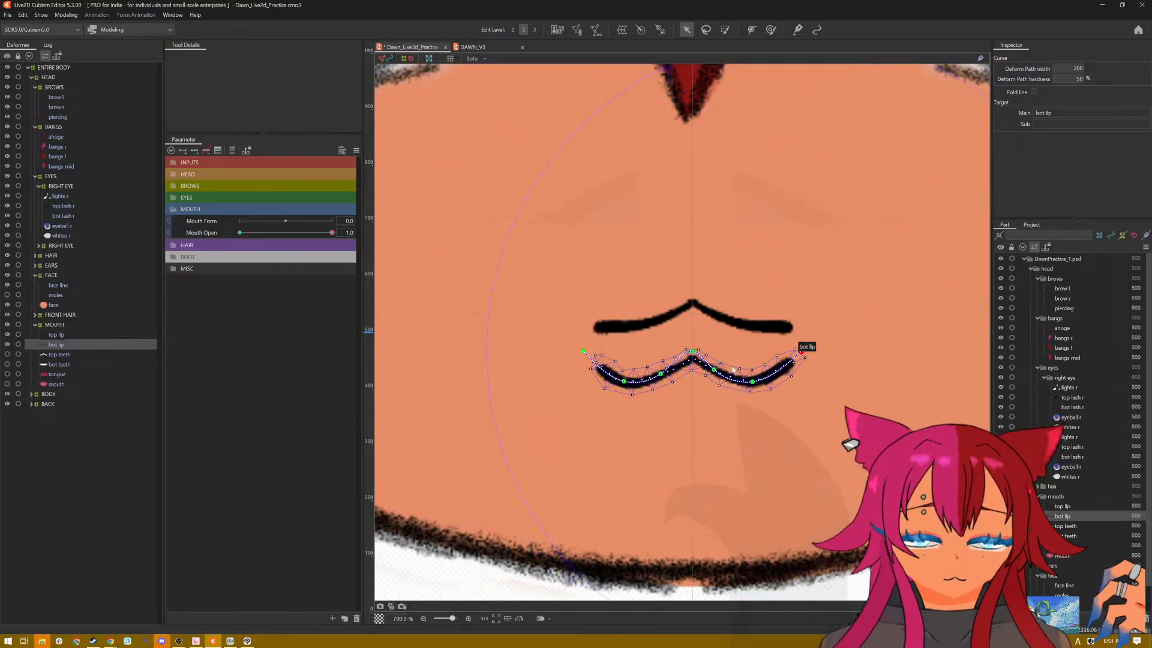
click(693, 355)
drag(693, 360, 659, 382)
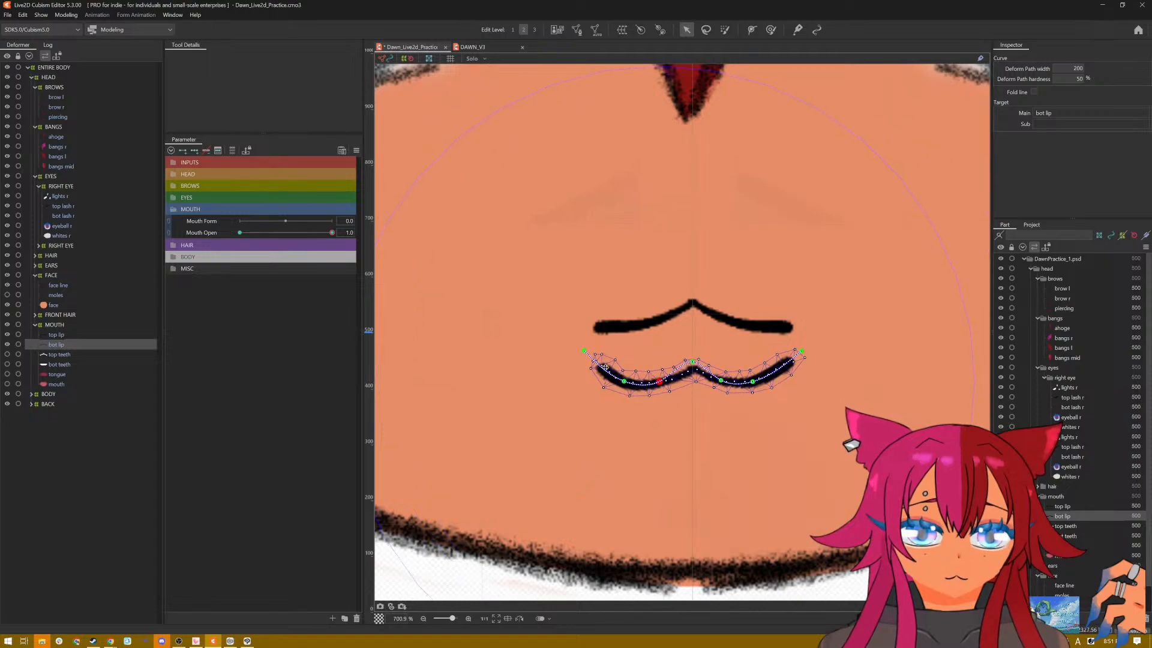
Step: Raise both path ends to the level of the top lip's ends, and pull the bottom lip's centre down into a smooth U-shaped curve
drag(585, 352, 588, 325)
drag(691, 362, 693, 366)
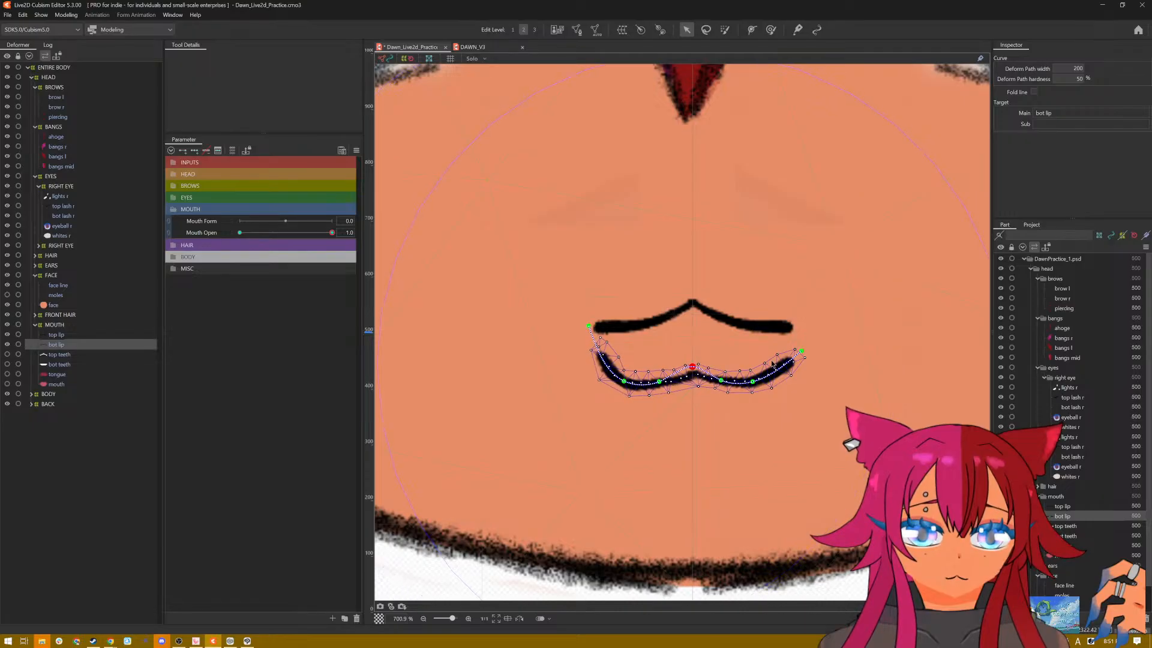
drag(798, 353, 793, 334)
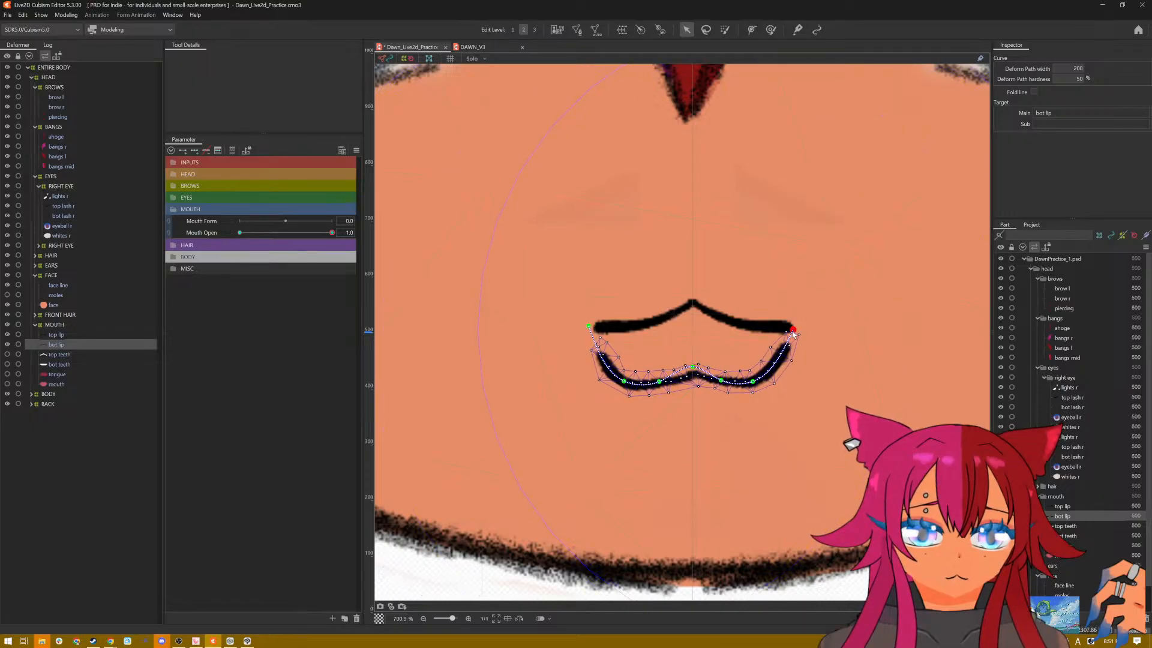
drag(693, 368, 727, 393)
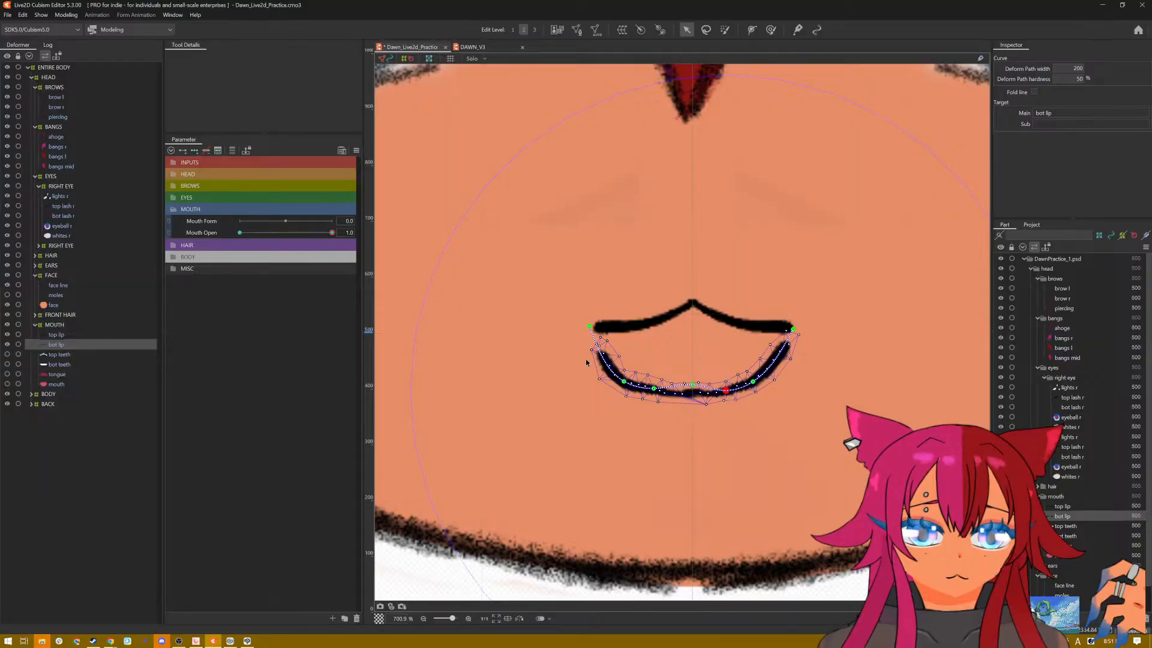
Step: Move both path ends above the top lip so the bottom lip's corners join the top lip's ends
drag(589, 329, 587, 304)
drag(791, 334, 793, 319)
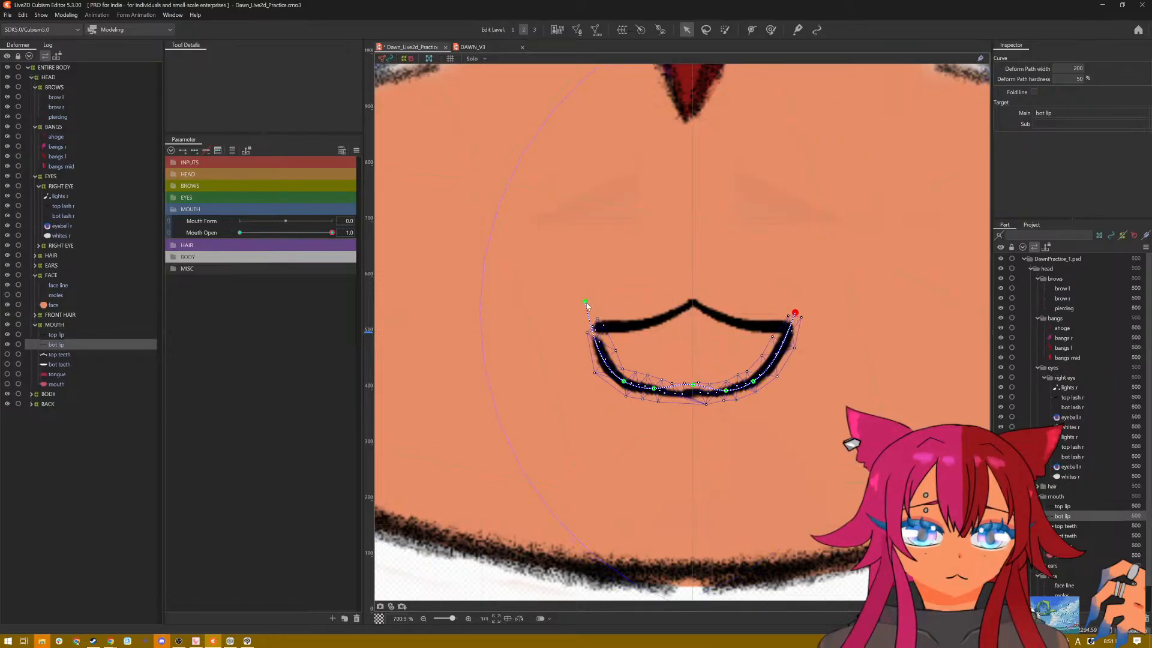
drag(586, 304, 591, 294)
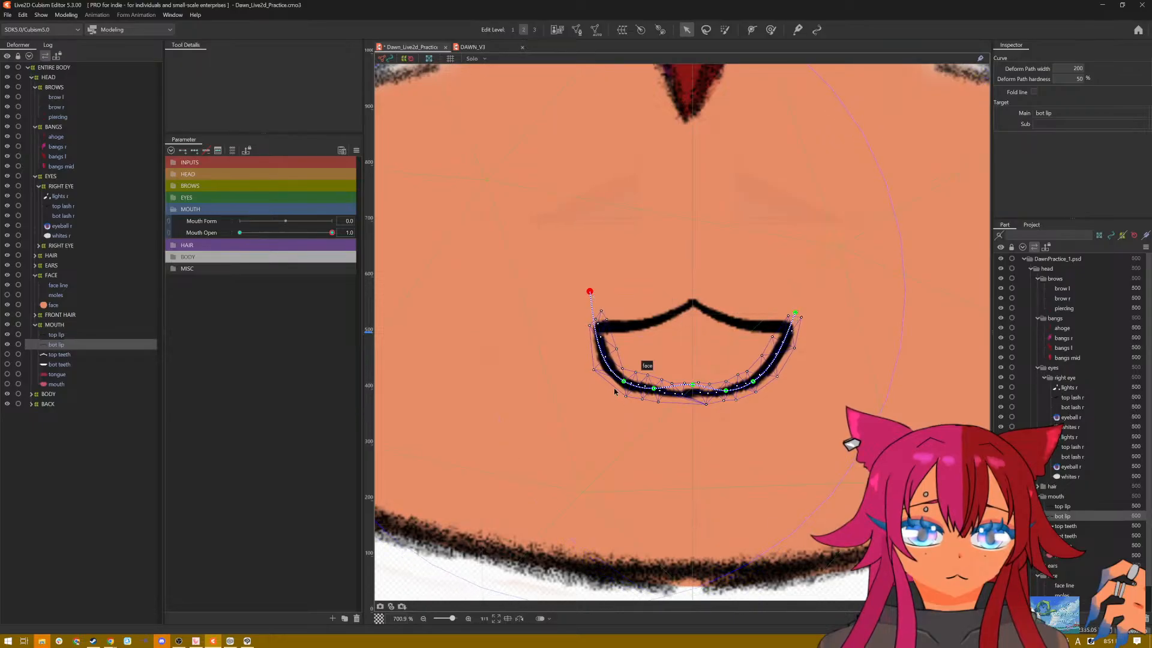
Step: Even out the bottom lip's U-curve by nudging the four deform path points beside its centre slightly outward
drag(624, 383, 622, 380)
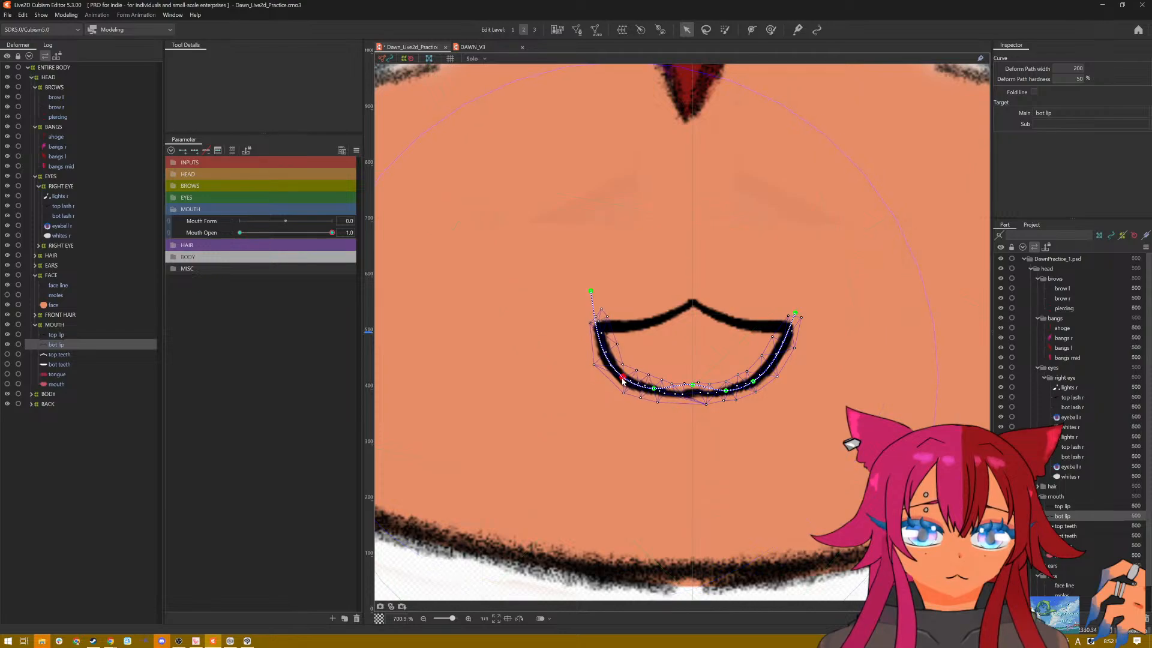
drag(752, 382, 757, 379)
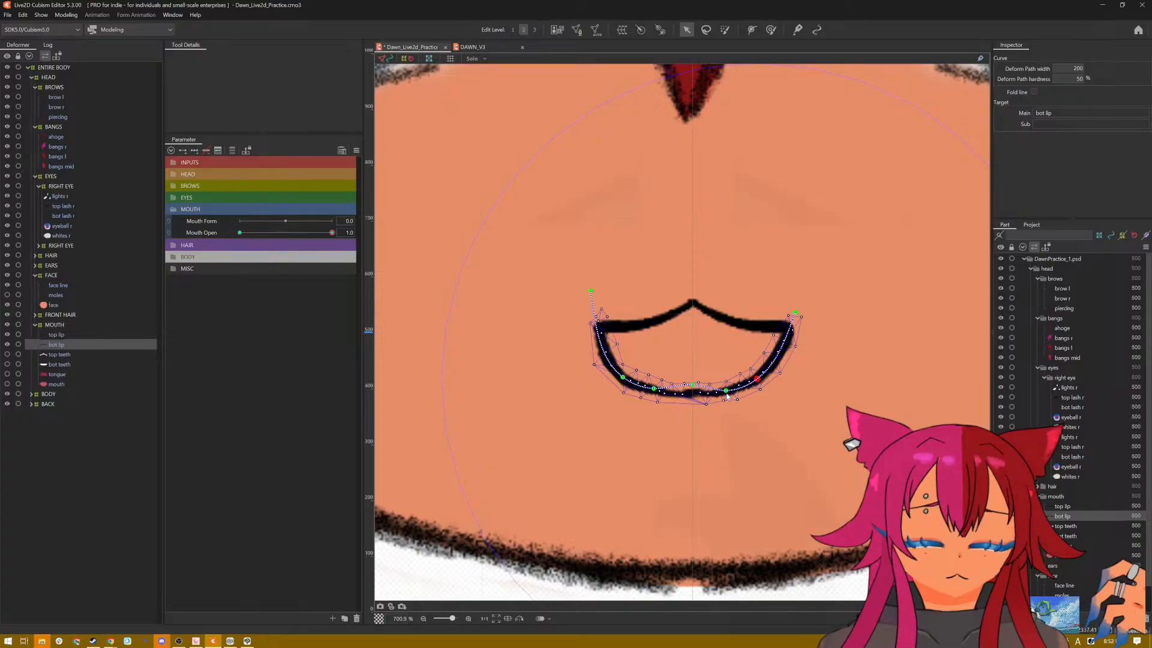
drag(727, 394, 729, 393)
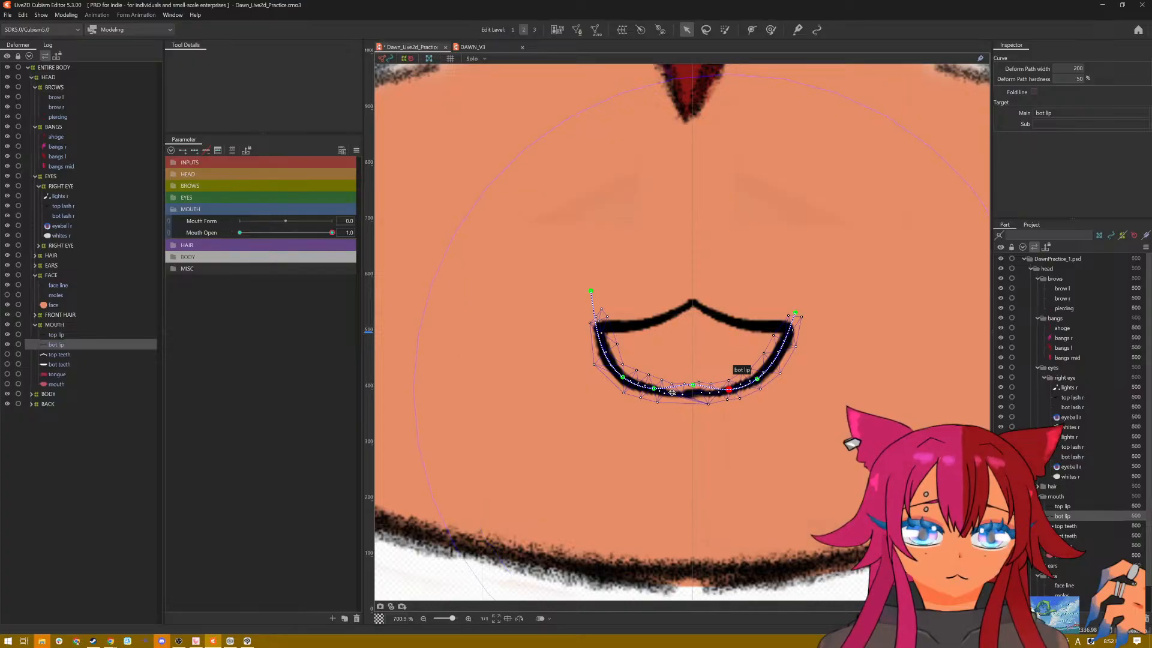
drag(655, 390, 653, 391)
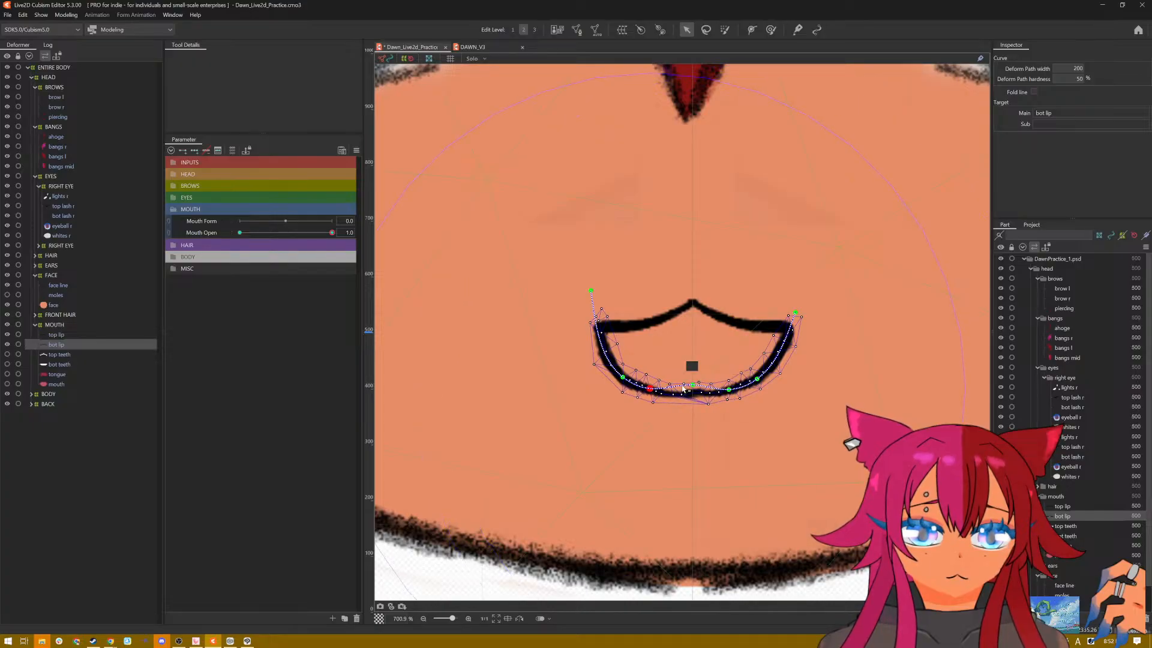
Step: Hide the selection overlay and save the model
key(ctrl+h)
scroll(754, 386, down, 5)
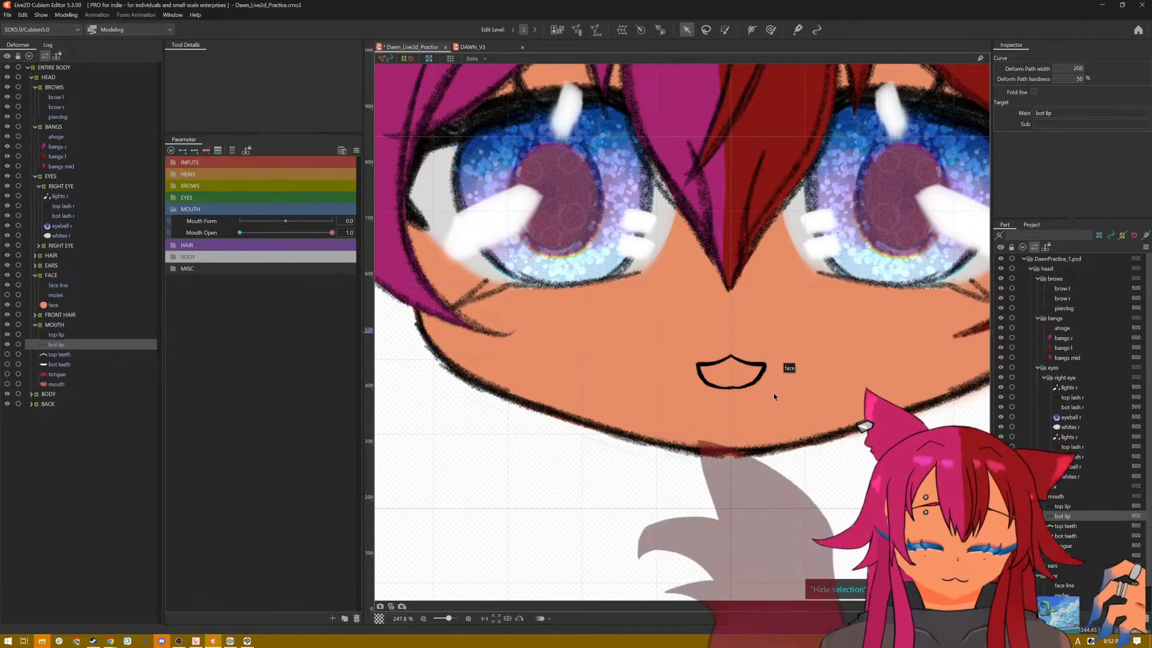
key(ctrl+s)
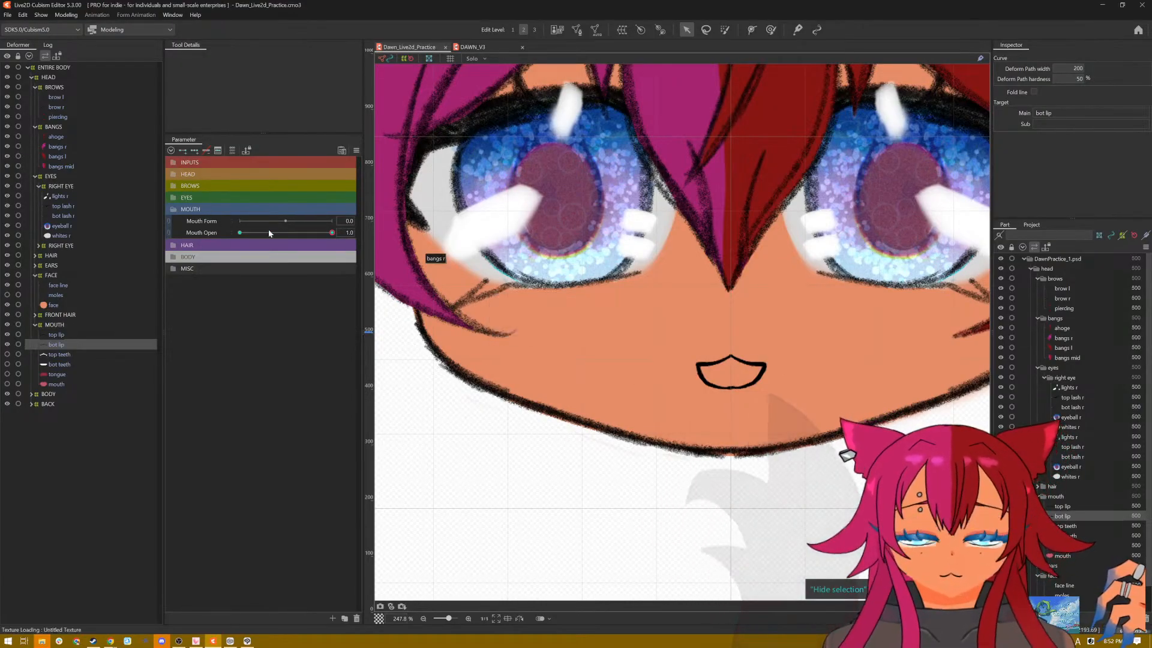
Step: With Mouth Open at 0.0, add three Mouth Form keys to the bottom lip and set Mouth Form to 1.0
drag(332, 233, 518, 258)
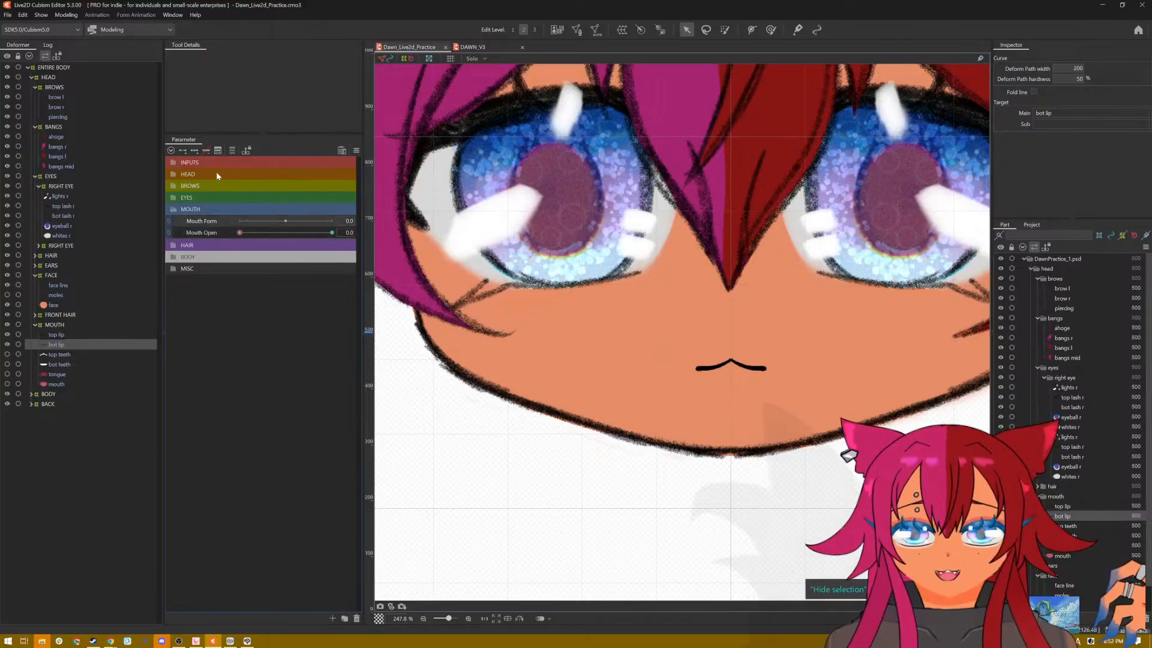
click(195, 150)
scroll(781, 392, up, 2)
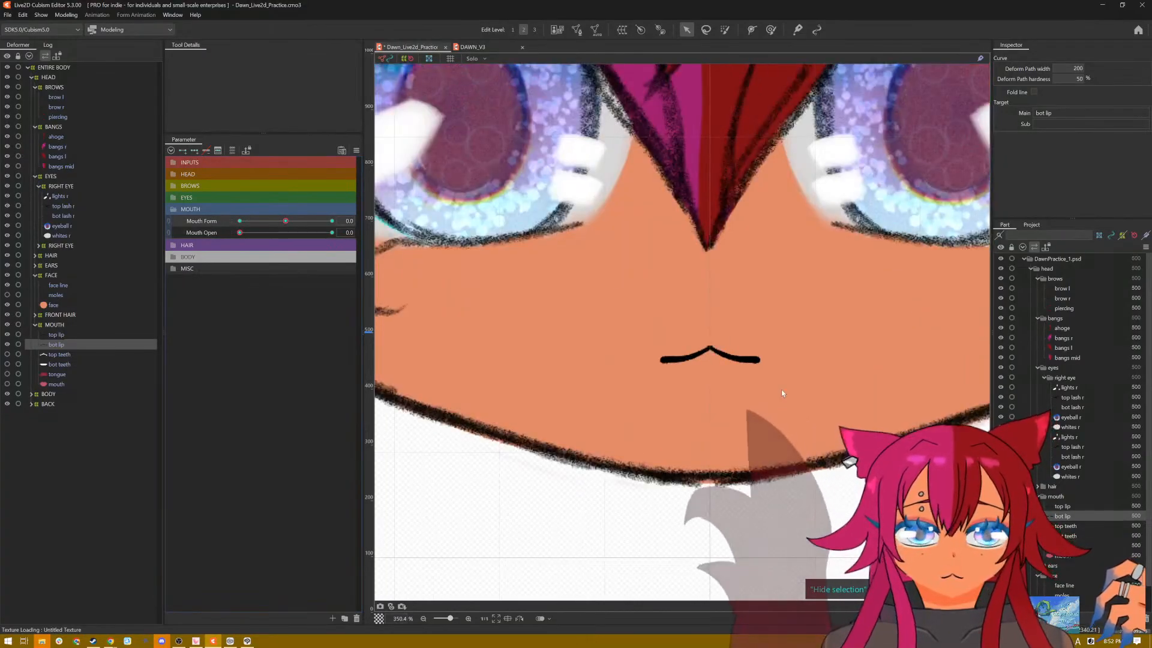
scroll(781, 390, up, 2)
scroll(647, 336, up, 2)
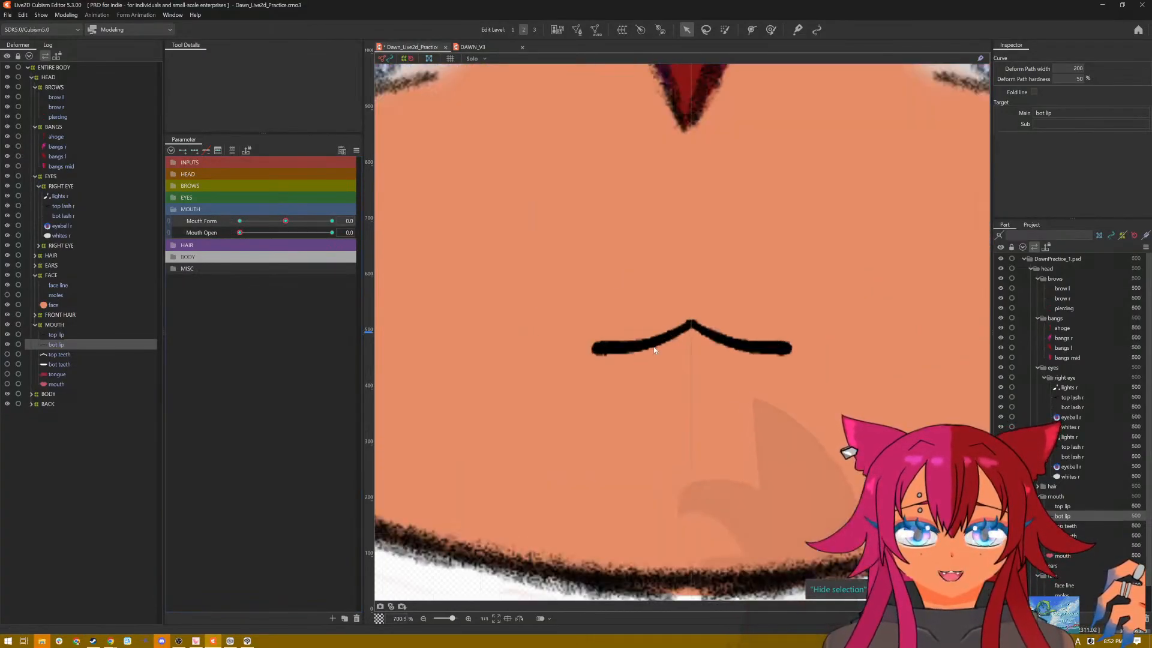
scroll(763, 344, up, 1)
scroll(764, 343, down, 3)
drag(753, 370, 687, 379)
drag(285, 221, 328, 224)
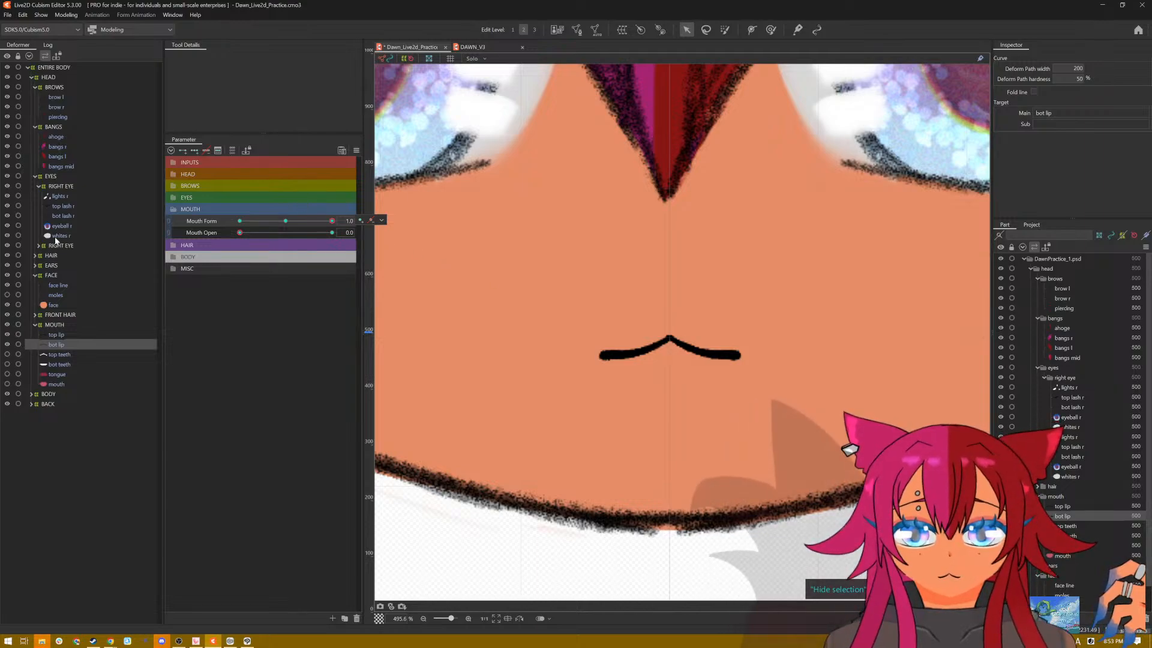
click(67, 334)
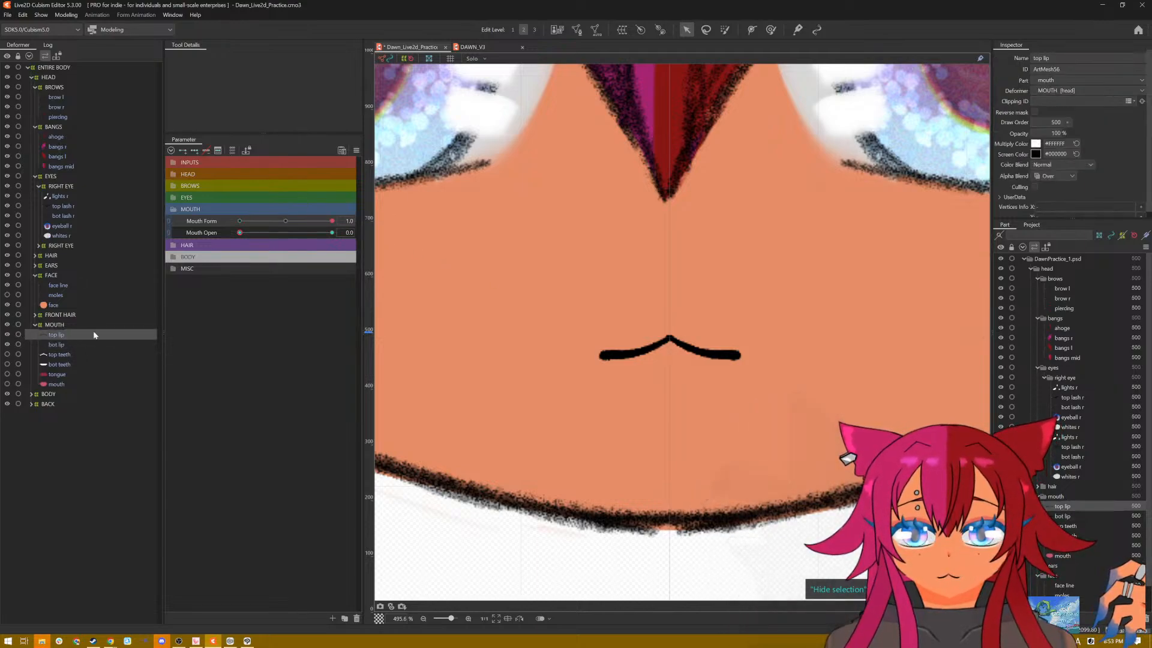
key(Down)
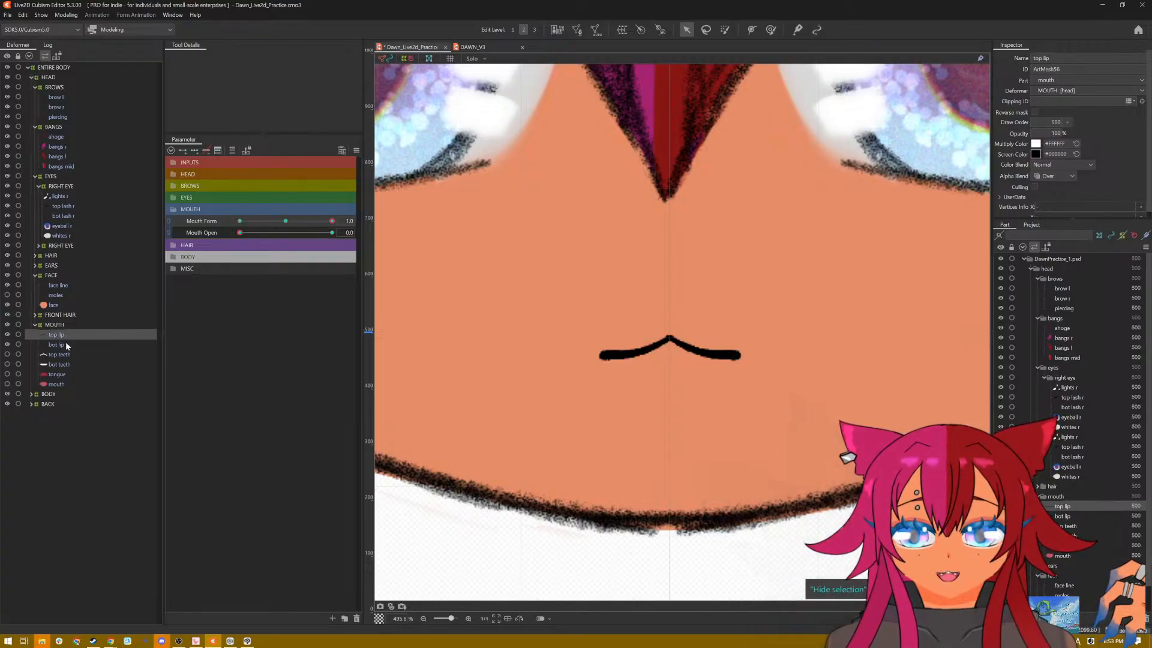
key(Up)
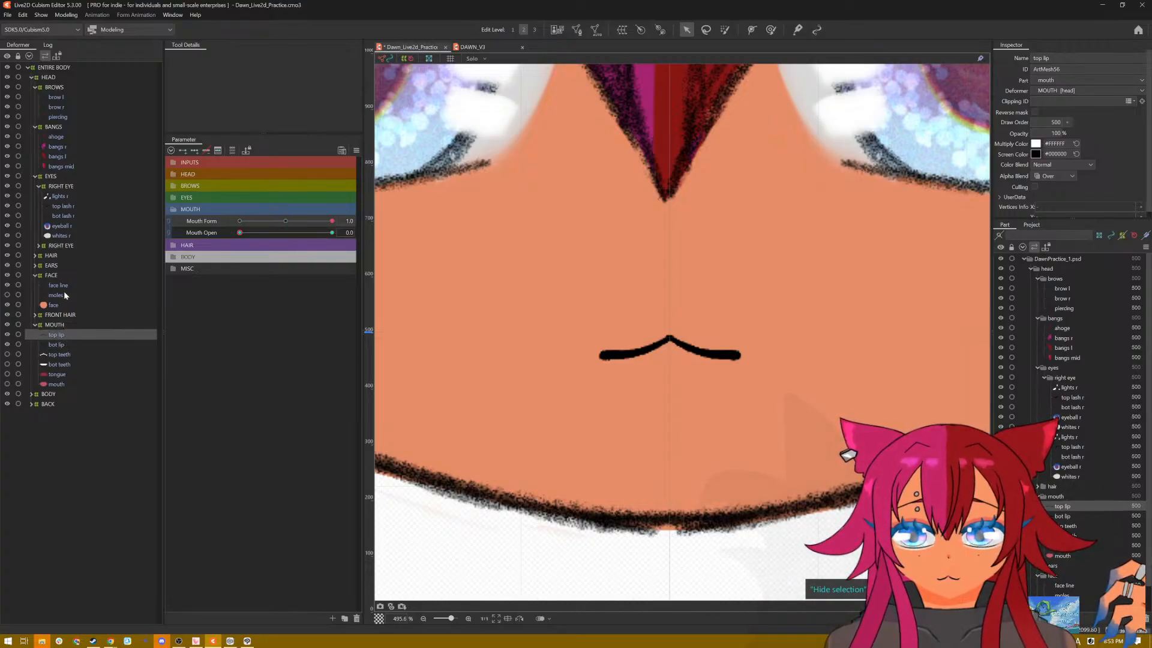
Step: Copy the bottom lip's entire mesh in mesh editing and leave the mesh unchanged
click(68, 344)
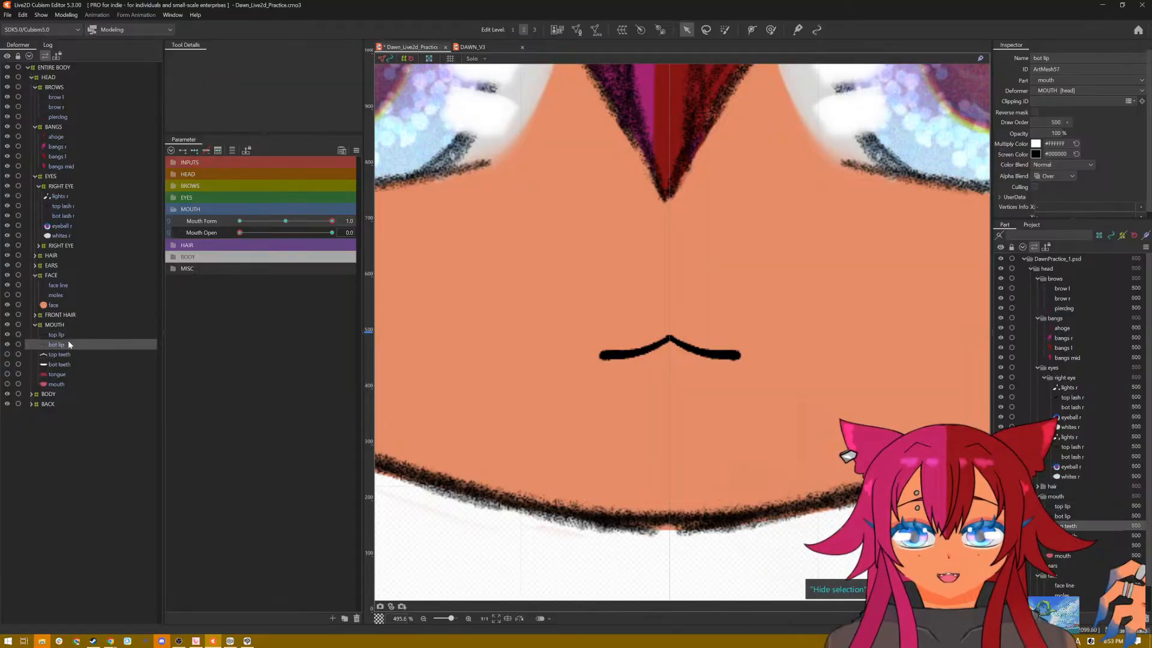
click(579, 34)
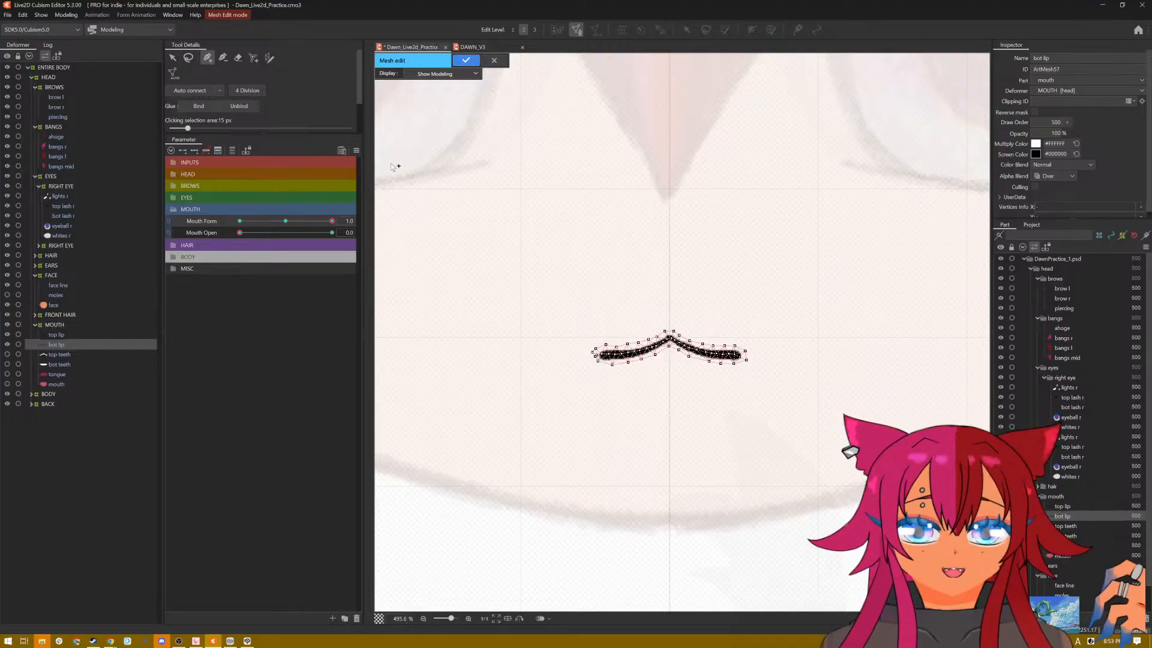
mouse_move(760, 294)
mouse_down()
mouse_move(682, 296)
mouse_move(846, 428)
mouse_move(828, 321)
mouse_up()
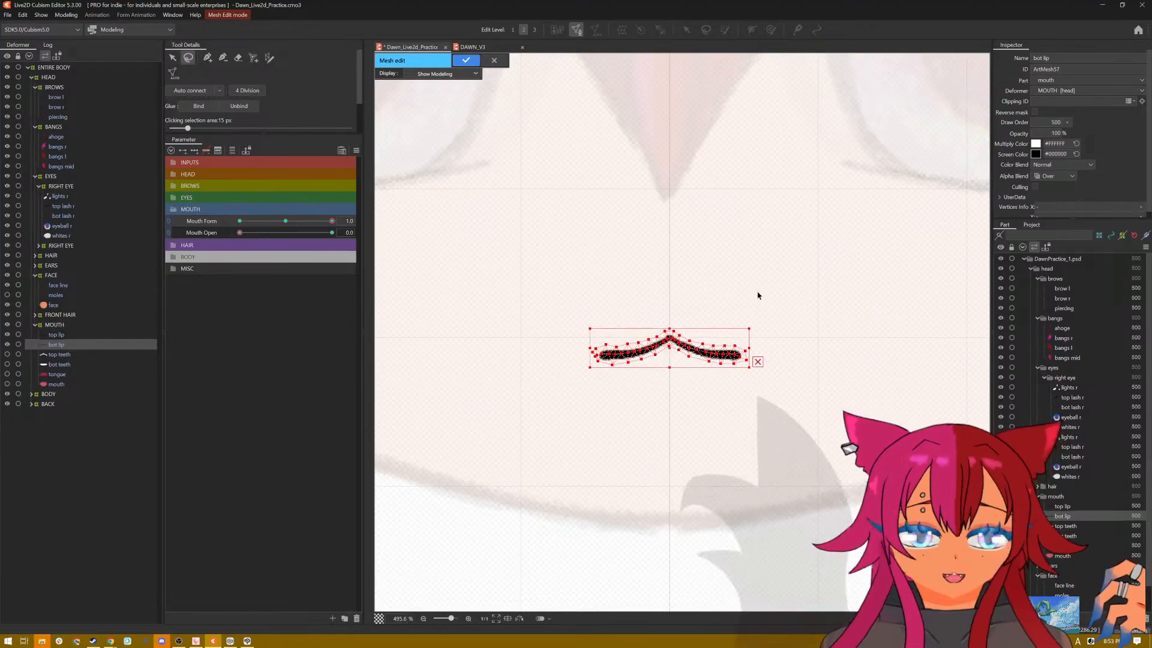
click(465, 60)
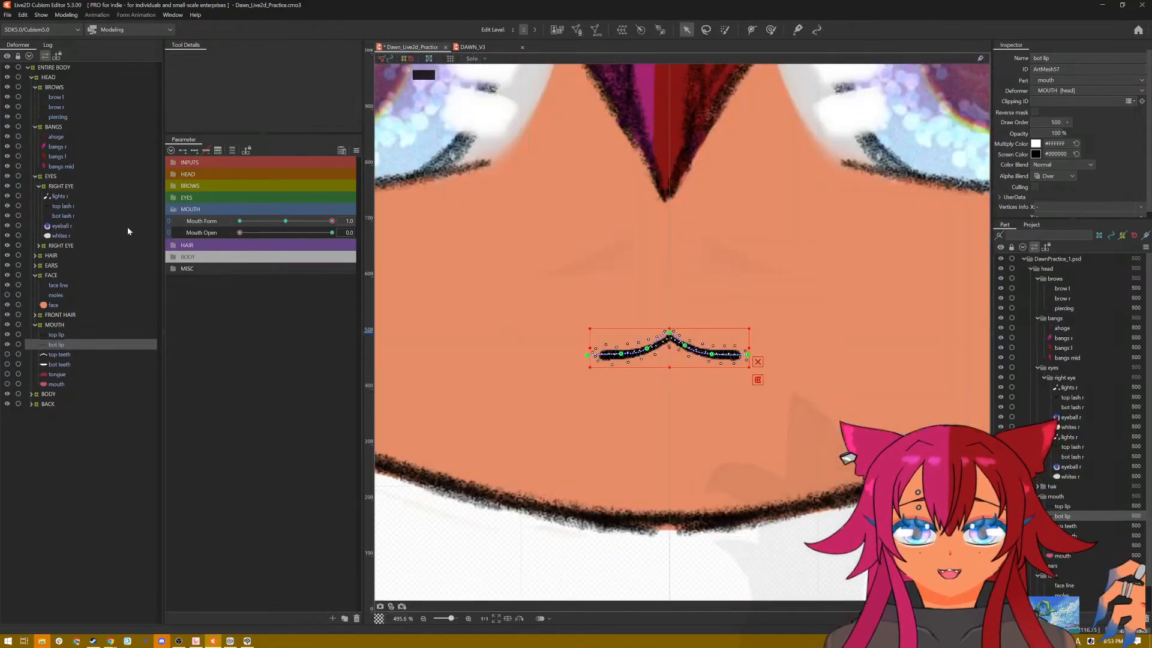
Step: Delete the top lip's default mesh and replace it with the mesh copied from the bottom lip
click(73, 334)
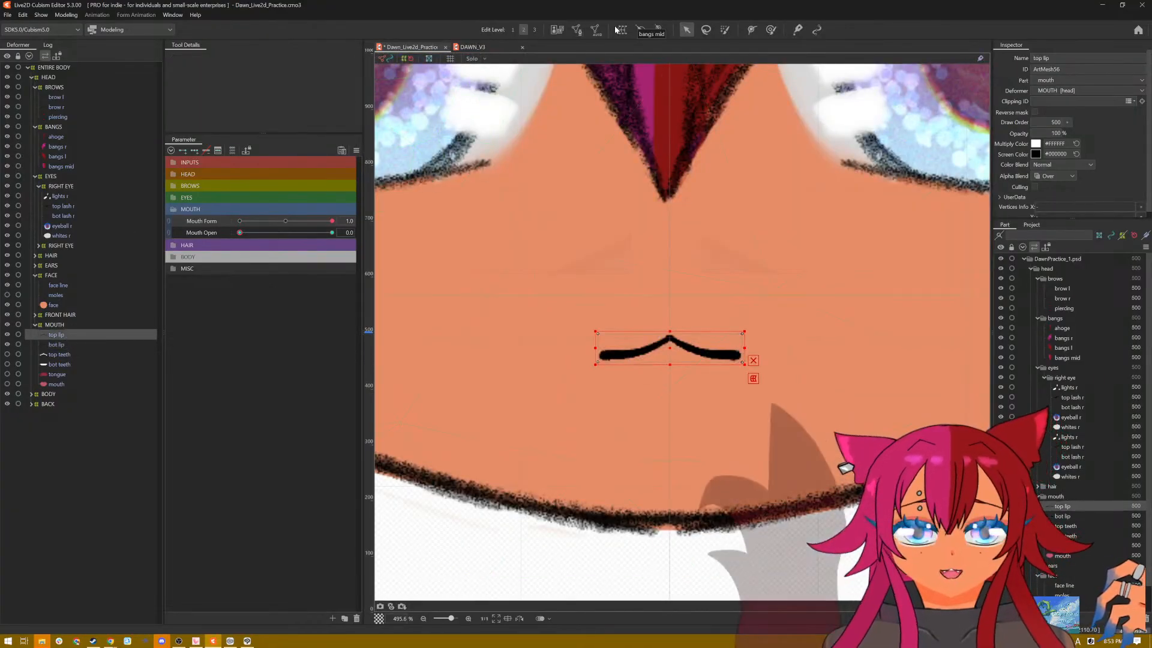
click(578, 31)
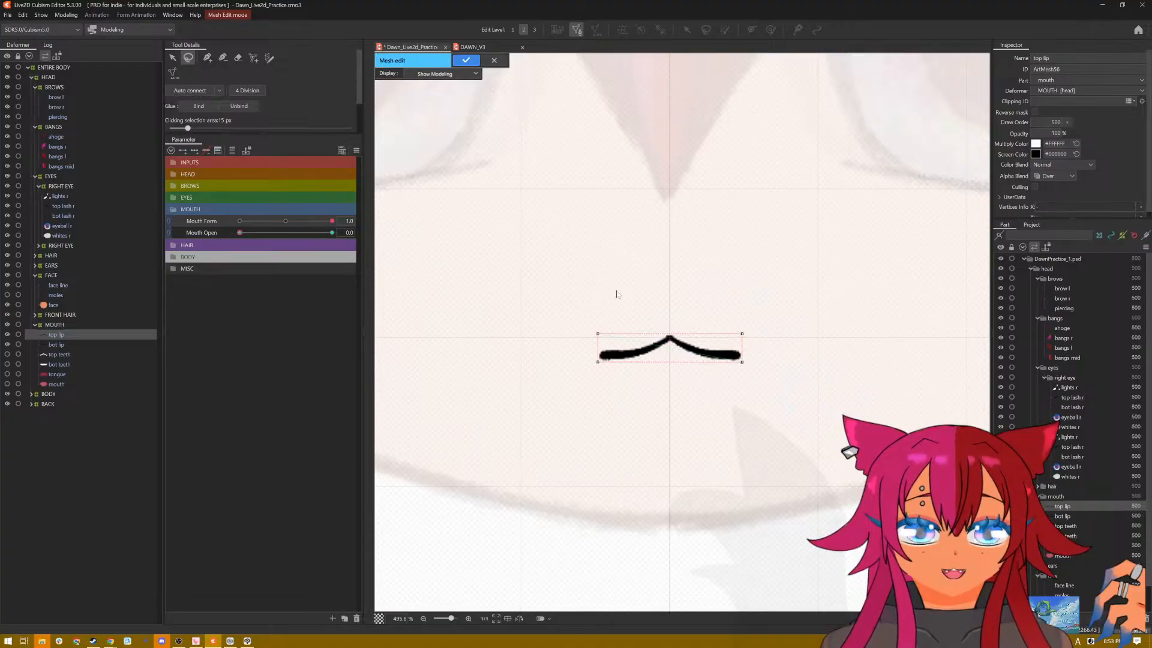
key(ctrl+v)
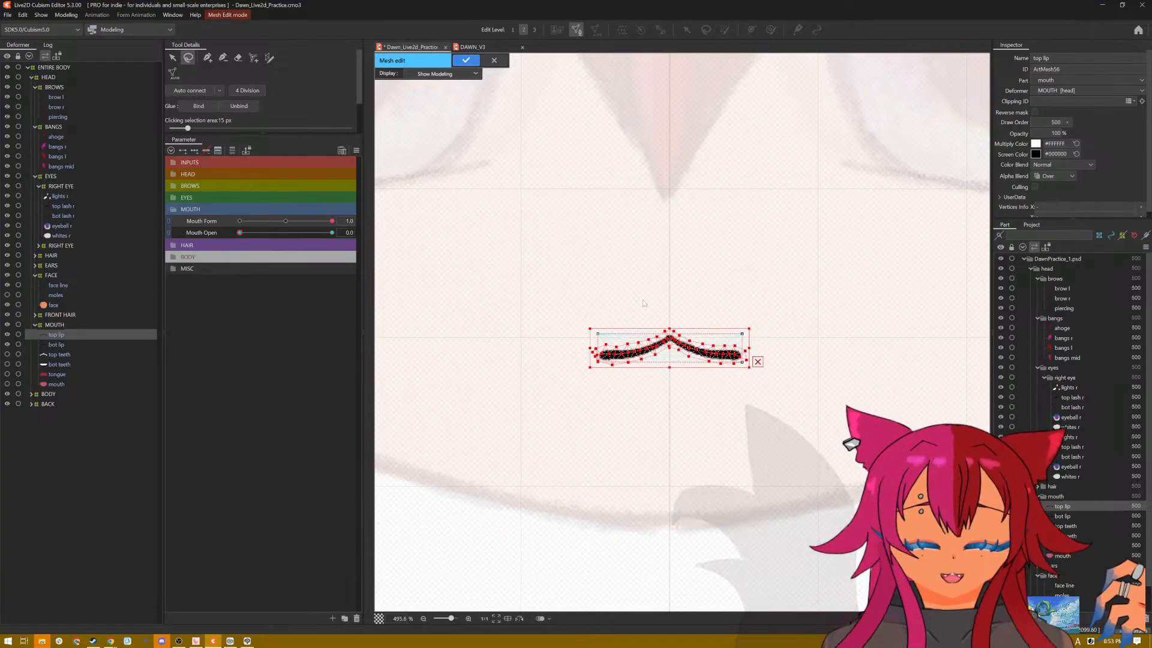
key(ctrl+z)
mouse_move(678, 294)
mouse_down()
mouse_move(888, 326)
mouse_move(882, 308)
mouse_up()
key(Delete)
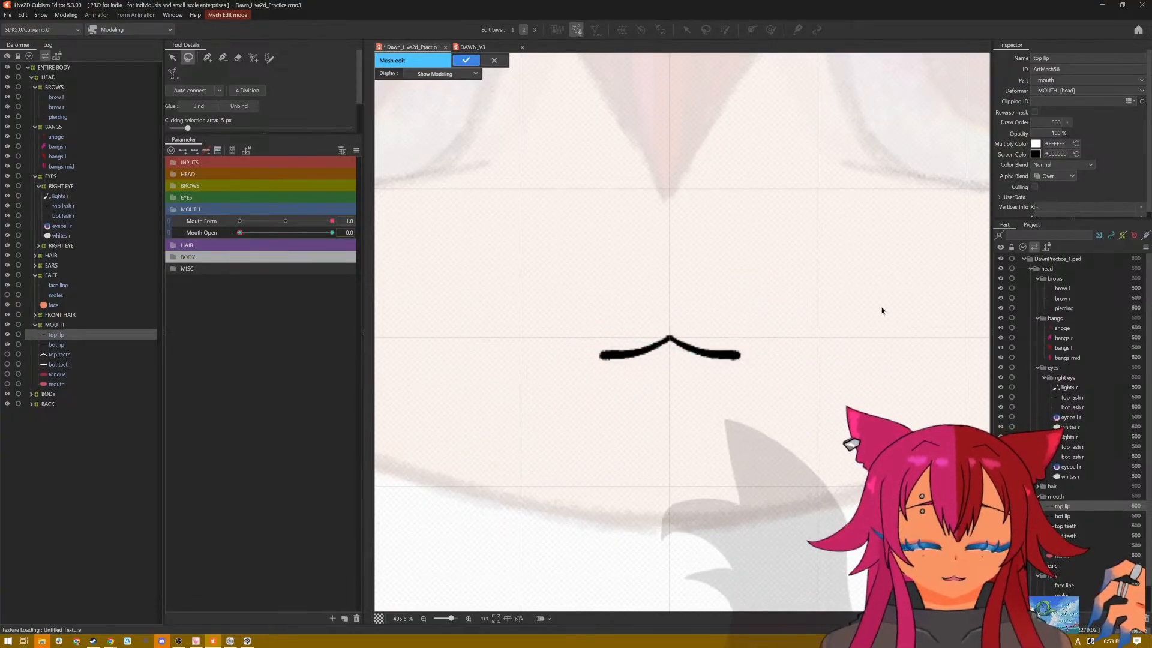
key(ctrl+v)
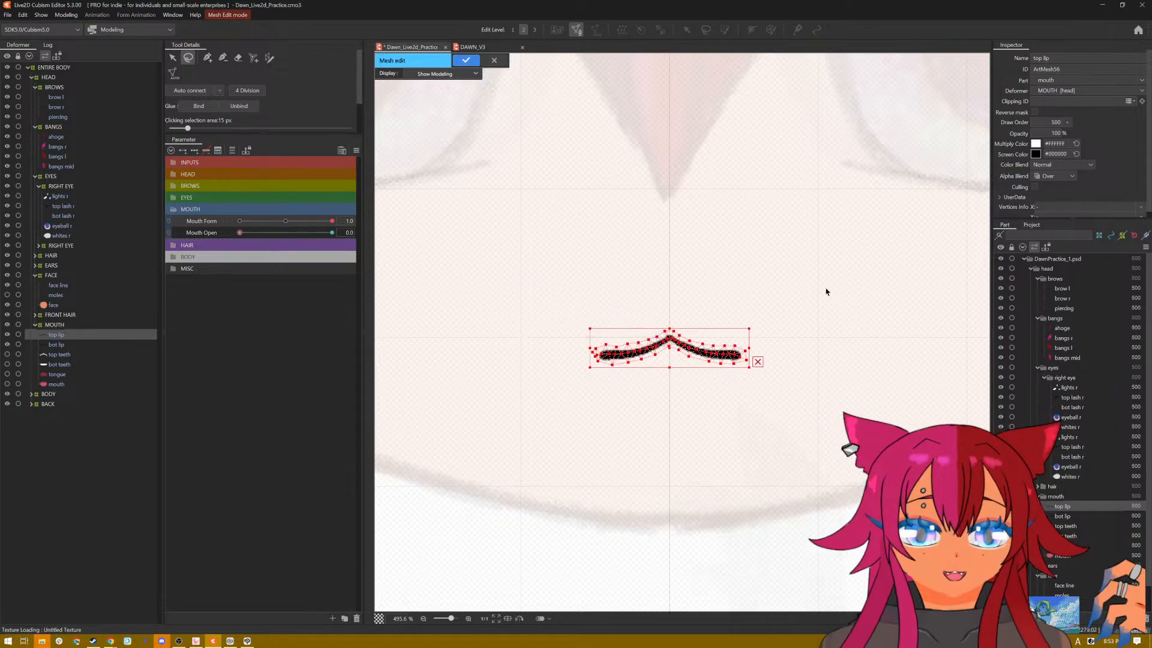
click(466, 60)
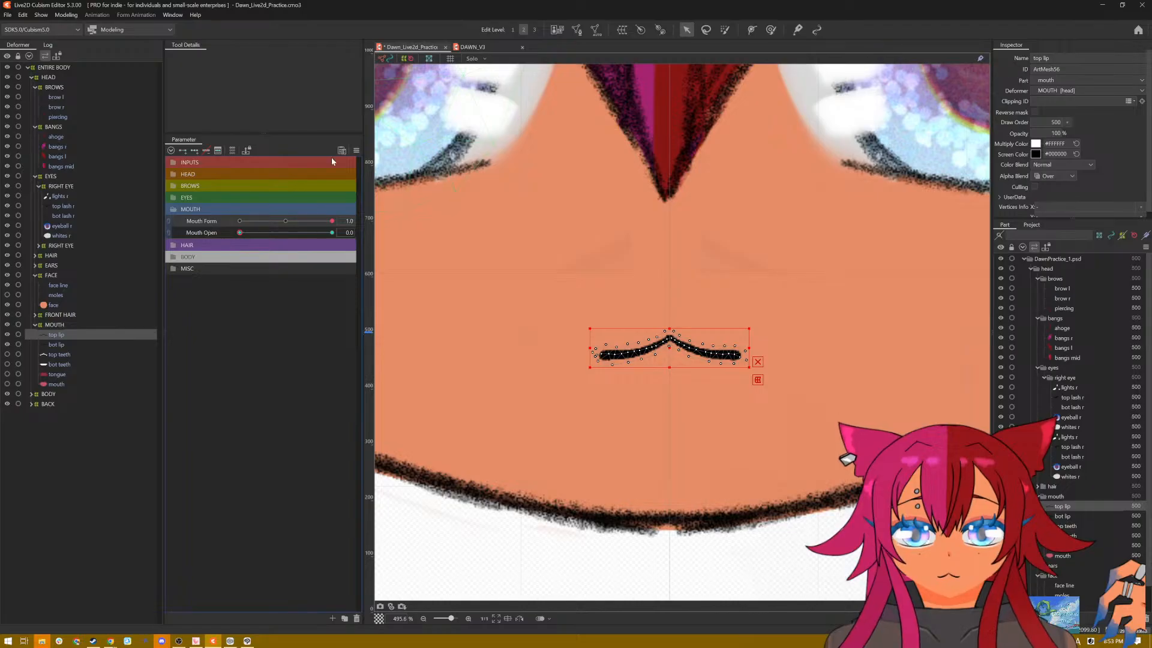
Step: Add three Mouth Form keys to the top lip from Mouth Form 0.0, and set Mouth Form to 1.0
click(284, 225)
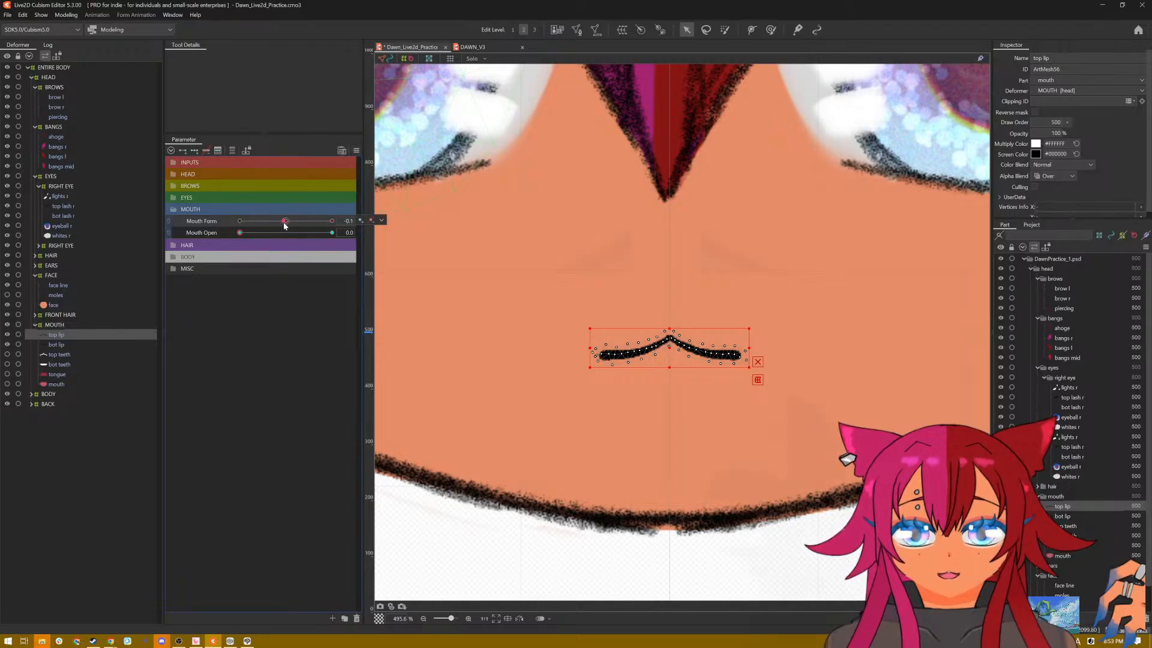
drag(285, 226, 288, 222)
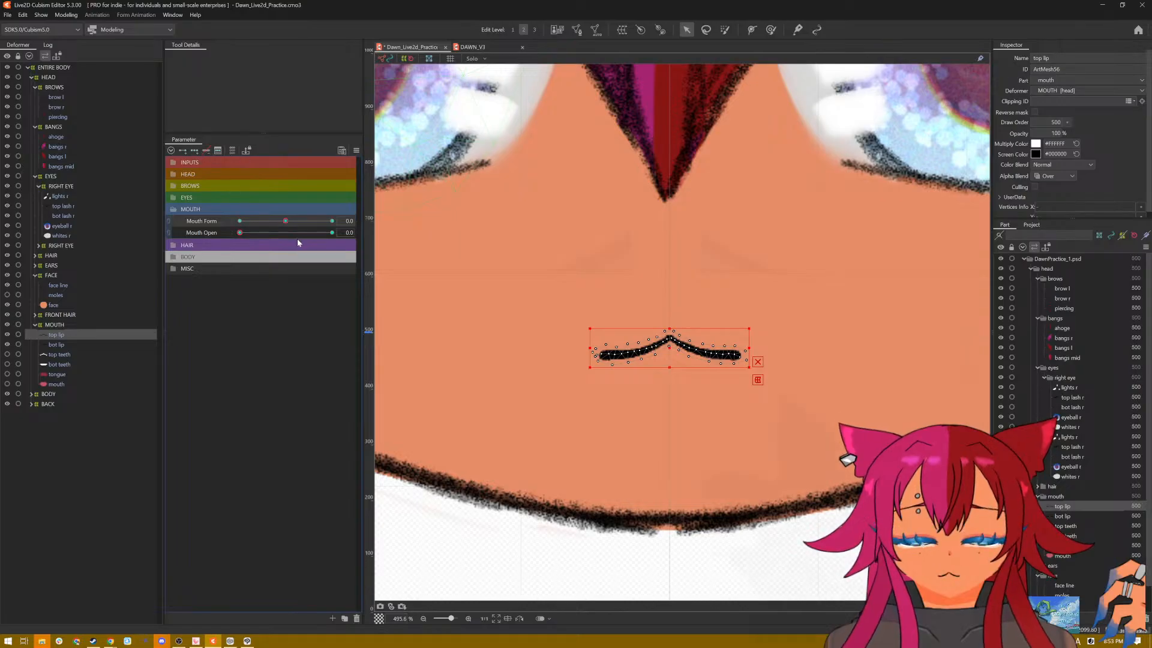
drag(286, 221, 333, 222)
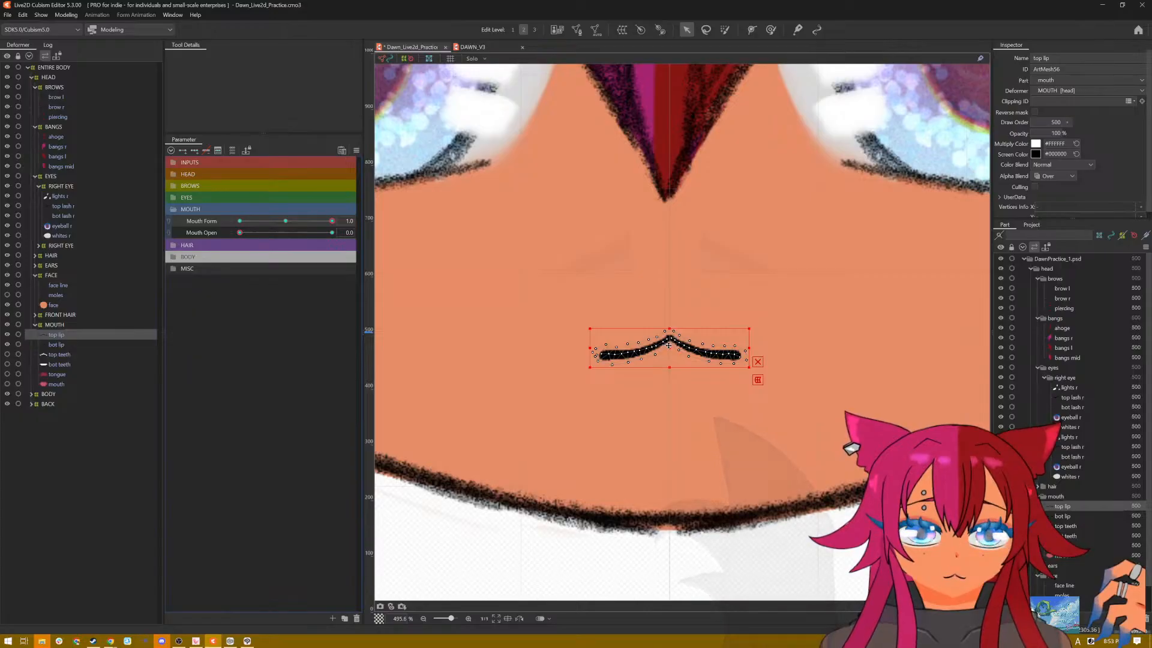
Step: Create a five-point deform path along the top lip, extending past both corners with one point on the centre peak
scroll(669, 346, up, 3)
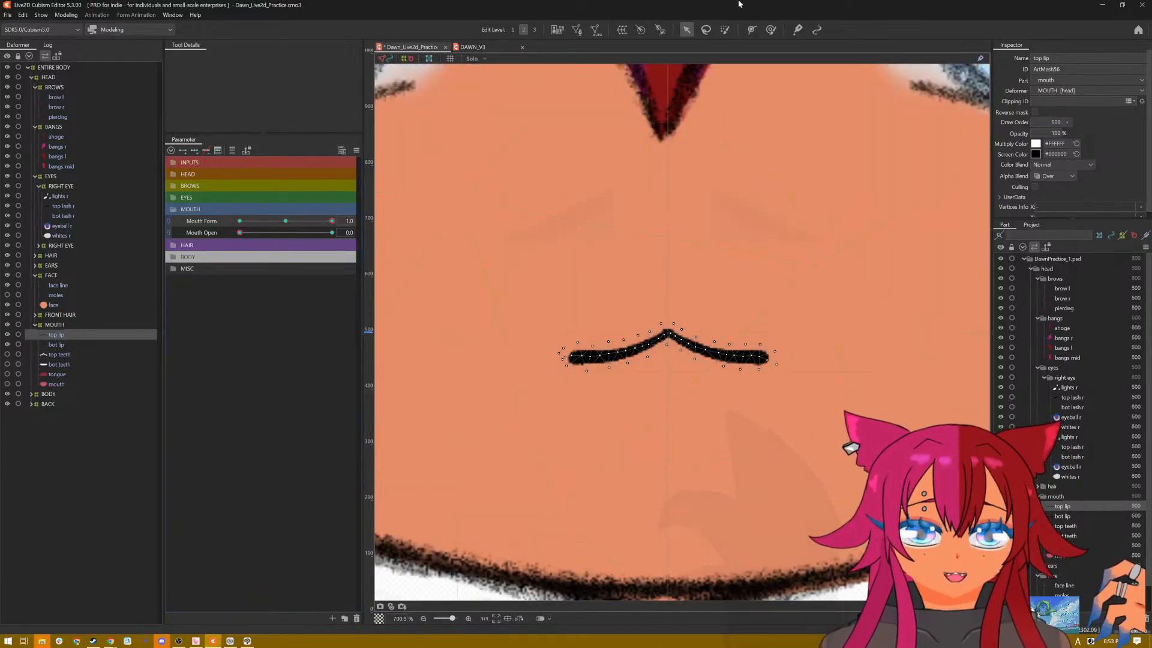
click(751, 29)
click(544, 354)
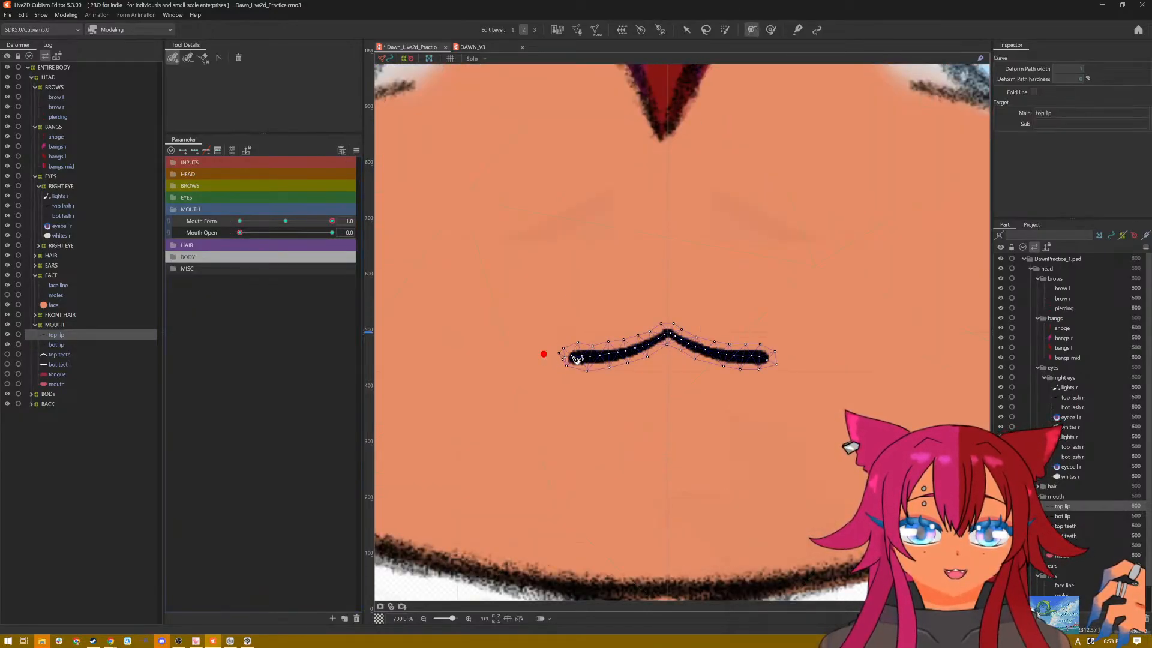
click(670, 334)
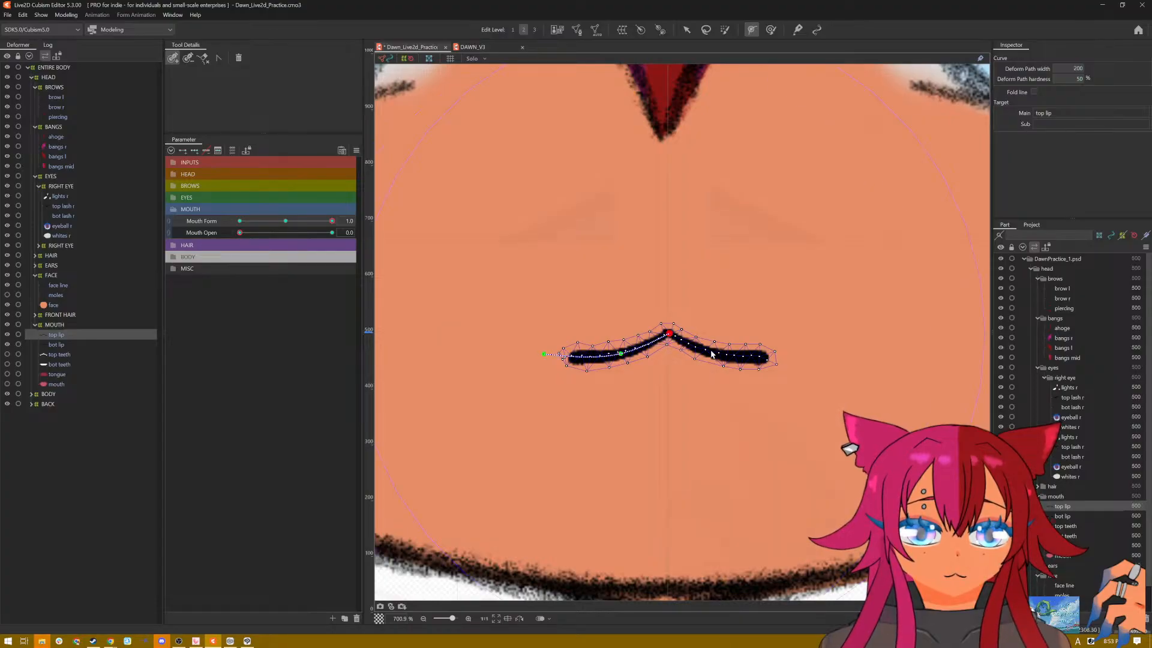
click(711, 352)
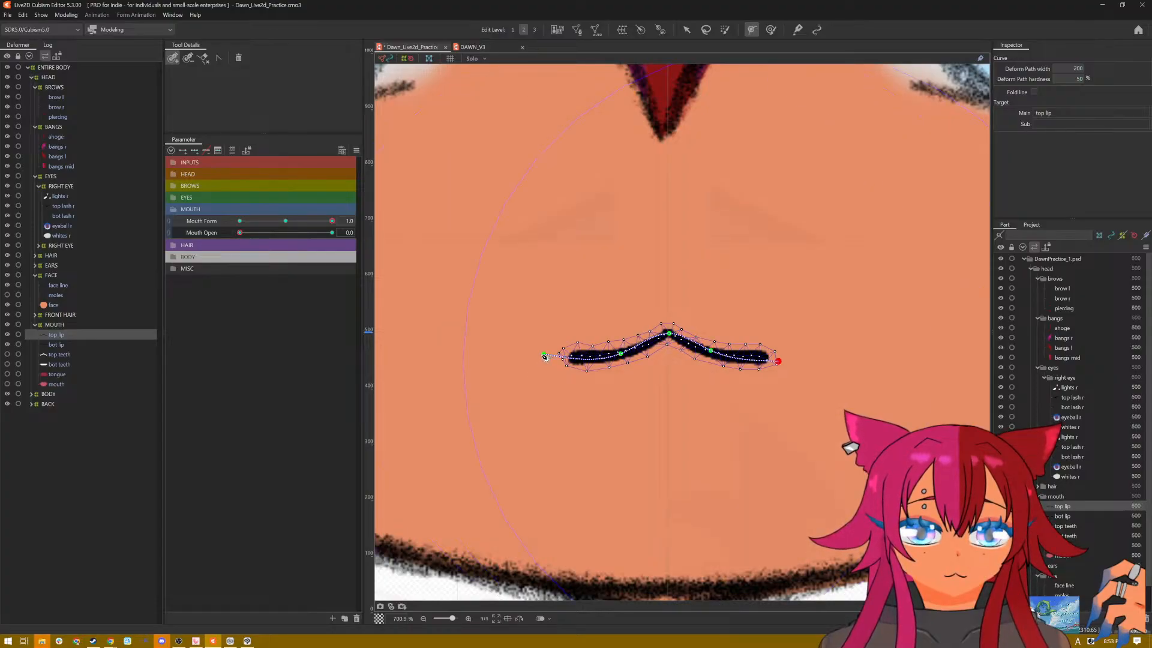
drag(544, 356, 524, 354)
key(ctrl+z)
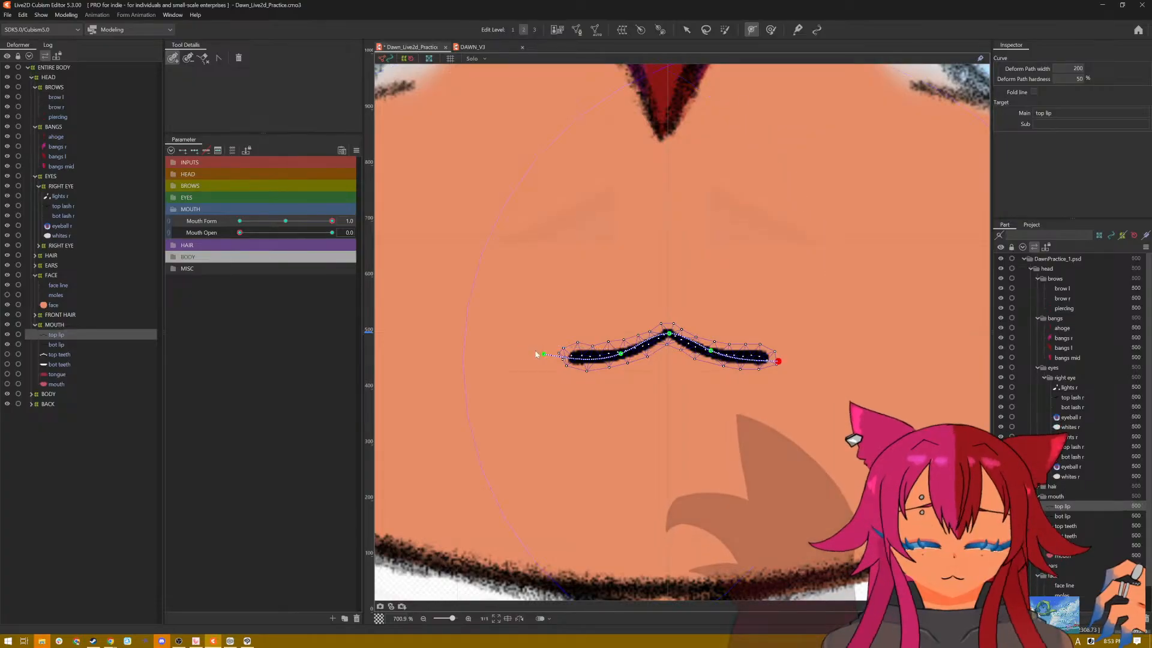
Step: Bend the top lip into a smile at Mouth Form 1.0, raising the path's end points and lowering its centre and intermediate points
click(686, 31)
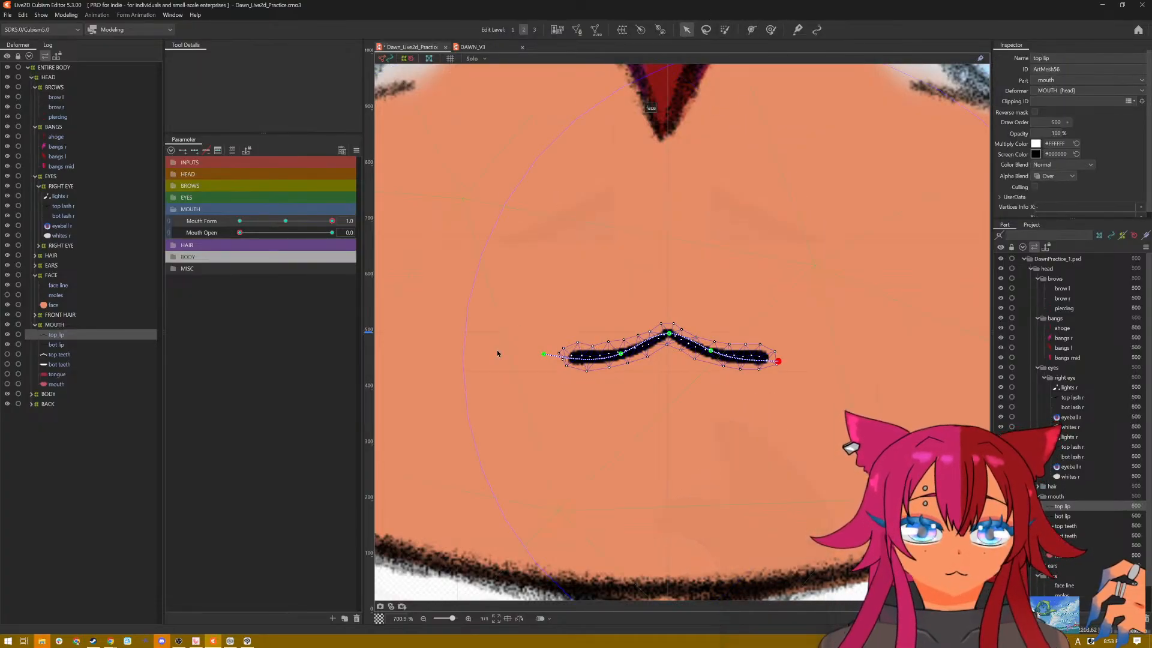
drag(544, 355, 523, 334)
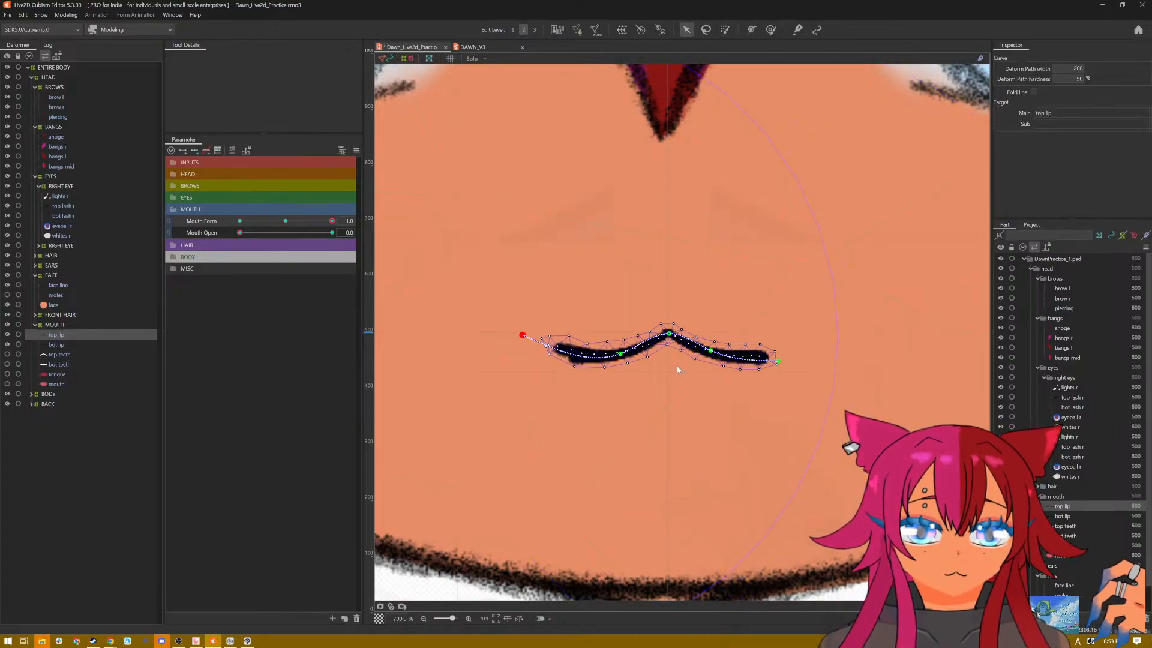
drag(778, 362, 798, 338)
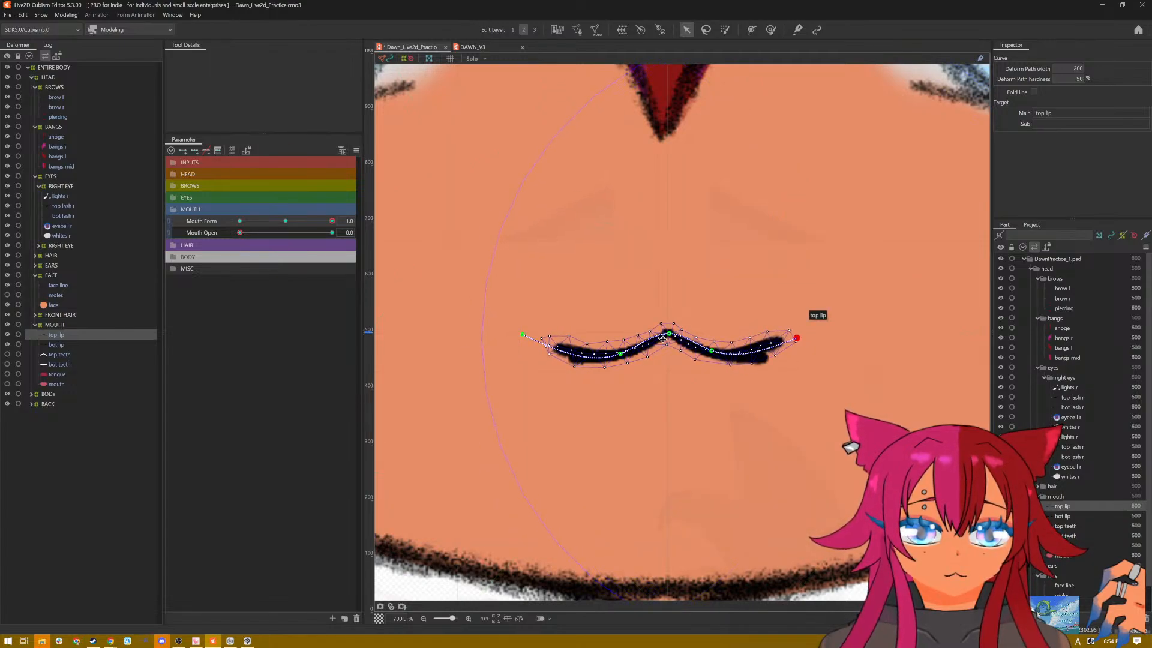
drag(670, 334, 665, 377)
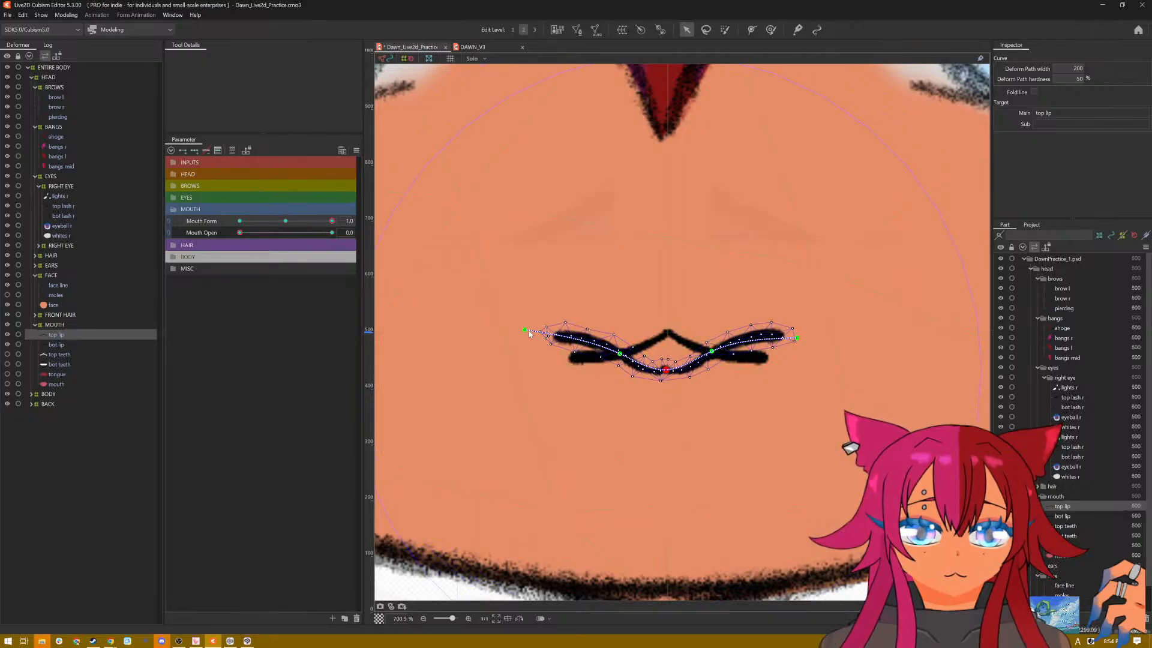
drag(530, 334, 544, 323)
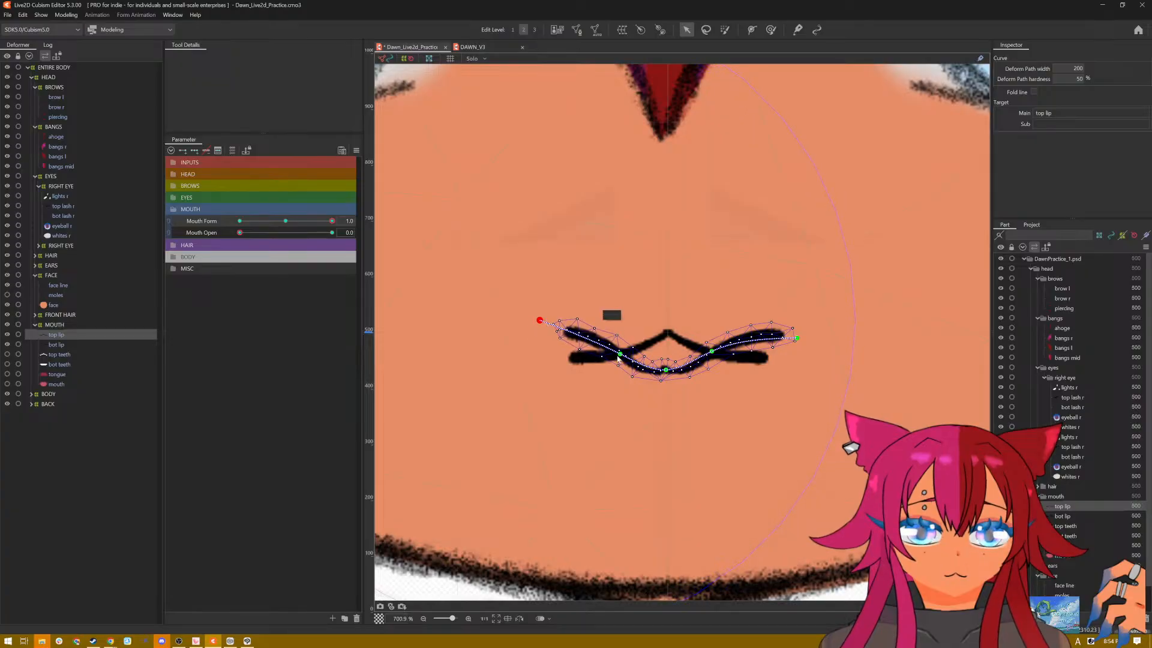
drag(619, 355, 611, 362)
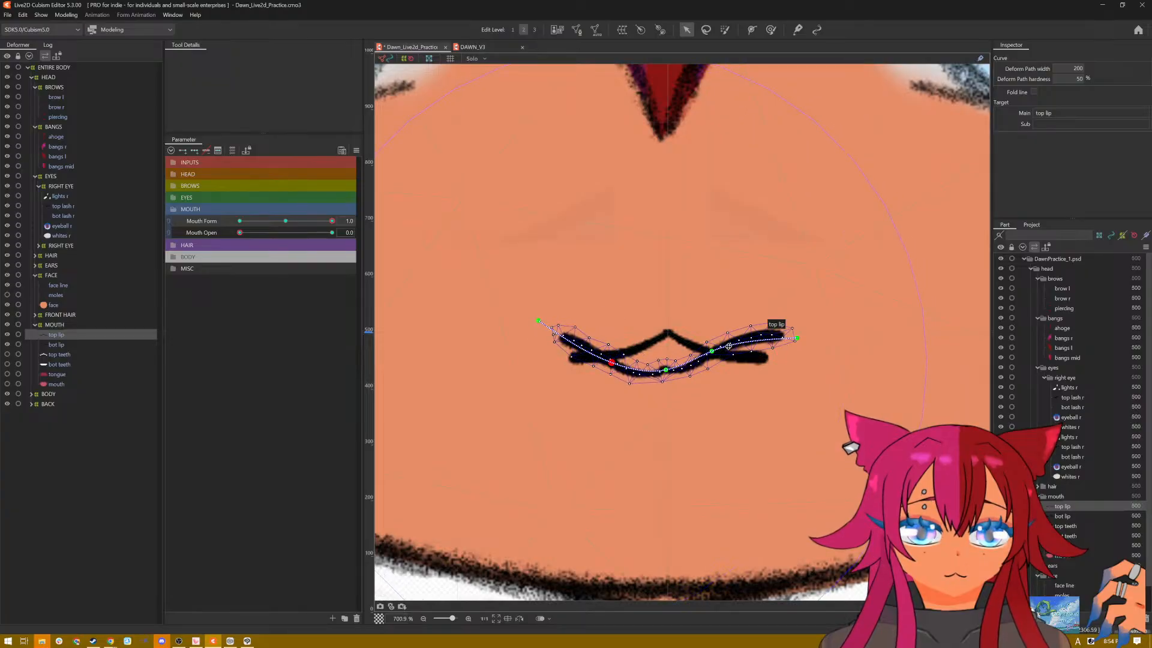
drag(713, 353, 733, 362)
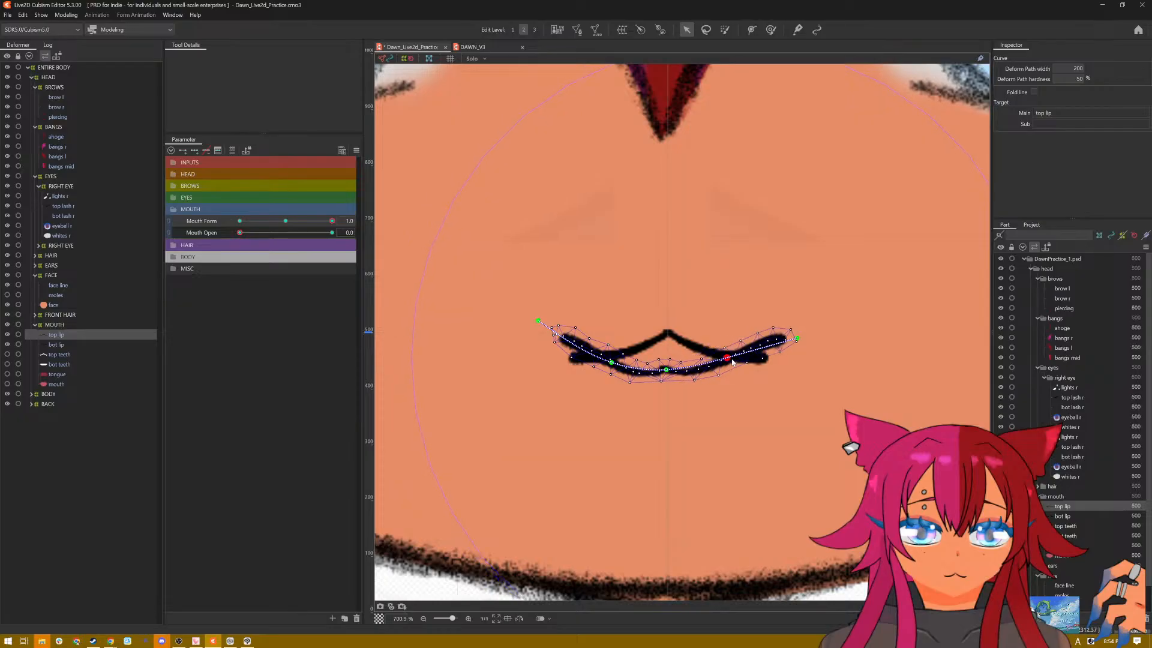
drag(798, 341, 792, 331)
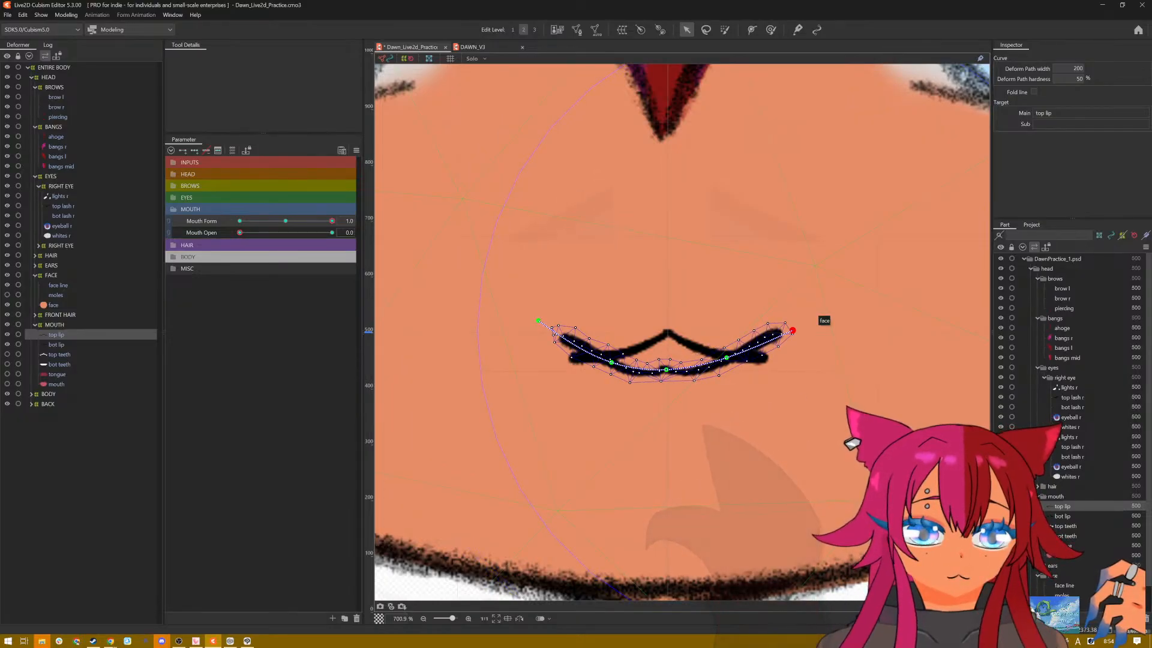
Step: Hide the bottom lip so that only the top lip is visible on the face
drag(7, 344, 8, 364)
scroll(792, 411, down, 4)
scroll(766, 398, down, 3)
scroll(765, 397, up, 7)
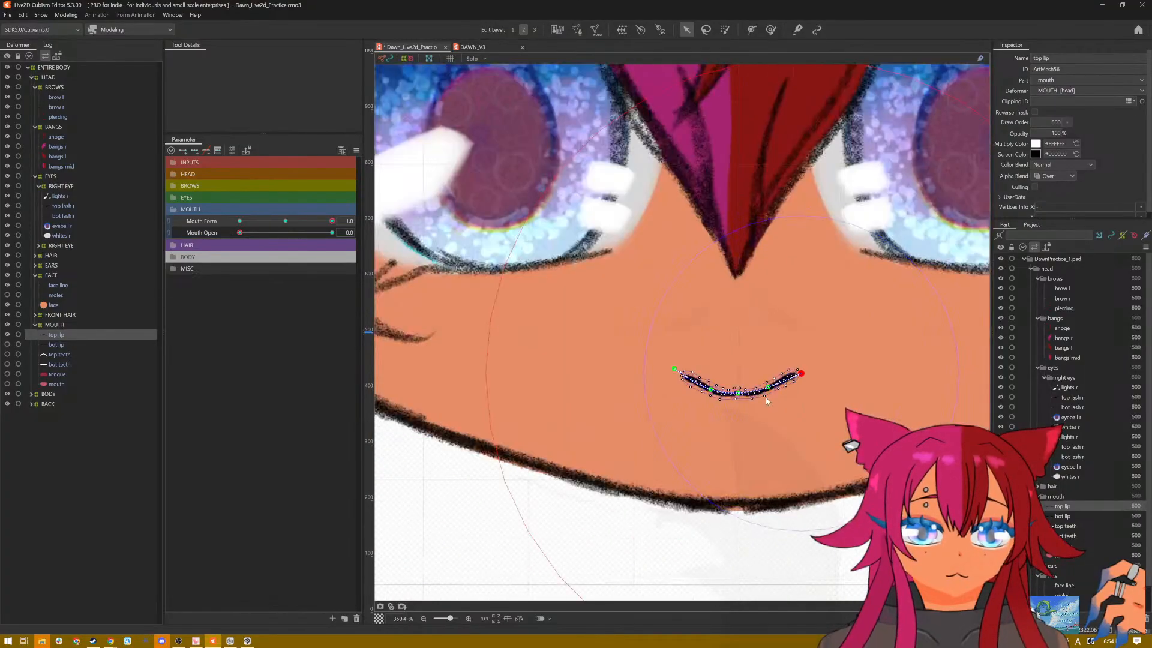
Step: Reshape the top lip's smile by raising its centre point into a small peak and pulling both corners outward and upward
drag(710, 391, 709, 368)
drag(581, 340, 558, 325)
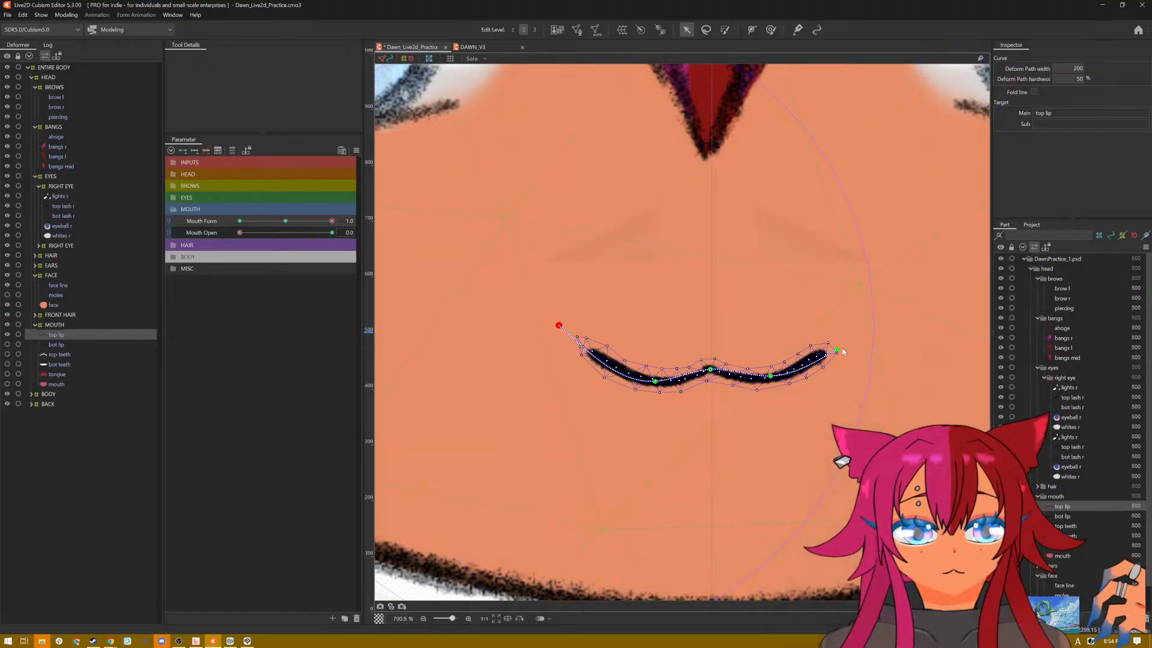
drag(852, 351, 855, 336)
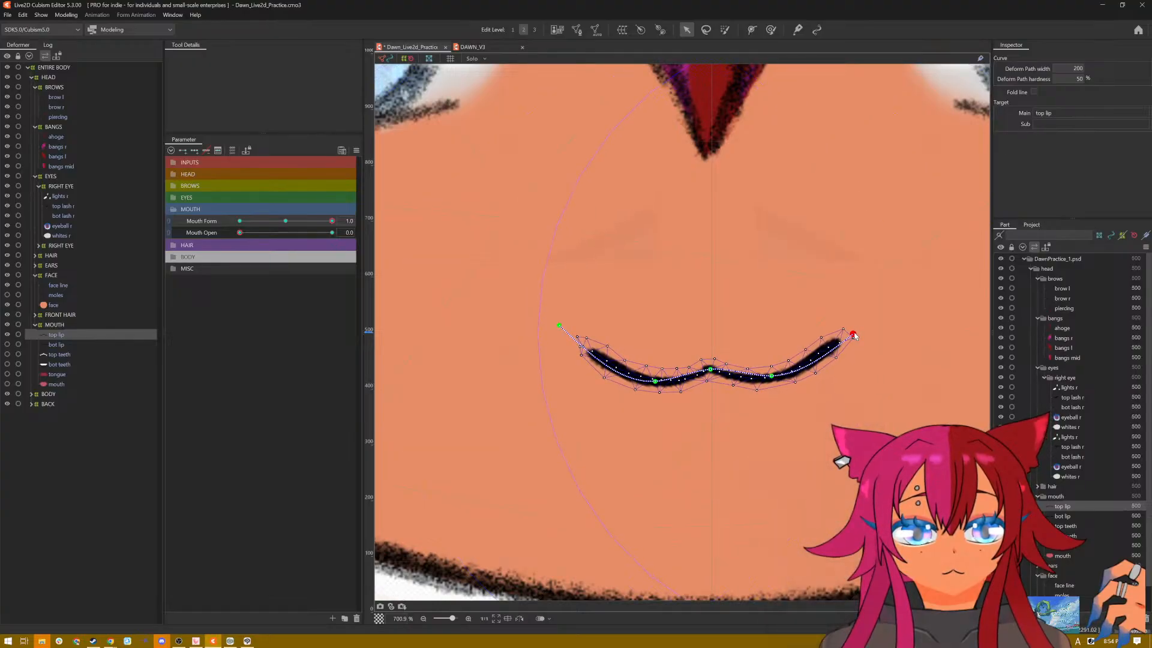
scroll(855, 336, down, 5)
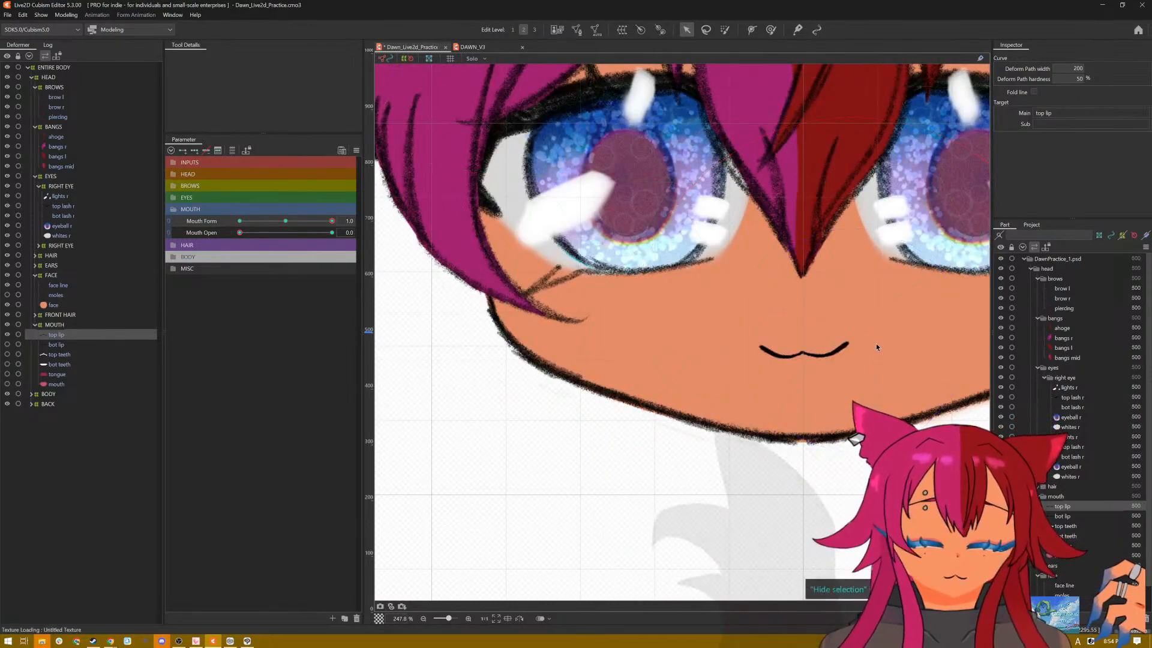
scroll(875, 346, down, 2)
scroll(907, 343, up, 5)
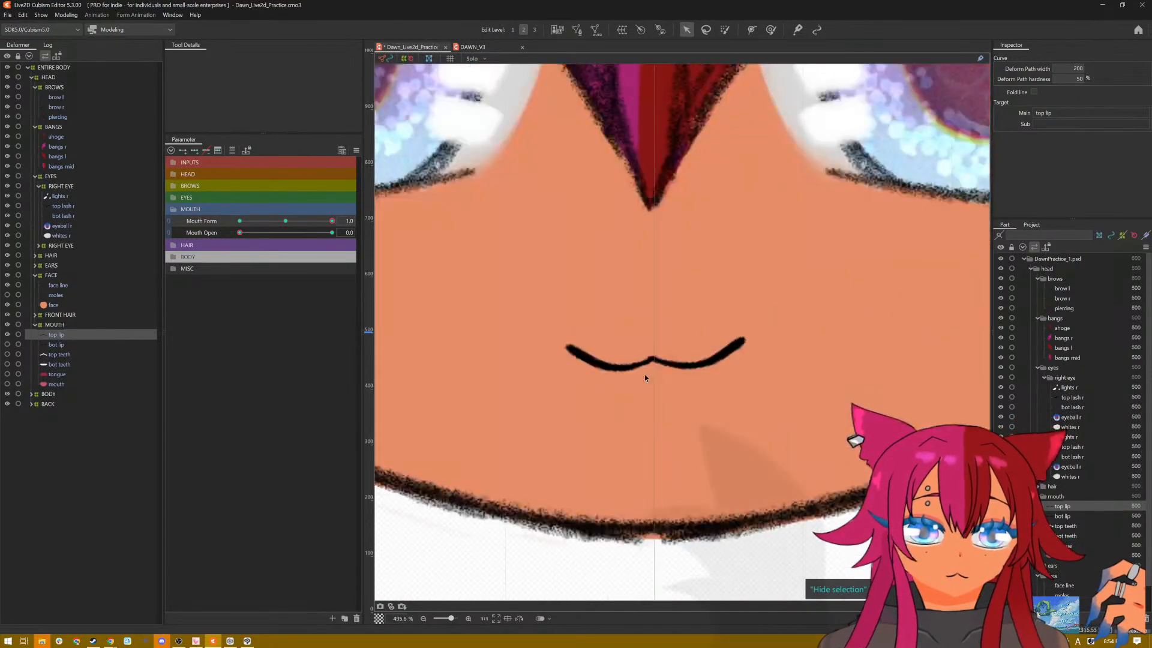
Step: Even out the smile by raising the top lip's left corner and nudging its centre point, checking the shape with the selection hidden
mouse_move(570, 348)
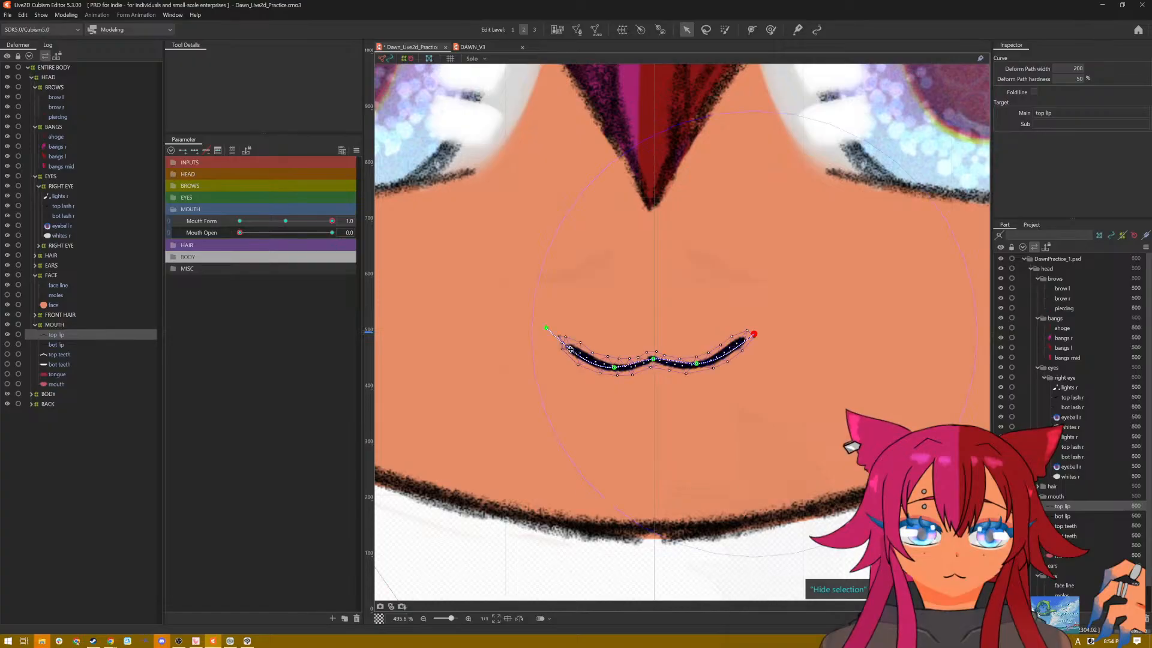
drag(549, 330, 544, 314)
key(ctrl+t)
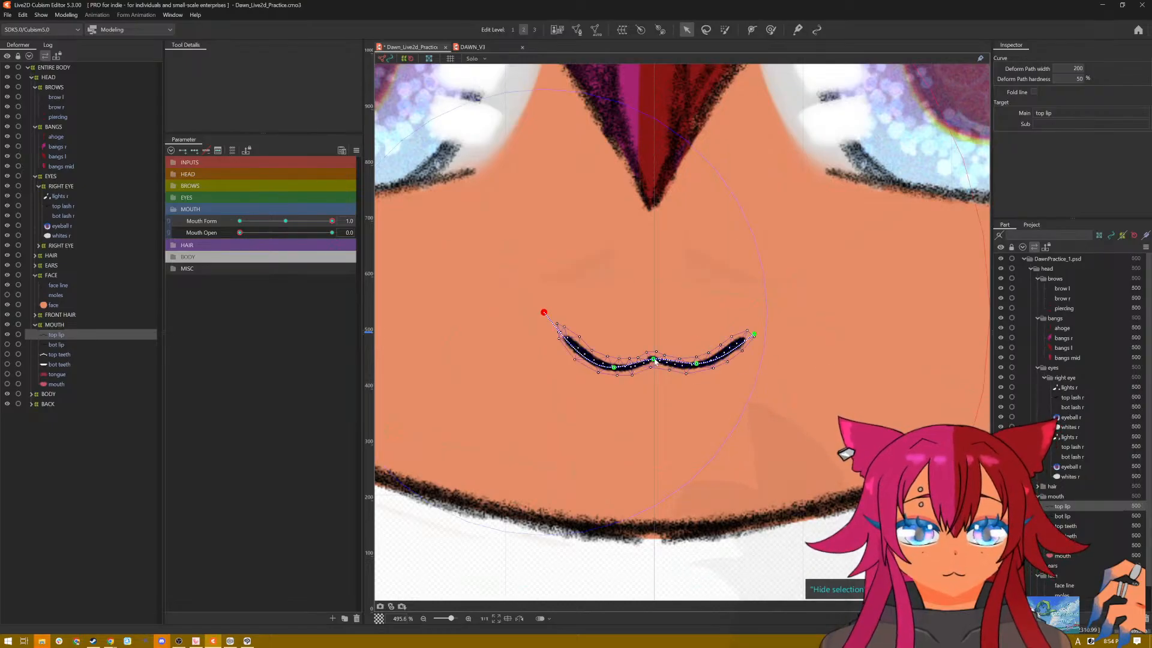
click(654, 360)
drag(655, 359, 656, 359)
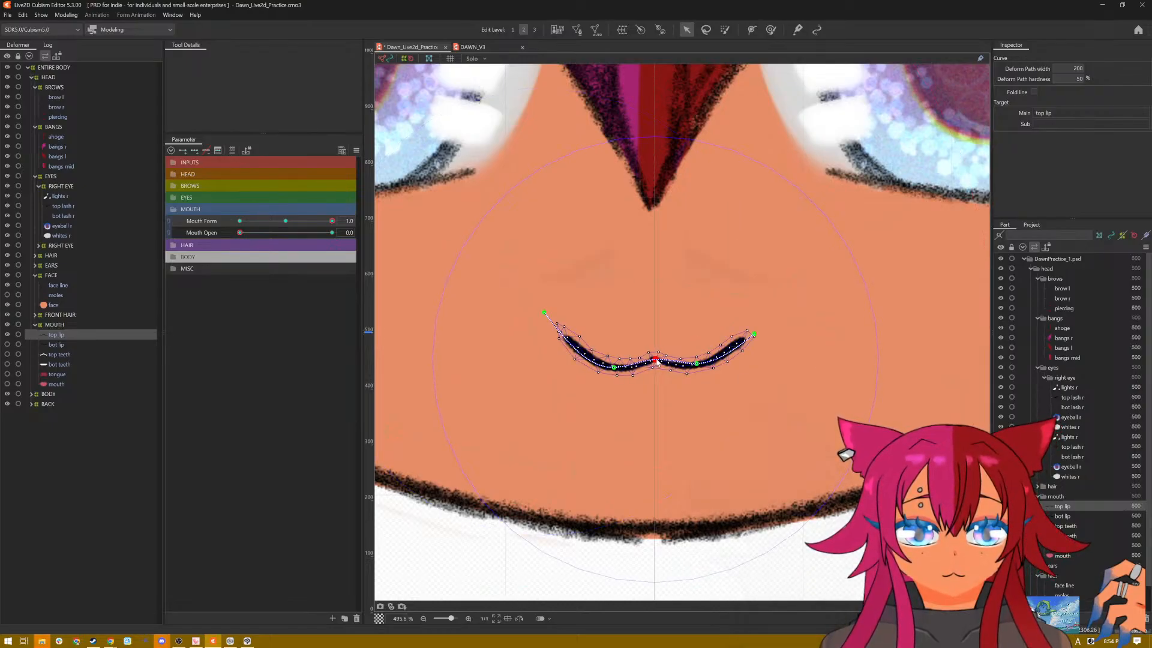
key(ctrl+t)
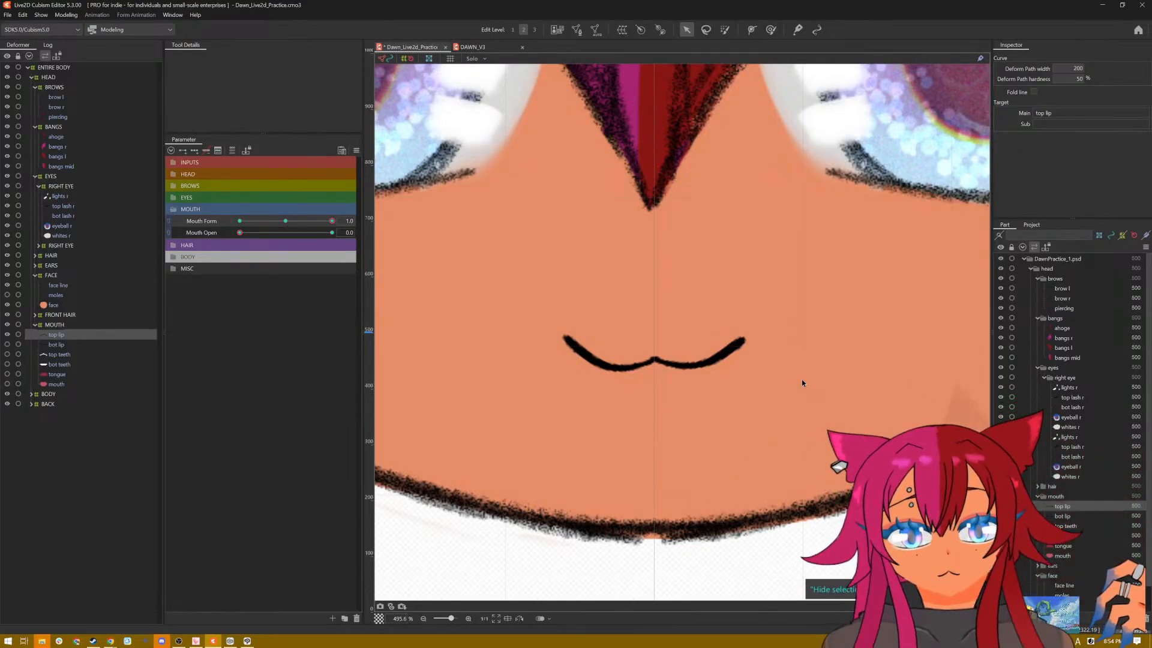
key(ctrl+t)
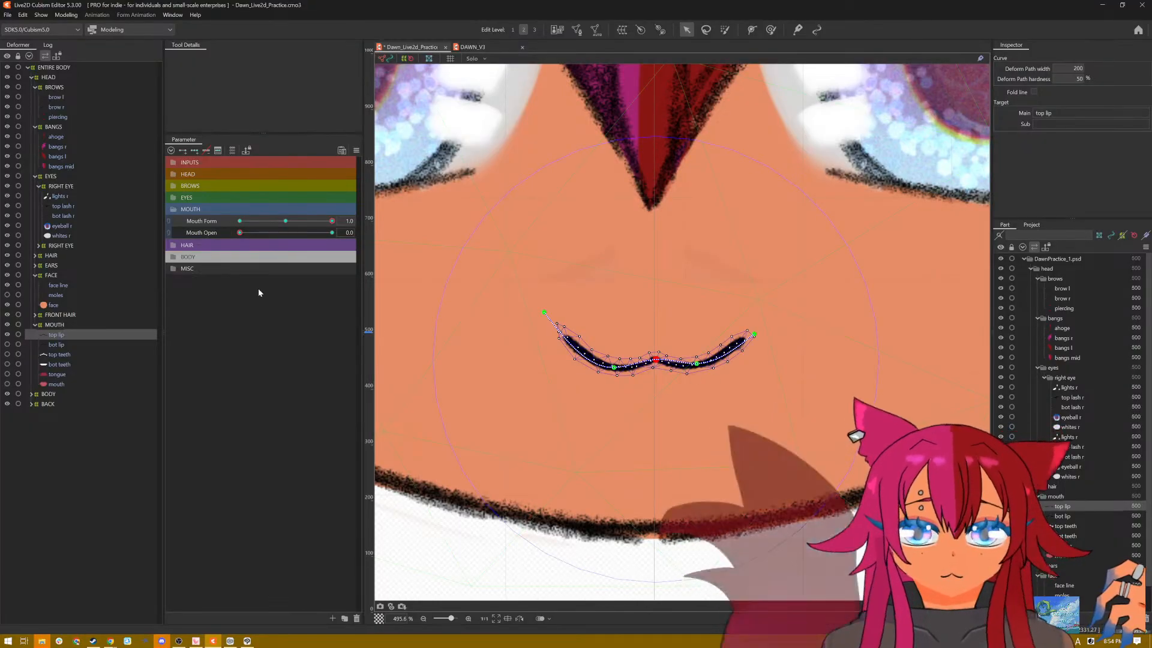
Step: Set Mouth Form to -1.0 and shape the top lip into a frown by raising its centre point and pulling both corners down
drag(333, 221, 239, 223)
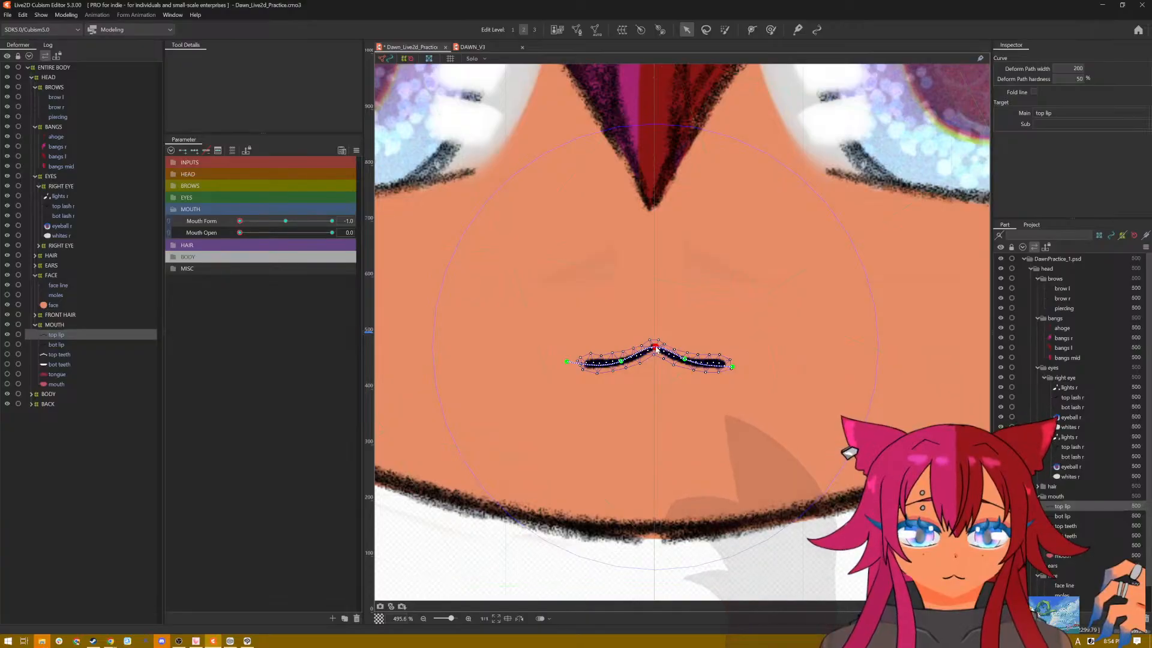
drag(656, 347, 658, 334)
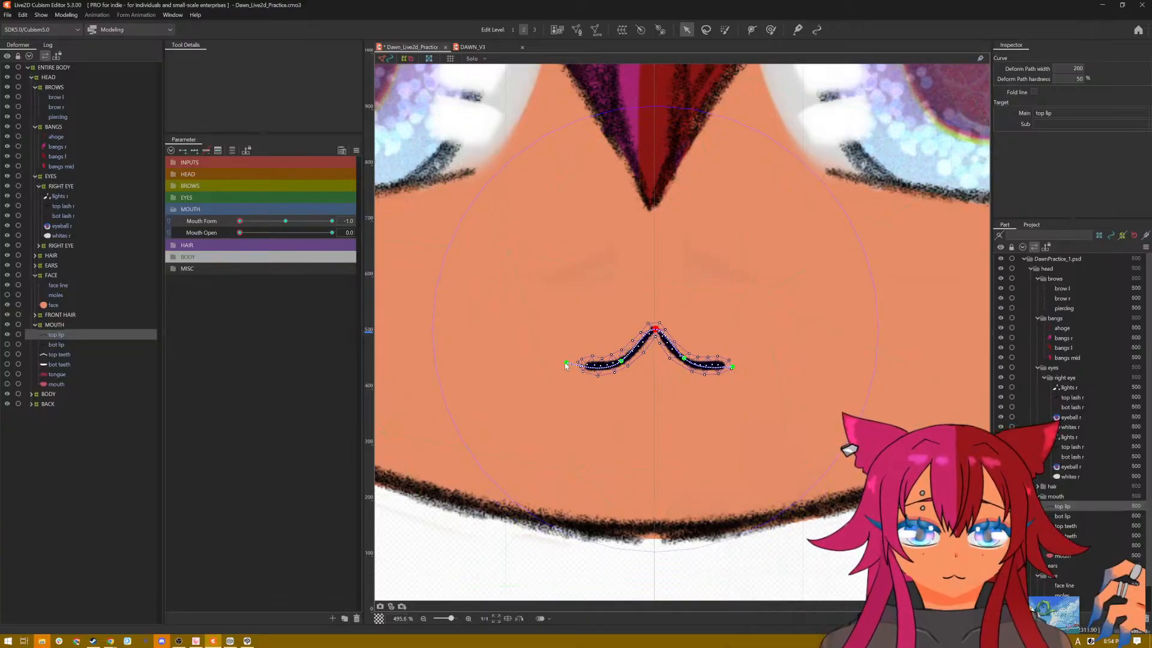
drag(566, 363, 575, 402)
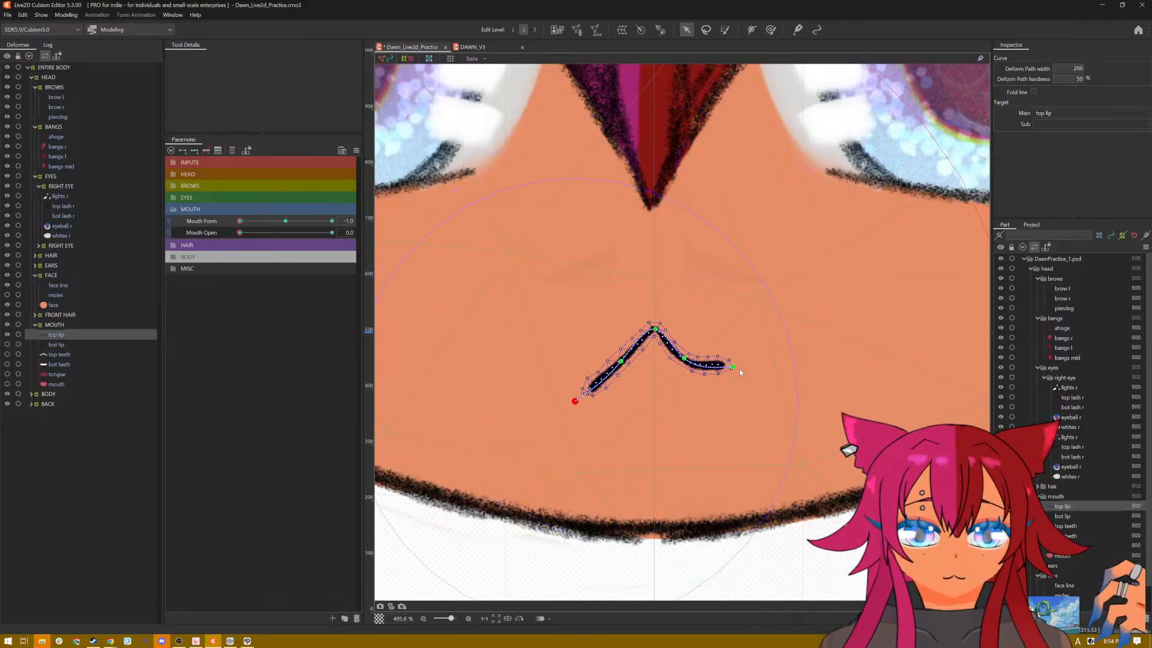
drag(733, 367, 721, 402)
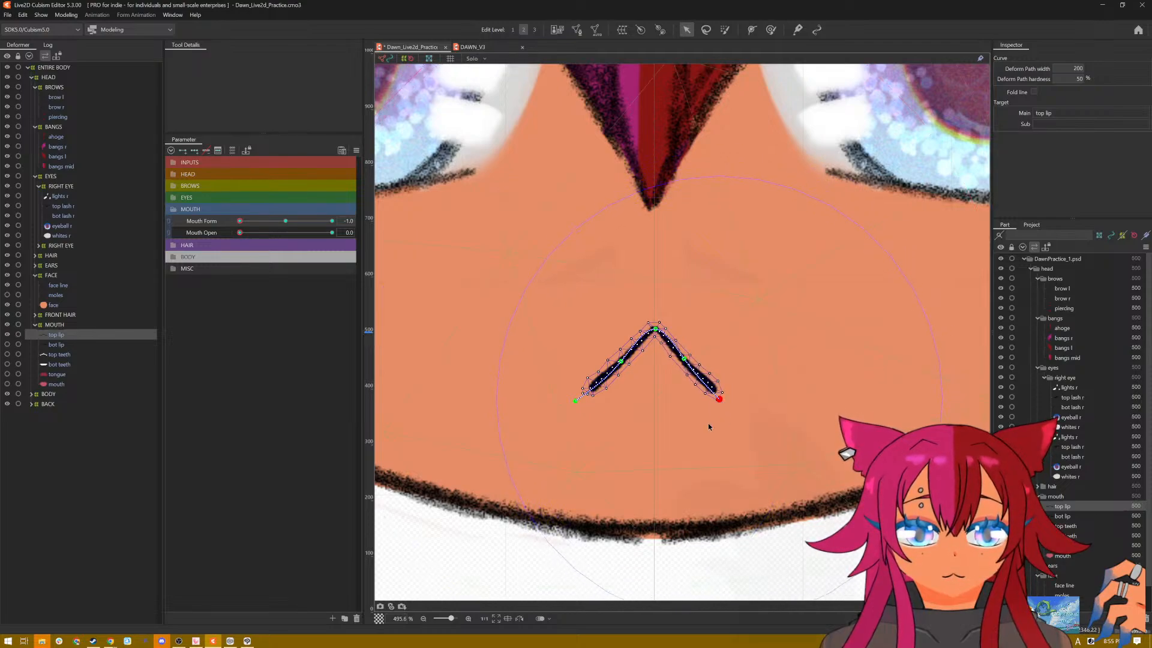
key(ctrl+h)
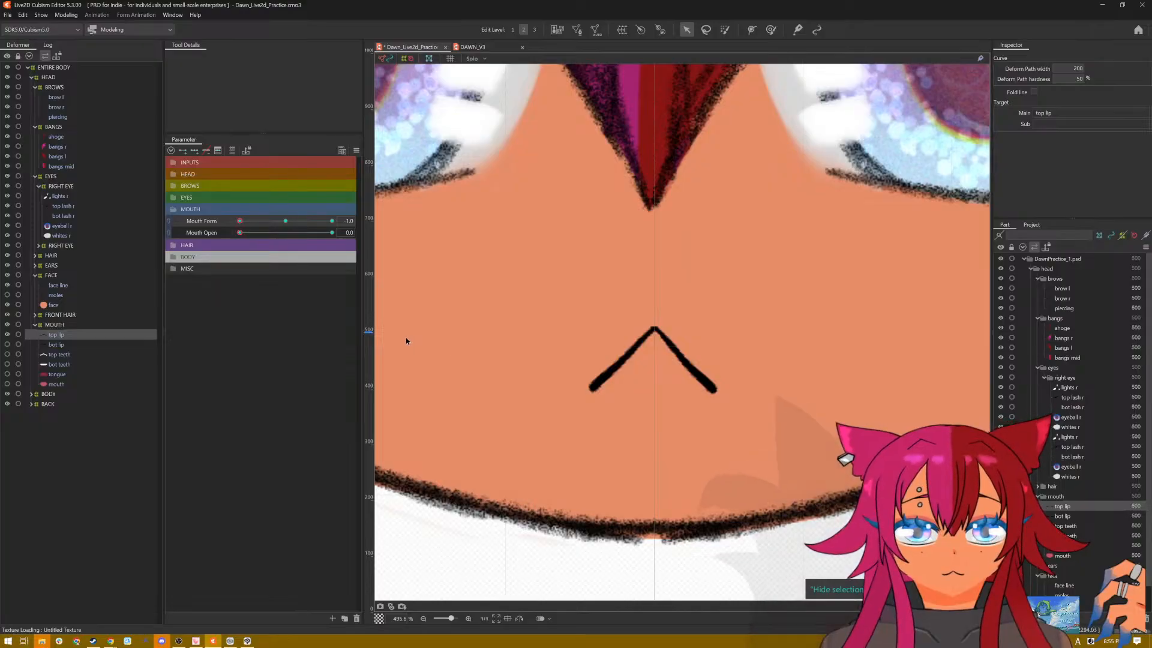
key(ctrl+h)
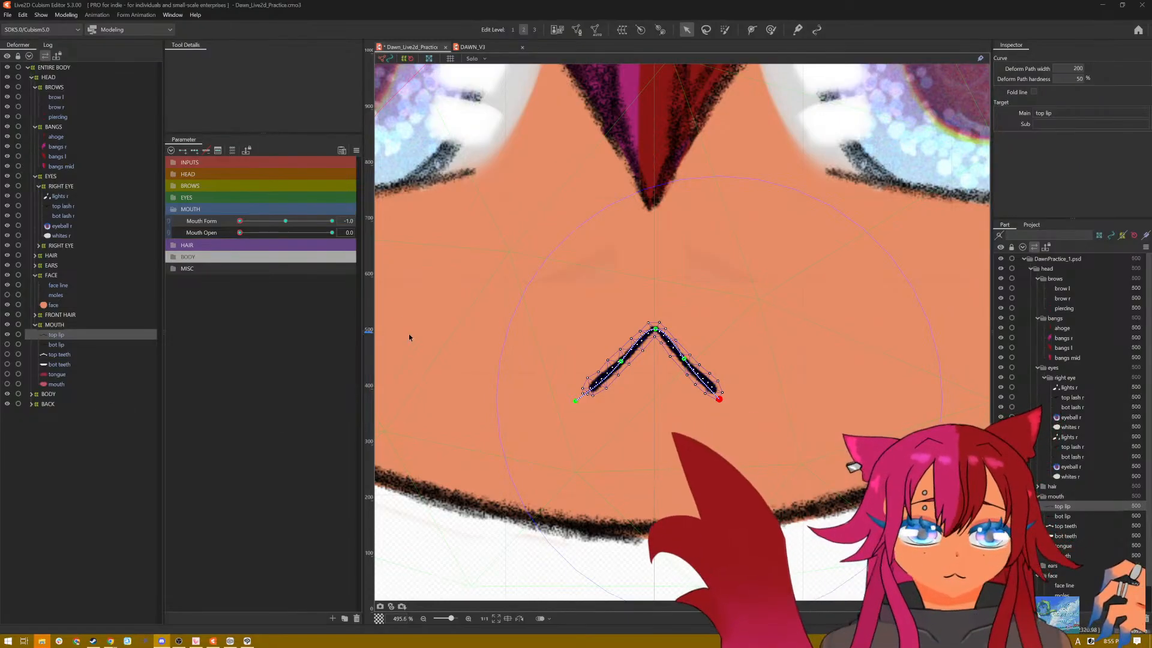
Step: Preview the top lip's change from frown to smile on the whole face, moving Mouth Form from -1.0 to 1.0 with the selection hidden
scroll(528, 237, down, 5)
scroll(520, 232, up, 4)
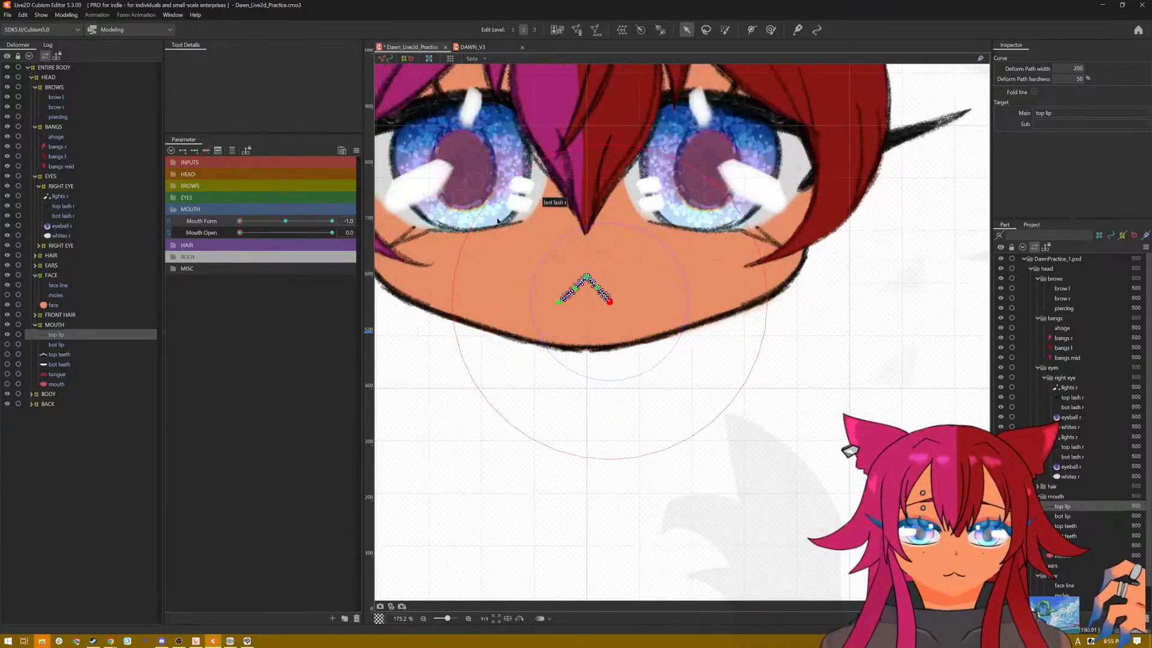
scroll(540, 234, down, 4)
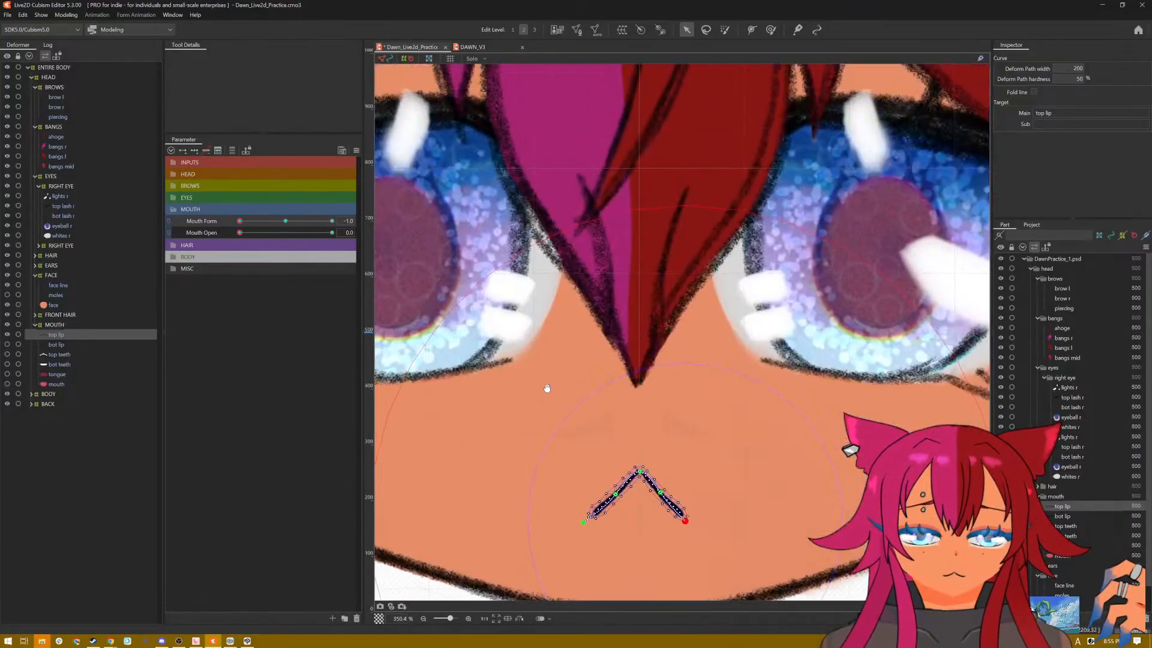
scroll(529, 365, down, 2)
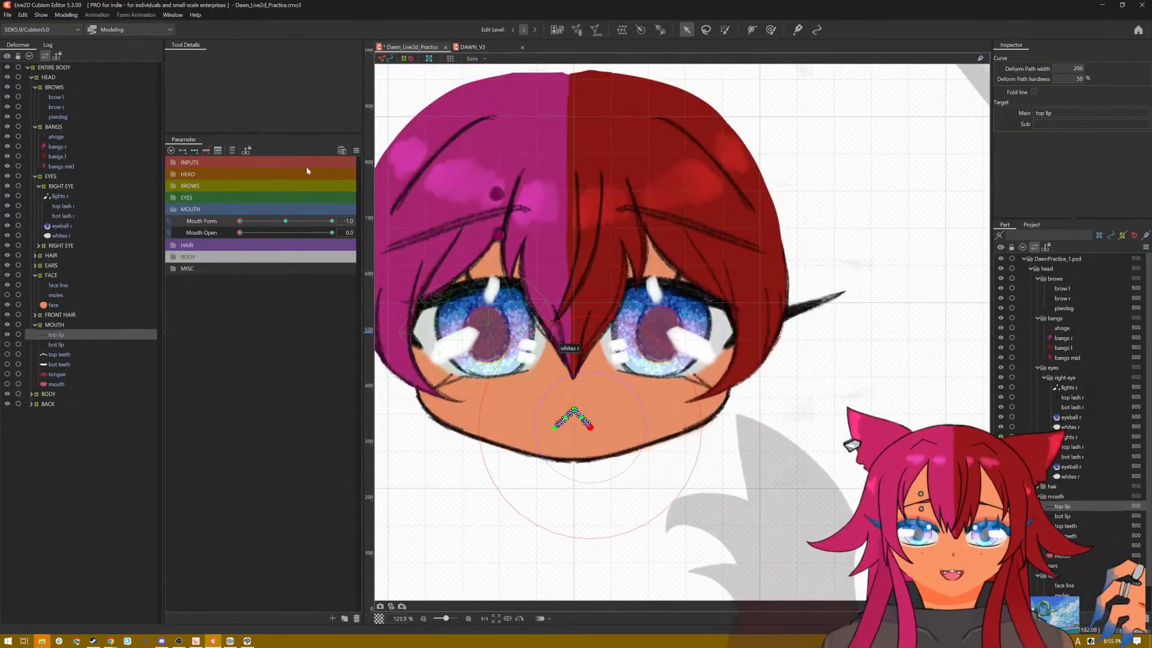
key(h)
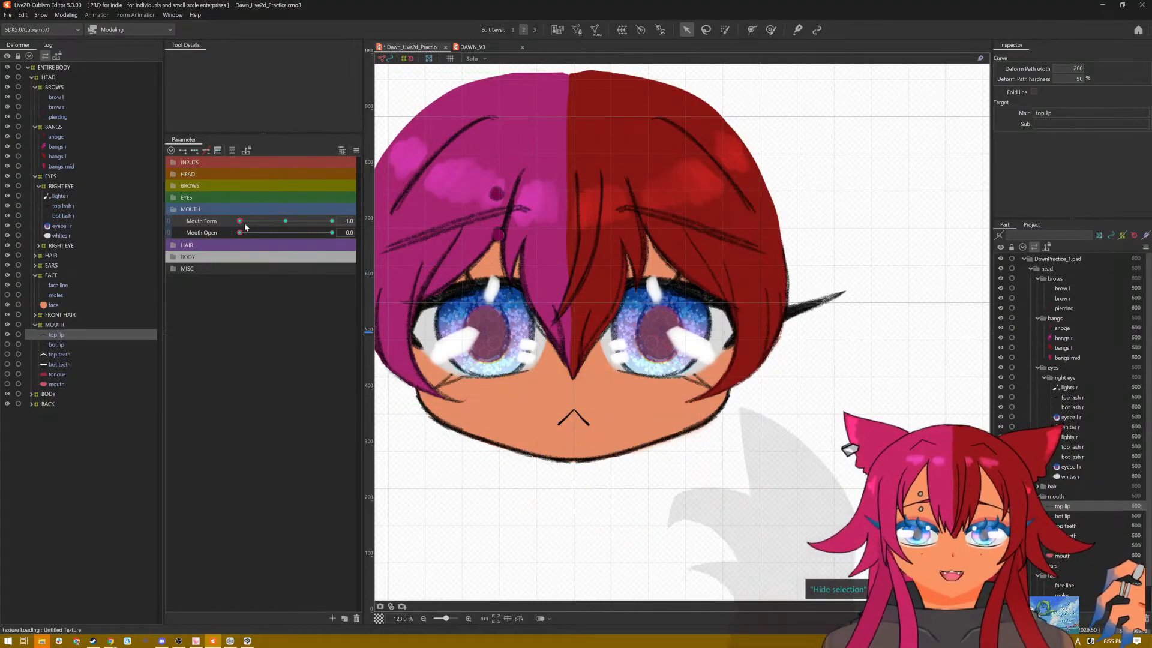
drag(240, 222, 297, 228)
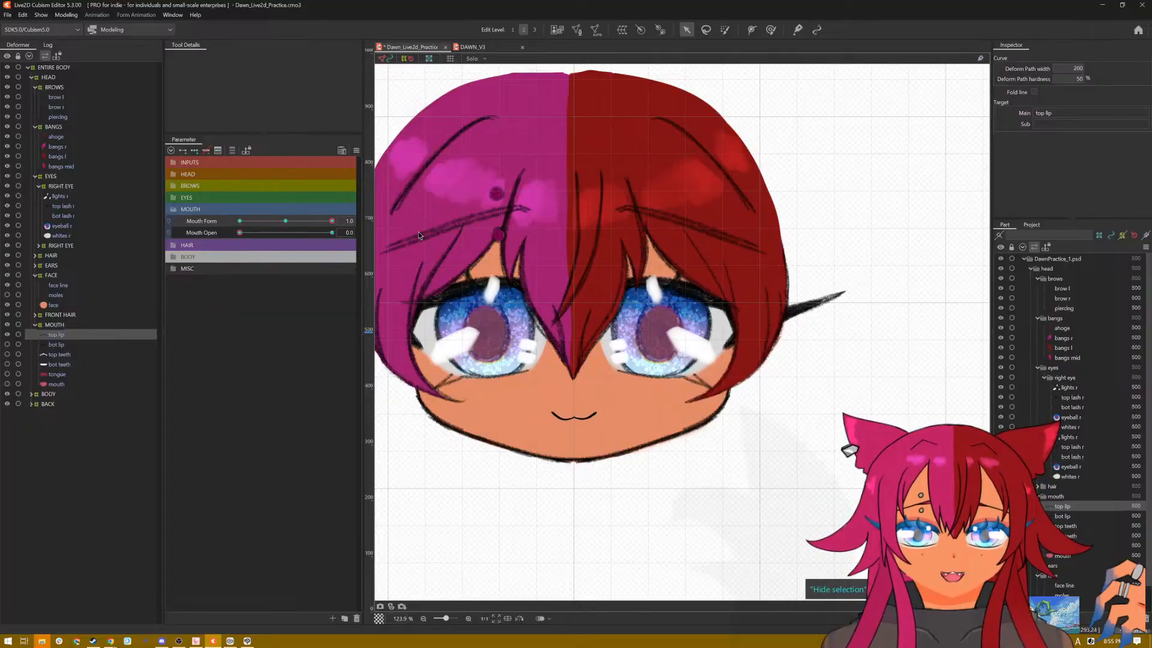
scroll(503, 427, up, 5)
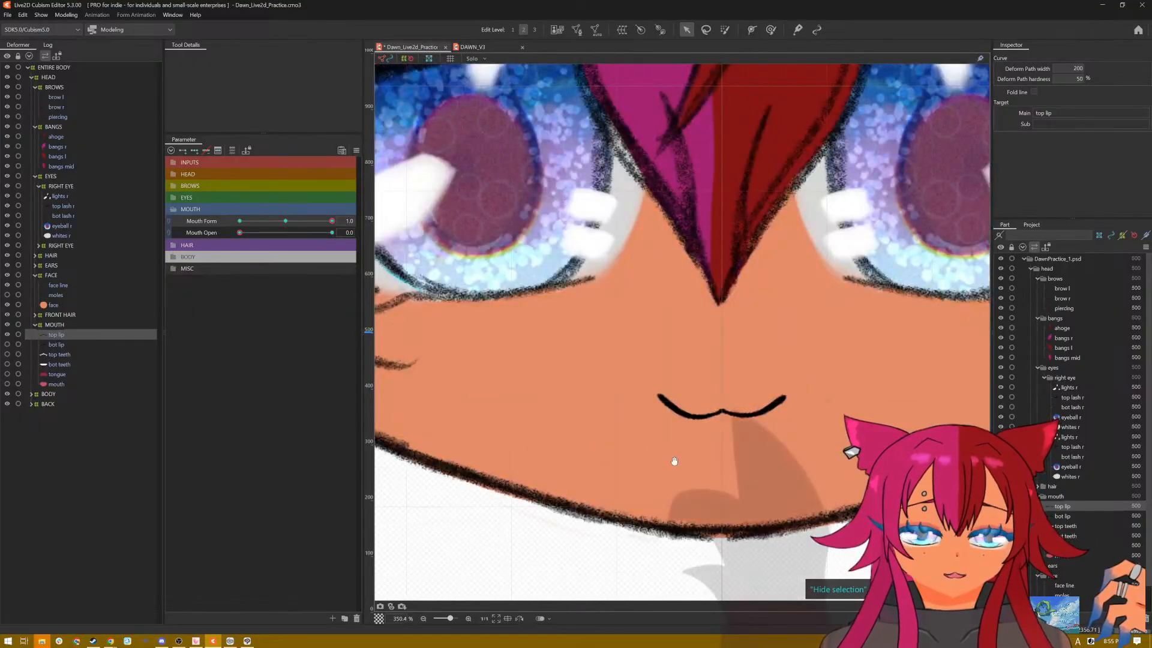
drag(660, 453, 577, 460)
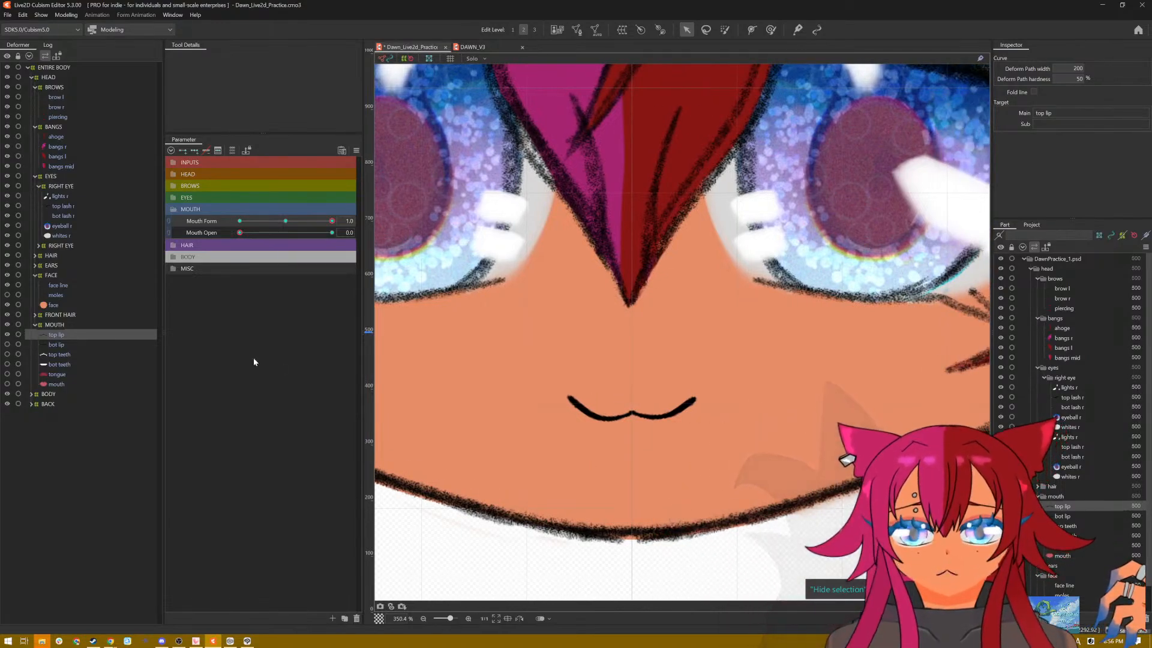
Step: Compare the Mouth Form and Mouth Open keys of the bottom lip with those of the top lip
click(56, 345)
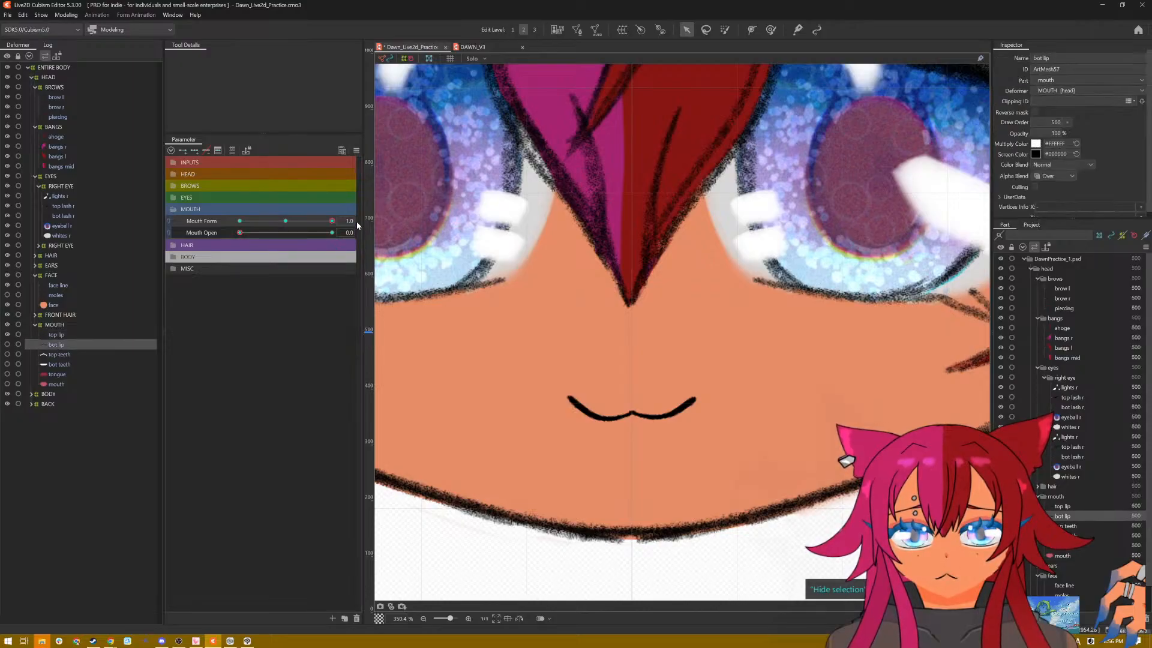
click(83, 334)
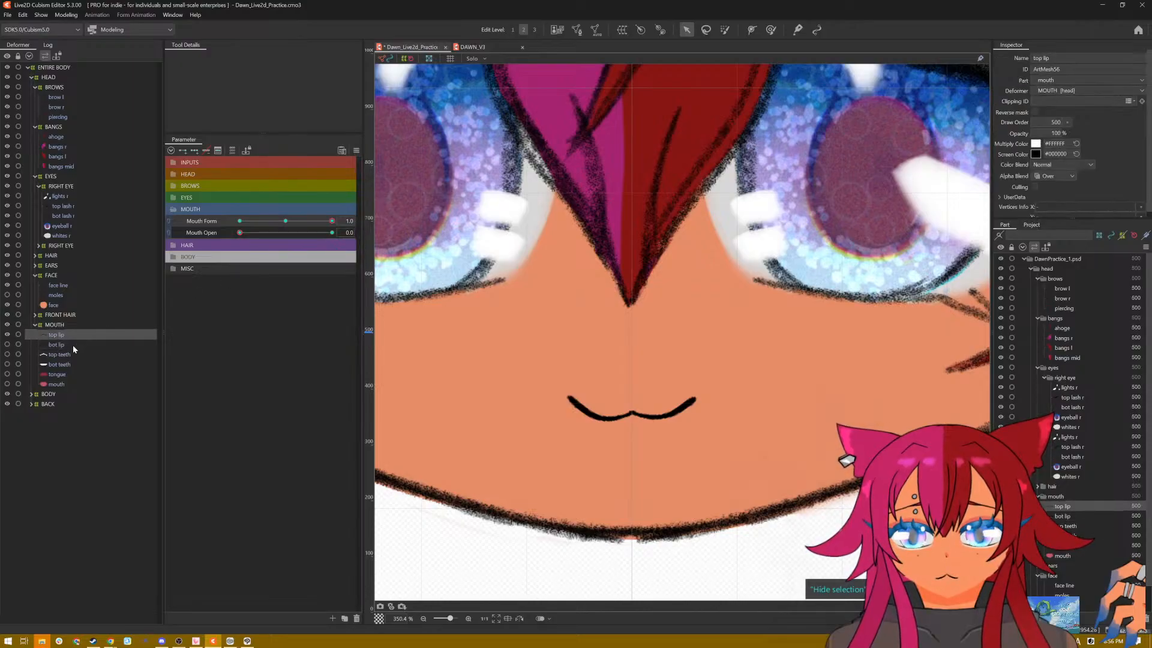
click(73, 344)
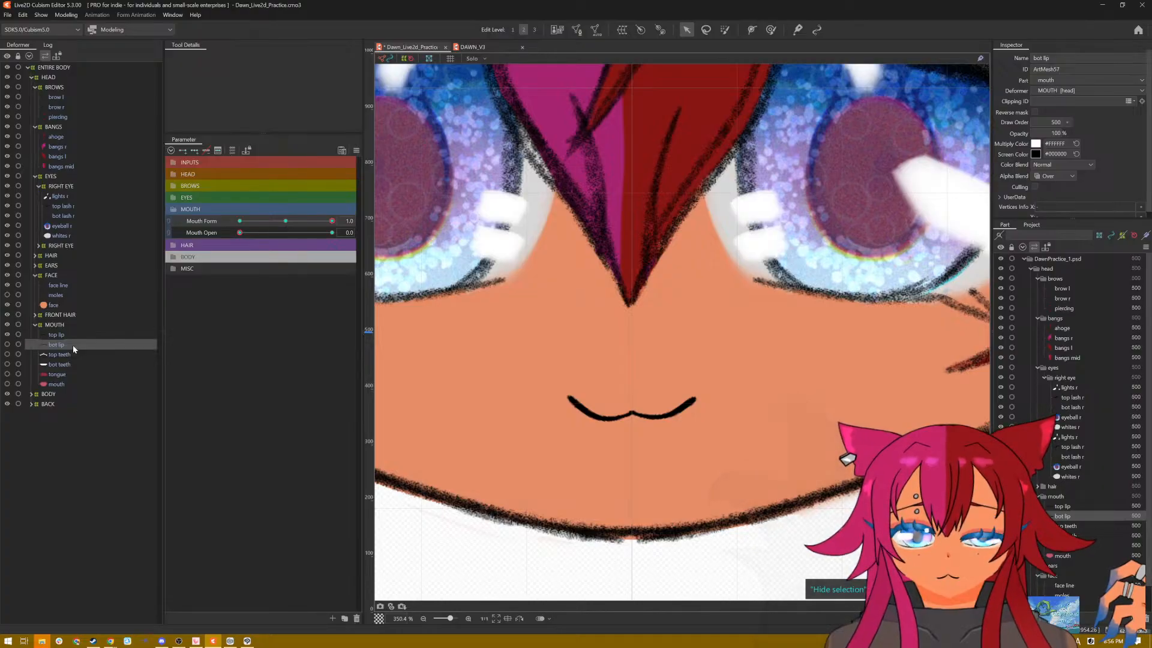
click(73, 334)
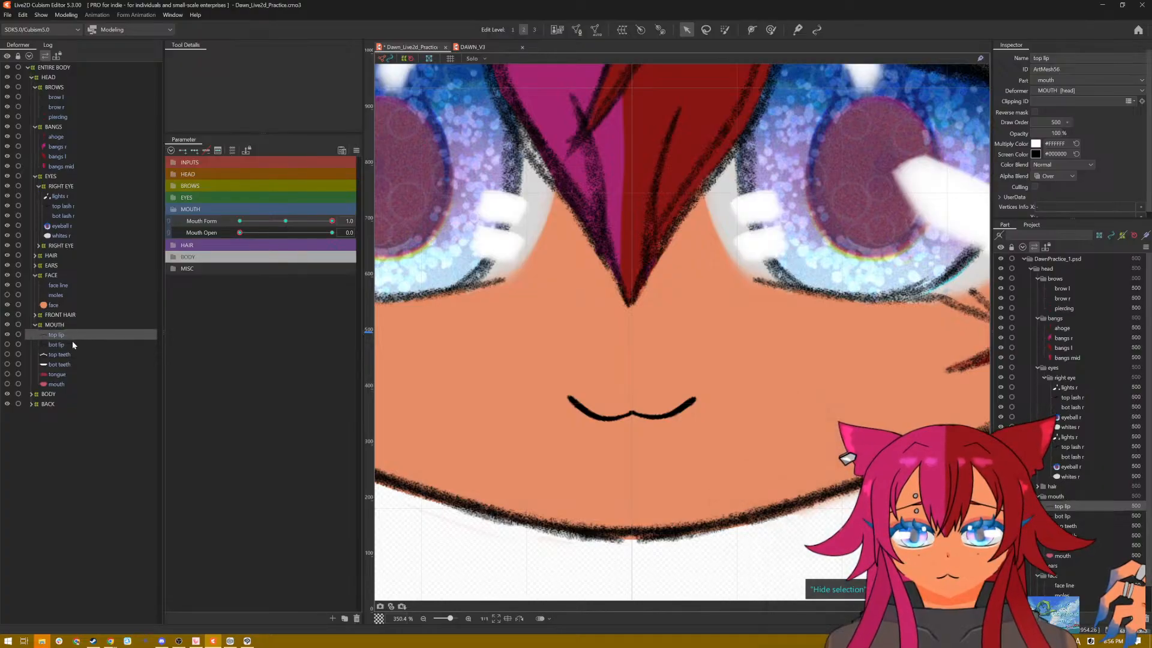
Step: At Mouth Form -1.0, show the bottom lip and bend its left half and centre point onto the top lip's frown
click(72, 344)
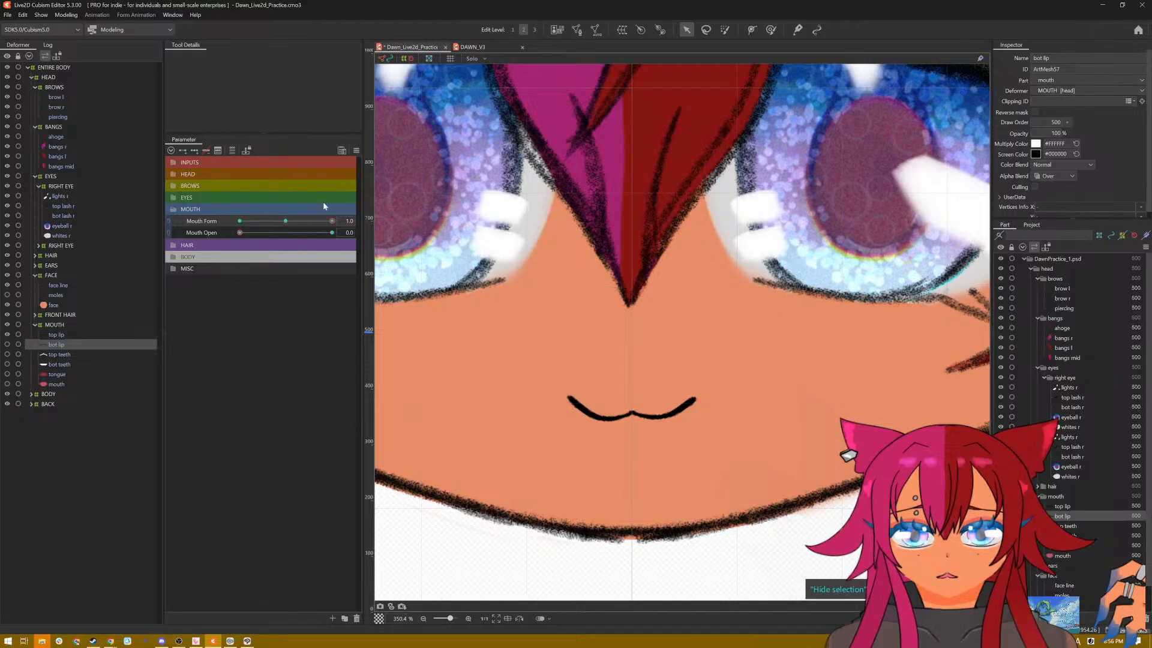
drag(330, 223, 210, 227)
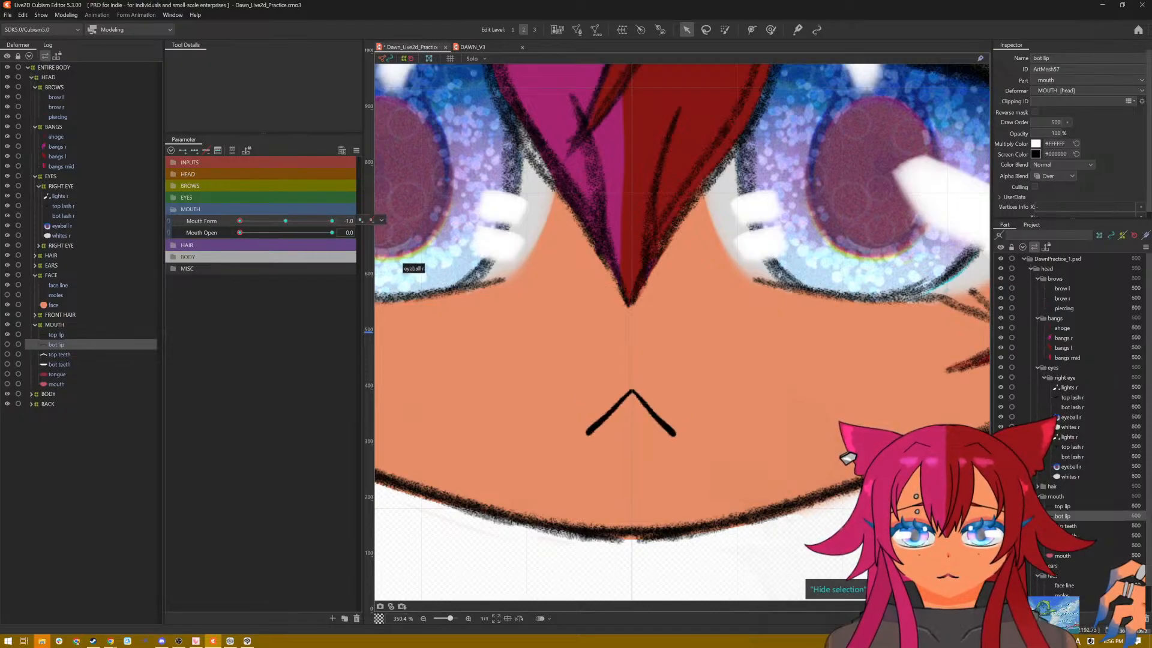
click(8, 344)
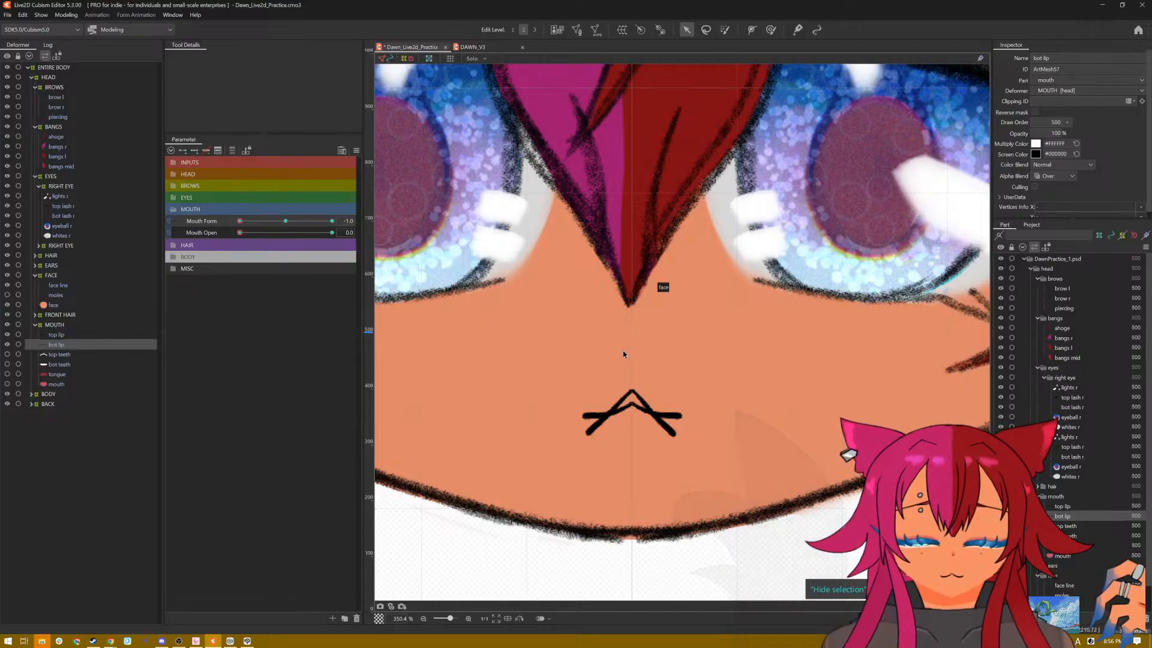
click(633, 434)
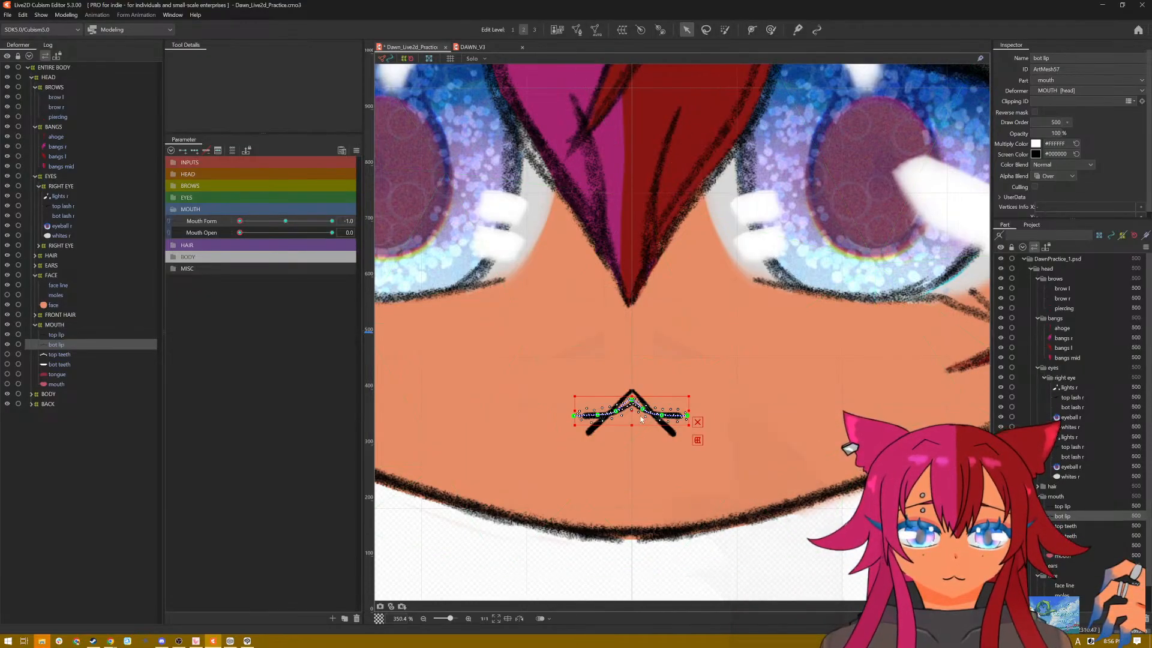
scroll(641, 418, up, 5)
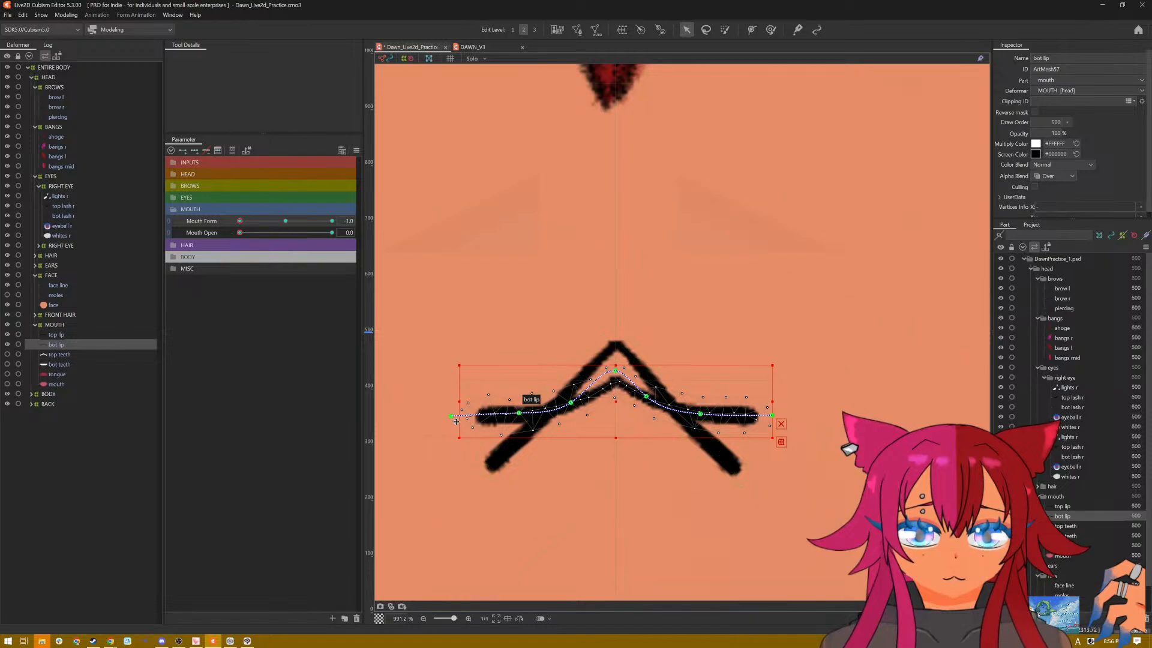
drag(451, 416, 481, 466)
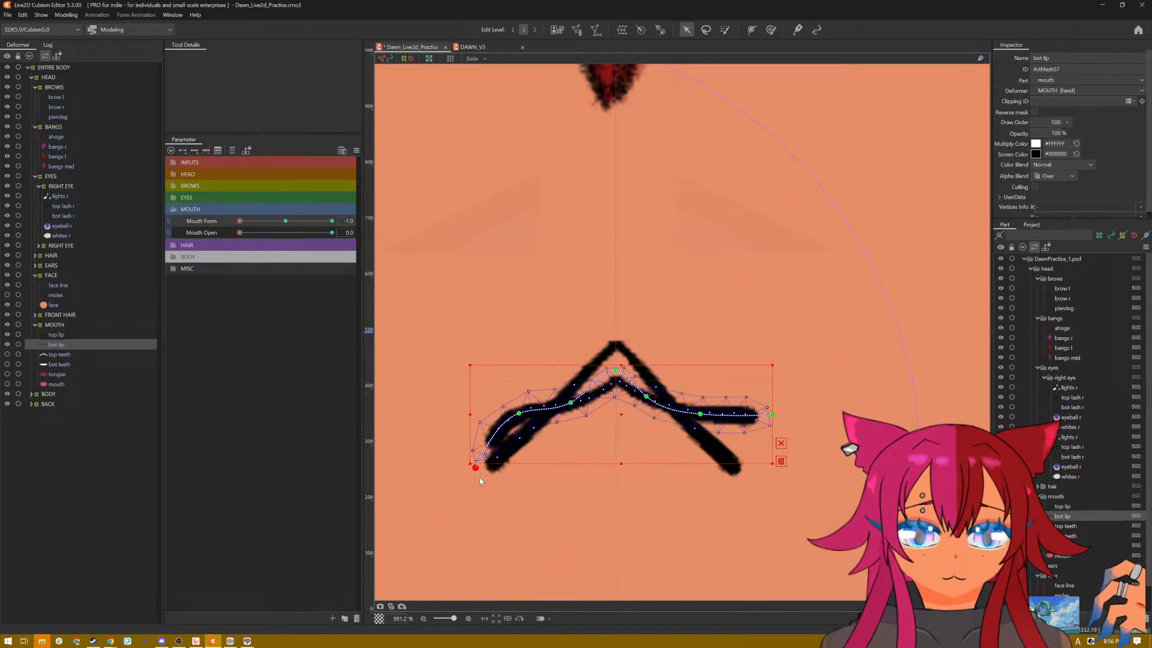
drag(520, 414, 527, 429)
drag(616, 373, 617, 350)
click(574, 405)
drag(575, 406, 568, 391)
drag(618, 354, 615, 334)
Step: Pull the right half of the bottom lip down along the top lip's frown, including its corner point
drag(647, 397, 693, 430)
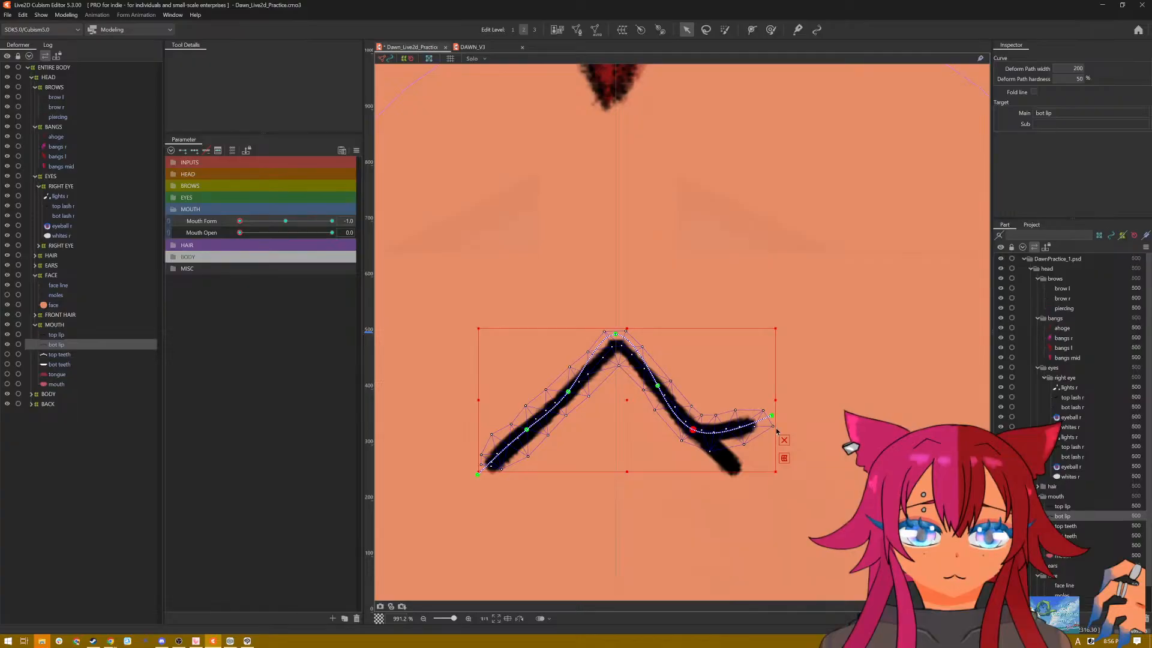
drag(773, 416, 744, 473)
drag(657, 386, 655, 387)
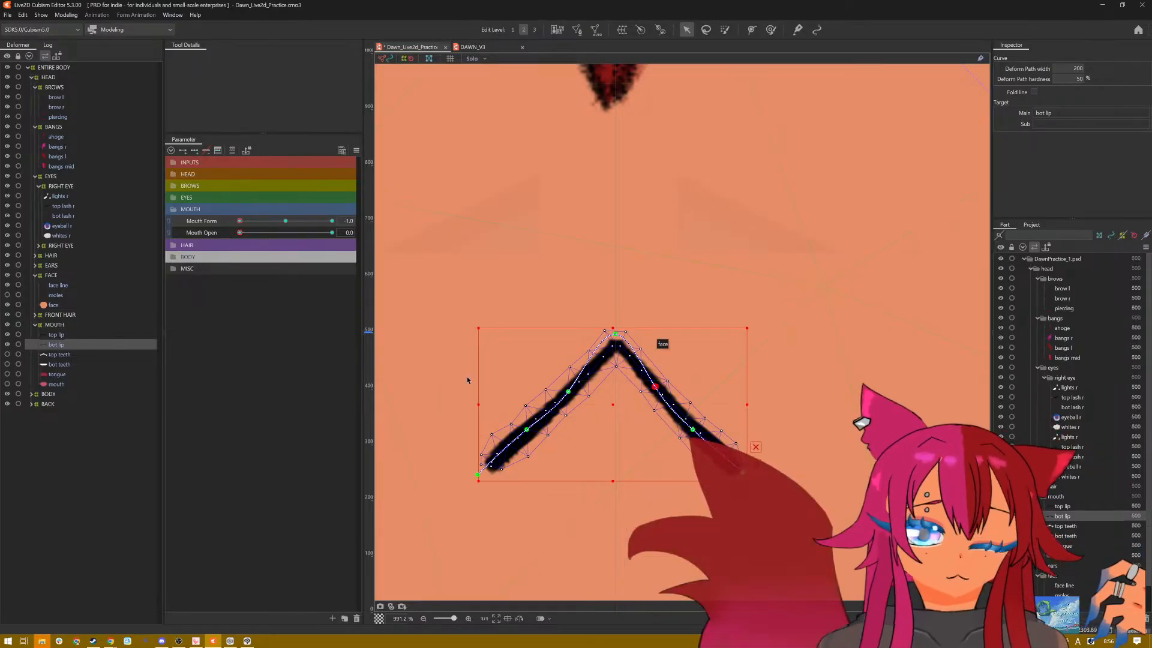
Step: Set Mouth Form to 1.0 and reshape the bottom lip's path to follow the top lip's closed smile
drag(239, 220, 346, 229)
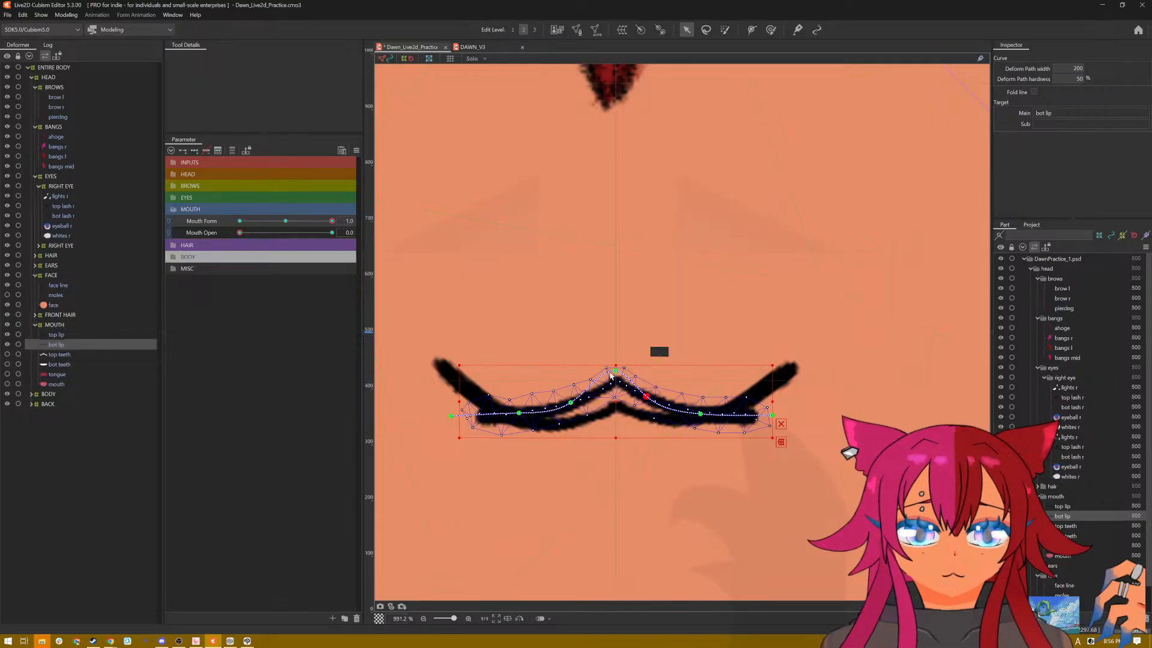
drag(615, 373, 439, 367)
click(520, 413)
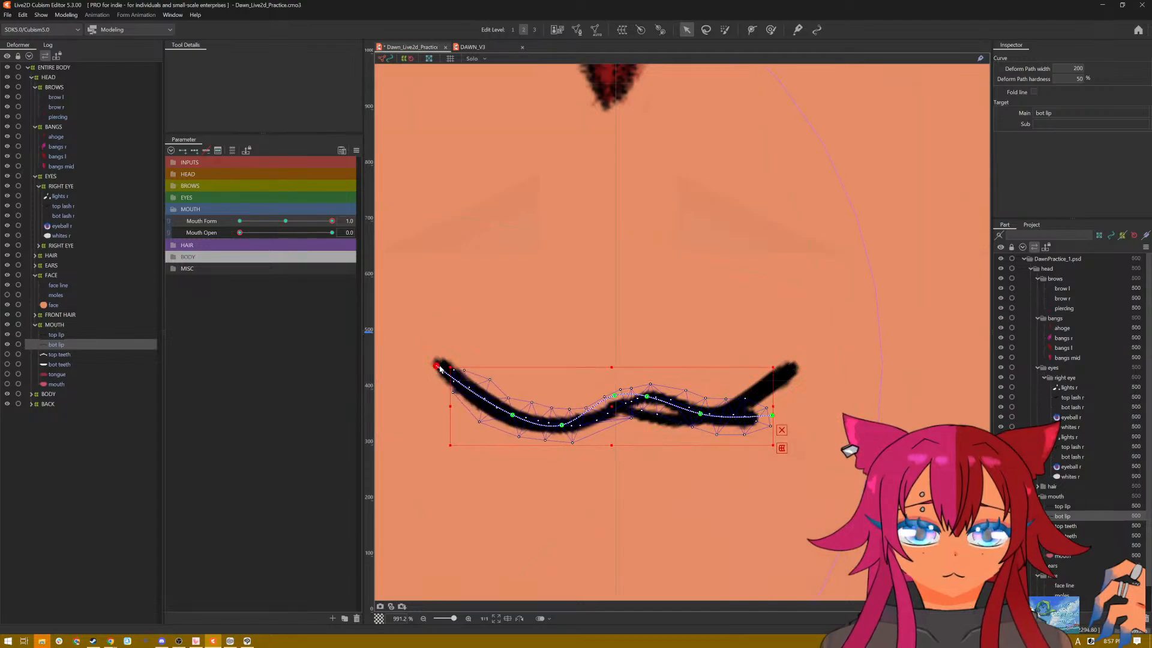
drag(645, 403, 769, 387)
click(649, 415)
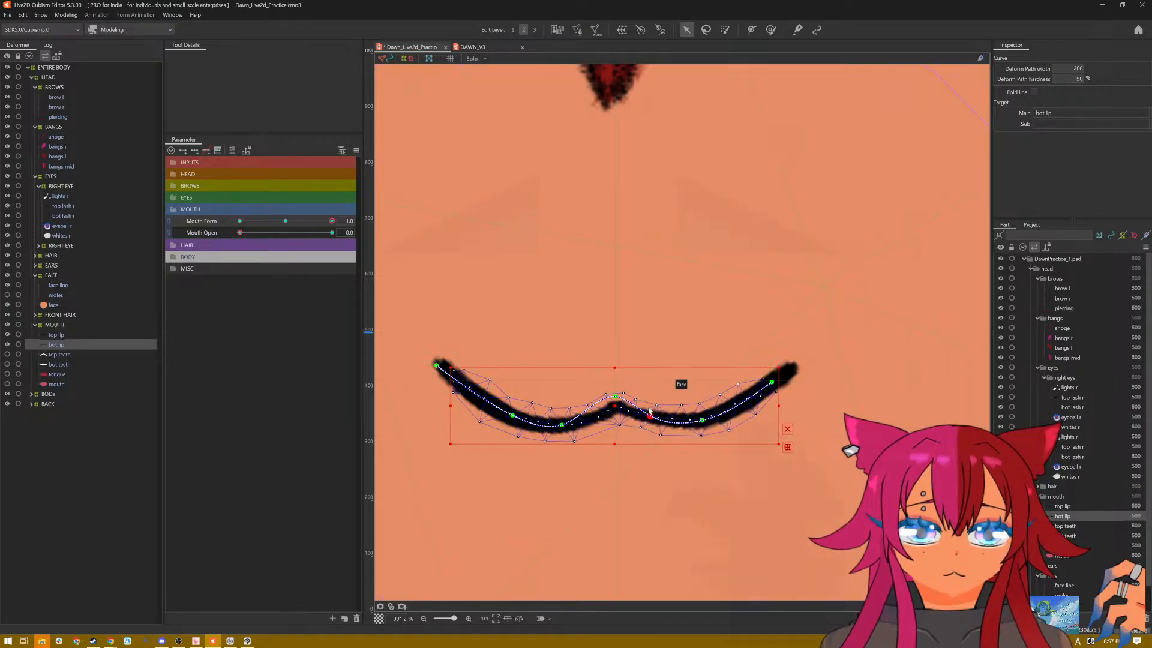
Step: Preview the closed and open mouth with the selection hidden, varying Mouth Form and setting Mouth Open to 1.0
scroll(649, 407, down, 3)
key(ctrl+t)
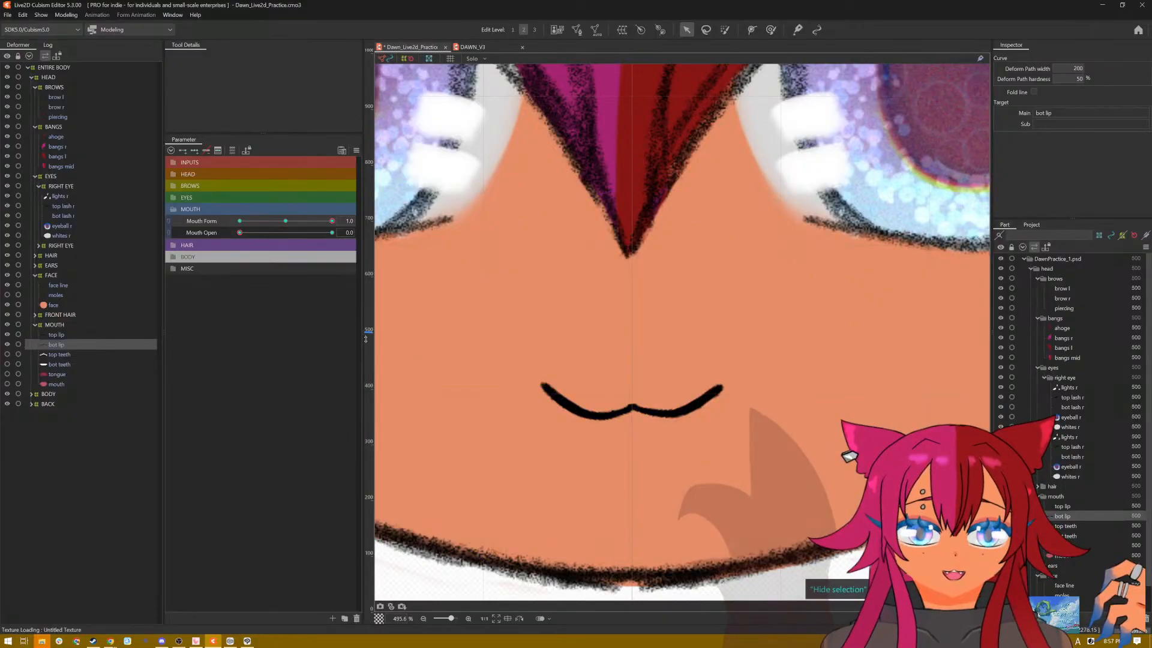
mouse_move(329, 223)
mouse_down()
mouse_move(219, 229)
mouse_move(340, 232)
mouse_move(163, 229)
mouse_move(330, 216)
mouse_move(187, 214)
mouse_move(333, 237)
mouse_up()
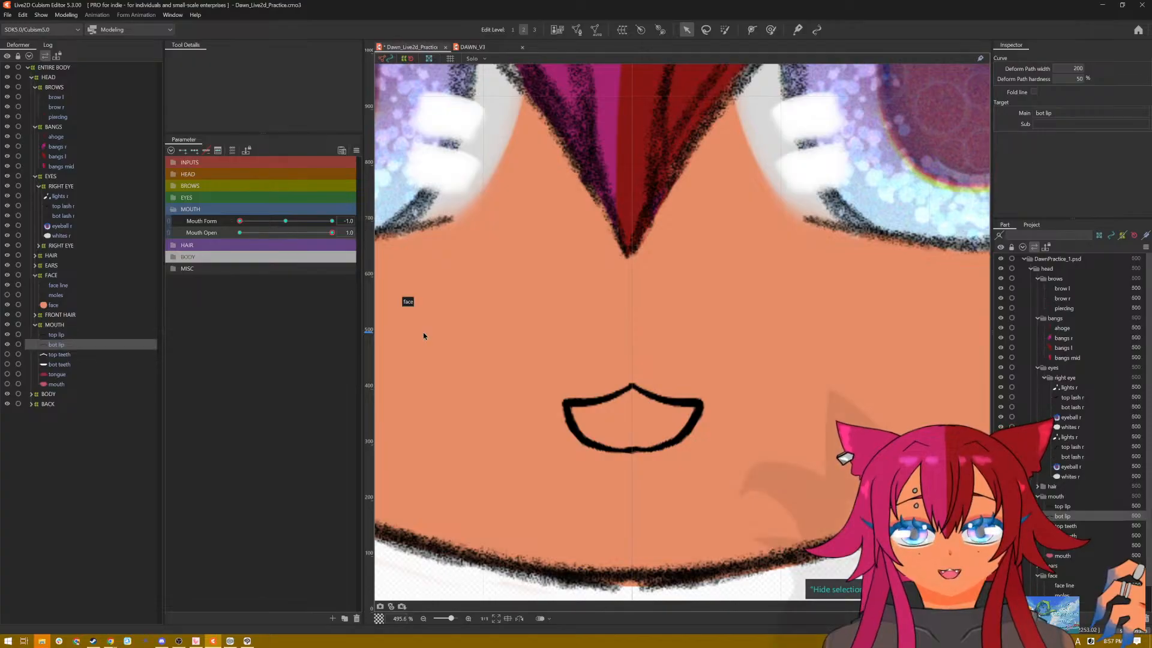
click(245, 222)
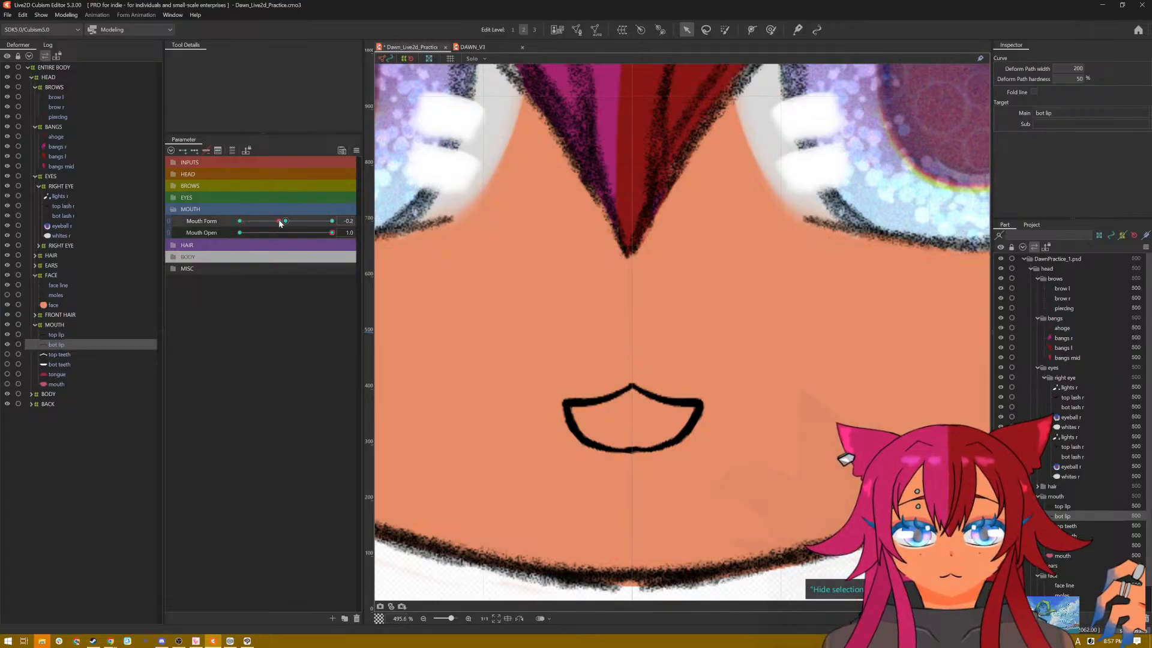
click(356, 151)
click(374, 154)
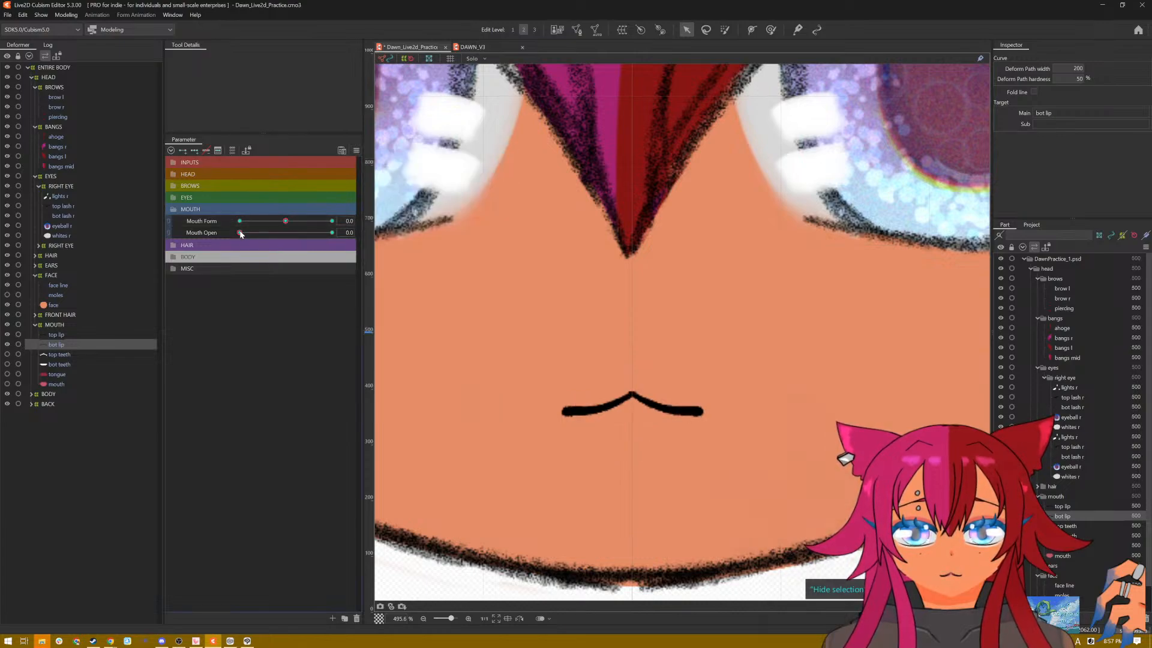
drag(240, 232, 332, 233)
scroll(759, 455, up, 2)
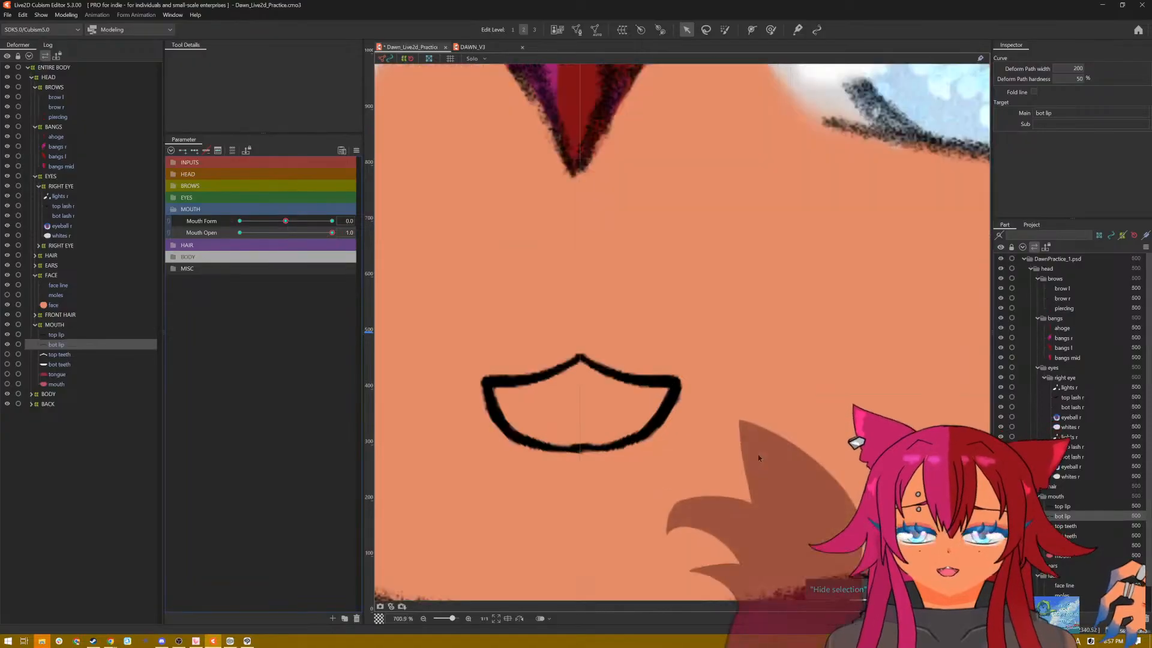
scroll(757, 455, up, 2)
scroll(420, 368, down, 4)
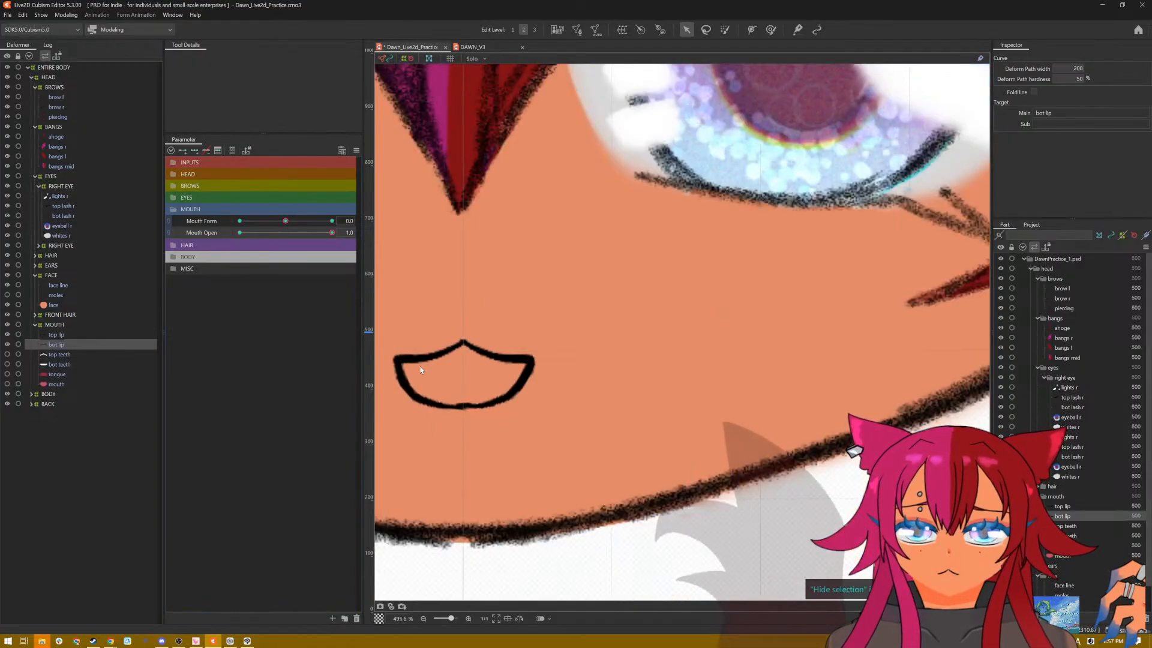
drag(452, 452, 541, 459)
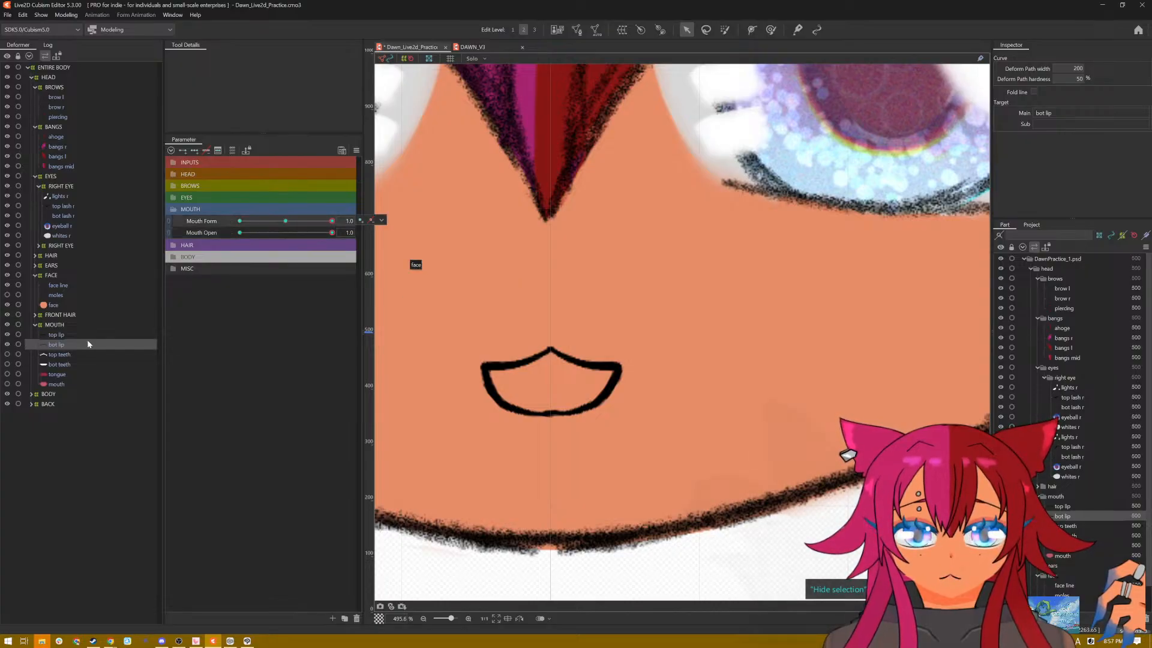
Step: At Mouth Form 1.0 and Mouth Open 1.0, flatten the top lip by raising both sides and slightly lowering its centre point
click(72, 334)
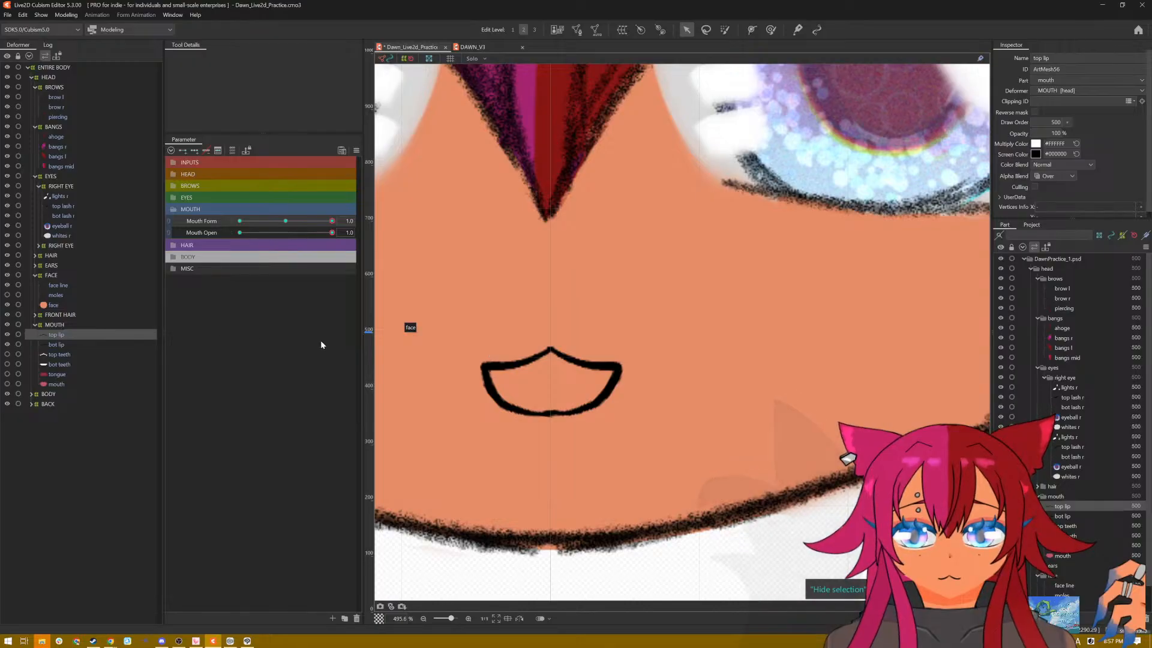
click(539, 355)
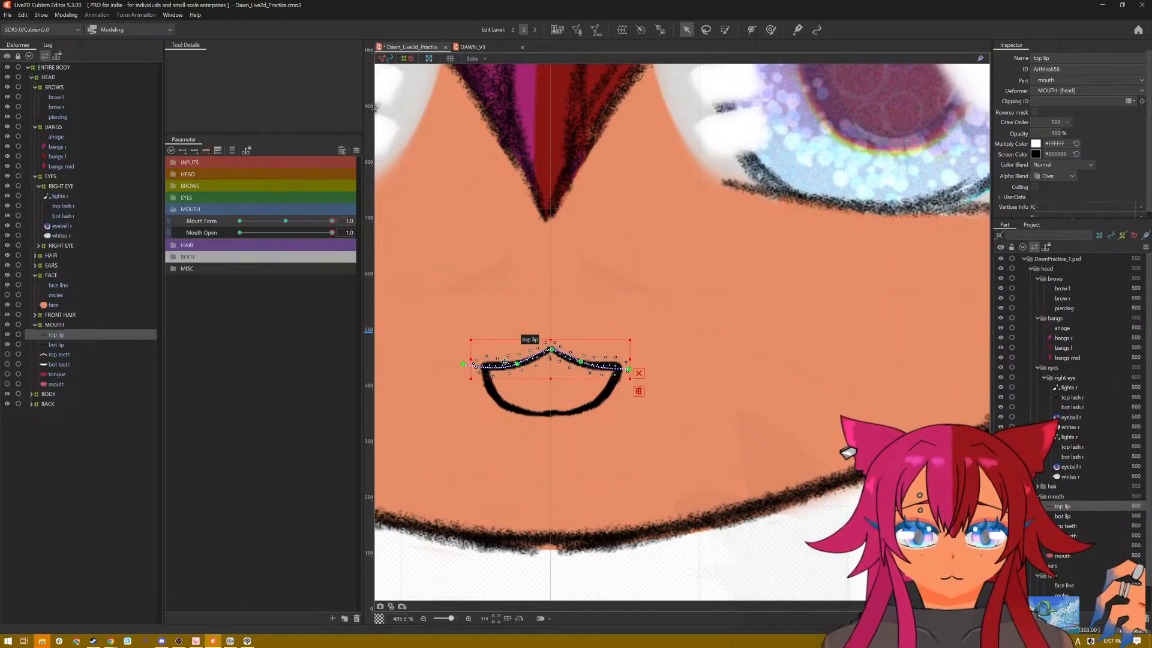
drag(517, 364, 637, 362)
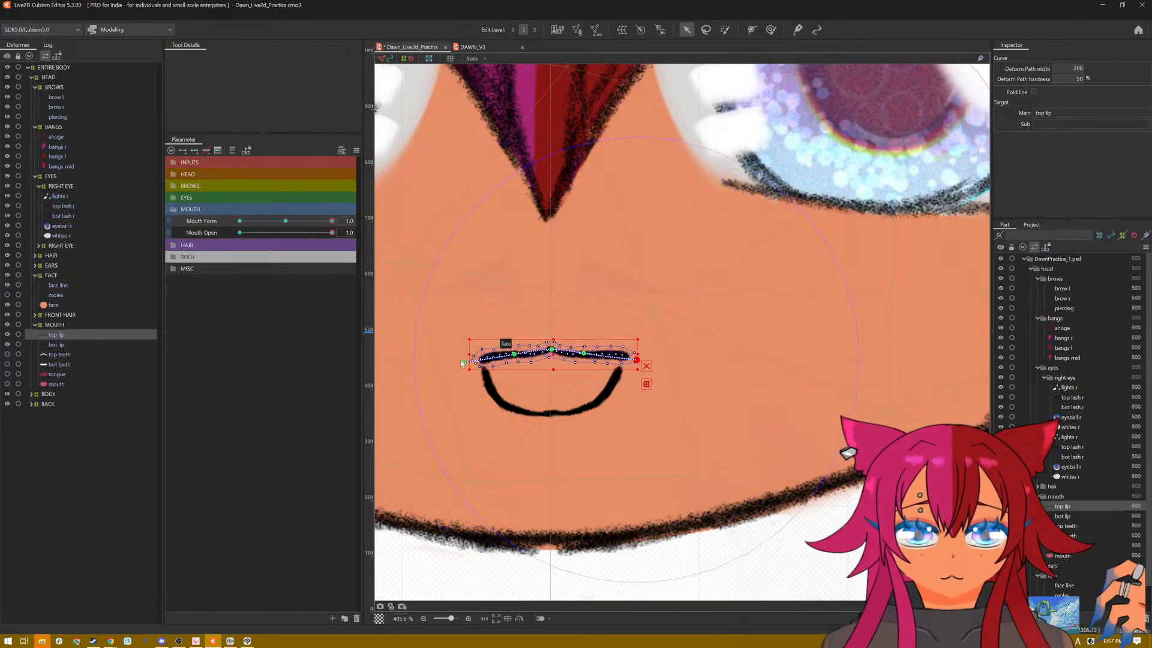
drag(464, 362, 455, 356)
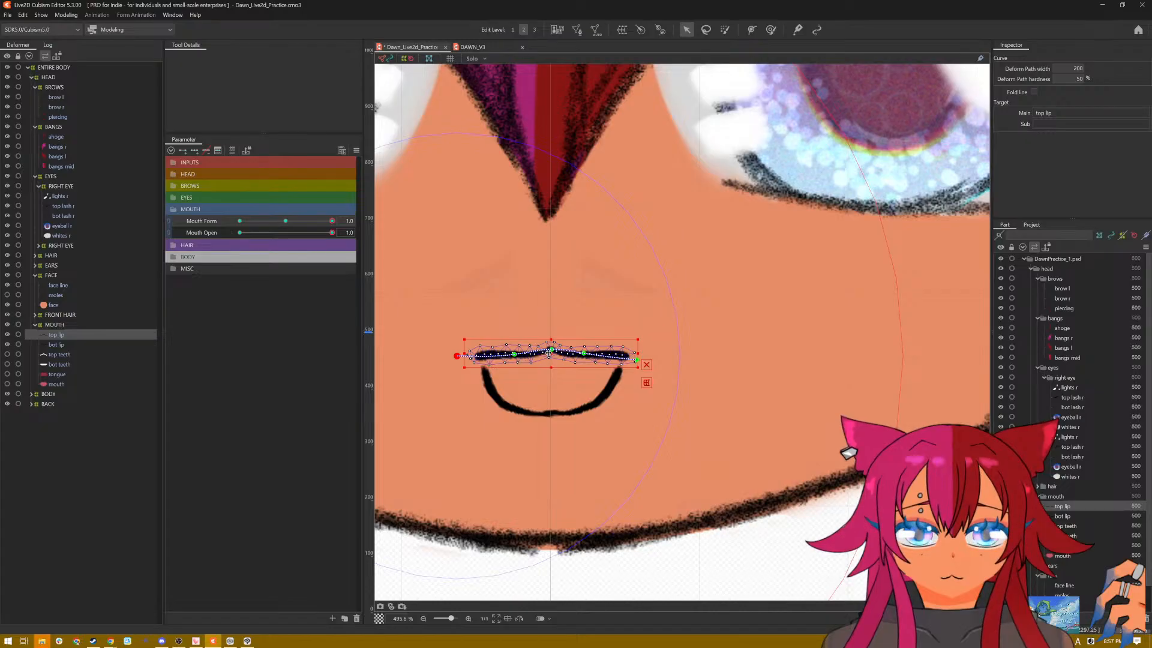
drag(550, 353, 550, 355)
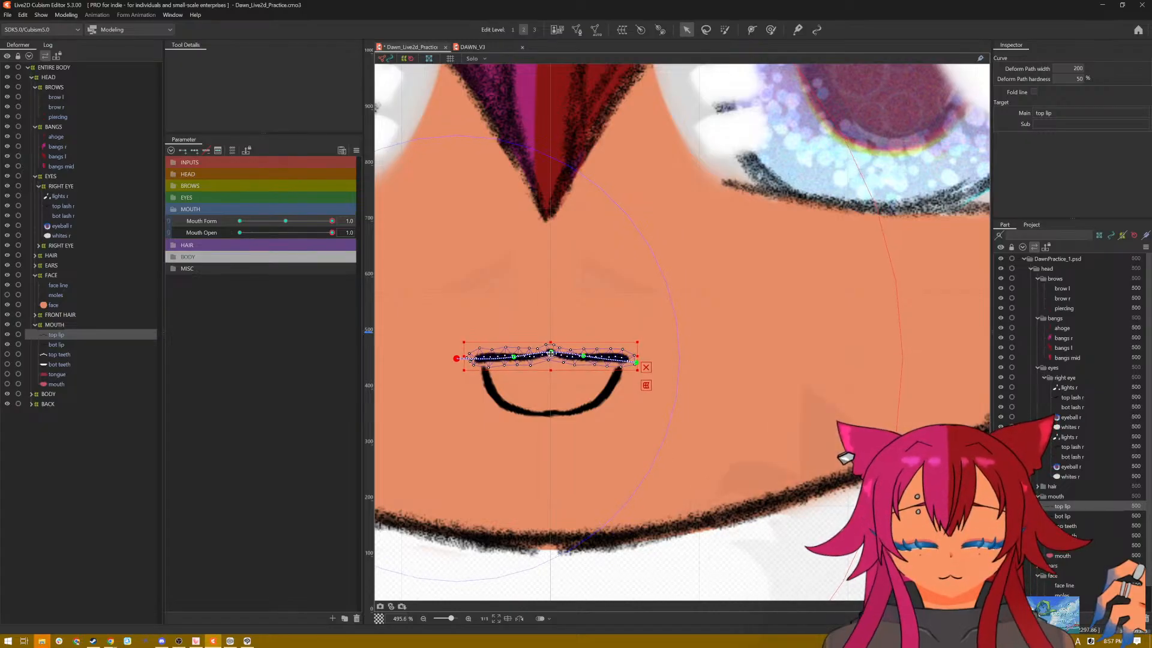
key(ctrl+z)
click(647, 365)
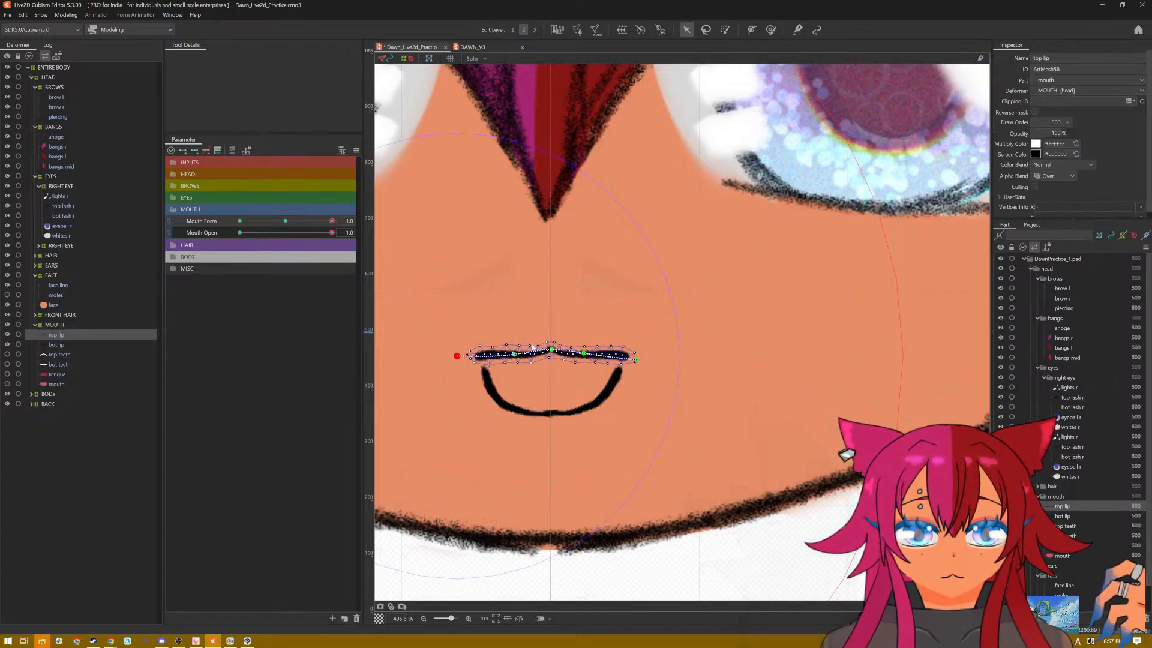
drag(550, 352, 547, 355)
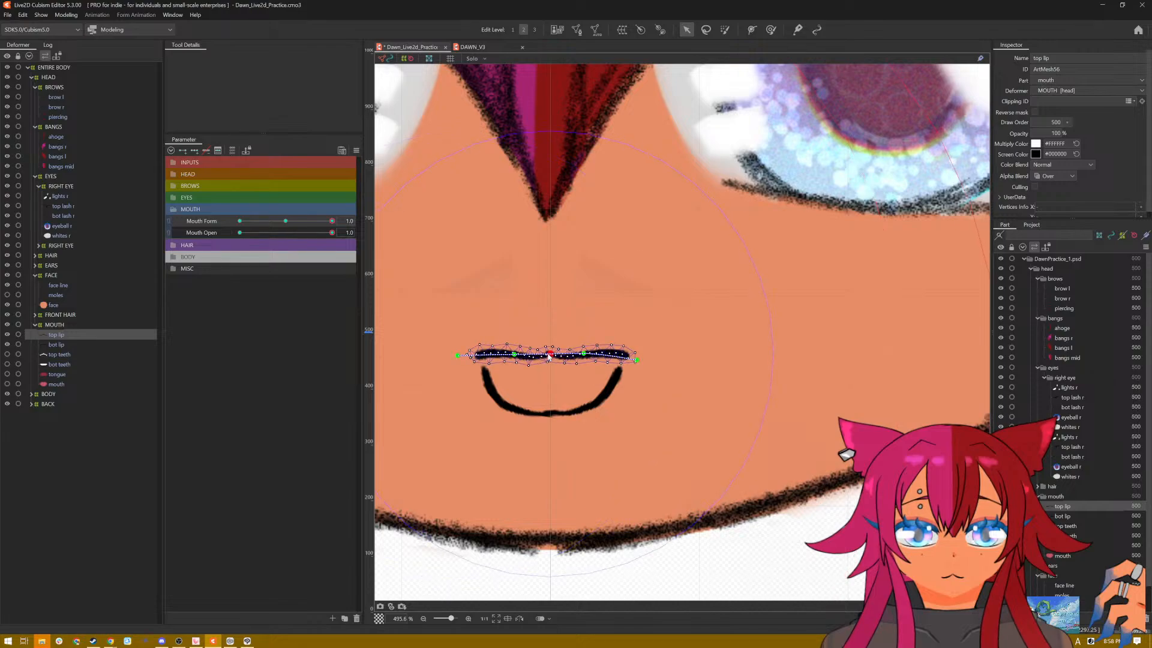
click(549, 354)
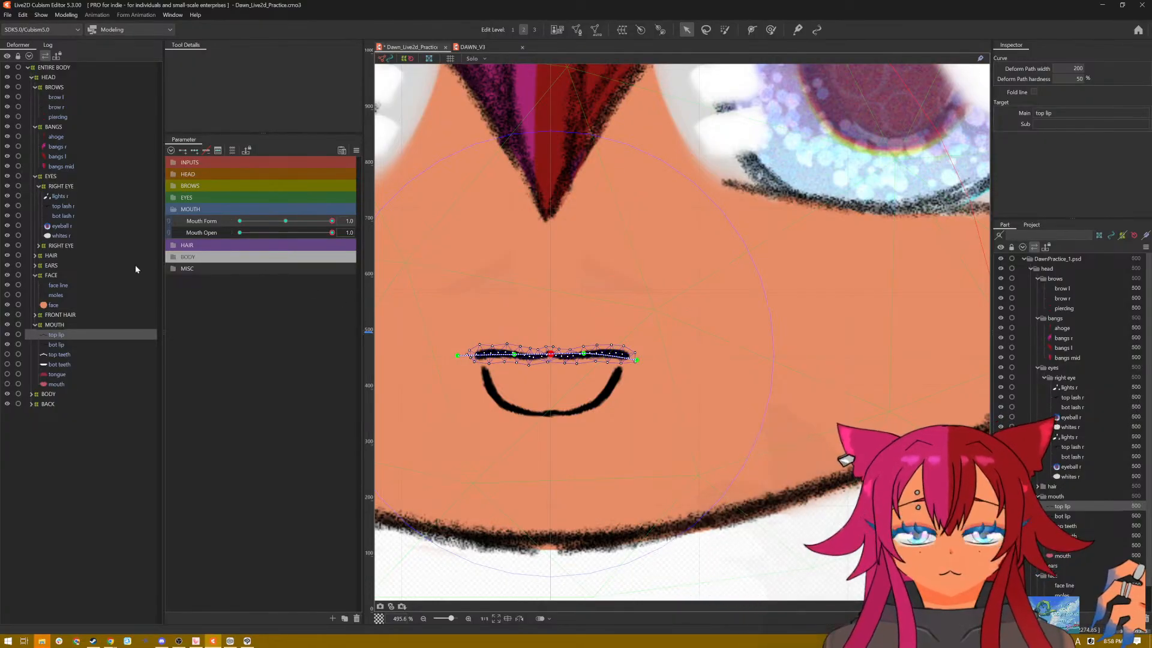
Step: Move both corners of the bottom lip up and outward to meet the top lip's ends in the open smile
click(56, 345)
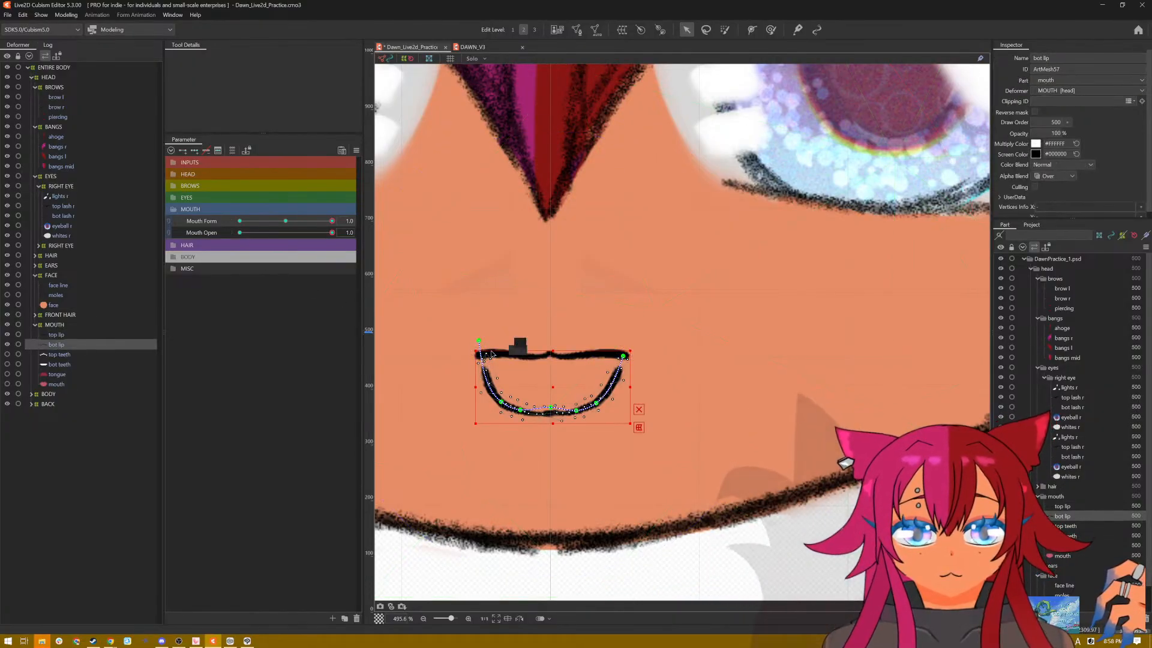
drag(478, 344, 469, 327)
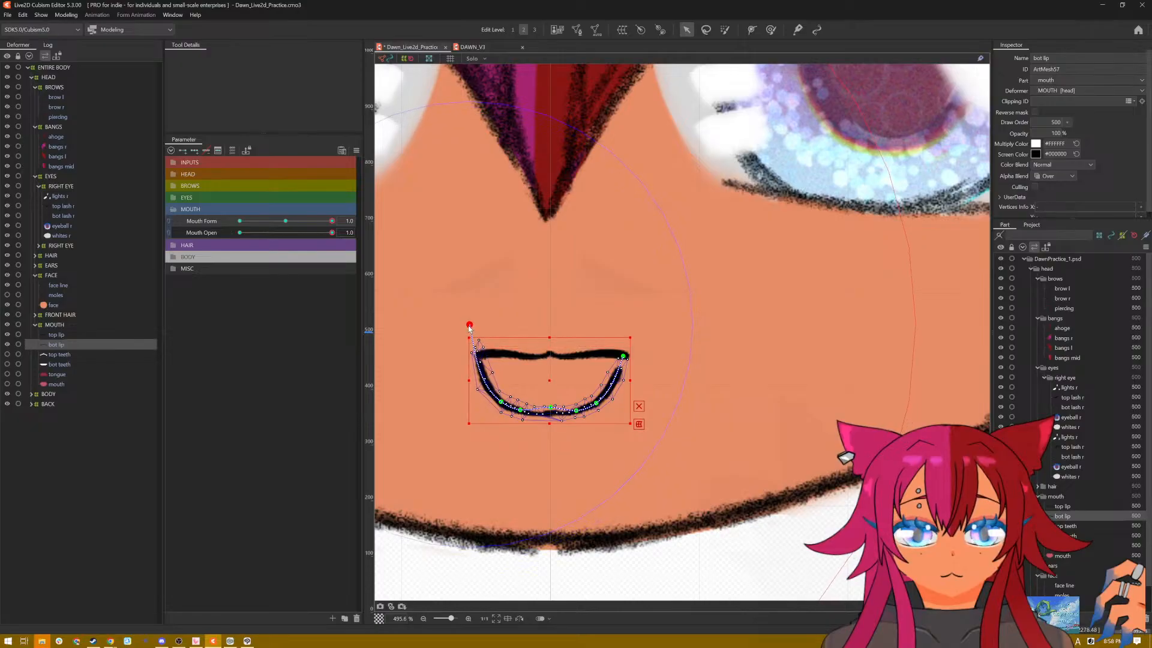
drag(624, 359, 633, 344)
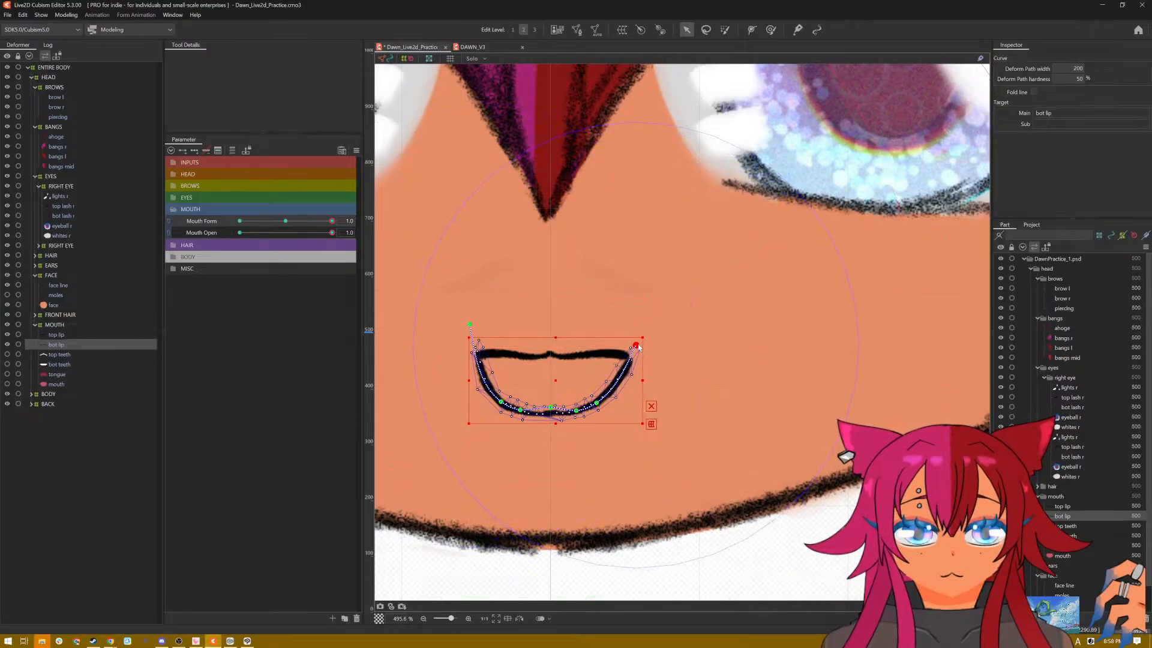
click(650, 407)
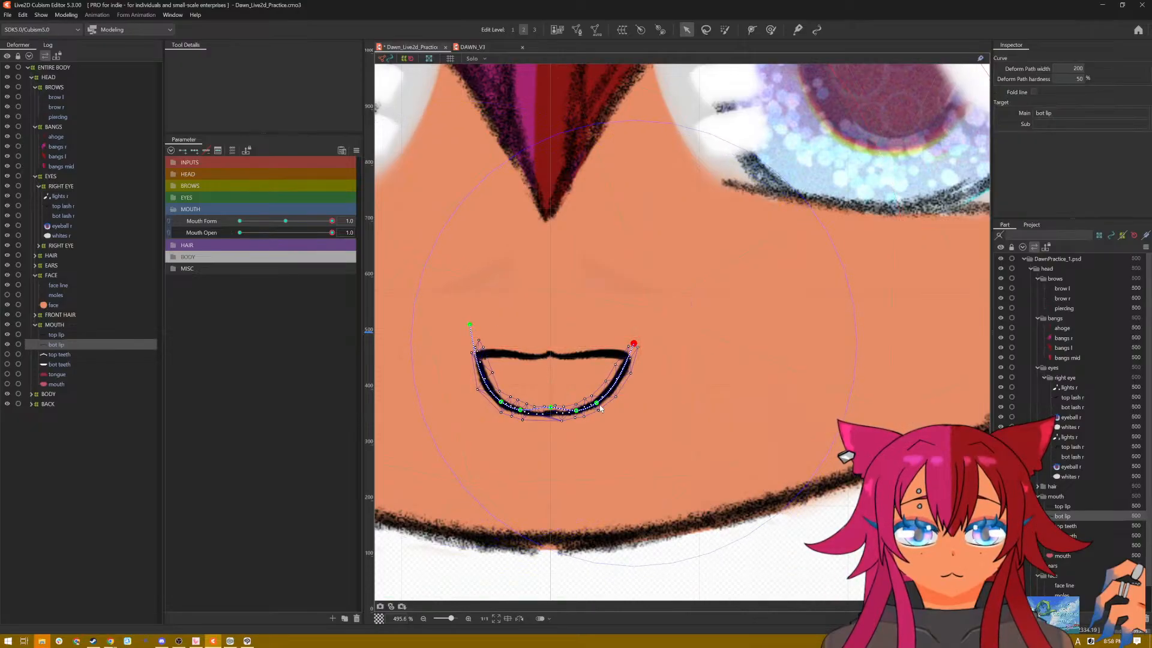
Step: Widen and lower the bottom lip's curve into a rounder open smile, checking it on the whole face with the selection hidden
drag(597, 404, 607, 406)
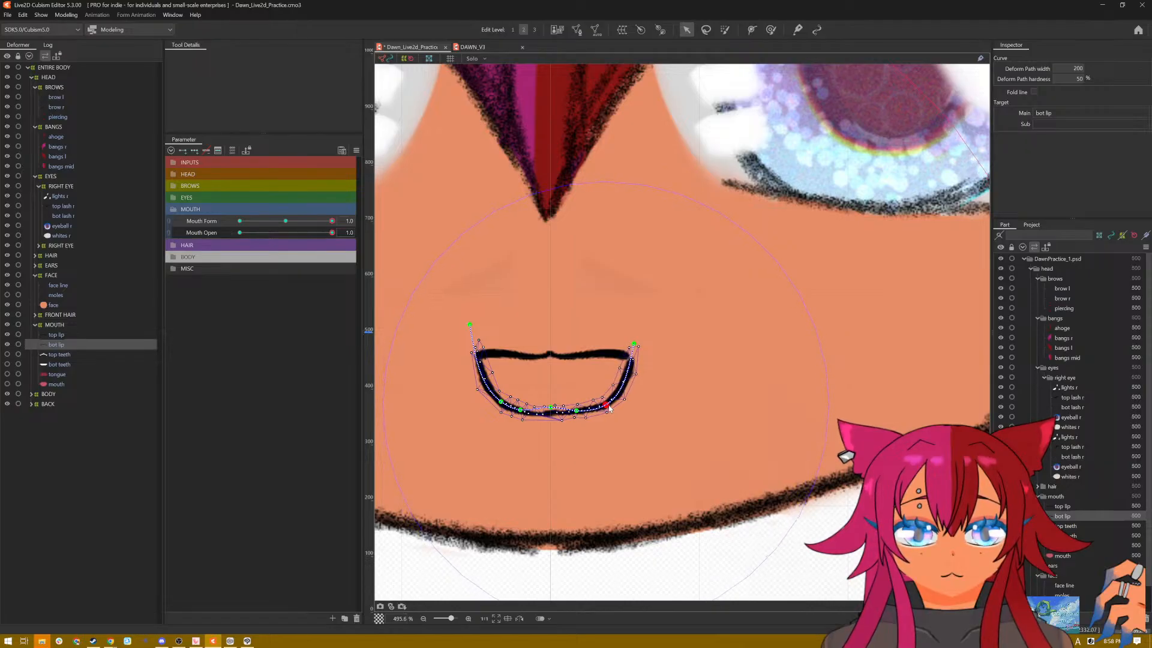
drag(500, 409, 587, 419)
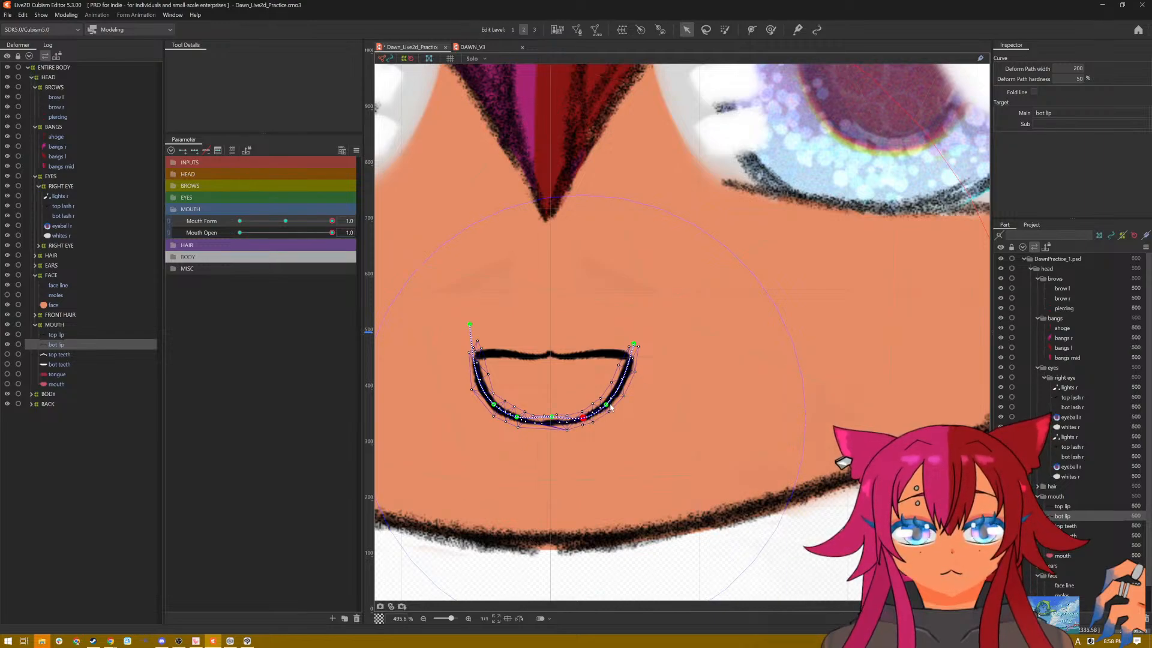
drag(605, 406, 555, 420)
key(ctrl+t)
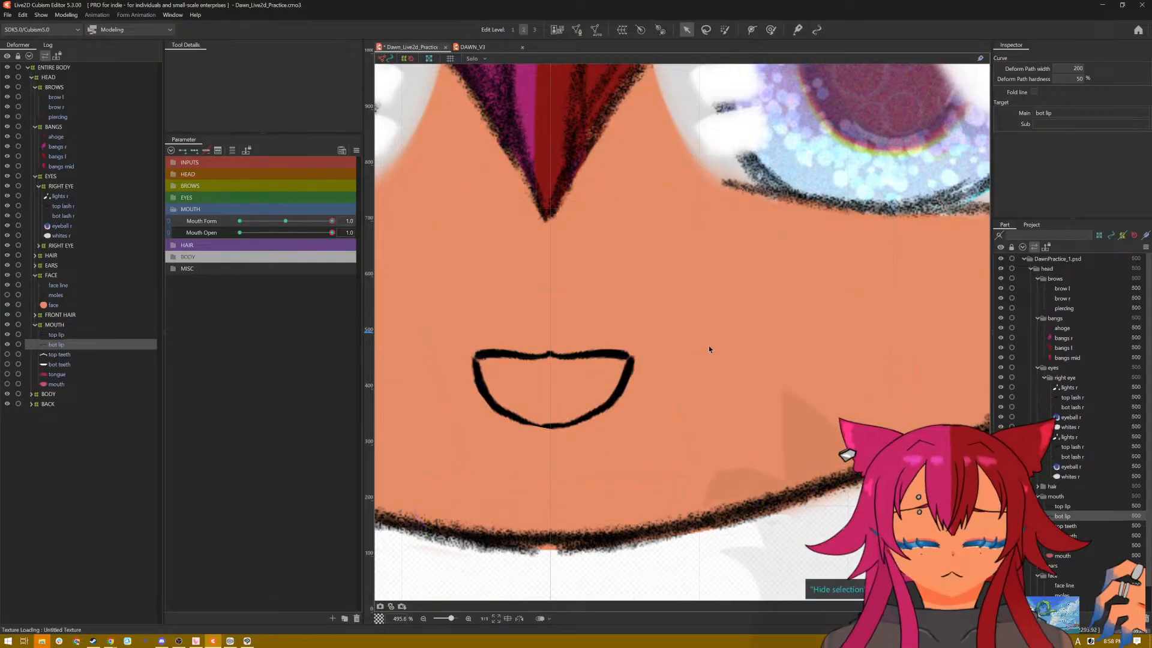
scroll(680, 325, down, 9)
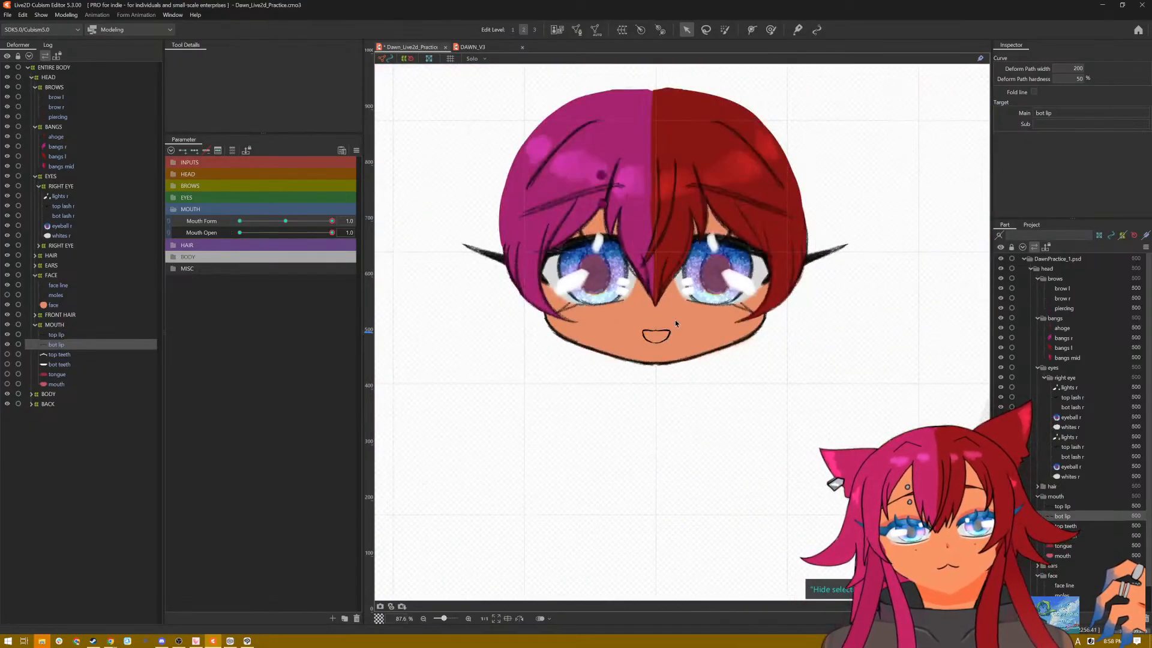
scroll(675, 319, up, 7)
key(ctrl+t)
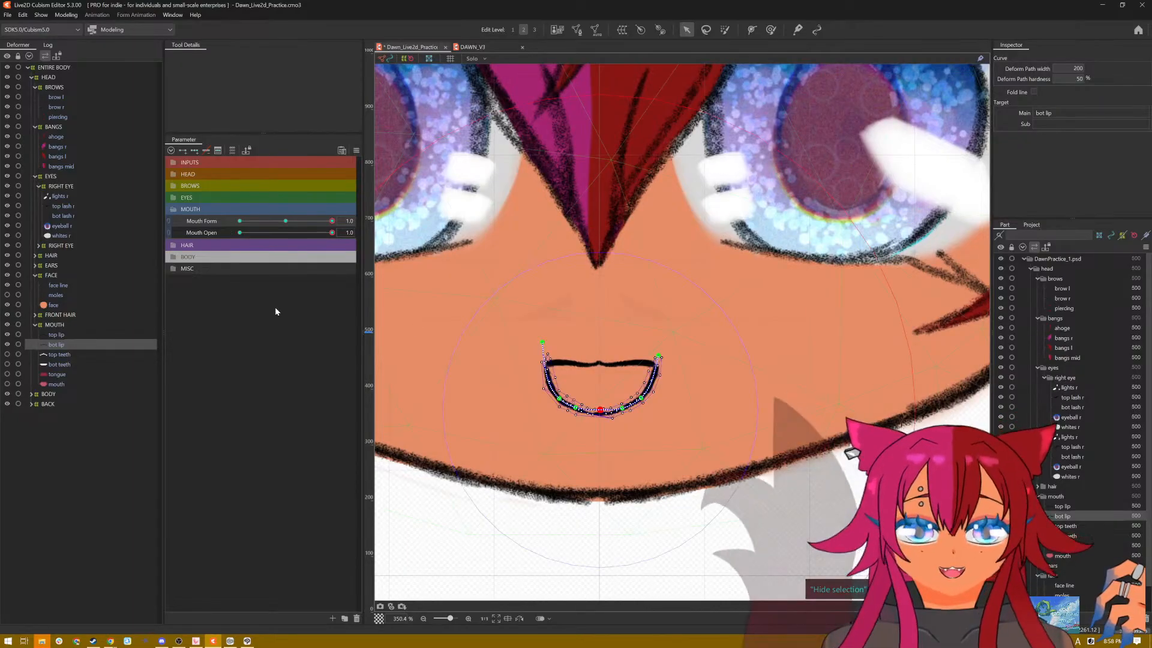
Step: Preview the open mouth with the selection hidden while varying Mouth Form, and set Mouth Form to -1.0
key(ctrl+t)
key(ctrl+t)
key(ctrl+t)
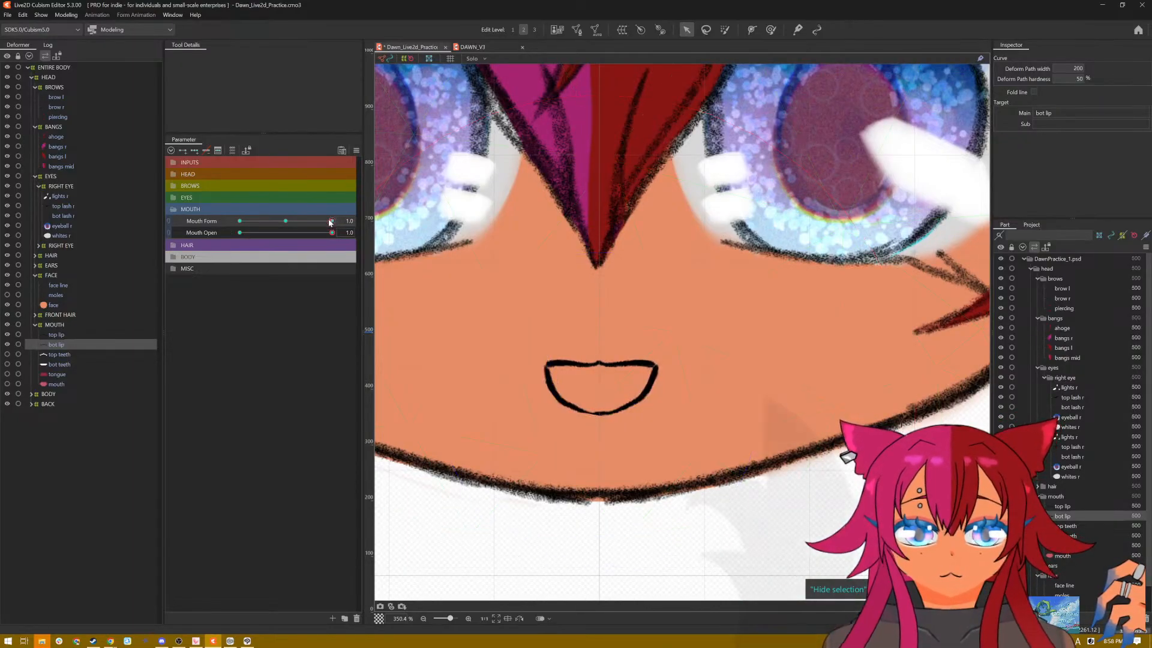
drag(333, 222, 284, 223)
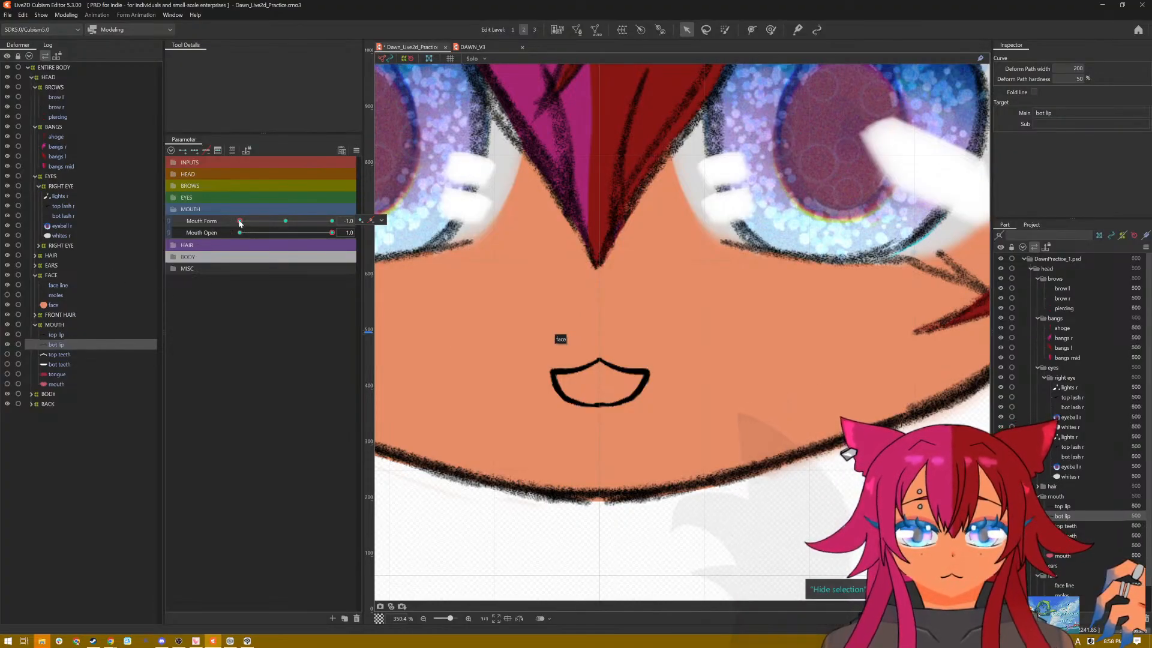
Step: At Mouth Form -1.0 and Mouth Open 1.0, lower both ends of the top lip and straighten its sides into a peaked frown
key(ctrl+h)
click(58, 337)
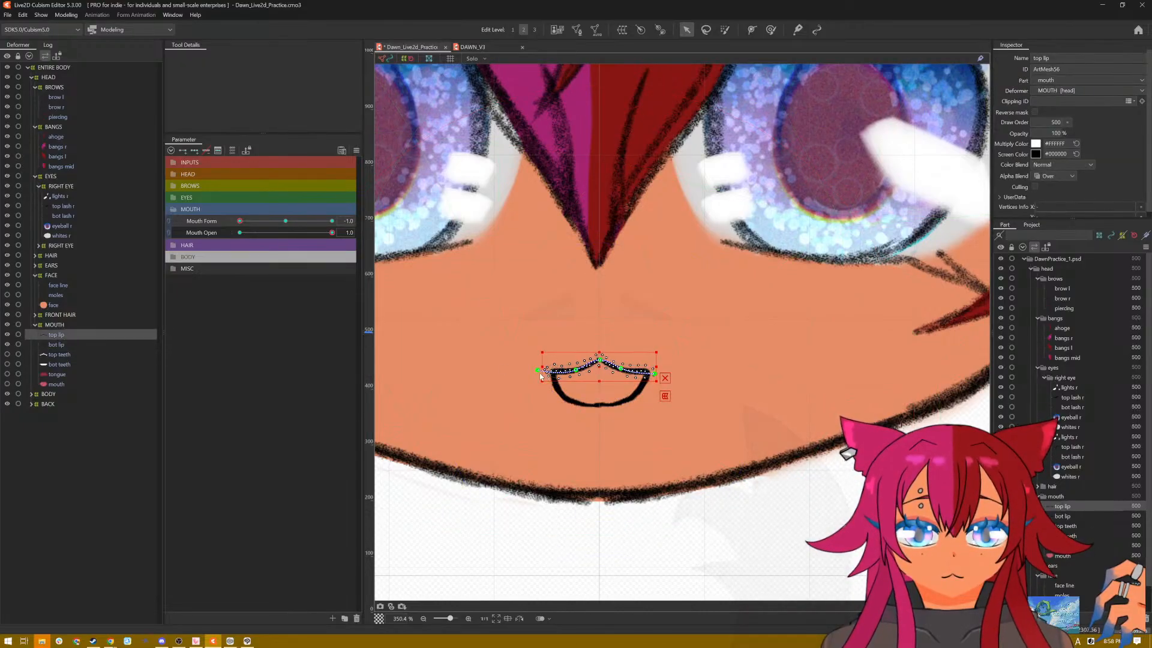
drag(538, 373, 541, 401)
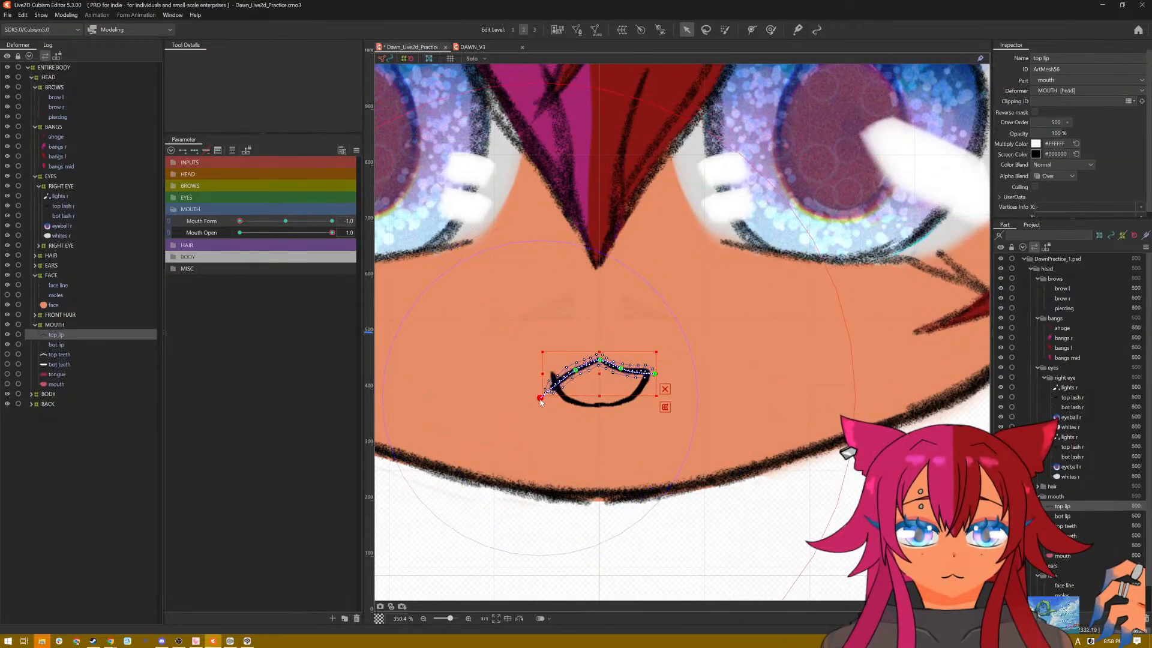
click(572, 376)
click(576, 374)
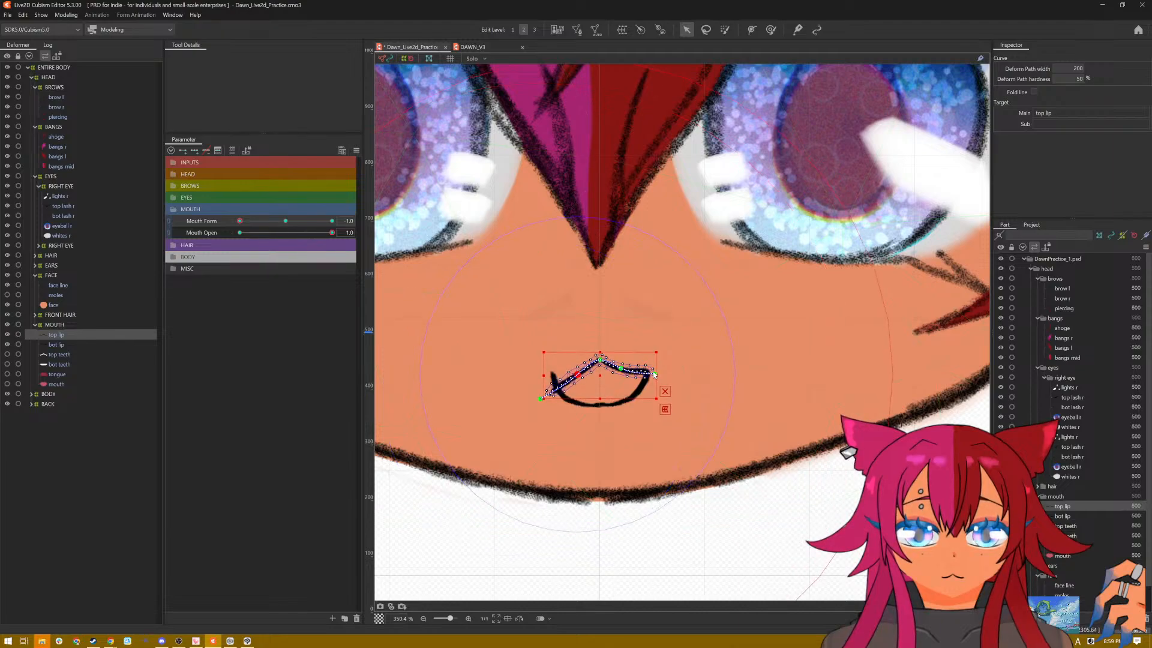
drag(655, 374, 646, 400)
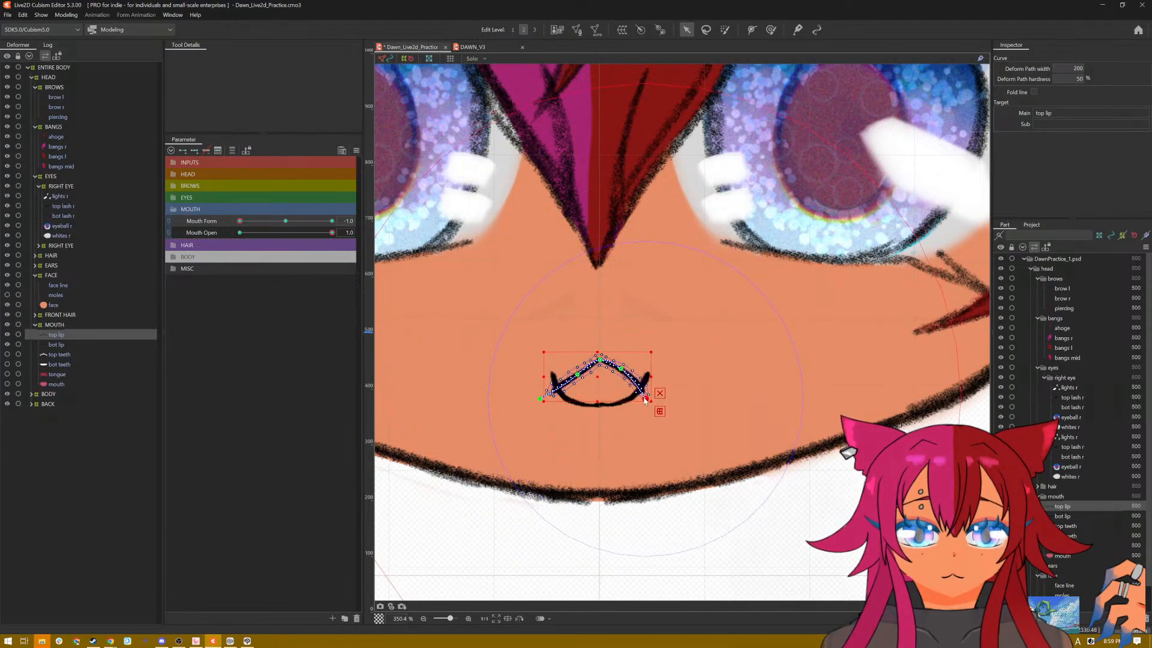
click(619, 375)
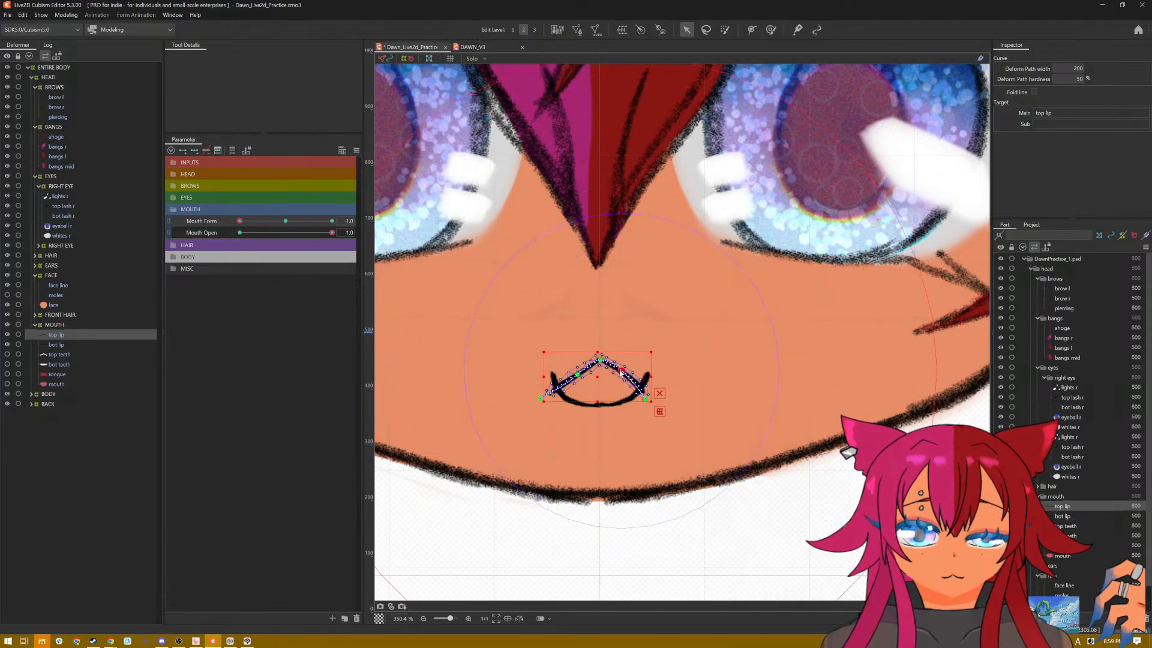
click(646, 399)
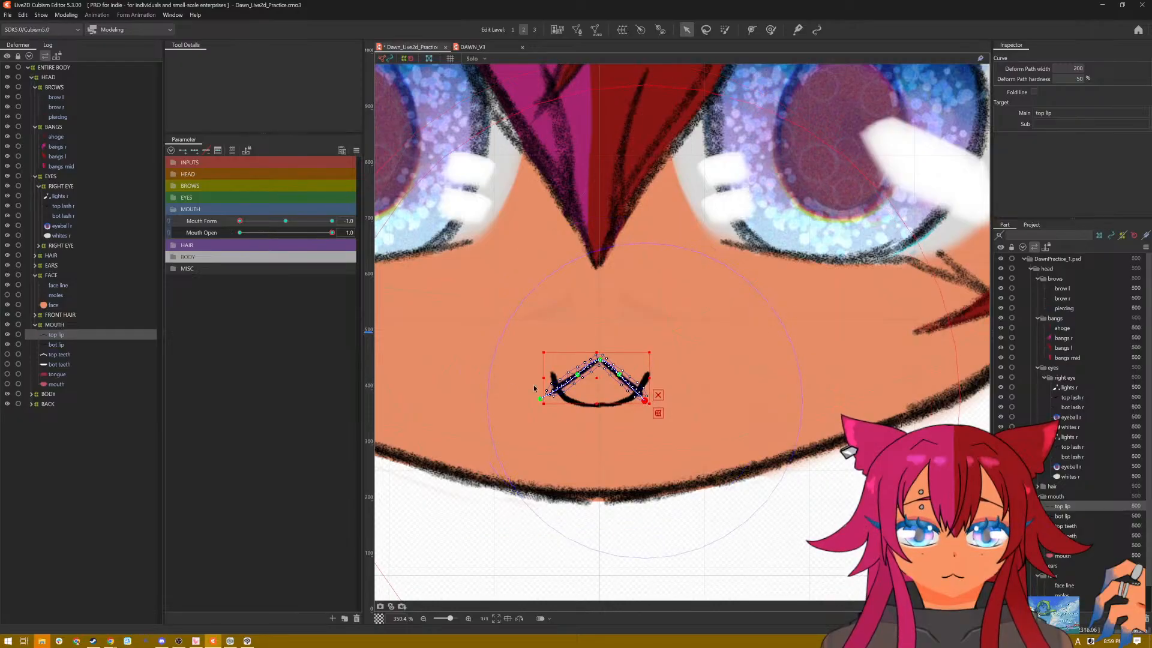
Step: Lower both corners of the bottom lip to meet the top lip's ends, and pull its centre point slightly down for the open frown
click(60, 344)
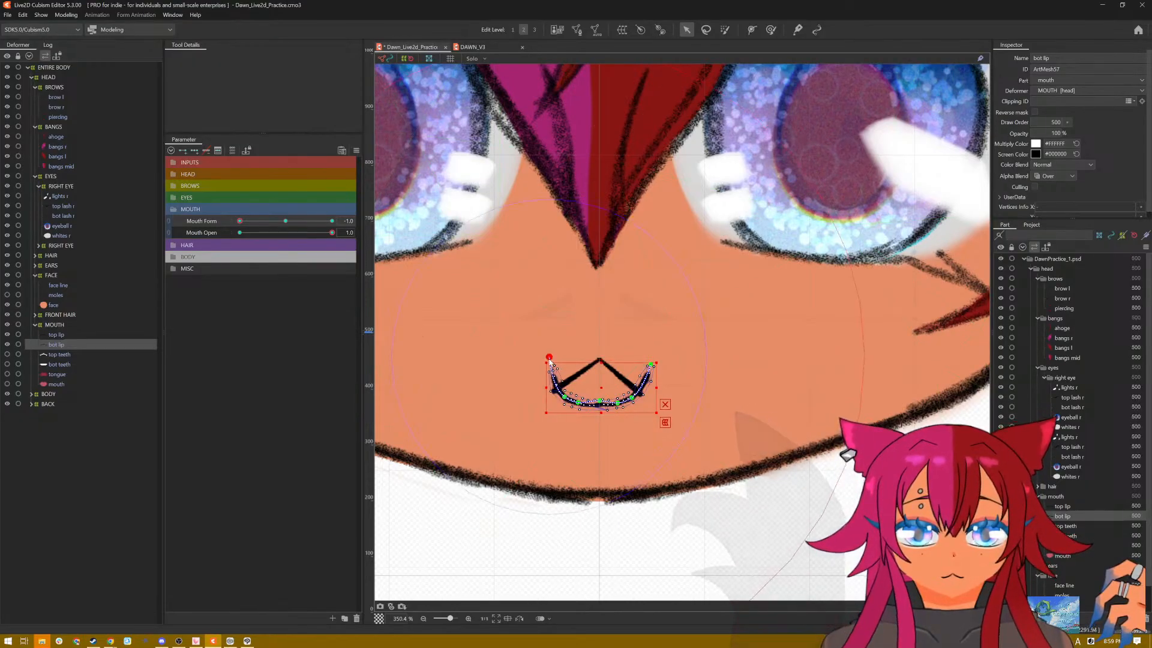
drag(549, 360, 550, 389)
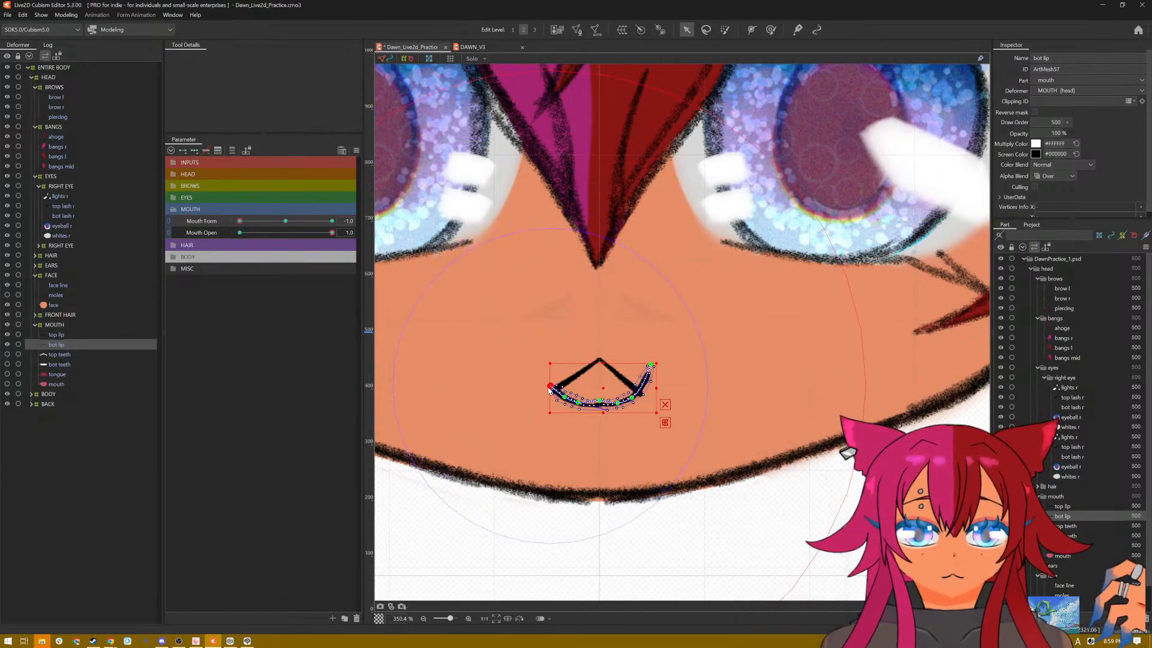
drag(652, 369, 600, 404)
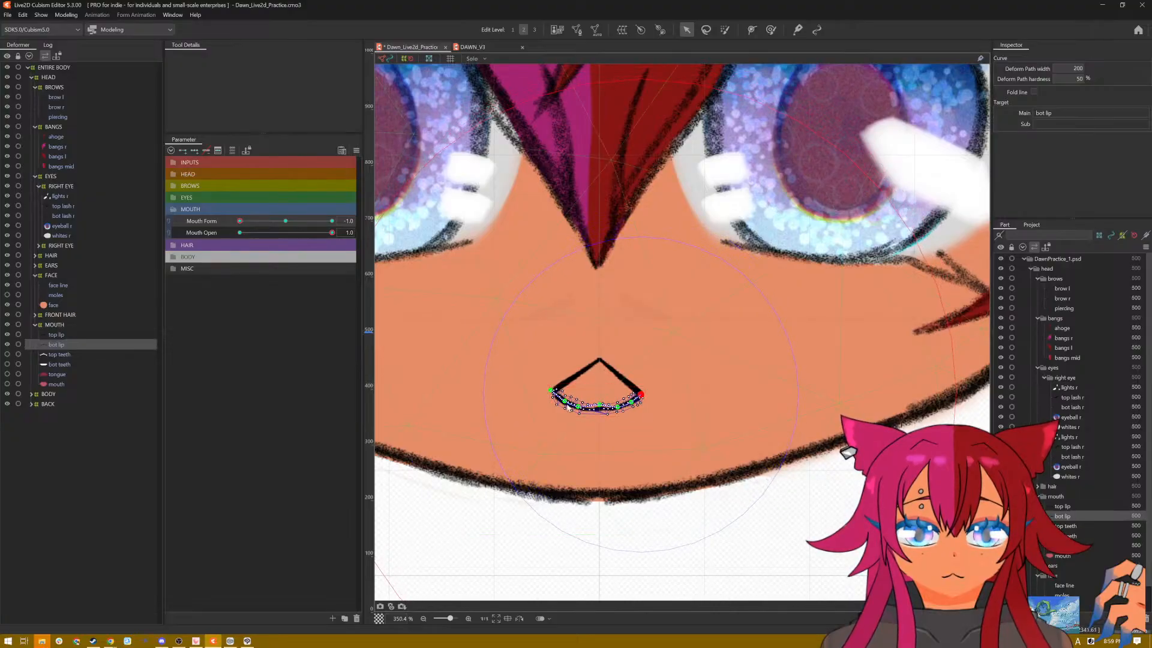
key(h)
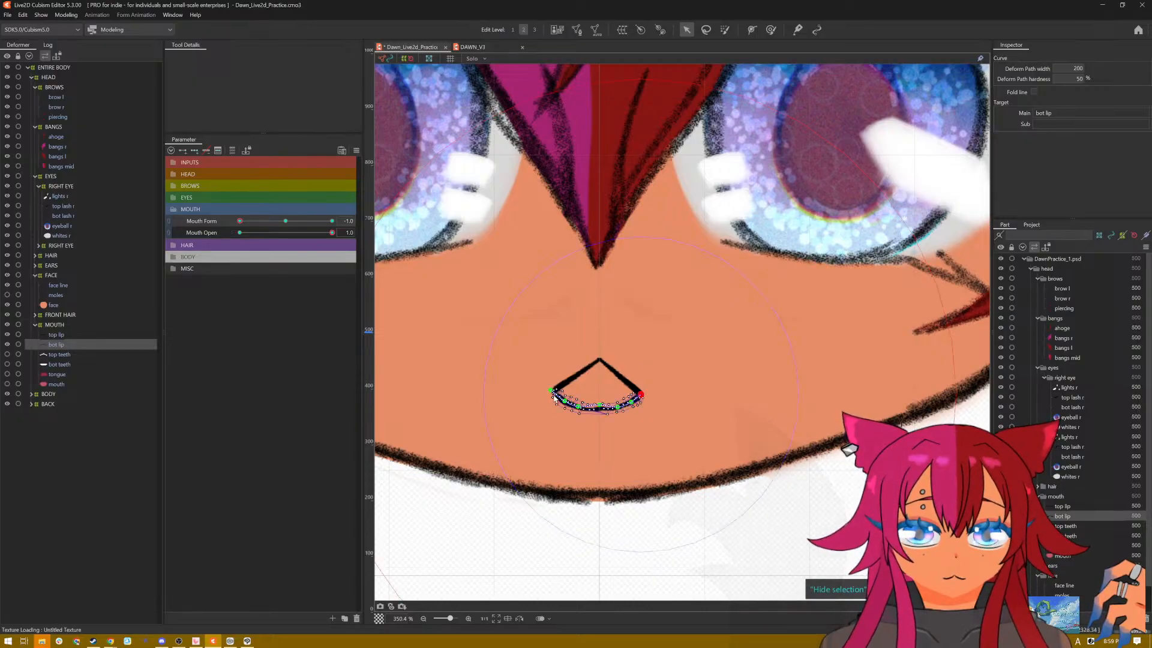
drag(552, 393, 547, 390)
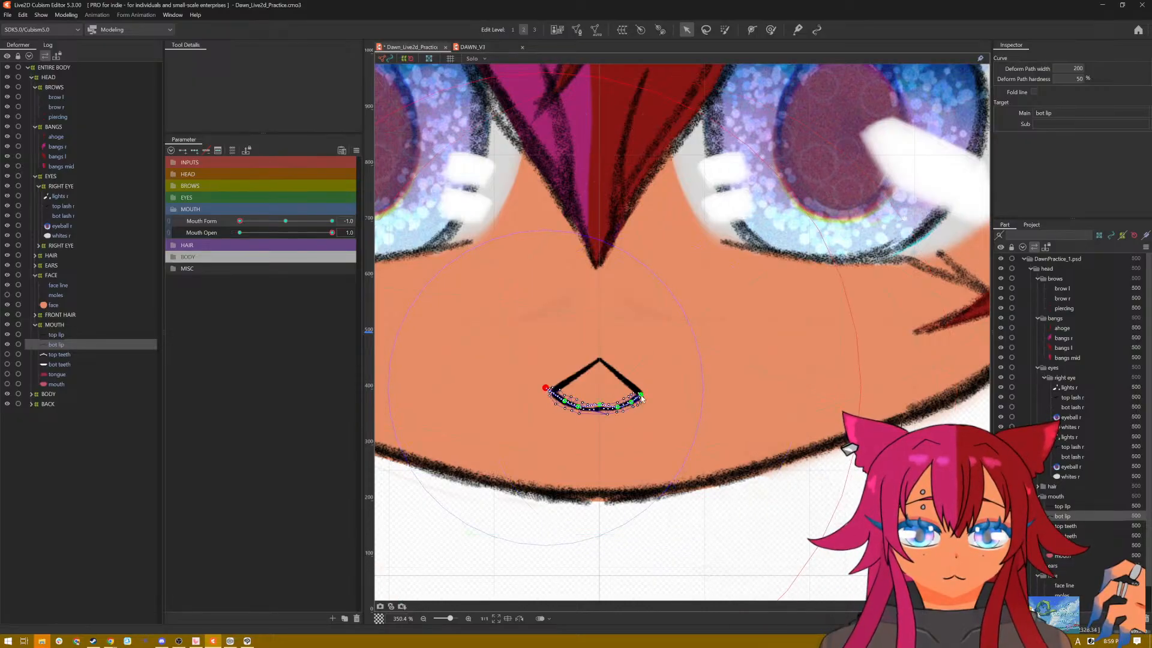
drag(640, 396, 646, 394)
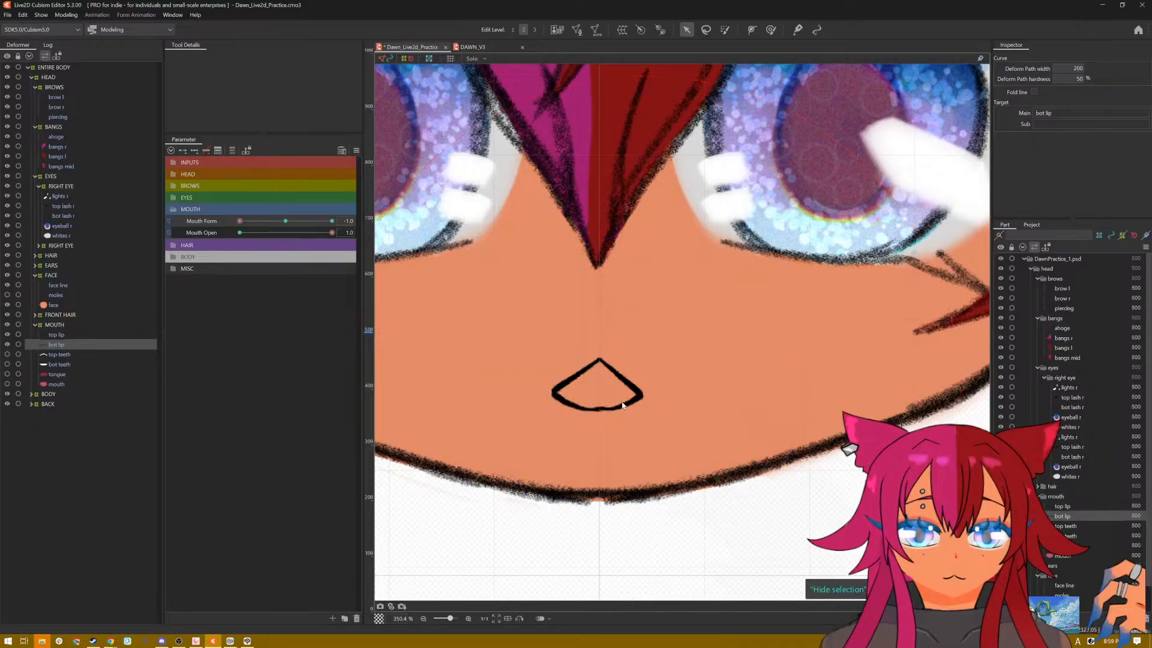
click(598, 409)
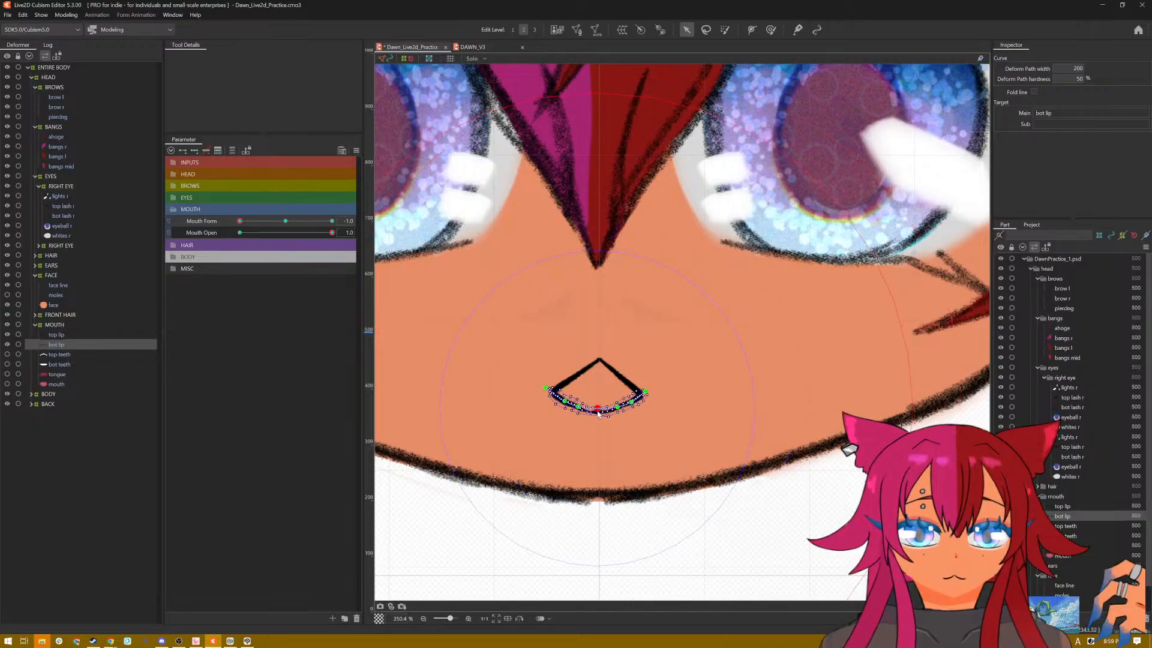
Step: Preview the open mouth on the whole face with the selection hidden, moving Mouth Form between frown and neutral
key(ctrl+h)
scroll(668, 390, down, 5)
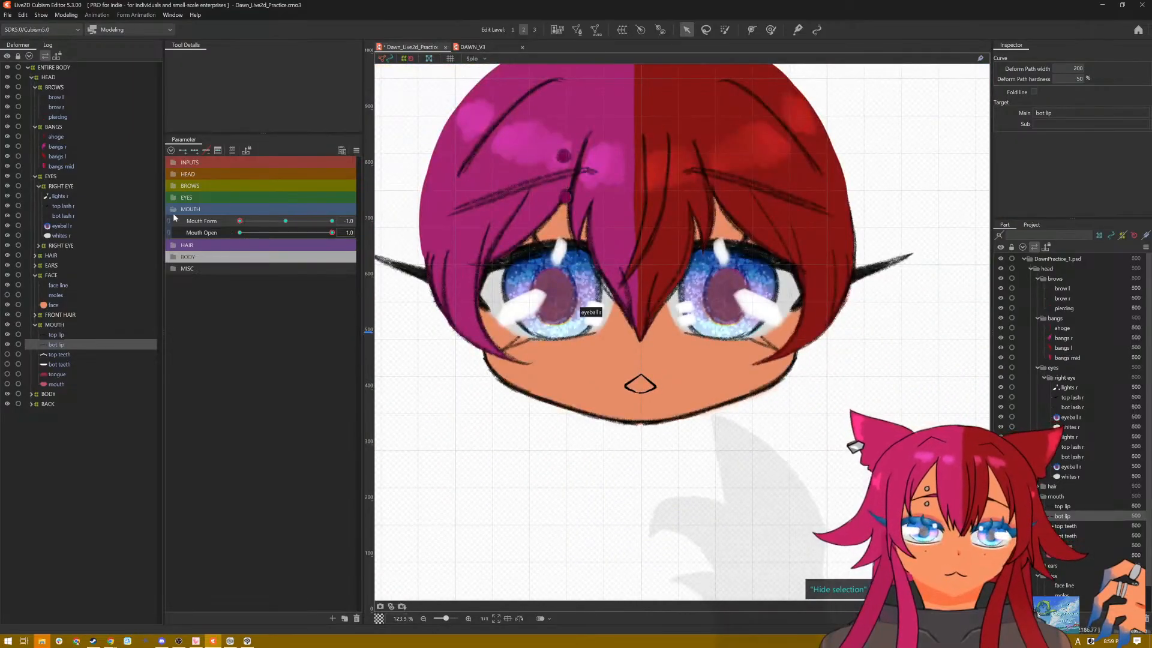
click(285, 221)
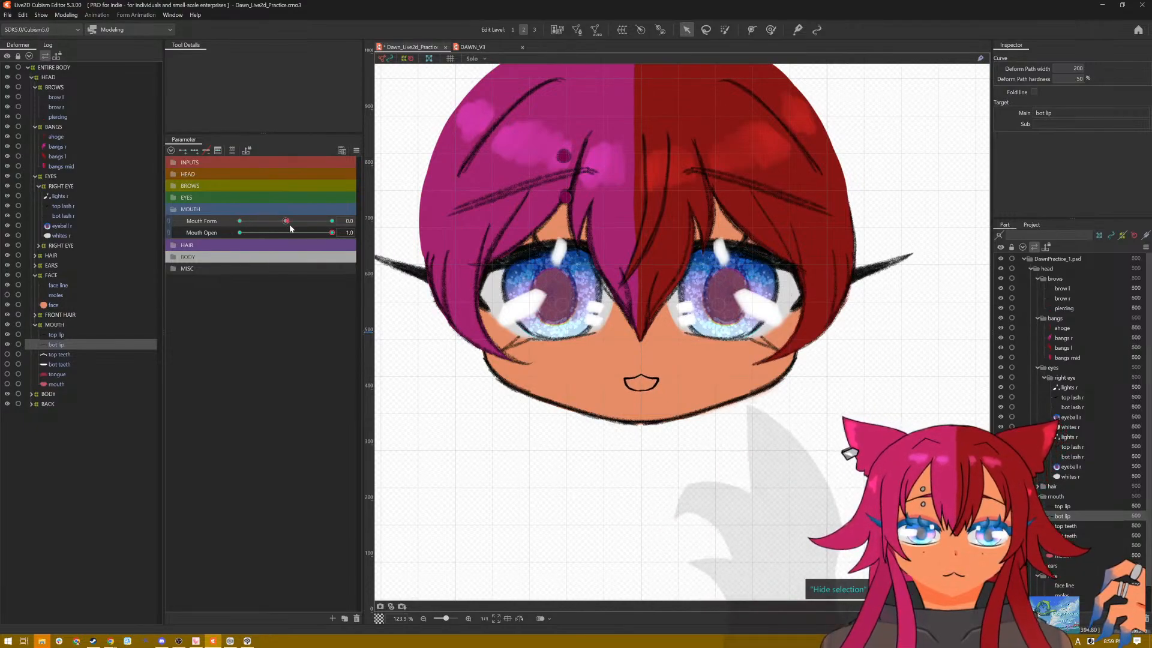
click(332, 221)
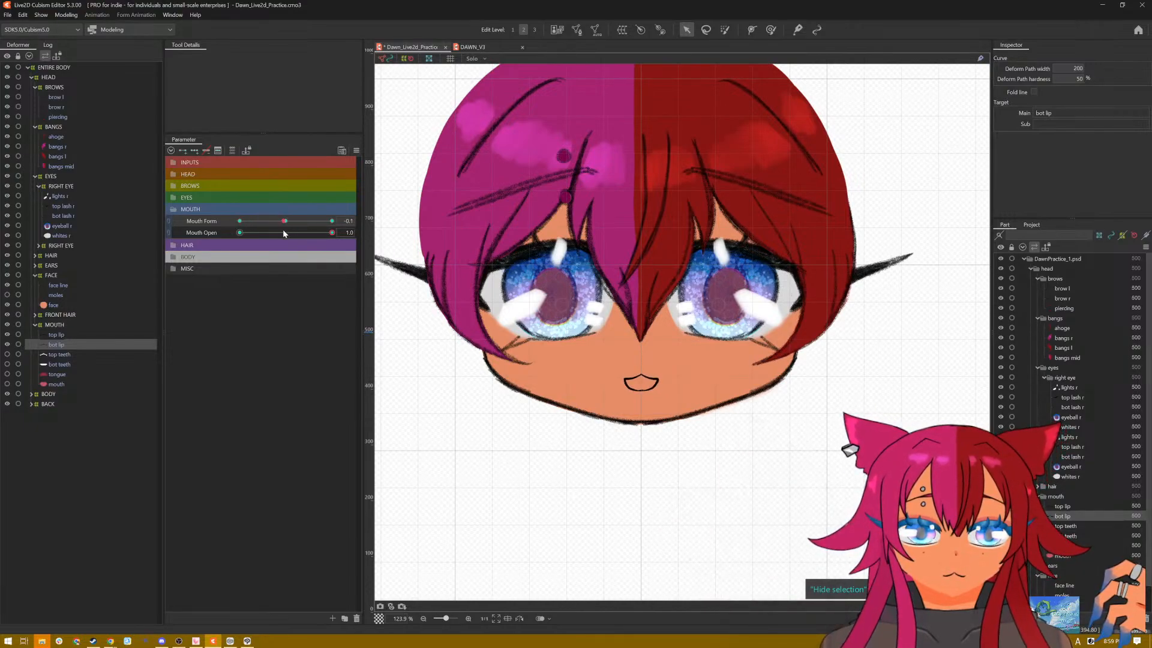
click(267, 221)
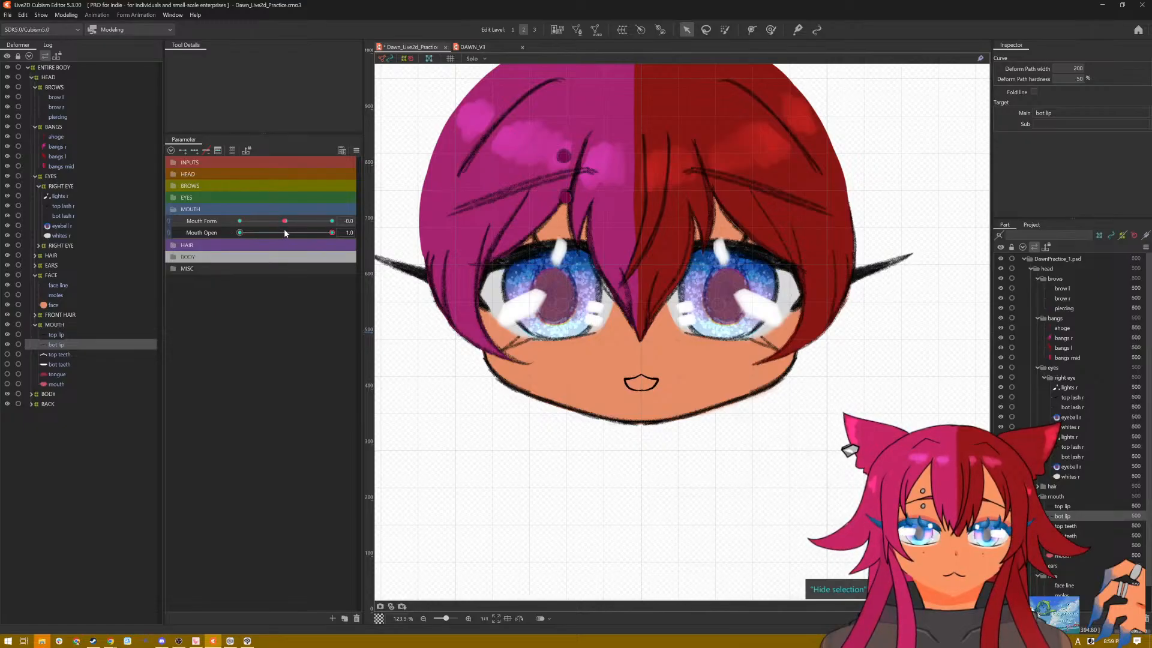
Step: At Mouth Form 0.0 and Mouth Open 1.0, raise the top lip's centre and side points into an arch
scroll(651, 398, up, 5)
scroll(649, 395, down, 1)
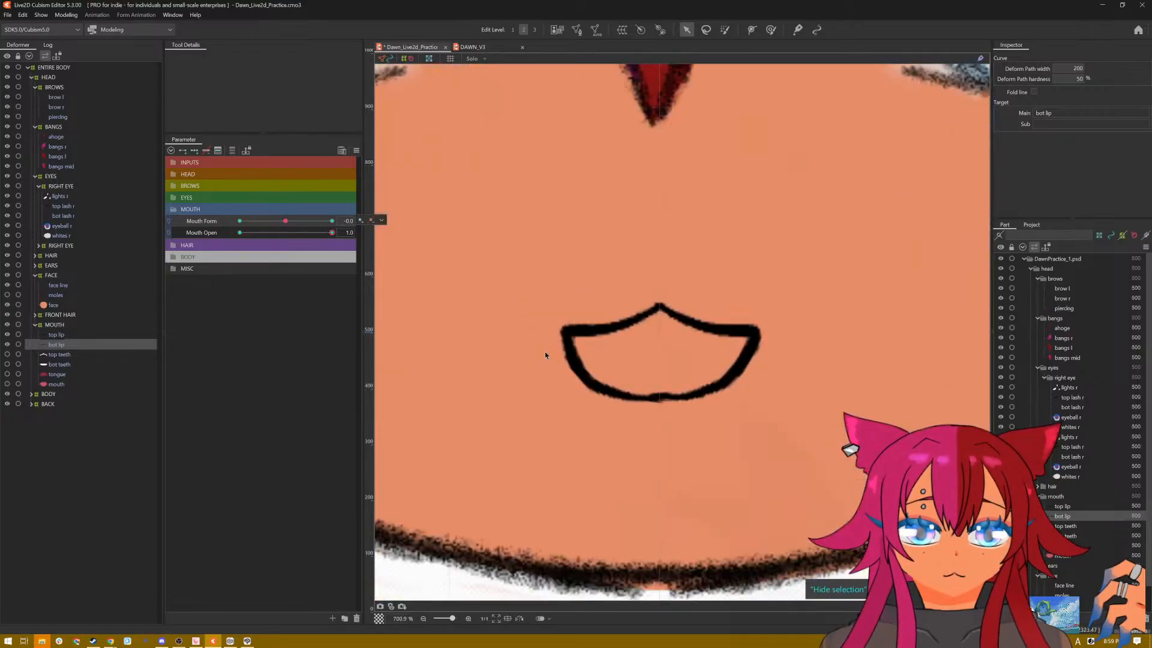
click(57, 335)
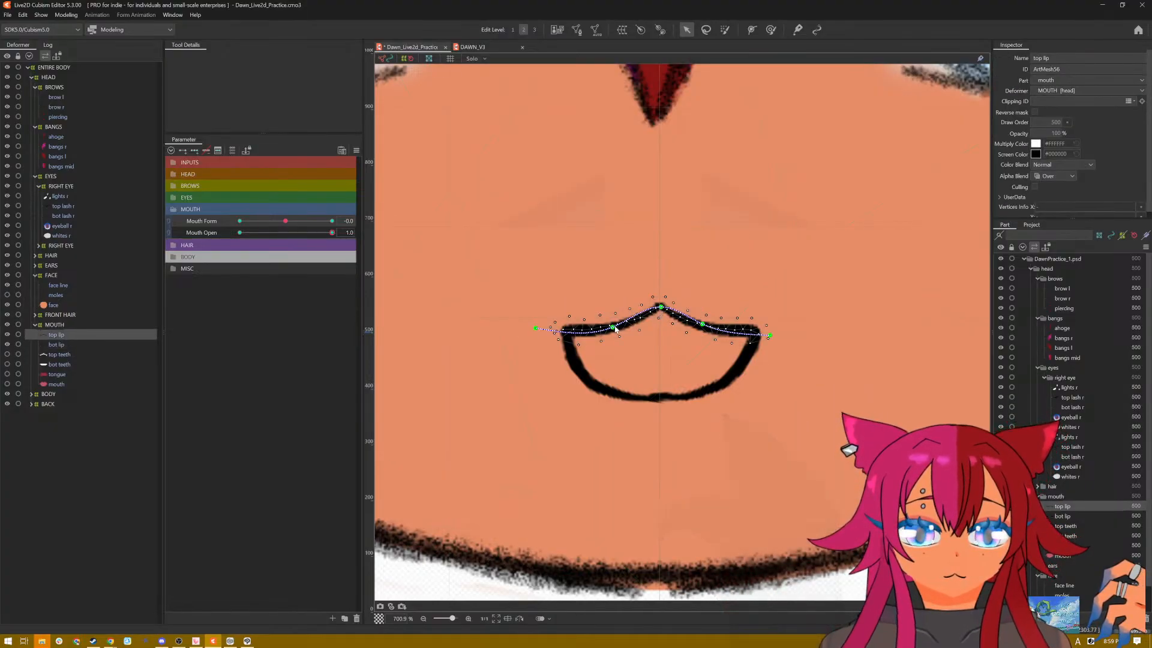
click(612, 327)
drag(612, 327, 594, 304)
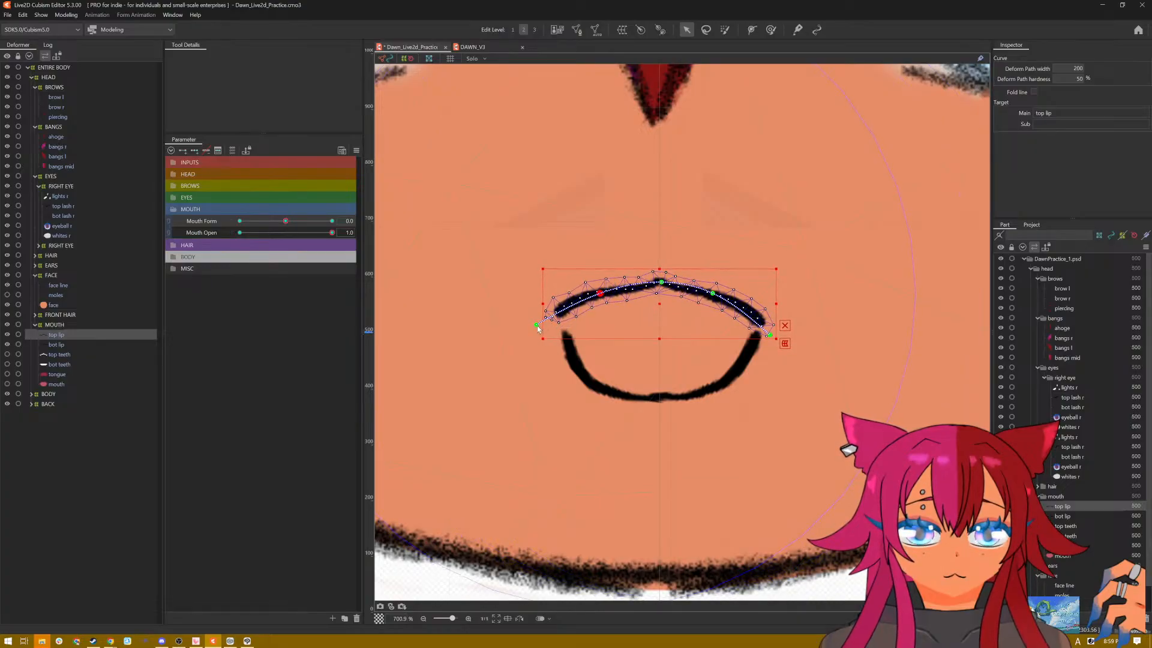
Step: Move the top lip's ends down and inward onto the bottom lip's corners and raise its centre point slightly, checking the oval on the whole face
drag(538, 327, 551, 350)
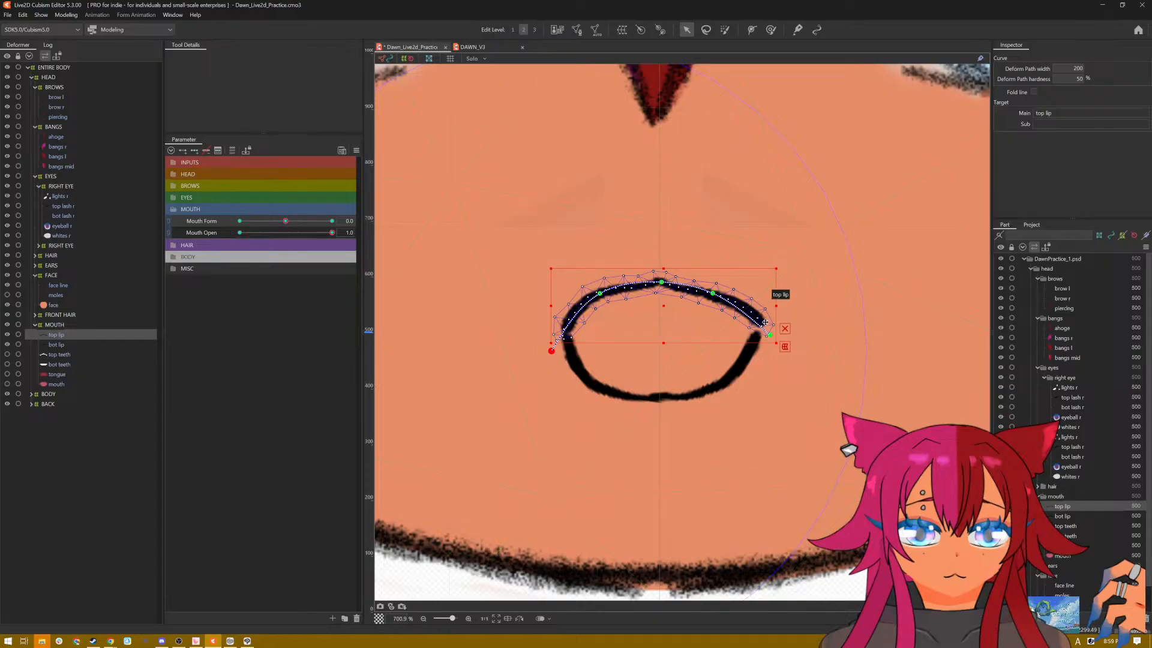
drag(769, 333, 757, 349)
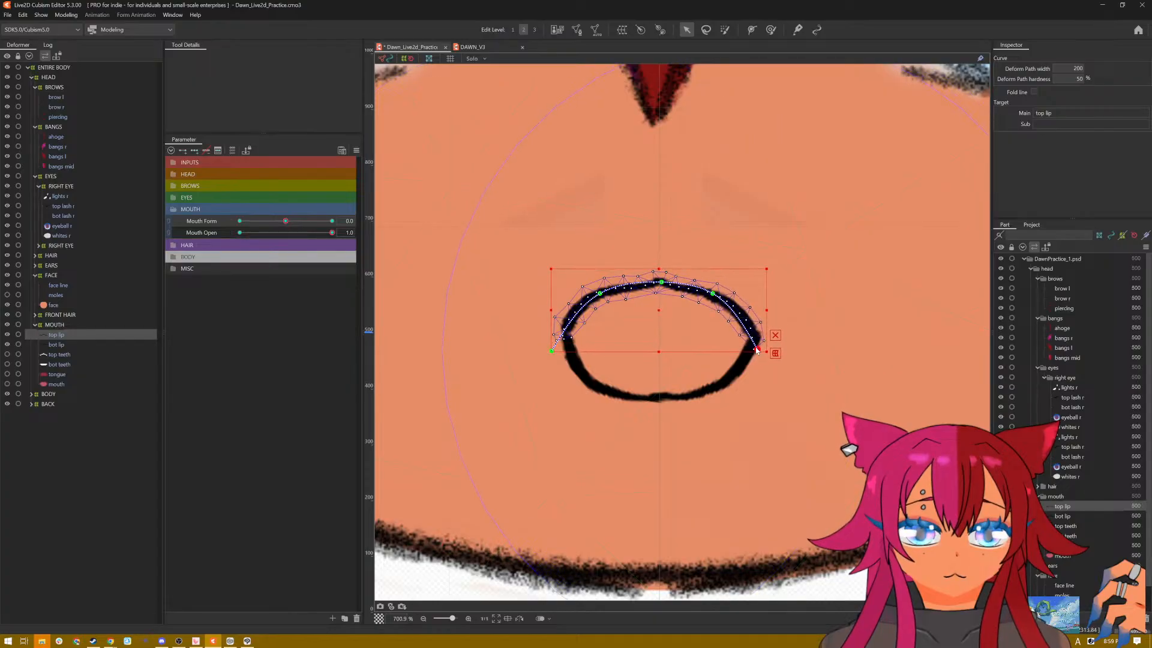
click(710, 294)
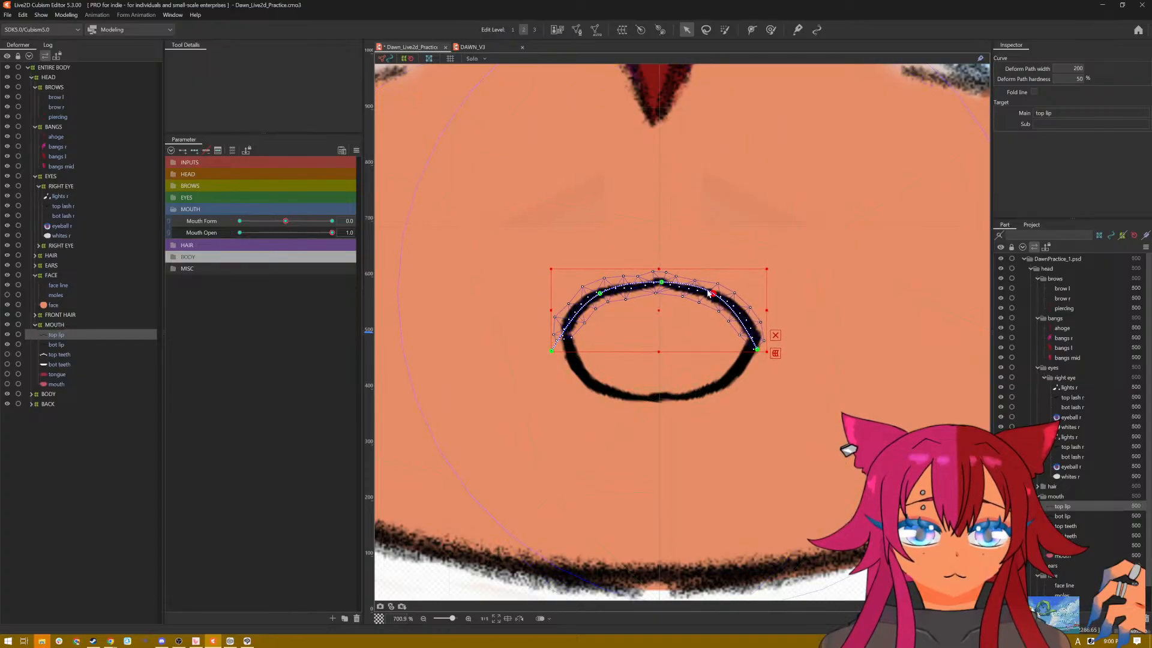
drag(660, 282, 663, 277)
key(ctrl+t)
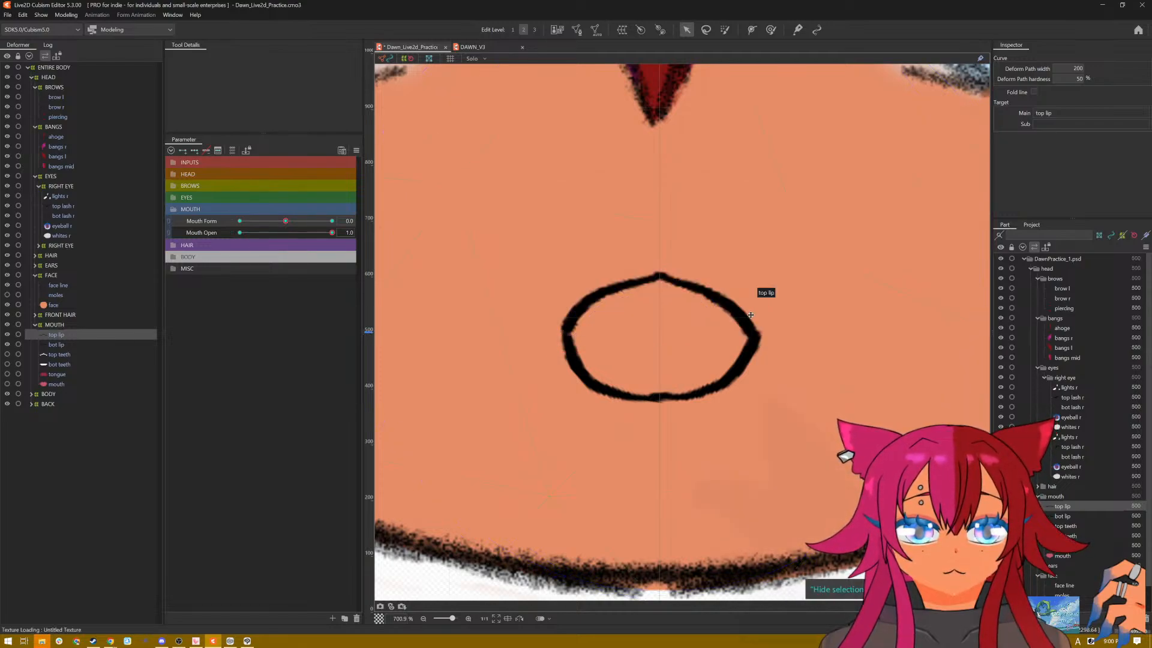
scroll(774, 309, down, 7)
scroll(774, 309, up, 1)
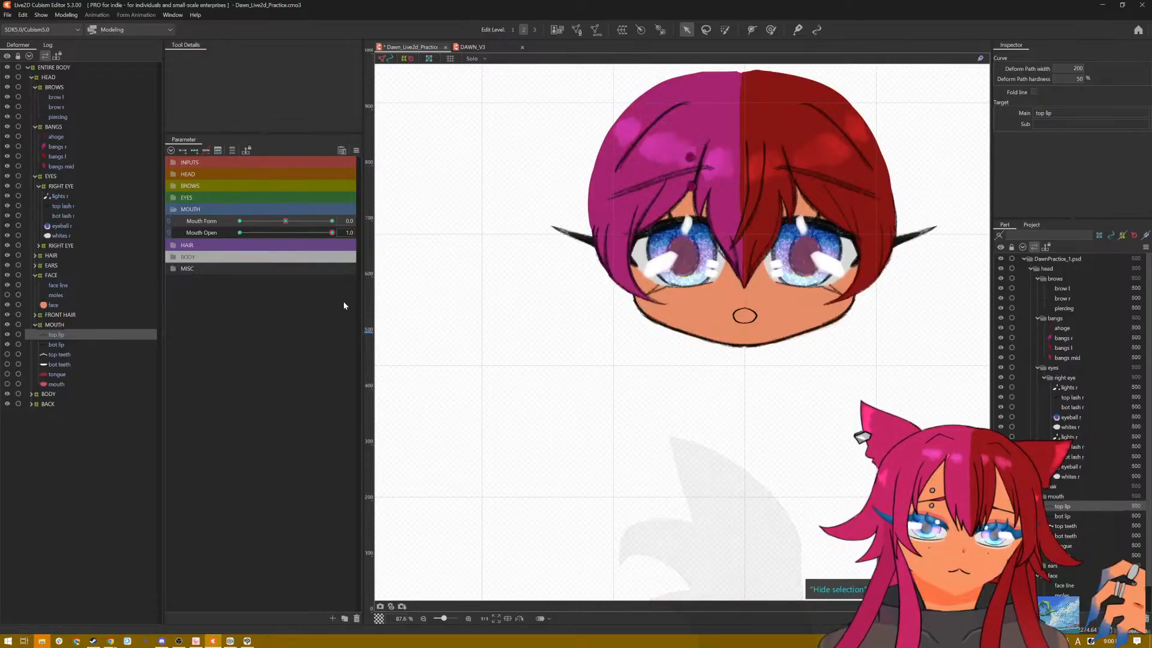
Step: Reset all parameters to their default values and inspect the closed neutral mouth
click(356, 151)
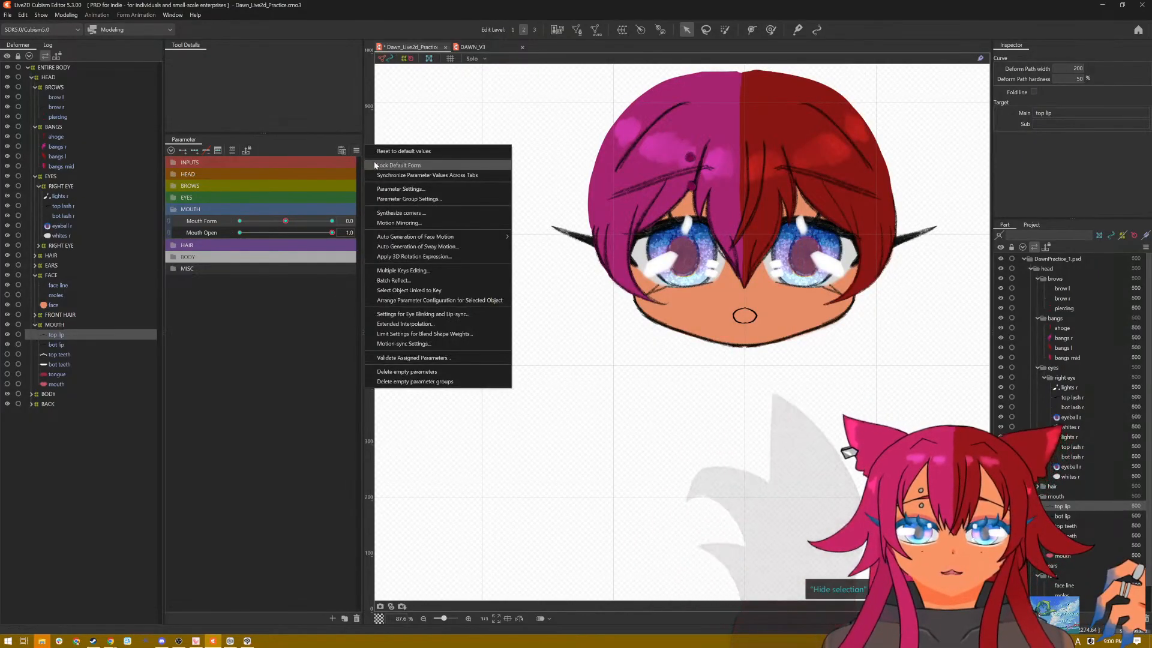
click(403, 151)
scroll(739, 368, up, 3)
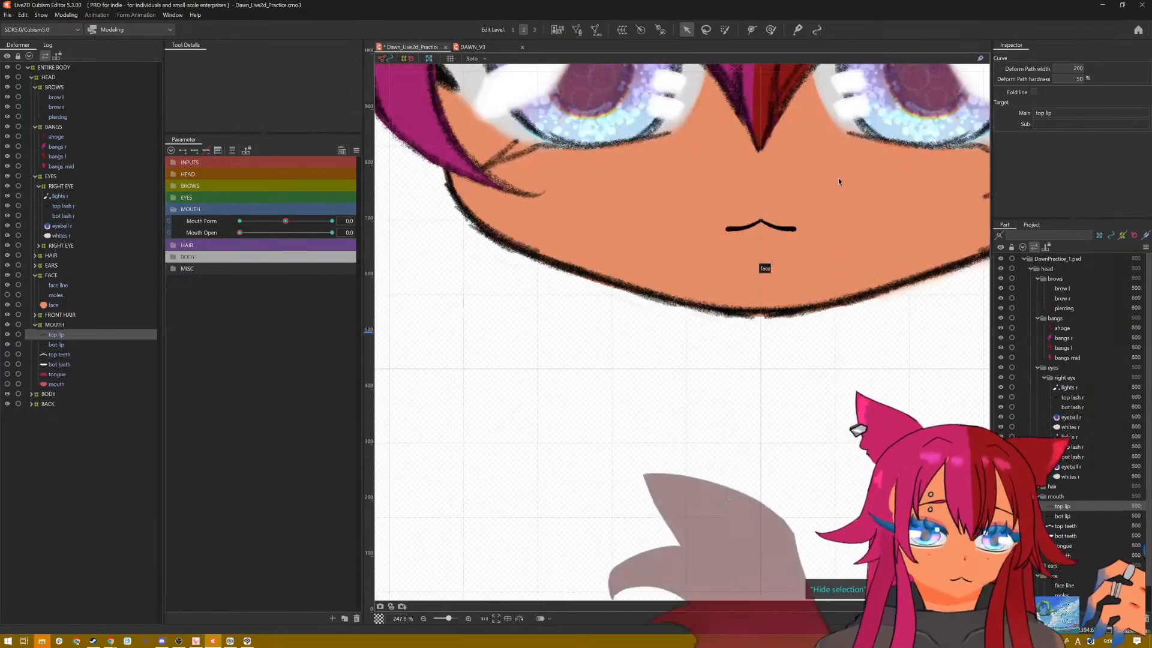
drag(838, 183, 731, 380)
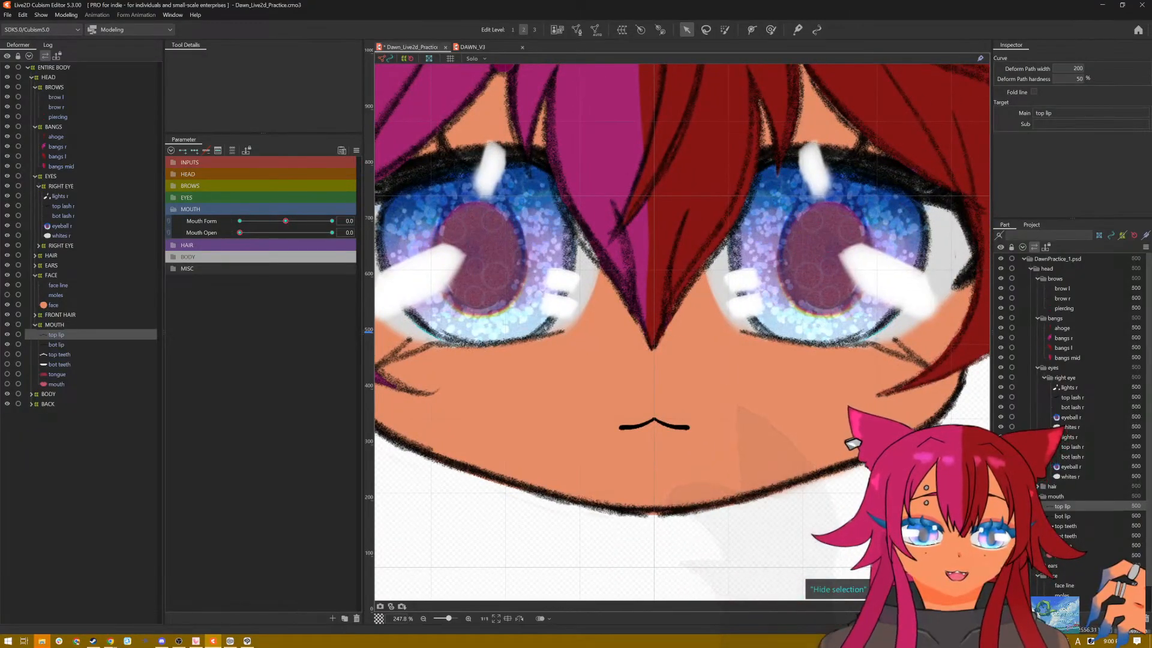
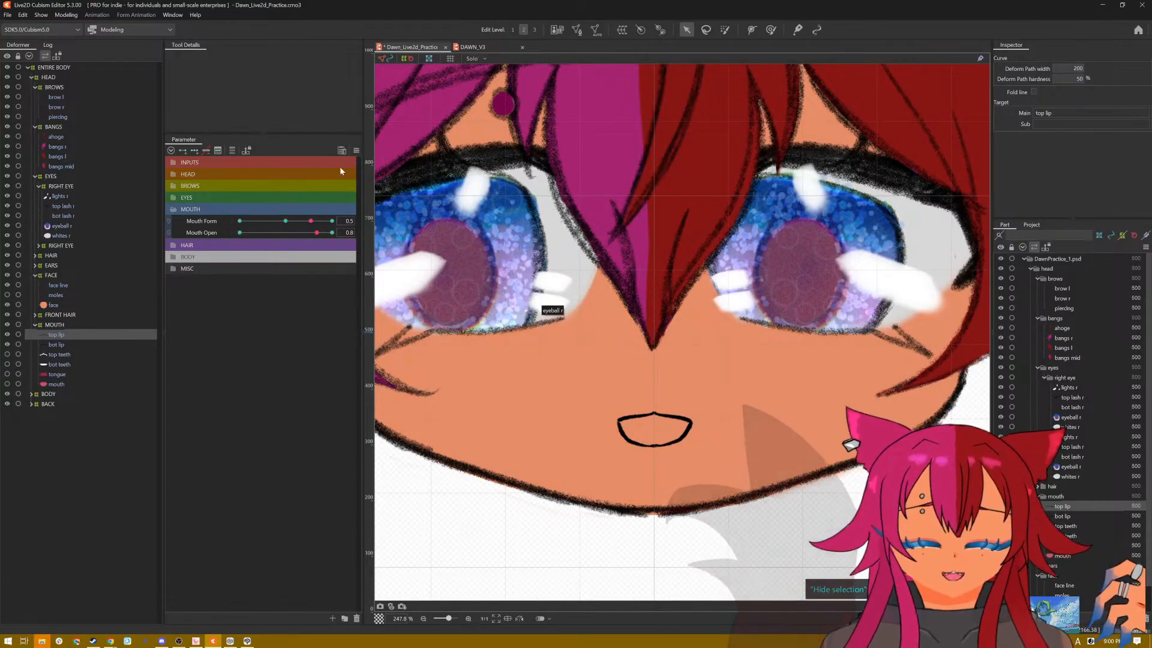
Step: Reset all parameters to their default values, then set Mouth Open to 1.0
click(356, 150)
click(387, 152)
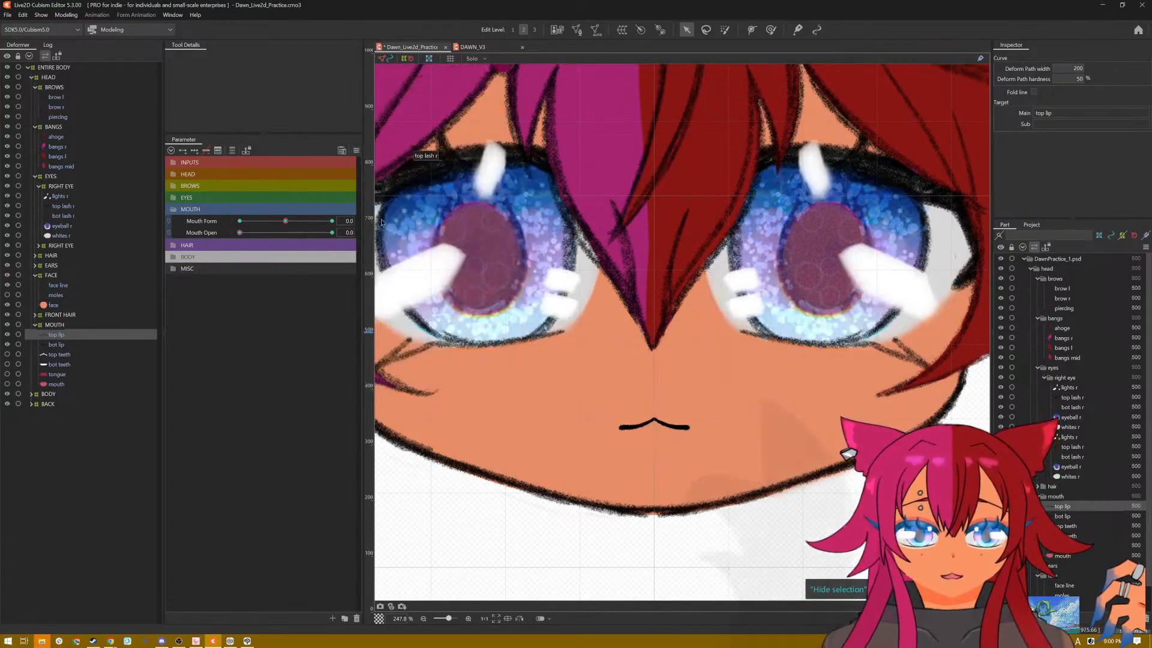
drag(240, 232, 332, 233)
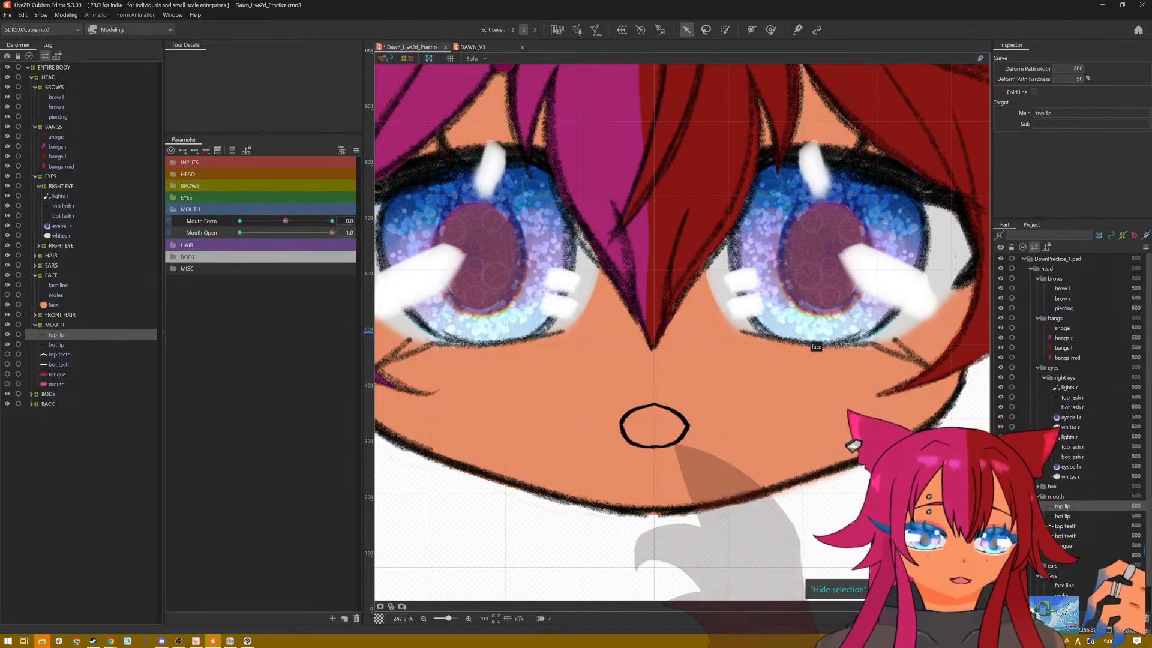
Step: Unhide the top teeth, bottom teeth, tongue and mouth interior parts
click(1000, 526)
click(1000, 546)
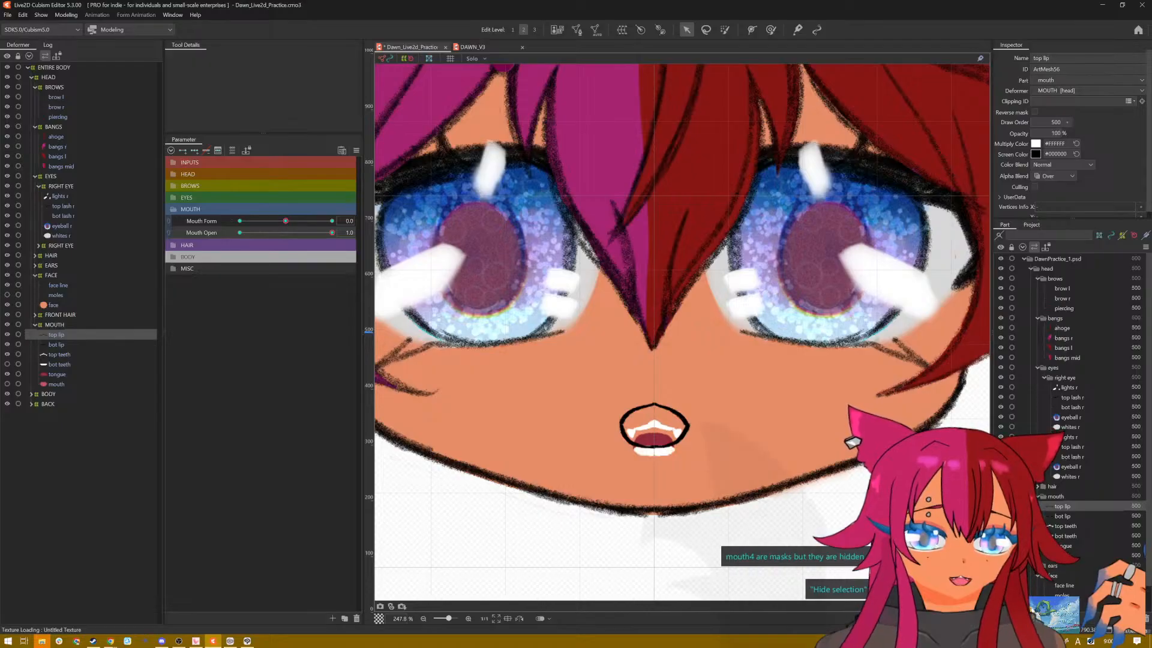
click(1000, 555)
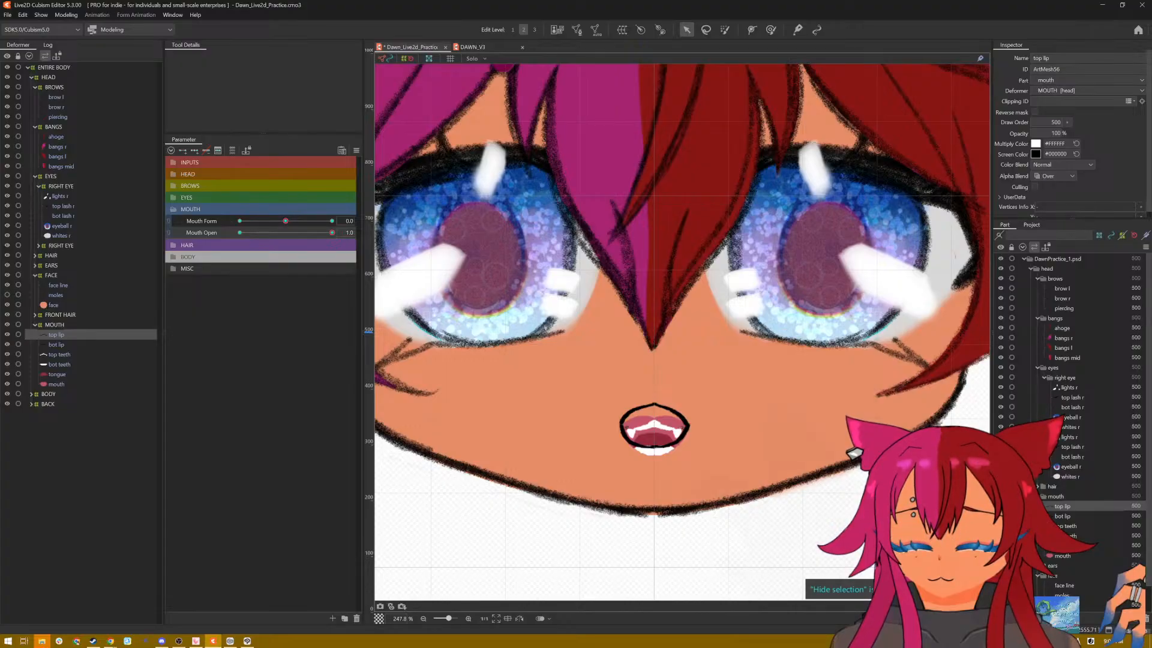
Step: Generate an automatic mesh for the mouth interior with the Deformation (Little) preset
scroll(577, 462, up, 2)
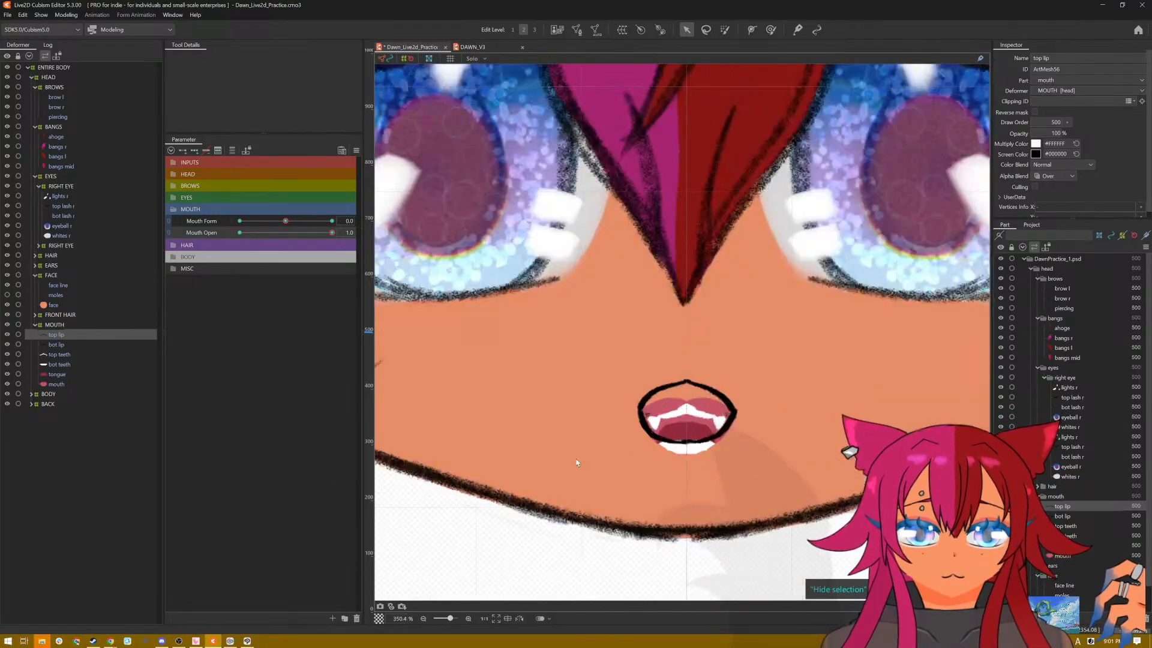
scroll(725, 457, up, 1)
scroll(728, 463, up, 1)
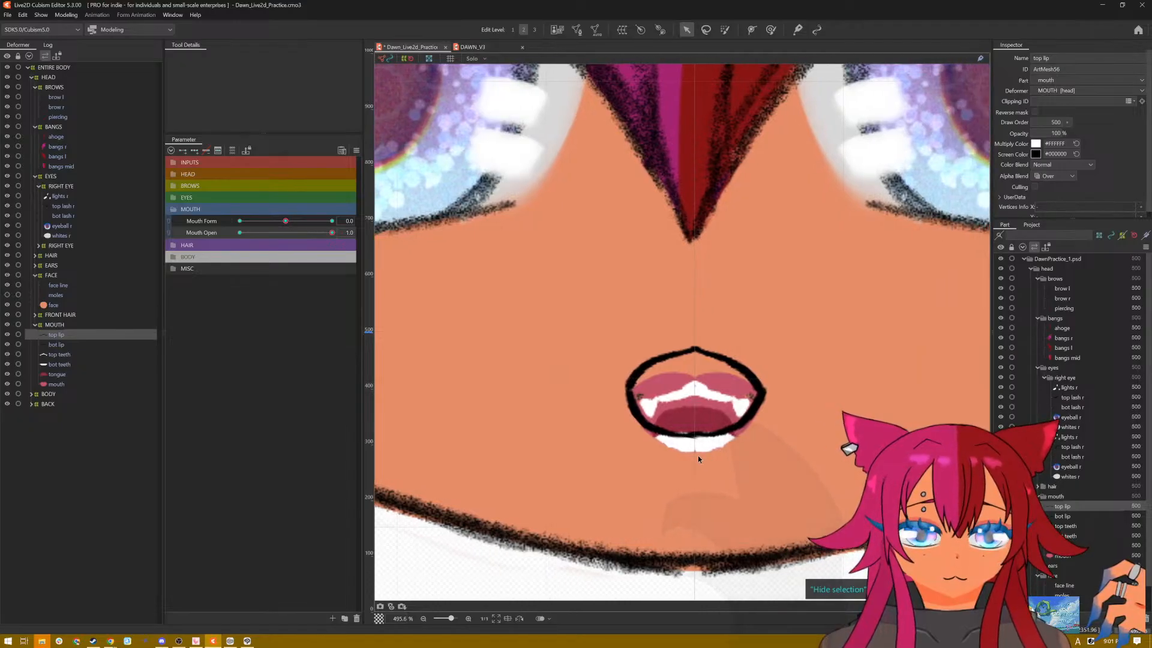
scroll(699, 455, up, 1)
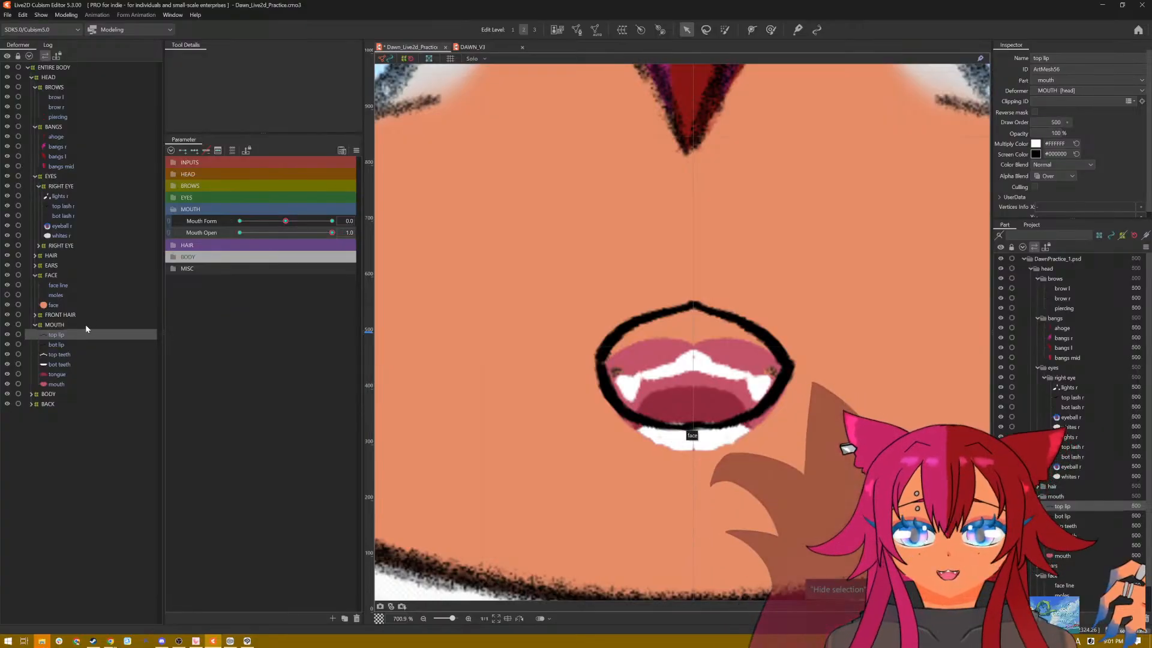
click(64, 384)
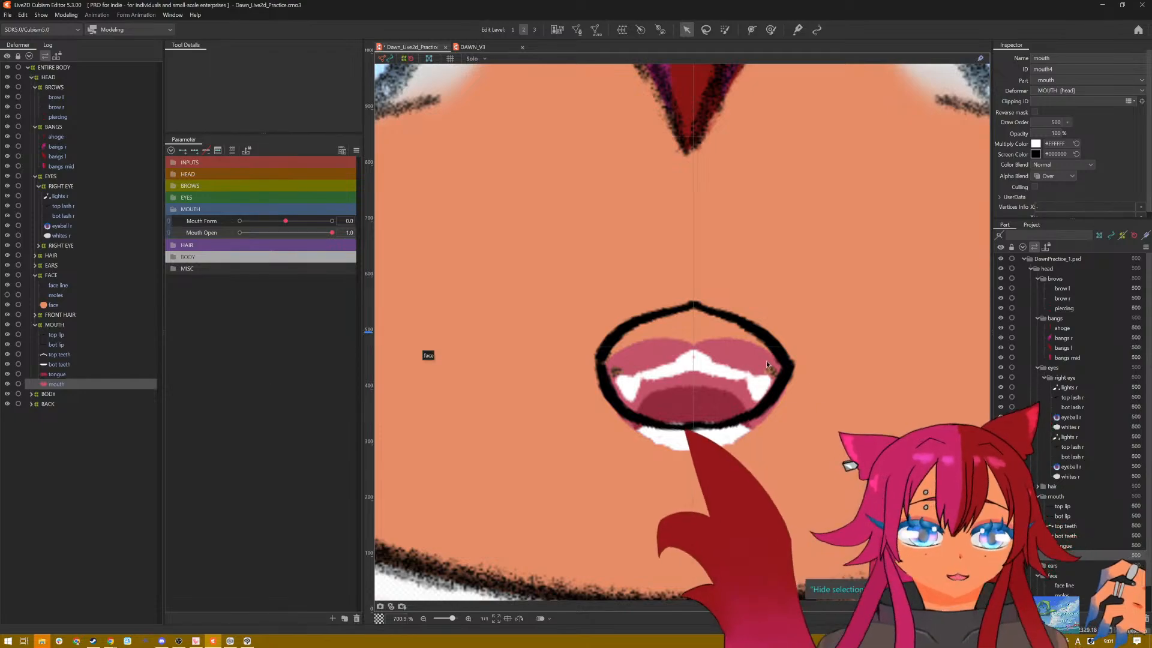
click(596, 31)
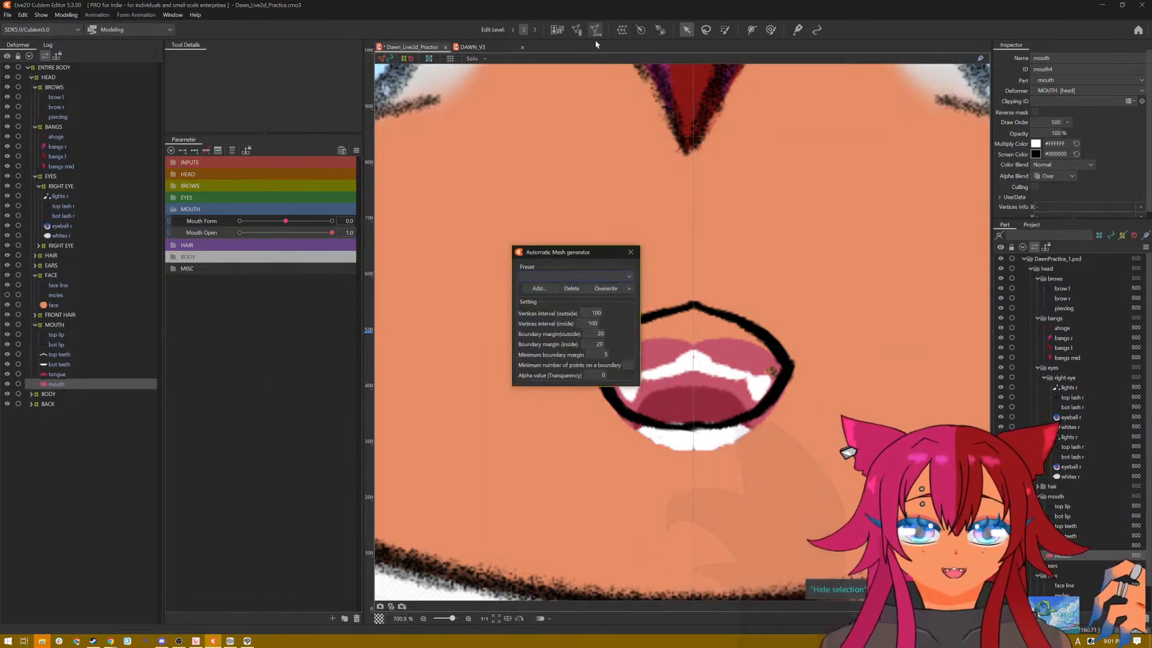
click(583, 274)
click(581, 283)
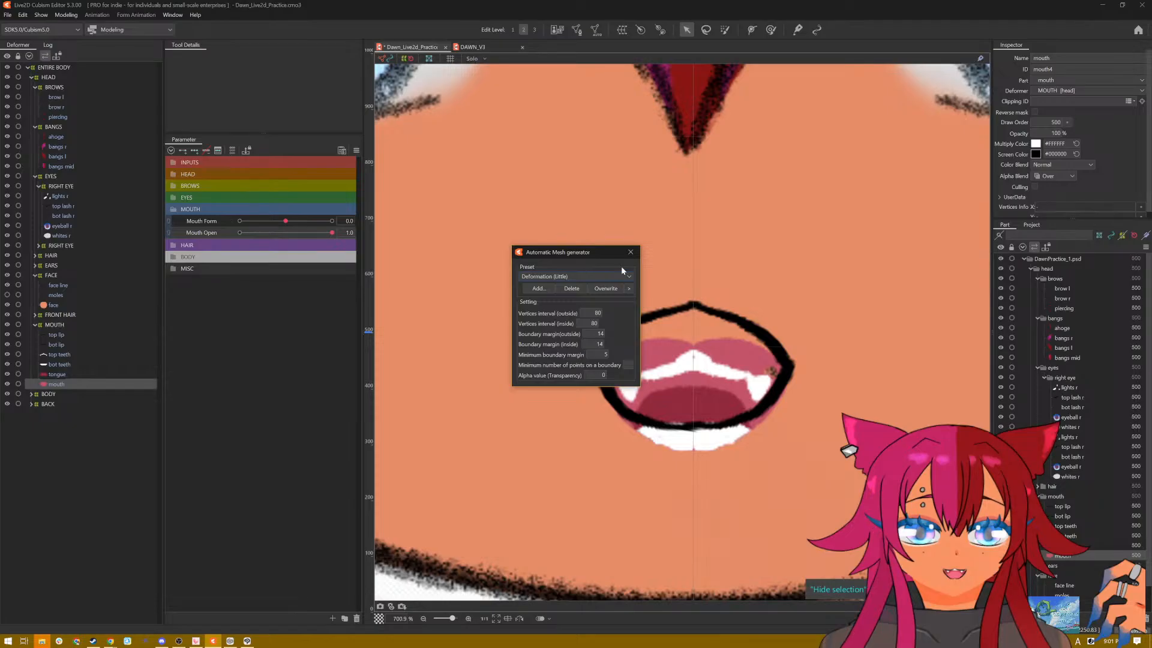
click(630, 254)
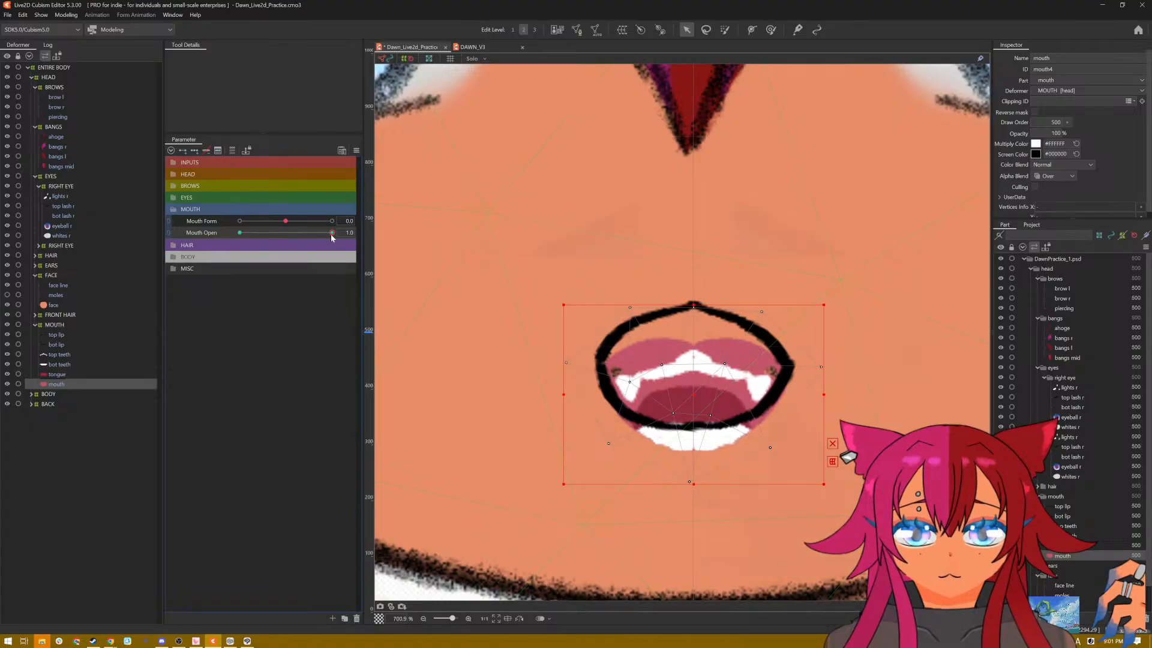
Step: Key the mouth interior on Mouth Open and, at 1.0, raise it and adjust its outer mesh points to fill the lip outline
drag(332, 234, 412, 239)
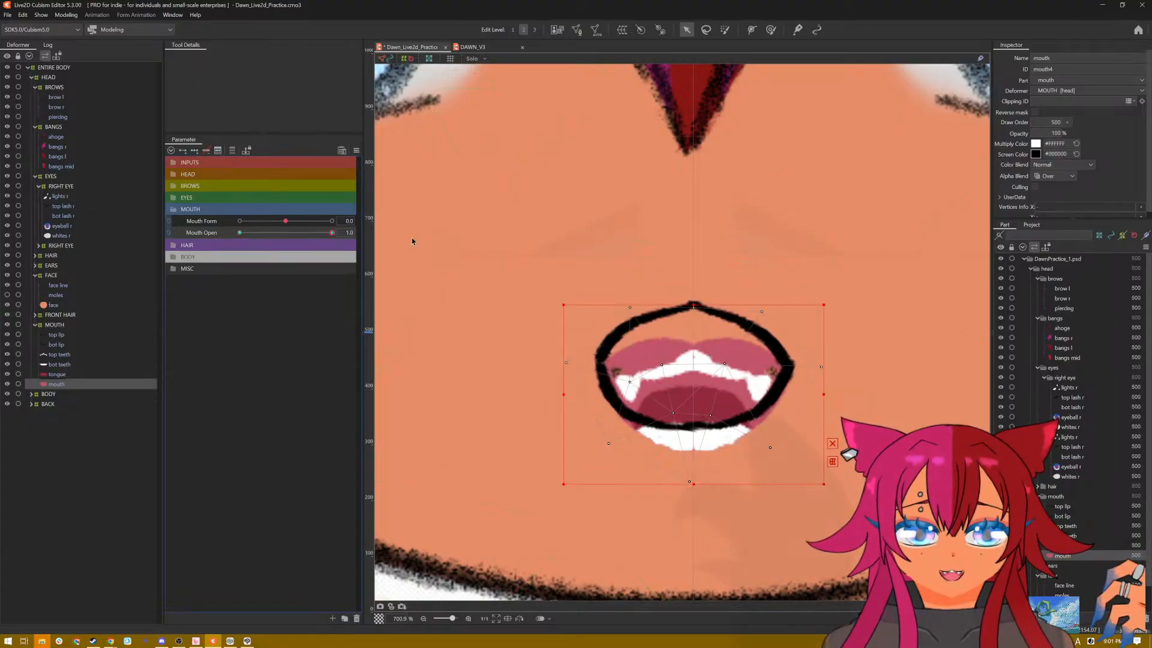
drag(691, 390, 691, 368)
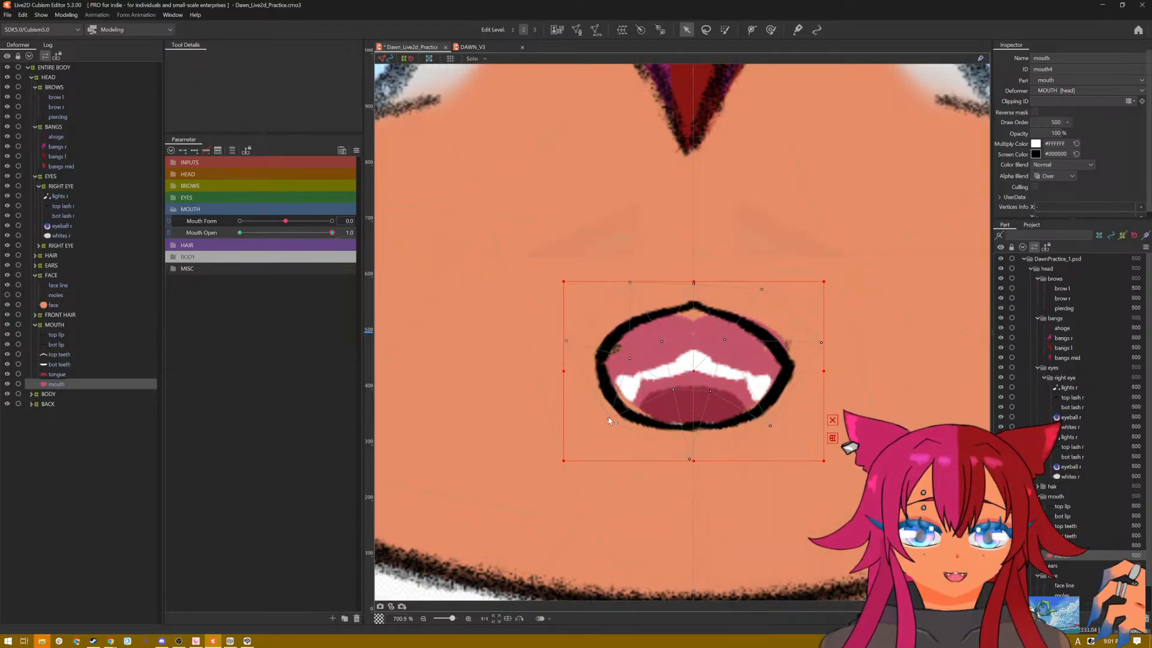
drag(608, 419, 595, 428)
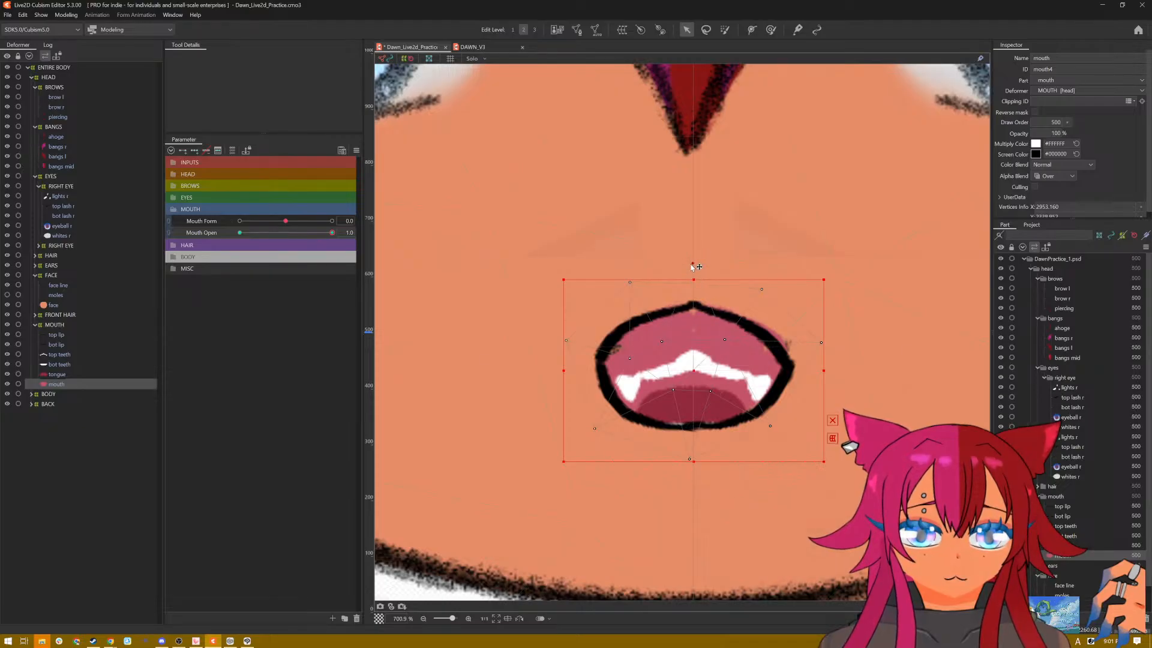
drag(693, 266, 692, 254)
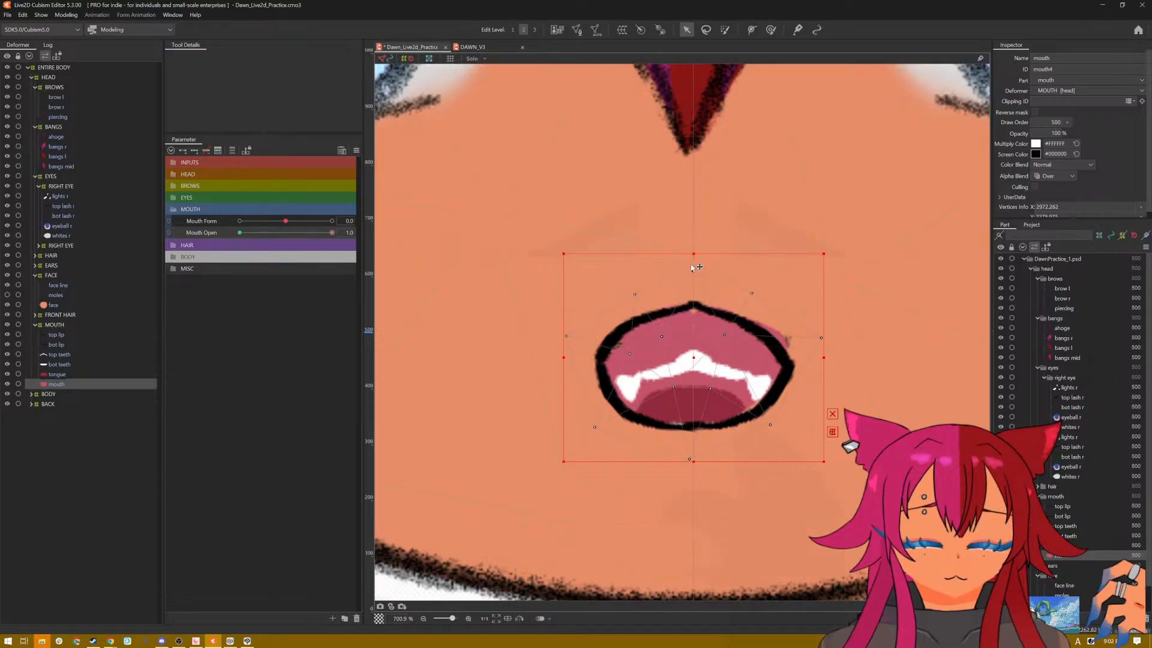
drag(693, 269, 694, 281)
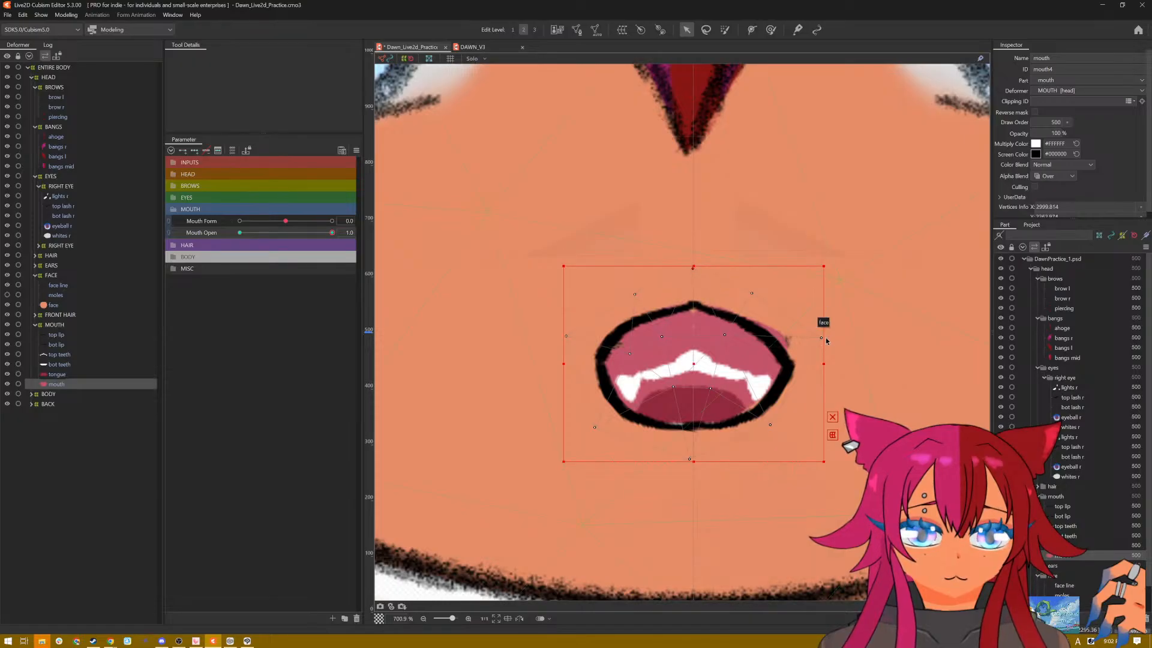
drag(808, 339, 816, 353)
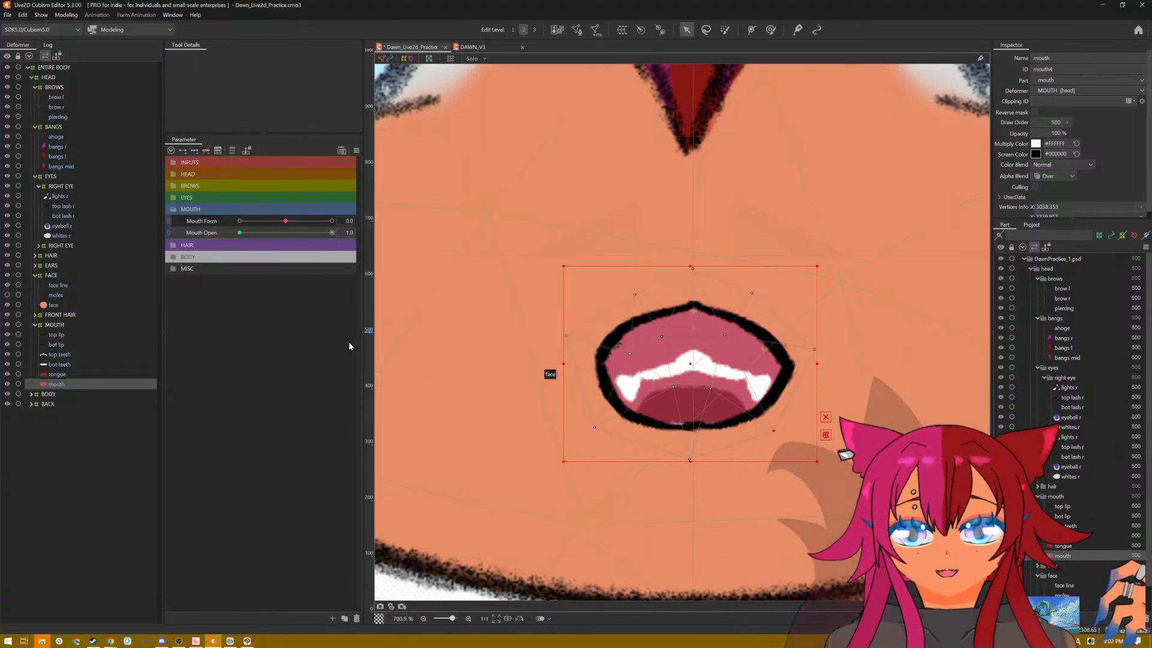
click(61, 363)
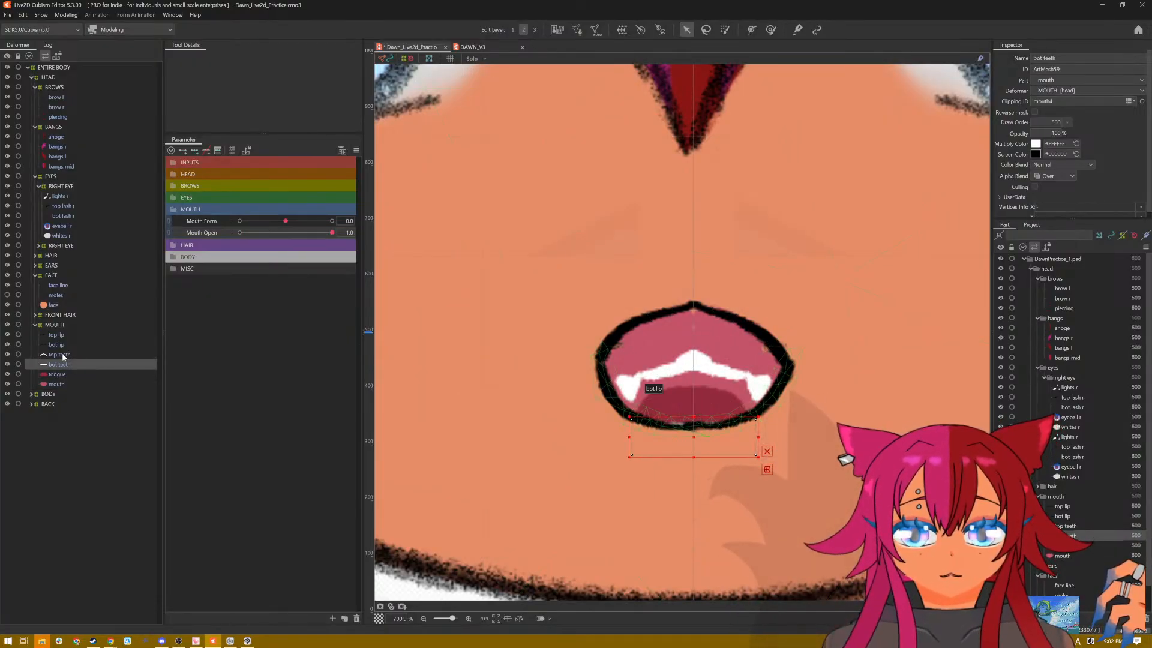
click(694, 373)
drag(694, 373, 687, 328)
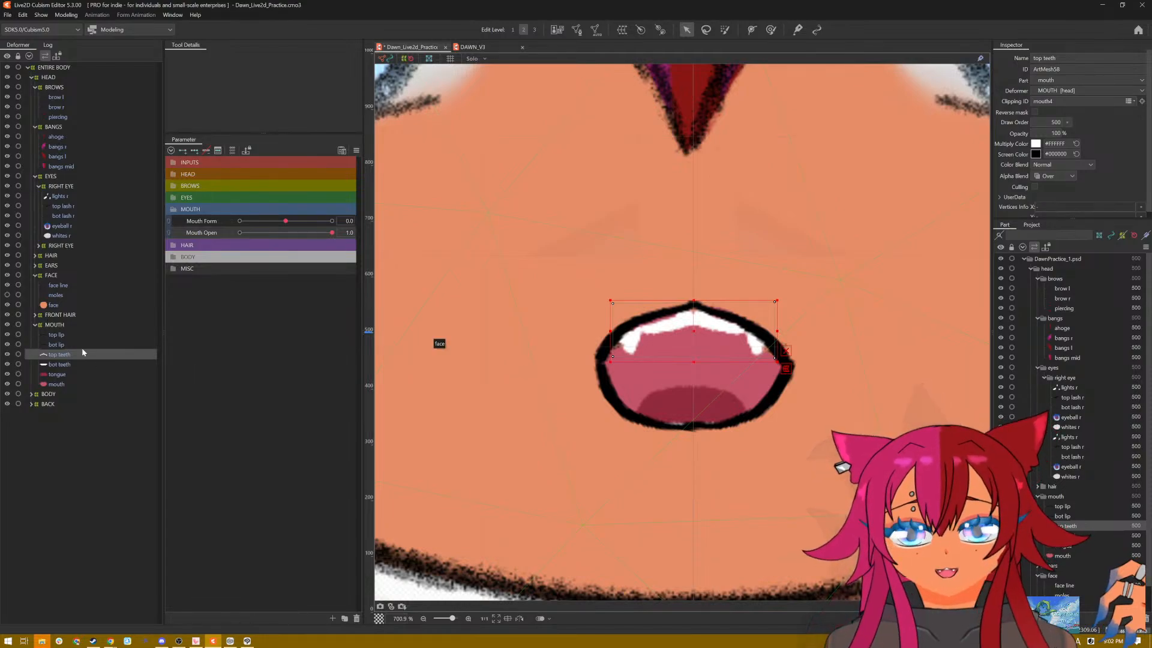
key(ctrl+z)
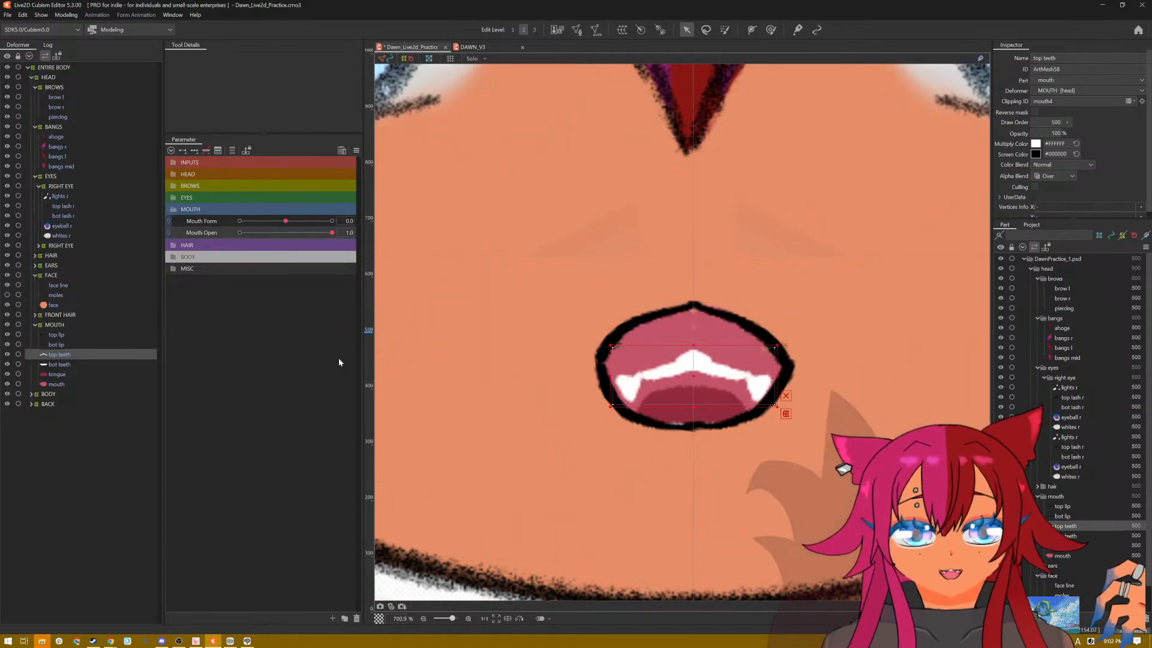
Step: Compare the Mouth Open keys of the bottom teeth and mouth interior, keeping Mouth Open at 1.0
click(60, 364)
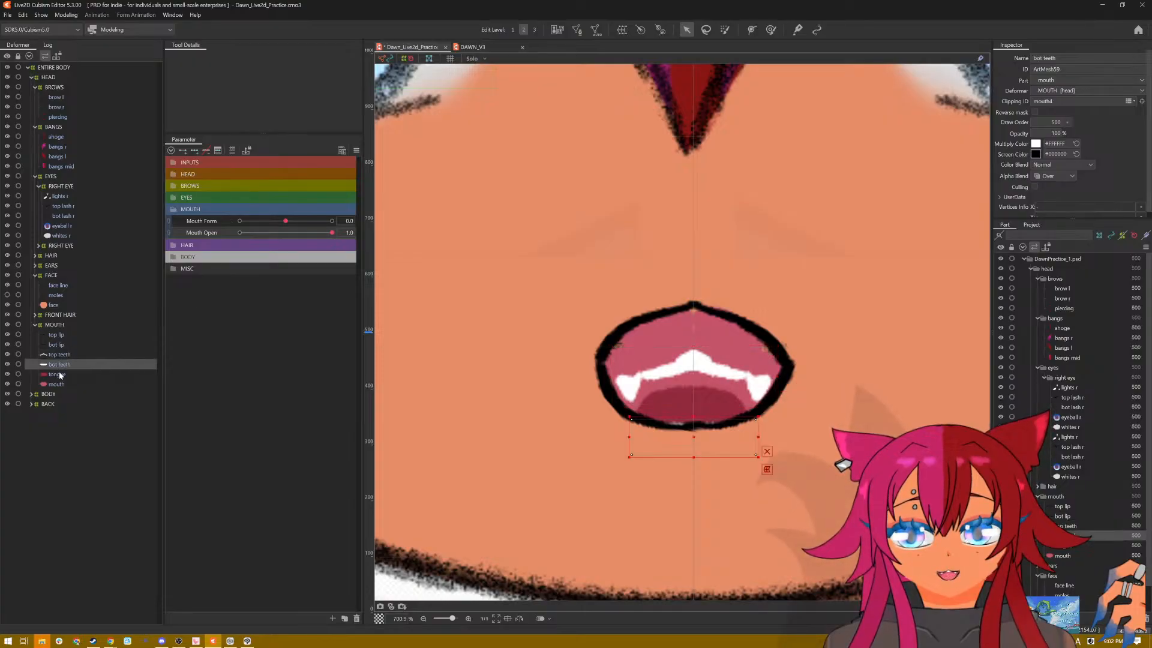
click(57, 384)
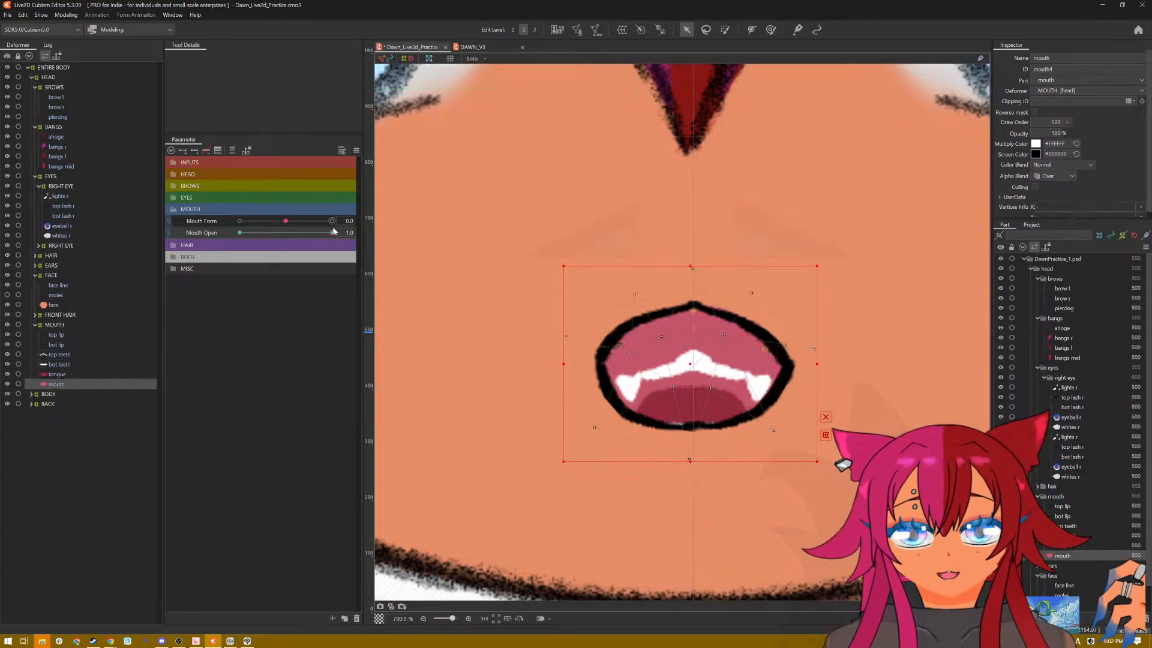
drag(321, 236, 381, 235)
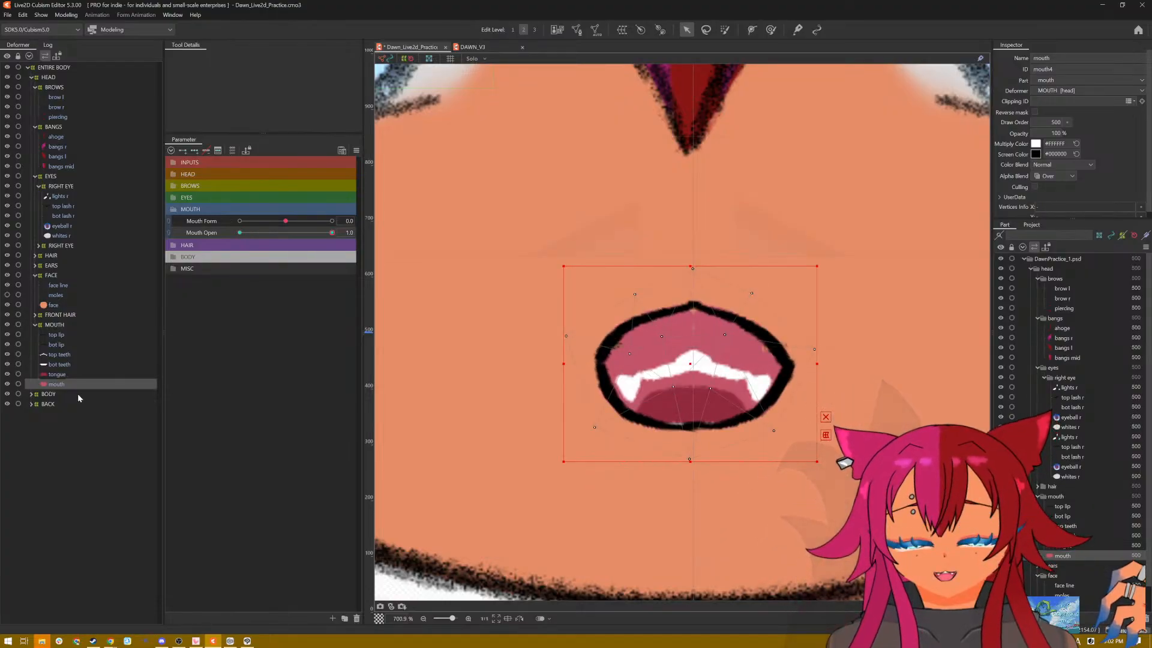
Step: Add two Mouth Open keys to the top and bottom teeth and, at 1.0, raise each row to sit inside the lip outline
click(60, 354)
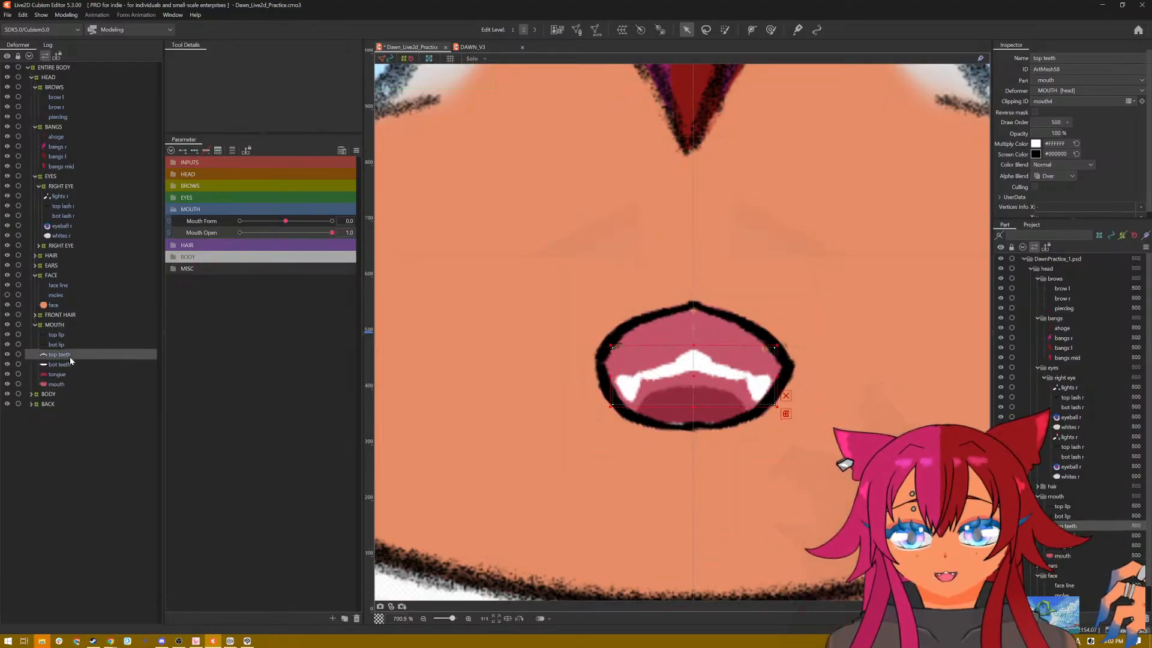
click(186, 152)
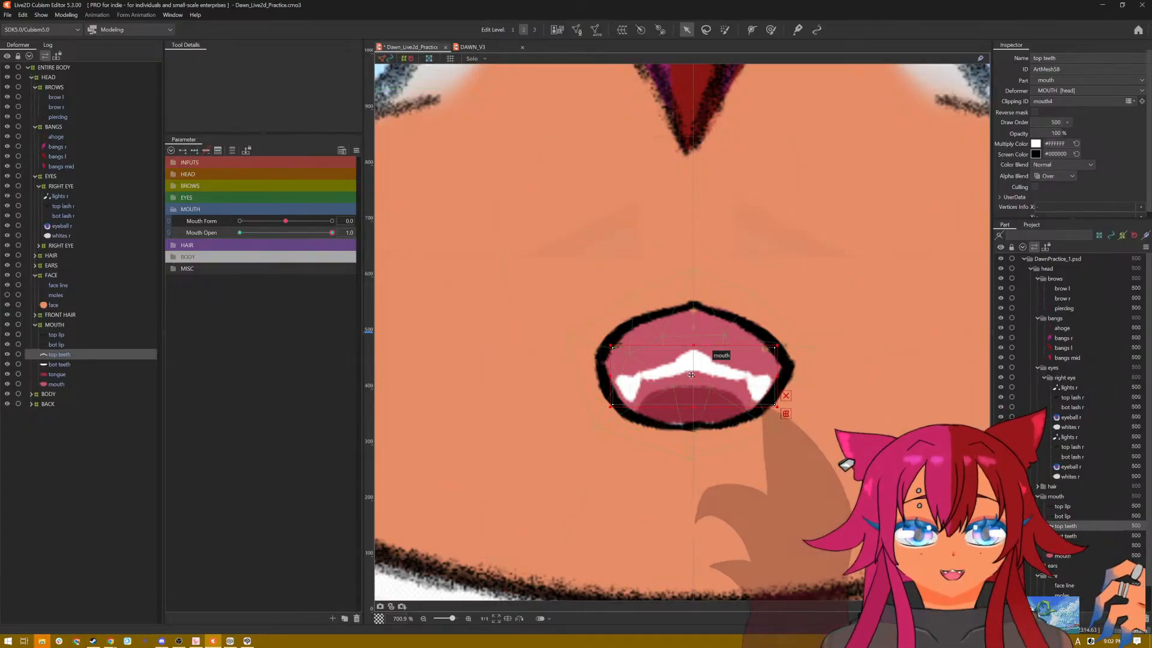
drag(691, 375, 693, 328)
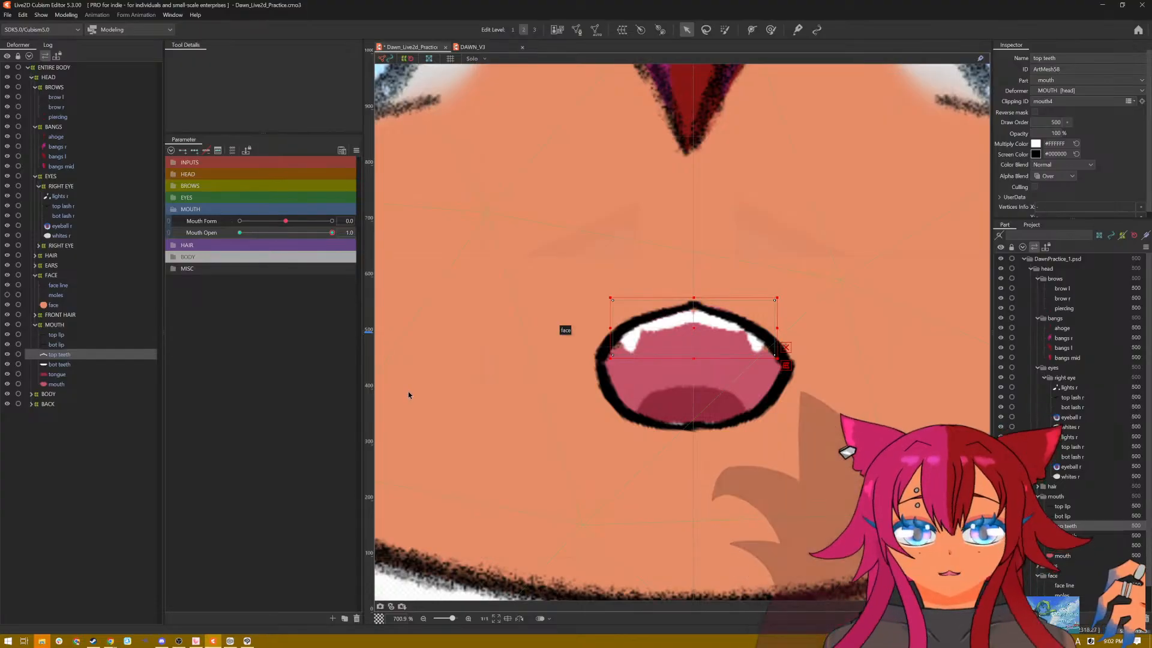
click(62, 366)
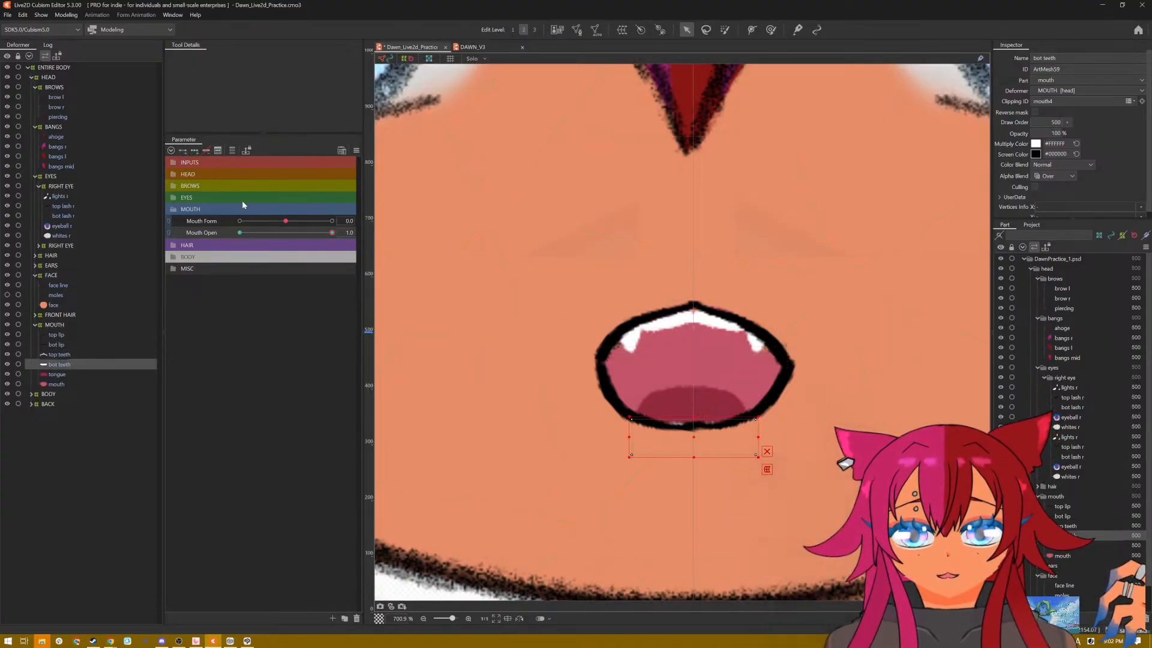
drag(691, 435, 691, 418)
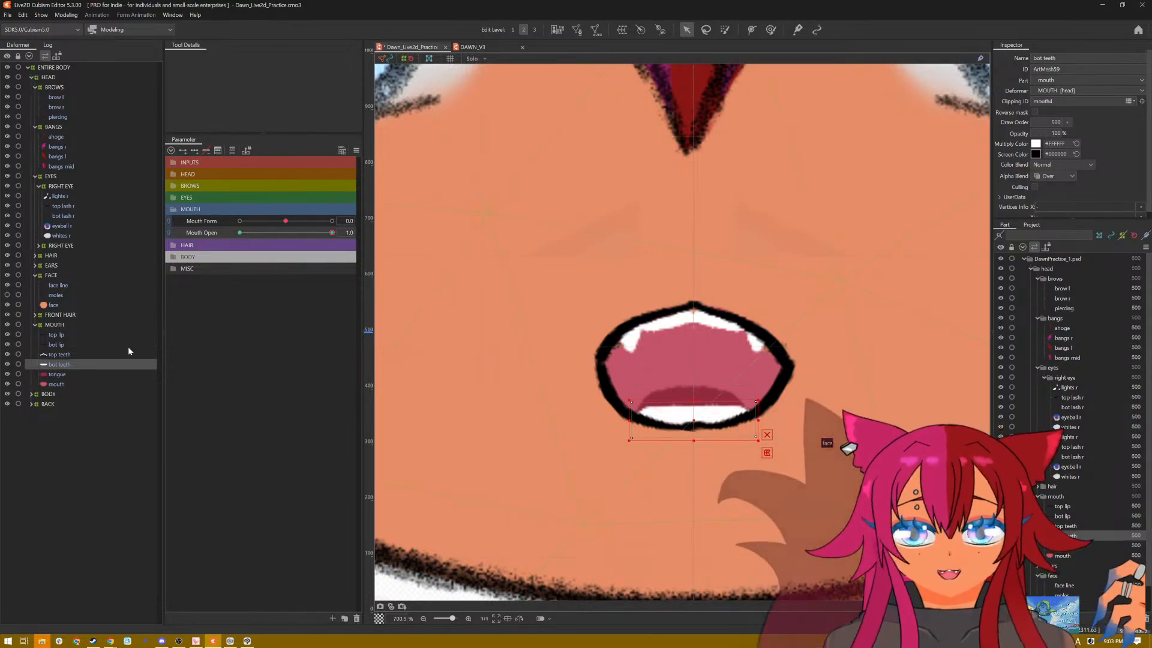
Step: Add two Mouth Open keys to the tongue and raise it slightly above the bottom teeth at 1.0
click(64, 375)
click(65, 374)
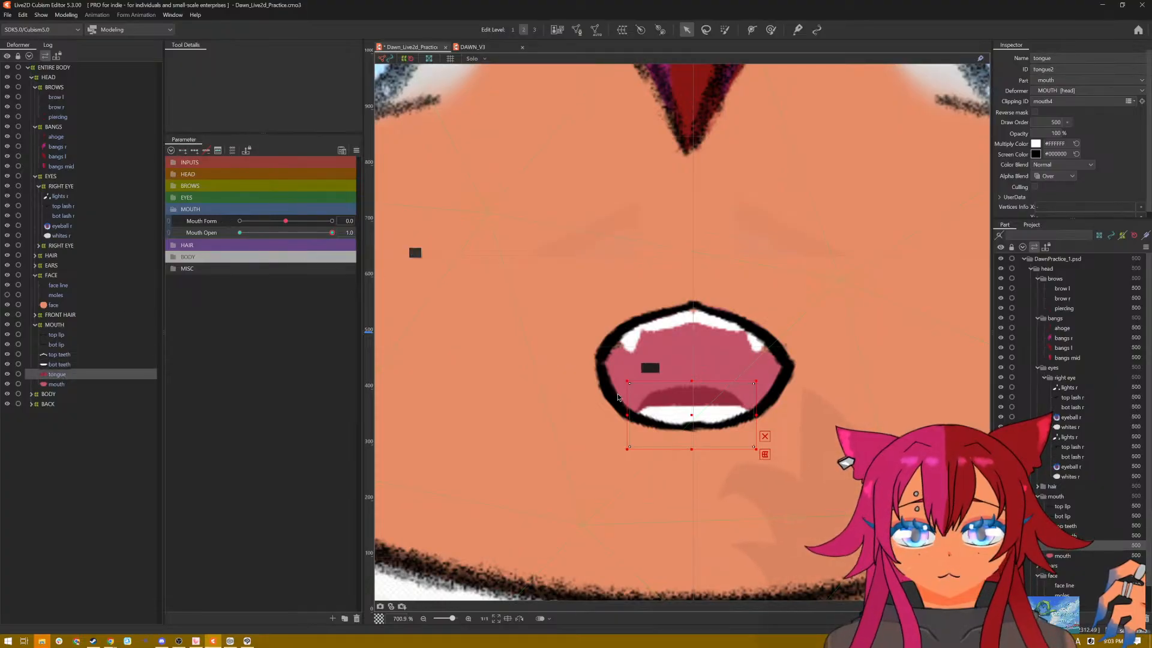
drag(694, 414, 695, 400)
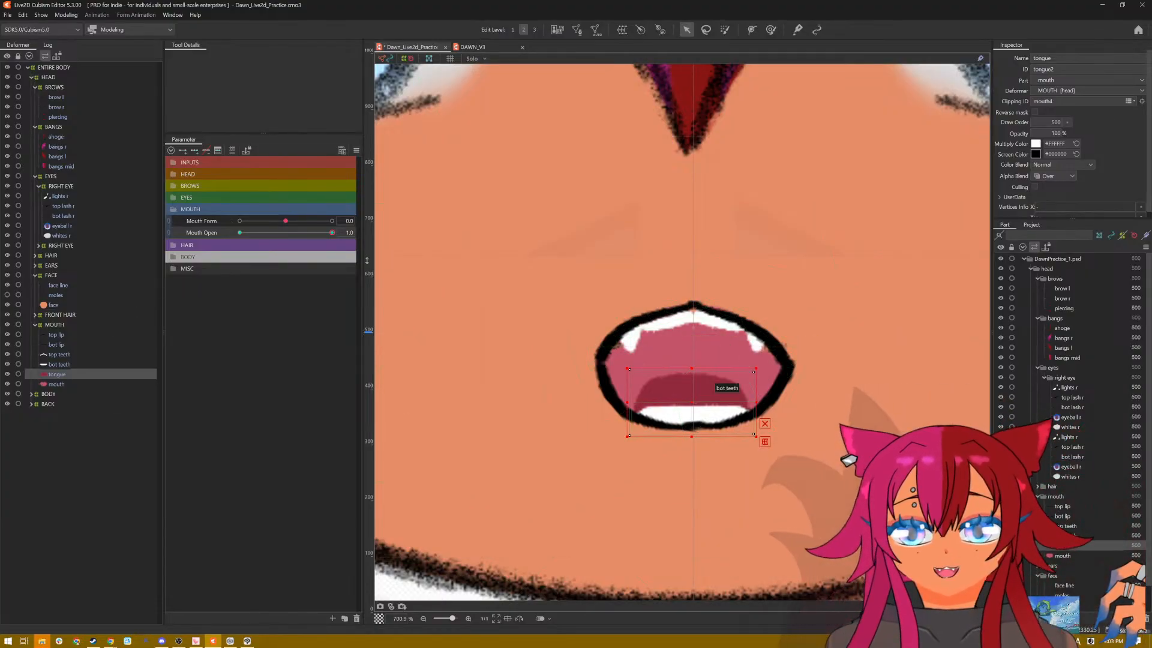
Step: Return Mouth Open to 1.0 and inspect the teeth, tongue and mouth interior on the whole face and up close
drag(334, 233, 393, 247)
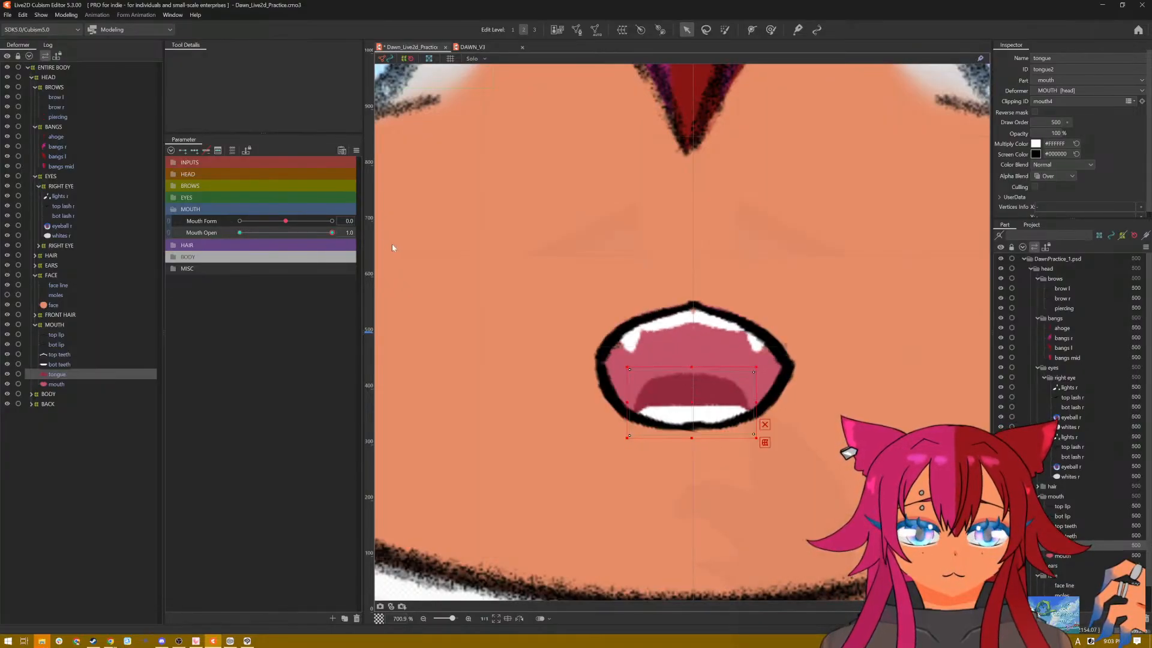
scroll(793, 298, down, 6)
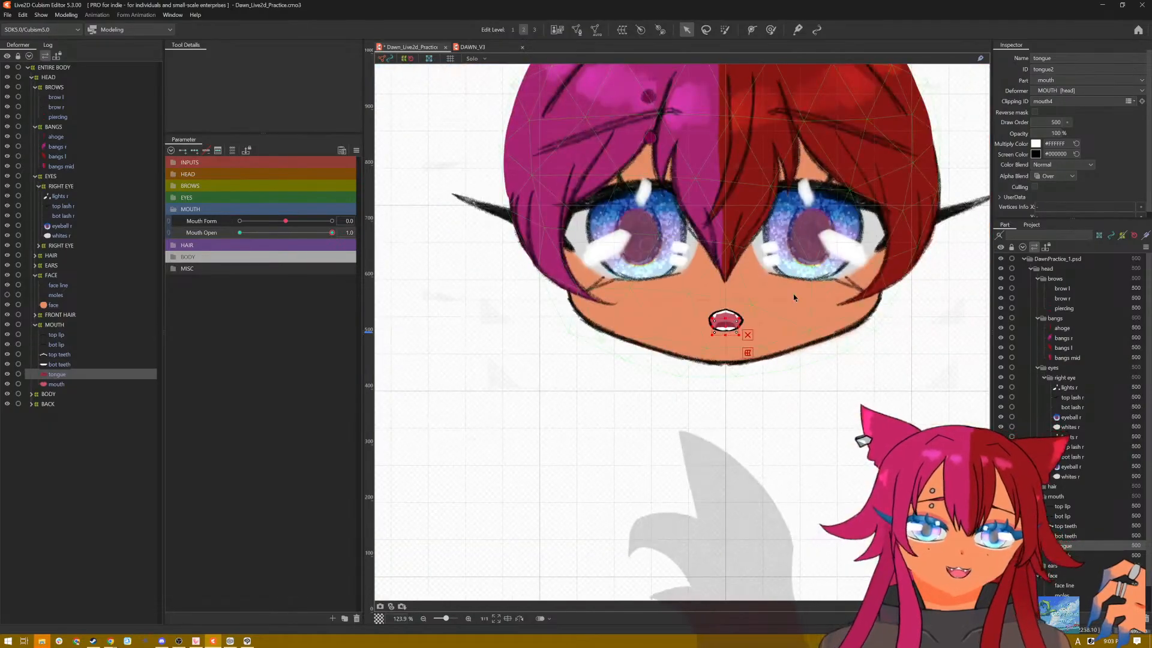
scroll(774, 292, up, 5)
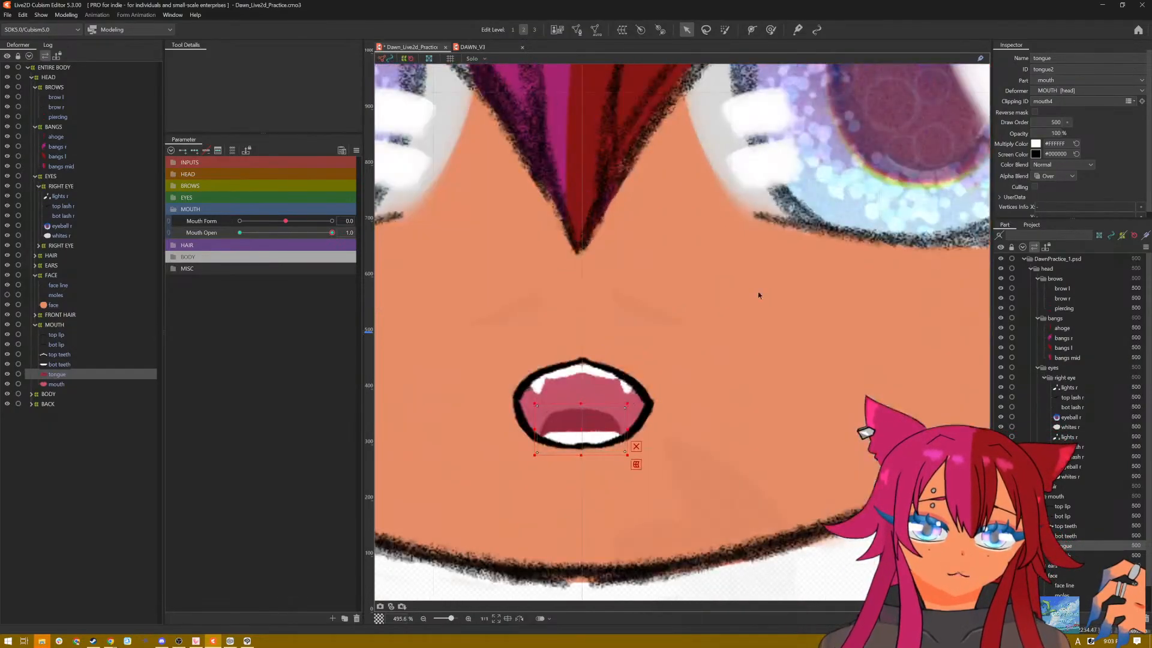
scroll(590, 317, up, 2)
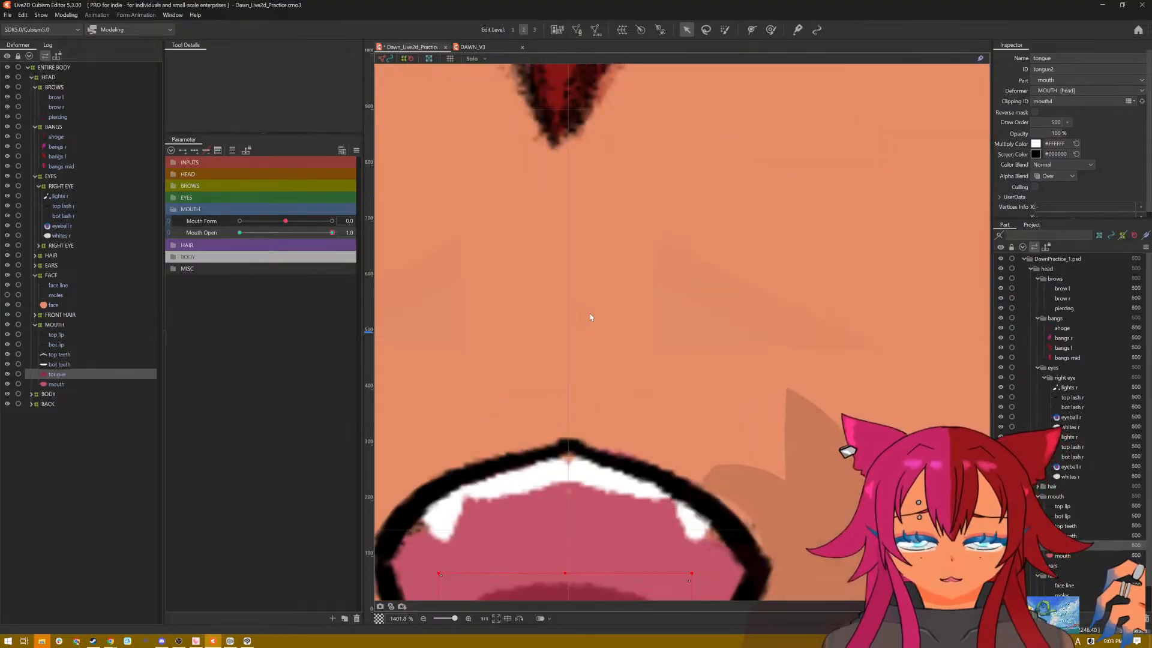
scroll(590, 318, down, 3)
scroll(561, 313, up, 4)
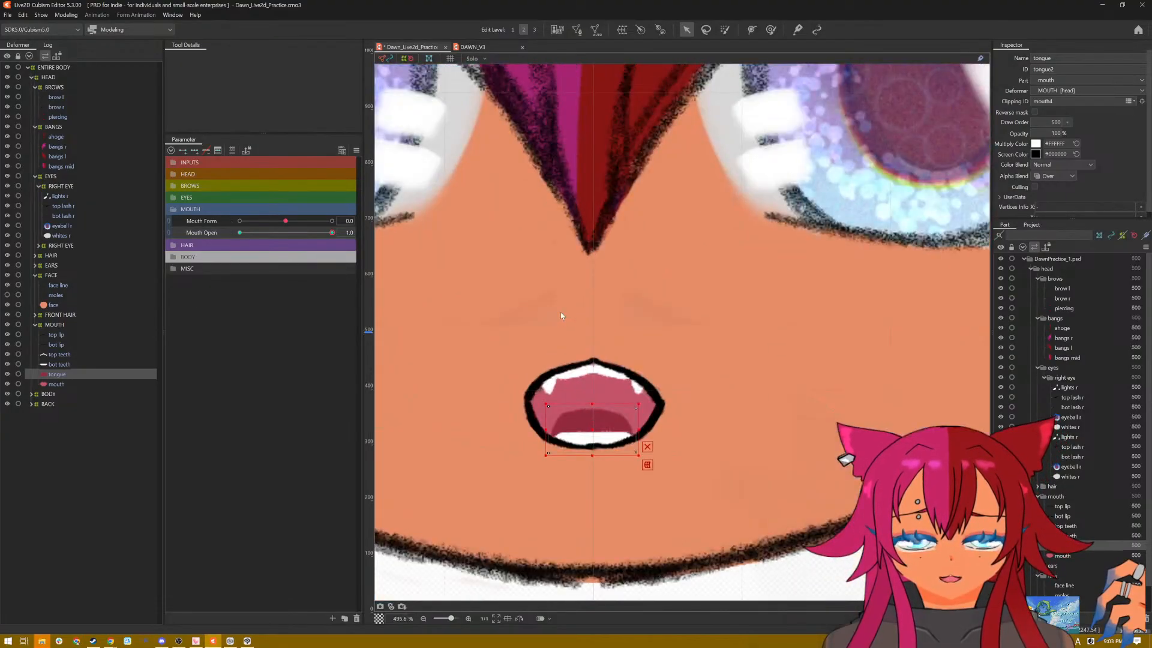
Step: At Mouth Open 1.0, lower the top of the mouth interior so it stays inside the upper lip outline
scroll(561, 315, down, 1)
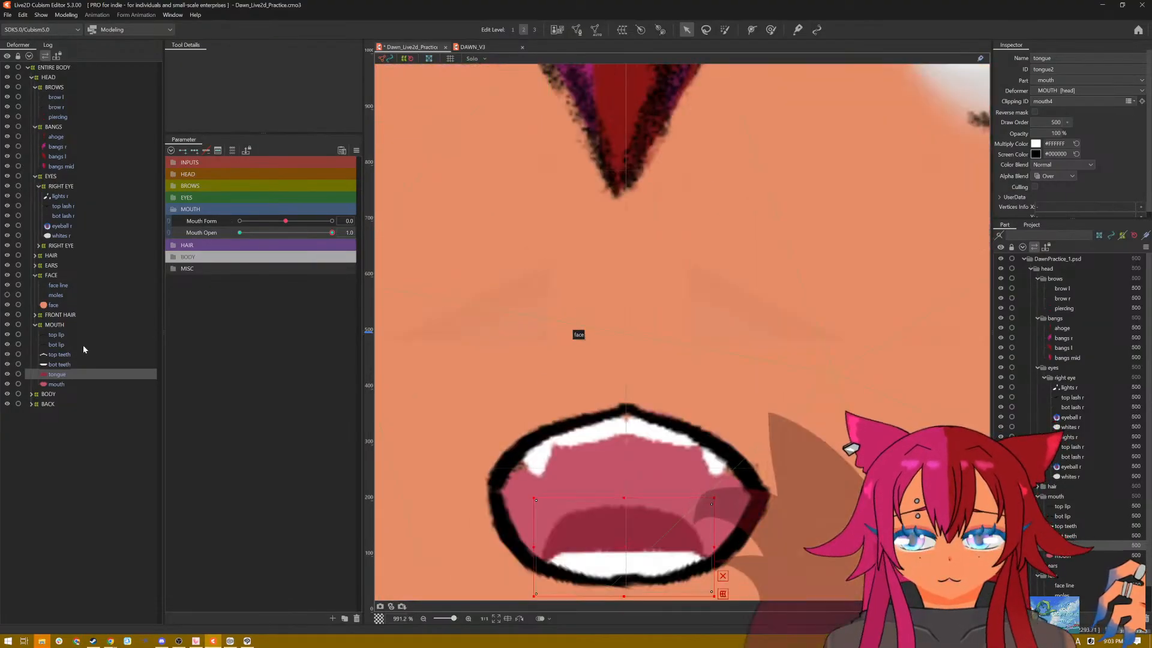
click(58, 385)
scroll(632, 463, up, 1)
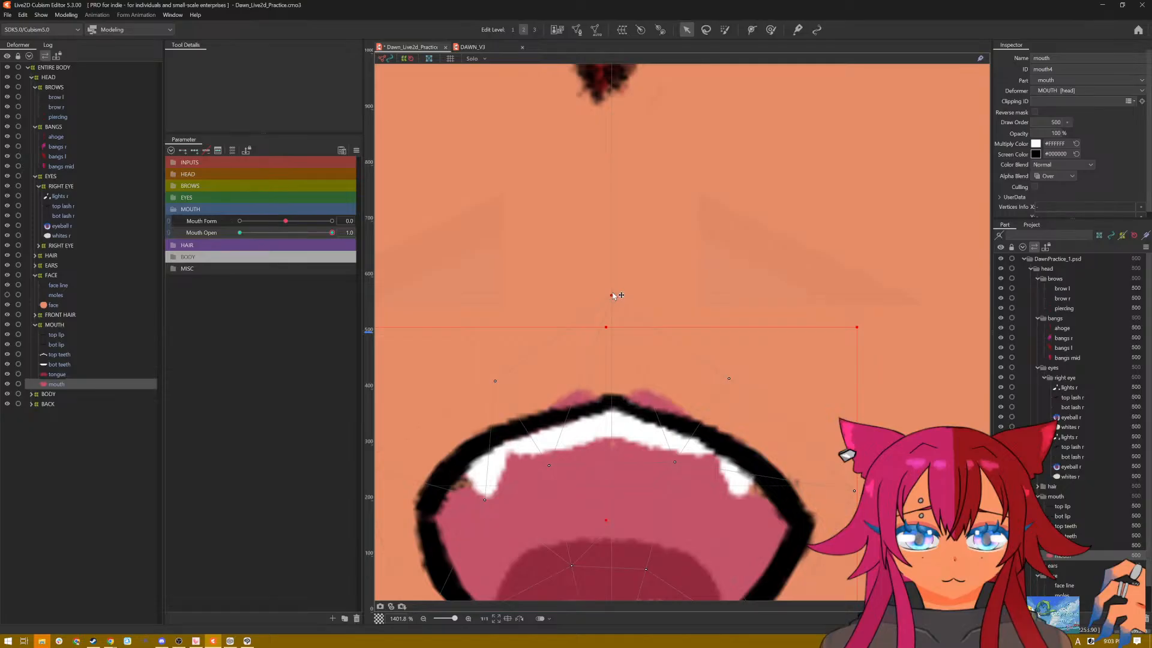
drag(614, 299, 609, 339)
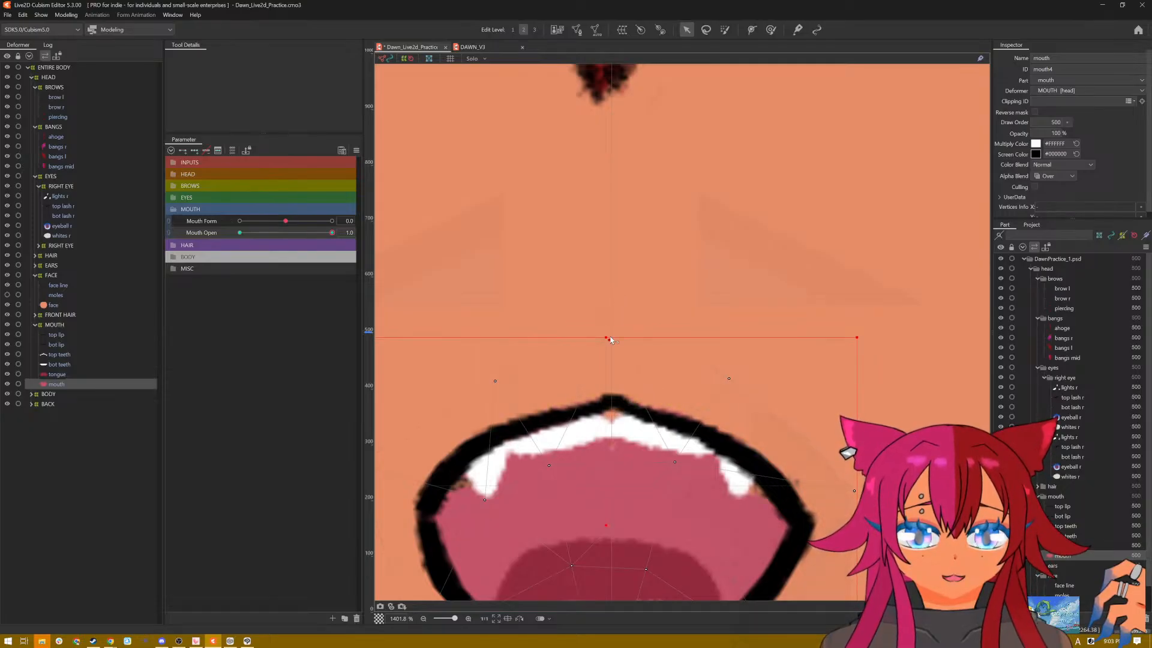
Step: Edit the mouth interior's mesh, adding two vertices along its upper edge and one below them at the centre, and auto-connect it
click(580, 31)
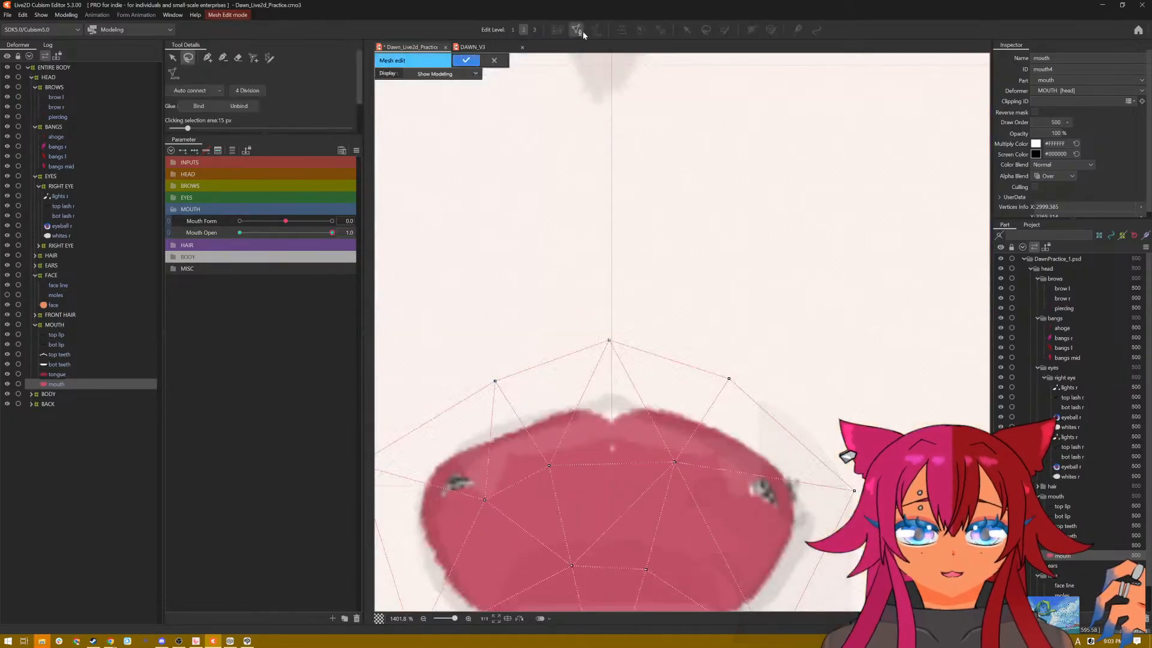
click(208, 58)
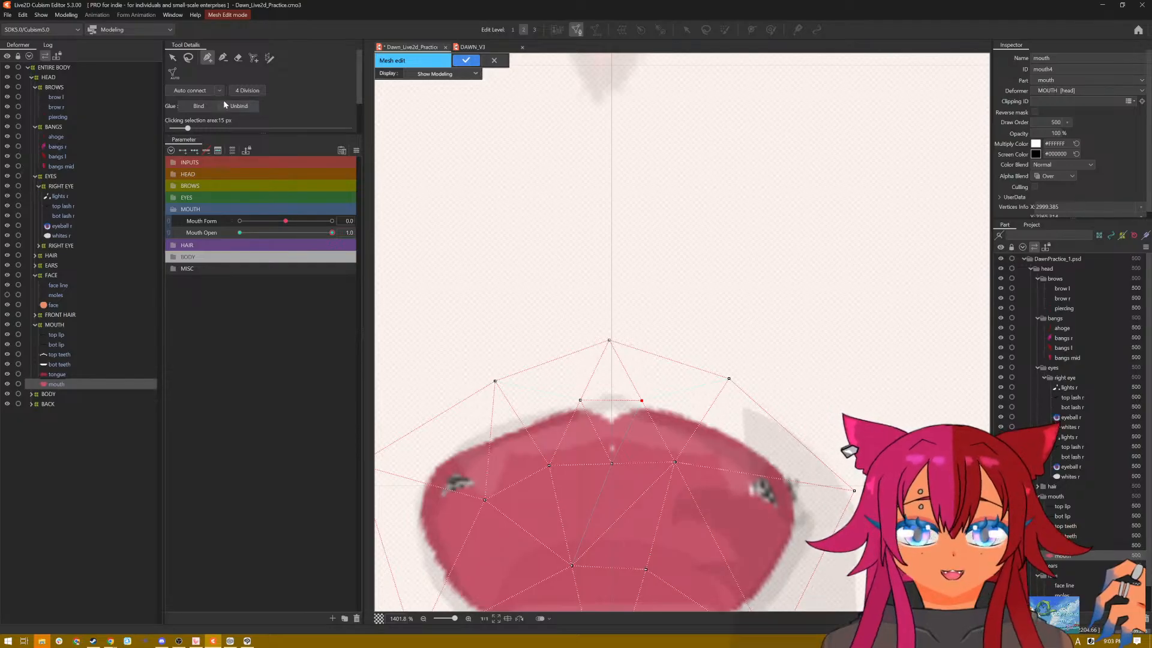
click(202, 91)
click(466, 60)
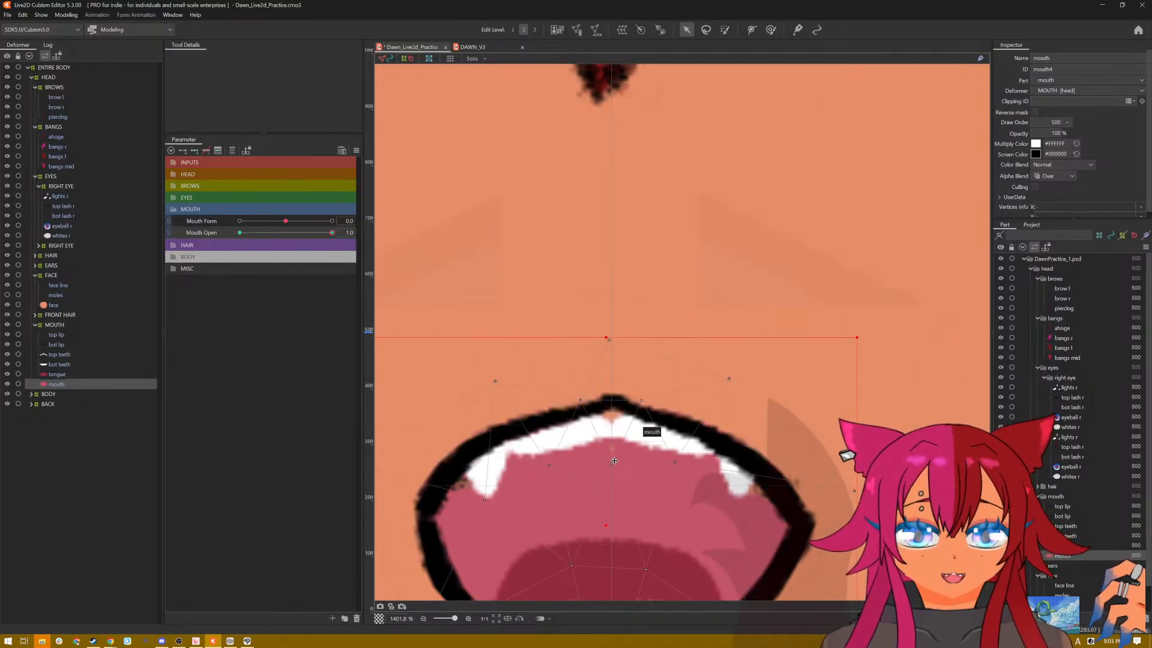
Step: Raise the mouth interior's new centre vertex to fill the gap under the upper lip's peak, and save the model
mouse_move(610, 452)
mouse_down()
mouse_move(612, 430)
mouse_move(612, 447)
mouse_up()
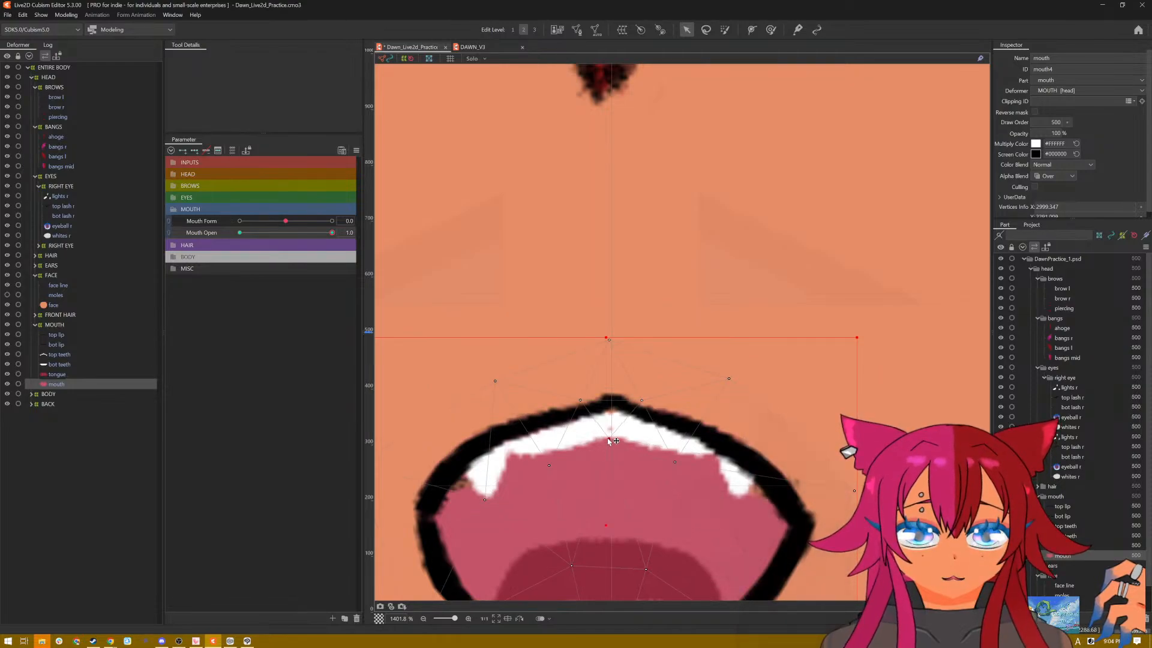
scroll(689, 425, down, 3)
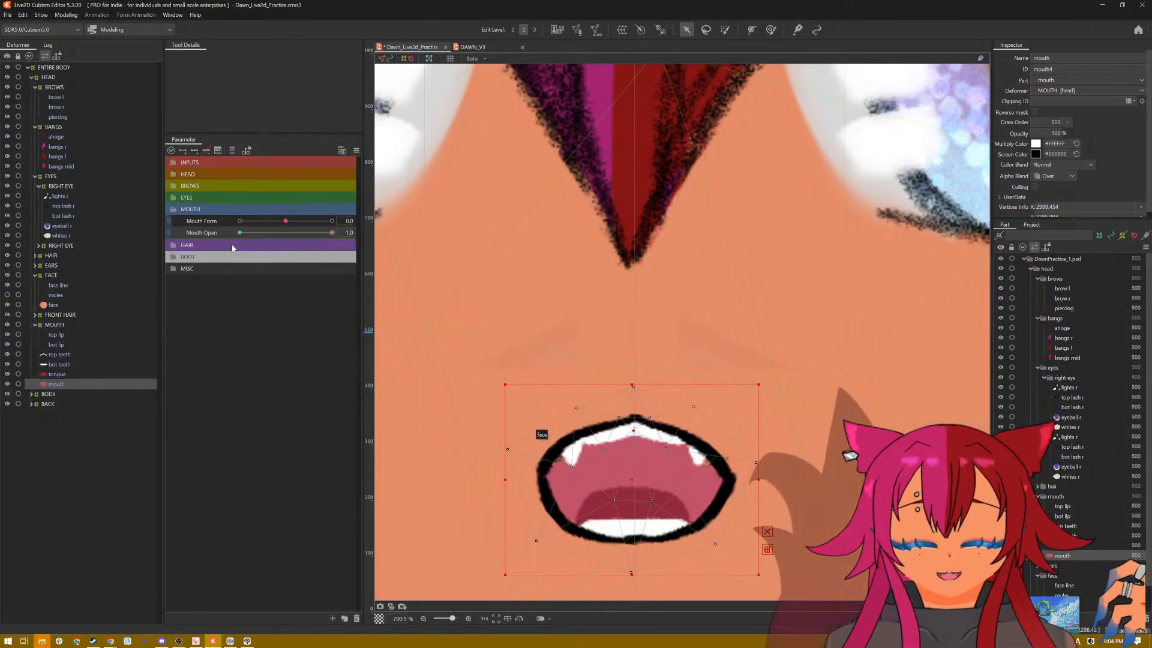
key(ctrl+s)
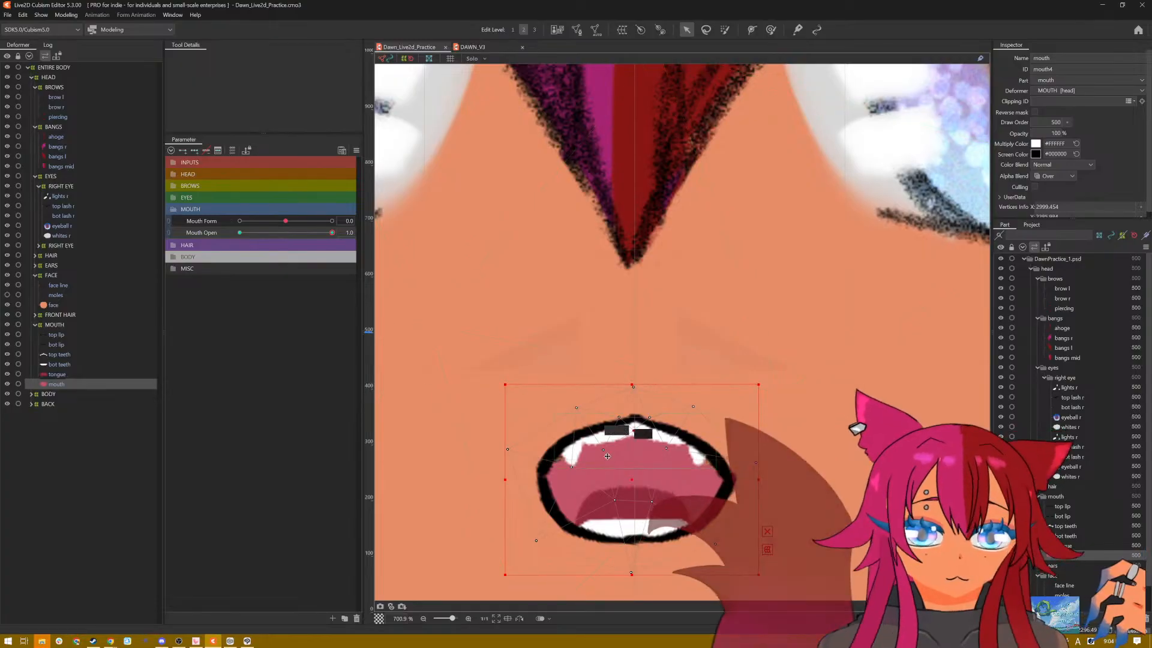
Step: At Mouth Open 0.0, squash the mouth interior vertically into a thin strip level with the top lip's peak
scroll(603, 453, up, 2)
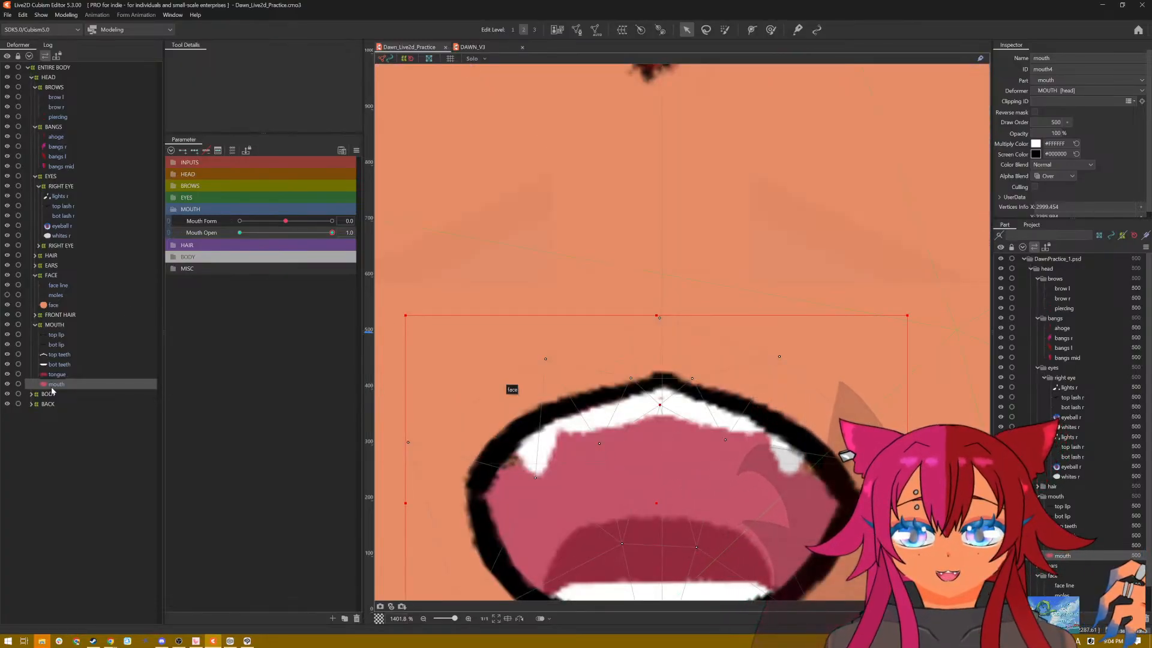
scroll(468, 360, down, 1)
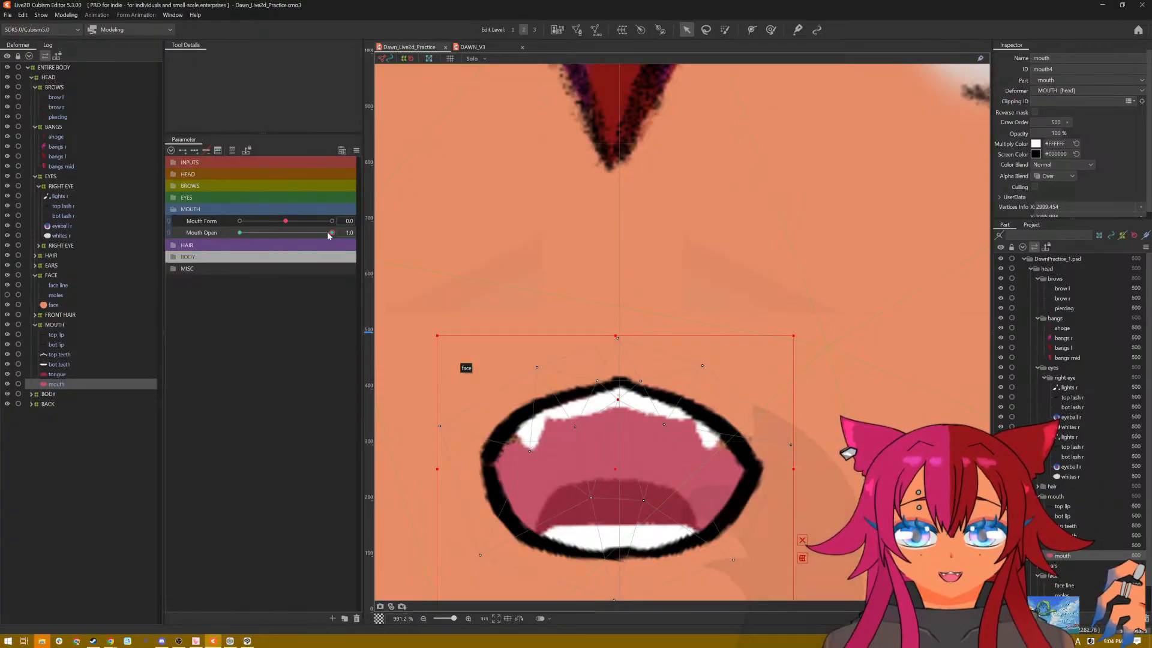
drag(332, 233, 239, 236)
scroll(653, 480, down, 1)
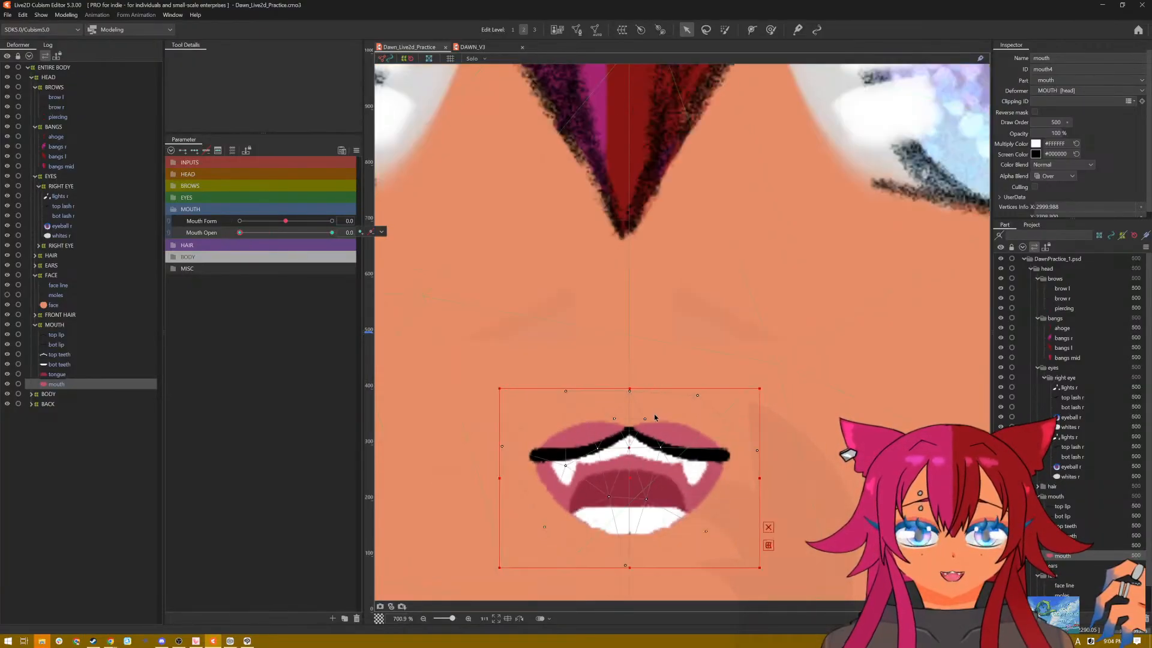
scroll(653, 487, up, 2)
scroll(639, 485, down, 1)
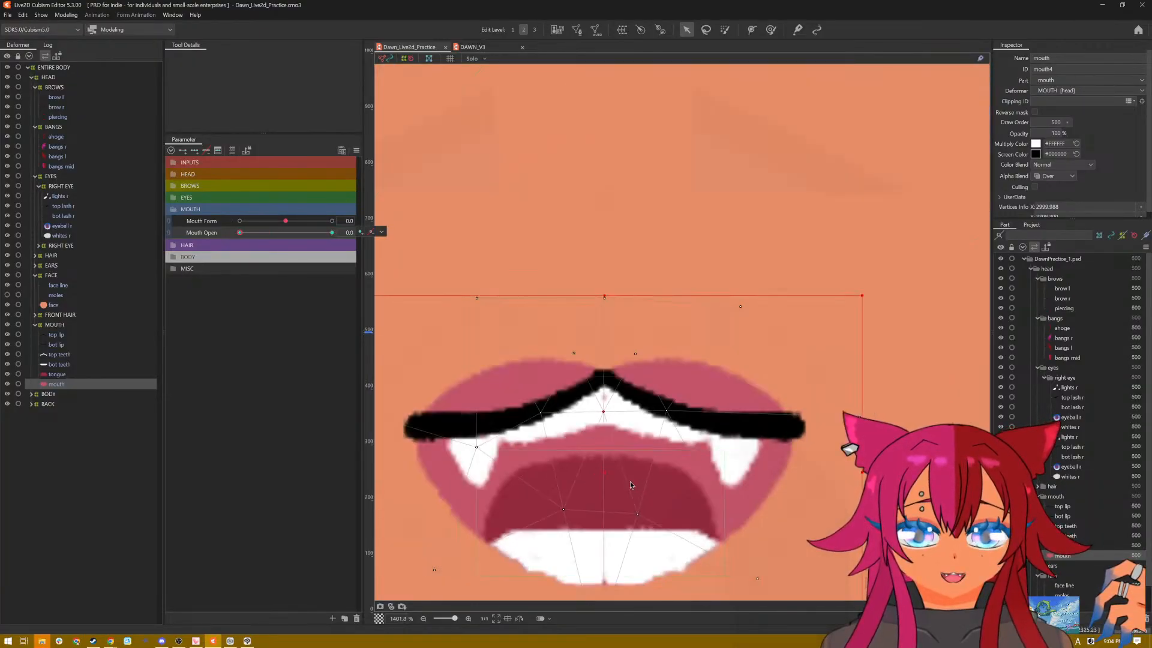
drag(630, 480, 627, 408)
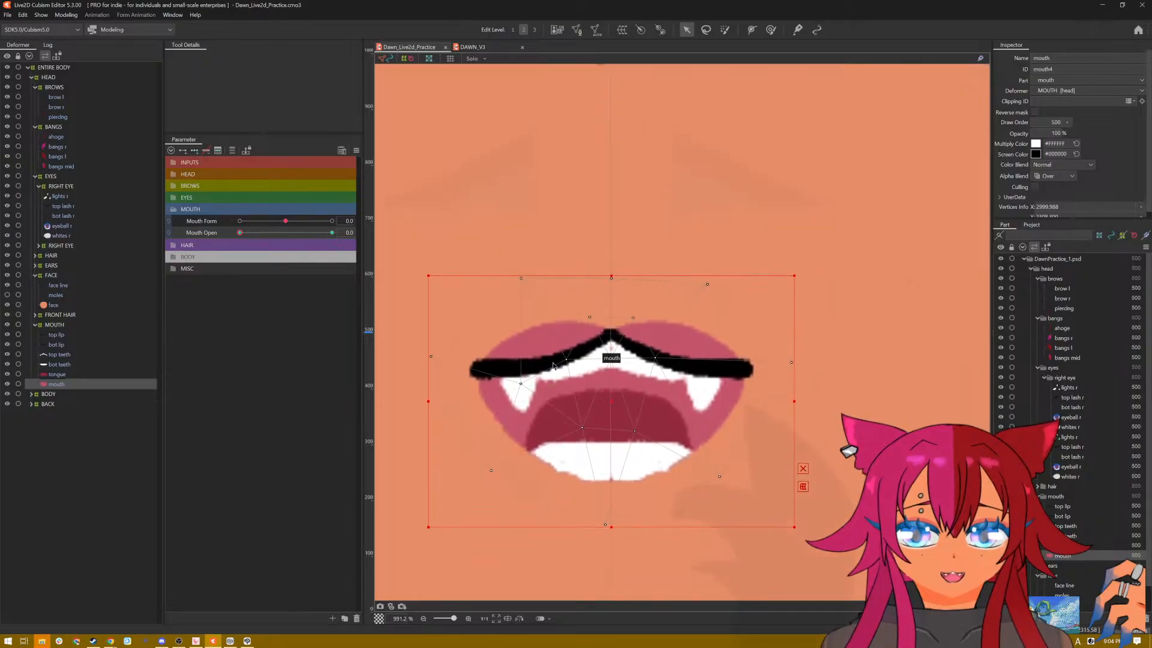
click(71, 355)
click(63, 384)
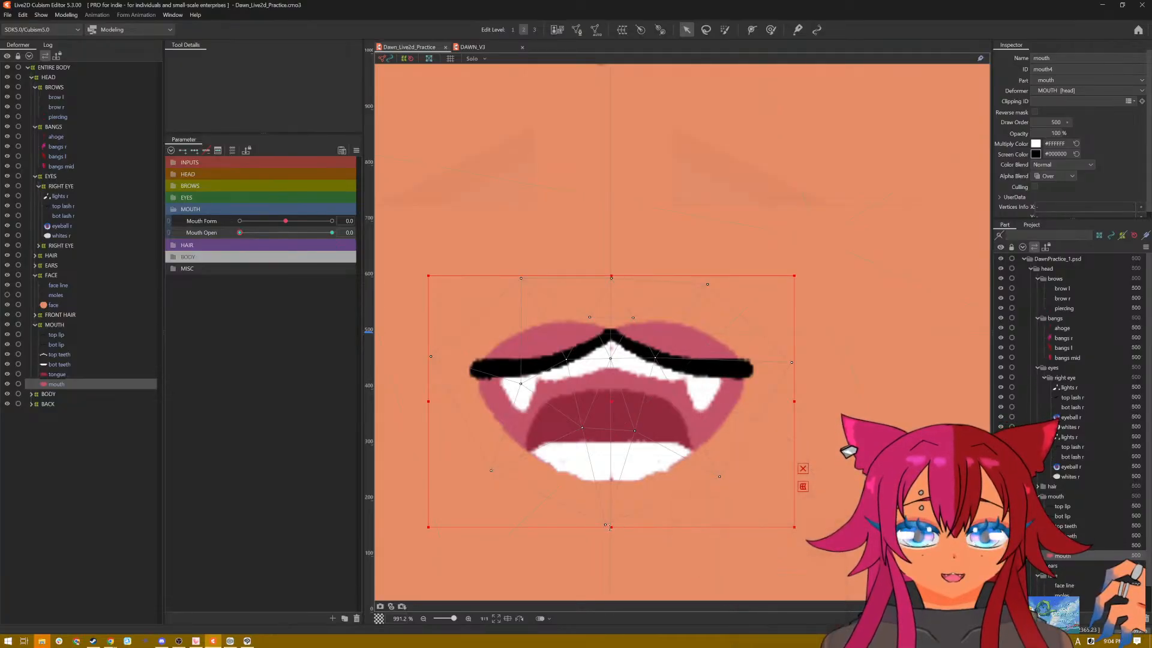
mouse_move(611, 274)
mouse_down()
mouse_move(611, 308)
mouse_move(610, 290)
mouse_up()
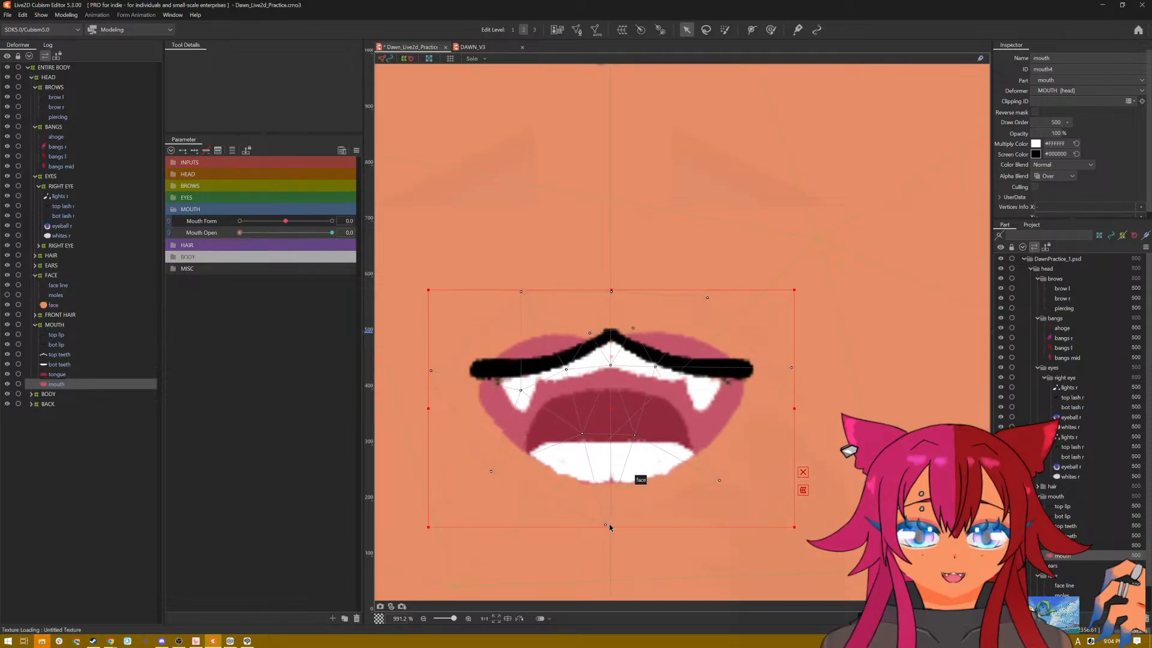
drag(610, 527, 611, 455)
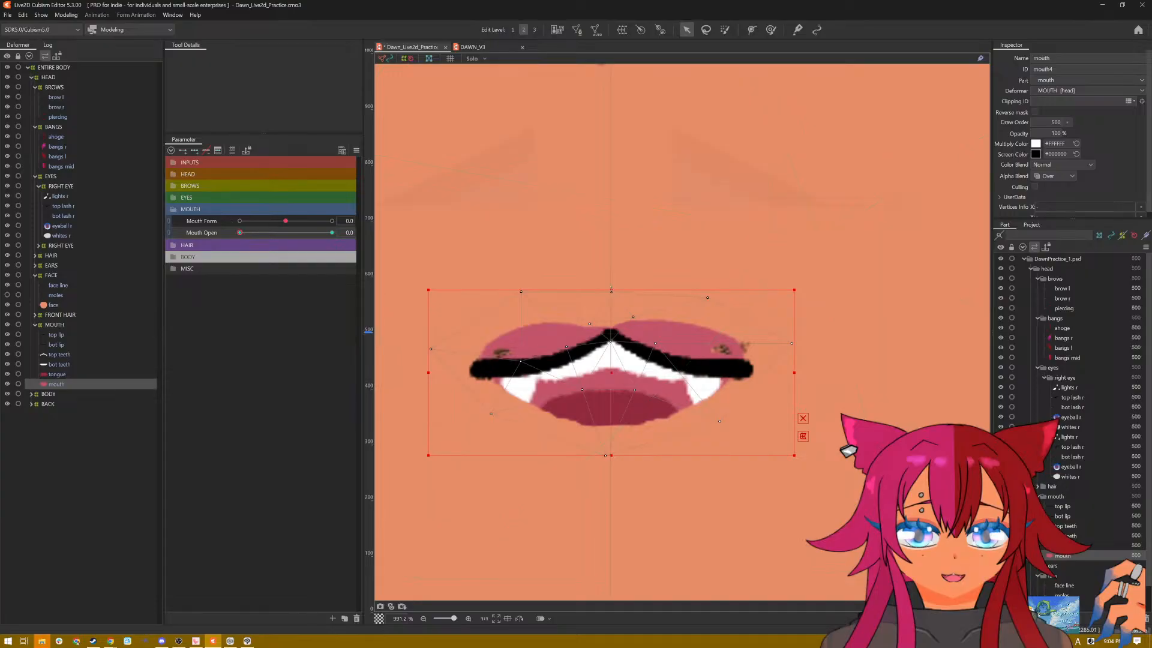
drag(610, 290, 610, 315)
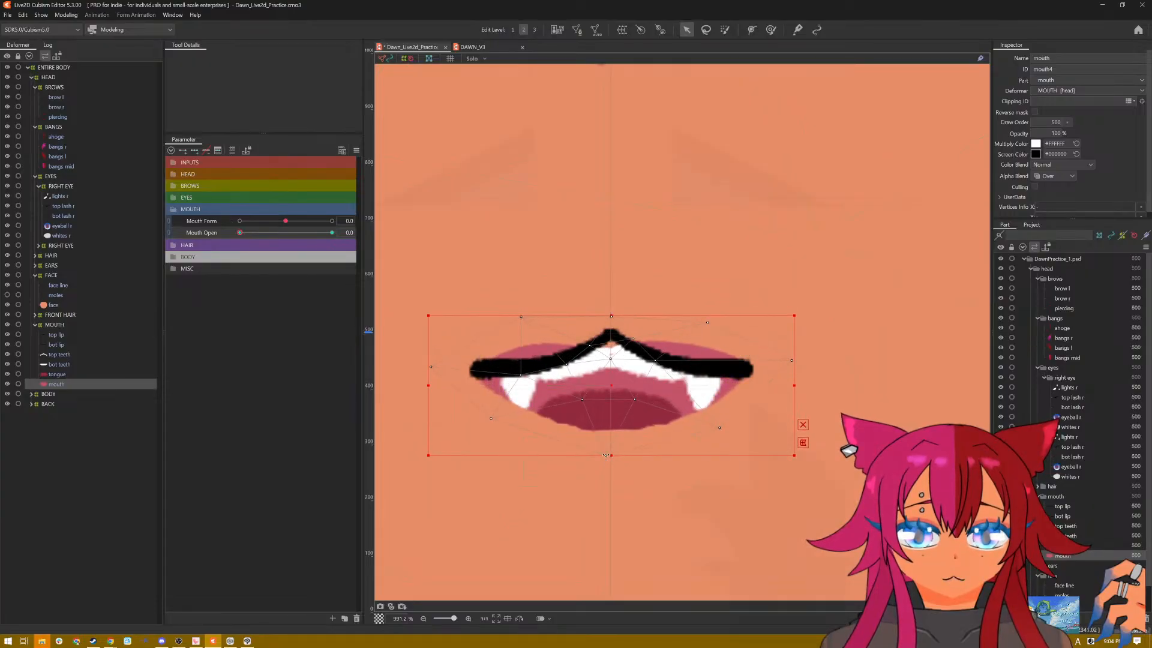
drag(609, 455, 610, 385)
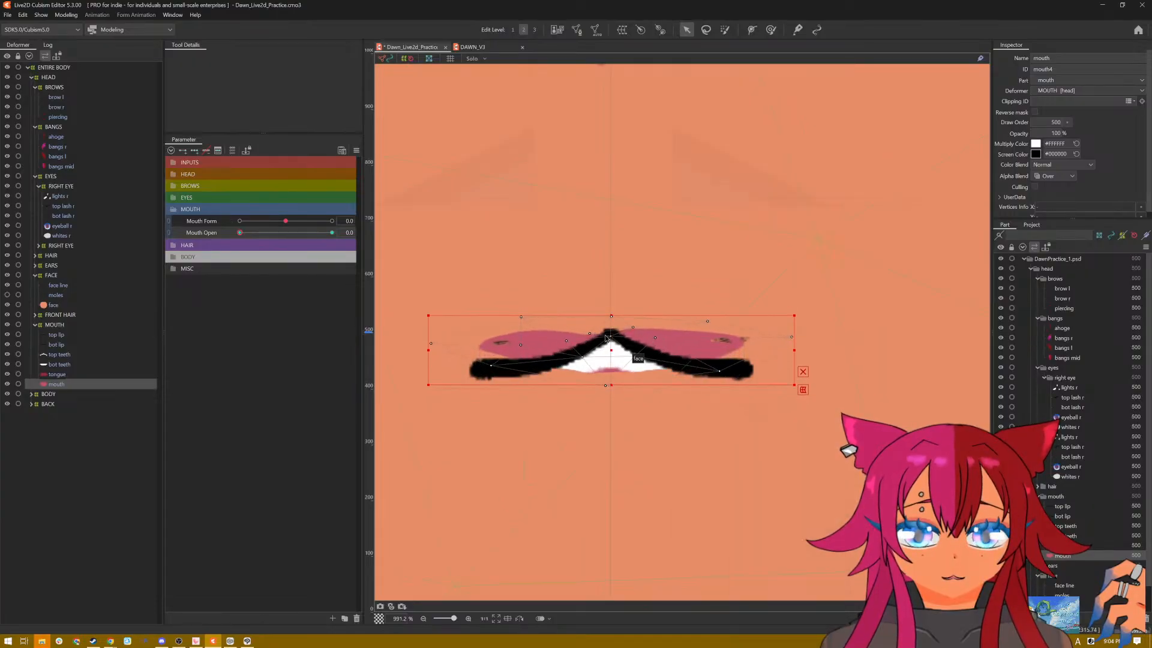
drag(609, 316, 610, 367)
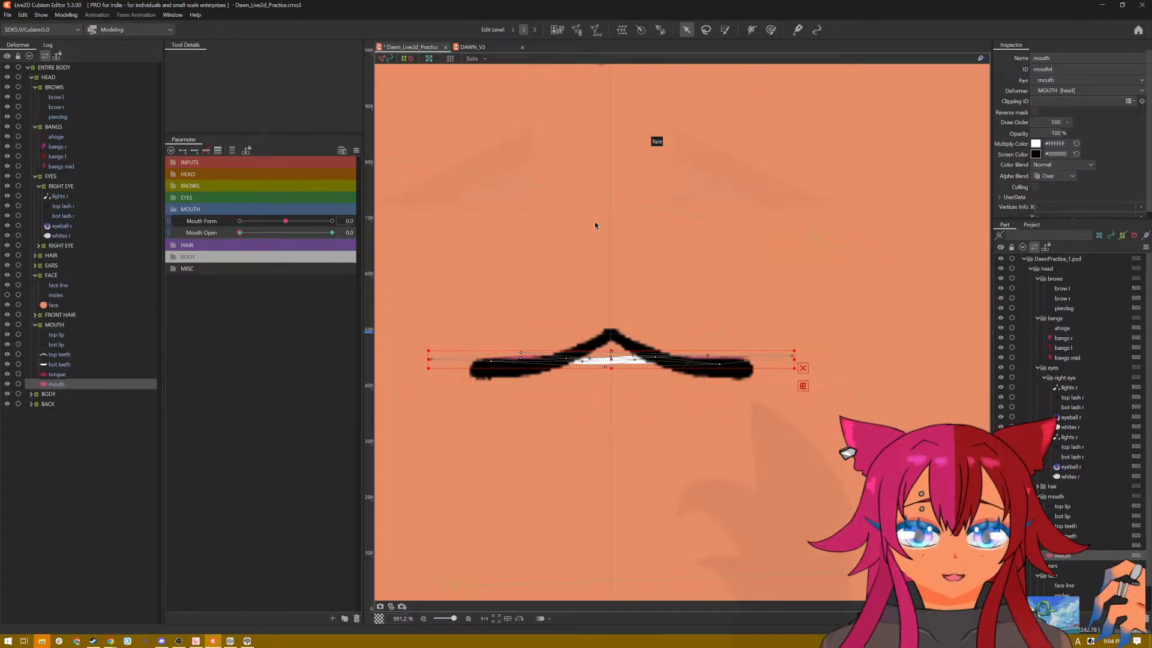
drag(611, 351, 610, 337)
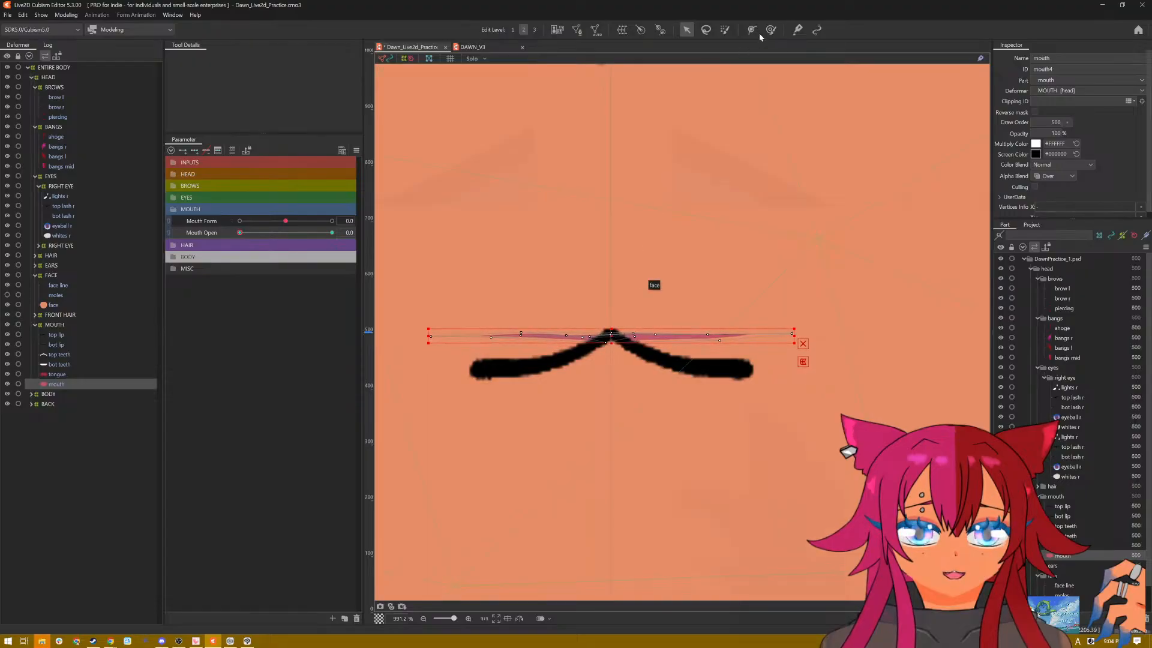
Step: With a deform brush of about 72 px, bend the left half of the flattened mouth interior down behind the closed lip line
key(b)
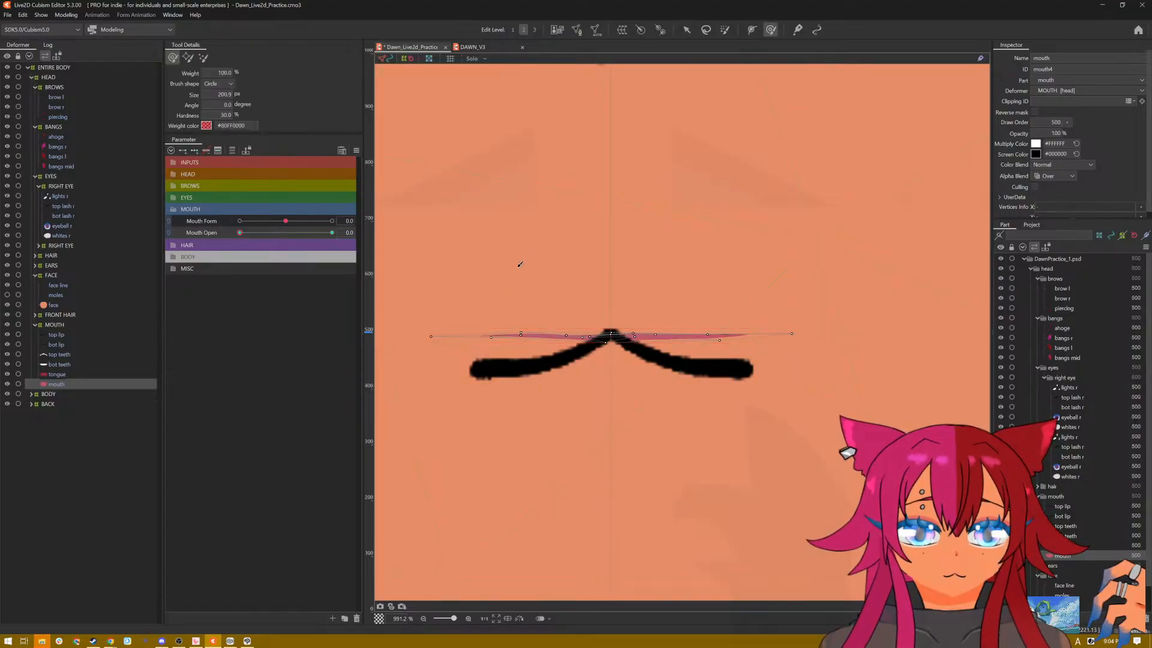
mouse_move(528, 294)
mouse_down()
mouse_move(527, 307)
mouse_move(527, 293)
mouse_up()
key(b)
mouse_move(514, 336)
mouse_down()
mouse_move(514, 363)
mouse_move(520, 198)
mouse_up()
key(b)
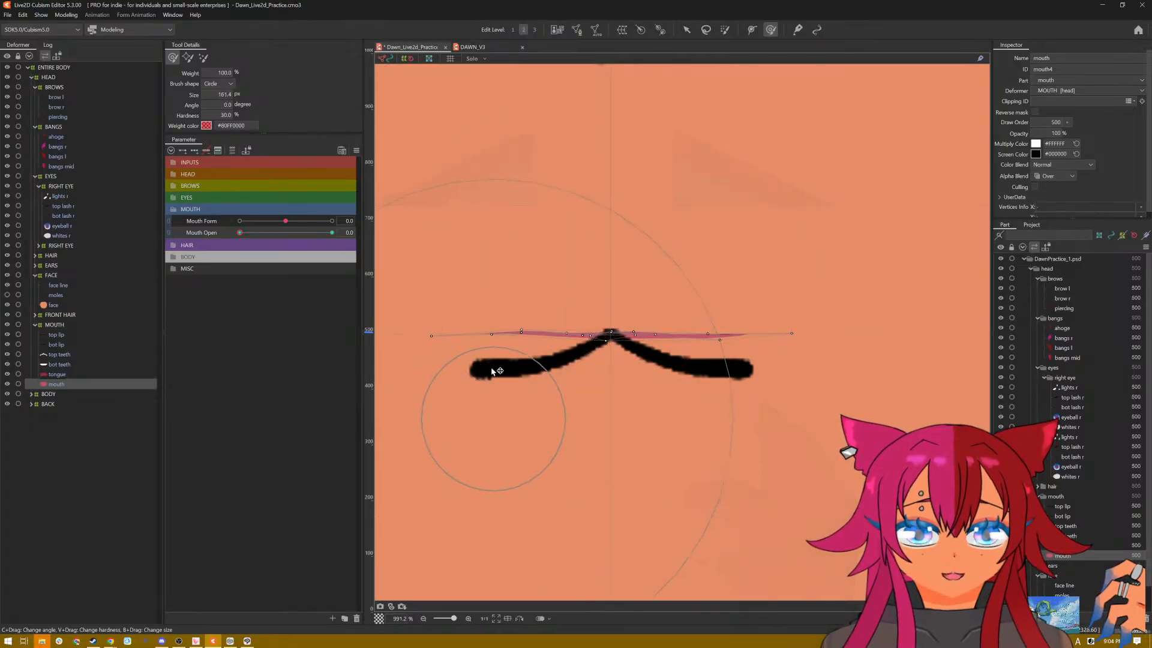
key(b)
drag(505, 394, 504, 352)
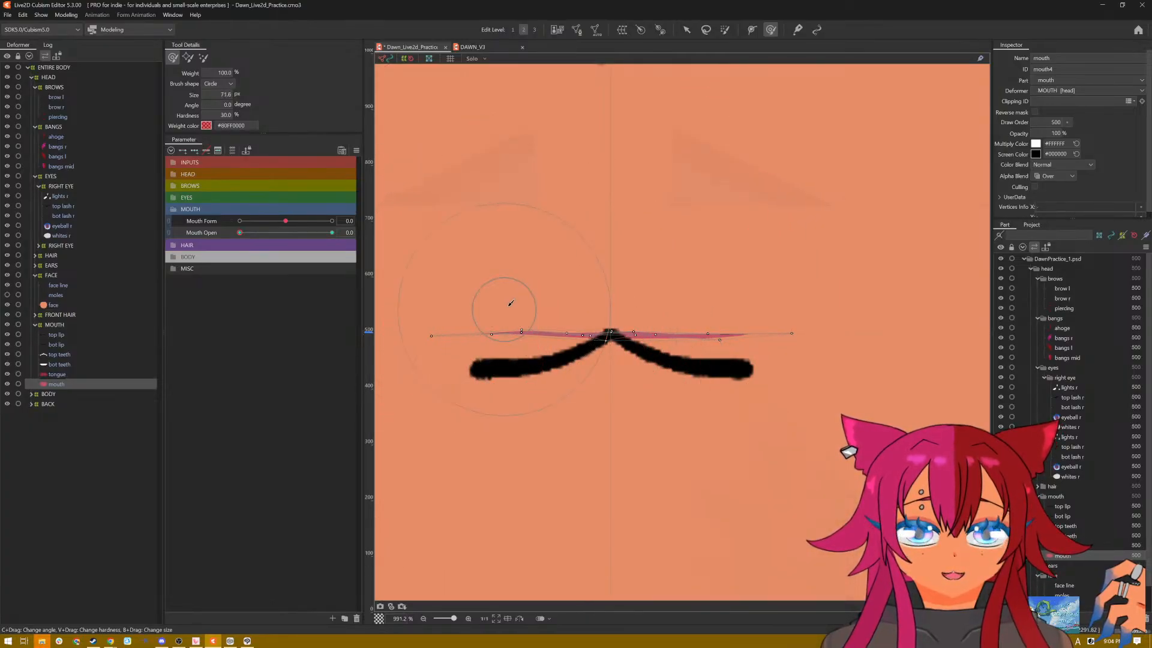
drag(508, 306, 509, 344)
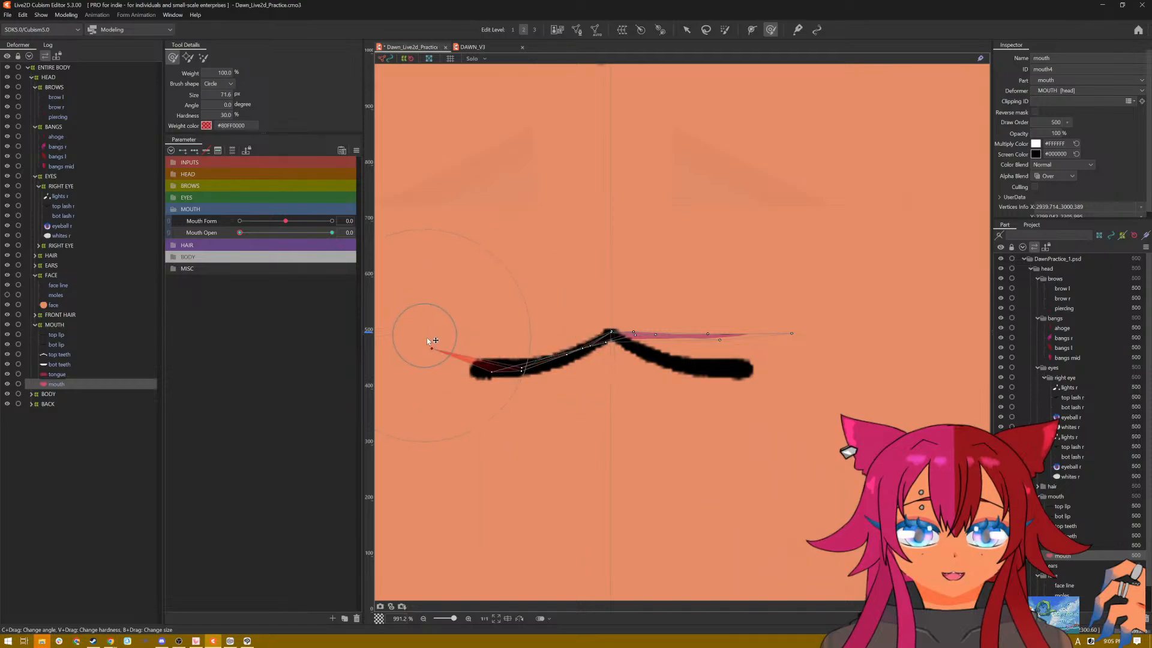
mouse_move(426, 337)
mouse_down()
mouse_move(487, 335)
mouse_move(482, 349)
mouse_up()
Step: Brush the right half and centre of the flattened mouth interior behind the closed lip line, reducing the brush to about 12 px
mouse_move(667, 316)
mouse_down()
mouse_move(663, 329)
mouse_move(730, 361)
mouse_move(693, 343)
mouse_move(667, 387)
mouse_move(677, 381)
mouse_up()
key(b)
drag(704, 331, 704, 343)
key(b)
mouse_move(666, 401)
mouse_down()
mouse_move(677, 366)
mouse_move(675, 399)
mouse_up()
drag(689, 337, 684, 347)
drag(612, 353, 612, 349)
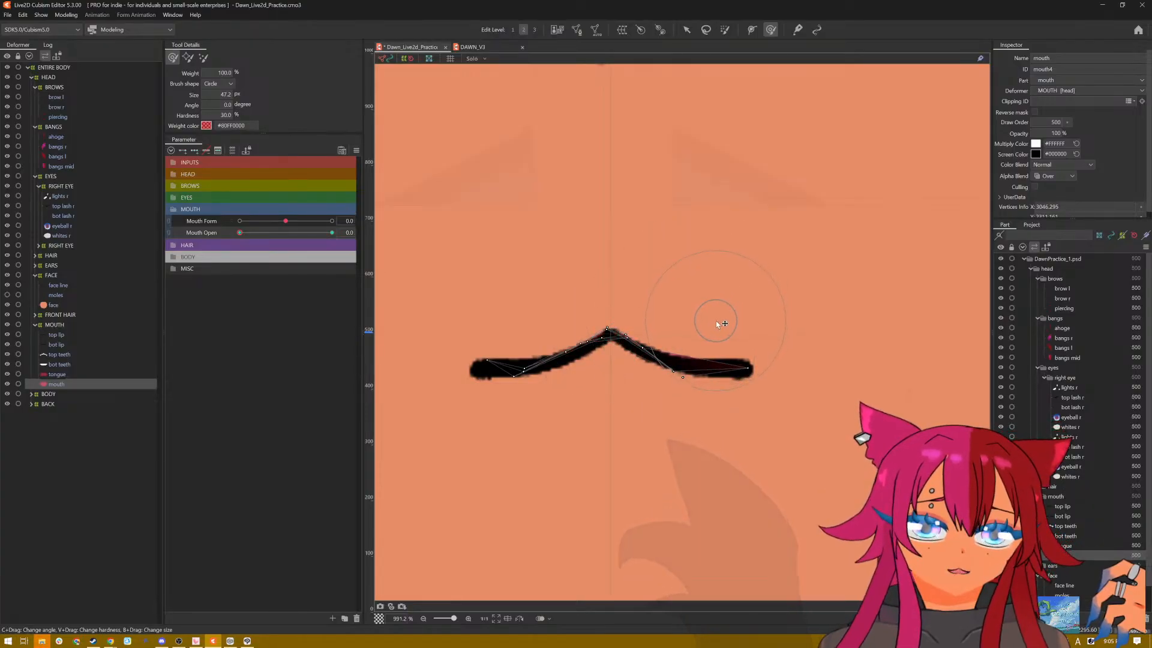
drag(722, 318, 696, 335)
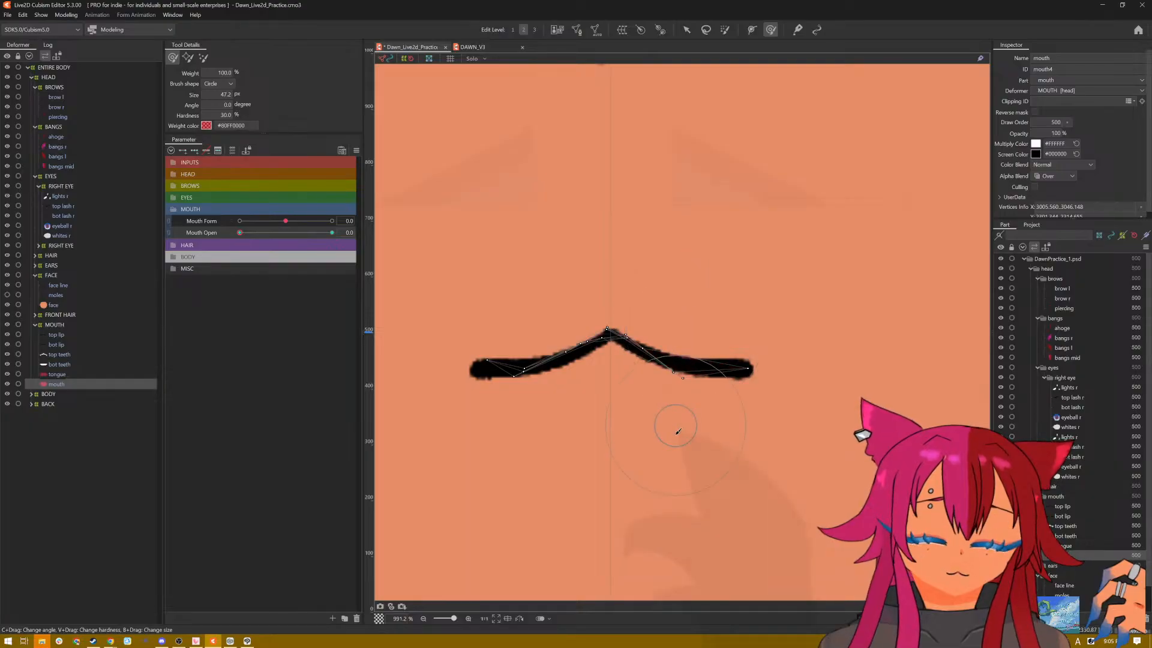
drag(676, 432, 663, 419)
mouse_move(671, 376)
mouse_down()
mouse_move(684, 340)
mouse_move(668, 366)
mouse_move(758, 348)
mouse_move(711, 357)
mouse_move(684, 376)
mouse_up()
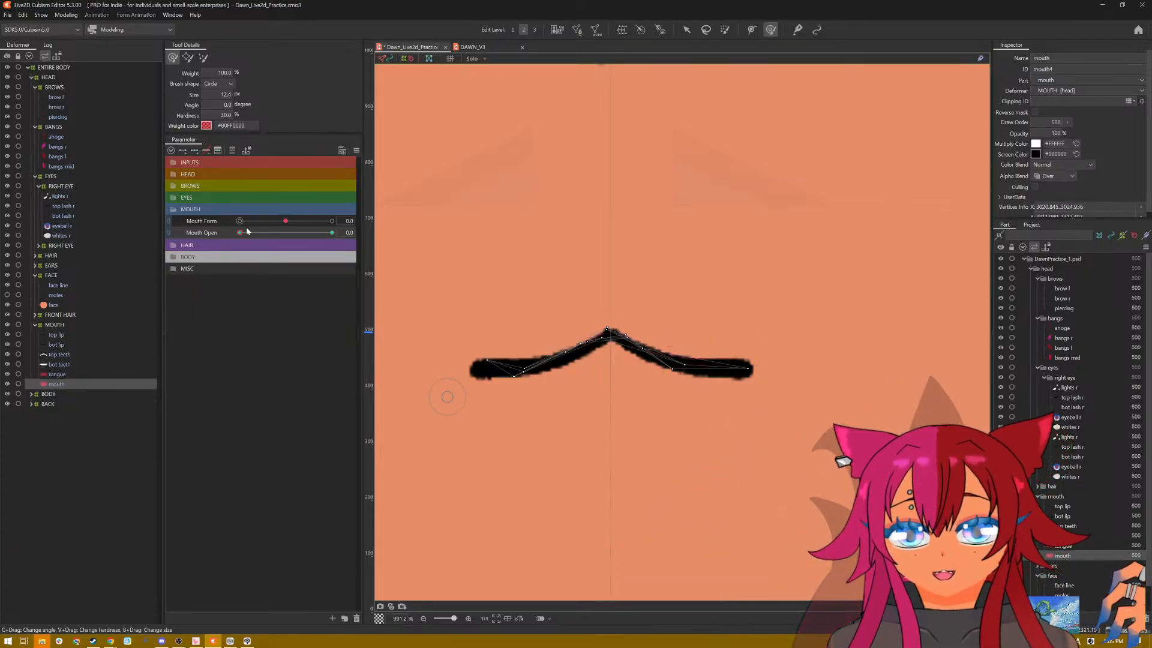
Step: Set Mouth Open to 1.0, save the model and inspect the open mouth on the whole face and up close
drag(238, 236, 414, 243)
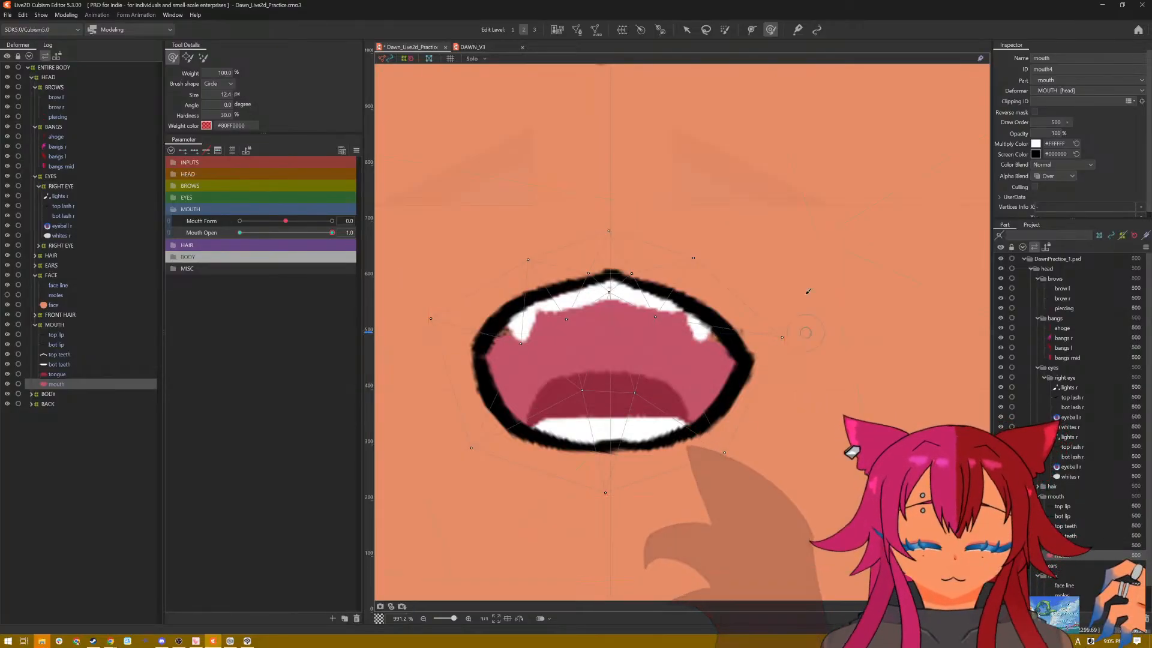
key(ctrl+s)
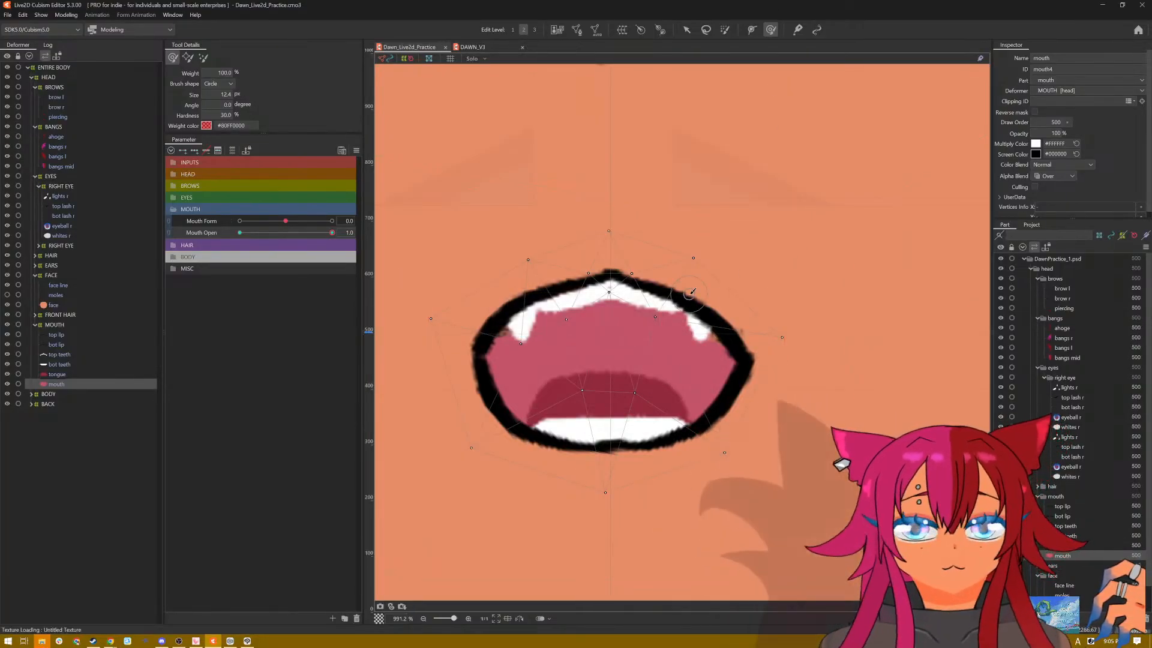
scroll(690, 298, down, 10)
scroll(690, 293, down, 5)
scroll(705, 288, up, 6)
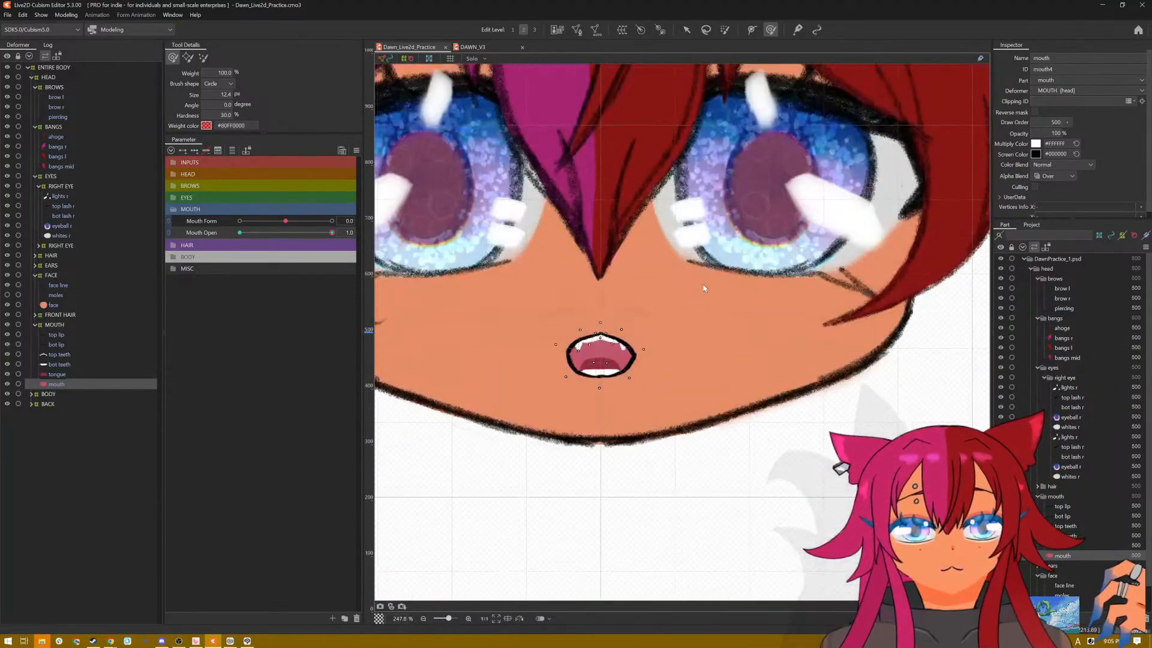
scroll(702, 285, up, 4)
scroll(693, 292, down, 2)
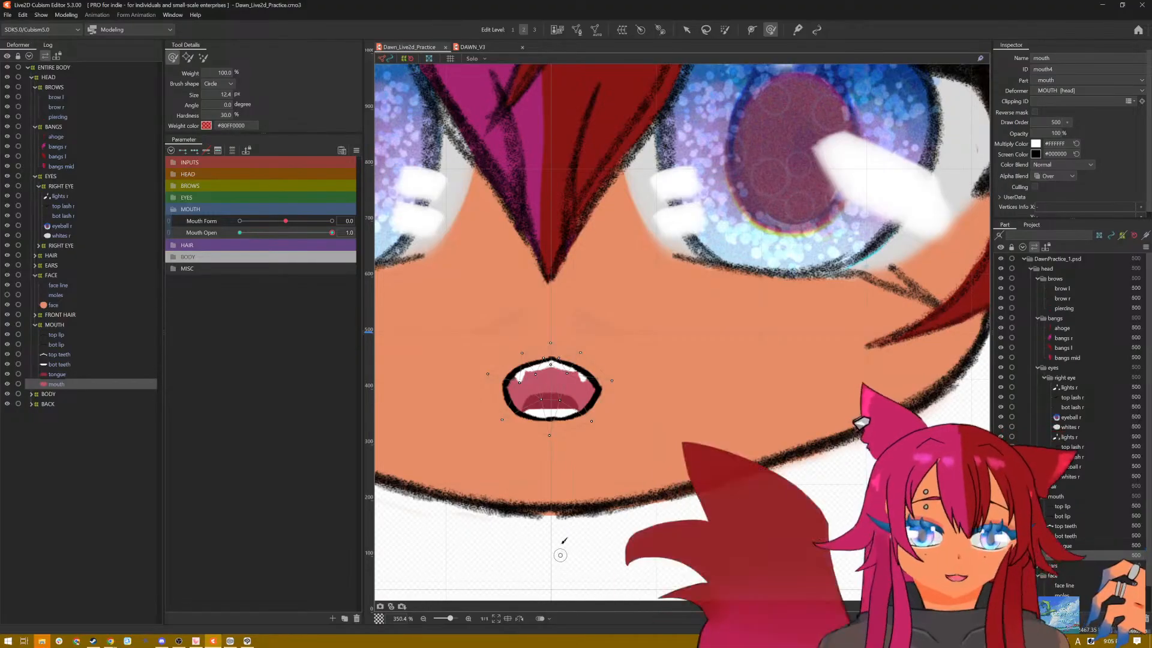
scroll(555, 468, up, 2)
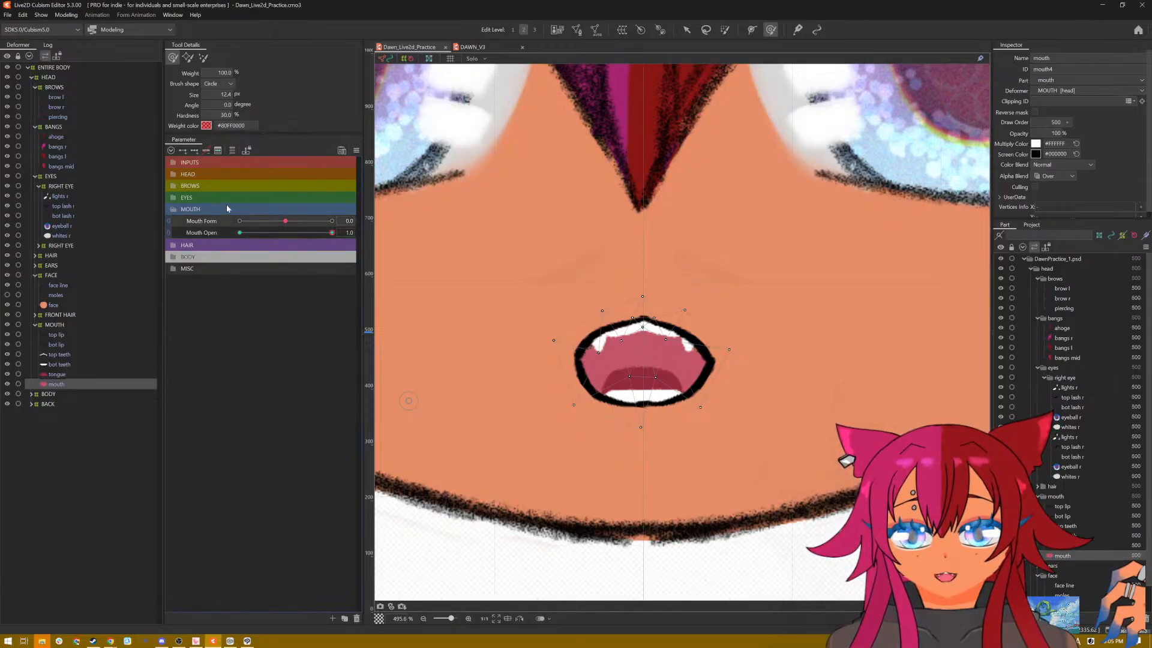
Step: Add three Mouth Form keys to the mouth interior and set Mouth Form to 1.0 with Mouth Open at 1.0
click(196, 152)
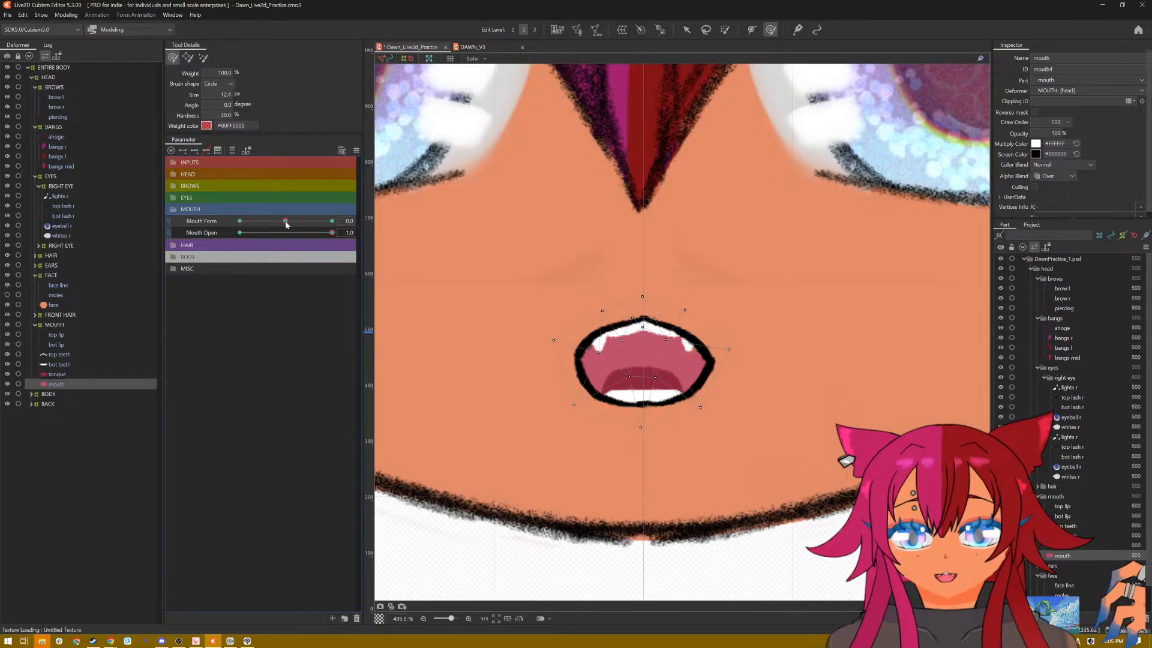
drag(291, 223, 331, 222)
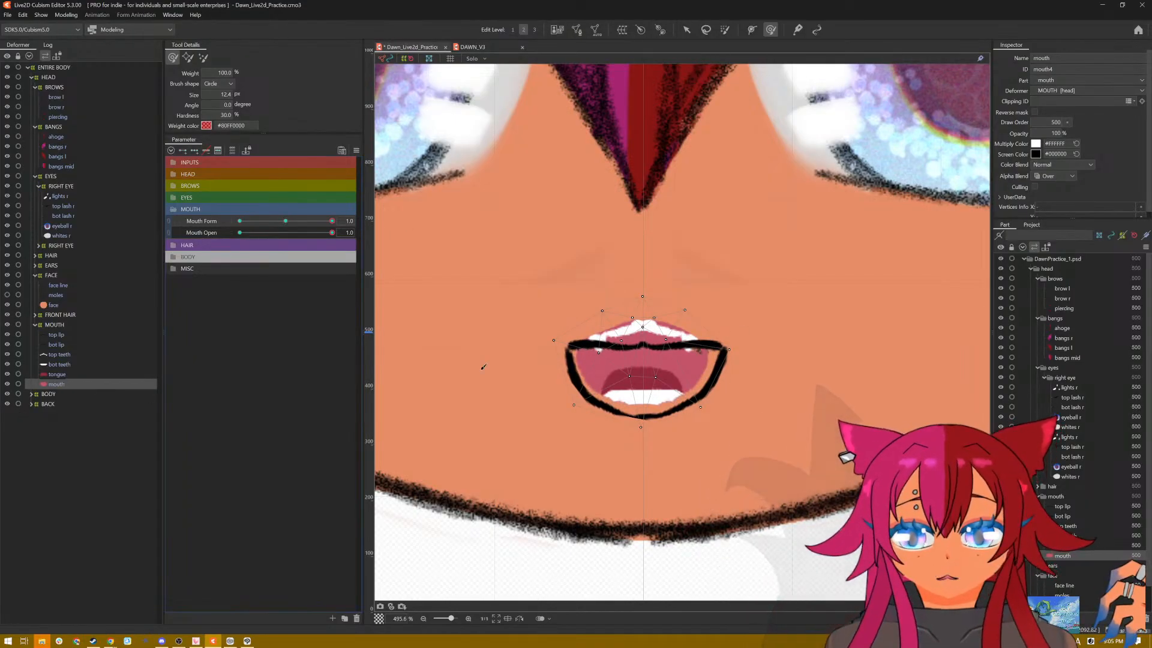
Step: Move the mouth interior down into the open lip outline, spread its outer upper vertices outward and lower its top centre vertex
click(693, 33)
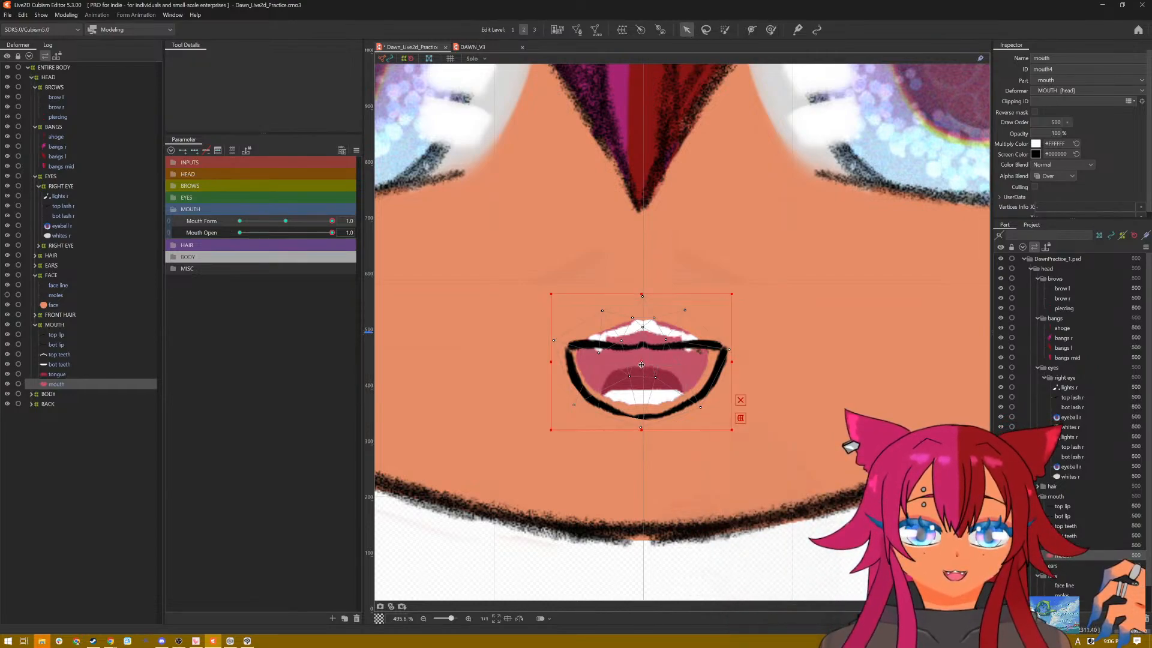
drag(642, 365, 641, 376)
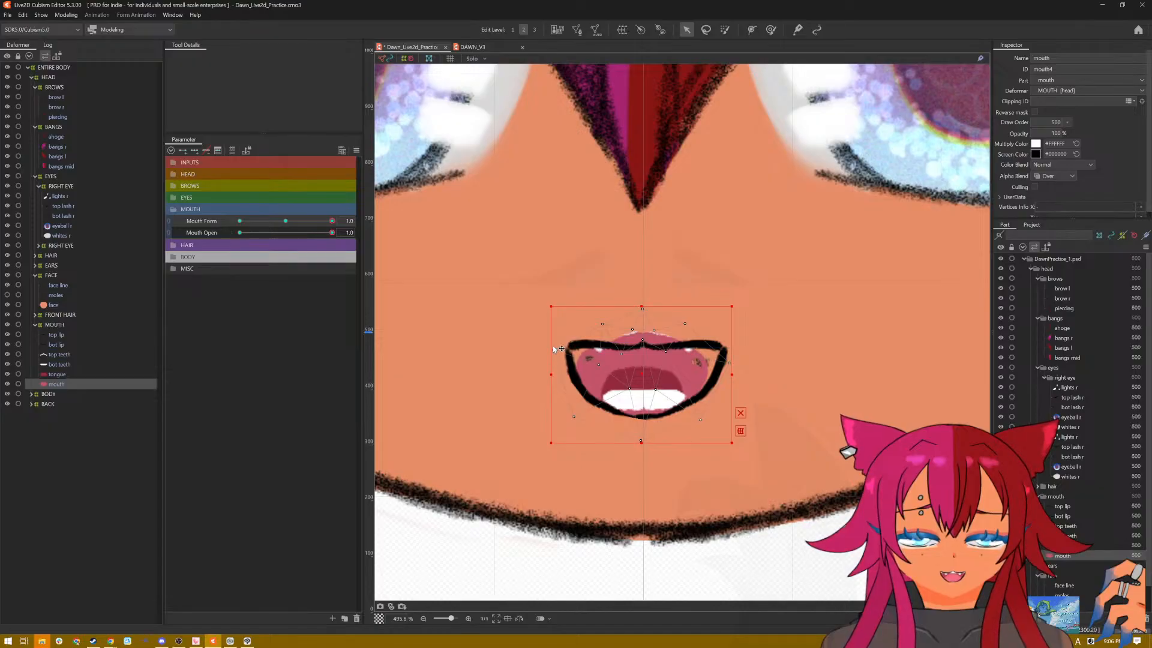
click(534, 332)
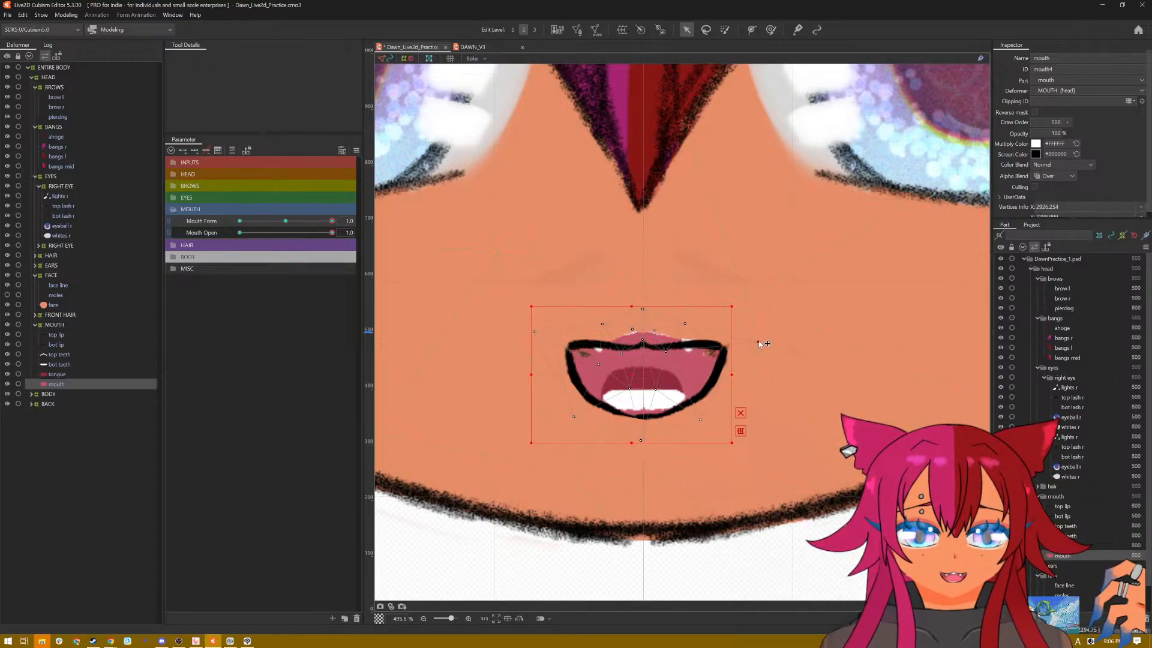
drag(751, 344, 750, 343)
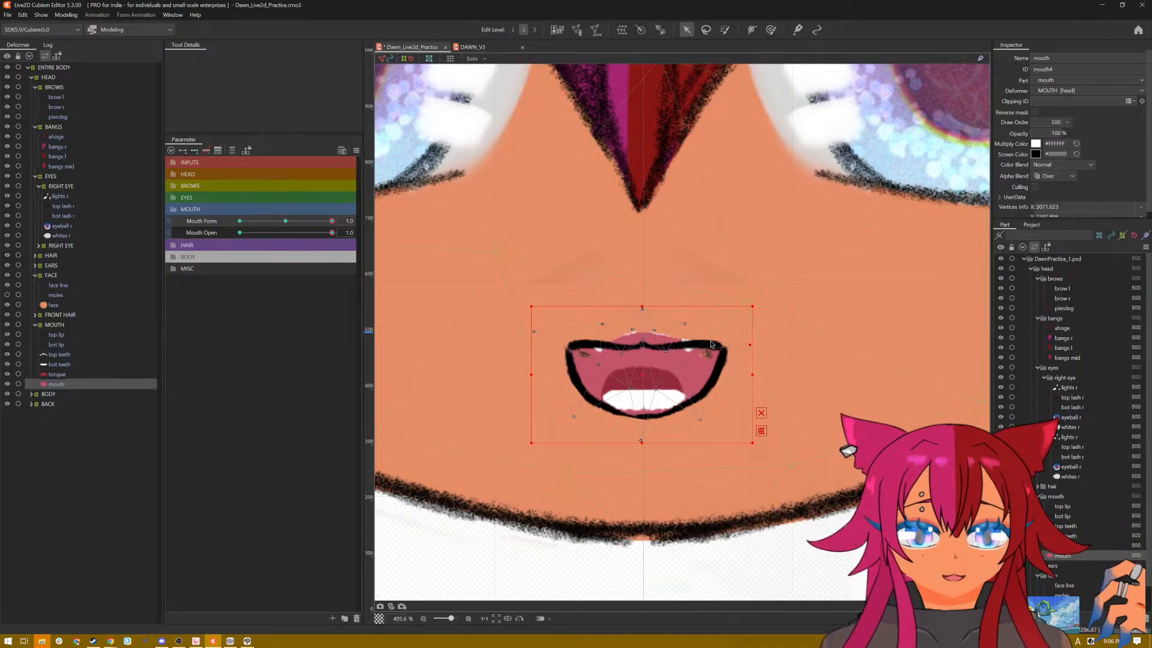
click(762, 413)
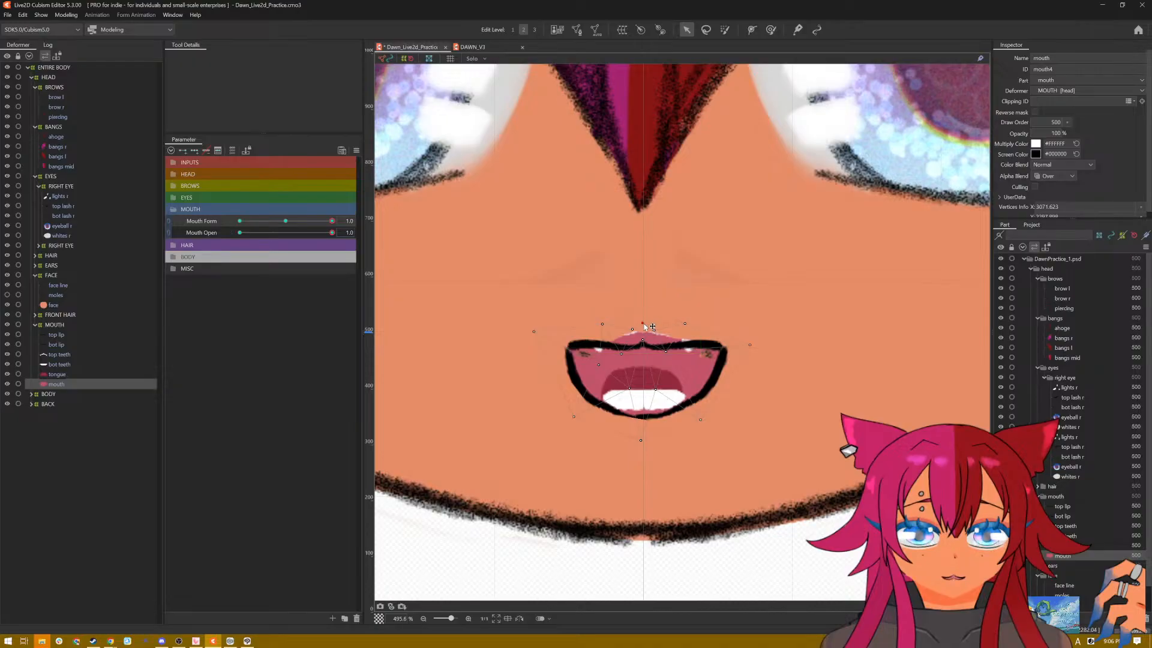
drag(644, 323, 643, 347)
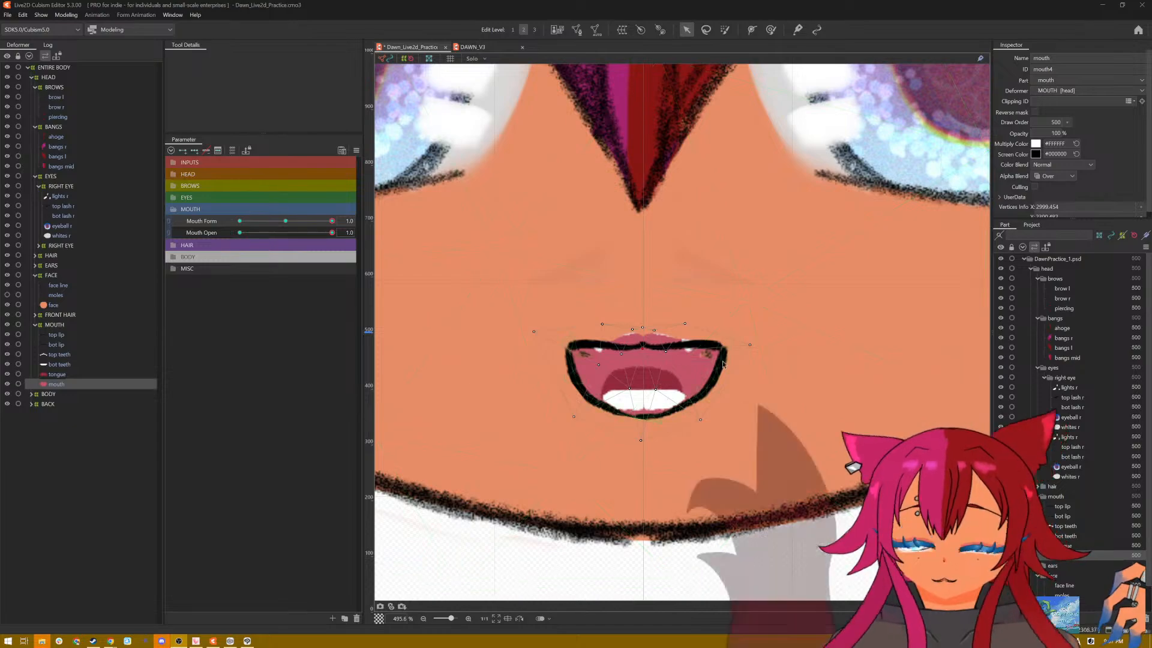
Step: Enlarge the deform brush to about 68 px and push the mouth interior's upper edge down behind the top lip
click(771, 29)
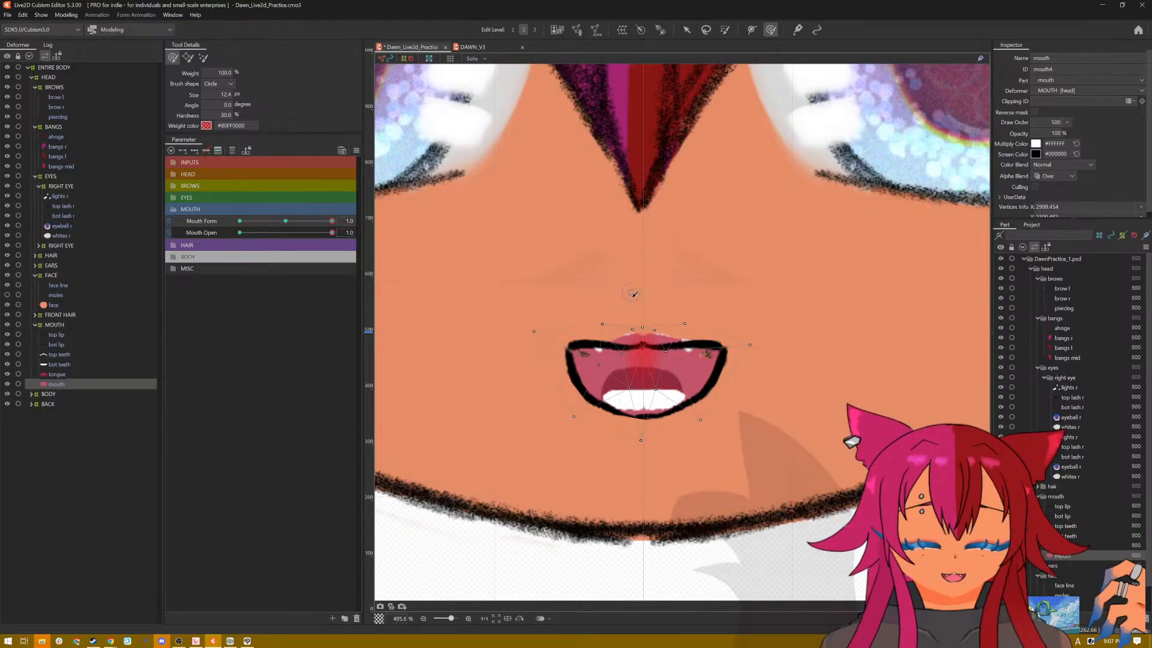
key(b)
drag(631, 292, 633, 367)
mouse_move(629, 293)
mouse_down()
mouse_move(629, 327)
mouse_move(690, 322)
mouse_up()
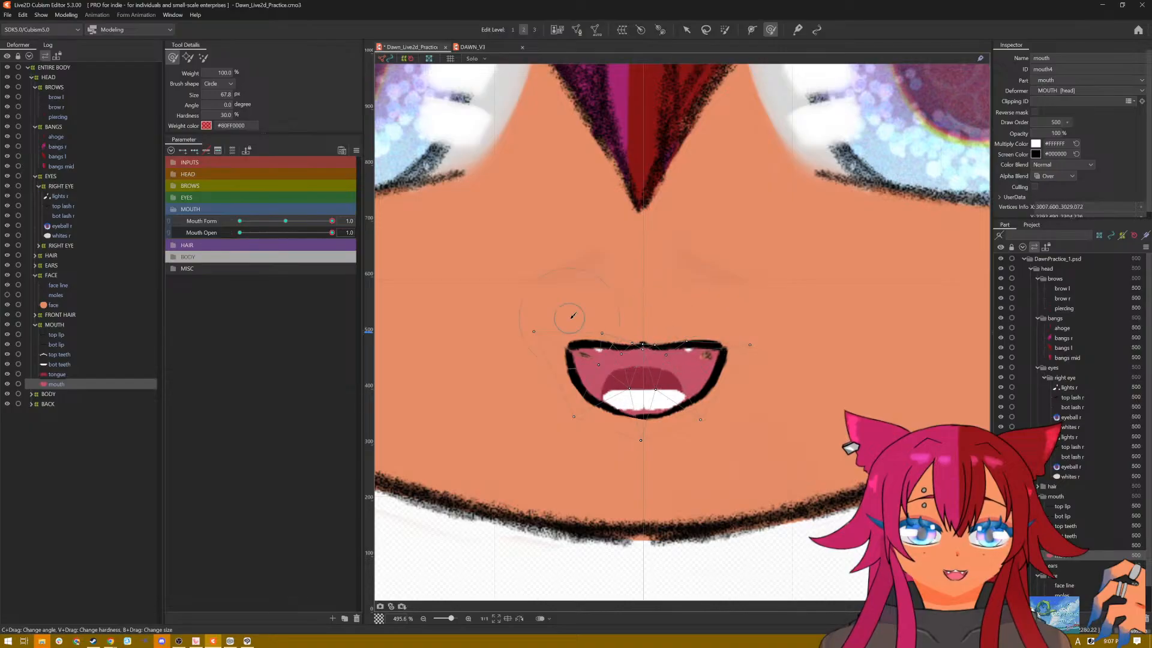
Step: Lower the top teeth so the fangs hang below the top lip, and fine-tune the row's height
click(60, 355)
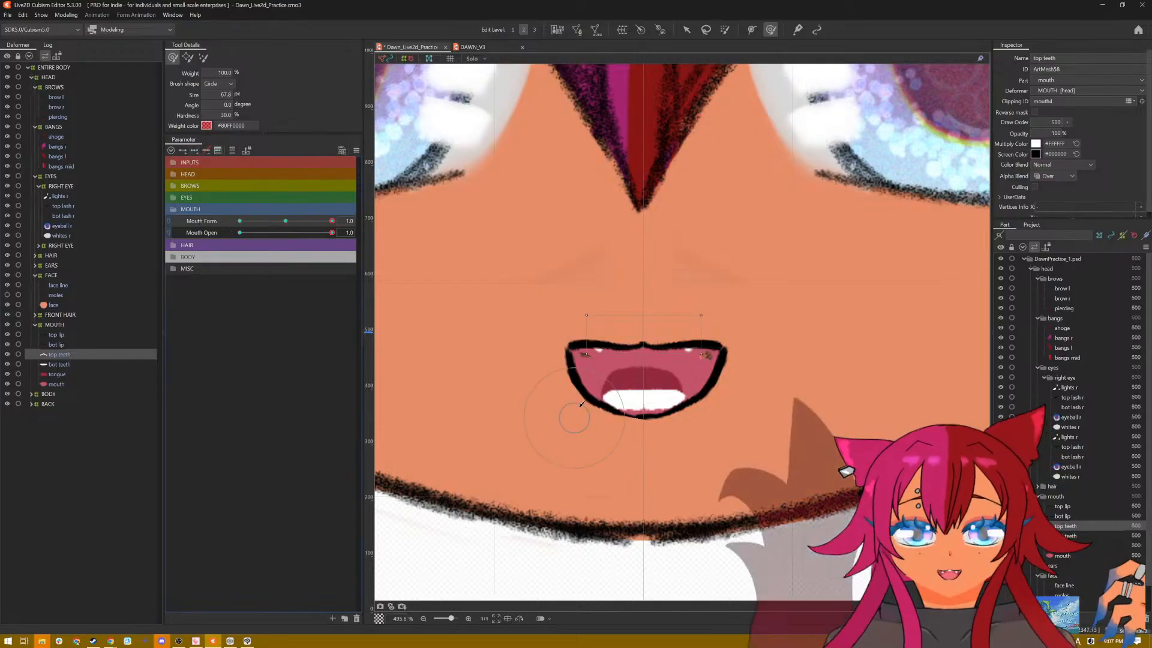
click(687, 29)
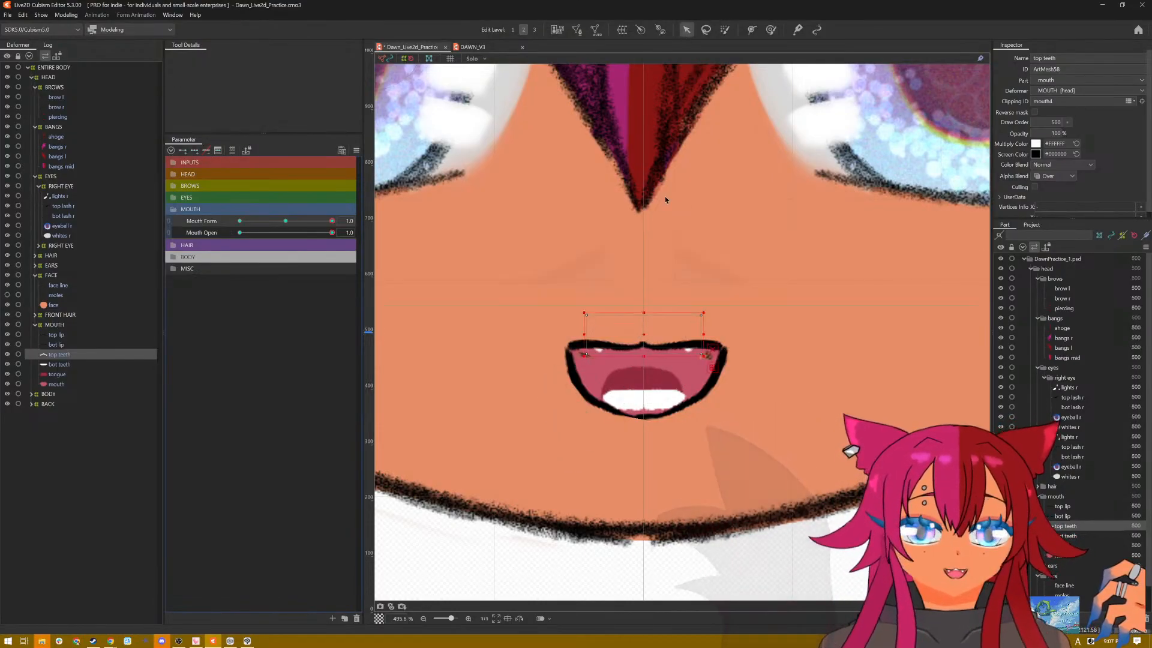
drag(640, 337, 641, 349)
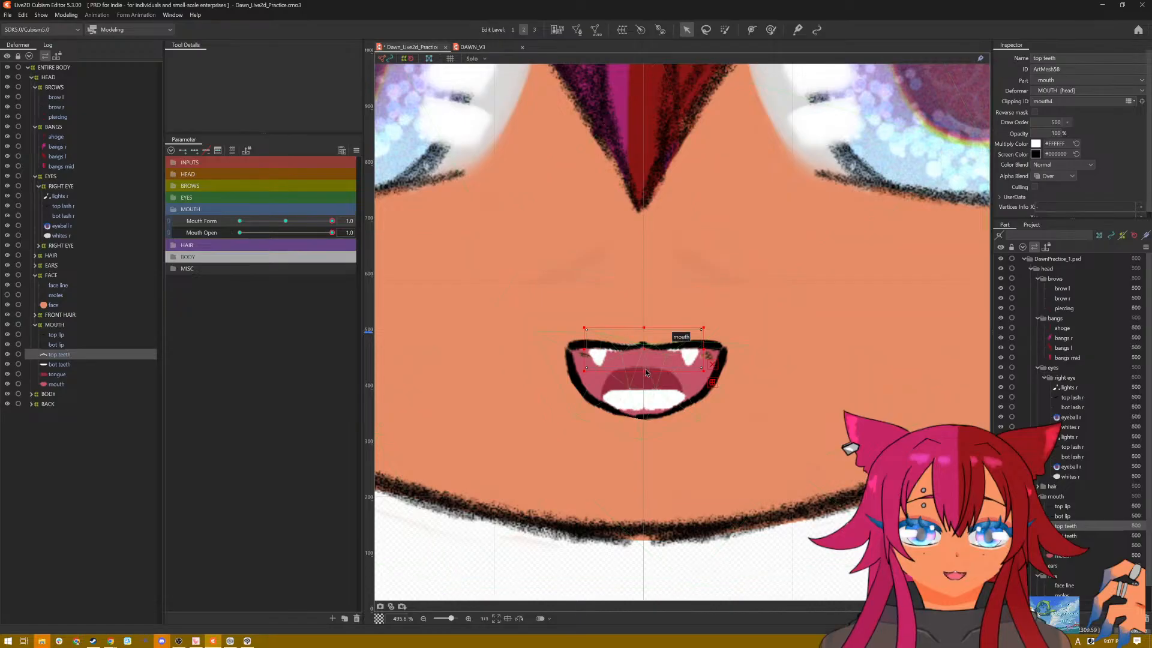
drag(646, 368, 643, 370)
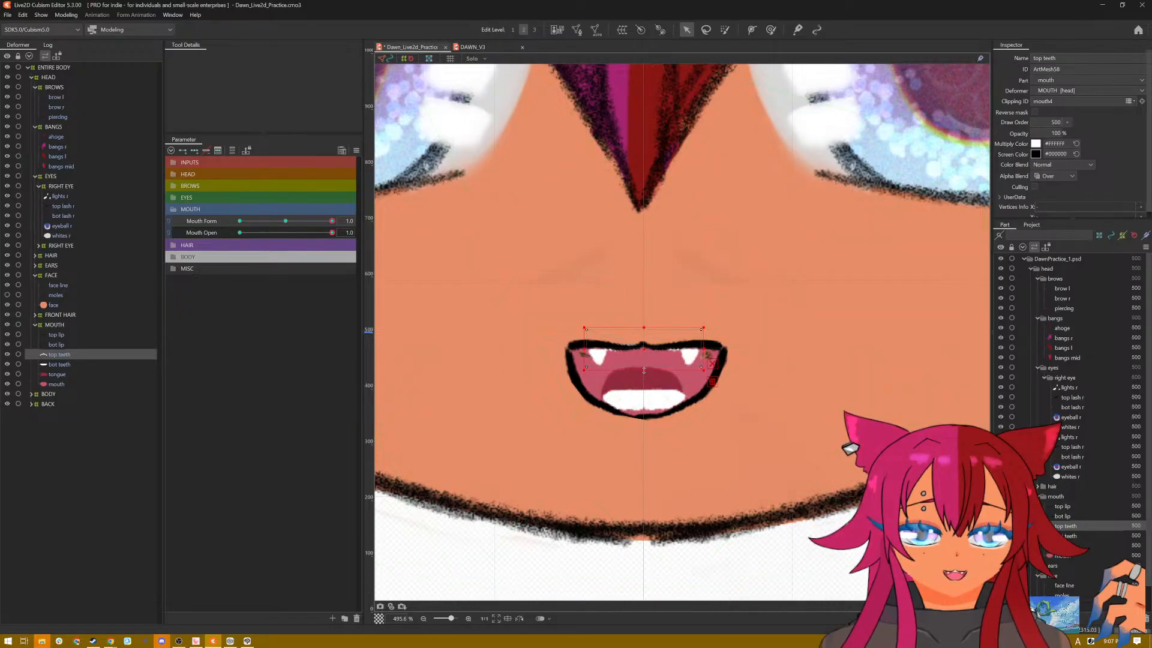
scroll(673, 376, up, 4)
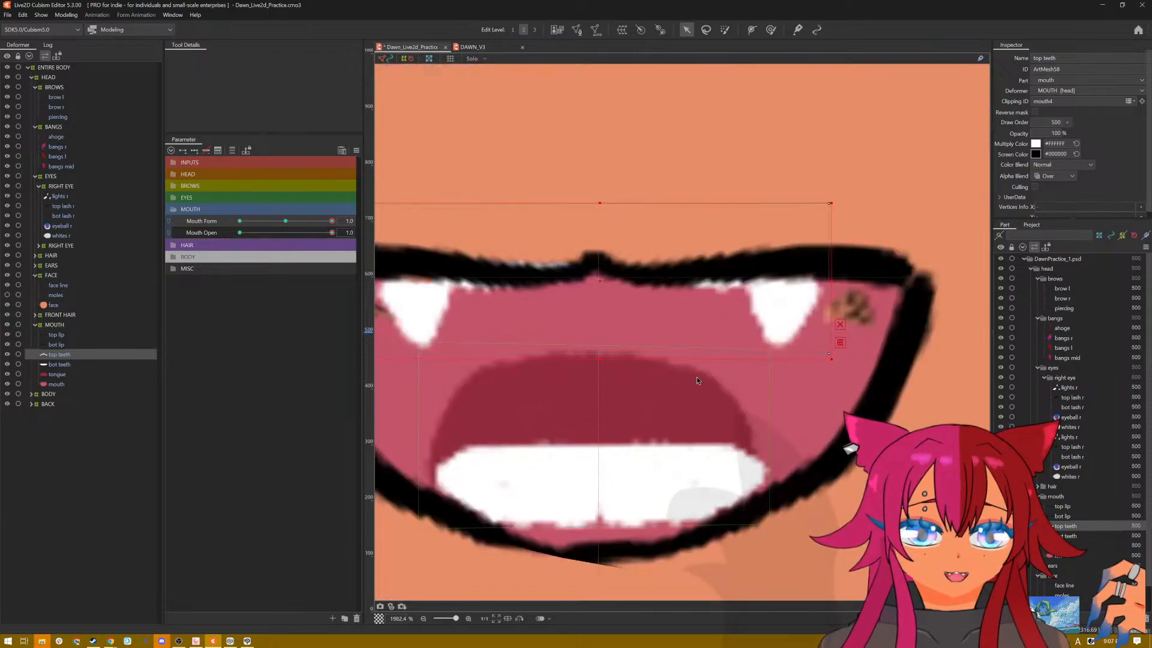
scroll(696, 379, down, 2)
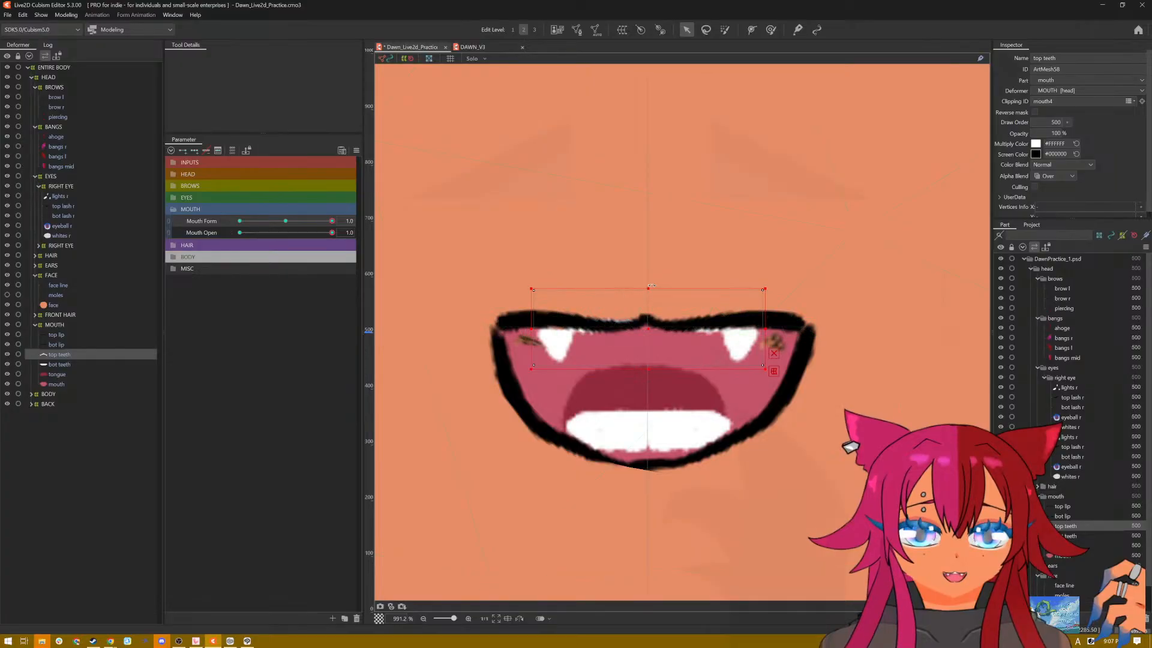
drag(650, 283, 649, 290)
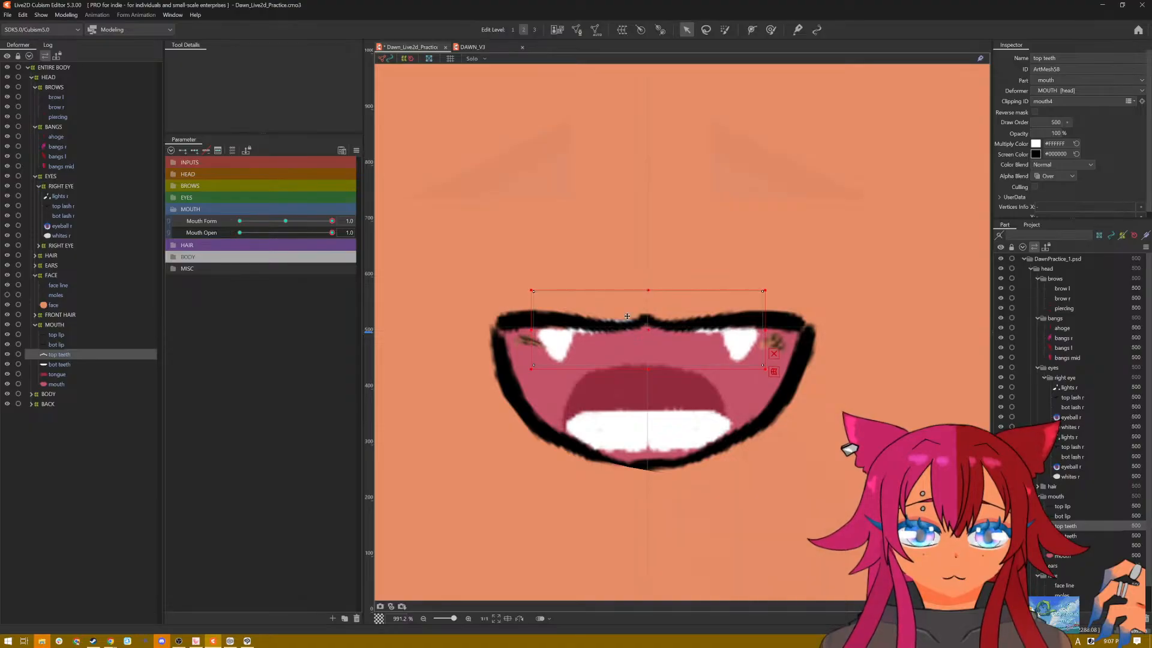
scroll(627, 316, down, 3)
drag(641, 359, 641, 360)
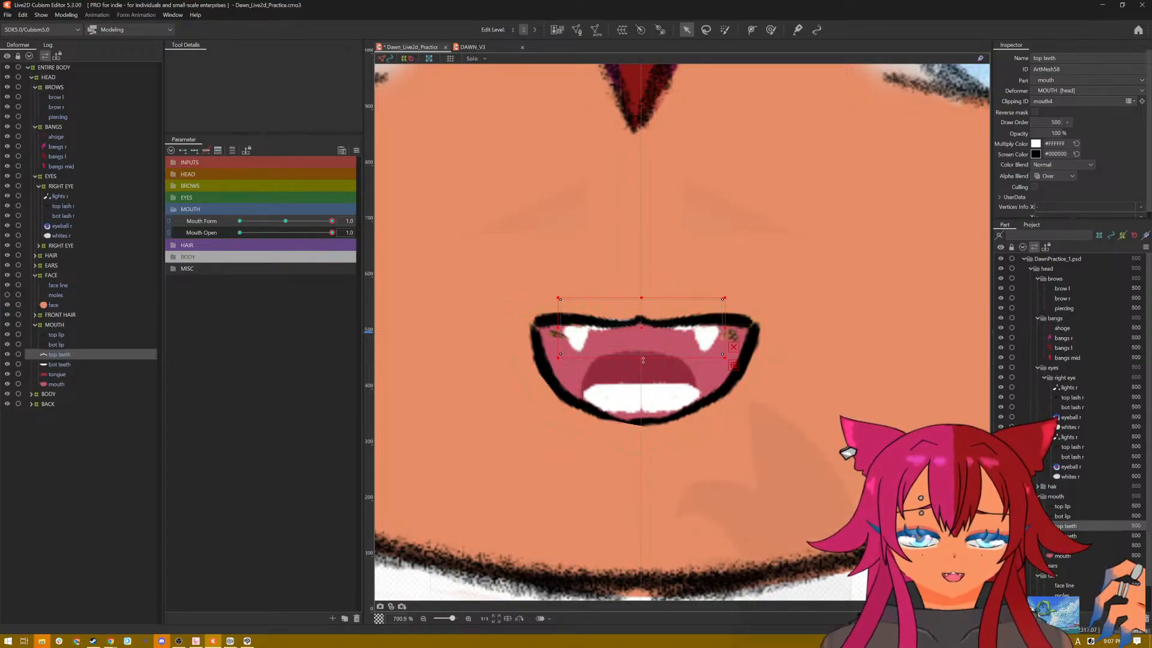
drag(643, 360, 642, 330)
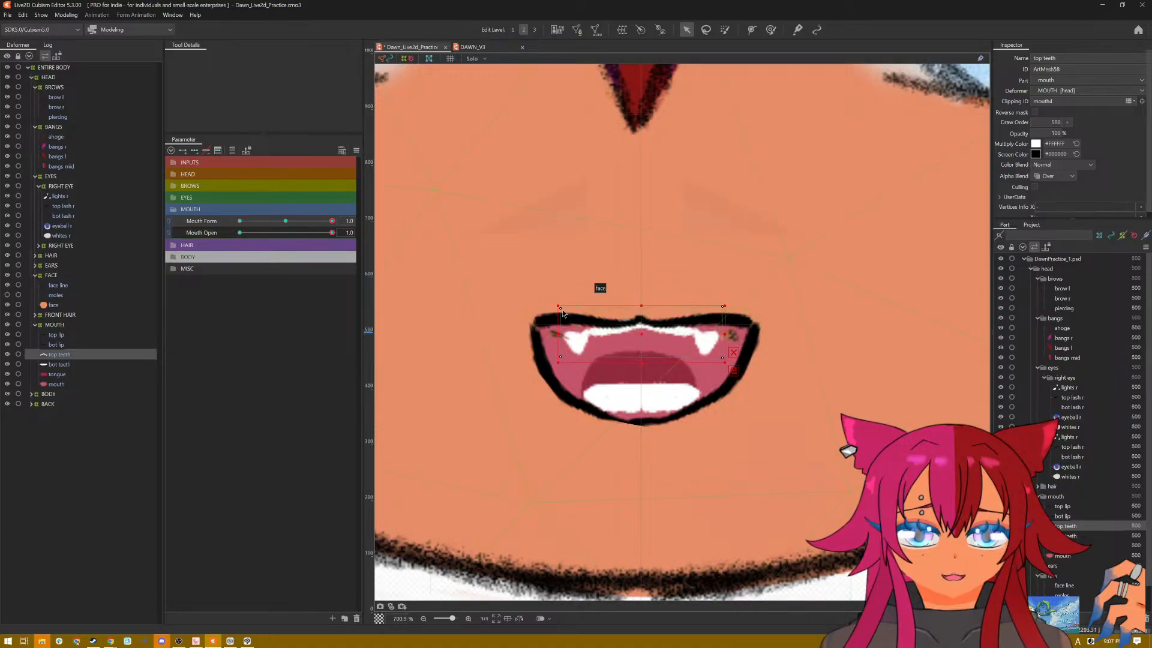
drag(561, 310, 561, 305)
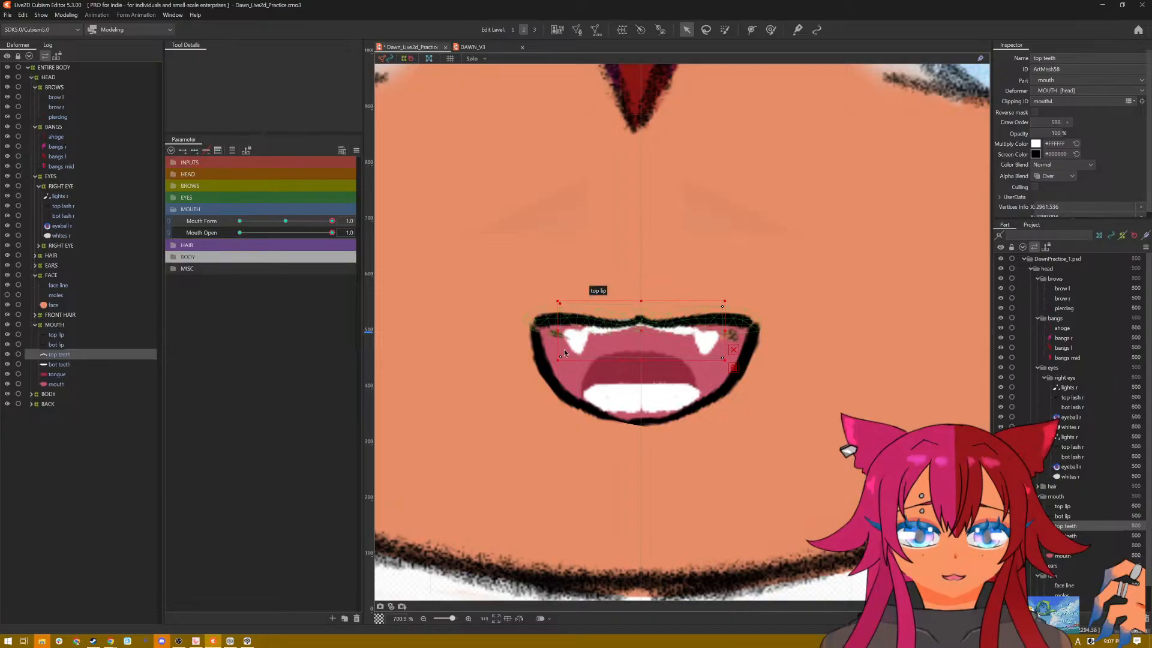
drag(561, 359, 561, 352)
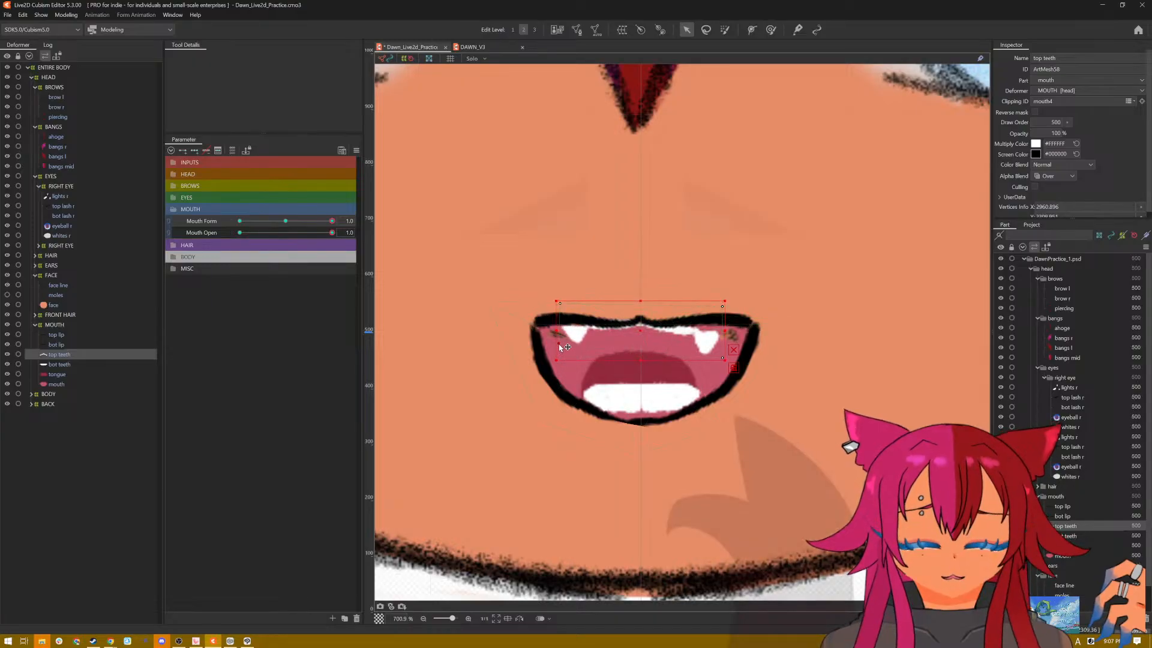
key(ctrl+z)
key(ctrl+z)
key(ctrl+z)
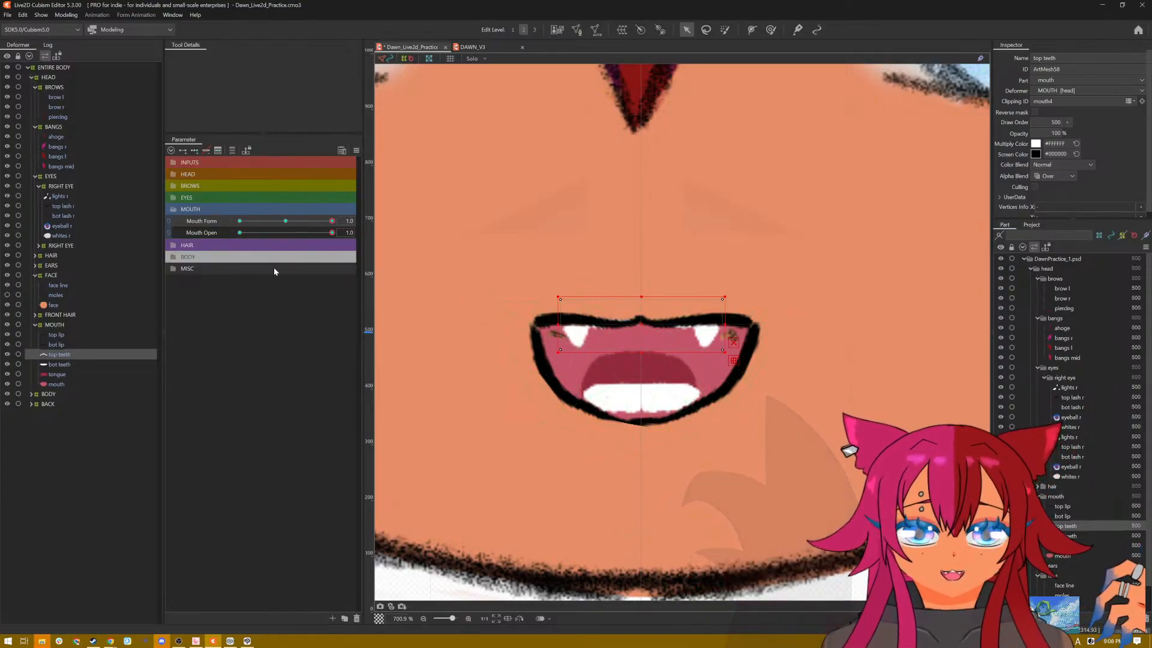
Step: Adjust the mouth interior's upper side vertices to cover the skin-coloured gaps beside the fangs, pulling the right outer vertex inward
click(70, 384)
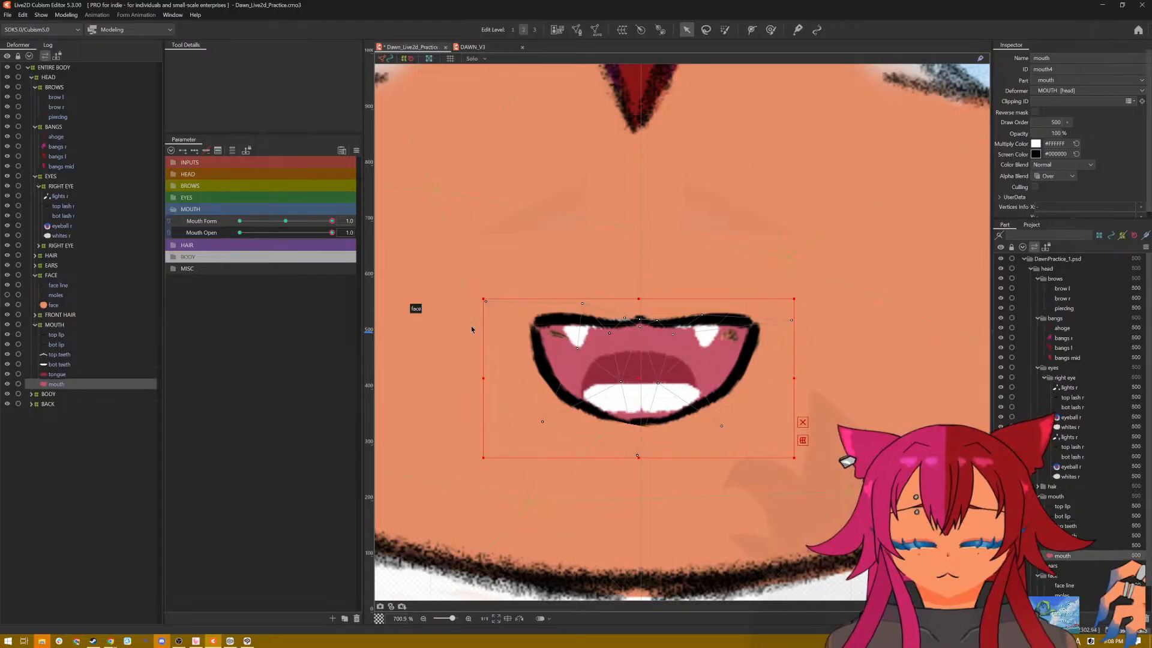
click(577, 333)
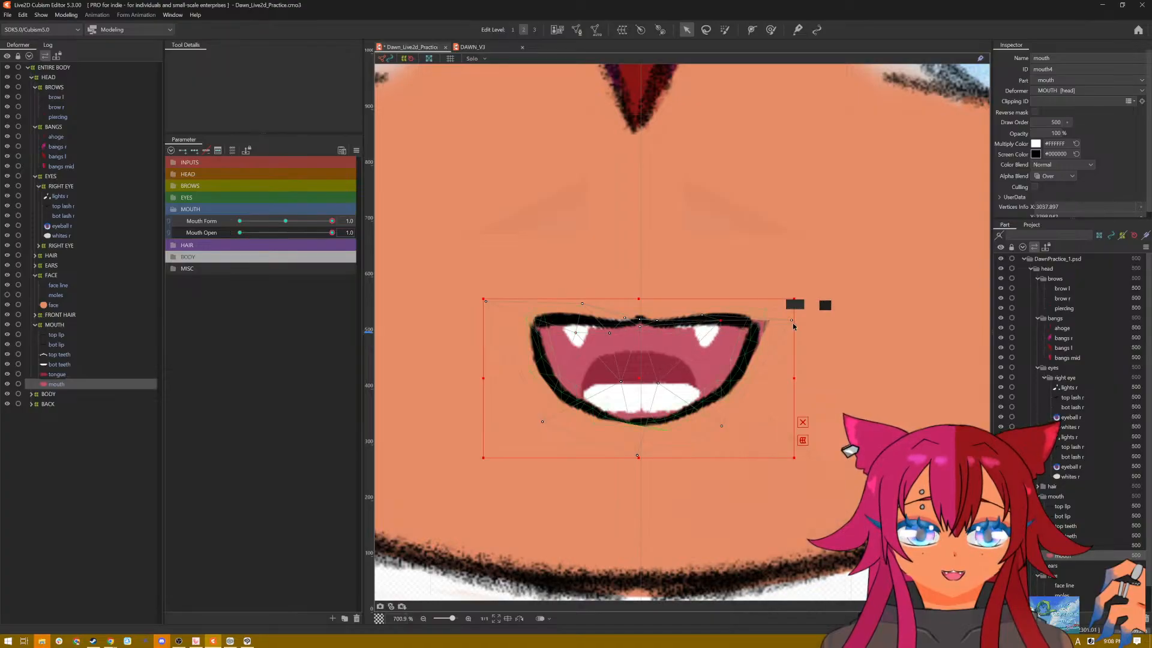
drag(777, 319, 768, 322)
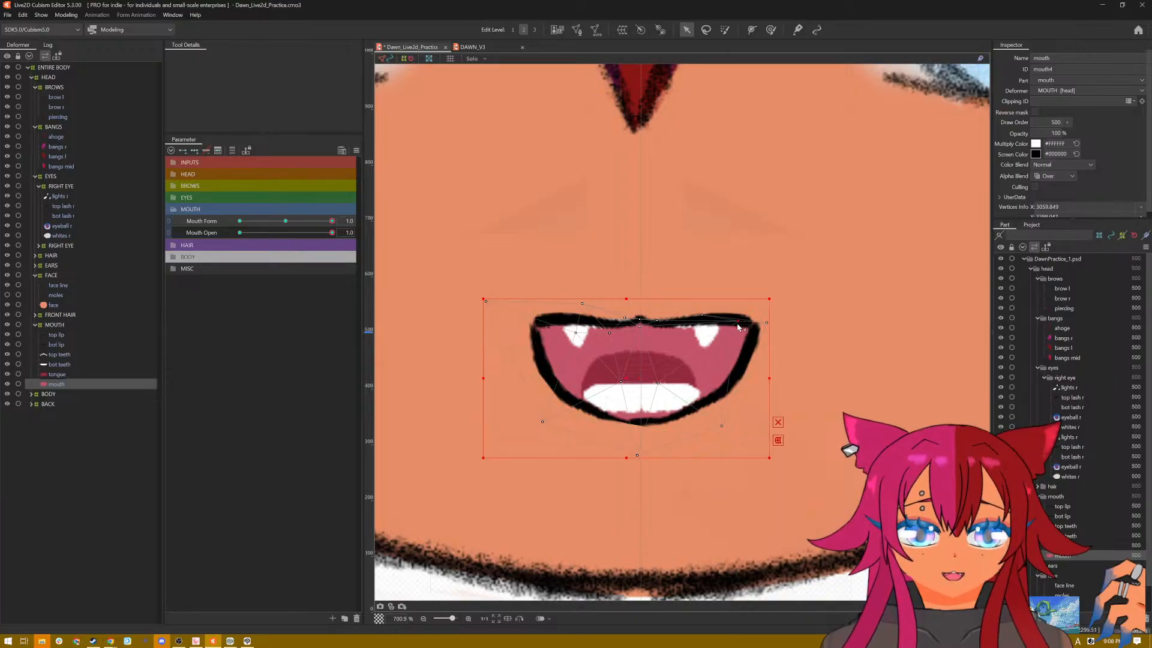
scroll(703, 312, down, 3)
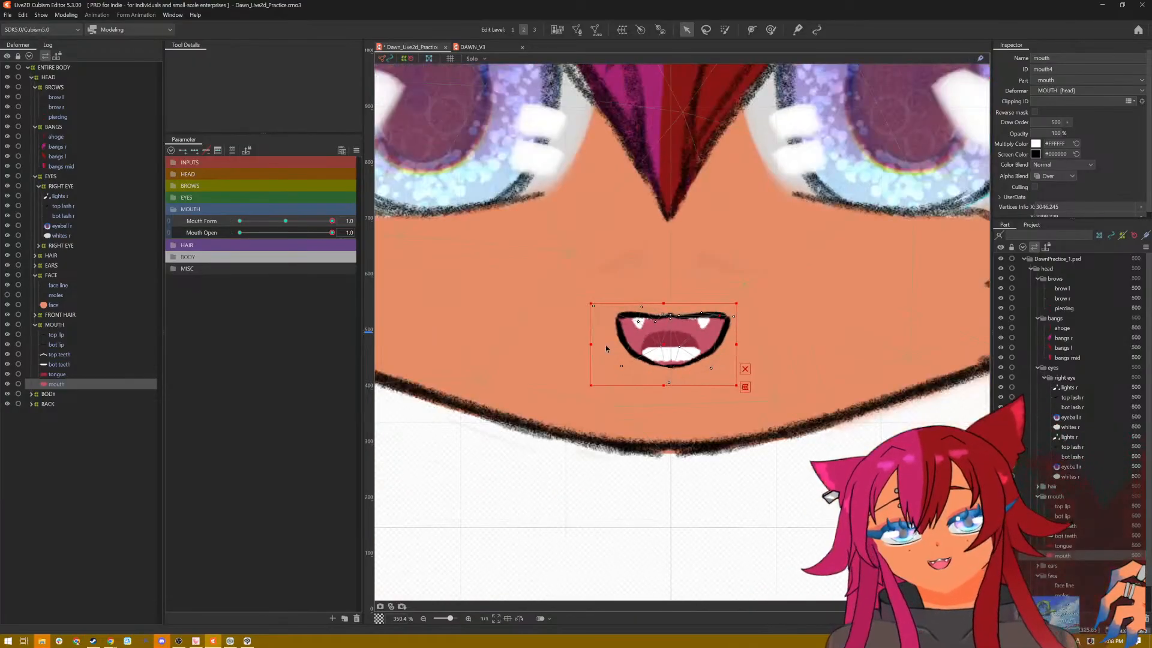
scroll(648, 330, up, 3)
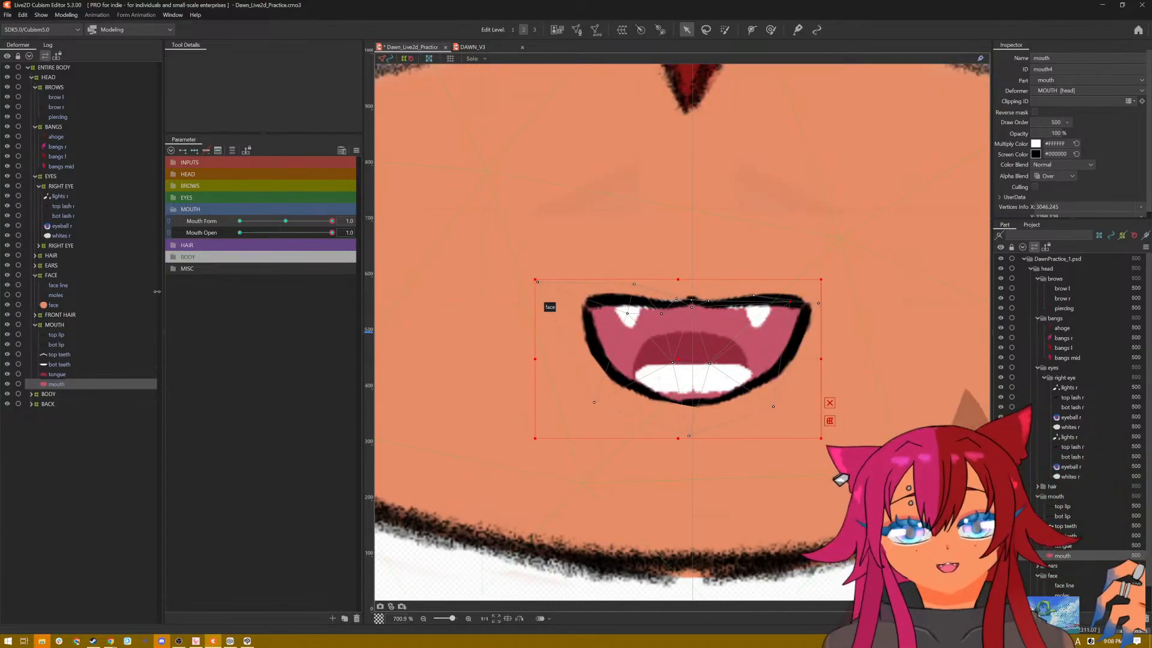
Step: Generate an automatic mesh for the top teeth with the Deformation (Little) preset
click(60, 364)
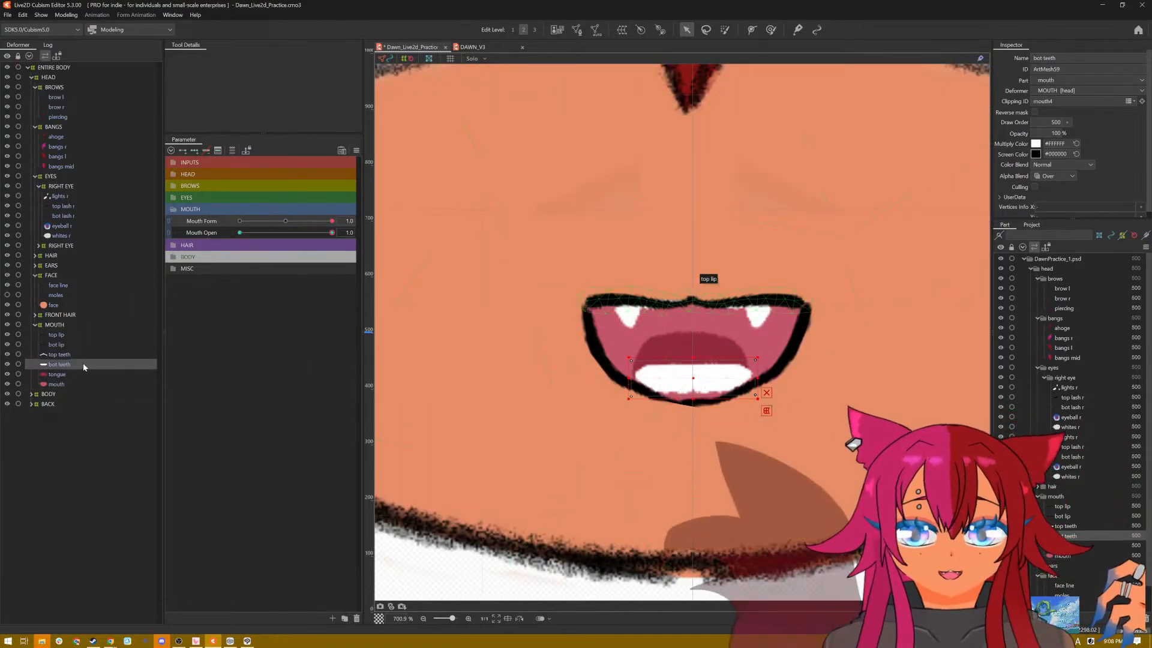
click(73, 354)
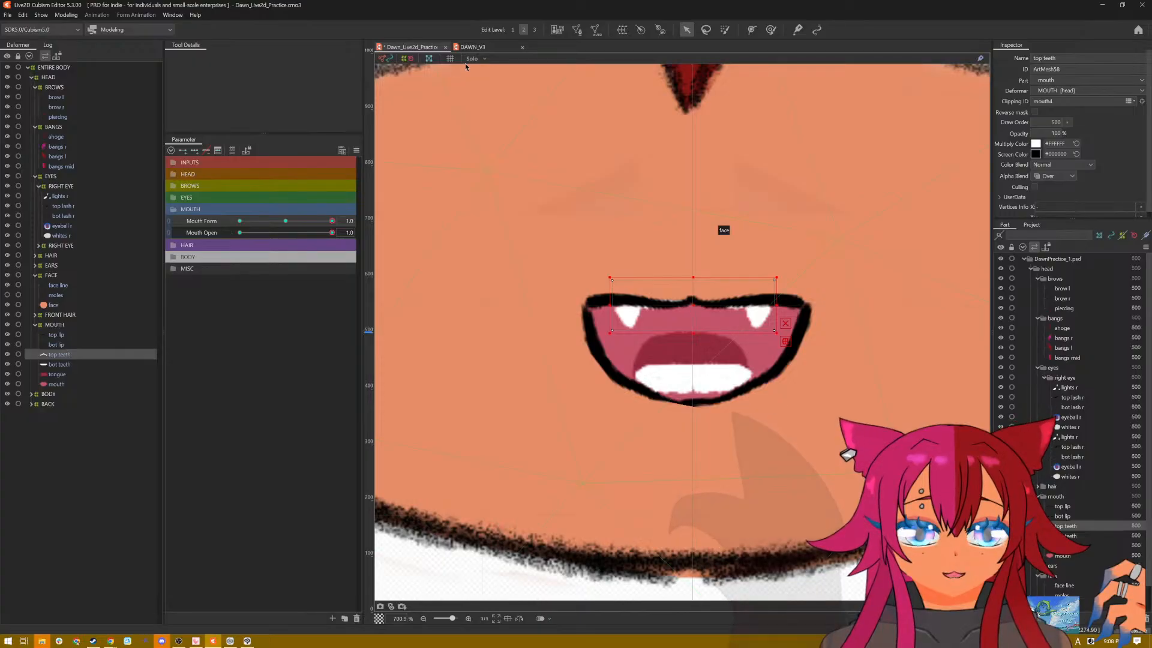
click(595, 30)
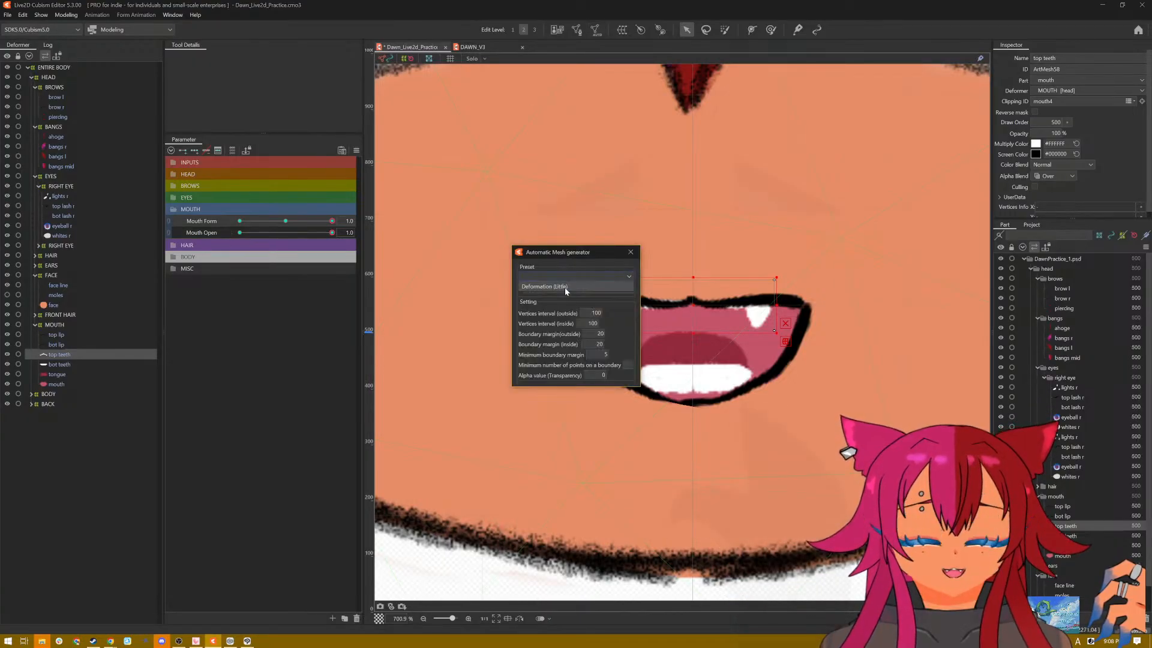
click(564, 288)
click(634, 255)
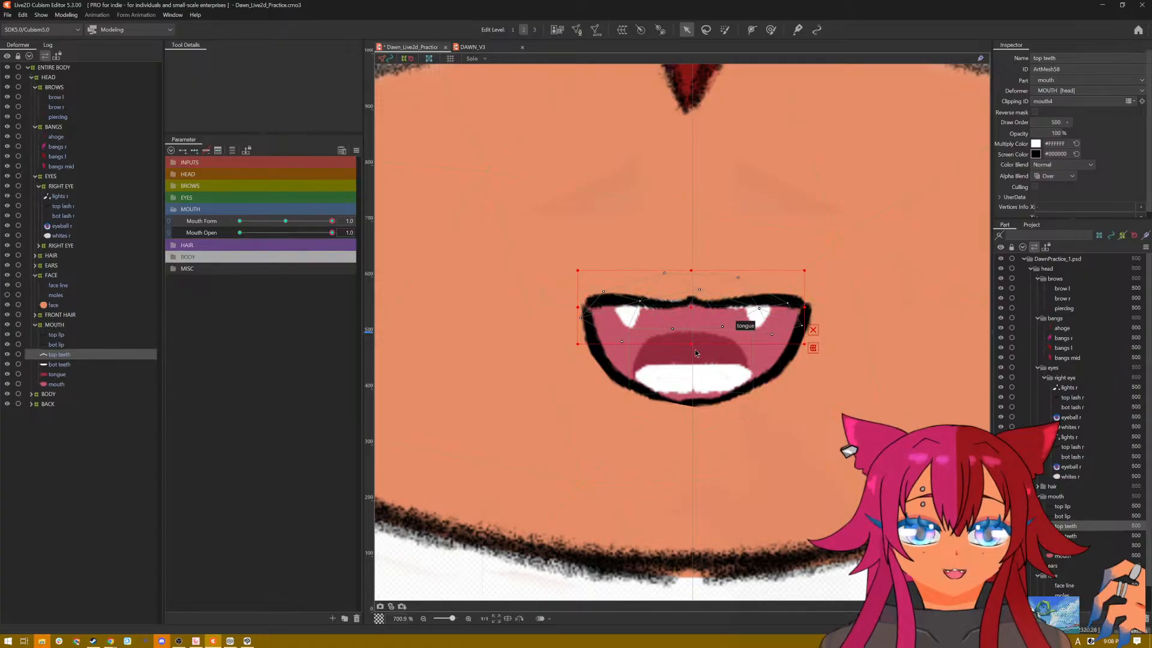
Step: Stretch the top teeth downward and raise the vertices near both fangs and the left corner to tuck the row behind the top lip
drag(691, 344, 693, 360)
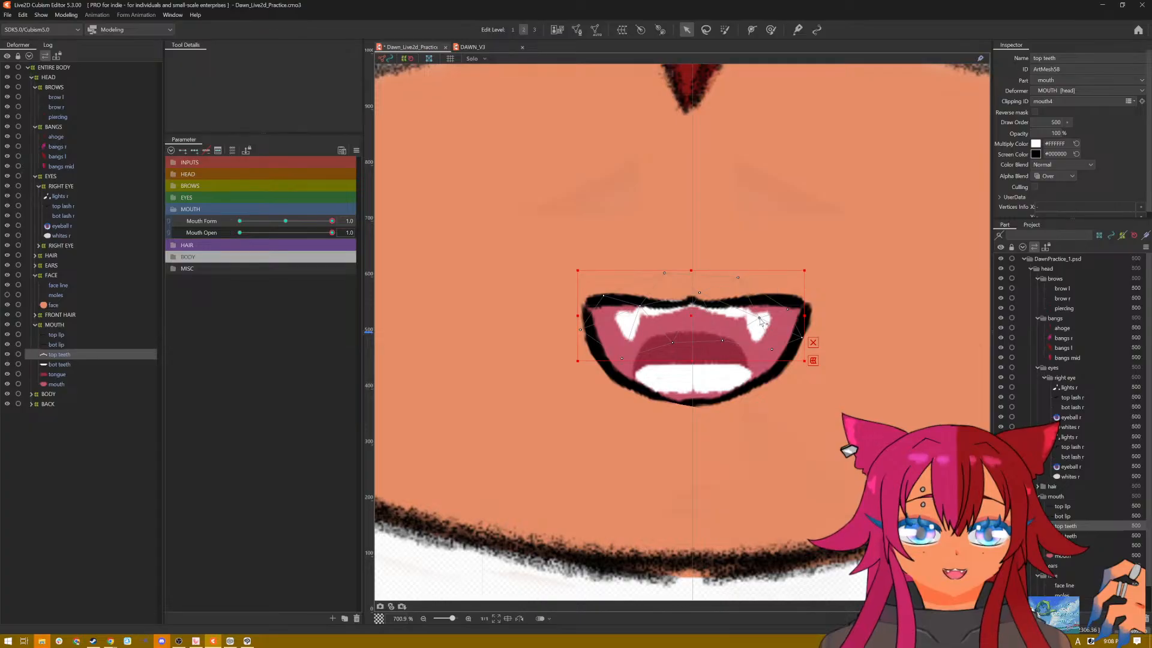
drag(760, 318, 763, 311)
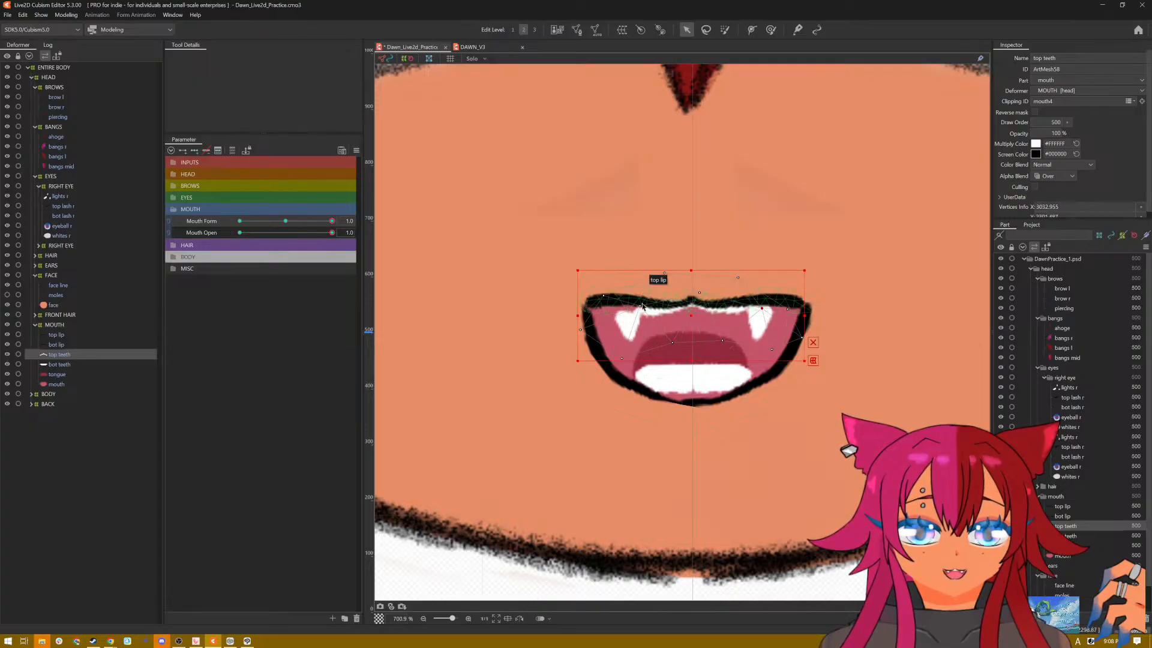
drag(640, 306, 640, 300)
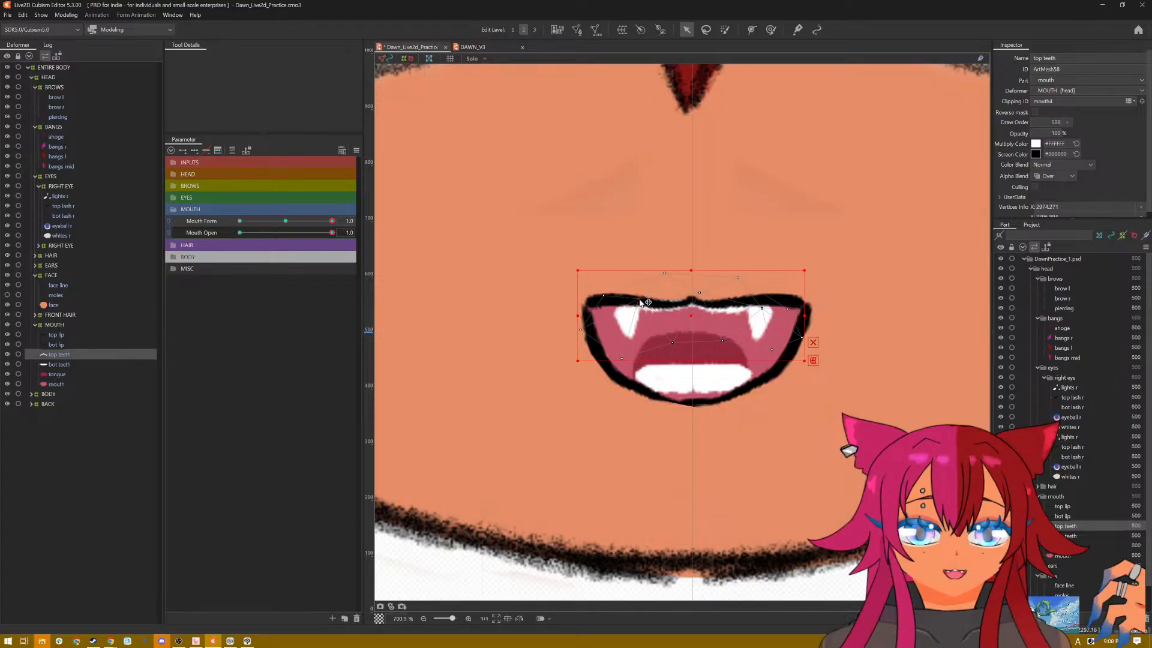
click(601, 279)
click(580, 319)
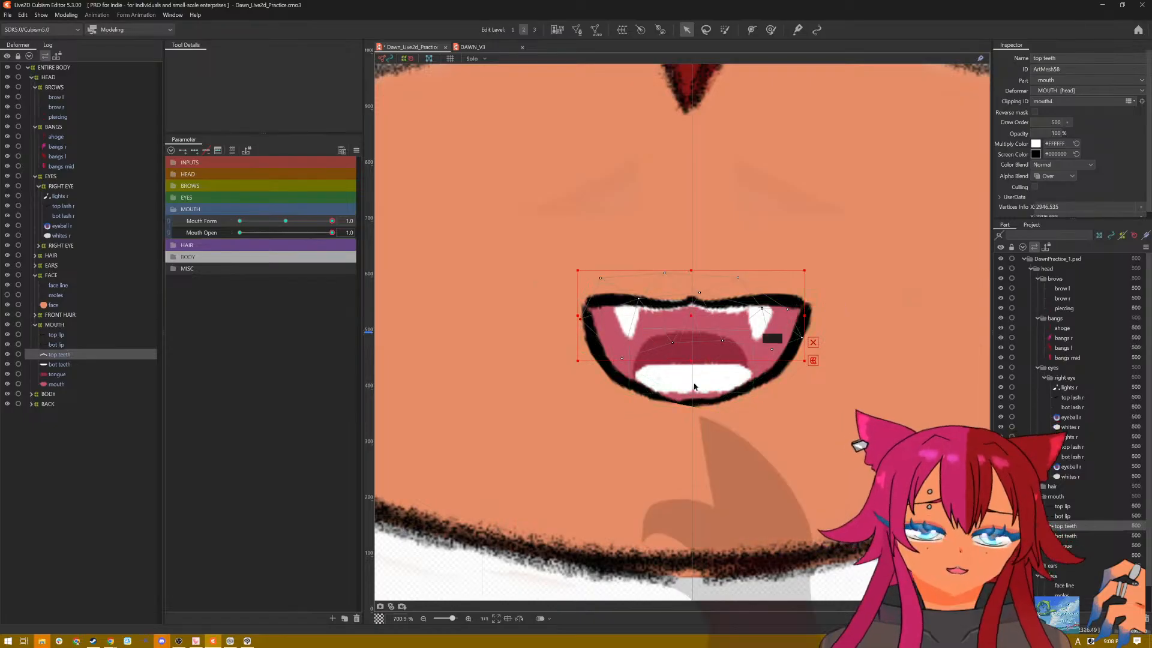
Step: Add three Mouth Form keys to the bottom teeth
click(70, 363)
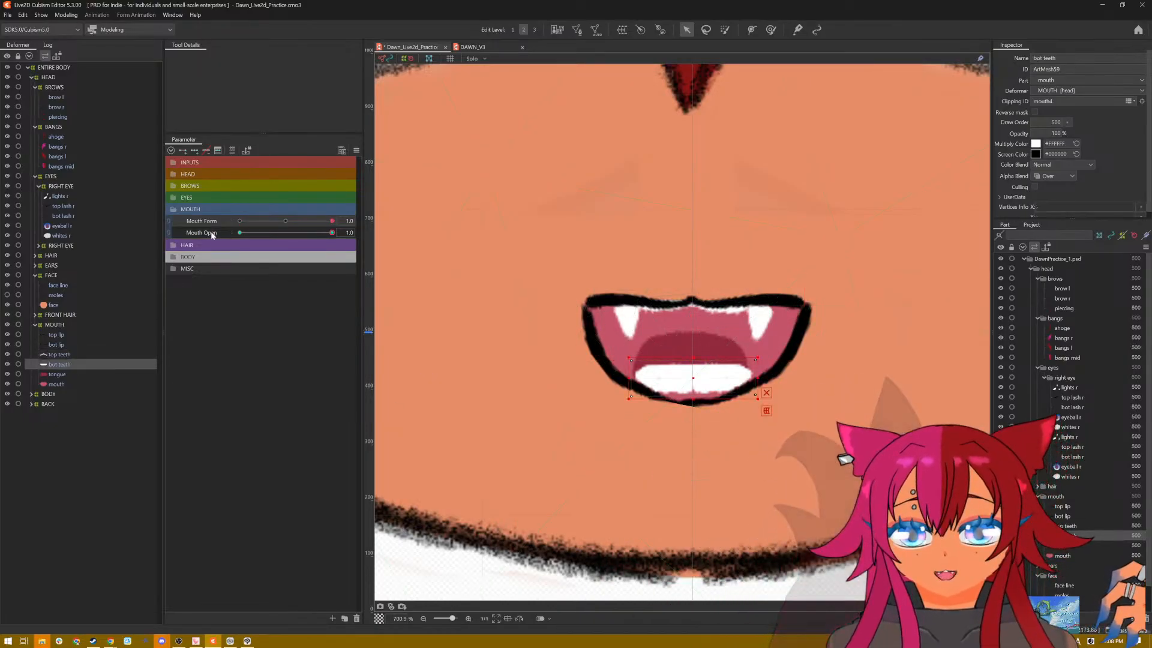
click(200, 149)
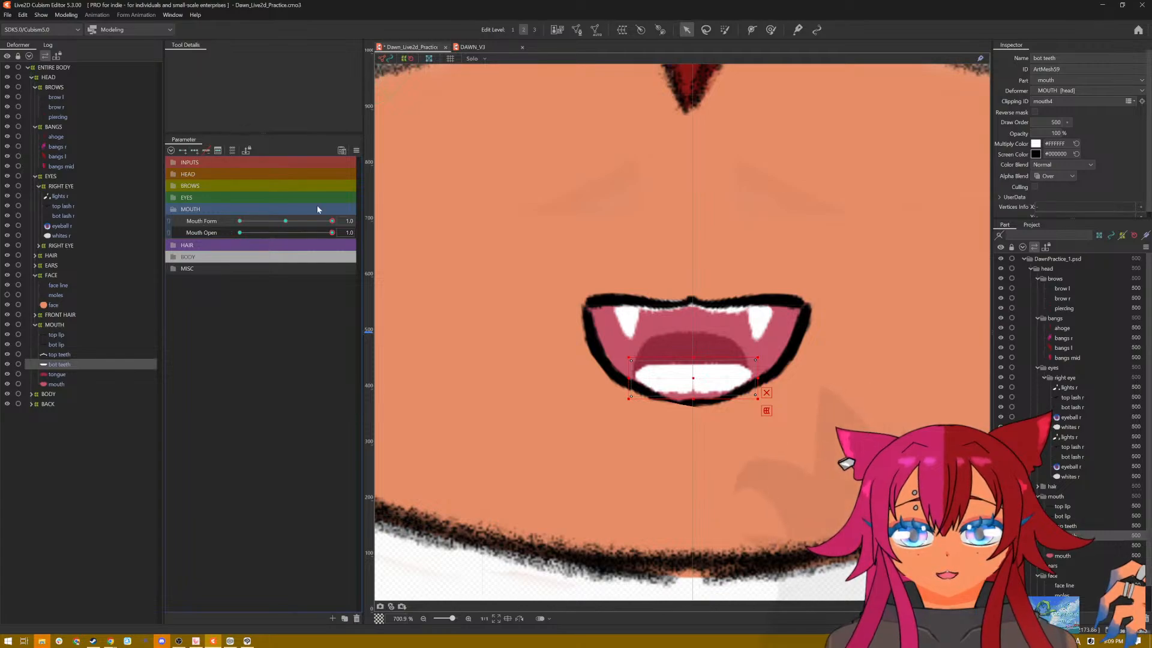
Step: Lower the bottom teeth in the open smile so their lower edge tucks behind the bottom lip
drag(696, 382, 693, 393)
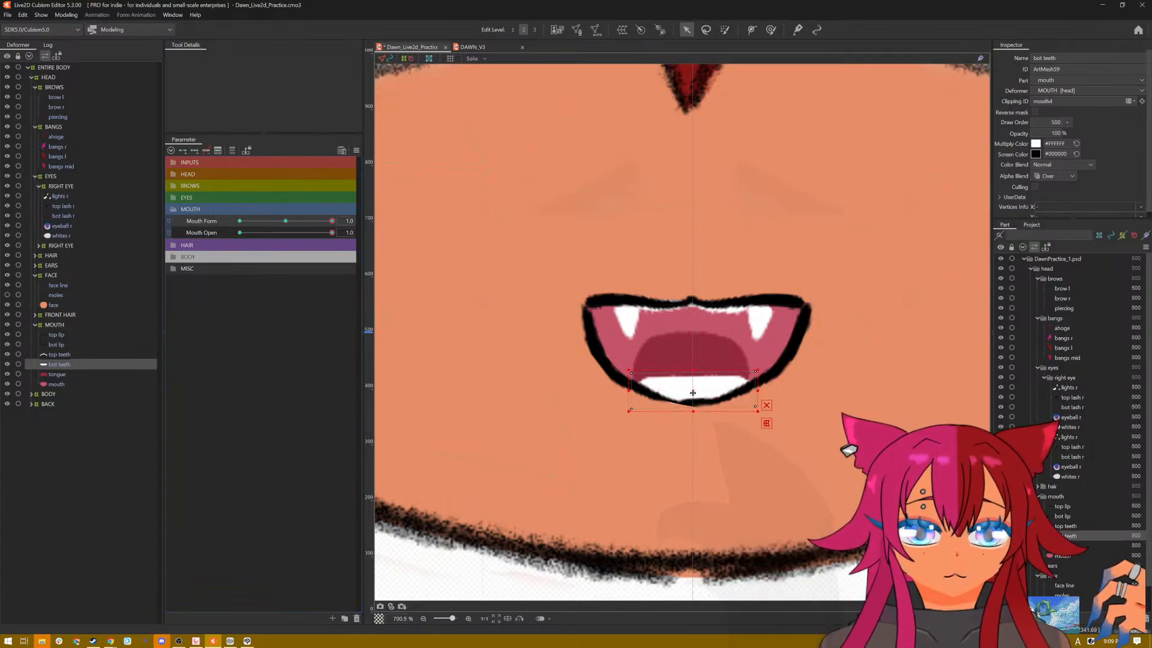
scroll(740, 379, down, 10)
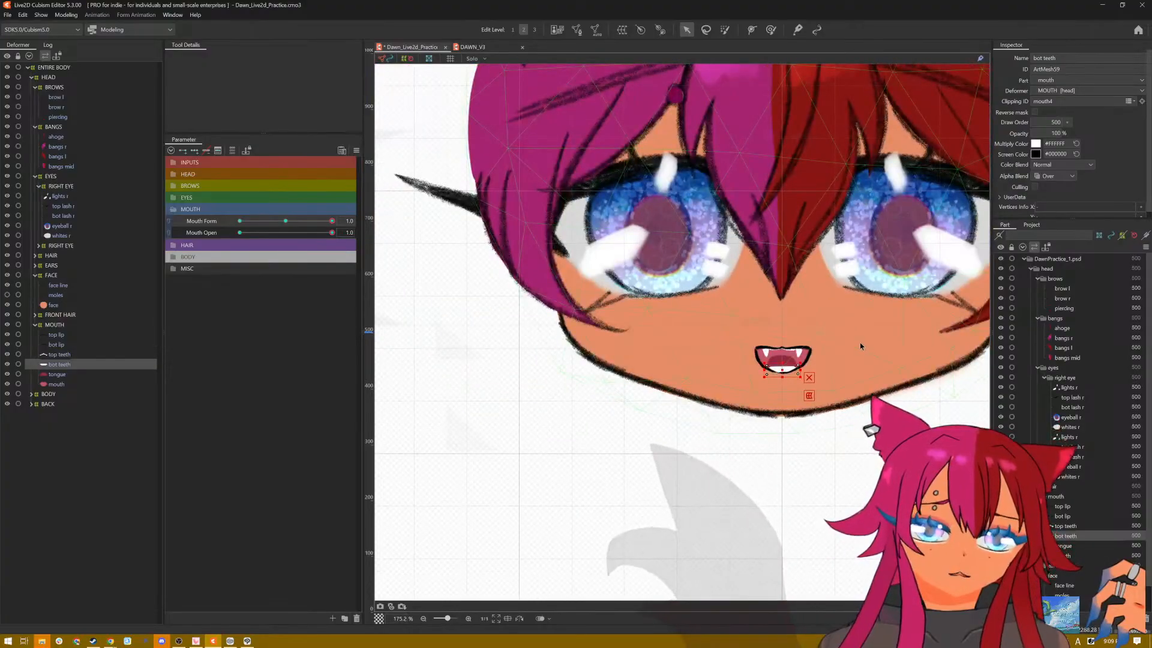
scroll(876, 337, up, 6)
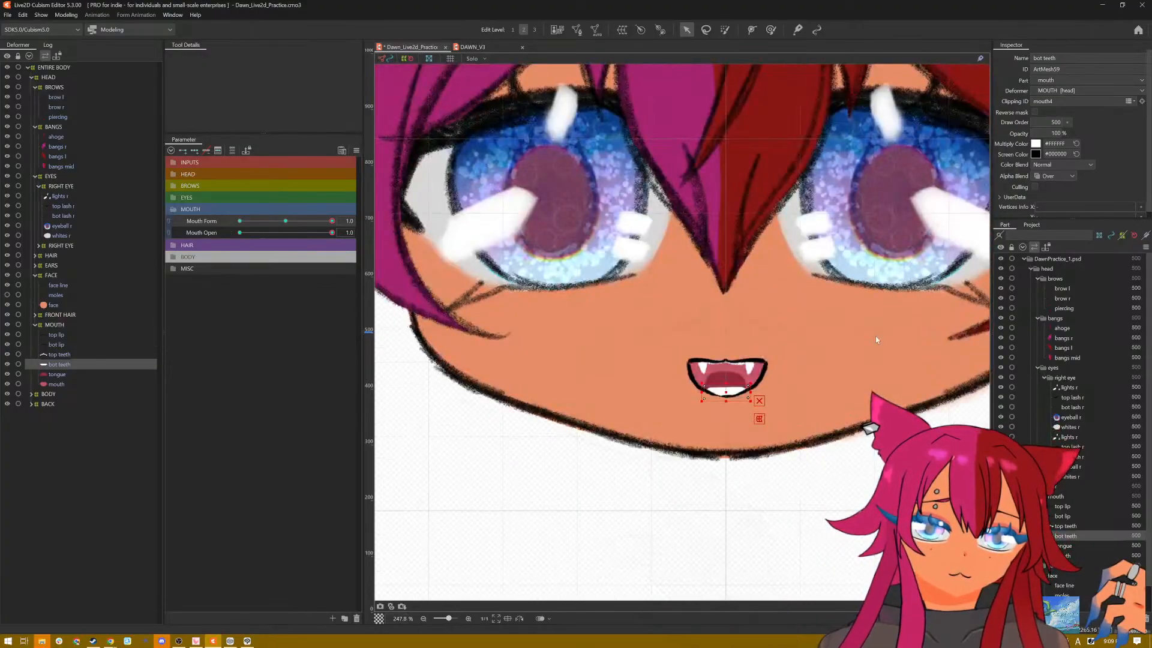
scroll(876, 336, down, 3)
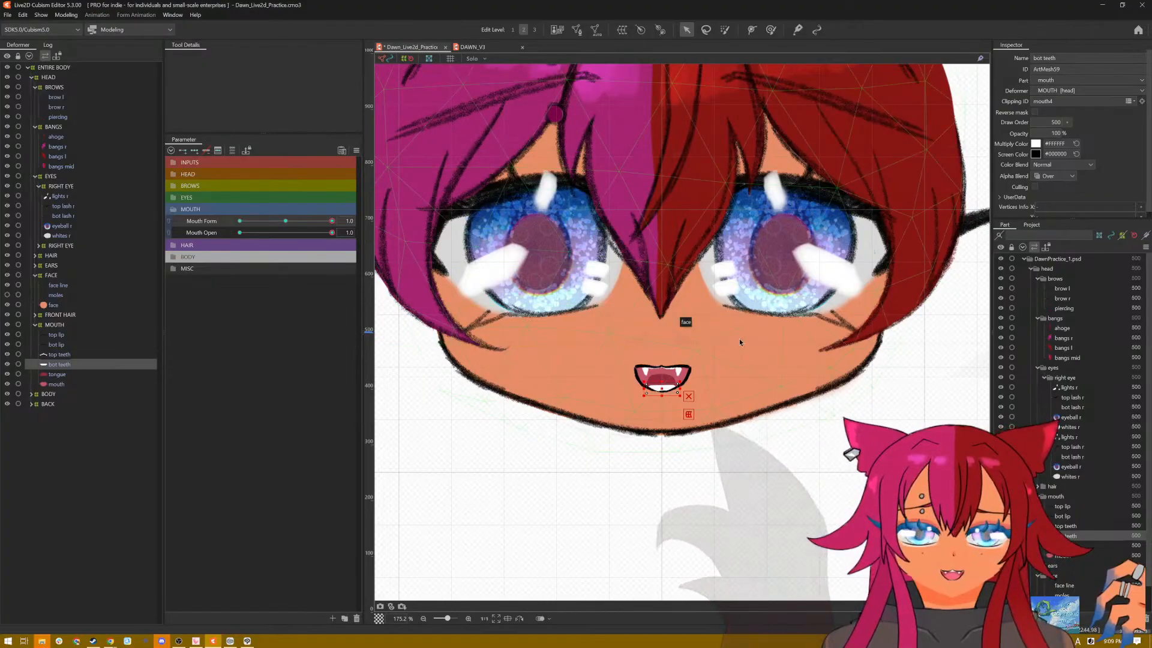
scroll(701, 345, up, 8)
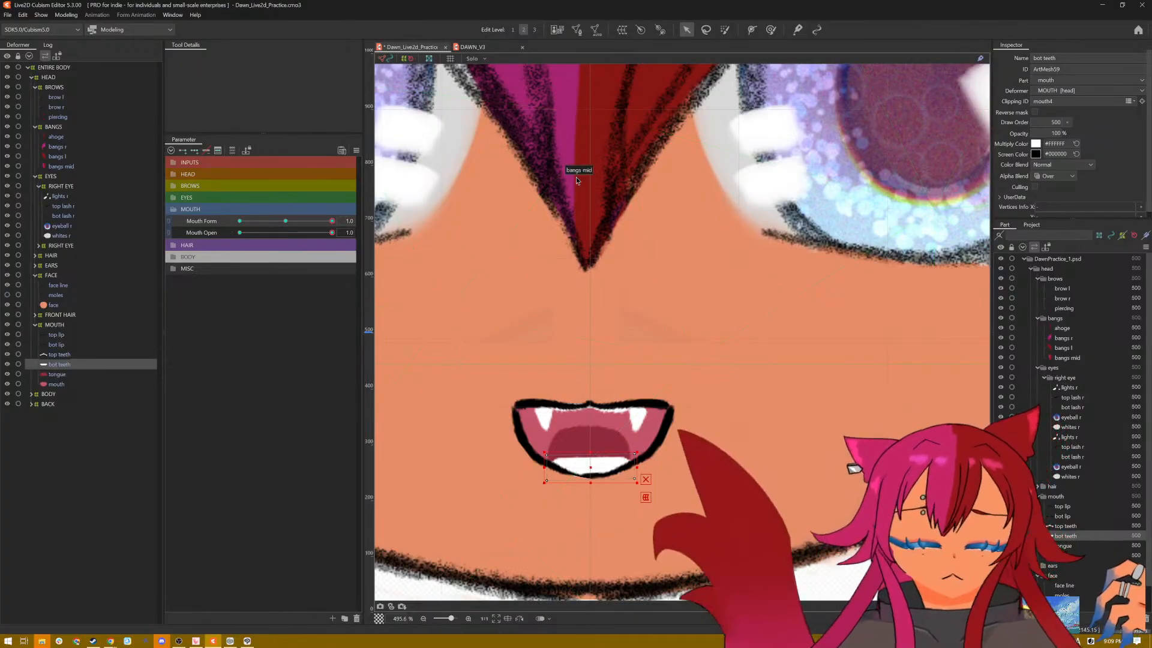
scroll(576, 177, down, 10)
scroll(529, 178, up, 10)
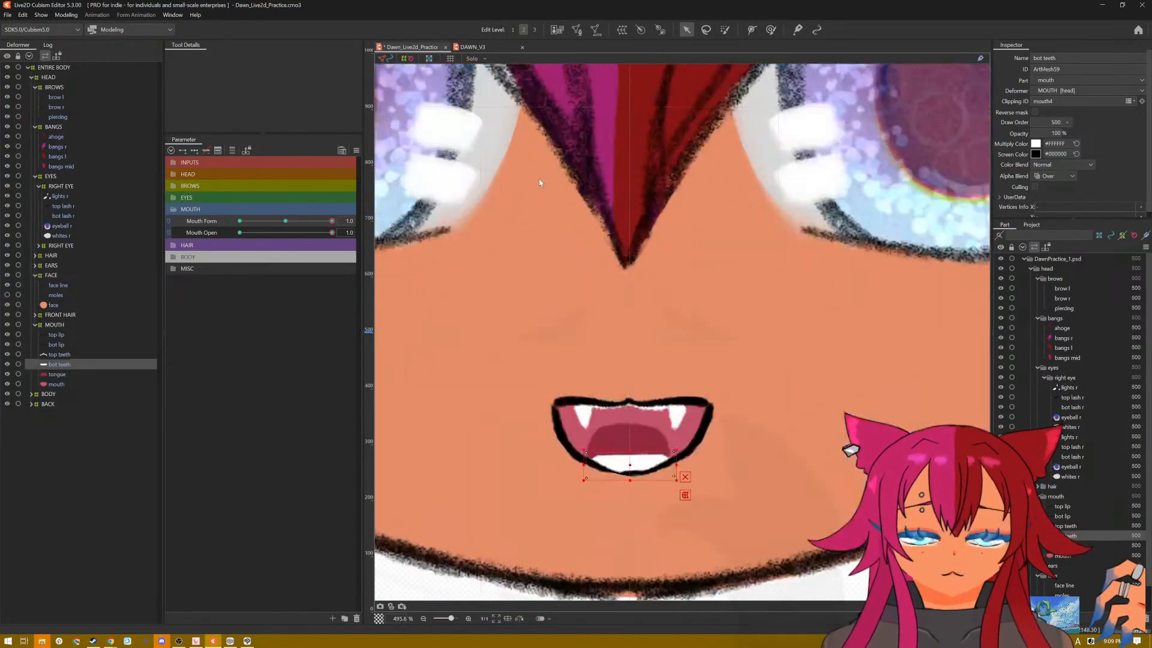
drag(543, 223, 583, 251)
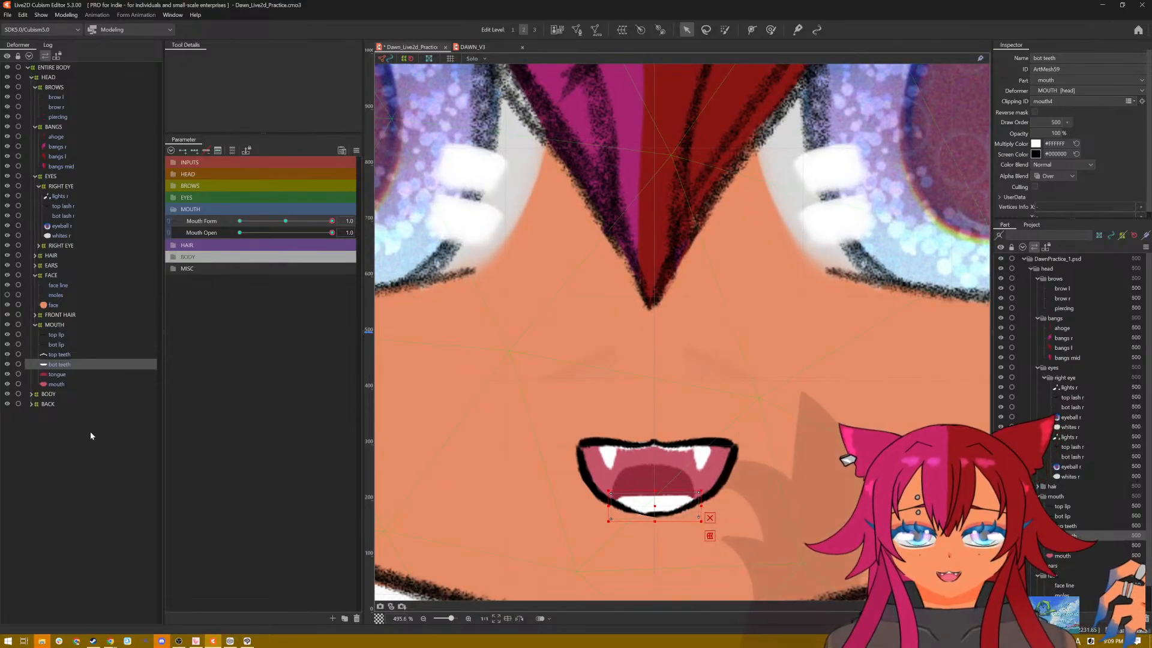
Step: Add three Mouth Form keys to the tongue and lower it slightly behind the bottom teeth at Mouth Form 1.0
click(57, 375)
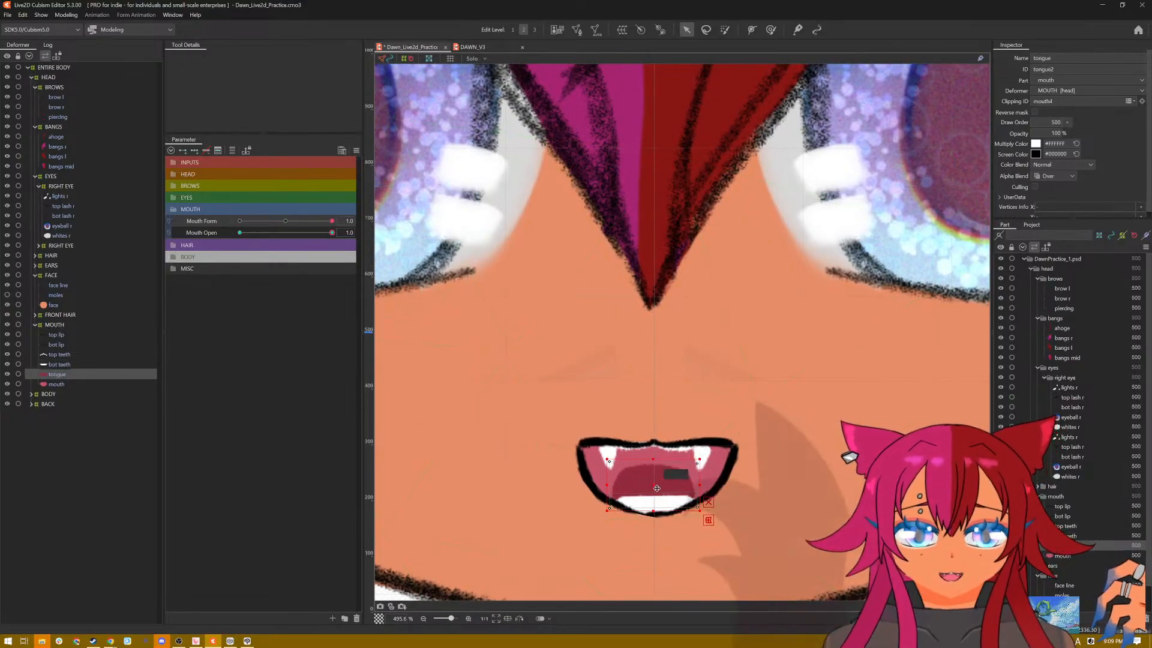
drag(656, 484, 655, 496)
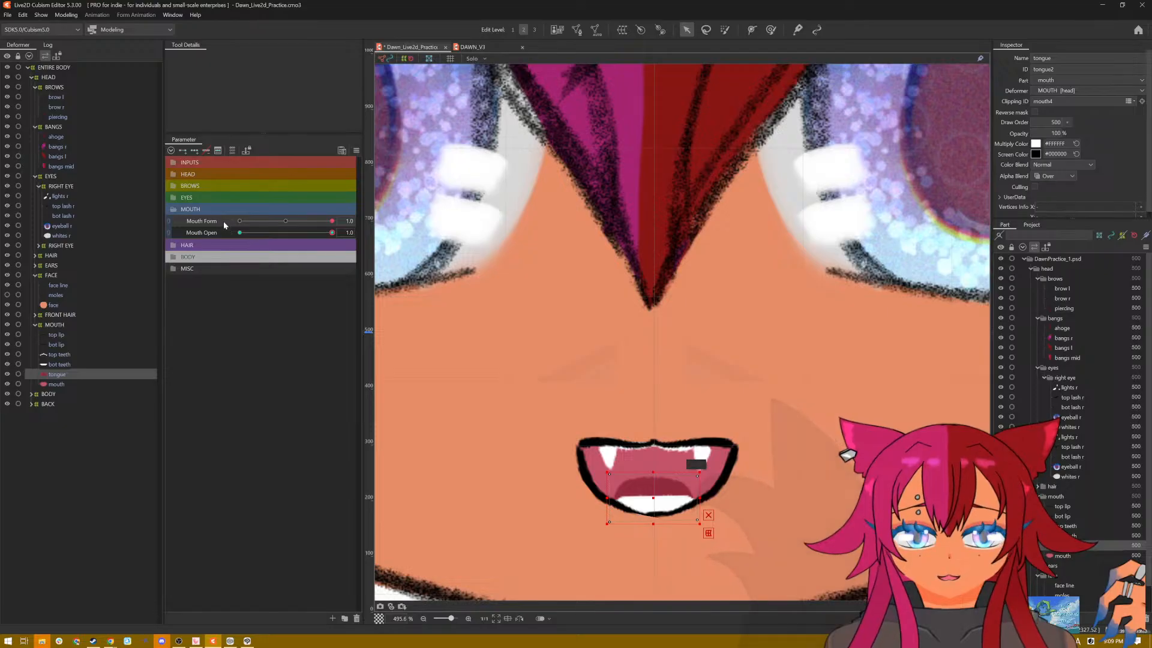
key(ctrl+z)
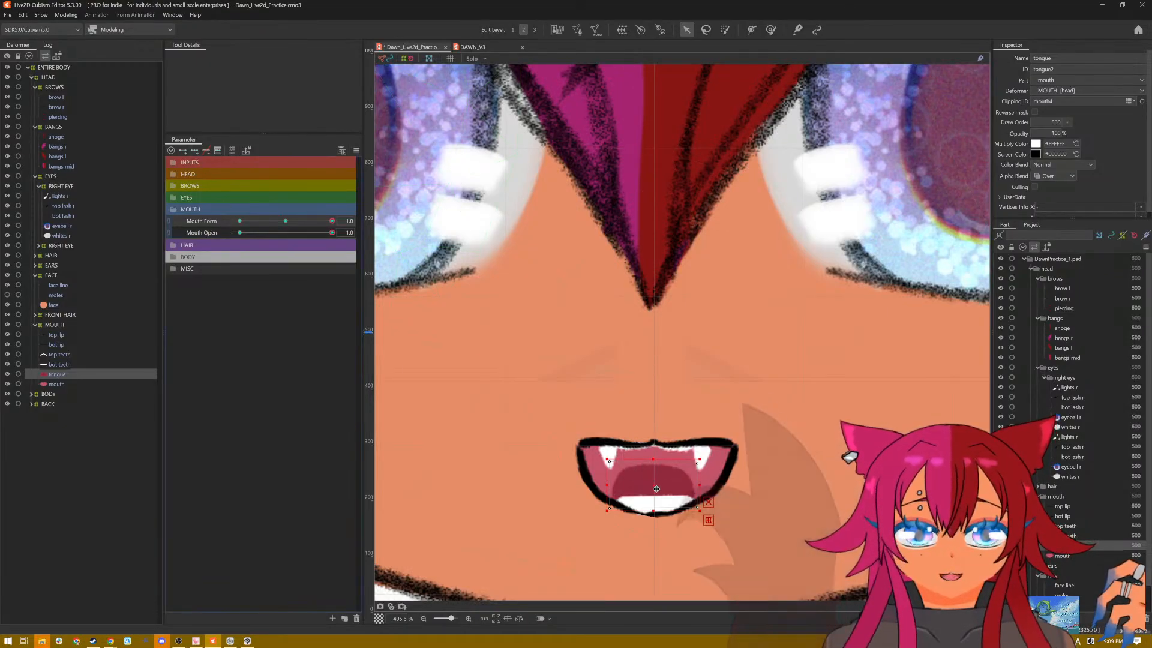
drag(656, 484, 657, 493)
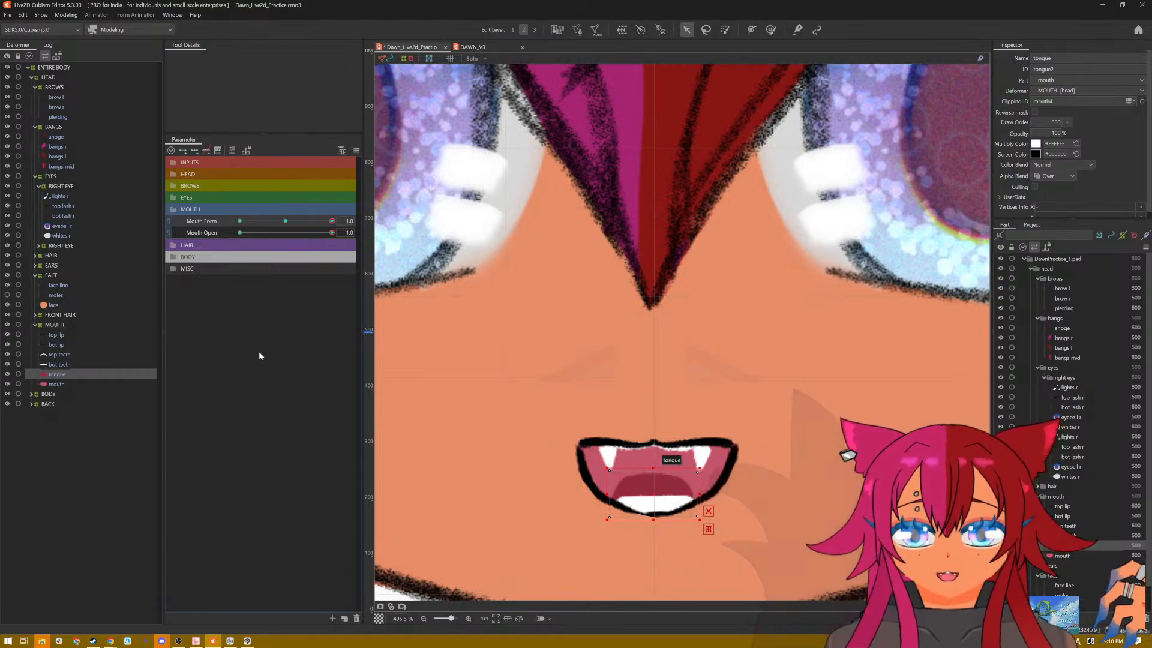
Step: At Mouth Form -1.0, lower the mouth interior and adjust its outer and lower vertices to fit inside the open frown's lips
drag(335, 222, 216, 228)
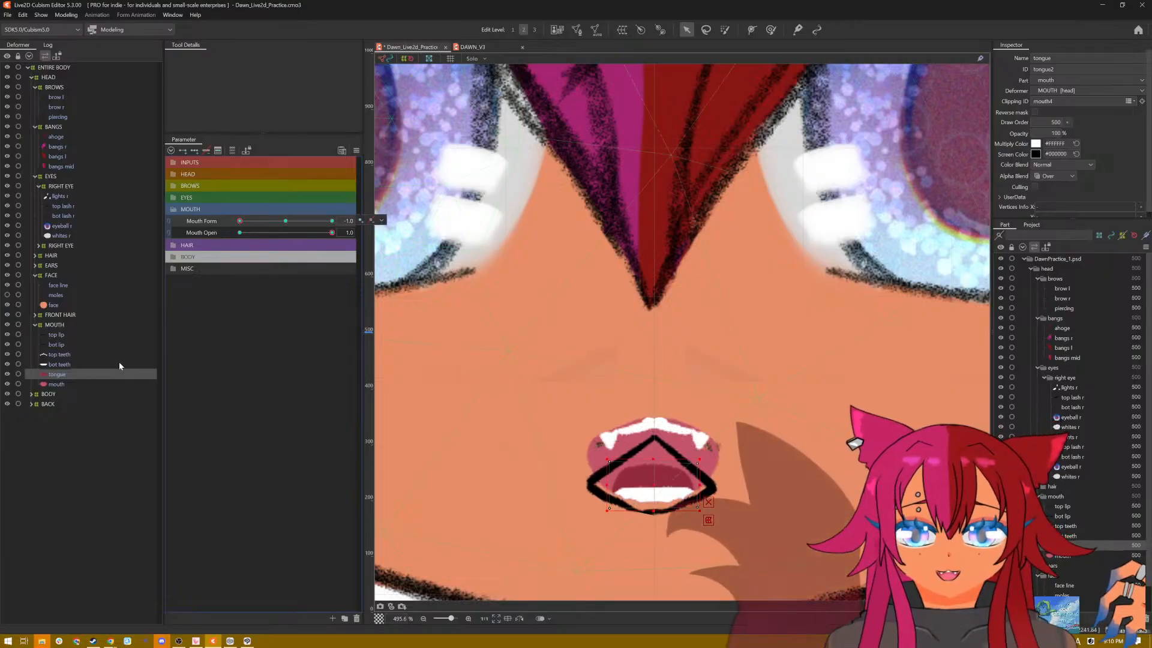
click(62, 387)
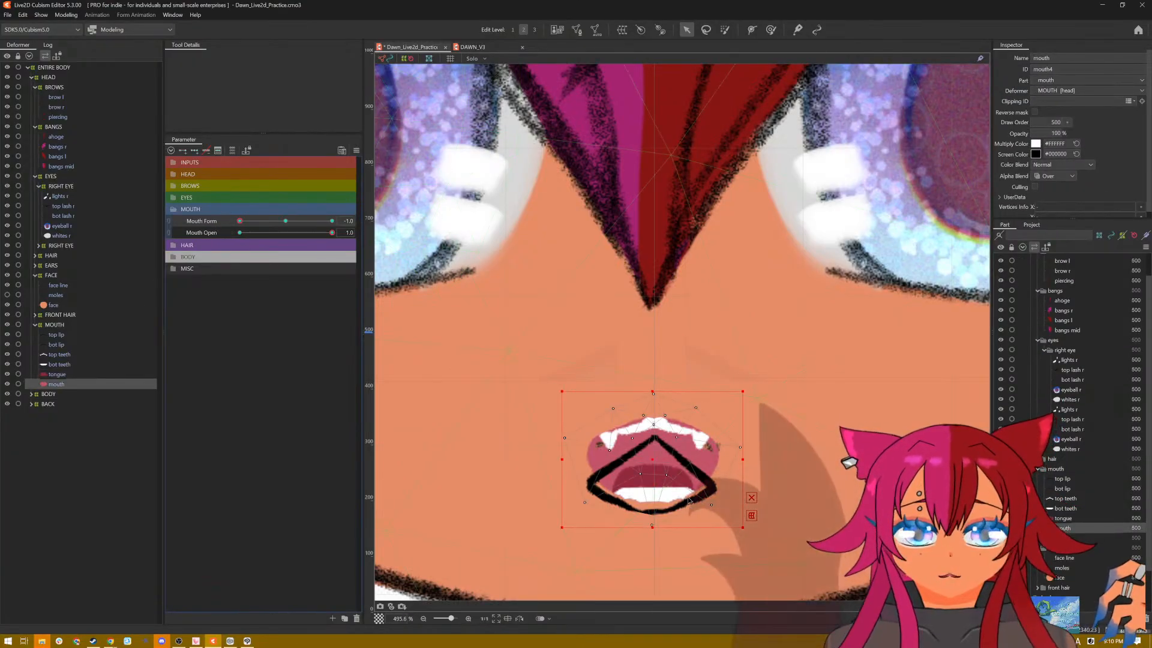
drag(653, 469, 652, 480)
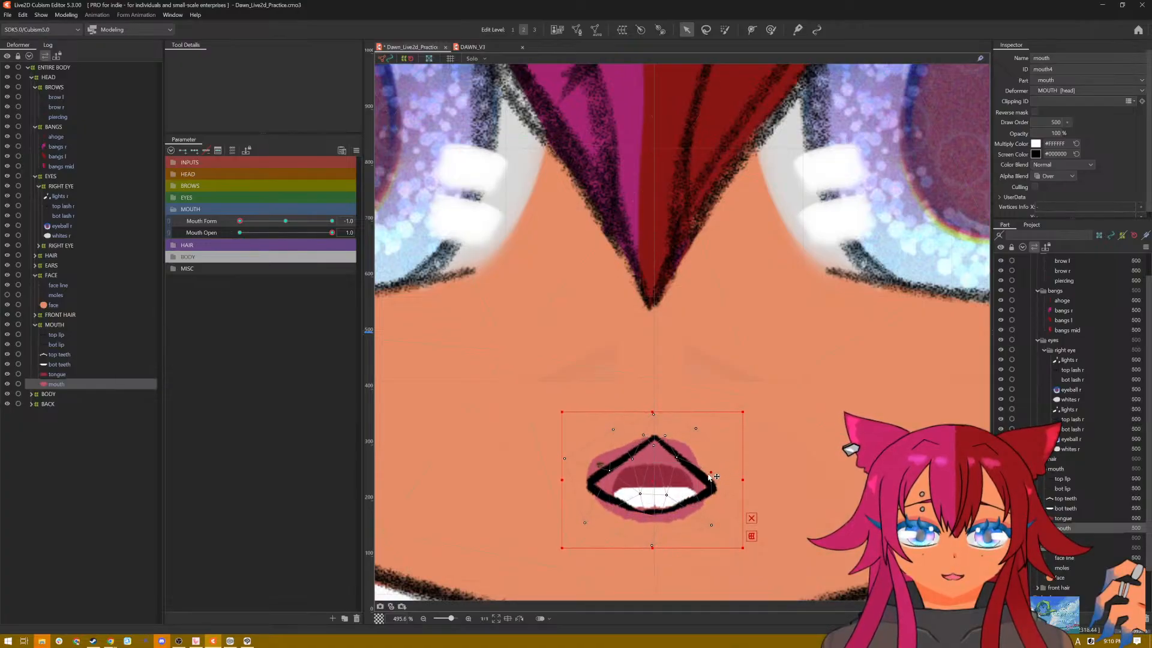
drag(709, 475, 708, 475)
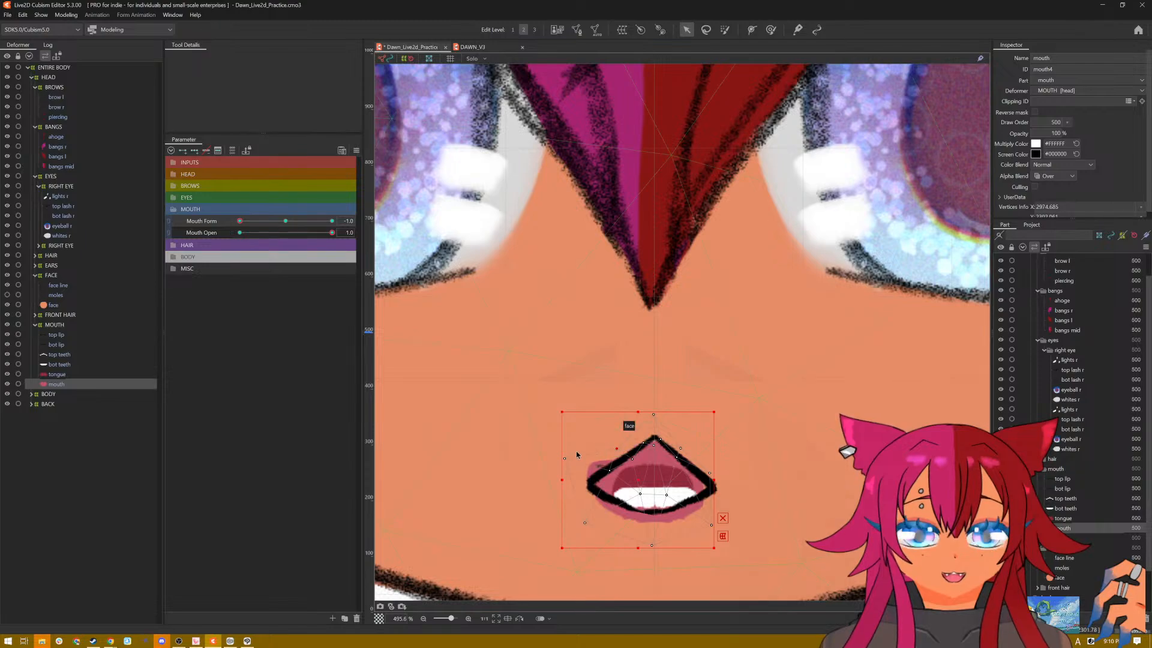
drag(565, 458, 589, 469)
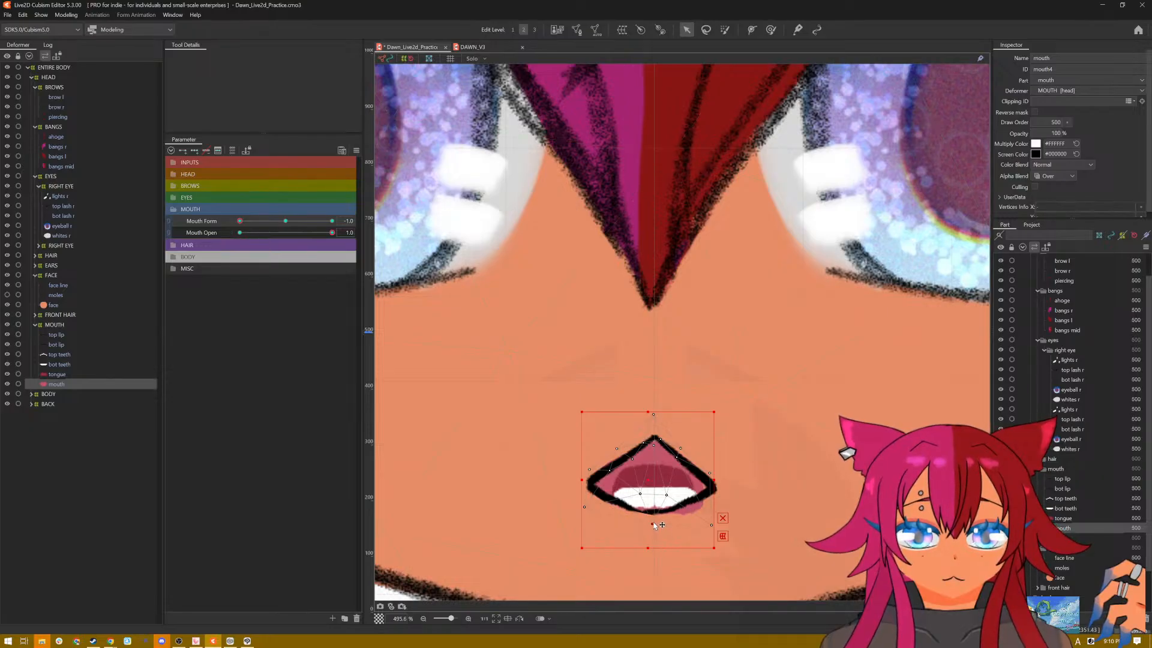
drag(653, 523, 653, 523)
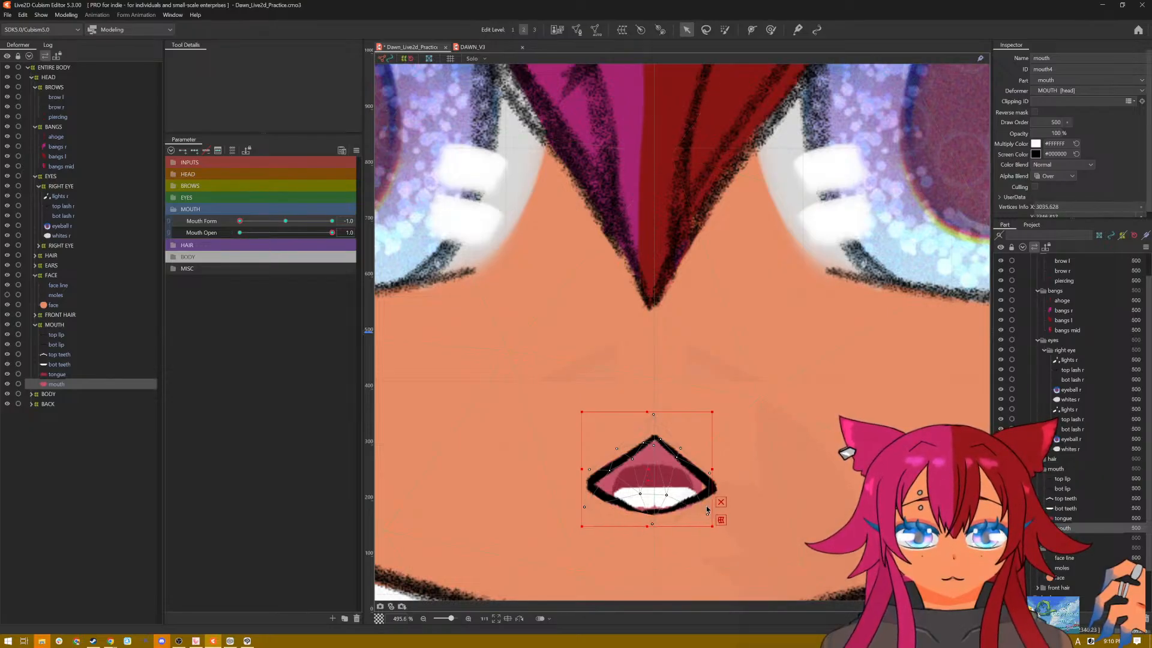
click(706, 506)
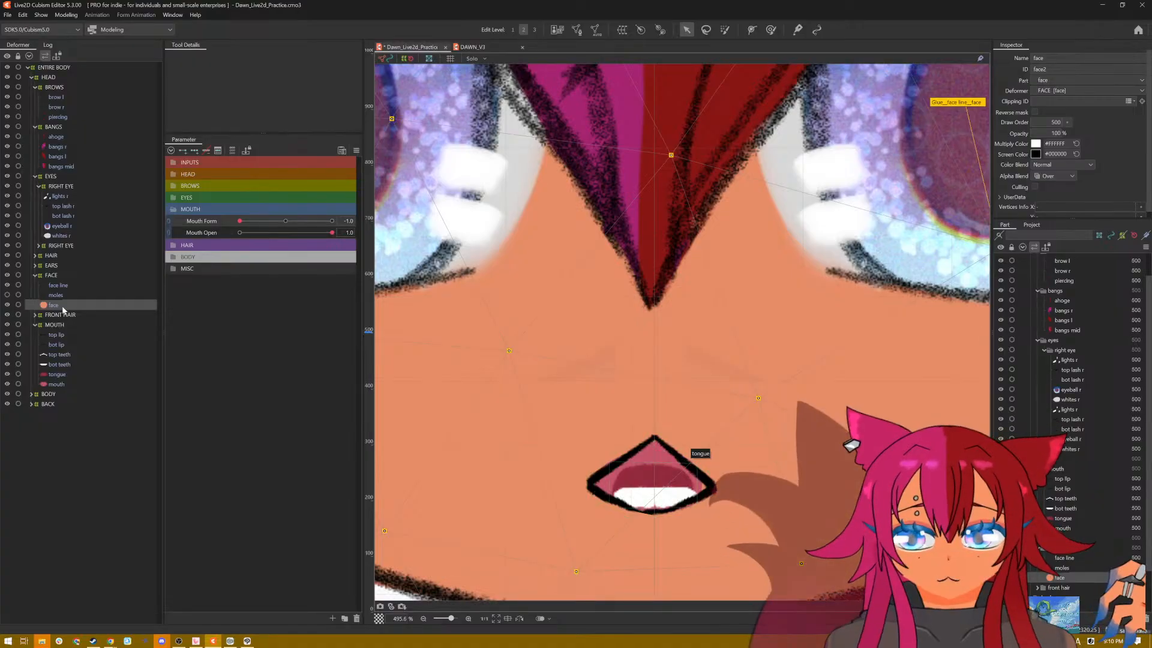
click(66, 384)
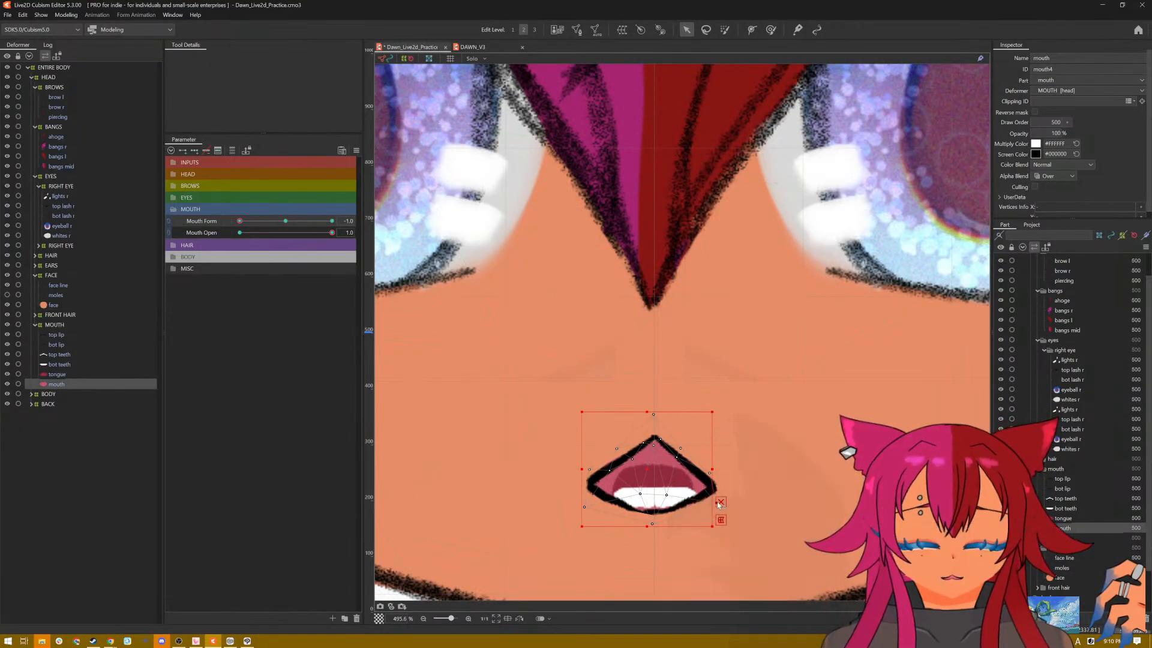
drag(717, 504, 717, 502)
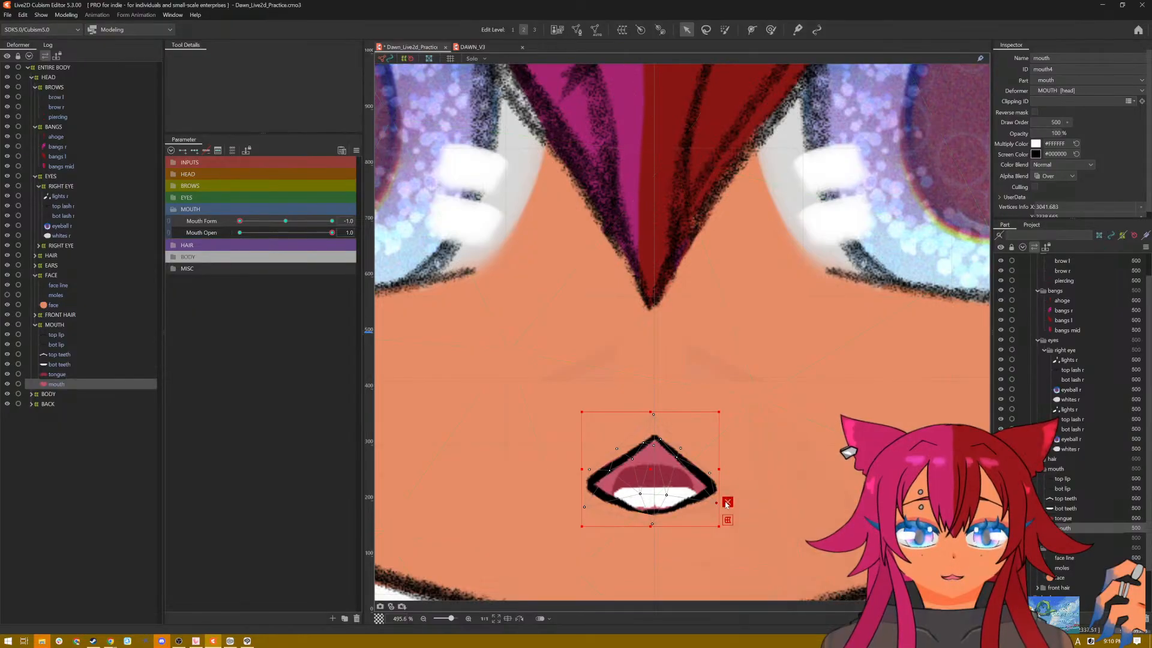
click(727, 502)
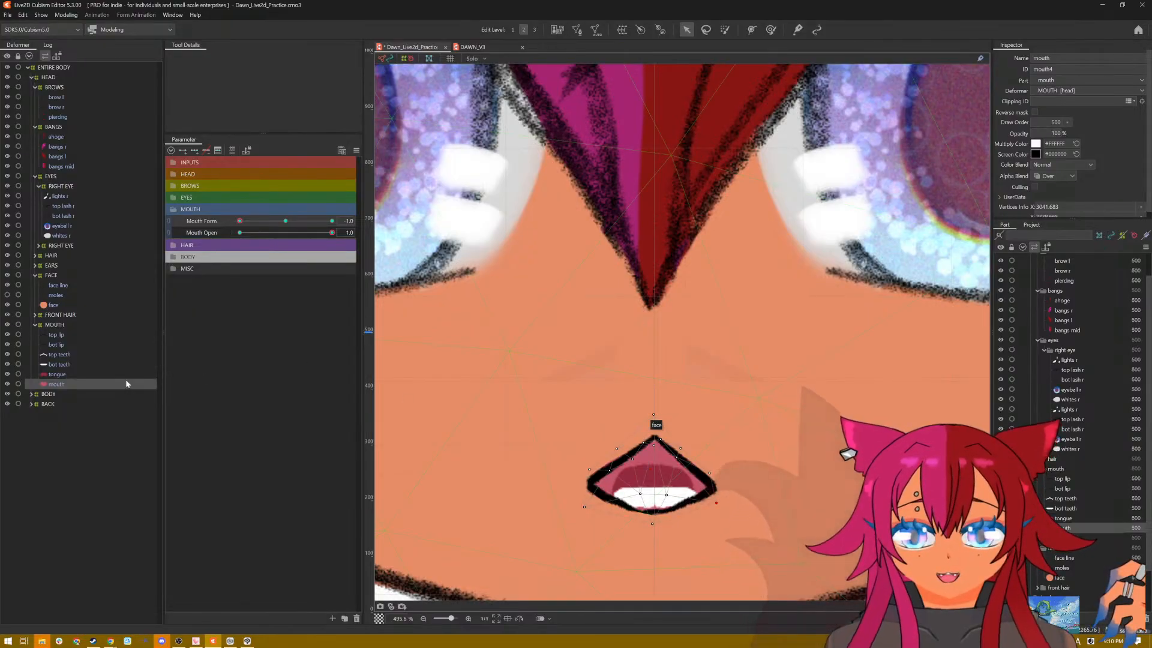
Step: Lower the tongue and the bottom teeth towards the bottom lip in the open frown
click(56, 375)
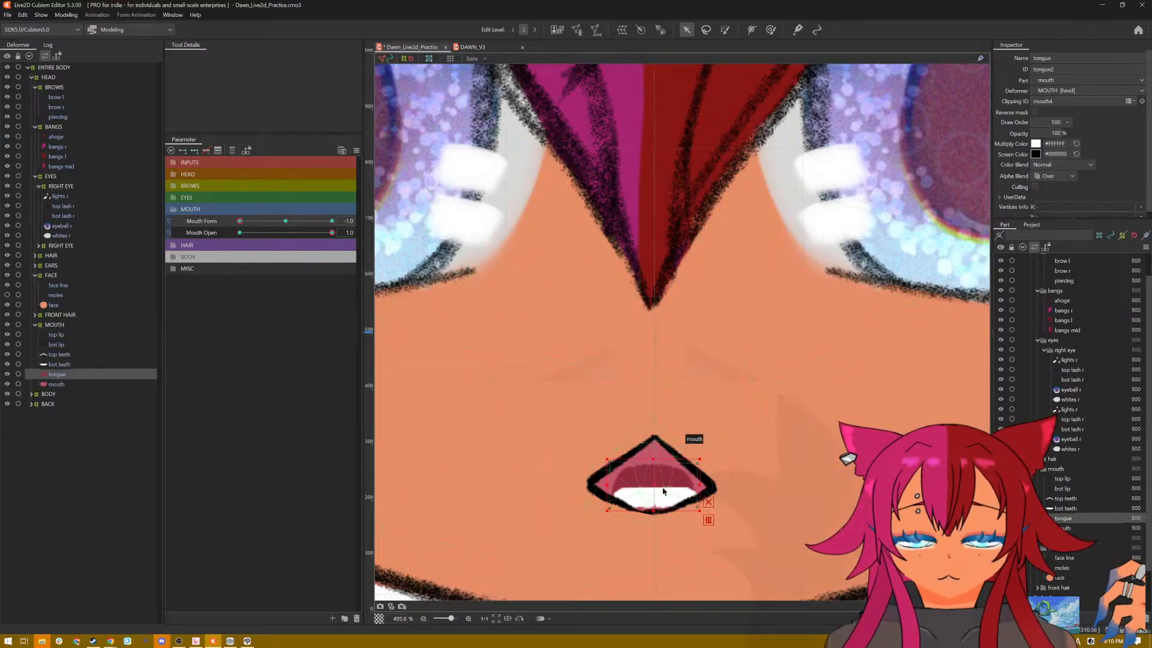
drag(653, 484, 656, 510)
click(71, 365)
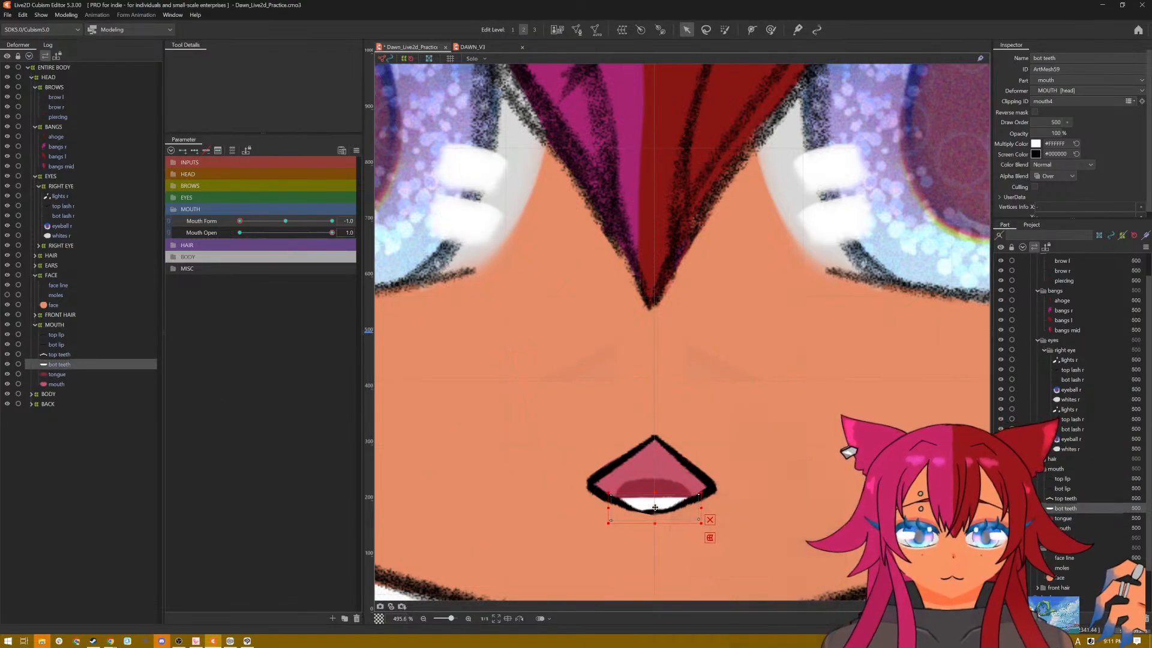
Step: Lower and narrow the top teeth, raise their middle vertex to follow the frown's top lip, and save the model
click(75, 354)
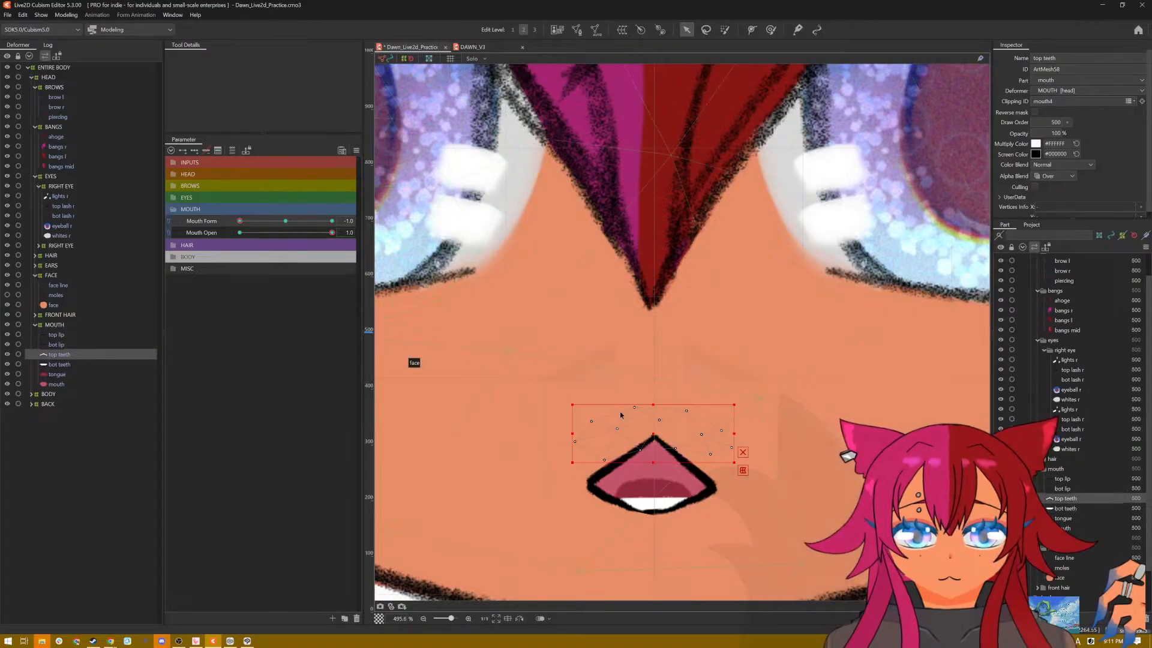
drag(659, 439, 656, 469)
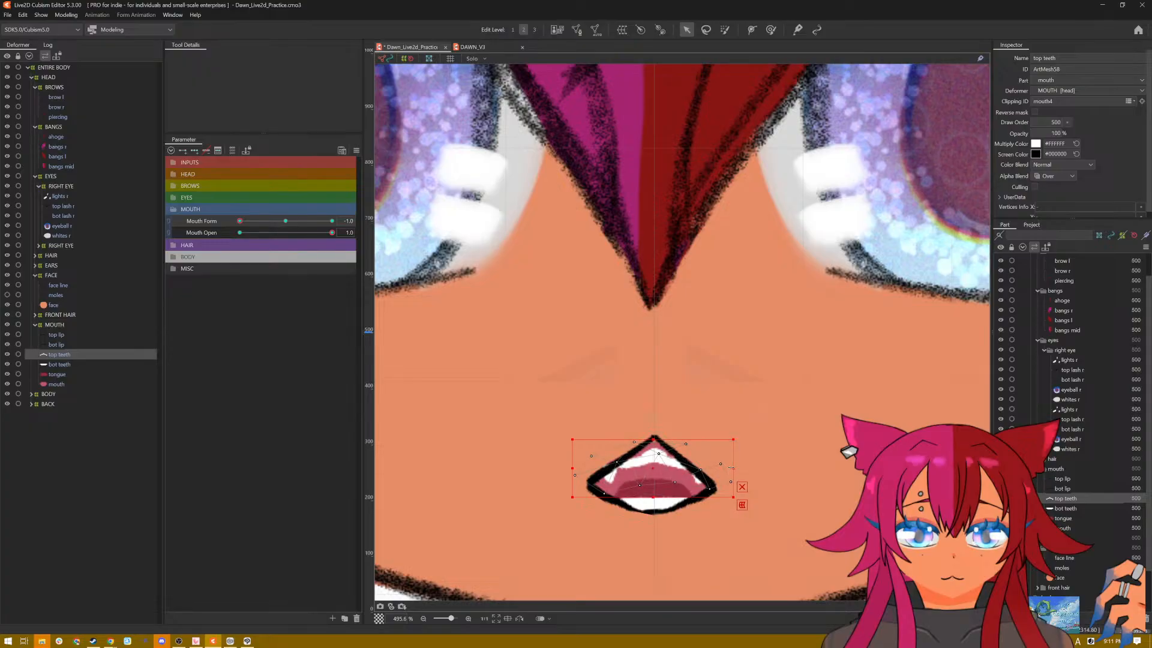
drag(730, 467, 724, 468)
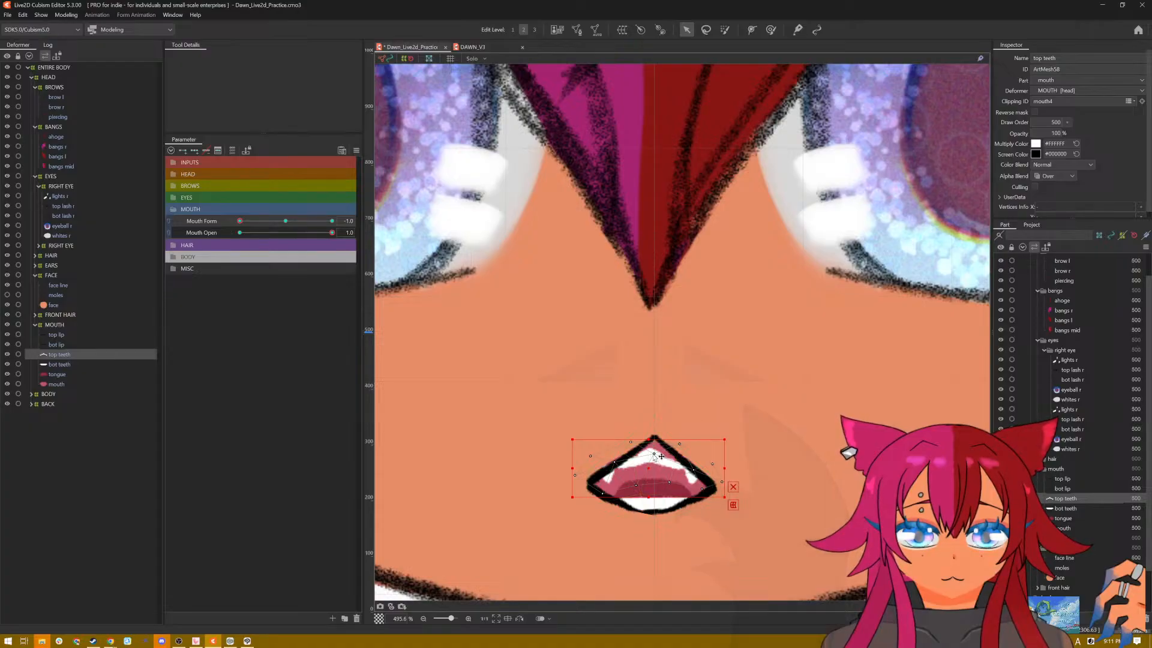
drag(654, 454, 663, 448)
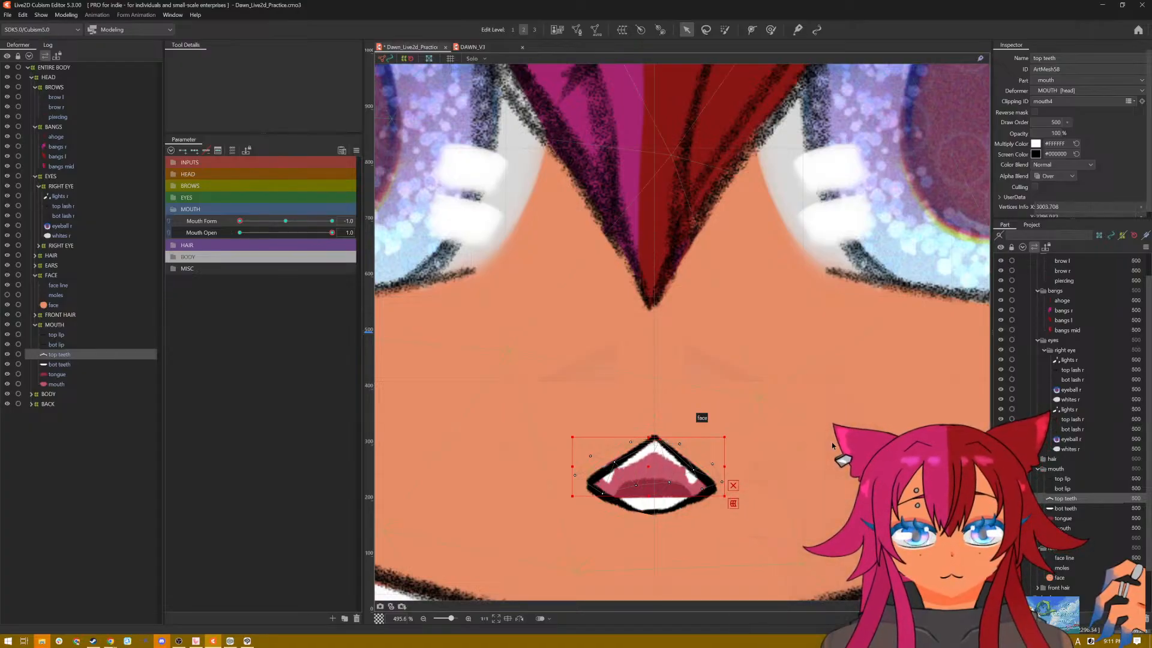
scroll(758, 459, down, 3)
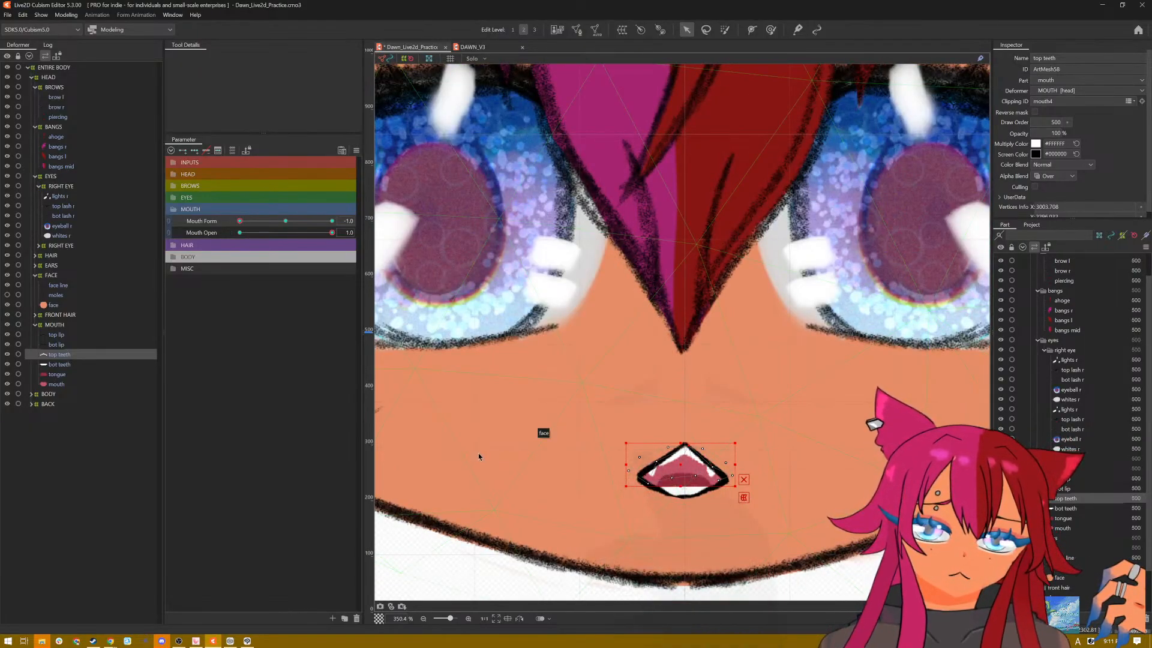
key(ctrl+s)
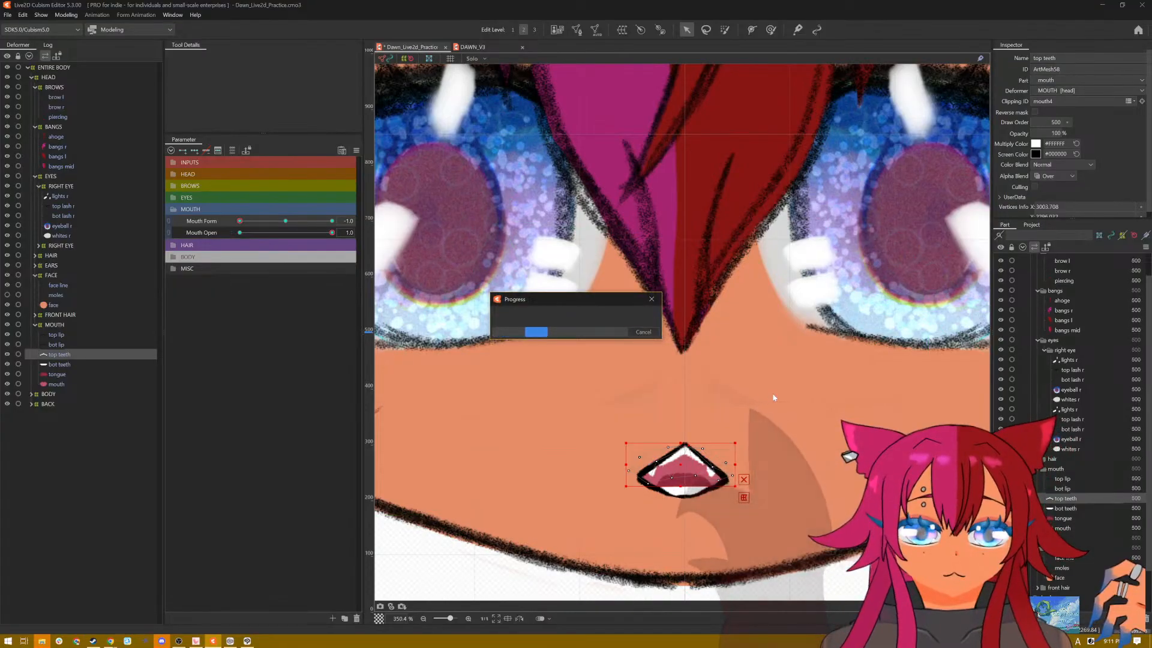
Step: Hide the selection display on the canvas and reset the parameters to their default values
scroll(772, 394, down, 3)
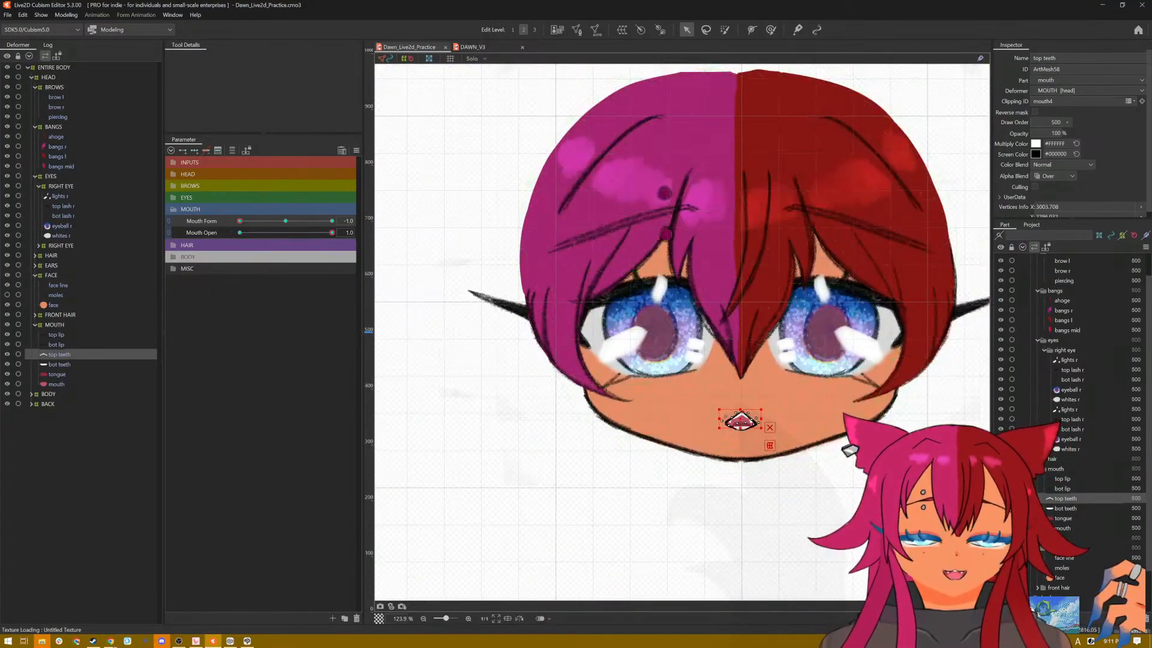
click(330, 387)
key(ctrl+t)
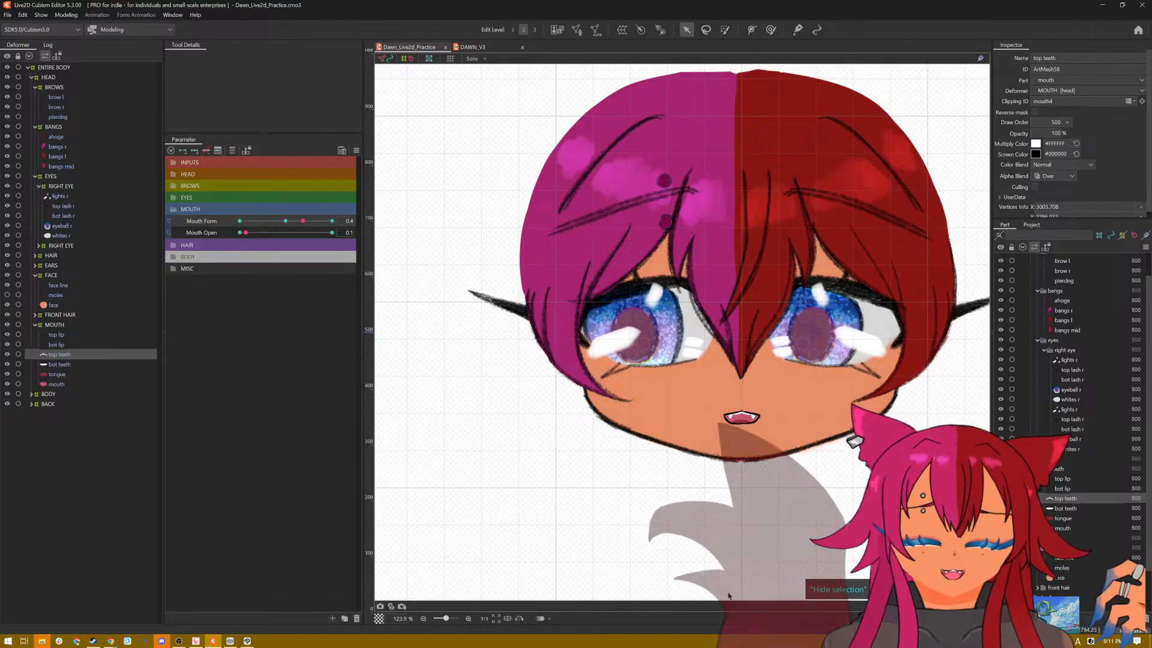
click(356, 151)
click(379, 151)
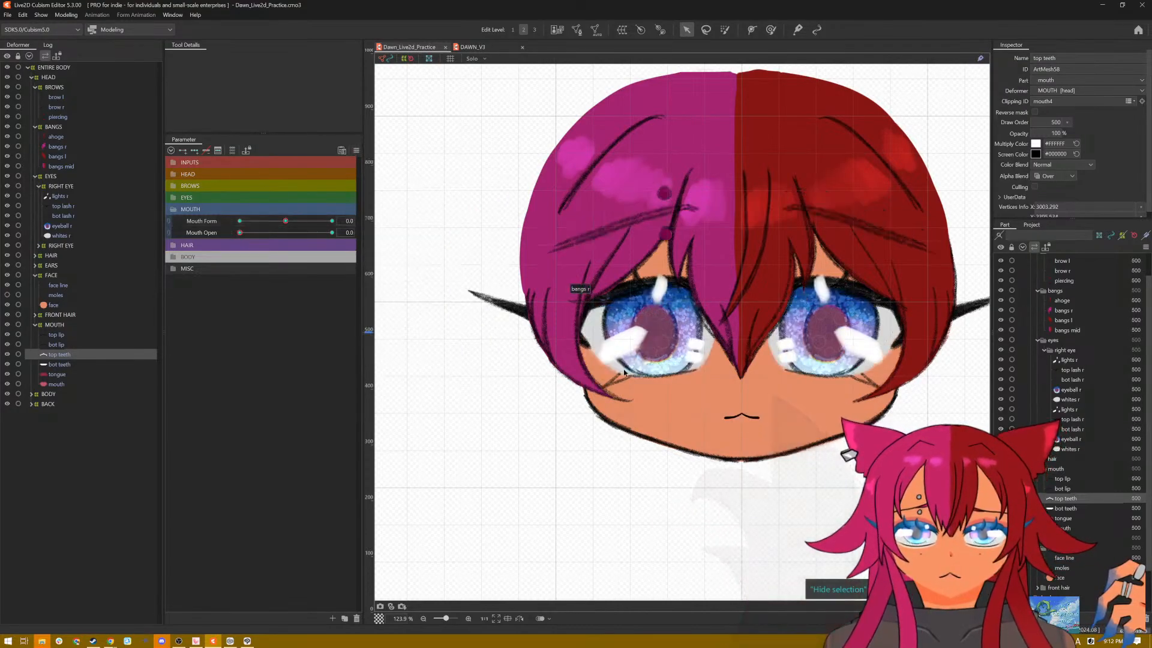
Step: At Mouth Form -1.0 with the mouth closed, brush the middle of the mouth interior up behind the peak of the frowning lips
scroll(711, 401, up, 14)
scroll(771, 436, down, 11)
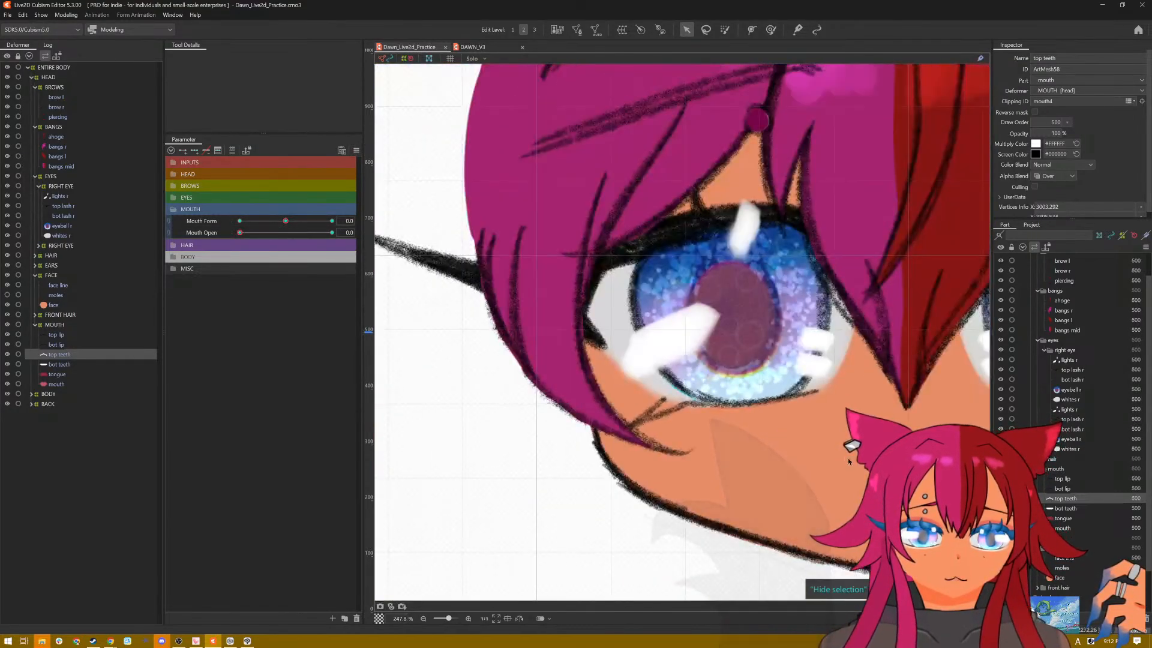
scroll(629, 375, up, 3)
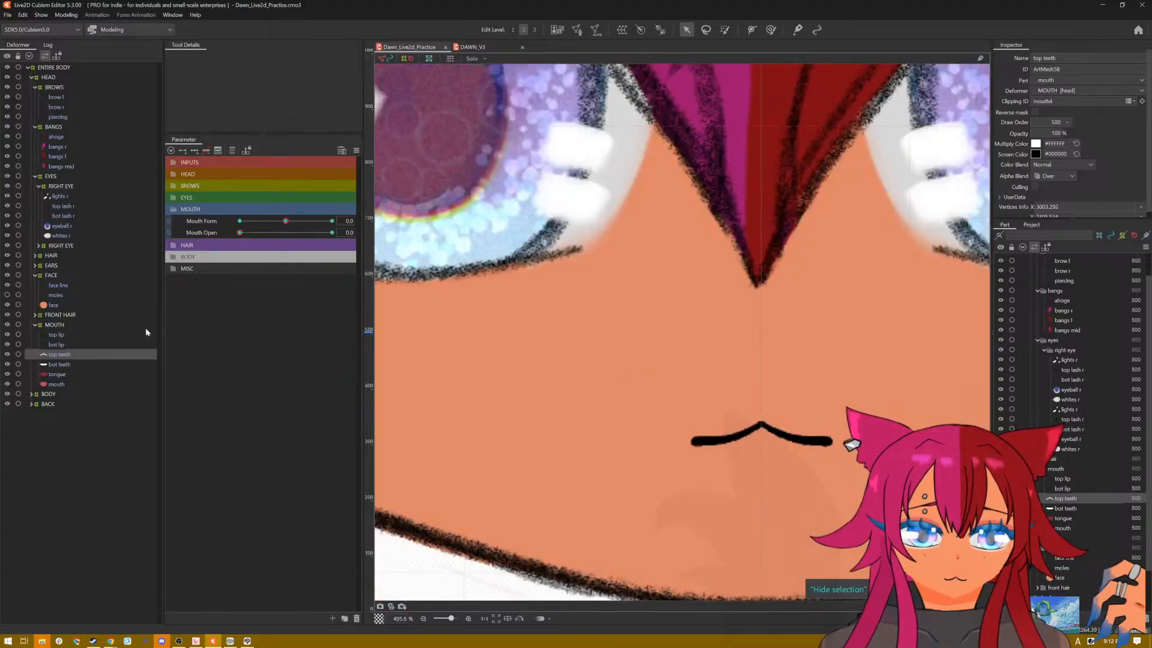
drag(286, 220, 232, 224)
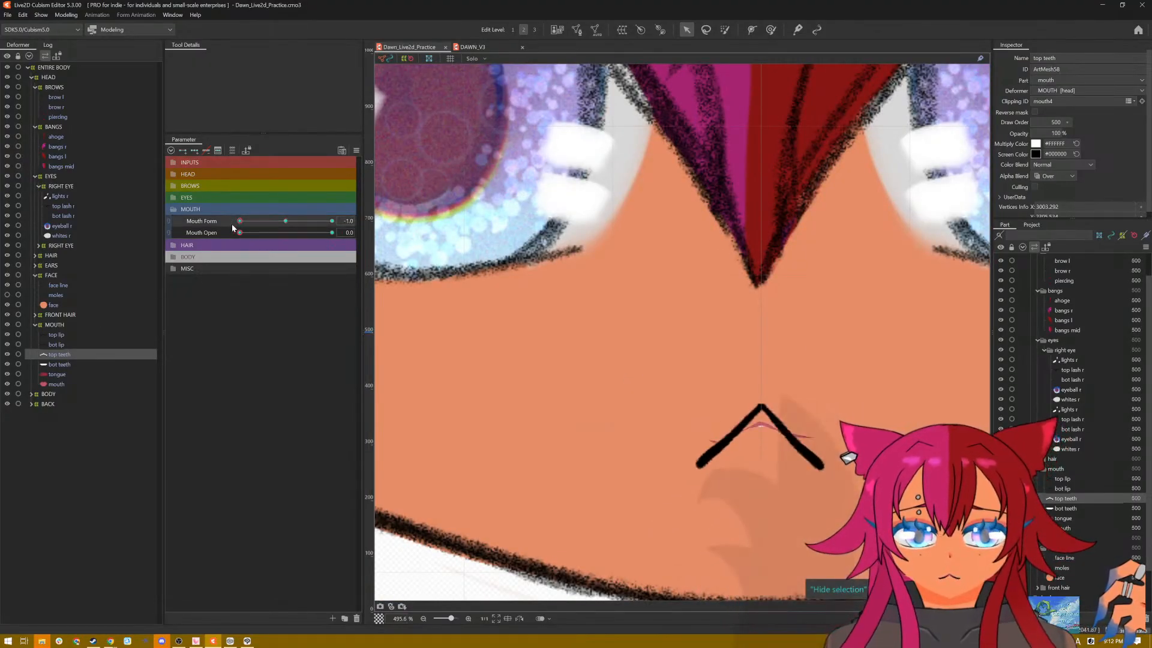
click(67, 383)
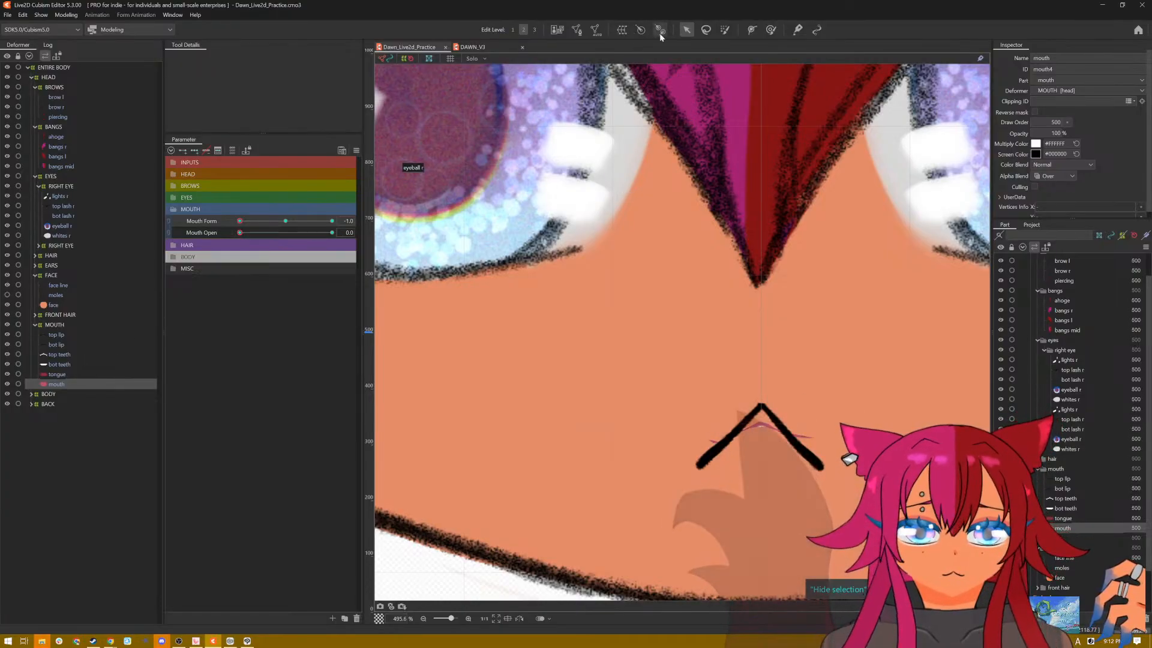
click(762, 431)
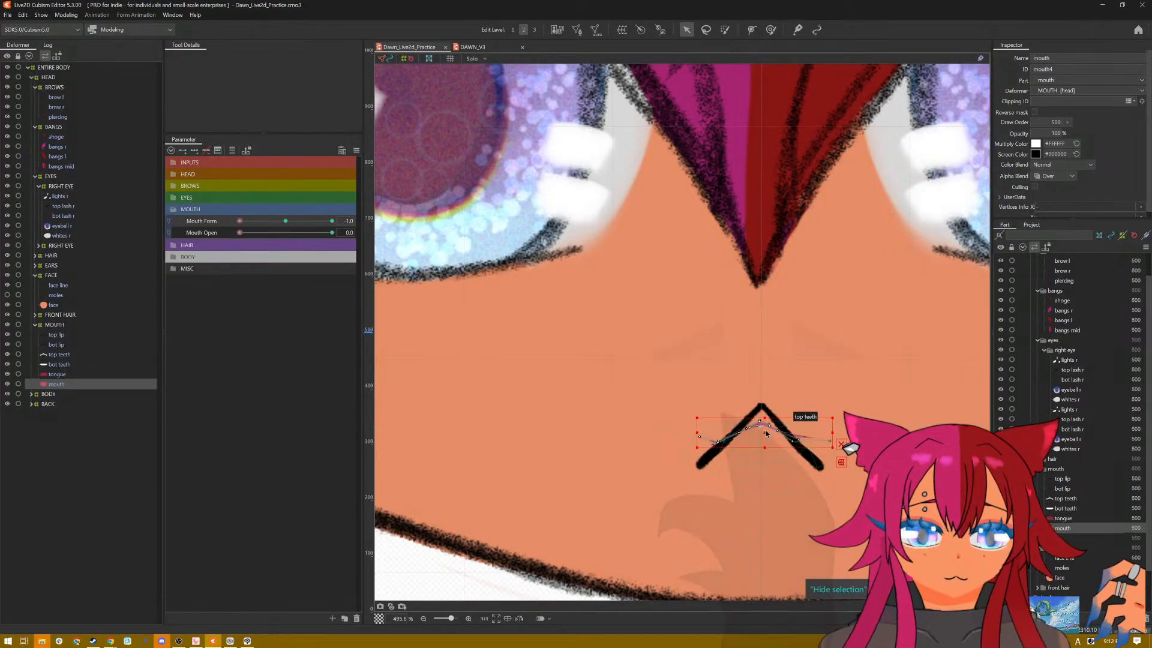
click(771, 29)
drag(763, 445, 763, 430)
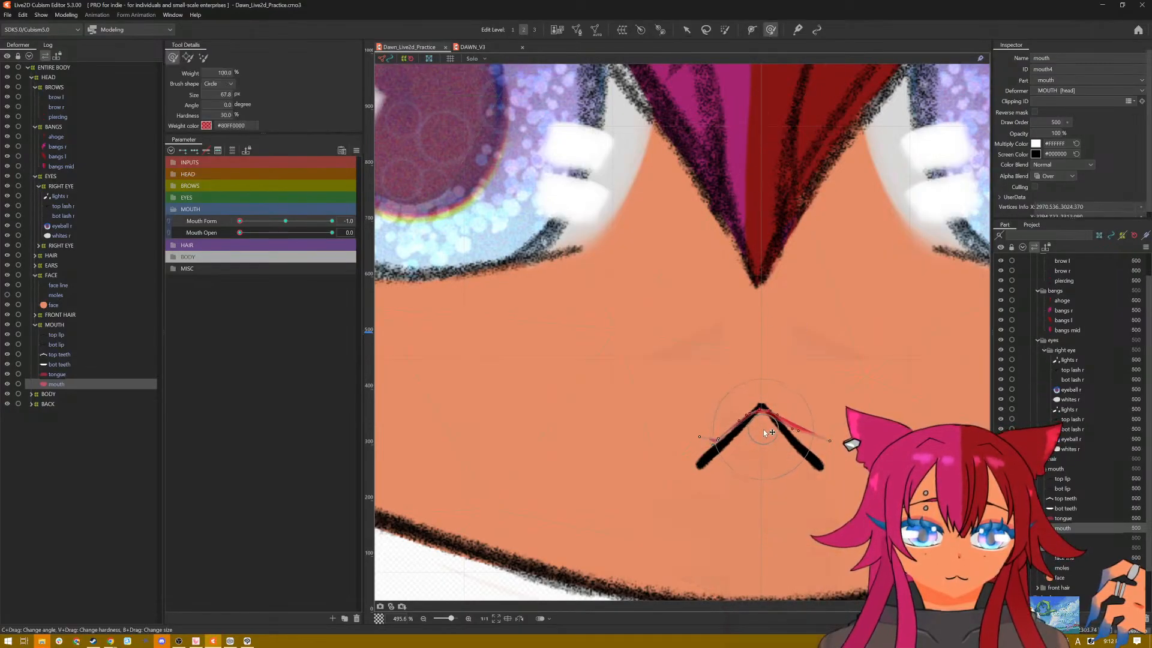
Step: Brush both outer ends of the mouth interior down behind the closed frown's lips and refine its edge with a smaller brush
drag(833, 440, 810, 465)
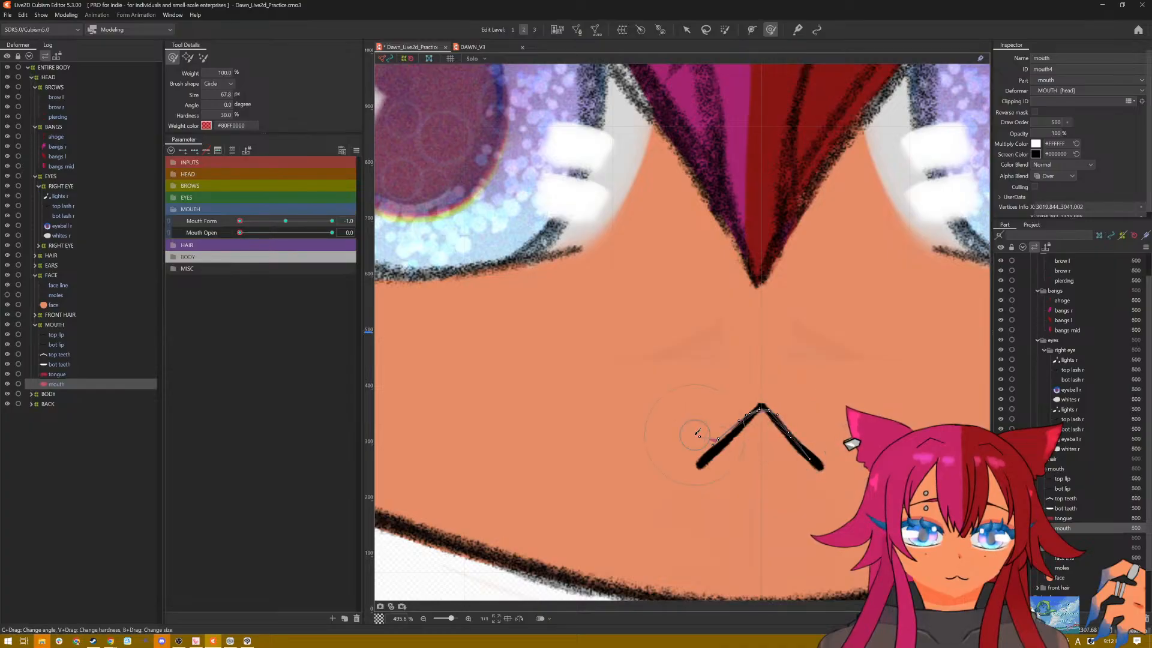
drag(696, 450, 706, 460)
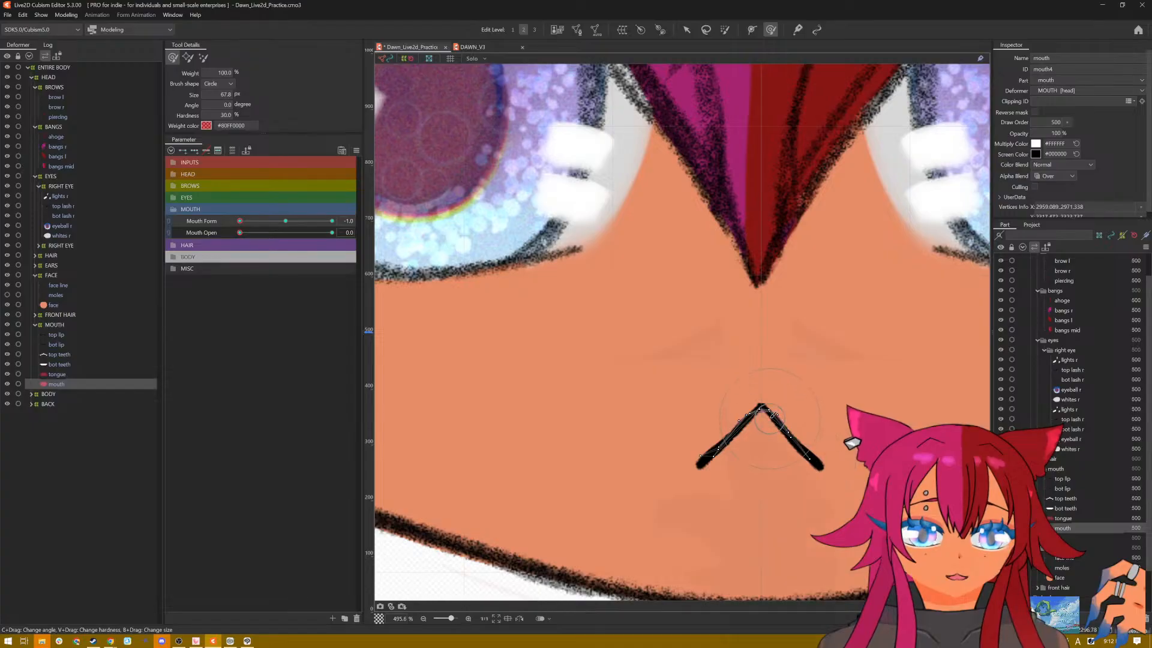
mouse_move(773, 414)
mouse_down()
mouse_move(732, 458)
mouse_move(714, 362)
mouse_up()
key(b)
drag(736, 417, 738, 420)
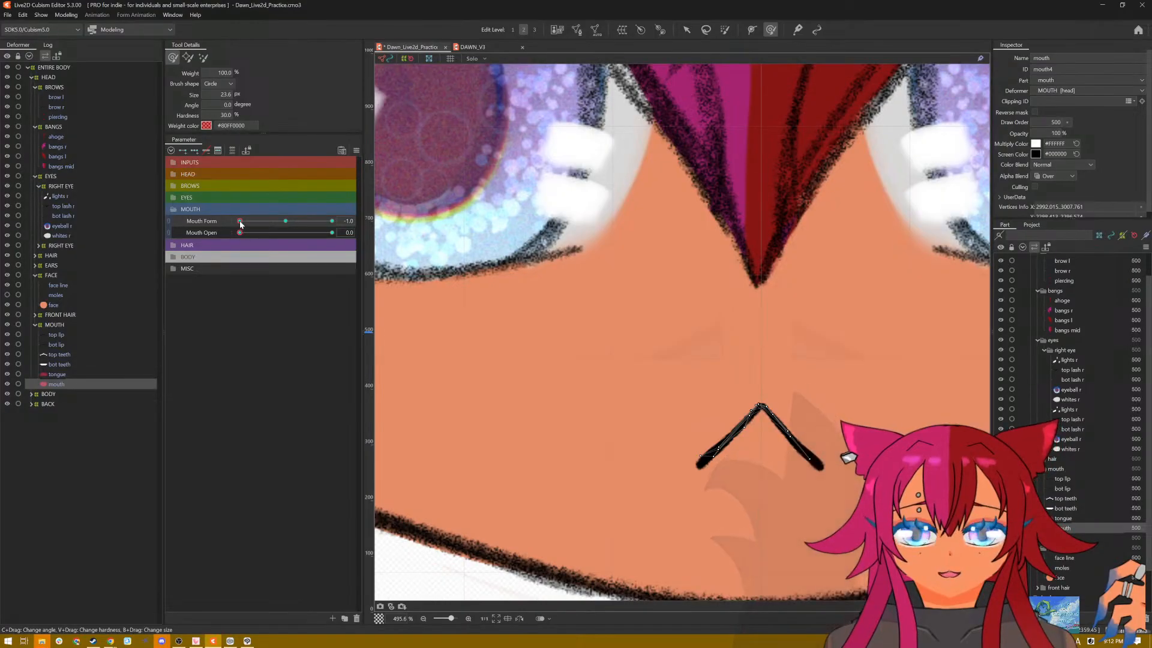
Step: Check the closed mouth at Mouth Form 1.0 and in motion with the selection display hidden, and reset the parameters to their defaults
drag(240, 222, 332, 229)
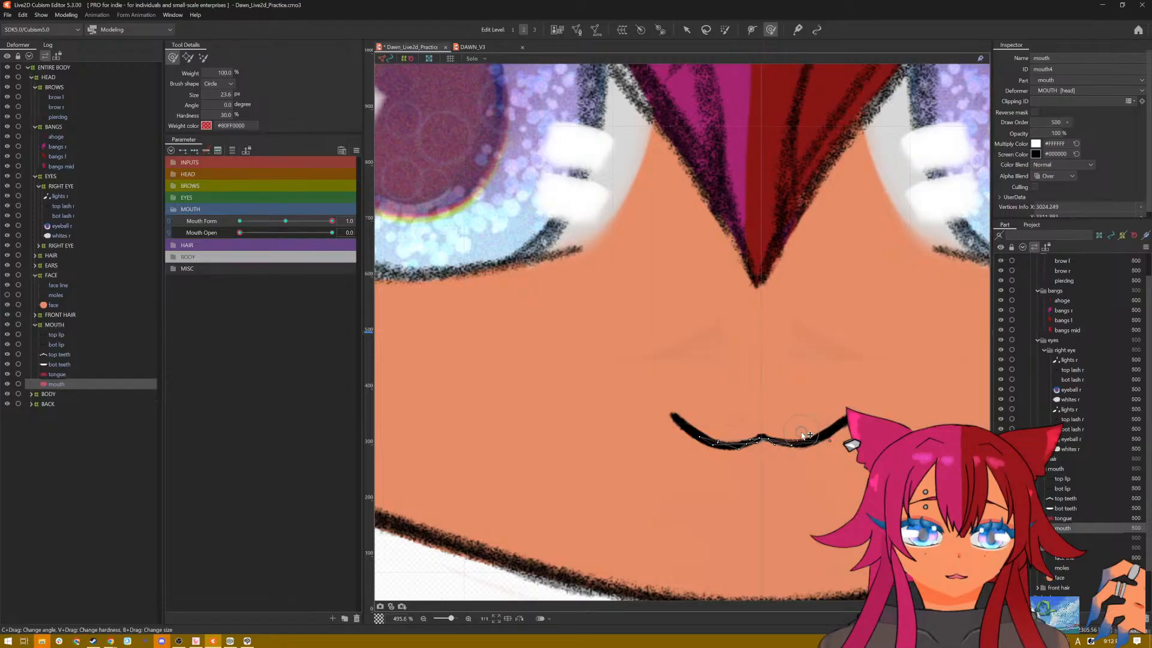
key(ctrl+t)
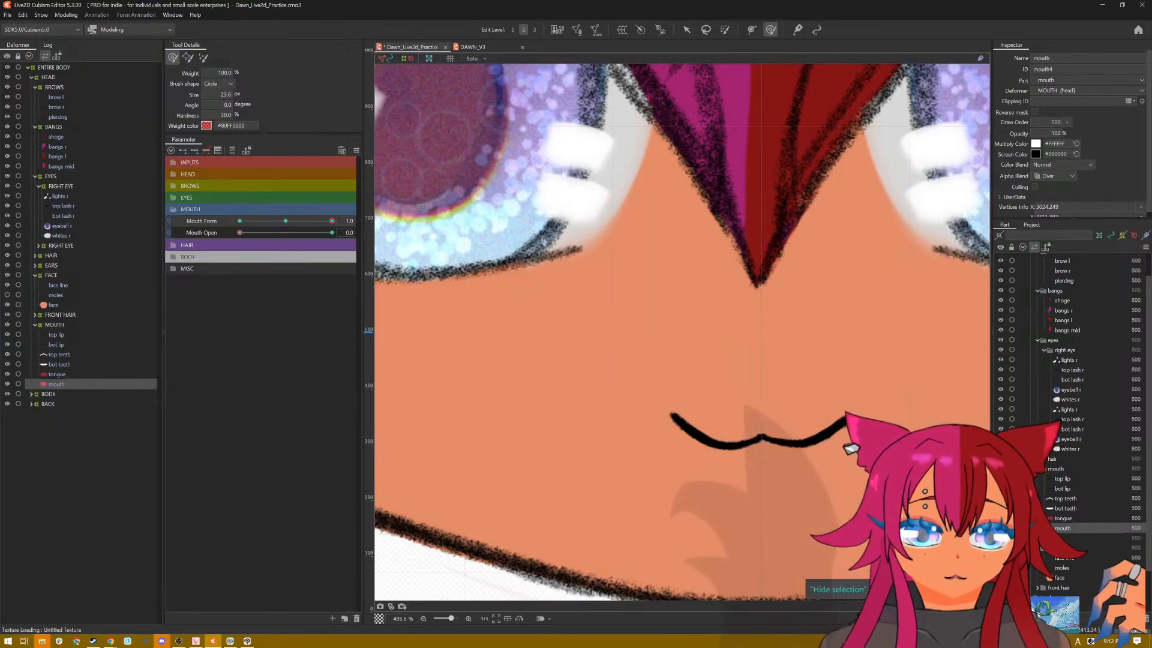
key(r)
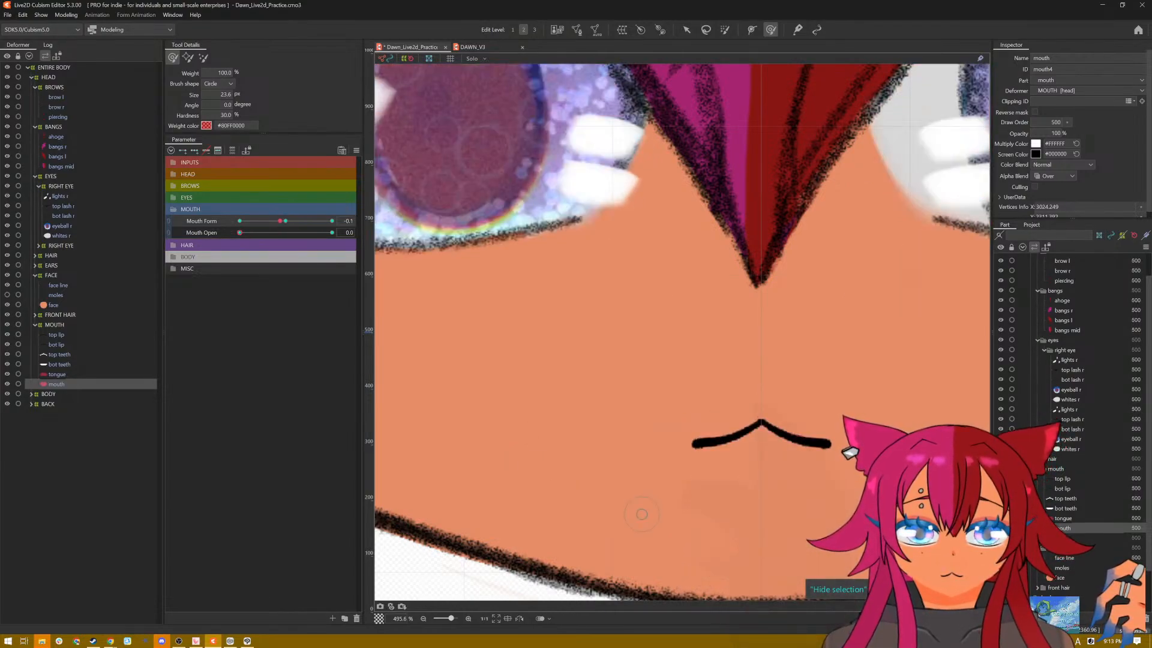
scroll(714, 347, down, 6)
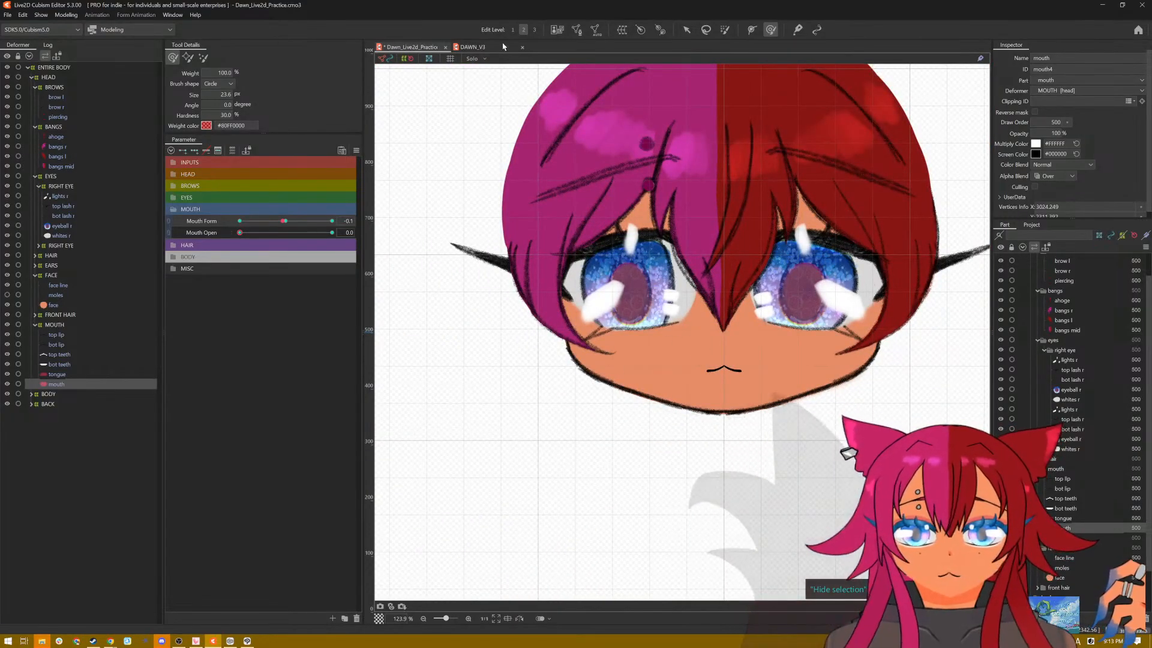
click(356, 151)
click(373, 152)
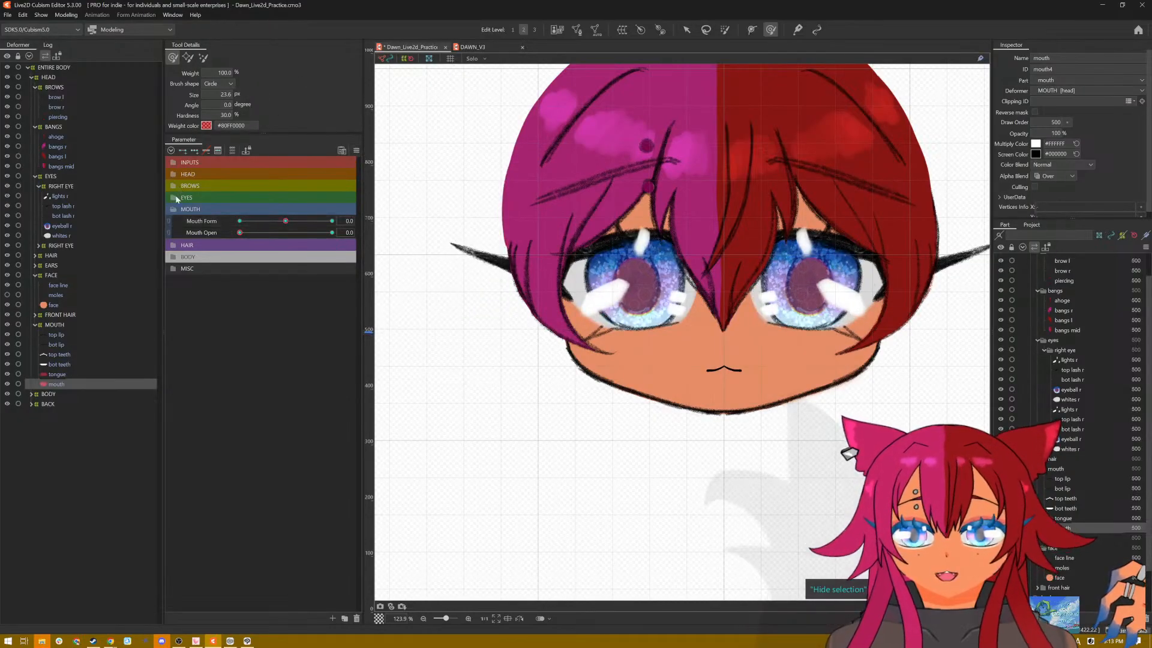
Step: Set EyeL Open and EyeR Open to 0.0 and Smile to 1.0, and expand the second eye's deformer group
click(175, 197)
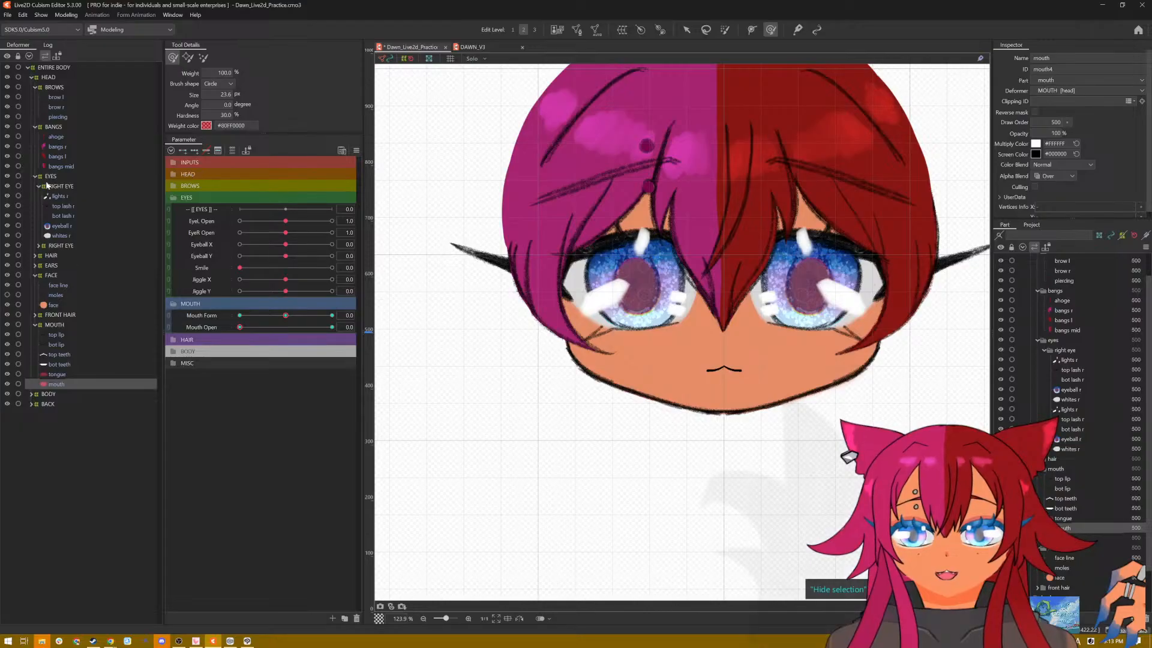
click(55, 197)
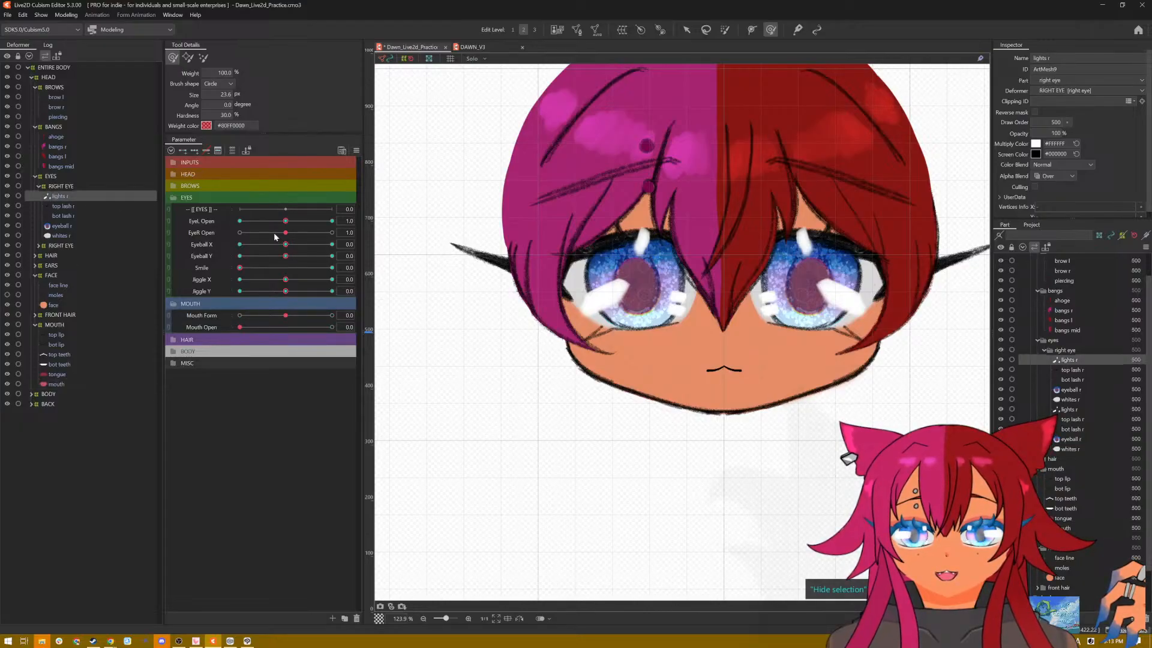
drag(285, 223, 234, 231)
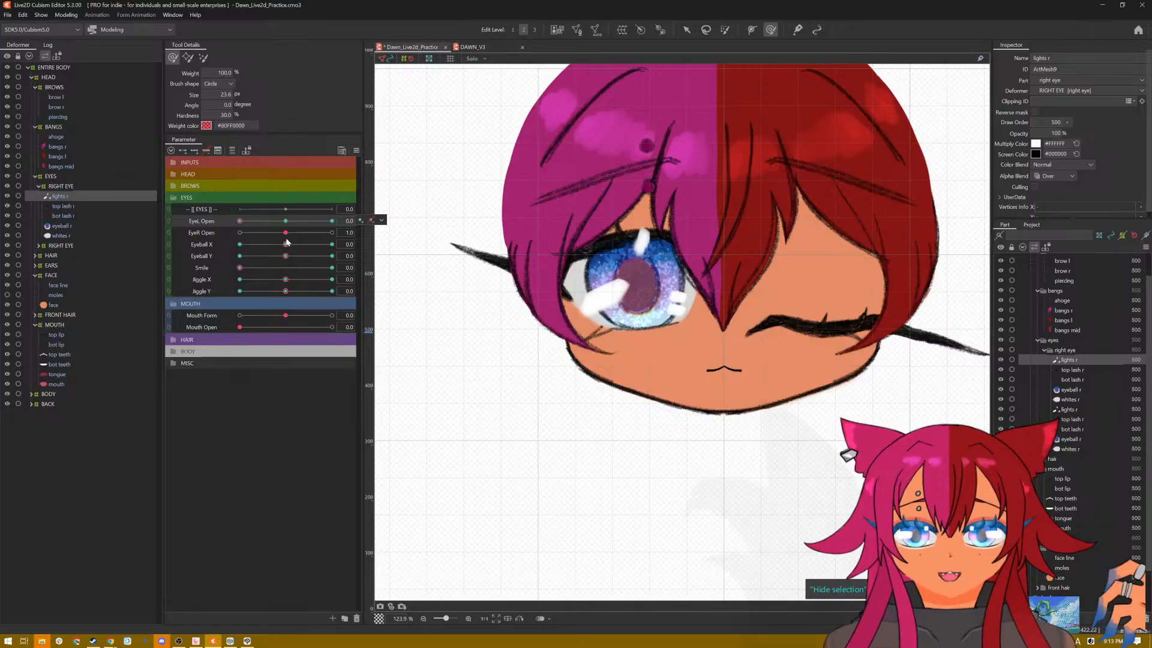
drag(286, 232, 393, 273)
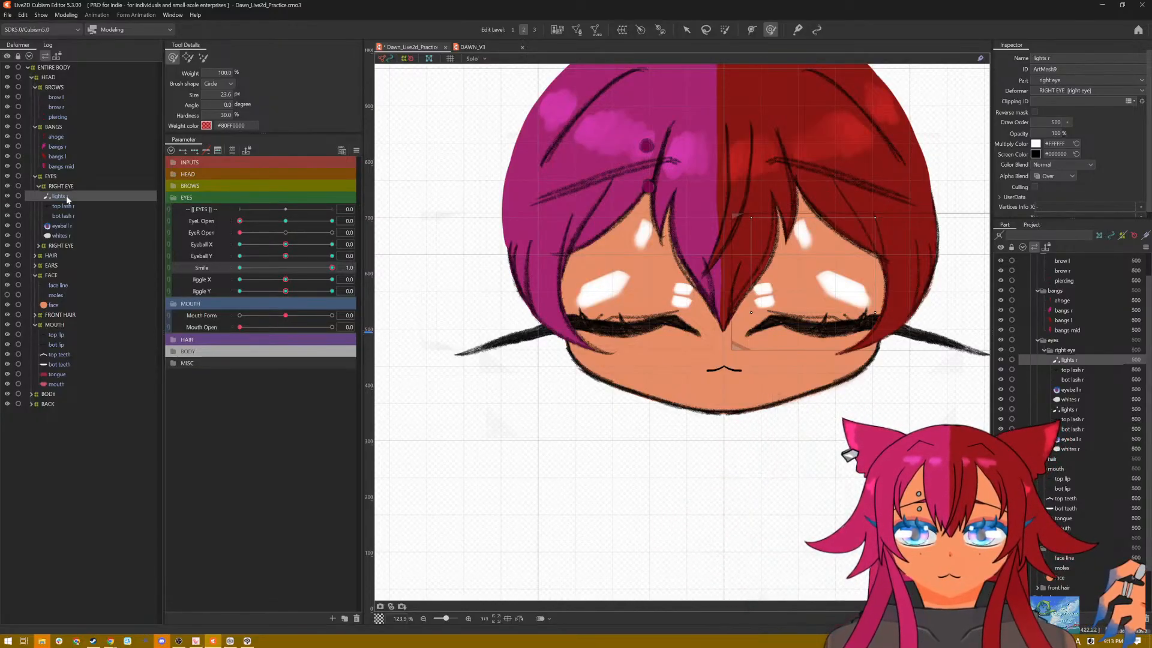
click(42, 248)
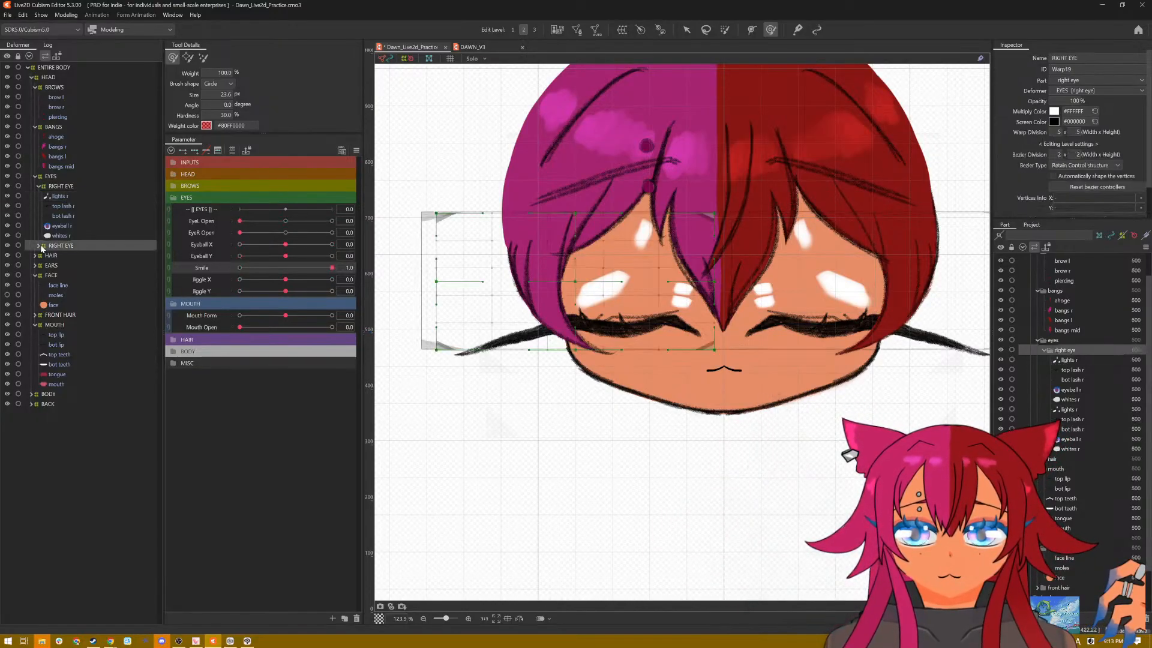
click(38, 246)
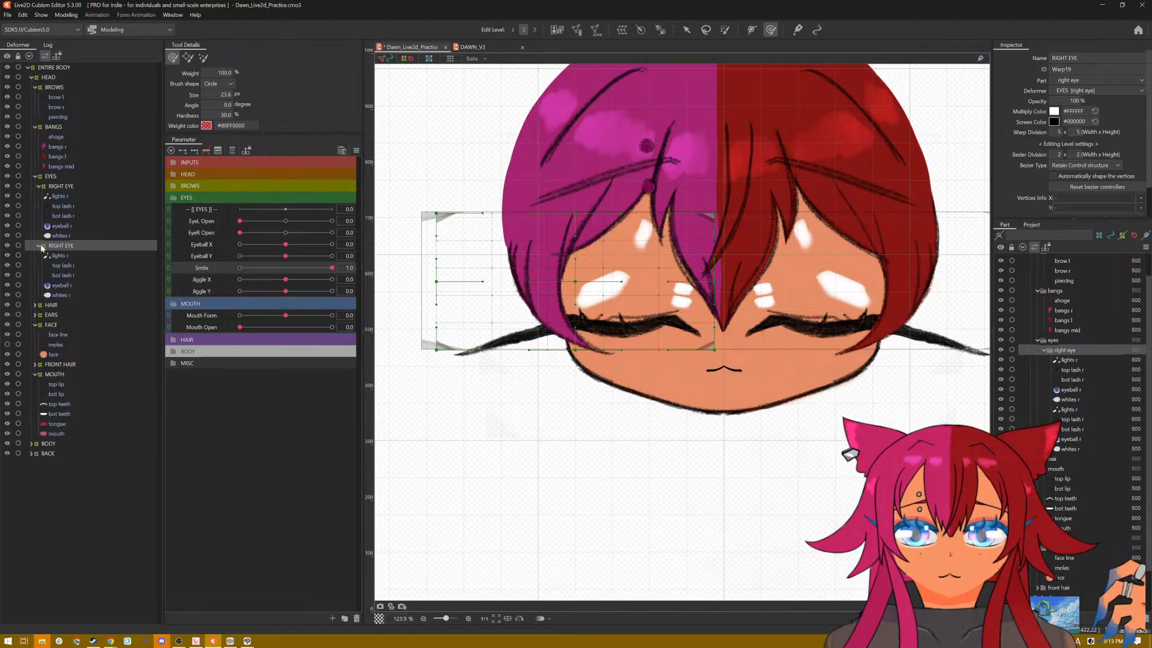
Step: Generate an automatic mesh with the Deformation (Little) preset for the eye highlights on the red-haired side
click(58, 196)
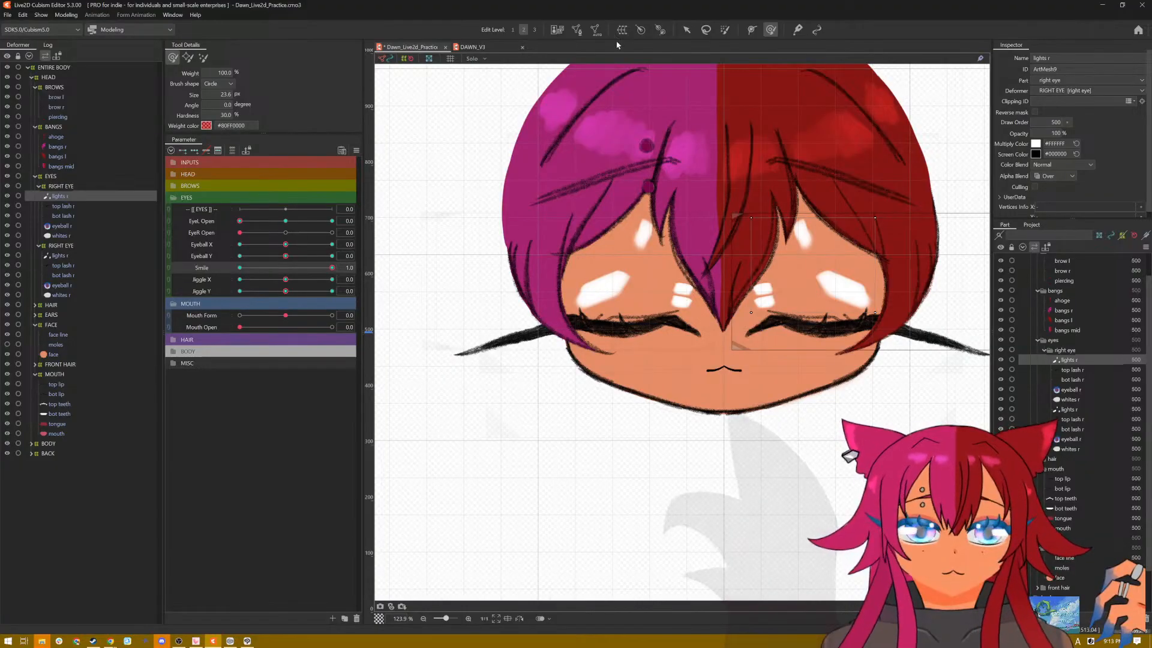
click(595, 30)
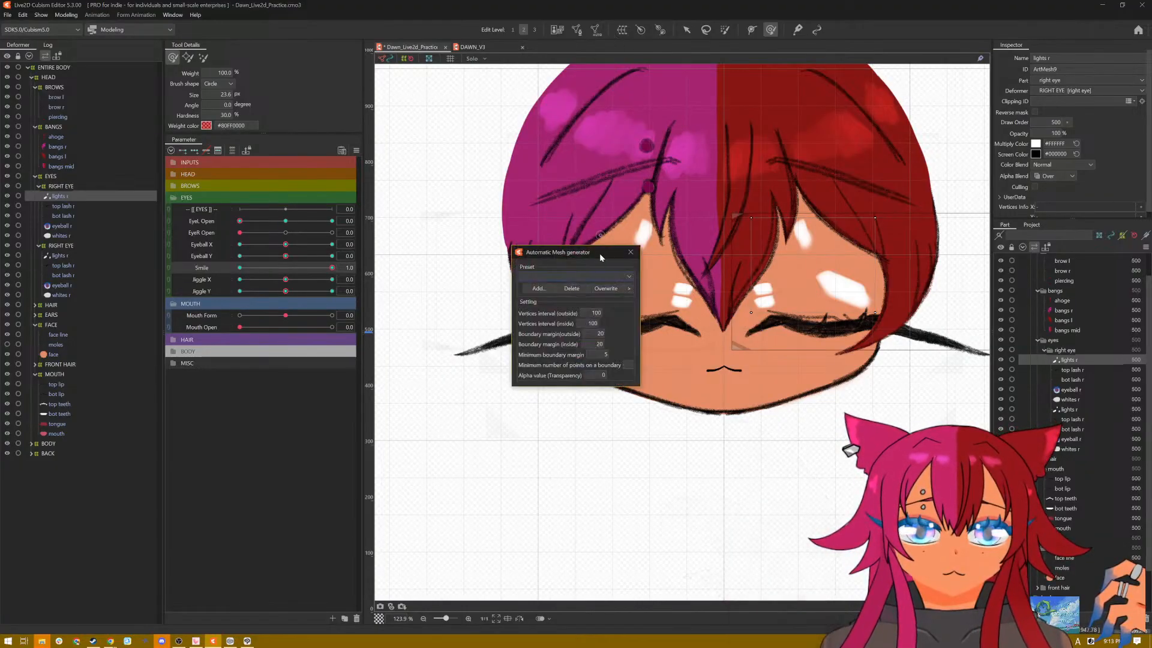
click(592, 286)
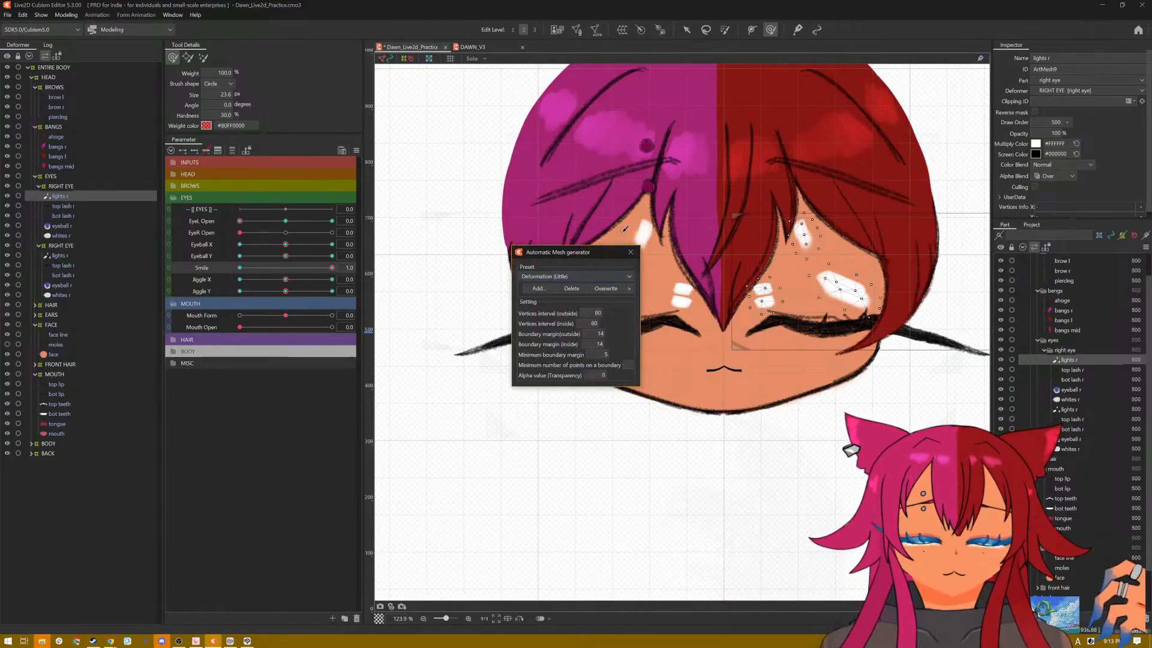
click(629, 253)
click(686, 30)
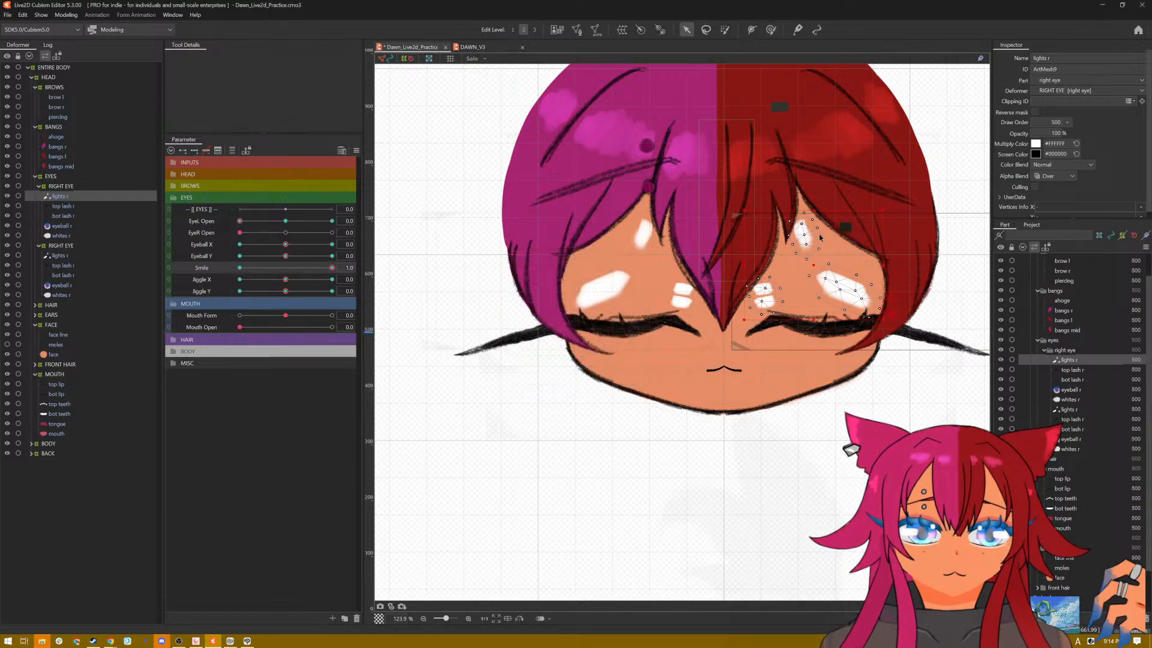
Step: At Smile 1.0, flatten the red-haired side's eye highlights into a thin line, narrow them slightly and hide them behind the closed lashes
drag(818, 214, 816, 313)
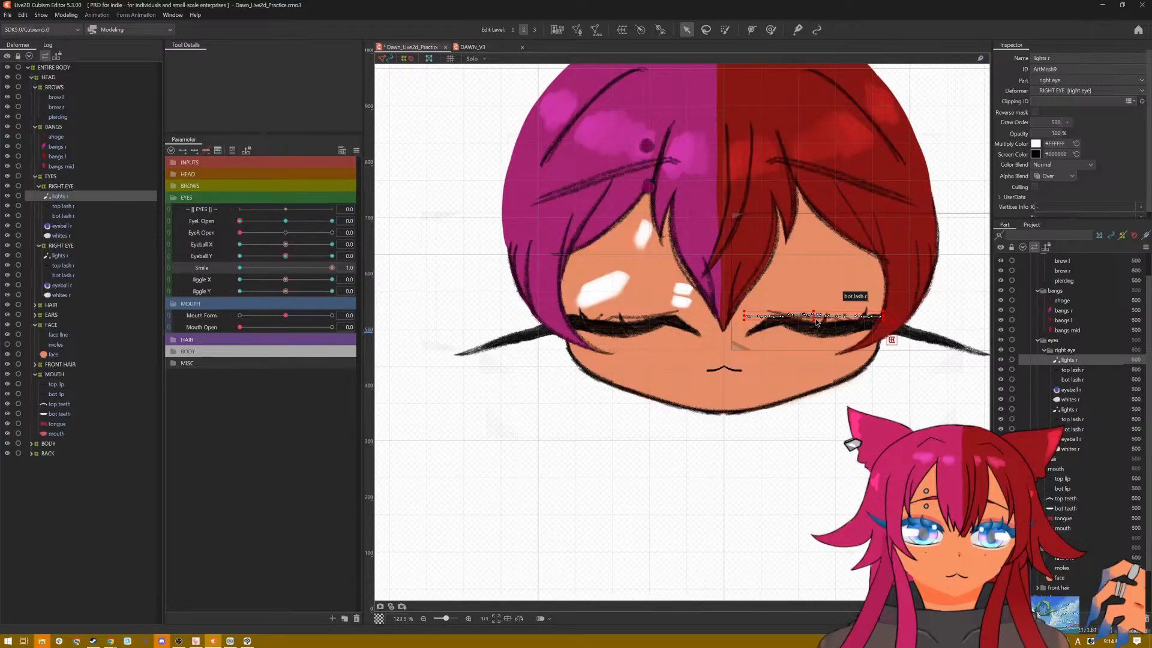
drag(814, 314, 814, 323)
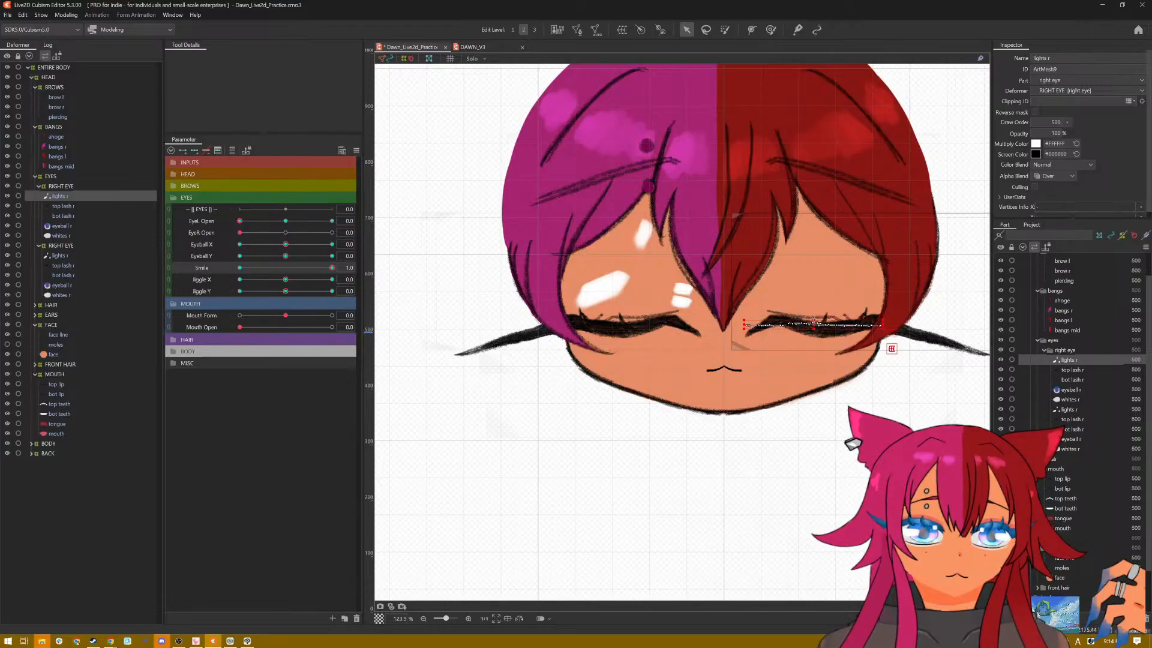
drag(814, 320, 812, 327)
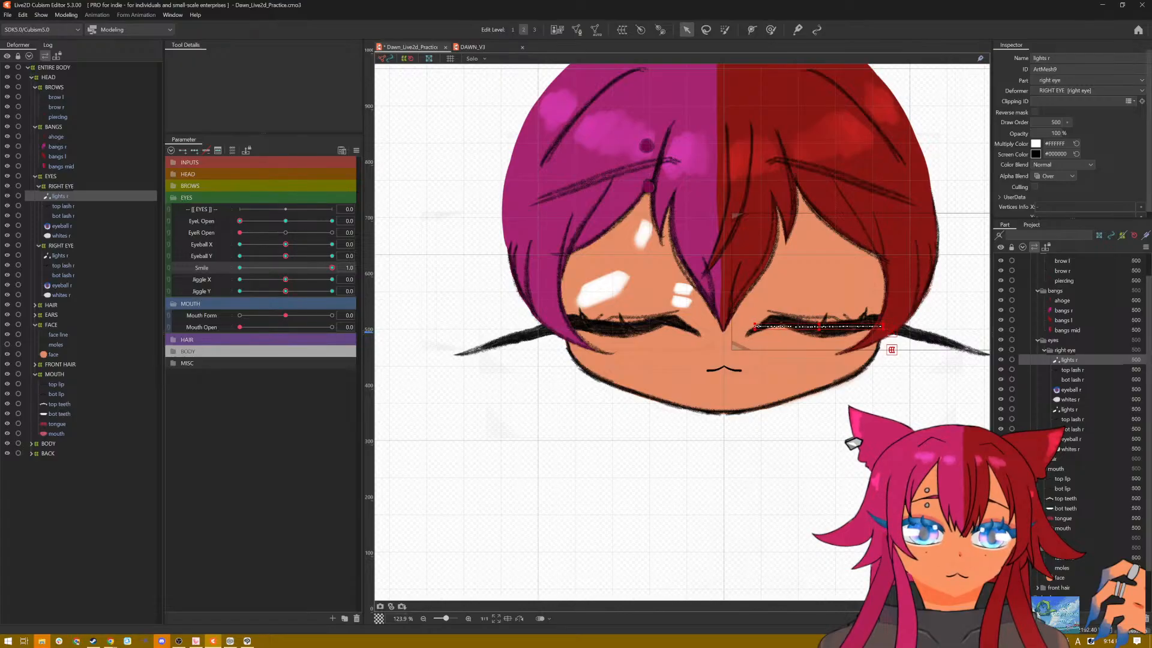
click(804, 271)
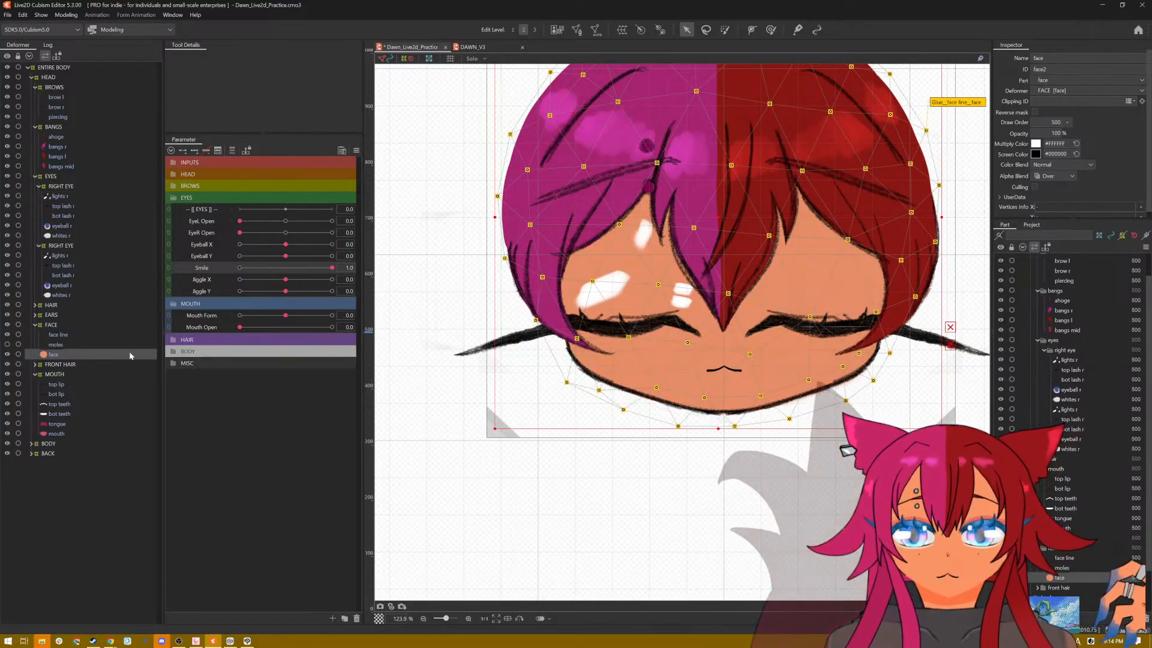
click(69, 193)
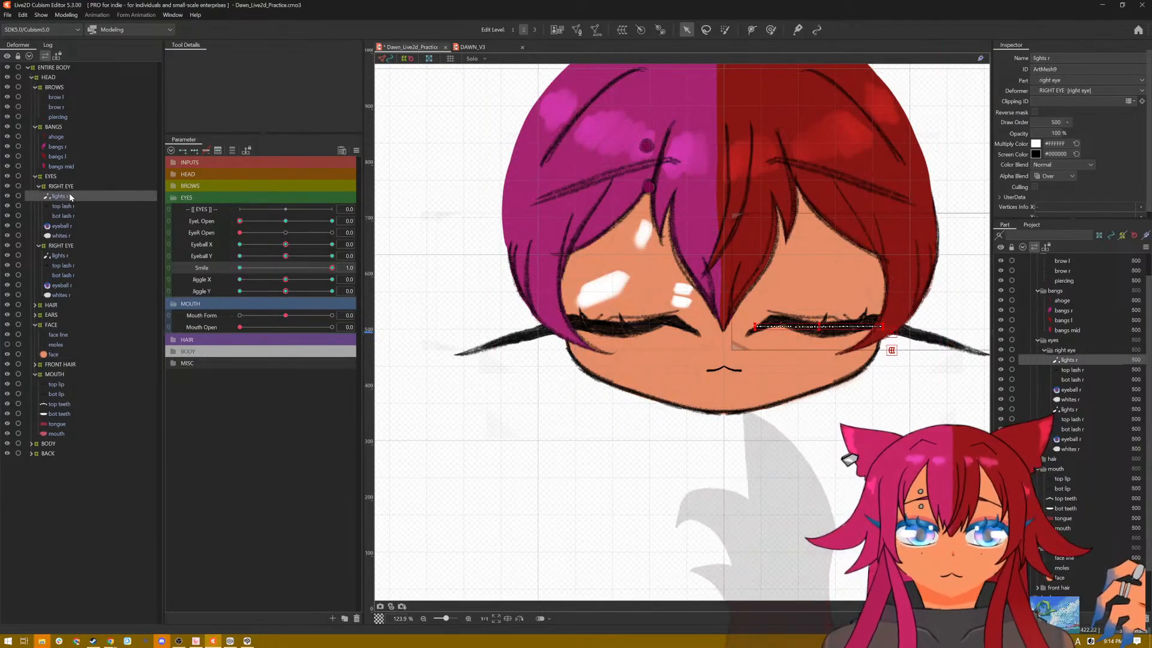
Step: Flatten and narrow the pink-haired side's eye highlights into a thin line and hide them behind the closed lashes
click(72, 255)
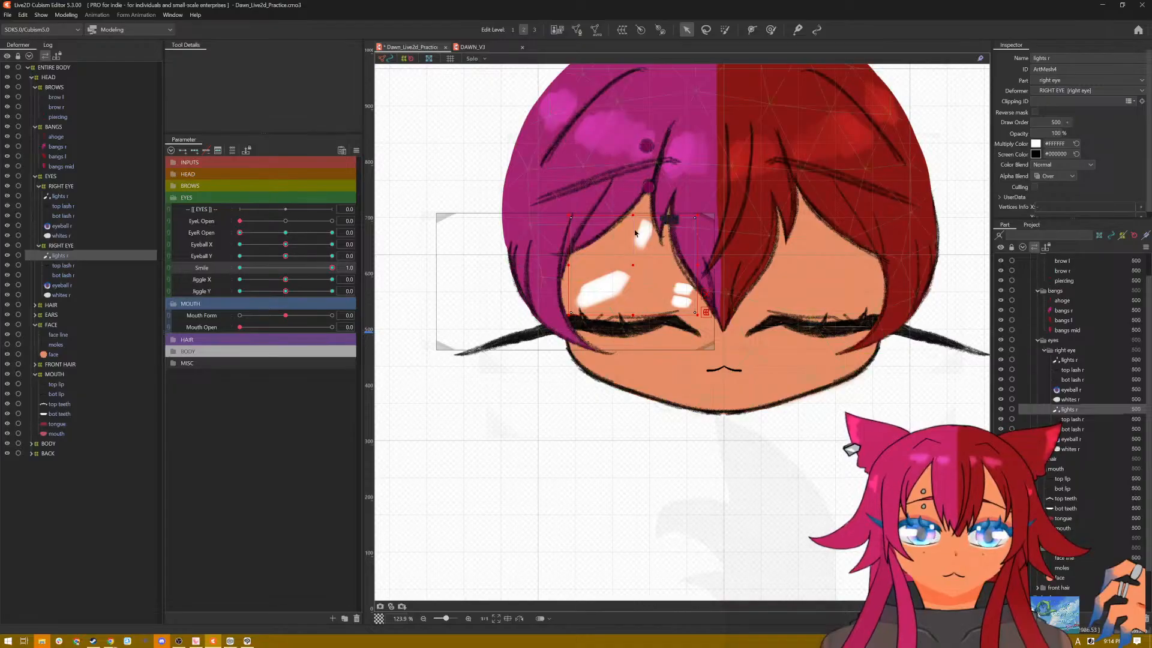
drag(630, 214, 660, 325)
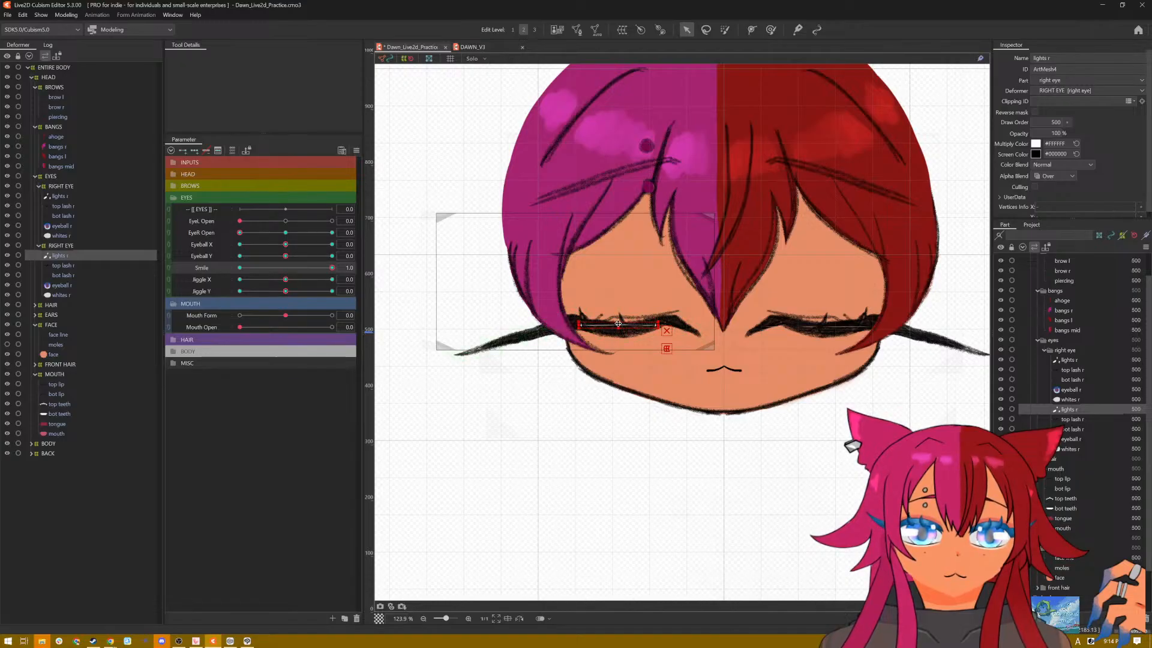
scroll(620, 326, up, 3)
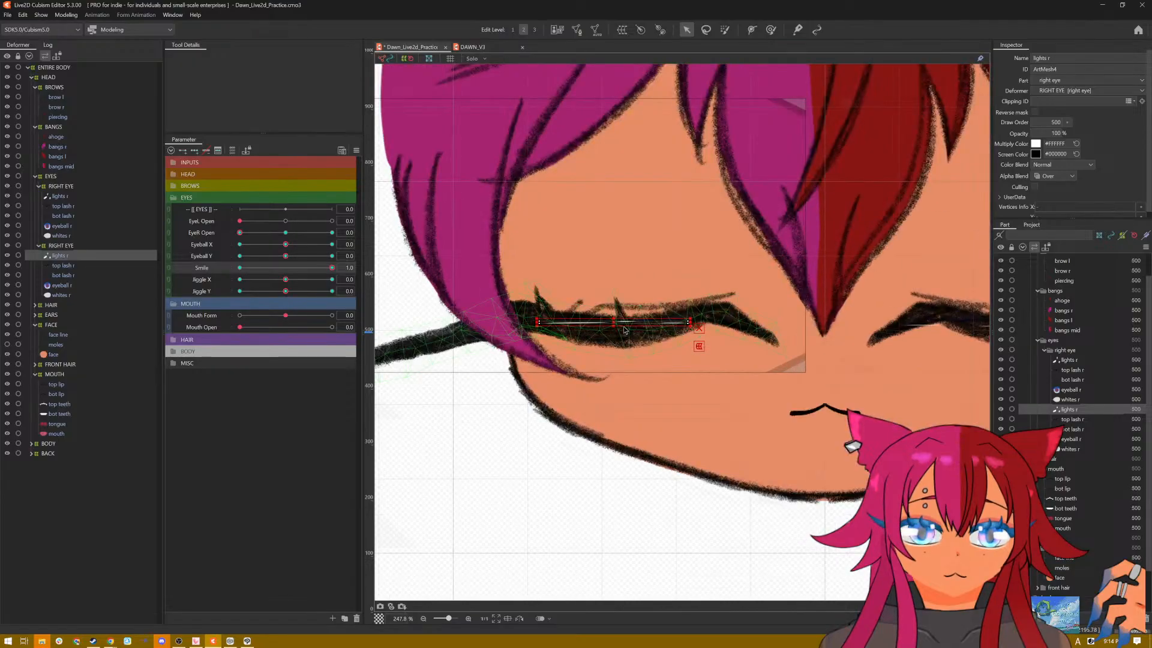
drag(612, 321, 612, 328)
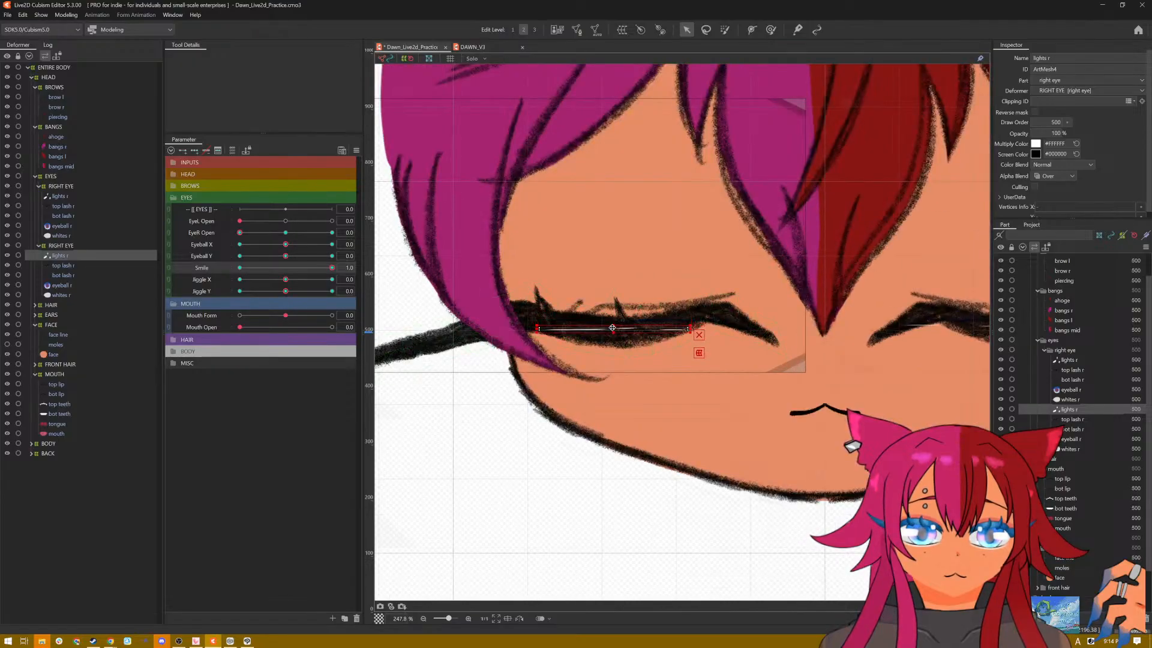
scroll(715, 270, down, 5)
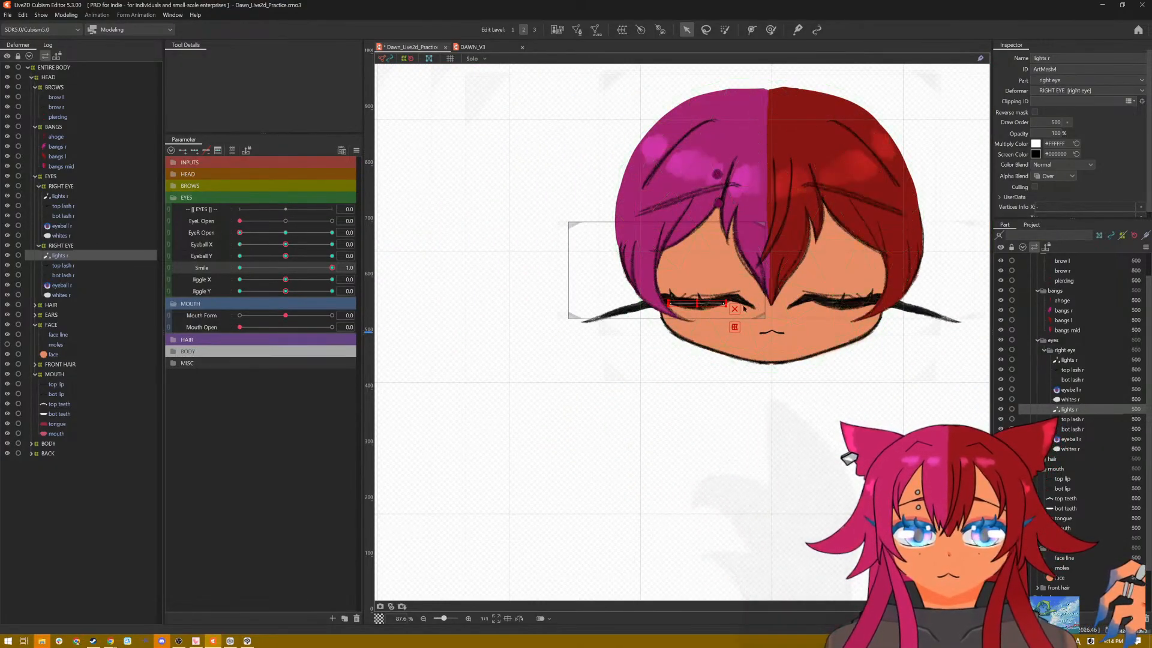
scroll(851, 329, up, 4)
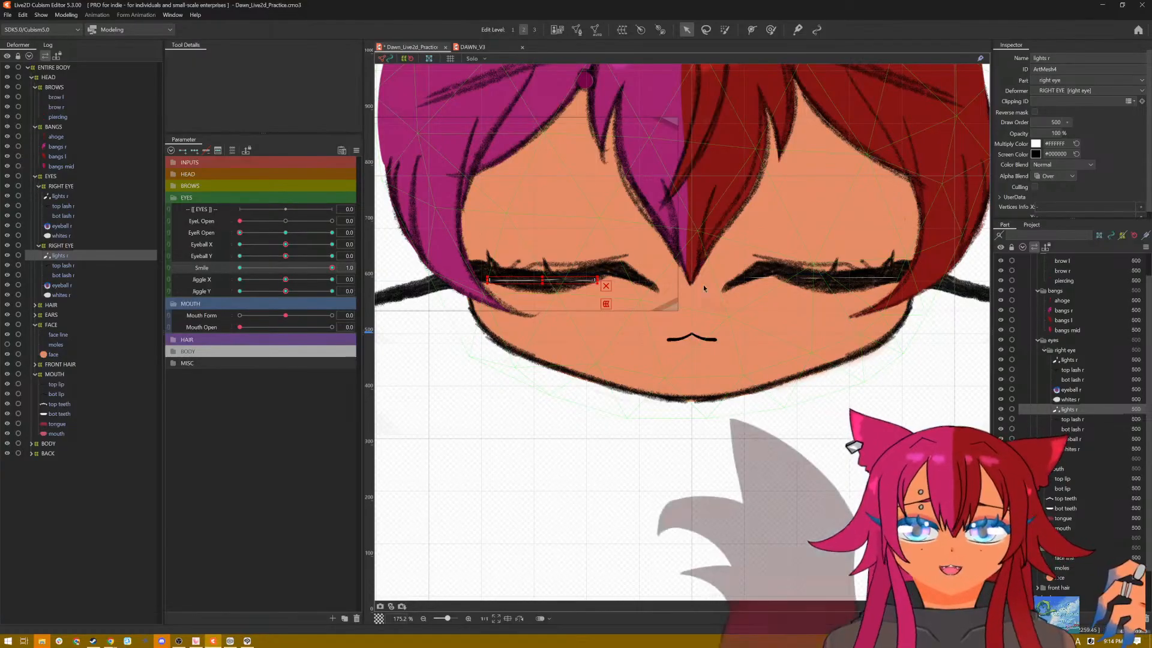
Step: At Smile 1.0, arch the pink-haired side's top lash upward into a smiling curve using its deform path points
click(63, 266)
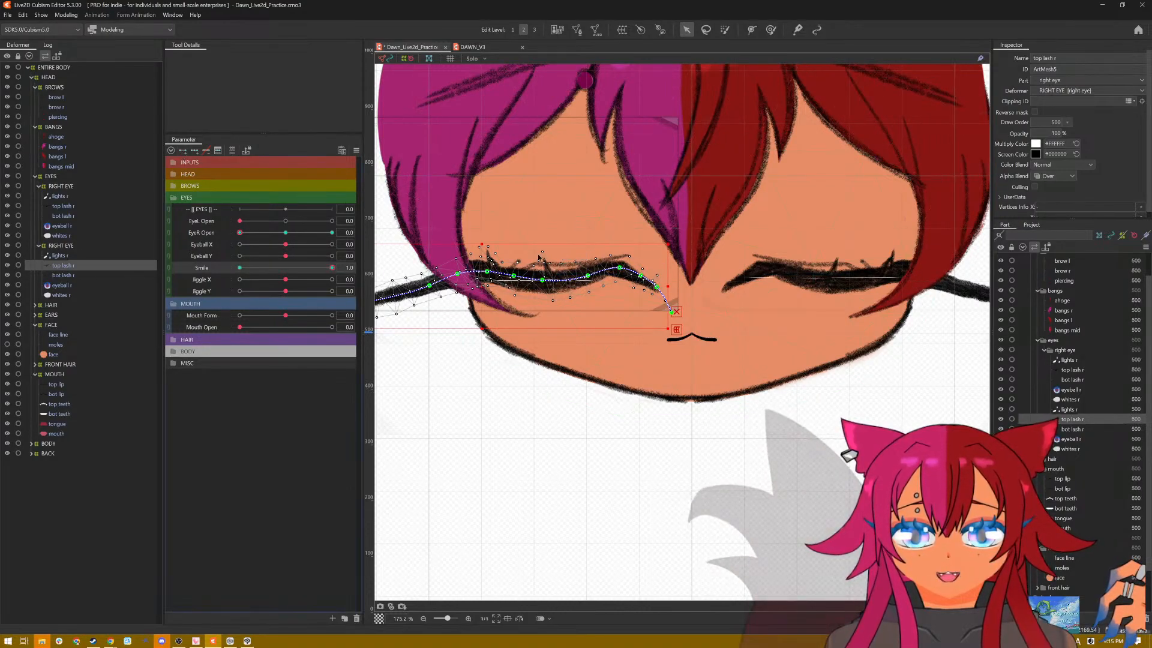
drag(544, 281, 585, 270)
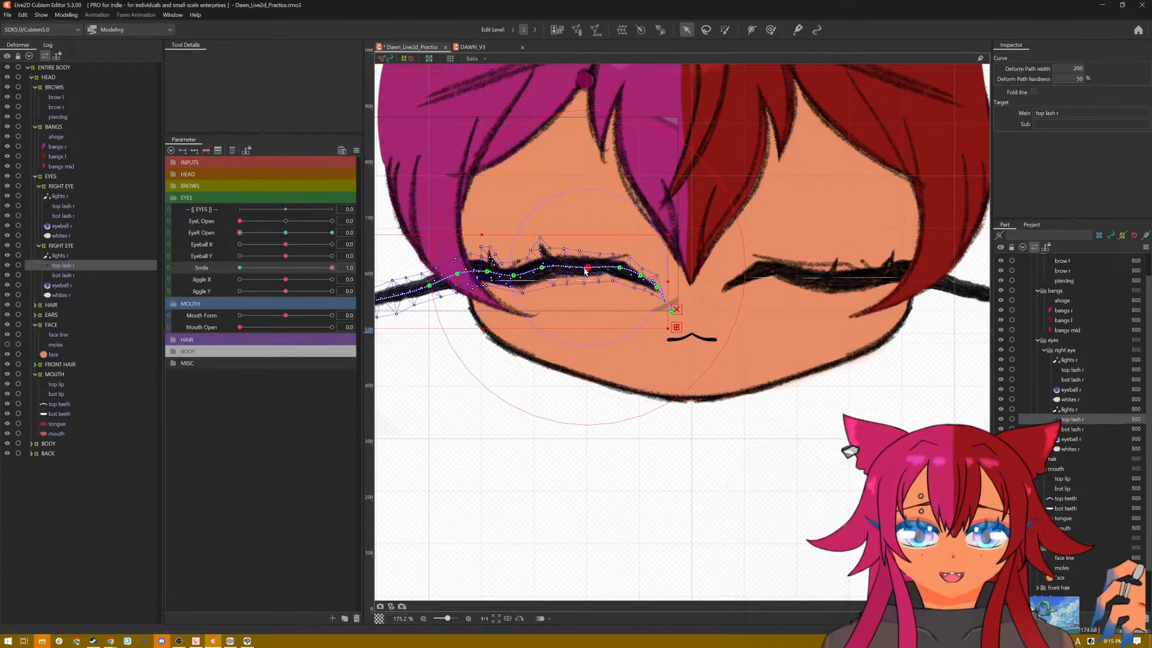
drag(516, 275, 589, 260)
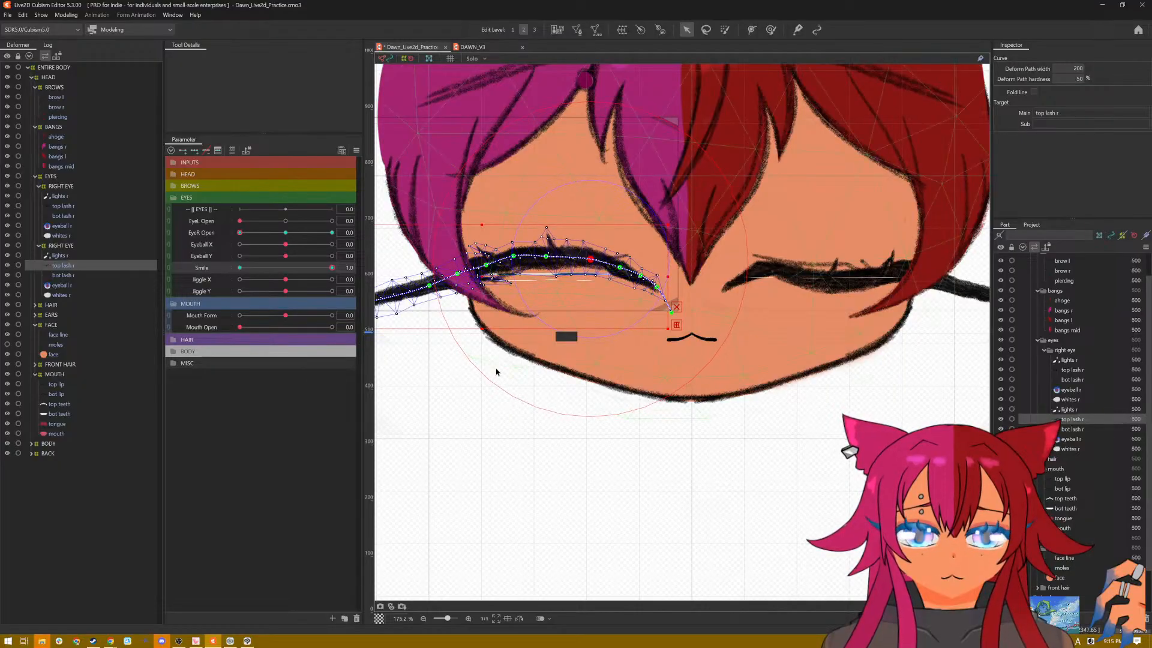
drag(484, 274, 483, 277)
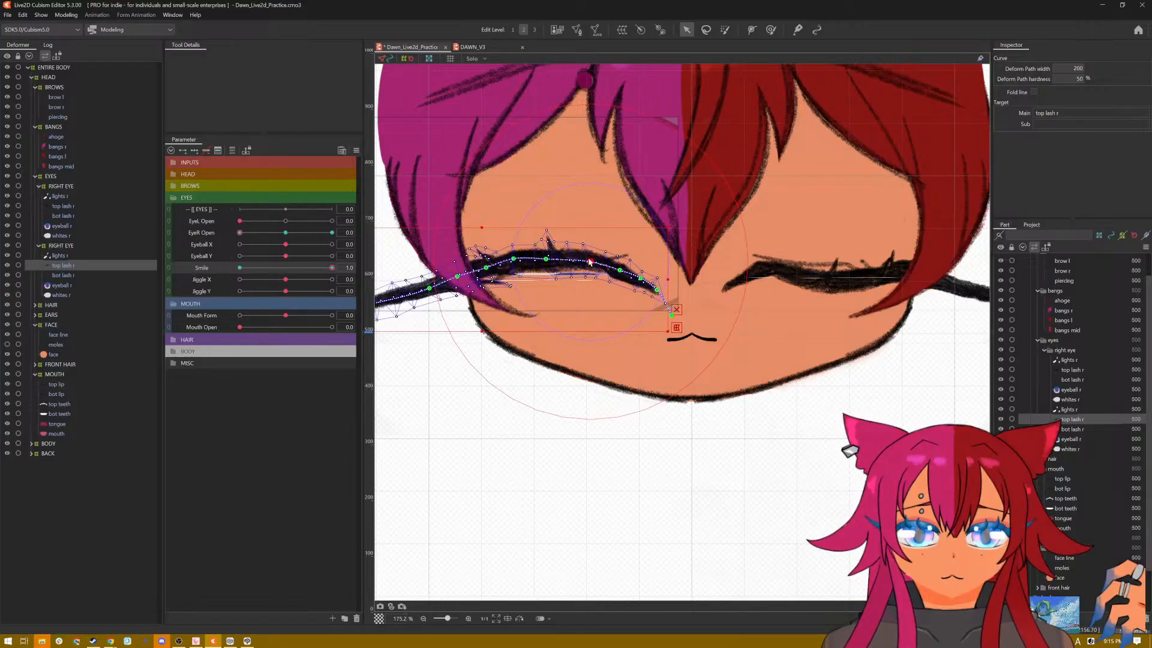
Step: Smooth the inner and outer ends of the pink-haired side's arched top lash by fine-tuning its deform path points
drag(590, 262, 621, 269)
click(621, 272)
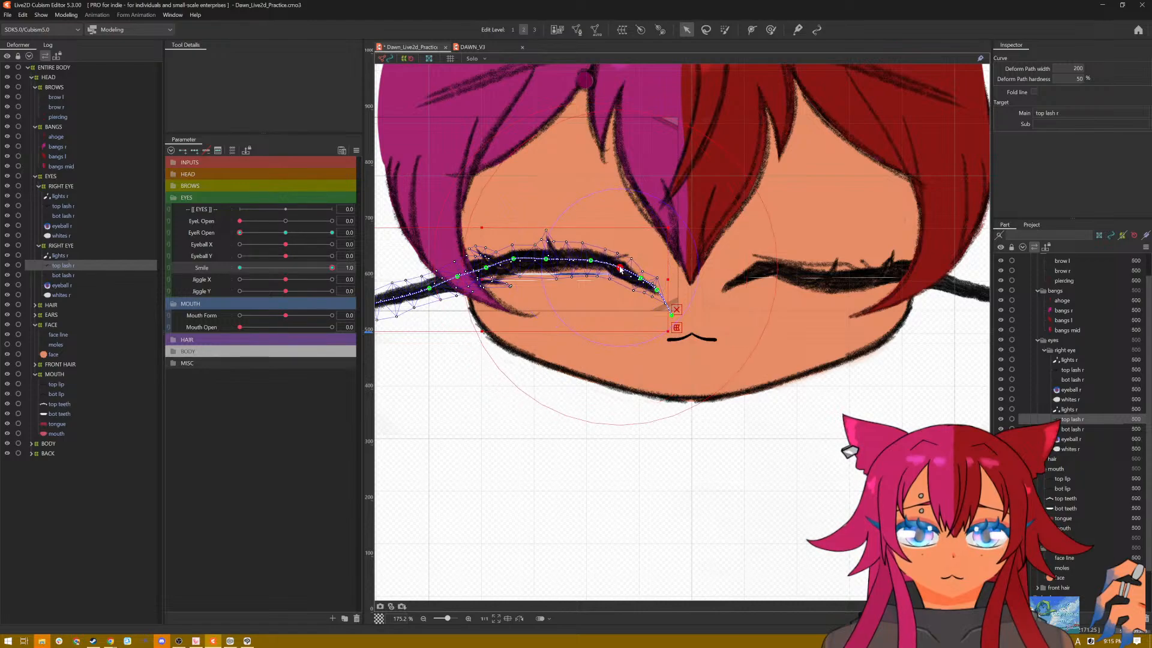
click(642, 277)
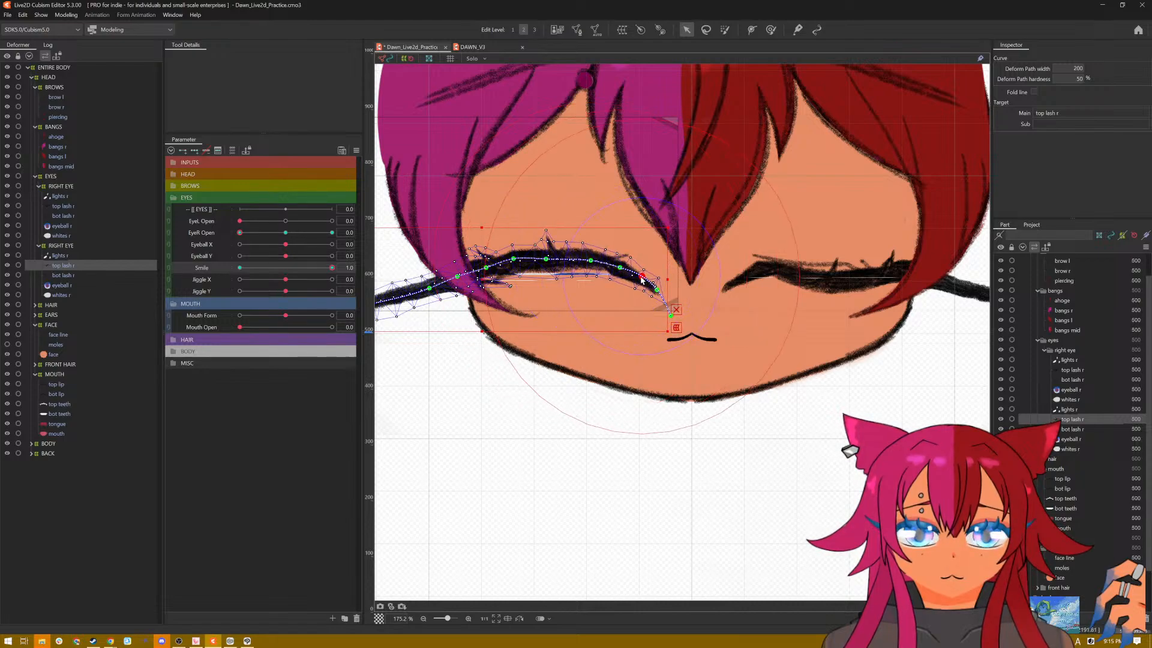
click(623, 271)
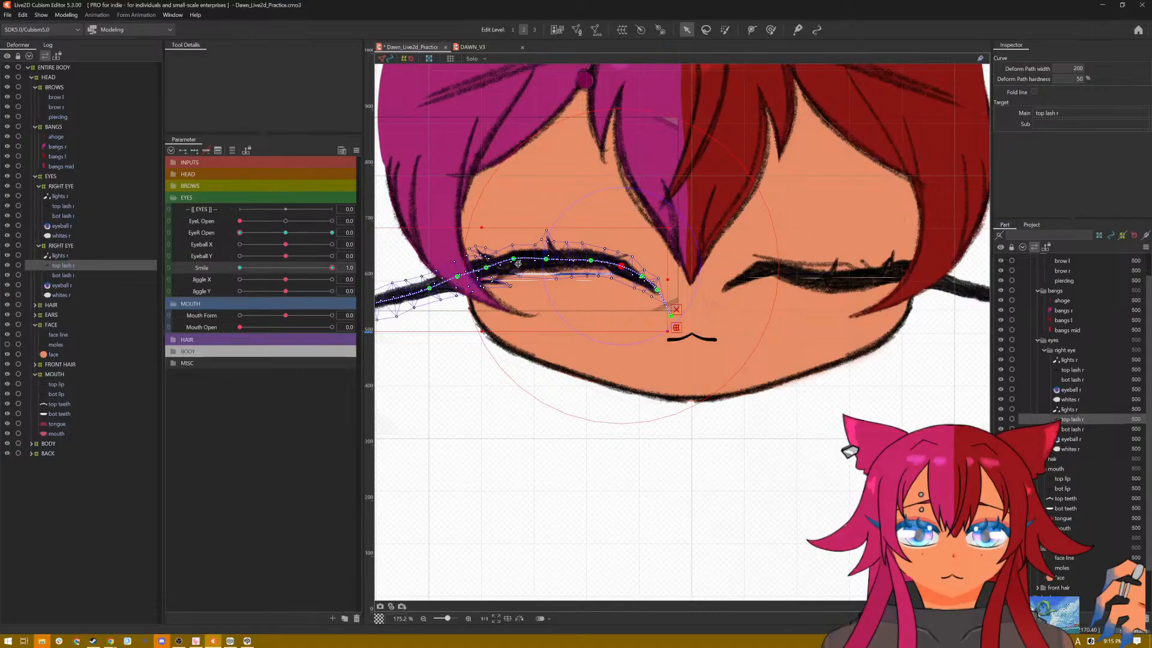
drag(516, 262, 521, 264)
click(486, 268)
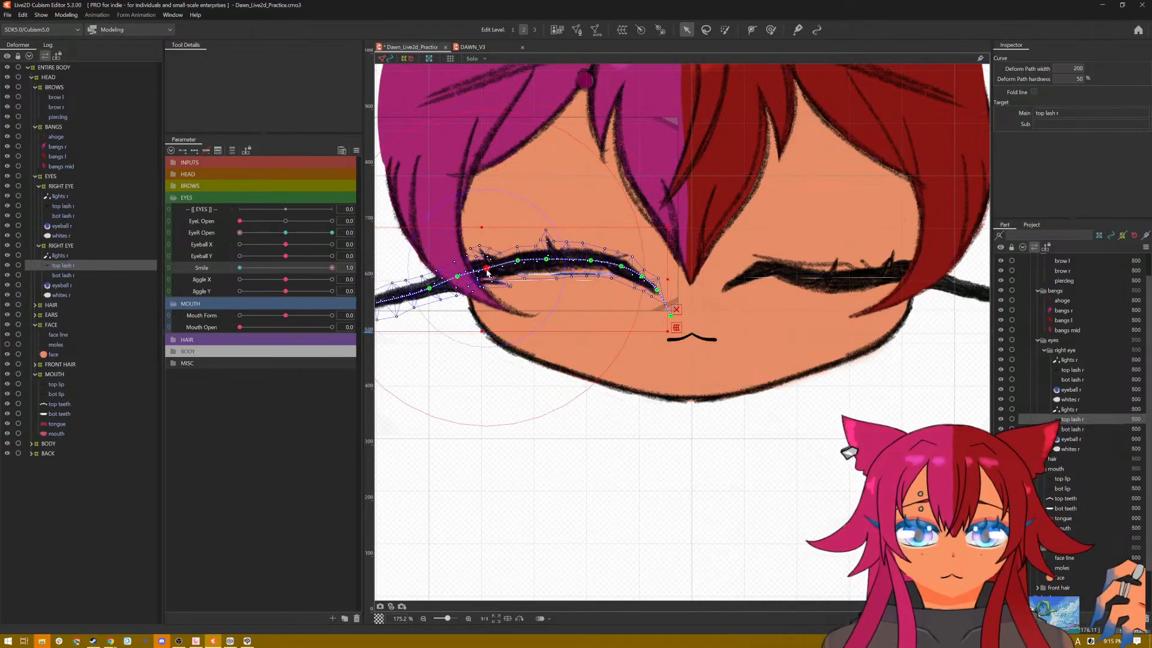
drag(455, 279, 458, 281)
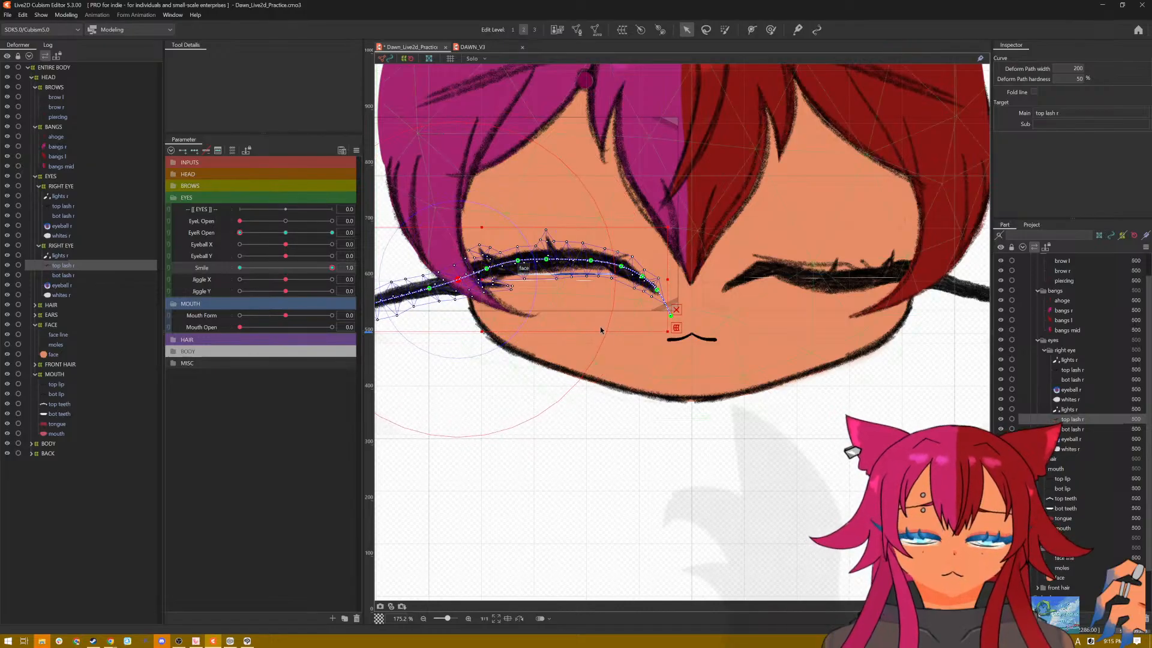
key(ctrl+t)
scroll(594, 343, down, 5)
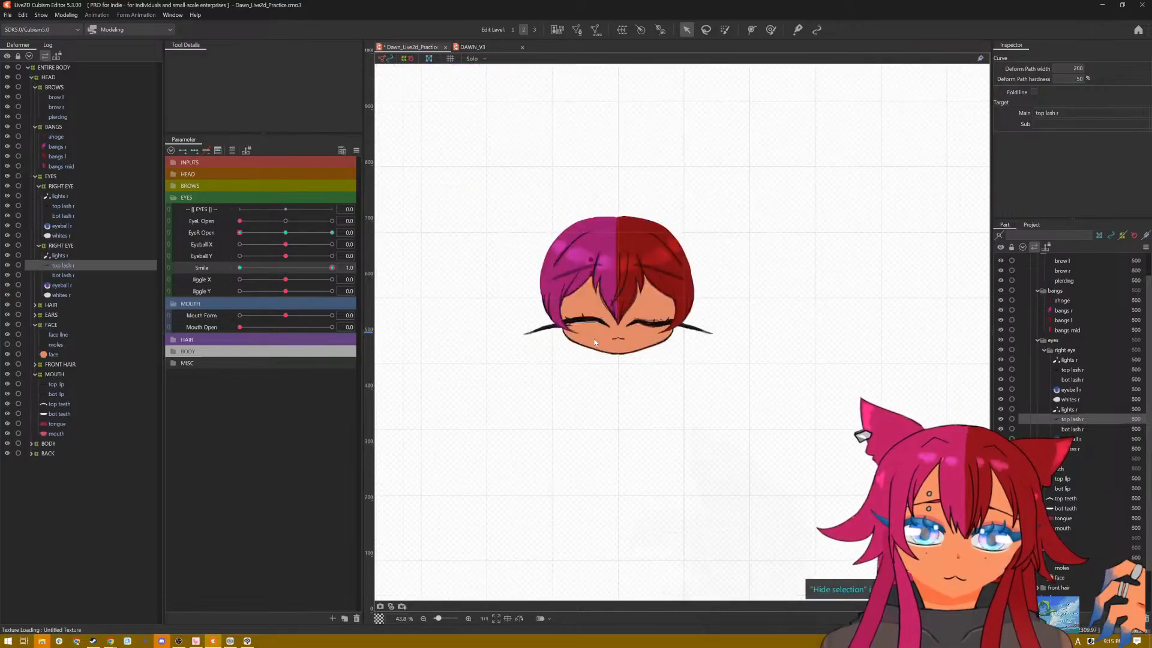
scroll(594, 343, up, 4)
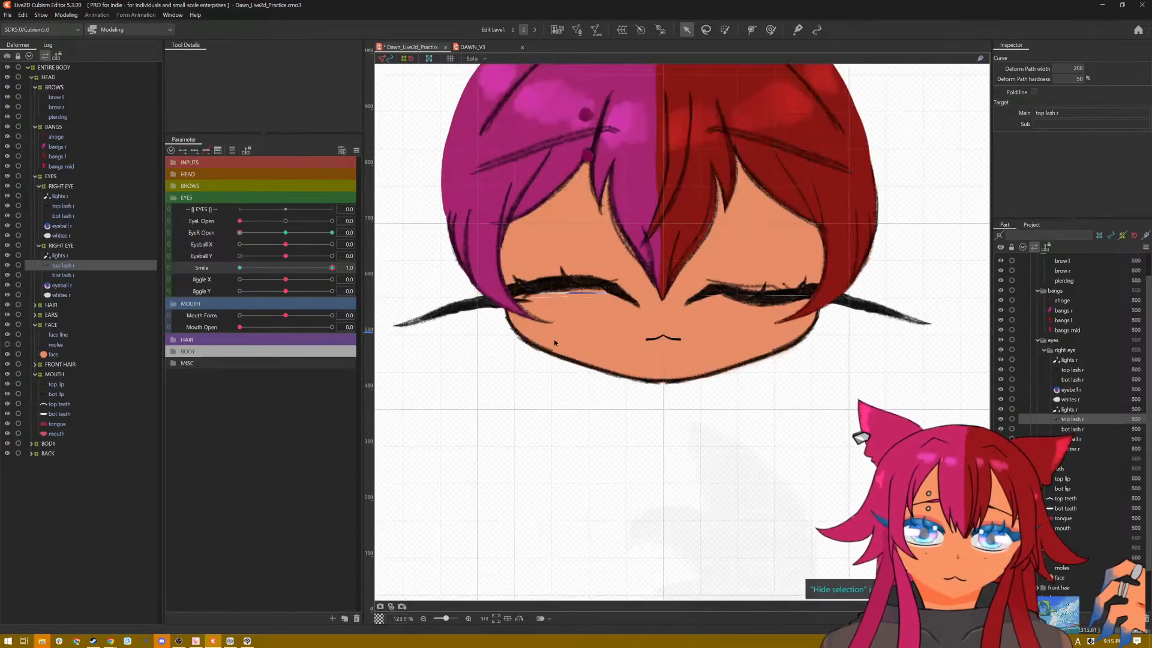
Step: Raise the pink-haired side's flattened eye white so it hides behind the arched top lash
click(66, 294)
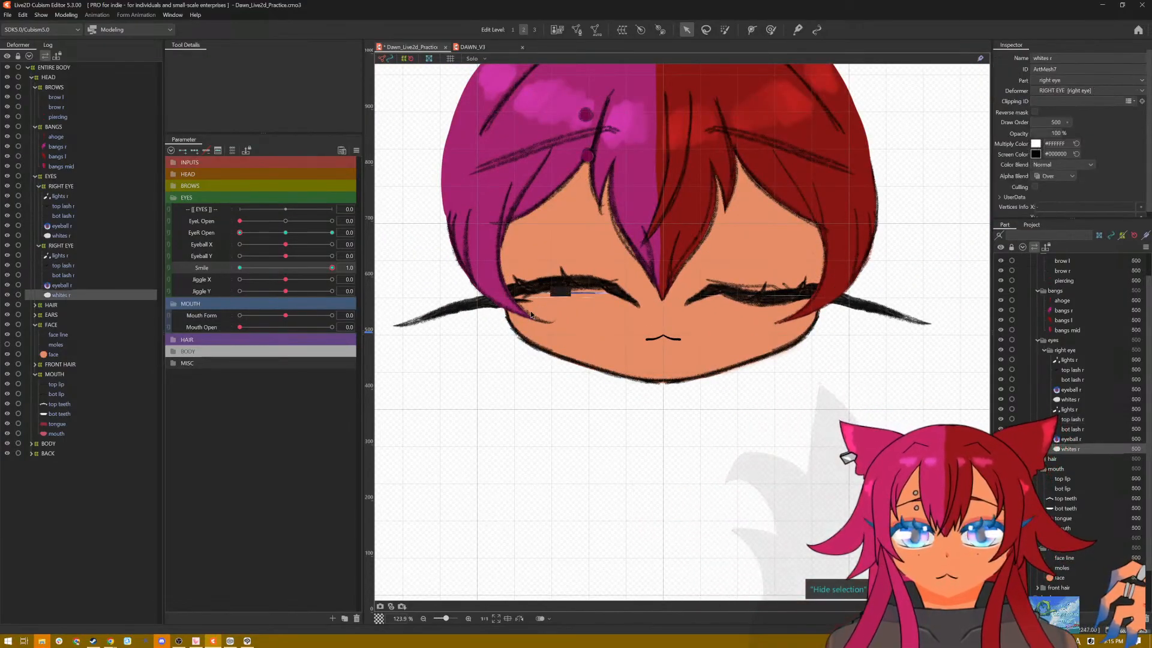
scroll(585, 268, up, 3)
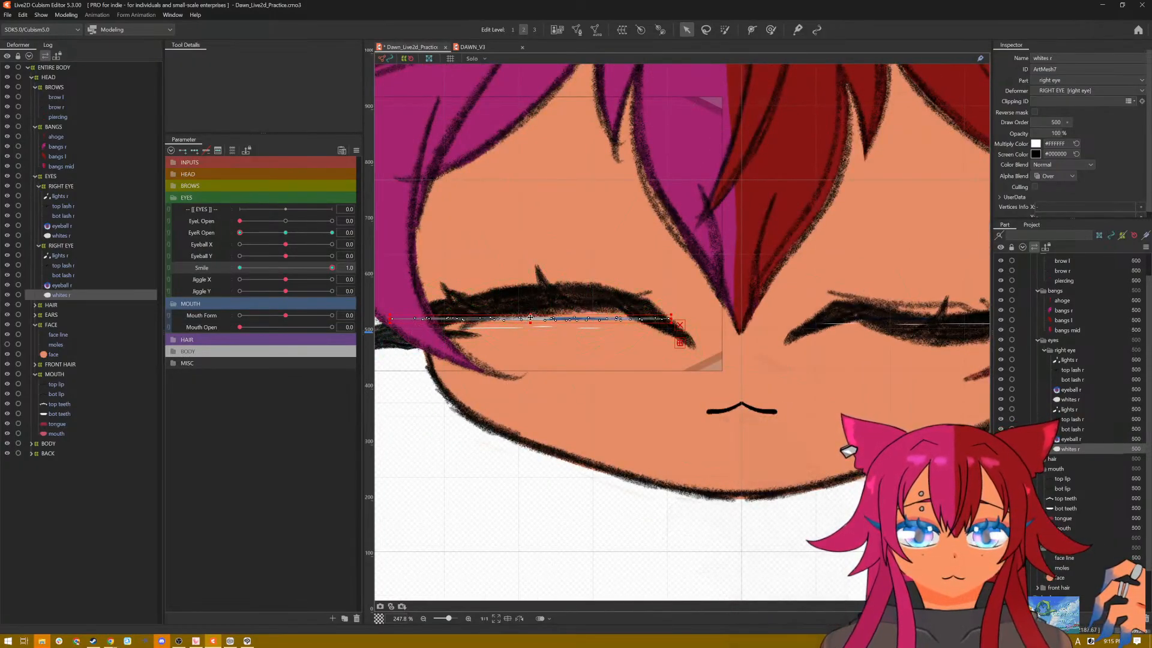
drag(531, 317, 531, 303)
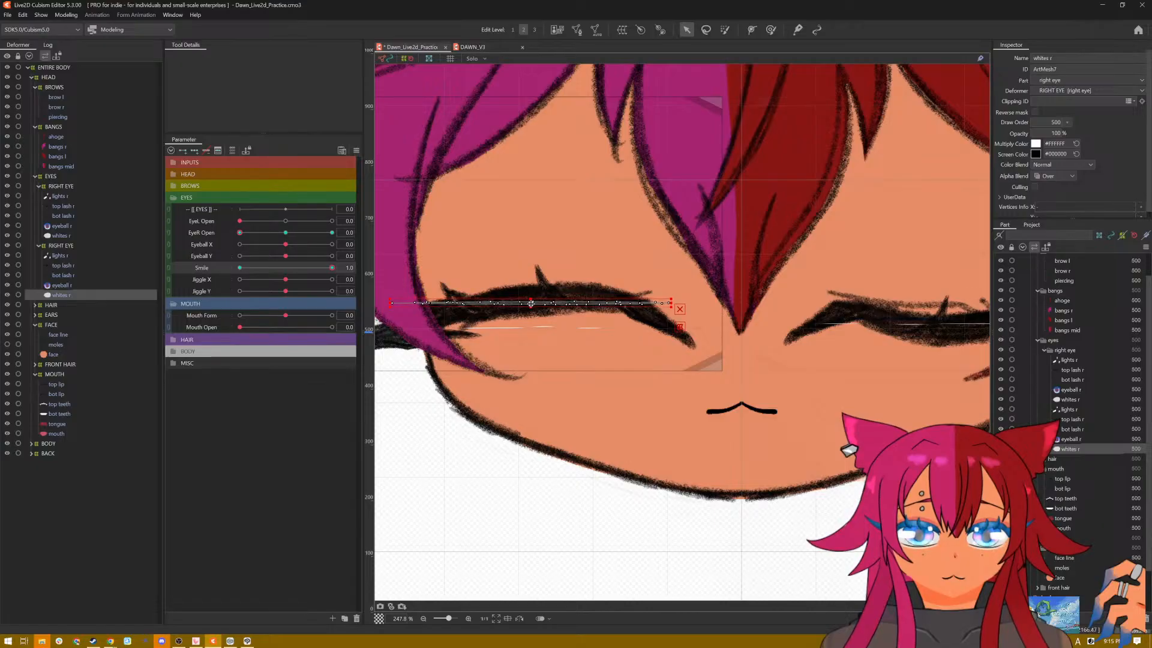
key(ctrl+h)
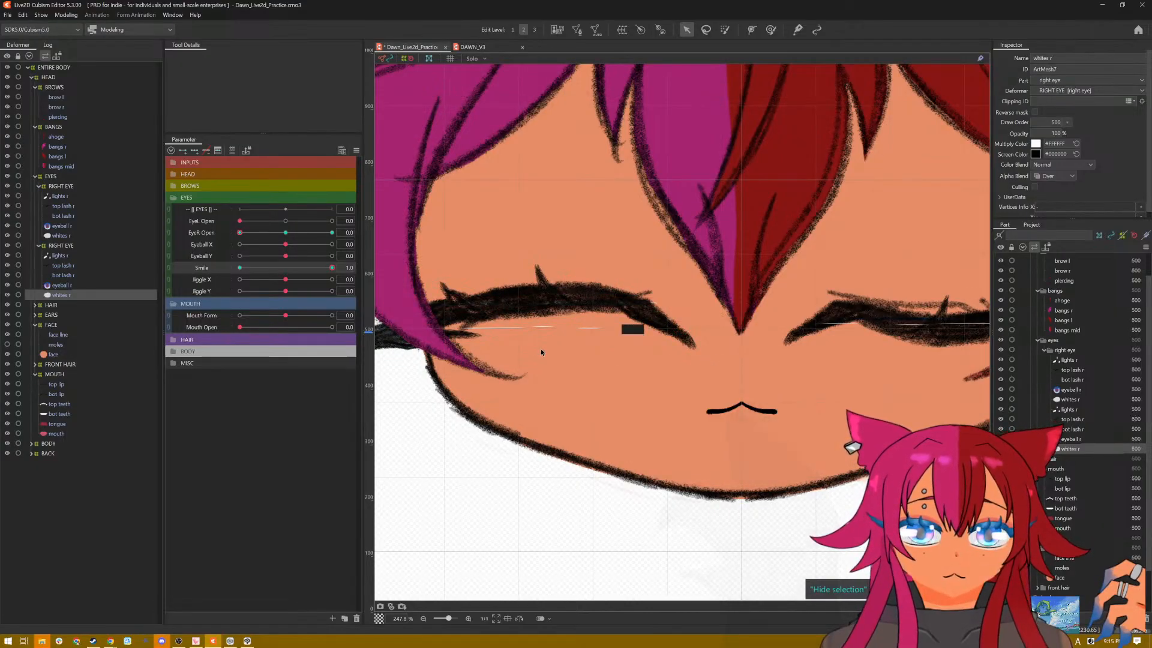
Step: Raise the pink-haired side's flattened eye highlights so they sit behind the arched top lash
click(66, 255)
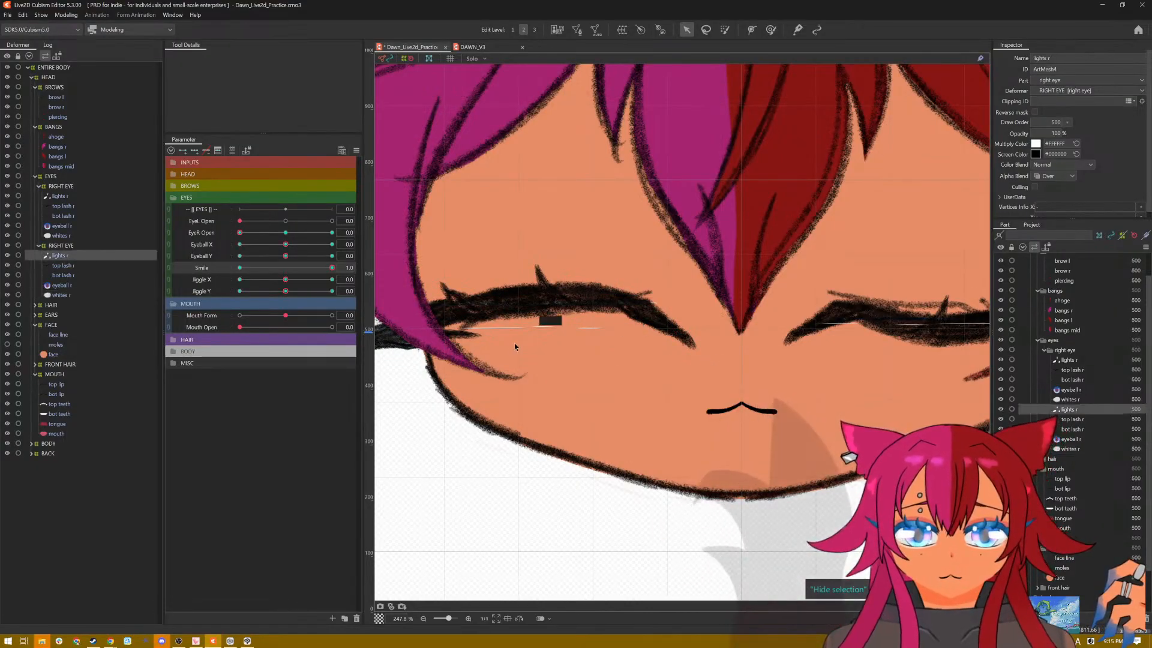
key(ctrl+h)
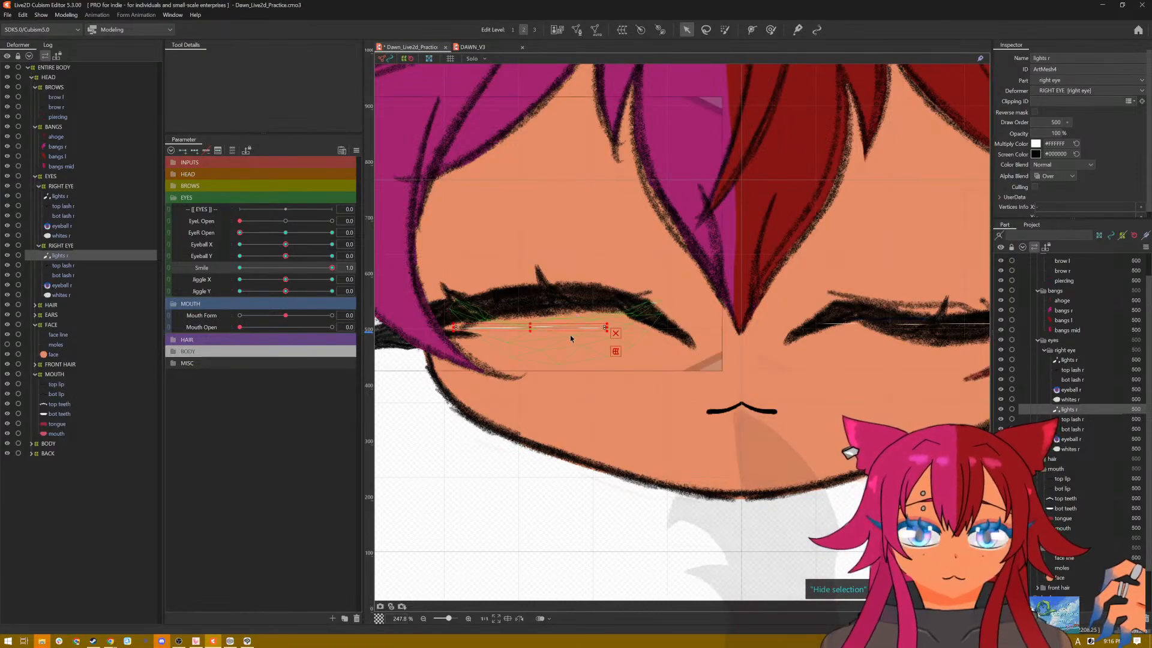
drag(530, 327, 531, 304)
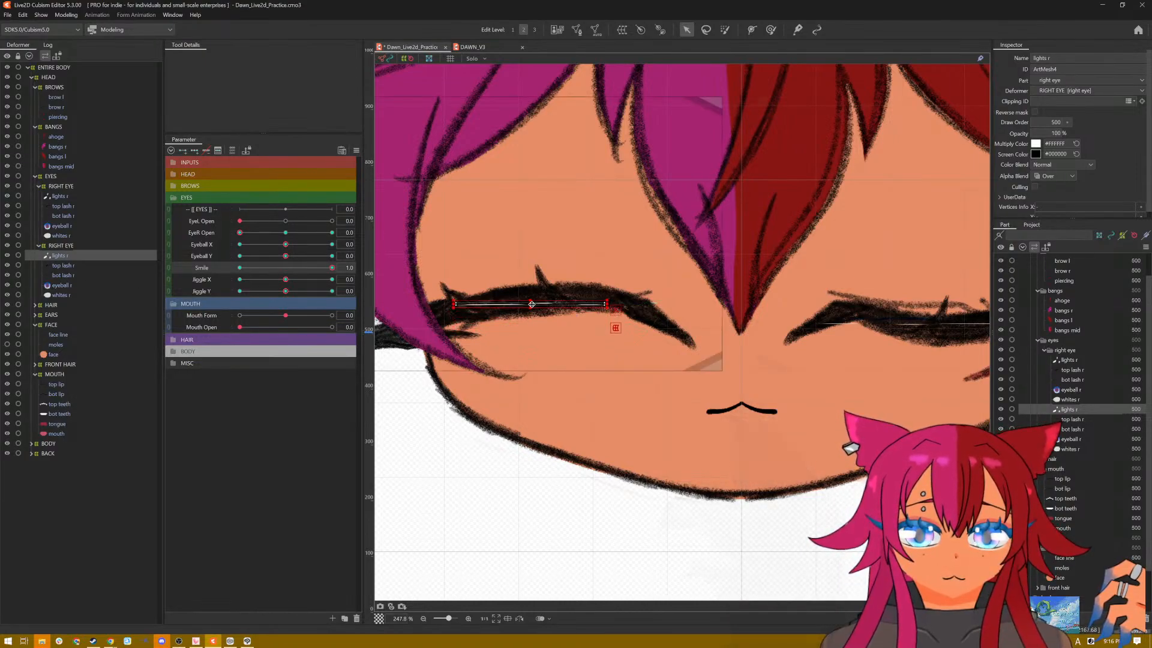
scroll(720, 407, down, 3)
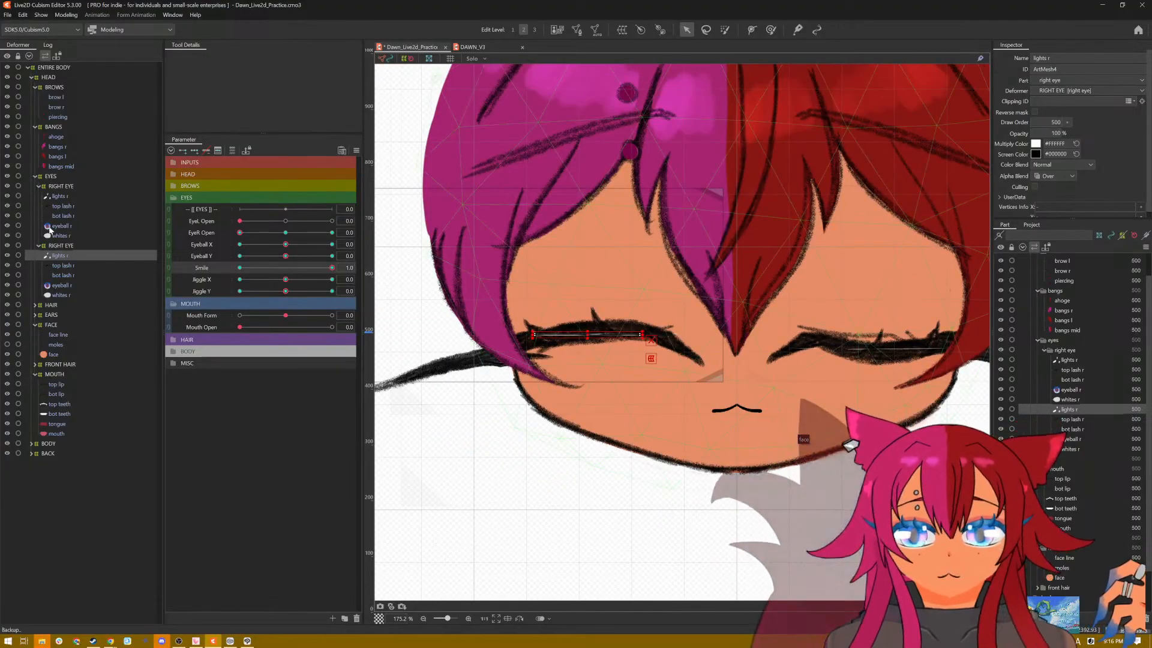
Step: Add two Smile keyforms to the red-haired side's top lash and bend its sagging middle upward at Smile 1.0
click(62, 206)
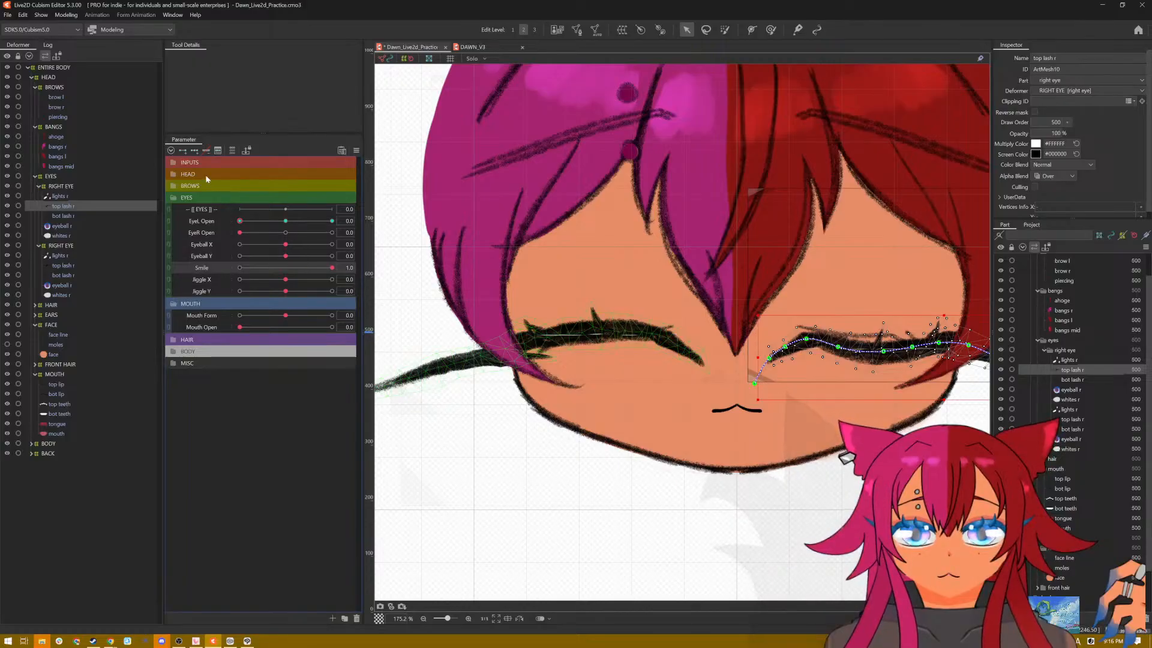
click(183, 148)
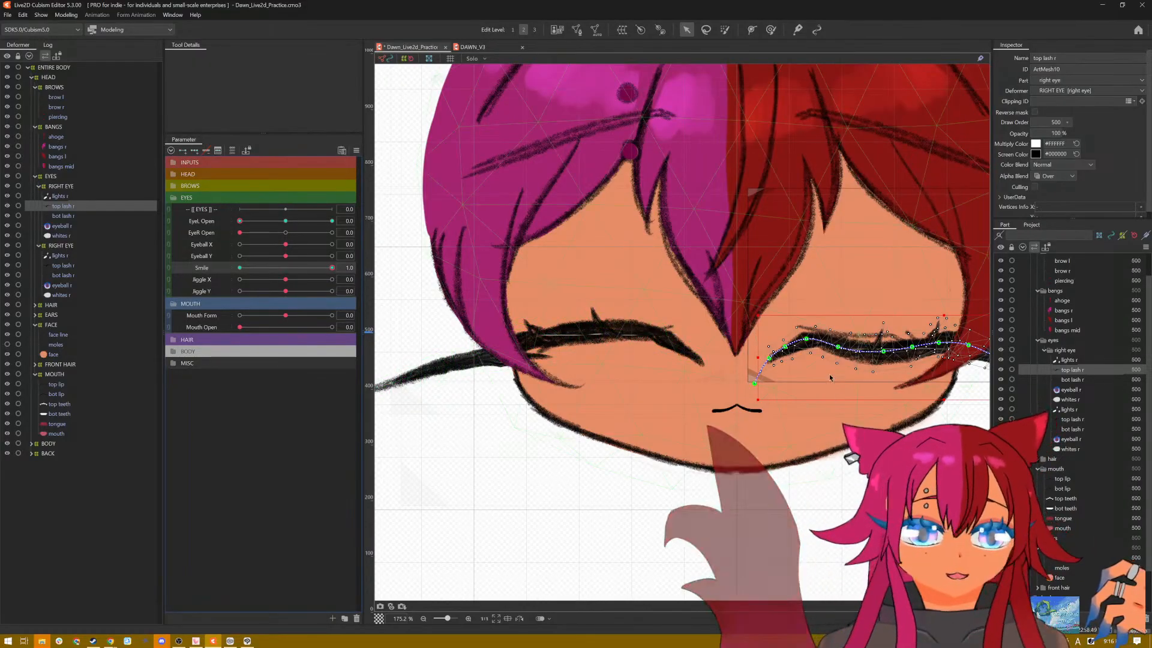
drag(838, 348, 940, 341)
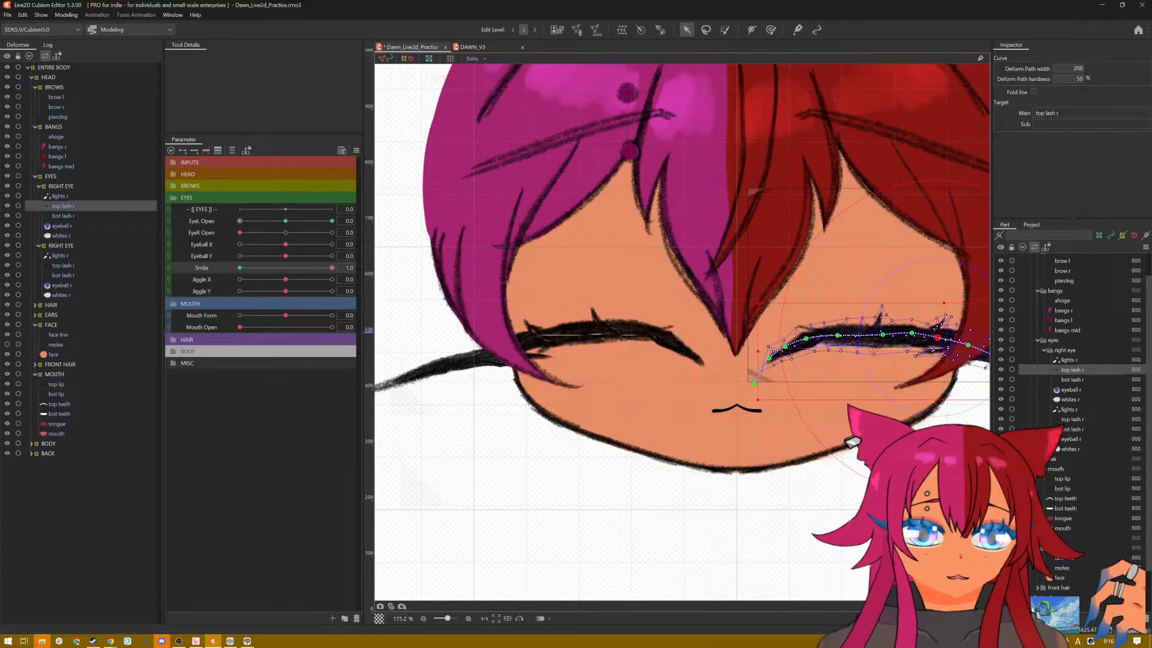
click(869, 388)
drag(869, 388, 825, 383)
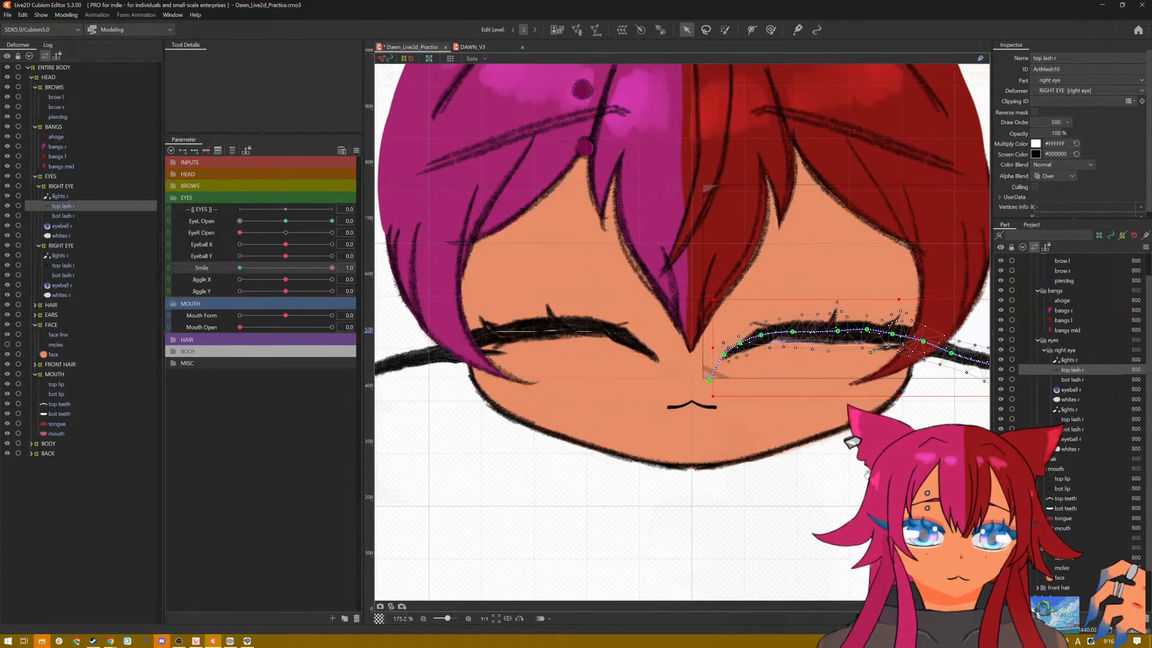
Step: Refine the red-haired side's top lash into a smooth arch by raising the inner and middle deform path points
click(742, 346)
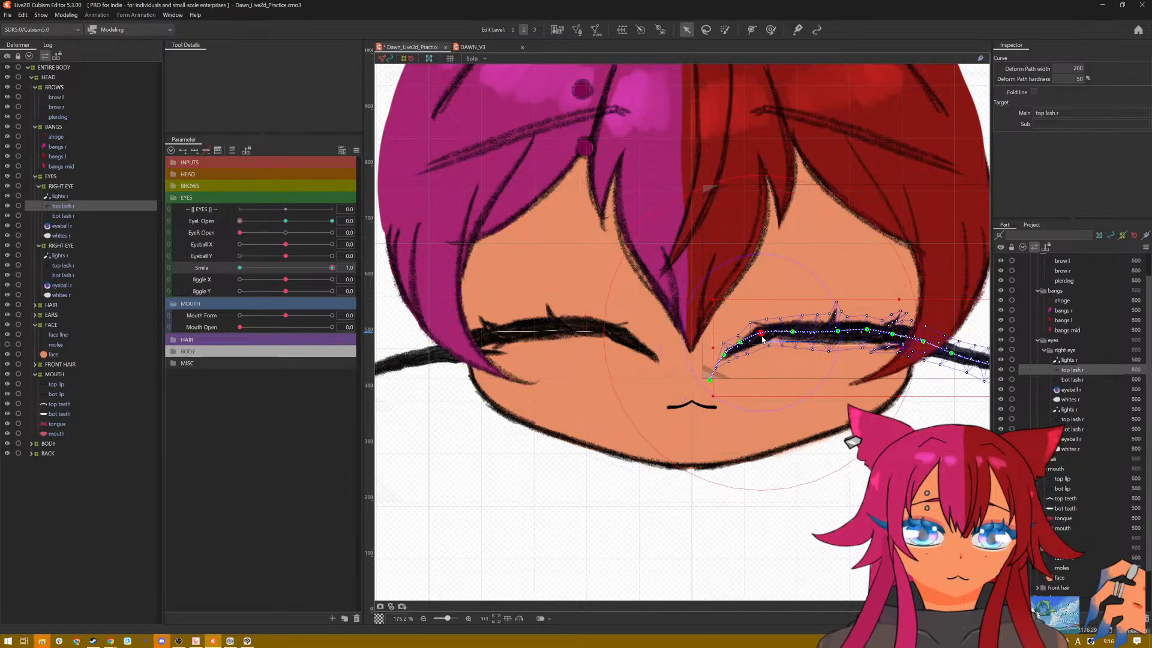
click(761, 336)
drag(792, 329, 792, 324)
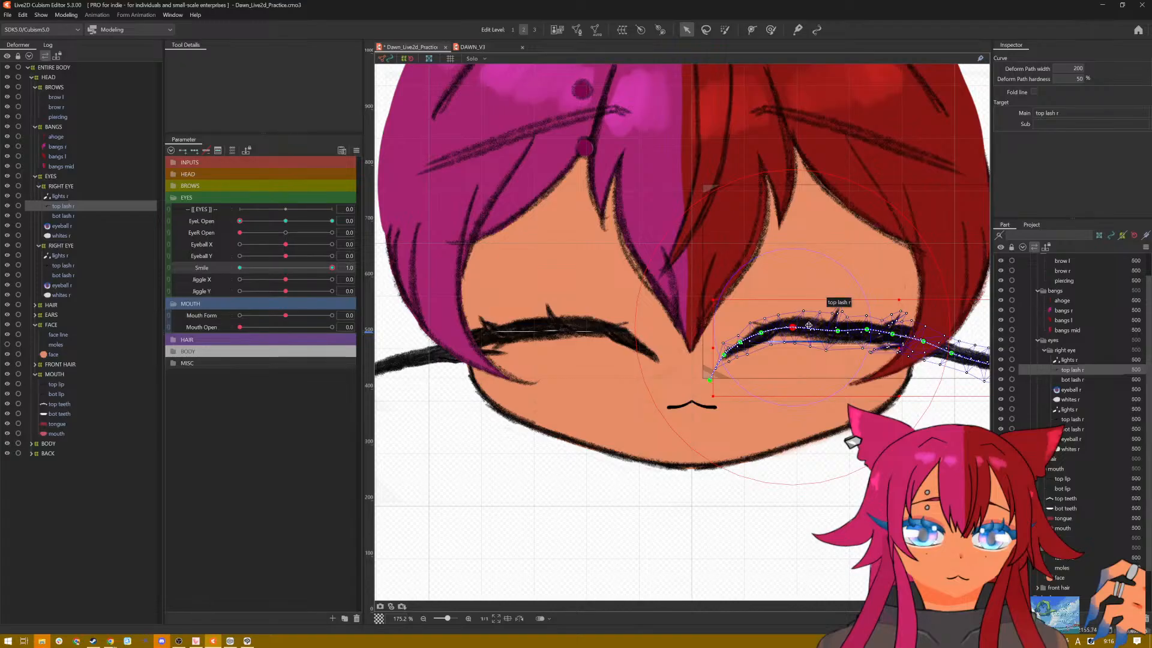
mouse_move(838, 330)
mouse_down()
mouse_move(893, 333)
mouse_move(836, 326)
mouse_up()
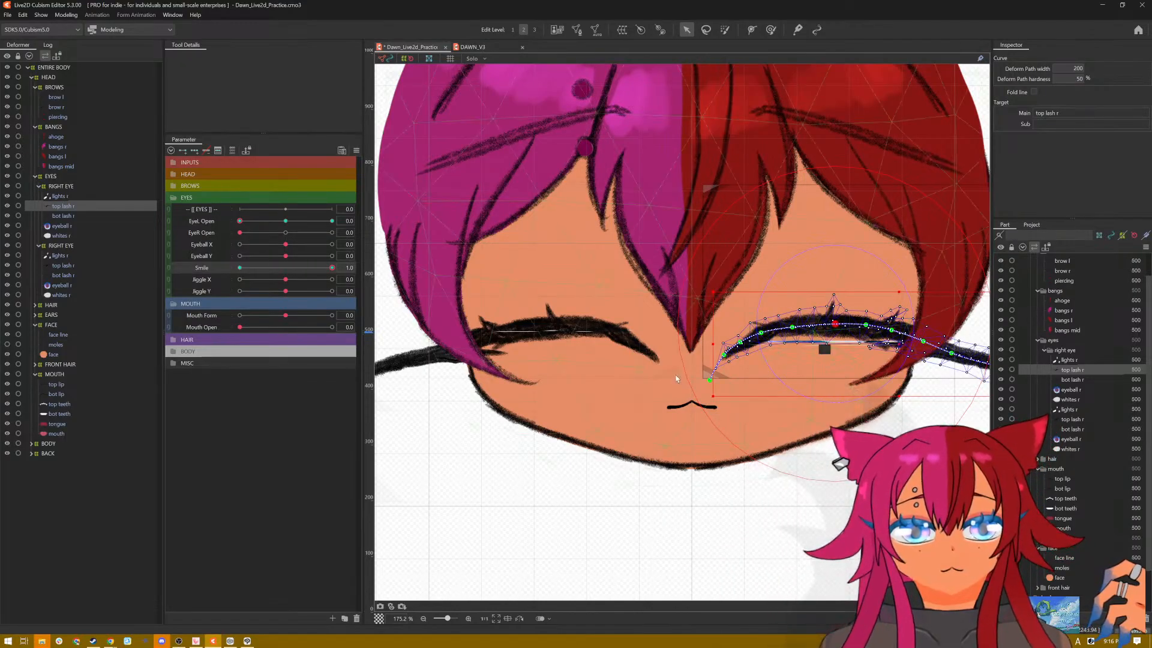
Step: Raise the red-haired side's flattened eye white and eye highlights behind the arched top lash
click(110, 237)
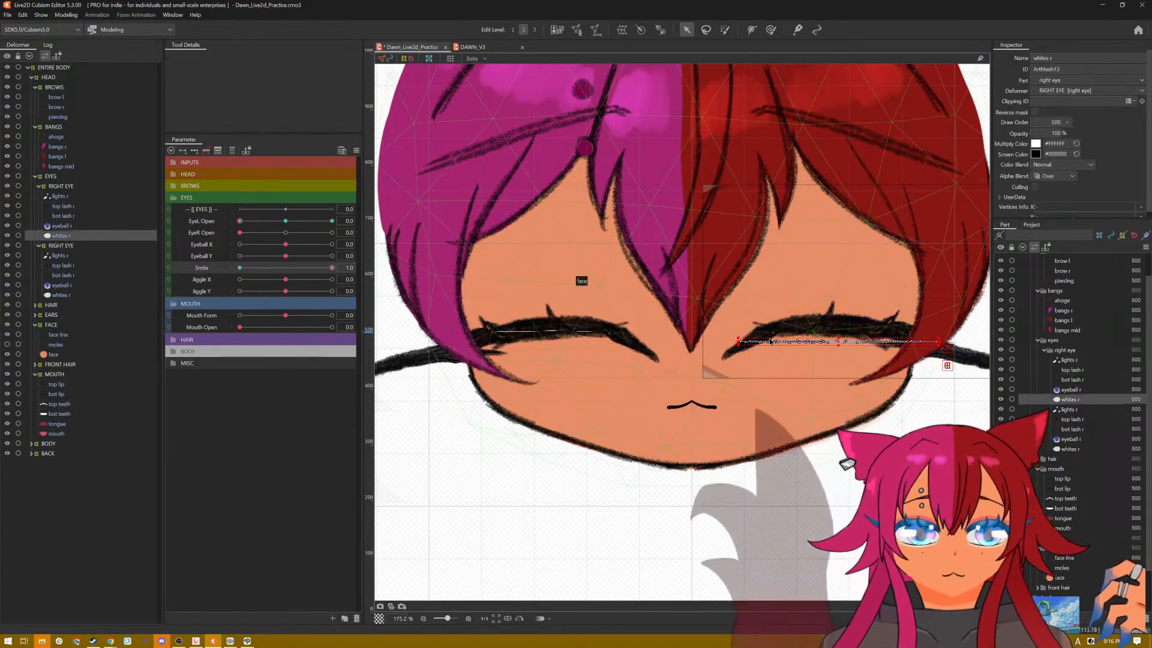
drag(839, 339, 838, 328)
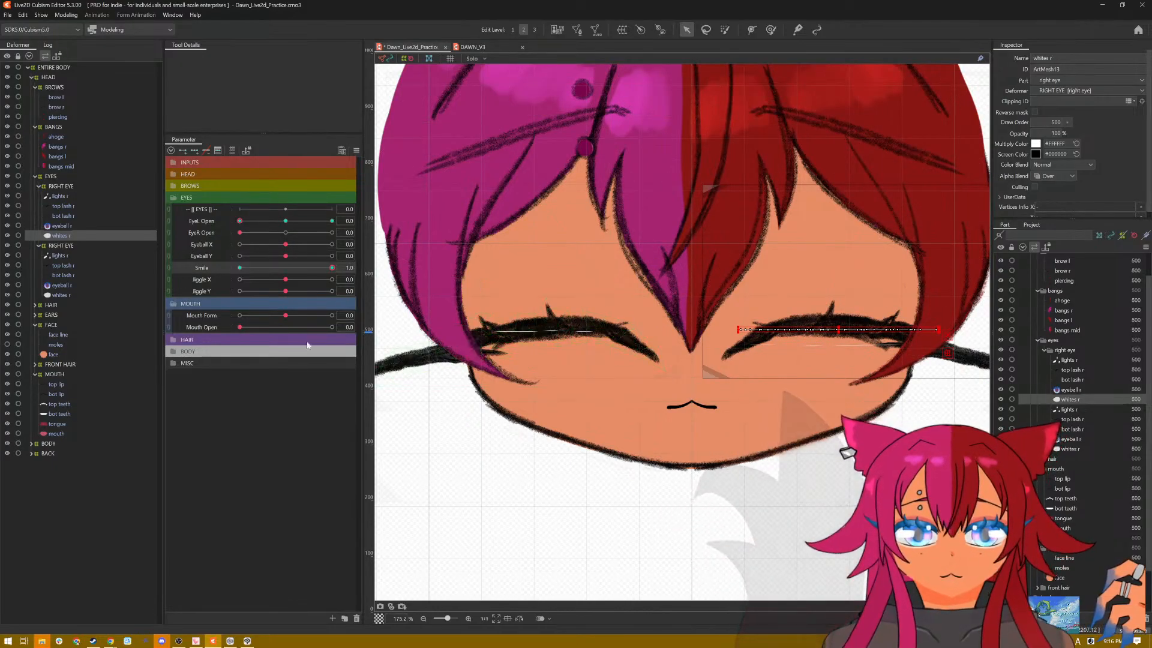
click(59, 196)
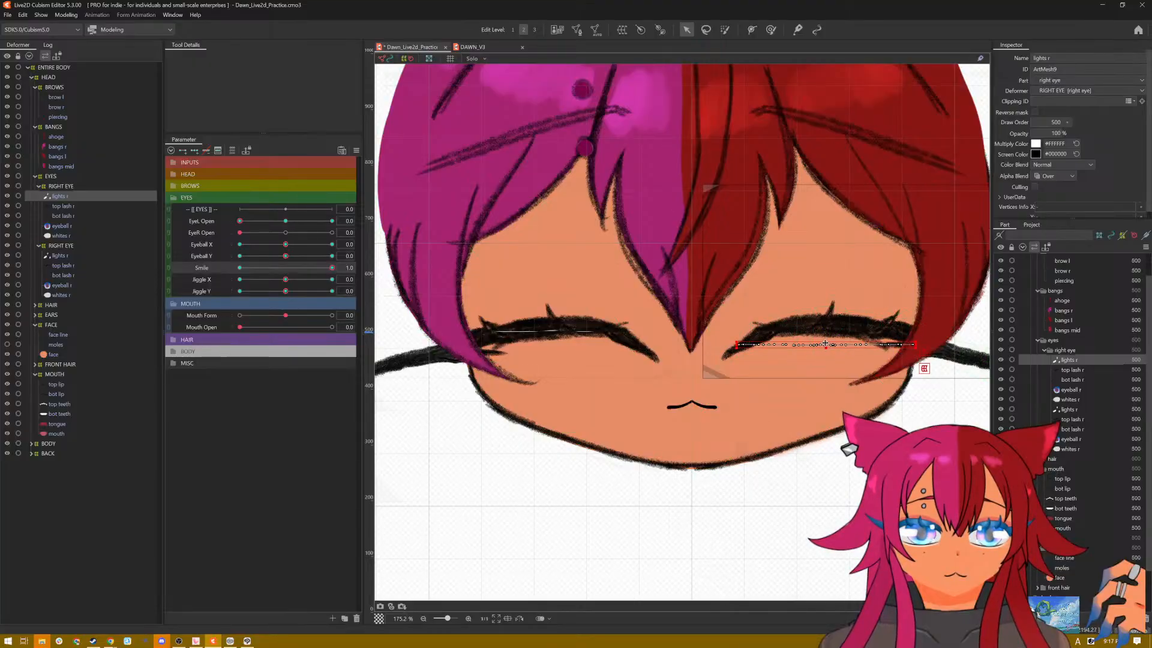
drag(826, 343, 826, 322)
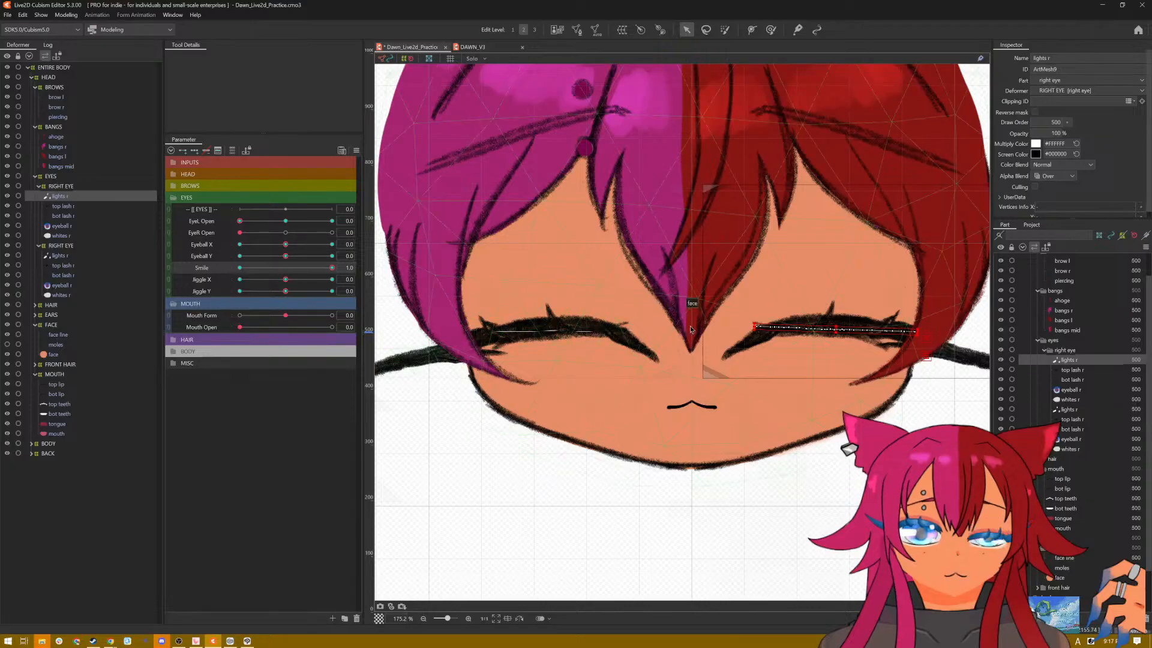
Step: Narrow the flattened eye highlights on both sides and centre them behind the arched top lashes
key(ctrl+t)
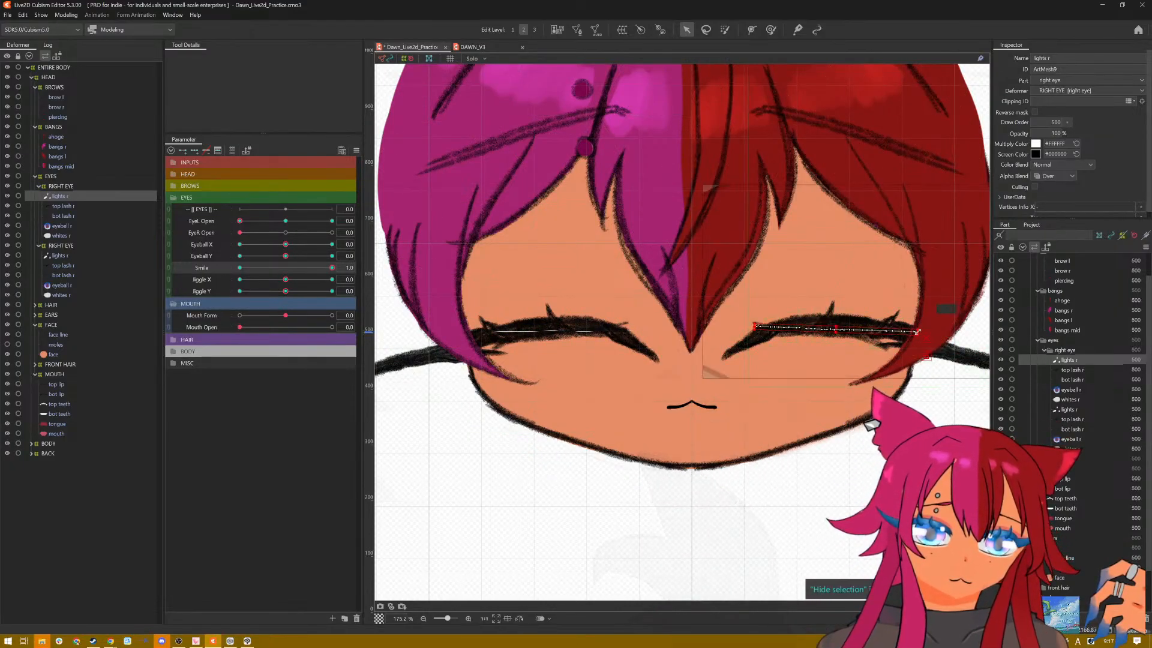
drag(917, 332, 831, 334)
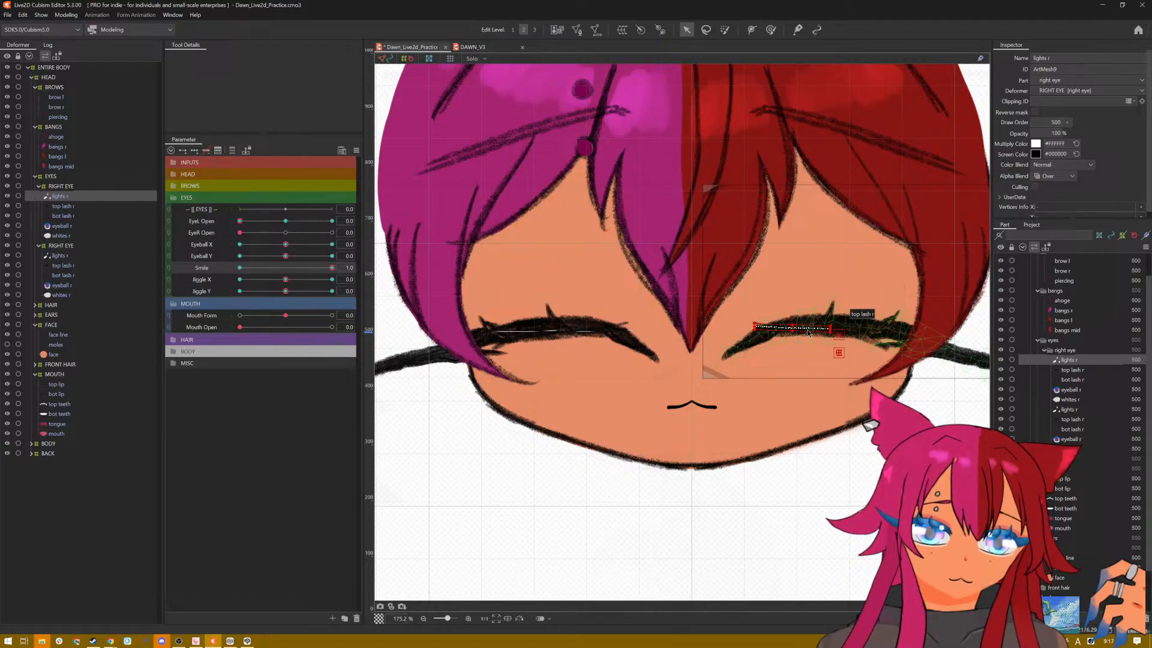
drag(818, 329, 793, 331)
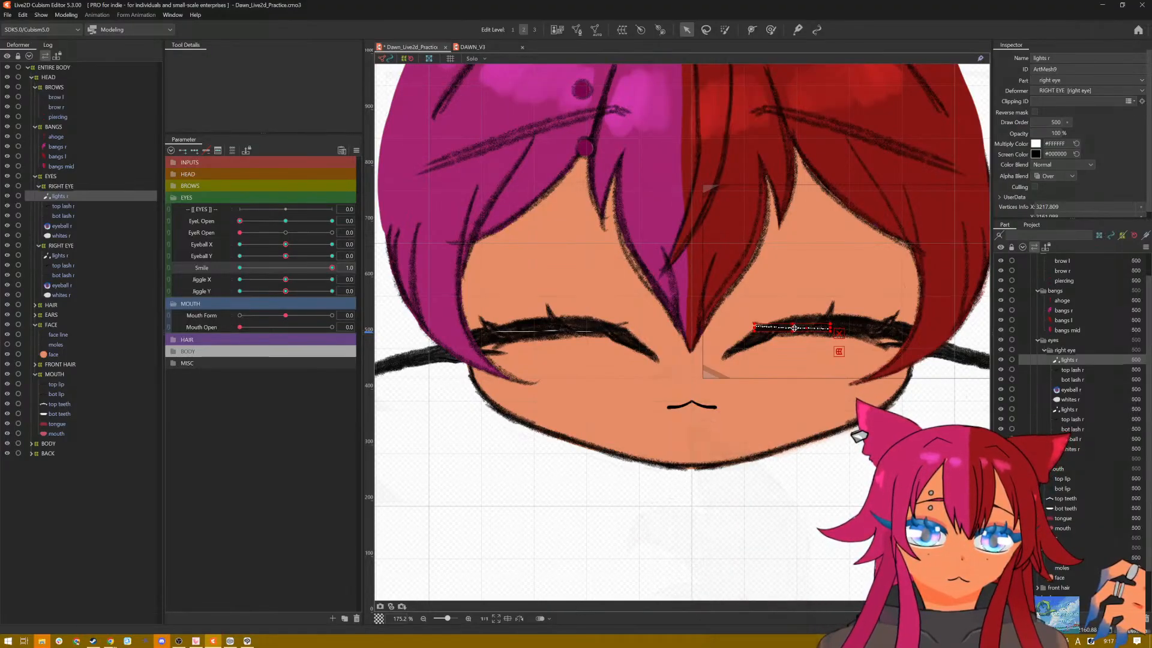
drag(794, 328, 829, 327)
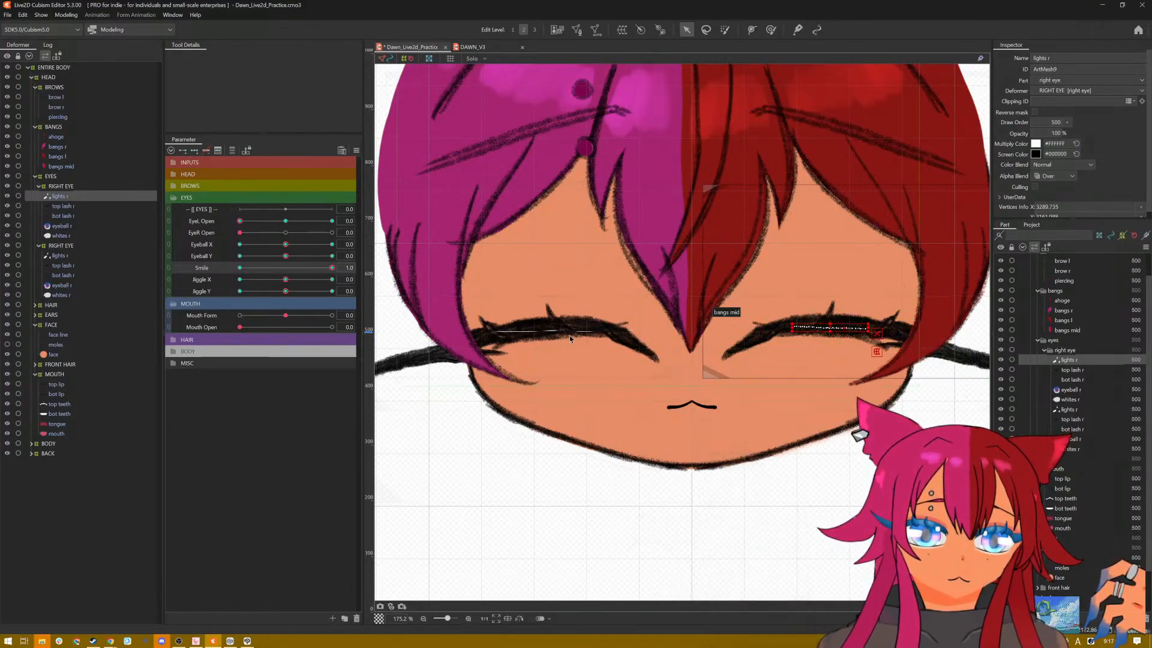
click(79, 256)
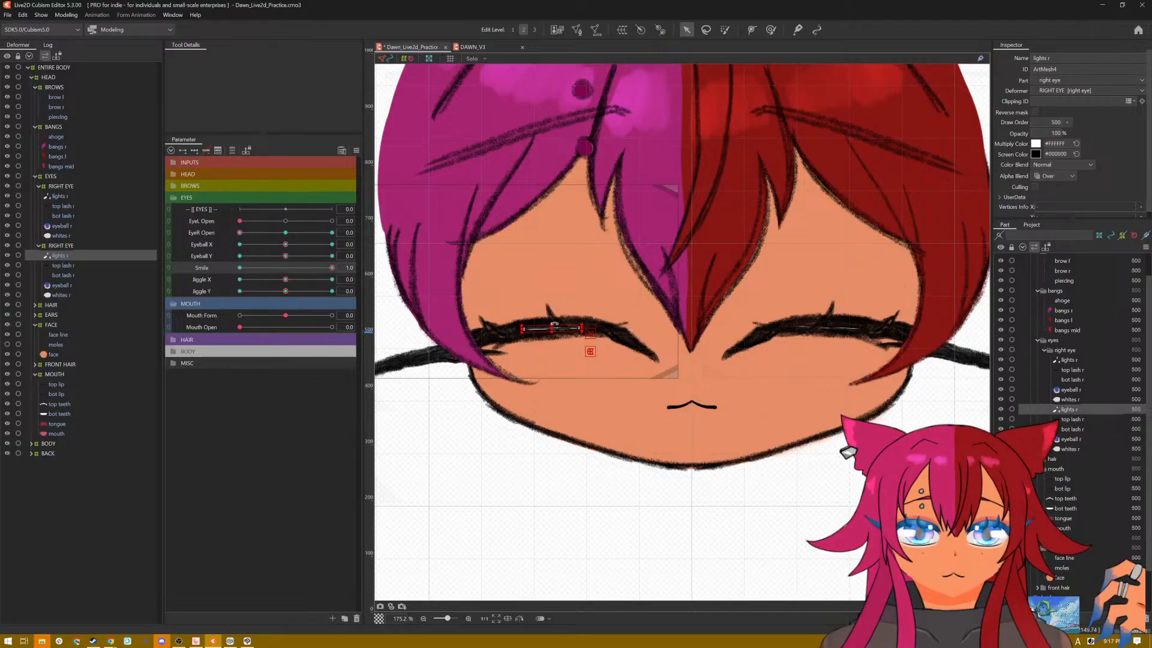
Step: Nudge the red-haired side's flattened eye highlights behind the arched top lash and save the model
click(66, 197)
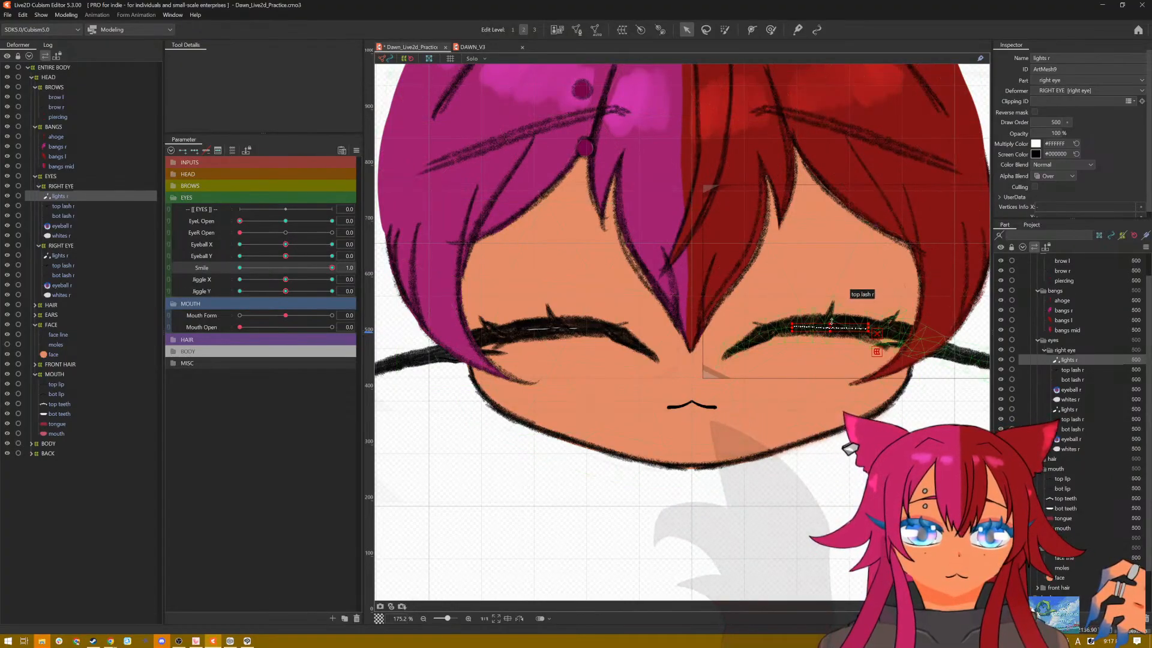
drag(831, 321, 830, 322)
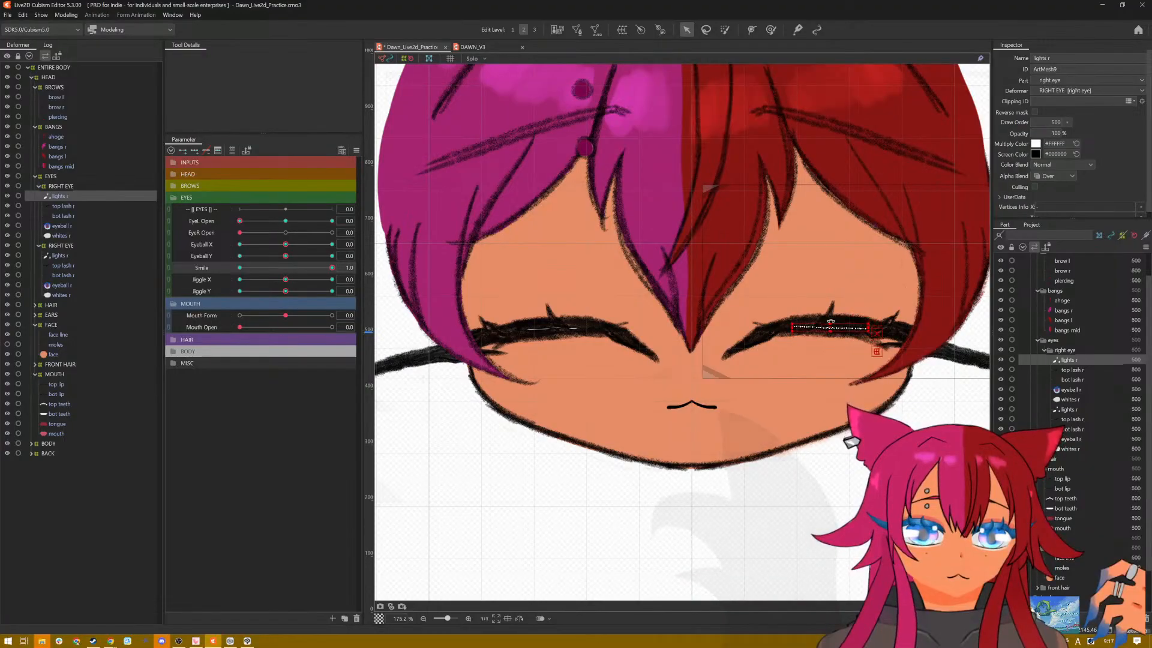
scroll(620, 326, down, 8)
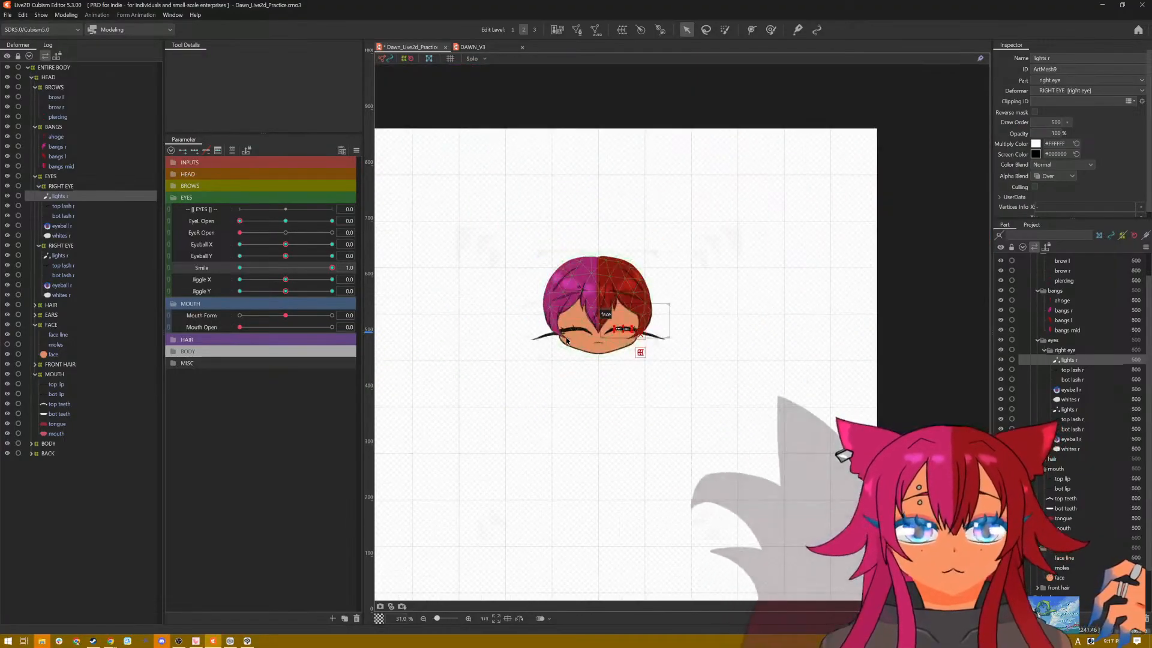
scroll(515, 342, up, 5)
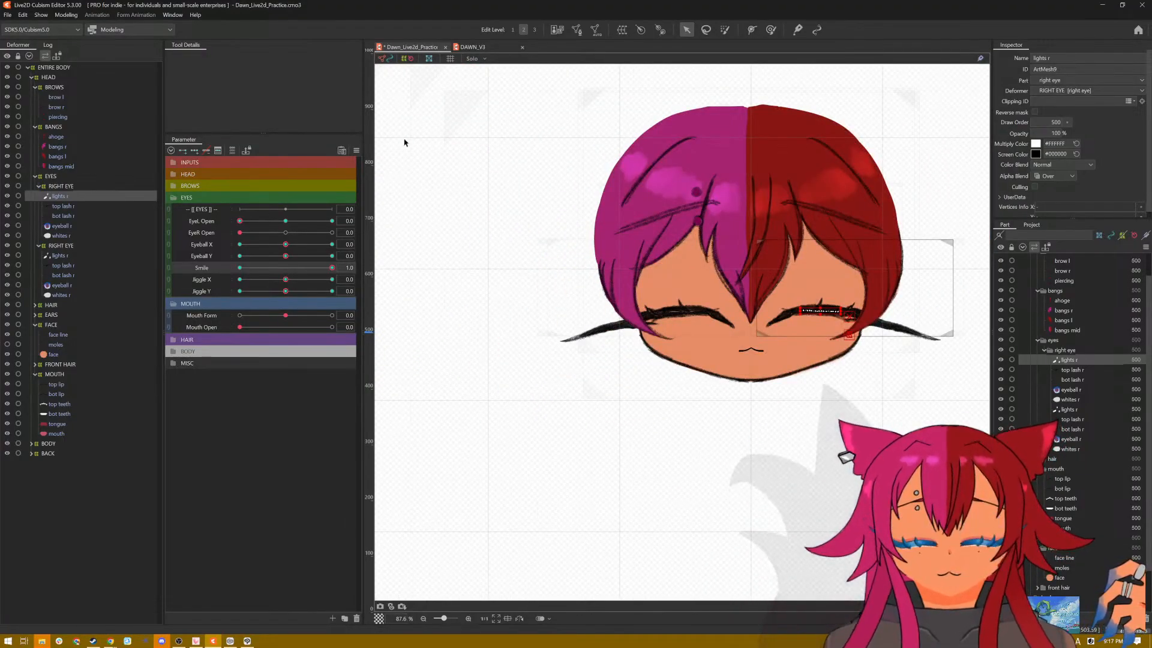
key(ctrl+s)
Step: Reset the parameters to their defaults and preview the face motion in Physics Settings using the Posing pattern
click(357, 150)
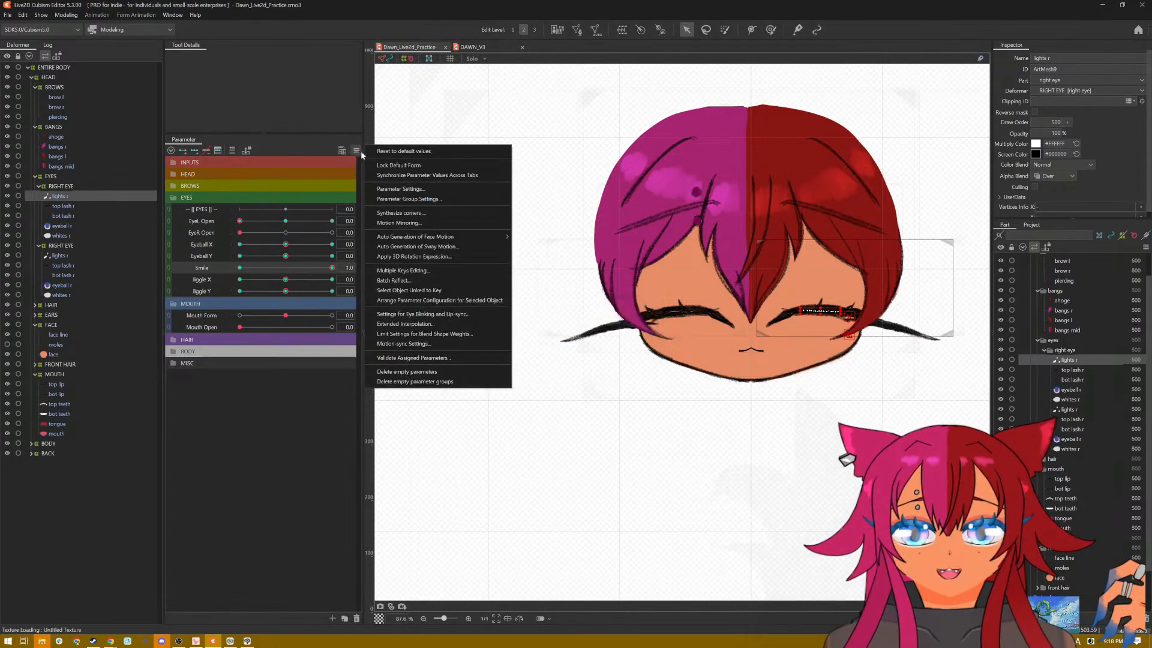
click(399, 151)
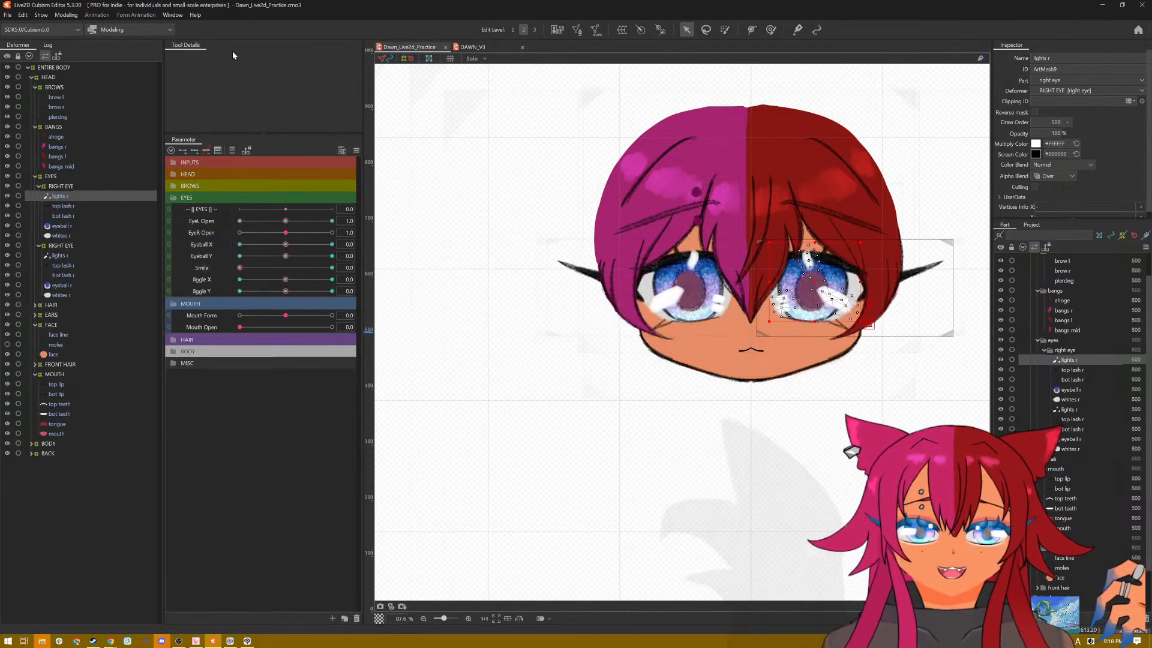
click(66, 14)
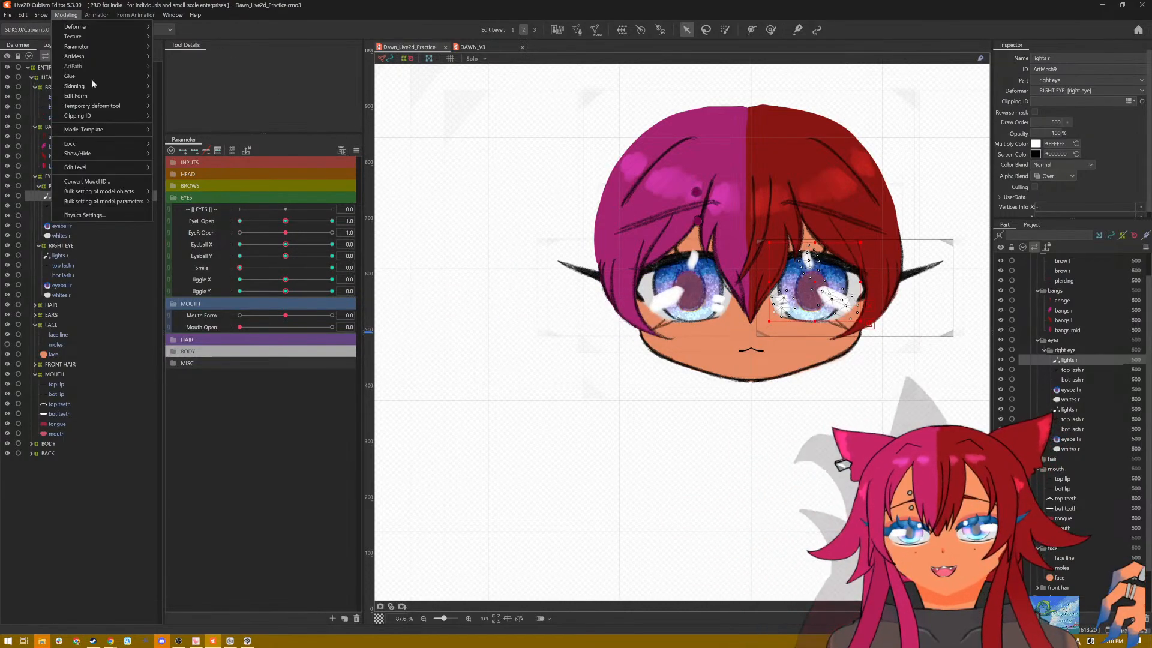
click(96, 216)
scroll(694, 197, up, 2)
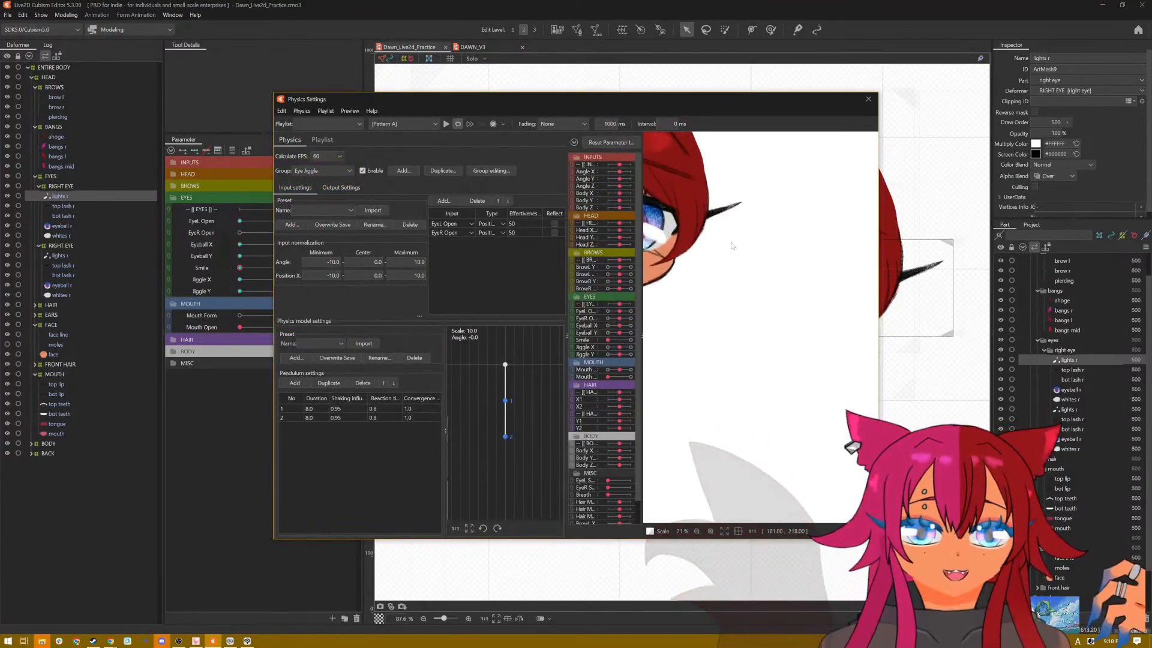
drag(653, 233, 825, 333)
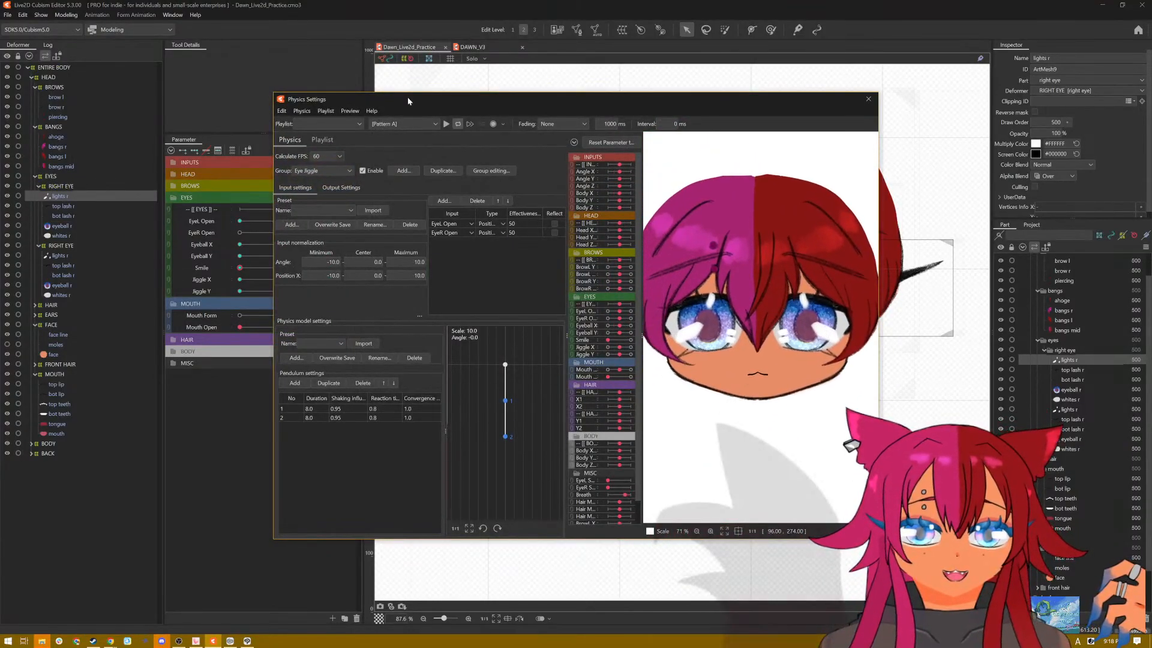
click(403, 123)
click(444, 124)
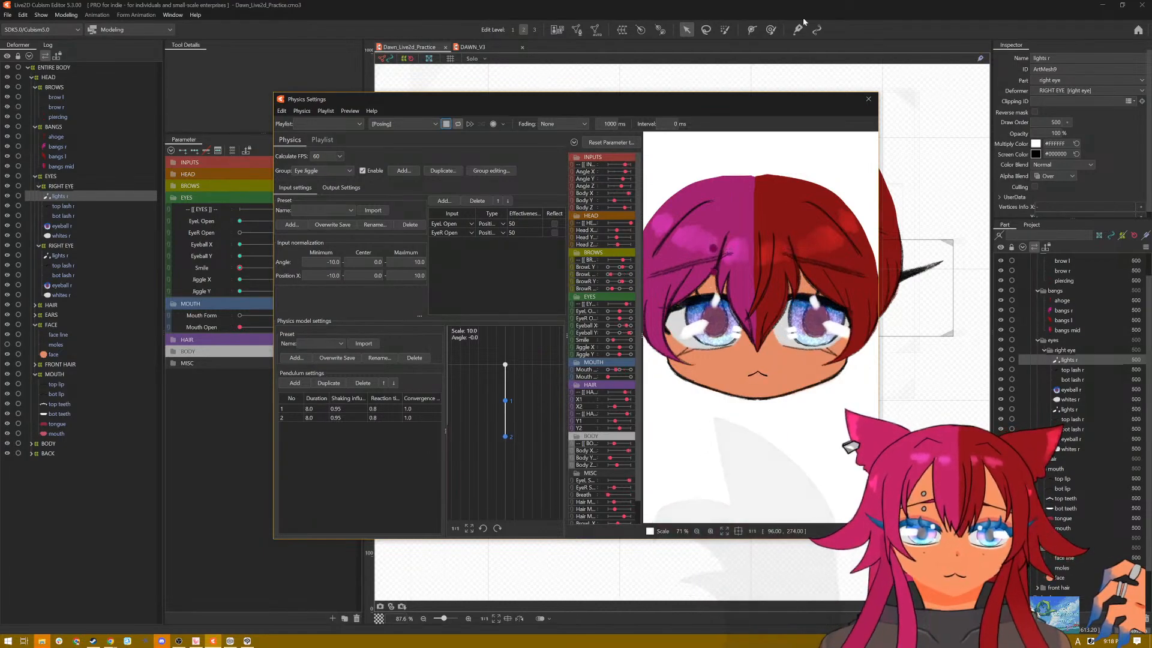
click(868, 100)
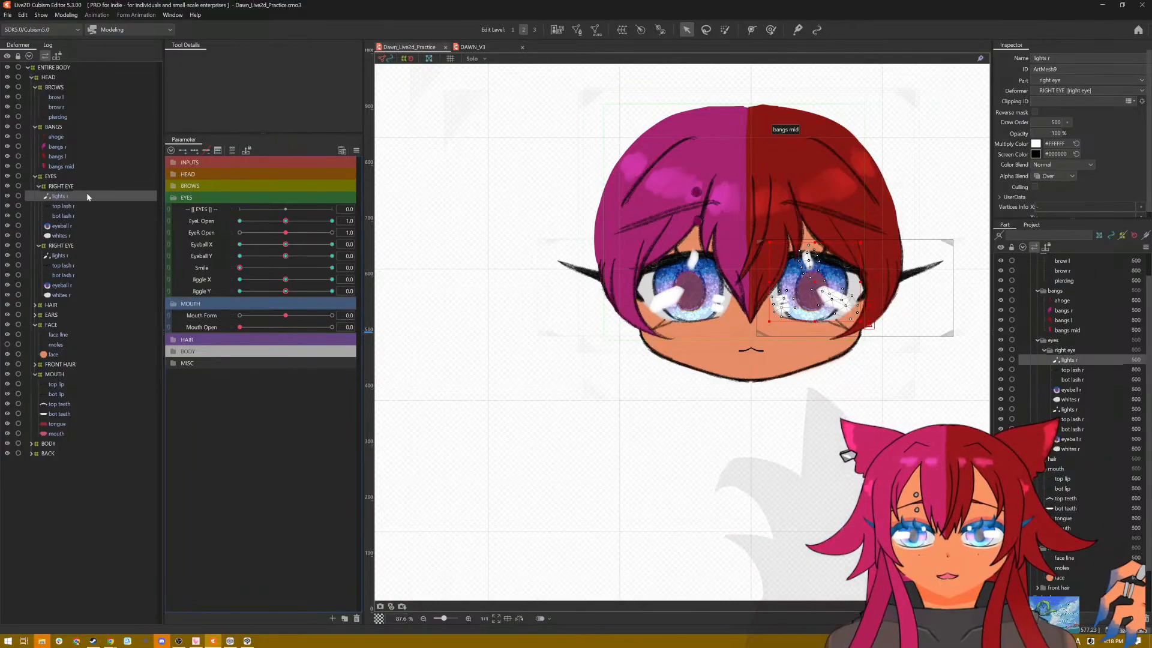
Step: Test closing and opening each eye with Smile at 1.0, and return Smile to 0.0
drag(240, 267, 384, 271)
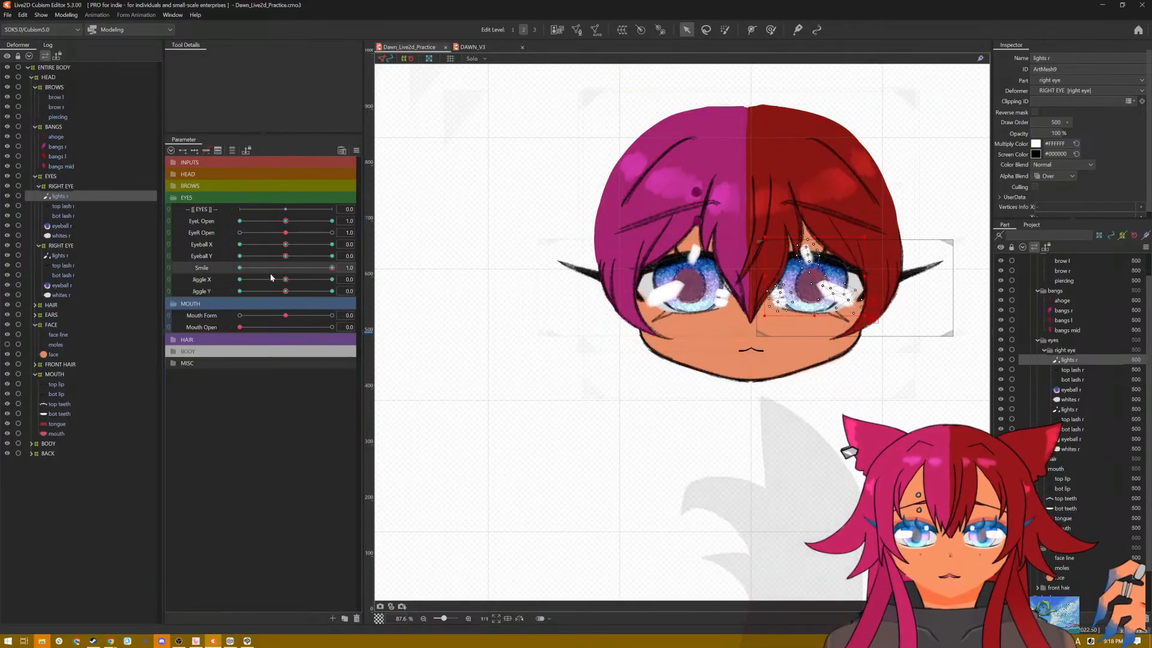
drag(285, 222, 237, 222)
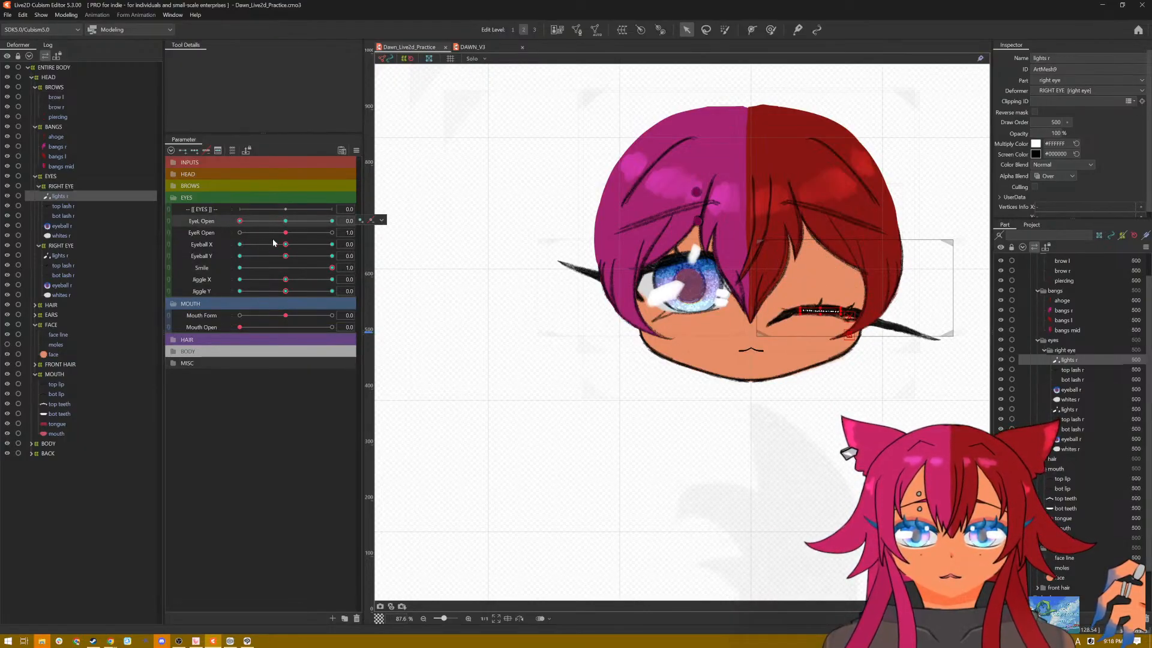
drag(285, 232, 336, 226)
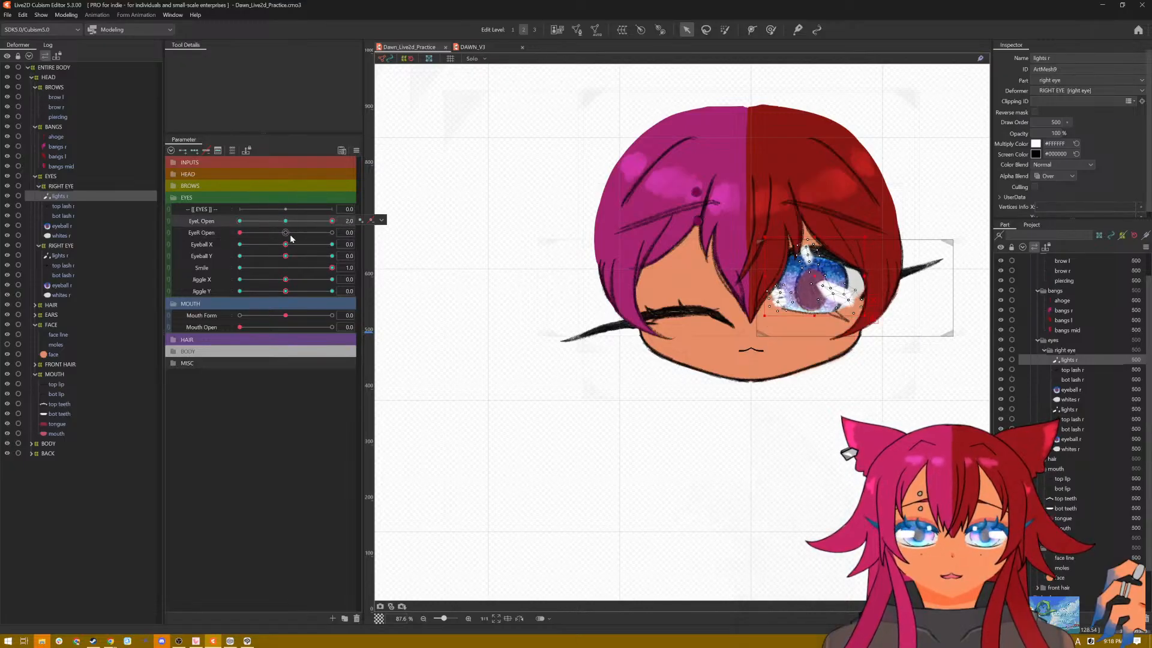
drag(244, 235, 231, 271)
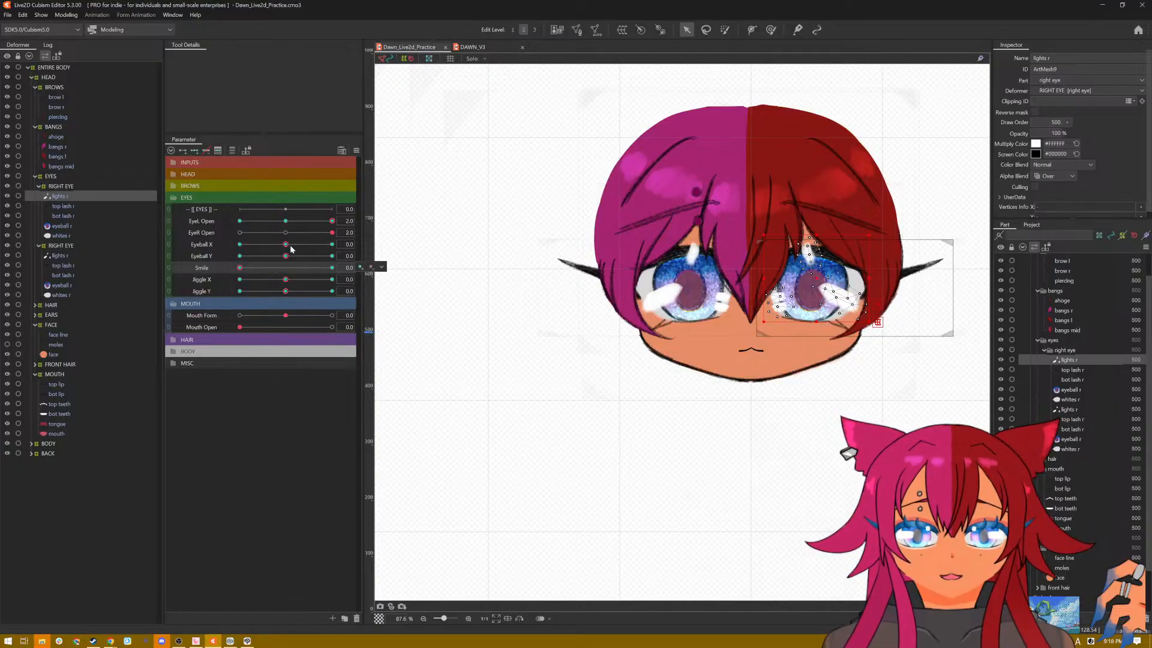
Step: Check the highlights with both eyes closed and Eyeball X at 1.0, and recentre Eyeball X
drag(290, 248, 188, 238)
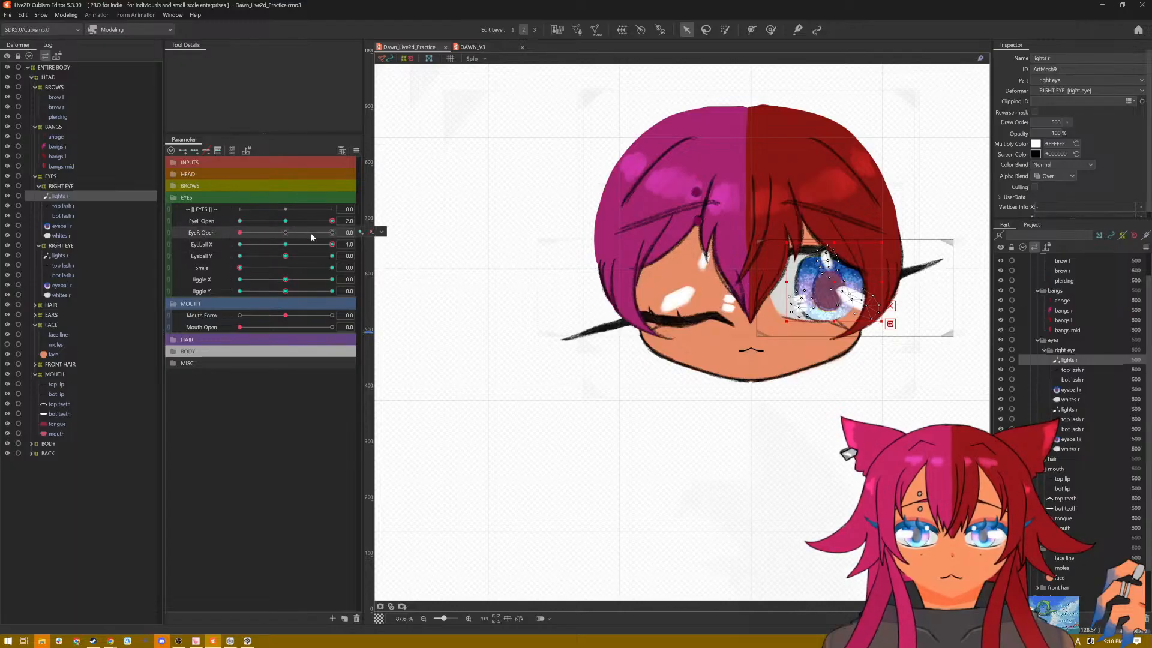
drag(333, 222, 196, 229)
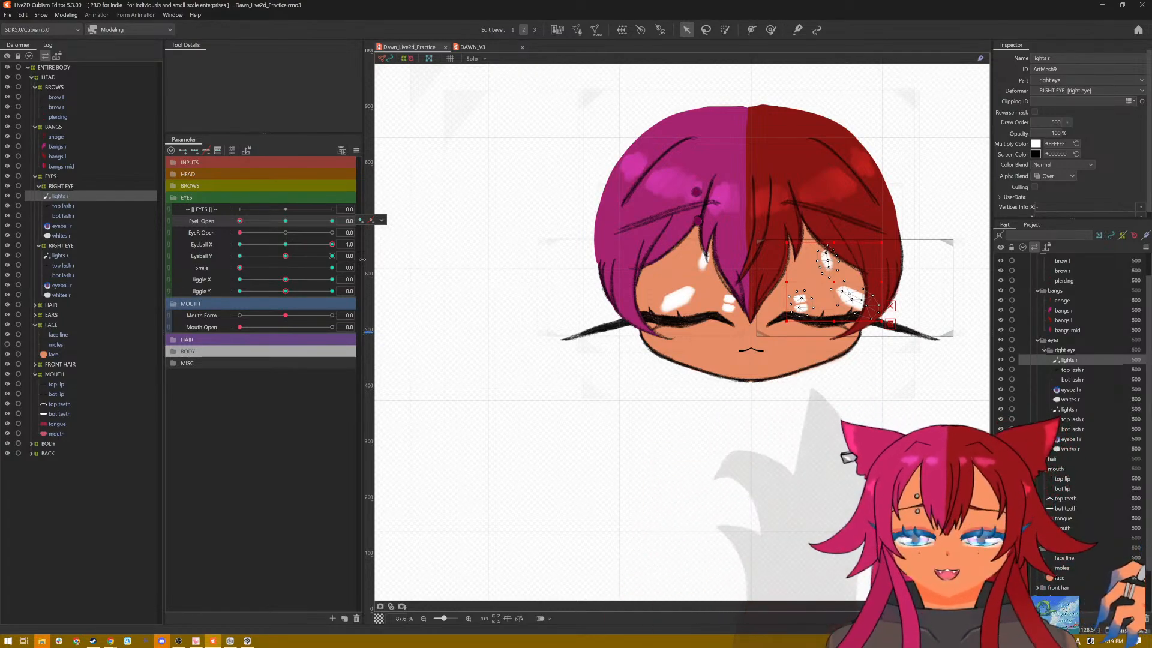
click(285, 255)
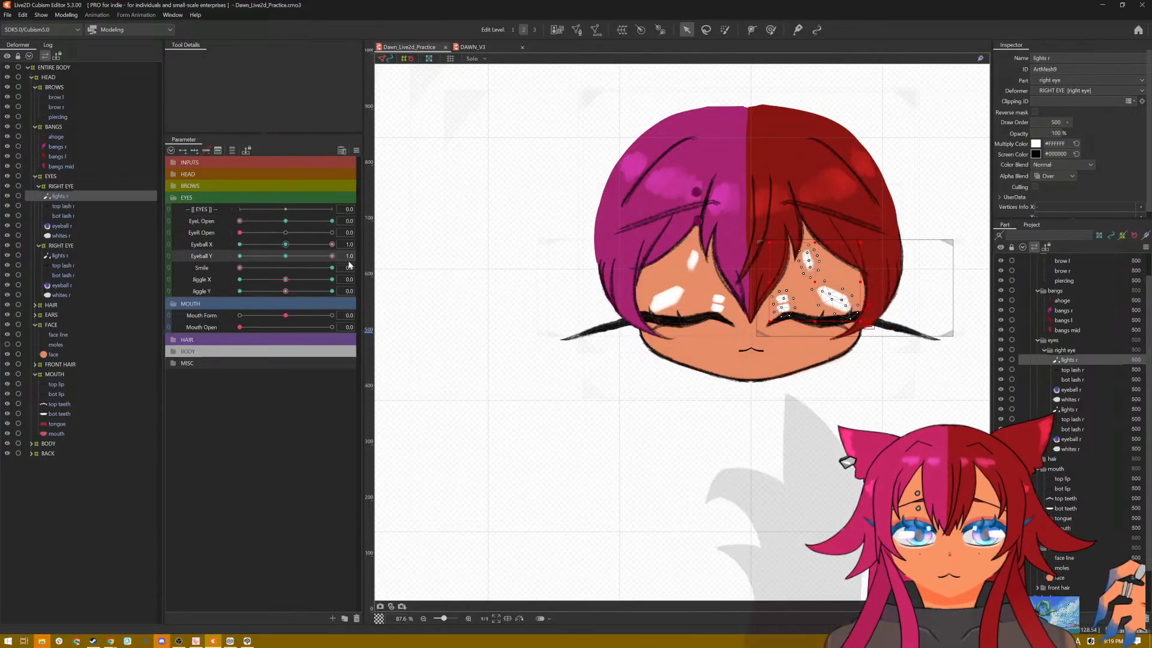
click(285, 246)
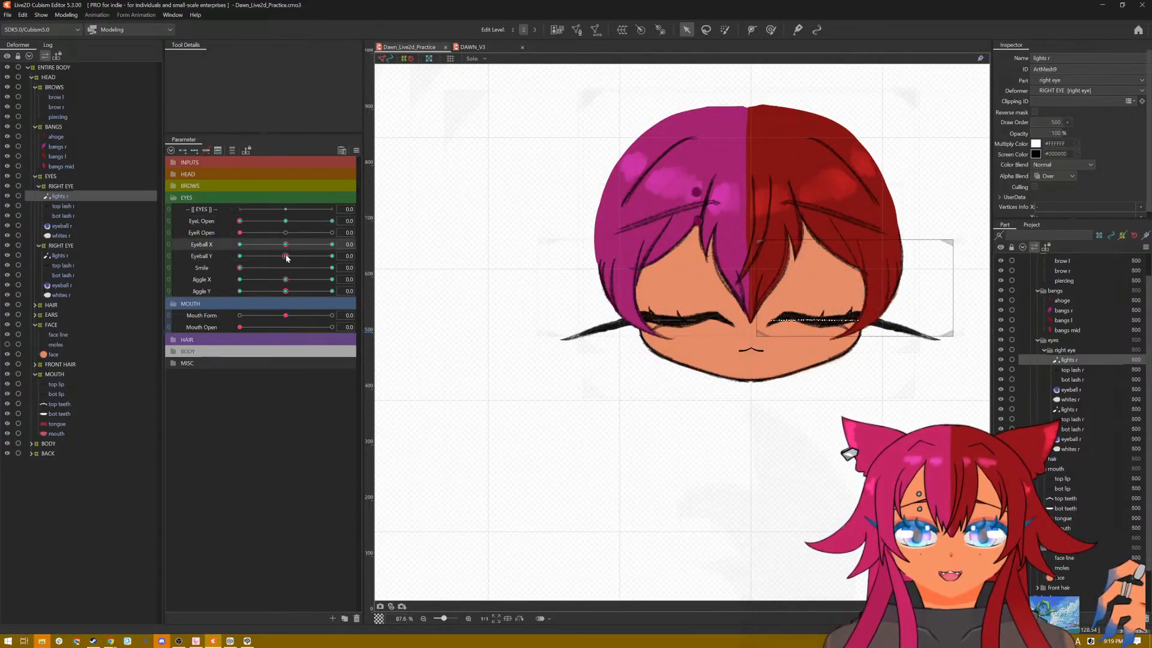
Step: Flatten the eye highlights on both sides behind the closed top lashes at Eyeball Y 1.0
click(286, 257)
mouse_move(314, 259)
mouse_down()
mouse_move(356, 254)
mouse_move(217, 255)
mouse_move(338, 255)
mouse_up()
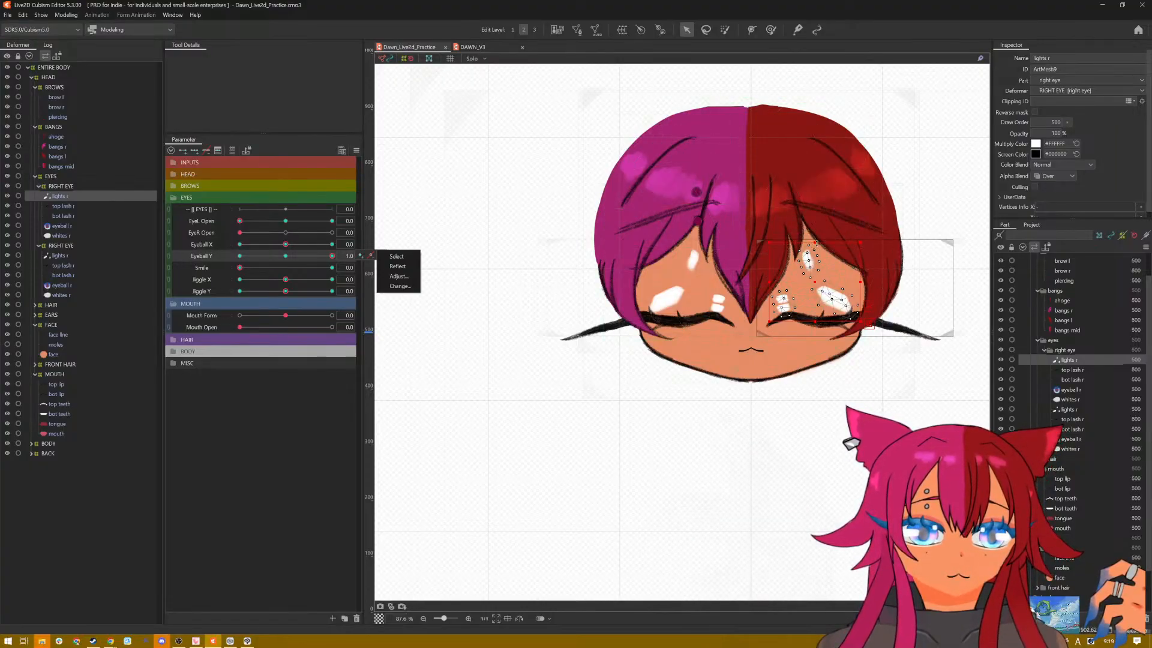
drag(814, 242, 814, 311)
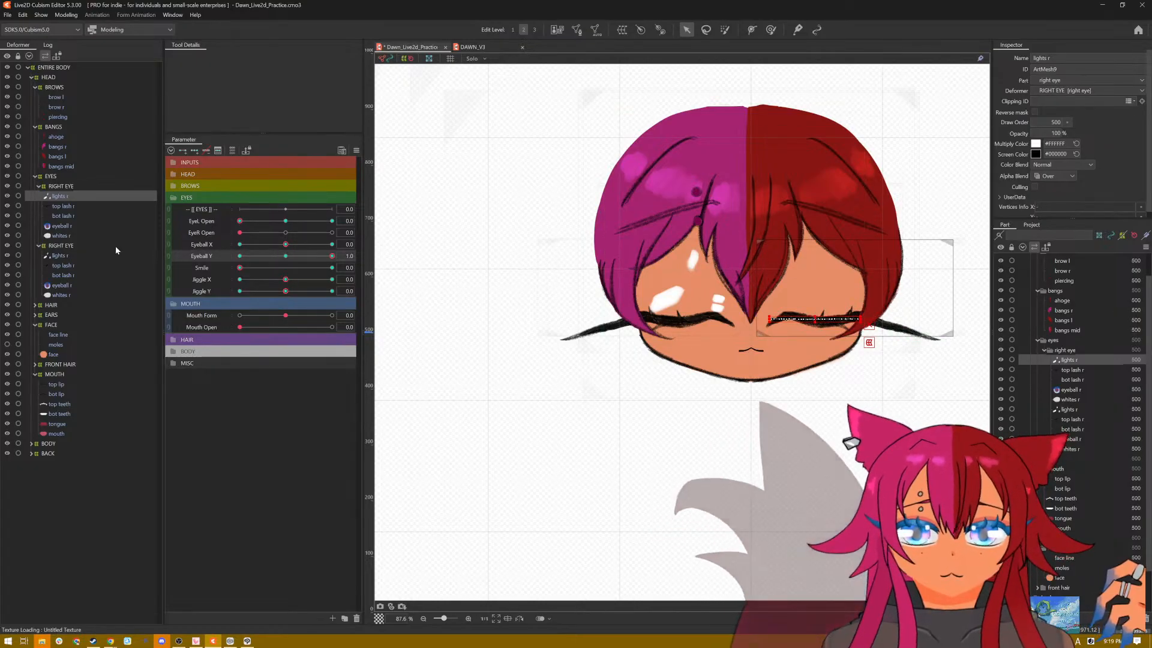
click(59, 257)
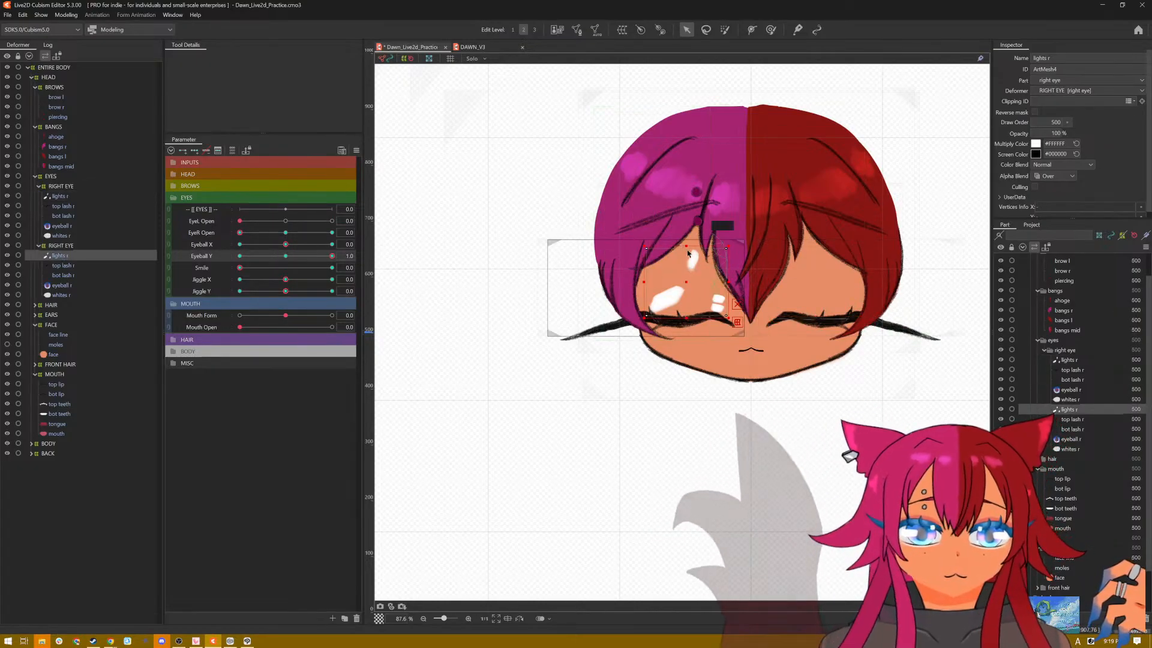
drag(687, 247, 685, 318)
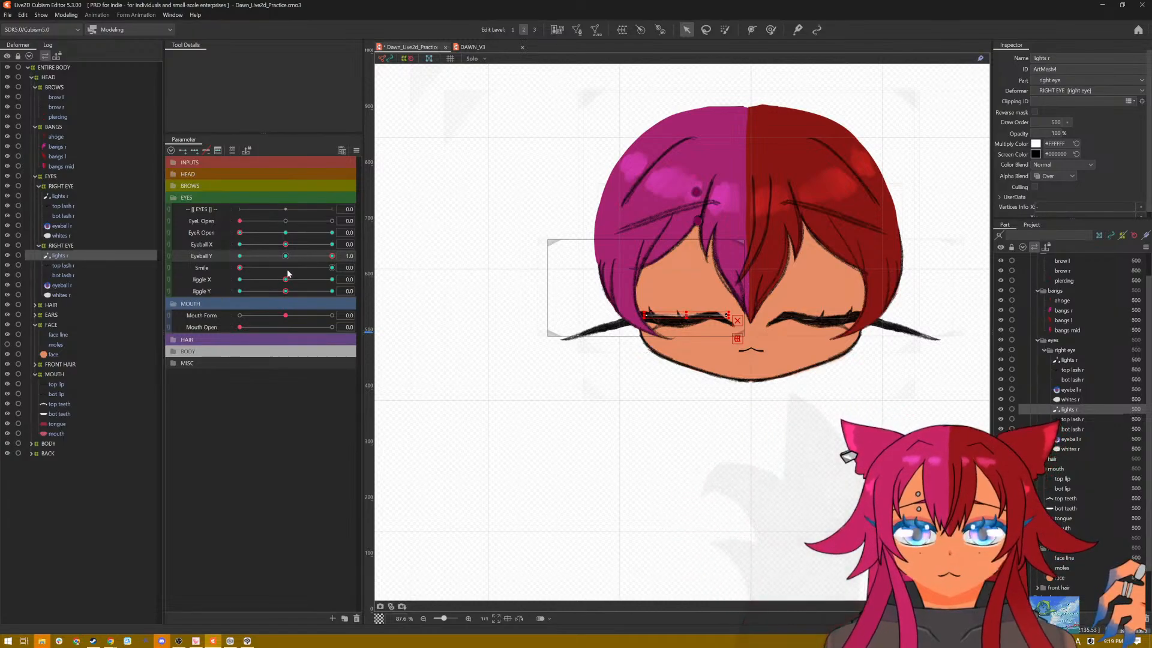
Step: Flatten the eye highlights on both sides behind the closed top lashes at Eyeball Y -1.0
drag(332, 258, 226, 267)
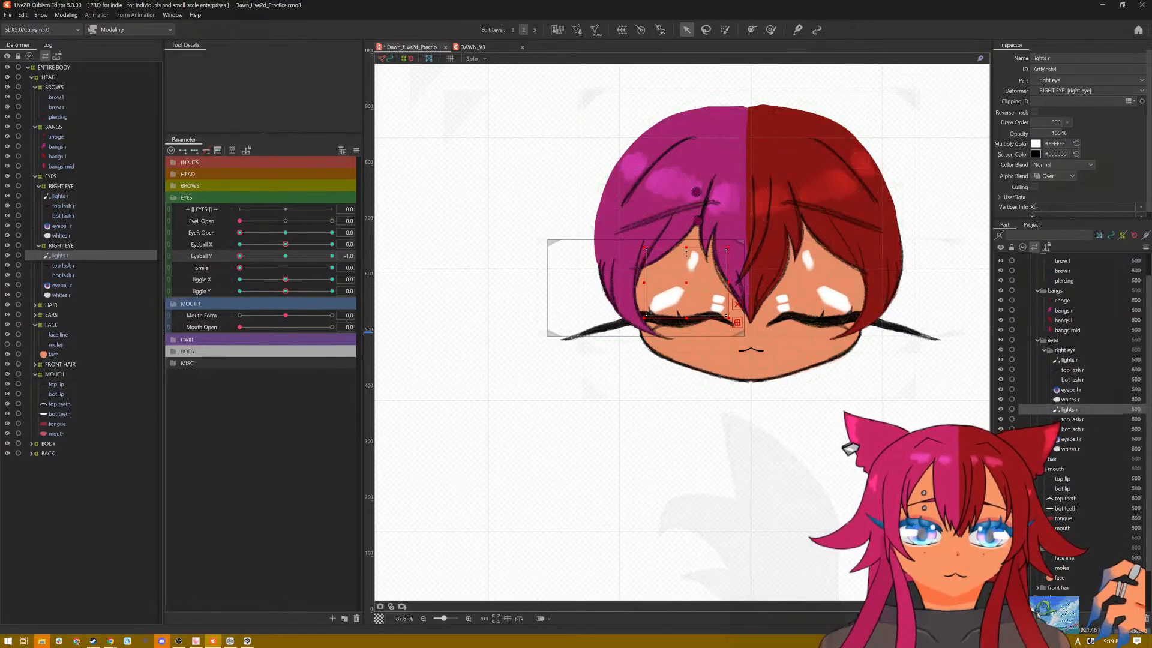
drag(686, 247, 681, 313)
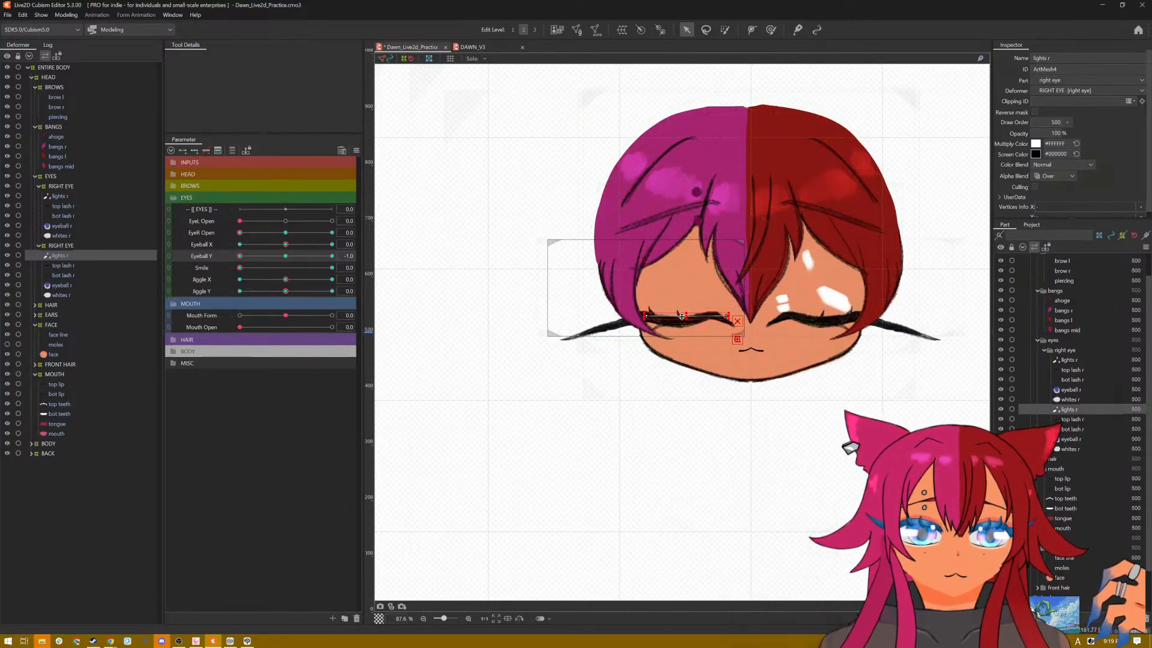
click(59, 195)
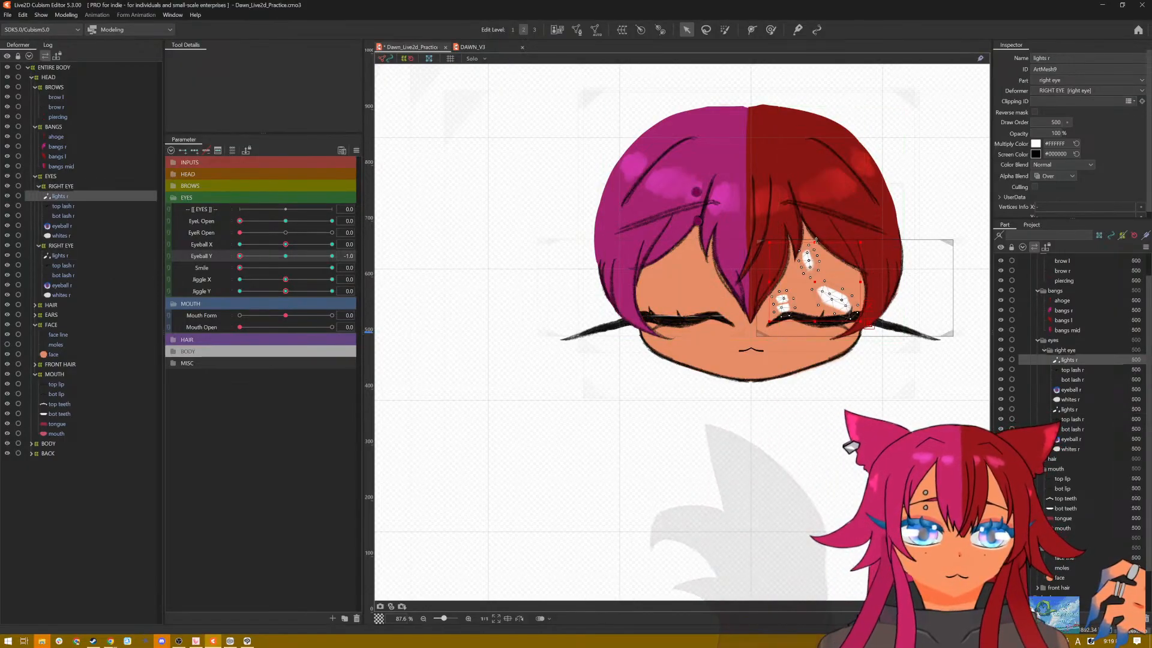
drag(814, 243, 816, 317)
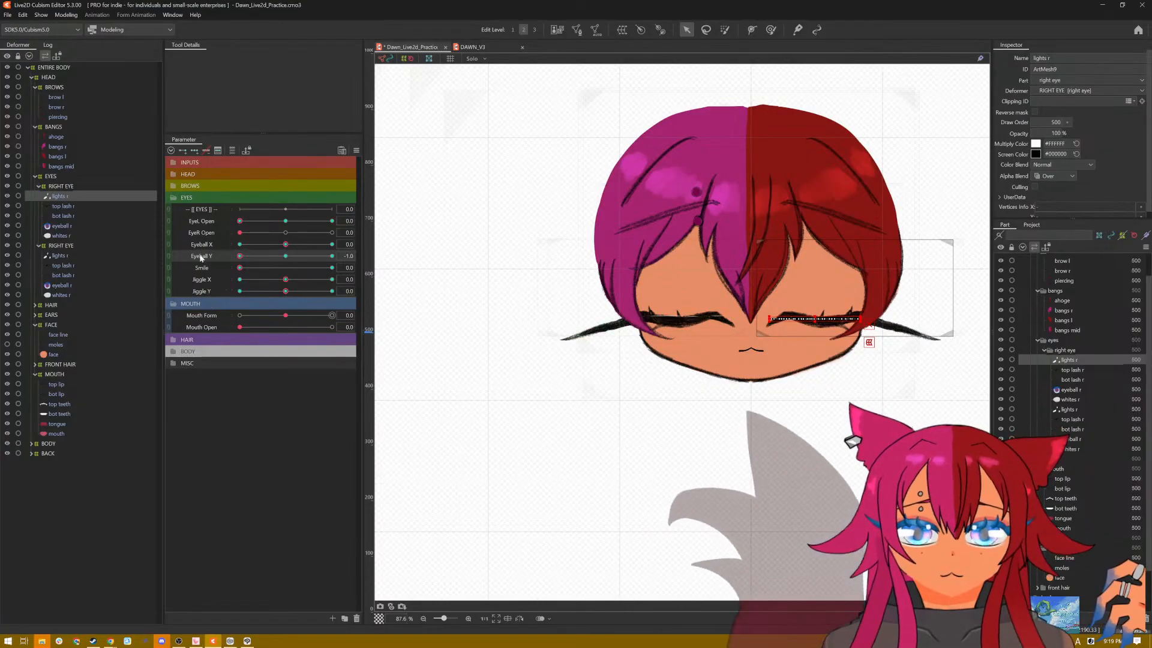
Step: Examine both sides' closed-eye highlights at Eyeball X 1.0 and -1.0 with Eyeball Y centred
drag(240, 256, 360, 244)
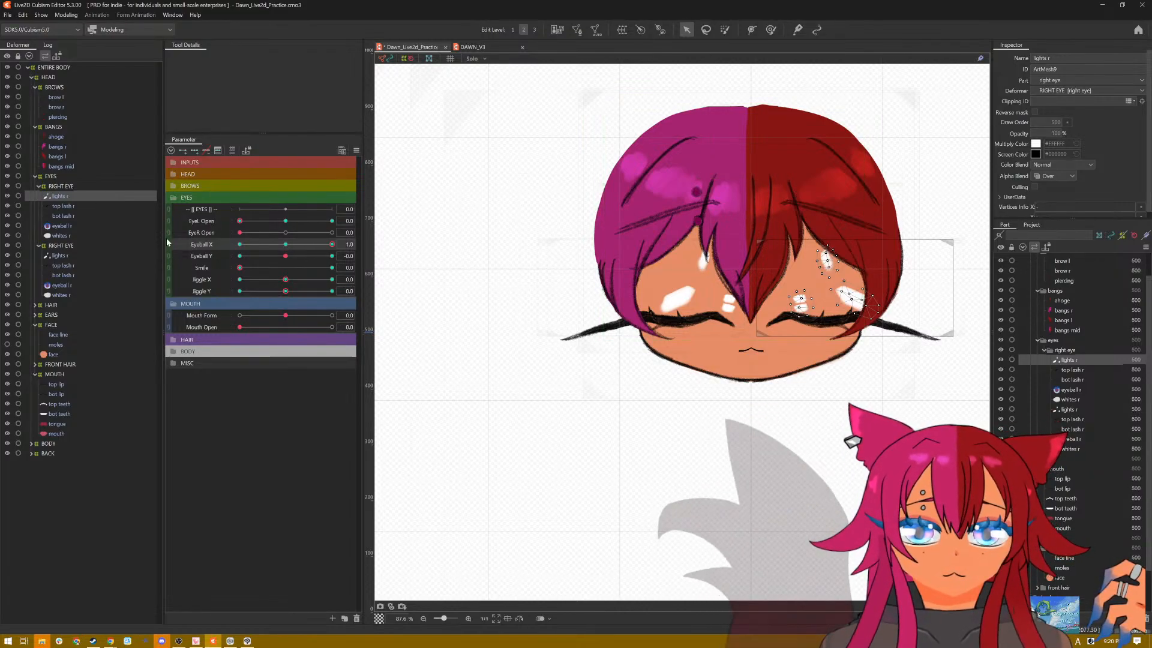
click(60, 256)
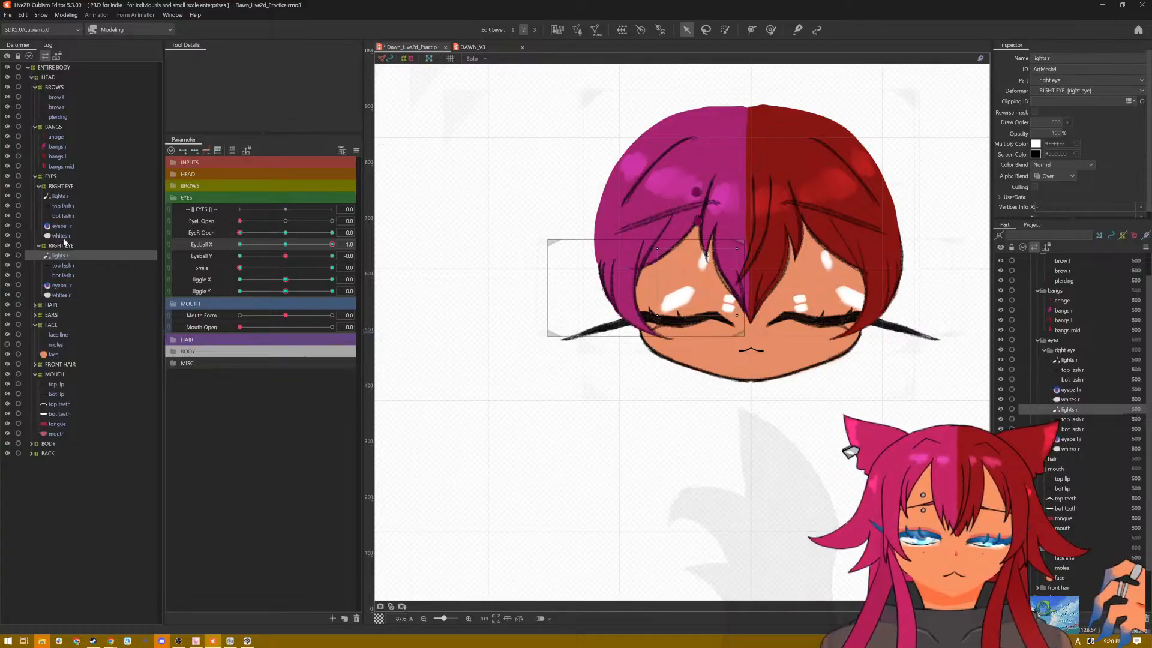
click(60, 197)
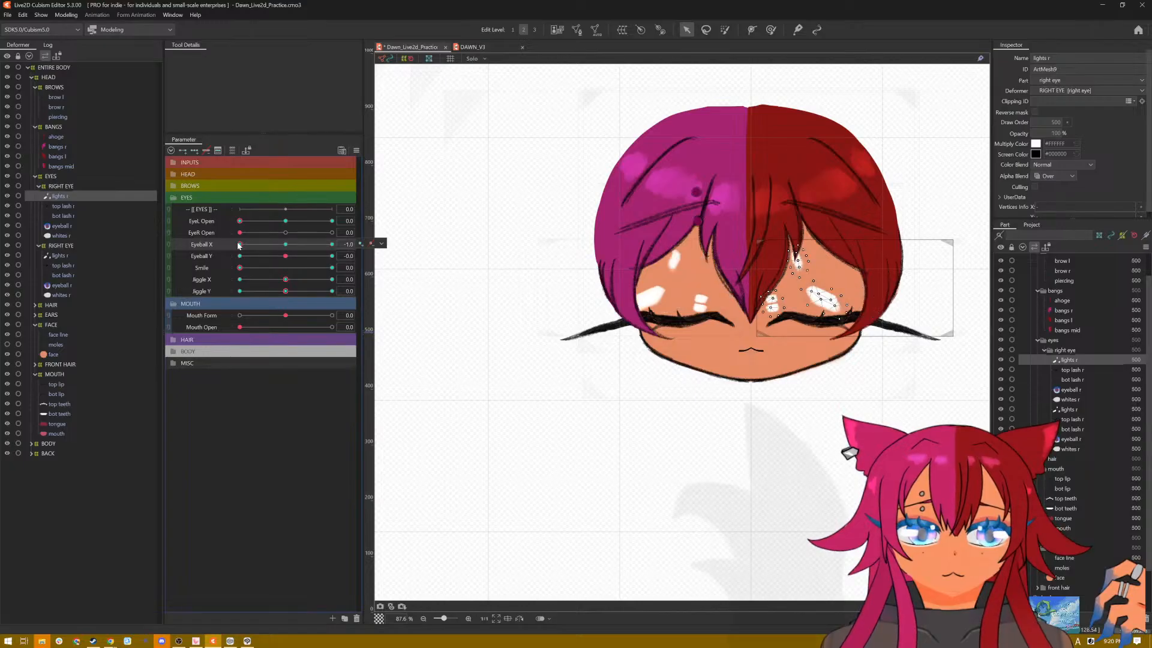
drag(240, 246, 202, 248)
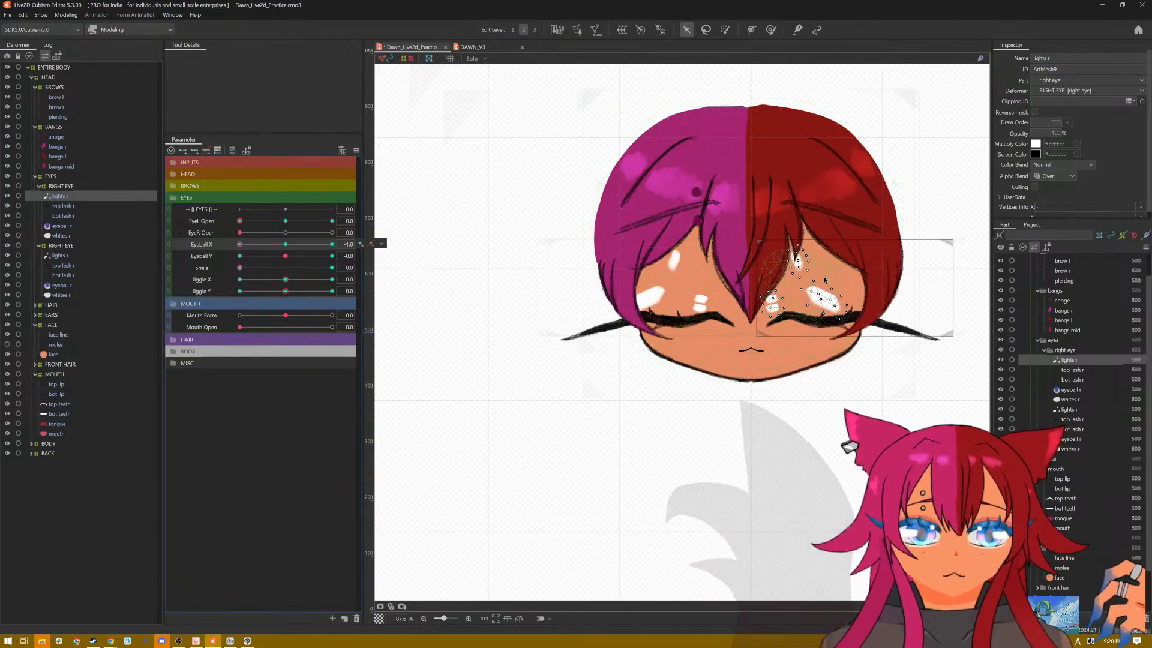
Step: Switch to the brush selection tool, select the pink-haired side's eye highlights and reset all parameters to their defaults
click(726, 29)
click(771, 29)
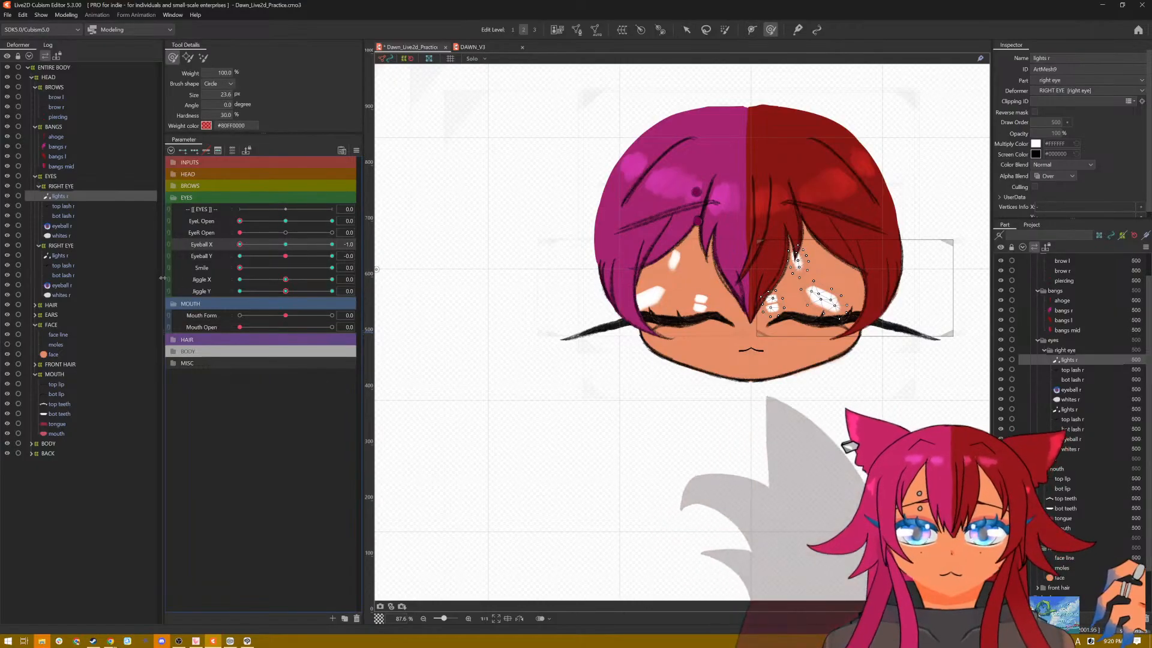
click(59, 255)
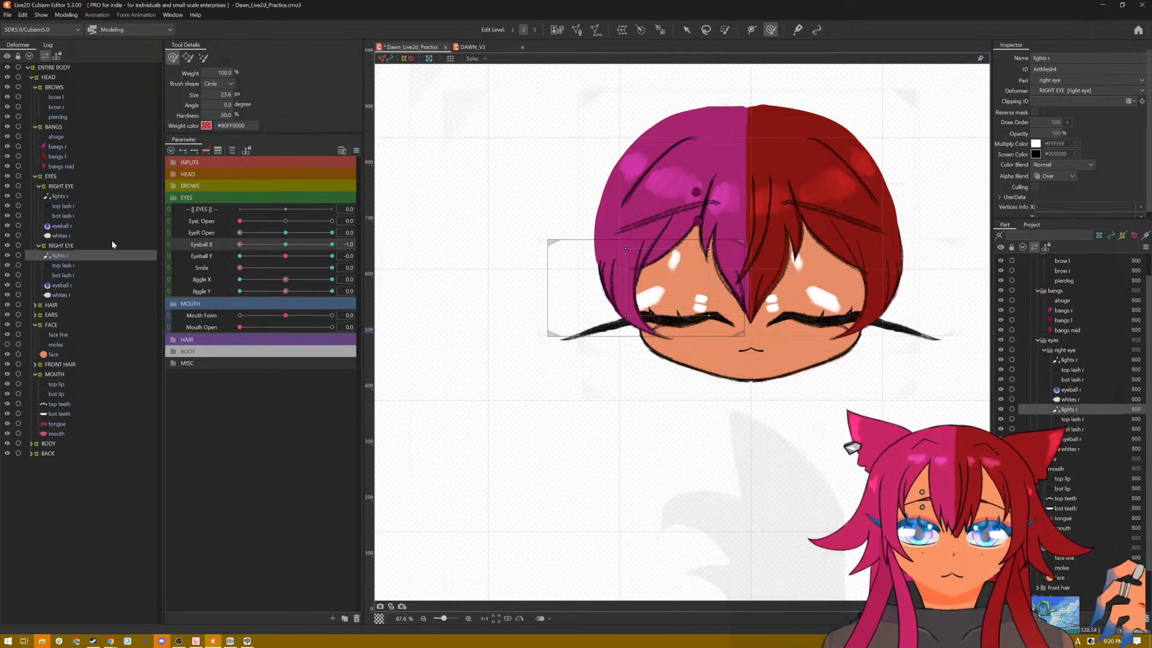
drag(241, 247, 288, 247)
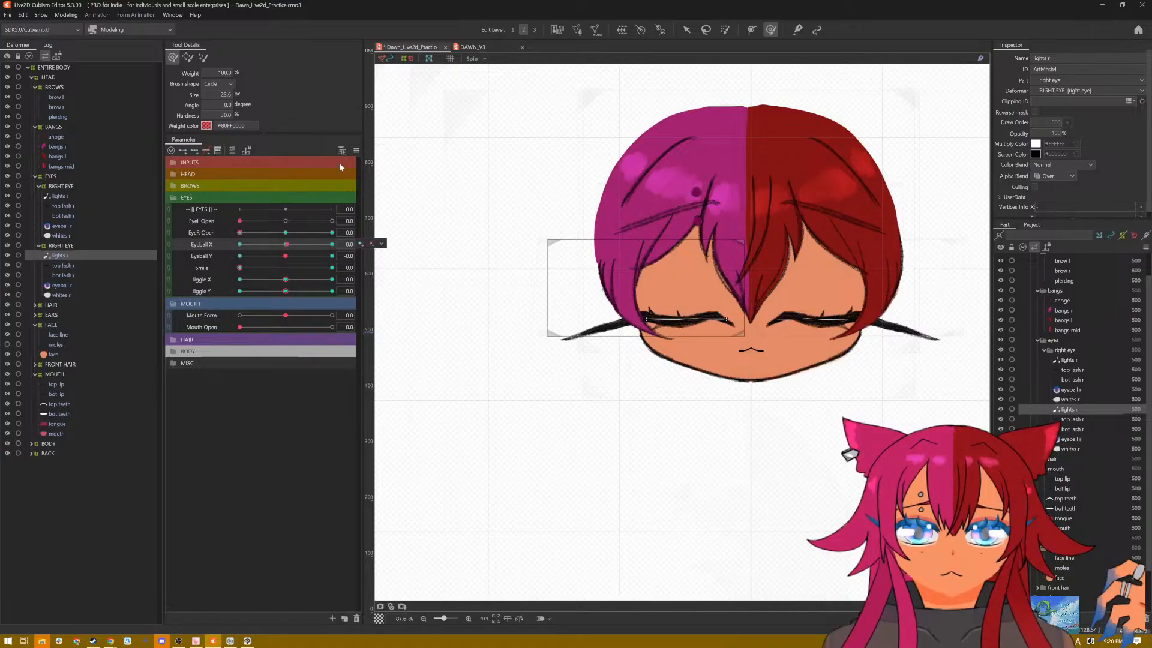
click(360, 150)
click(373, 151)
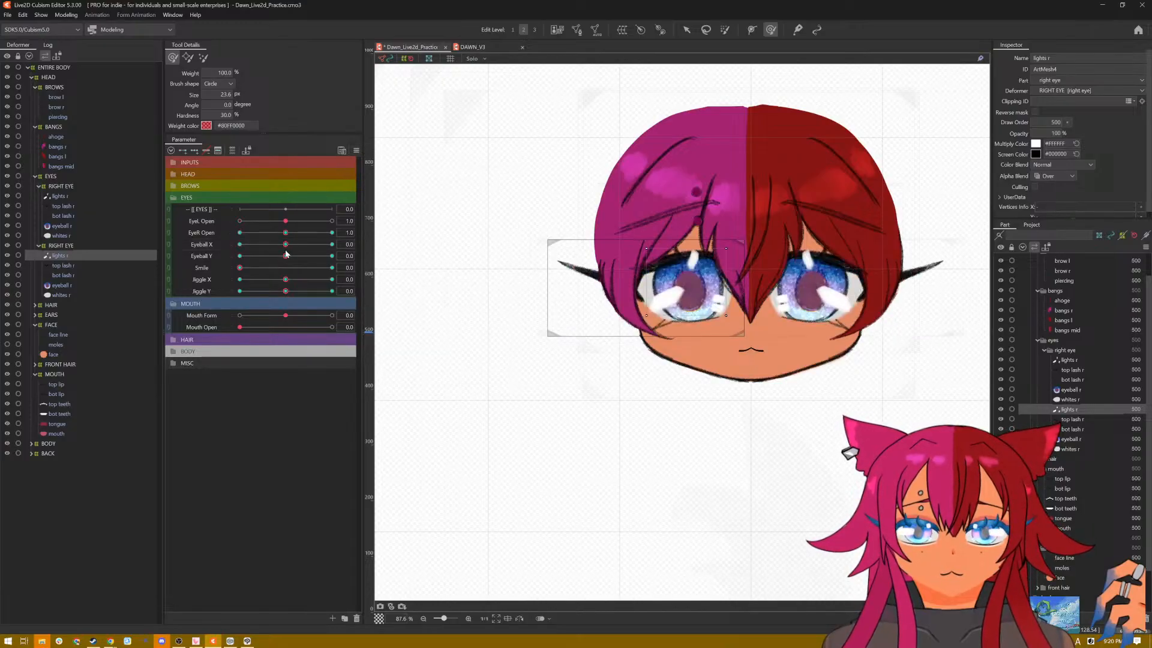
Step: With EyeR Open at 0.0 and Eyeball X at -1.0, flatten the pink-haired side's eye highlights behind the closed top lash
drag(286, 244, 209, 252)
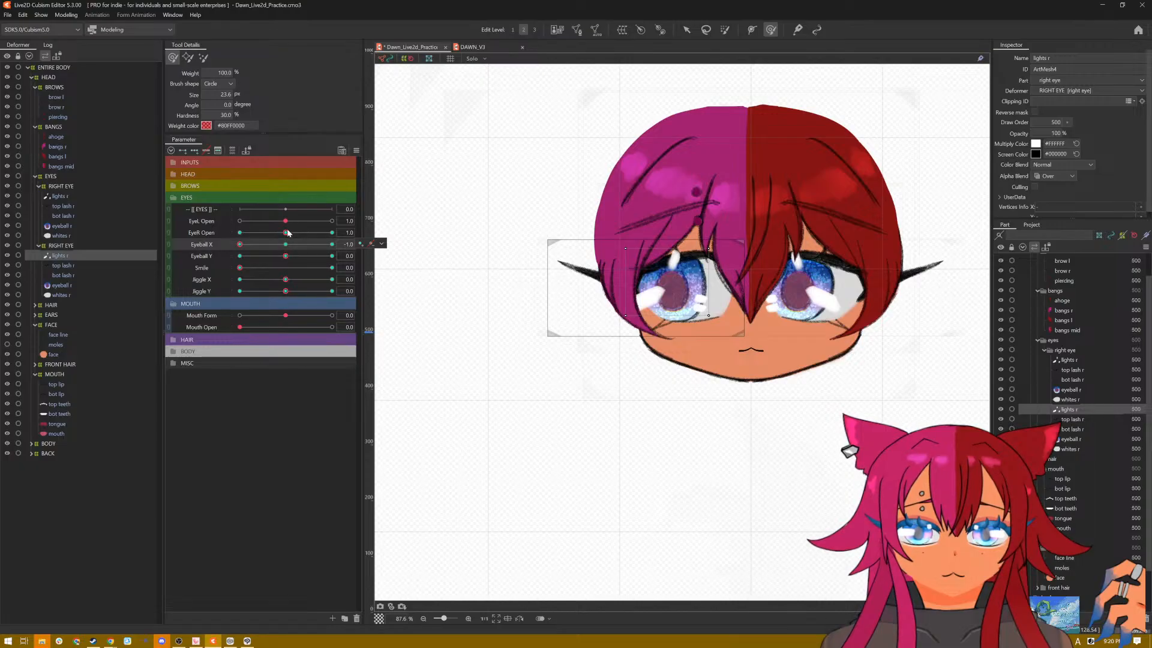
drag(286, 233, 233, 234)
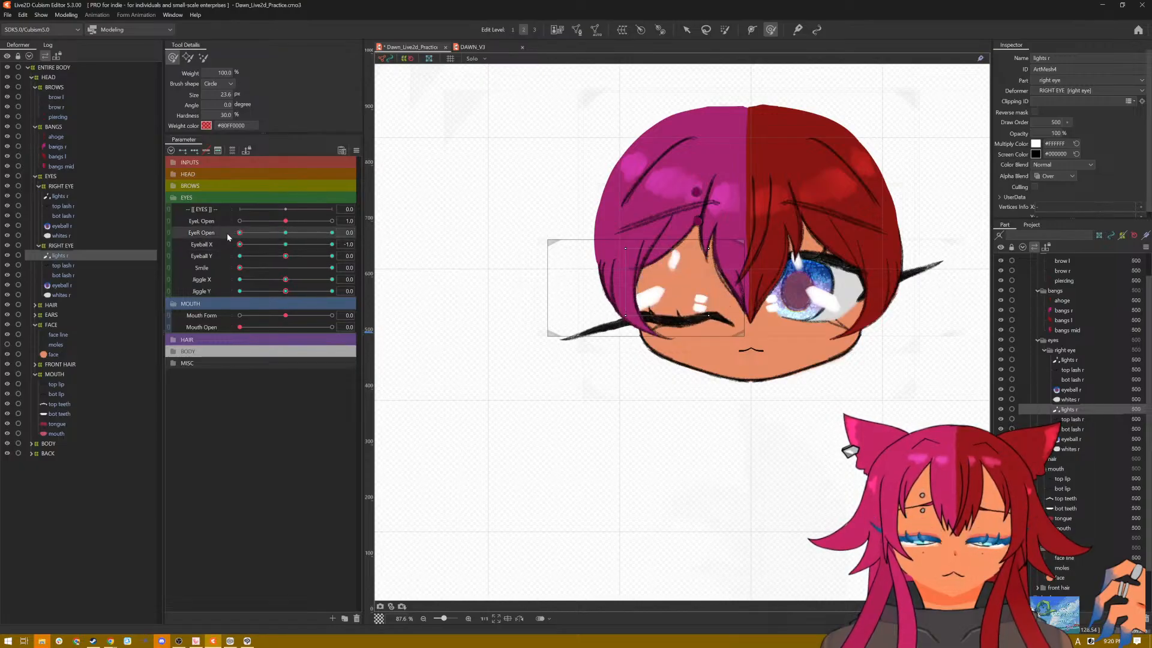
click(238, 246)
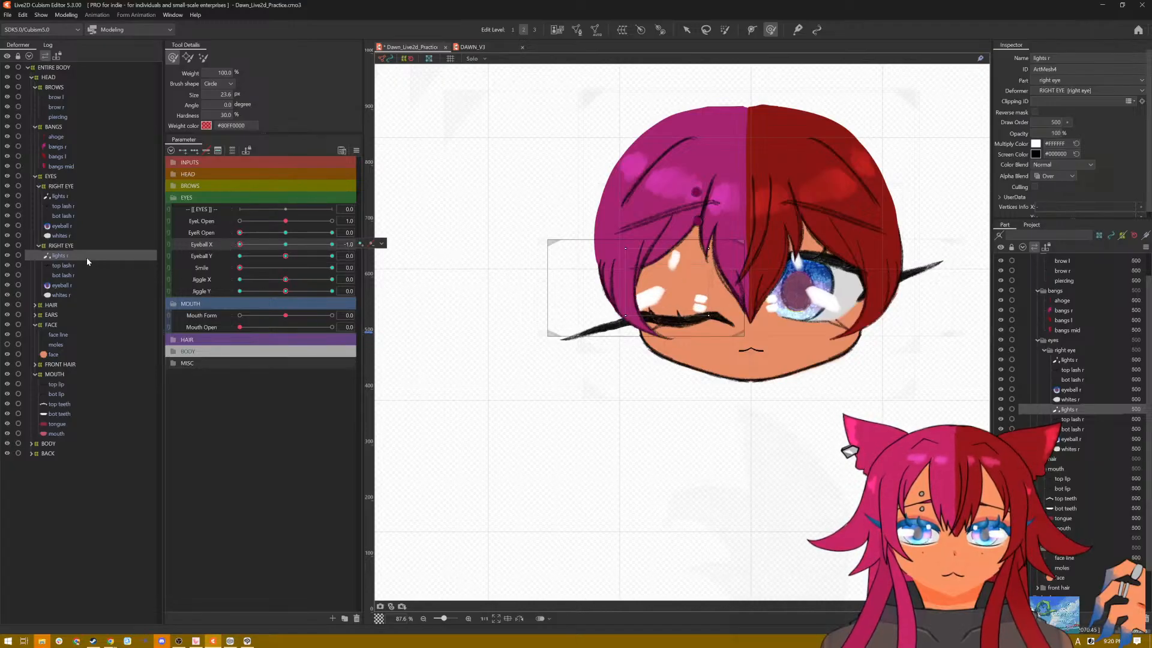
click(691, 34)
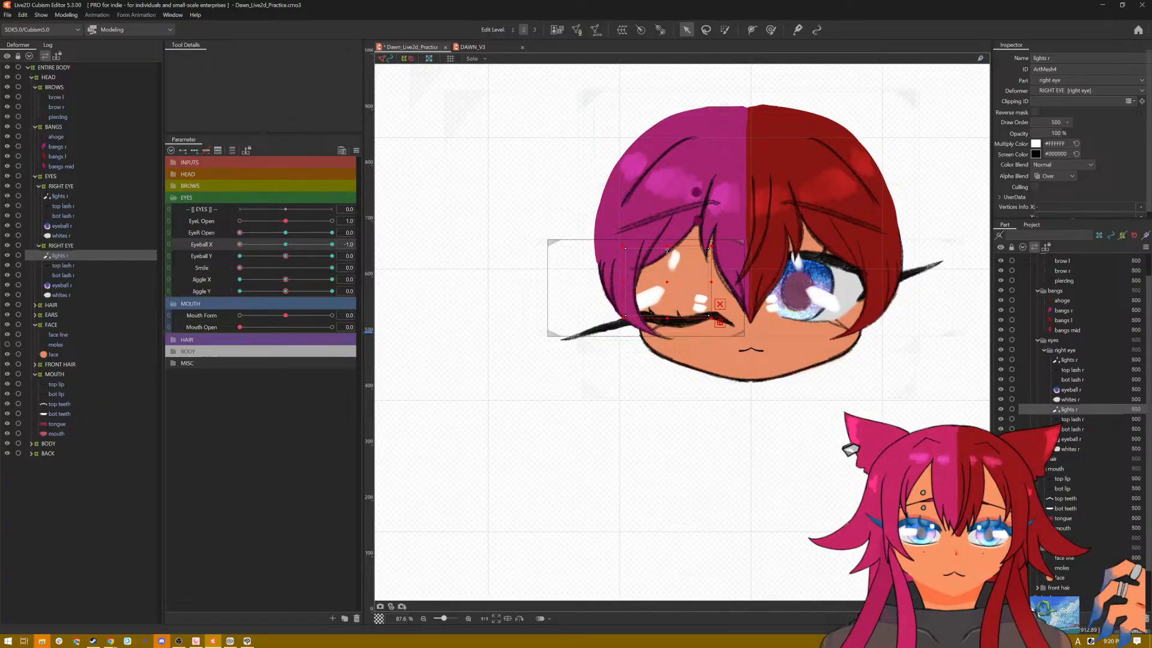
drag(667, 251, 662, 313)
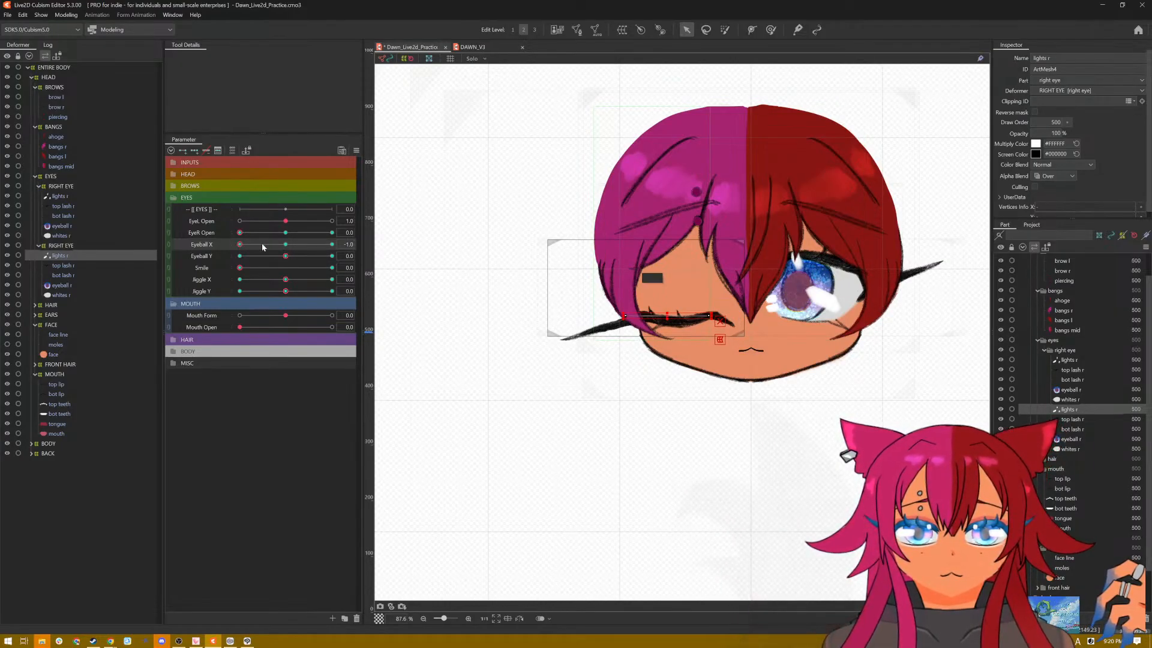
Step: Flatten the pink-haired side's closed-eye highlights behind the top lash at Eyeball X 1.0
drag(262, 246, 364, 245)
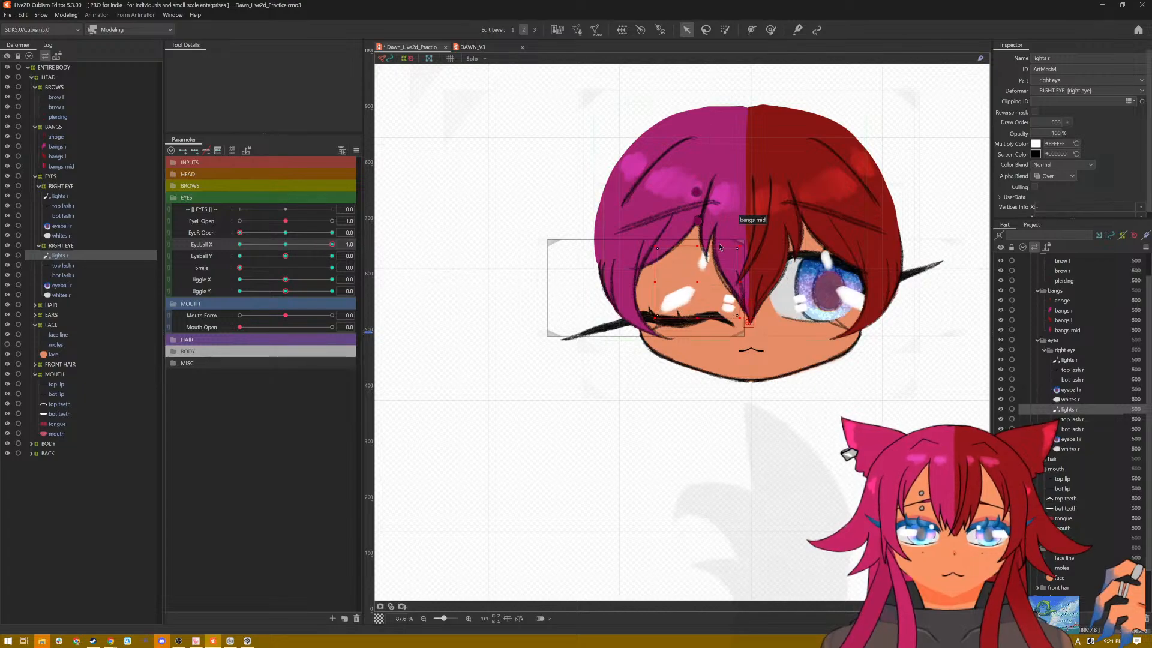
drag(698, 245, 694, 315)
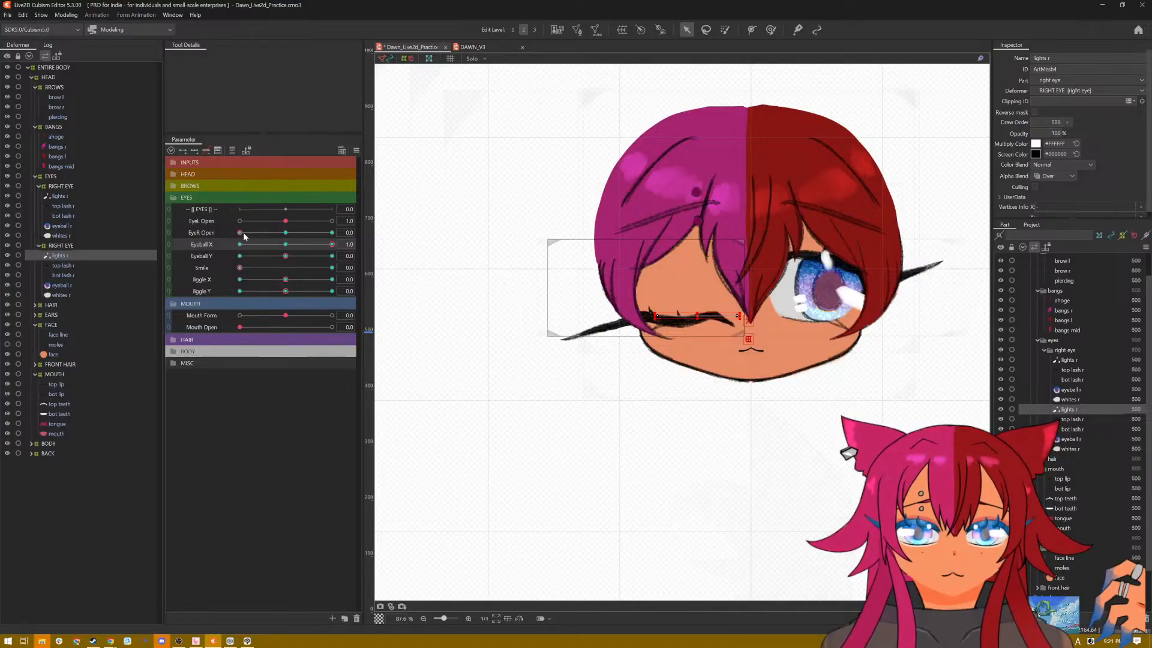
drag(240, 232, 193, 246)
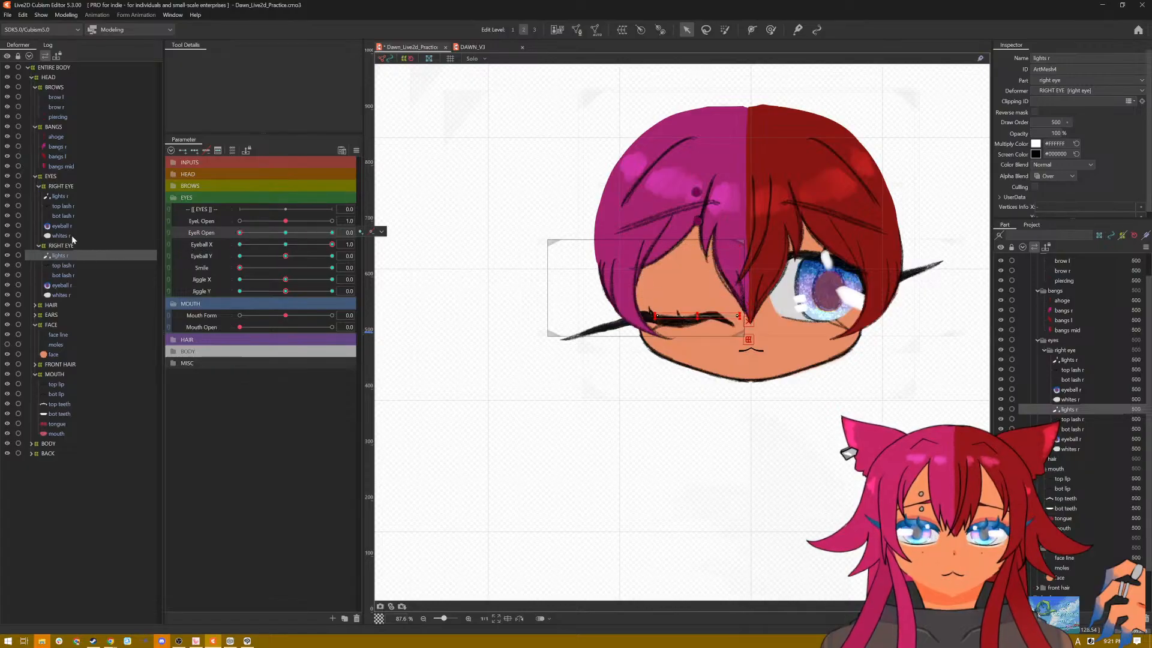
Step: With EyeL Open at 0.0, flatten the red-haired side's eye highlights behind the top lash at Eyeball X 1.0 and -1.0
click(59, 196)
drag(290, 221, 214, 225)
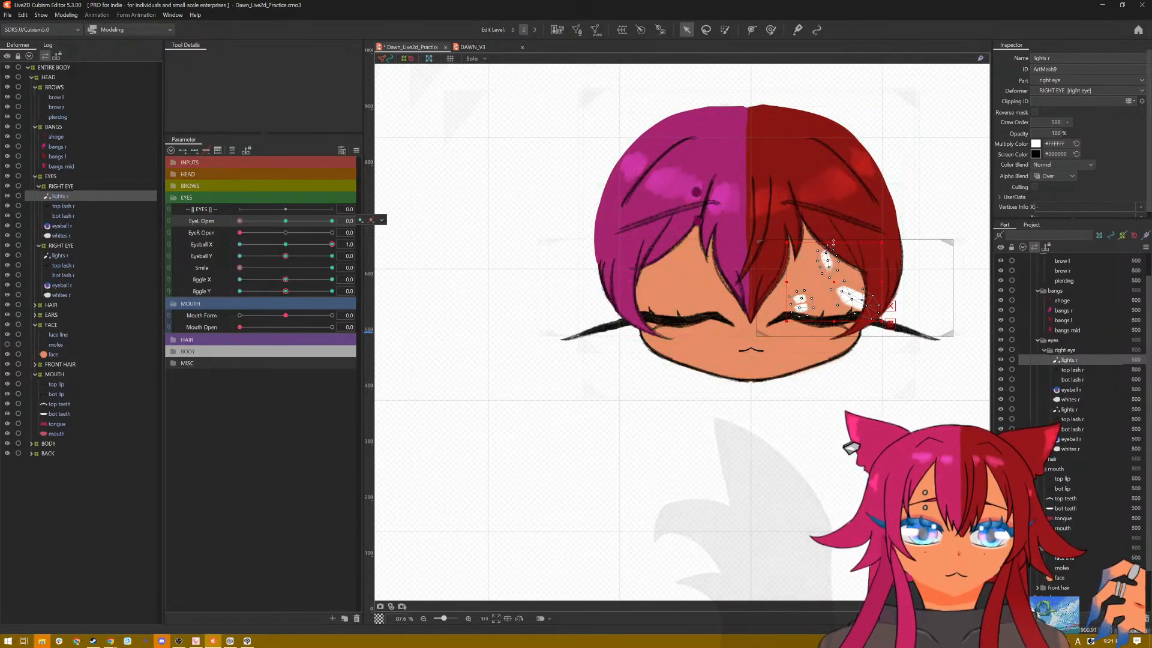
drag(833, 243, 833, 317)
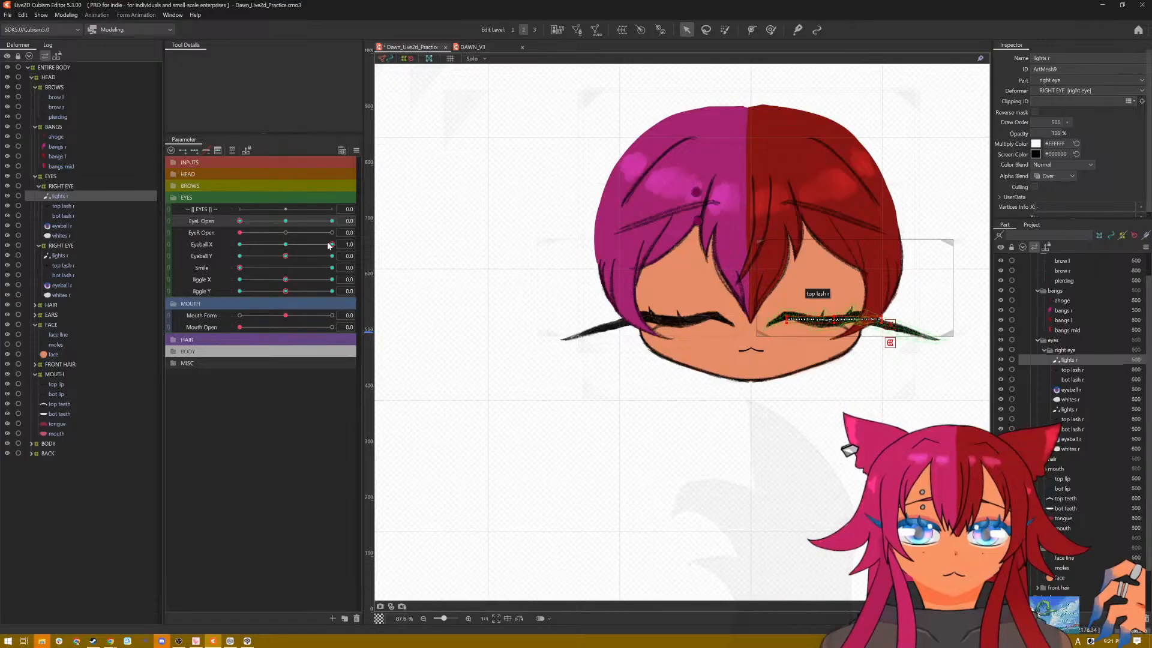
drag(330, 246, 231, 252)
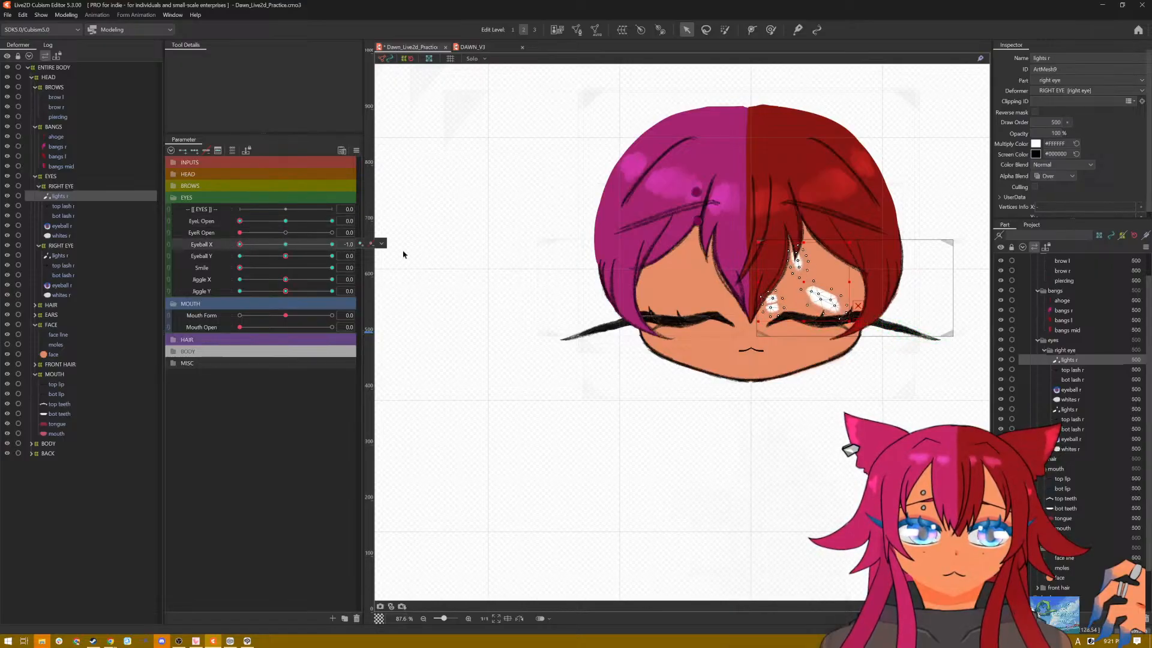
drag(803, 242, 806, 318)
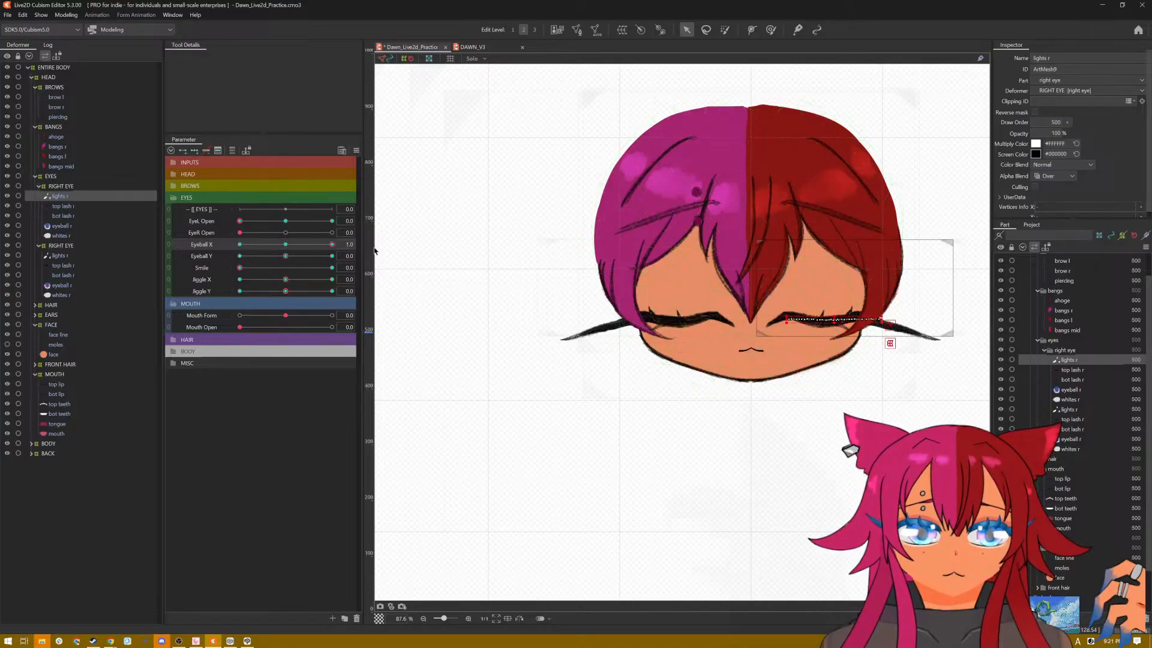
Step: Flatten the red-haired side's closed-eye highlights at Eyeball X -1.0 for both Eyeball Y -1.0 and 1.0
drag(289, 257, 240, 257)
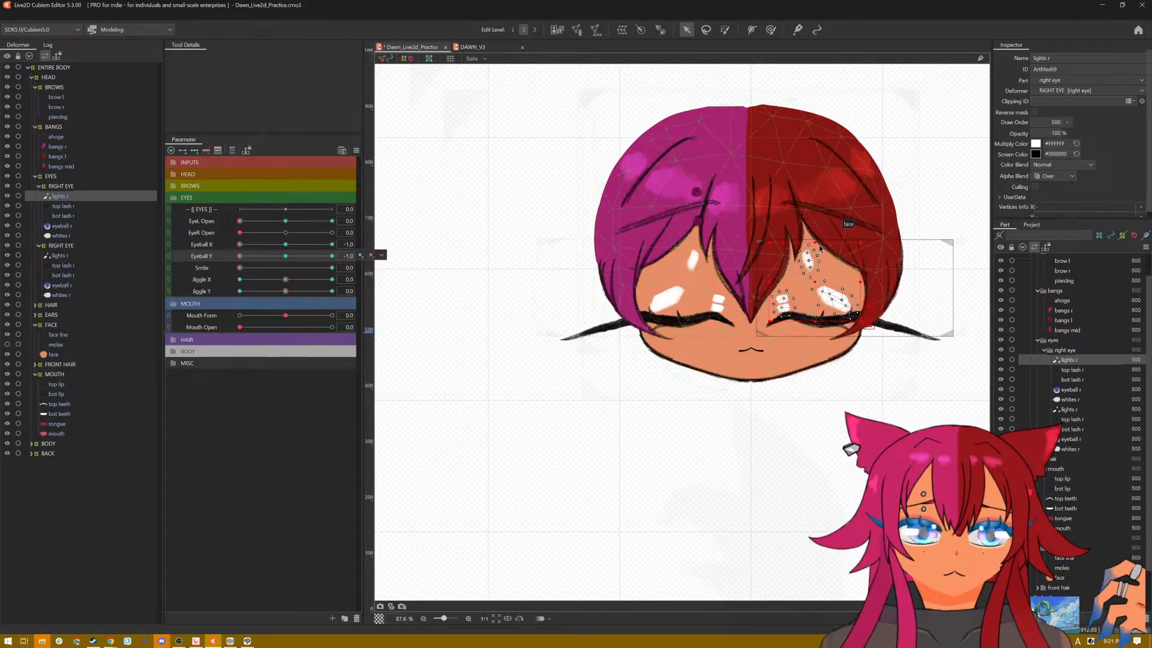
drag(814, 247, 812, 318)
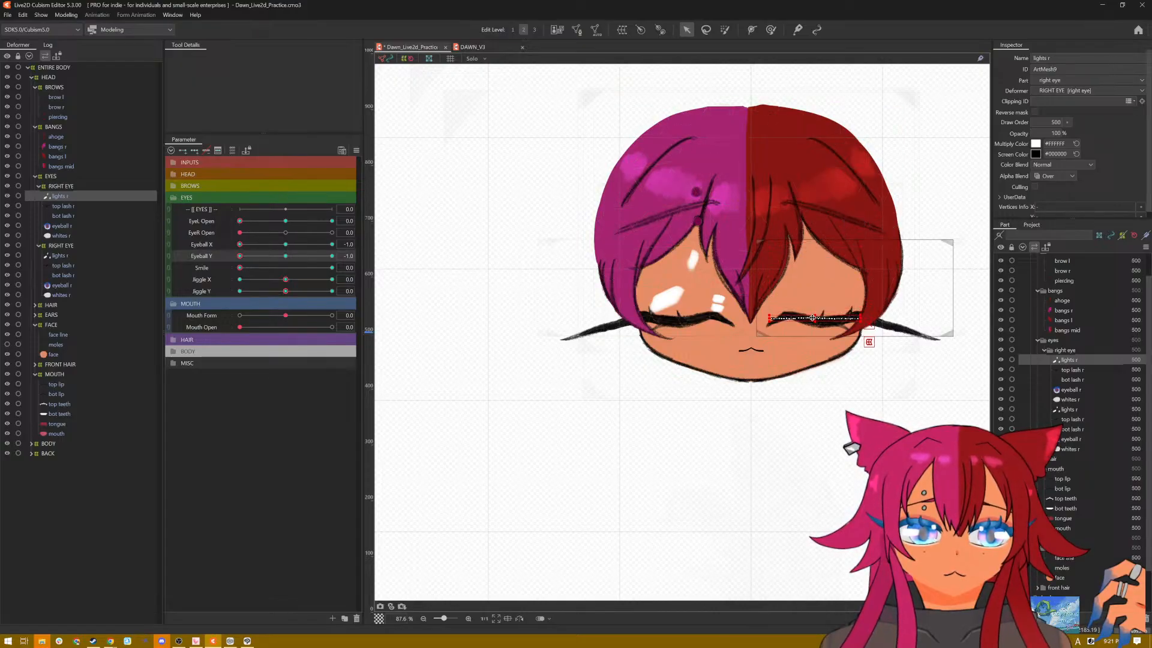
drag(241, 257, 362, 259)
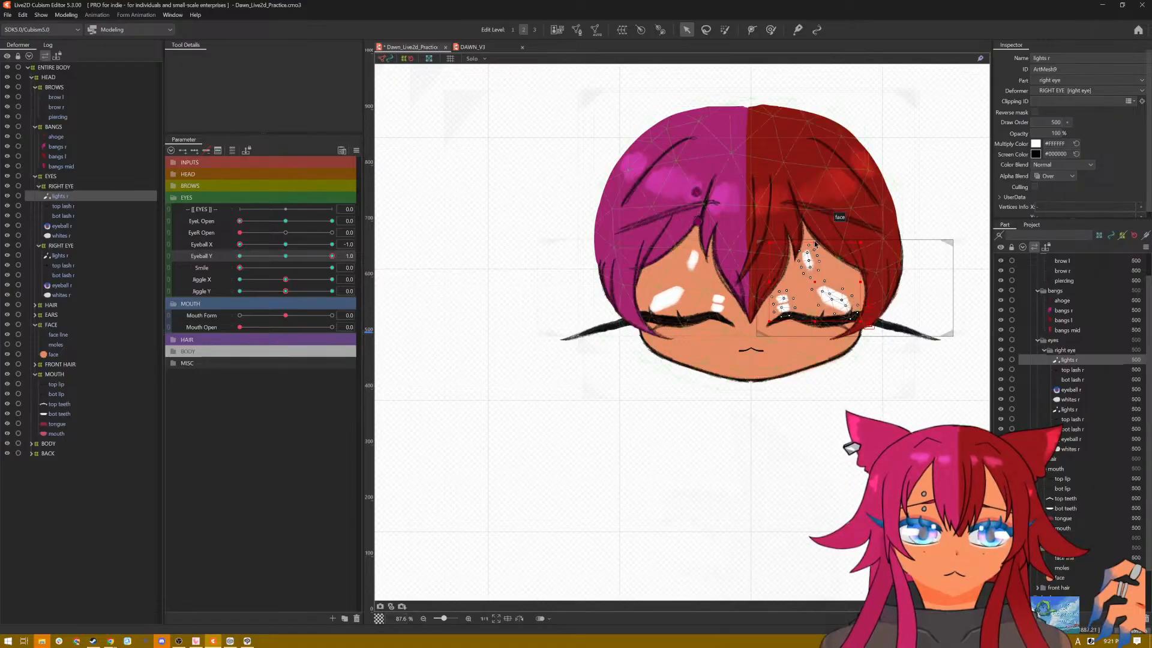
drag(814, 247, 815, 318)
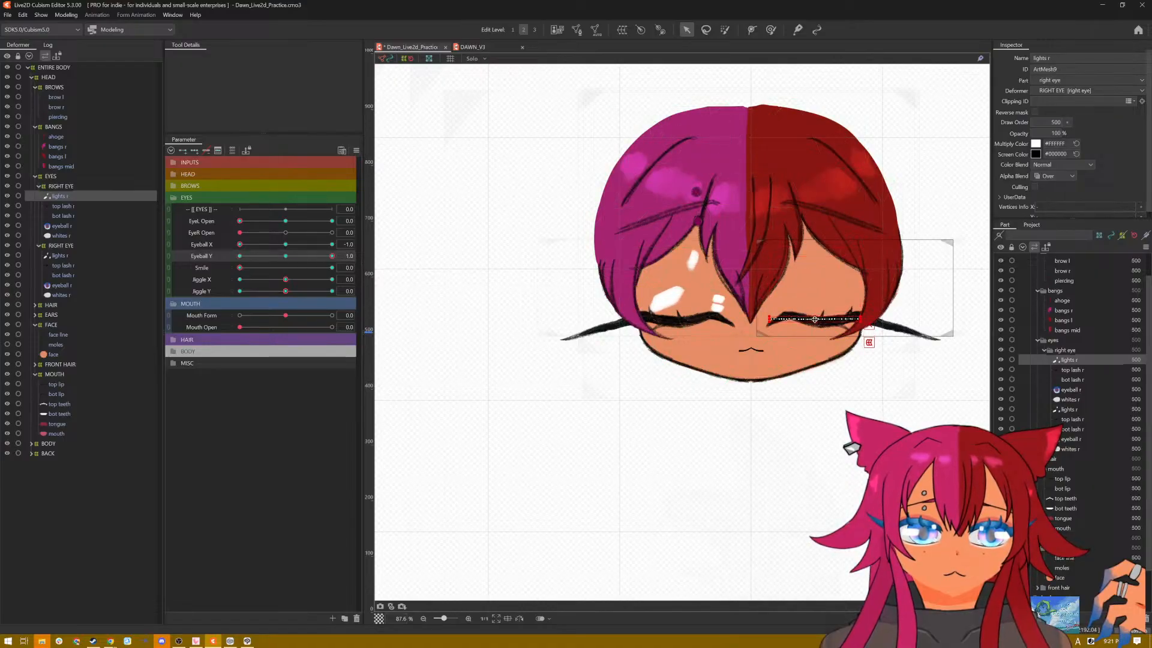
Step: Flatten the pink-haired side's closed-eye highlights at Eyeball X -1.0 for Eyeball Y 1.0 and -1.0, and save the model
click(64, 255)
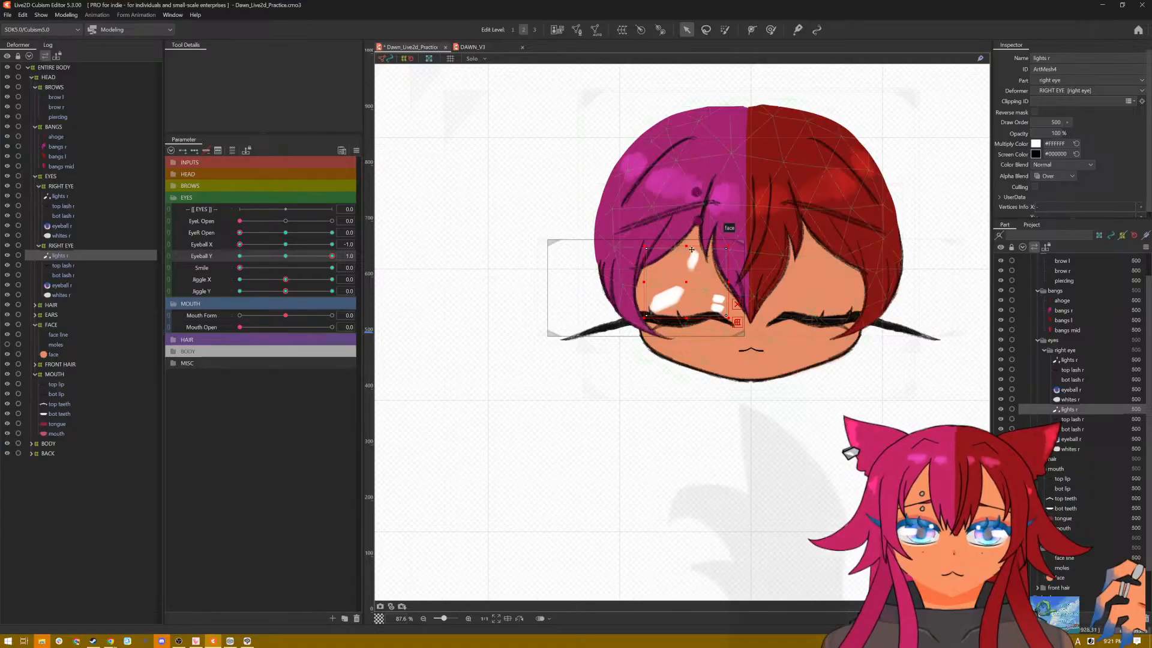
drag(685, 247, 681, 319)
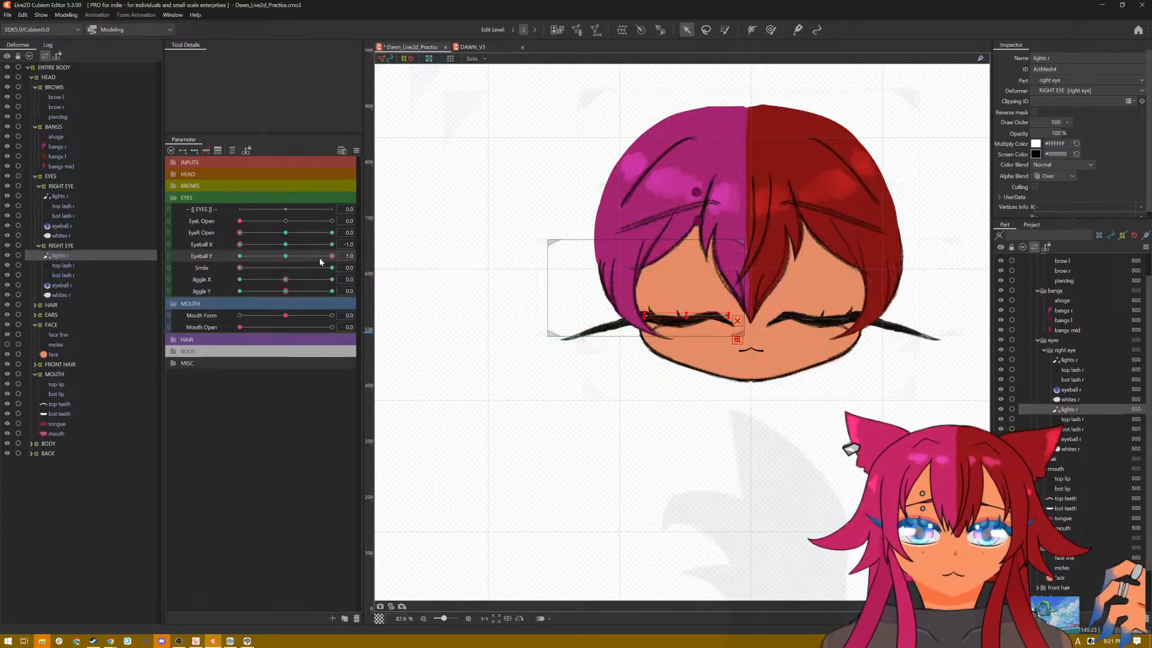
drag(301, 262, 220, 273)
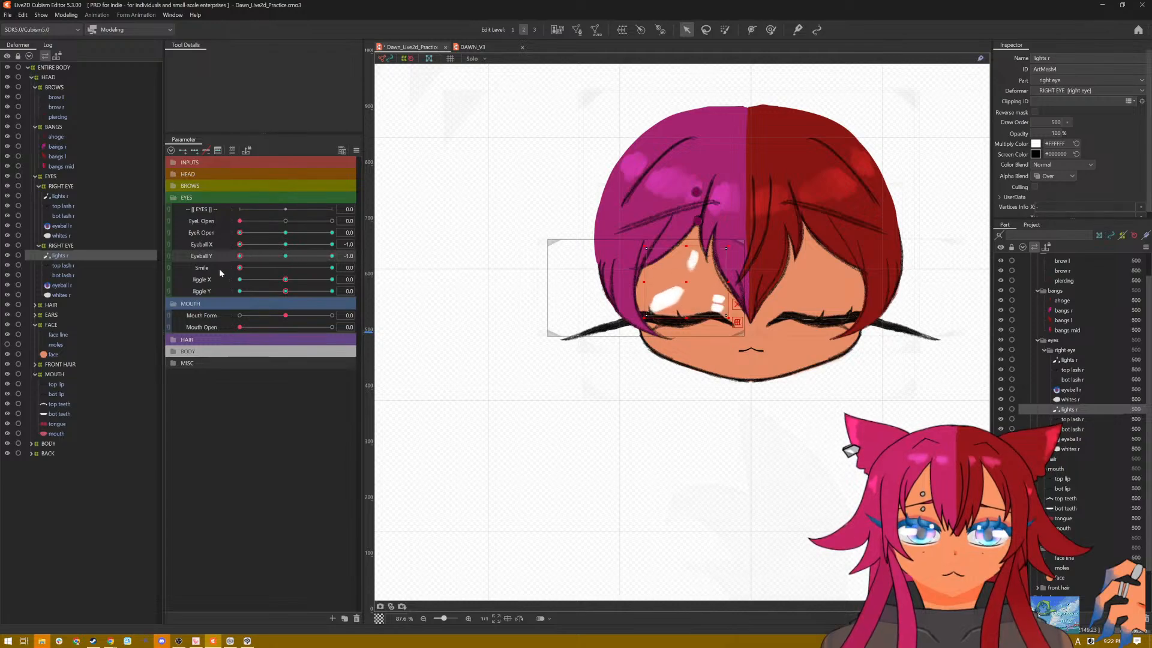
drag(686, 246, 687, 316)
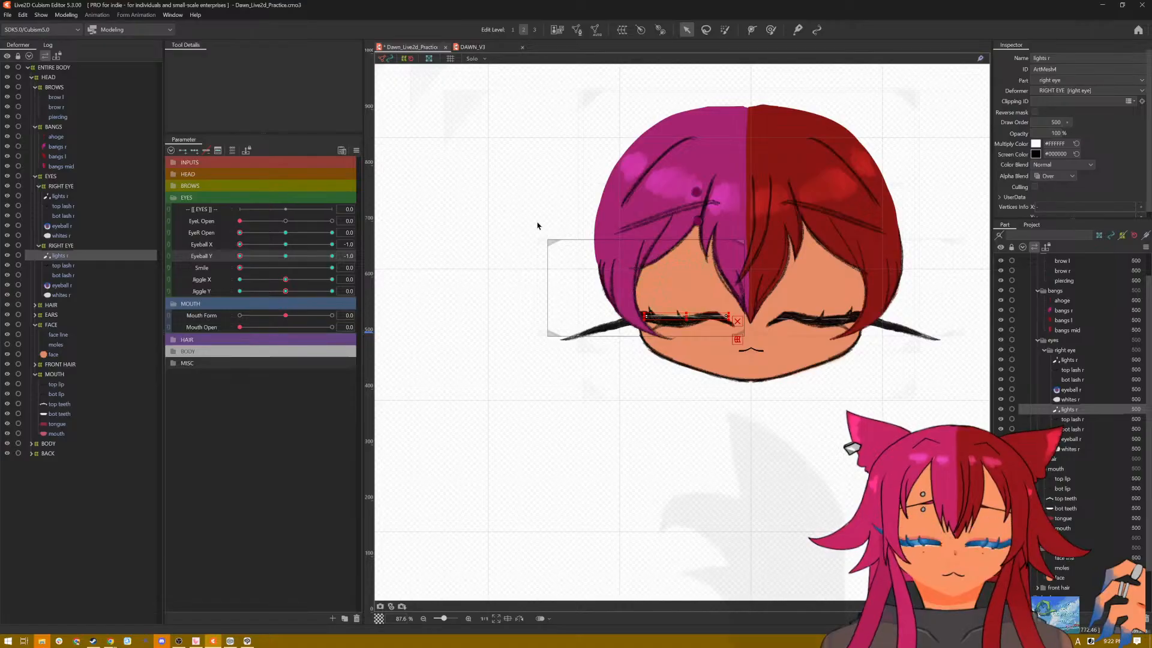
key(ctrl+s)
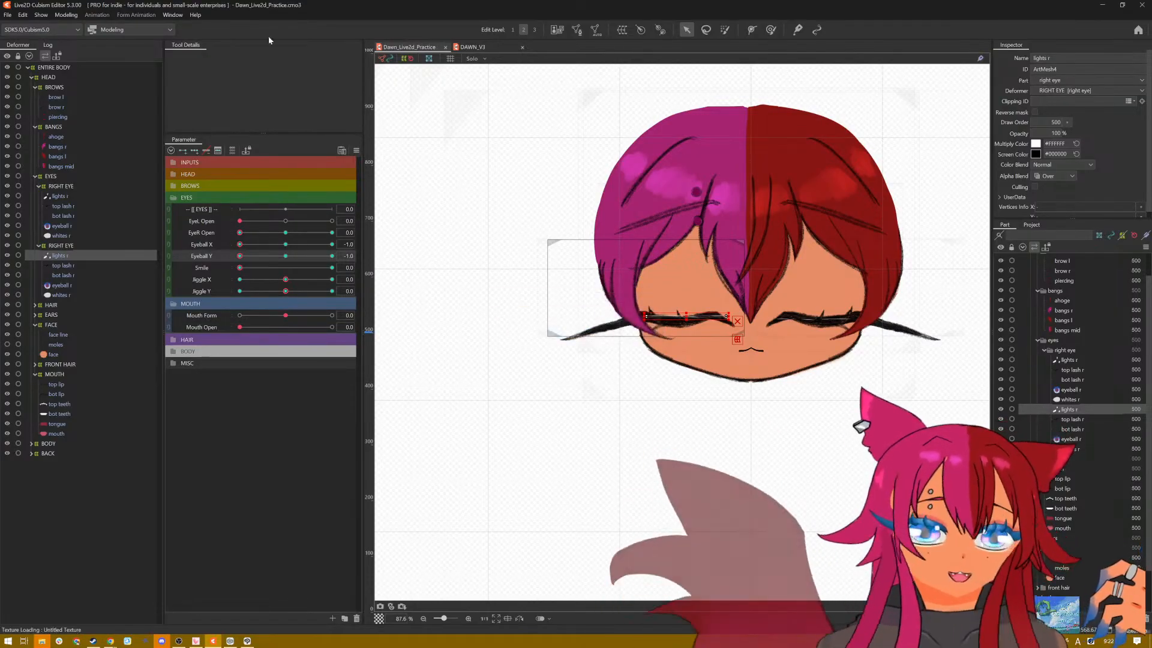
Step: Play the Posing pattern in Physics Settings, examine the eyes in the preview up close, and close the settings
click(66, 14)
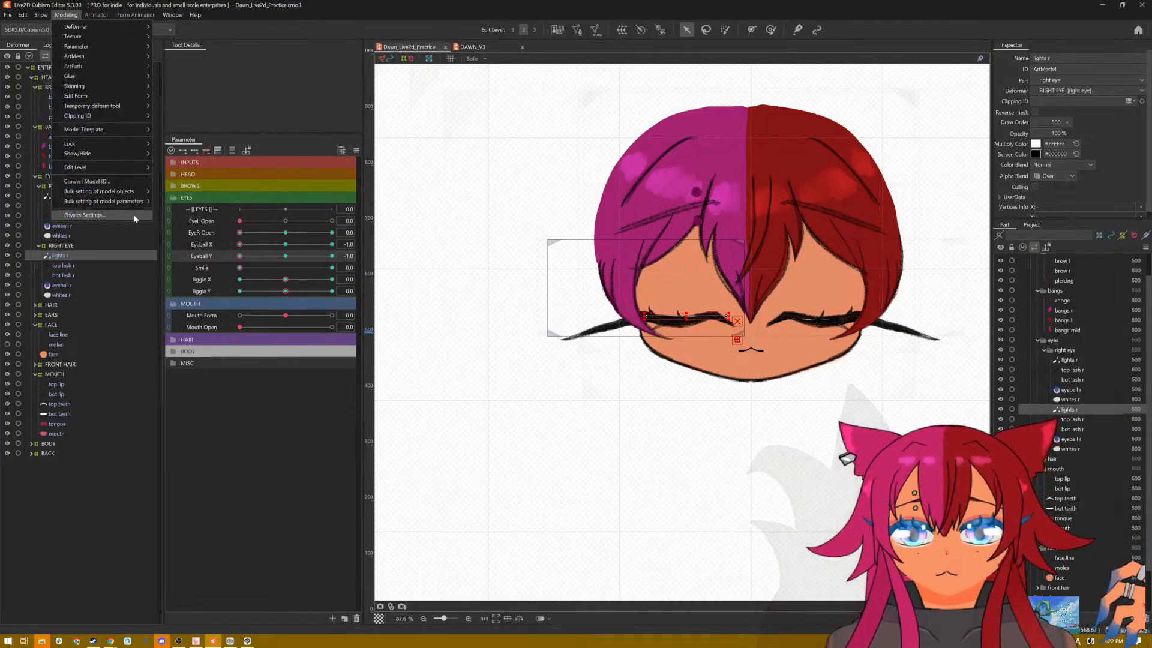
click(102, 215)
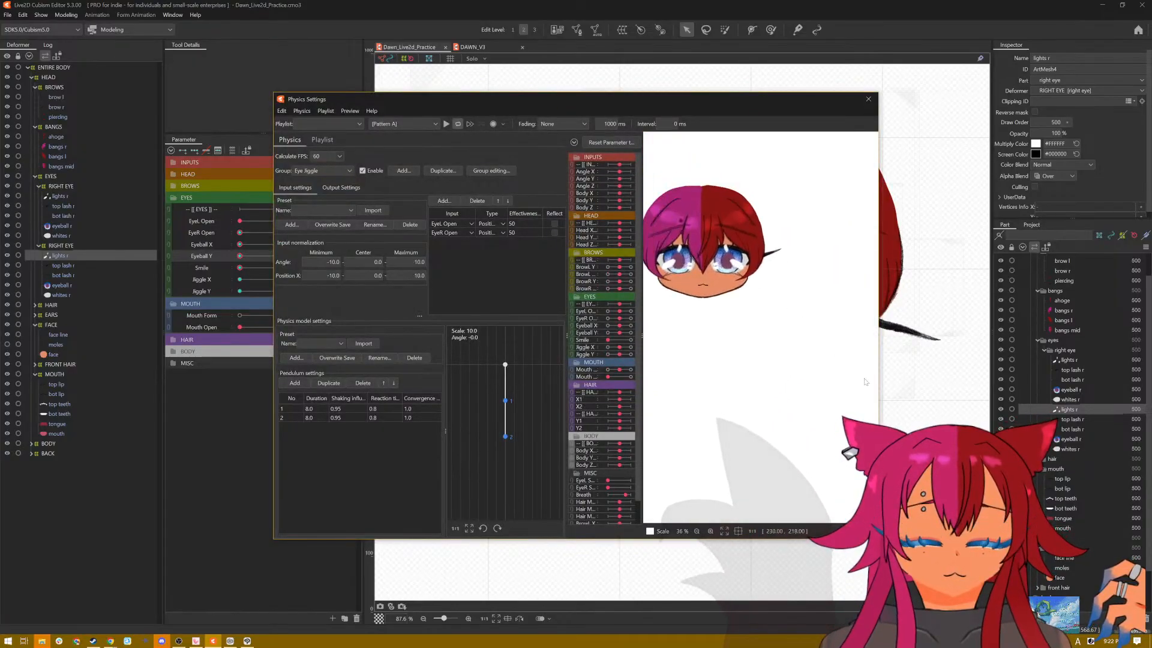
click(433, 124)
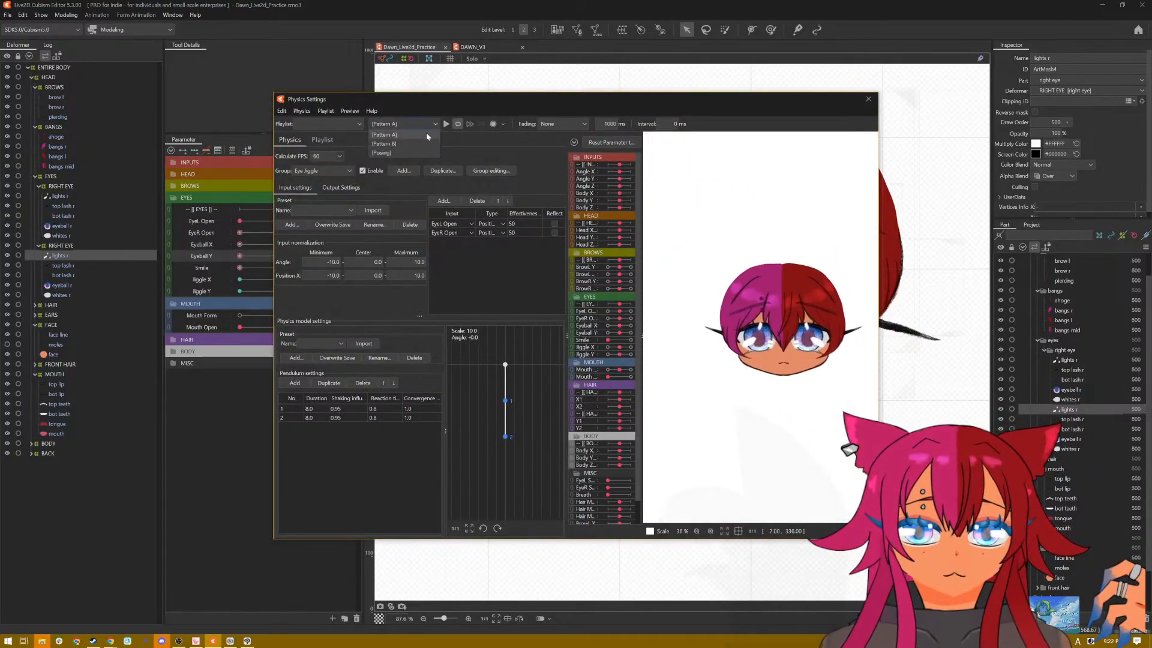
click(434, 143)
click(445, 123)
scroll(797, 384, up, 2)
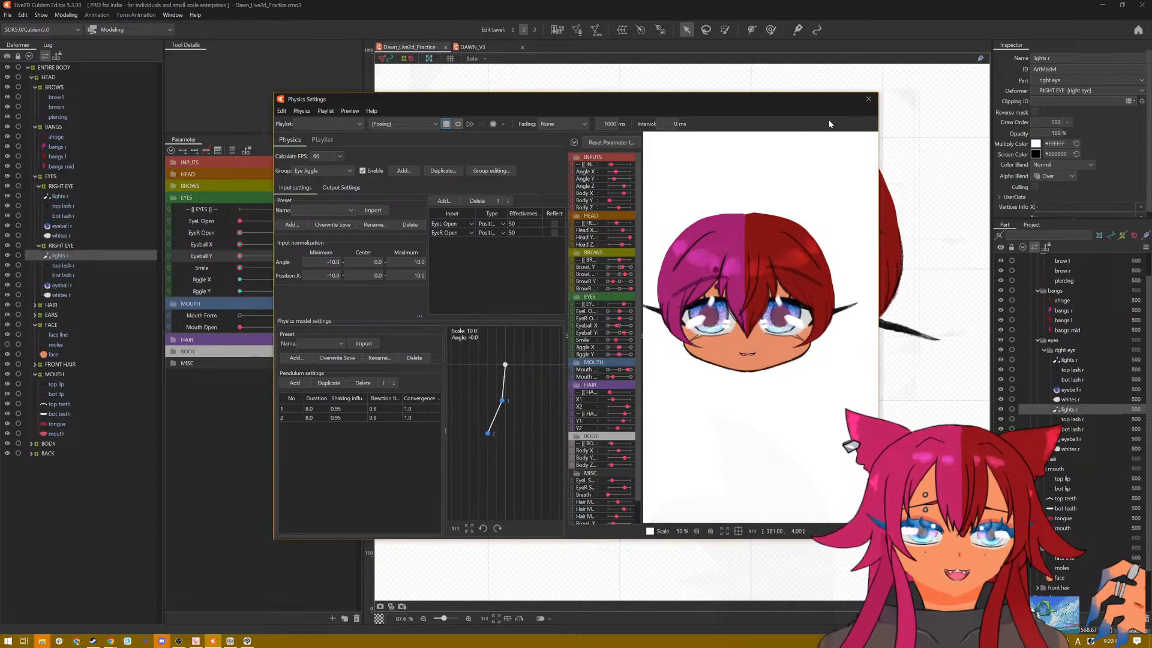
scroll(837, 302, up, 5)
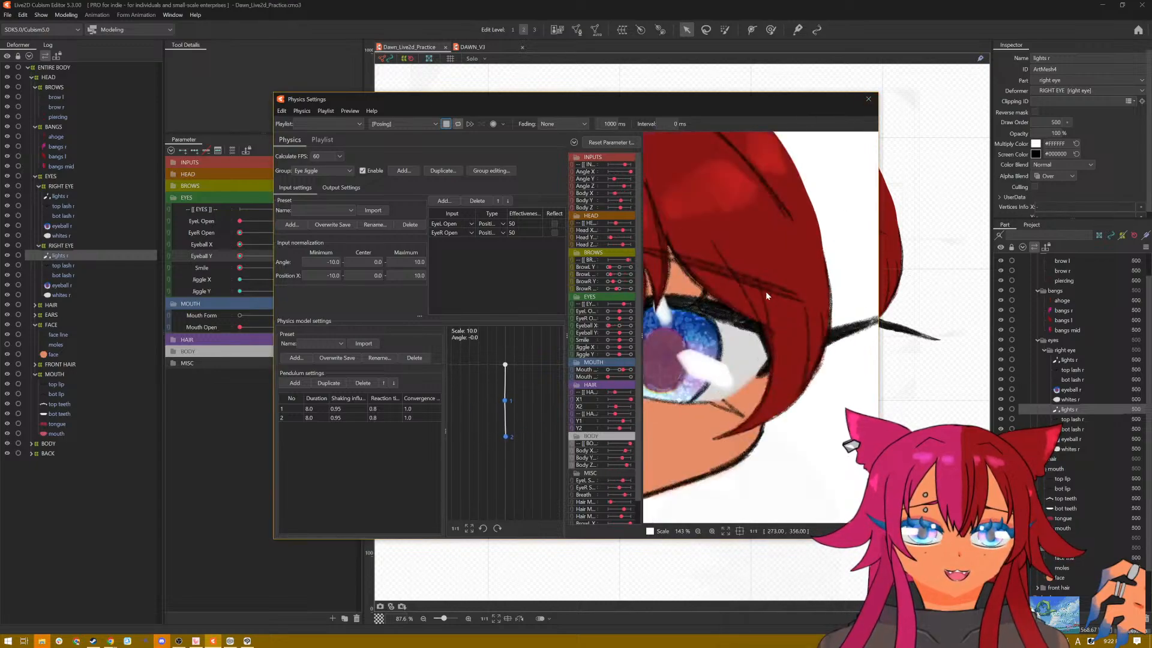
scroll(765, 291, down, 5)
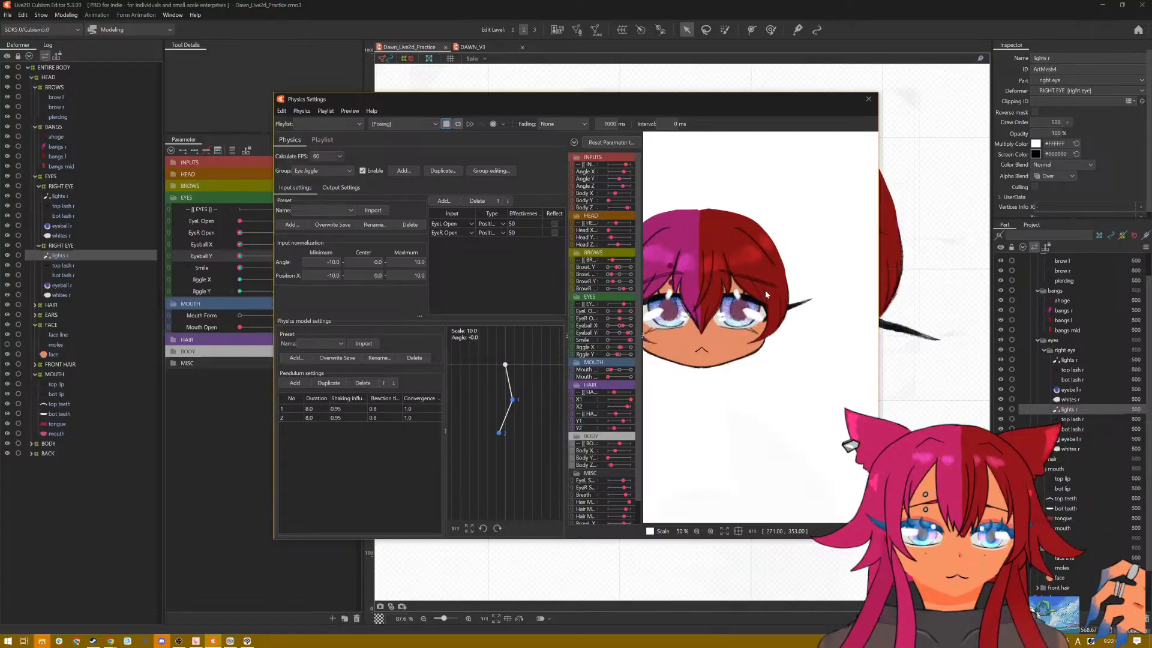
click(868, 99)
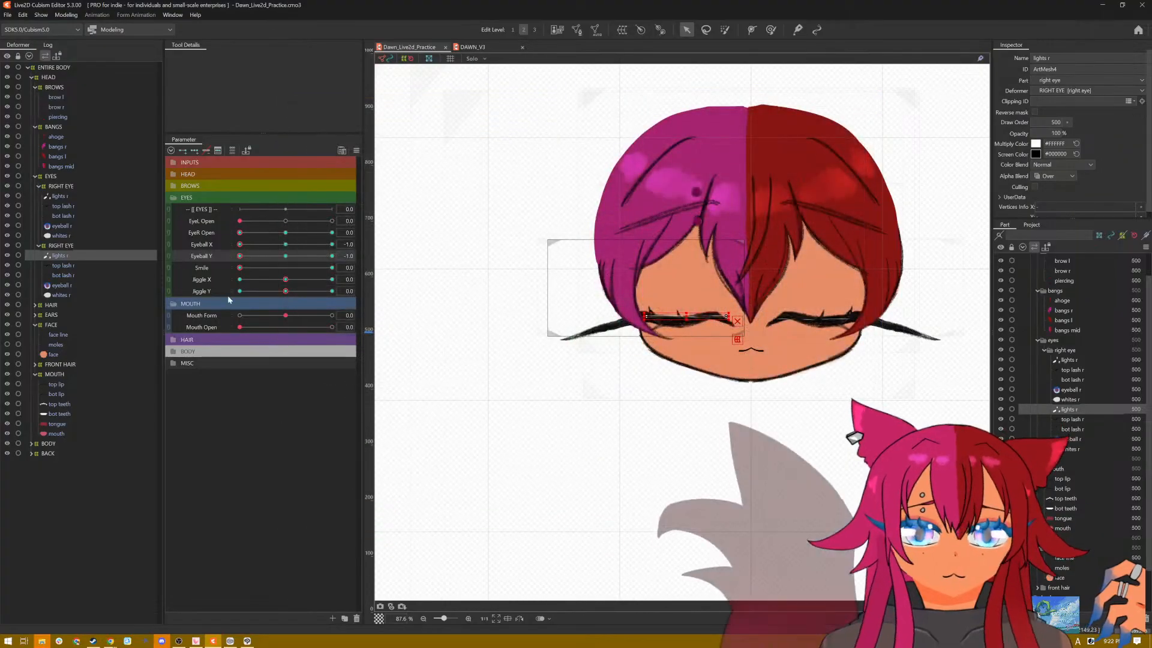
Step: Flatten the eye highlights on both sides behind the closed top lashes at Eyeball X 1.0 with Eyeball Y -1.0
click(297, 257)
drag(297, 258, 242, 263)
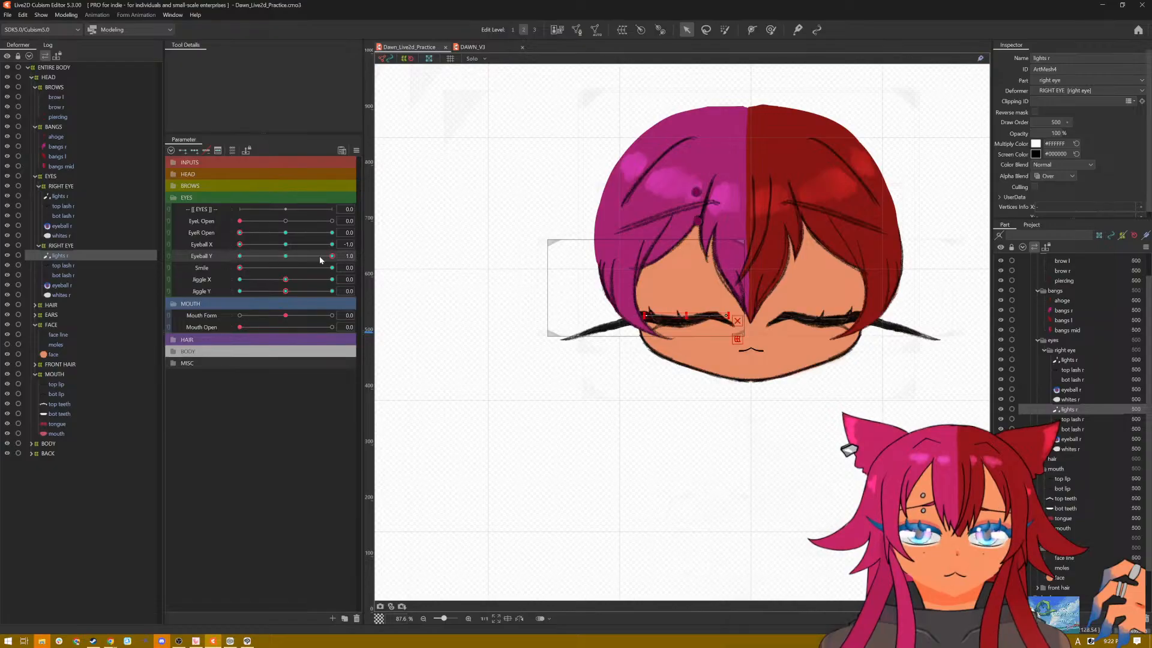
drag(319, 260, 351, 221)
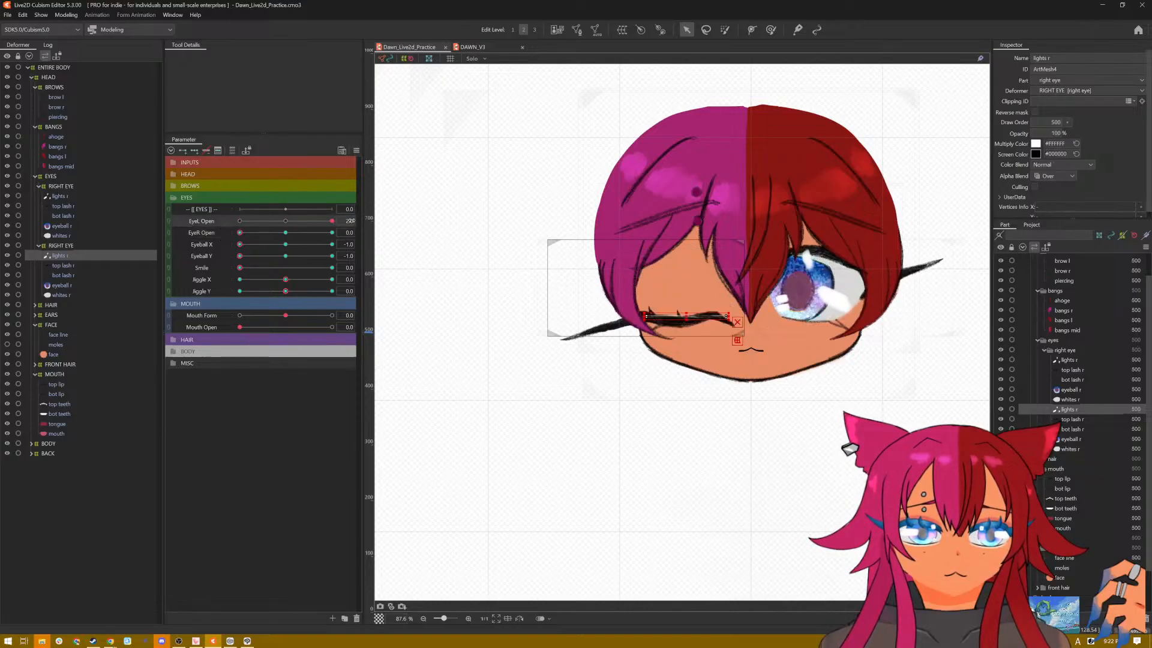
drag(281, 225, 341, 240)
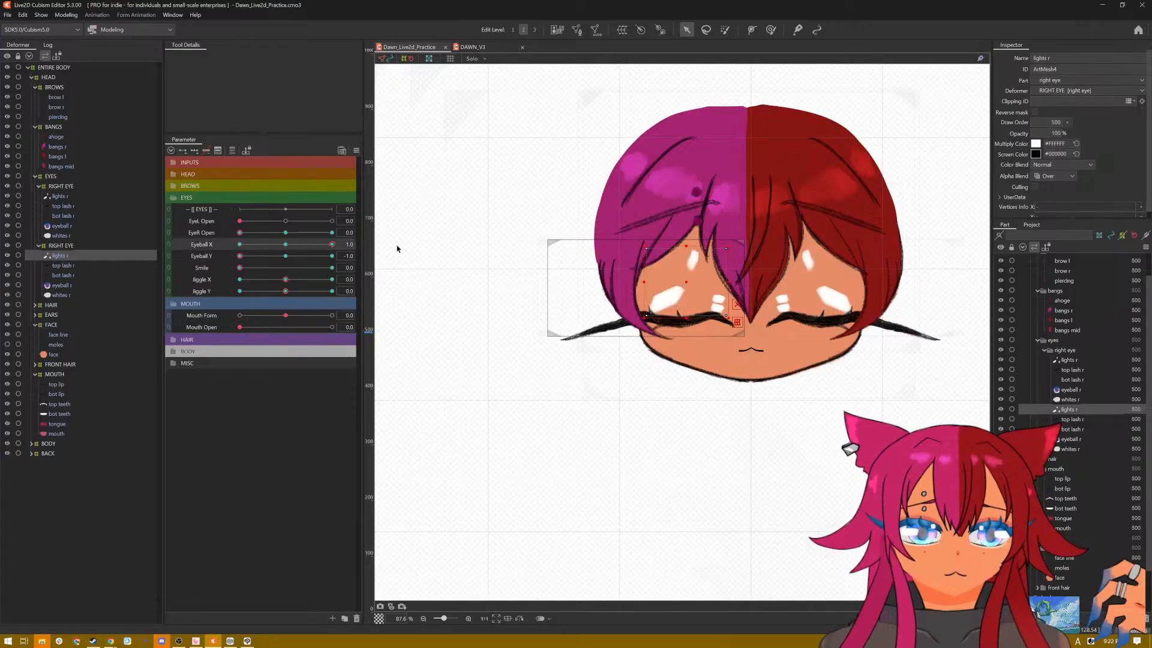
drag(686, 248, 685, 318)
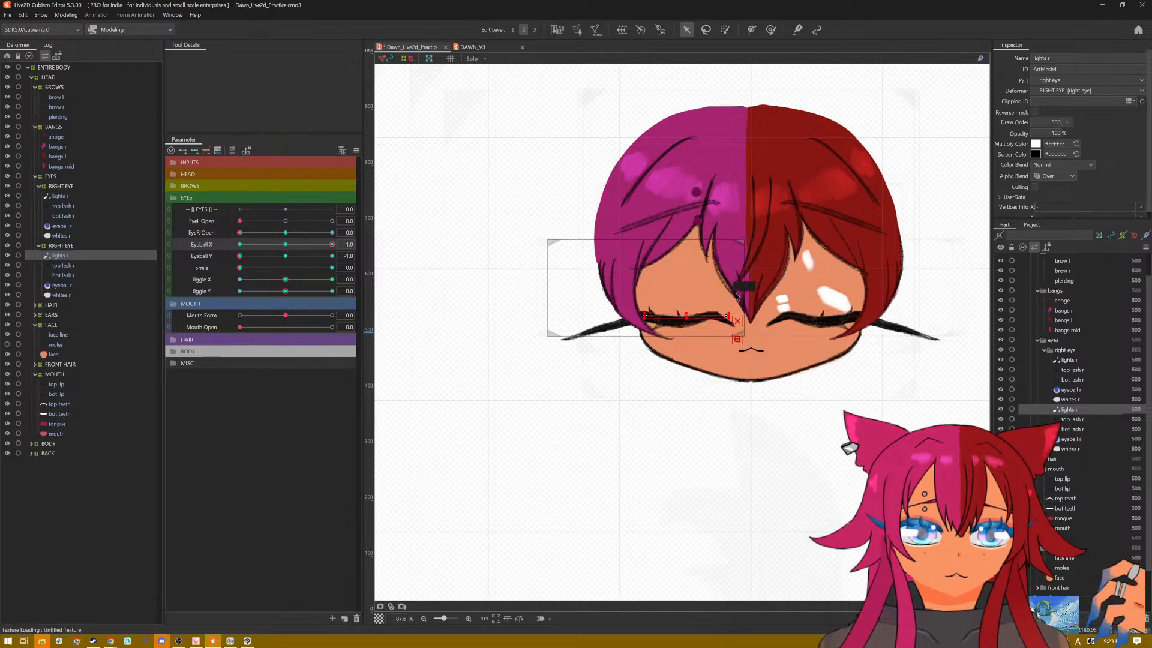
click(120, 196)
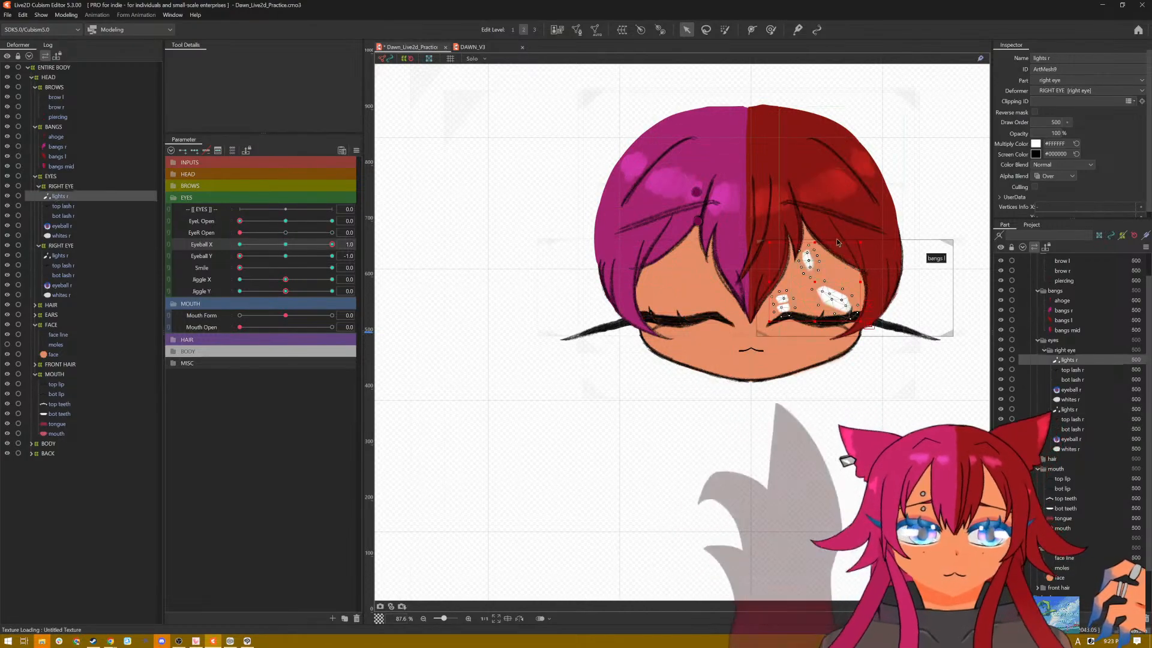
drag(815, 243, 818, 319)
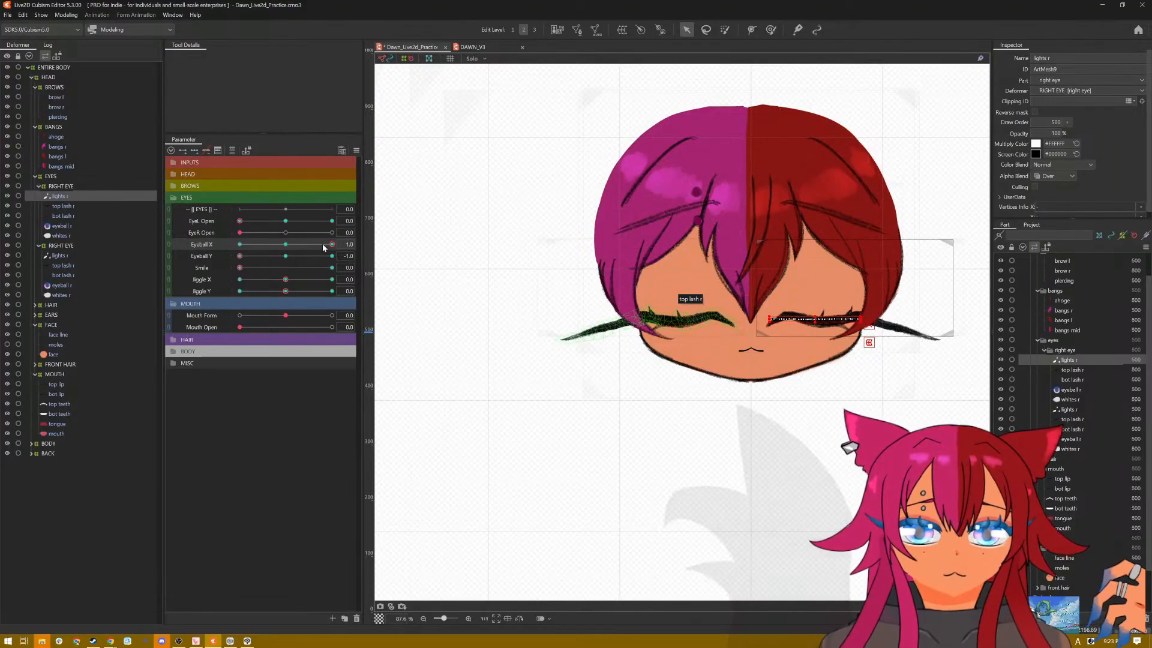
drag(244, 256, 361, 246)
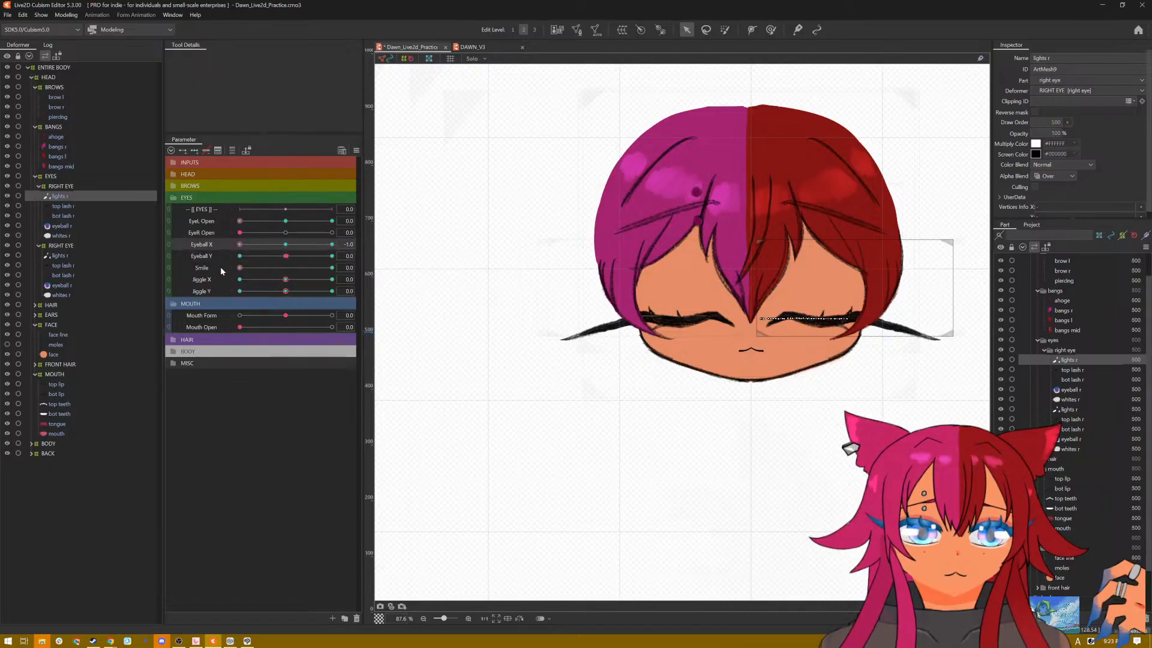
Step: Flatten the eye highlights on both sides behind the closed top lashes at Eyeball X 1.0 with Eyeball Y 1.0, and save the model
drag(286, 258, 363, 257)
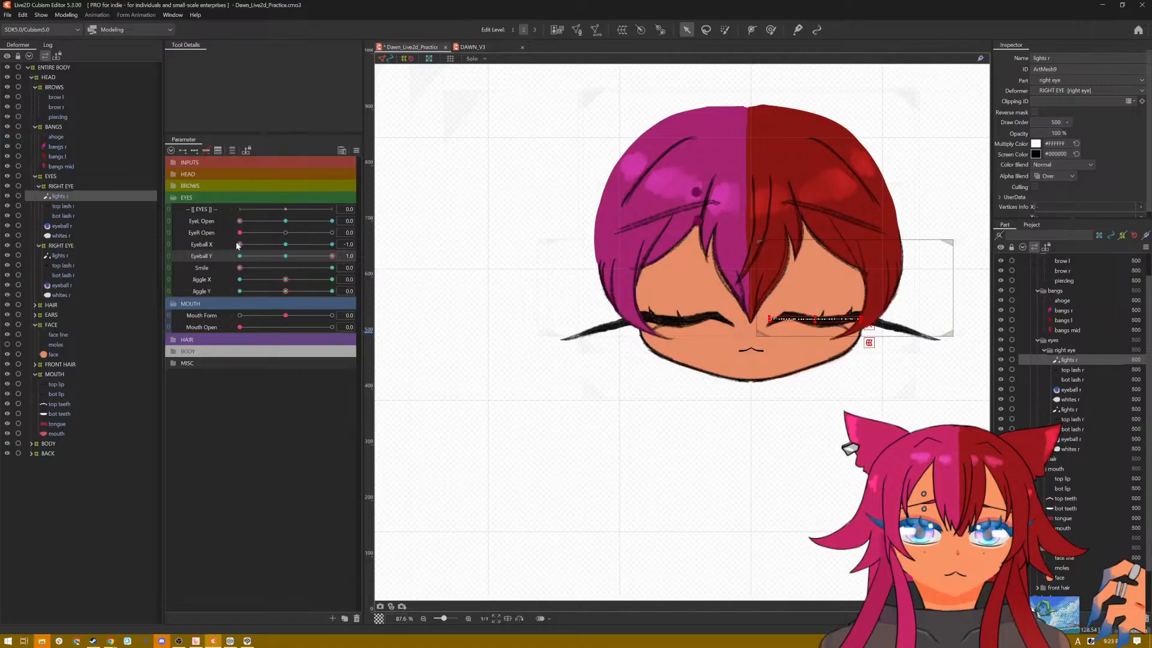
drag(238, 245, 360, 246)
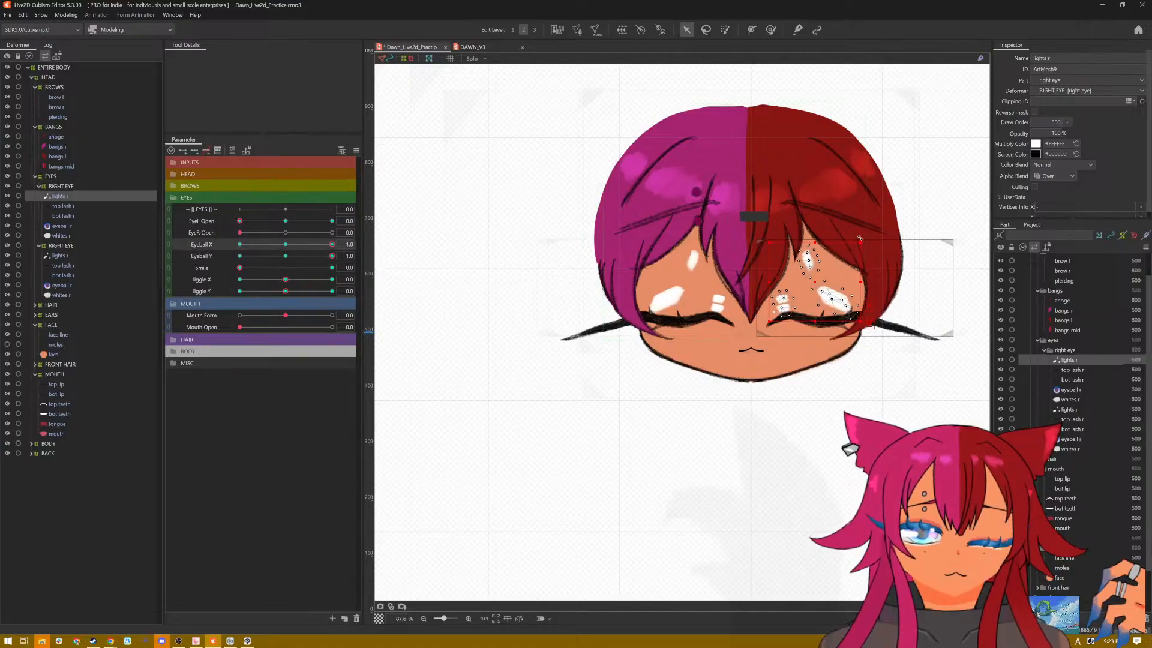
drag(816, 242, 818, 317)
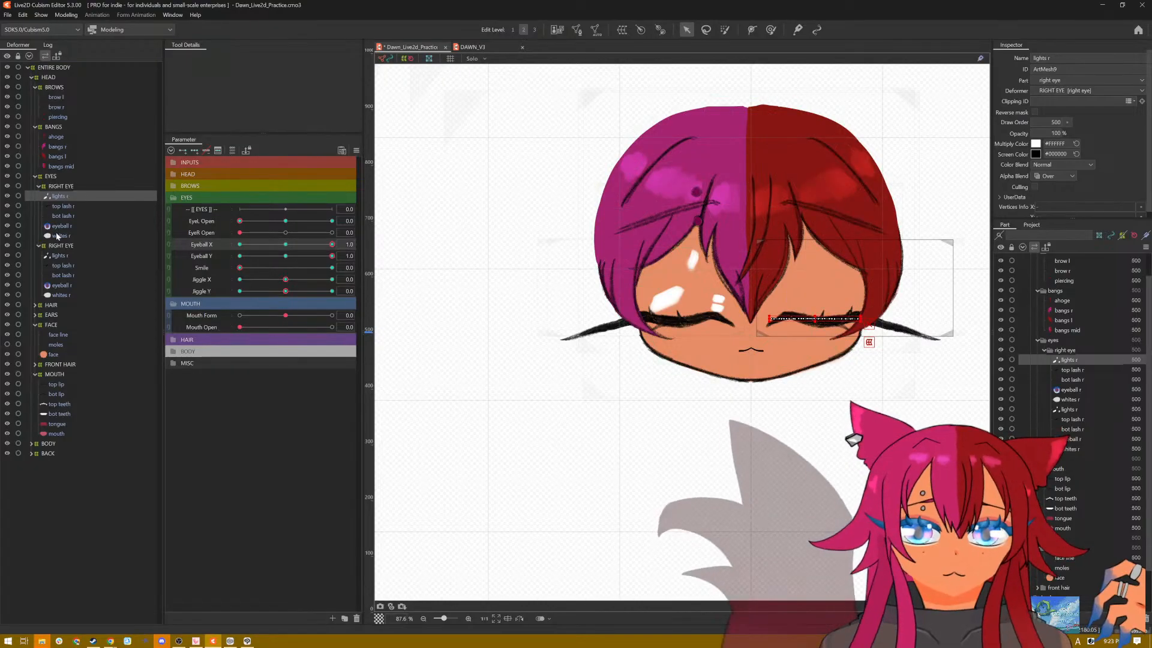
click(675, 244)
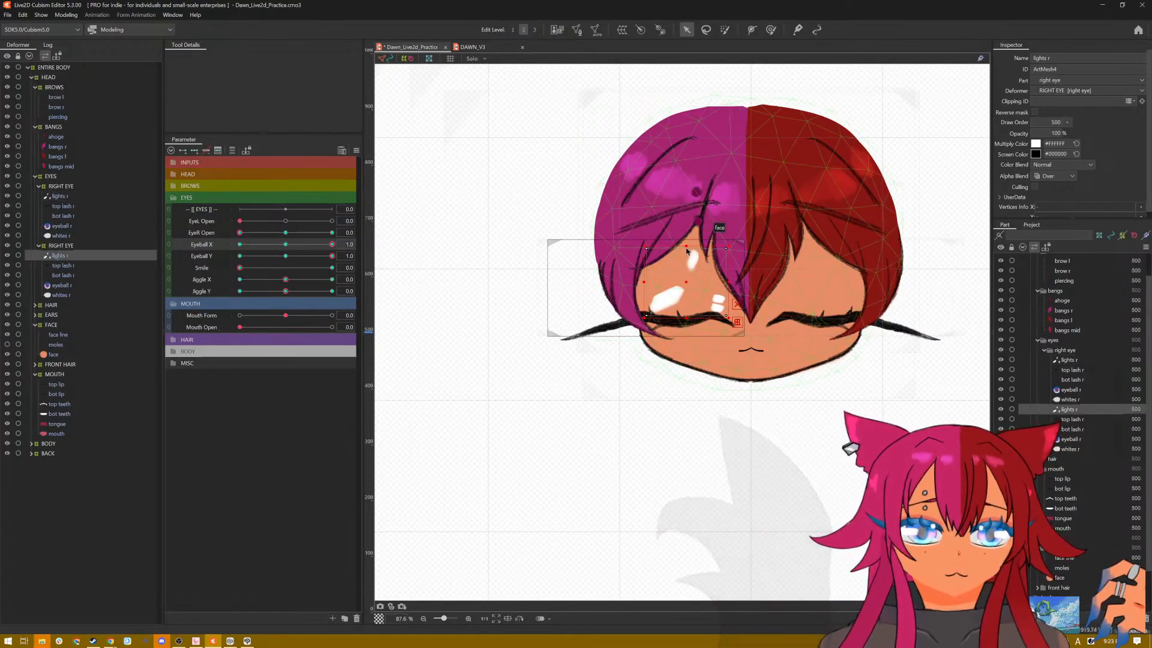
drag(686, 246, 687, 314)
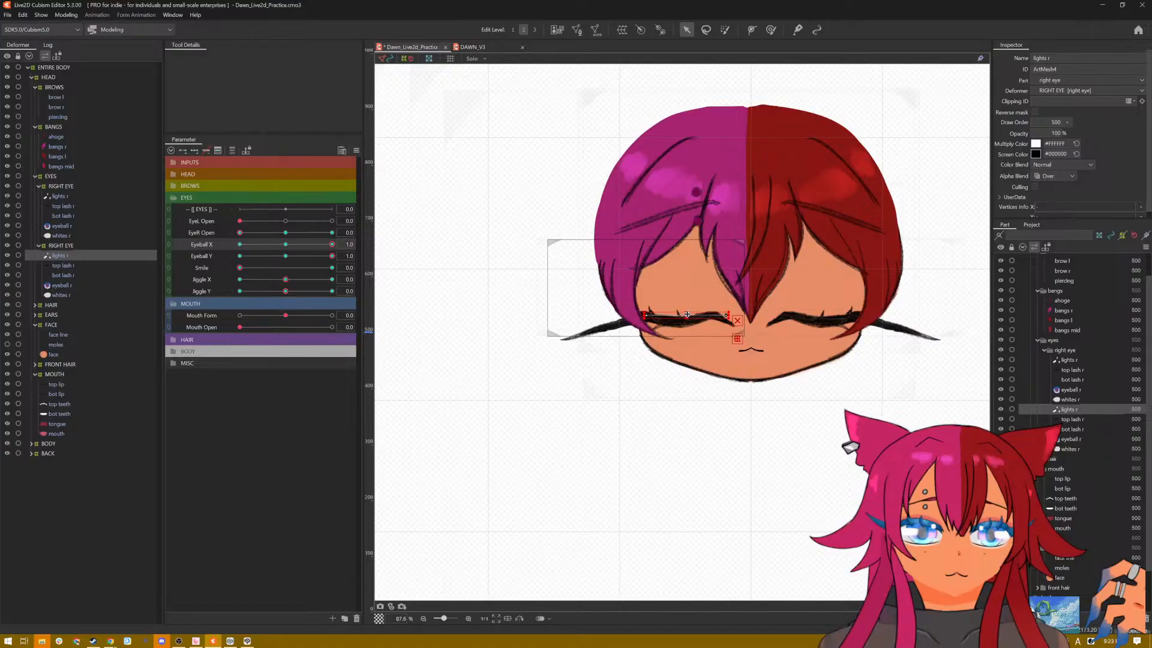
drag(331, 245, 236, 254)
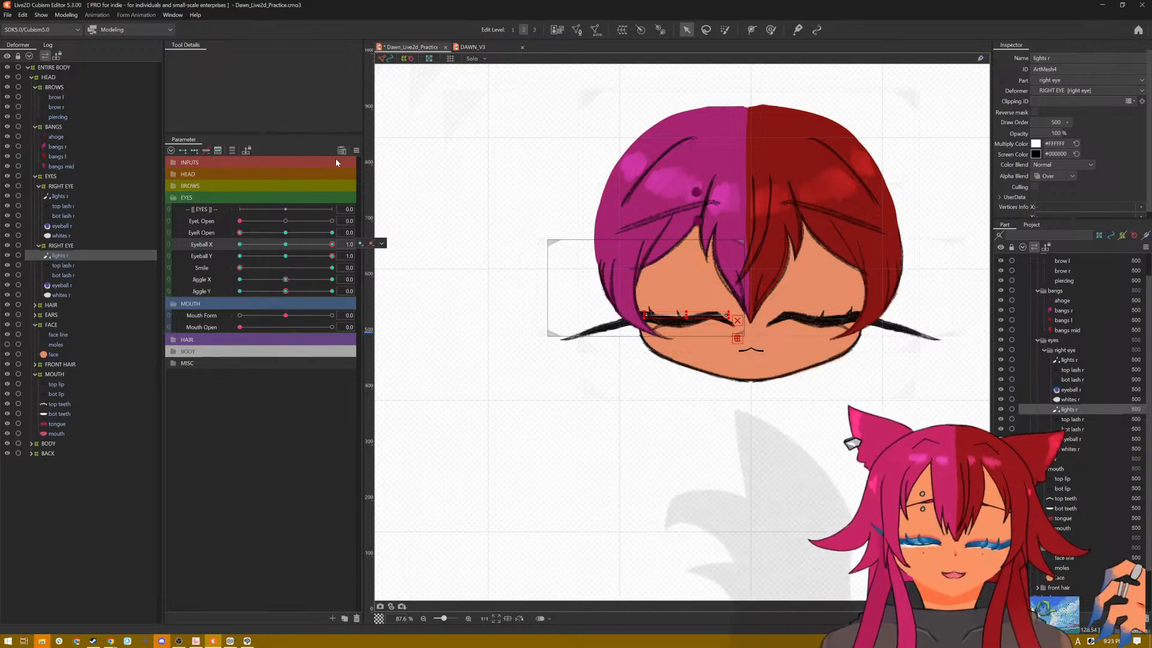
key(ctrl+s)
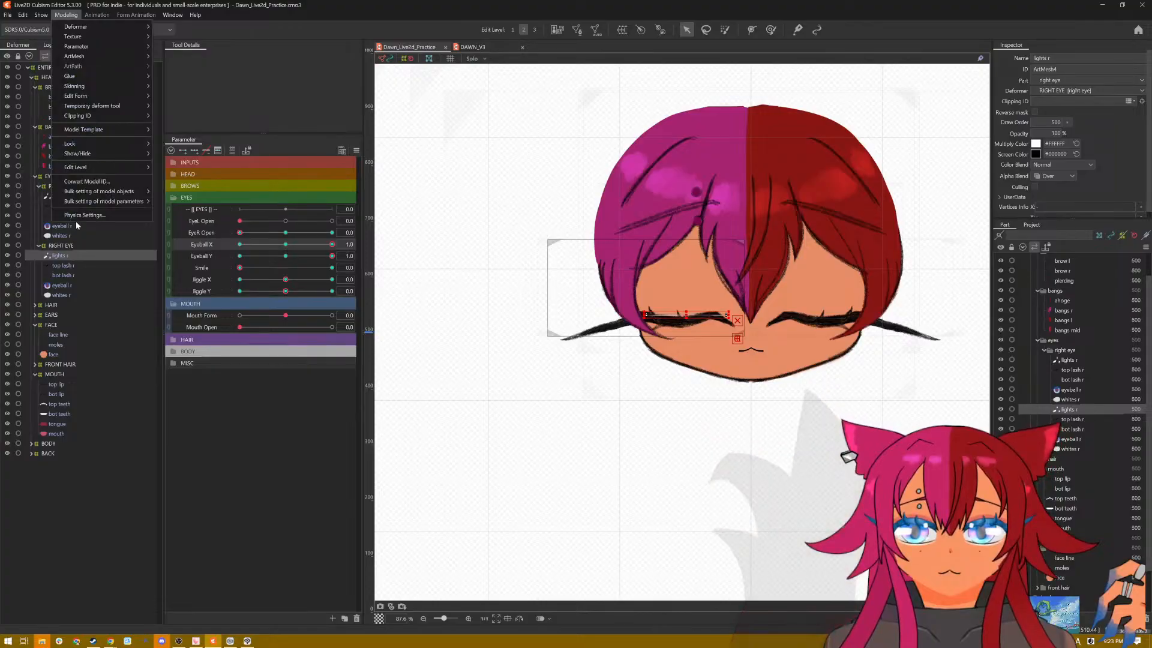
Step: Play the Posing pattern in Physics Settings to examine the eyes on the full face preview
click(84, 215)
scroll(779, 278, up, 5)
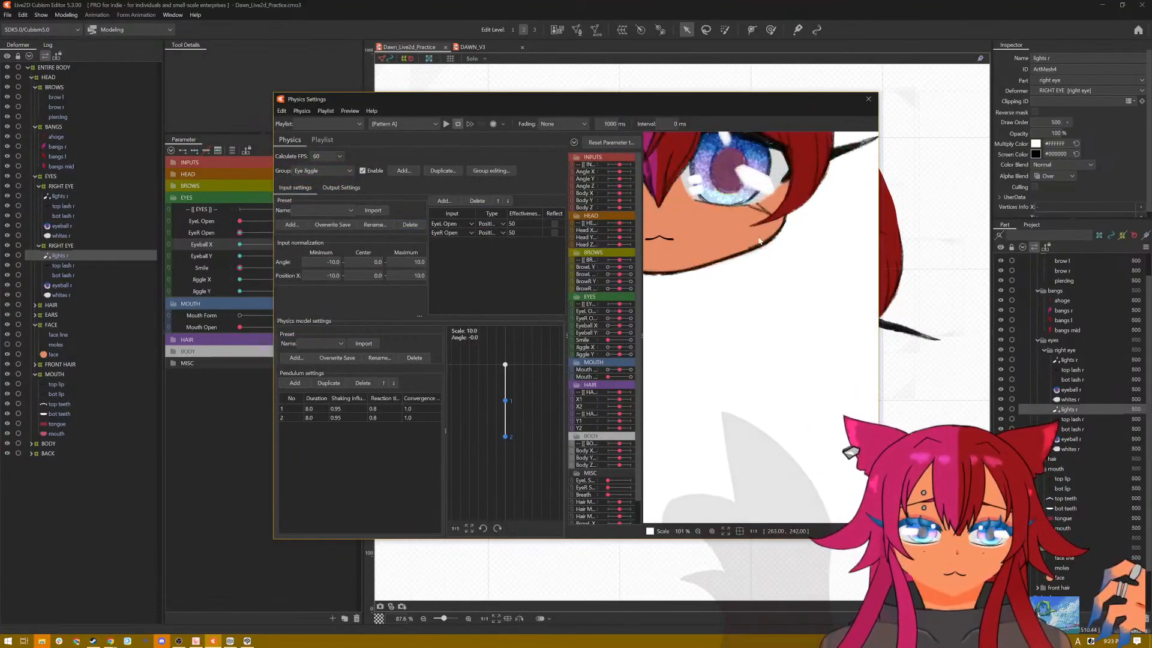
click(437, 124)
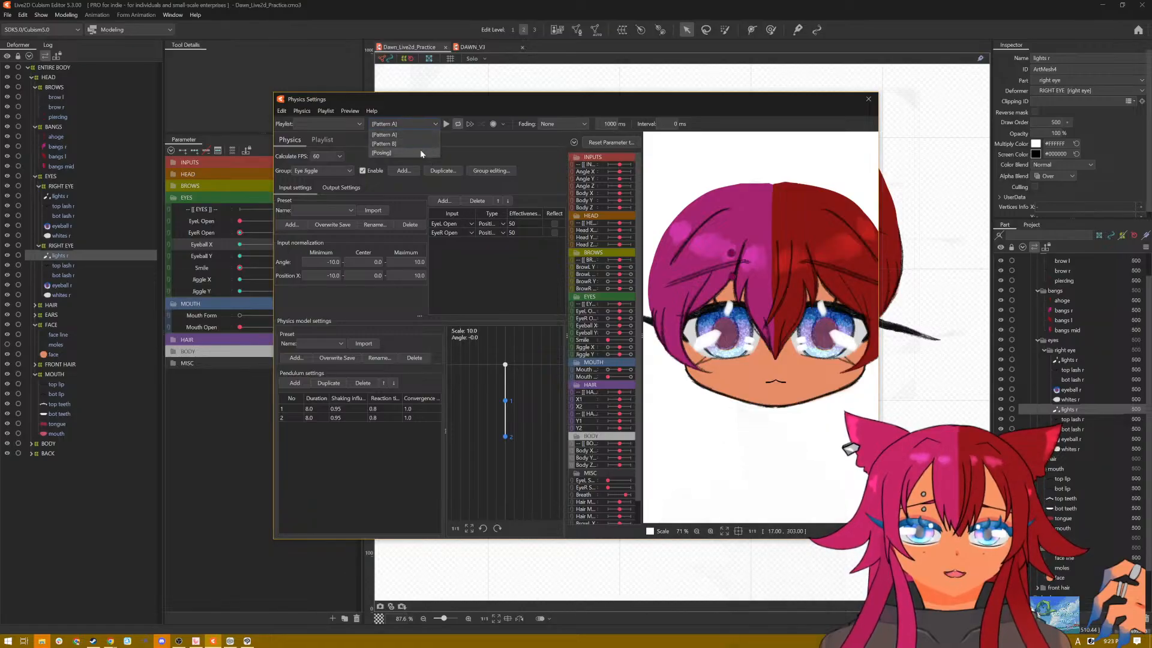
click(420, 151)
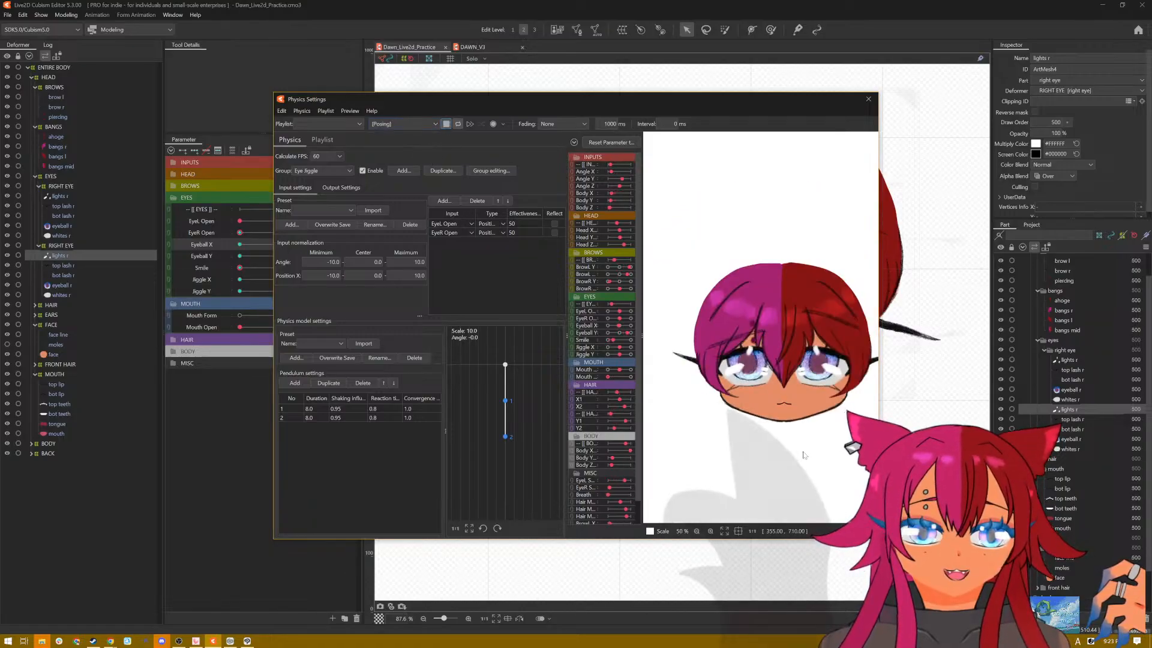
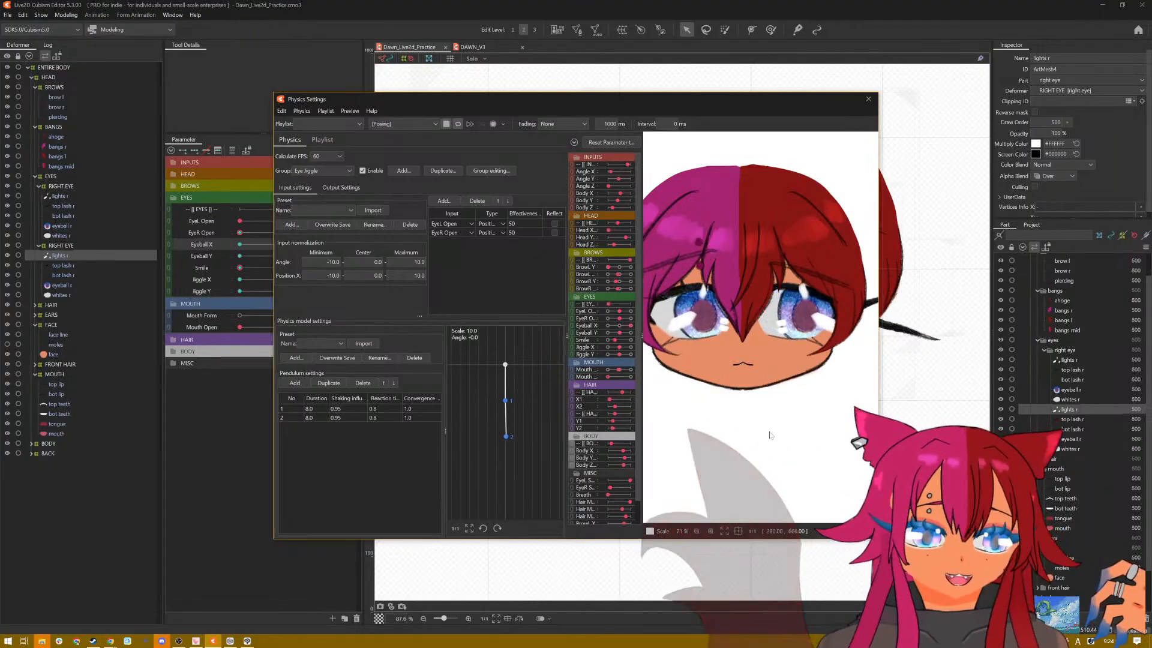
Step: Close the physics settings and reset all model parameters to their default values
click(868, 98)
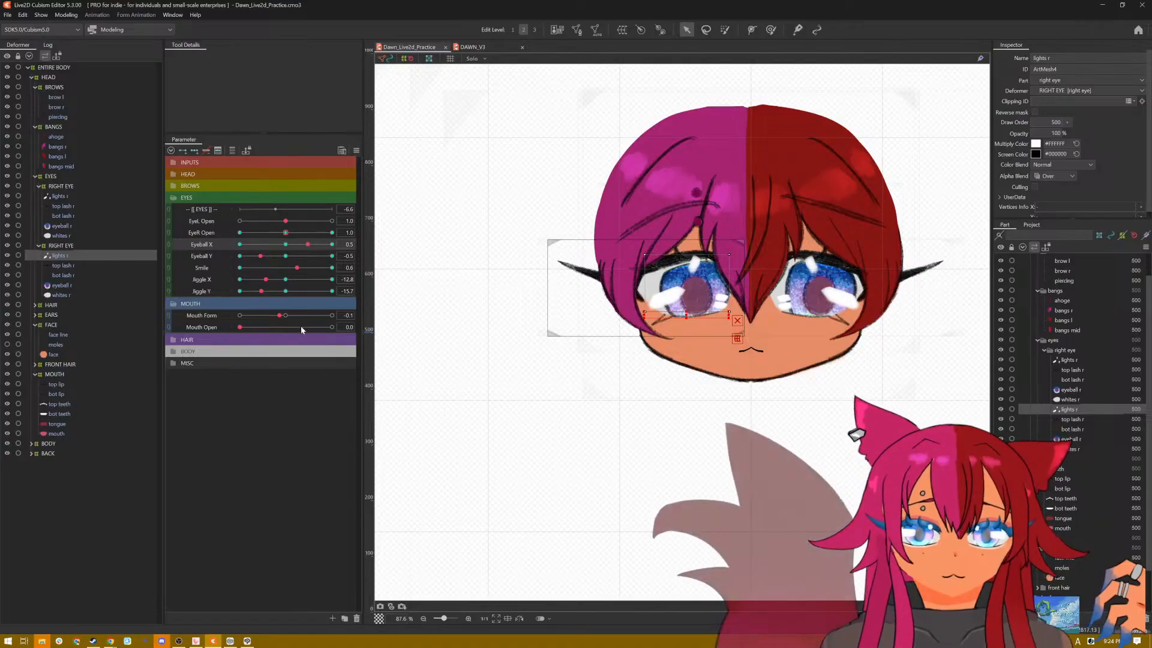
click(359, 151)
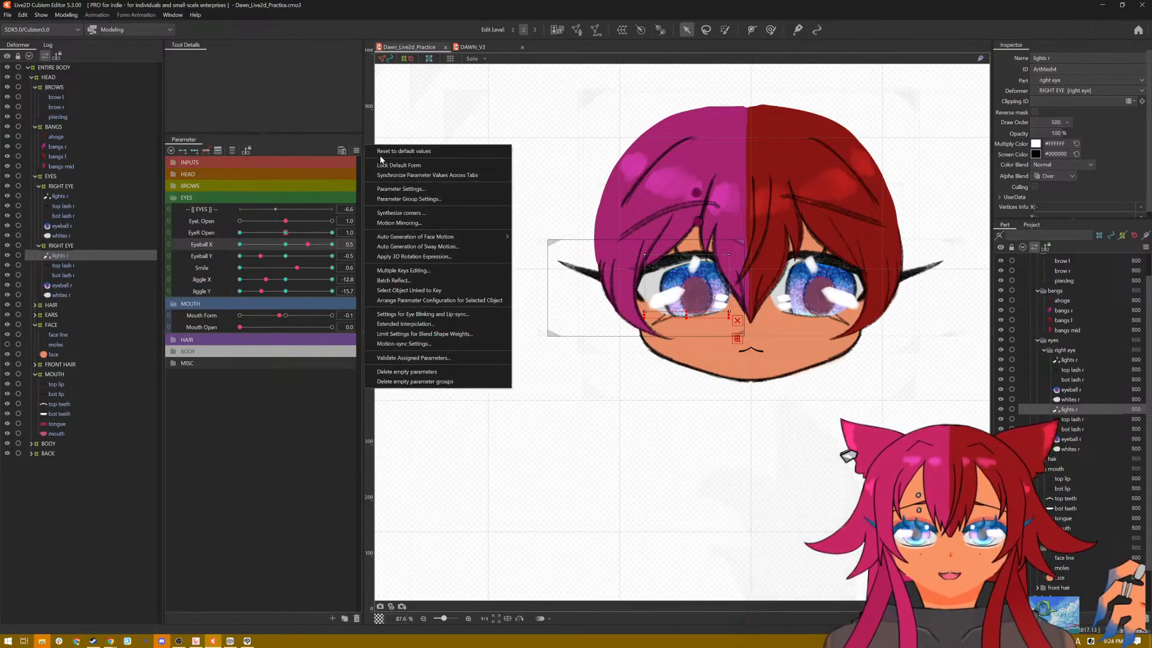
click(390, 155)
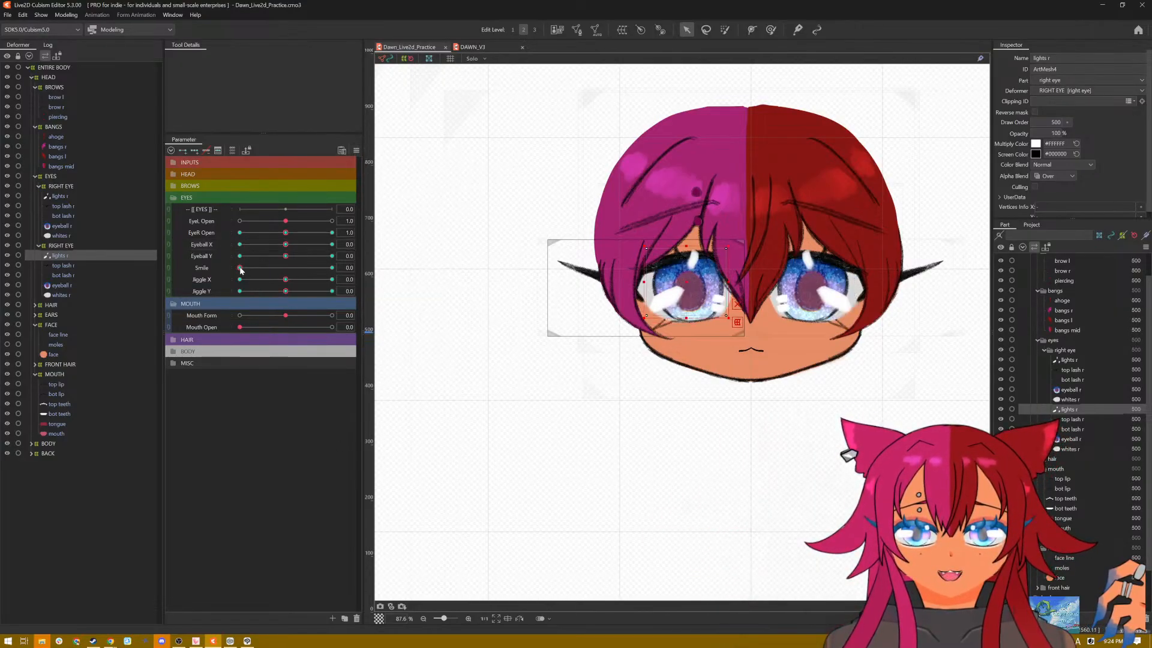
Step: Set both Eye Open parameters to 0 and check the closed eyes with Eyeball X and Eyeball Y at -1.0
drag(241, 270, 362, 277)
drag(286, 278, 220, 278)
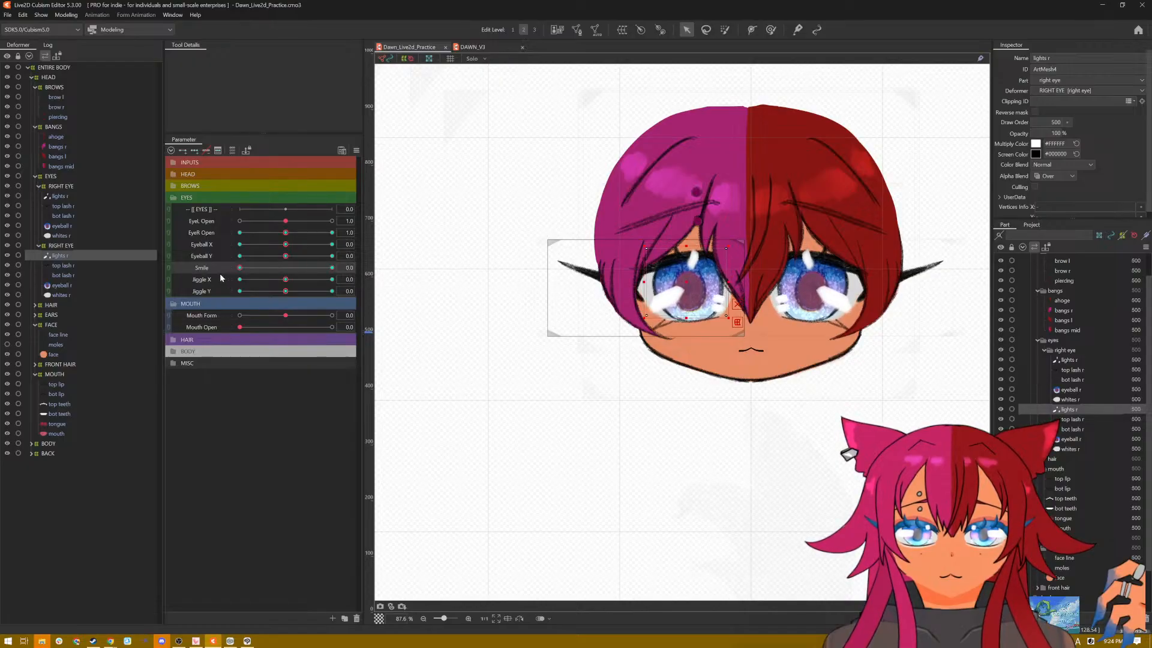
drag(287, 257, 240, 222)
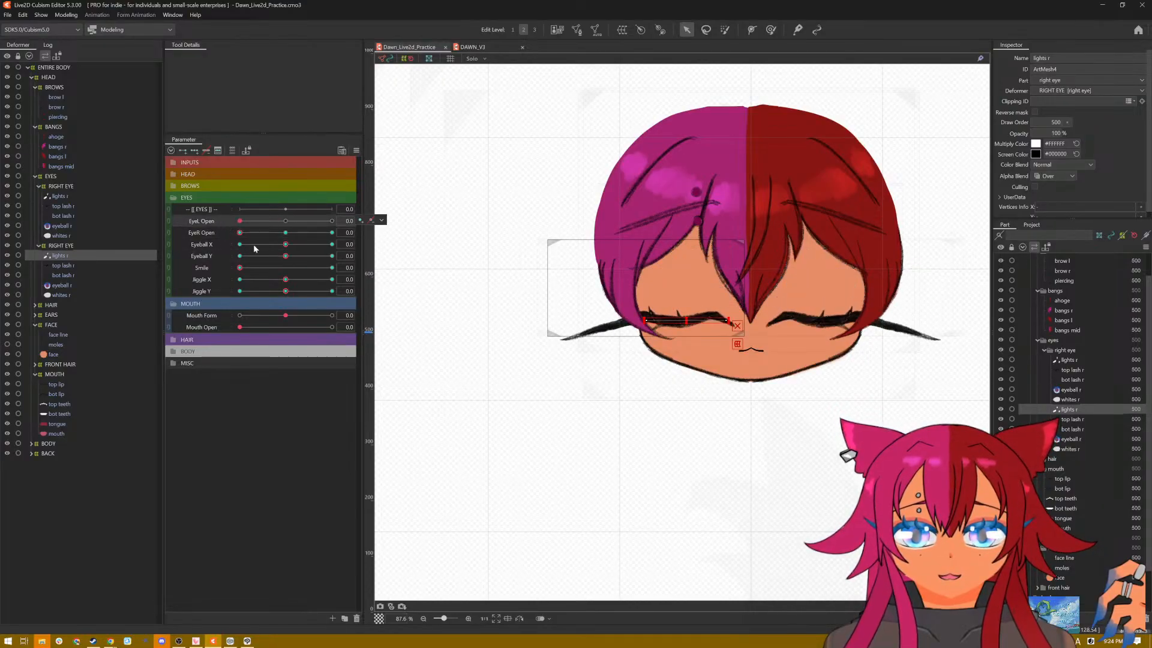
drag(287, 257, 222, 248)
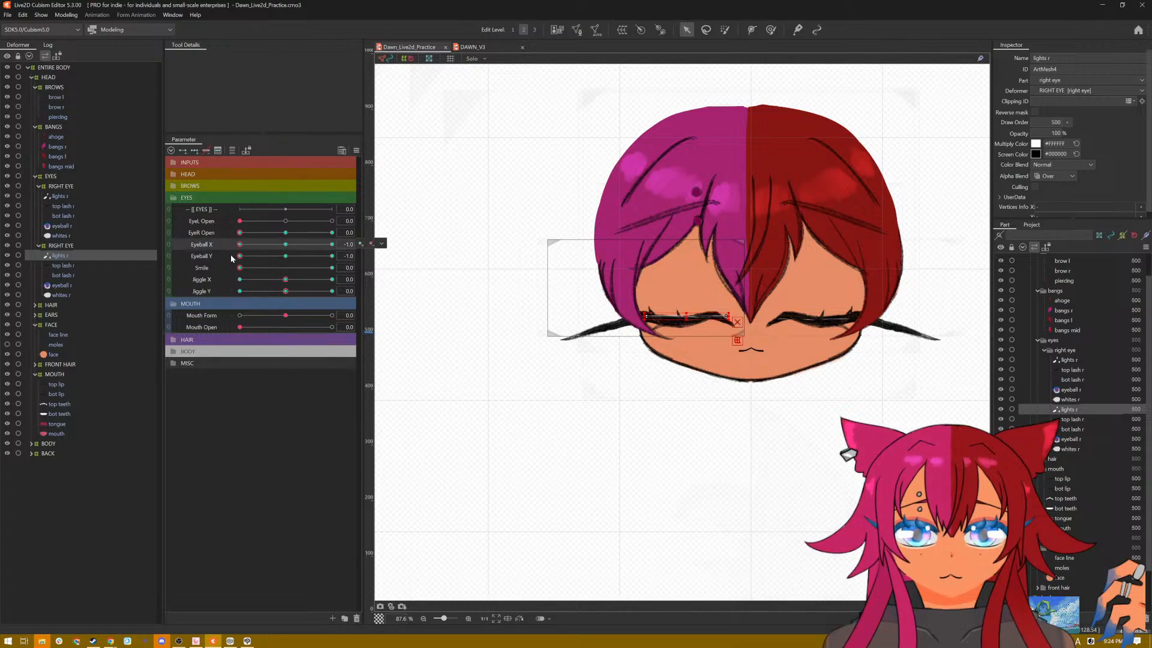
click(284, 259)
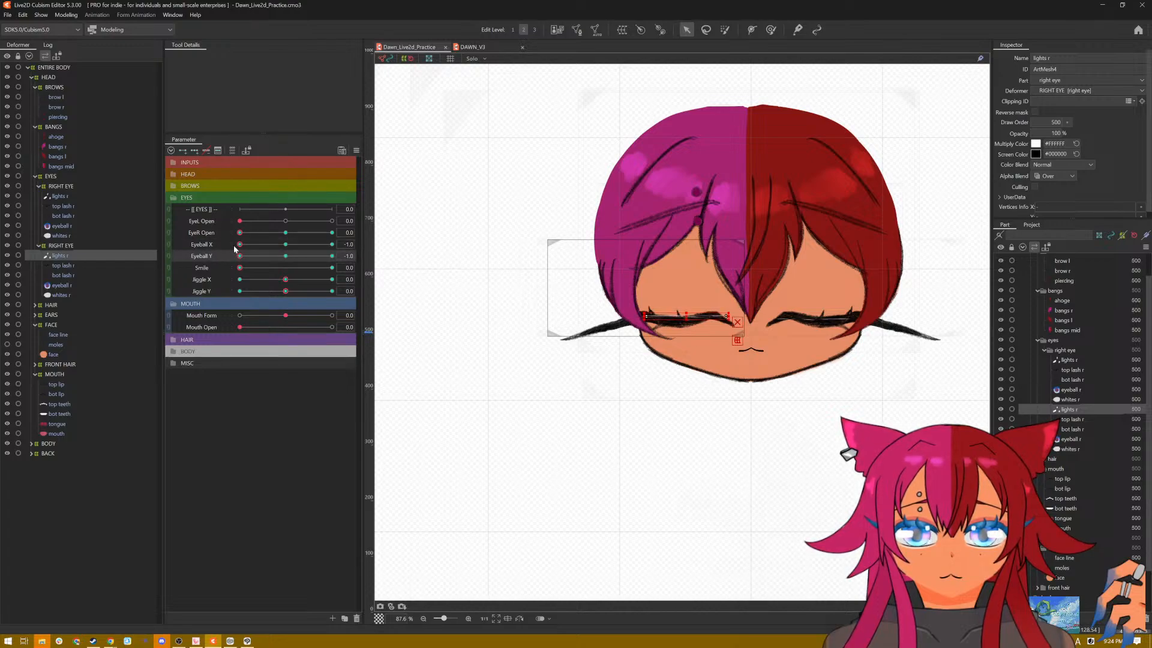
Step: With Eyeball X, Eyeball Y and Smile at 1.0, flatten both eyes' lights meshes into thin strips along the closed top lashes
drag(239, 245, 335, 246)
drag(242, 258, 332, 268)
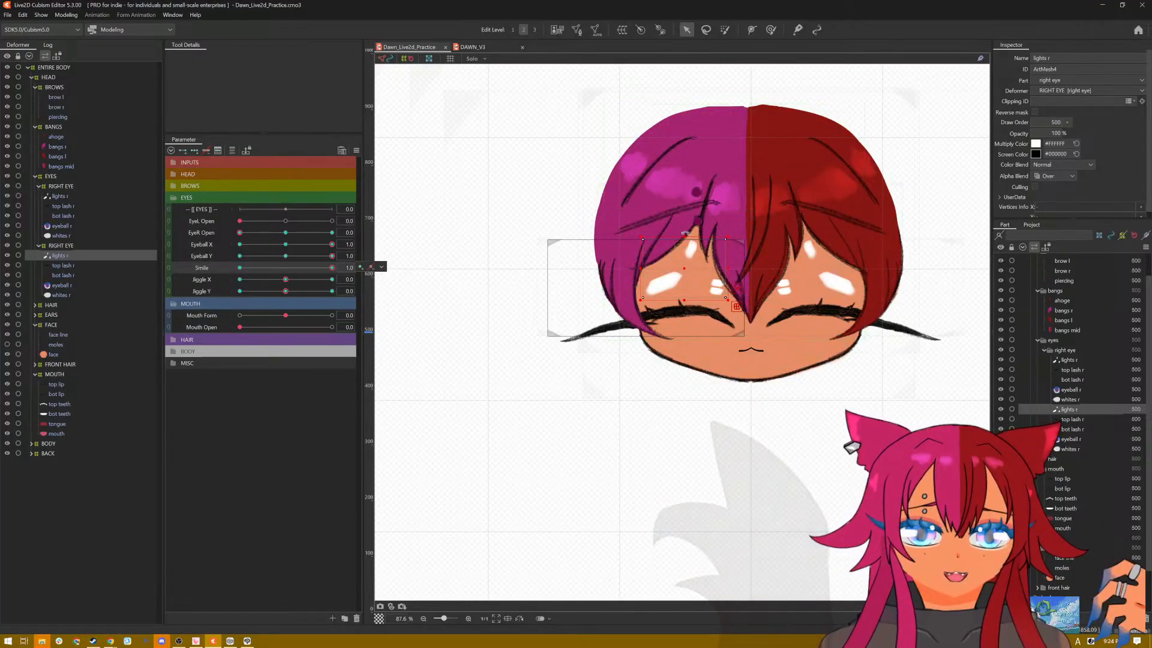
drag(684, 238, 684, 297)
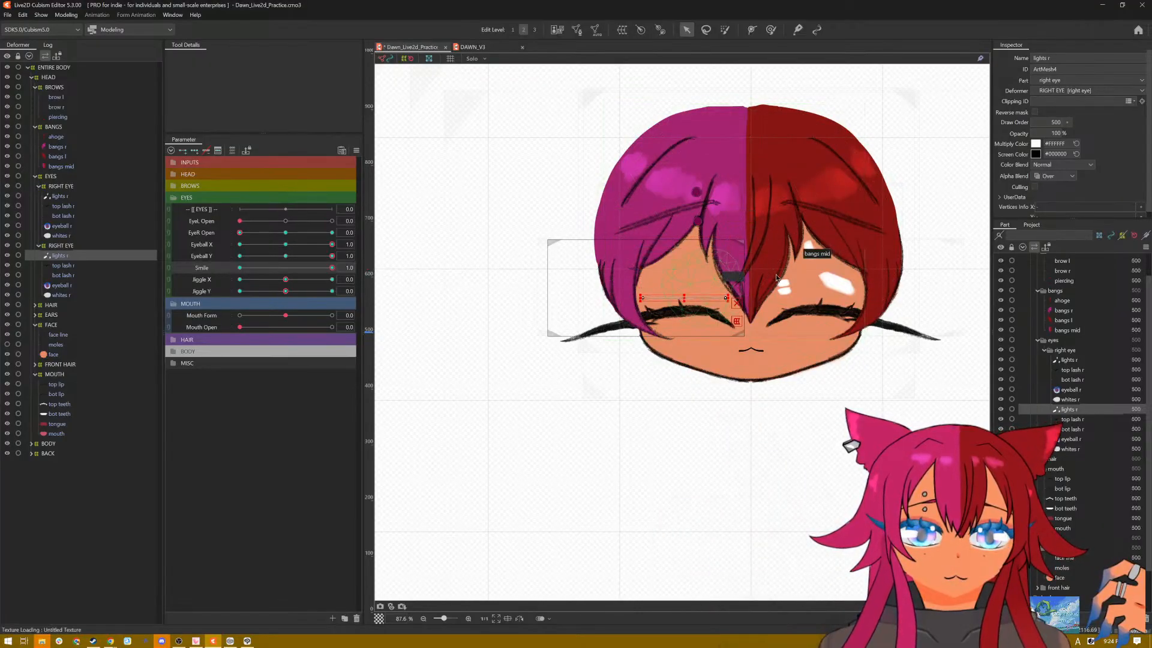
click(58, 196)
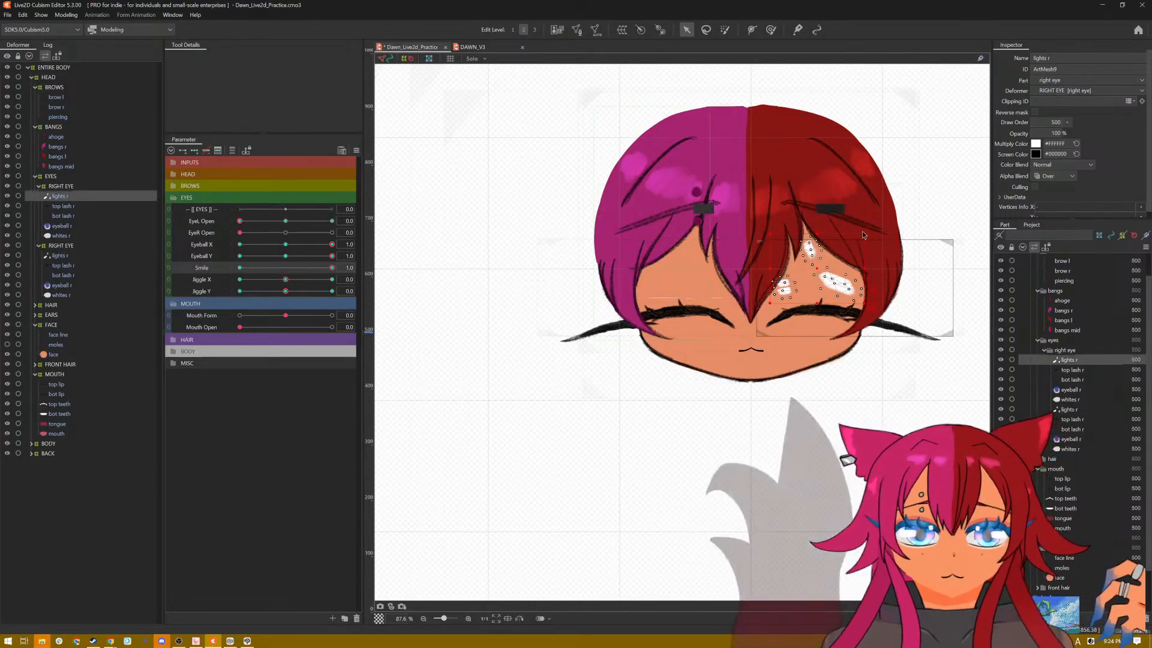
drag(814, 238, 816, 312)
click(689, 298)
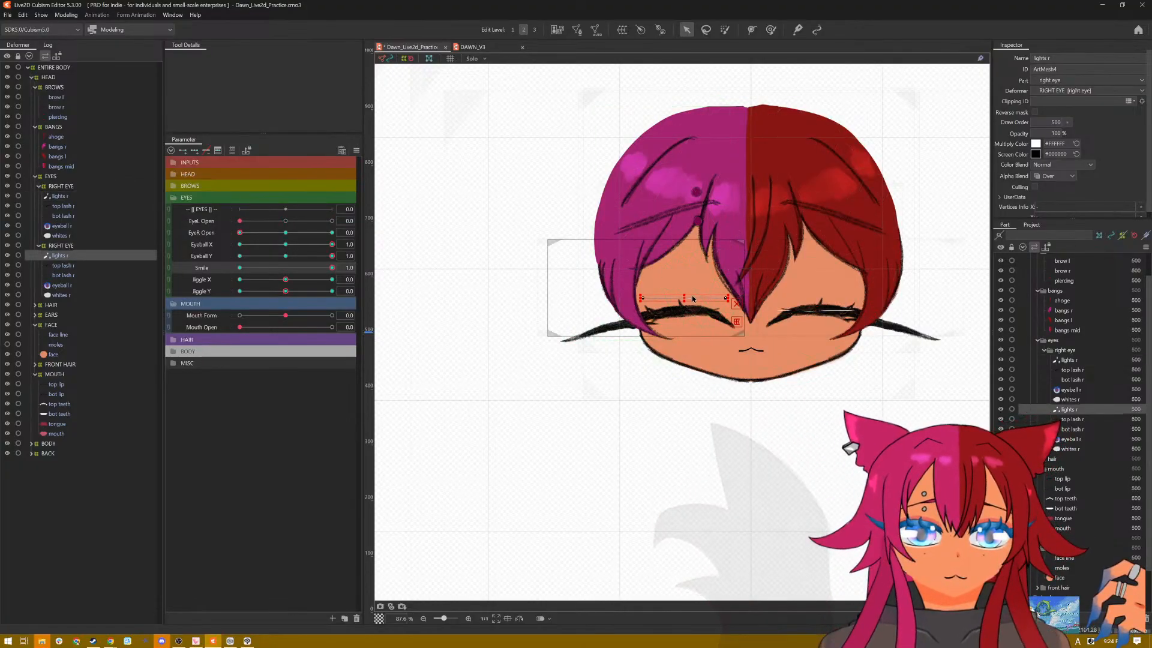
drag(683, 297, 683, 308)
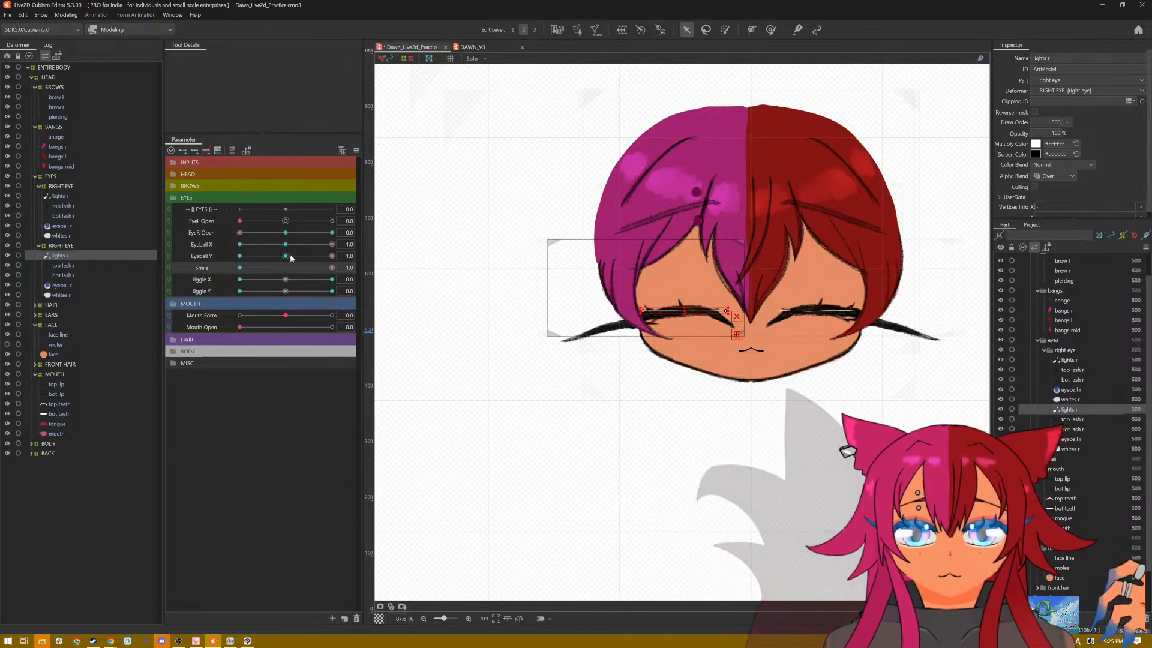
Step: Set Eyeball Y to 0 with Eyeball X at 1.0 and squash both eyes' lights meshes flat onto the smiling lash lines
drag(332, 256, 287, 261)
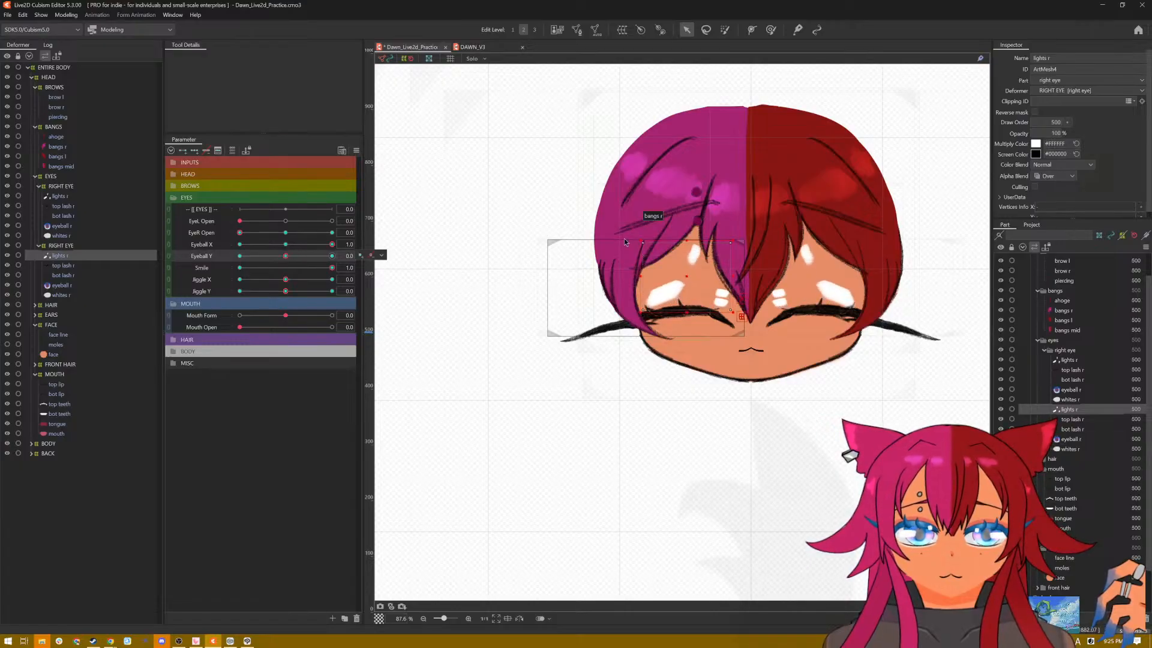
drag(686, 242, 685, 307)
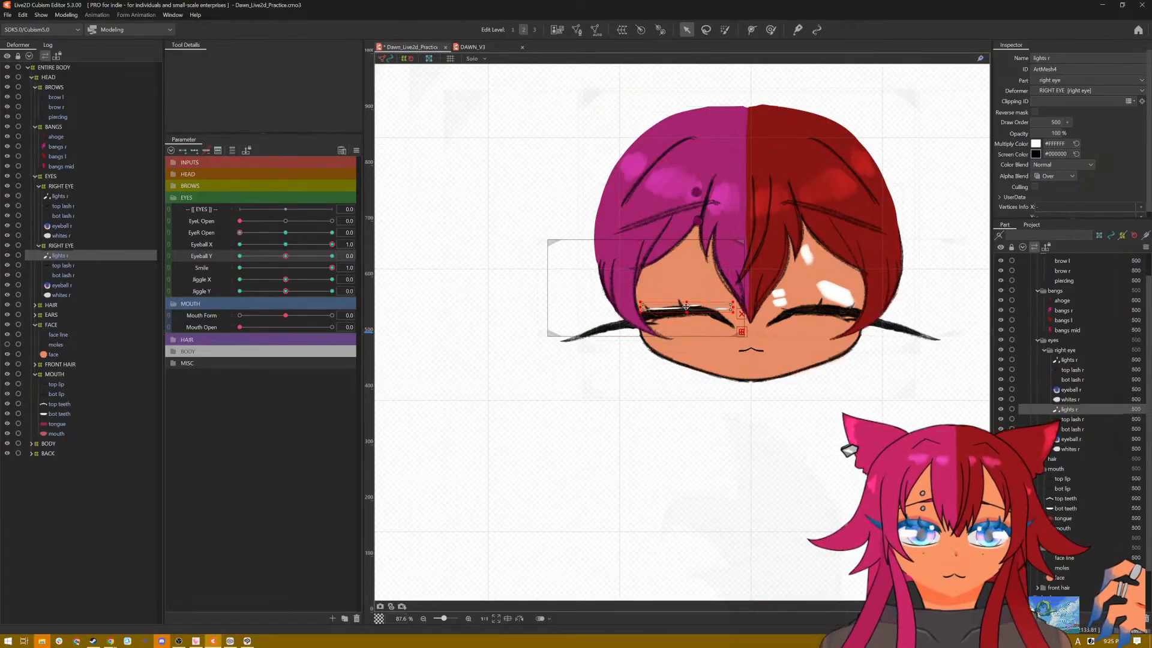
click(74, 194)
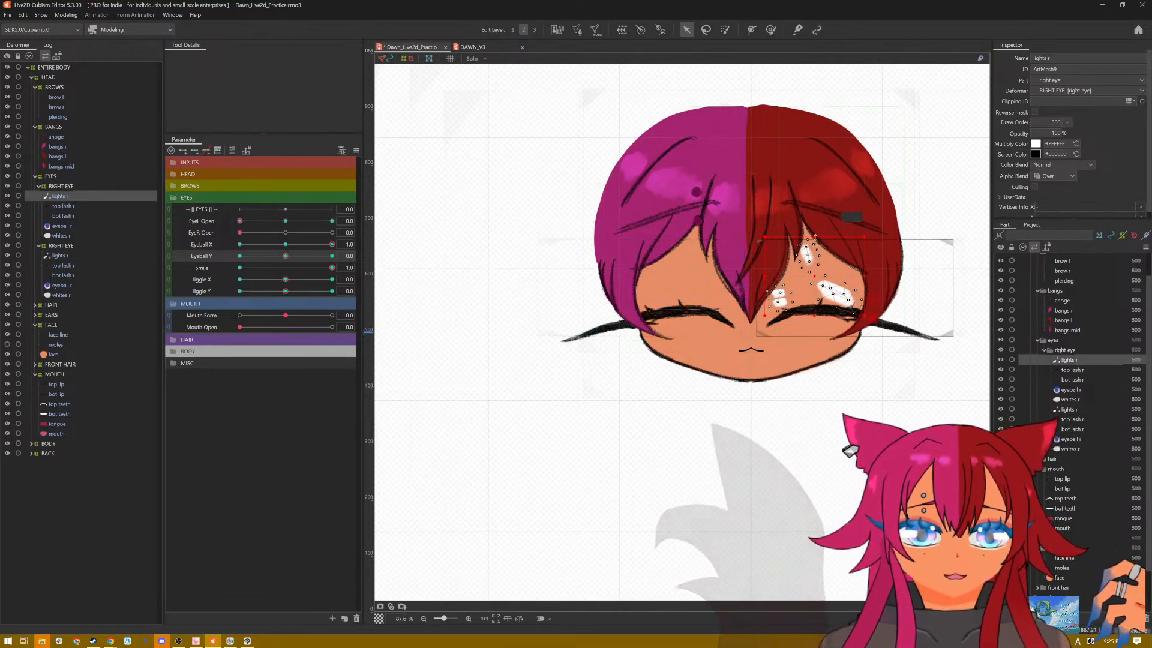
drag(815, 238, 818, 308)
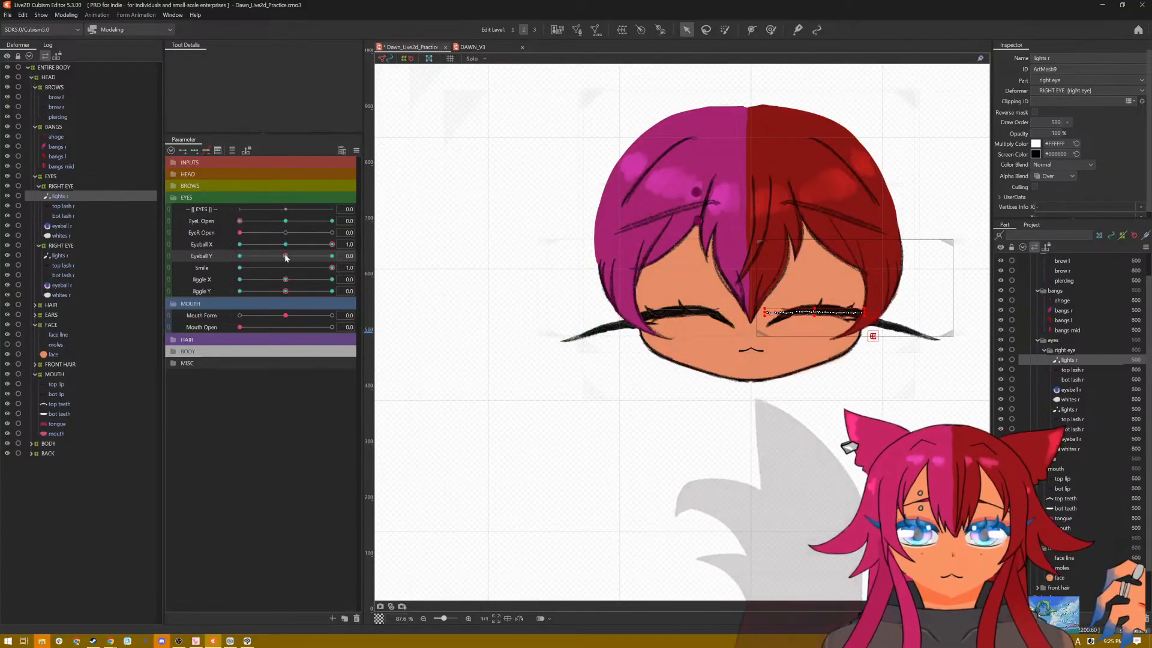
Step: Set Eyeball Y to -1.0 with Eyeball X at 1.0, flatten both eyes' lights meshes onto the closed lashes, and save the model
drag(286, 256, 240, 256)
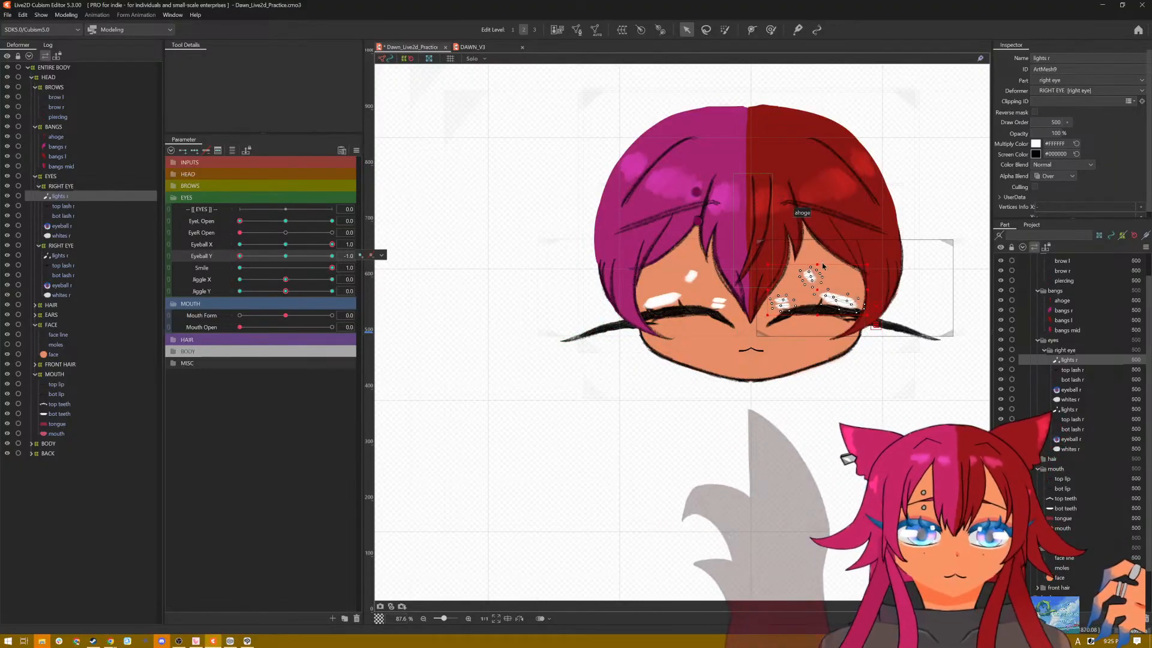
drag(818, 264, 818, 308)
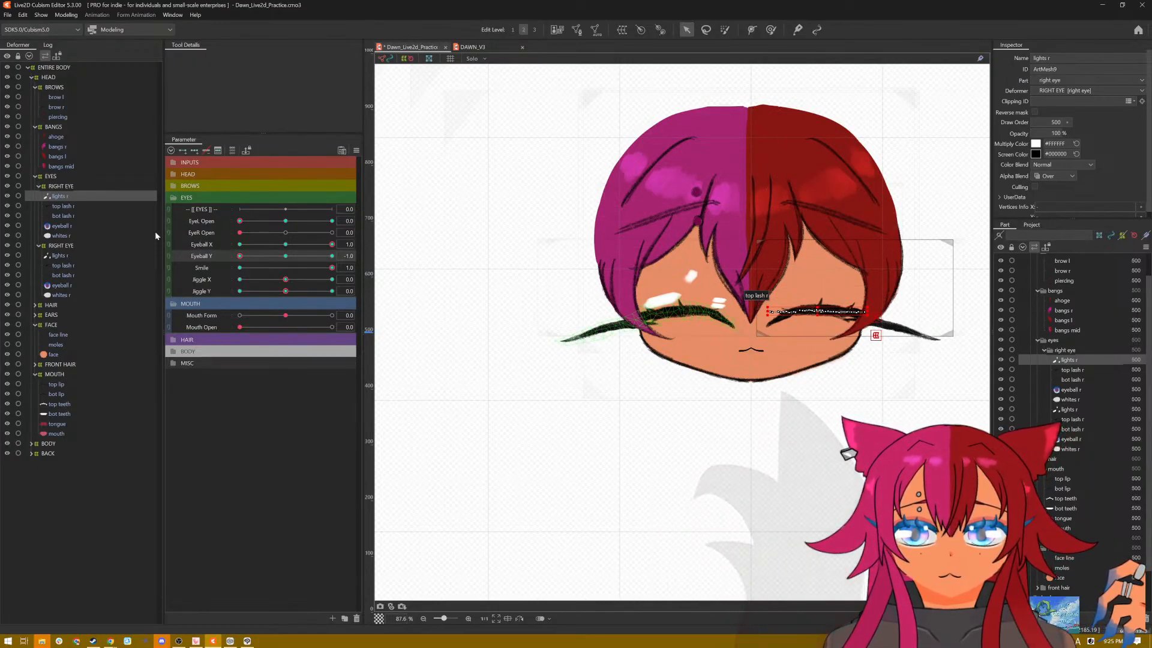
click(70, 257)
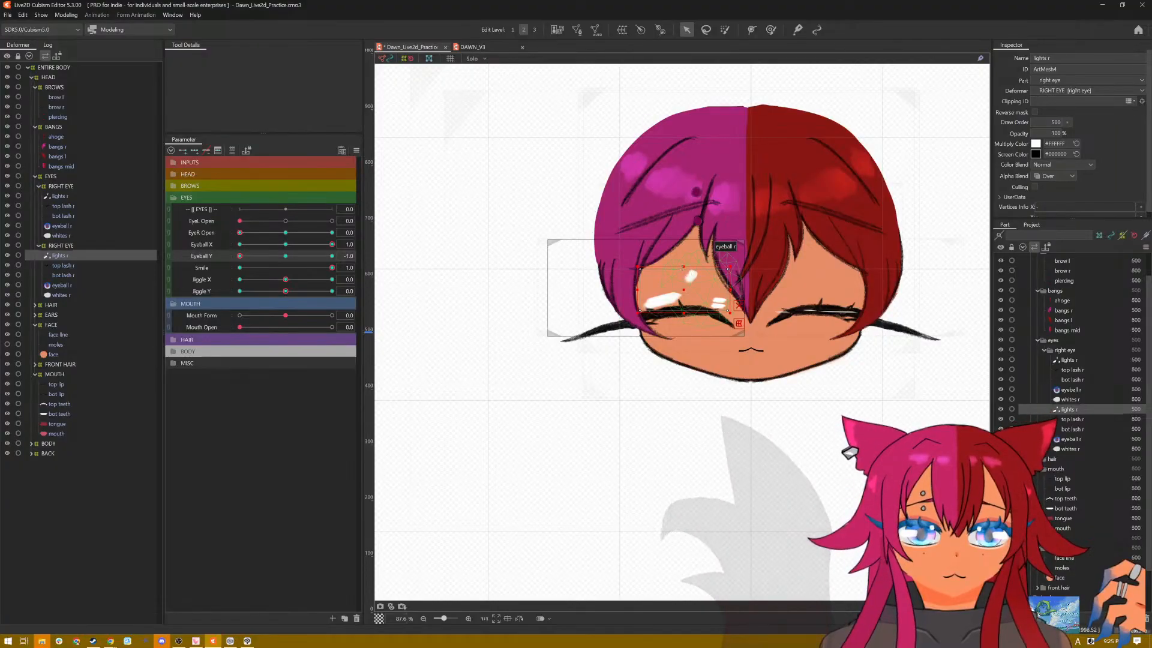
drag(683, 266, 682, 311)
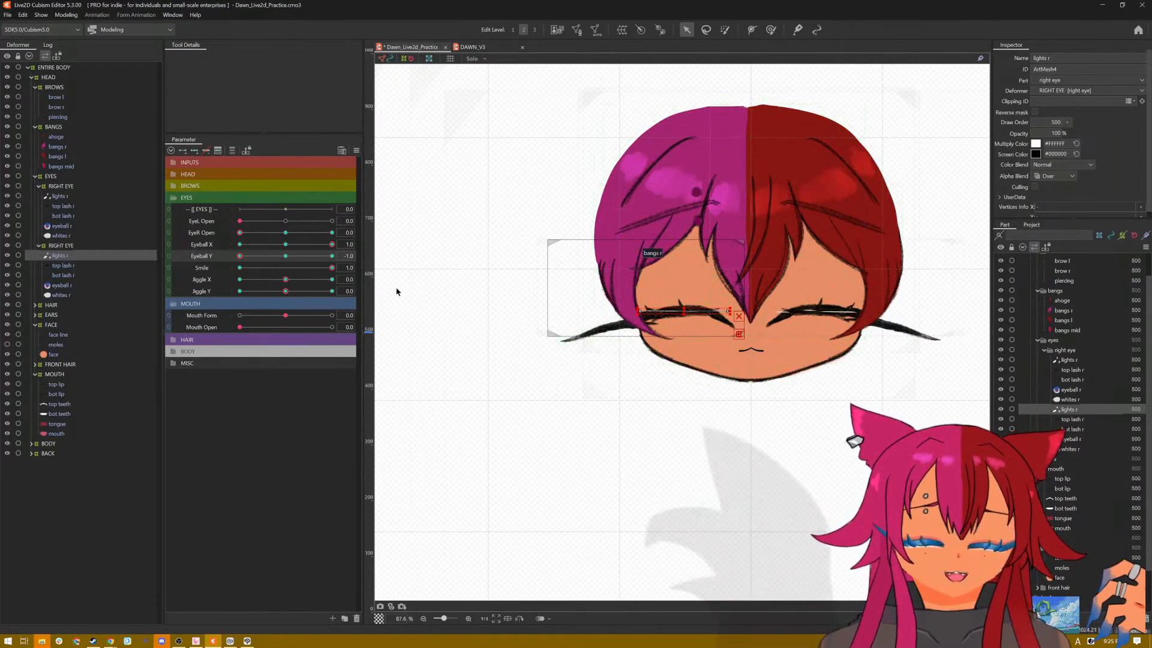
click(62, 197)
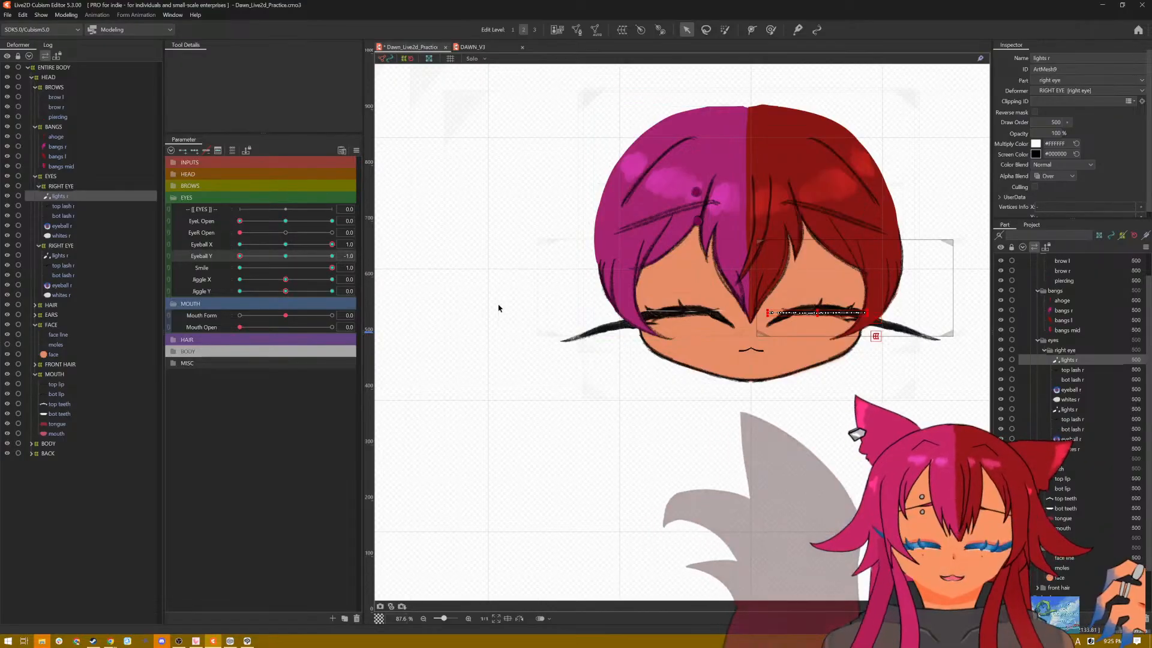
key(ctrl+s)
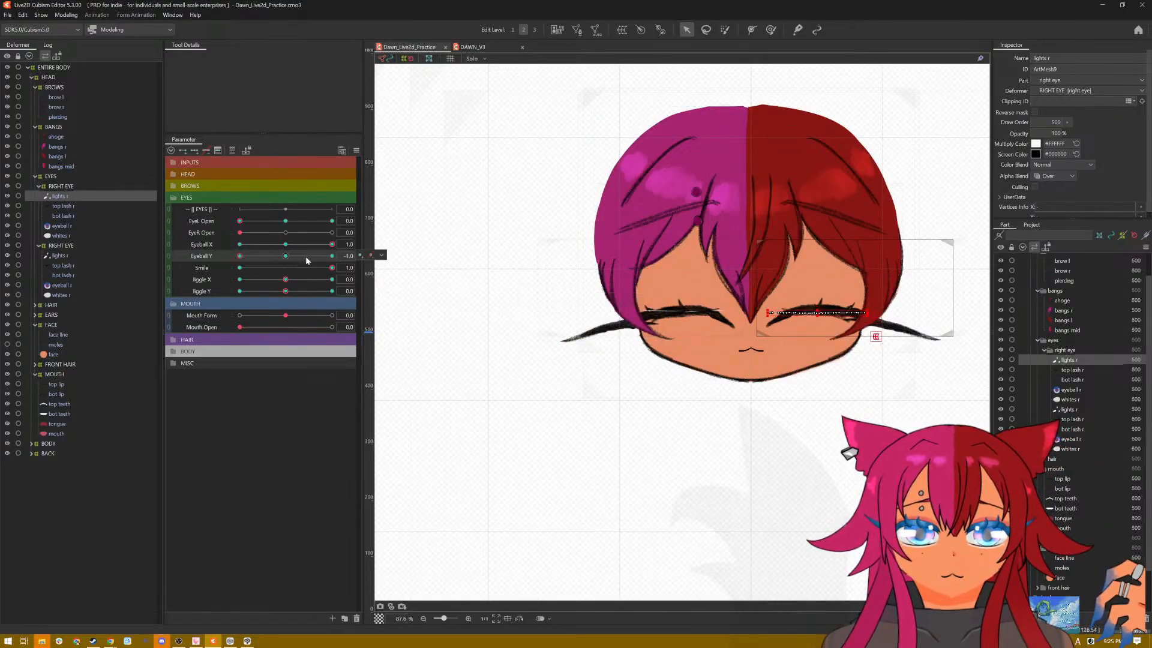
Step: Set Eyeball X to 0 and Eyeball Y to 1.0, and flatten both eyes' lights meshes behind the closed smiling lashes
drag(331, 245, 288, 246)
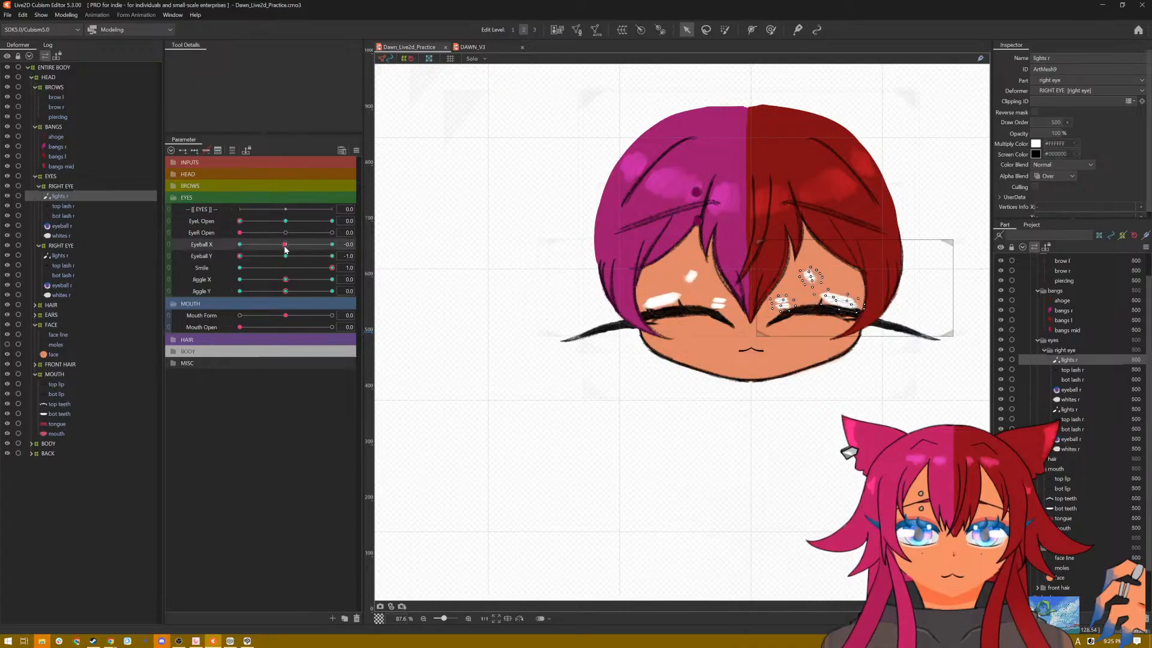
drag(240, 256, 367, 267)
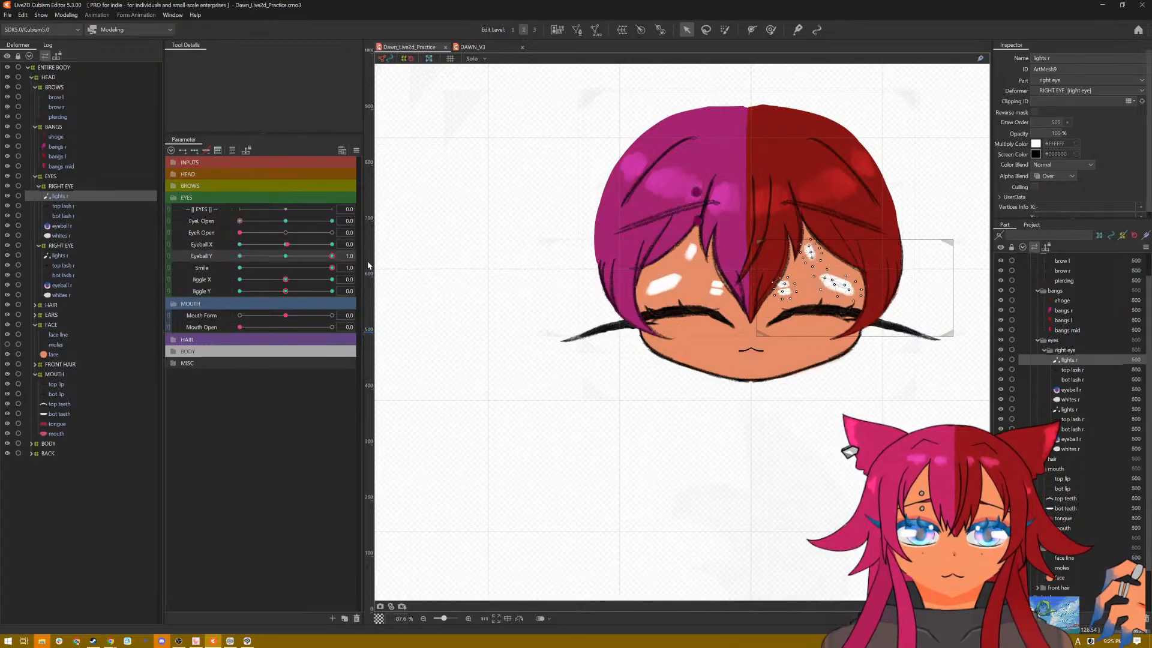
click(286, 245)
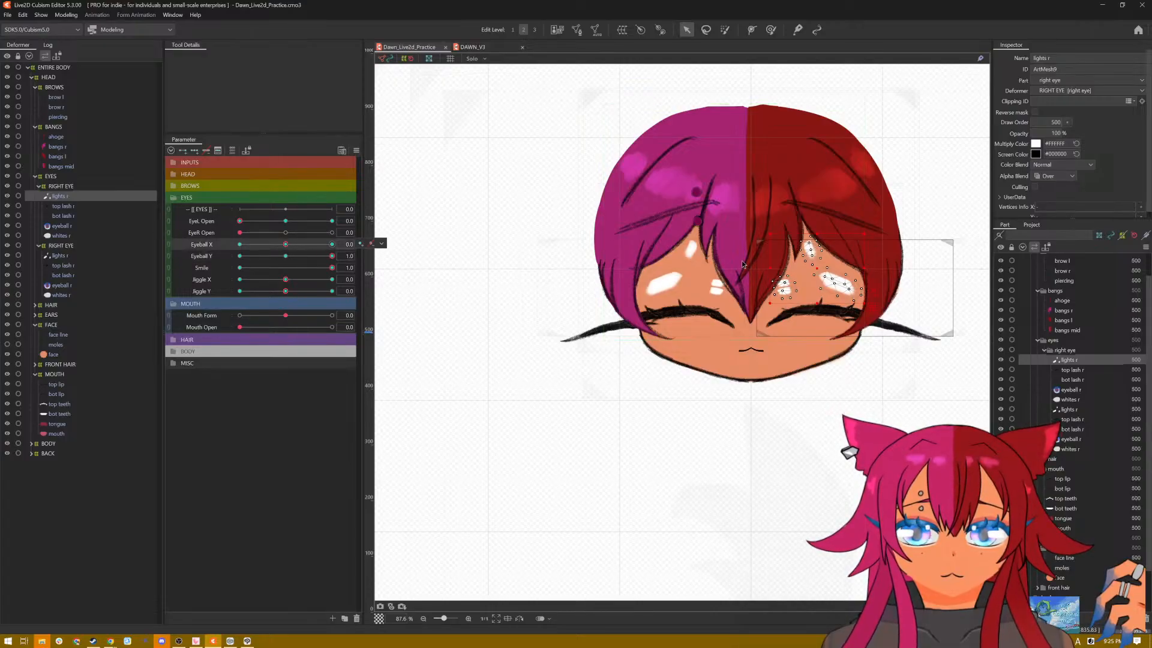
drag(816, 234, 827, 313)
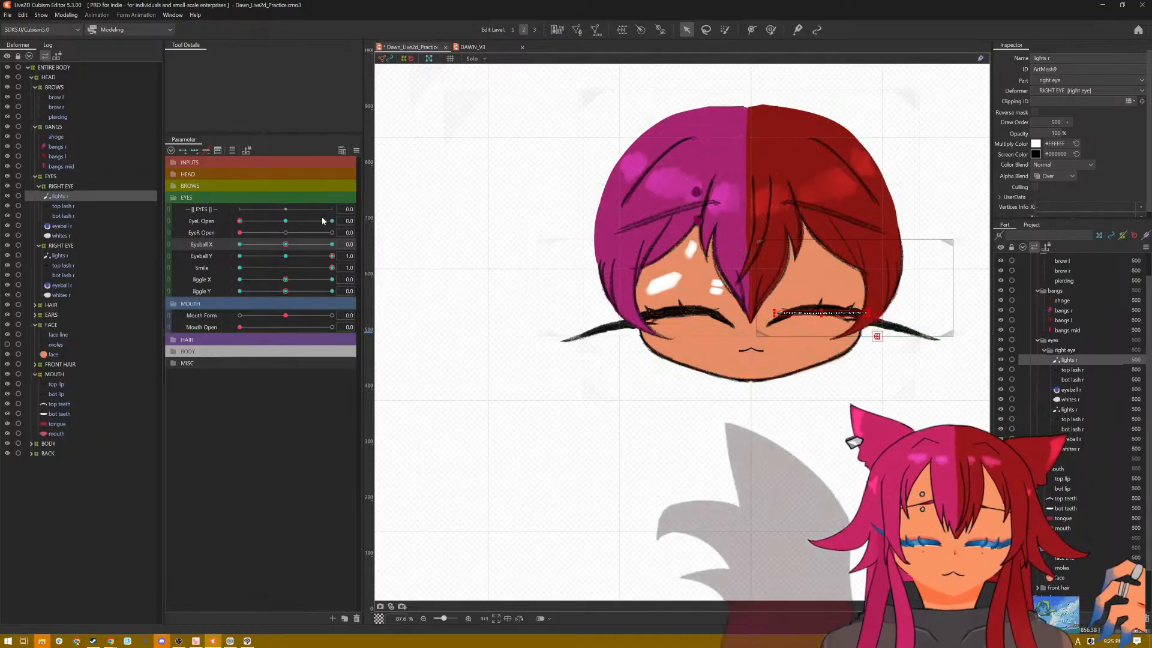
click(59, 256)
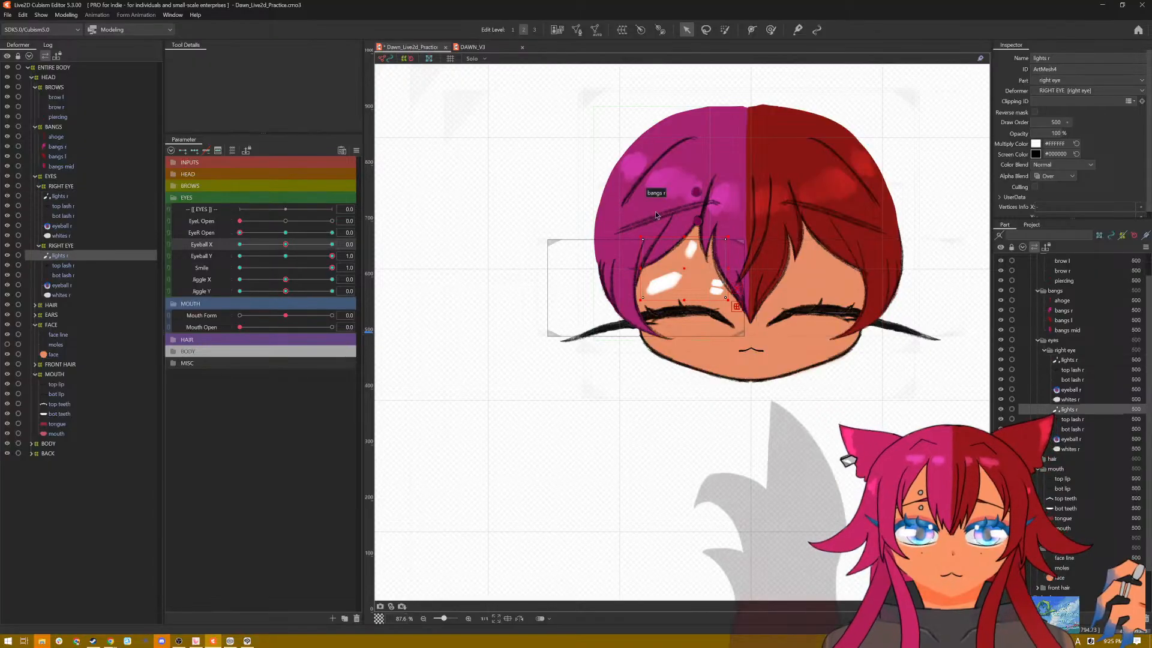
drag(687, 239, 681, 313)
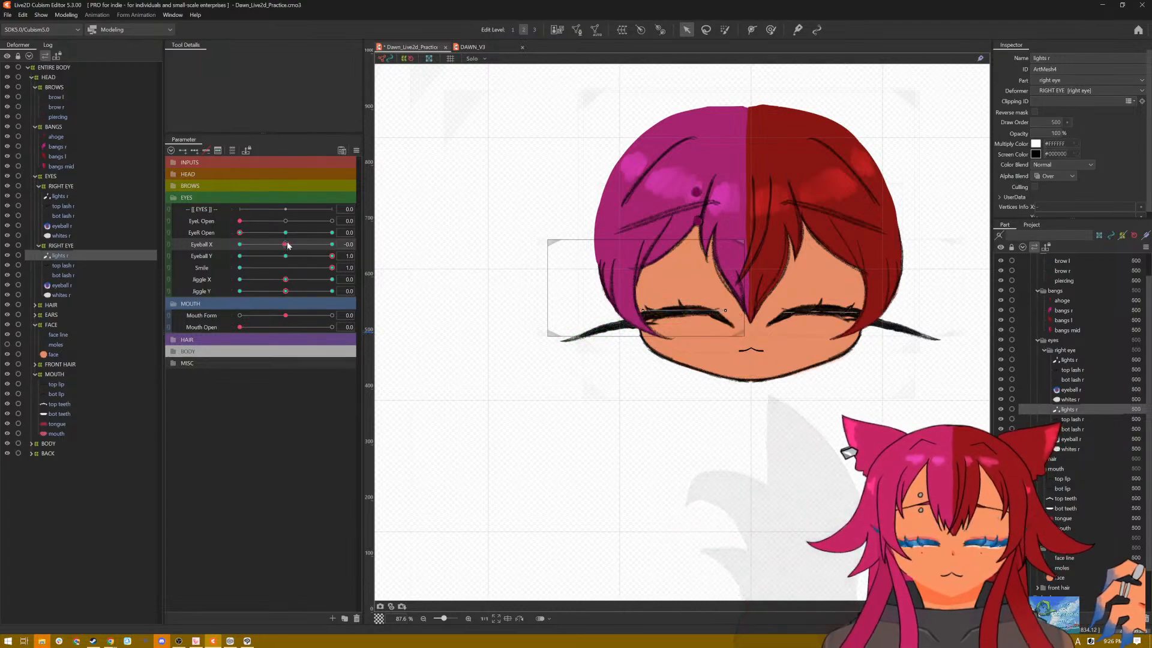
Step: Set Eyeball X to -1.0 with Eyeball Y at 1.0 and compress both eyes' lights meshes vertically onto the closed lashes
drag(287, 246, 202, 248)
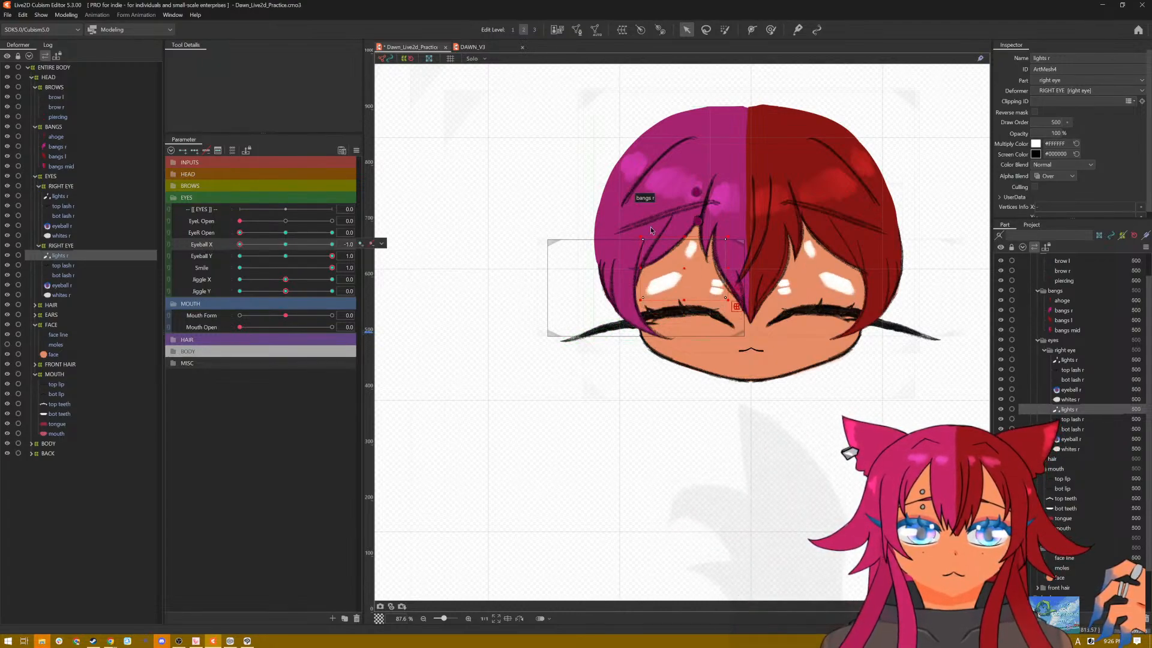
drag(685, 236, 680, 311)
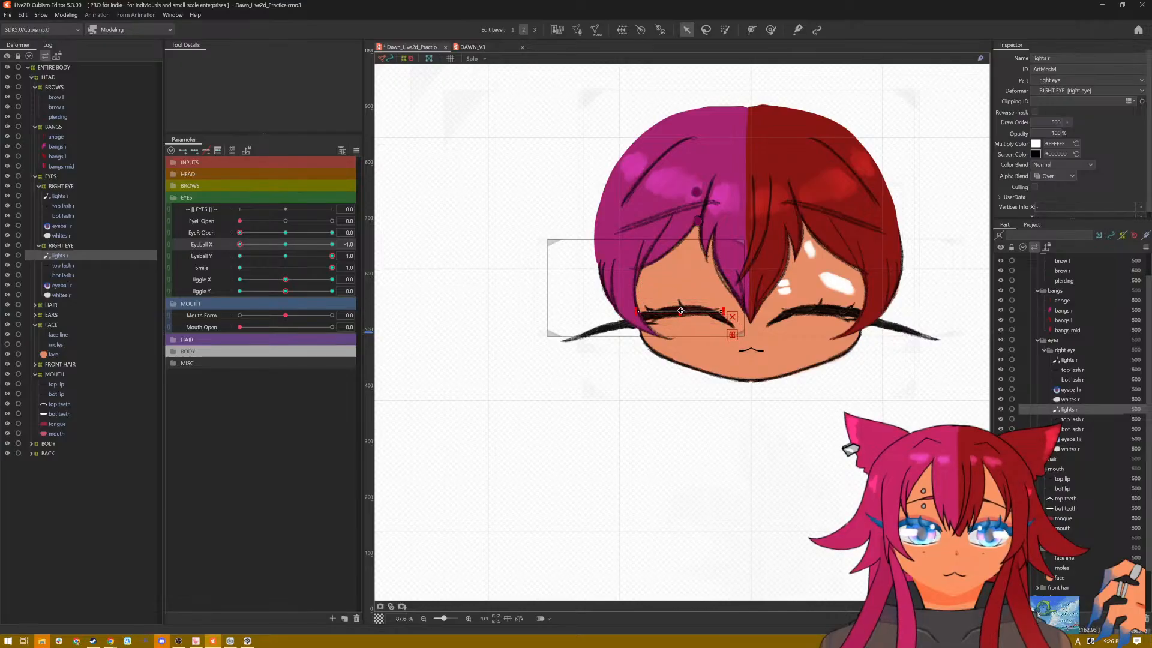
click(68, 195)
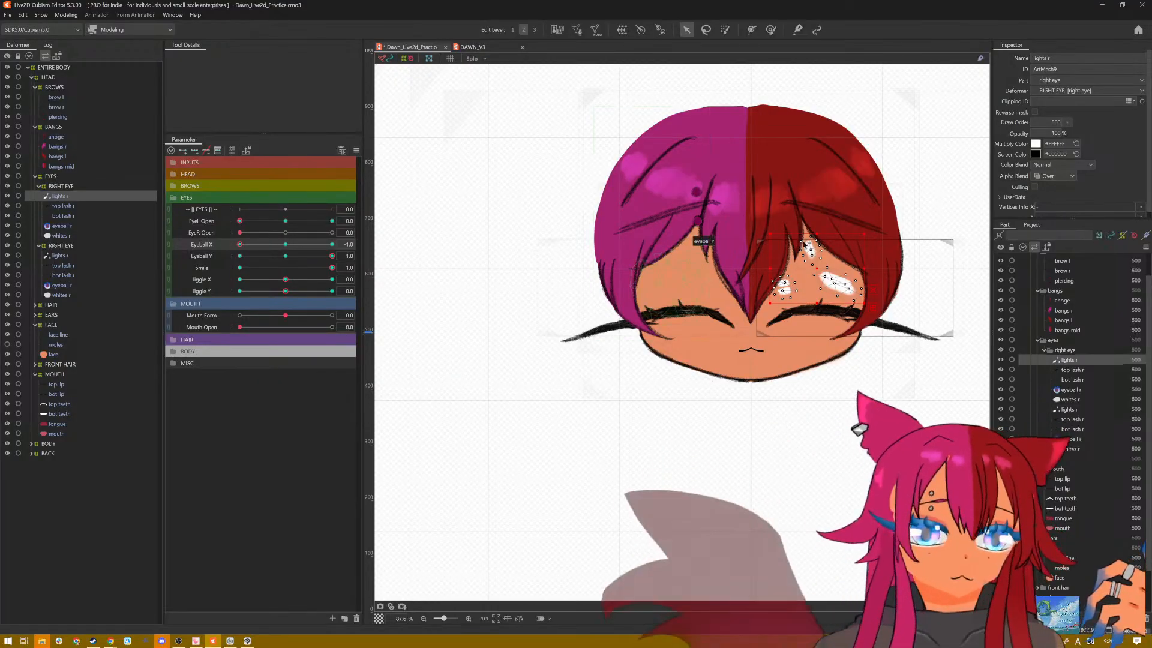
drag(816, 235, 820, 310)
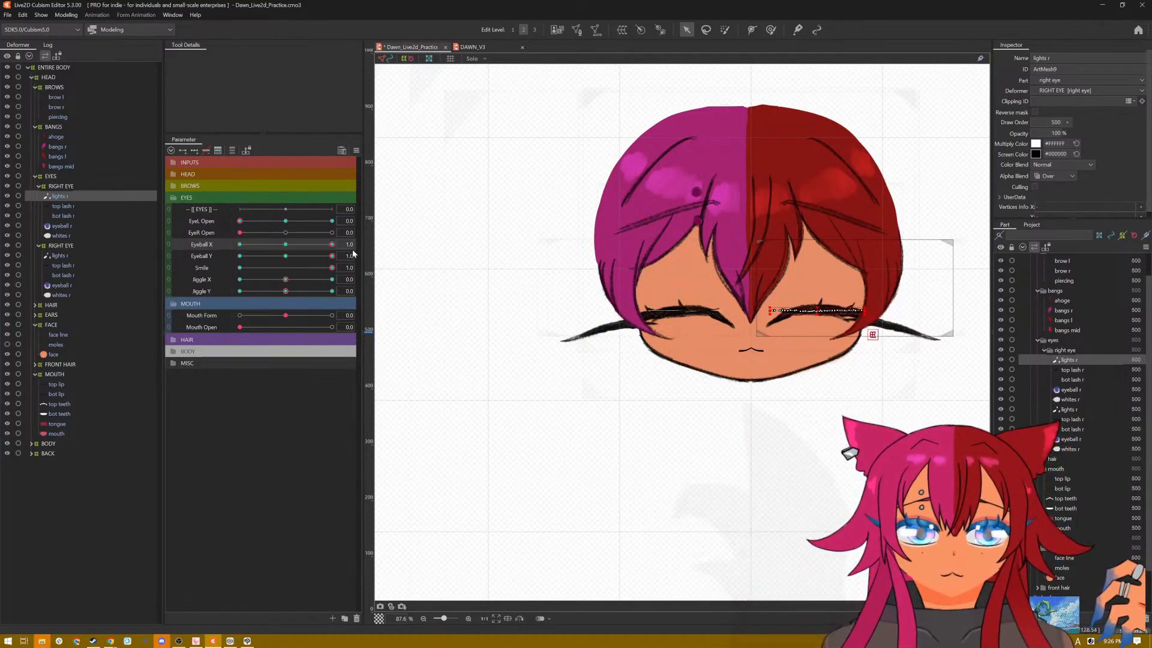
Step: Set Eyeball Y to 0 with Eyeball X at -1.0, and flatten both eyes' lights meshes onto the smiling lash lines
drag(331, 257, 283, 257)
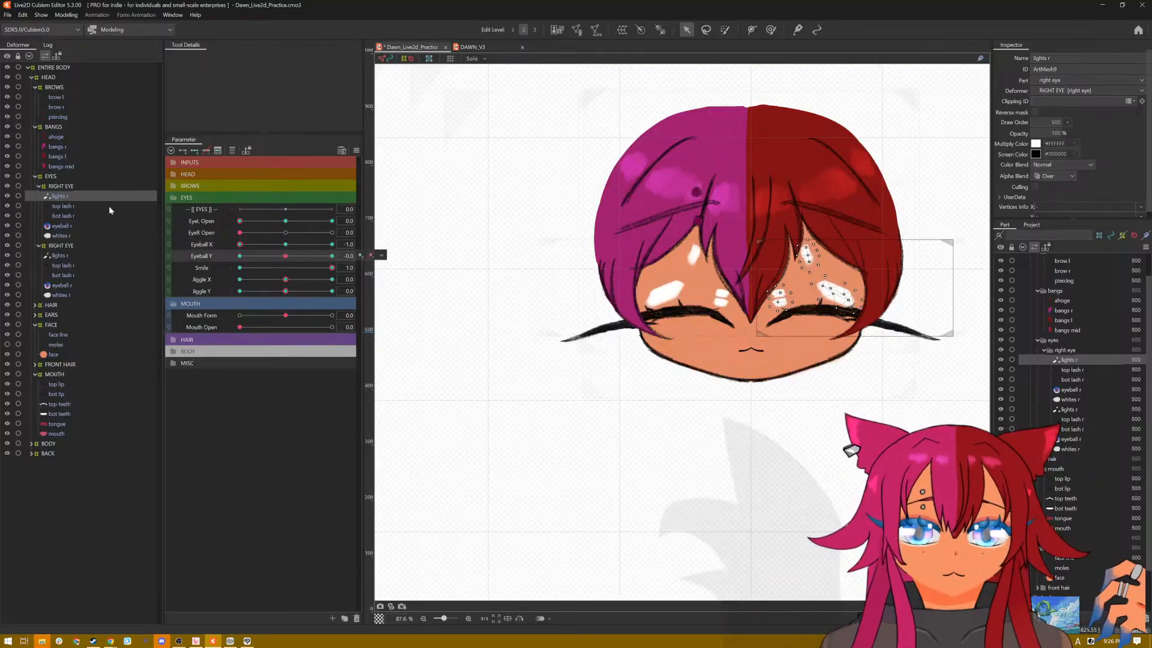
click(66, 255)
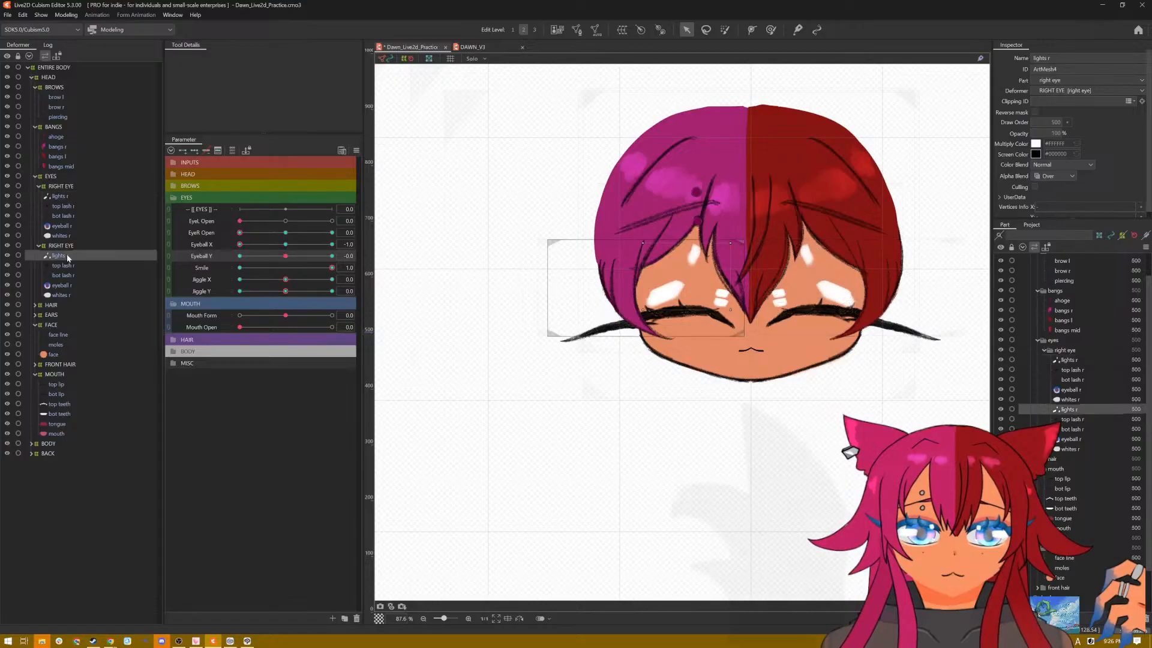
click(332, 269)
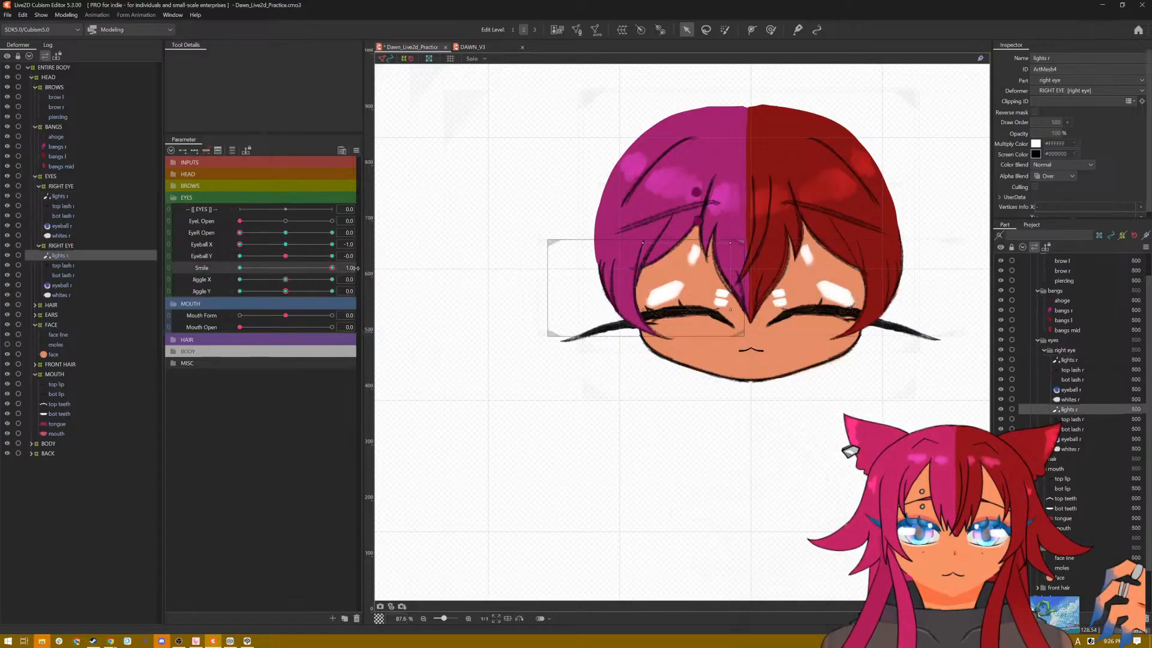
click(240, 246)
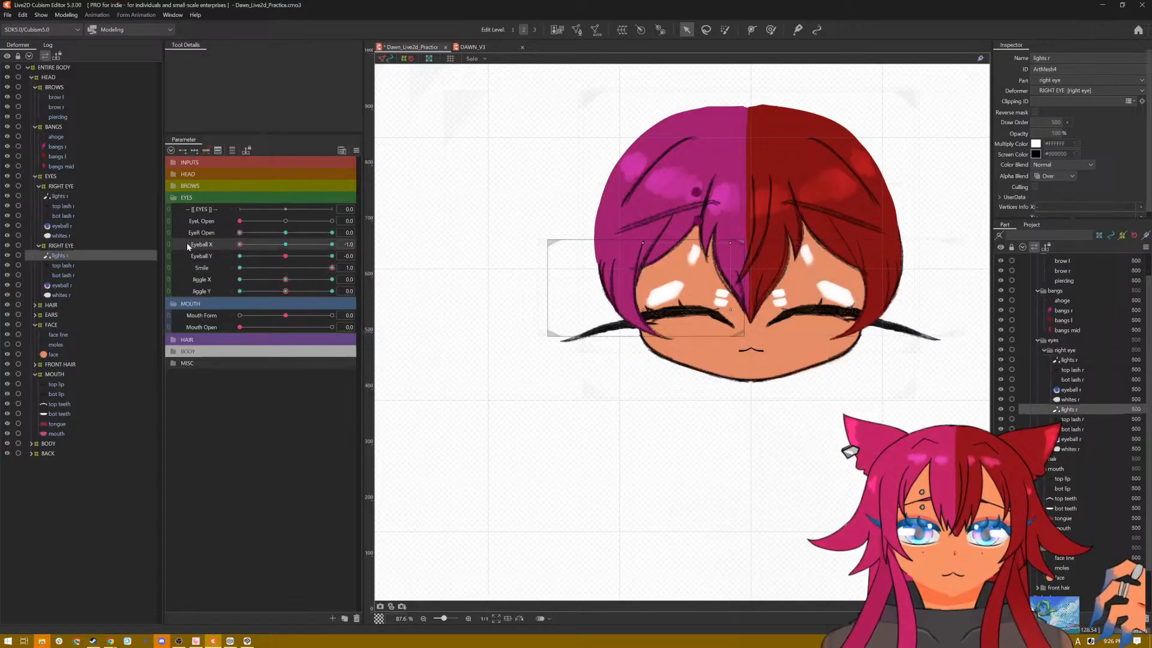
click(286, 258)
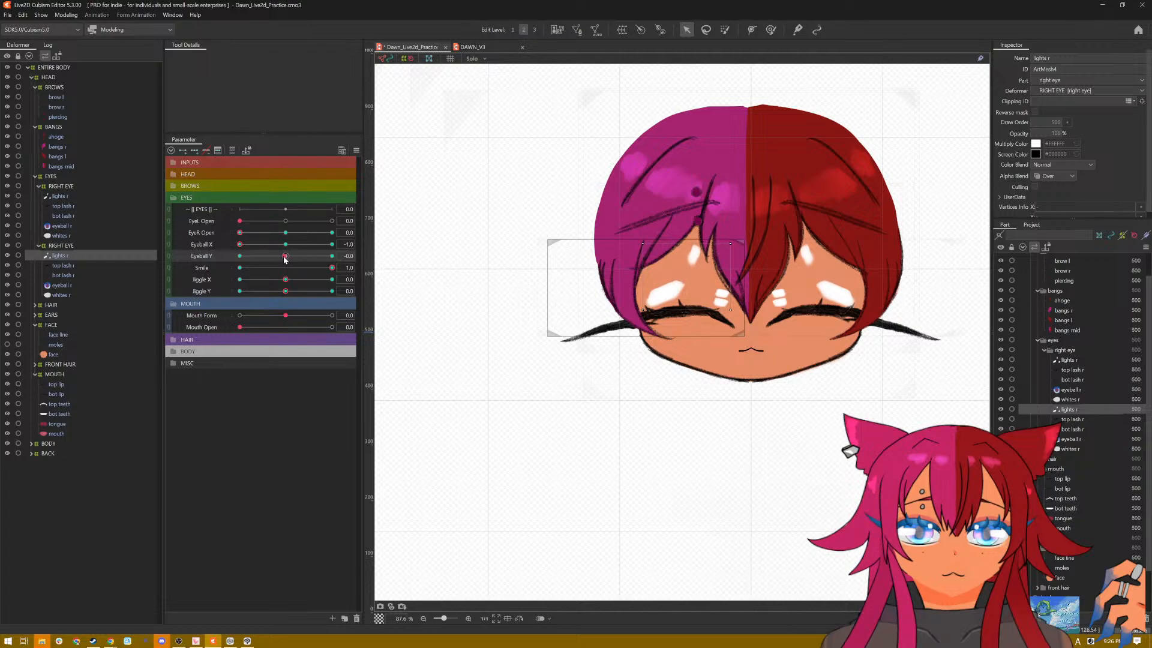
click(286, 257)
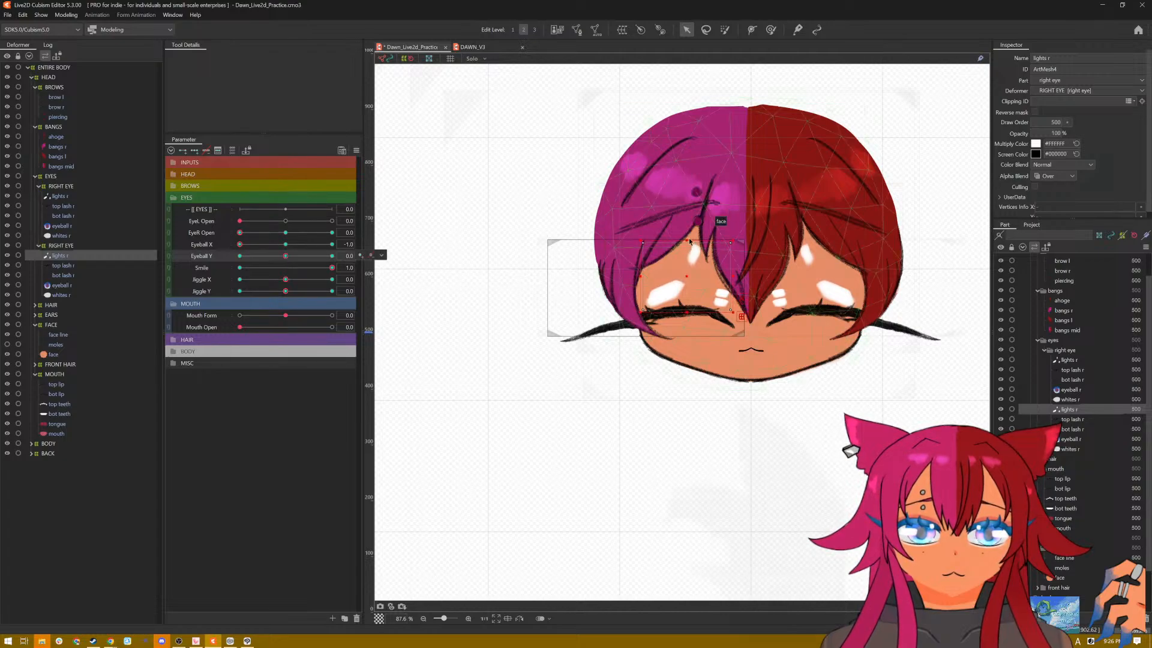
drag(687, 239, 687, 308)
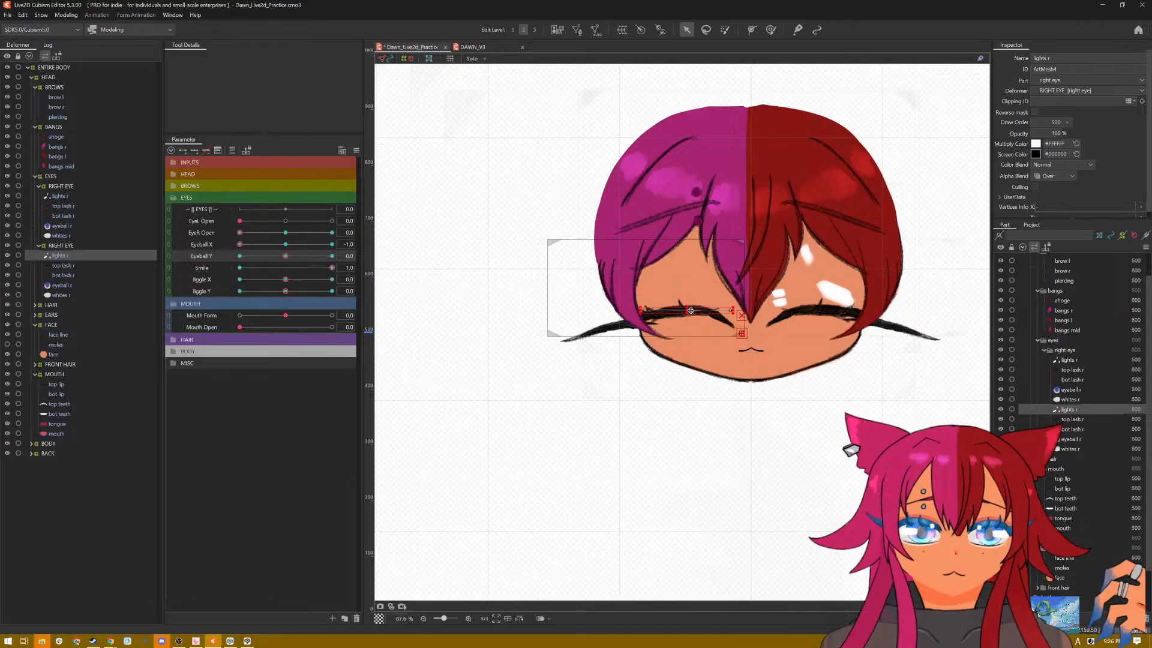
click(58, 197)
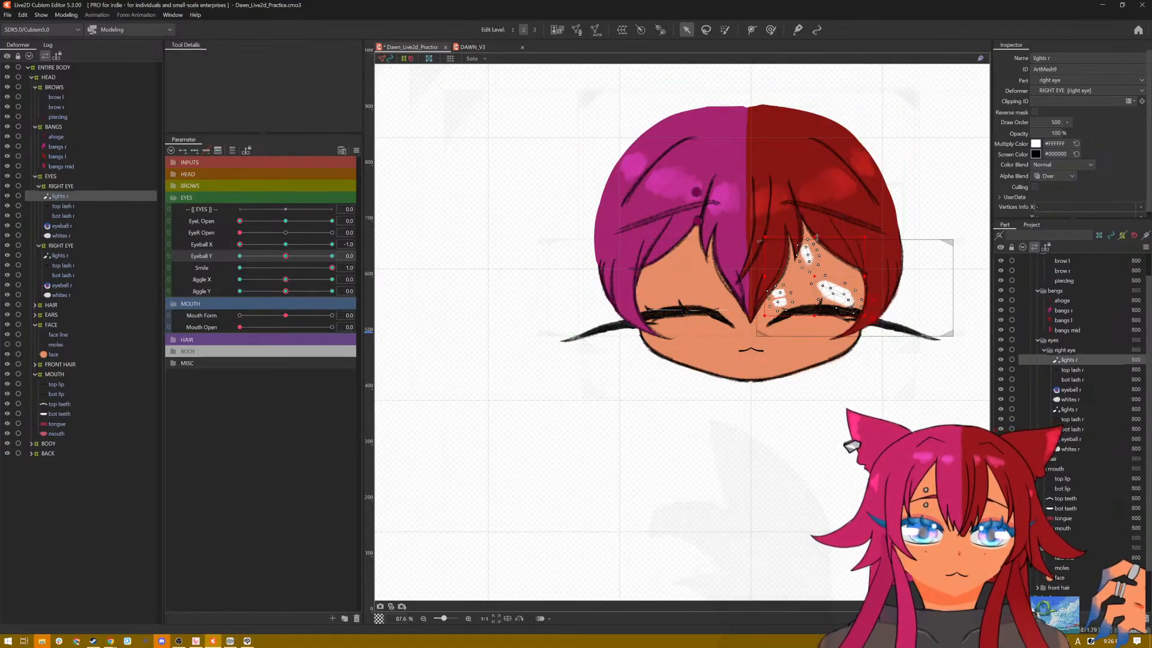
drag(817, 237, 817, 310)
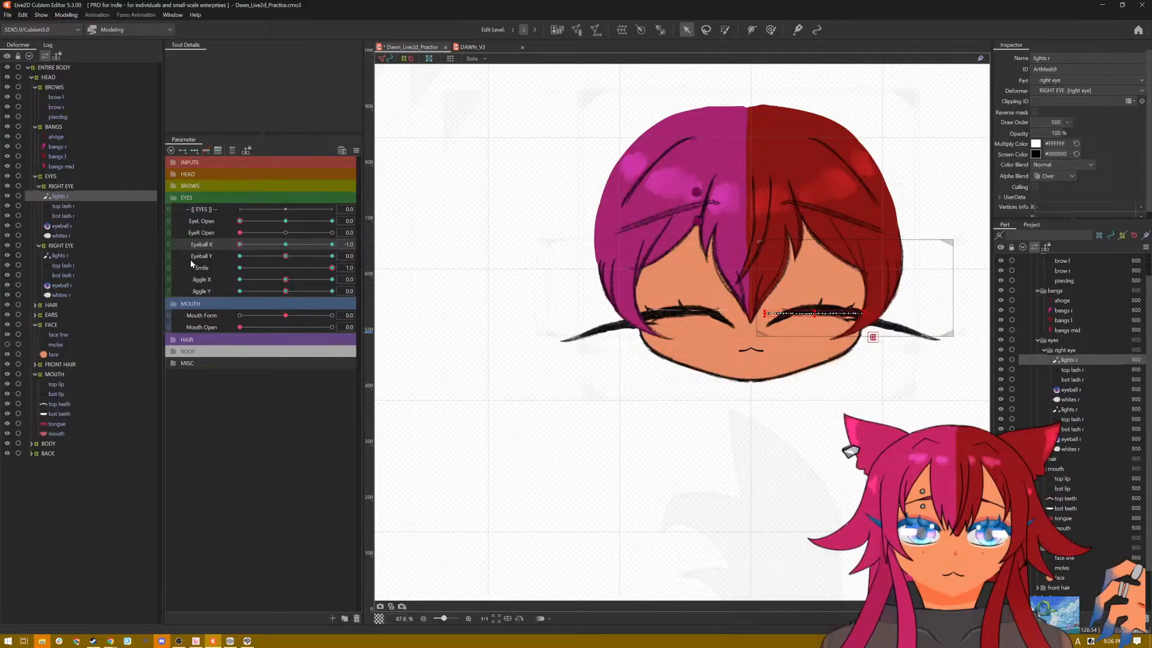
Step: Set Eyeball Y to -1.0 with Eyeball X at -1.0 and squash both eyes' lights meshes flat behind the closed lashes
drag(240, 245, 221, 270)
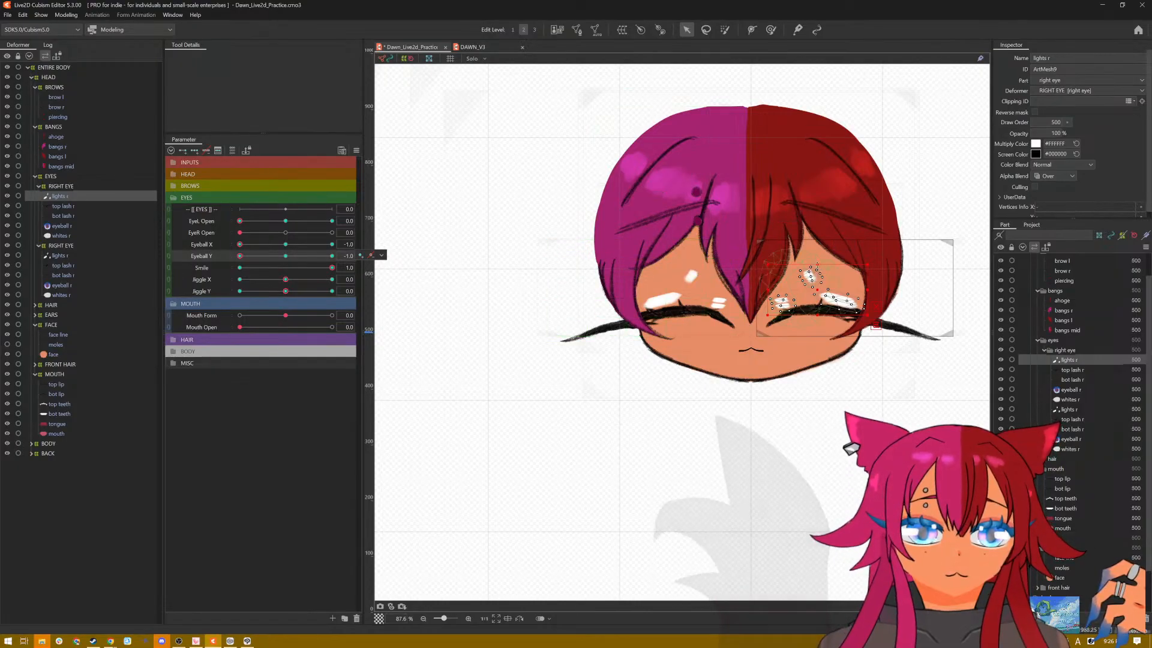
drag(817, 265, 817, 303)
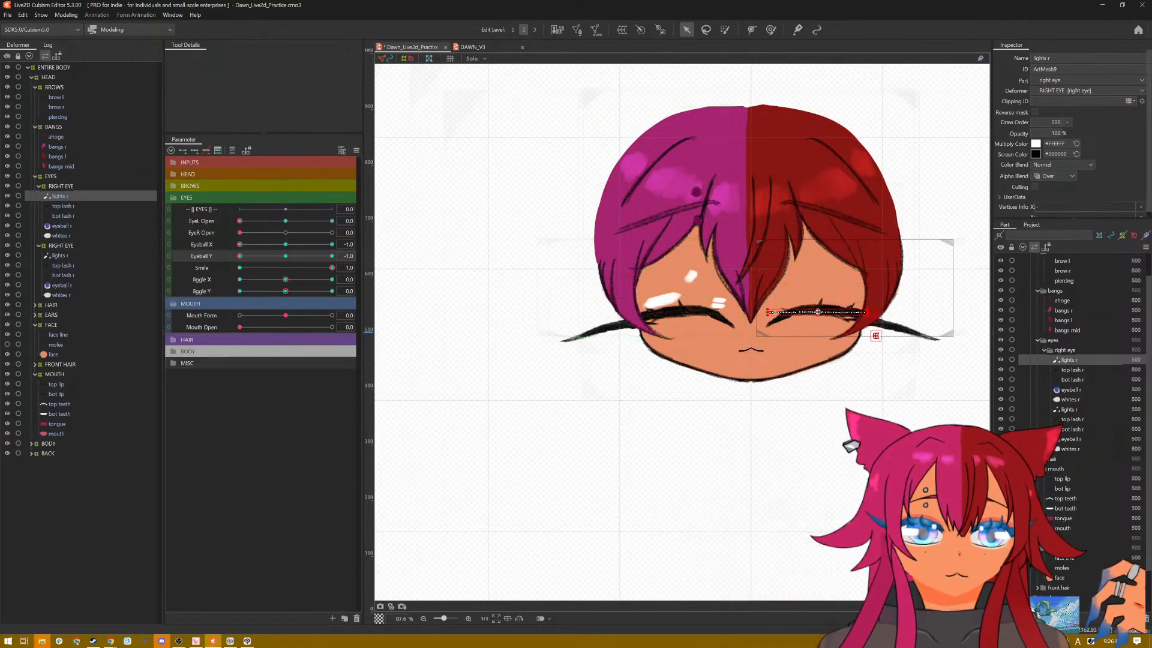
click(60, 256)
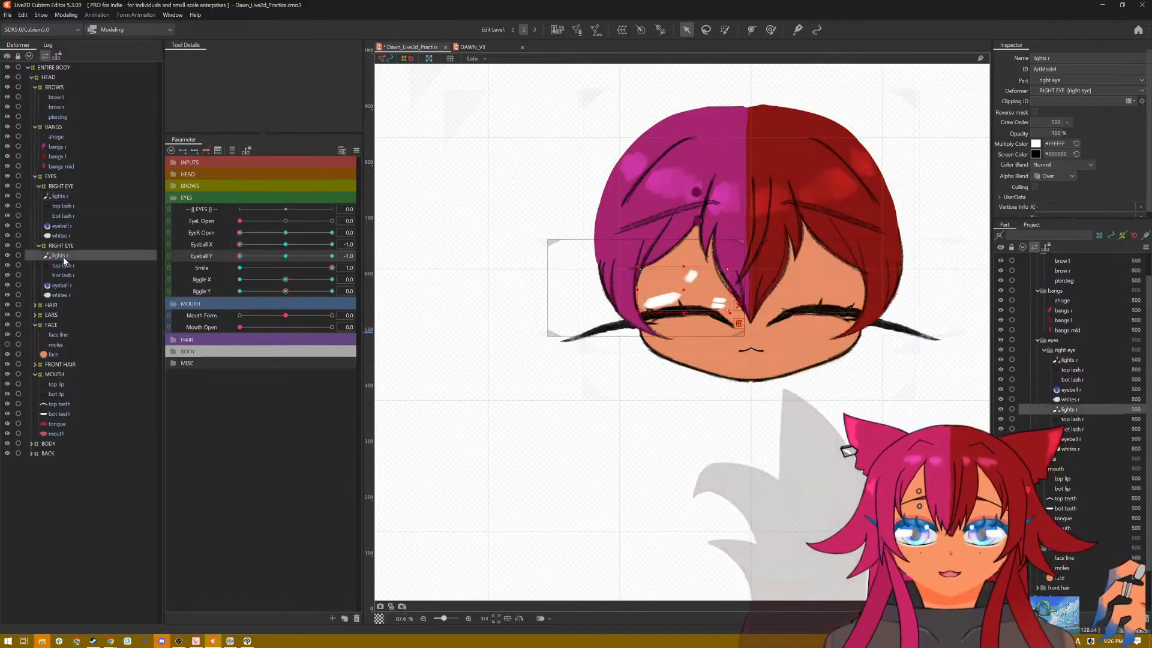
drag(683, 296, 683, 311)
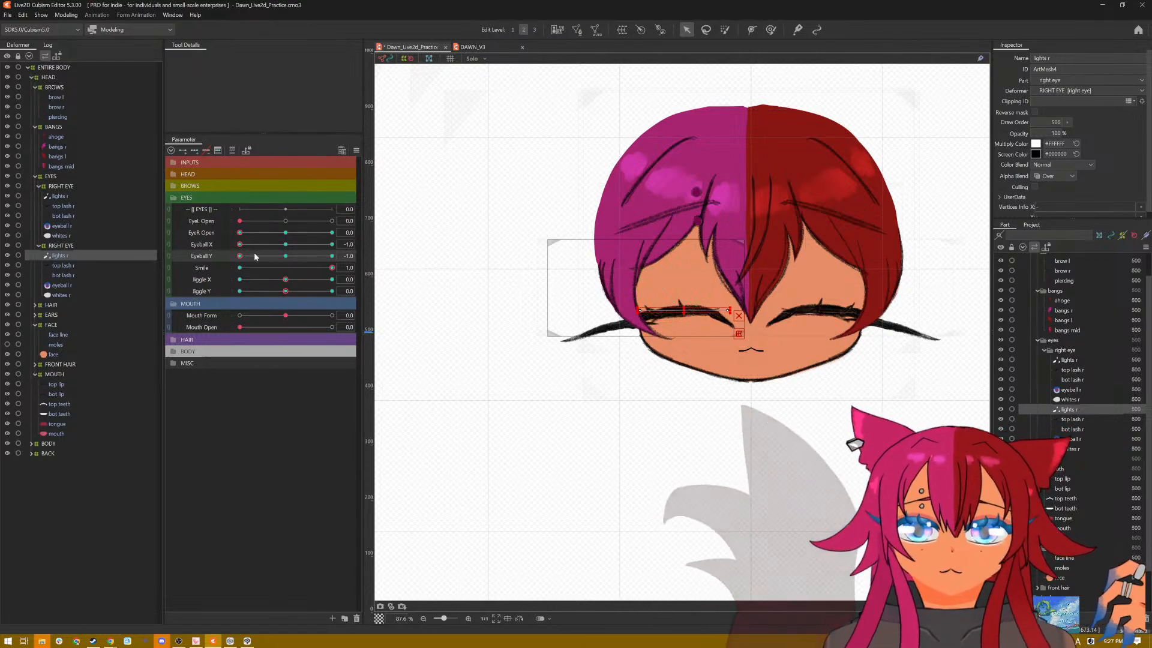
Step: Set Eyeball X to 0 with Eyeball Y at -1.0 and compress both eyes' lights meshes vertically onto the smiling lash lines
click(286, 256)
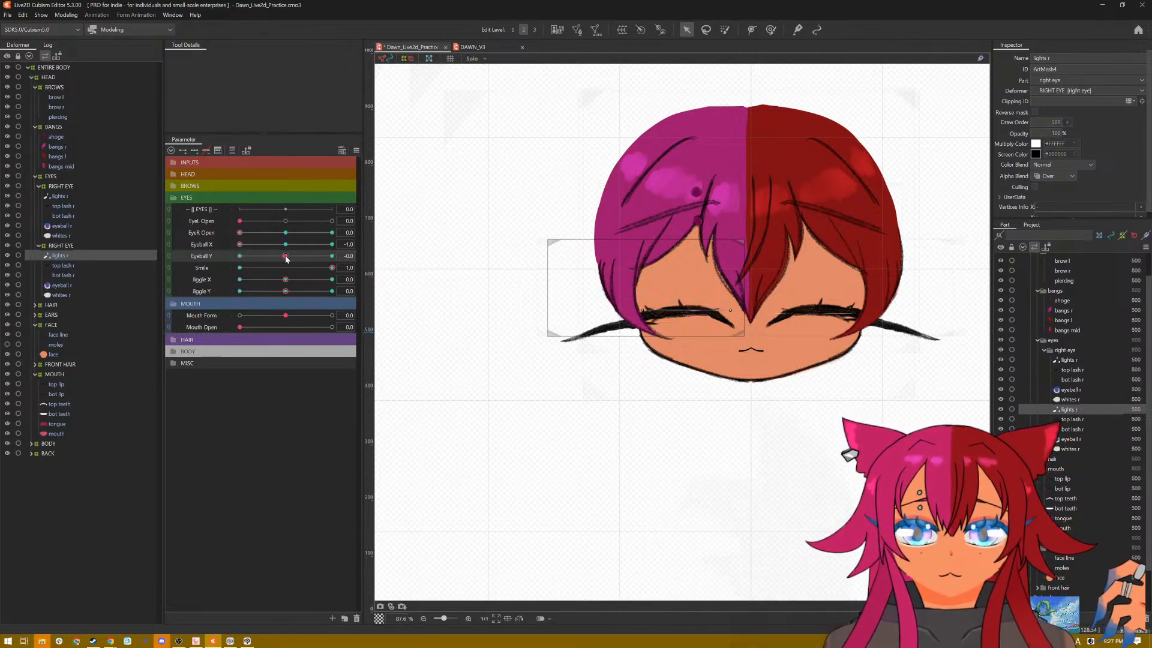
click(240, 246)
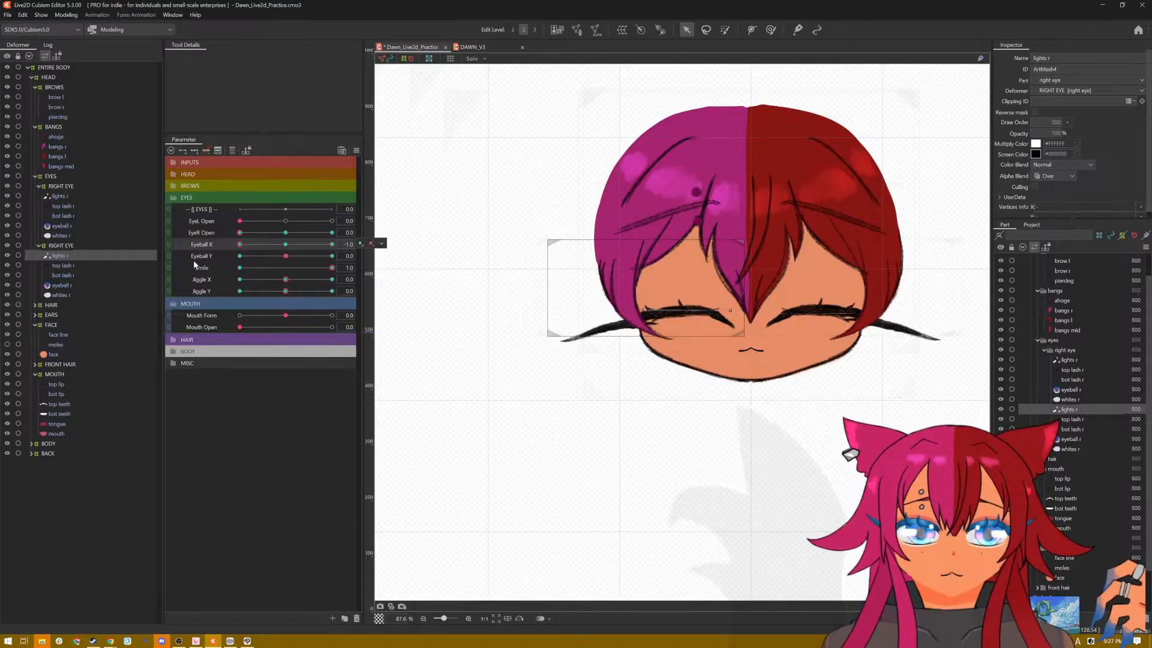
click(339, 259)
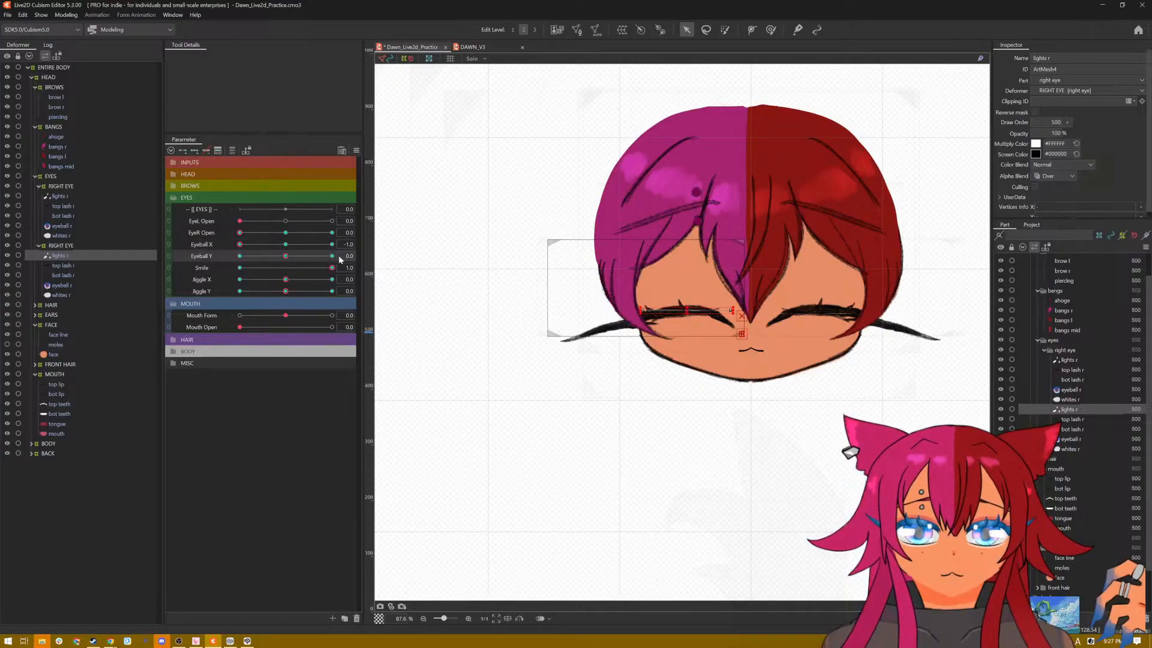
click(238, 244)
drag(332, 256, 286, 247)
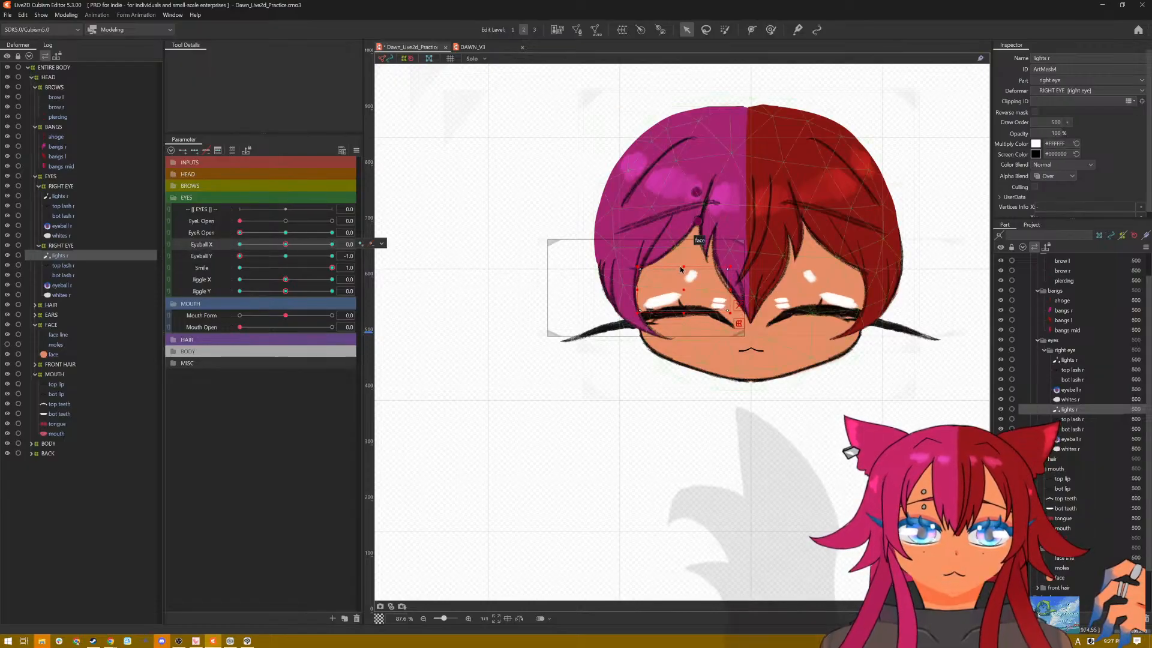
drag(679, 266, 678, 311)
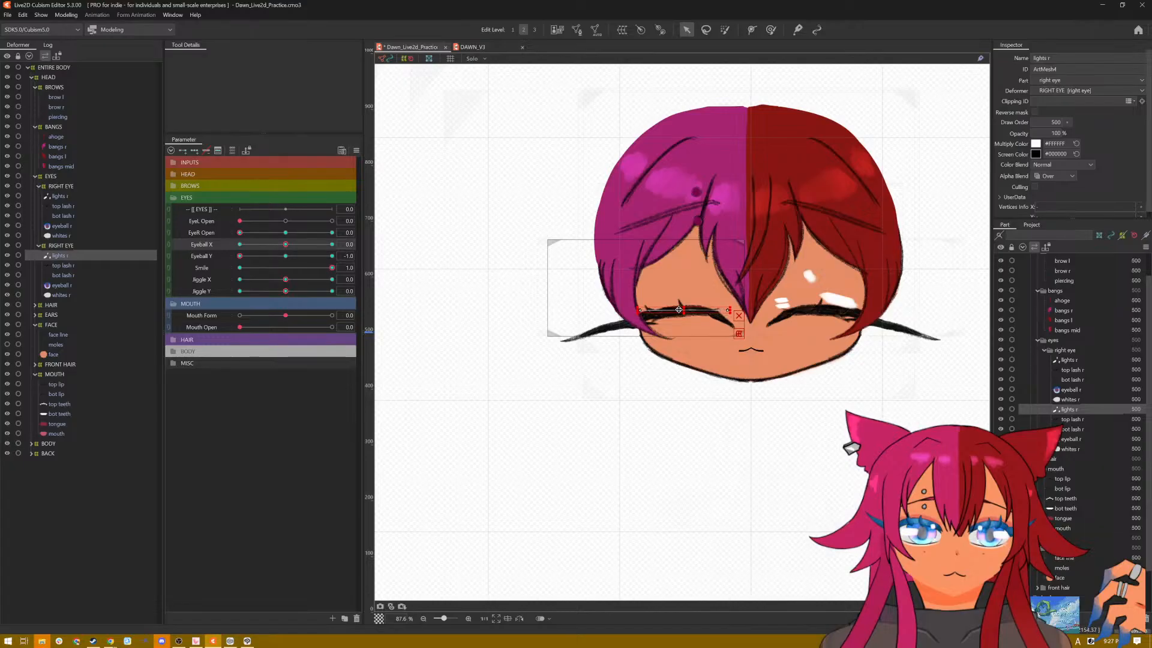
click(64, 198)
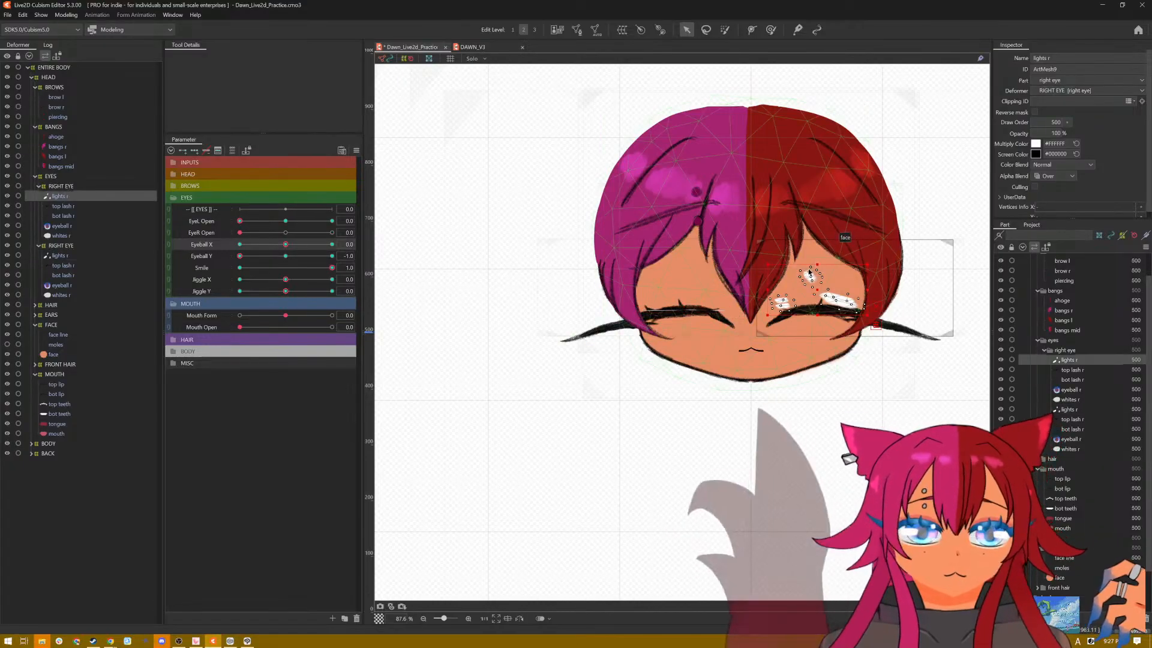
drag(817, 264, 817, 311)
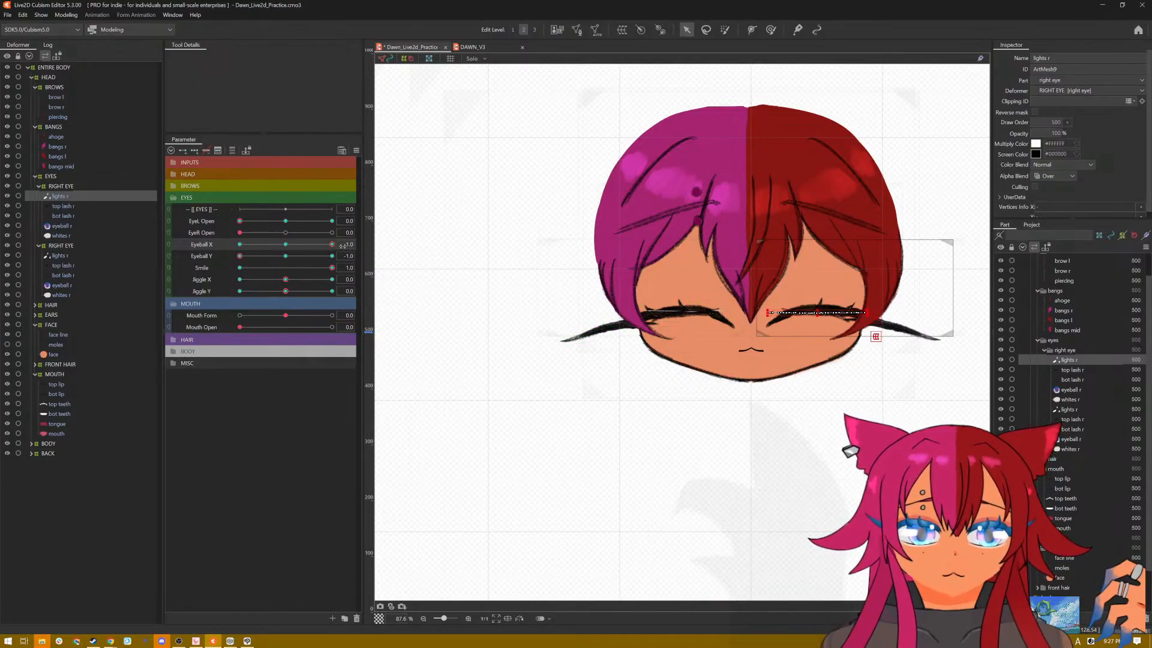
Step: Sweep Eyeball X and Y to check the smiling eyes, reset the parameters to their defaults and save the model
mouse_move(286, 244)
mouse_down()
mouse_move(360, 246)
mouse_move(288, 248)
mouse_up()
click(247, 257)
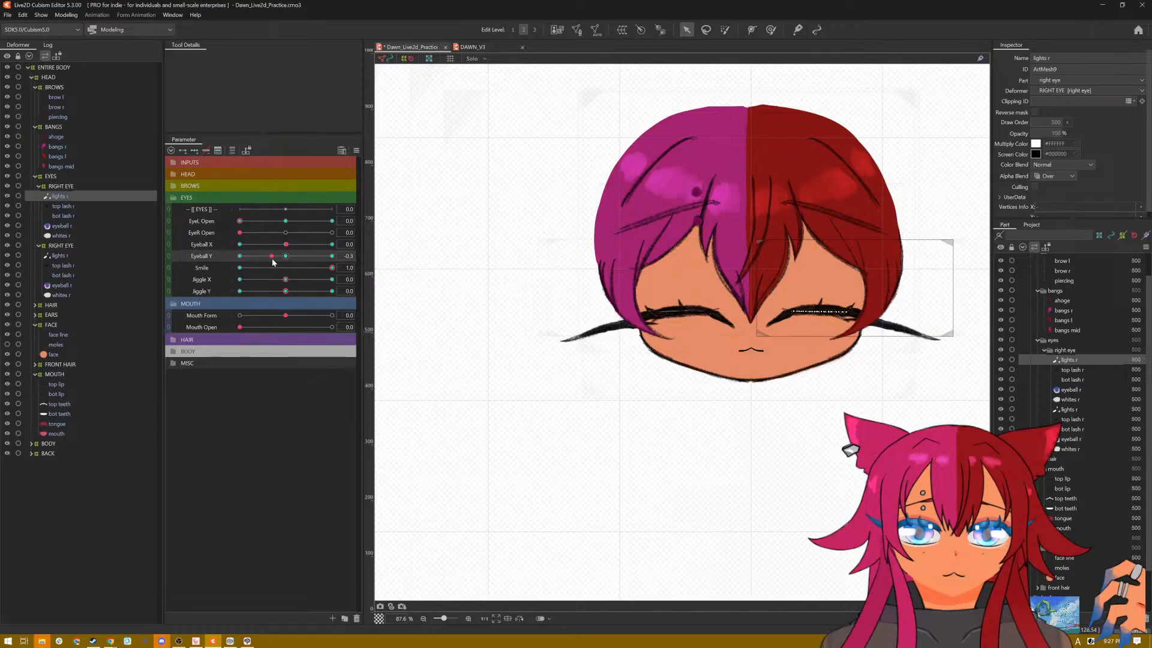
drag(270, 256, 351, 256)
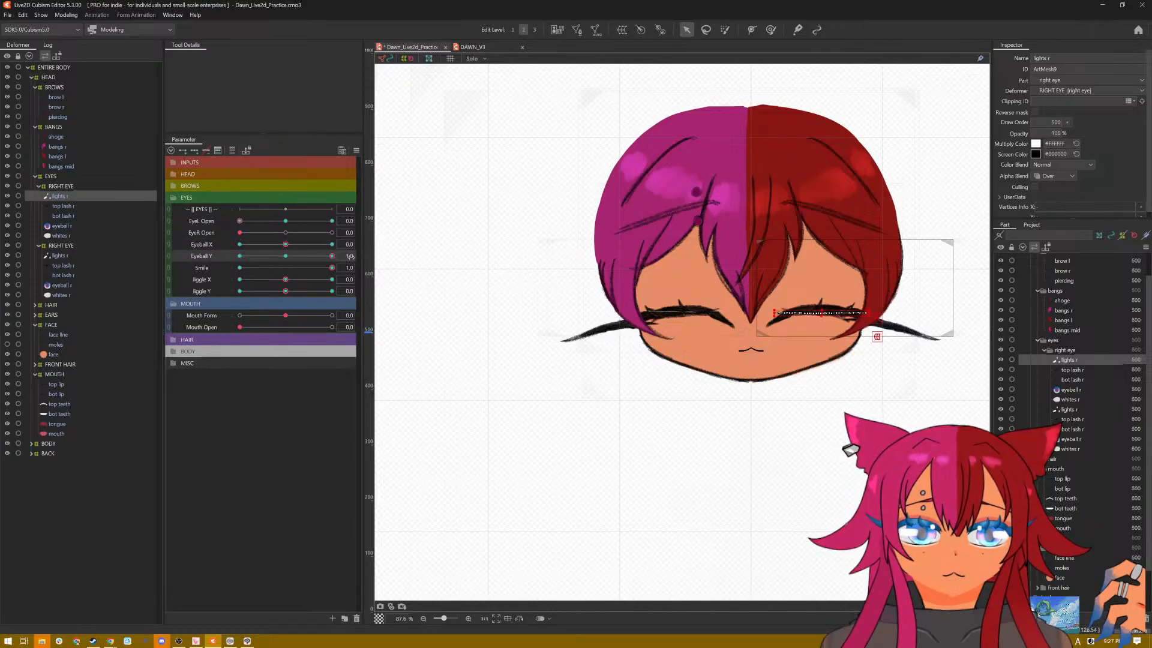
click(354, 151)
click(370, 153)
key(ctrl+s)
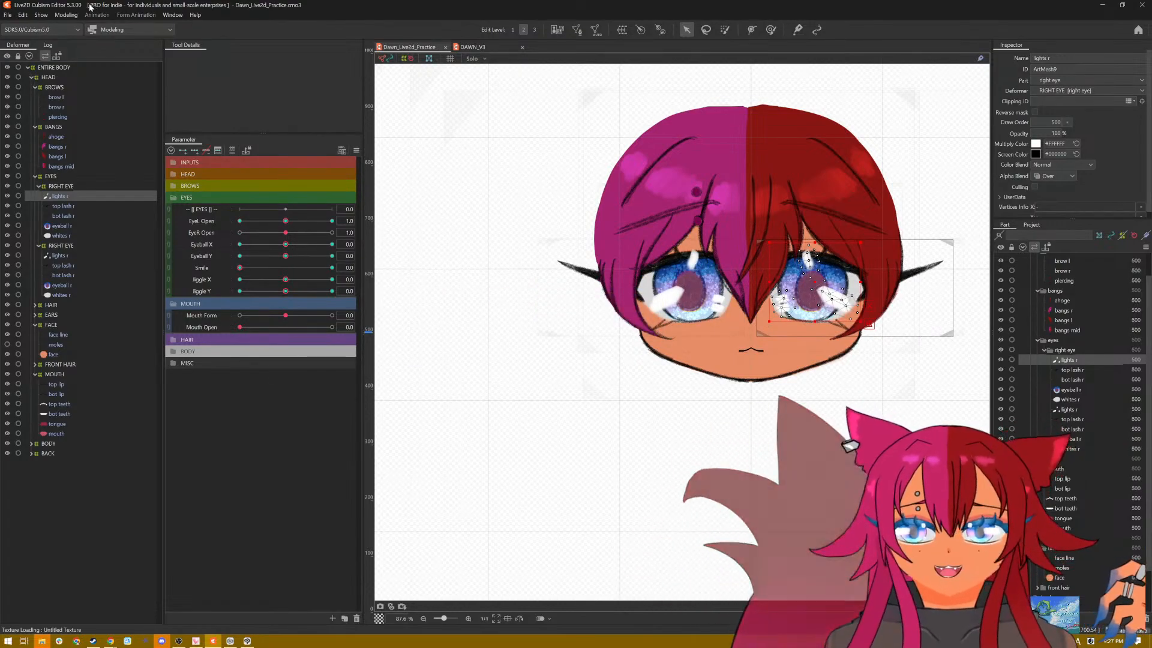
Step: Play the Posing pattern in the physics settings preview, framed on the face, to examine how the eyes and highlights move
click(66, 15)
click(109, 218)
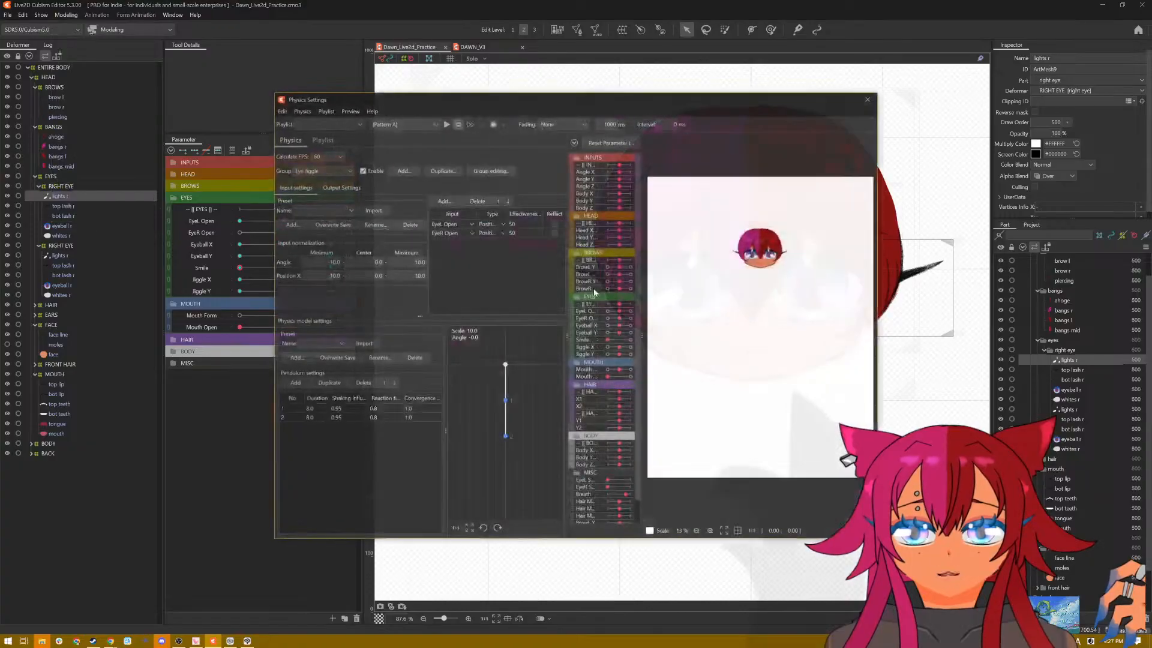
scroll(713, 195, up, 4)
scroll(780, 255, down, 1)
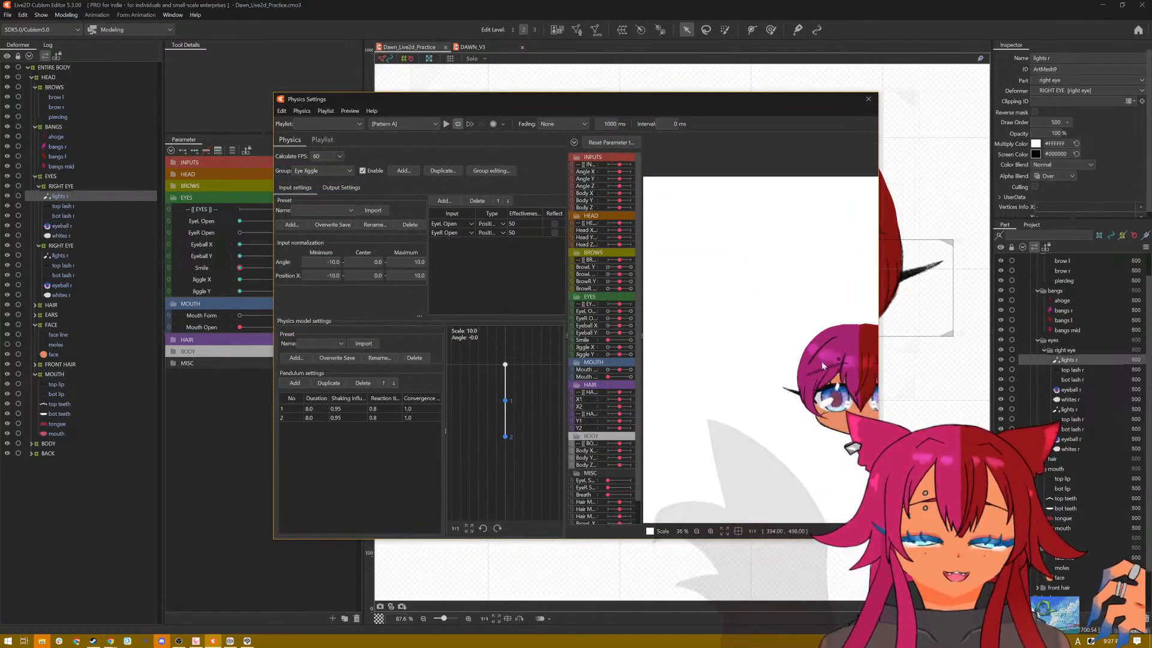
drag(822, 361, 736, 312)
scroll(681, 294, up, 2)
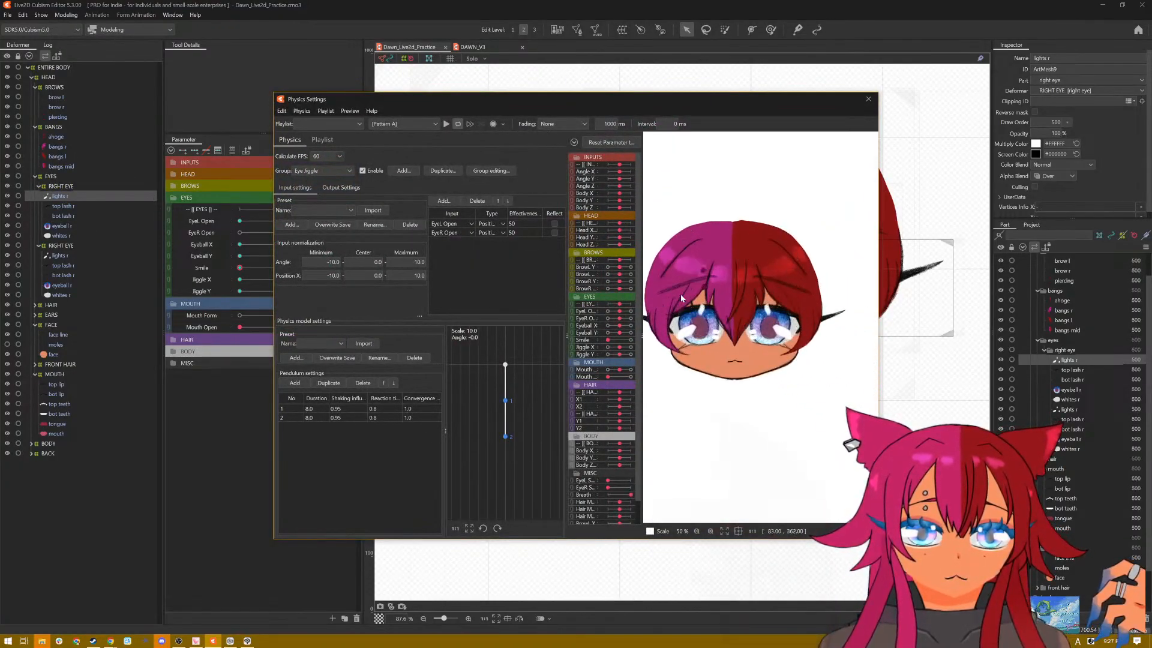
click(446, 124)
click(429, 124)
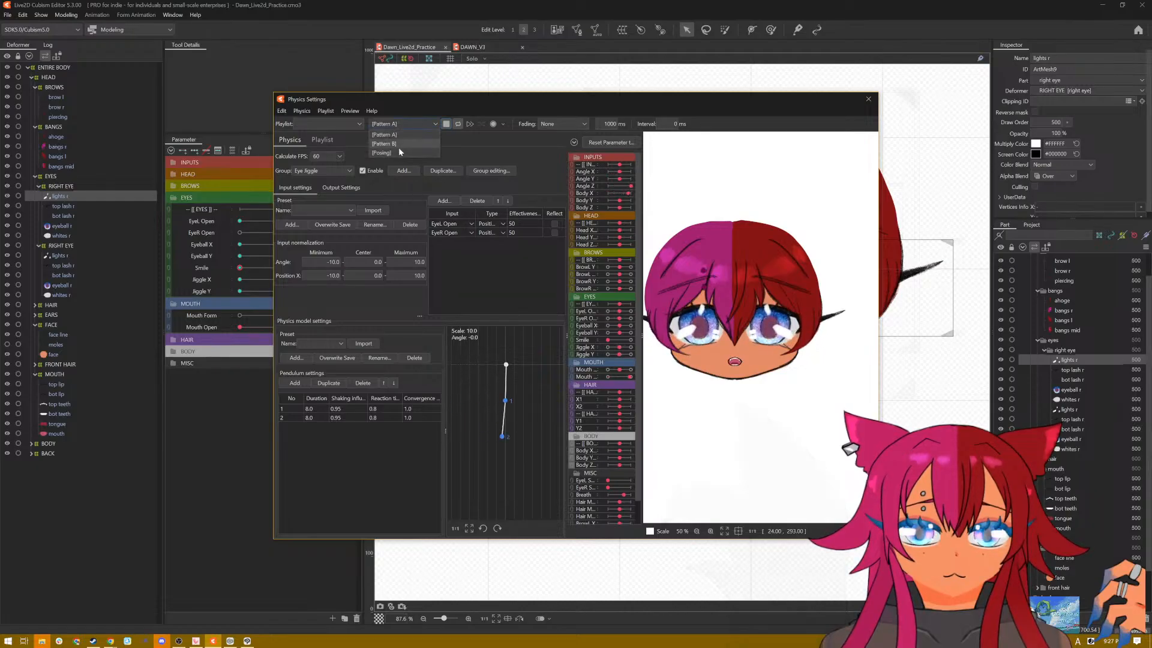
click(407, 153)
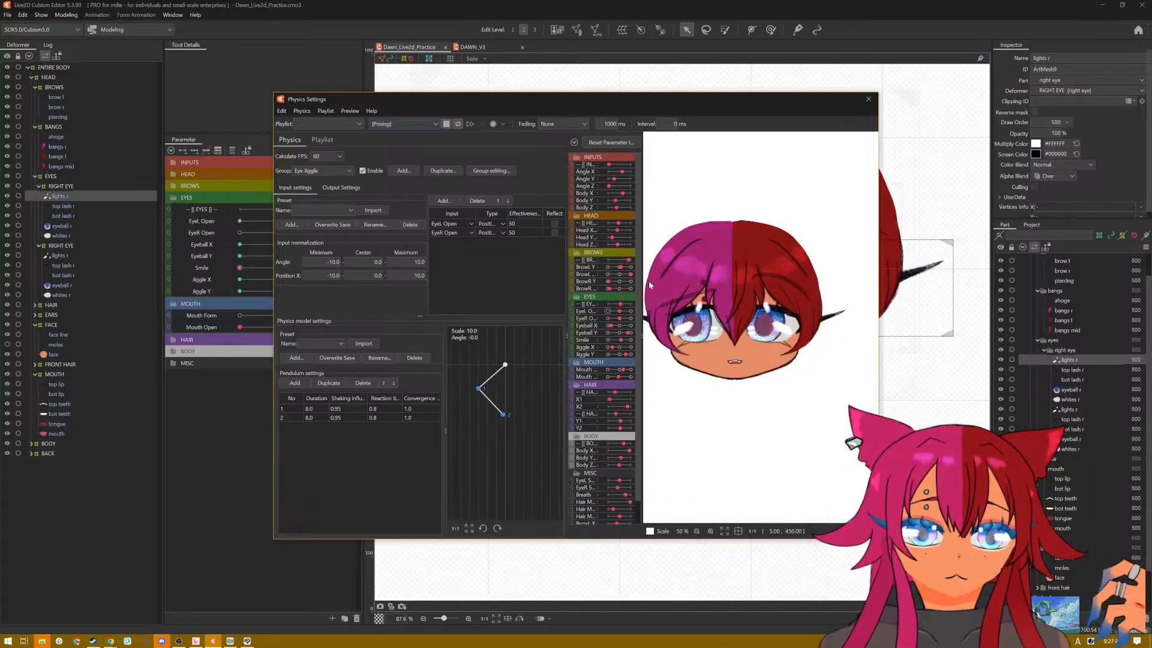
click(868, 99)
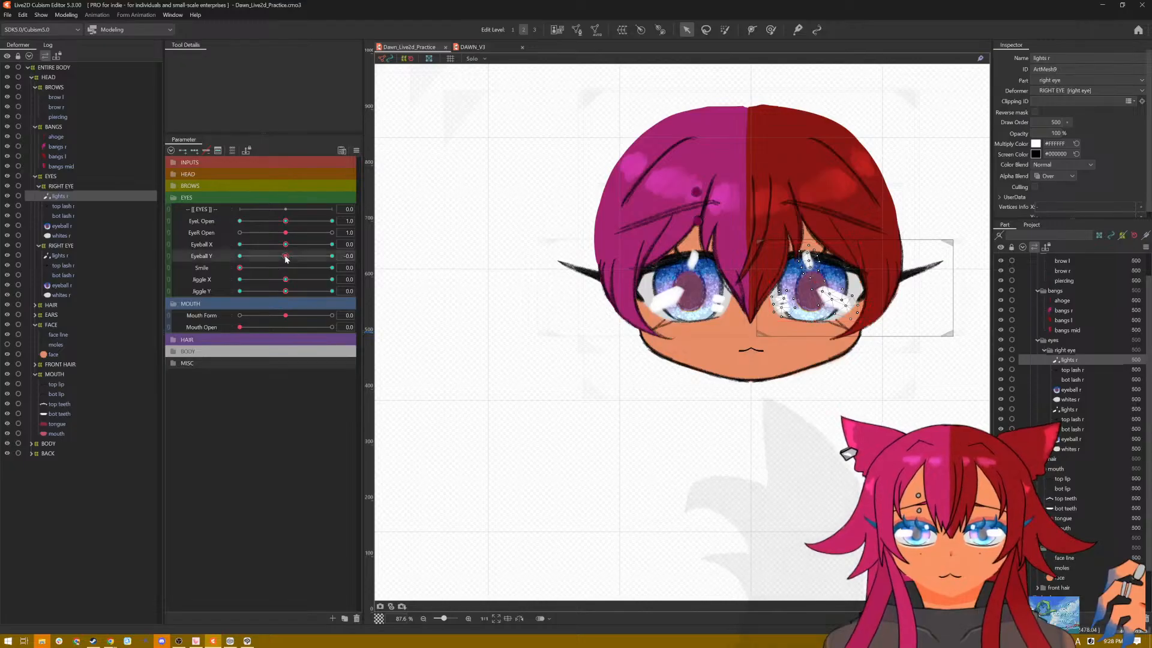
Step: Preview the open eyes with Eyeball Y at -1.0, and reset the parameters to their defaults
drag(285, 255, 198, 276)
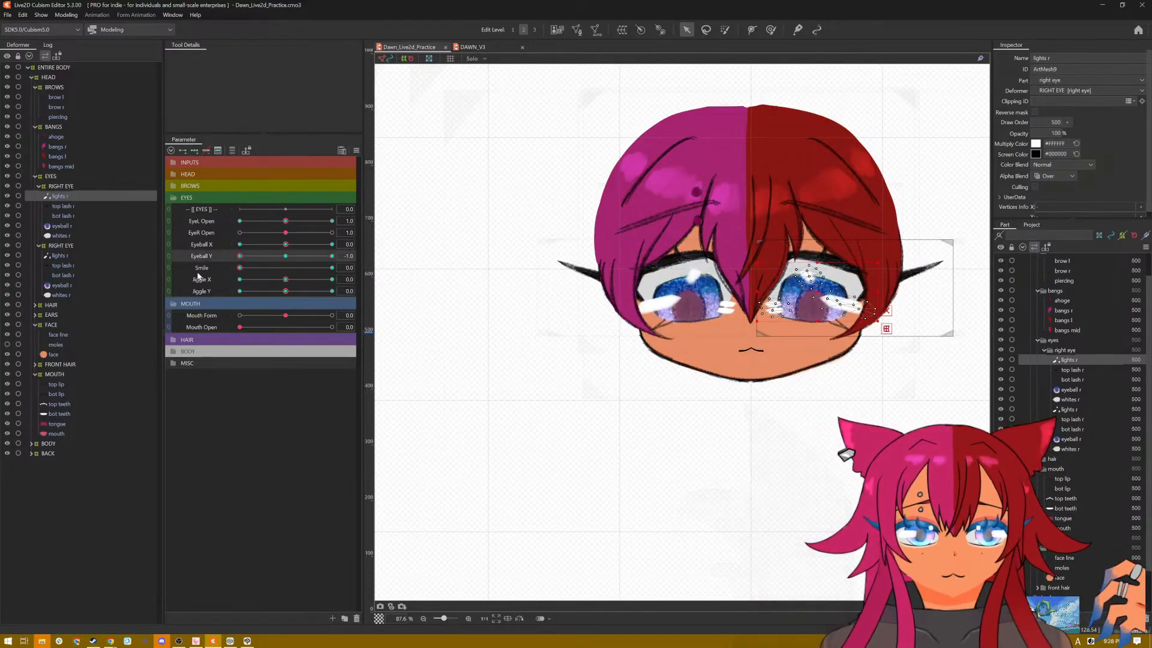
click(357, 151)
click(386, 152)
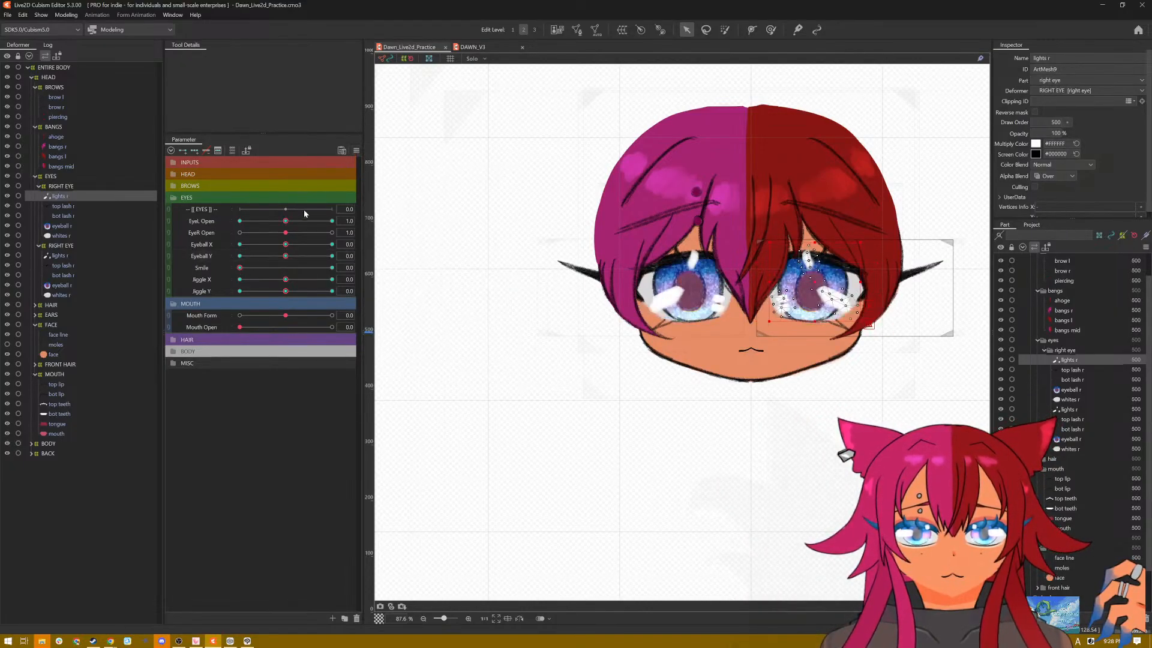
Step: Close both eyes with EyeL Open and EyeR Open at 0, and vary Eyeball X and Y to check the highlights
drag(286, 222, 195, 228)
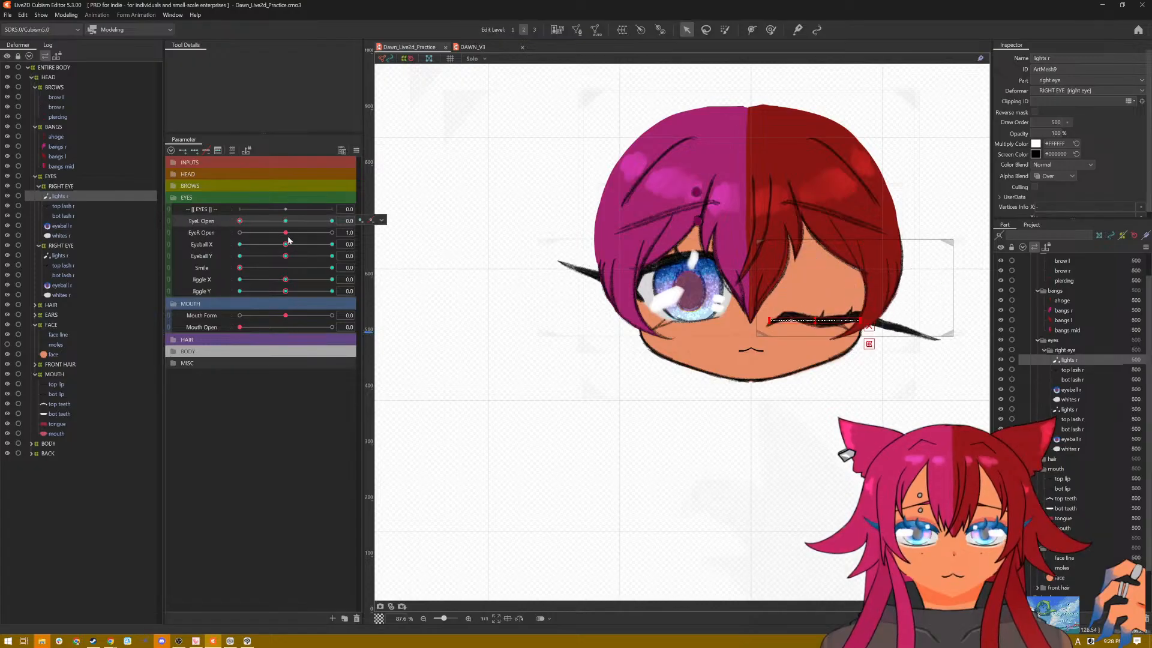
drag(286, 233, 199, 238)
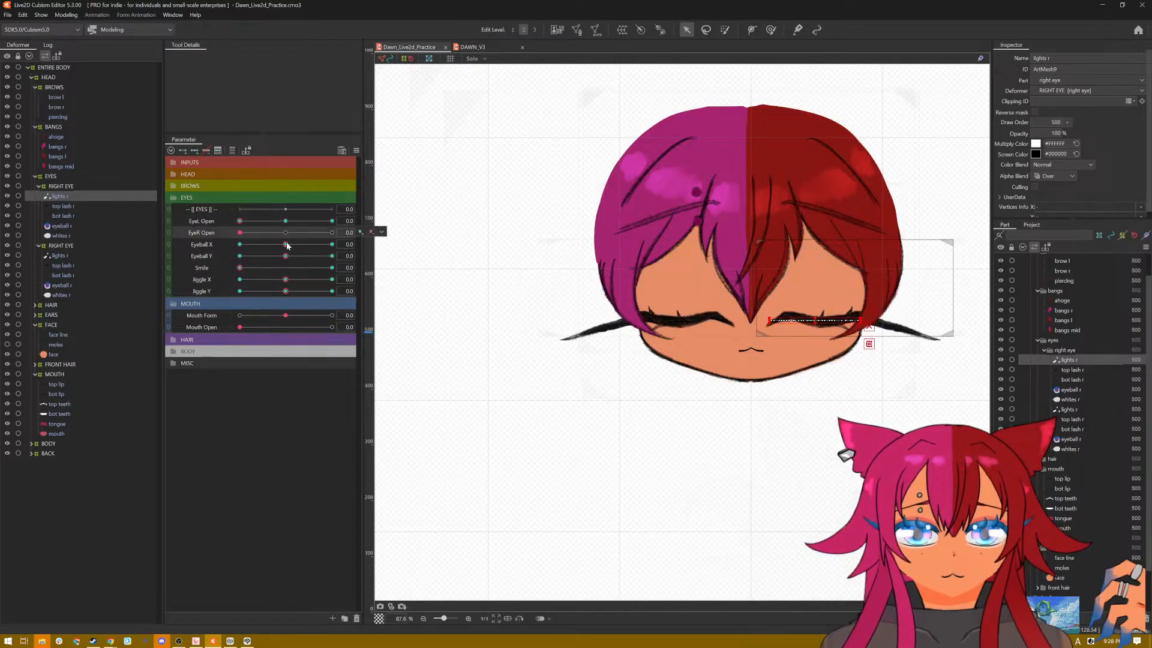
drag(286, 244, 394, 244)
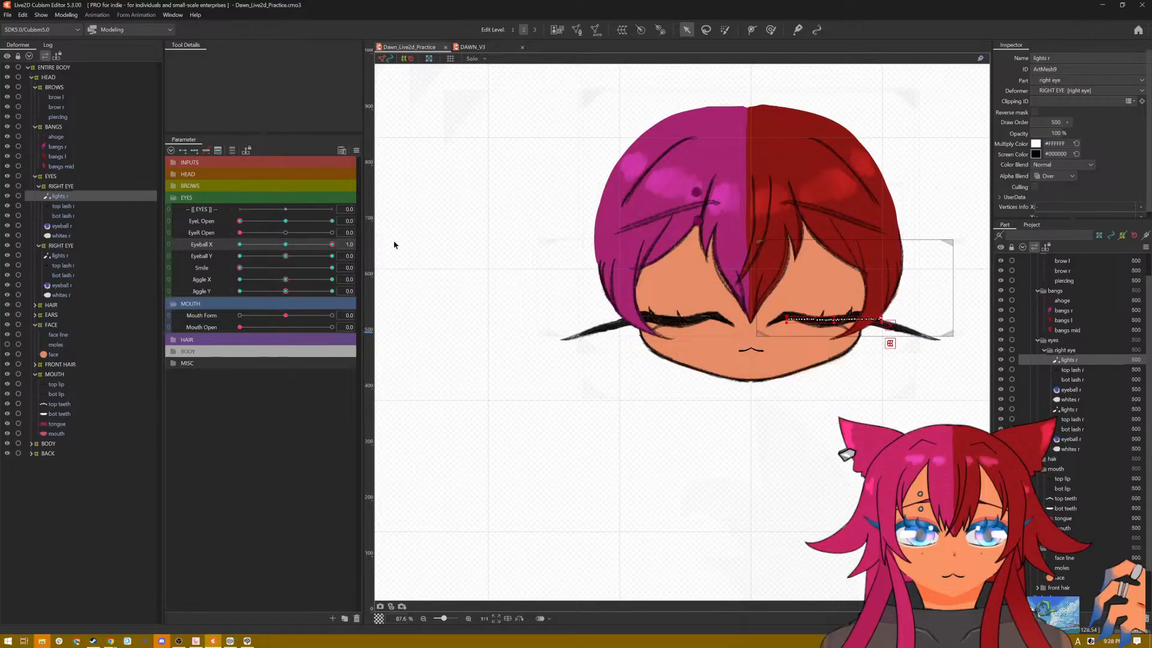
mouse_move(285, 257)
mouse_down()
mouse_move(311, 253)
mouse_move(222, 256)
mouse_move(350, 255)
mouse_move(208, 257)
mouse_move(269, 261)
mouse_up()
click(285, 244)
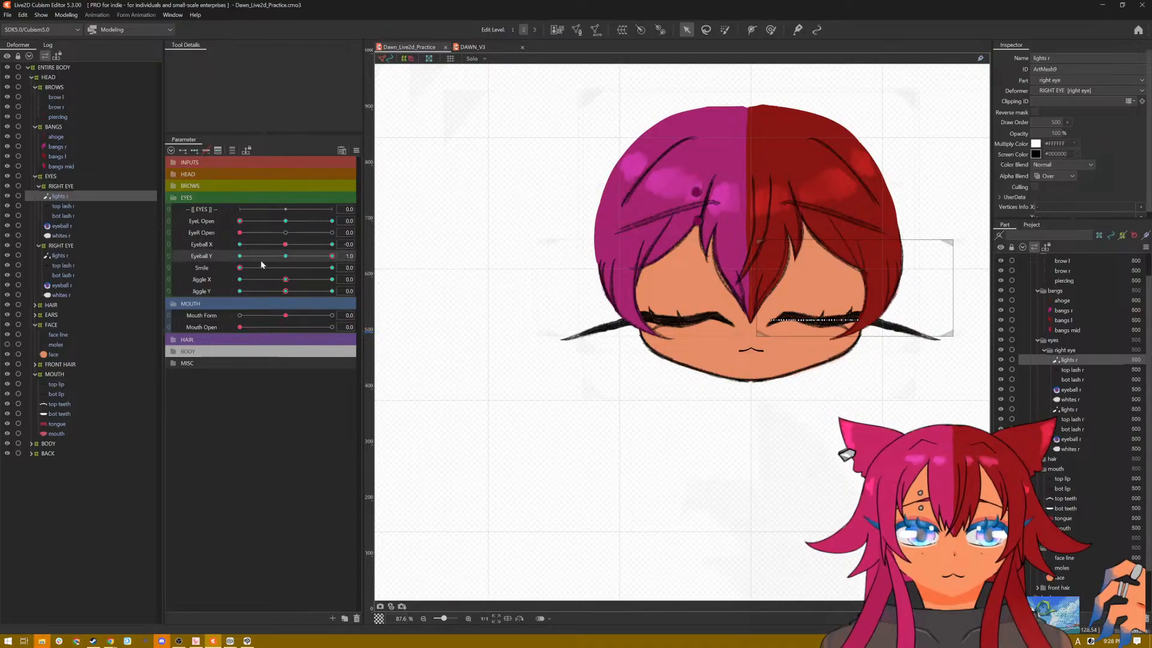
Step: Sweep Eyeball X between -1.0 and 1.0 at different Eyeball Y positions to check the highlights on the closed eyes
click(236, 245)
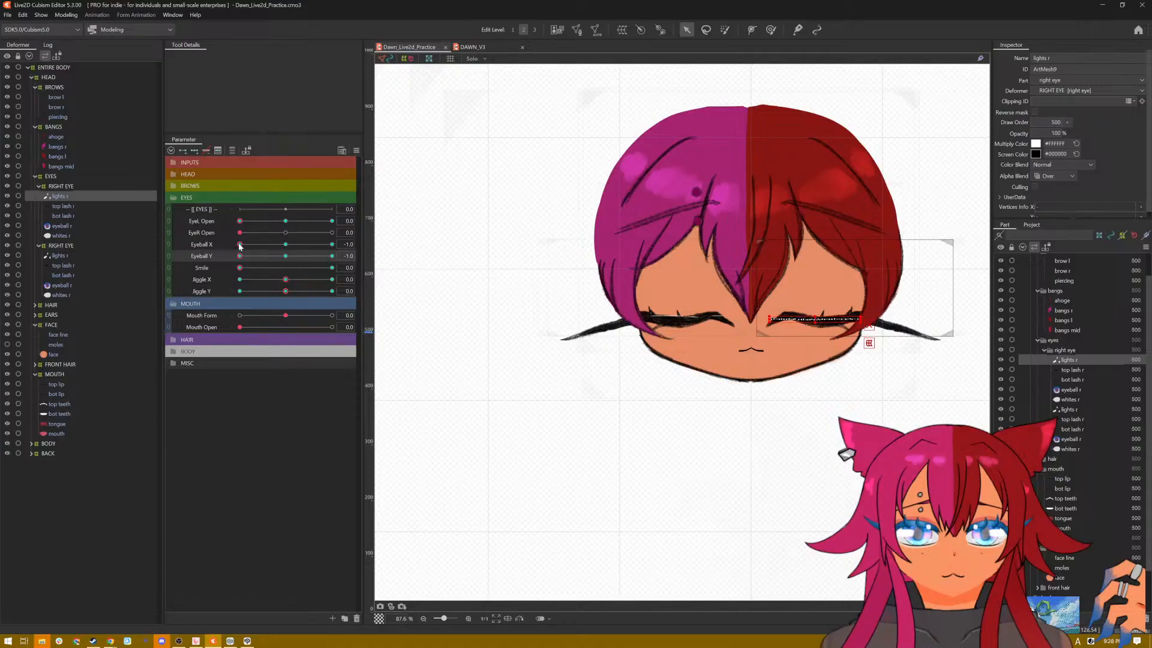
drag(239, 246, 332, 246)
click(285, 256)
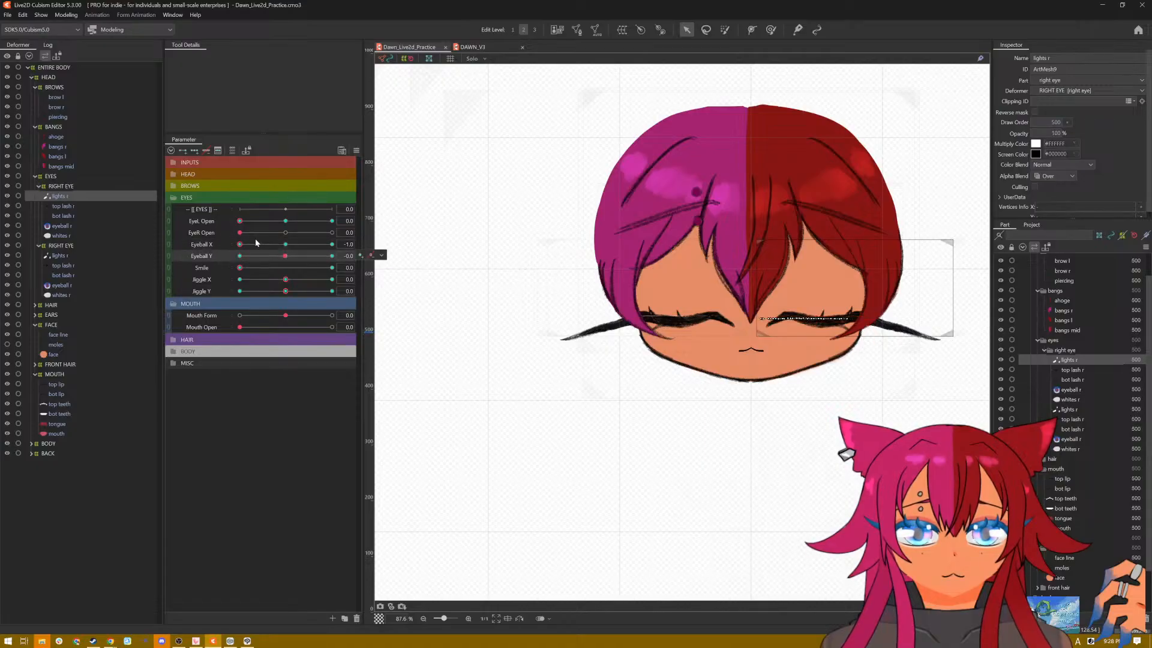
drag(240, 245, 332, 246)
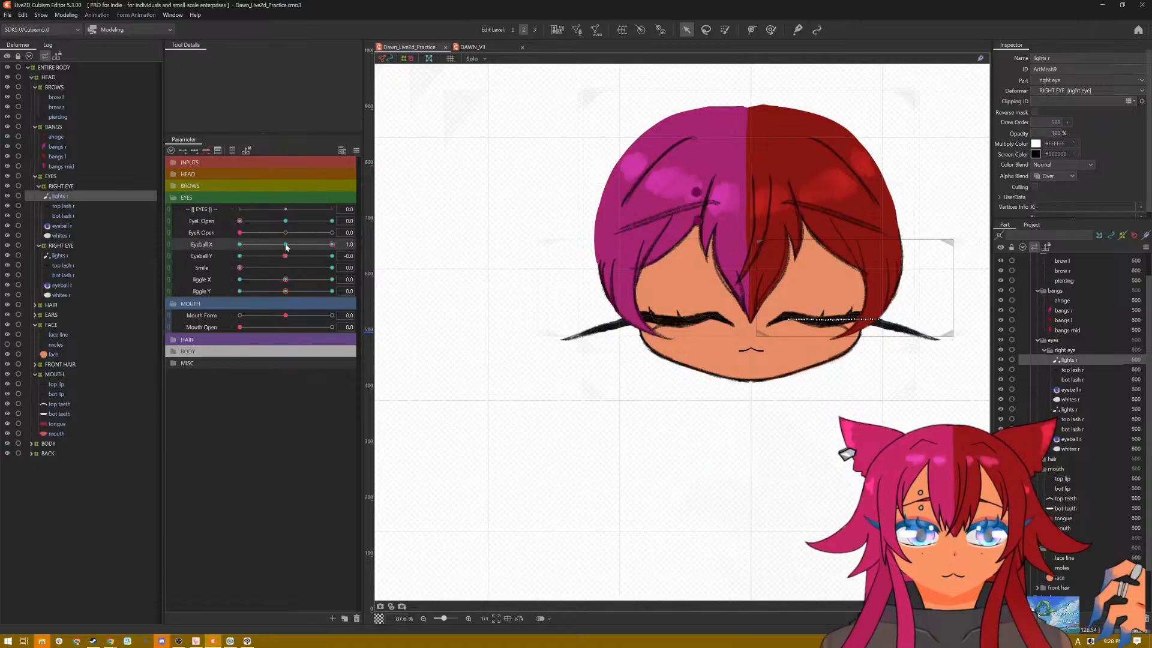
click(332, 256)
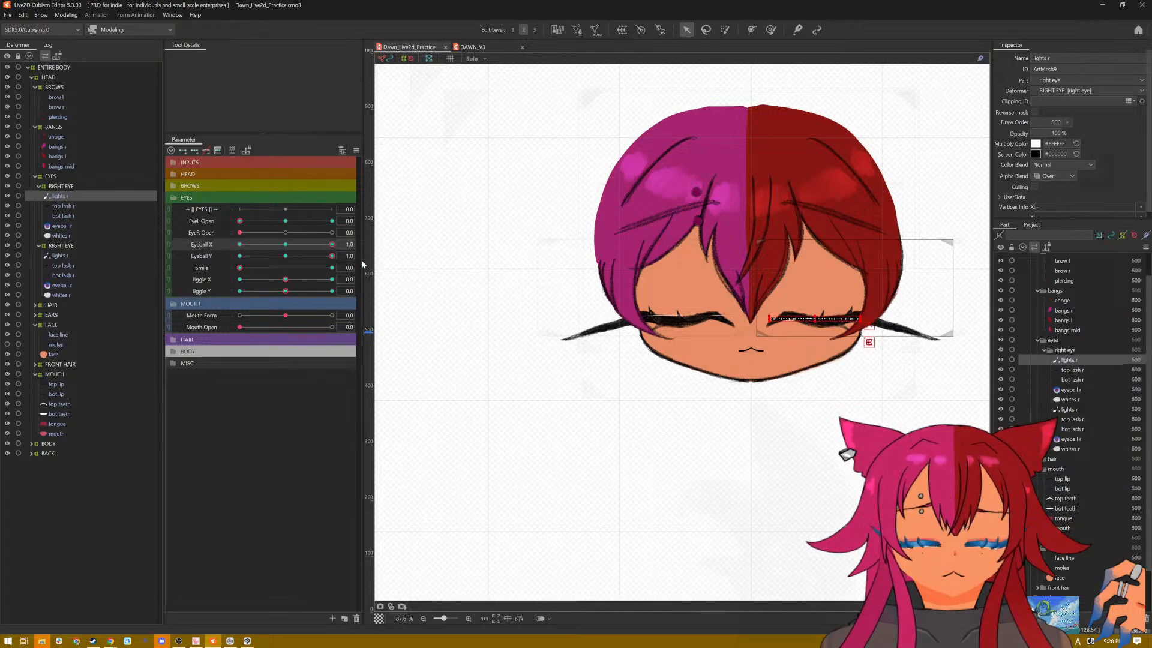
click(237, 245)
drag(240, 244, 358, 250)
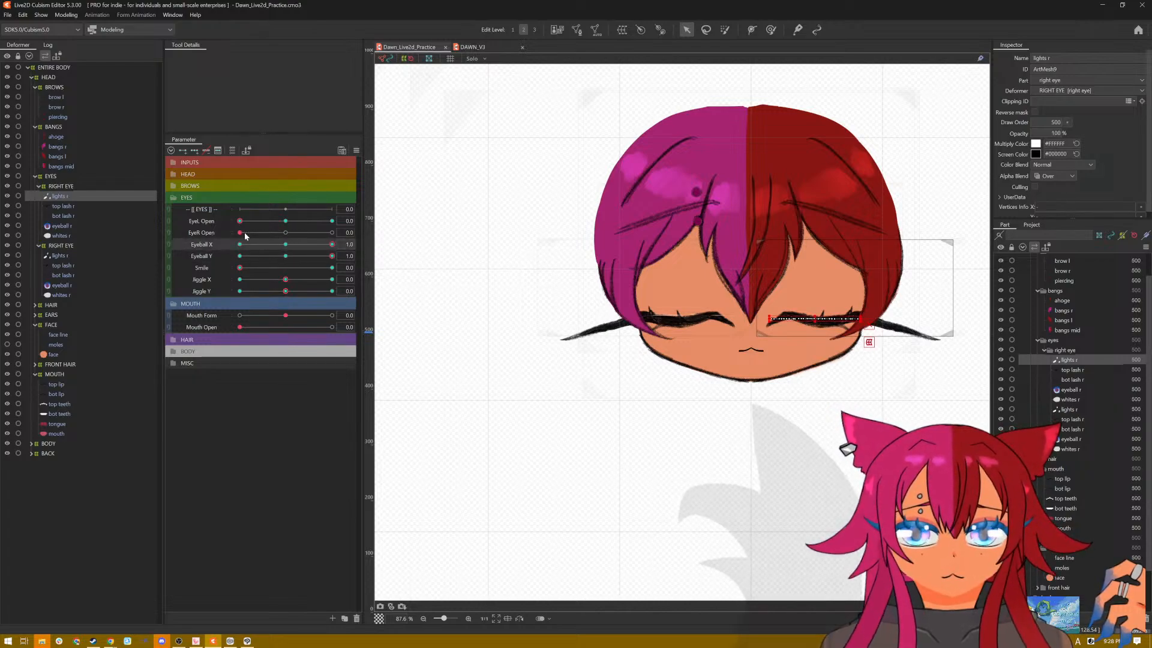
Step: Set Smile to 1.0 with both eyes closed, and vary Eyeball X and Y to check the highlights on the smiling eyes
drag(241, 268, 213, 256)
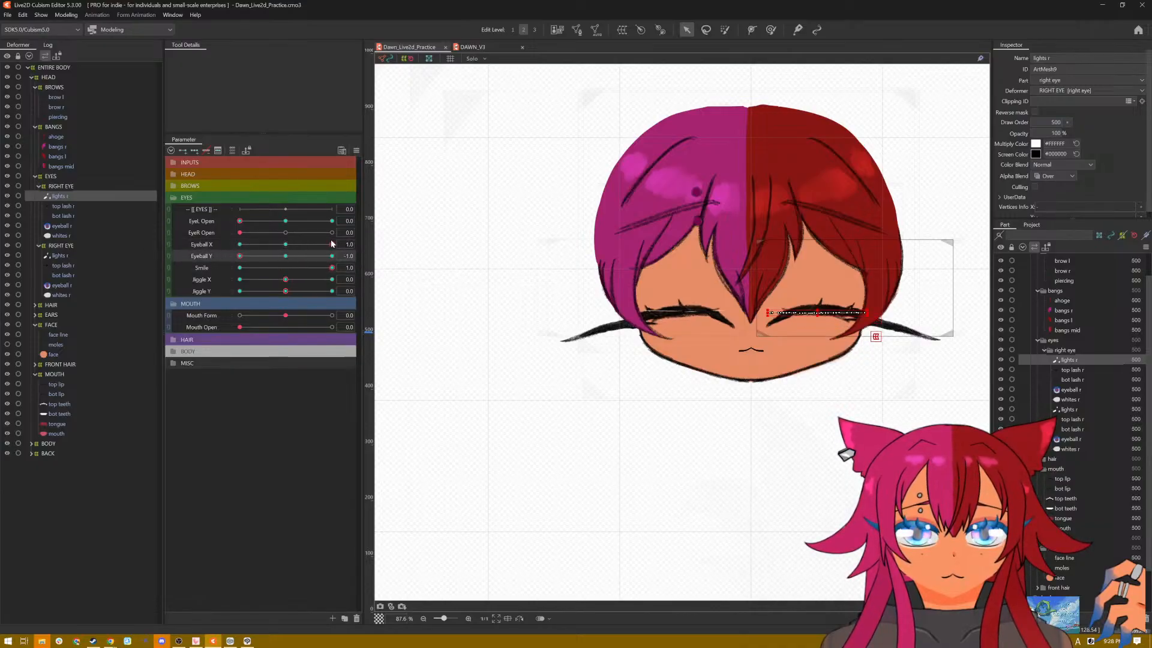
drag(332, 244, 286, 244)
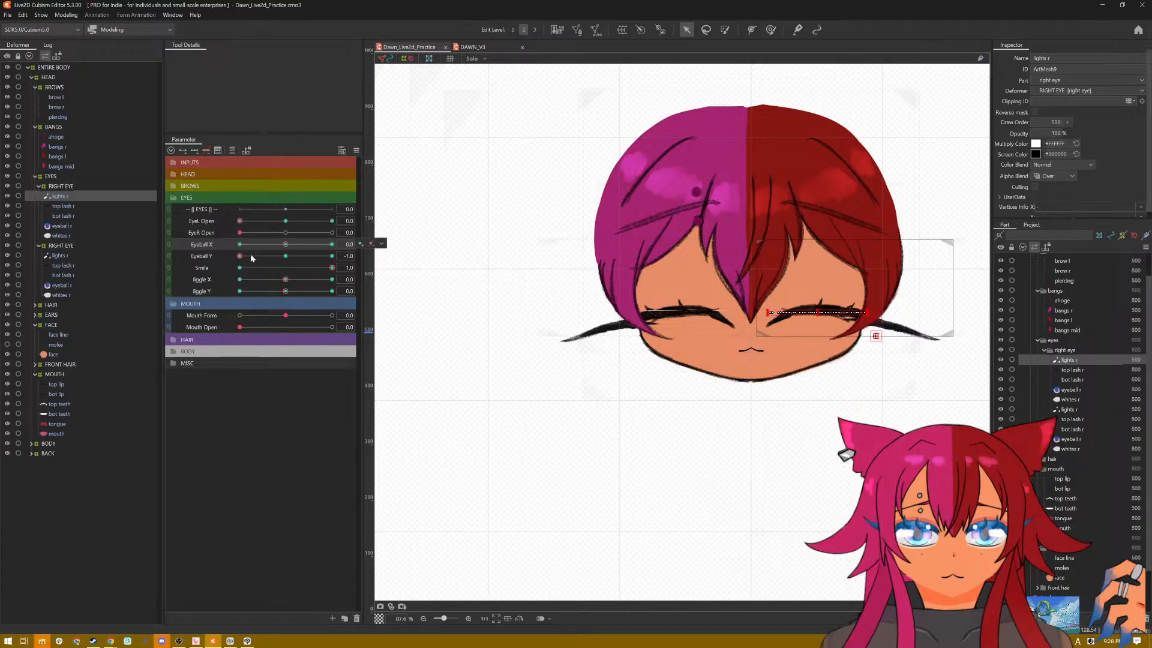
drag(239, 256, 332, 256)
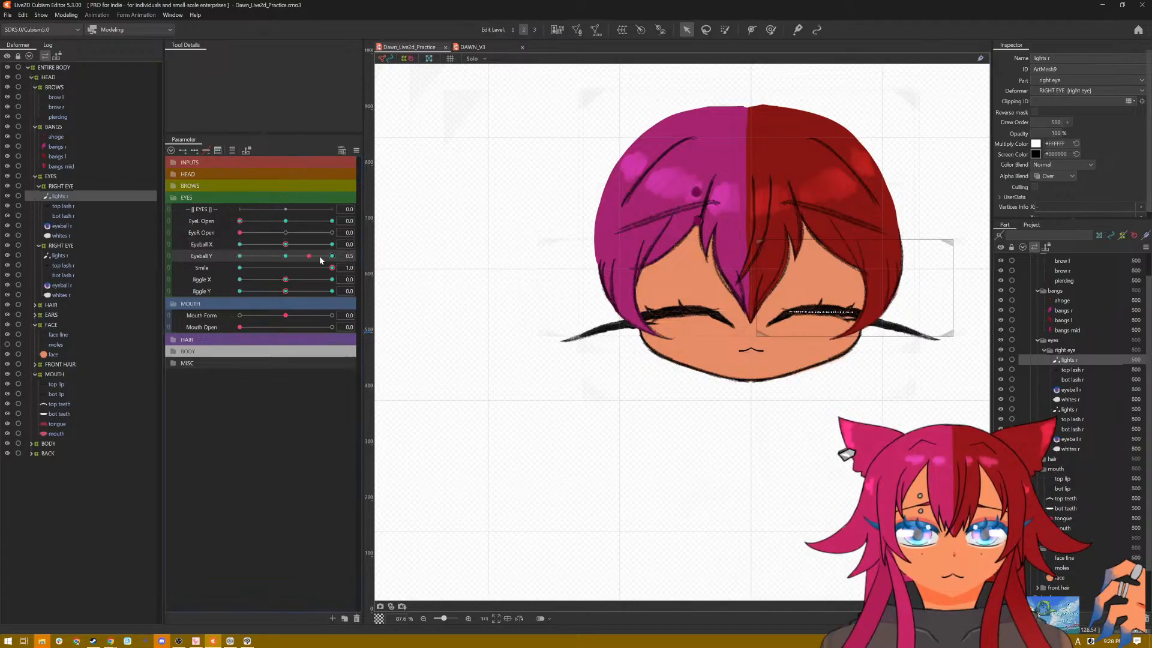
click(240, 256)
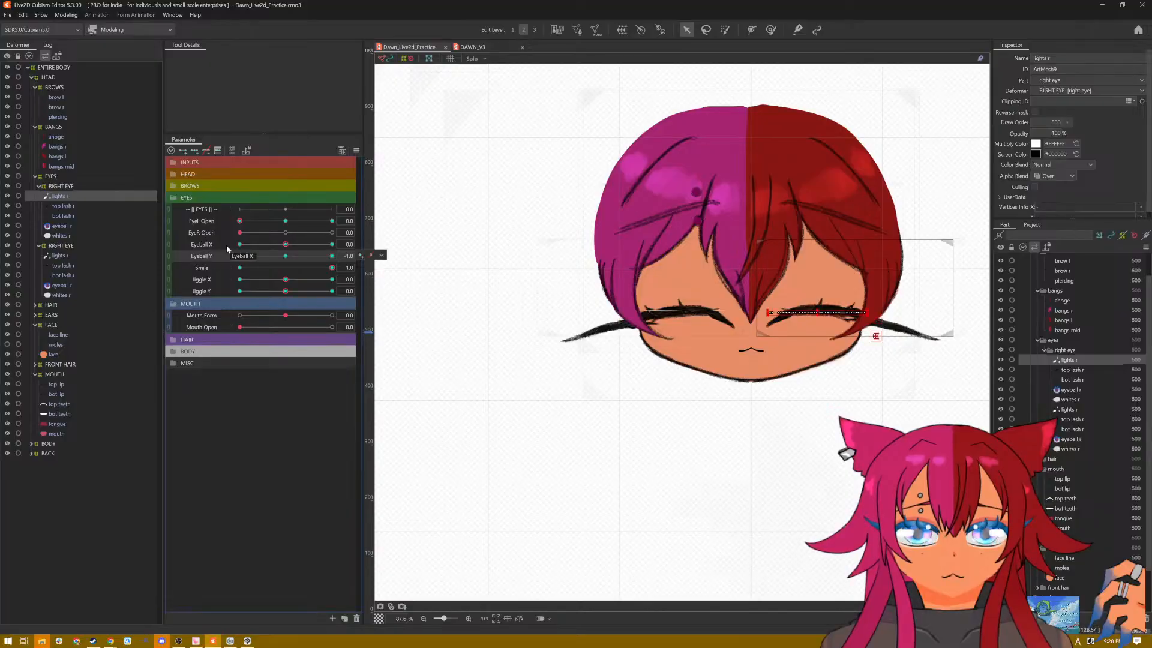
click(240, 245)
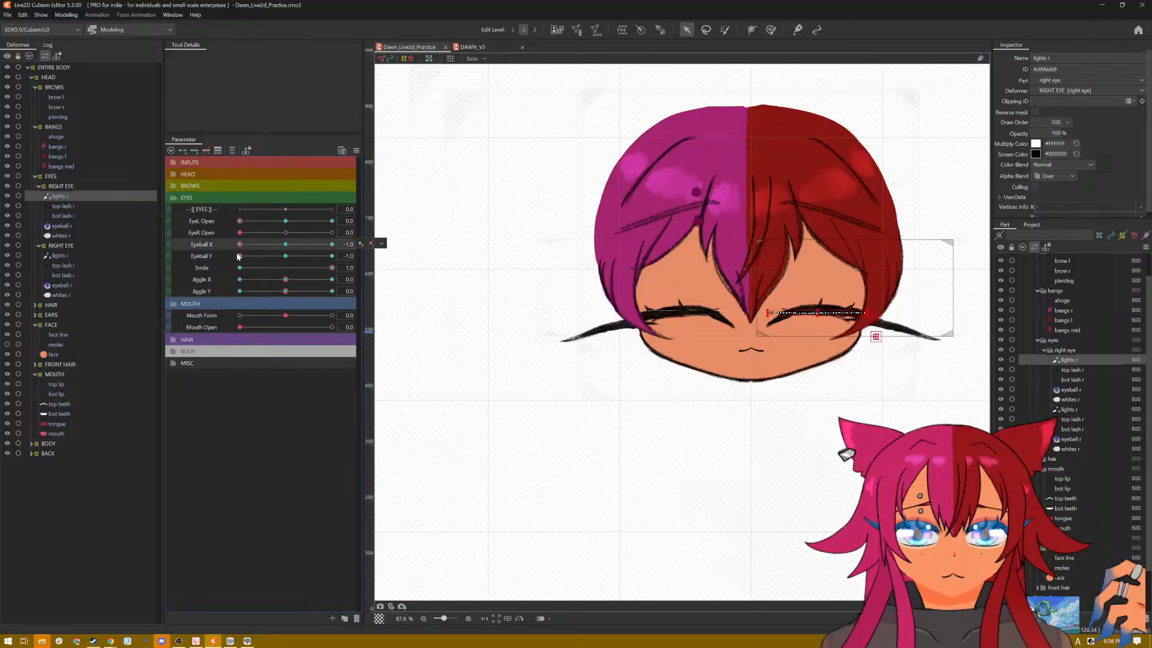
click(209, 257)
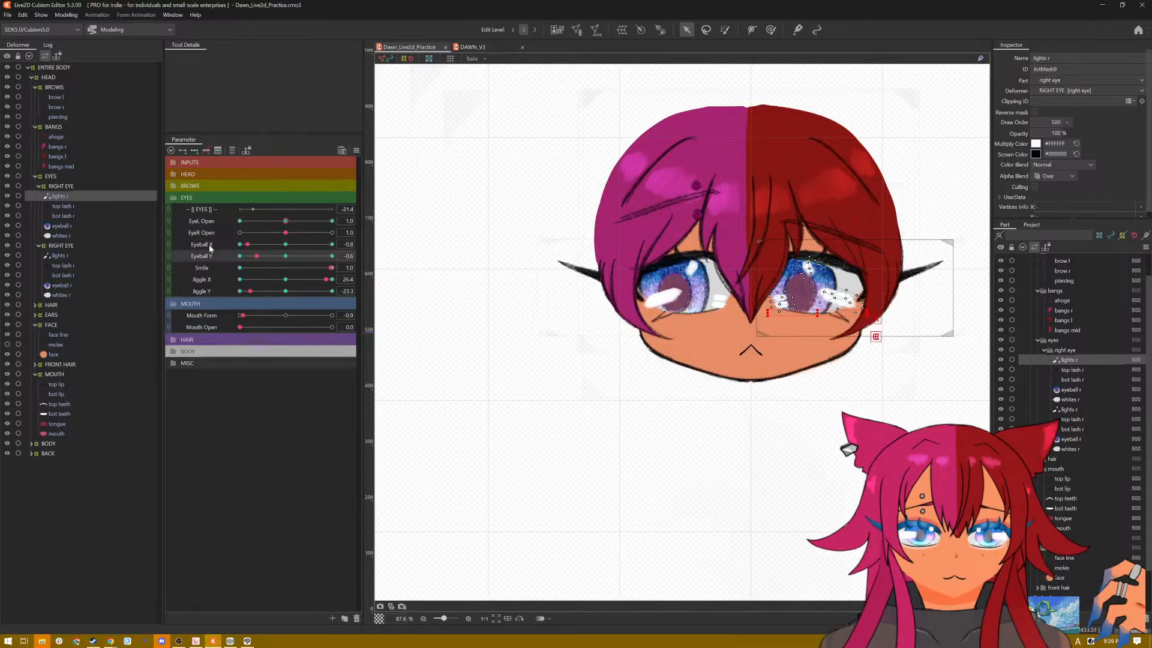
Step: Pose the smiling eyes closed with EyeL Open and EyeR Open at 0, Eyeball X and Y at -1.0, Jiggle X at 30 and Jiggle Y at -30
drag(286, 233, 234, 260)
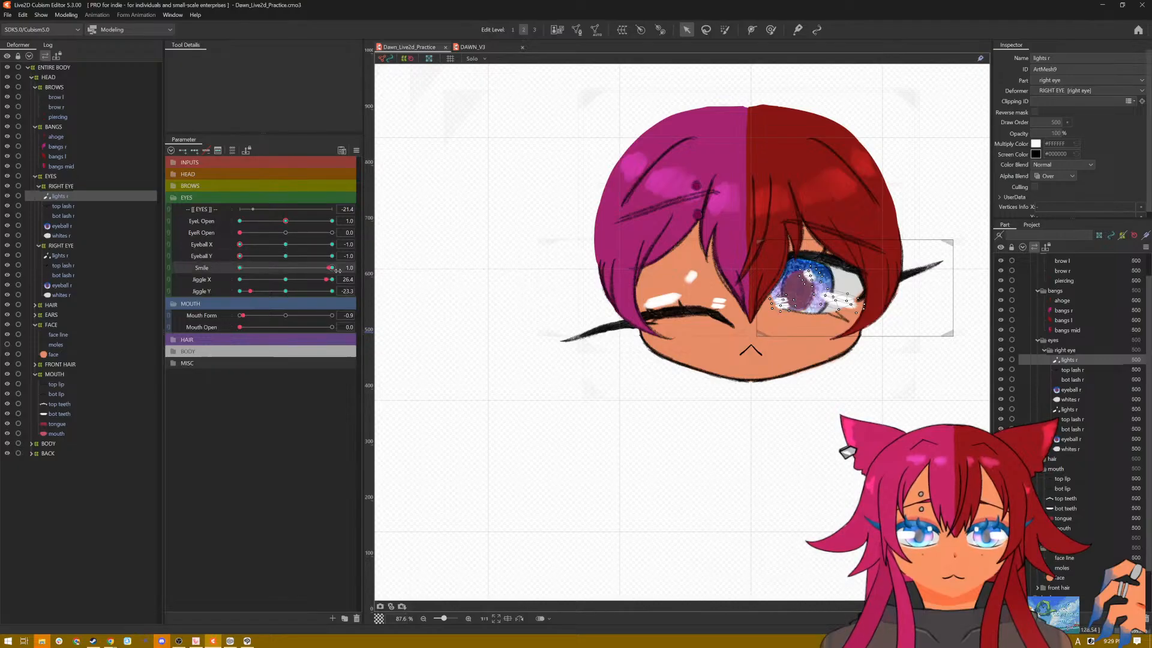
drag(323, 282, 338, 279)
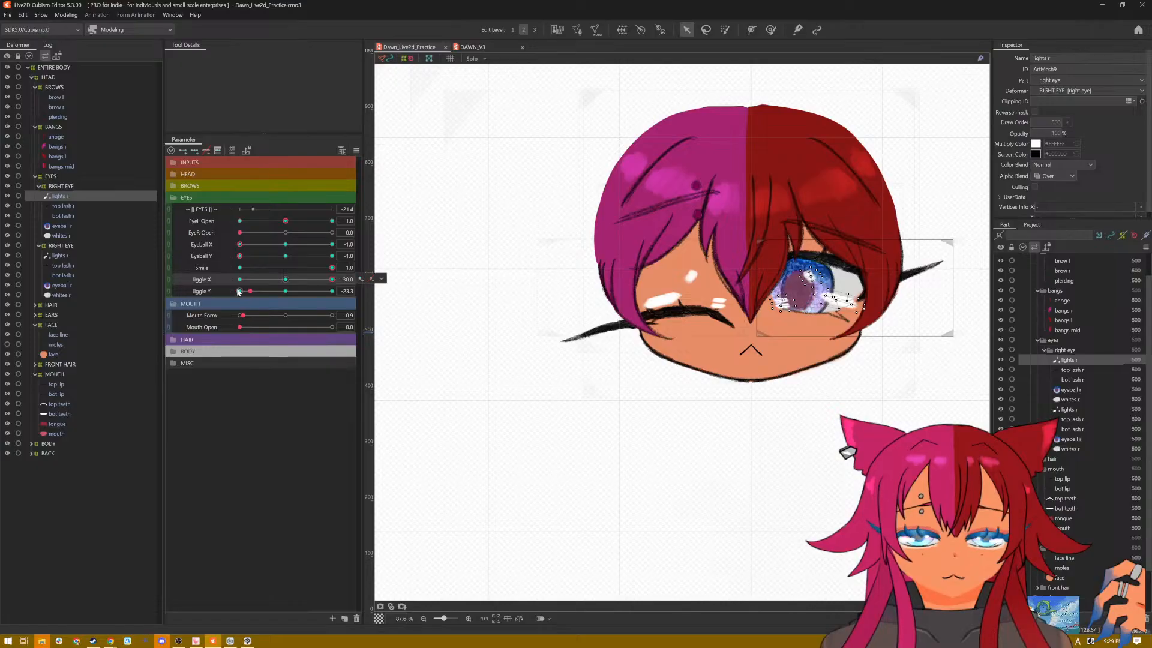
drag(250, 294, 215, 290)
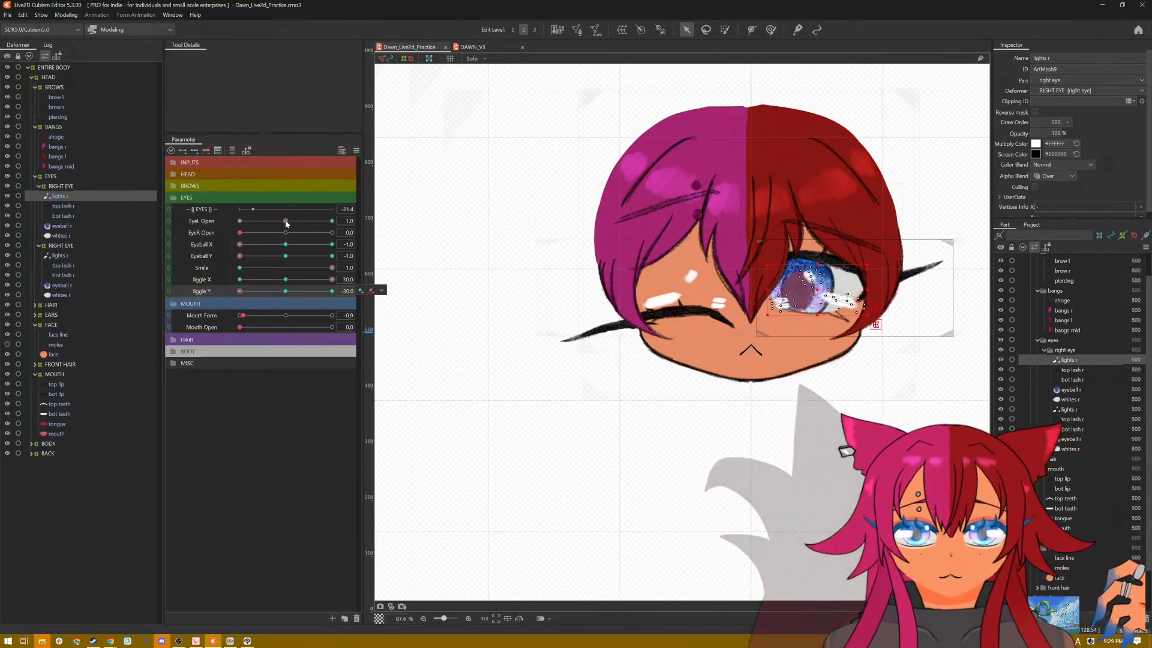
drag(285, 222, 191, 236)
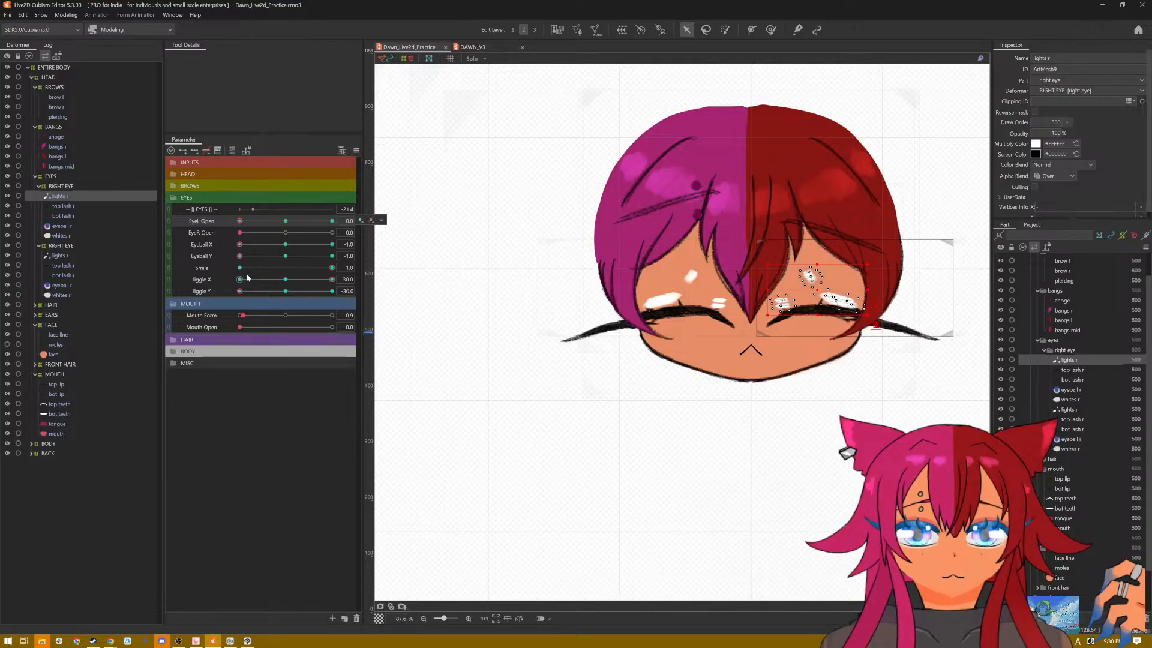
click(210, 249)
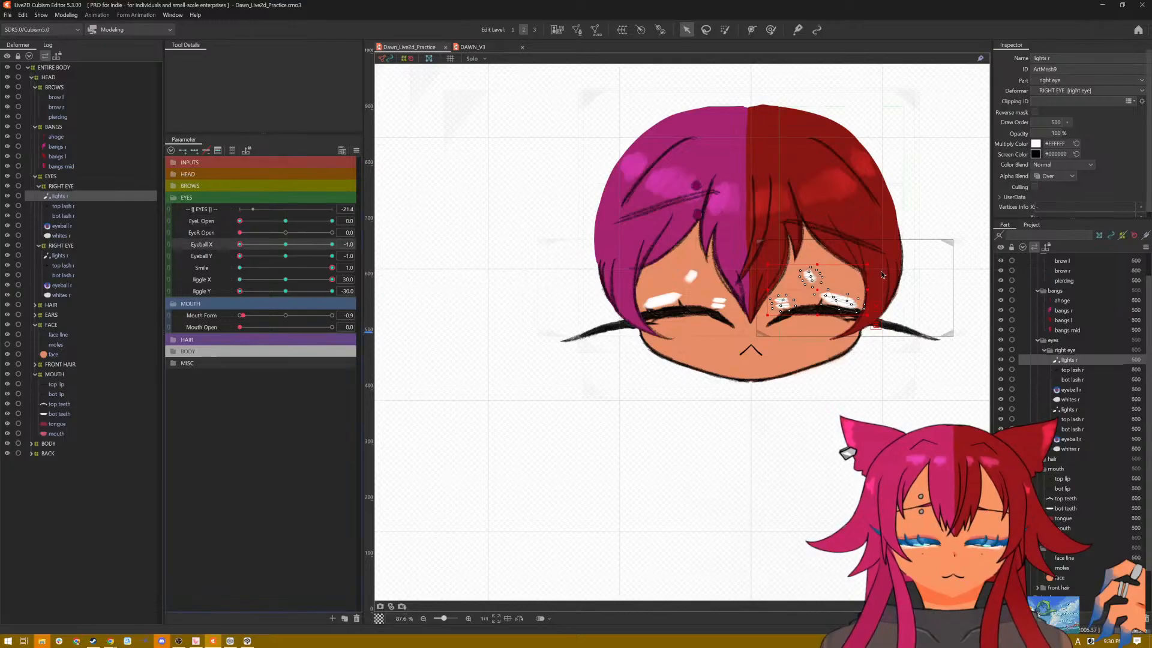
Step: Flatten the highlights of both smiling eyes into the lash lines for Eyeball X -1.0 and Eyeball Y -1.0
drag(817, 264, 817, 310)
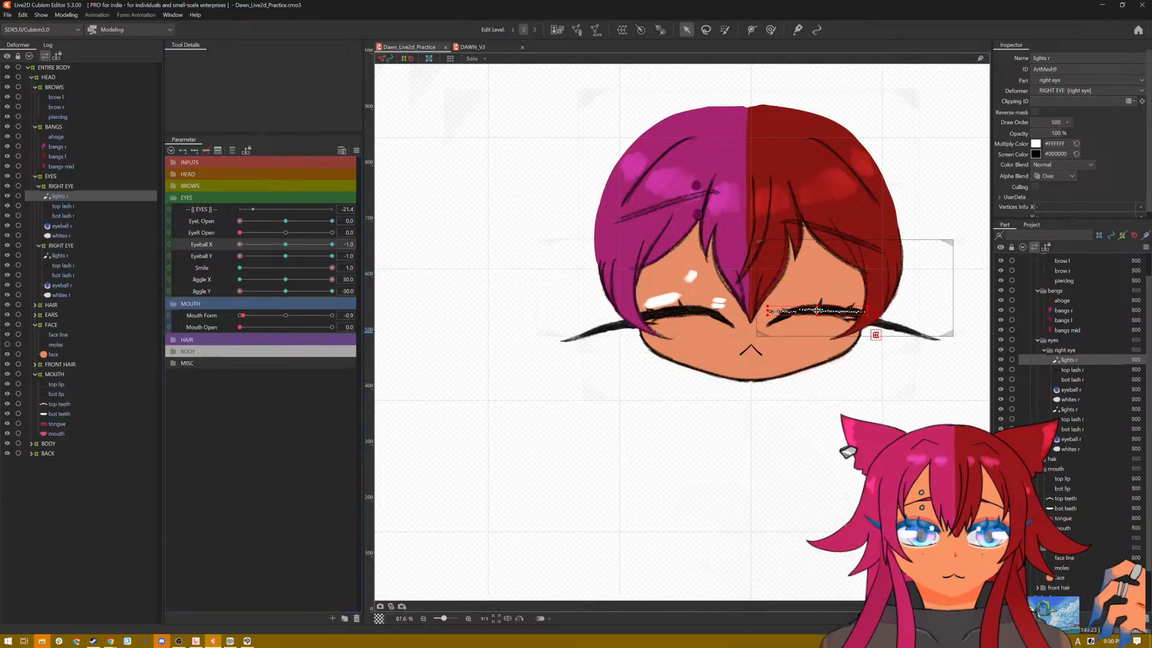
click(199, 256)
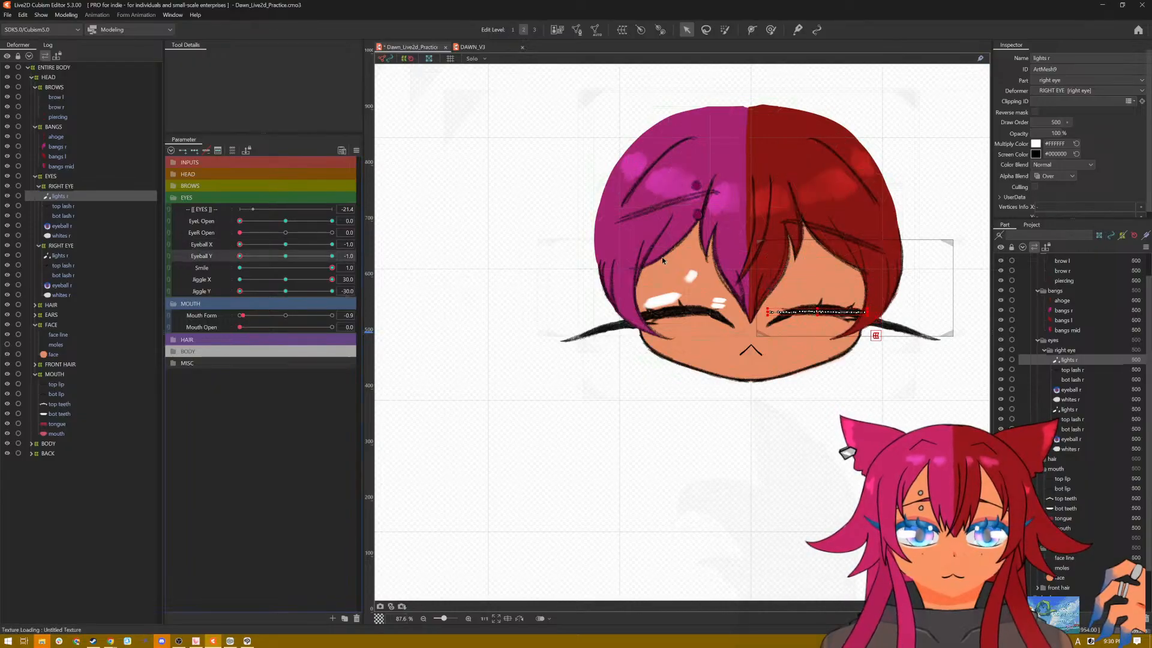
click(63, 255)
drag(683, 266, 684, 311)
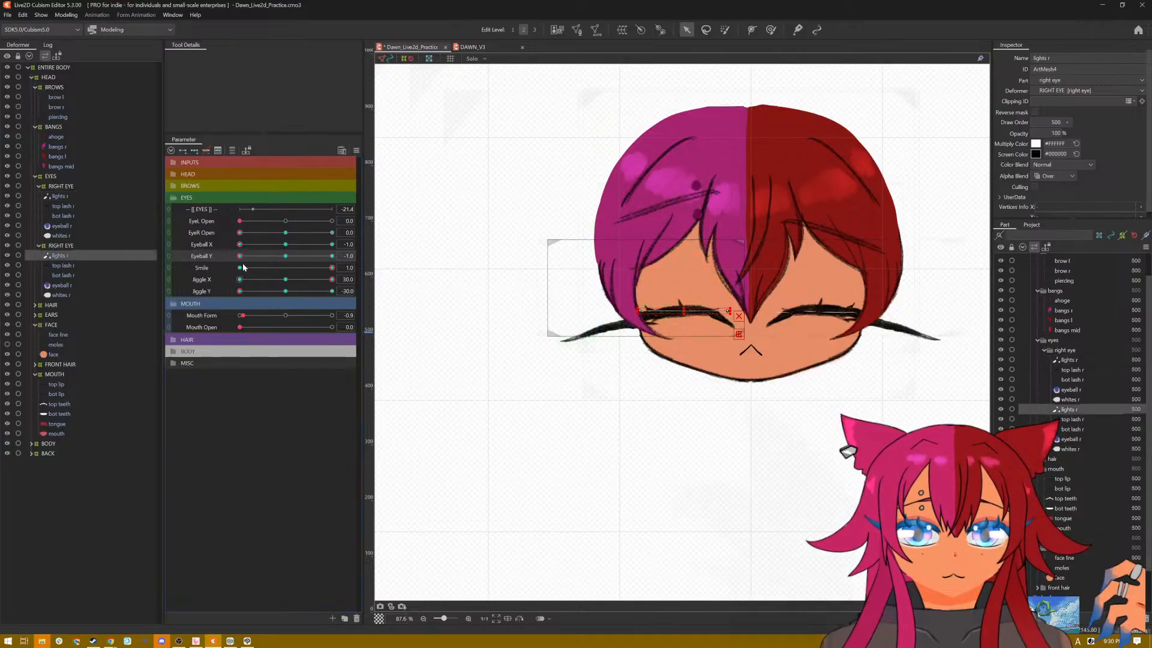
Step: Set Eyeball Y to 0 and squash both eyes' highlight meshes onto the smiling lash lines, keeping Eyeball X at -1.0
drag(239, 255, 286, 262)
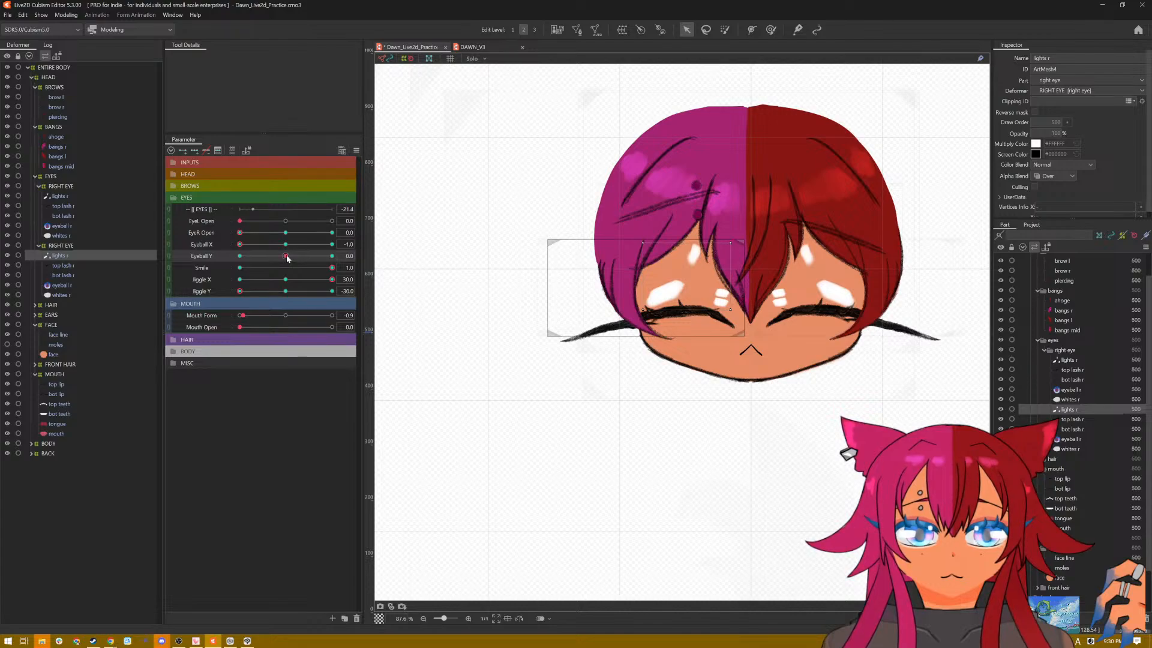
drag(288, 257, 286, 258)
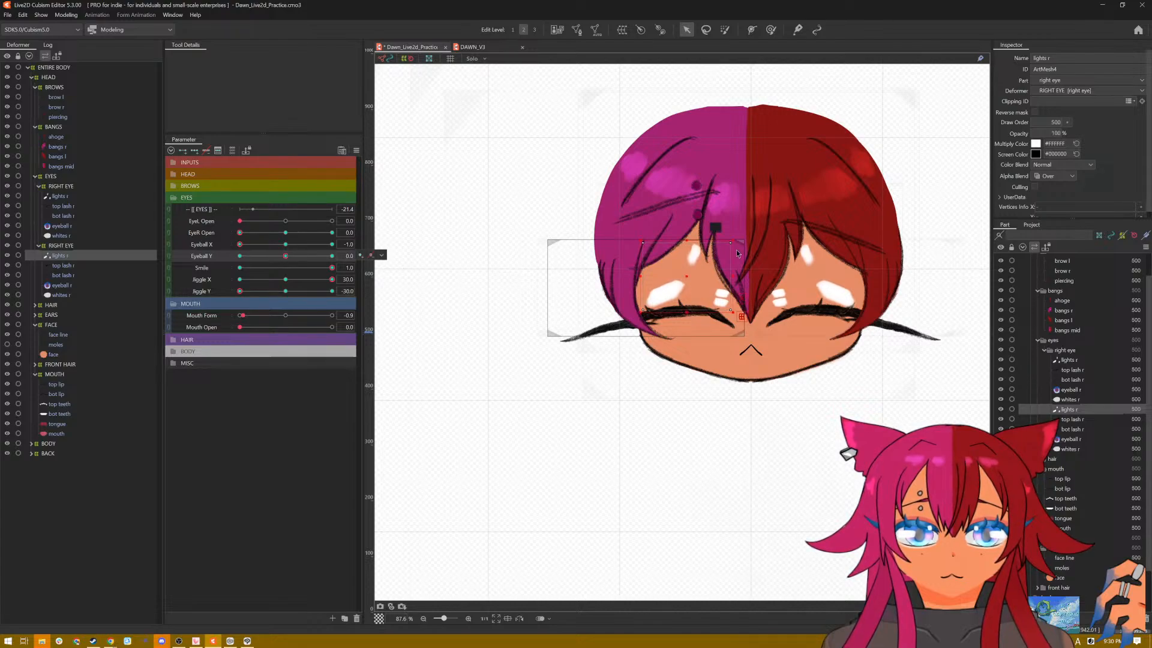
drag(686, 241, 674, 311)
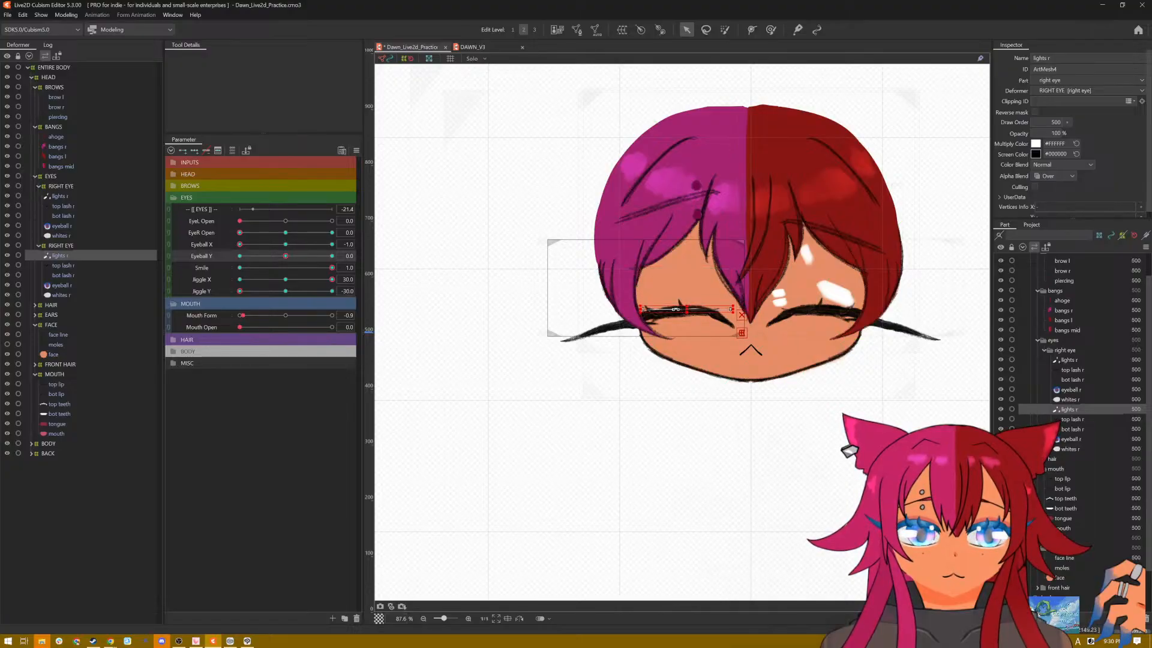
click(58, 196)
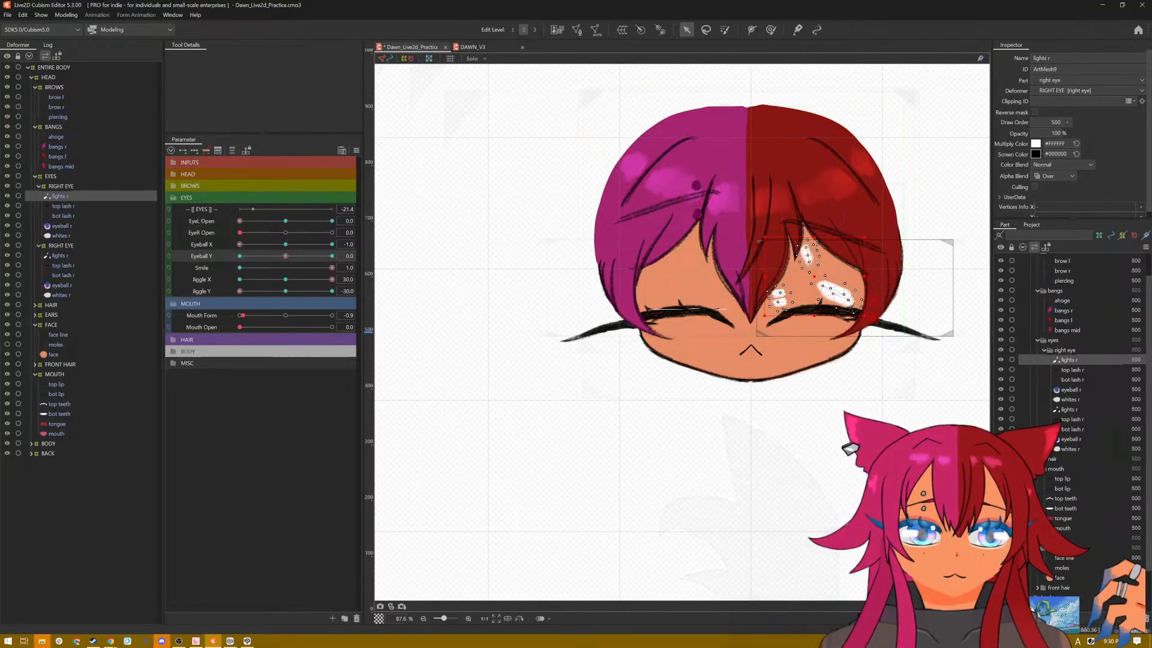
drag(811, 239, 811, 312)
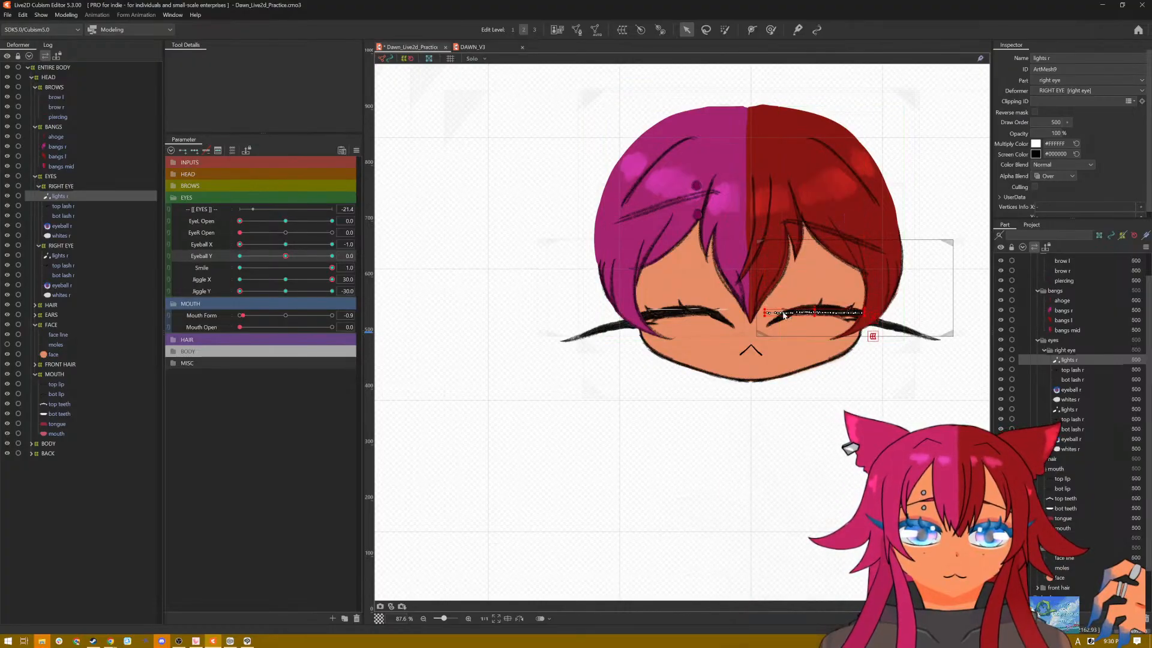
Step: Set Eyeball Y to 1.0 and flatten both eyes' highlights into the closed lash lines
drag(289, 257, 339, 264)
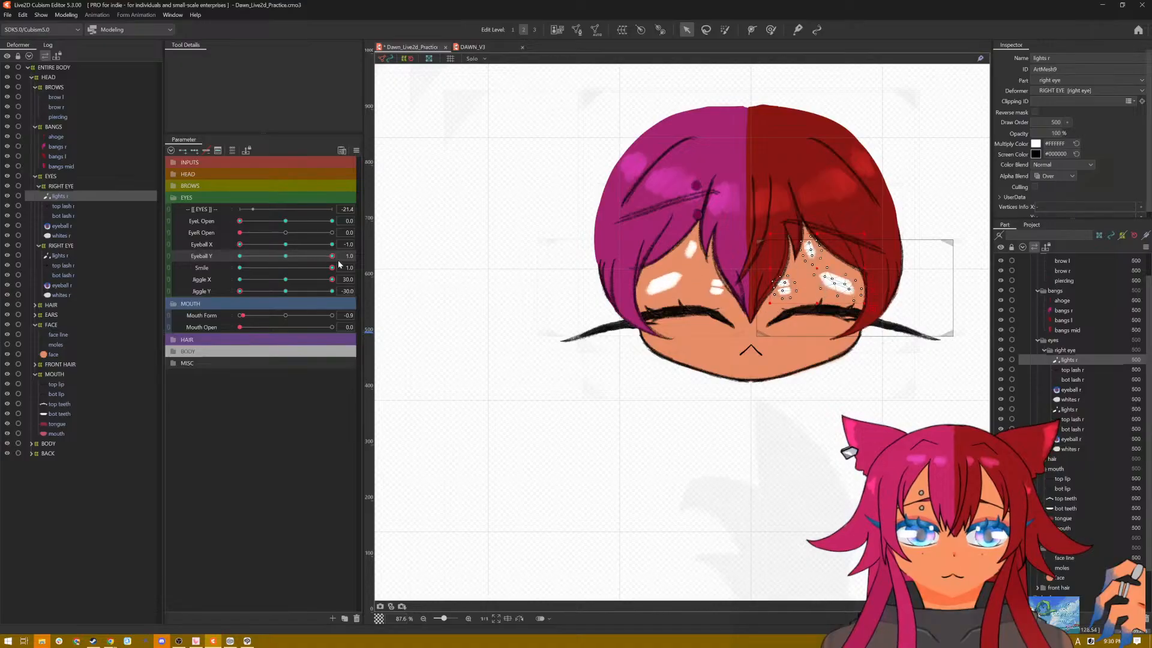
drag(818, 233, 818, 311)
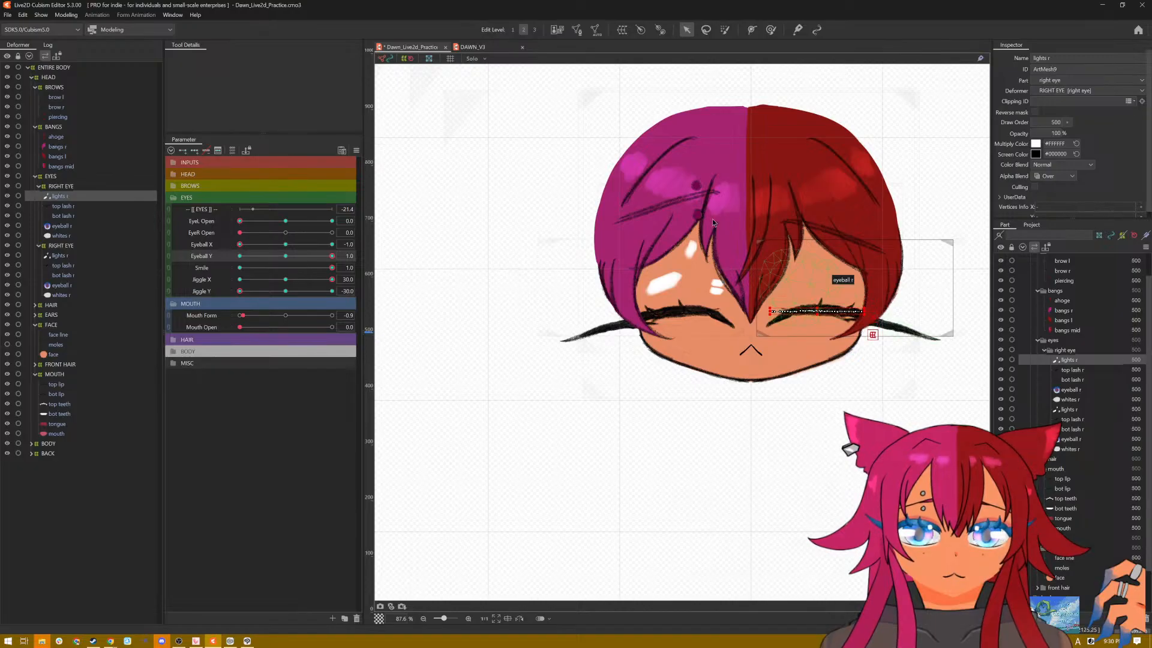
click(58, 256)
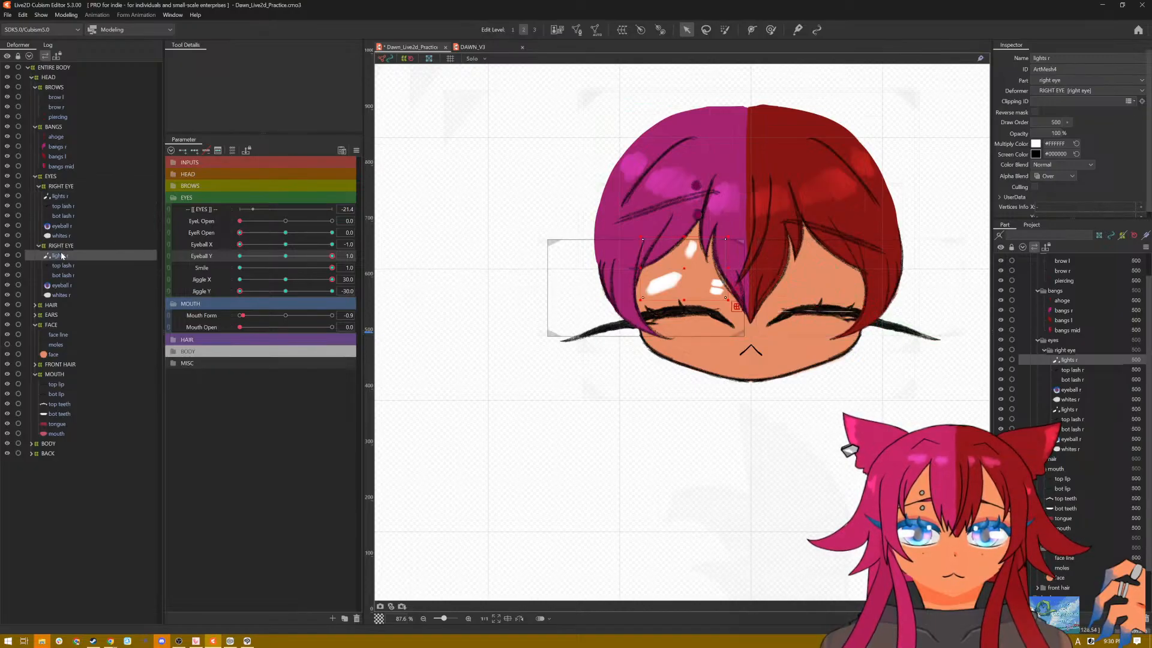
drag(685, 236, 686, 311)
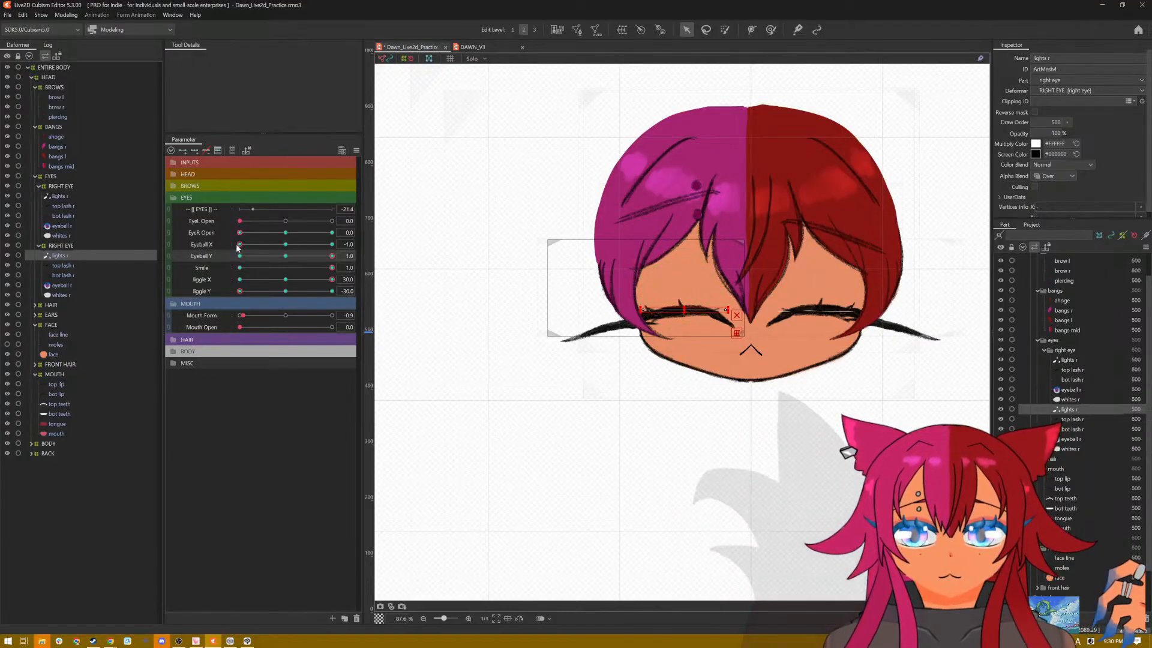
Step: Set Eyeball X to 0 and Eyeball Y to -1.0, and flatten the highlights of both eyes into the lash lines
drag(330, 258, 284, 247)
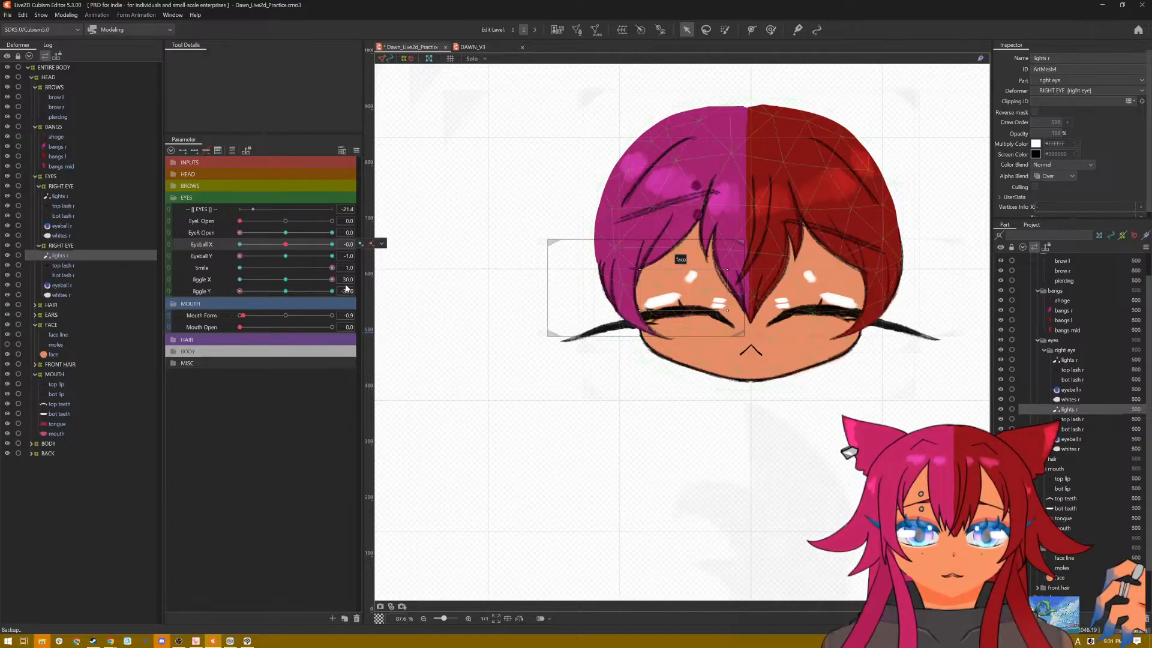
click(286, 246)
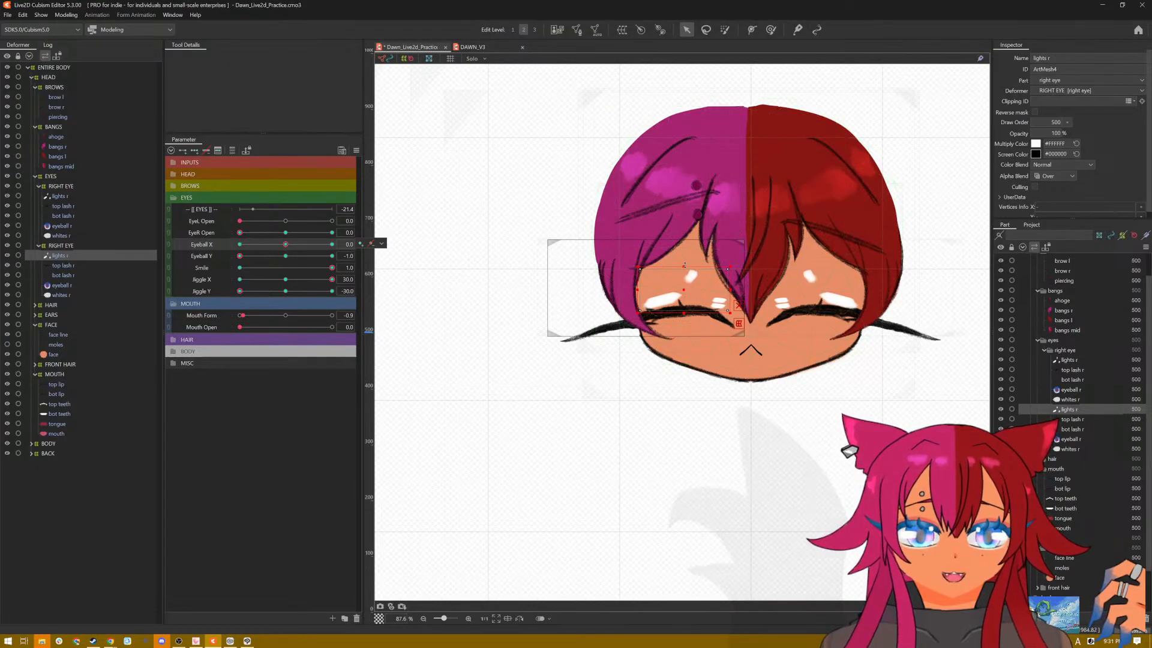
drag(684, 267, 684, 310)
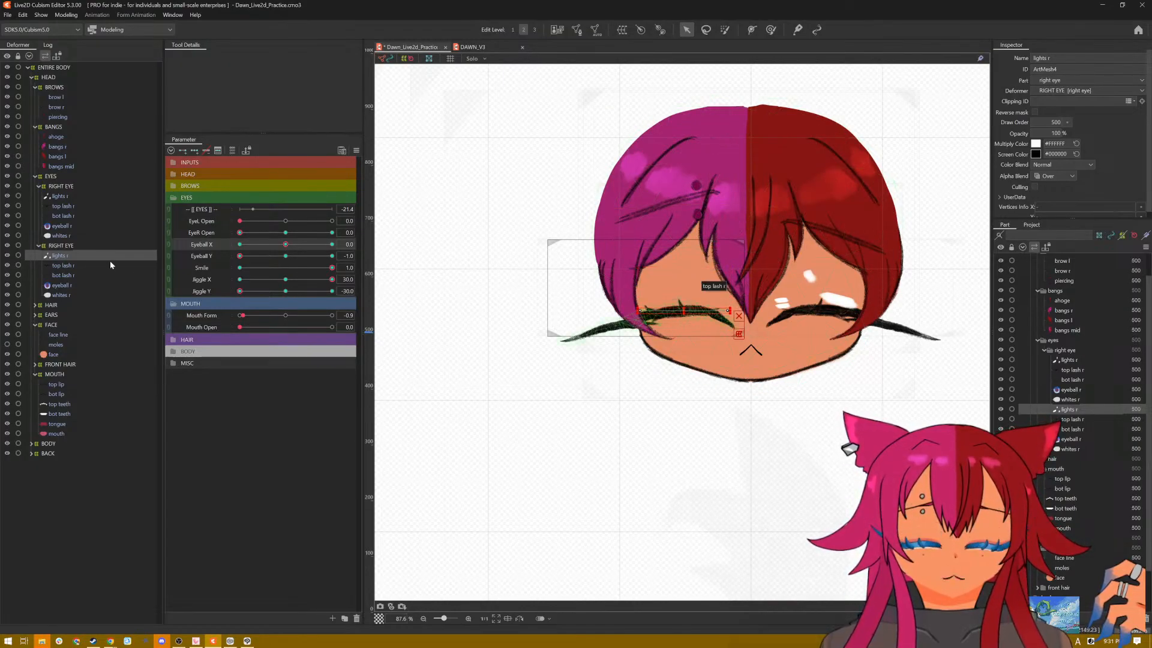
click(58, 195)
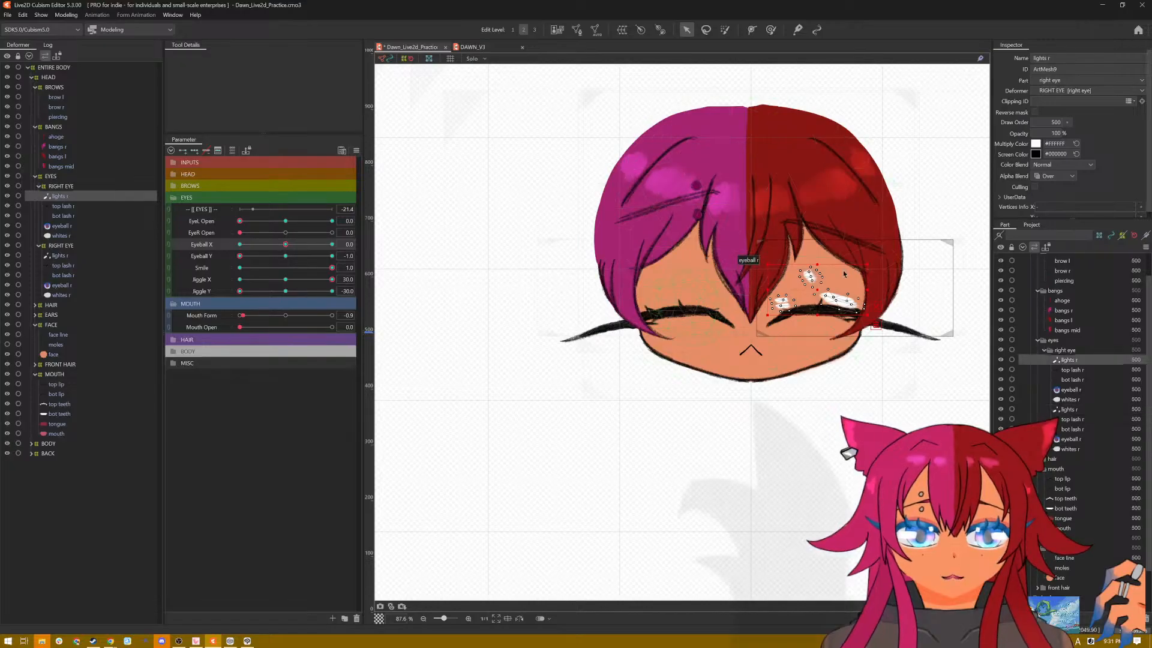
drag(818, 265, 816, 308)
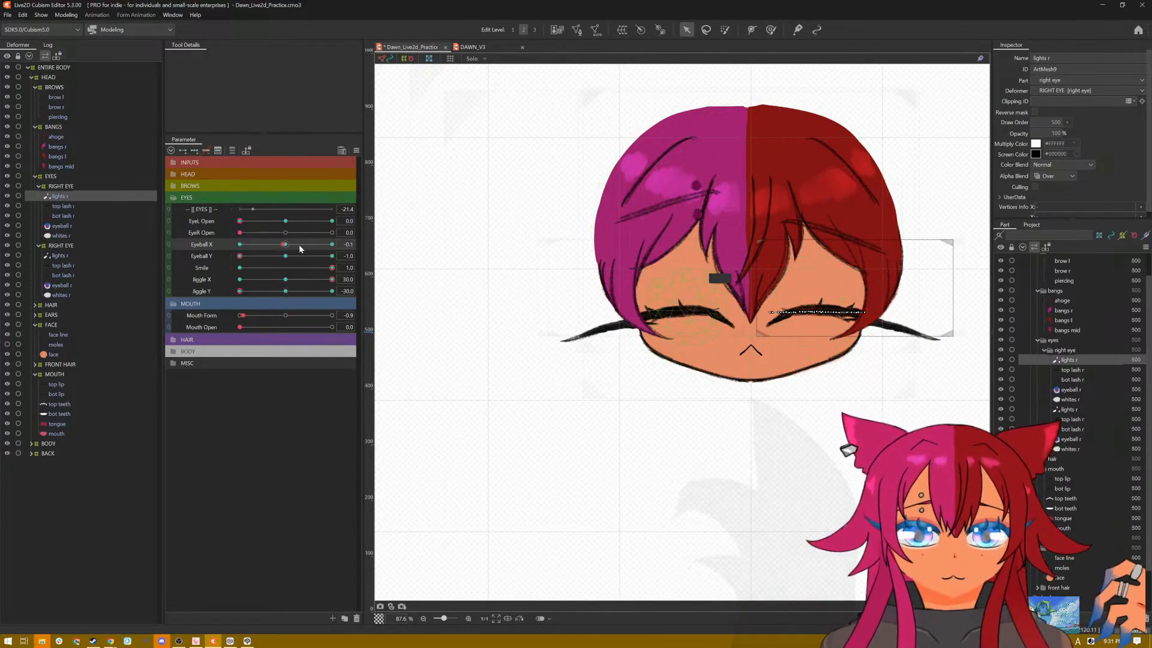
Step: Set Eyeball X to 1.0 with Eyeball Y at -1.0, flatten both eyes' highlights into the smiling lash lines, and save the model
drag(299, 244, 346, 246)
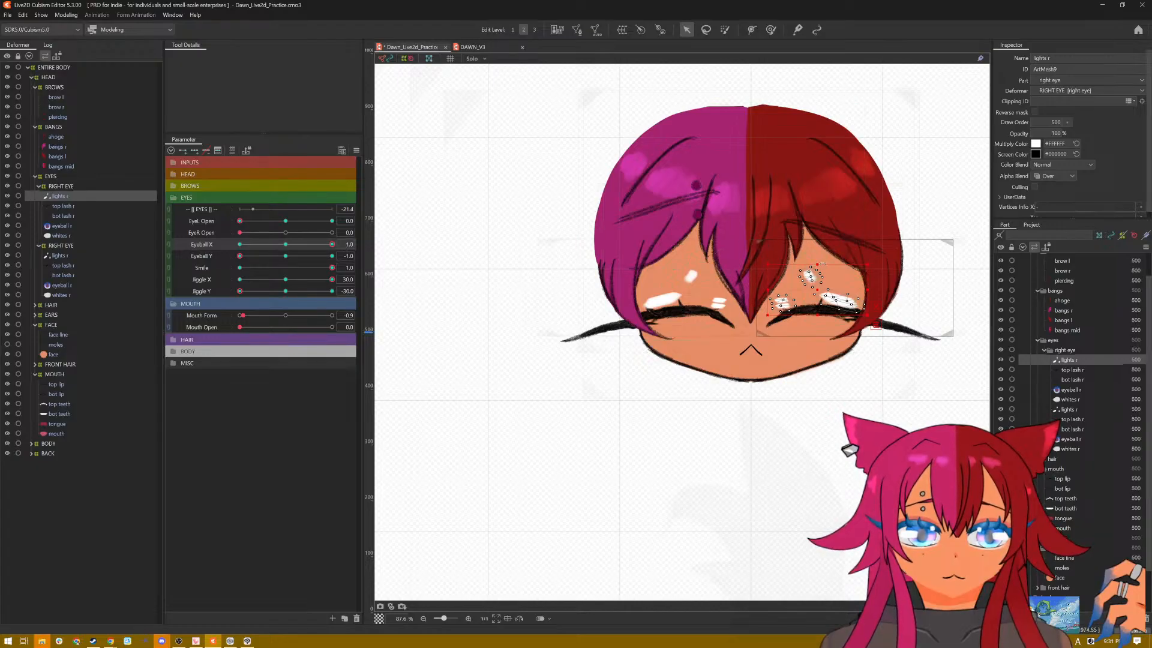
drag(816, 264, 816, 309)
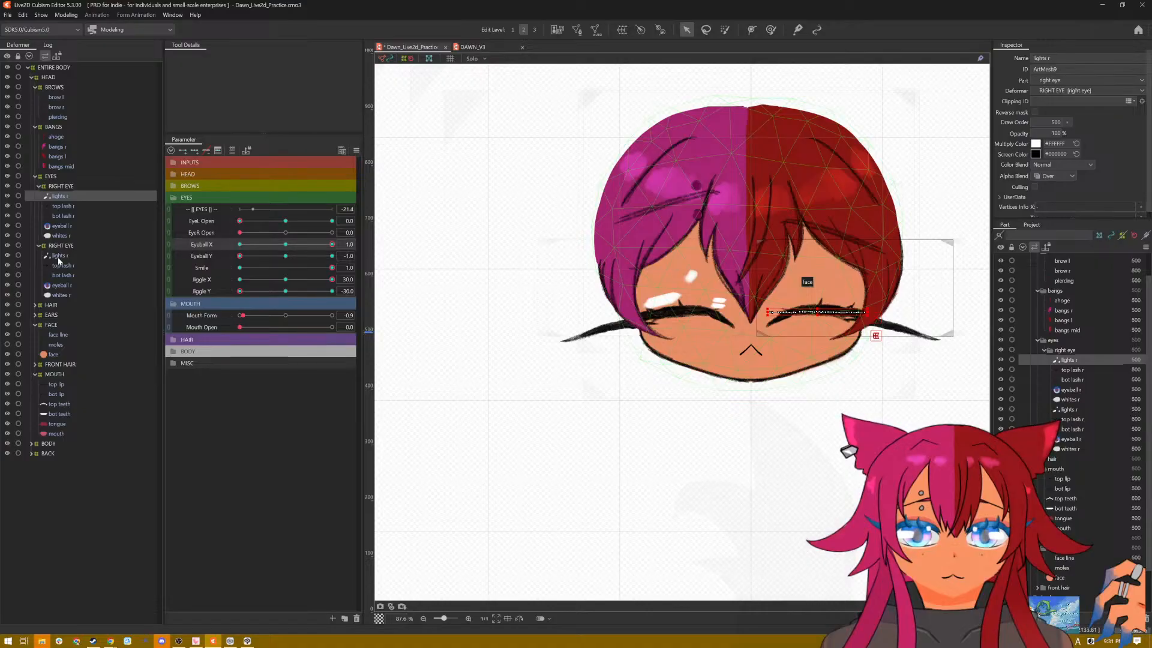
click(59, 256)
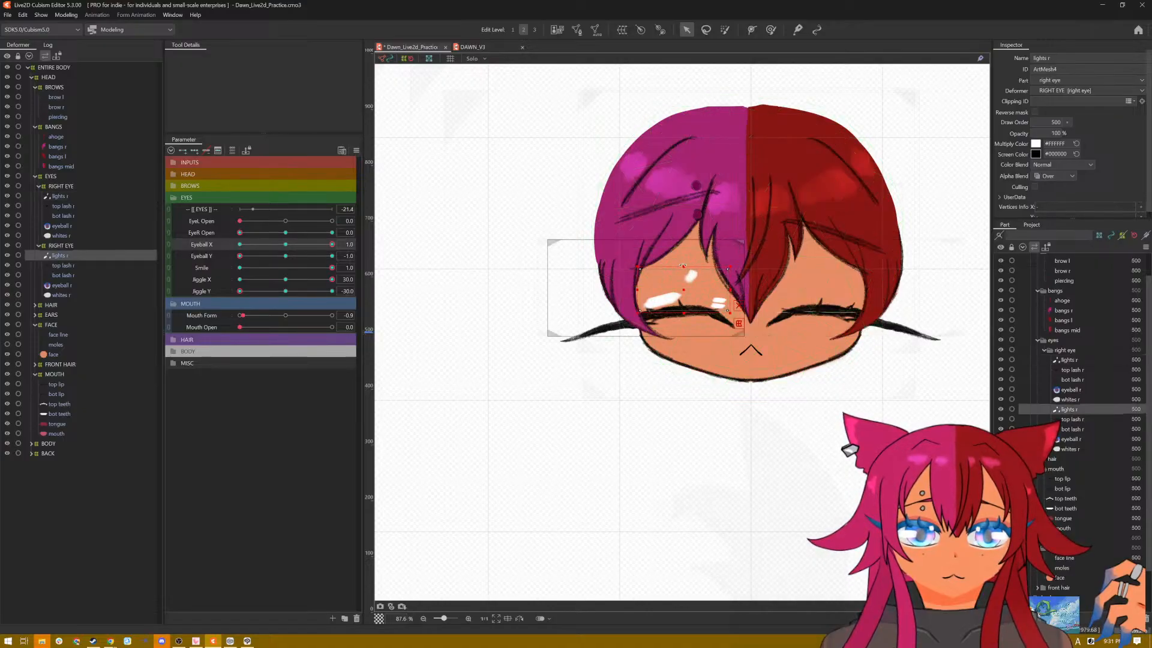
drag(683, 264, 682, 309)
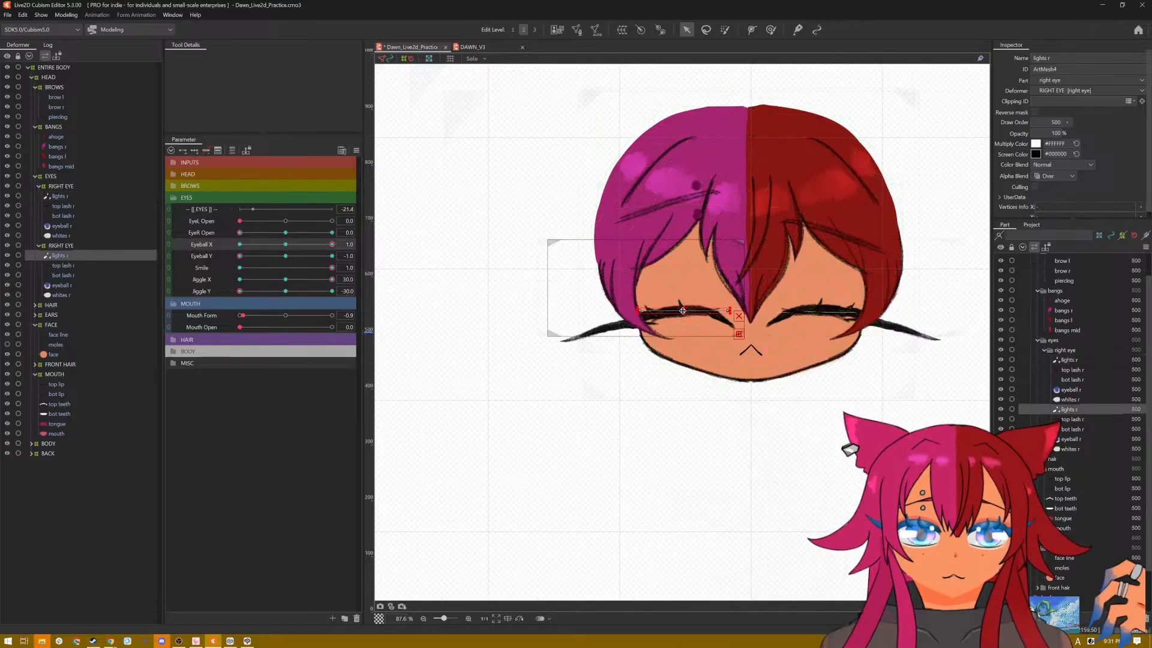
key(ctrl+s)
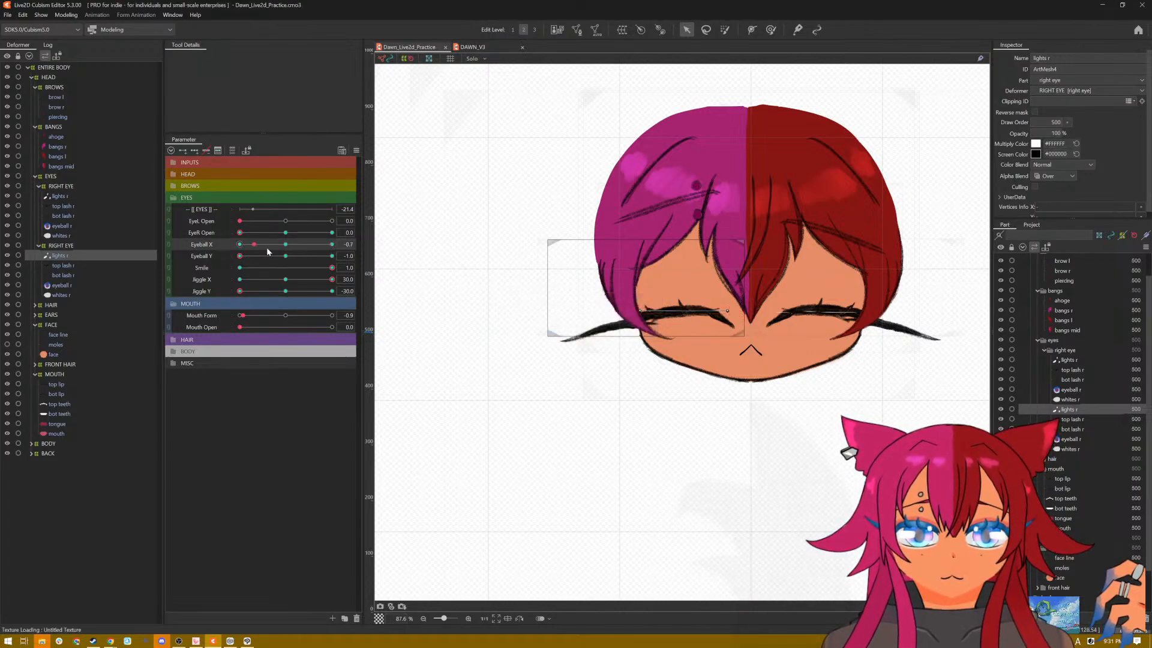
Step: Set Eyeball Y to 0 with Eyeball X at 1.0 and flatten both eyes' highlight meshes into the lash lines
click(284, 256)
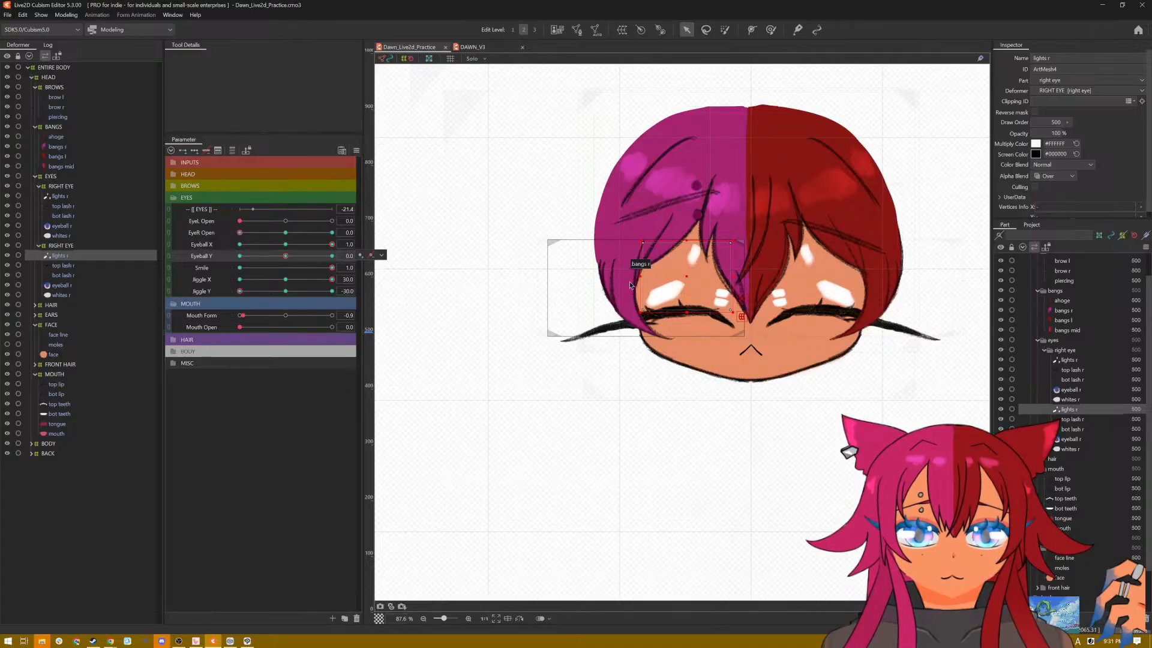
drag(686, 239, 679, 309)
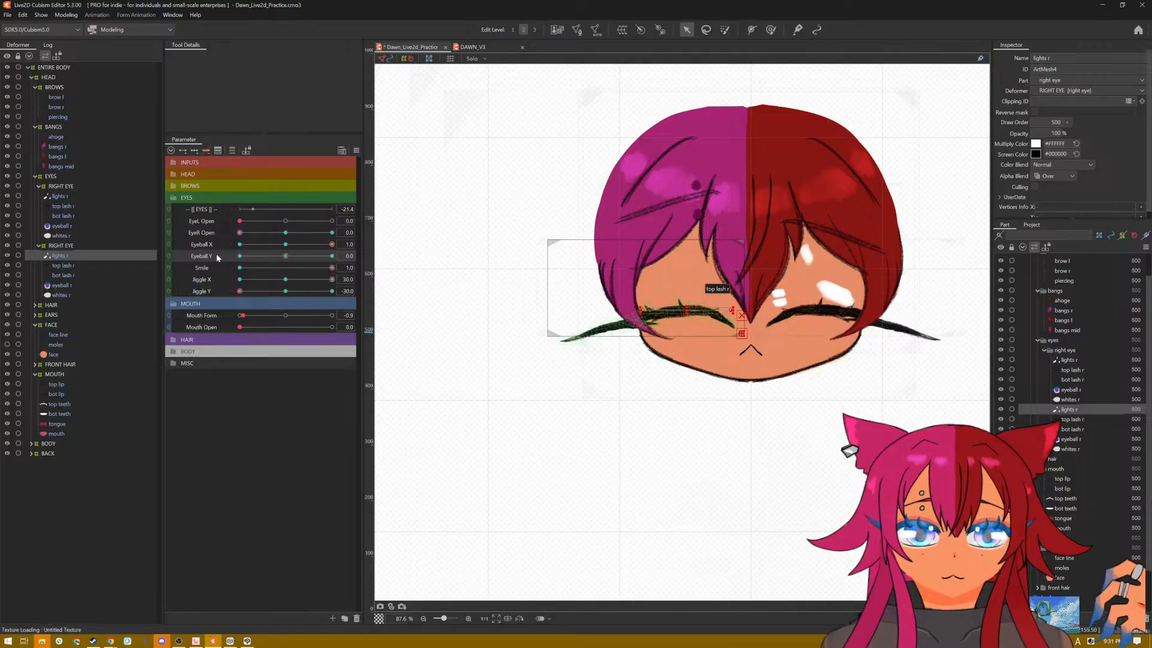
click(66, 197)
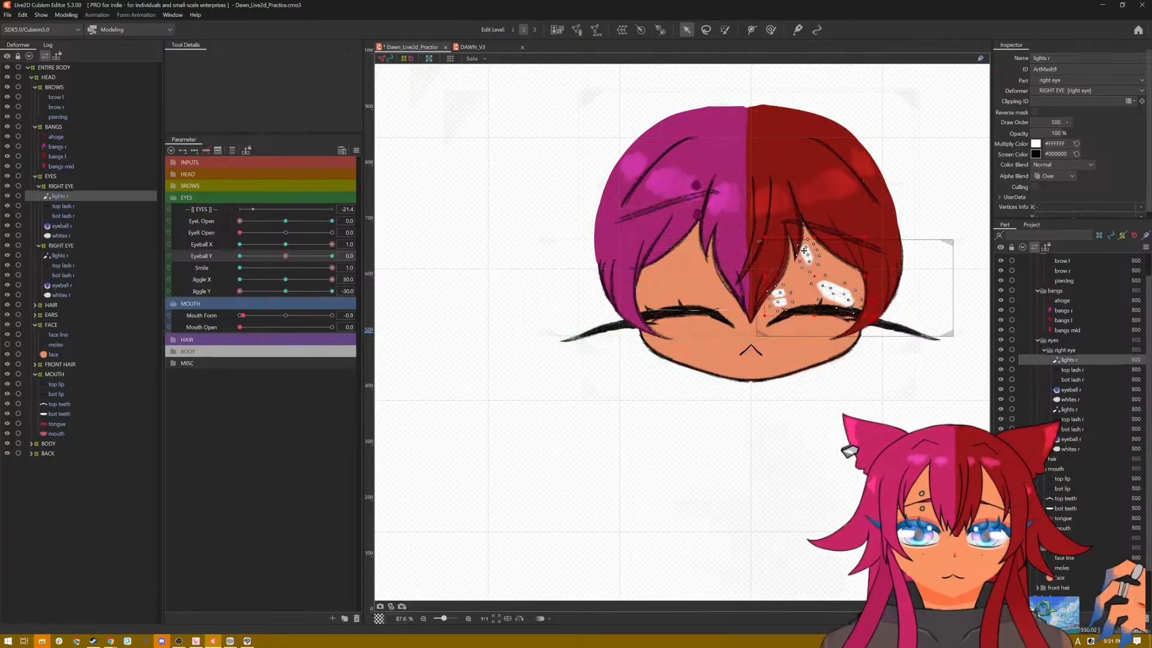
drag(808, 248, 817, 311)
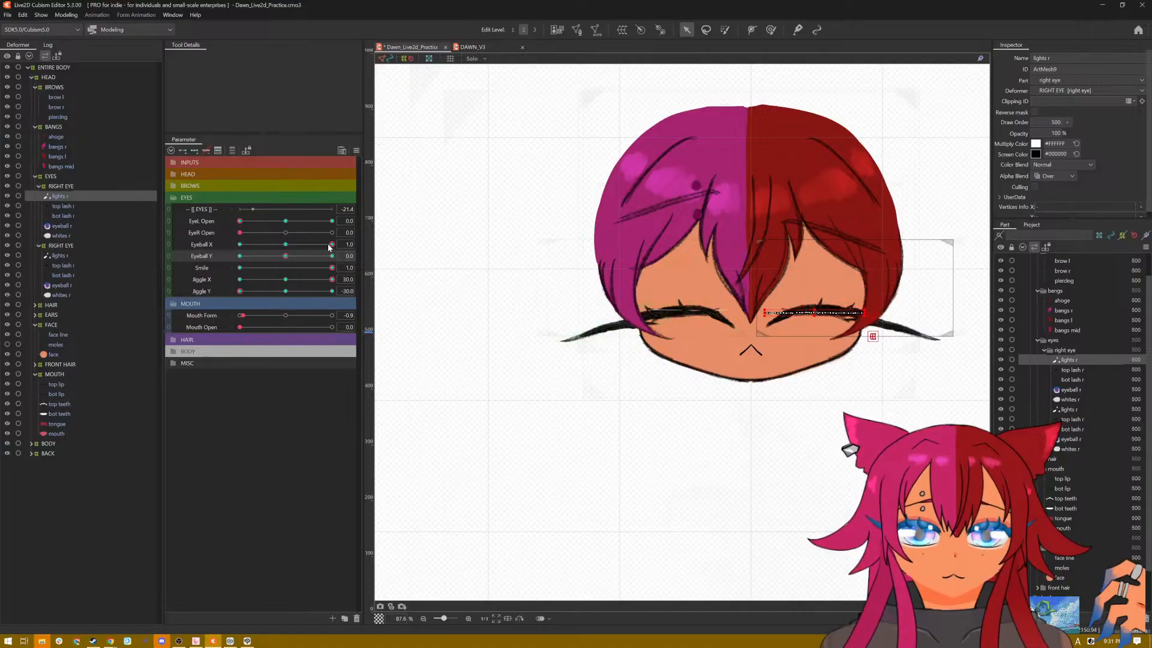
Step: Set Eyeball X to 0 with Eyeball Y at 0 and squash the highlights of both smiling eyes onto the lash lines
drag(332, 244, 286, 246)
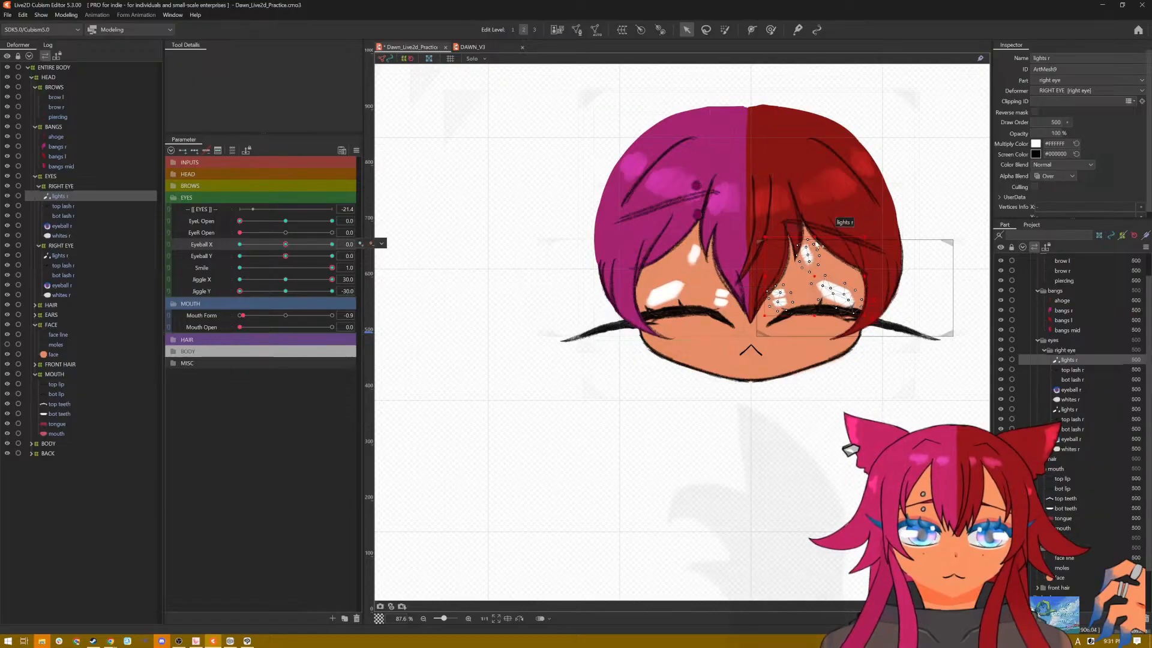
drag(815, 236, 818, 312)
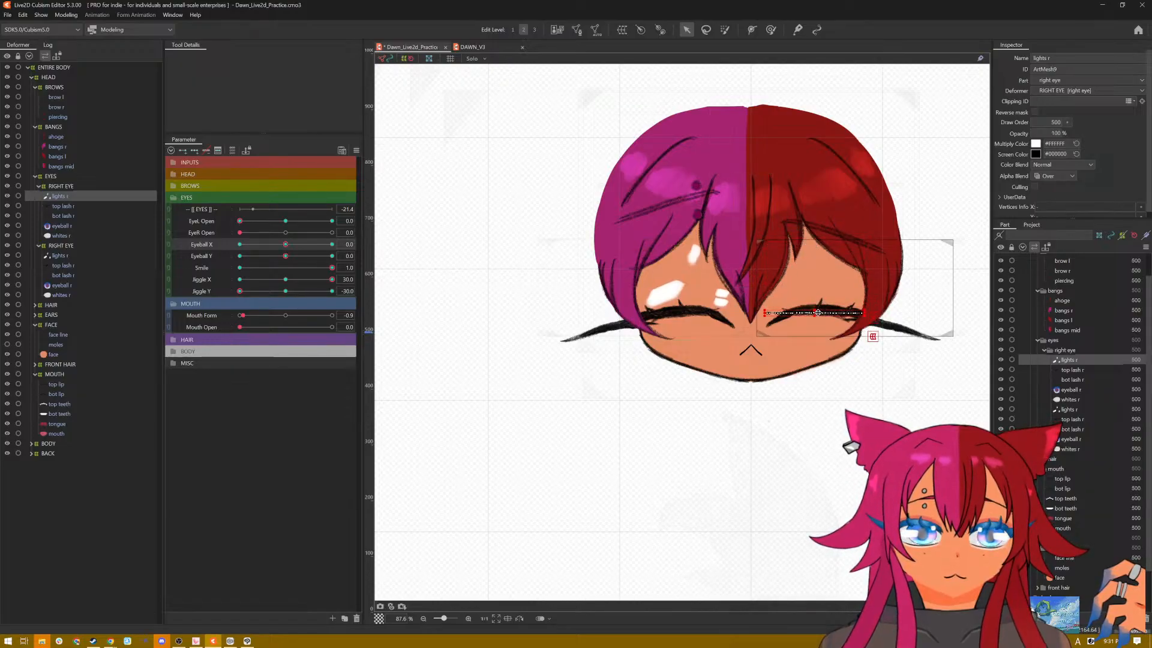
click(59, 256)
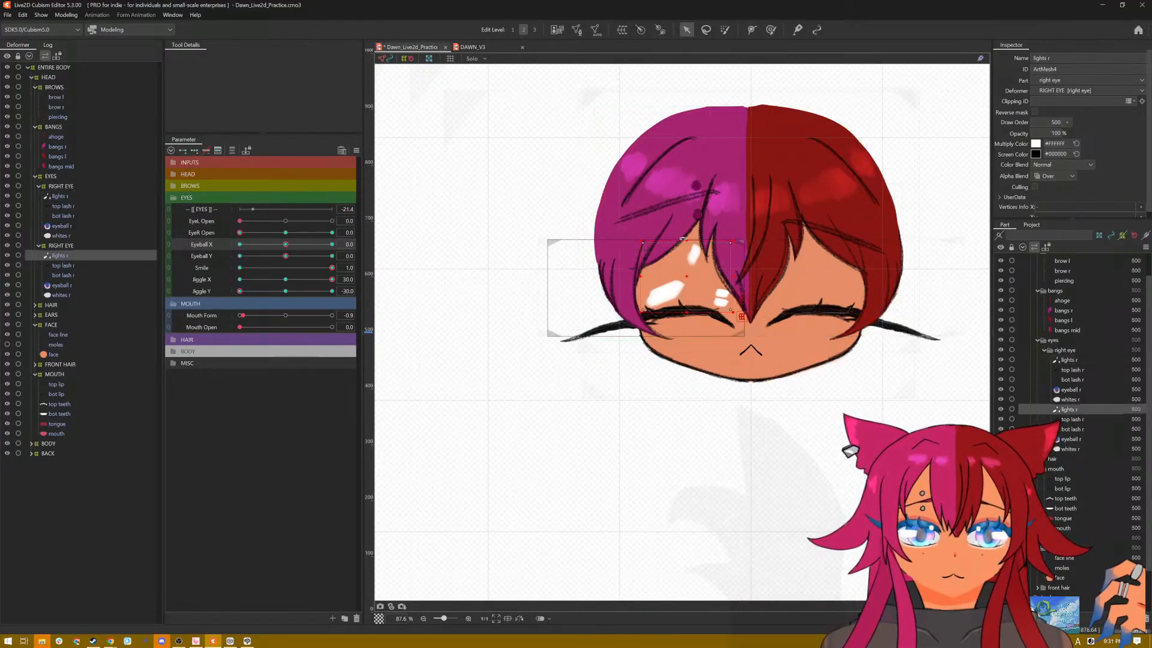
drag(686, 242, 686, 310)
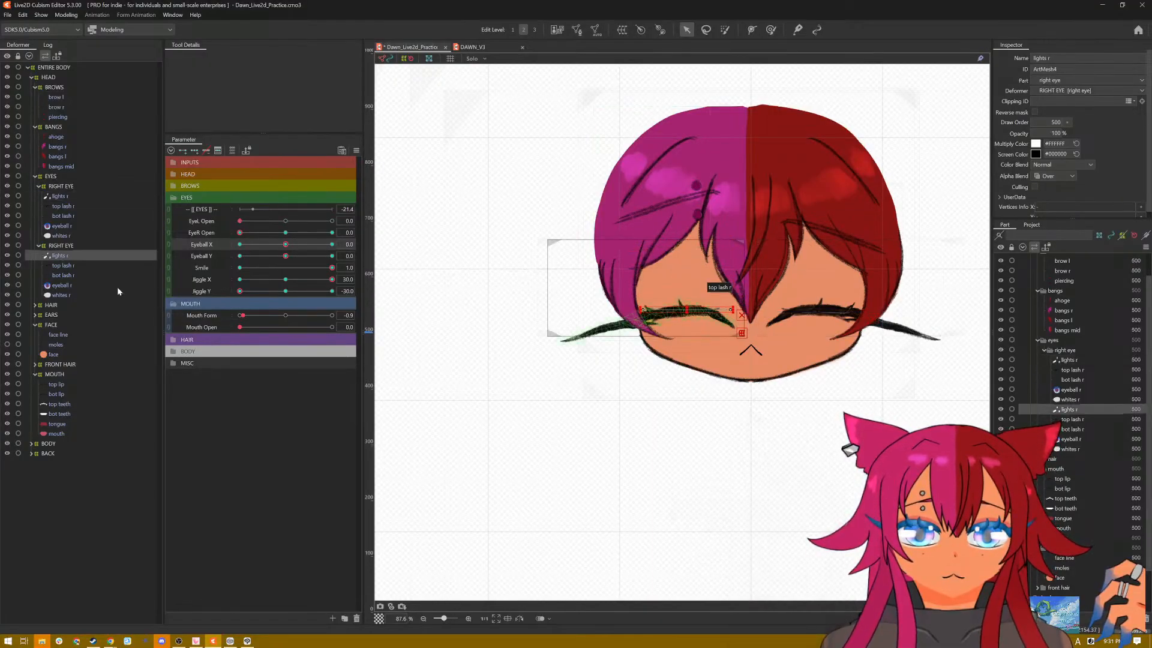
Step: Check the Eyeball X range at Eyeball Y 0 and -1.0, and flatten both eyes' highlights with Eyeball X and Y at 1.0
drag(290, 244, 198, 257)
drag(295, 249, 368, 249)
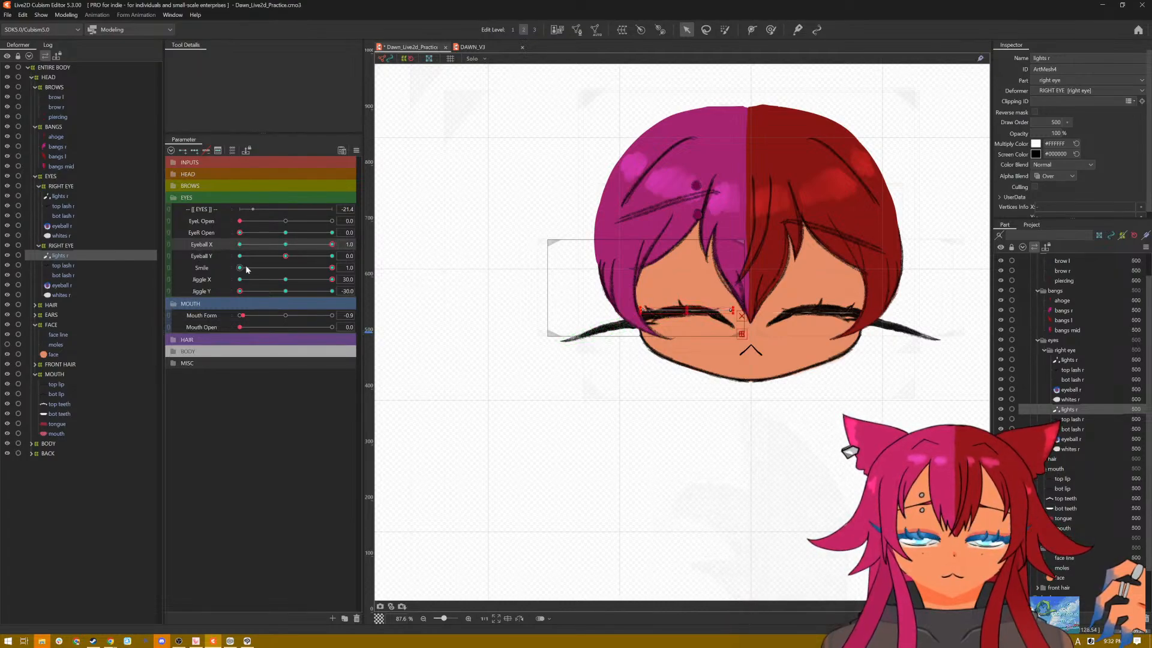
drag(282, 255, 232, 262)
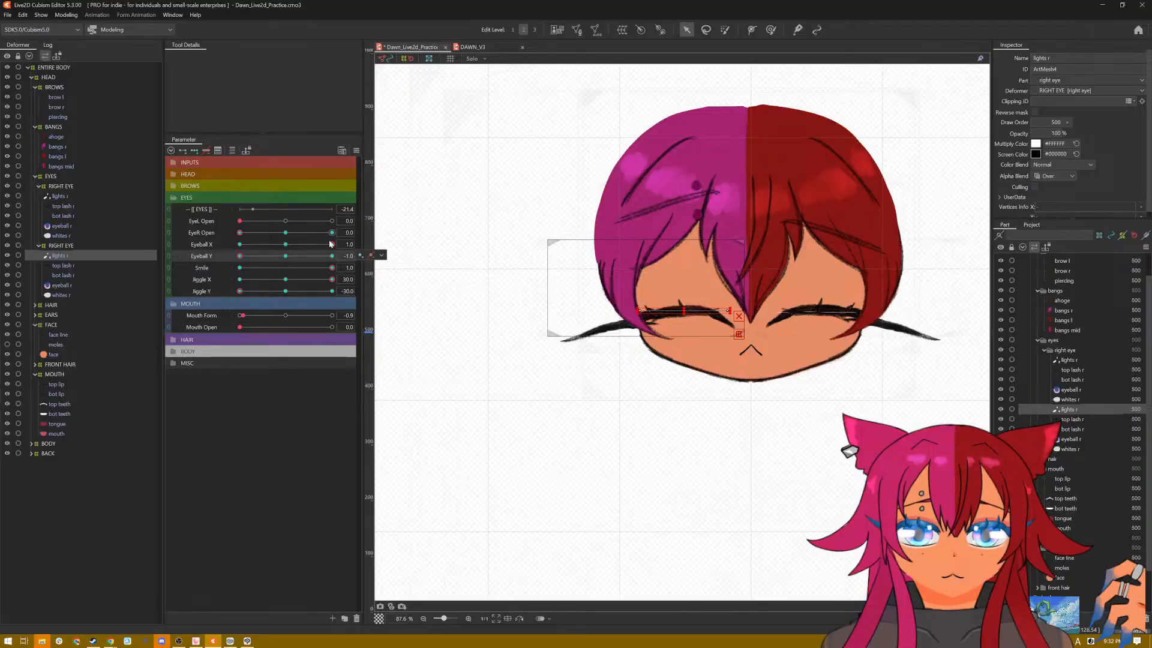
drag(330, 243, 314, 246)
drag(235, 247, 329, 255)
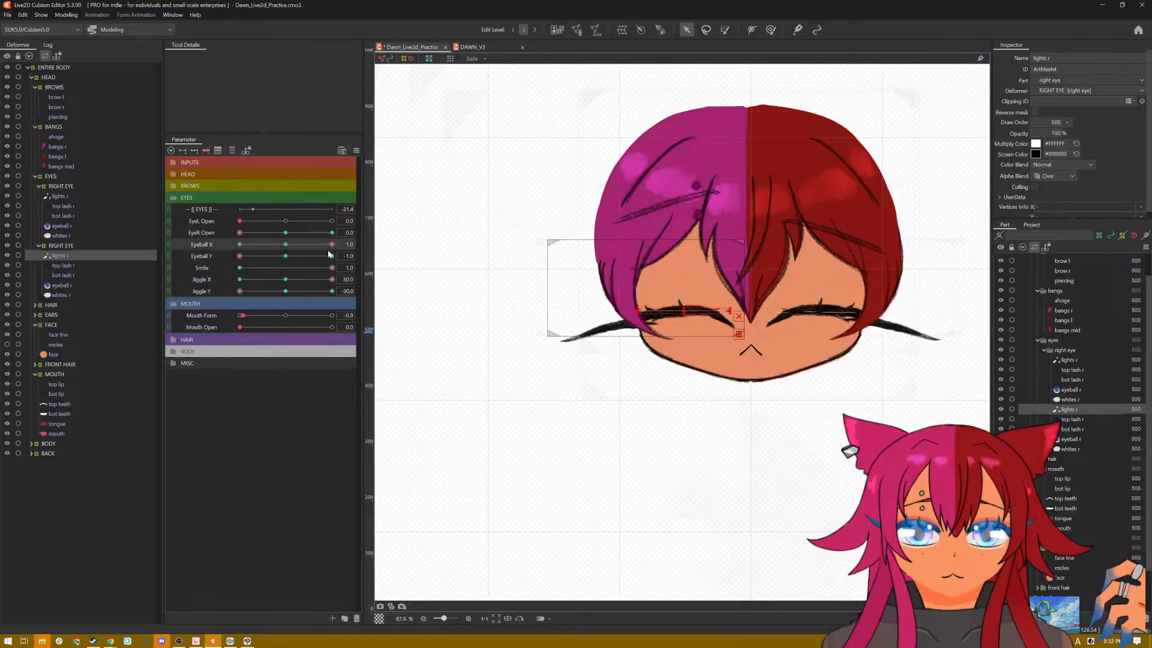
drag(241, 259, 337, 259)
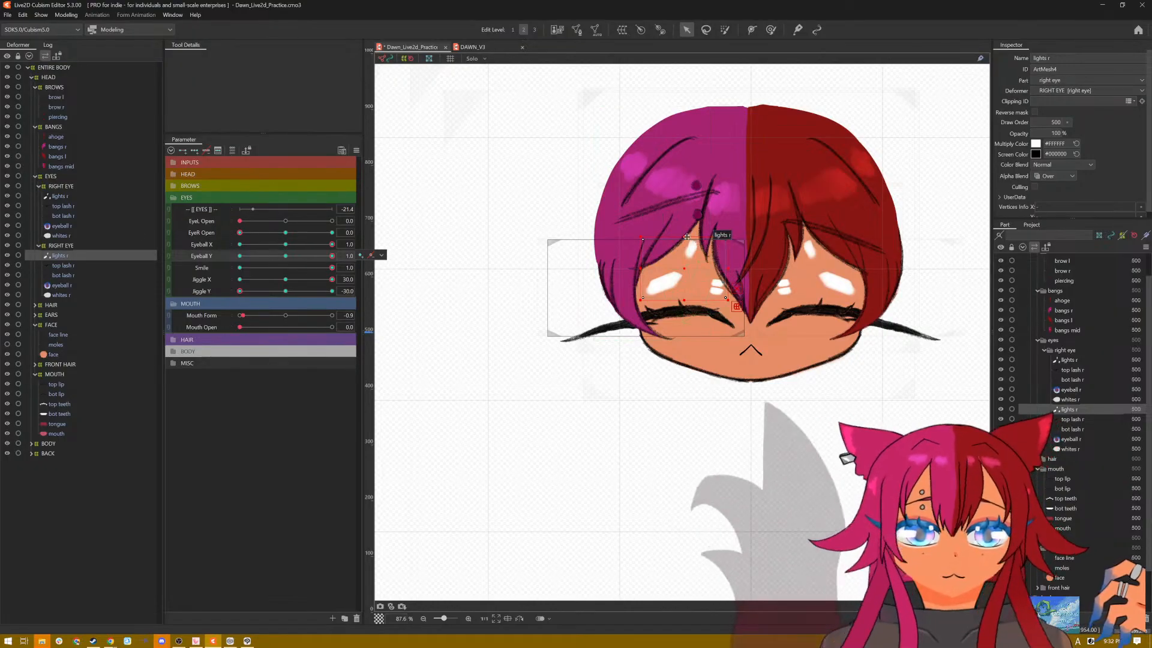
drag(681, 241, 684, 311)
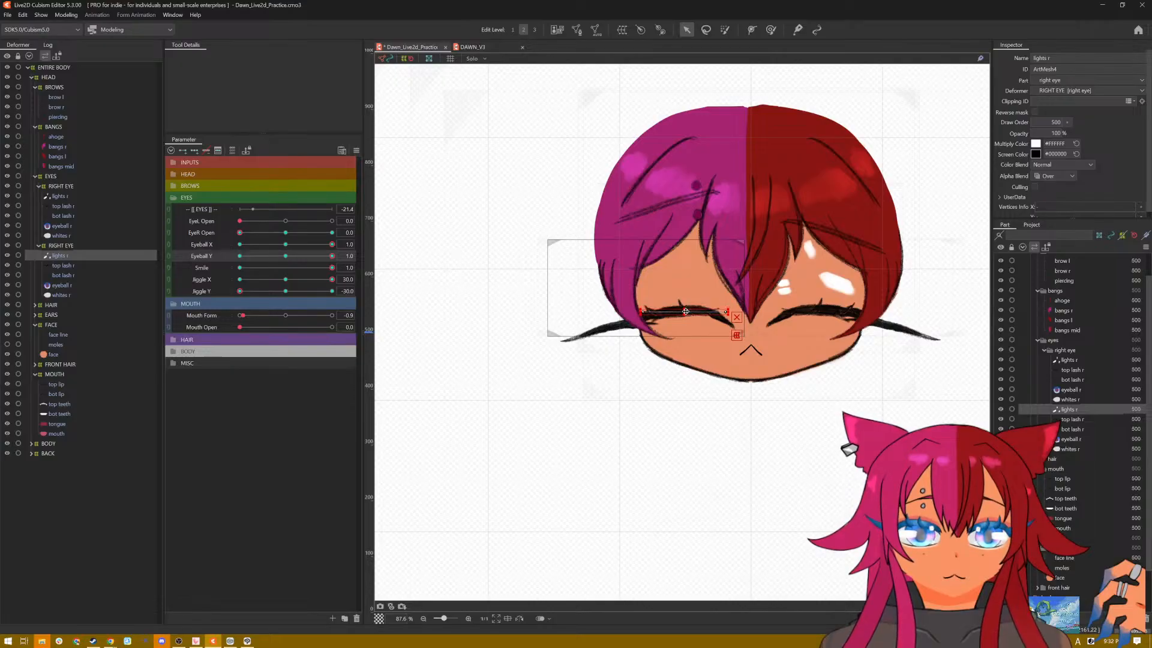
click(68, 197)
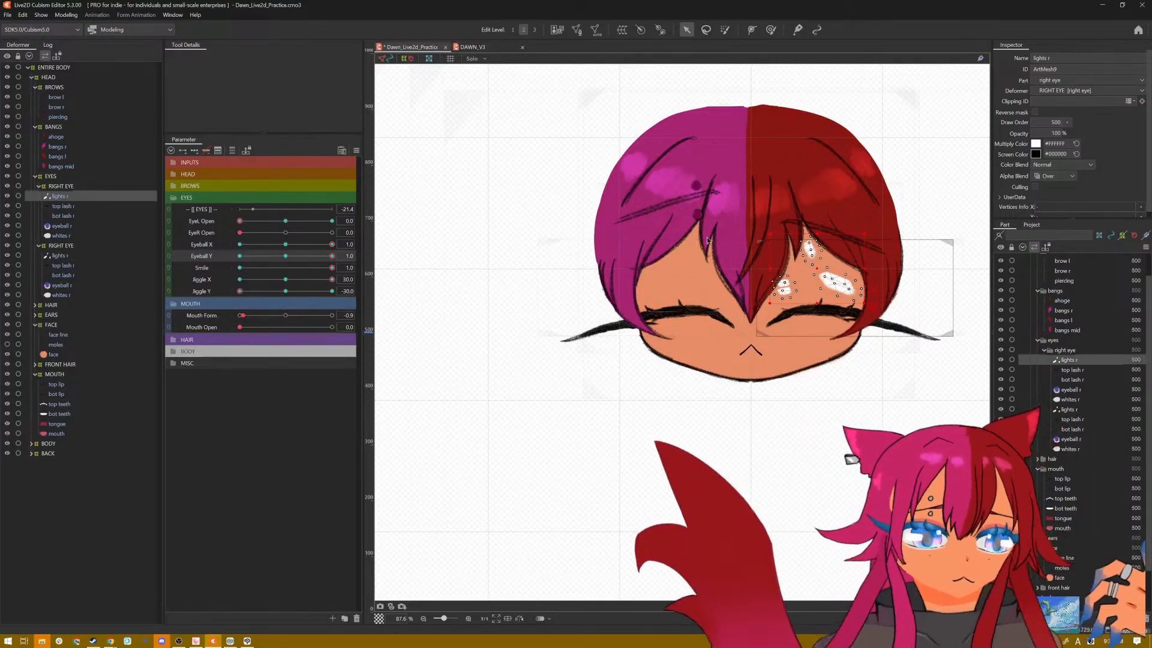
drag(817, 233, 816, 311)
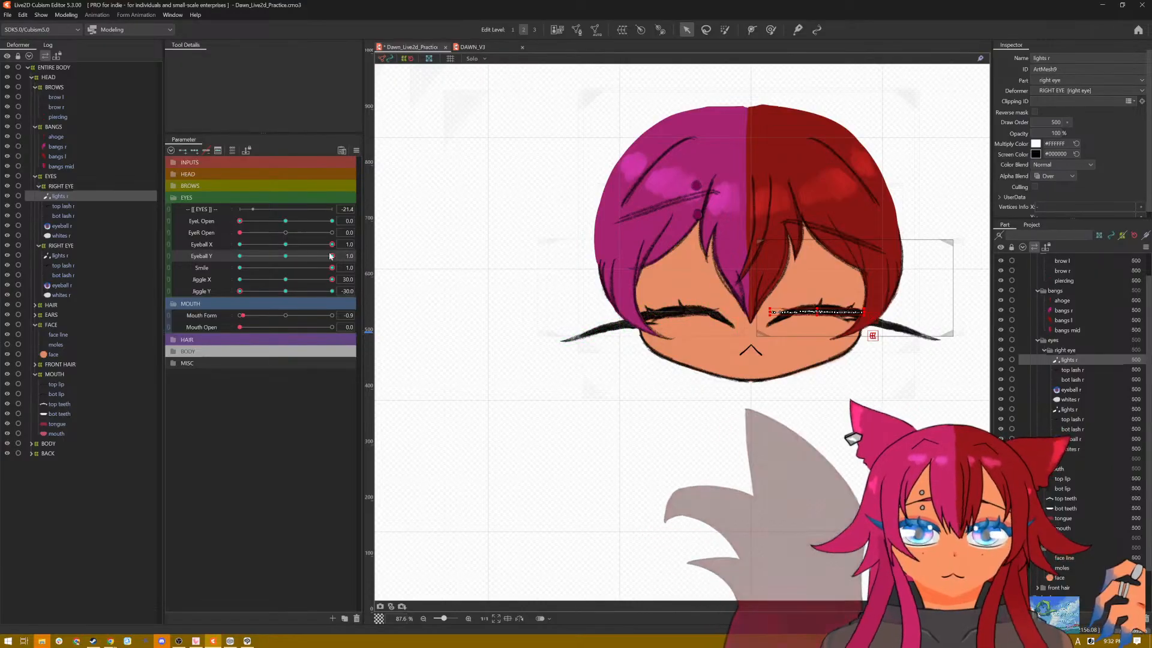
Step: Set Eyeball X to 0 with Eyeball Y at 1.0 and flatten both eyes' highlights, aligning them with the smiling lash lines
drag(332, 244, 286, 246)
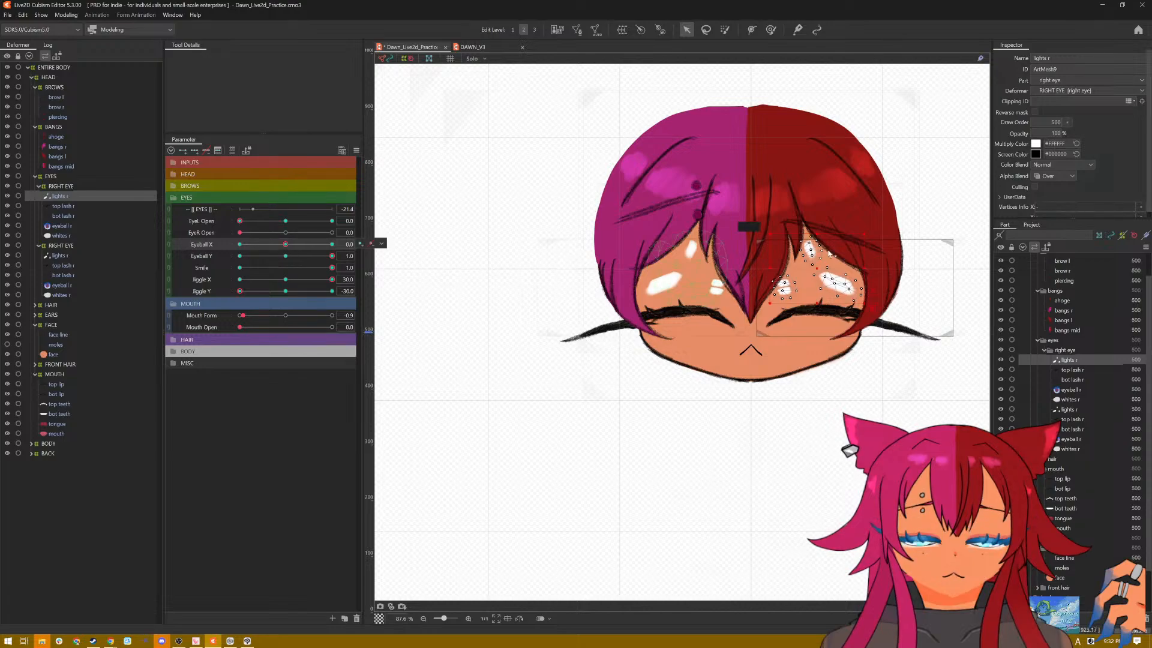
drag(830, 254, 818, 312)
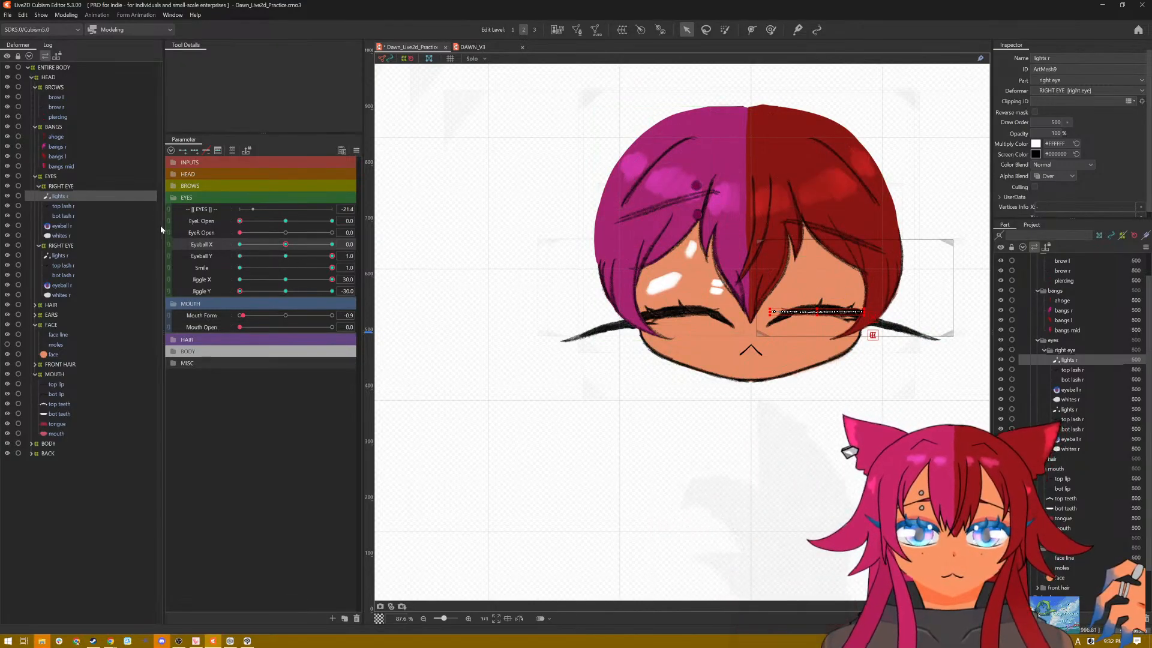
click(58, 255)
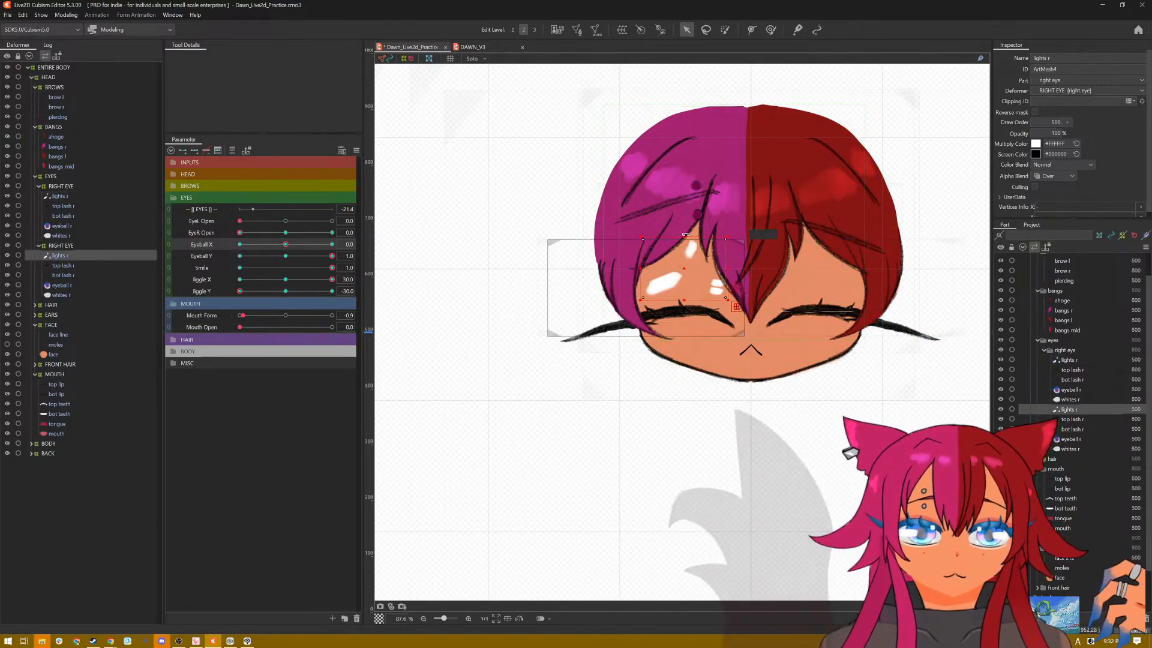
drag(684, 238, 677, 296)
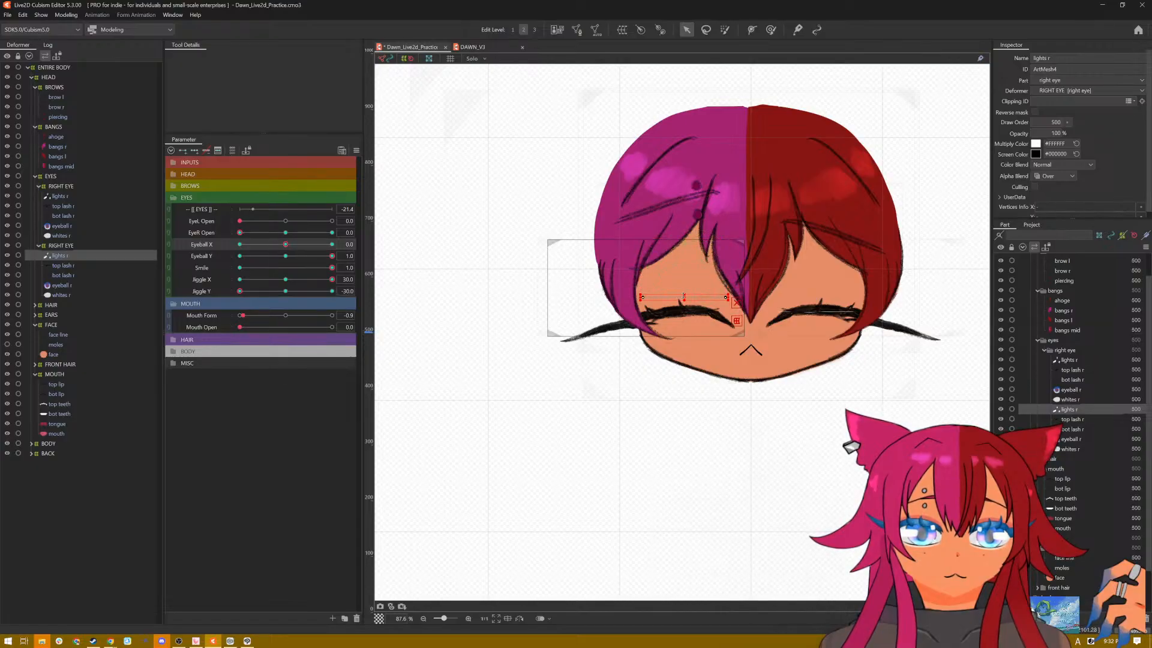
drag(686, 298, 683, 313)
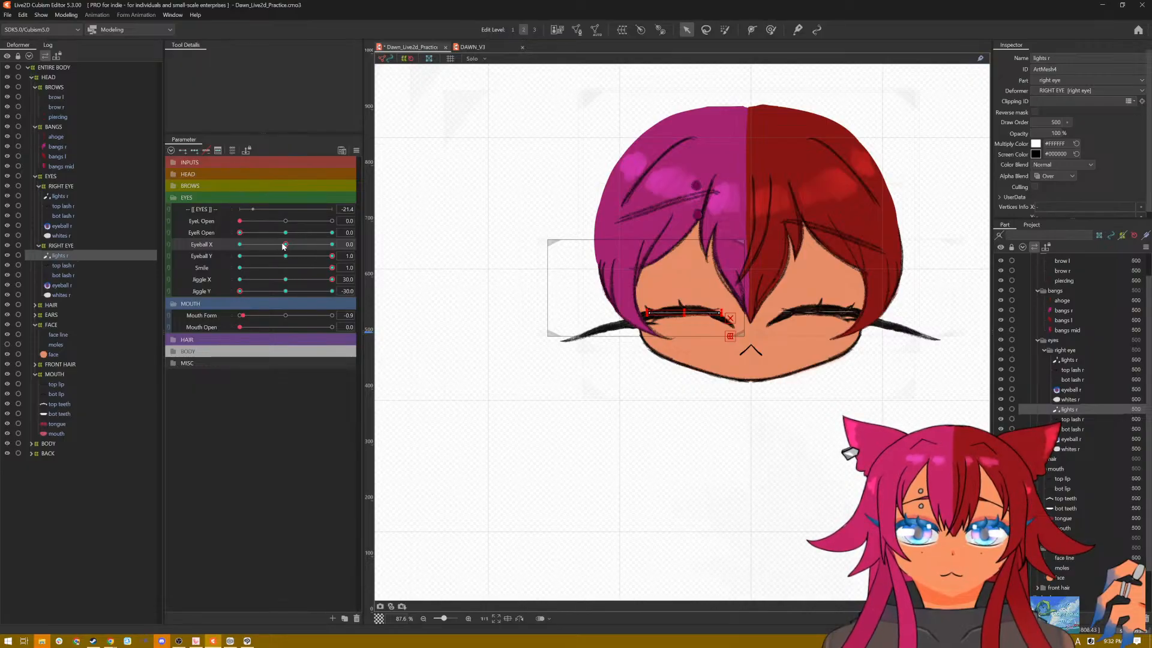
Step: Sweep Eyeball X and Y to check the highlights on the smiling eyes, and preview the model with random parameter movement
drag(284, 245, 382, 252)
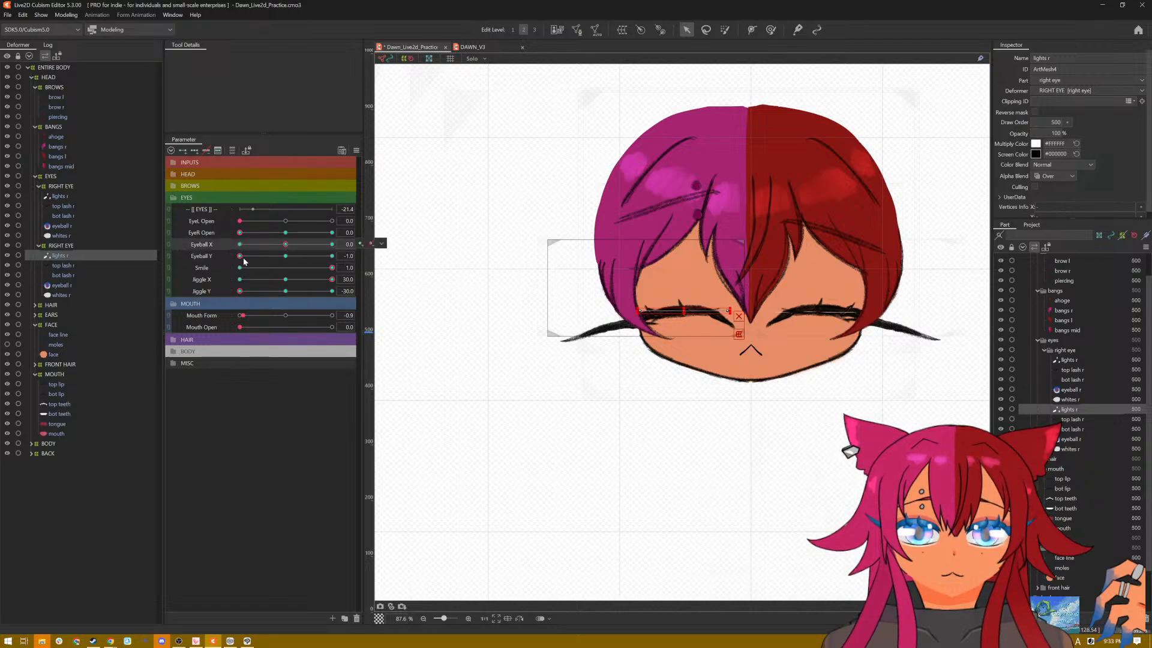
drag(287, 245, 356, 245)
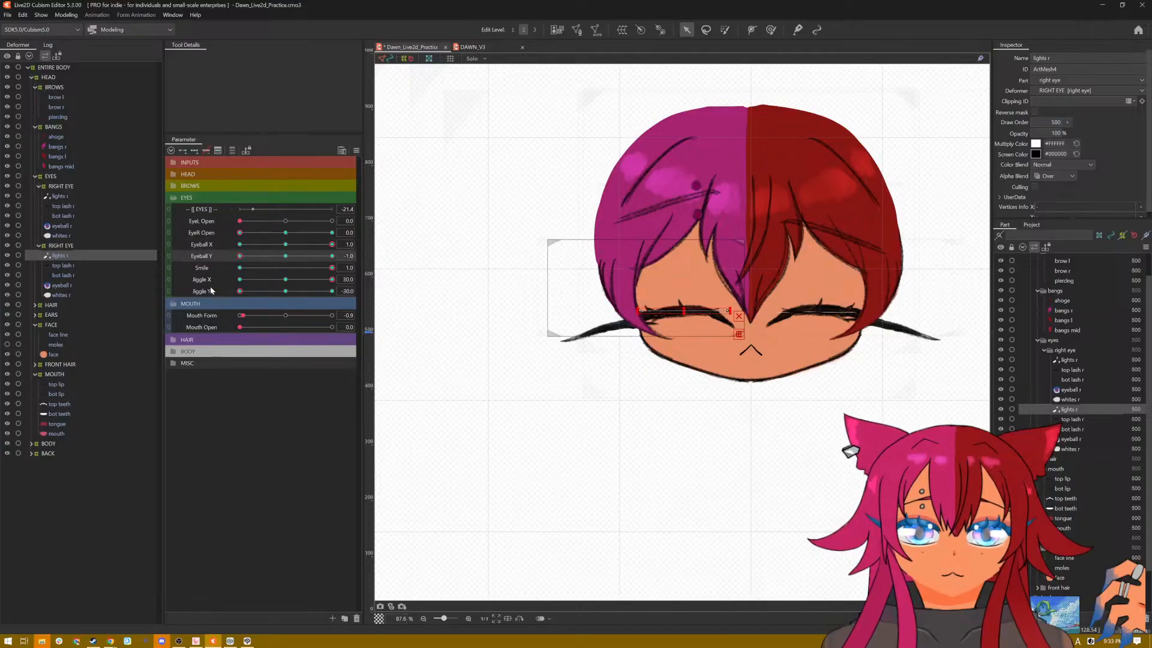
click(355, 151)
click(444, 226)
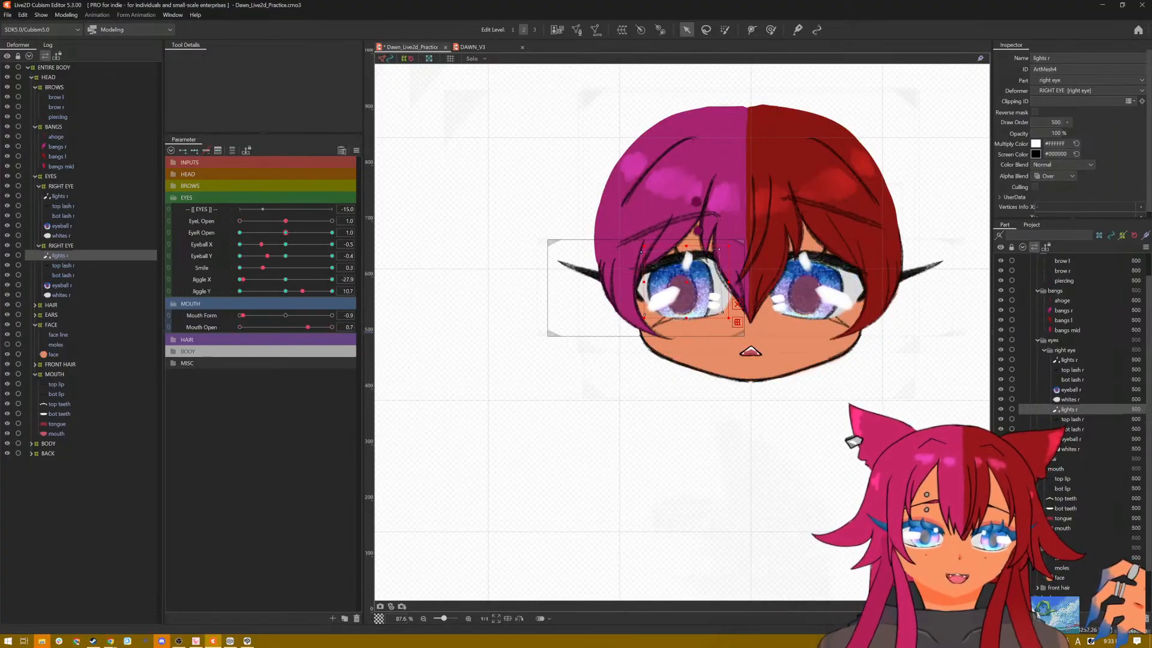
key(Escape)
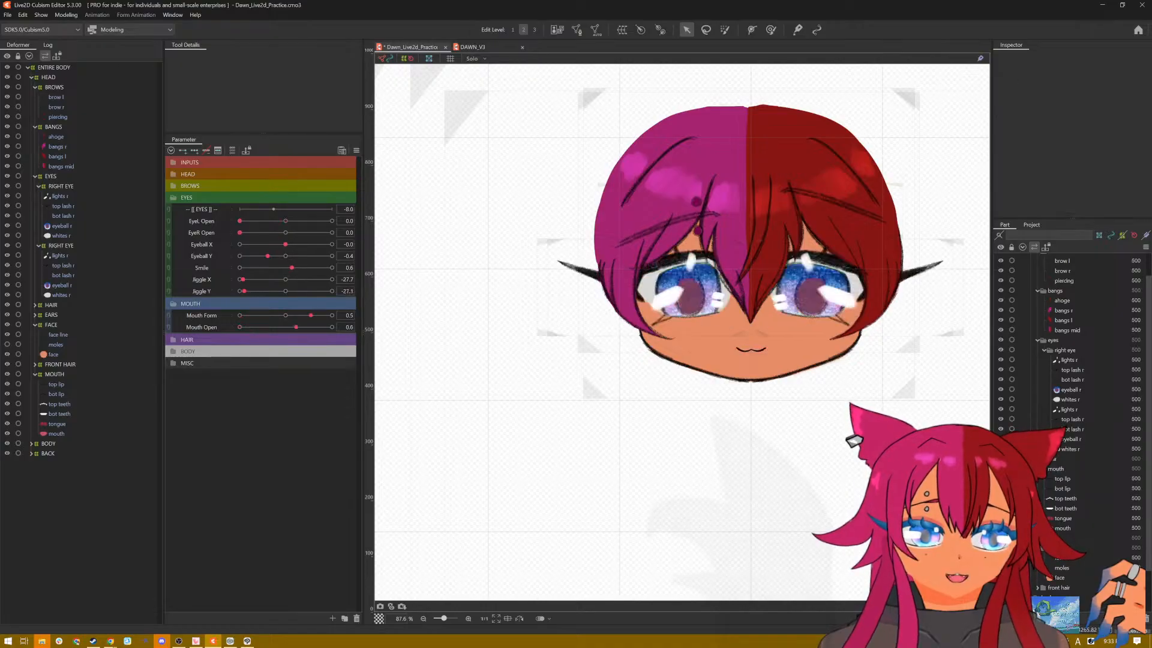
Step: Save the model and reset all parameters to their default values
key(ctrl+s)
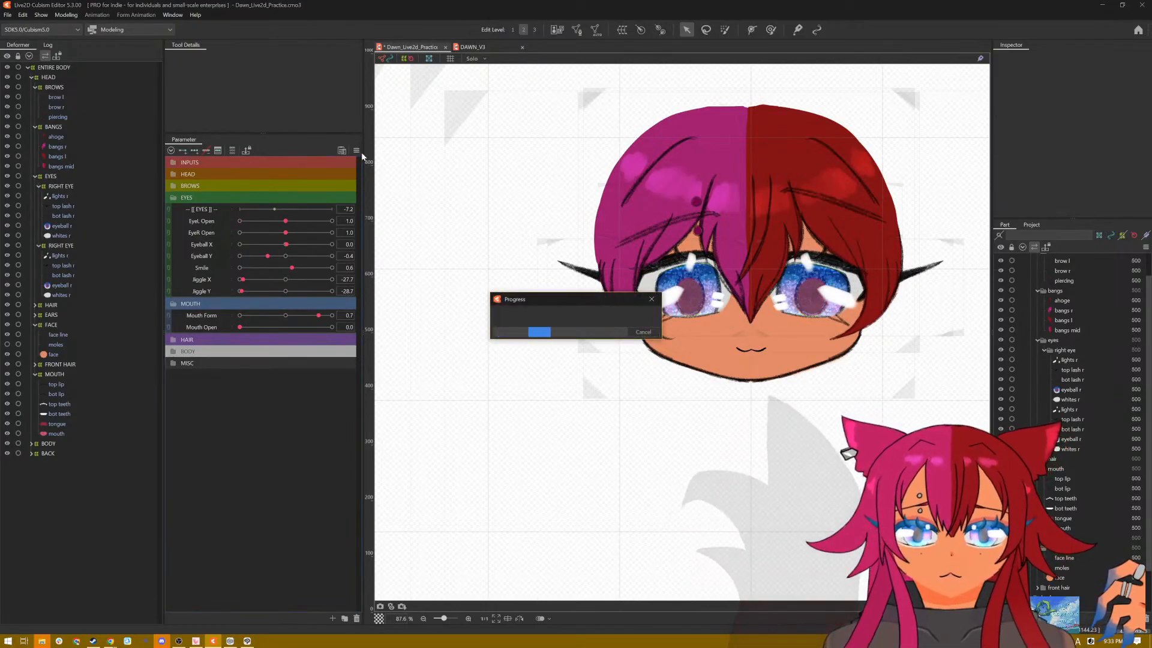
click(356, 151)
click(432, 152)
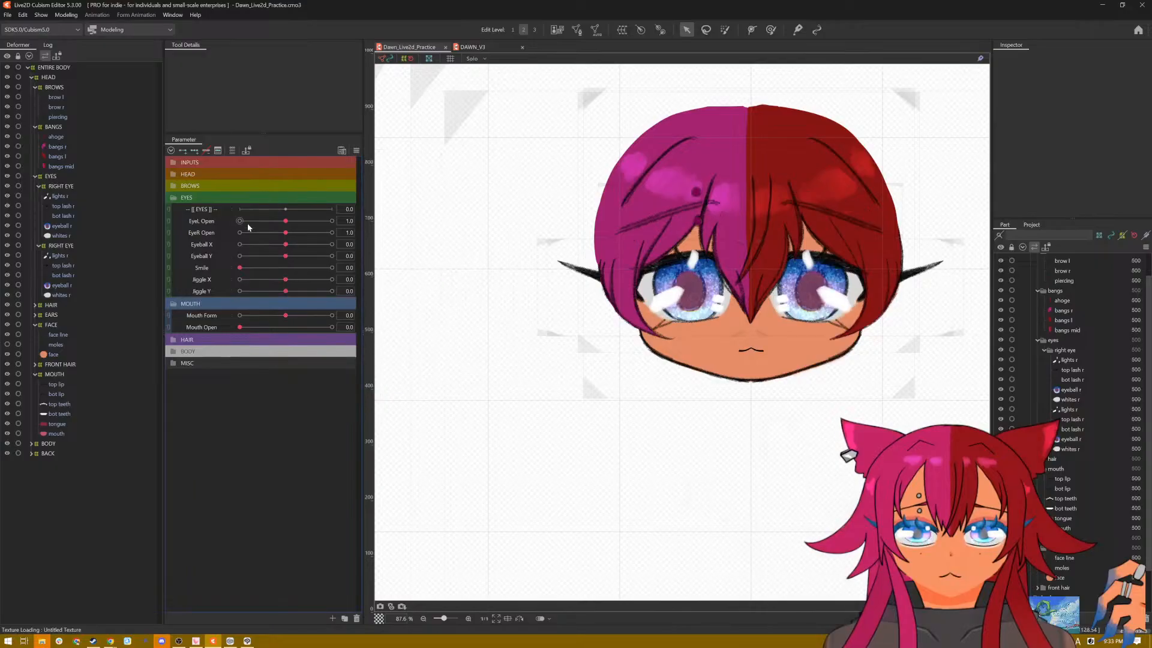
Step: Close both eyes with Smile at 0 and sweep Eyeball X and Y to check the flattened highlight mesh at their extremes
click(66, 197)
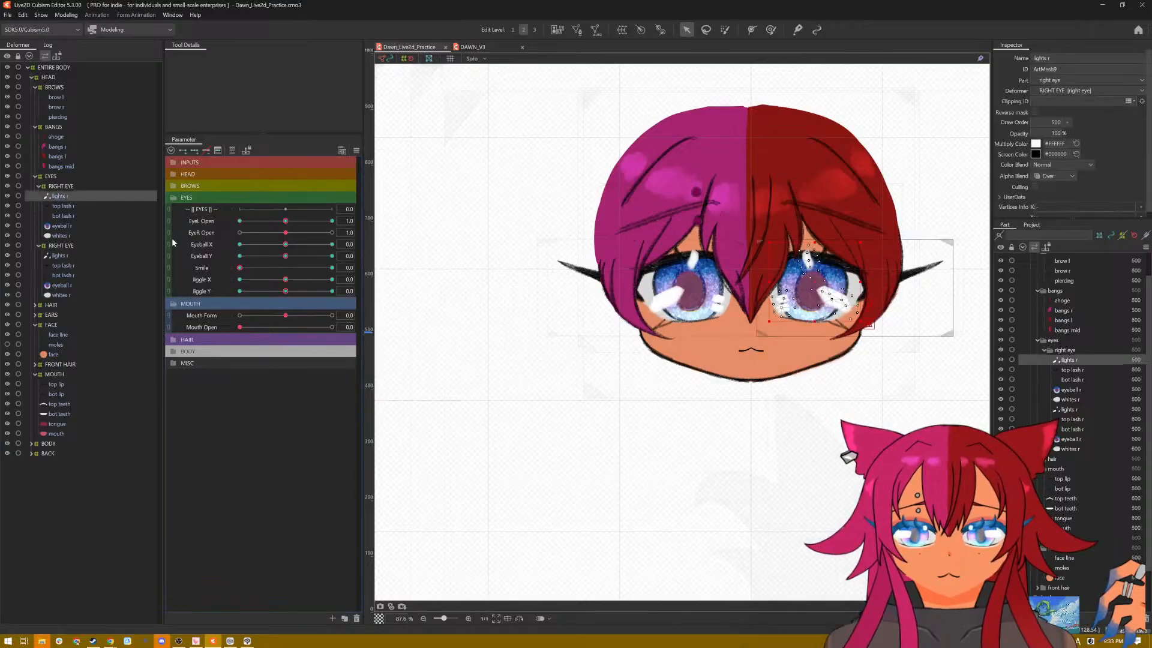
drag(285, 245, 222, 235)
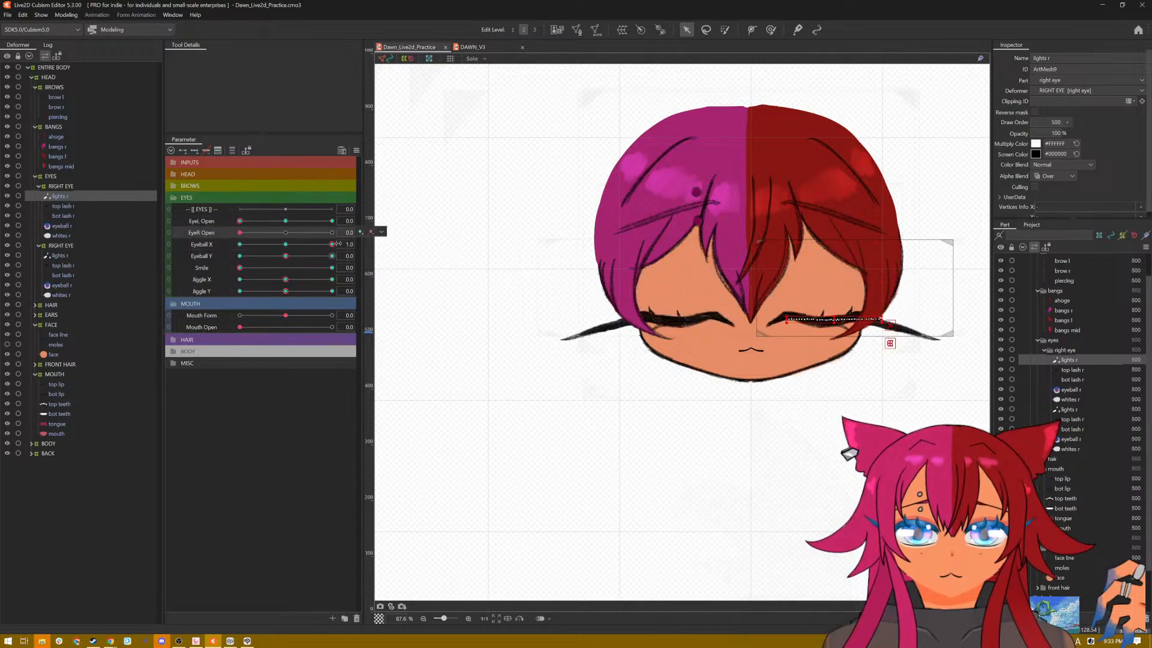
drag(339, 243, 313, 242)
drag(243, 242, 354, 246)
drag(286, 255, 242, 259)
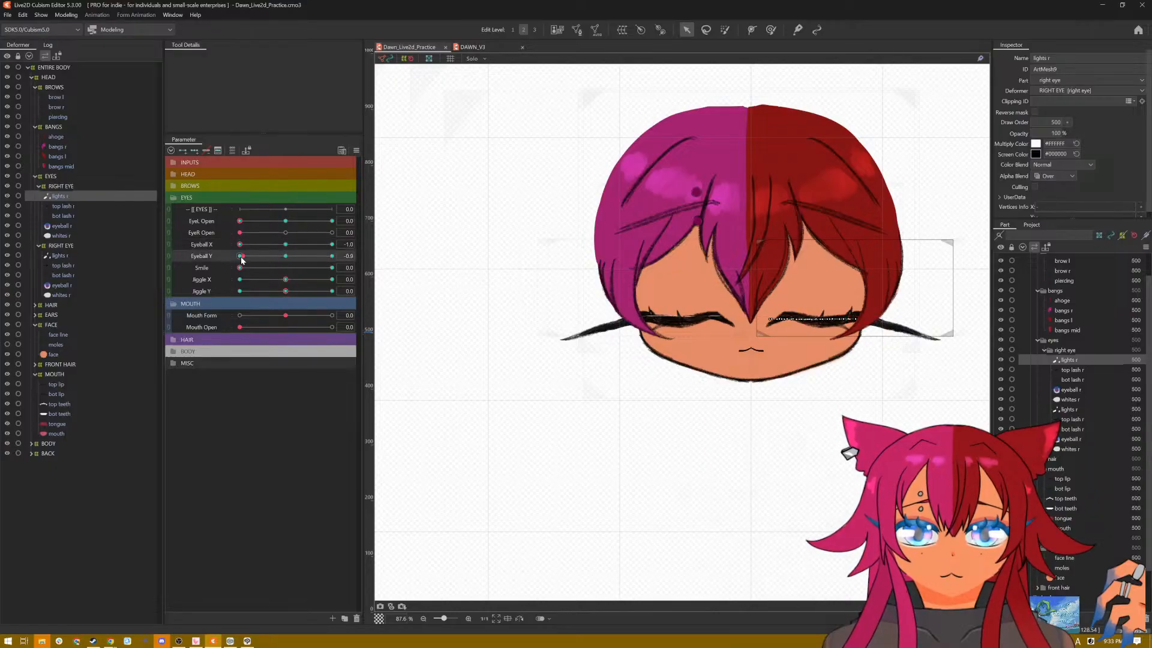
drag(345, 256, 390, 247)
drag(267, 248, 222, 249)
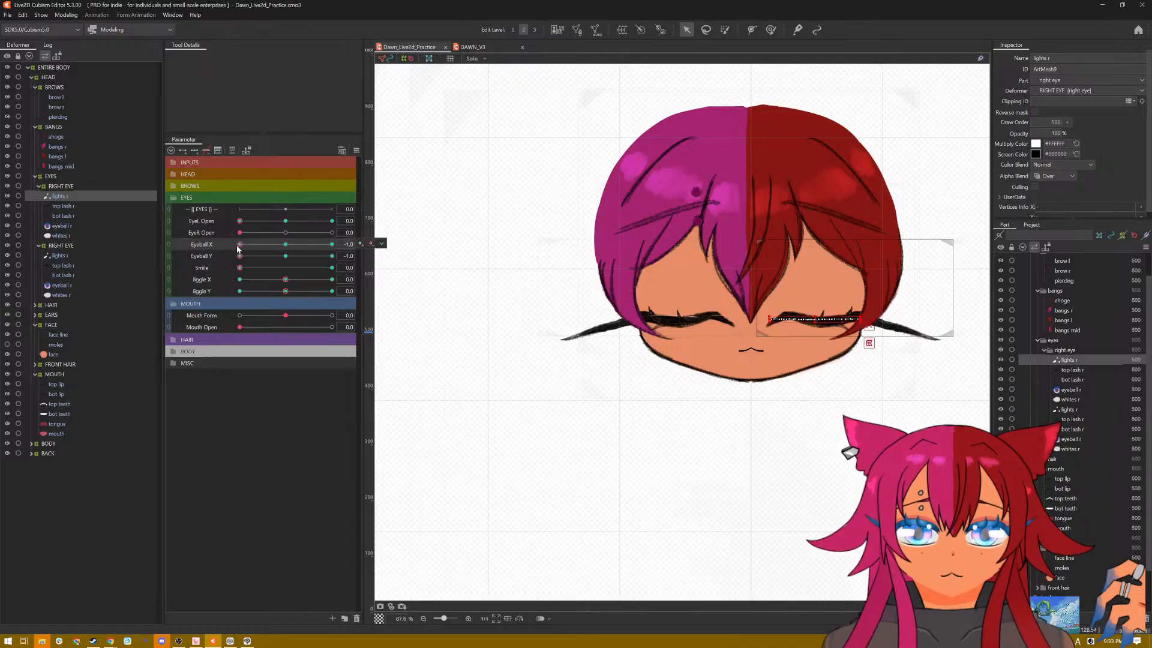
Step: Check the flattened highlights on the closed eyes across Eyeball X and Y extremes, first with Smile at 0 and again at 1.0
drag(360, 245, 387, 247)
click(286, 258)
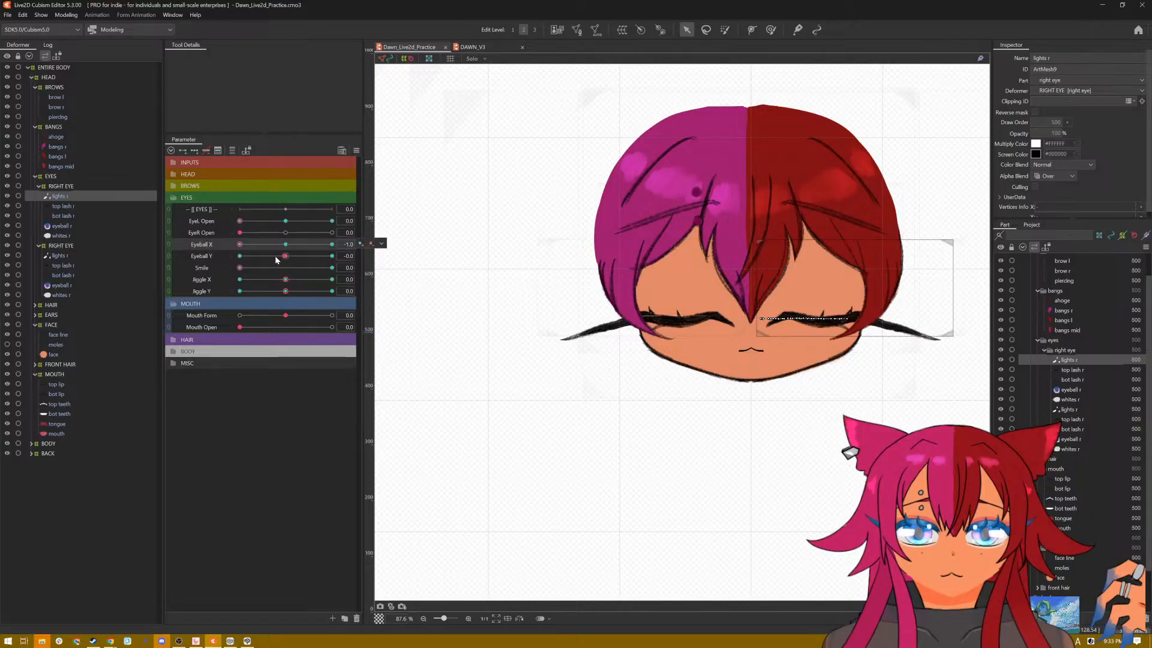
drag(277, 259, 348, 257)
drag(241, 245, 356, 247)
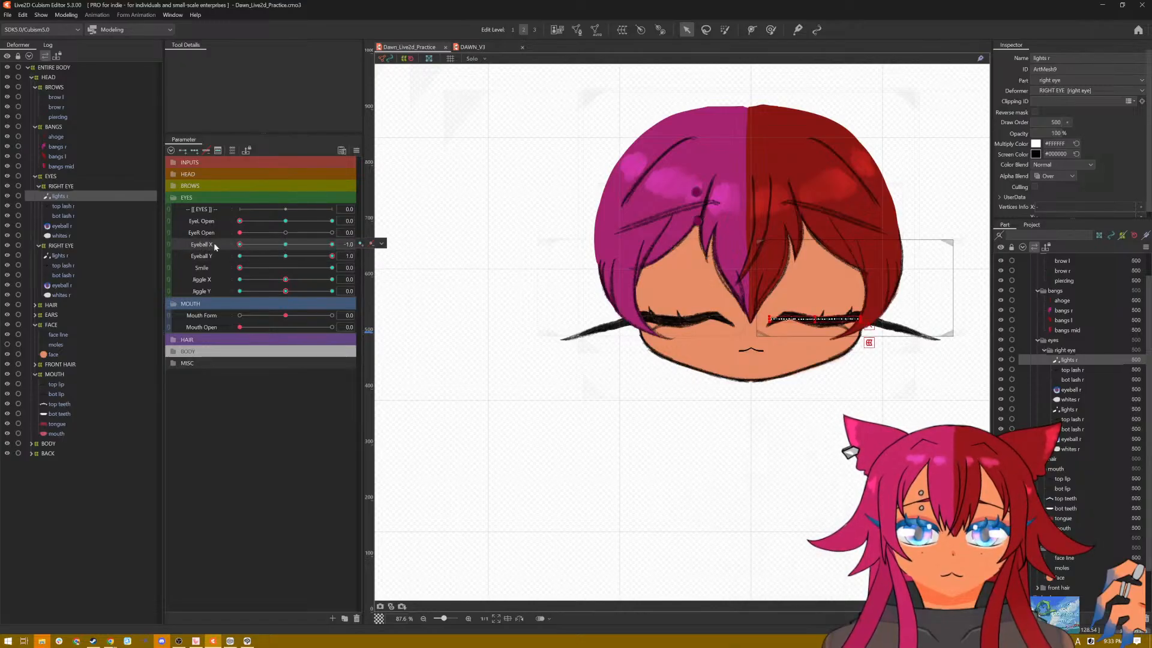
drag(241, 268, 368, 271)
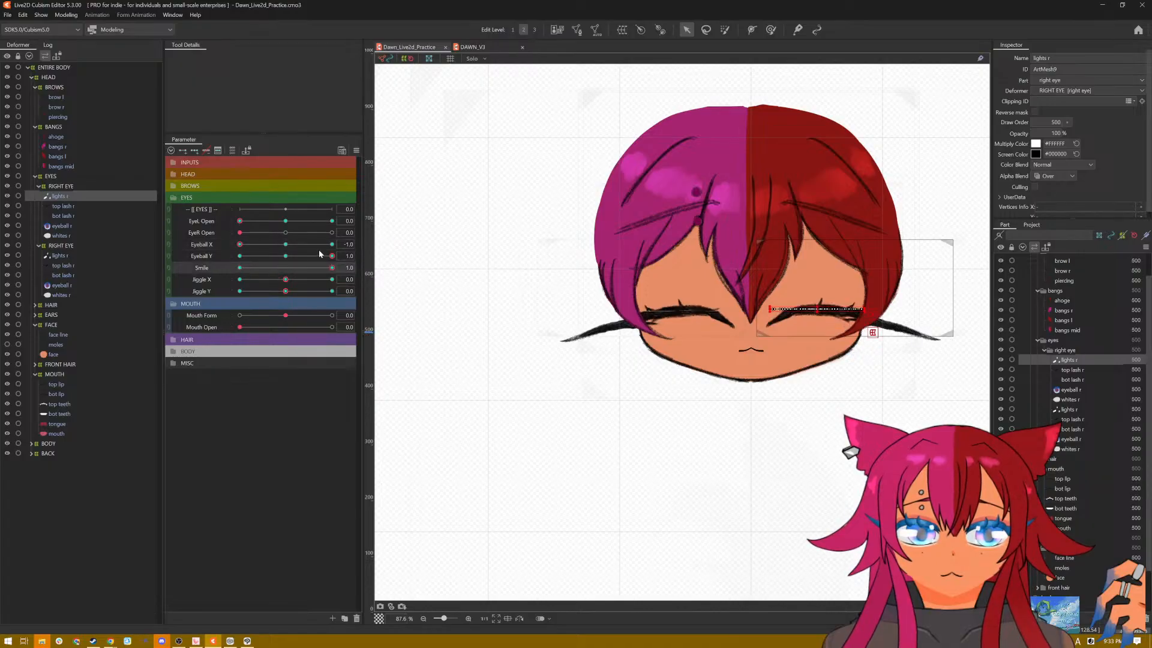
click(245, 246)
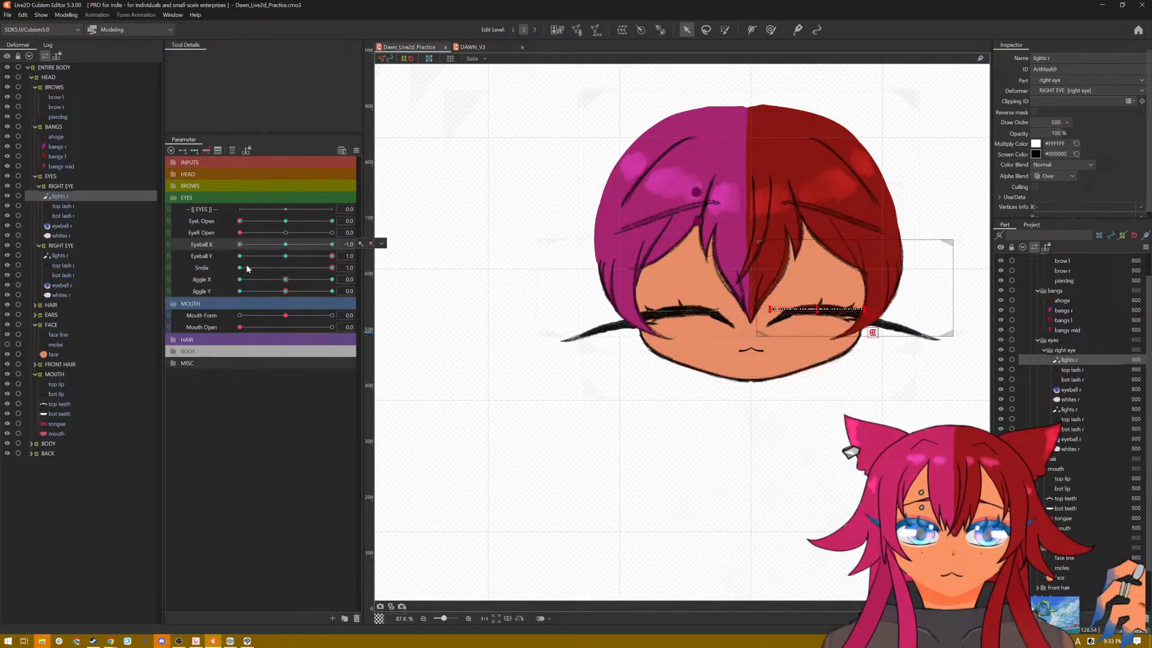
click(287, 257)
Step: Set EyeL Open to 2.0 with Smile at 1.0, check the highlight at both Eyeball Y extremes, and reset all parameters to default
drag(247, 244, 350, 220)
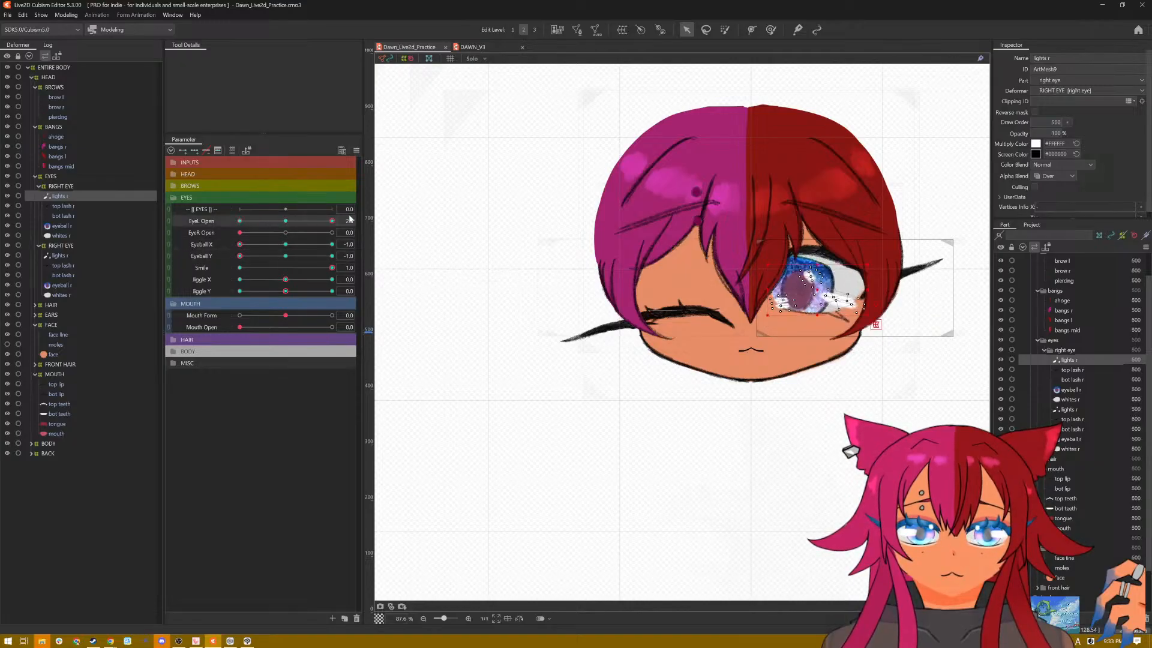
click(207, 244)
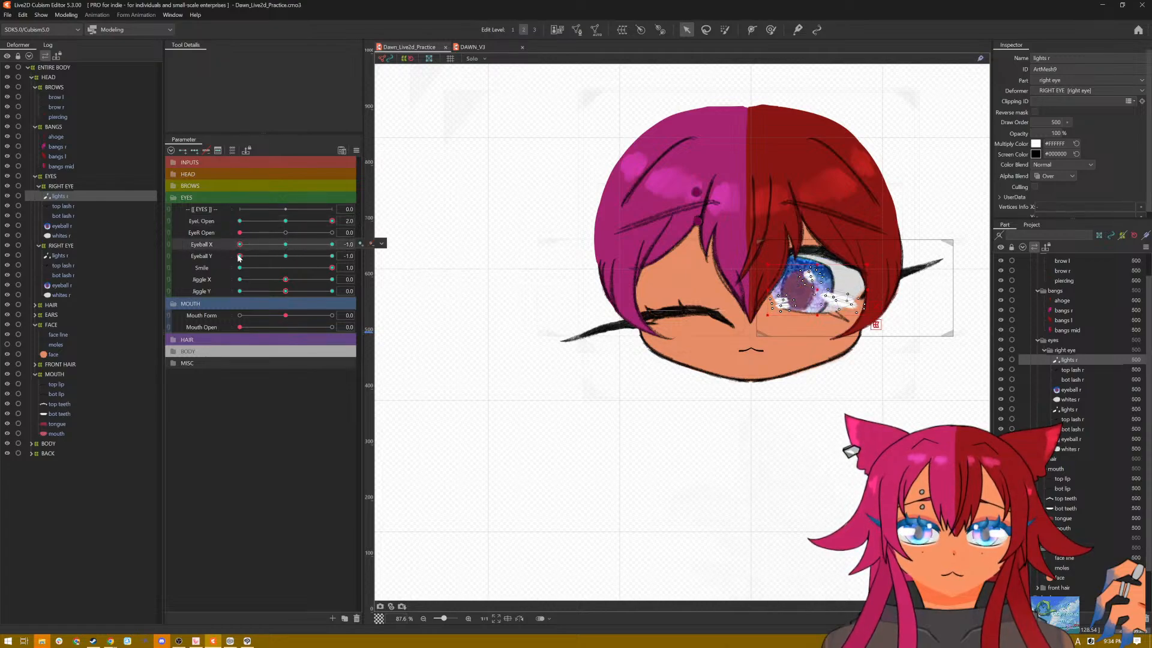
drag(239, 256, 348, 255)
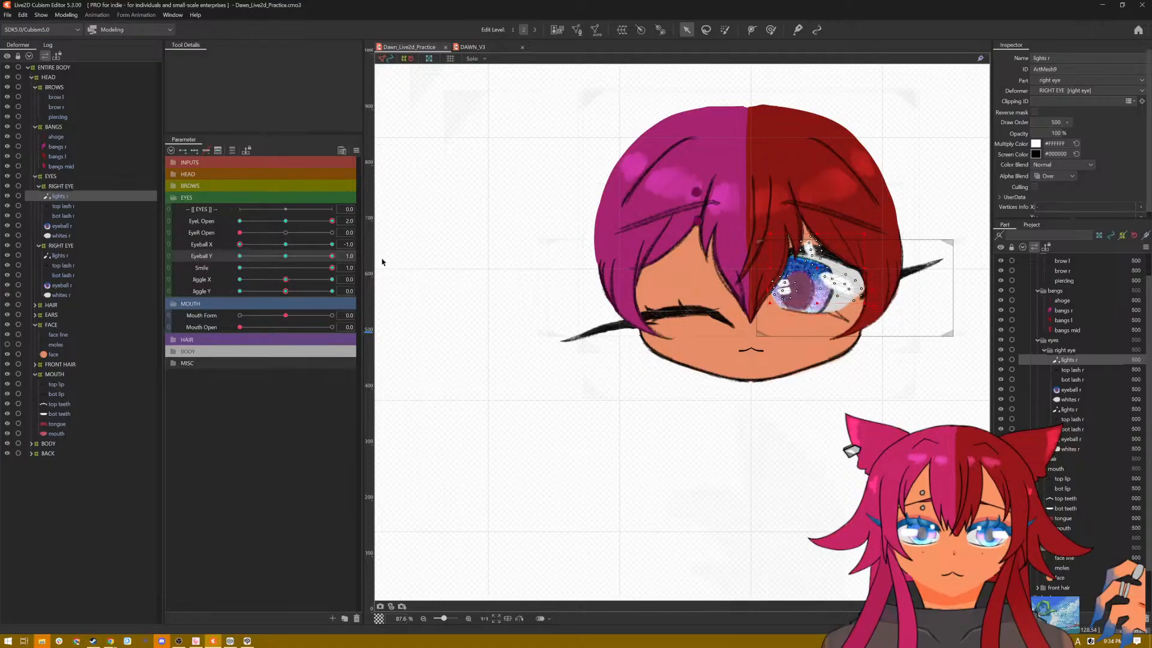
click(356, 151)
click(411, 180)
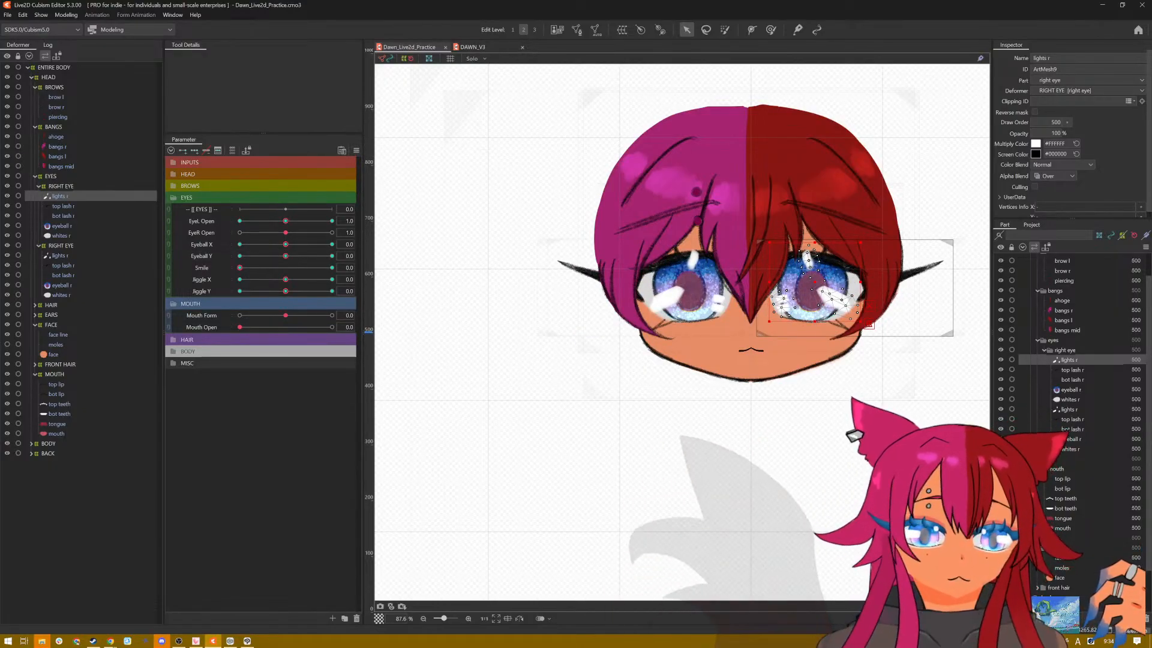
Step: Deselect the mesh and preview the model's eye physics in the Physics Settings using the [Posing] pattern, closing the window when done
click(480, 336)
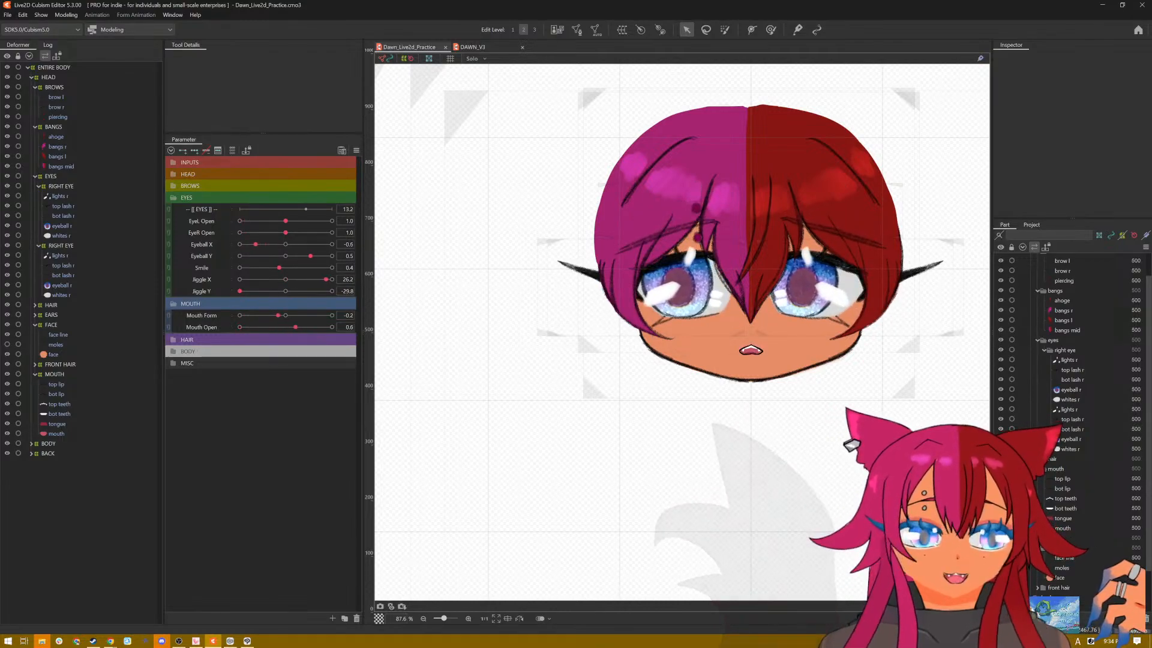
click(66, 15)
click(84, 215)
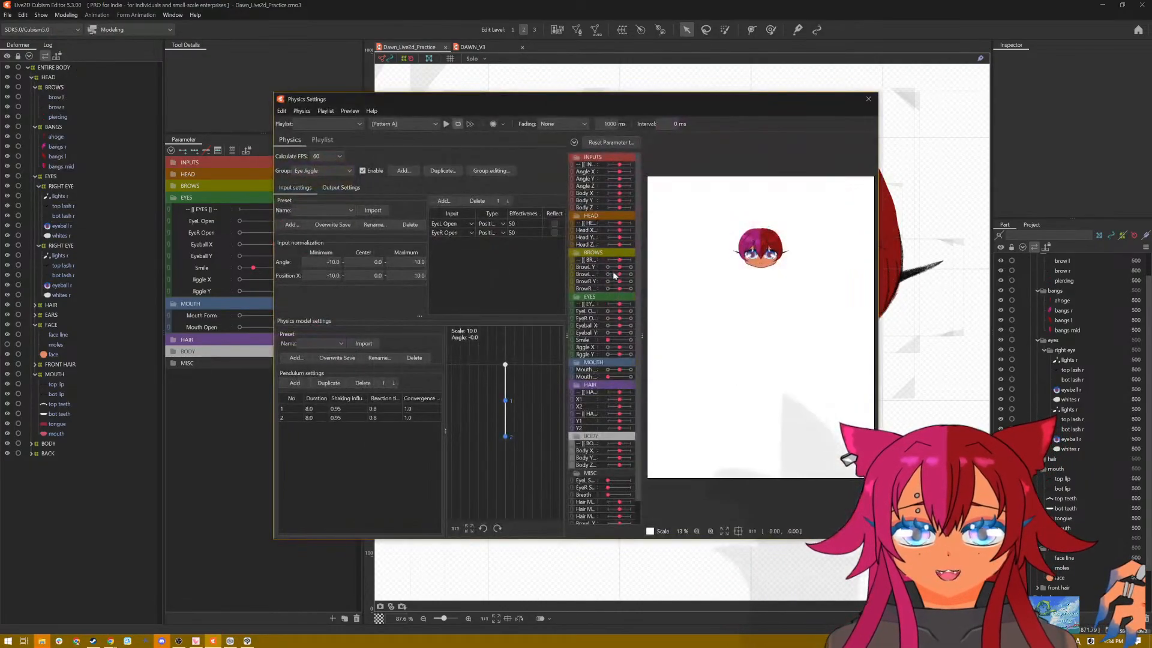
scroll(747, 255, up, 4)
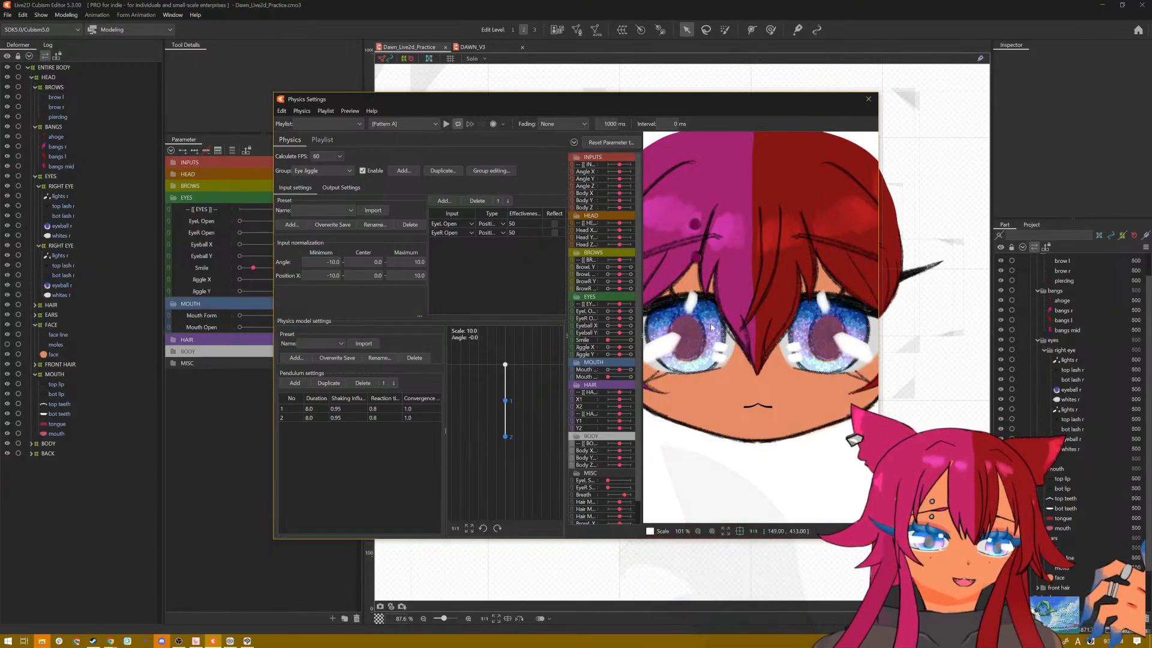
click(423, 123)
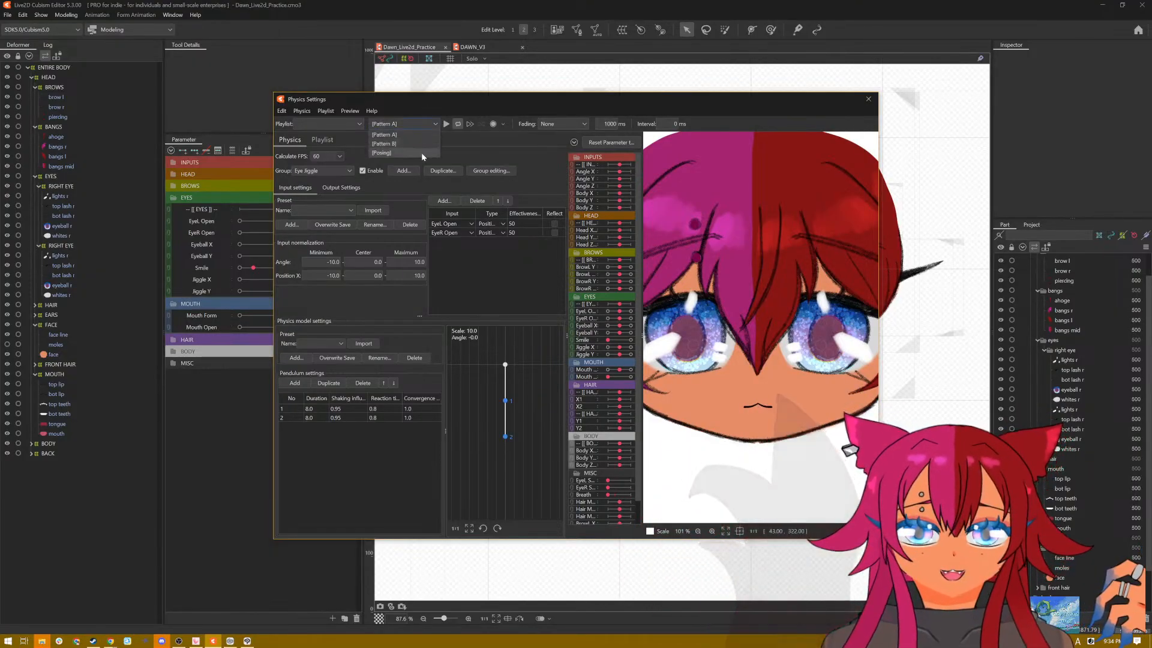
click(421, 153)
click(446, 124)
scroll(764, 464, down, 3)
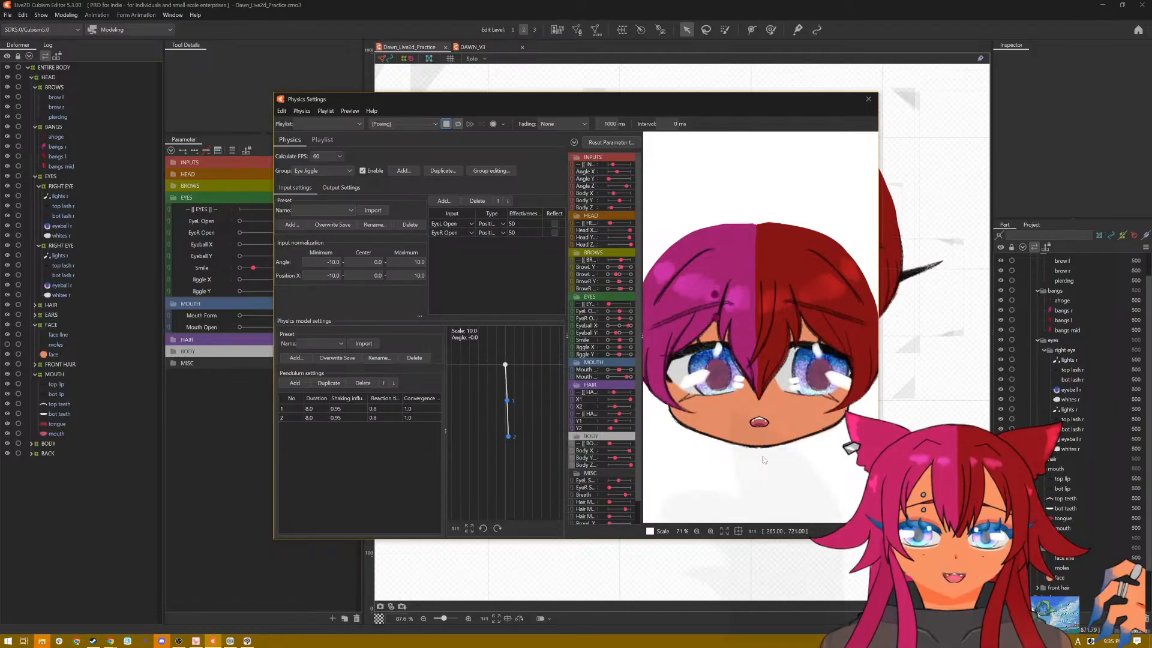
click(868, 100)
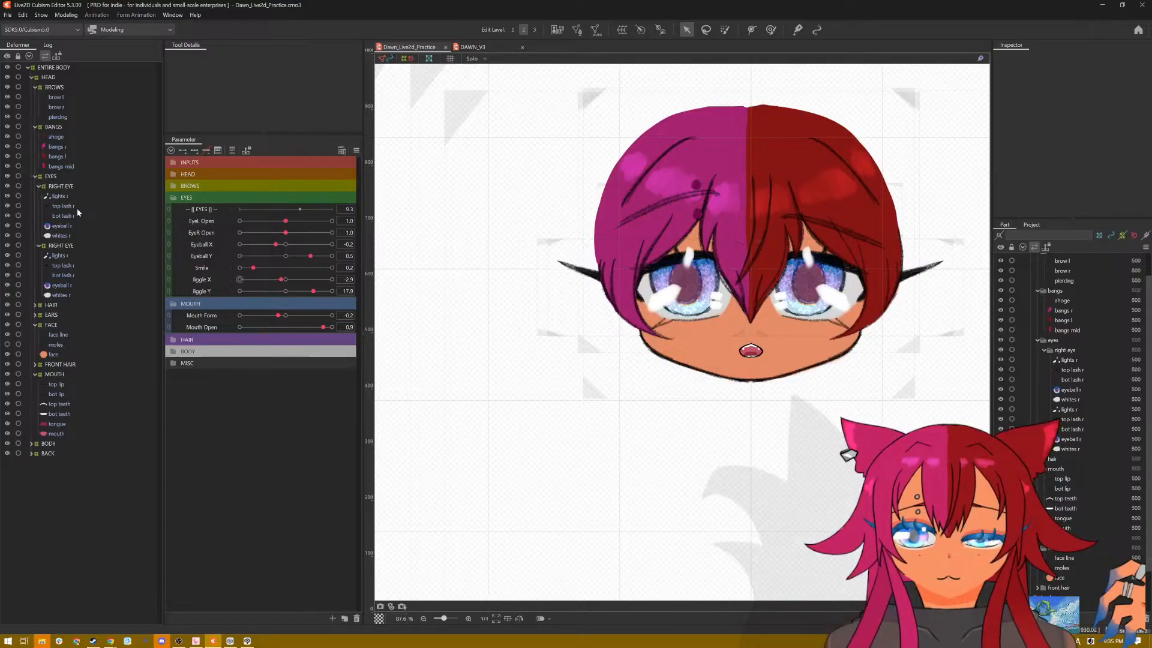
Step: Close both eyes with Jiggle X and Y at -30, check the highlights across Eyeball X and Y extremes, and restore default parameter values
click(63, 197)
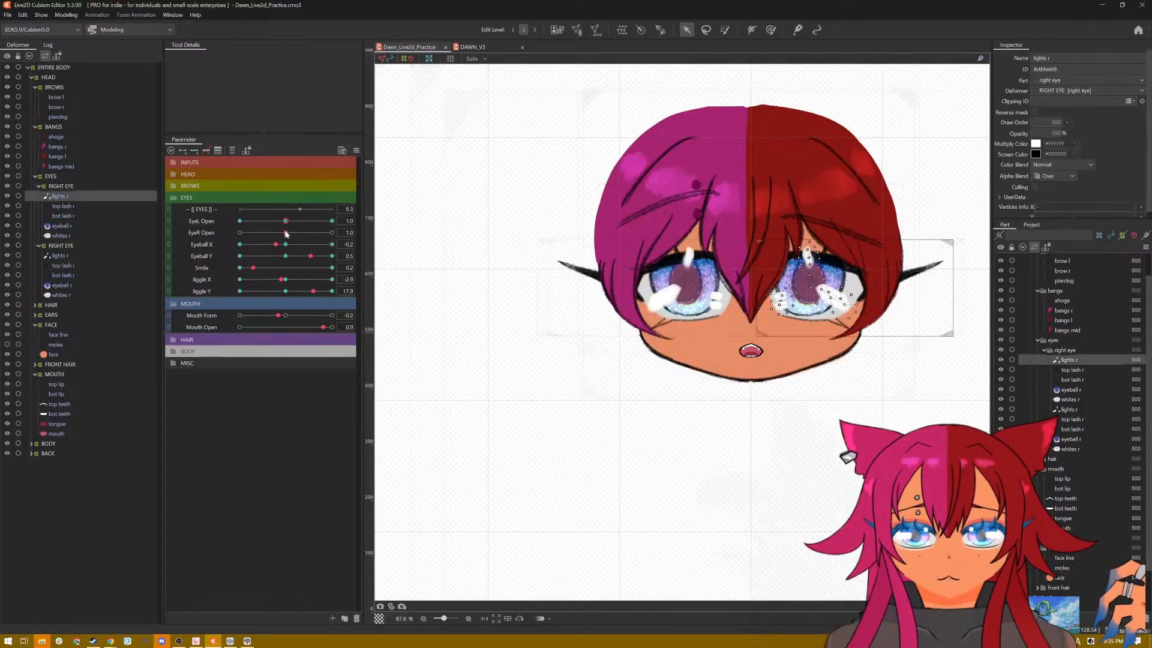
drag(286, 233, 212, 236)
drag(288, 221, 185, 224)
drag(280, 284, 217, 267)
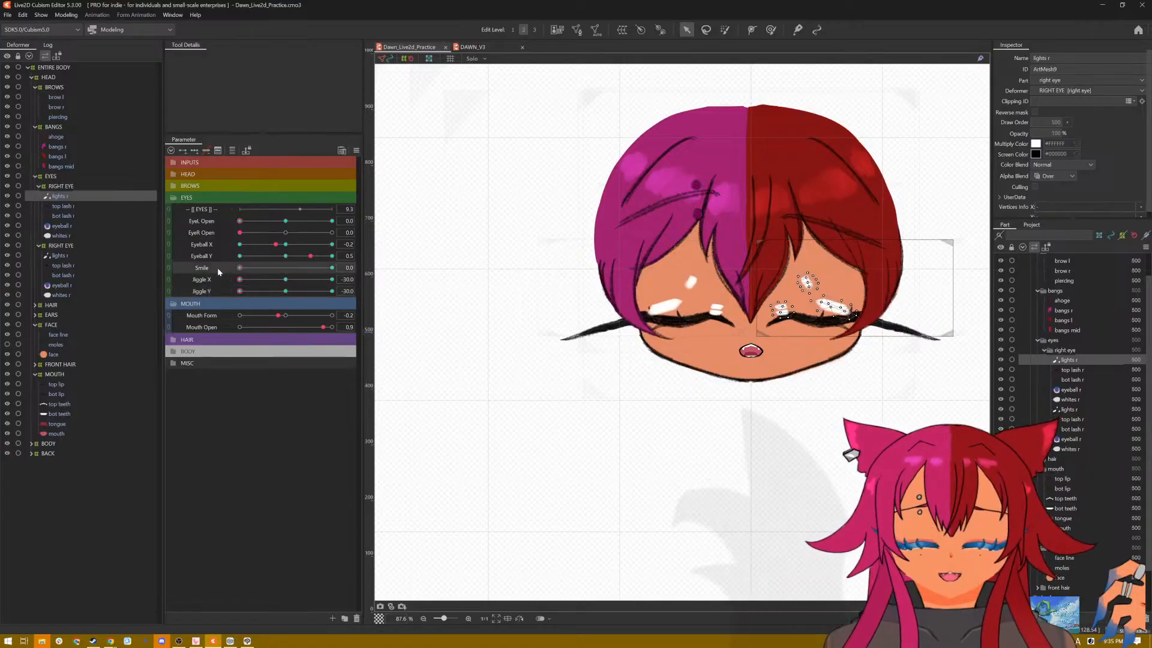
drag(280, 246, 344, 256)
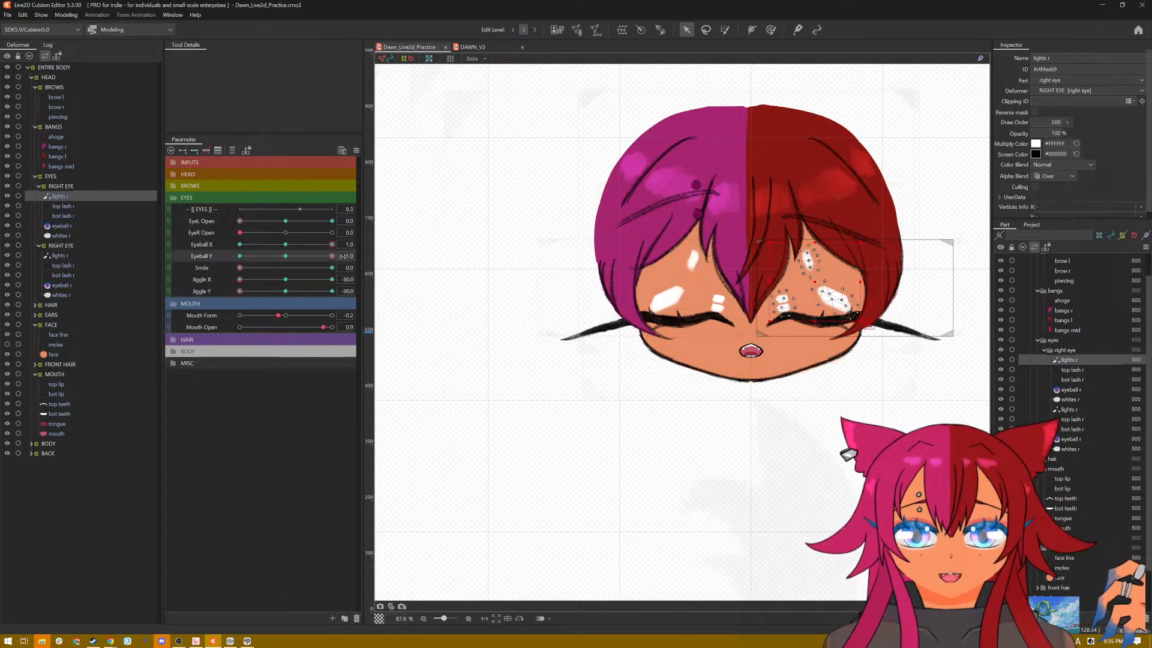
drag(343, 256, 227, 256)
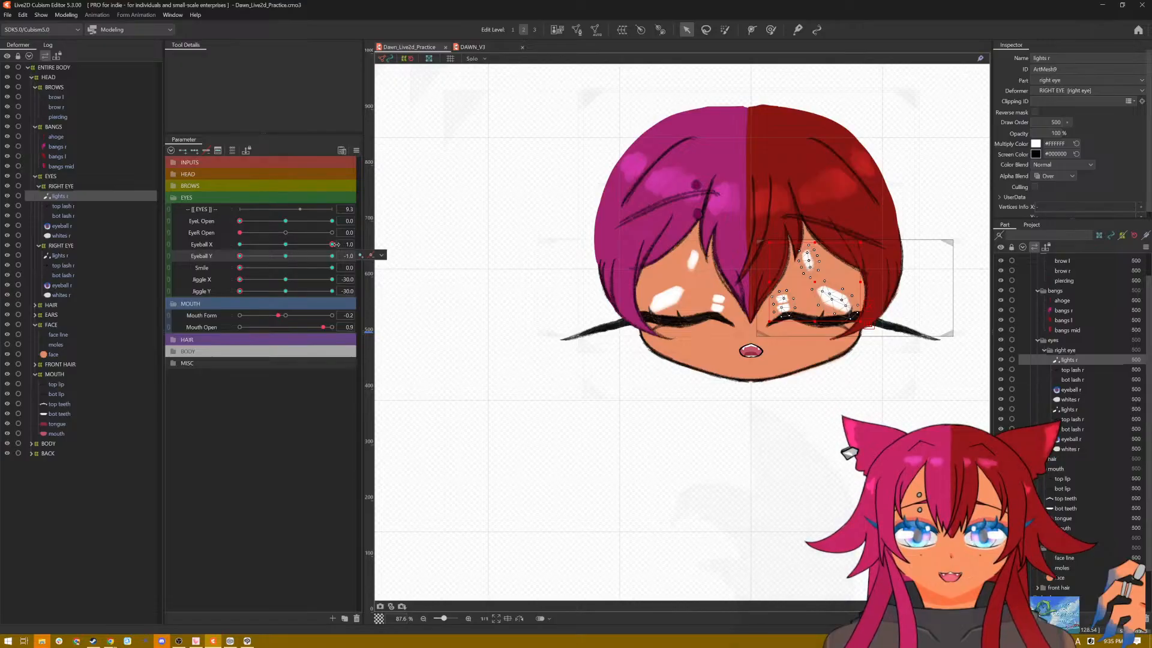
drag(333, 244, 323, 245)
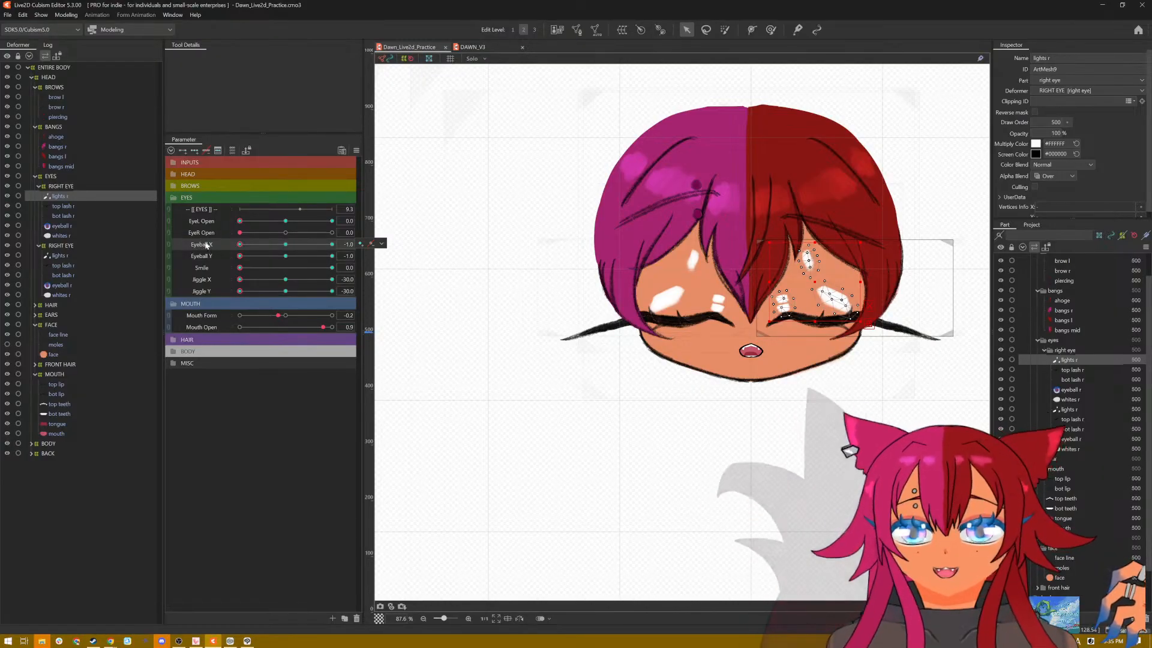
click(356, 150)
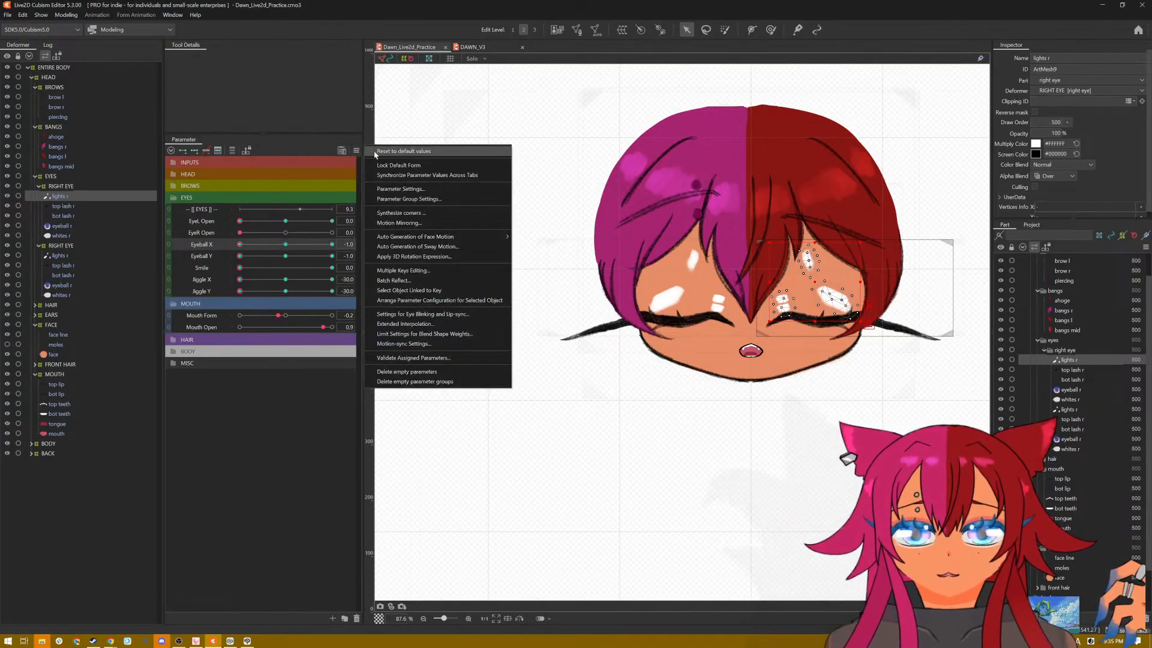
click(396, 152)
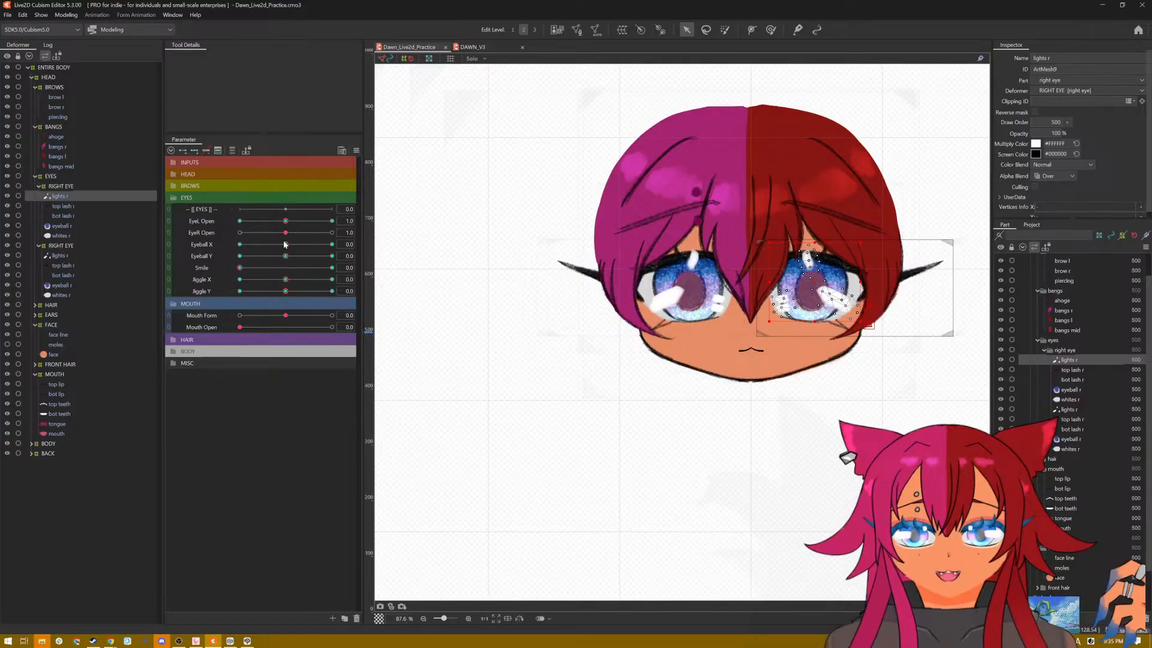
Step: Close both eyes with Jiggle at 0, compare the highlights across Eyeball X and Y, reopen the left eye, and reset the parameters
drag(285, 222, 202, 229)
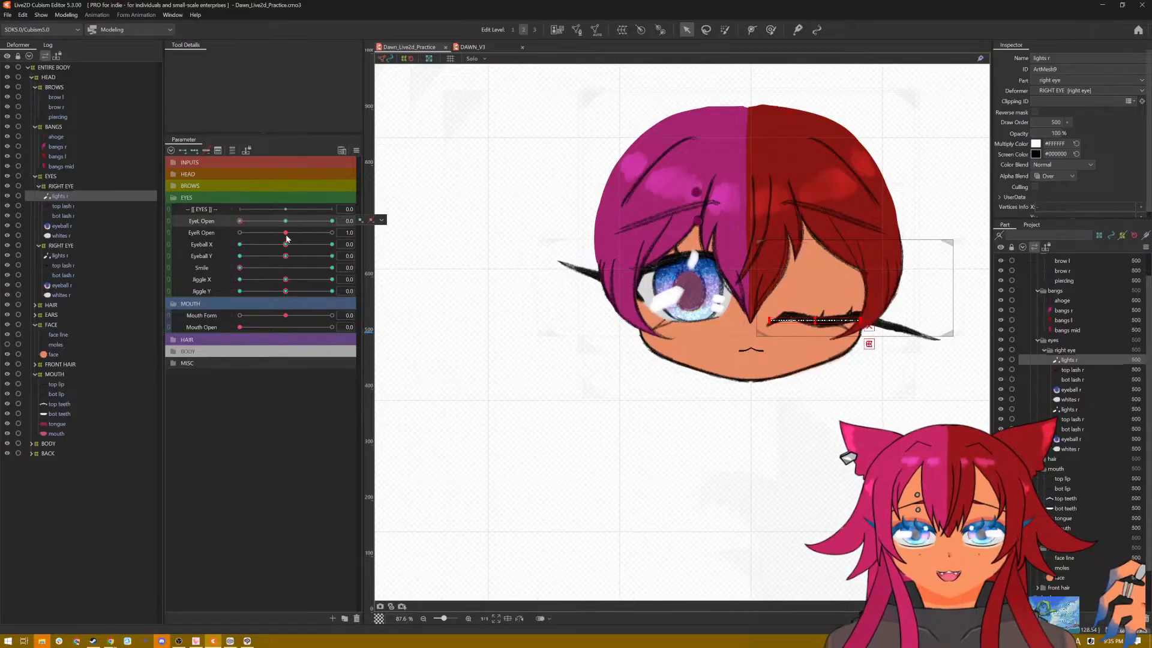
drag(287, 235, 206, 243)
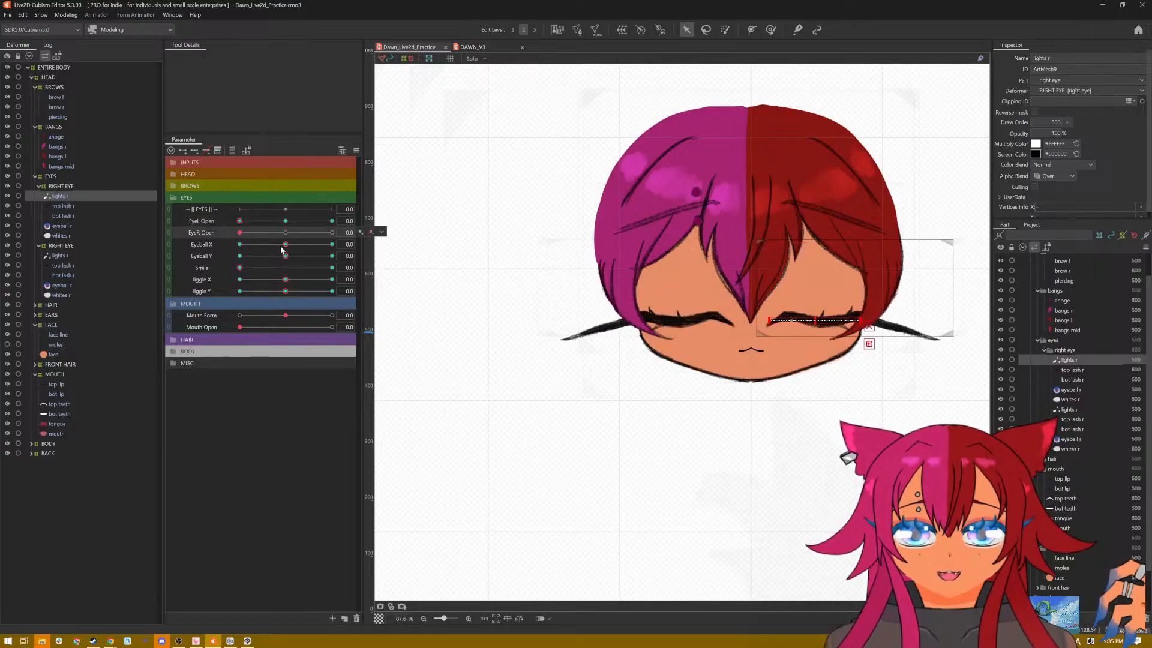
drag(282, 249, 212, 252)
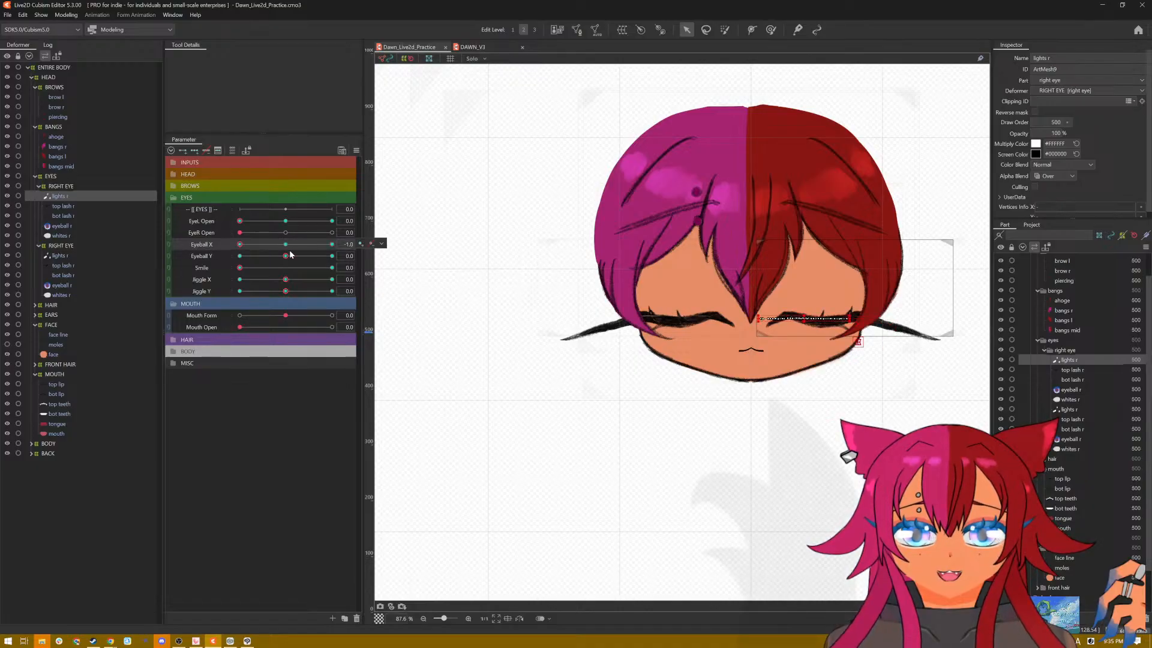
drag(290, 254, 339, 257)
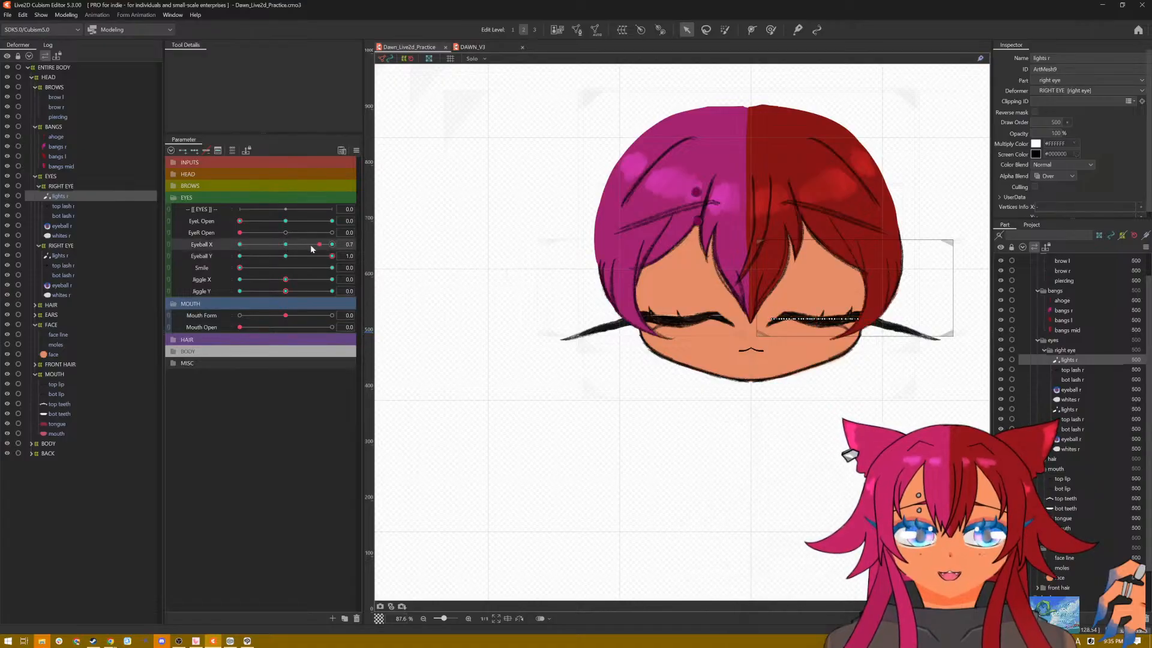
drag(240, 221, 239, 245)
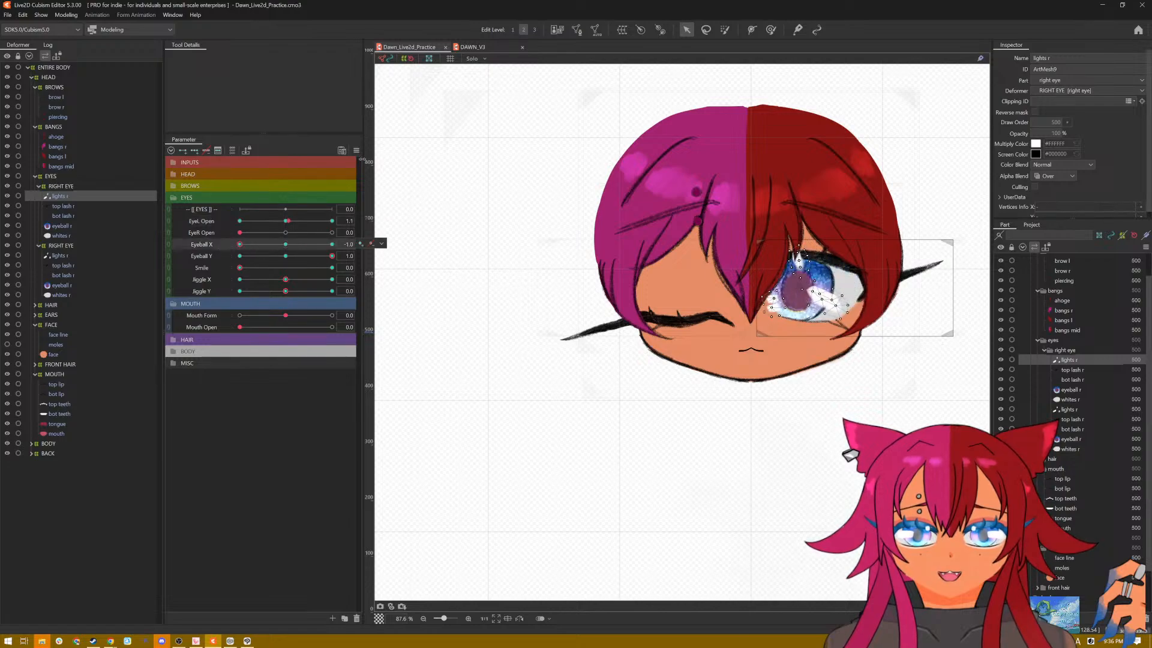
click(357, 150)
click(396, 151)
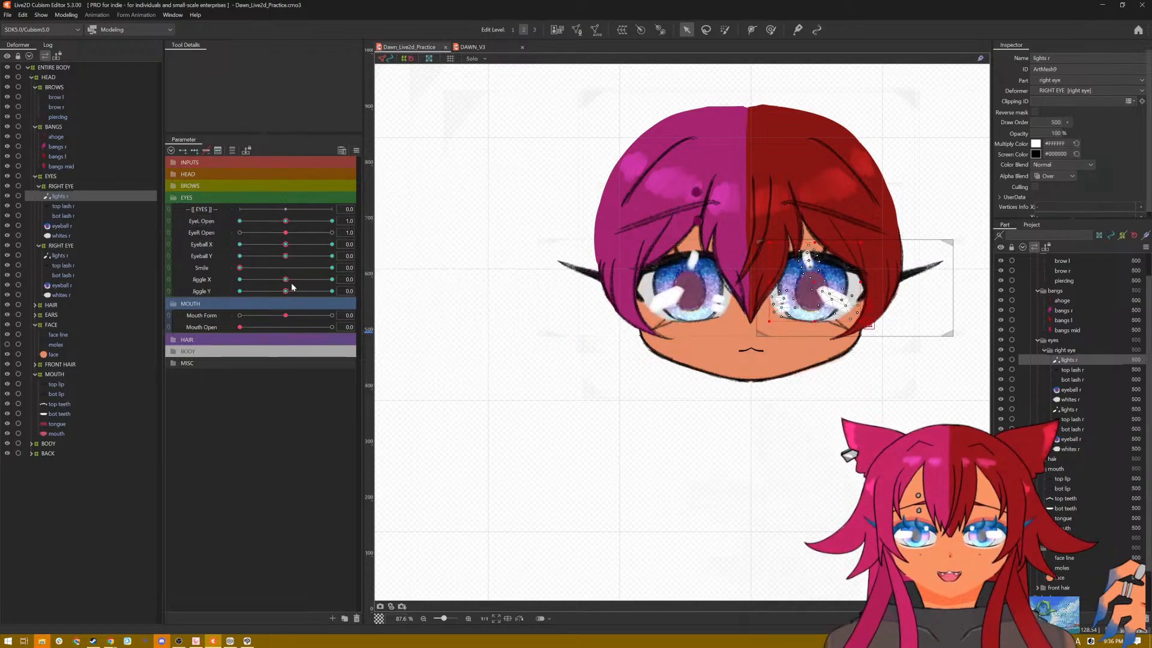
Step: Sweep Jiggle X and Y to their extremes to check the open eyes' deformation, and reset the parameters to default
drag(286, 280, 212, 287)
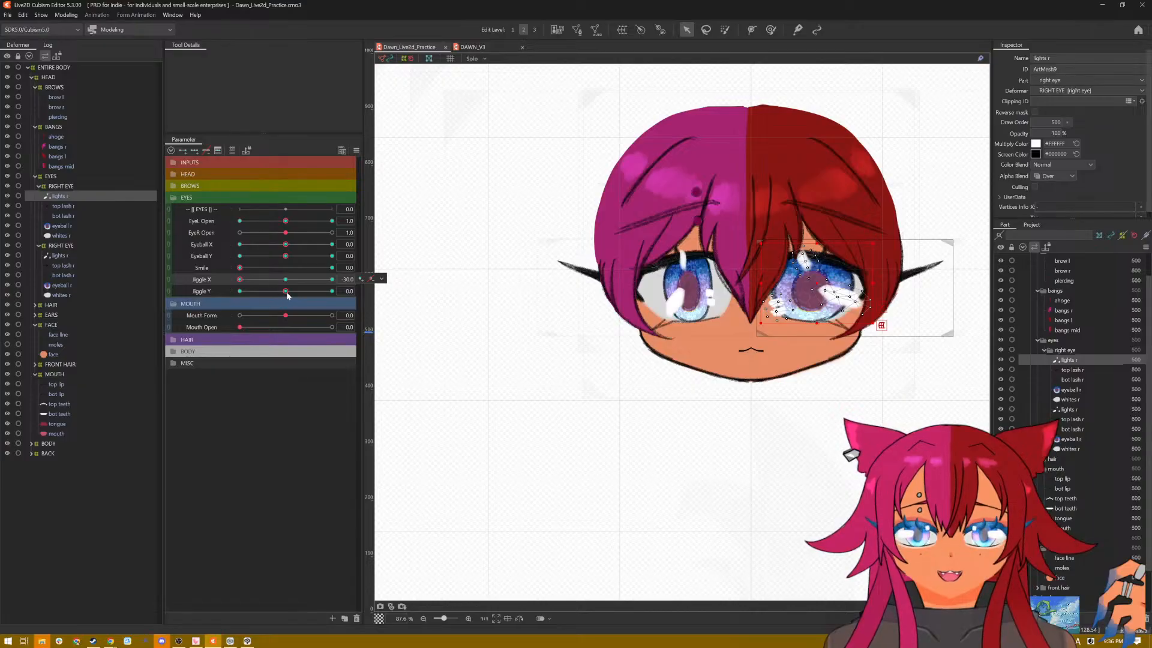
drag(286, 291, 340, 280)
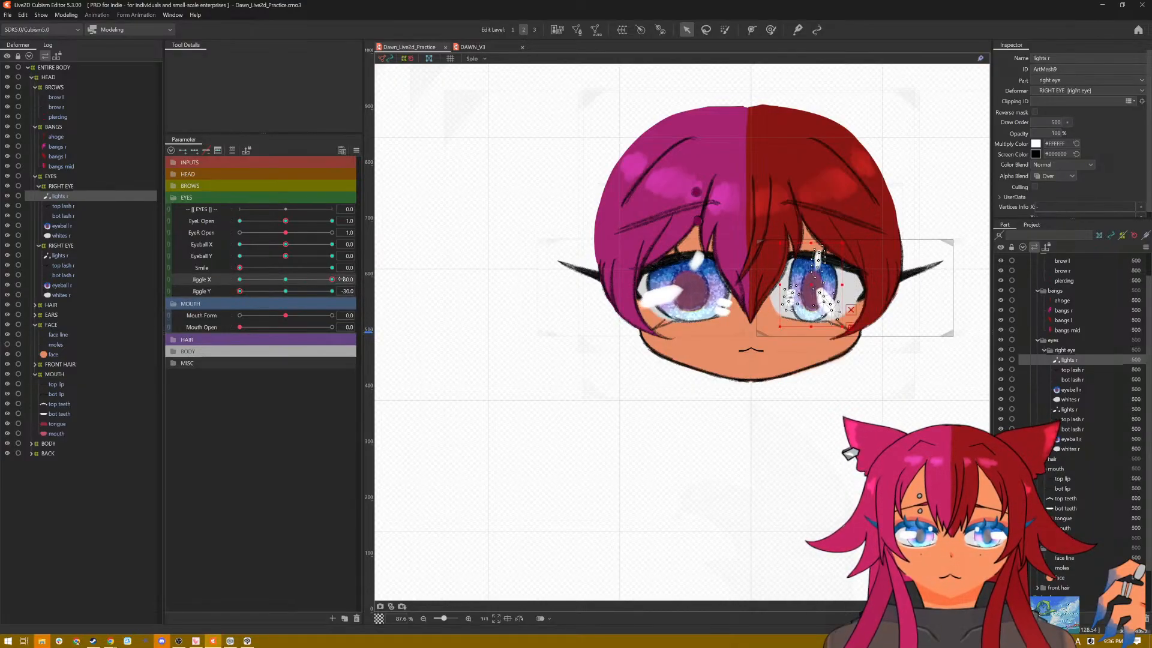
click(356, 151)
click(384, 152)
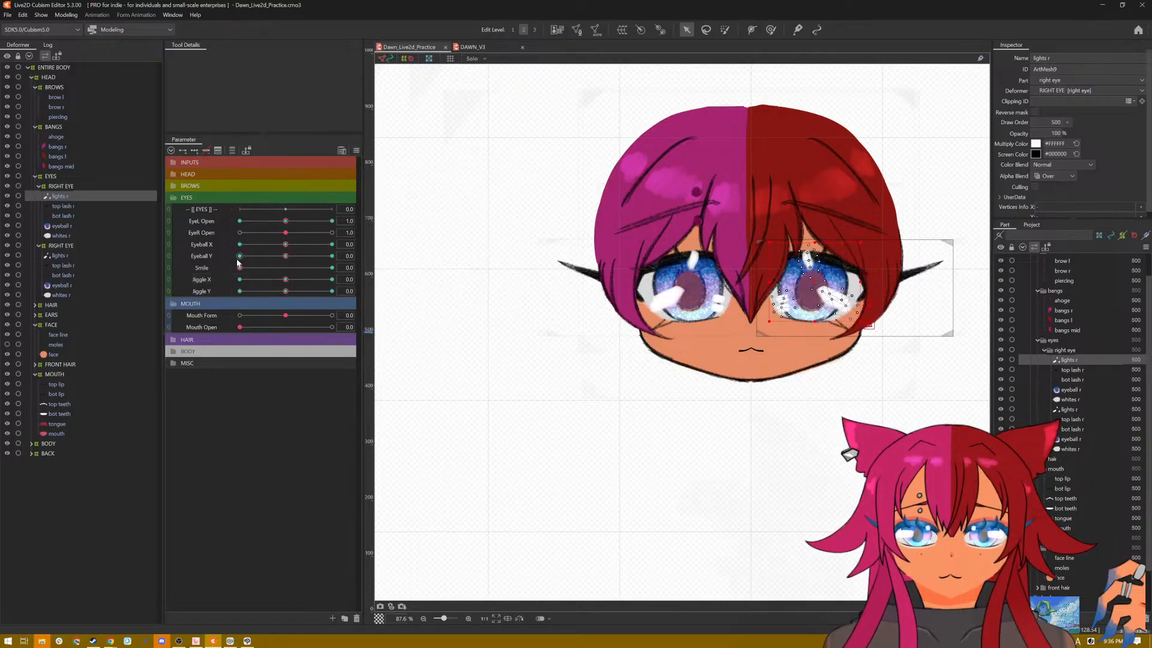
Step: Set Eyeball Y to -1.0, close both eyes, and check the highlights with Jiggle X at -30 before resetting all parameters
drag(285, 259, 236, 266)
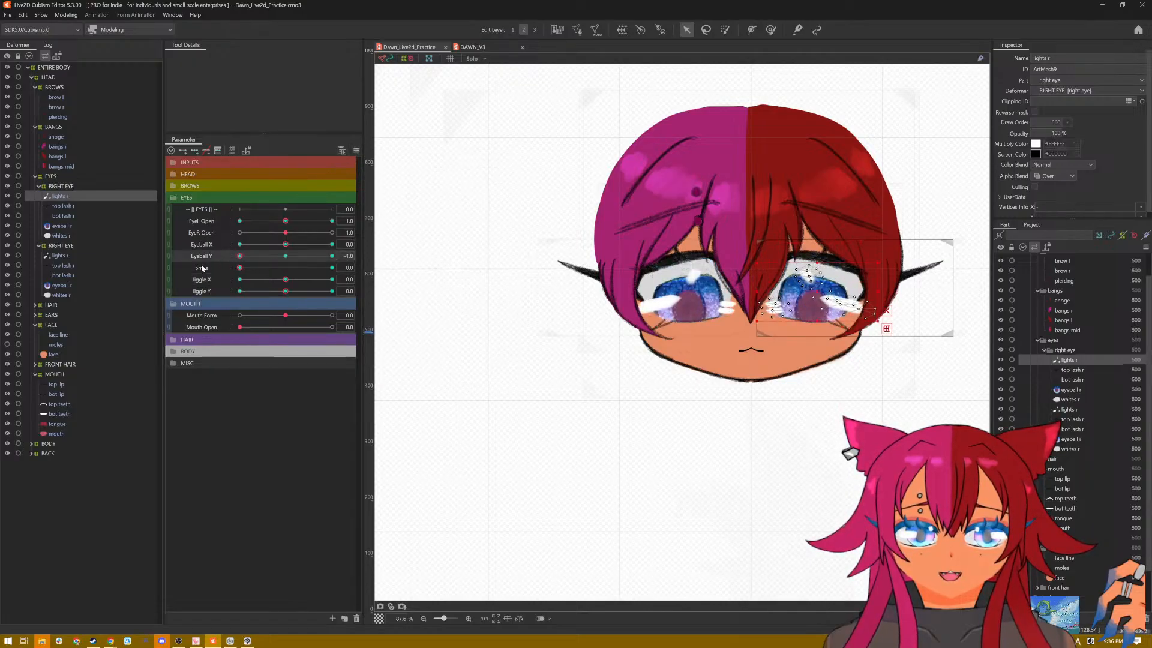
drag(284, 237, 212, 238)
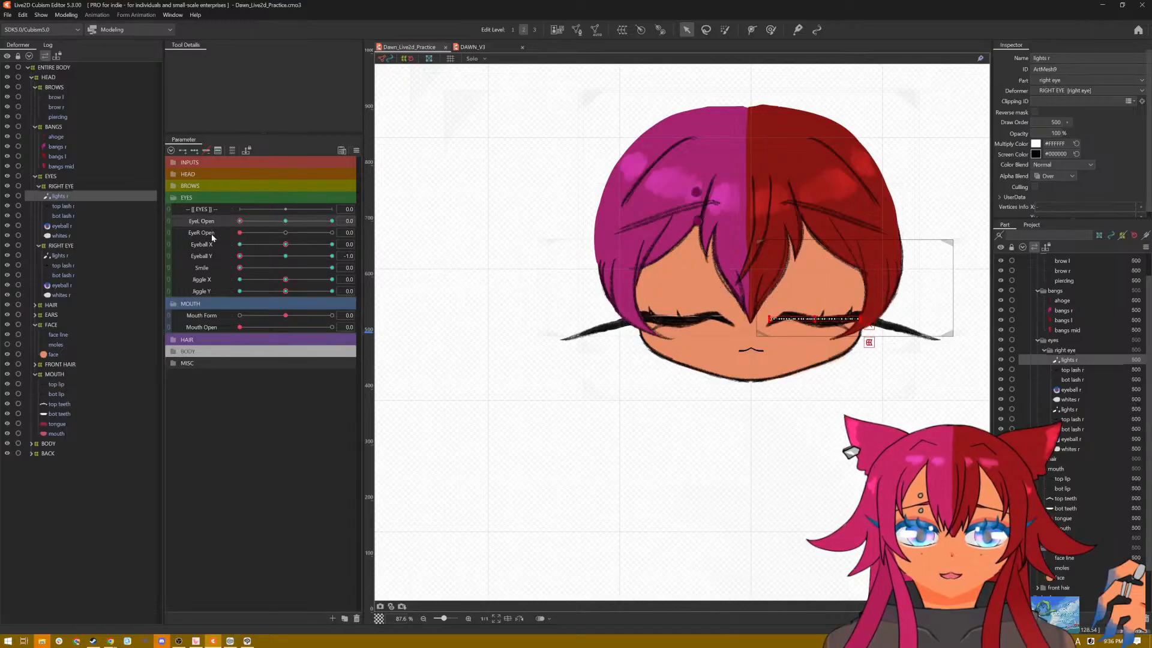
drag(286, 281, 228, 289)
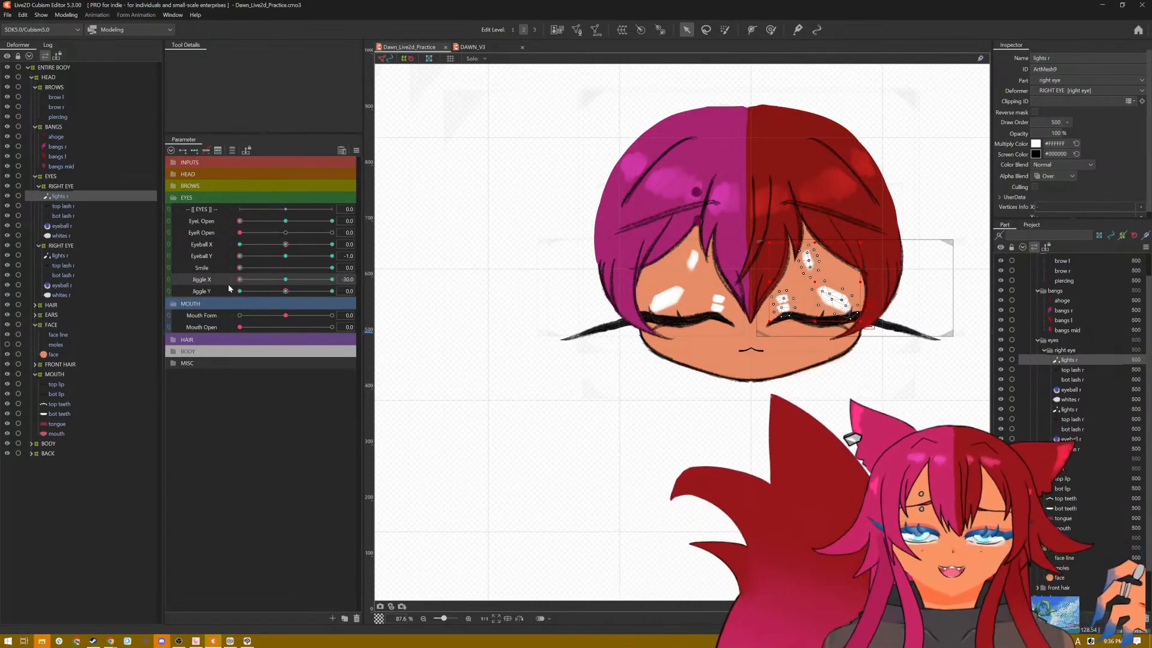
drag(229, 289, 190, 294)
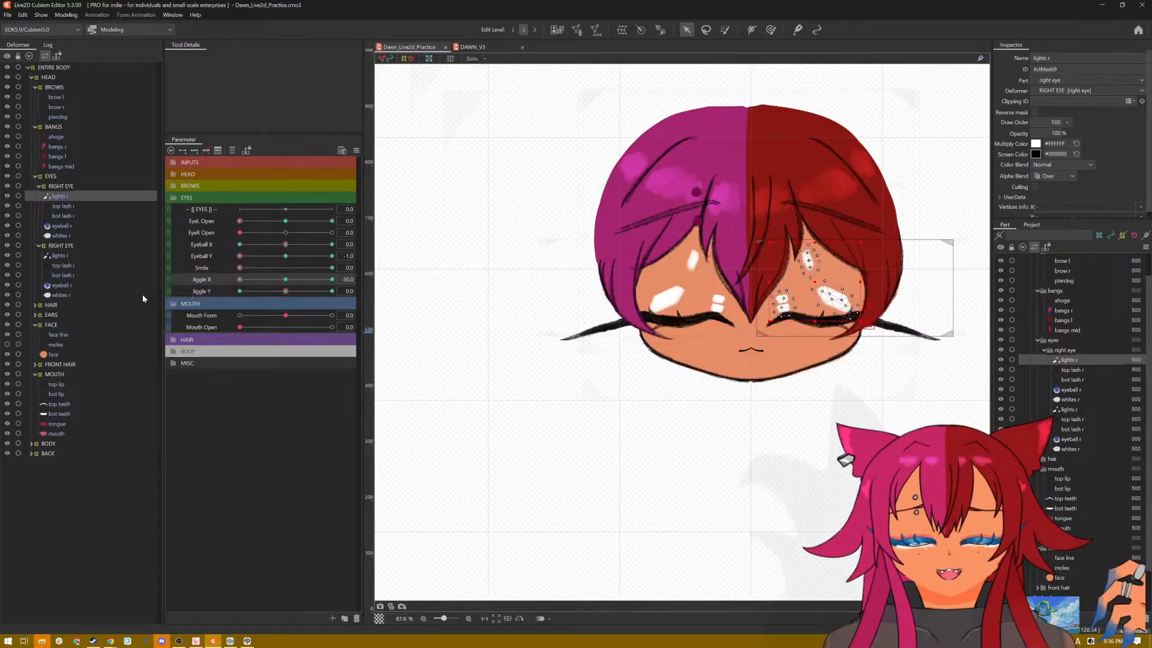
click(357, 153)
click(368, 152)
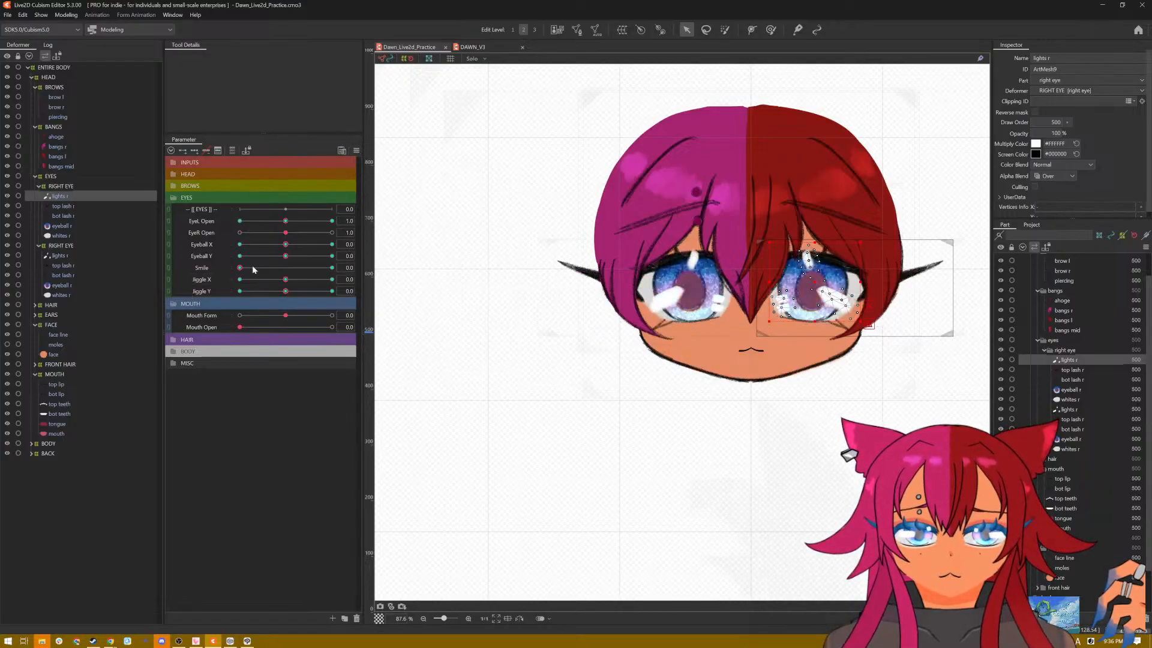
Step: With both eyes closed, Smile at 1.0 and Jiggle X and Y at 30, flatten both eyes' highlights into the upper lash lines
mouse_move(276, 285)
mouse_down()
mouse_move(220, 287)
mouse_move(276, 284)
mouse_up()
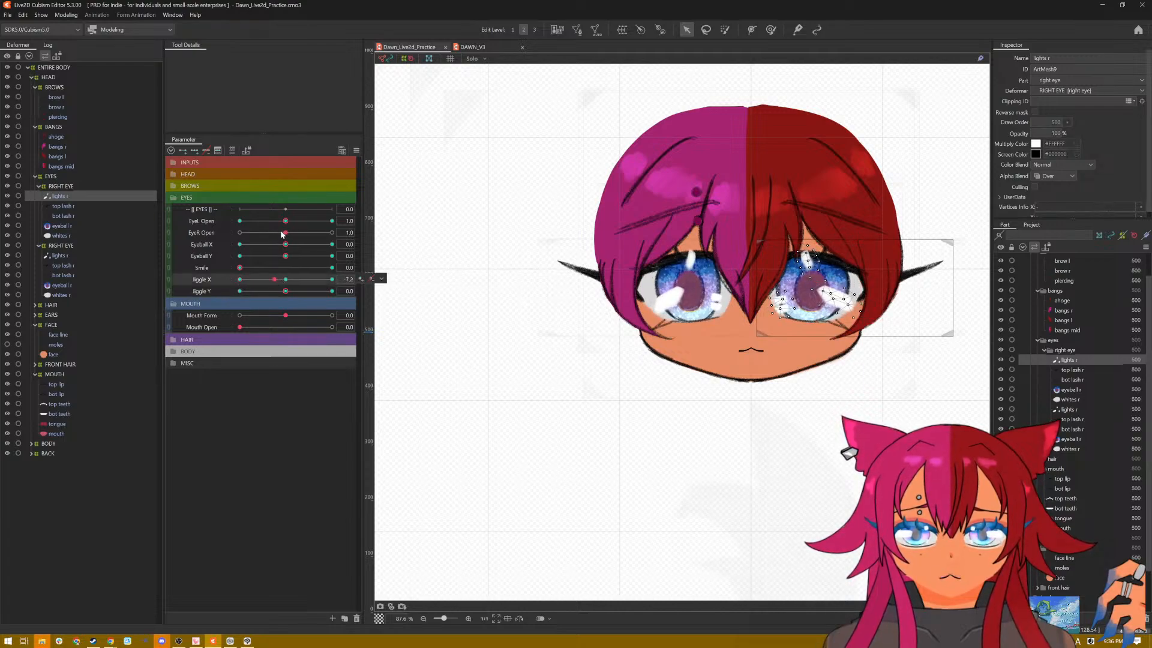
drag(281, 234, 200, 239)
drag(281, 223, 364, 271)
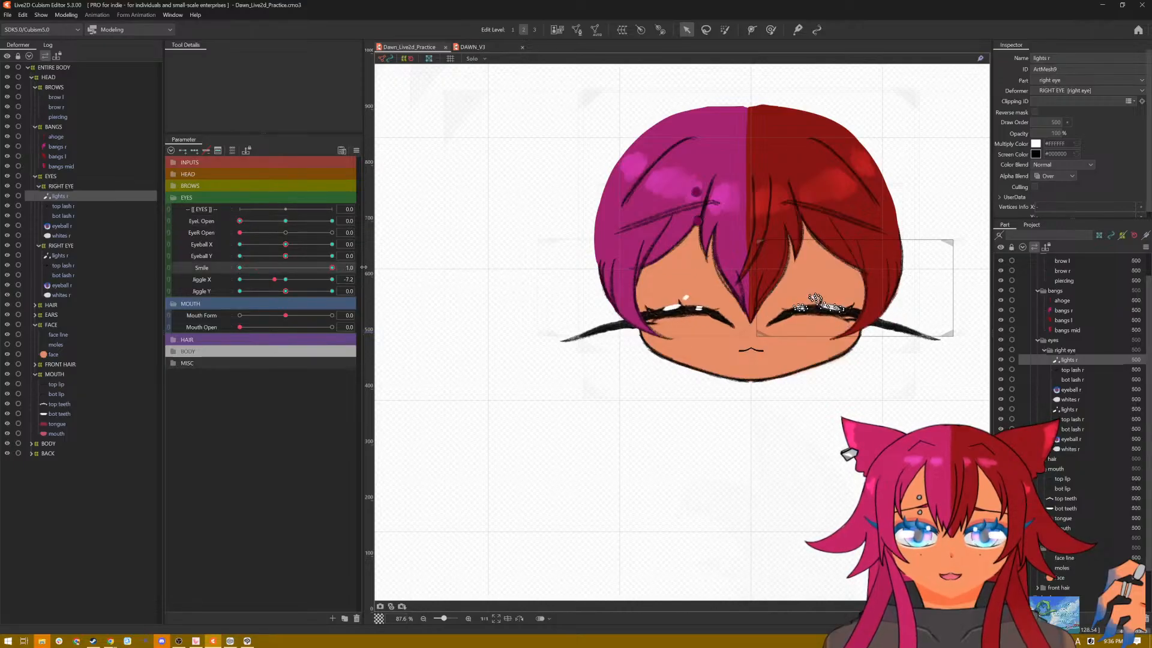
drag(276, 281, 306, 293)
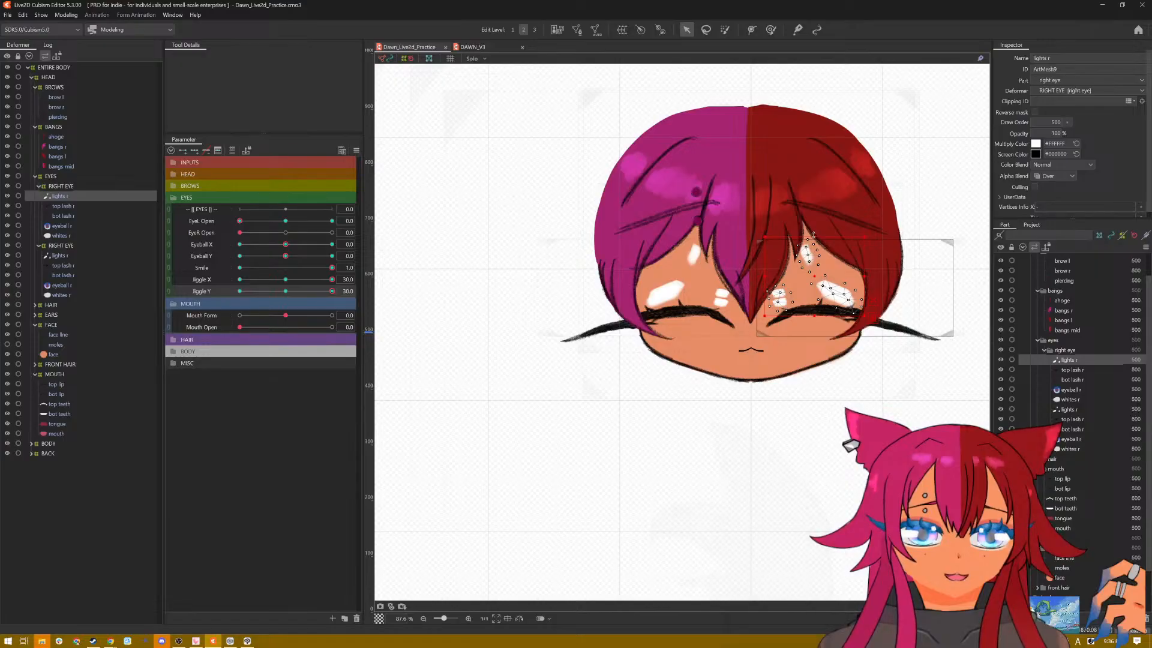
drag(813, 236, 814, 310)
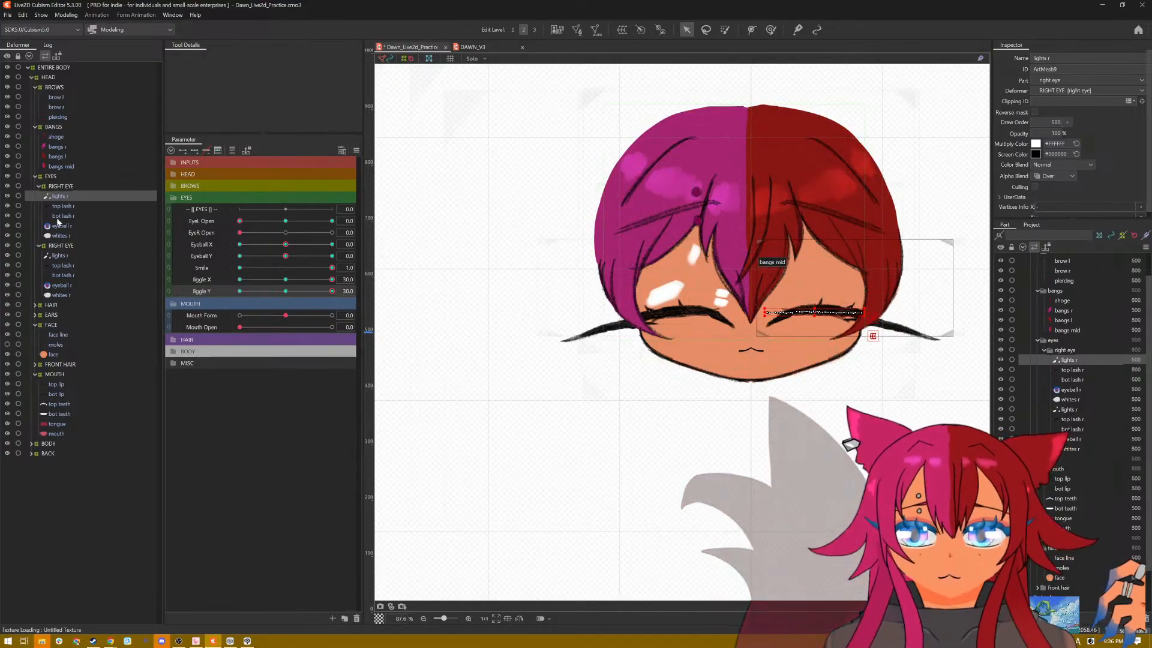
click(59, 256)
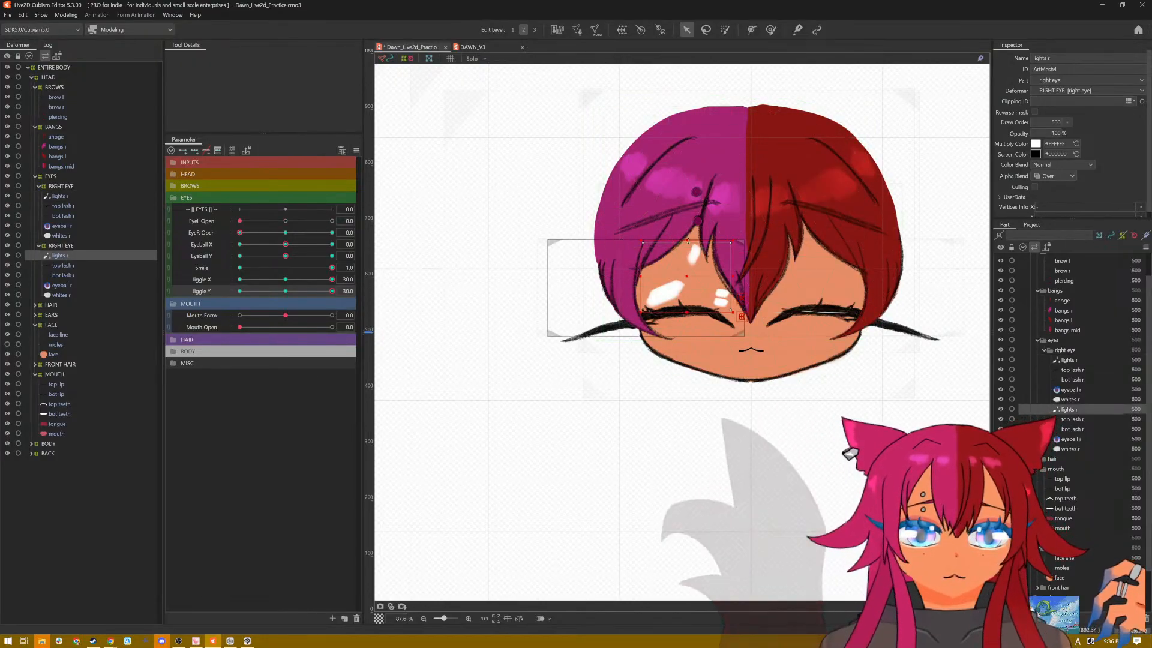
drag(683, 282, 685, 309)
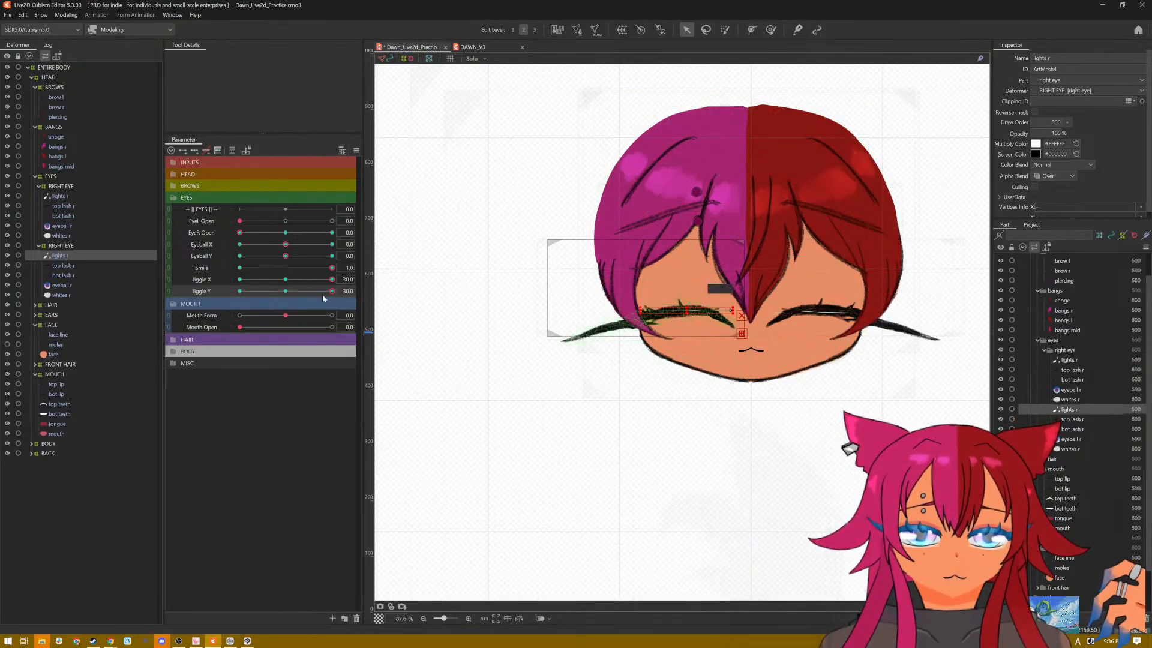
drag(329, 292, 286, 294)
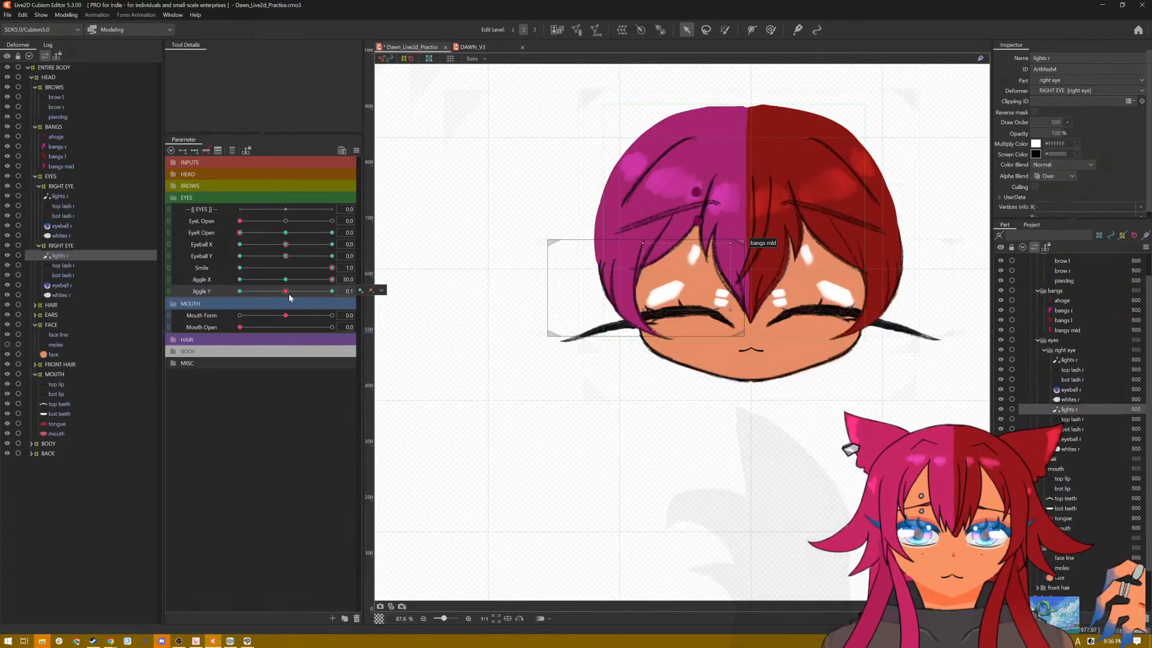
click(287, 293)
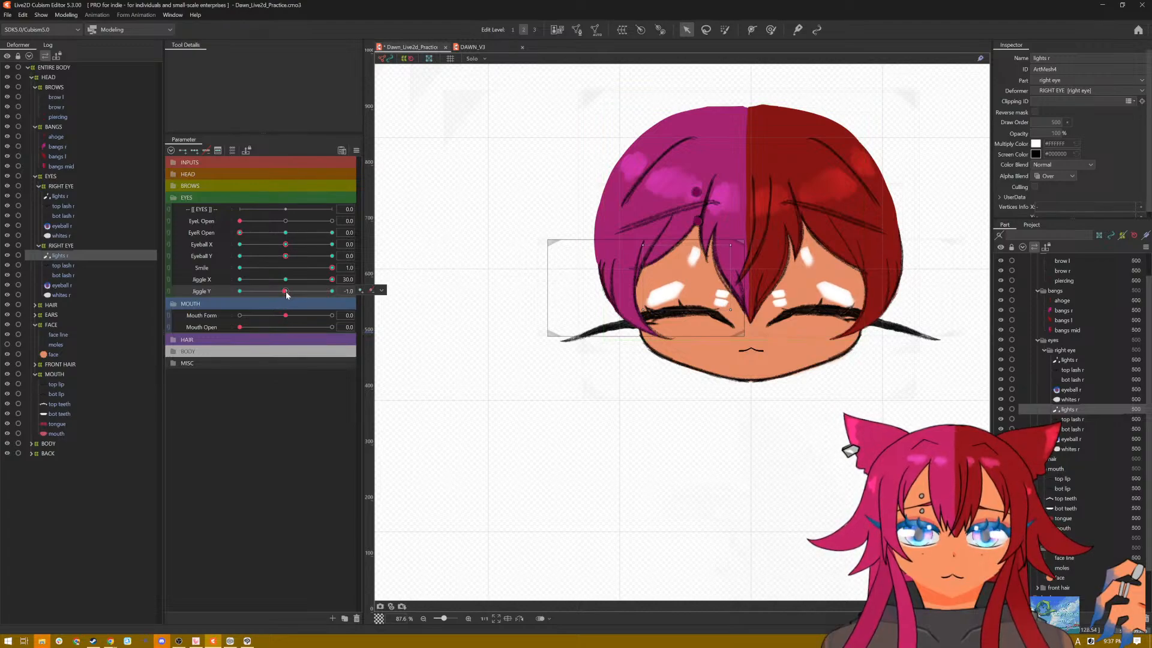
click(59, 196)
click(71, 256)
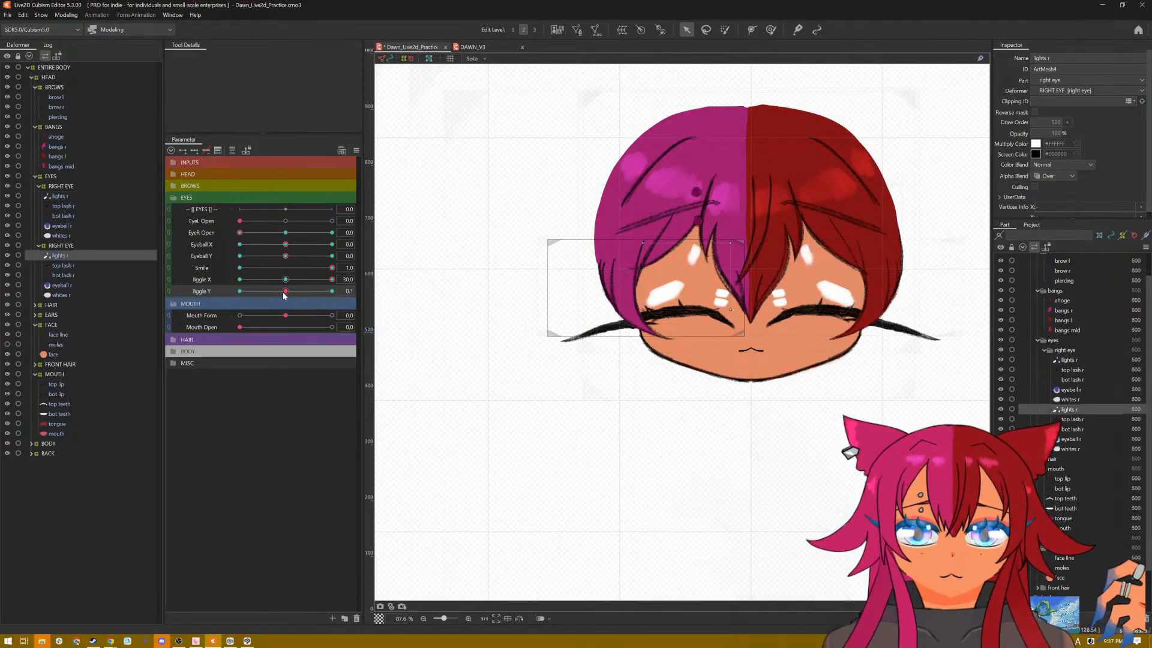
Step: Set Jiggle X to -30 and Jiggle Y to 30, and flatten both highlight meshes into the smiling lash lines
drag(284, 292, 265, 280)
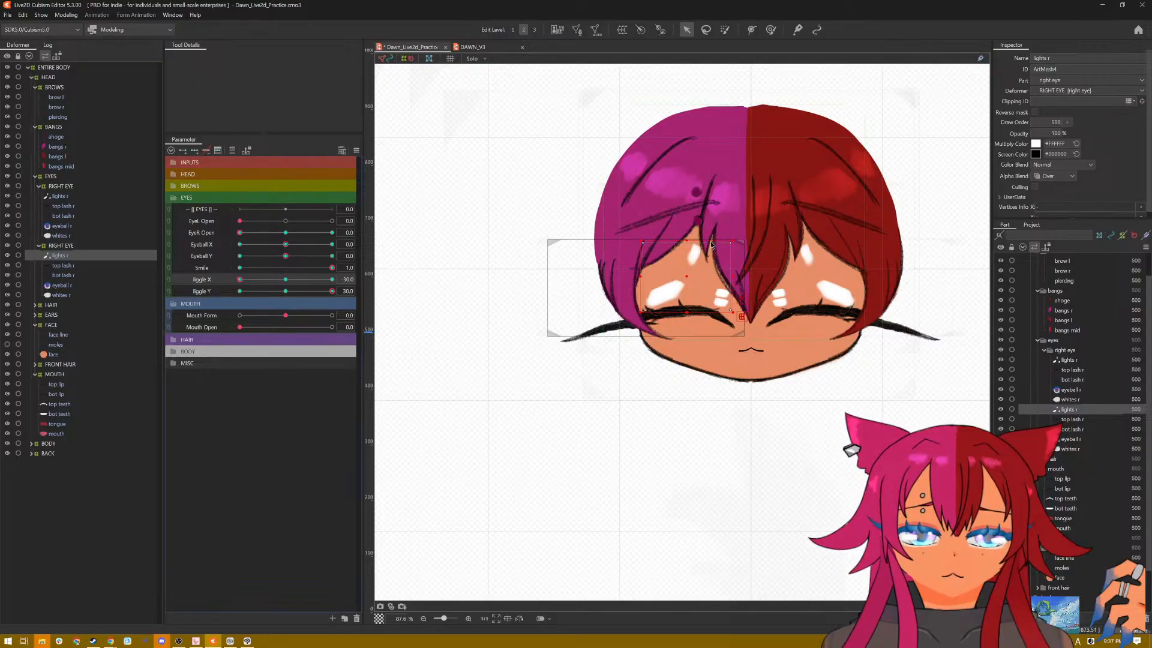
drag(712, 245, 682, 307)
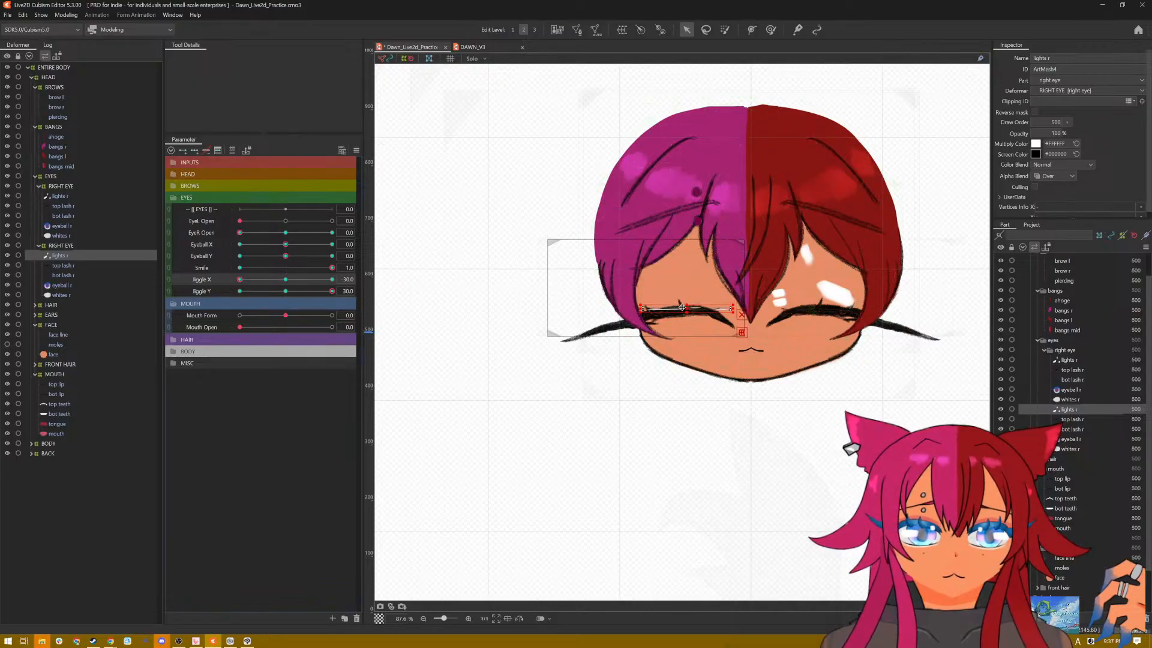
mouse_move(239, 280)
mouse_down()
mouse_move(368, 281)
mouse_move(237, 281)
mouse_up()
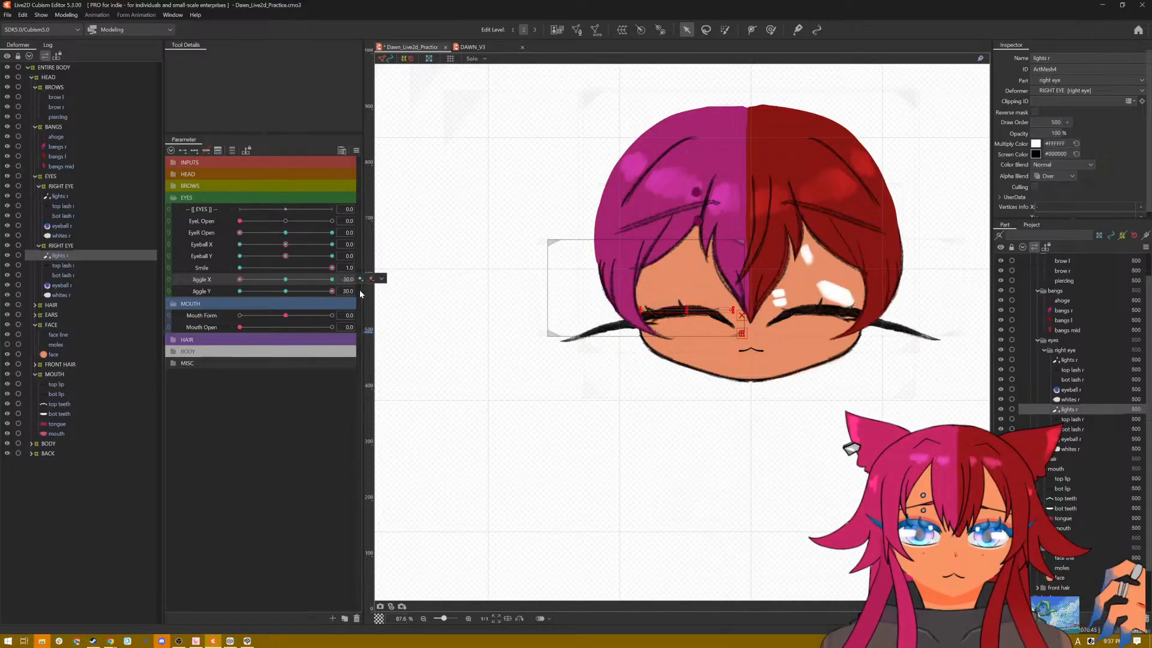
click(67, 198)
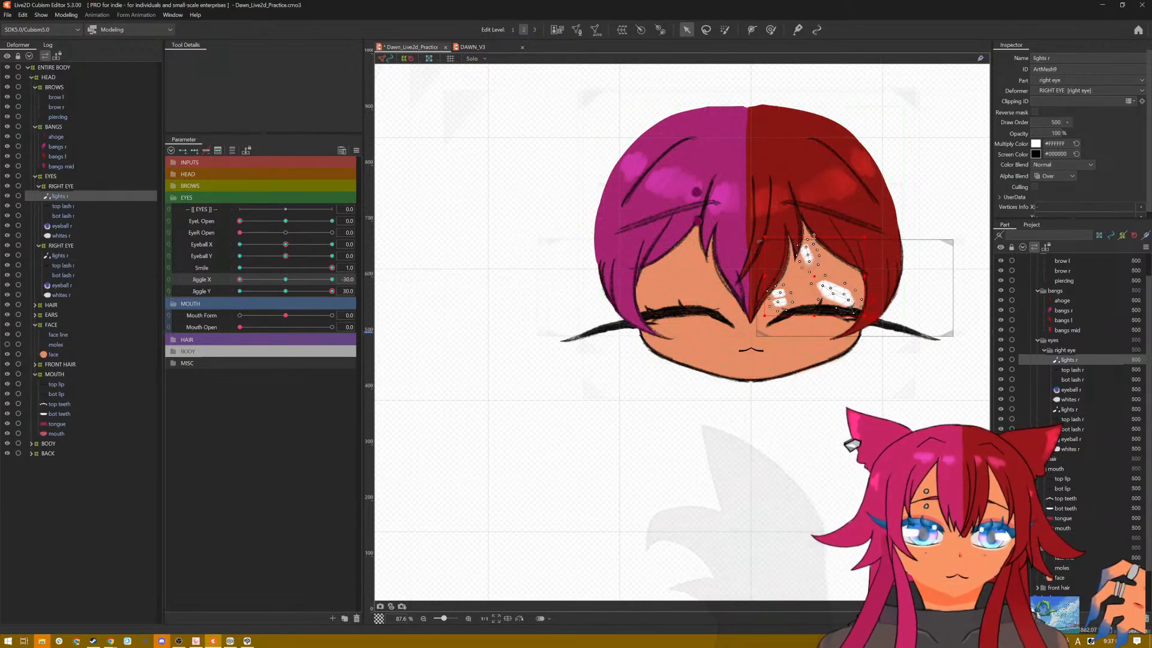
drag(813, 235, 808, 313)
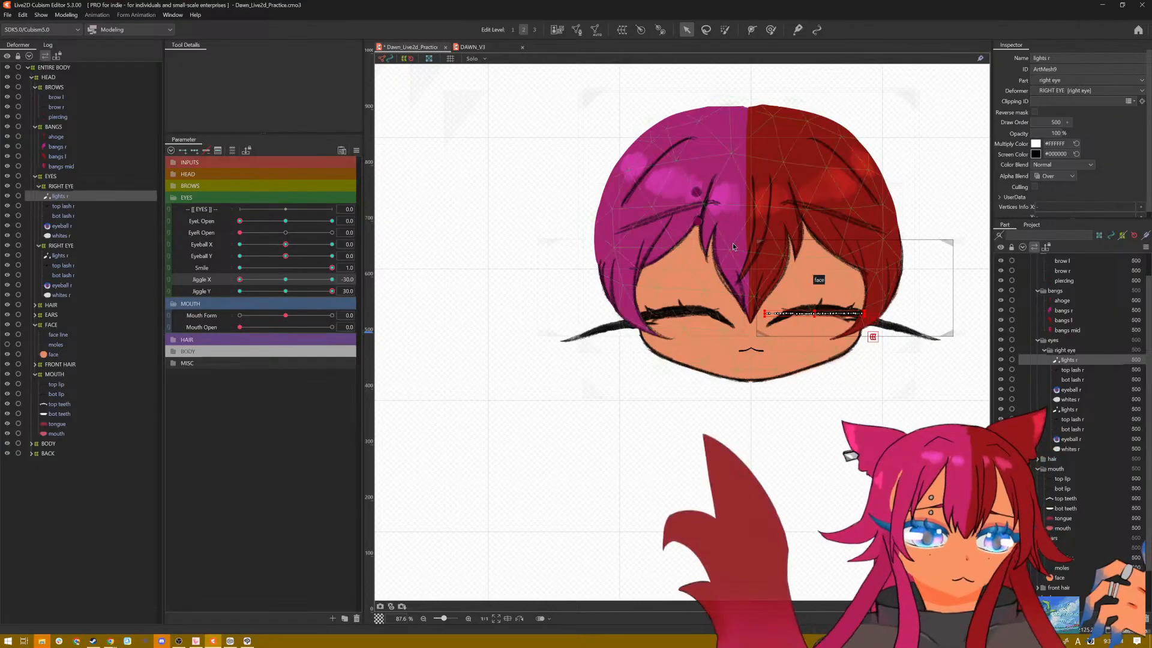
Step: Set Jiggle Y to -30 with Jiggle X at -30, and flatten the highlights of both smiling eyes into the lashes
drag(336, 294, 264, 302)
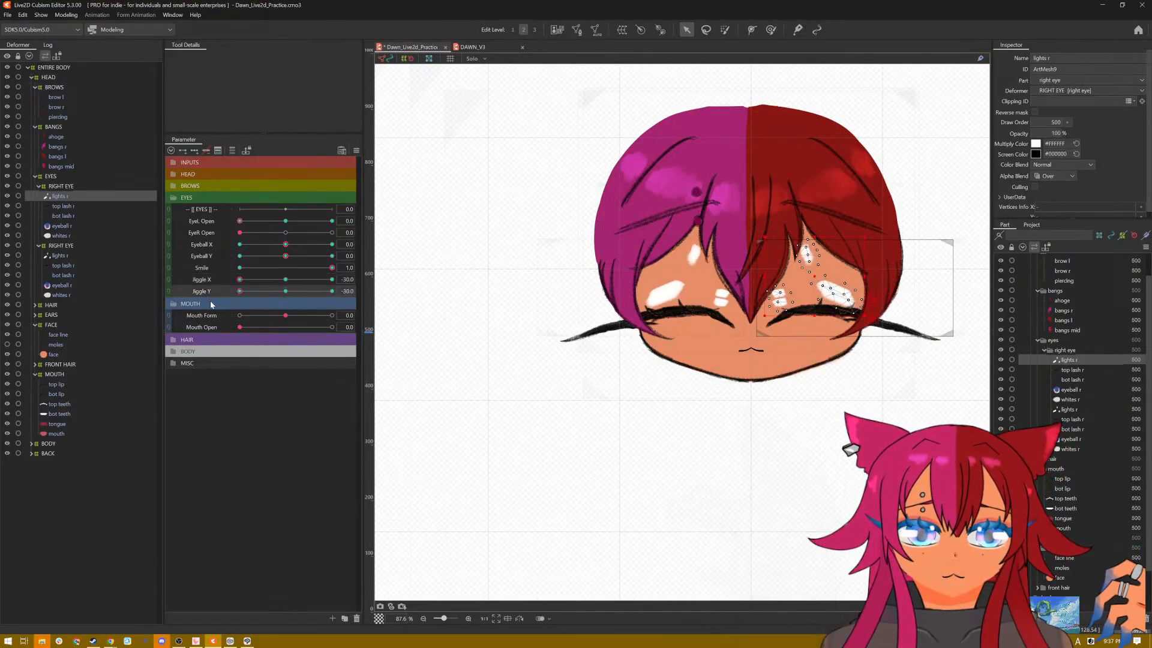
drag(816, 236, 818, 311)
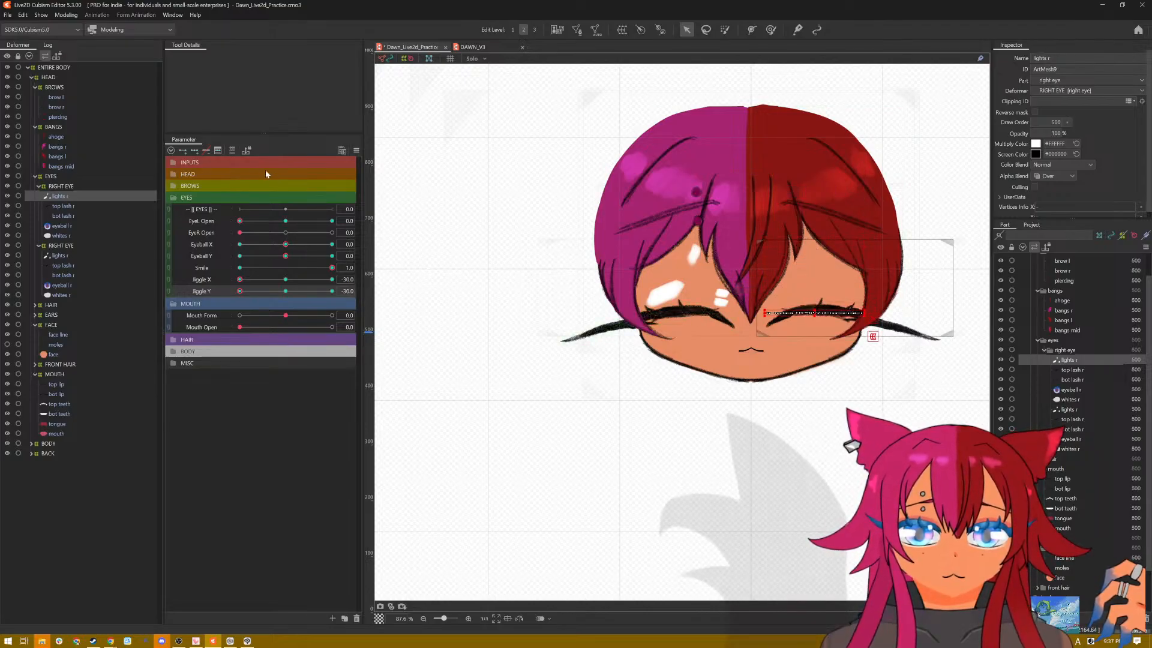
click(58, 255)
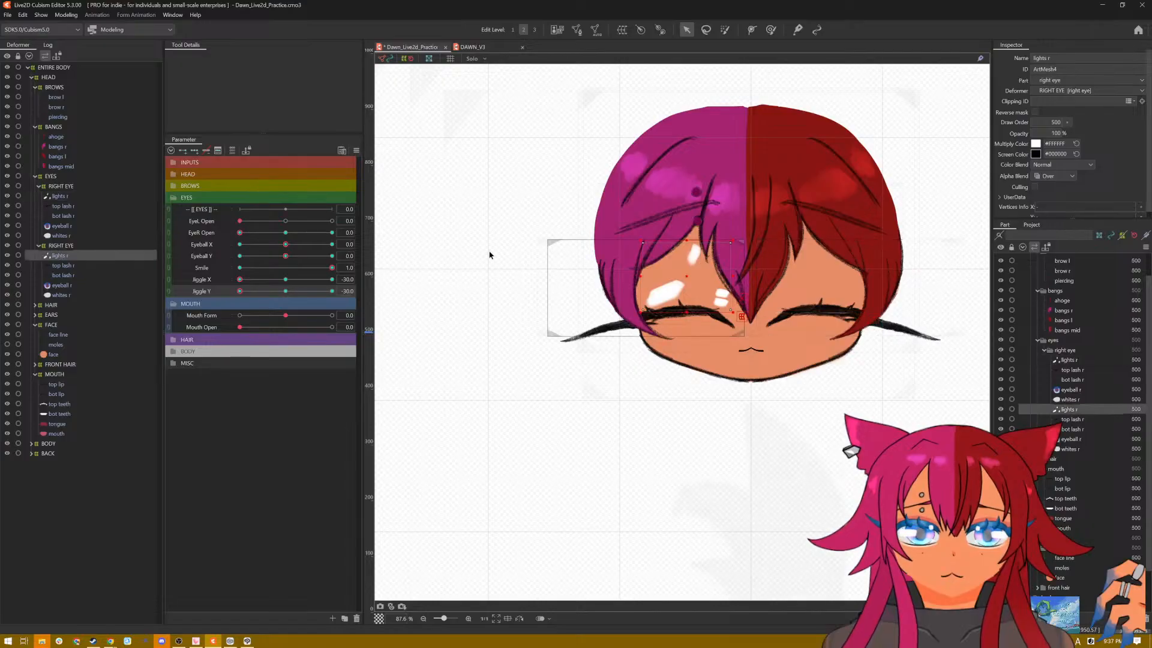
drag(688, 242, 690, 309)
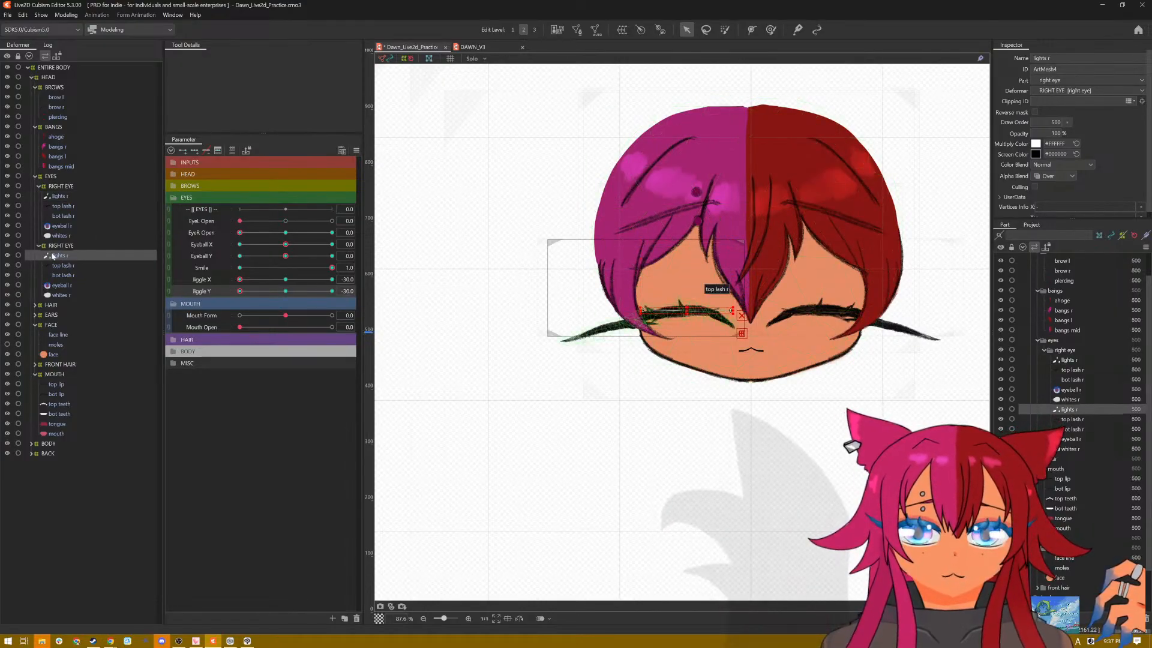
Step: Set Jiggle X to 0 and Jiggle Y to 30, and flatten and align both smiling eyes' highlights with the lash lines
drag(239, 280, 347, 306)
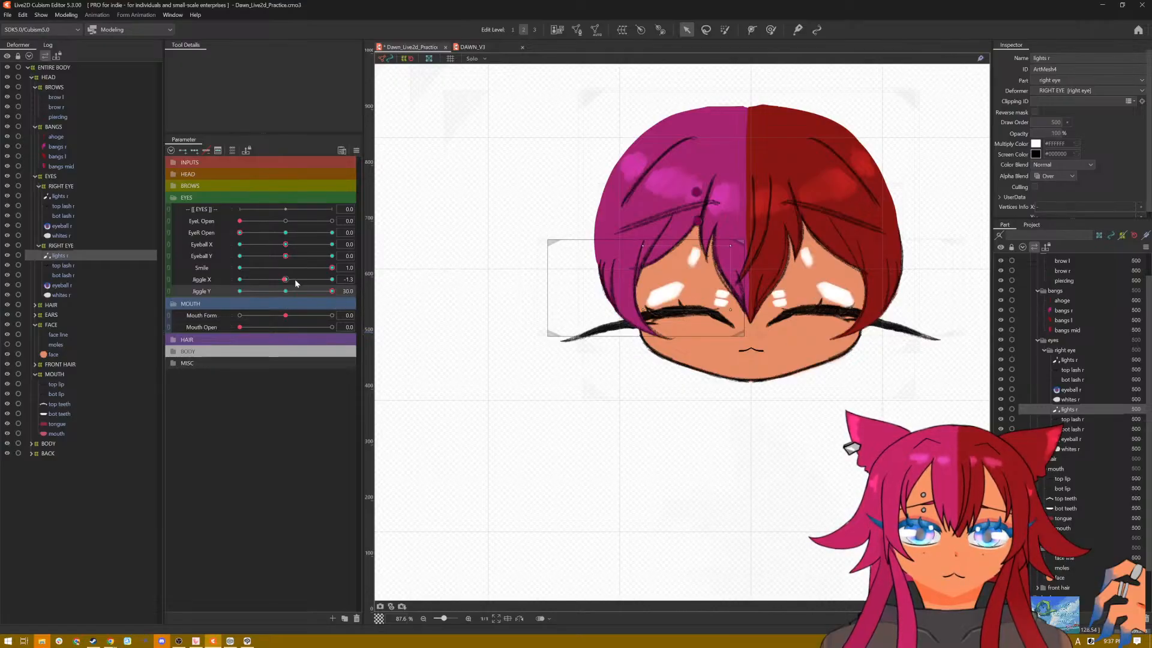
mouse_move(295, 280)
mouse_down()
mouse_move(386, 285)
mouse_move(286, 280)
mouse_up()
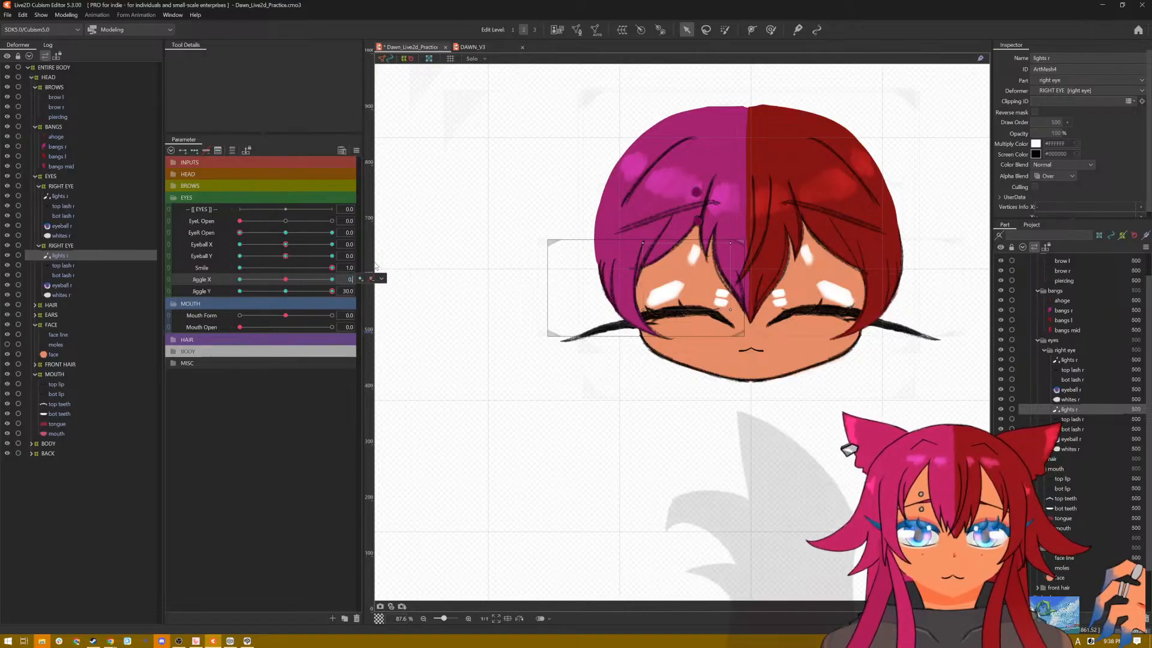
text(0)
key(Return)
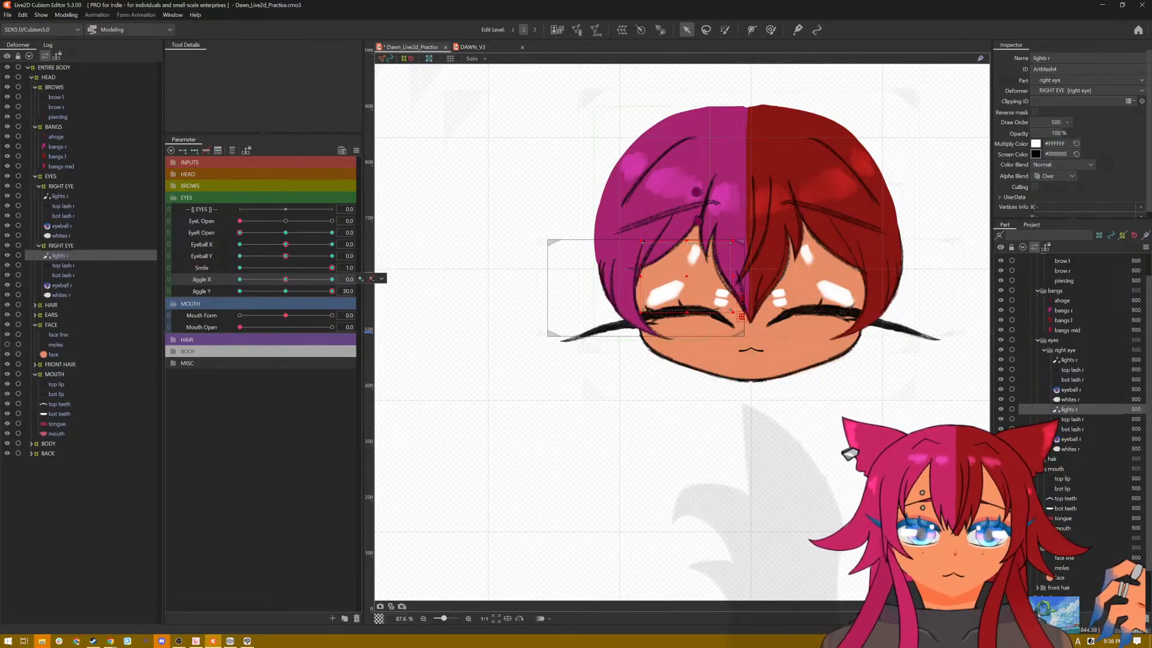
drag(686, 242, 681, 311)
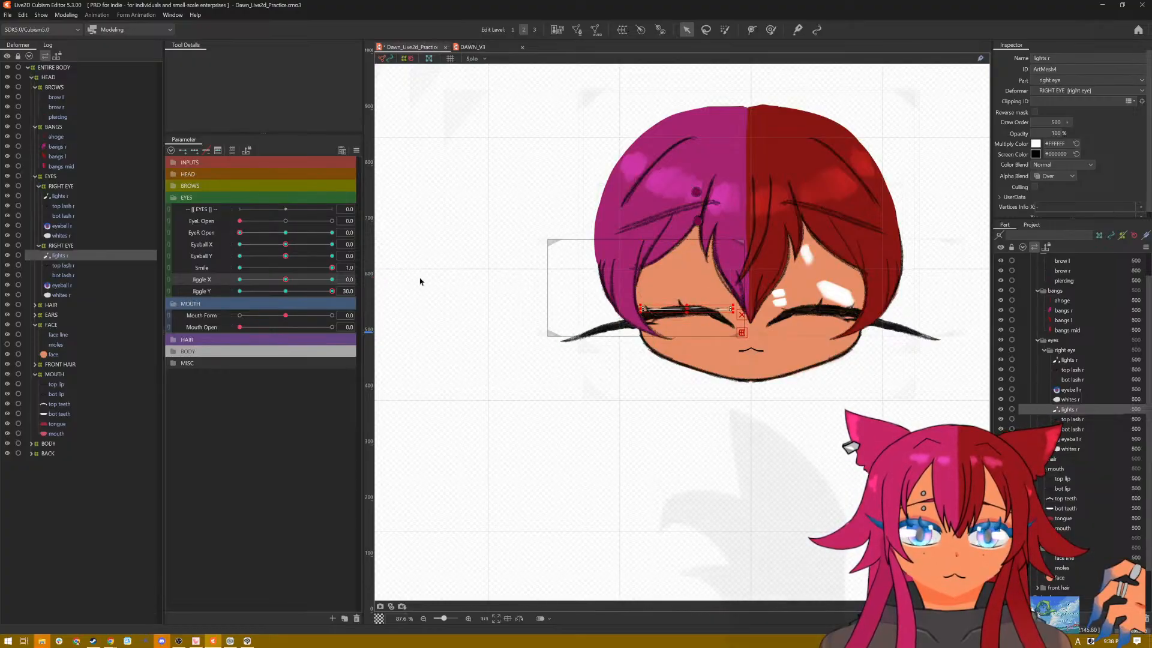
click(58, 195)
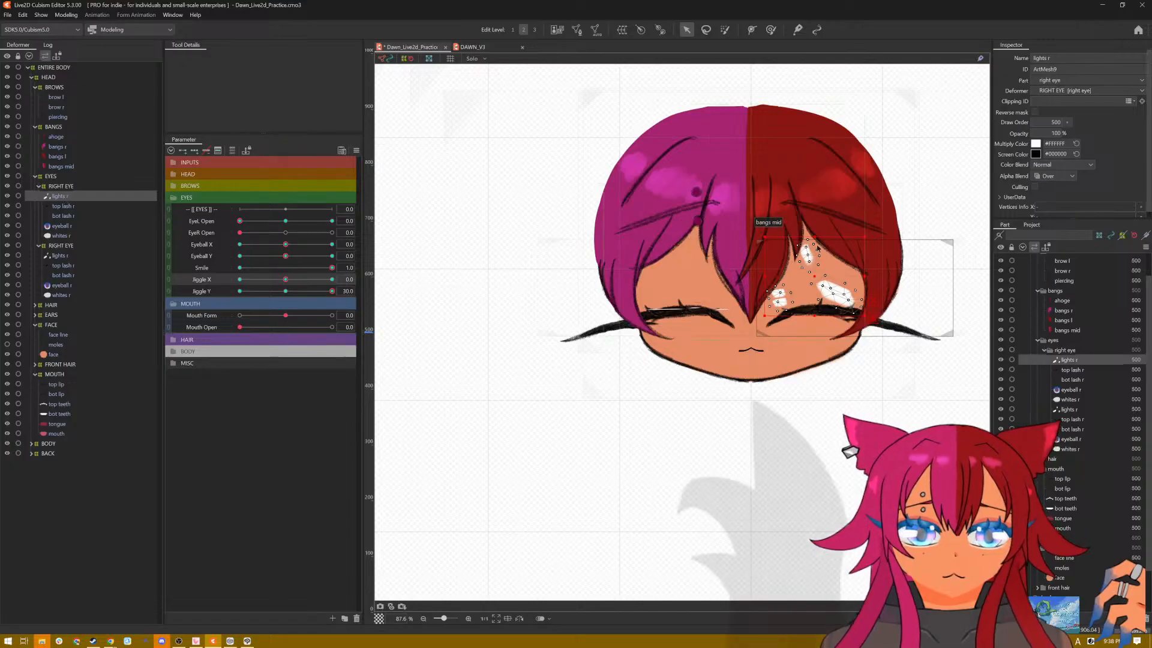
drag(815, 242, 810, 312)
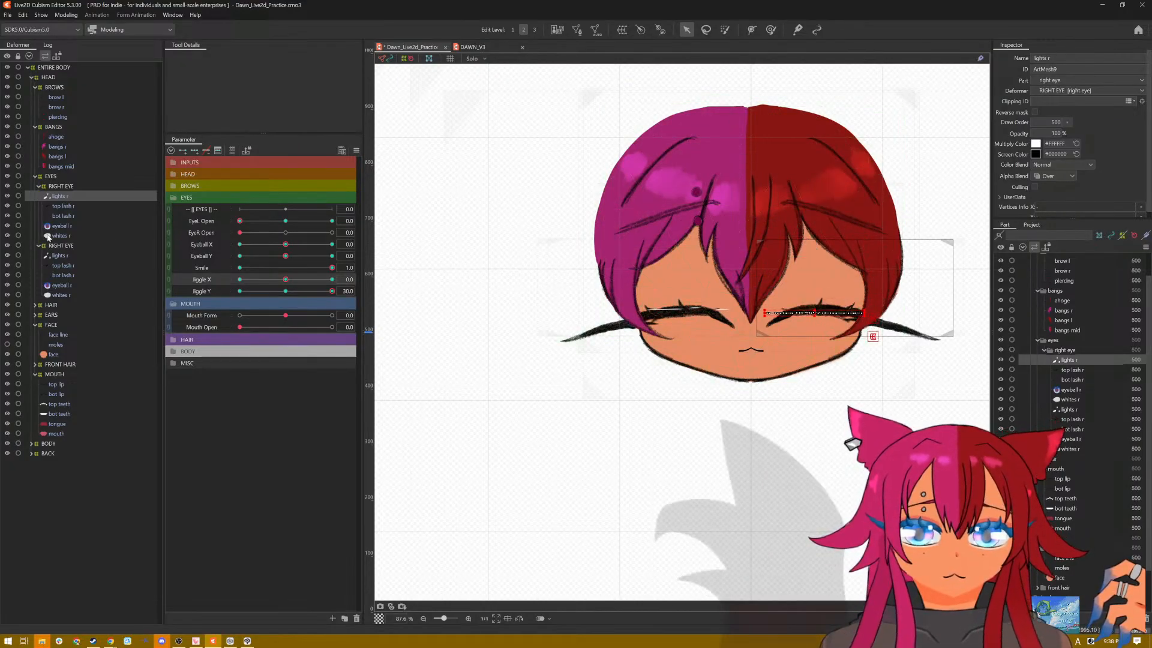
click(60, 257)
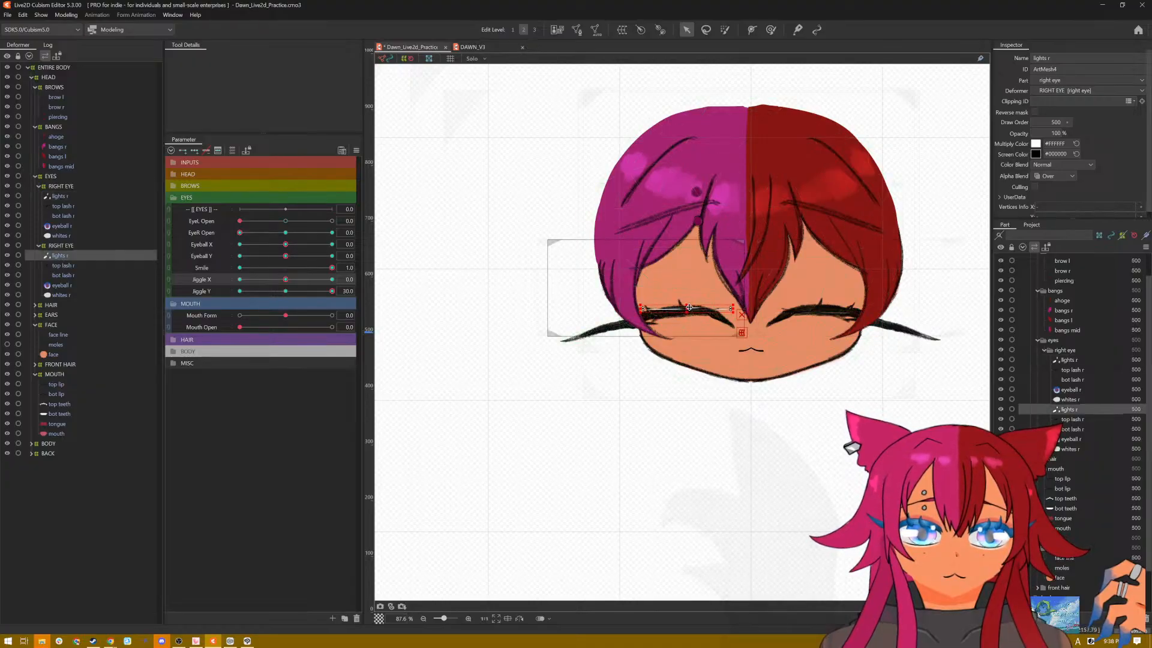
mouse_move(690, 307)
mouse_down()
mouse_move(727, 312)
mouse_move(682, 306)
mouse_up()
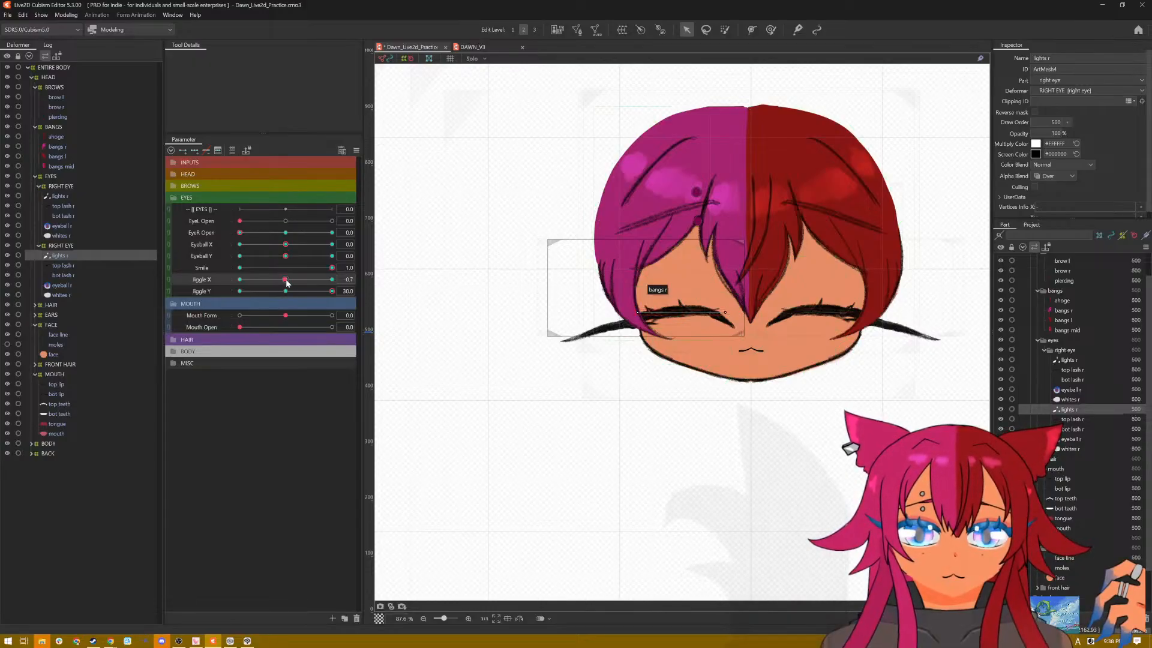
Step: Set Jiggle X to -30 and Jiggle Y to 0, and flatten both eyes' highlights into the smiling lash lines
click(239, 280)
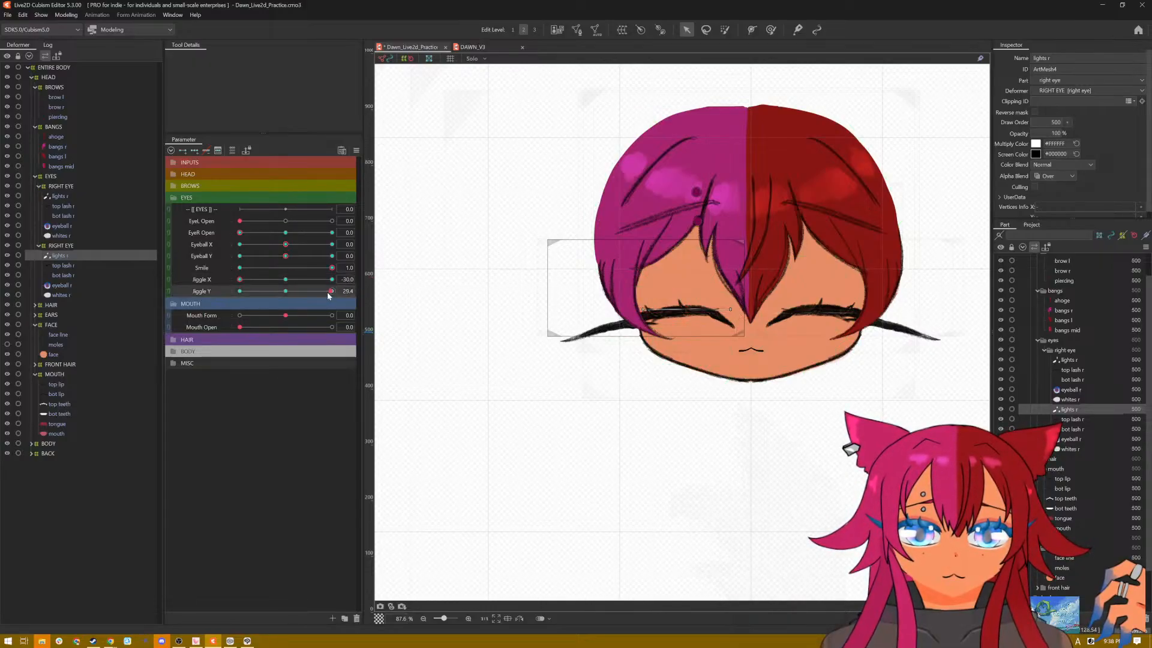
drag(327, 292, 286, 291)
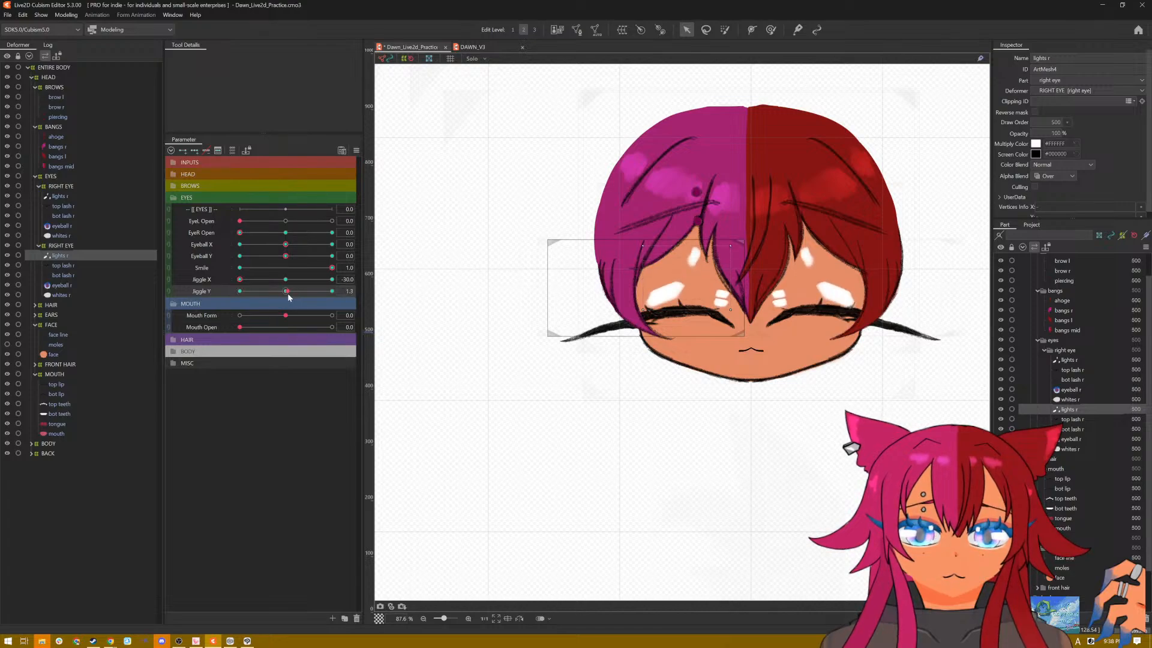
text(0)
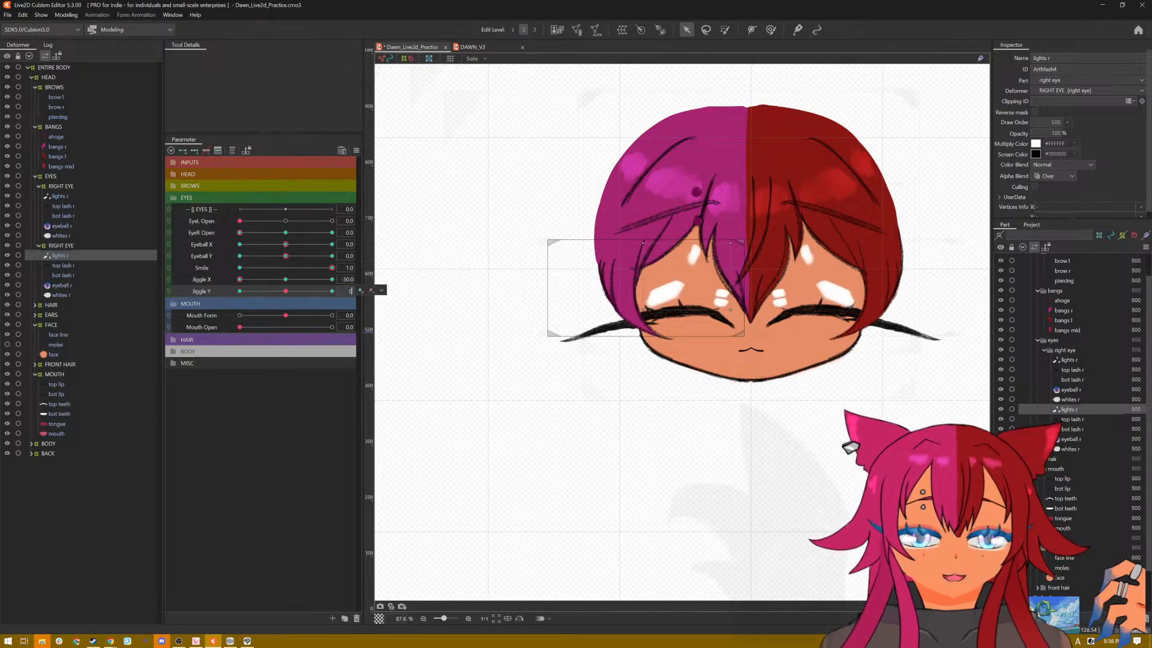
key(Return)
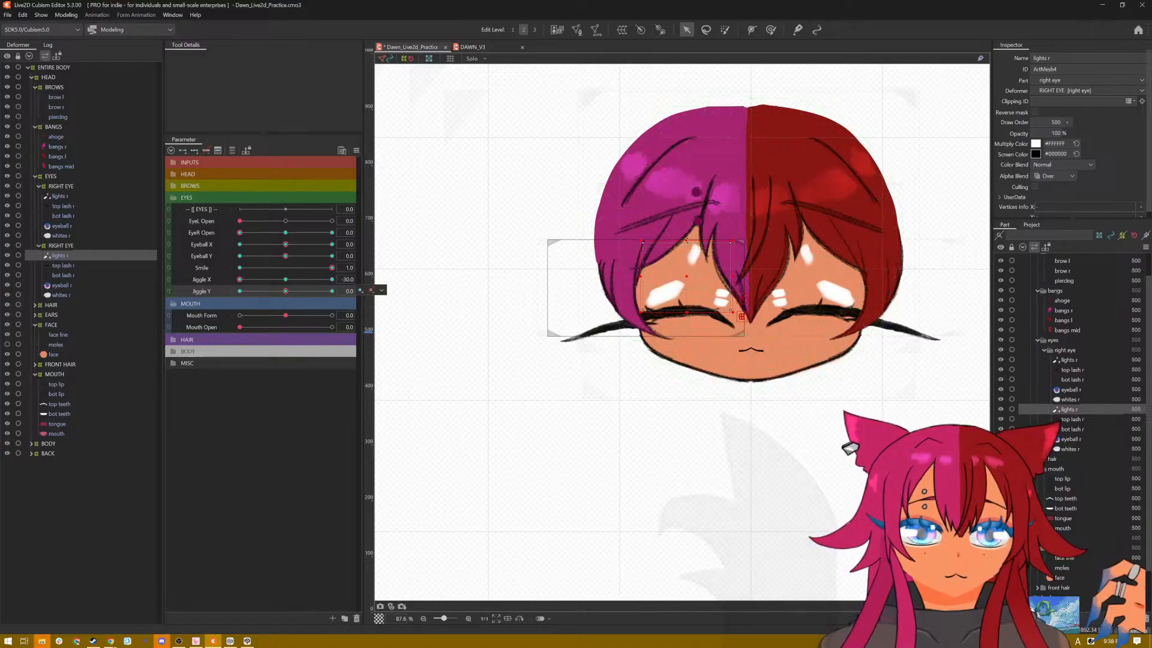
drag(686, 243, 686, 310)
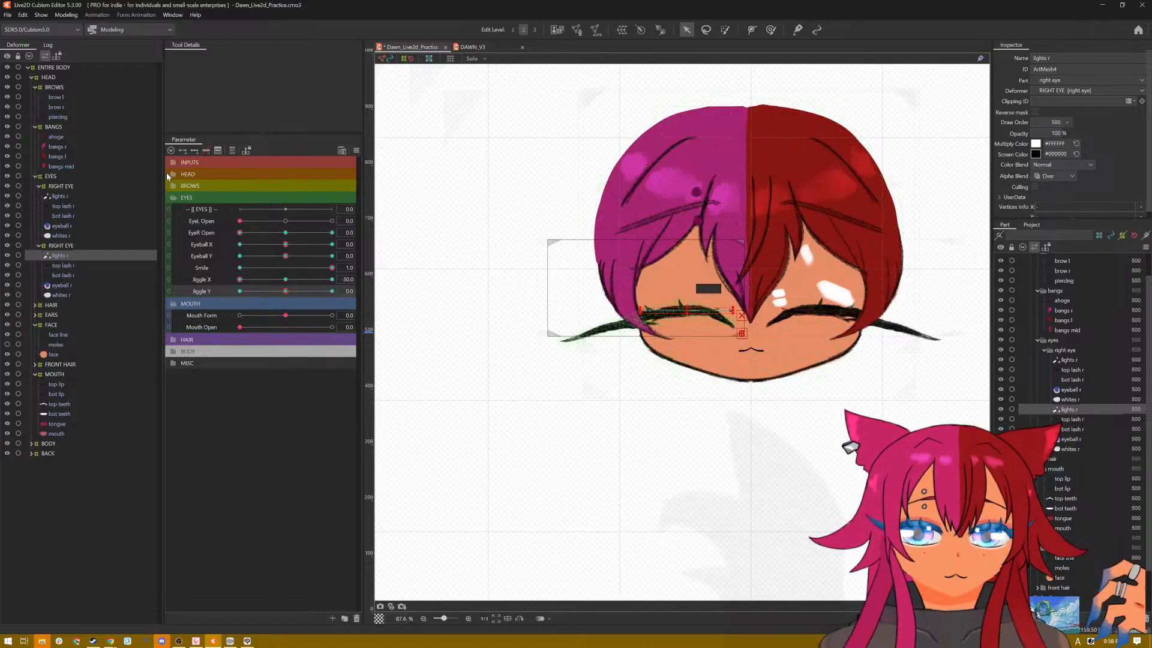
click(804, 239)
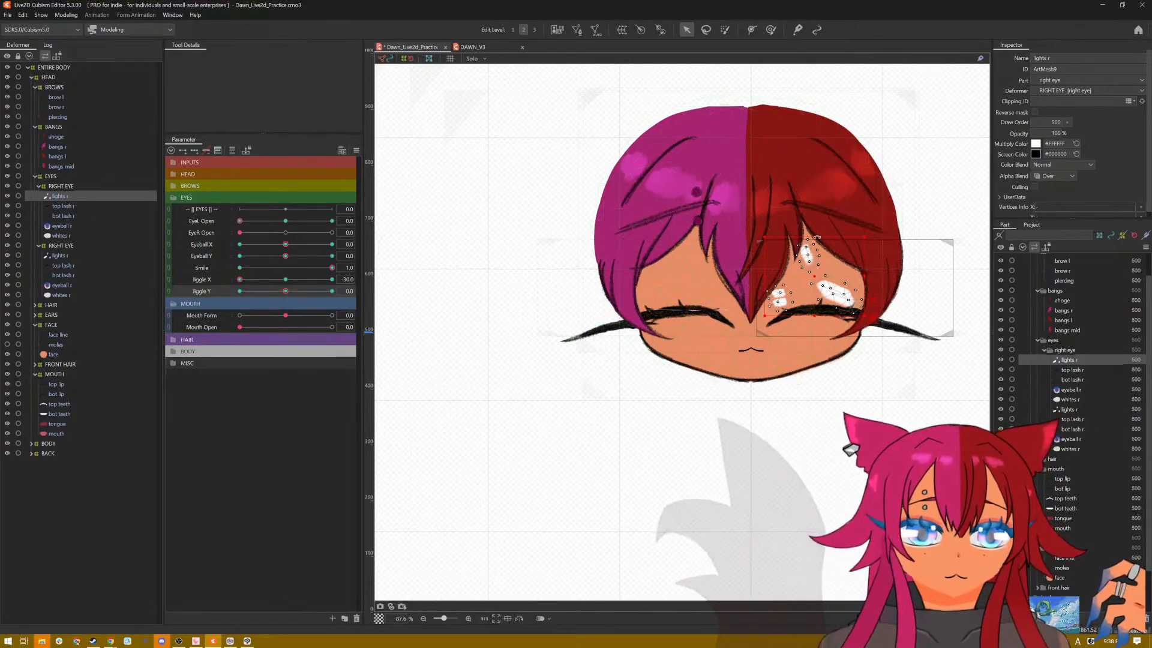
drag(804, 240, 818, 311)
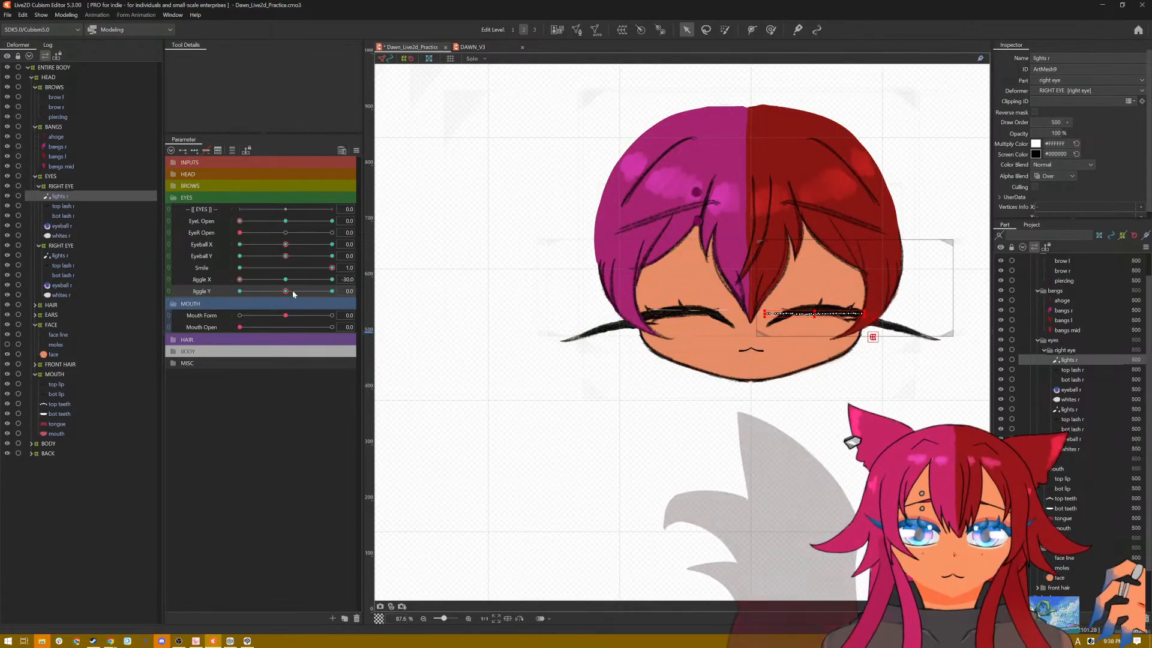
Step: Check the smiling eyes' highlights with Jiggle X and Y at -30, and reset all parameters to default
drag(287, 290, 209, 294)
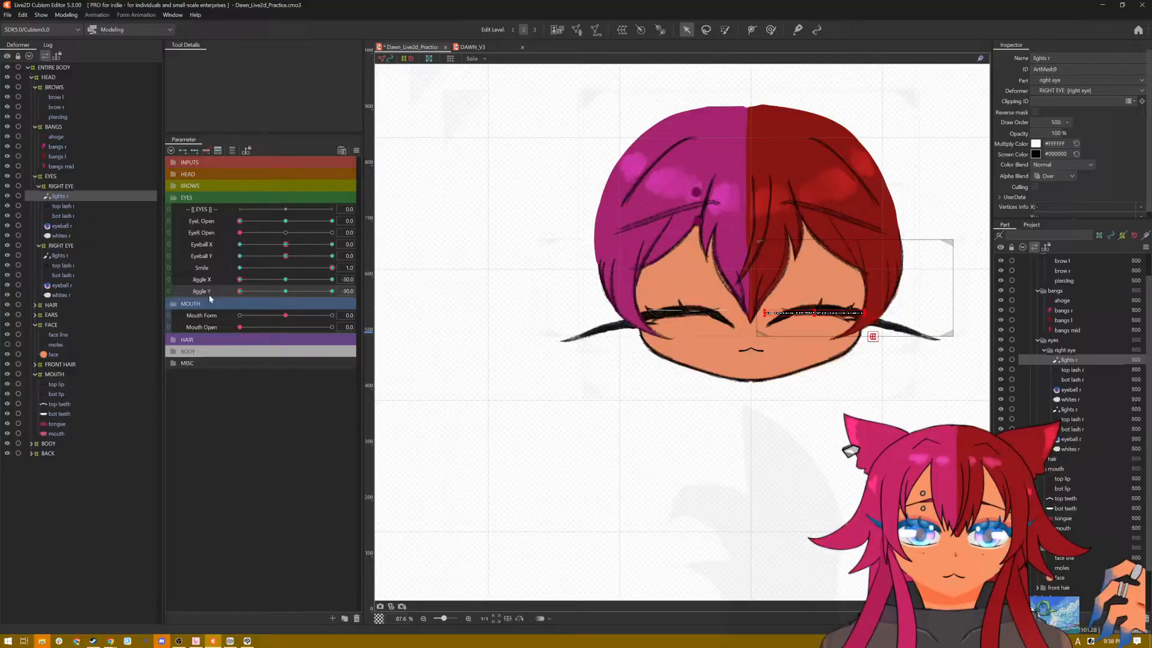
click(356, 151)
click(370, 154)
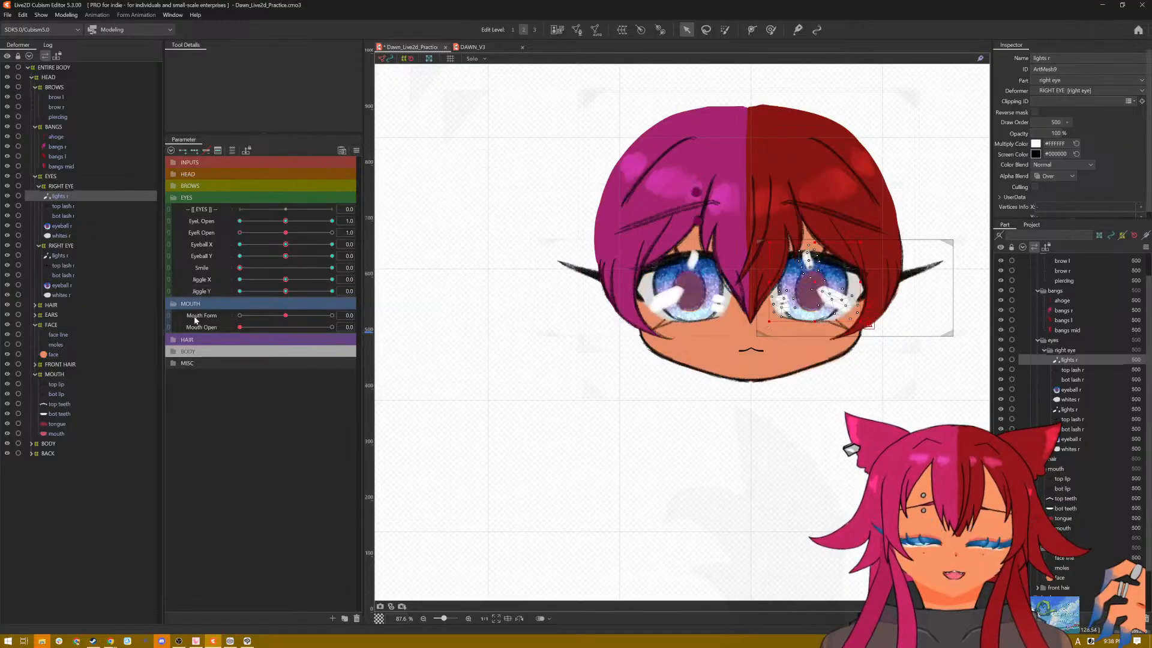
Step: Preview the open eyes' highlights with Jiggle X moved and in random poses, resetting all parameters to default after each check
drag(284, 280, 323, 280)
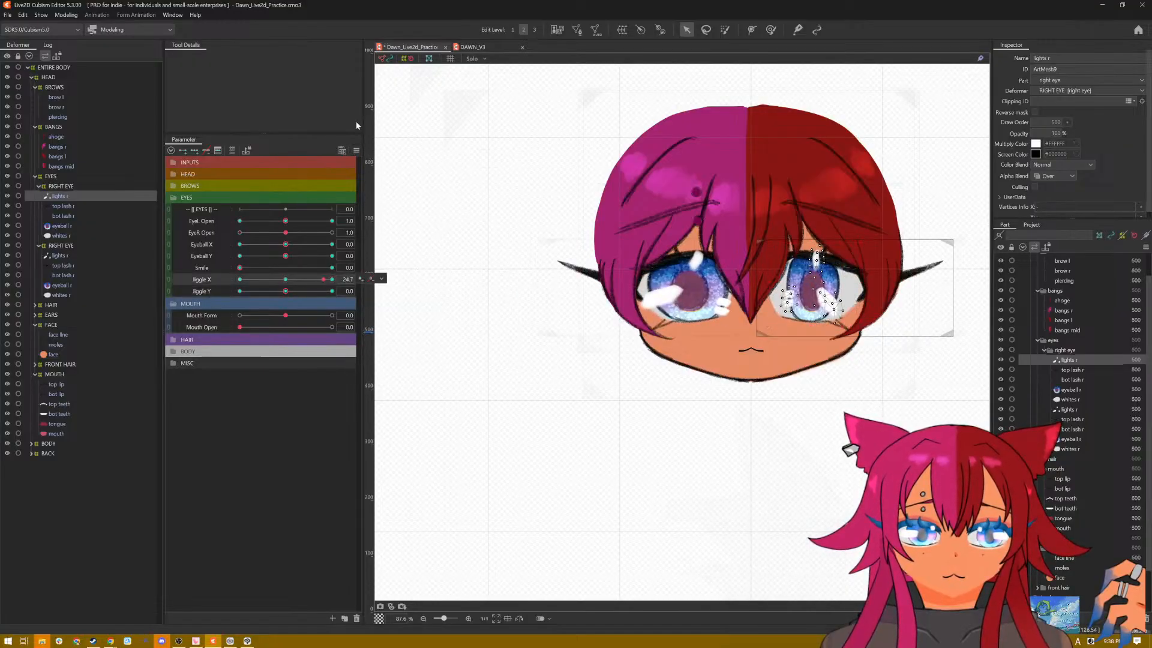
click(356, 150)
click(369, 154)
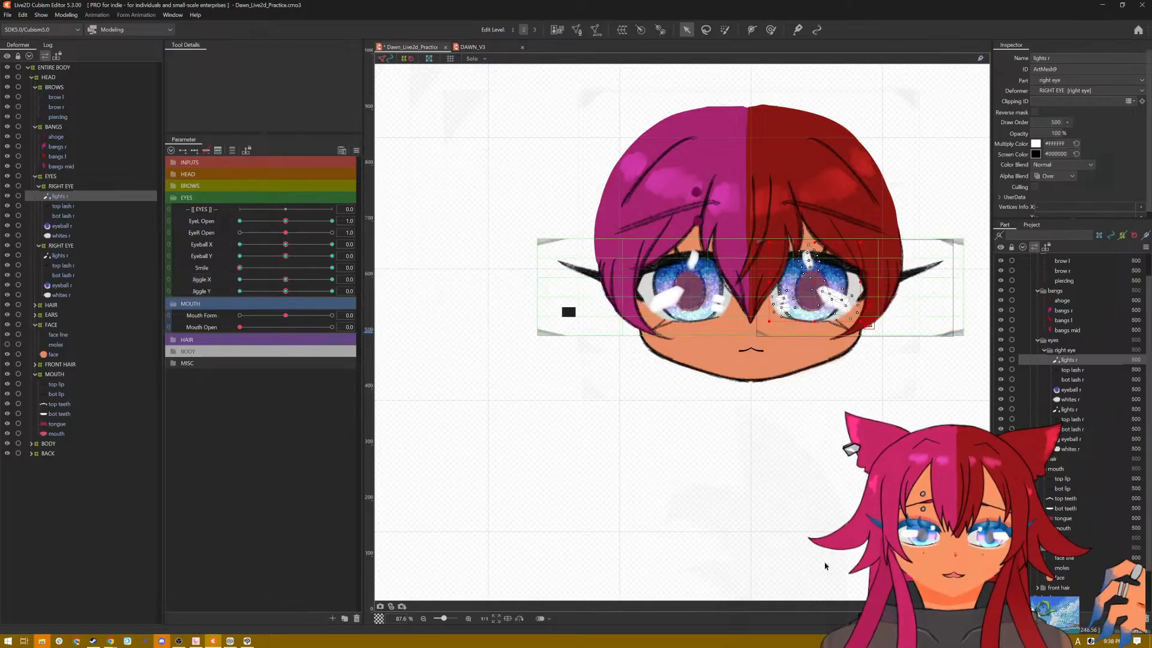
key(r)
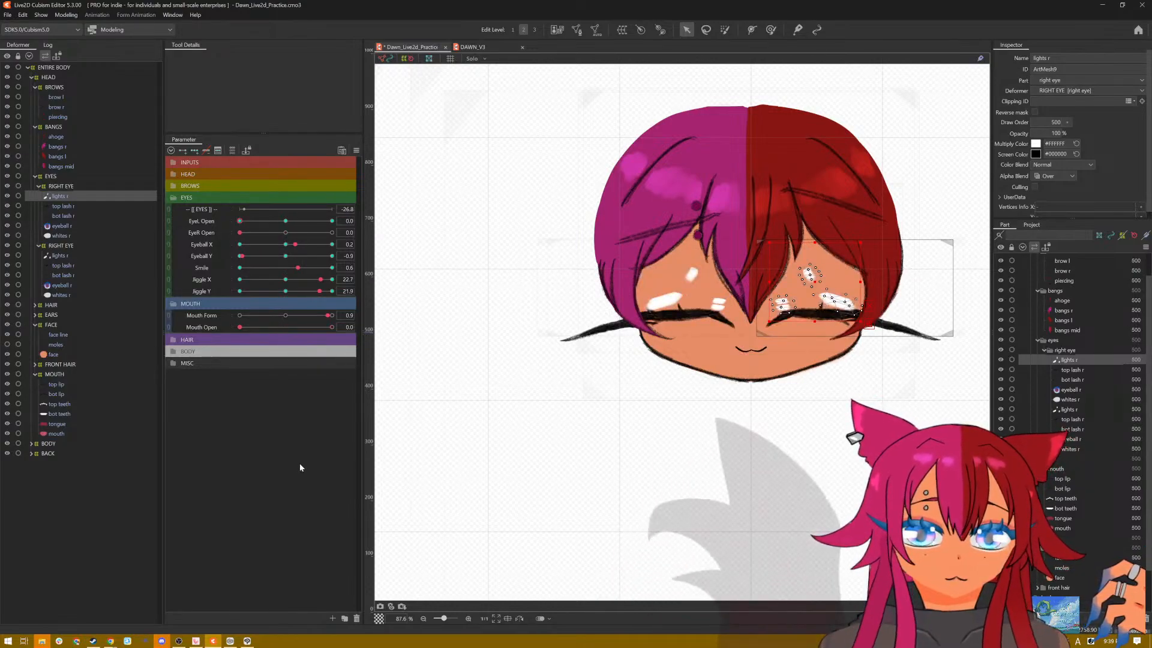
click(356, 151)
click(371, 153)
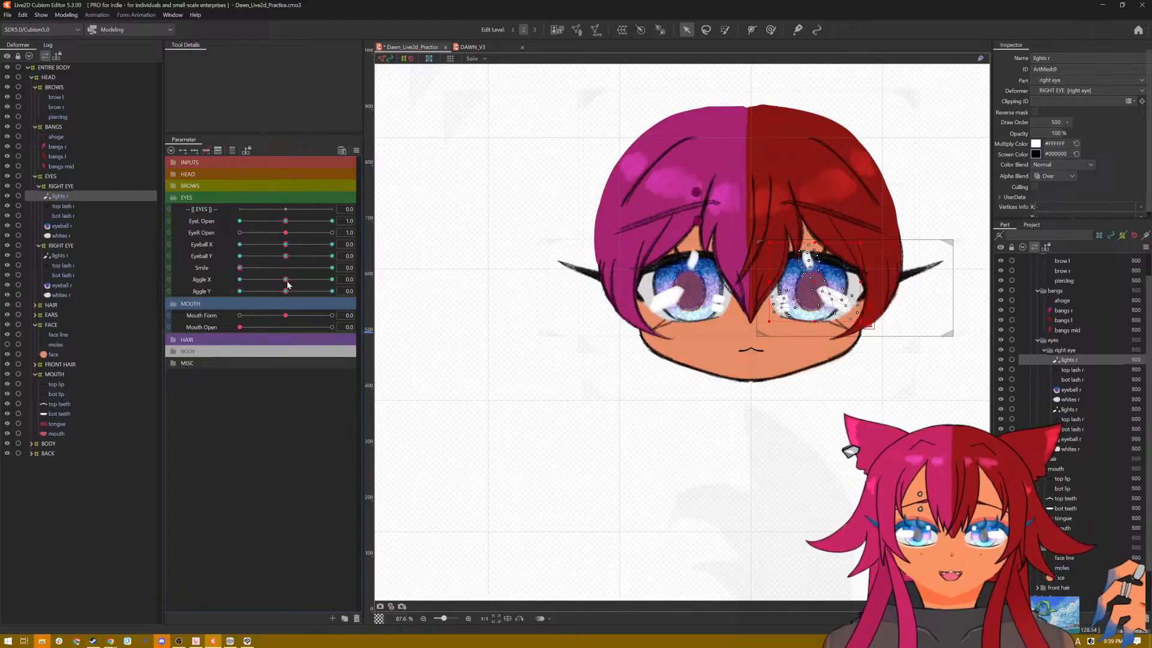
Step: Close both eyes and check their highlights with Jiggle X at 0 and -30 and Jiggle Y at -30 and 30
click(288, 284)
drag(286, 232, 218, 256)
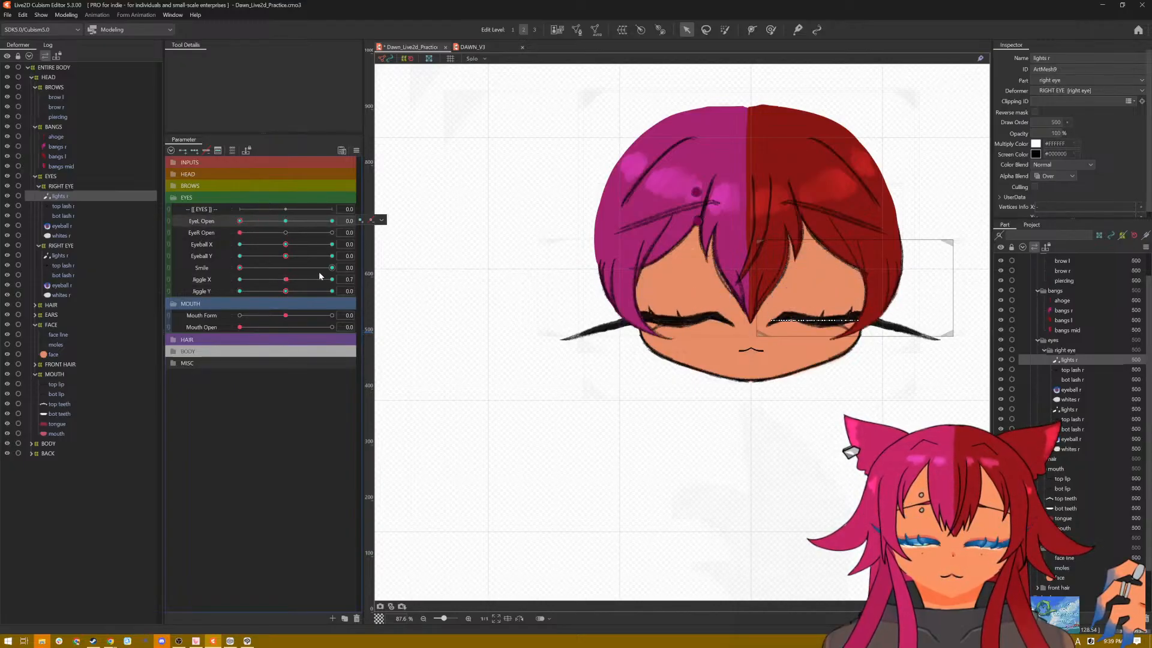
mouse_move(288, 280)
mouse_down()
mouse_move(360, 283)
mouse_move(230, 296)
mouse_move(285, 280)
mouse_up()
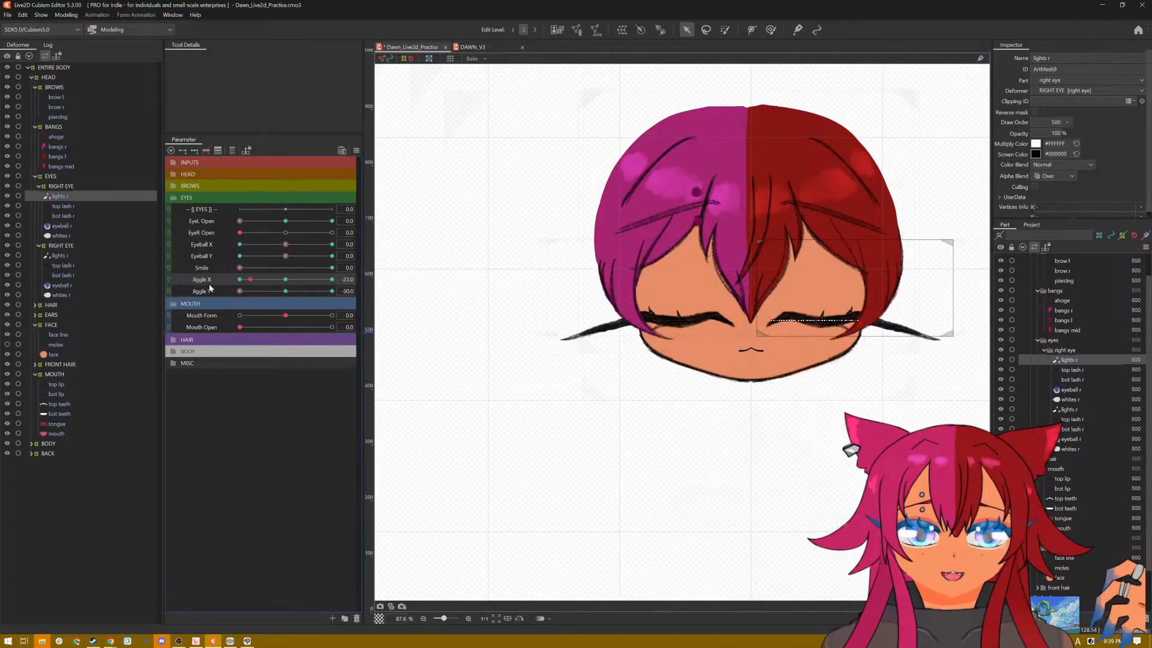
drag(210, 288, 243, 282)
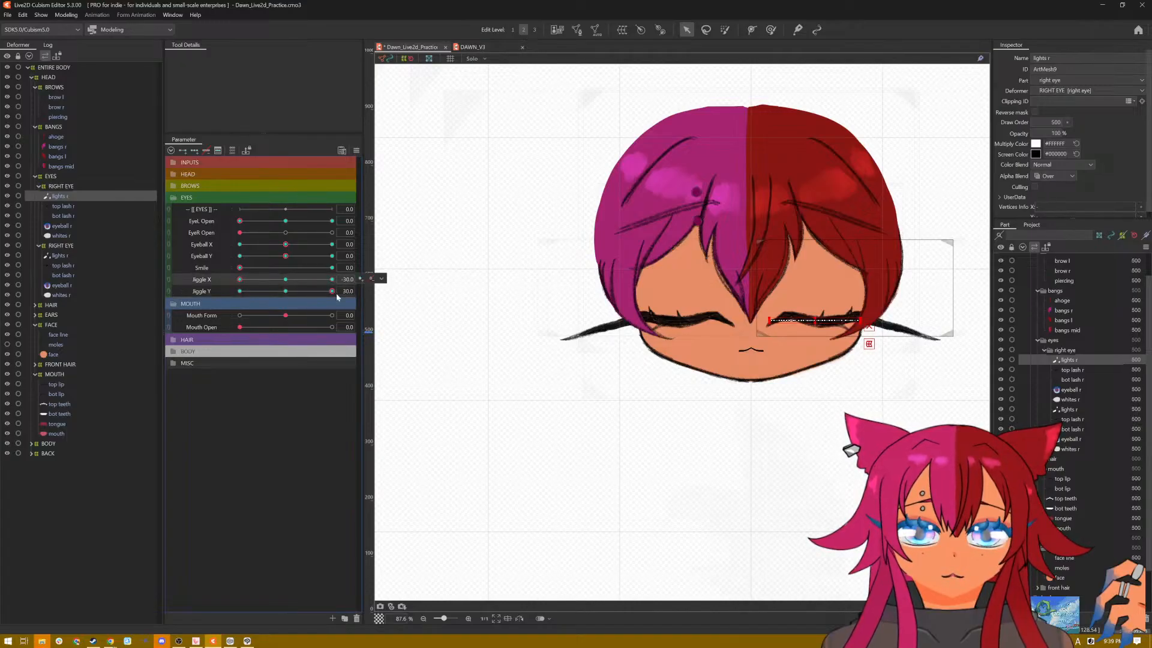
Step: Set Smile to 1, Jiggle X to 0 and Jiggle Y to -30, and flatten both eyes' highlights into the lashes
drag(336, 292, 336, 269)
drag(240, 280, 286, 283)
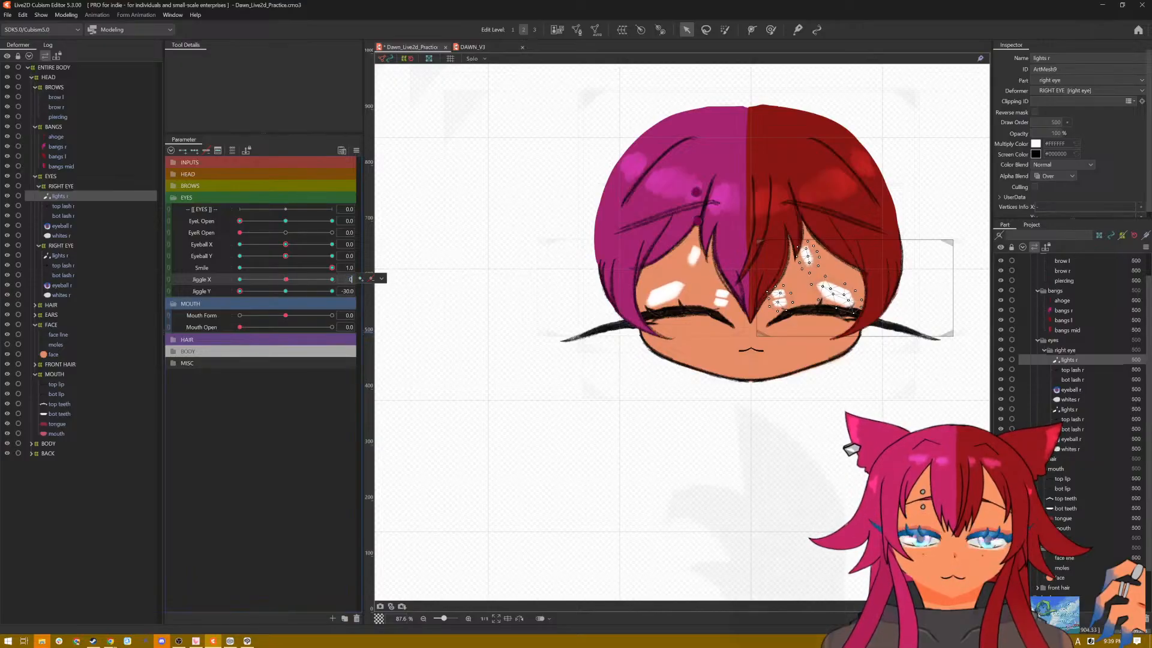
key(Return)
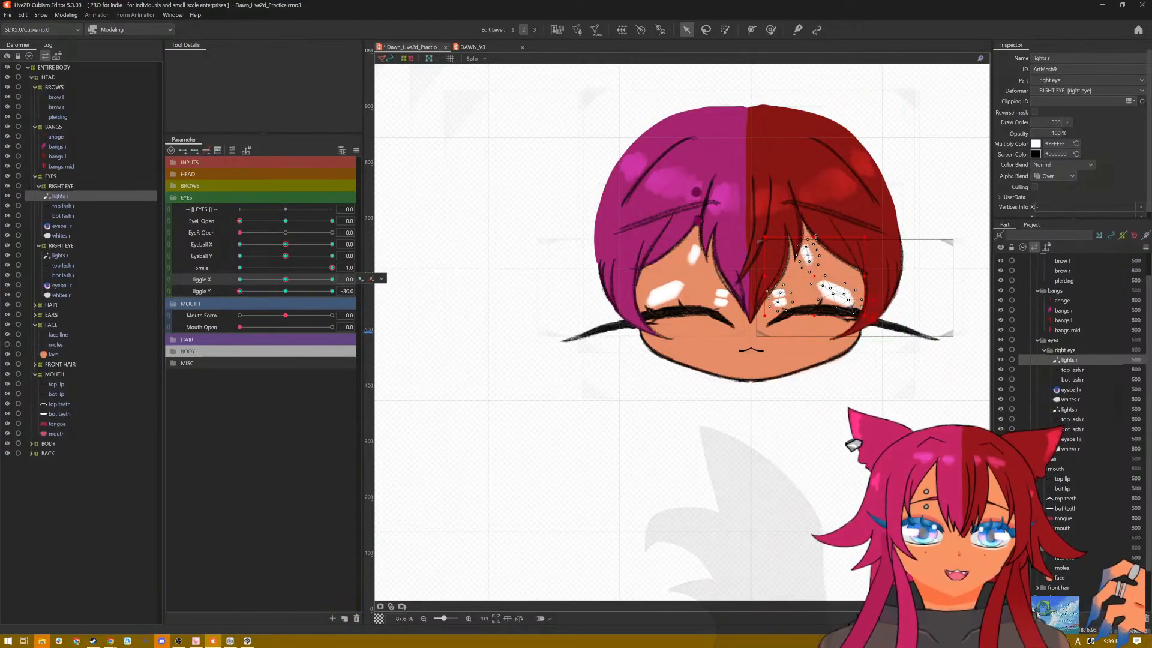
drag(815, 237, 816, 311)
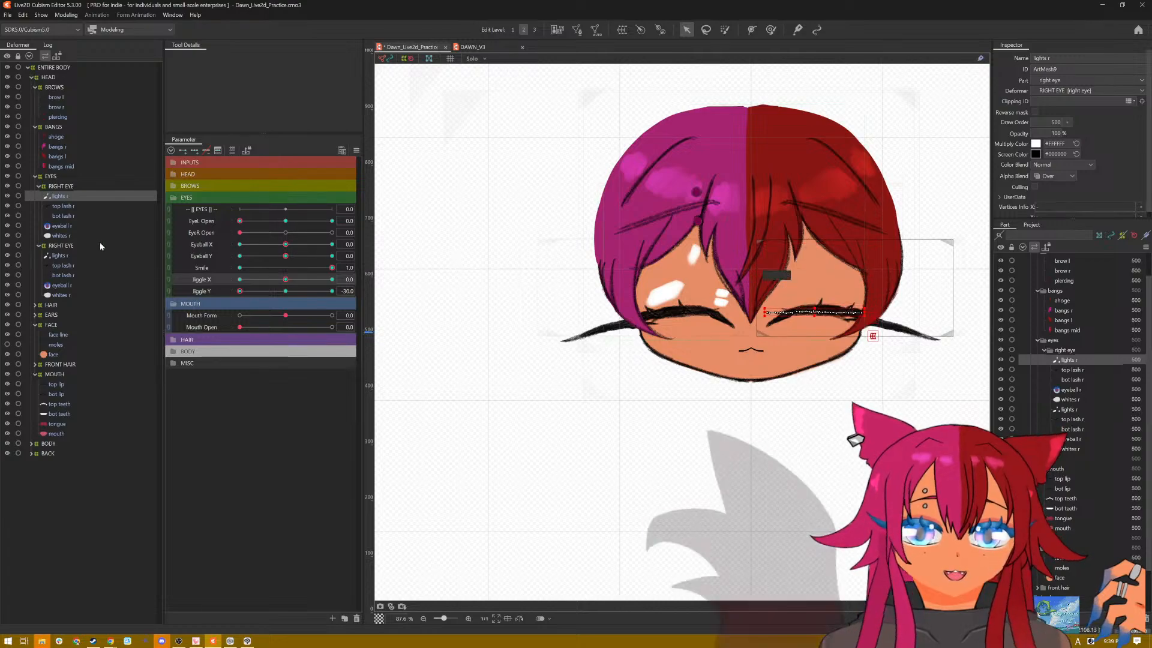
click(77, 257)
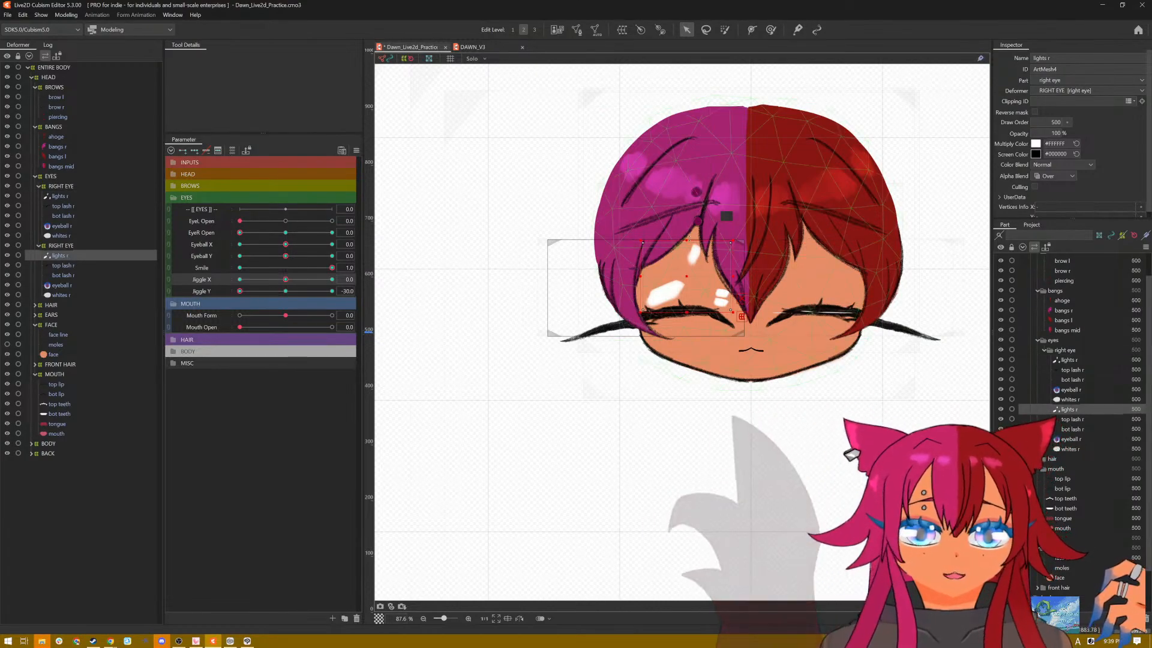
drag(686, 240, 687, 307)
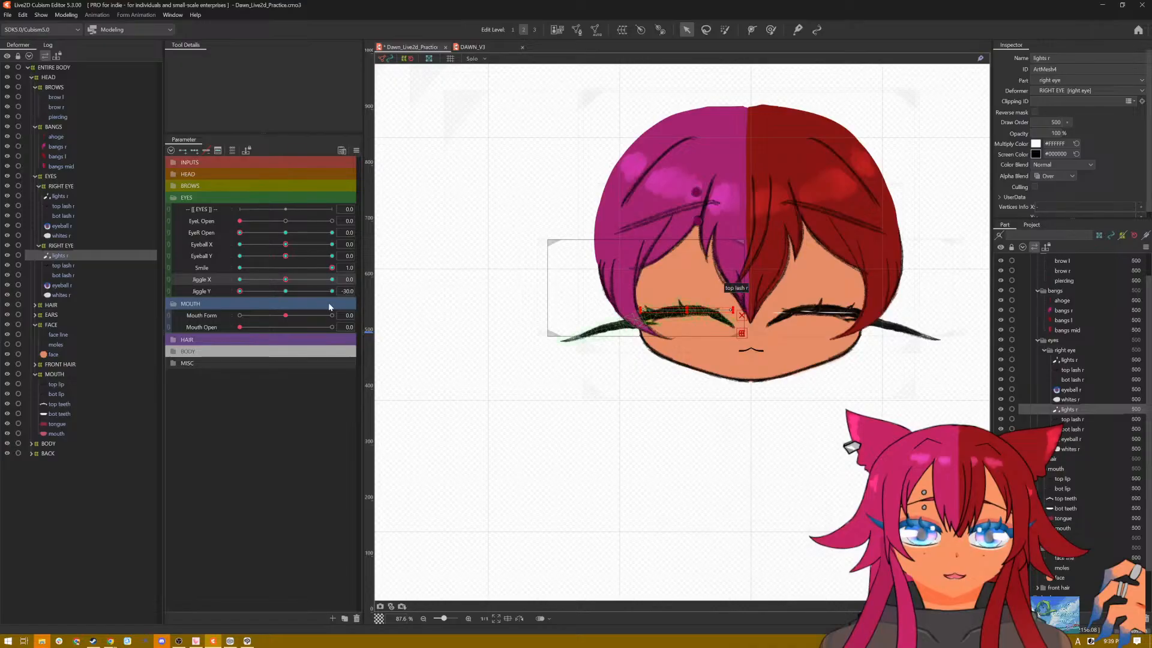
Step: Set Jiggle X to 30 and Jiggle Y to 0, and flatten the highlights of both smiling eyes into the lash lines
click(59, 196)
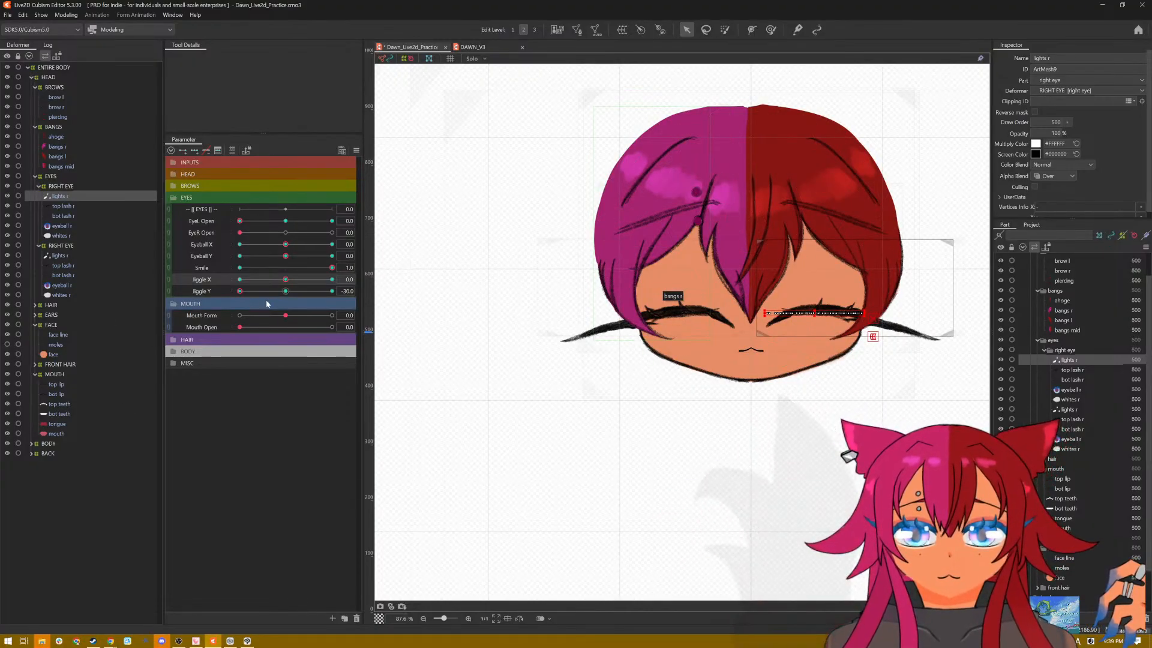
drag(285, 280, 240, 280)
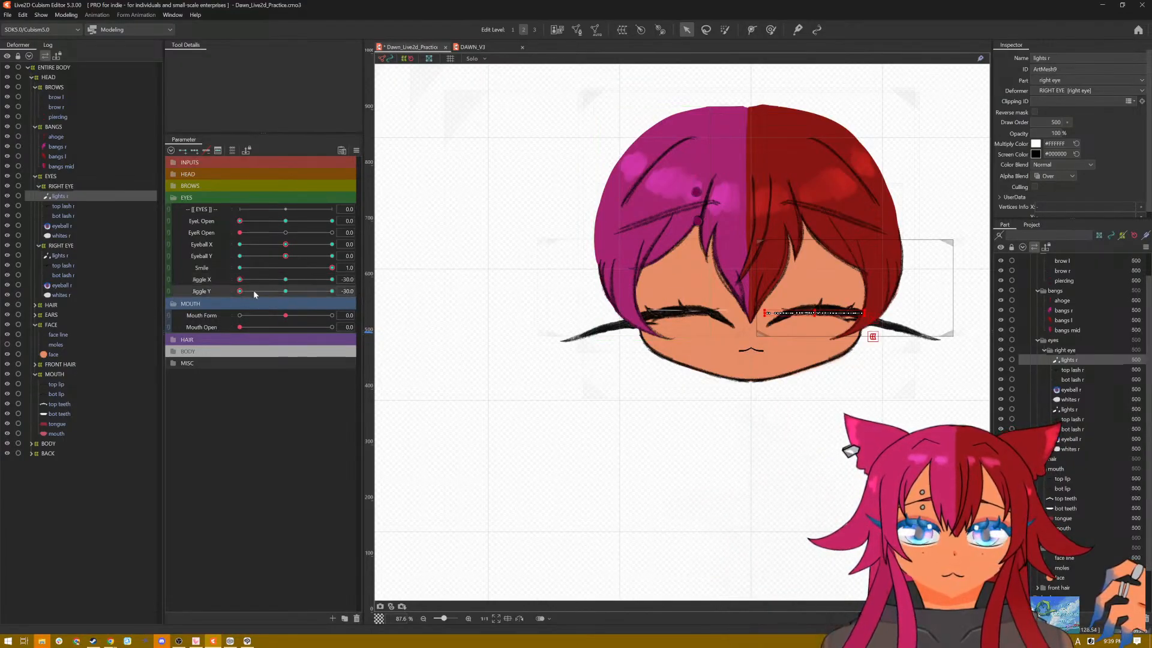
drag(238, 281, 374, 286)
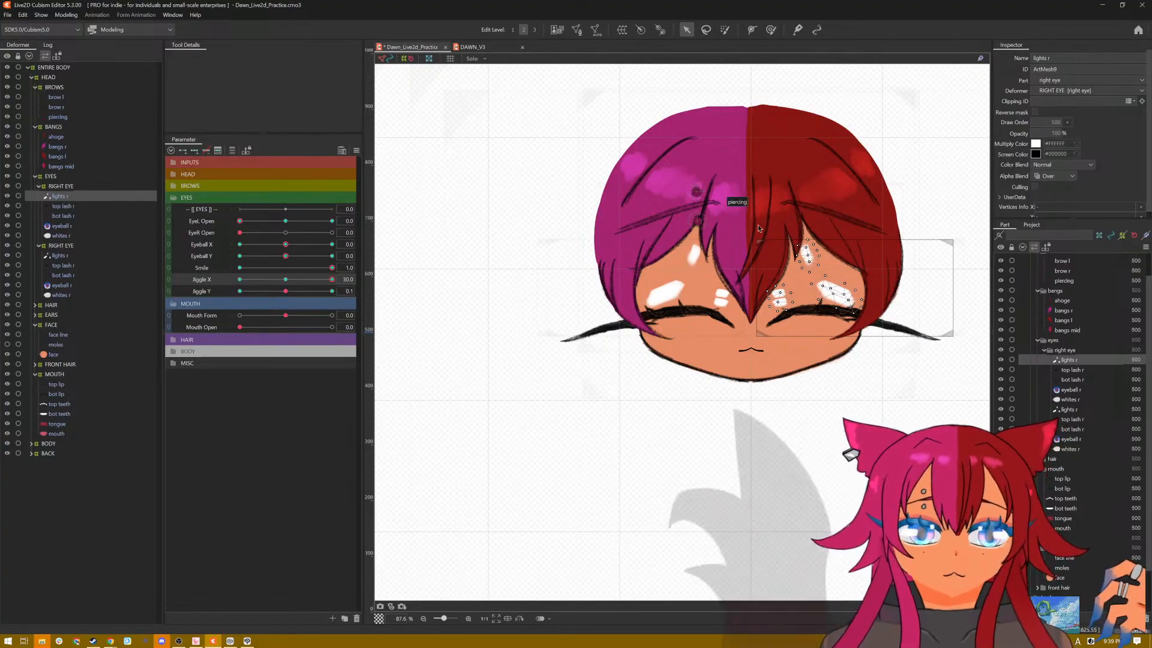
click(59, 255)
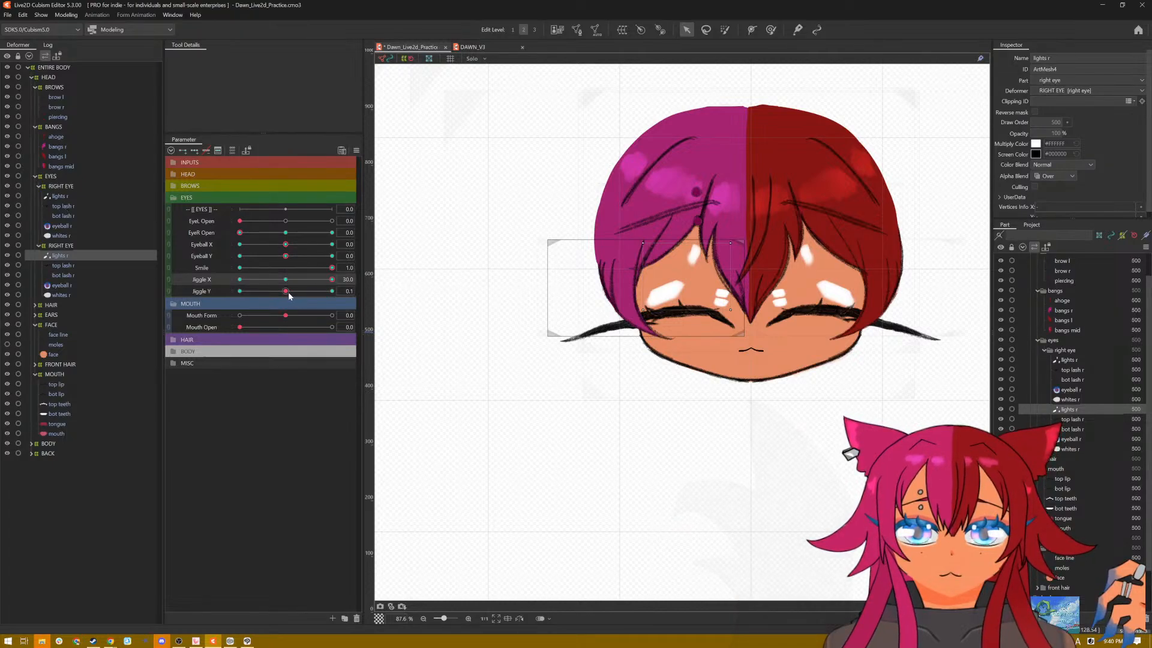
click(346, 292)
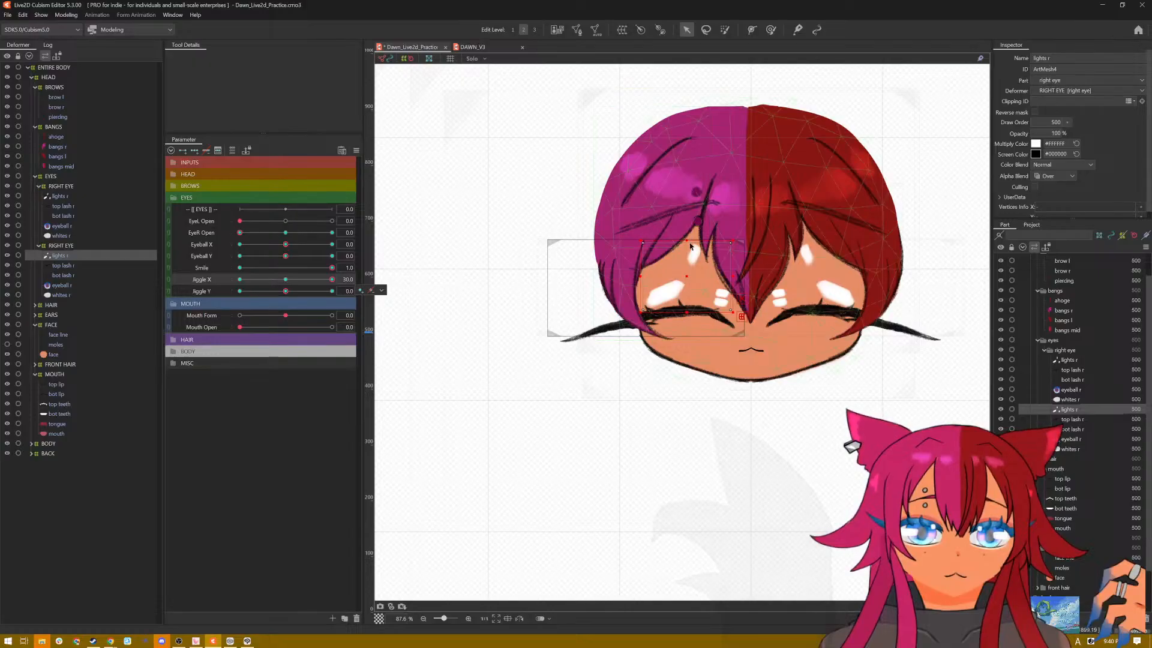
drag(687, 243, 687, 297)
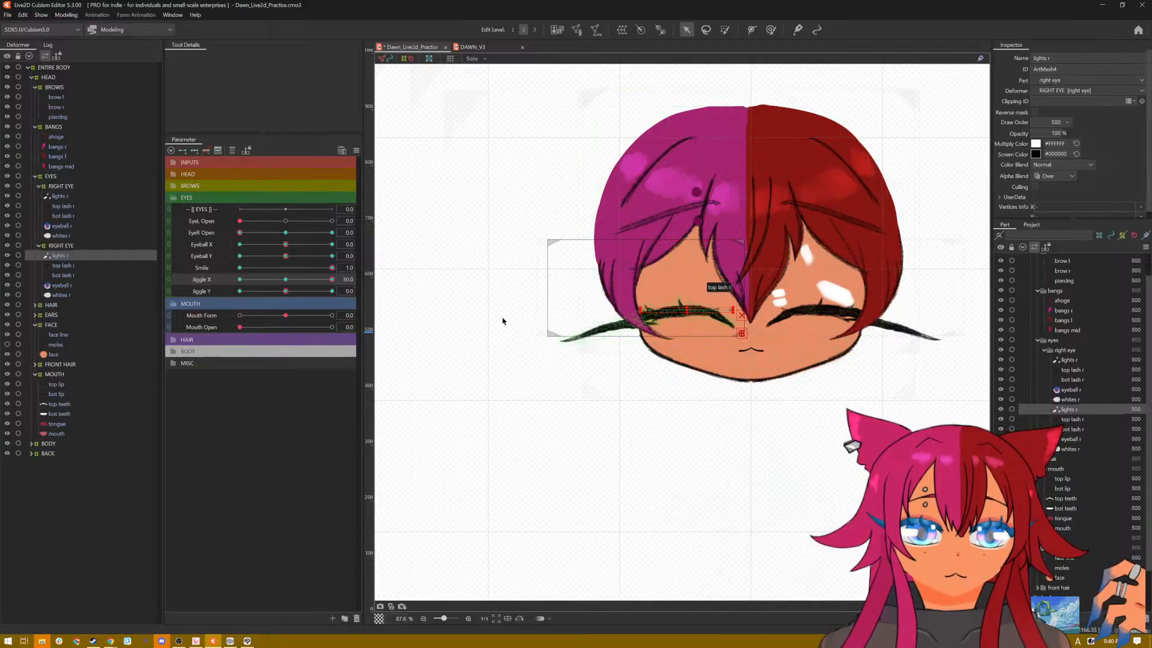
click(60, 197)
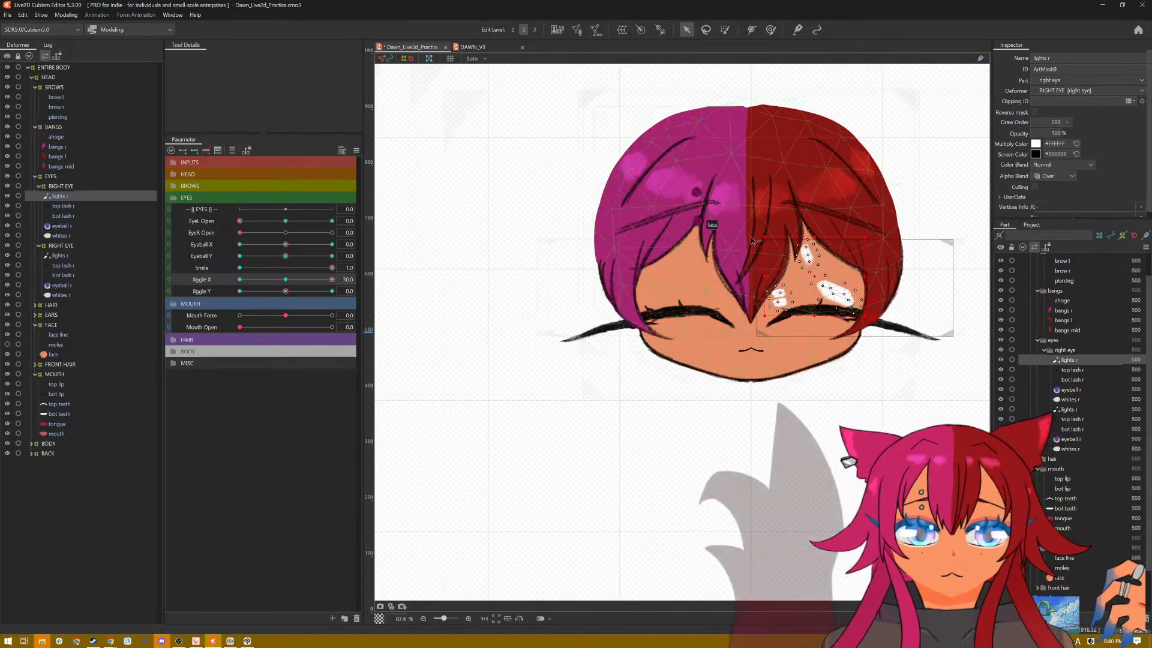
drag(814, 234, 814, 312)
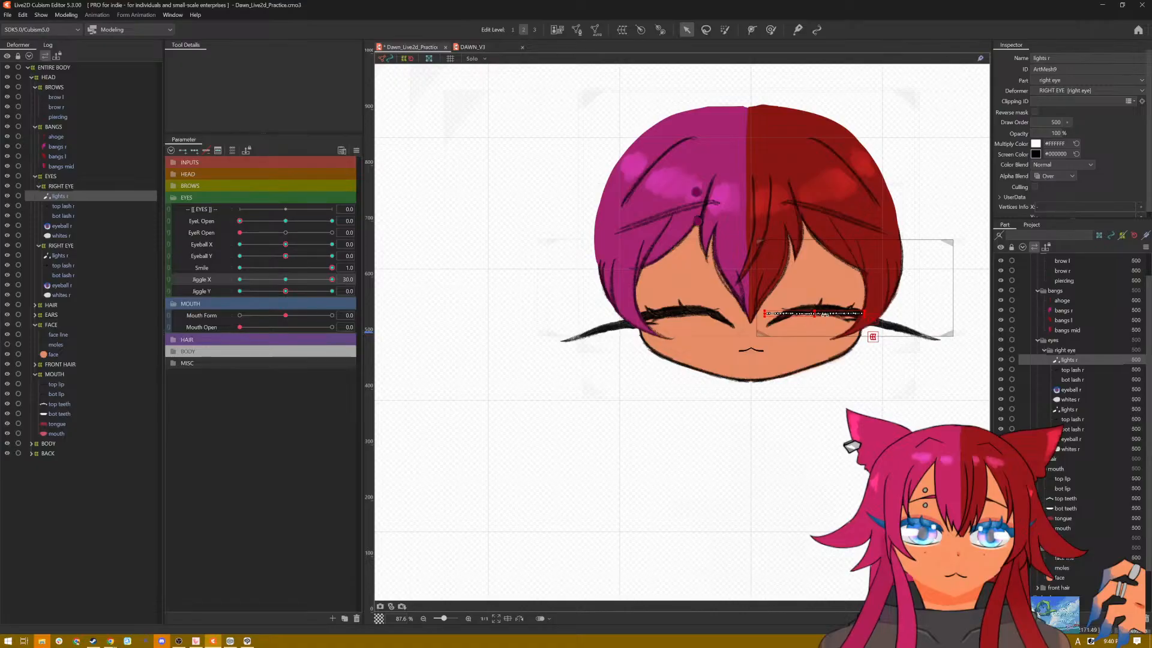
Step: Check the smiling eyes' highlights across the Jiggle X and Jiggle Y combinations between -30 and 30
click(285, 292)
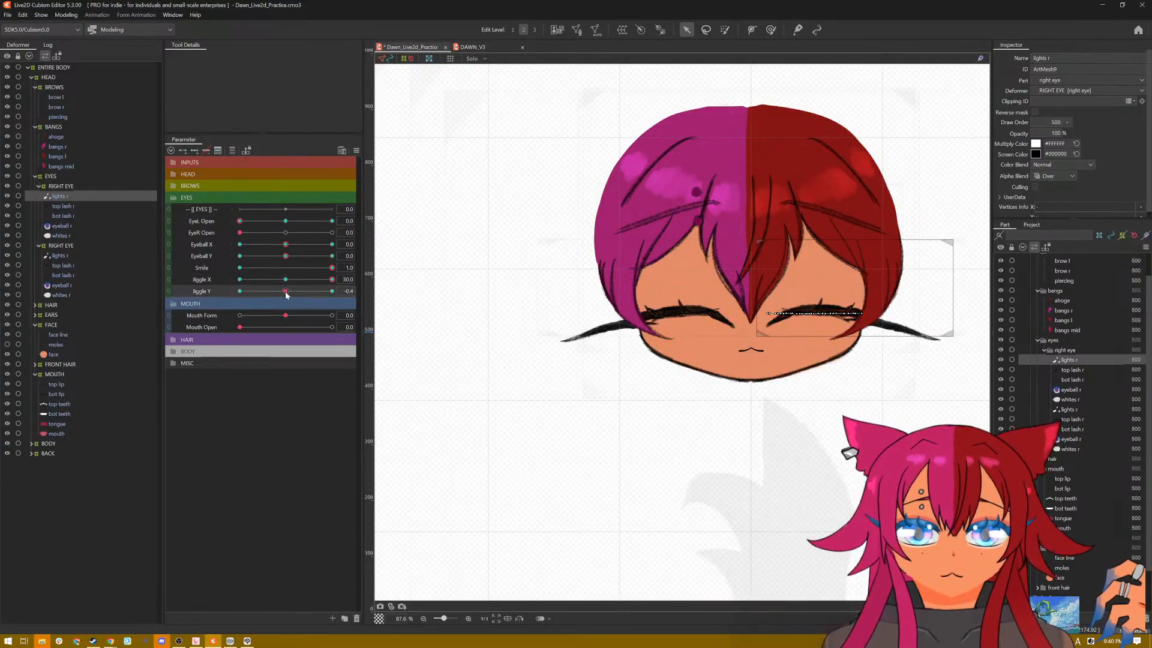
click(331, 291)
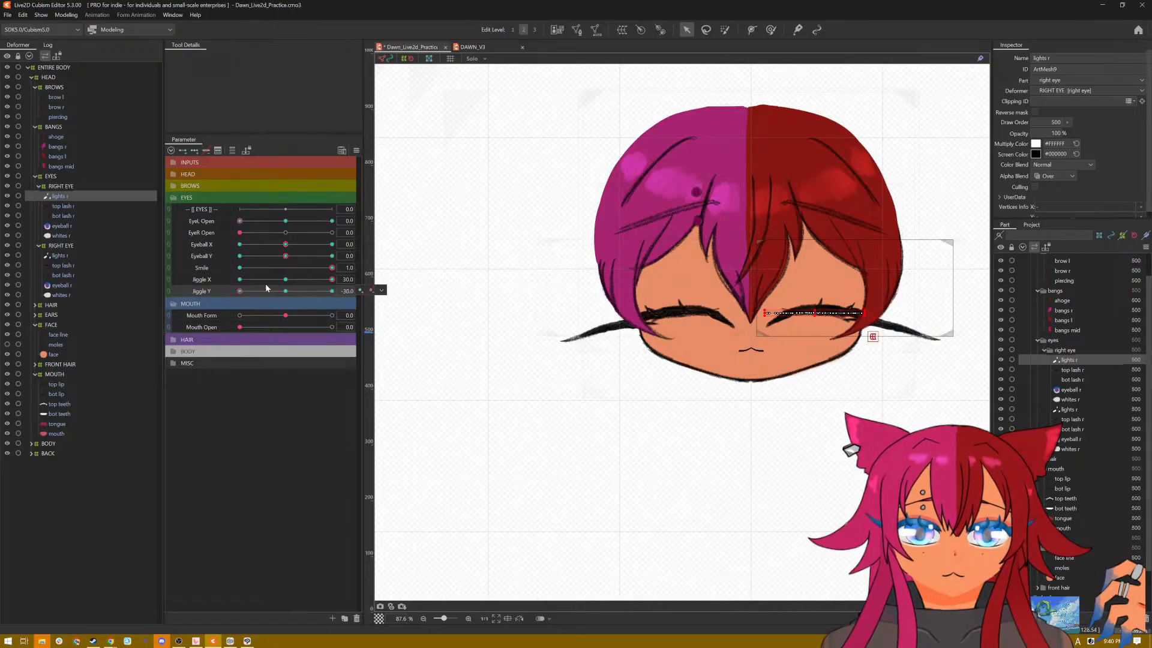
click(286, 279)
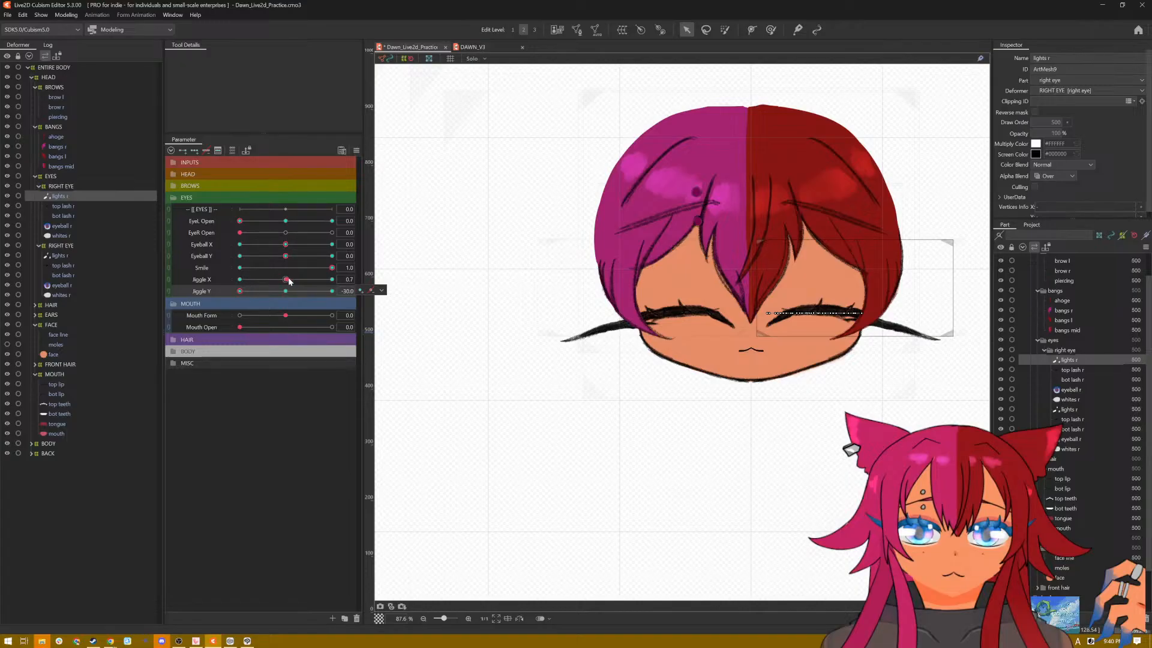
mouse_move(286, 279)
mouse_down()
mouse_move(243, 278)
mouse_move(304, 291)
mouse_up()
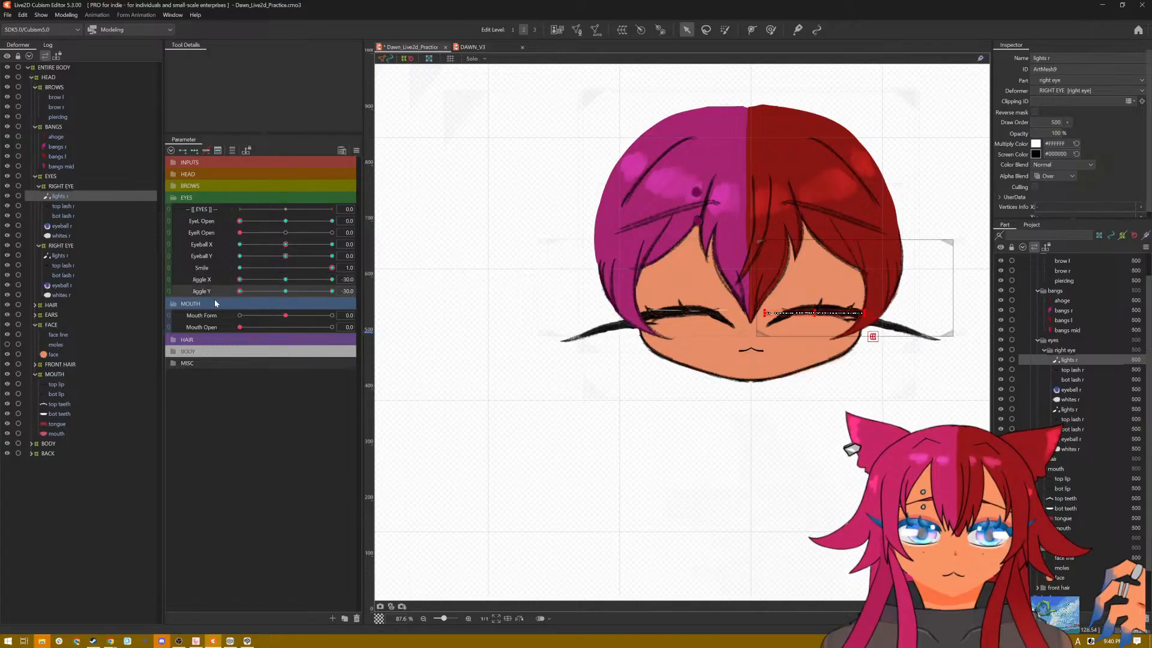
click(239, 279)
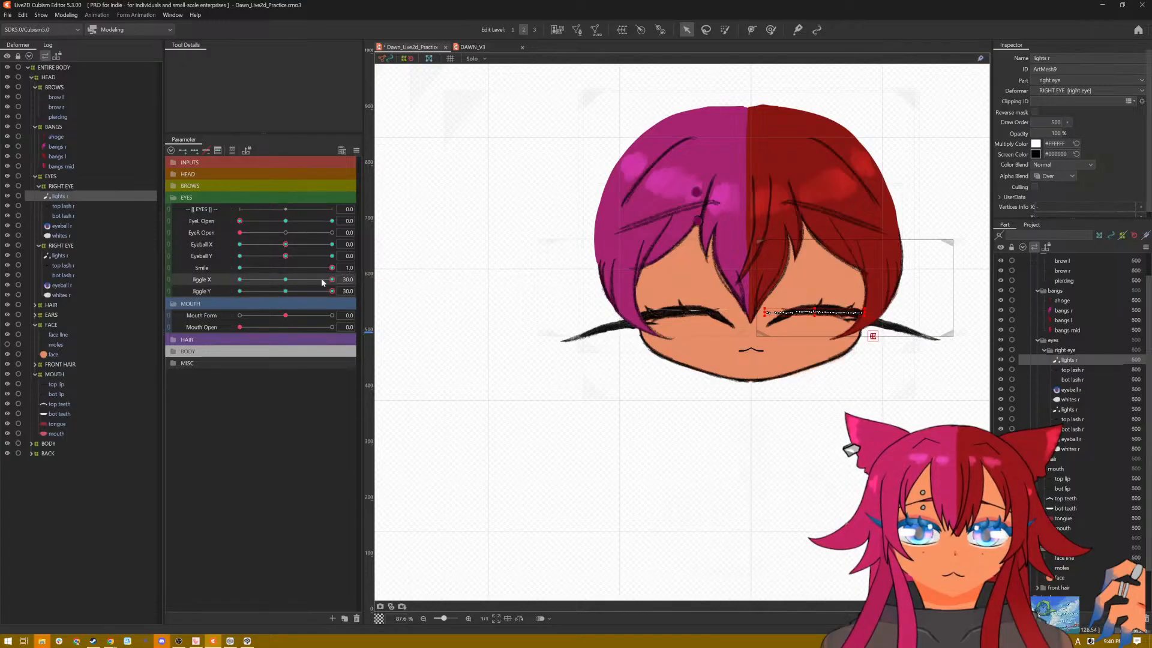
mouse_move(321, 279)
mouse_down()
mouse_move(221, 286)
mouse_move(317, 284)
mouse_up()
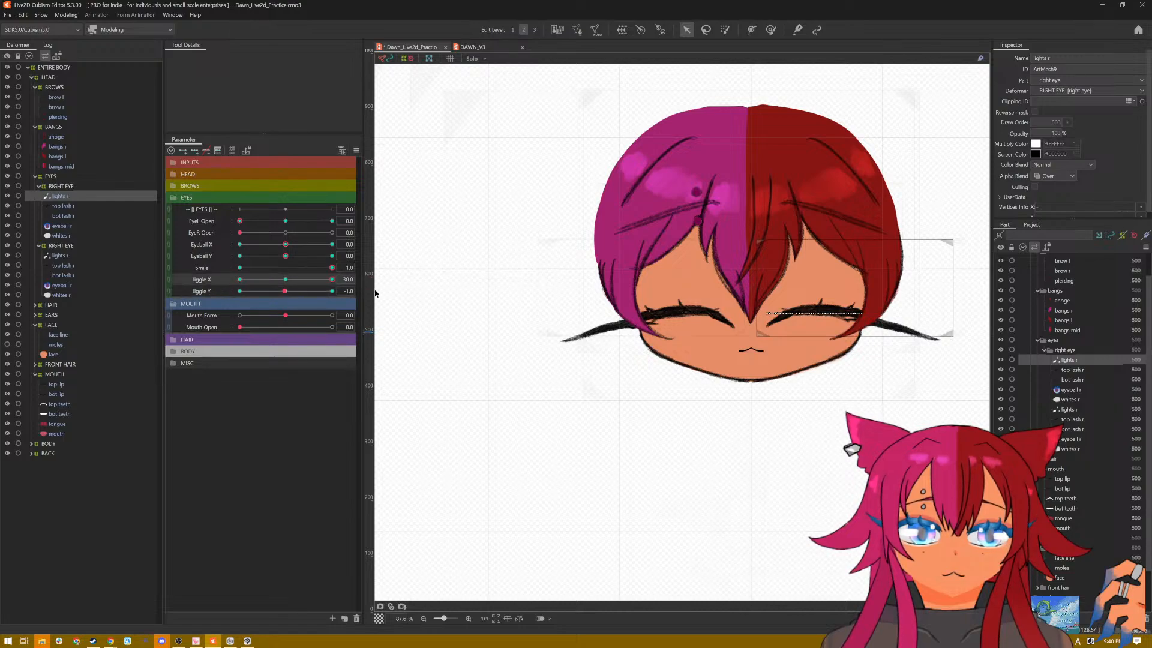
click(240, 292)
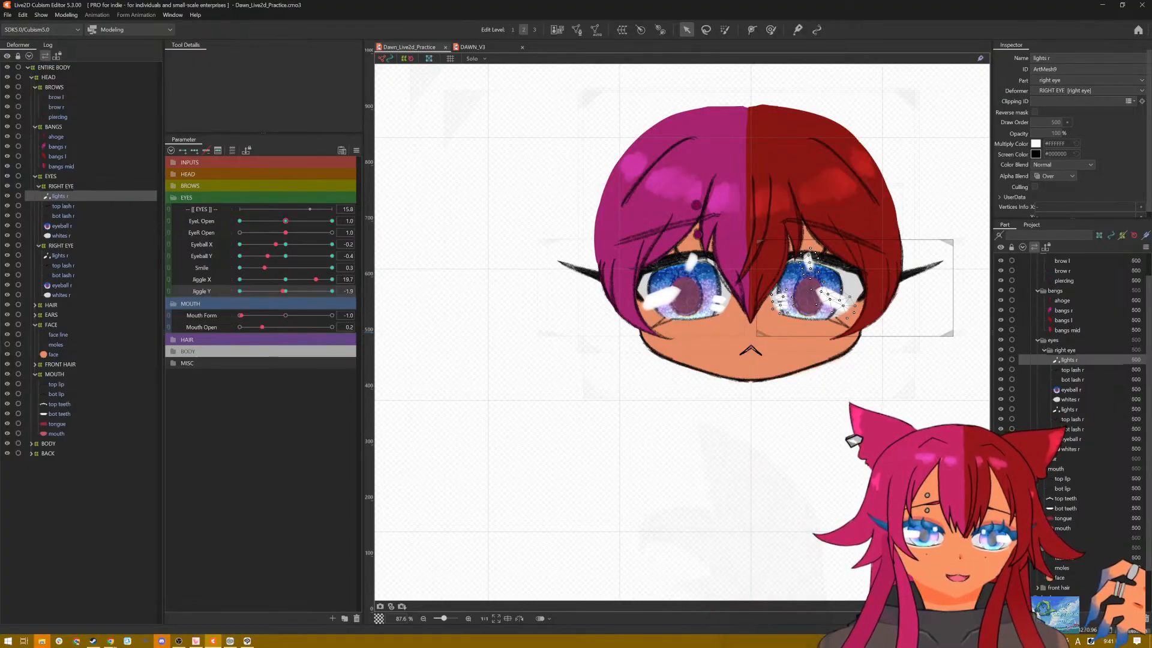
Step: Preview the eyes in random poses, clear the highlight selection, and reset all parameters to default
click(355, 152)
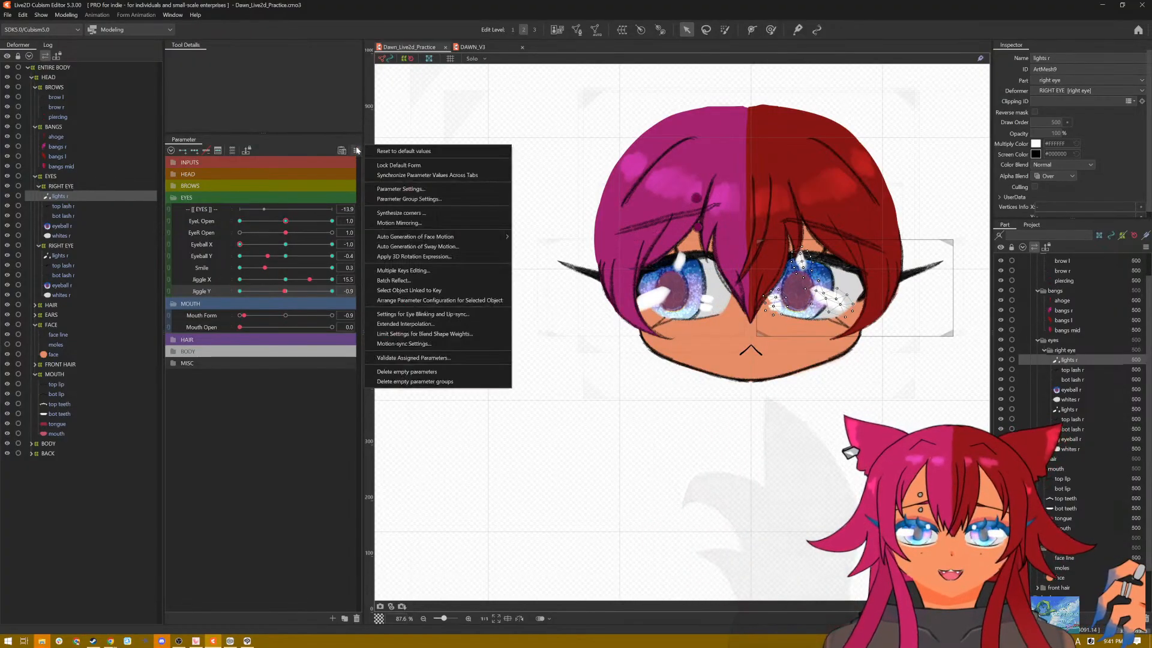
click(369, 152)
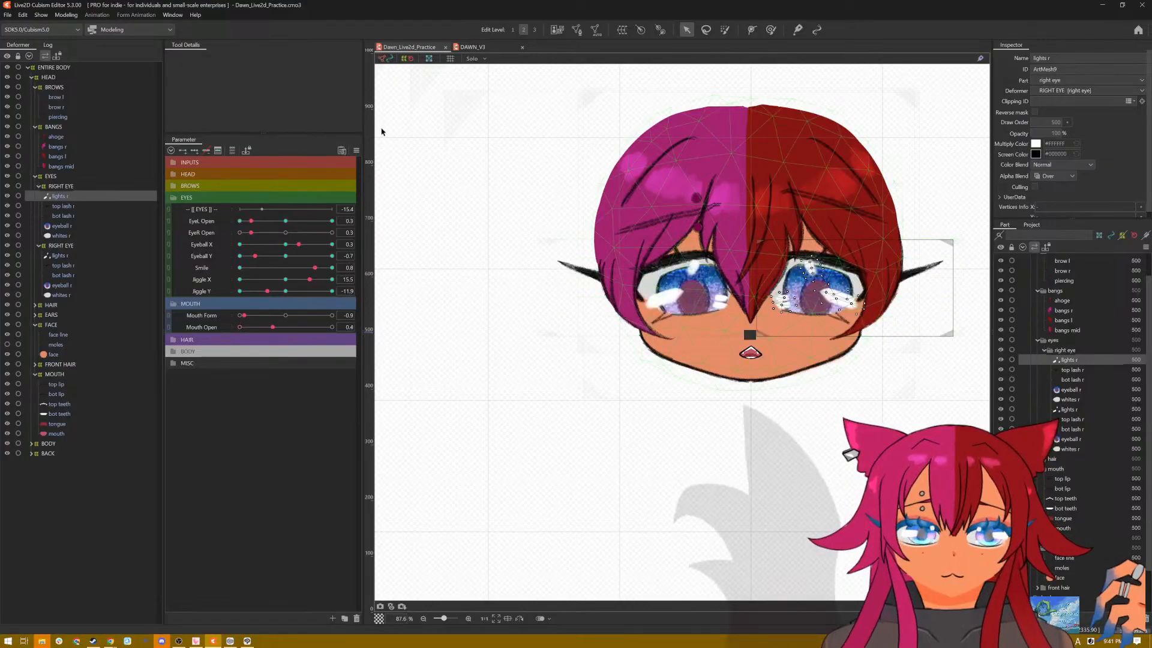
click(356, 151)
click(381, 152)
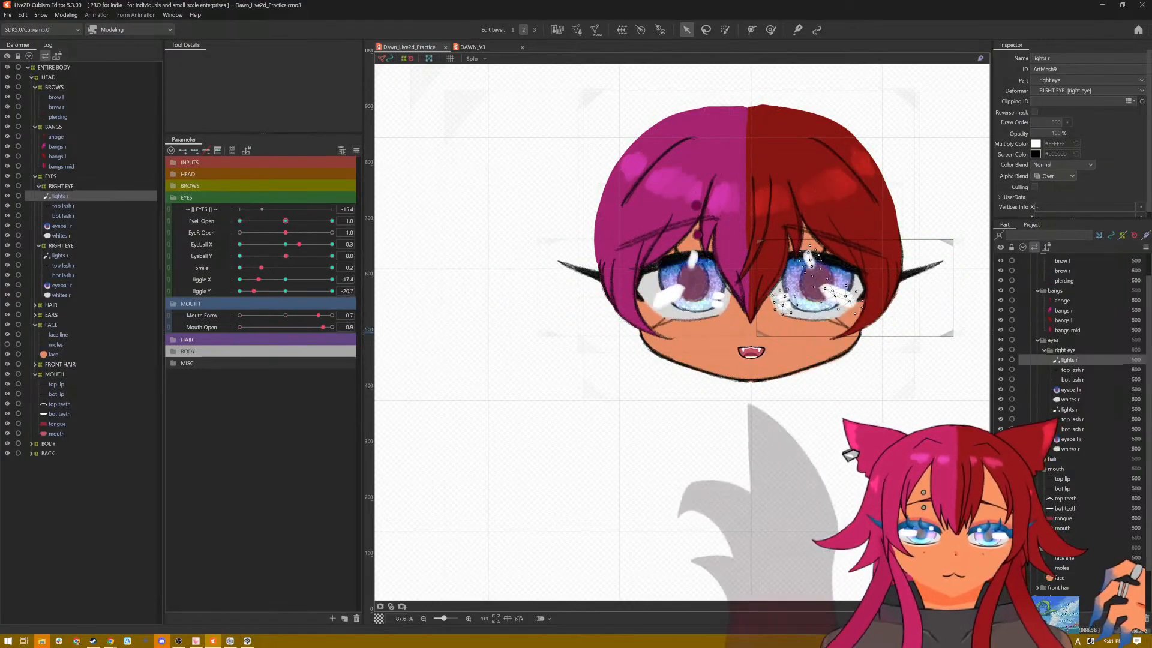
click(534, 174)
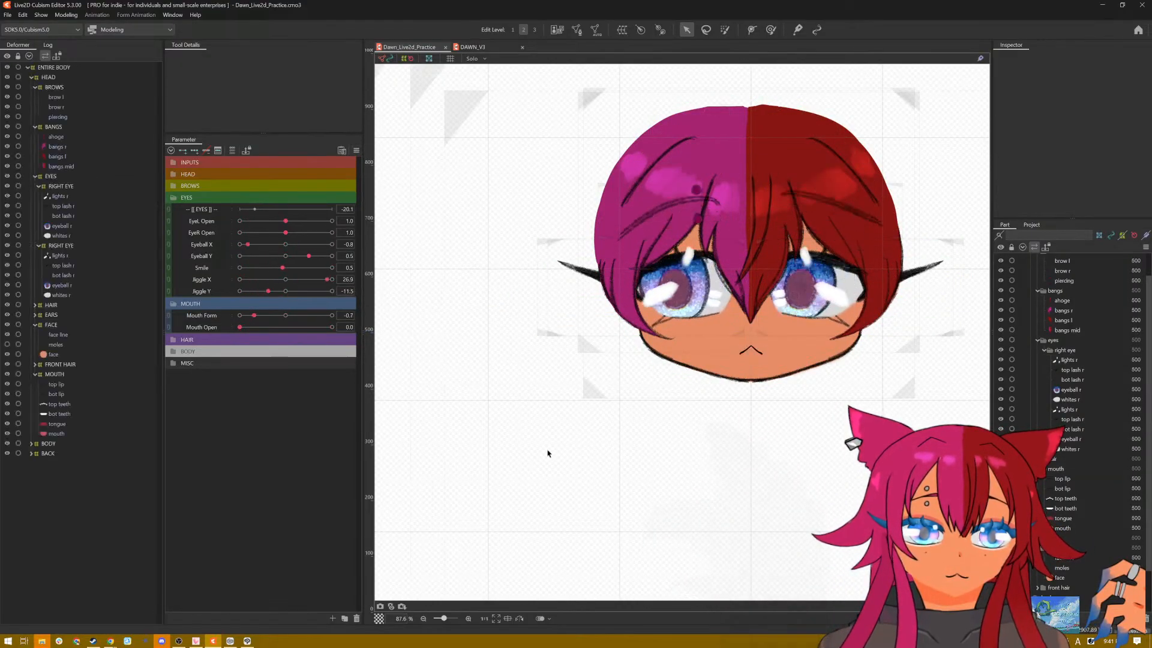
click(356, 151)
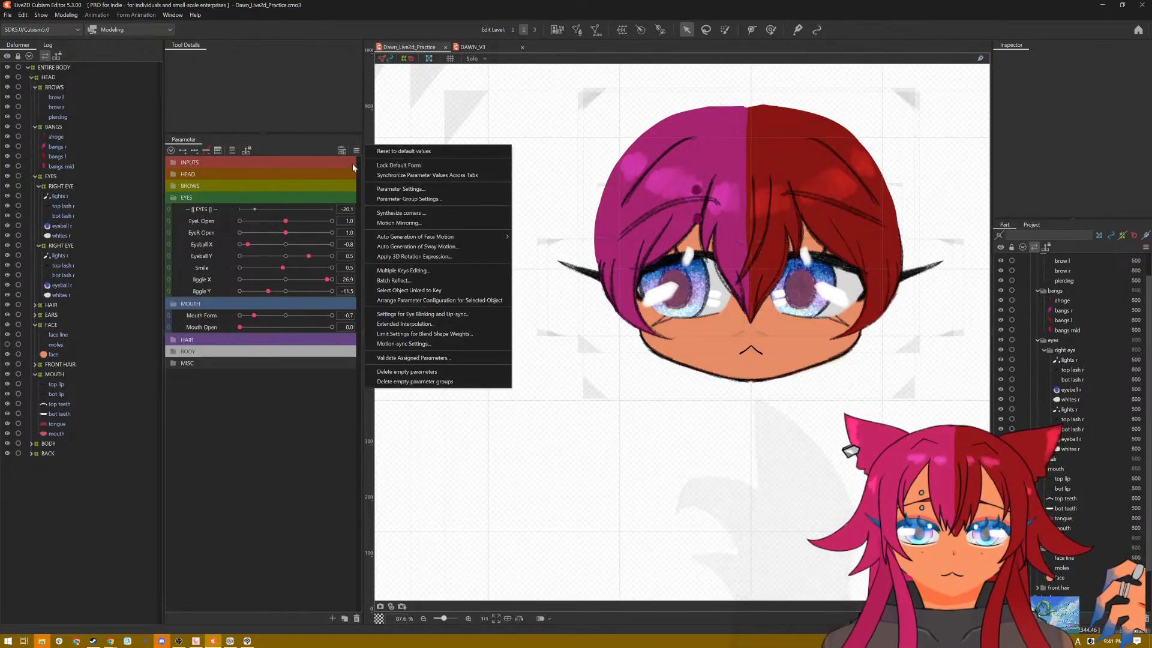
click(387, 151)
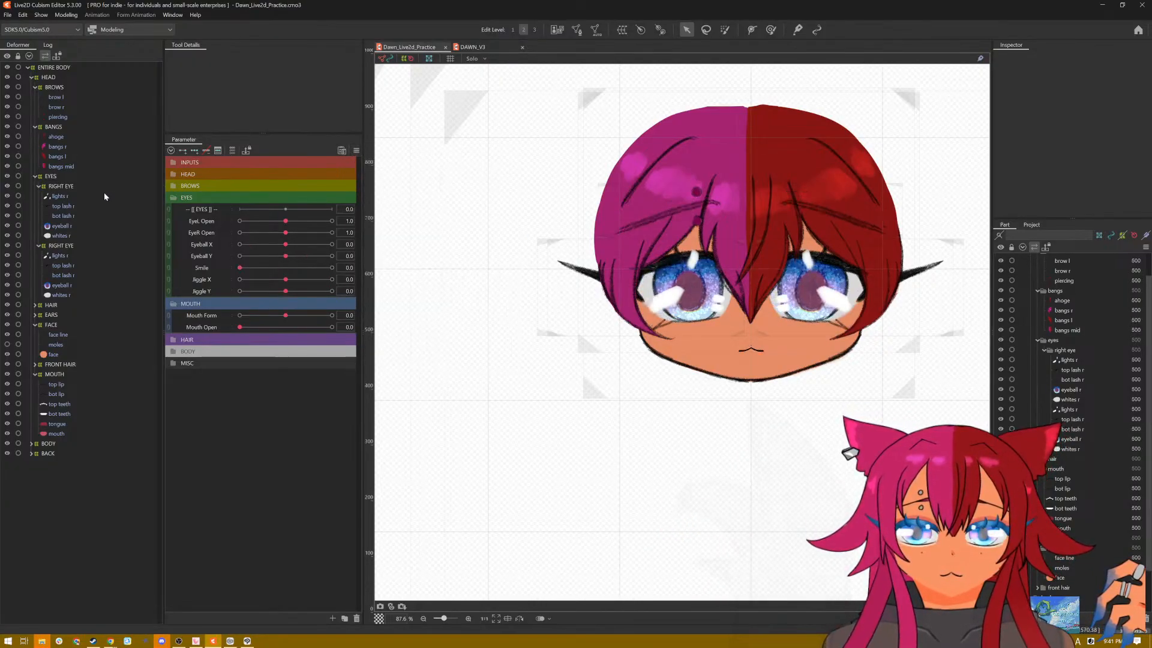
Step: Select the red-haired side's eye highlights and check them on the open eyes with Jiggle Y at 30
click(73, 196)
drag(276, 293, 231, 296)
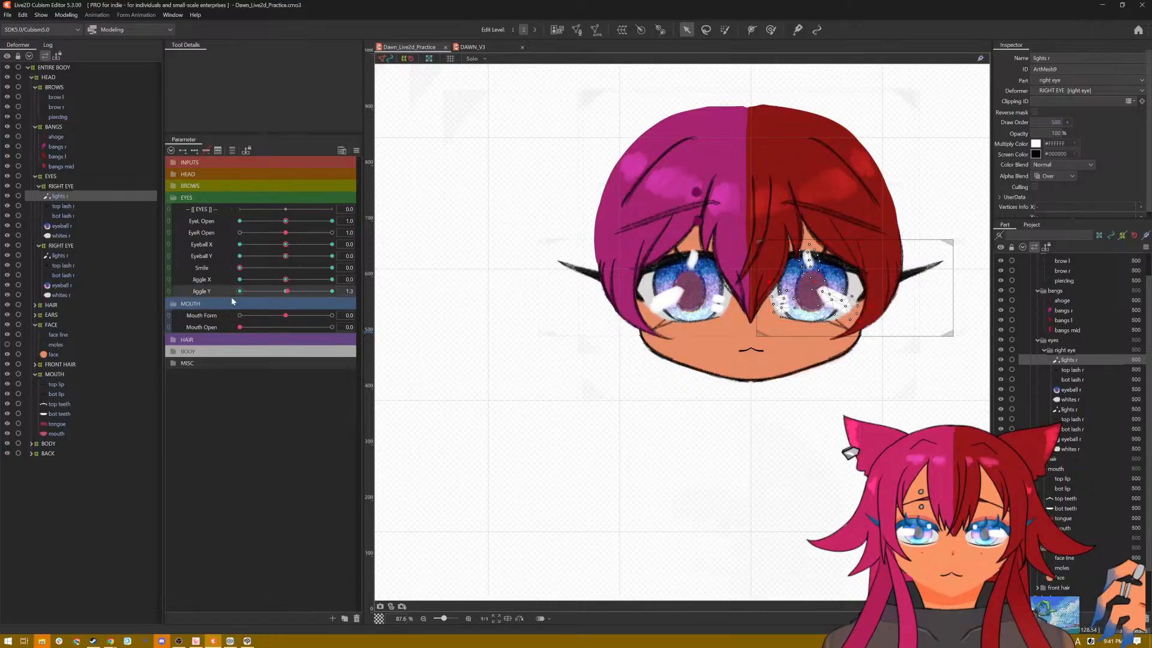
click(331, 291)
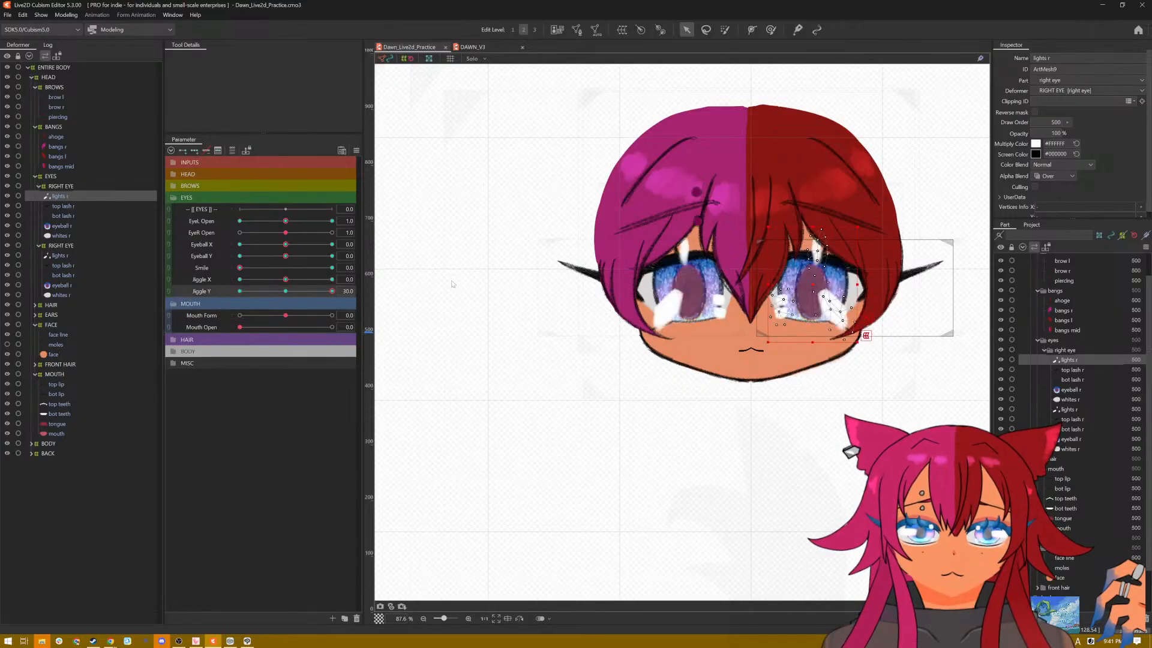
Step: Check the closed eyes' highlights with Eyeball X and Eyeball Y at 1, starting from and returning to the default parameter values
click(357, 151)
click(369, 153)
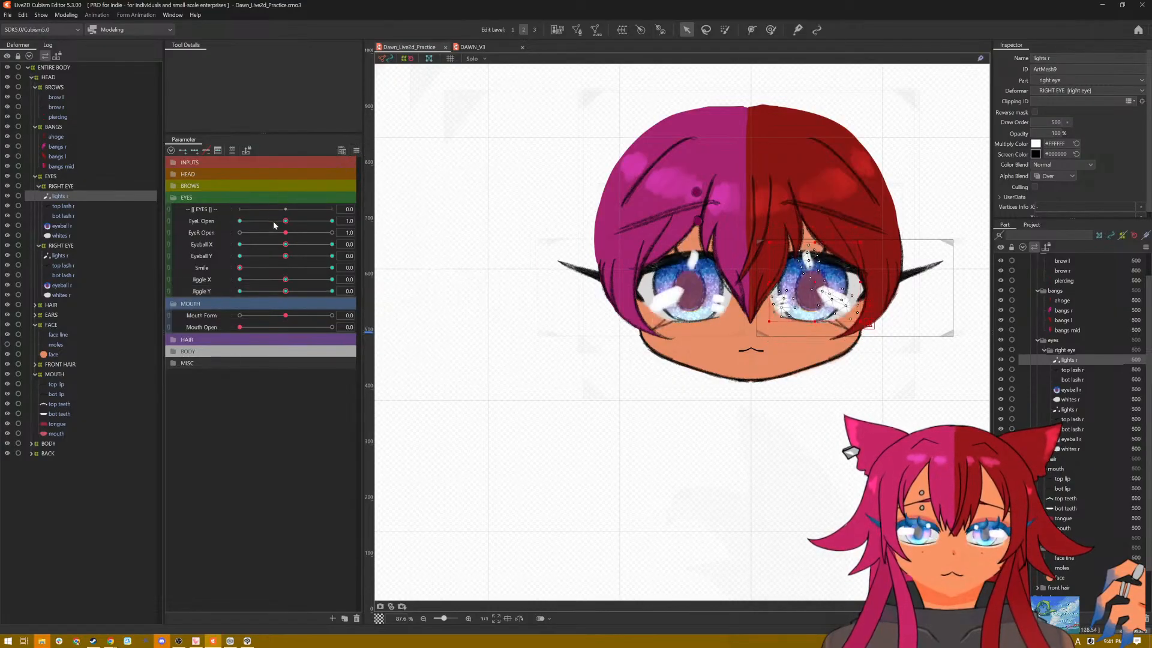
click(239, 221)
click(239, 232)
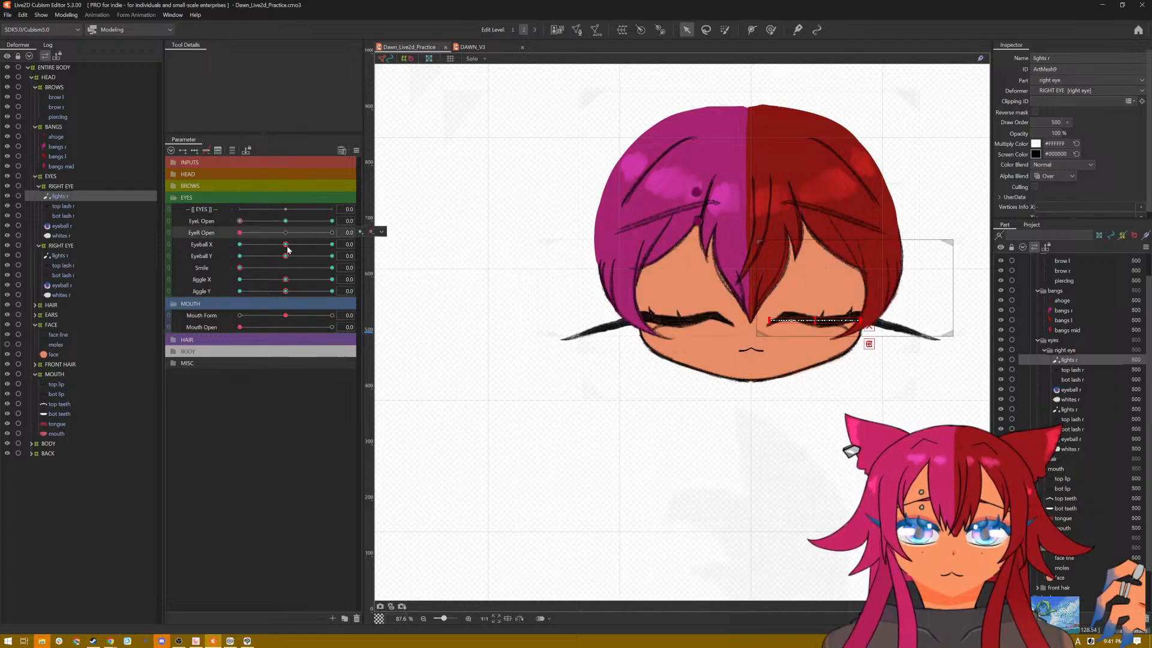
drag(286, 245, 340, 252)
click(240, 244)
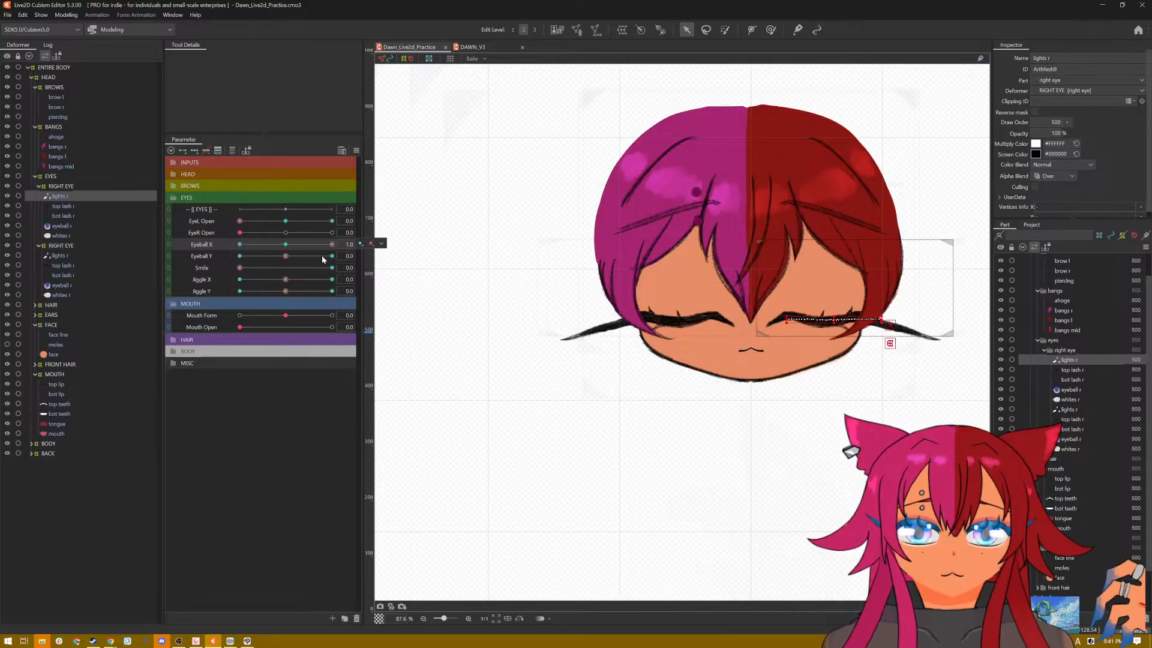
drag(290, 258, 336, 257)
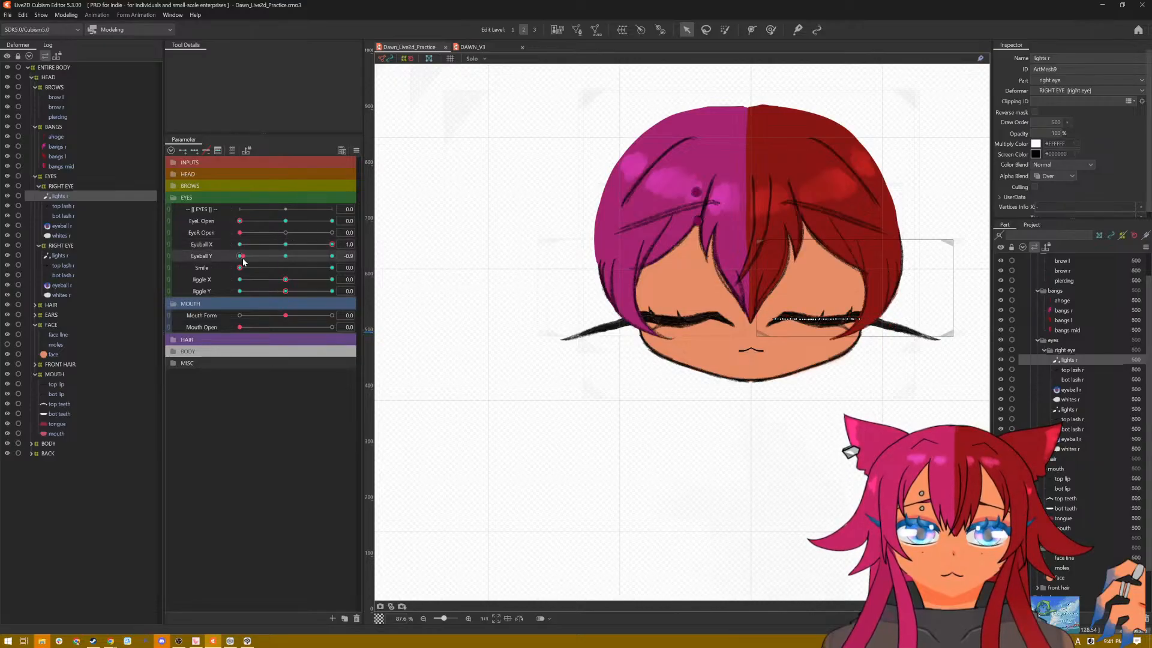
click(356, 150)
click(396, 153)
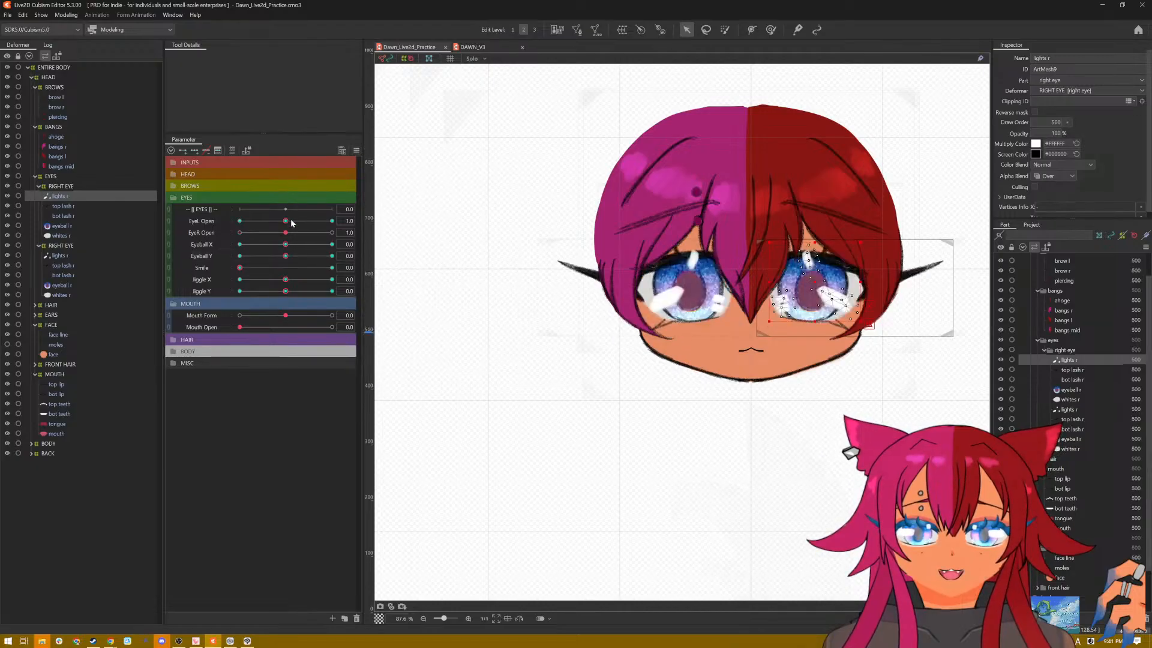
Step: Close both eyes, set Jiggle X to -30 and Eyeball X and Y to -1, and flatten both highlights into the lash lines
drag(293, 222, 210, 241)
drag(296, 231, 171, 239)
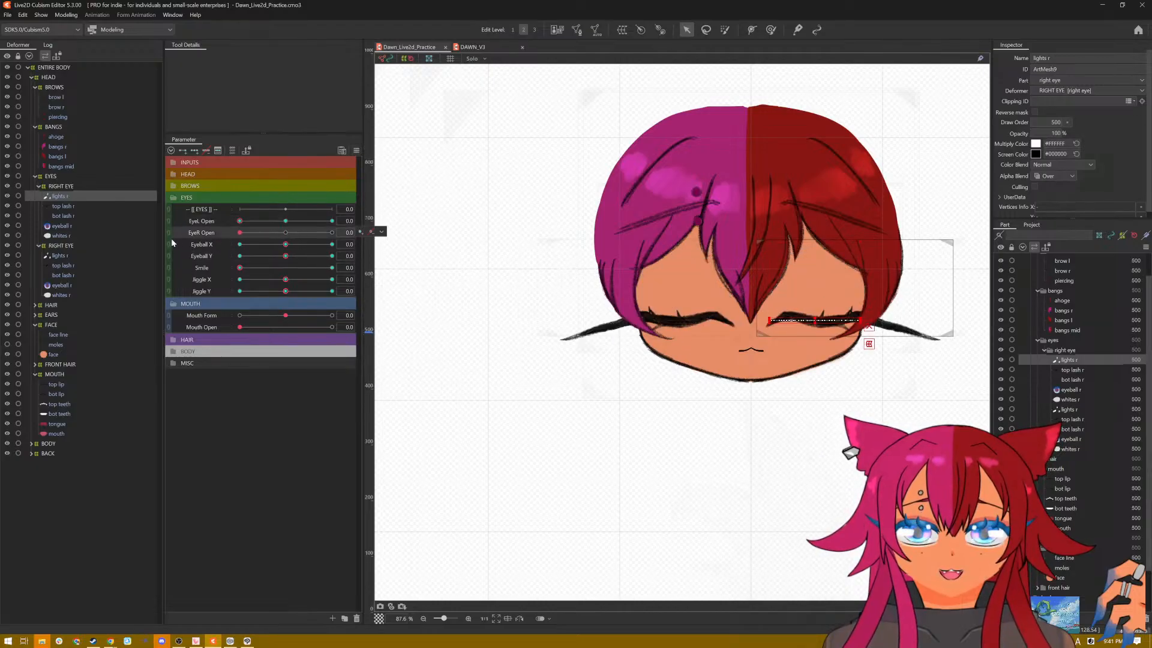
drag(289, 283, 227, 285)
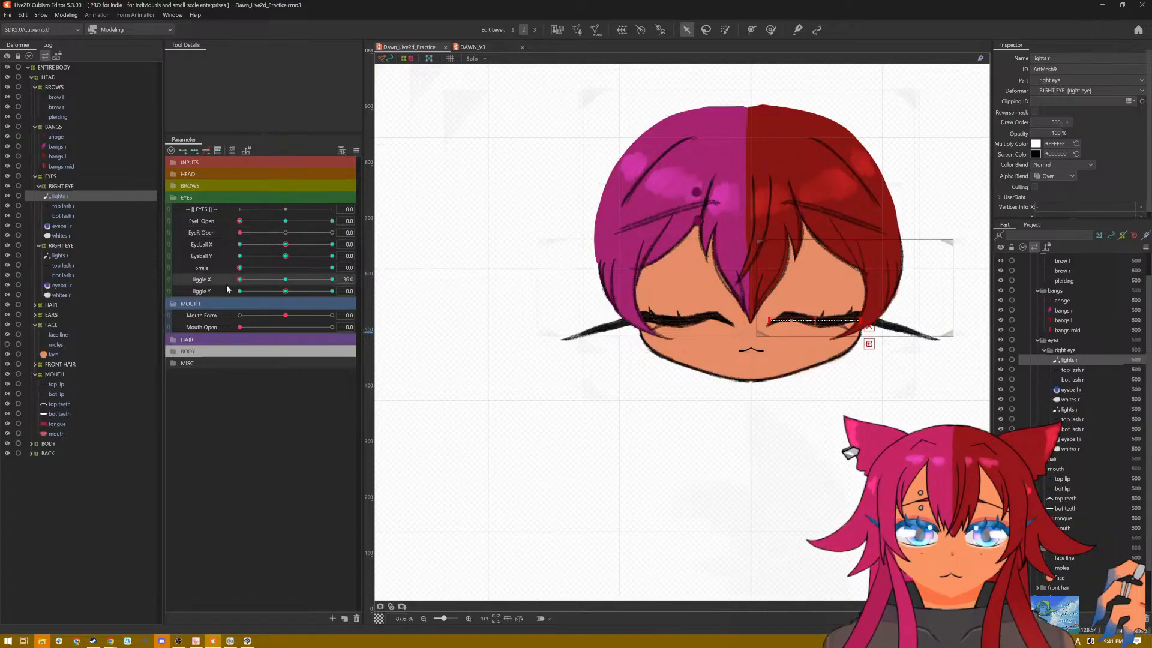
drag(283, 243, 233, 278)
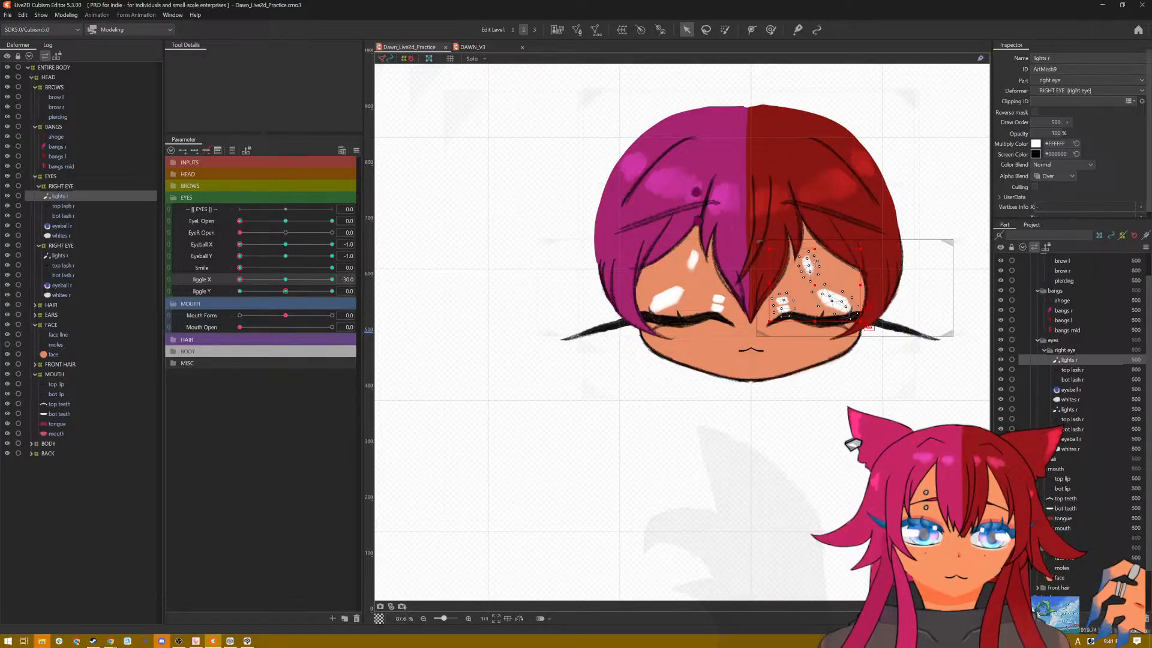
drag(815, 248, 815, 320)
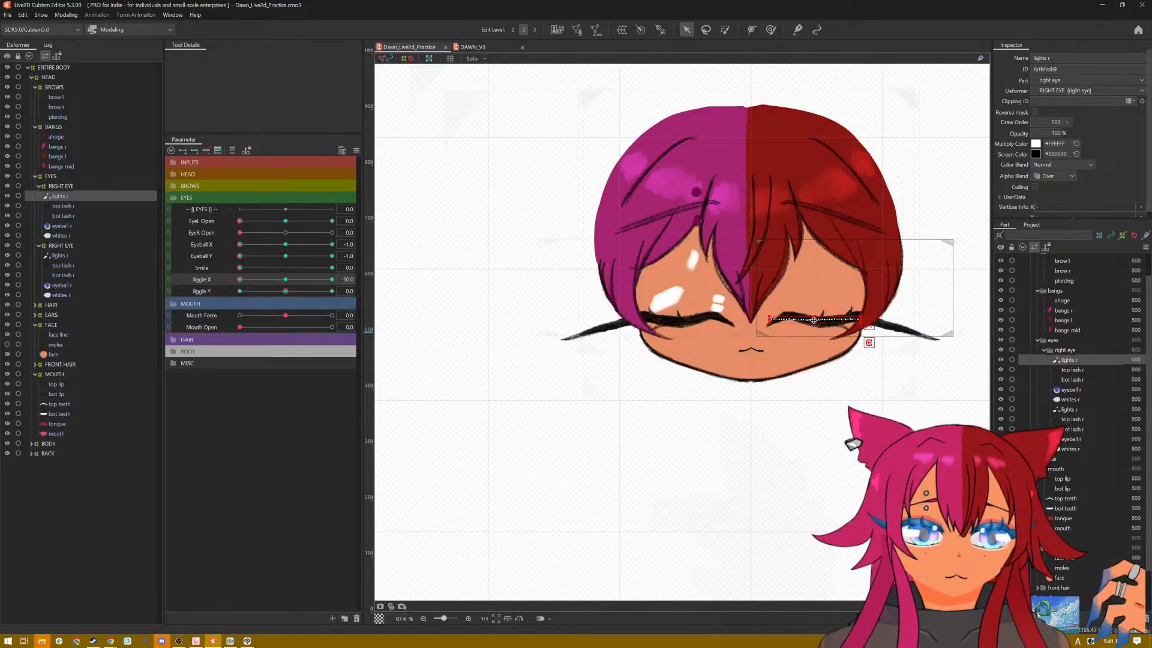
click(77, 255)
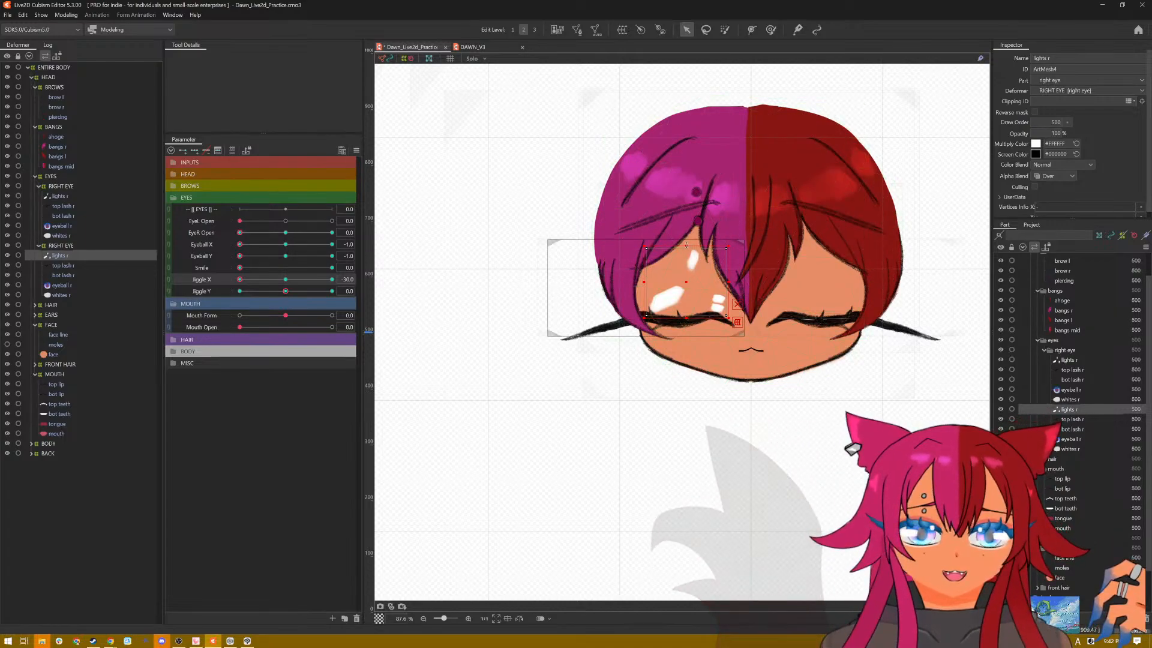
drag(686, 246, 687, 315)
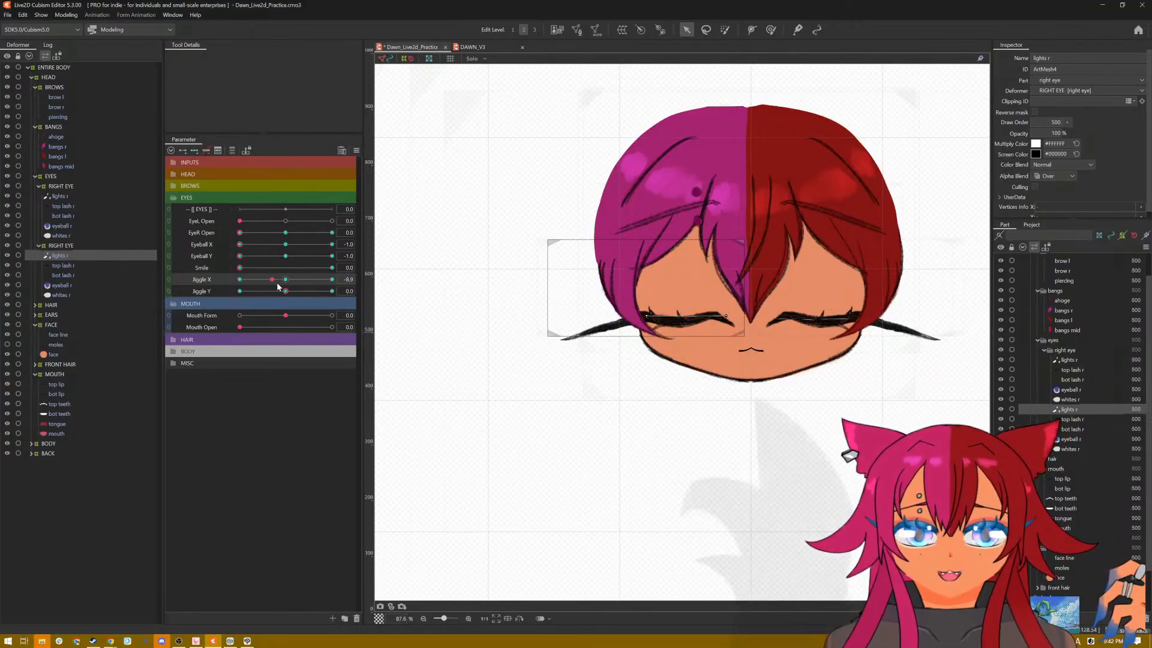
Step: Set Jiggle X to 30 on the closed eyes and flatten both eyes' highlights into the lash lines
drag(273, 279, 346, 279)
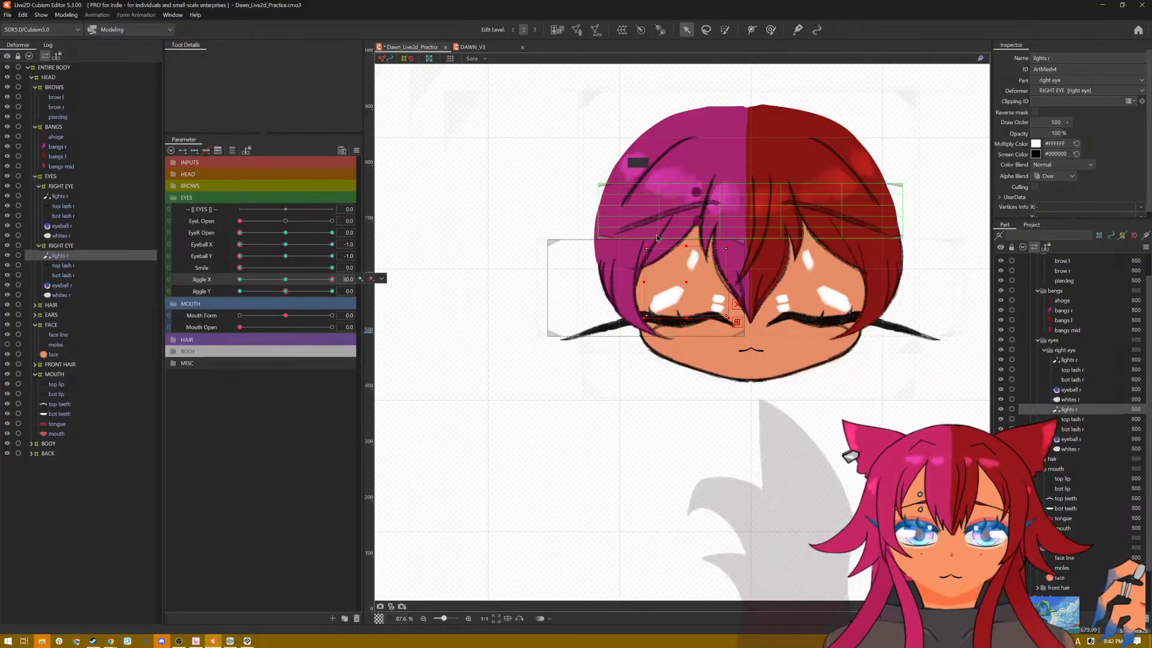
drag(685, 246, 682, 317)
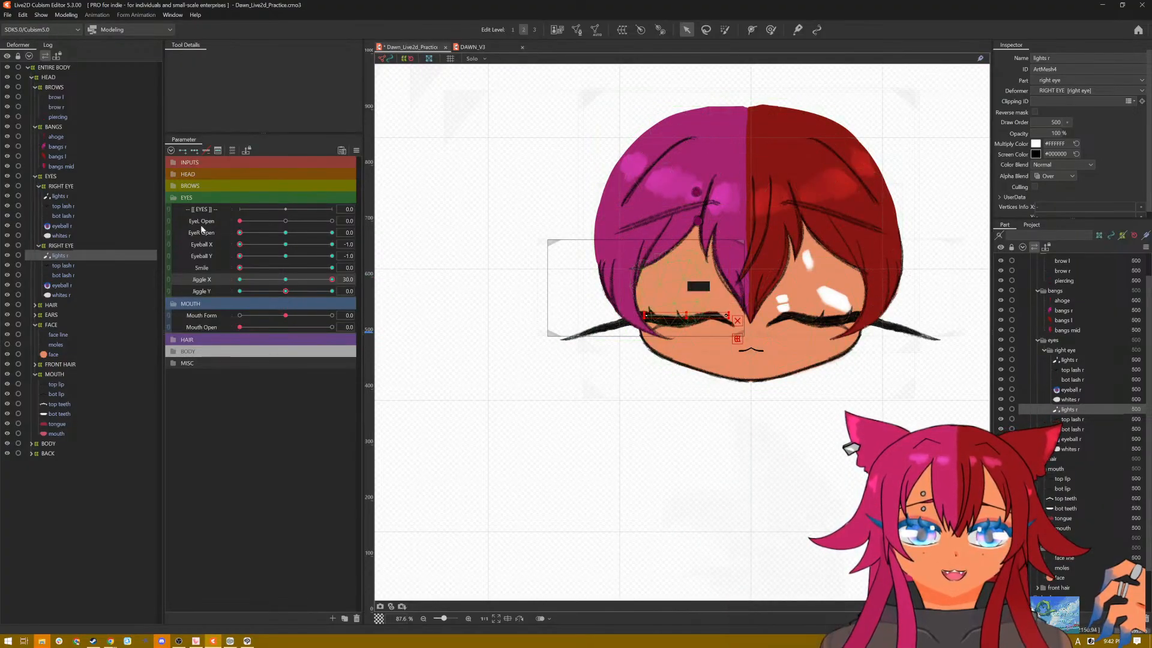
click(57, 197)
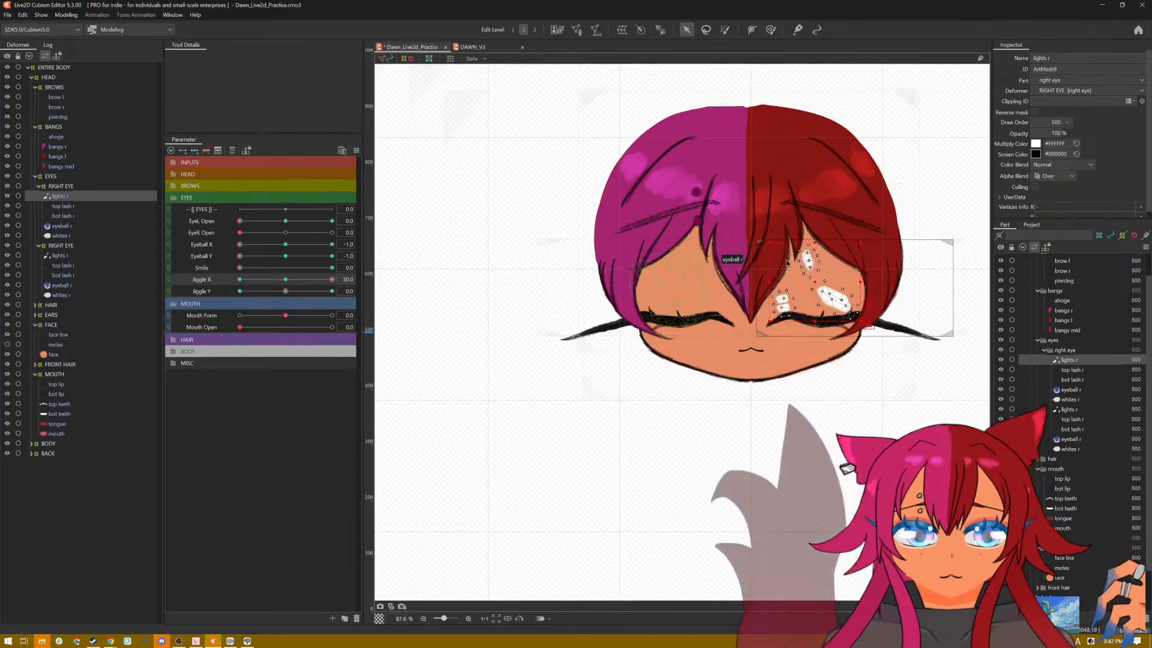
drag(868, 326, 869, 343)
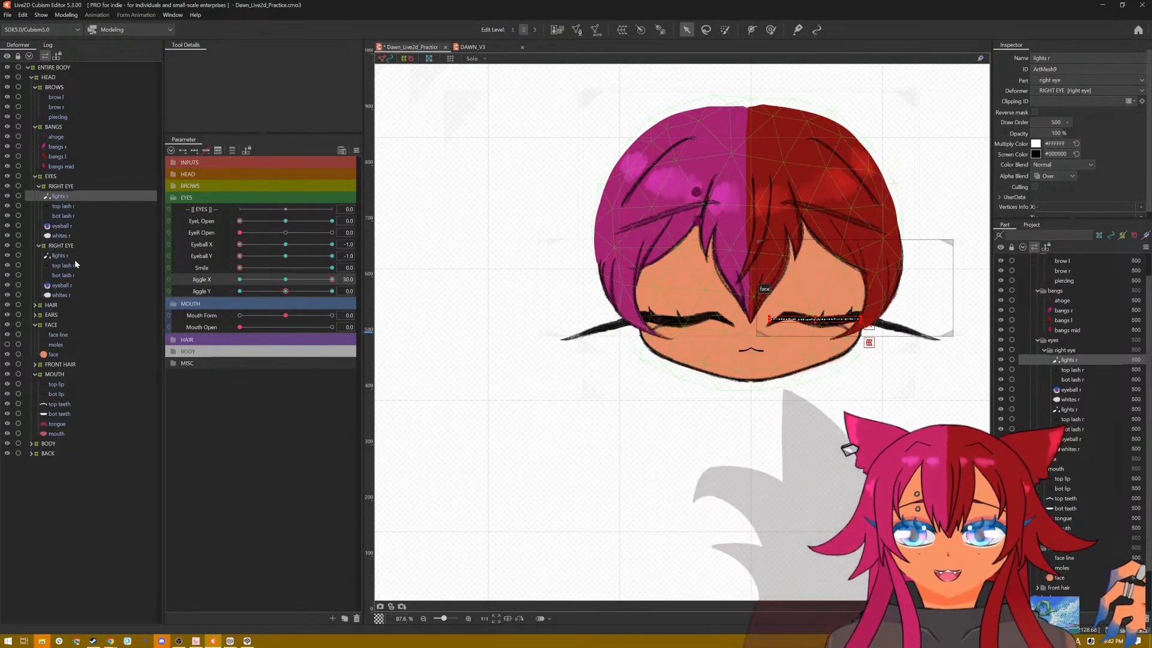
drag(332, 279, 251, 279)
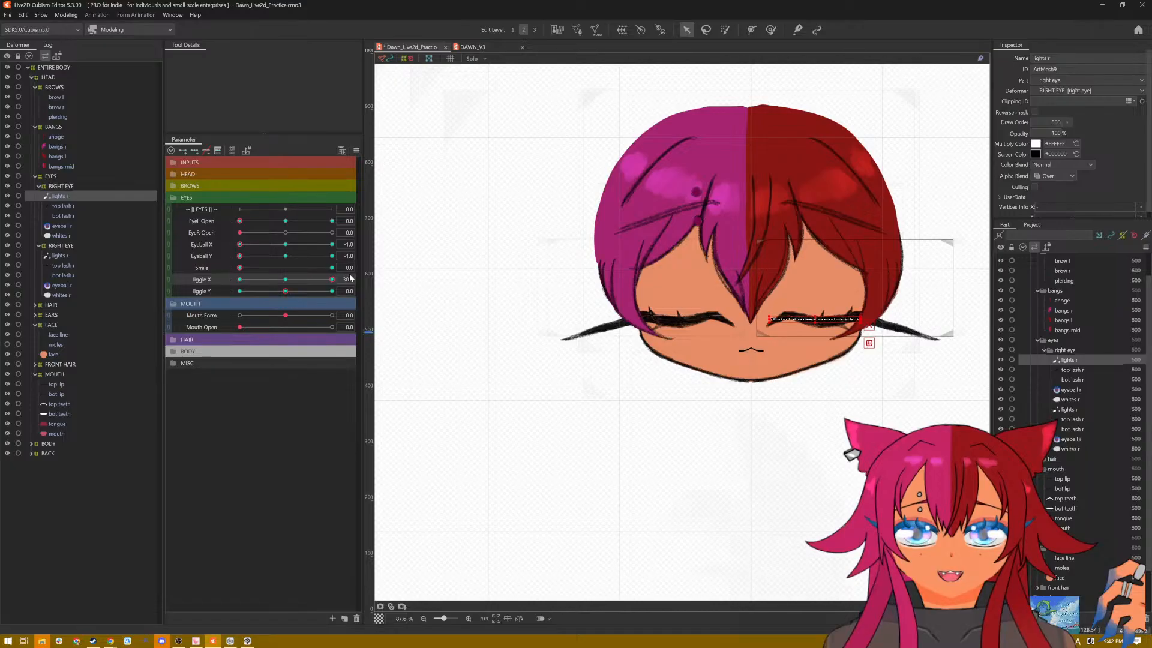
Step: Set Jiggle Y to -30 while Jiggle X stays at 30, and flatten both closed eyes' highlights into the lash lines
drag(288, 291, 231, 301)
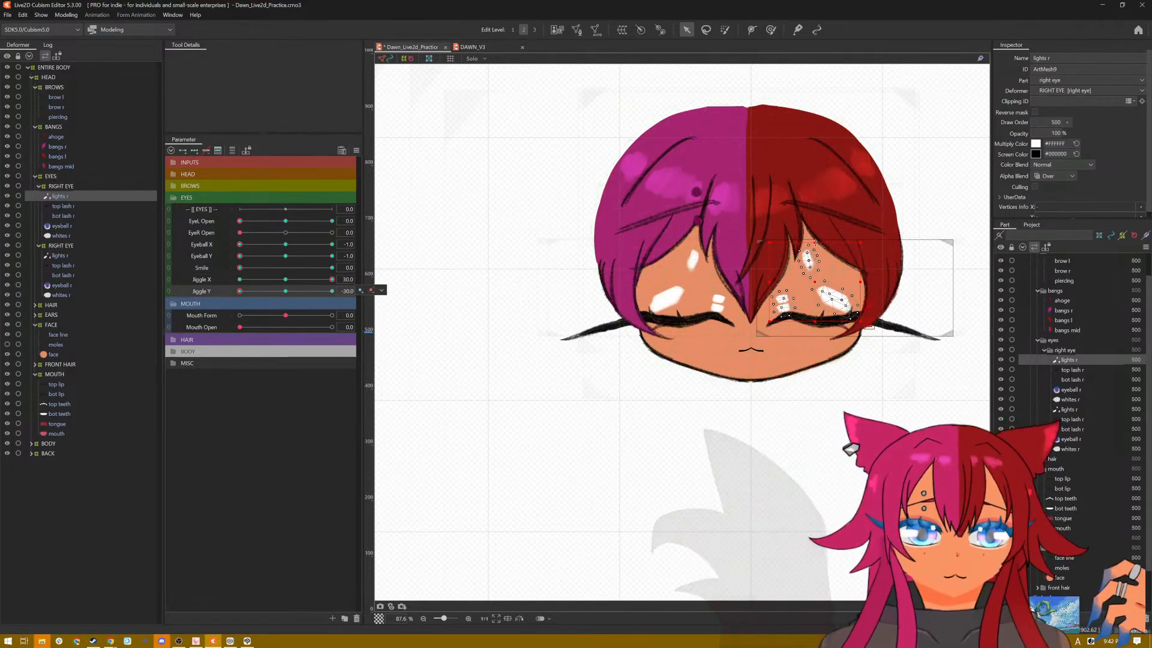
drag(815, 242, 813, 320)
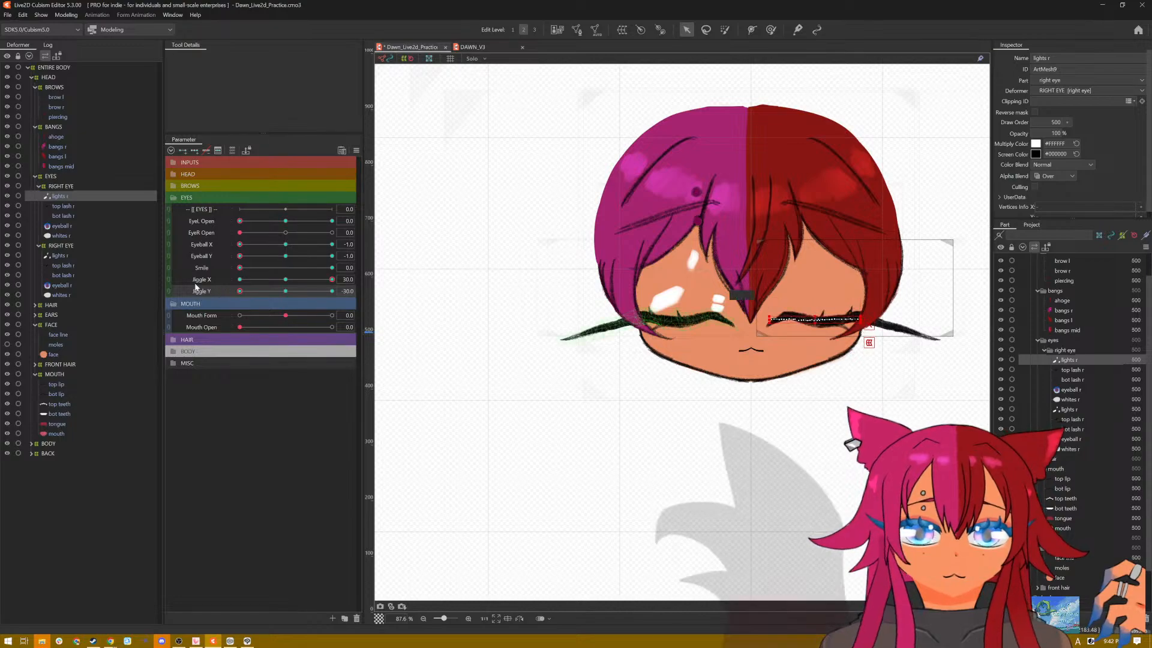
click(58, 255)
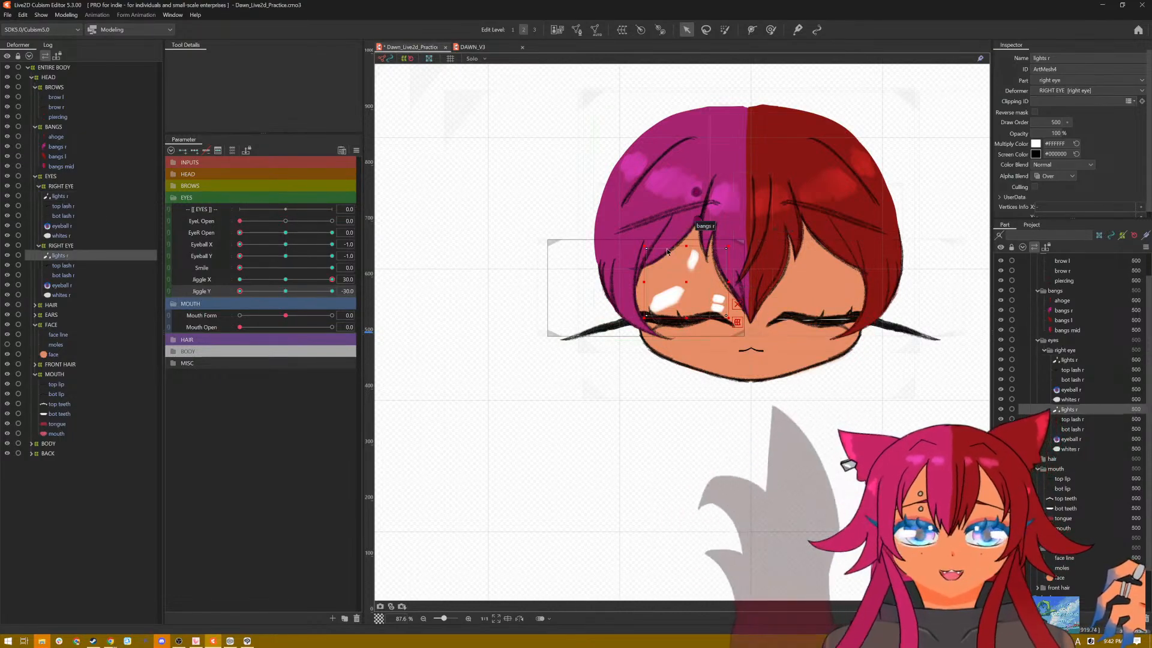
drag(686, 246, 686, 308)
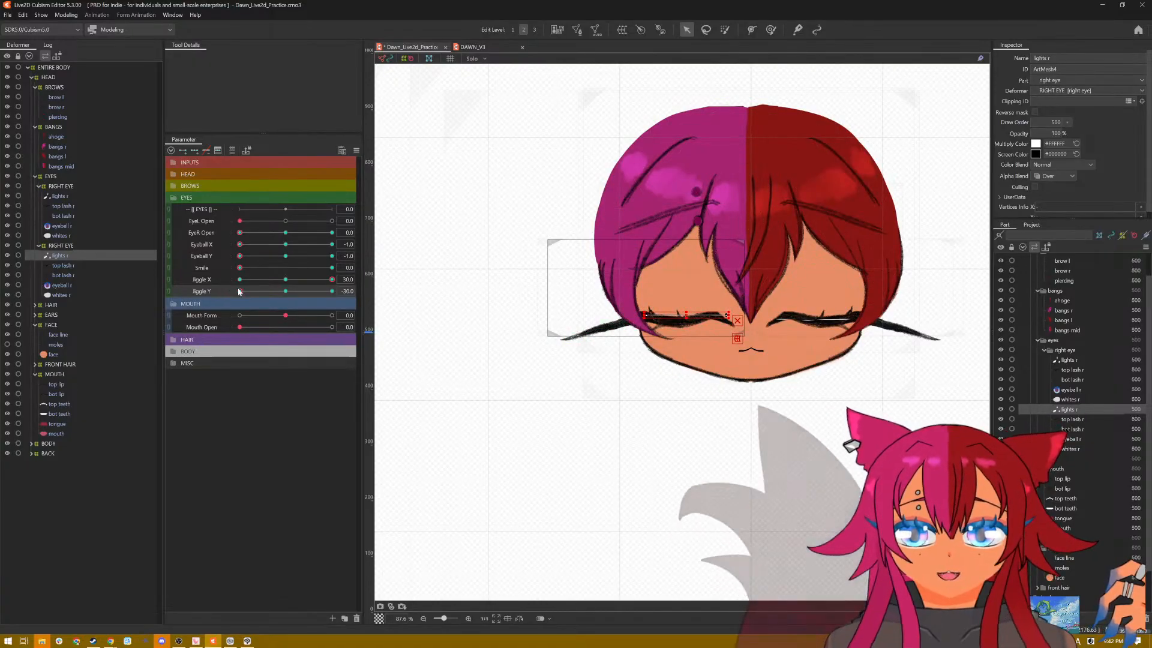
Step: Set Jiggle X to -30 with Jiggle Y at -30, and flatten both closed eyes' highlights into the lash lines
drag(325, 278, 237, 284)
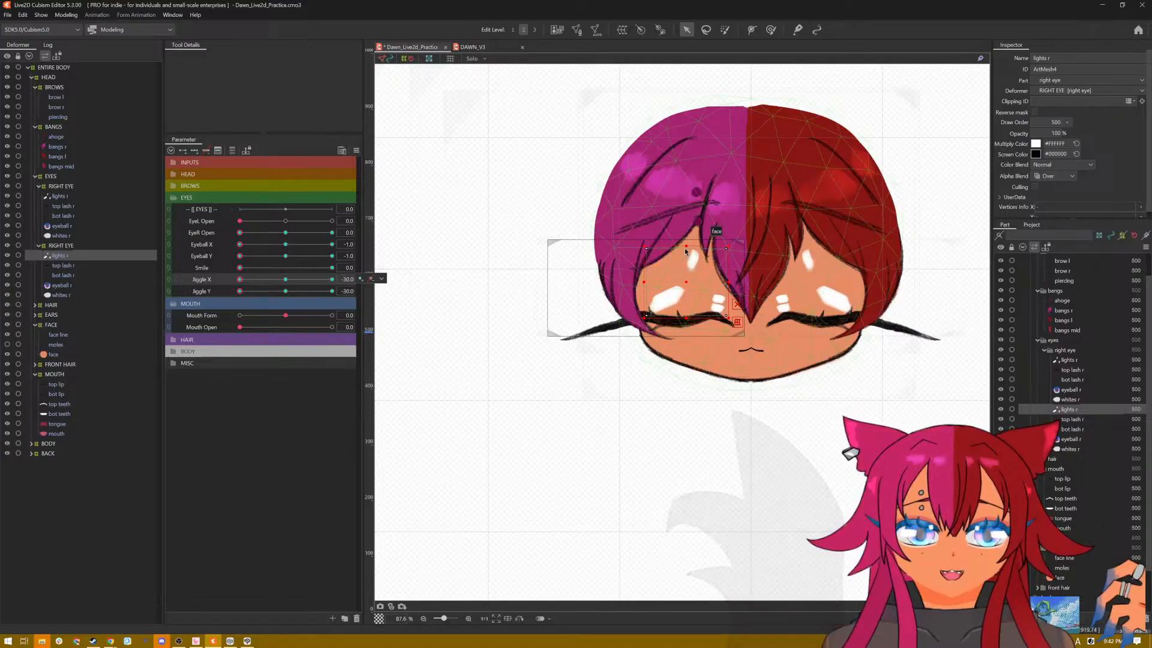
drag(685, 248, 678, 312)
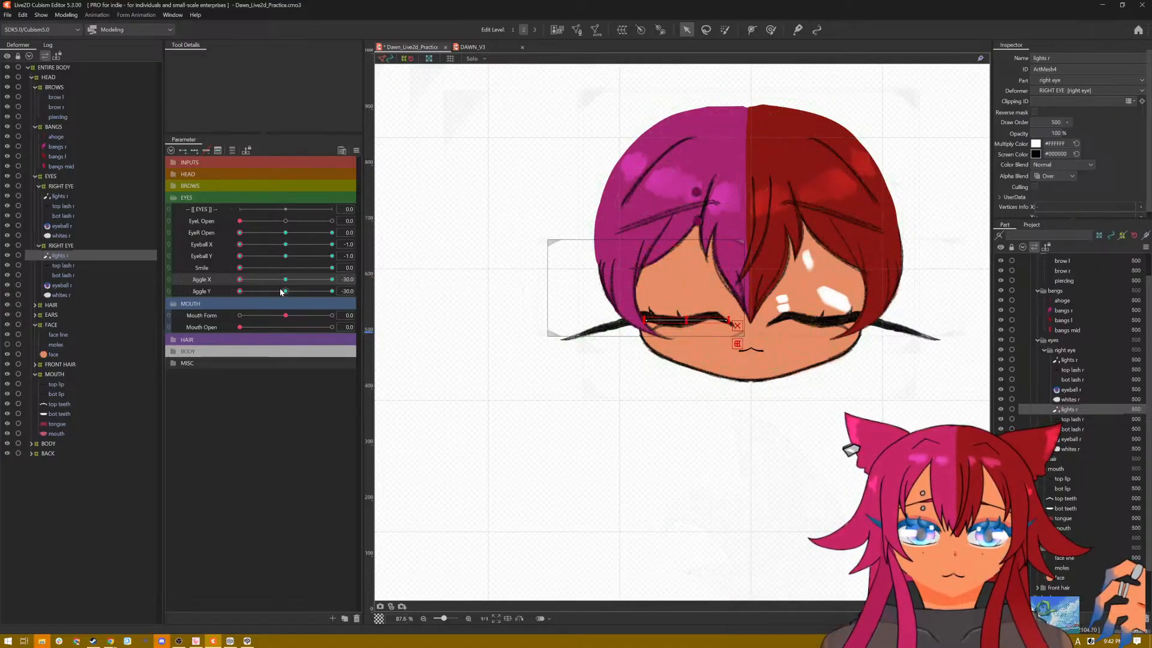
click(66, 194)
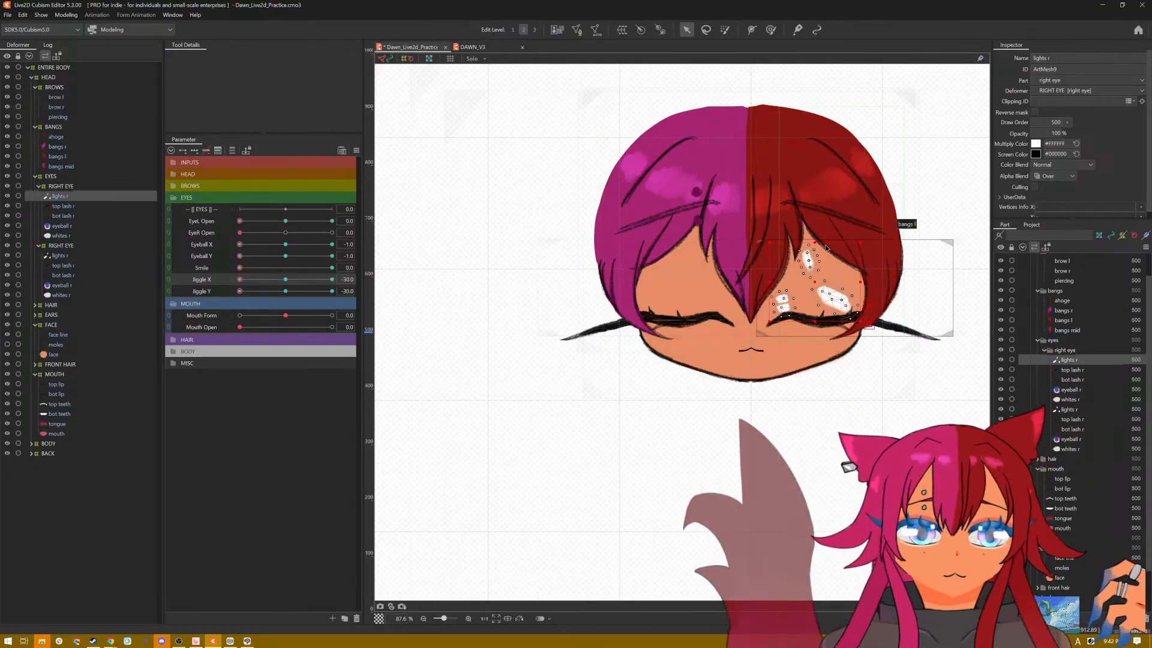
drag(814, 242, 813, 306)
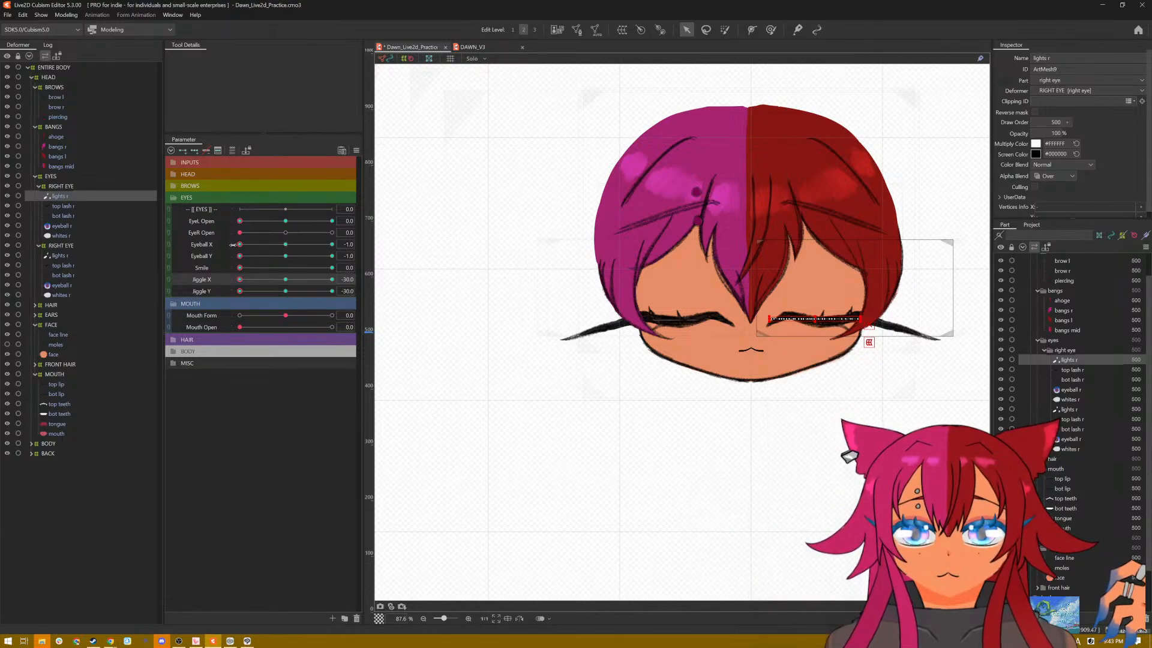
Step: Set Eyeball X to exactly 0 with Eyeball Y at -1, and flatten both closed eyes' highlights into the lash lines
drag(238, 244, 287, 246)
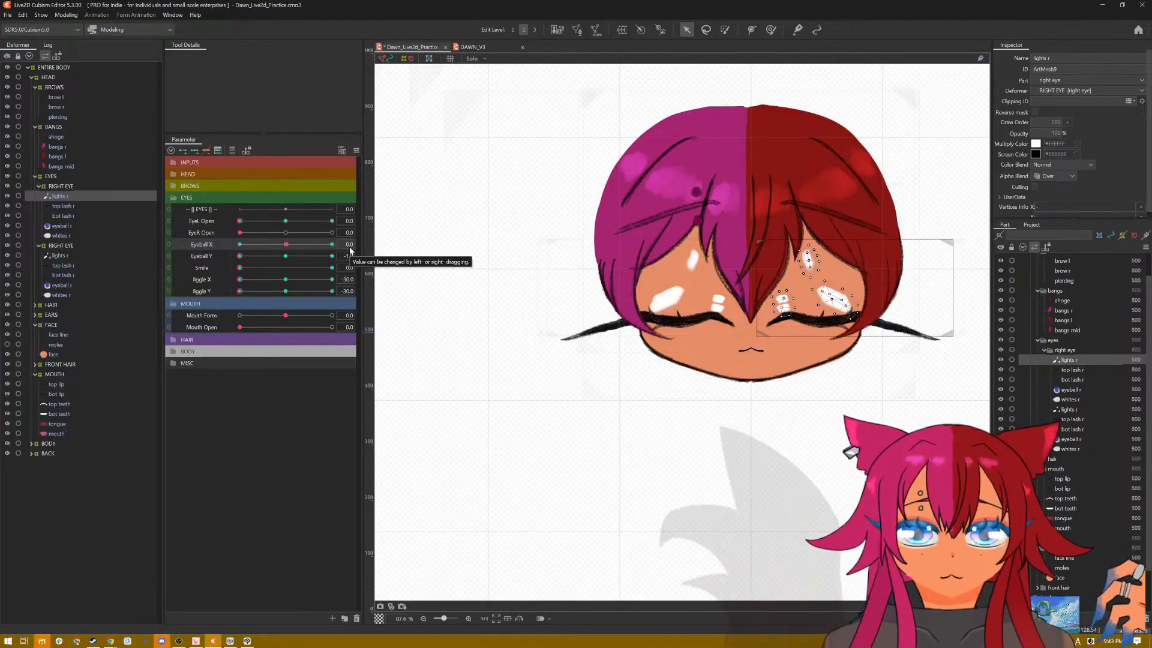
click(349, 245)
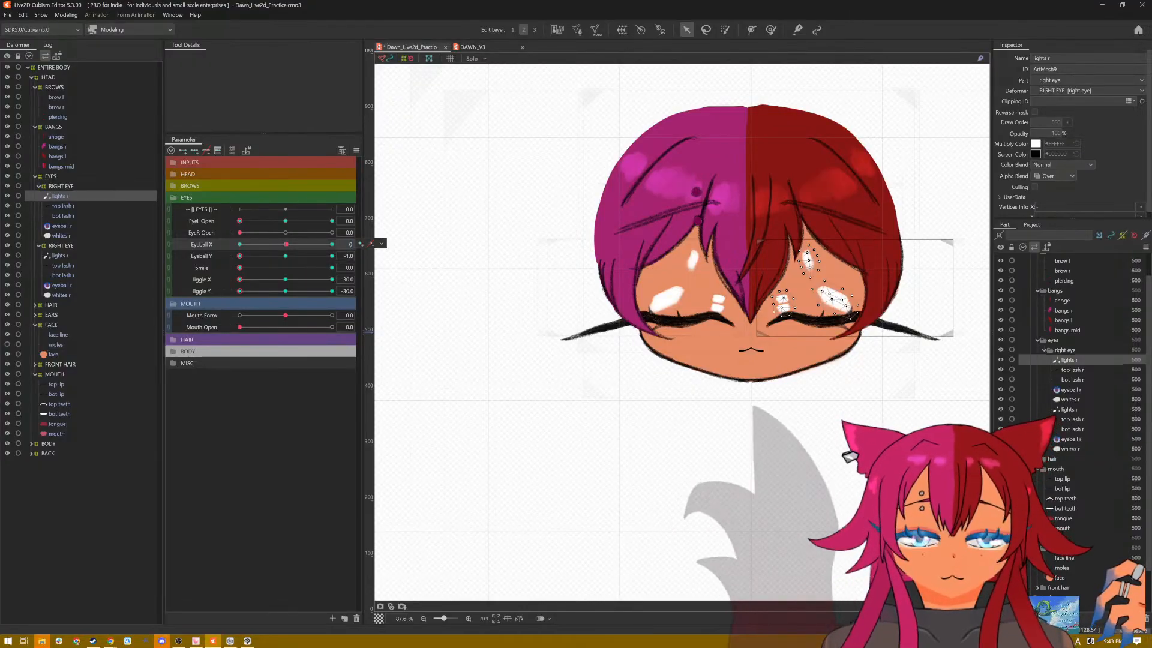
click(382, 243)
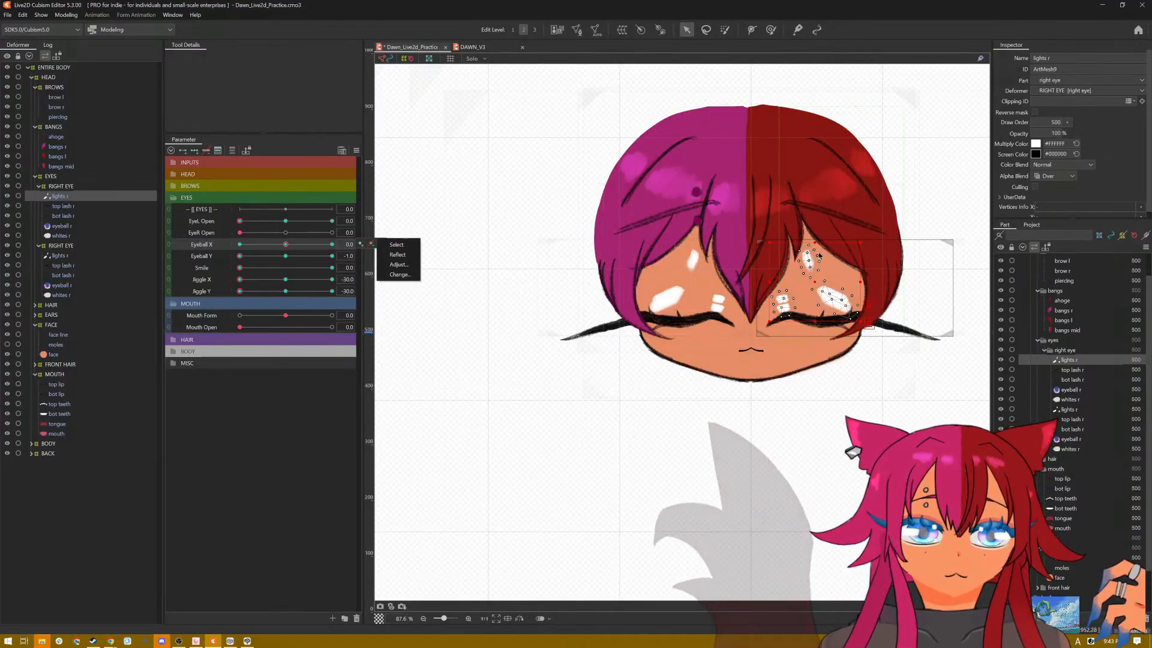
drag(815, 242, 808, 317)
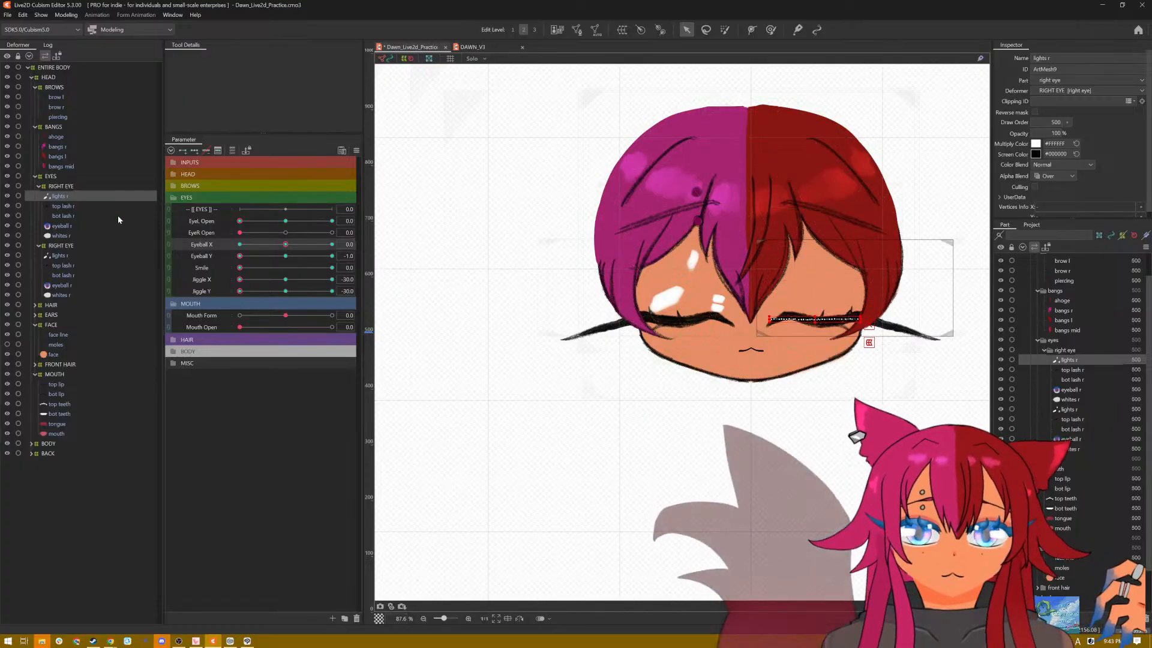
click(59, 256)
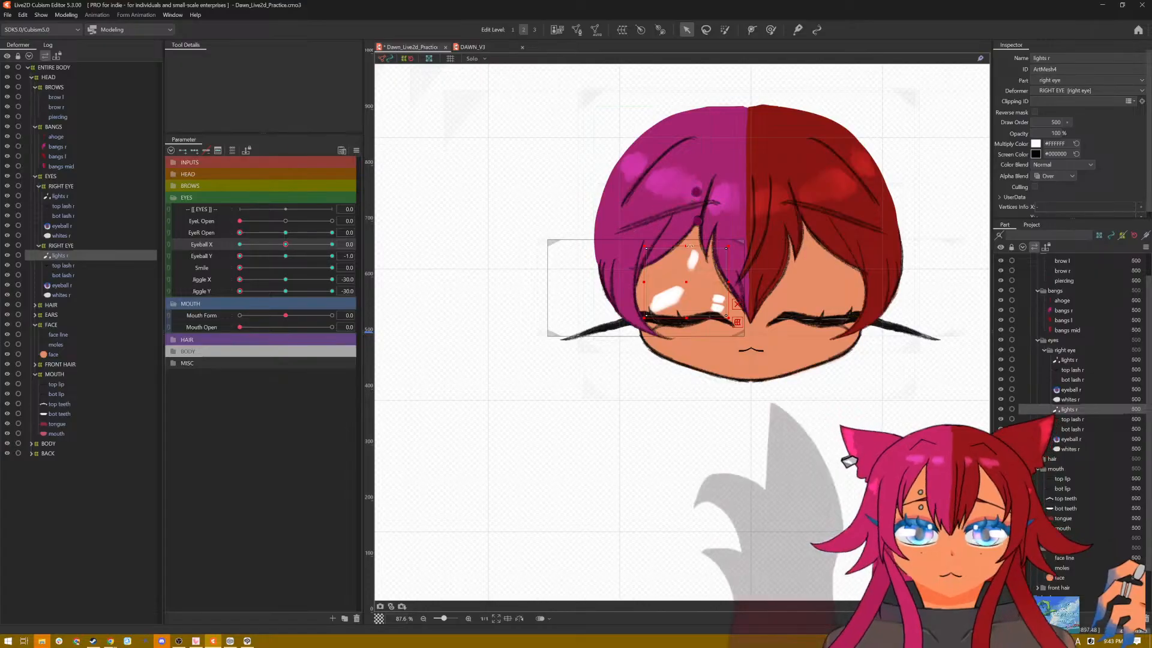
drag(686, 248, 677, 321)
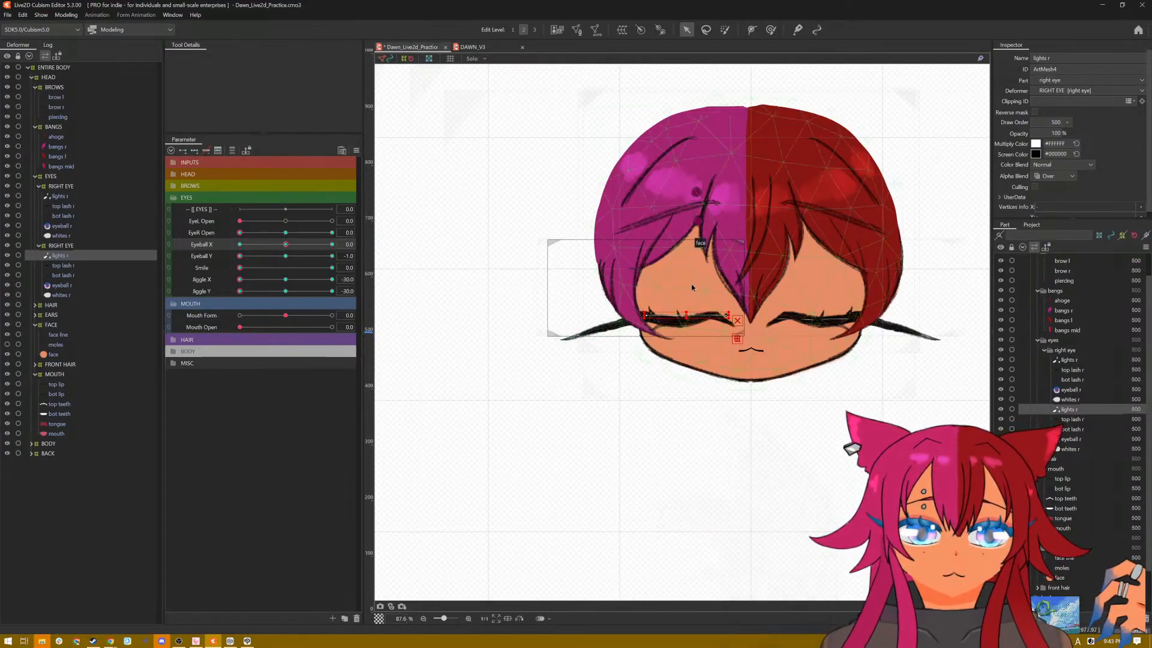
drag(687, 315, 688, 319)
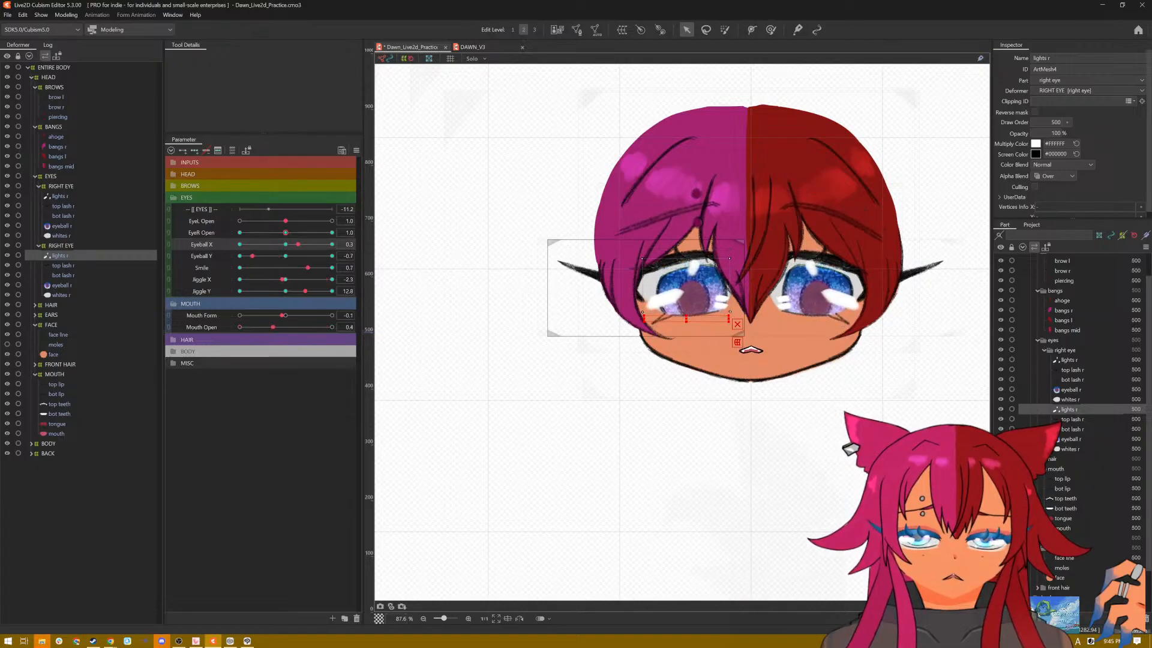
Step: Reset all parameters to their default values and save the model
click(356, 150)
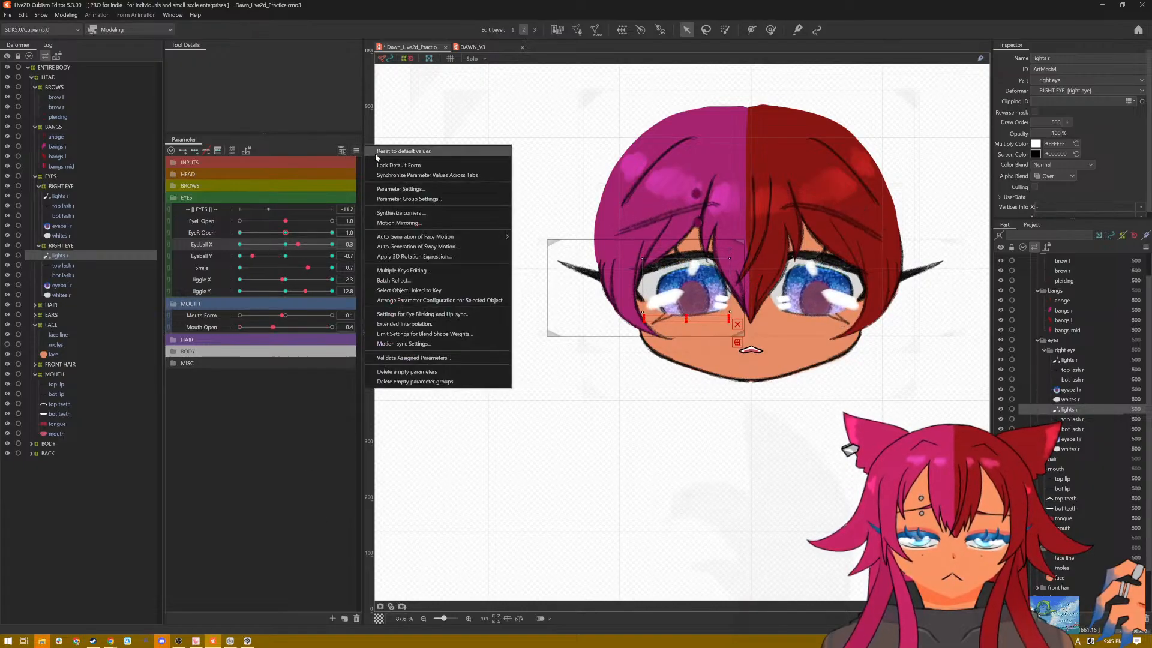
click(377, 155)
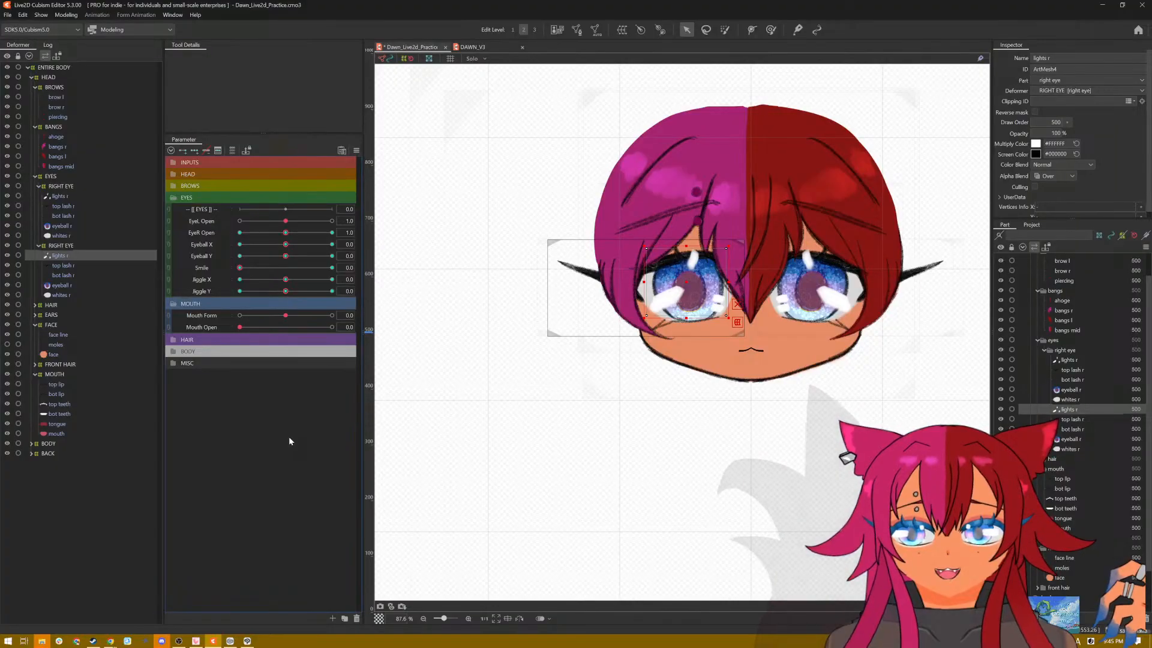
key(ctrl+s)
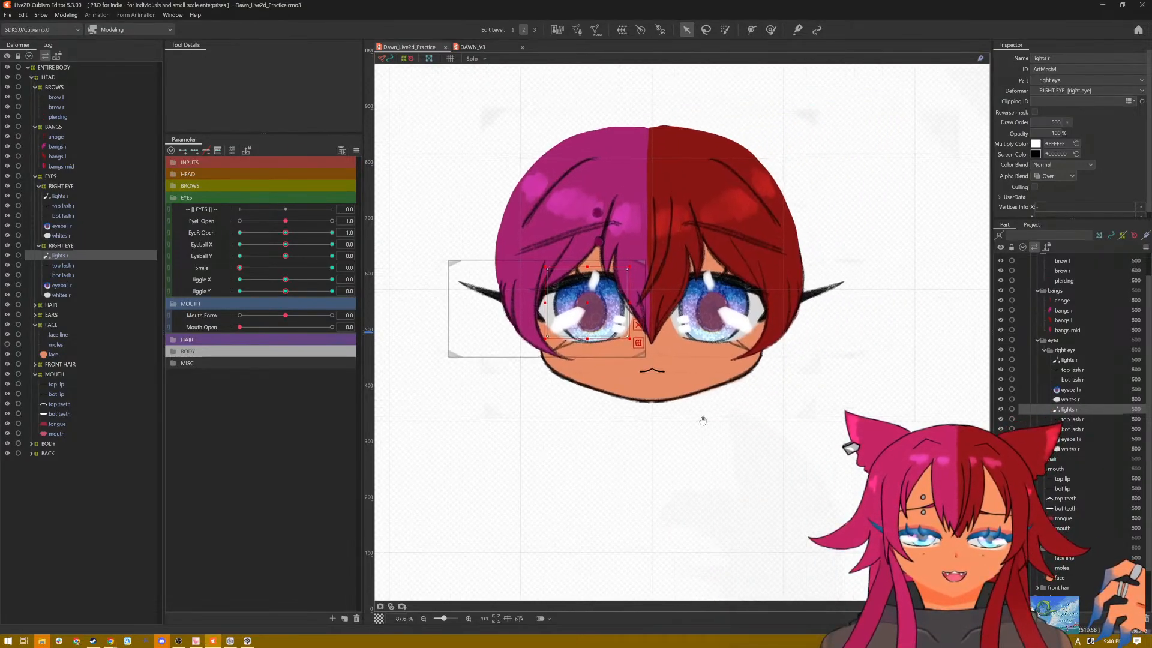
scroll(668, 346, up, 5)
scroll(667, 346, down, 5)
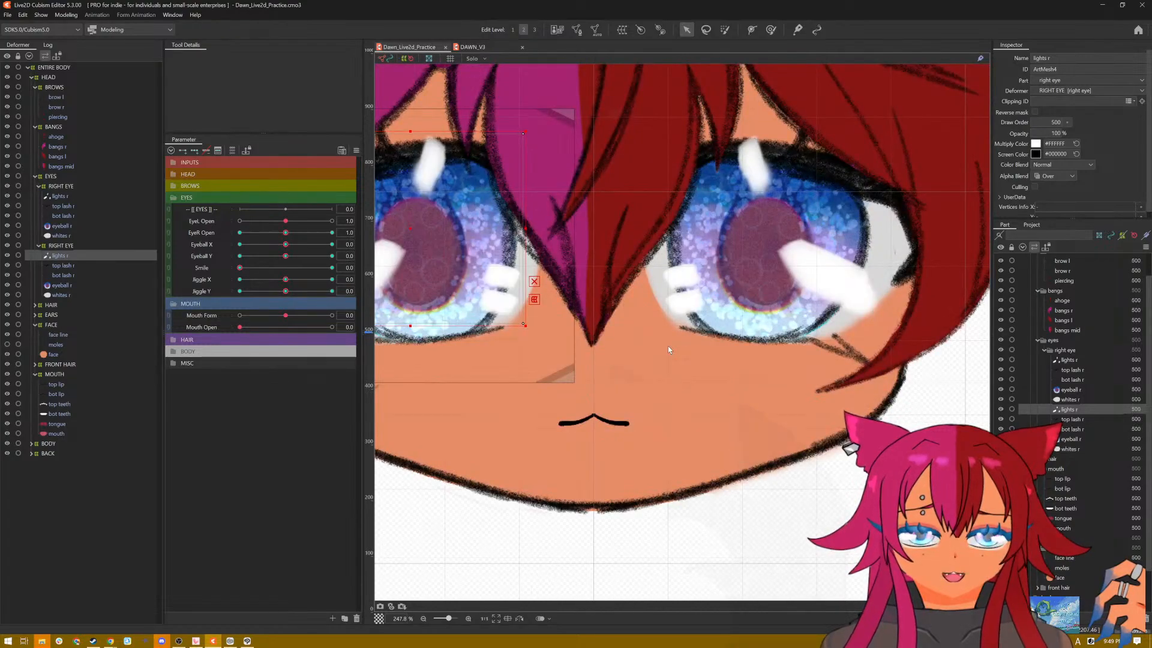